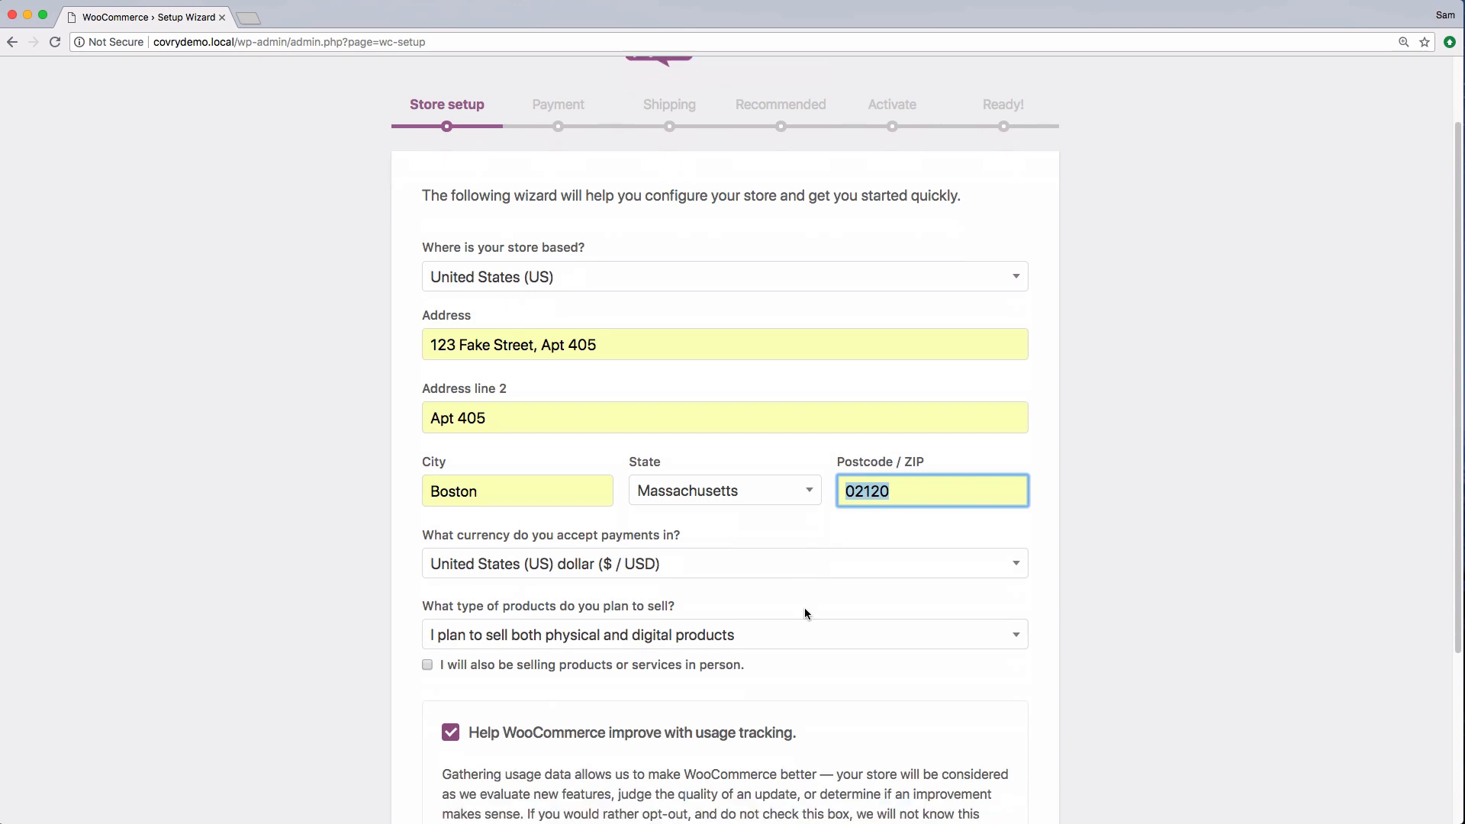
# Set the product type to physical products only and submit the store setup page
pyautogui.click(745, 459)
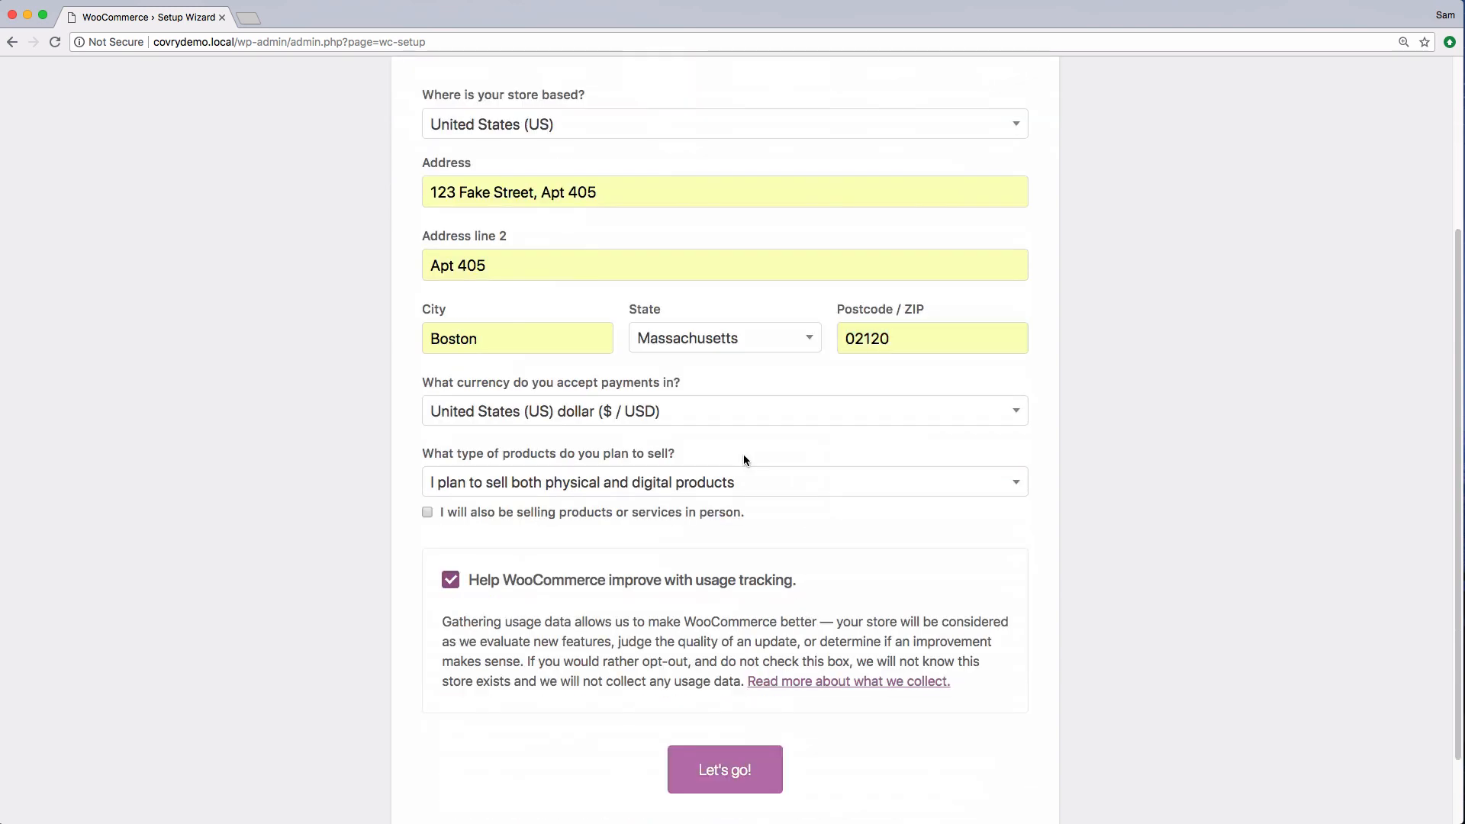
pyautogui.click(592, 496)
pyautogui.click(578, 544)
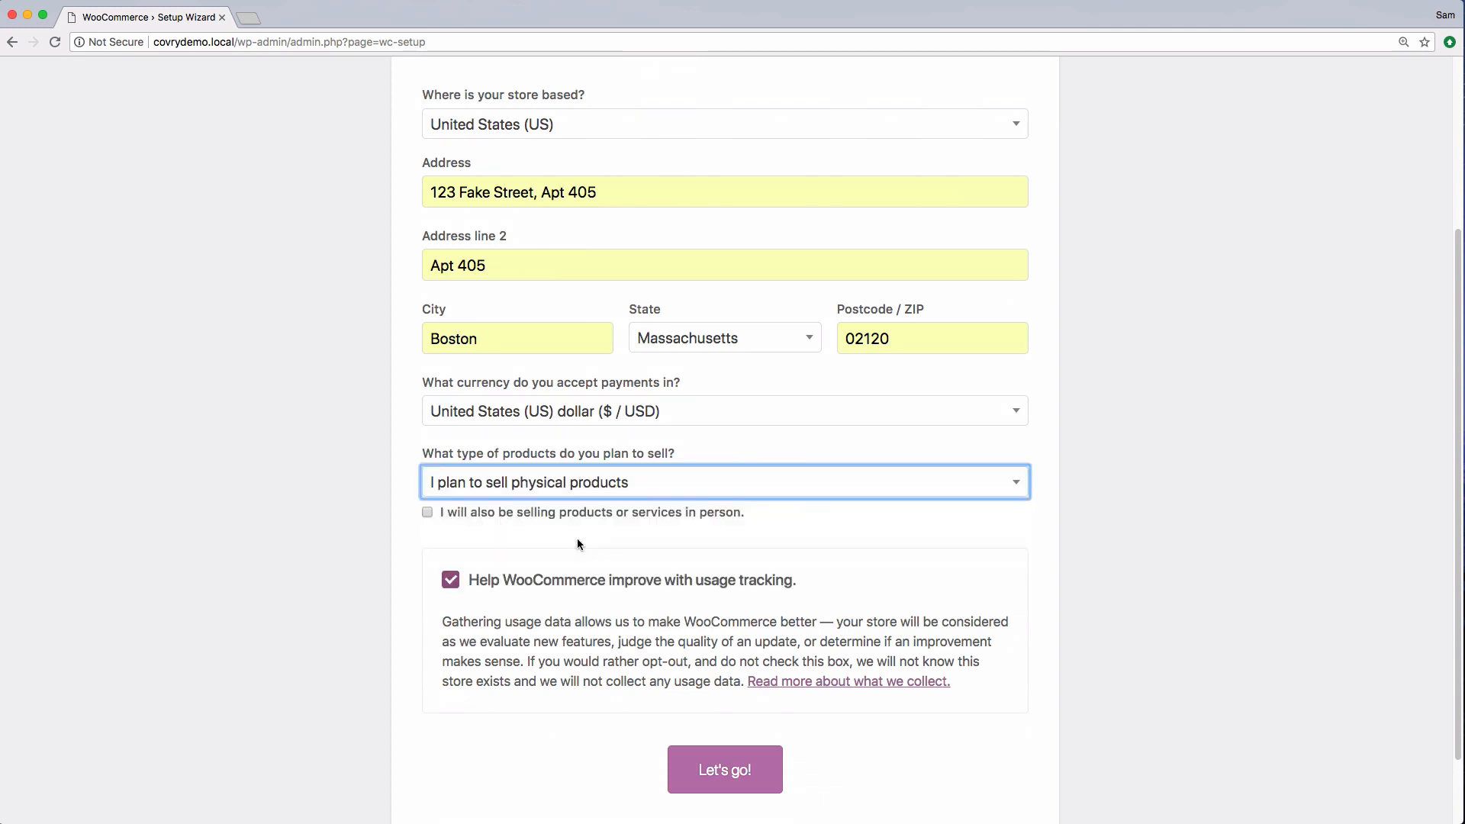
pyautogui.click(577, 538)
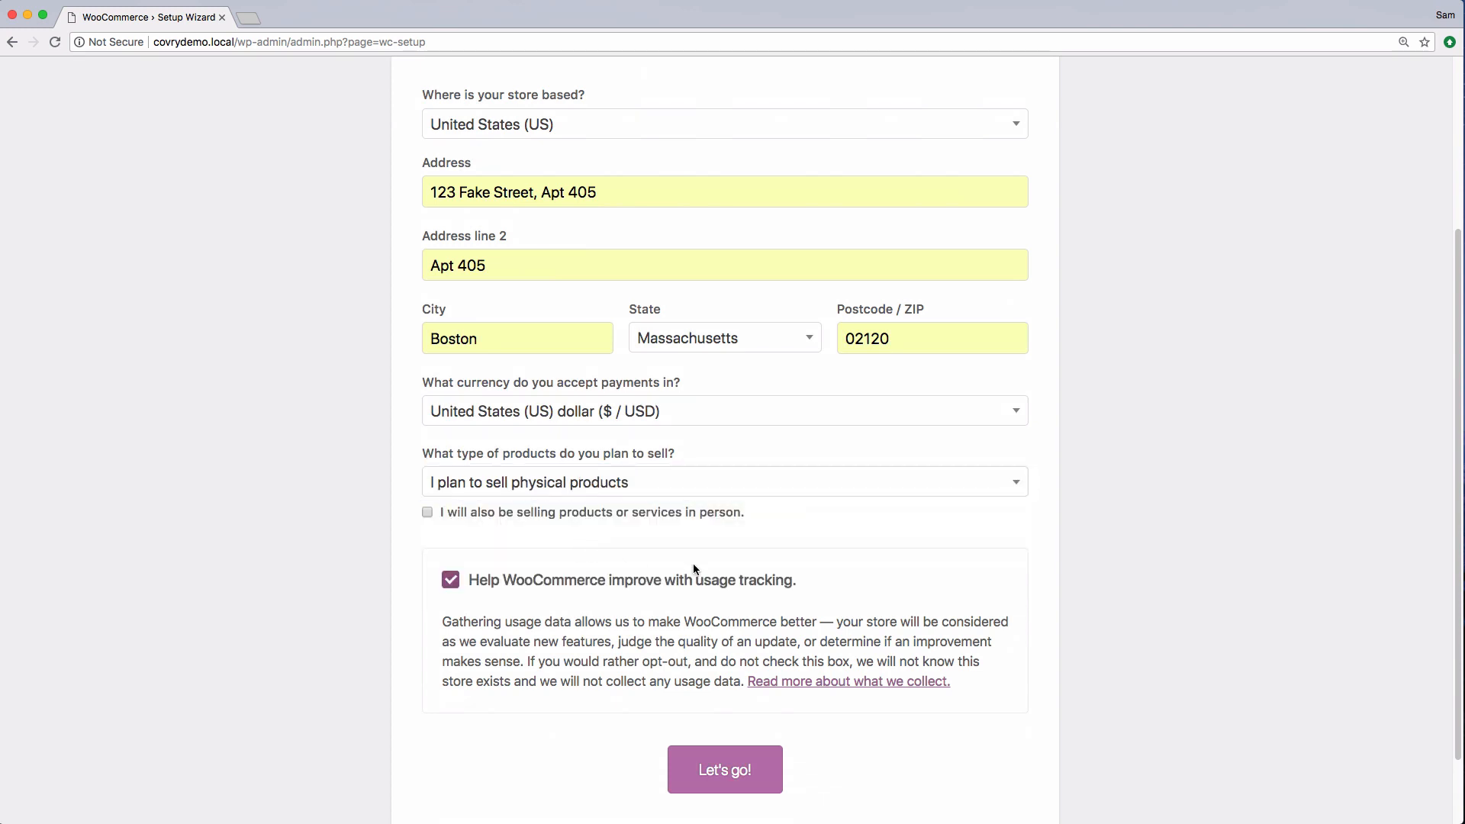
pyautogui.scroll(-2, 936, 650)
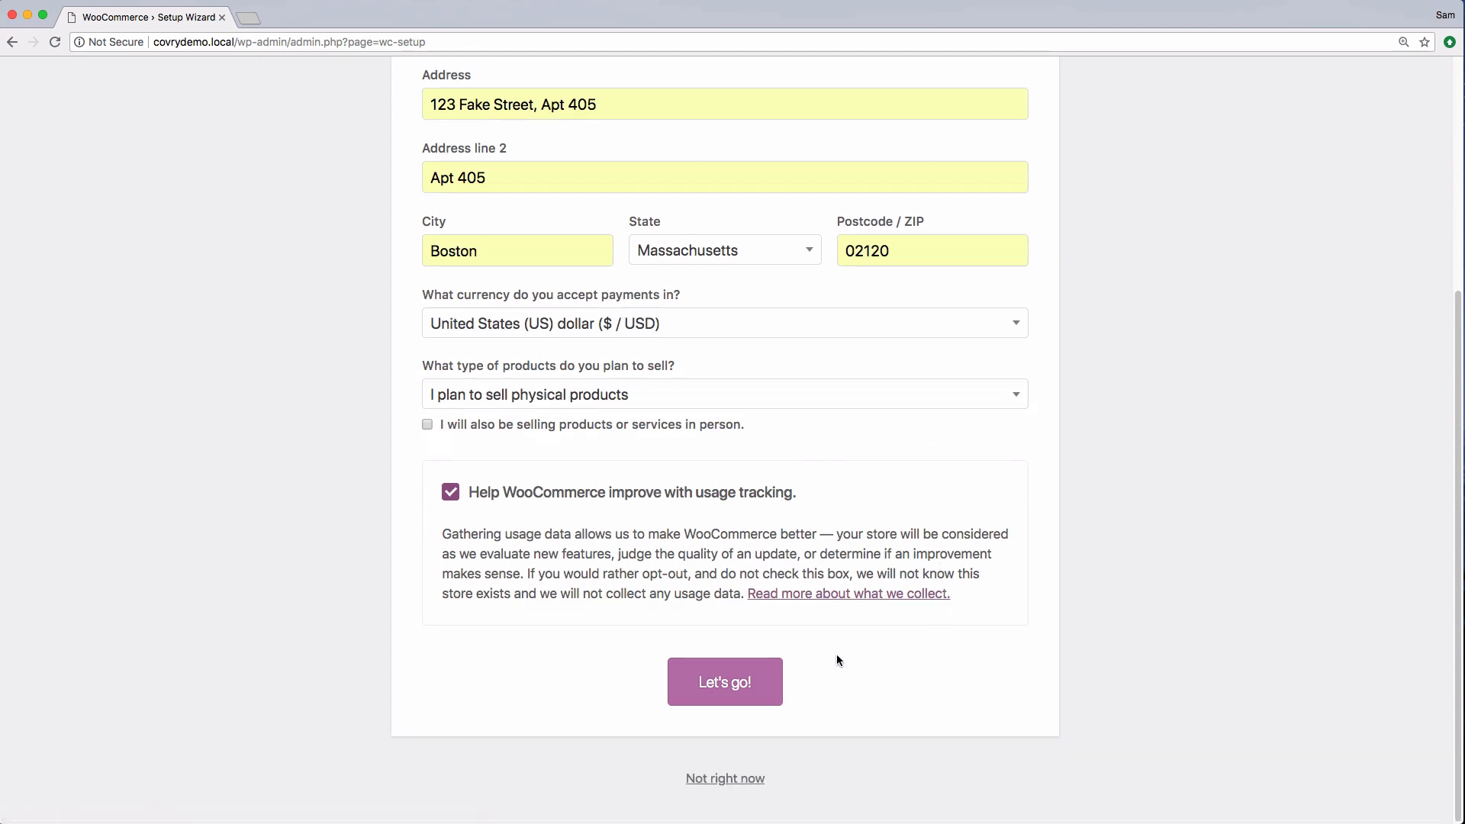
pyautogui.click(755, 688)
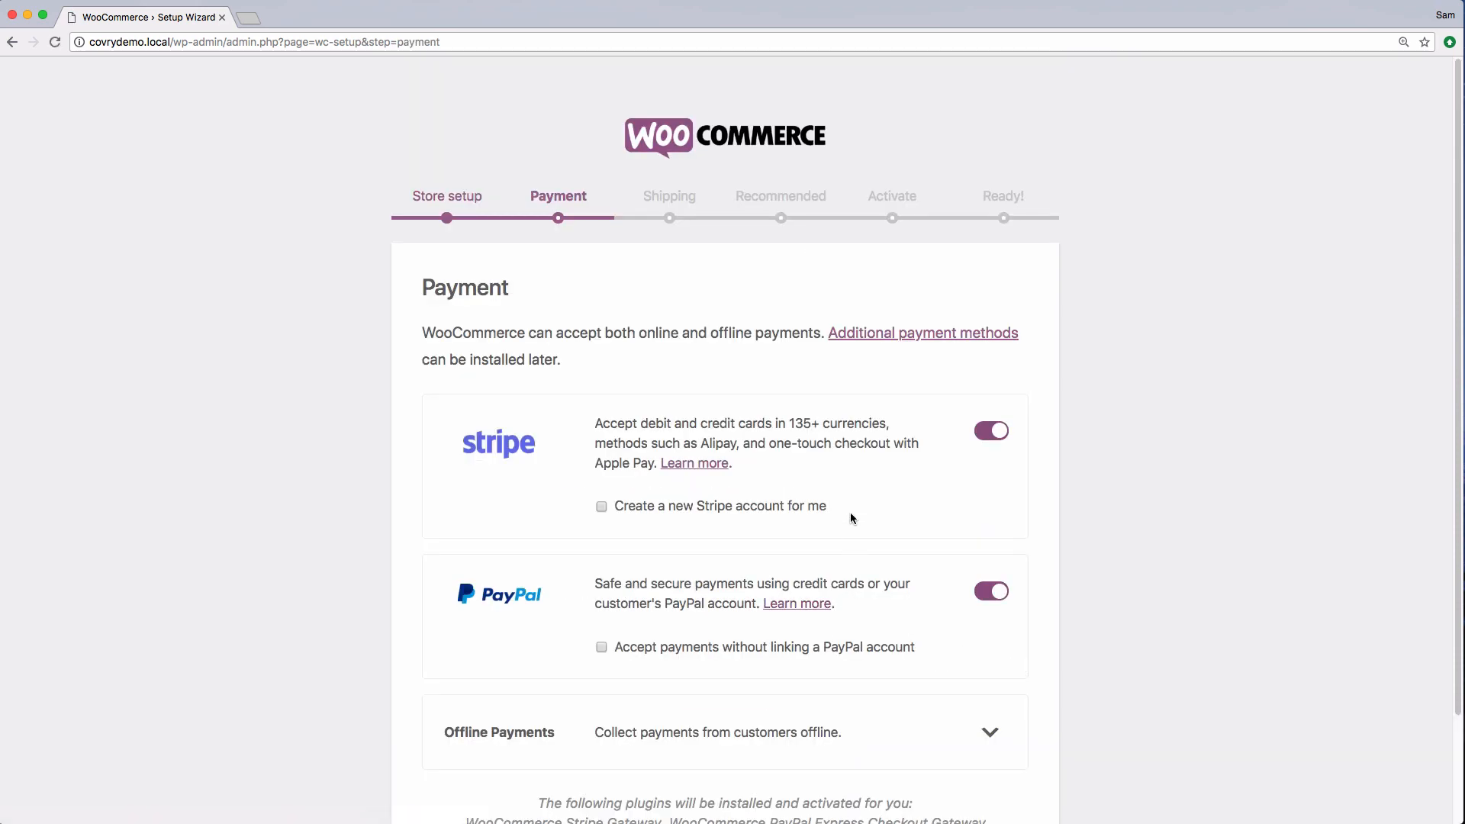
# Continue past the payment step with Stripe and PayPal left enabled
pyautogui.scroll(-3, 896, 568)
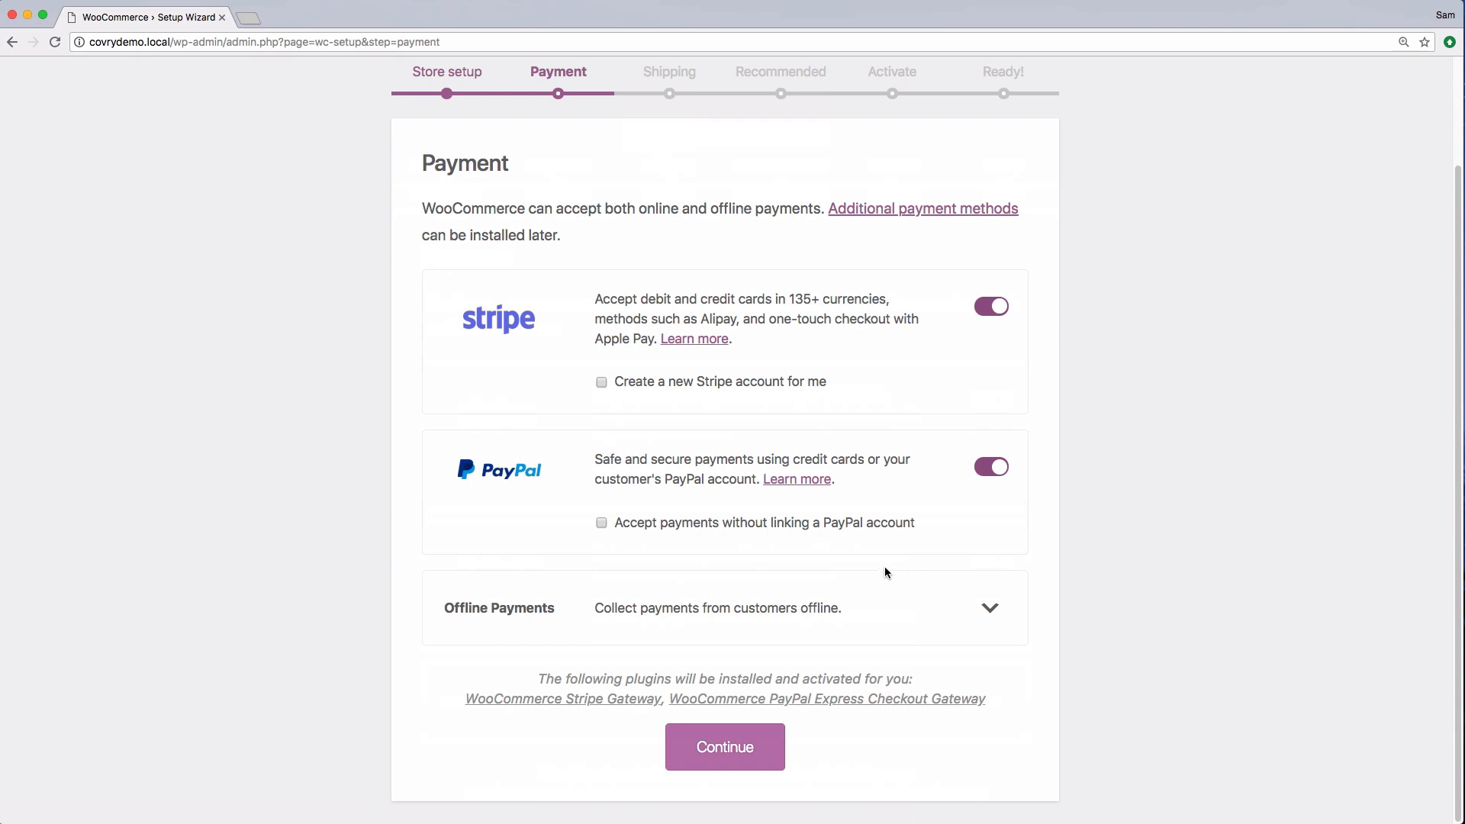
pyautogui.click(739, 745)
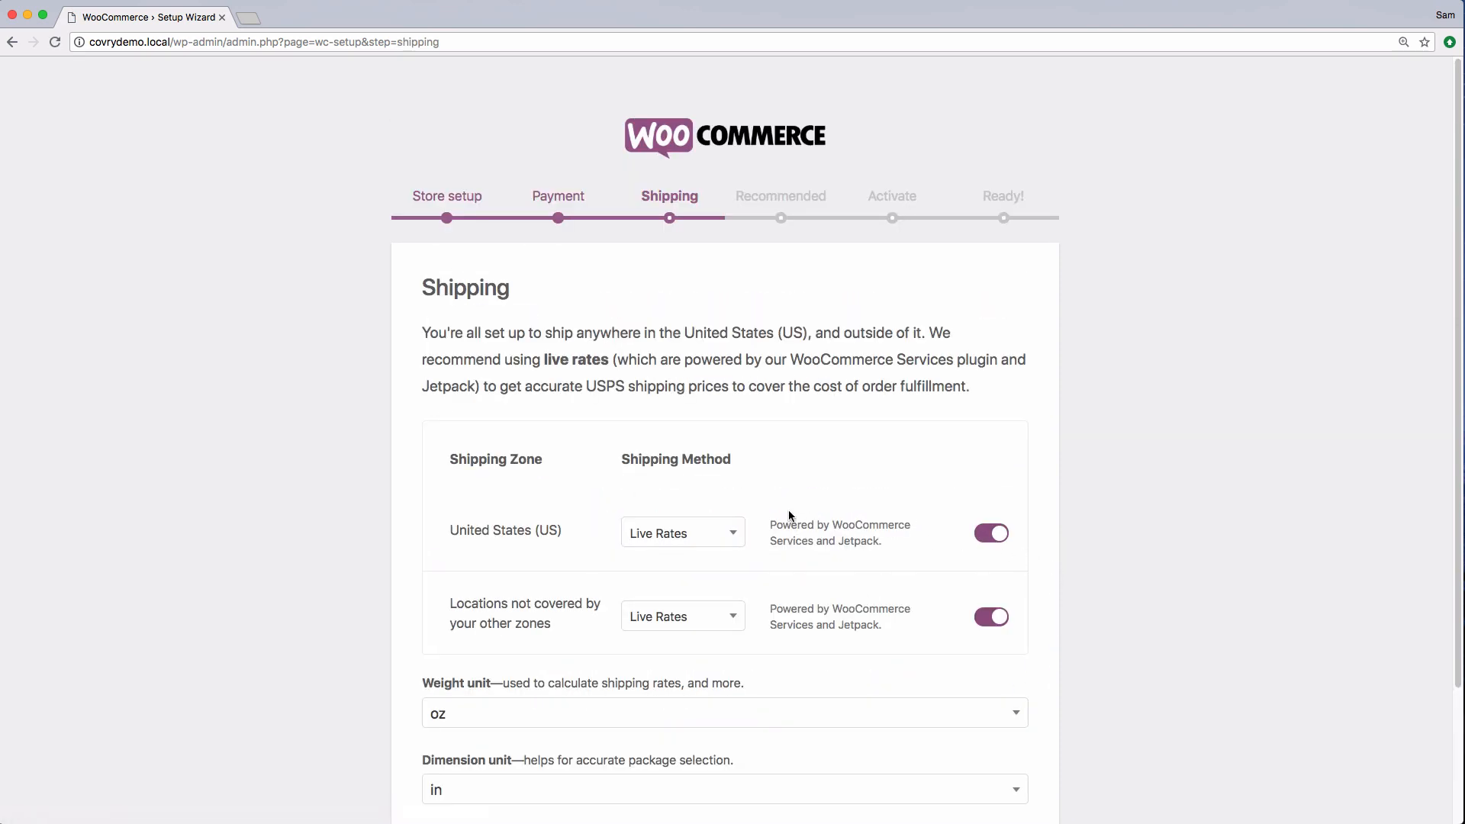
# Set the United States shipping zone to Flat Rate with a cost of 5.99
pyautogui.scroll(-3, 788, 513)
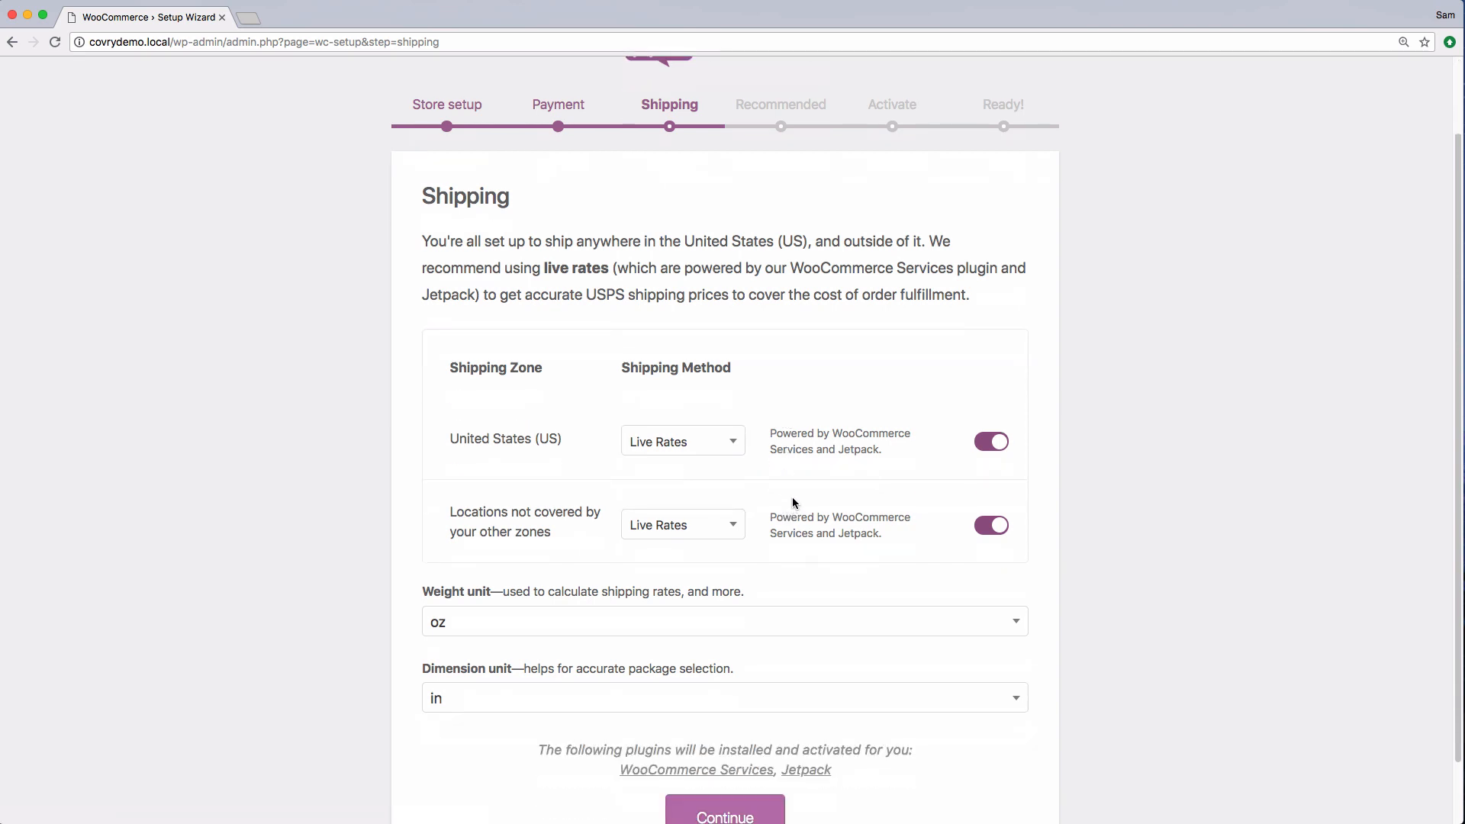
pyautogui.click(717, 451)
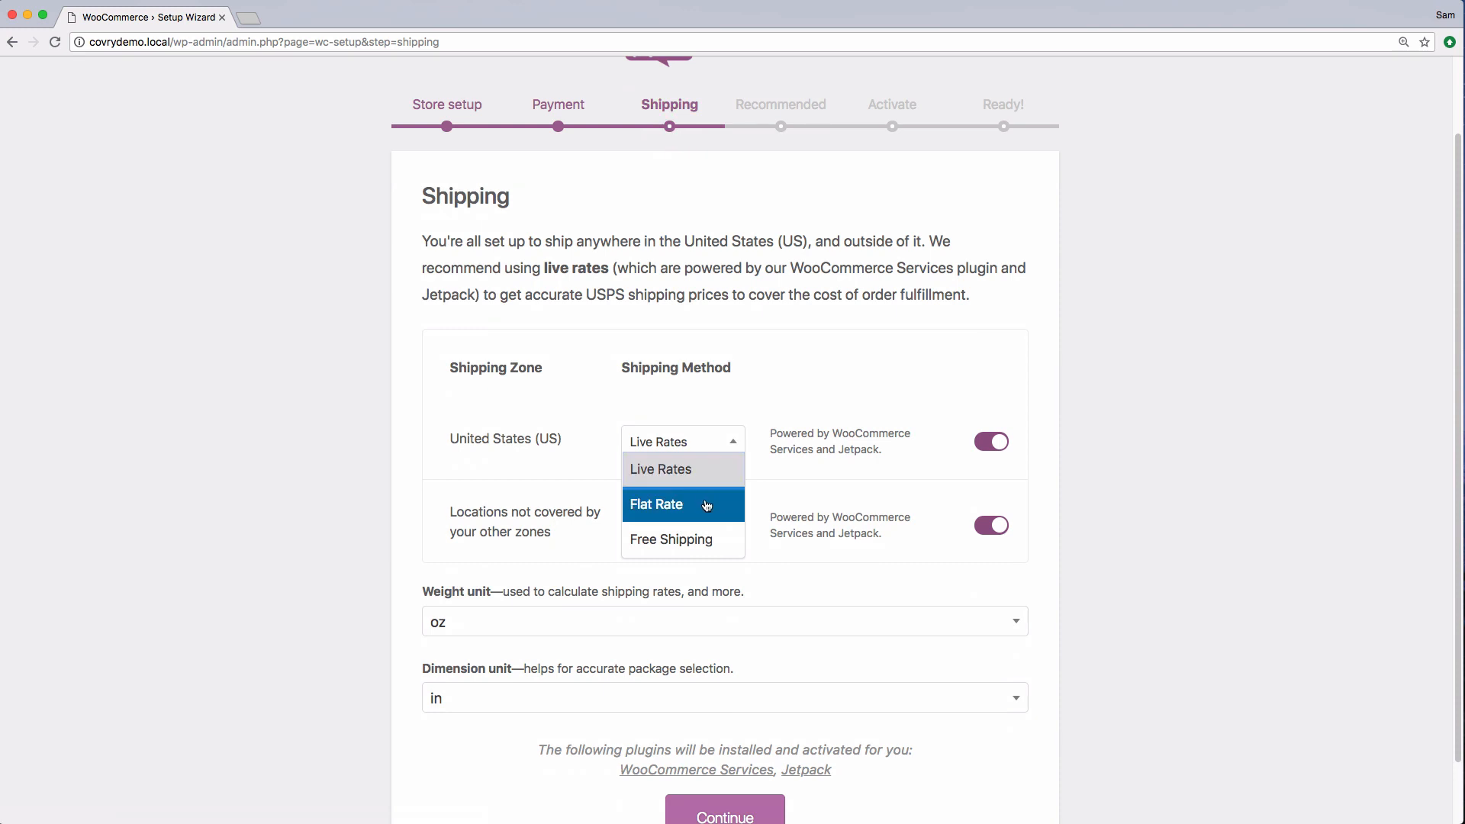
pyautogui.click(707, 506)
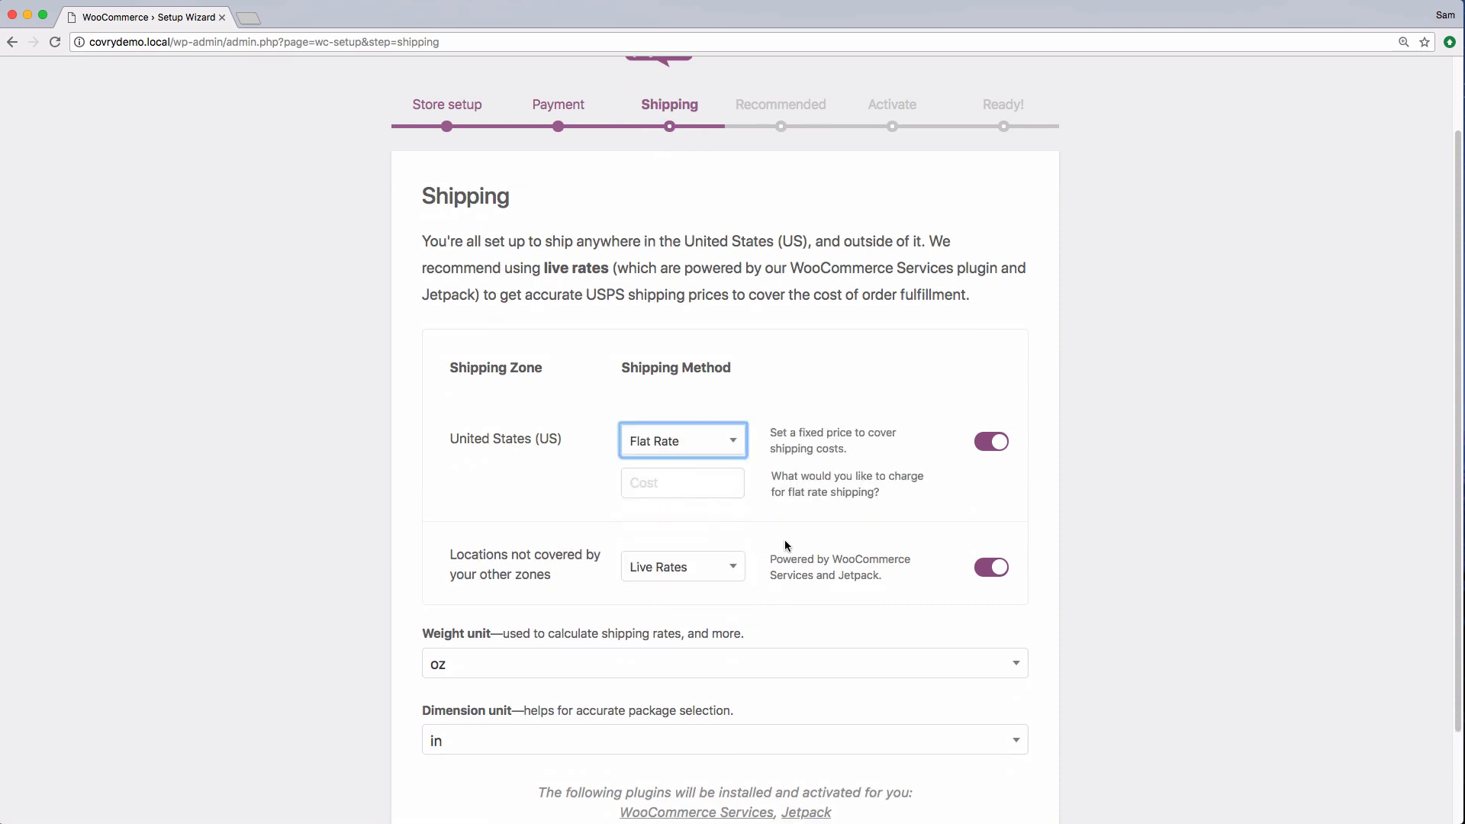
pyautogui.click(698, 490)
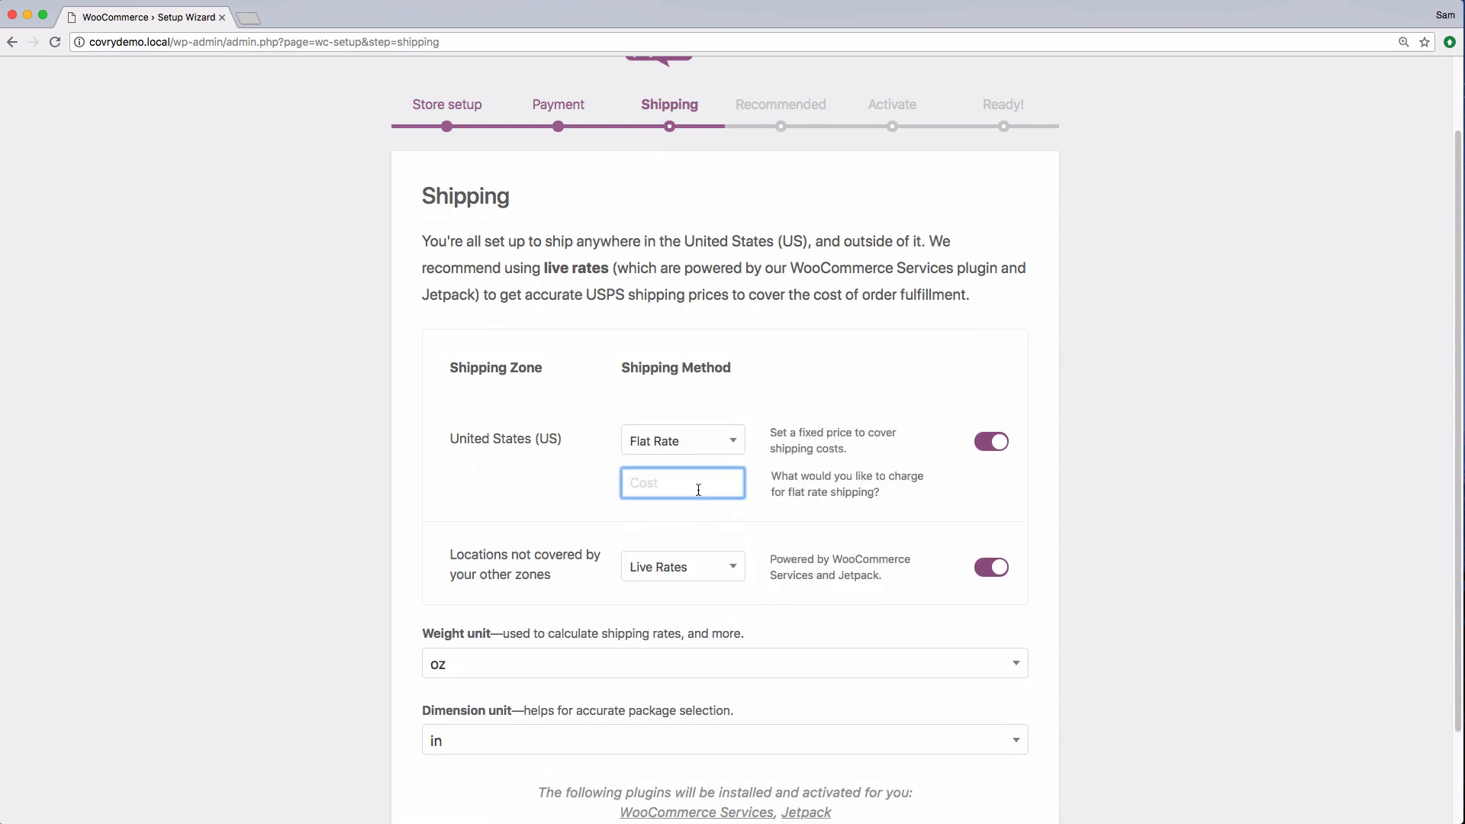
pyautogui.write('5.99')
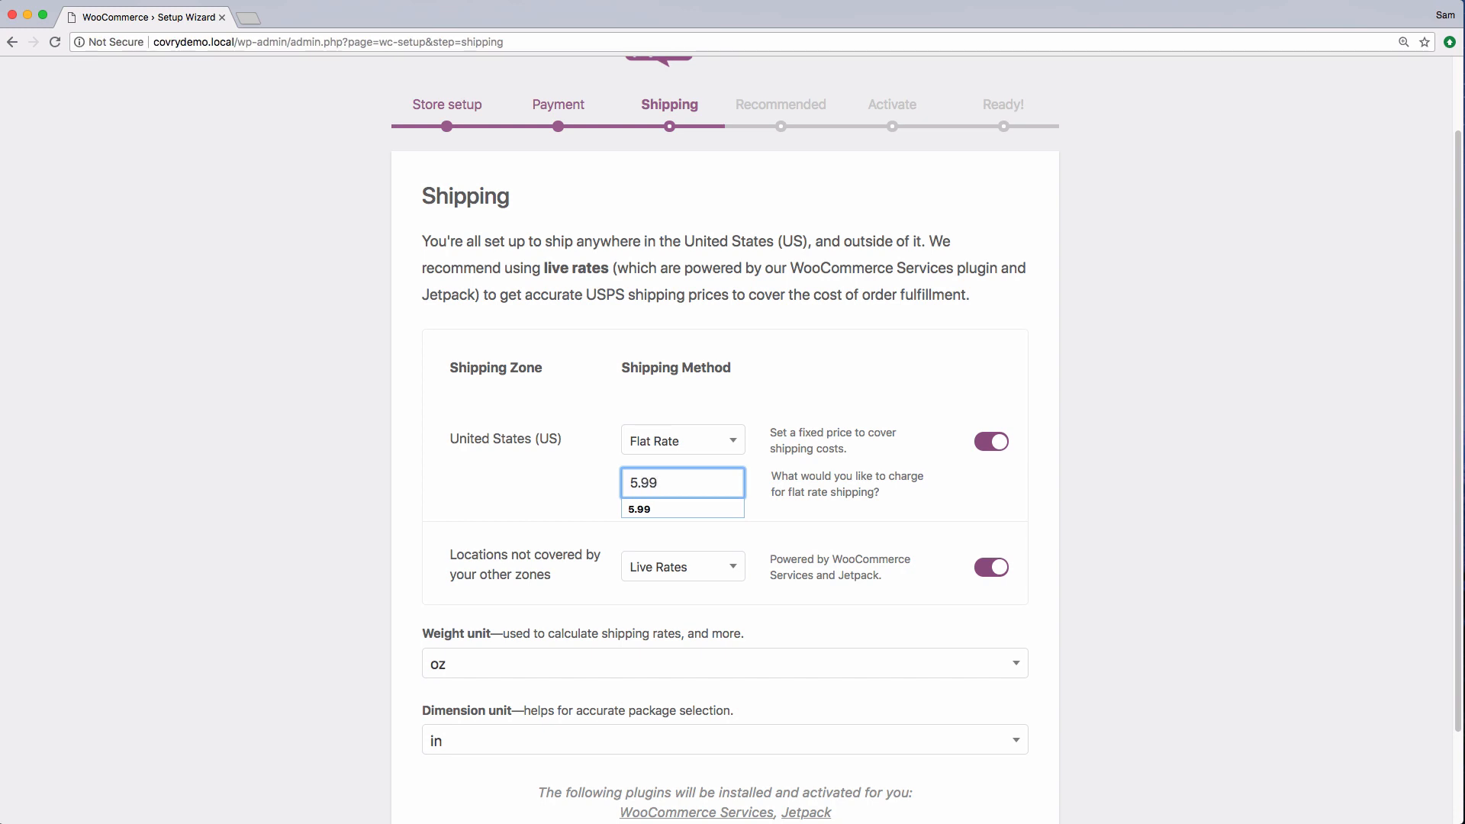
pyautogui.press('Tab')
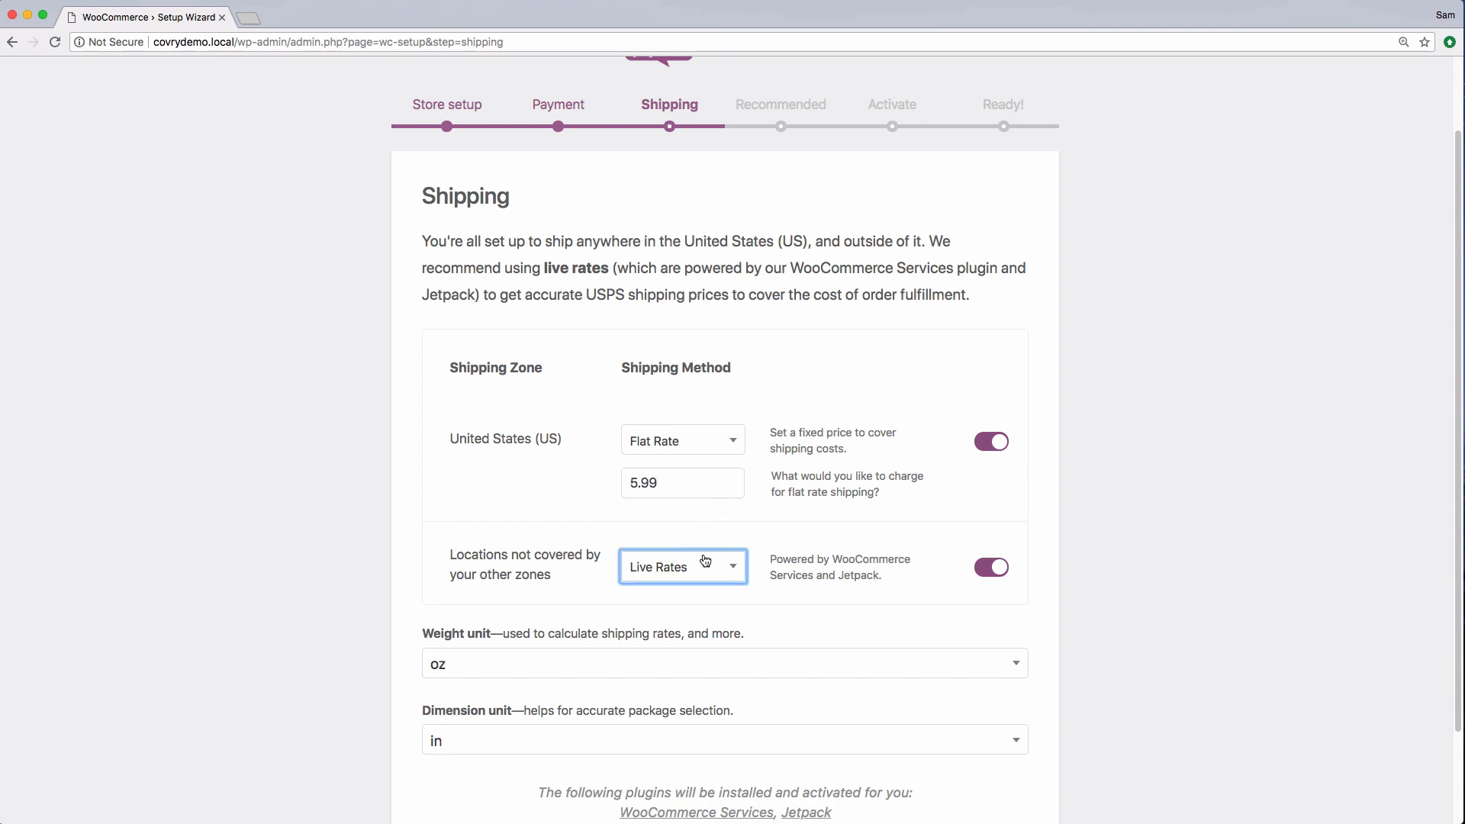
# Set the zone for locations not covered to Flat Rate costing 11.99 and continue
pyautogui.click(733, 576)
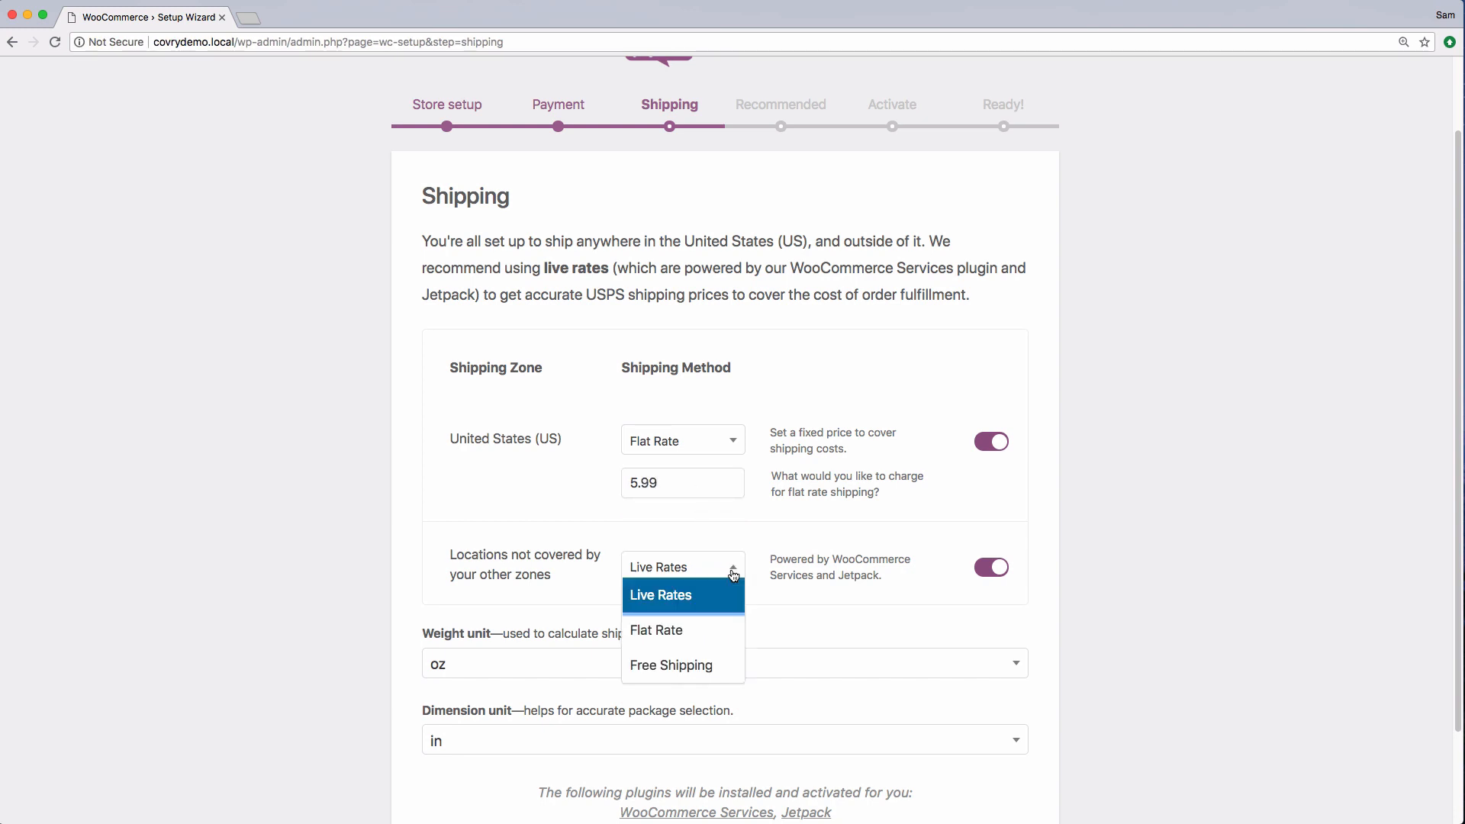
pyautogui.click(712, 632)
pyautogui.click(685, 608)
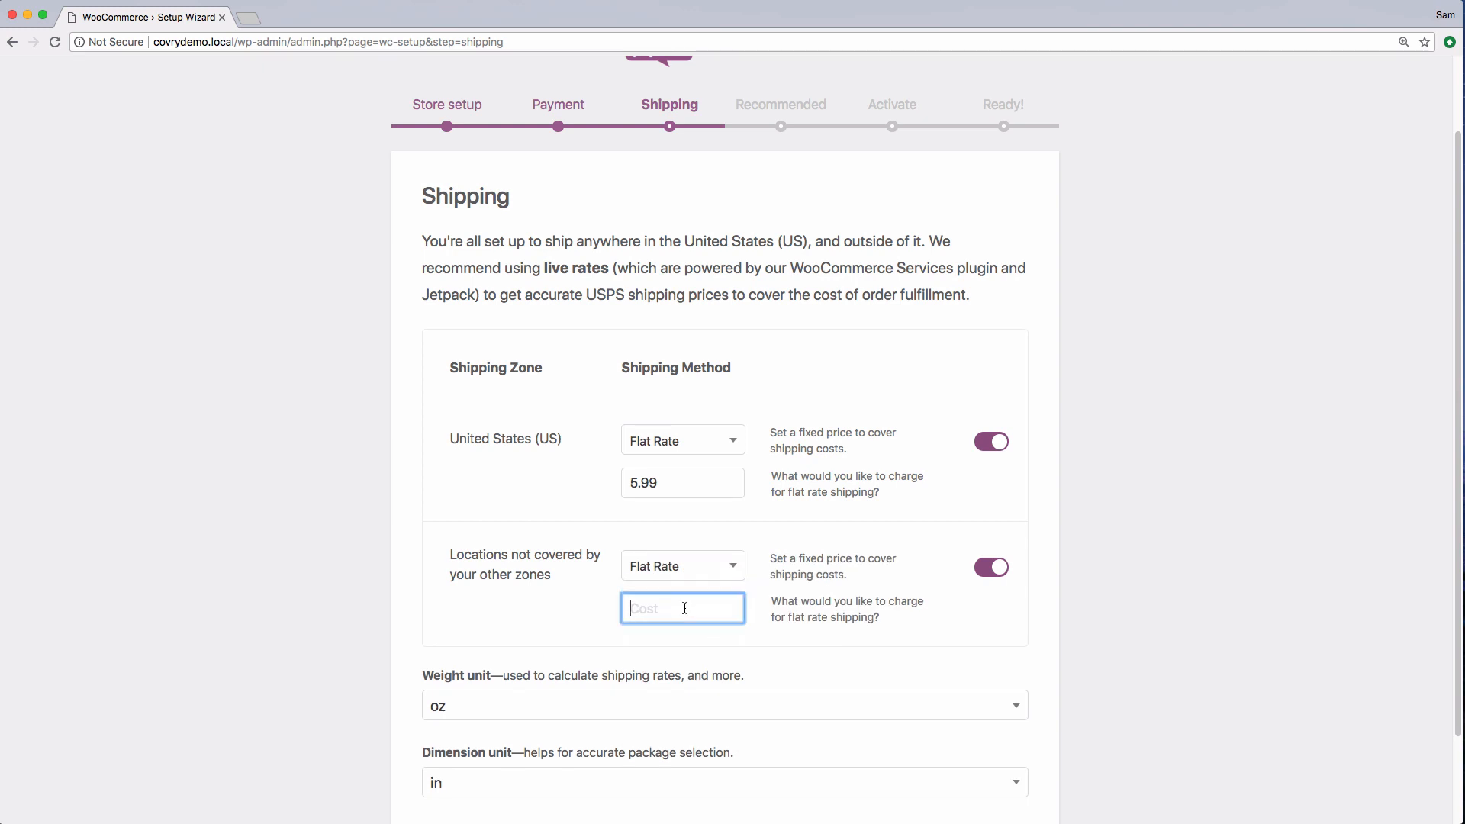
pyautogui.write('11.99')
pyautogui.click(513, 627)
pyautogui.scroll(-3, 513, 628)
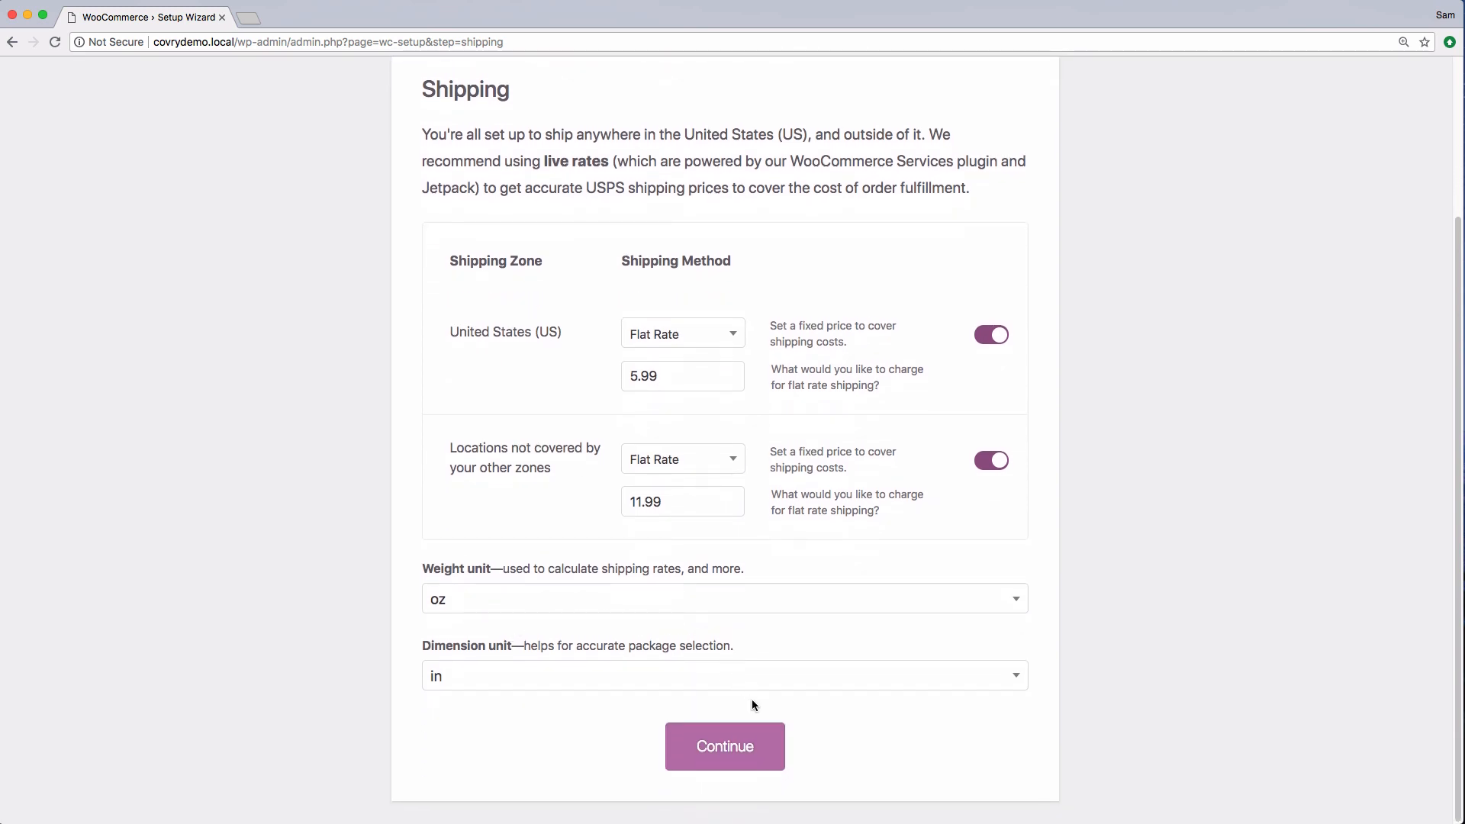
pyautogui.click(758, 746)
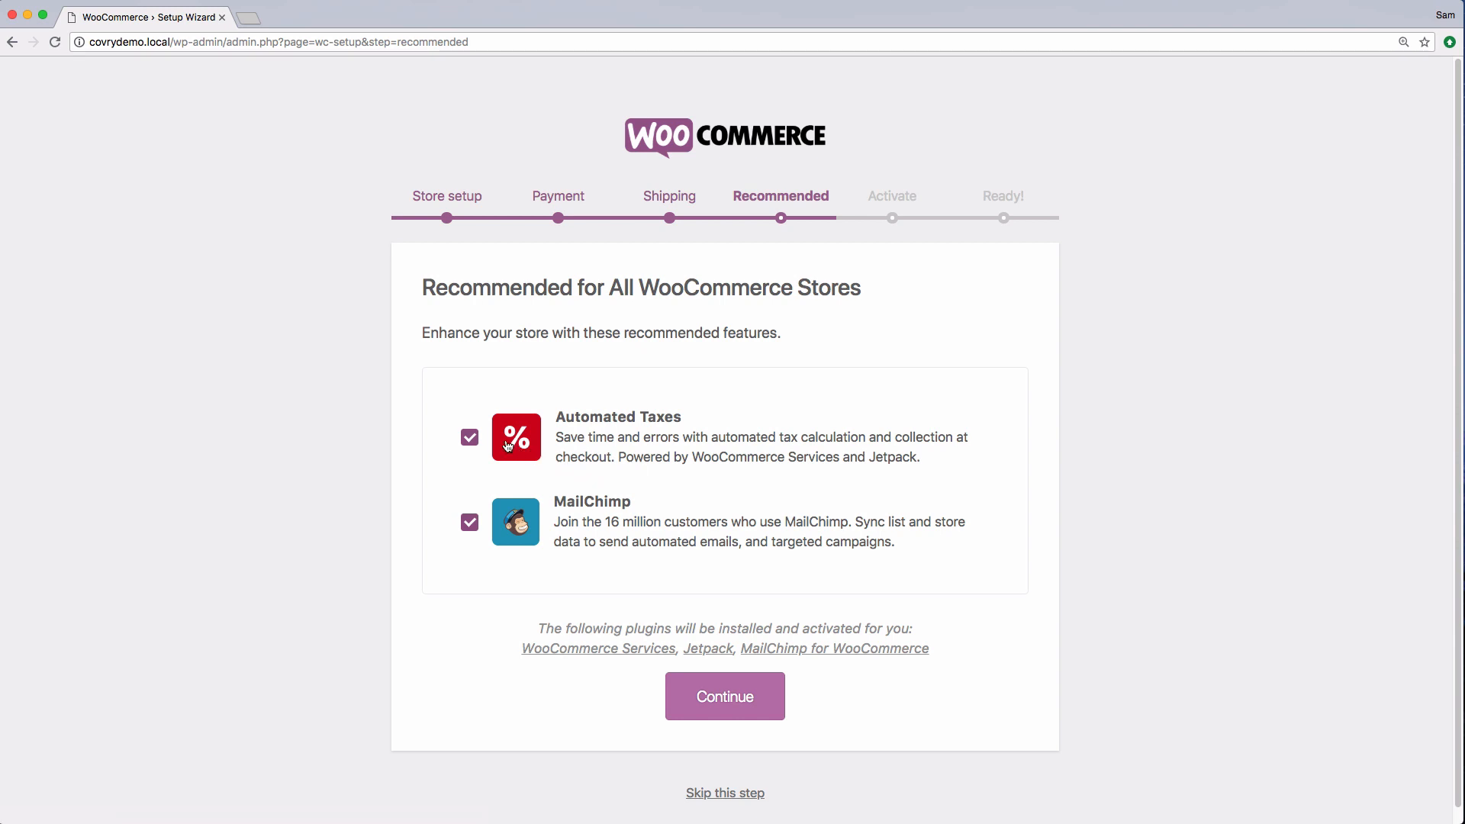
# Deselect the MailChimp recommendation, keep Automated Taxes, and continue
pyautogui.click(470, 523)
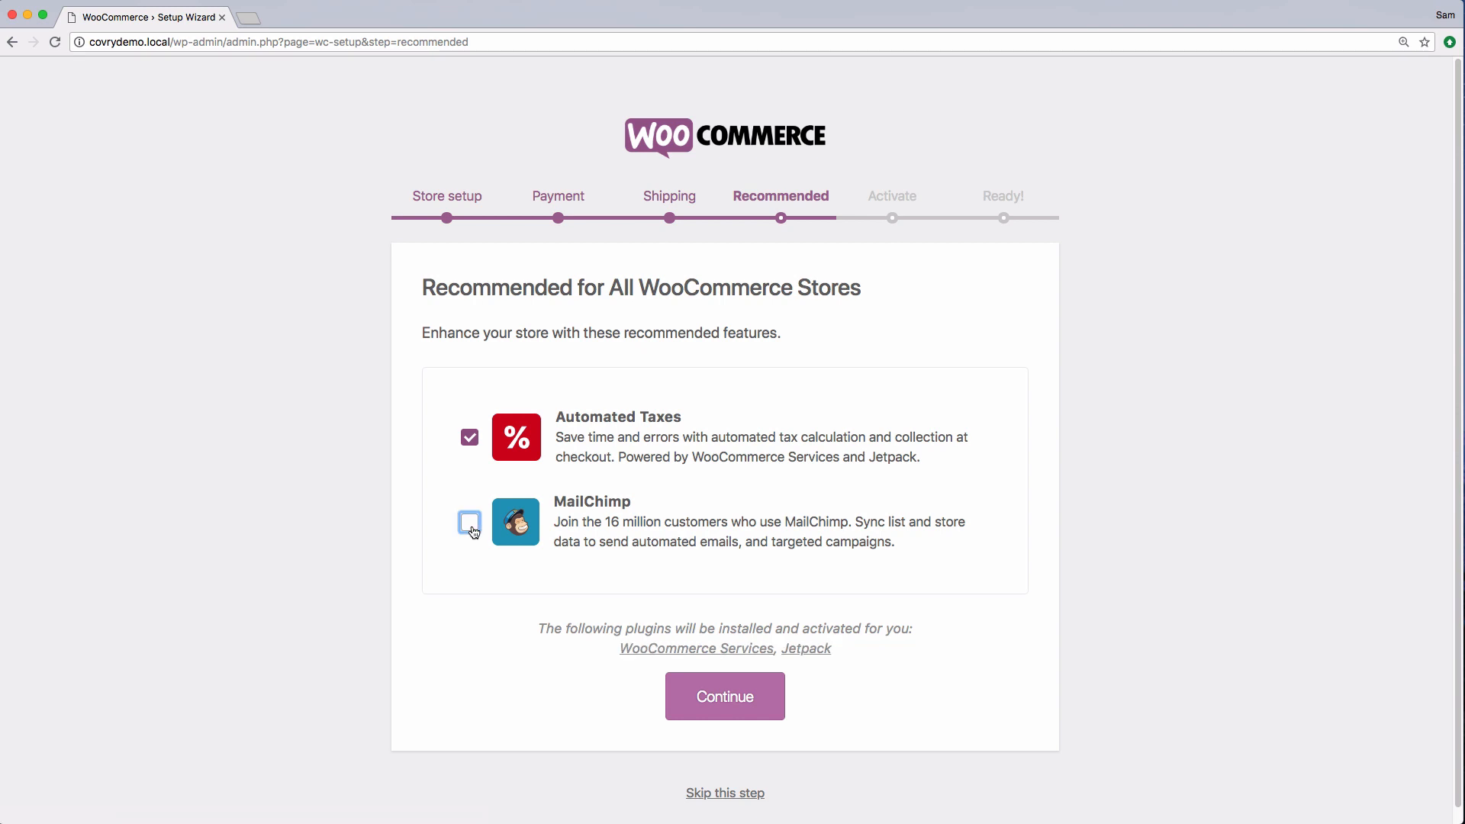
pyautogui.click(720, 701)
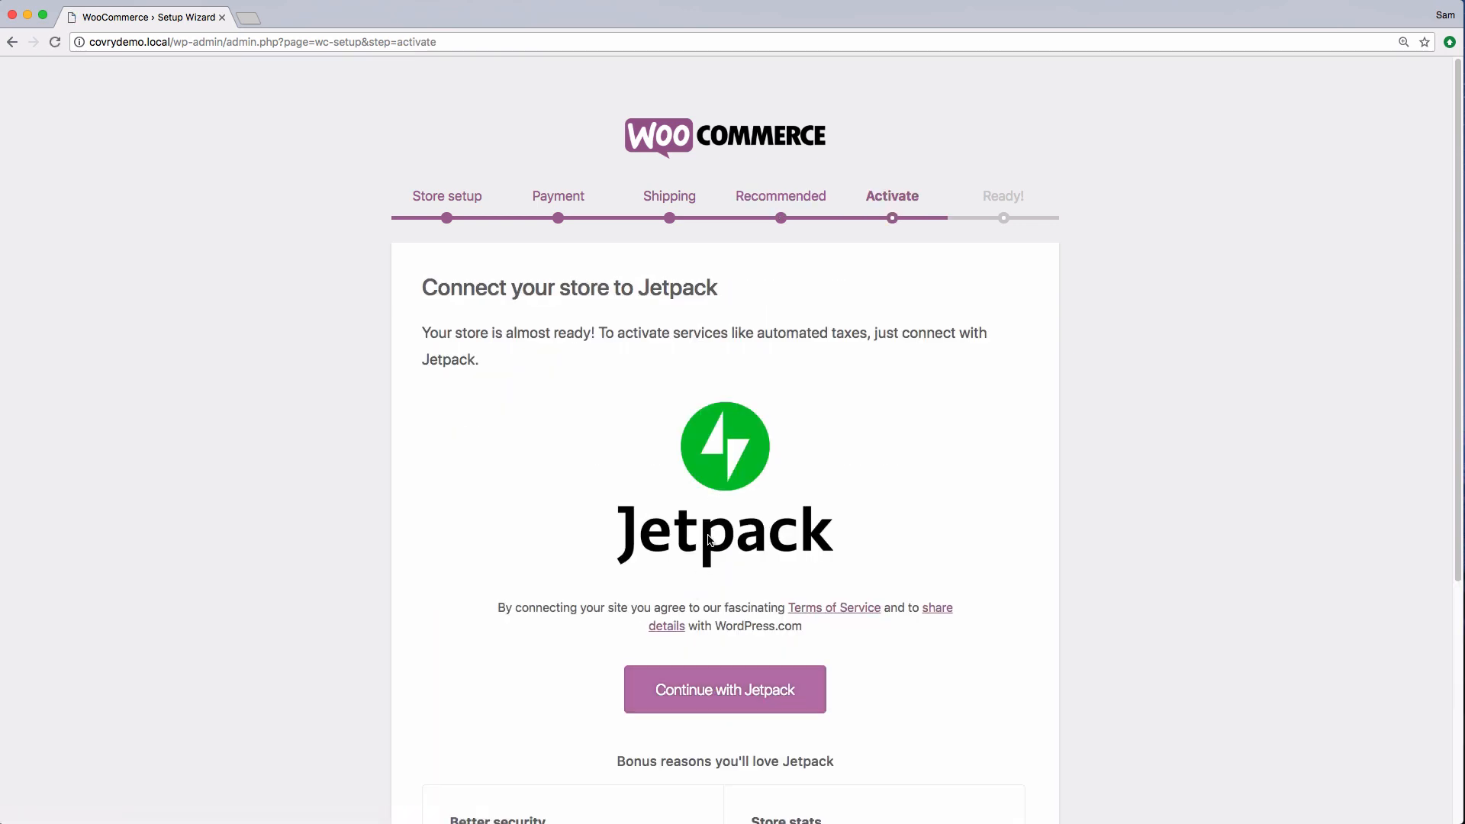
# Connect the store to Jetpack
pyautogui.scroll(-2, 709, 539)
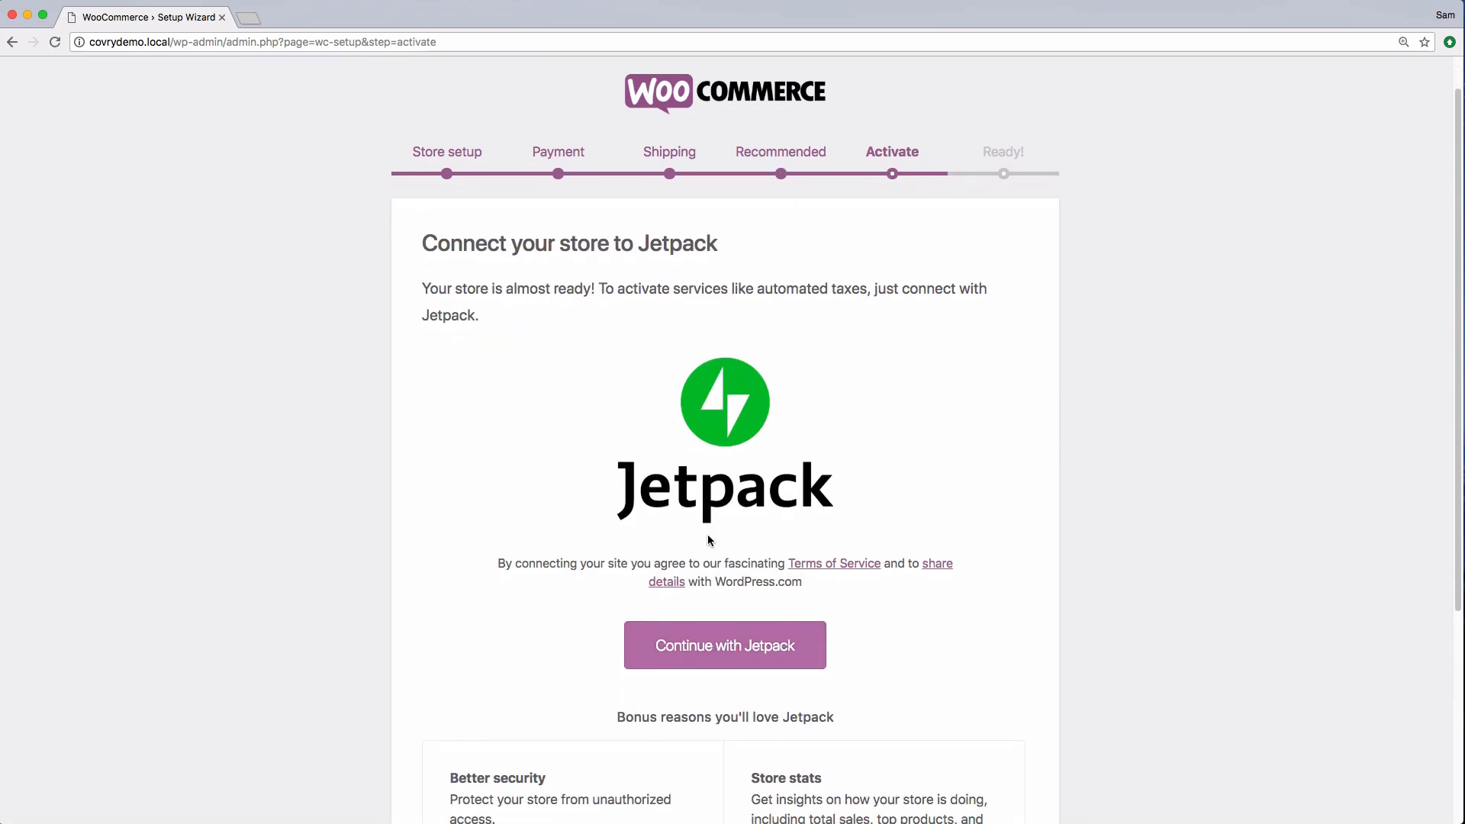
pyautogui.scroll(-4, 708, 538)
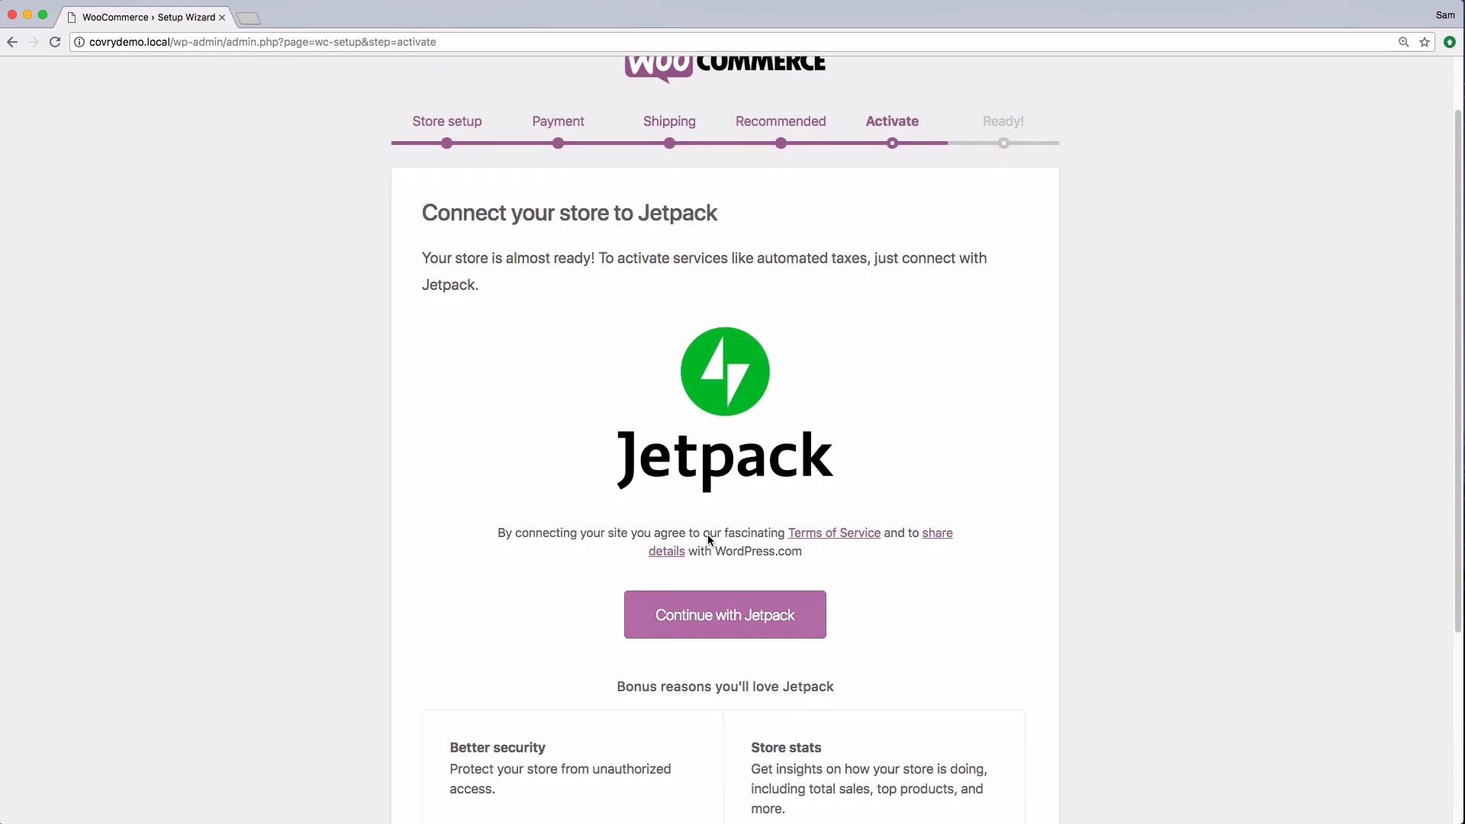
pyautogui.scroll(-1, 708, 540)
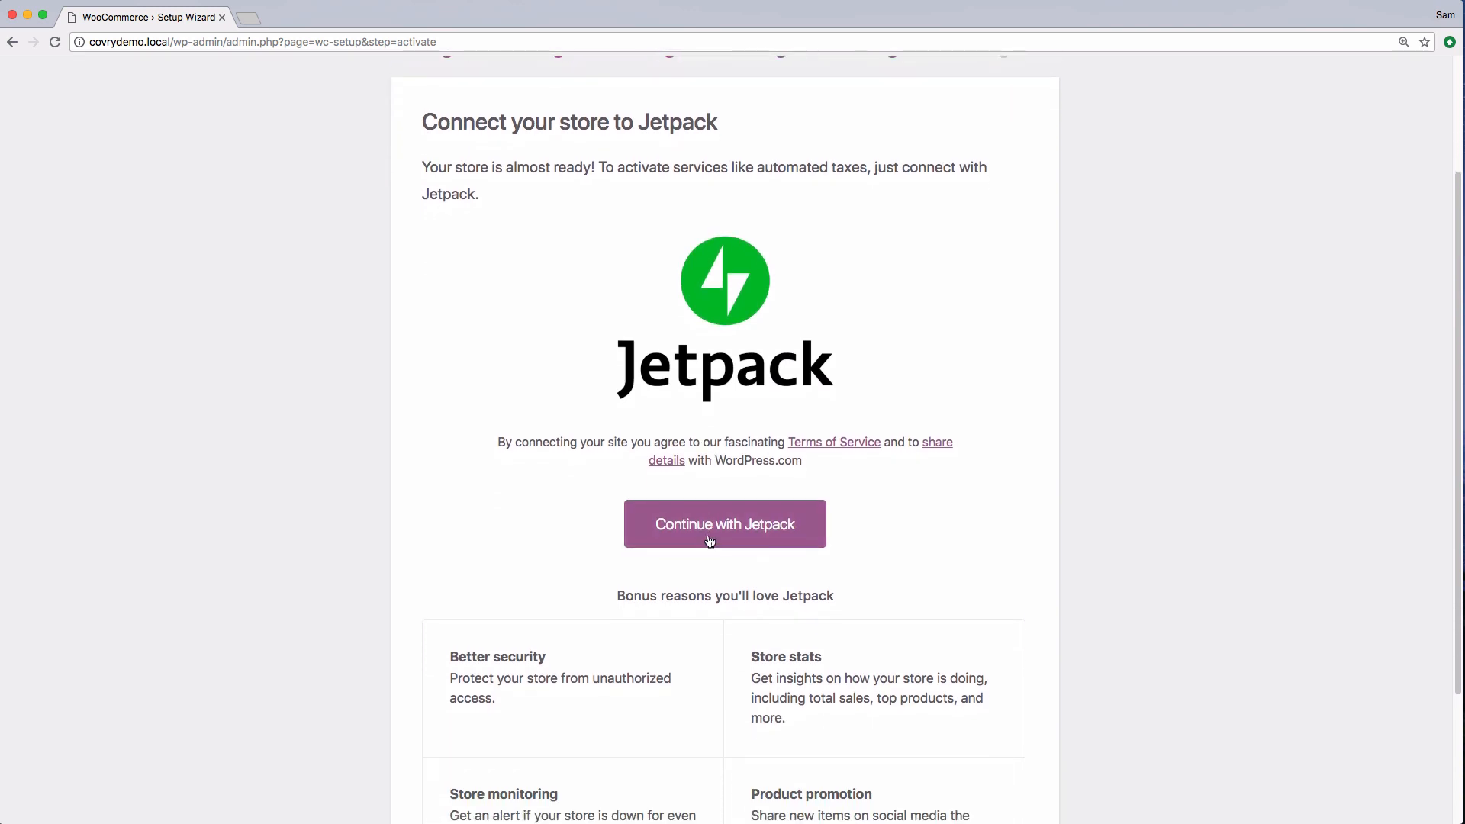
pyautogui.scroll(-8, 708, 540)
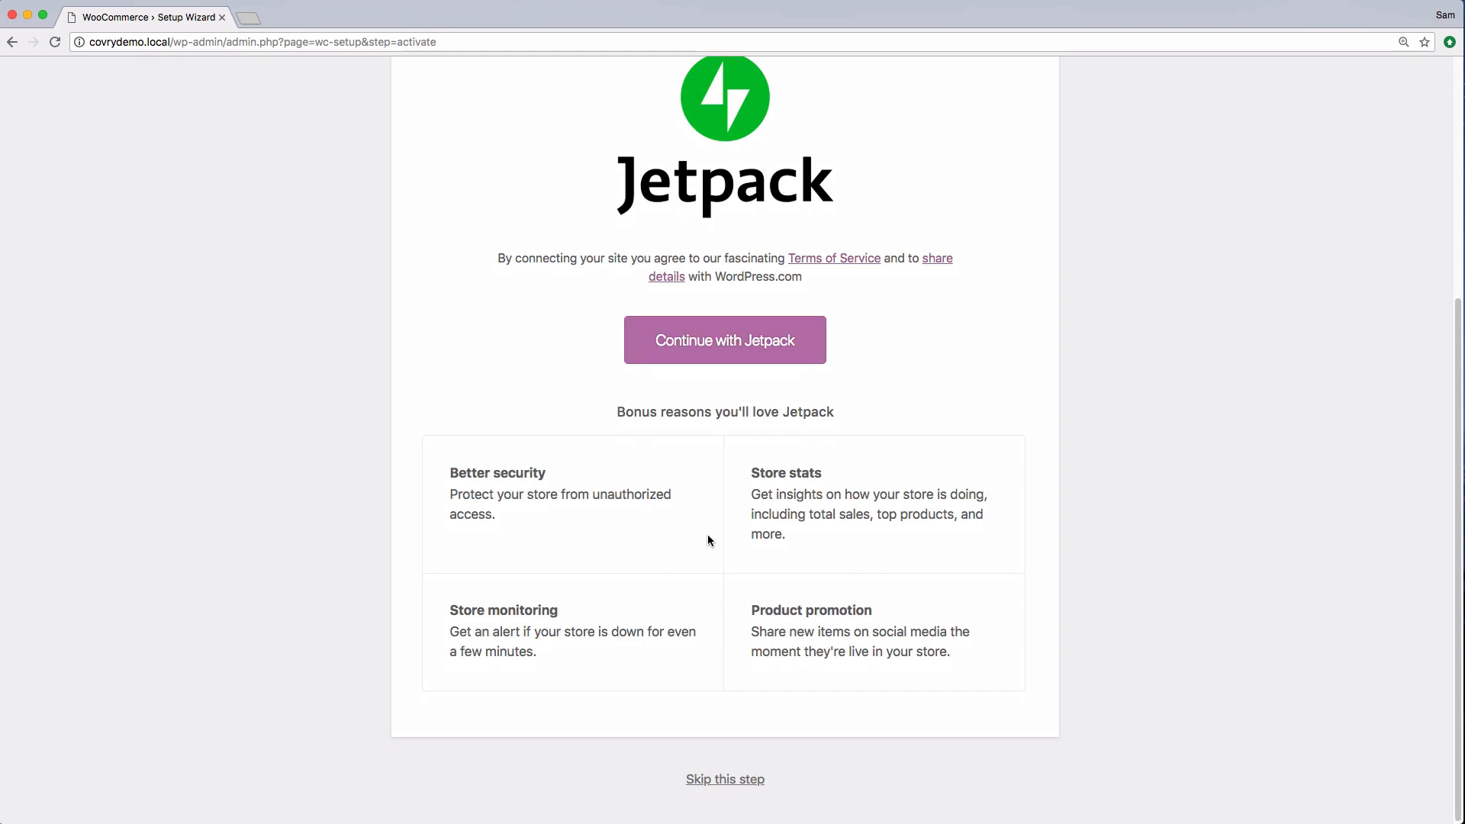
pyautogui.scroll(5, 708, 539)
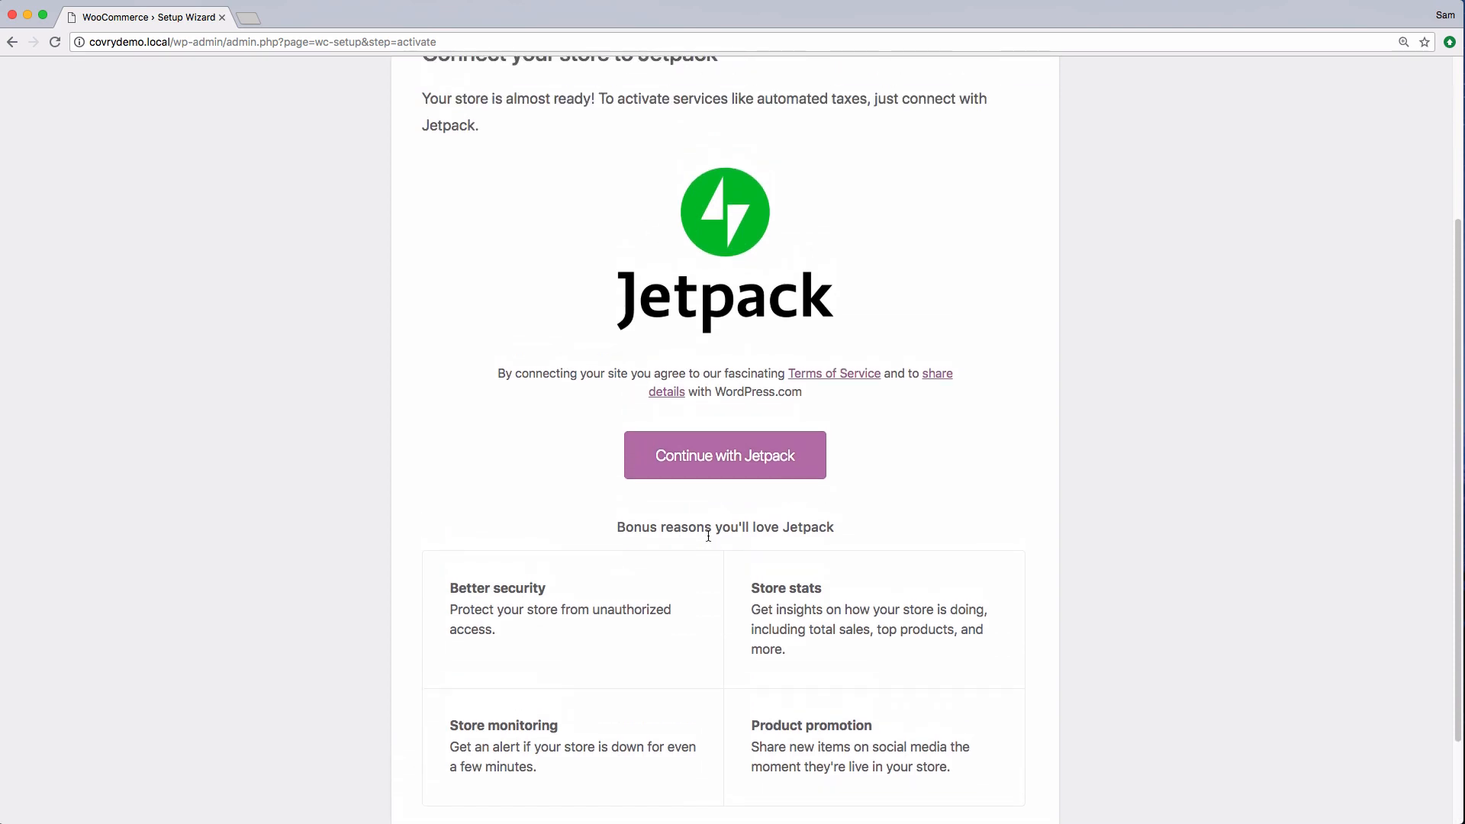
pyautogui.click(712, 467)
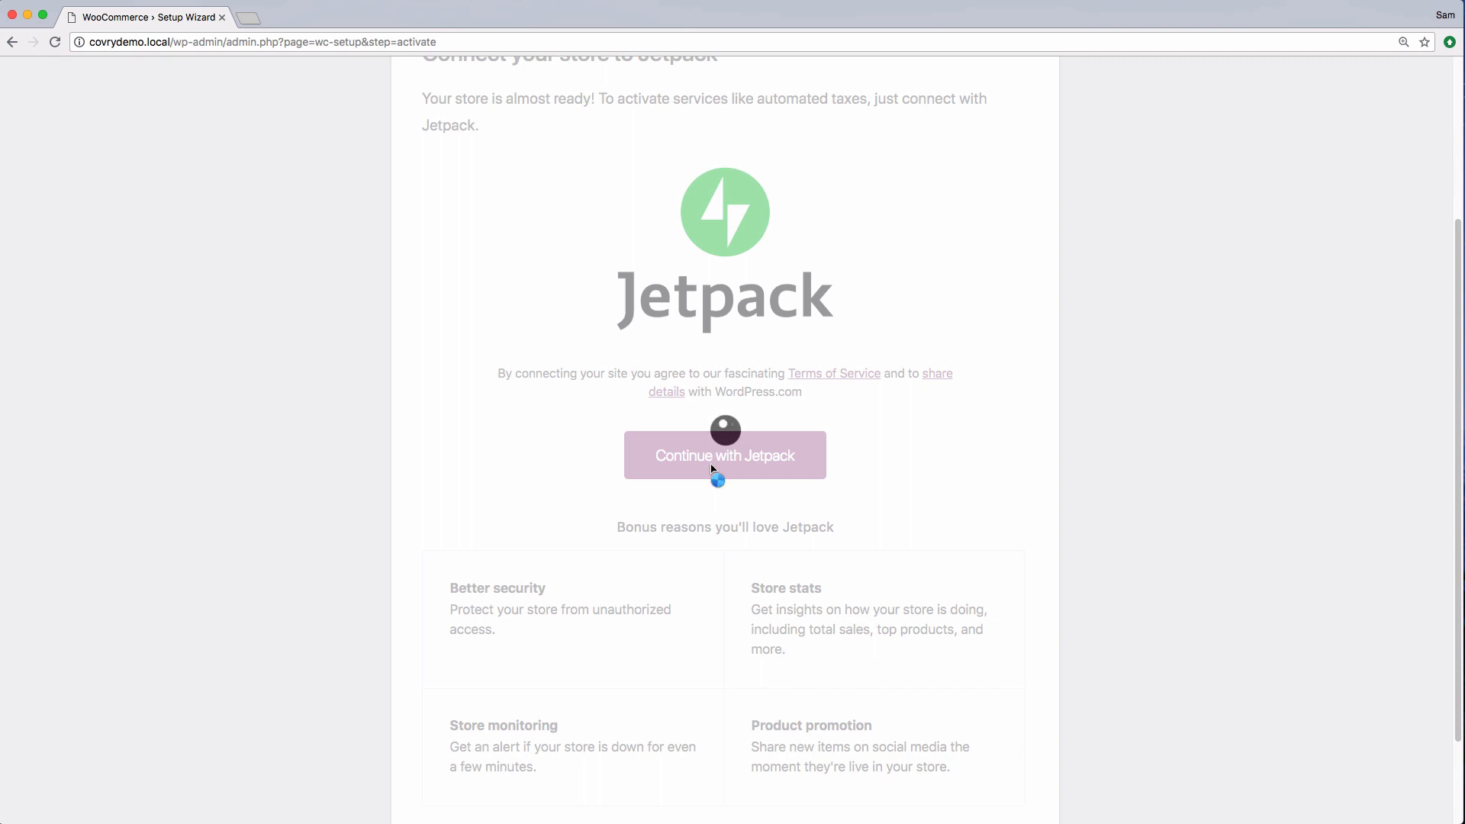
# Proceed to finish setting up the store
pyautogui.scroll(2, 711, 468)
pyautogui.scroll(2, 711, 466)
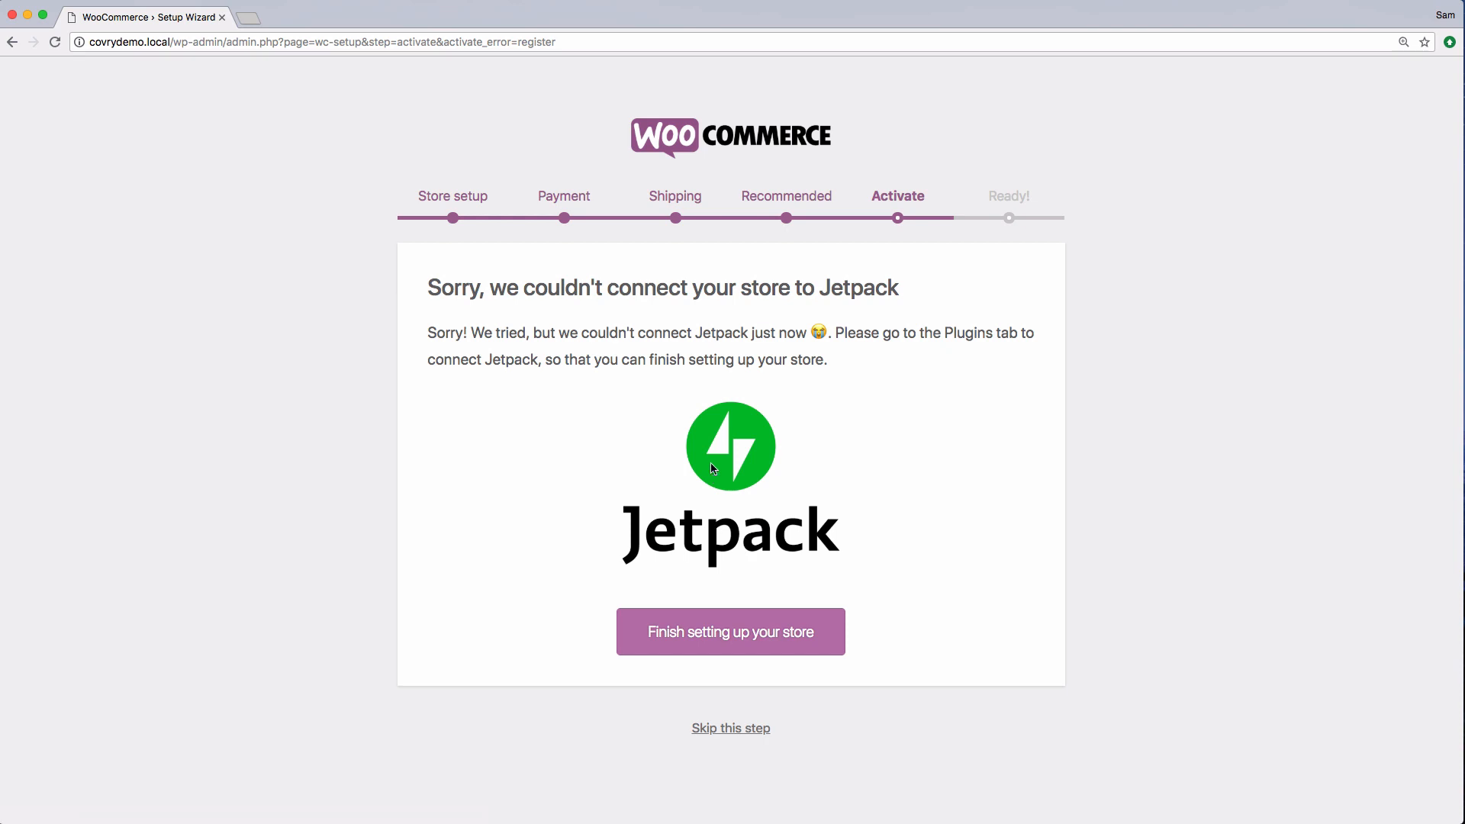
pyautogui.click(745, 636)
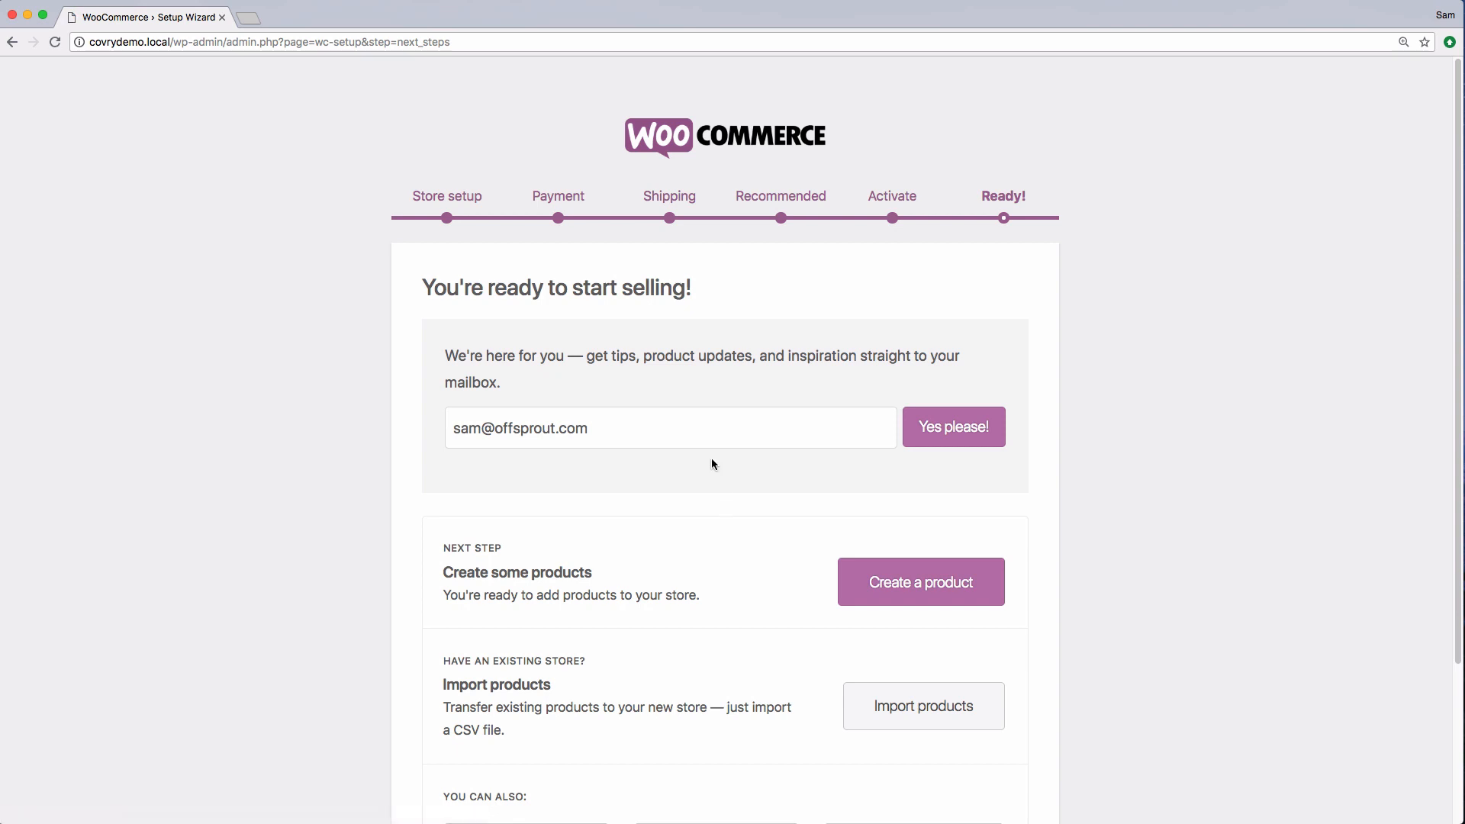
# Leave the wizard's final page for the WordPress dashboard
pyautogui.scroll(-5, 720, 473)
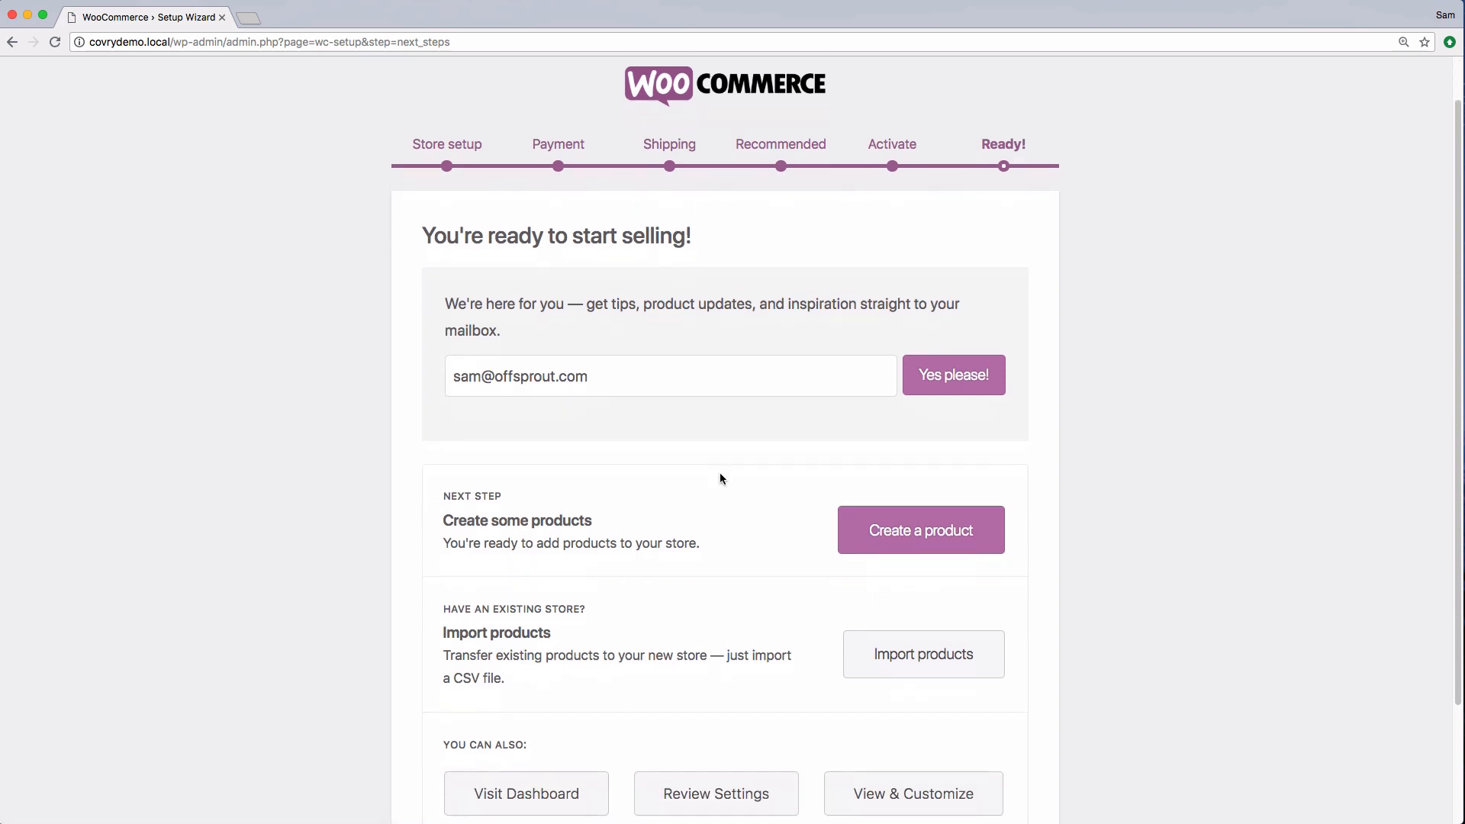
pyautogui.scroll(-1, 721, 479)
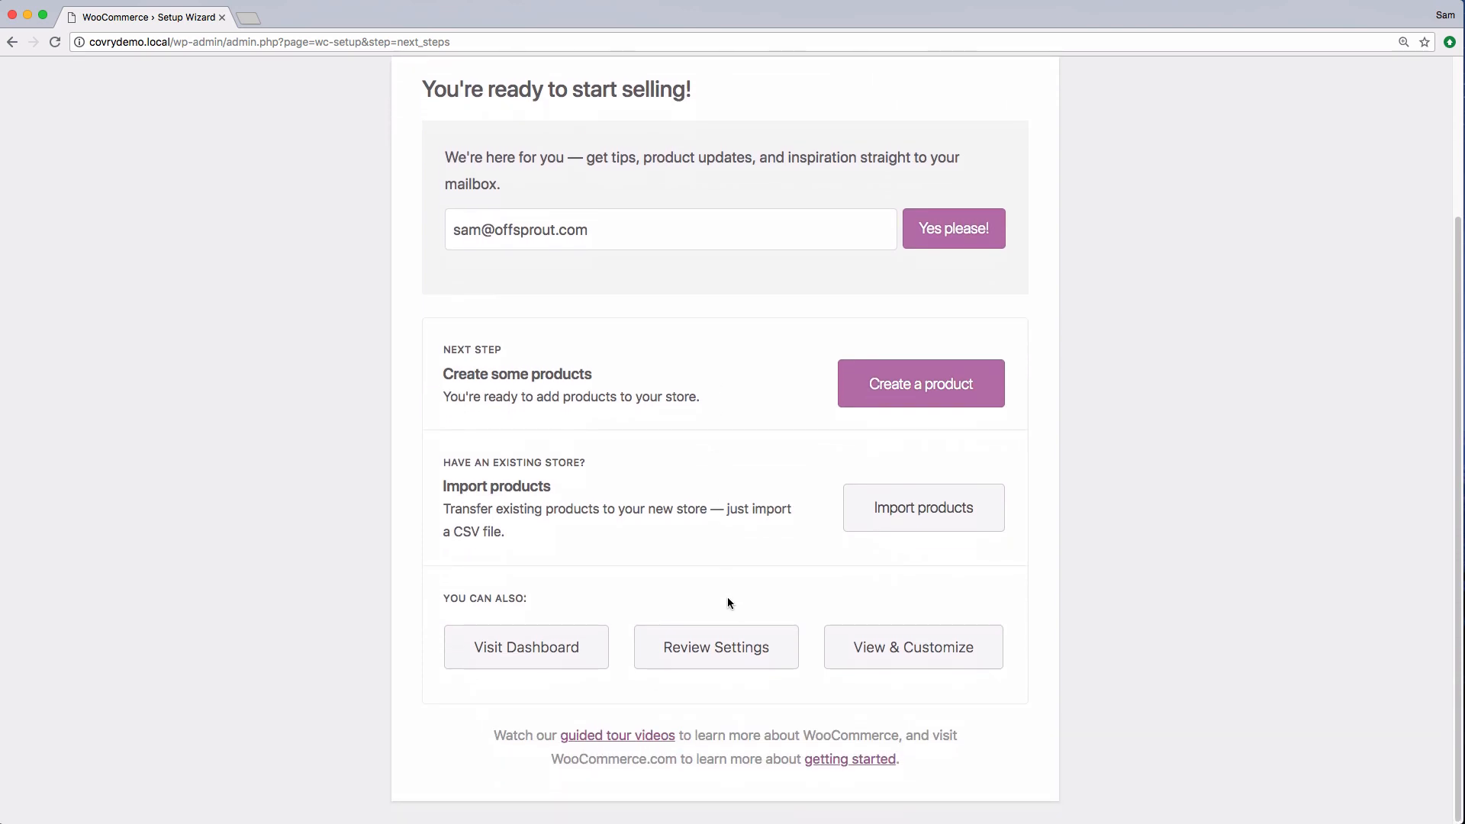
pyautogui.scroll(5, 729, 603)
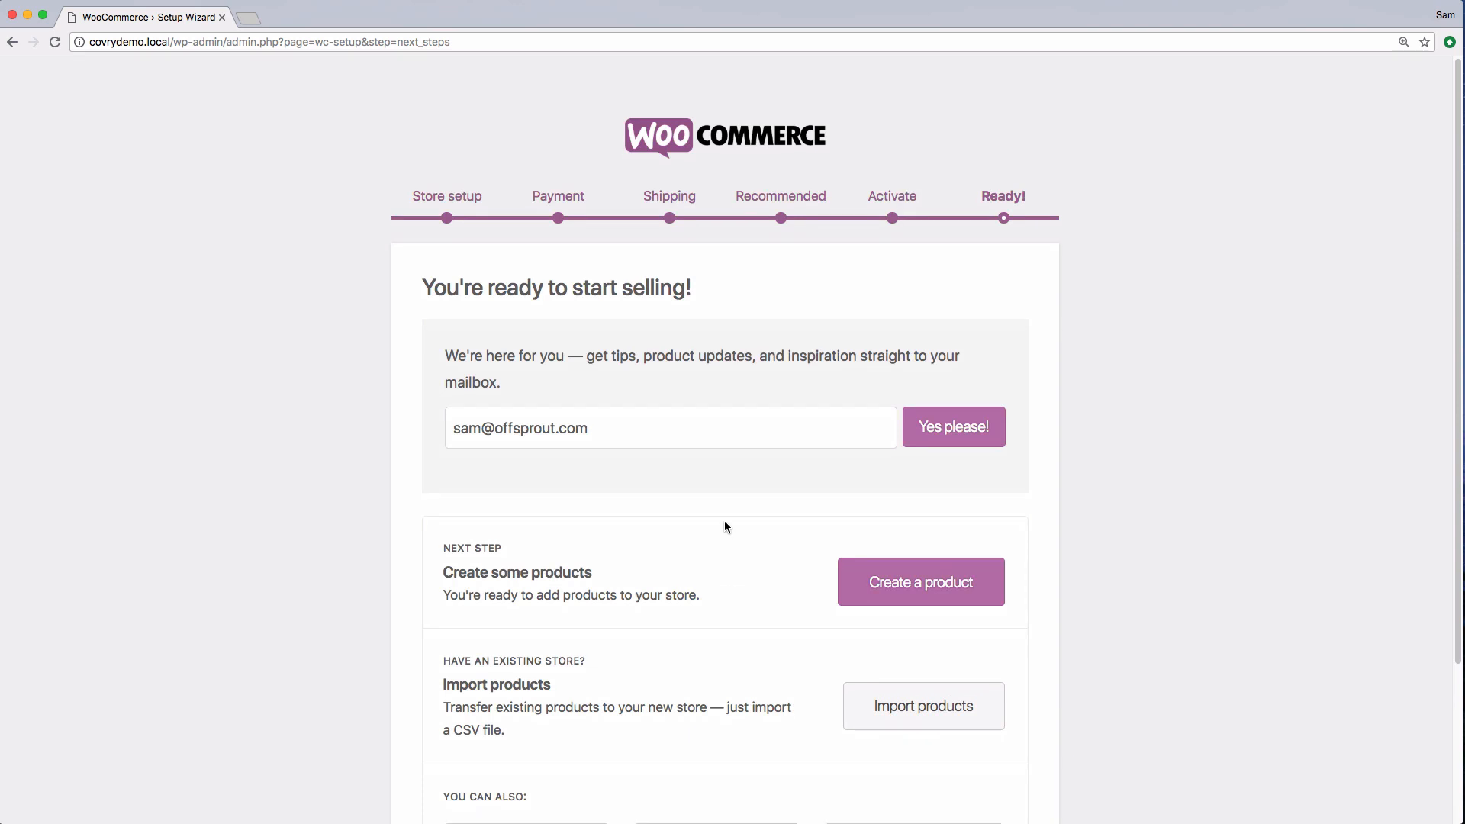
pyautogui.scroll(-5, 725, 527)
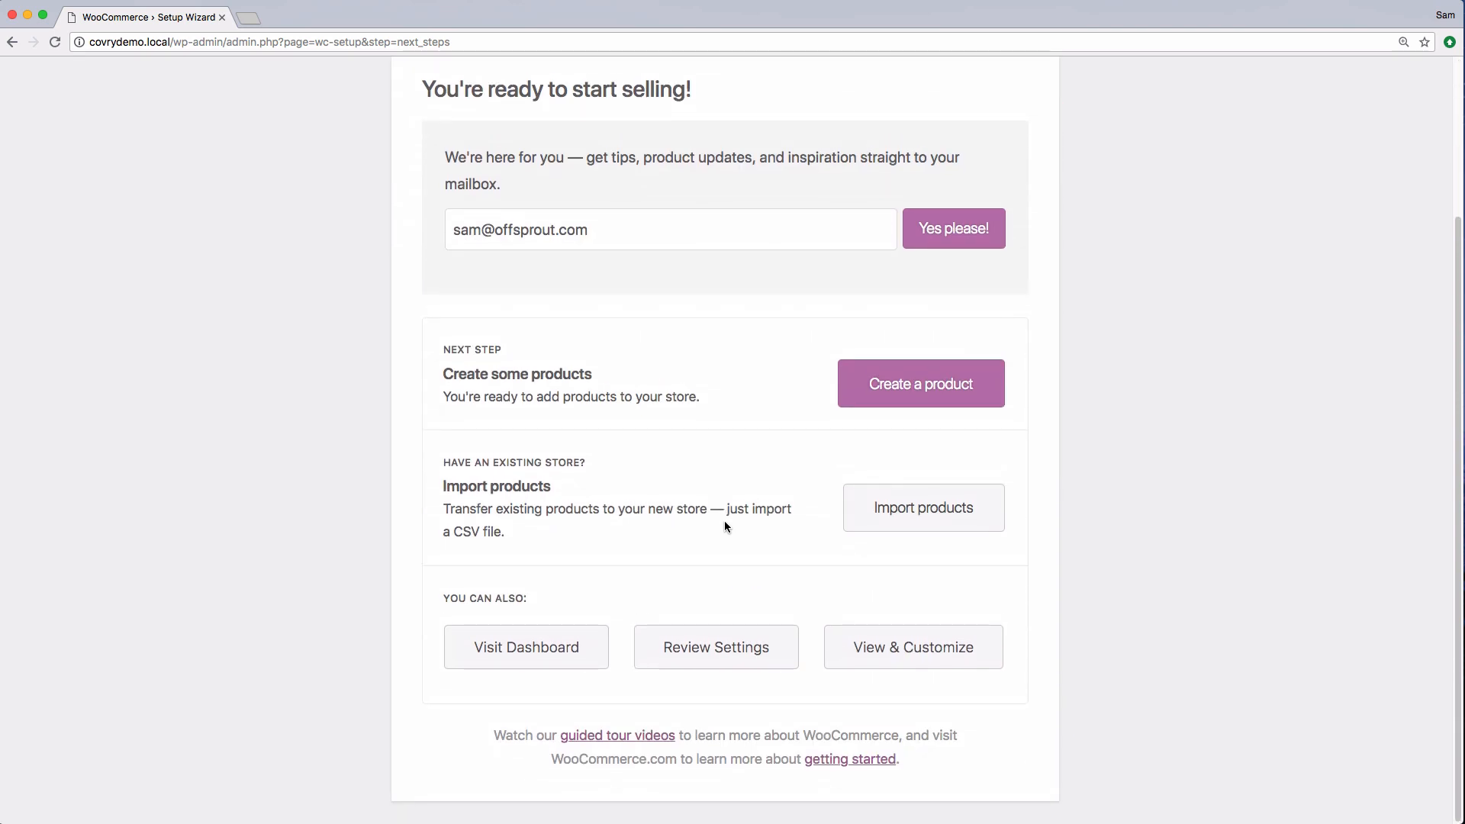
pyautogui.click(566, 650)
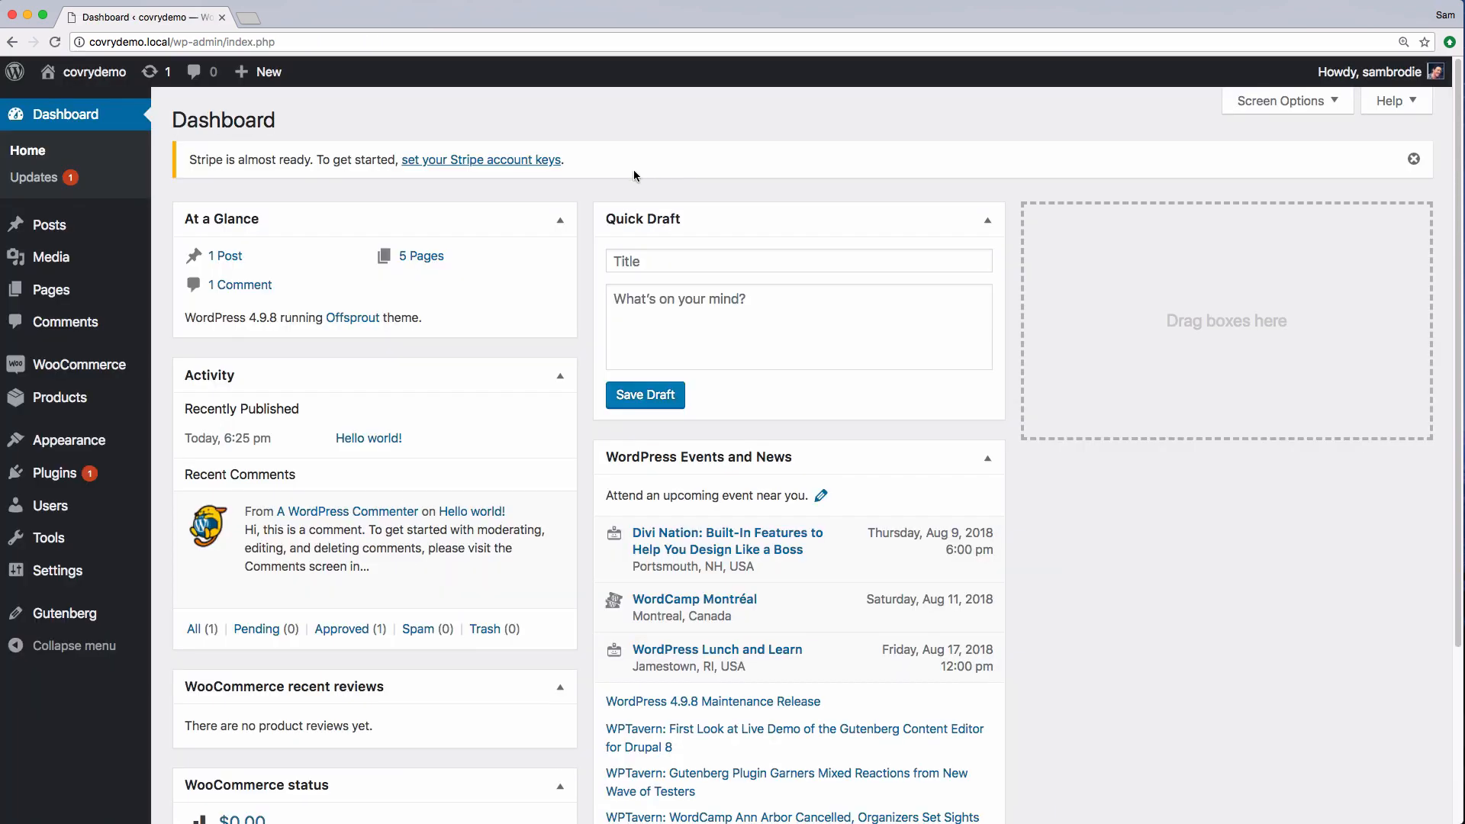
# Open the Stripe account keys settings from the dashboard notice and examine the test key fields
pyautogui.click(532, 162)
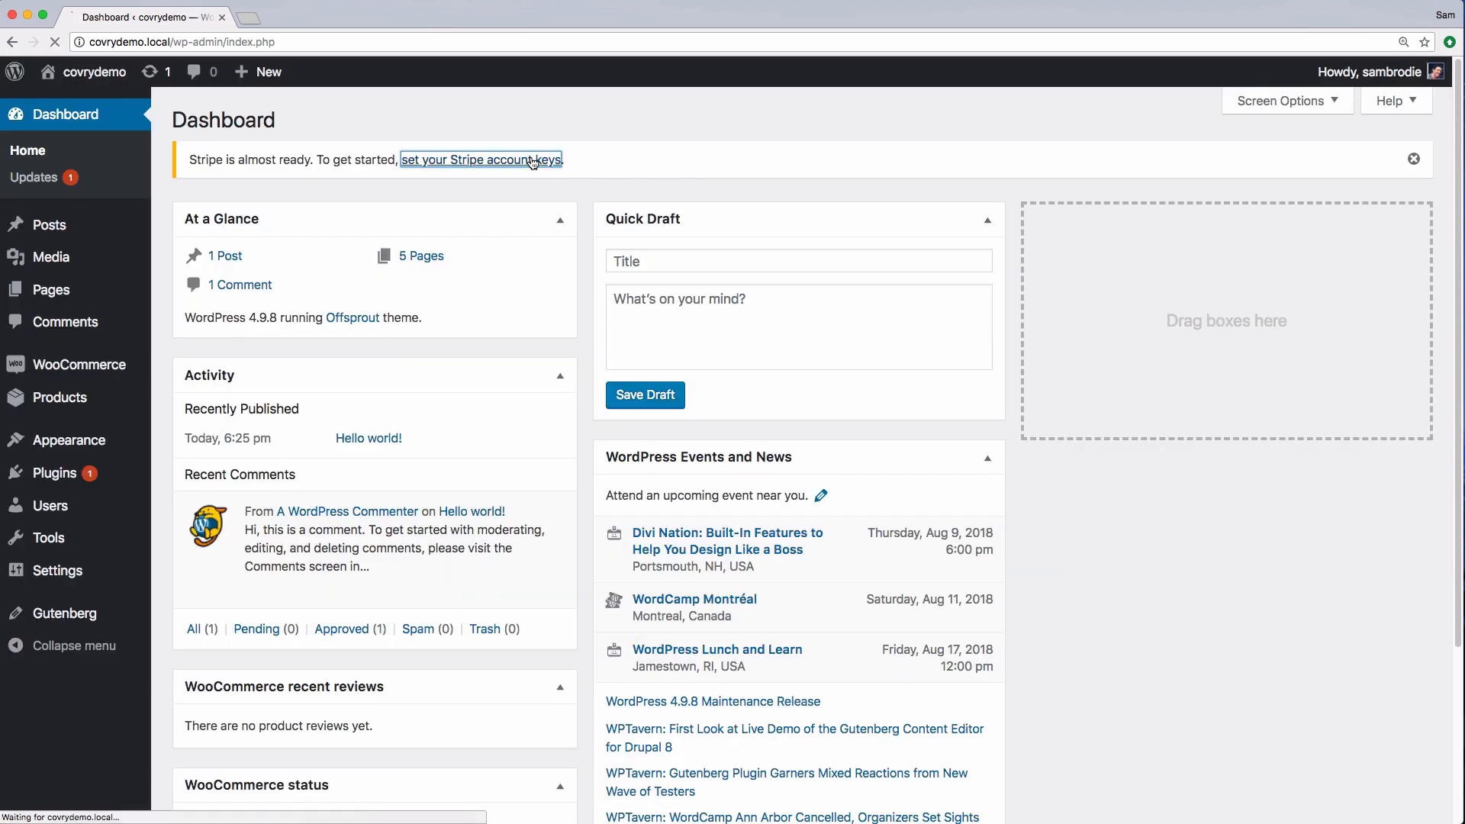
pyautogui.scroll(-3, 574, 350)
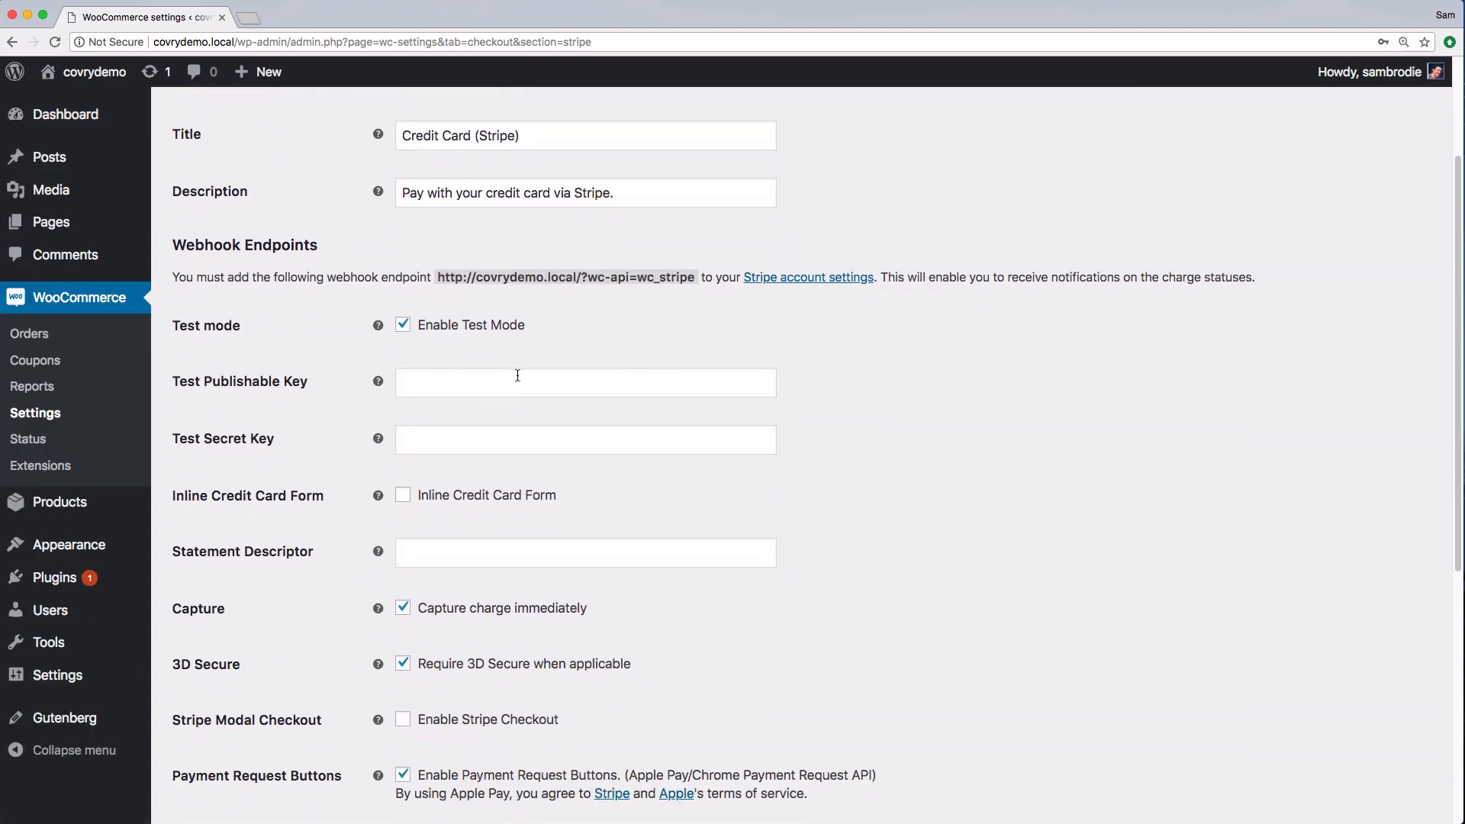
pyautogui.click(516, 378)
pyautogui.click(546, 472)
pyautogui.scroll(-10, 532, 549)
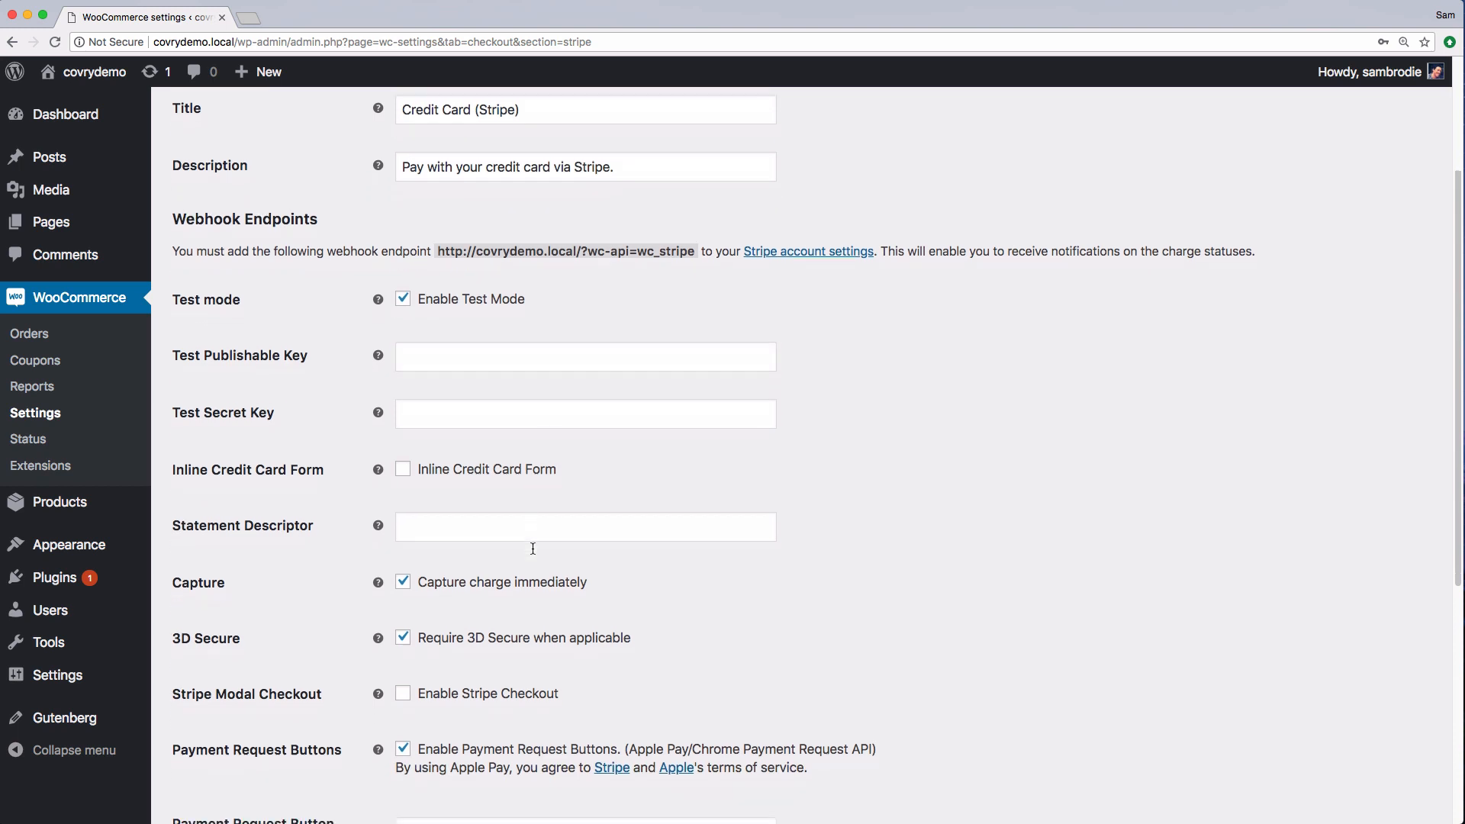
# Save the Stripe payment gateway settings
pyautogui.scroll(-1, 532, 549)
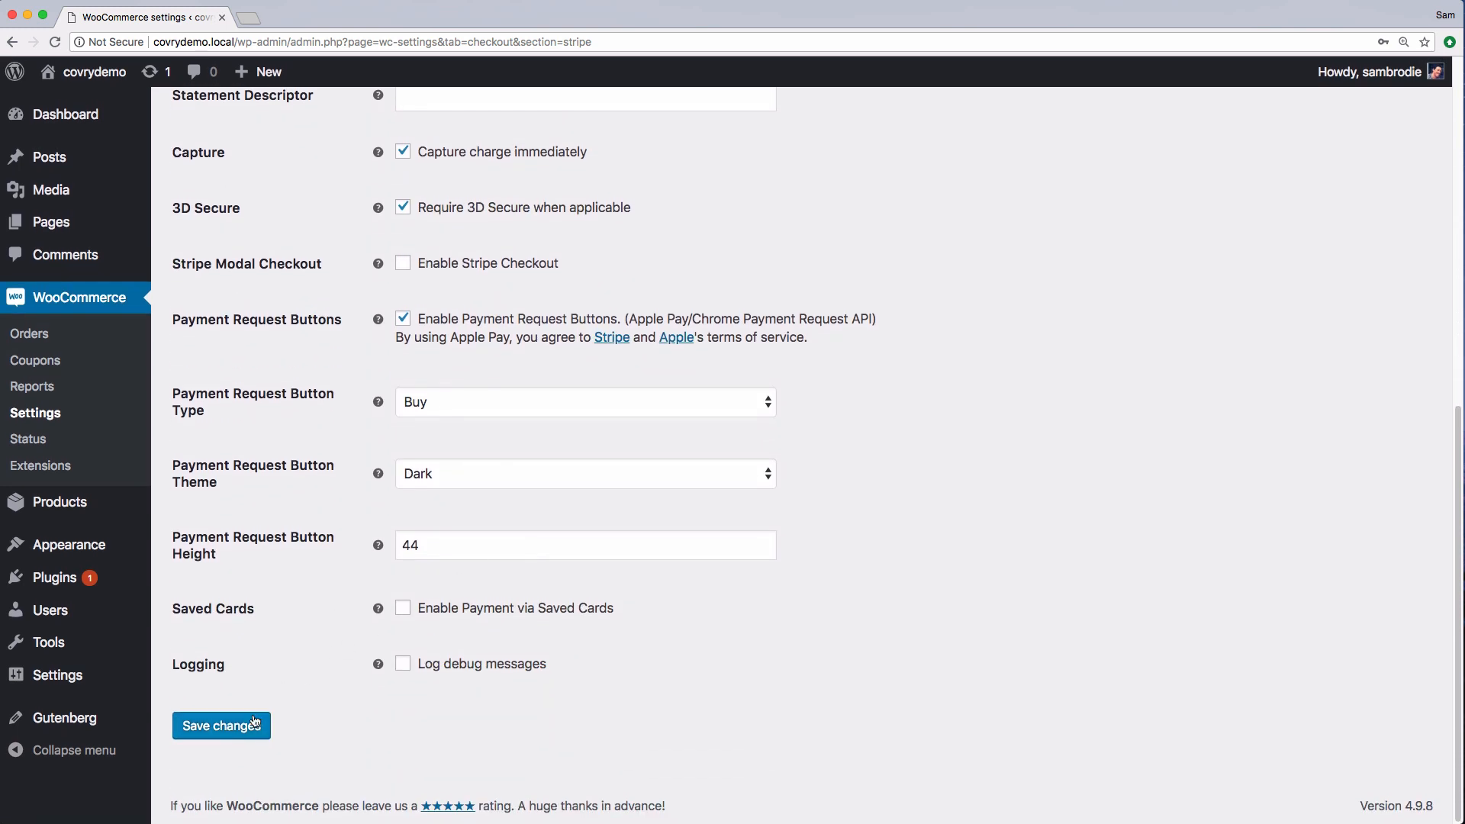
pyautogui.click(254, 724)
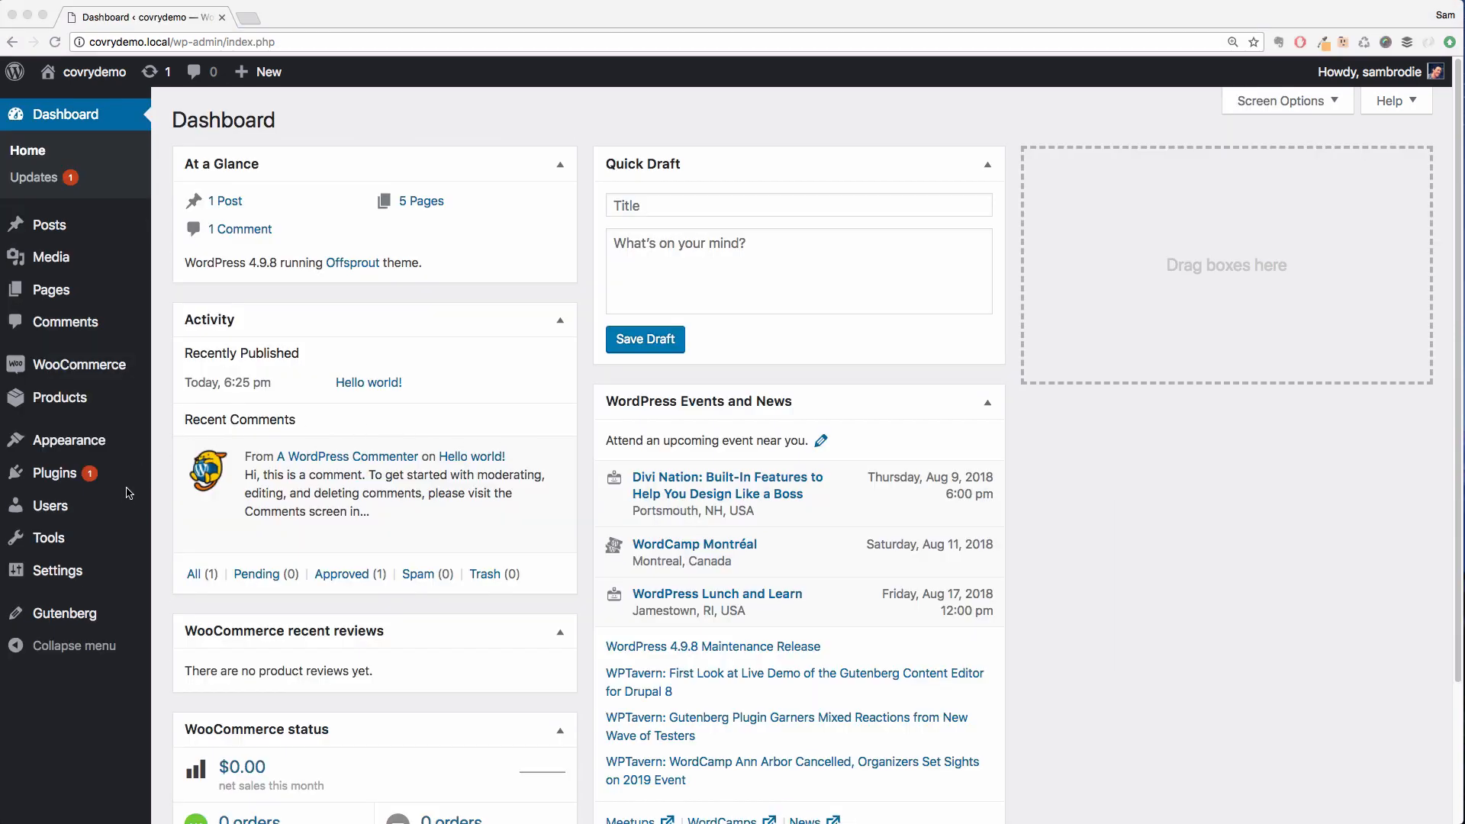
# Launch the Offsprout Site Grower from the Page Builder theme settings and continue with a new site from scratch
pyautogui.moveTo(92, 574)
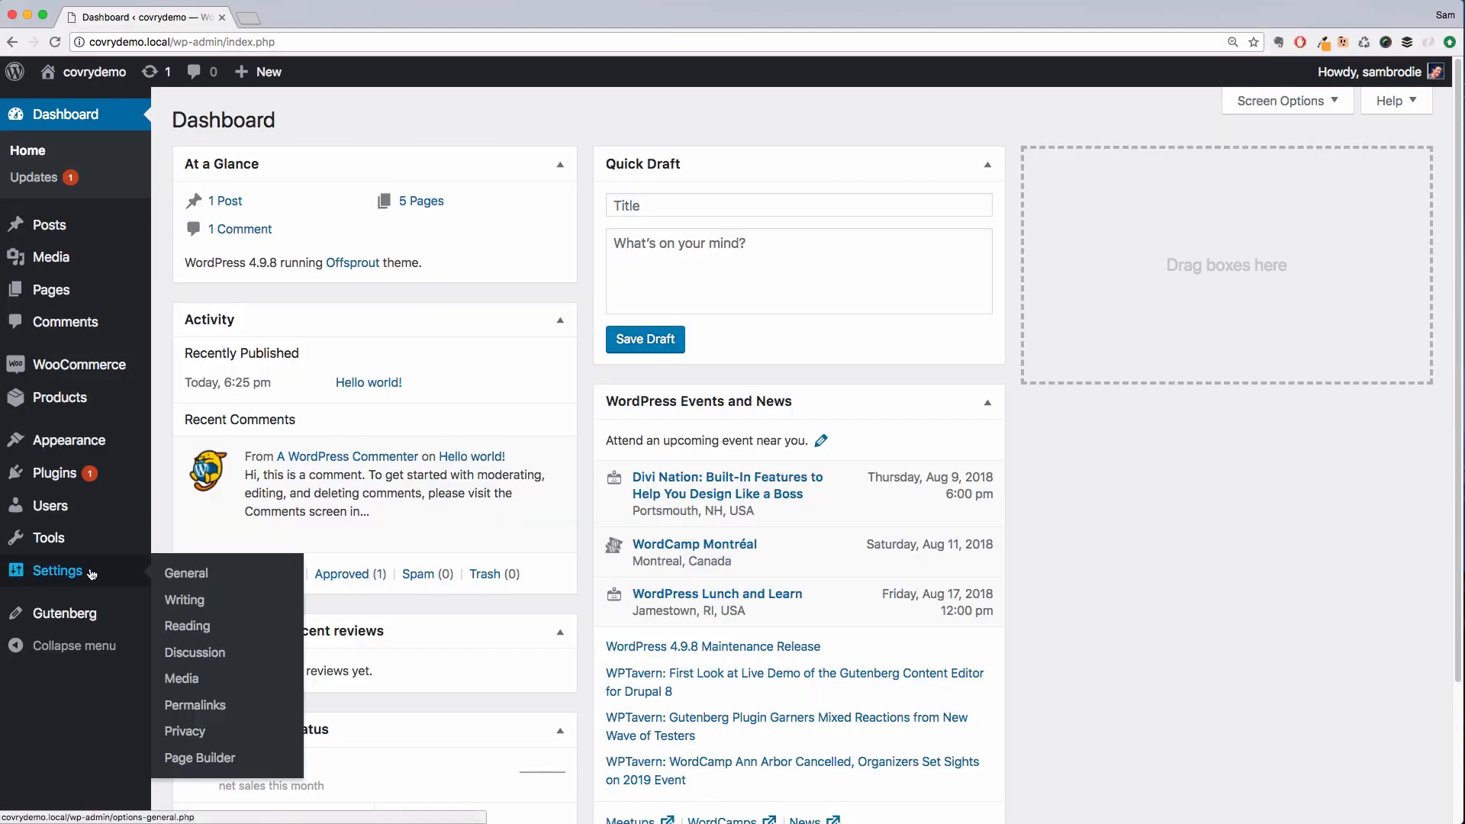
pyautogui.click(213, 760)
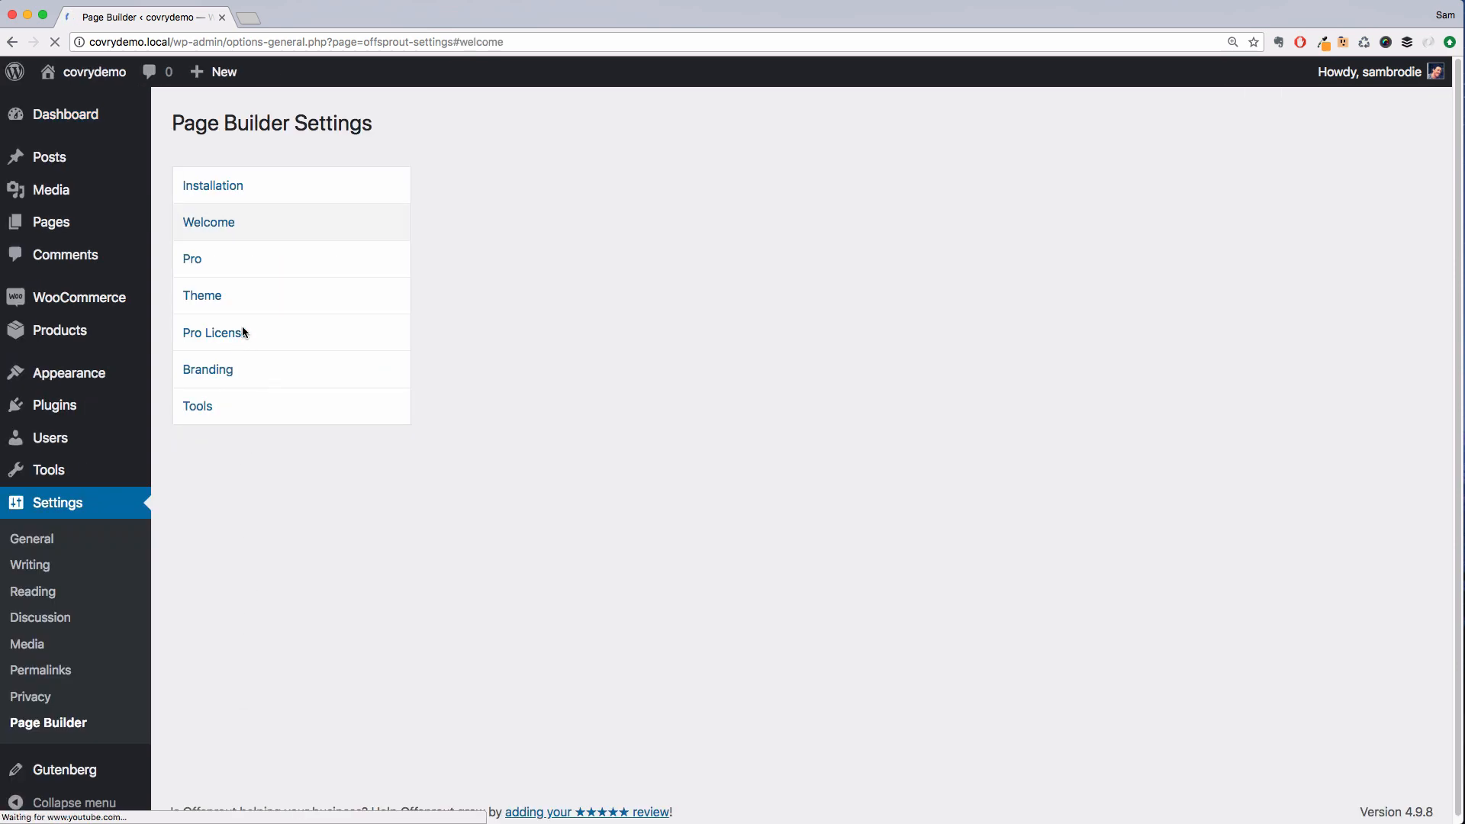
pyautogui.click(243, 298)
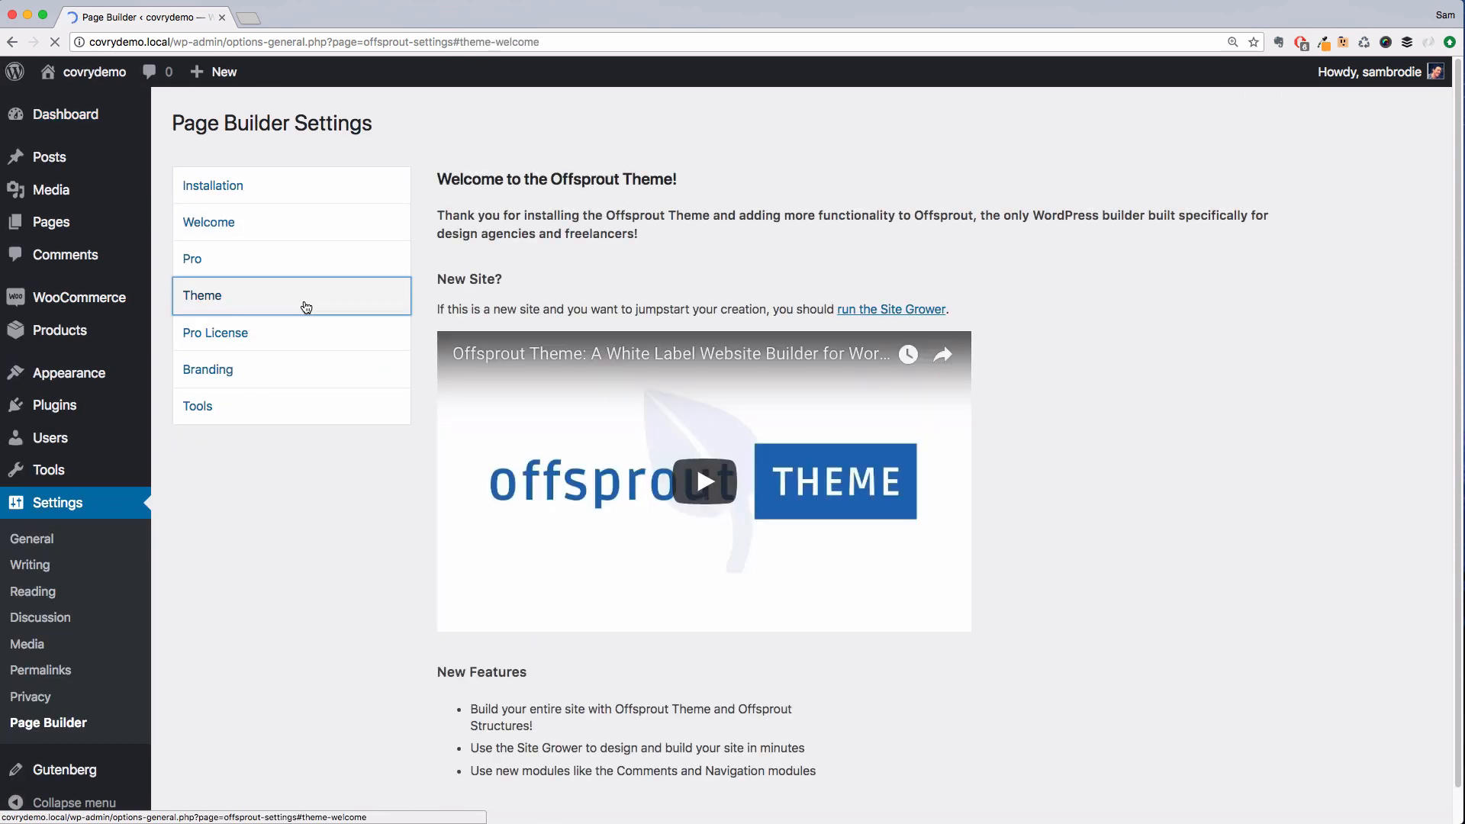
pyautogui.click(866, 309)
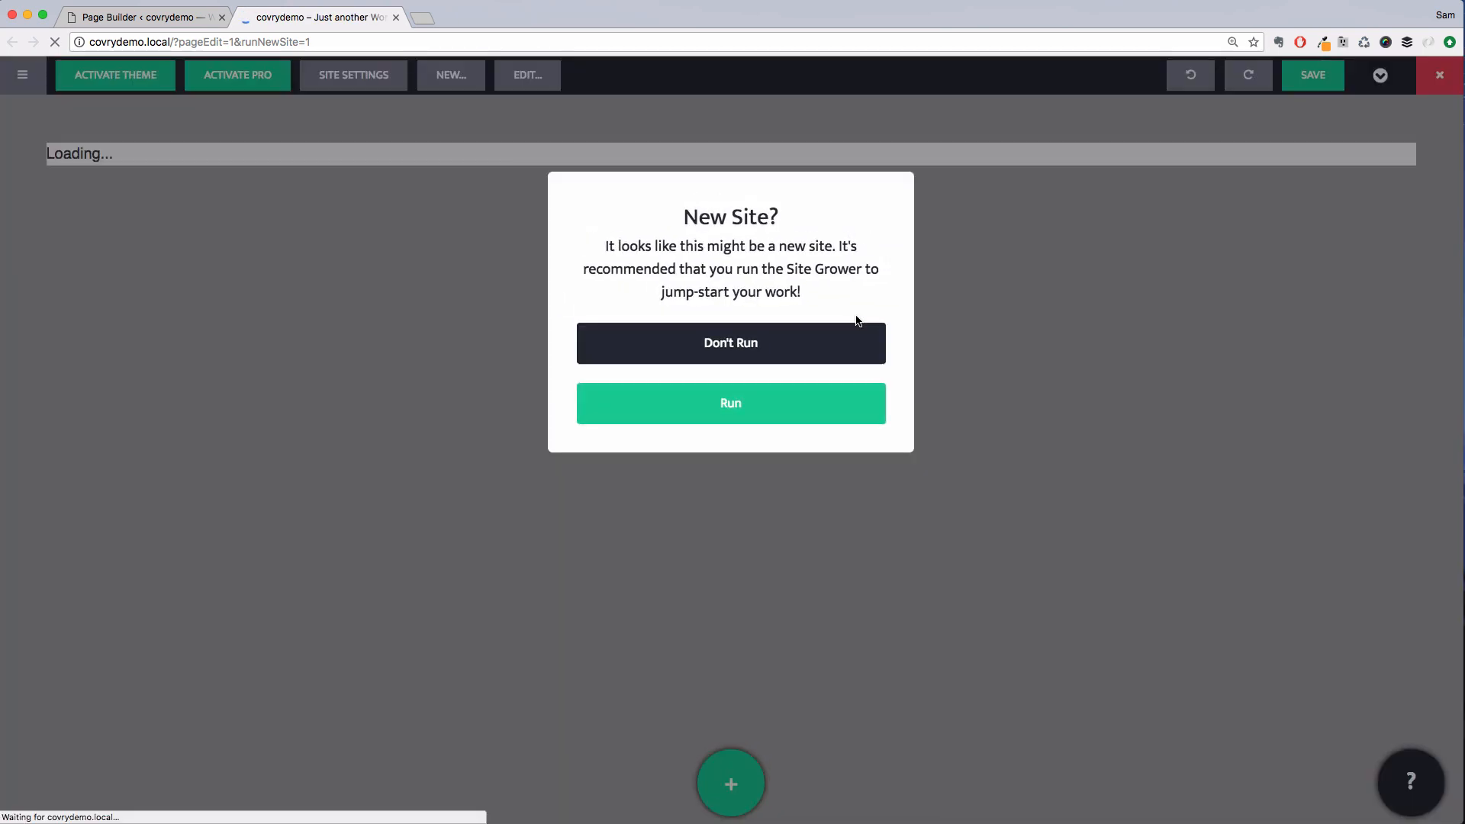
pyautogui.click(724, 397)
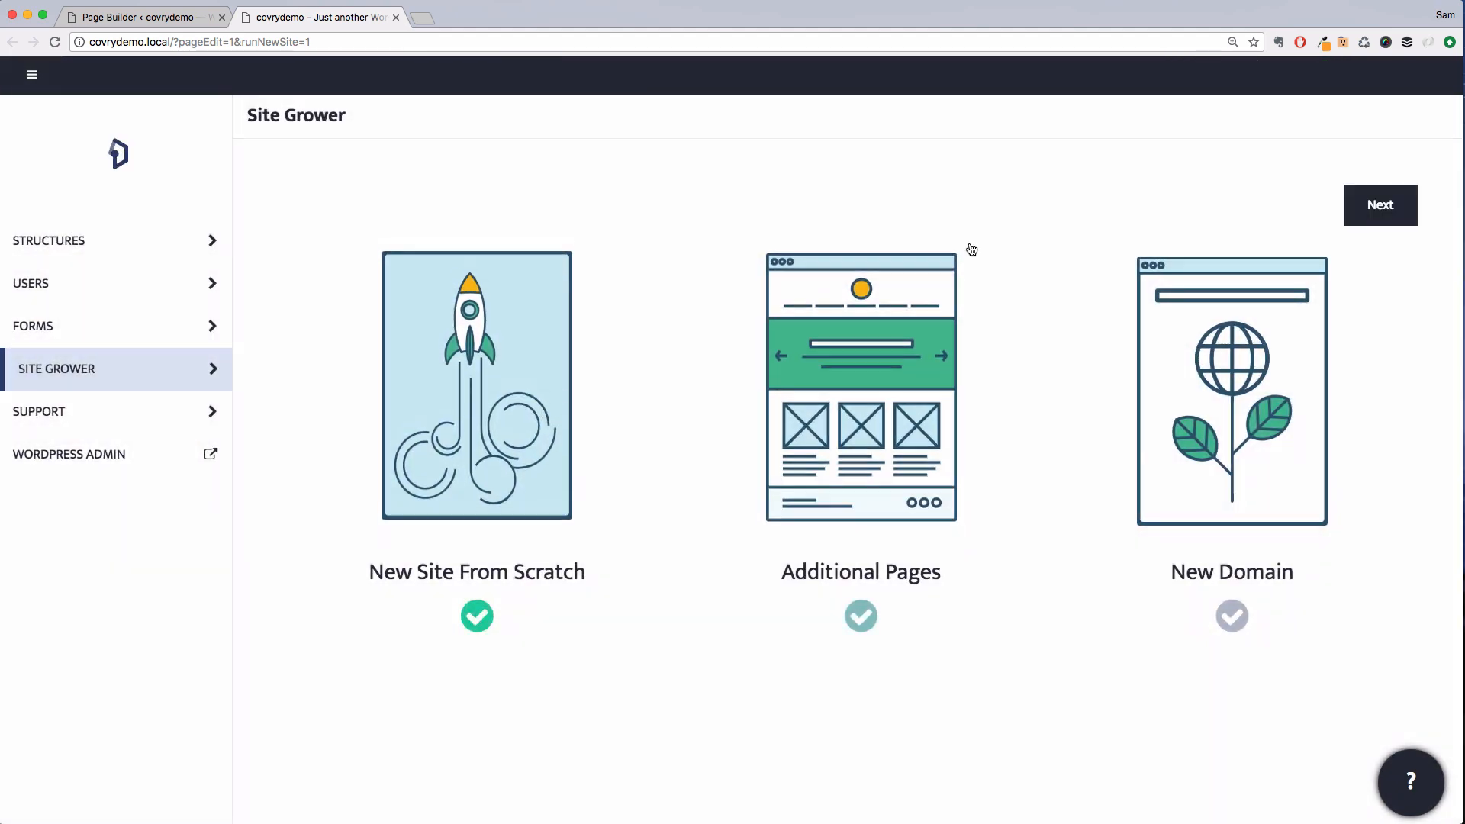
pyautogui.click(1361, 215)
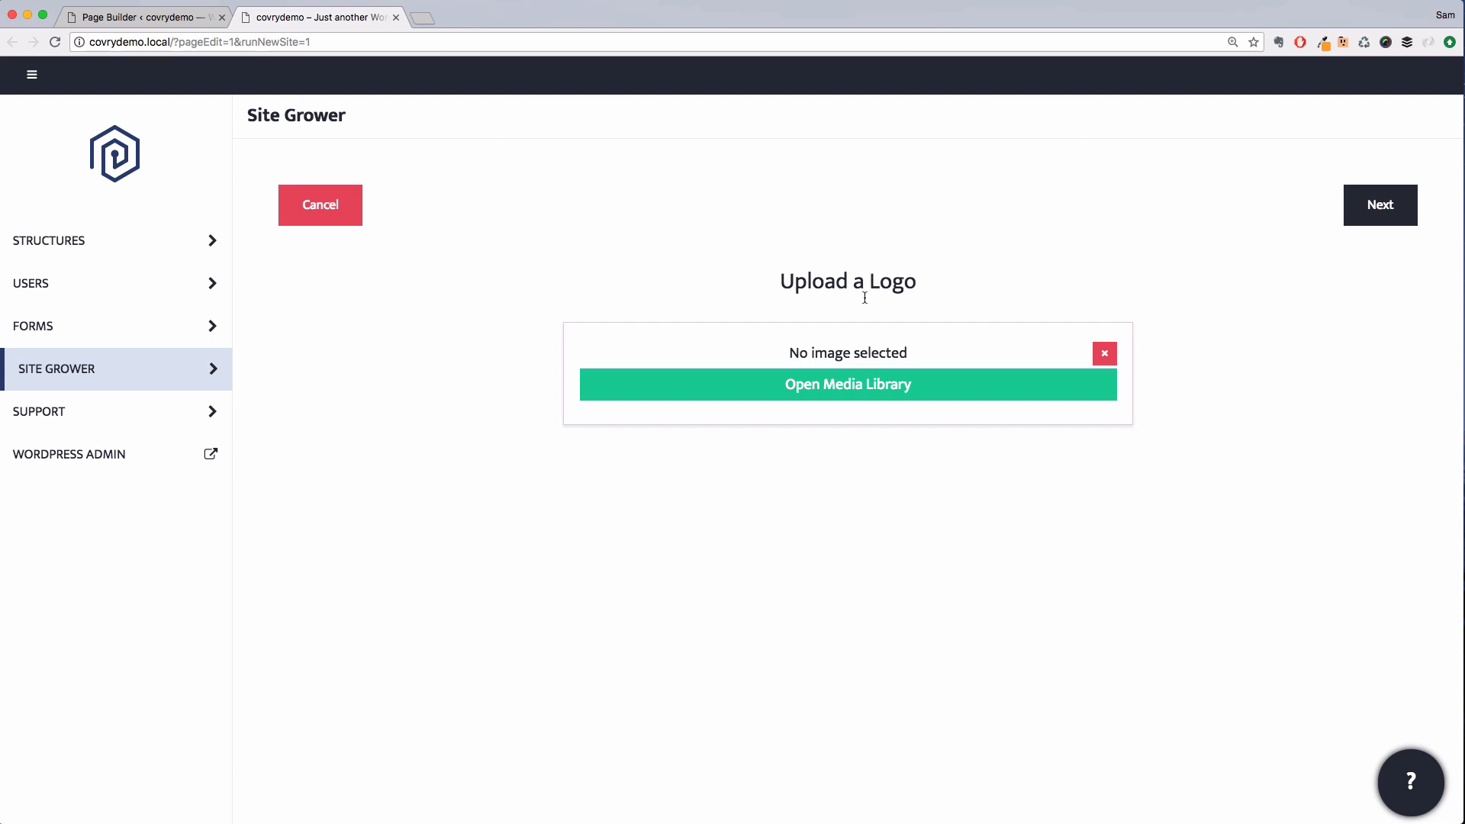
# Upload the image files to the media library, choose covry-logo.png as the site logo and continue
pyautogui.click(865, 382)
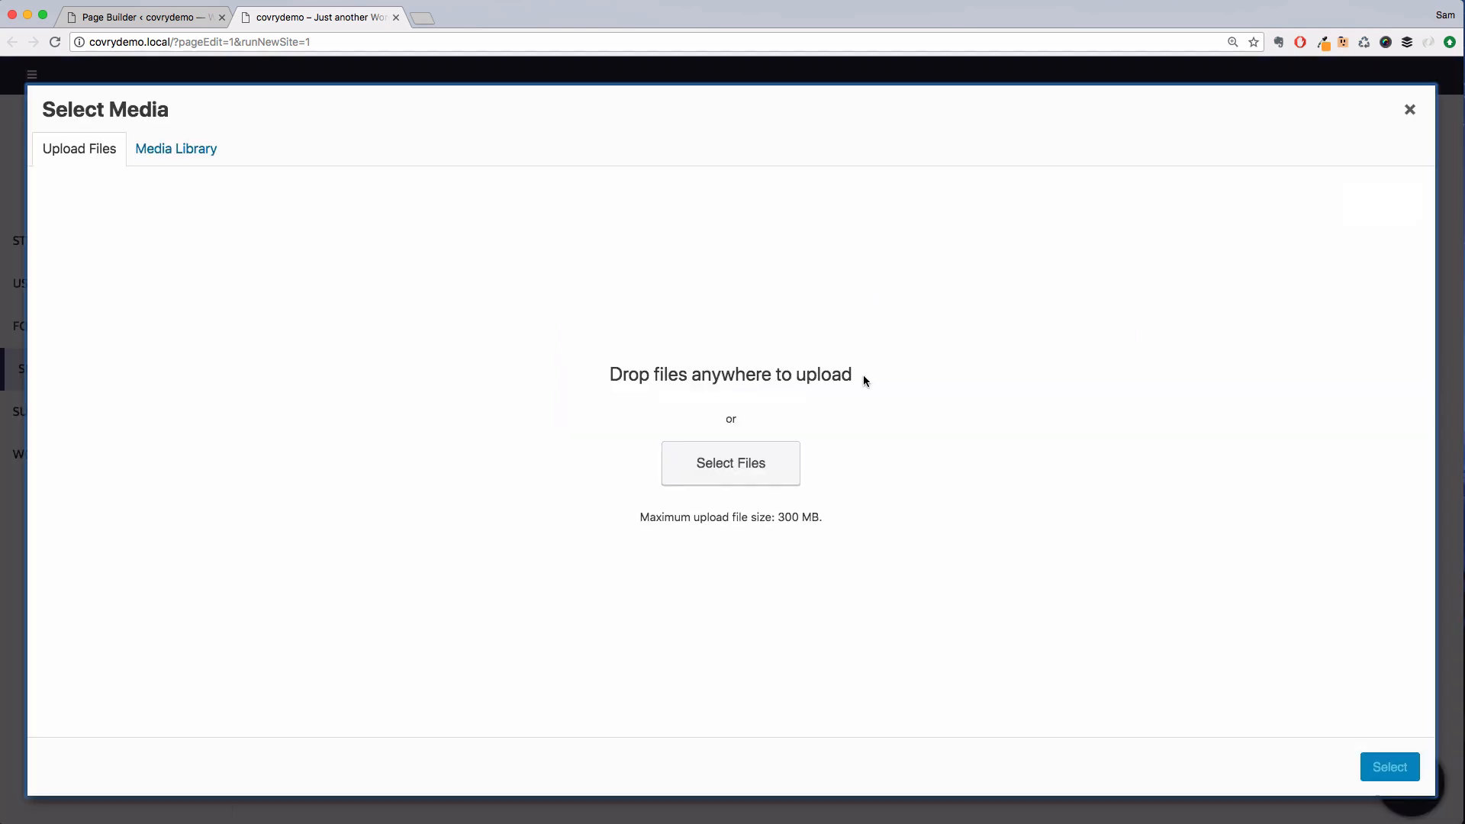
pyautogui.click(772, 463)
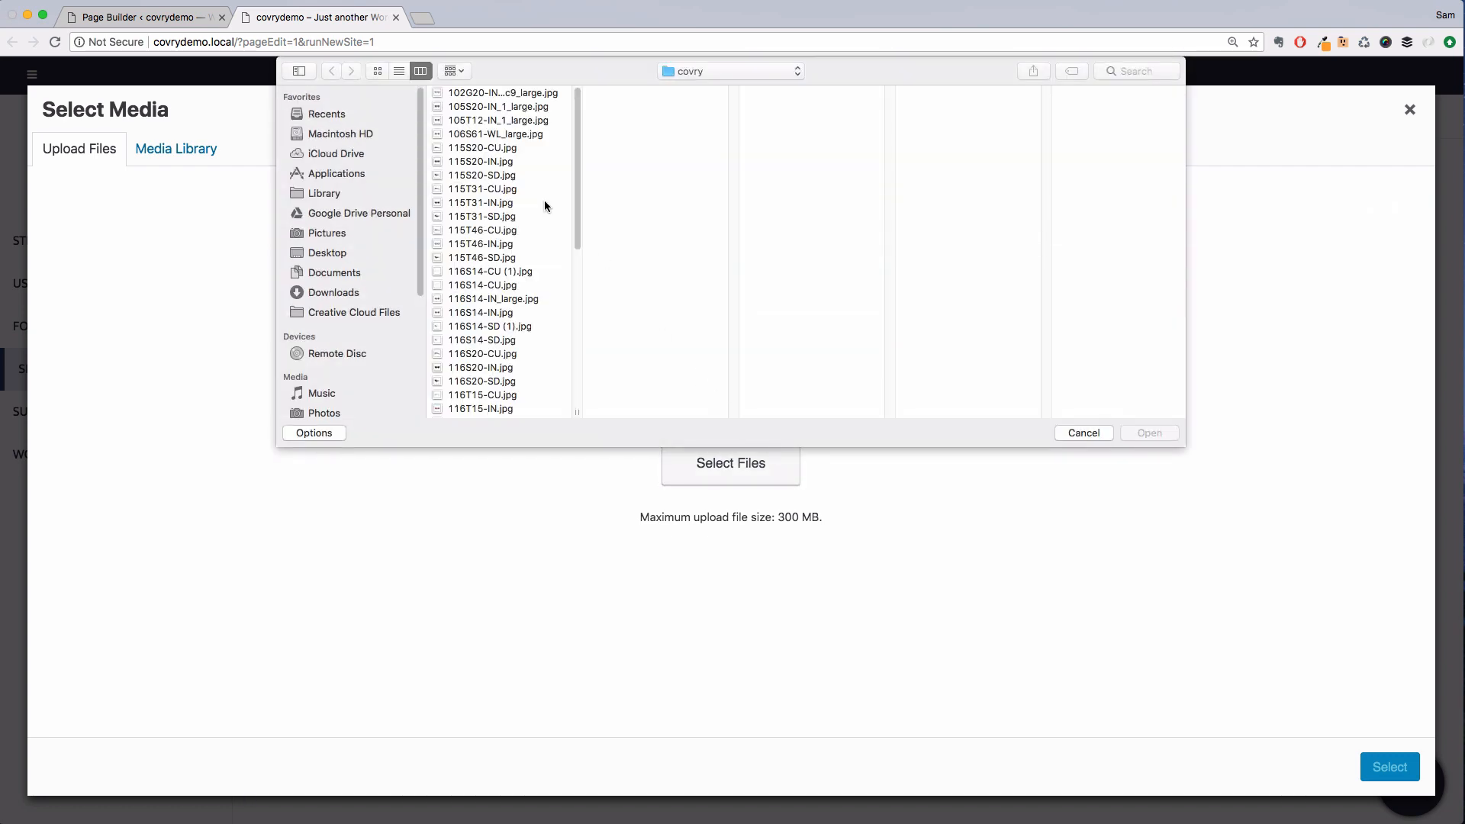
pyautogui.click(534, 97)
pyautogui.scroll(-15, 503, 320)
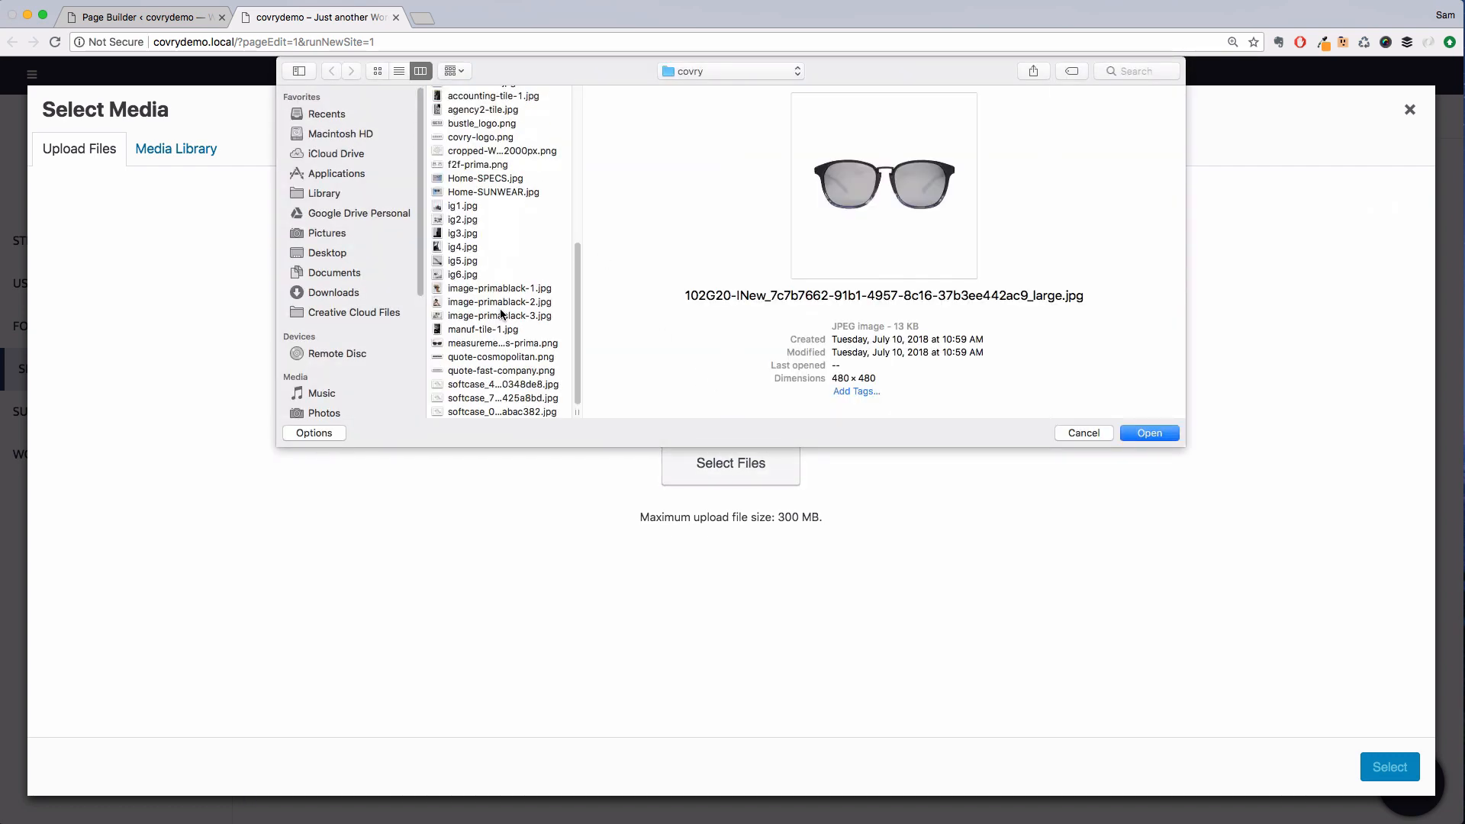
pyautogui.keyDown('shift'); pyautogui.click(500, 412); pyautogui.keyUp('shift')
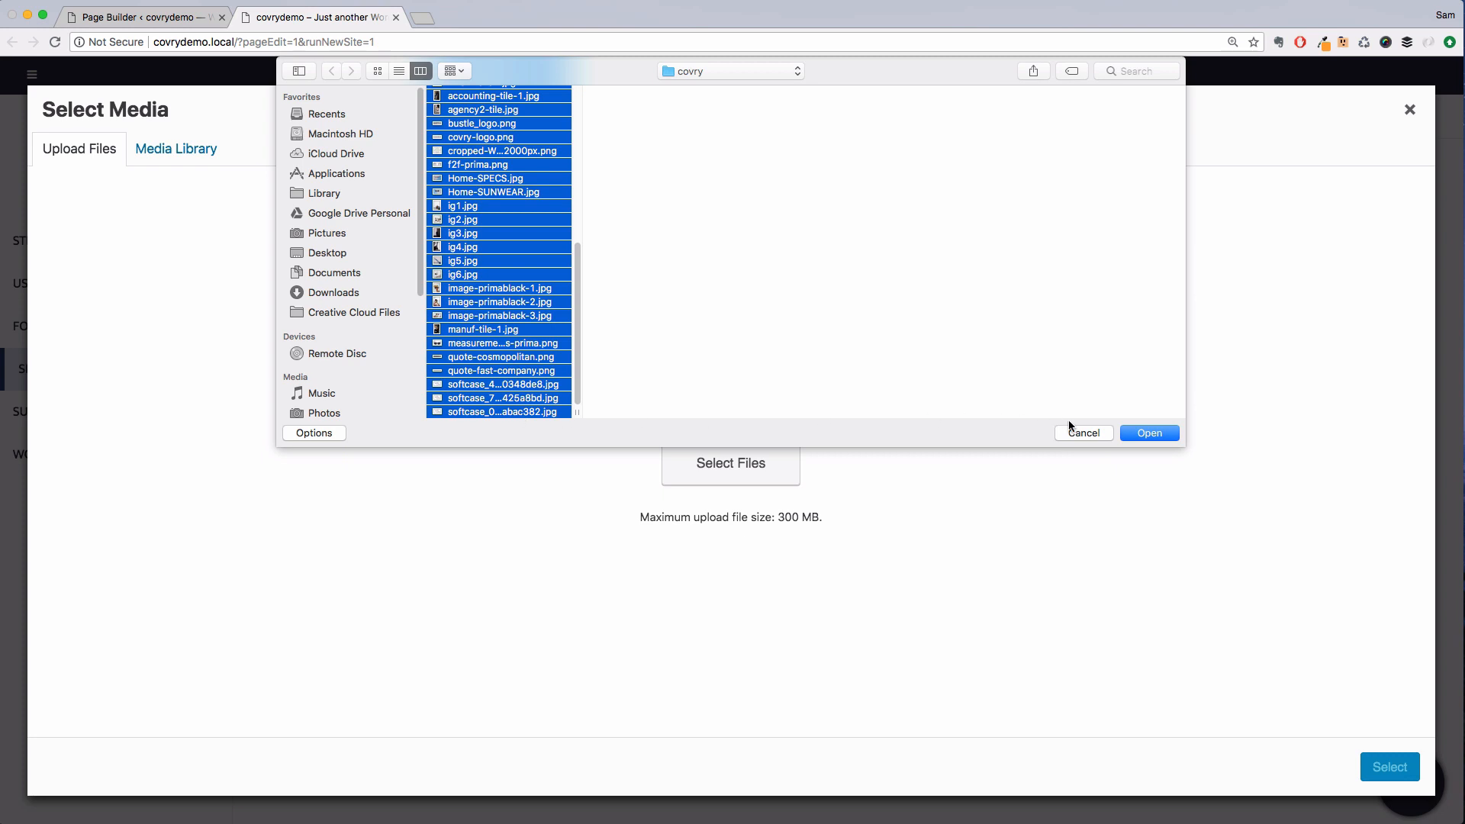
pyautogui.click(1148, 433)
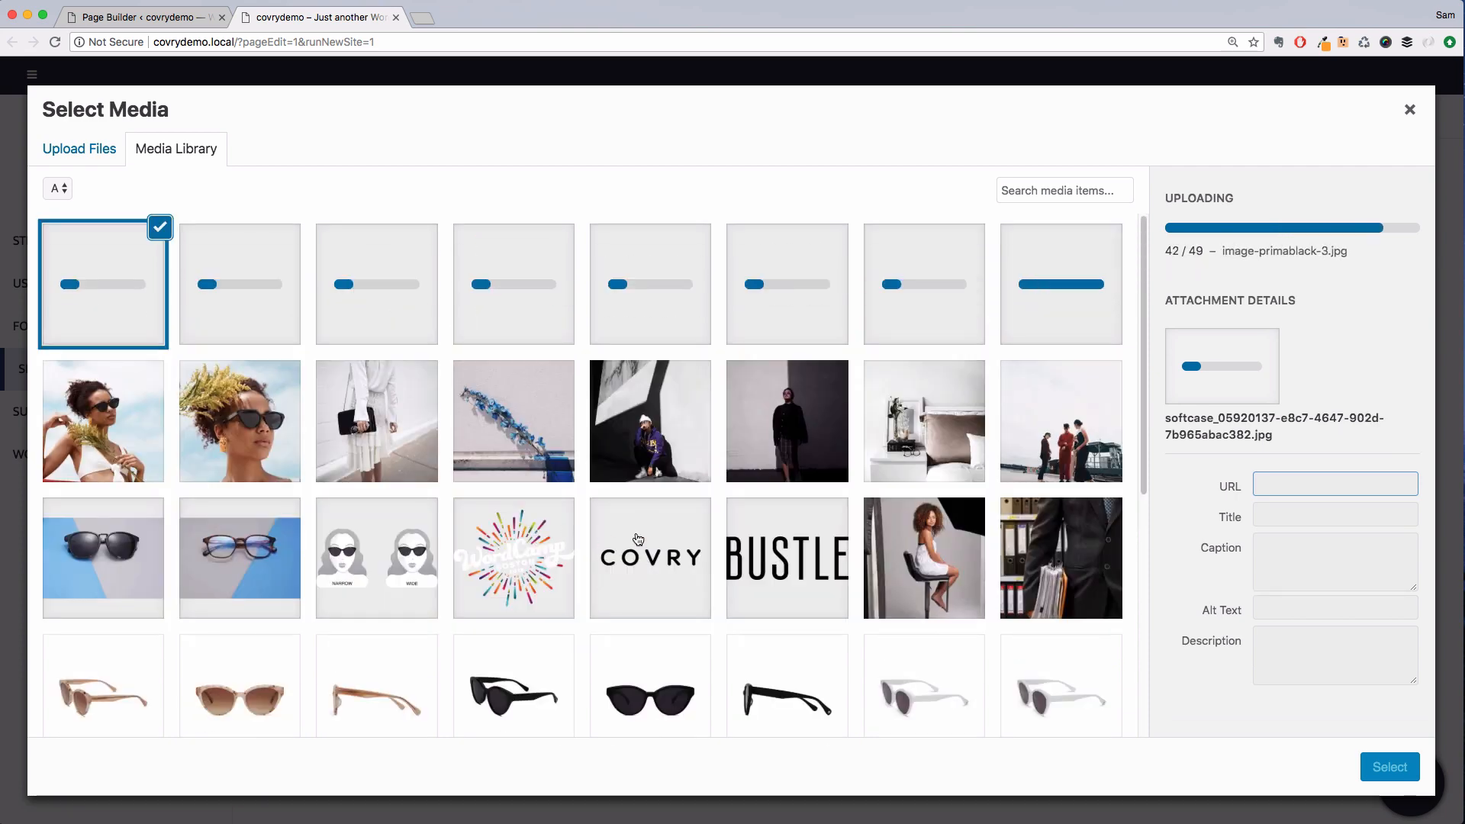
pyautogui.click(606, 540)
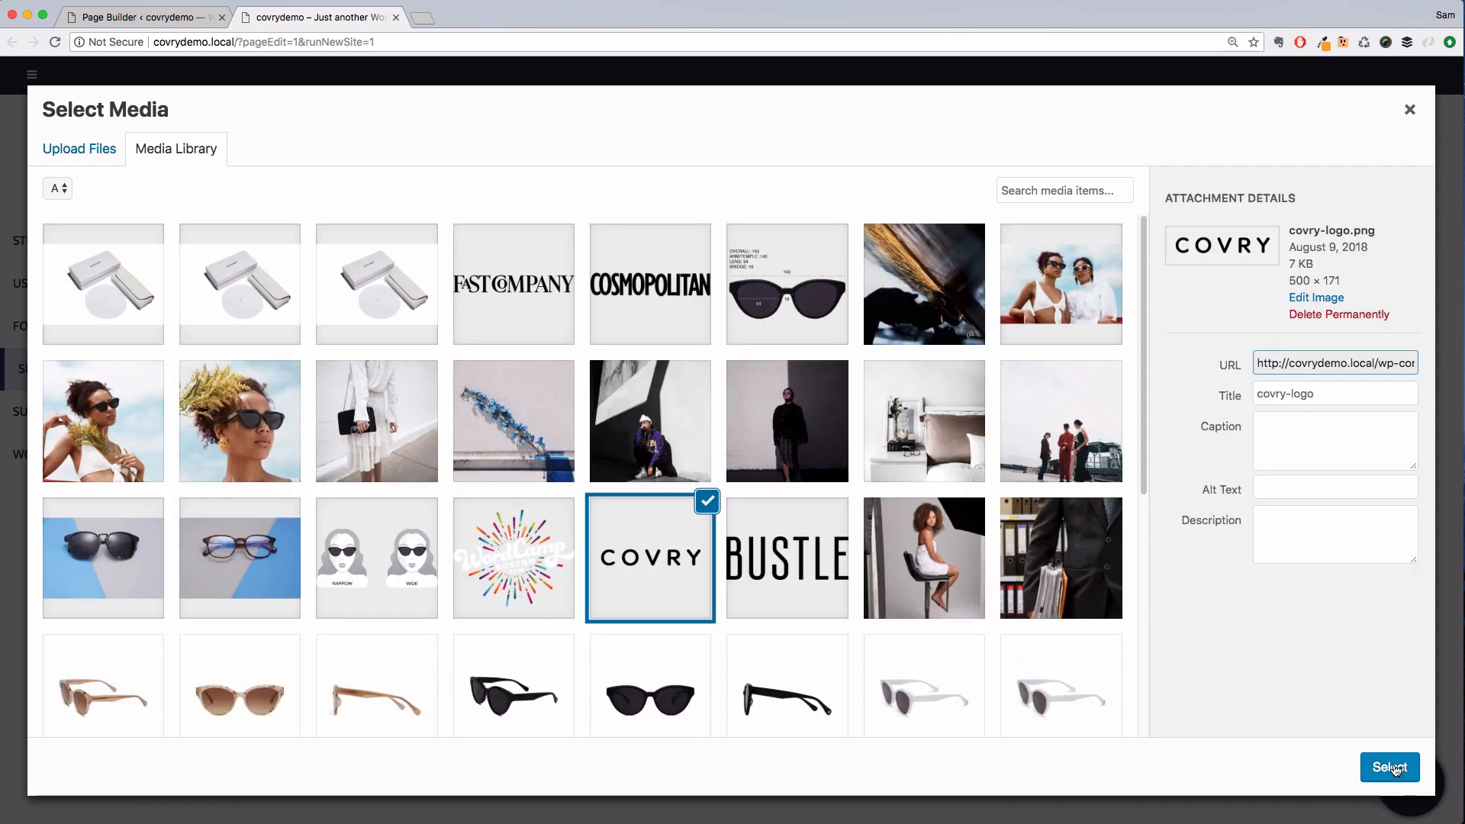
pyautogui.click(1391, 767)
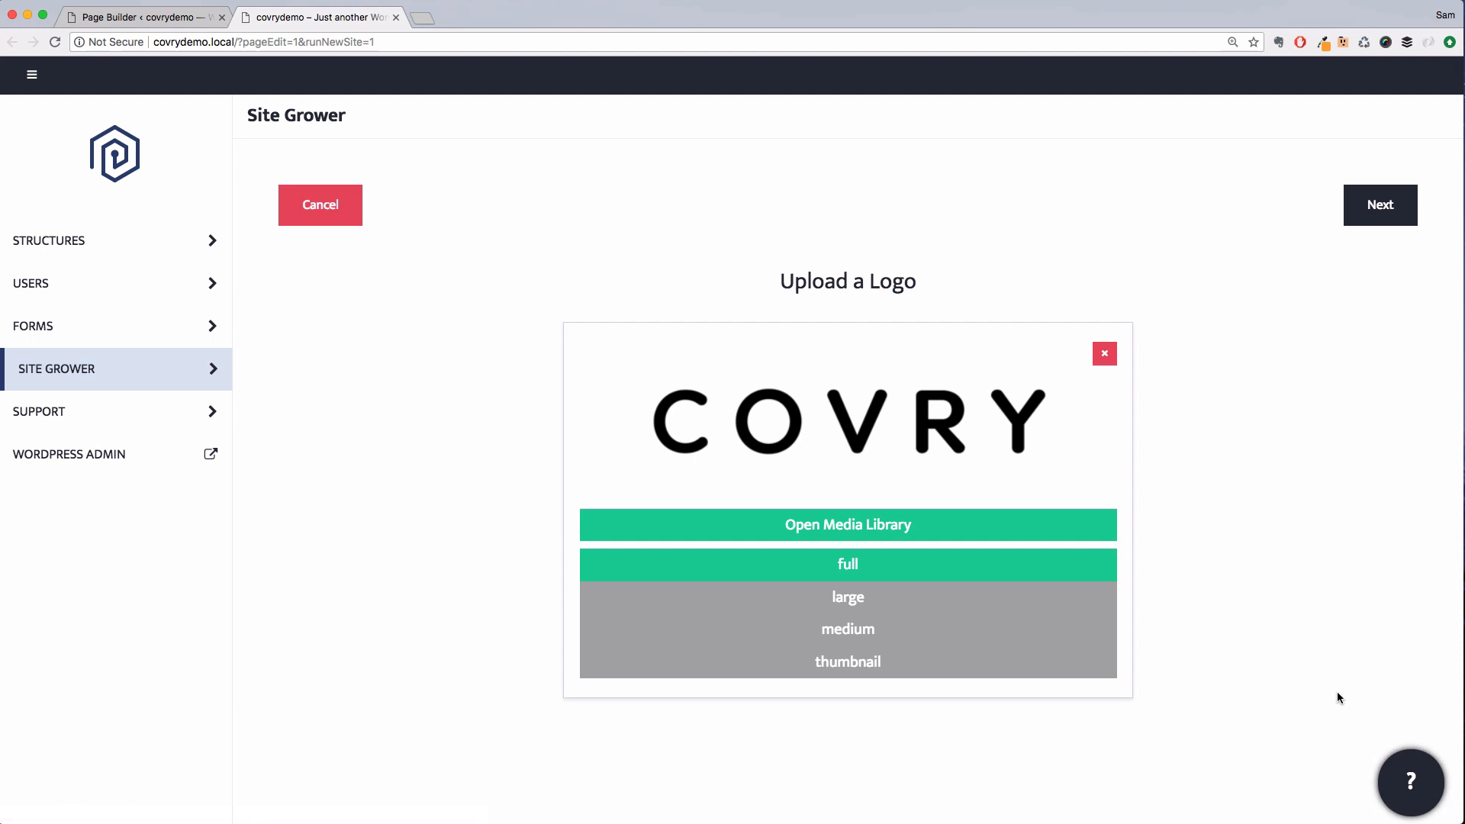
pyautogui.click(1374, 221)
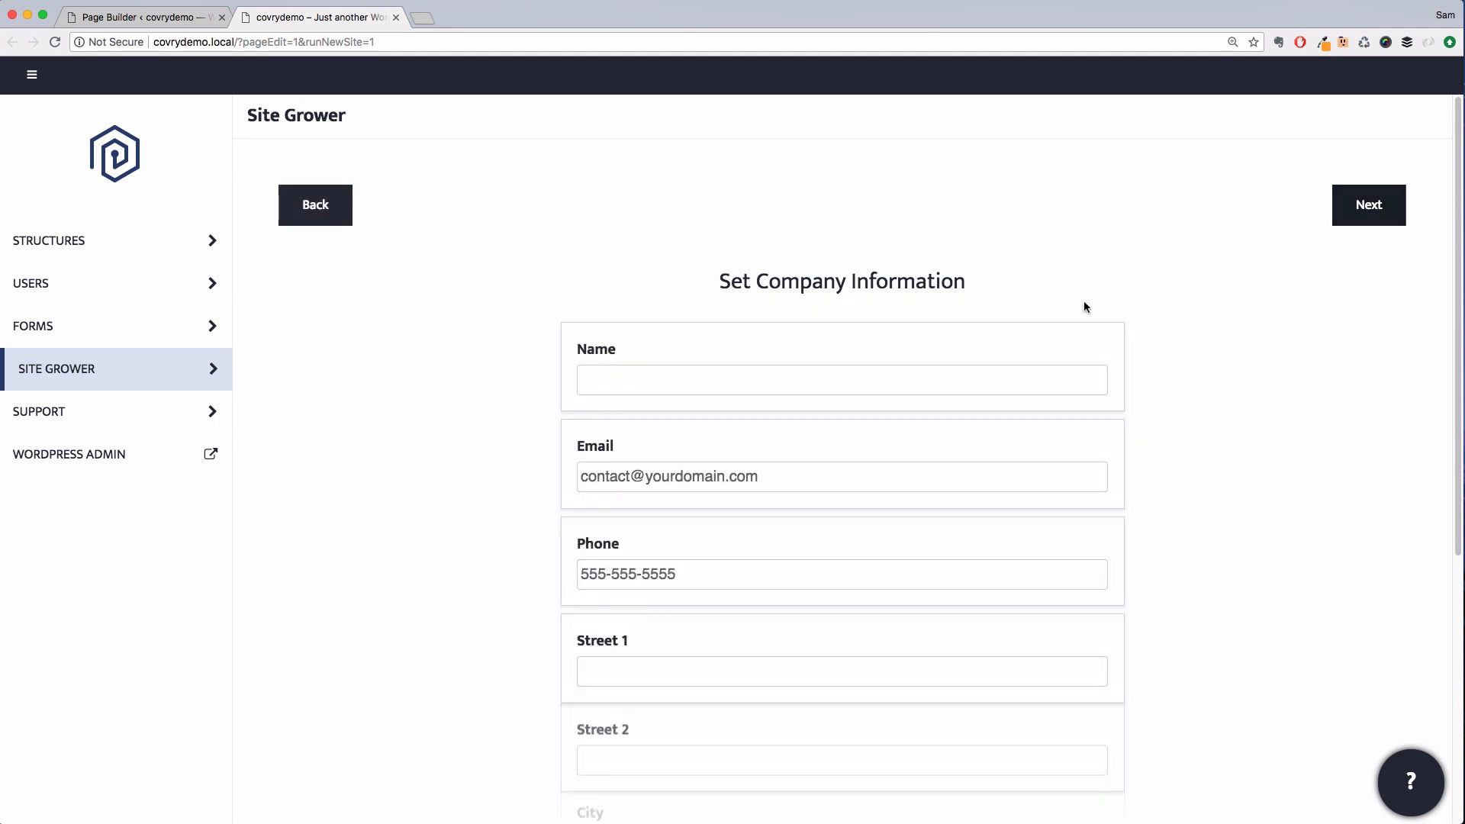
# Set the company name to Covry and paste the company's two street address lines
pyautogui.click(889, 377)
pyautogui.write('Covry')
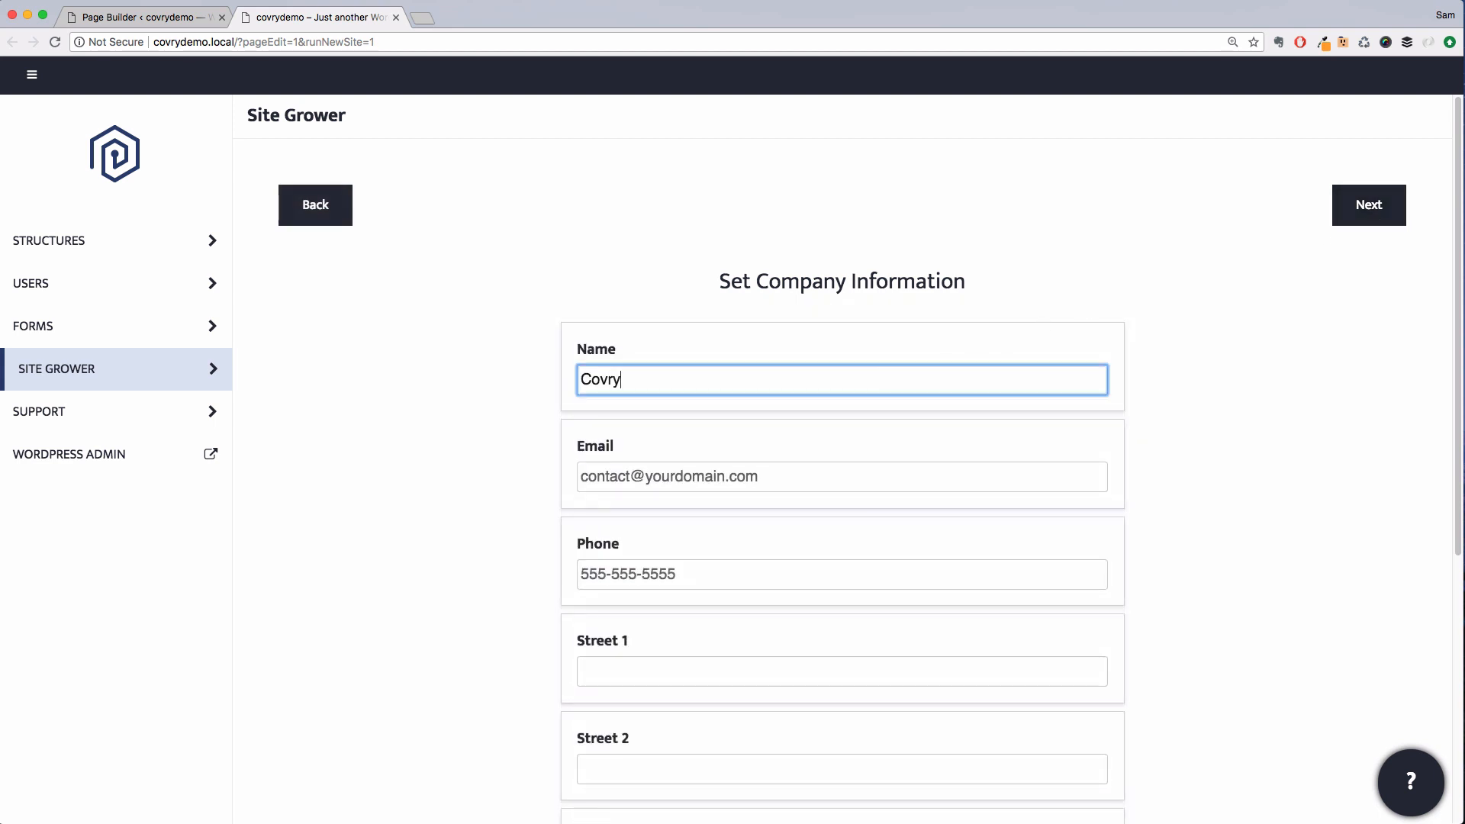
pyautogui.press('super+Tab')
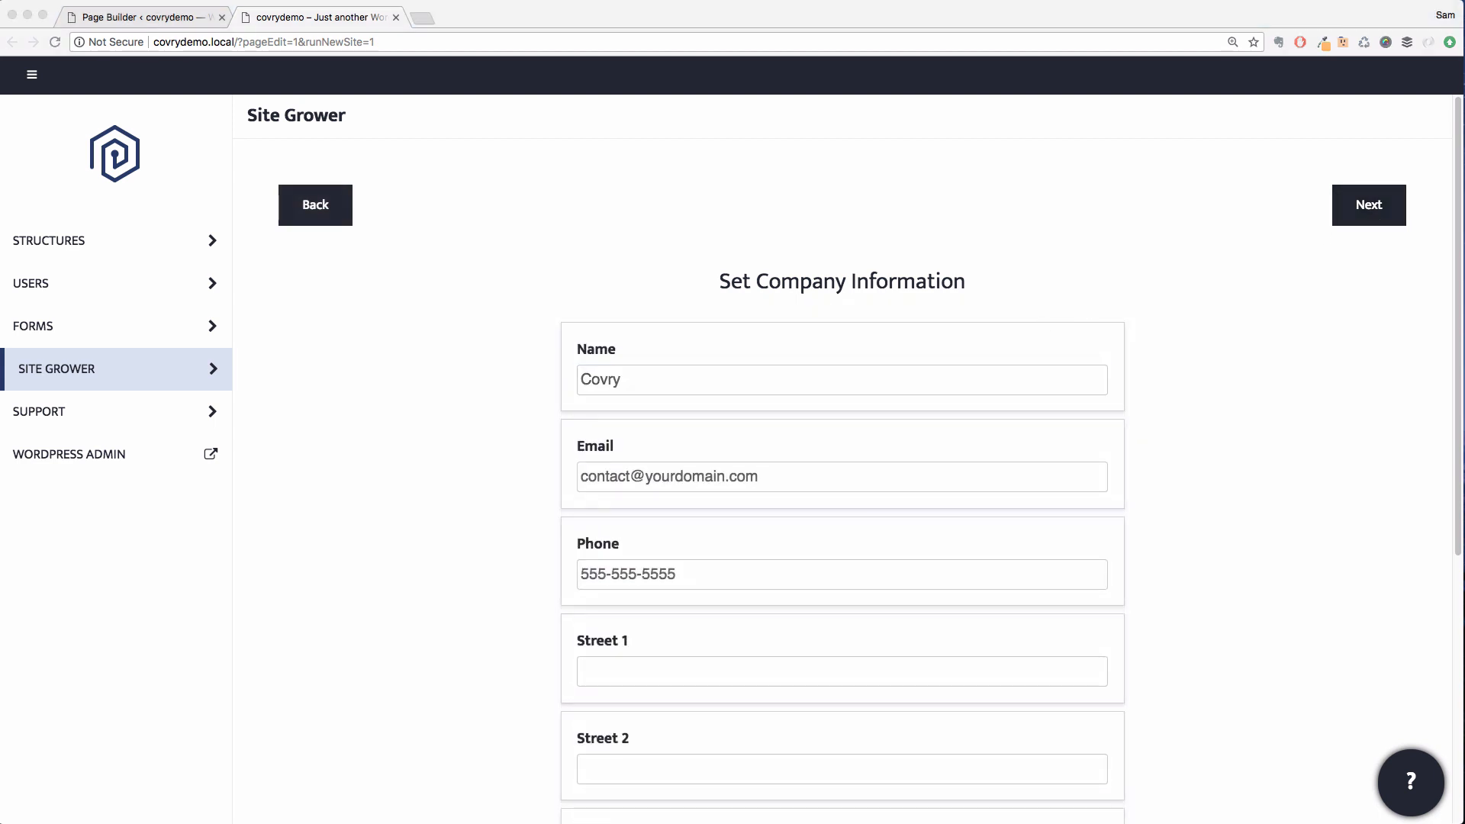
pyautogui.click(664, 679)
pyautogui.write('315 W. 39 Street')
pyautogui.press('super+Tab')
pyautogui.click(775, 764)
pyautogui.write('Studio 709')
# Fill in the company's city, state, zip code and country, then continue to the next page
pyautogui.scroll(-2, 788, 679)
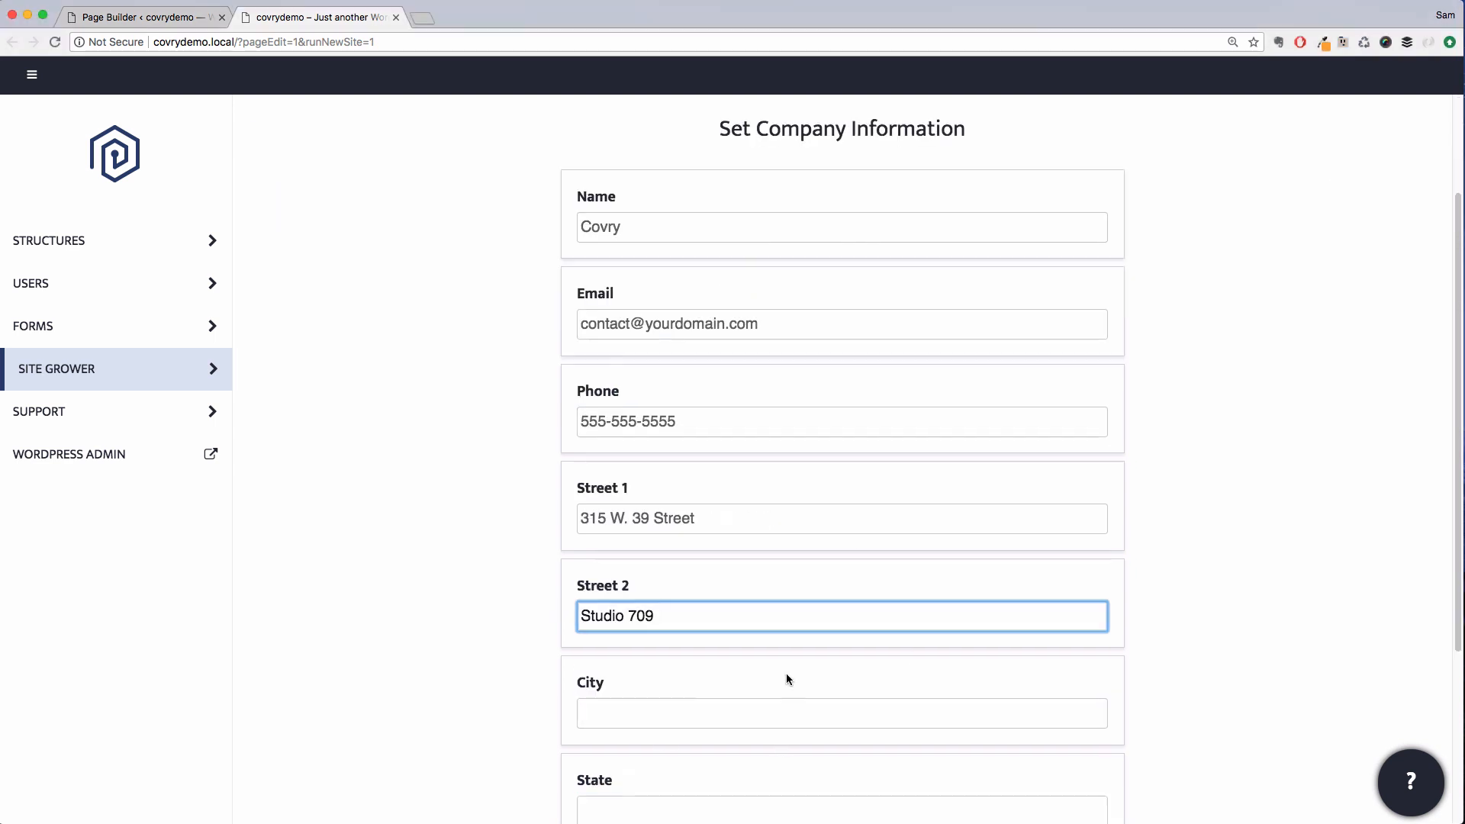
pyautogui.press('super+Tab')
pyautogui.press('super+Tab')
pyautogui.click(657, 715)
pyautogui.write('New York')
pyautogui.press('Tab')
pyautogui.write('NY')
pyautogui.press('Tab')
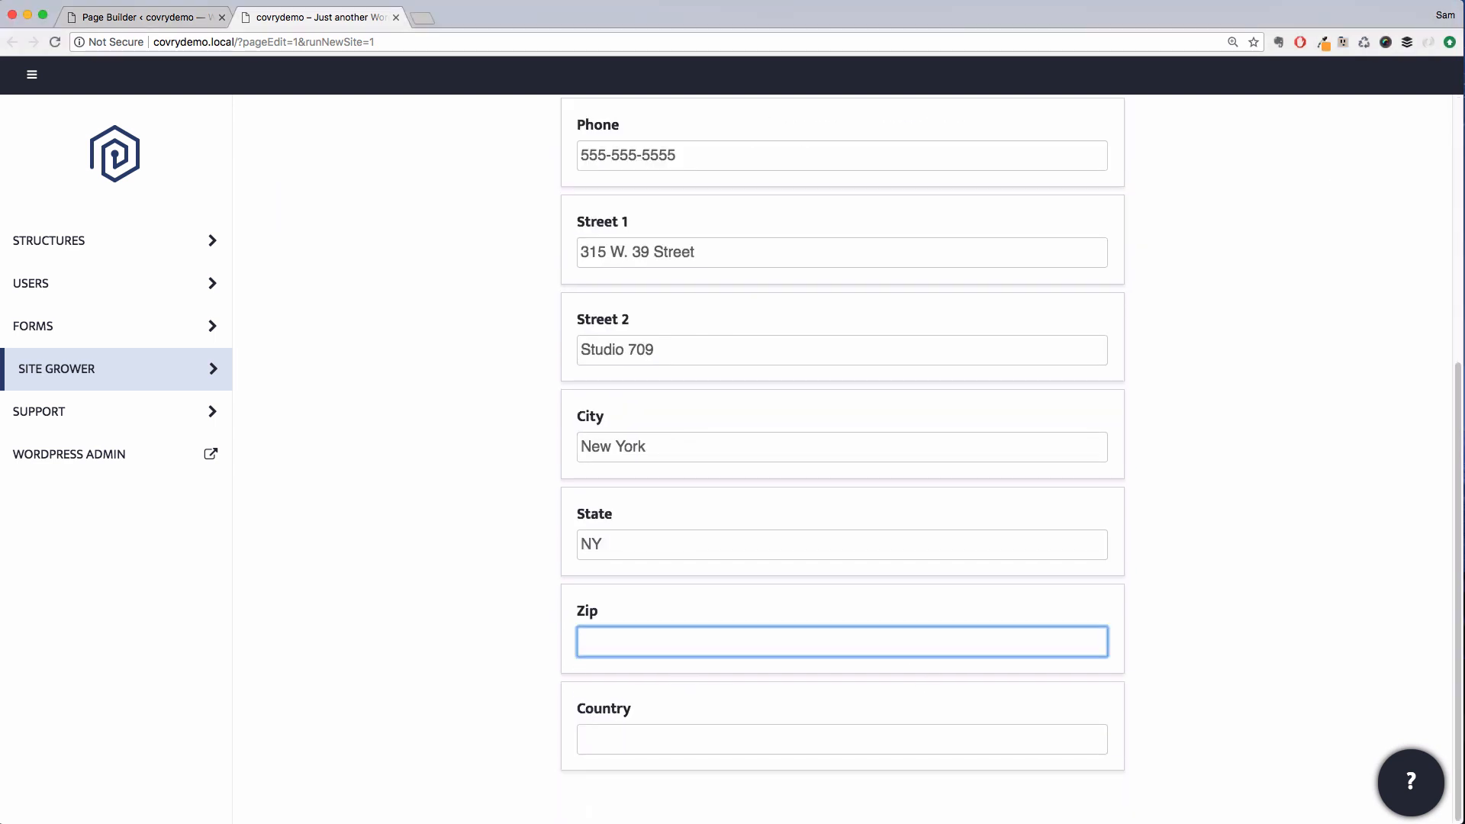
pyautogui.write('10018')
pyautogui.press('Tab')
pyautogui.write('USA')
pyautogui.scroll(5, 1215, 317)
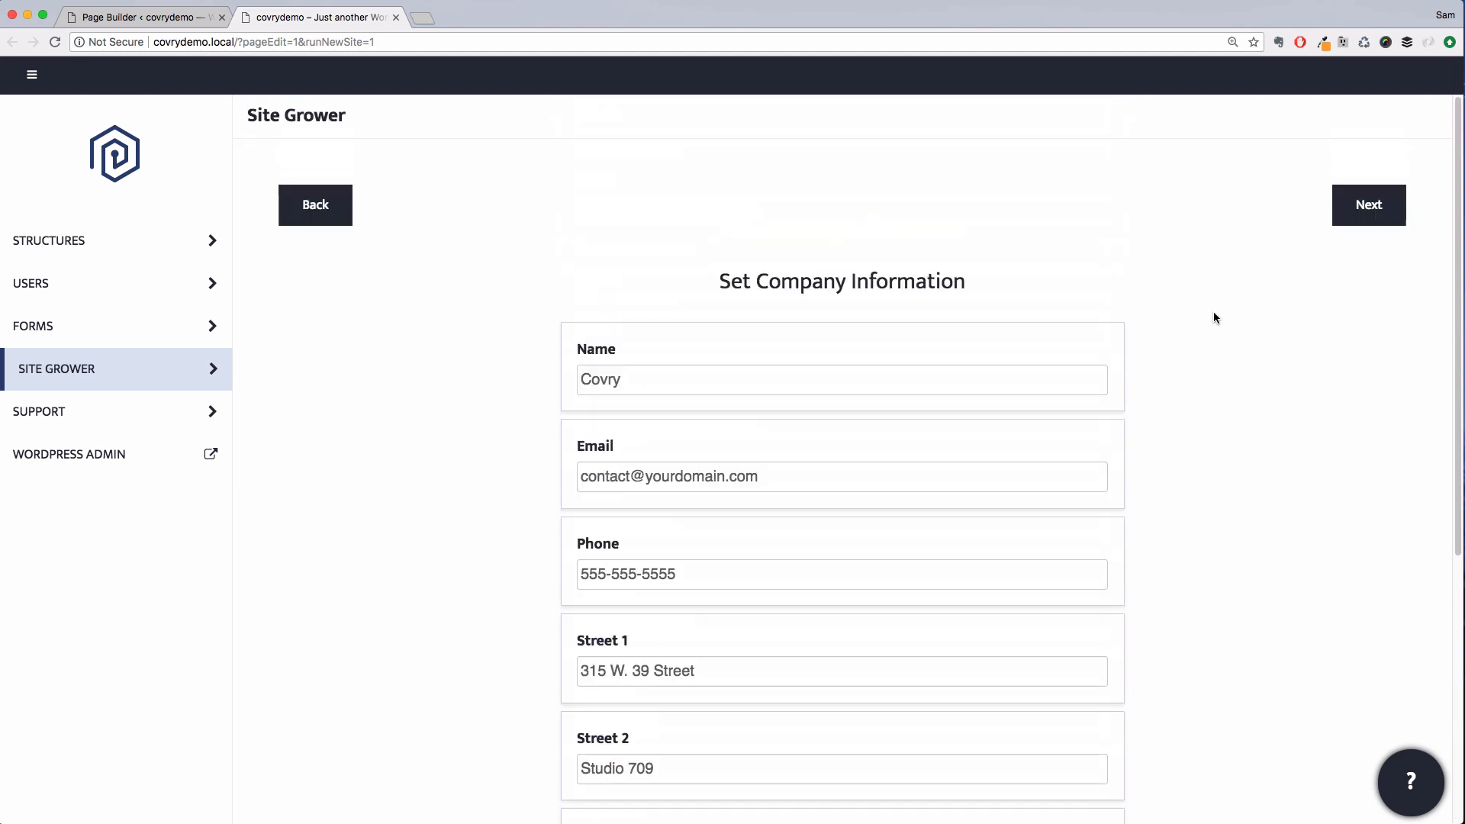
pyautogui.click(1342, 211)
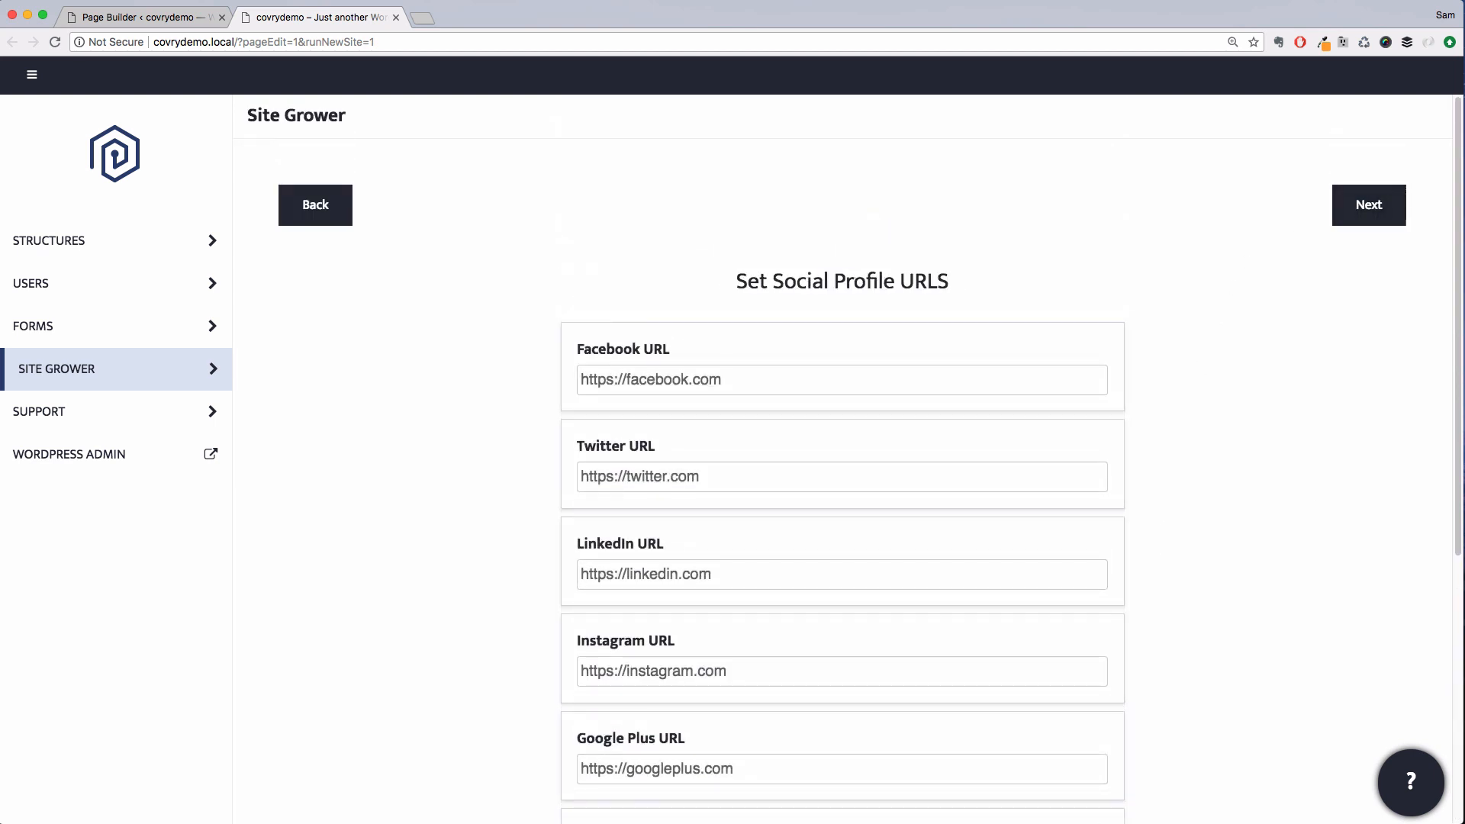
# Paste the company's Facebook, Twitter, Pinterest and Instagram profile URLs, then continue
pyautogui.click(764, 381)
pyautogui.write('https://www.facebook.com/shopcovry/')
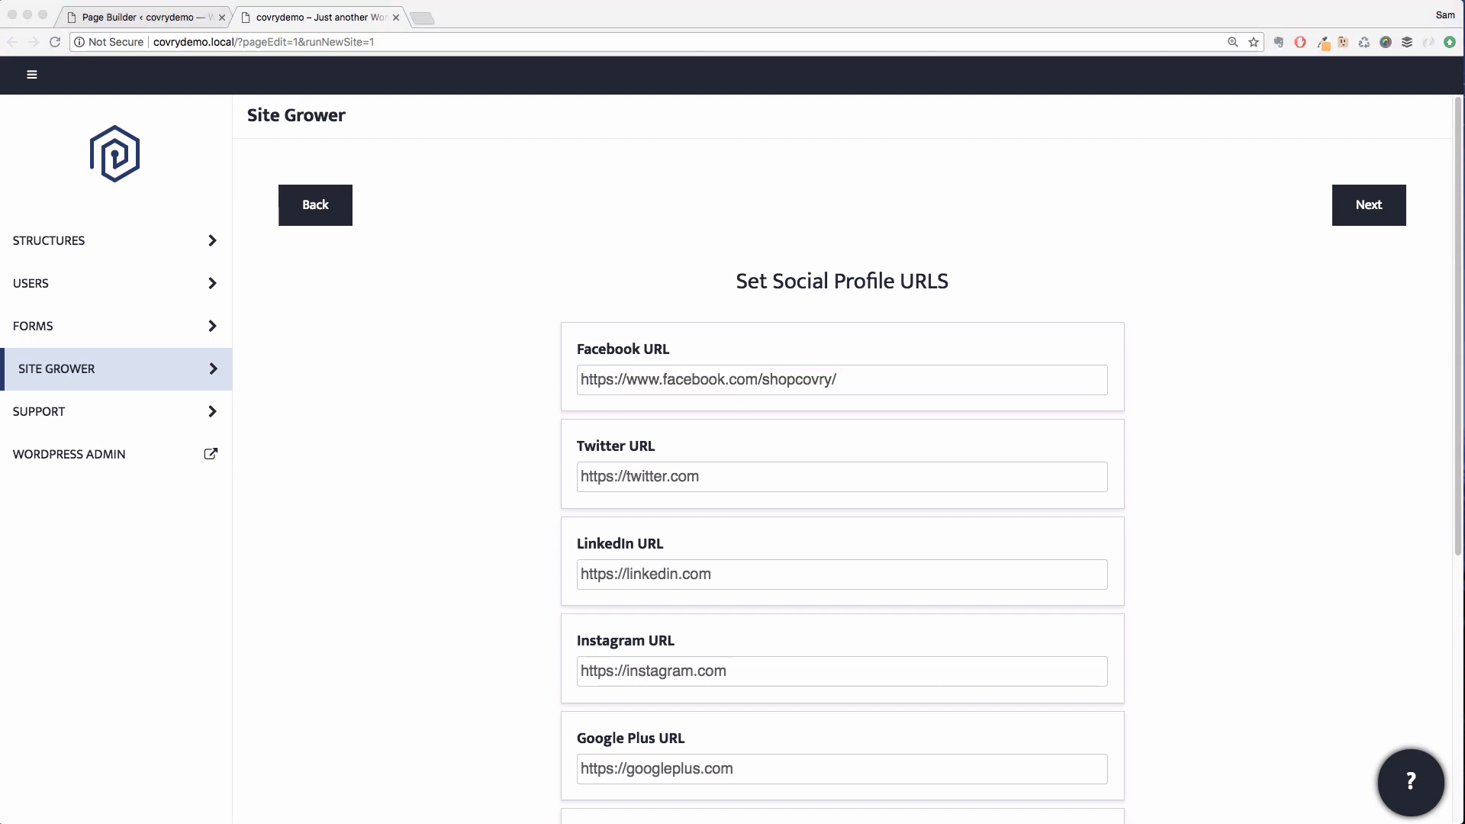
pyautogui.click(664, 488)
pyautogui.write('https://twitter.com/shopcovry/')
pyautogui.scroll(-5, 461, 704)
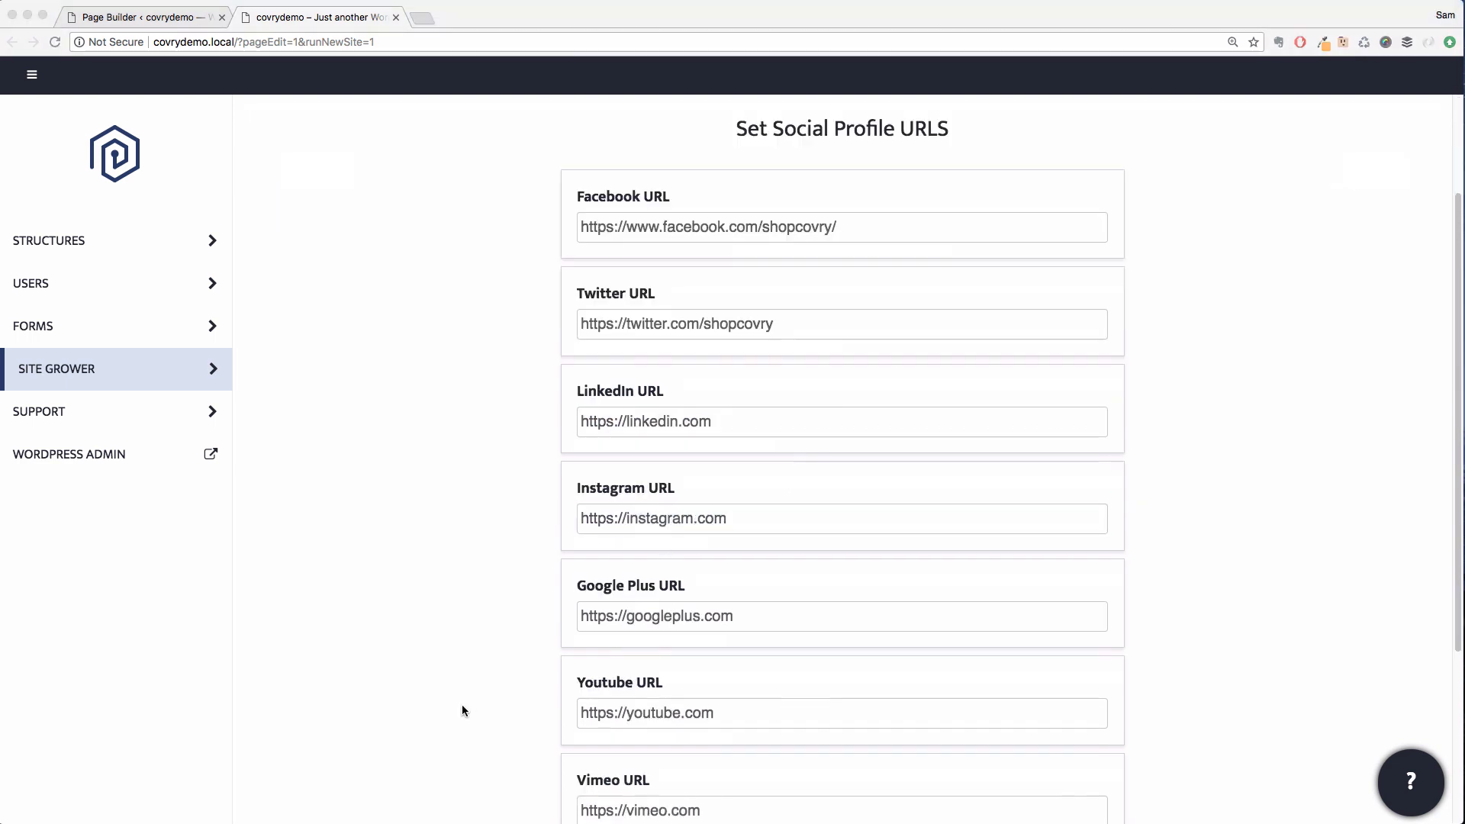
pyautogui.click(675, 641)
pyautogui.write('https://www.pinterest.com/shopcovry/')
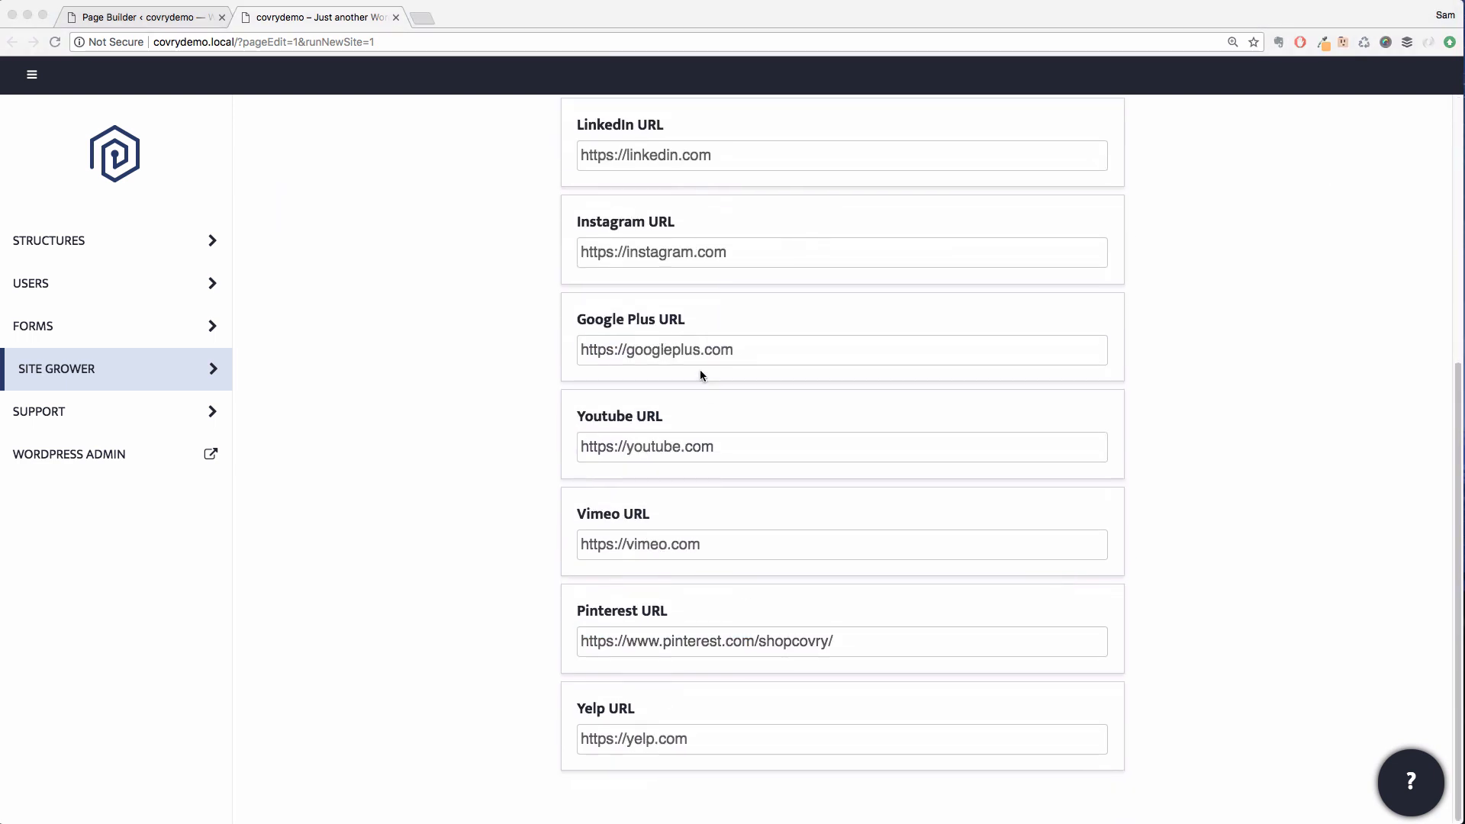
pyautogui.click(702, 252)
pyautogui.write('https://instagram.com/shopcovry')
pyautogui.scroll(5, 839, 381)
pyautogui.click(1358, 208)
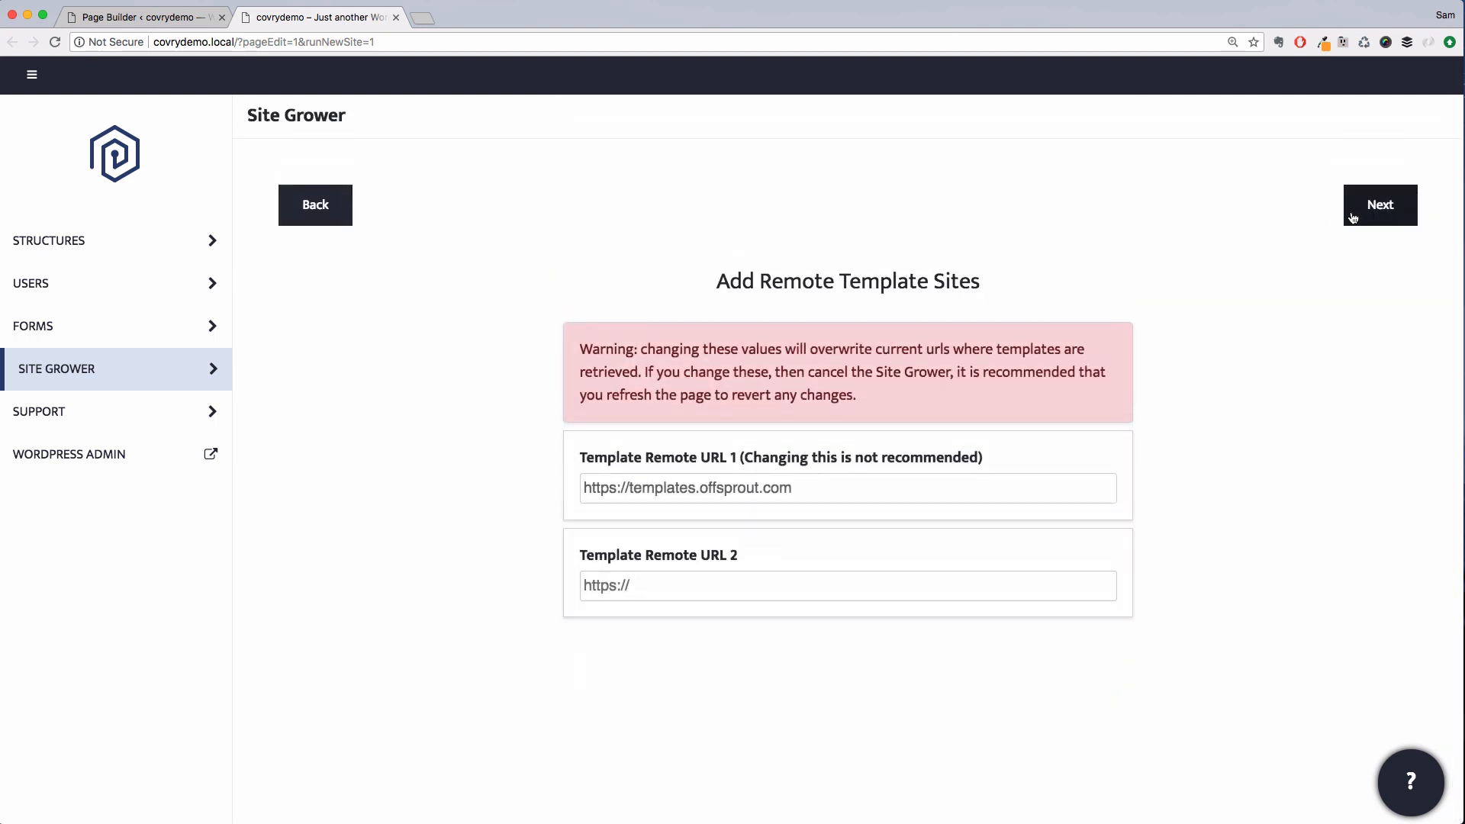
# Skip the remote template sites and add a new page using the standard Full Width Page template
pyautogui.click(1353, 218)
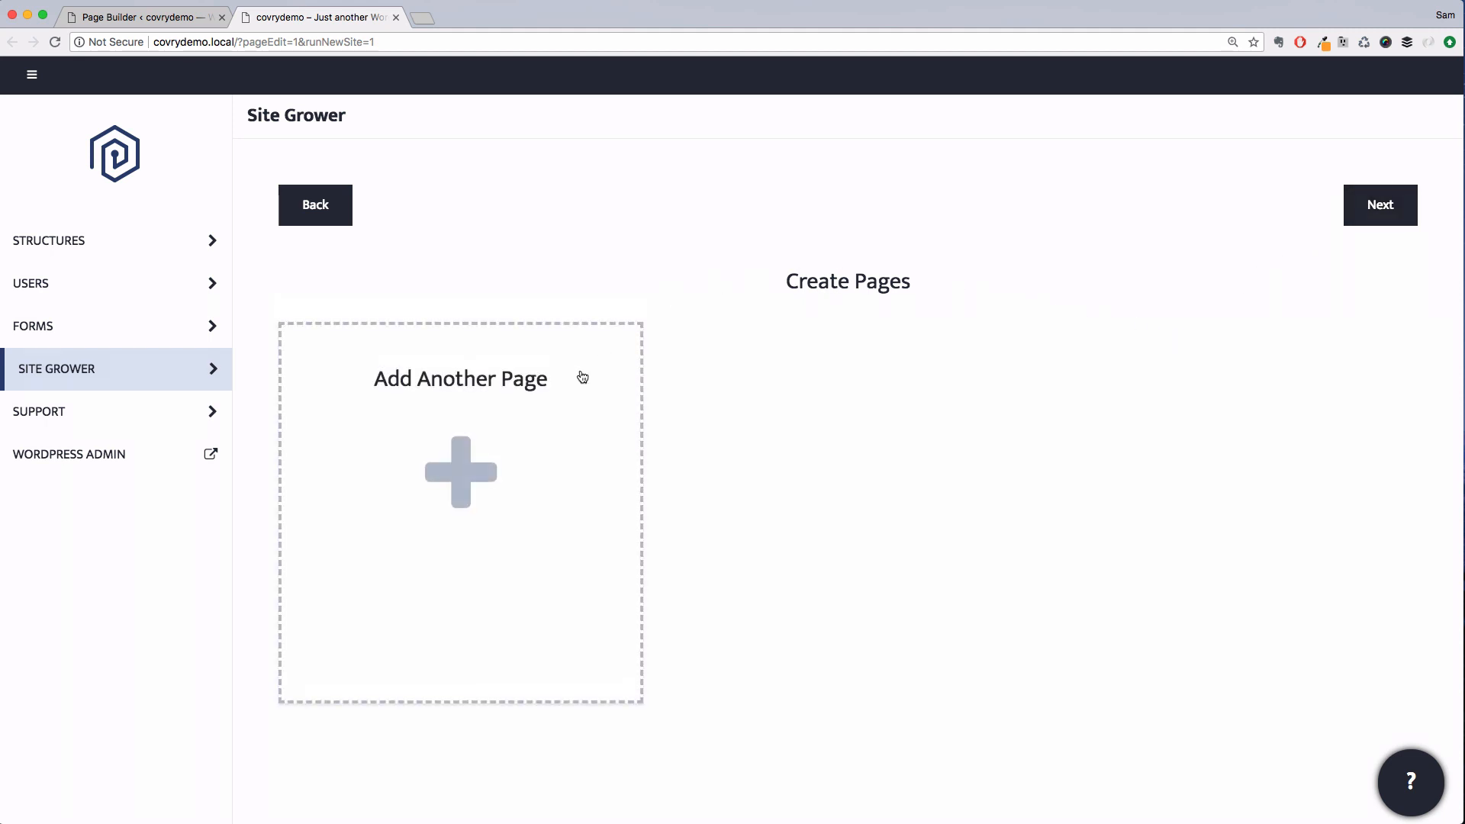
pyautogui.click(486, 485)
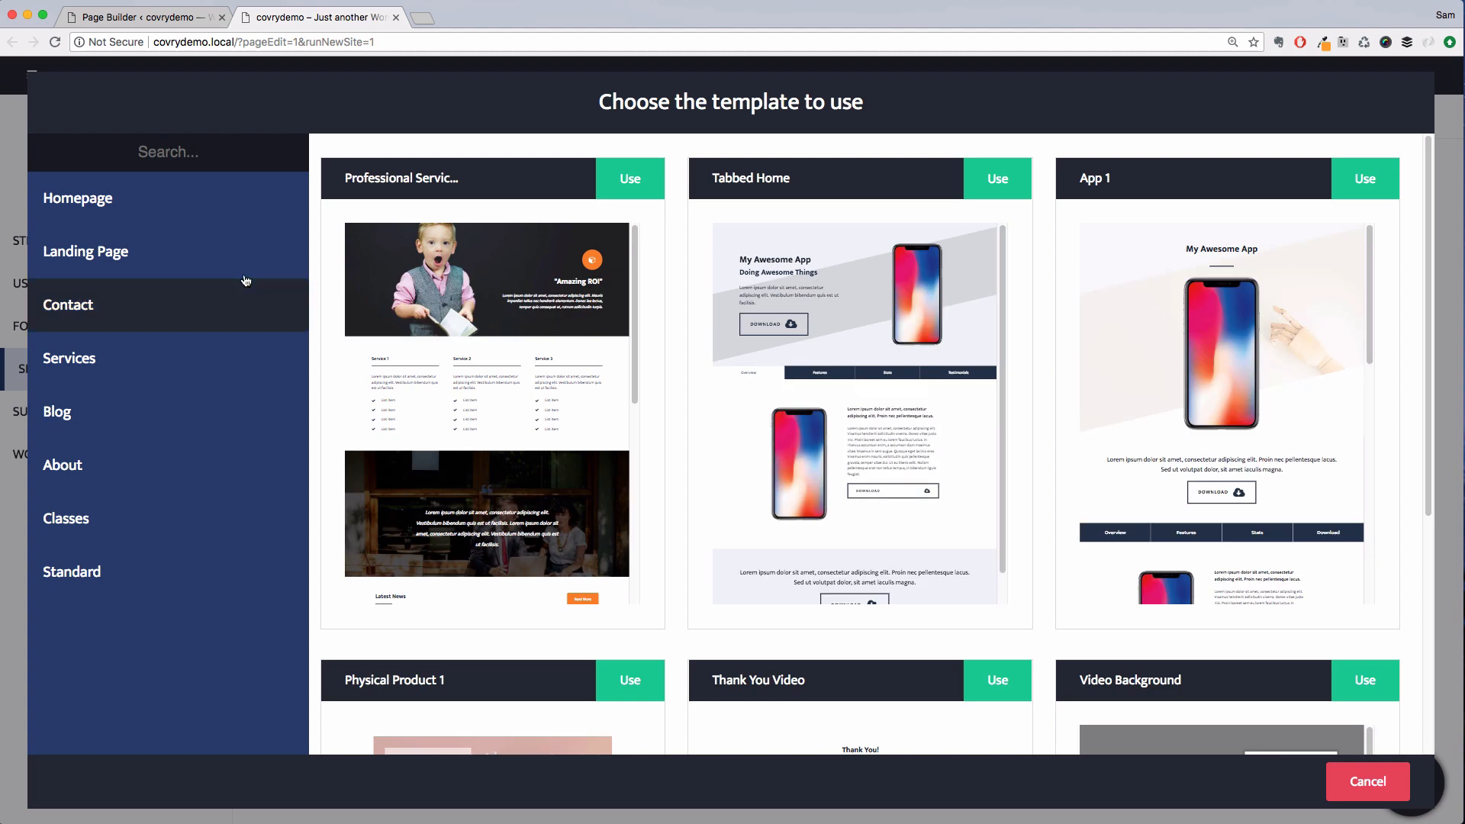
pyautogui.click(215, 203)
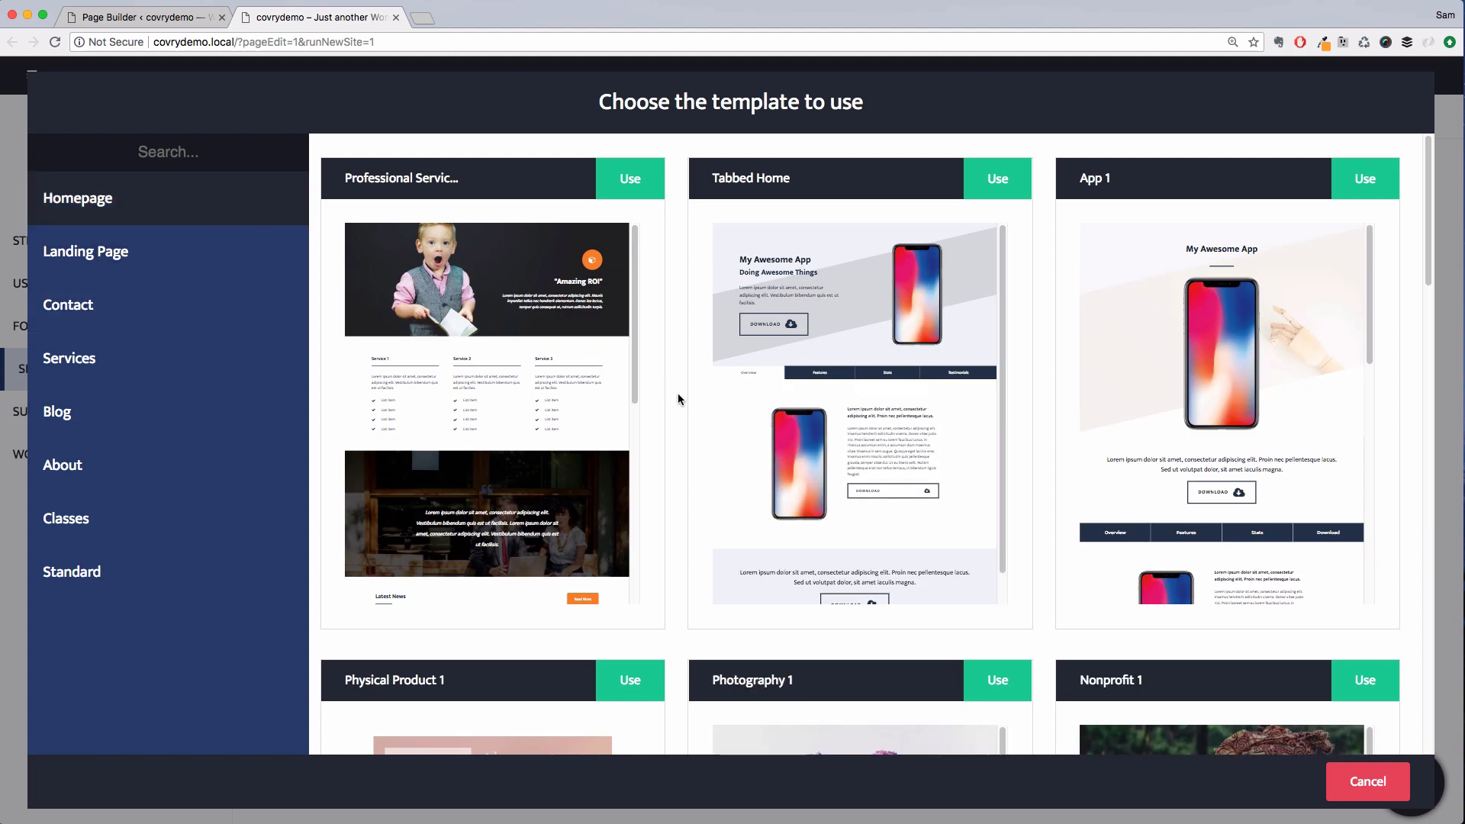
pyautogui.scroll(-6, 678, 394)
pyautogui.scroll(-2, 675, 404)
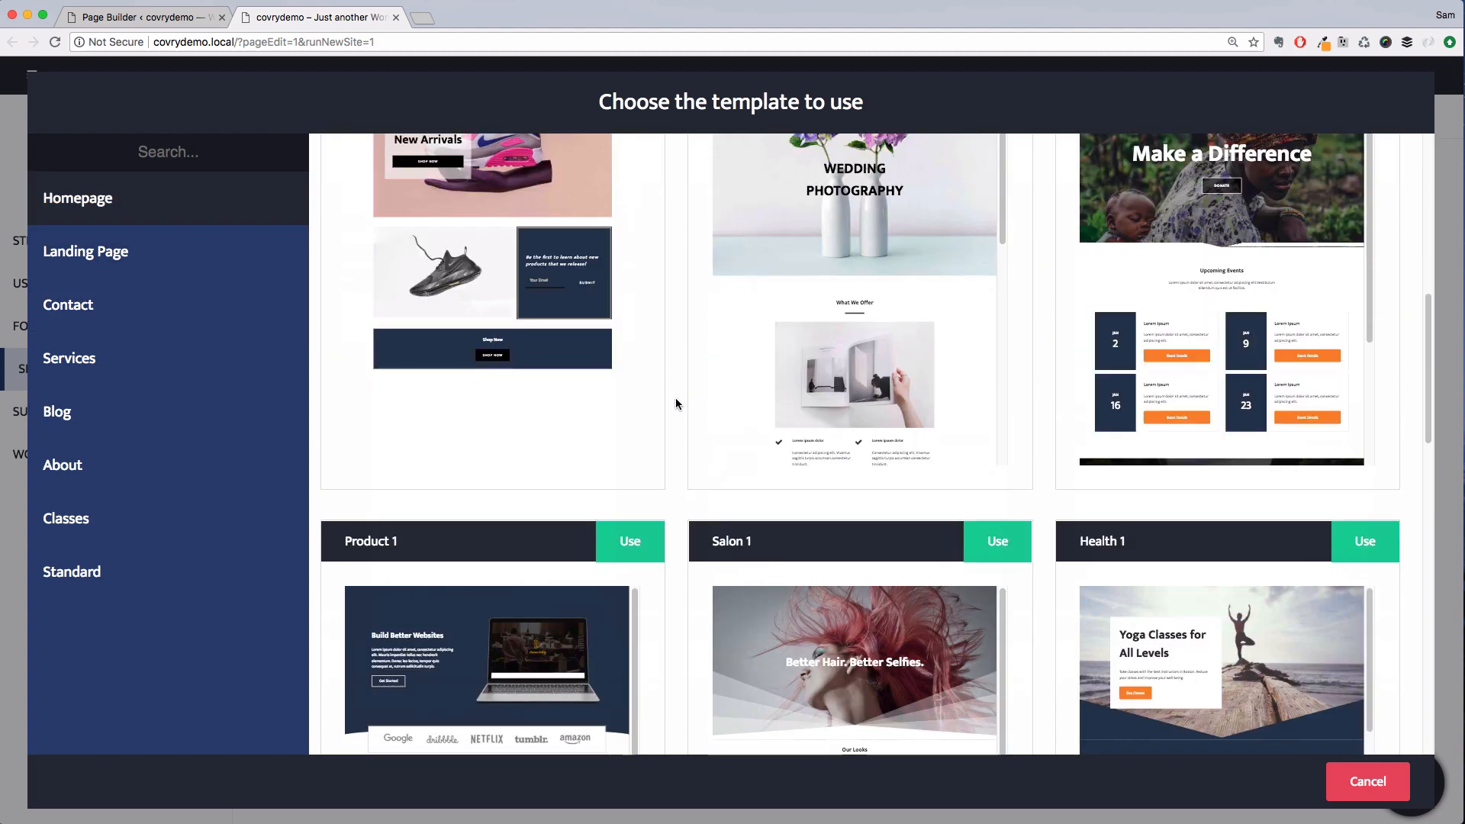
pyautogui.scroll(8, 675, 404)
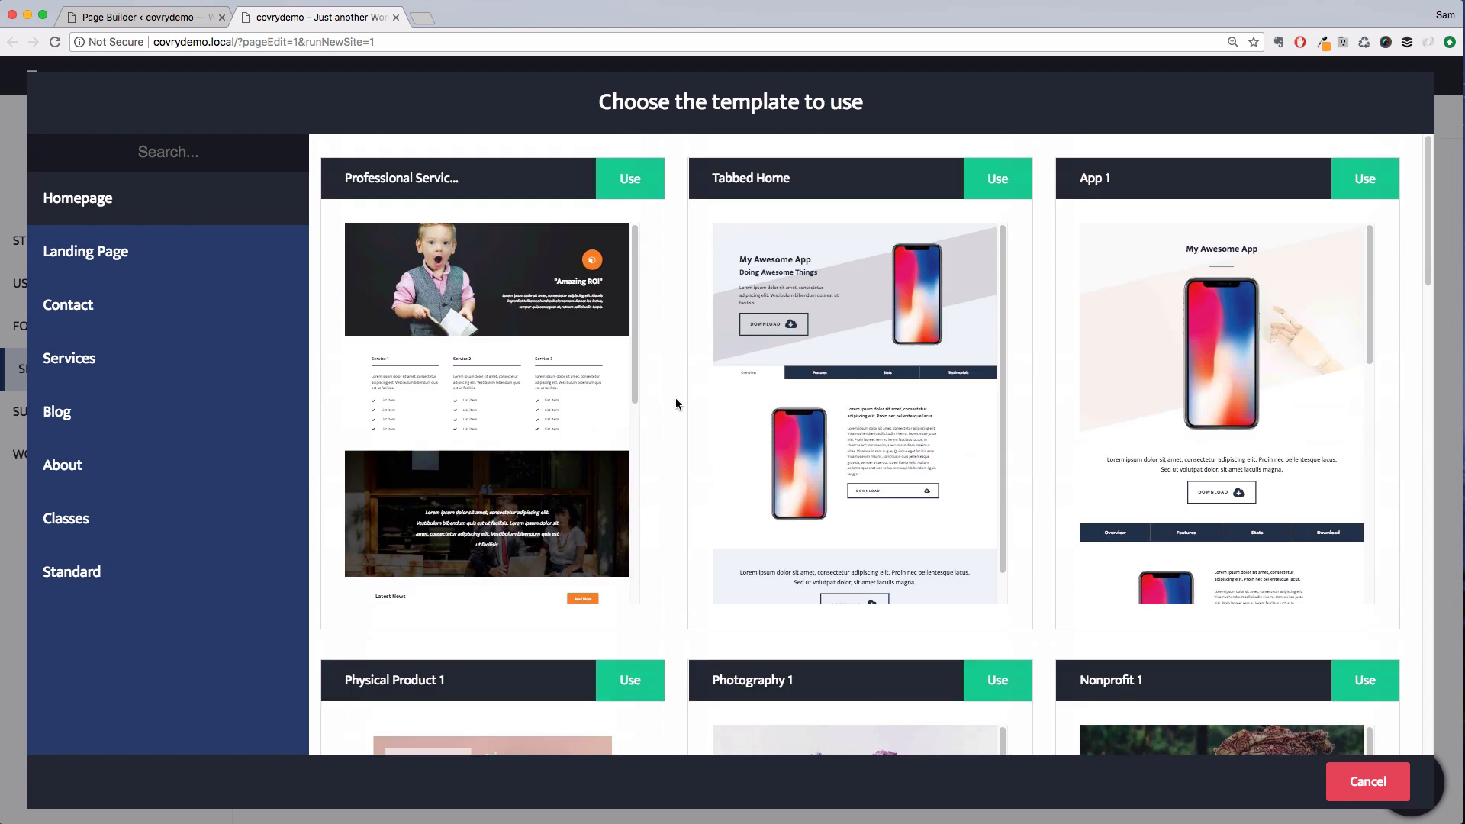
pyautogui.click(107, 578)
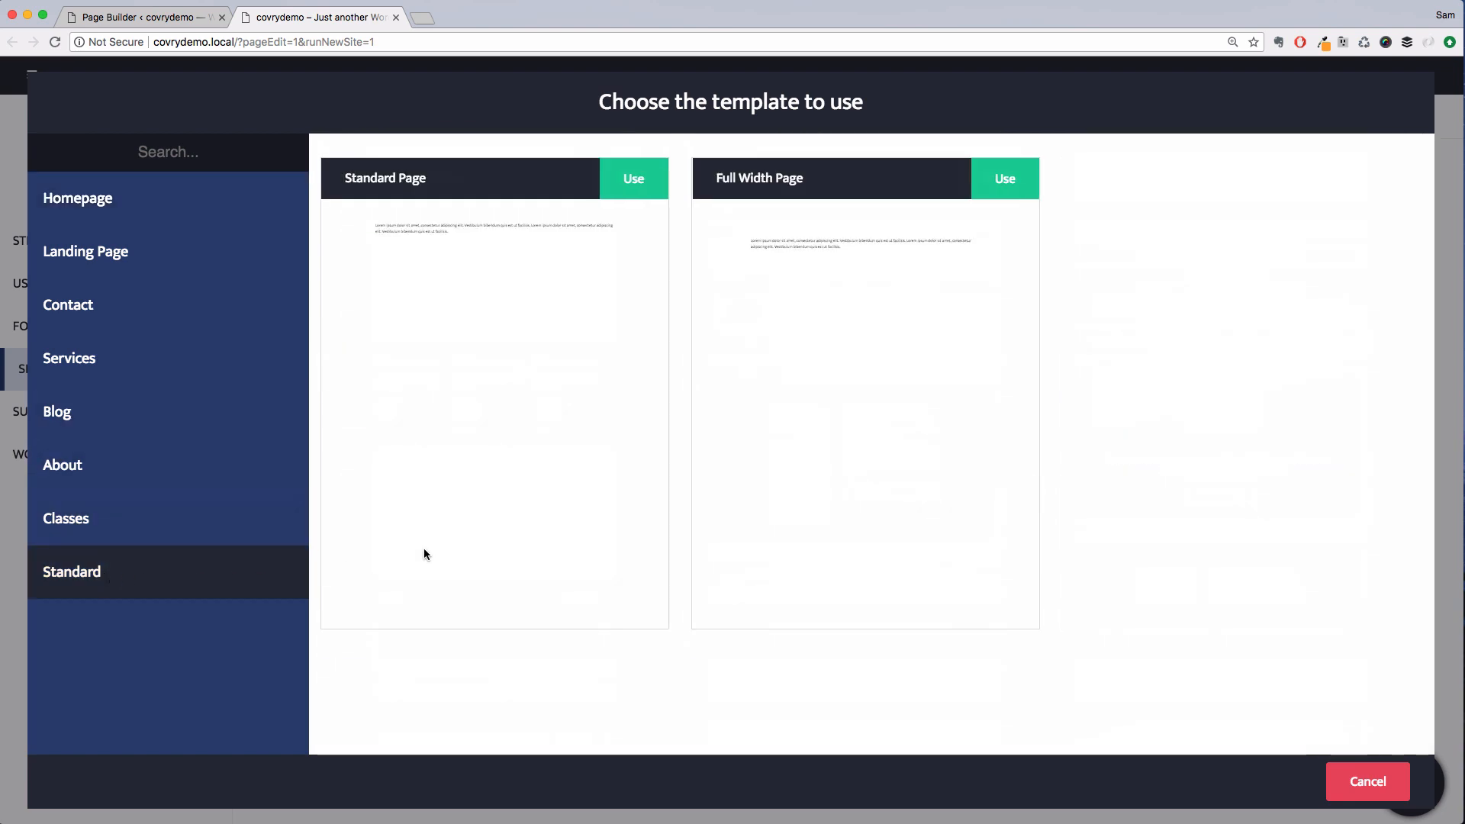
pyautogui.click(995, 184)
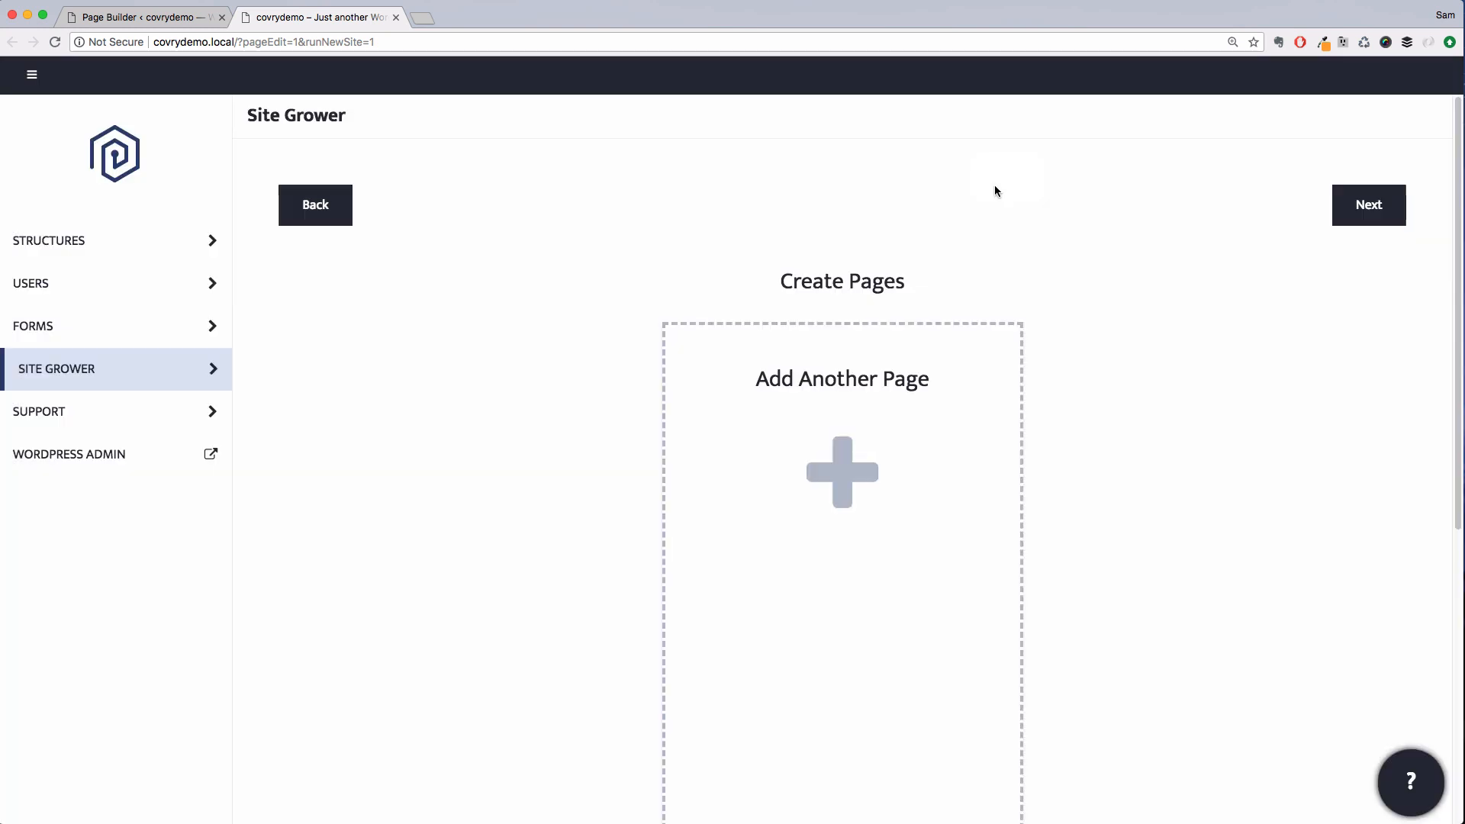
# Title the first page Home
pyautogui.scroll(-5, 644, 563)
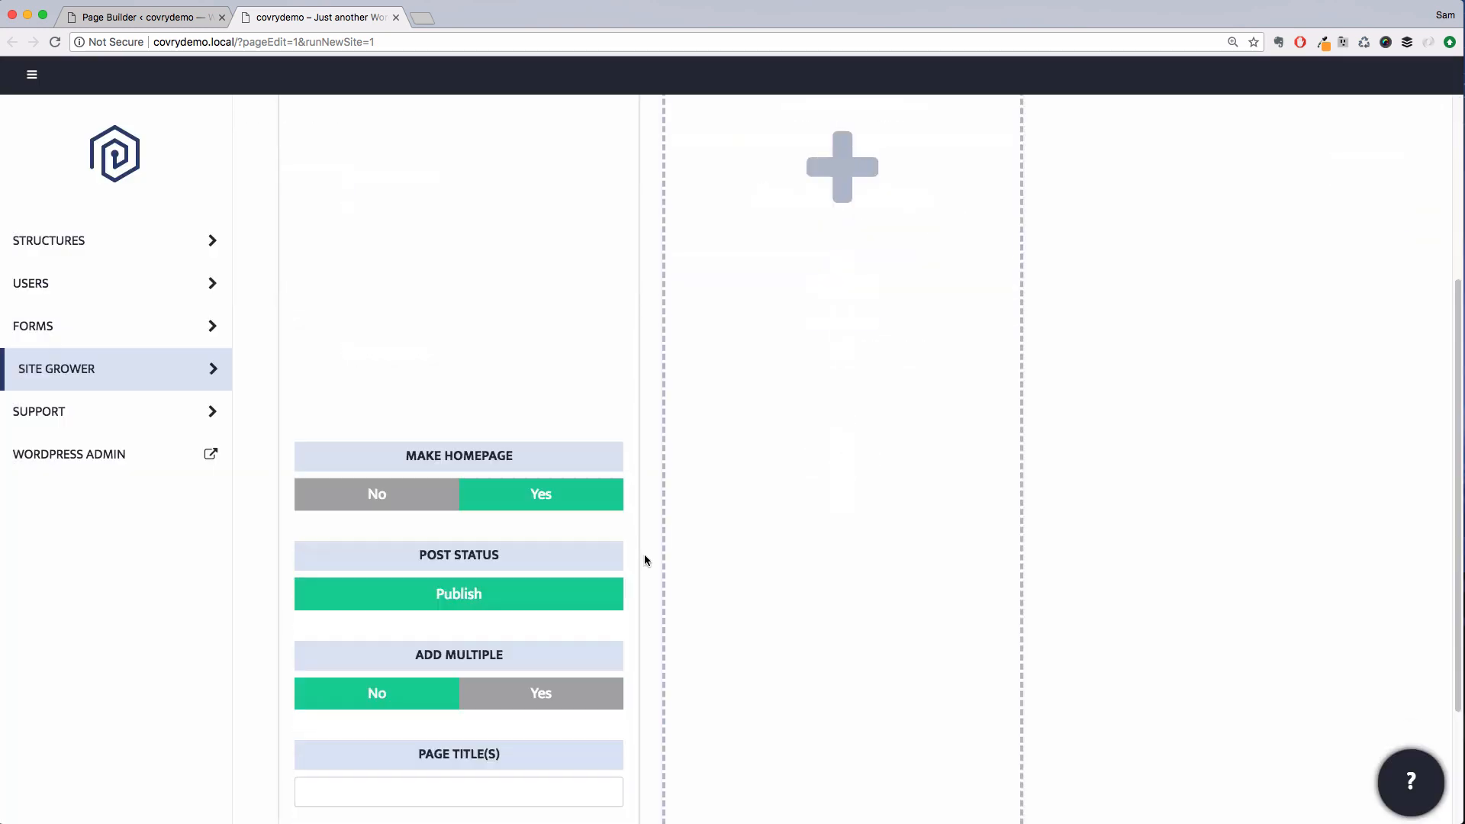
pyautogui.click(423, 792)
pyautogui.write('Hom')
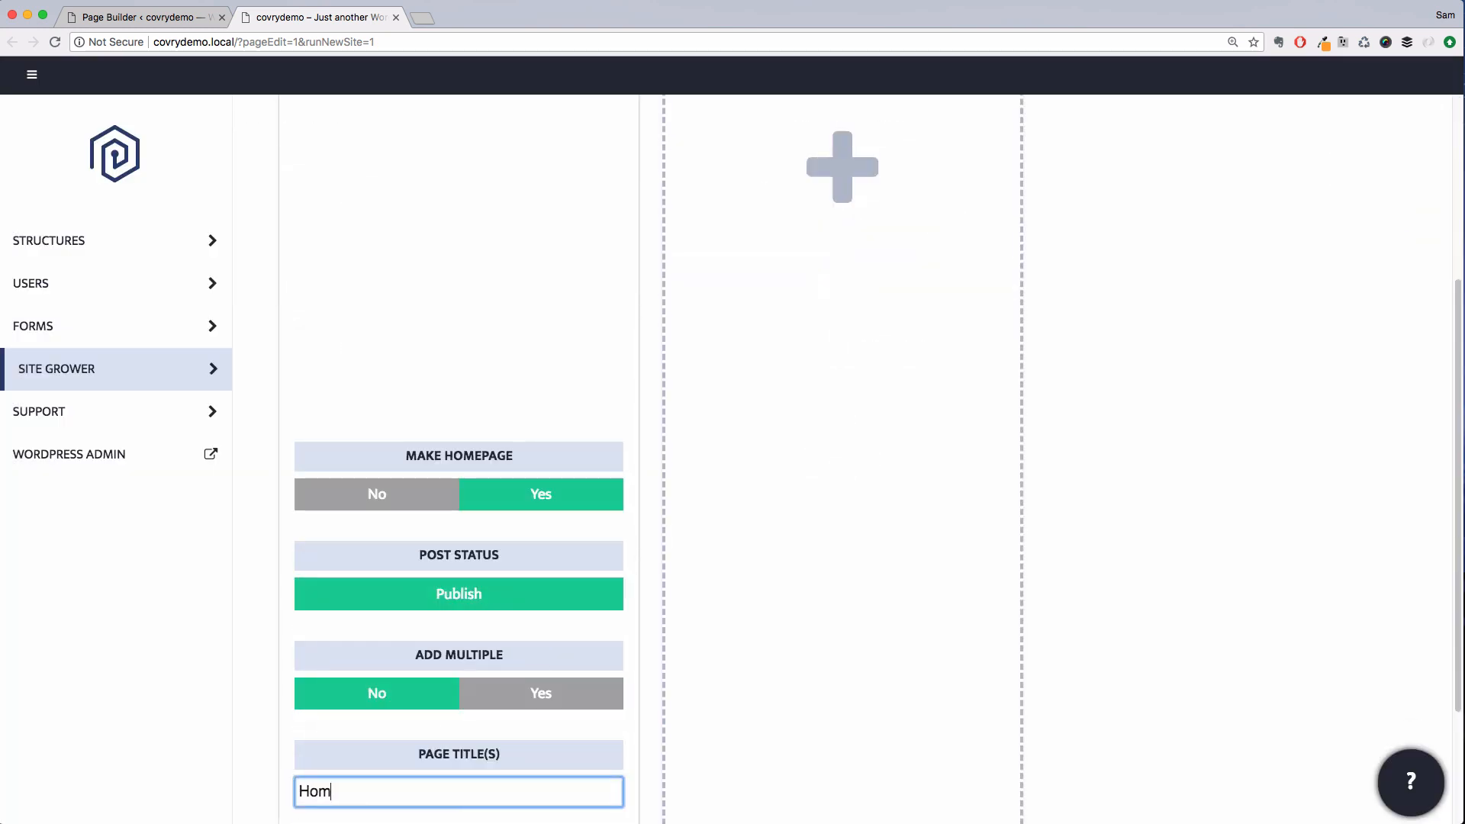
pyautogui.write('e')
# Add another page using the Ideals and Video template from the About category
pyautogui.scroll(5, 810, 549)
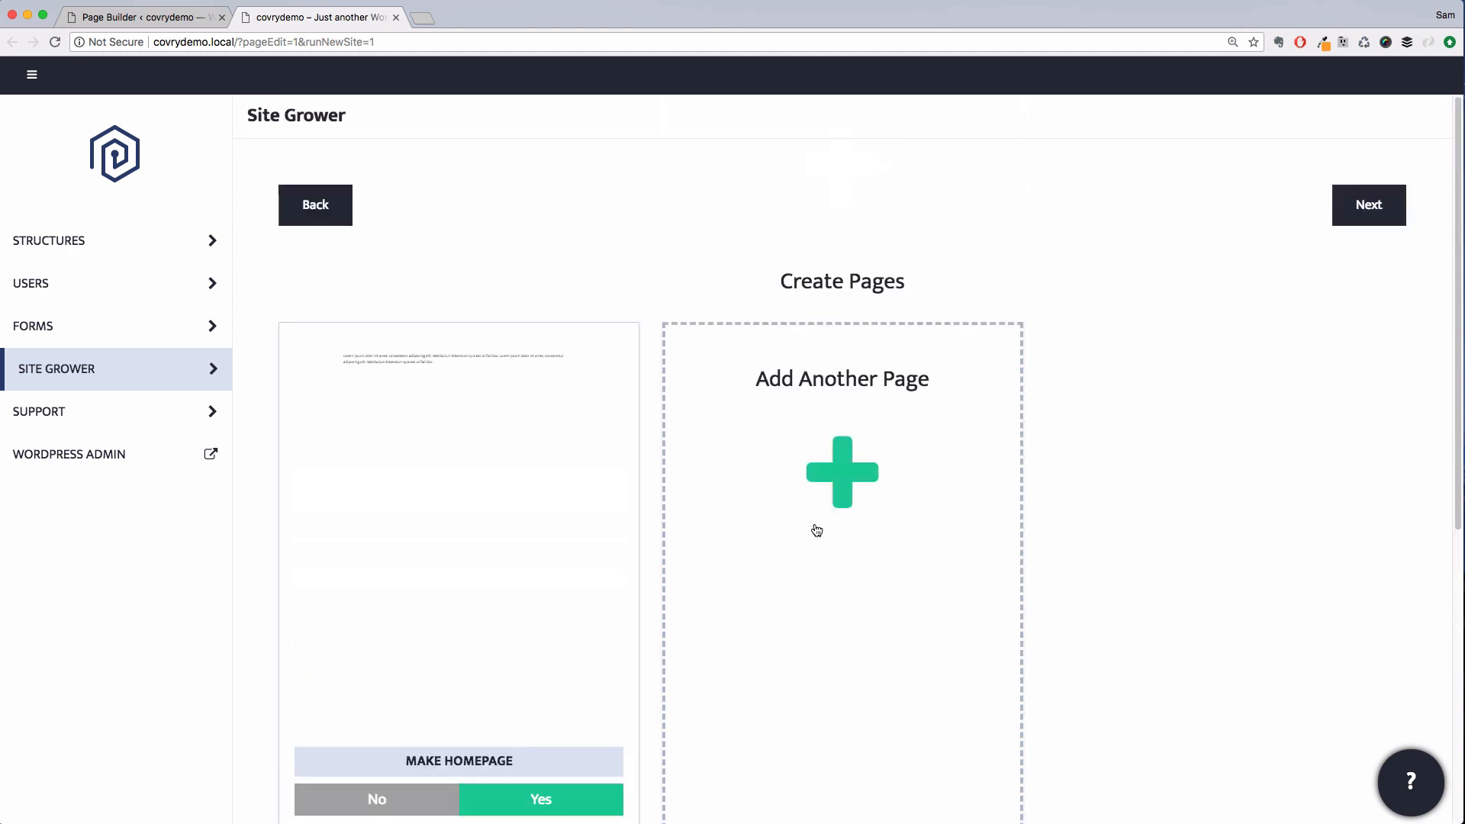
pyautogui.click(812, 508)
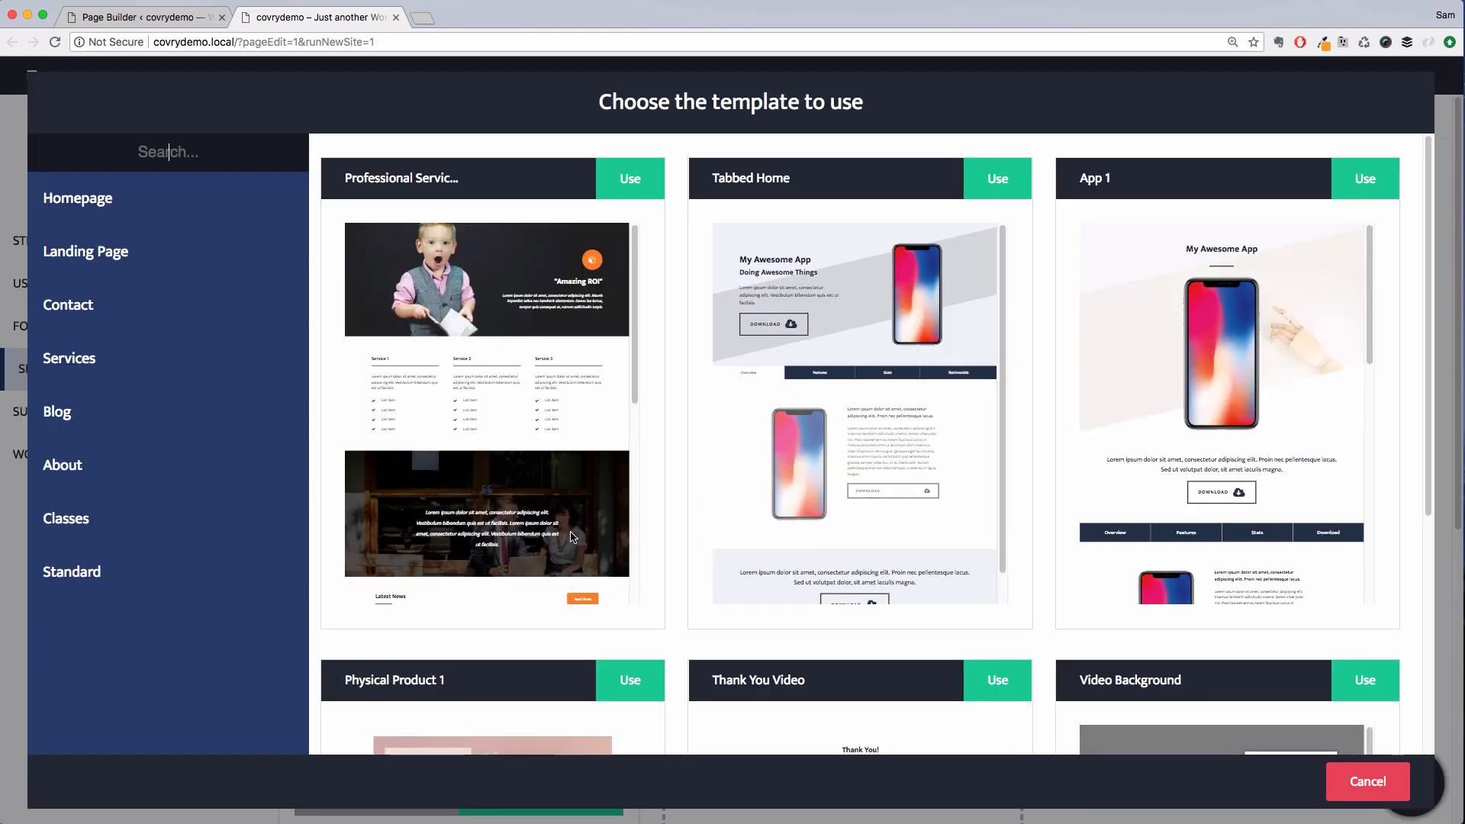
pyautogui.click(124, 467)
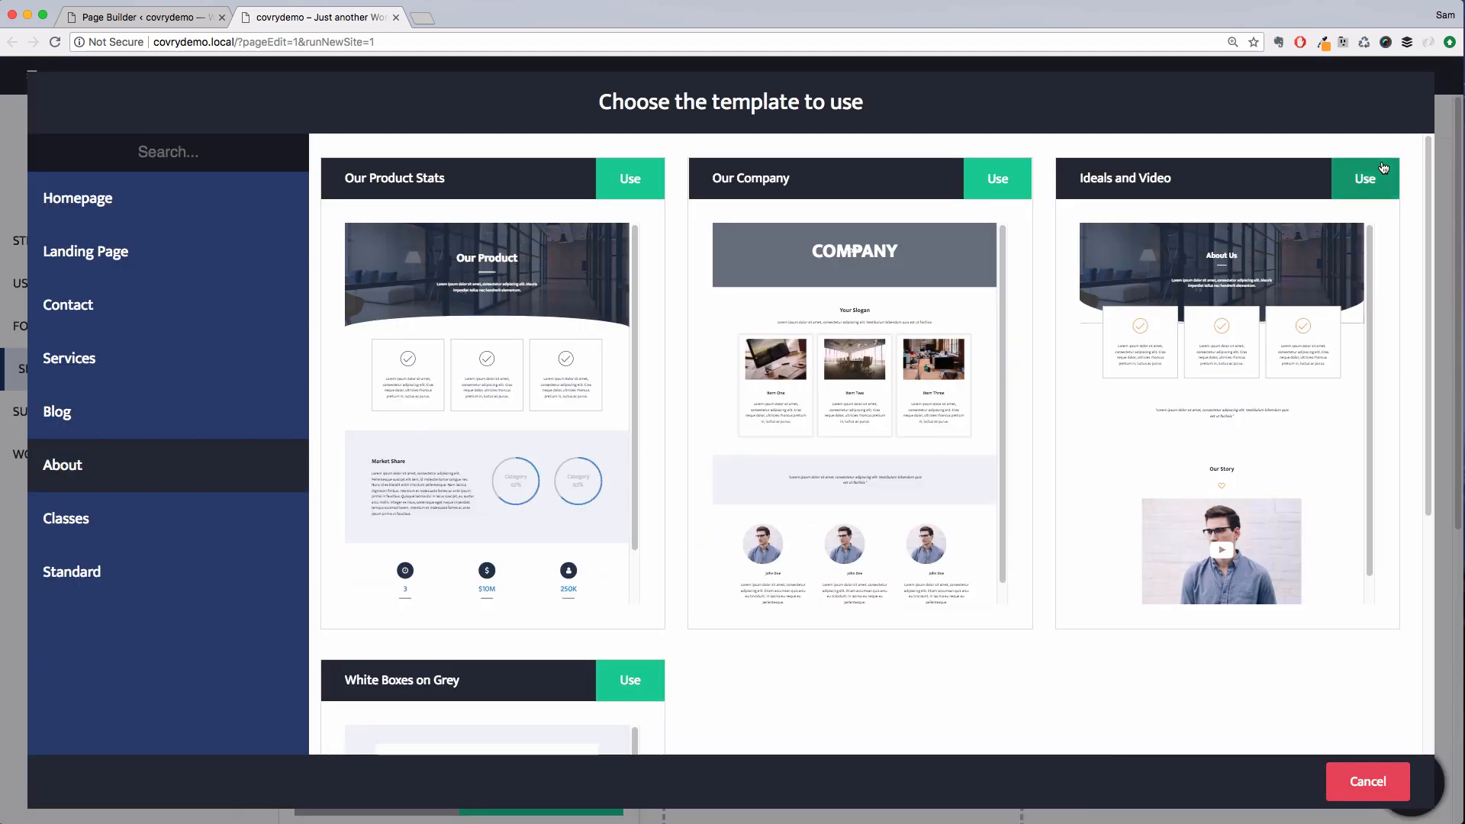
pyautogui.click(1382, 169)
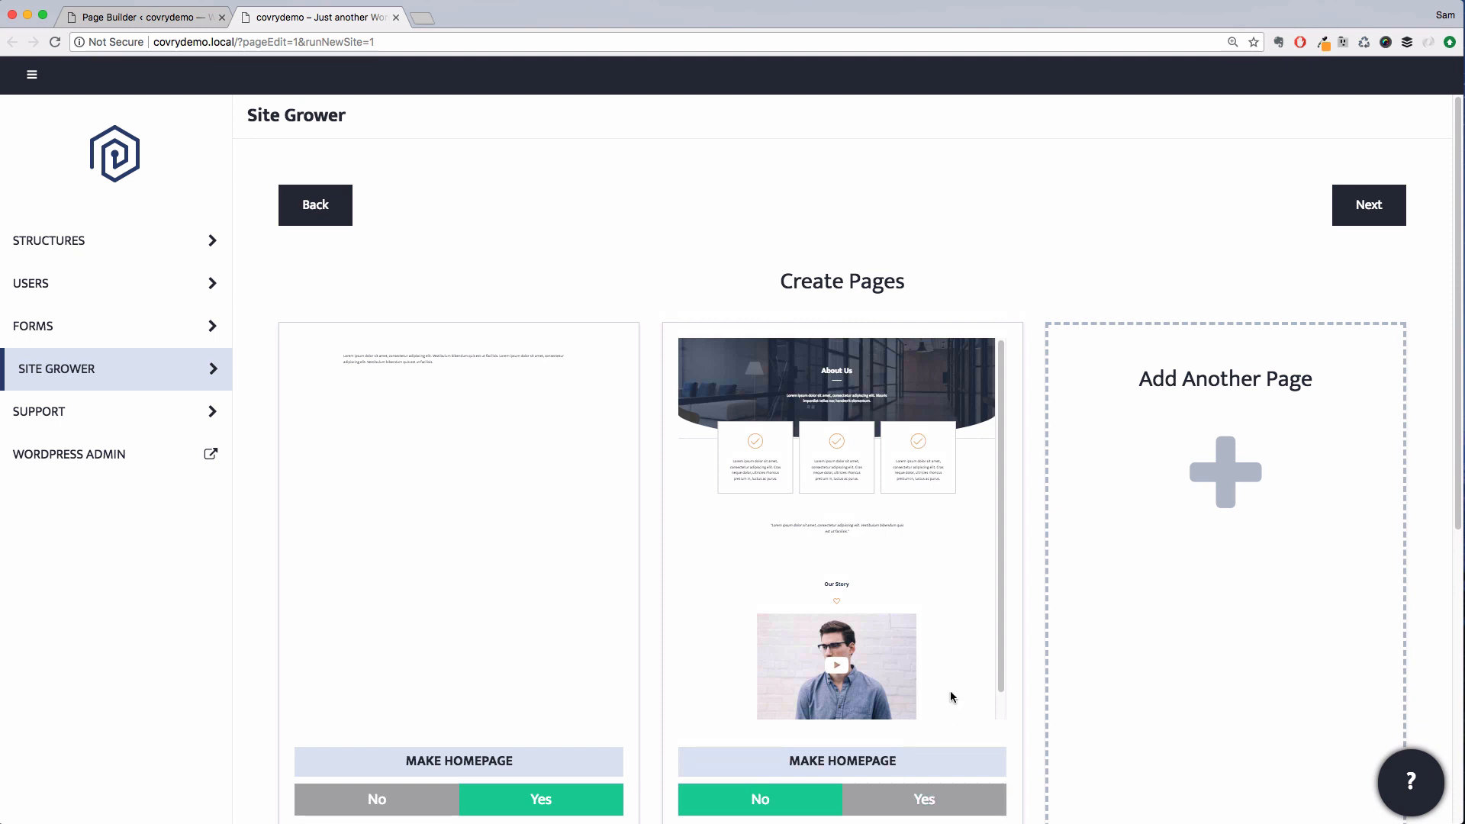
# Title the About page Elevated Fit
pyautogui.scroll(-1, 951, 693)
pyautogui.scroll(-5, 1023, 682)
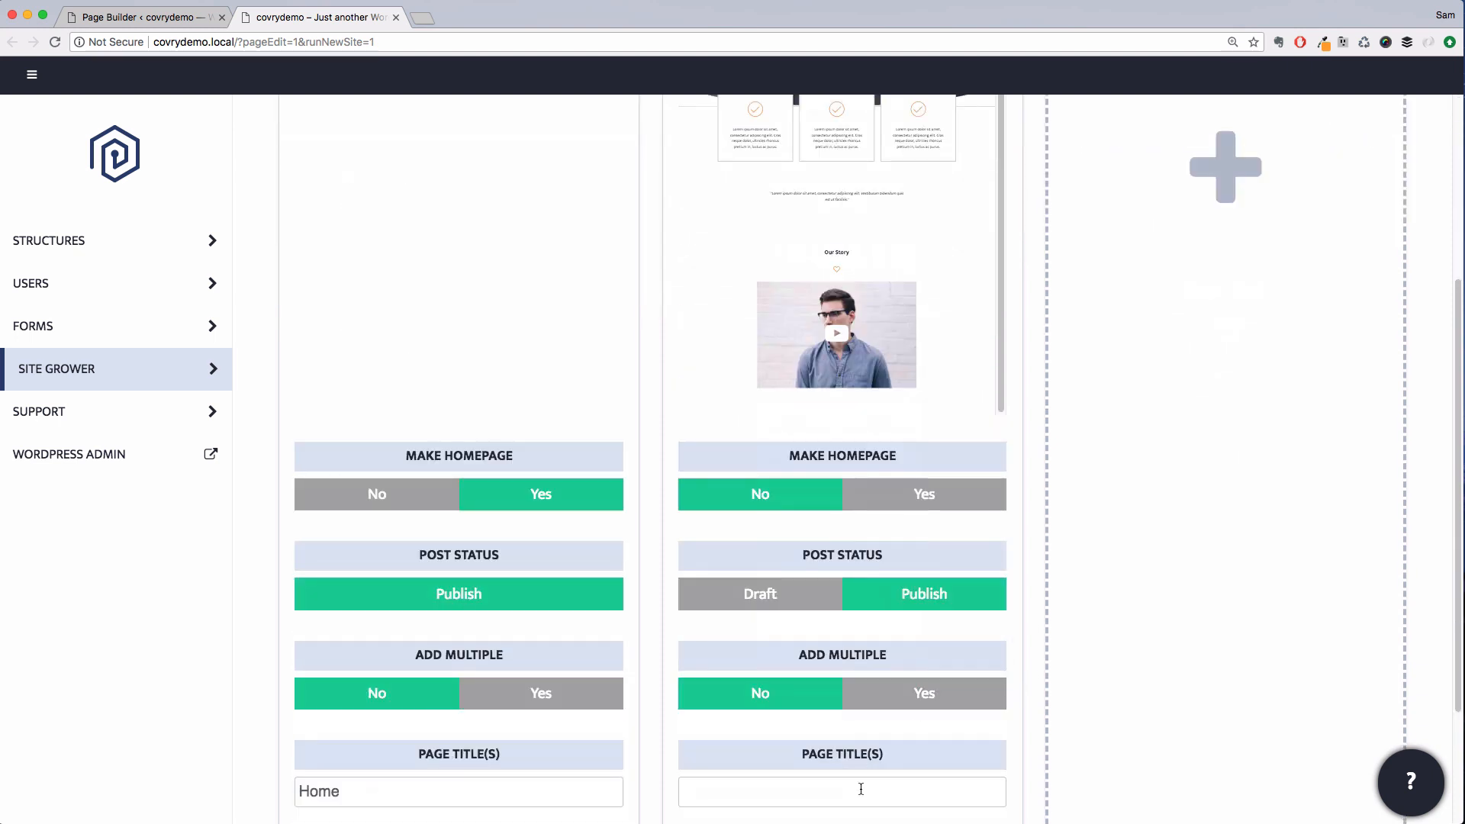
pyautogui.click(859, 790)
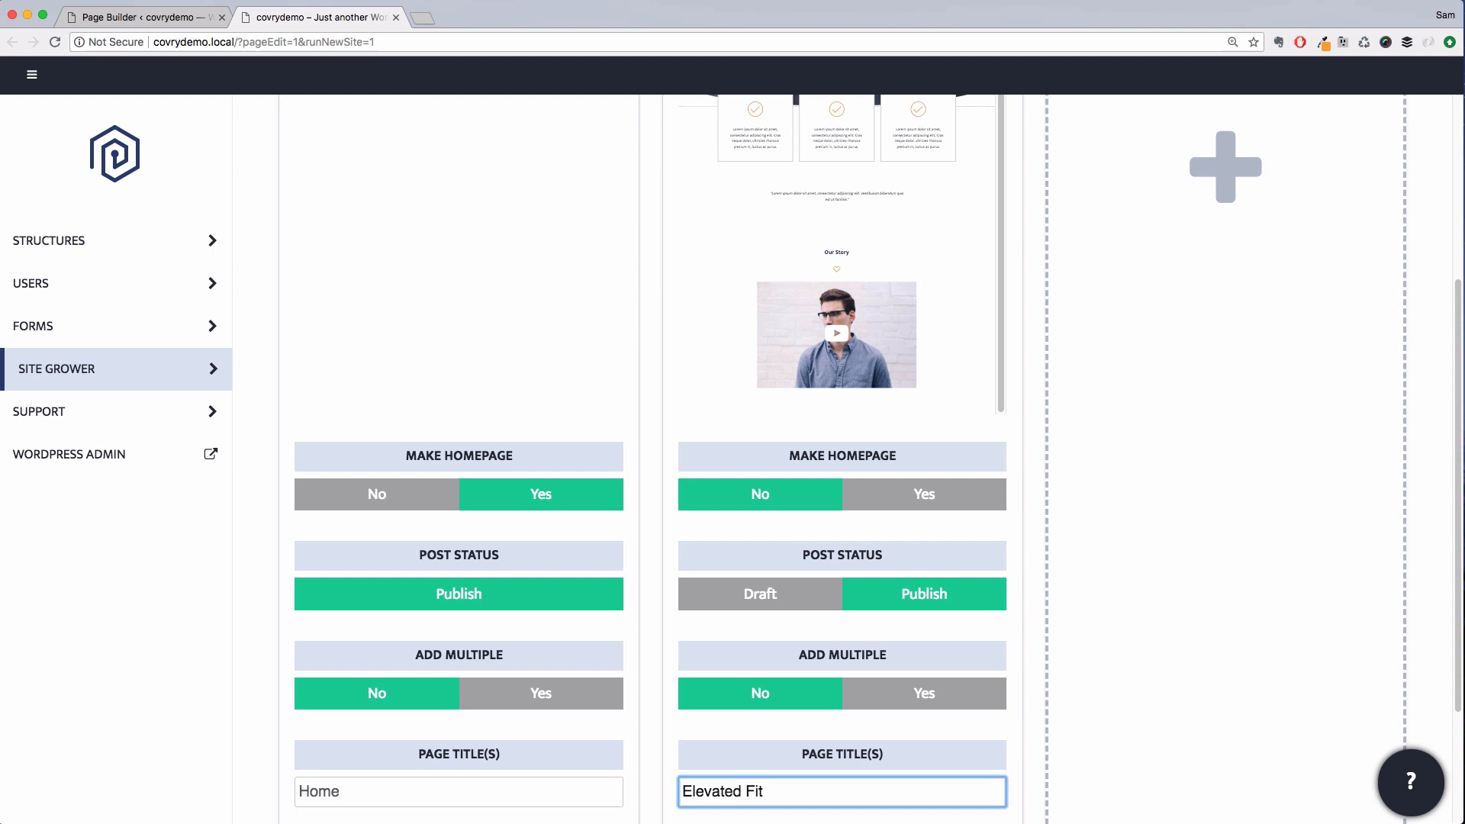
# Add another page using the Simple Narrow Posts template from the Blog category
pyautogui.scroll(3, 1168, 455)
pyautogui.click(1226, 388)
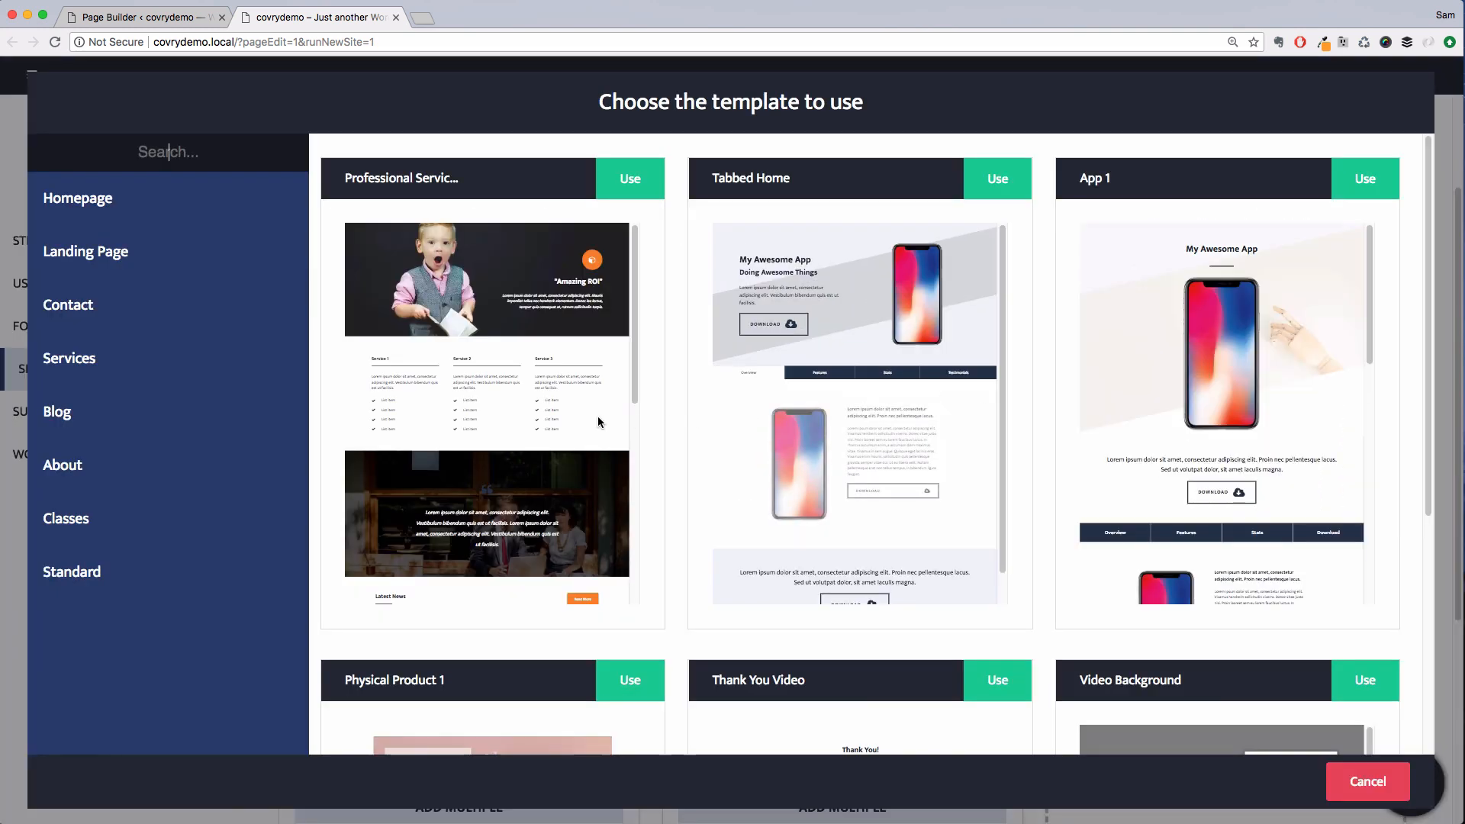
pyautogui.click(292, 426)
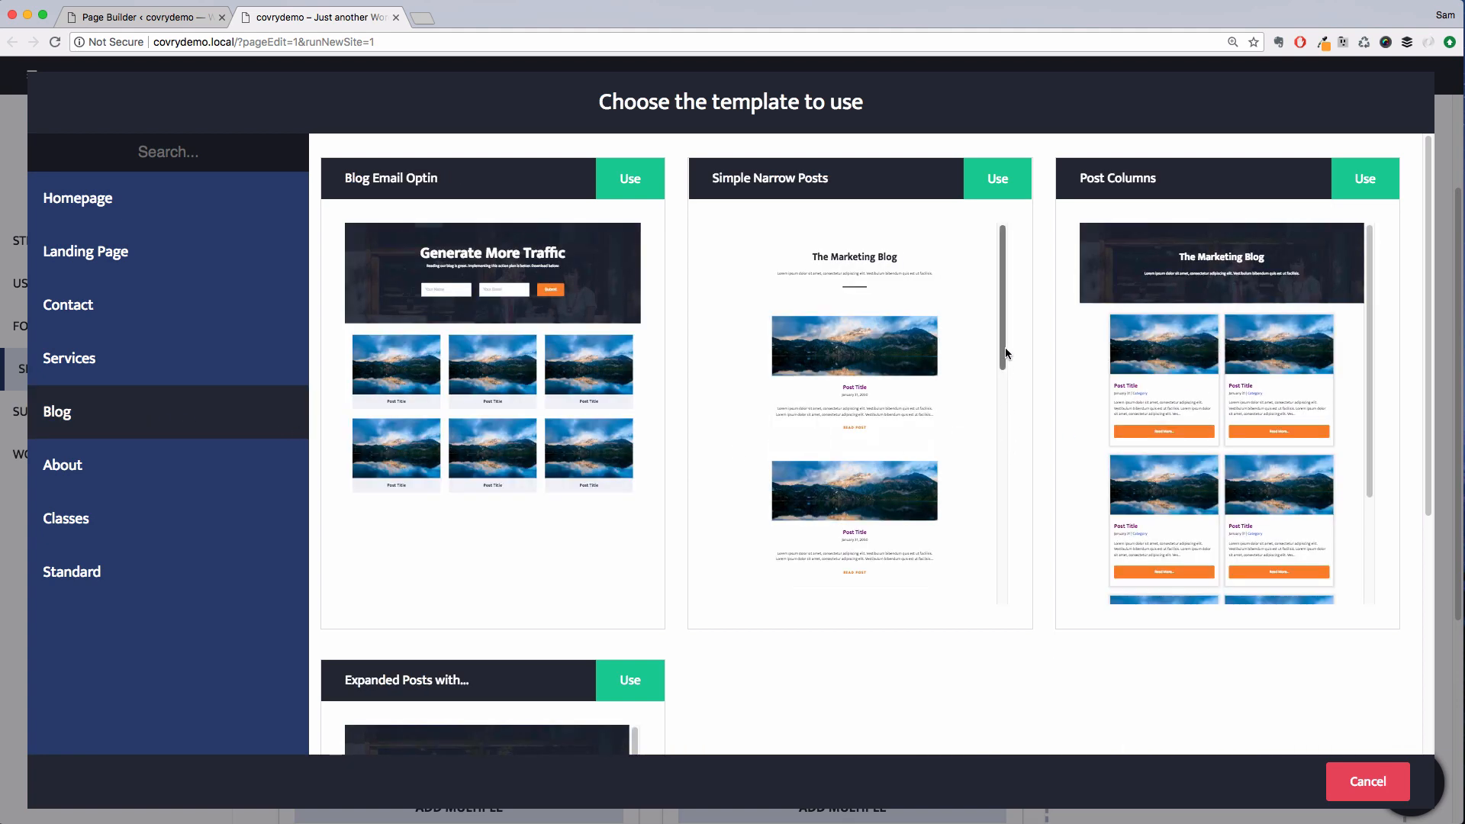
pyautogui.scroll(-2, 987, 369)
pyautogui.scroll(2, 987, 369)
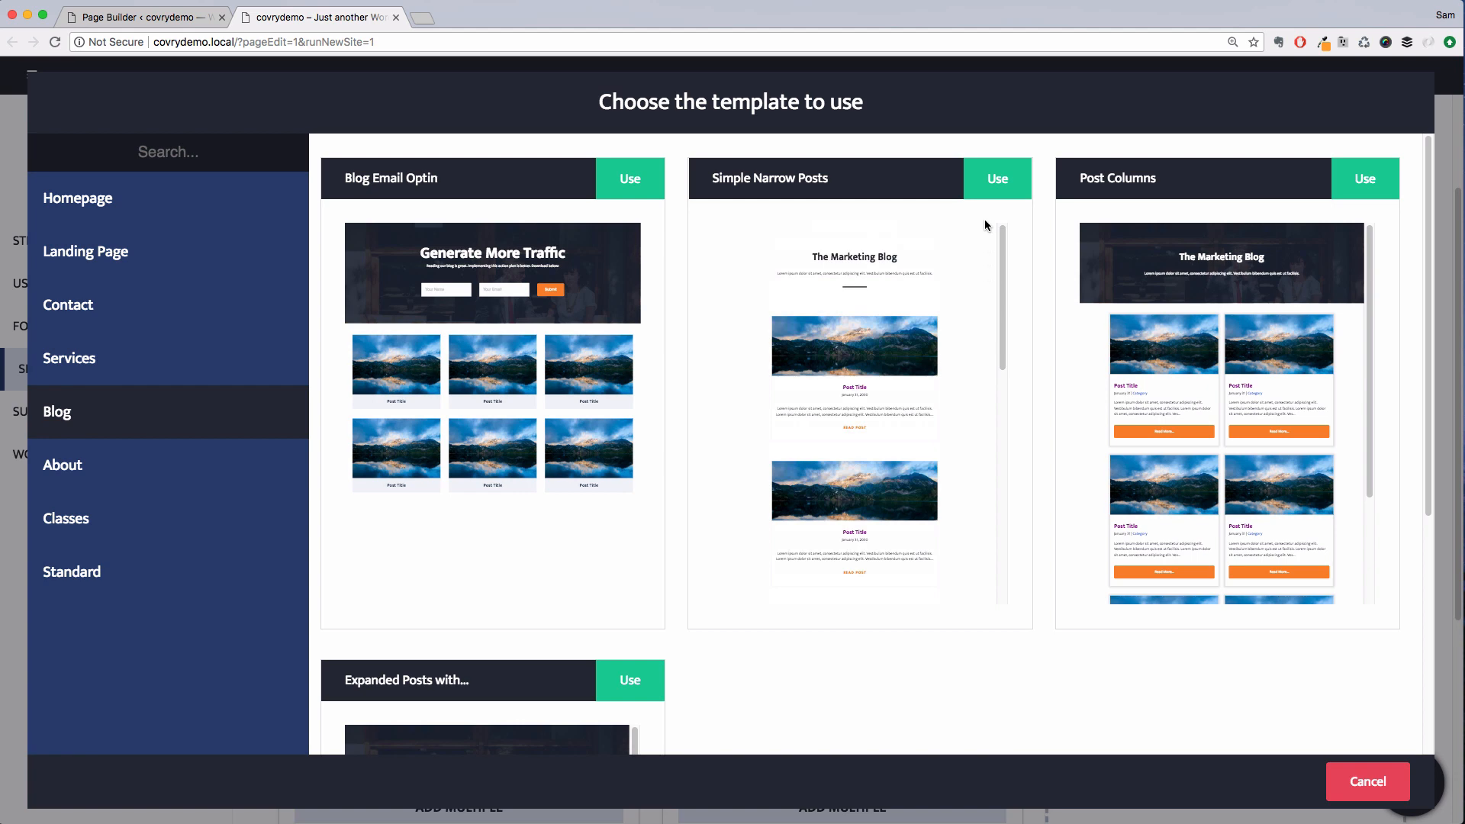
pyautogui.click(991, 191)
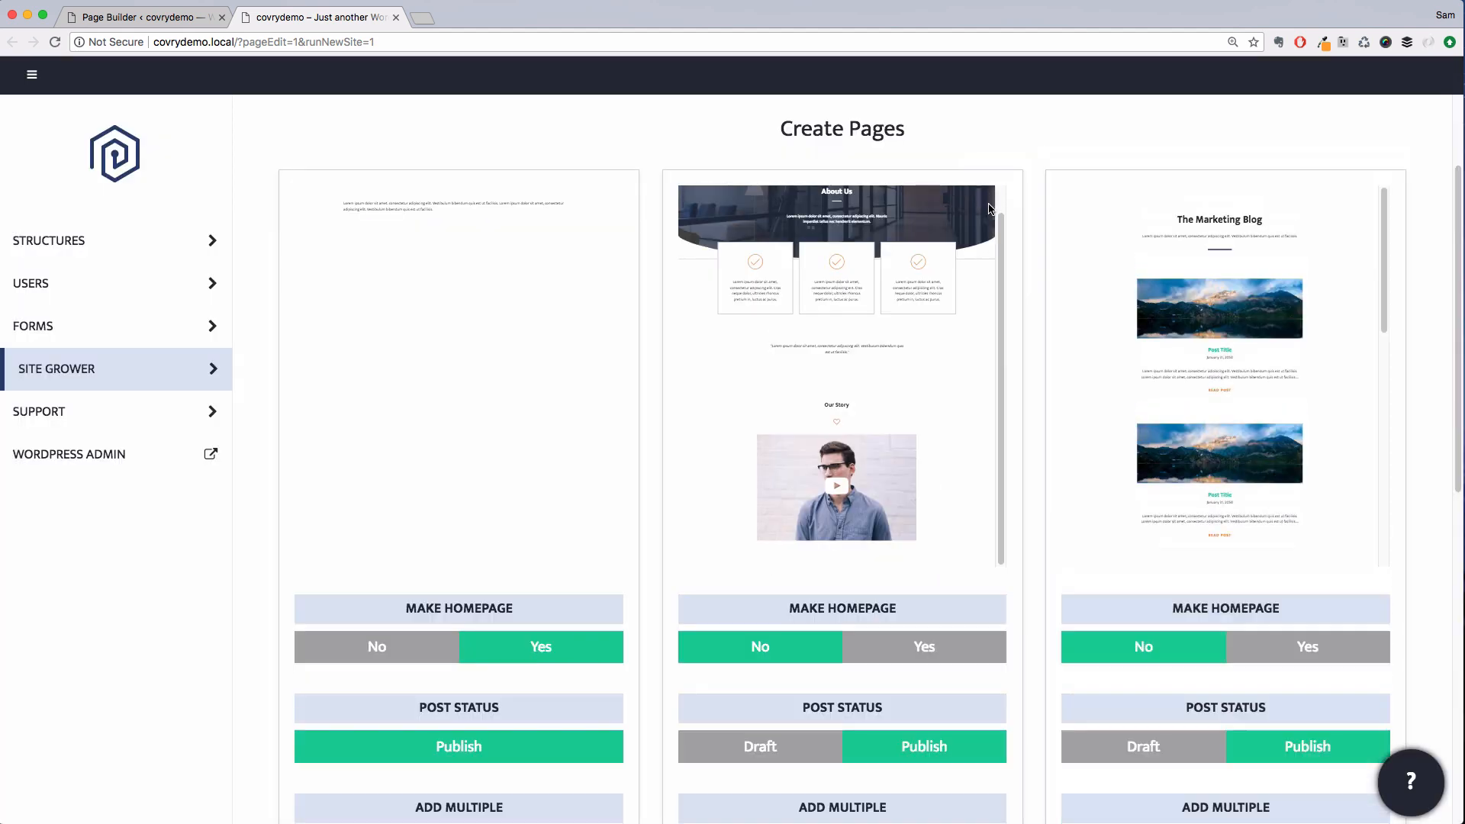
# Title the blog page Blog
pyautogui.scroll(-5, 1394, 661)
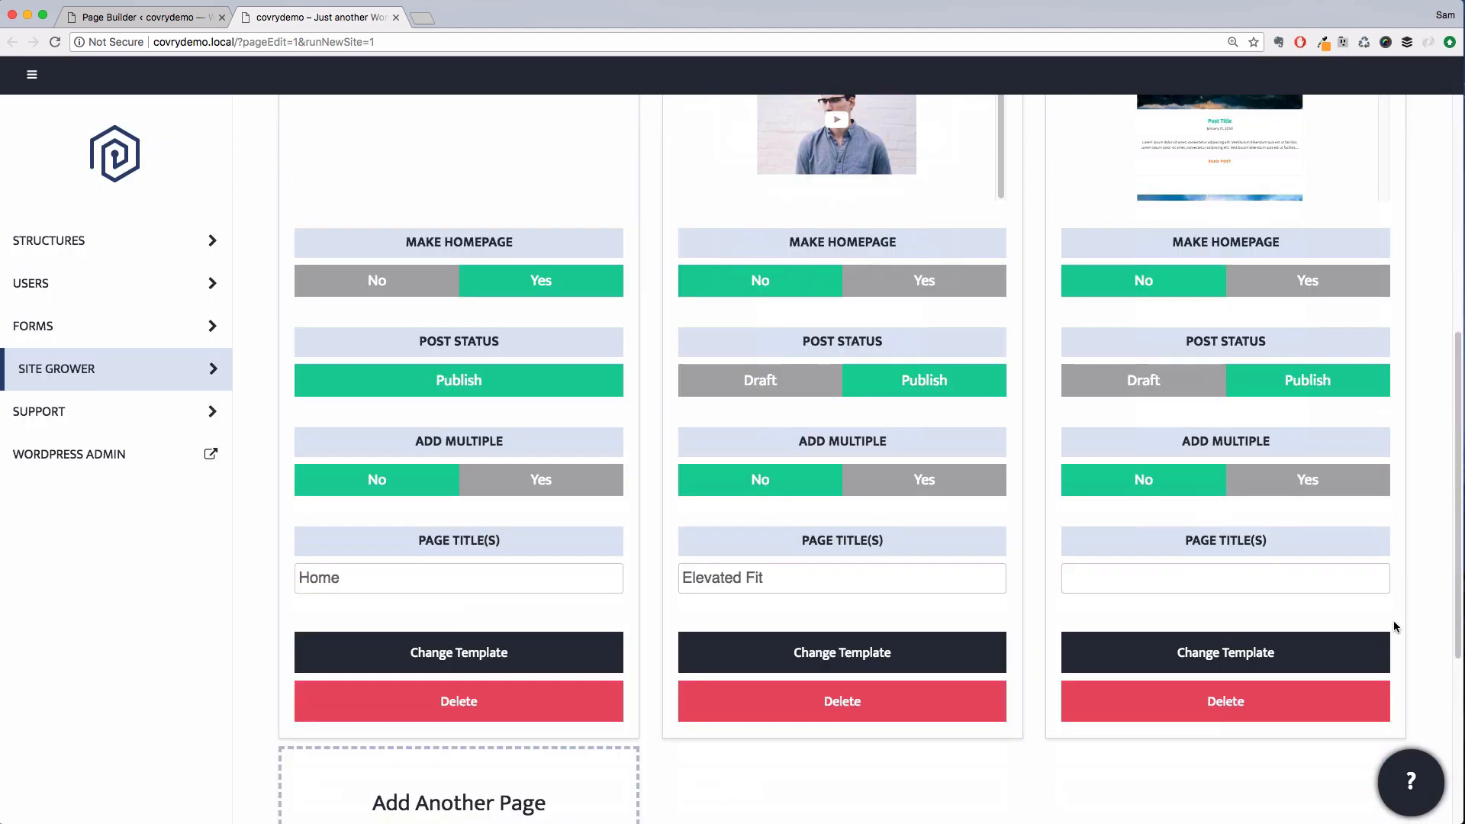
pyautogui.click(1229, 581)
pyautogui.write('Blog')
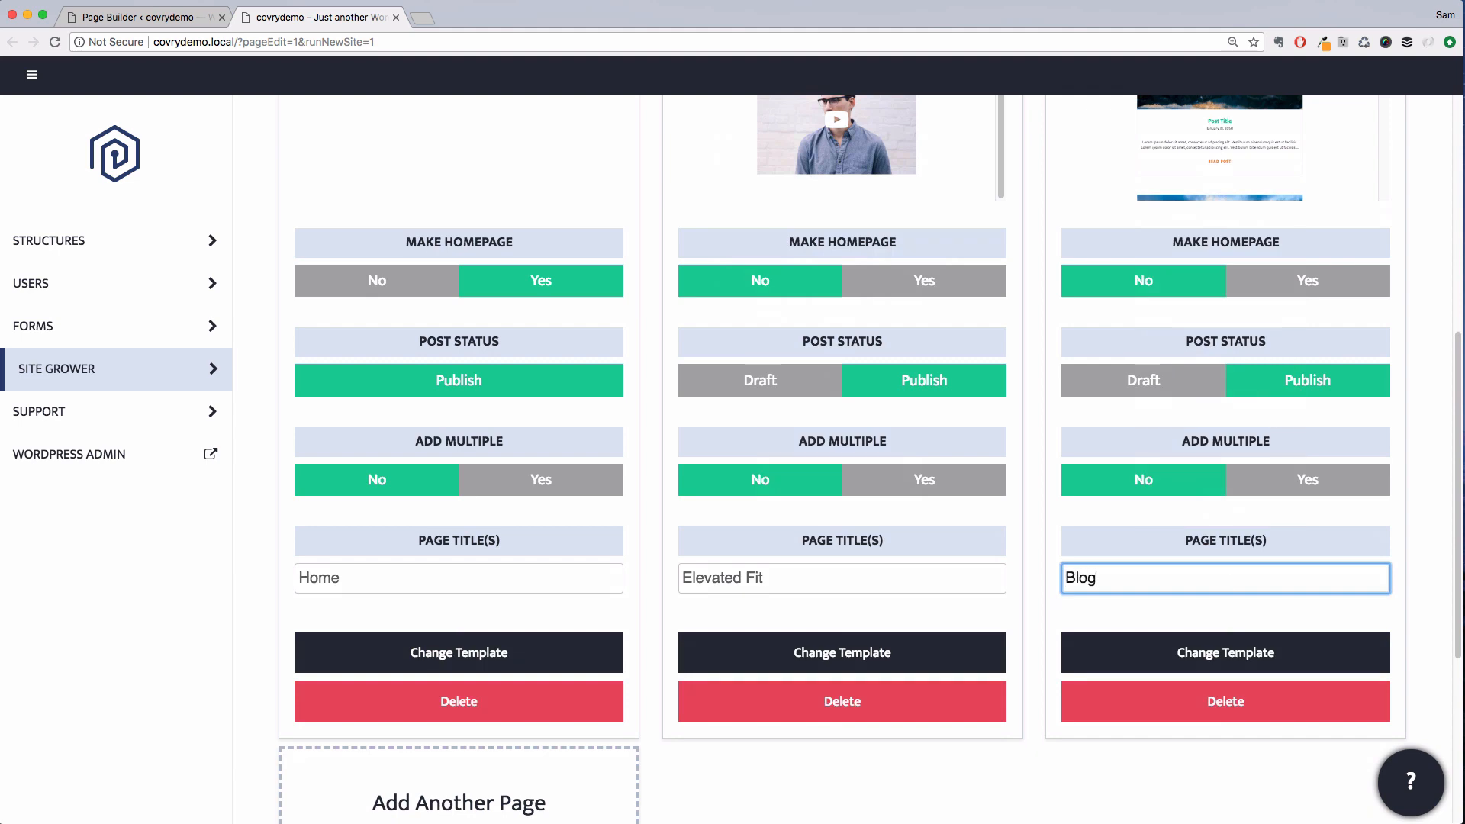
# Add another page using the Standard Page template
pyautogui.scroll(-4, 640, 745)
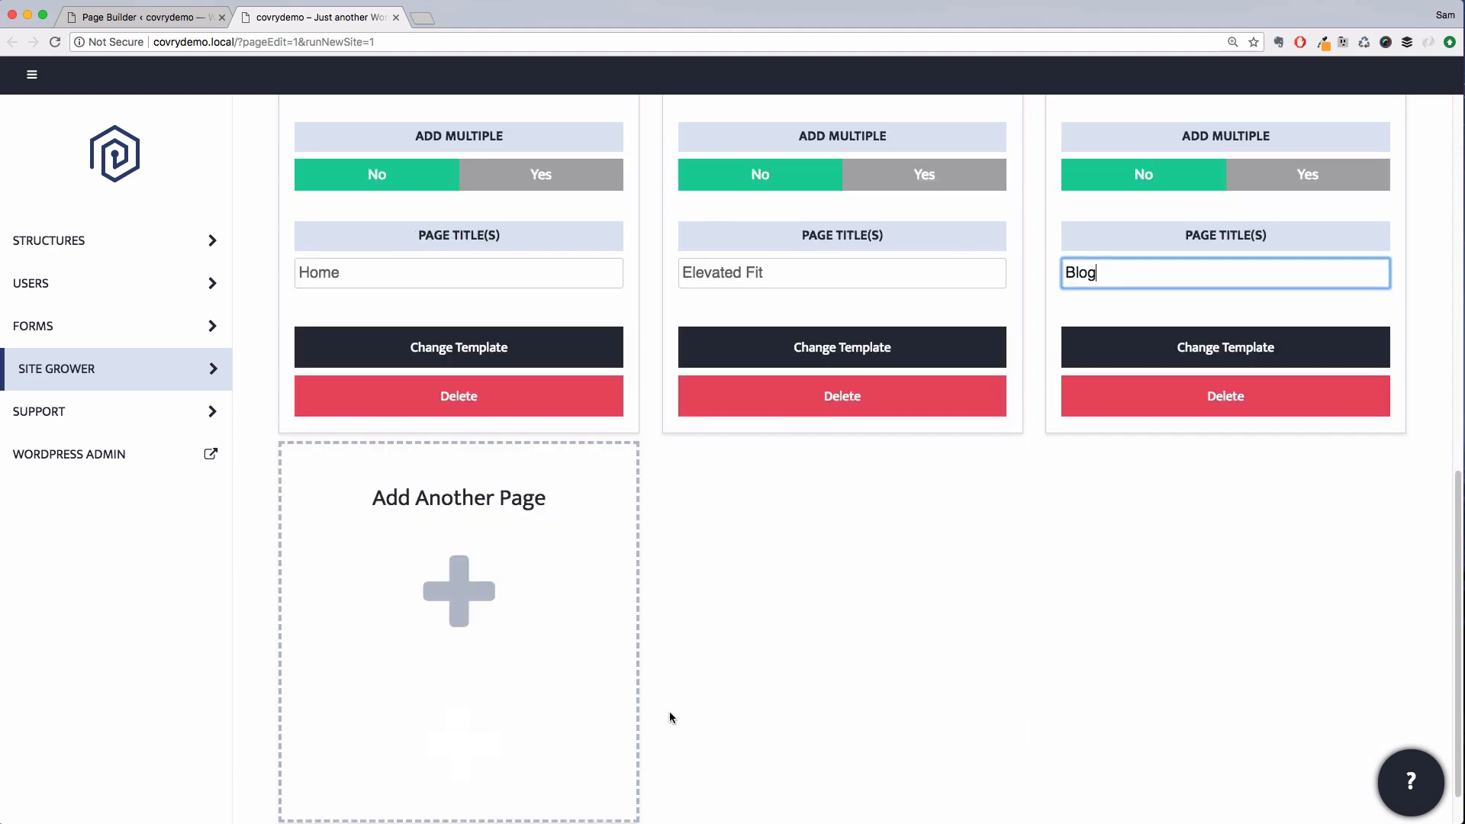
pyautogui.click(502, 627)
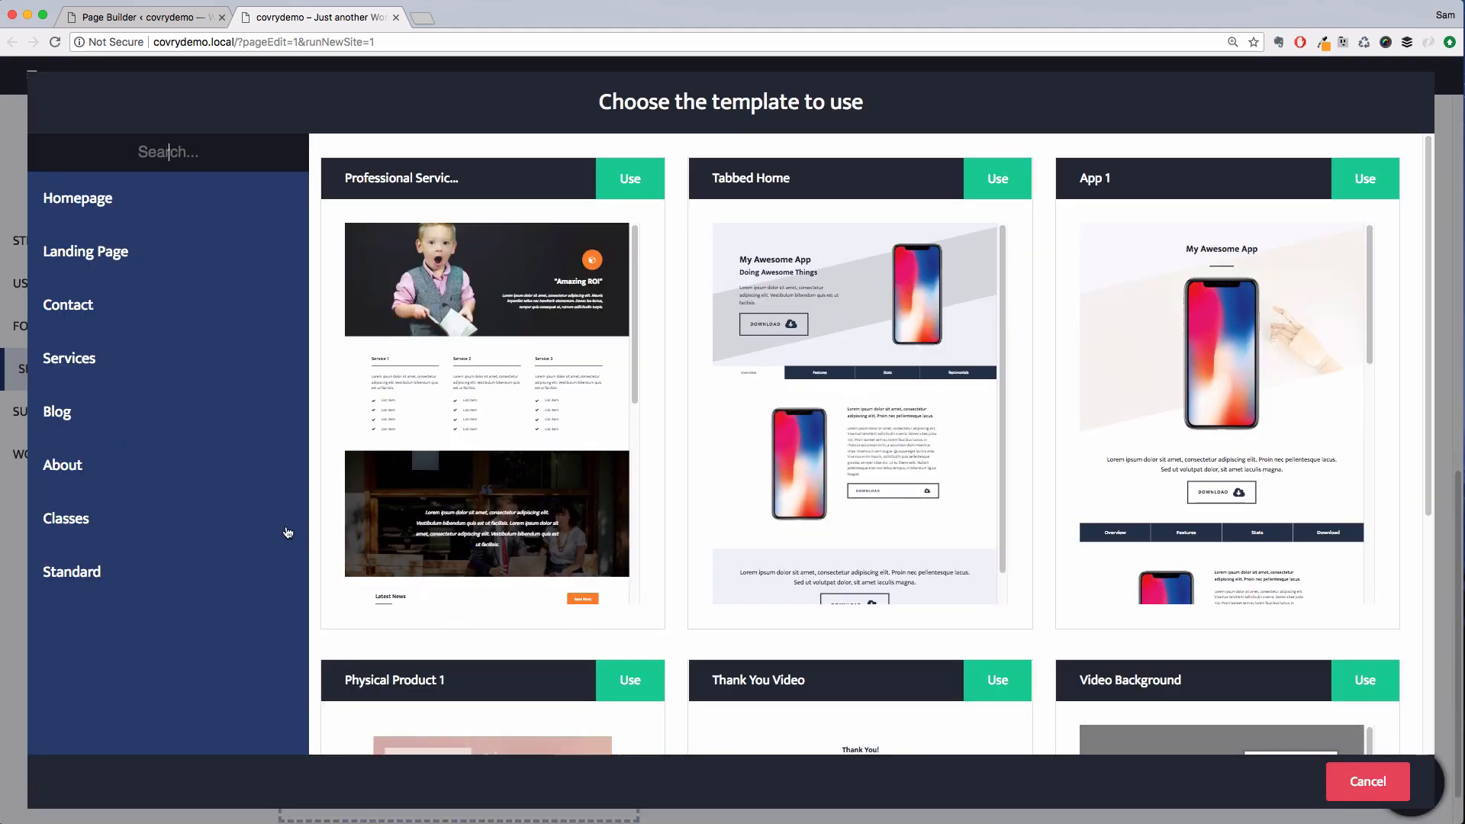
pyautogui.click(186, 566)
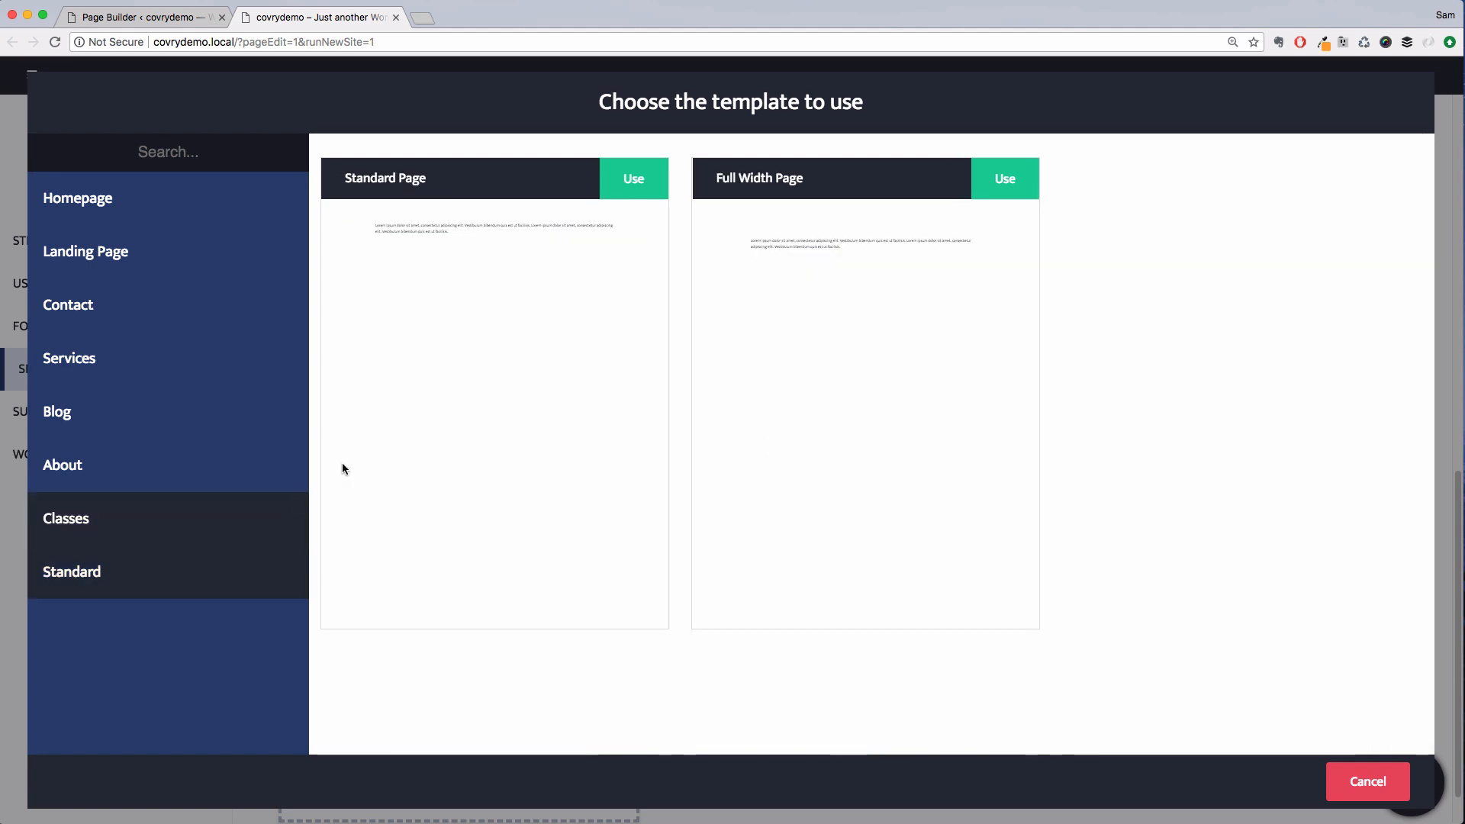
pyautogui.click(636, 183)
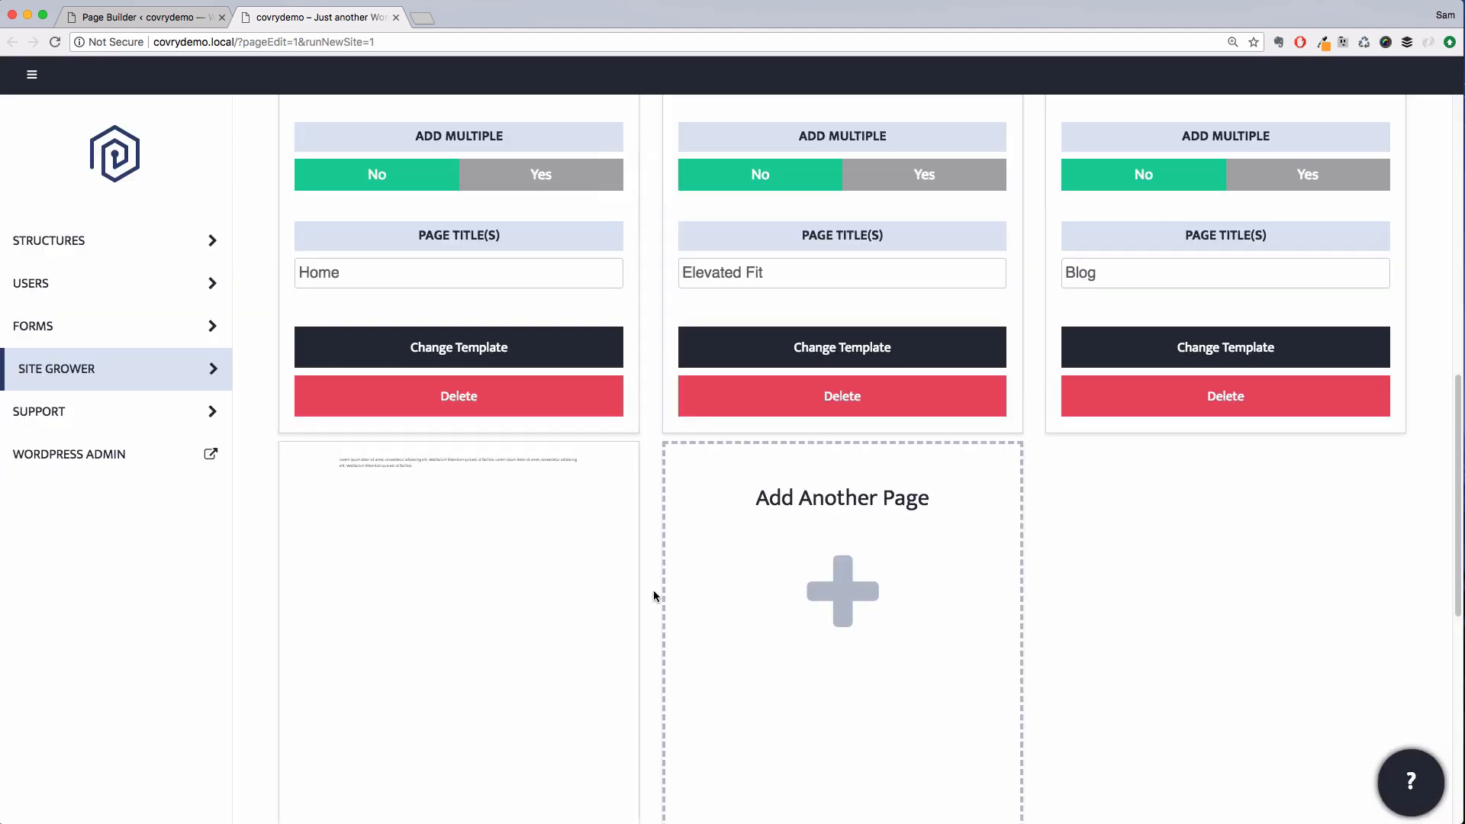
# Enable Add Multiple on the standard page and add several extra page title fields
pyautogui.click(540, 516)
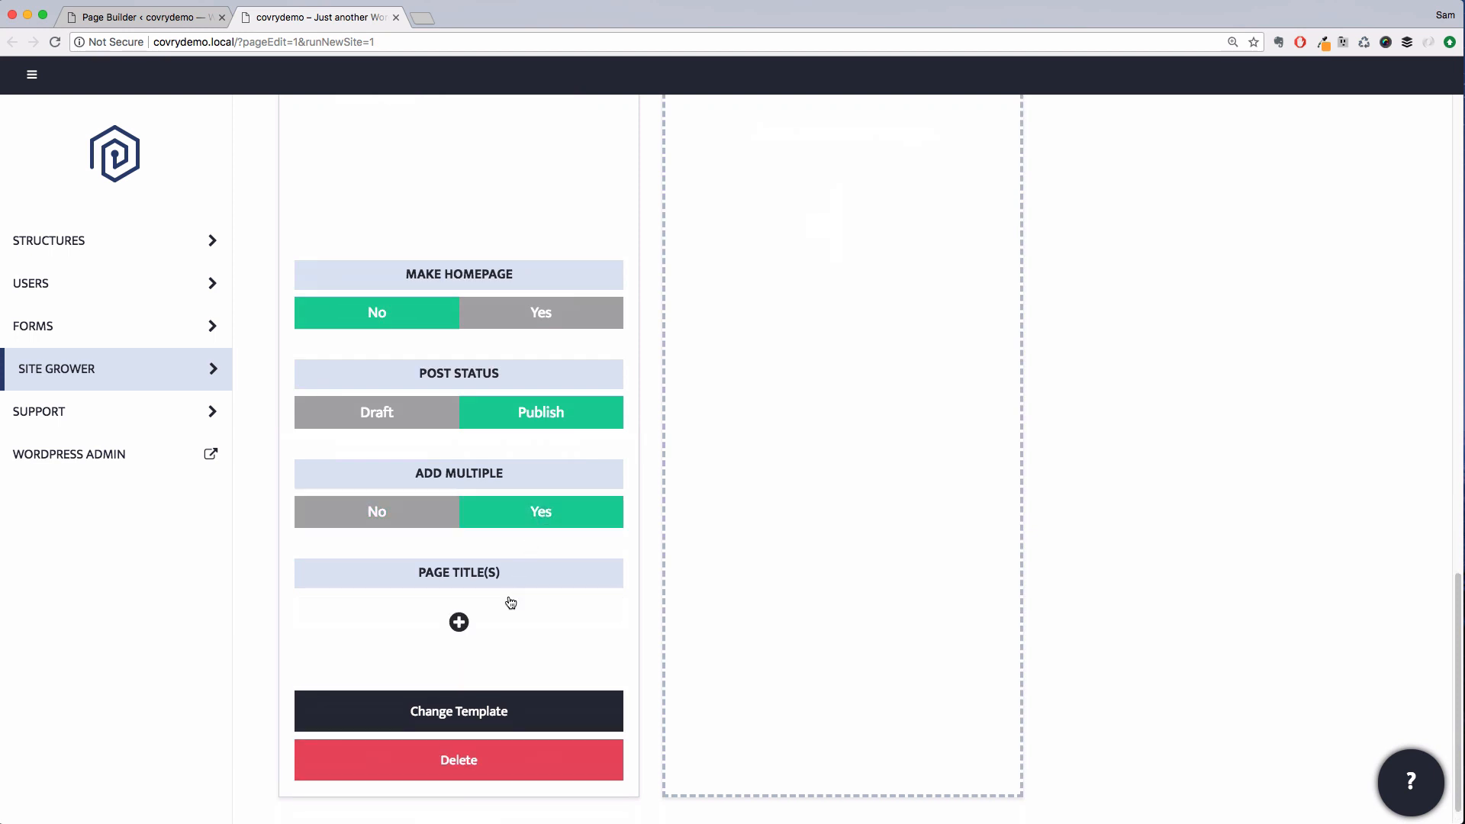
pyautogui.click(458, 621)
pyautogui.click(458, 668)
pyautogui.click(459, 657)
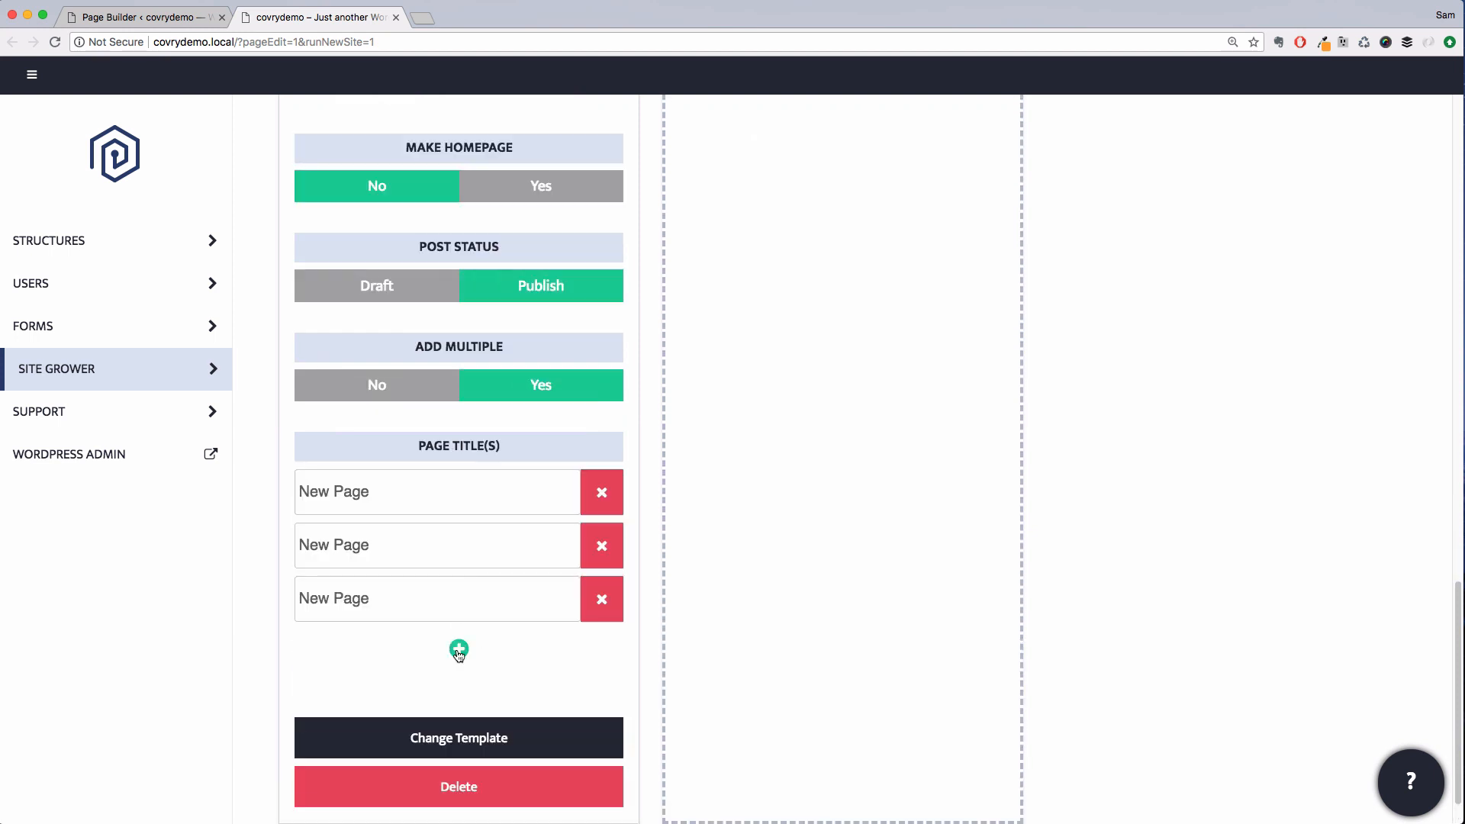
pyautogui.doubleClick(459, 654)
pyautogui.doubleClick(458, 655)
pyautogui.doubleClick(458, 654)
pyautogui.doubleClick(458, 655)
# Title the multiple pages Showroom, Shipping, Returns, Pre-Order, Warranty and FAQs
pyautogui.scroll(3, 473, 657)
pyautogui.tripleClick(358, 290)
pyautogui.write('Showroom')
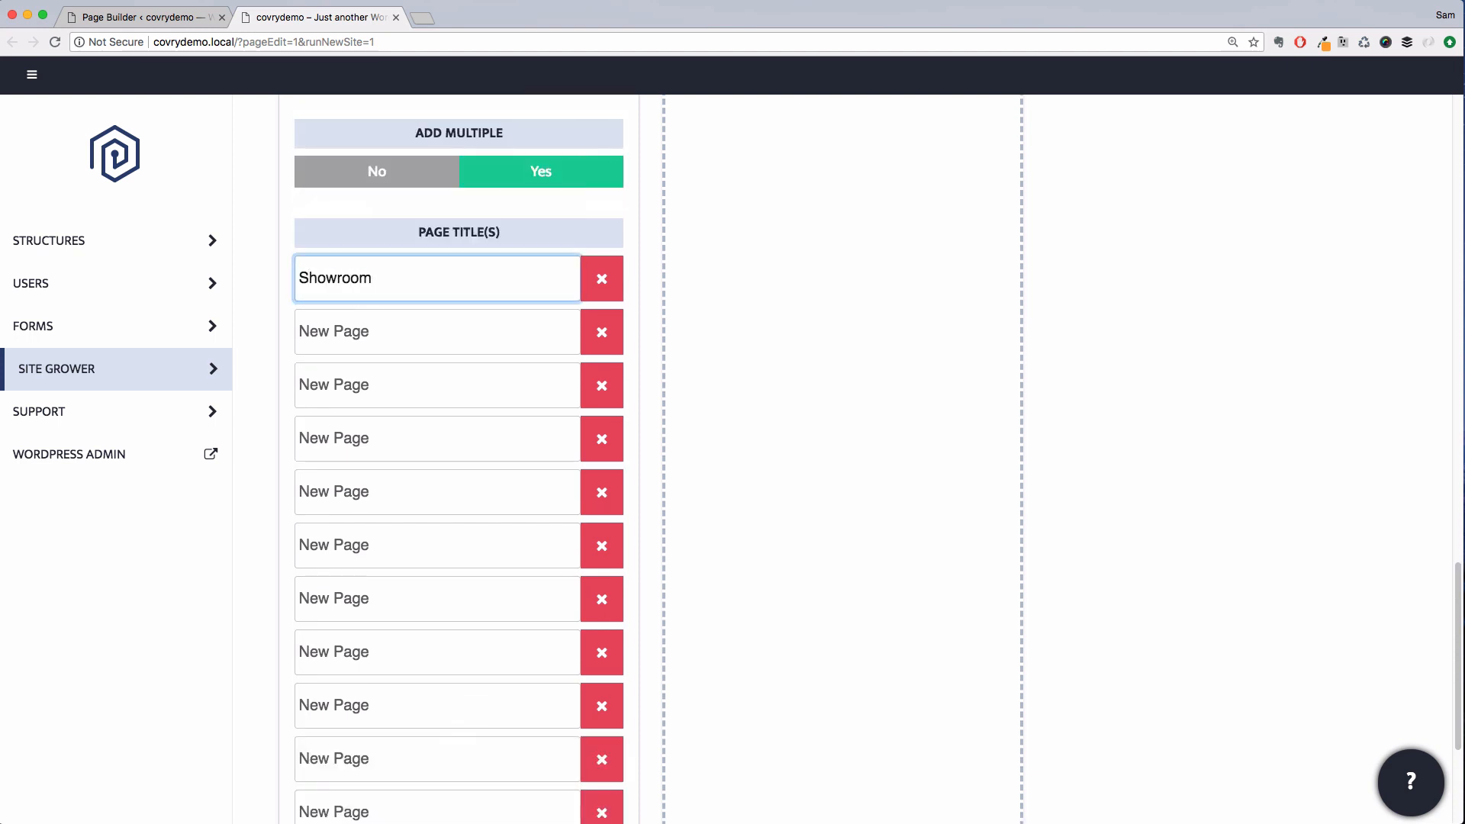
pyautogui.press('Tab')
pyautogui.write('Shipping')
pyautogui.press('Tab')
pyautogui.write('Returns')
pyautogui.press('Tab')
pyautogui.write('Pre-Order')
pyautogui.press('Tab')
pyautogui.write('Warranty')
# Add page titles Our Story, Stockists, Press, Visit Us and Terms and Conditions
pyautogui.press('Tab')
pyautogui.write('FAQs')
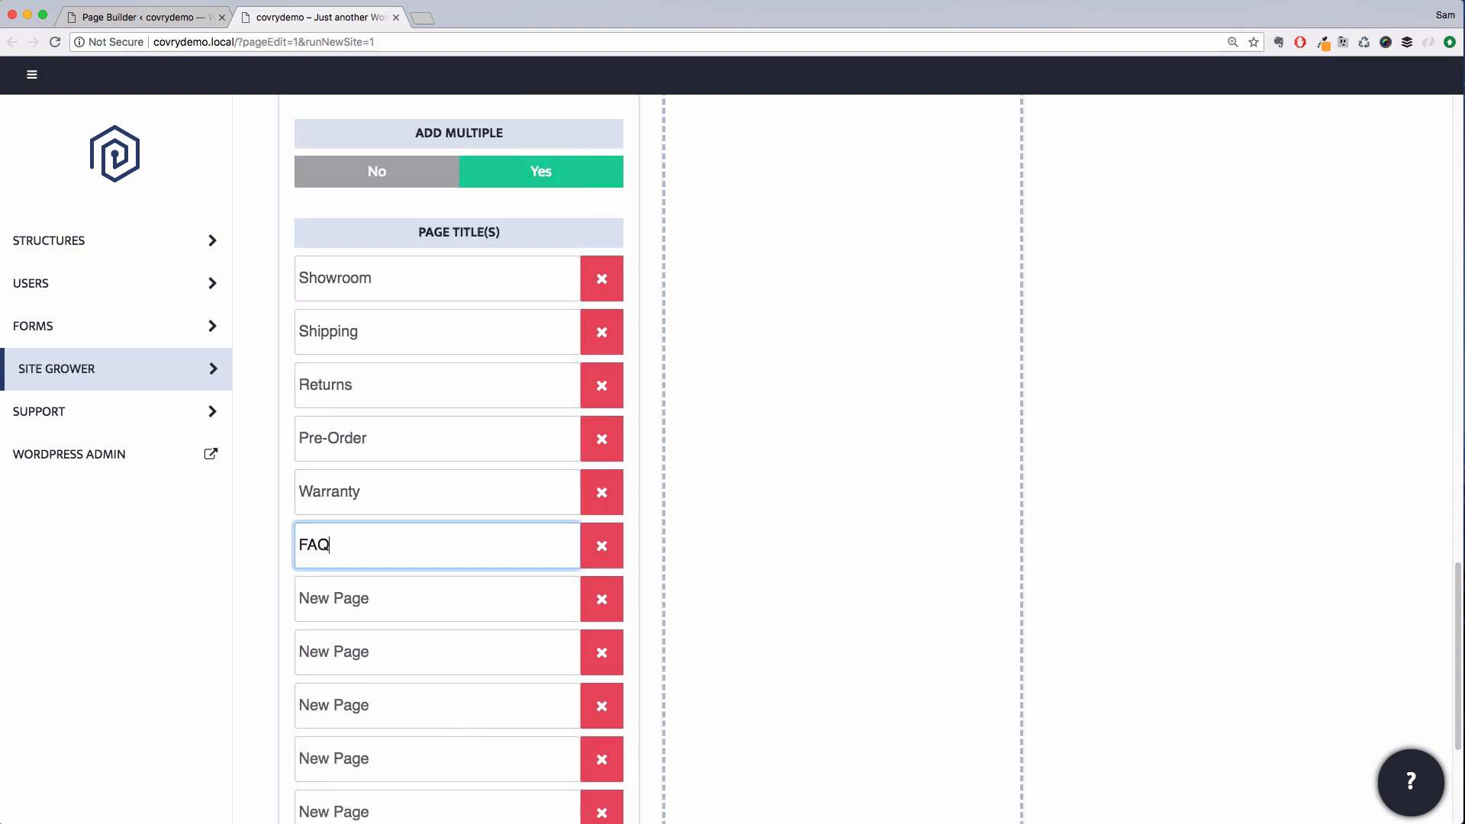
pyautogui.press('Tab')
pyautogui.write('Our Story')
pyautogui.press('Tab')
pyautogui.write('Stockists')
pyautogui.press('Tab')
pyautogui.write('Press')
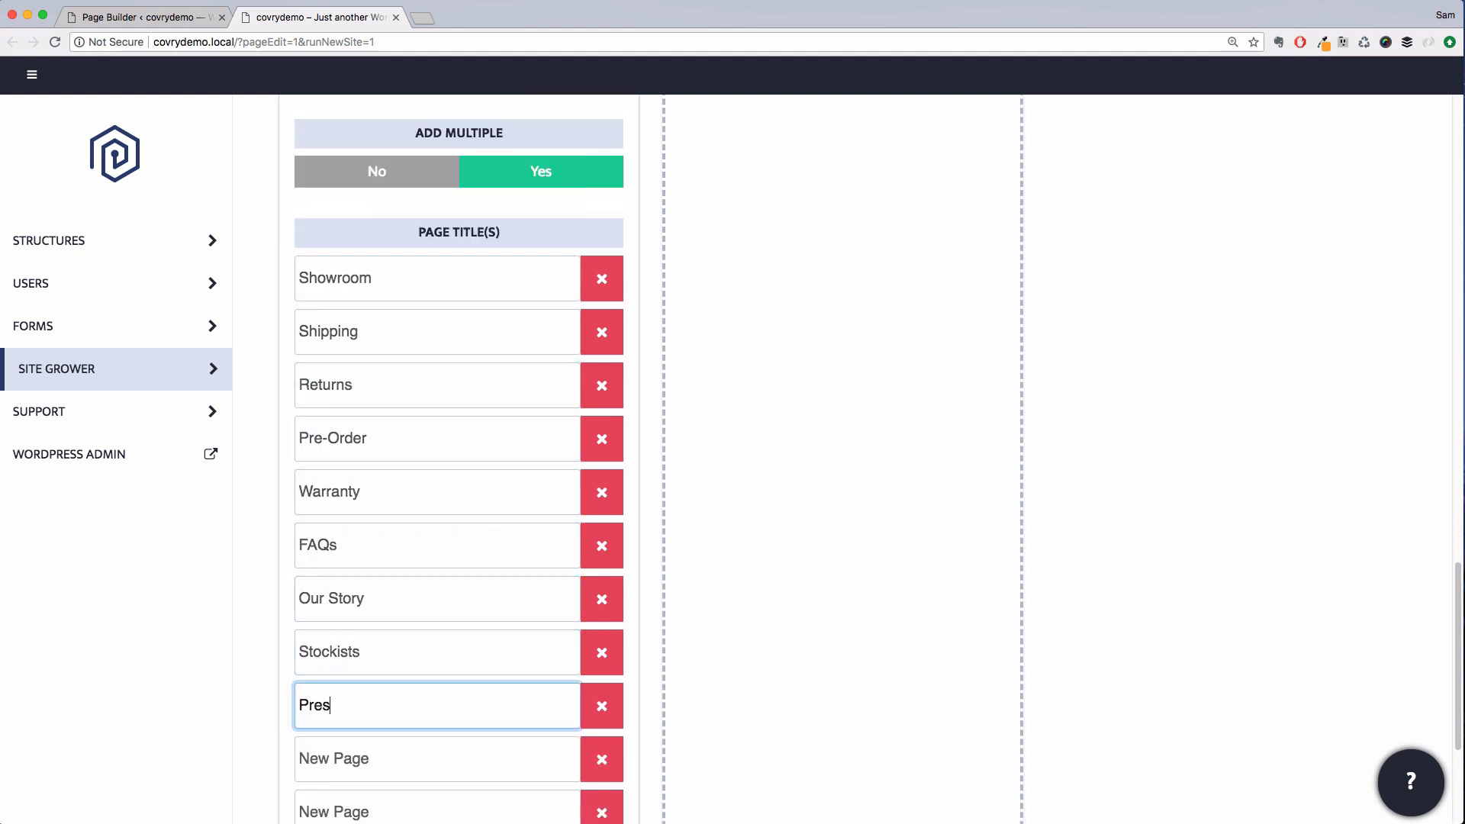
pyautogui.press('Tab')
pyautogui.write('Visit Us')
# Fill the last two title fields with Privacy Policy and UGC Terms of Use
pyautogui.press('Tab')
pyautogui.write('Terms and Conditions')
pyautogui.scroll(-5, 443, 267)
pyautogui.press('Tab')
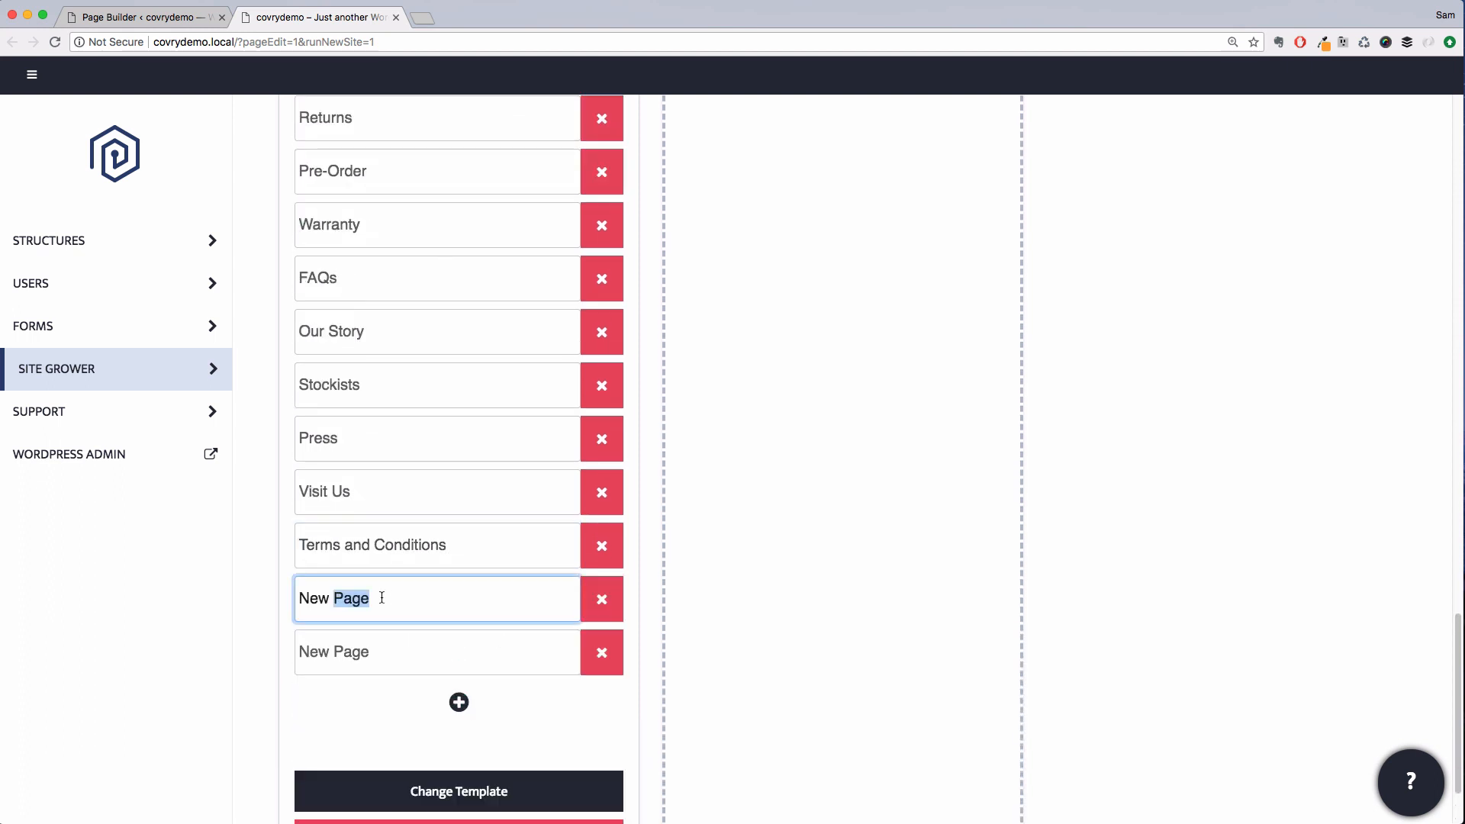
pyautogui.write('Privacy Policy')
pyautogui.press('Tab')
pyautogui.write('UGC Terms of Use')
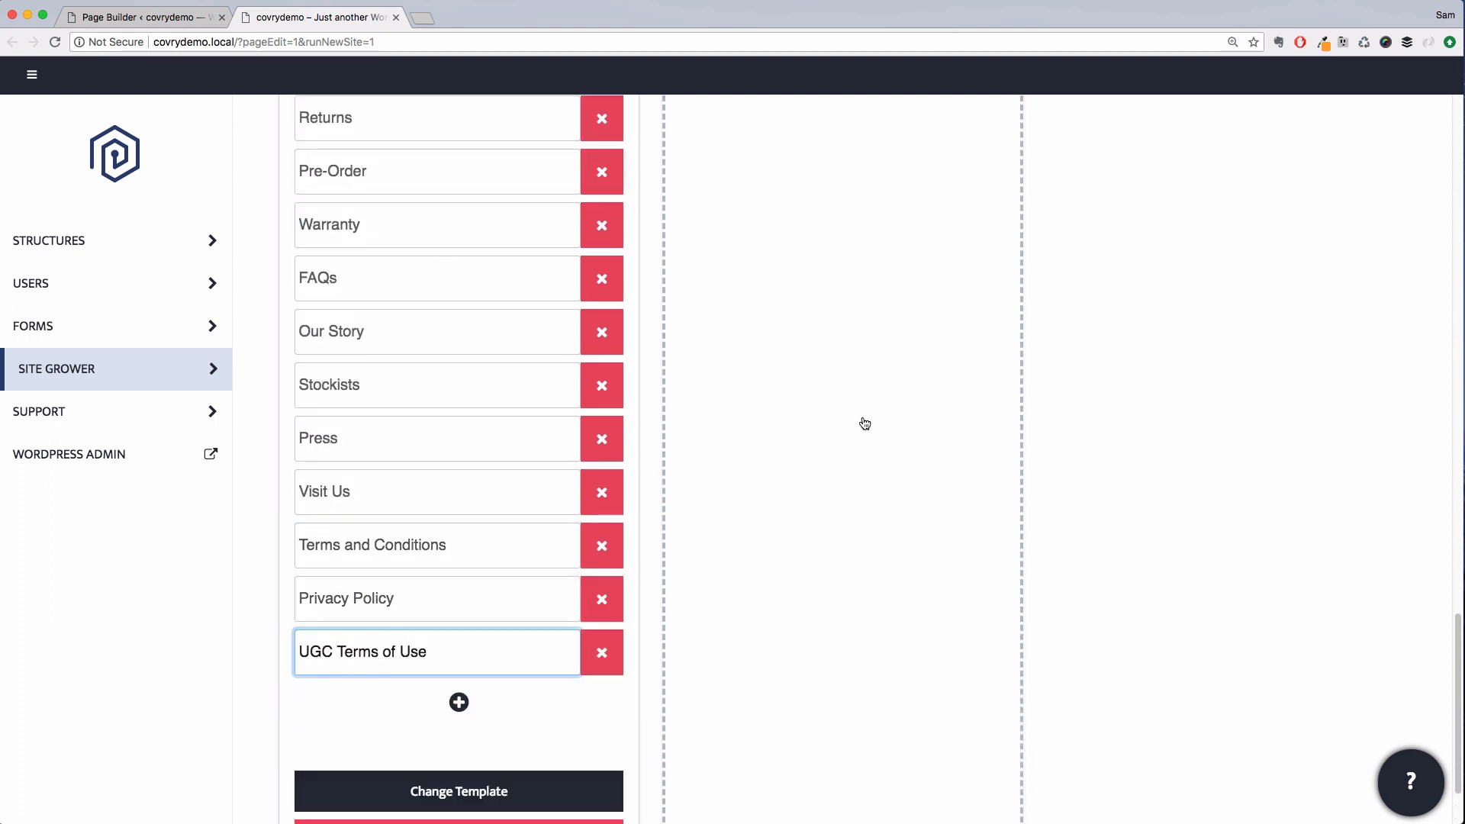
# Add another page using the Contact 5 template from the Contact category
pyautogui.scroll(15, 878, 404)
pyautogui.click(868, 673)
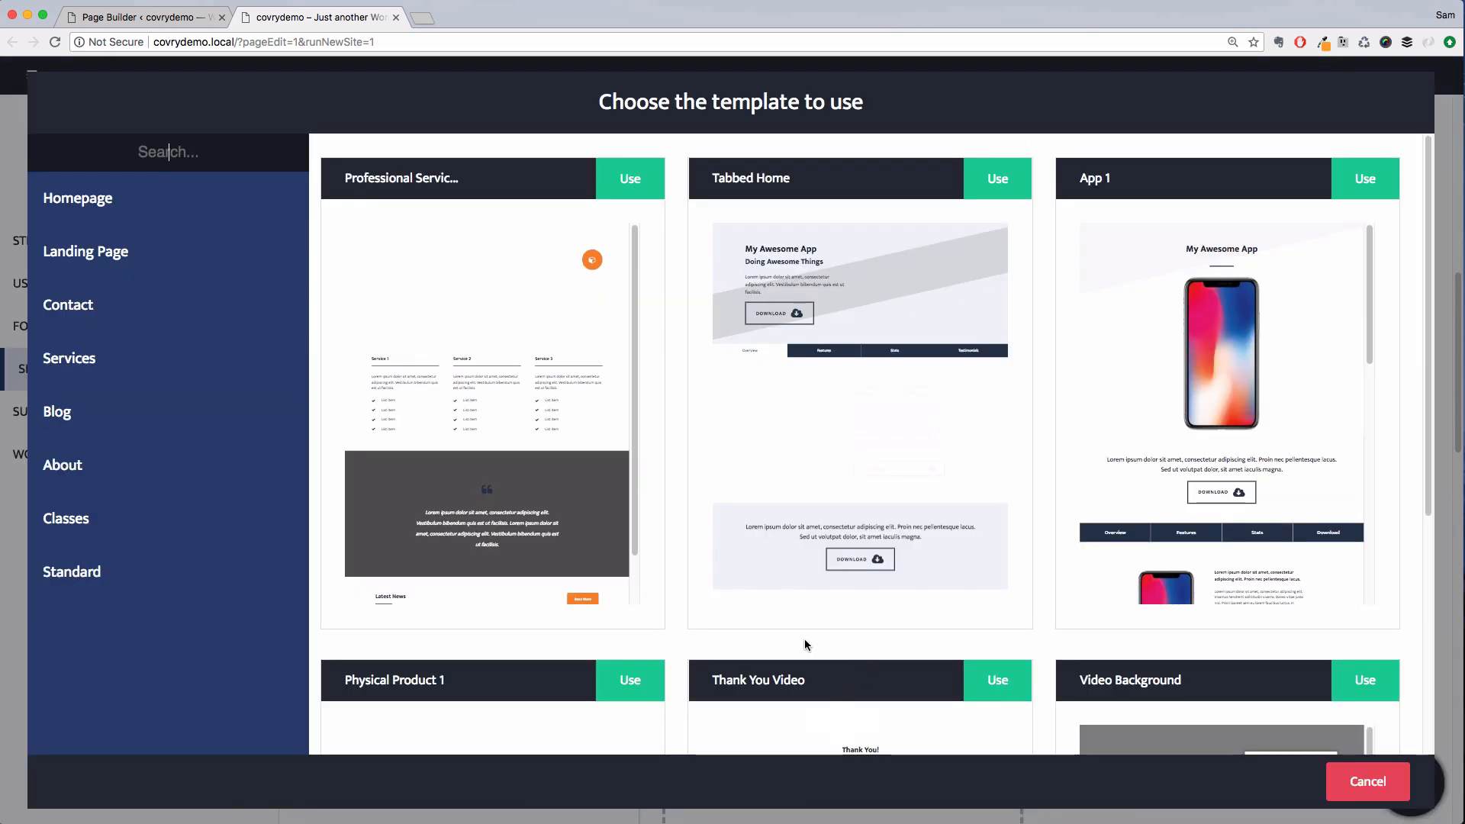
pyautogui.click(257, 326)
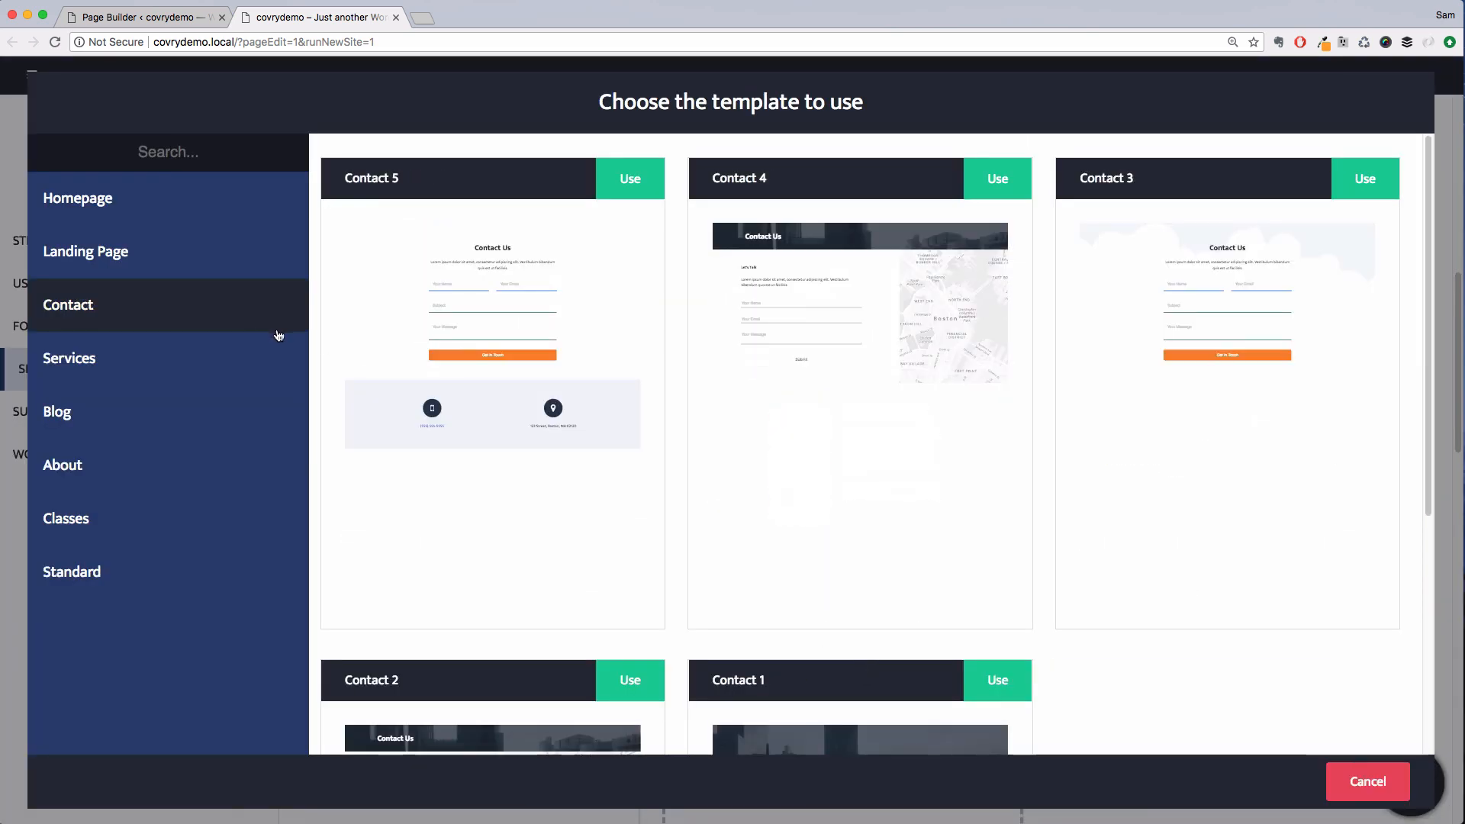
pyautogui.click(650, 177)
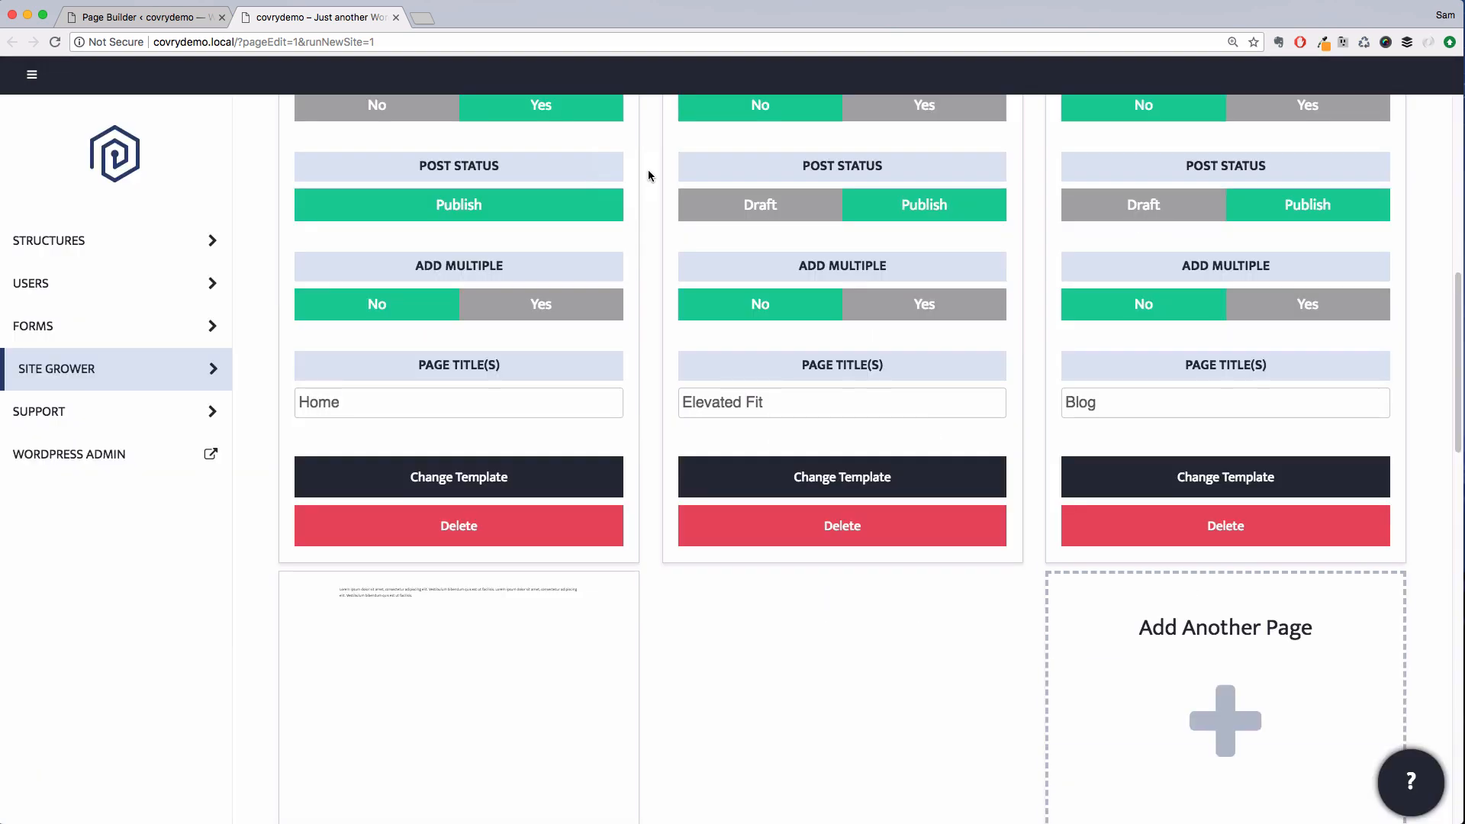
# Change the new contact page's template to Contact 4
pyautogui.scroll(-5, 1038, 426)
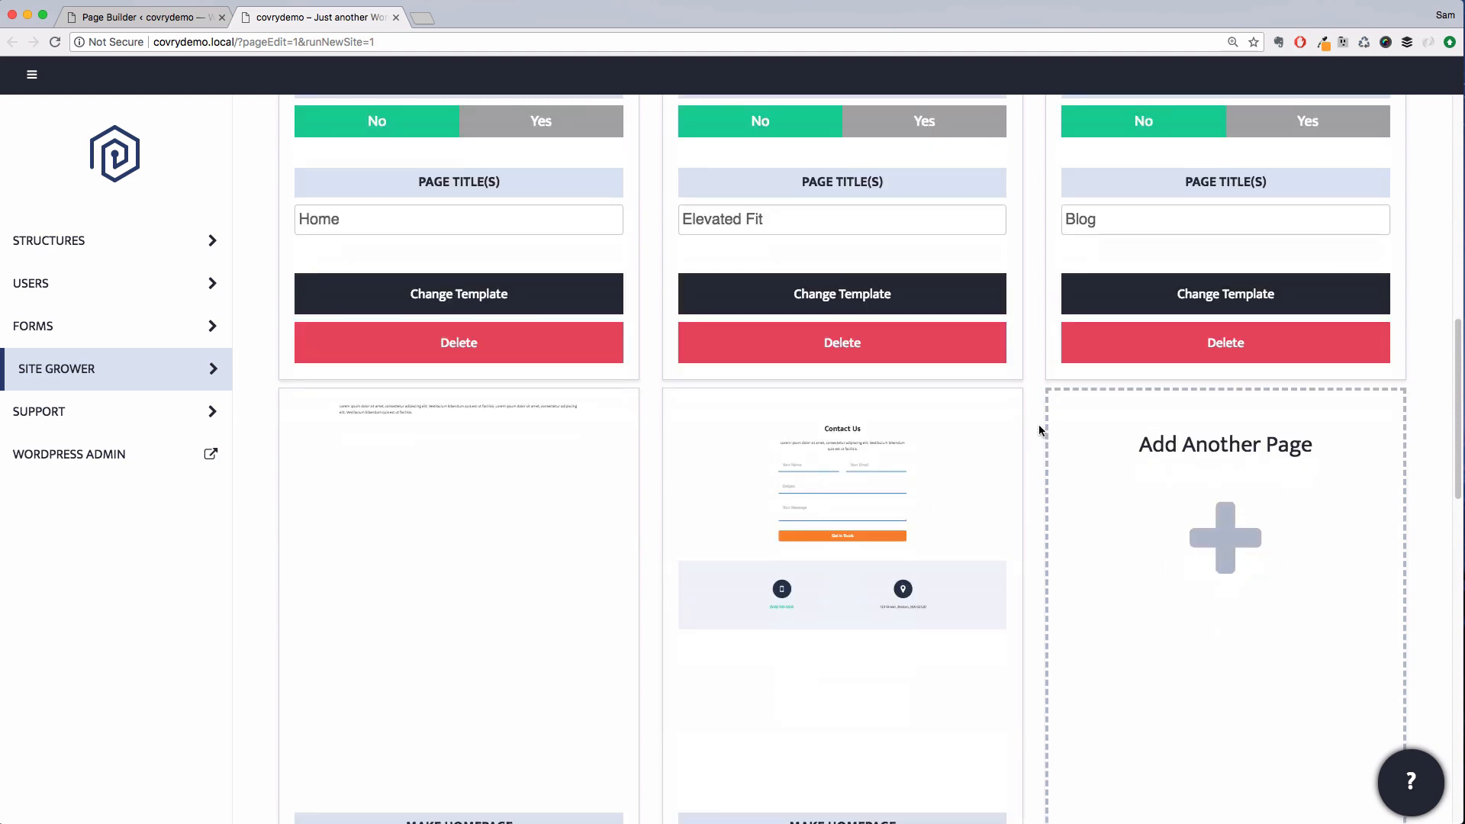
pyautogui.scroll(-5, 1034, 426)
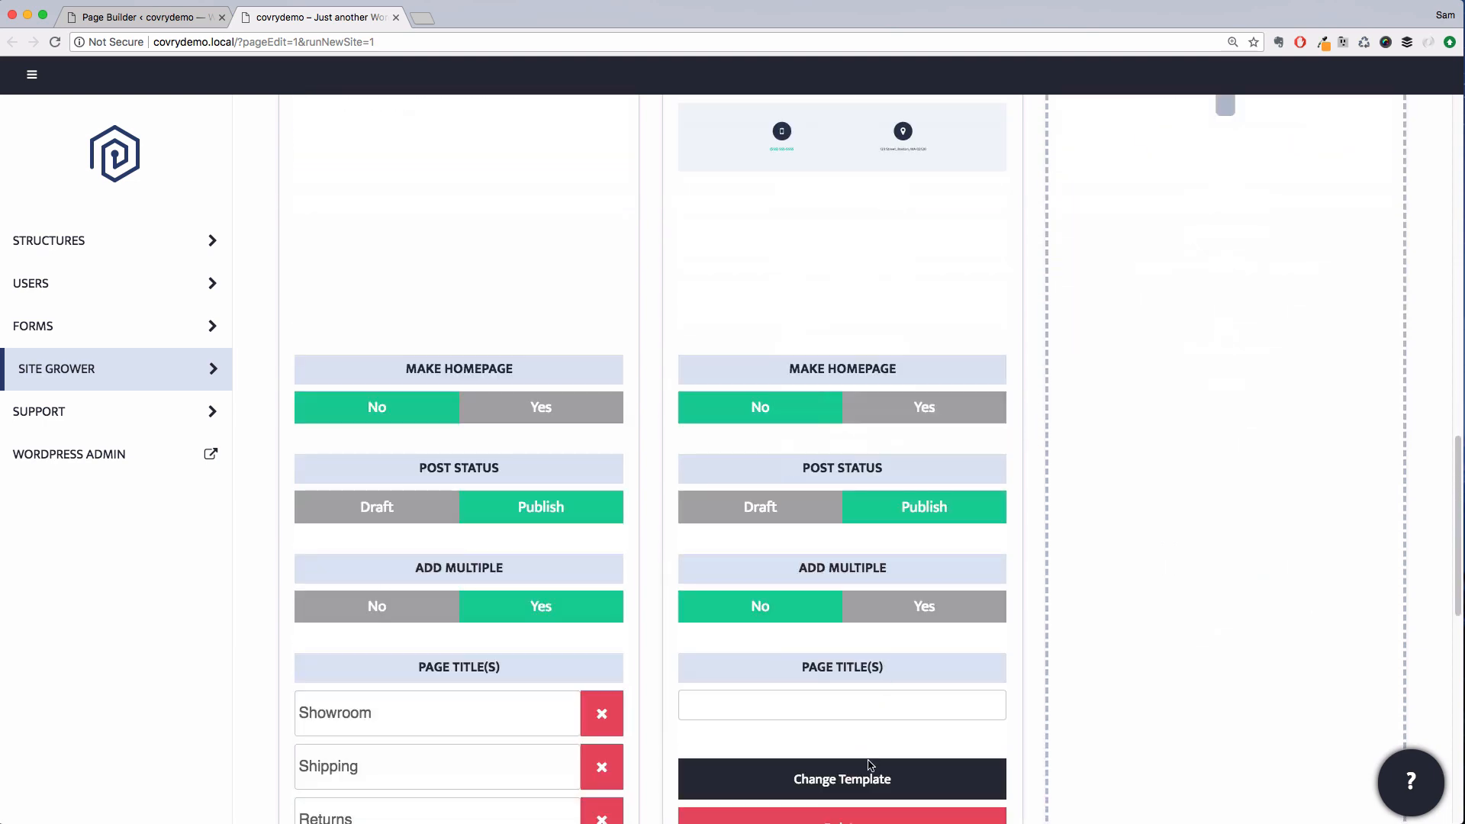
pyautogui.click(870, 776)
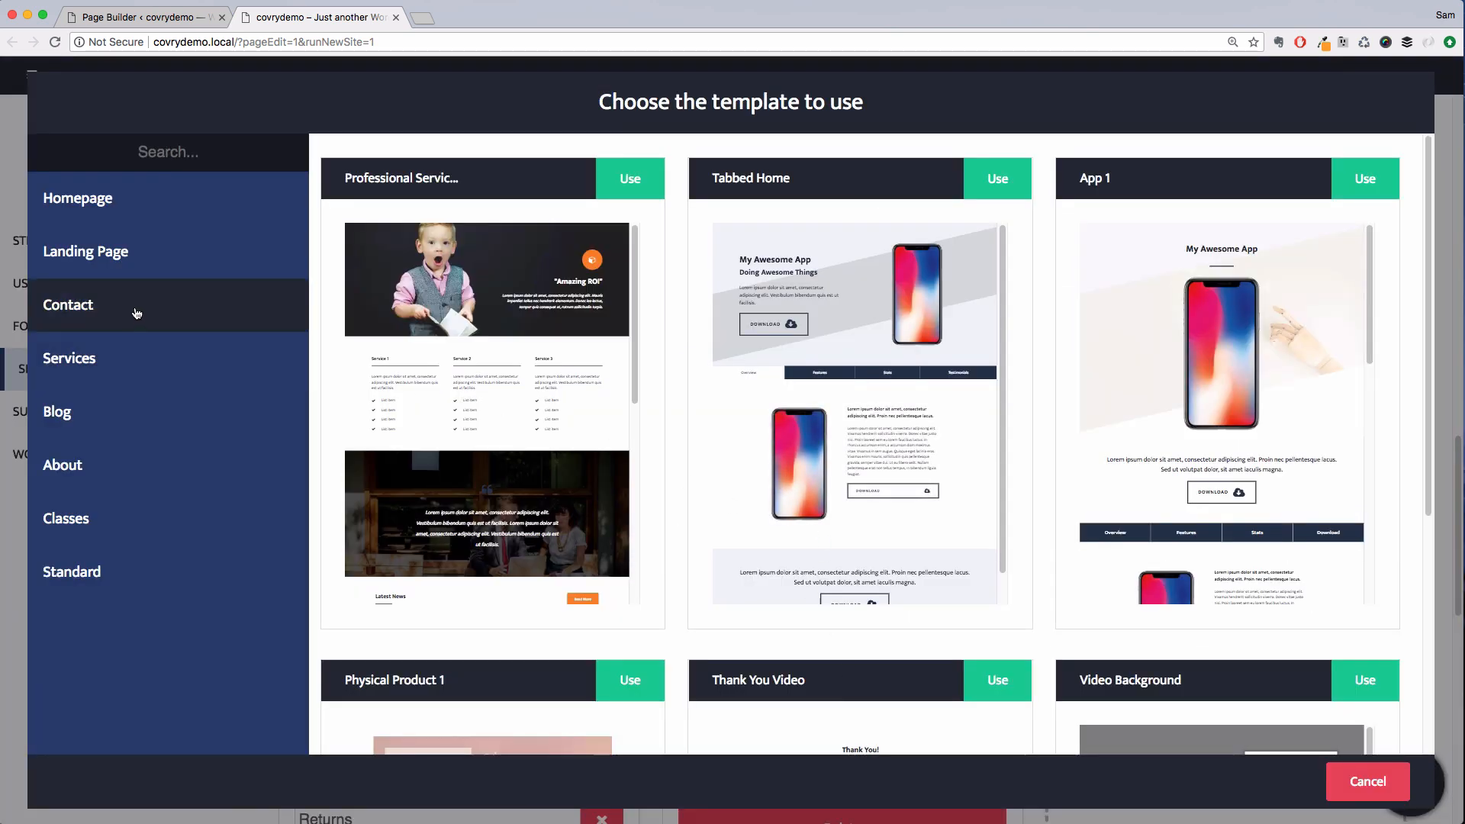
pyautogui.click(76, 304)
pyautogui.click(1000, 192)
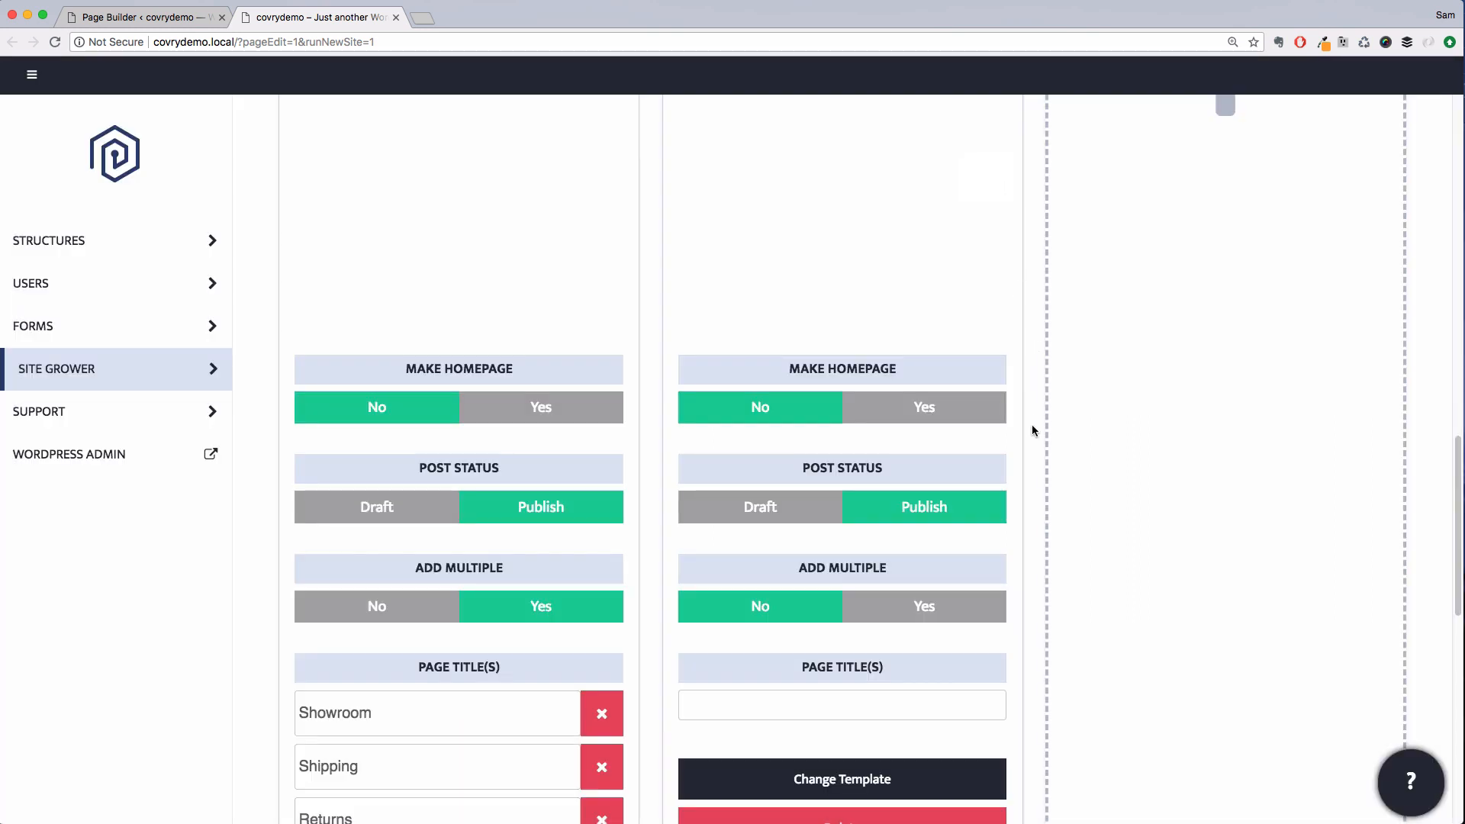
# Title the contact page Contact
pyautogui.scroll(5, 1032, 425)
pyautogui.scroll(-4, 1030, 426)
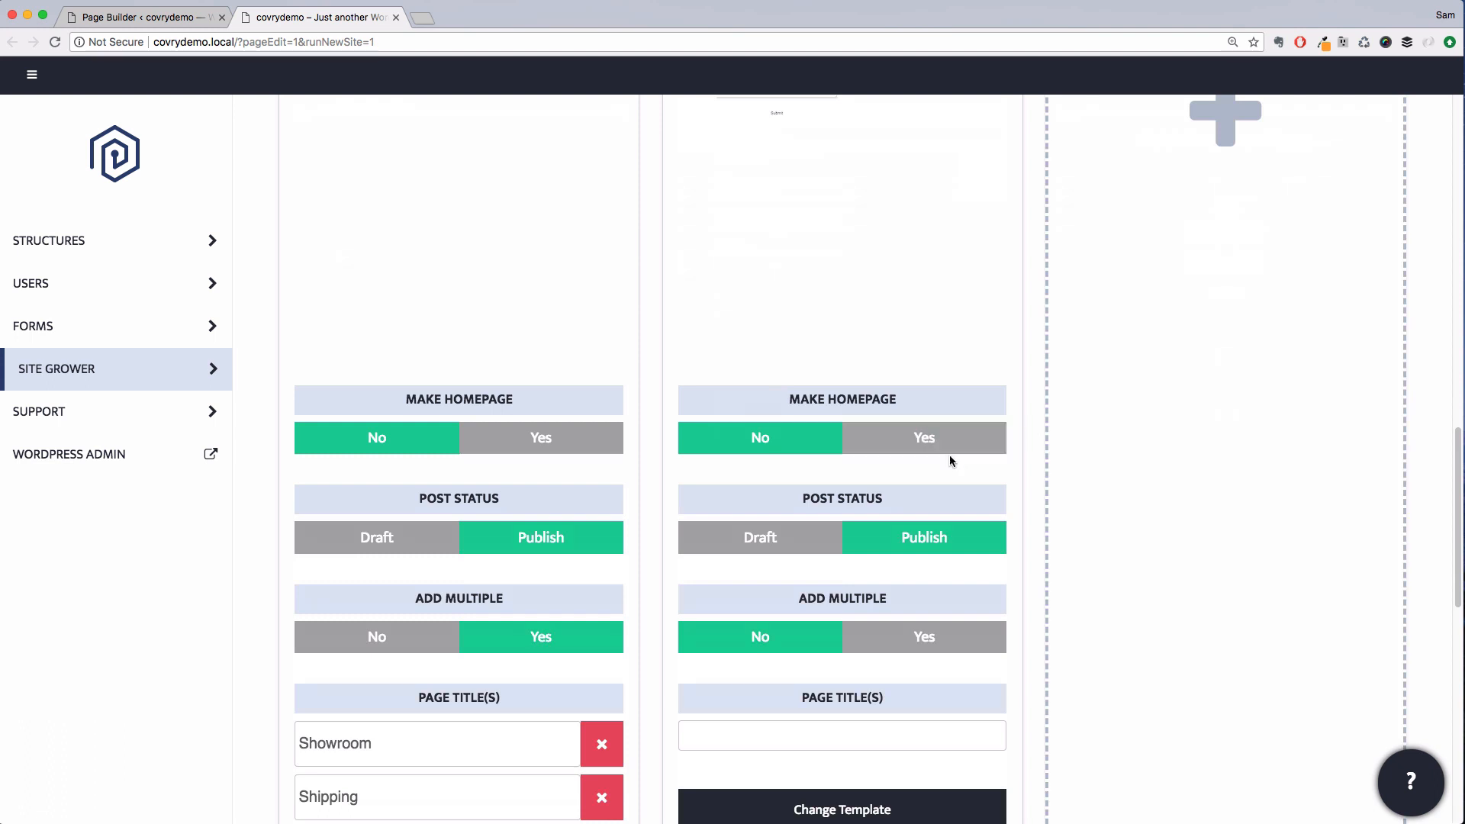
pyautogui.scroll(-1, 928, 580)
pyautogui.click(833, 706)
pyautogui.write('Contact')
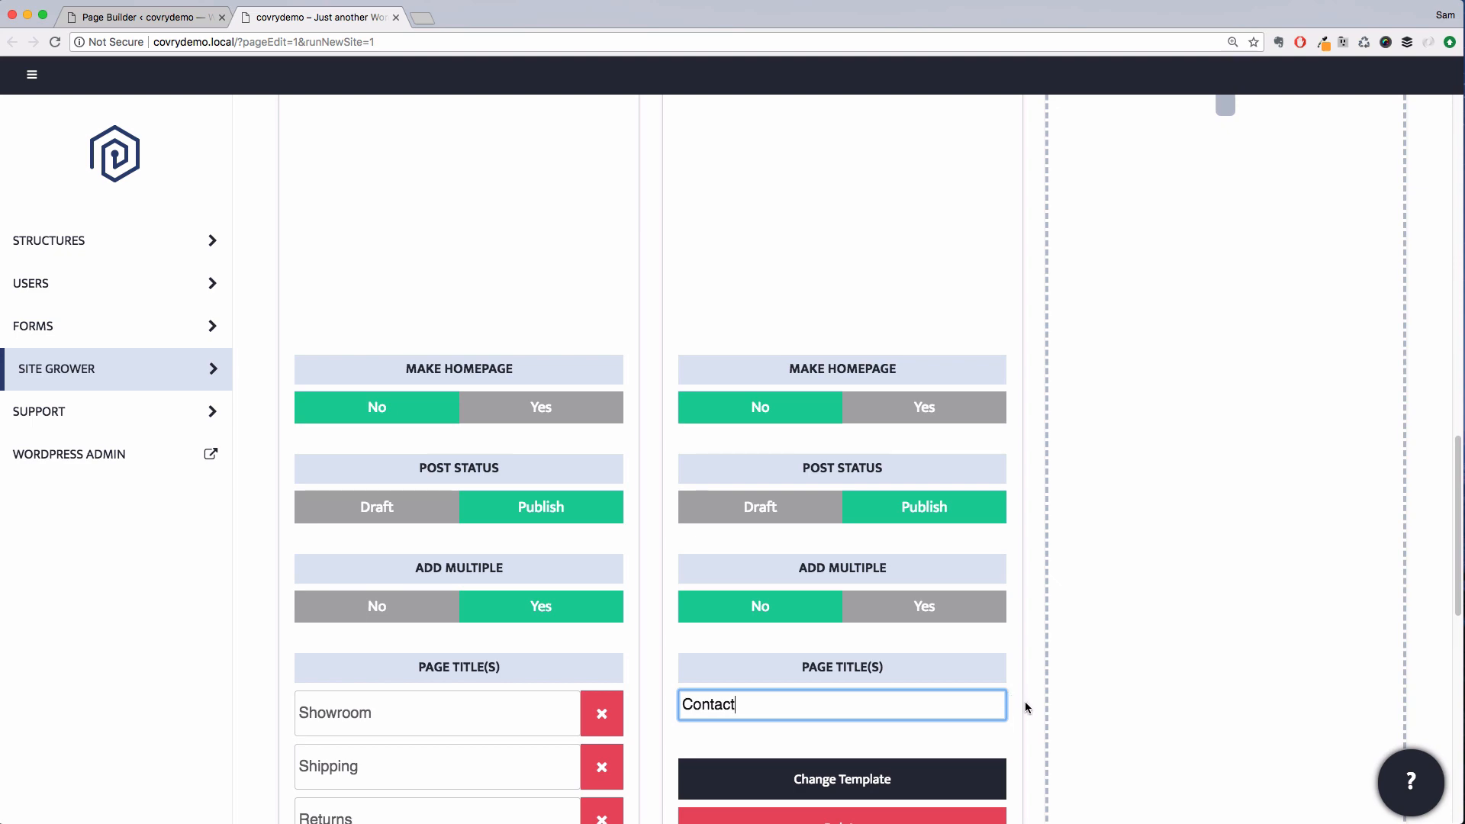
pyautogui.scroll(-10, 1025, 699)
pyautogui.scroll(20, 1029, 695)
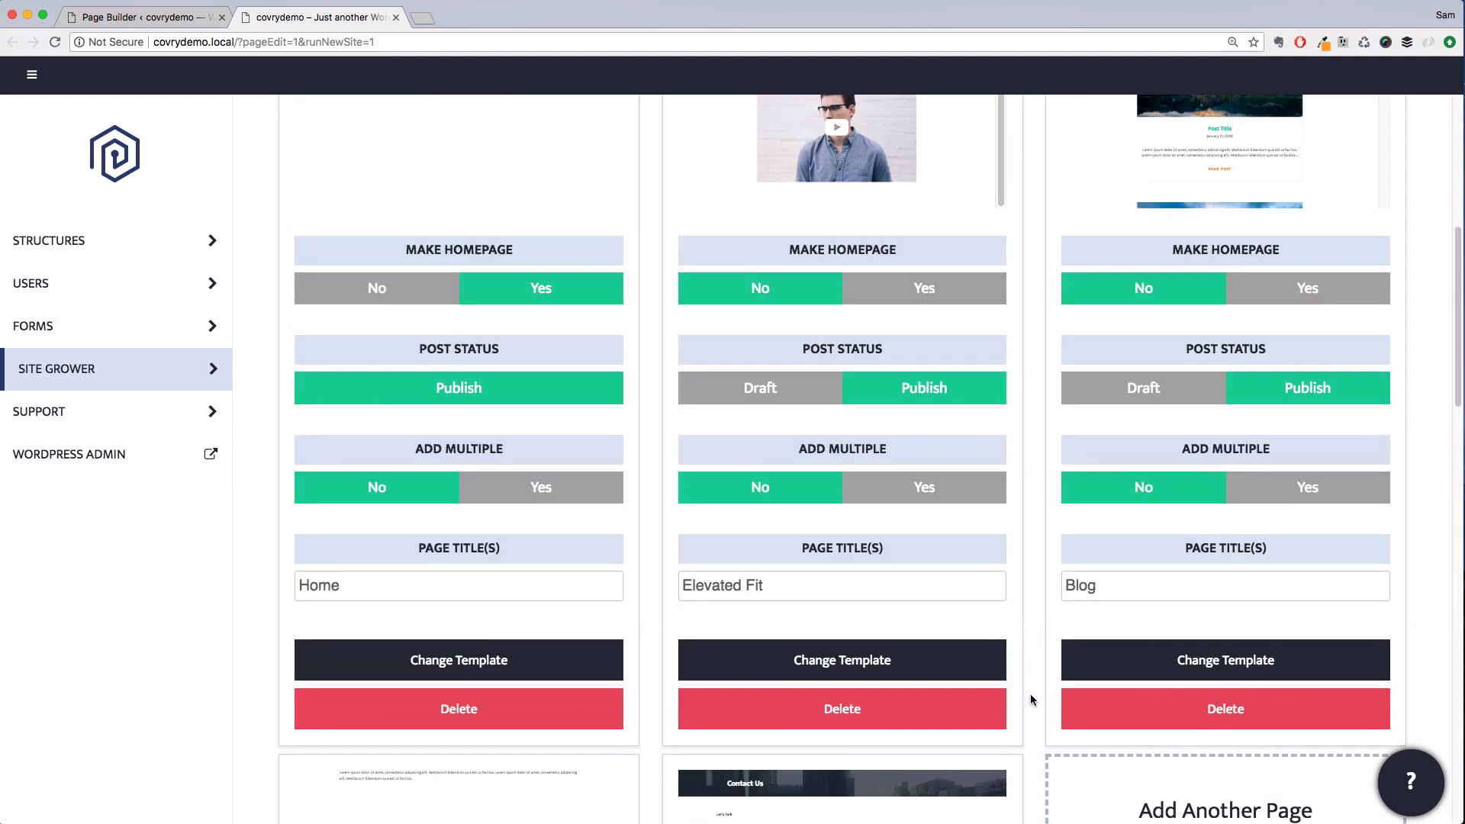
# Finish the Site Grower with deletion of all existing posts enabled, confirming the deletion
pyautogui.scroll(7, 1030, 700)
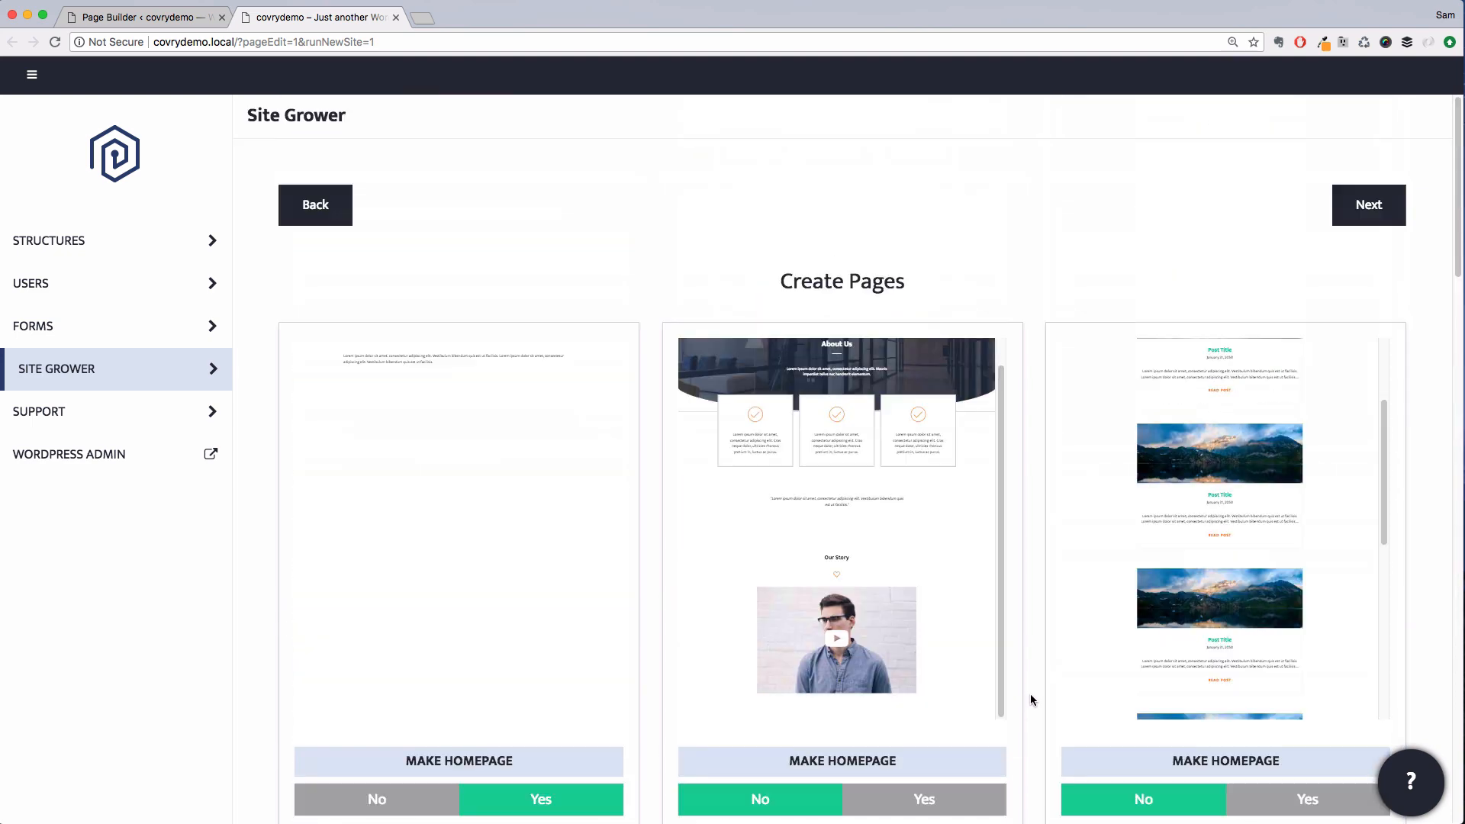
pyautogui.click(1371, 228)
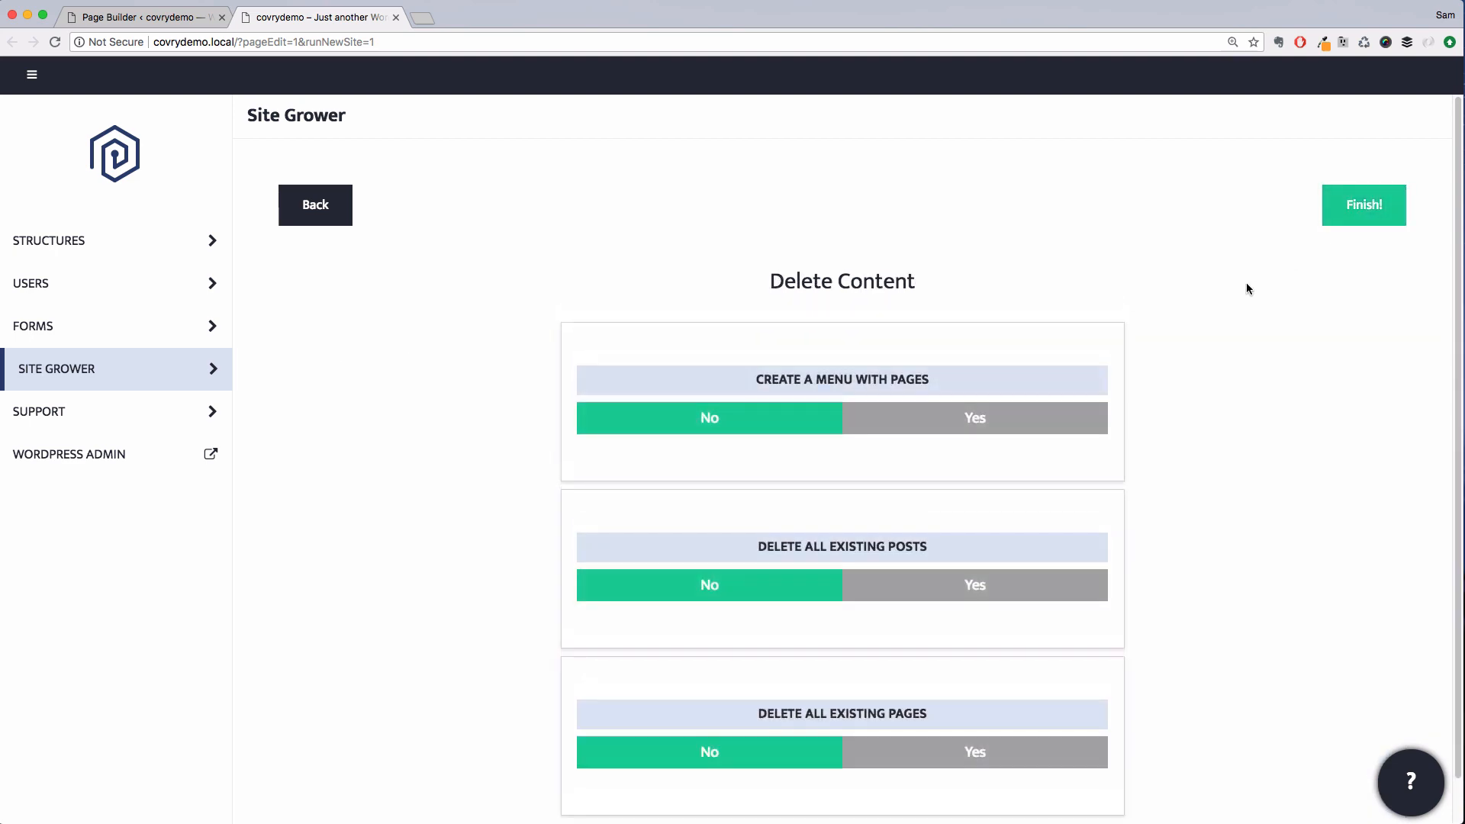
pyautogui.click(977, 589)
pyautogui.scroll(-2, 1179, 516)
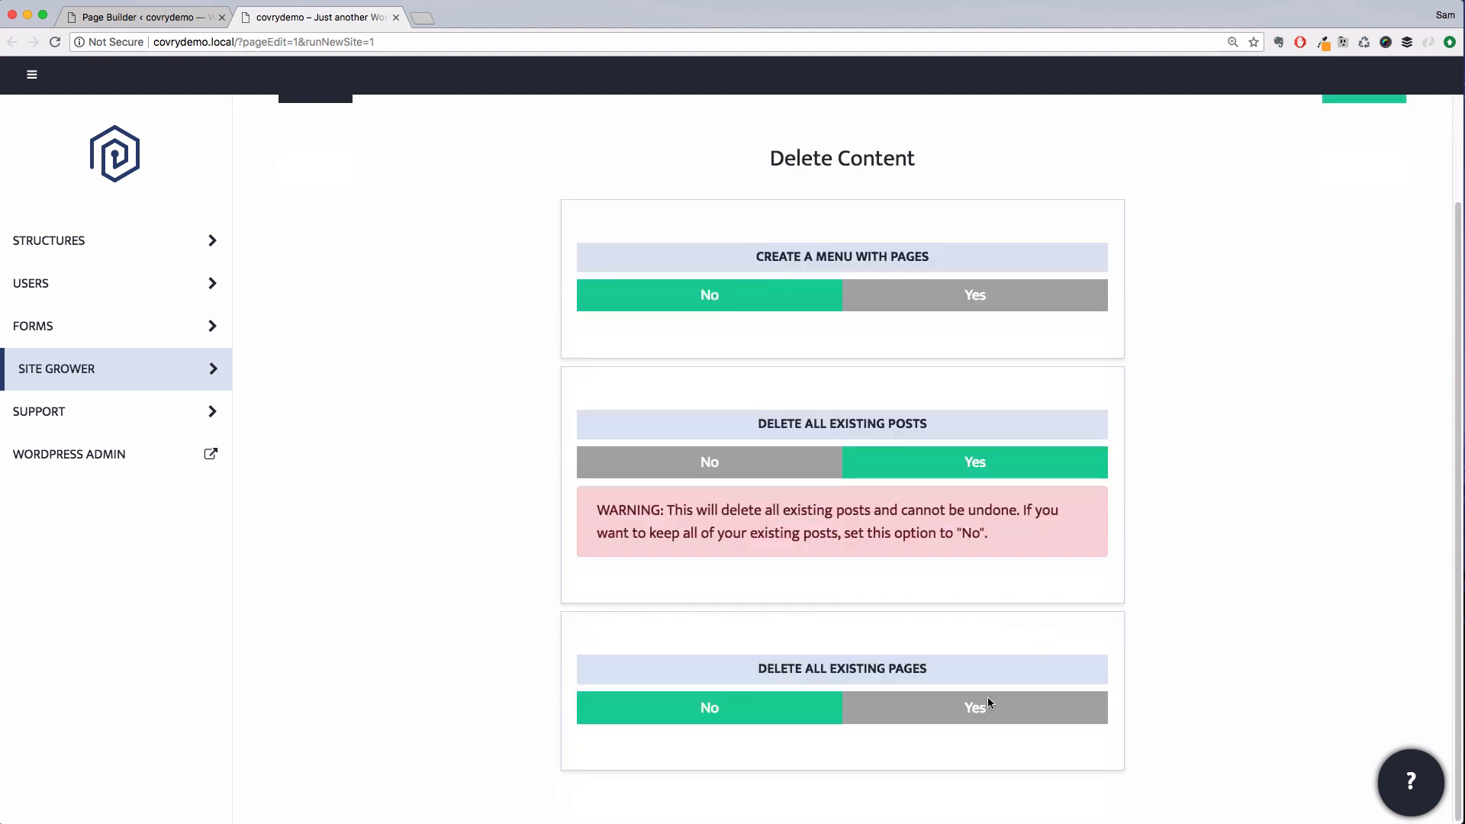
pyautogui.scroll(2, 1277, 430)
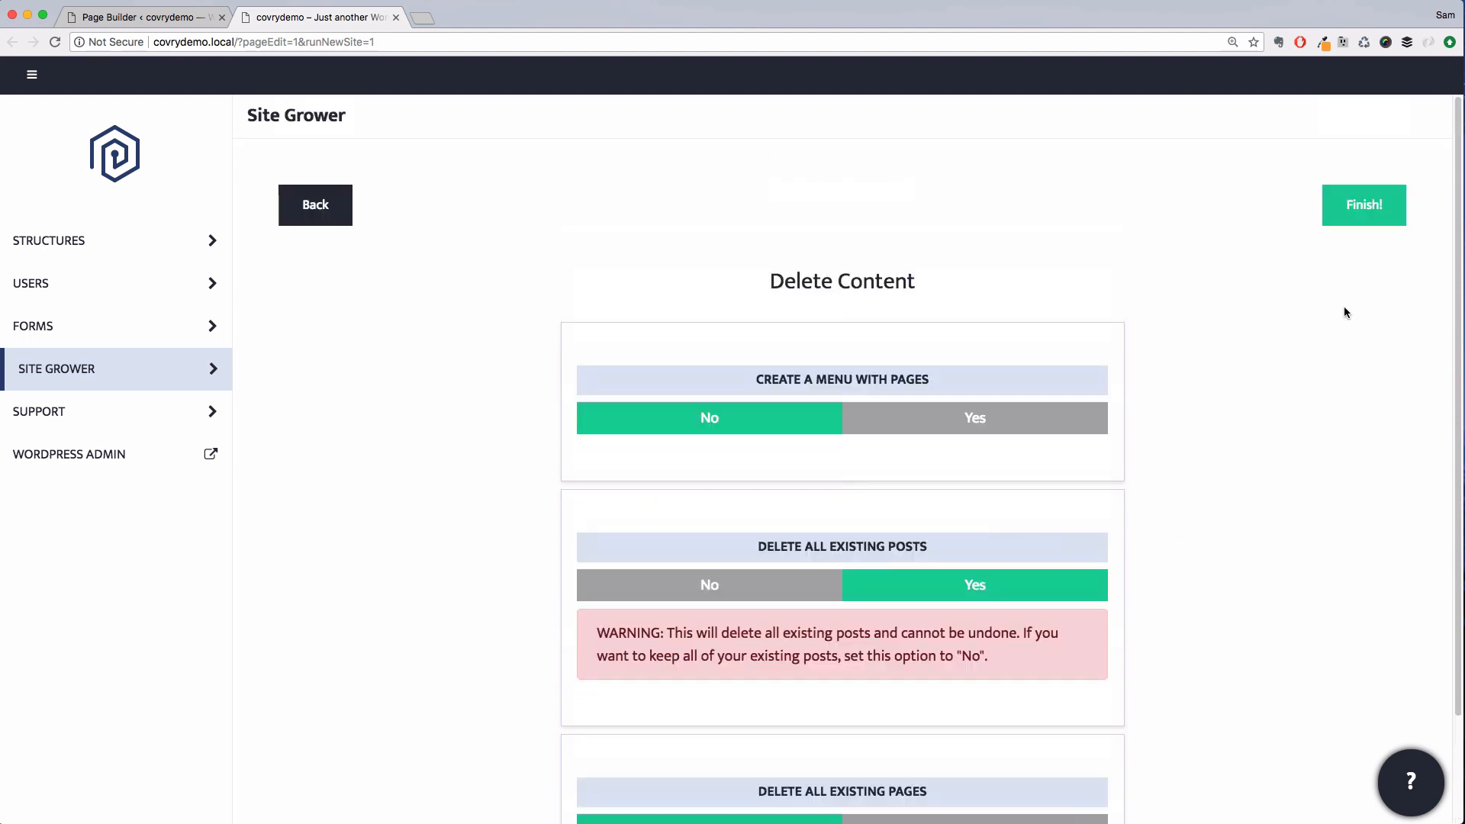
pyautogui.click(1368, 221)
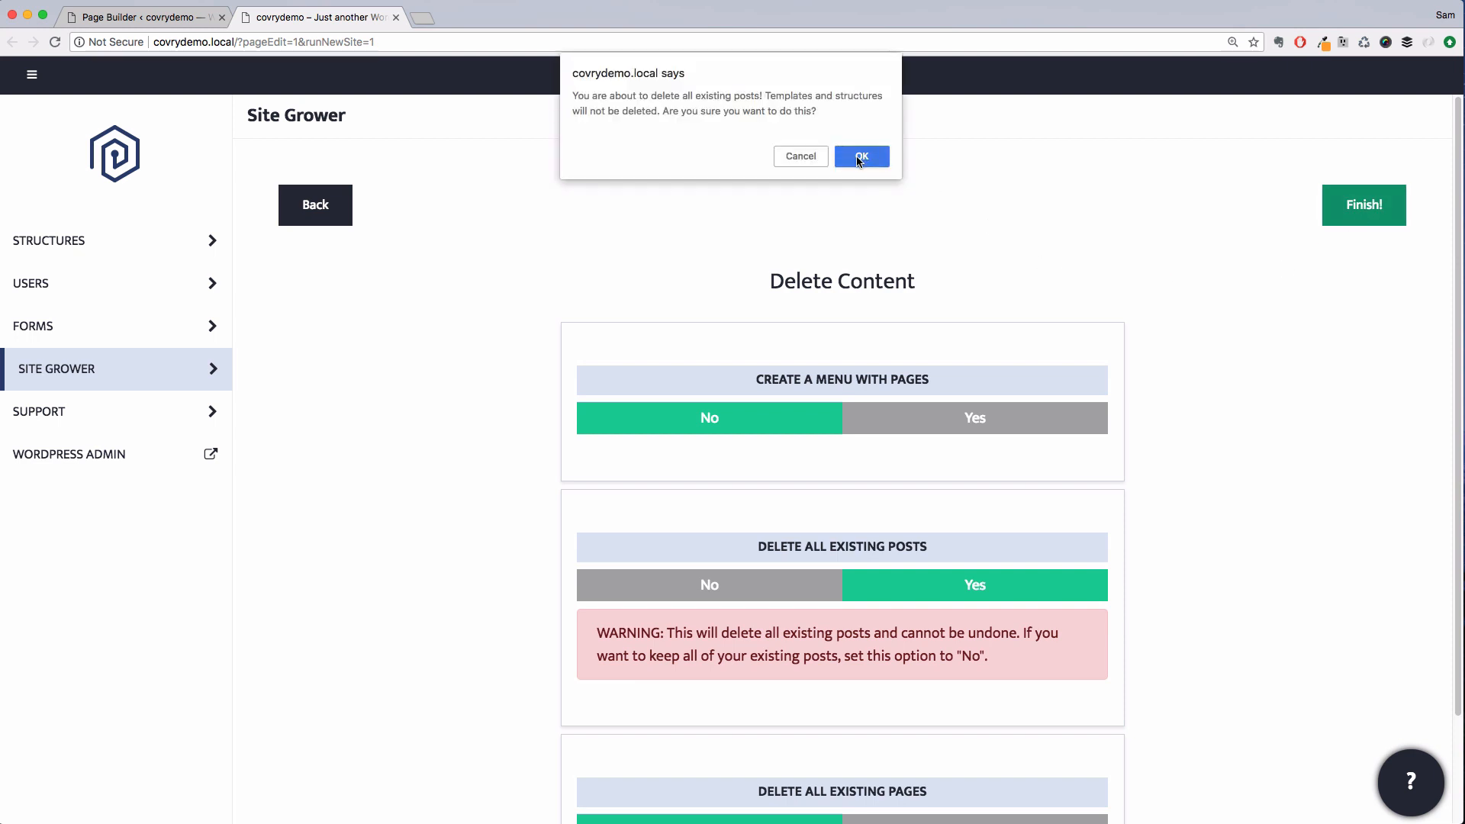
pyautogui.click(860, 158)
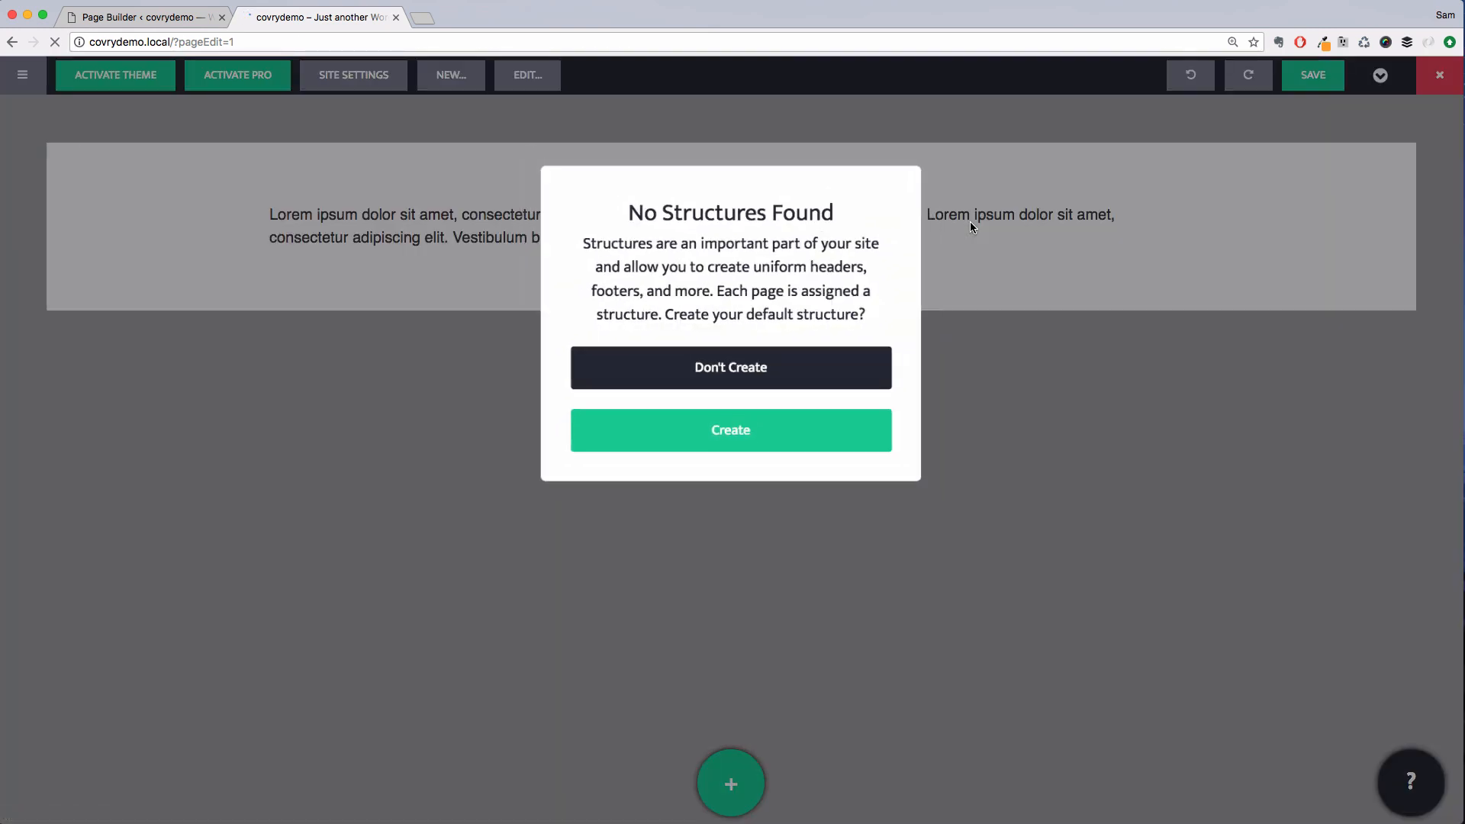
# Create the default structure and delete its existing header and footer rows
pyautogui.click(732, 428)
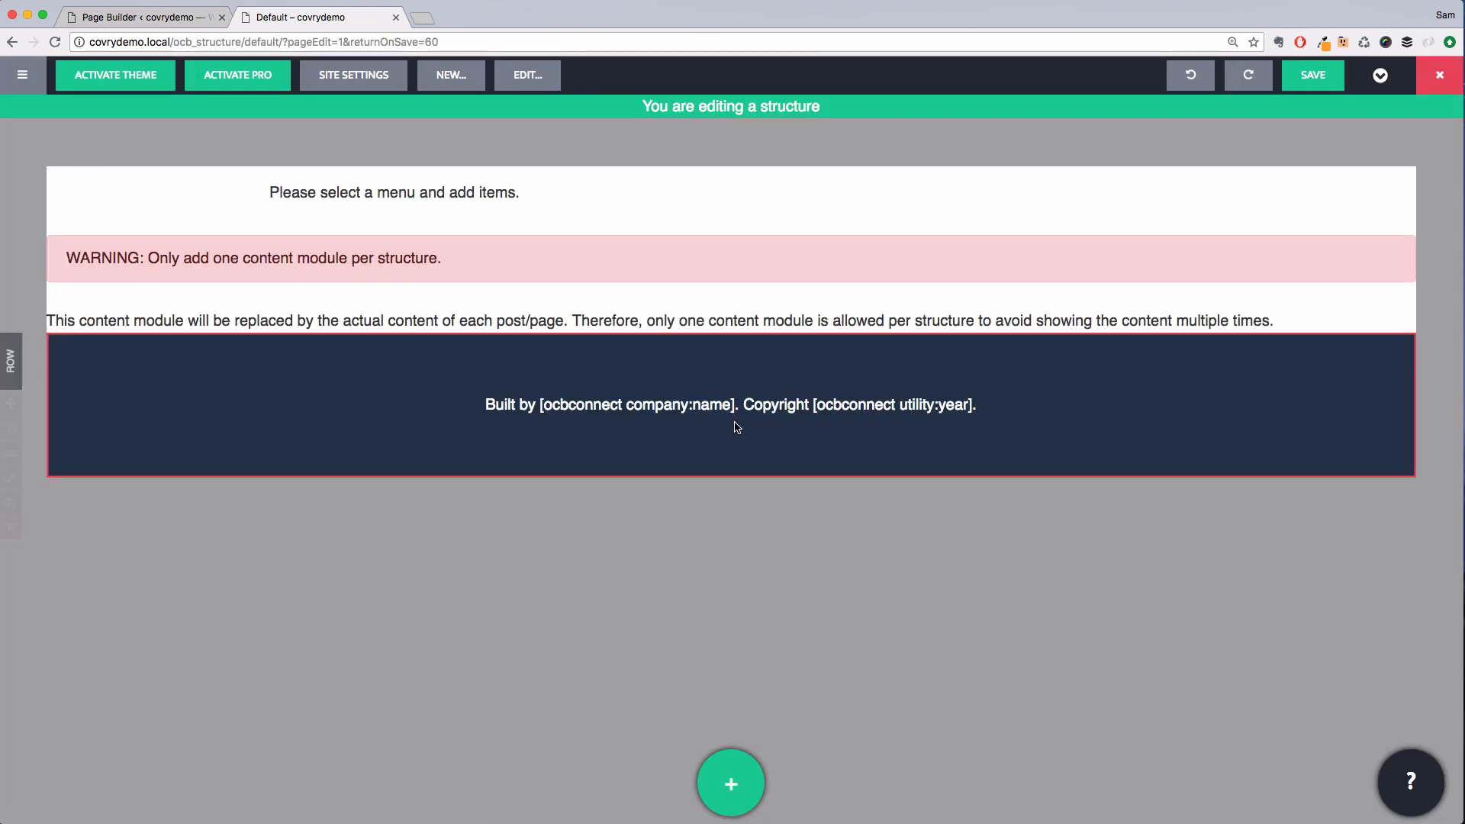
pyautogui.moveTo(713, 189)
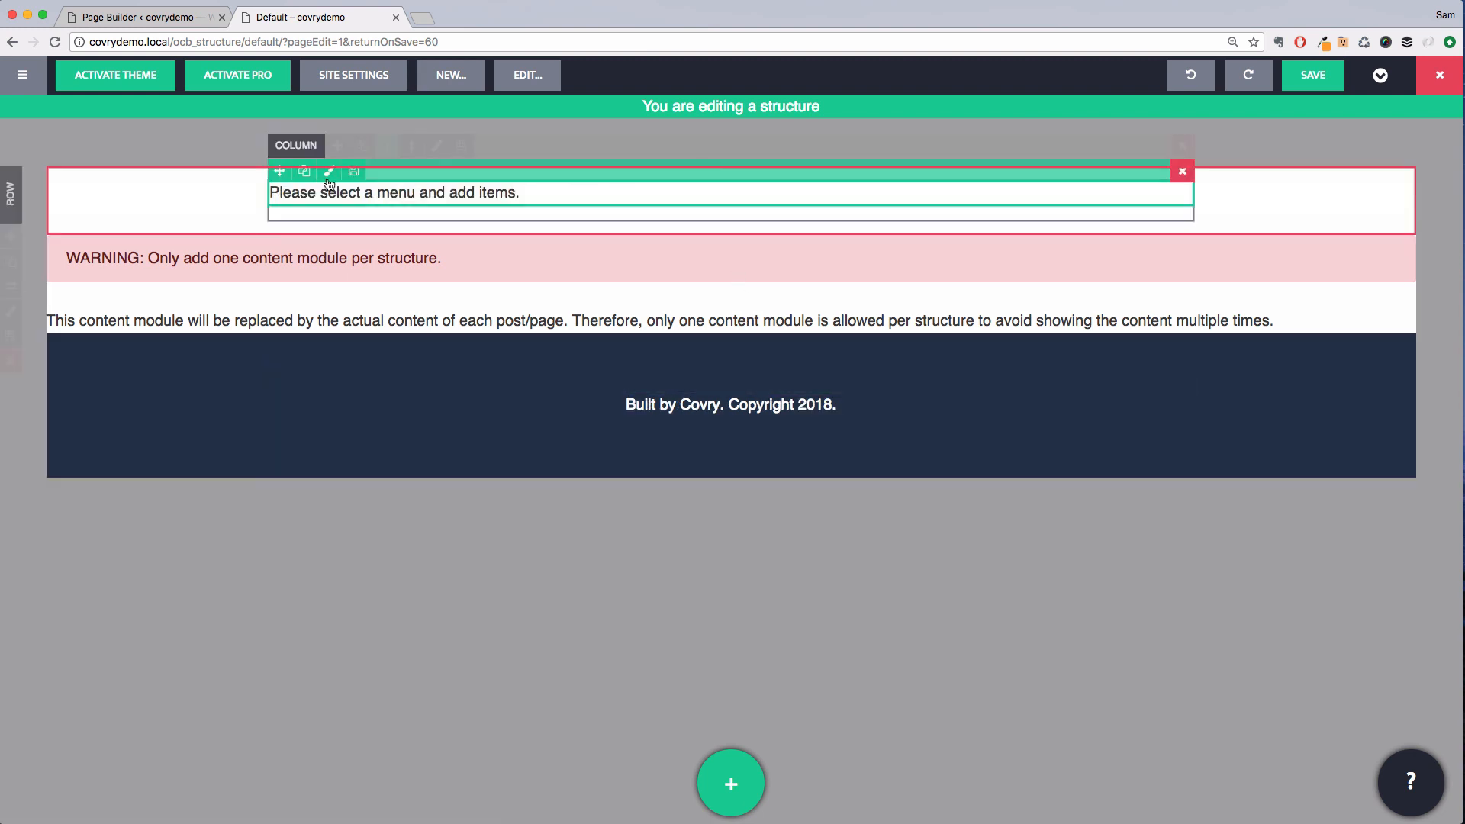
pyautogui.click(15, 362)
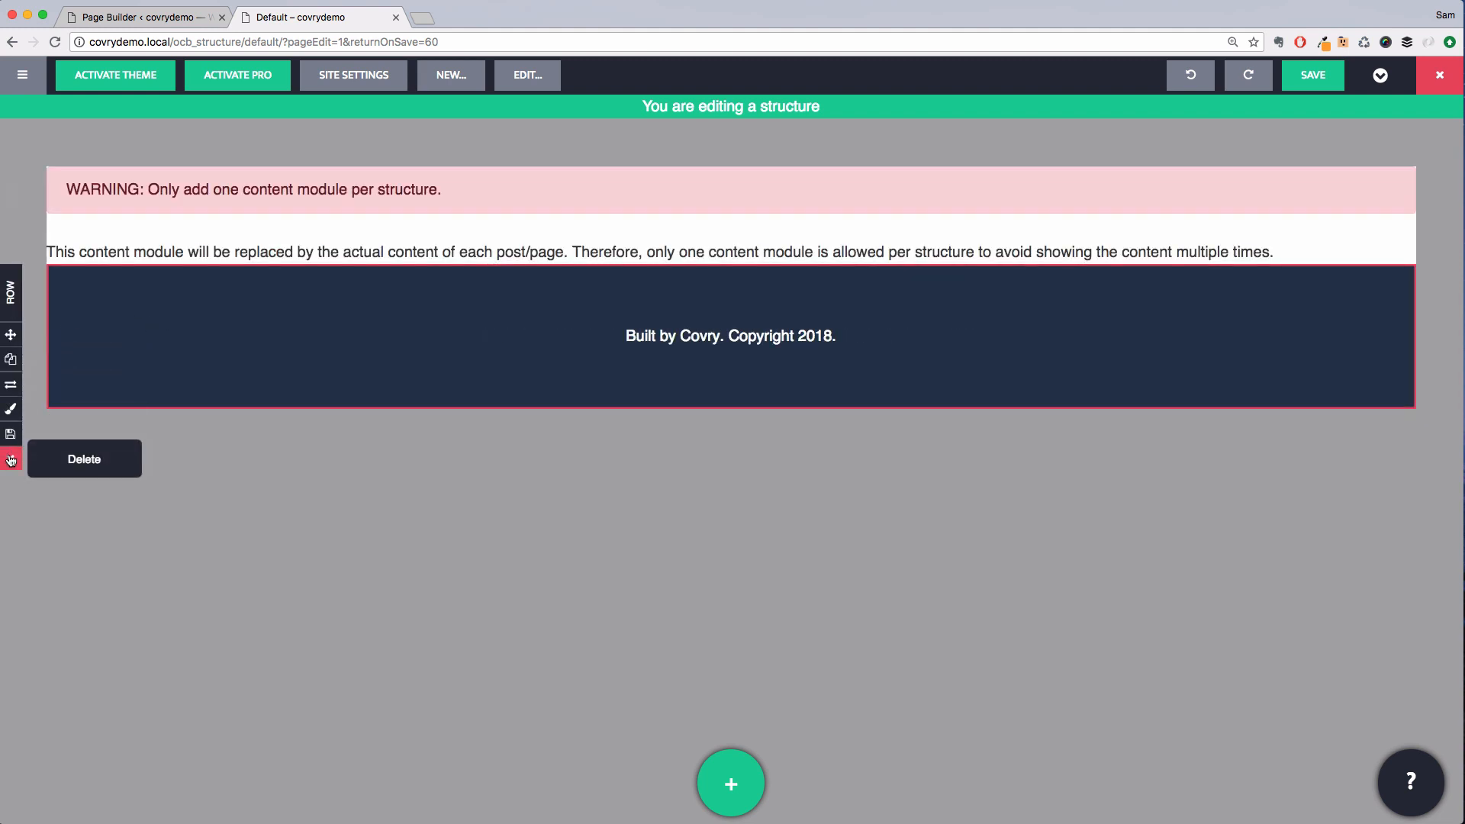
pyautogui.click(11, 459)
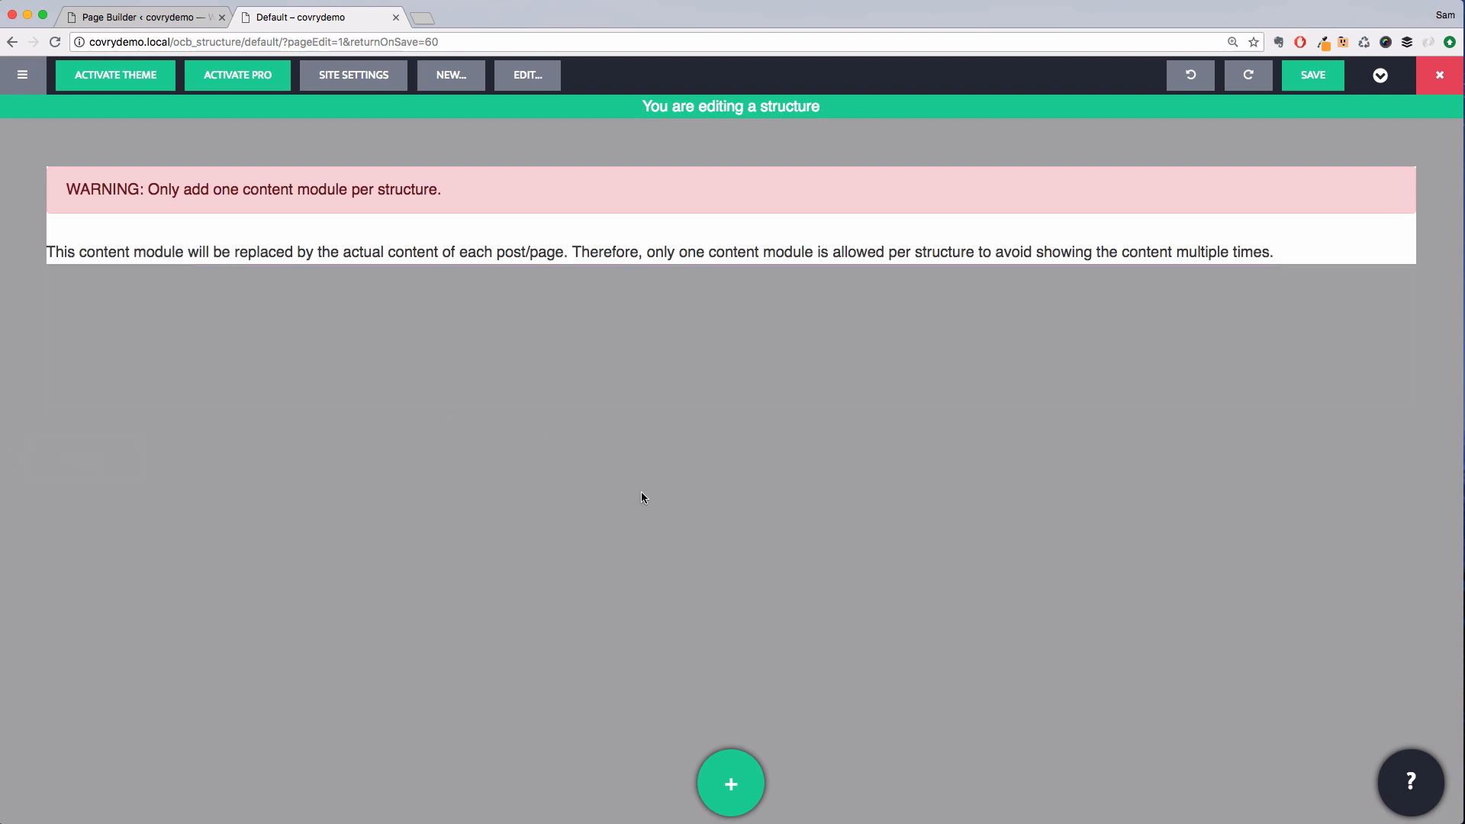
# Add the Left Nav Social header template to the top of the structure
pyautogui.click(731, 784)
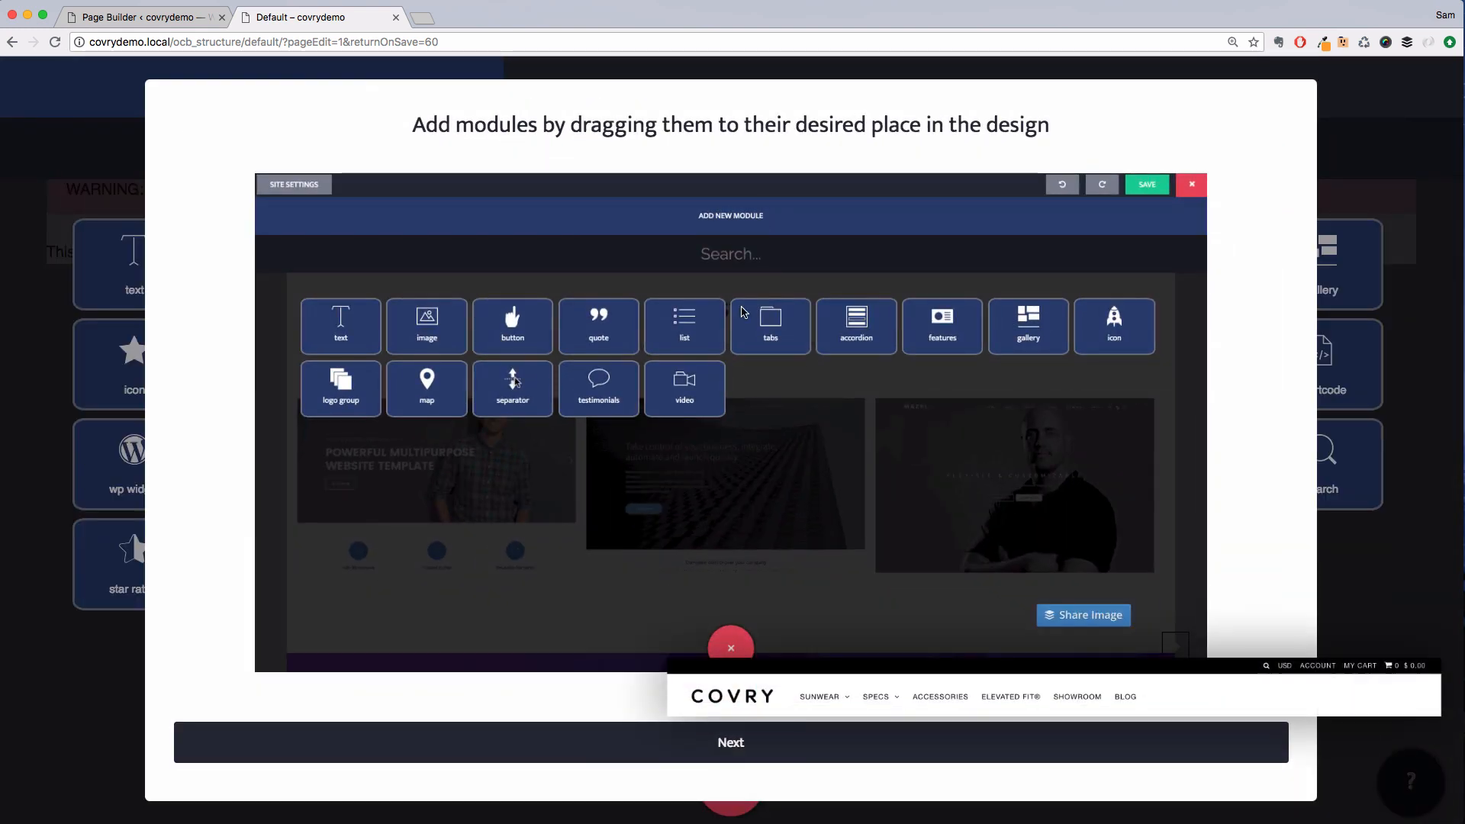
pyautogui.click(733, 744)
pyautogui.click(741, 745)
pyautogui.click(733, 103)
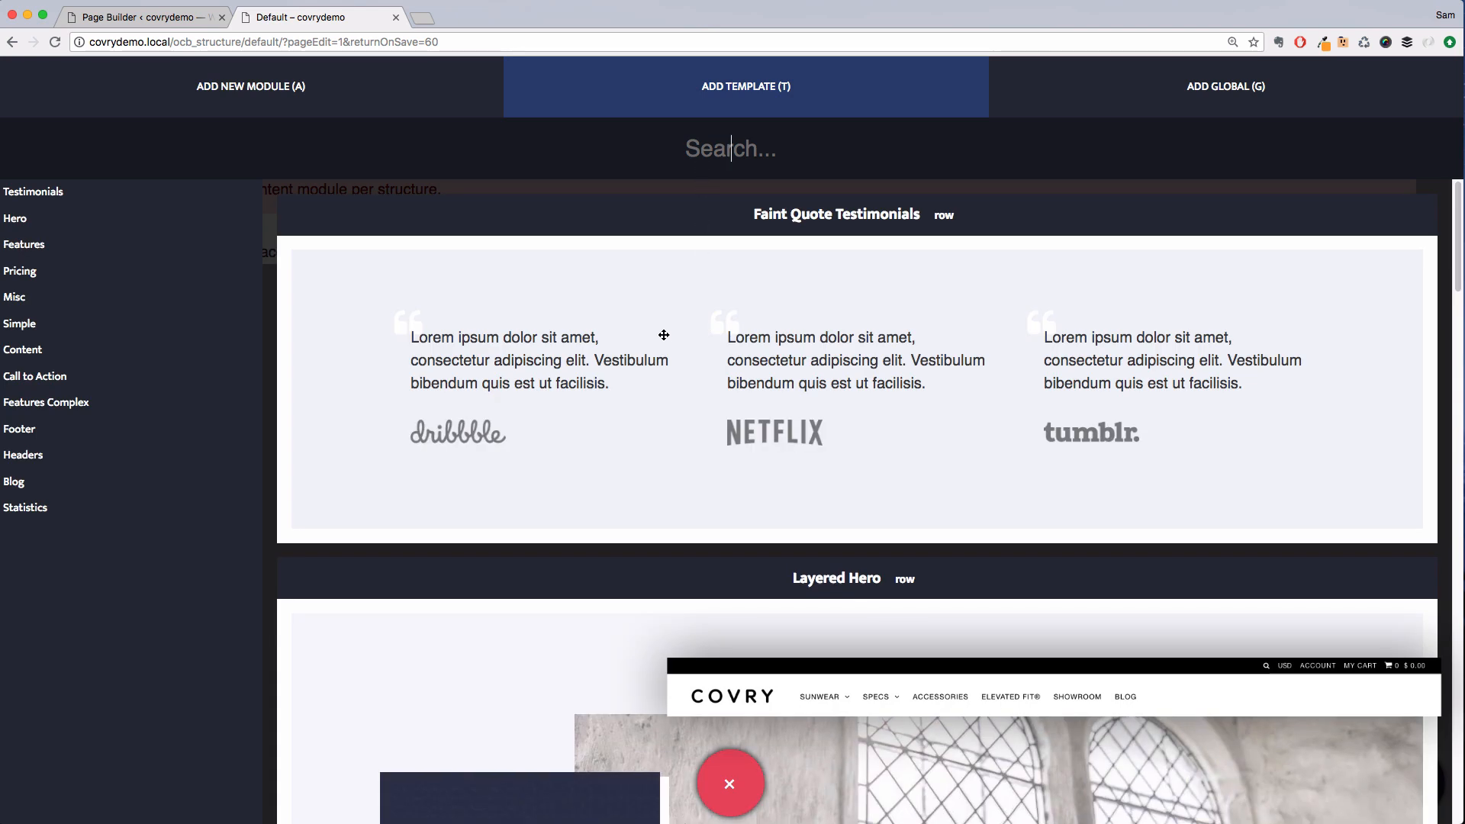
pyautogui.click(67, 455)
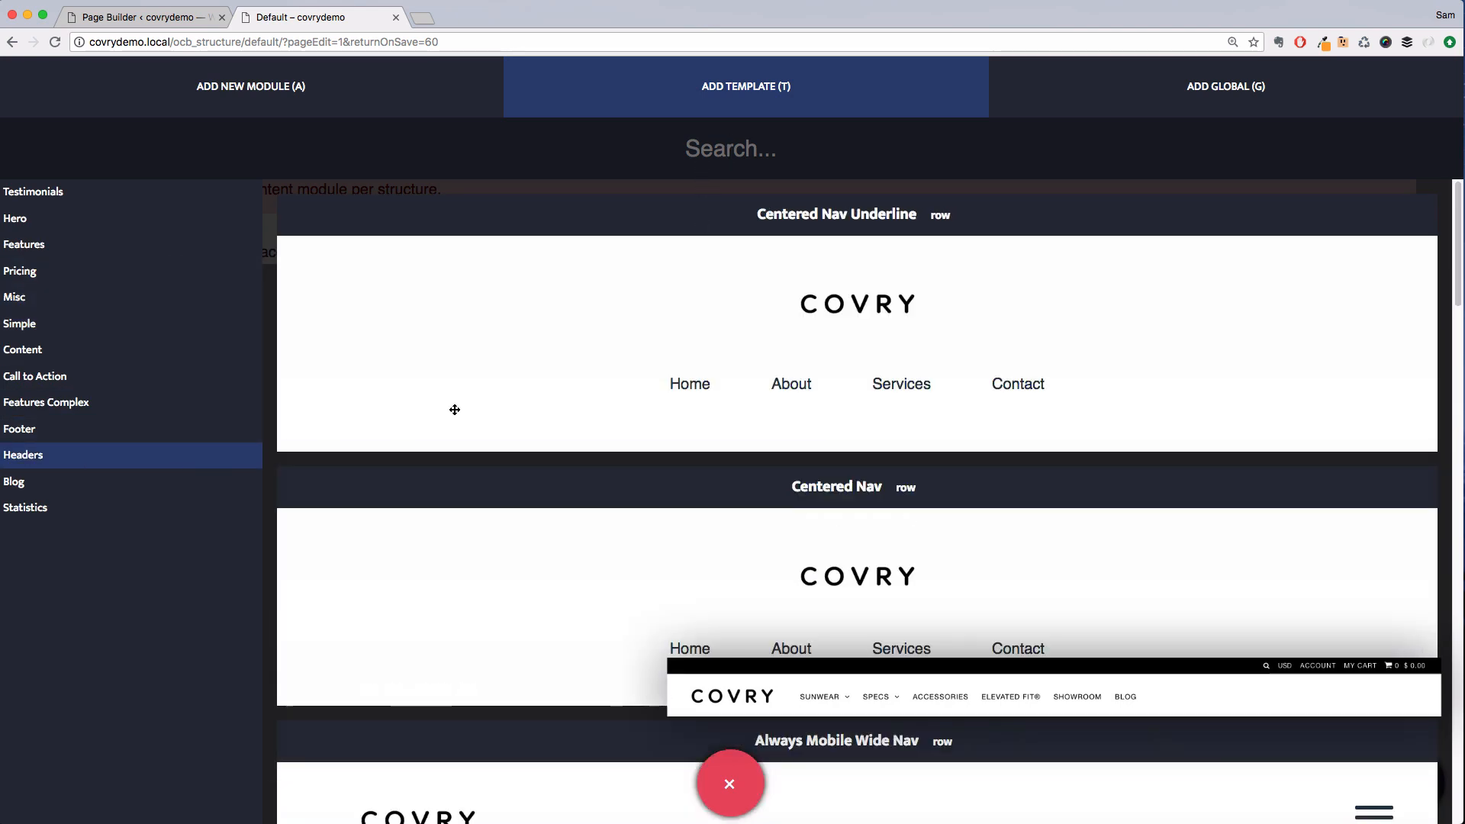
pyautogui.scroll(-1, 690, 329)
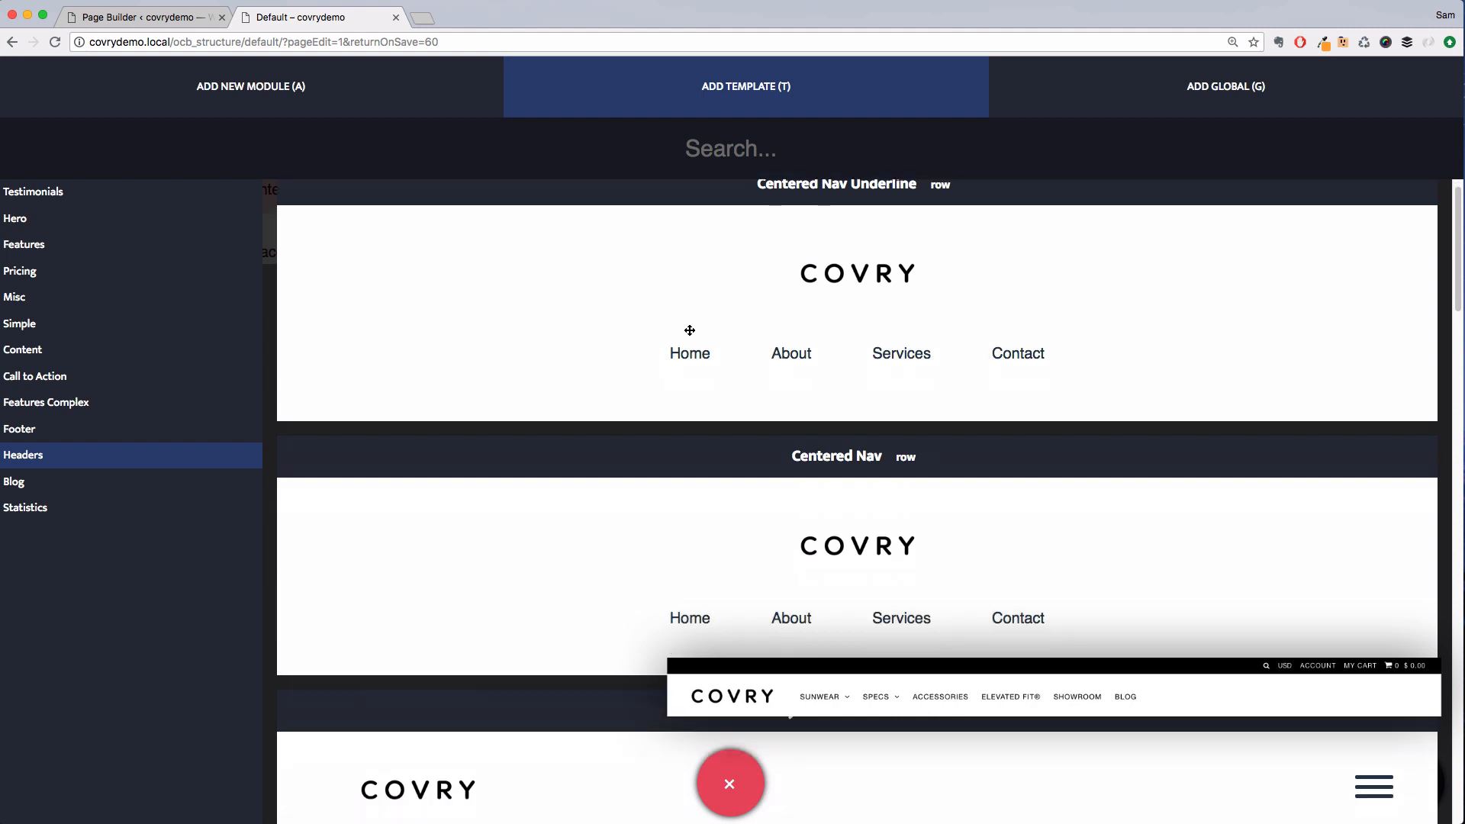
pyautogui.scroll(-6, 690, 330)
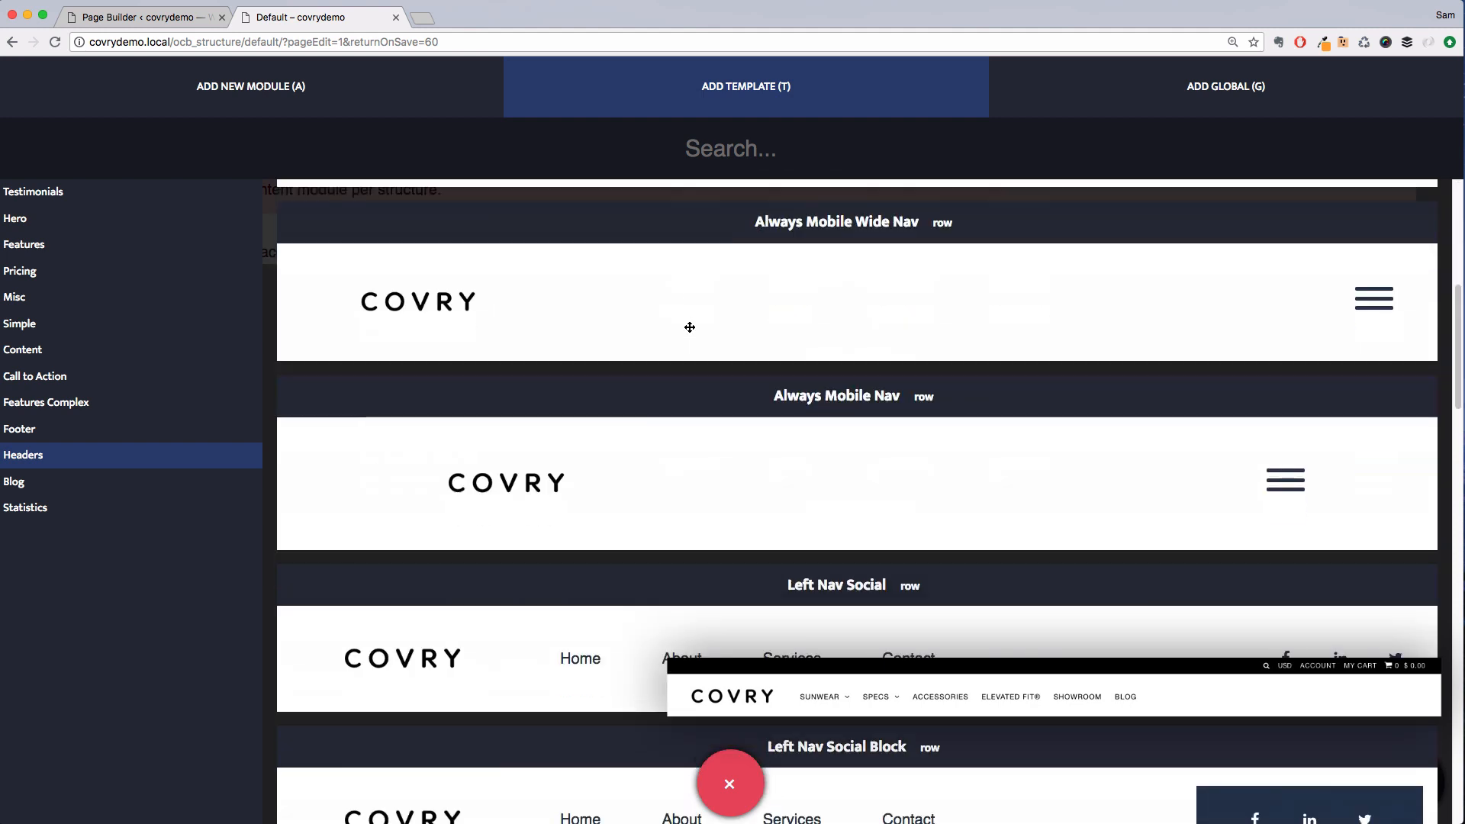
pyautogui.scroll(-1, 690, 328)
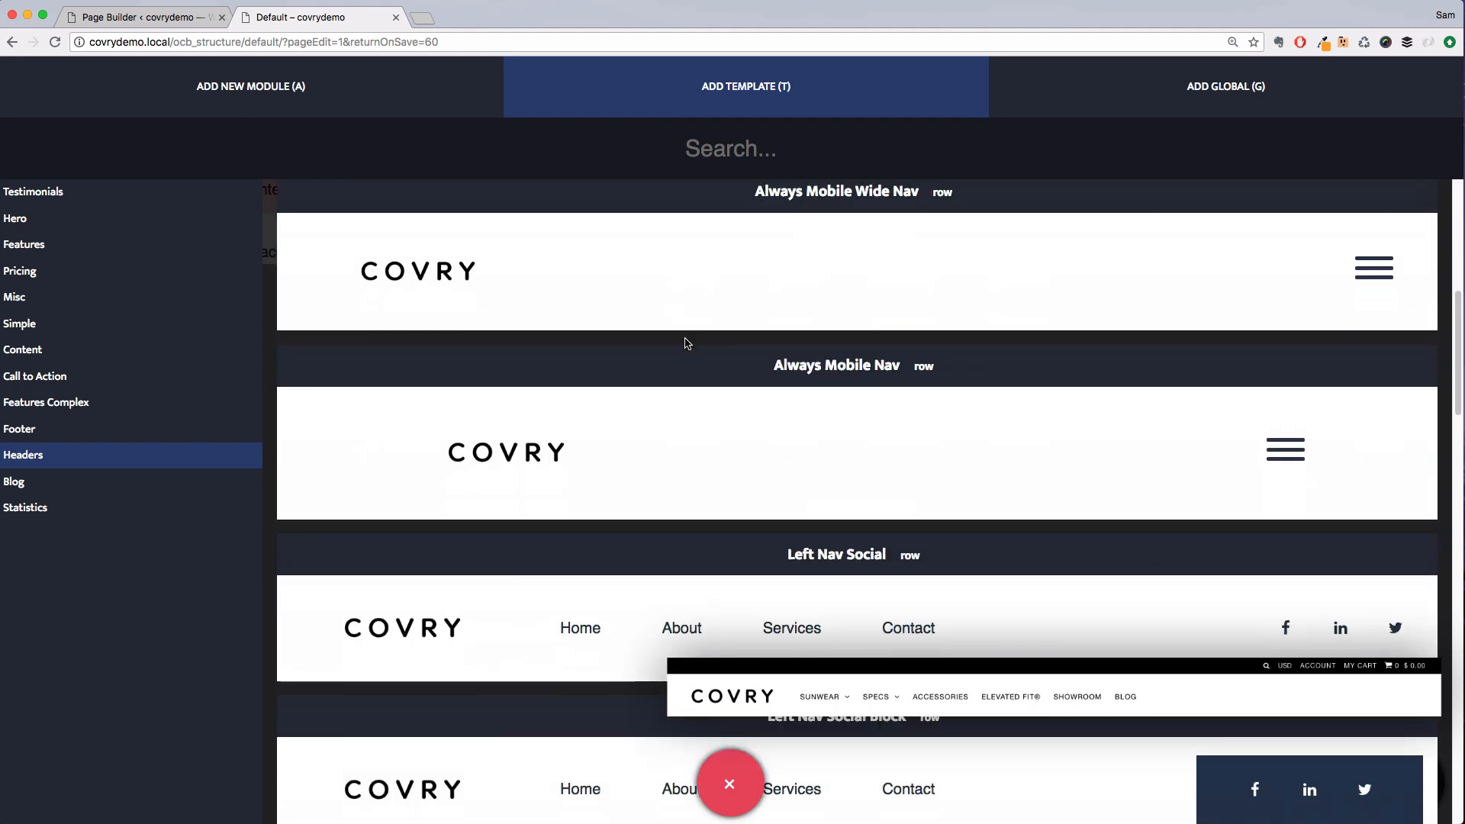
pyautogui.scroll(-1, 689, 344)
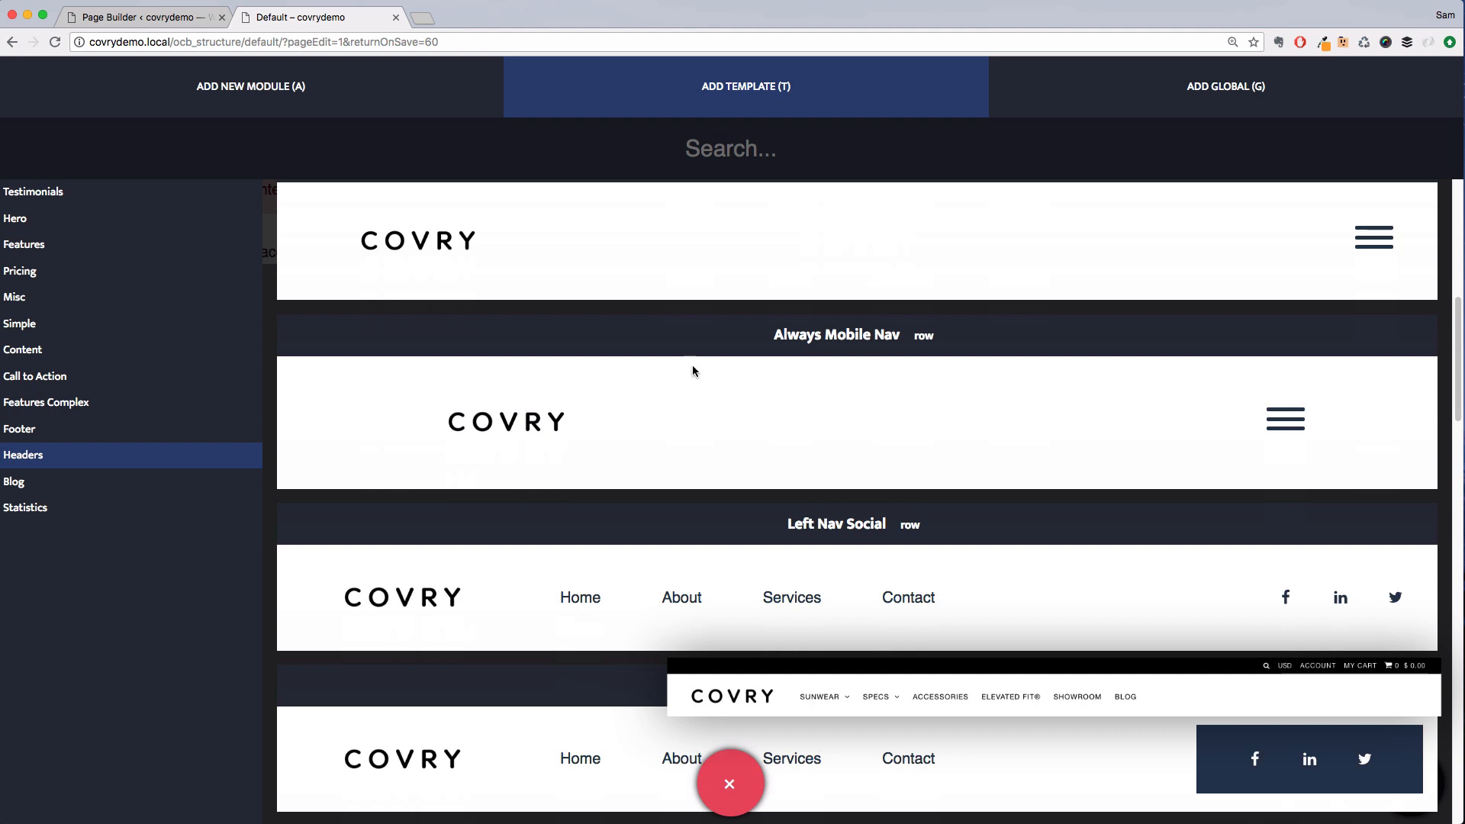
pyautogui.click(726, 590)
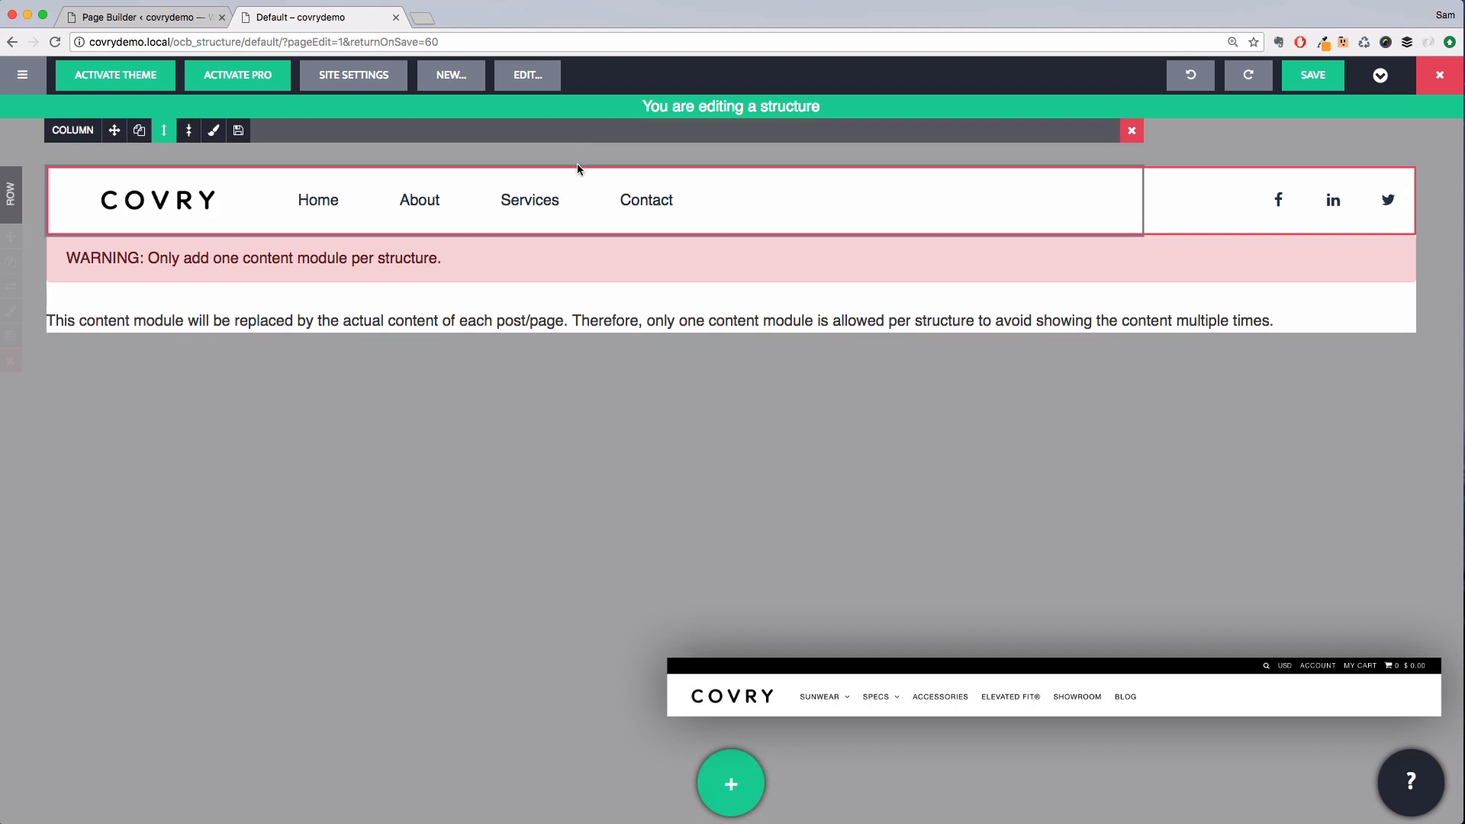
# Insert a side by side module into the header and delete the social icons column
pyautogui.click(743, 777)
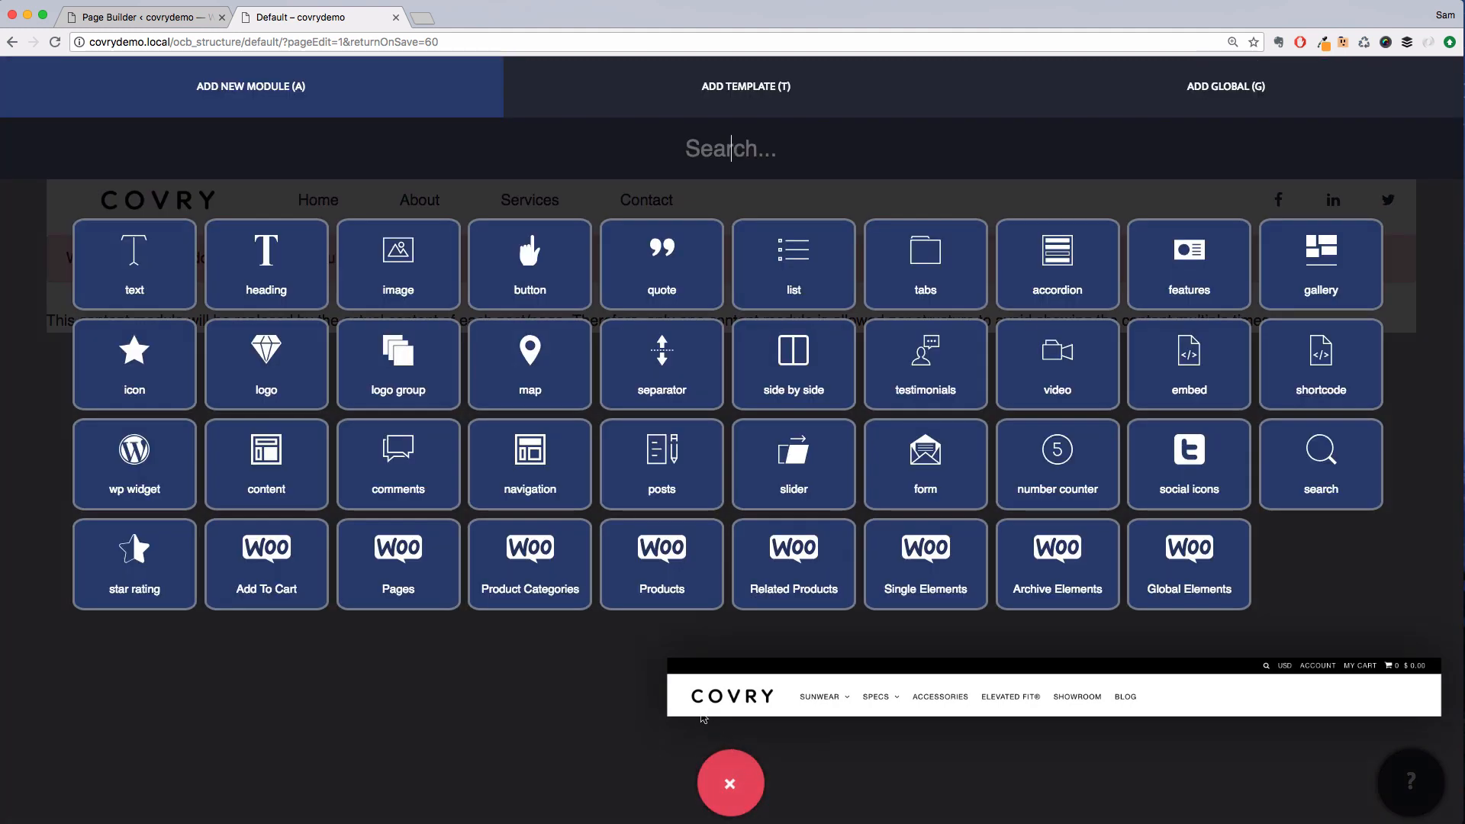
pyautogui.write('sid')
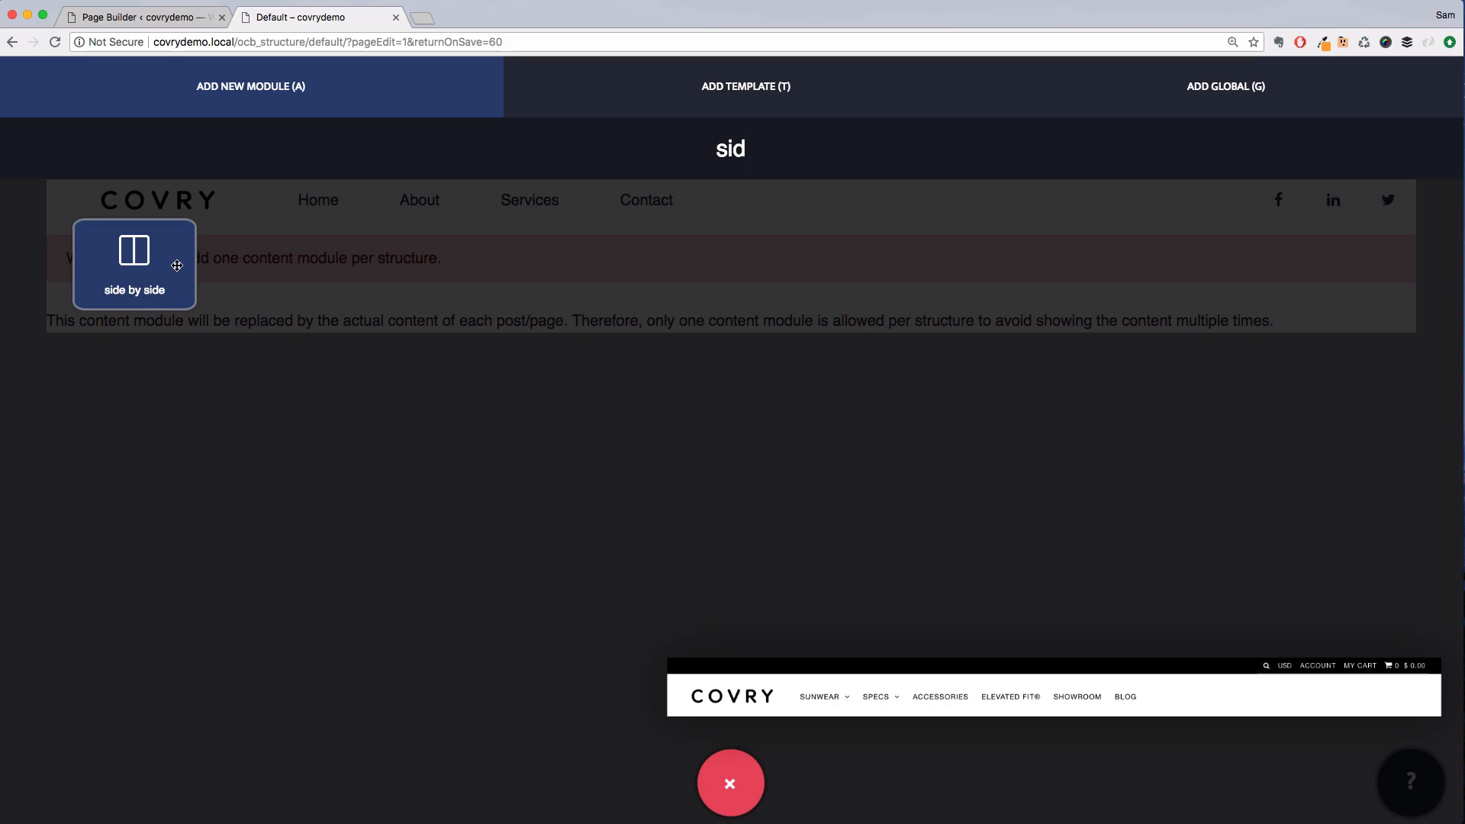
pyautogui.moveTo(177, 265); pyautogui.dragTo(544, 186)
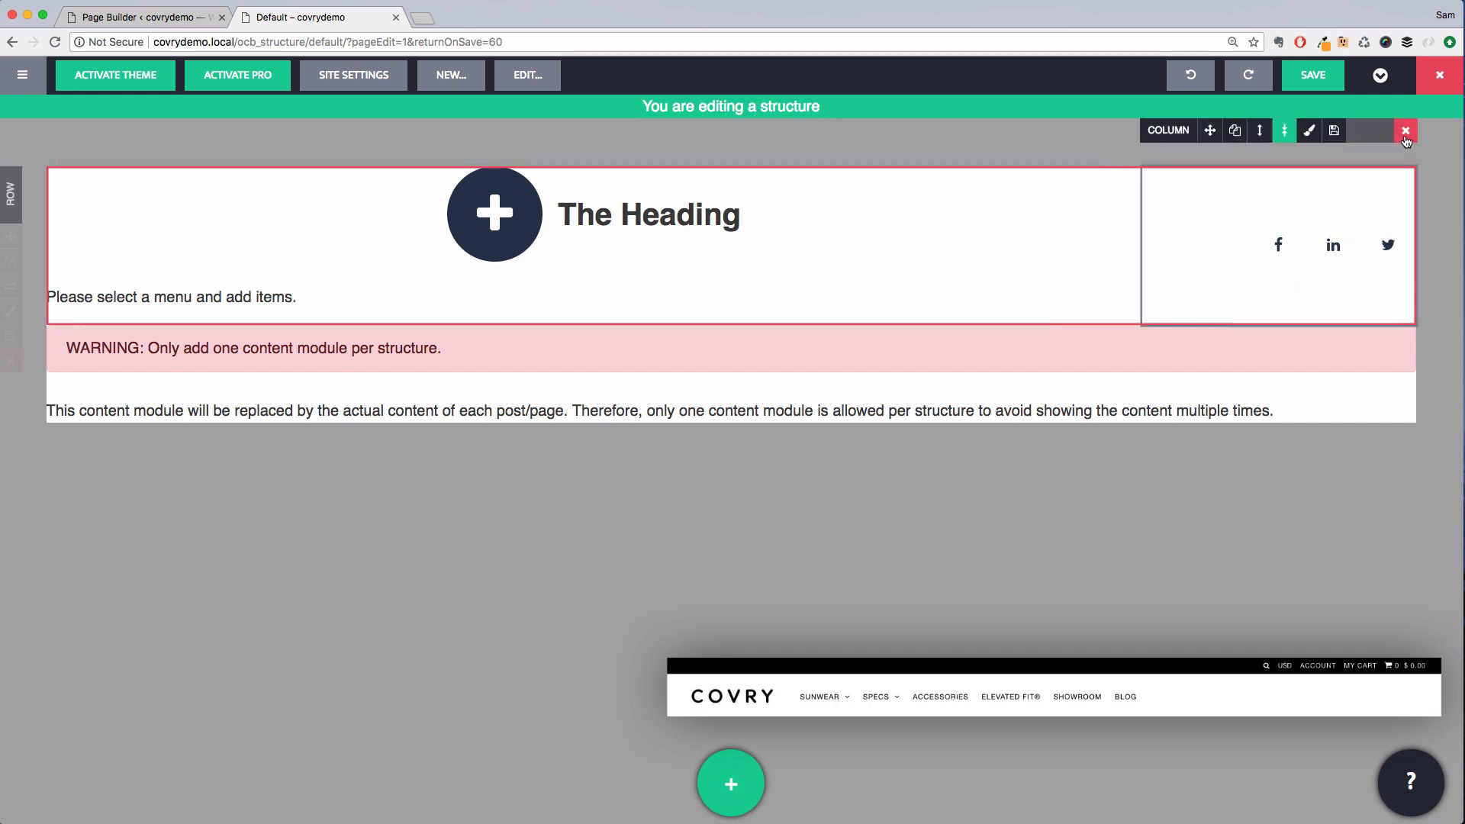
pyautogui.click(1406, 132)
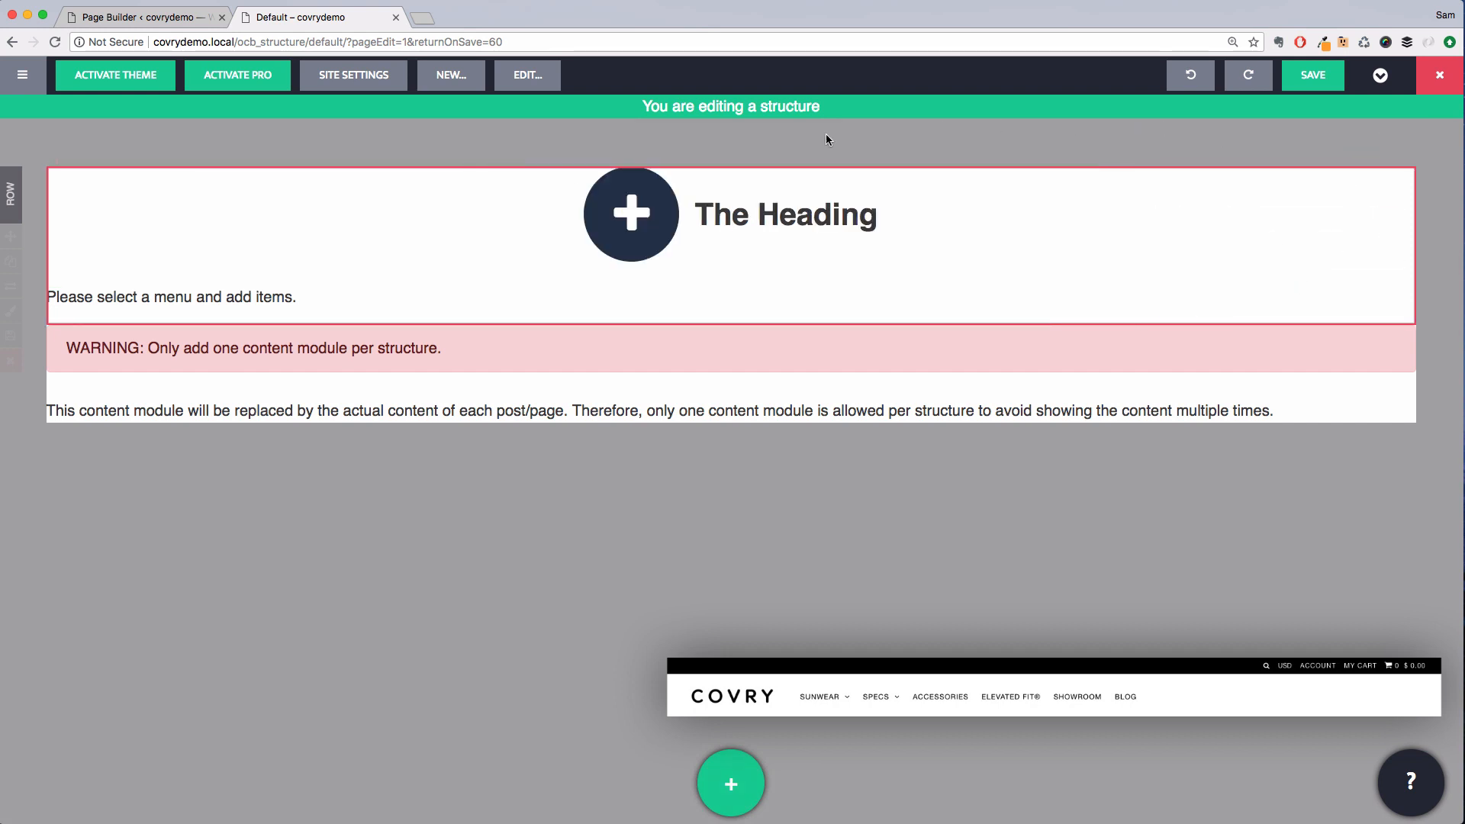
# Open the navigation module's settings, add a new menu and title it Main Menu
pyautogui.click(338, 310)
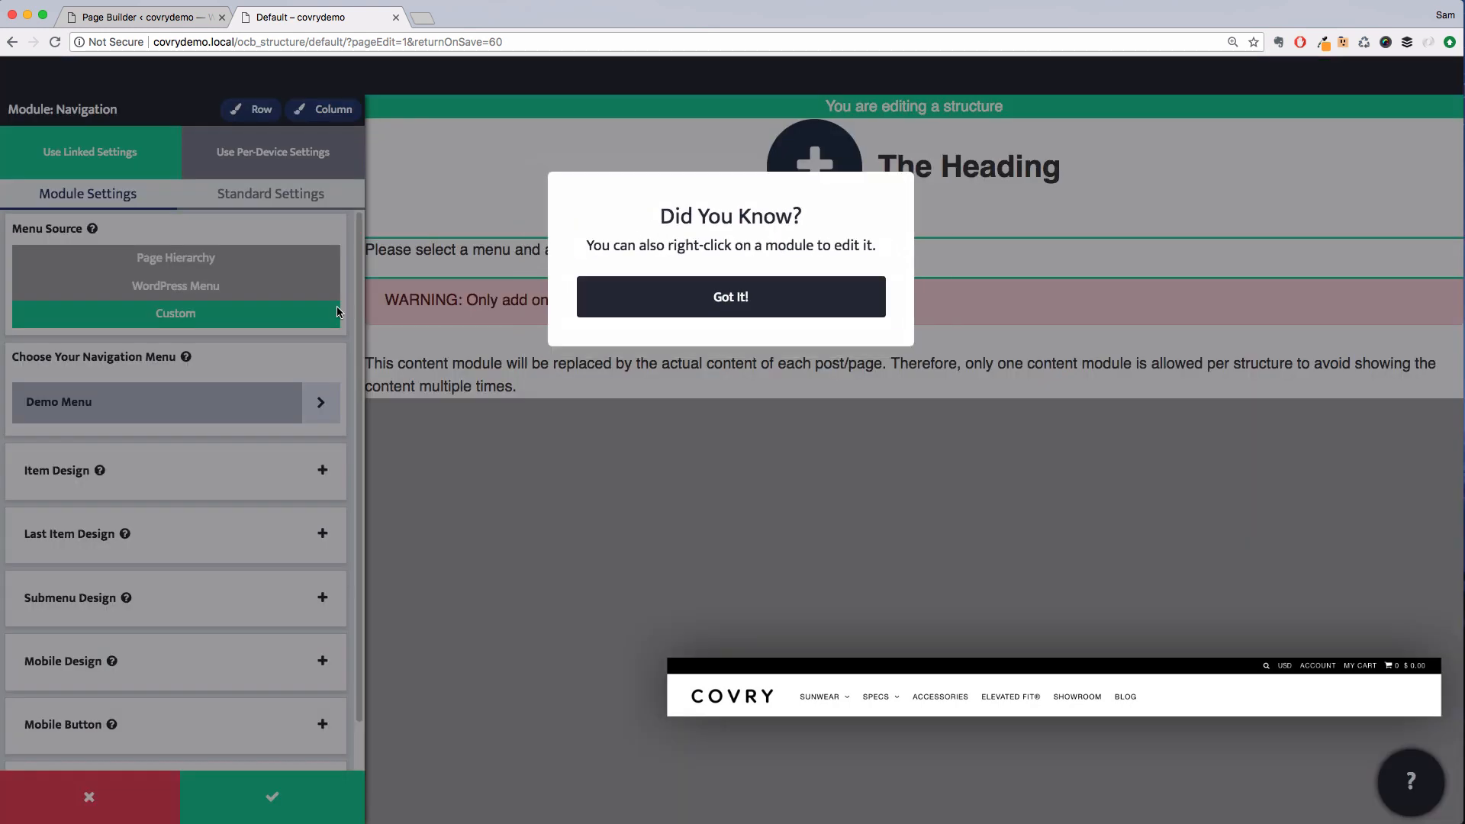
pyautogui.click(644, 297)
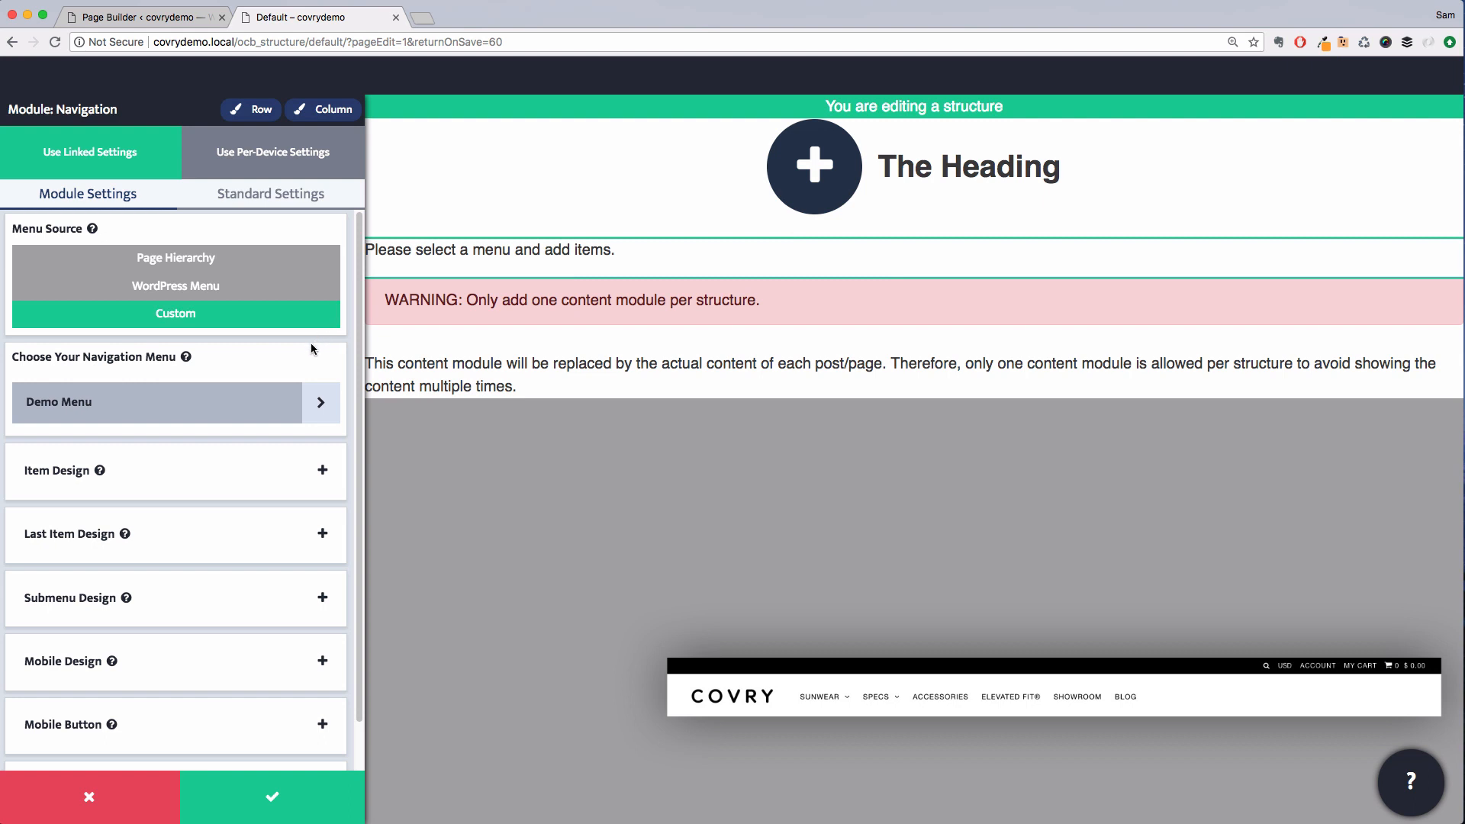
pyautogui.click(318, 402)
pyautogui.click(215, 336)
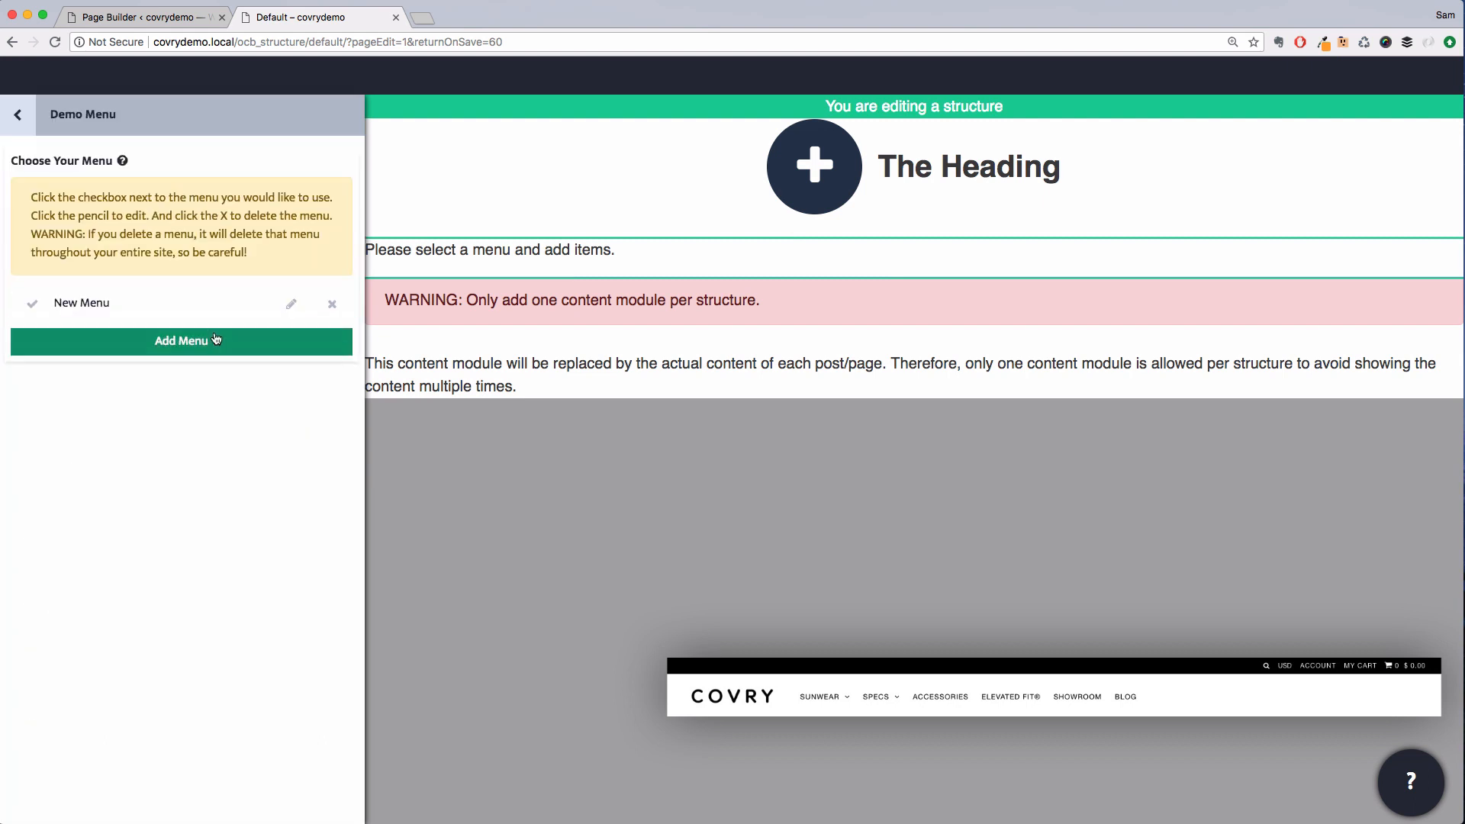
pyautogui.click(292, 309)
pyautogui.tripleClick(158, 177)
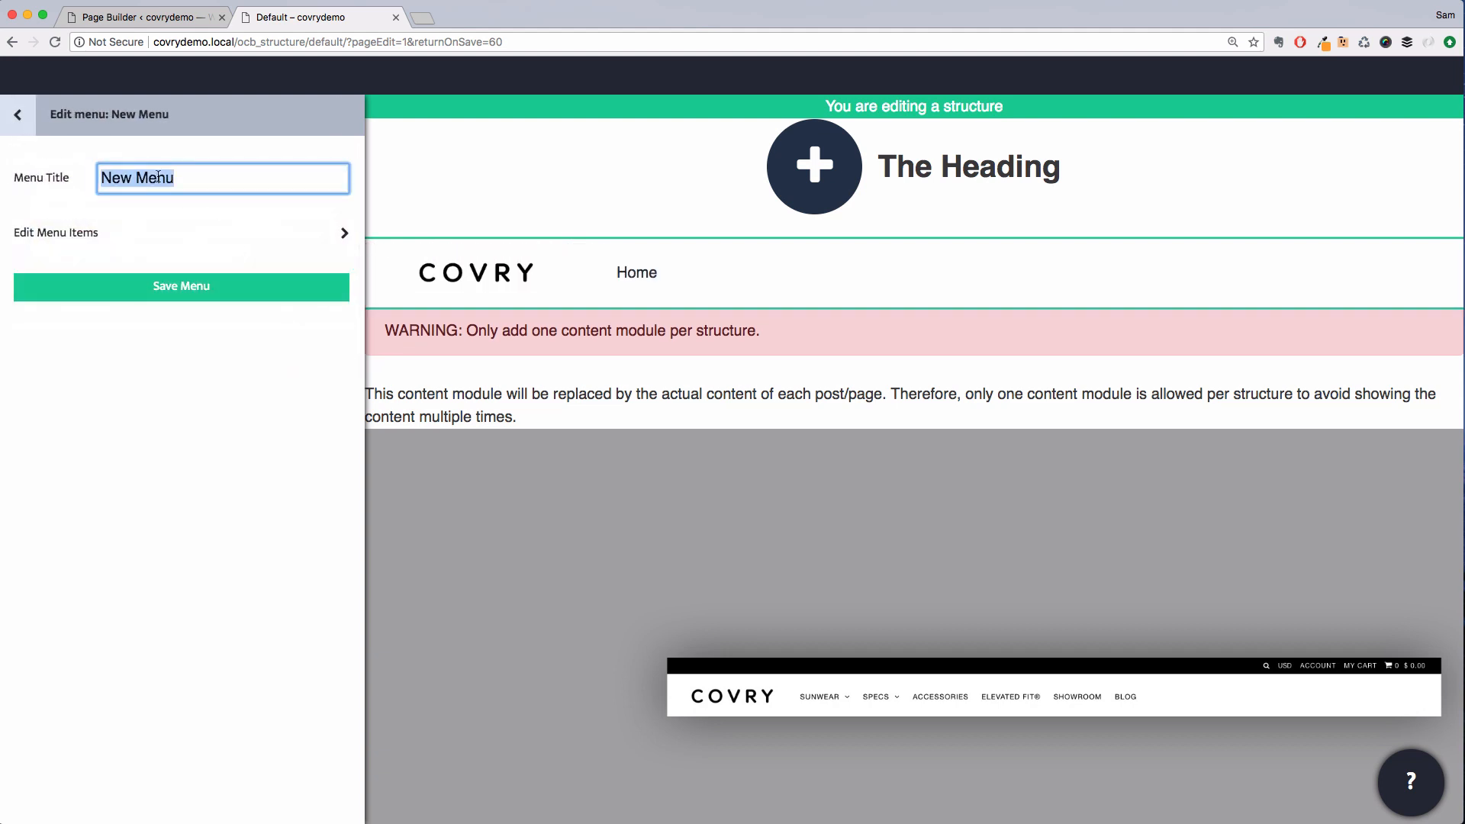
pyautogui.write('Main Menu')
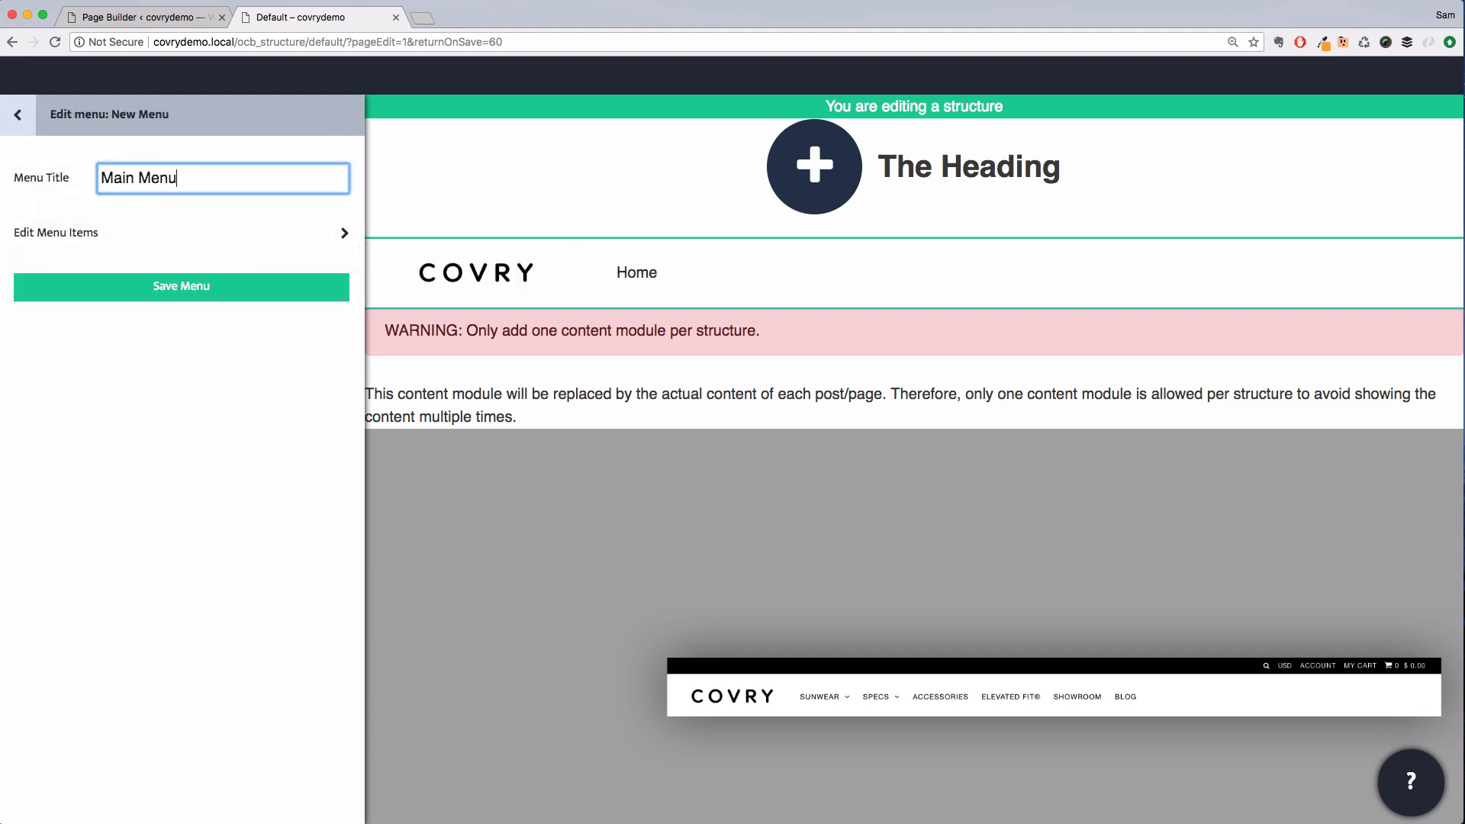
# Add menu items named Sunwear, Men's, Women's, Specs, Men's, Women's and Accessories
pyautogui.click(148, 242)
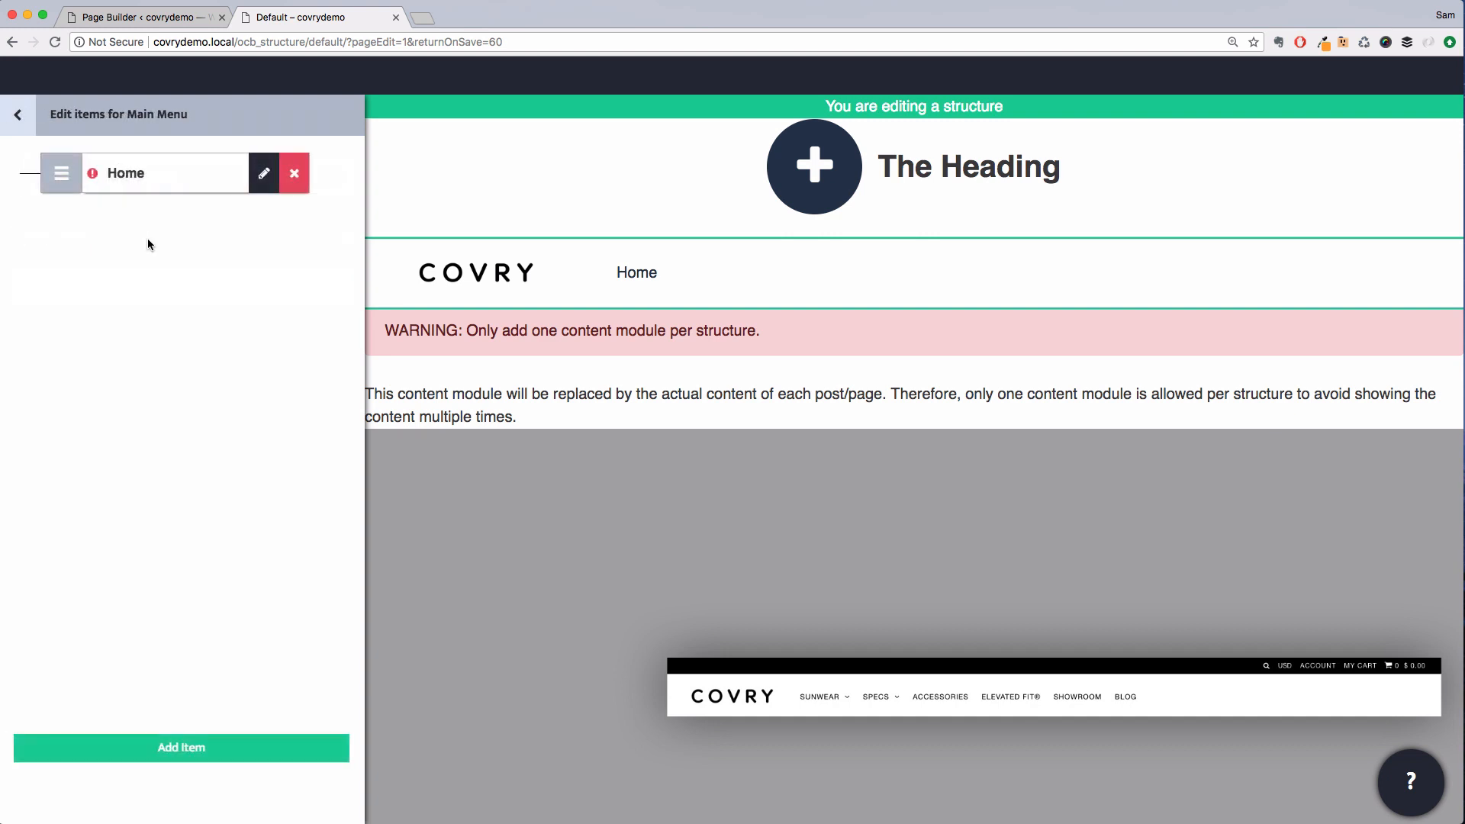
pyautogui.tripleClick(126, 174)
pyautogui.write('Sunwear')
pyautogui.click(202, 754)
pyautogui.click(202, 754)
pyautogui.tripleClick(141, 232)
pyautogui.write("Men's")
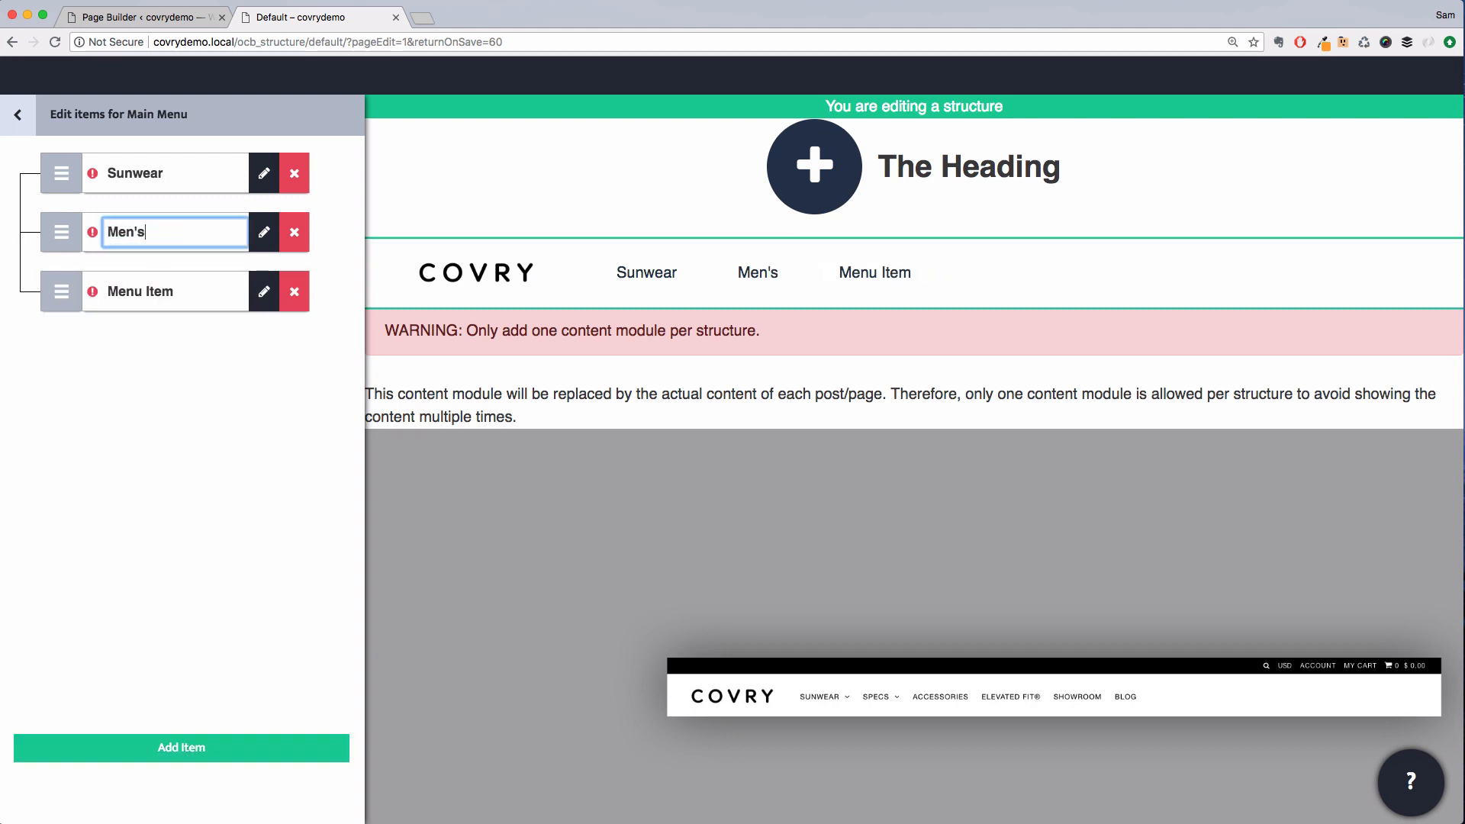
pyautogui.tripleClick(145, 291)
pyautogui.write("Women's")
pyautogui.click(216, 755)
pyautogui.tripleClick(159, 351)
pyautogui.write('Specs')
pyautogui.click(217, 758)
pyautogui.click(216, 758)
pyautogui.tripleClick(153, 410)
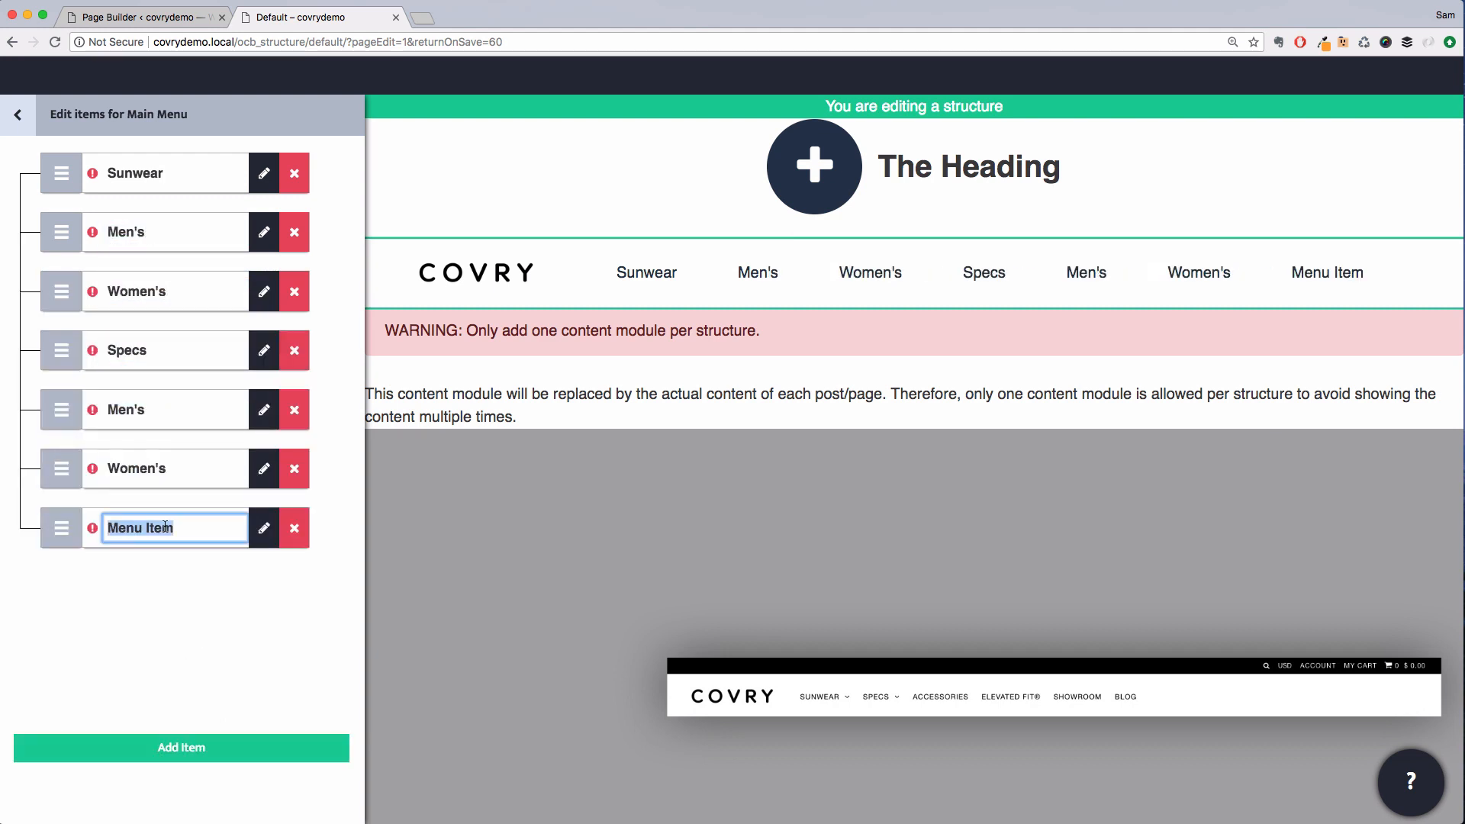
pyautogui.write('Accessories')
# Nest each Men's and Women's item under Sunwear and Specs as sub-items
pyautogui.moveTo(61, 234); pyautogui.dragTo(103, 234)
pyautogui.moveTo(61, 291); pyautogui.dragTo(103, 232)
pyautogui.moveTo(61, 410); pyautogui.dragTo(103, 410)
pyautogui.moveTo(61, 469); pyautogui.dragTo(98, 403)
# Add three more menu items named Elevated Fit, Showroom and Blog
pyautogui.click(183, 748)
pyautogui.tripleClick(165, 592)
pyautogui.write('Elevated Fit')
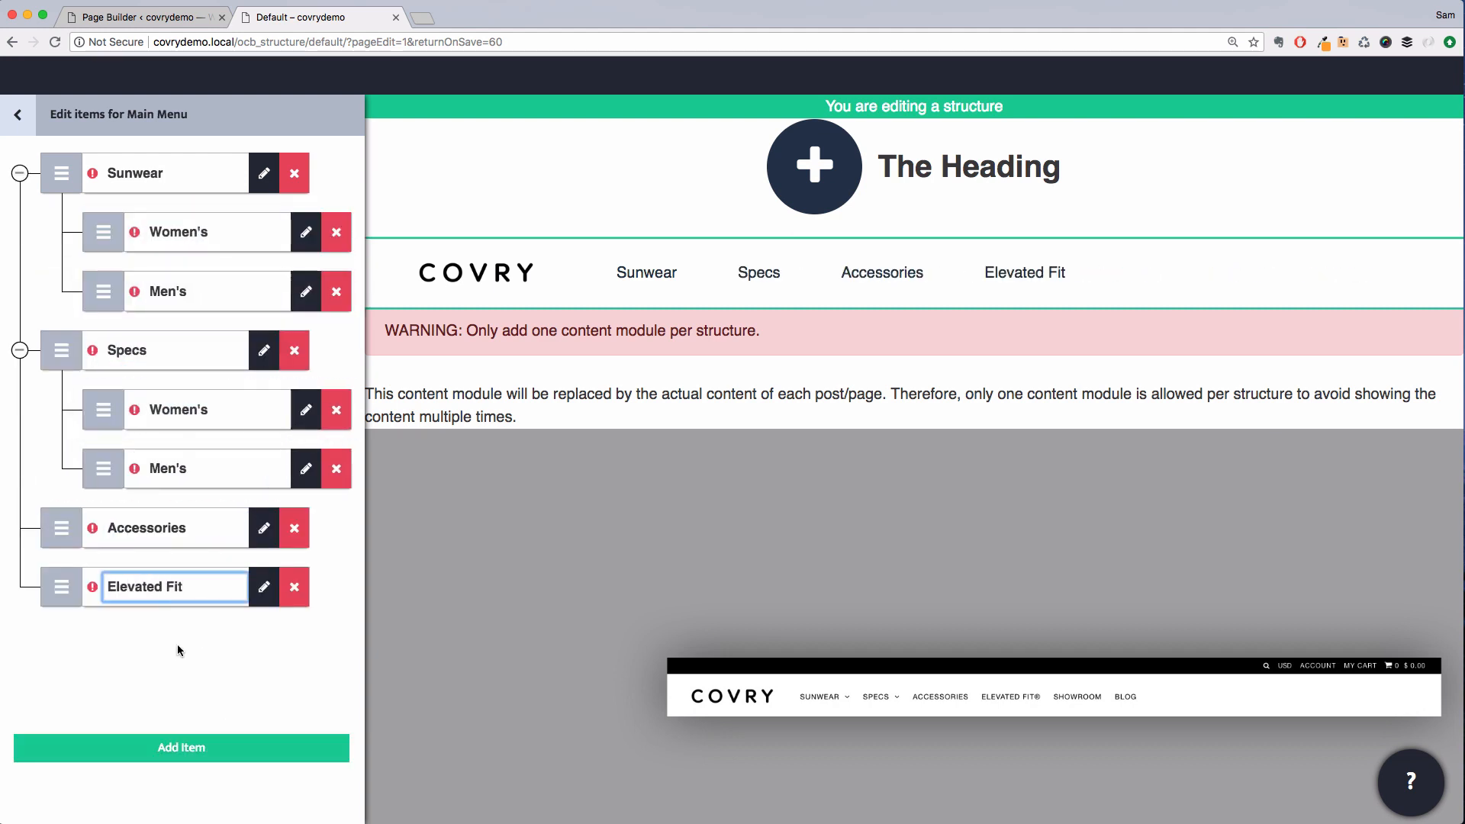
pyautogui.click(184, 749)
pyautogui.tripleClick(145, 646)
pyautogui.write('Showroom')
pyautogui.click(183, 749)
pyautogui.tripleClick(129, 705)
pyautogui.write('Blog')
# Link the Elevated Fit and Showroom menu items to their matching pages
pyautogui.click(264, 587)
pyautogui.write('ele')
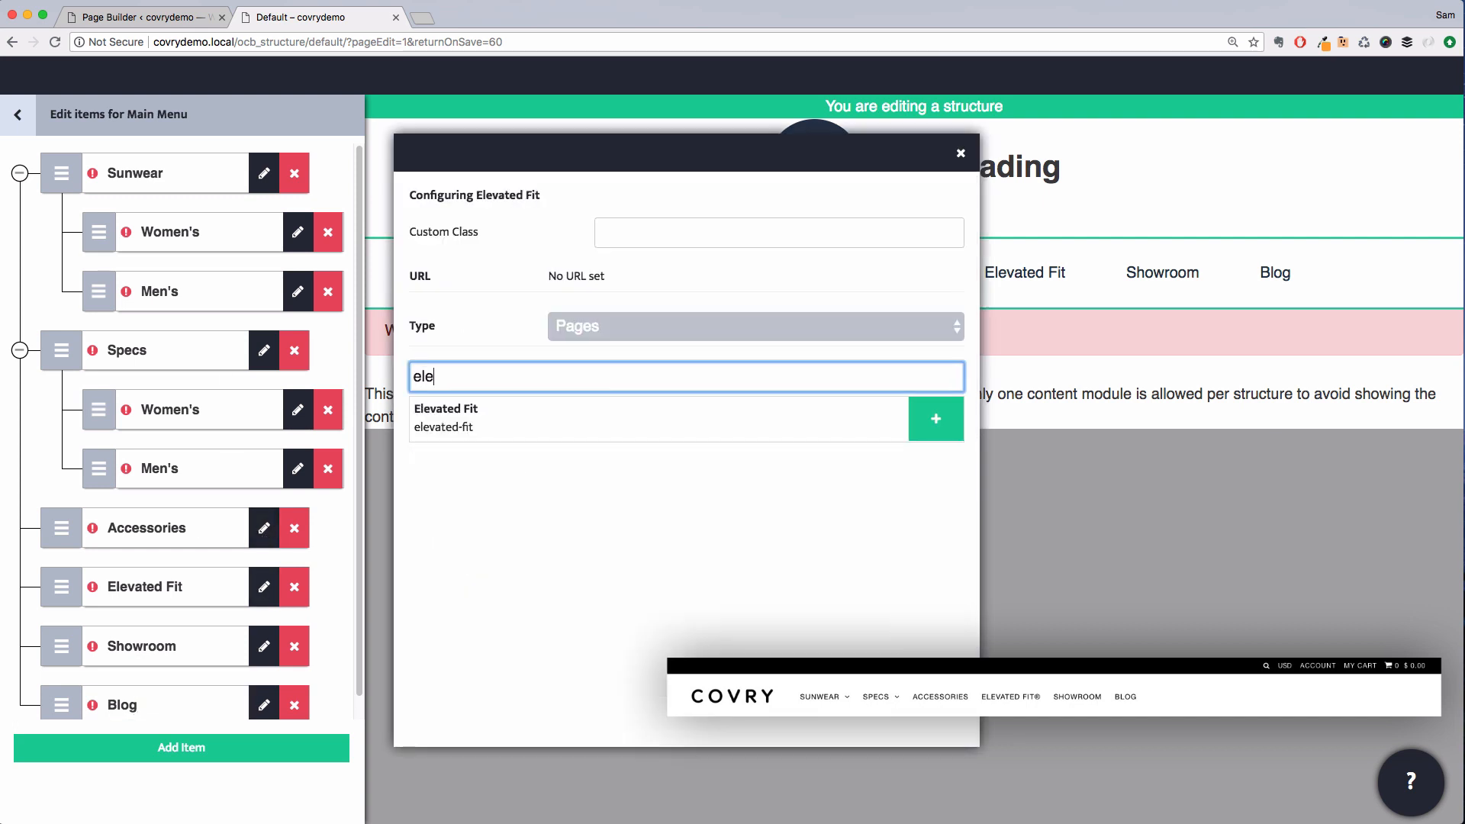
pyautogui.click(936, 418)
pyautogui.click(264, 646)
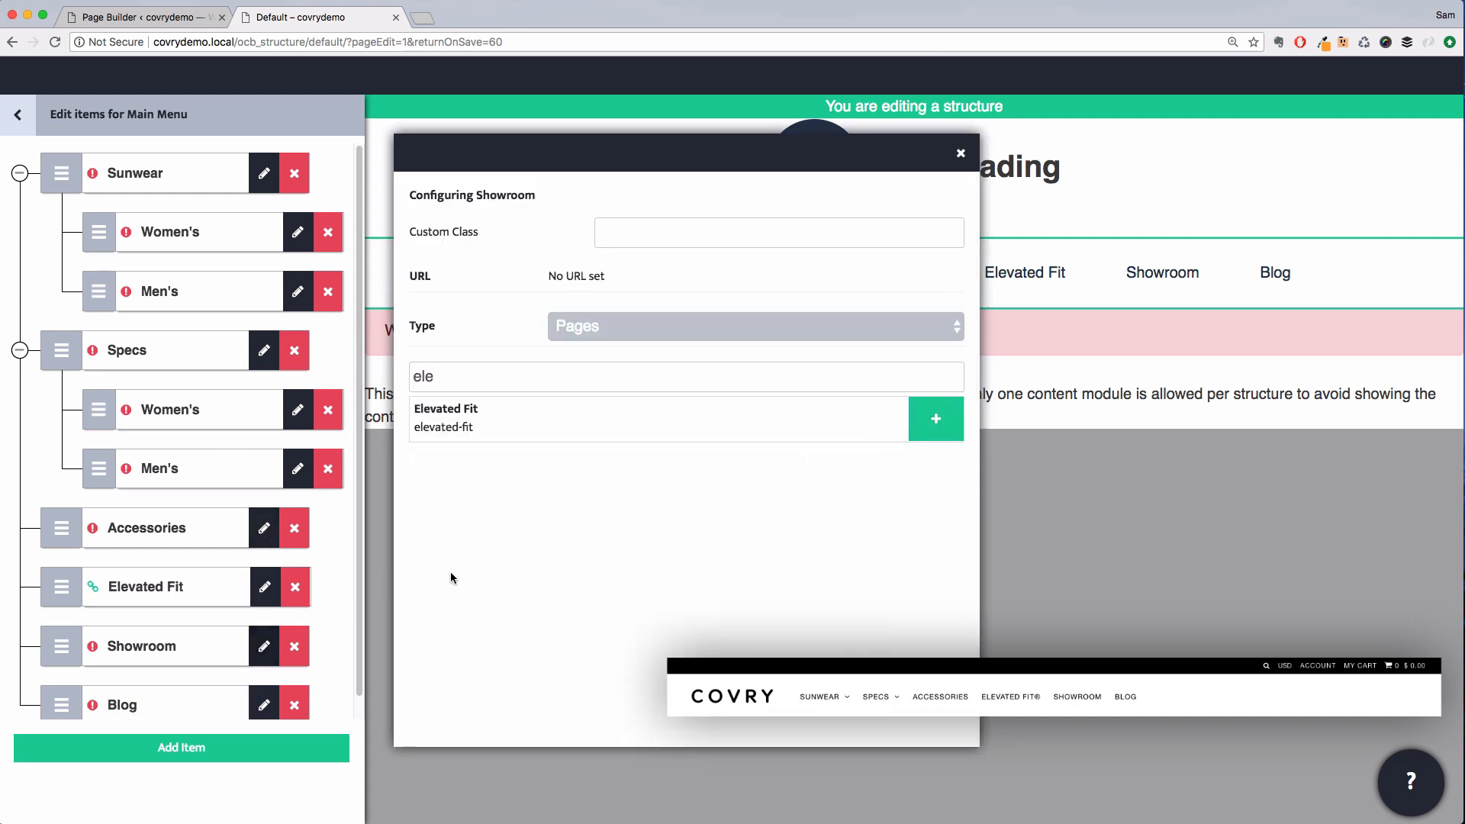
pyautogui.tripleClick(563, 377)
pyautogui.write('sho')
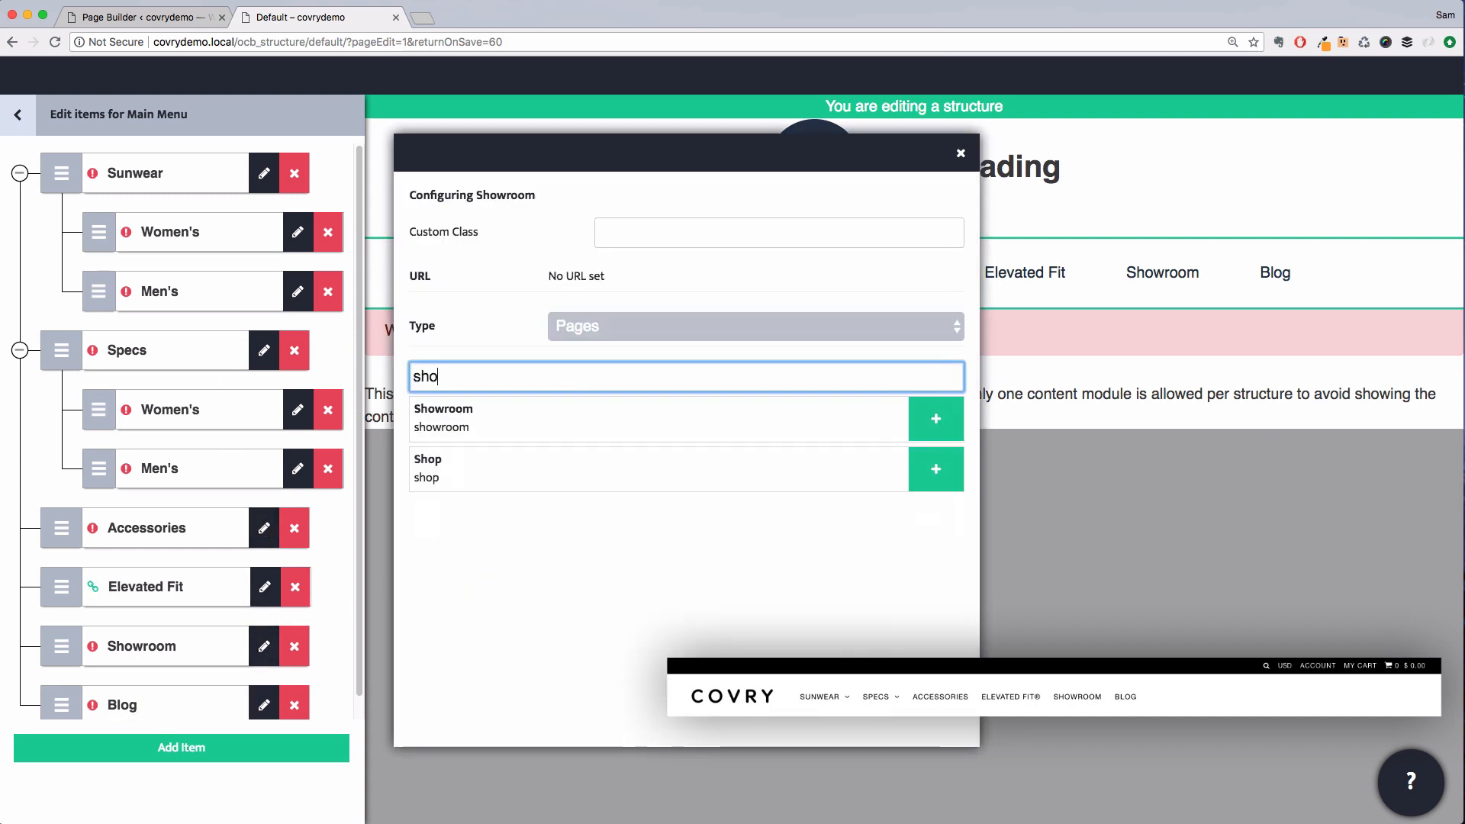
pyautogui.click(936, 418)
# Link the Blog menu item to the Blog page and return to the navigation module settings
pyautogui.scroll(-1, 268, 609)
pyautogui.click(264, 683)
pyautogui.tripleClick(480, 376)
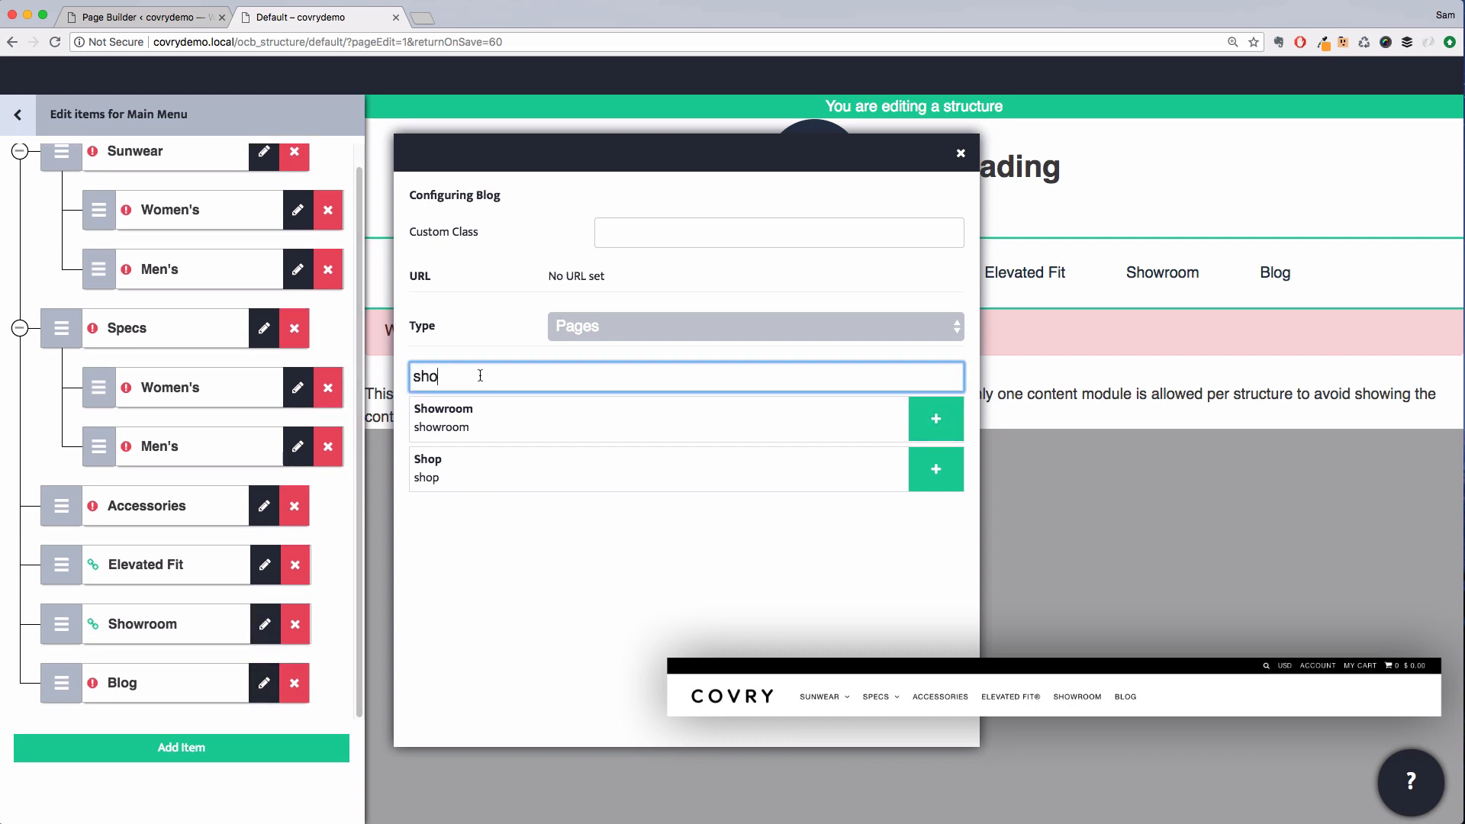
pyautogui.write('blog')
pyautogui.click(928, 422)
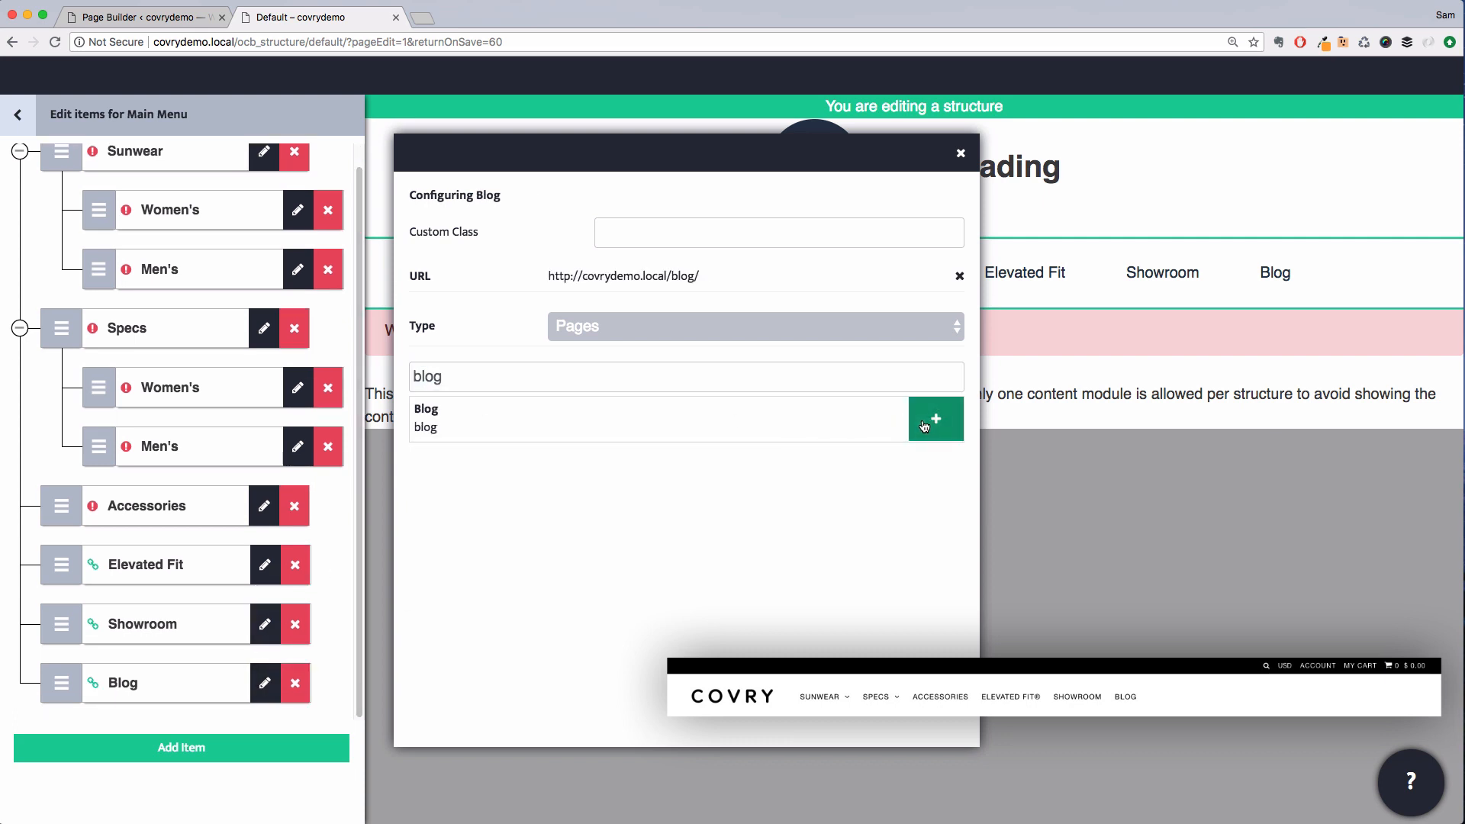
pyautogui.scroll(1, 330, 450)
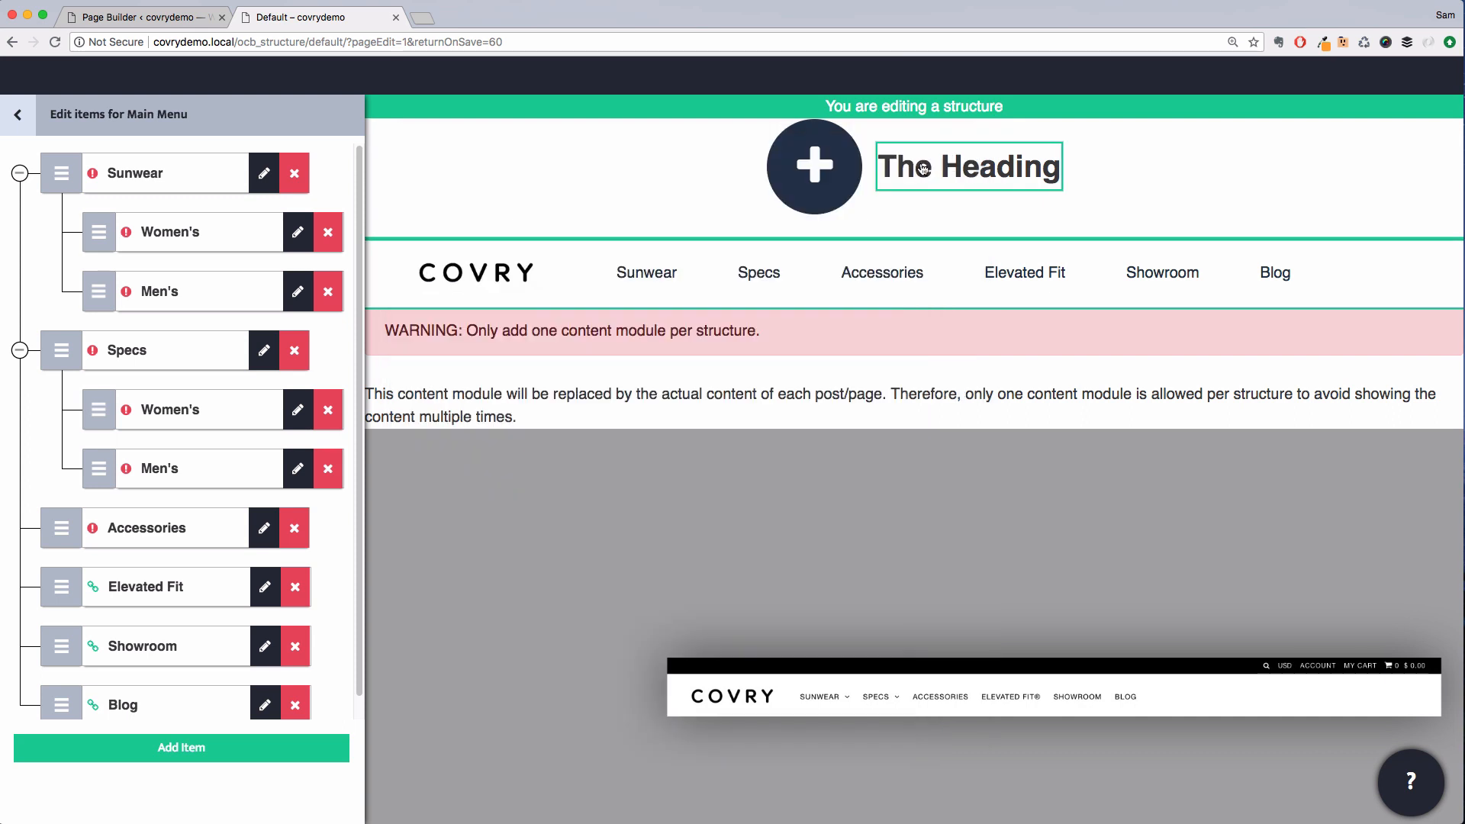
pyautogui.click(961, 154)
pyautogui.click(25, 116)
pyautogui.click(27, 119)
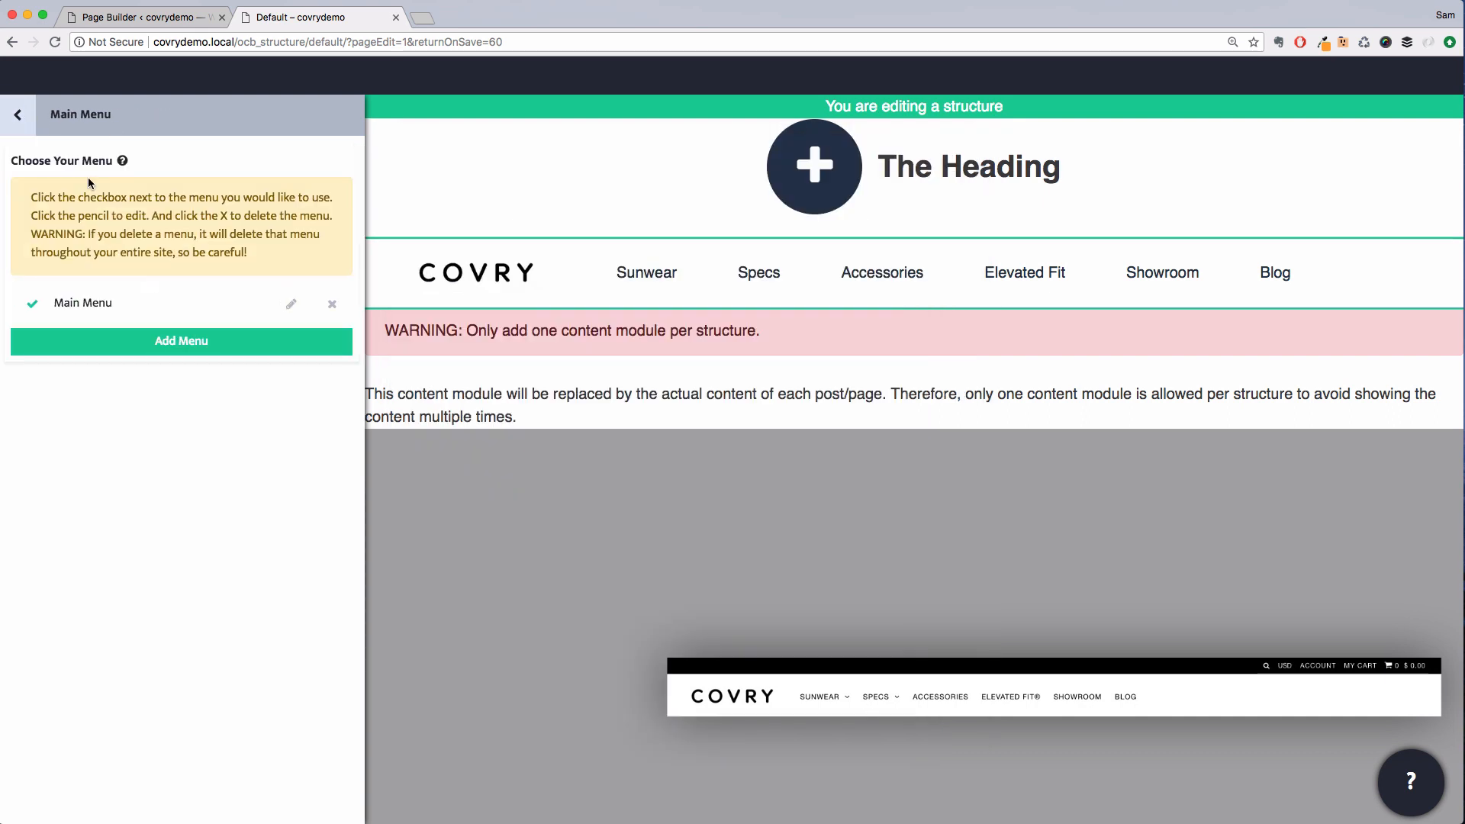
pyautogui.click(26, 122)
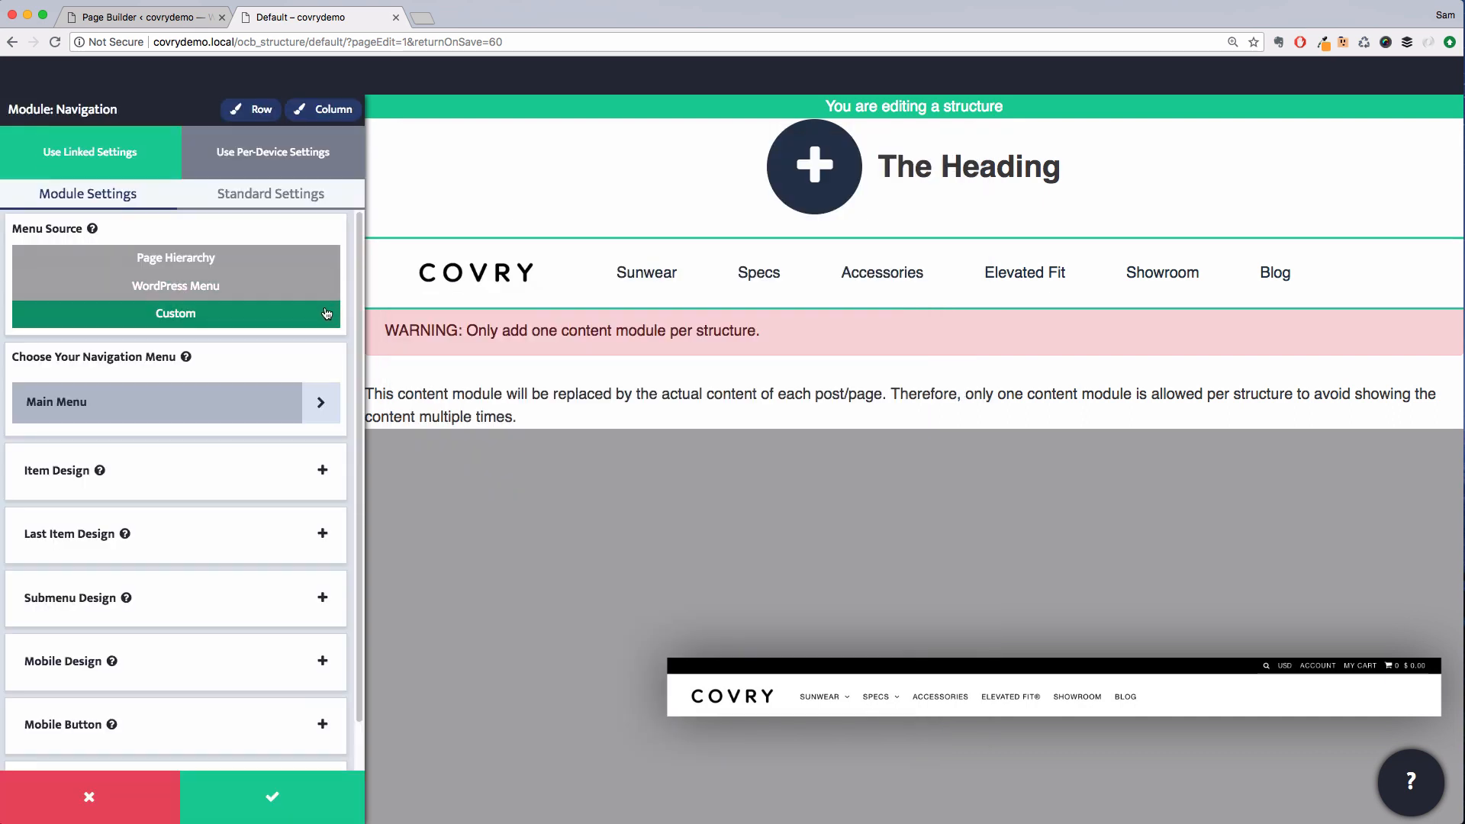
# Turn on capitalization for the navigation menu items in the item text design
pyautogui.click(216, 467)
pyautogui.click(205, 289)
pyautogui.click(280, 669)
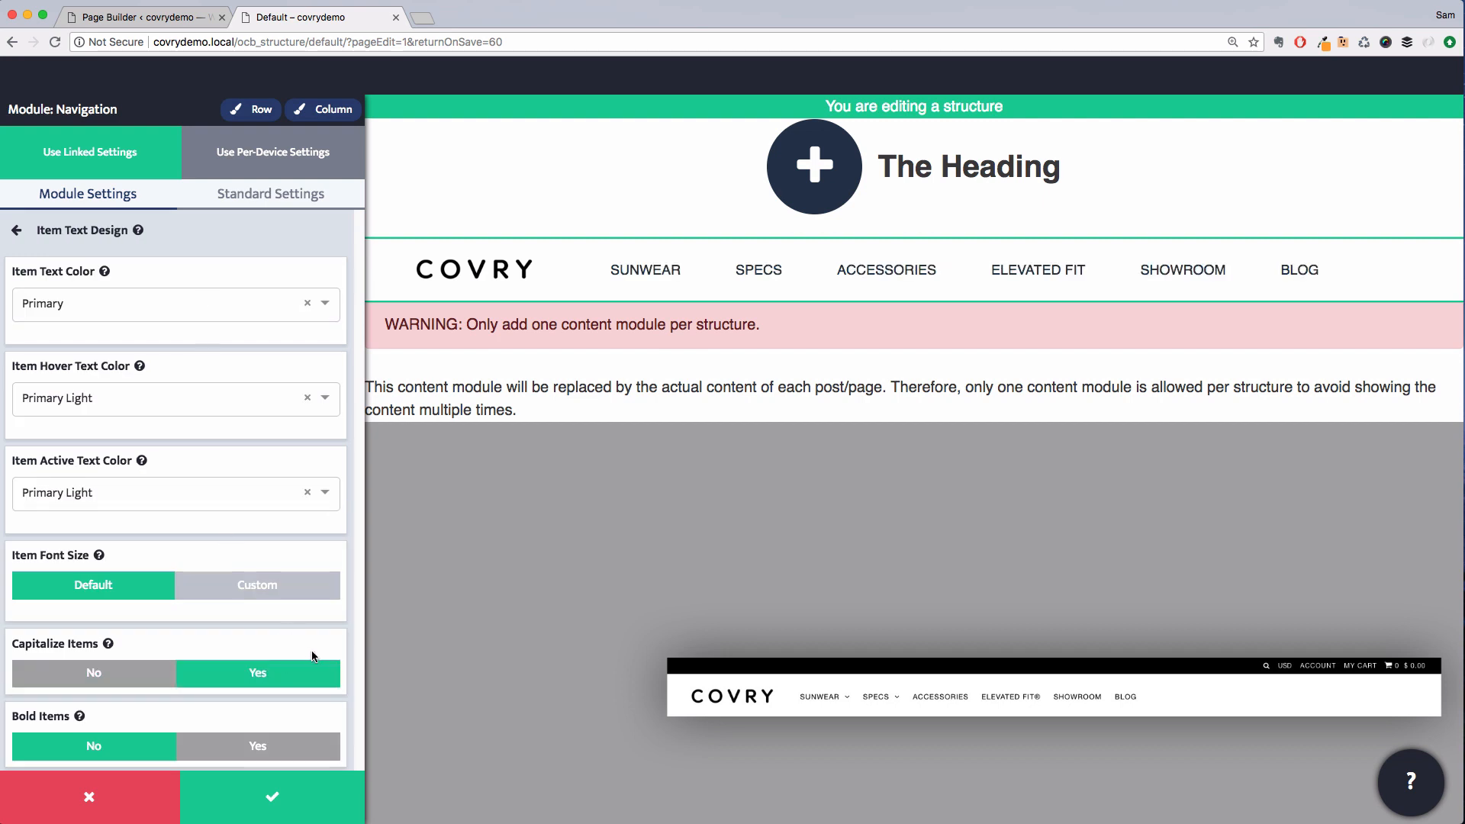
# Set the menu items' right and left padding to 1 em
pyautogui.click(16, 229)
pyautogui.click(194, 458)
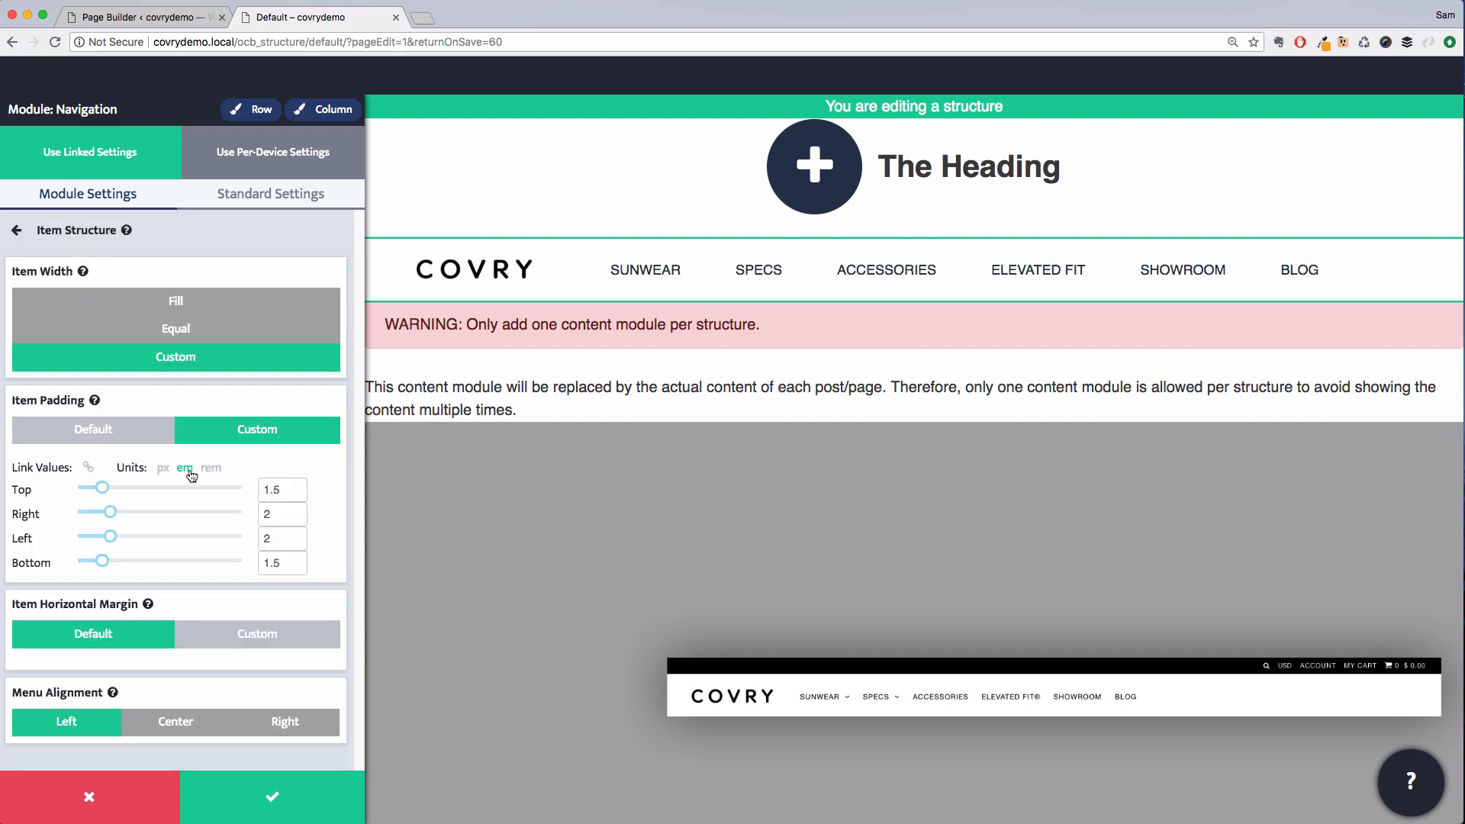
pyautogui.doubleClick(271, 514)
pyautogui.write('1')
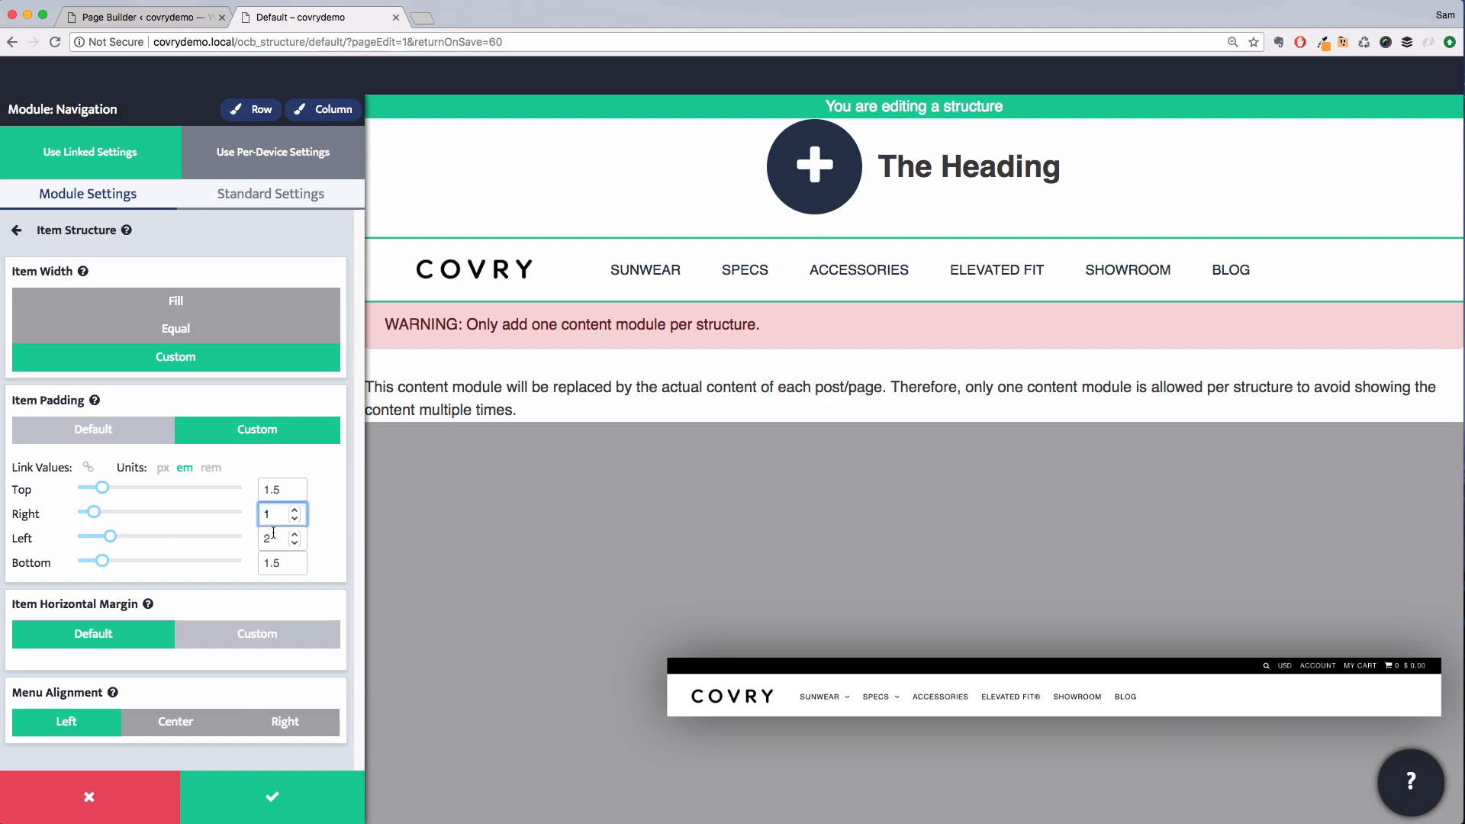
pyautogui.press('Tab')
pyautogui.write('1')
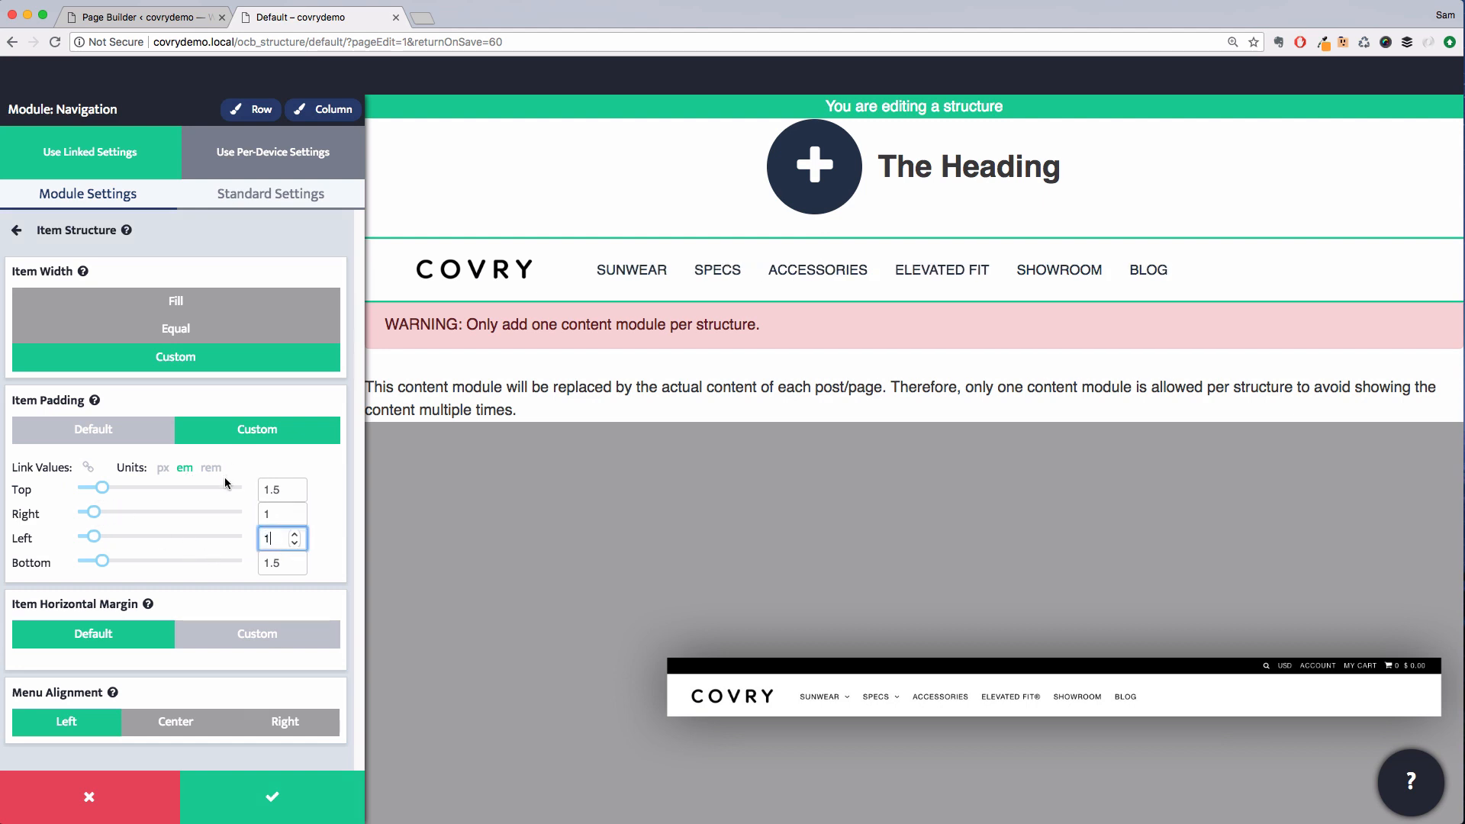
# Set a custom item font size of 12 px for the menu items
pyautogui.click(16, 230)
pyautogui.click(190, 280)
pyautogui.click(281, 585)
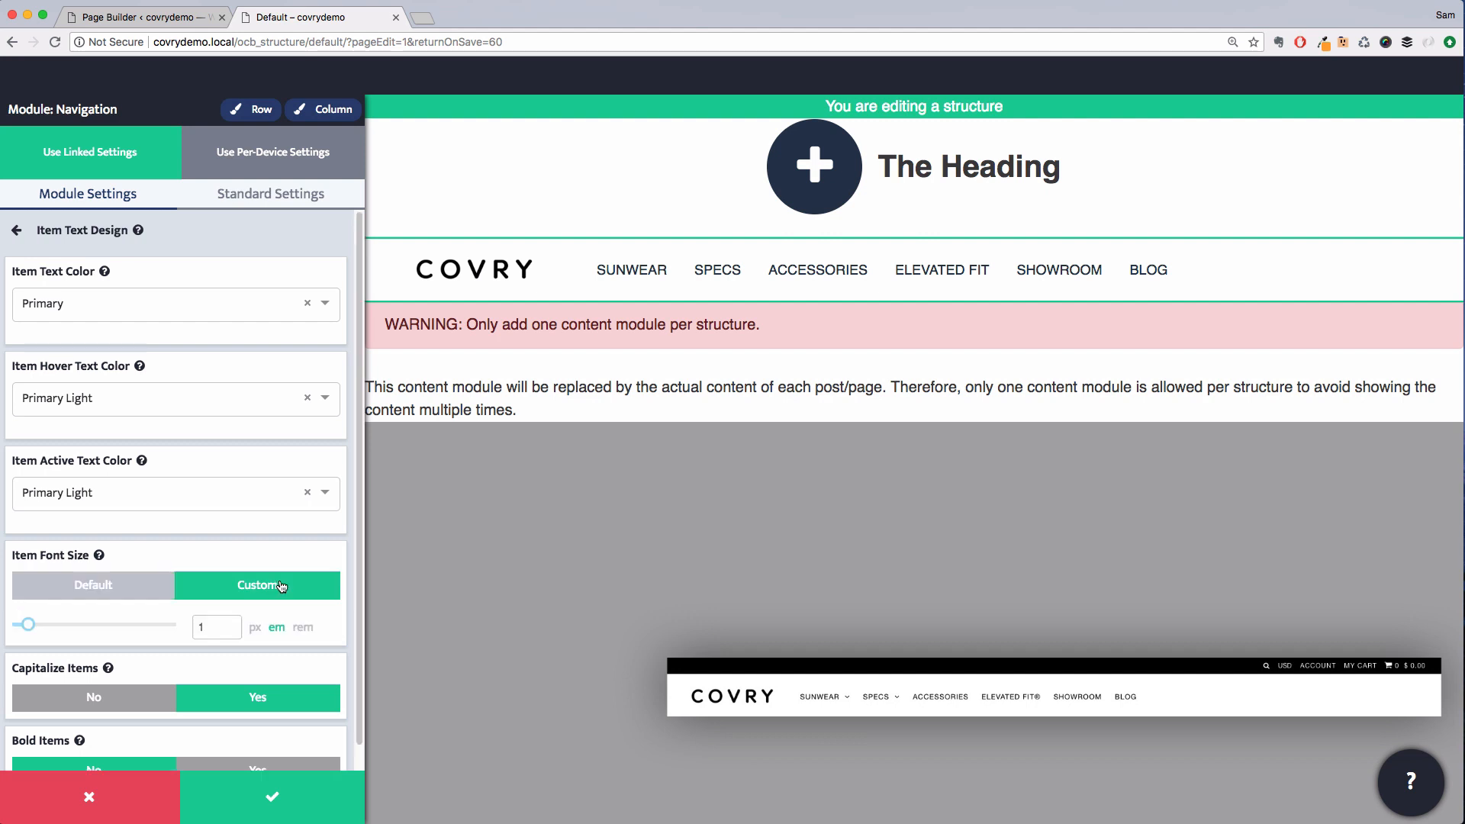
pyautogui.click(255, 627)
pyautogui.moveTo(15, 626); pyautogui.dragTo(21, 626)
pyautogui.scroll(-1, 169, 596)
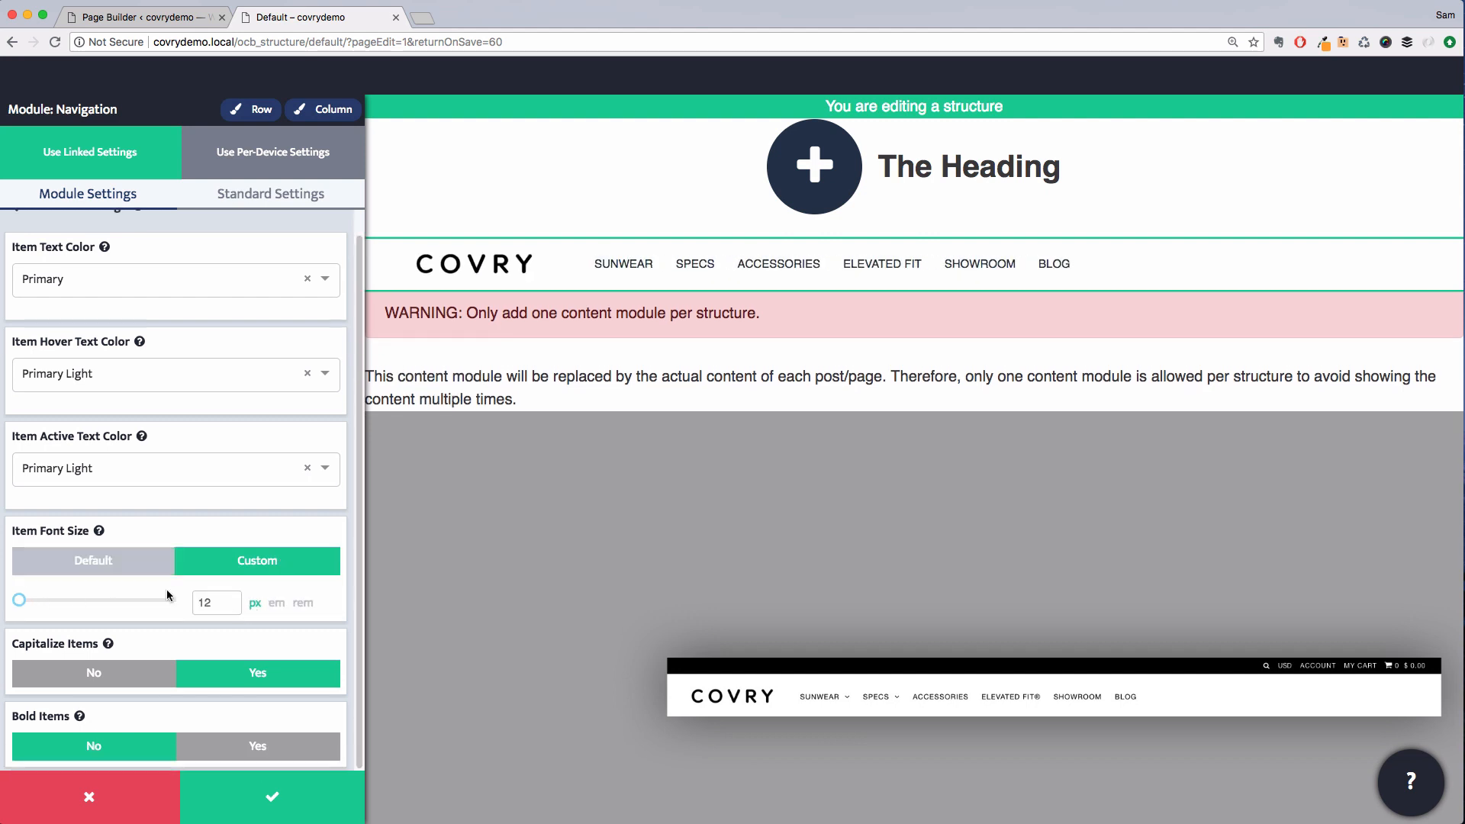
# Set the navigation's letter spacing to a custom 0.9 px and save the module settings
pyautogui.click(271, 194)
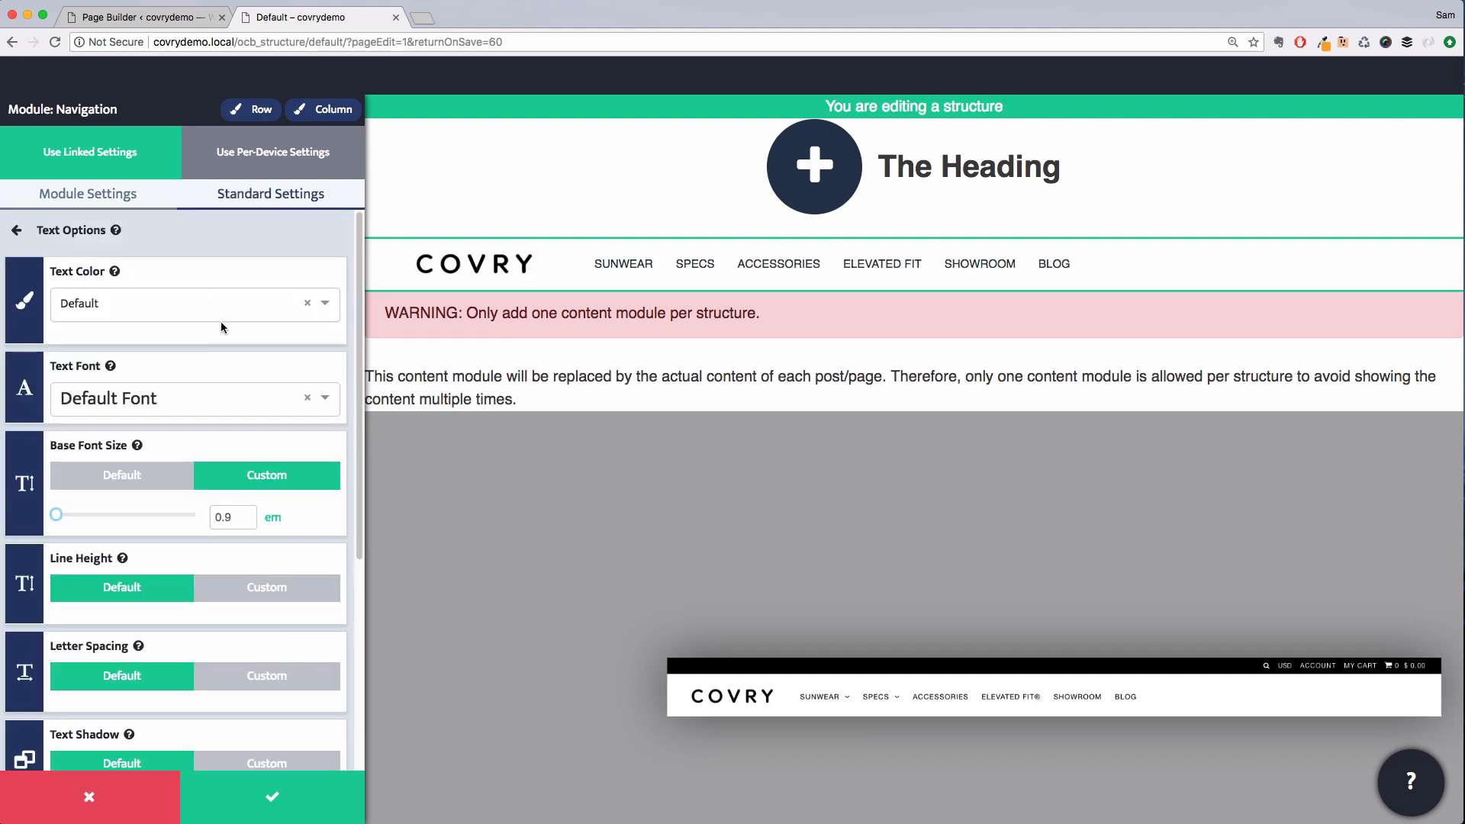
pyautogui.click(266, 651)
pyautogui.moveTo(139, 696); pyautogui.dragTo(136, 693)
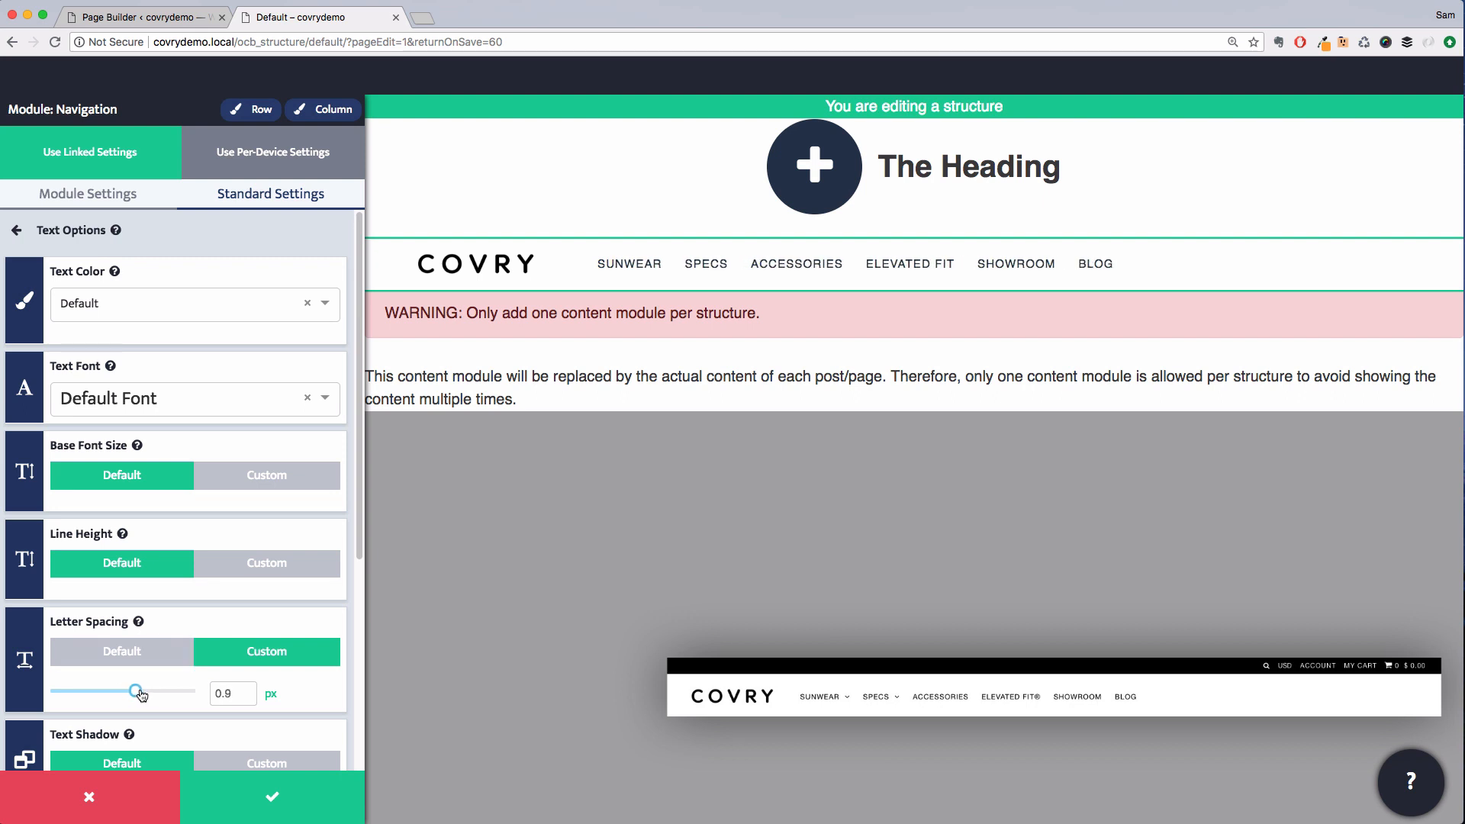
pyautogui.click(209, 234)
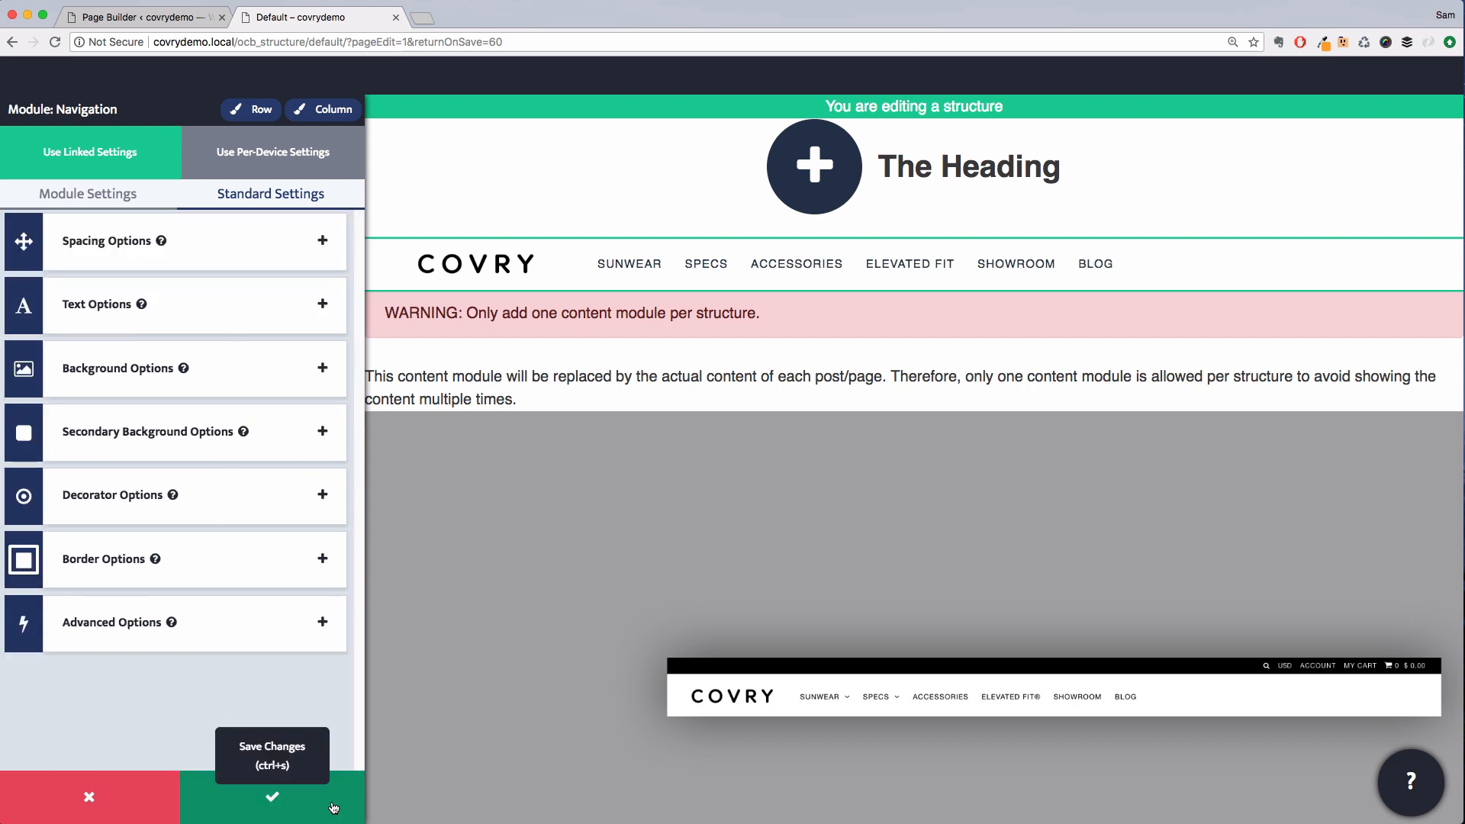
pyautogui.click(333, 798)
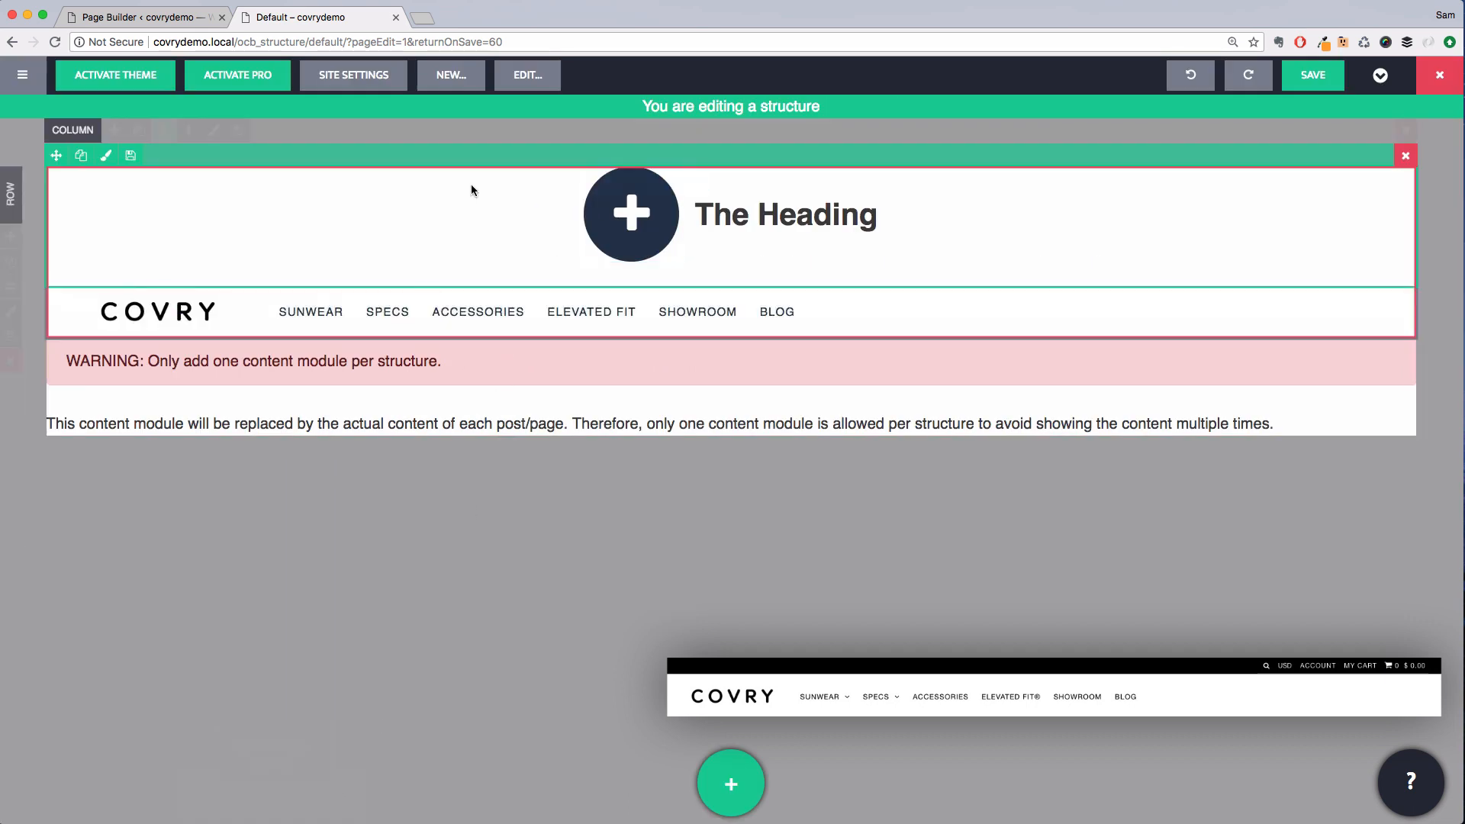
# Change the first module of the top side-by-side module from icon to navigation
pyautogui.click(106, 156)
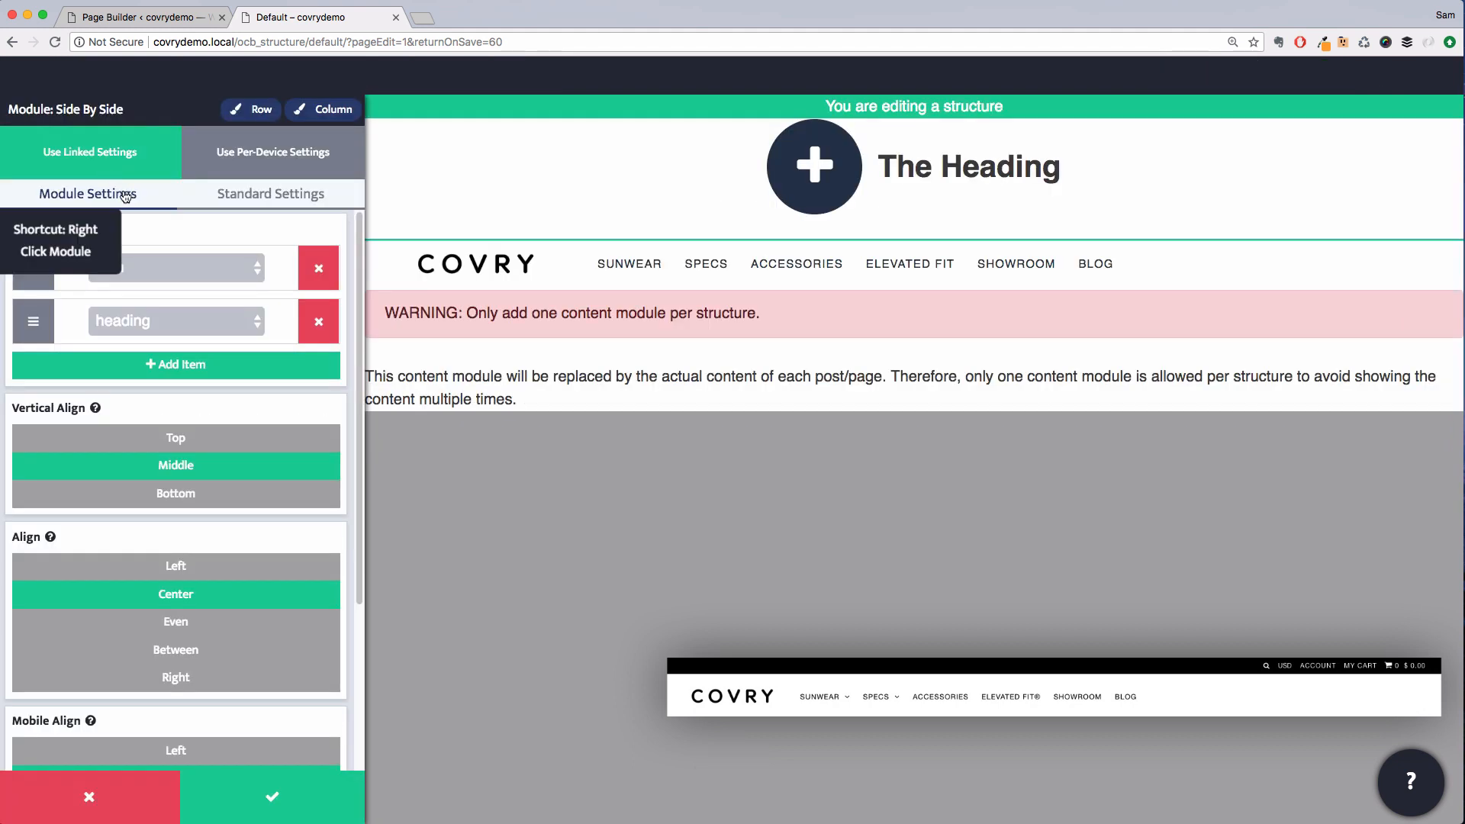
pyautogui.click(150, 270)
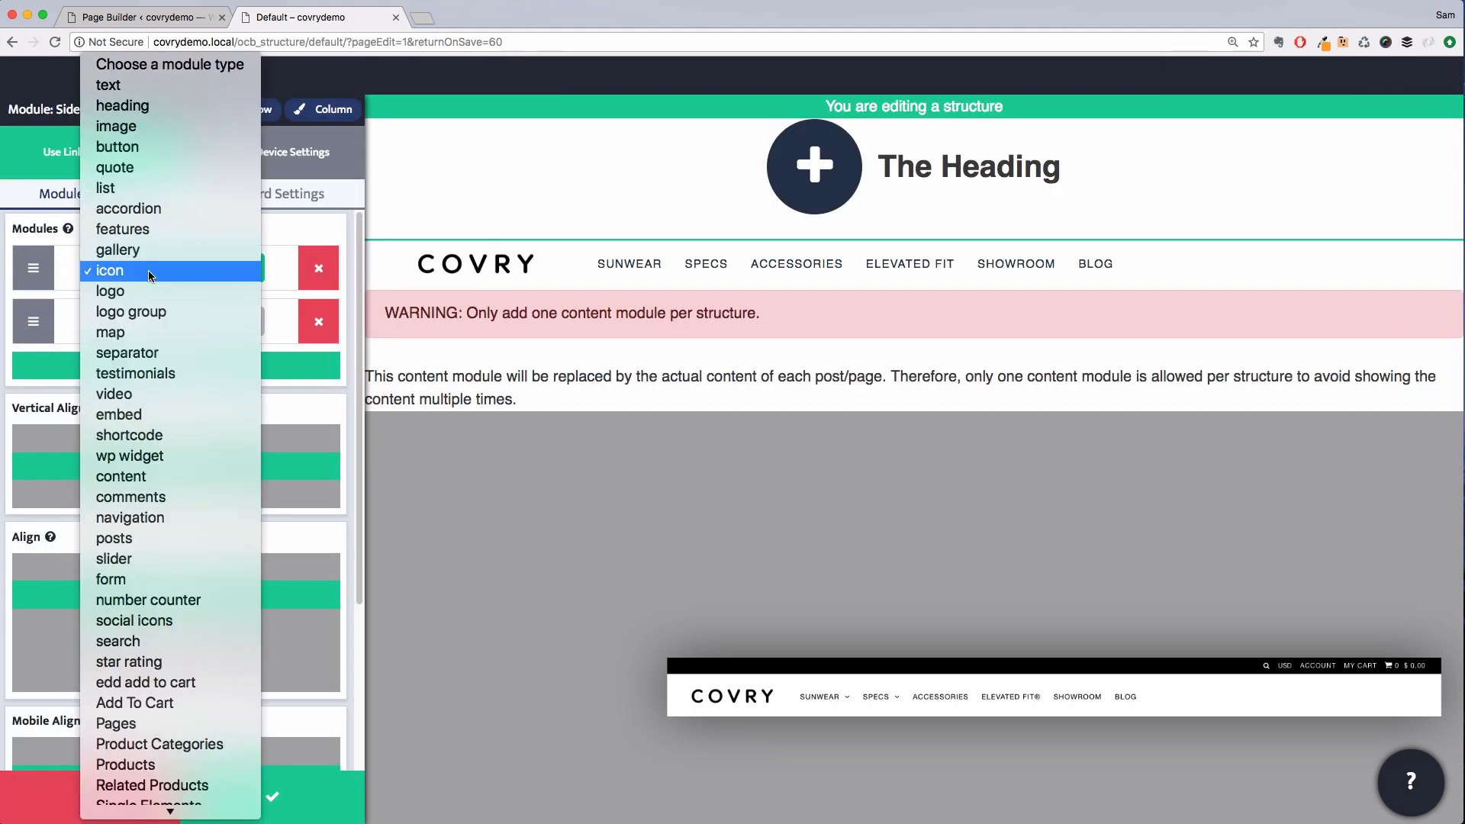
pyautogui.press('n')
pyautogui.press('Return')
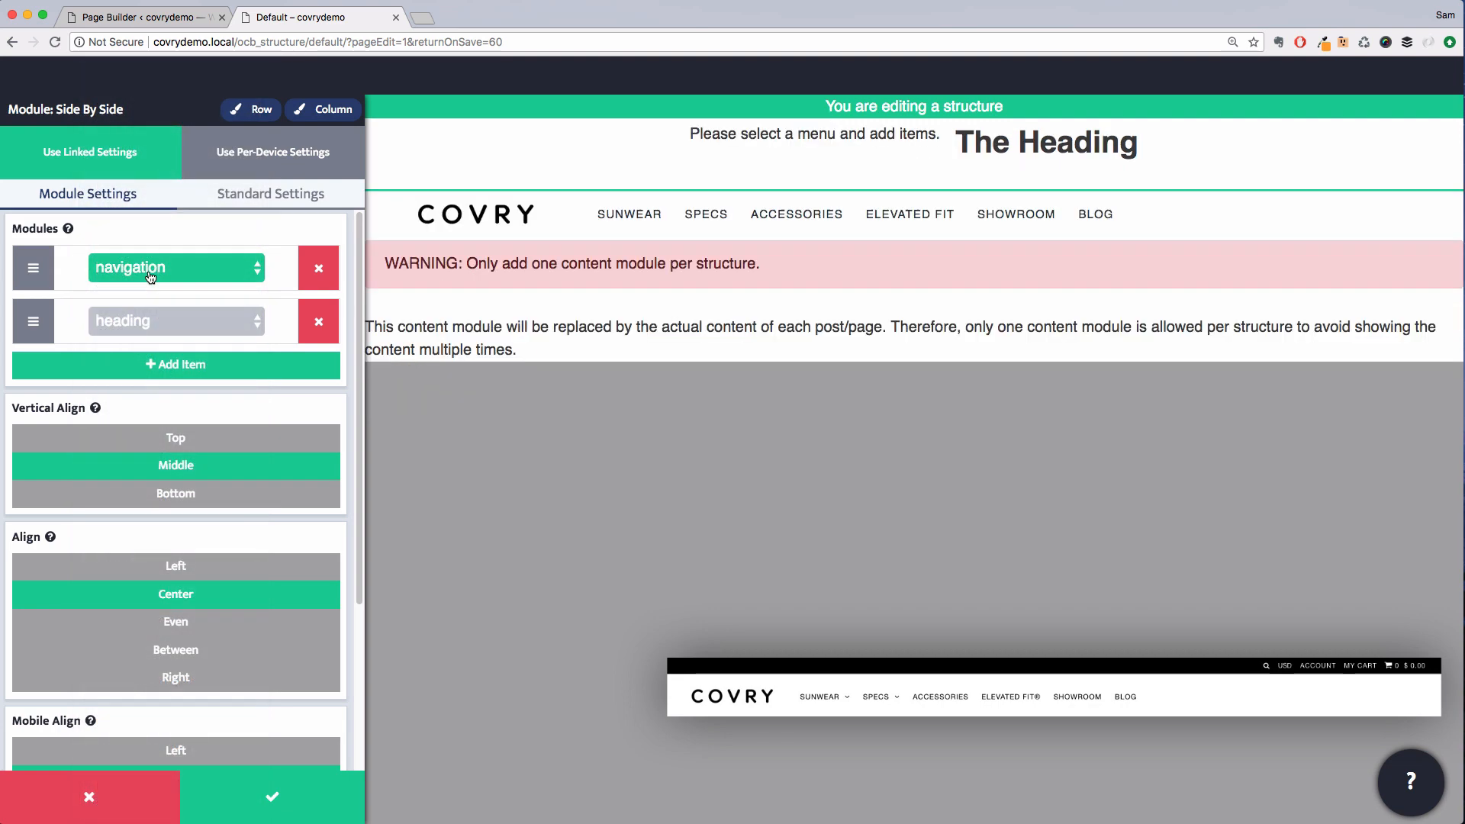
# Change the second module of the side-by-side module from heading to Global Elements
pyautogui.click(160, 319)
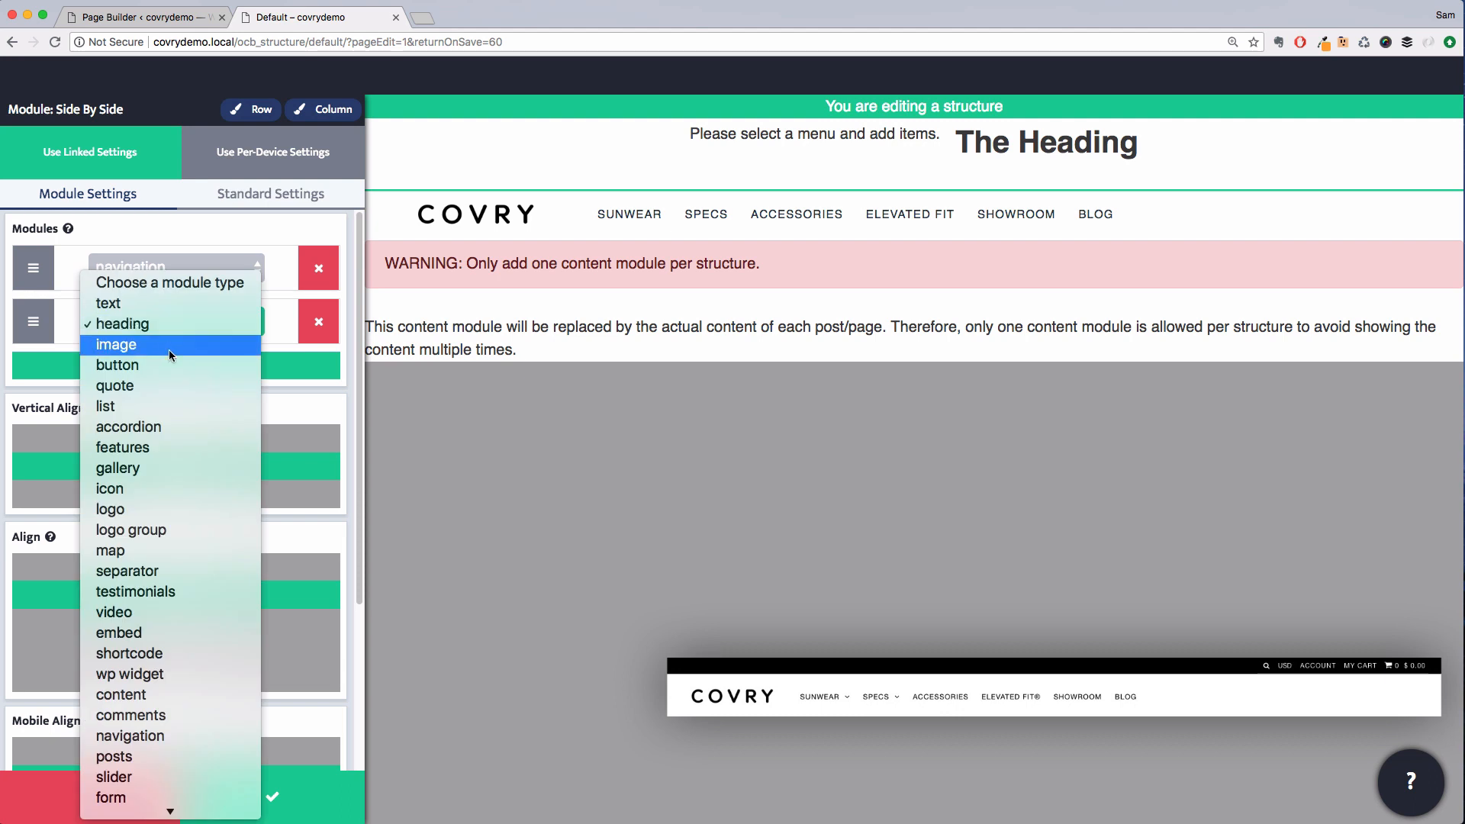
pyautogui.scroll(-5, 172, 404)
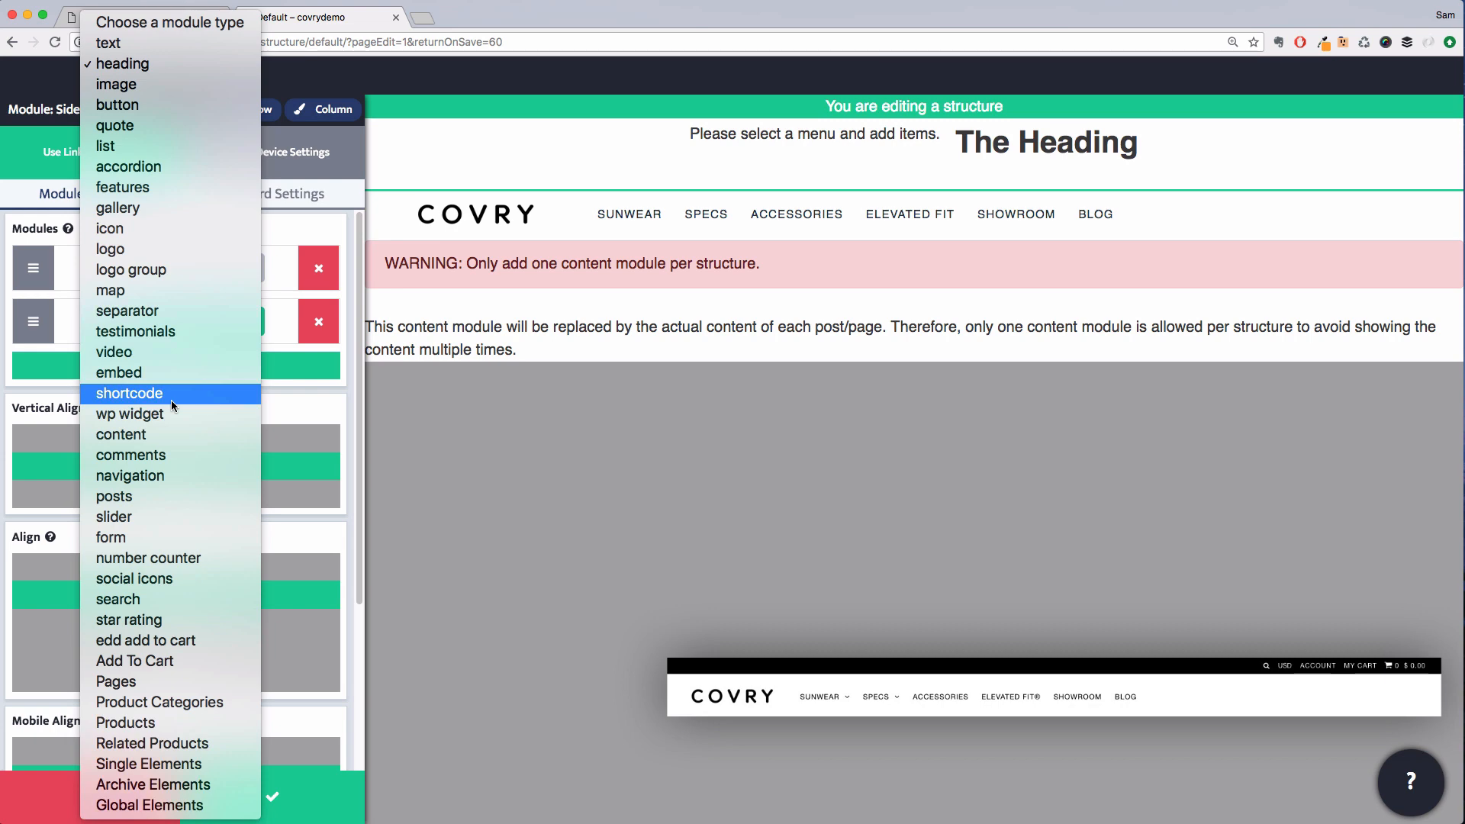
pyautogui.click(177, 806)
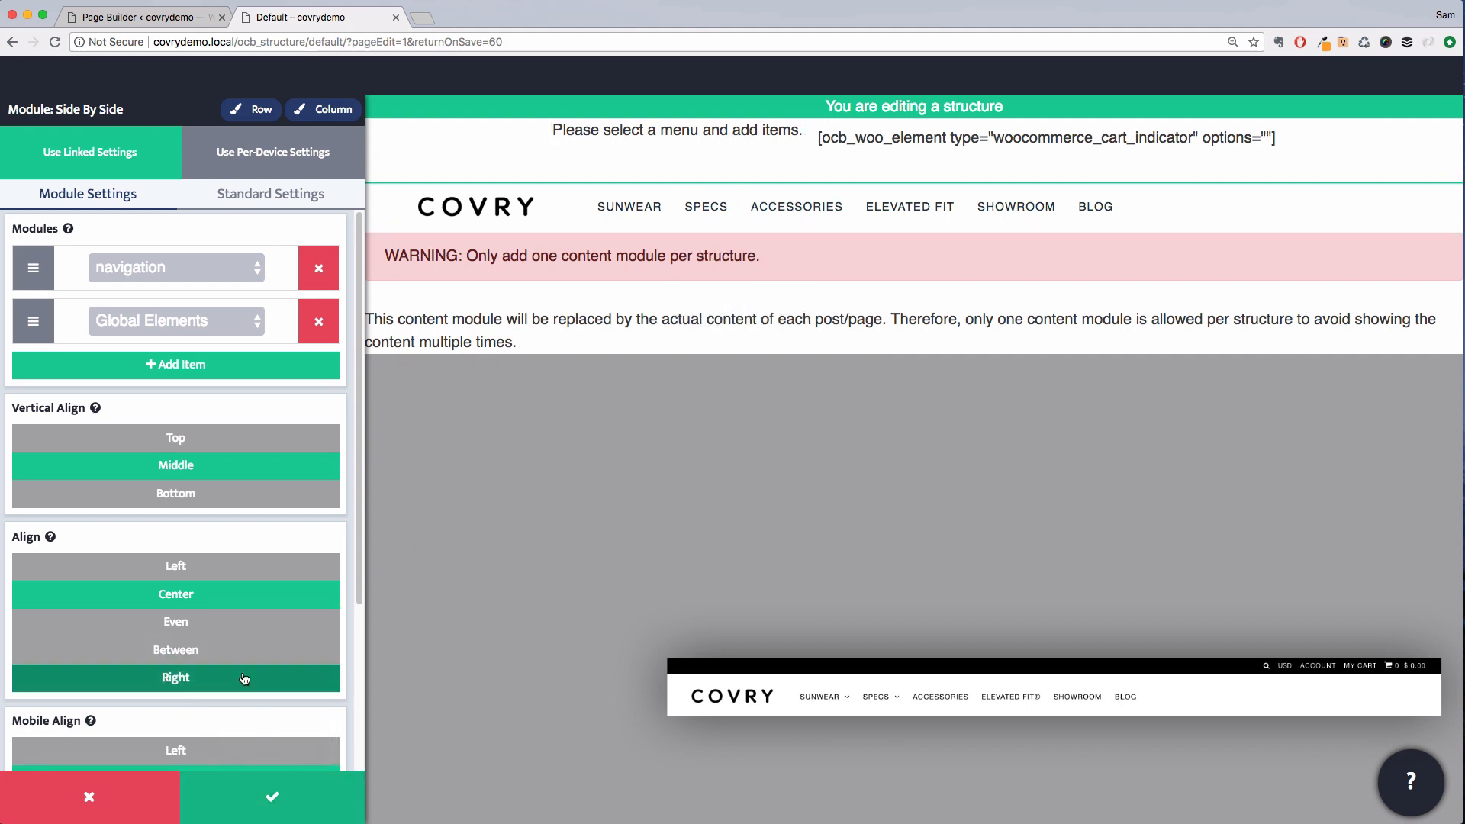
# Align the side-by-side modules to the right and save the settings
pyautogui.click(209, 685)
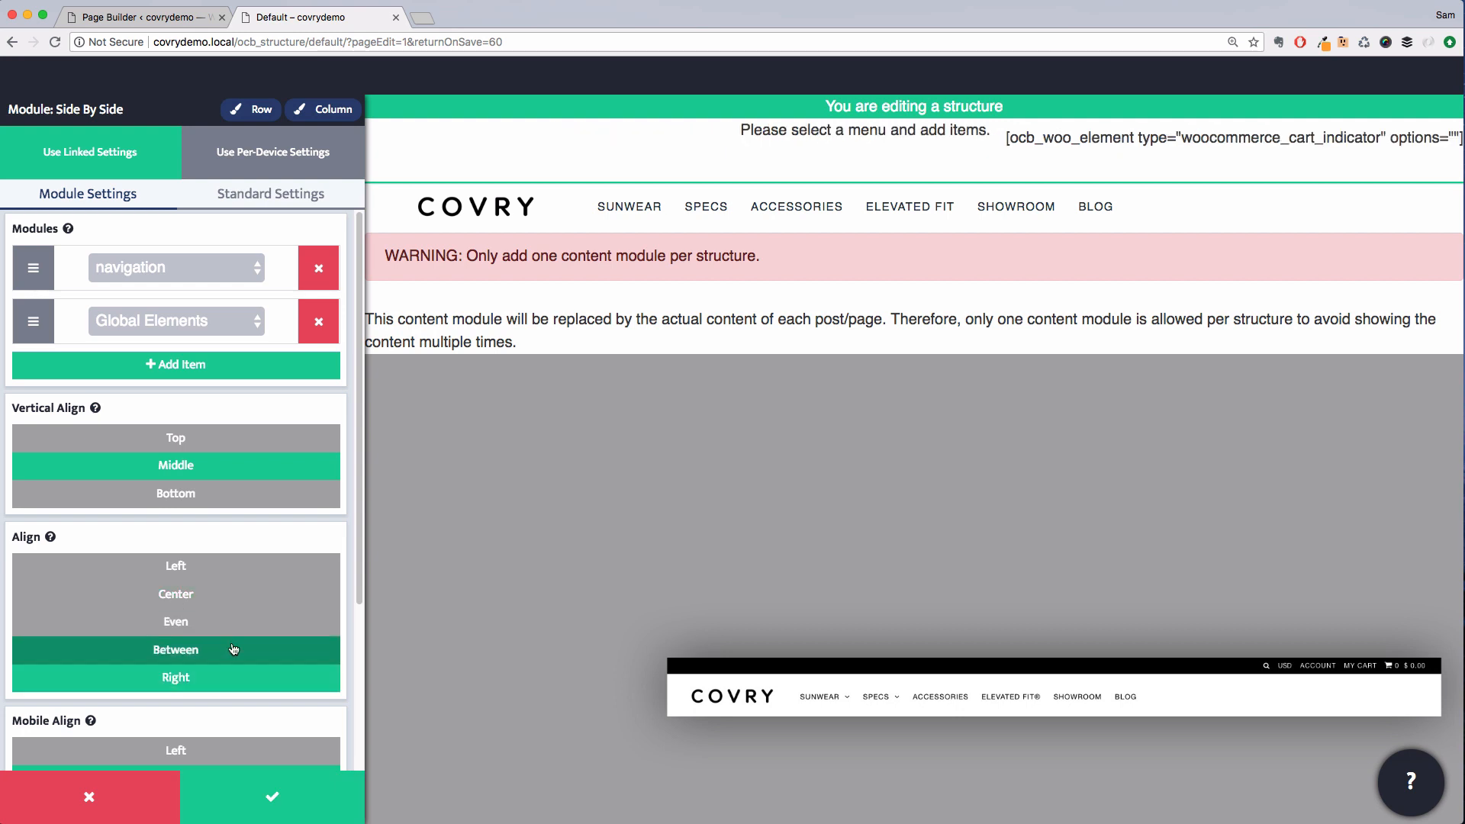
pyautogui.scroll(-5, 236, 610)
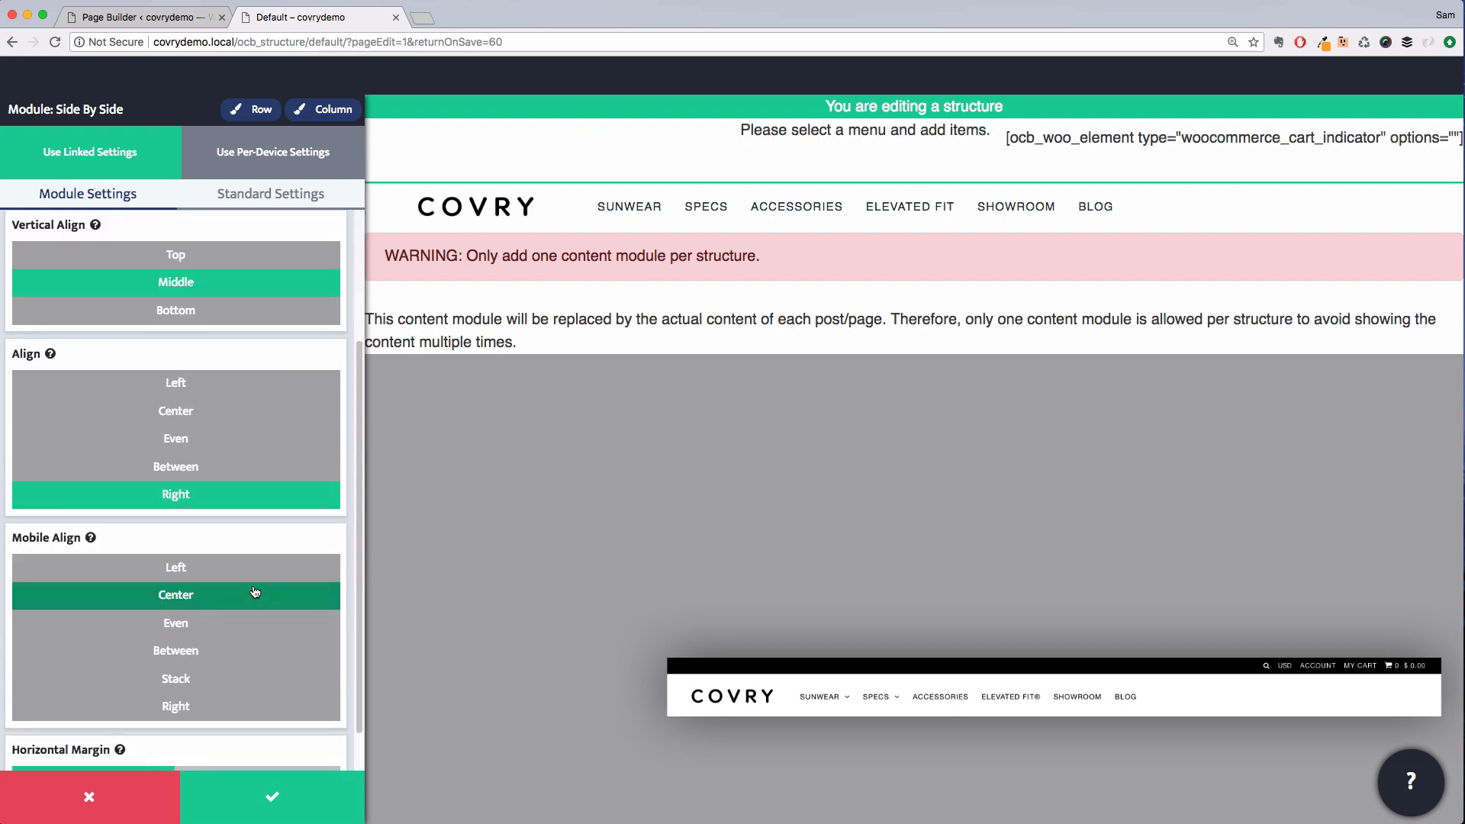
pyautogui.scroll(4, 255, 593)
pyautogui.scroll(-5, 255, 593)
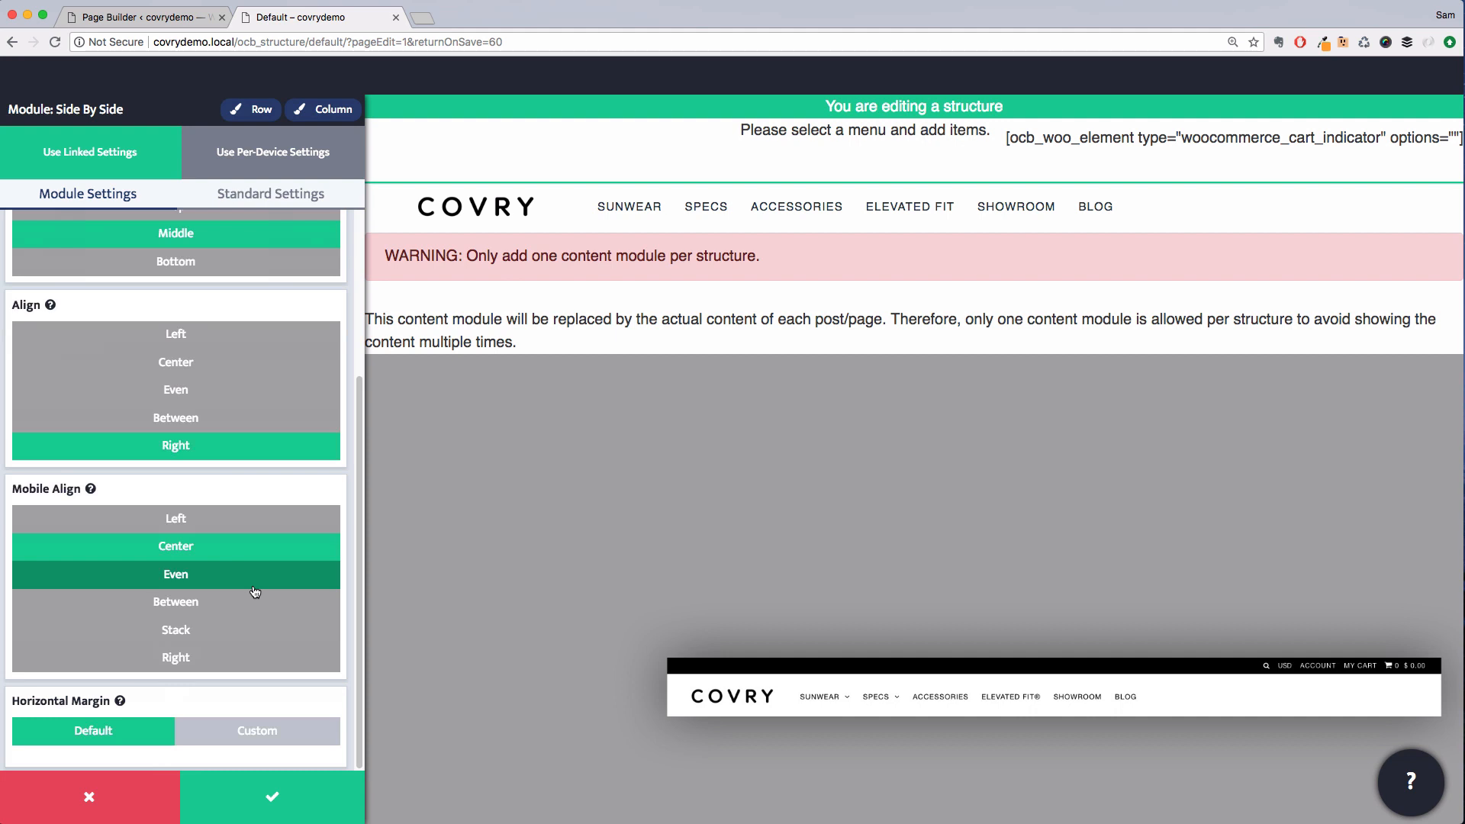
pyautogui.scroll(6, 255, 593)
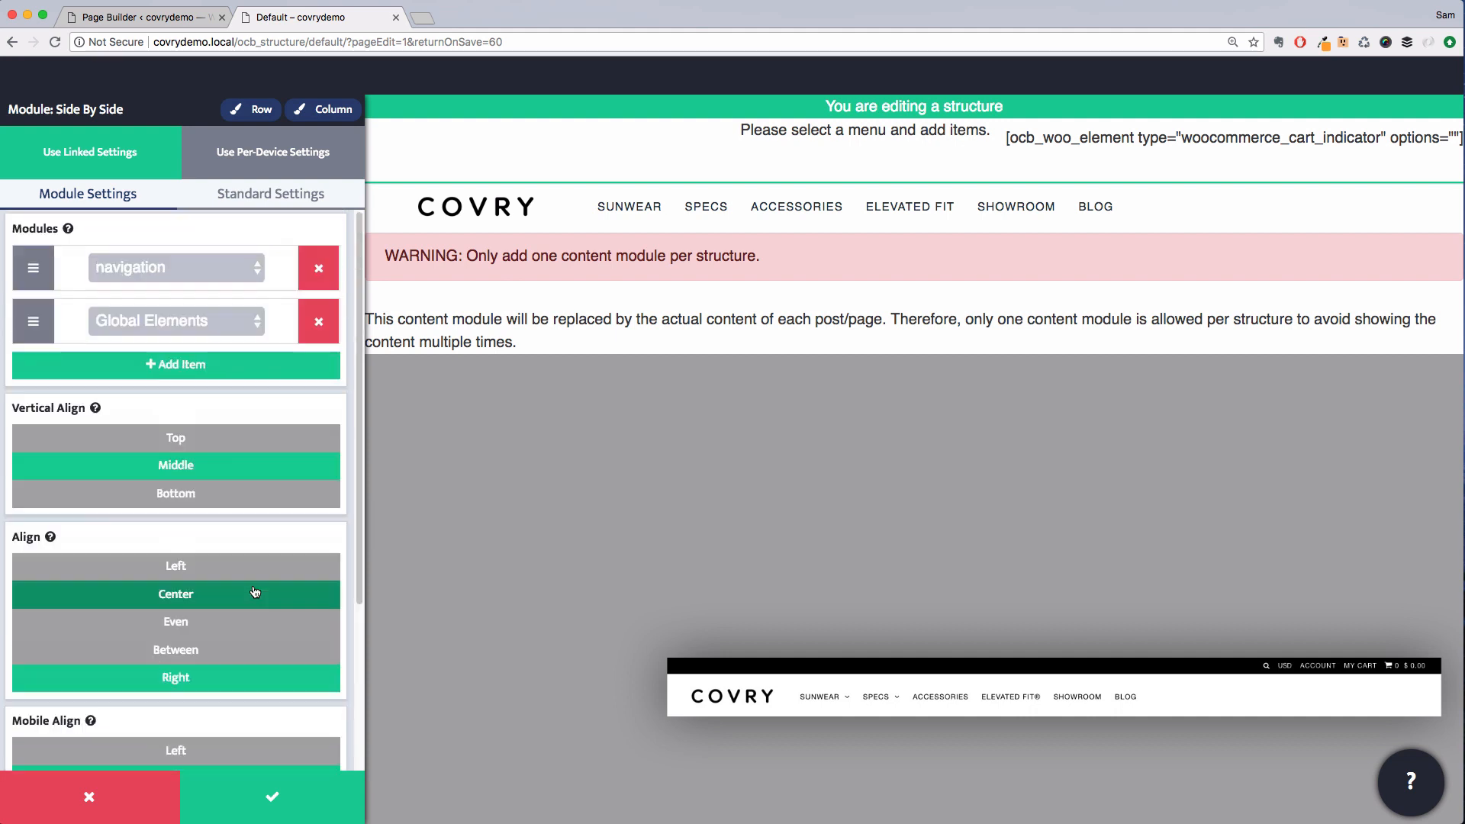
pyautogui.click(274, 798)
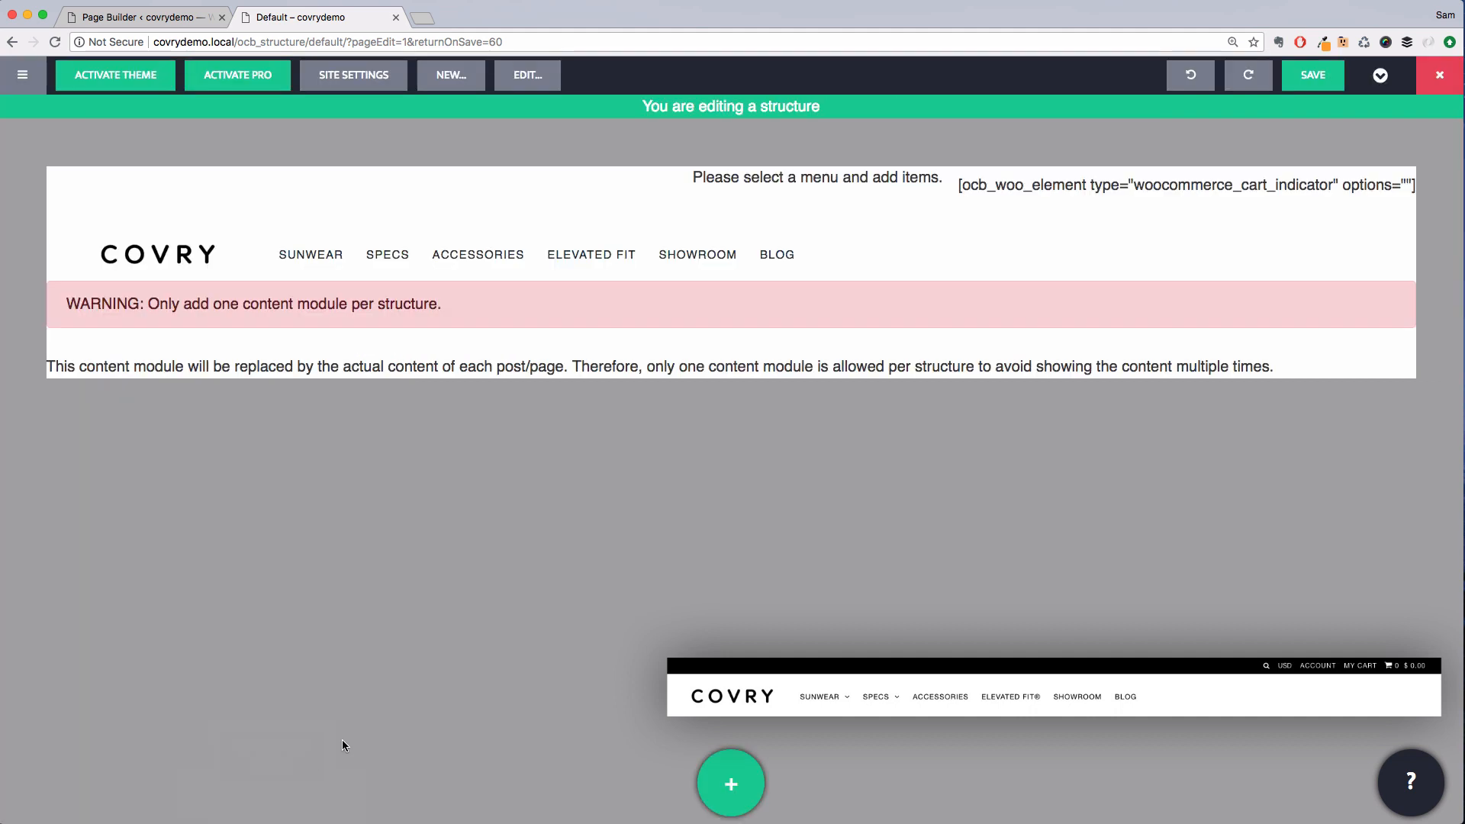
# Choose Cart Indicator as the global WooCommerce element and save
pyautogui.click(972, 186)
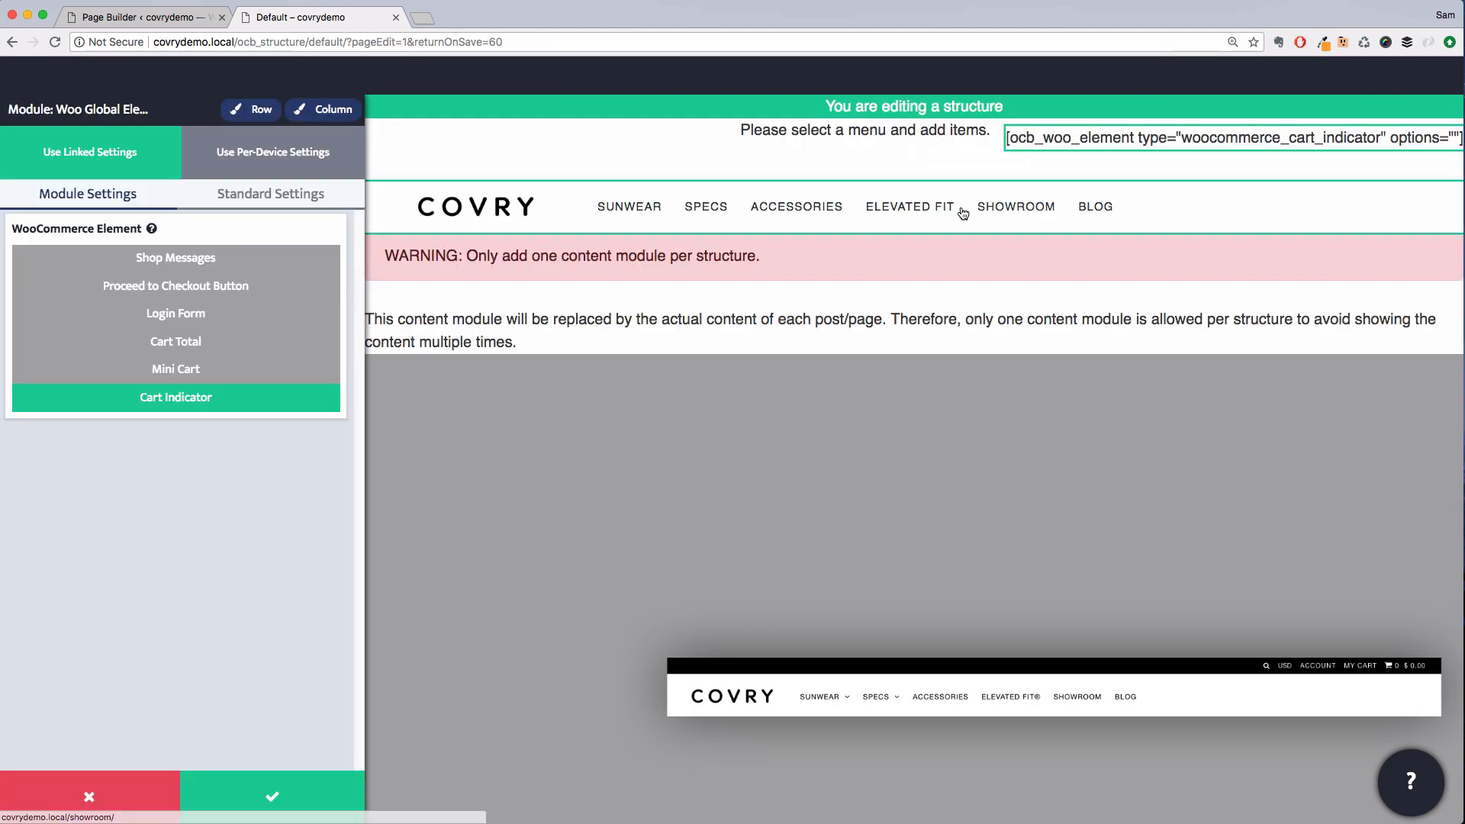
pyautogui.click(266, 381)
pyautogui.click(260, 401)
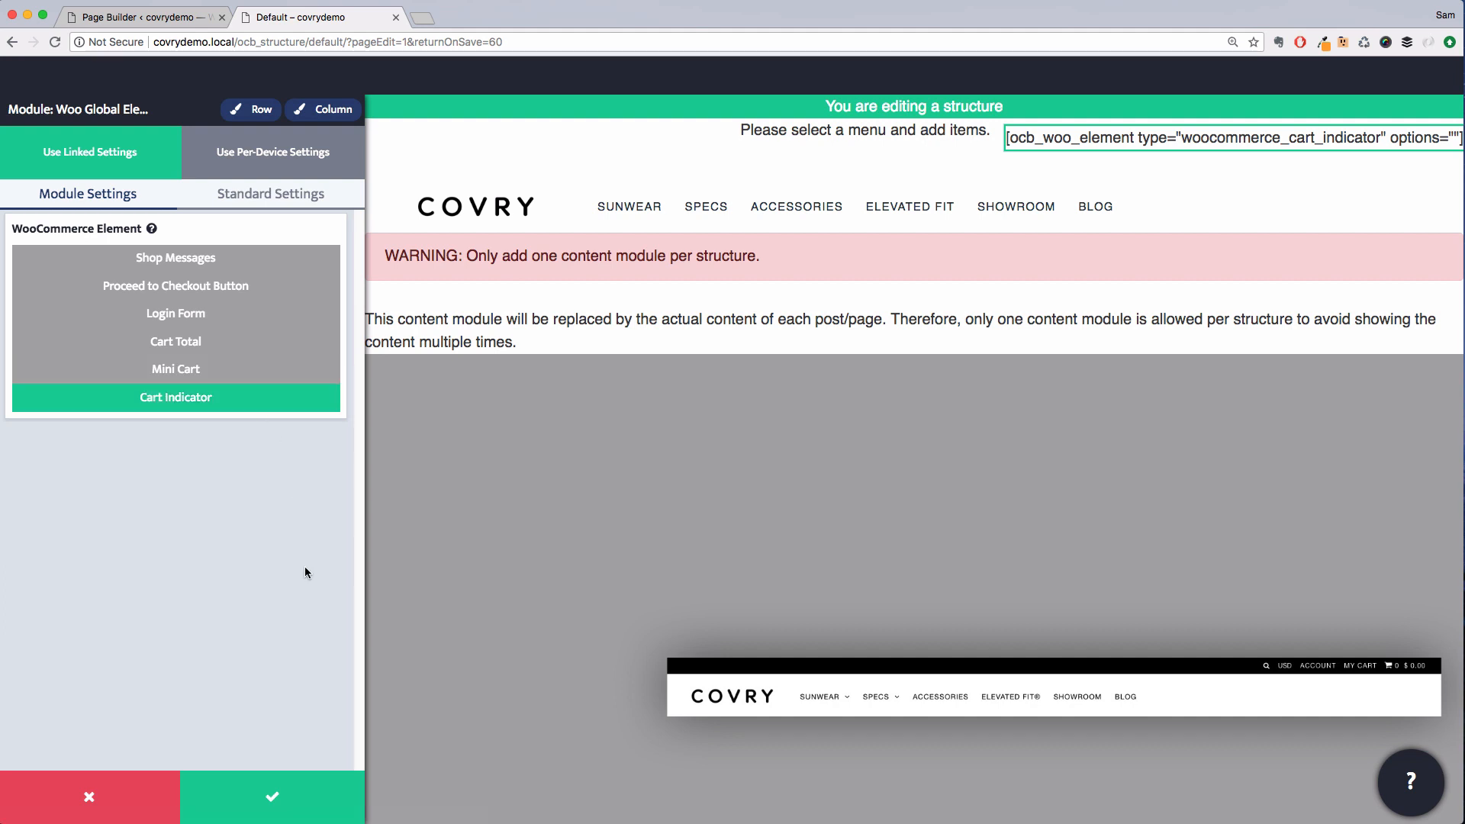
pyautogui.click(305, 786)
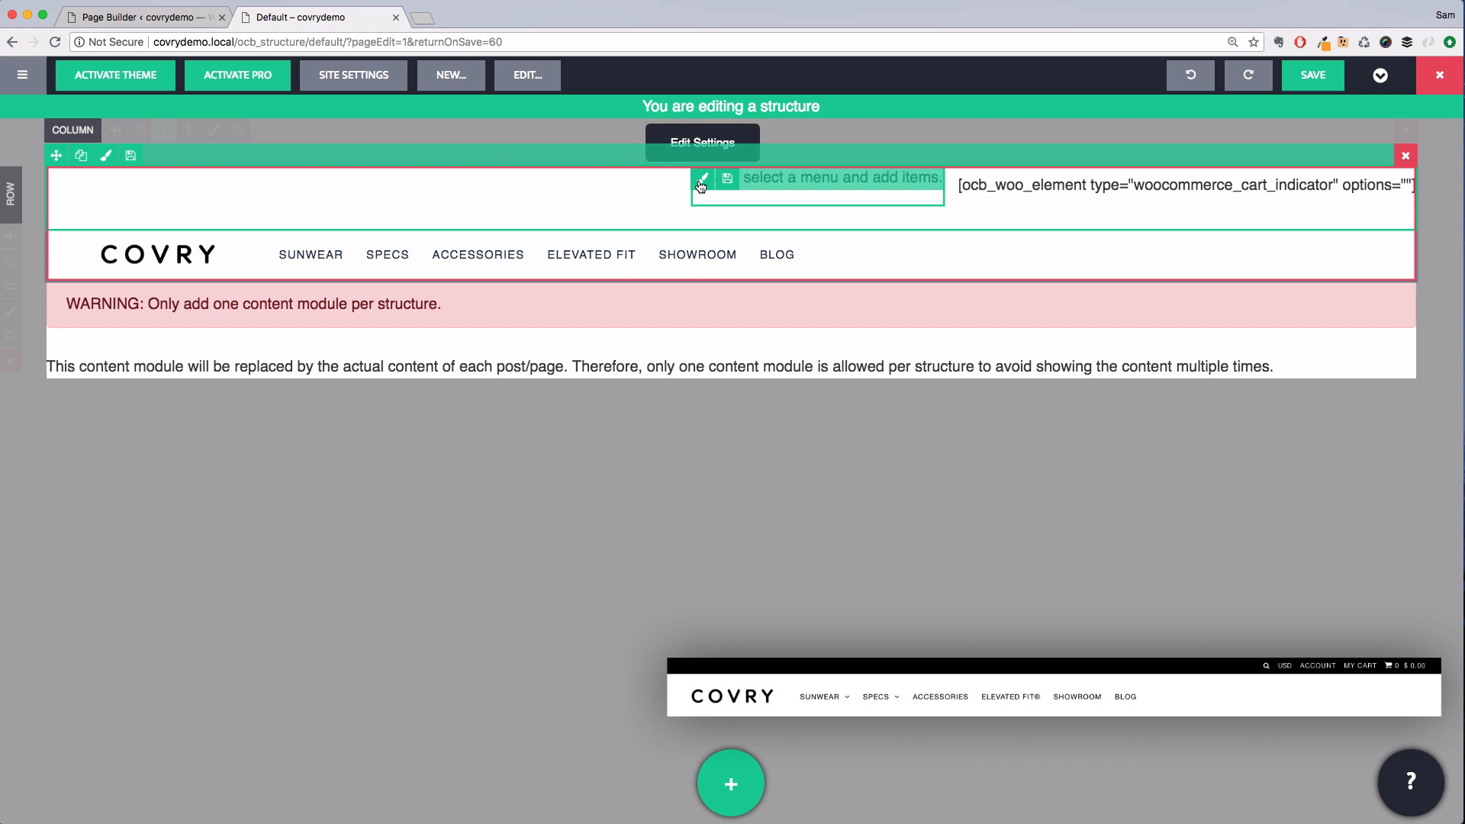
# Add a new menu for the top navigation module and title it Top Menu
pyautogui.click(701, 182)
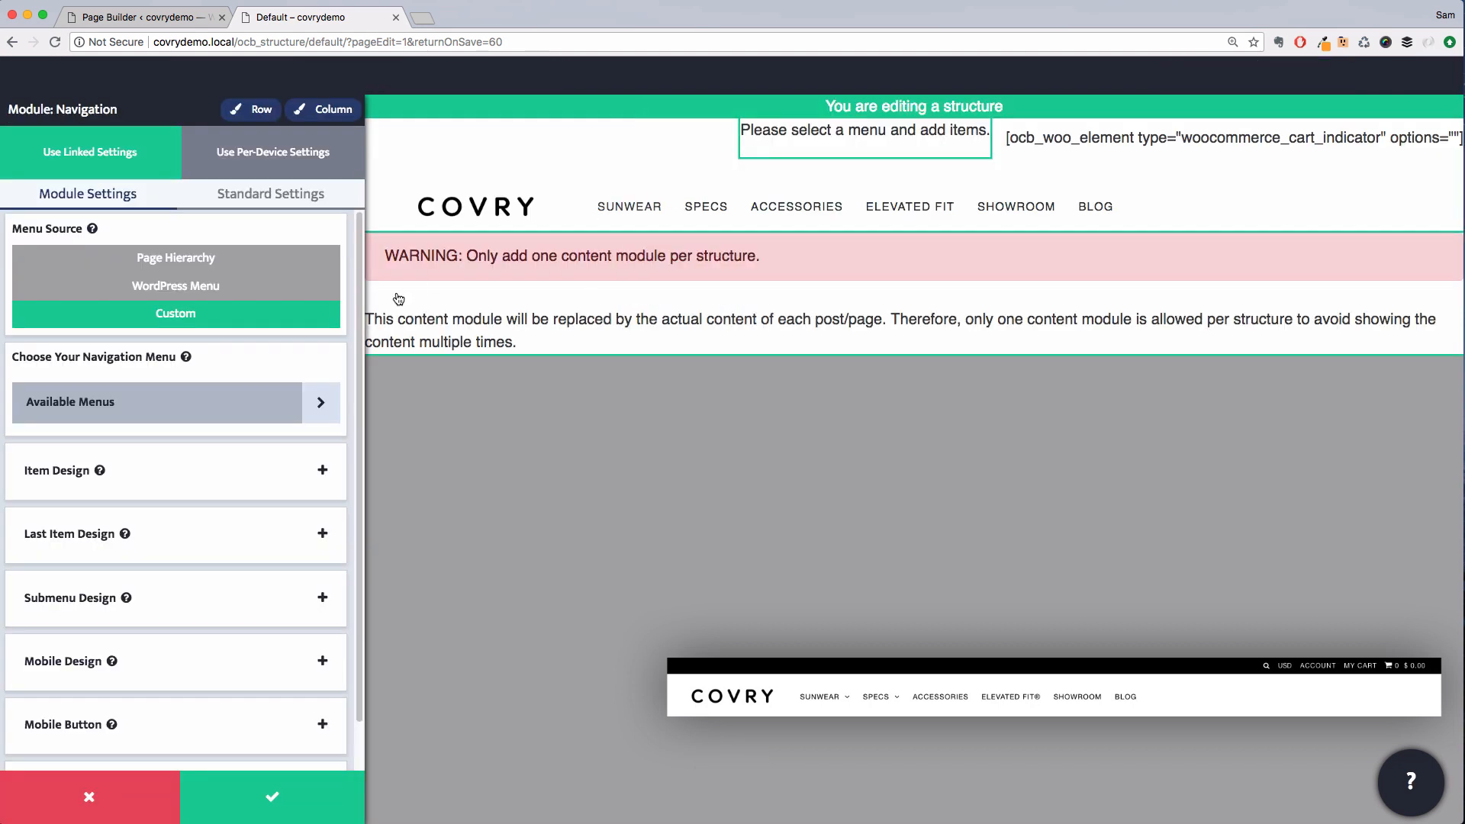
pyautogui.click(319, 411)
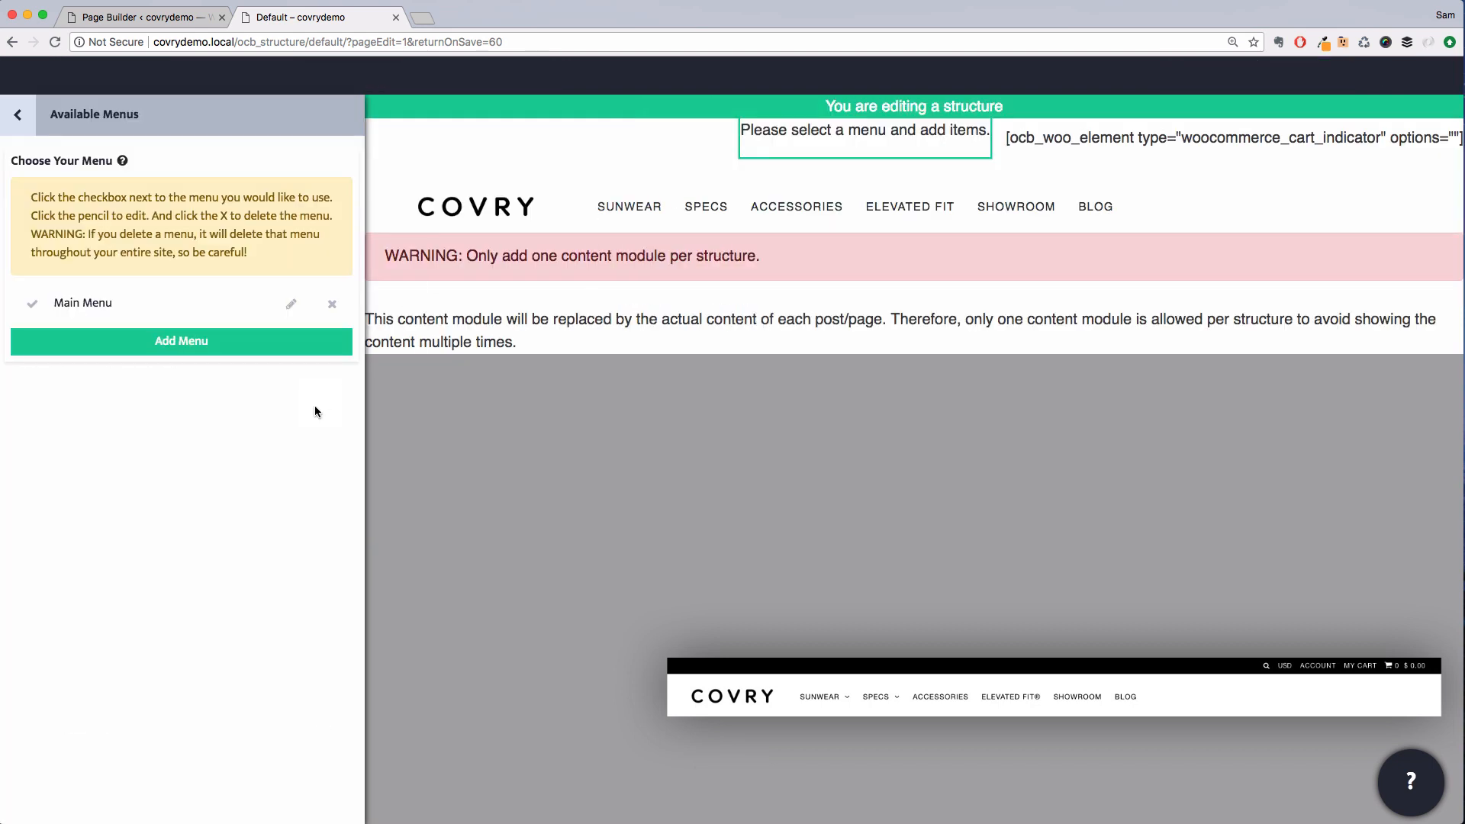
pyautogui.click(263, 356)
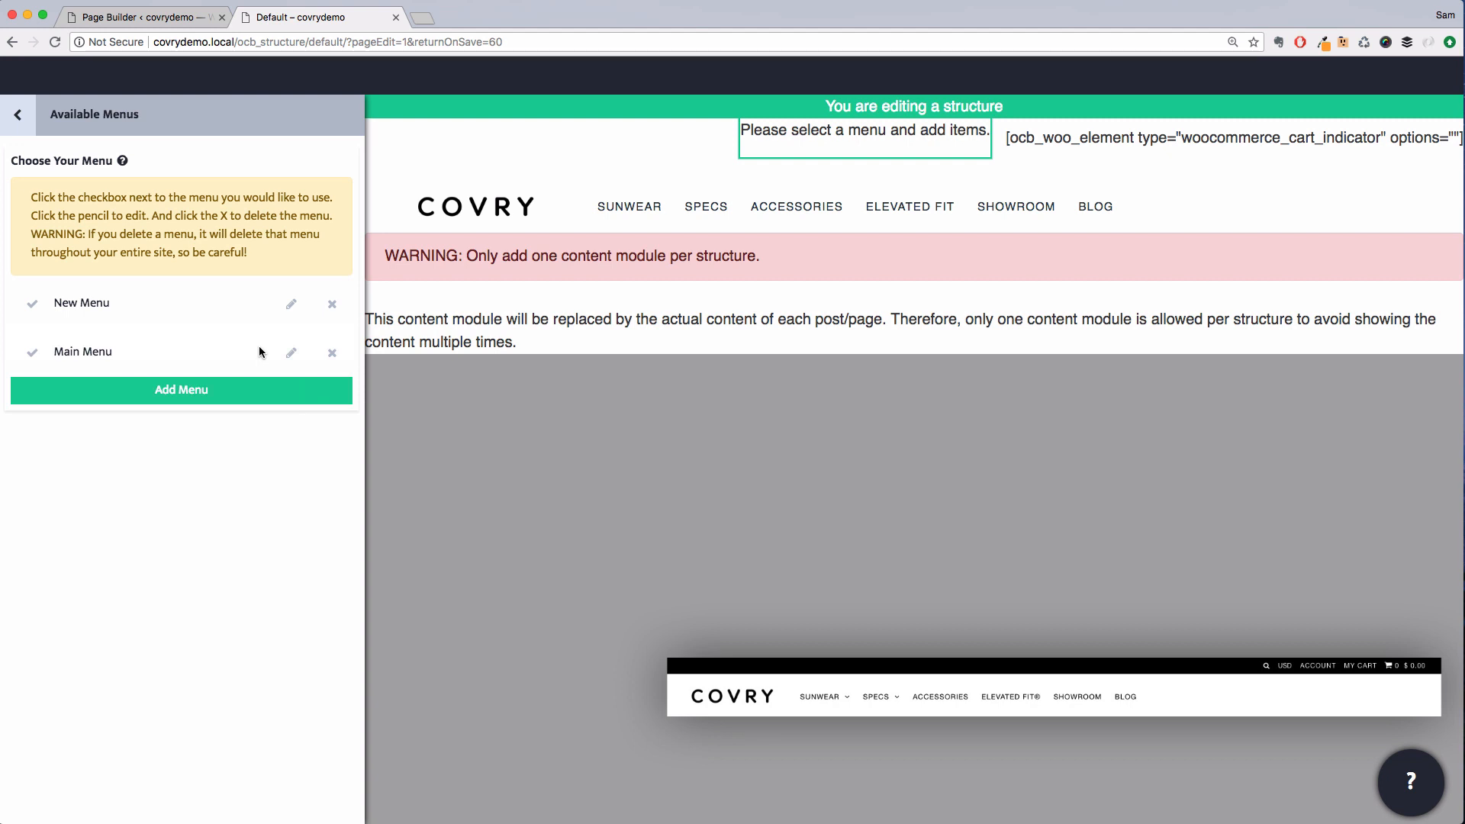
pyautogui.click(290, 304)
pyautogui.tripleClick(193, 182)
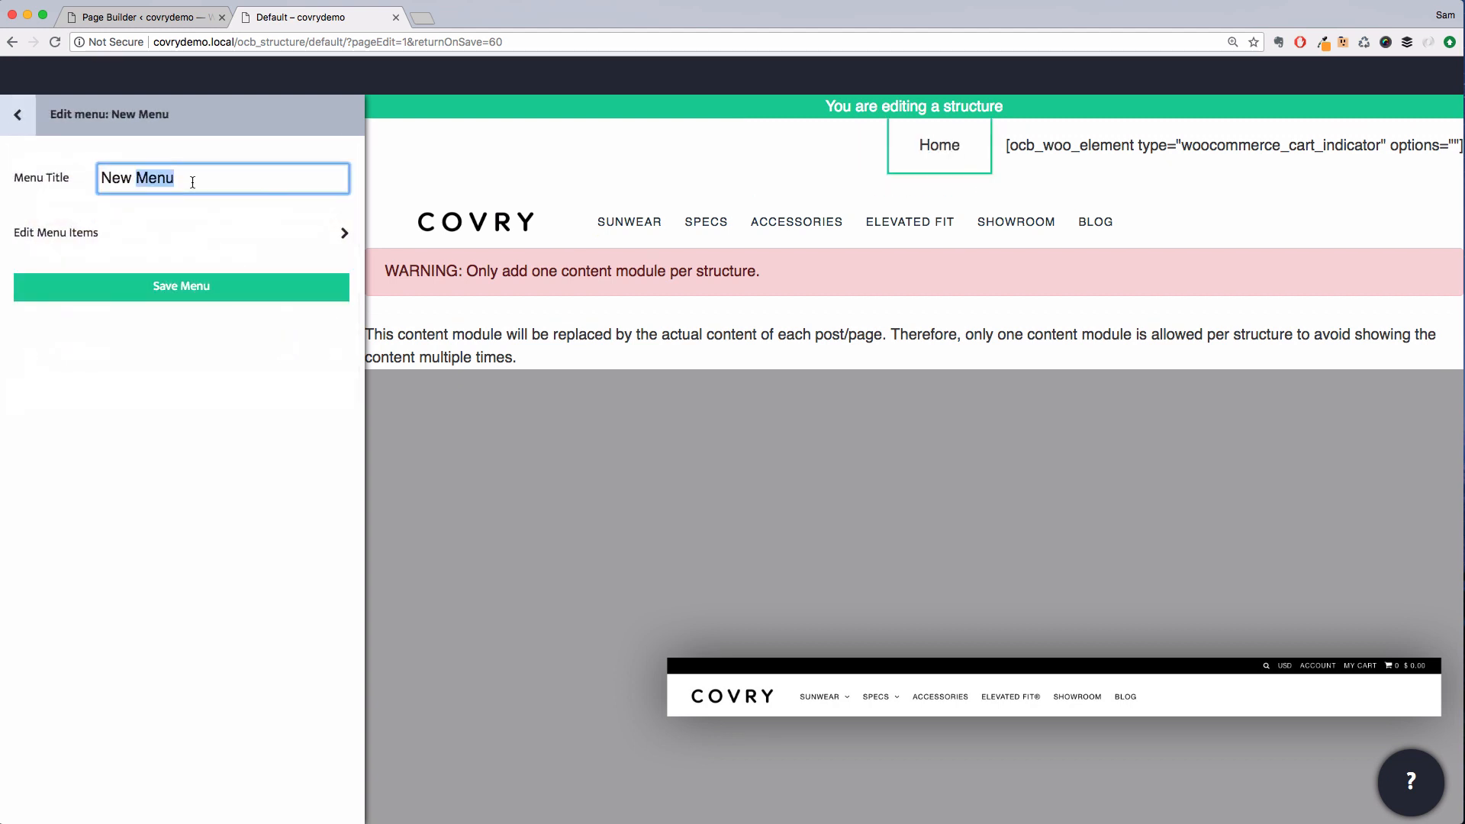
pyautogui.write('Top Menu')
# Open the Top Menu's items and rename the first item to Account
pyautogui.click(212, 232)
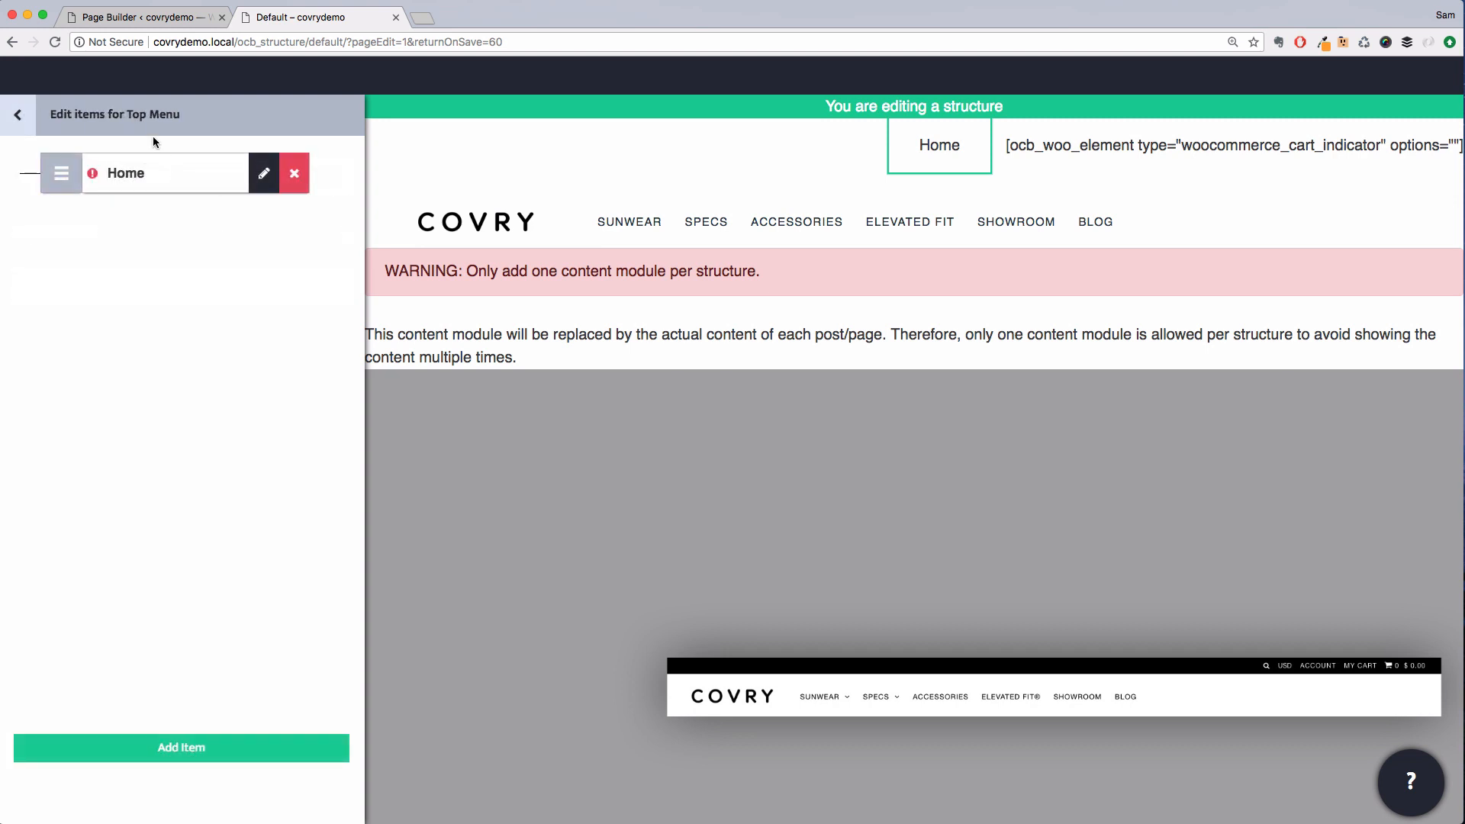
pyautogui.doubleClick(133, 172)
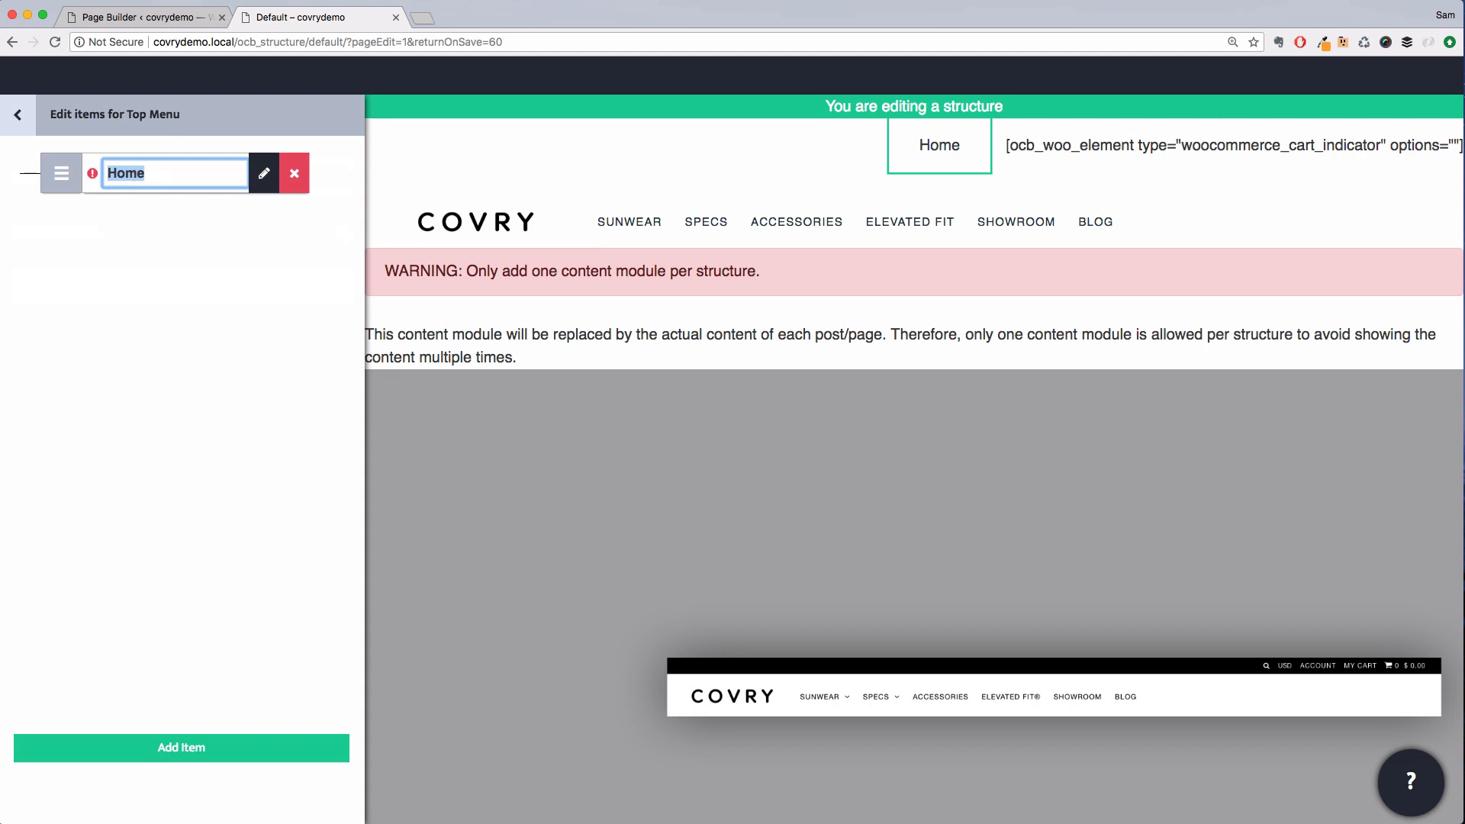
pyautogui.write('Account')
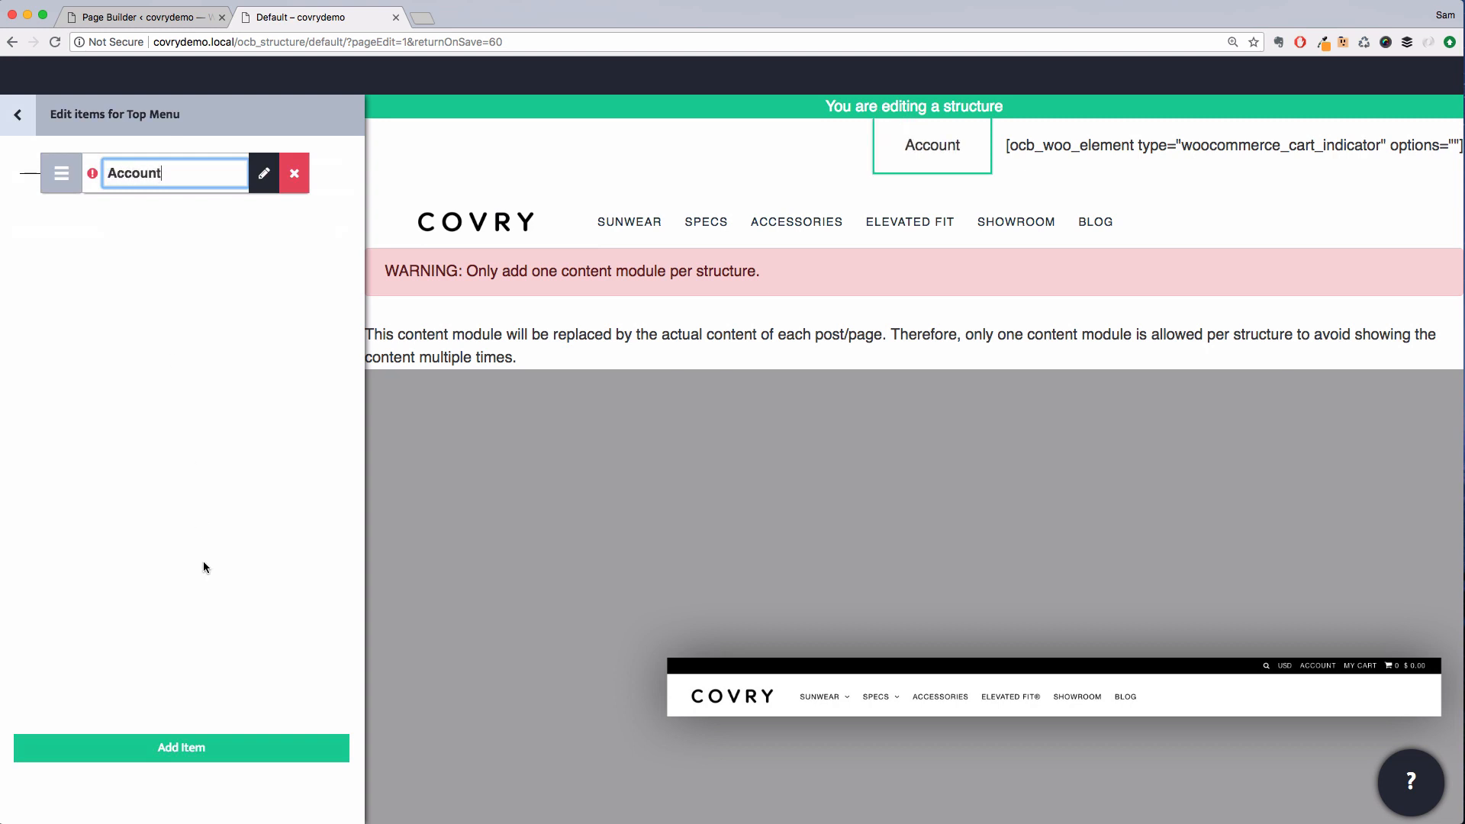
# Add a second menu item and name it My Cart
pyautogui.click(199, 741)
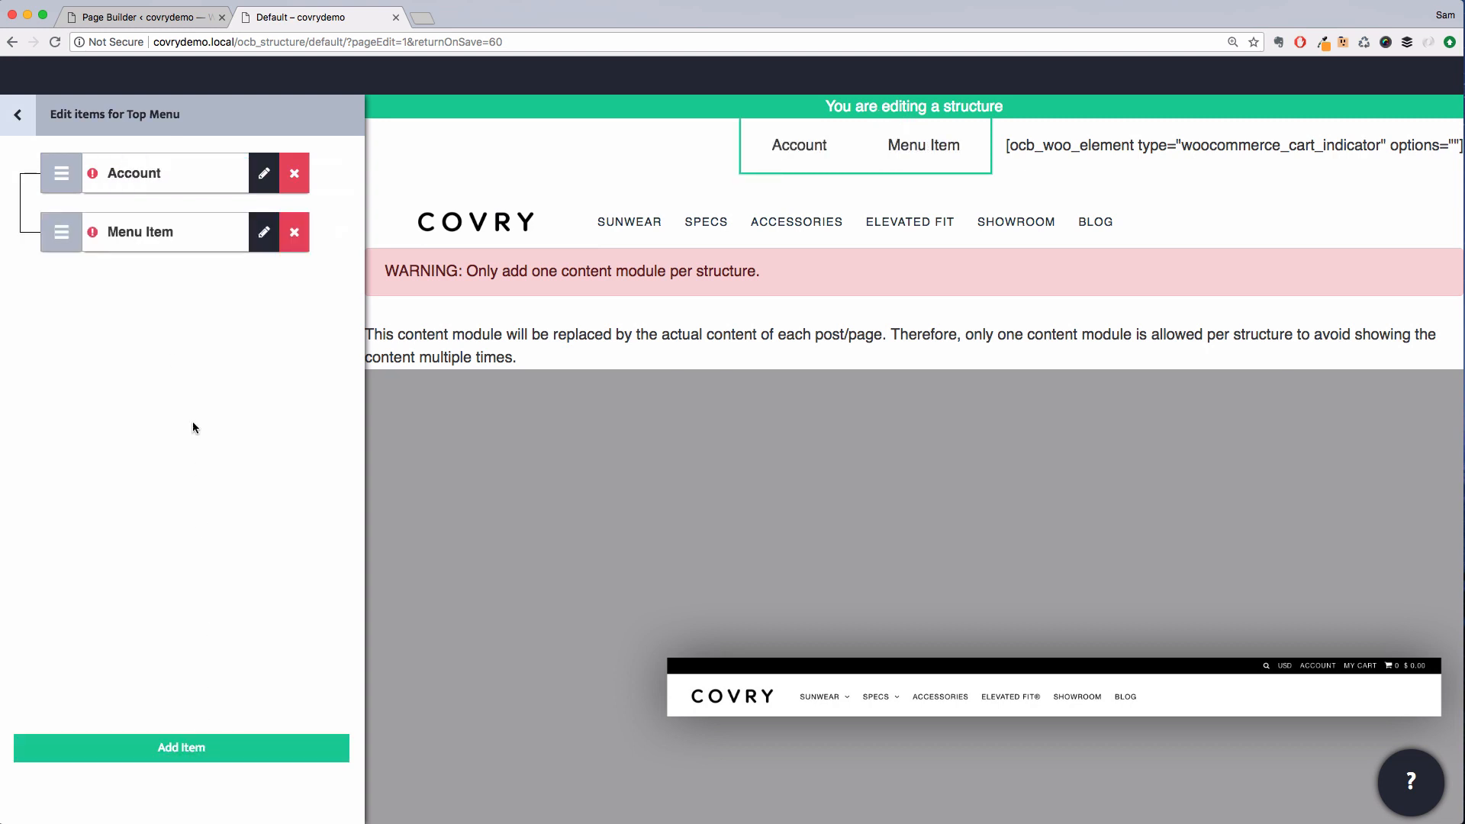
pyautogui.click(162, 230)
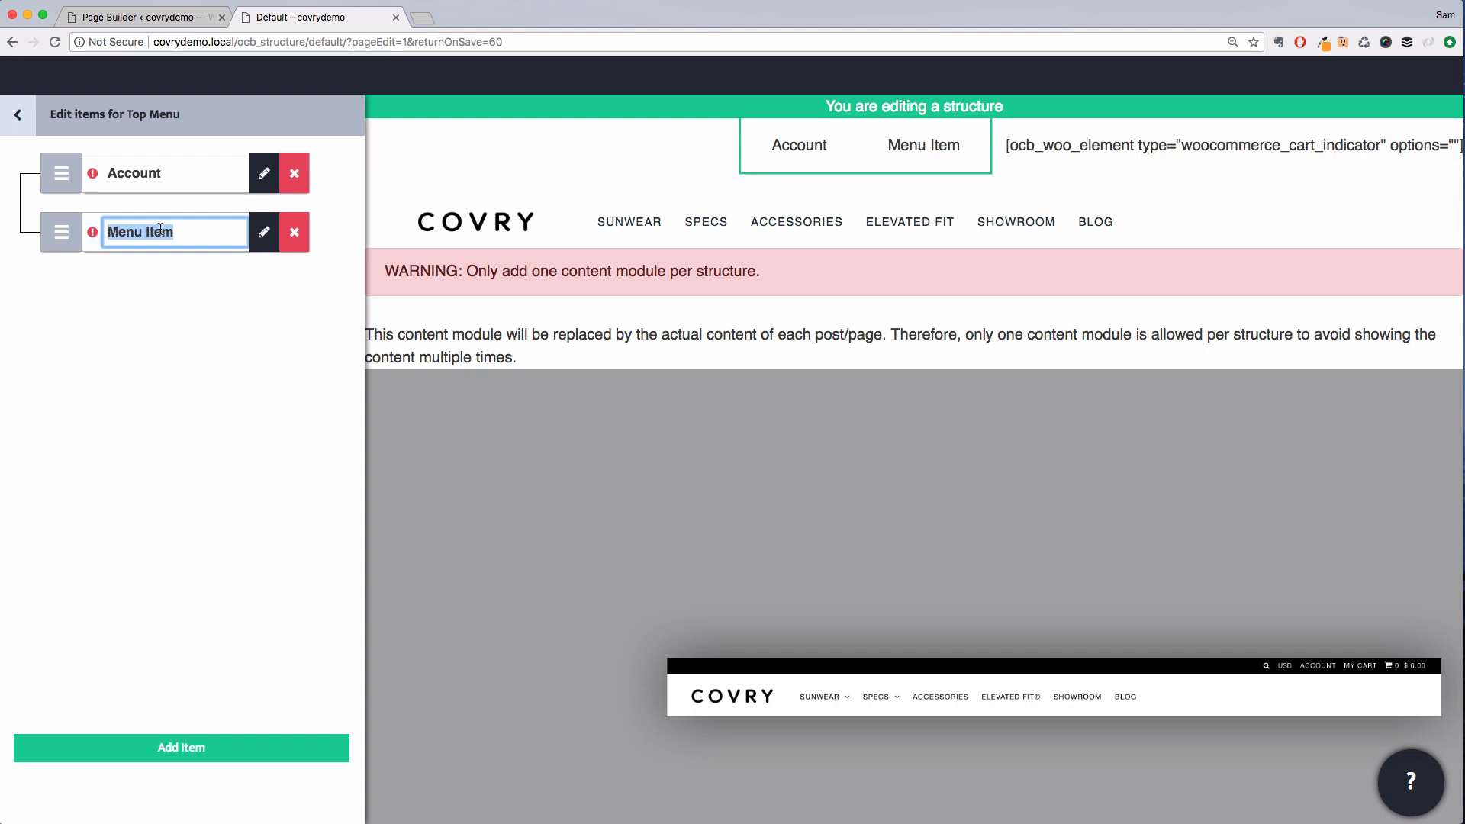
pyautogui.write('M')
pyautogui.write('car')
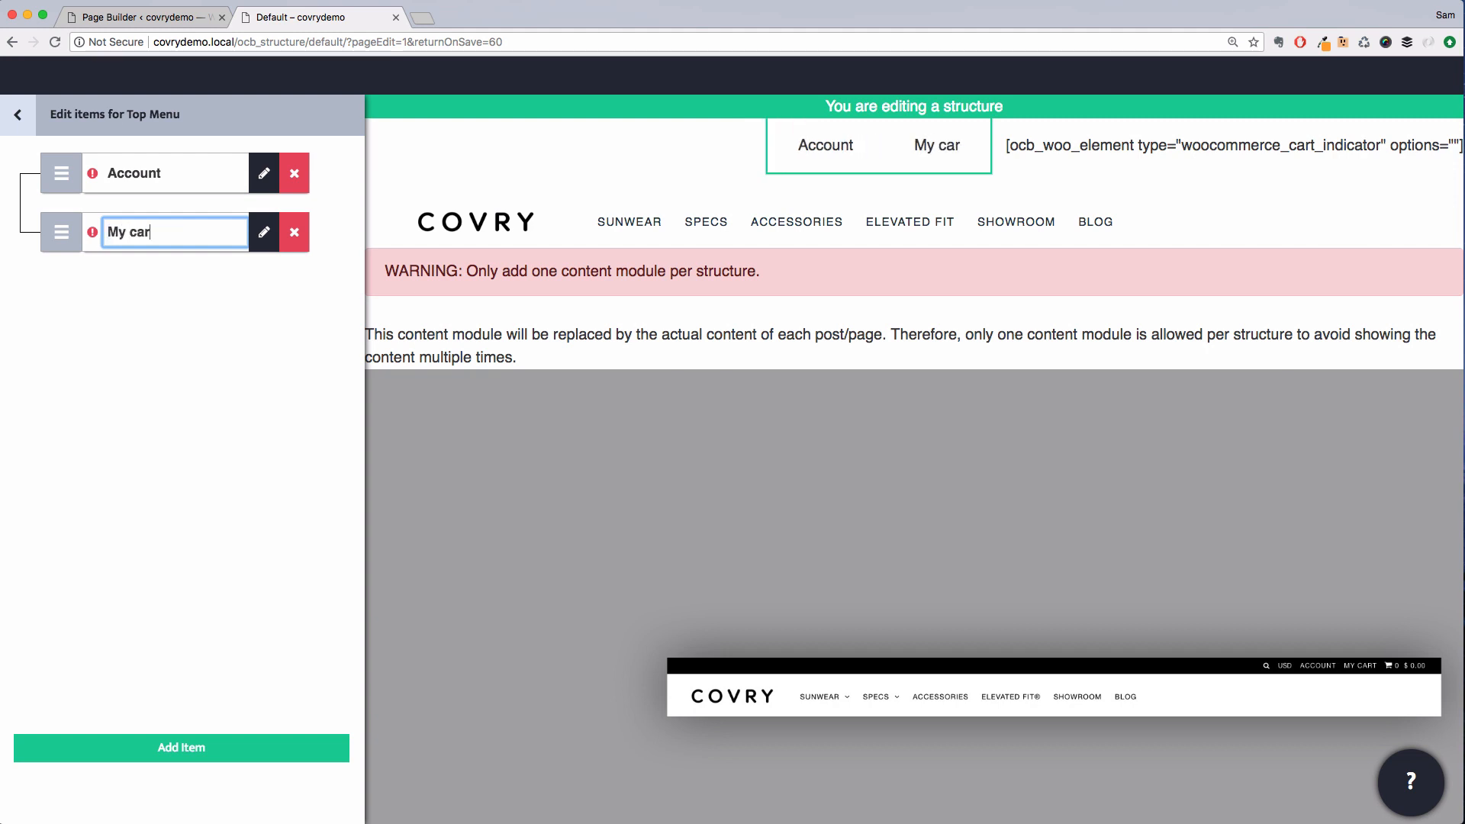
pyautogui.press('BackSpace')
pyautogui.press('BackSpace')
pyautogui.press('BackSpace')
pyautogui.write('Cart')
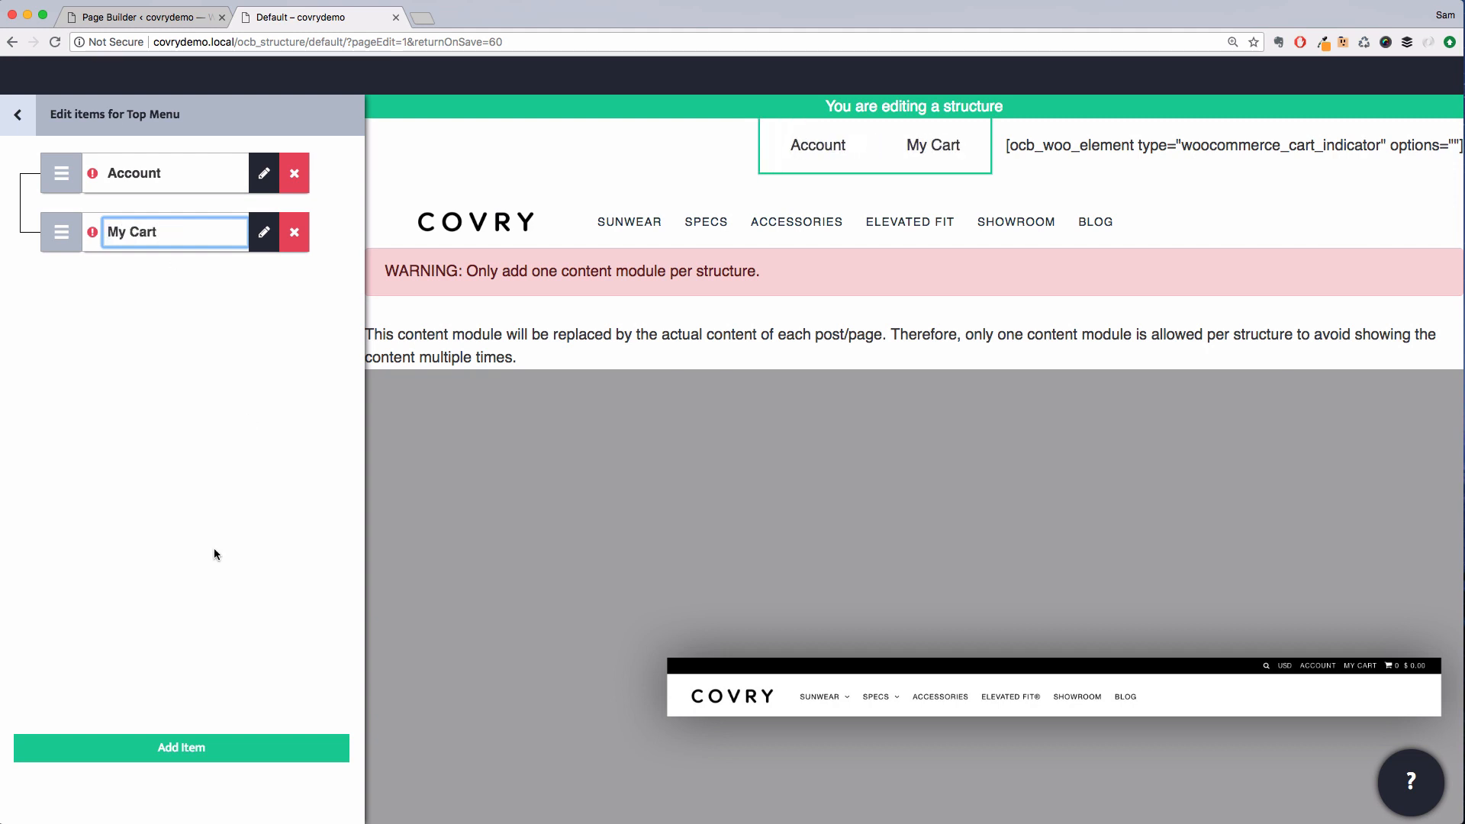
# Link the Account item to the My account page by searching pages for acc
pyautogui.click(264, 174)
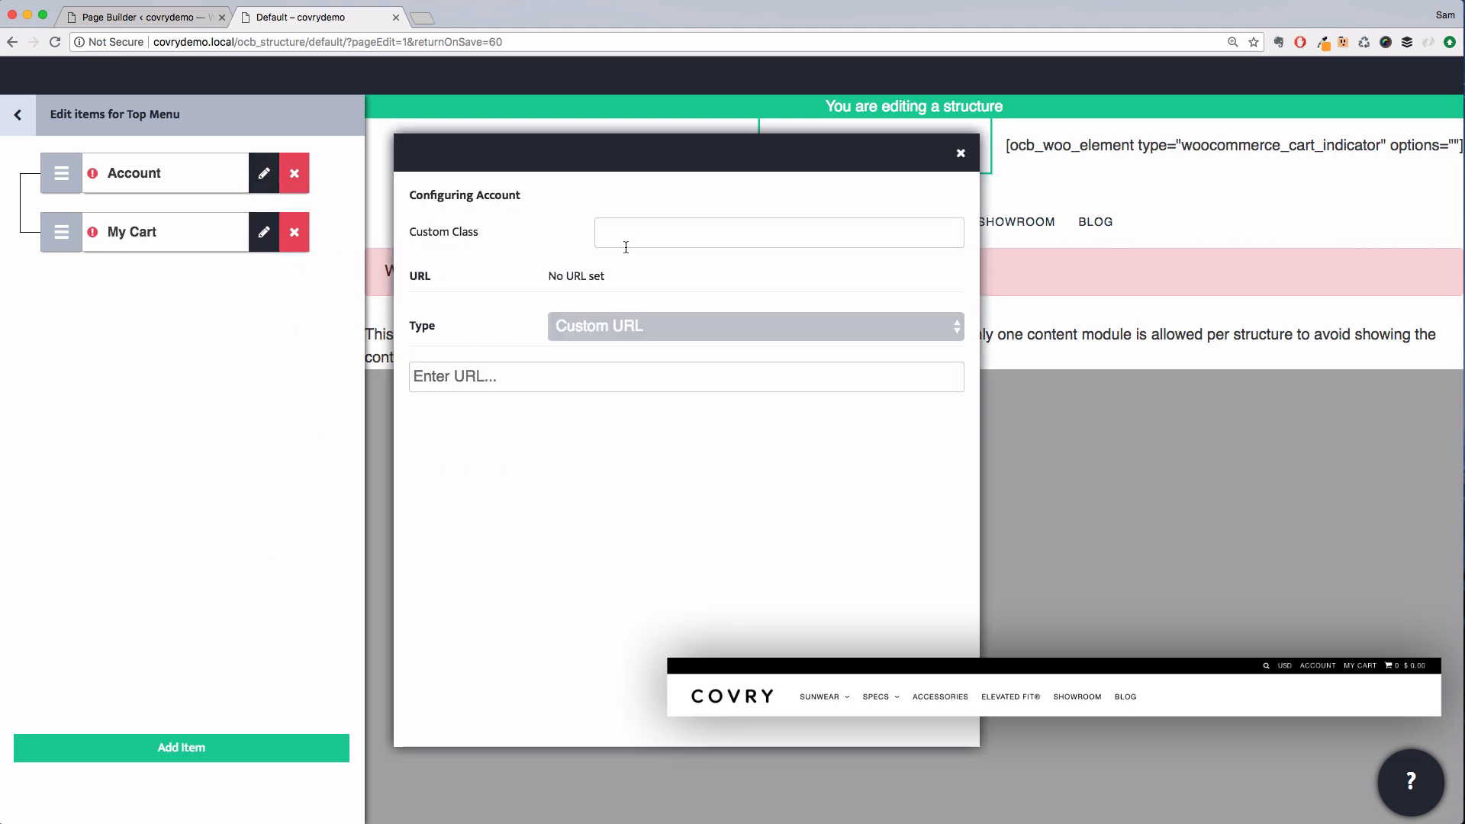
pyautogui.click(610, 346)
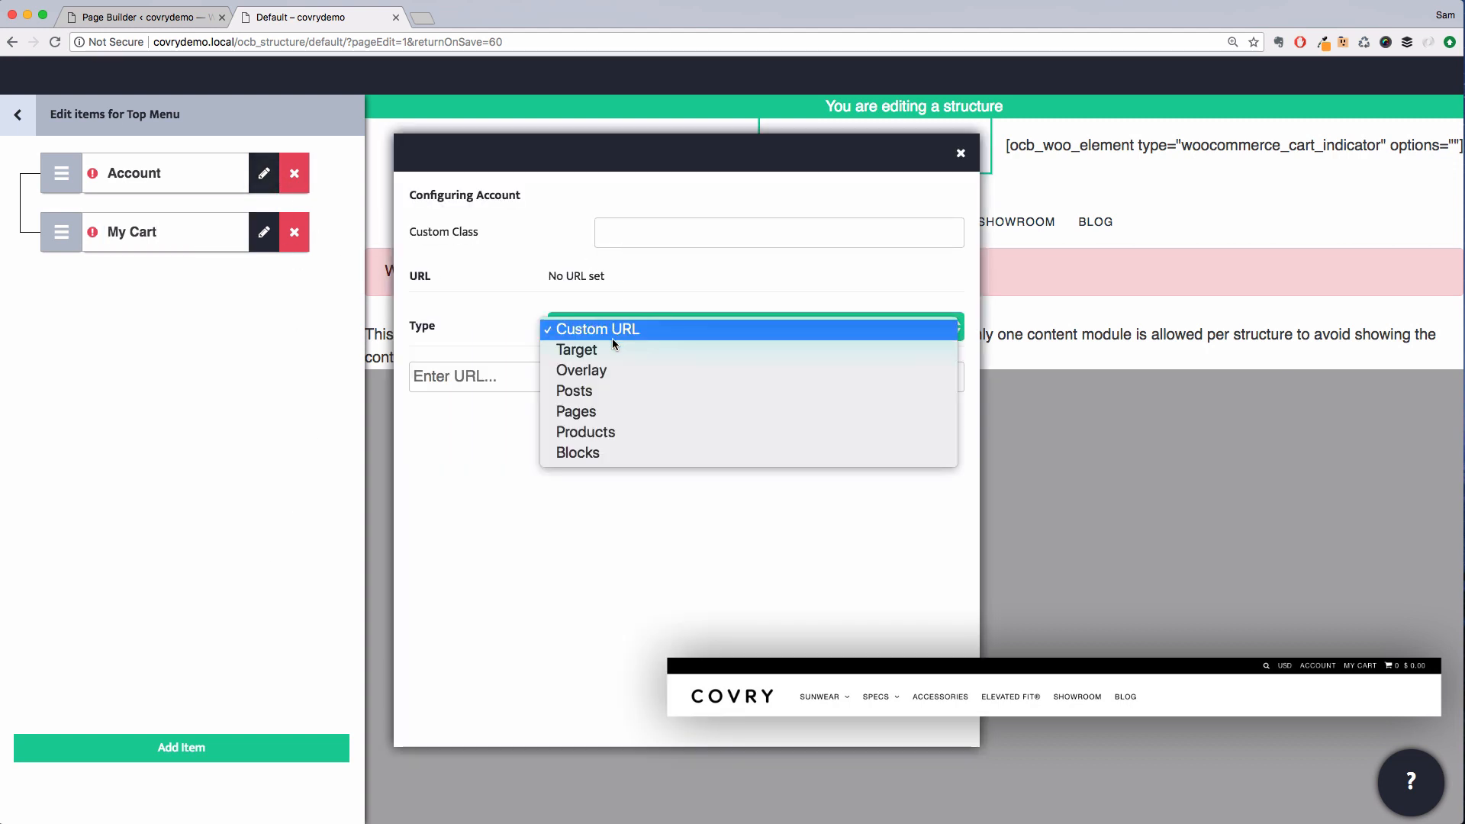
pyautogui.click(602, 410)
pyautogui.click(592, 378)
pyautogui.write('acc')
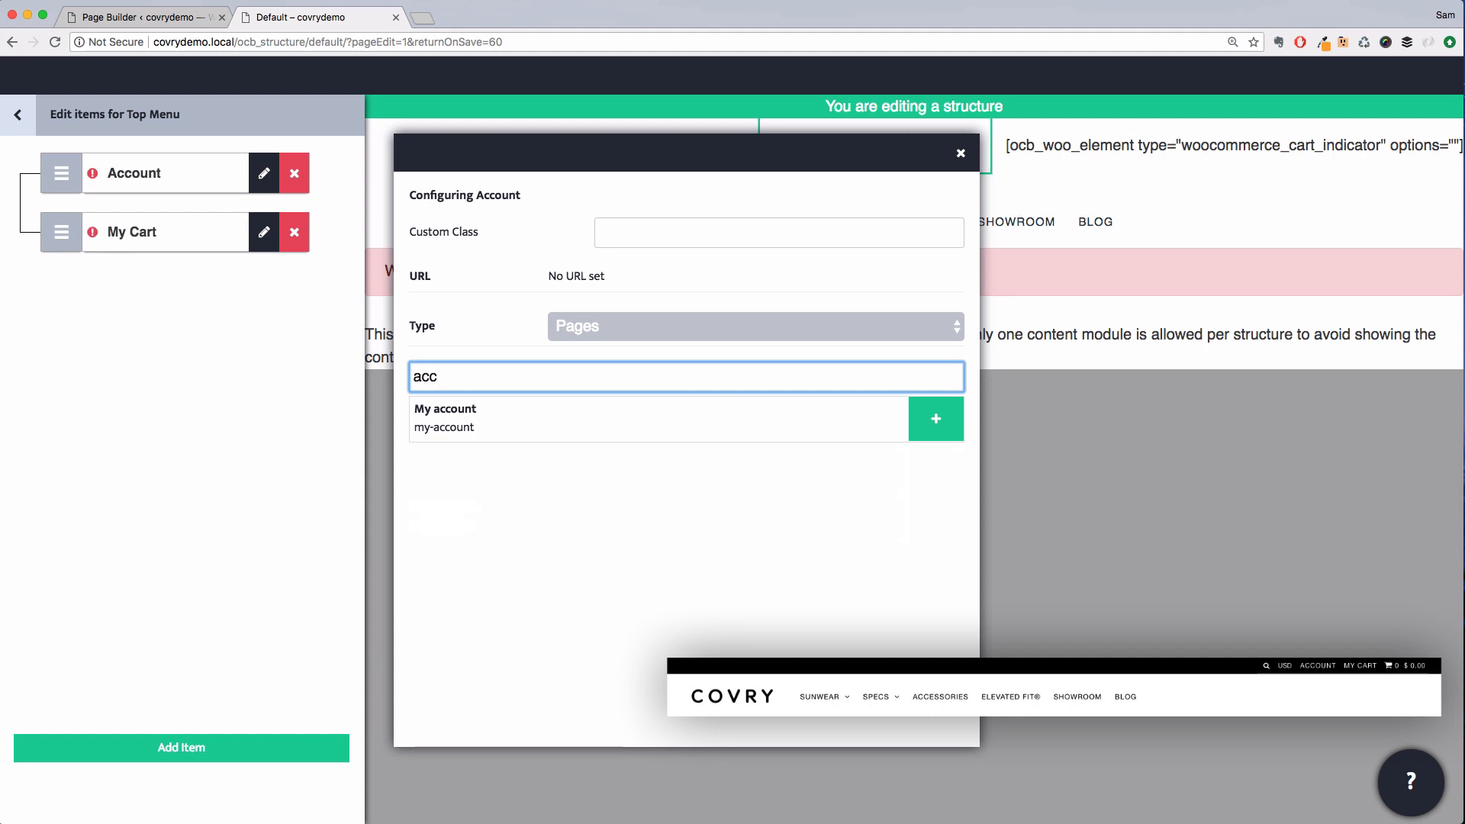
pyautogui.click(956, 421)
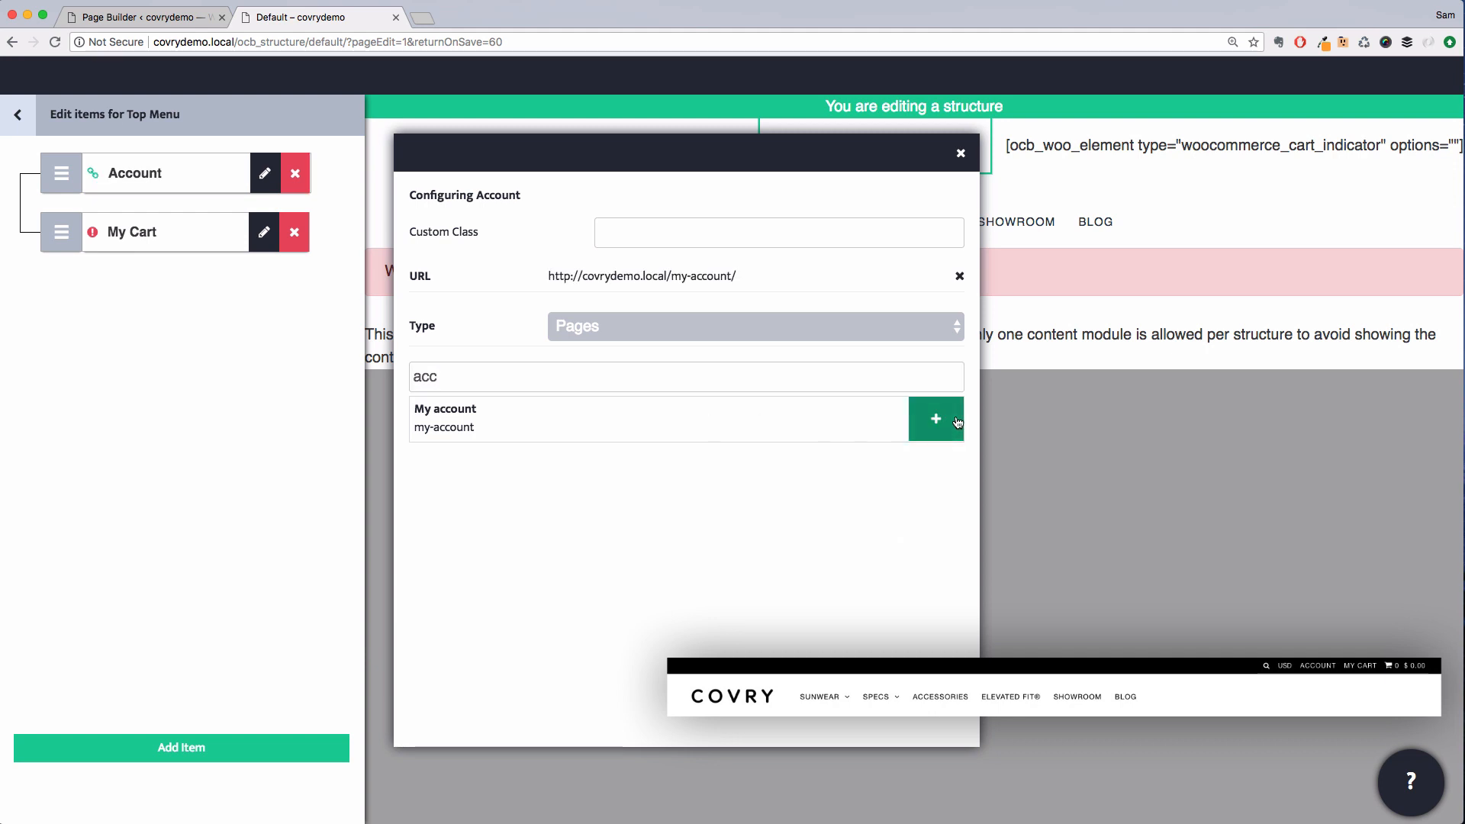
# Link the My Cart item to the Cart page by searching pages for car, then close the dialog
pyautogui.click(264, 232)
pyautogui.doubleClick(511, 379)
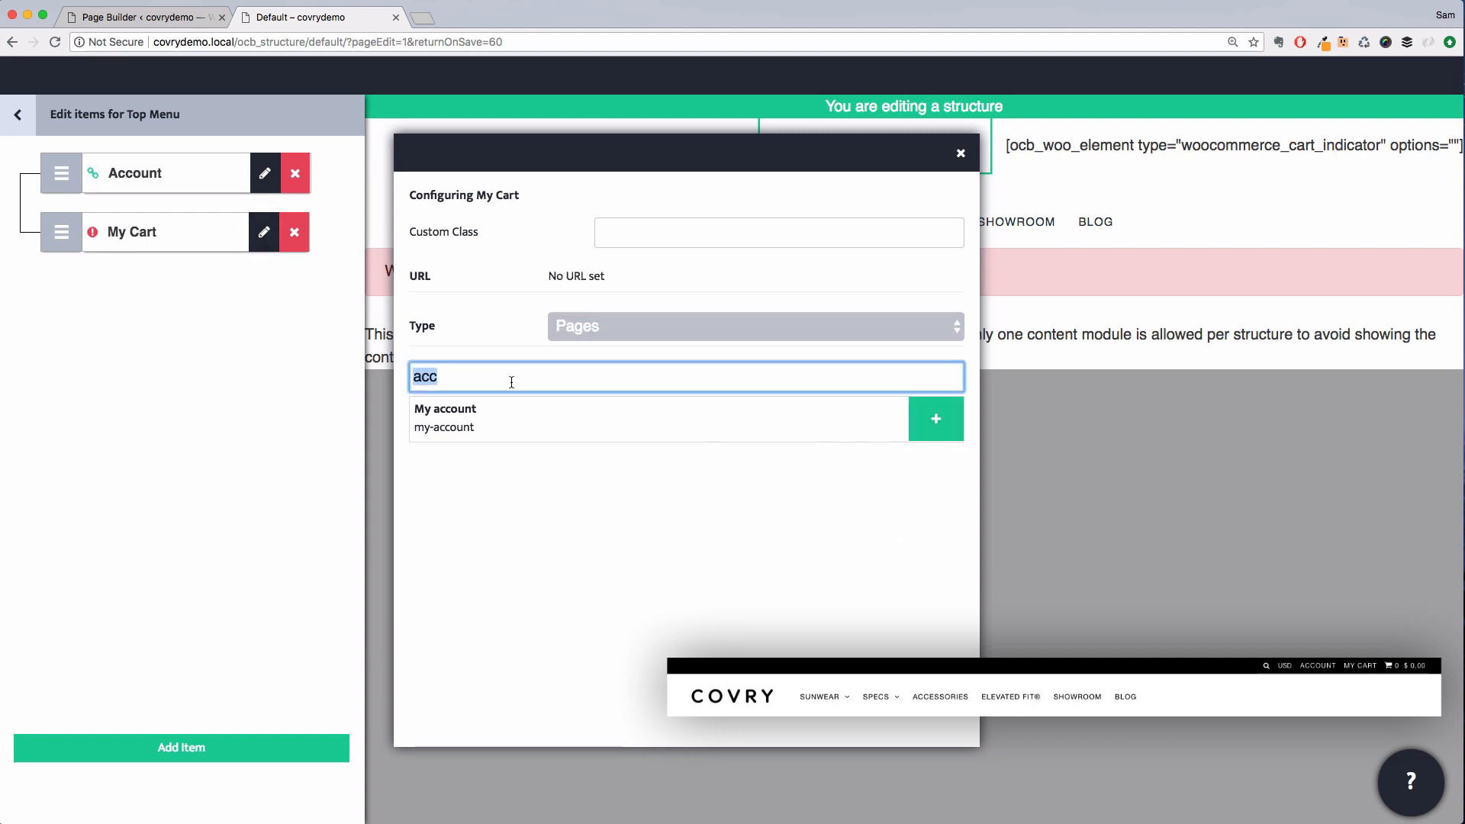
pyautogui.write('cart')
pyautogui.click(925, 432)
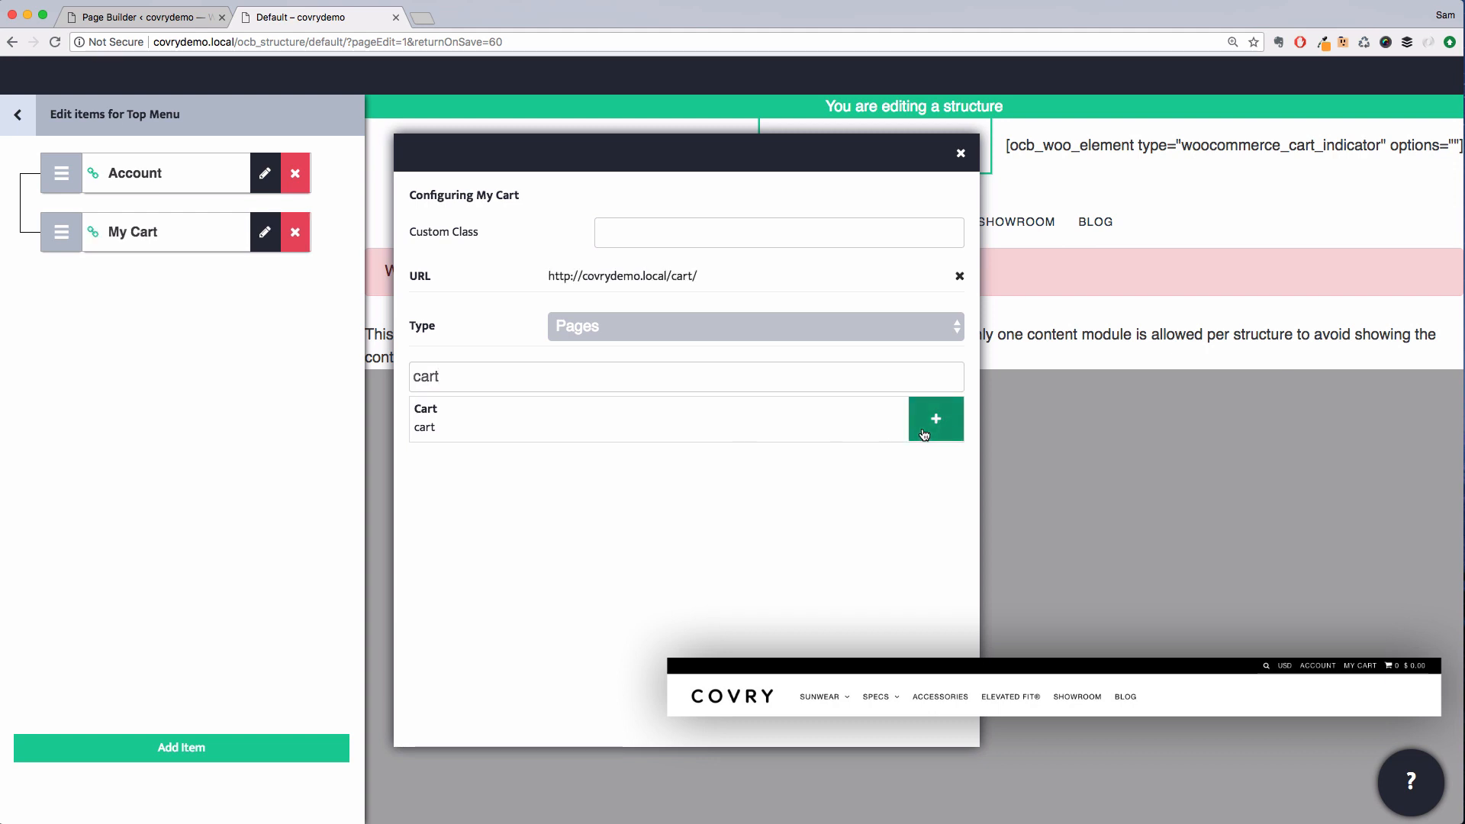
pyautogui.click(960, 156)
# Save the Top Menu and return to the navigation module's settings
pyautogui.click(18, 130)
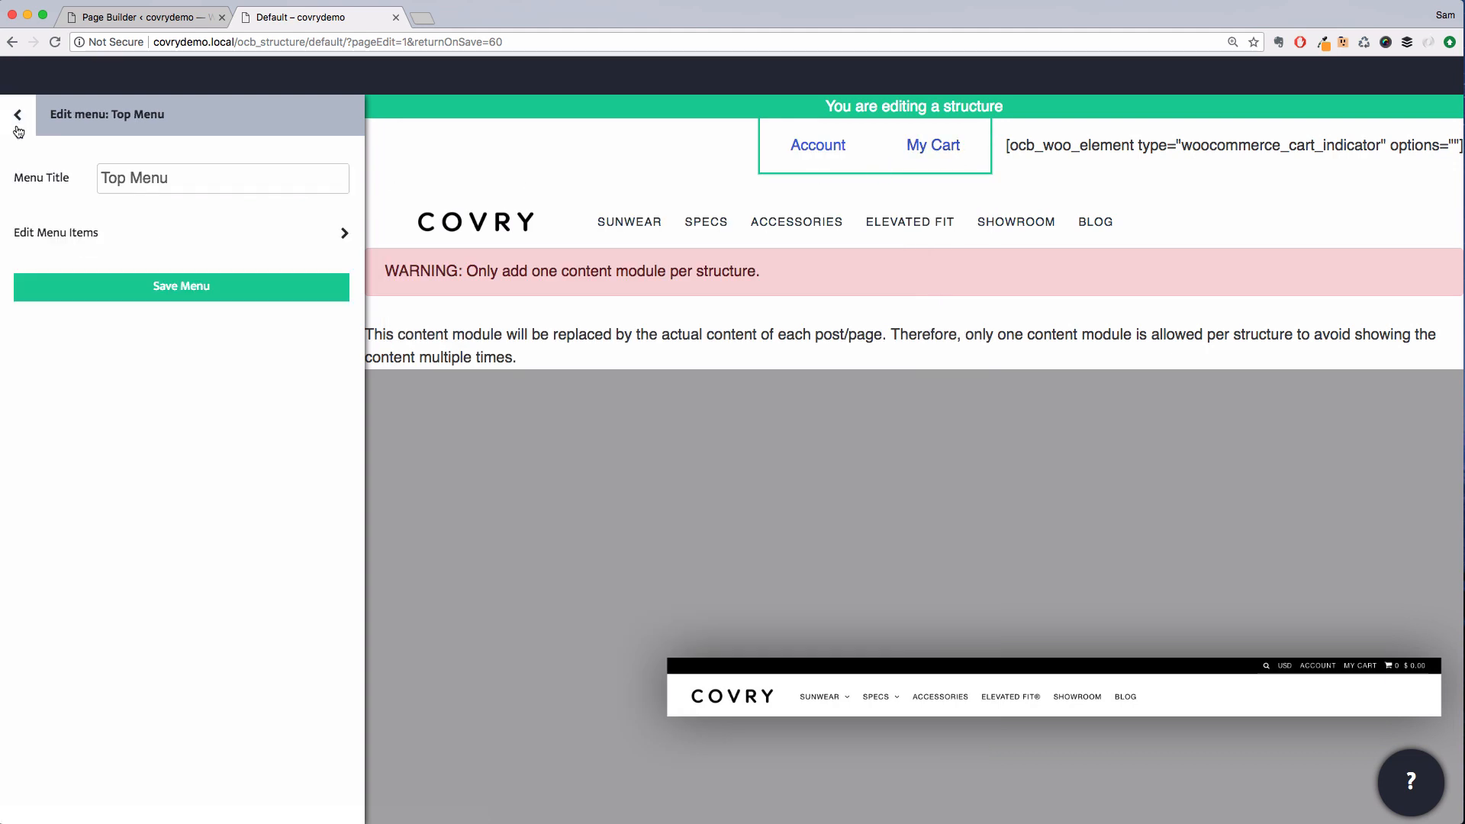
pyautogui.click(137, 285)
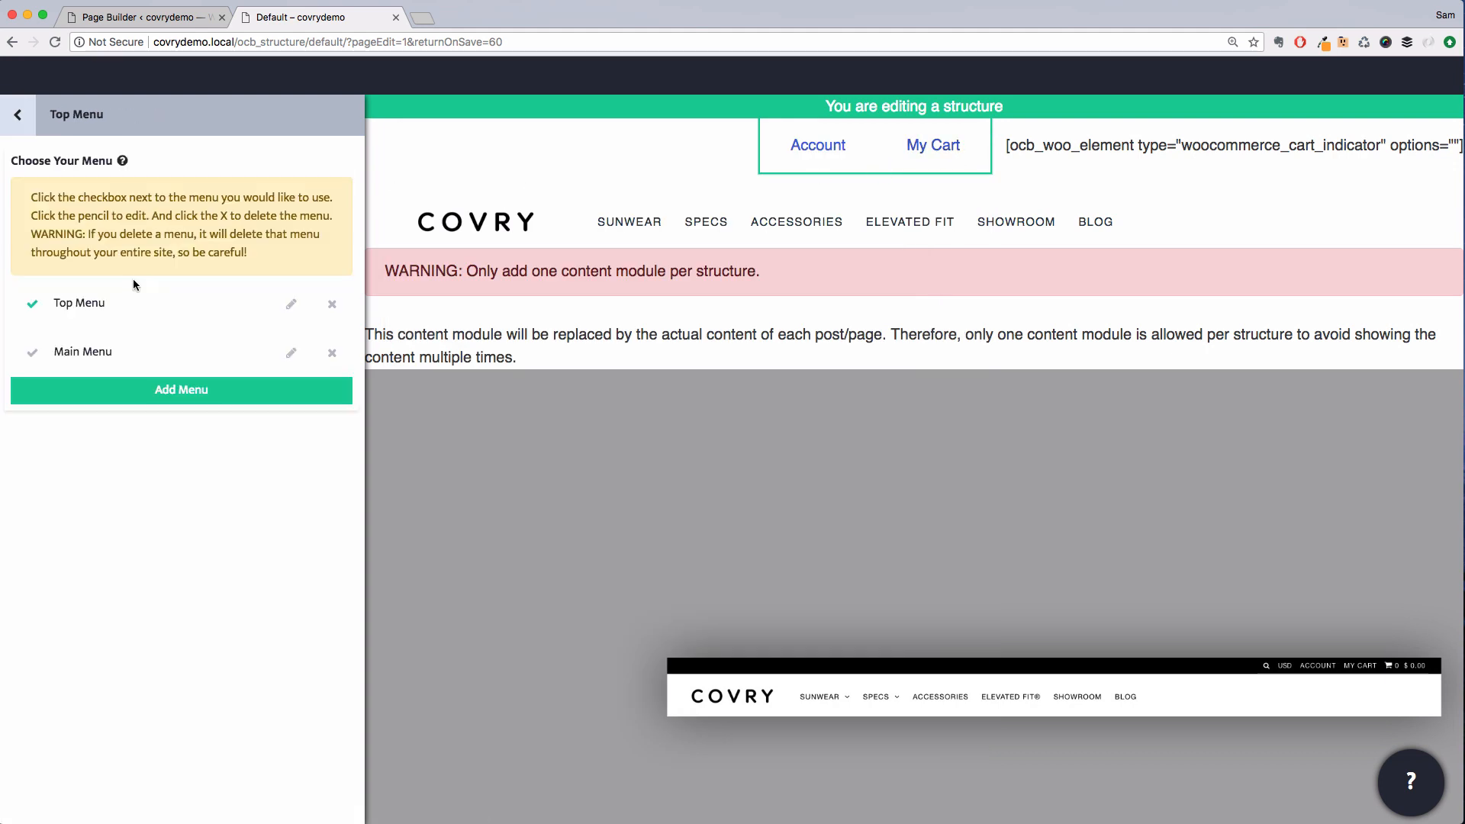
pyautogui.click(23, 128)
# Set the navigation items' font size to a custom 12 px and capitalize the items
pyautogui.click(183, 469)
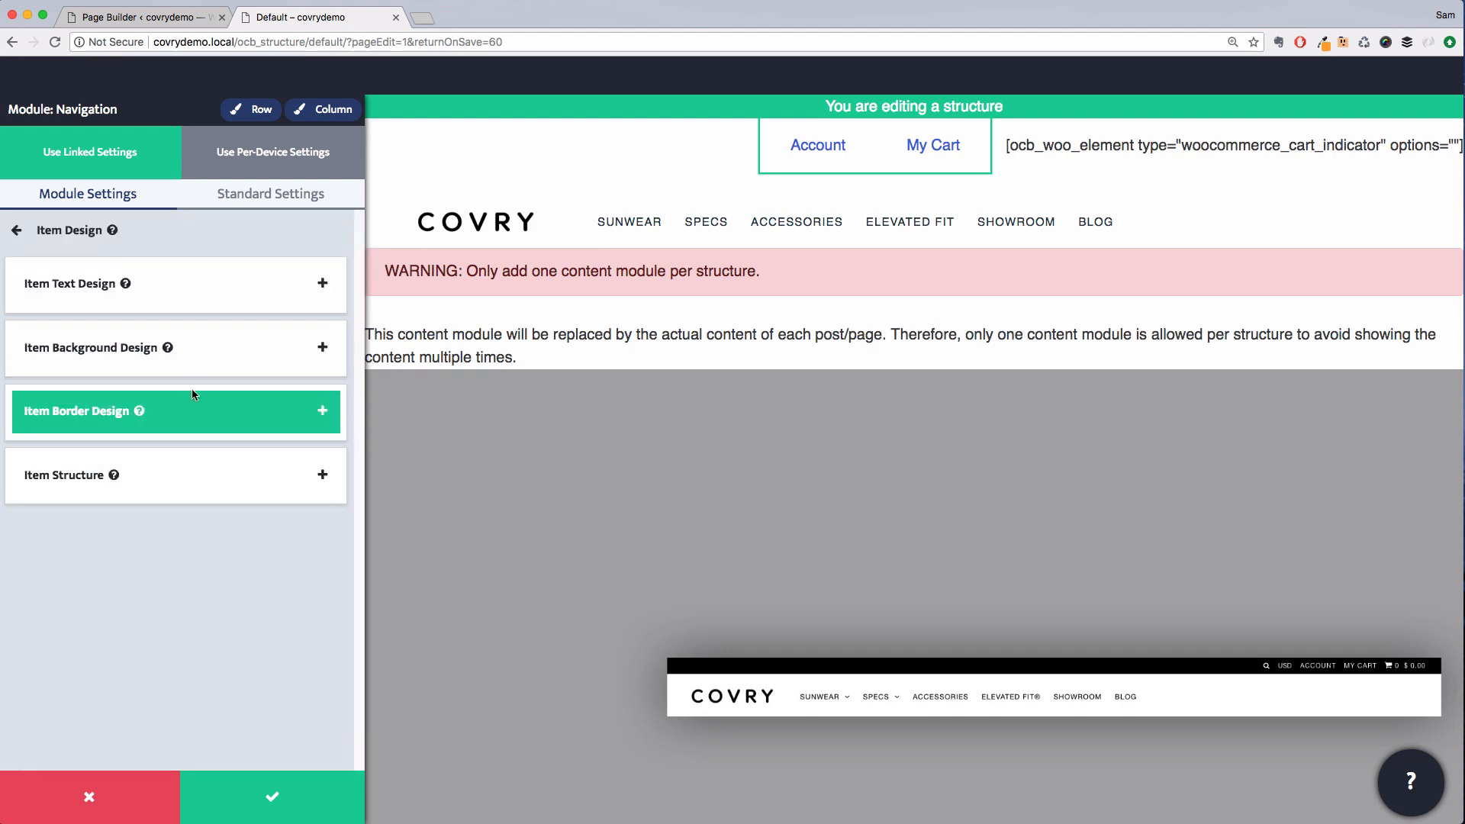
pyautogui.click(176, 282)
pyautogui.click(211, 586)
pyautogui.click(253, 628)
pyautogui.moveTo(14, 629); pyautogui.dragTo(28, 633)
pyautogui.click(258, 696)
pyautogui.scroll(-1, 290, 603)
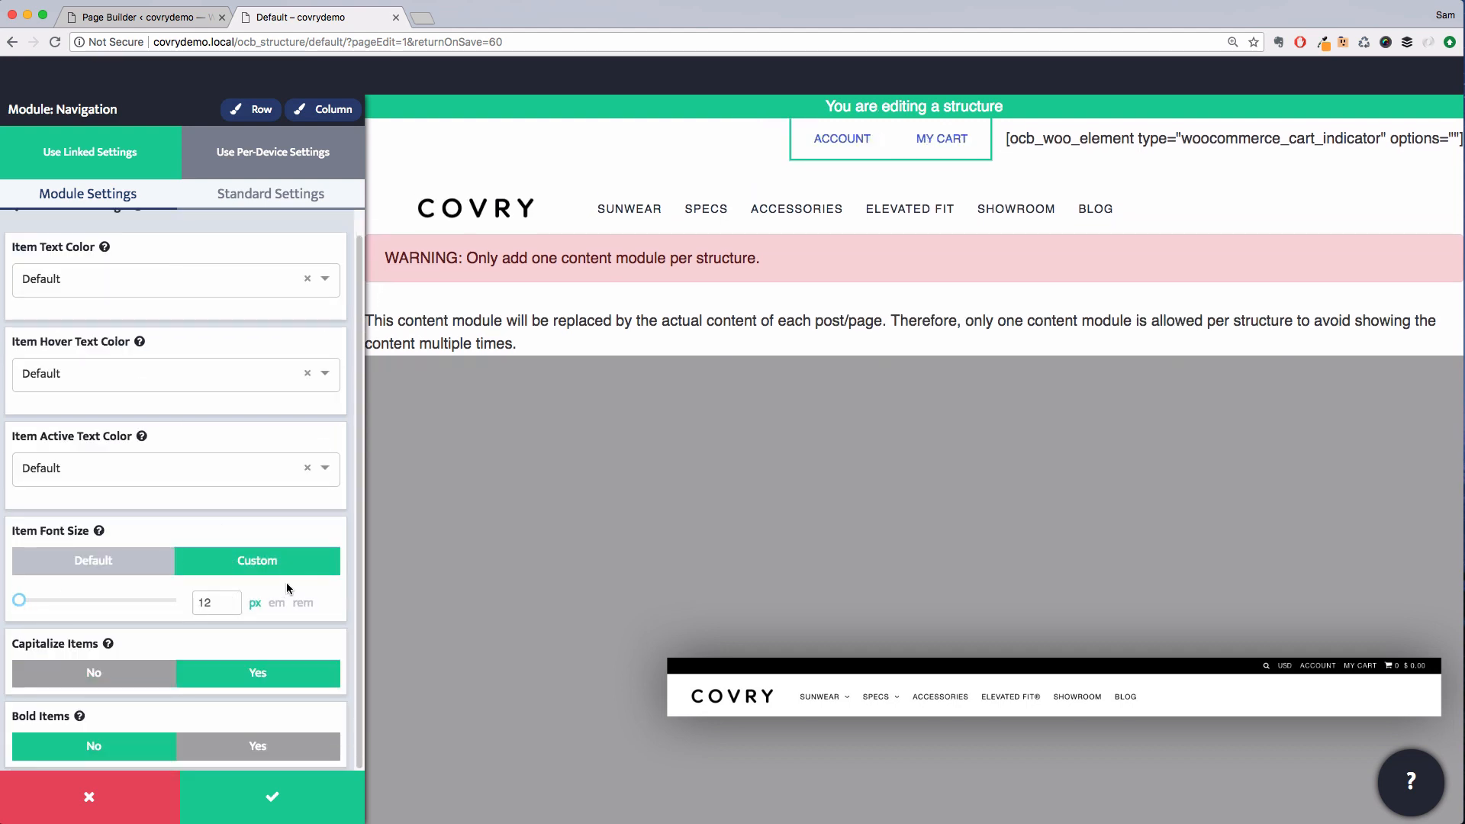
# Set the navigation module's letter spacing to a custom 0.7 px and save the module
pyautogui.click(271, 193)
pyautogui.click(225, 294)
pyautogui.click(266, 650)
pyautogui.moveTo(130, 695); pyautogui.dragTo(133, 695)
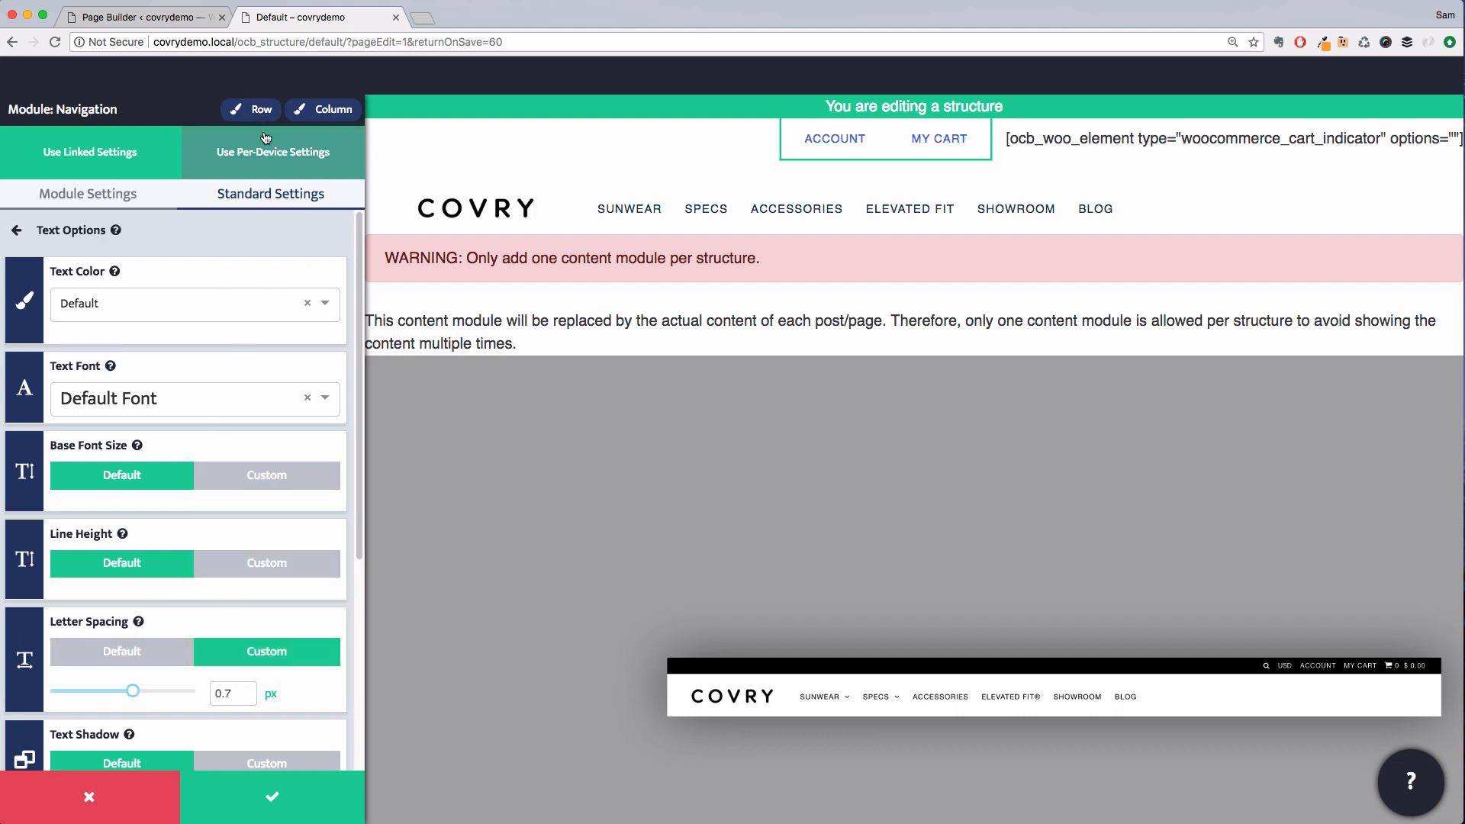
pyautogui.click(299, 802)
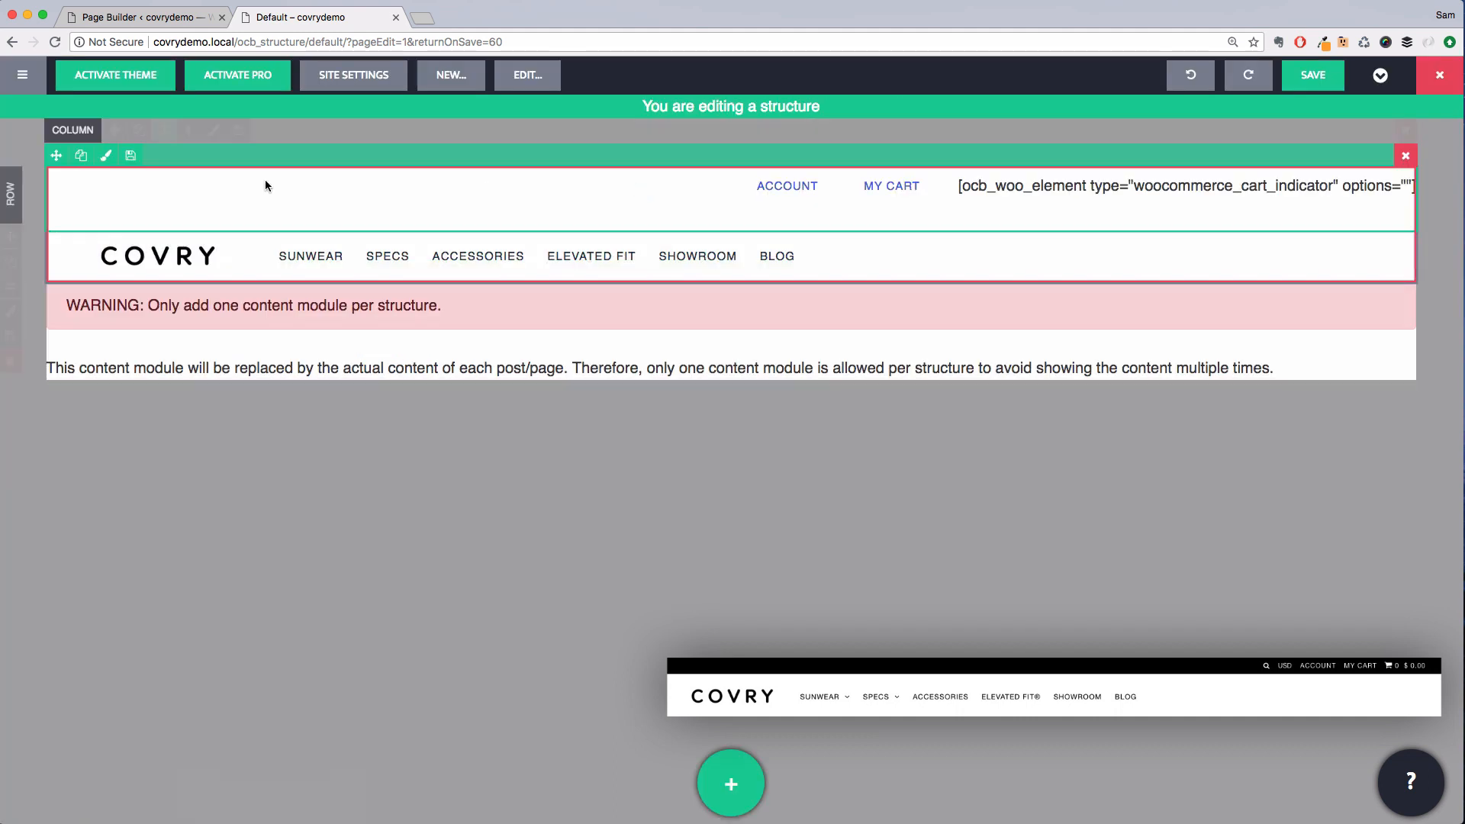
# Set the side-by-side module's background color to Black
pyautogui.click(106, 155)
pyautogui.scroll(-1, 295, 507)
pyautogui.scroll(-4, 294, 506)
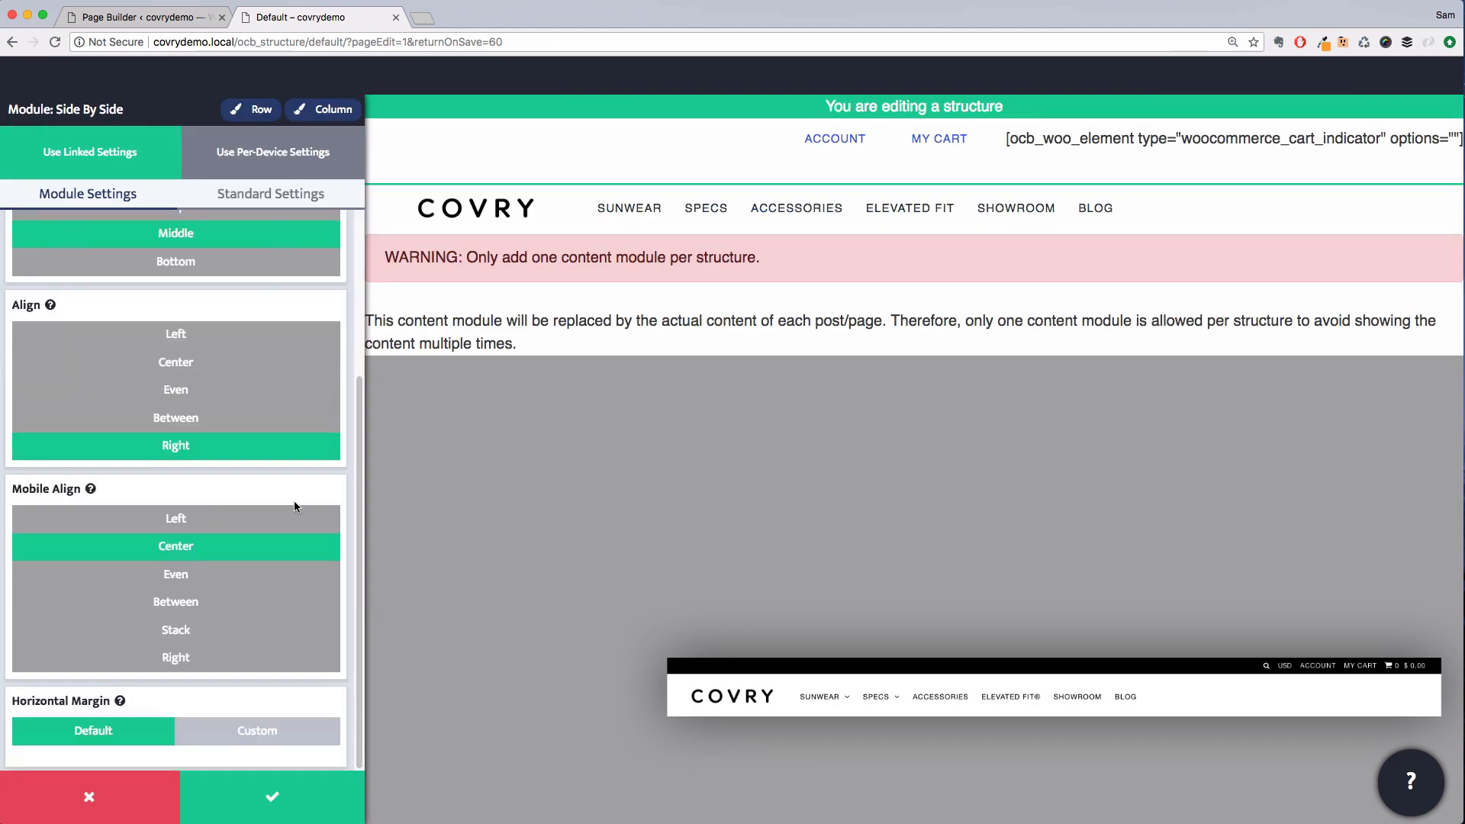
pyautogui.scroll(5, 295, 503)
pyautogui.click(256, 200)
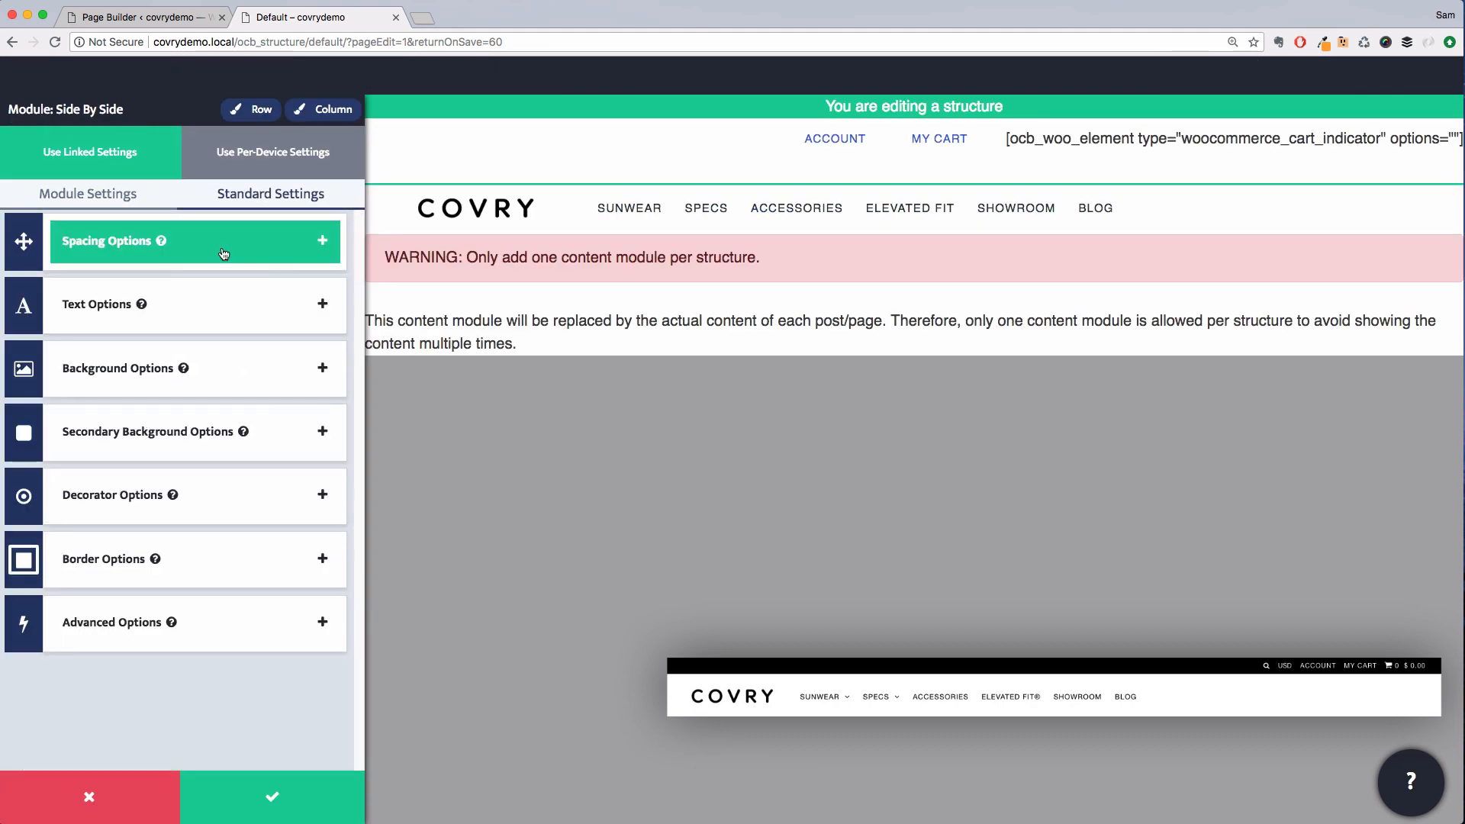
pyautogui.click(218, 389)
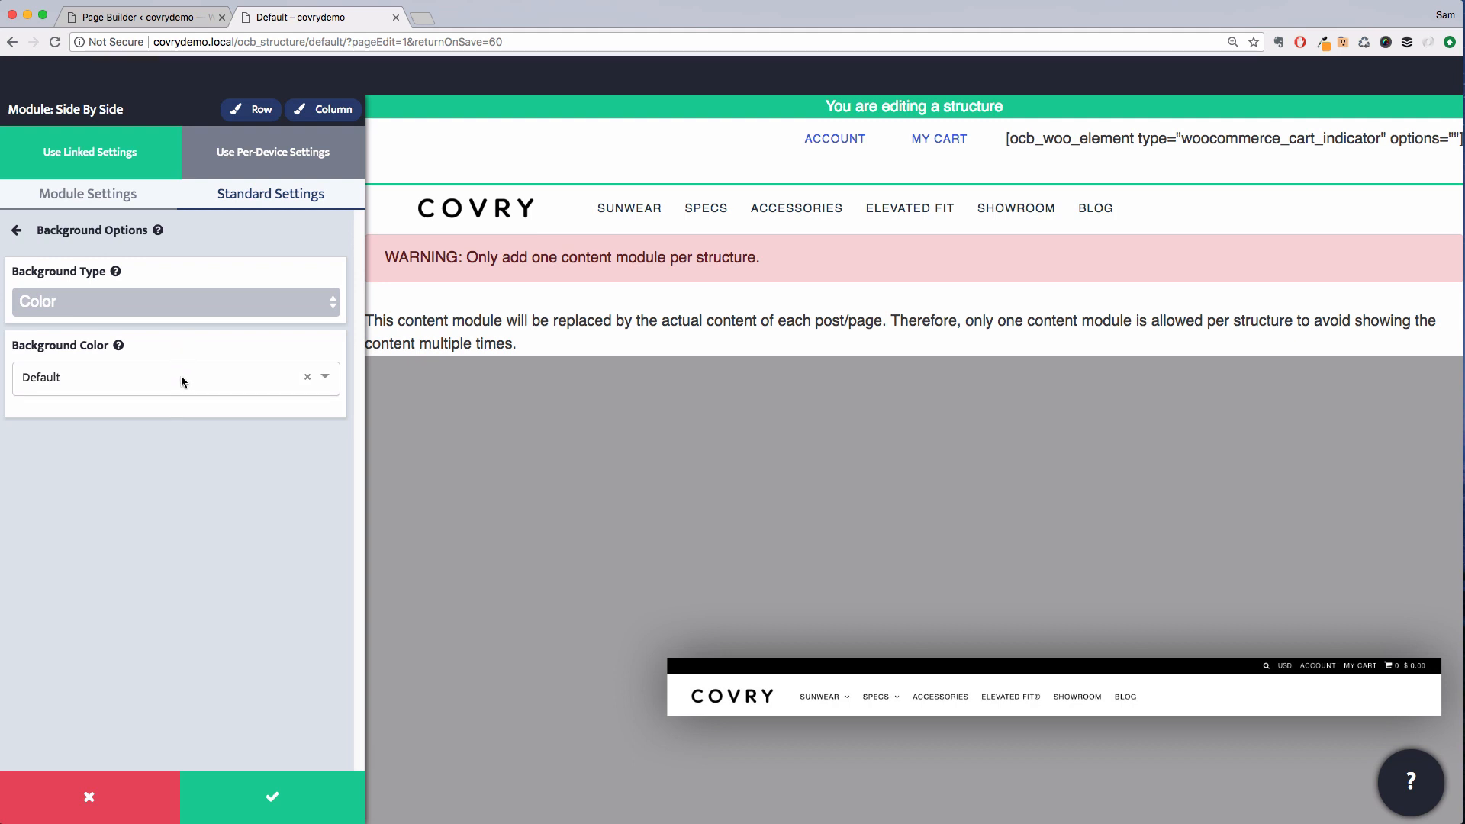
pyautogui.click(182, 378)
pyautogui.scroll(-5, 184, 497)
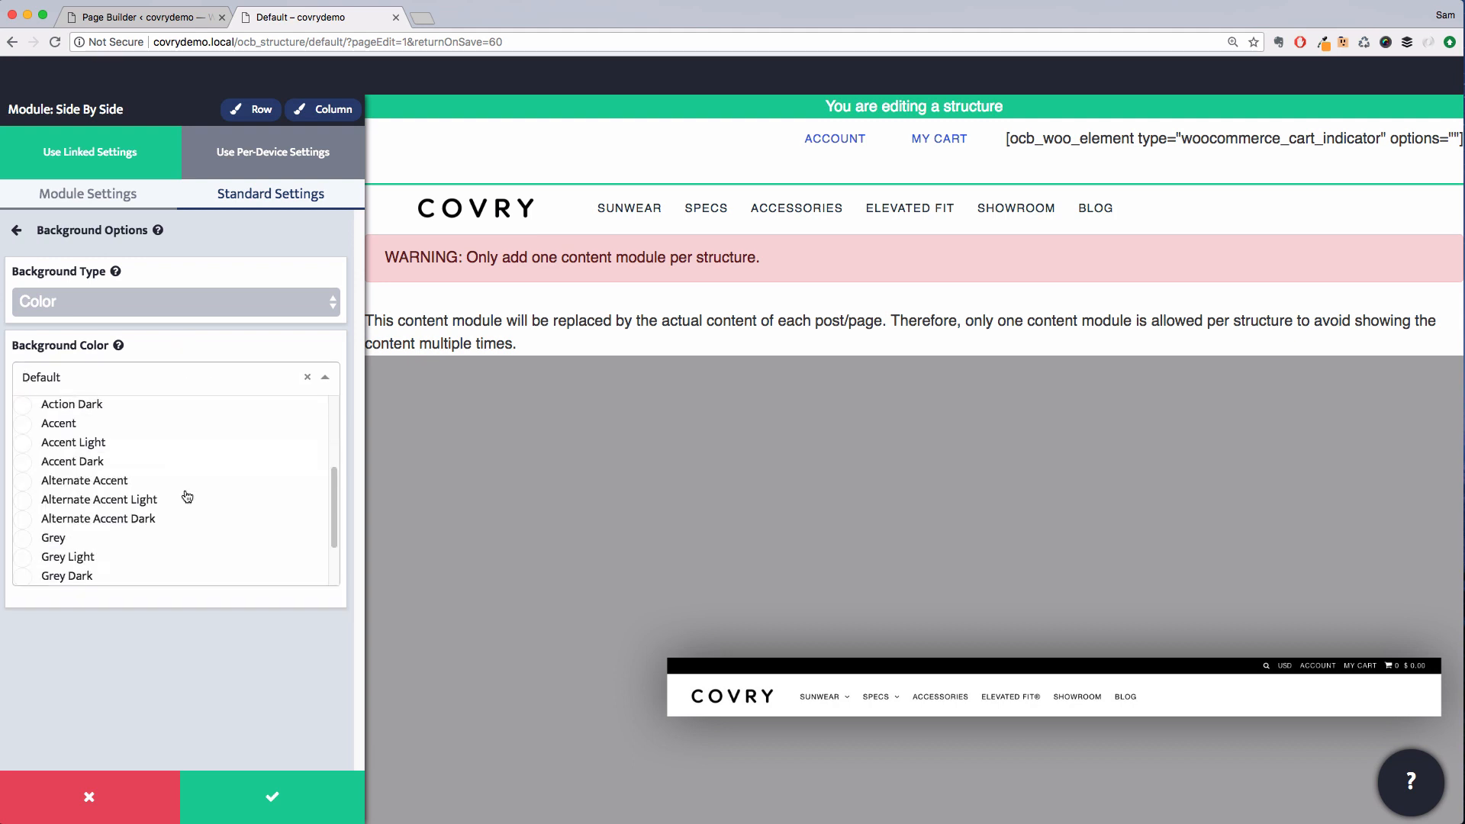
pyautogui.click(126, 556)
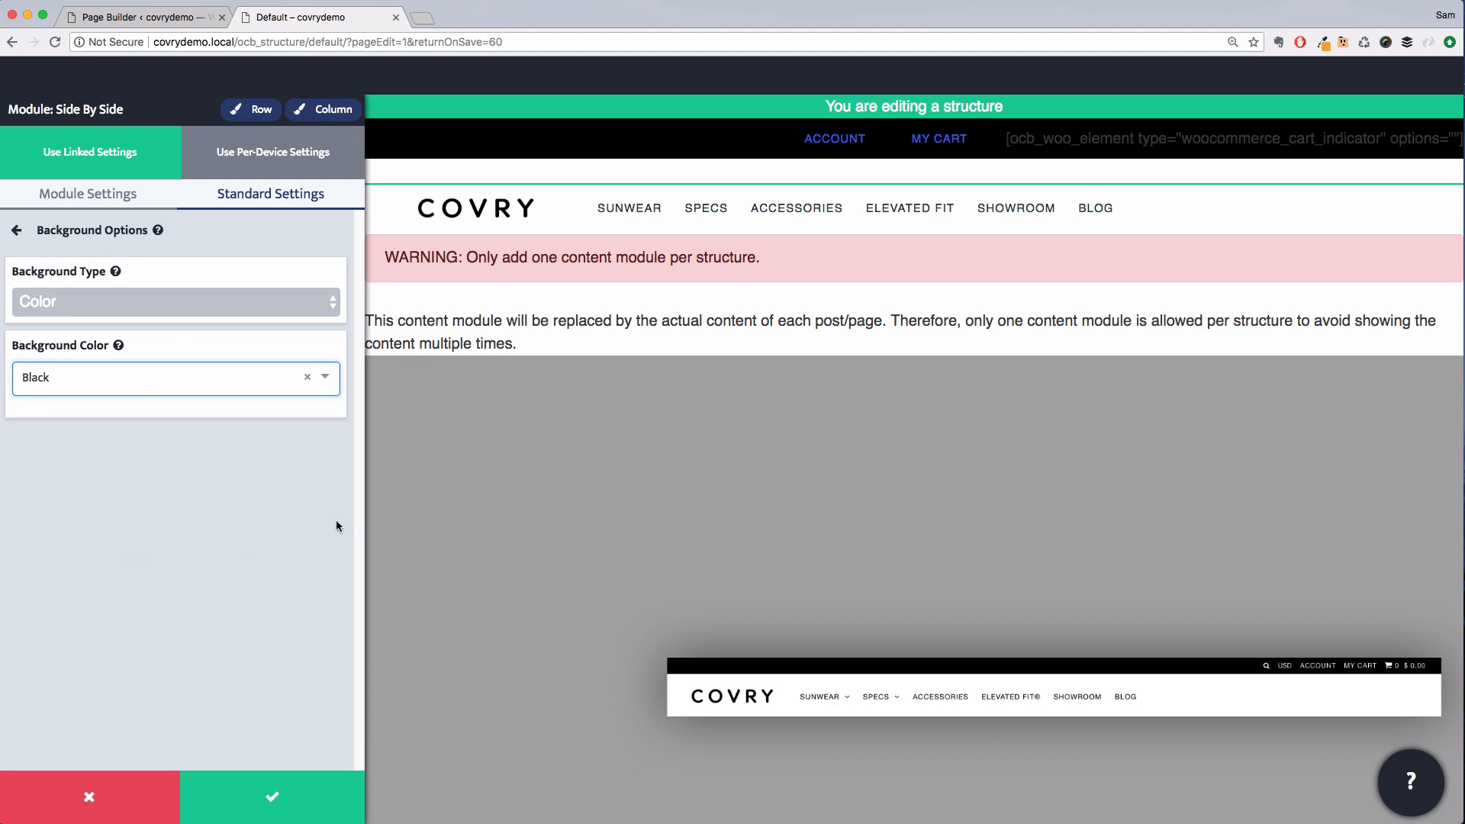
pyautogui.click(202, 231)
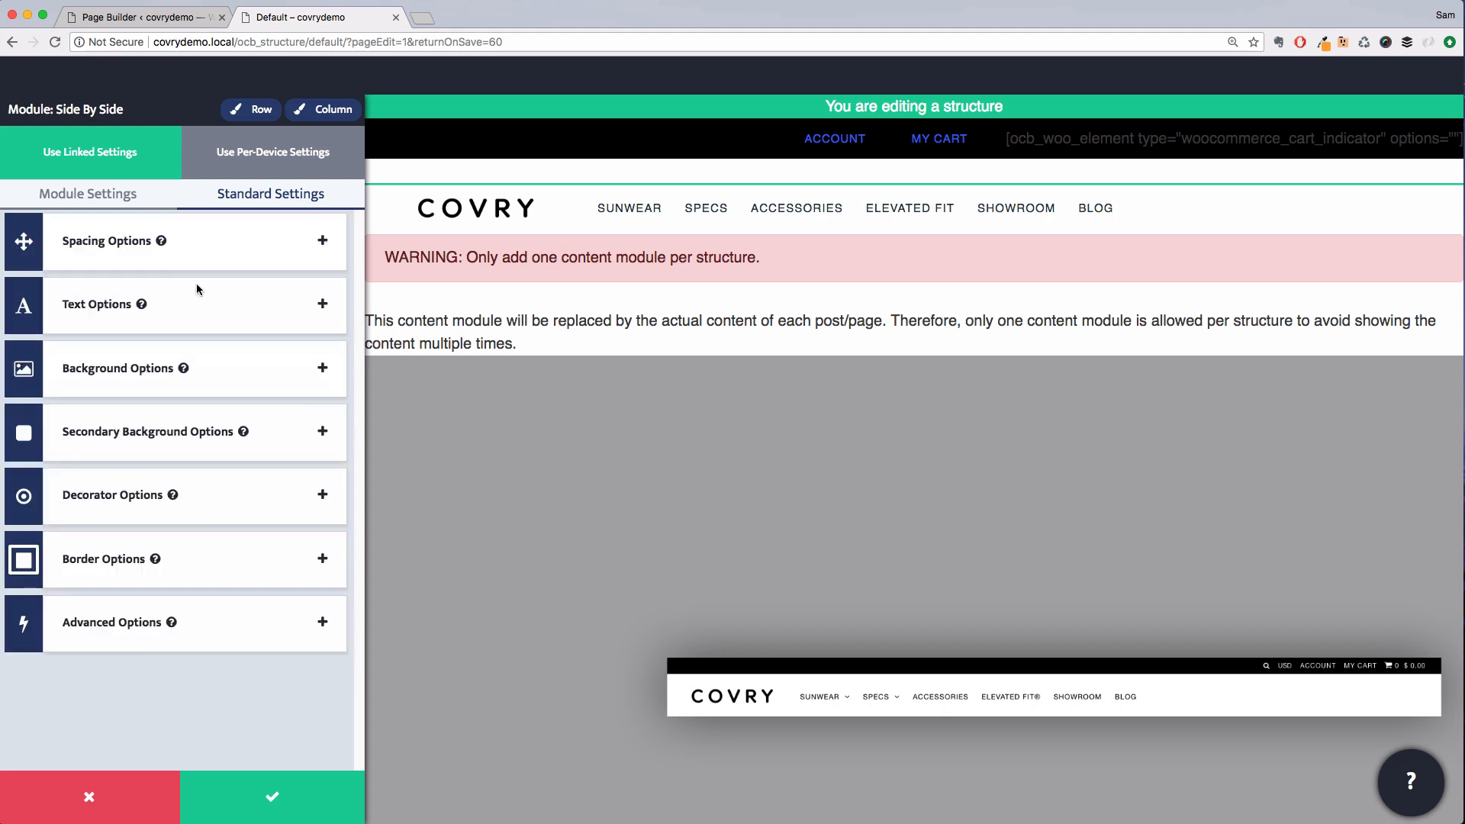
# Set the side-by-side module's text color to White and save the settings
pyautogui.click(198, 294)
pyautogui.click(190, 306)
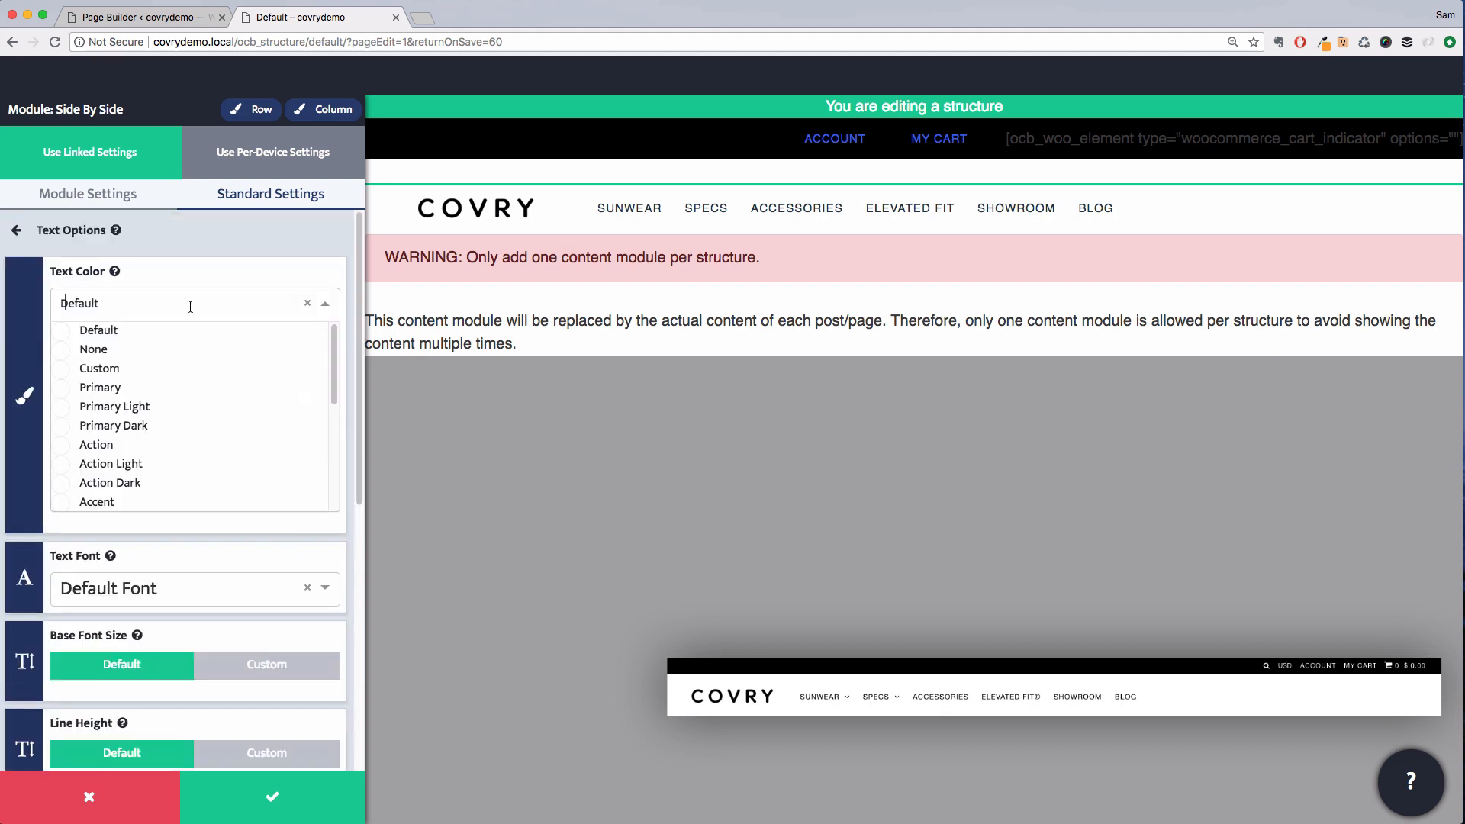
pyautogui.write('w')
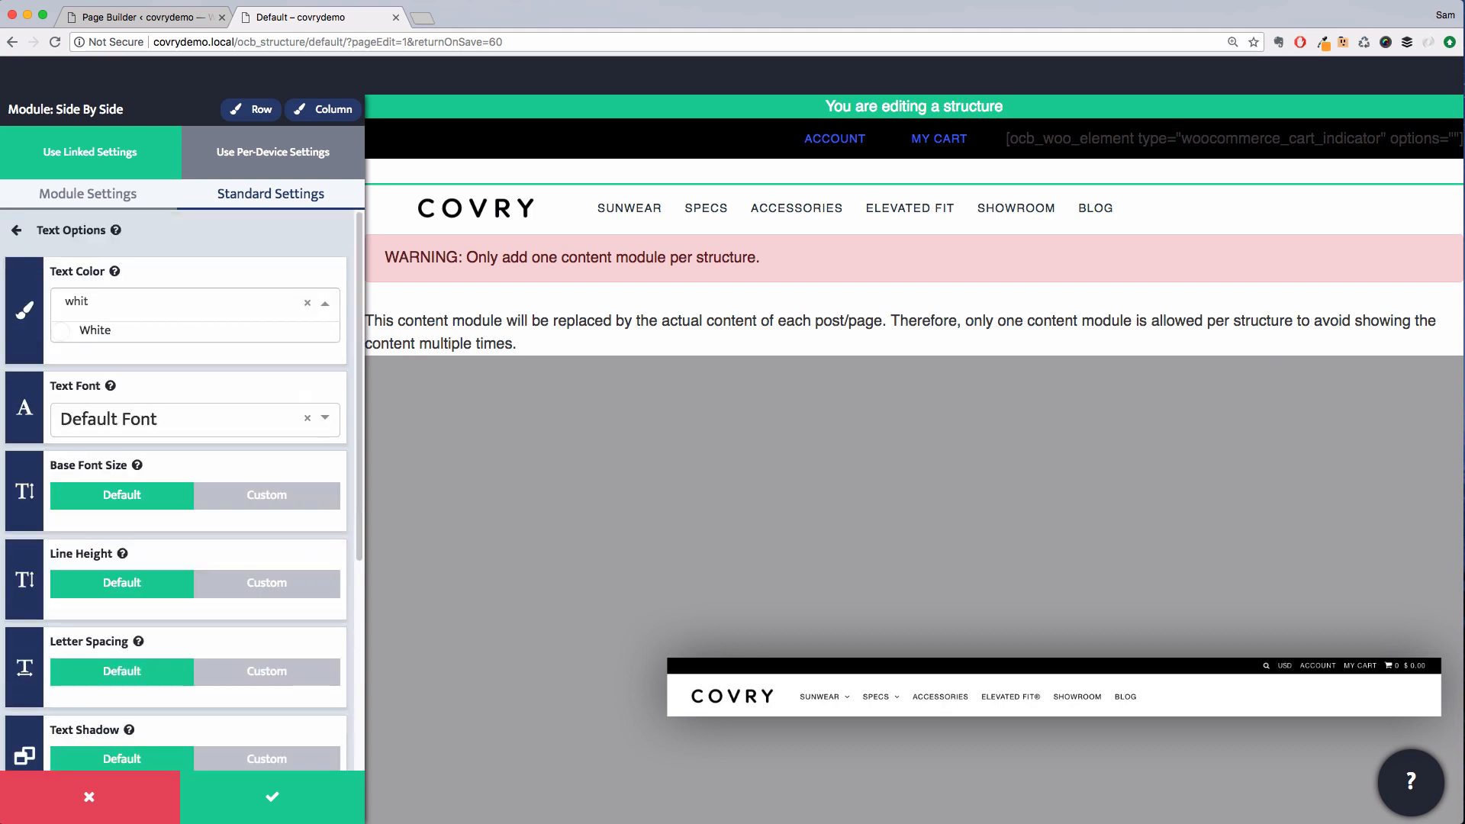
pyautogui.write('hit')
pyautogui.click(167, 333)
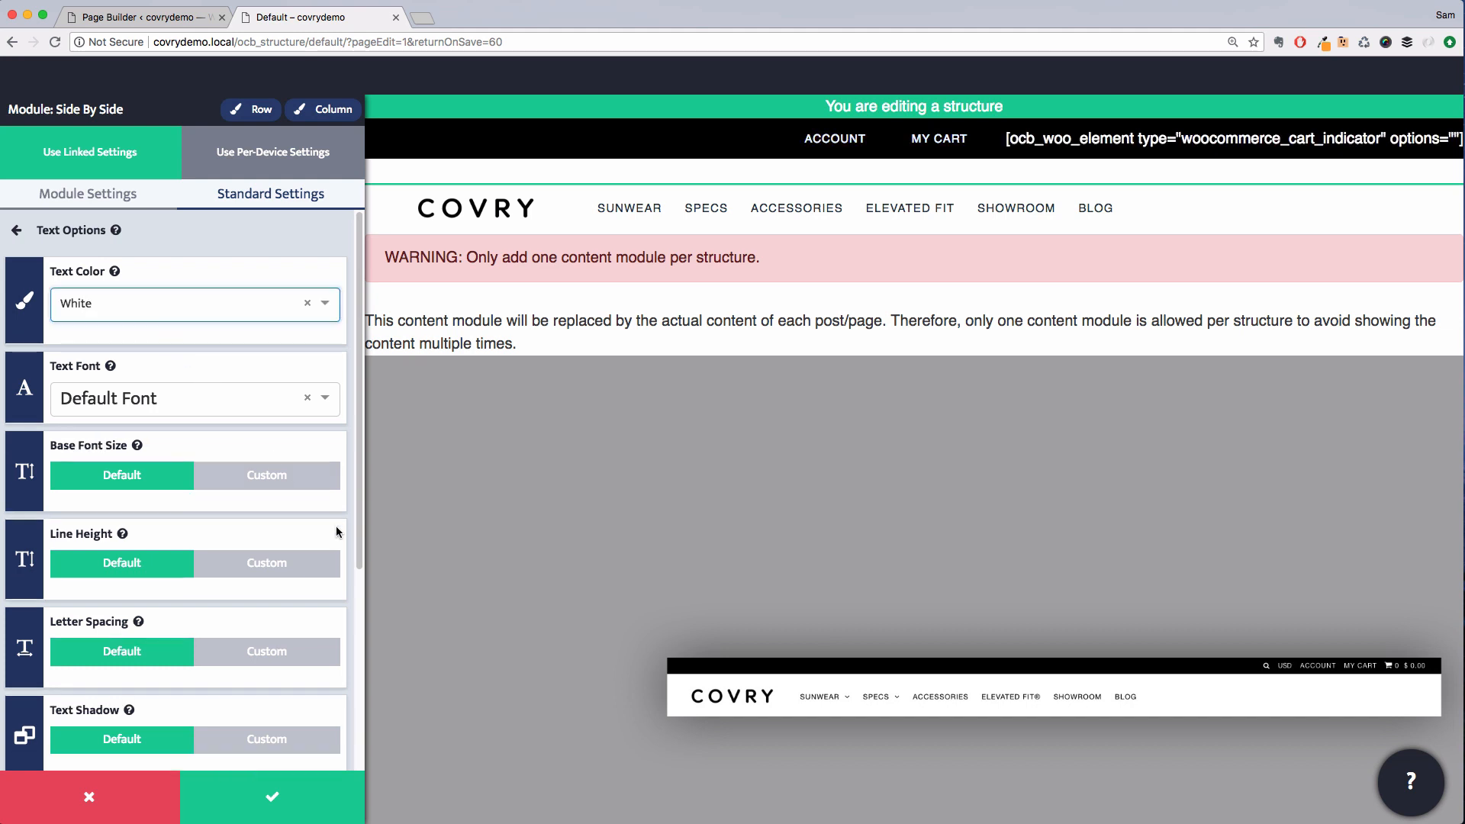
pyautogui.click(324, 793)
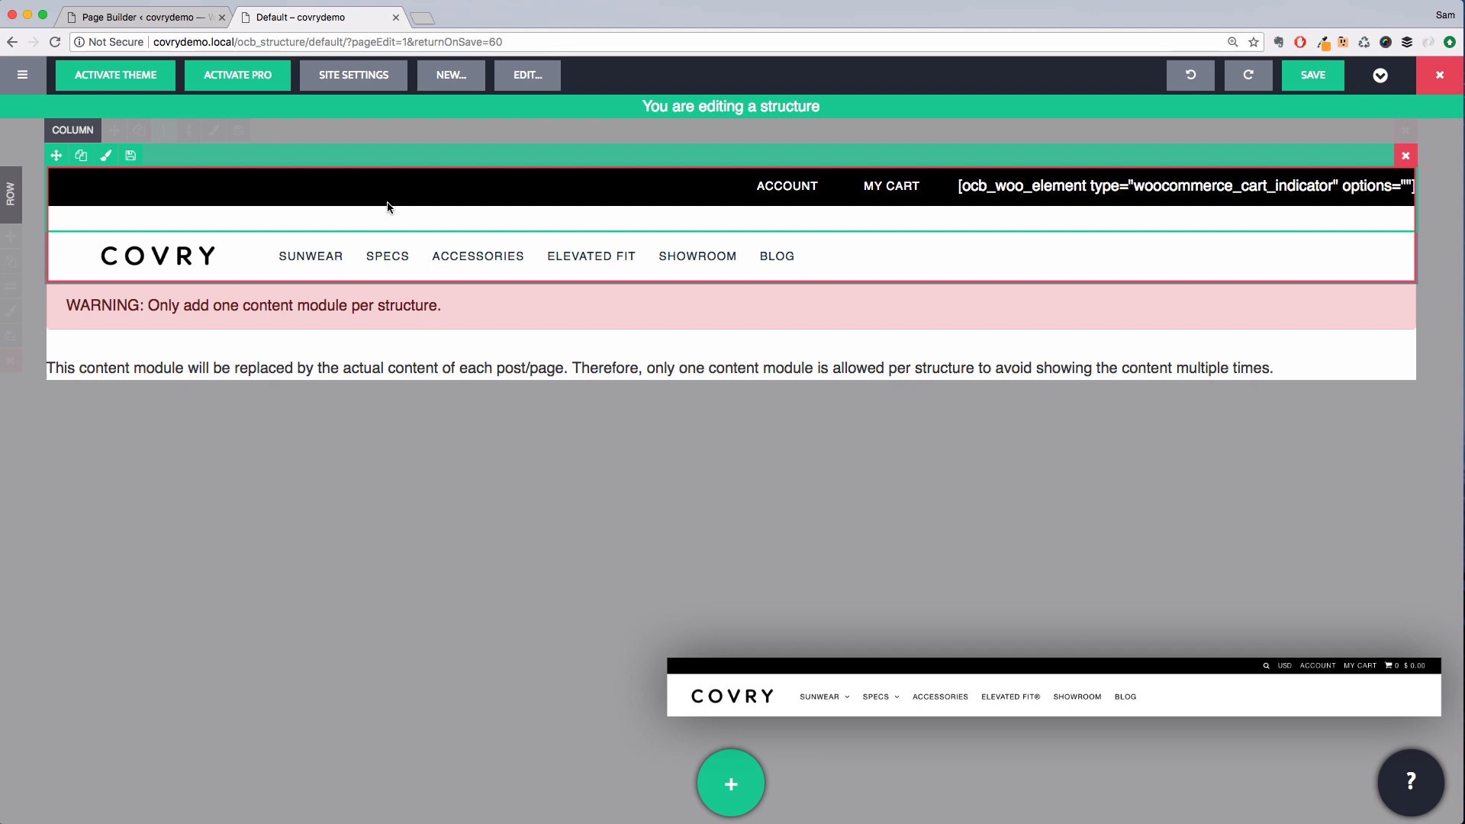
# Give the side-by-side module a custom margin with the bottom set to 0 em and save
pyautogui.click(119, 167)
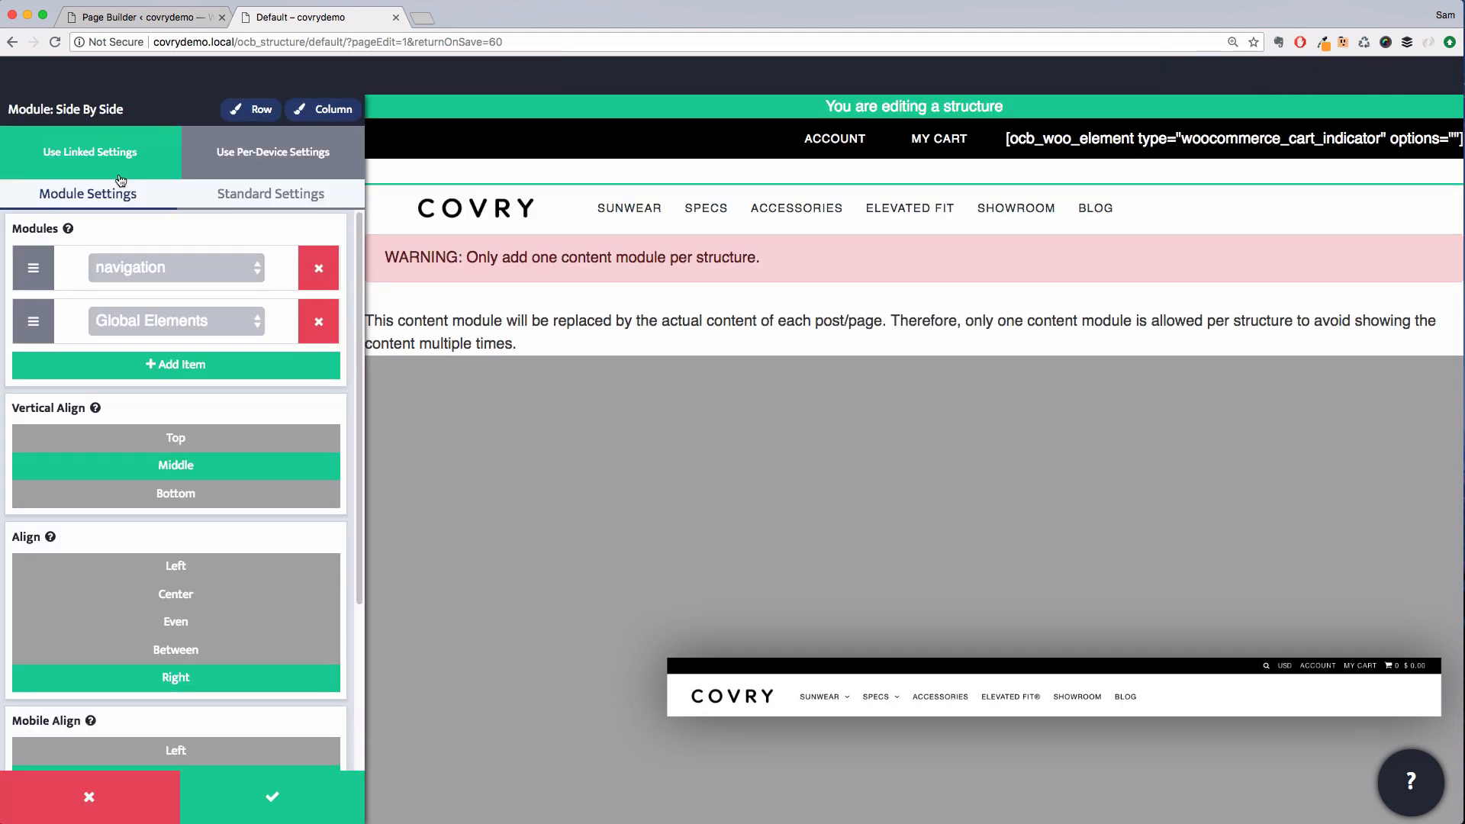
pyautogui.click(271, 194)
pyautogui.click(213, 243)
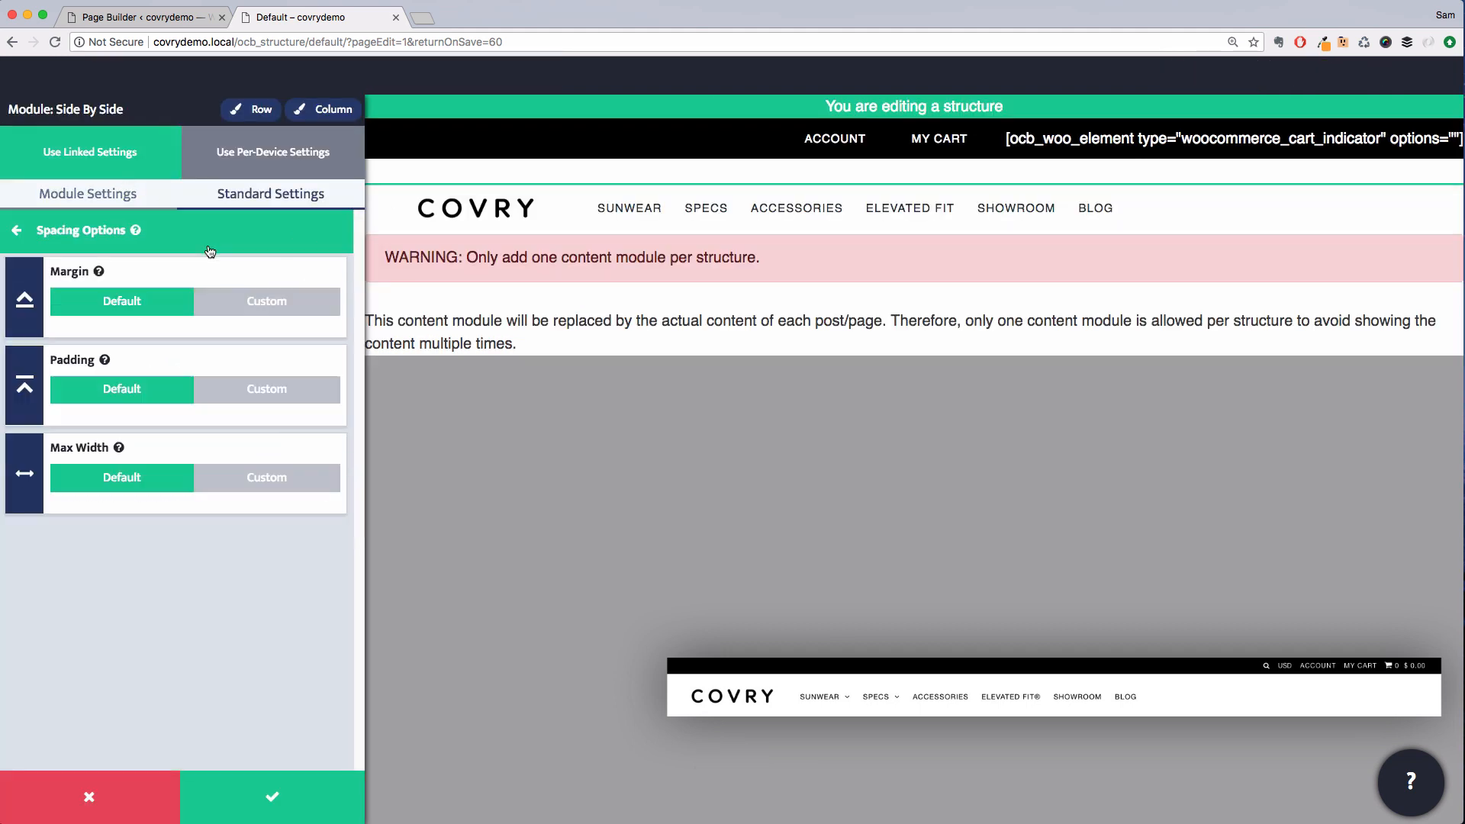
pyautogui.click(260, 306)
pyautogui.click(284, 433)
pyautogui.write('1')
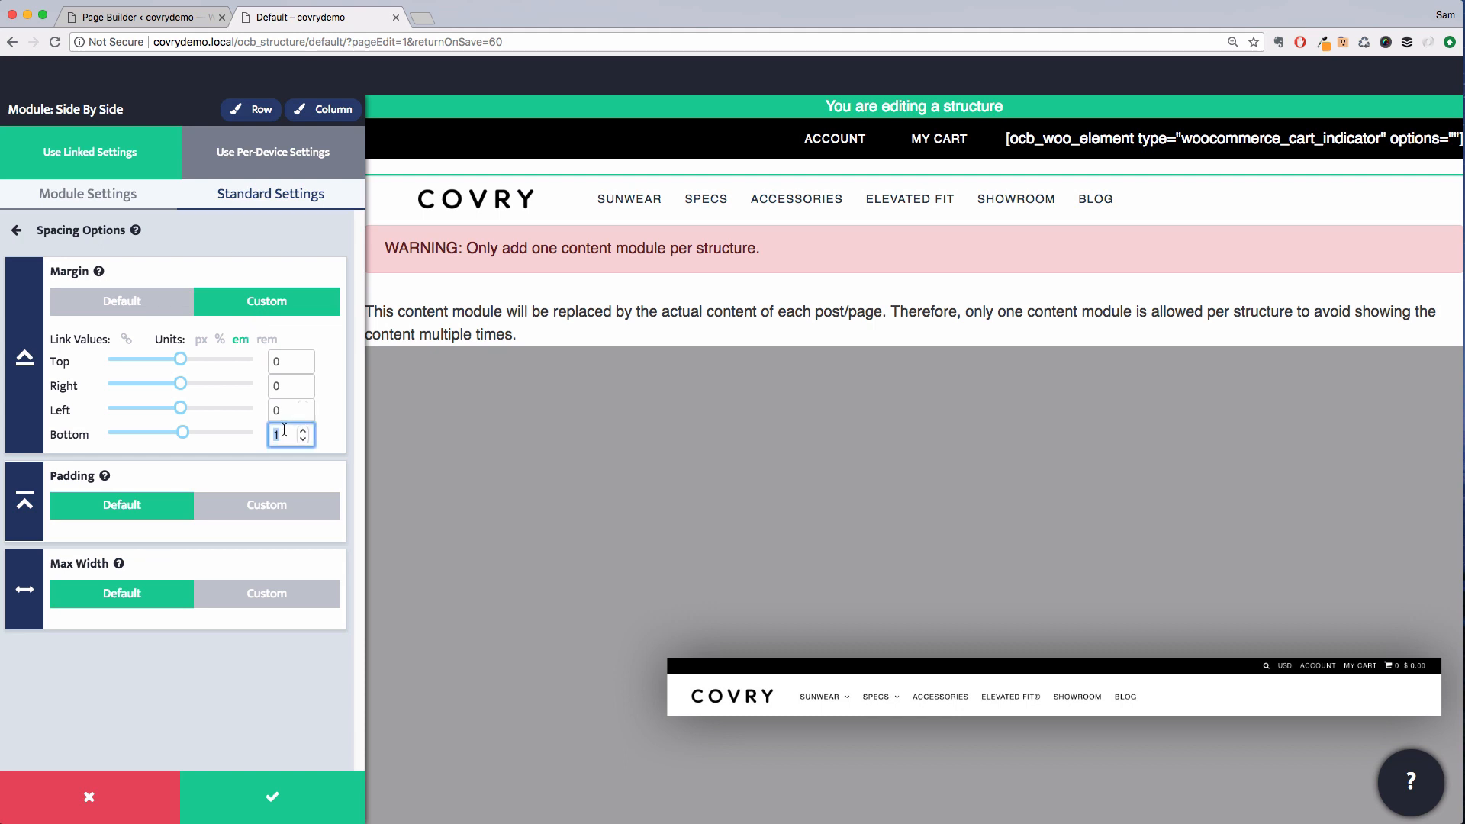
pyautogui.write('0')
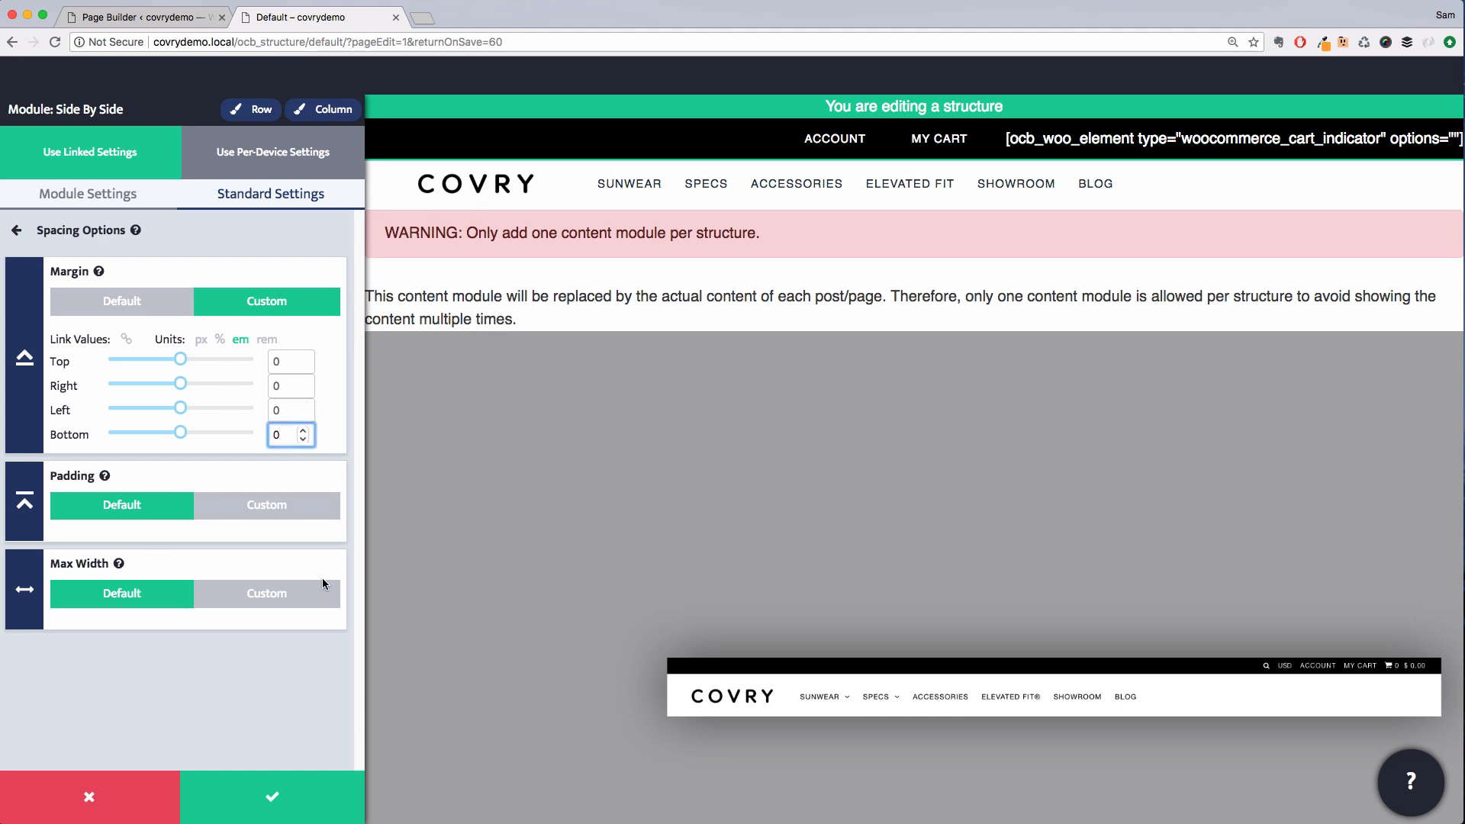
pyautogui.click(309, 782)
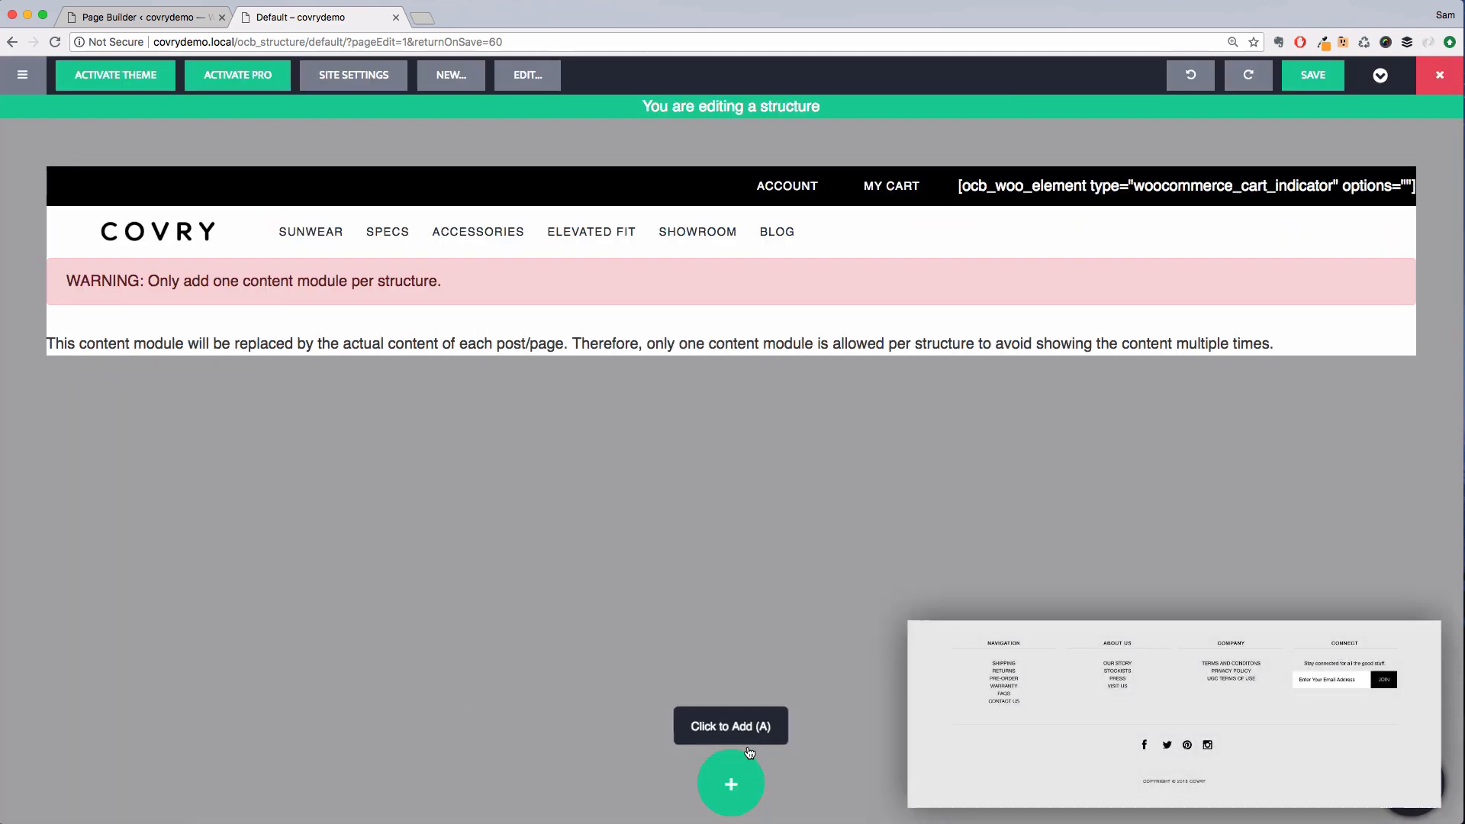
# Add the Complex Footer Links template from the Footer templates below the content module
pyautogui.click(746, 772)
pyautogui.click(700, 95)
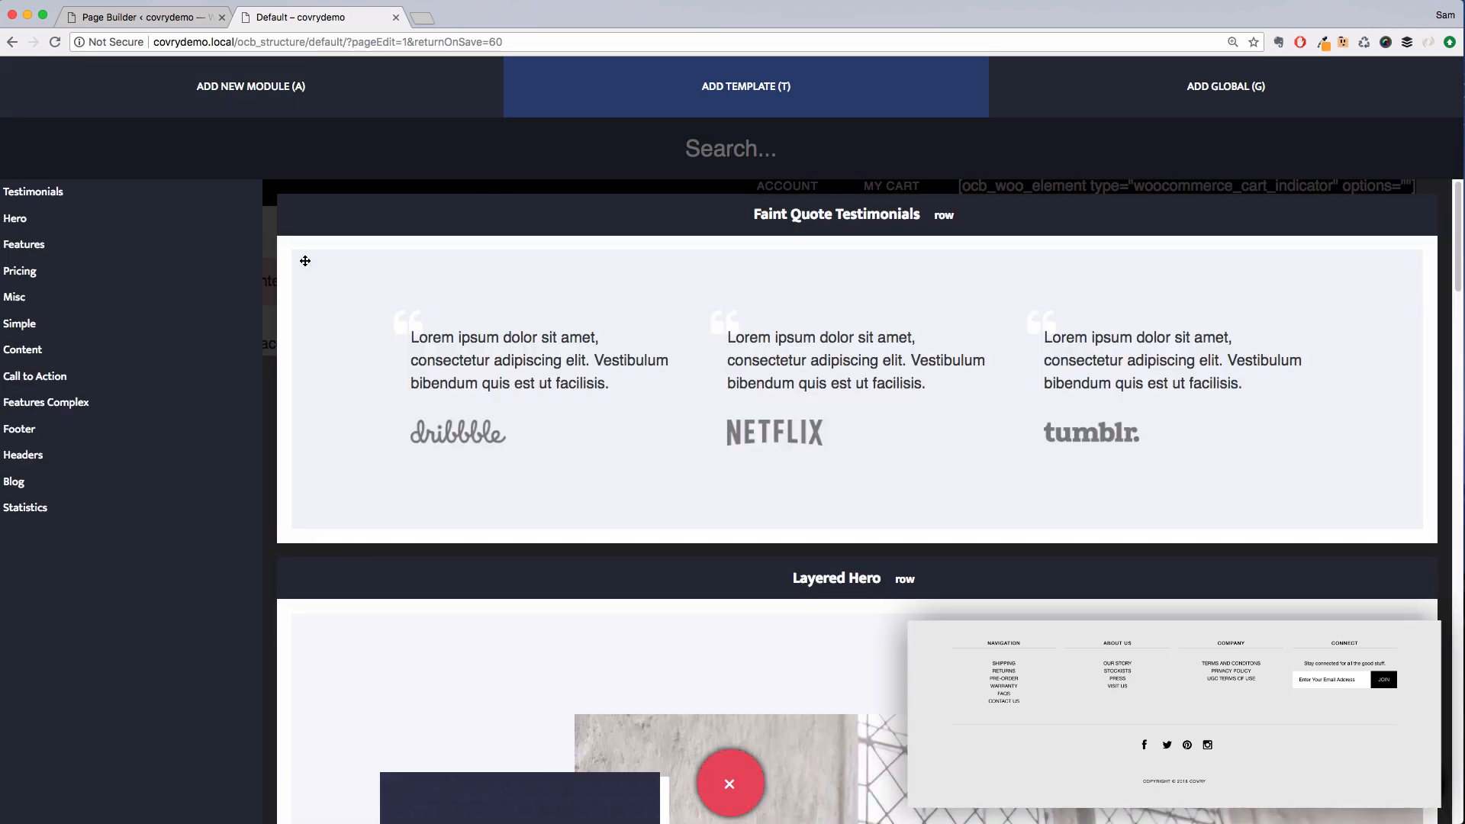
pyautogui.click(99, 427)
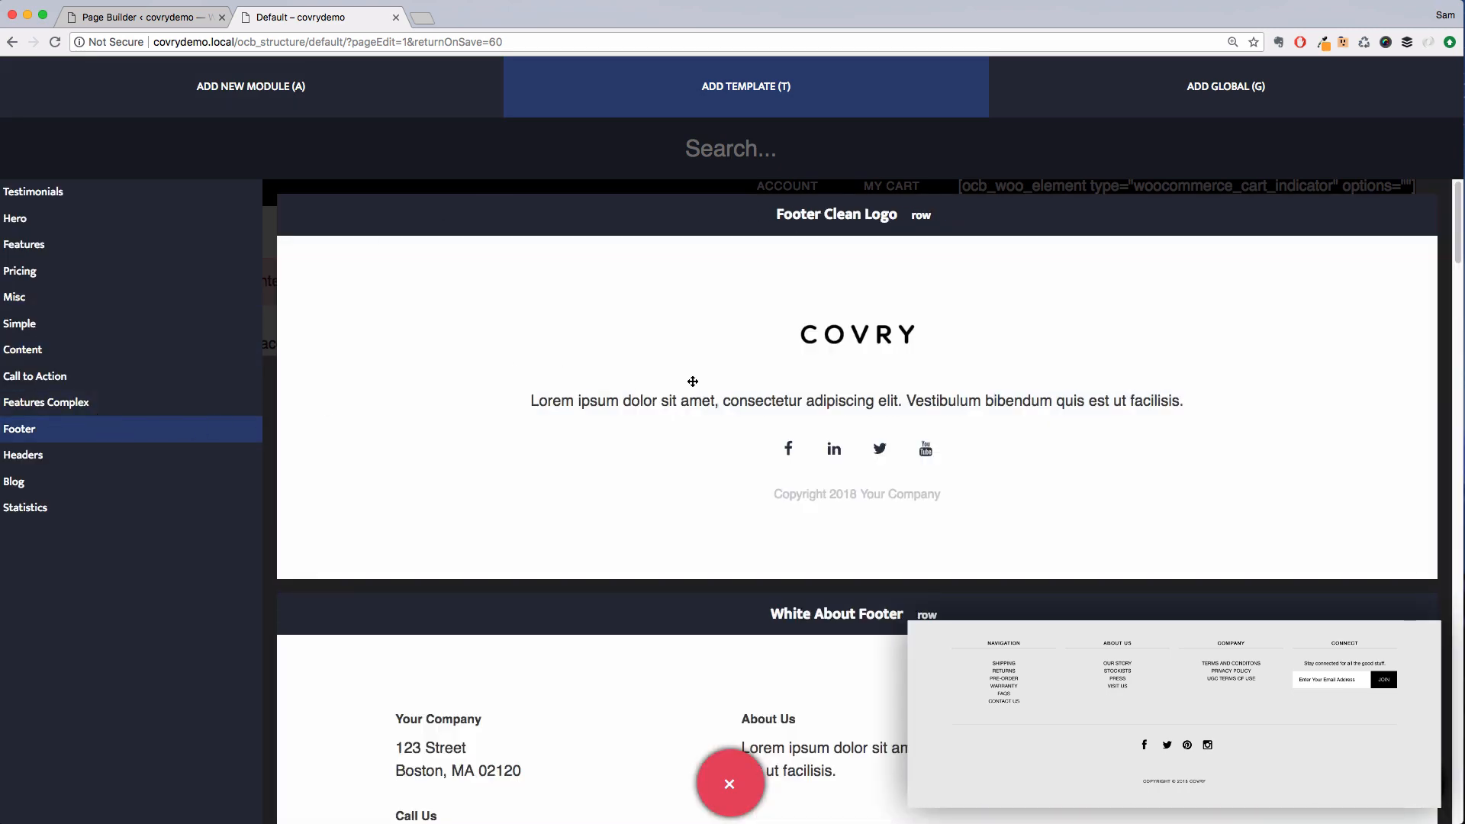
pyautogui.scroll(-20, 693, 381)
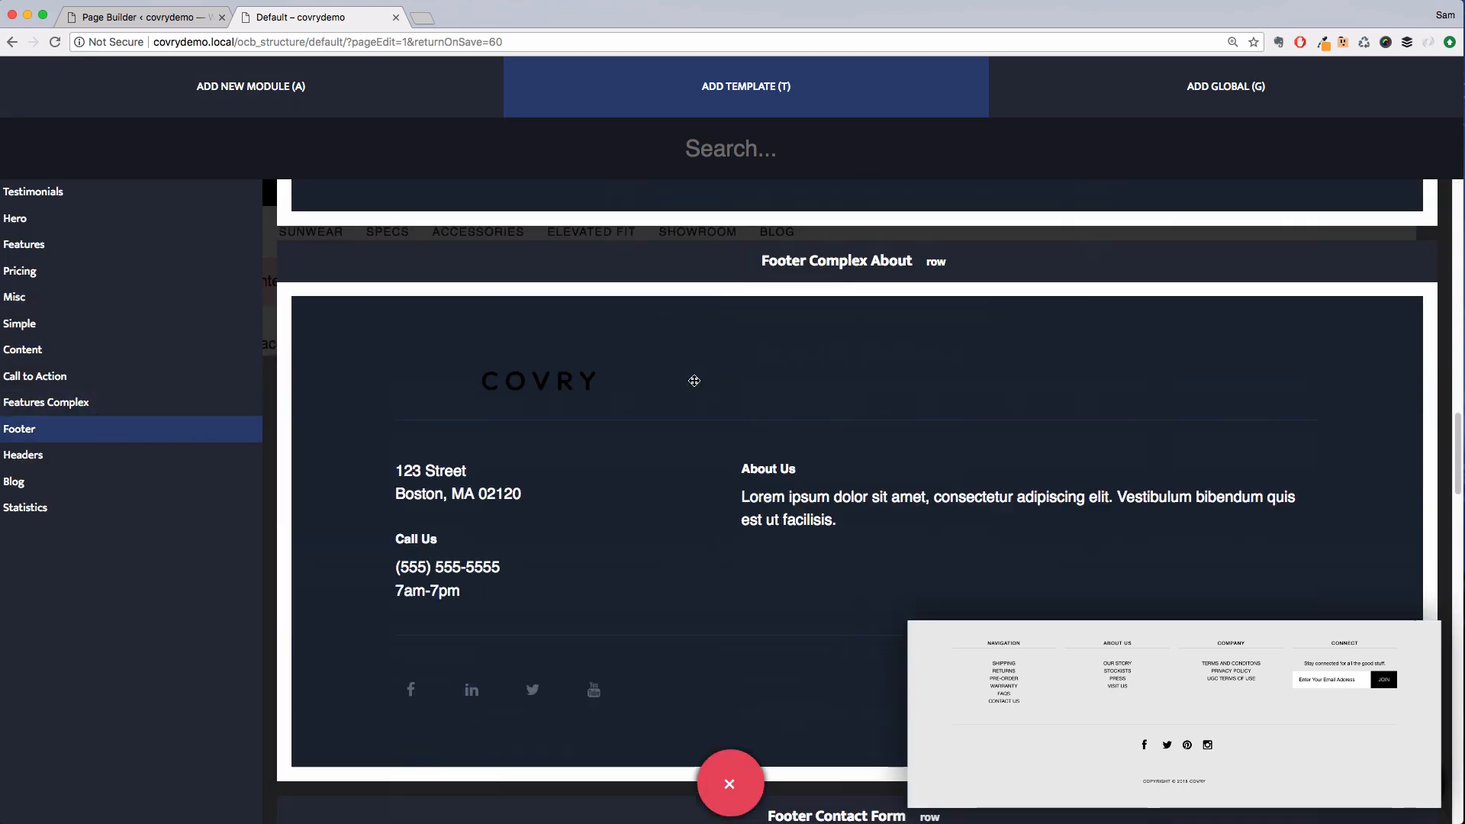
pyautogui.scroll(-15, 694, 381)
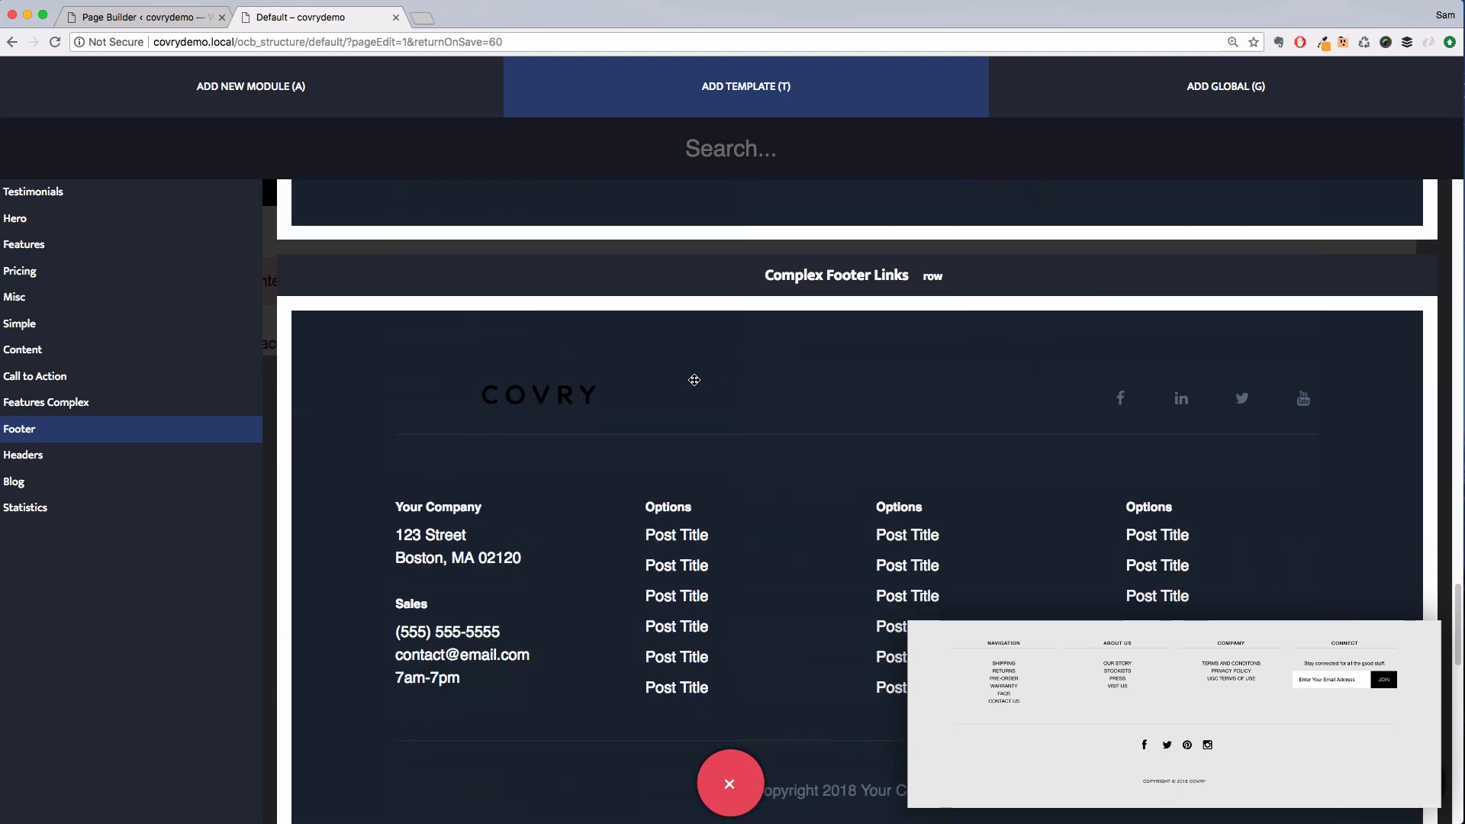
pyautogui.scroll(-7, 694, 380)
pyautogui.scroll(5, 694, 380)
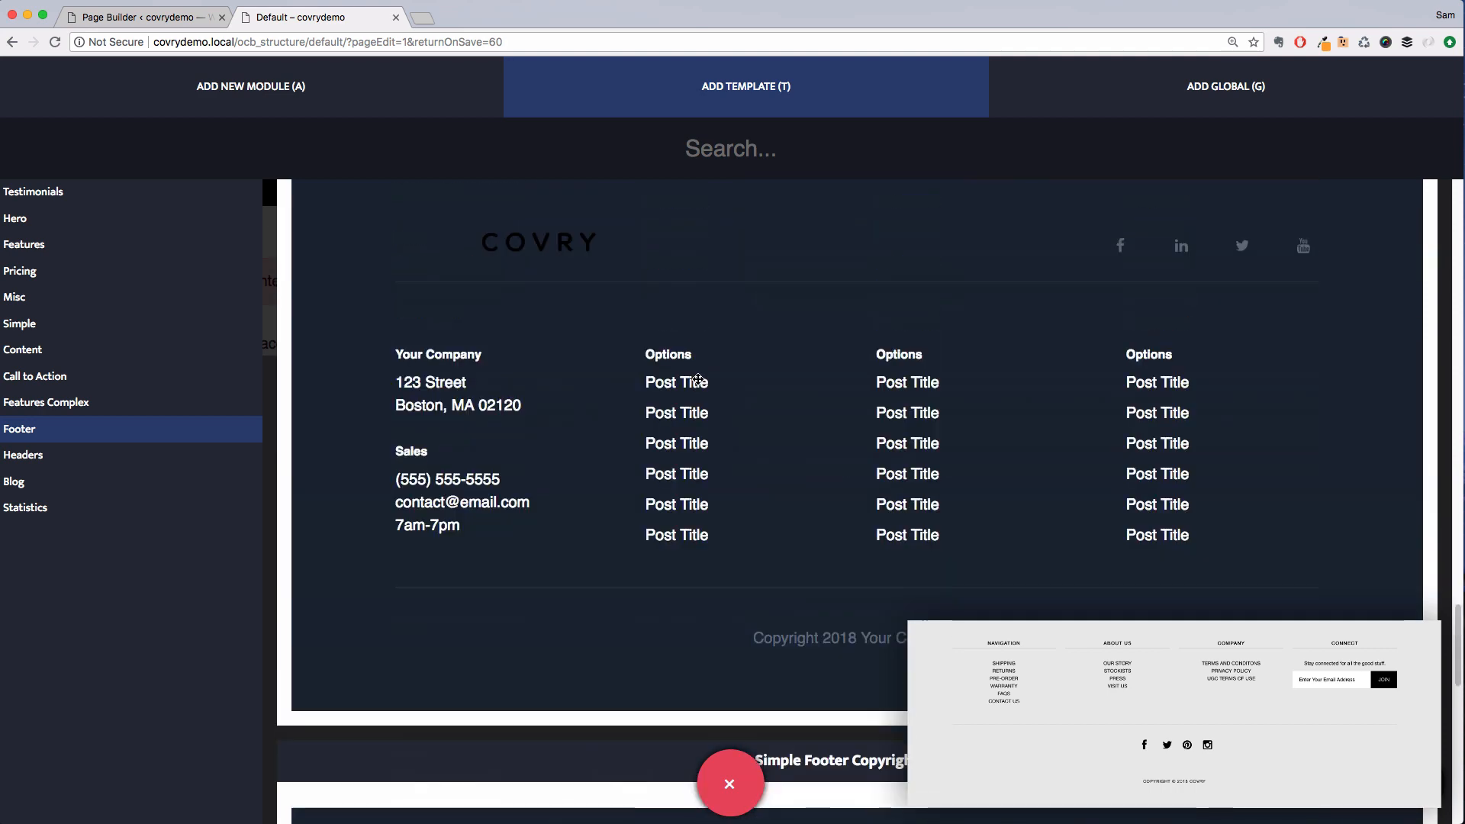
pyautogui.moveTo(833, 392); pyautogui.dragTo(683, 344)
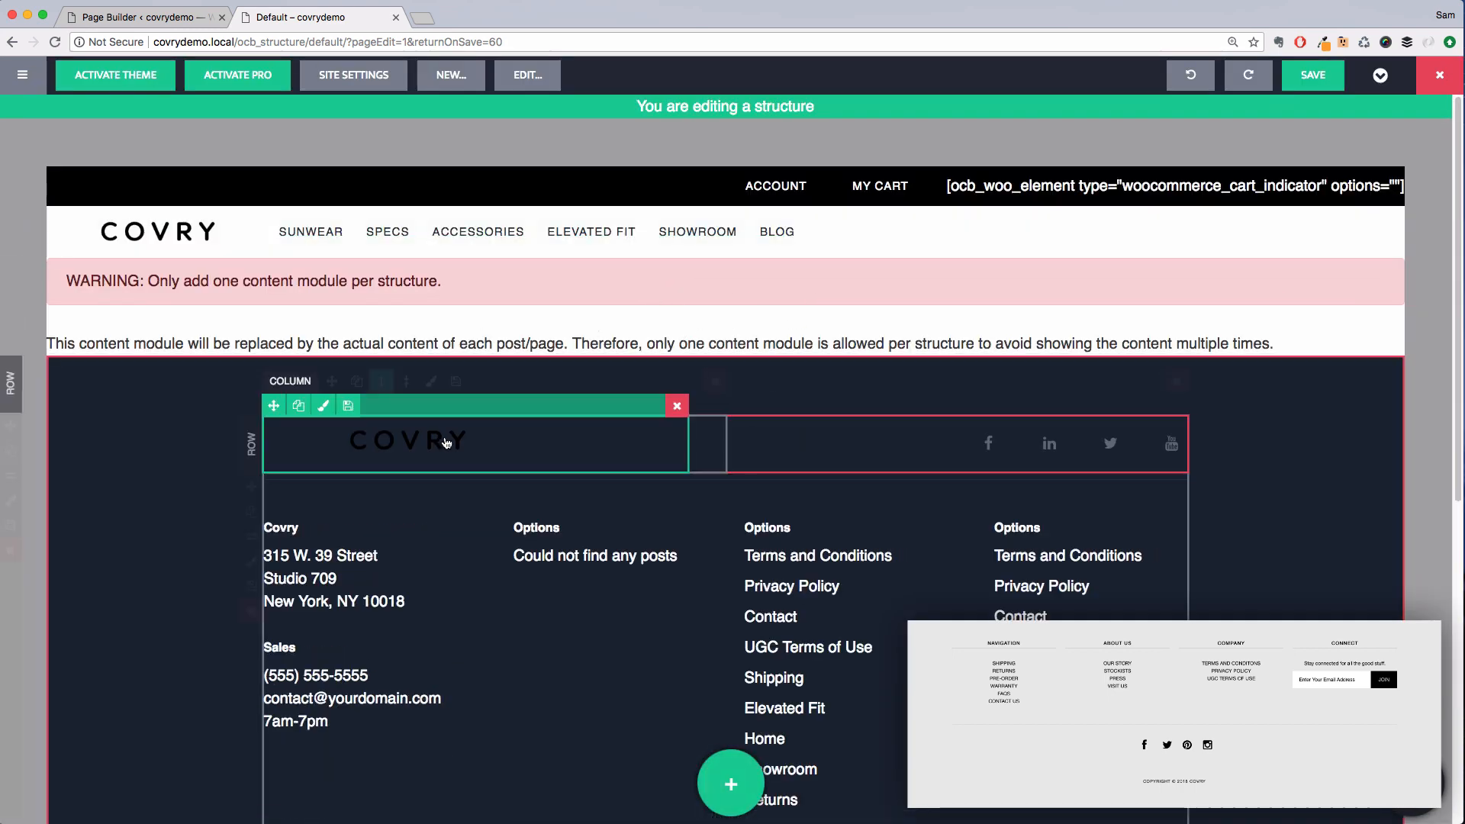
# Delete the footer's logo module and move the social icons row below the link columns
pyautogui.click(677, 407)
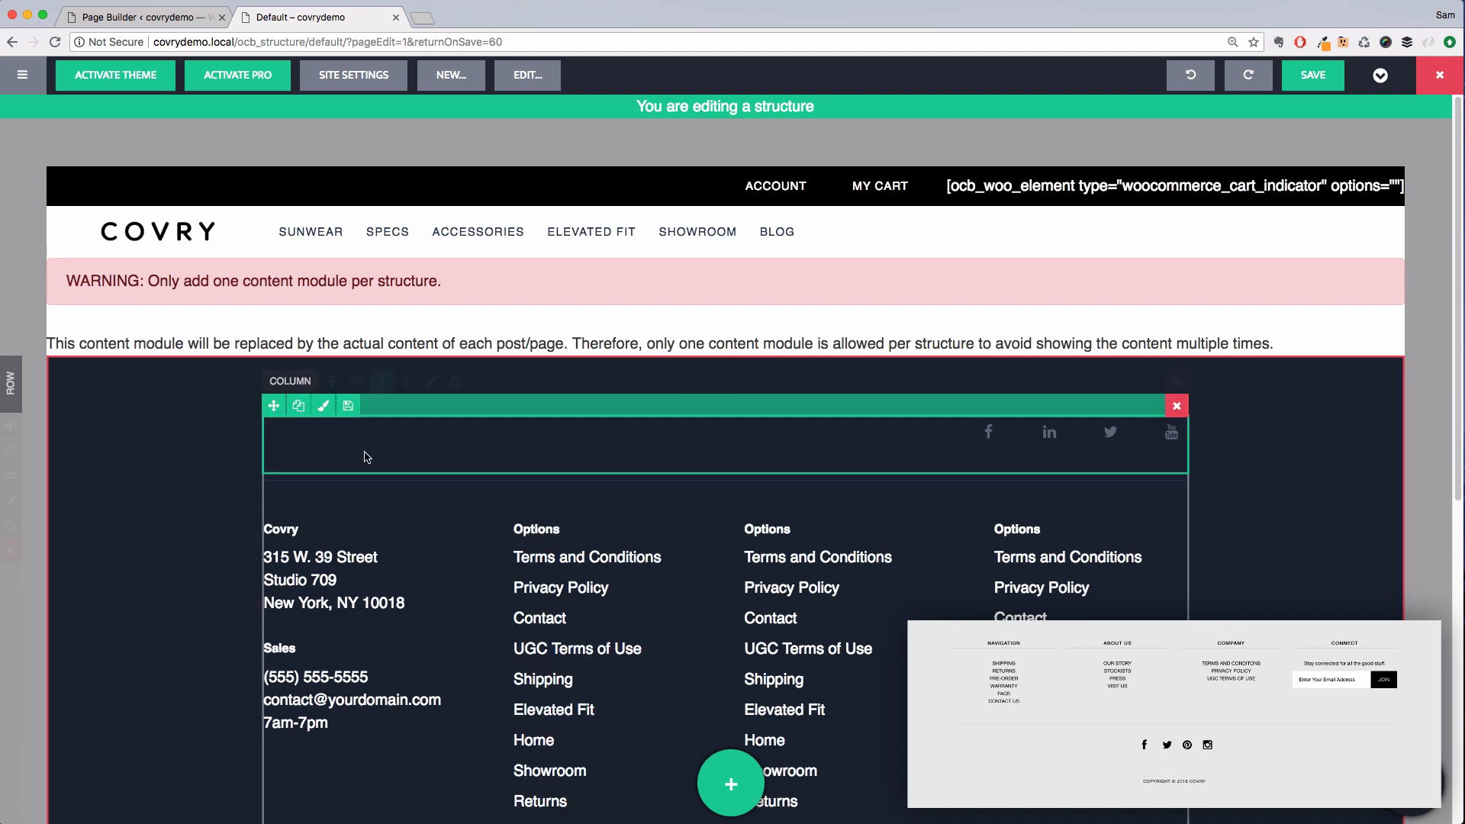
pyautogui.scroll(-3, 366, 456)
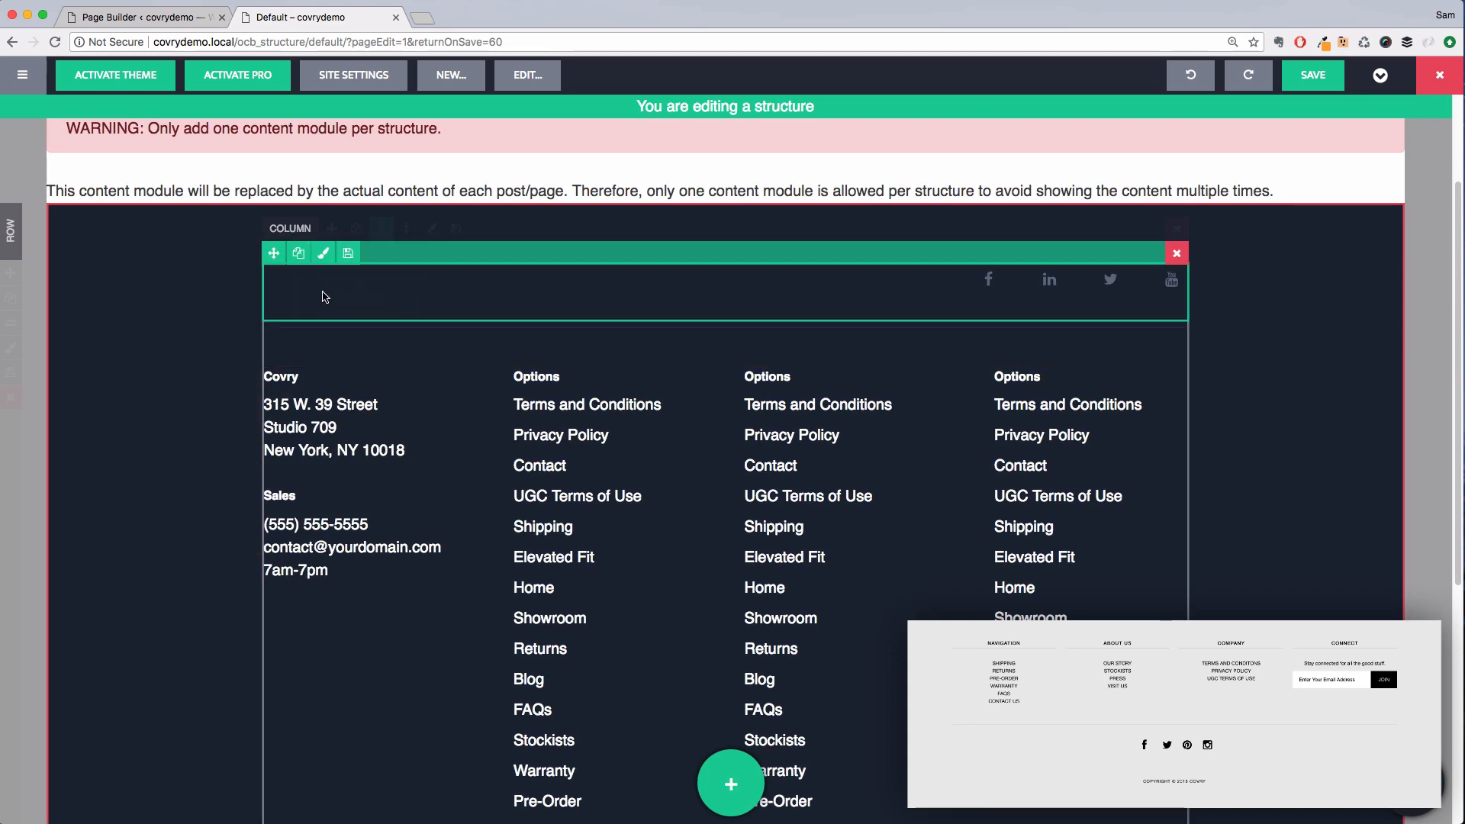
pyautogui.moveTo(273, 261)
pyautogui.mouseDown()
pyautogui.moveTo(279, 595)
pyautogui.moveTo(405, 468)
pyautogui.moveTo(567, 539)
pyautogui.moveTo(647, 664)
pyautogui.mouseUp()
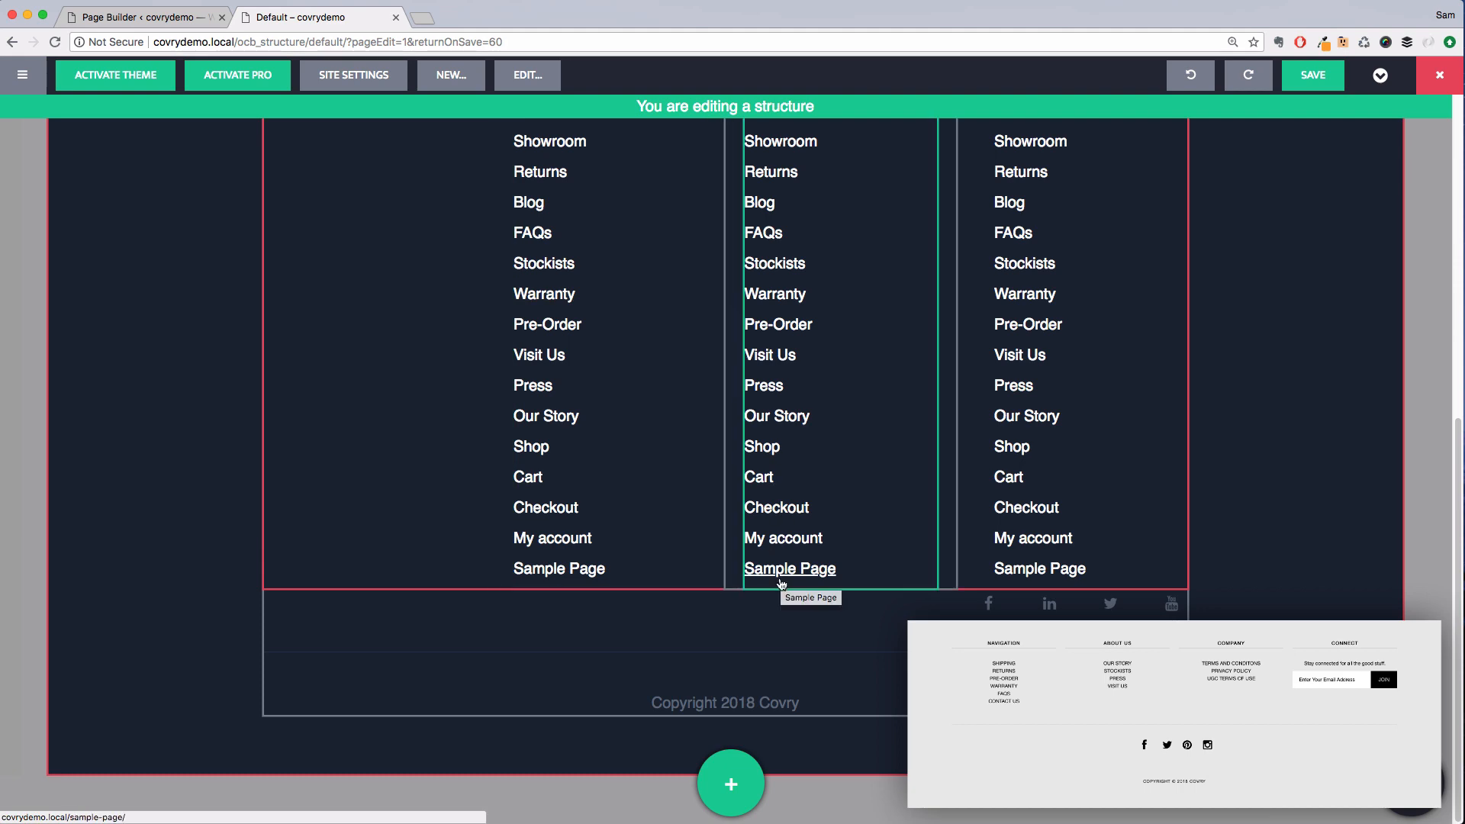
# Move the company address column to the far right of the footer and delete the empty top row
pyautogui.scroll(10, 775, 574)
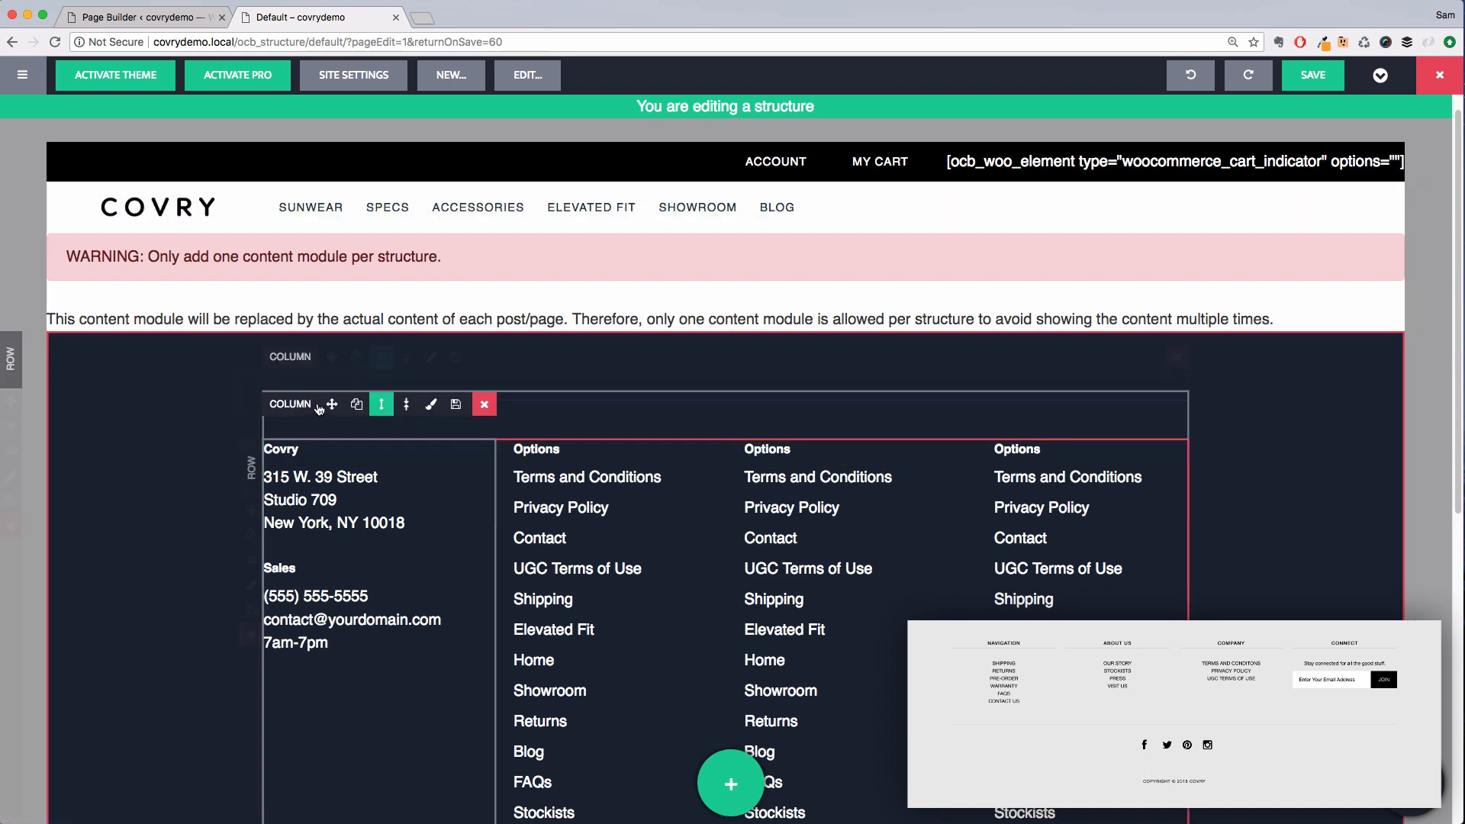
pyautogui.moveTo(330, 404); pyautogui.dragTo(1152, 461)
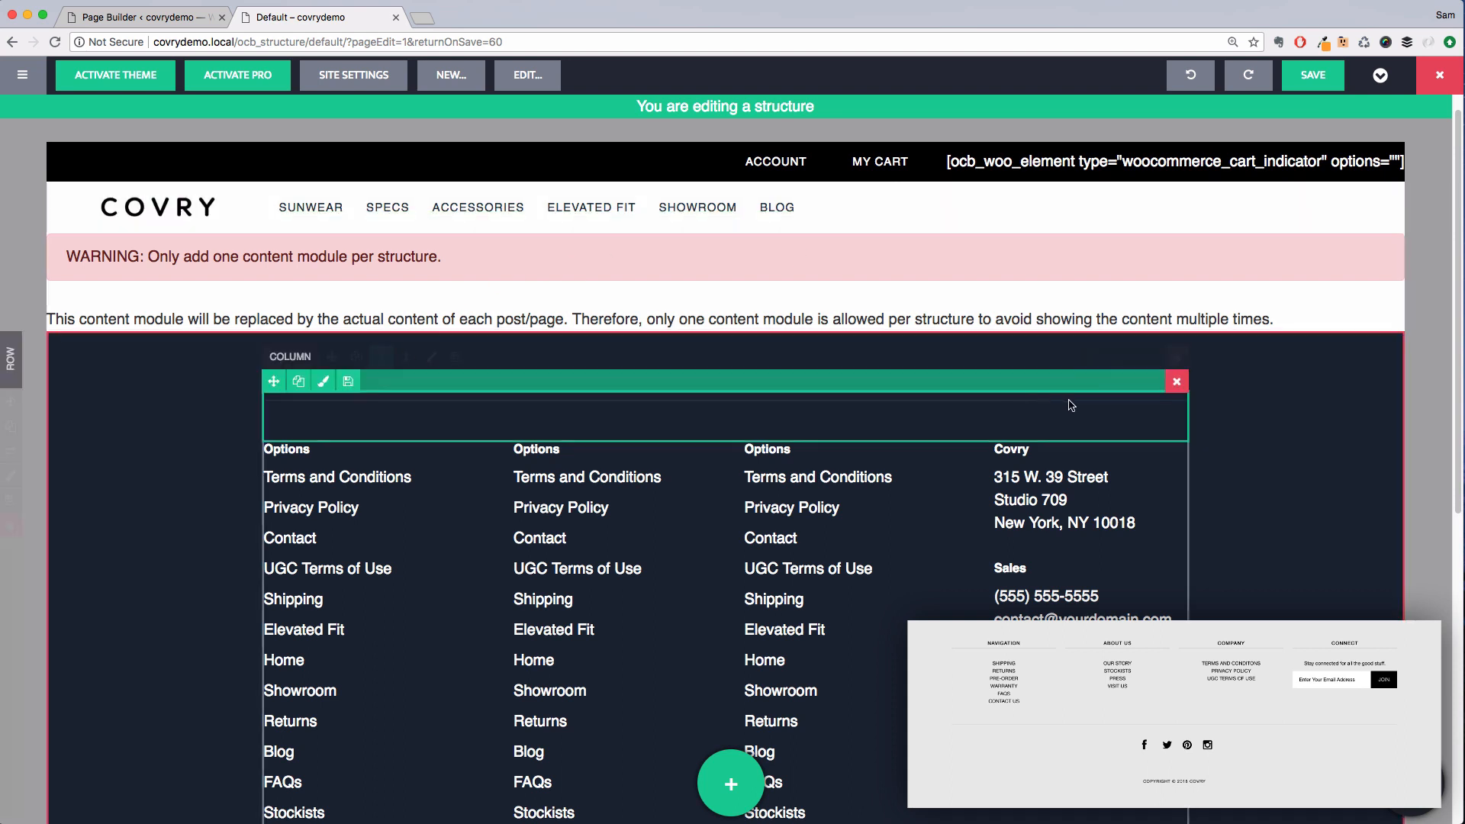
pyautogui.click(1176, 381)
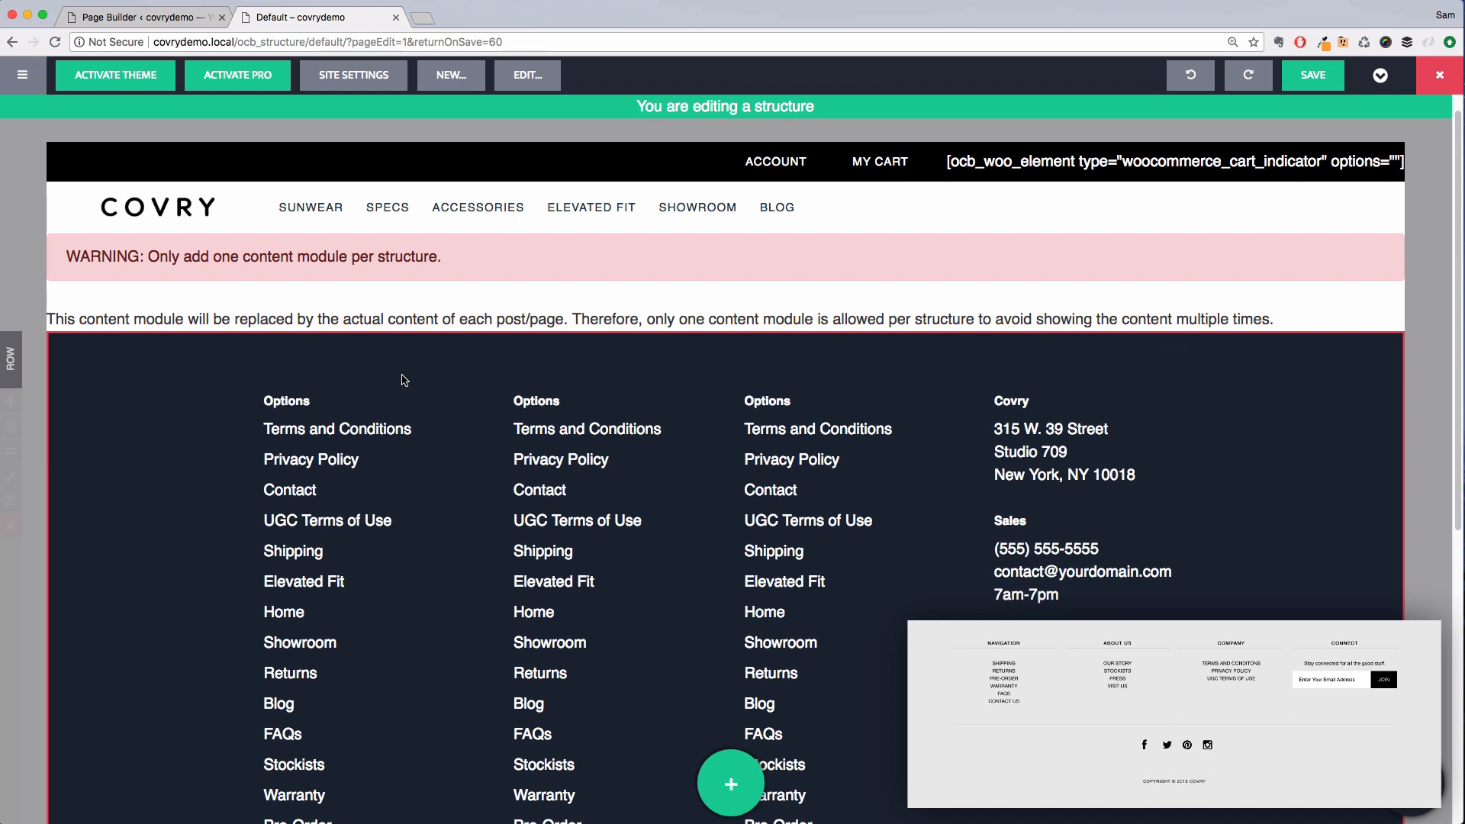
# In the first footer column's posts module query filter, add the Shipping, Returns and Pre-Order pages
pyautogui.doubleClick(439, 487)
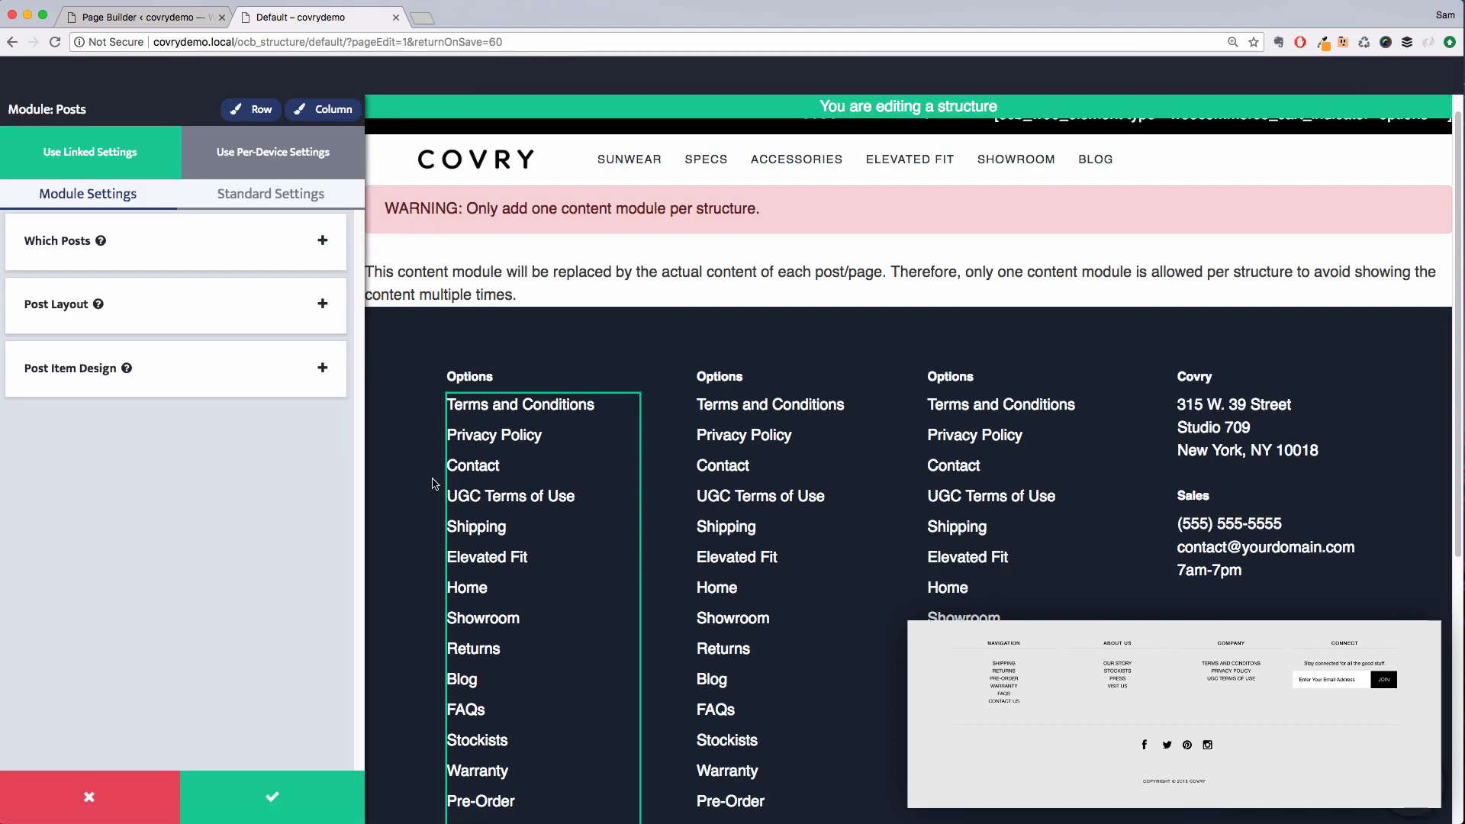
pyautogui.click(184, 255)
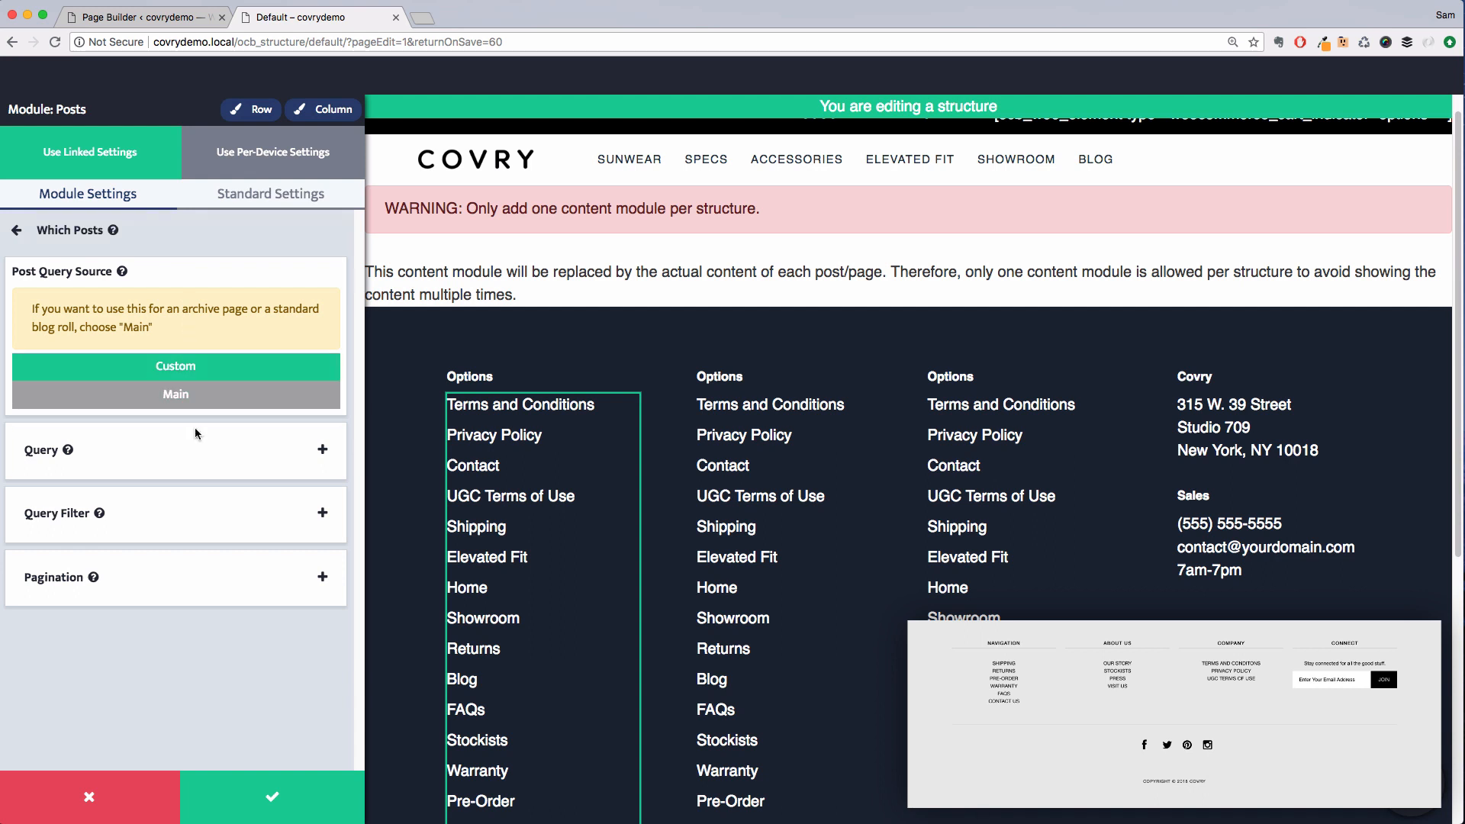
pyautogui.click(196, 451)
pyautogui.click(174, 231)
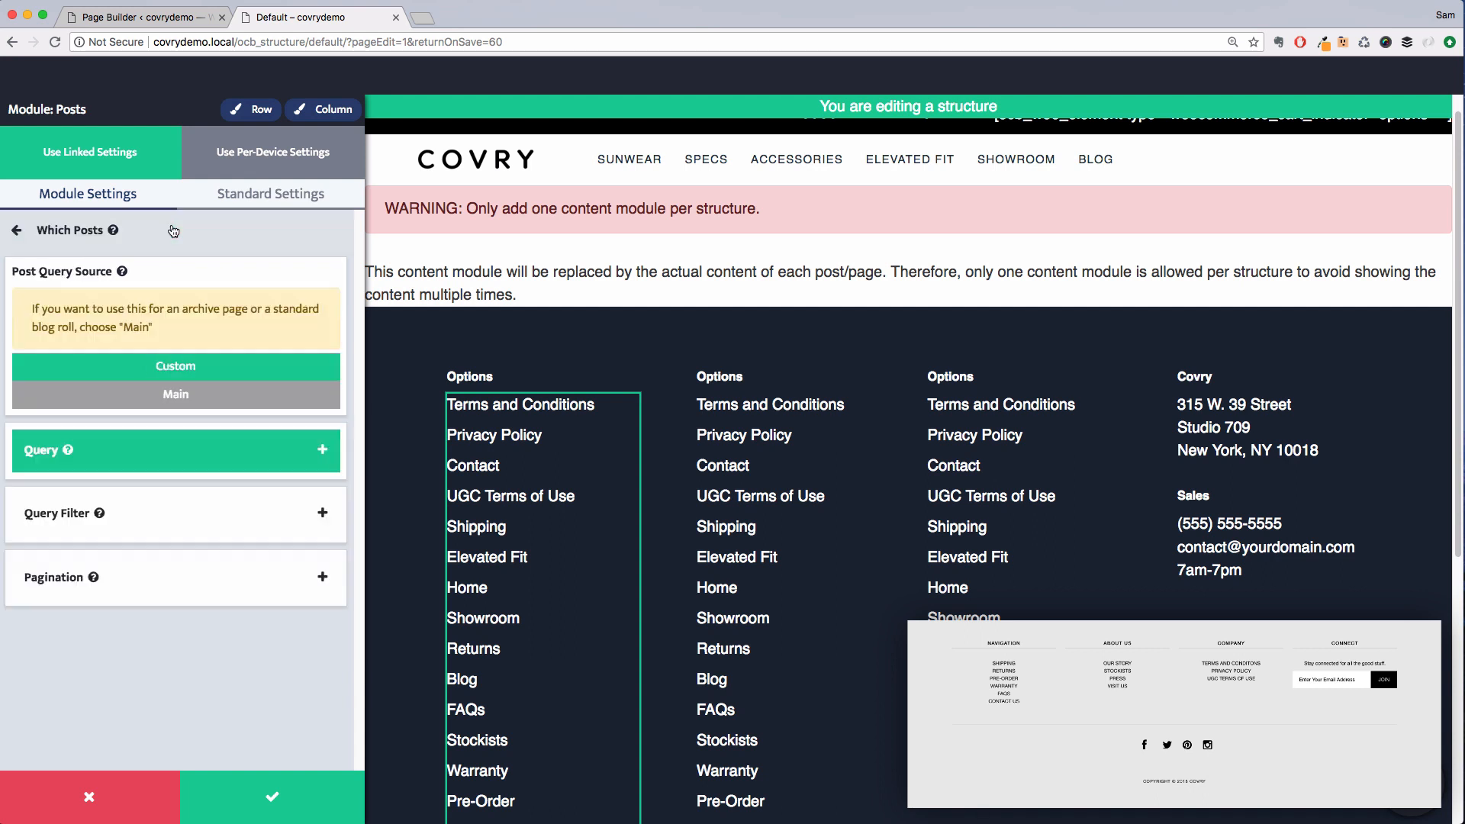
pyautogui.click(189, 502)
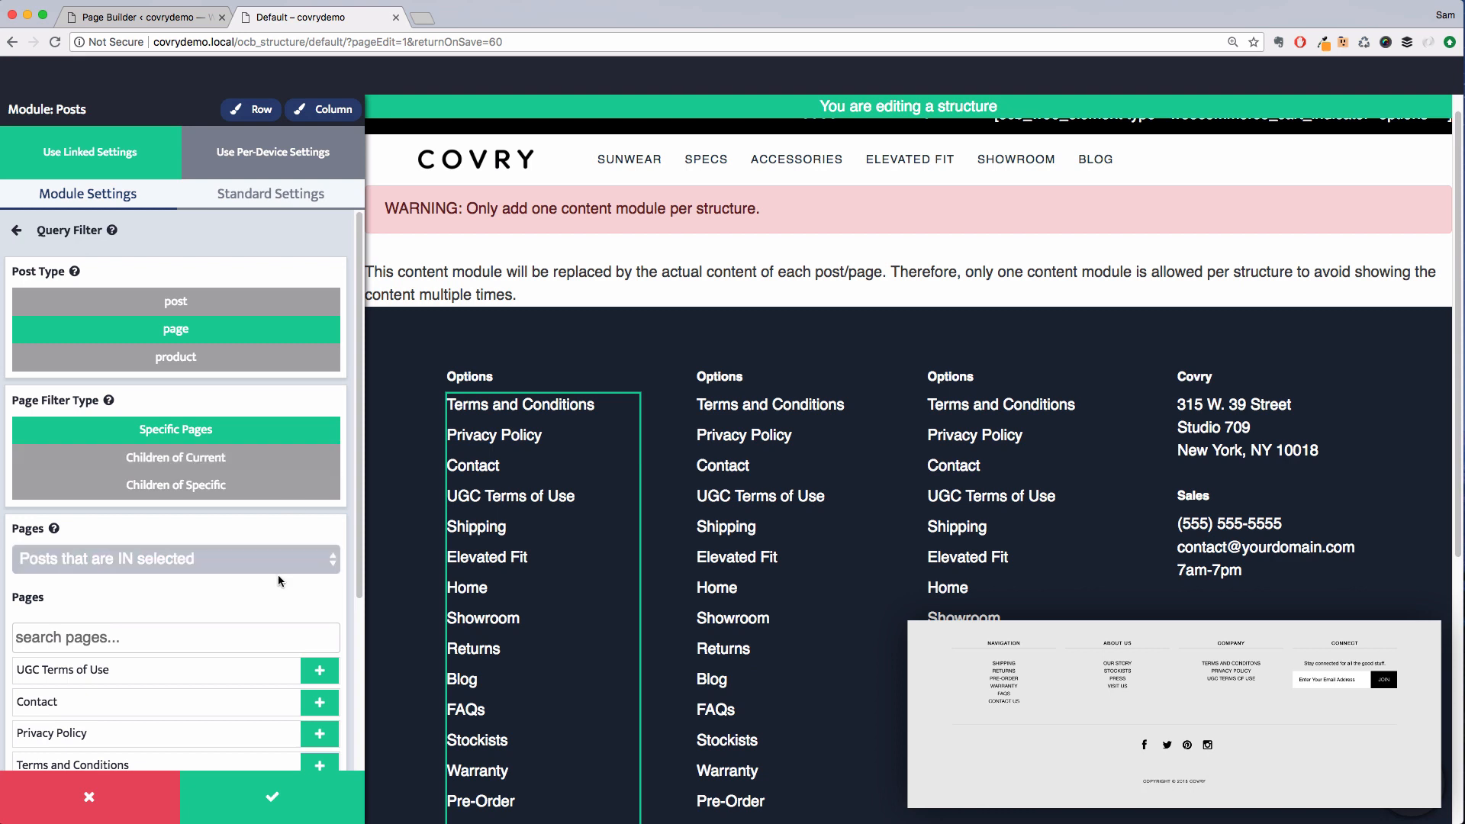
pyautogui.scroll(-3, 294, 606)
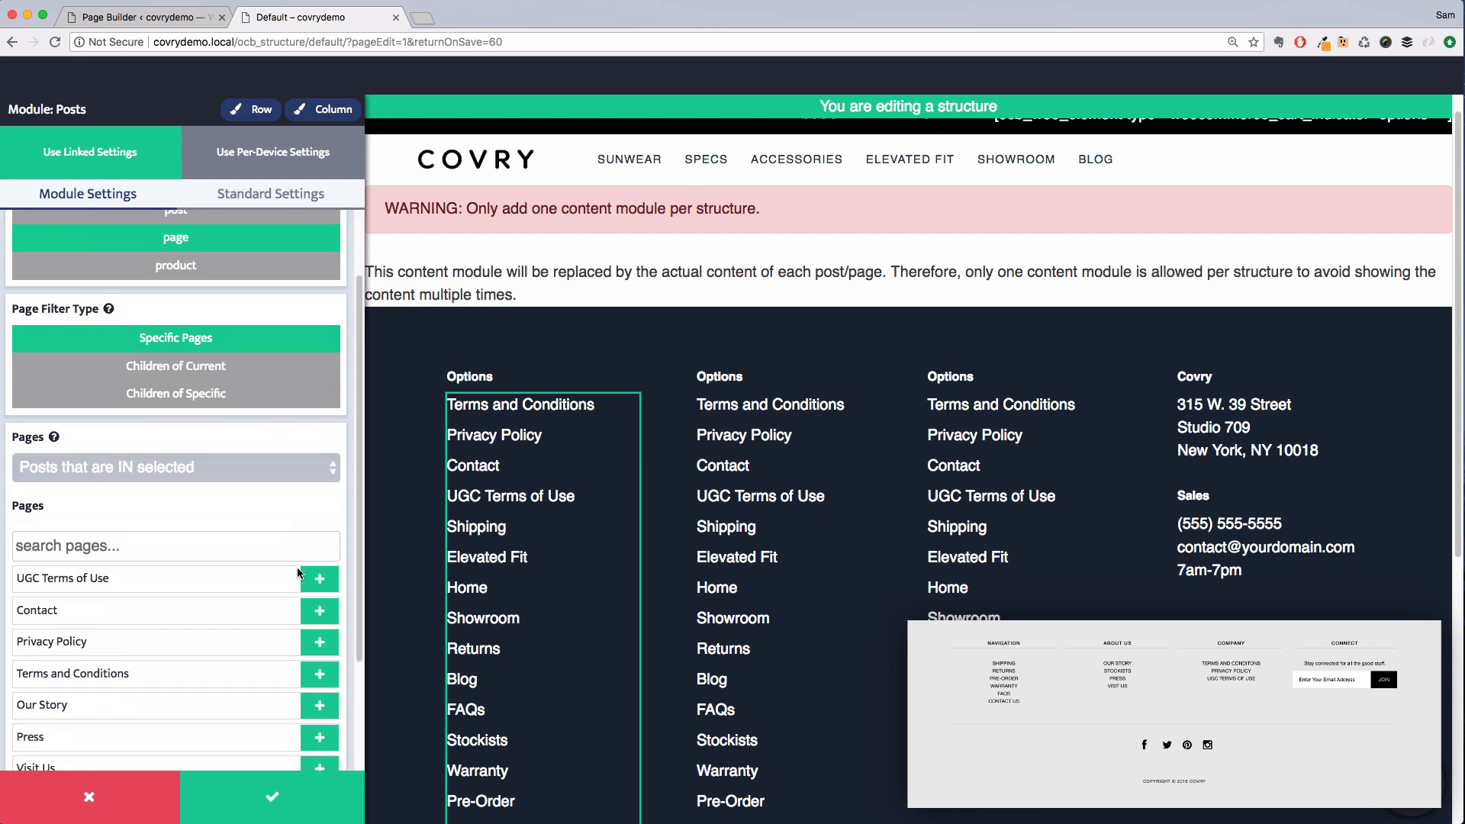
pyautogui.click(236, 538)
pyautogui.write('ship')
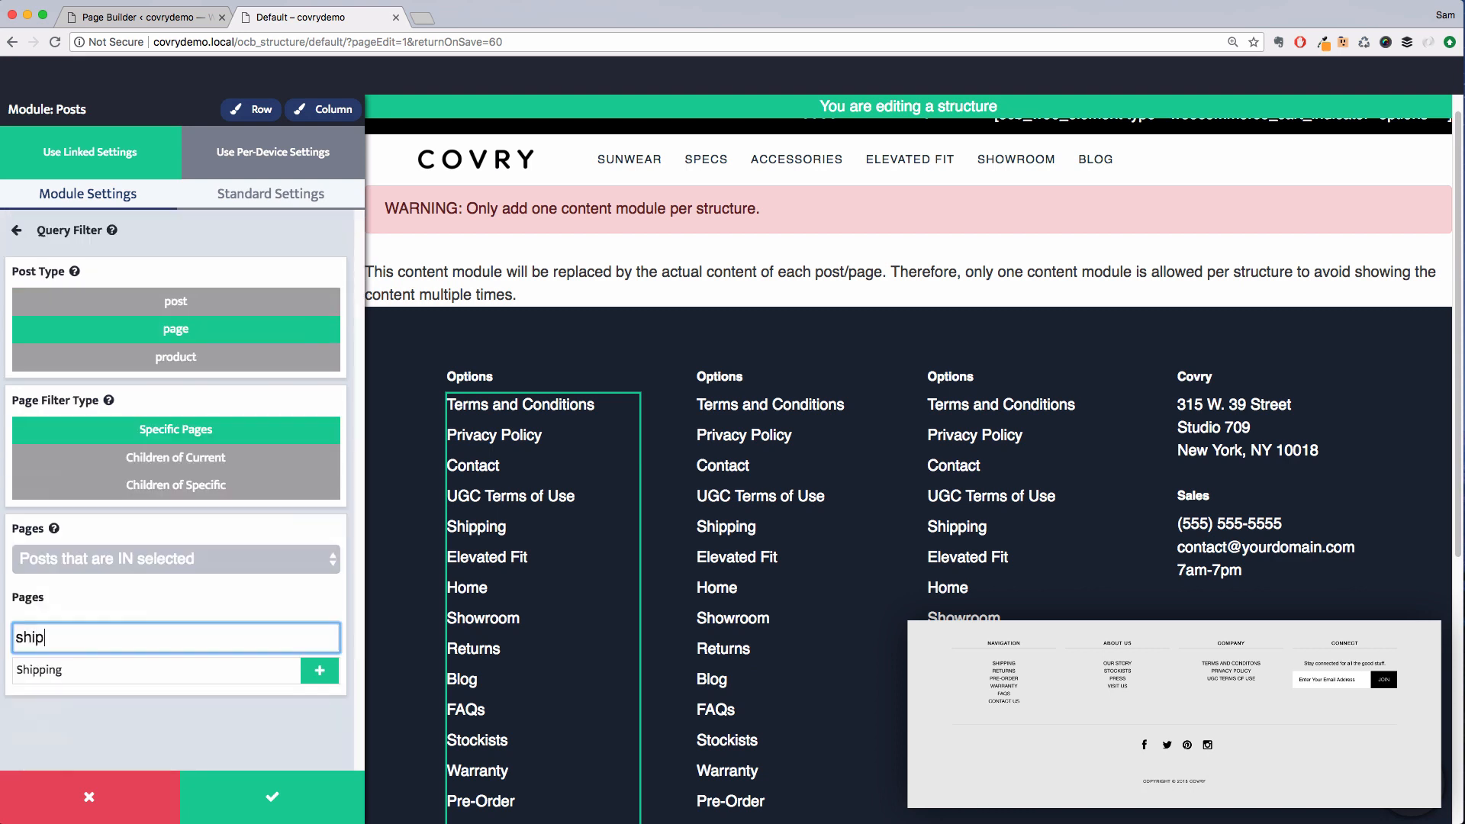
pyautogui.write('p')
pyautogui.click(320, 670)
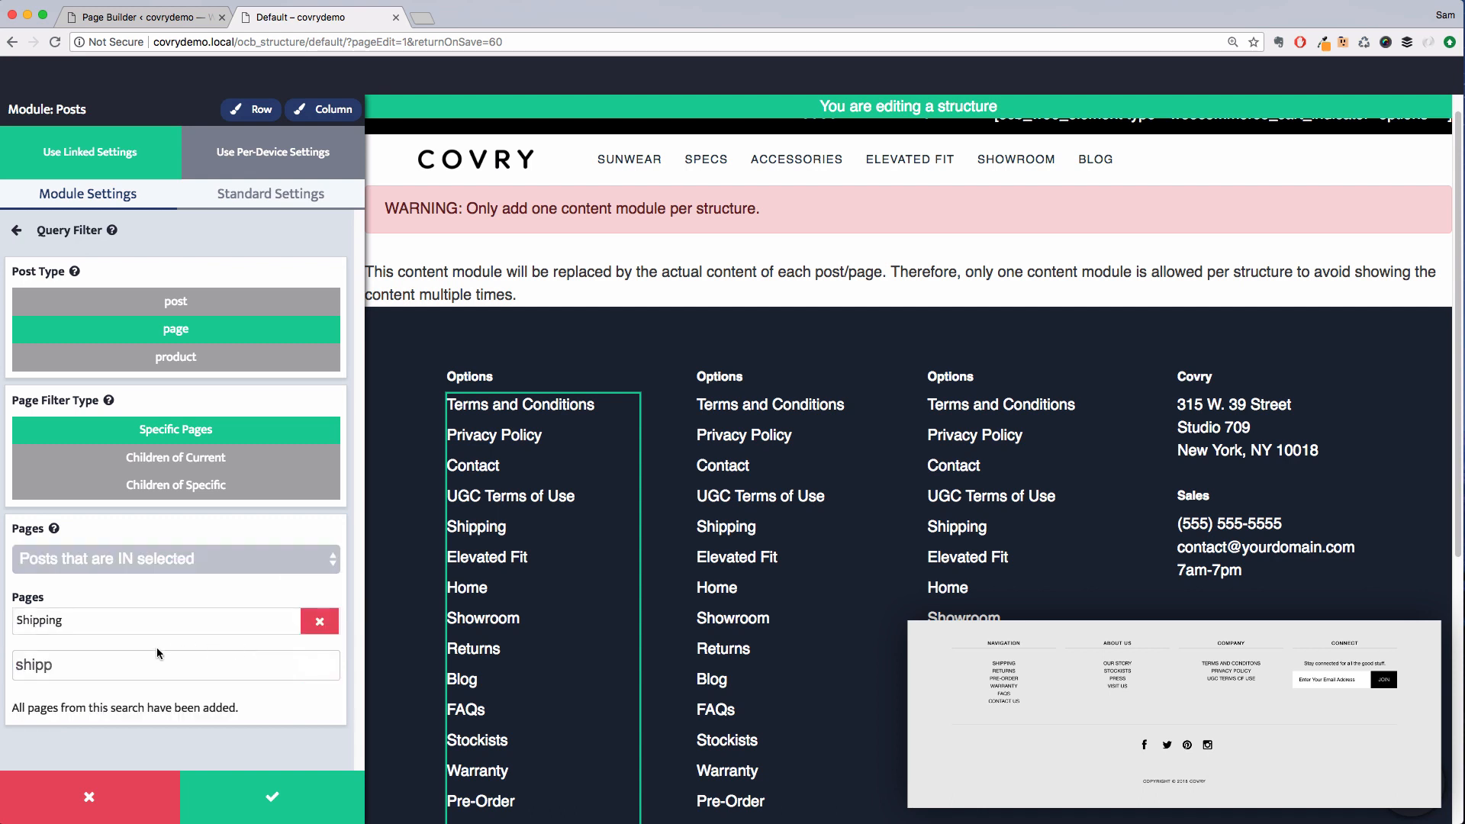
pyautogui.doubleClick(158, 663)
pyautogui.write('return')
pyautogui.click(320, 698)
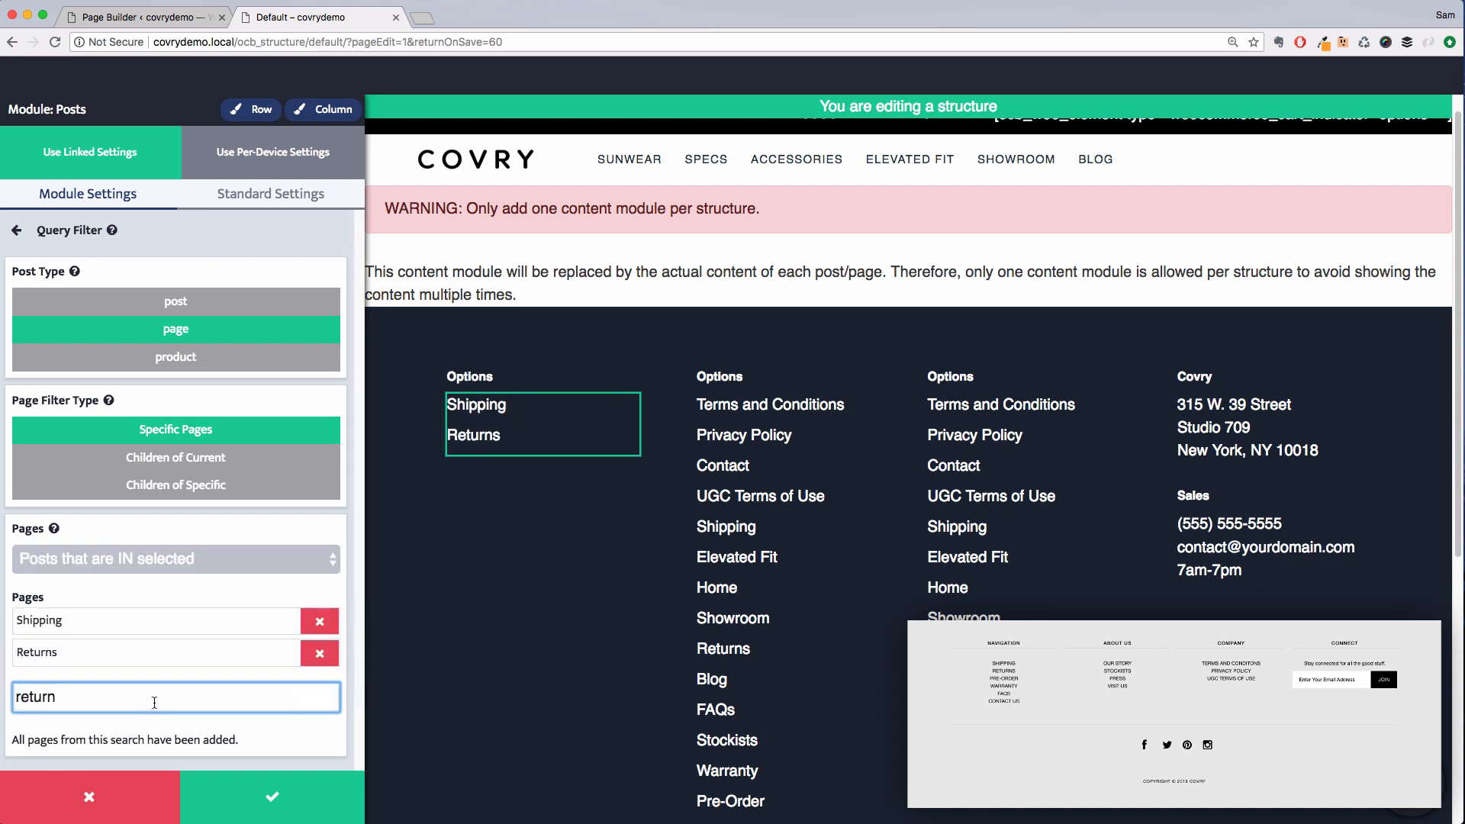
pyautogui.doubleClick(155, 698)
pyautogui.write('order')
pyautogui.click(318, 726)
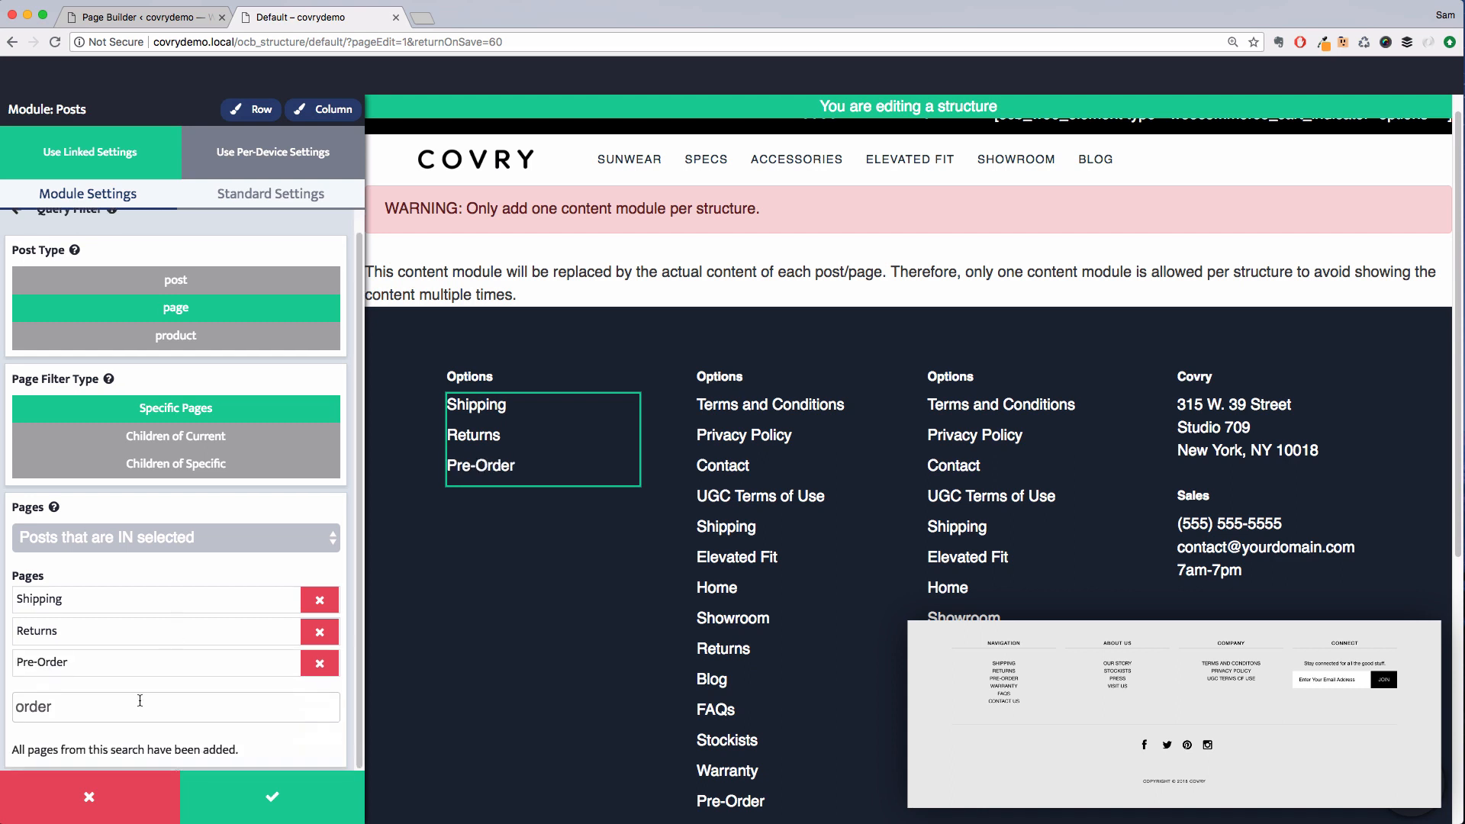
# Add the Warranty, FAQs and Contact pages to the posts module's selected pages
pyautogui.doubleClick(157, 709)
pyautogui.write('warran')
pyautogui.click(320, 742)
pyautogui.doubleClick(158, 740)
pyautogui.write('faq')
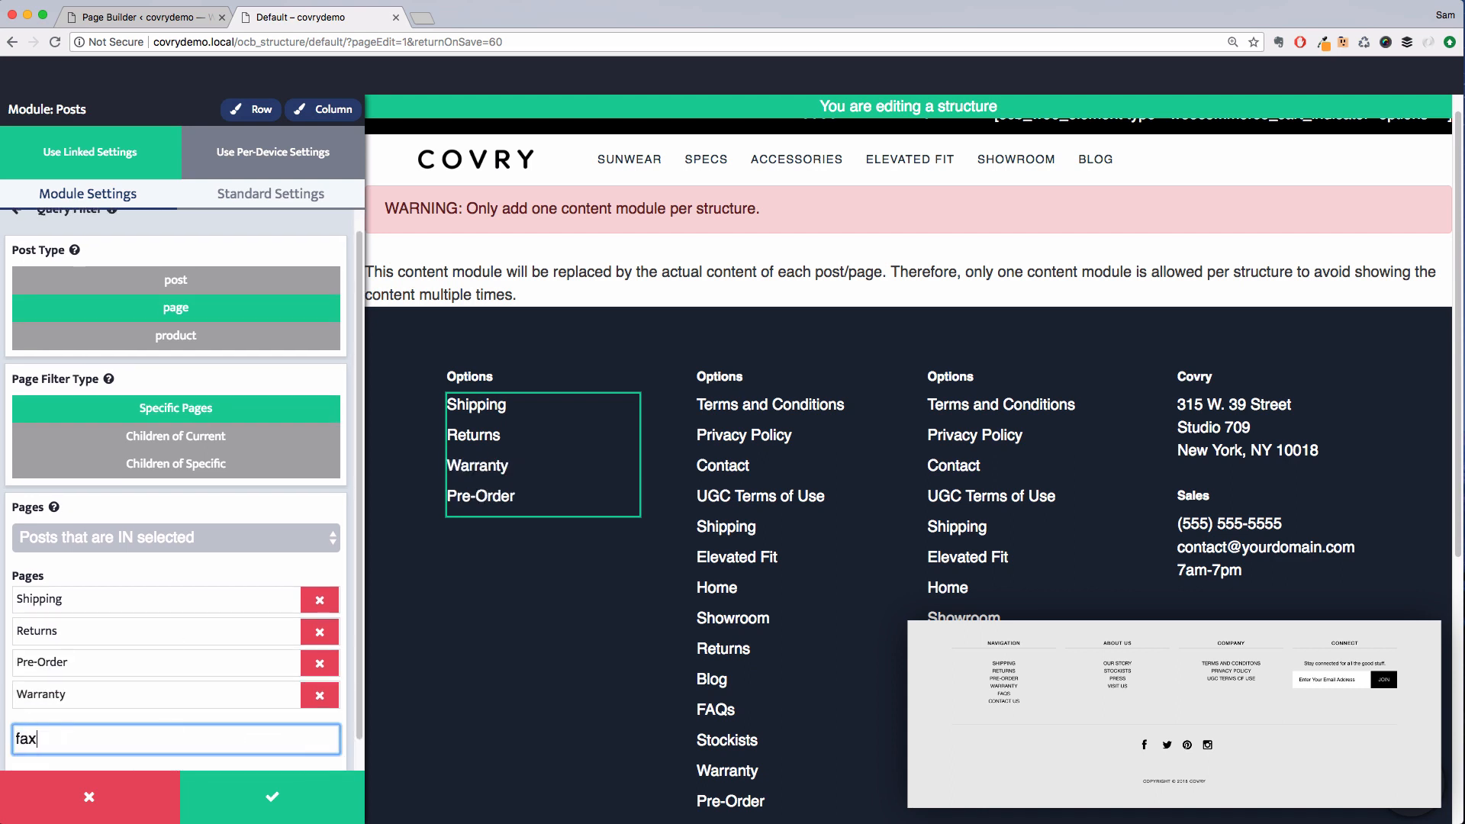
pyautogui.scroll(-1, 177, 732)
pyautogui.click(319, 740)
pyautogui.doubleClick(176, 737)
pyautogui.write('contact us')
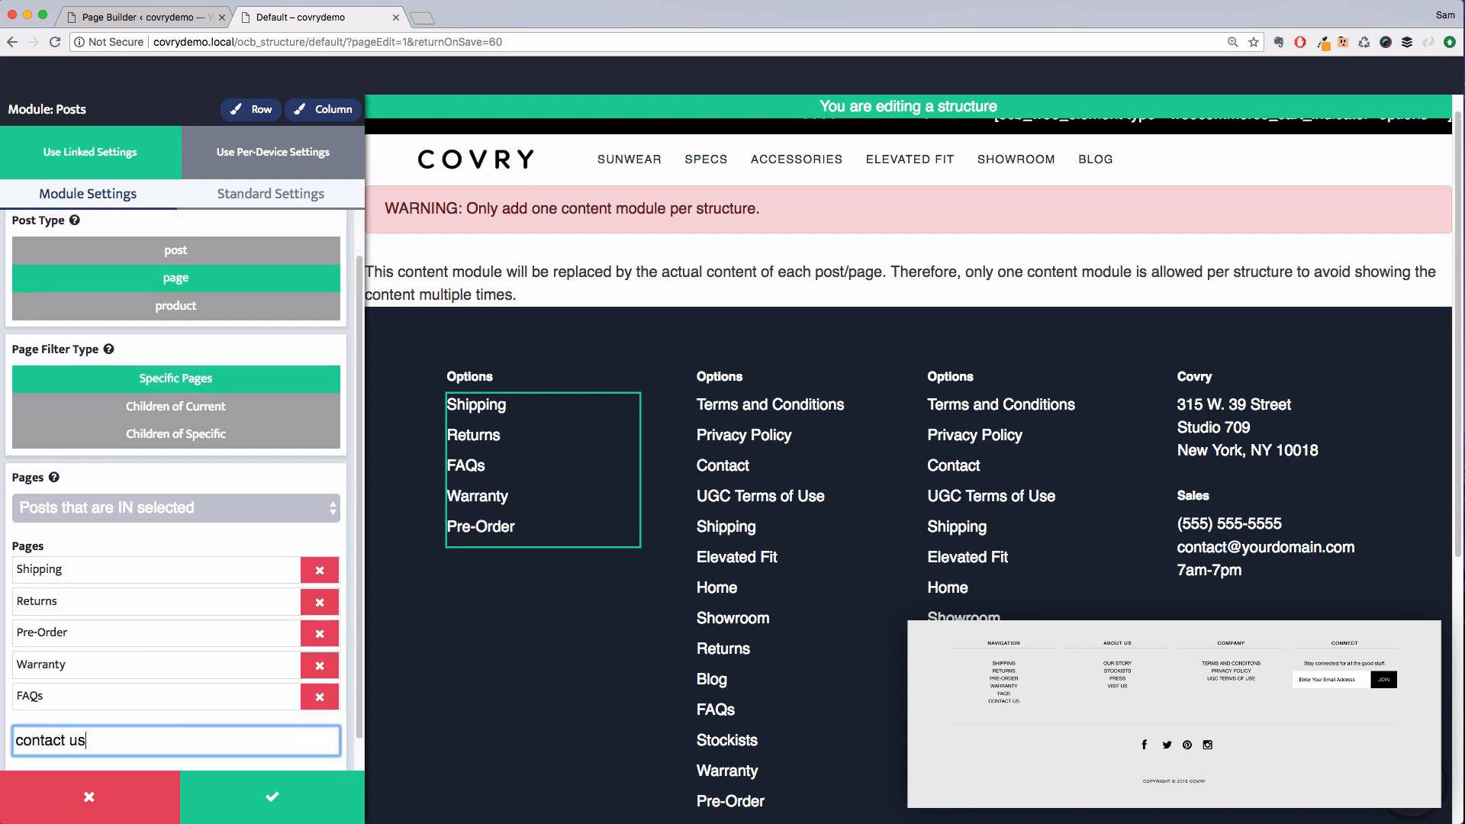
pyautogui.scroll(-1, 264, 712)
pyautogui.press('BackSpace')
pyautogui.press('BackSpace')
pyautogui.press('BackSpace')
pyautogui.press('BackSpace')
pyautogui.click(322, 744)
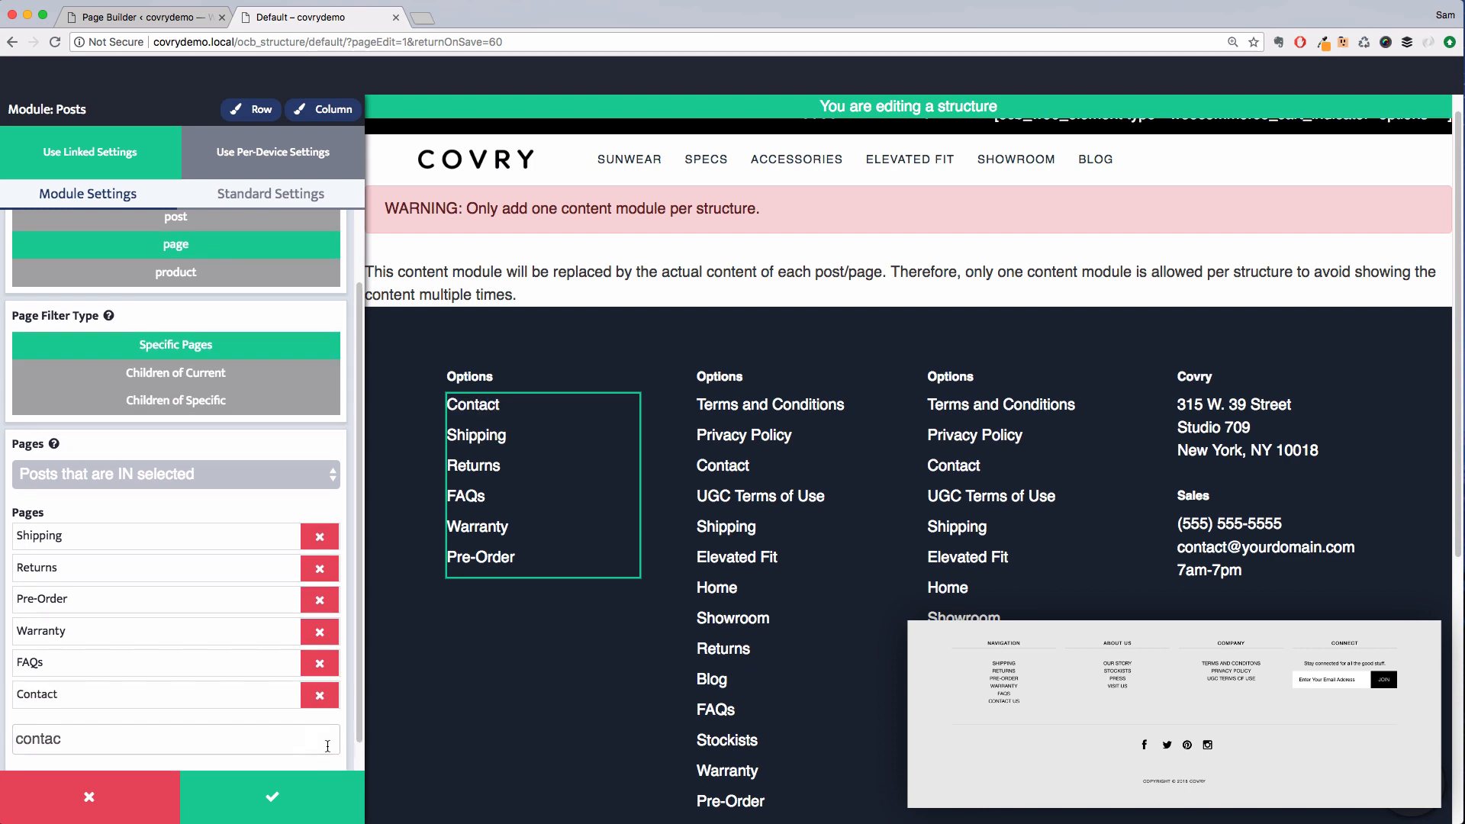
# Set the posts module's query to order the pages by Specific
pyautogui.scroll(3, 238, 443)
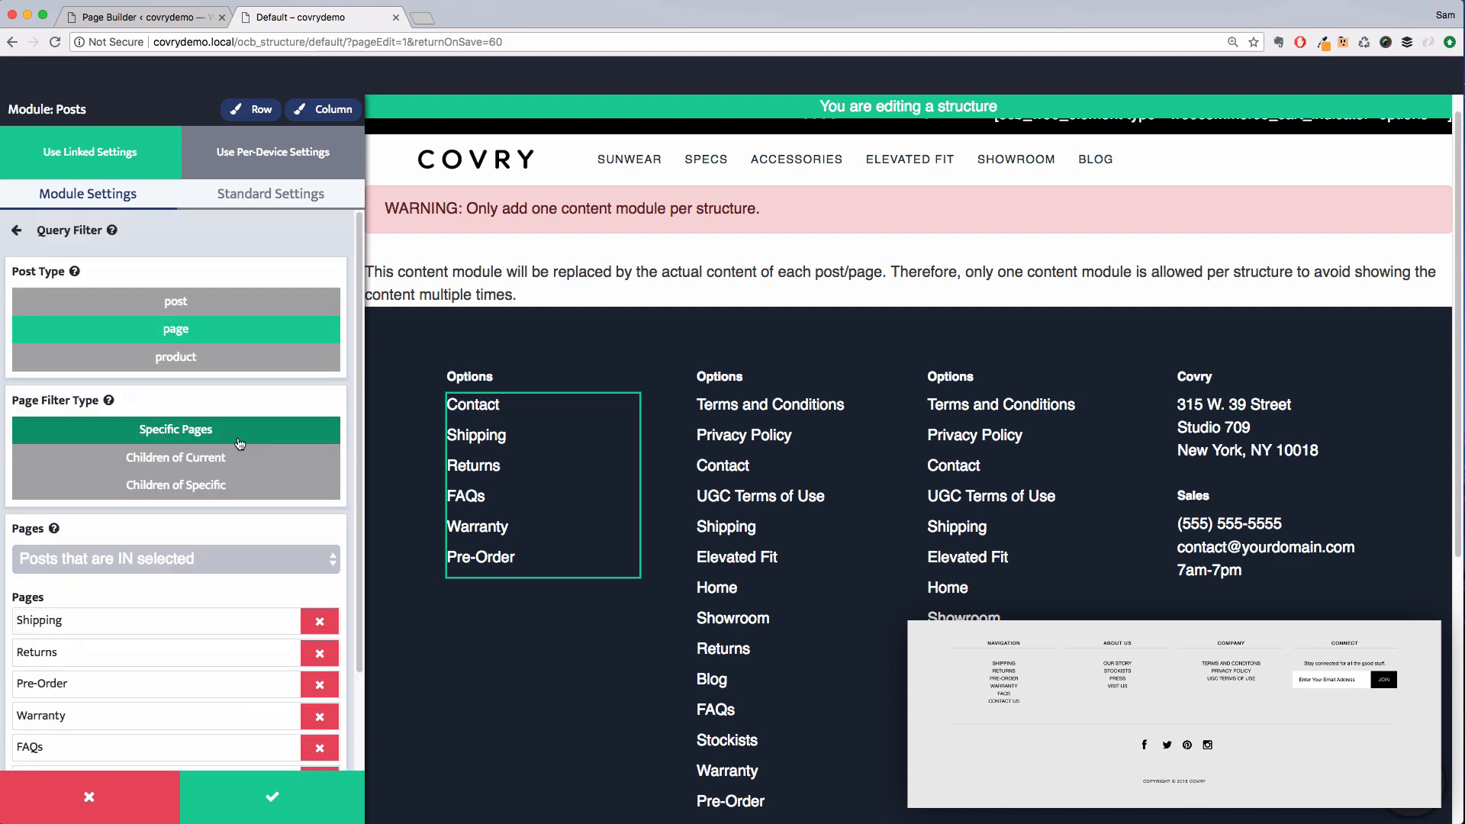
pyautogui.click(213, 243)
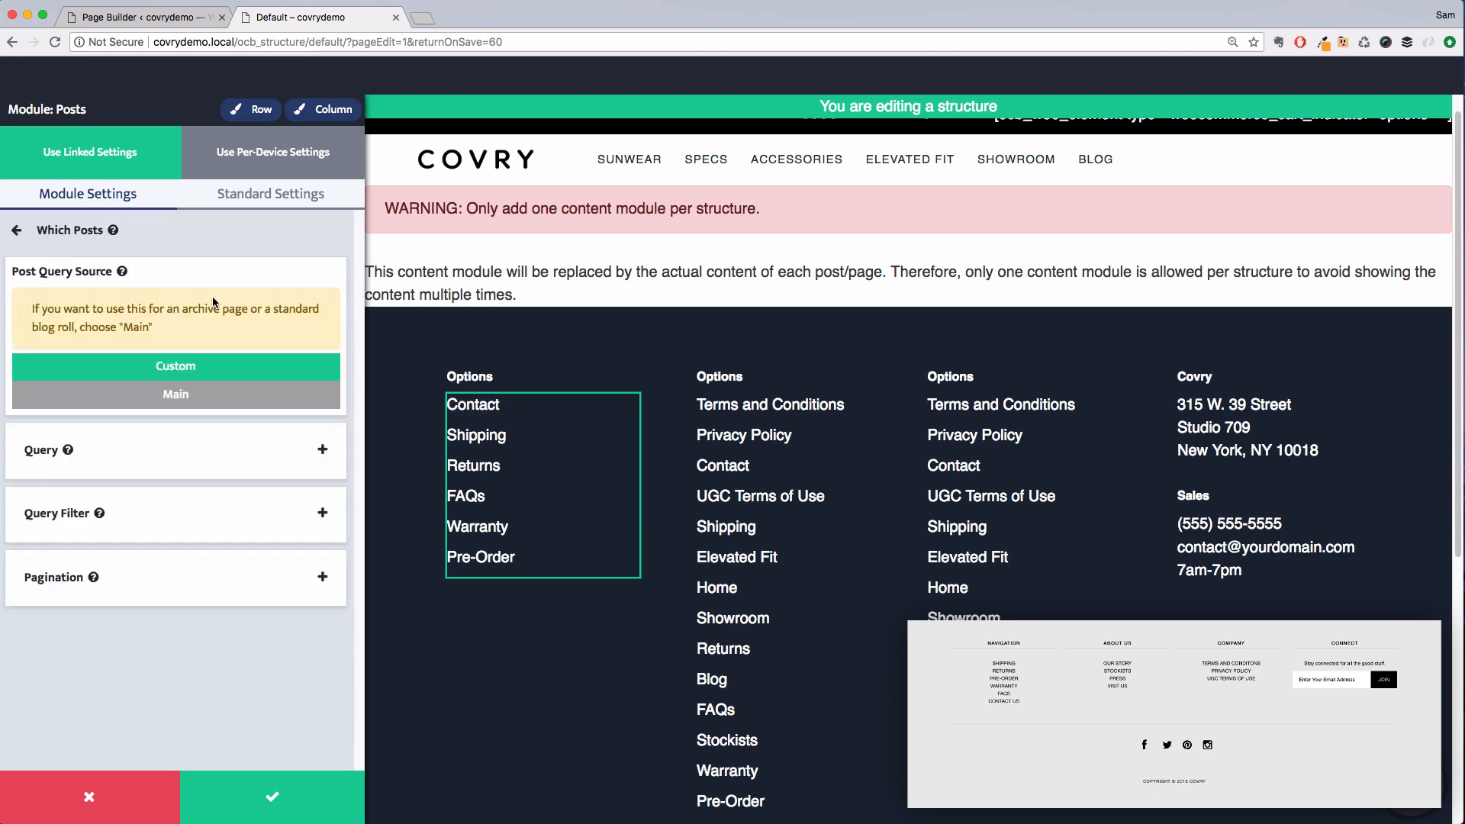
pyautogui.click(181, 449)
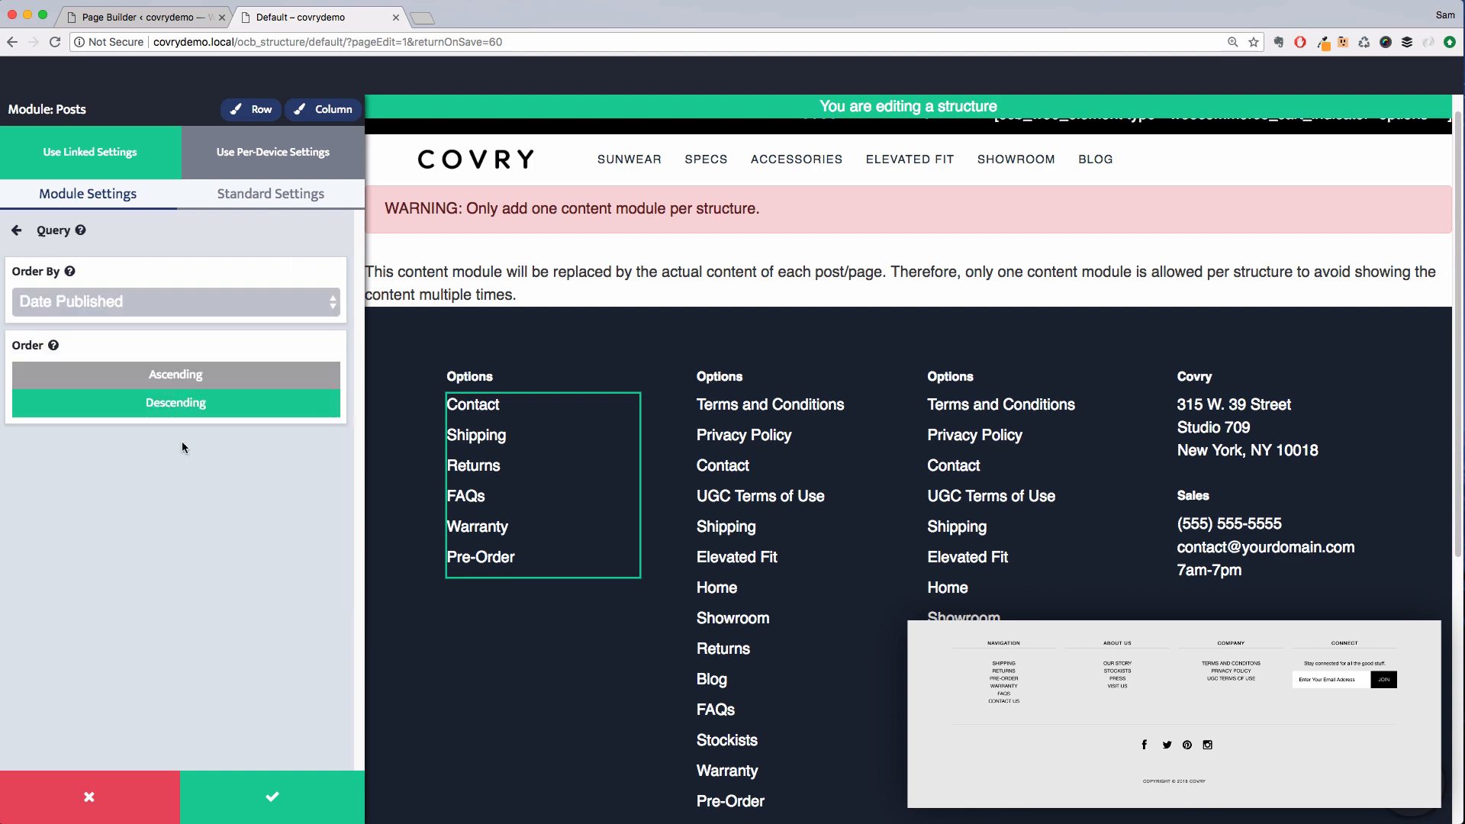
pyautogui.click(159, 303)
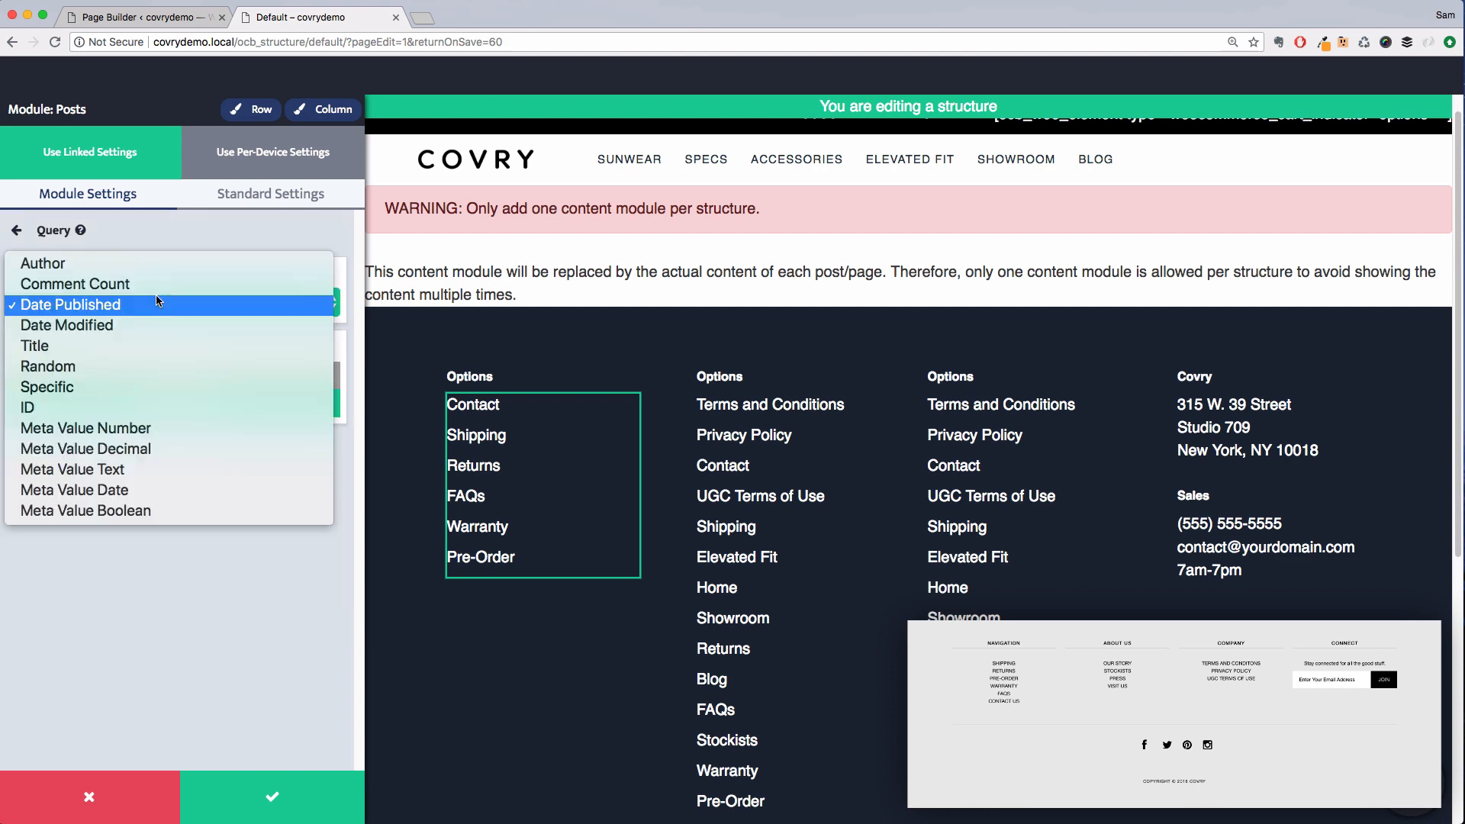
pyautogui.click(130, 387)
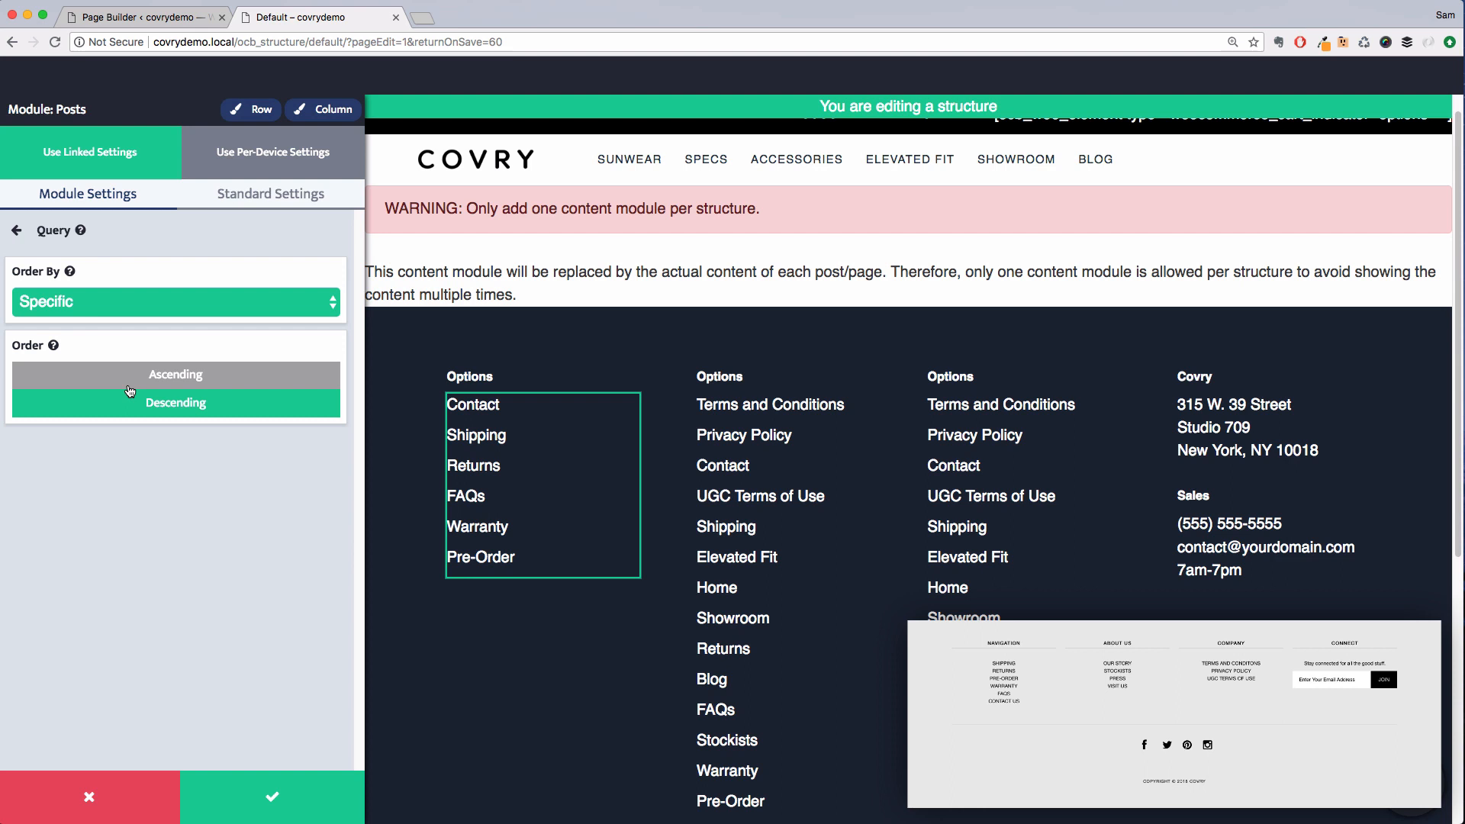
pyautogui.click(128, 385)
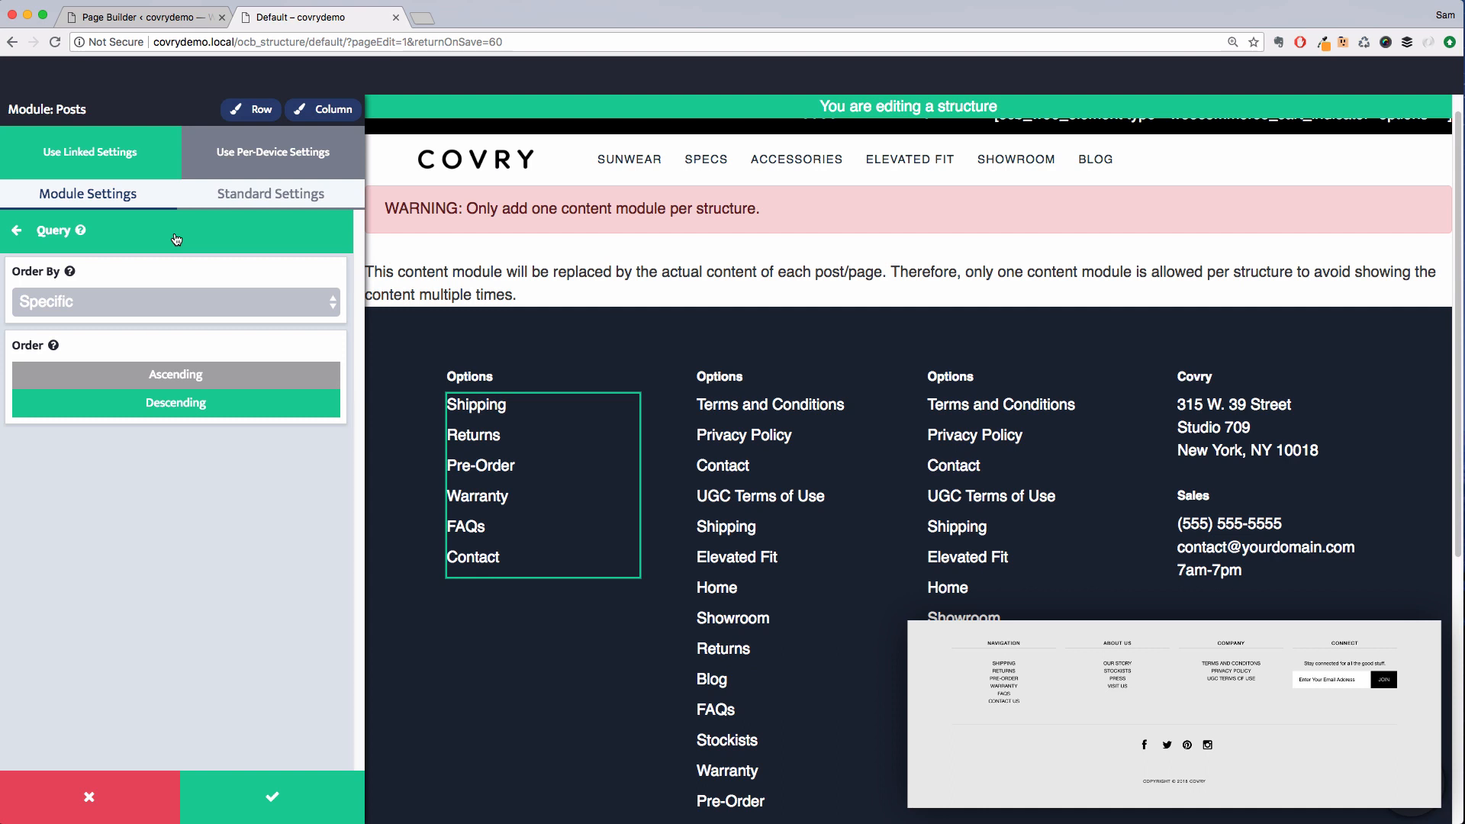
# Set the posts module's text alignment to Center
pyautogui.click(282, 199)
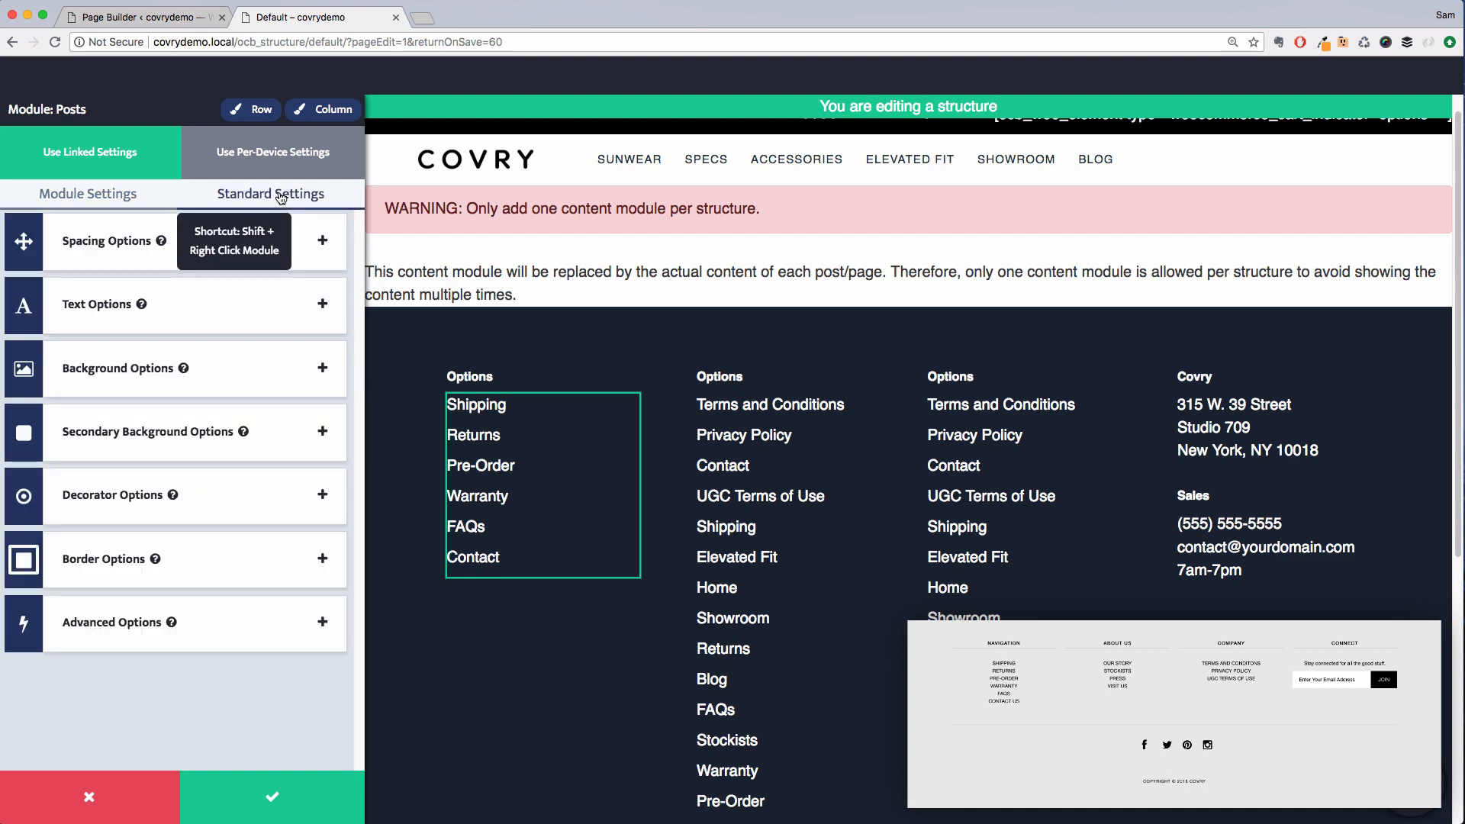
pyautogui.click(247, 296)
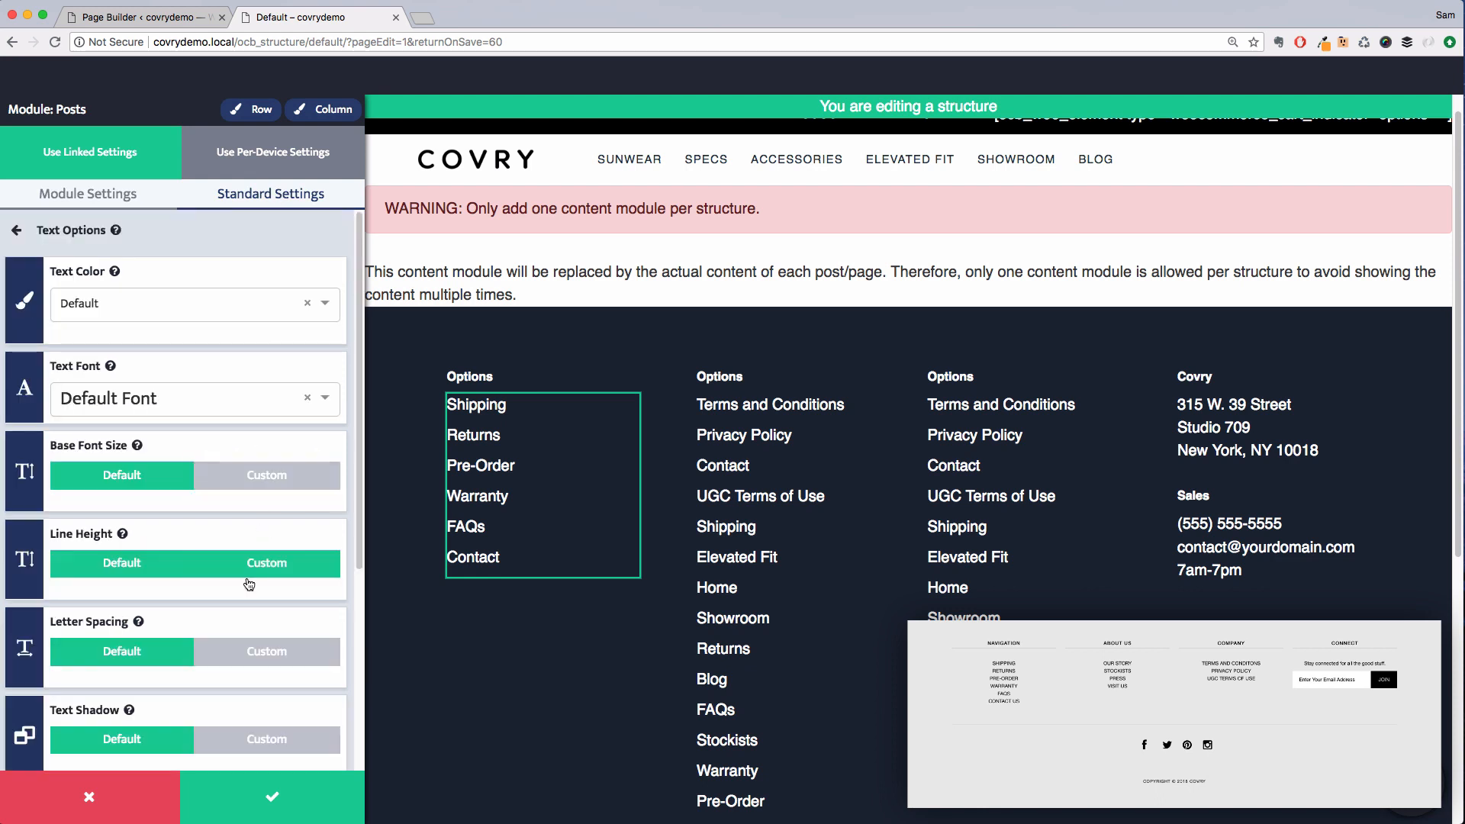
pyautogui.scroll(-5, 248, 584)
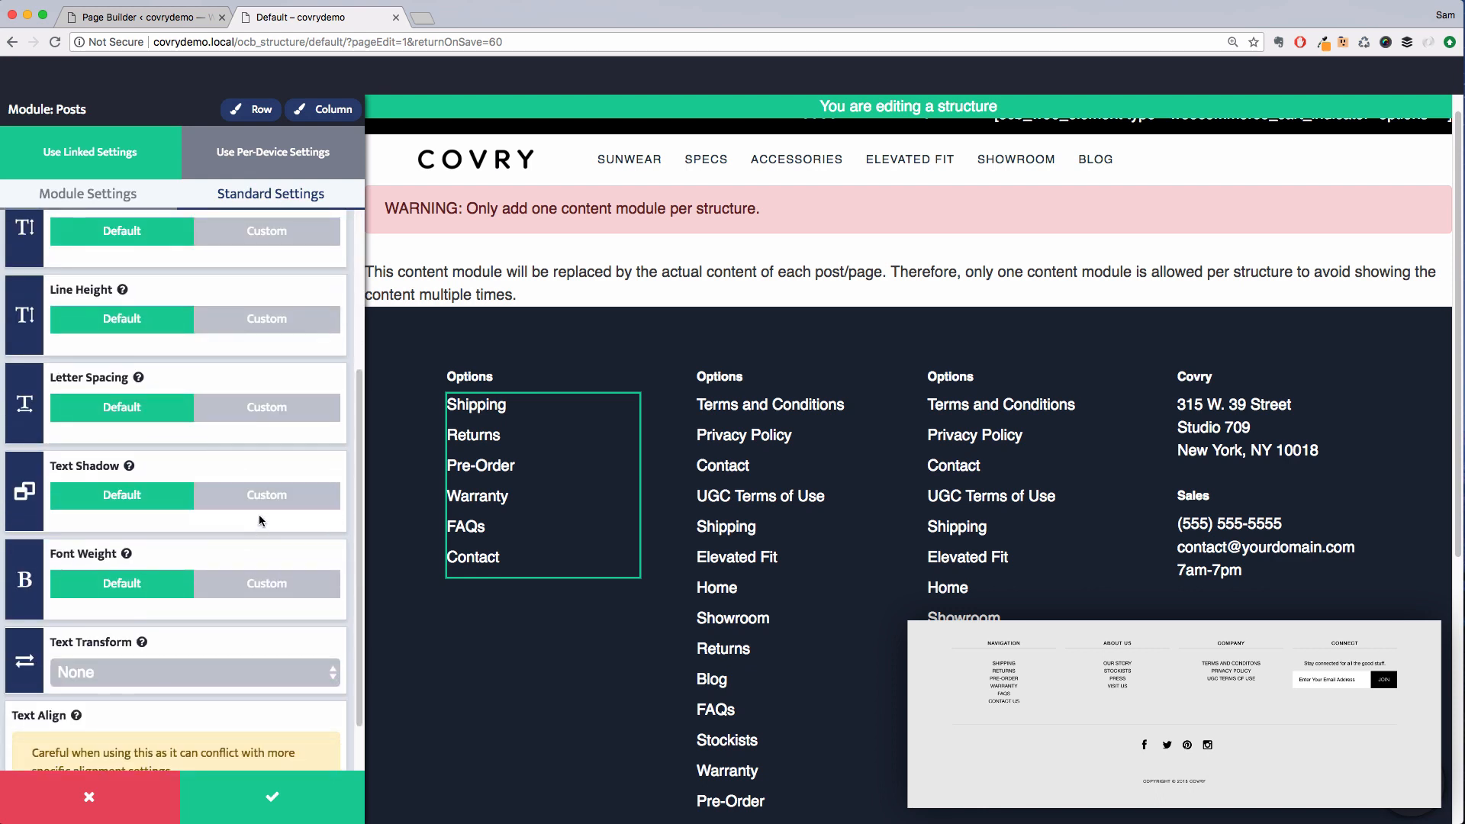
pyautogui.scroll(5, 259, 516)
pyautogui.scroll(-6, 260, 516)
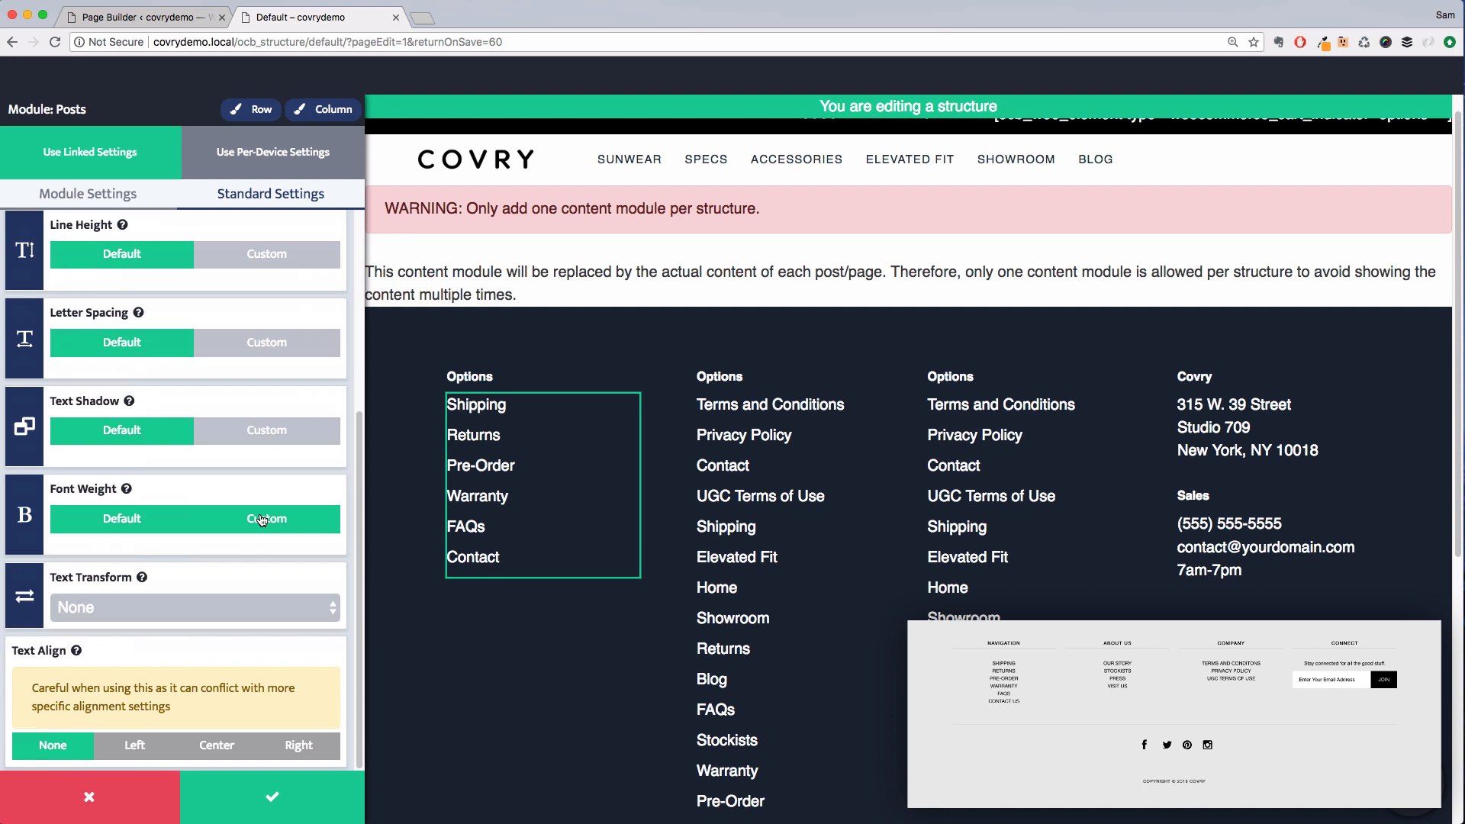
pyautogui.click(226, 746)
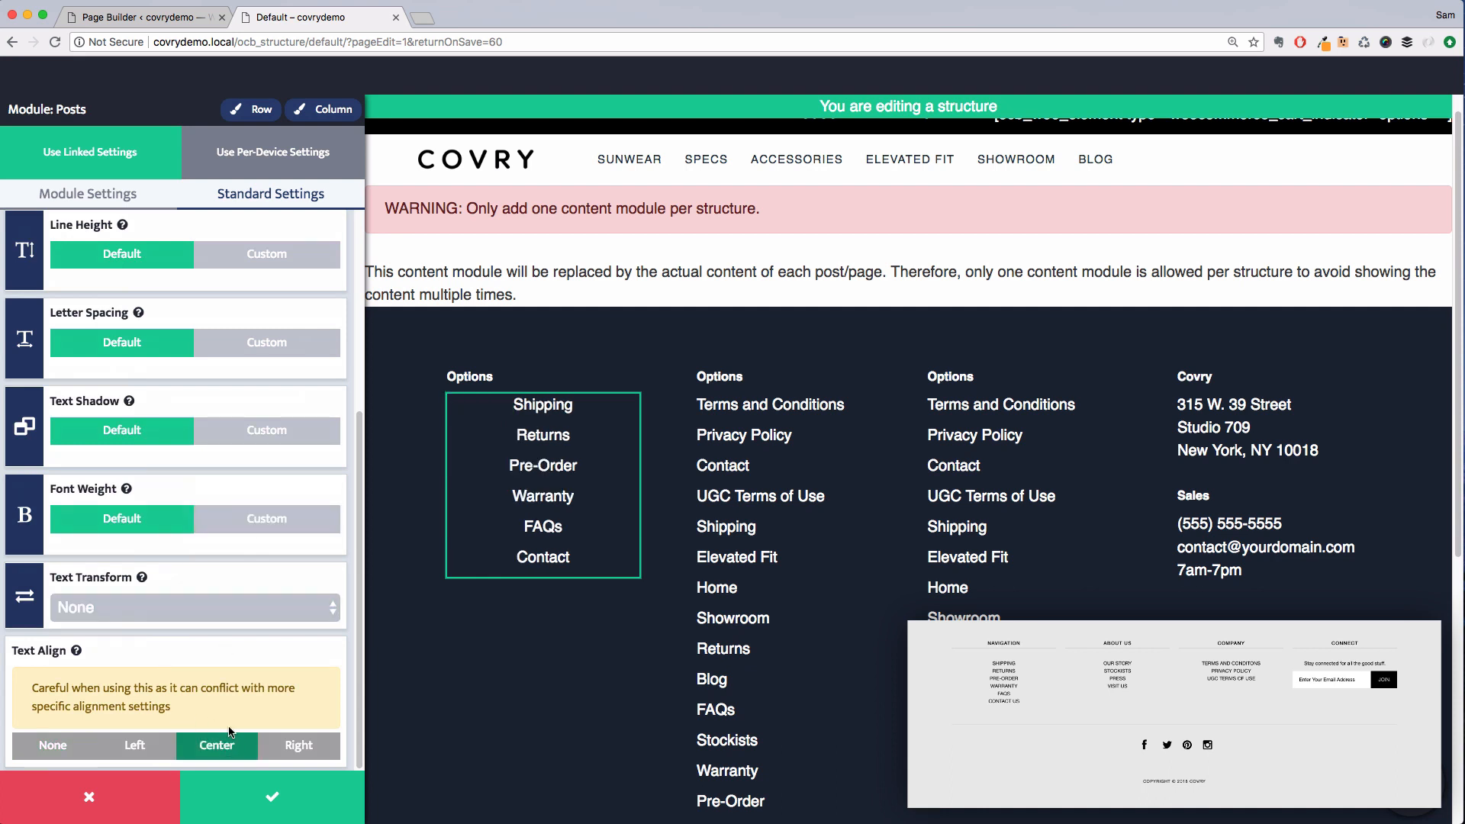
# Set the posts module's base font size to a custom 0.9 em and save the module
pyautogui.scroll(6, 235, 608)
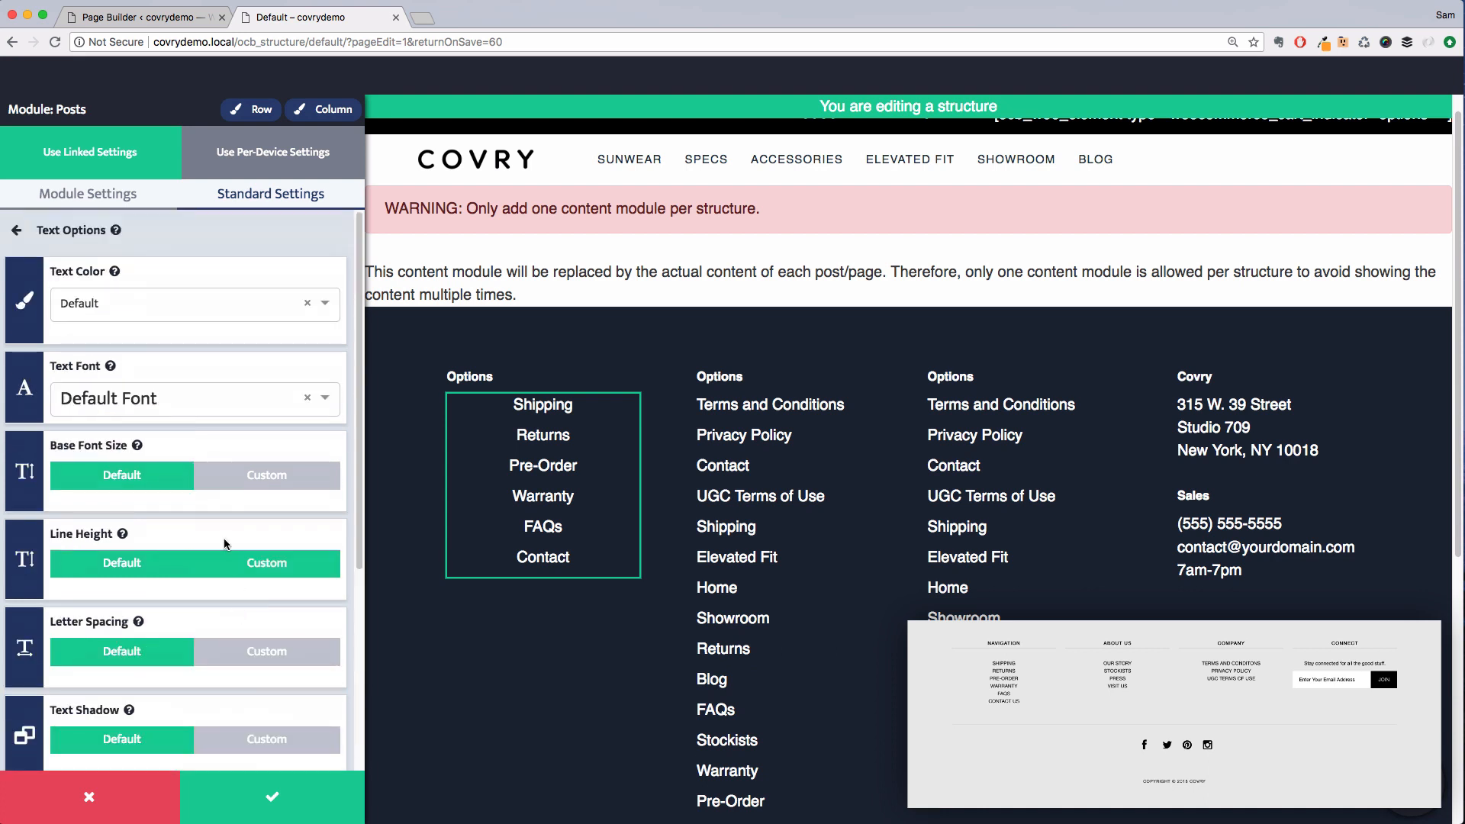
pyautogui.click(301, 475)
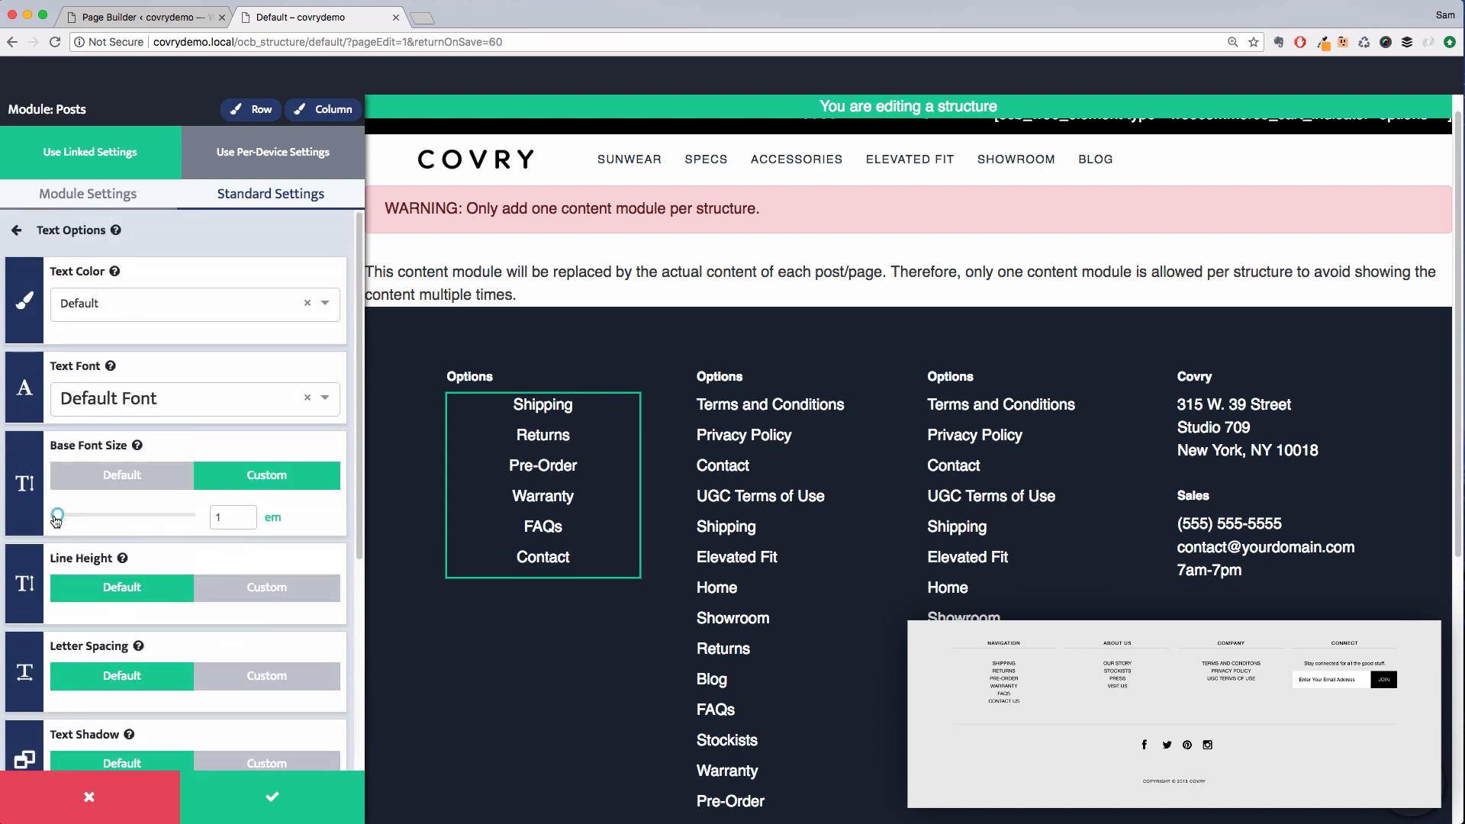
pyautogui.moveTo(56, 521); pyautogui.dragTo(55, 522)
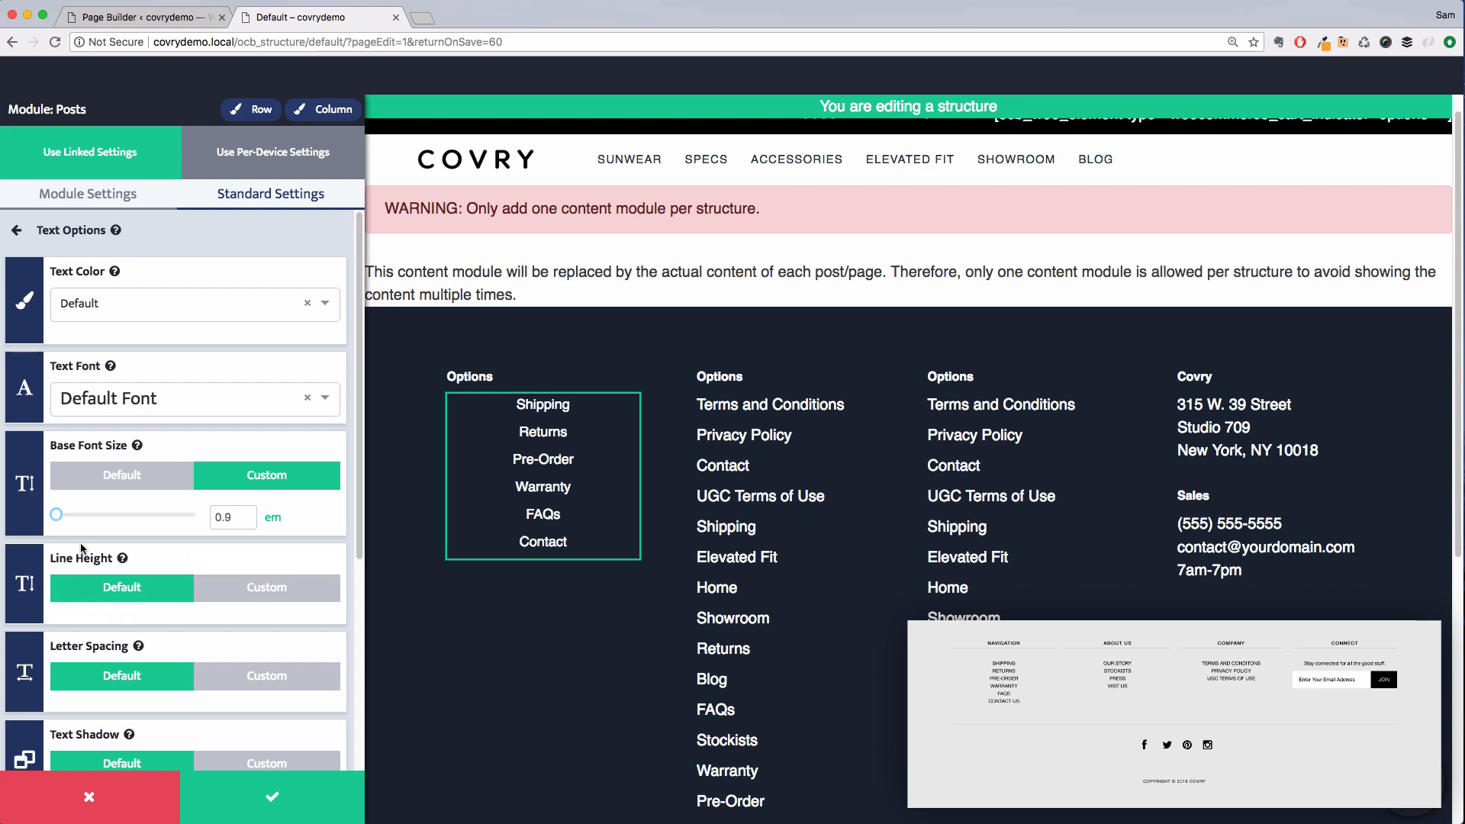
pyautogui.click(285, 799)
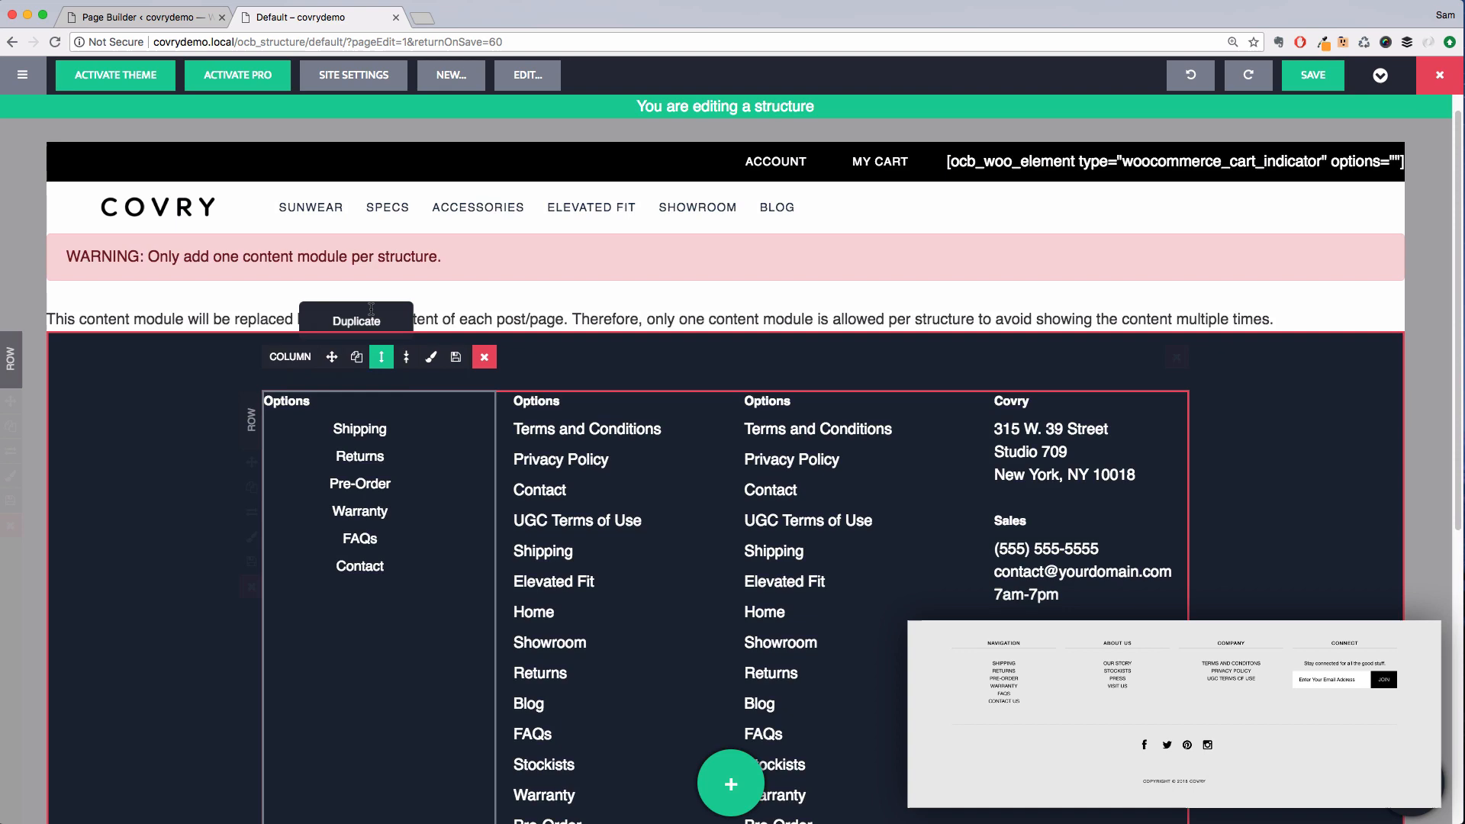
# Center the first footer column's heading and rename it from Options to Navigation
pyautogui.click(368, 408)
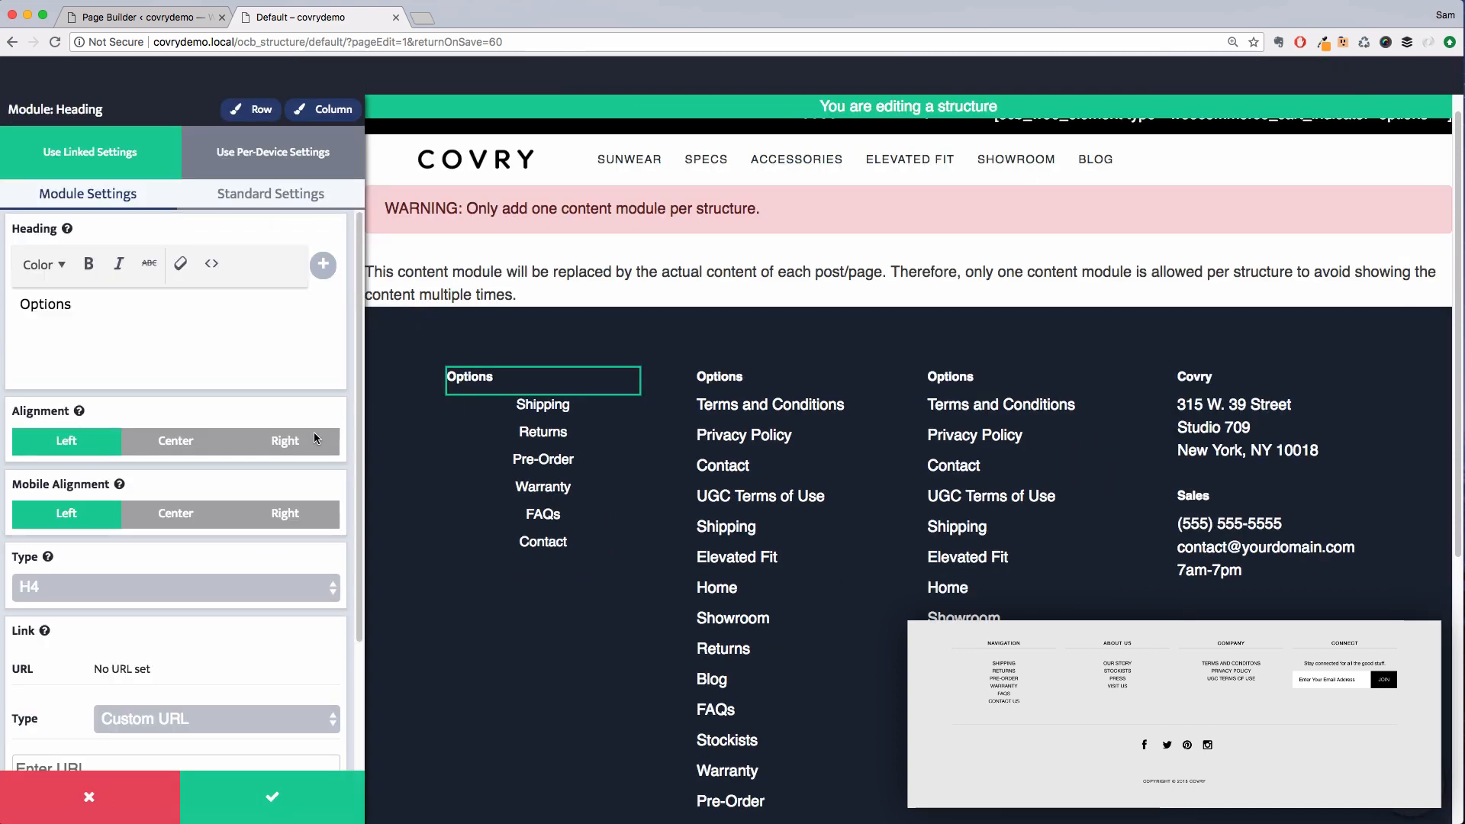
pyautogui.click(314, 439)
pyautogui.click(179, 446)
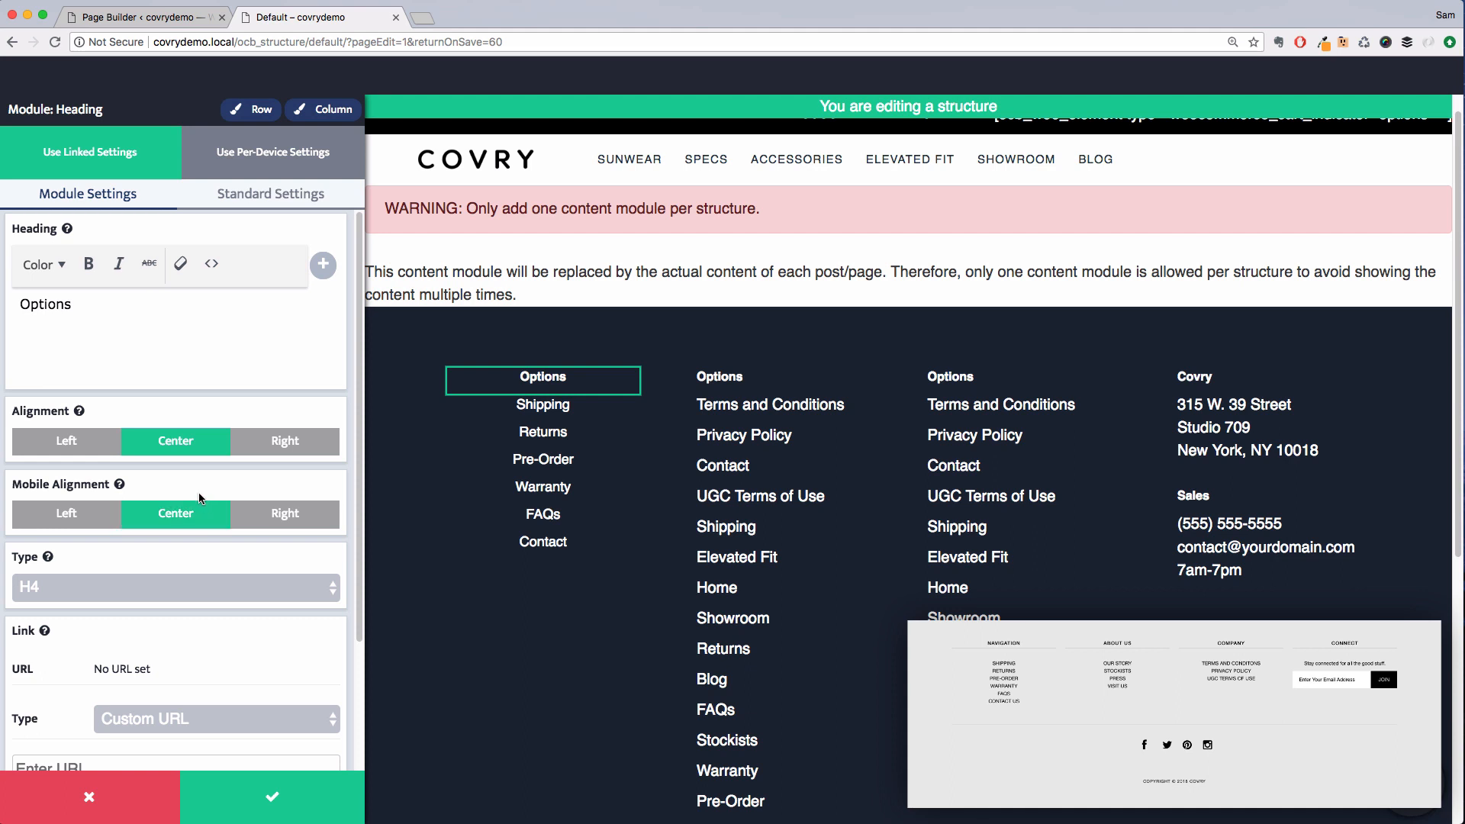
pyautogui.doubleClick(66, 302)
pyautogui.write('Naviga')
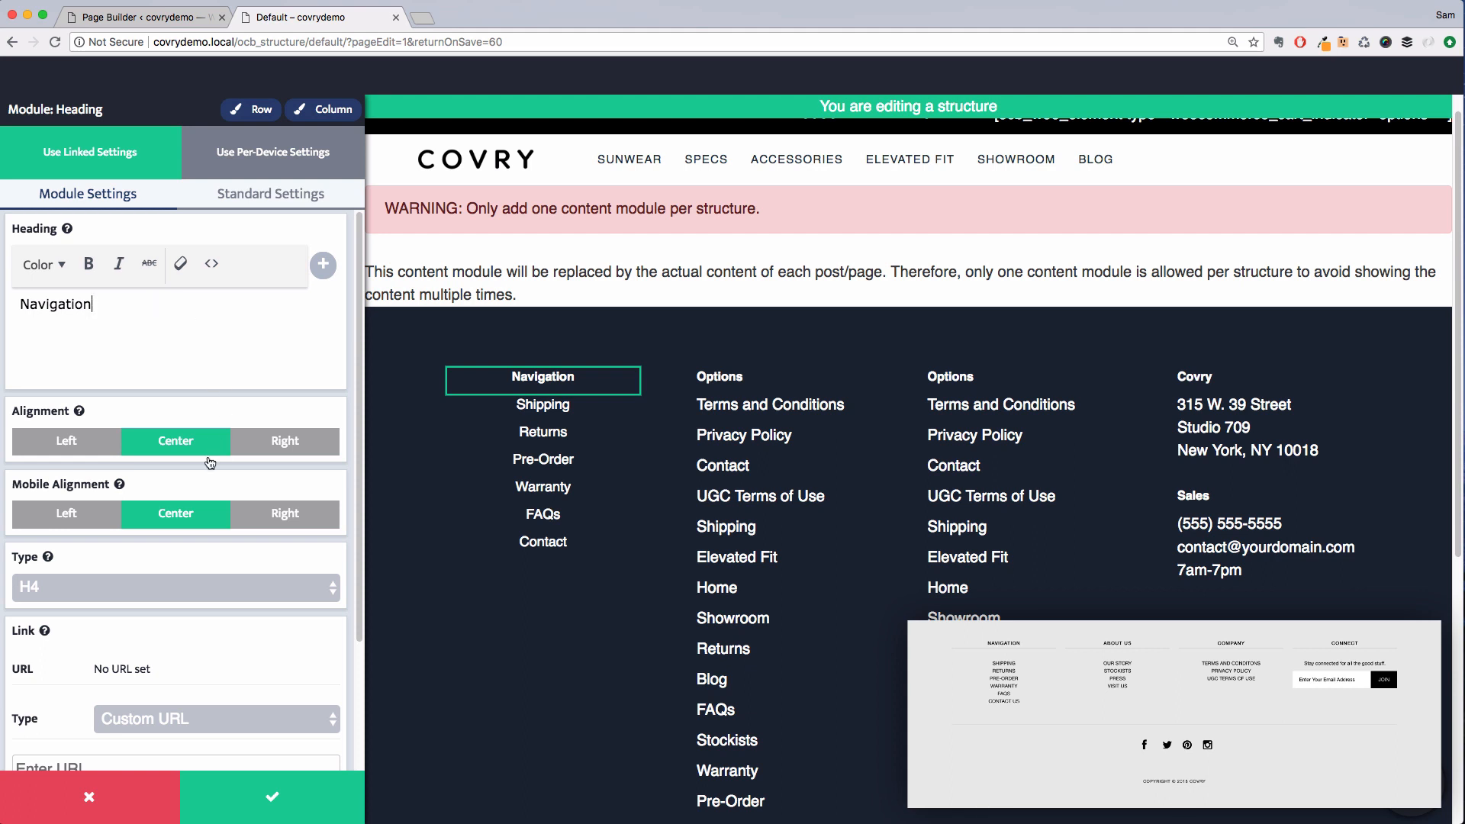
# Add a header line under the Navigation heading
pyautogui.scroll(-3, 210, 463)
pyautogui.click(203, 744)
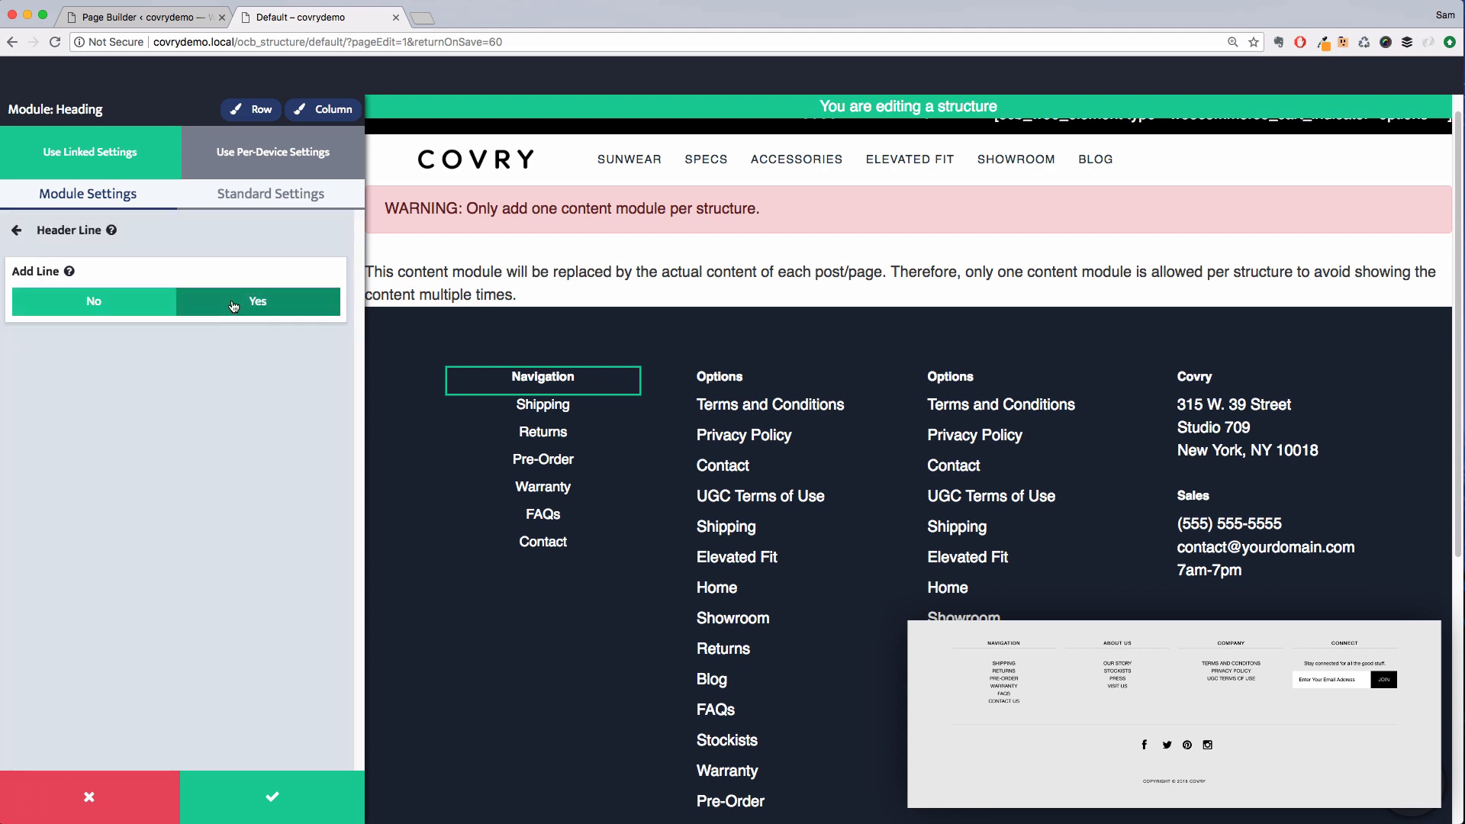
pyautogui.click(234, 304)
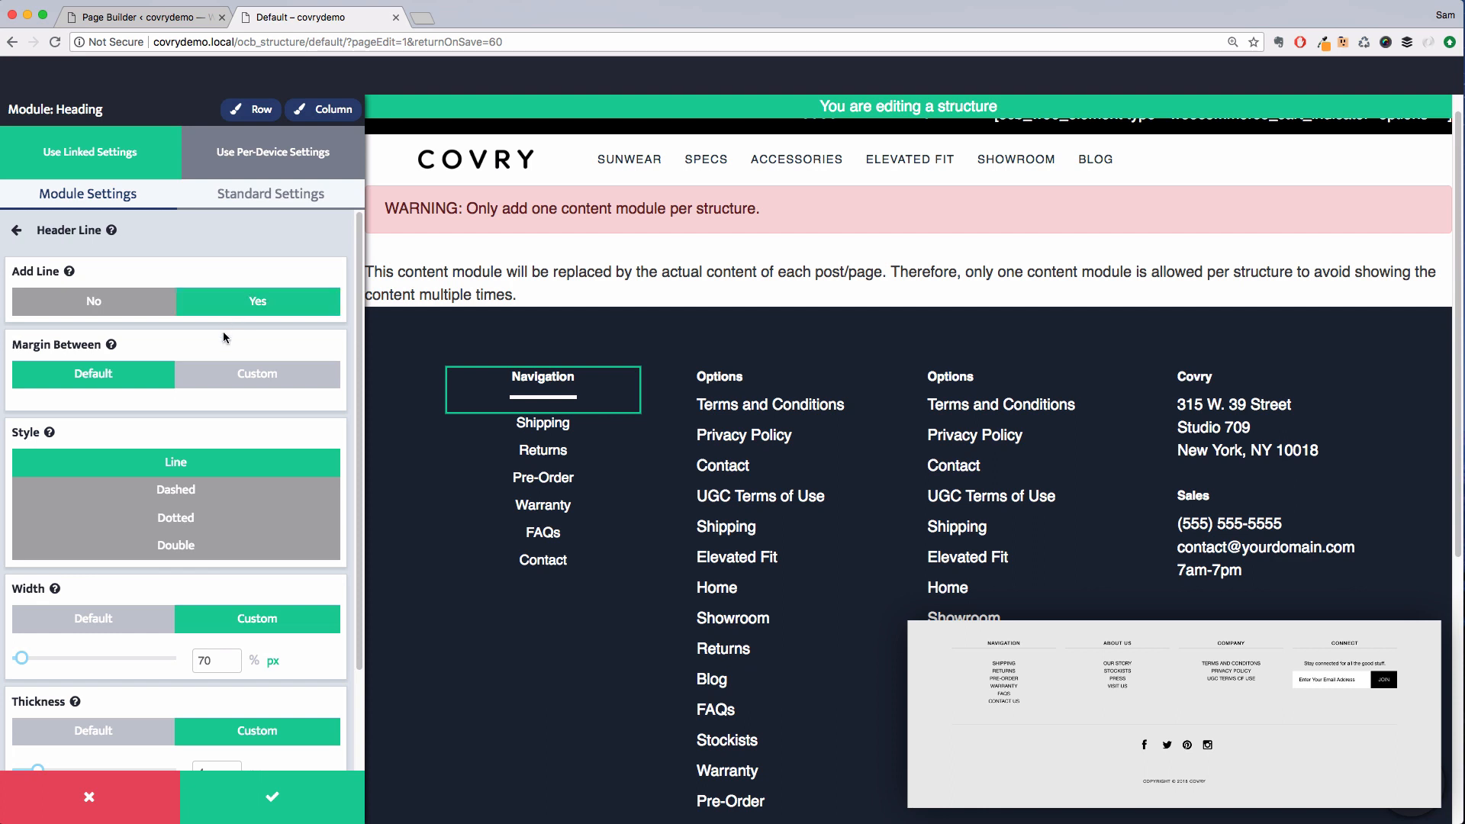
# Set the header line color to Grey
pyautogui.scroll(-2, 283, 580)
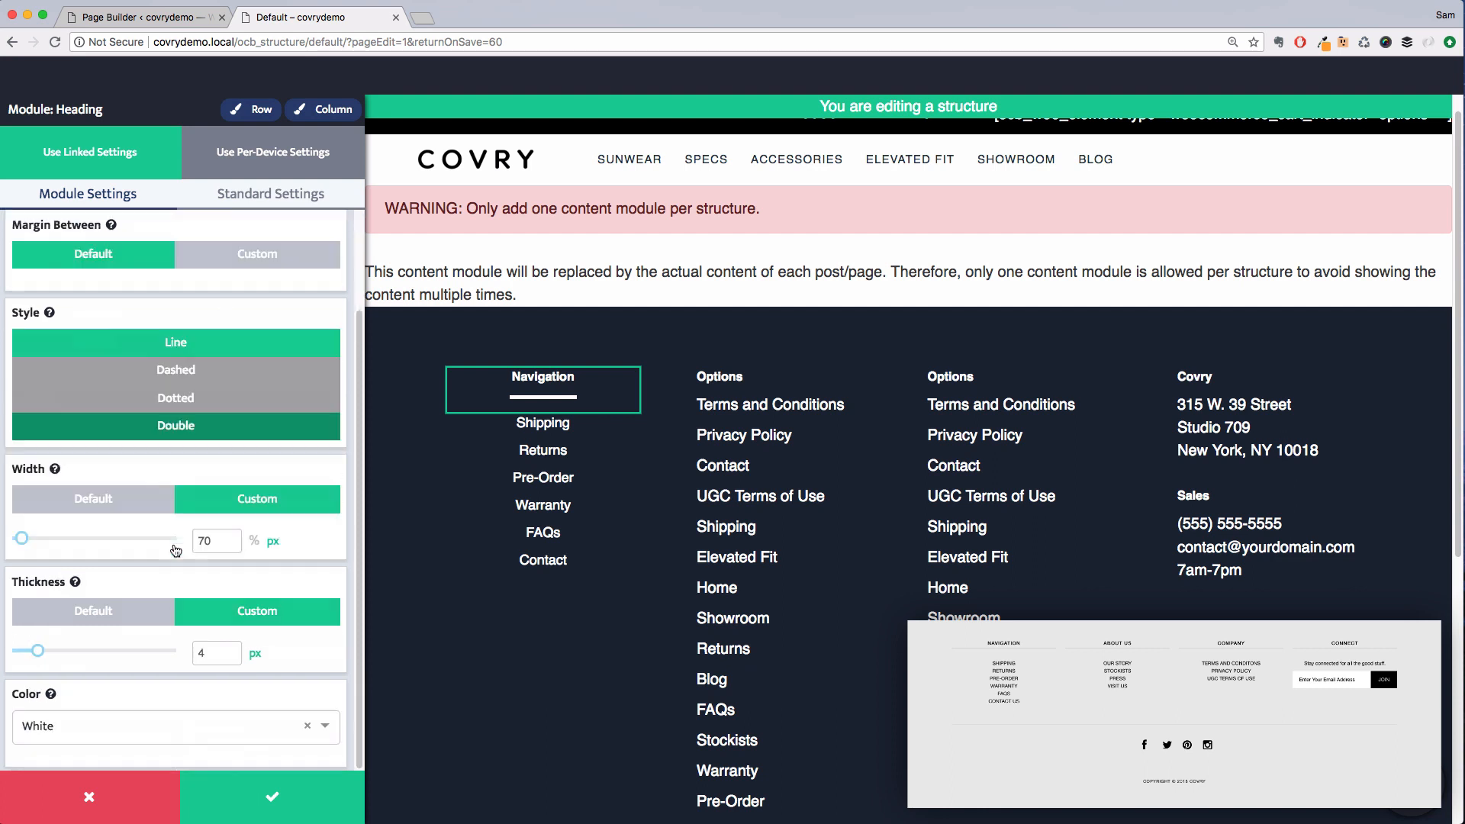
pyautogui.click(162, 727)
pyautogui.scroll(-4, 168, 672)
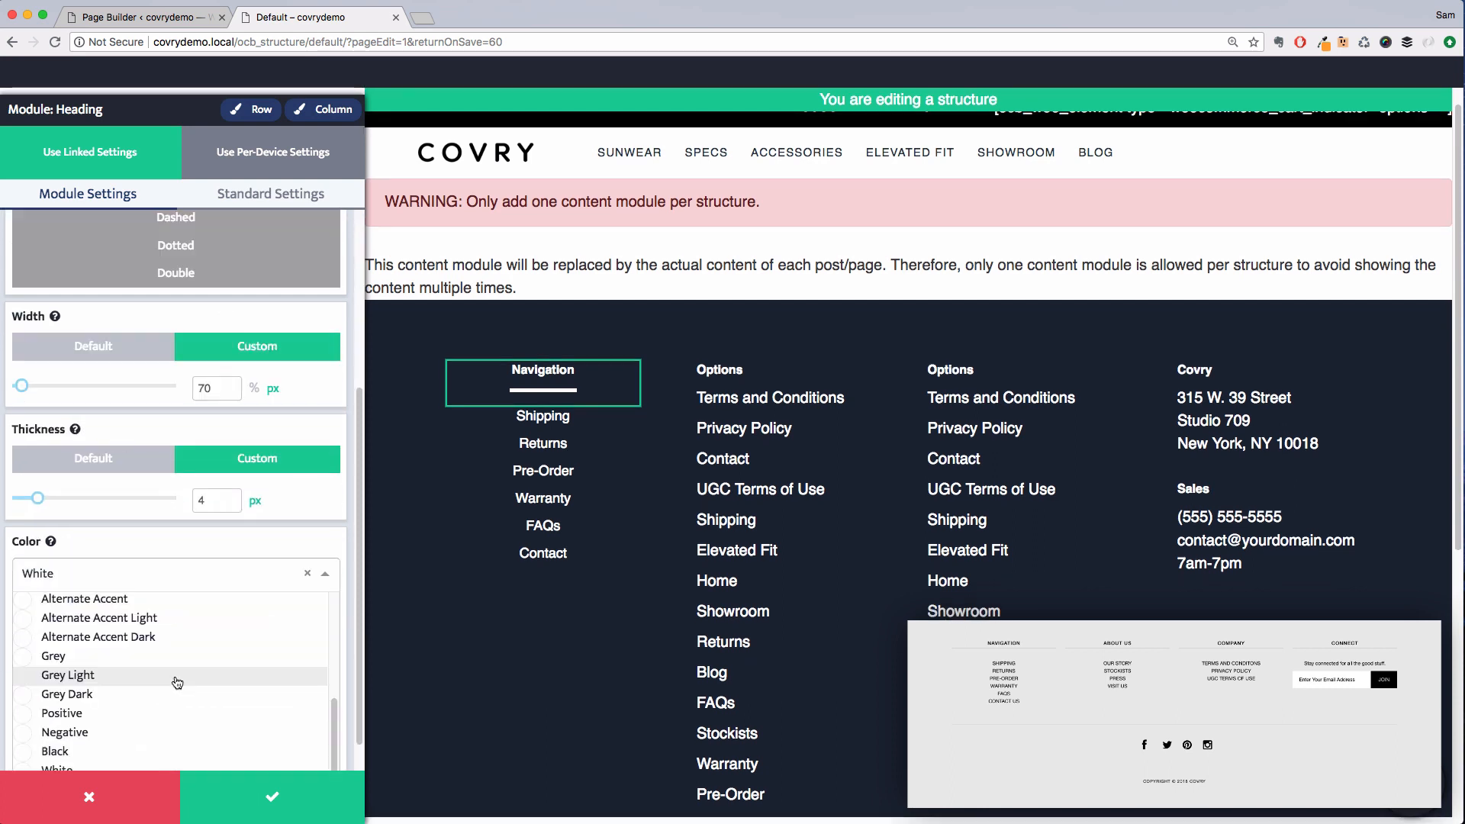
pyautogui.click(145, 619)
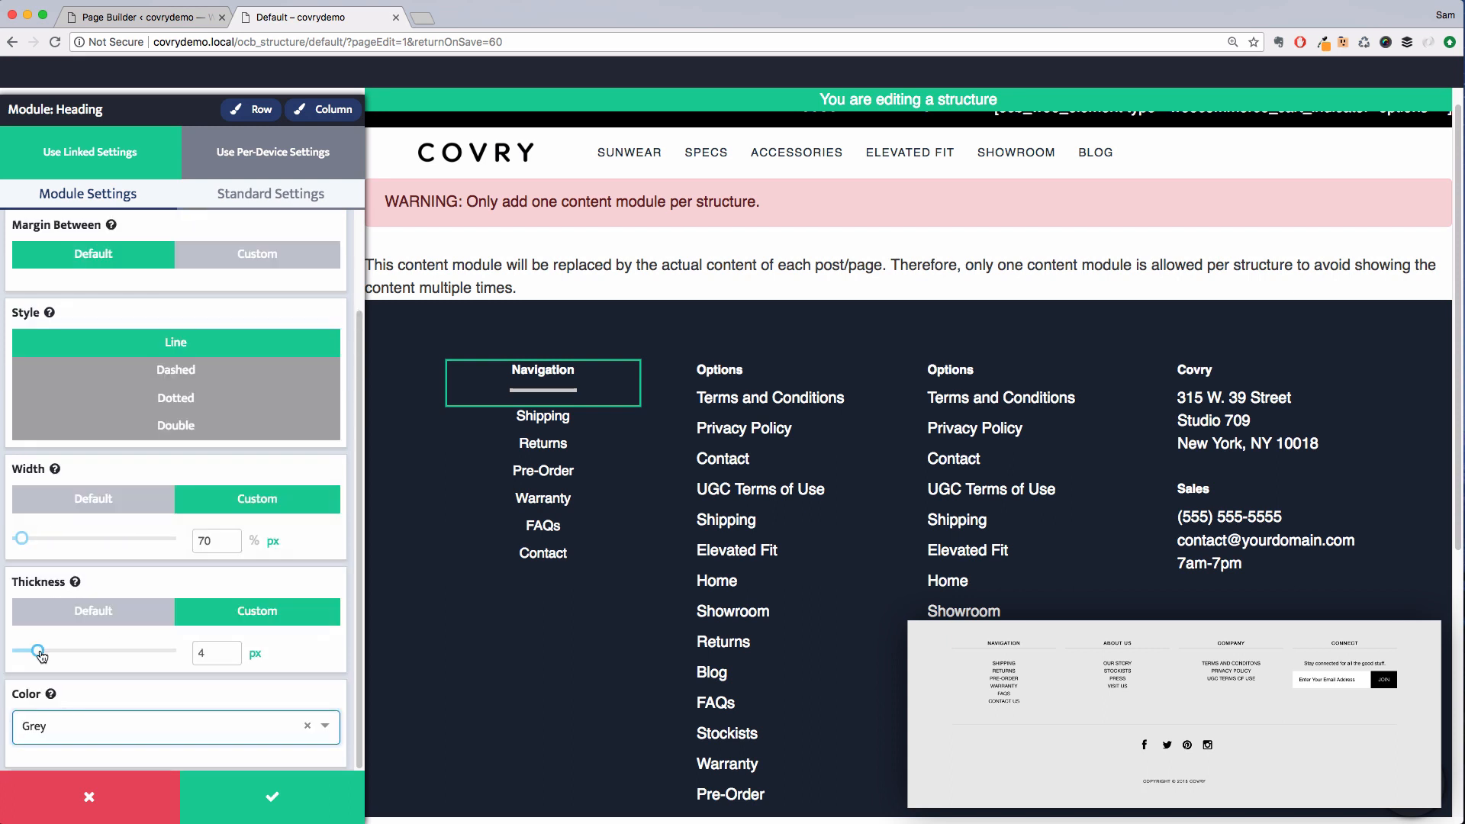
# Set the header line thickness to 1 px and its width to Default
pyautogui.moveTo(41, 656); pyautogui.dragTo(19, 661)
pyautogui.click(113, 502)
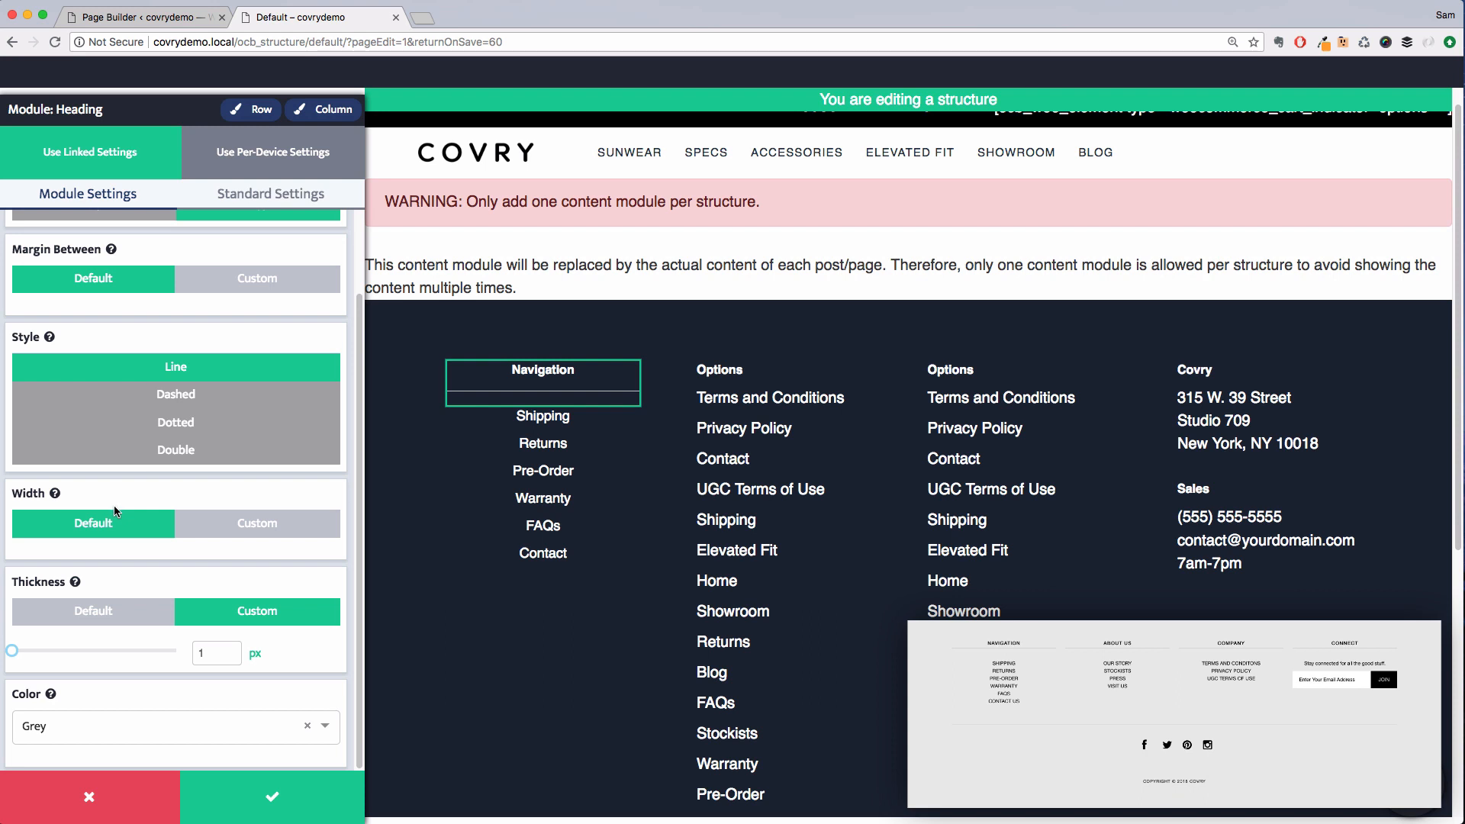
# Try a custom margin of 0 between heading and line, return it to Default, and save the heading module
pyautogui.click(240, 279)
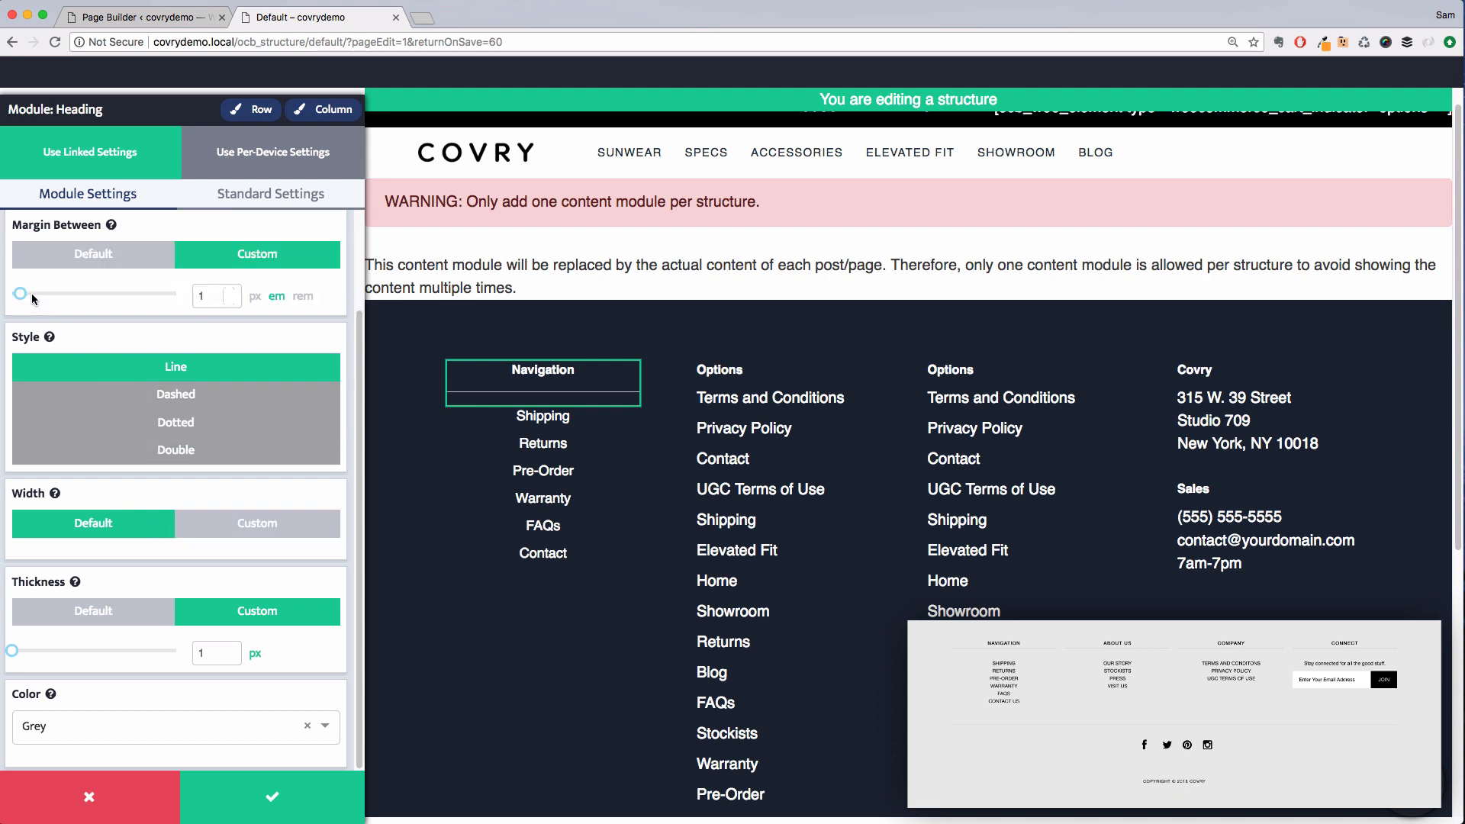
pyautogui.moveTo(24, 298); pyautogui.dragTo(12, 298)
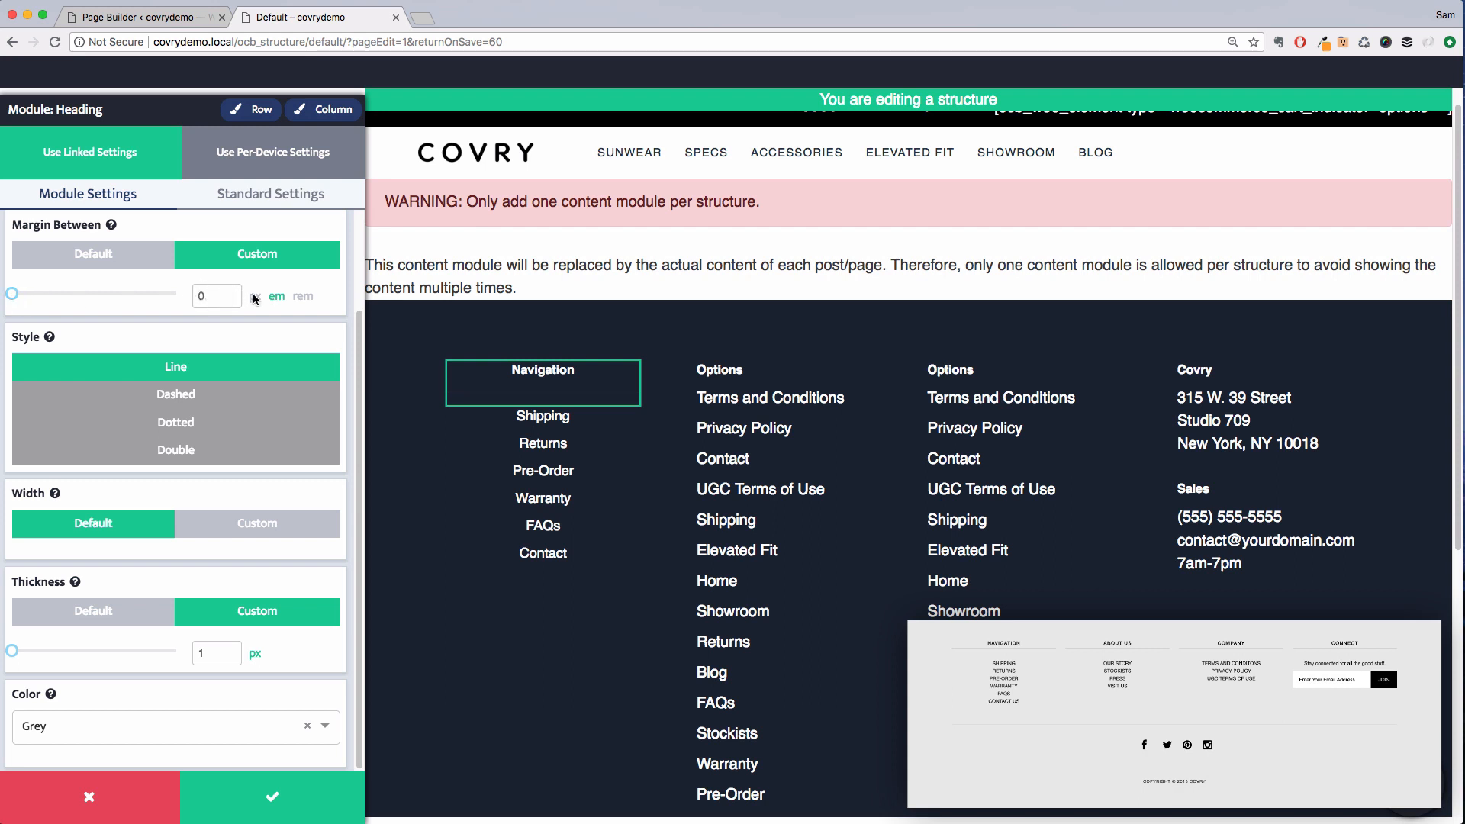
pyautogui.click(91, 260)
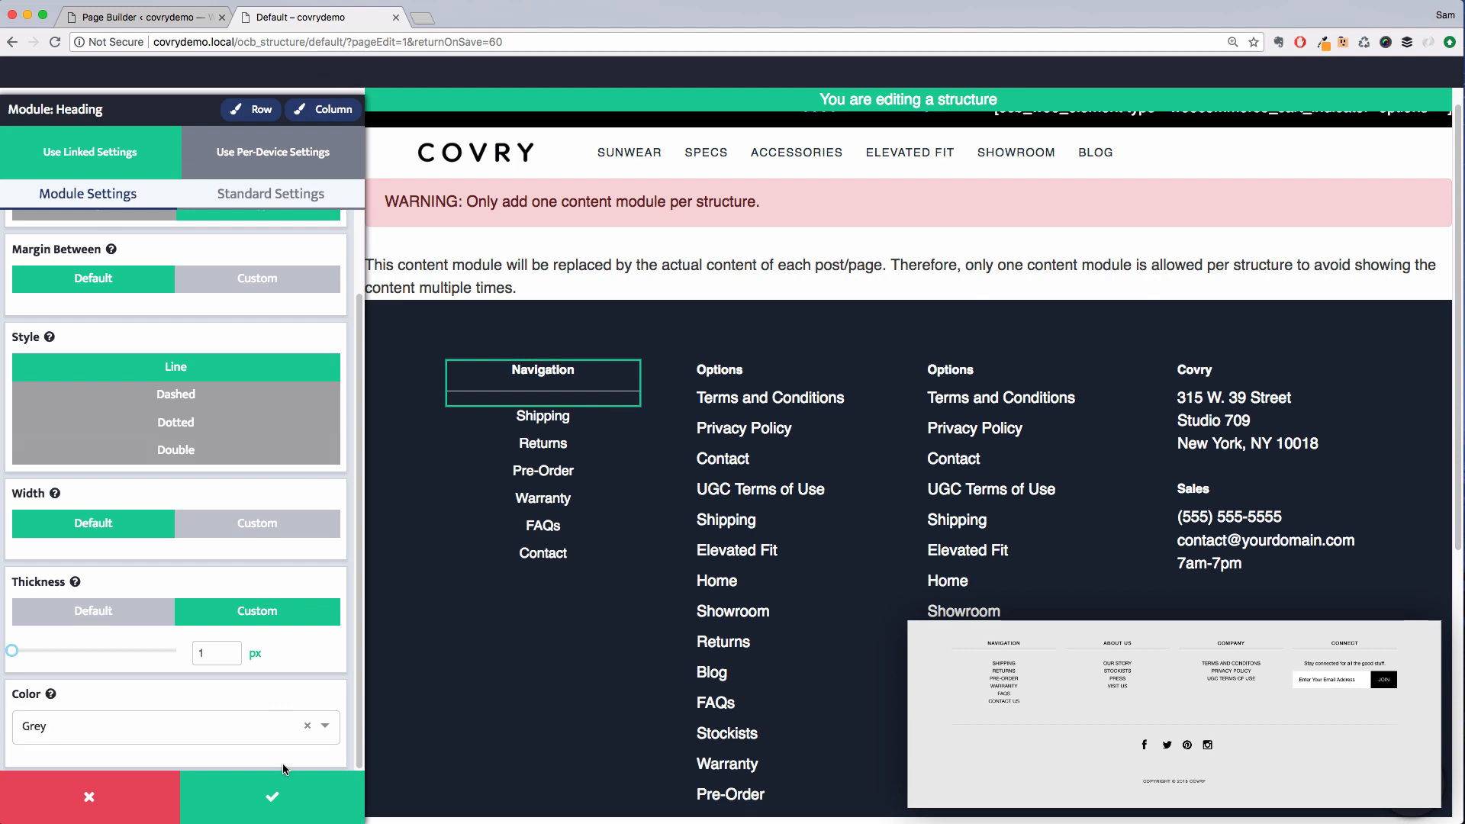
pyautogui.click(275, 794)
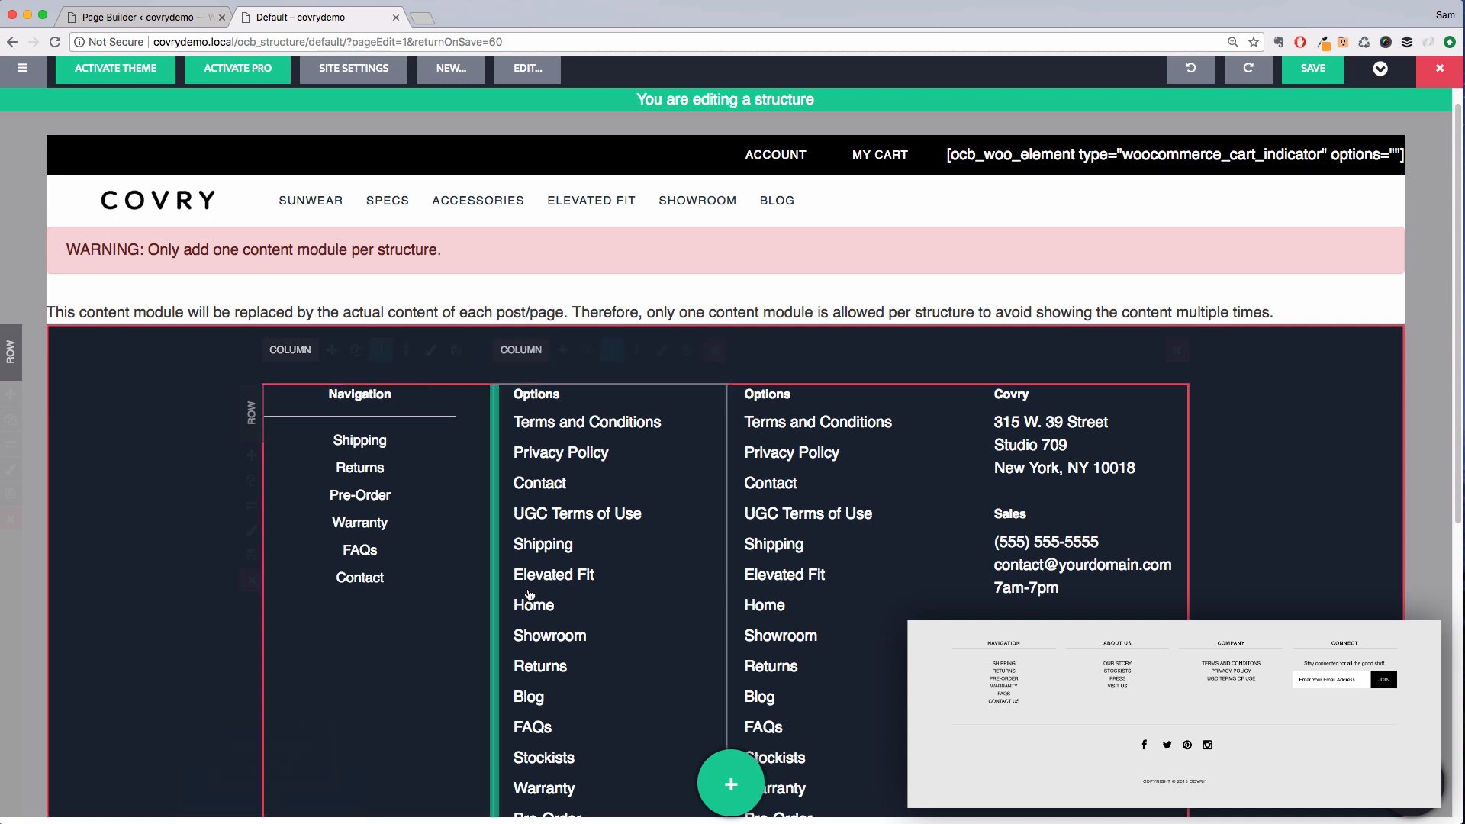
# Delete the two Options columns from the footer row
pyautogui.moveTo(704, 376)
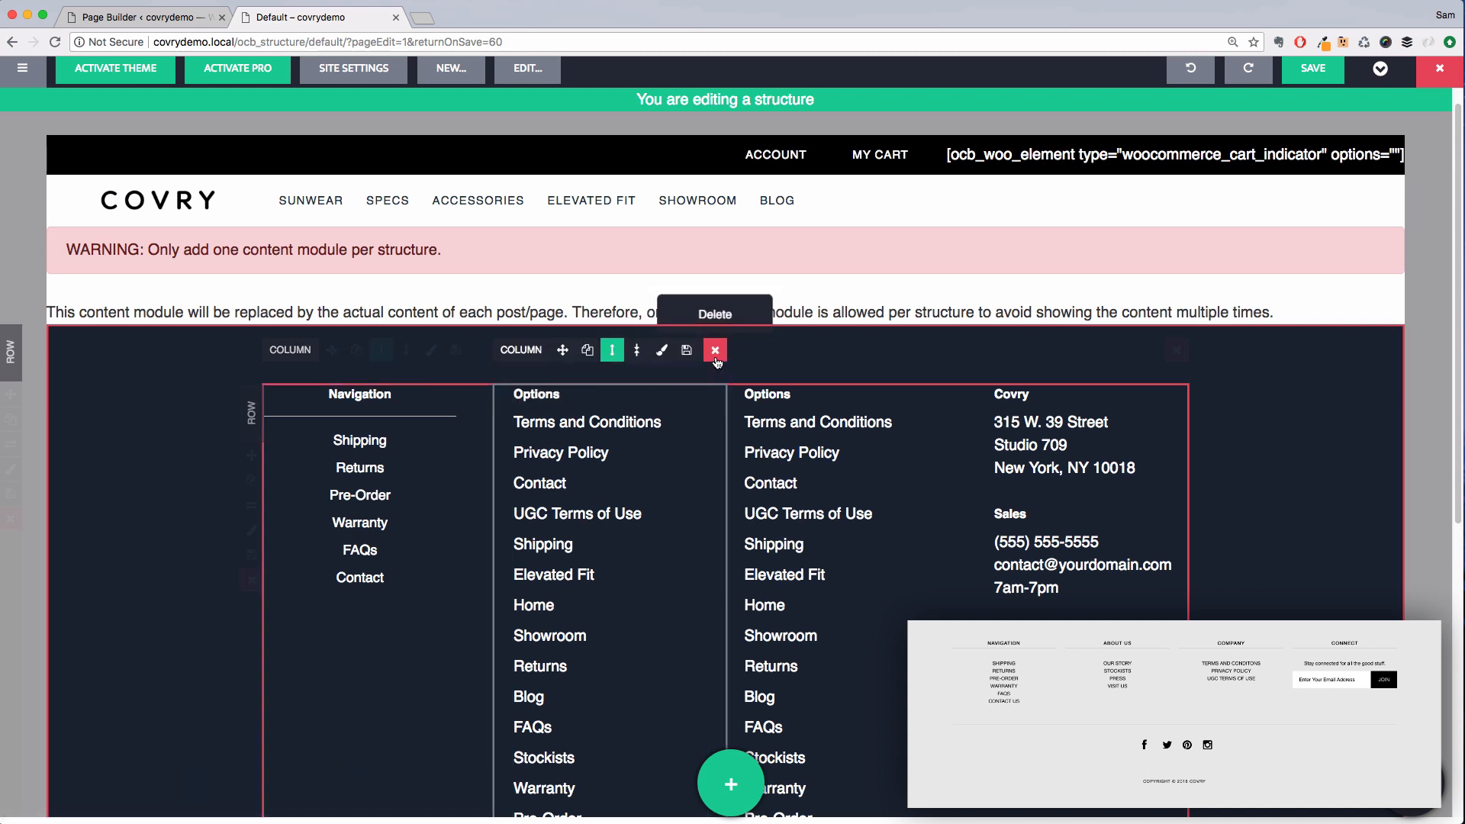
pyautogui.click(715, 352)
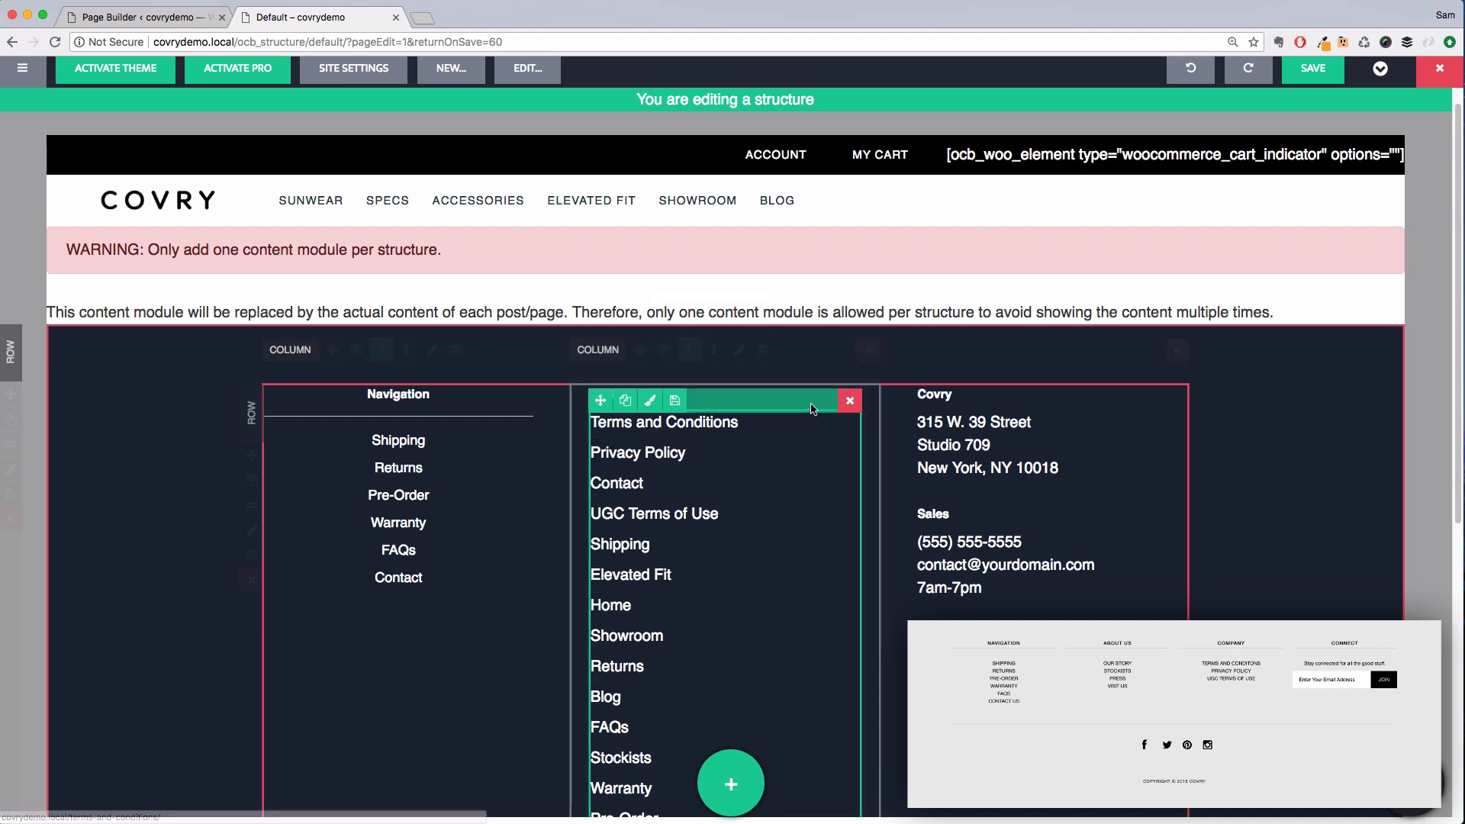
pyautogui.click(869, 351)
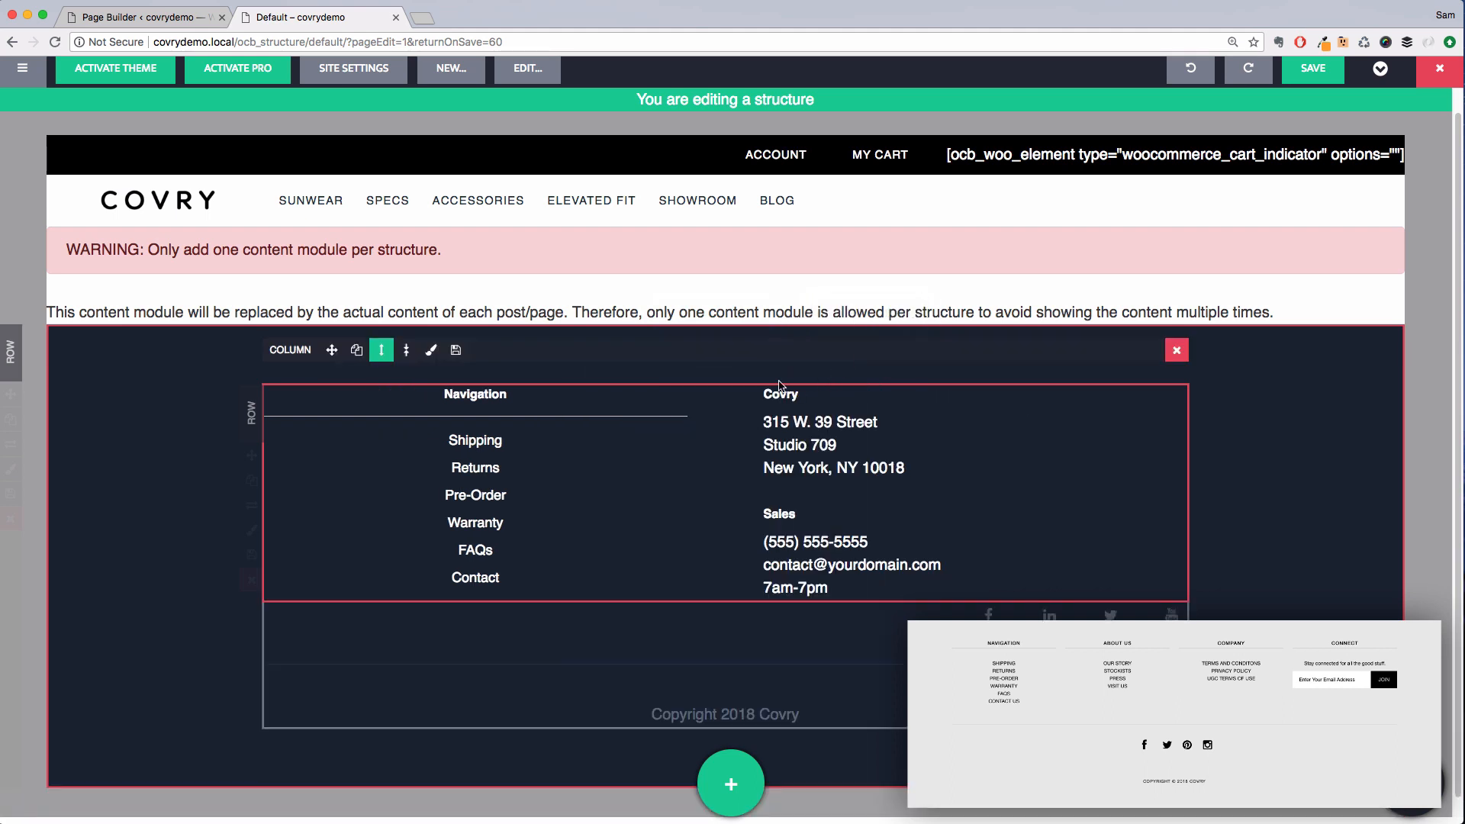
# Duplicate the Navigation column twice
pyautogui.click(361, 357)
pyautogui.click(361, 358)
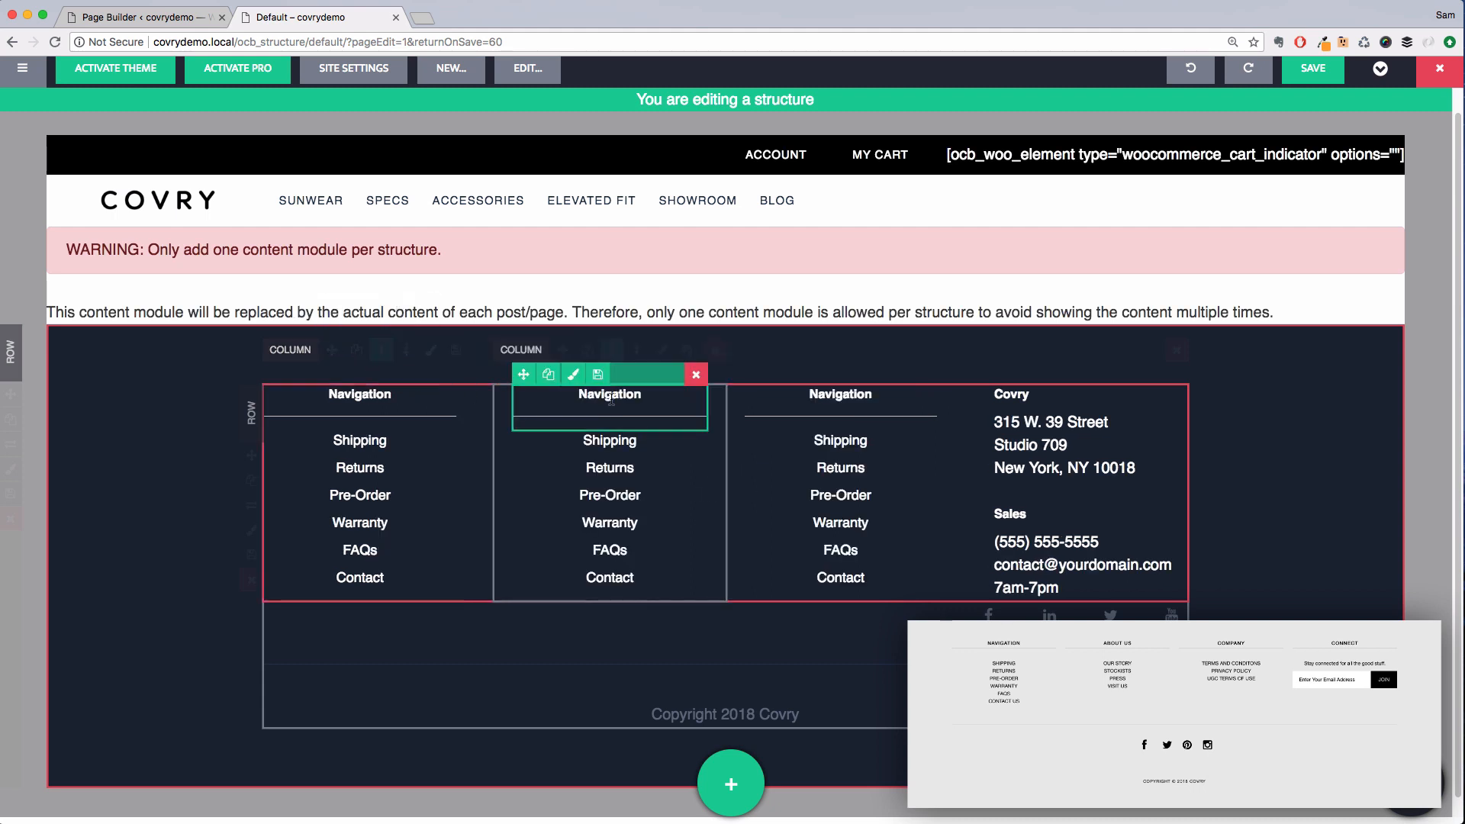
# Remove the selected pages from the middle column's posts module query filter
pyautogui.click(677, 487)
pyautogui.click(196, 257)
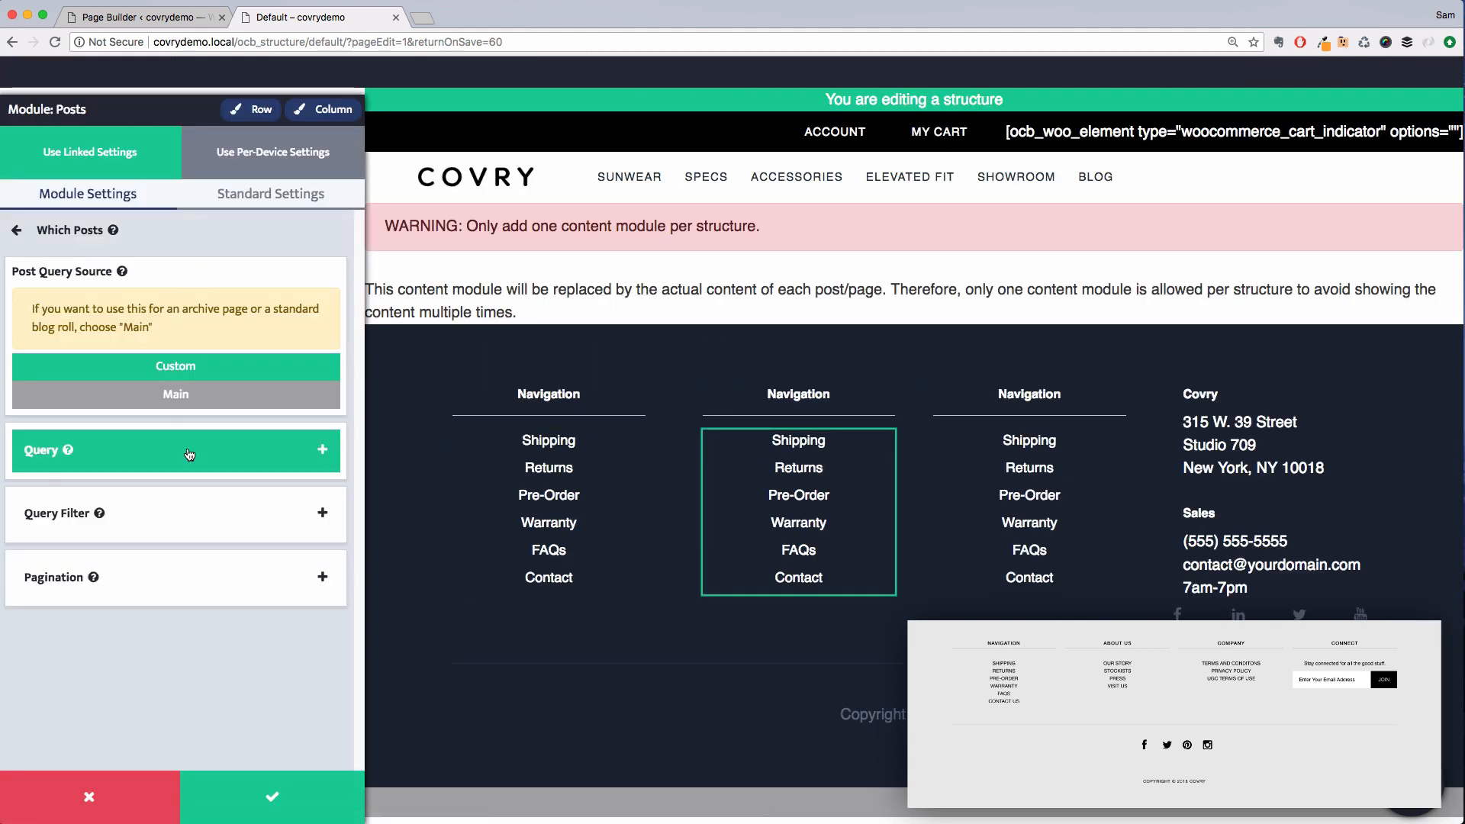
pyautogui.click(192, 508)
pyautogui.scroll(-2, 282, 575)
pyautogui.click(319, 560)
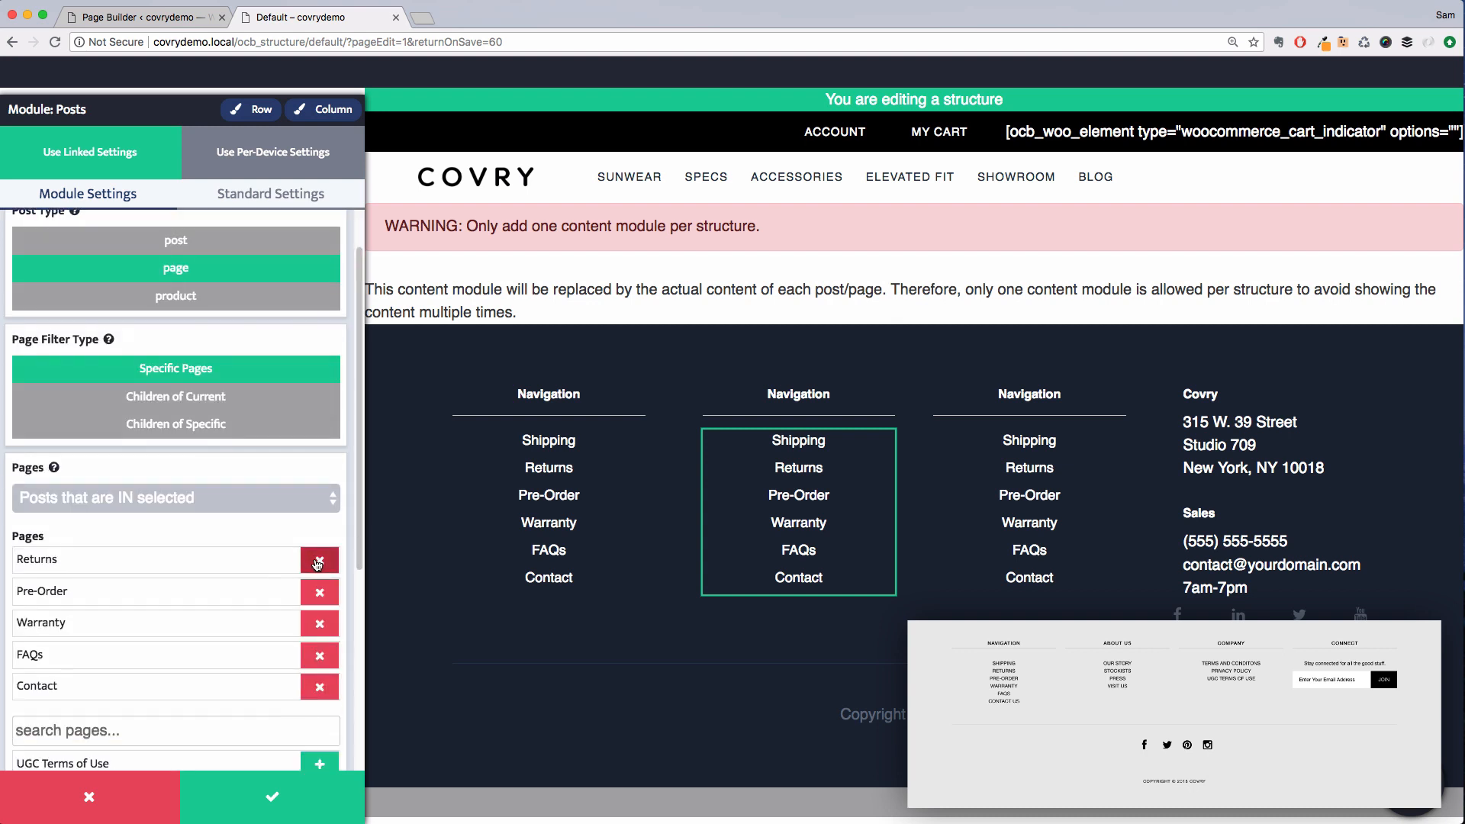
pyautogui.click(319, 560)
pyautogui.click(320, 560)
pyautogui.click(319, 560)
pyautogui.click(319, 560)
pyautogui.click(320, 560)
pyautogui.click(254, 578)
# Add the Our Story and Stockists pages to the middle column's posts module
pyautogui.write('our')
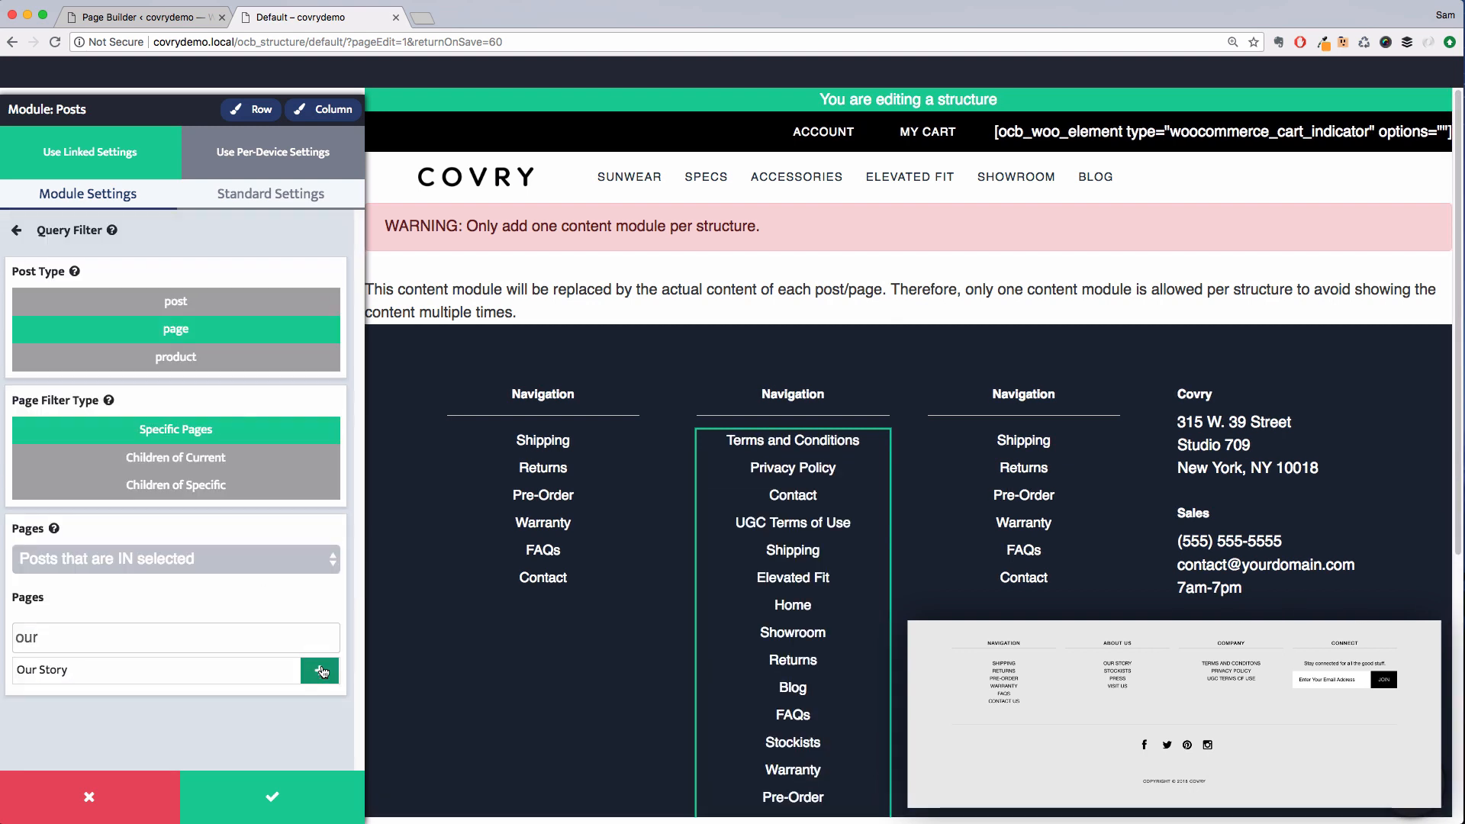
pyautogui.click(156, 666)
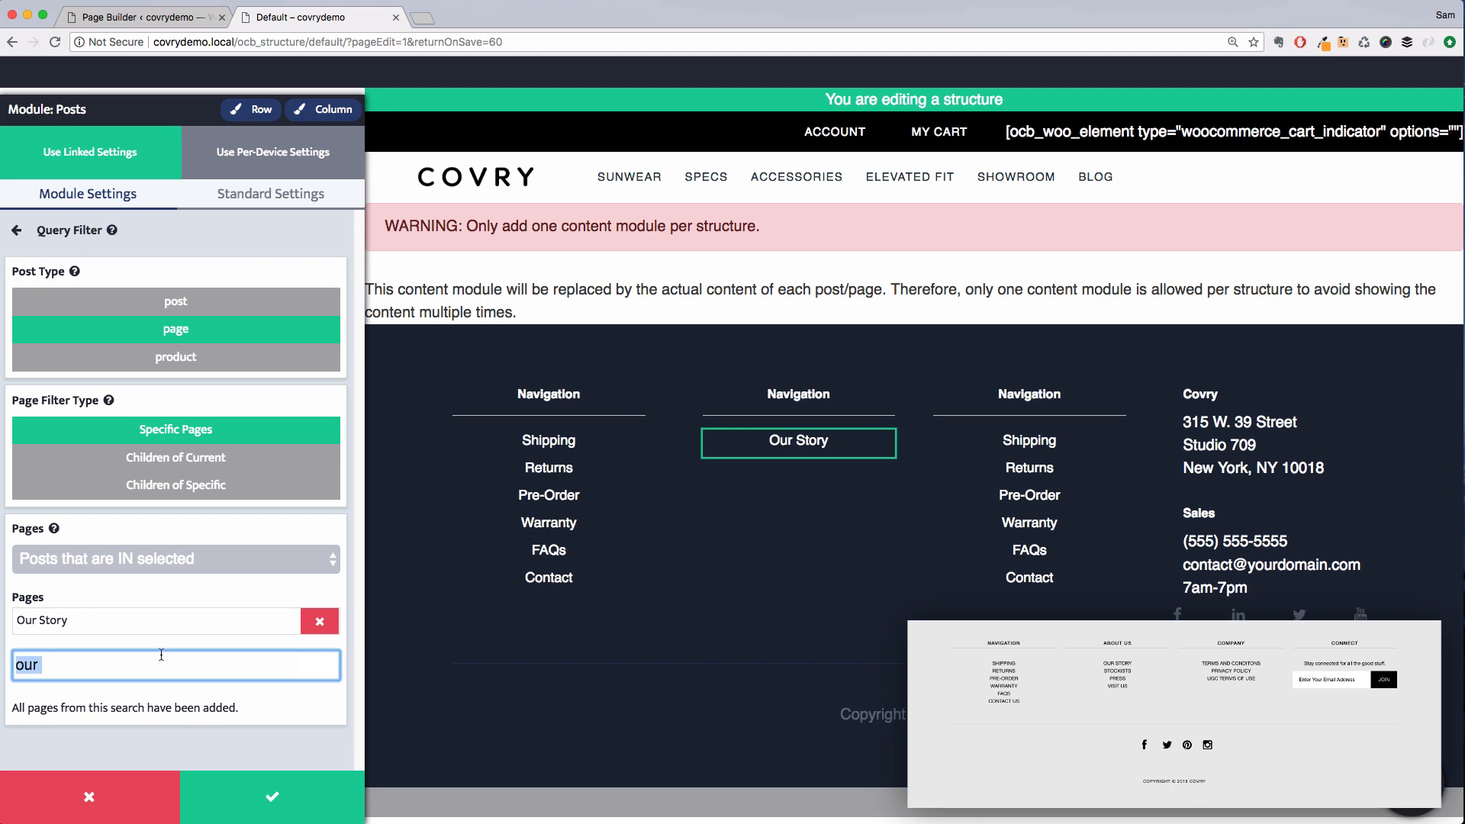
pyautogui.press('BackSpace')
pyautogui.press('BackSpace')
pyautogui.press('BackSpace')
pyautogui.press('BackSpace')
pyautogui.write('stock')
pyautogui.click(306, 709)
# Add the Press and Visit Us pages to the middle column and save the posts module
pyautogui.doubleClick(216, 694)
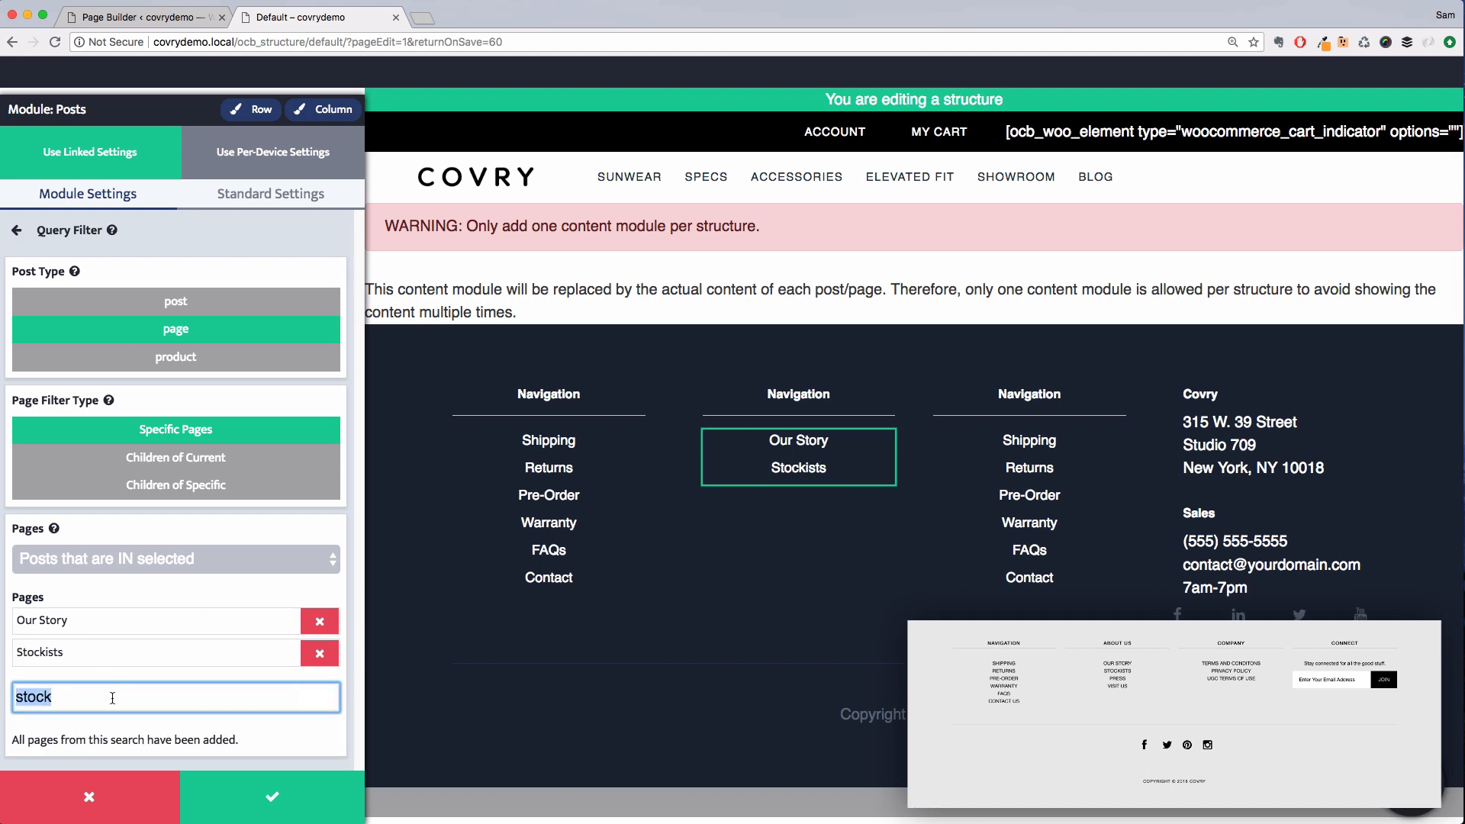
pyautogui.write('press')
pyautogui.click(216, 723)
pyautogui.doubleClick(217, 724)
pyautogui.write('Vi')
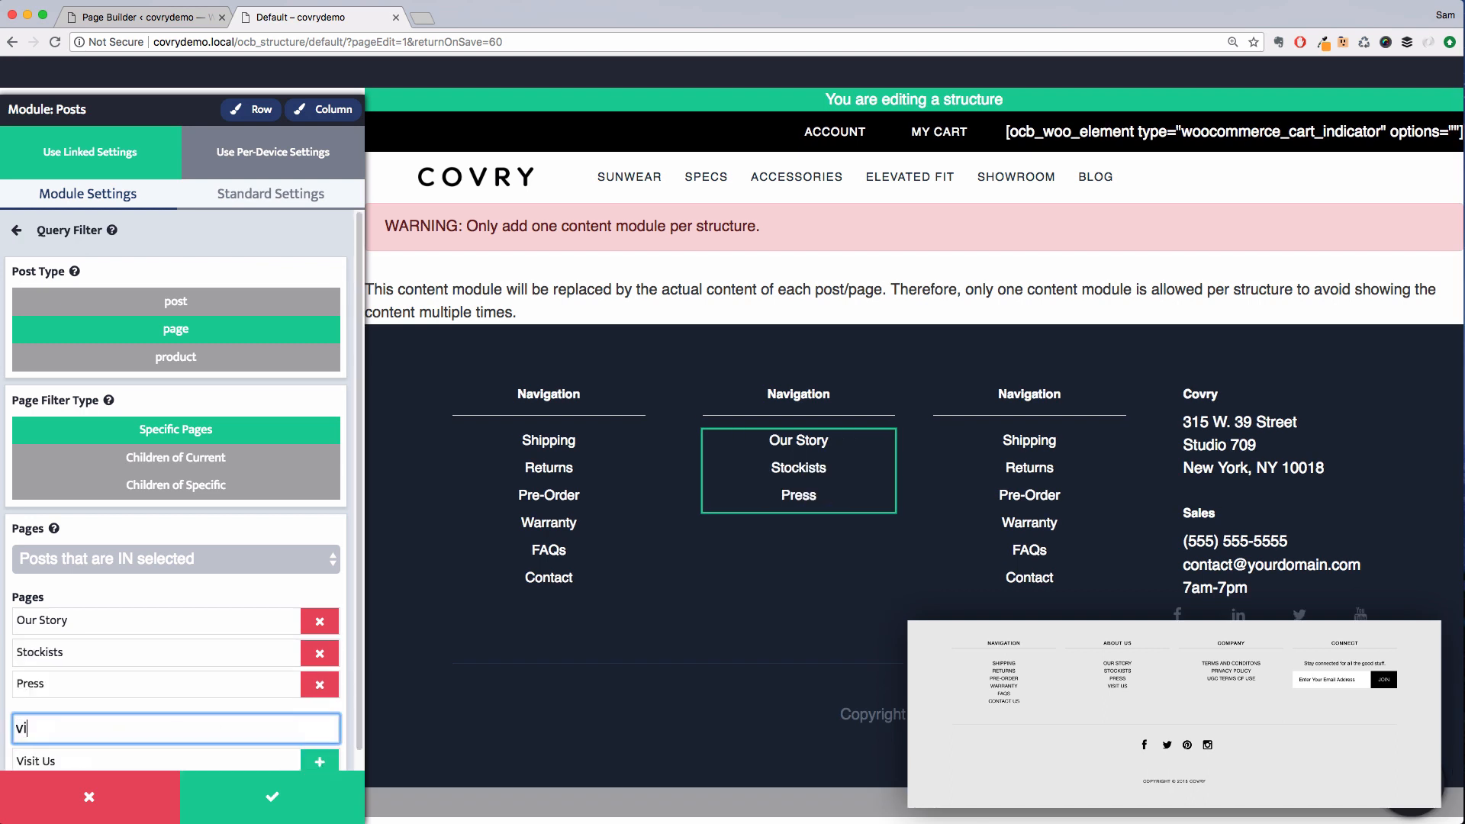
pyautogui.click(320, 762)
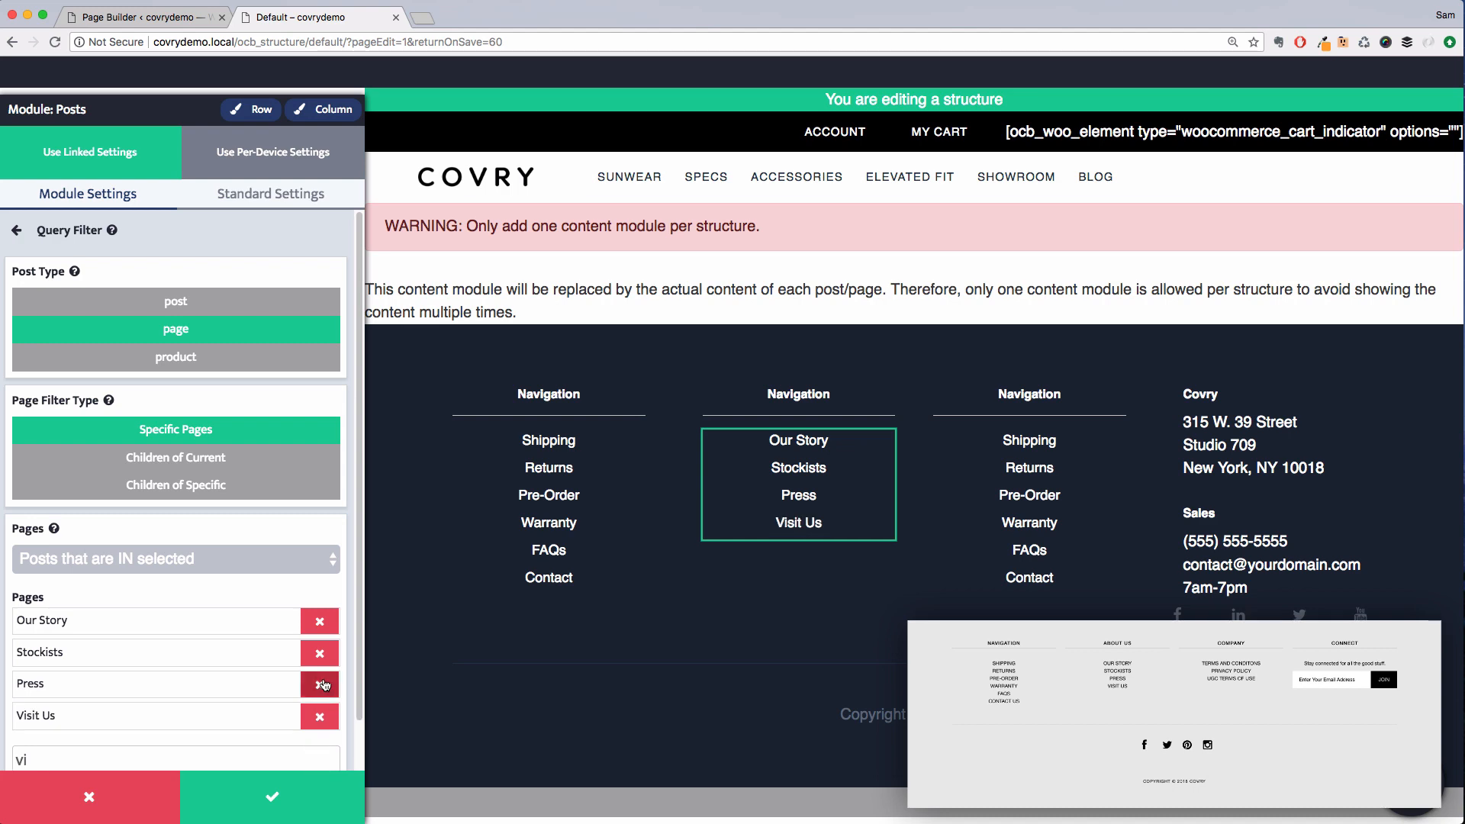
pyautogui.click(327, 793)
# Remove the selected pages from the third column's posts module query filter
pyautogui.click(804, 438)
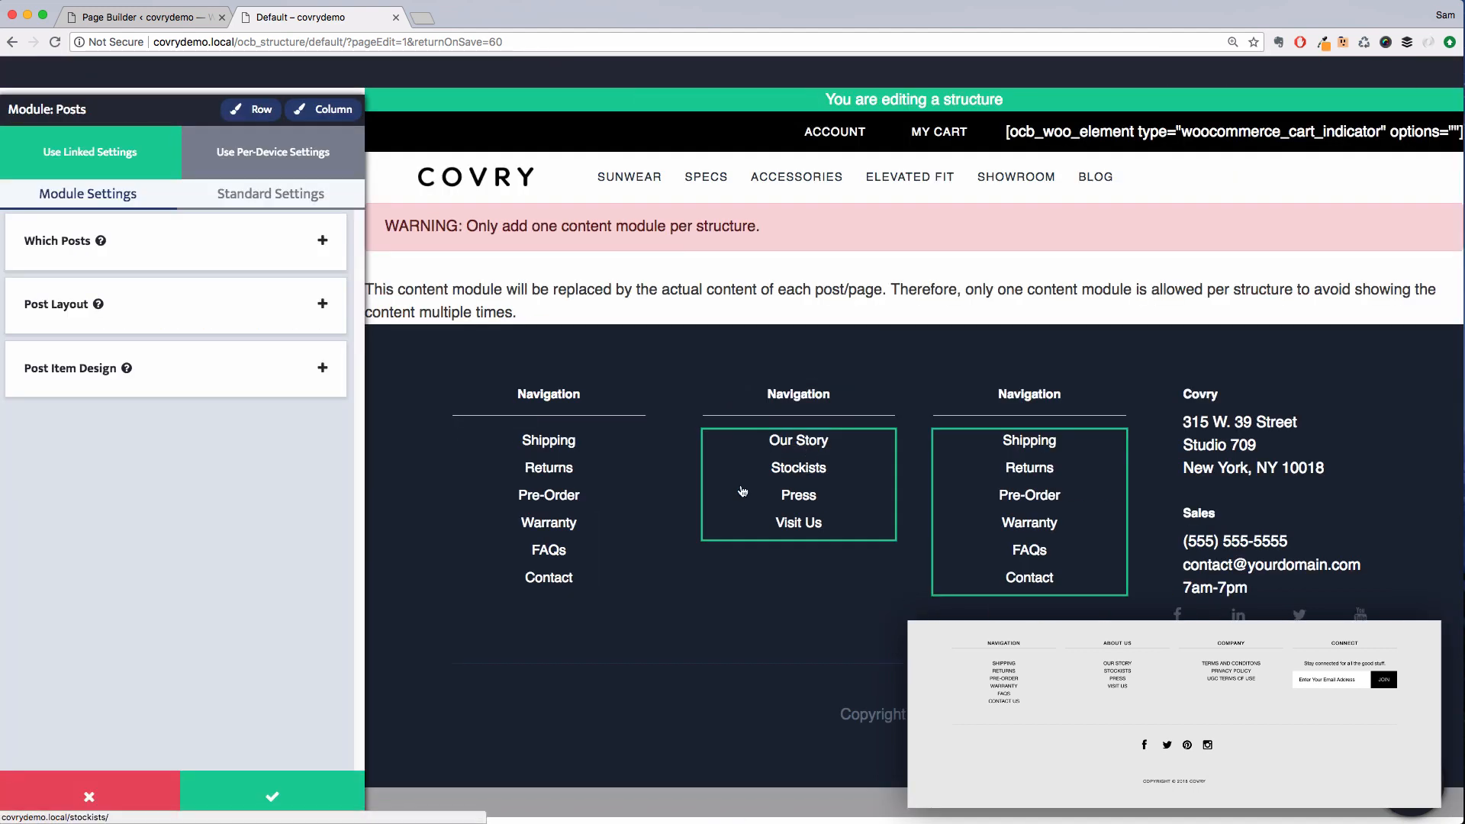
pyautogui.click(169, 259)
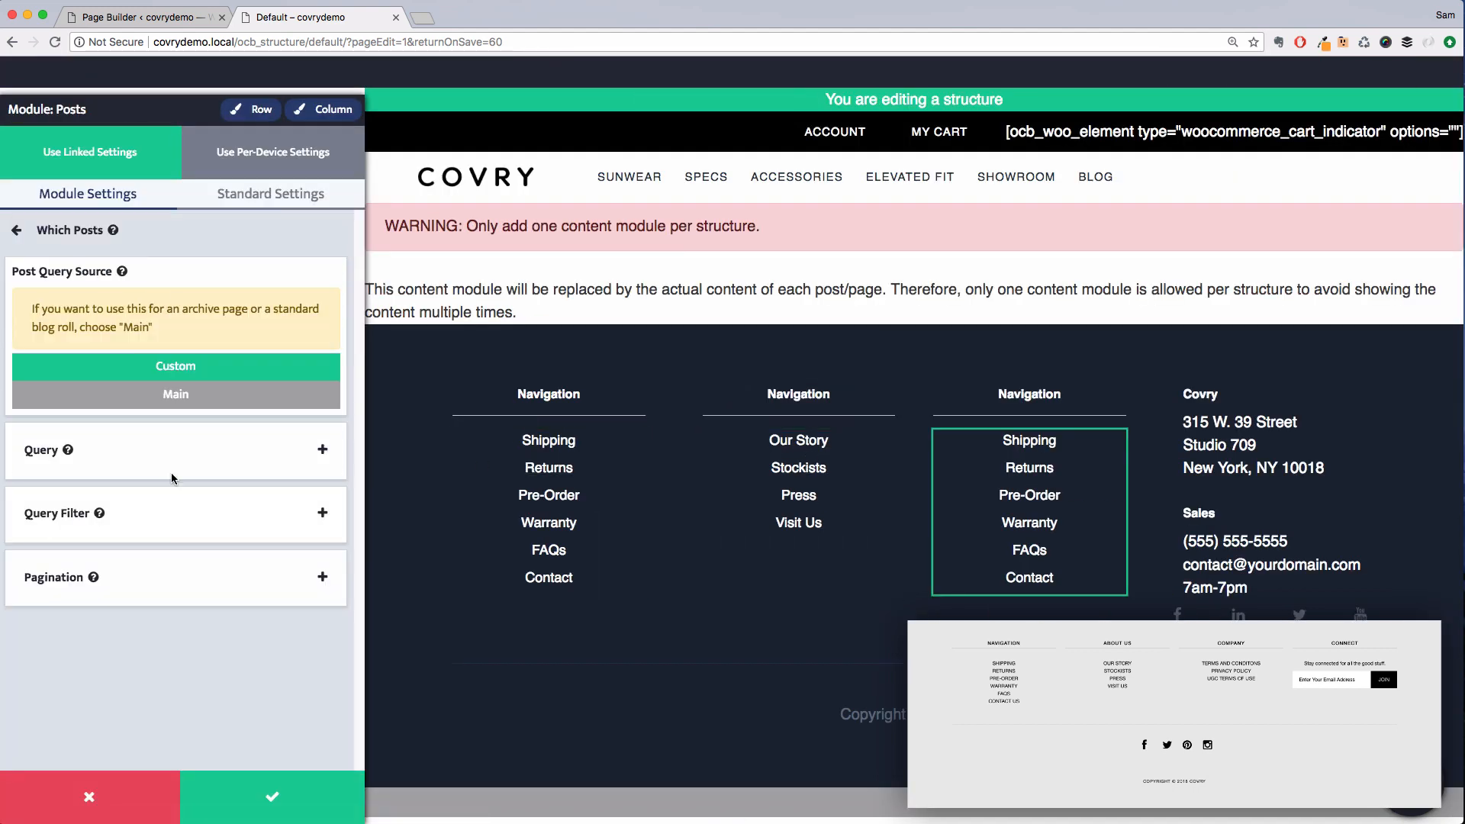
pyautogui.click(174, 502)
pyautogui.scroll(-3, 220, 541)
pyautogui.click(320, 472)
pyautogui.click(321, 472)
pyautogui.click(321, 472)
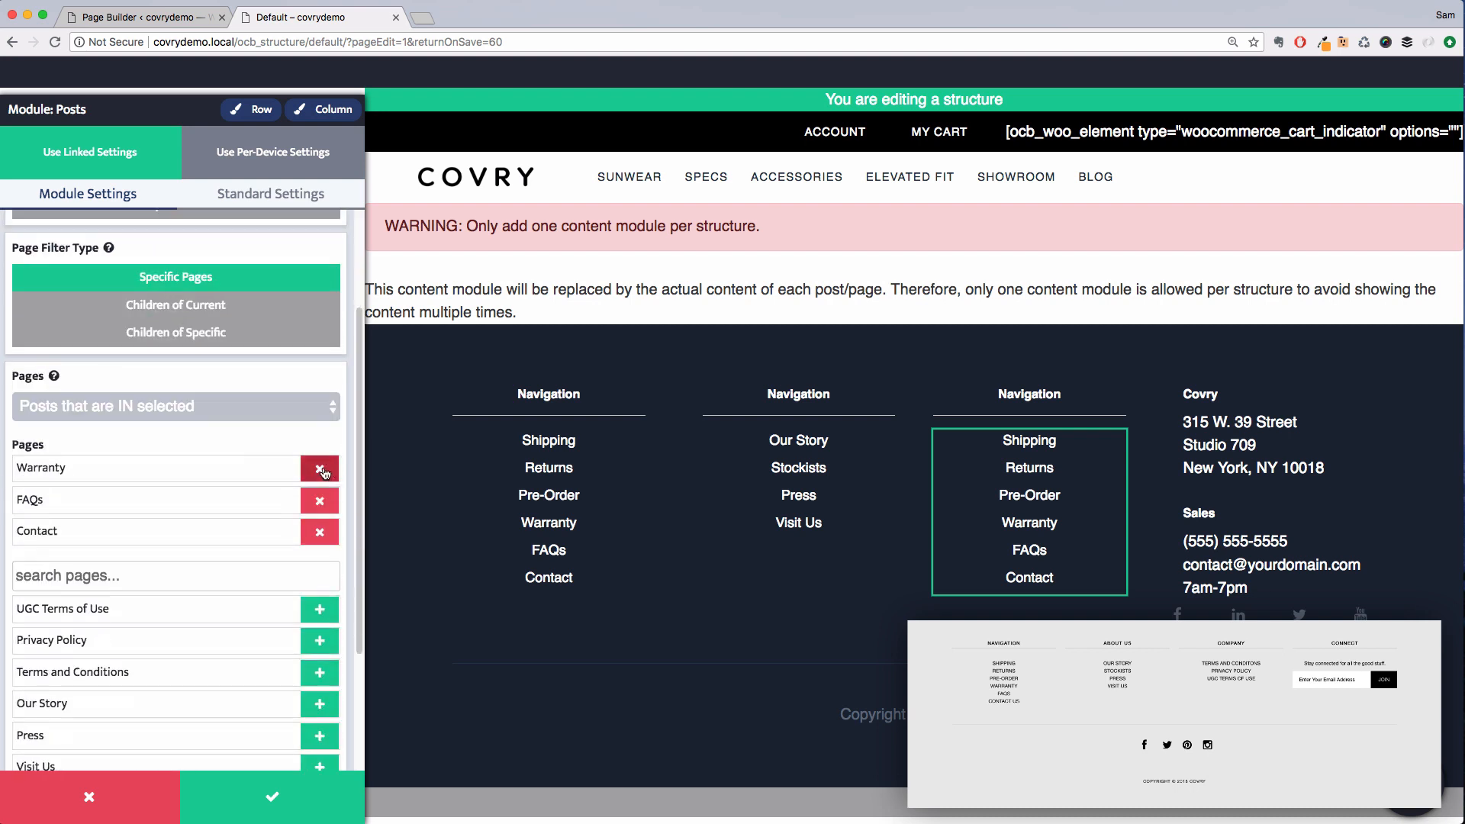
pyautogui.click(320, 472)
pyautogui.click(321, 471)
pyautogui.click(320, 472)
# Add the Terms and Conditions, Privacy Policy and UGC Terms of Use pages to the third column
pyautogui.click(287, 477)
pyautogui.write('term')
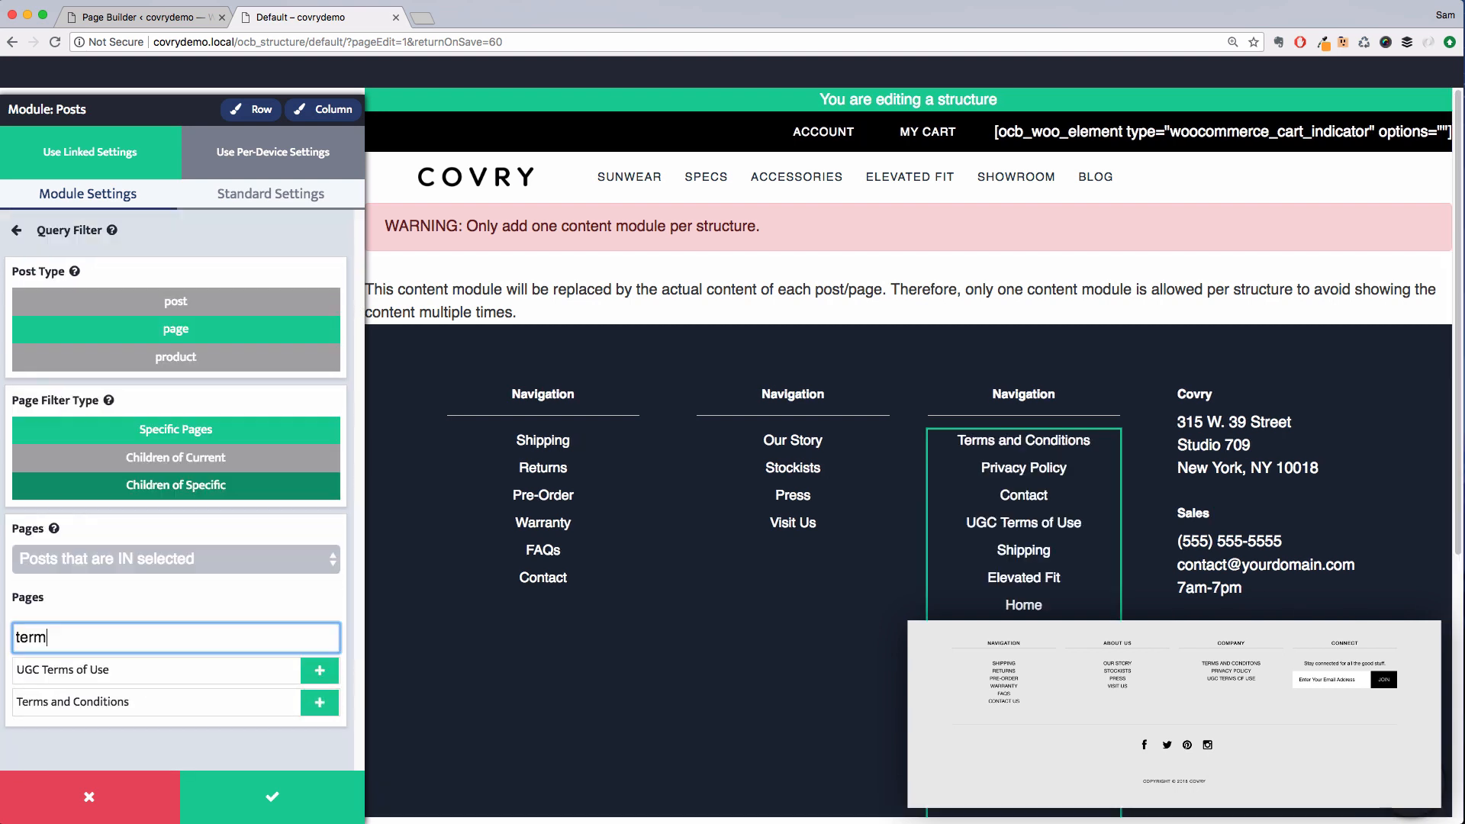
pyautogui.click(319, 698)
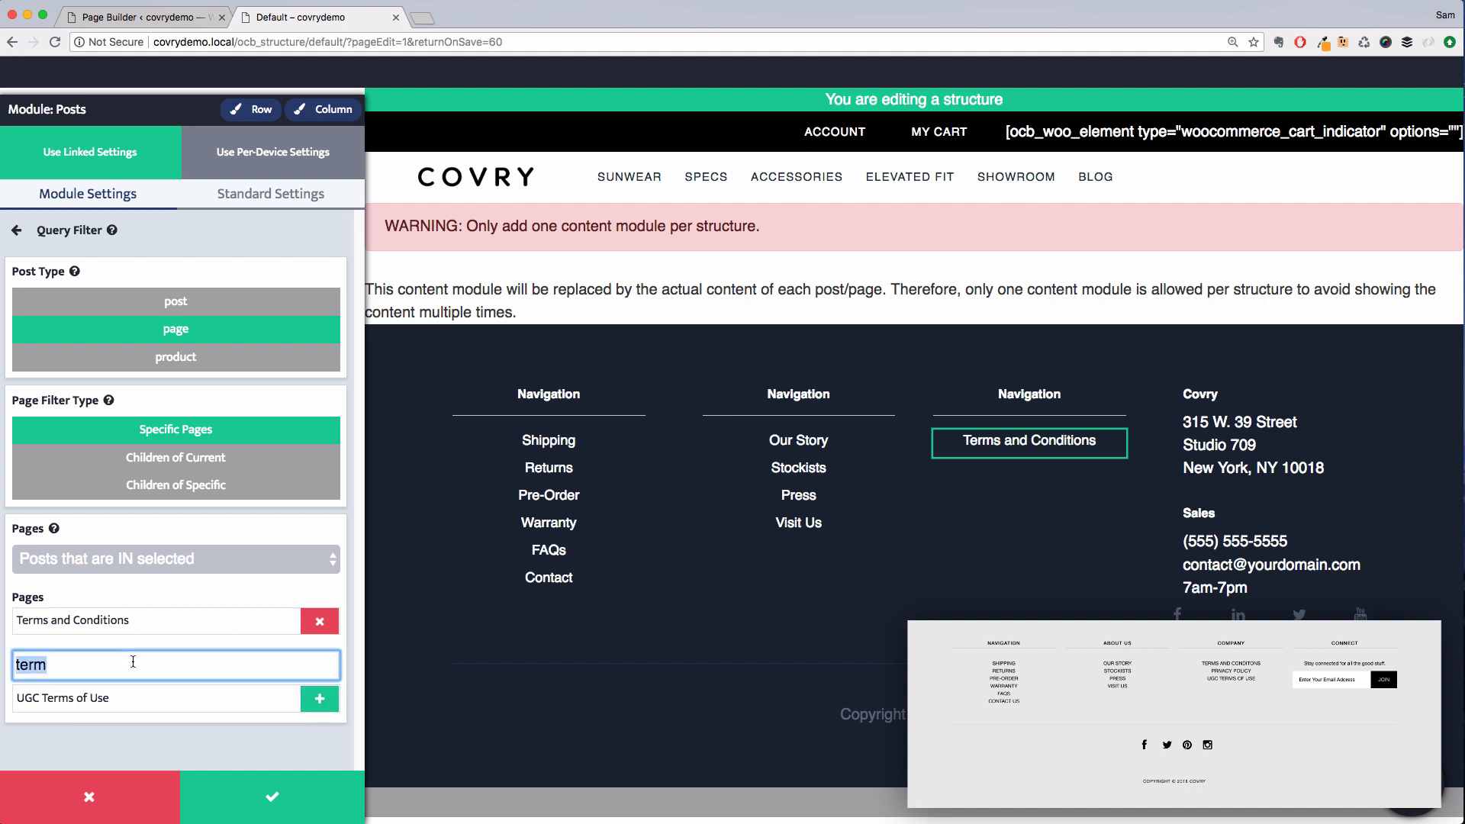
pyautogui.write('pri')
pyautogui.click(319, 697)
pyautogui.write('term')
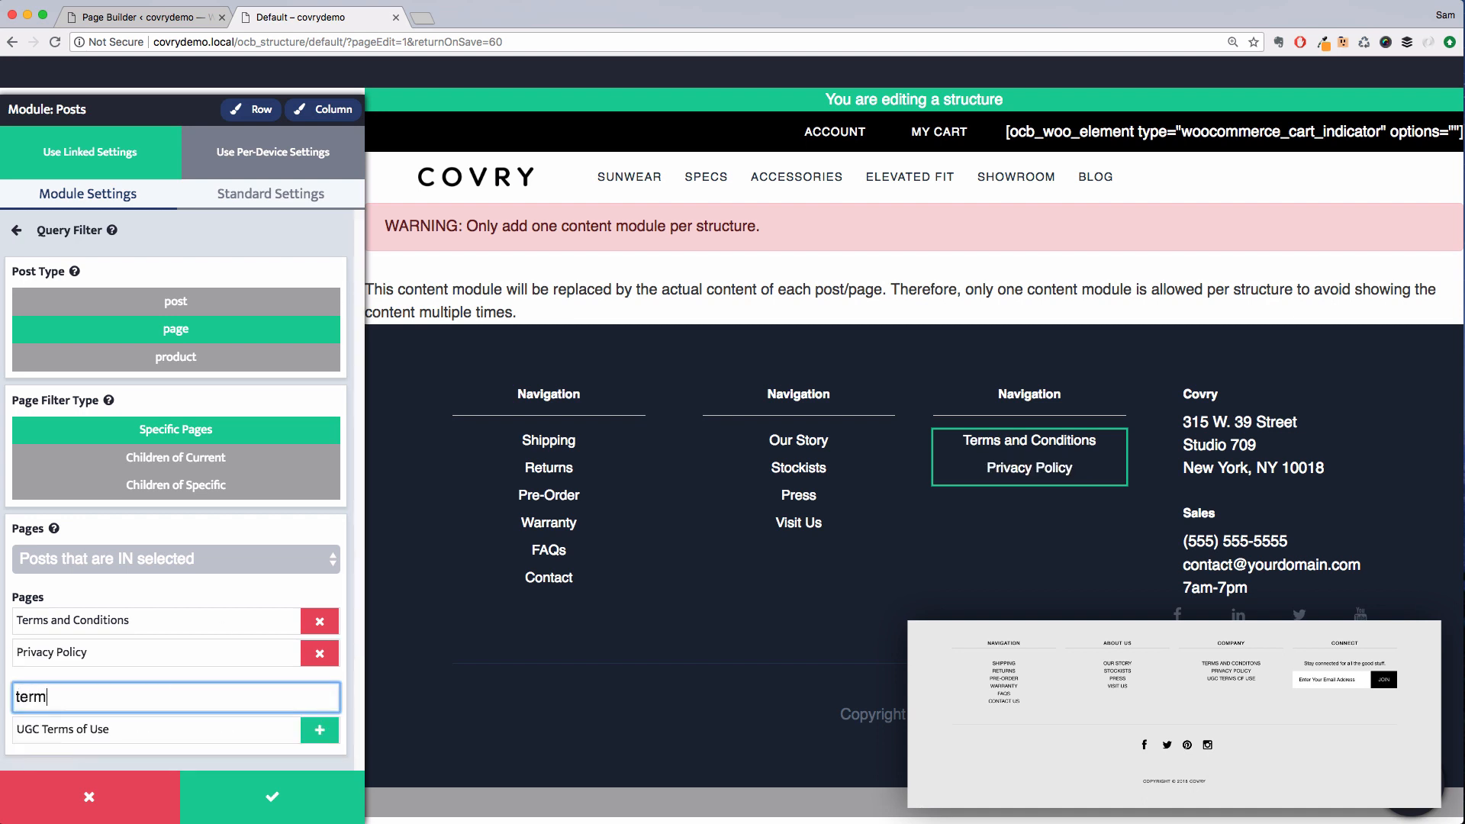
pyautogui.click(319, 730)
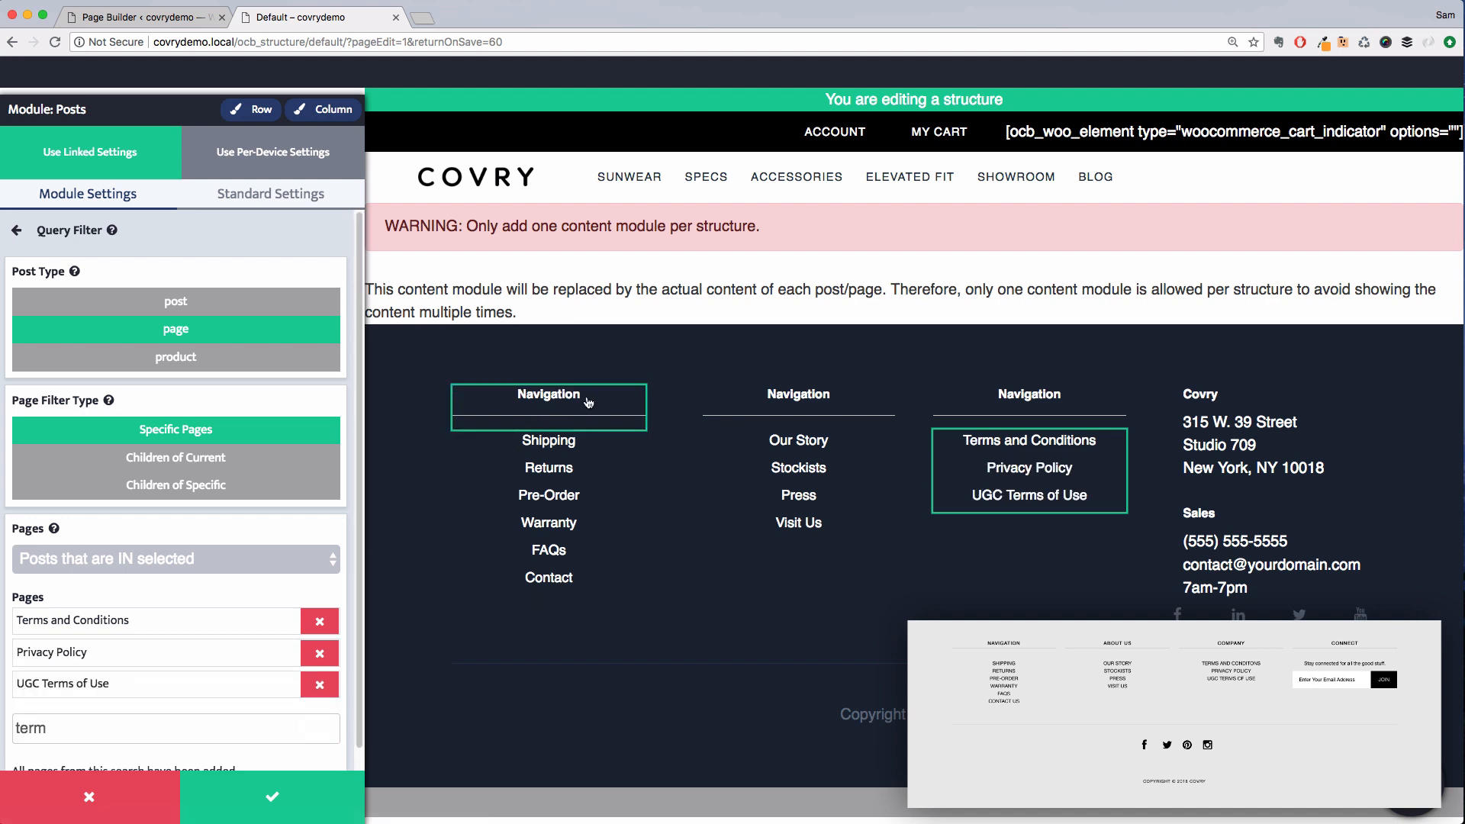
# Set the first column's Navigation heading text transform to Uppercase
pyautogui.click(549, 420)
pyautogui.click(240, 332)
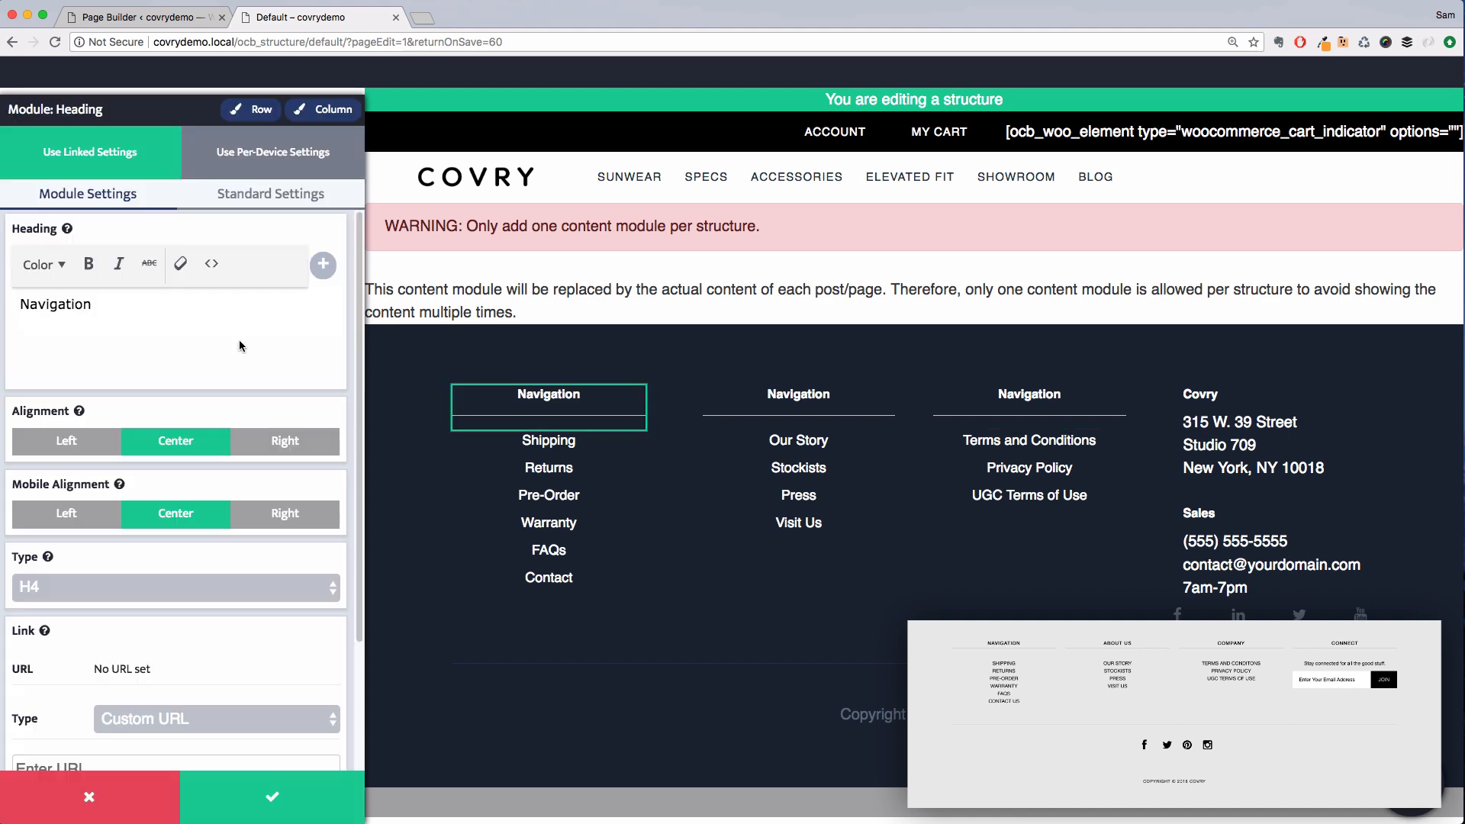
pyautogui.scroll(-5, 269, 552)
pyautogui.scroll(2, 272, 554)
pyautogui.click(271, 193)
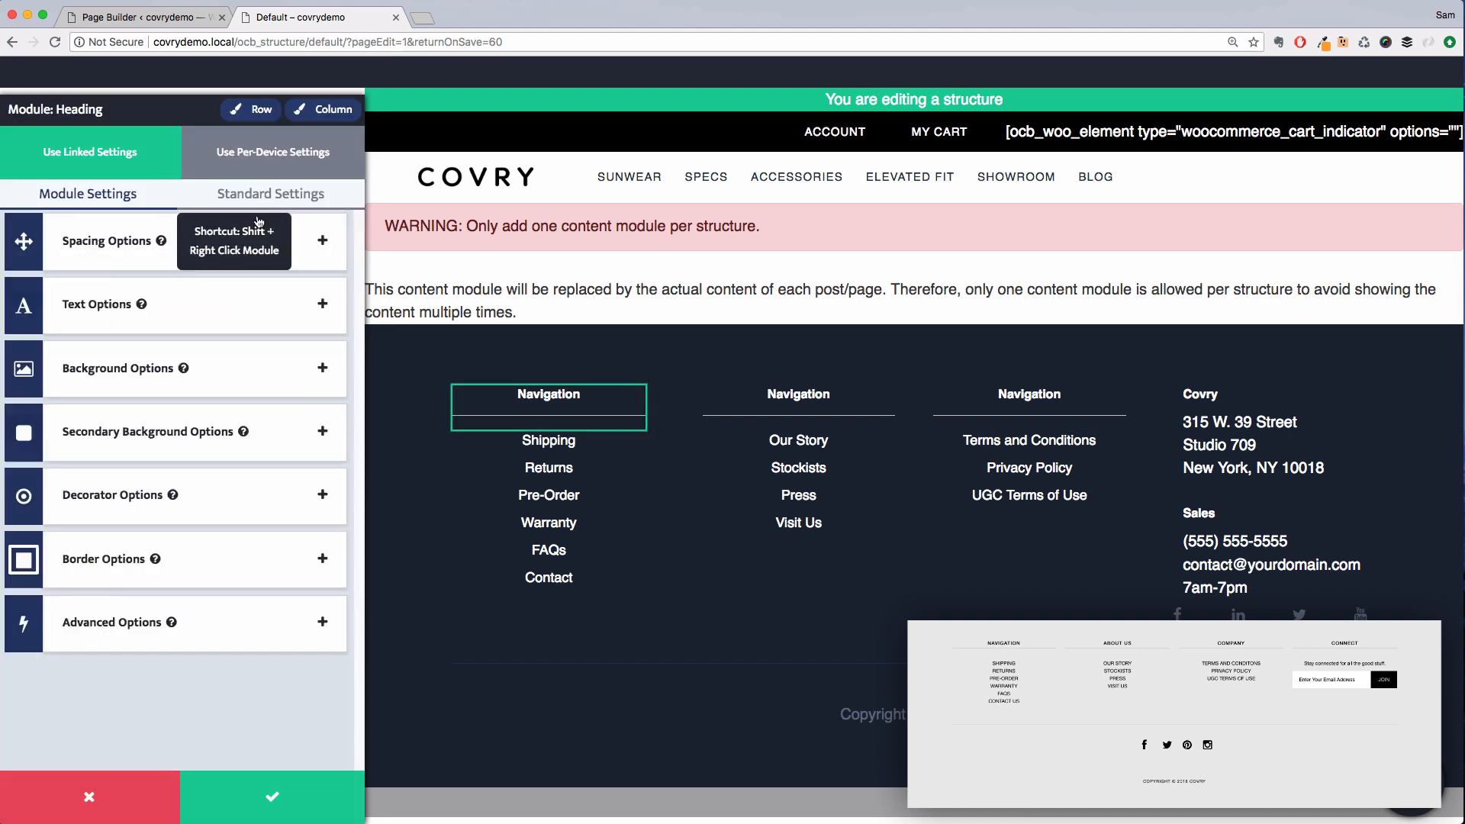
pyautogui.click(213, 304)
pyautogui.click(188, 603)
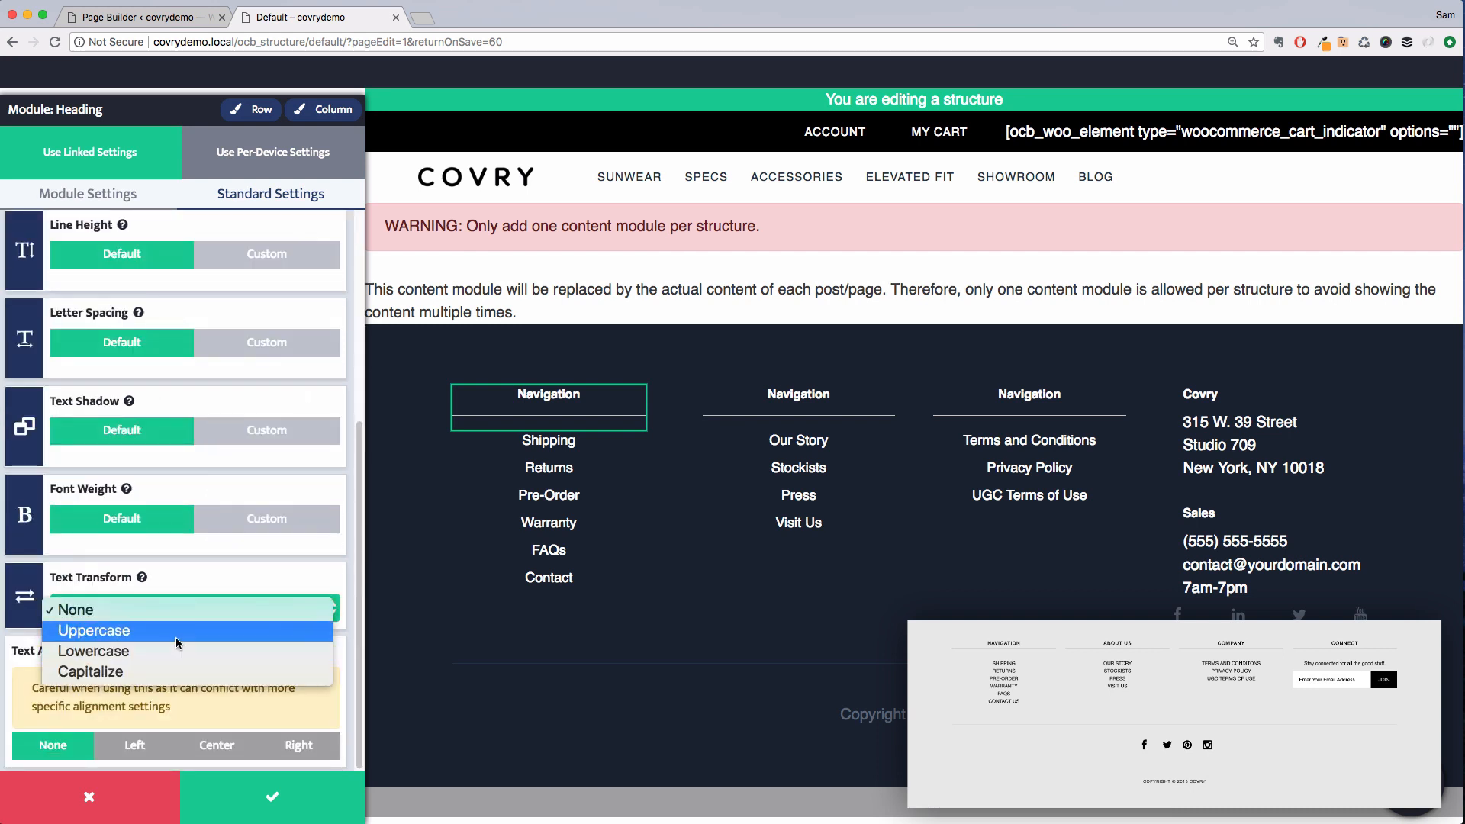
pyautogui.click(175, 635)
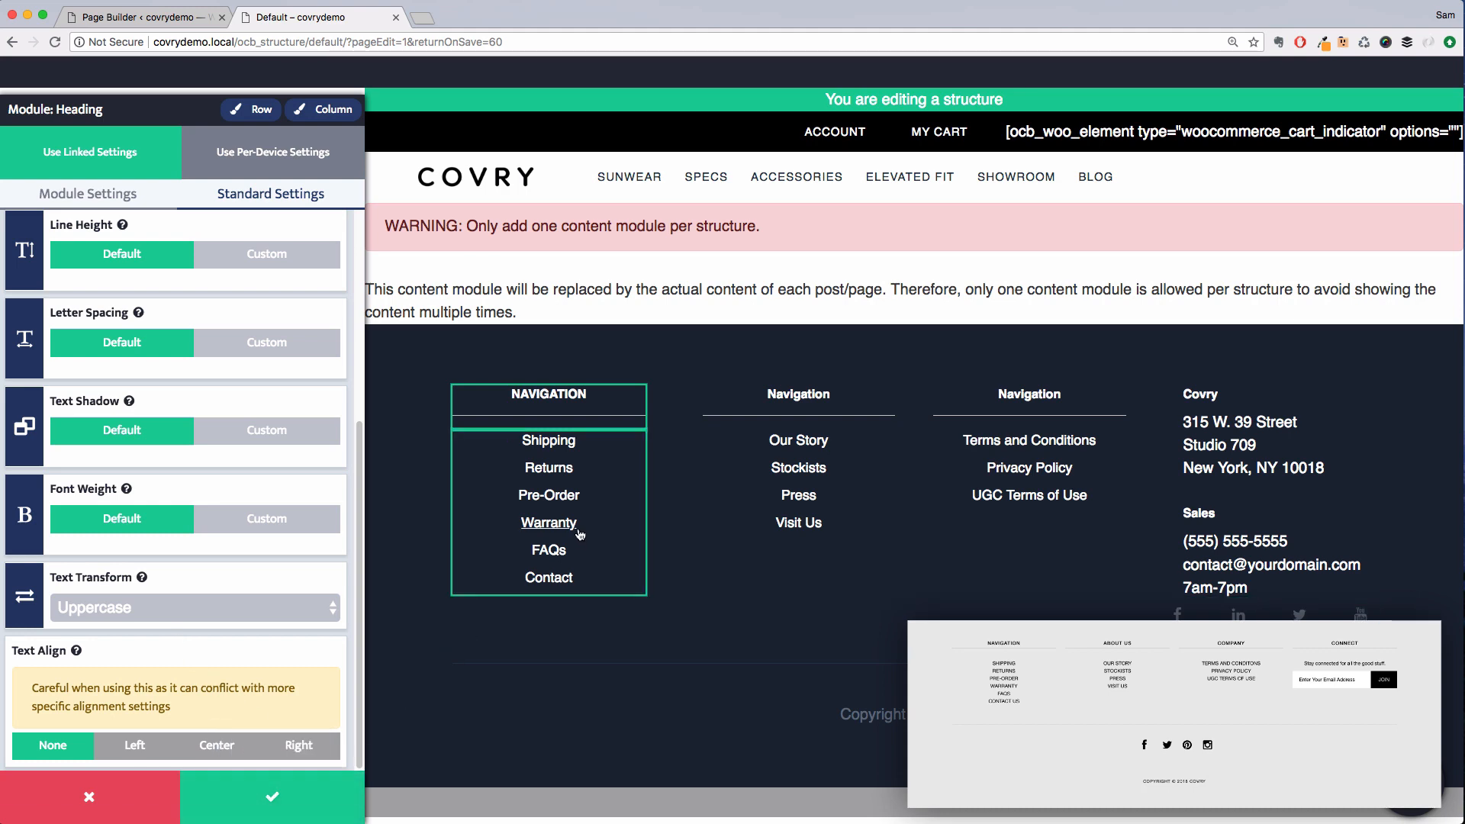
# Save the heading changes and open the first column posts module's standard settings
pyautogui.click(634, 524)
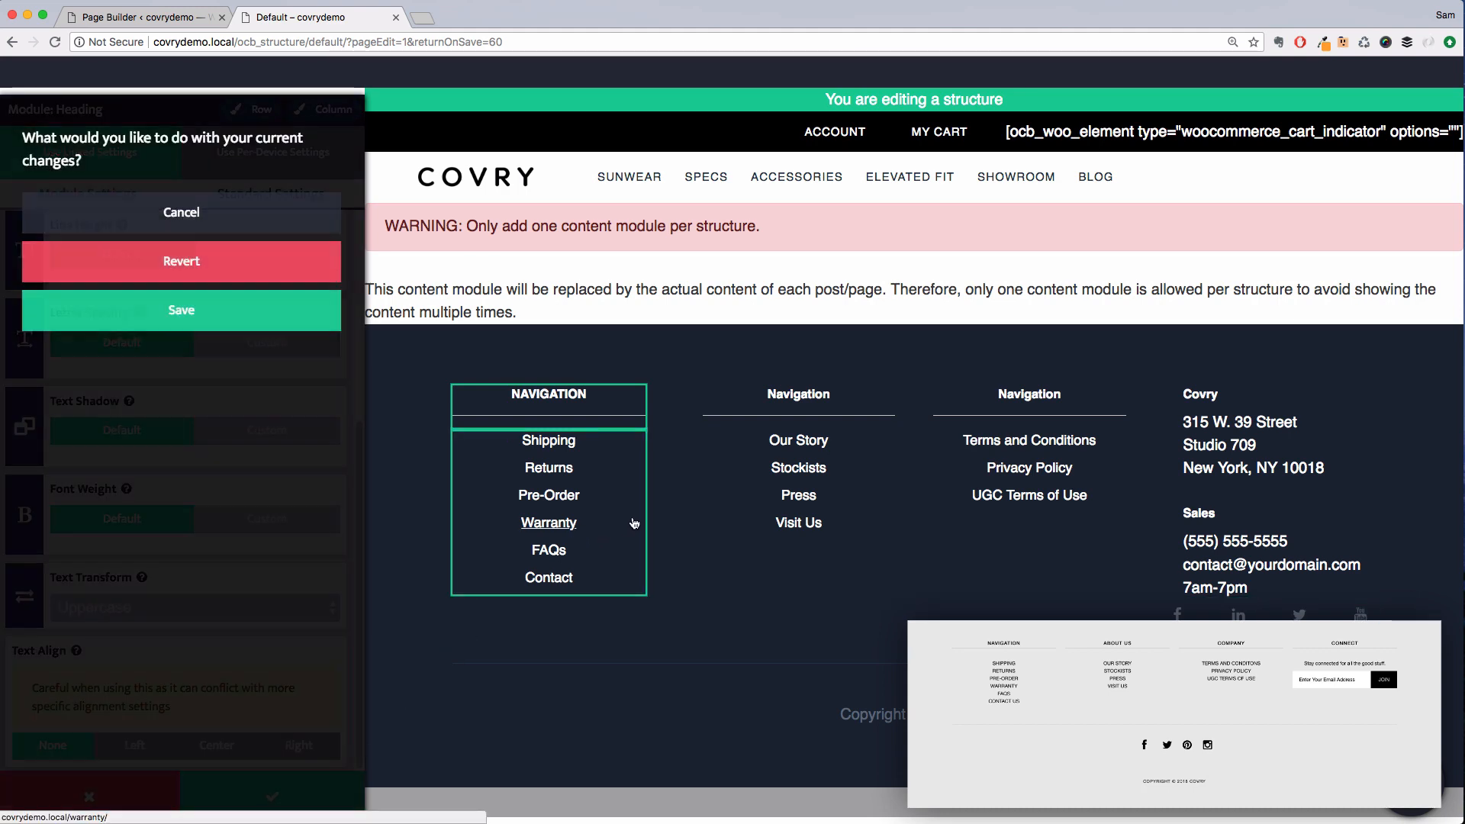
pyautogui.click(261, 328)
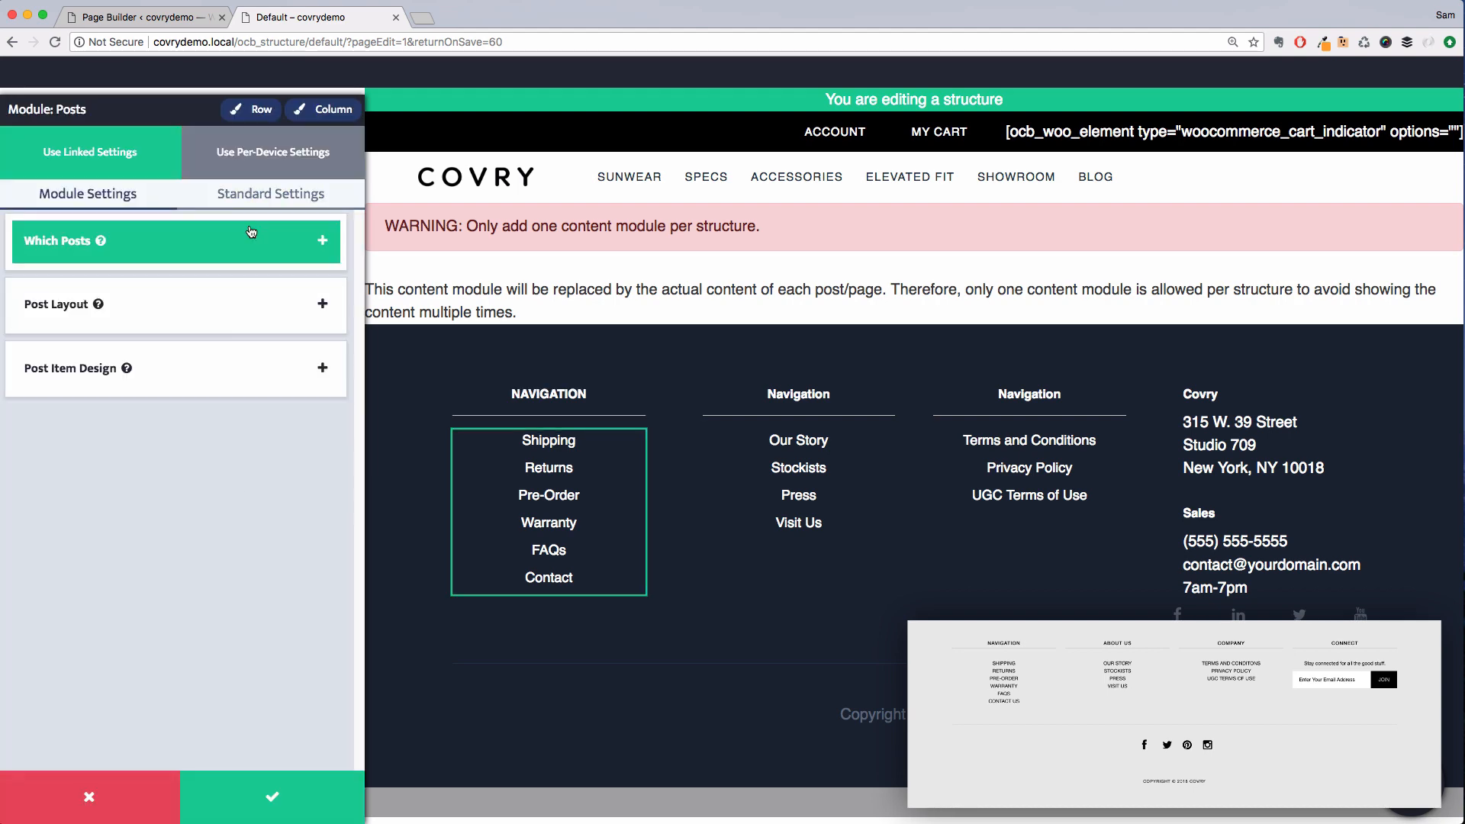
pyautogui.click(270, 195)
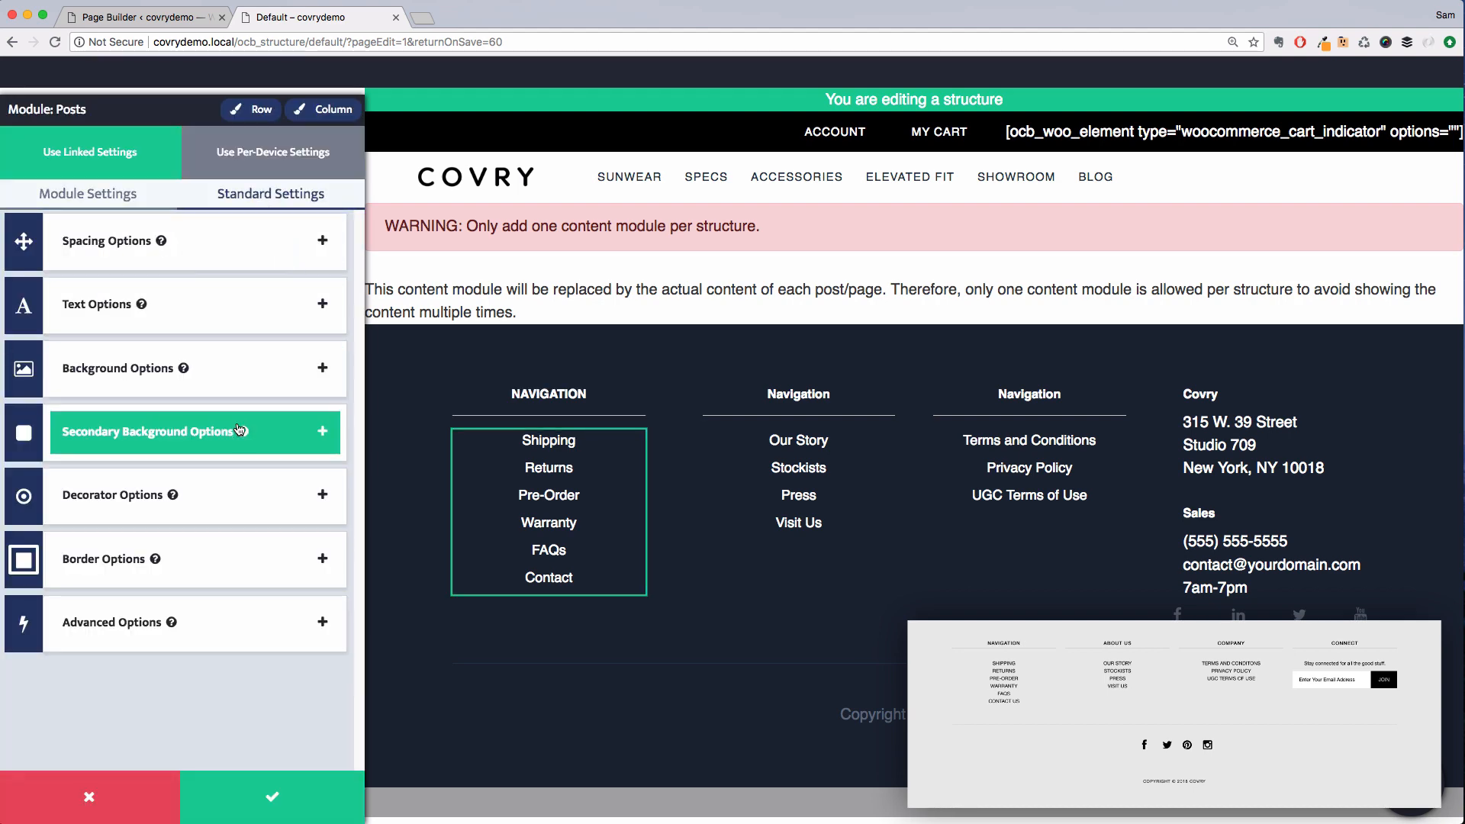
# Set the first column's page links to Uppercase with a base font size of 0.8 em, and save the changes
pyautogui.click(213, 304)
pyautogui.scroll(-5, 193, 634)
pyautogui.click(194, 608)
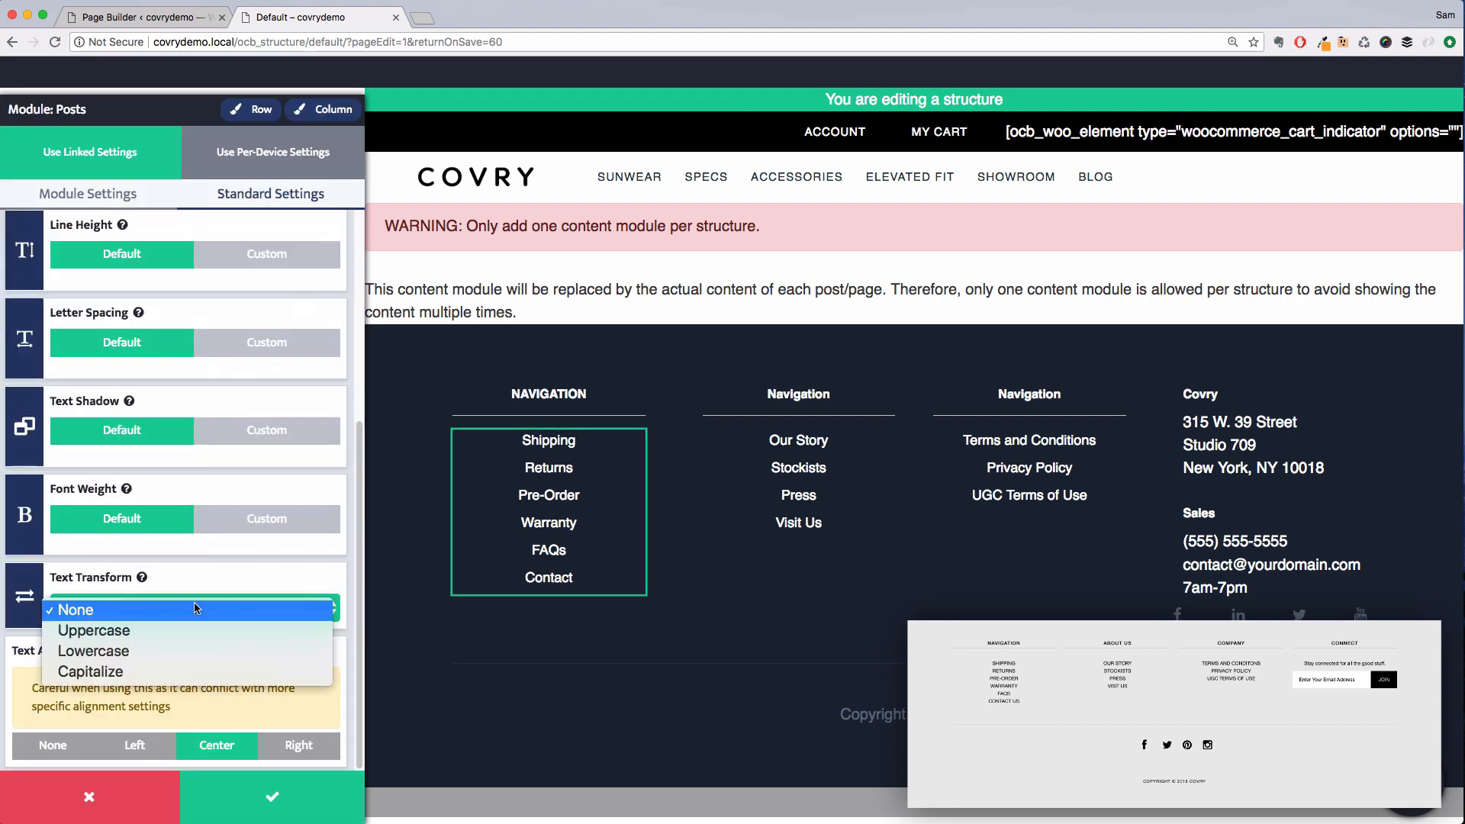
pyautogui.click(173, 639)
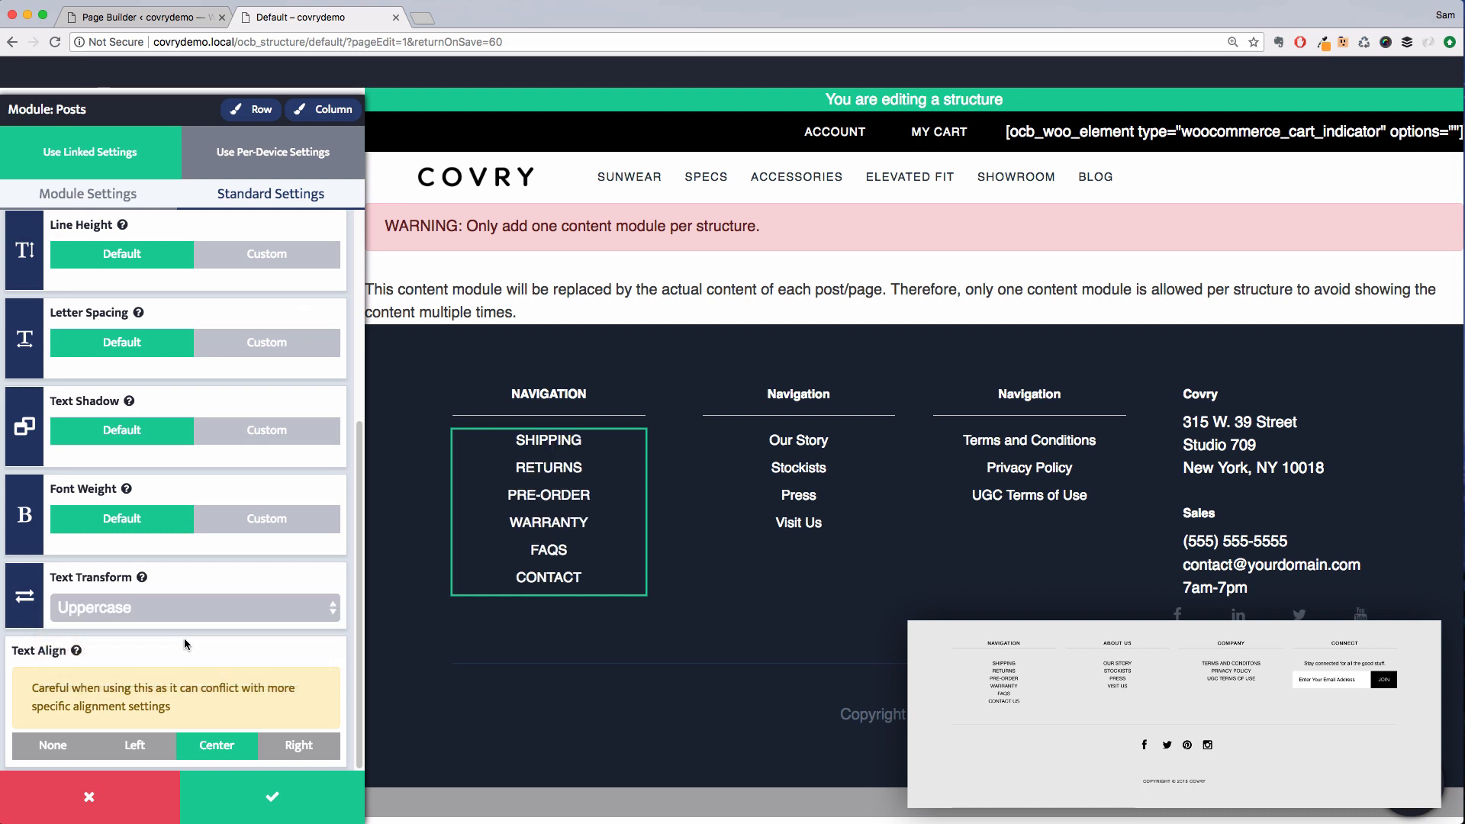
pyautogui.scroll(3, 206, 541)
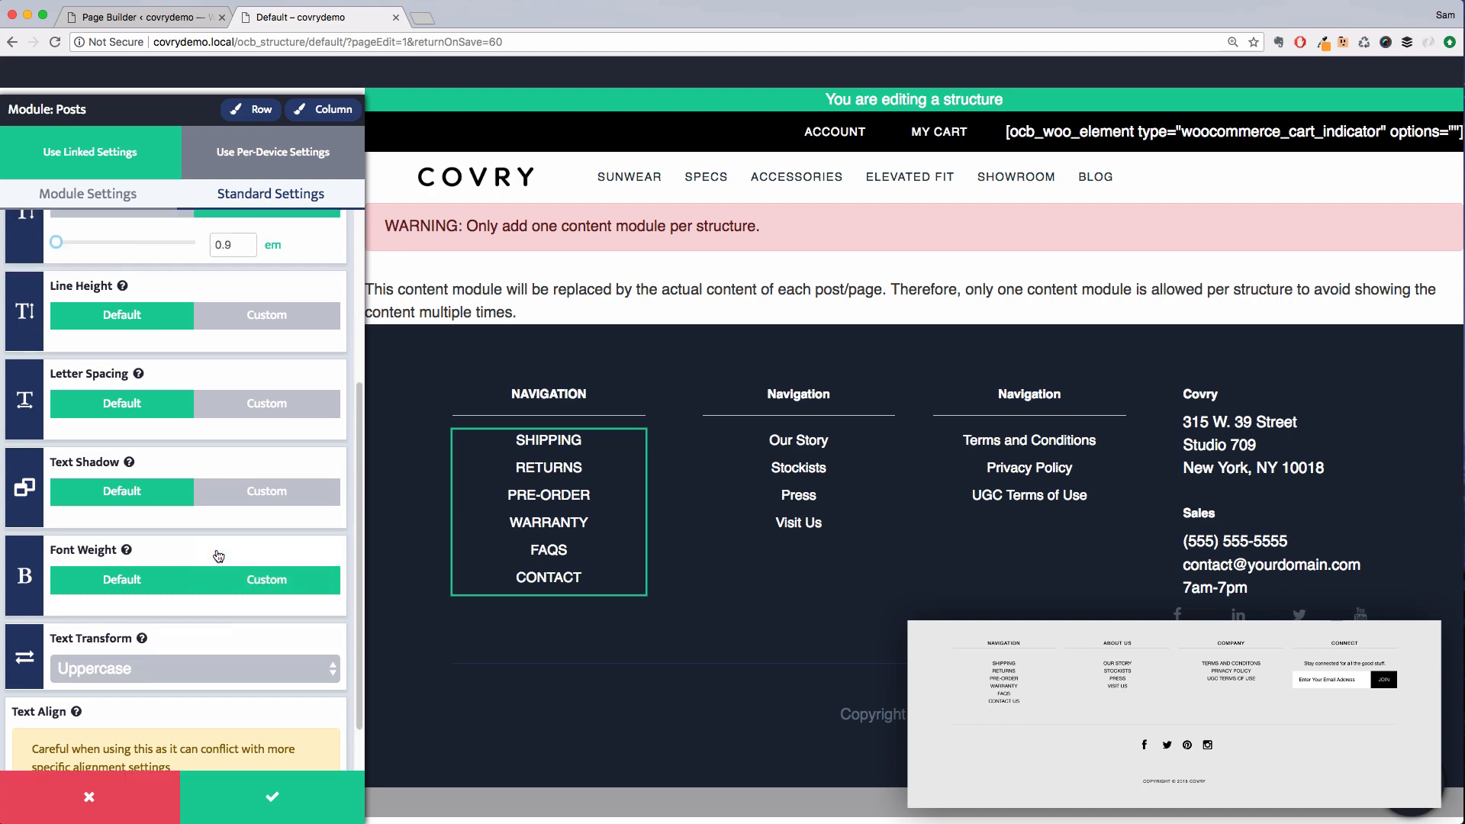
pyautogui.moveTo(57, 305); pyautogui.dragTo(55, 305)
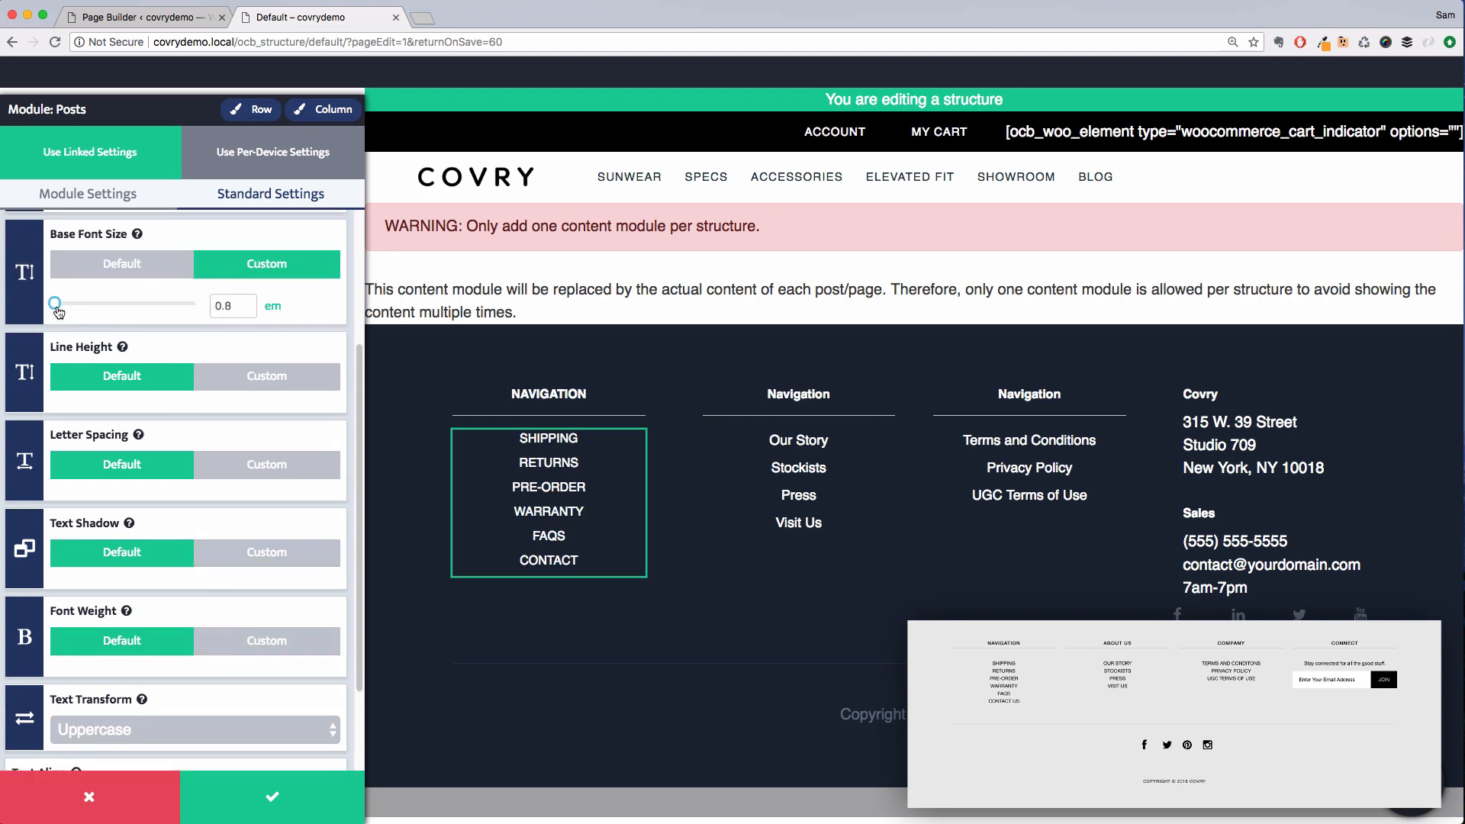
pyautogui.click(798, 394)
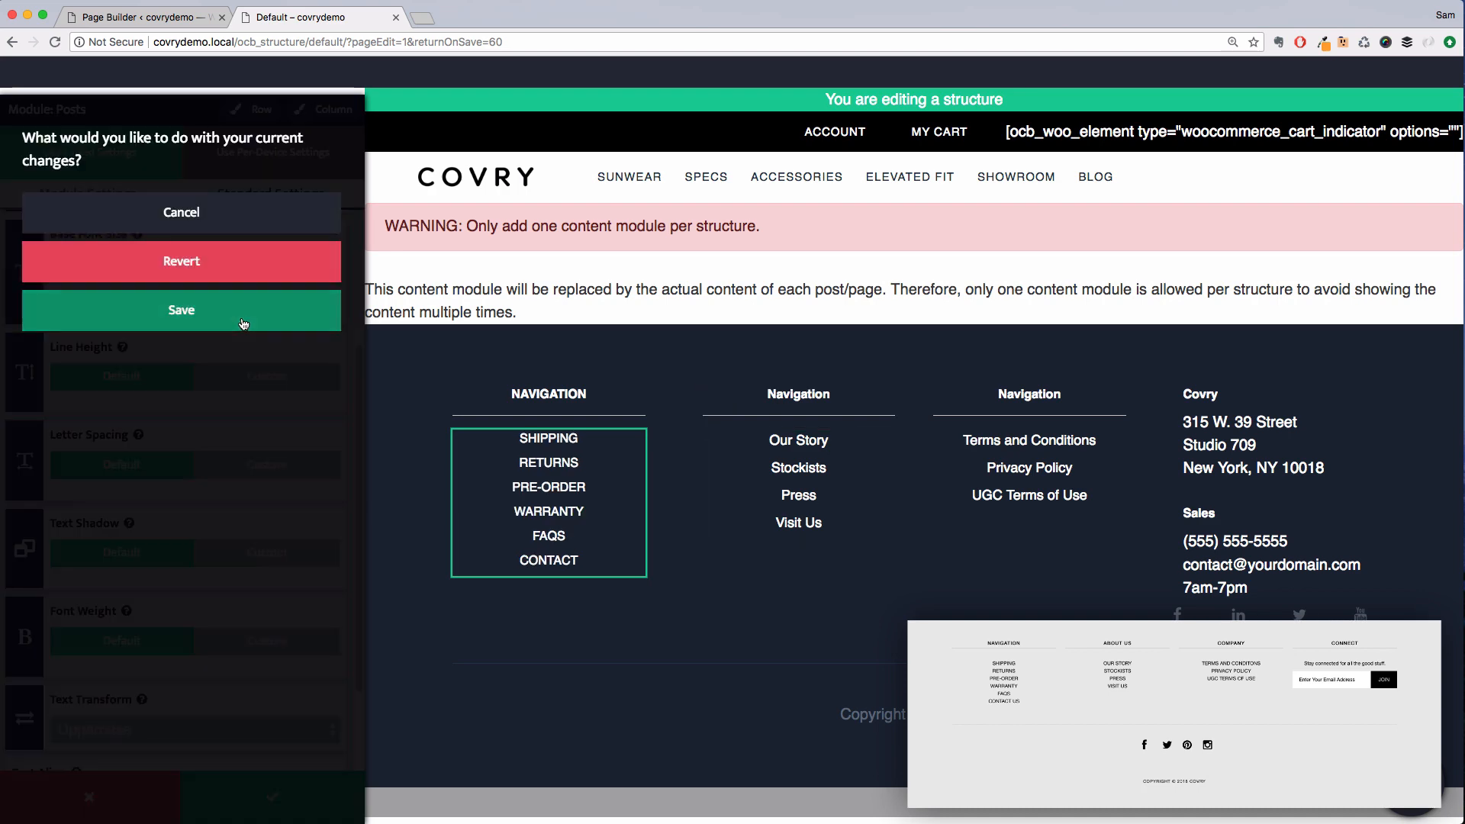
pyautogui.click(181, 310)
# Set the second column heading's text transform to Uppercase and save the change
pyautogui.click(191, 607)
pyautogui.click(176, 627)
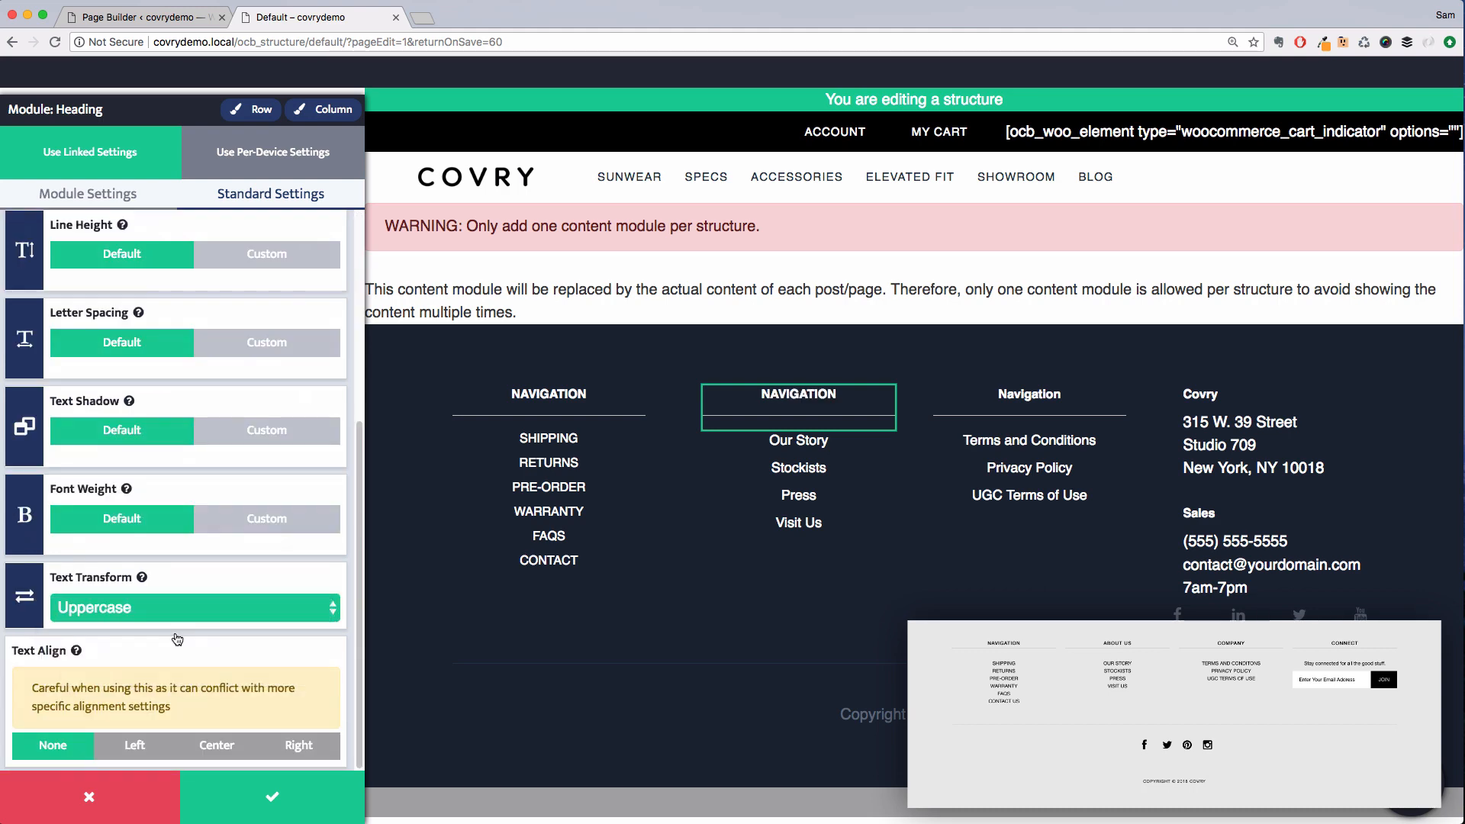
pyautogui.click(798, 481)
pyautogui.click(266, 321)
# Set the second column's page links text transform to Uppercase and save the change
pyautogui.click(271, 193)
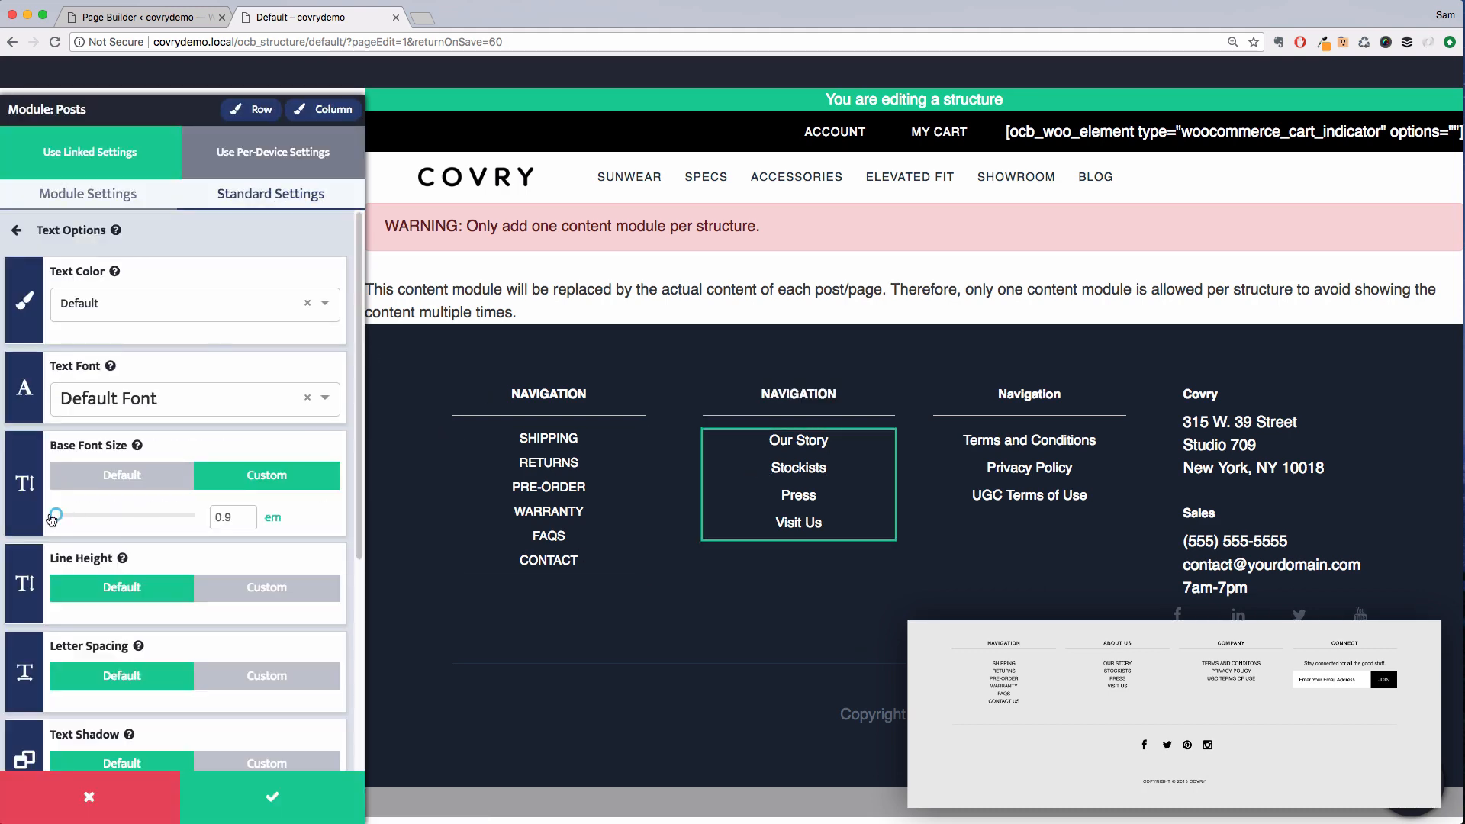
pyautogui.scroll(-5, 222, 534)
pyautogui.click(222, 615)
pyautogui.click(191, 631)
pyautogui.click(1029, 393)
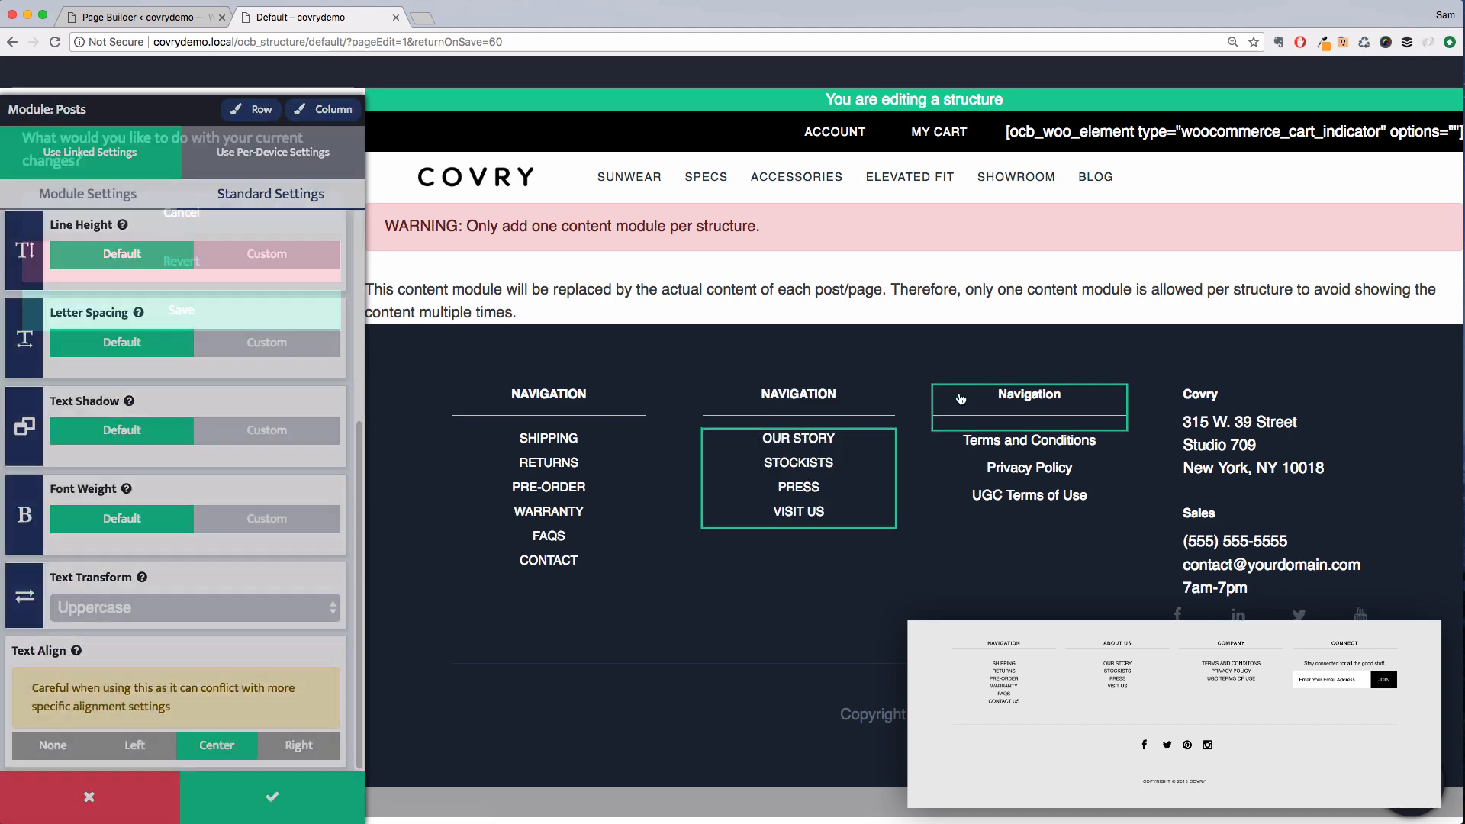
pyautogui.click(273, 309)
# Set the third column heading's text transform to Uppercase and save the change
pyautogui.click(271, 193)
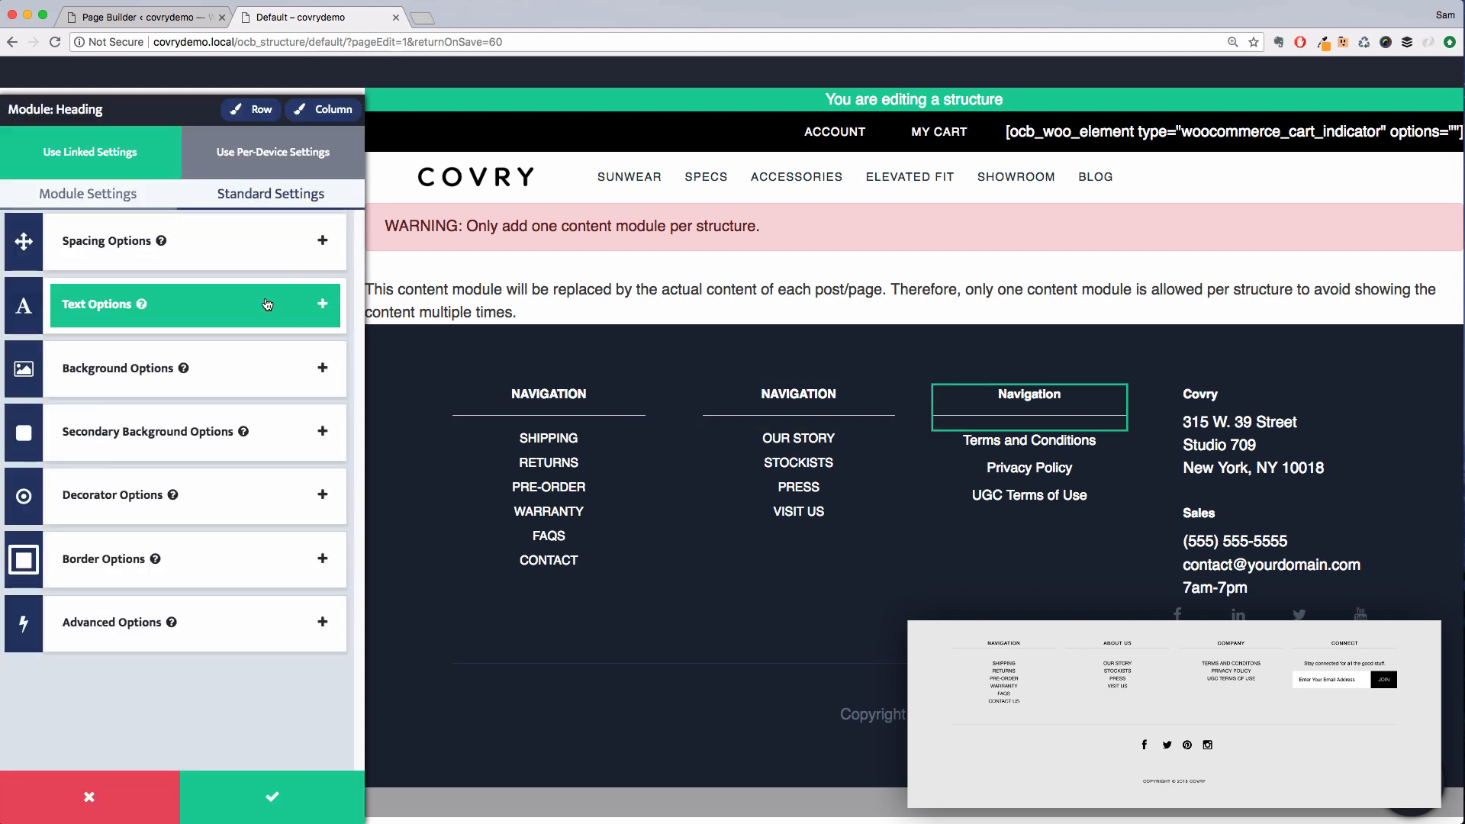
pyautogui.click(229, 304)
pyautogui.scroll(-5, 214, 532)
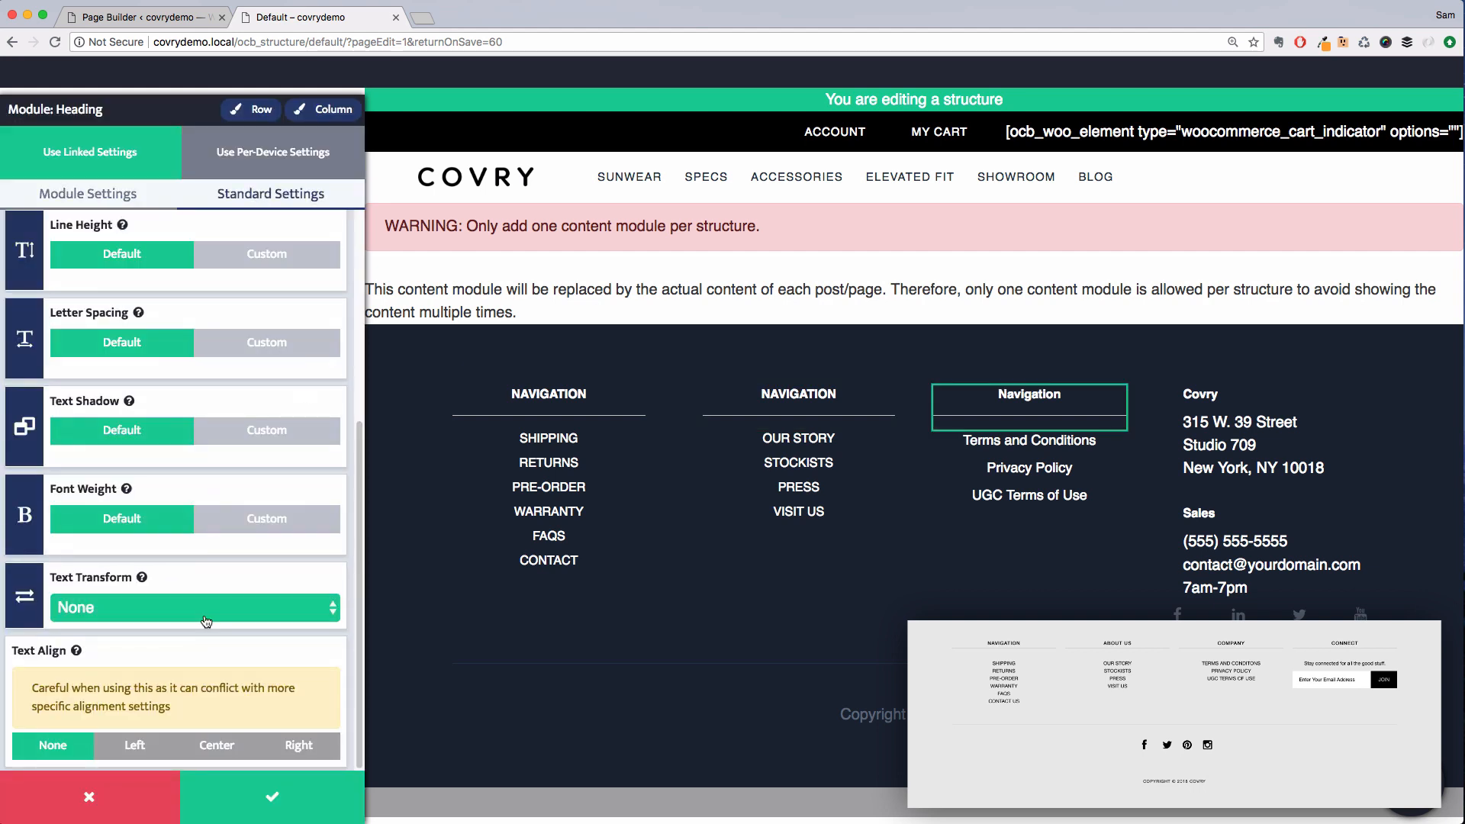
pyautogui.click(191, 608)
pyautogui.click(190, 632)
pyautogui.click(946, 494)
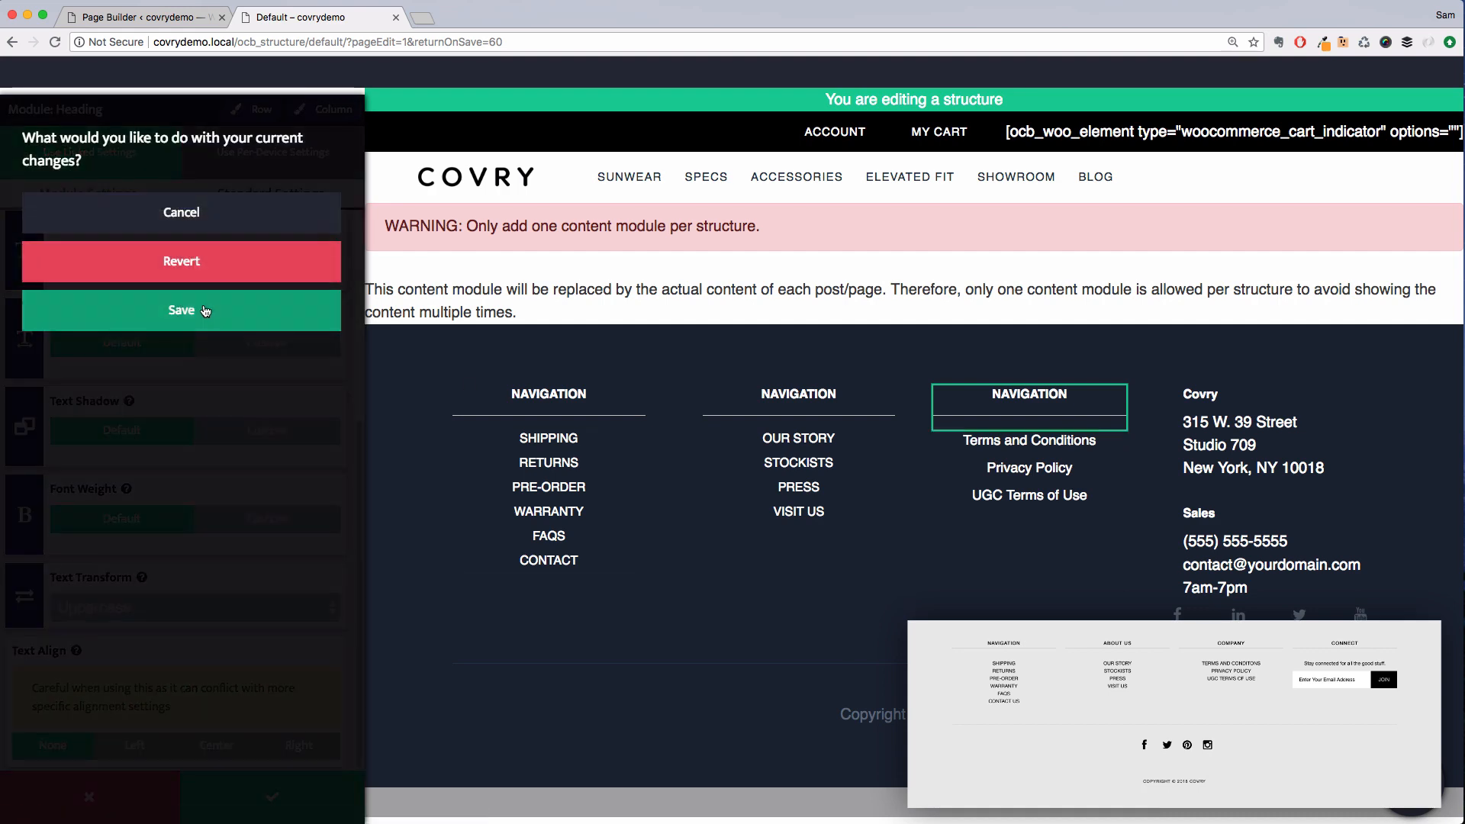
pyautogui.click(229, 310)
# Set the third column's page links text transform to Uppercase and apply the settings
pyautogui.click(271, 193)
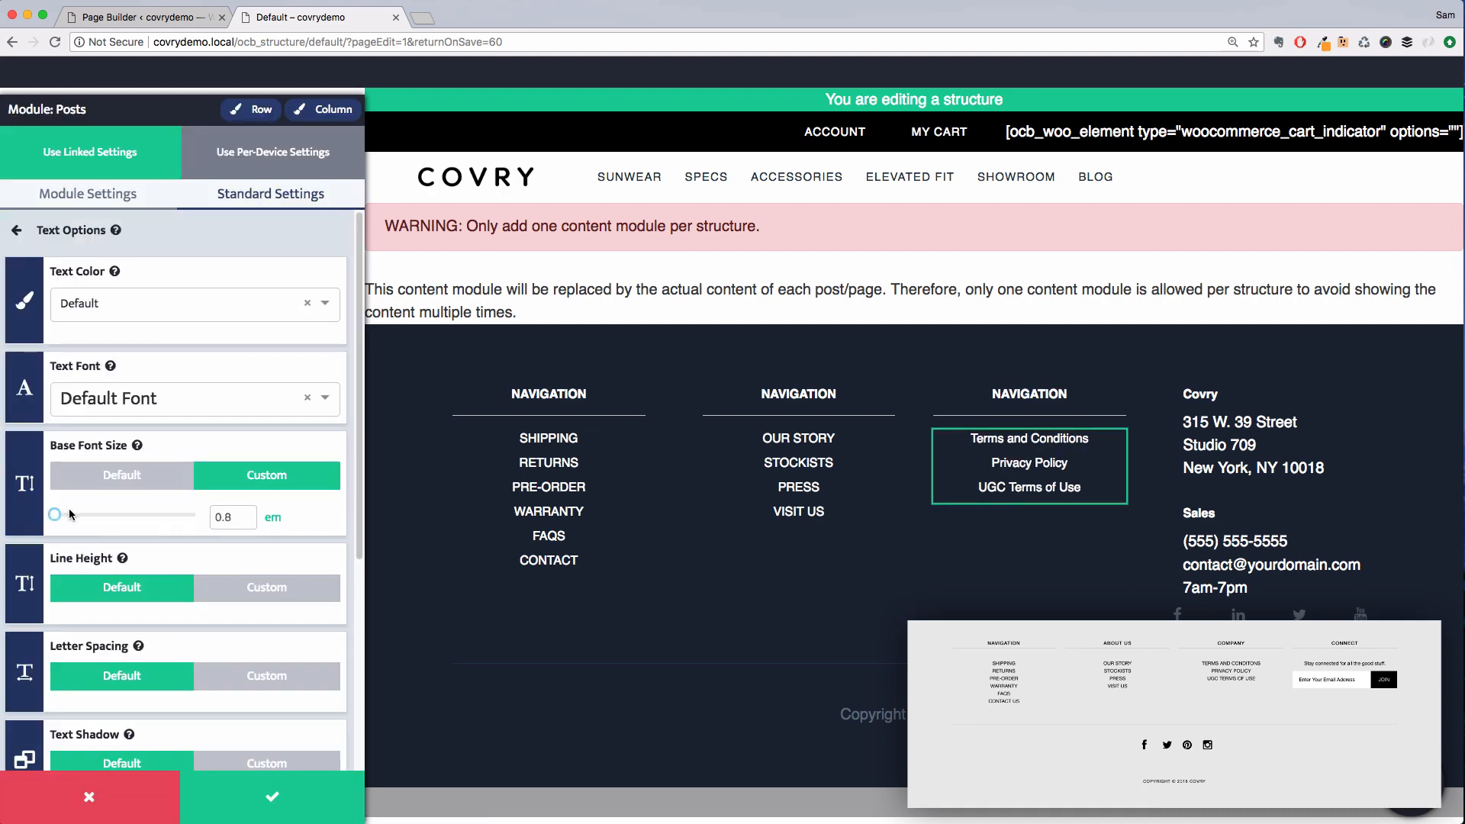
pyautogui.scroll(-5, 68, 508)
pyautogui.click(191, 609)
pyautogui.click(190, 628)
pyautogui.click(272, 796)
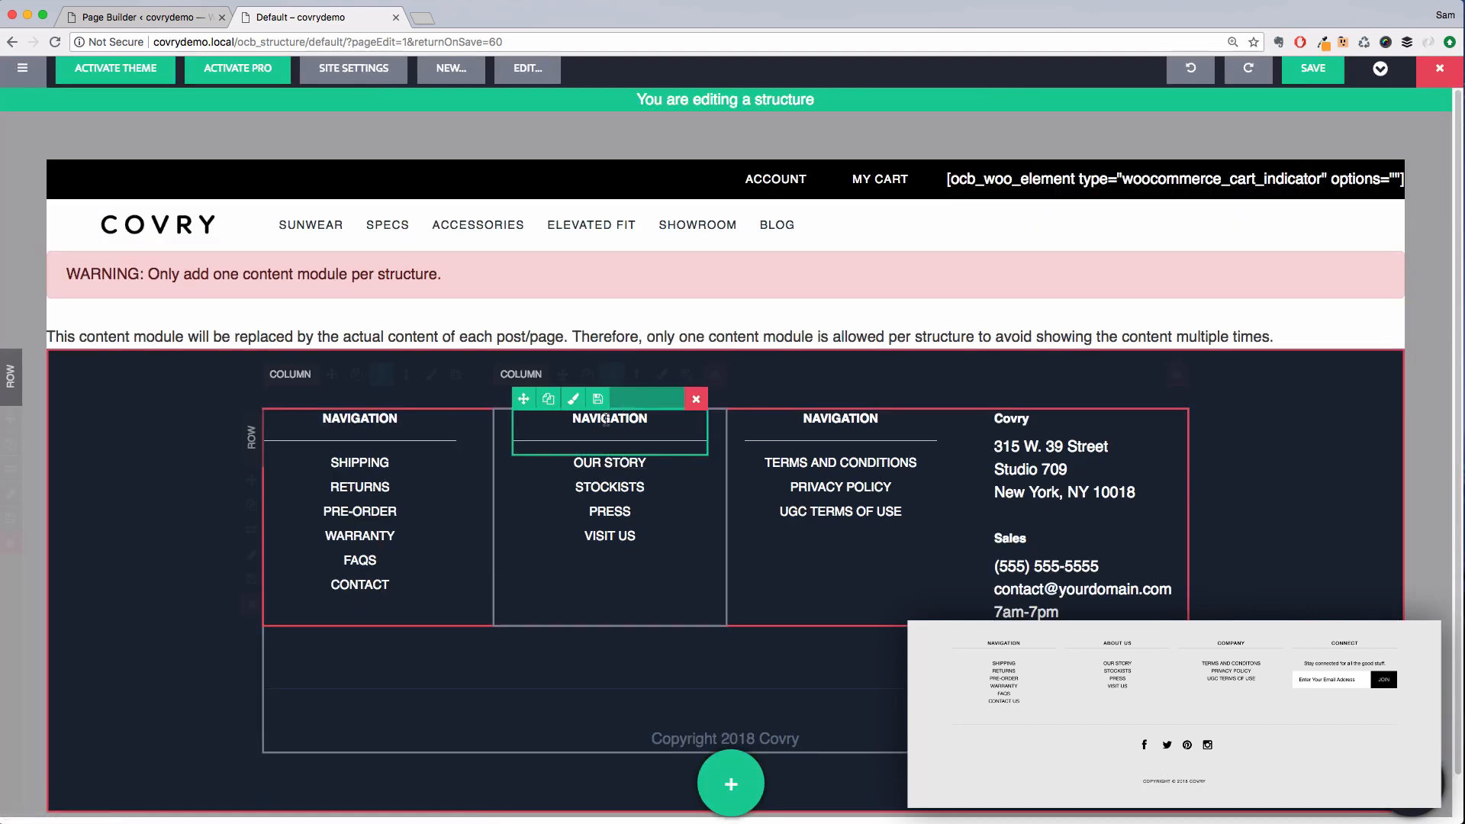
# Rename the second column's heading to ABOUT US
pyautogui.click(618, 418)
pyautogui.doubleClick(618, 418)
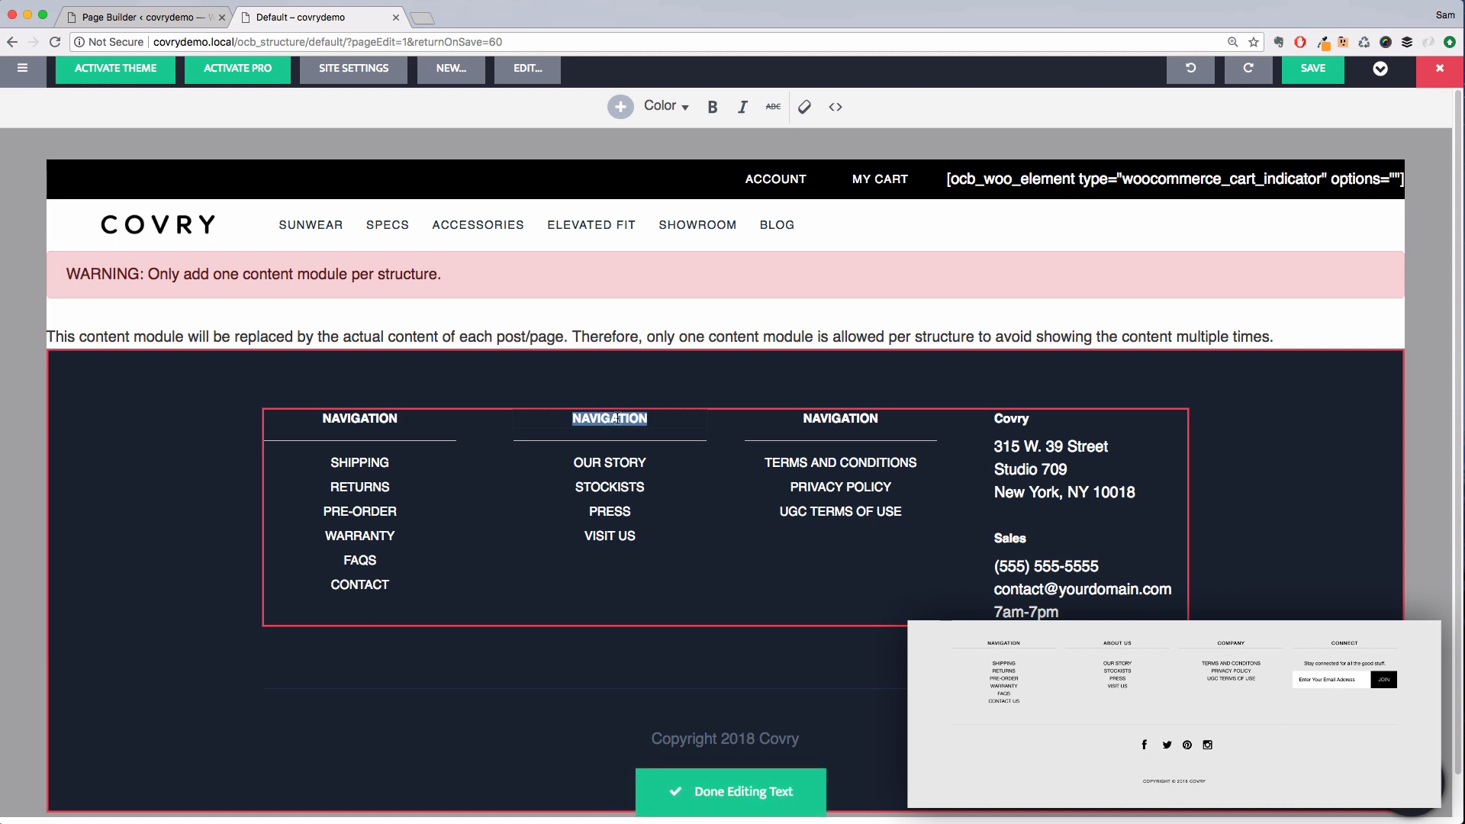
pyautogui.write('ABOUT US')
pyautogui.click(838, 418)
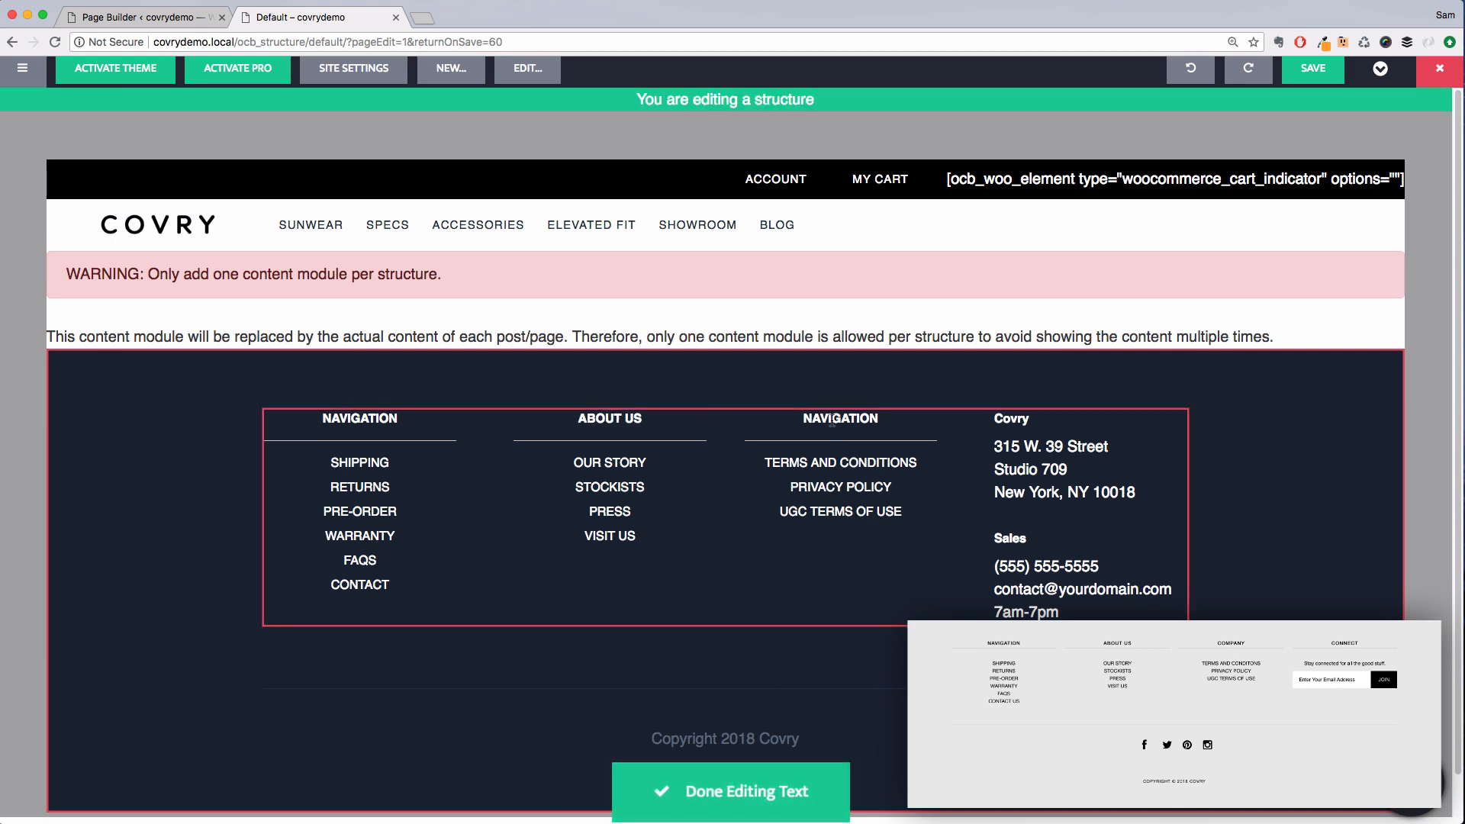
# Rename the third column's heading to COMPANY and finish text editing
pyautogui.doubleClick(838, 418)
pyautogui.write('COM')
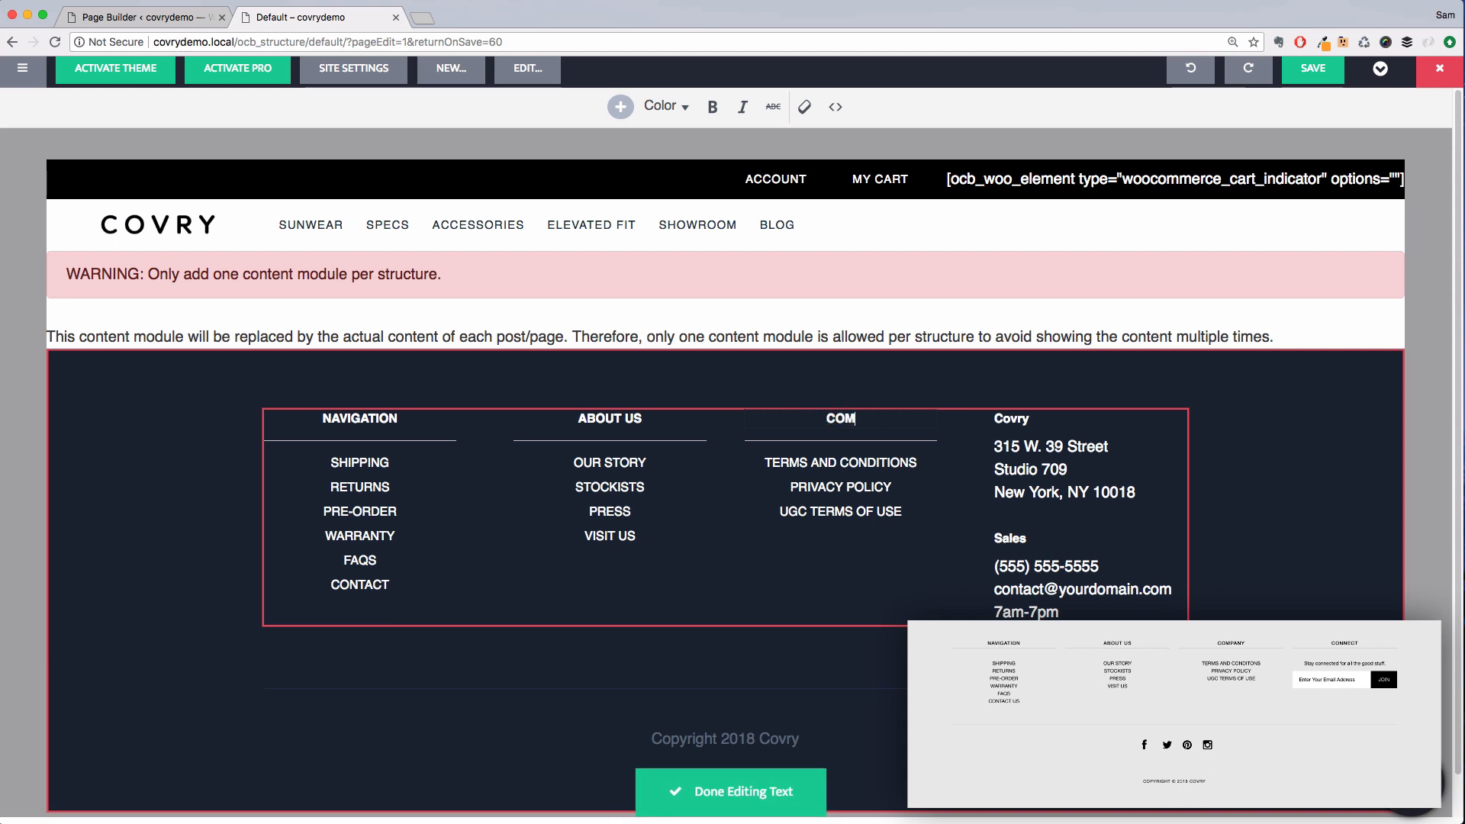
pyautogui.write('PANY')
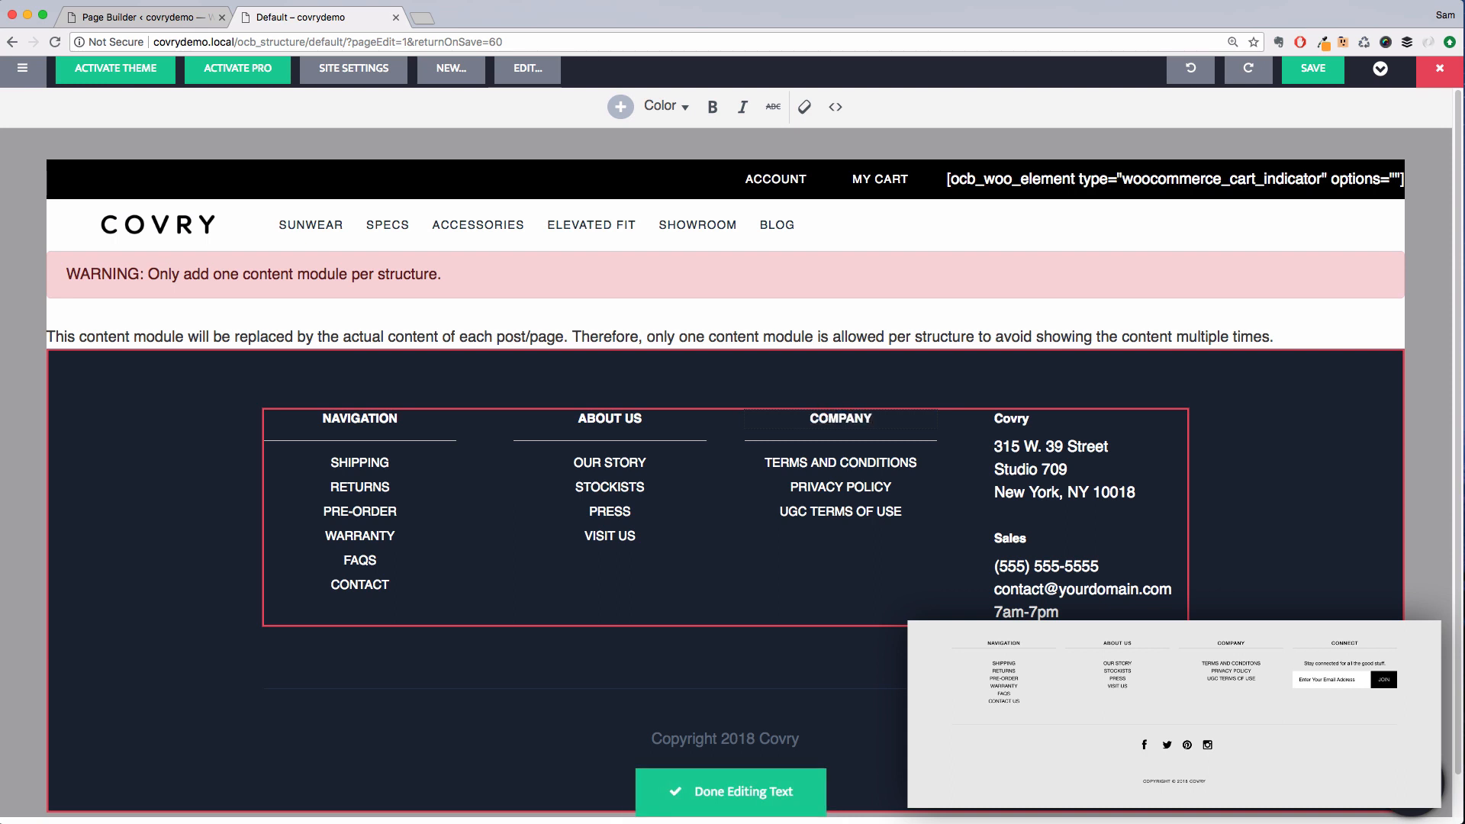
pyautogui.click(799, 787)
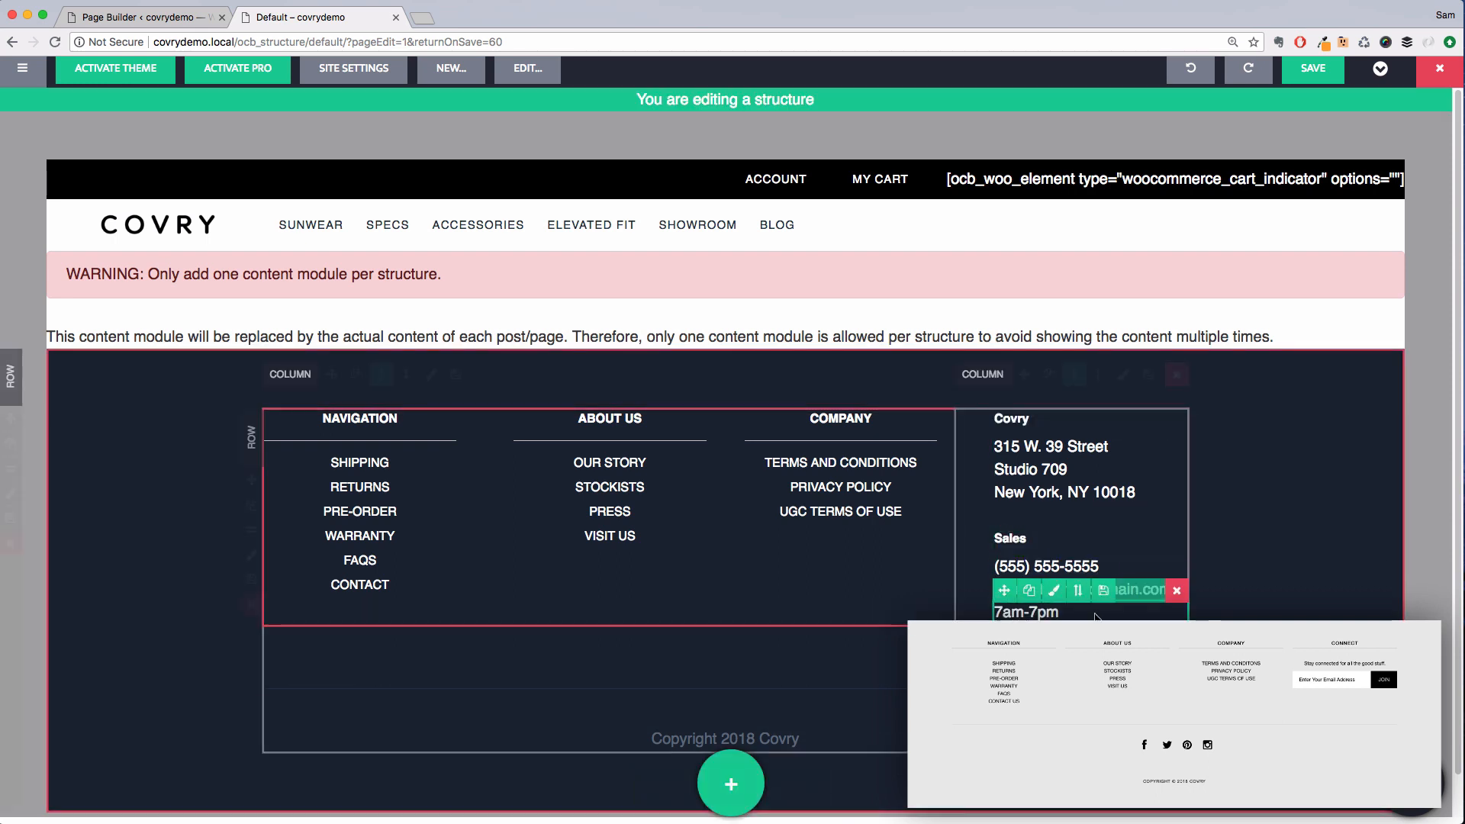
# Delete the contact details column and duplicate the COMPANY column in its place
pyautogui.click(1181, 380)
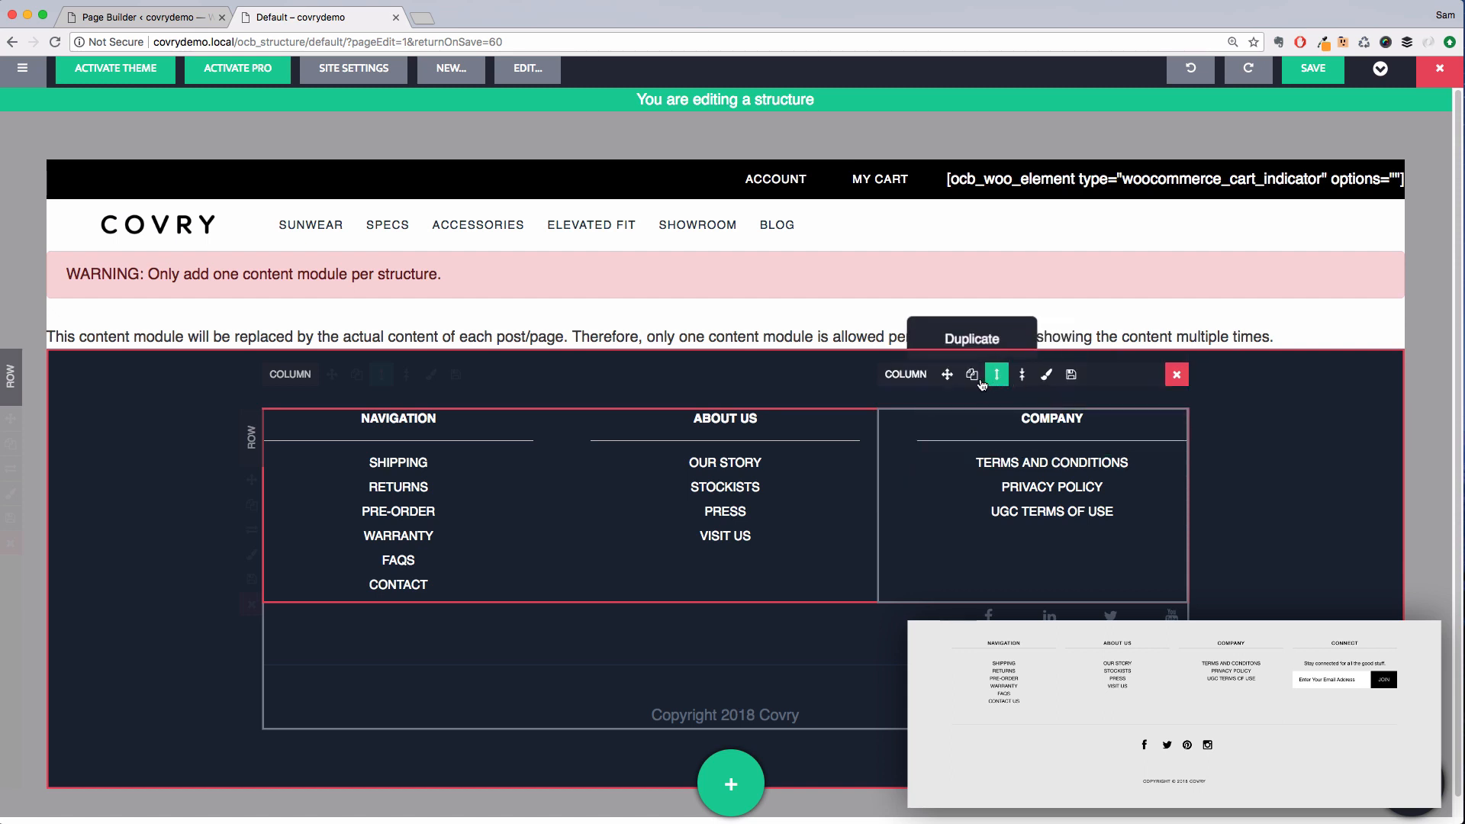
pyautogui.click(982, 383)
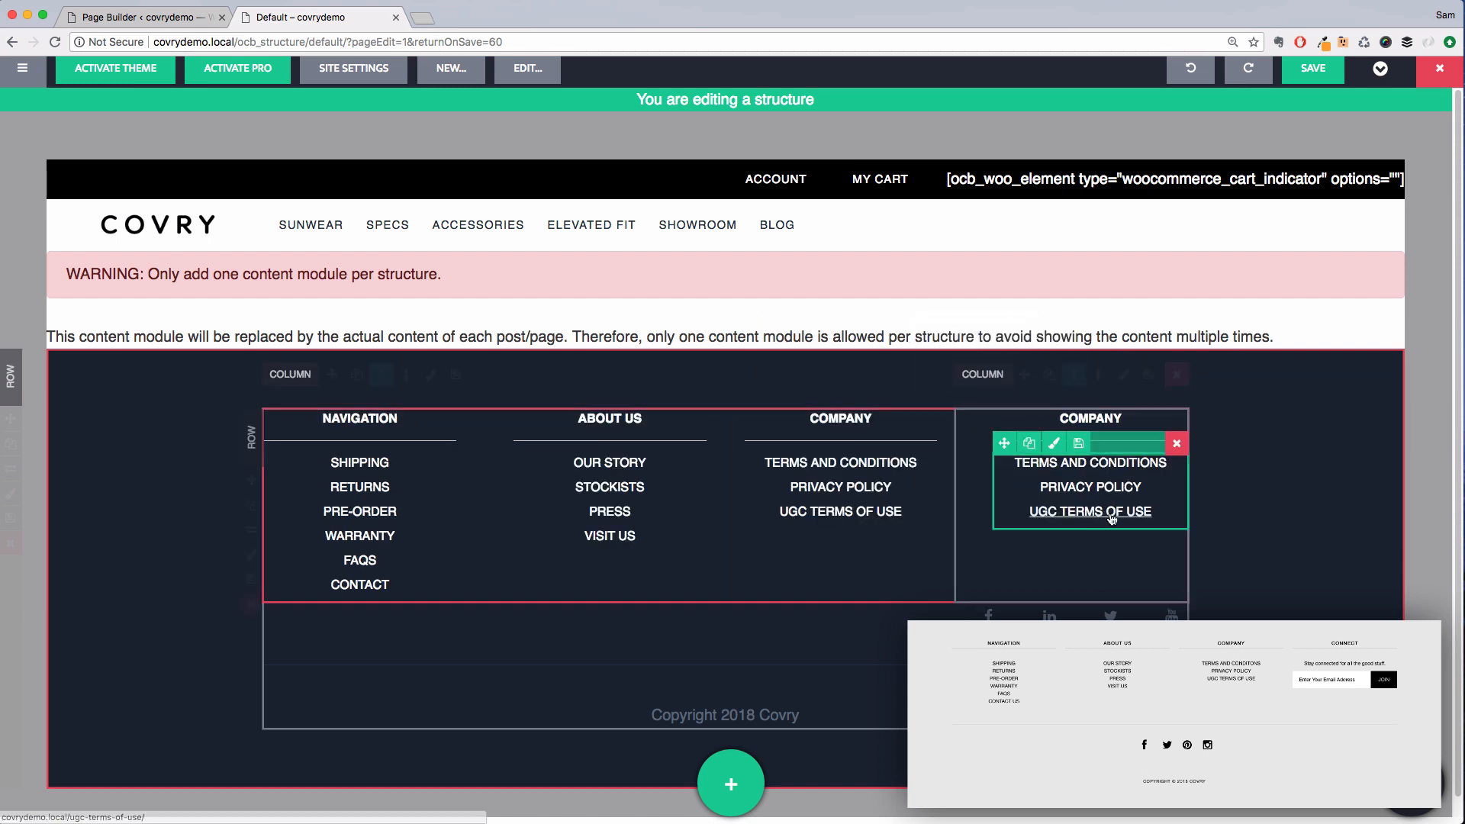
# Remove the posts module from the duplicated fourth column and drop a text module into it
pyautogui.click(1180, 449)
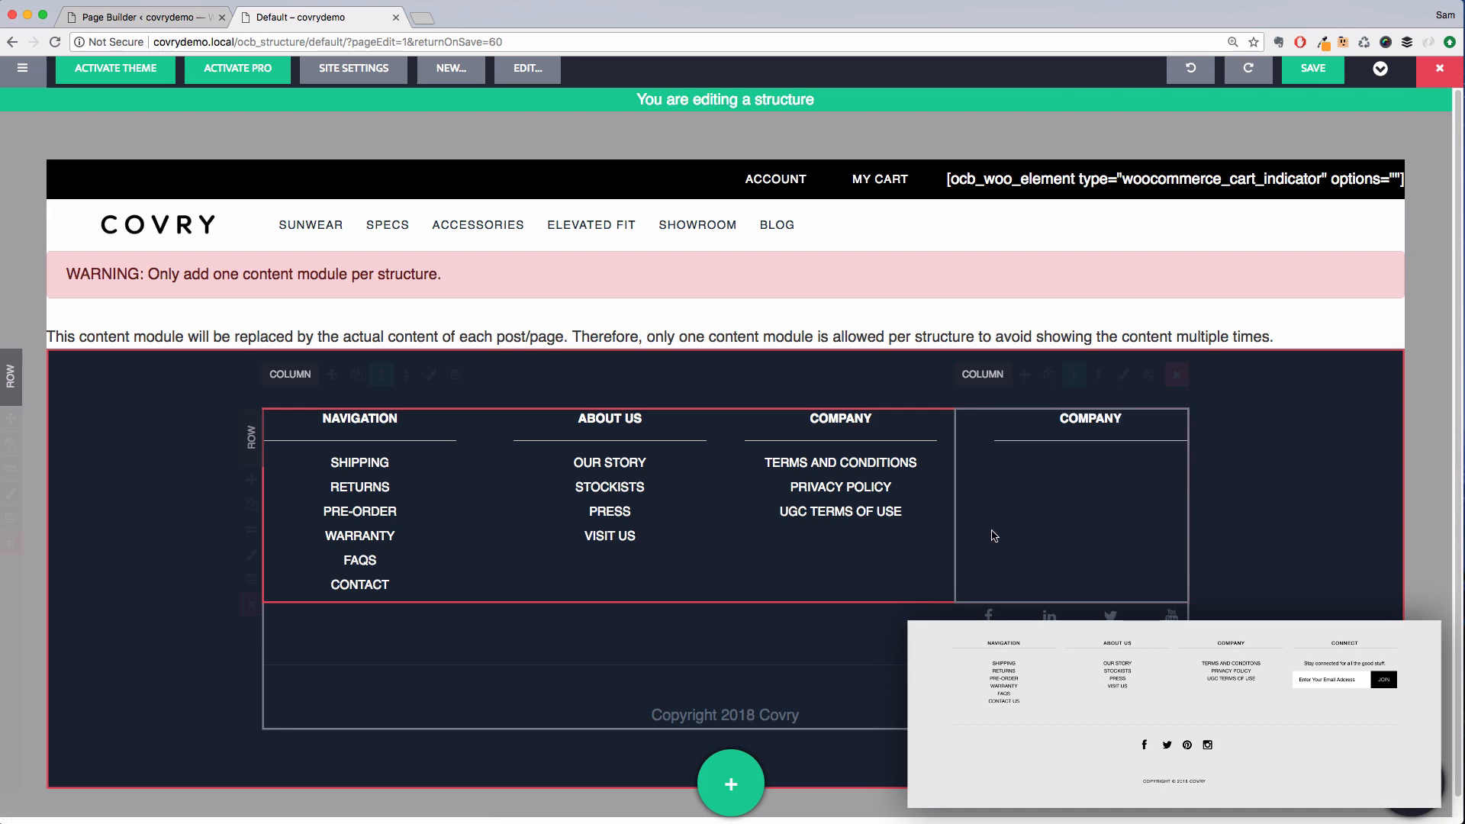
pyautogui.click(731, 782)
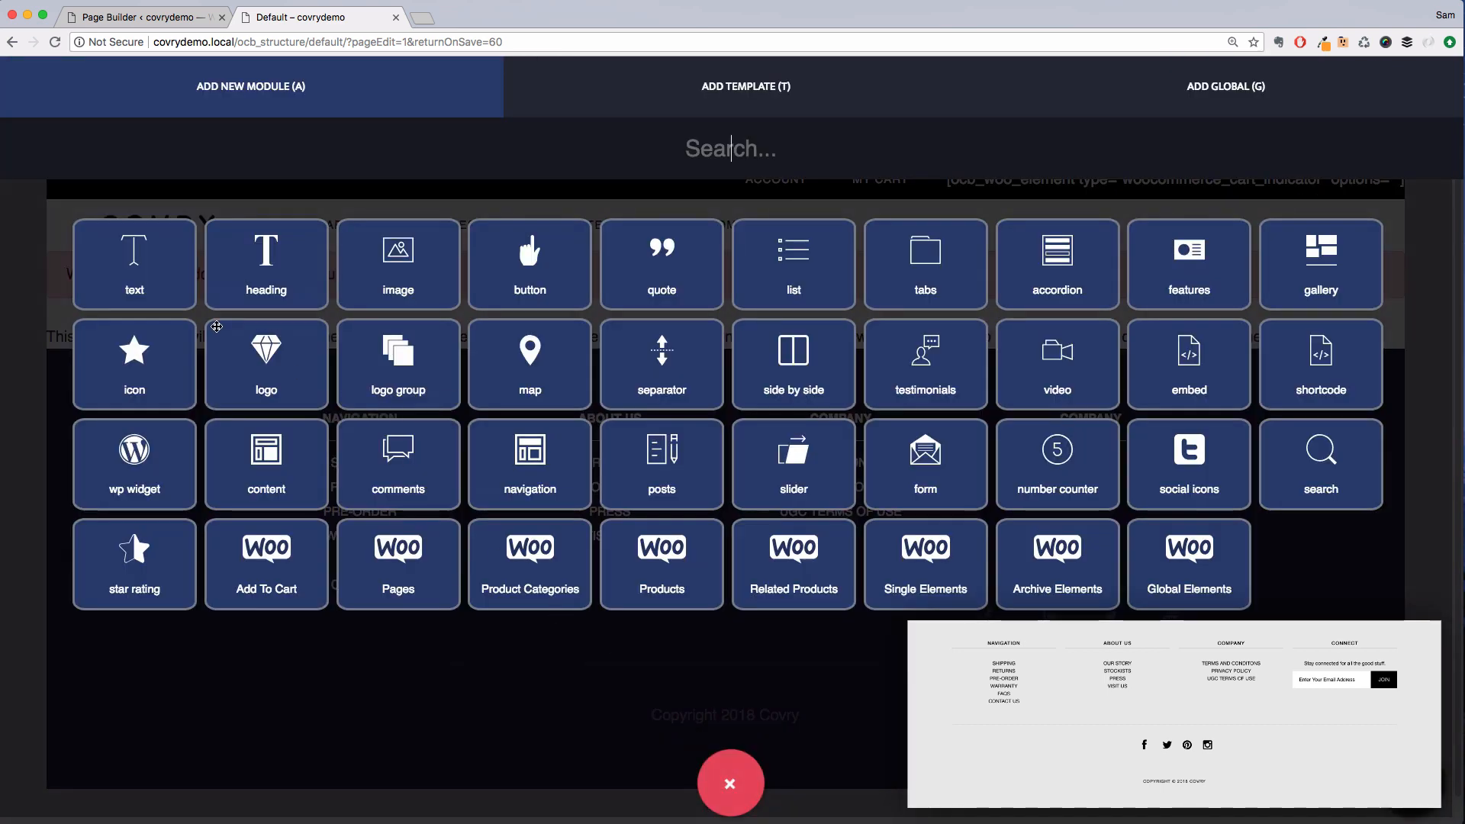
pyautogui.moveTo(184, 289); pyautogui.dragTo(1097, 450)
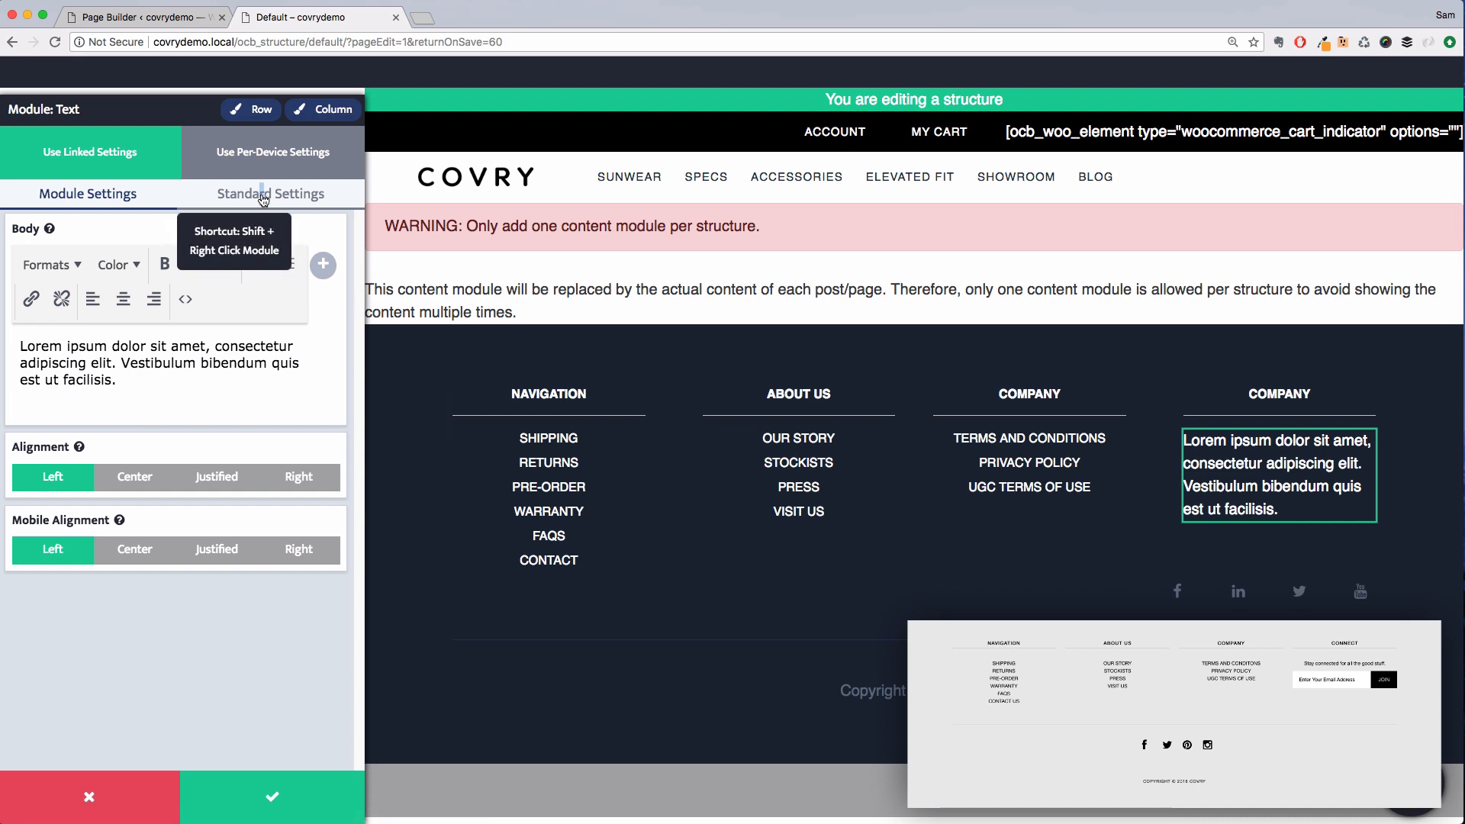
# Give the new text module a custom base font size of 0.8 em and center both desktop and mobile alignment
pyautogui.click(256, 195)
pyautogui.click(180, 298)
pyautogui.click(247, 482)
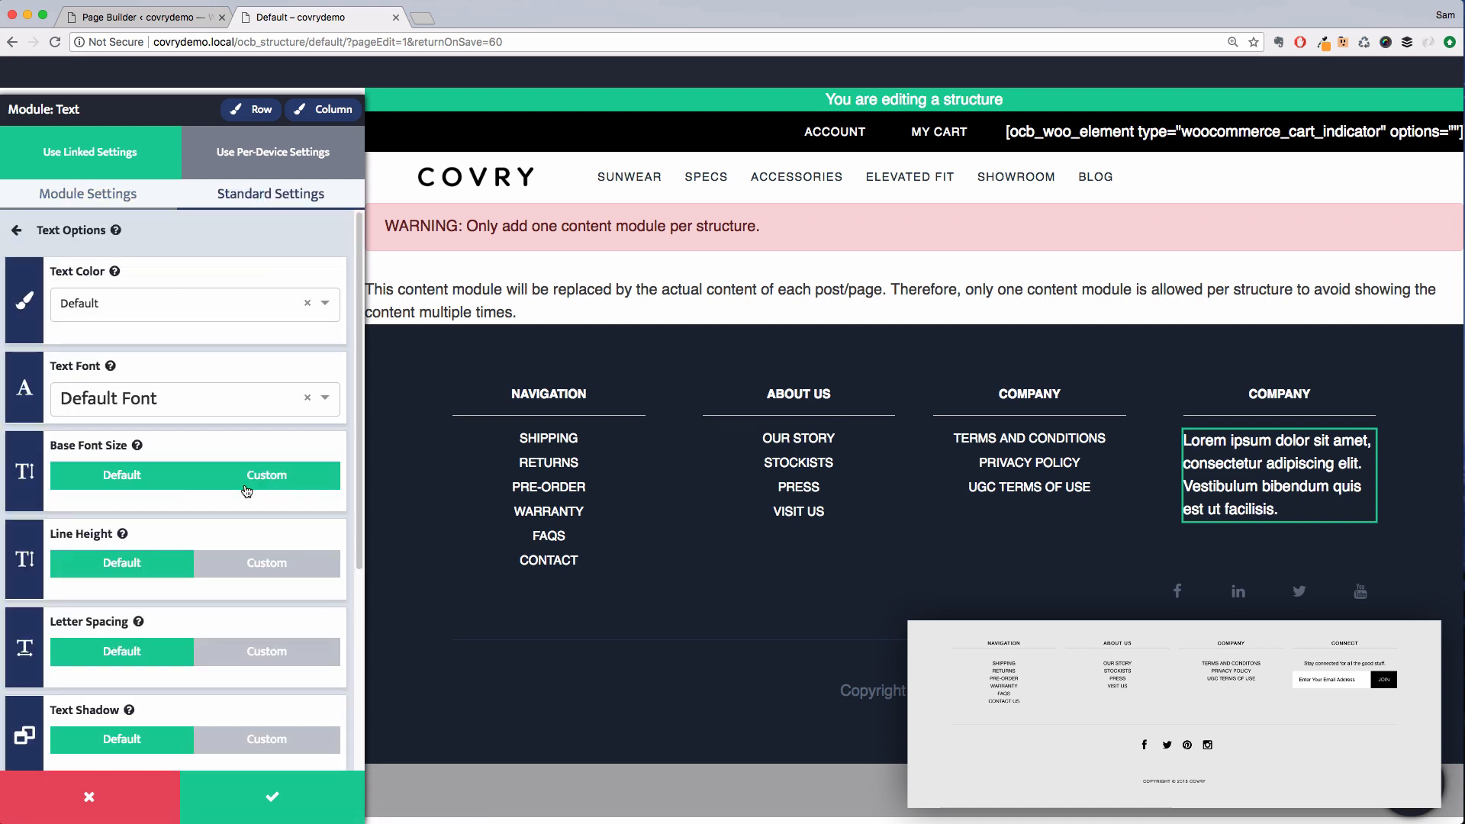
pyautogui.click(252, 488)
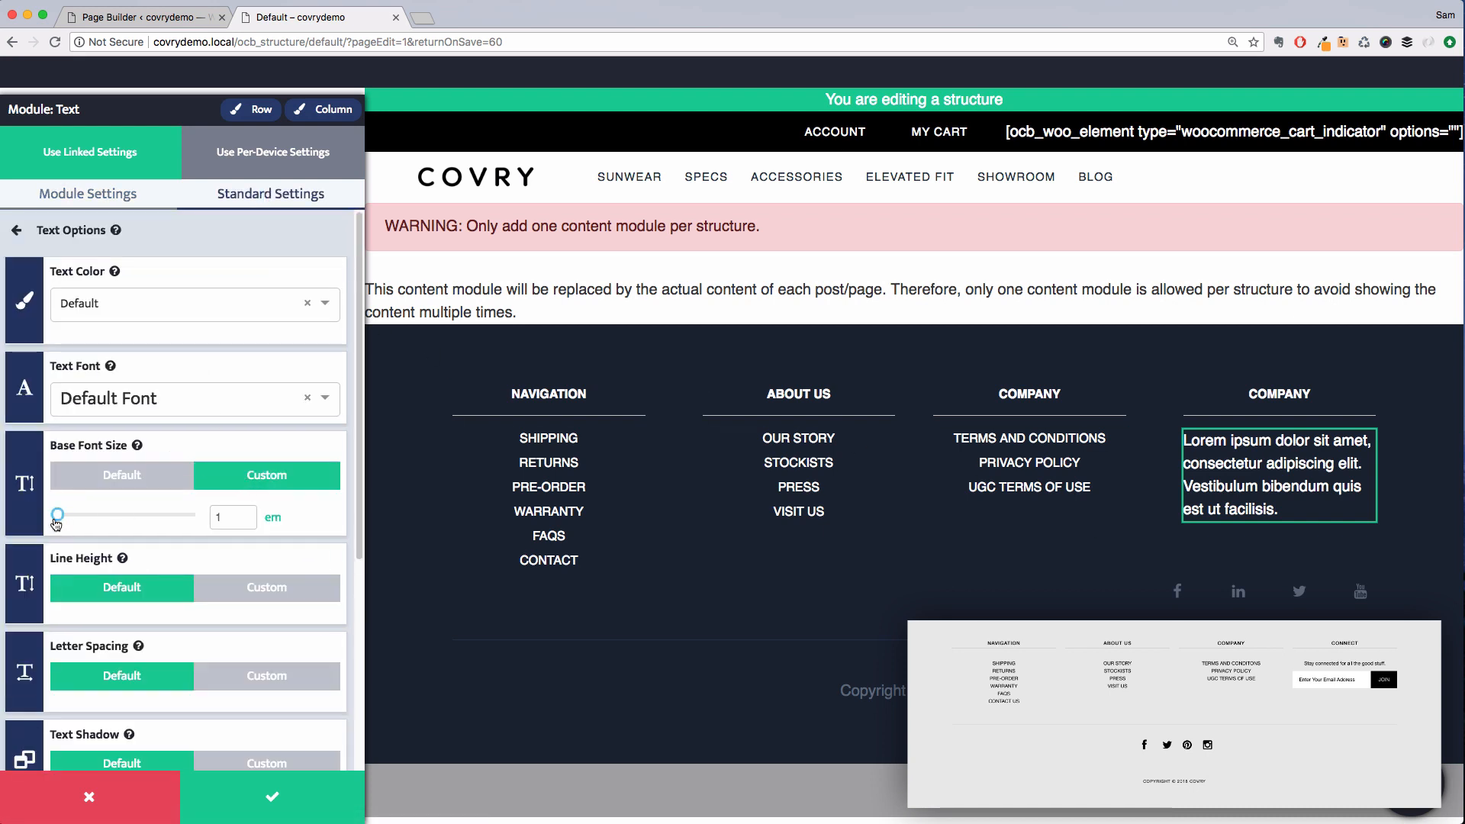
pyautogui.moveTo(56, 523); pyautogui.dragTo(54, 523)
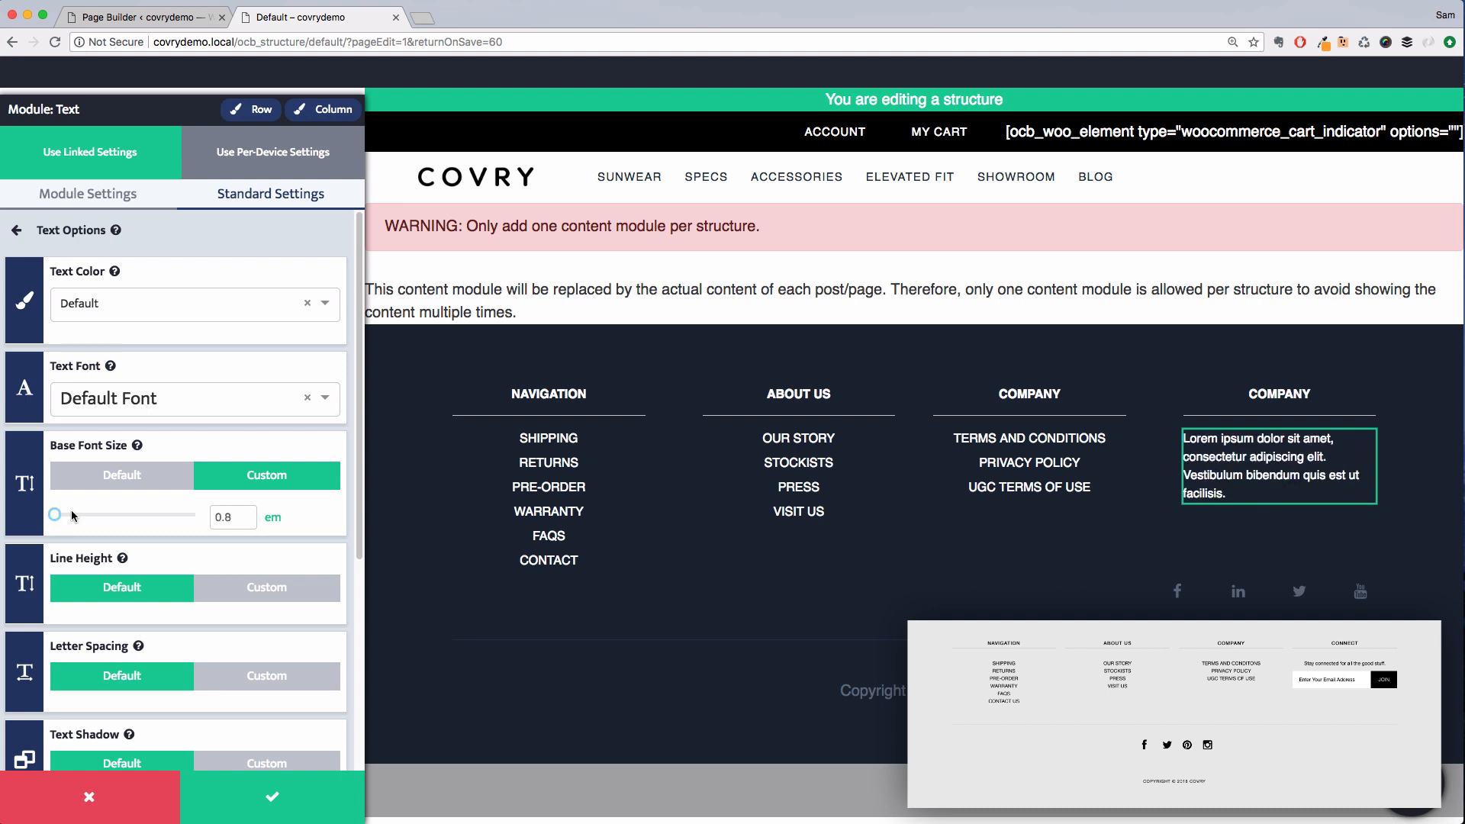
pyautogui.click(113, 200)
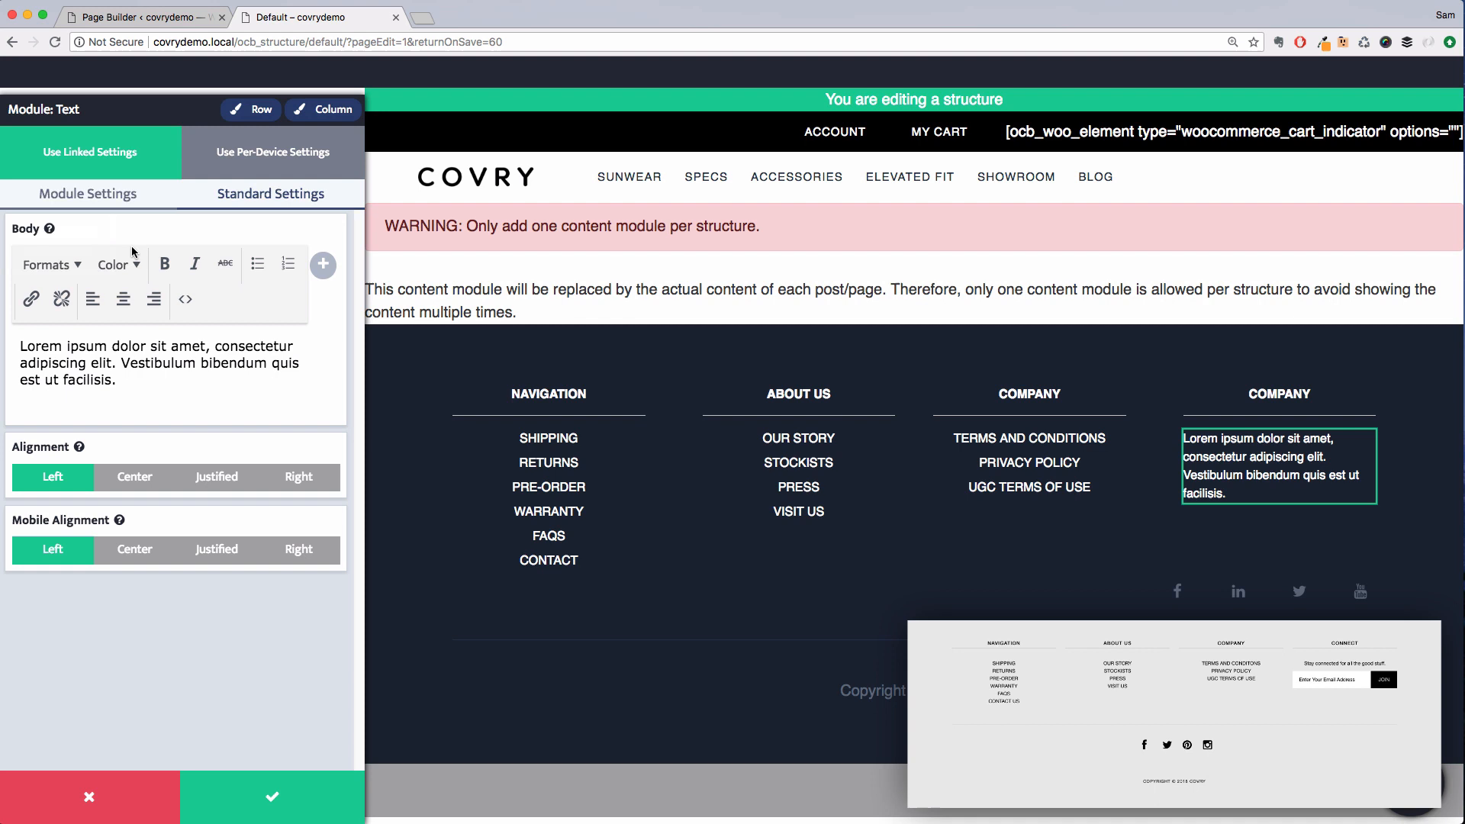
pyautogui.click(153, 493)
pyautogui.click(144, 560)
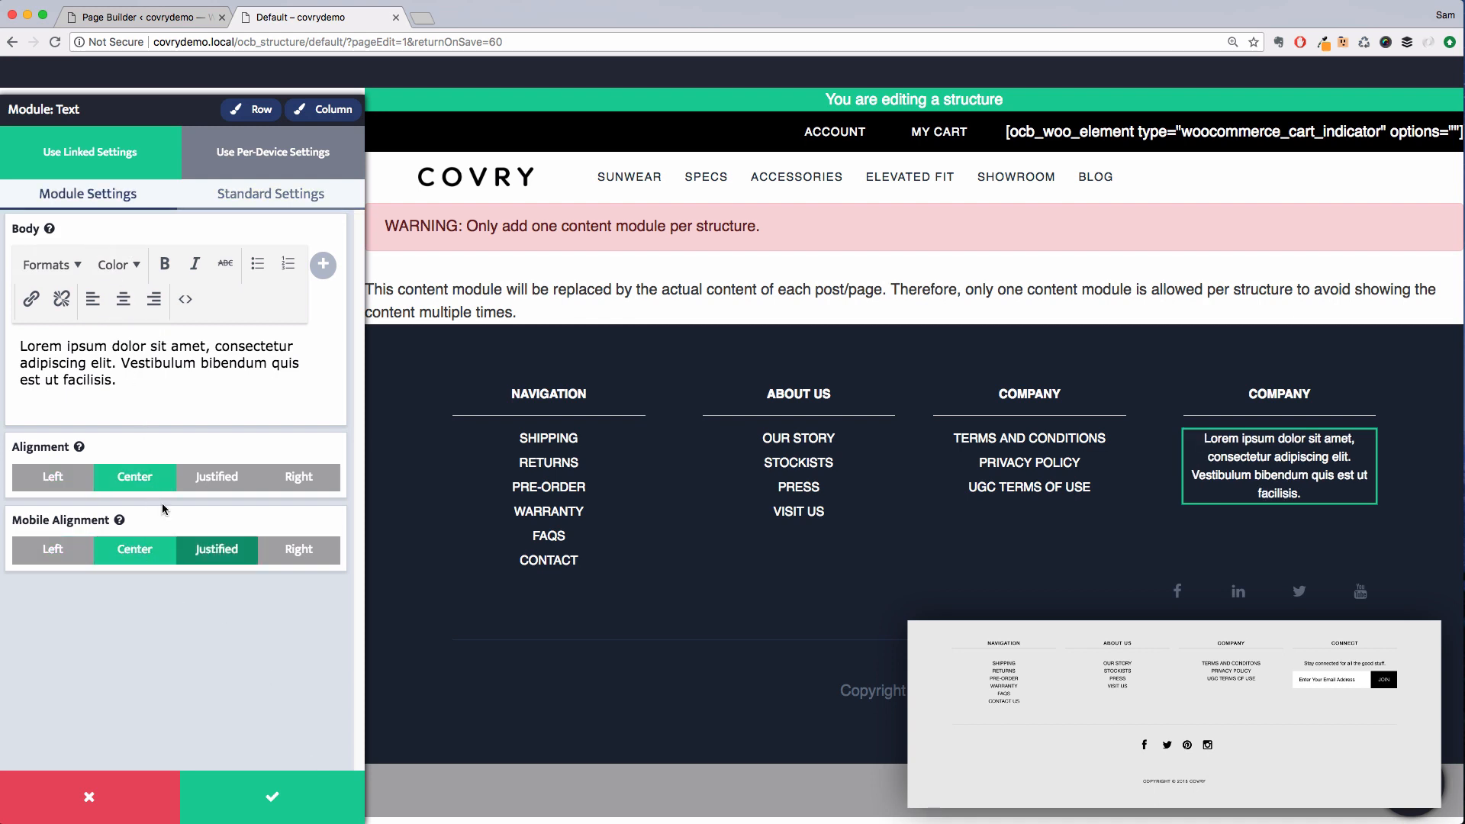
# Replace the text module's body with "Stay connected for all the good stuff."
pyautogui.moveTo(98, 369); pyautogui.dragTo(2, 314)
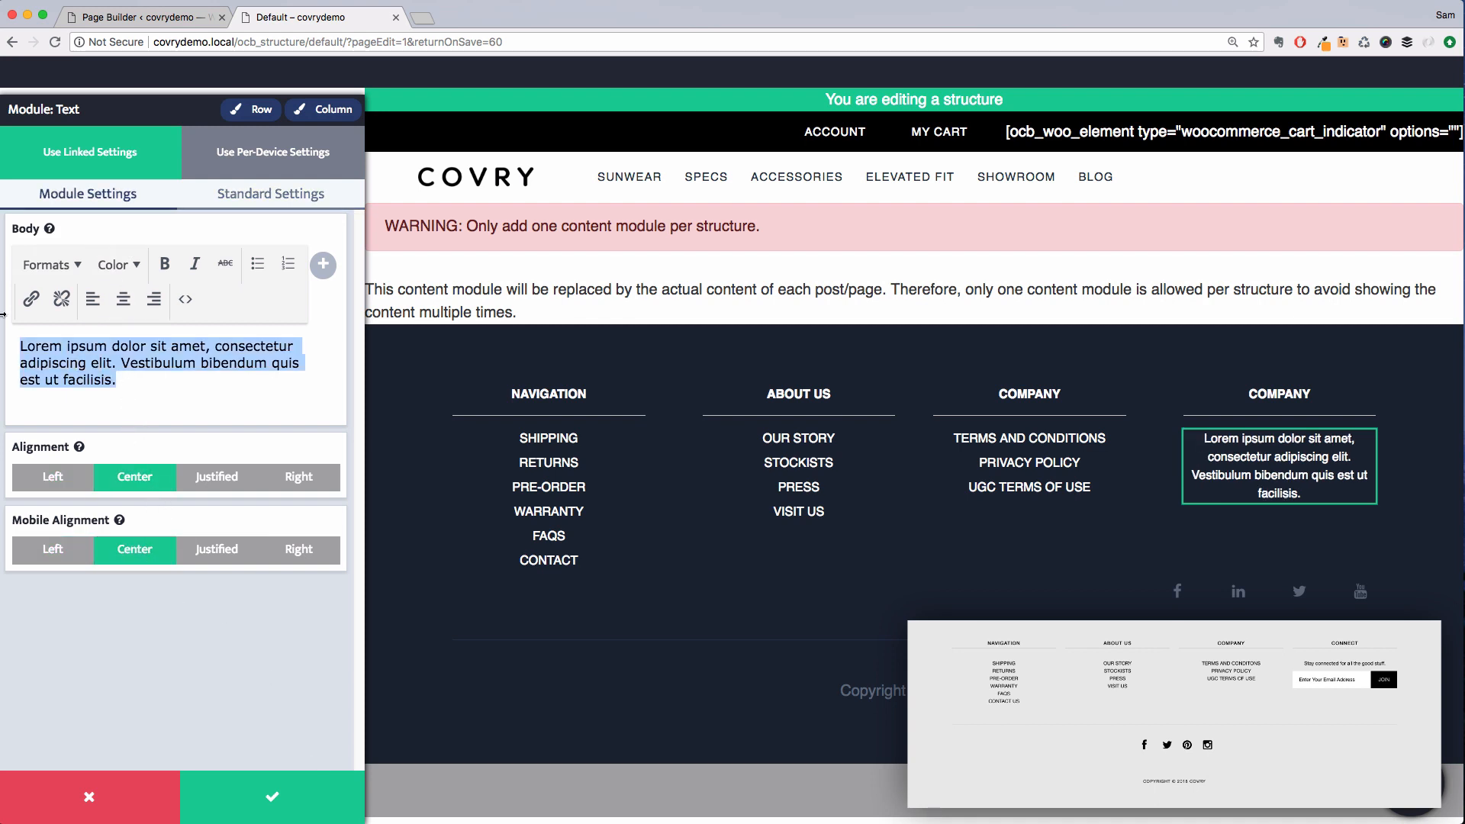
pyautogui.write('Stay co')
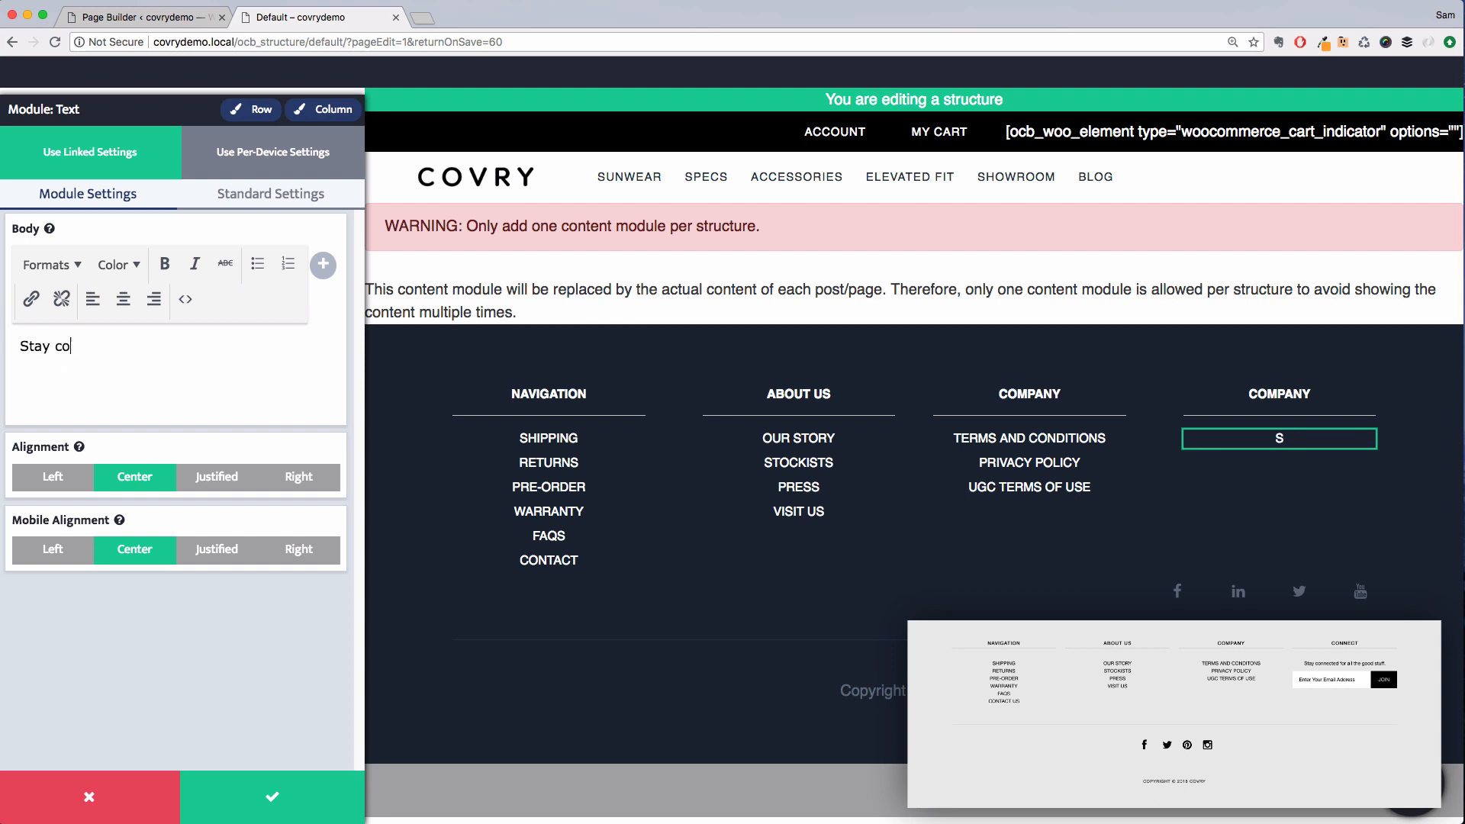
pyautogui.write('nnected for a')
pyautogui.write('ll the good stuff.')
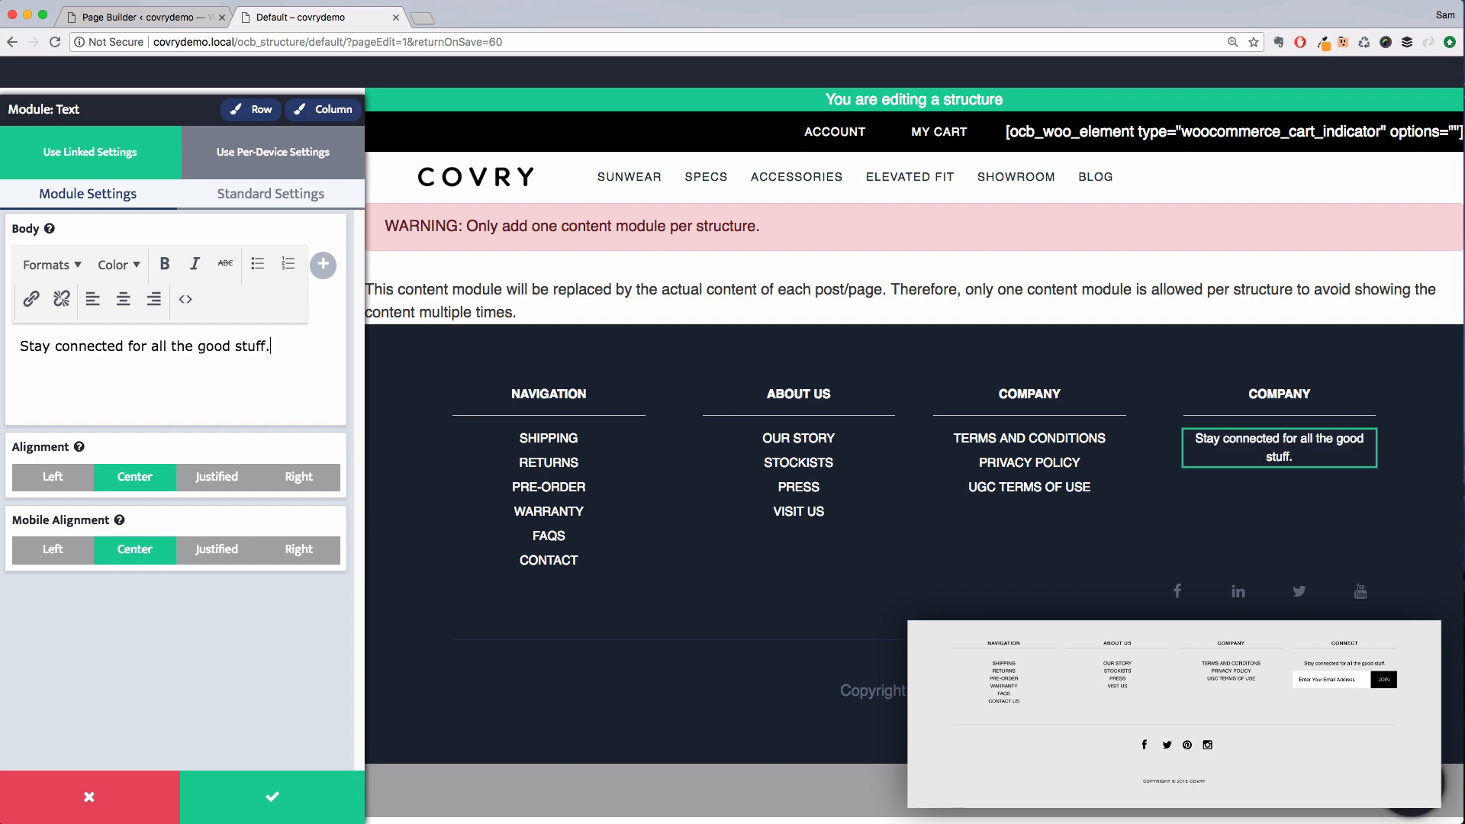
# Reduce the text module's base font size to 0.7 em and save the module
pyautogui.click(254, 200)
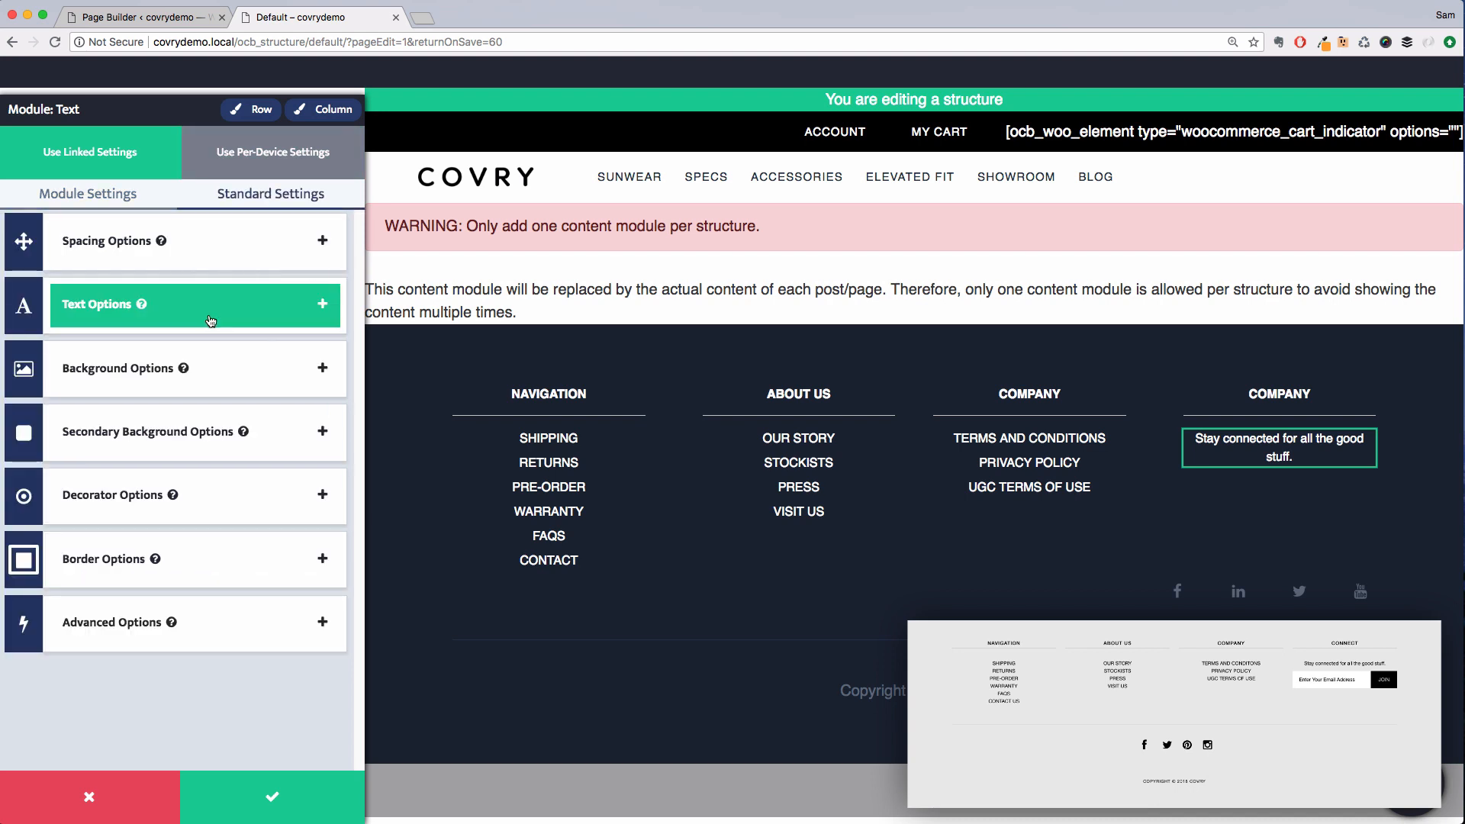
pyautogui.click(211, 322)
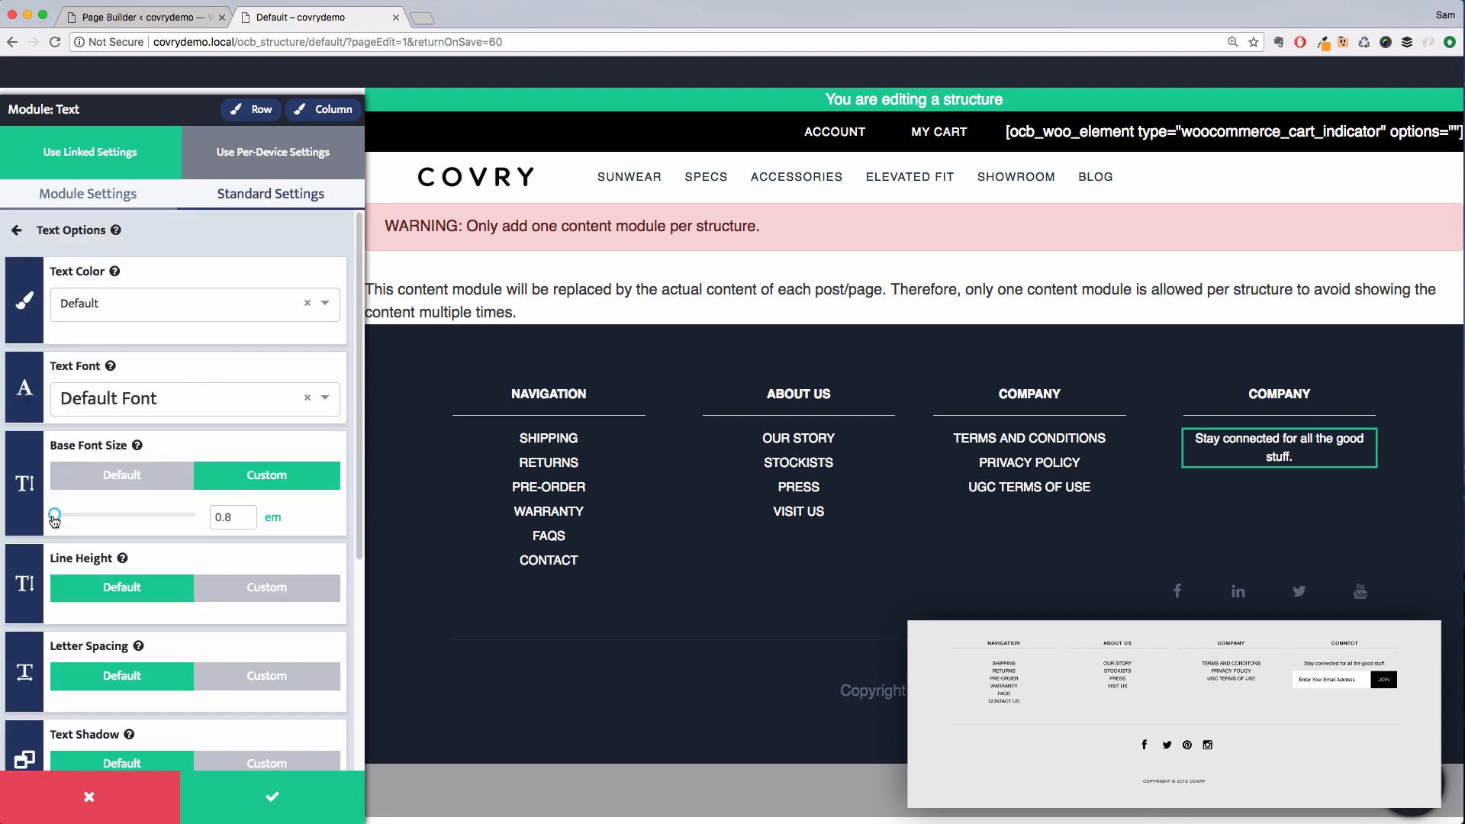
pyautogui.moveTo(54, 521); pyautogui.dragTo(53, 522)
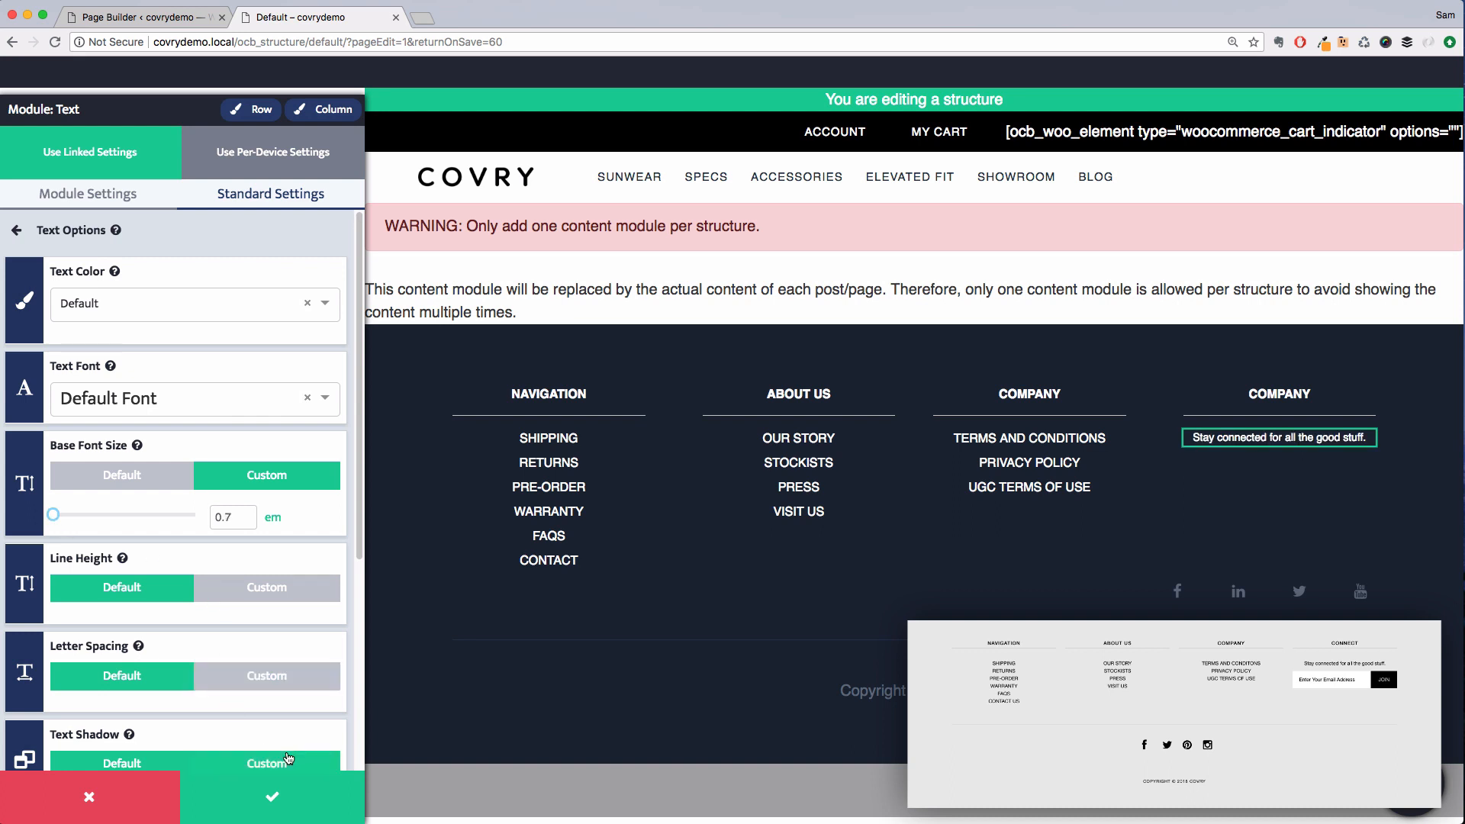
pyautogui.click(298, 782)
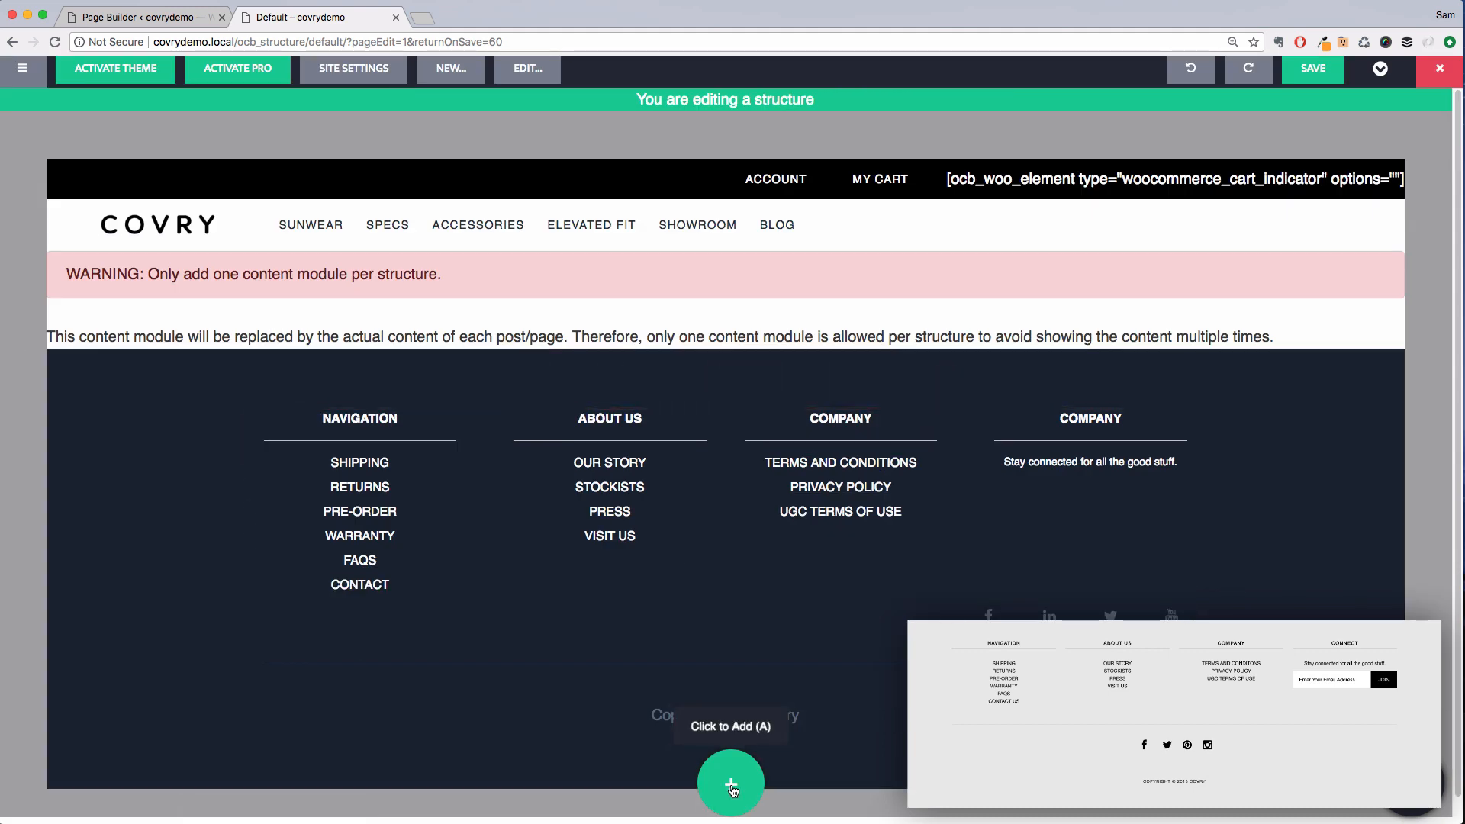
# Add a form module beneath the newsletter text in the fourth footer column
pyautogui.click(731, 790)
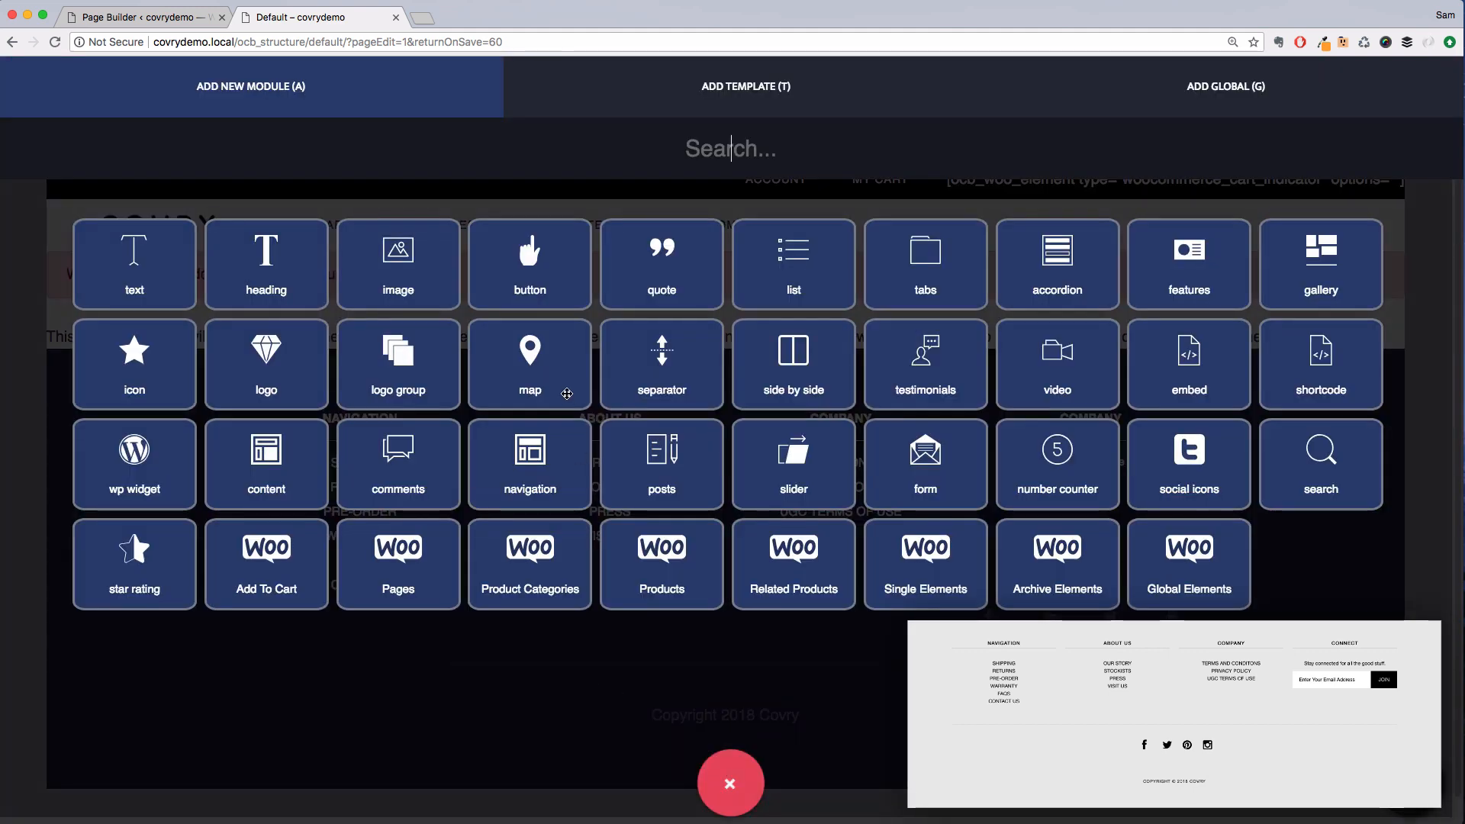
pyautogui.write('form')
pyautogui.moveTo(134, 264); pyautogui.dragTo(1093, 477)
pyautogui.click(1104, 540)
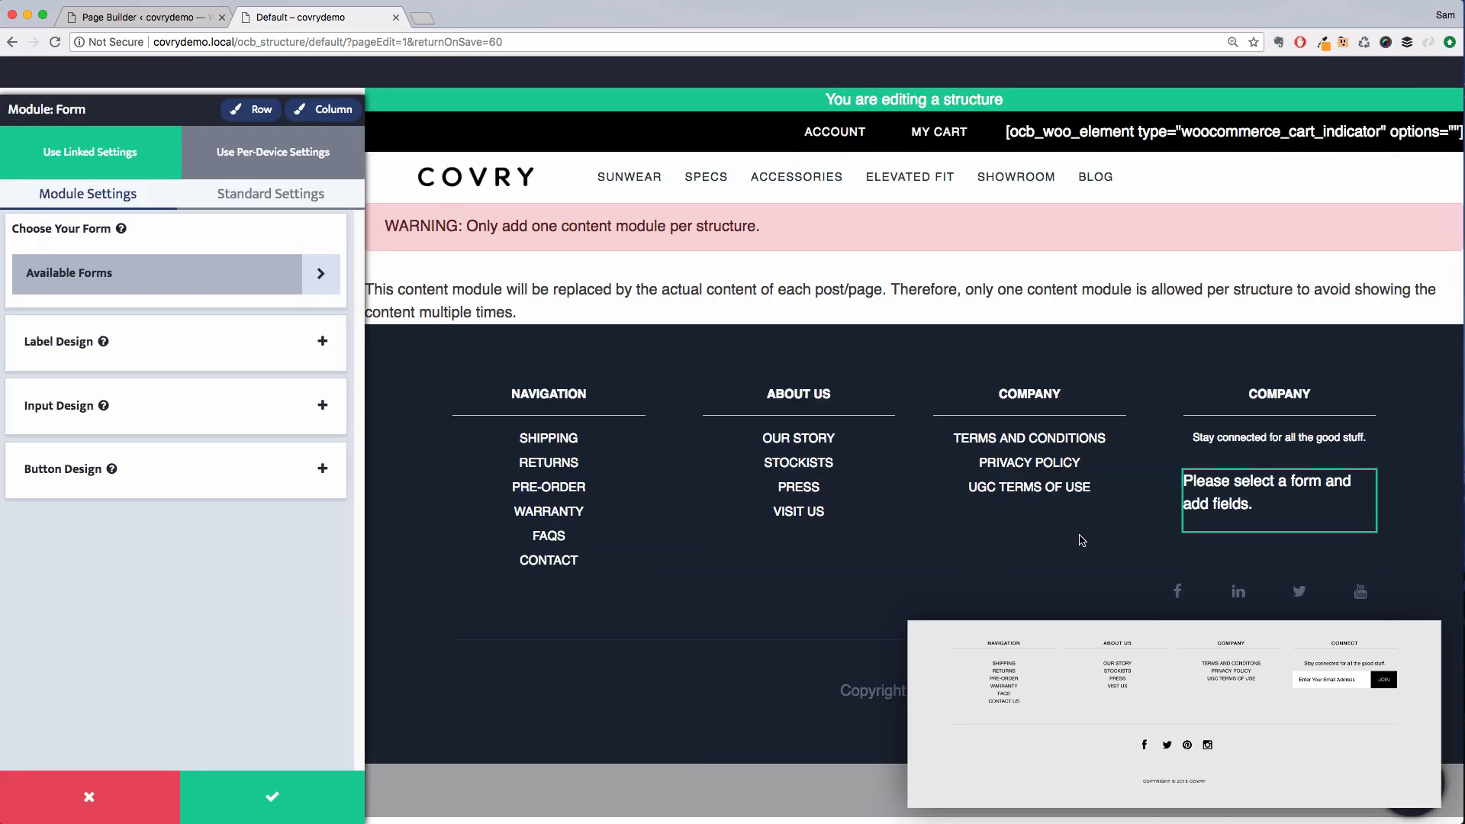
# Create a new form for the module and title it "Optin"
pyautogui.click(317, 272)
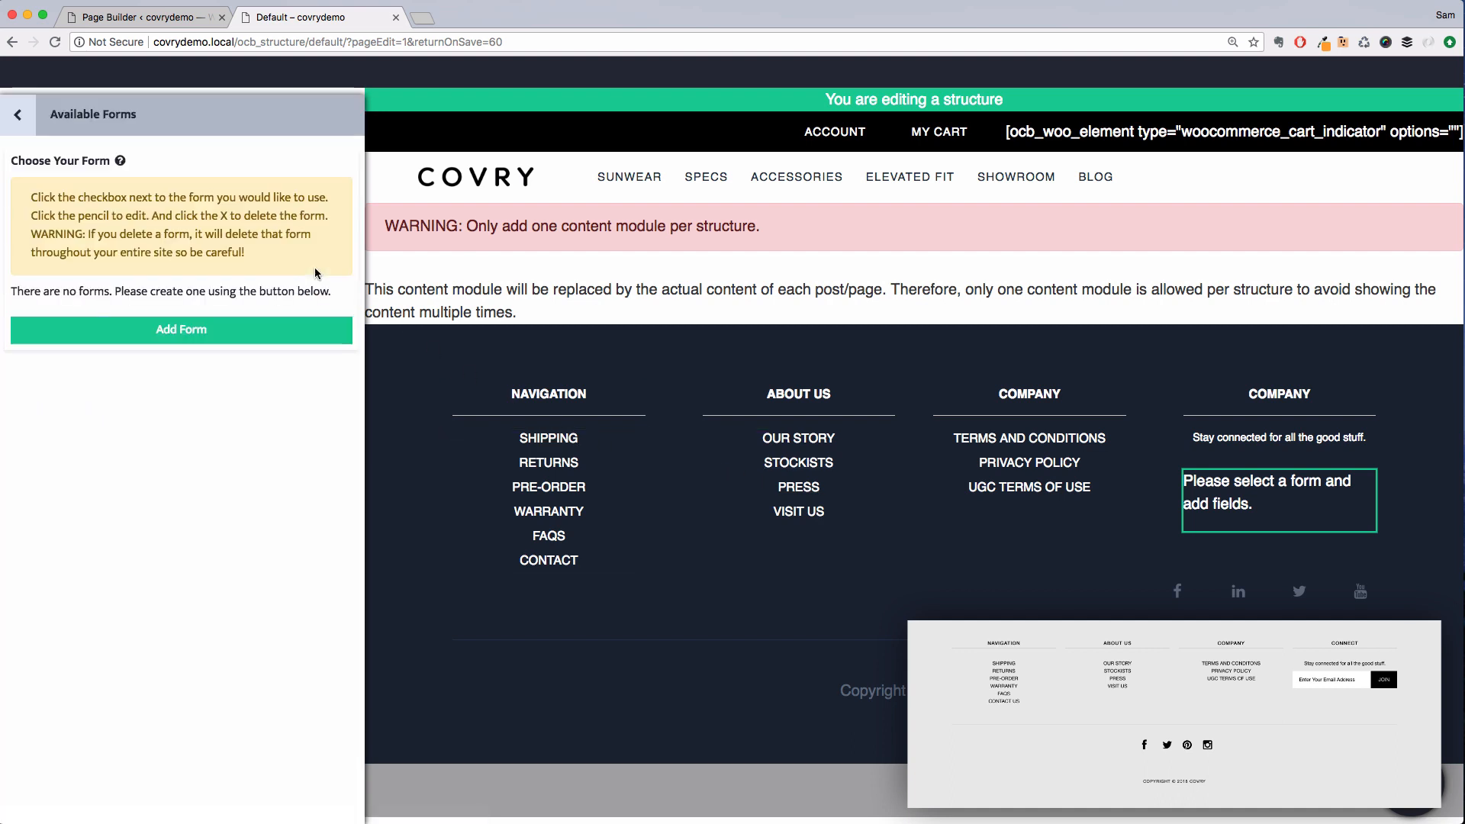
pyautogui.click(255, 330)
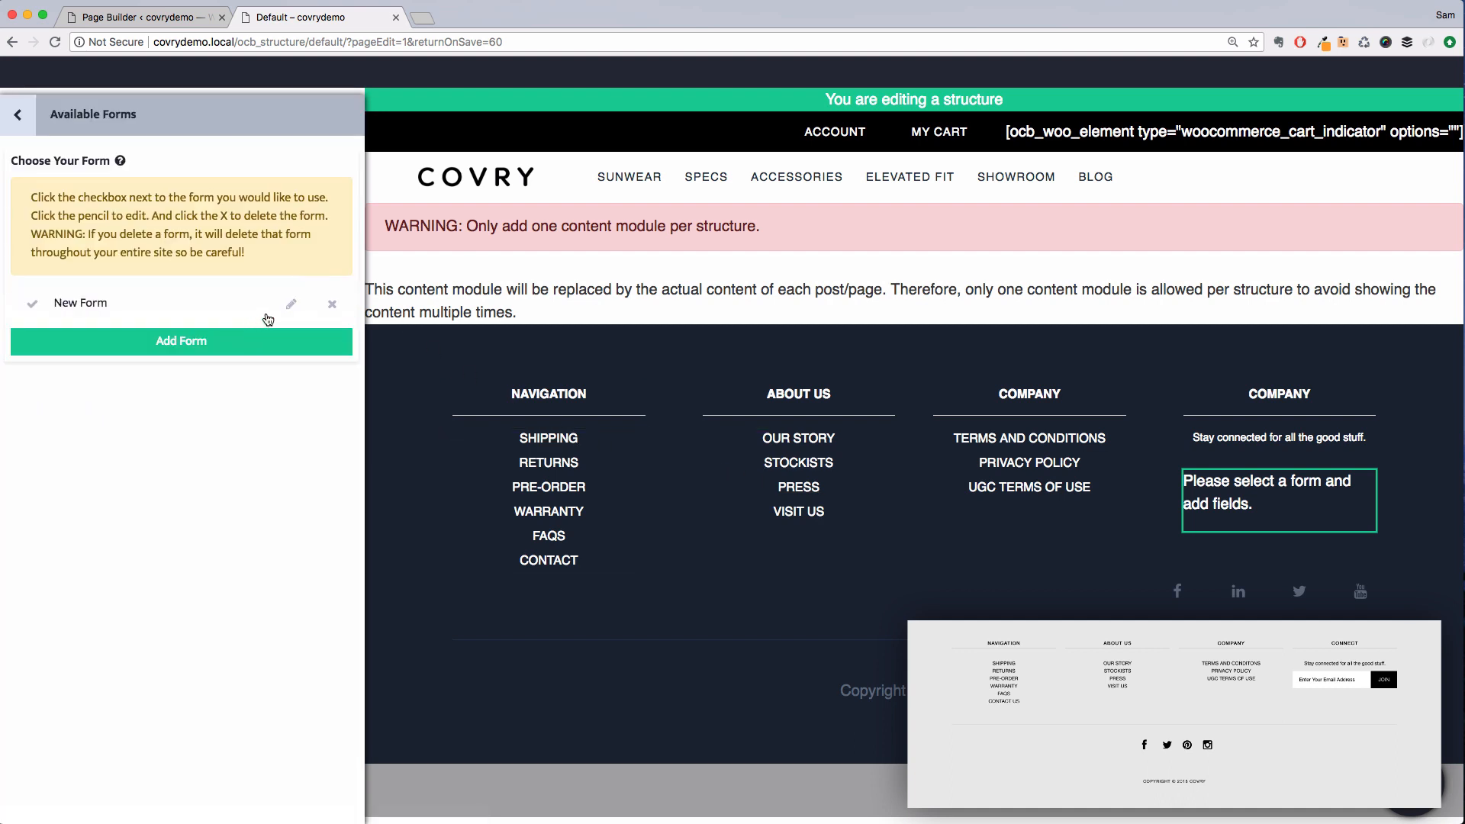
pyautogui.click(291, 303)
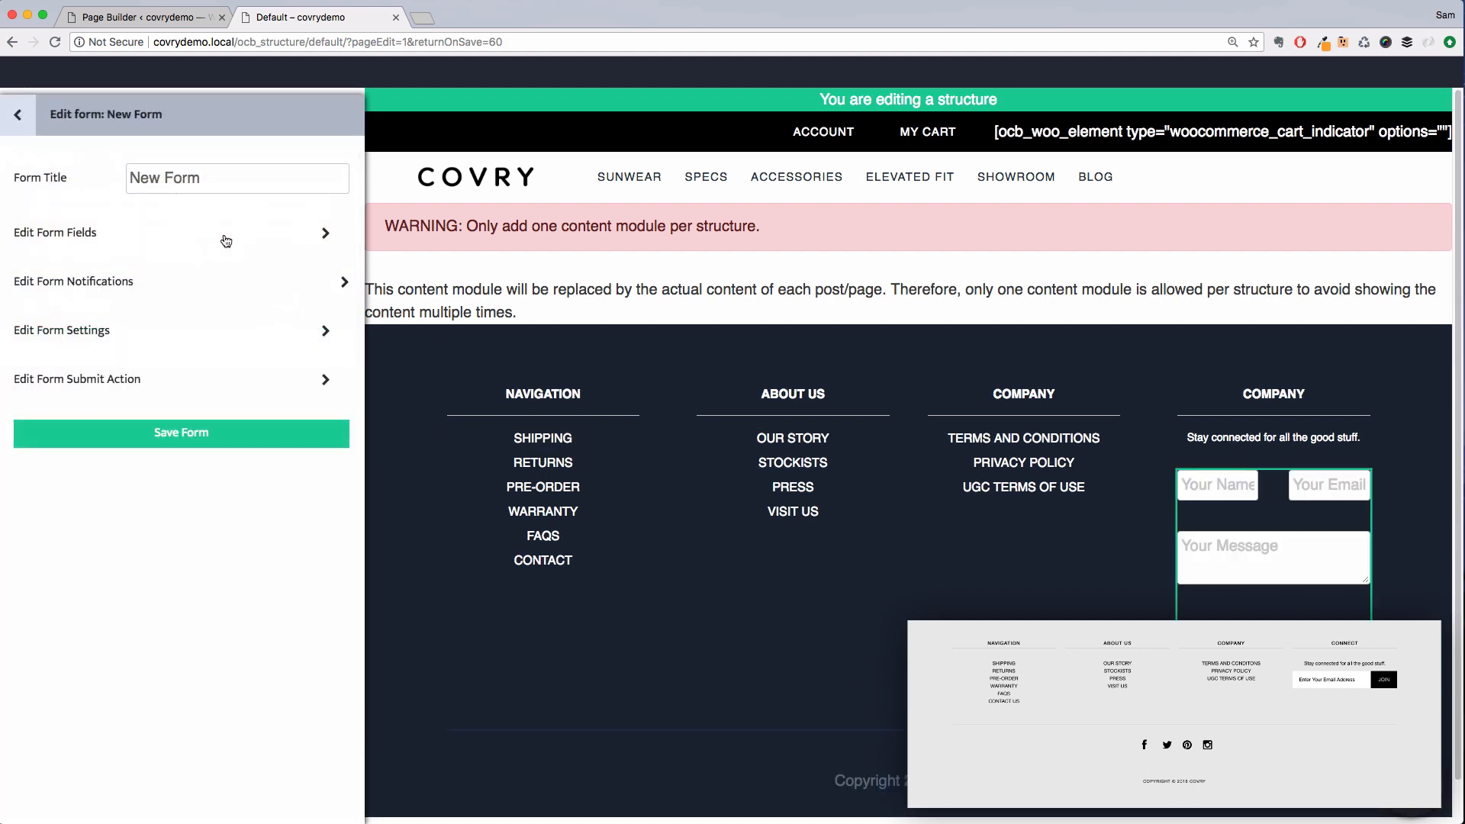
pyautogui.tripleClick(192, 172)
pyautogui.write('Optin')
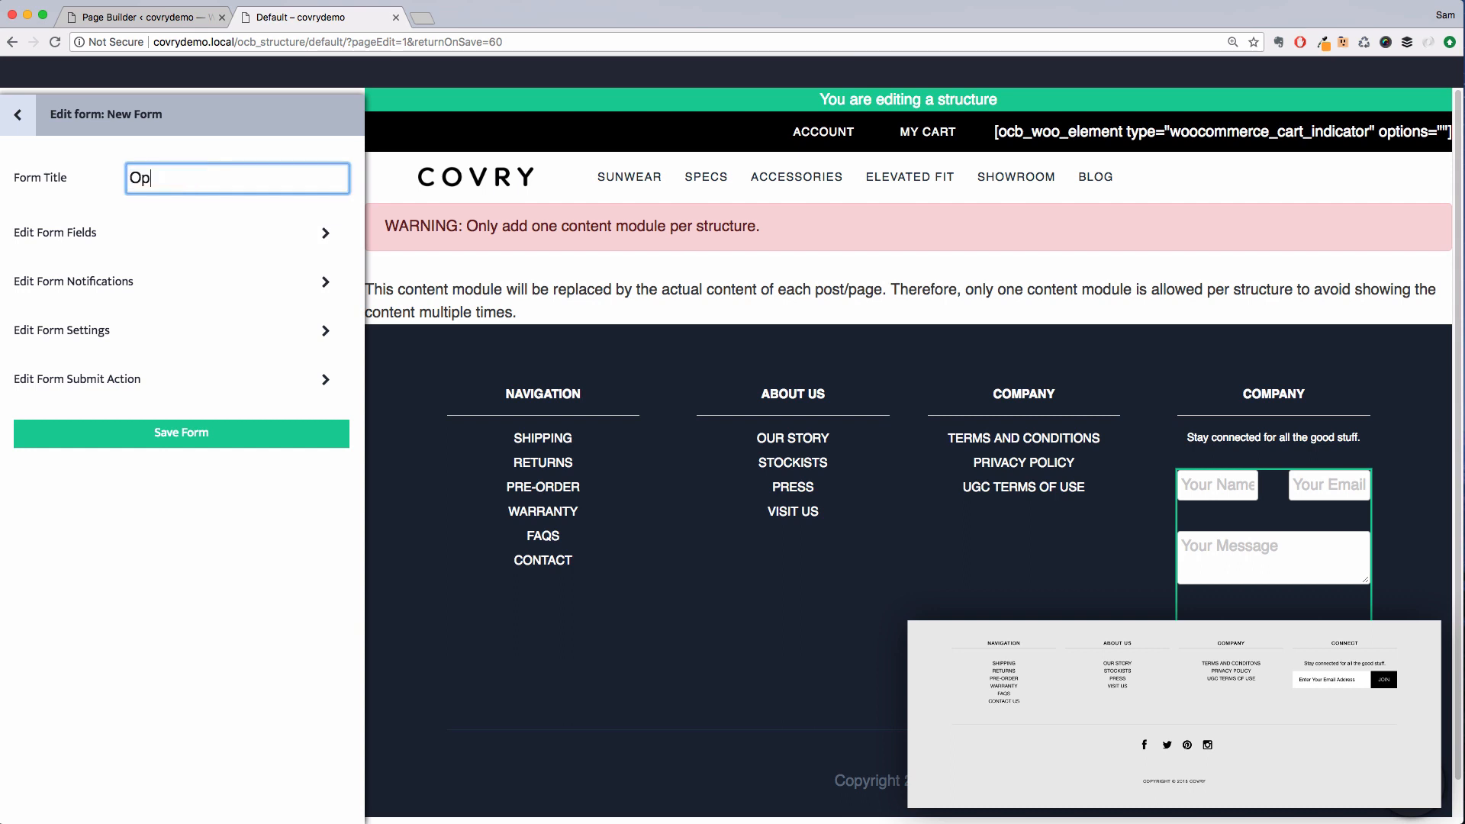
# Delete the Name and Message fields from the Optin form
pyautogui.click(119, 232)
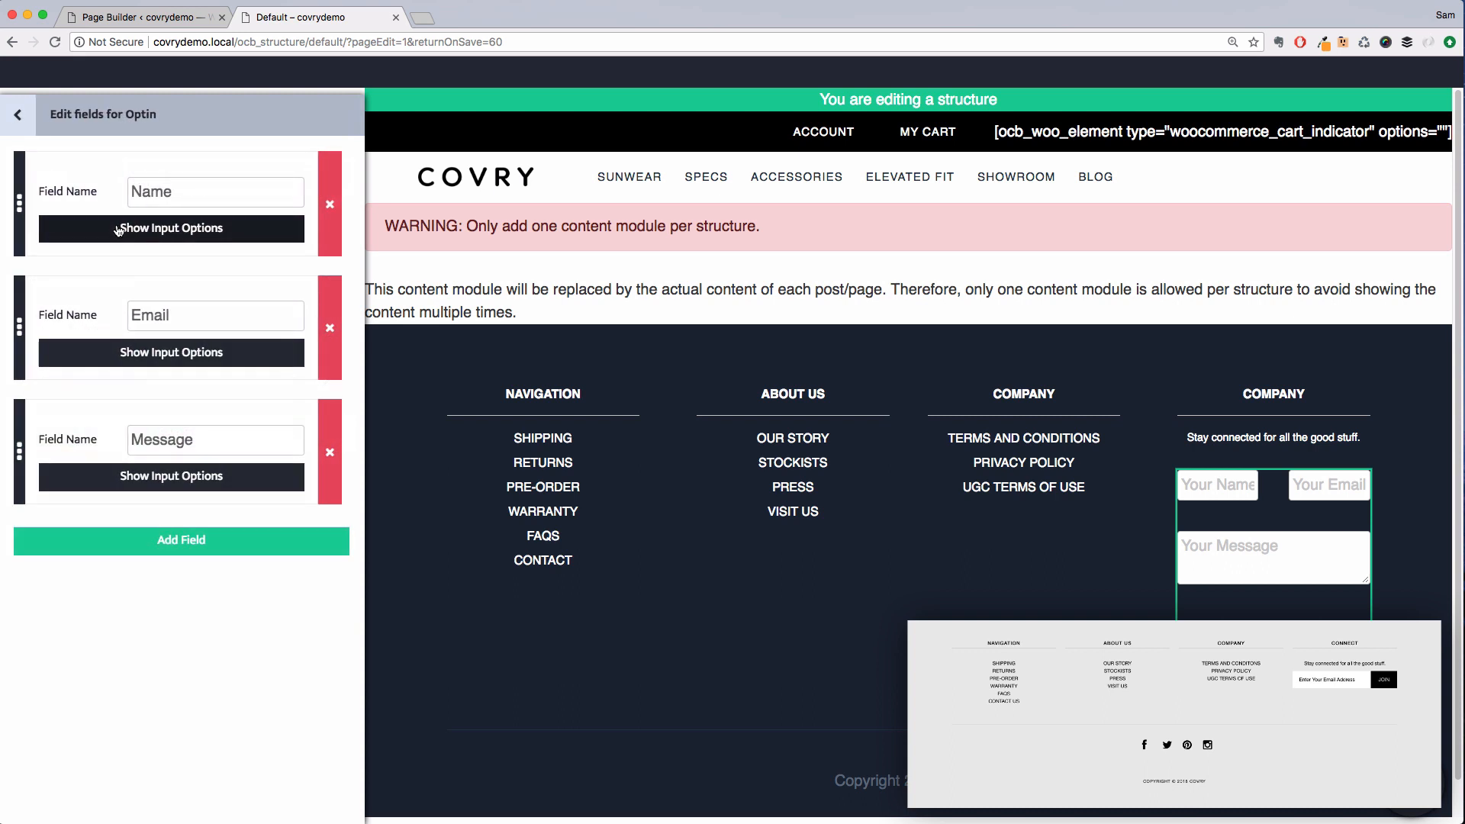
pyautogui.click(336, 222)
pyautogui.click(328, 313)
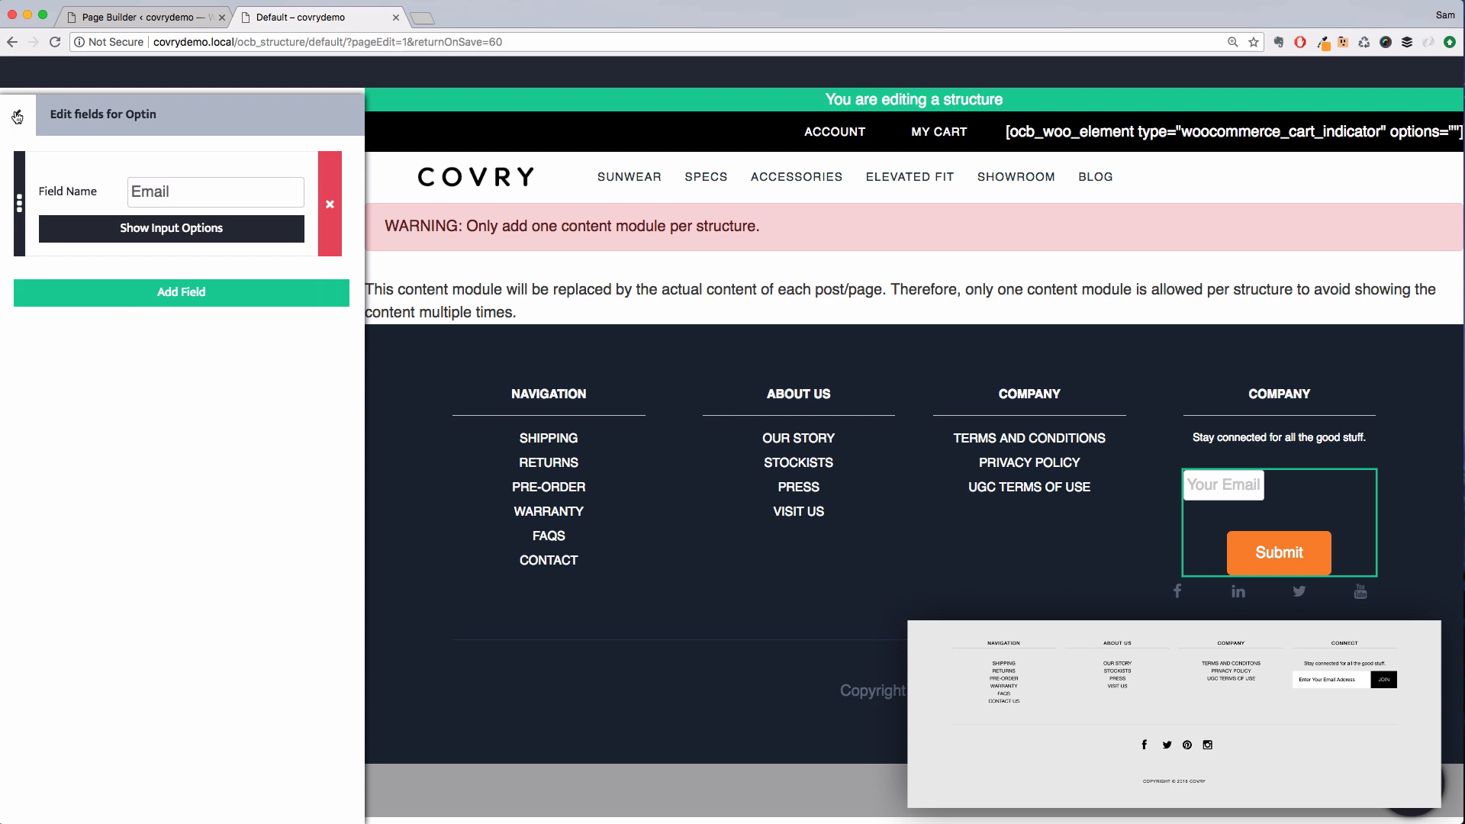
# Set the Email field's size to Full
pyautogui.click(116, 232)
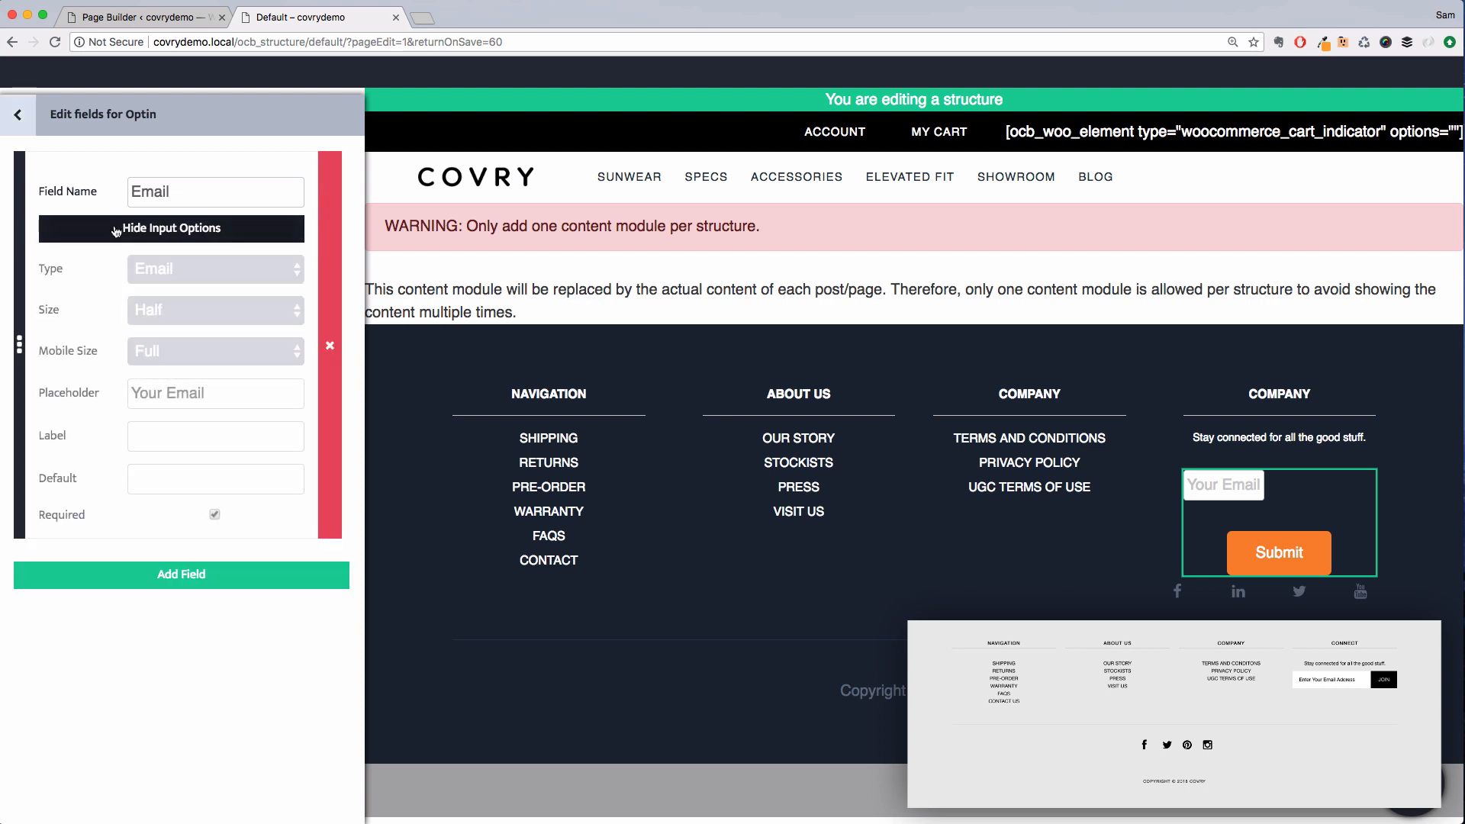
pyautogui.click(164, 314)
pyautogui.click(160, 256)
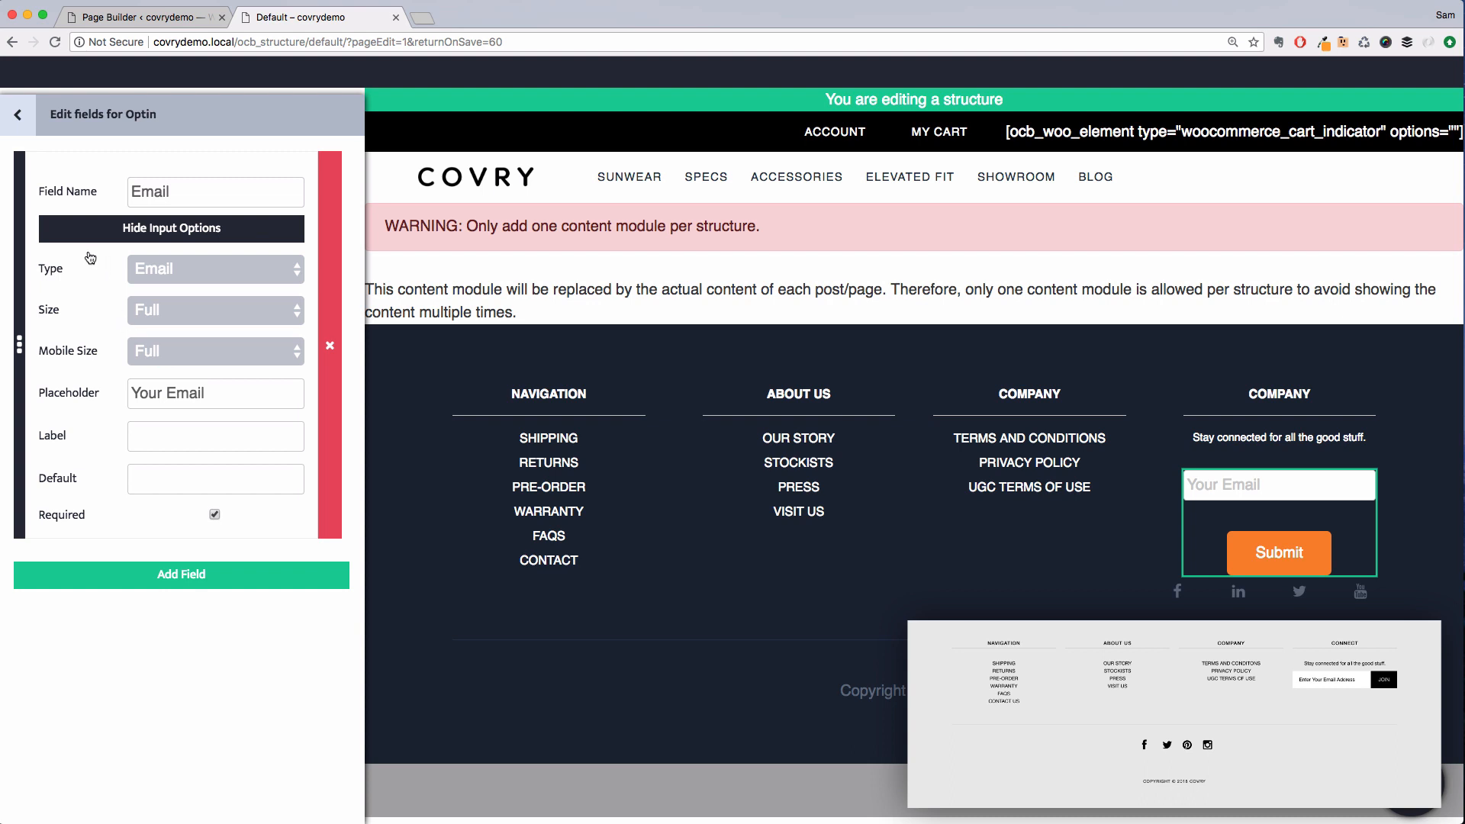
pyautogui.click(24, 132)
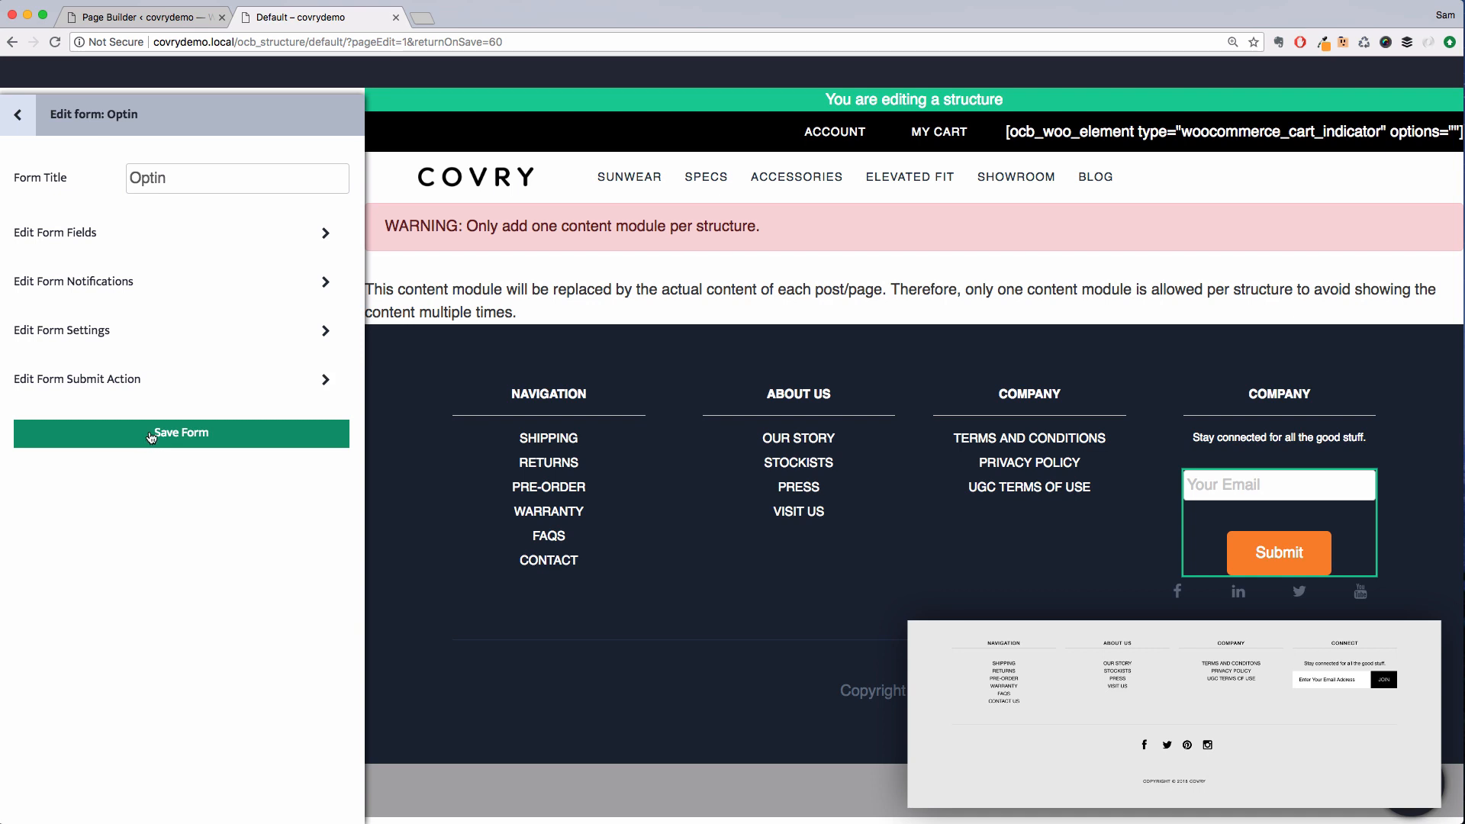
# Change the form's submit button text to "Join" and save the form
pyautogui.click(136, 336)
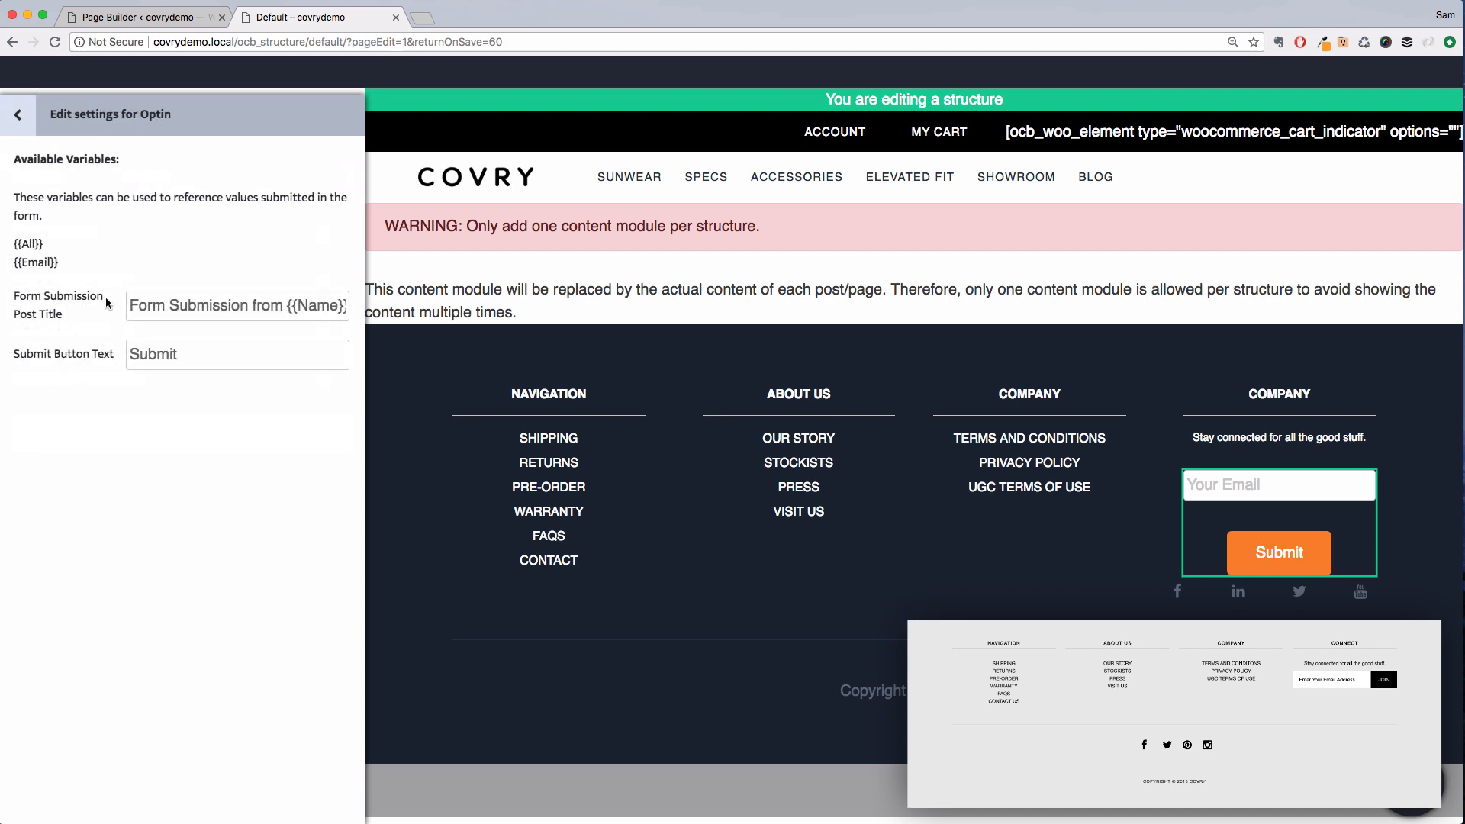
pyautogui.doubleClick(154, 352)
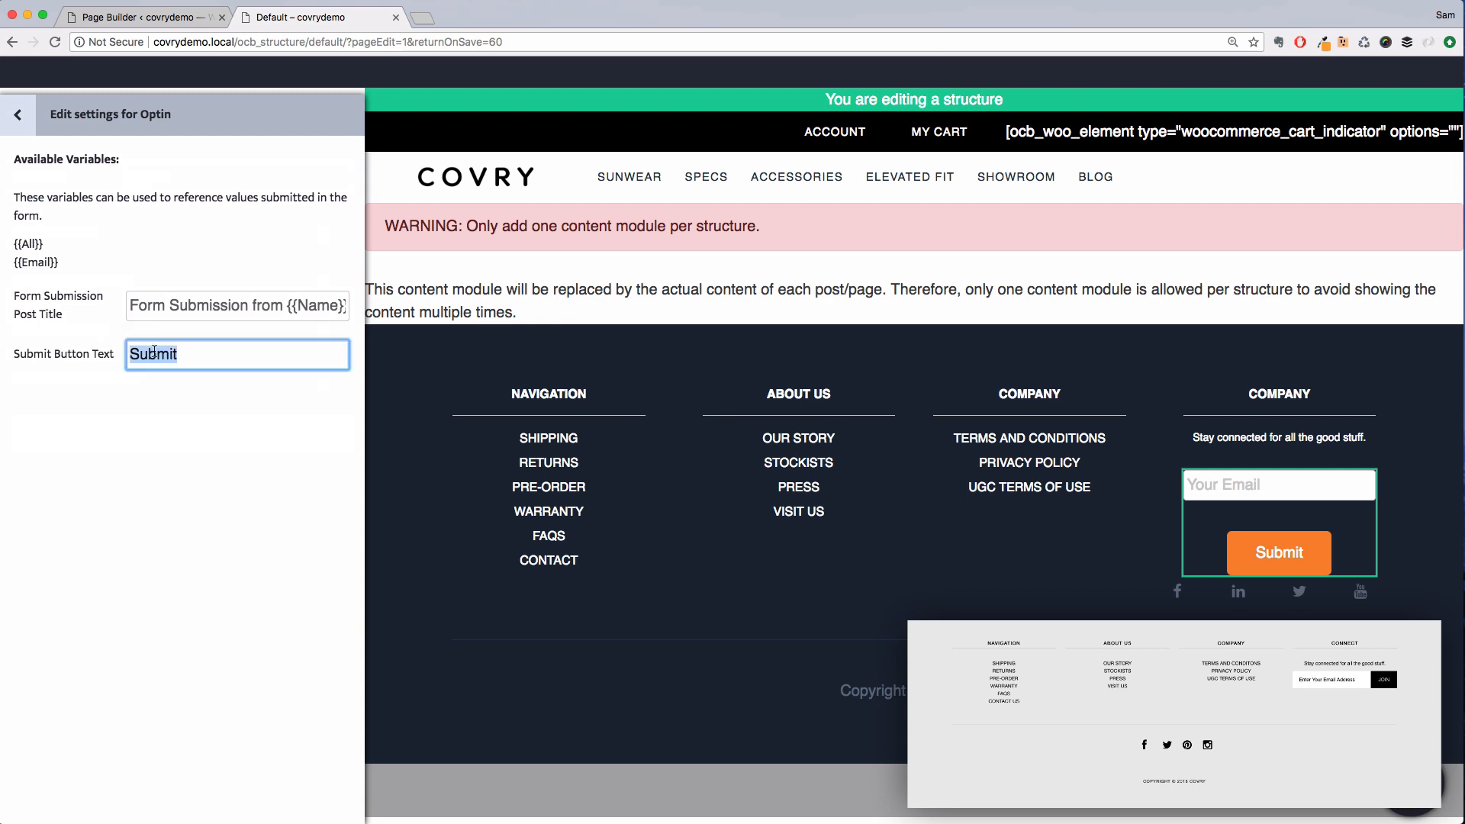
pyautogui.write('Join')
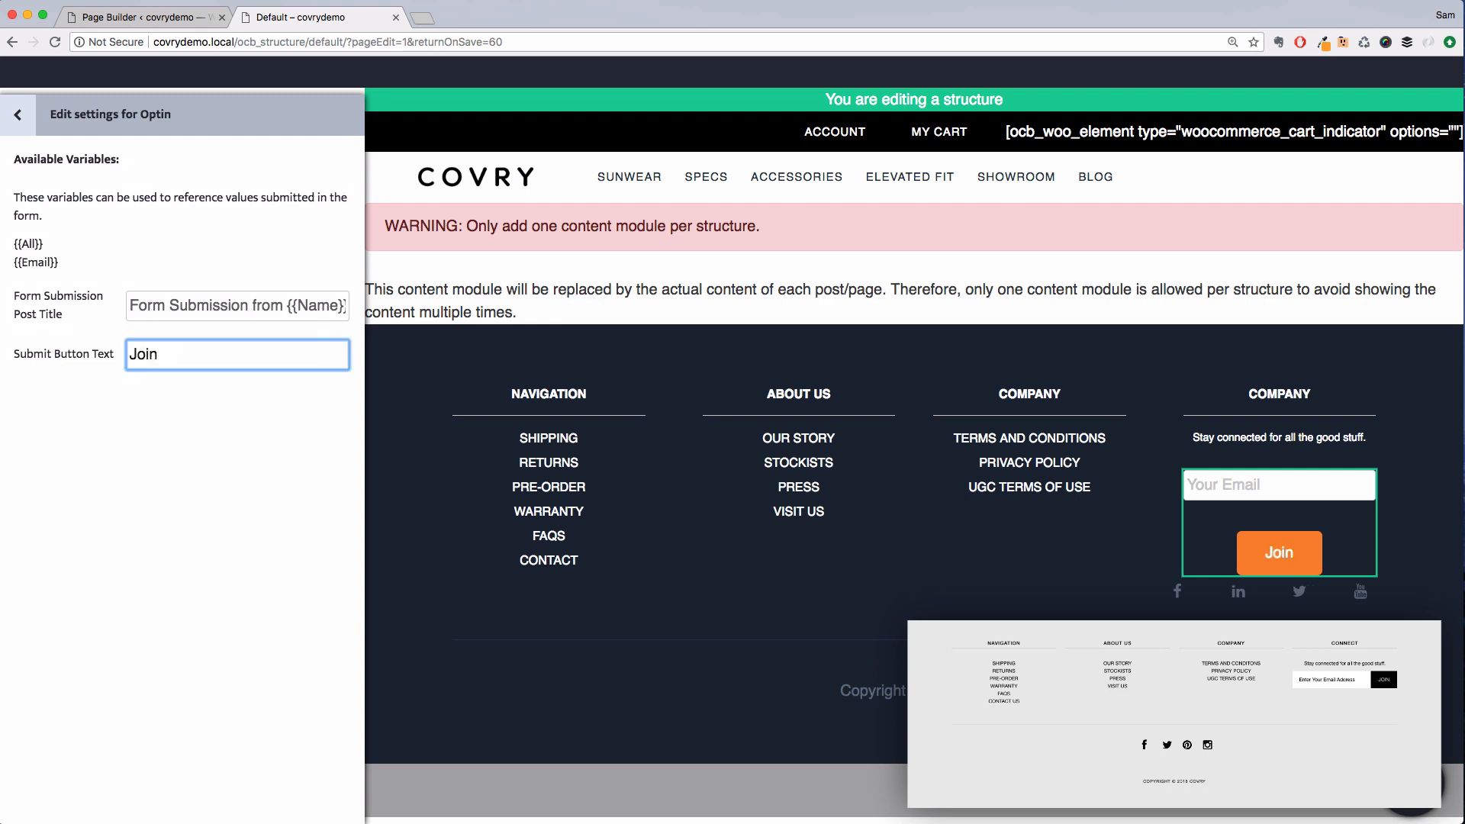
pyautogui.click(19, 115)
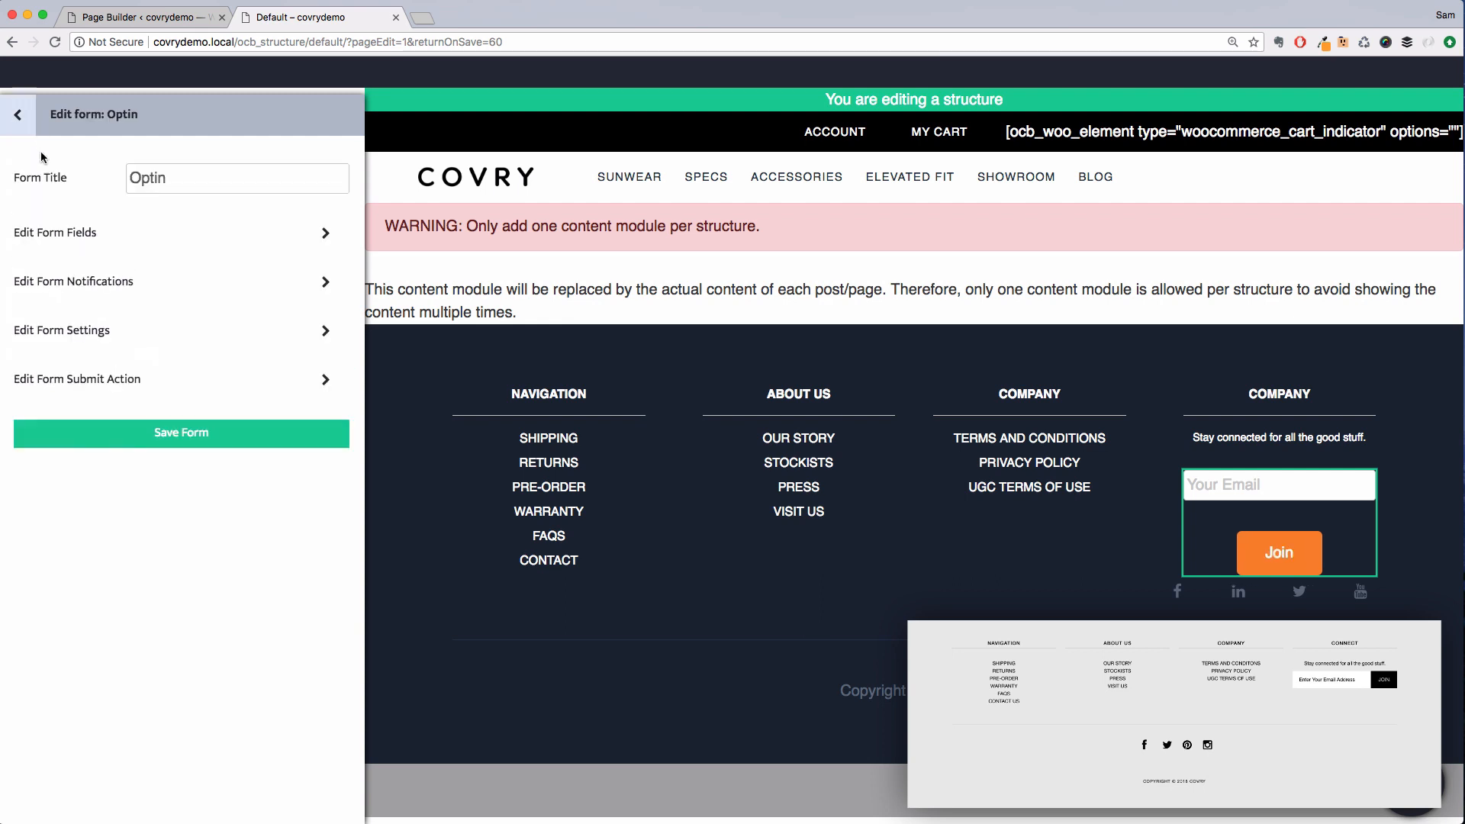
pyautogui.click(107, 435)
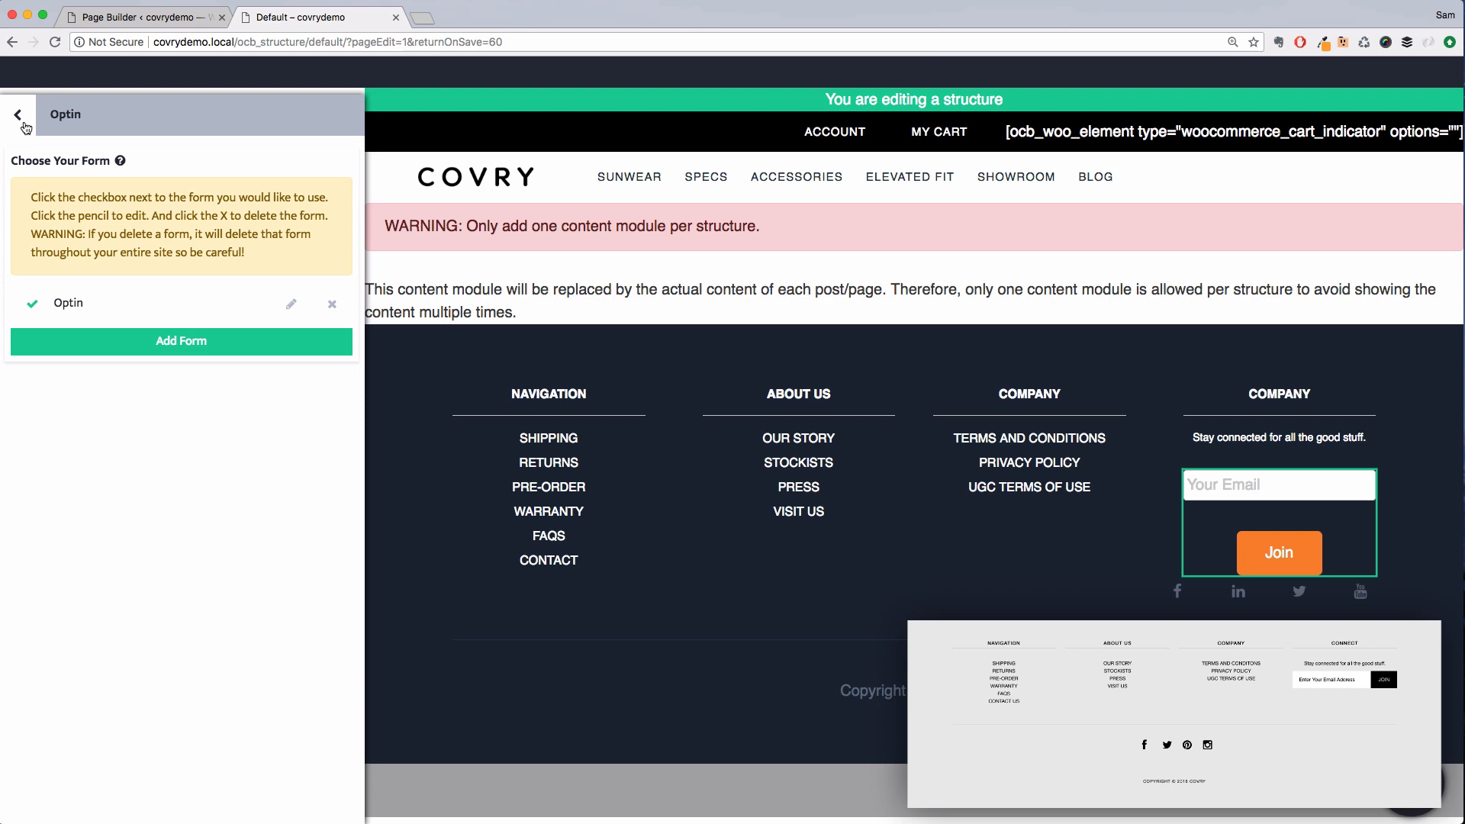
pyautogui.click(23, 122)
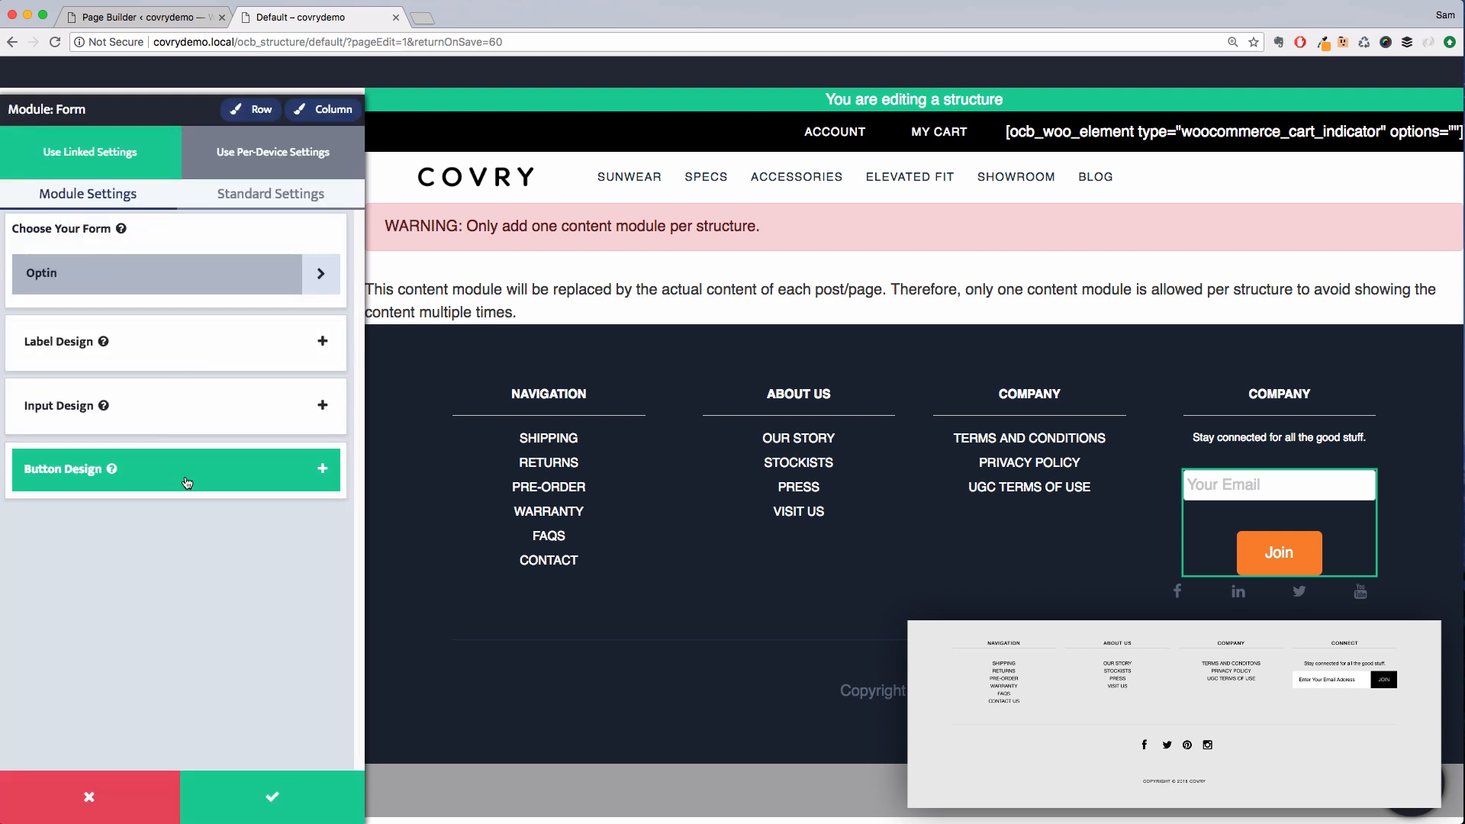
# Set the input's border radius and bottom margin to custom values of 0
pyautogui.click(172, 405)
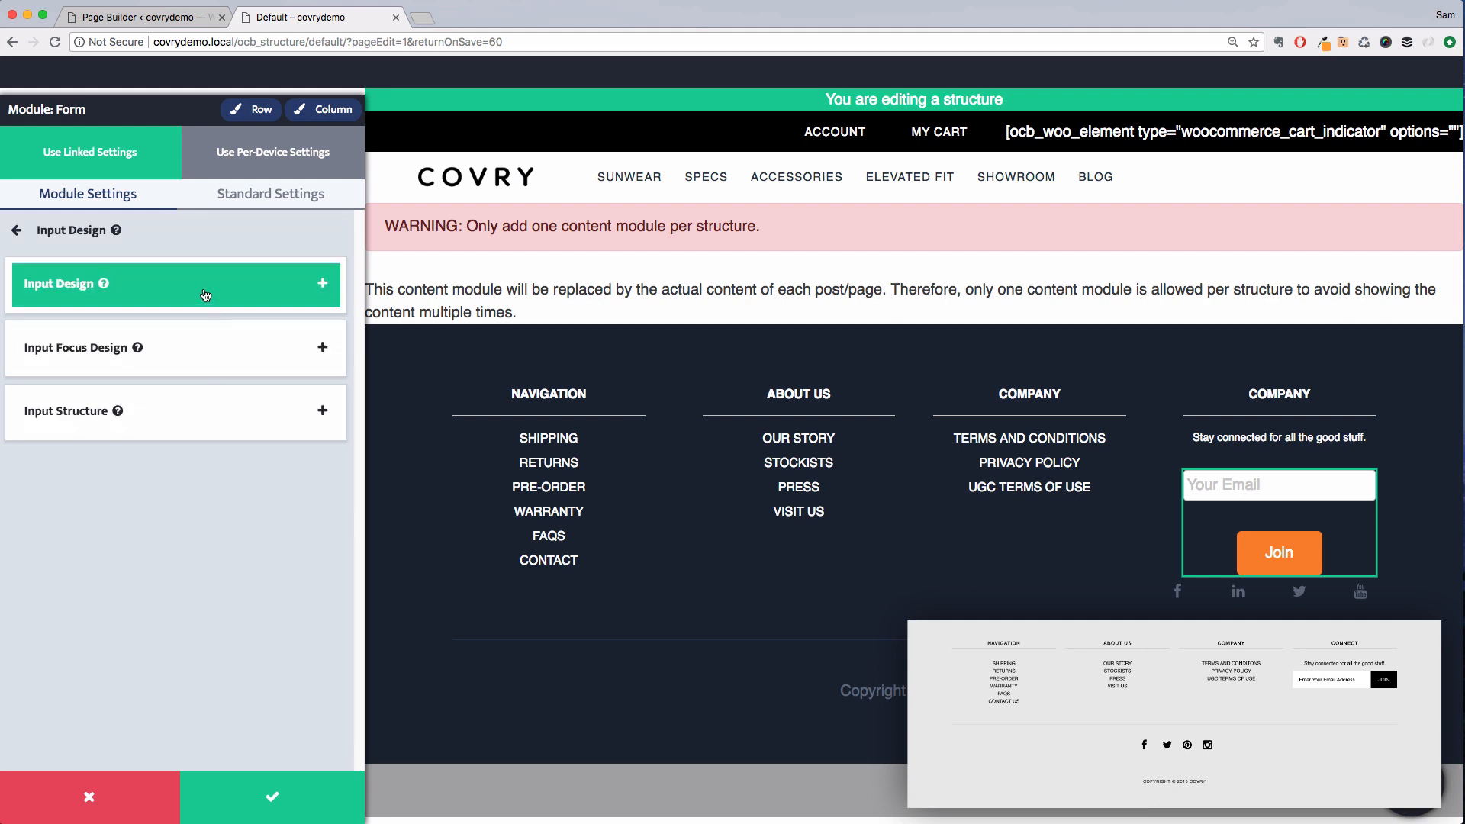
pyautogui.click(202, 413)
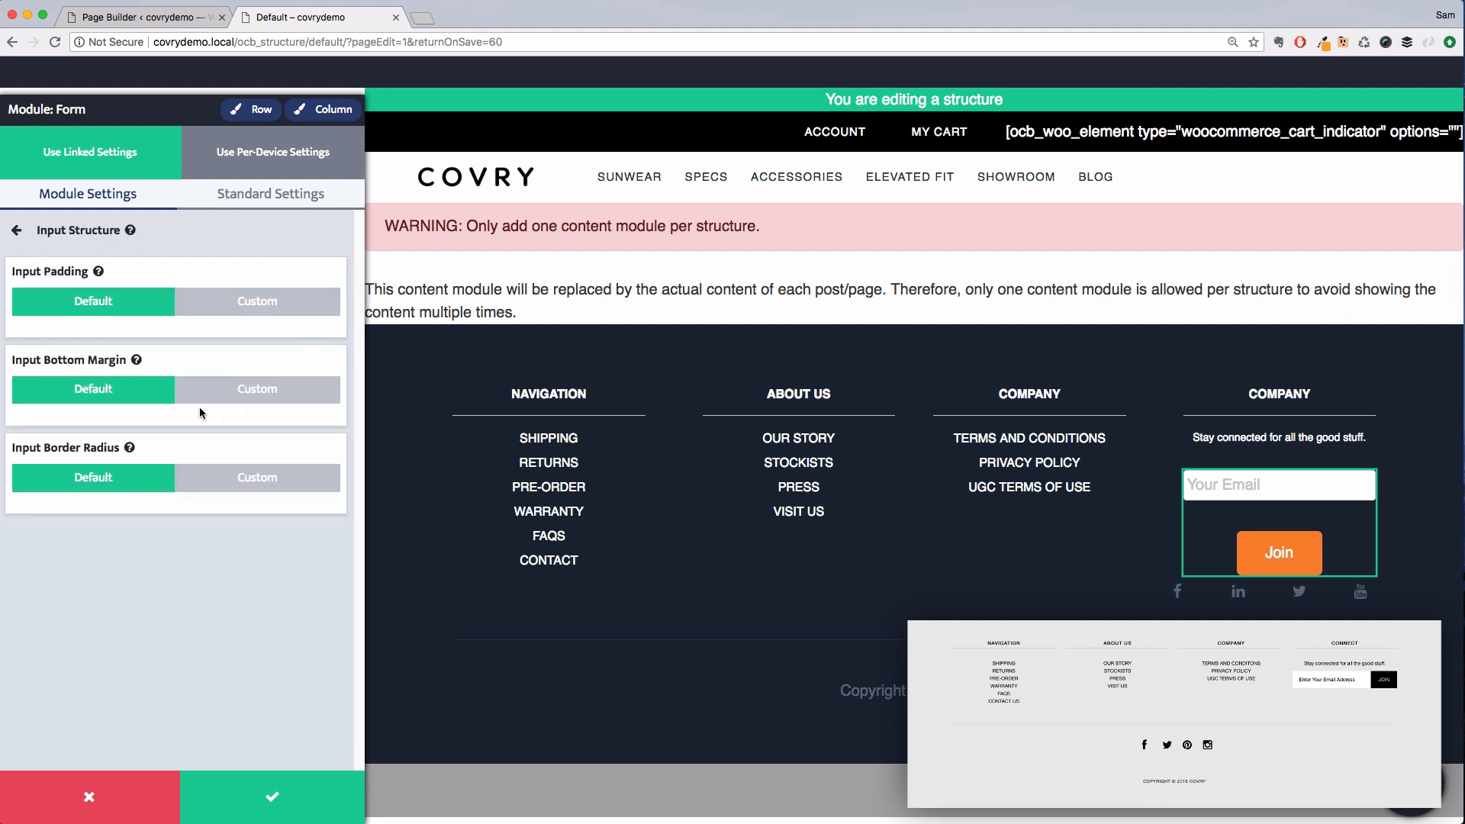
pyautogui.click(257, 477)
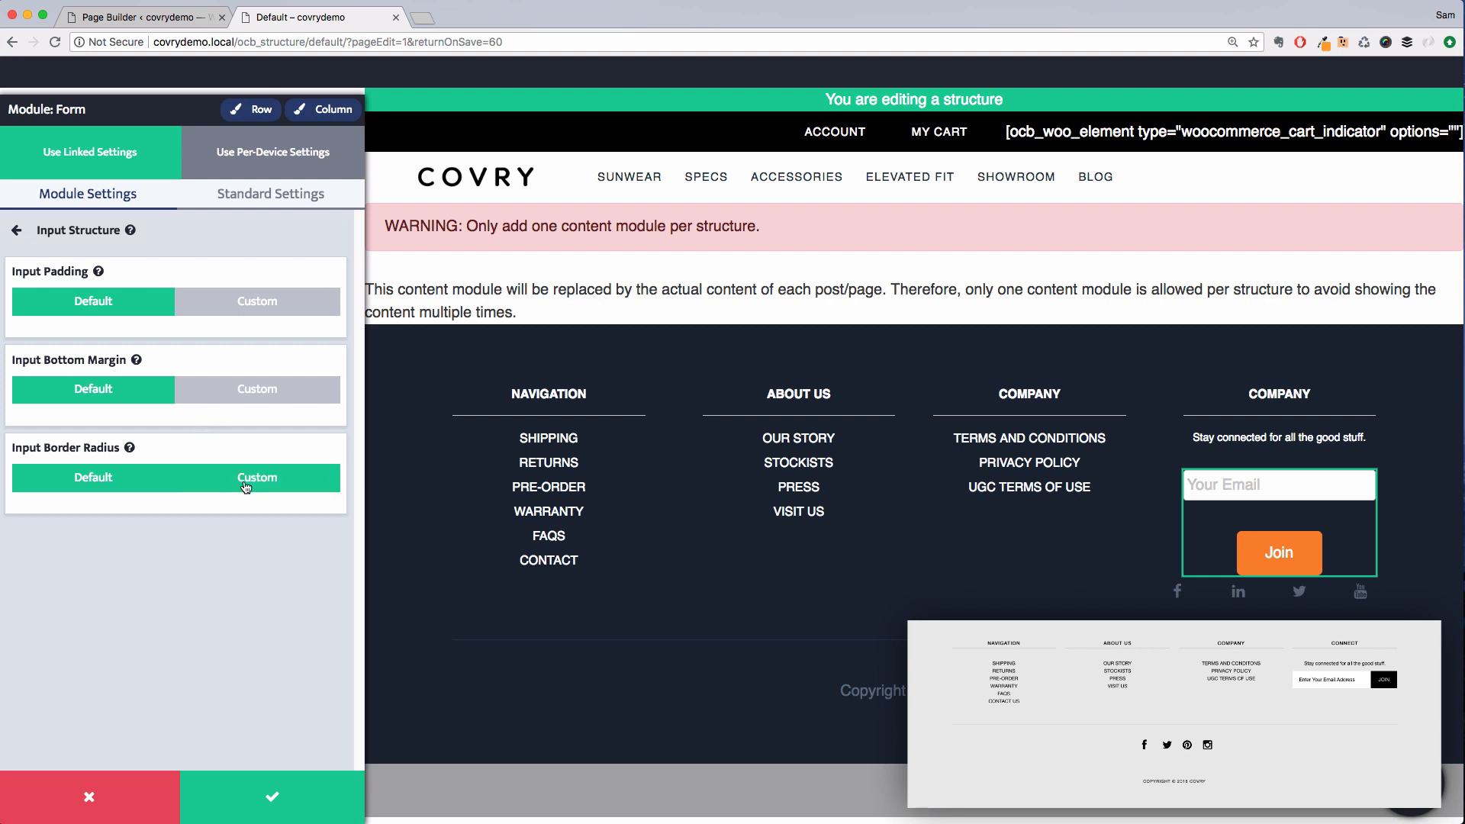
pyautogui.moveTo(13, 518); pyautogui.dragTo(2, 521)
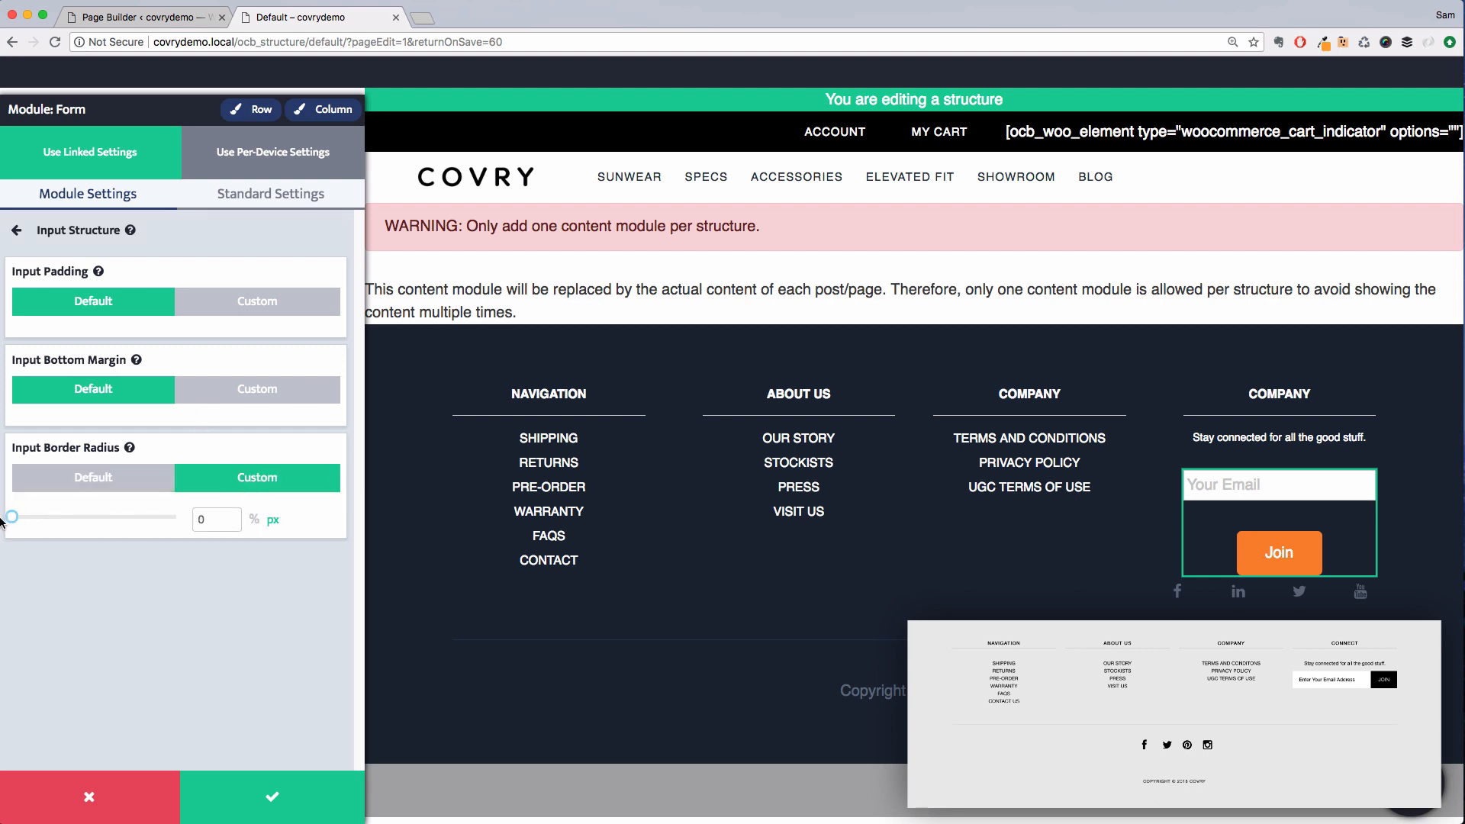
pyautogui.click(237, 399)
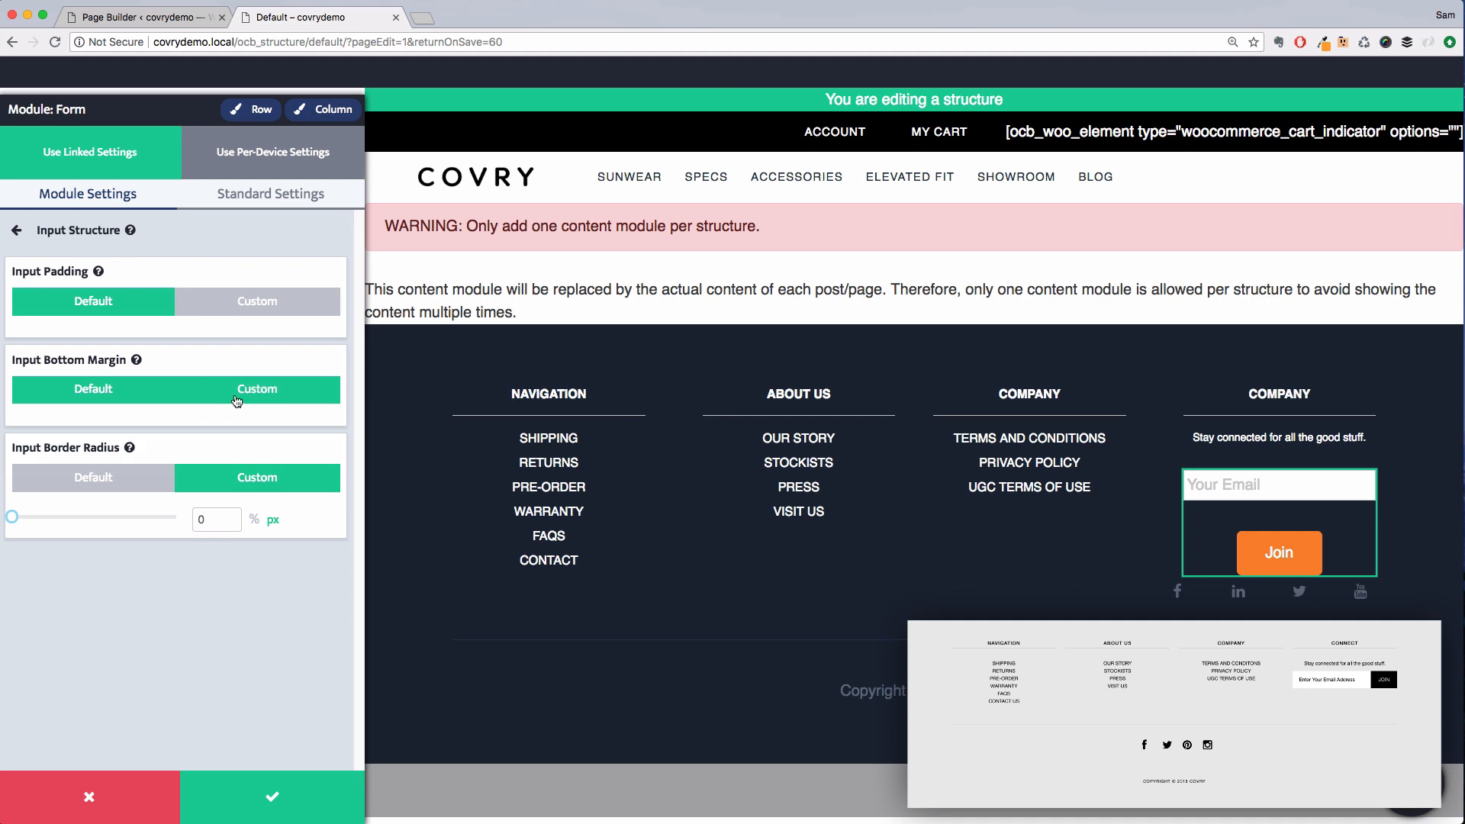
pyautogui.moveTo(27, 430); pyautogui.dragTo(4, 435)
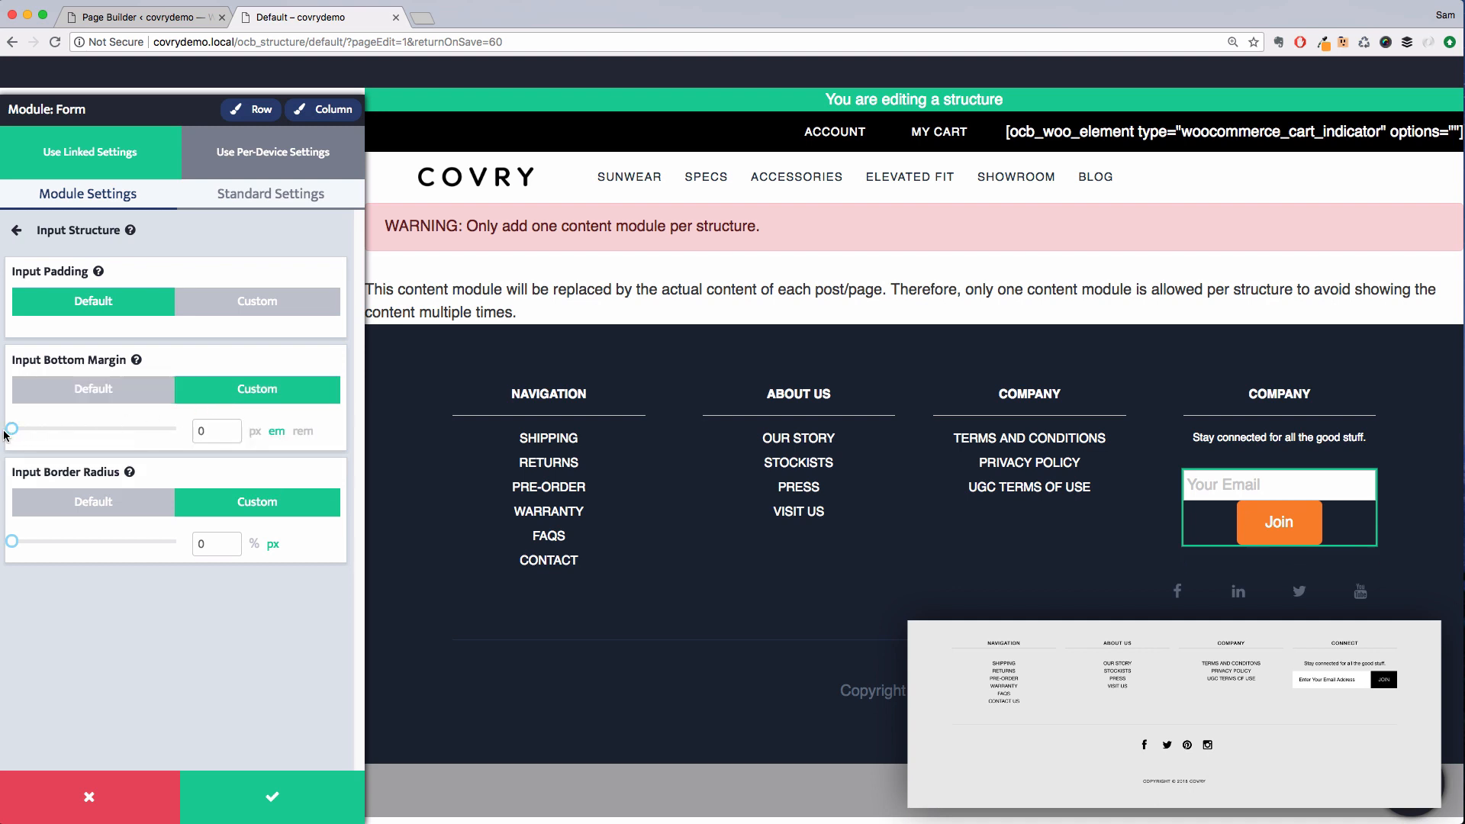
pyautogui.click(199, 311)
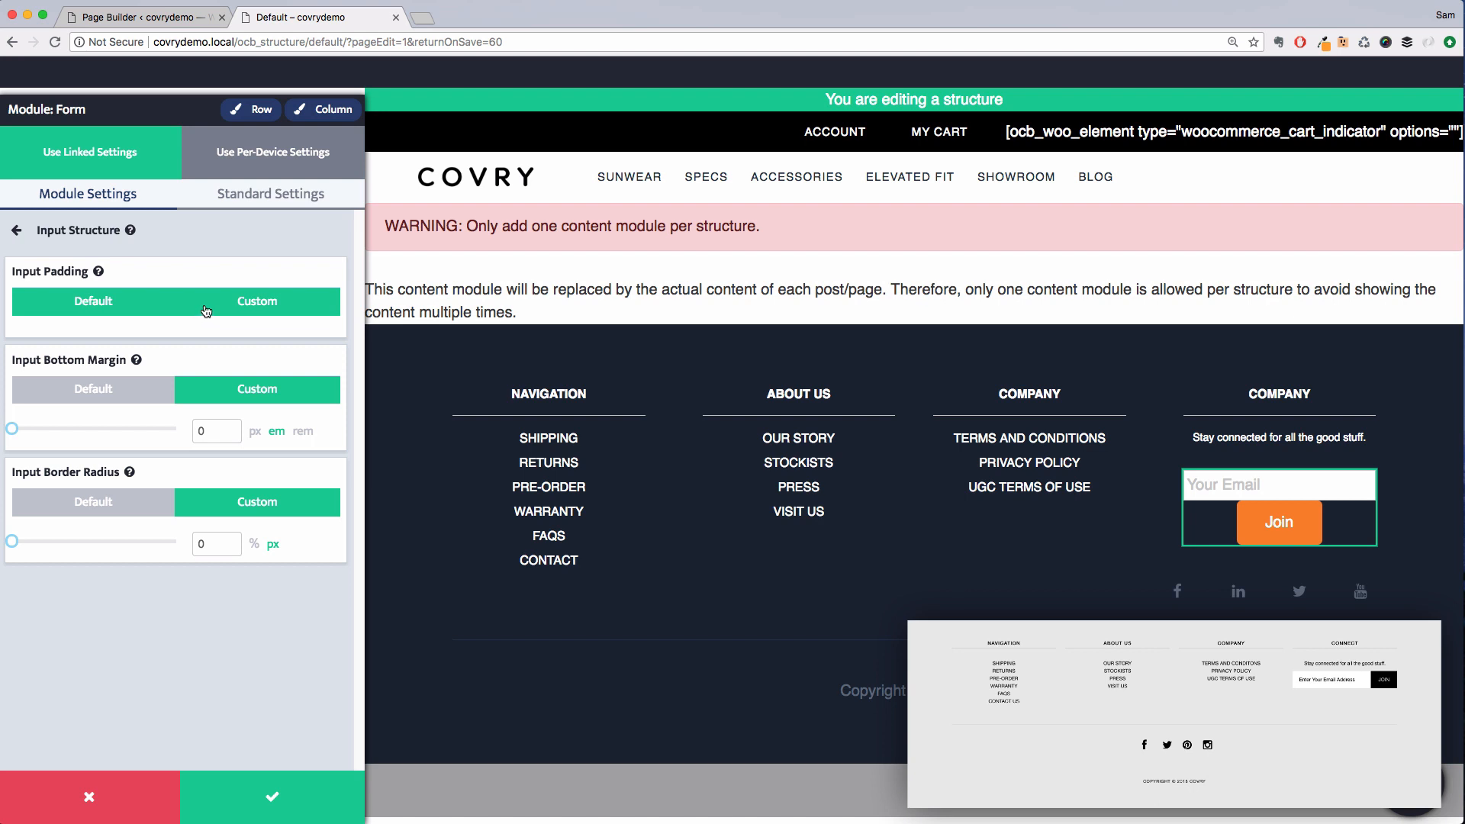
pyautogui.click(206, 238)
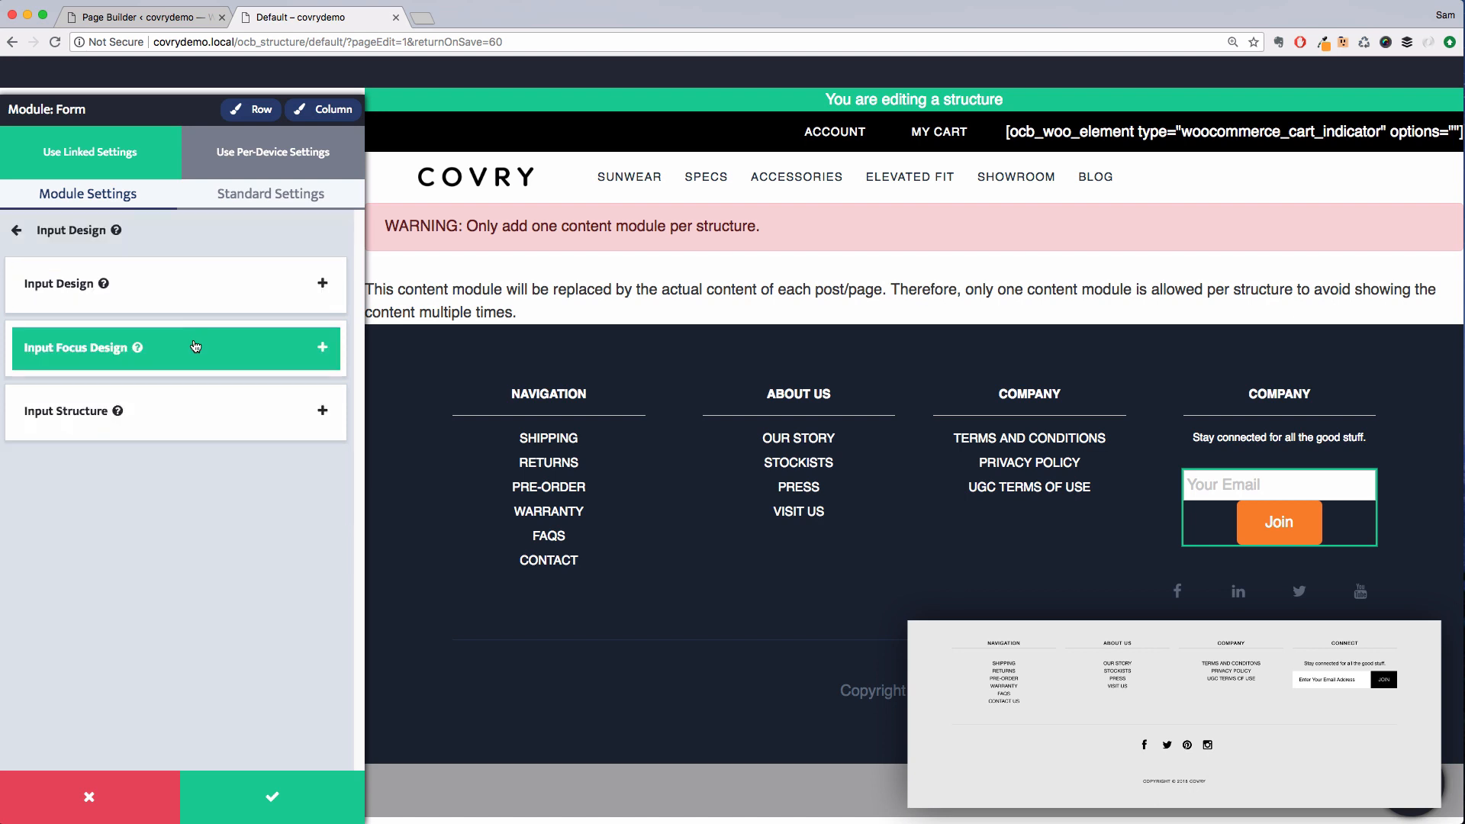
pyautogui.click(197, 230)
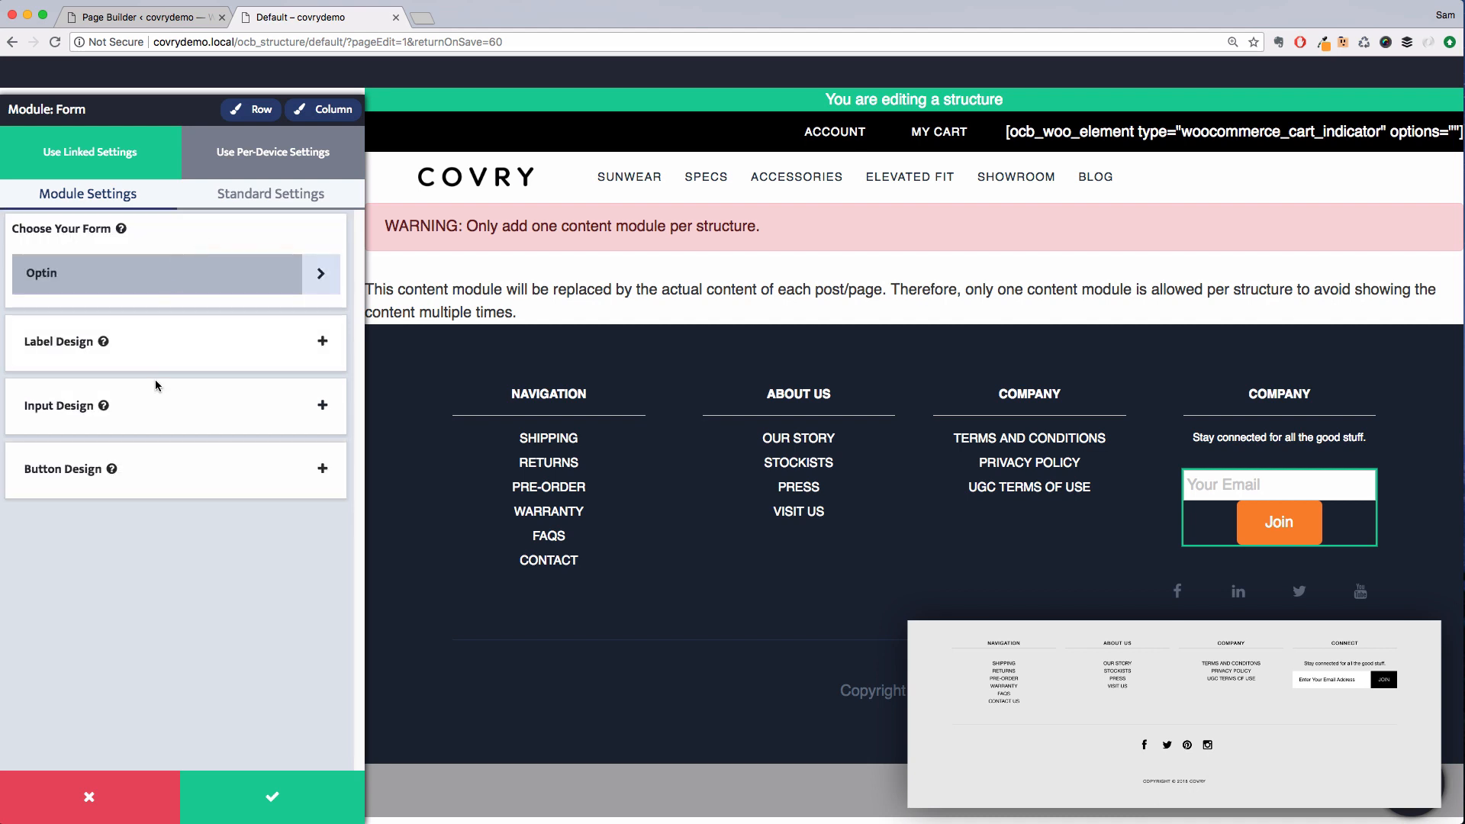
# Place the submit button inline with the email field and switch its button skin to Custom
pyautogui.click(156, 485)
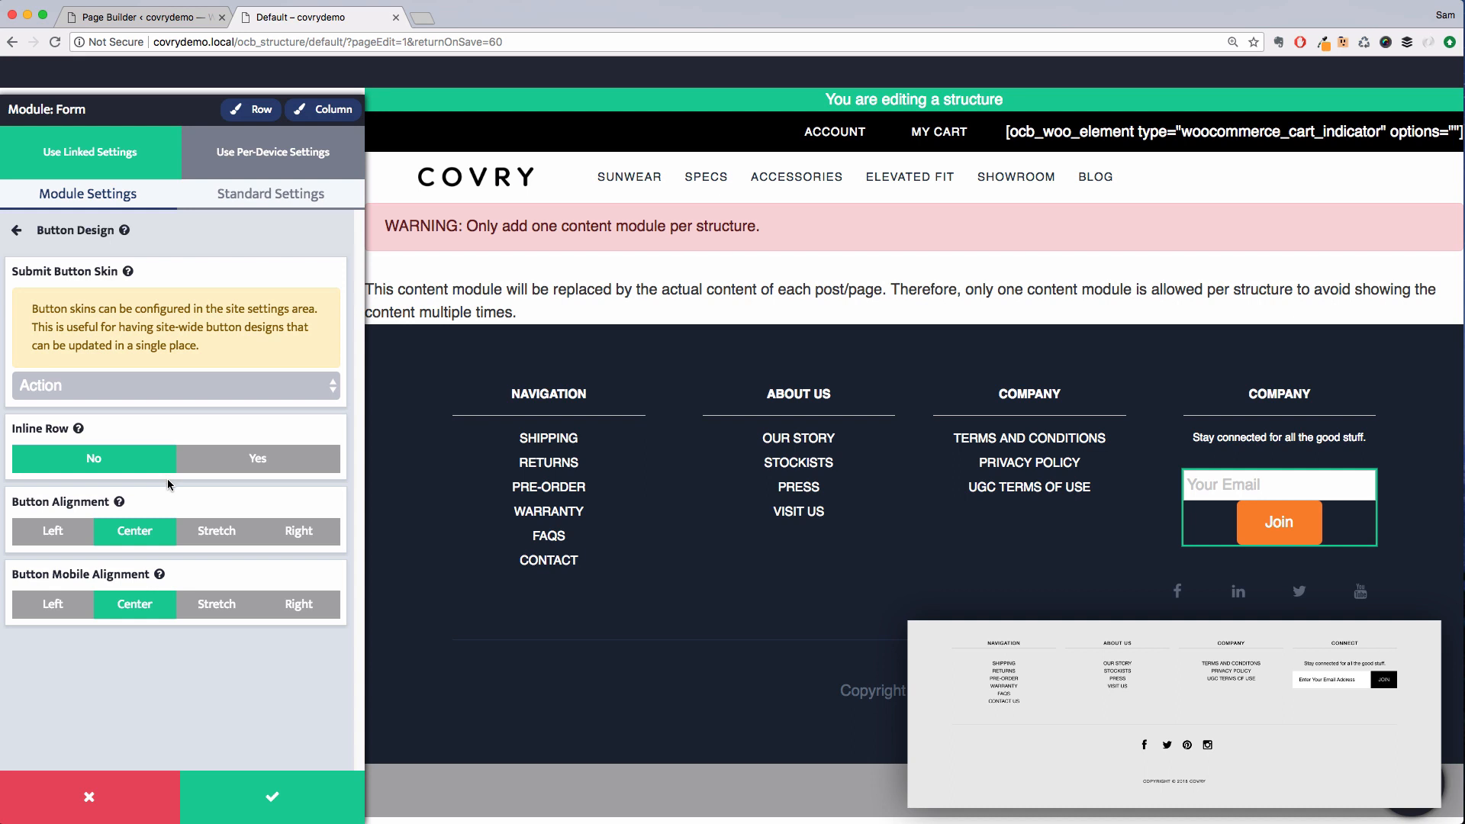
pyautogui.click(226, 469)
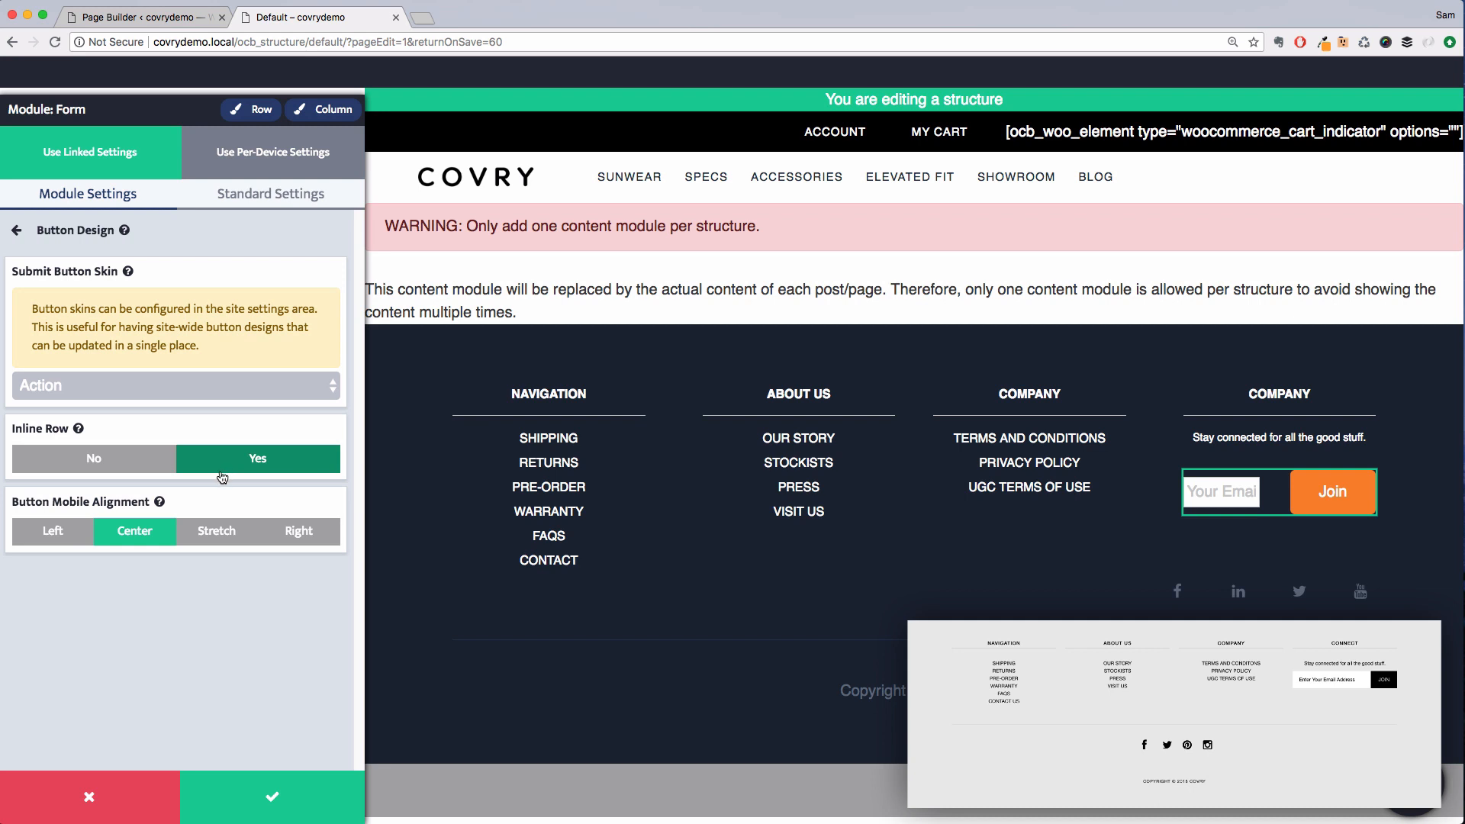
pyautogui.click(124, 401)
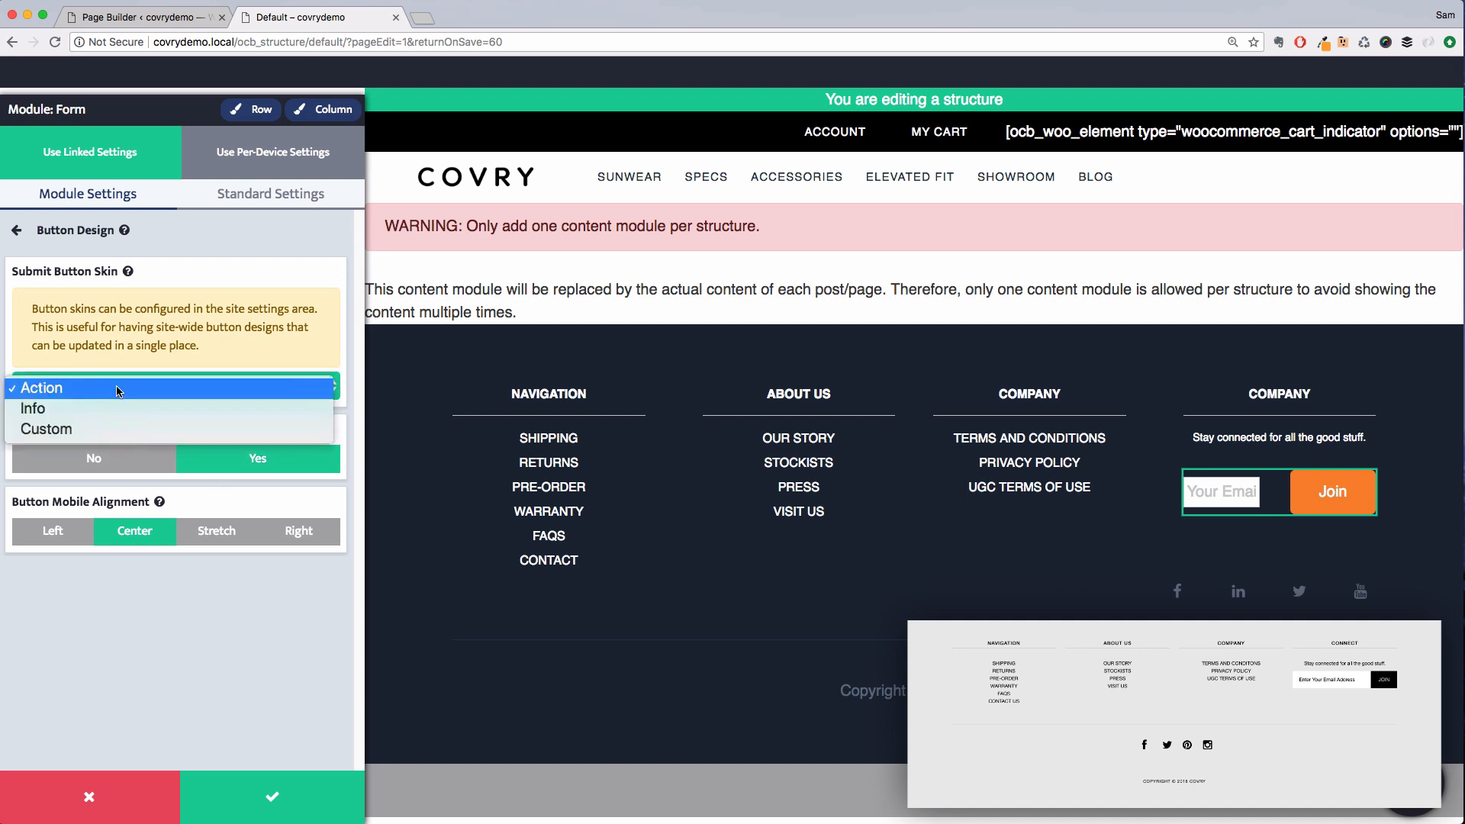
pyautogui.click(109, 435)
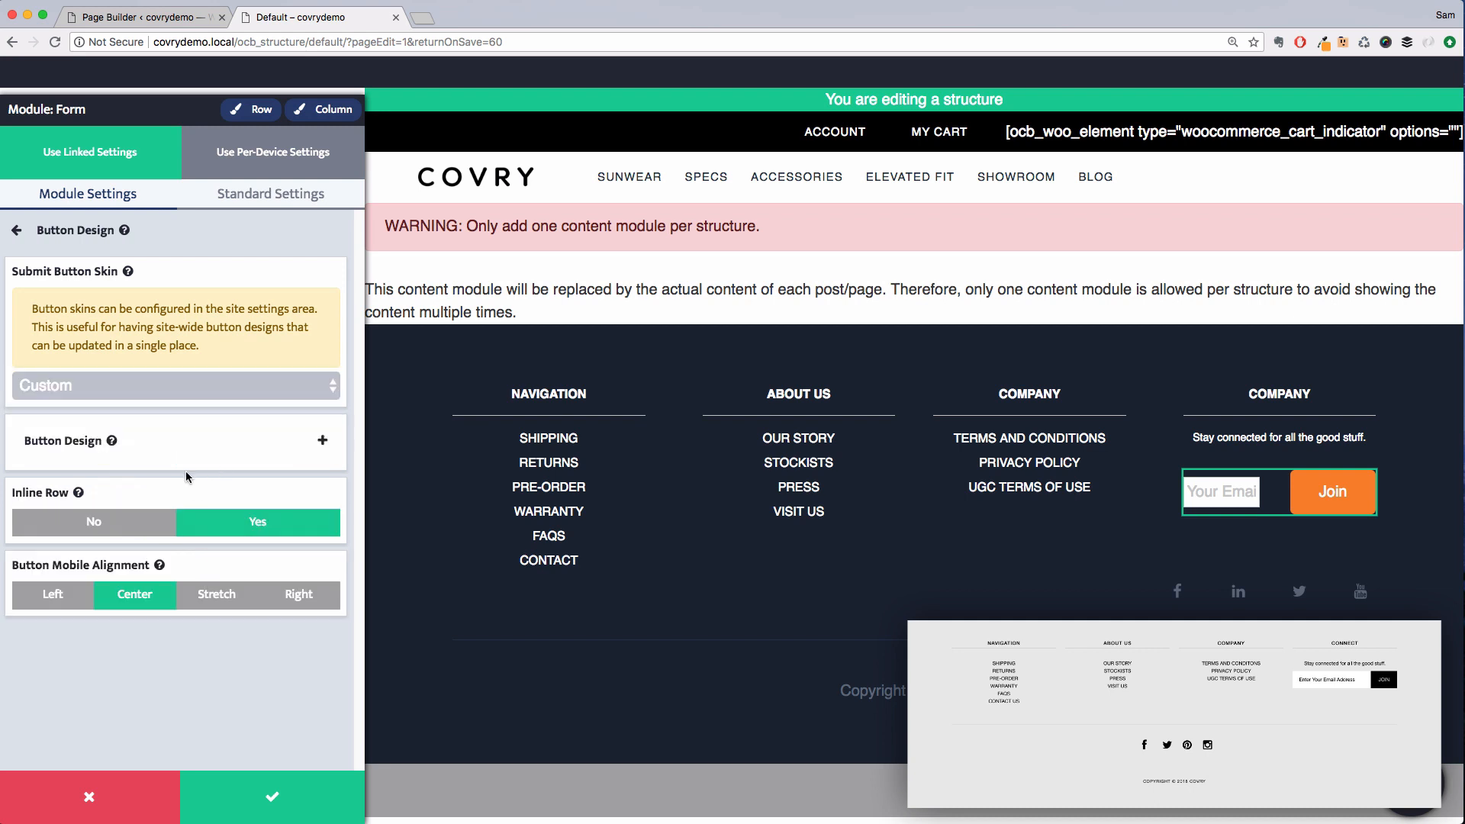
# Make the custom button text bold and uppercase
pyautogui.click(183, 456)
pyautogui.click(203, 551)
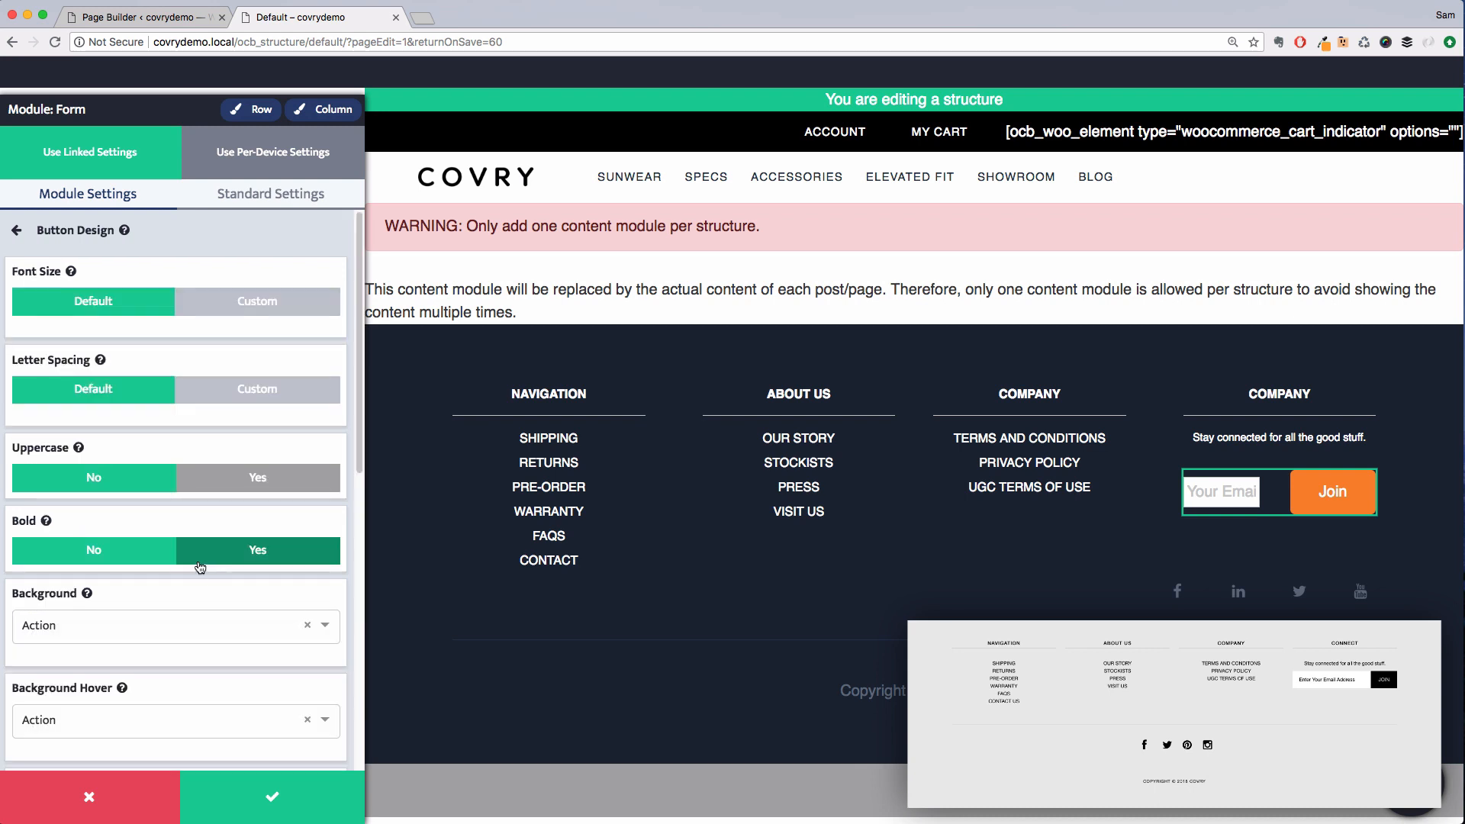
pyautogui.click(252, 477)
# Set the submit button's custom padding to 8 px on the top, right, left and bottom
pyautogui.scroll(-7, 252, 489)
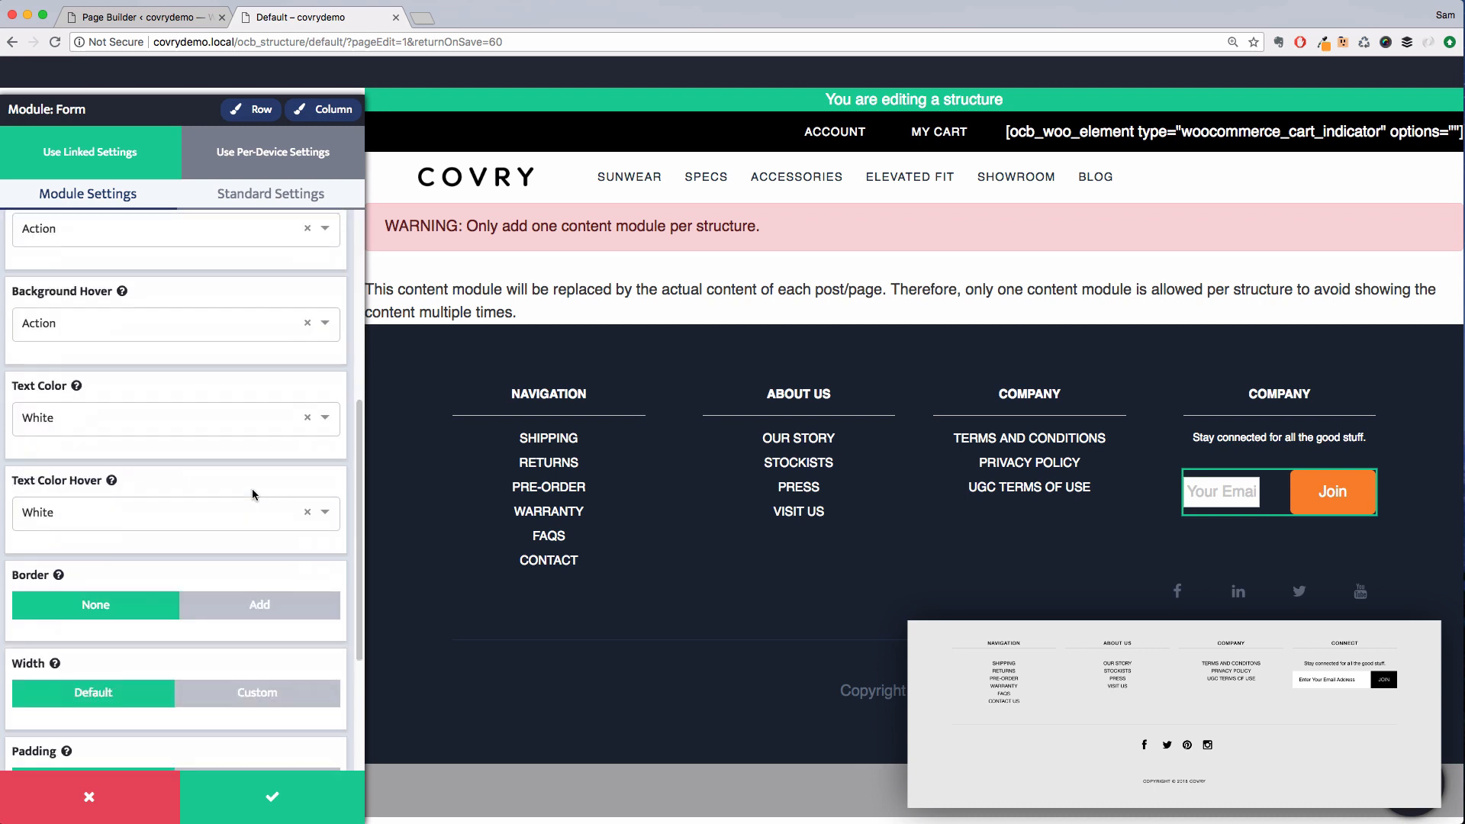
pyautogui.click(241, 659)
pyautogui.scroll(-3, 213, 565)
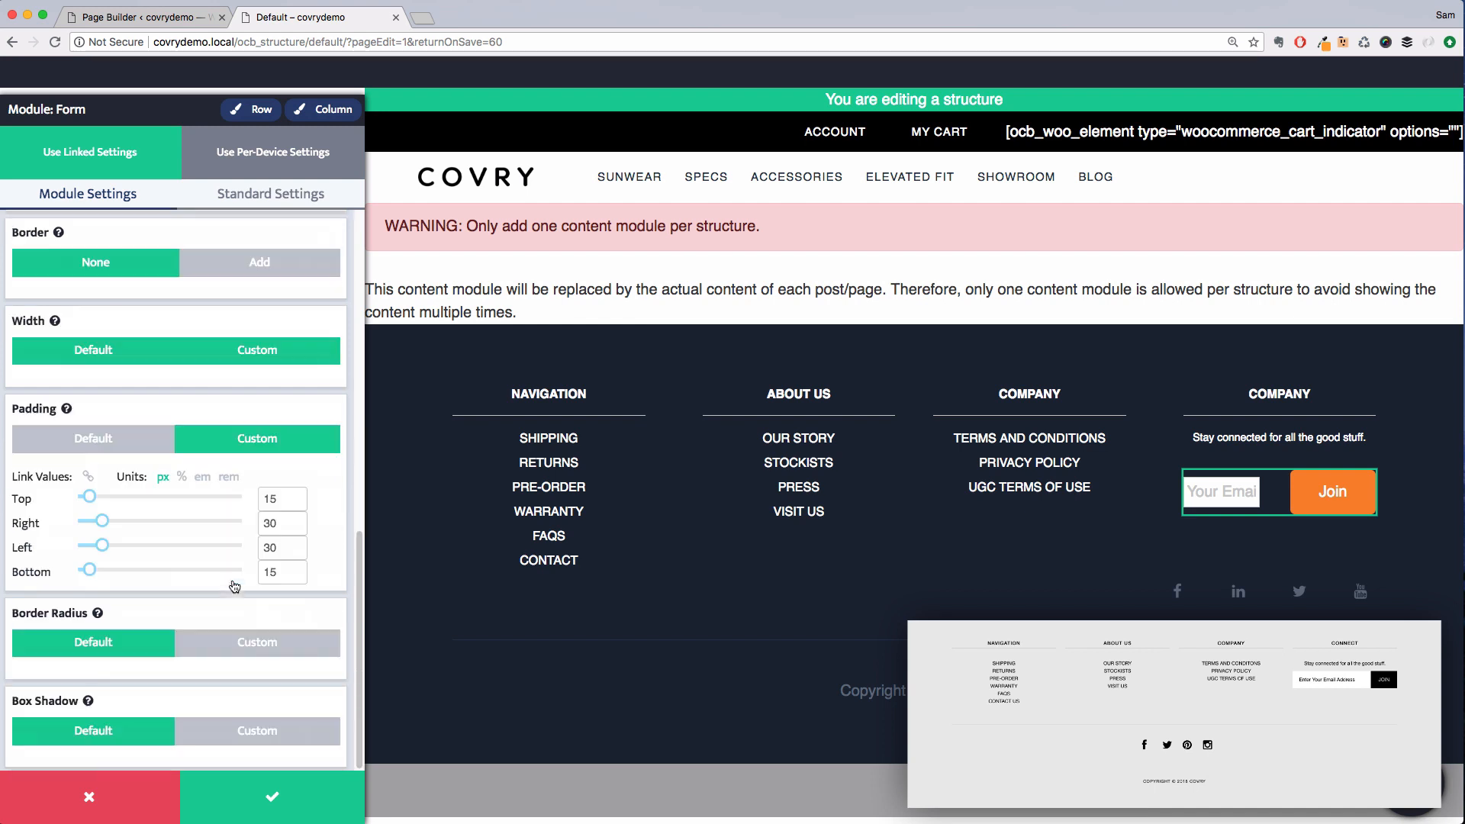
pyautogui.doubleClick(272, 500)
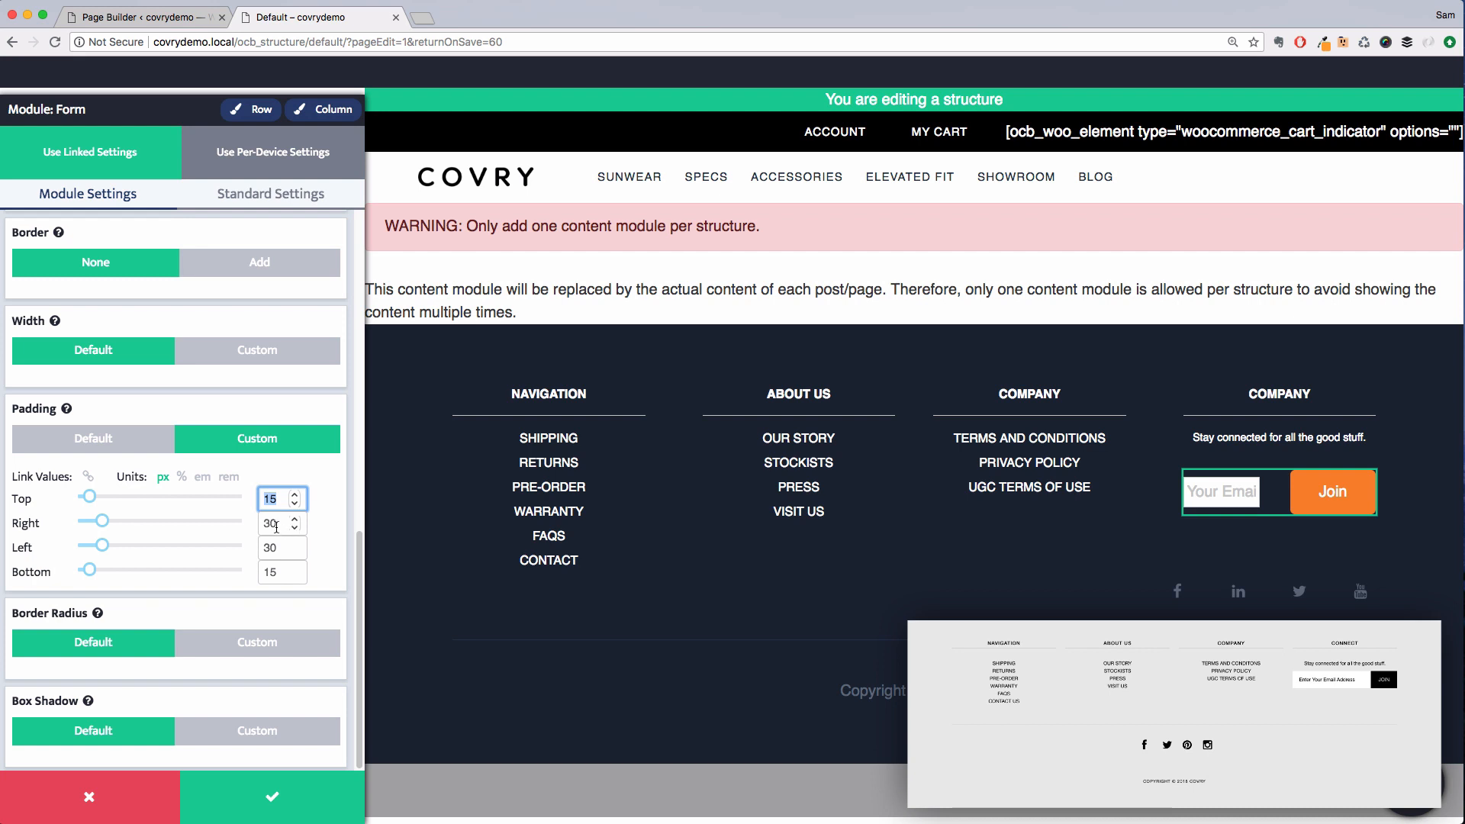
pyautogui.write('8')
pyautogui.doubleClick(277, 525)
pyautogui.write('8')
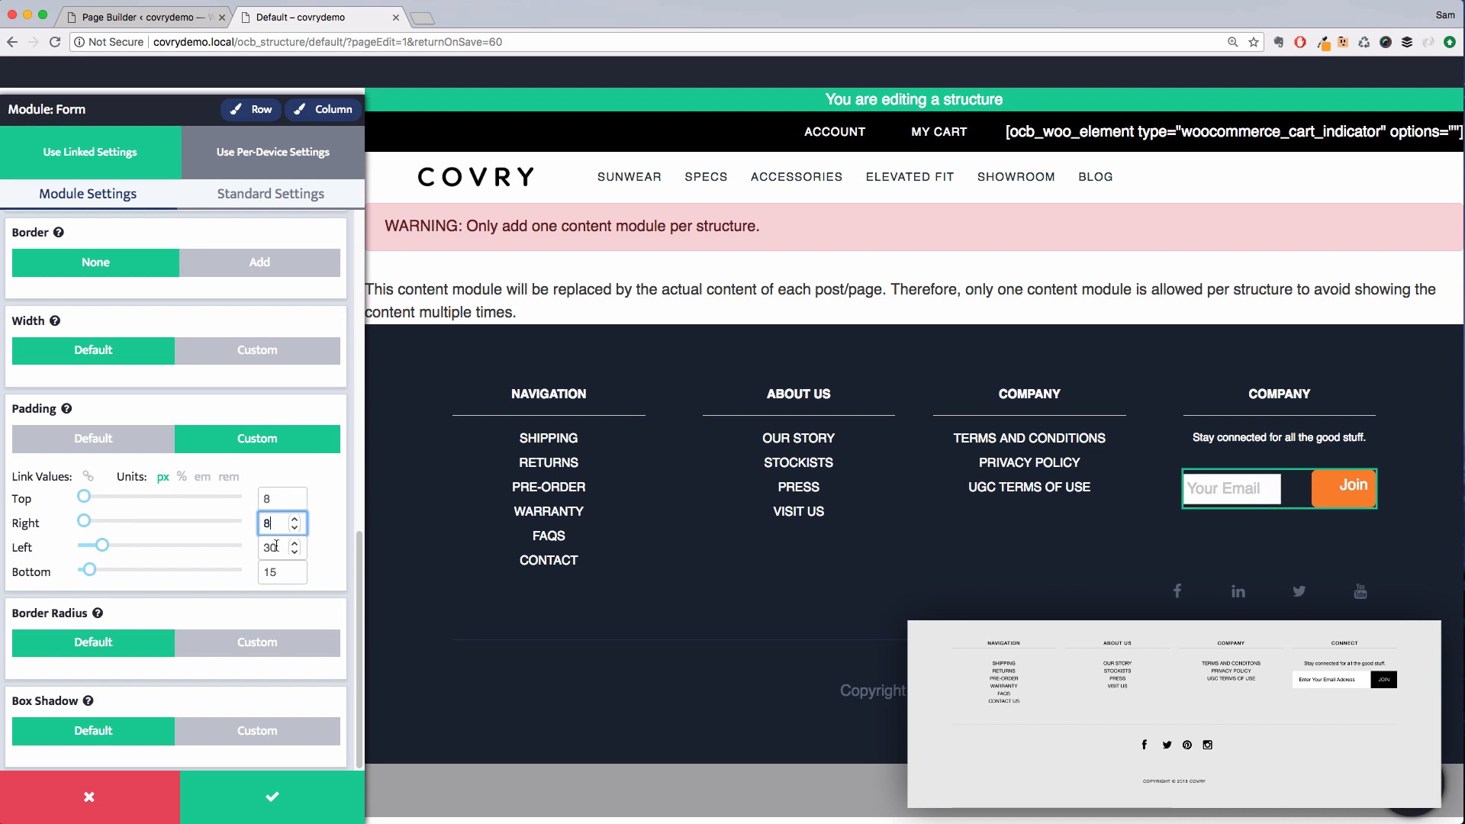
pyautogui.doubleClick(276, 550)
pyautogui.write('8')
pyautogui.doubleClick(273, 572)
pyautogui.write('8')
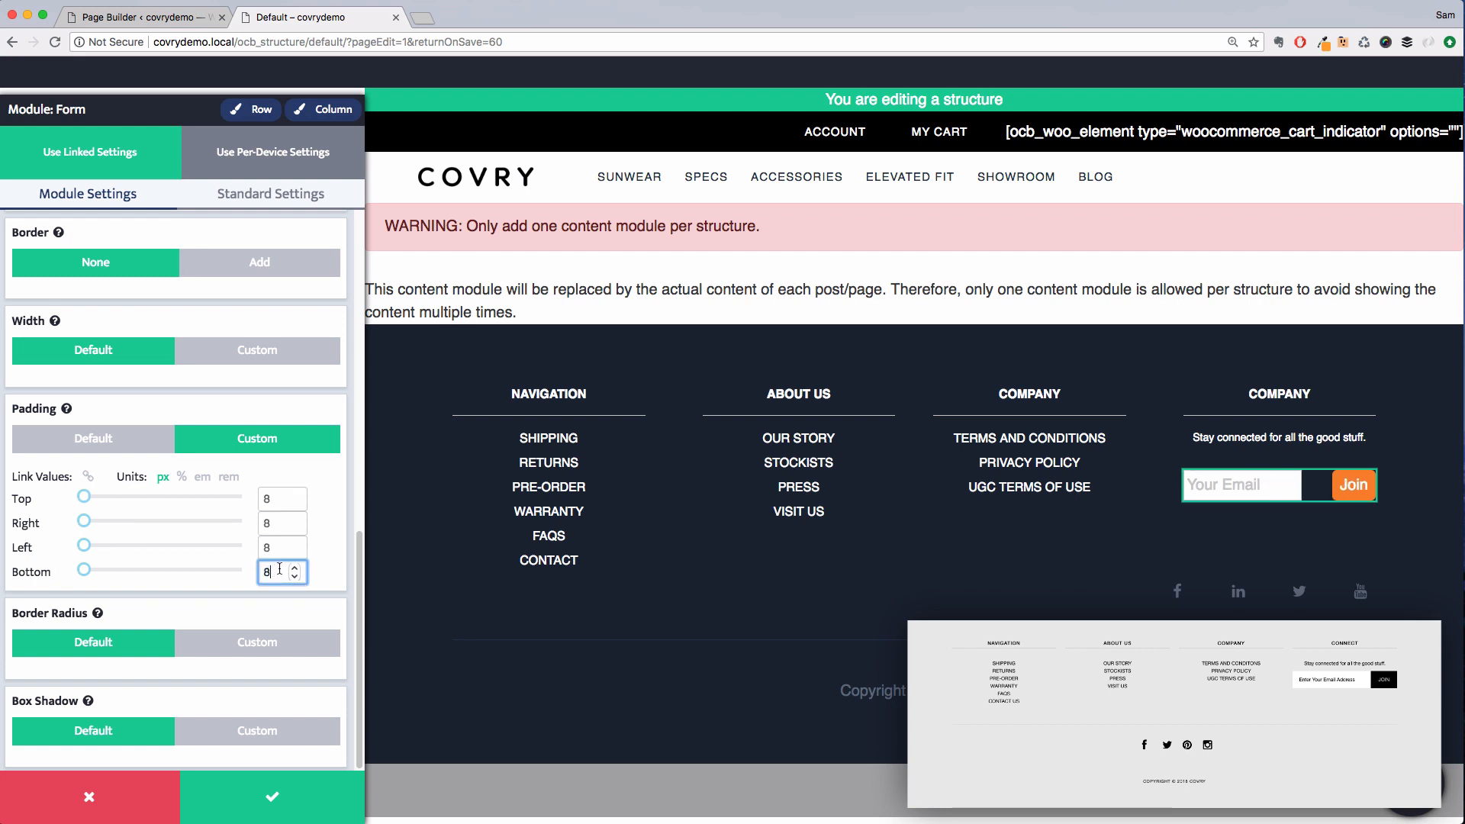
# Set the button's font size to a custom 13 px and turn on uppercase text
pyautogui.scroll(10, 235, 601)
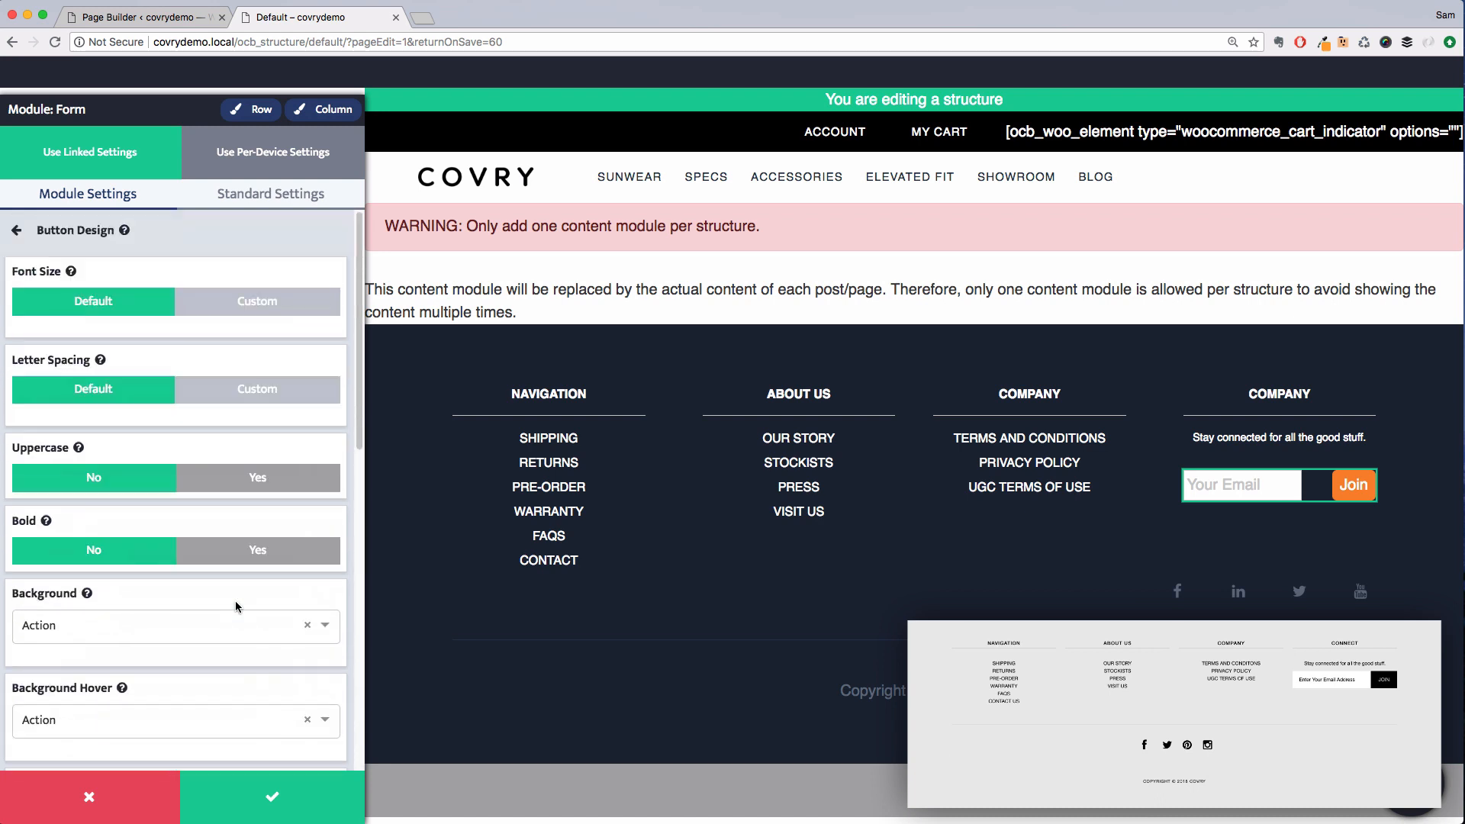
pyautogui.click(229, 304)
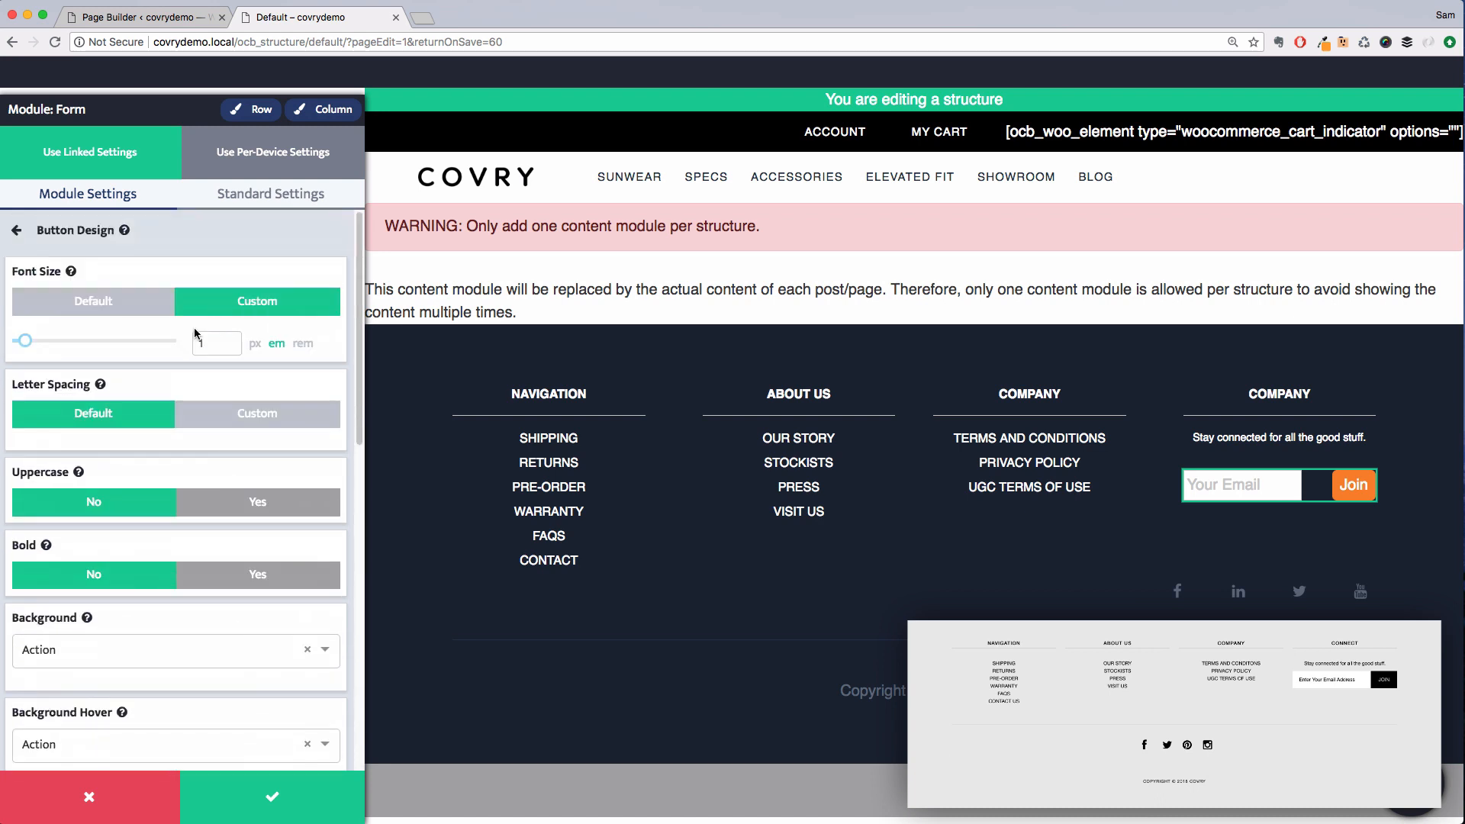
pyautogui.click(255, 344)
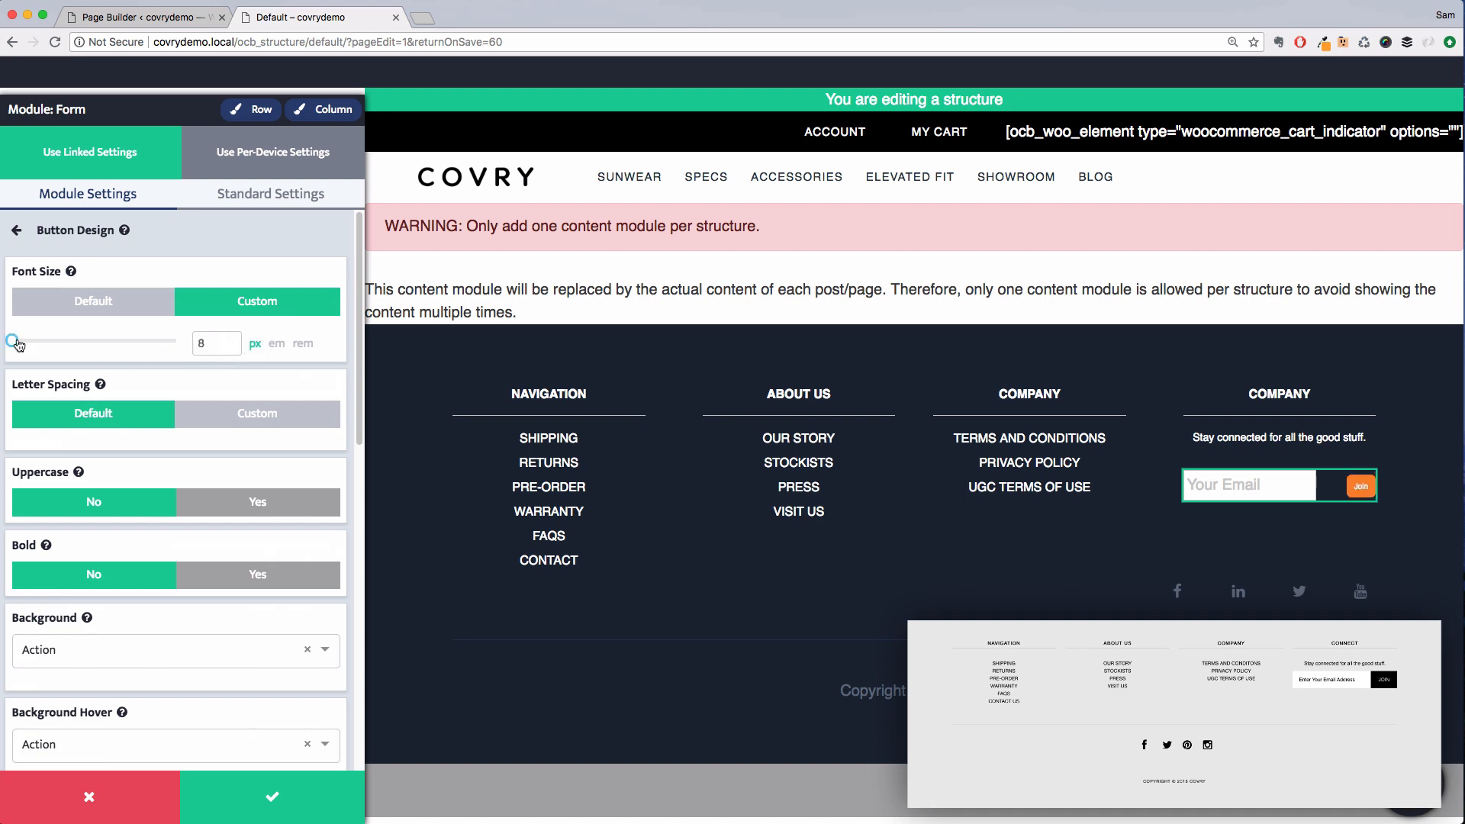
pyautogui.moveTo(12, 341); pyautogui.dragTo(27, 344)
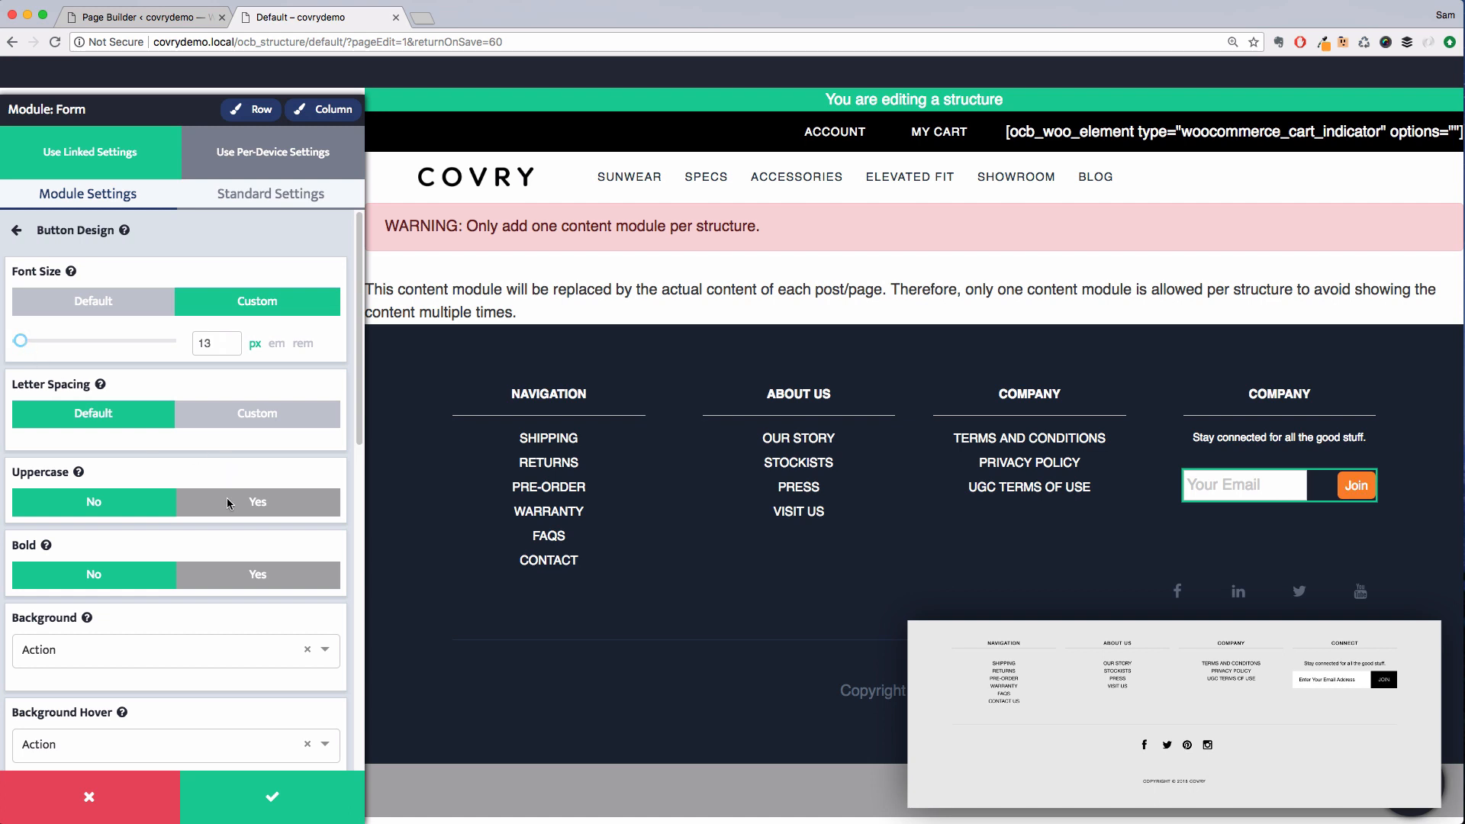
pyautogui.click(228, 501)
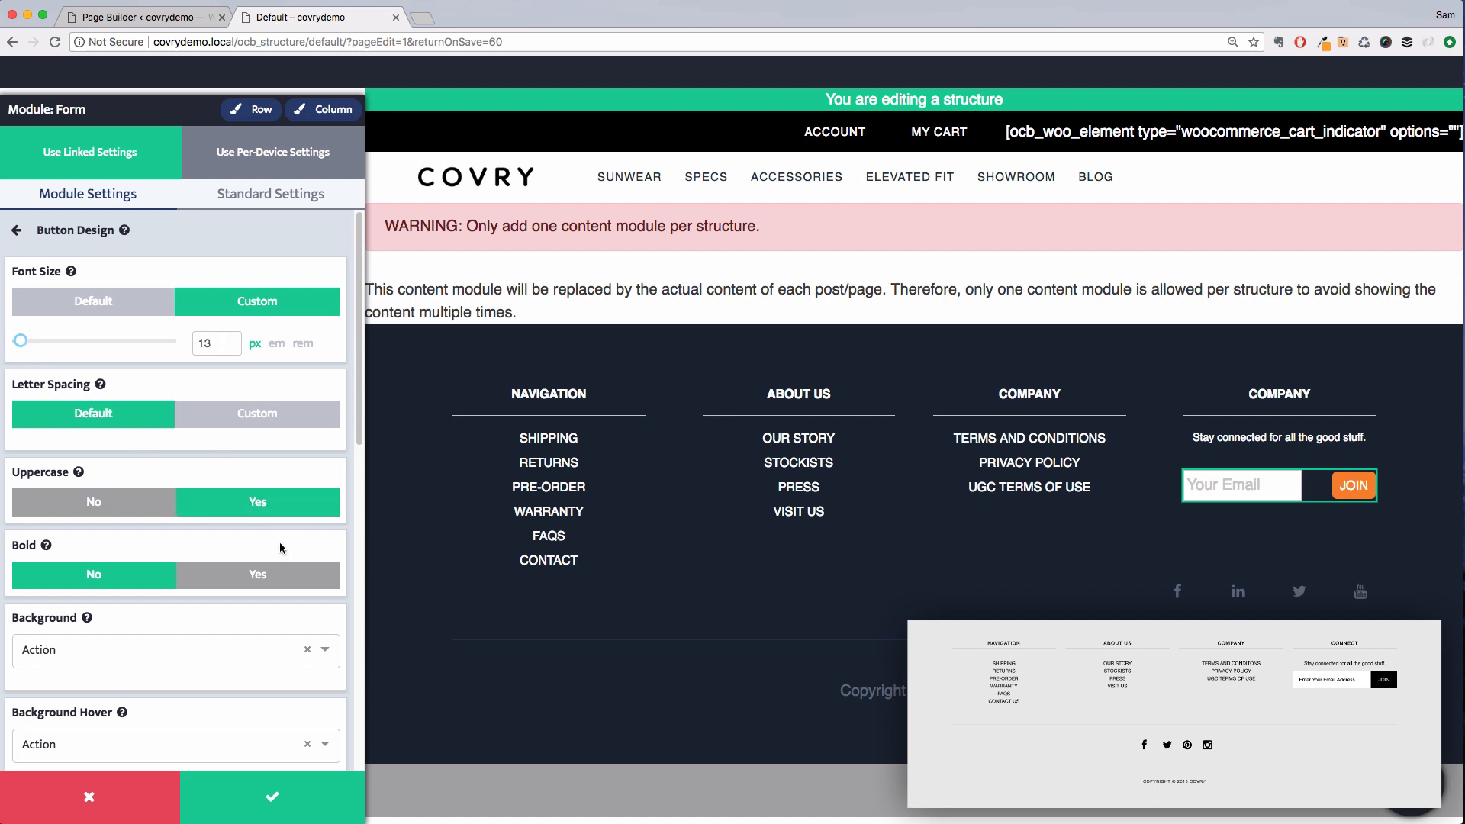
# Link the button's padding values and set all four sides to 10 px
pyautogui.scroll(-10, 279, 537)
pyautogui.scroll(-1, 277, 535)
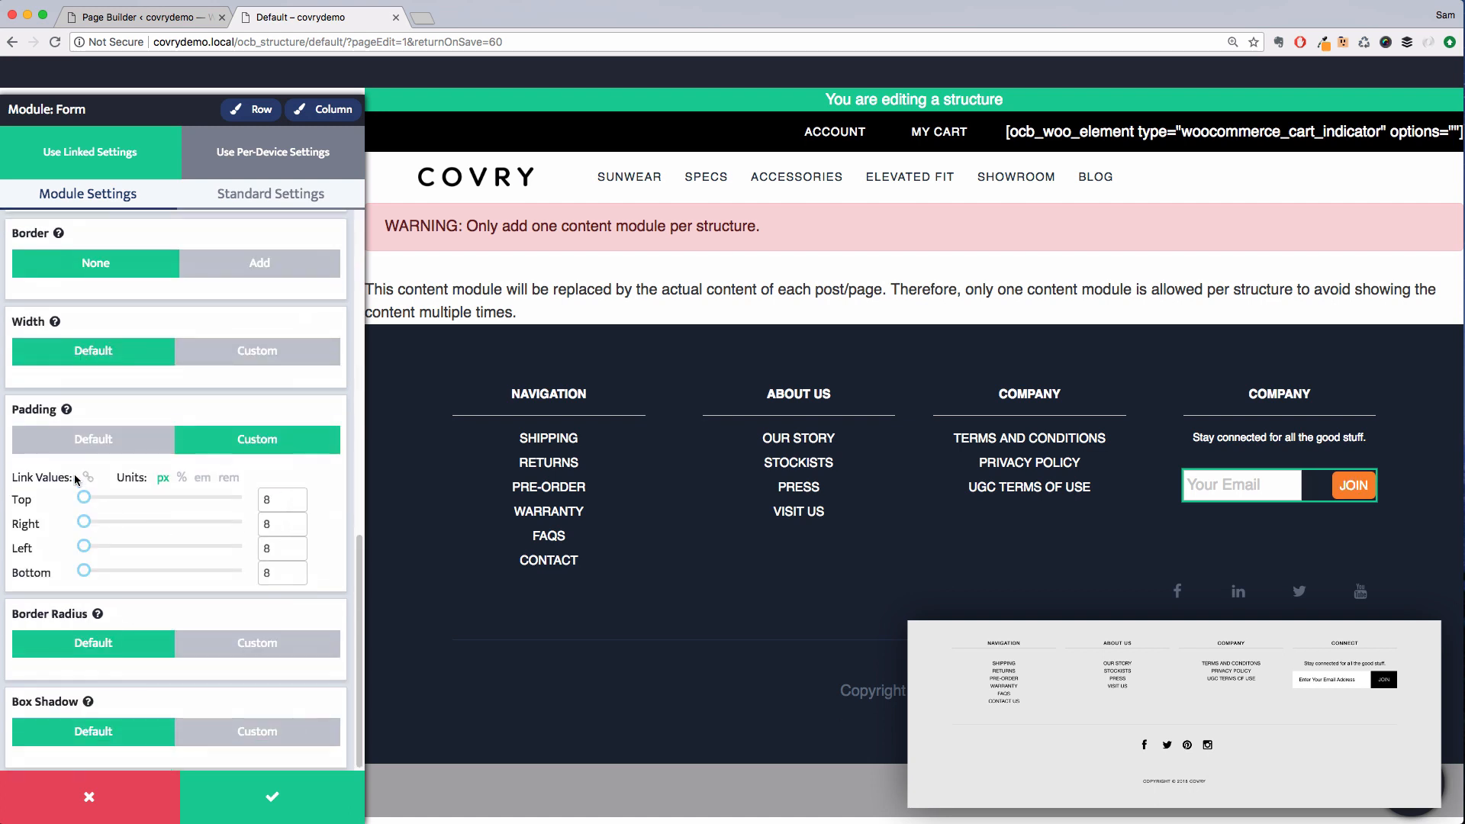
pyautogui.click(87, 478)
pyautogui.moveTo(86, 500); pyautogui.dragTo(89, 498)
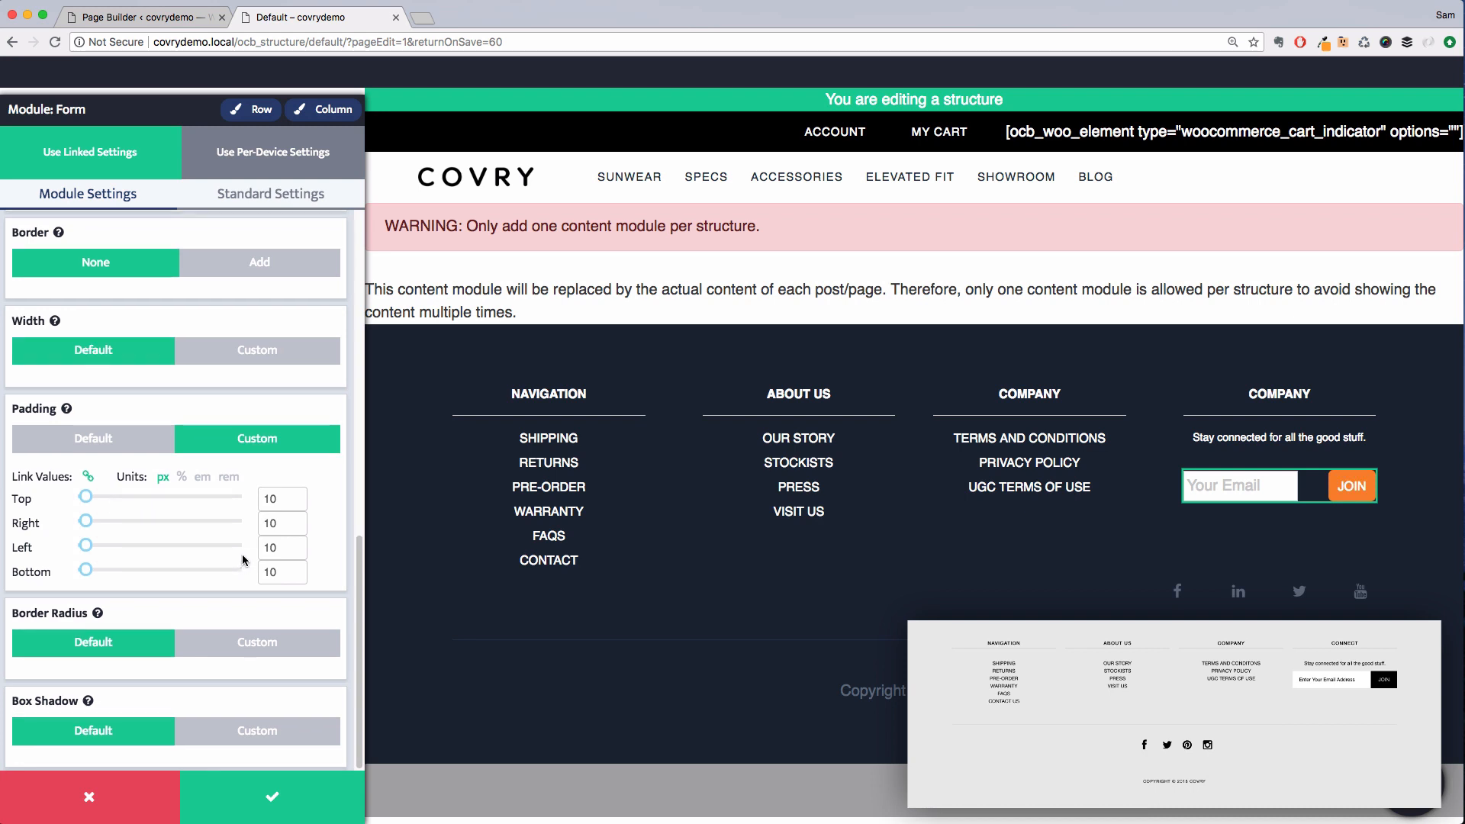
# Give the button a custom border radius of 0 and save the form module
pyautogui.click(252, 642)
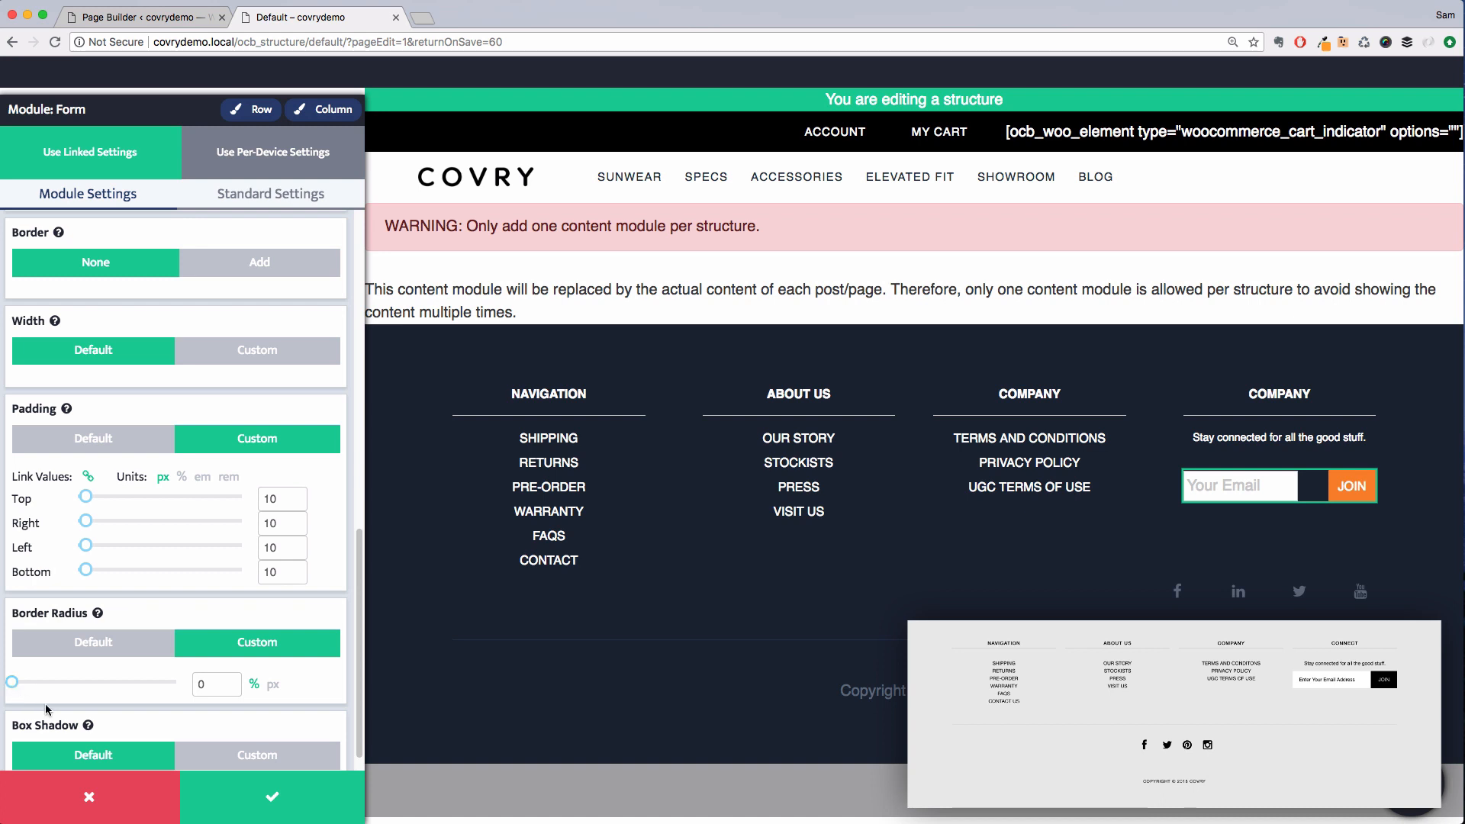
pyautogui.scroll(-1, 164, 685)
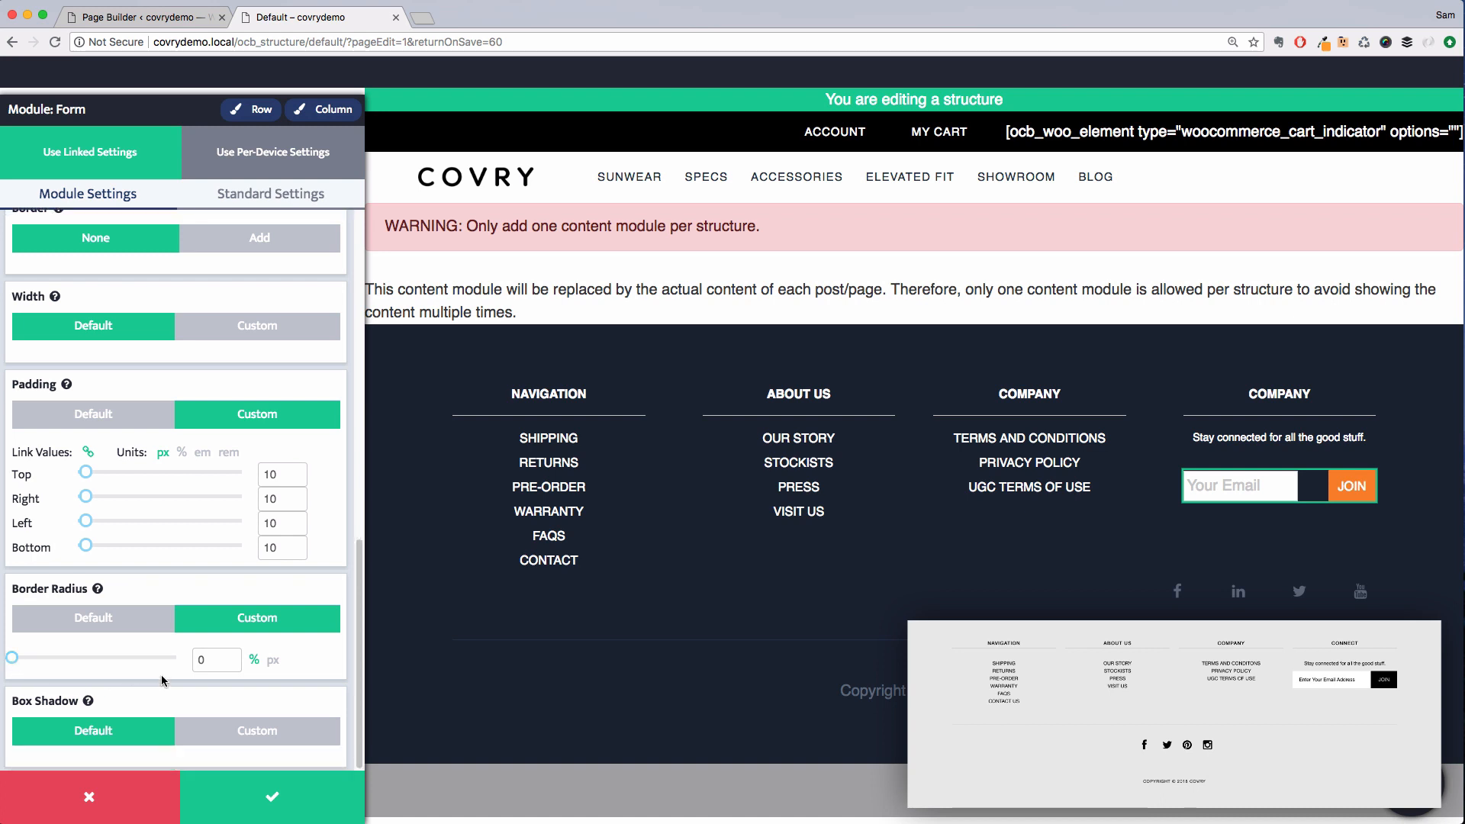
pyautogui.click(243, 799)
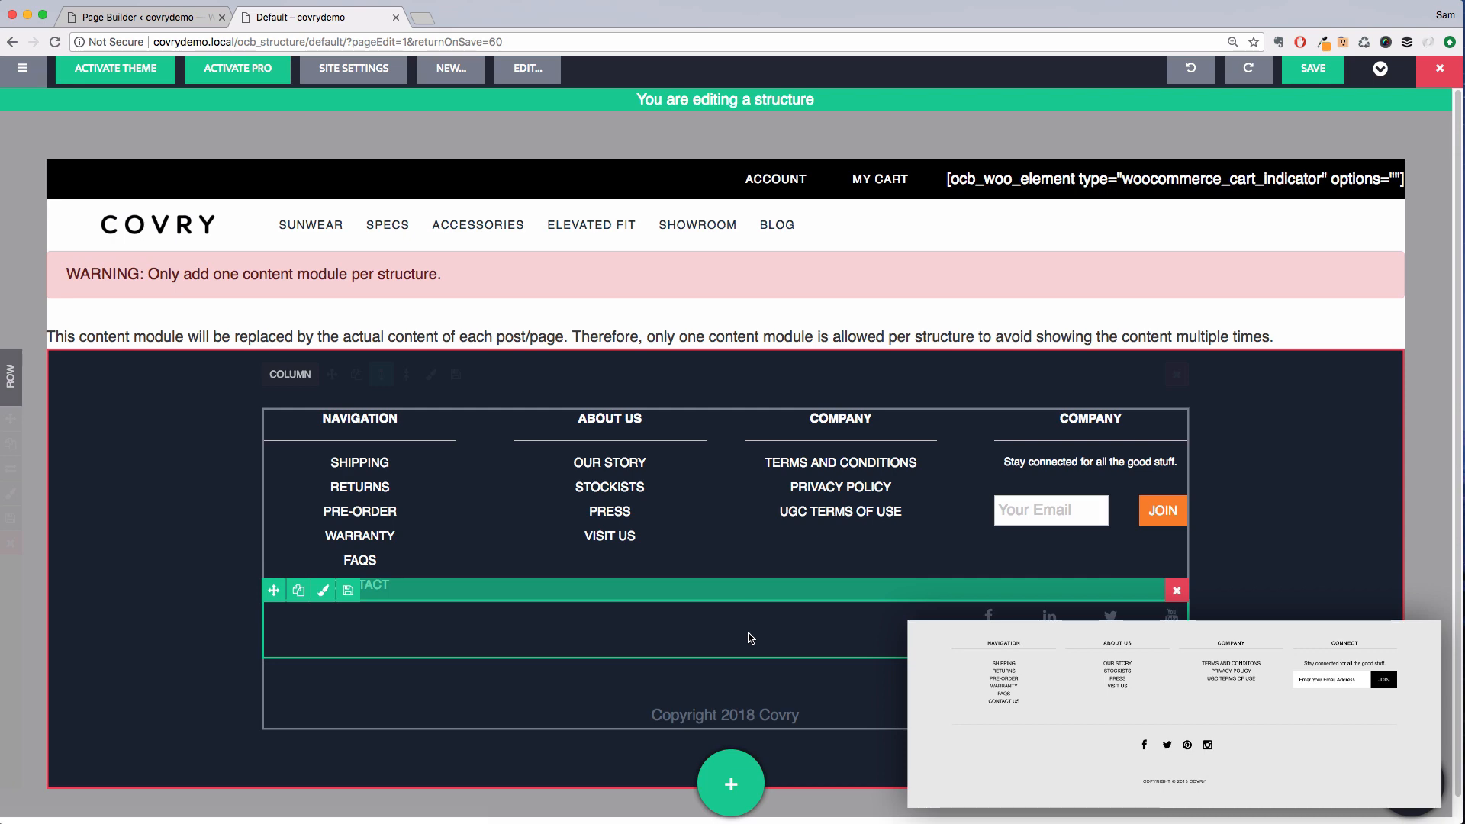
# Open the footer's social icons module and set its alignment to Center
pyautogui.click(750, 638)
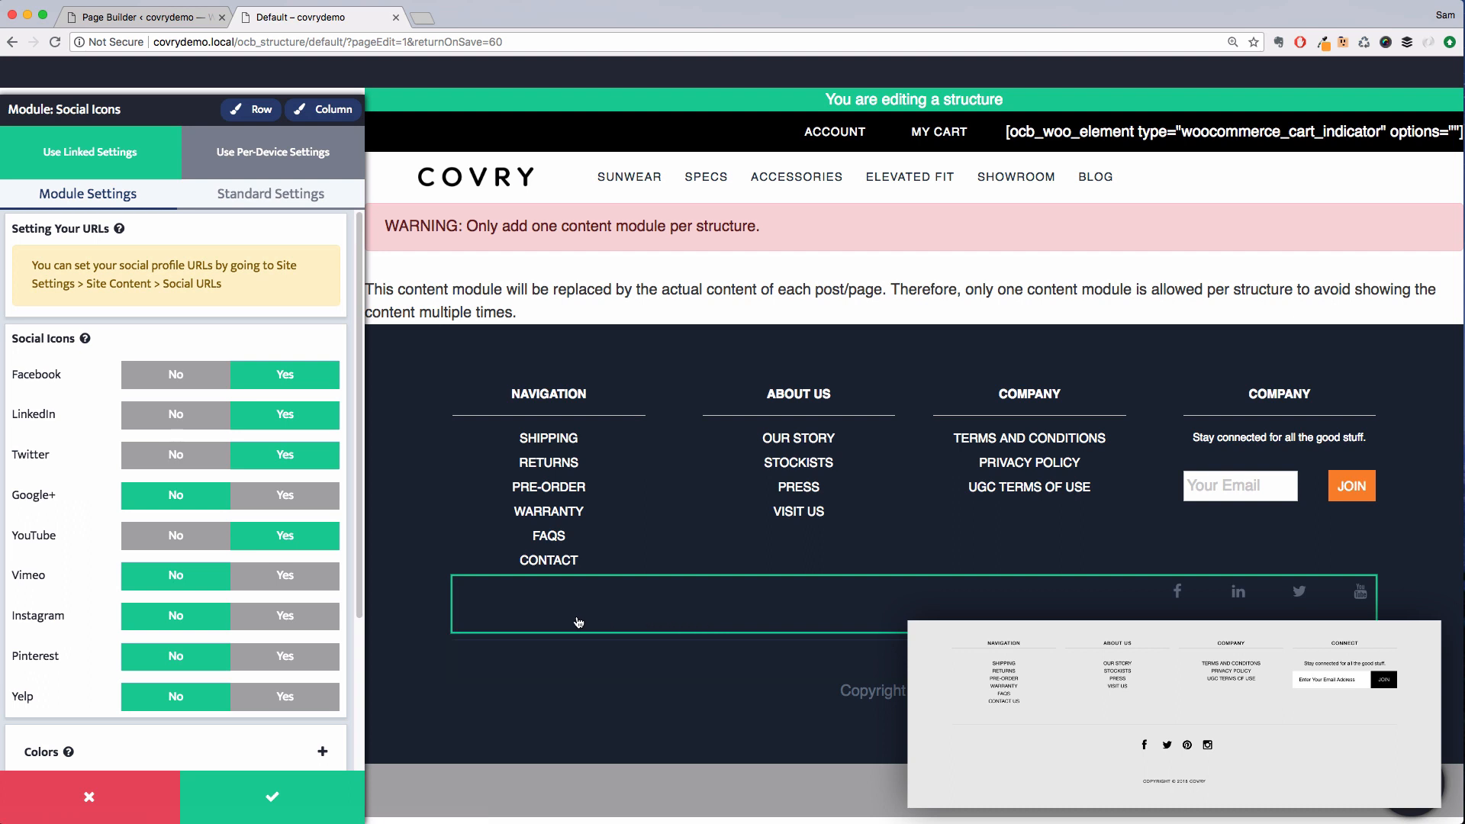
pyautogui.scroll(-5, 179, 534)
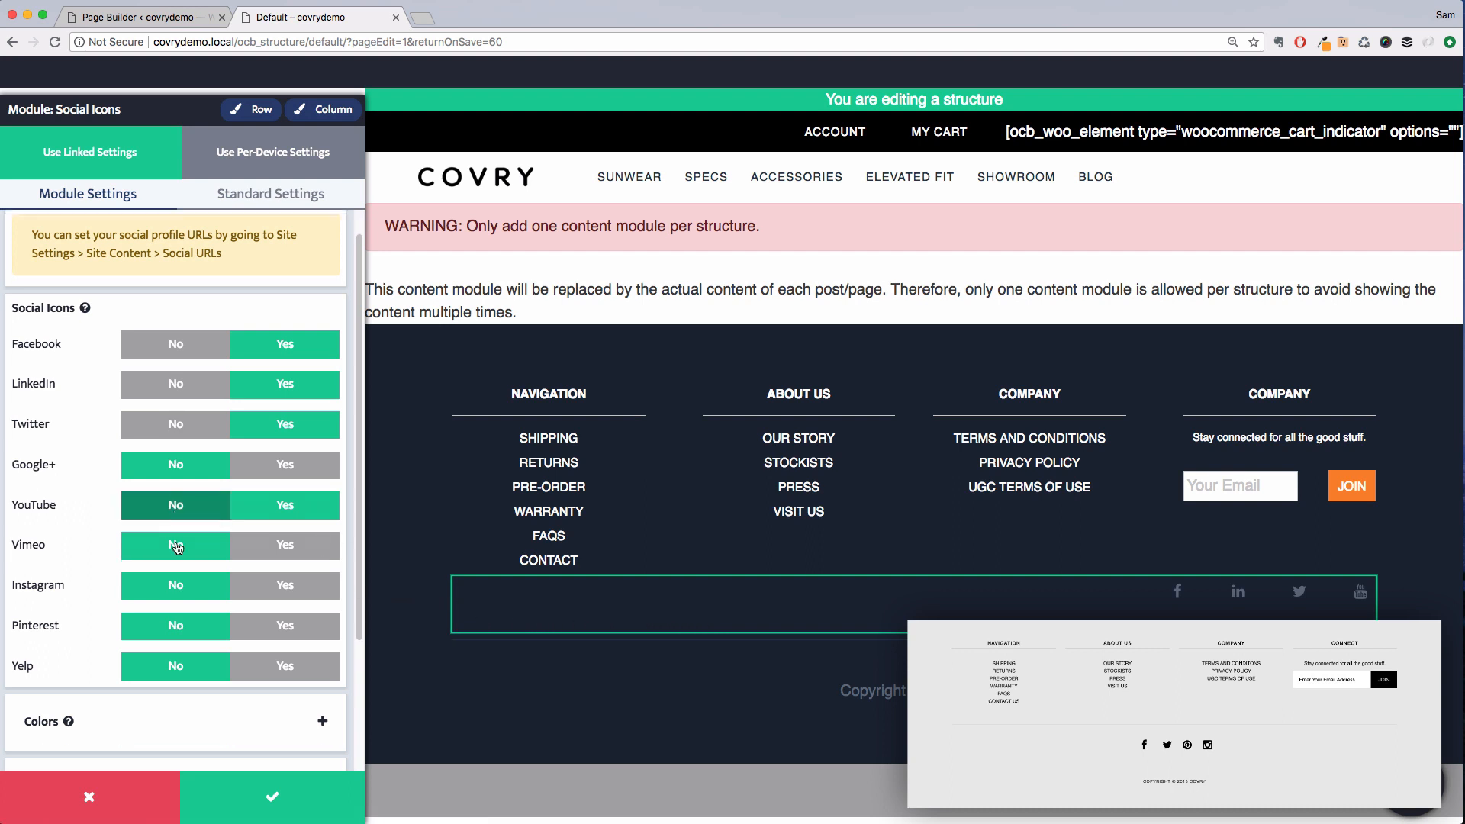
pyautogui.click(178, 737)
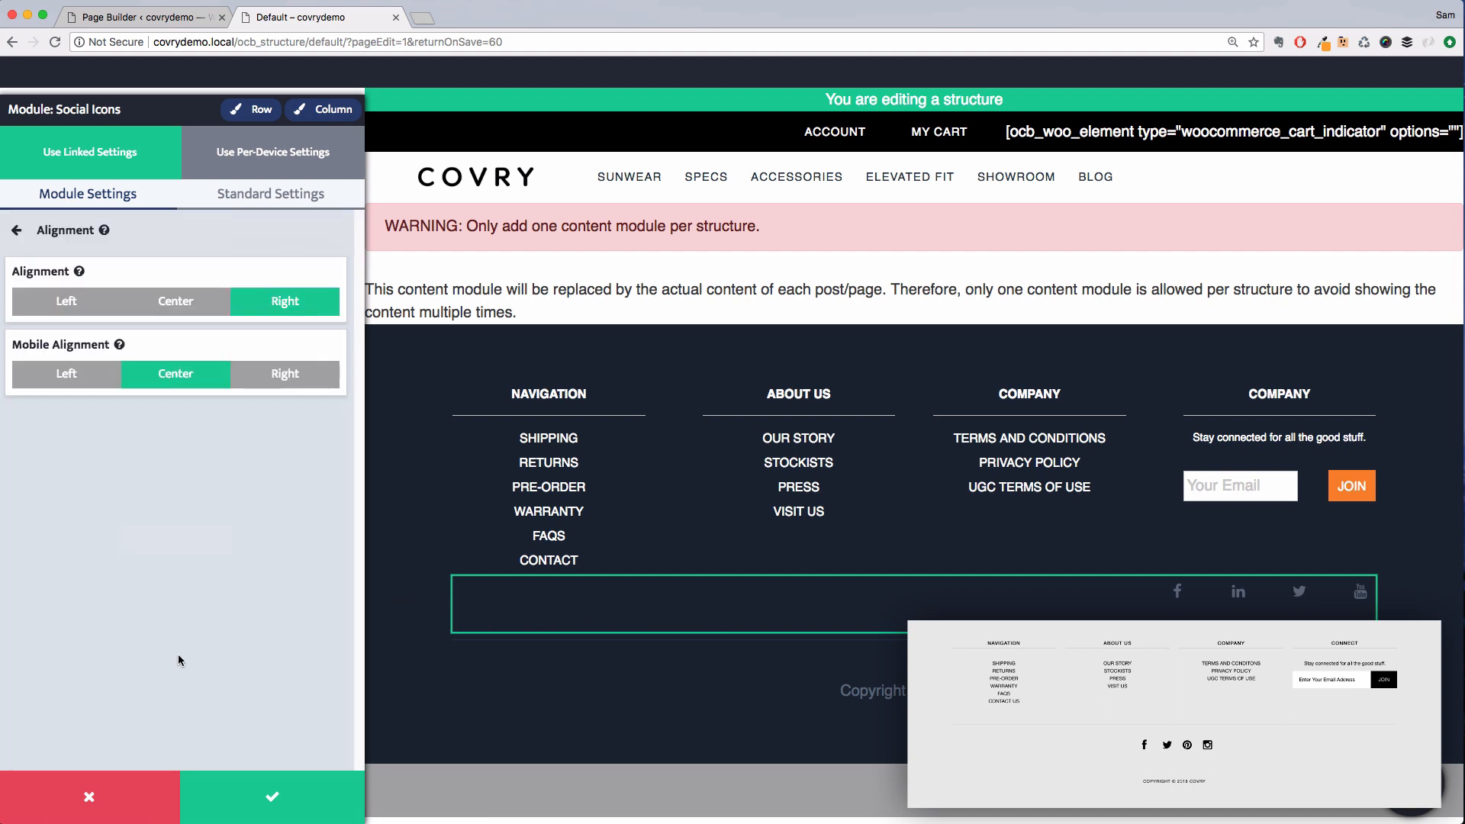
pyautogui.click(195, 306)
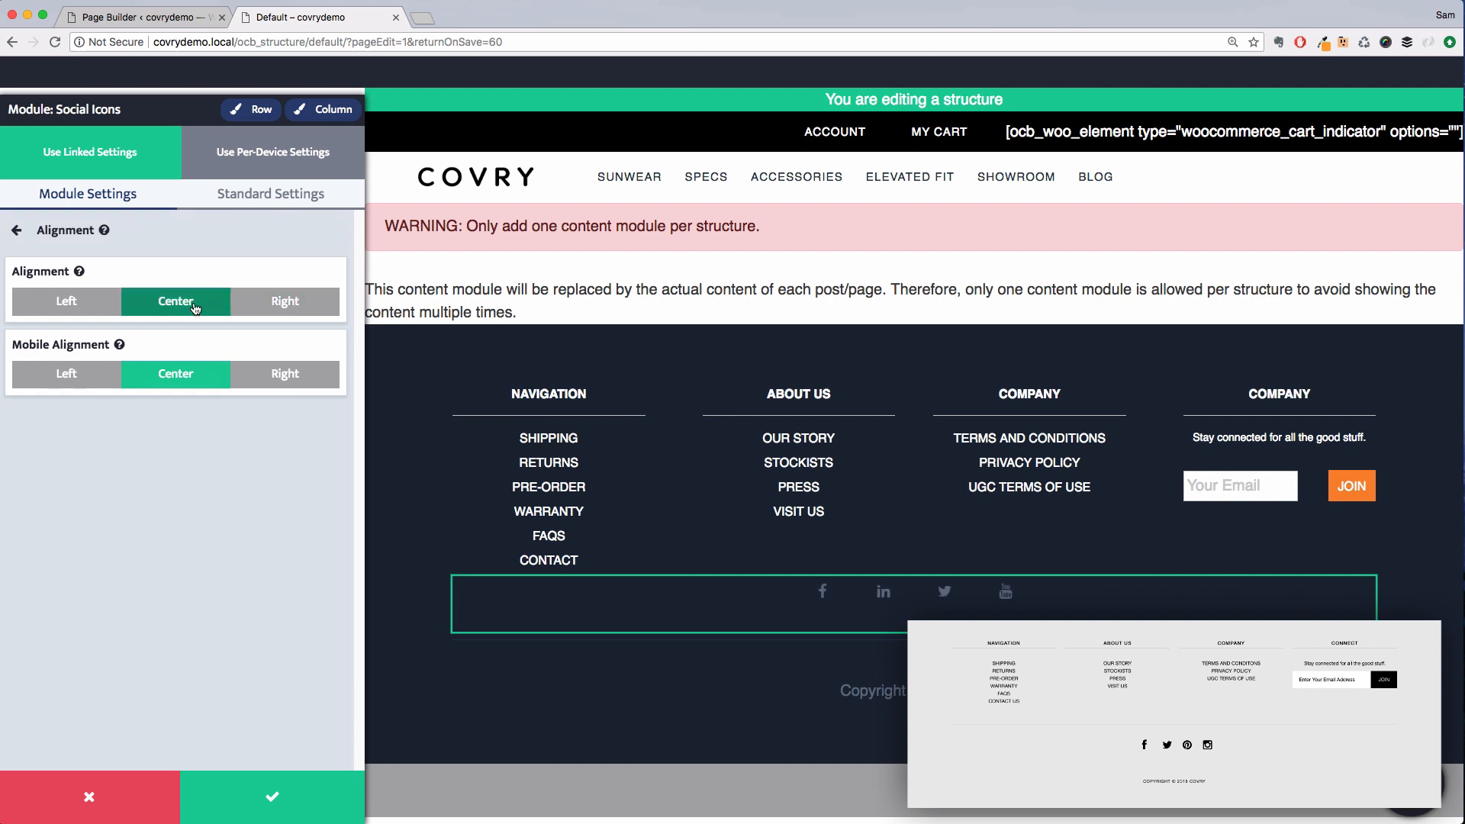
pyautogui.click(216, 244)
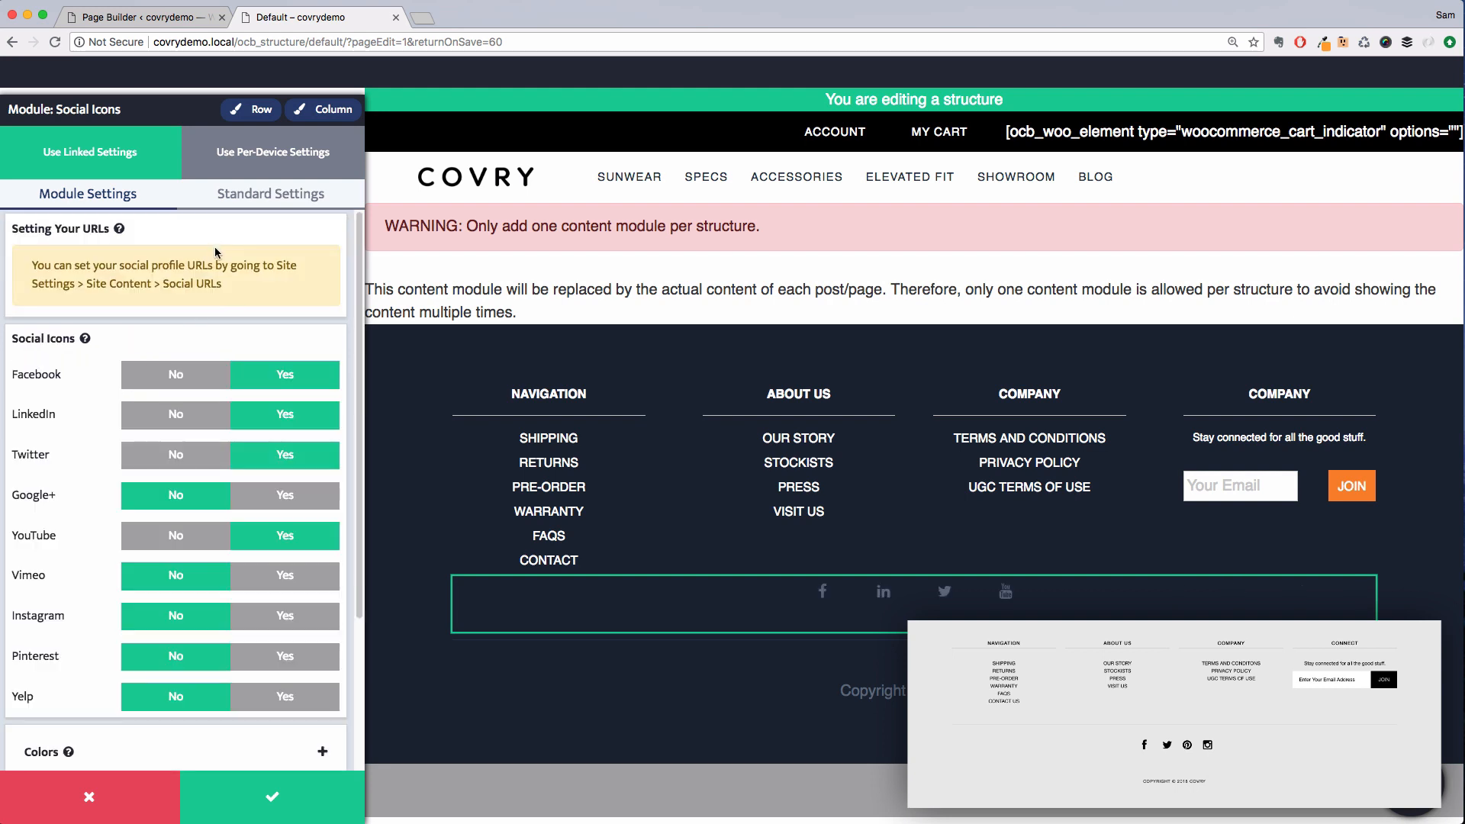
# Set the social icons' icon color to Black
pyautogui.scroll(-3, 191, 438)
pyautogui.click(183, 560)
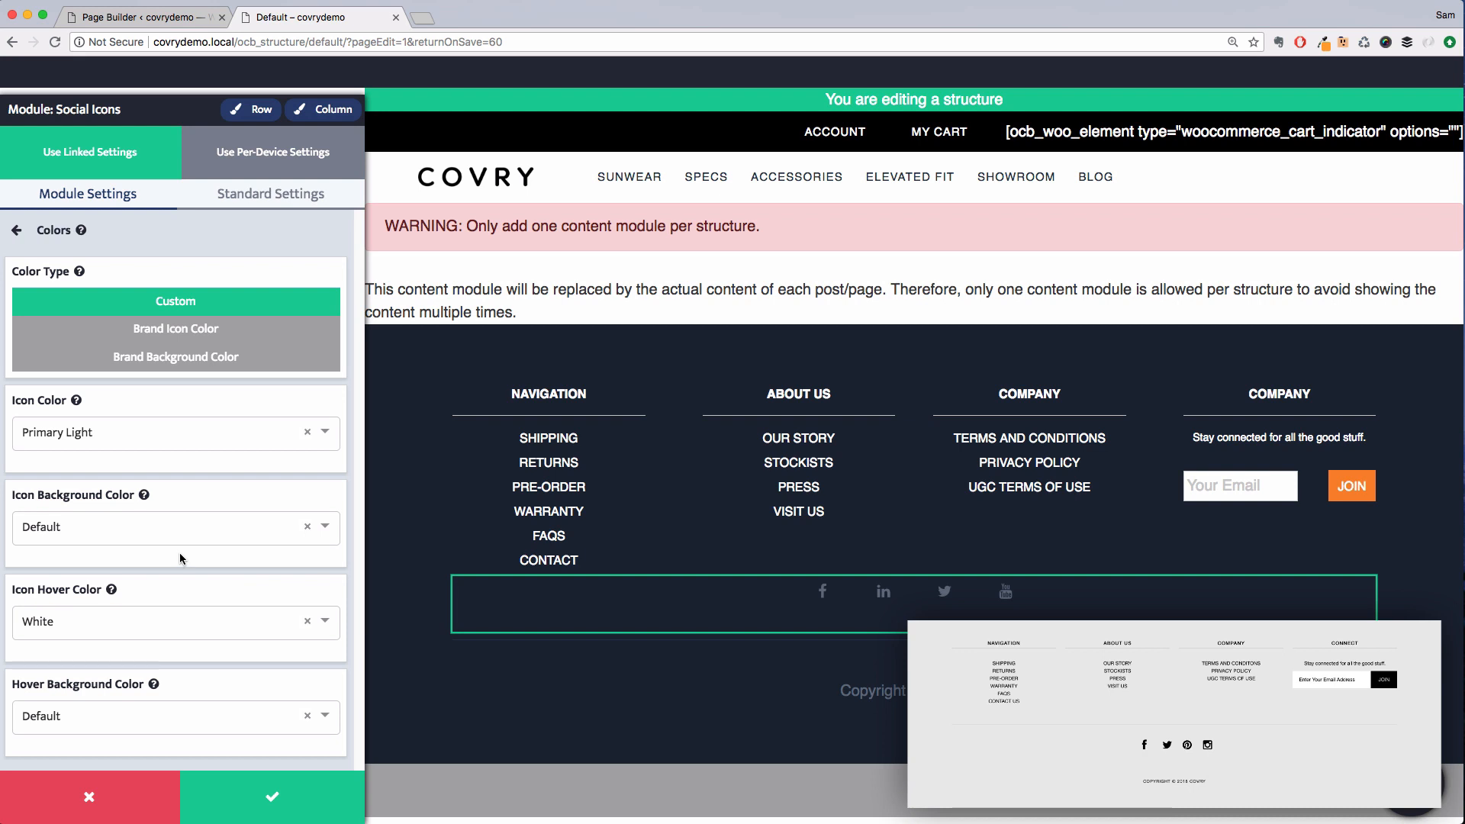
pyautogui.click(182, 433)
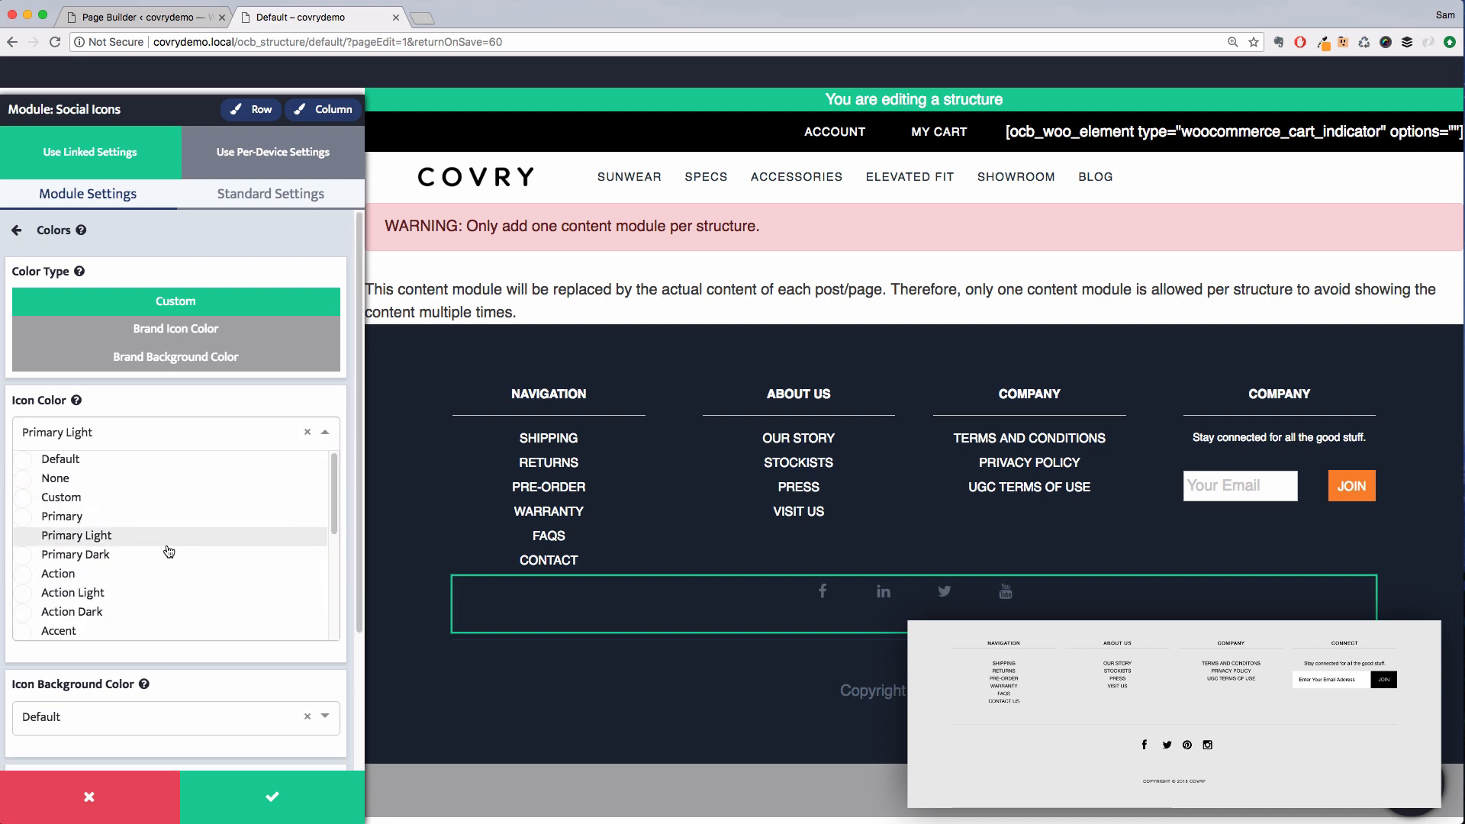
pyautogui.scroll(-5, 163, 550)
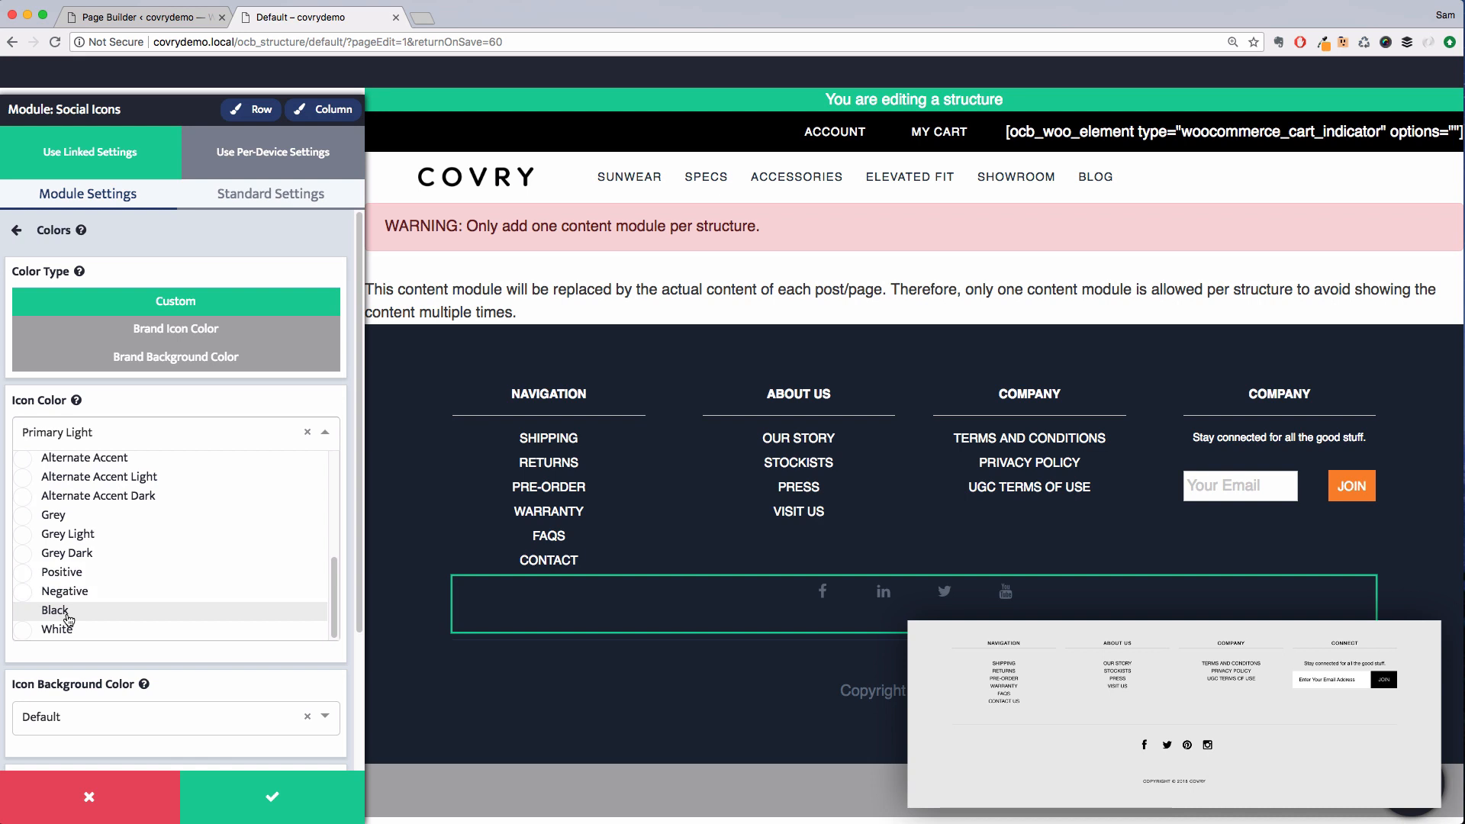
pyautogui.click(55, 611)
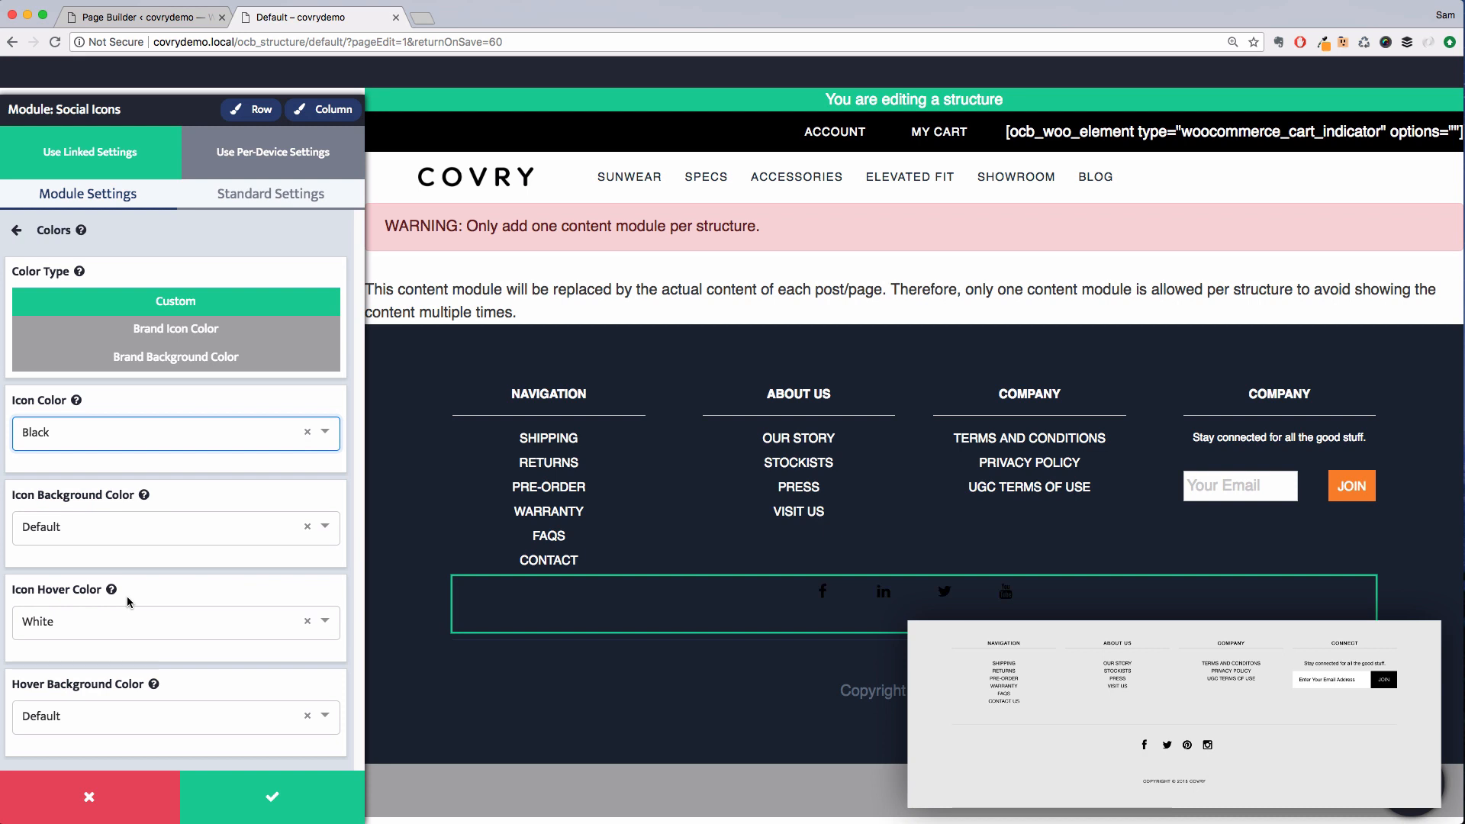
pyautogui.click(164, 233)
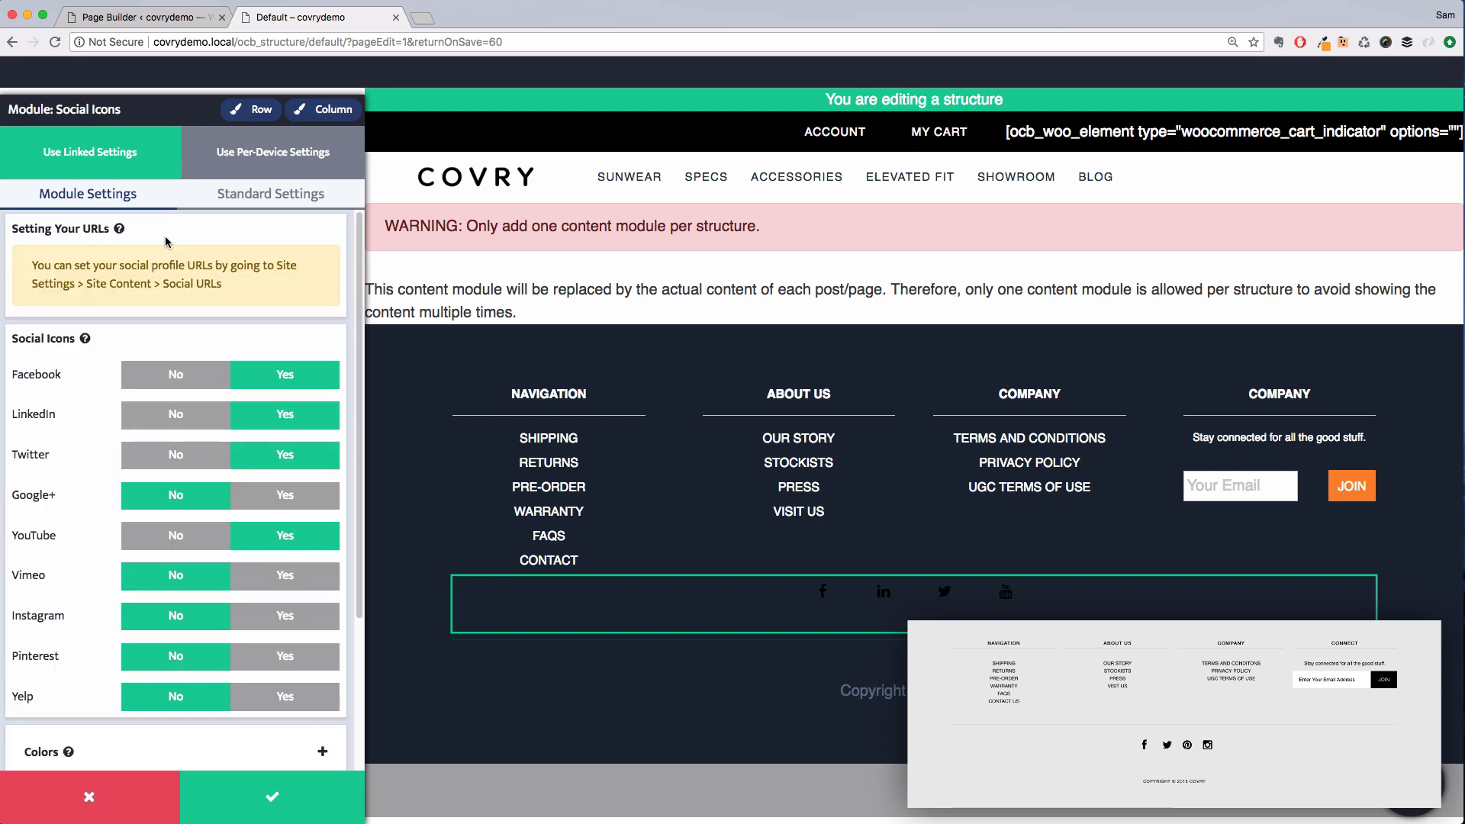
# In the icons' structure settings, set a custom icon size of 1.3 em and linked custom margins of 0
pyautogui.scroll(-5, 189, 538)
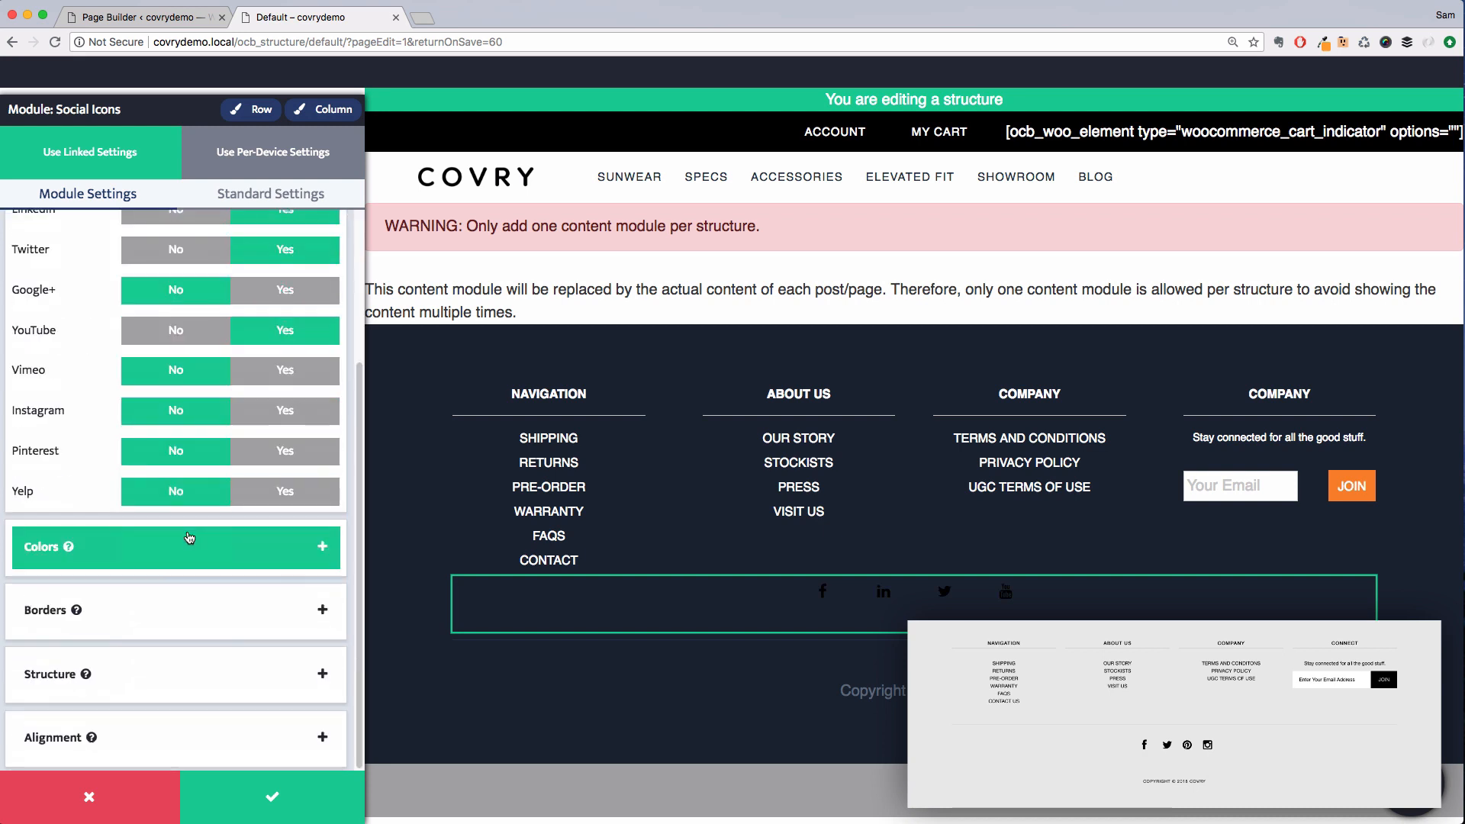
pyautogui.click(182, 689)
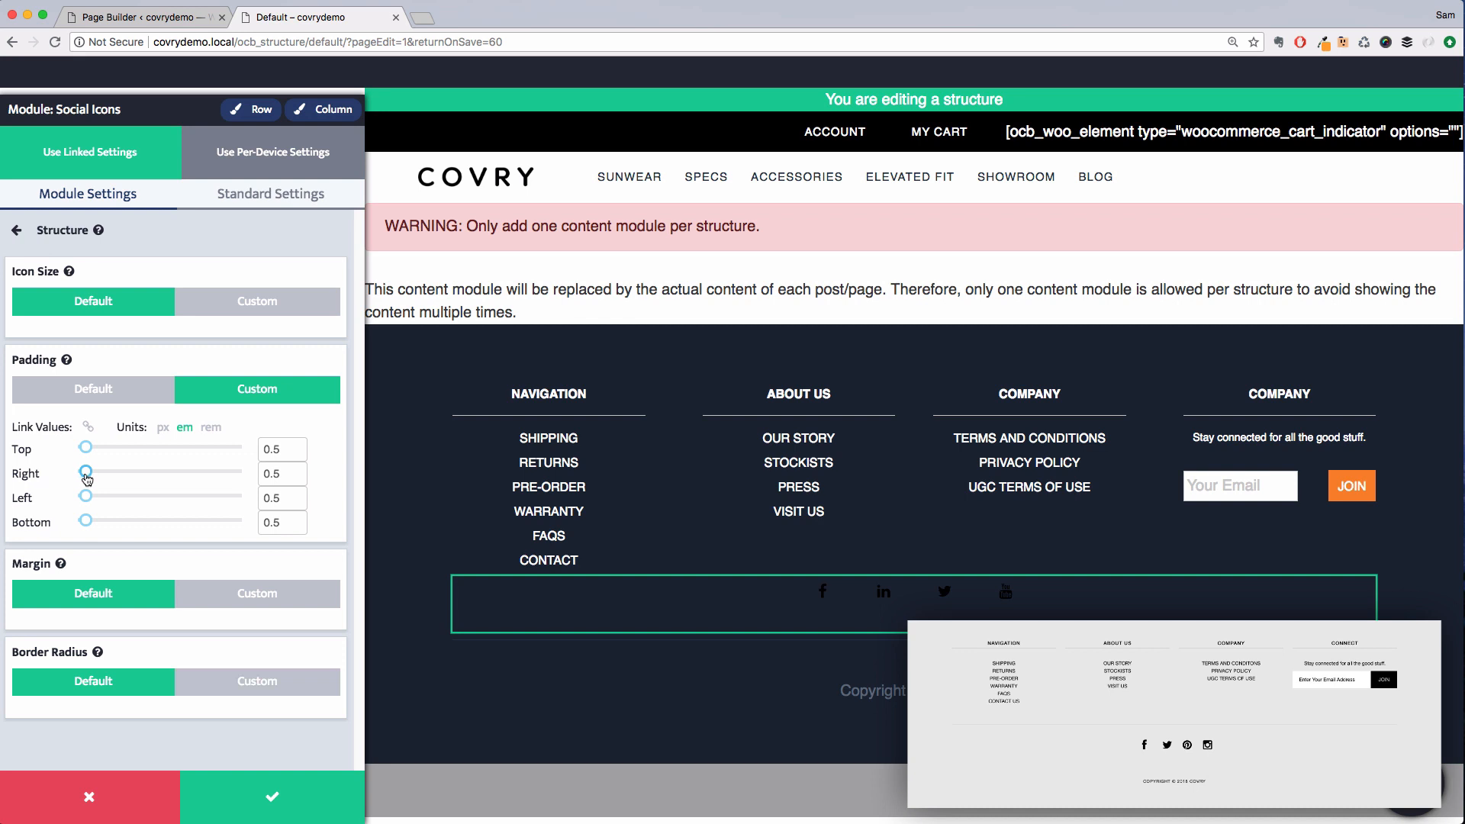
pyautogui.moveTo(84, 473); pyautogui.dragTo(77, 473)
pyautogui.moveTo(77, 473); pyautogui.dragTo(92, 477)
pyautogui.click(258, 593)
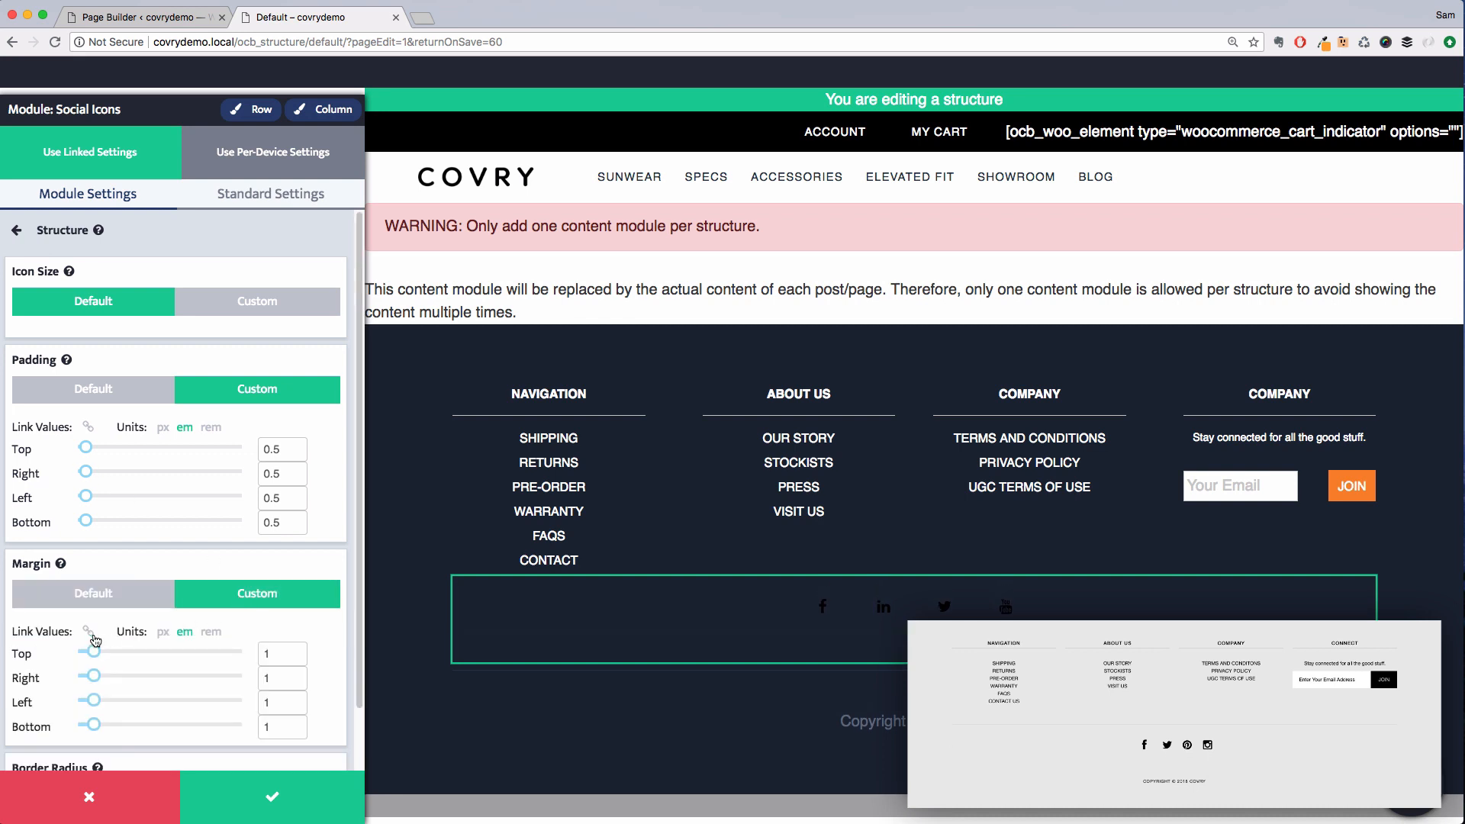
pyautogui.click(88, 631)
pyautogui.moveTo(93, 652); pyautogui.dragTo(85, 653)
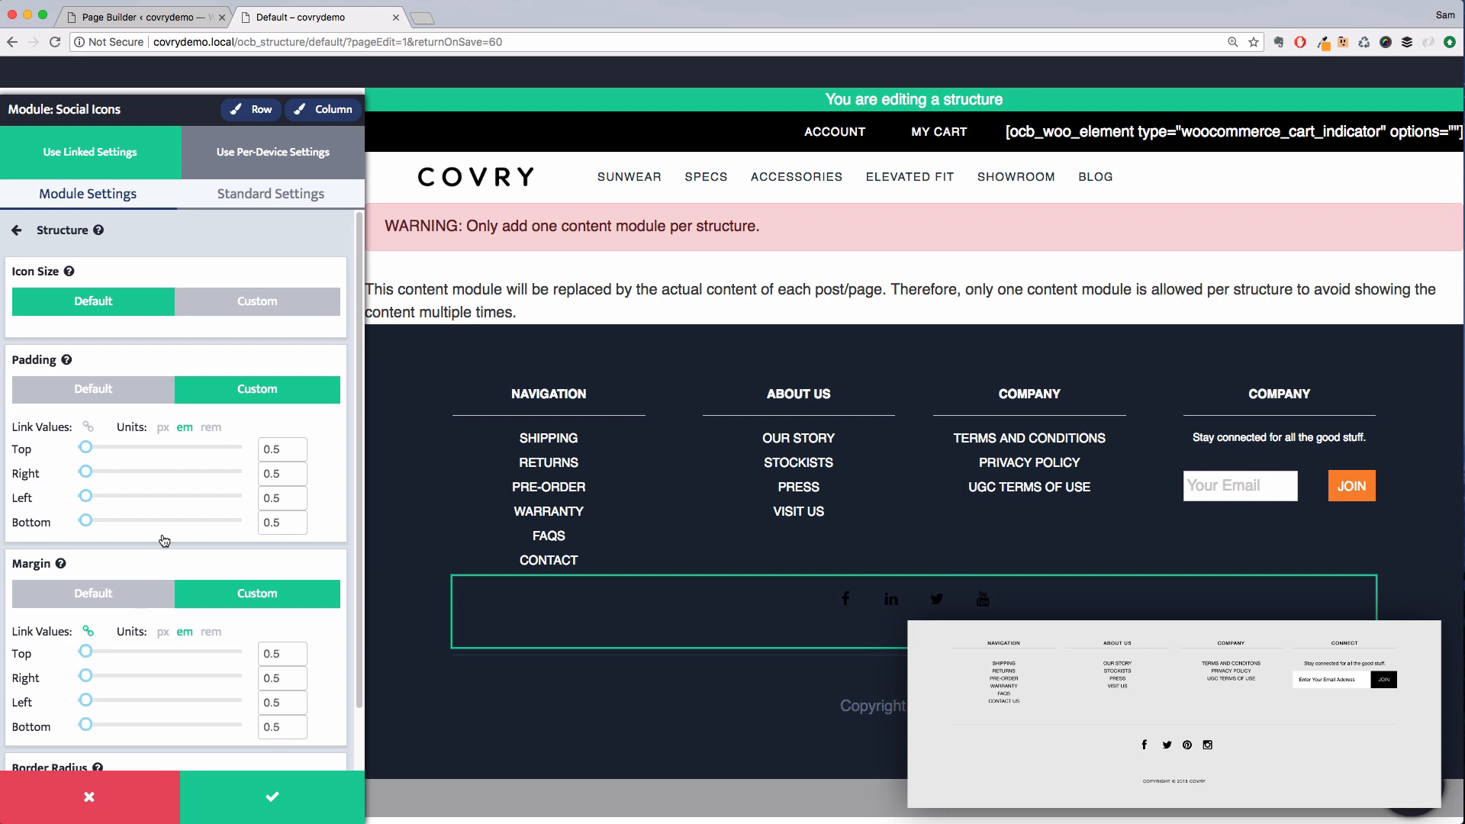
pyautogui.click(237, 310)
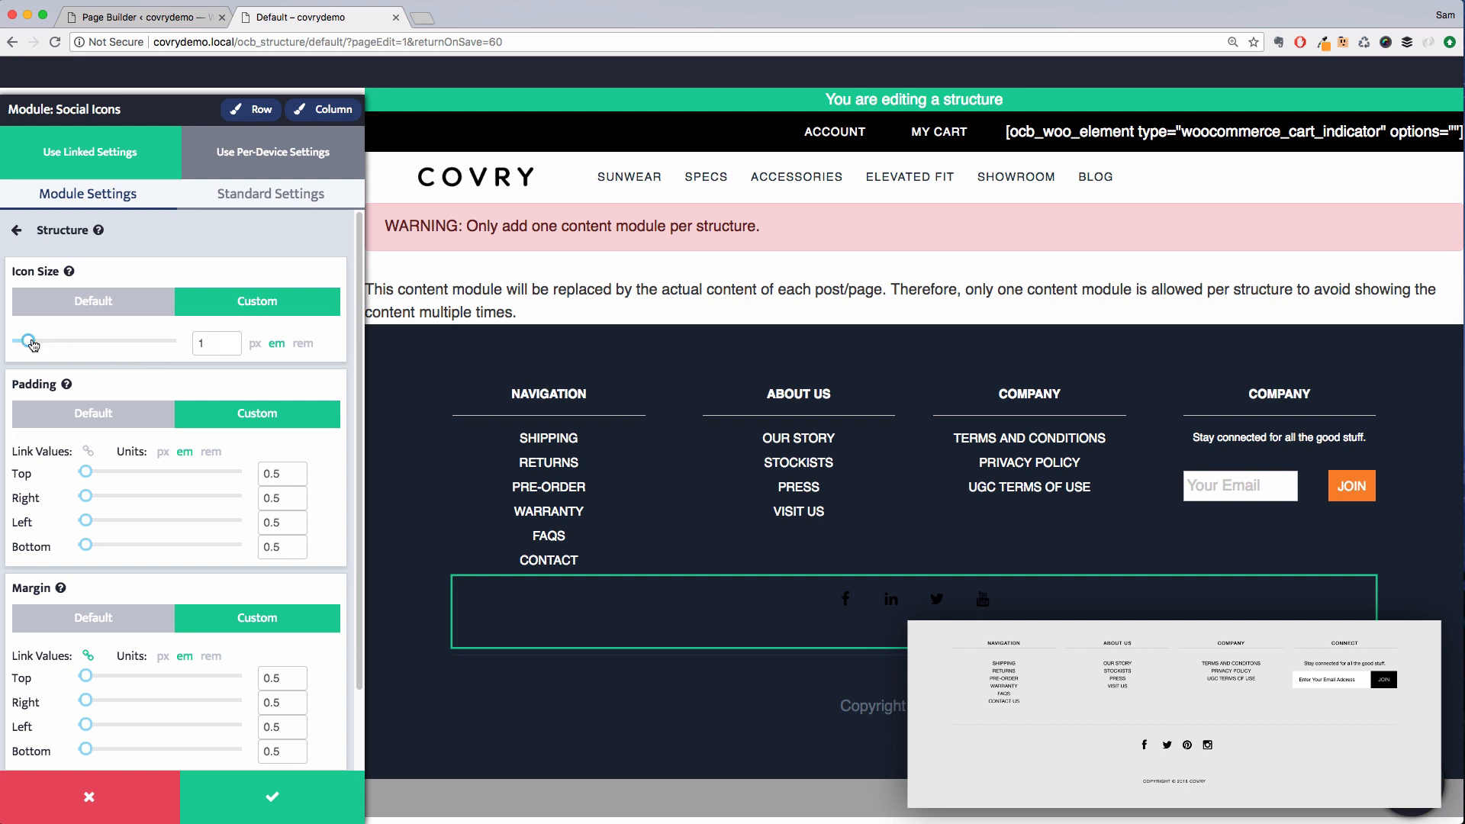
pyautogui.moveTo(32, 344); pyautogui.dragTo(39, 346)
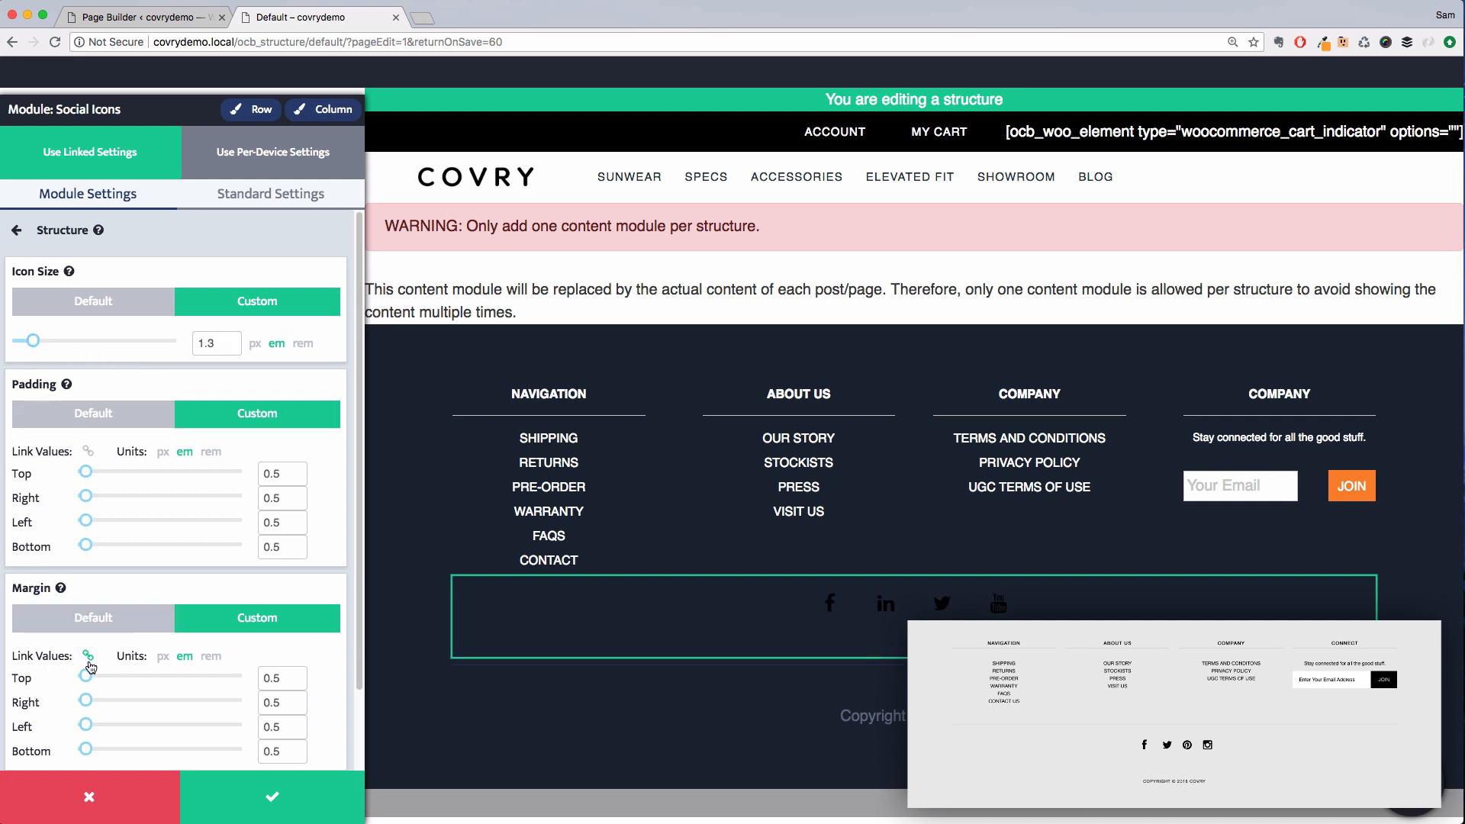
pyautogui.moveTo(90, 679); pyautogui.dragTo(86, 681)
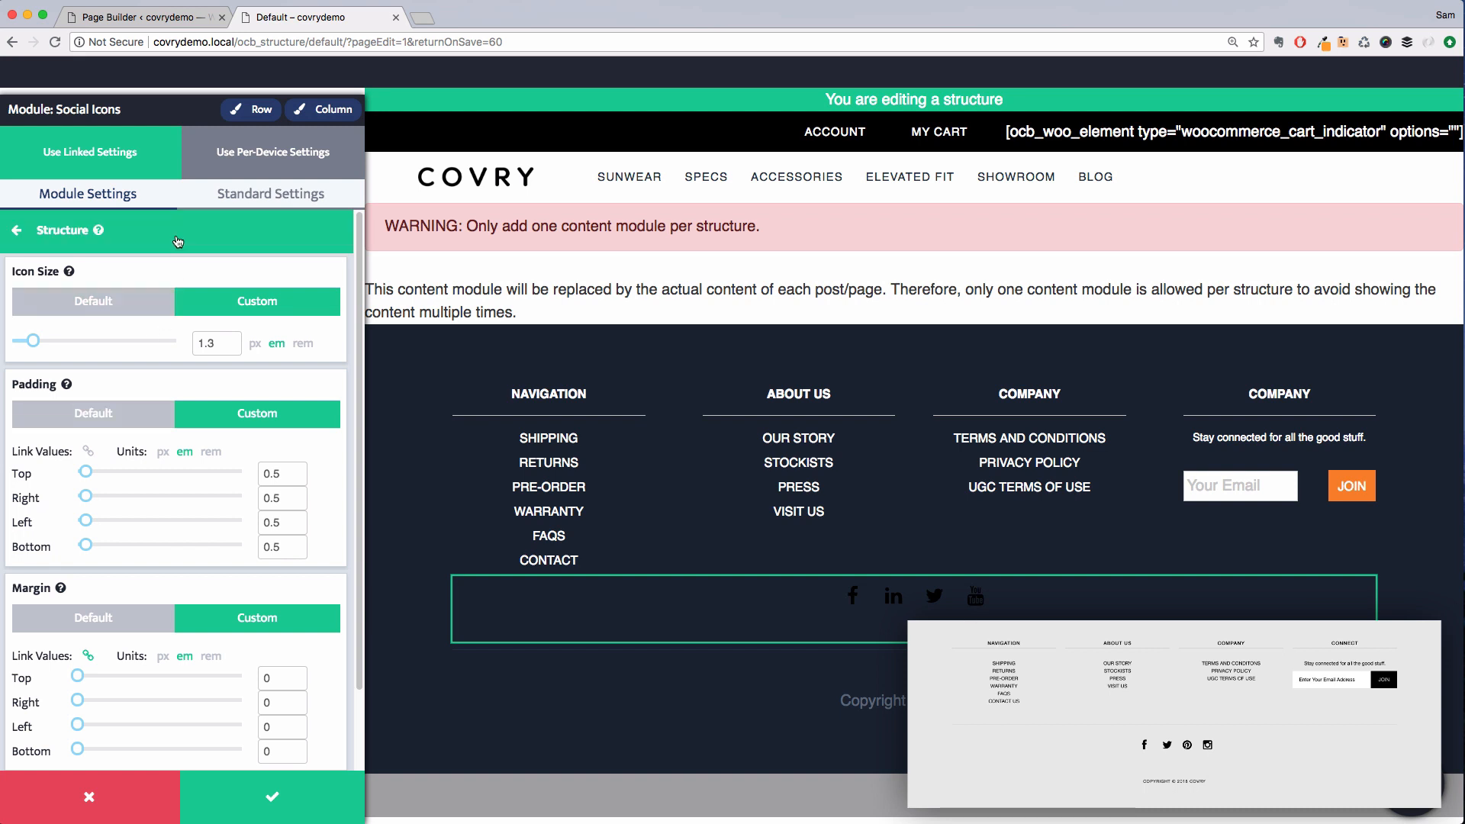
pyautogui.click(149, 230)
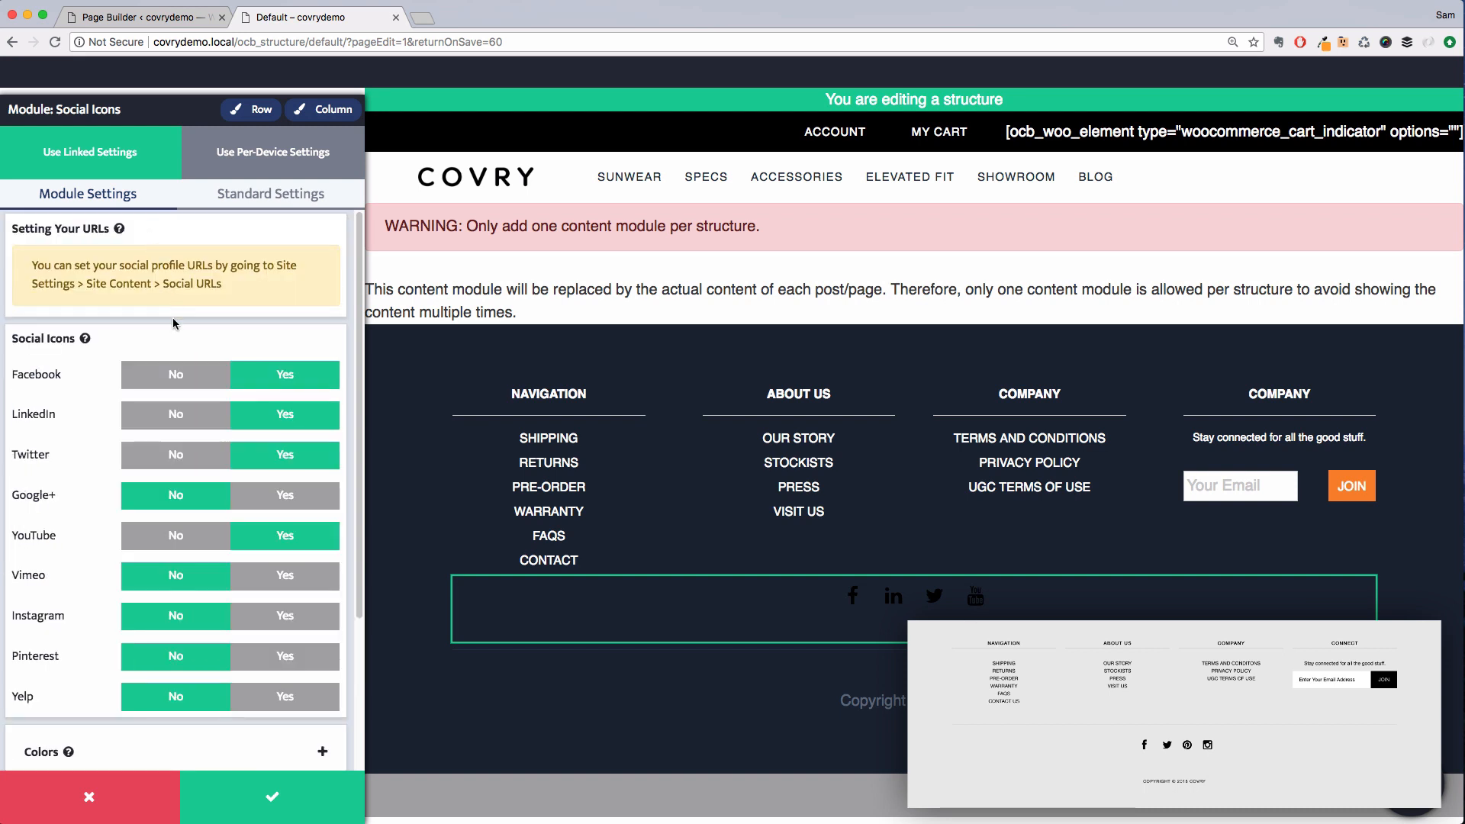
# Turn off the LinkedIn and YouTube icons and turn on the Instagram and Pinterest icons
pyautogui.click(173, 422)
pyautogui.click(176, 537)
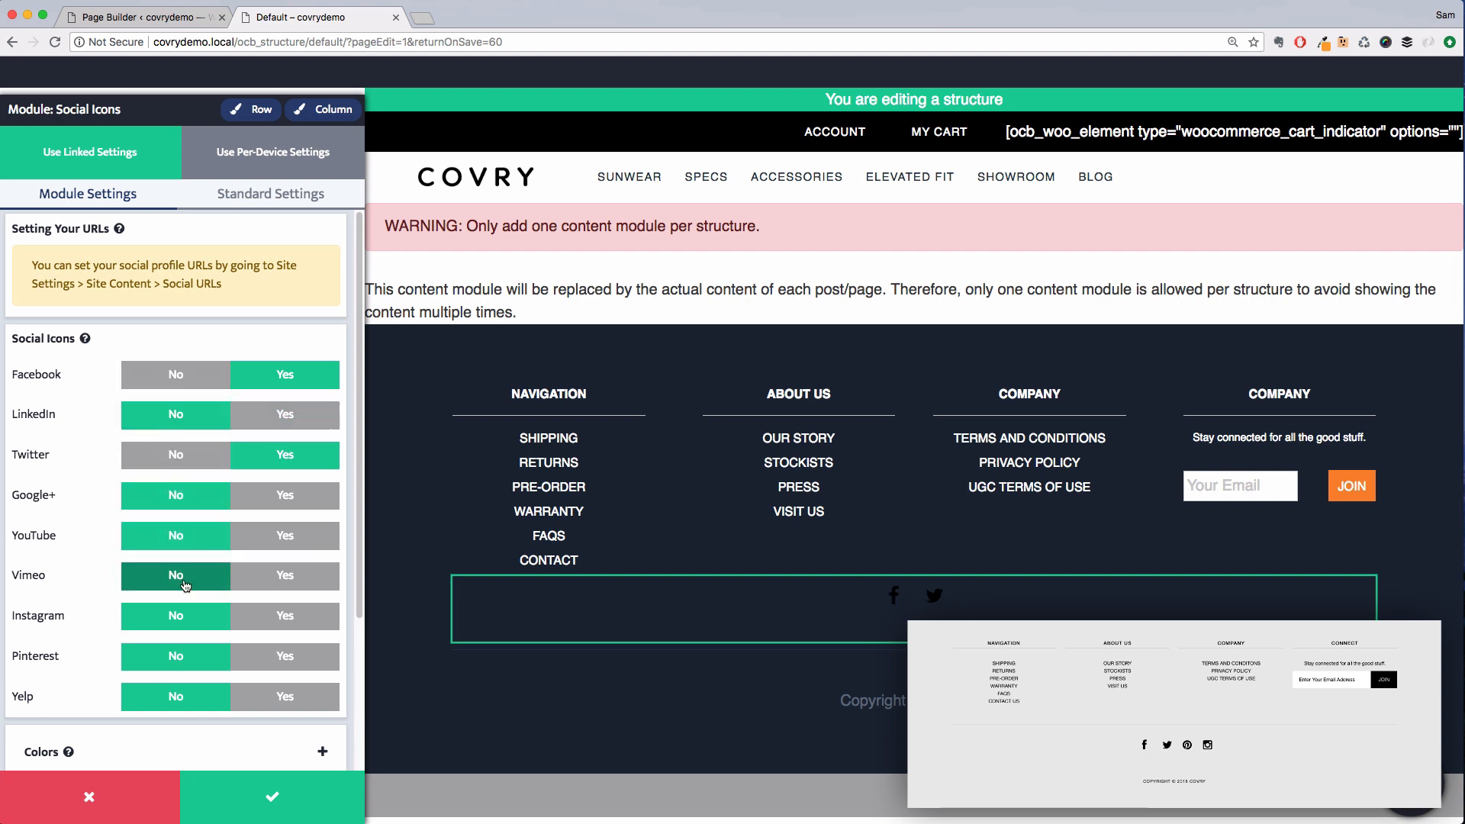
pyautogui.click(286, 616)
pyautogui.click(286, 656)
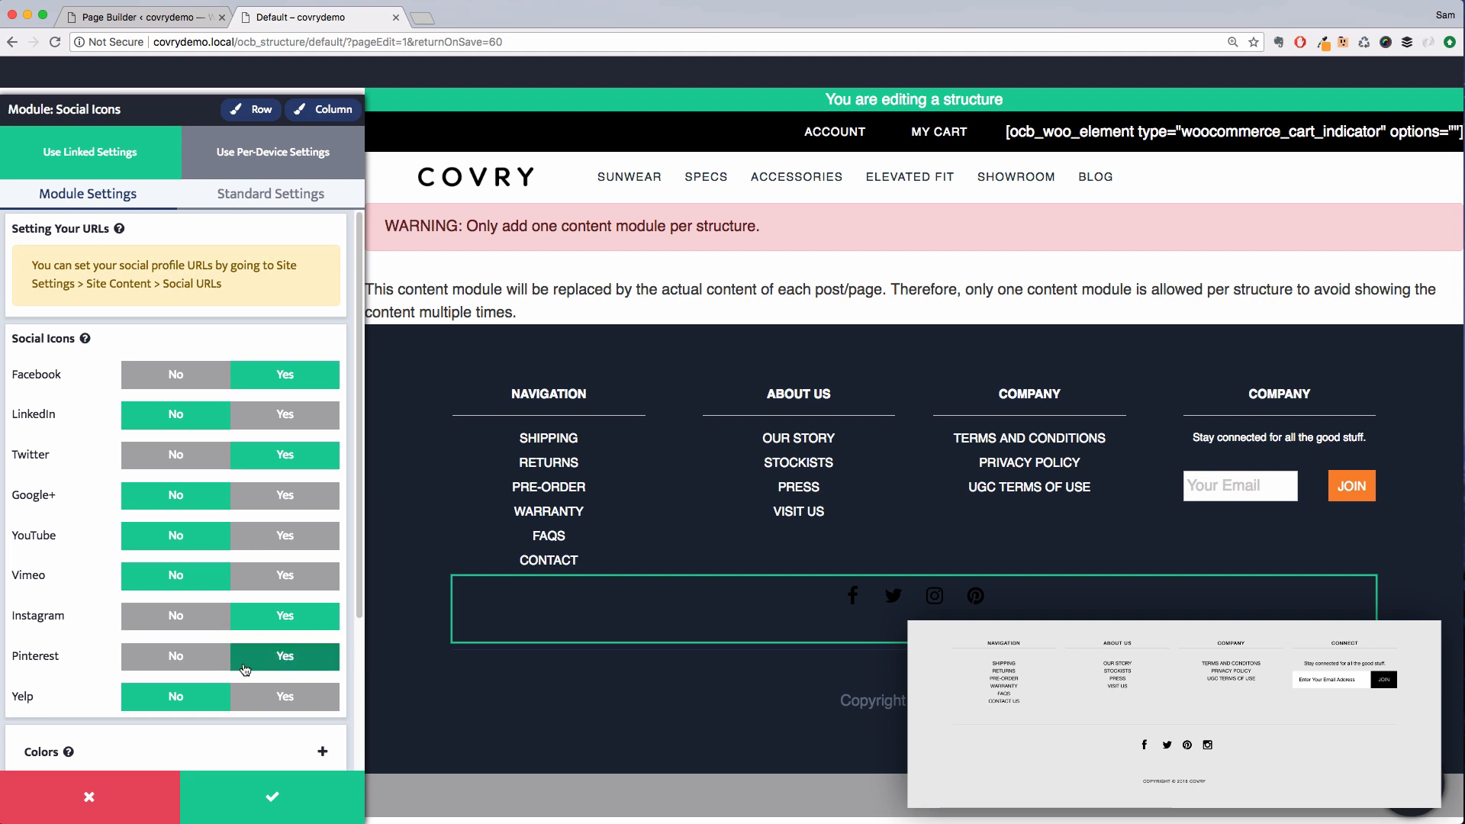
# Open the footer row's background options and set its background color to Grey Light
pyautogui.scroll(-1, 245, 661)
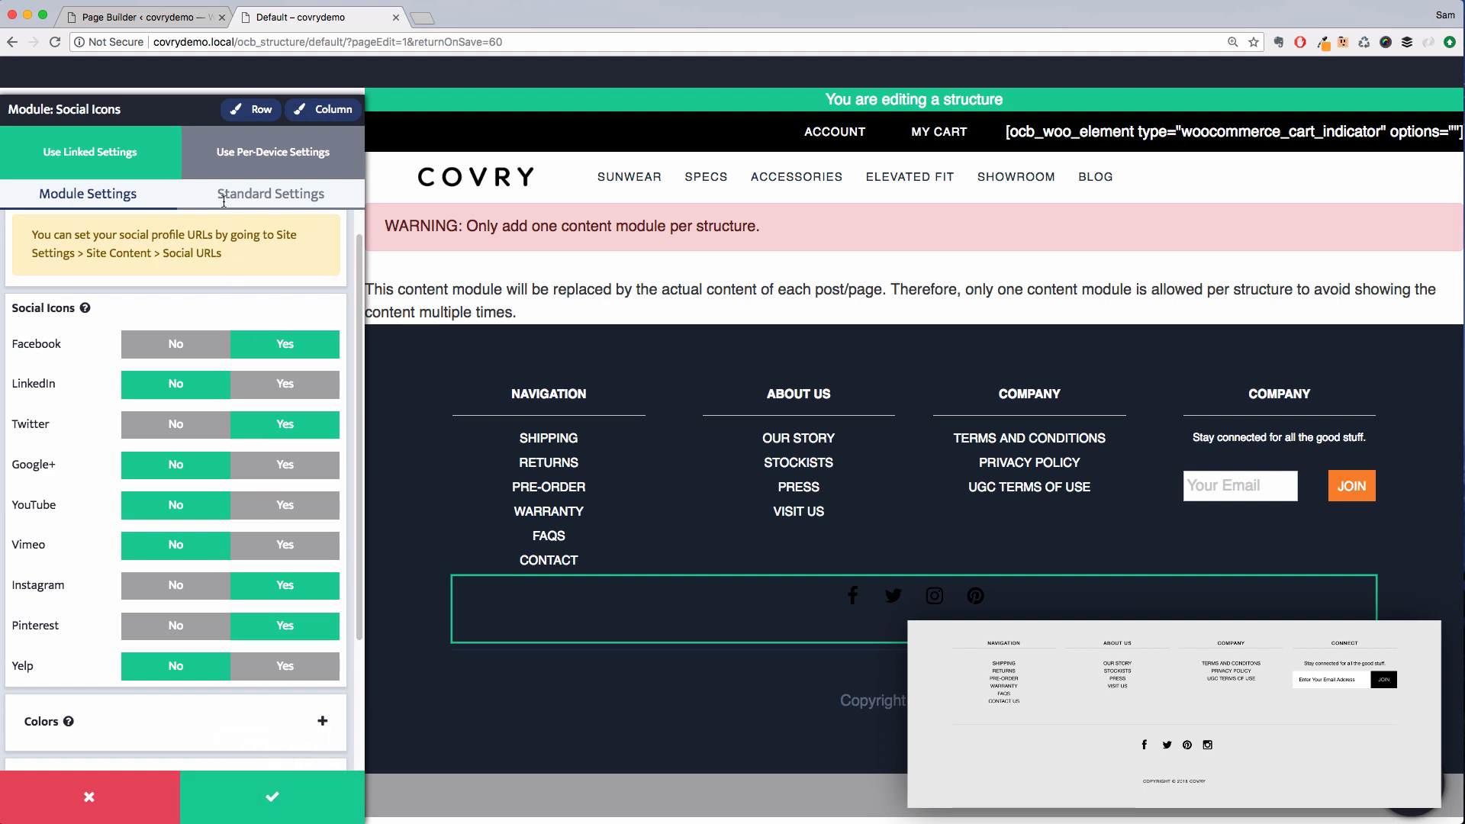
pyautogui.click(251, 109)
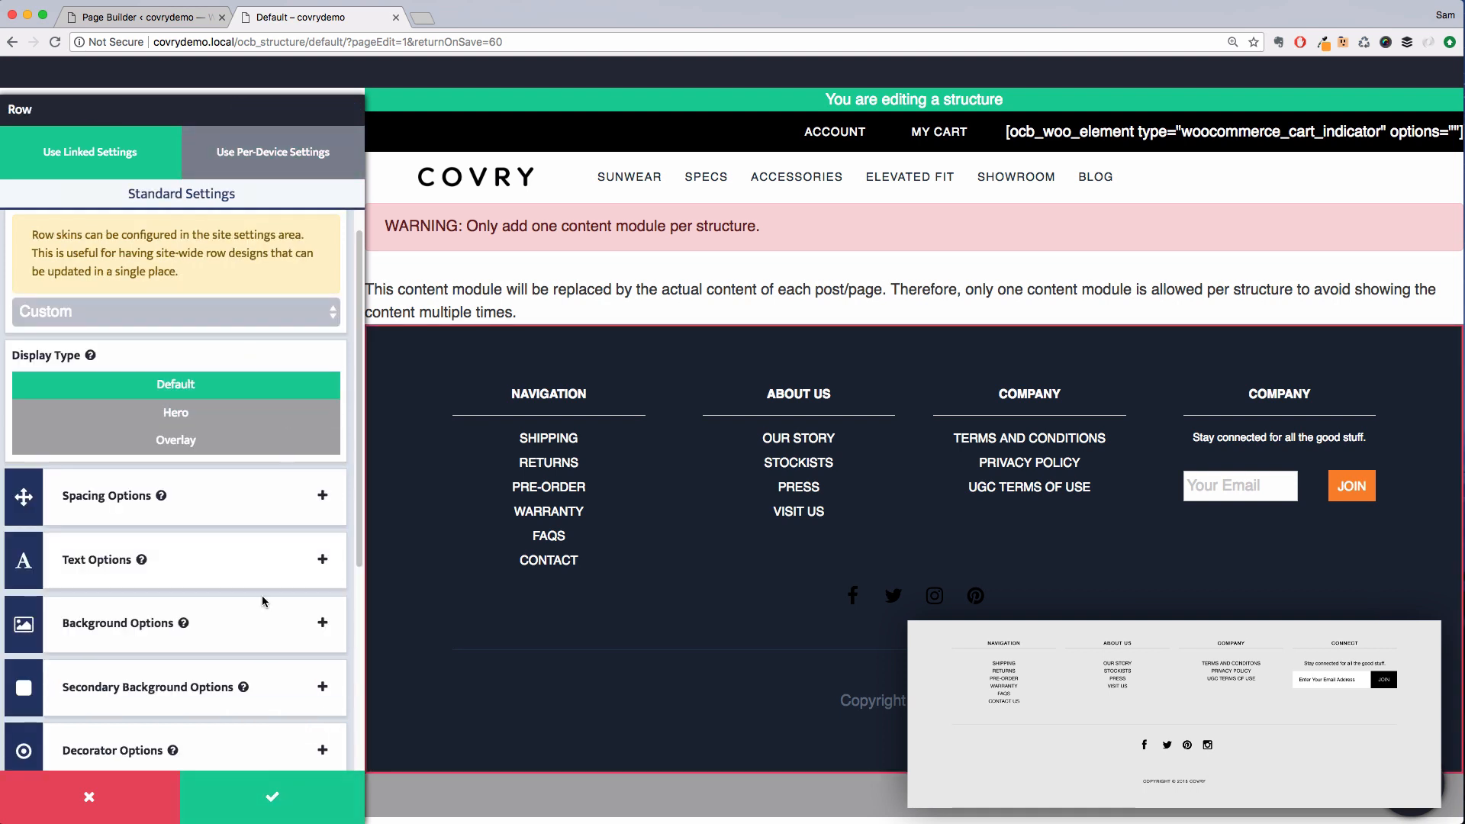
pyautogui.click(244, 631)
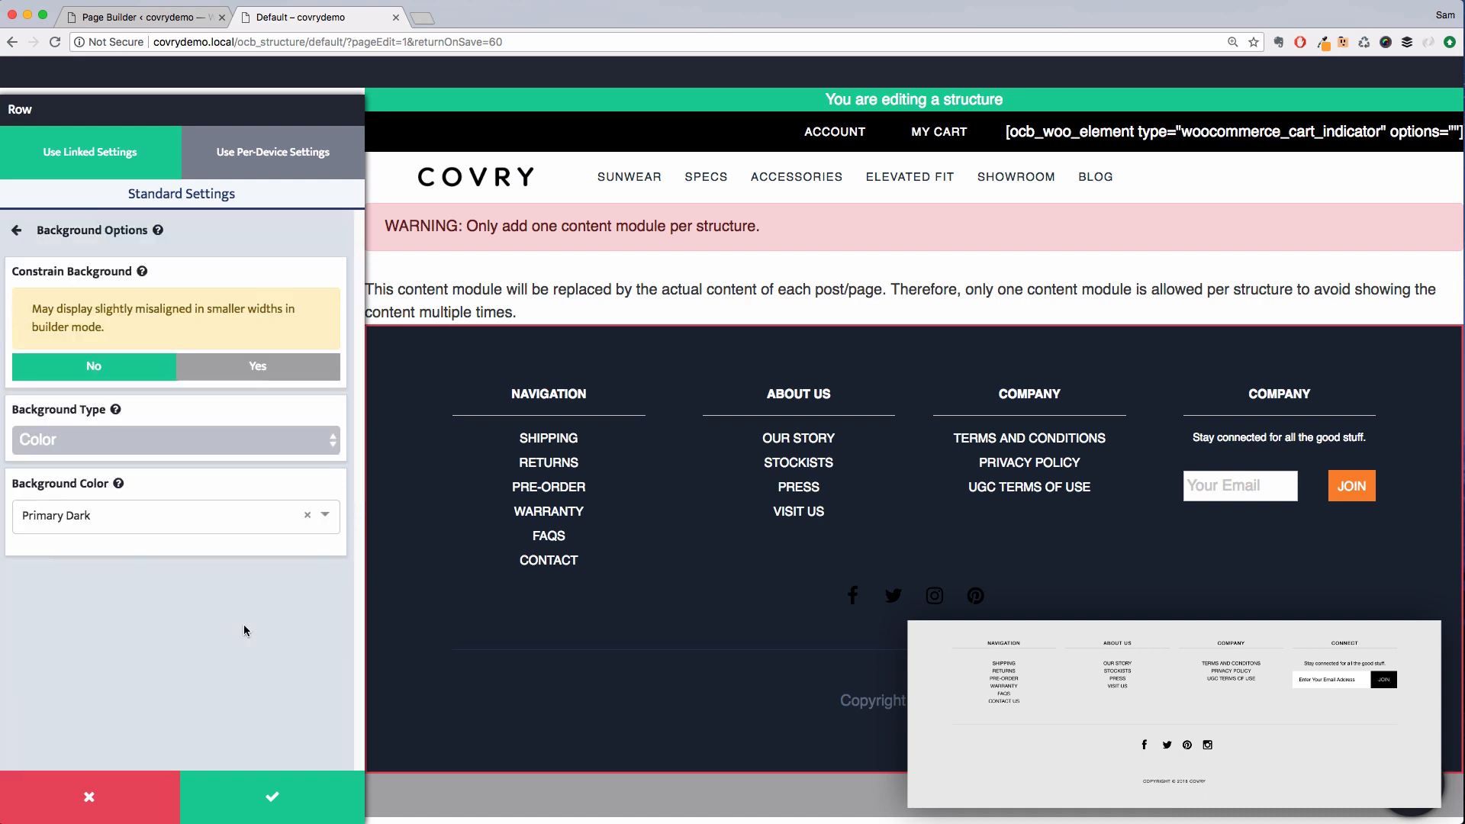
pyautogui.click(157, 515)
pyautogui.scroll(-5, 150, 628)
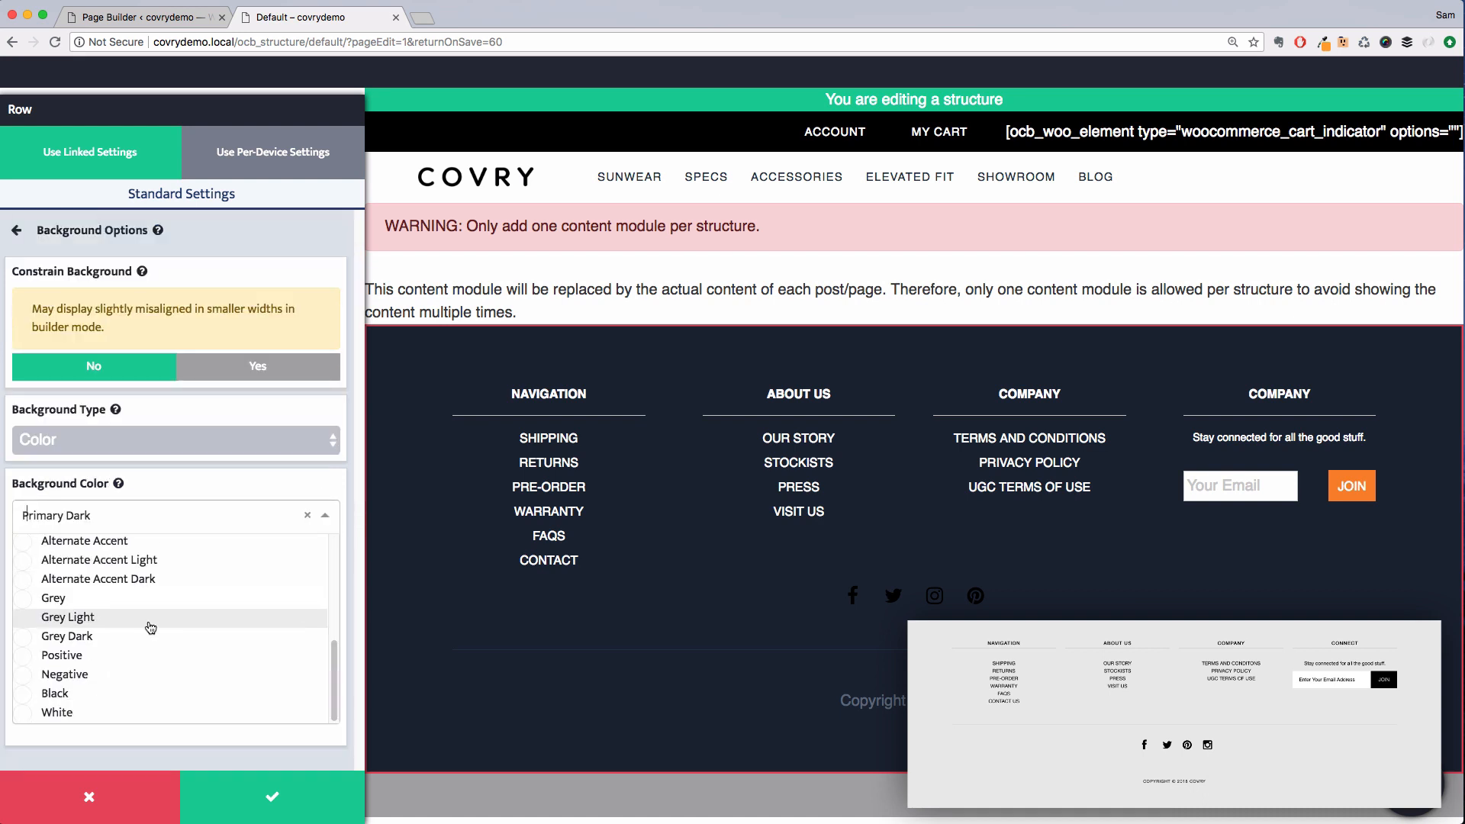
pyautogui.click(139, 620)
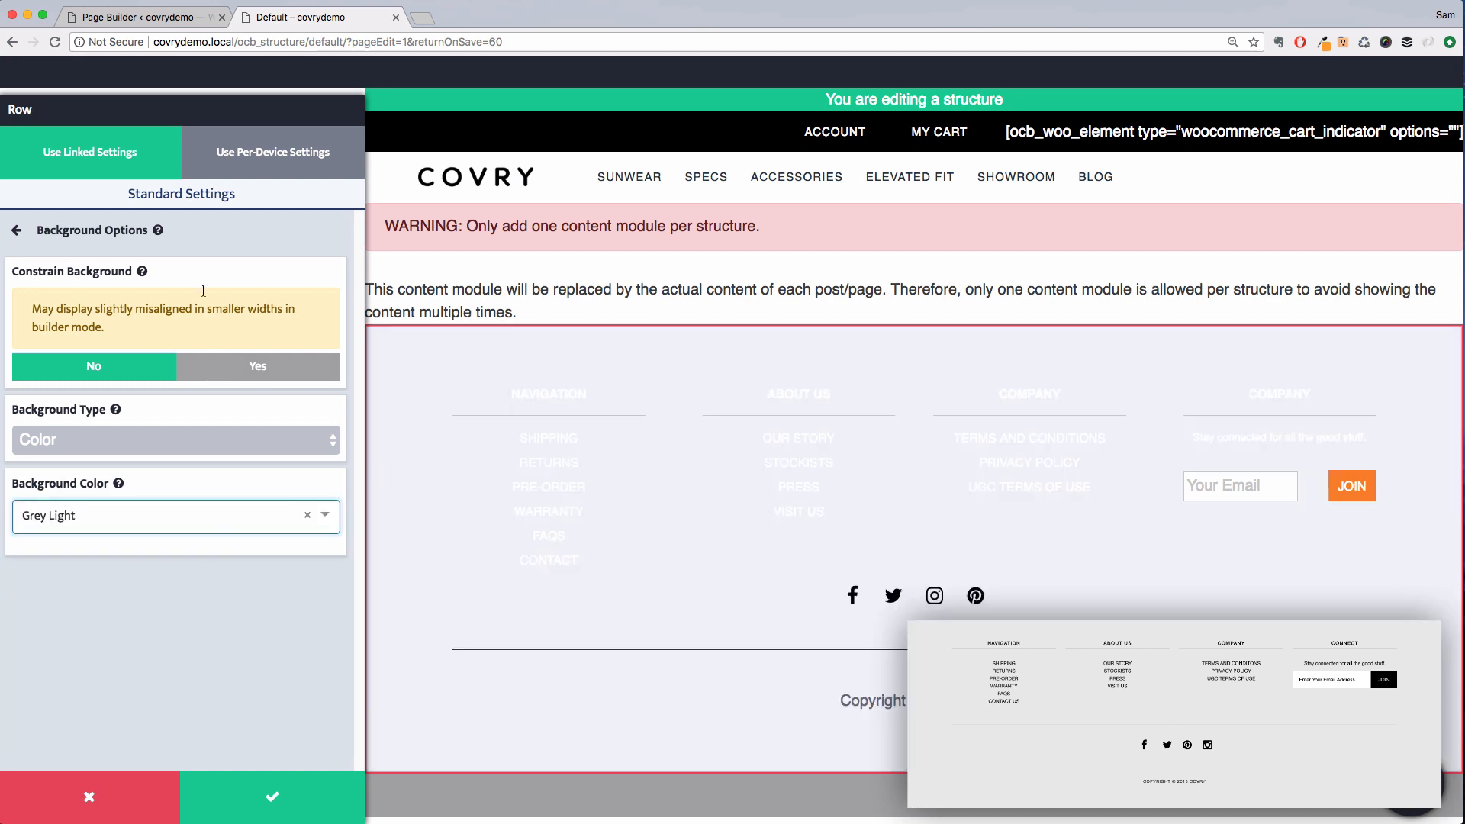
# Set the footer row's text color to Black and save the row settings
pyautogui.click(196, 231)
pyautogui.click(191, 588)
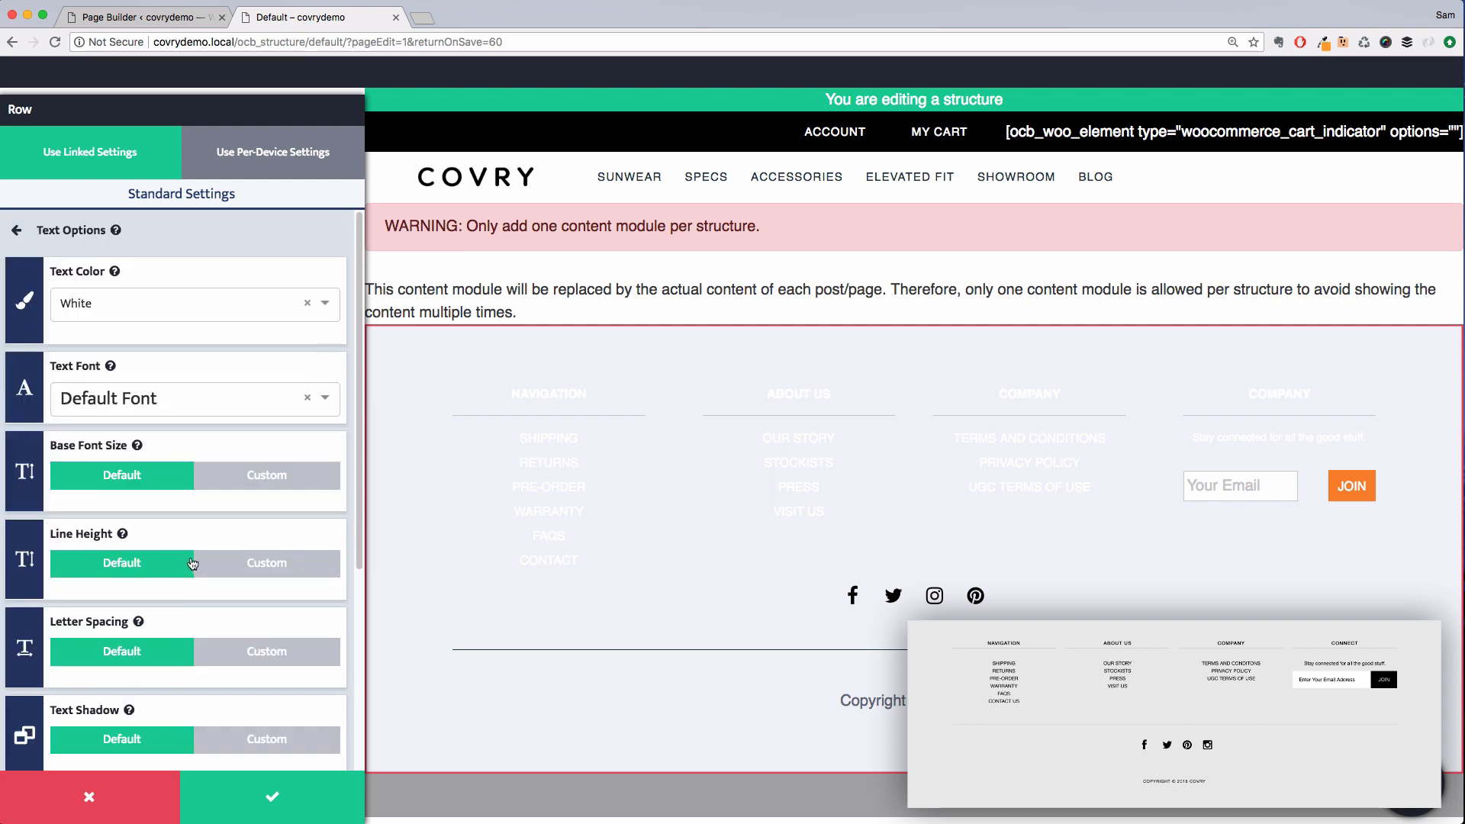
pyautogui.click(163, 306)
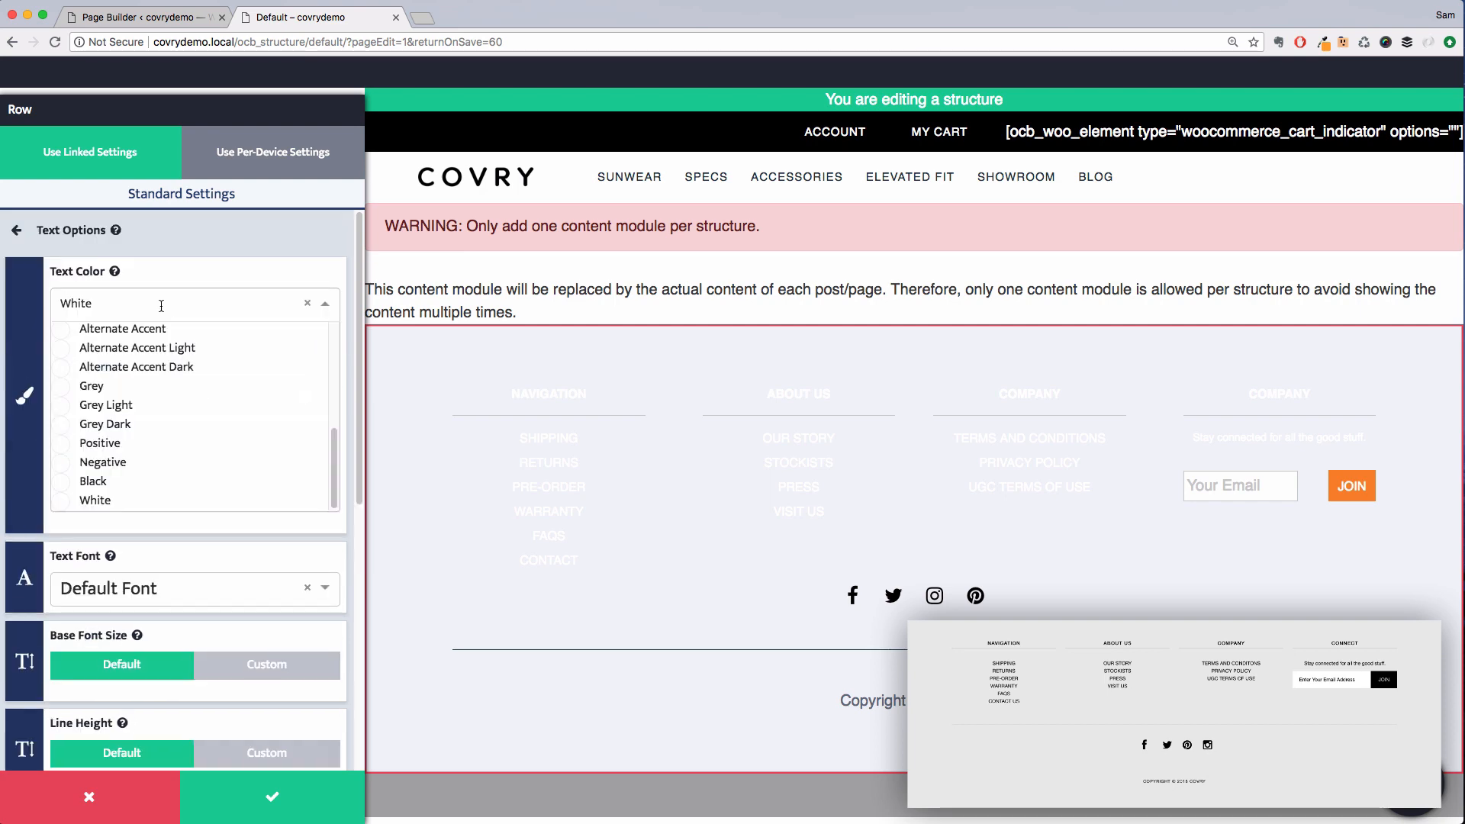
pyautogui.click(85, 484)
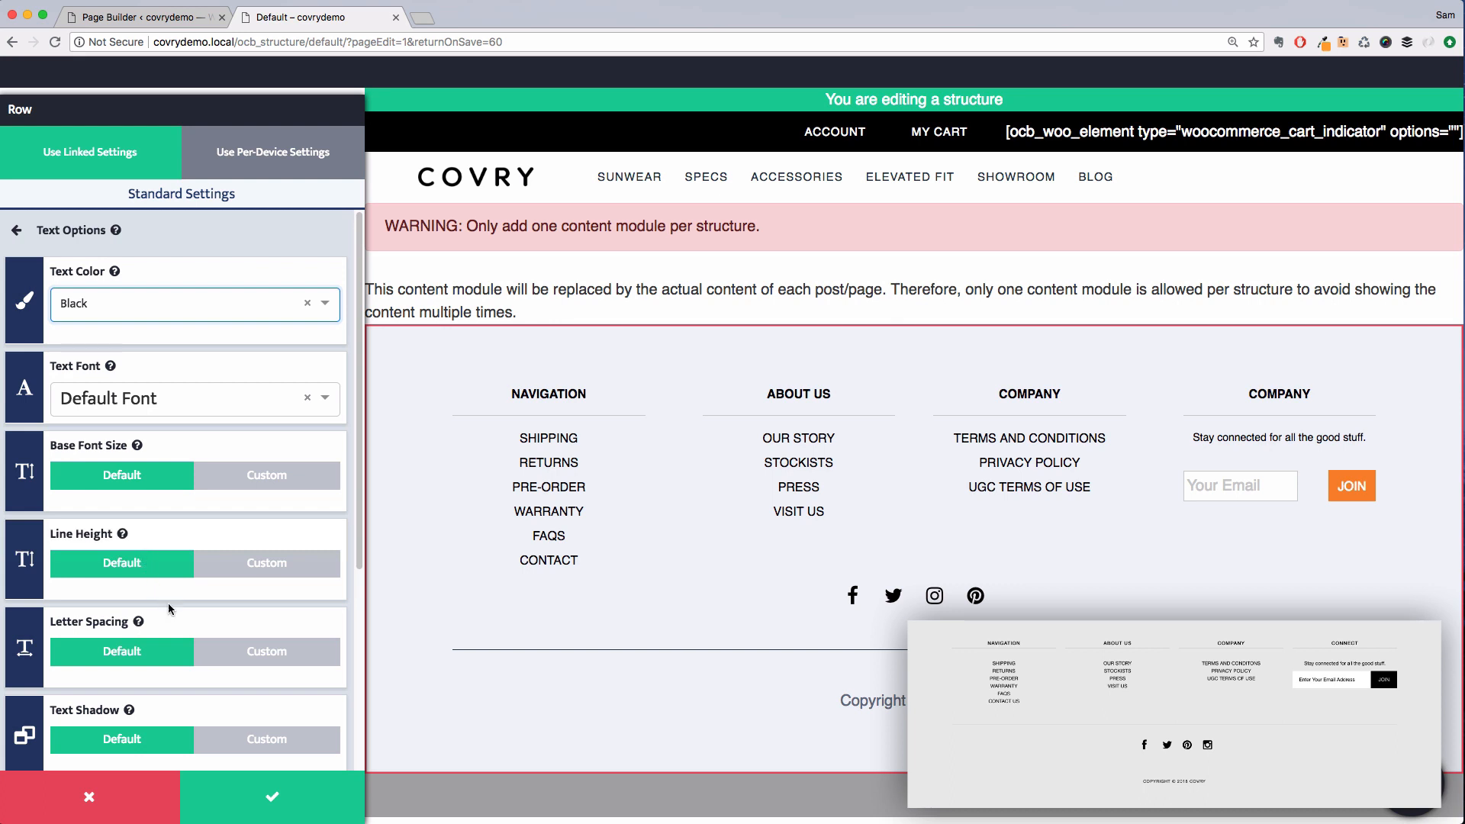
pyautogui.click(270, 803)
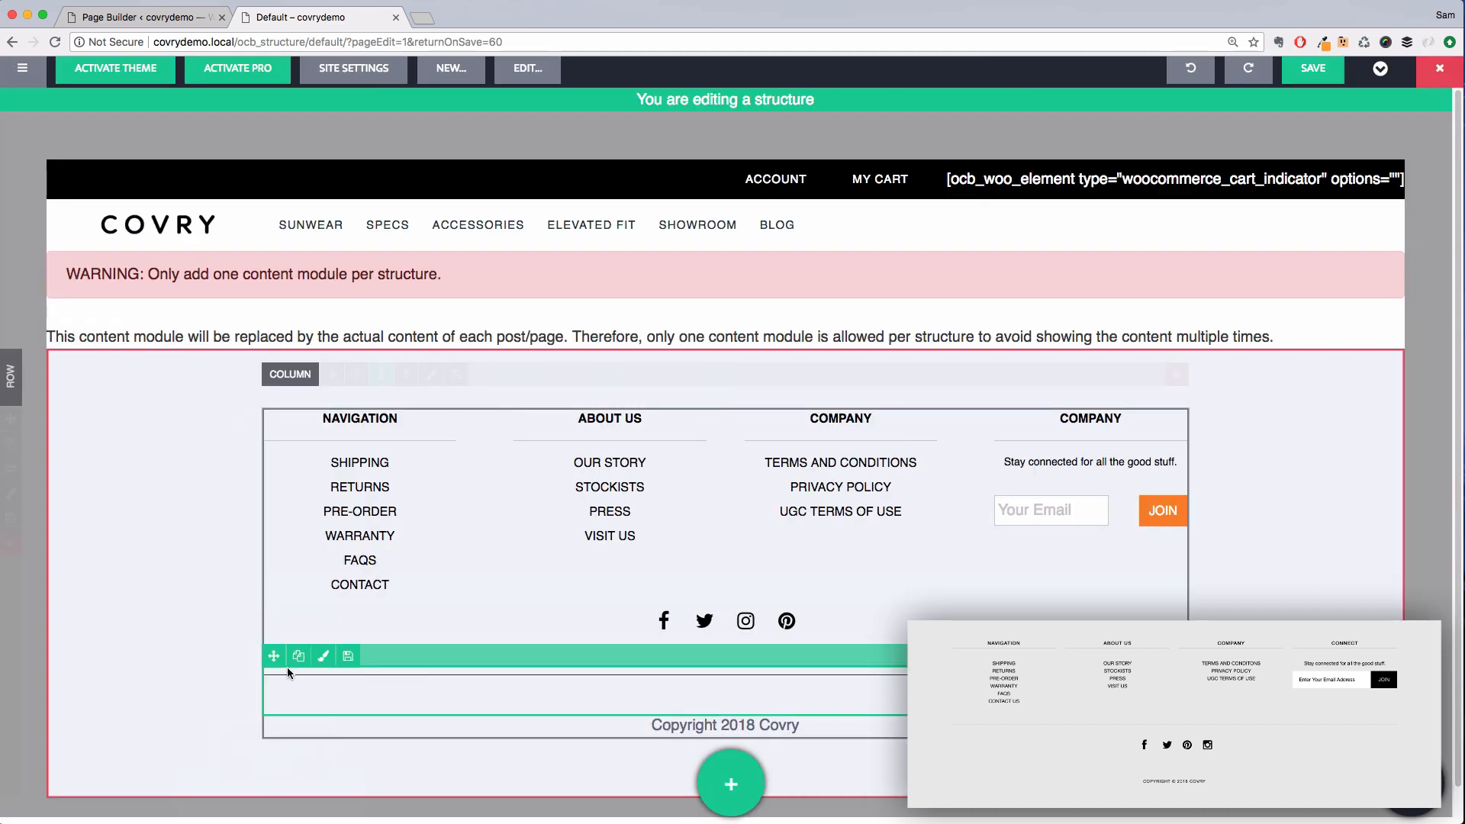
# Move the separator above the social icons and set its design color to Grey
pyautogui.moveTo(291, 672); pyautogui.dragTo(477, 620)
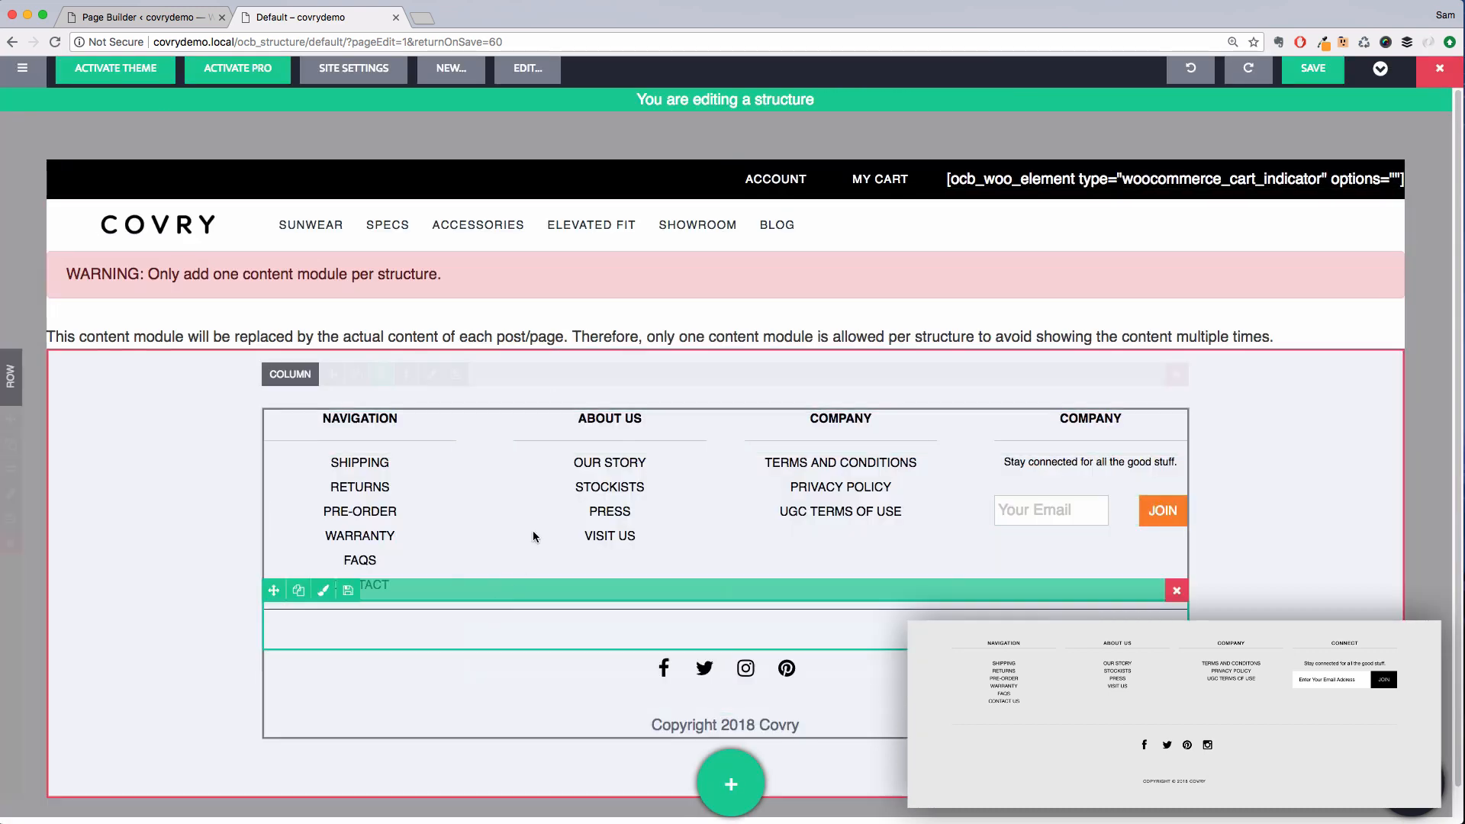
pyautogui.click(561, 612)
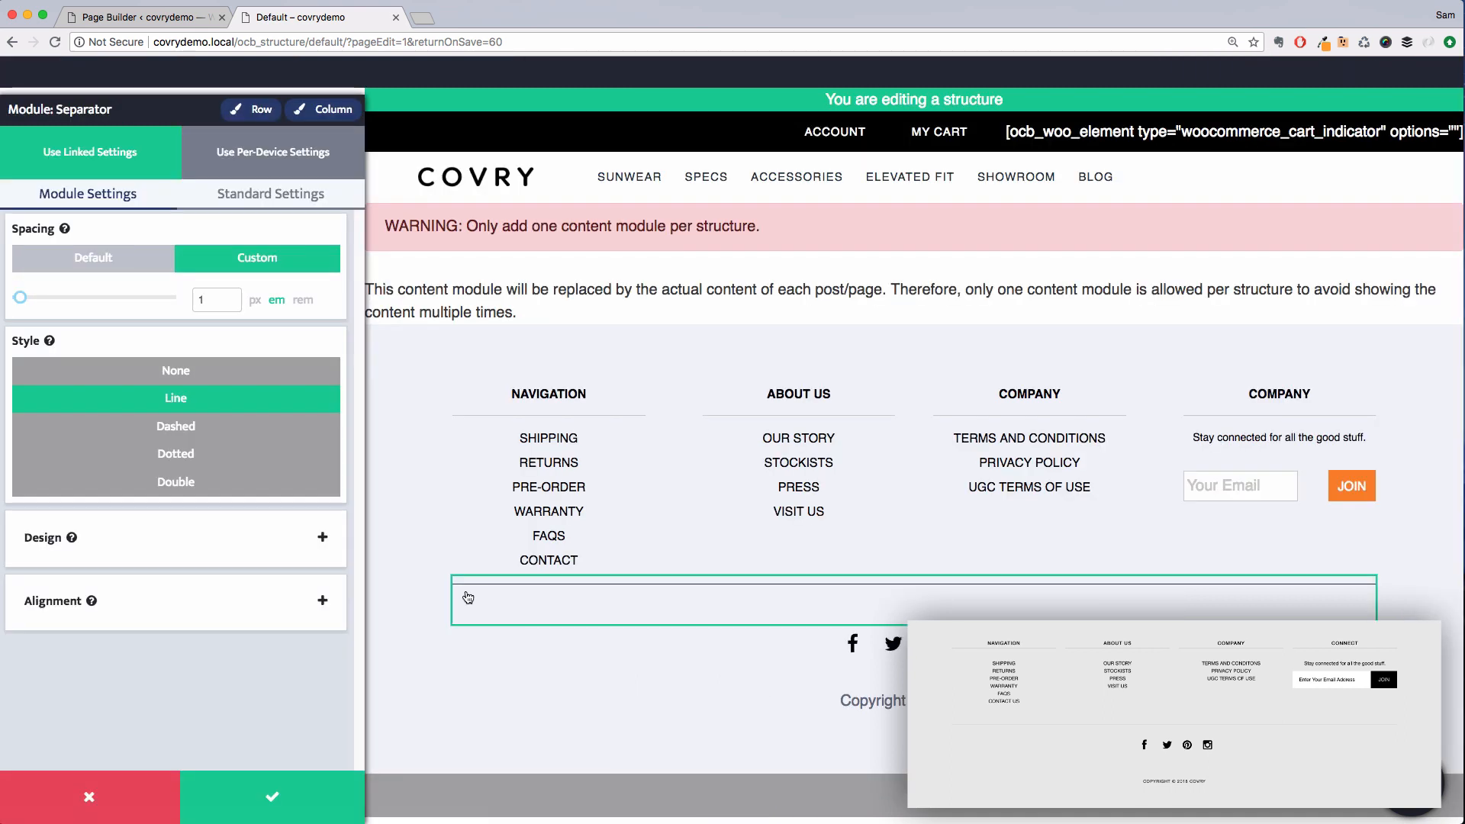
pyautogui.click(232, 545)
pyautogui.click(185, 483)
pyautogui.scroll(-5, 152, 606)
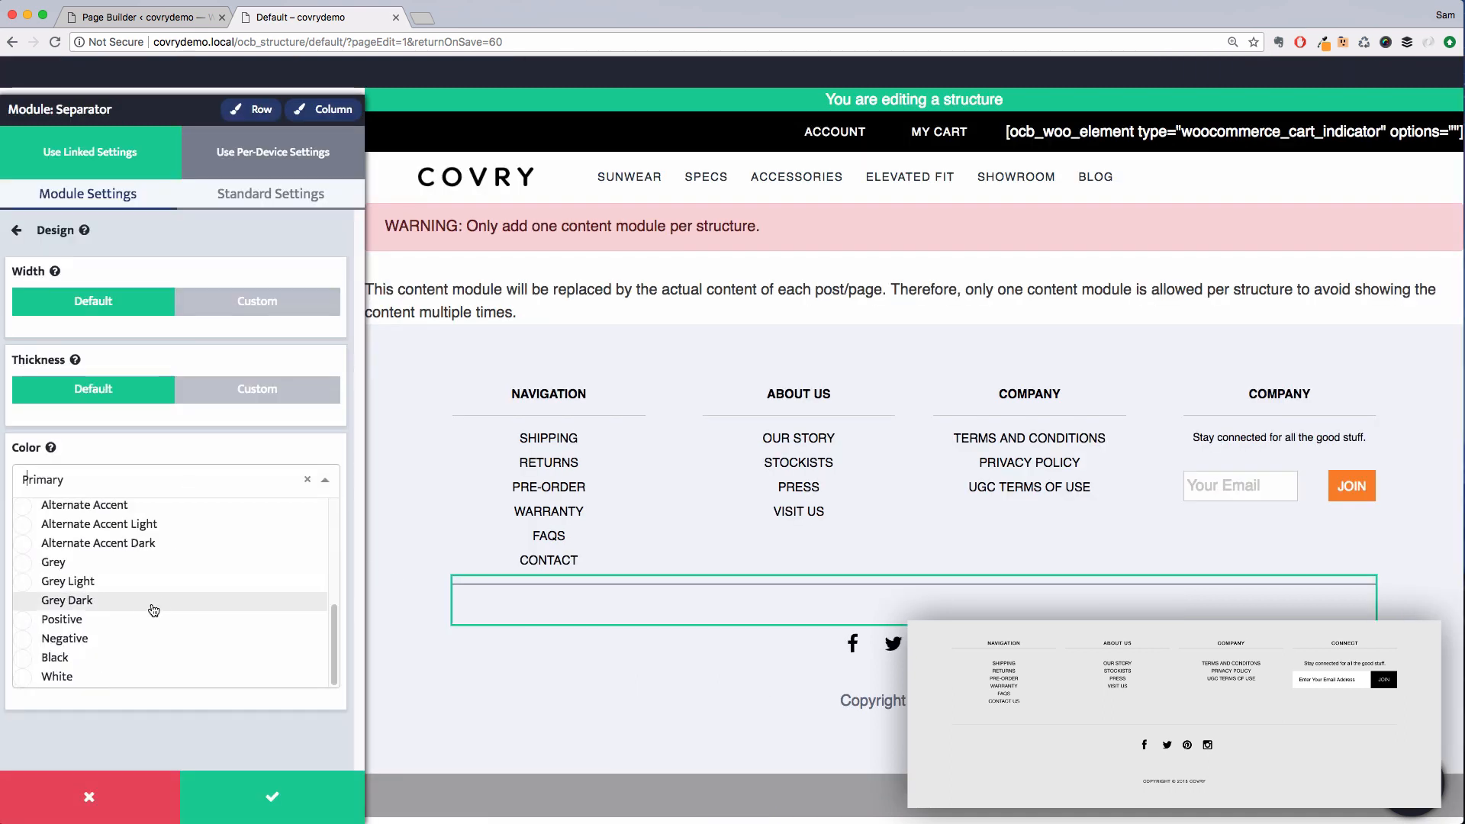
pyautogui.click(87, 567)
pyautogui.click(273, 797)
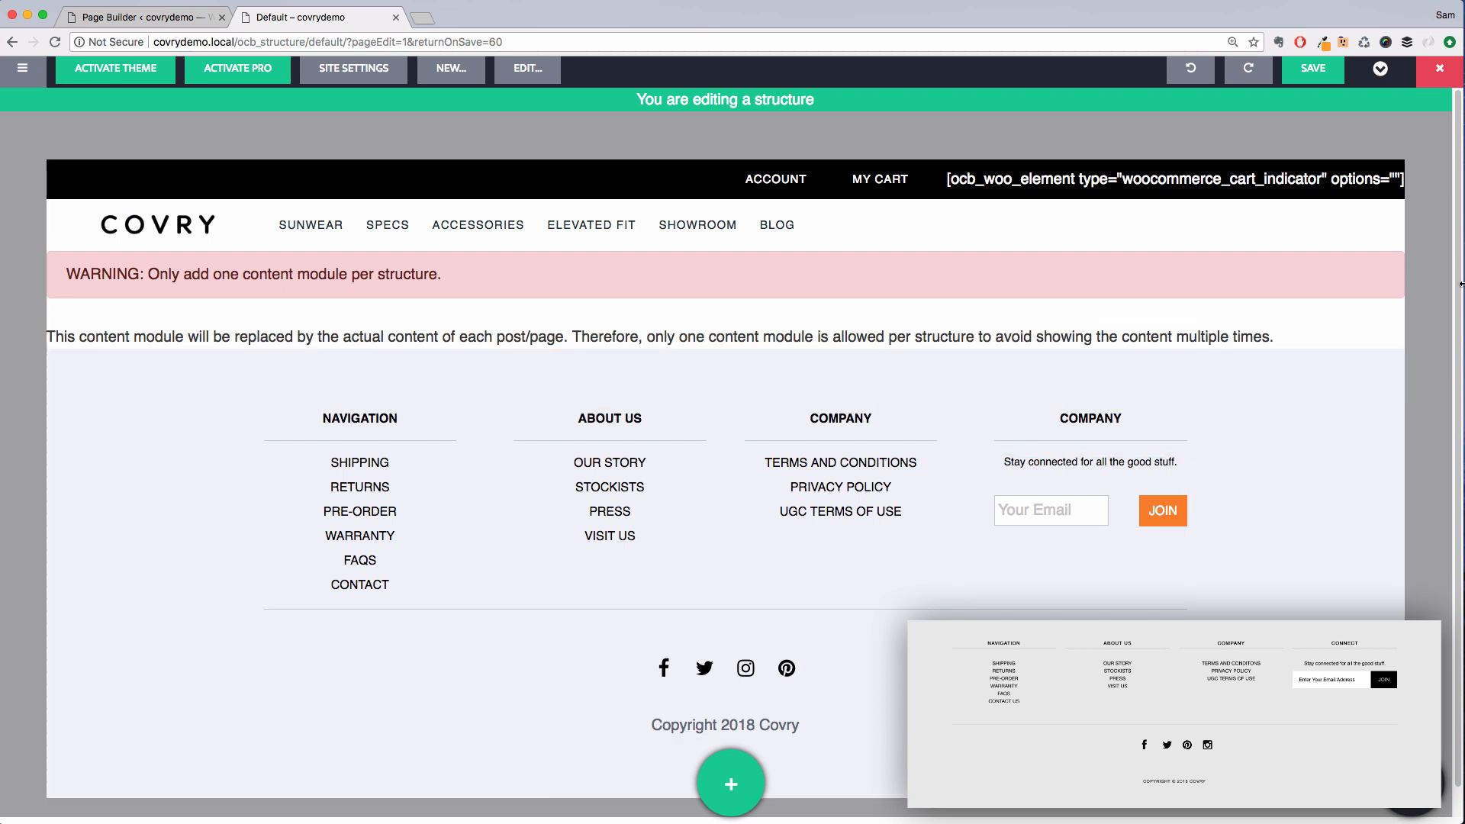
# Save the structure and dismiss the confirmation
pyautogui.click(1318, 74)
pyautogui.click(838, 304)
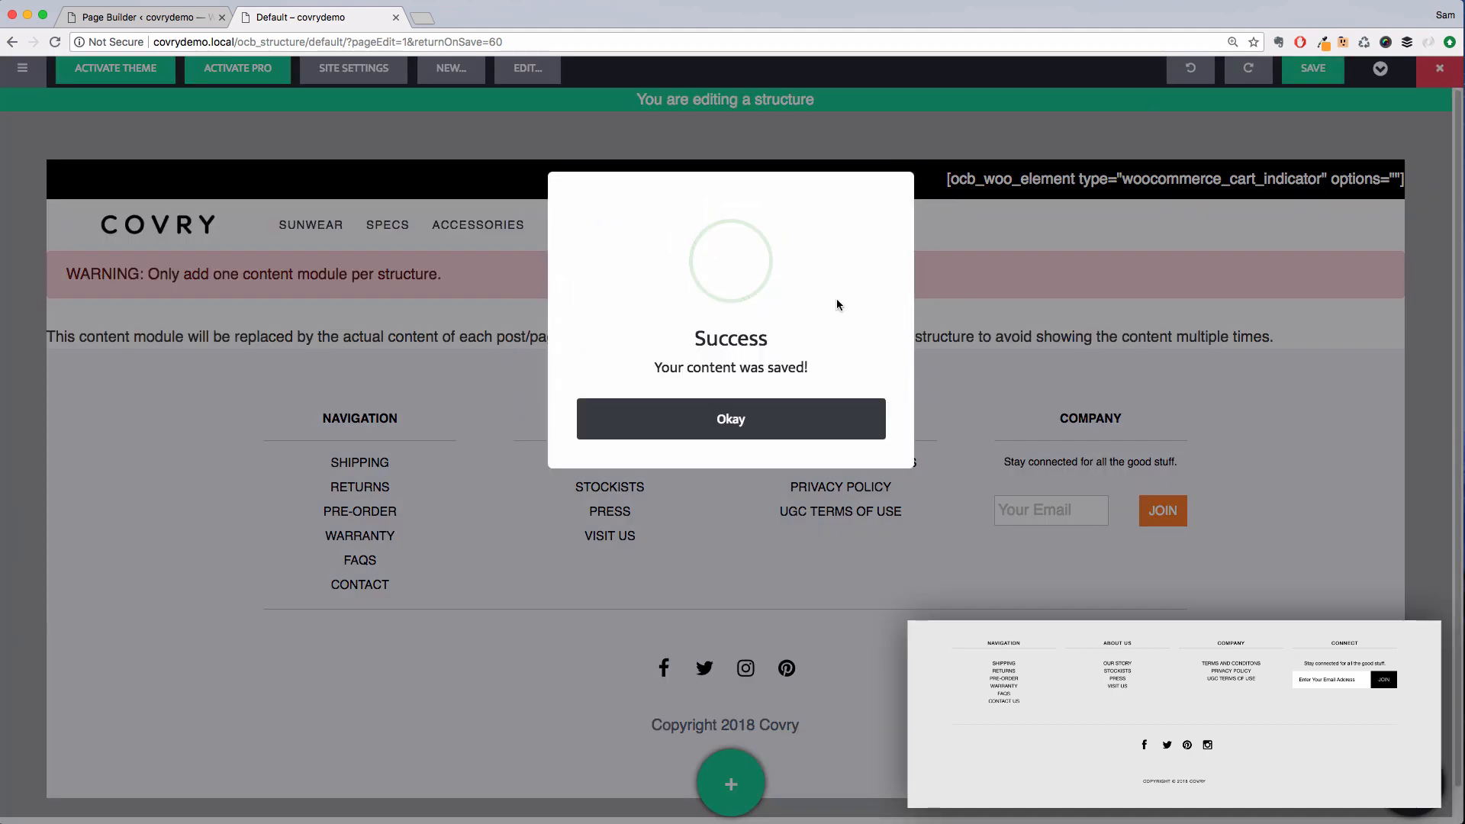
pyautogui.click(741, 415)
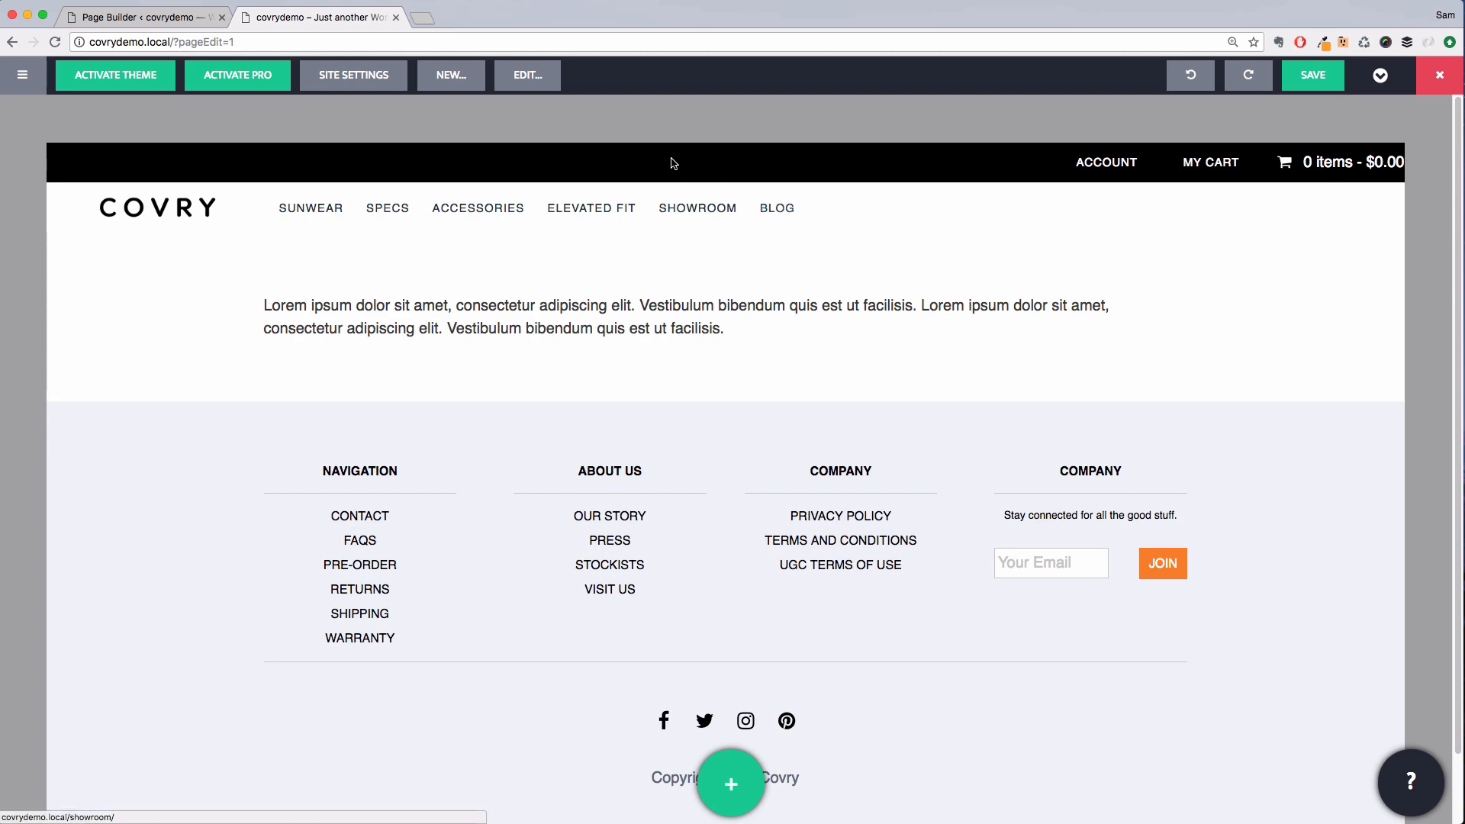
# Reopen the site's structure for editing from the live page
pyautogui.click(531, 84)
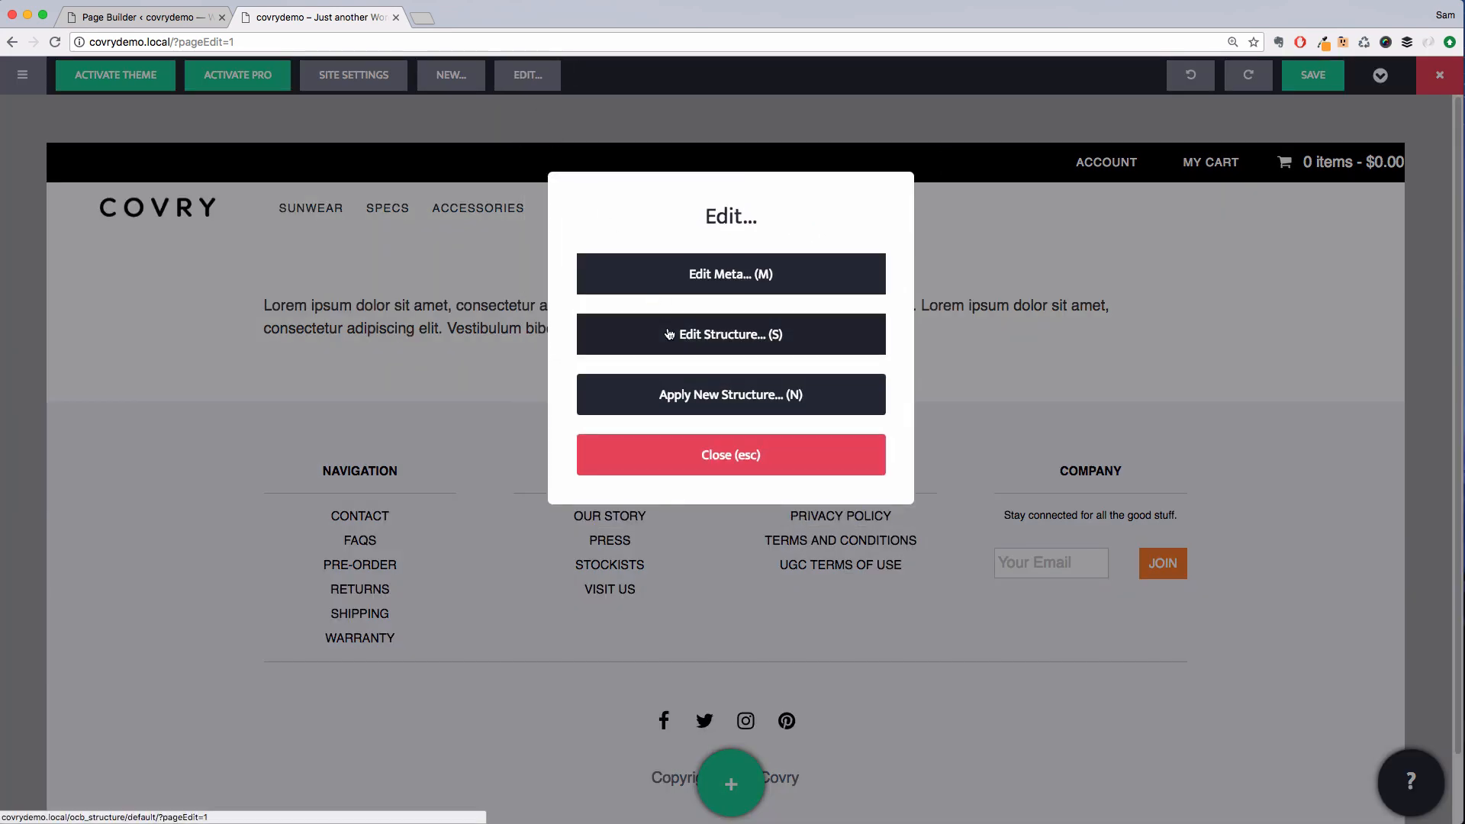
pyautogui.click(667, 333)
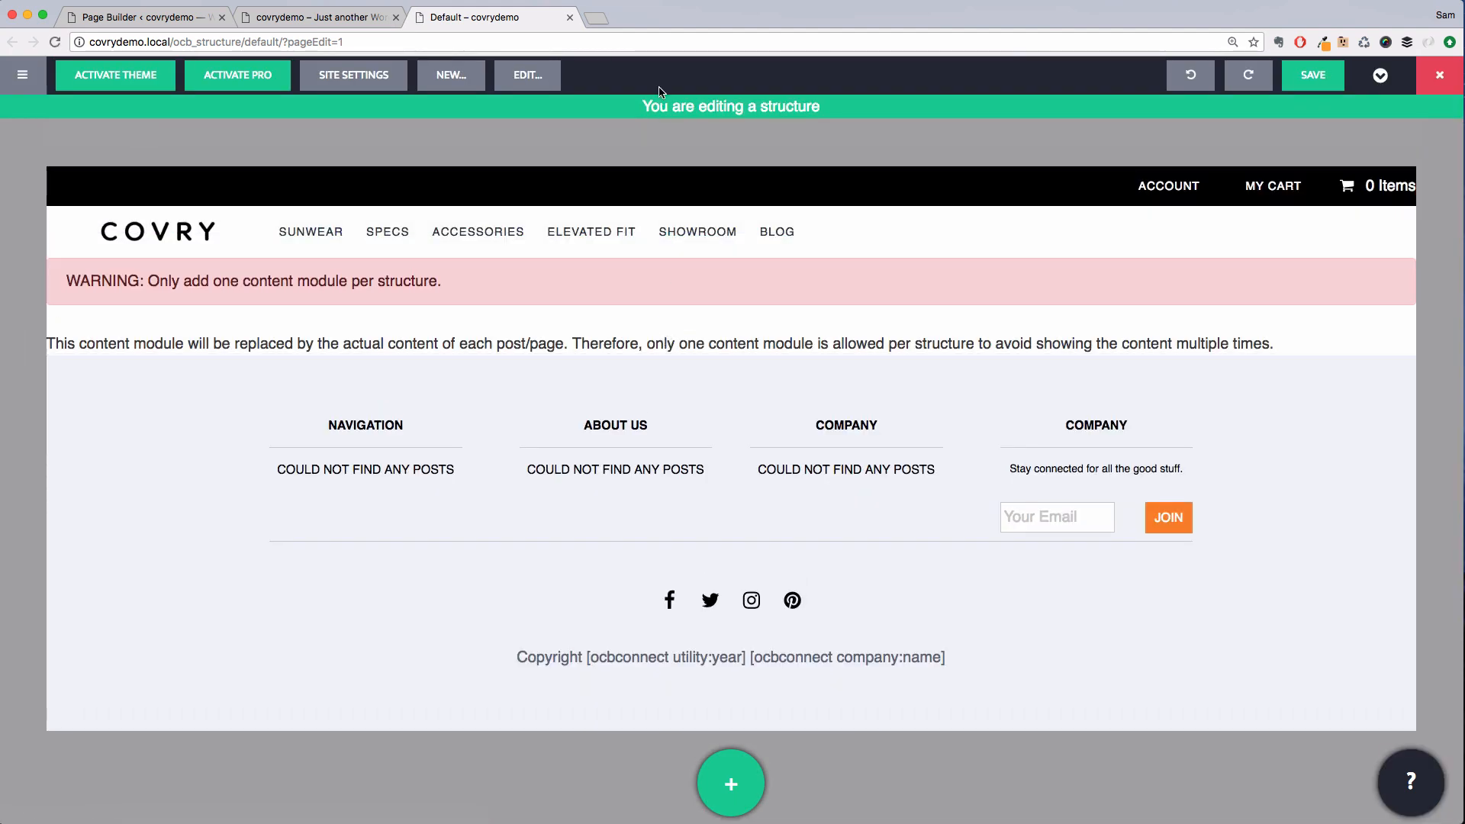
# Set the top bar's side-by-side module to custom padding with 0 top and bottom, keeping 1 left and right
pyautogui.rightClick(654, 195)
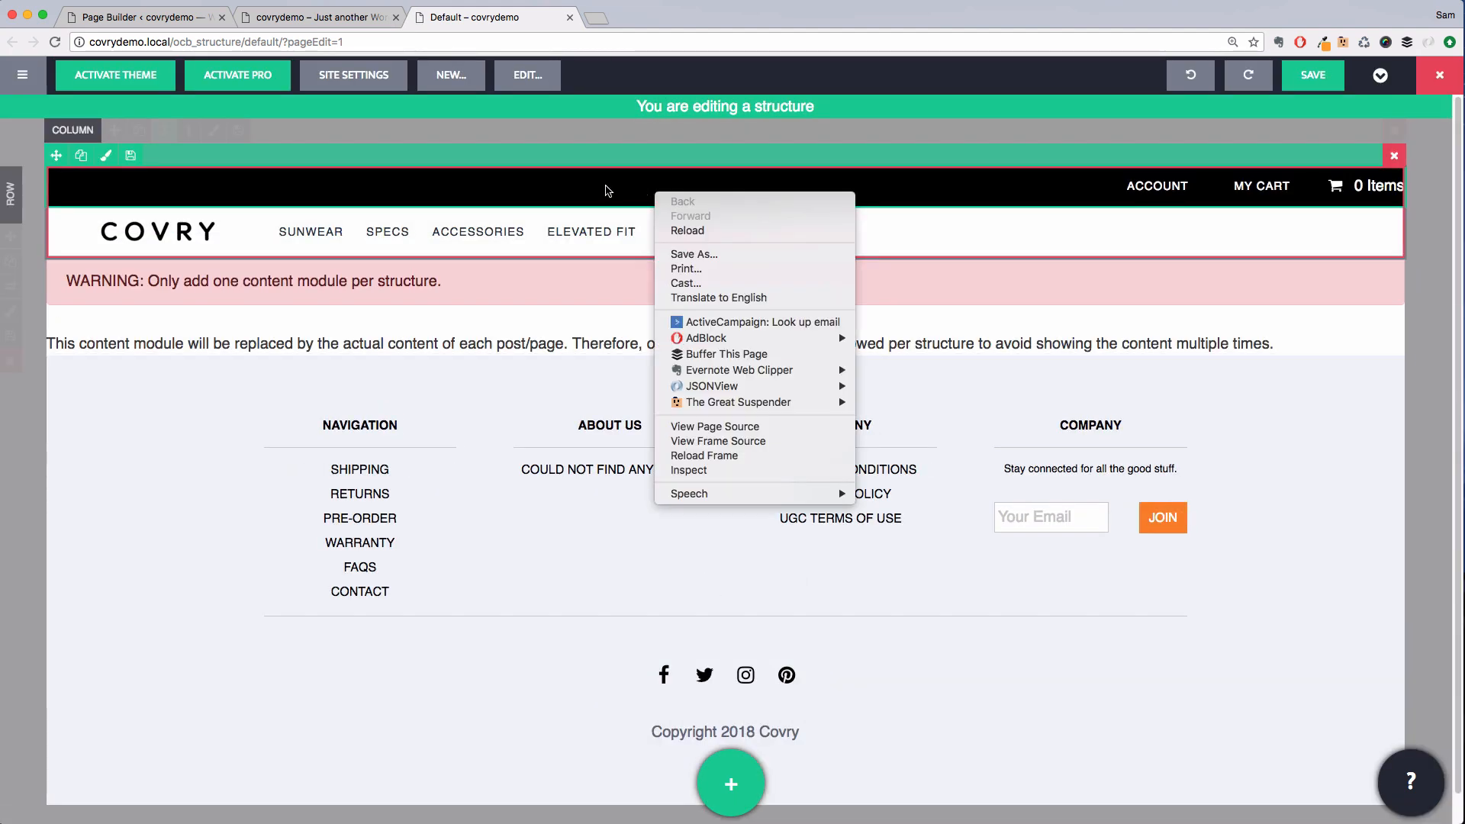
pyautogui.click(605, 187)
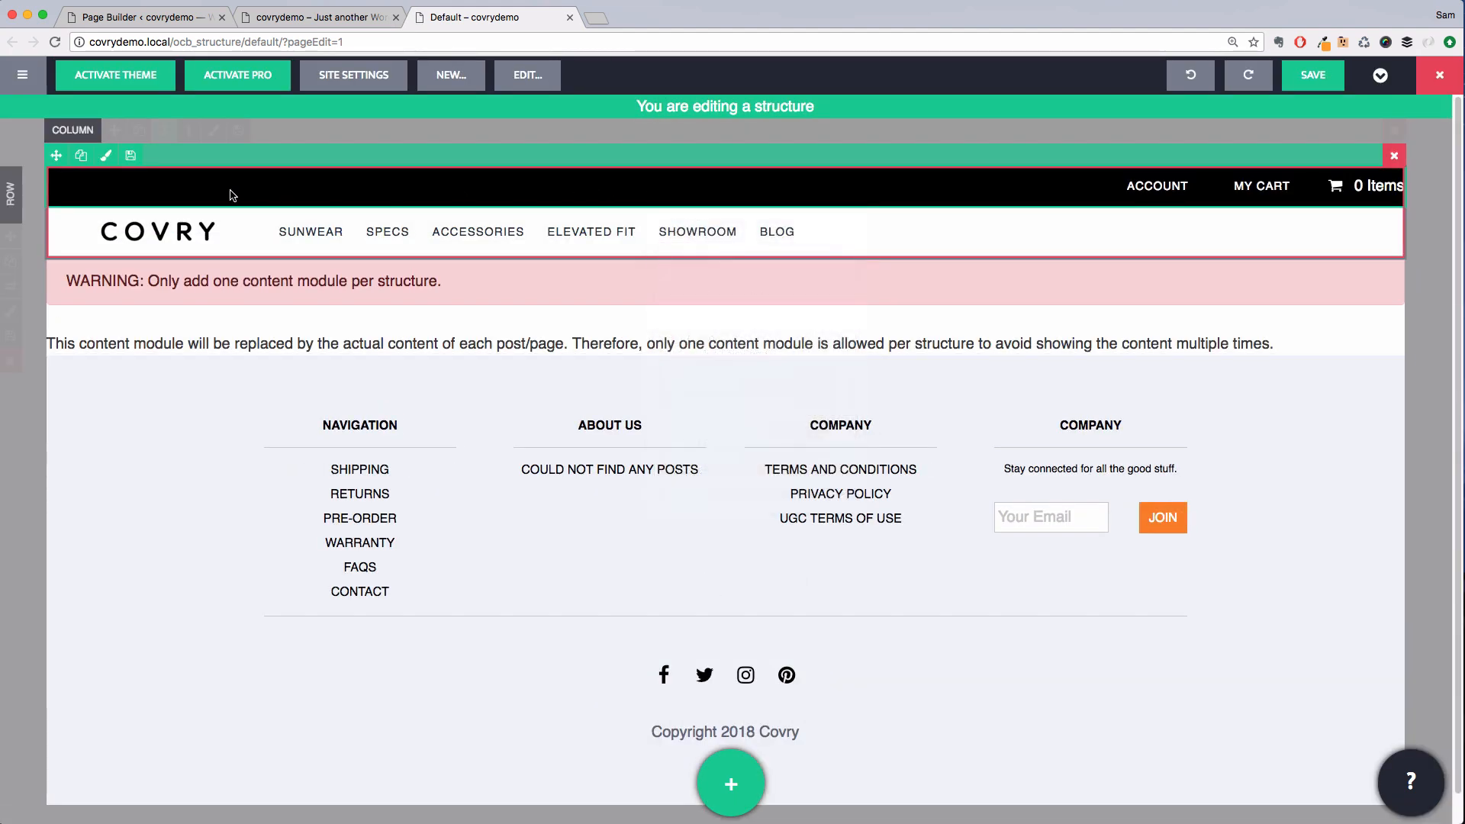
pyautogui.click(107, 157)
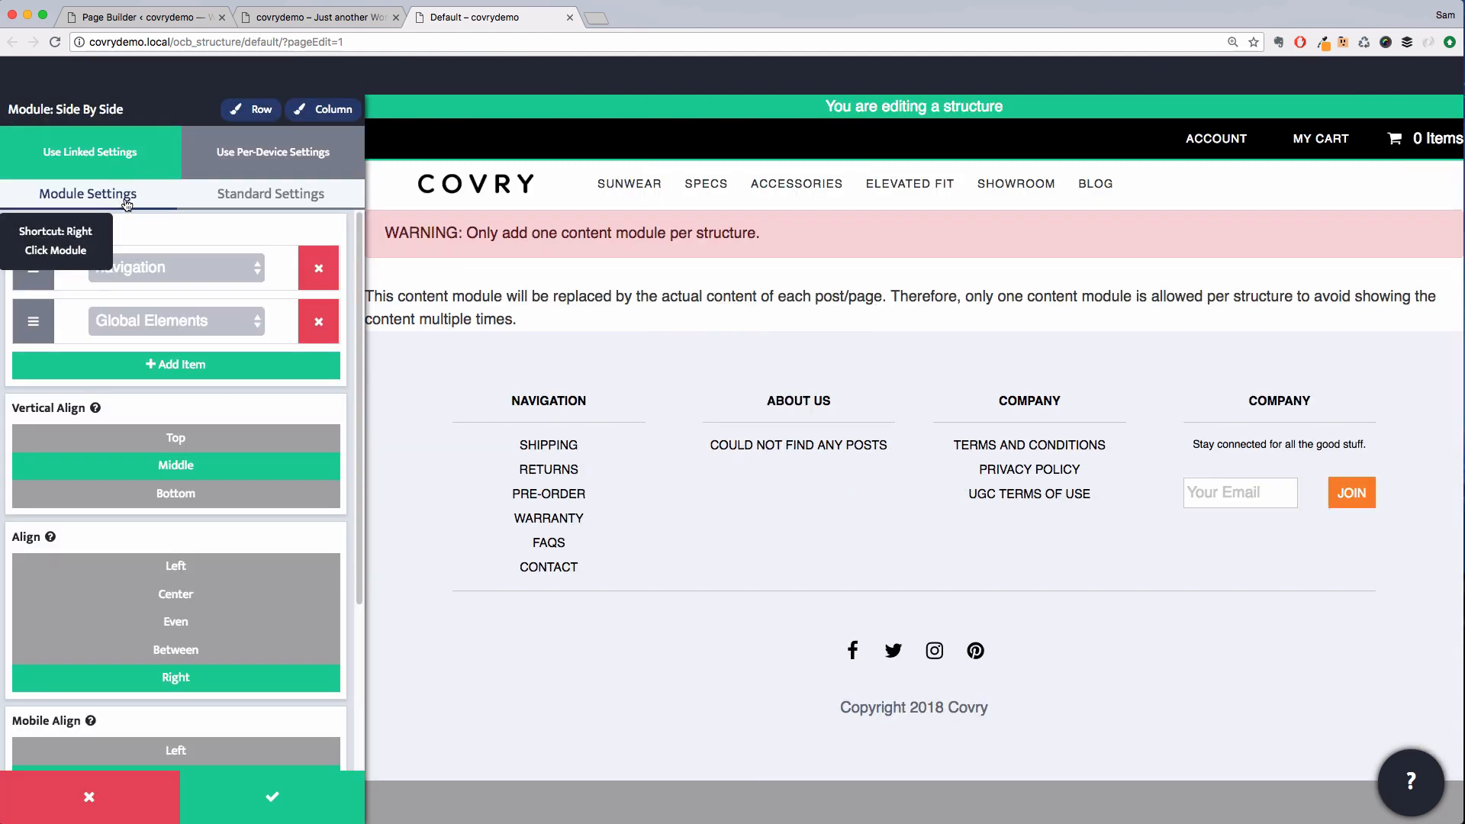
pyautogui.click(277, 204)
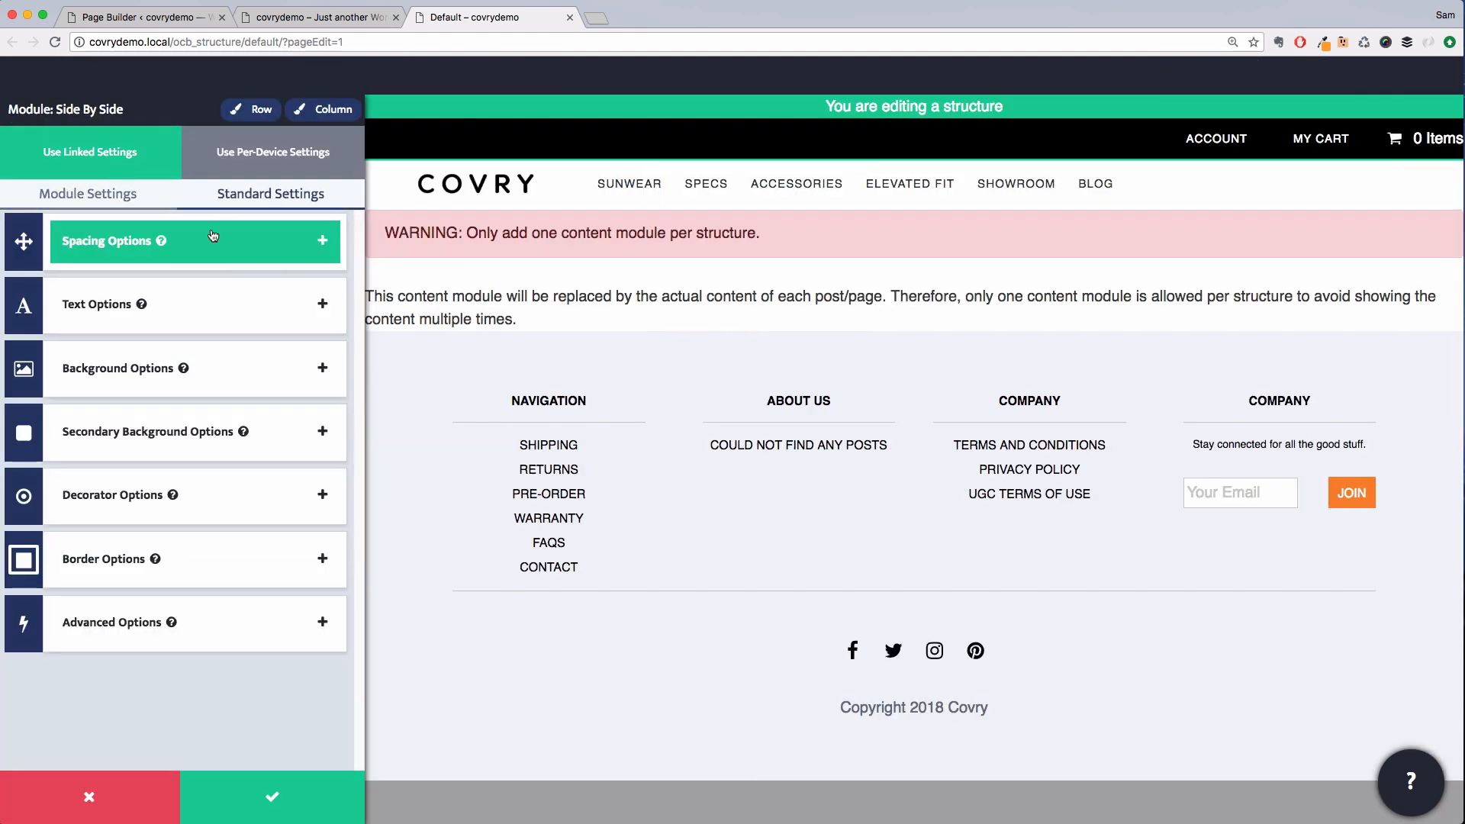
pyautogui.click(212, 233)
pyautogui.click(257, 508)
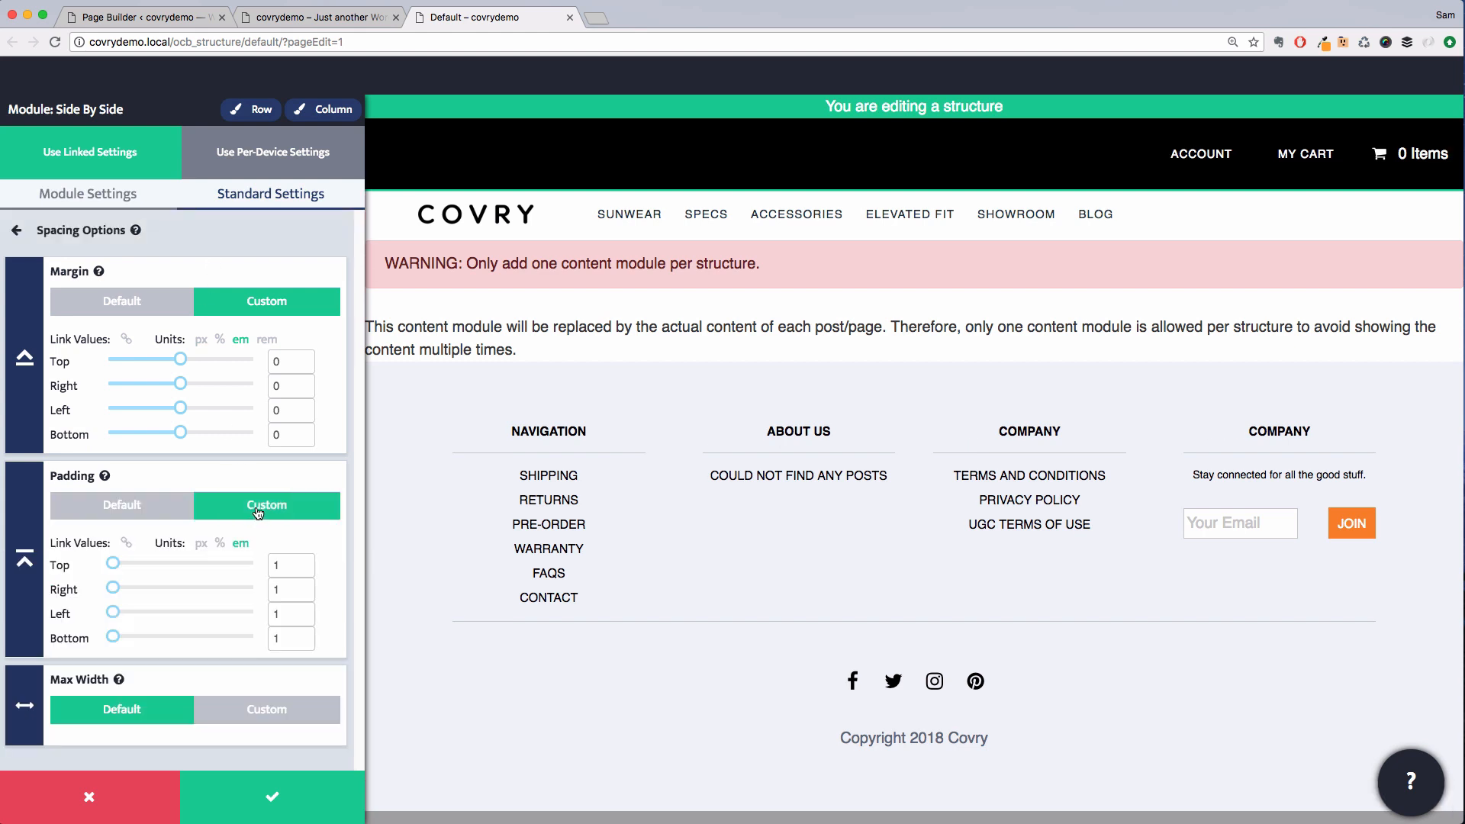
pyautogui.doubleClick(279, 565)
pyautogui.write('0')
pyautogui.press('Tab')
pyautogui.press('Tab')
pyautogui.press('Tab')
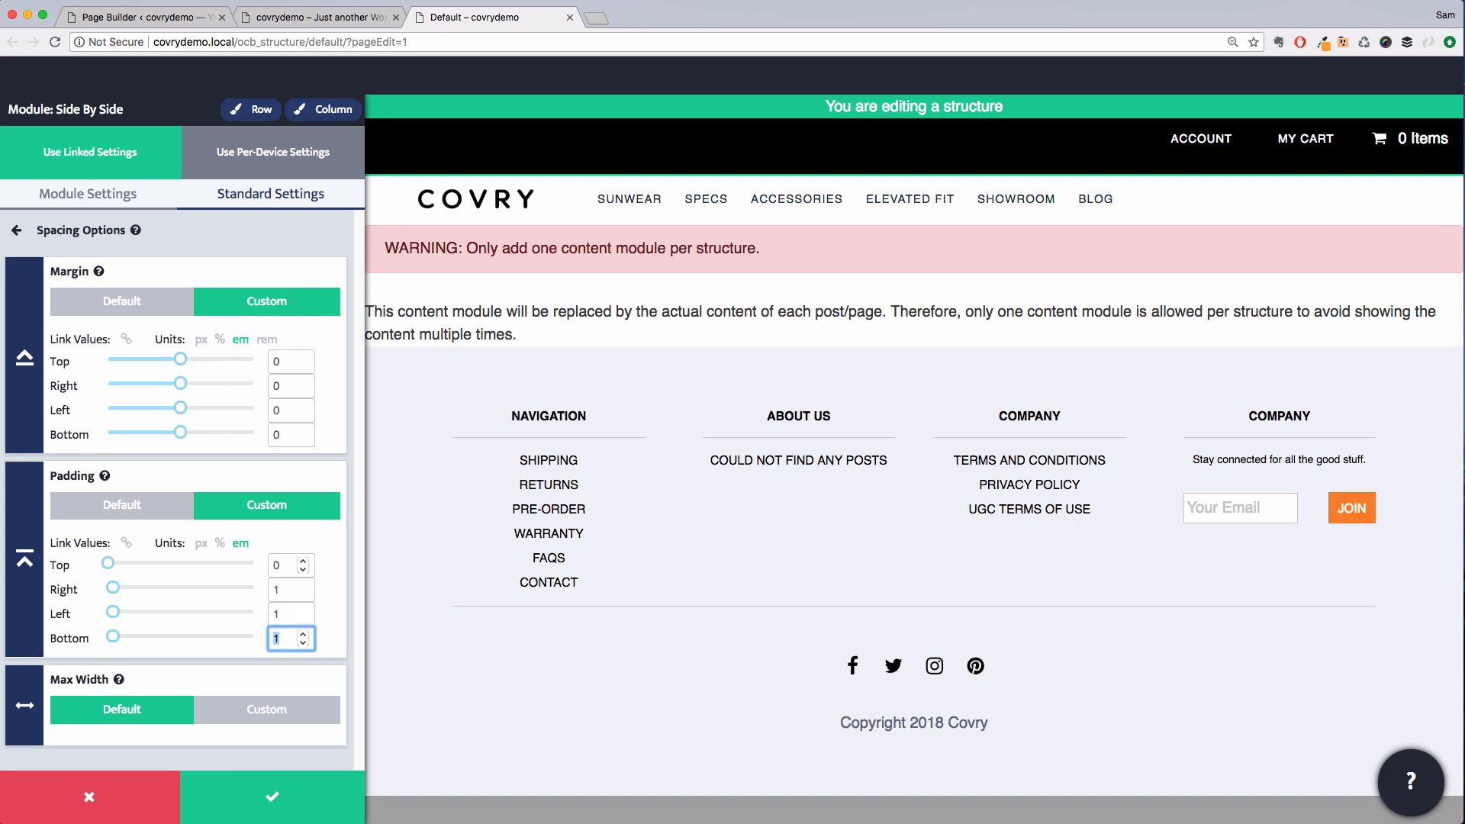
pyautogui.write('0')
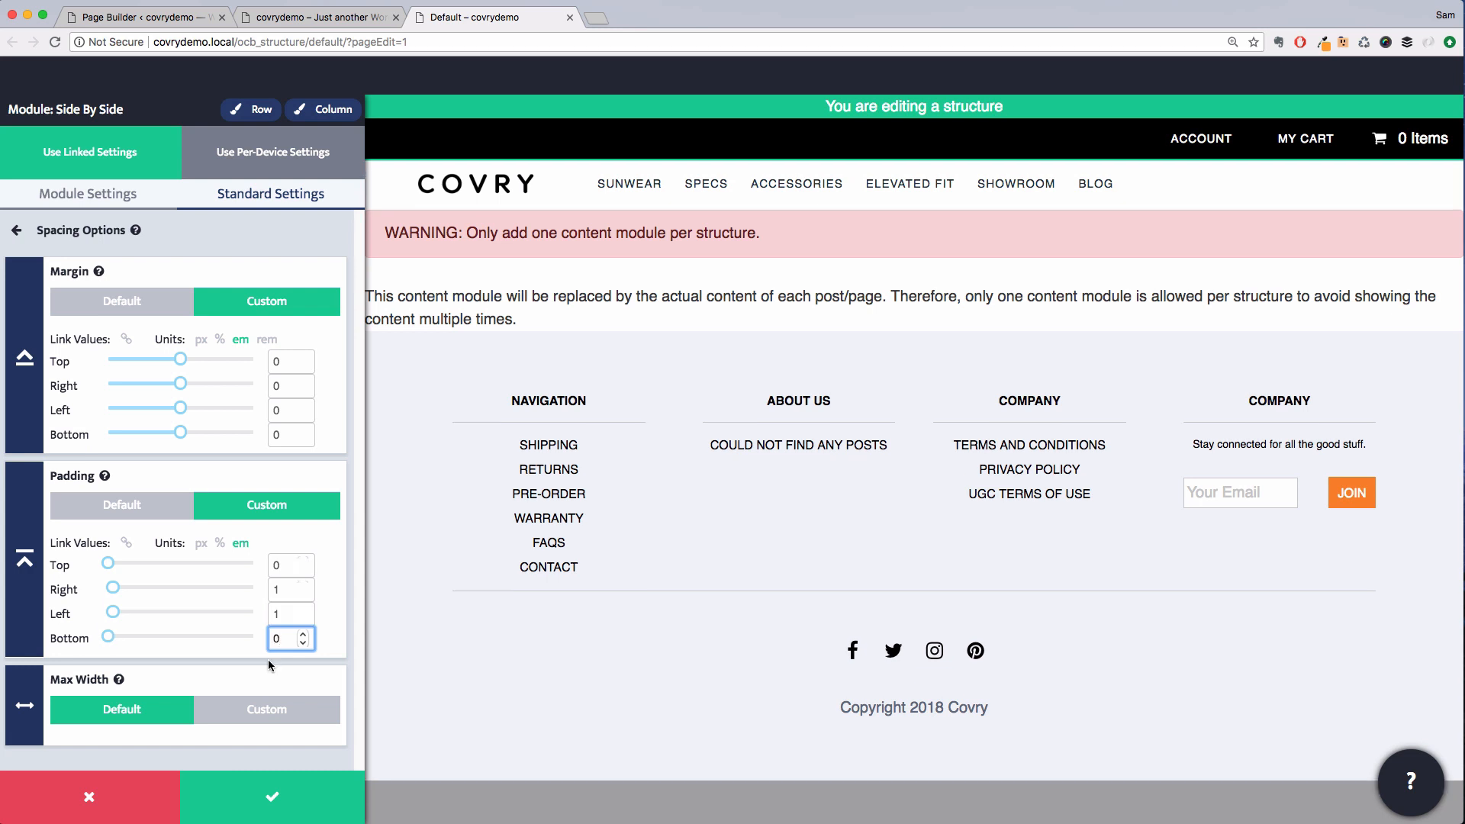
pyautogui.click(272, 790)
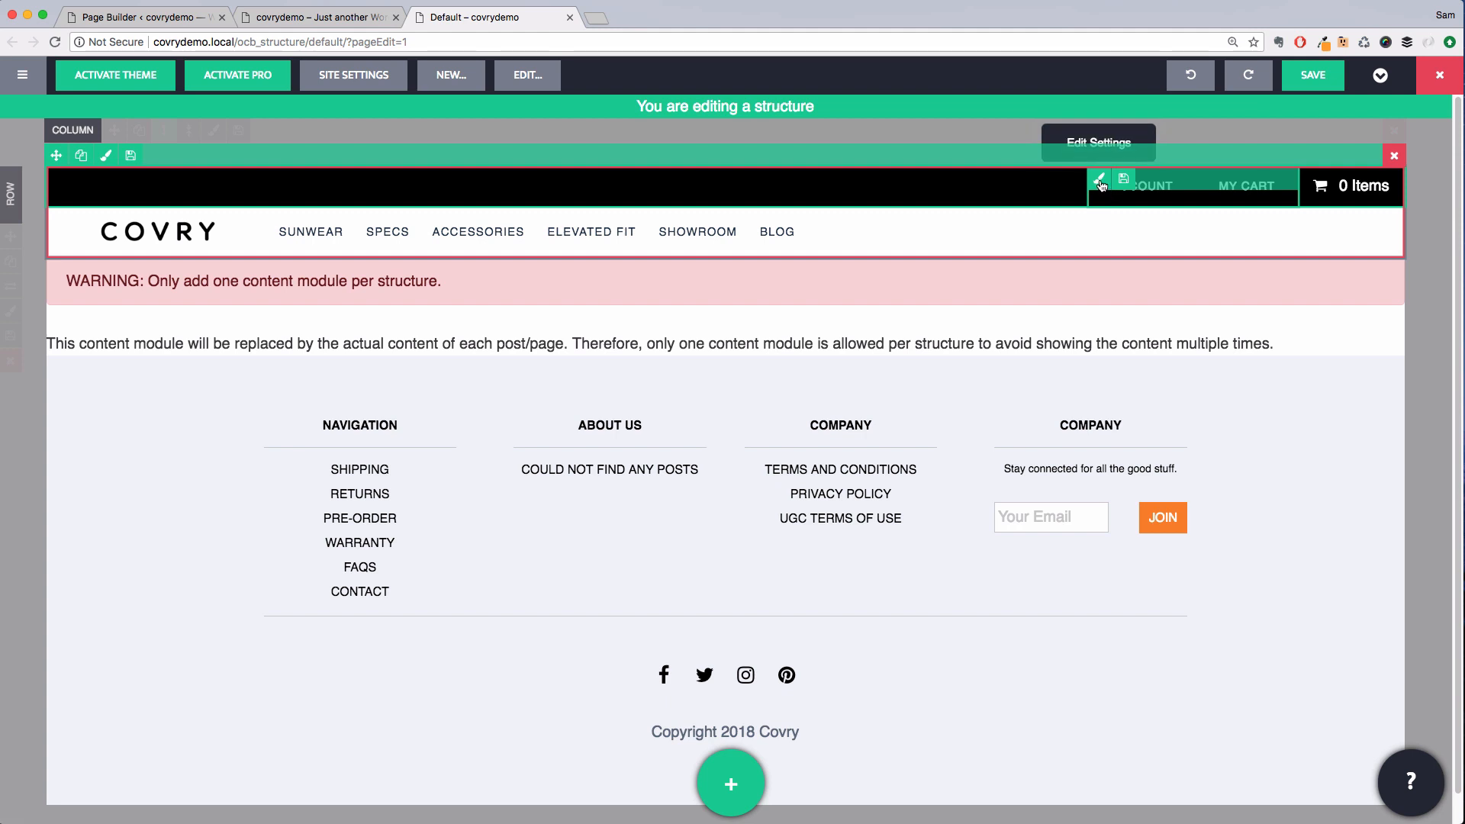
# Give the account menu items custom linked padding of 0.5 em and save
pyautogui.click(1099, 180)
pyautogui.click(153, 474)
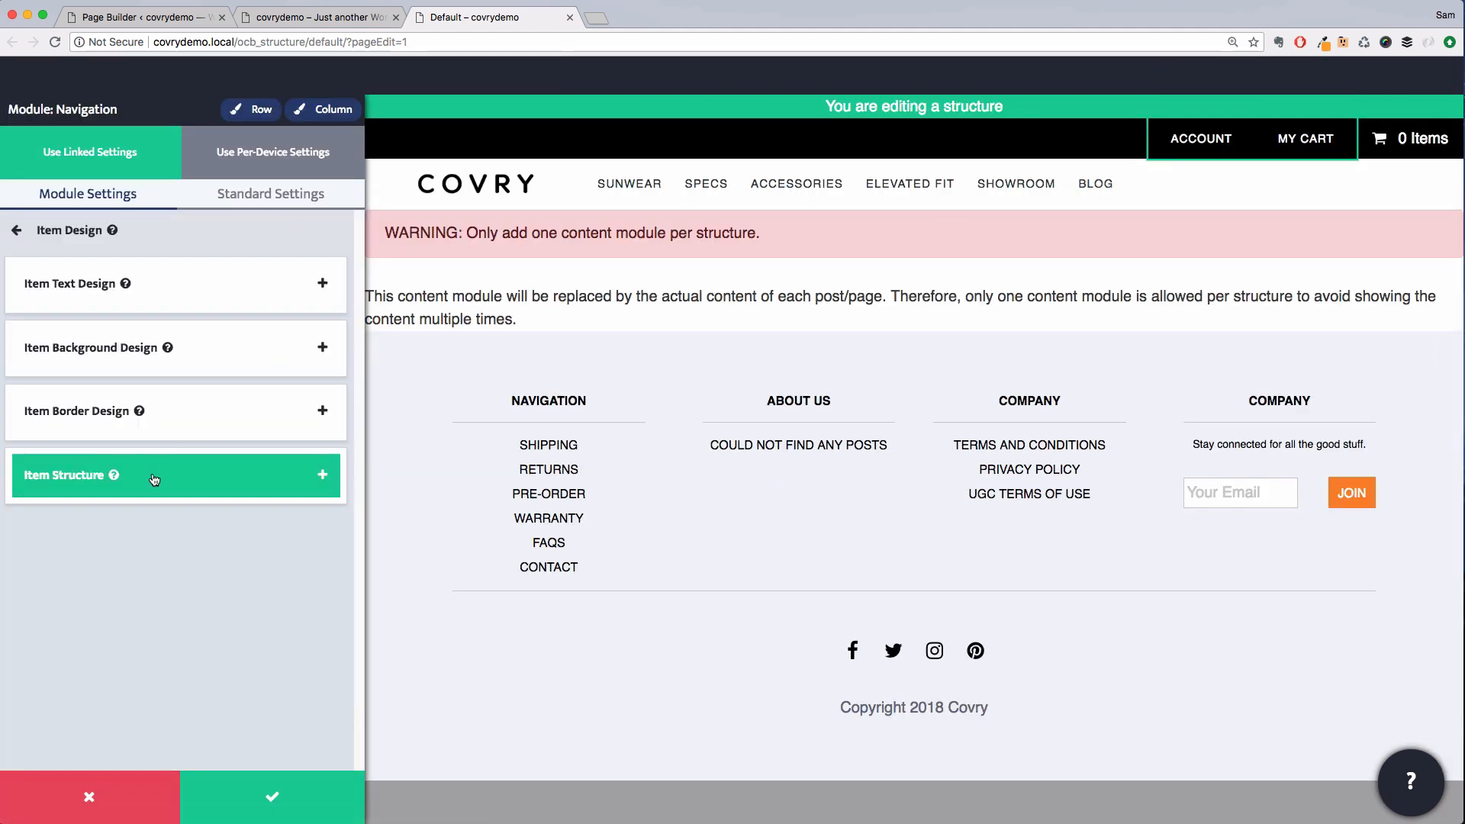
pyautogui.click(161, 475)
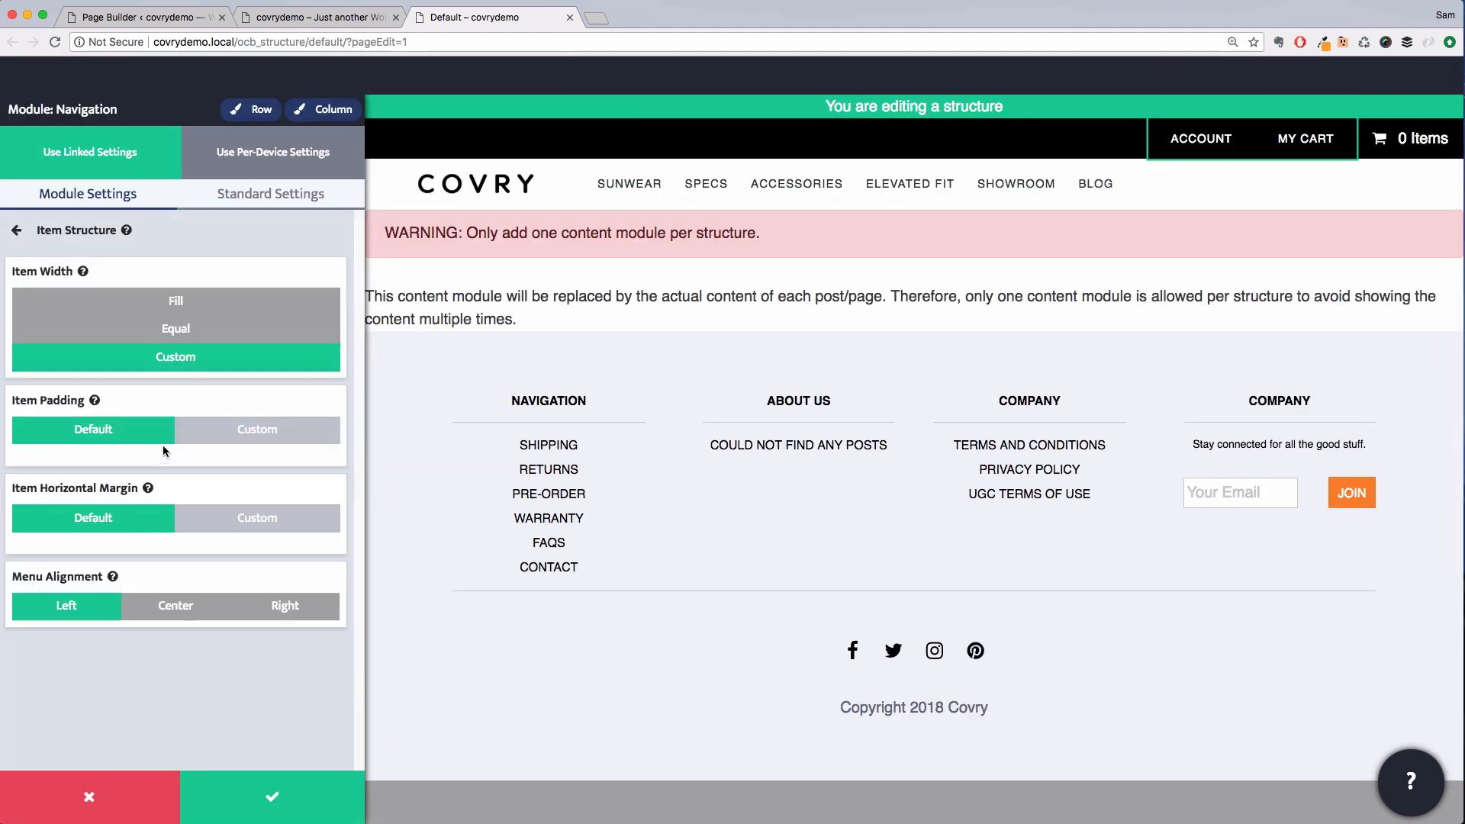
pyautogui.click(233, 440)
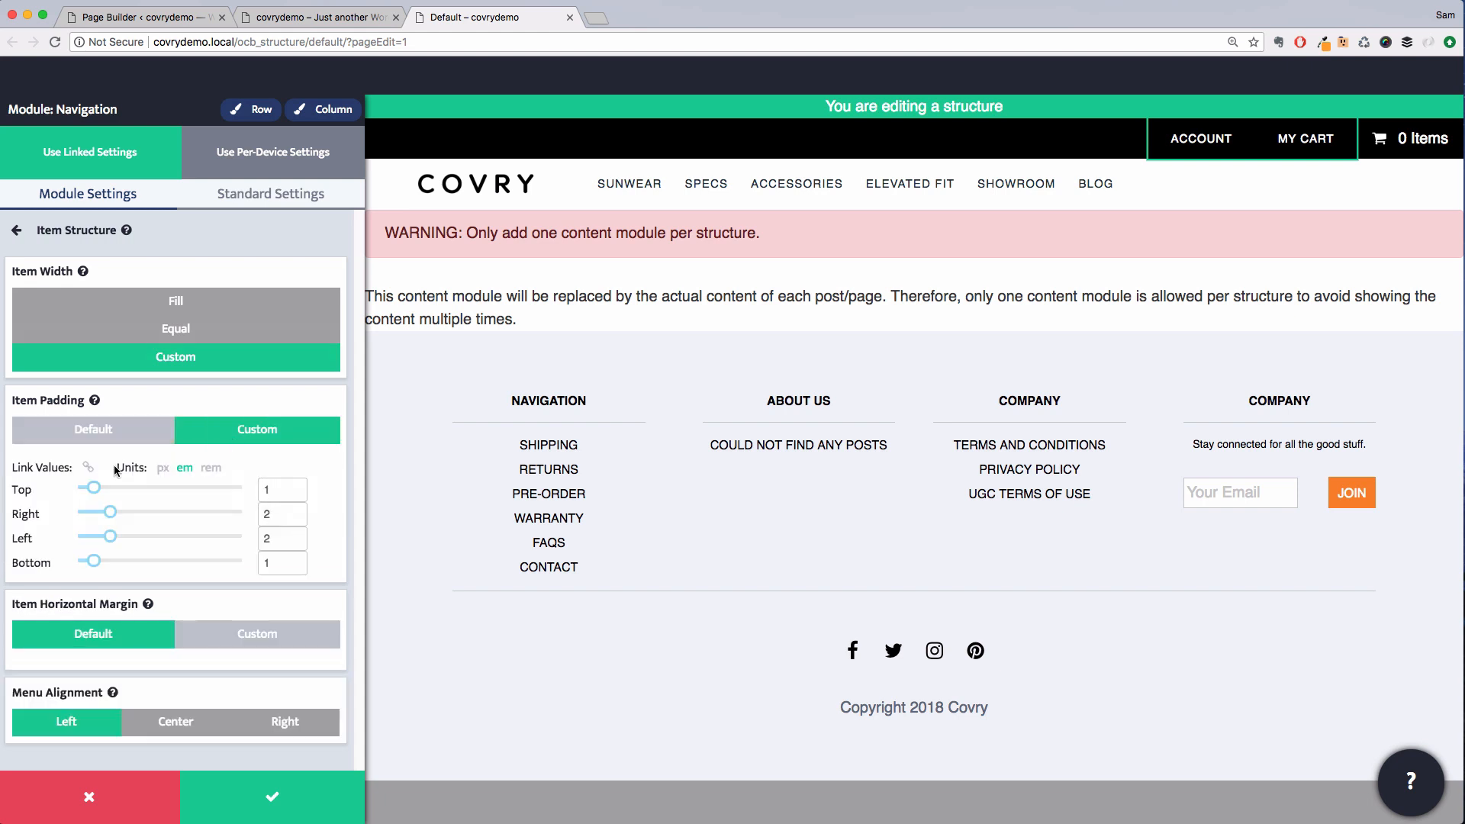
pyautogui.click(87, 467)
pyautogui.moveTo(93, 492); pyautogui.dragTo(88, 493)
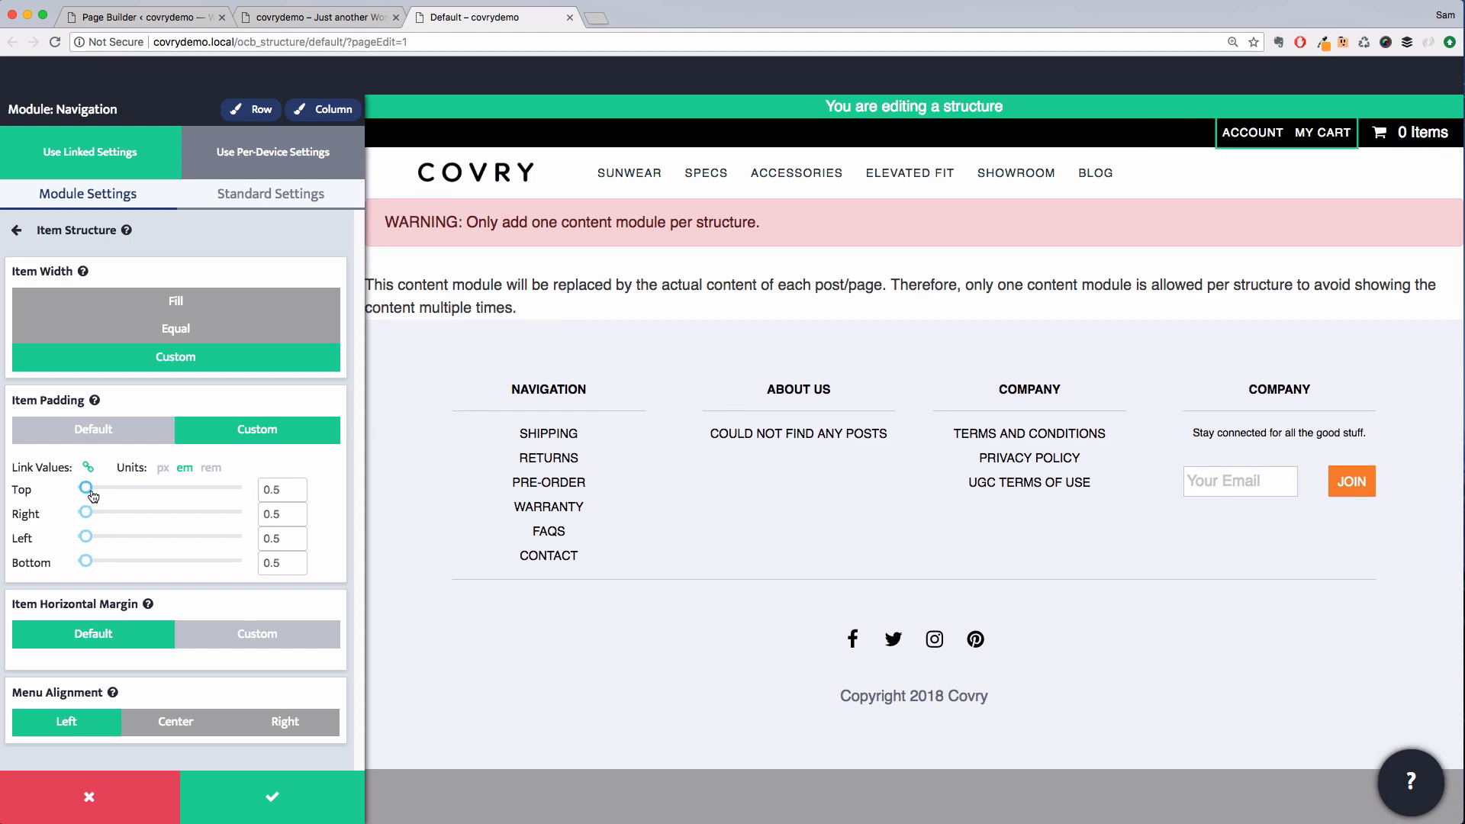
pyautogui.click(295, 781)
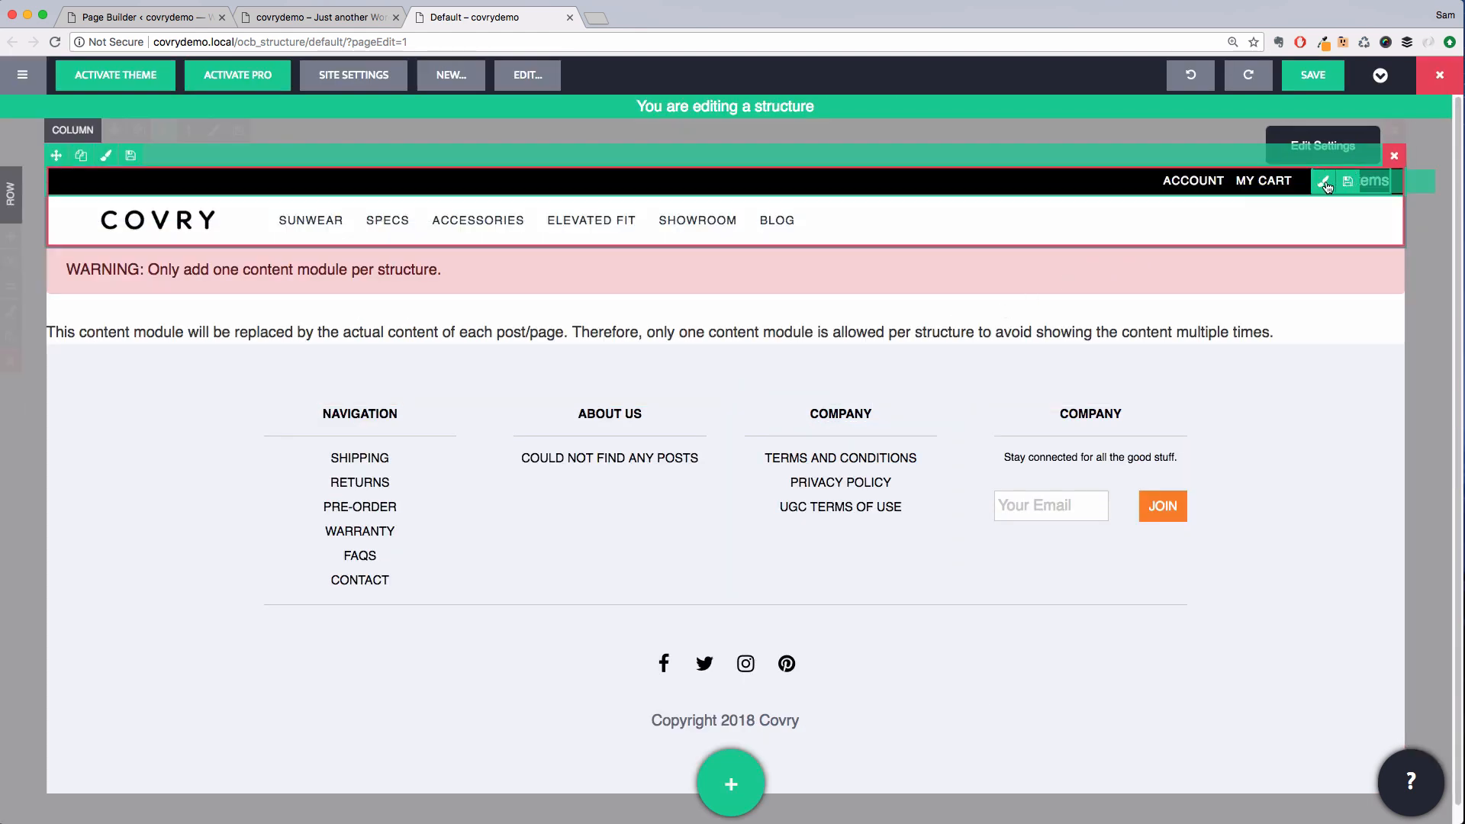
# Set the cart indicator's custom base font size to 0.8 em and save
pyautogui.click(1325, 180)
pyautogui.click(231, 192)
pyautogui.click(196, 294)
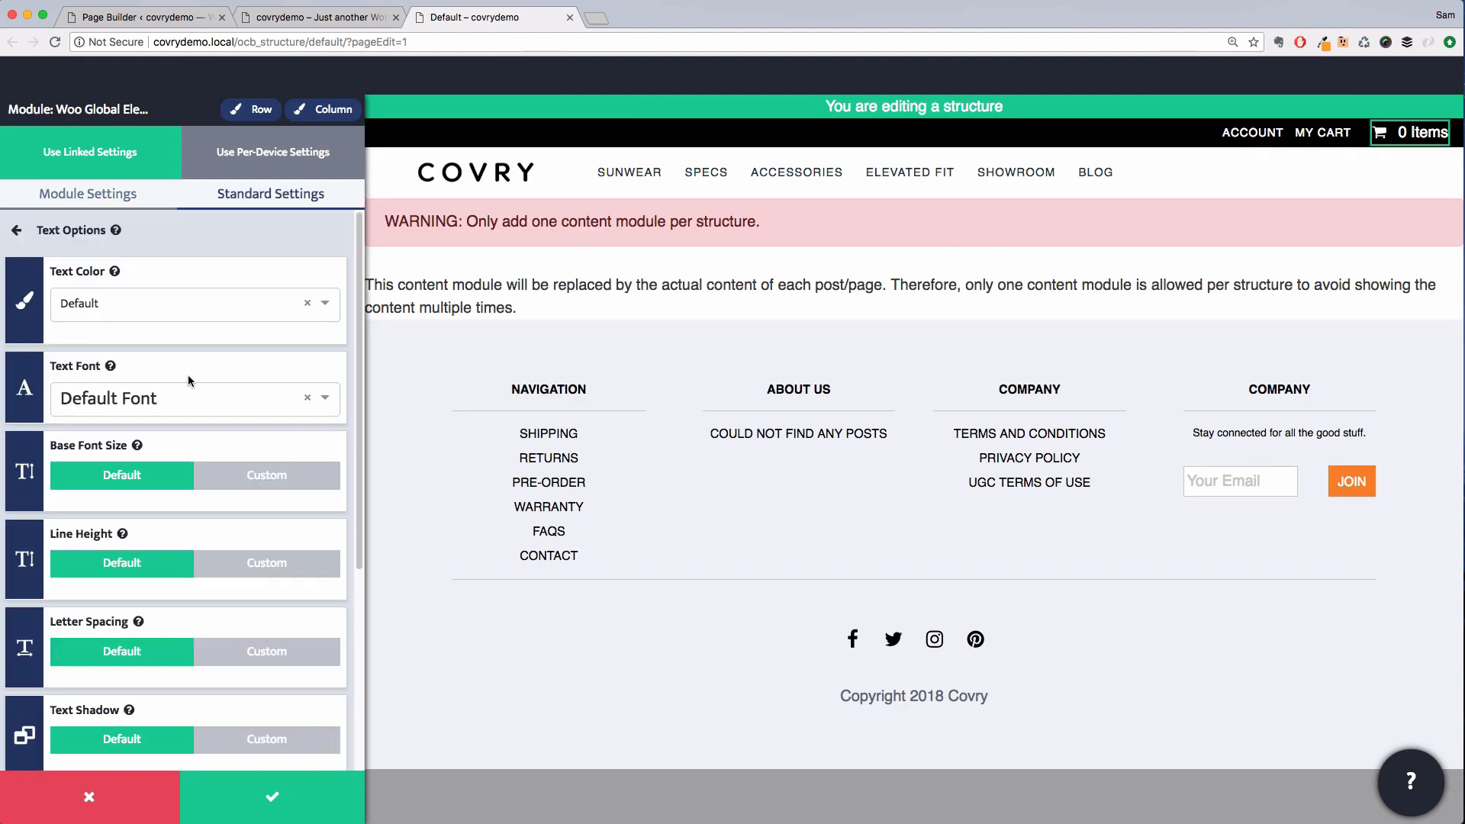
pyautogui.click(204, 474)
pyautogui.moveTo(58, 519); pyautogui.dragTo(54, 521)
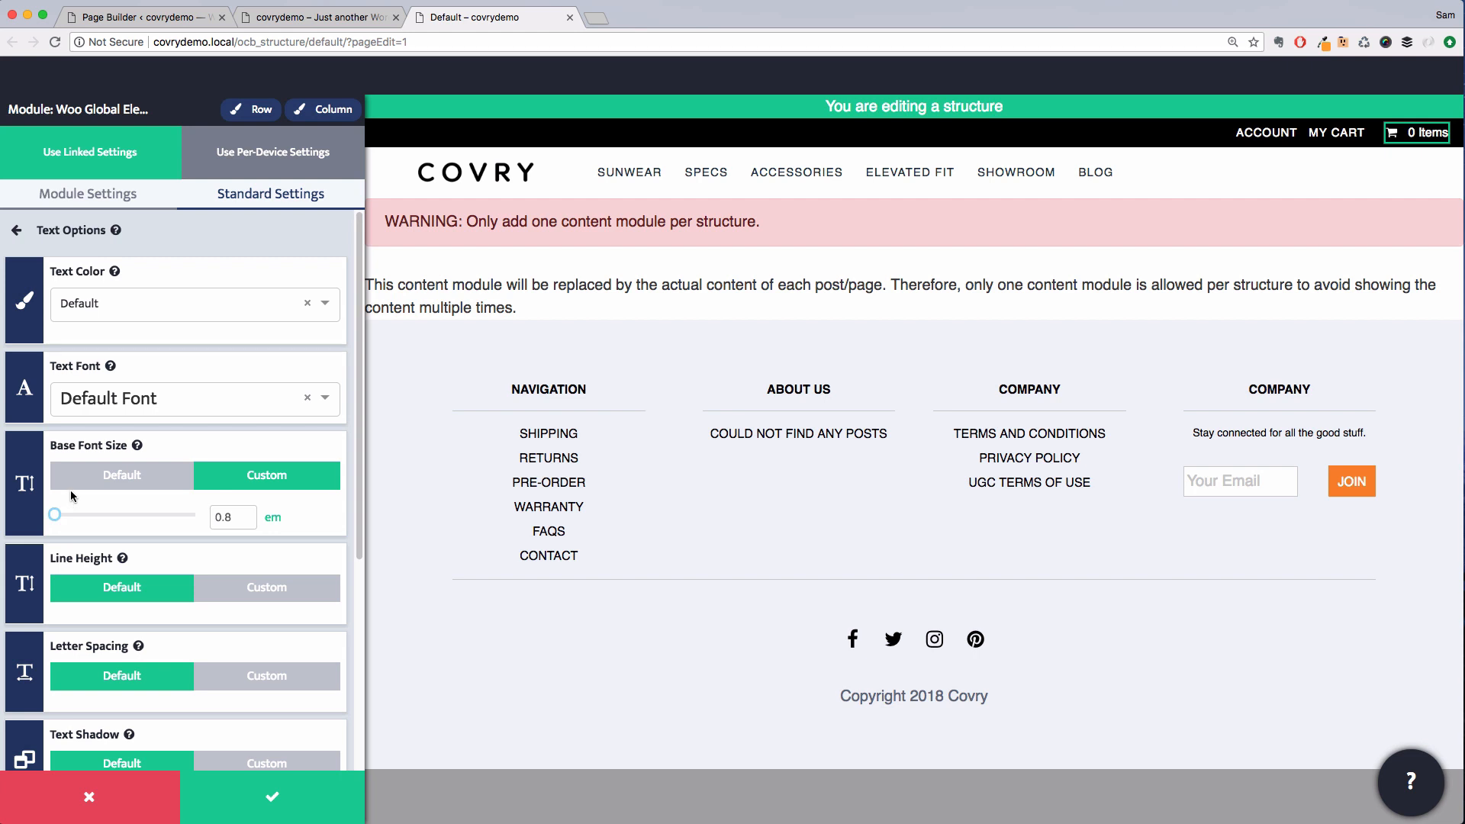
pyautogui.click(271, 796)
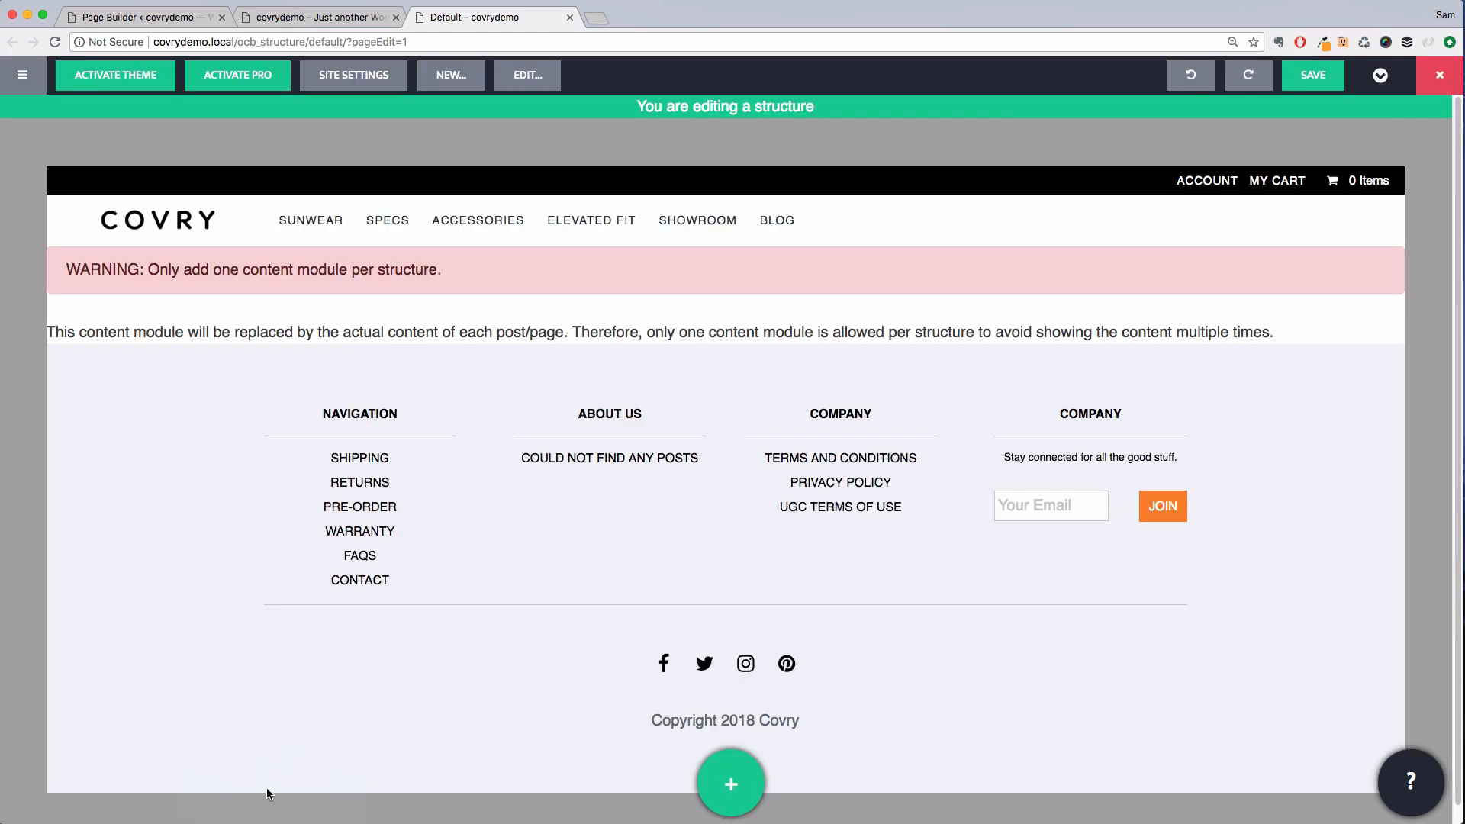
# Rename the fourth footer column heading to CONNECT
pyautogui.click(1098, 416)
pyautogui.doubleClick(1097, 414)
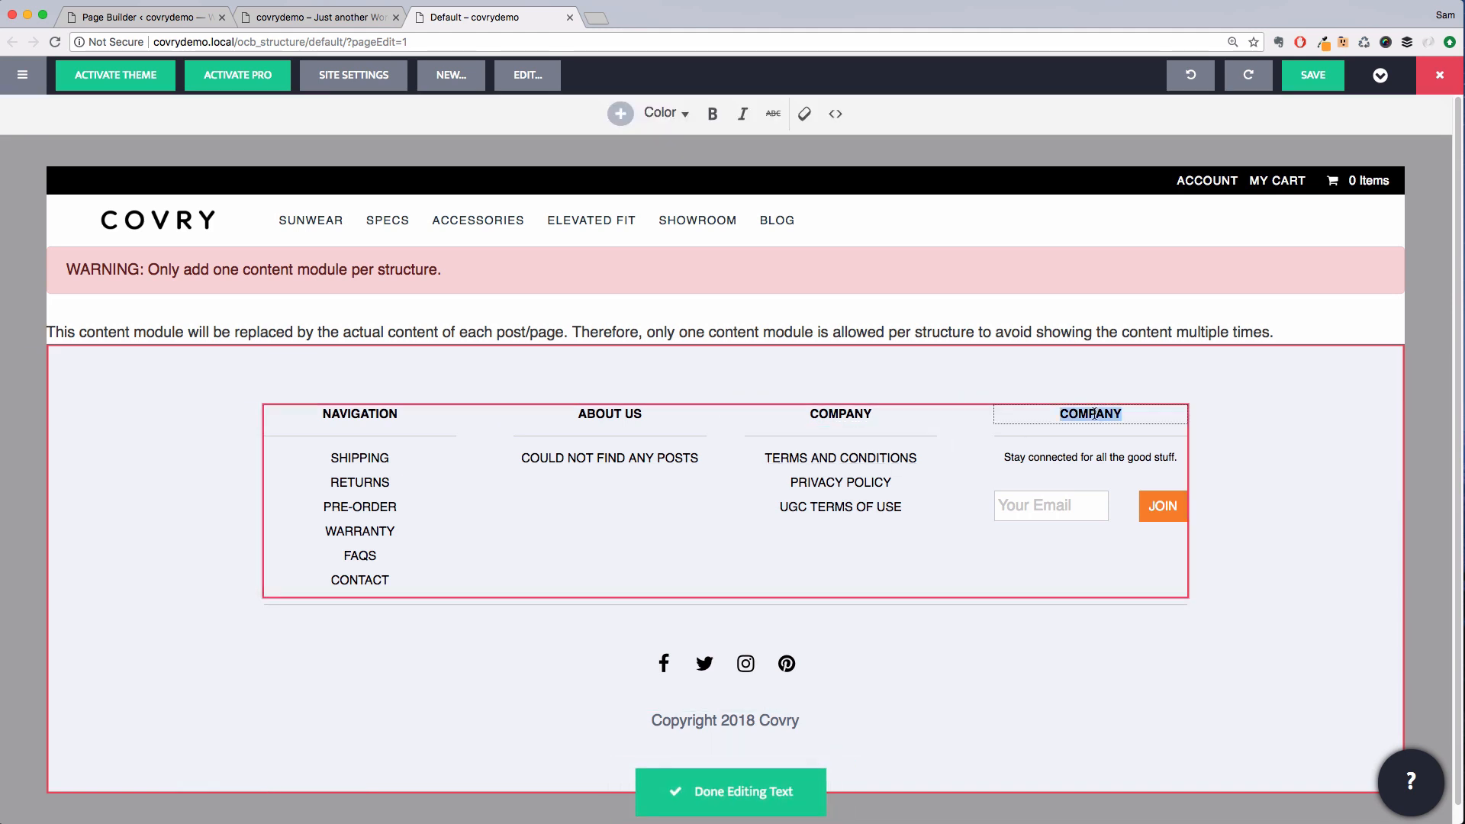
pyautogui.write('CONNECT')
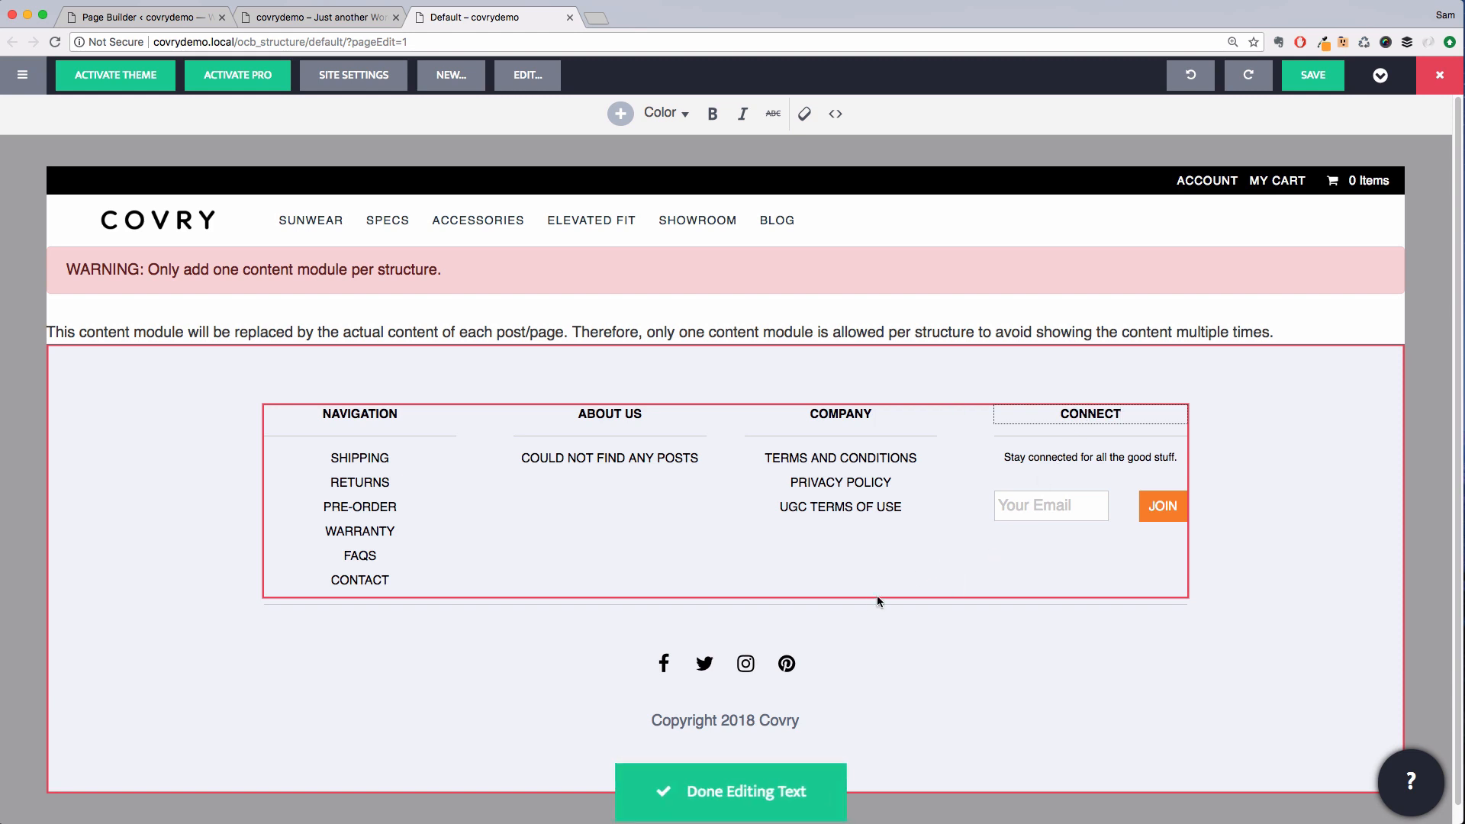
# Finish editing the text and set the footer row's max width to custom 1100 px, then save
pyautogui.click(779, 797)
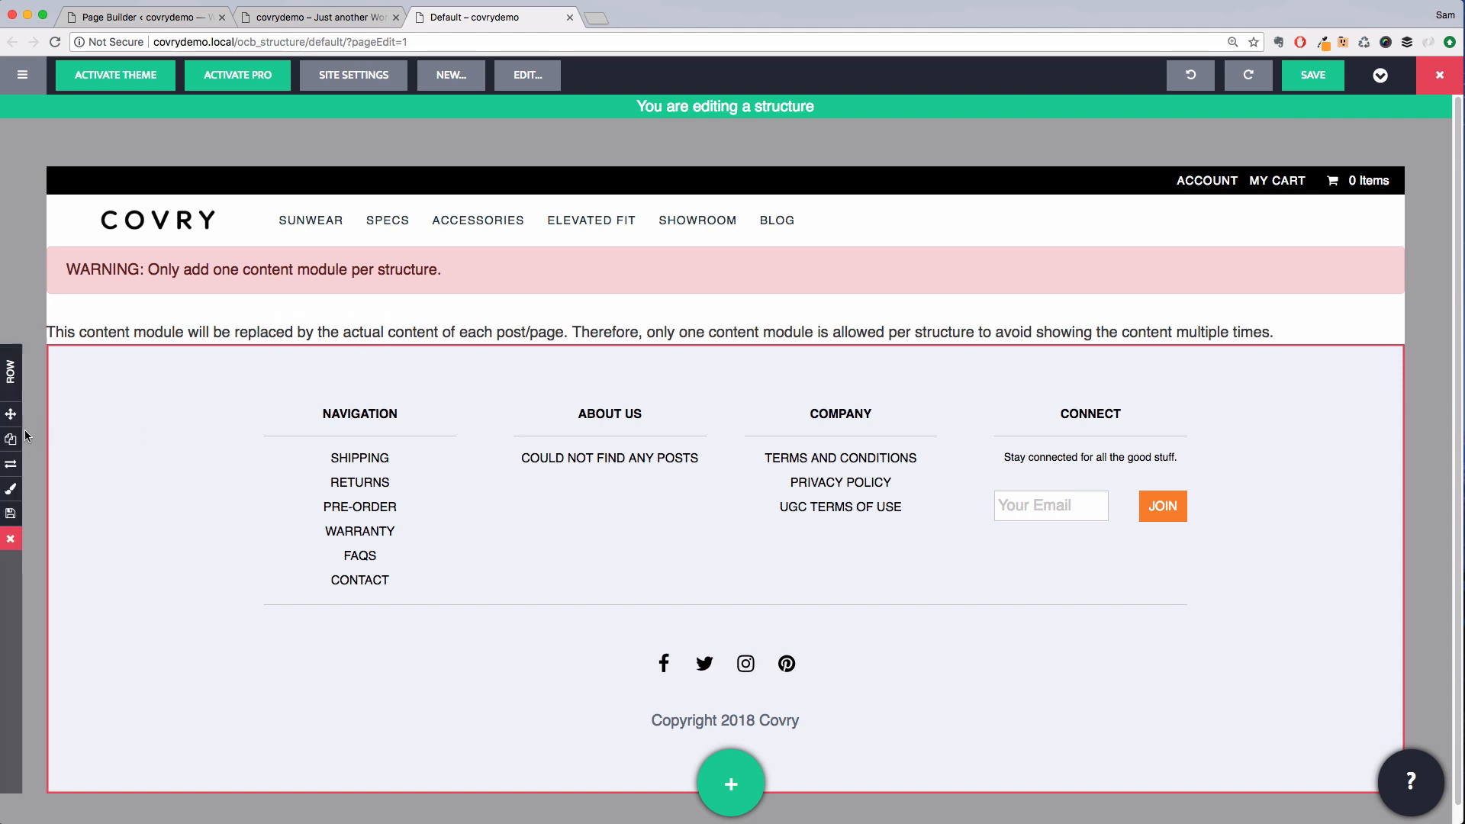
pyautogui.click(11, 493)
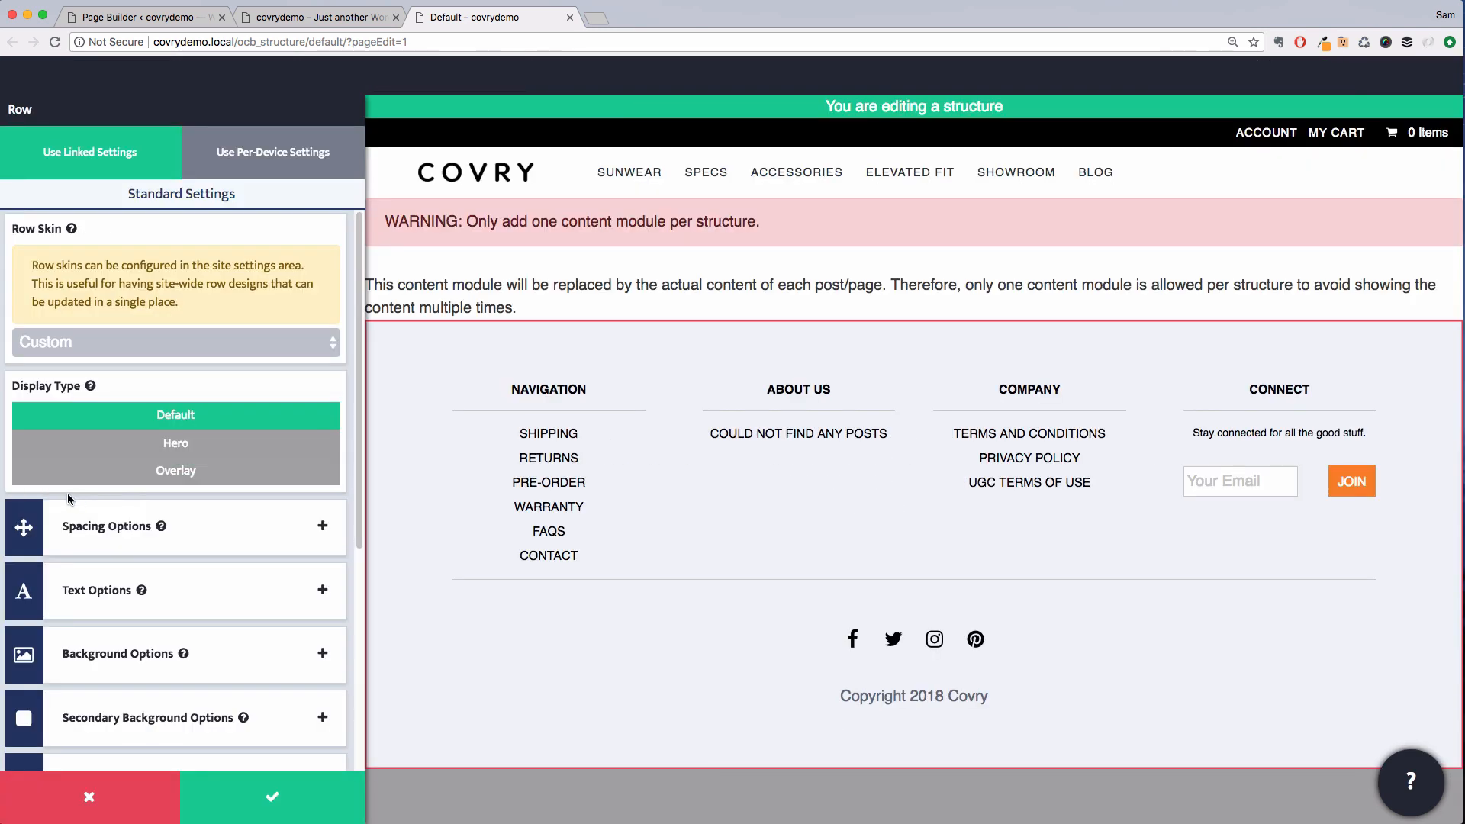
pyautogui.click(203, 517)
pyautogui.click(235, 599)
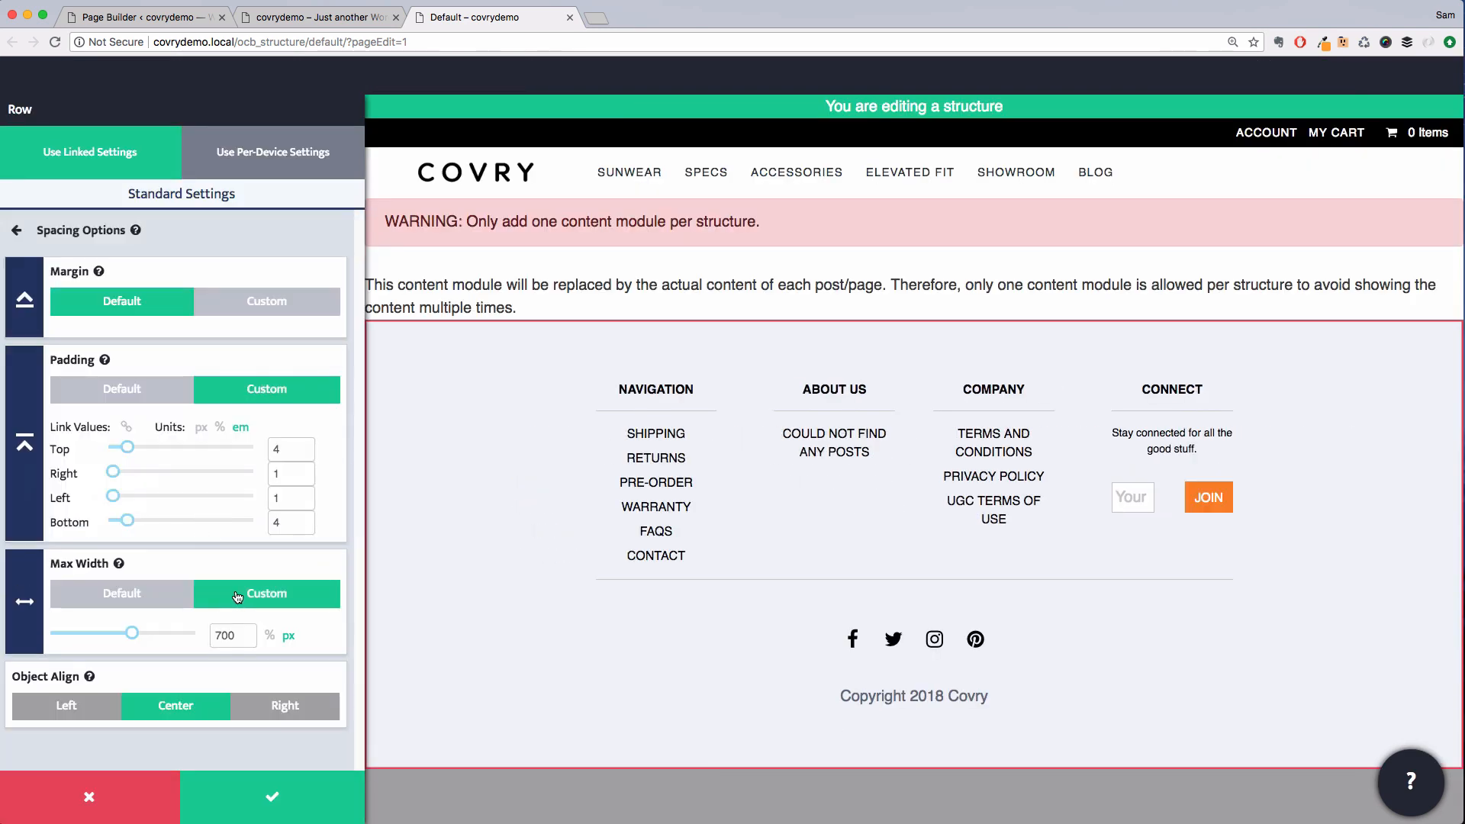
pyautogui.moveTo(142, 638); pyautogui.dragTo(187, 641)
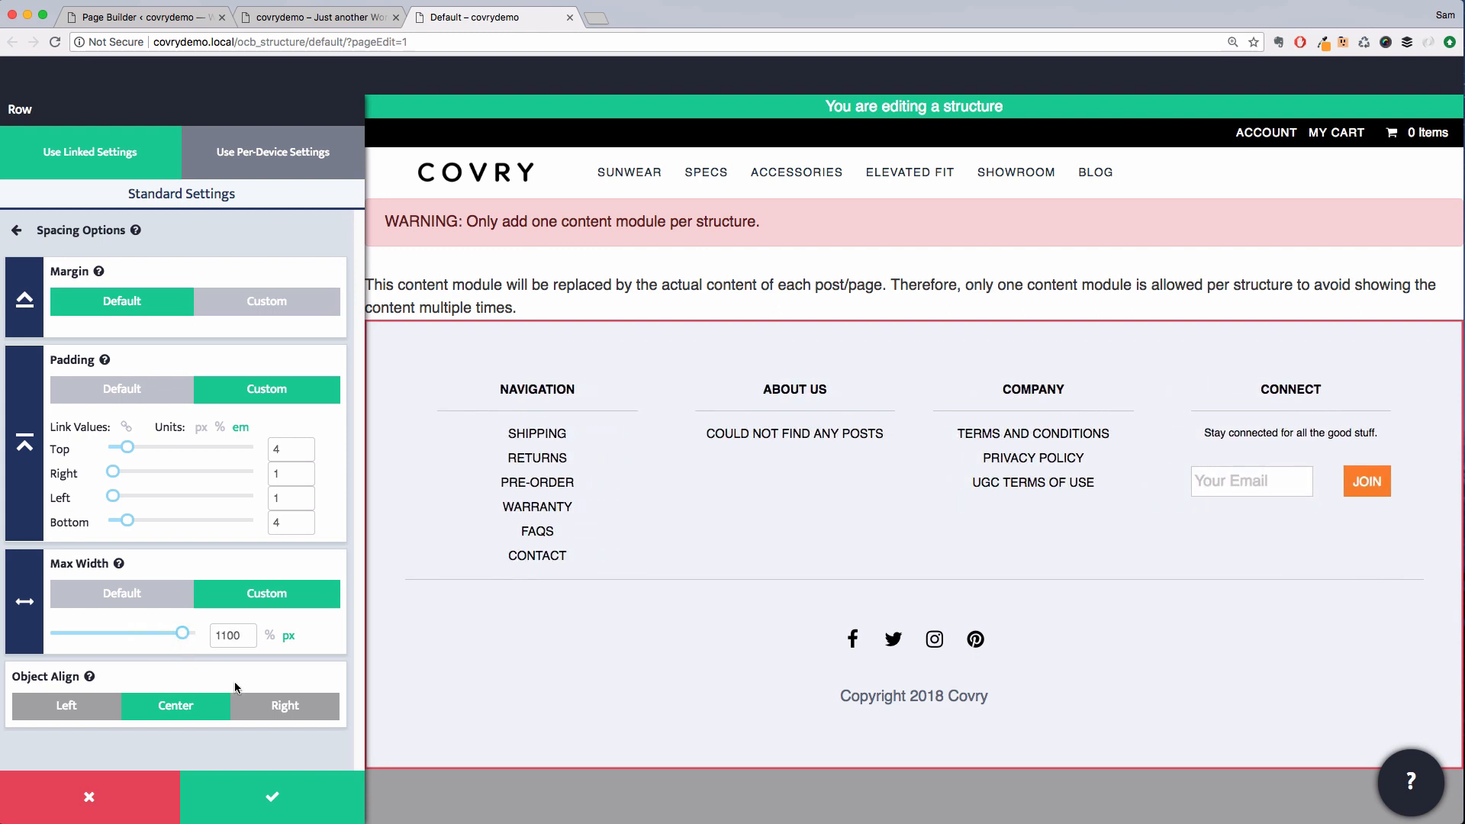
pyautogui.click(264, 794)
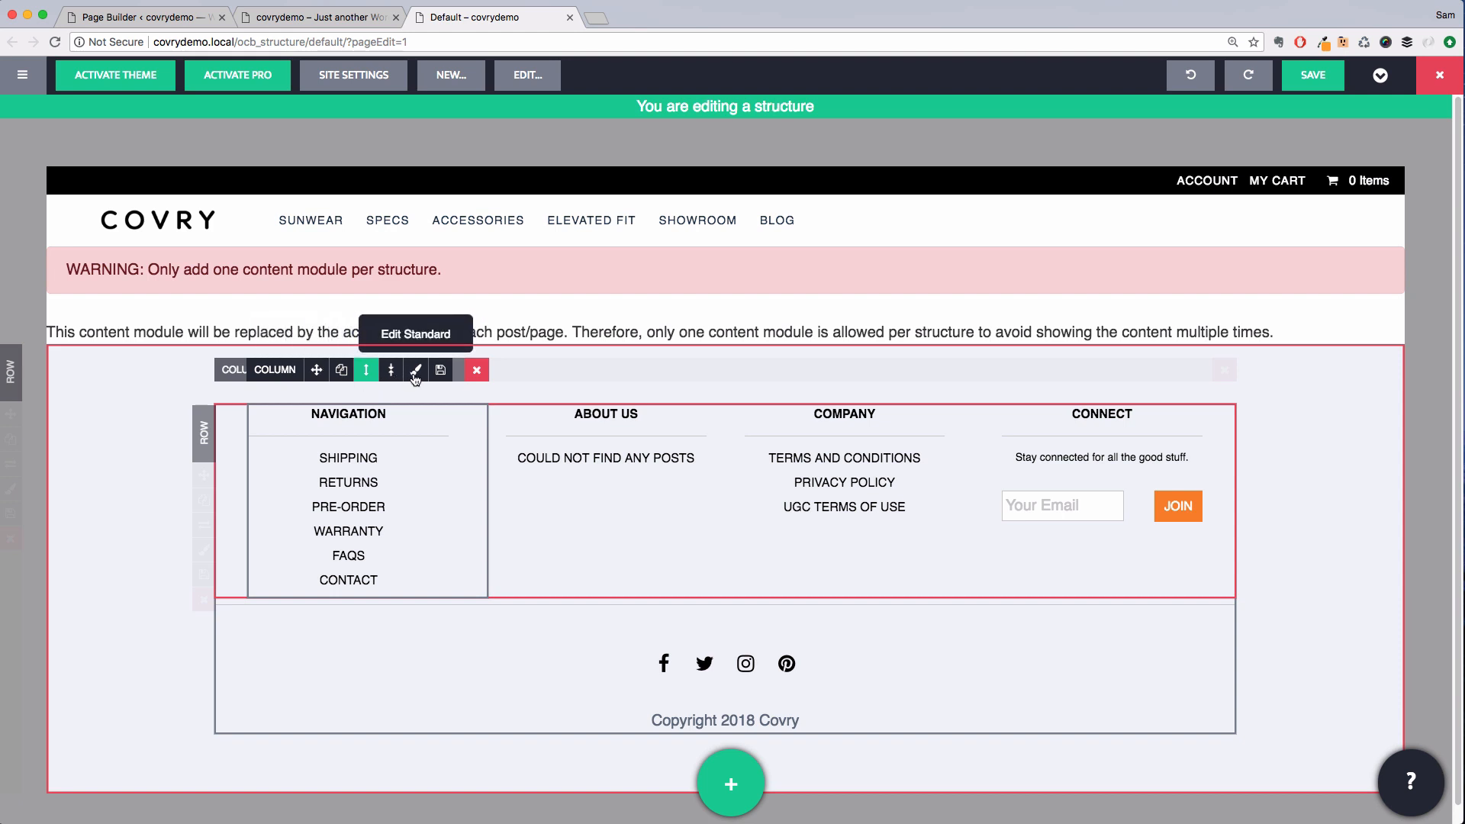
# Give the inner link-column row custom linked padding of 0 and a custom max width of 100%, then save
pyautogui.click(204, 549)
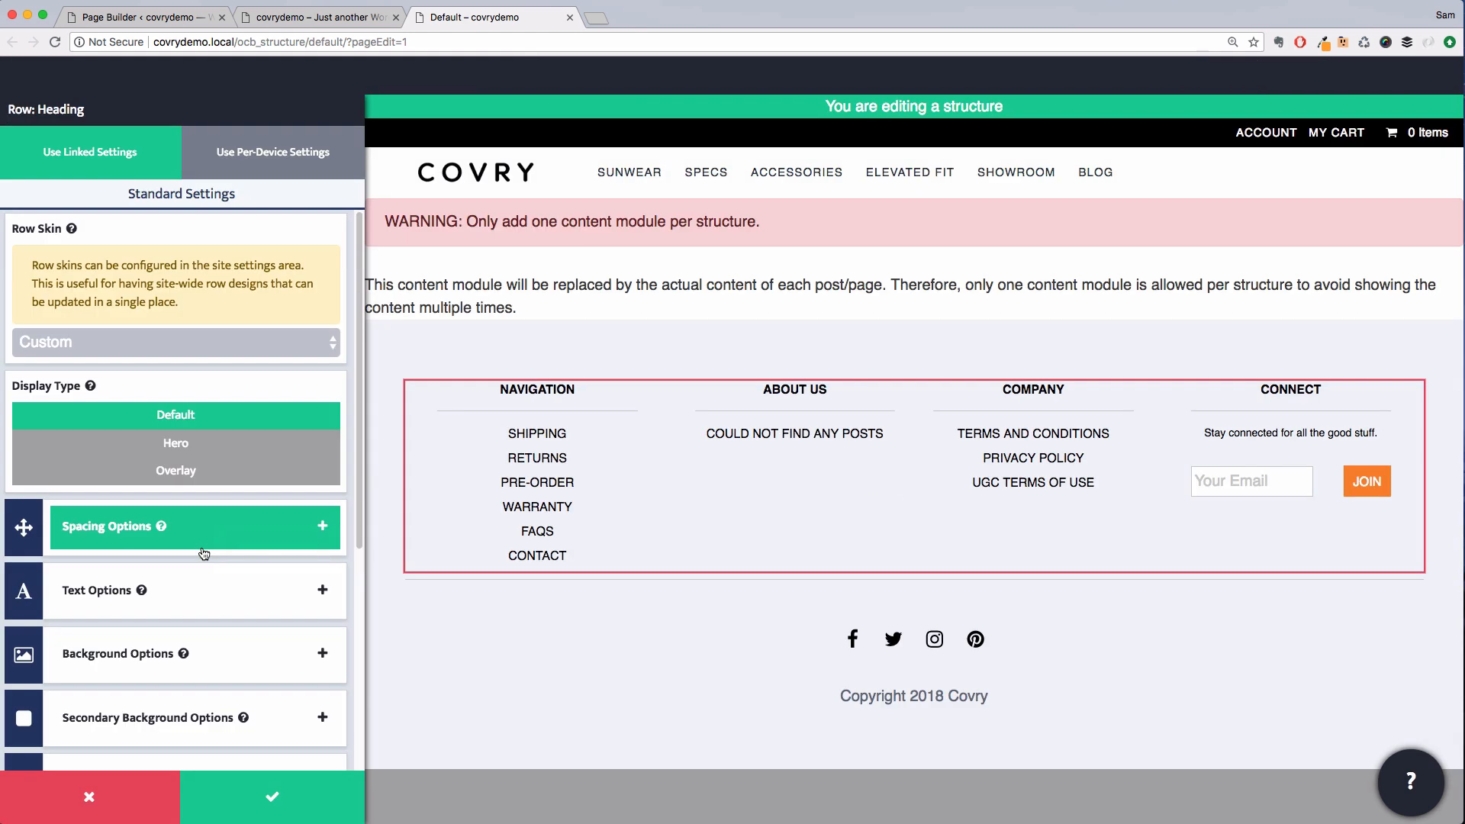
pyautogui.click(203, 547)
pyautogui.click(259, 391)
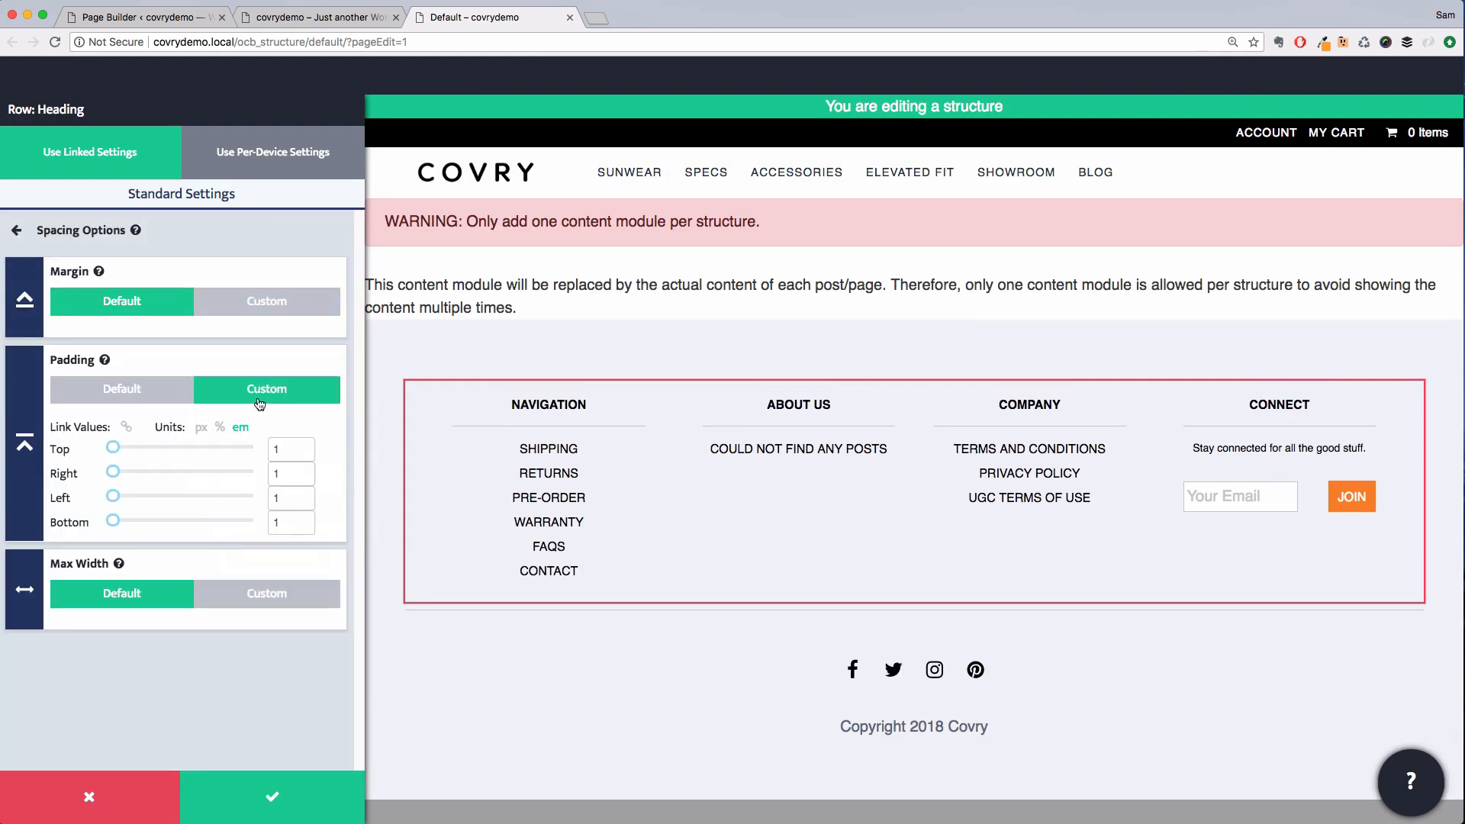
pyautogui.click(277, 448)
pyautogui.click(127, 427)
pyautogui.moveTo(112, 448); pyautogui.dragTo(100, 452)
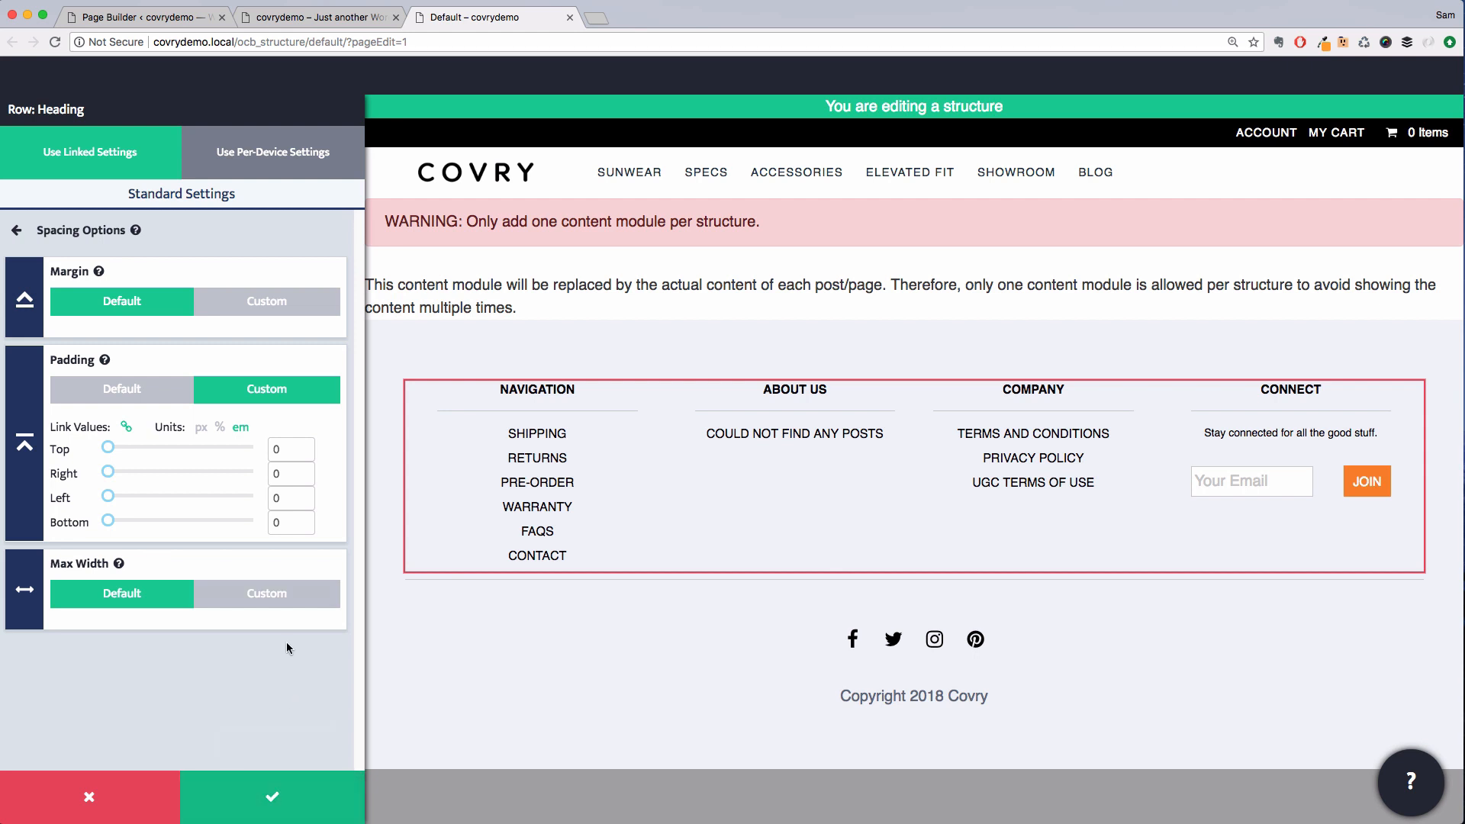
pyautogui.click(275, 600)
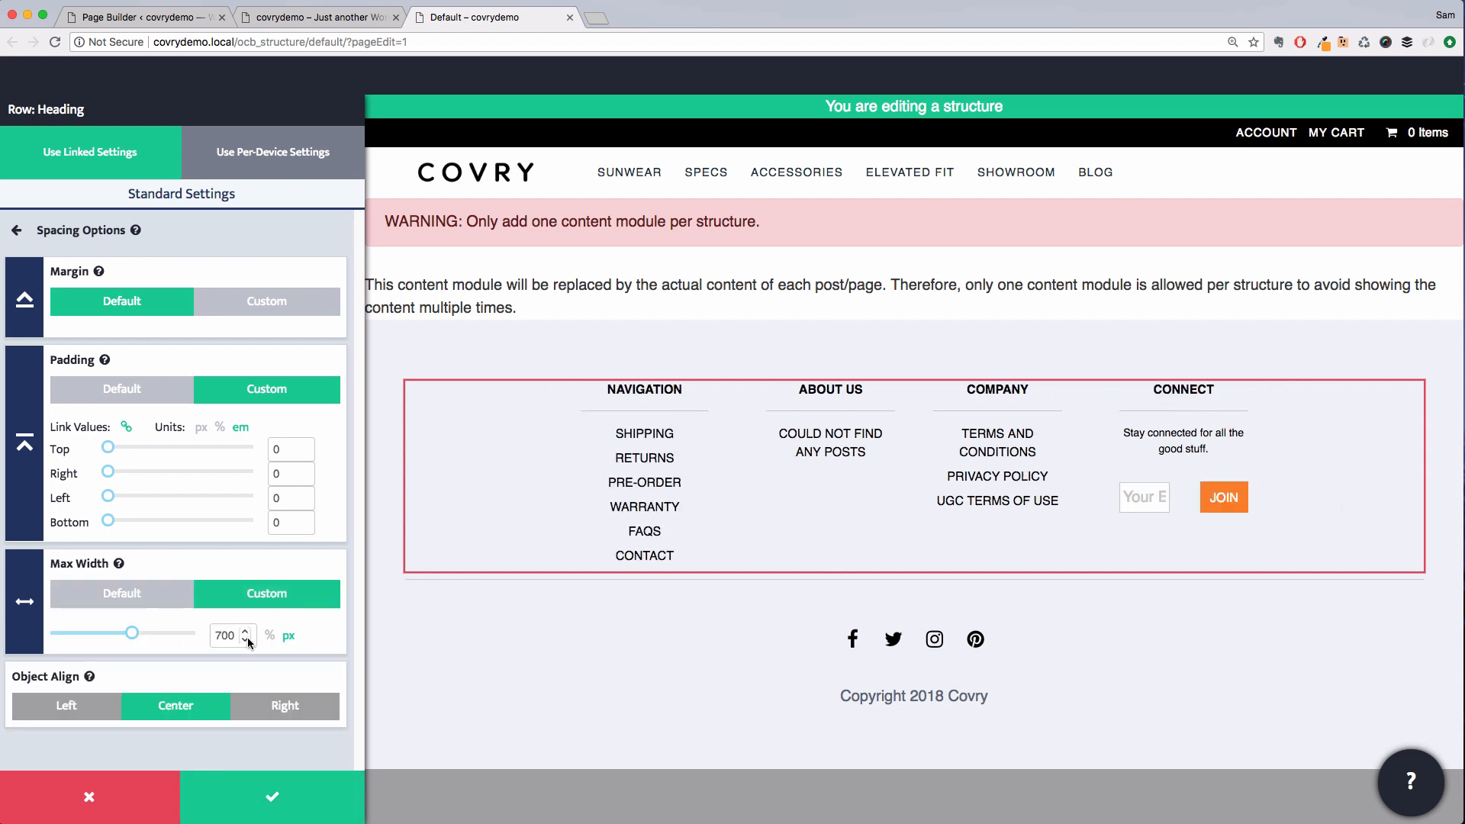
pyautogui.click(271, 638)
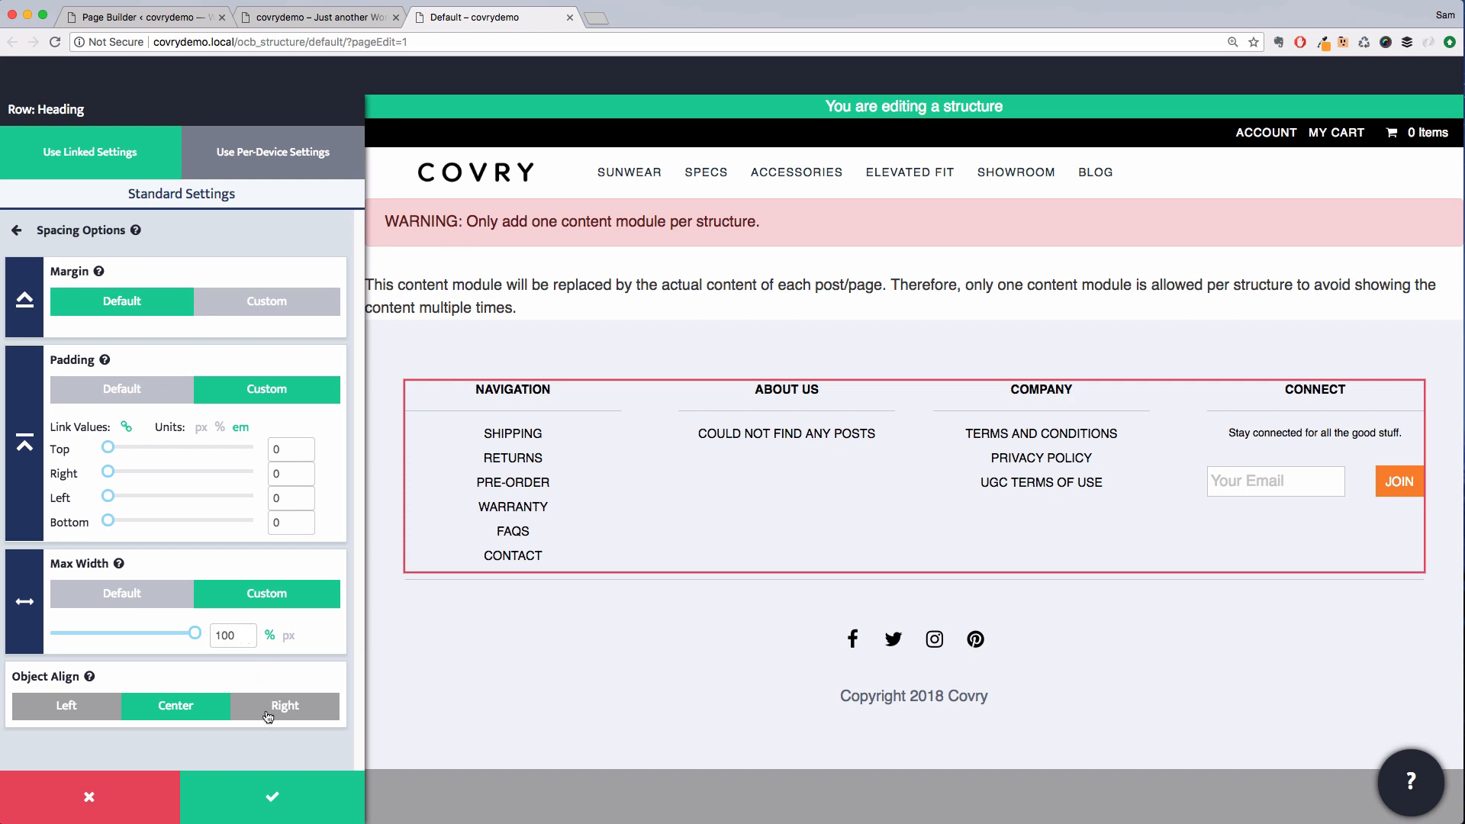
pyautogui.click(270, 799)
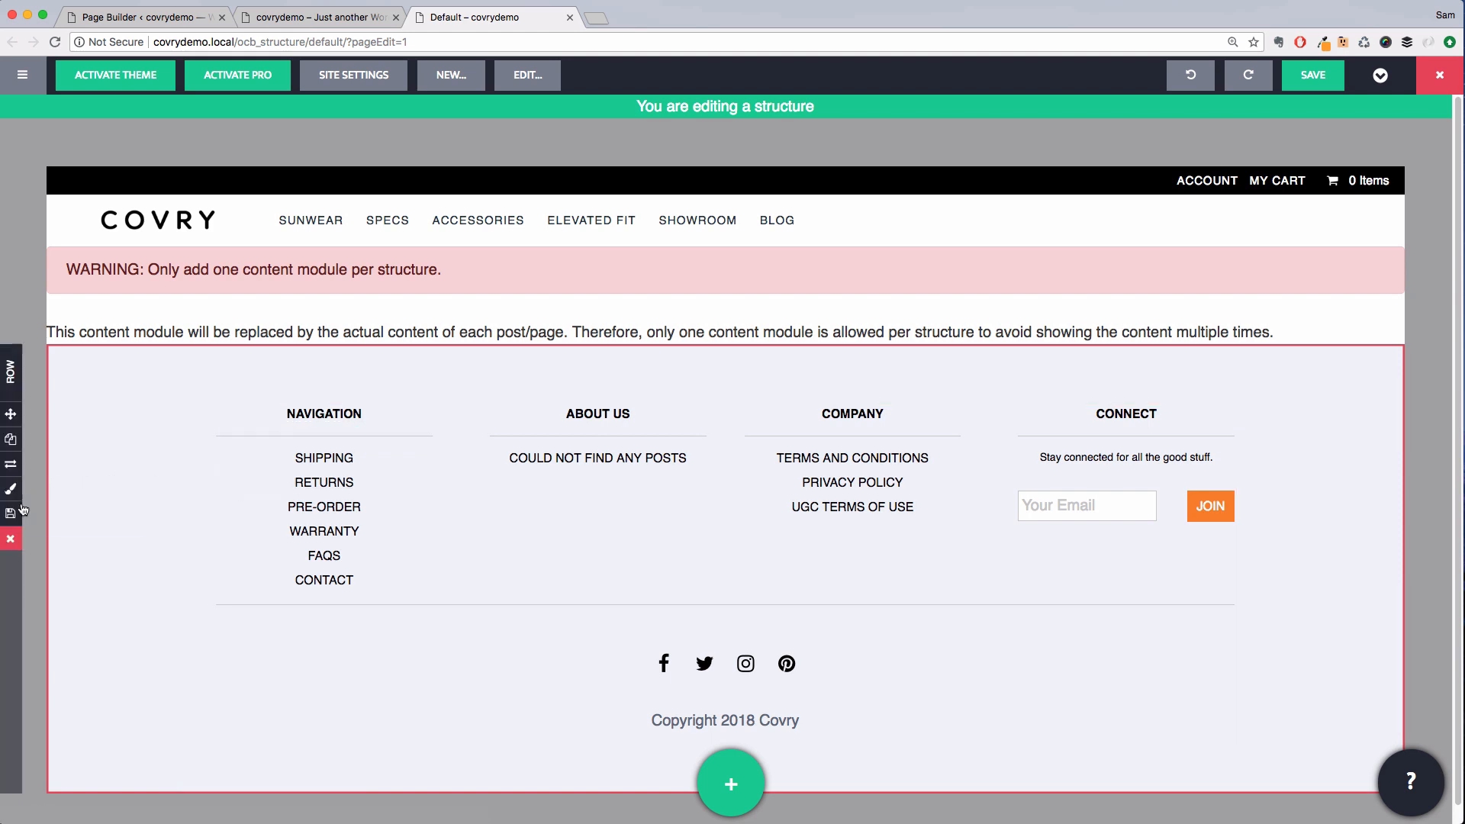
# Save the footer row as a global named Footer in a new folder called Sitewide
pyautogui.click(15, 516)
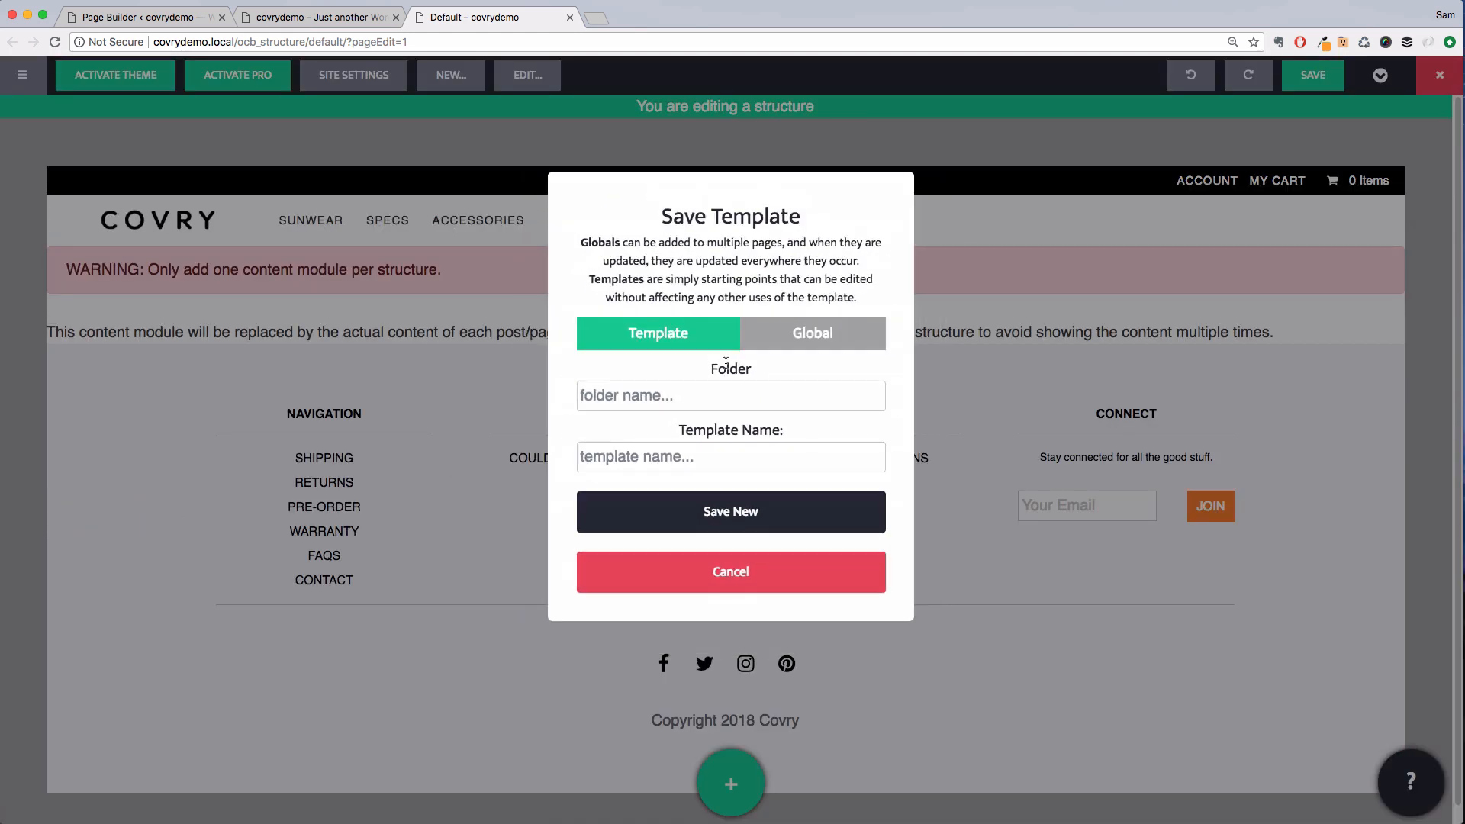
pyautogui.click(805, 334)
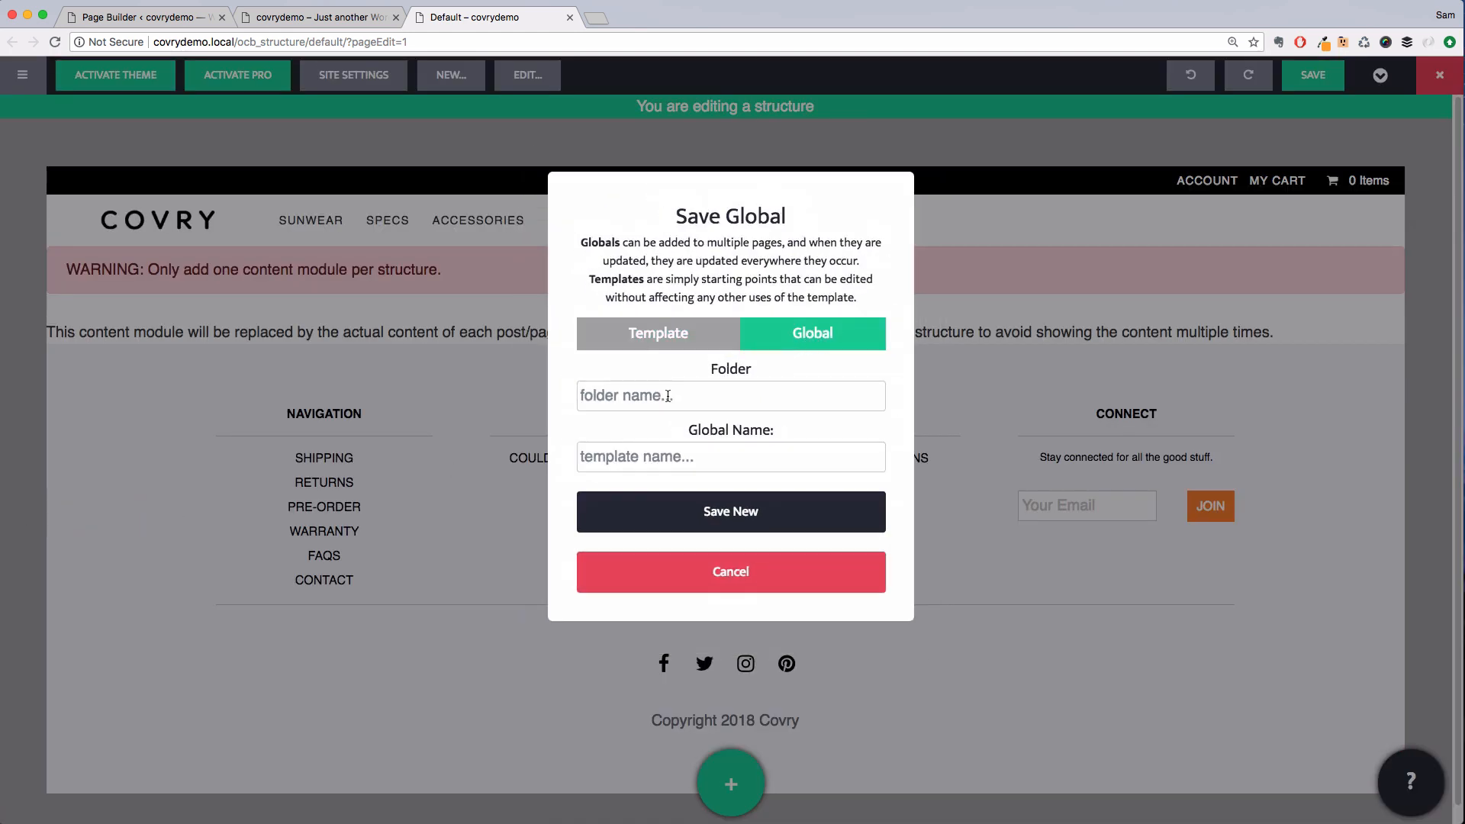
pyautogui.click(668, 396)
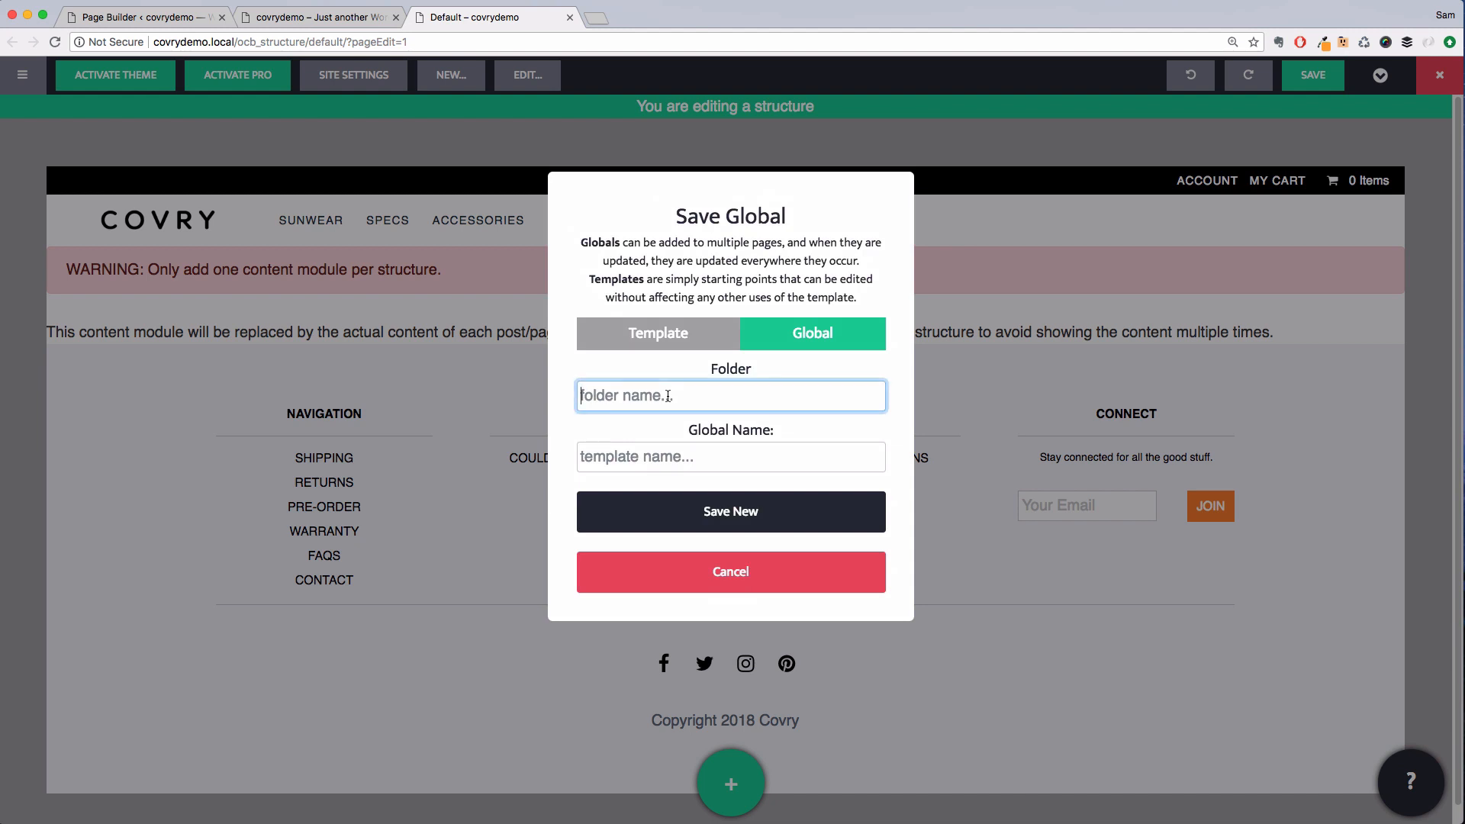
pyautogui.write('Sitewide')
pyautogui.press('Tab')
pyautogui.write('G')
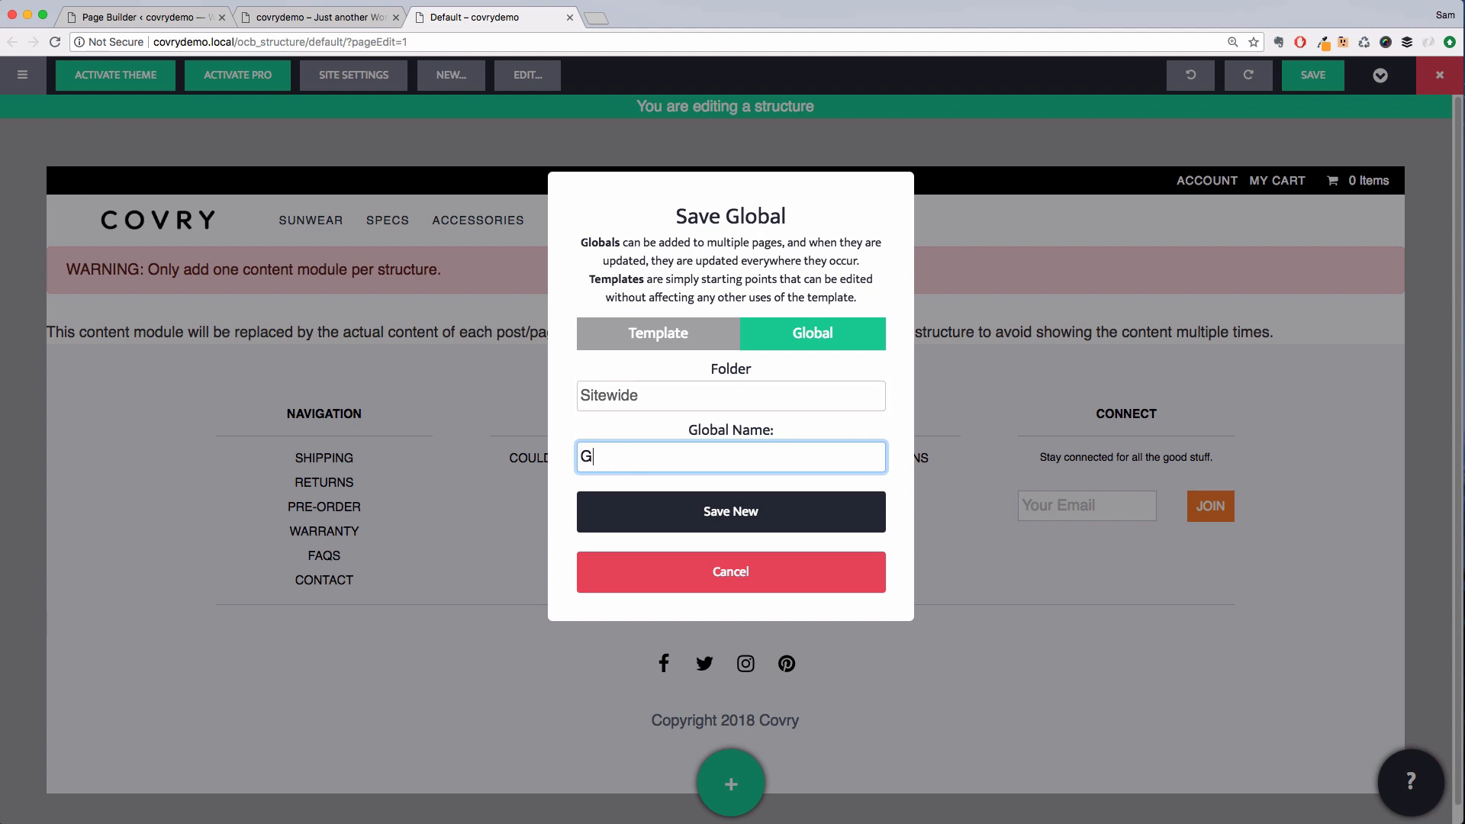
pyautogui.press('BackSpace')
pyautogui.write('Footer')
pyautogui.click(738, 512)
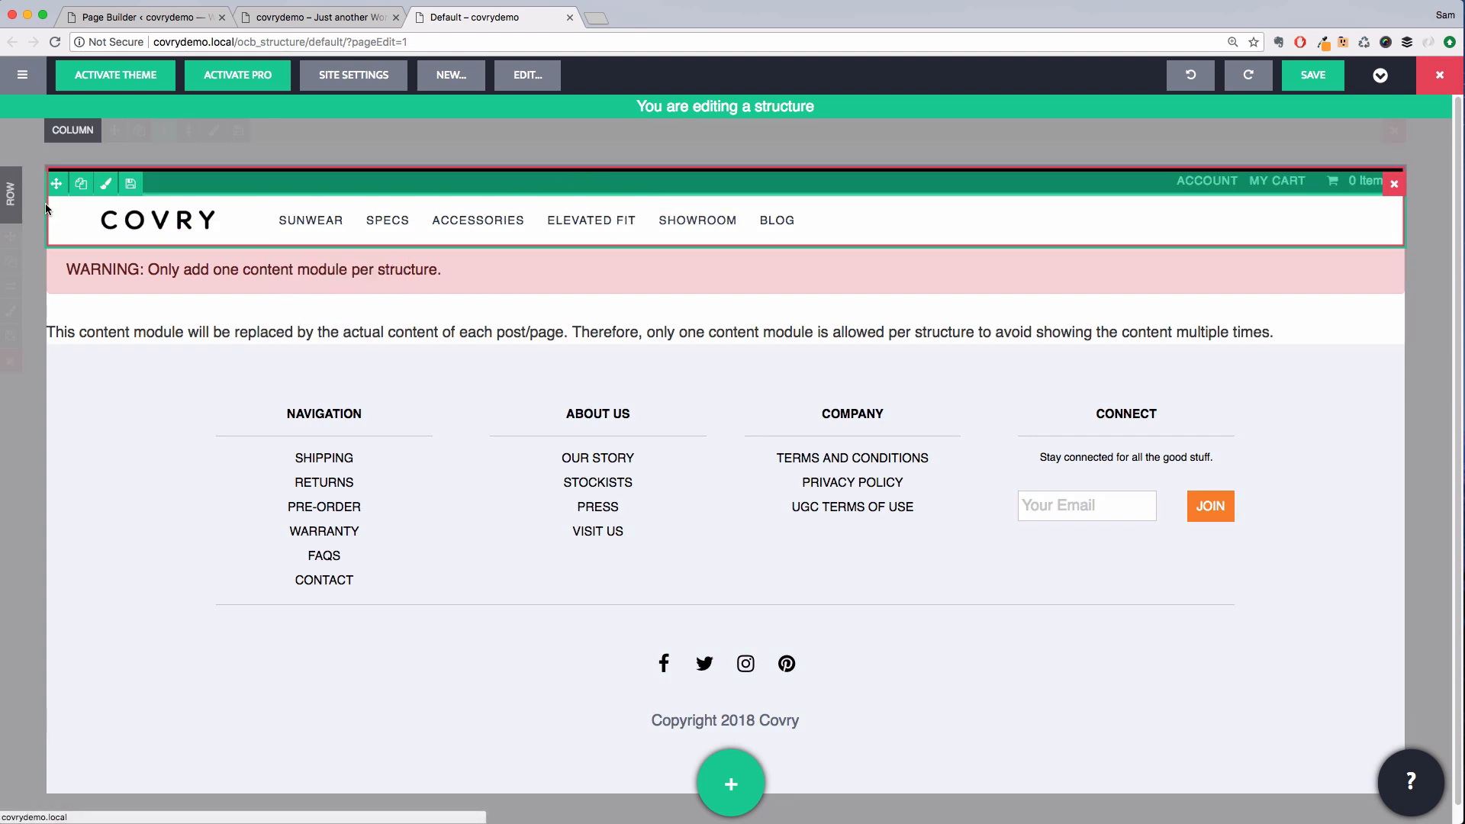
# Save the header row as a global named Header in the Sitewide folder
pyautogui.click(11, 335)
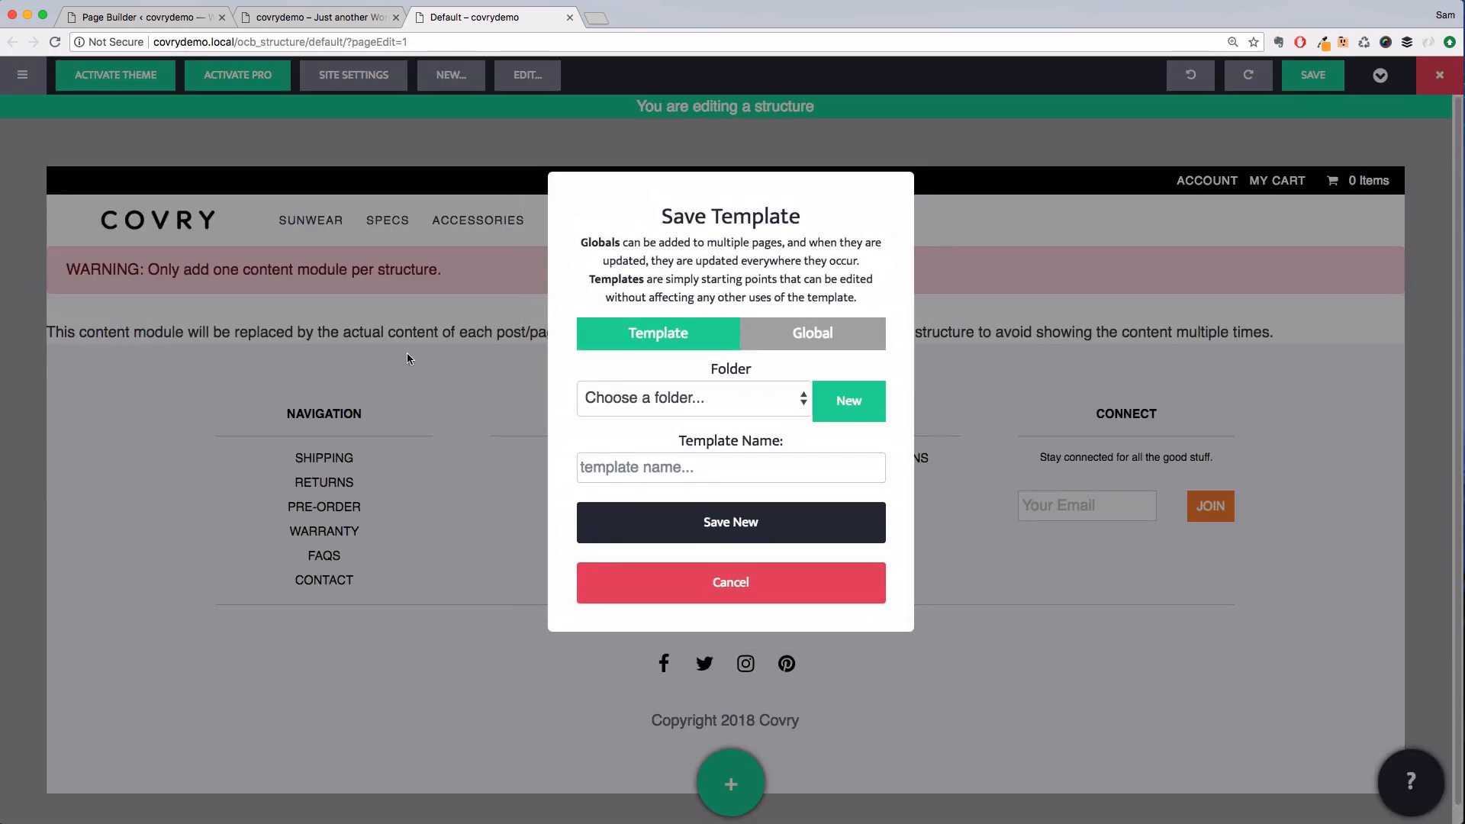
pyautogui.click(810, 344)
pyautogui.click(668, 401)
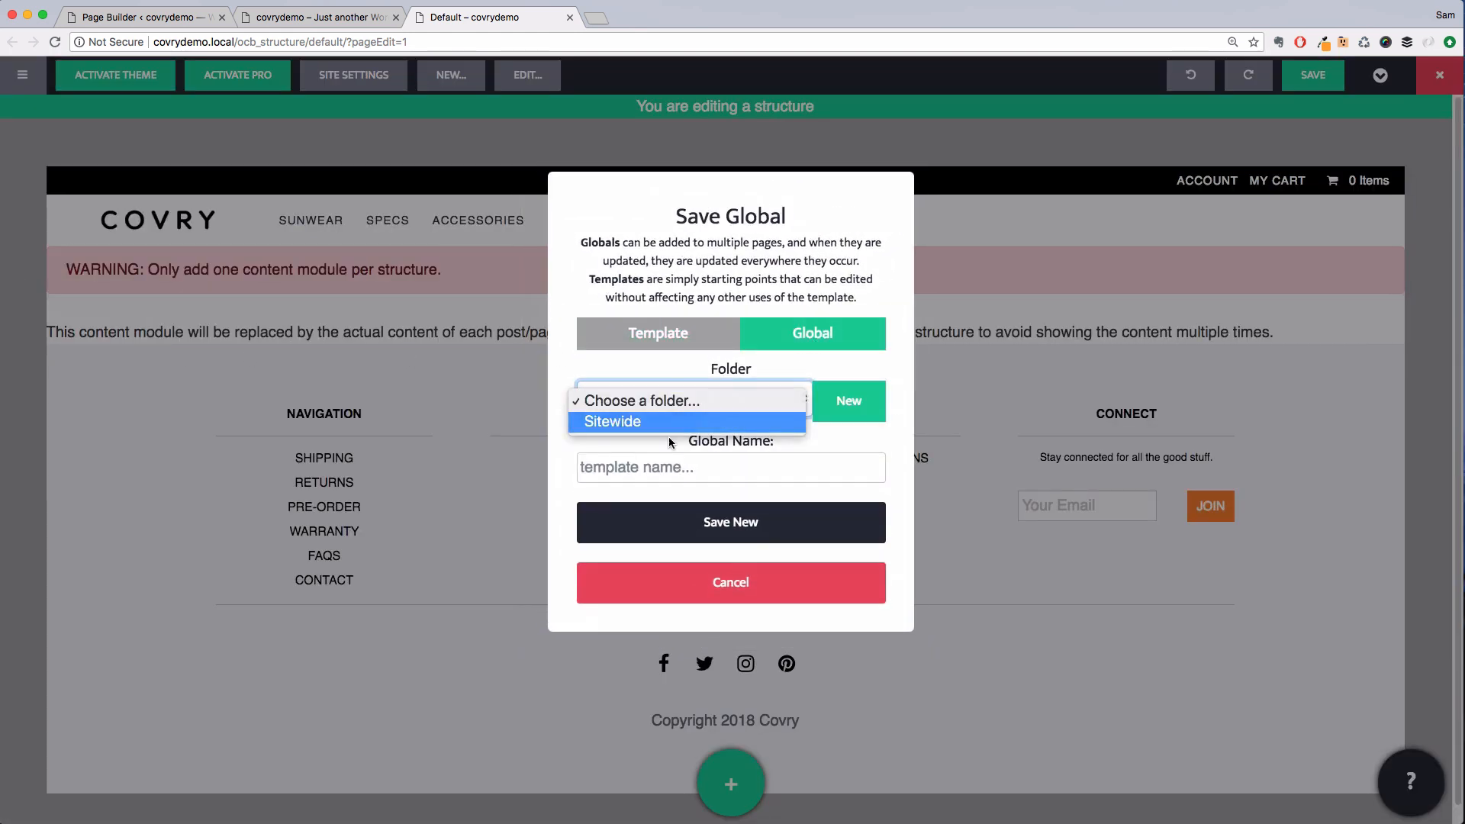
pyautogui.click(670, 424)
pyautogui.click(673, 466)
pyautogui.write('Header')
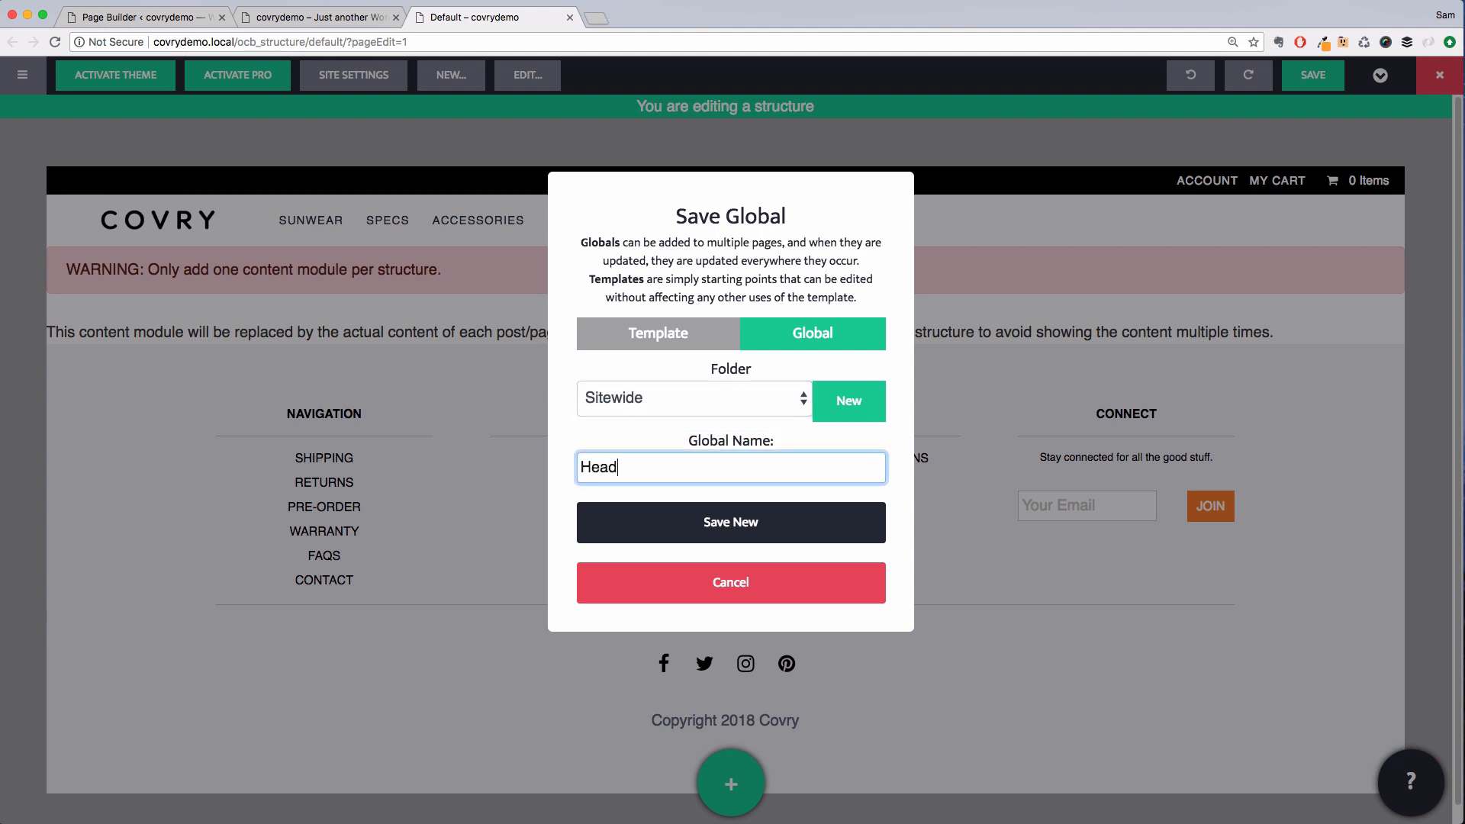
pyautogui.click(750, 524)
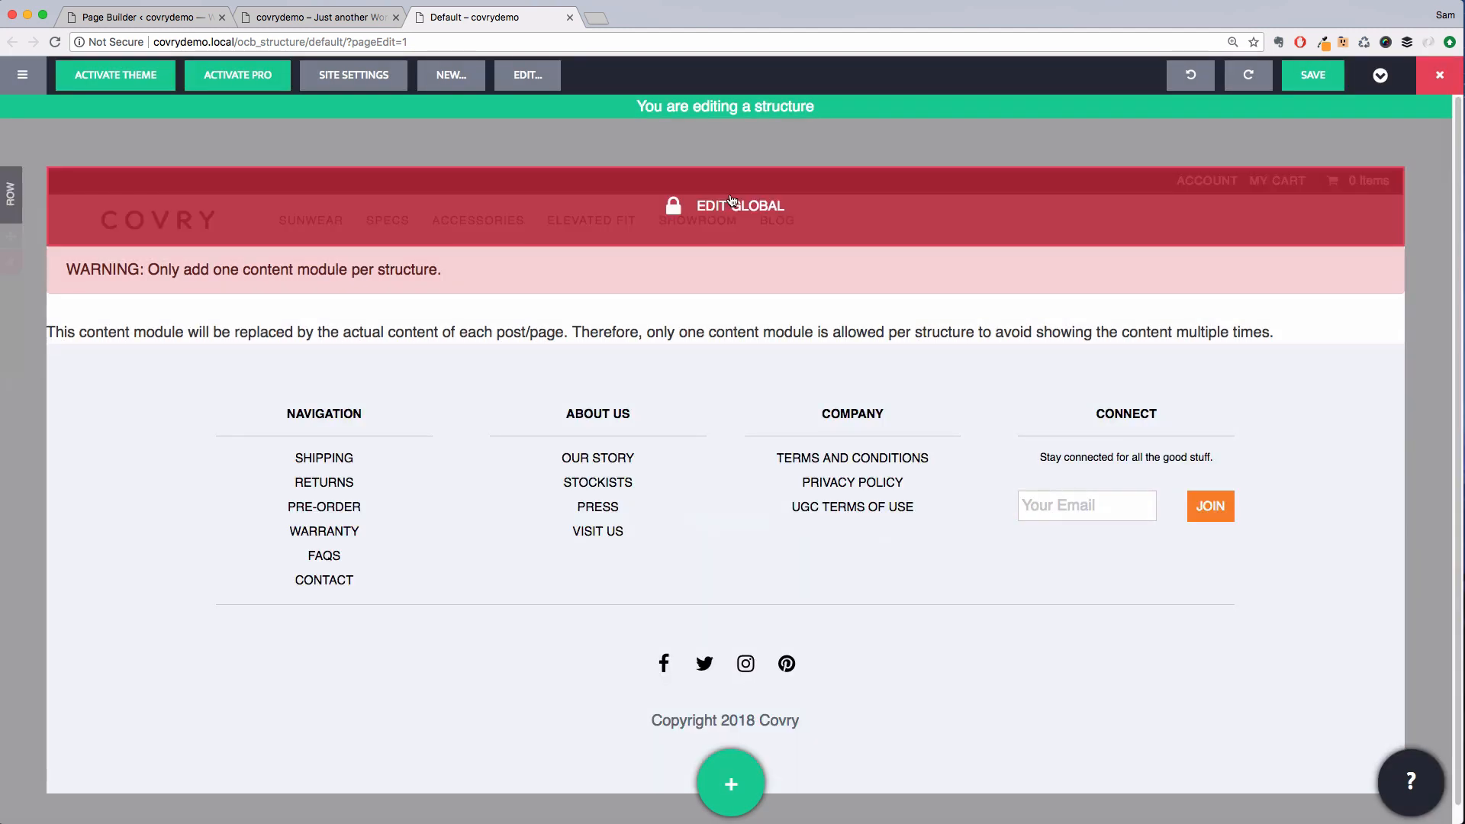
# Save the structure and reload the site page in the other tab to review it
pyautogui.click(1312, 75)
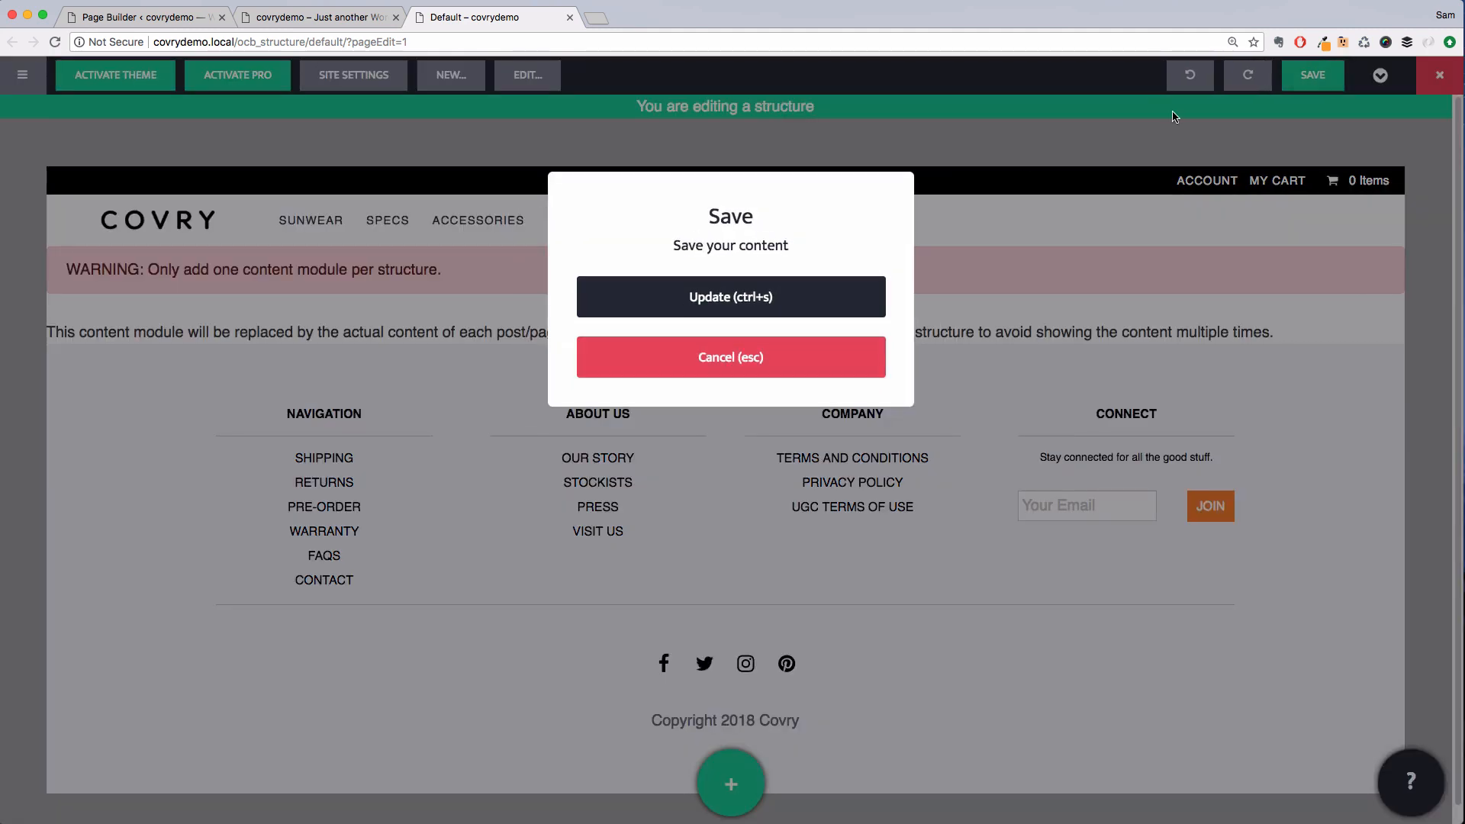
pyautogui.click(796, 297)
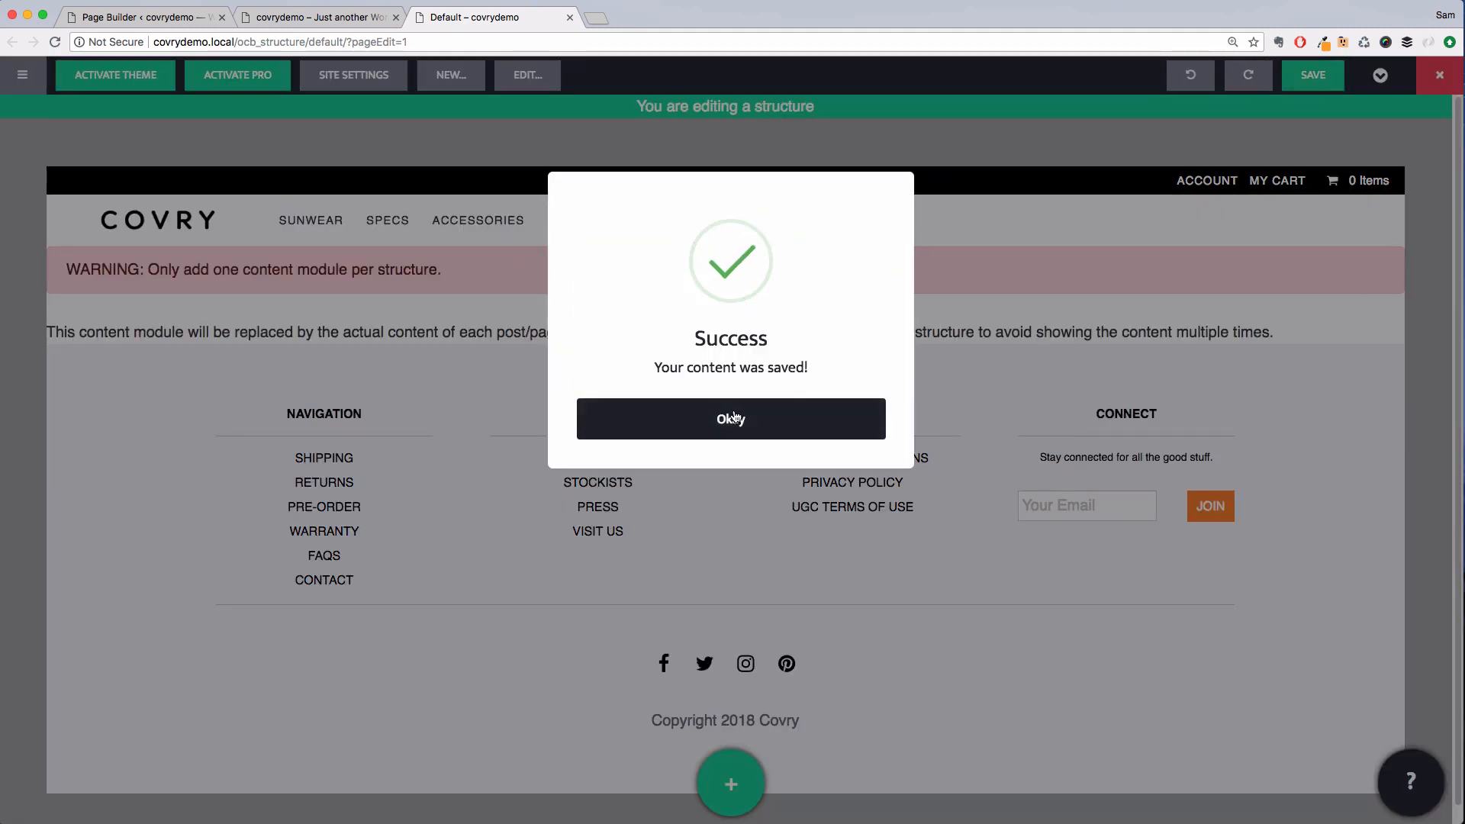
pyautogui.click(734, 419)
pyautogui.click(569, 16)
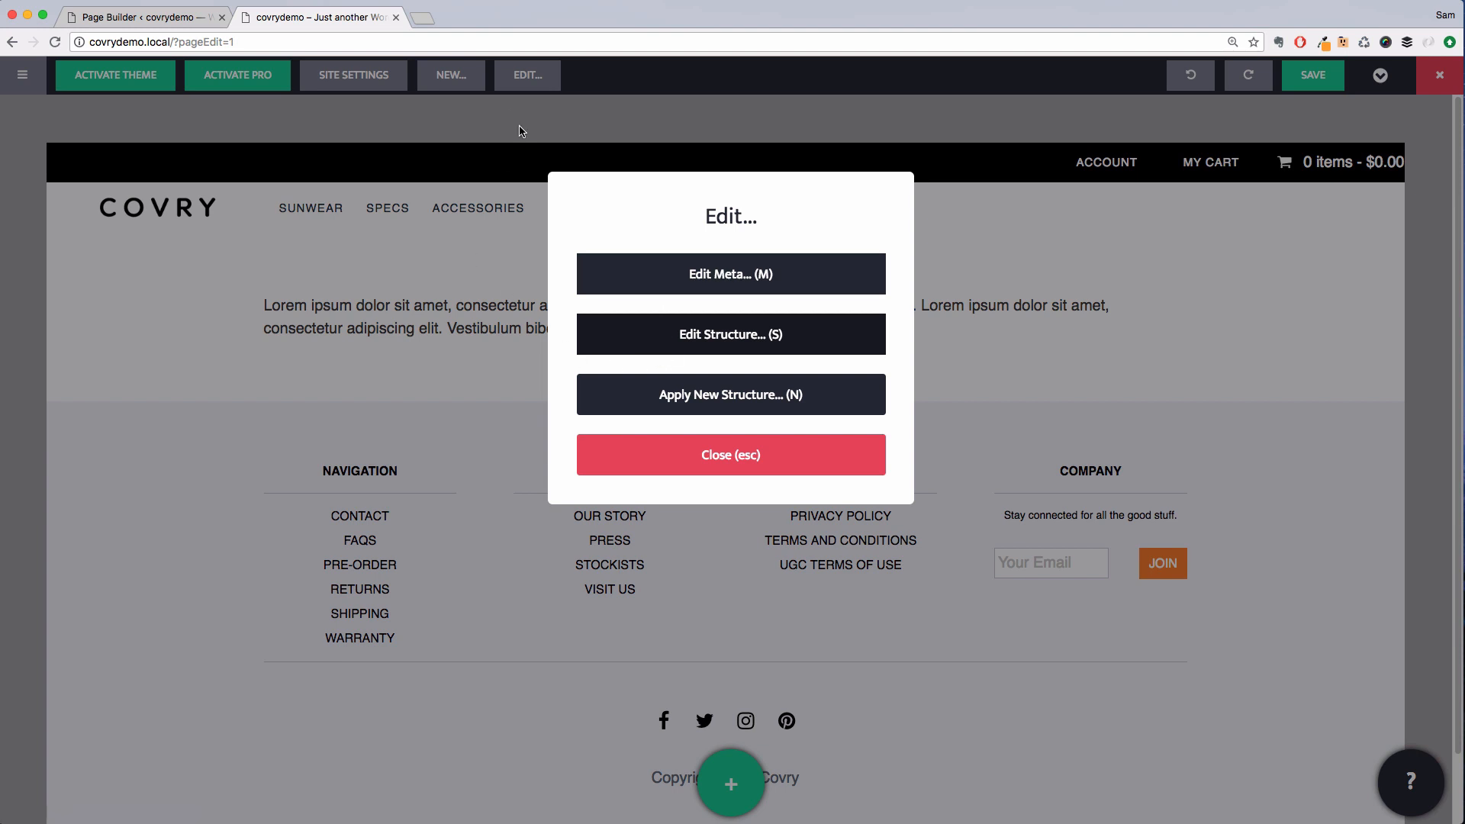
pyautogui.press('super+r')
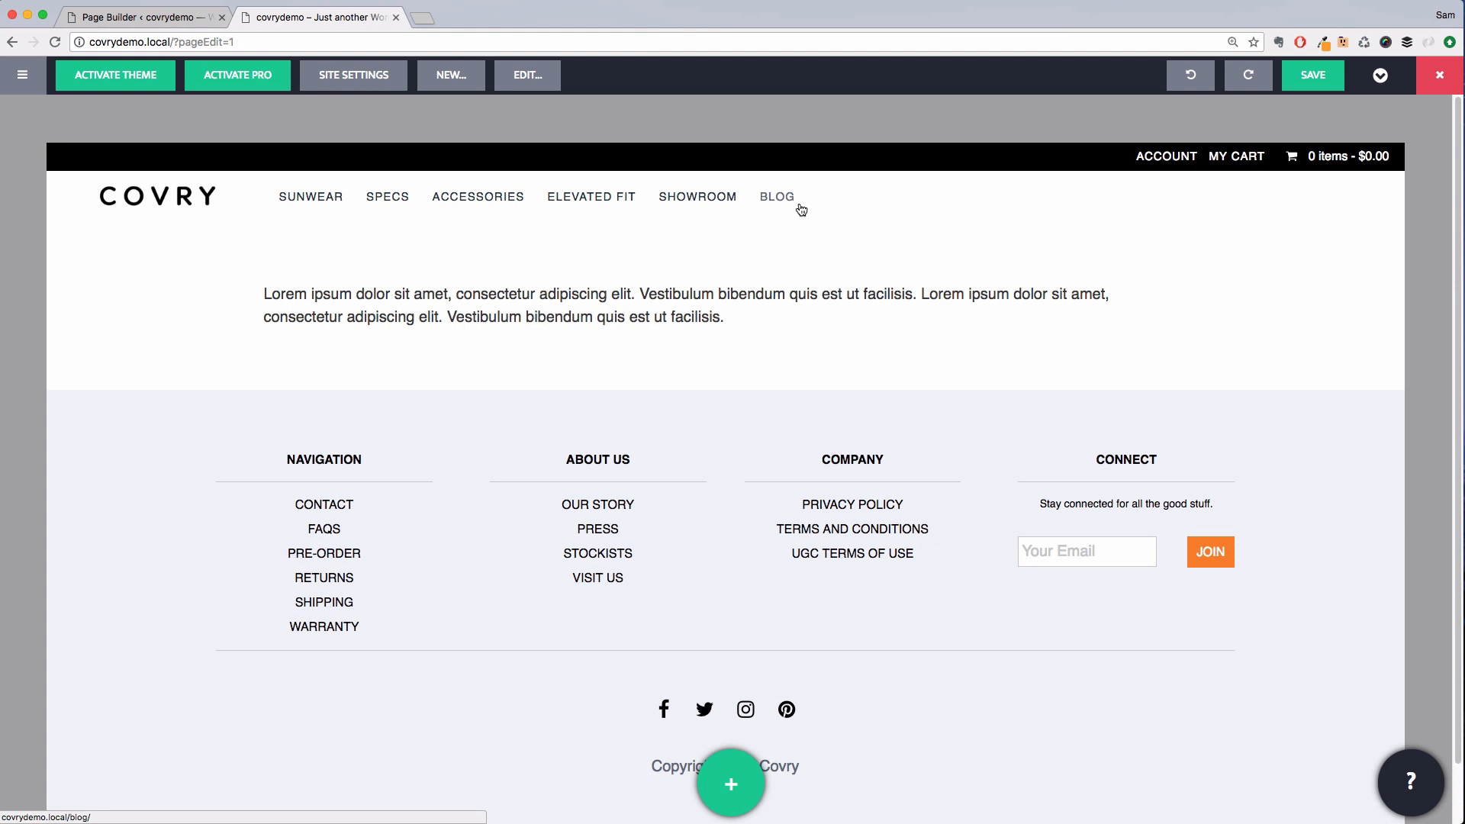
# Reopen the page's structure, unlock the global header and set its row background colour to White
pyautogui.click(528, 74)
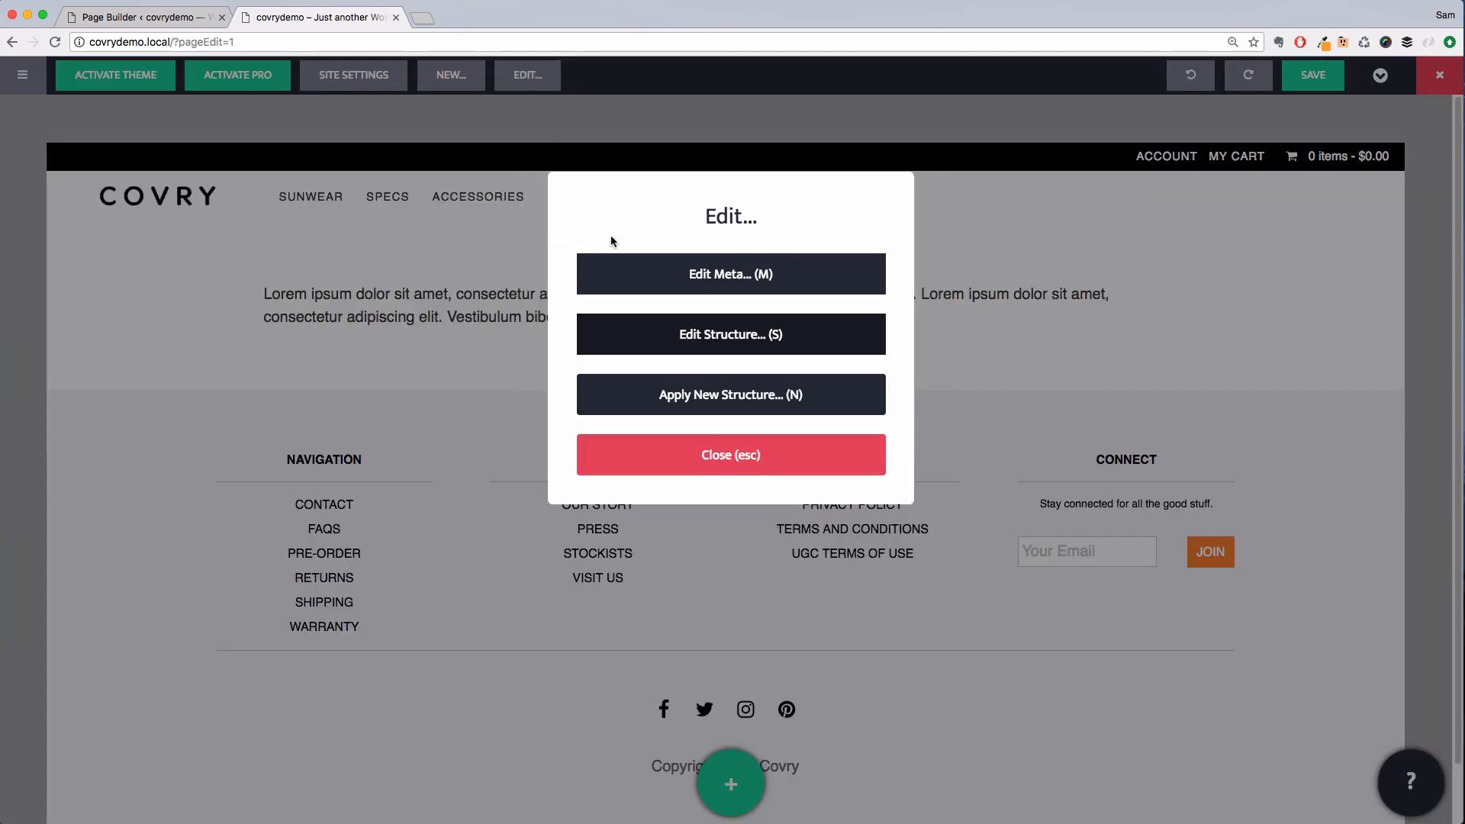
pyautogui.click(654, 333)
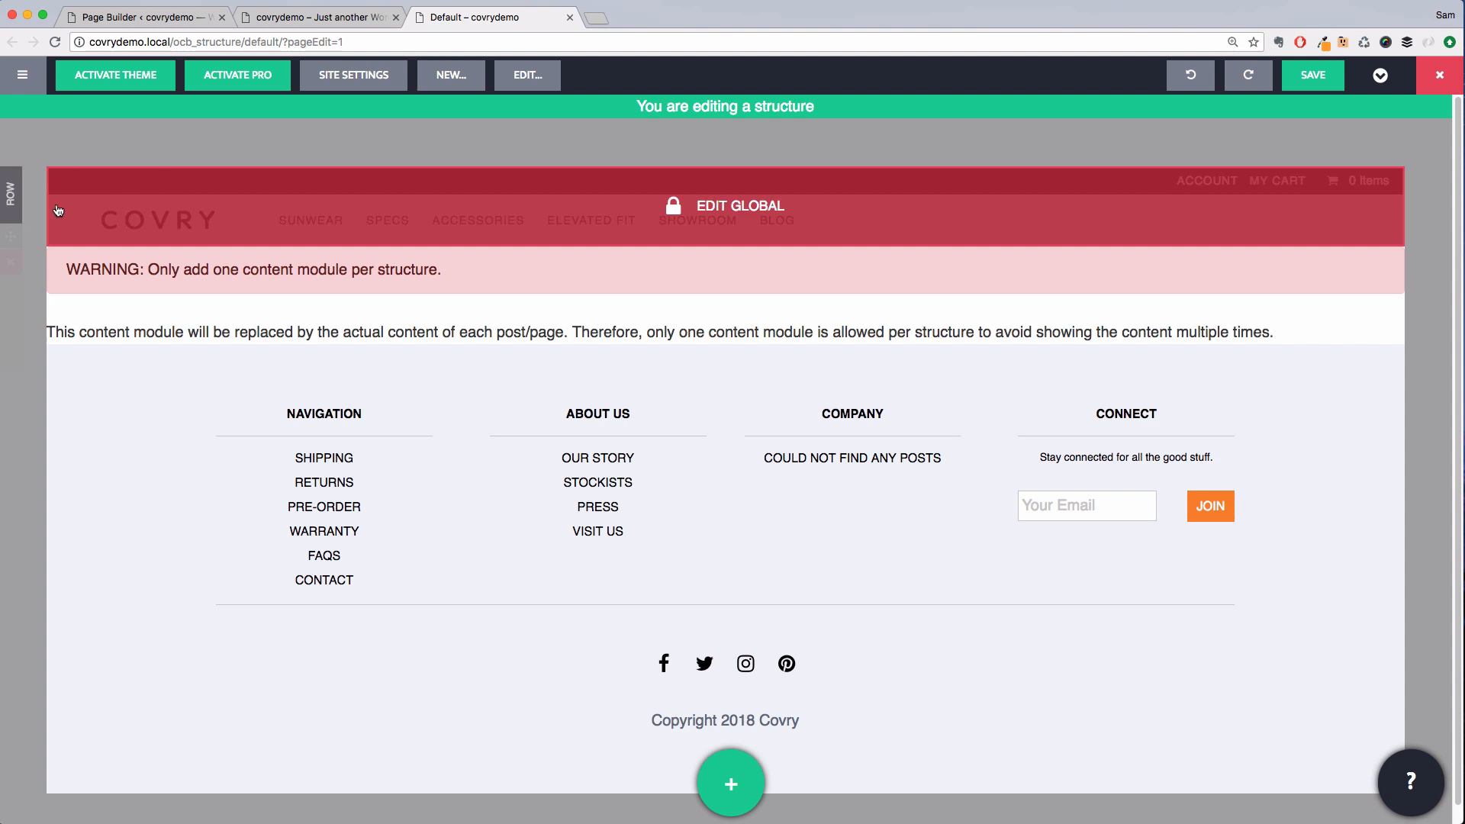
pyautogui.click(120, 214)
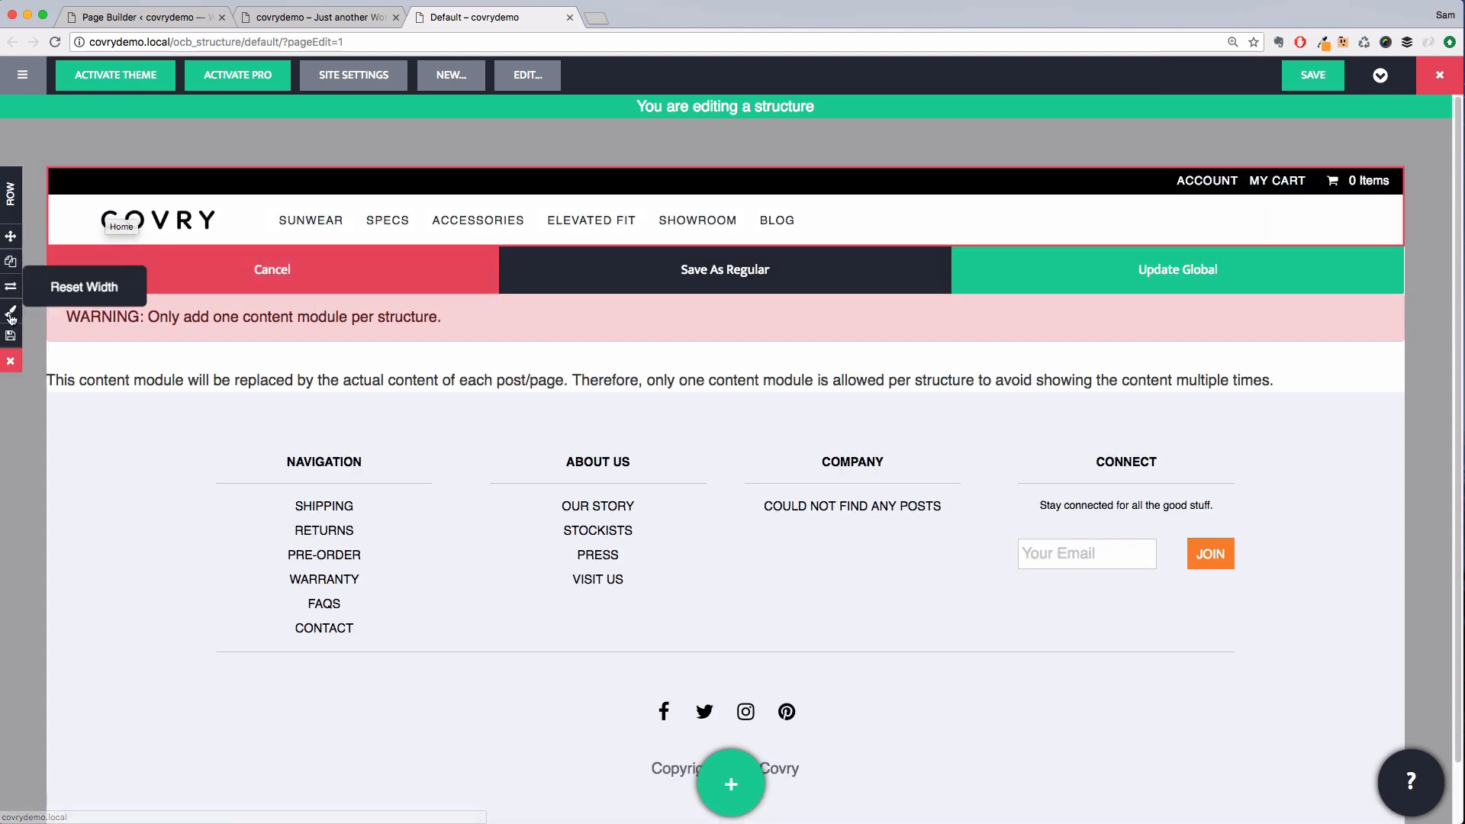
pyautogui.click(11, 314)
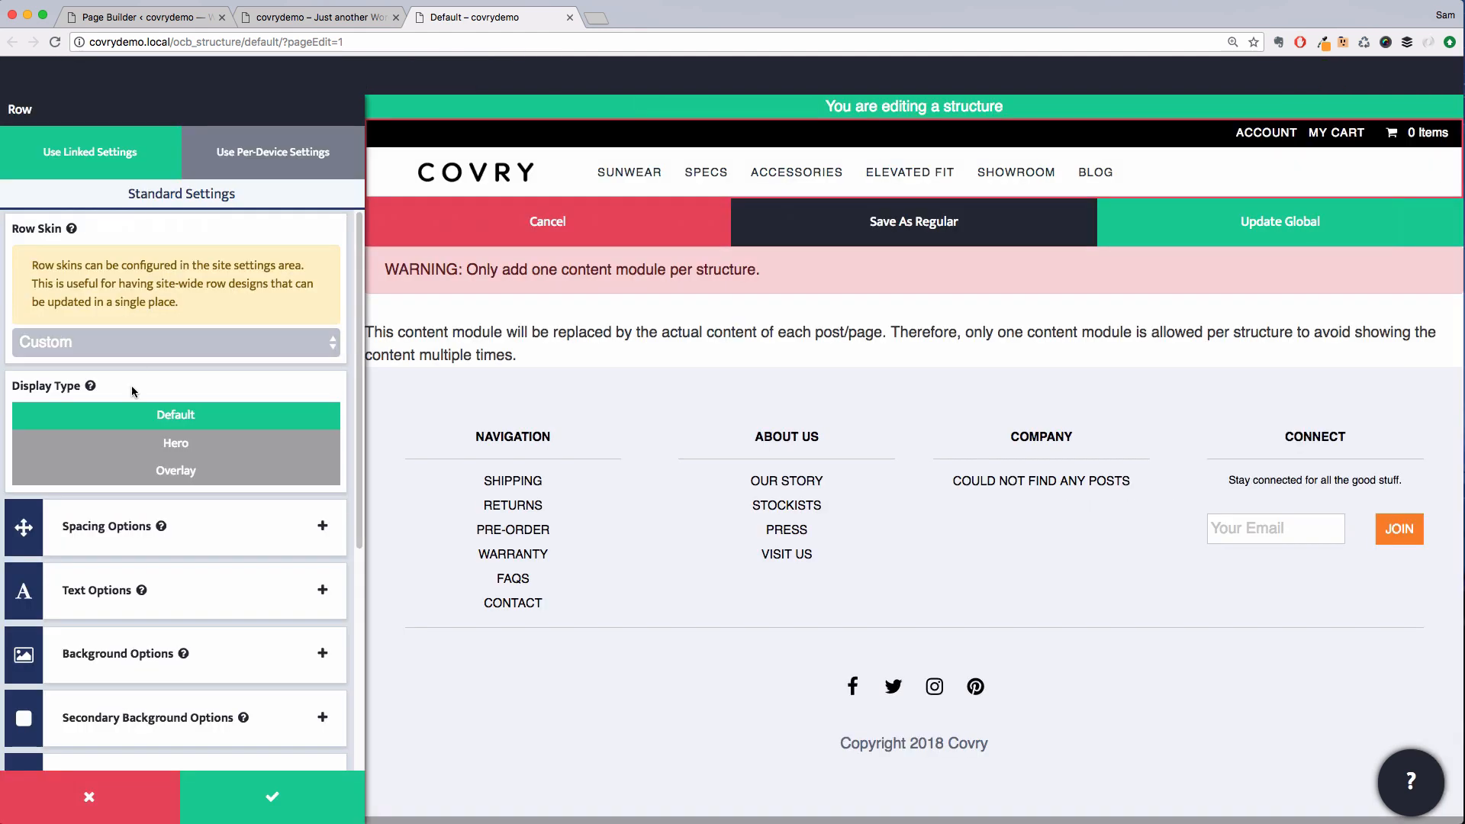
pyautogui.click(220, 662)
pyautogui.click(130, 517)
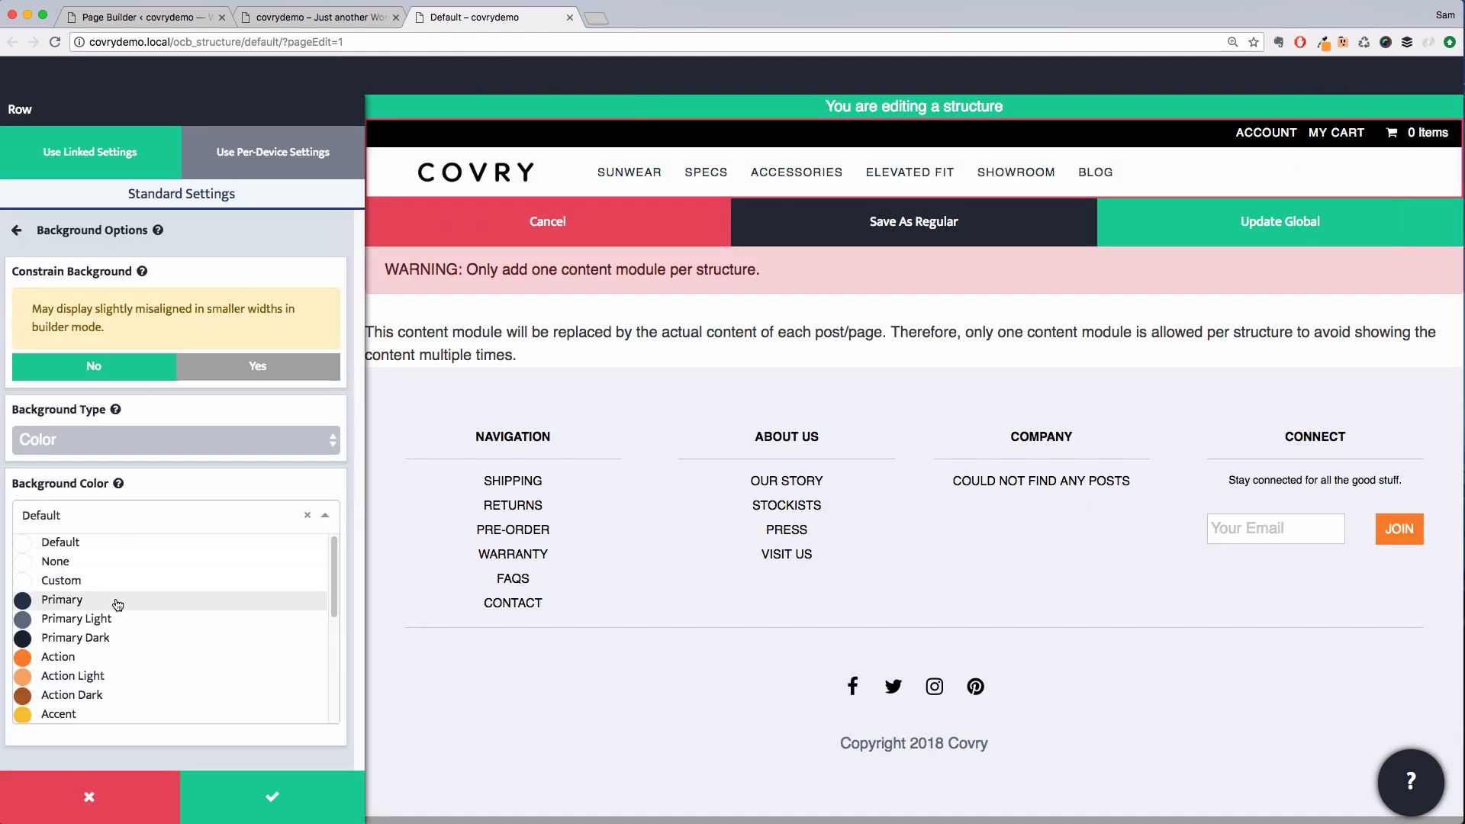
pyautogui.scroll(-5, 119, 603)
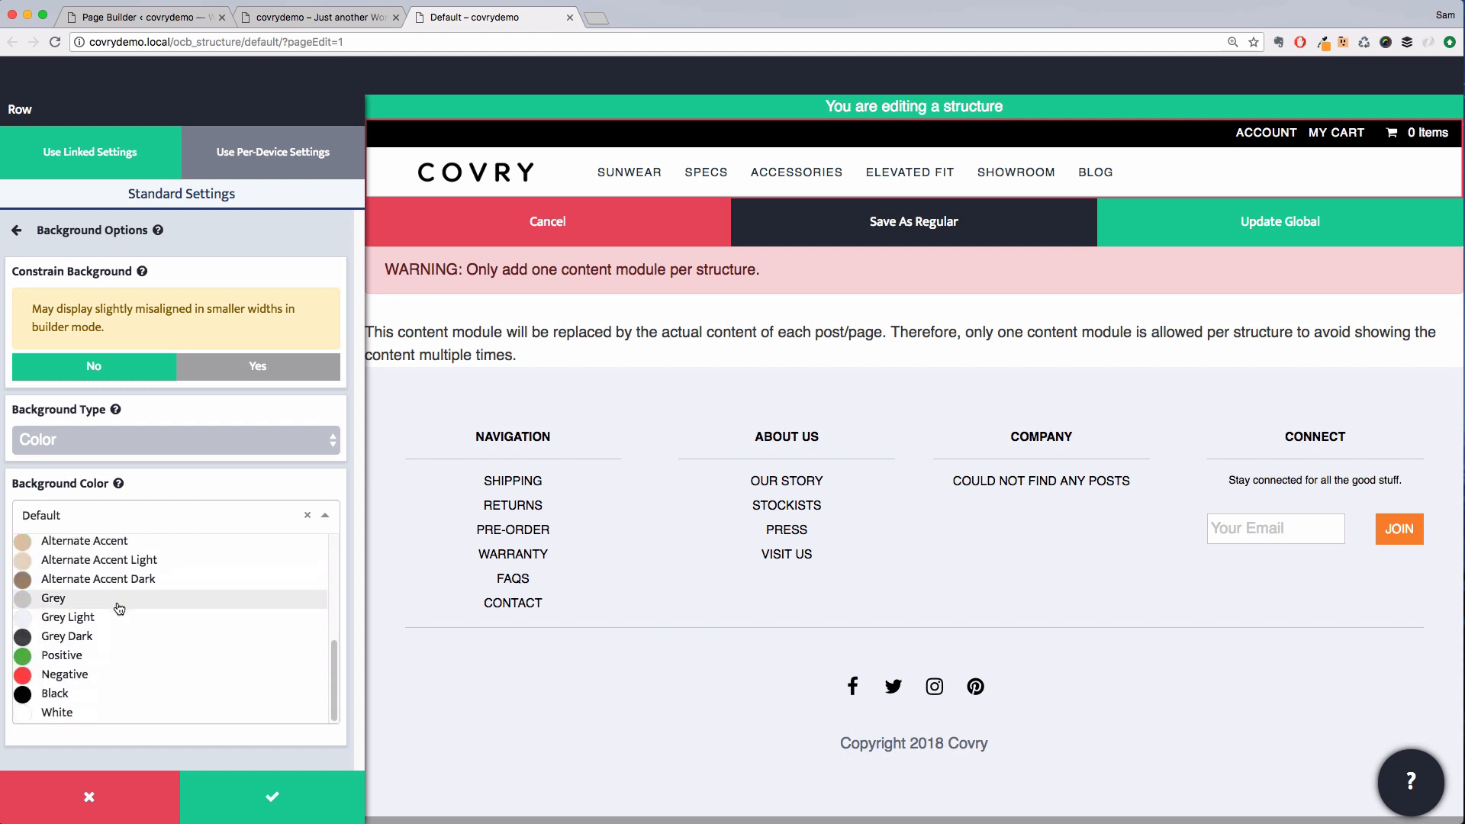
pyautogui.click(85, 712)
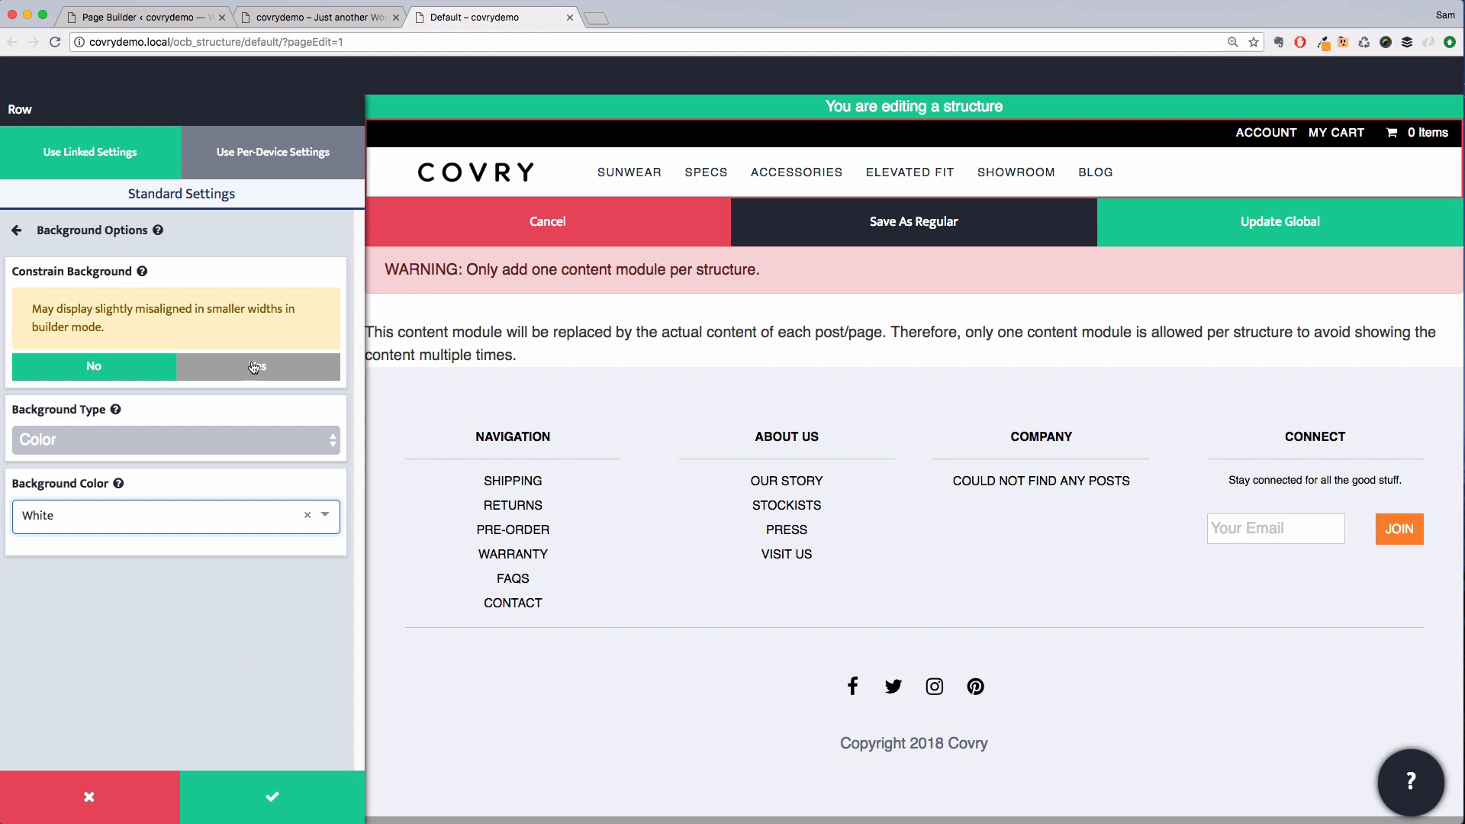
pyautogui.click(211, 228)
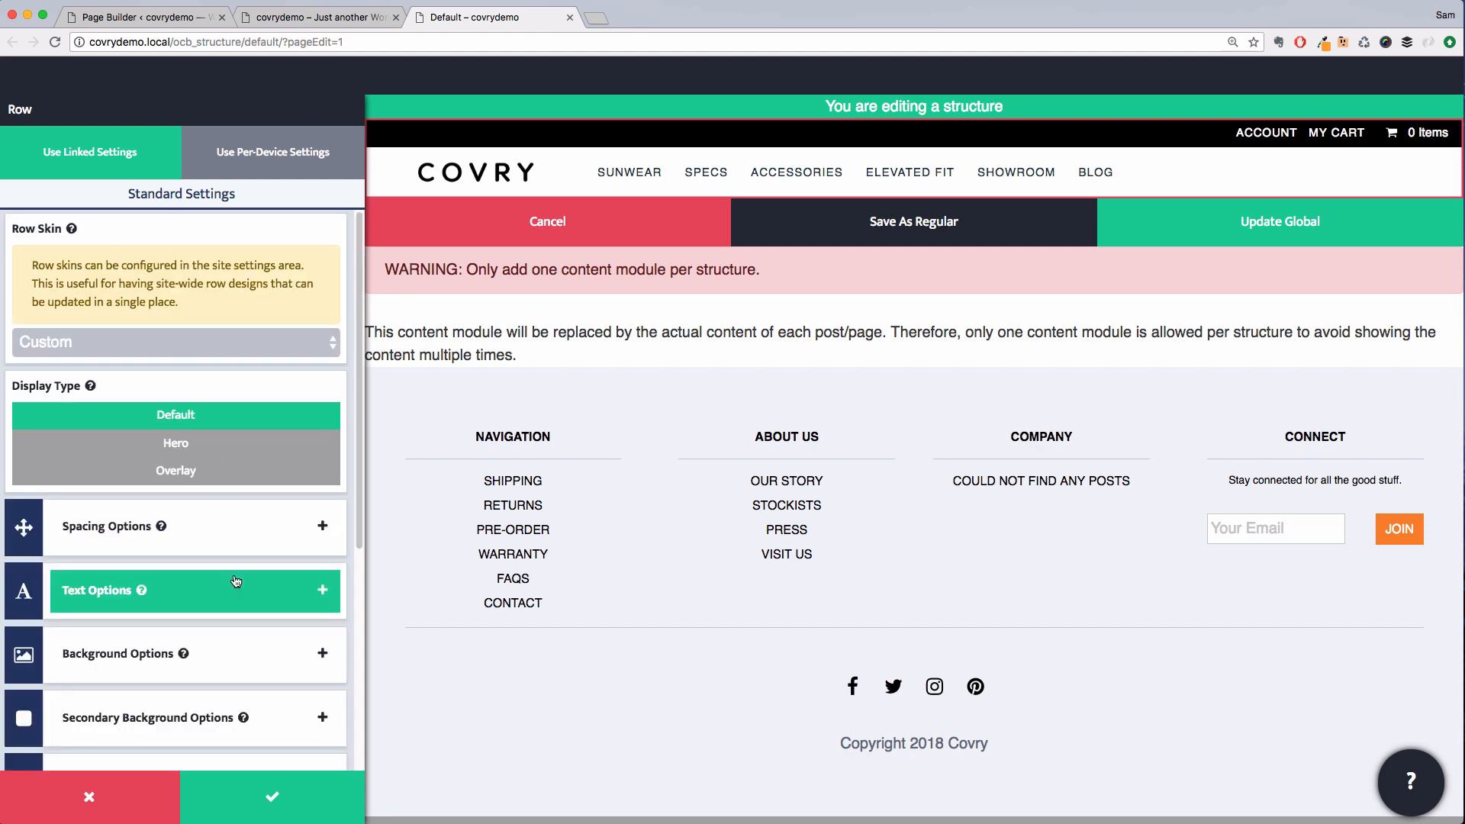
# Add a border to the header row with only a 1 px bottom edge and the other sides at 0
pyautogui.scroll(-5, 236, 582)
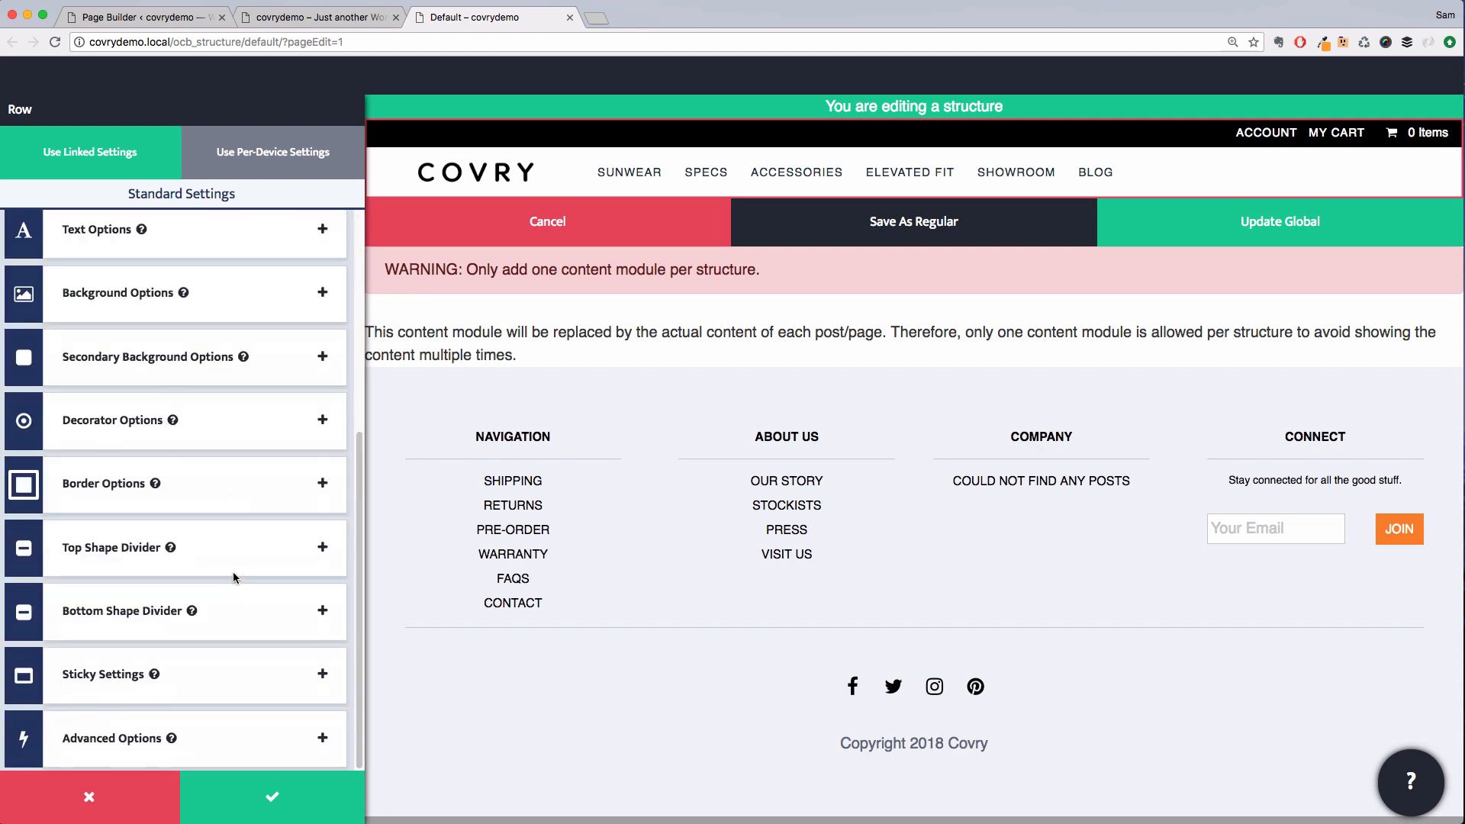
pyautogui.click(204, 492)
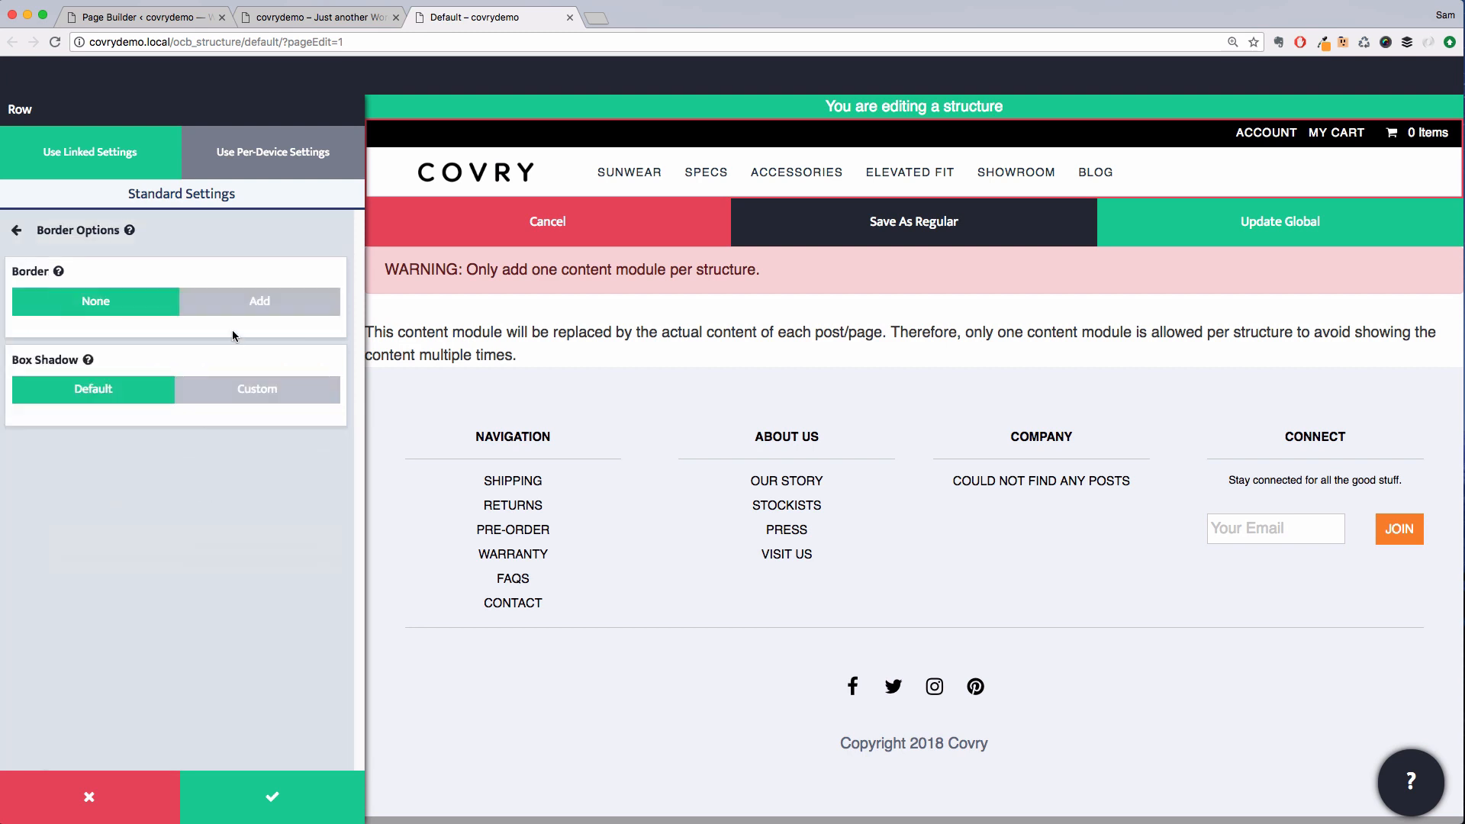
pyautogui.click(255, 312)
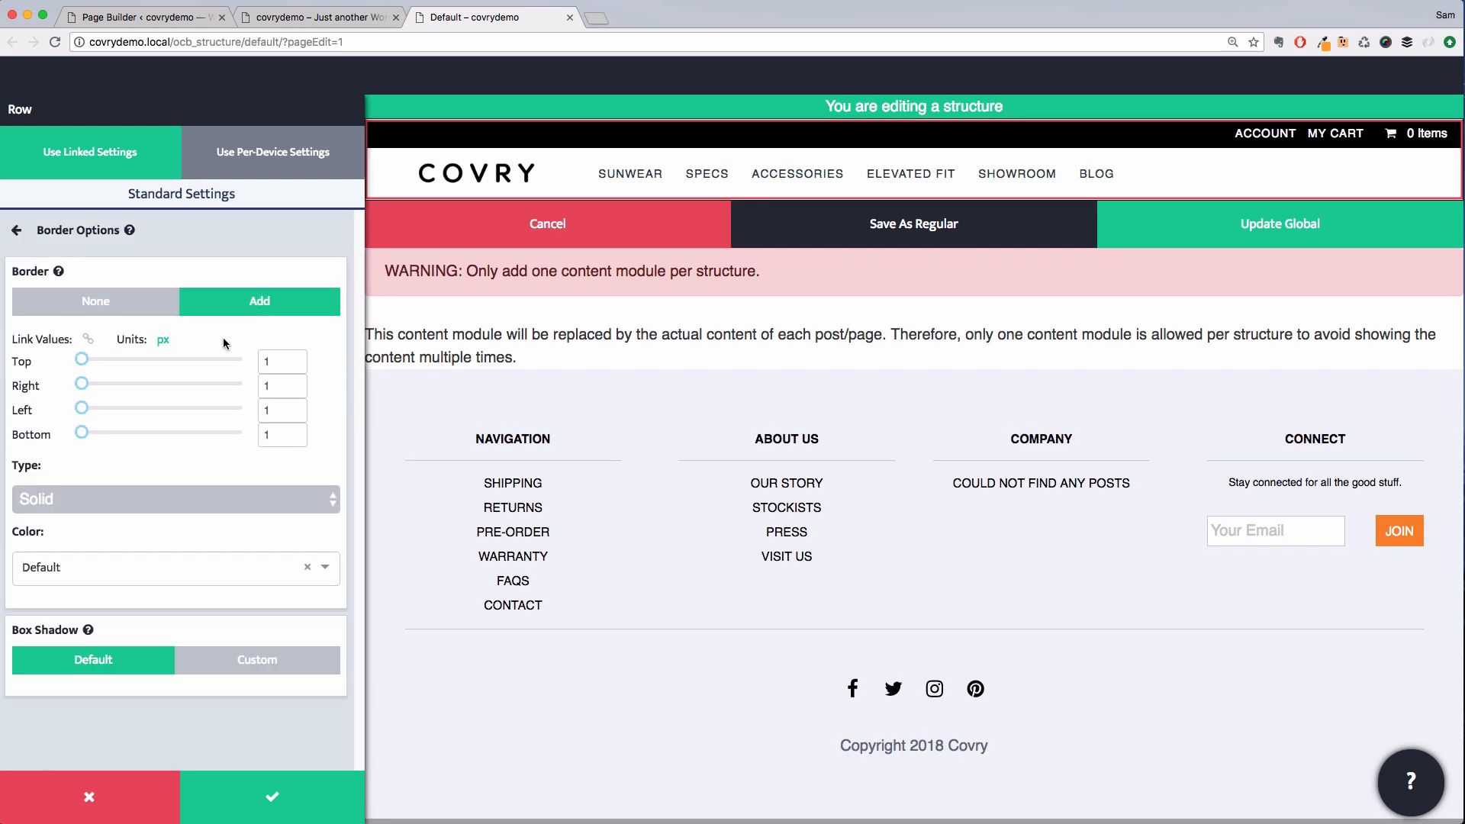
pyautogui.moveTo(88, 357); pyautogui.dragTo(78, 358)
pyautogui.click(88, 339)
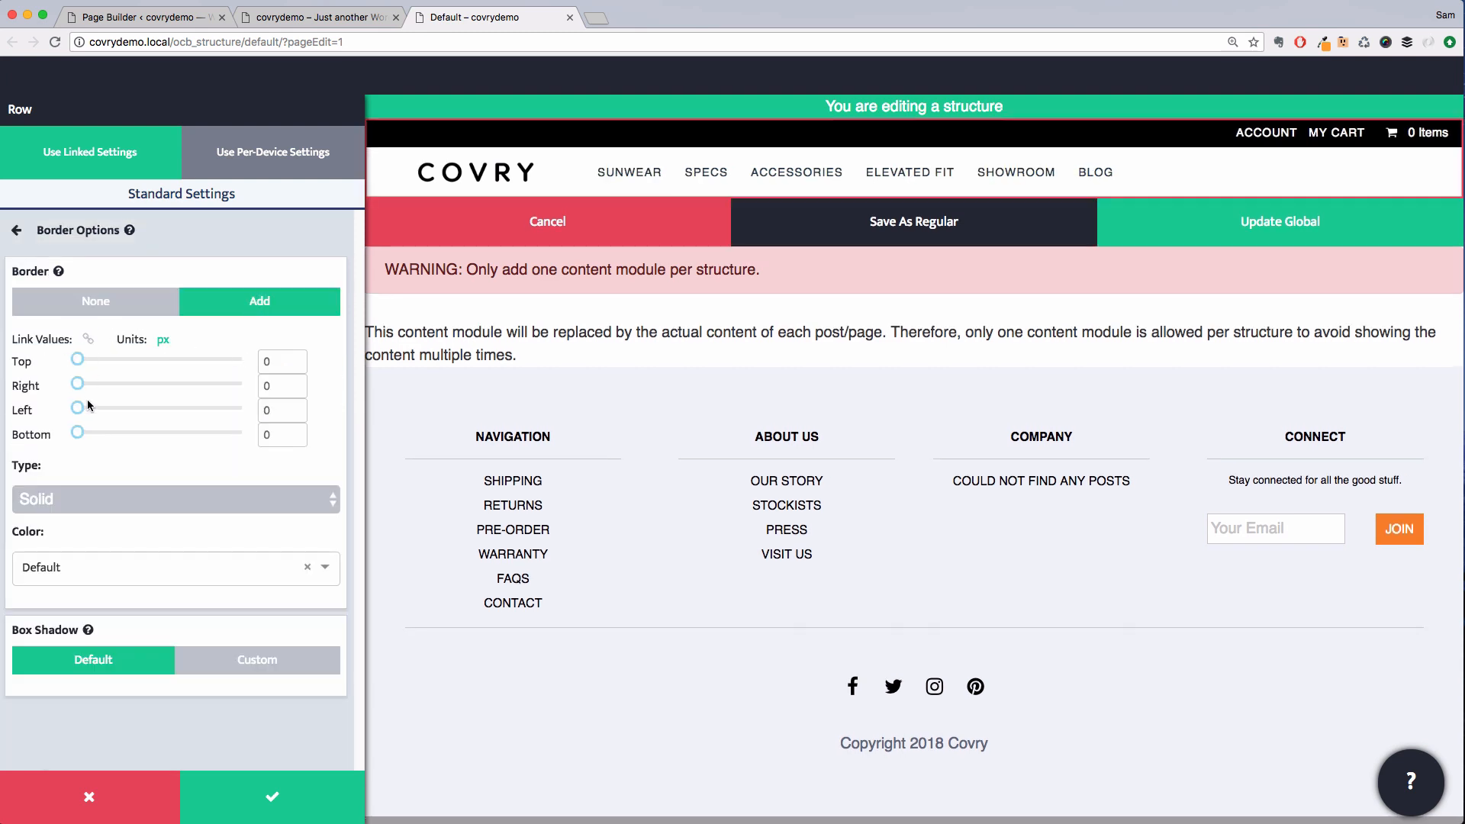
pyautogui.click(83, 437)
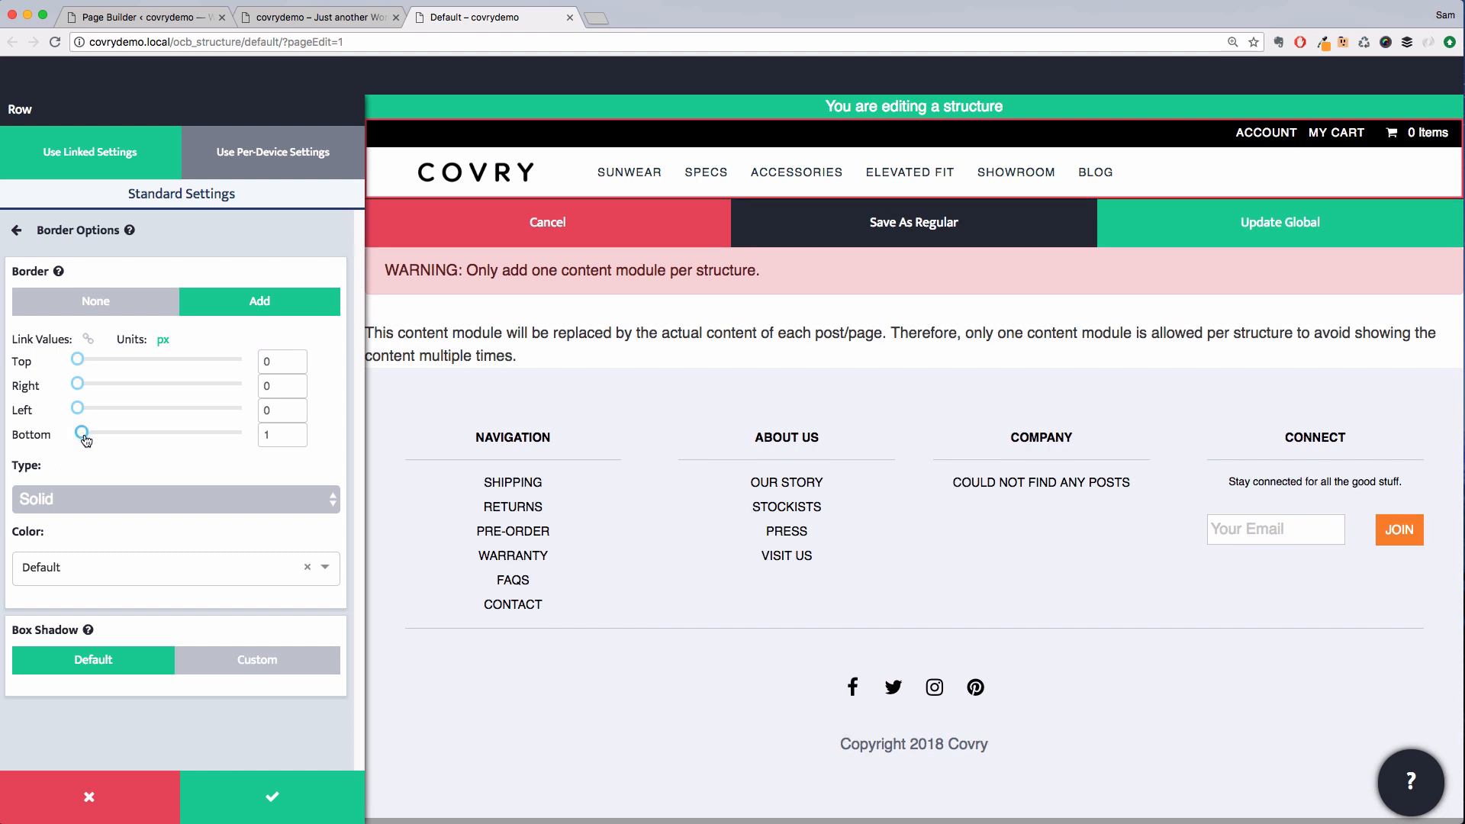
# Set the bottom border type to Solid and its colour to Grey, then update the global header
pyautogui.click(110, 506)
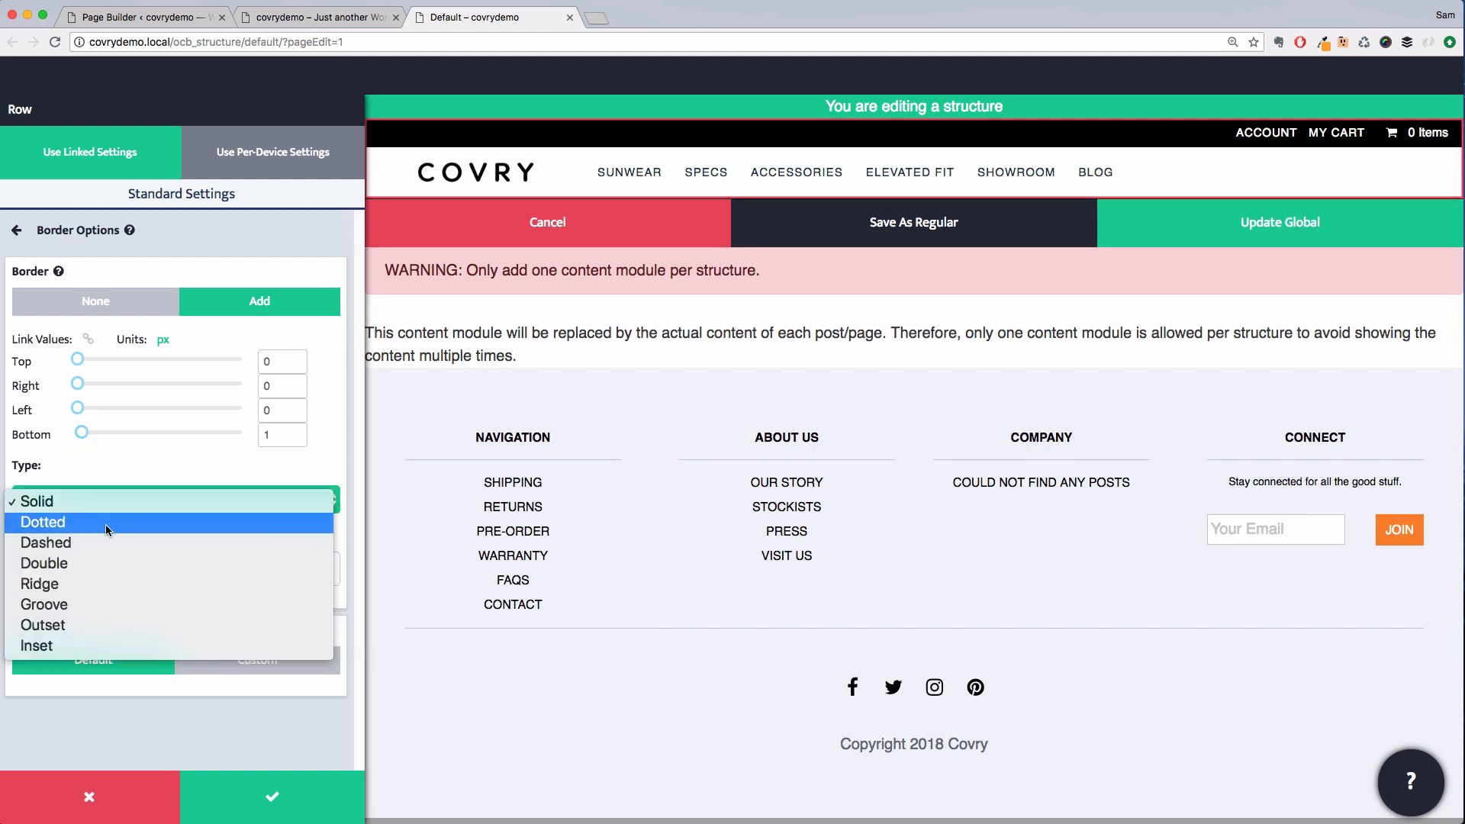
pyautogui.click(108, 481)
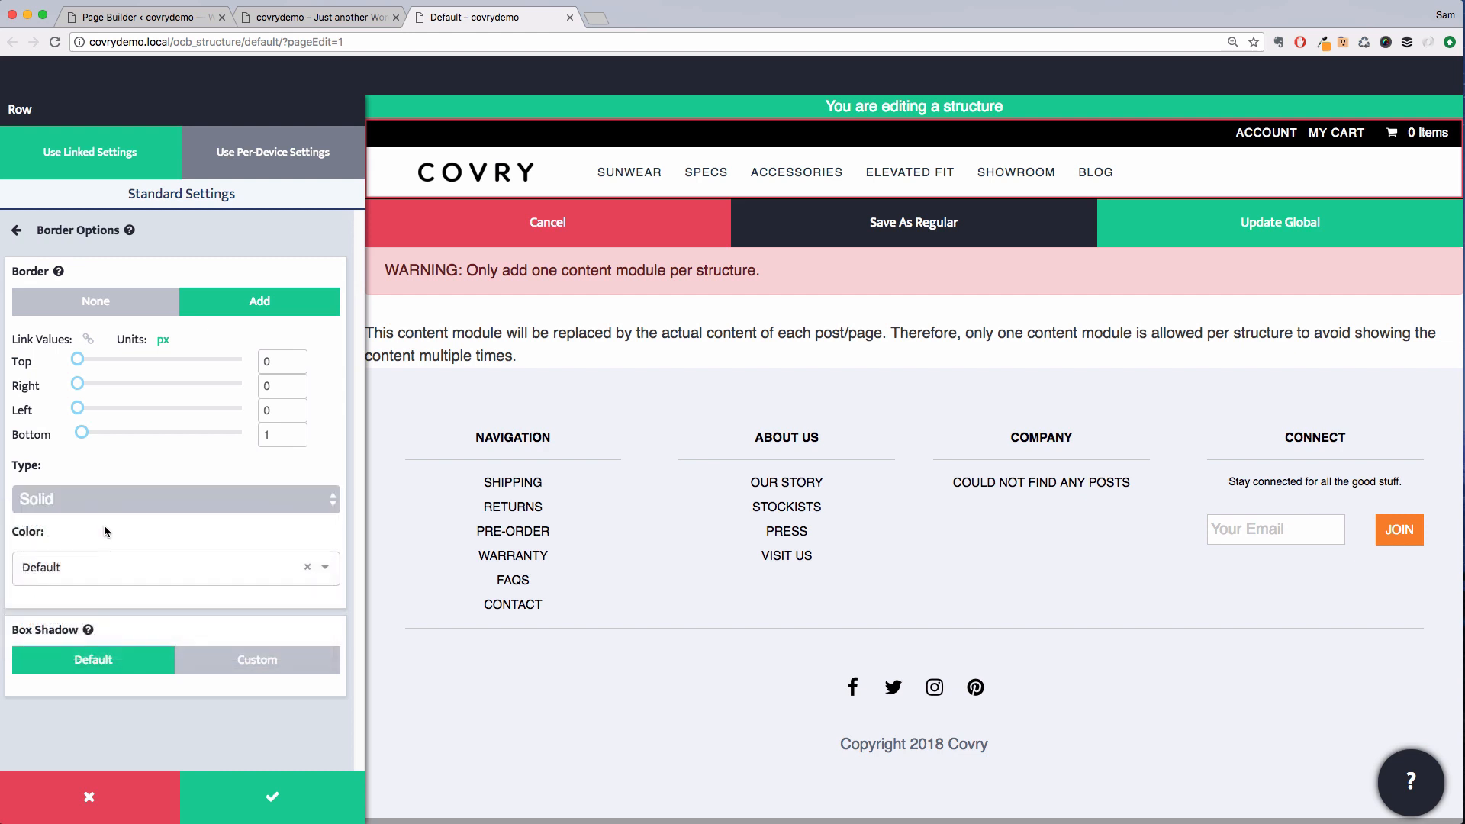
pyautogui.click(99, 567)
pyautogui.scroll(-5, 113, 649)
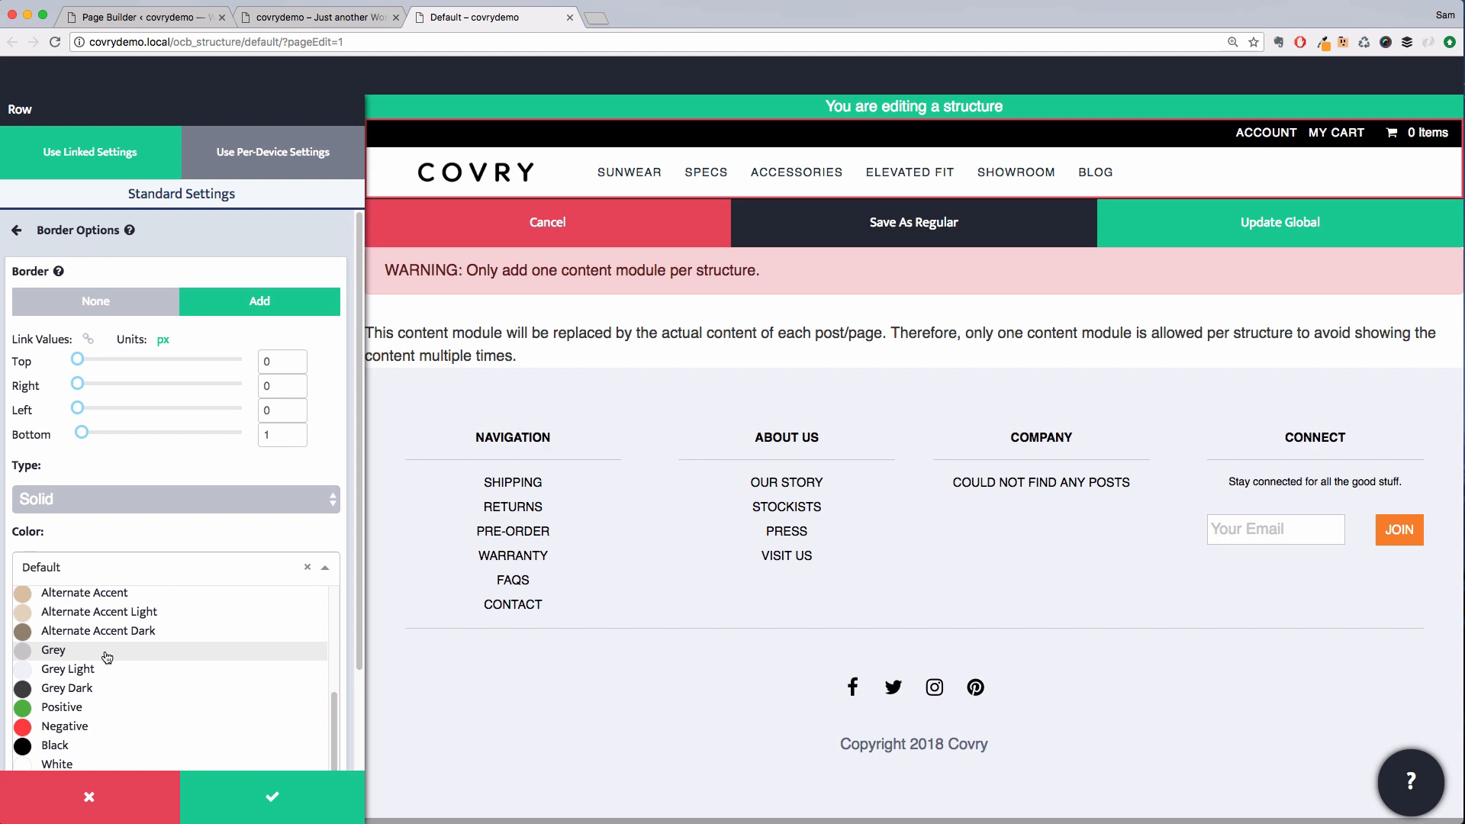
pyautogui.click(107, 653)
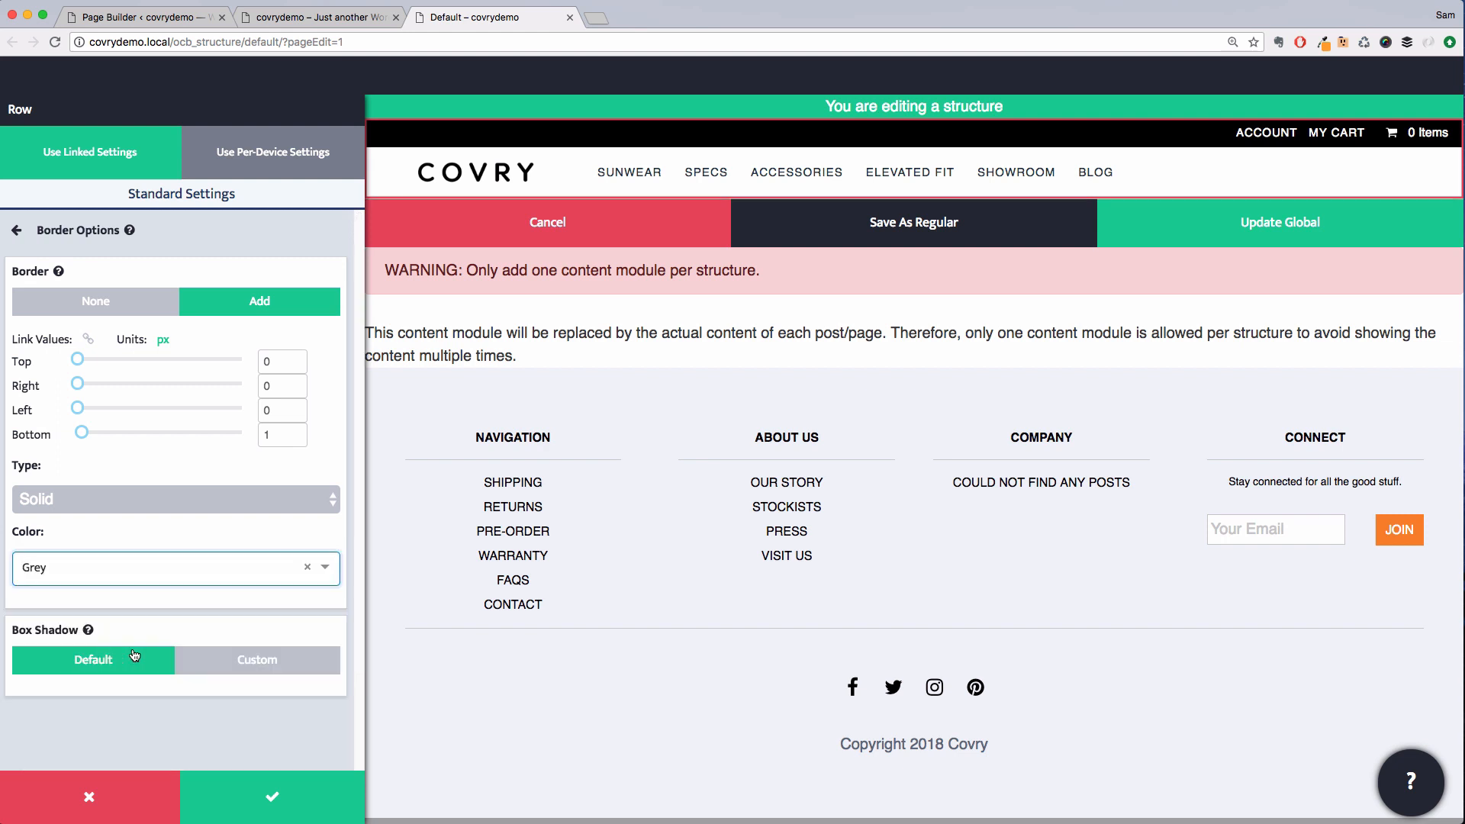
pyautogui.click(276, 795)
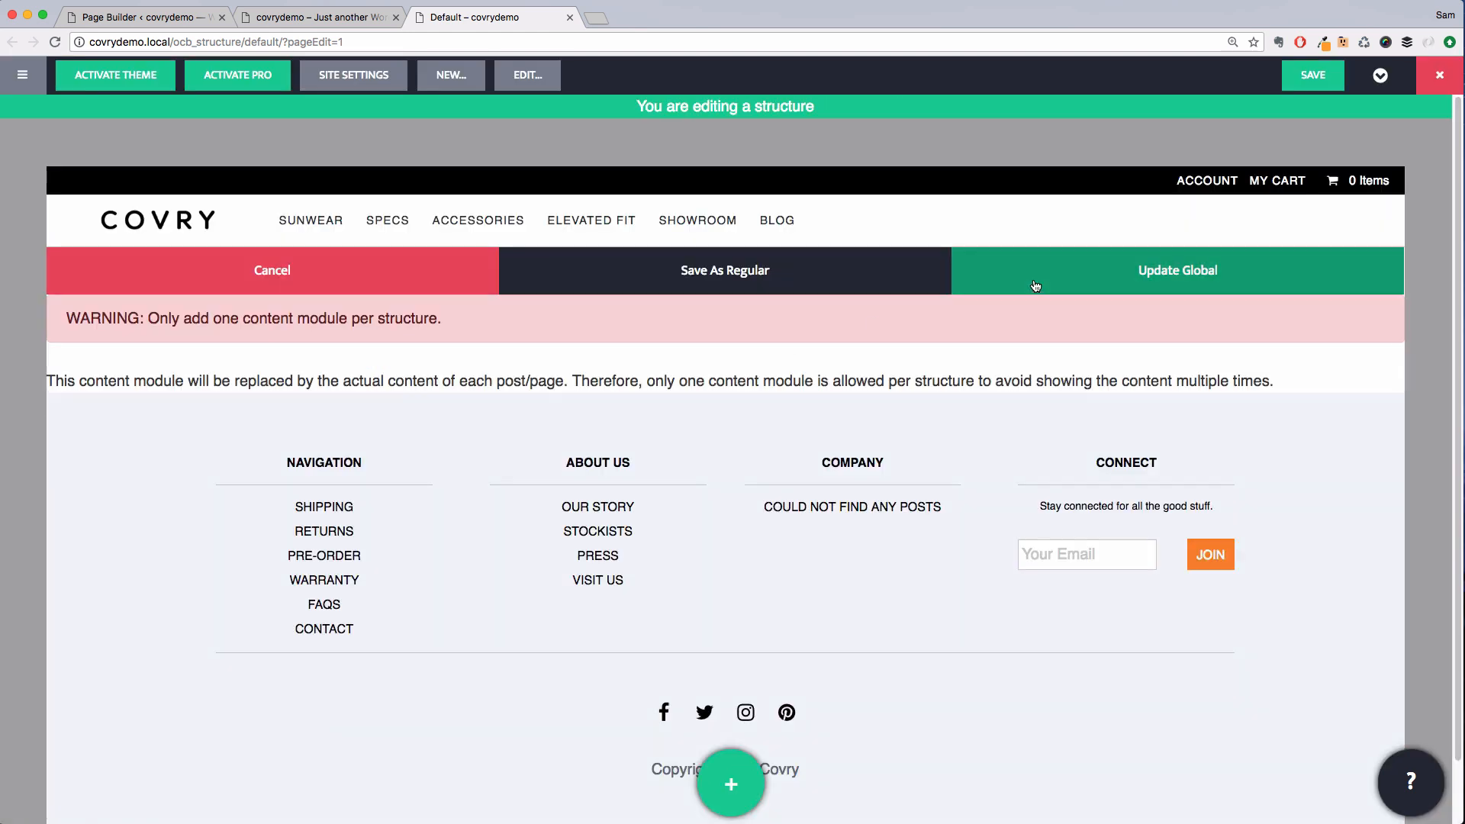
pyautogui.click(1035, 277)
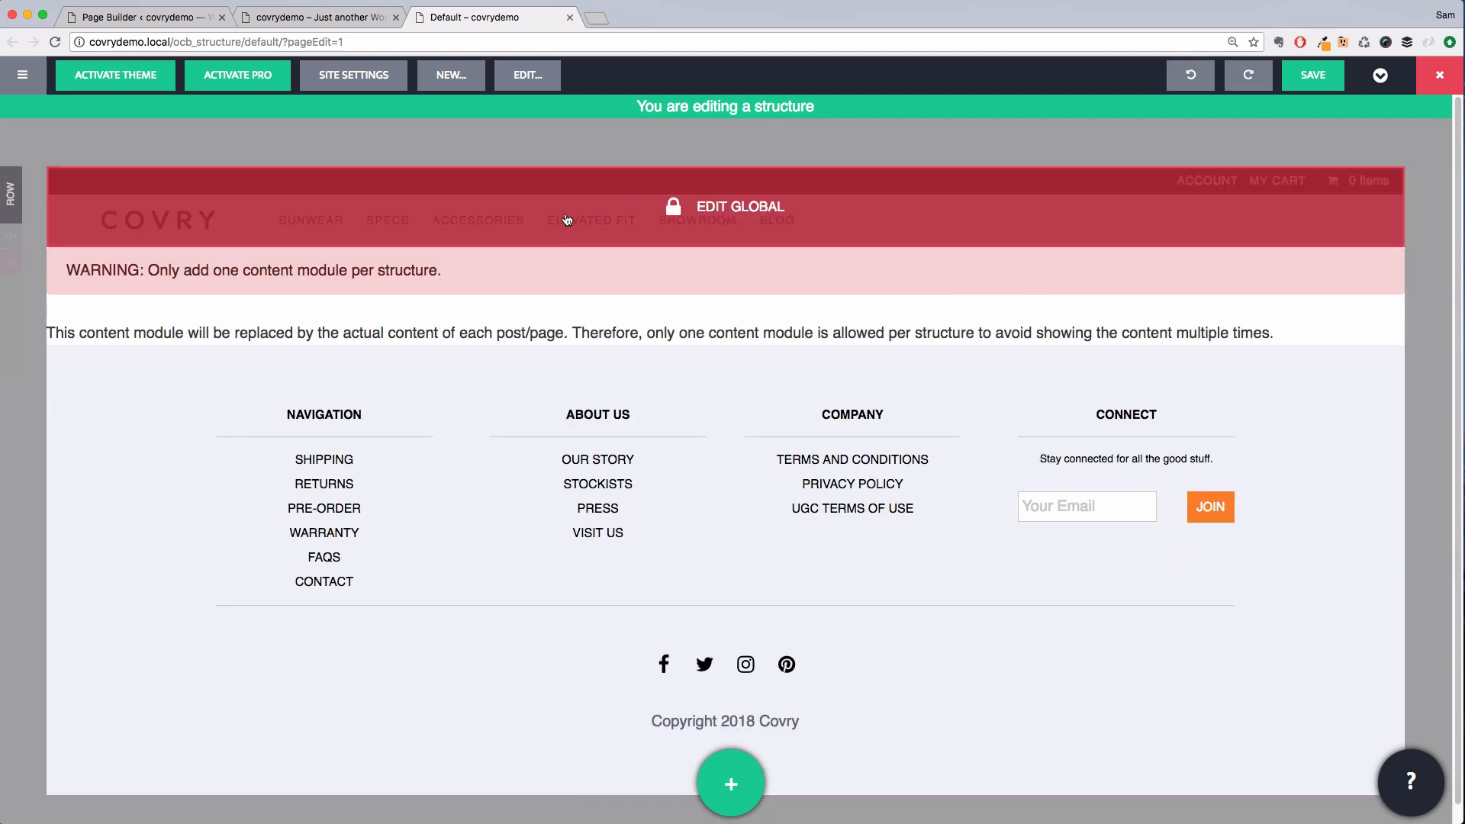
# Unlock the global header again and set the row's sticky setting to Sticky
pyautogui.click(230, 218)
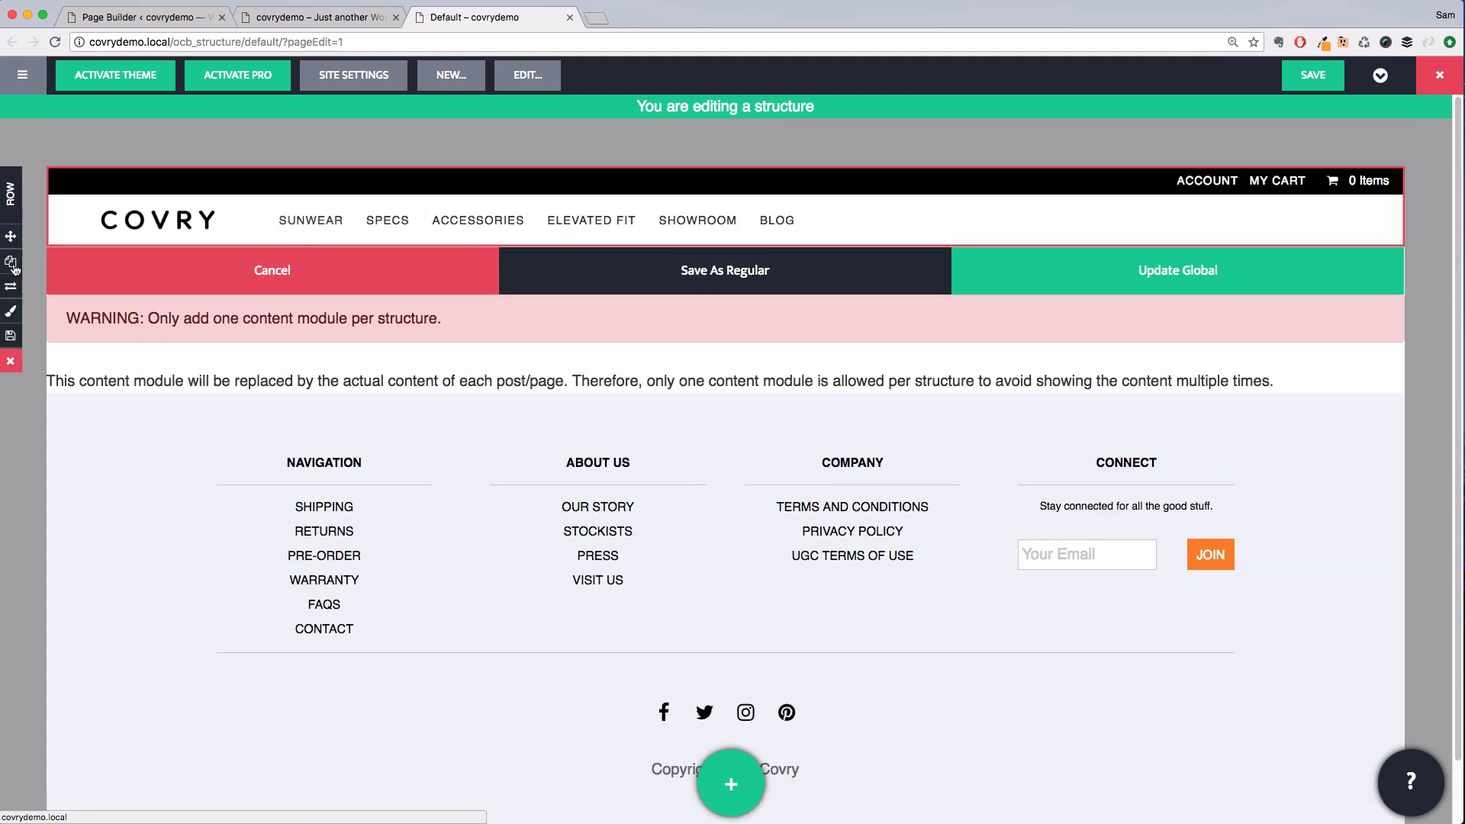
pyautogui.click(11, 311)
pyautogui.scroll(-5, 203, 569)
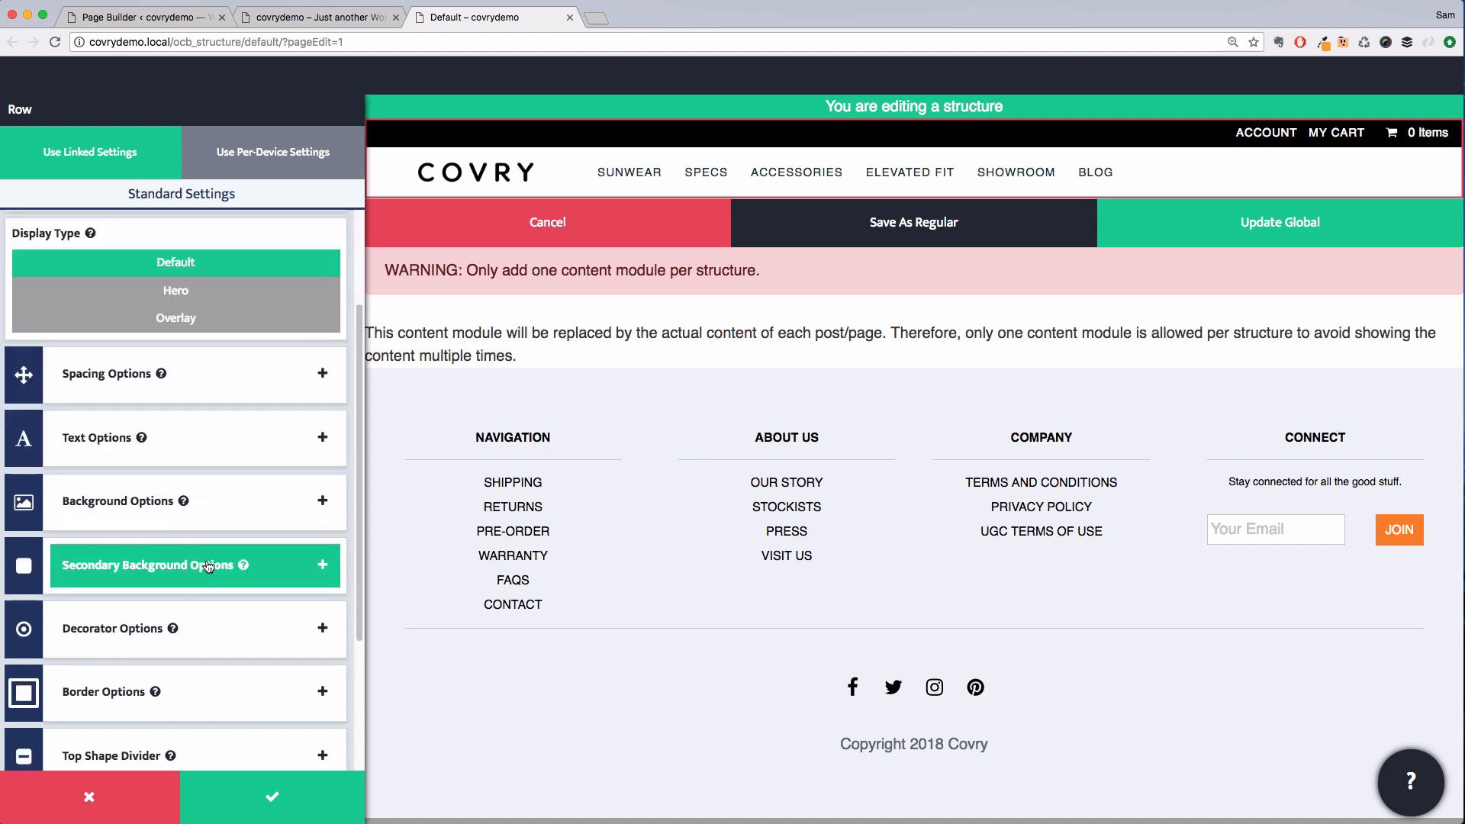
pyautogui.scroll(-3, 209, 548)
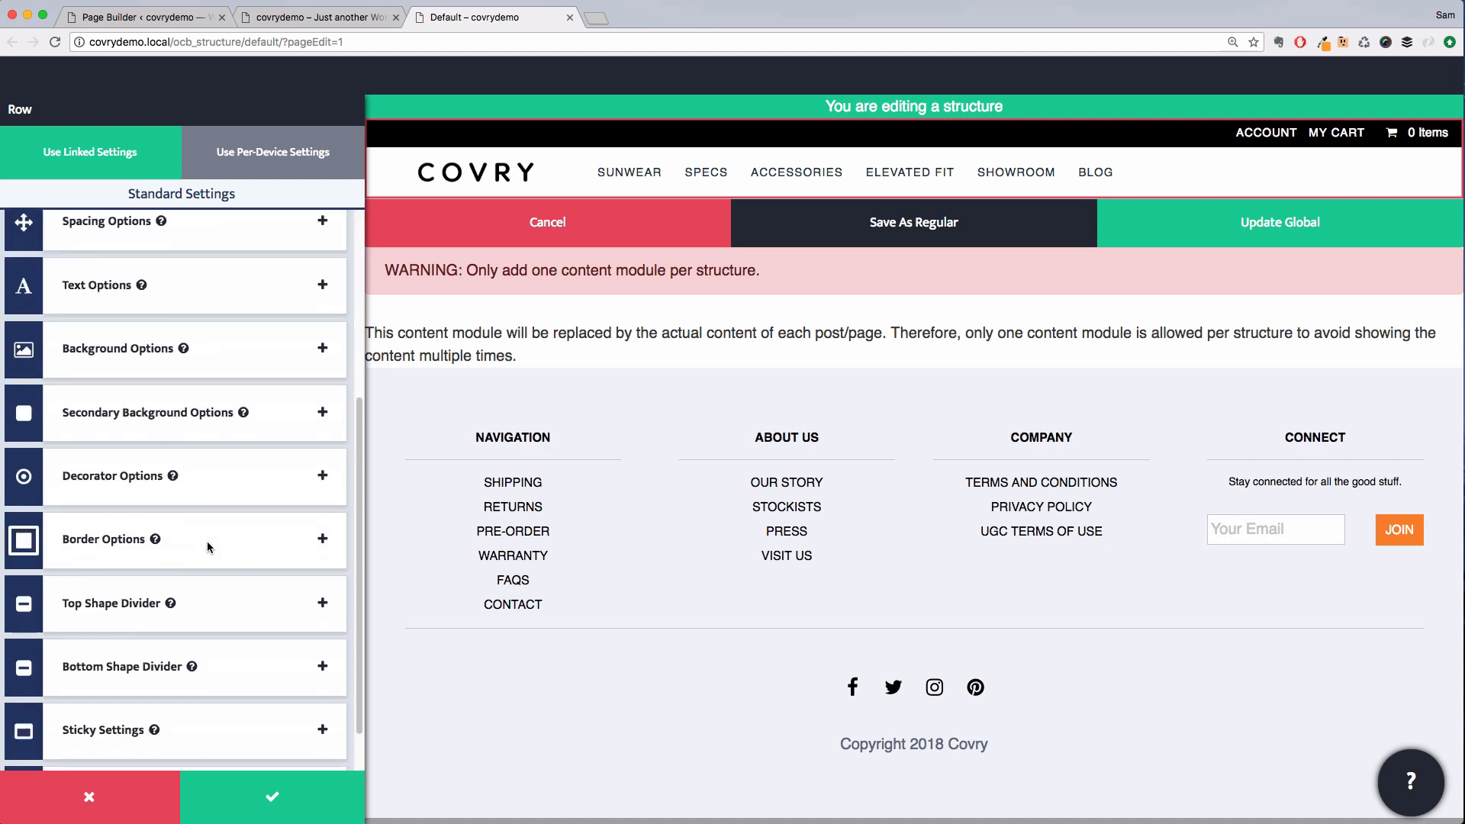
pyautogui.click(209, 675)
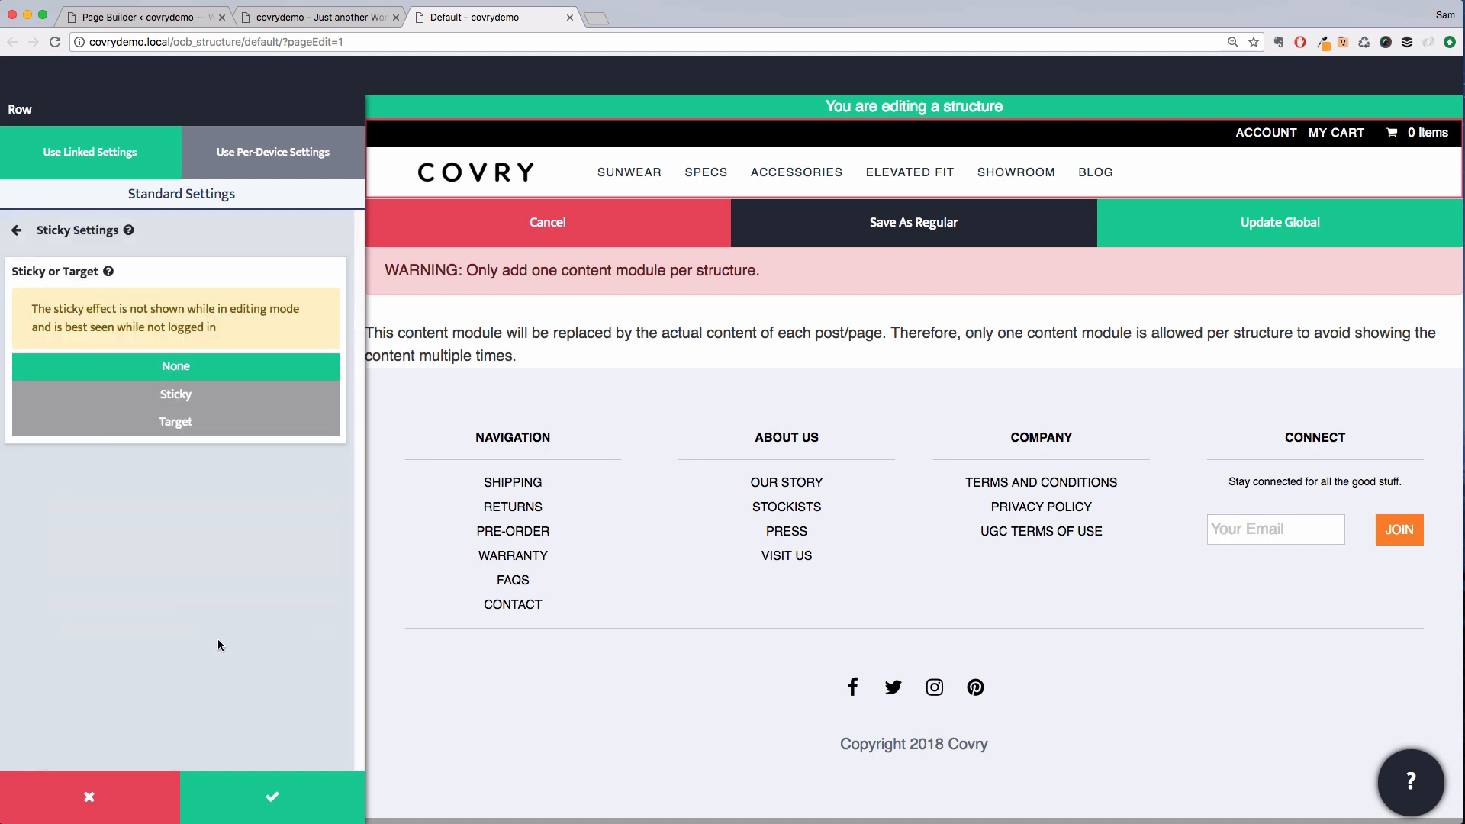
pyautogui.click(196, 406)
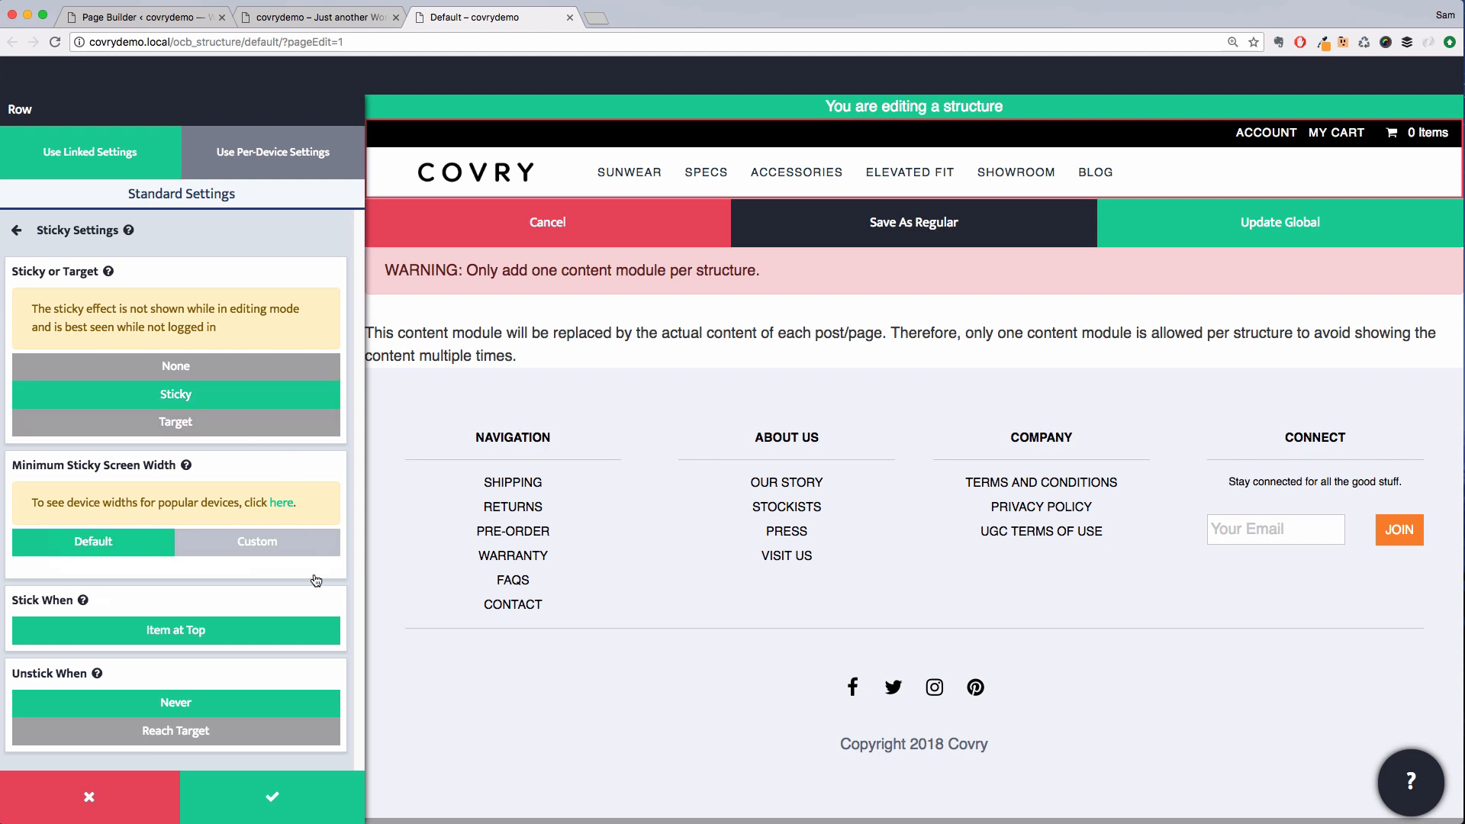
pyautogui.click(313, 799)
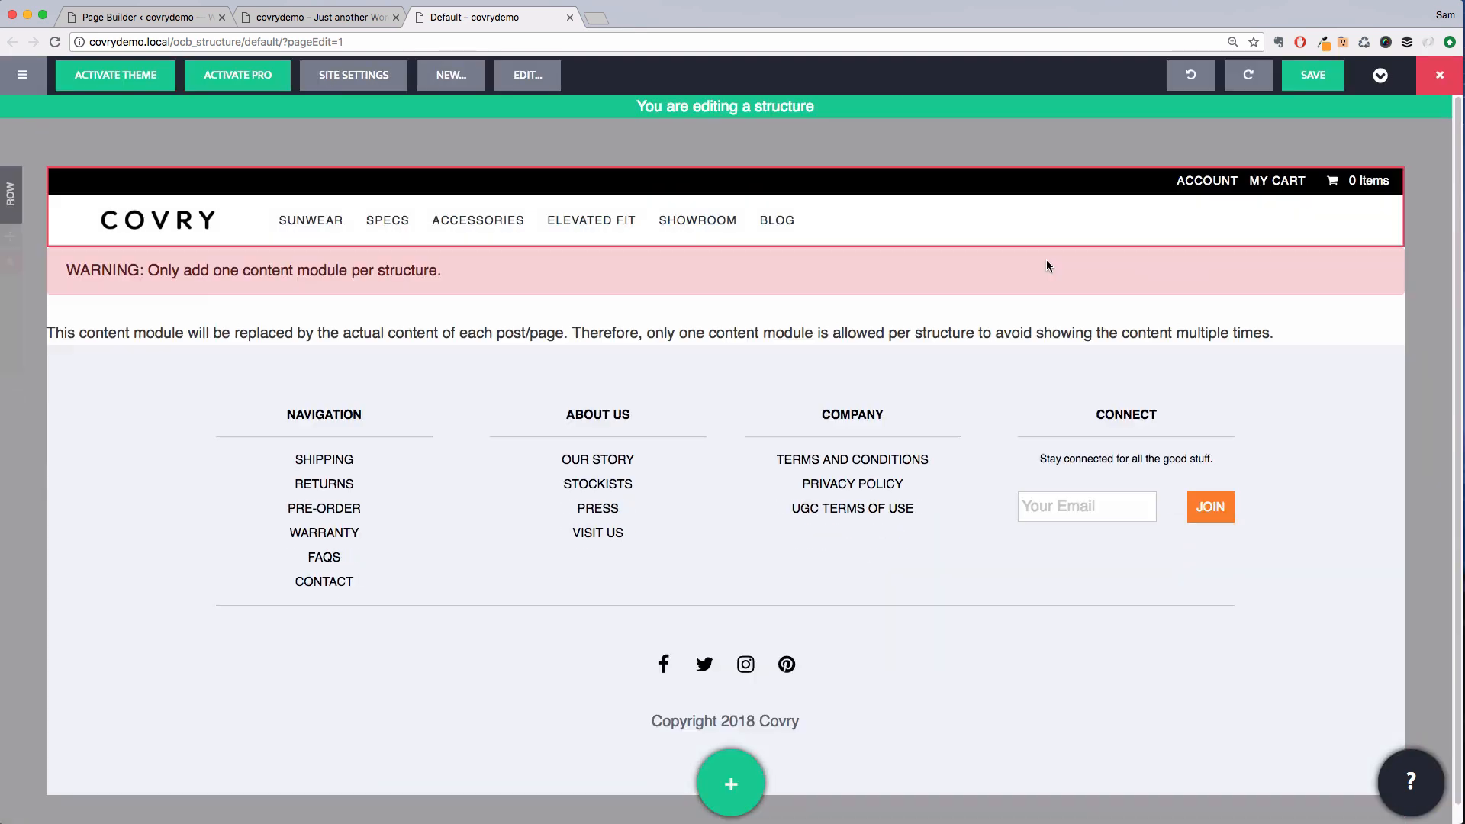
# Save the structure and dismiss the confirmation
pyautogui.click(1325, 74)
pyautogui.click(827, 296)
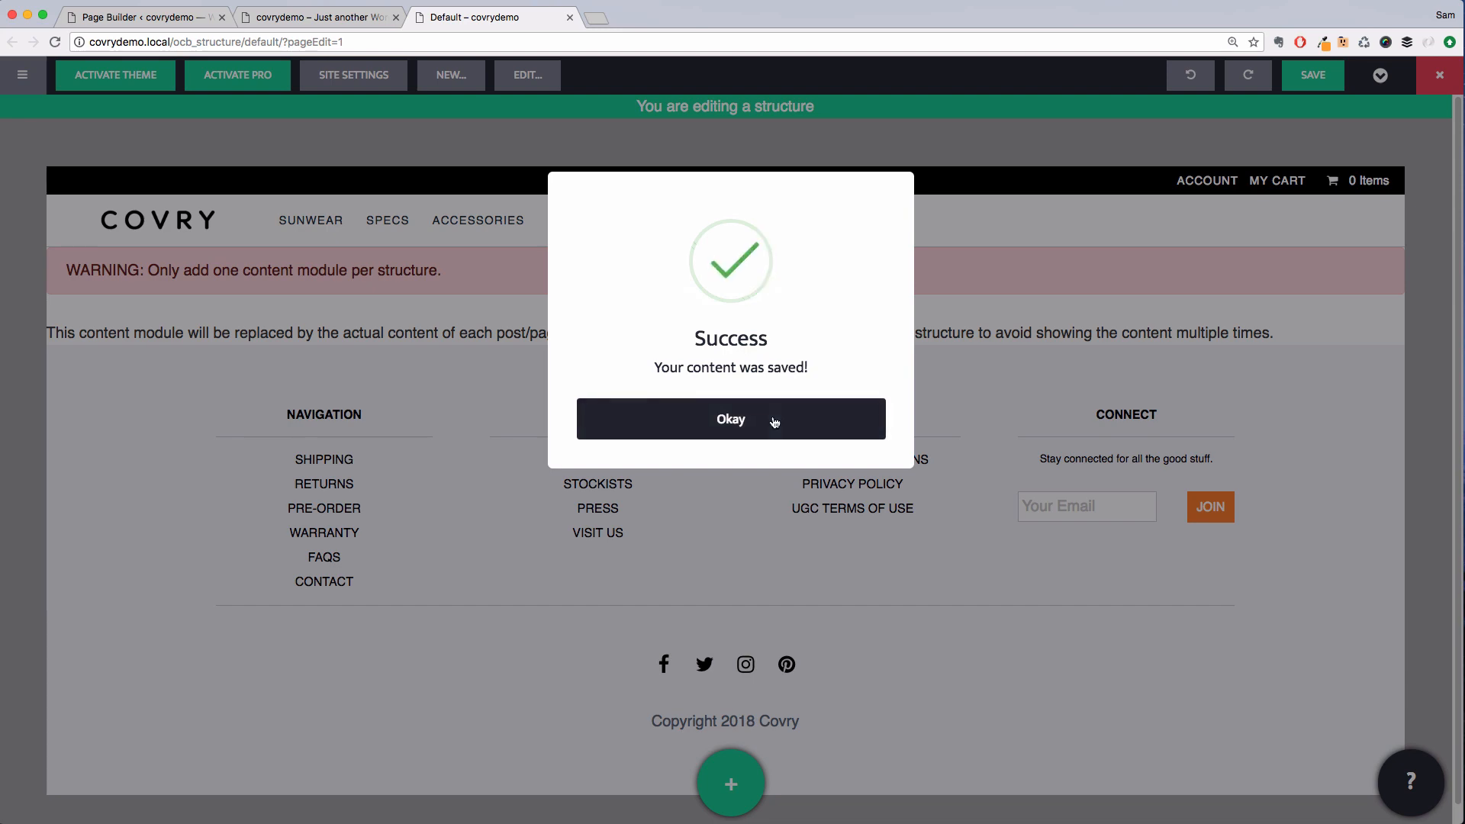
pyautogui.click(774, 422)
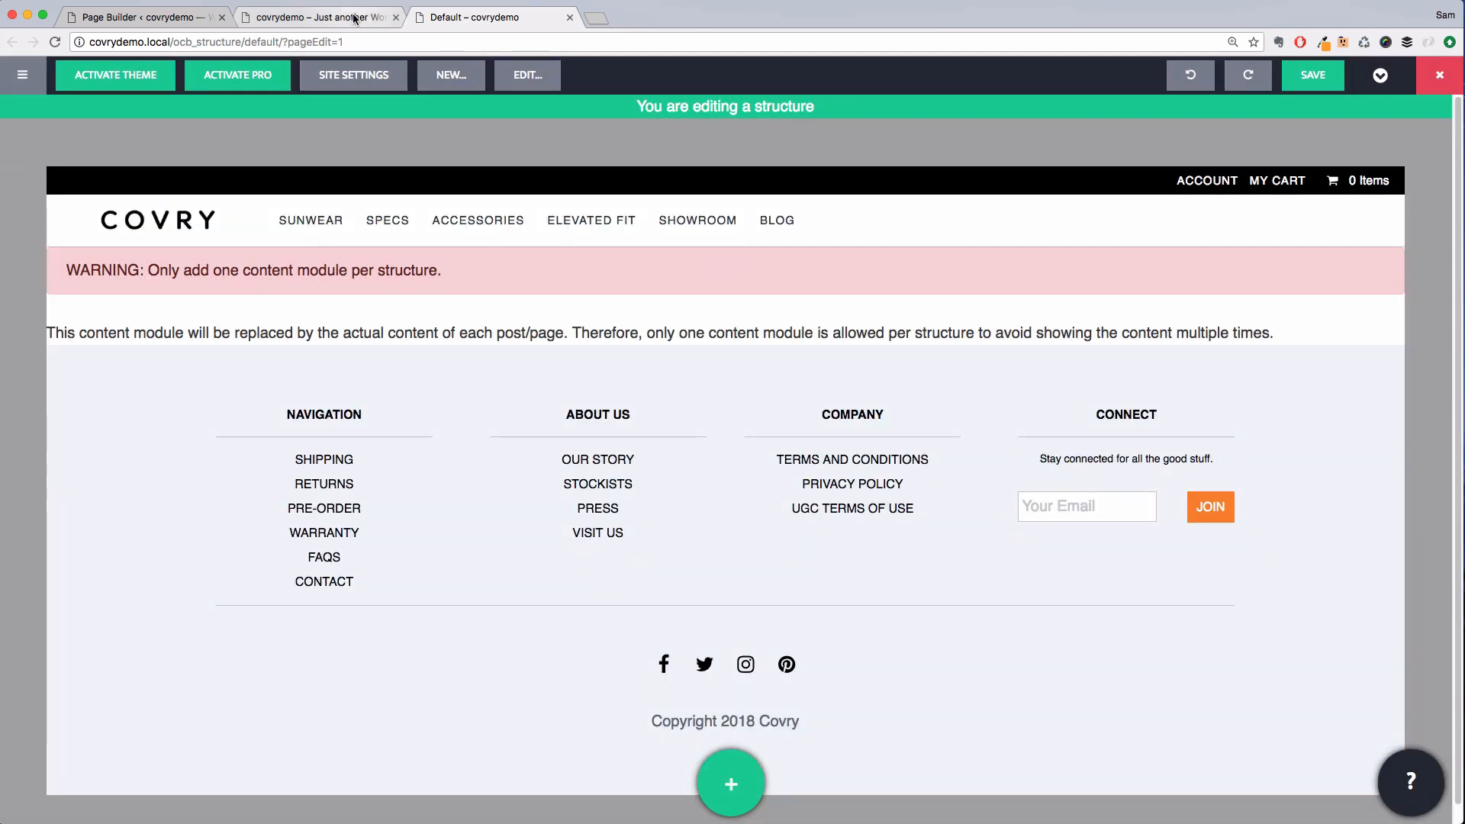
# Close the structure tab and return to the site page tab to review the header
pyautogui.click(354, 18)
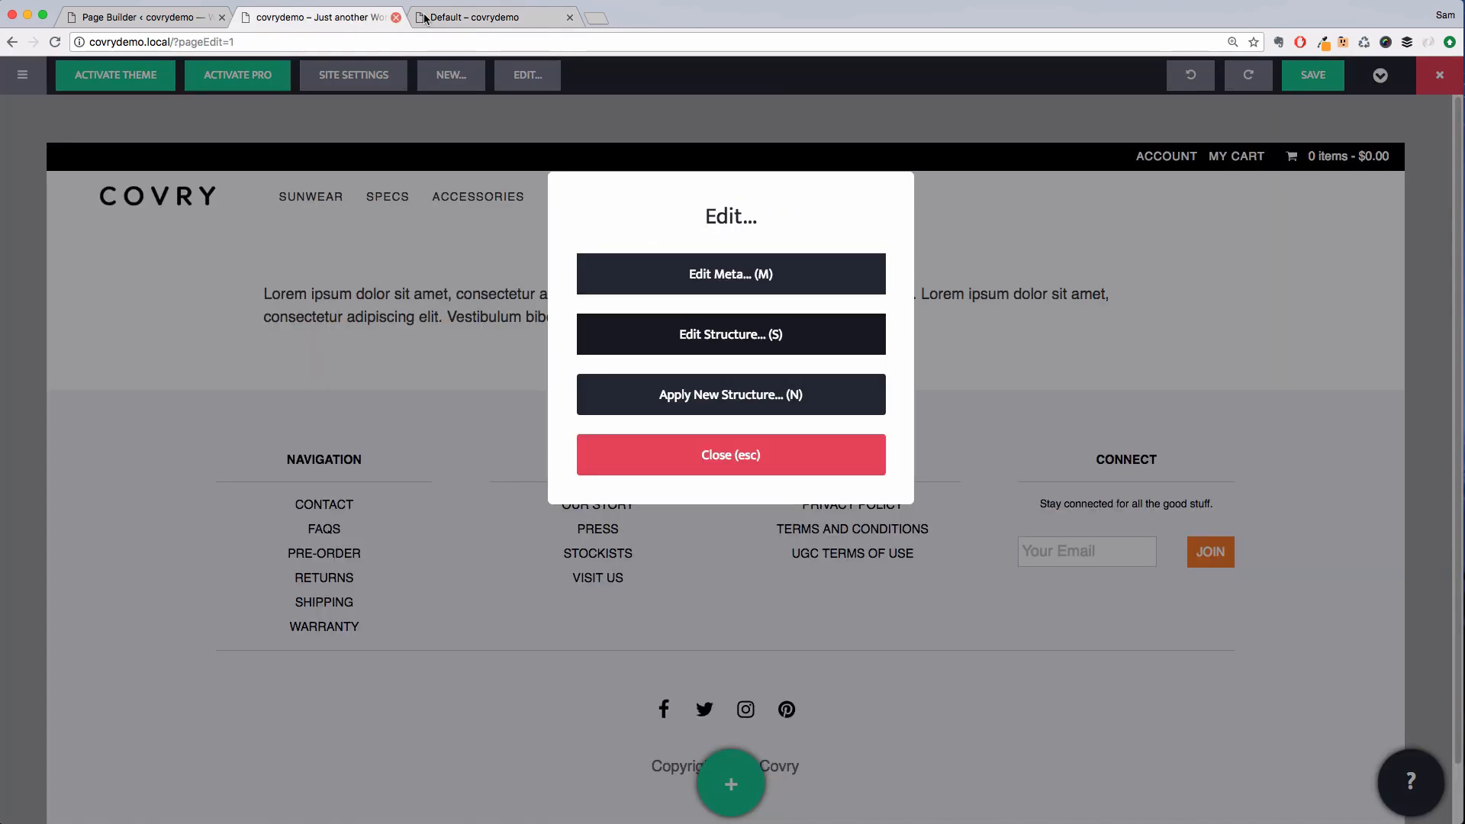
pyautogui.click(571, 17)
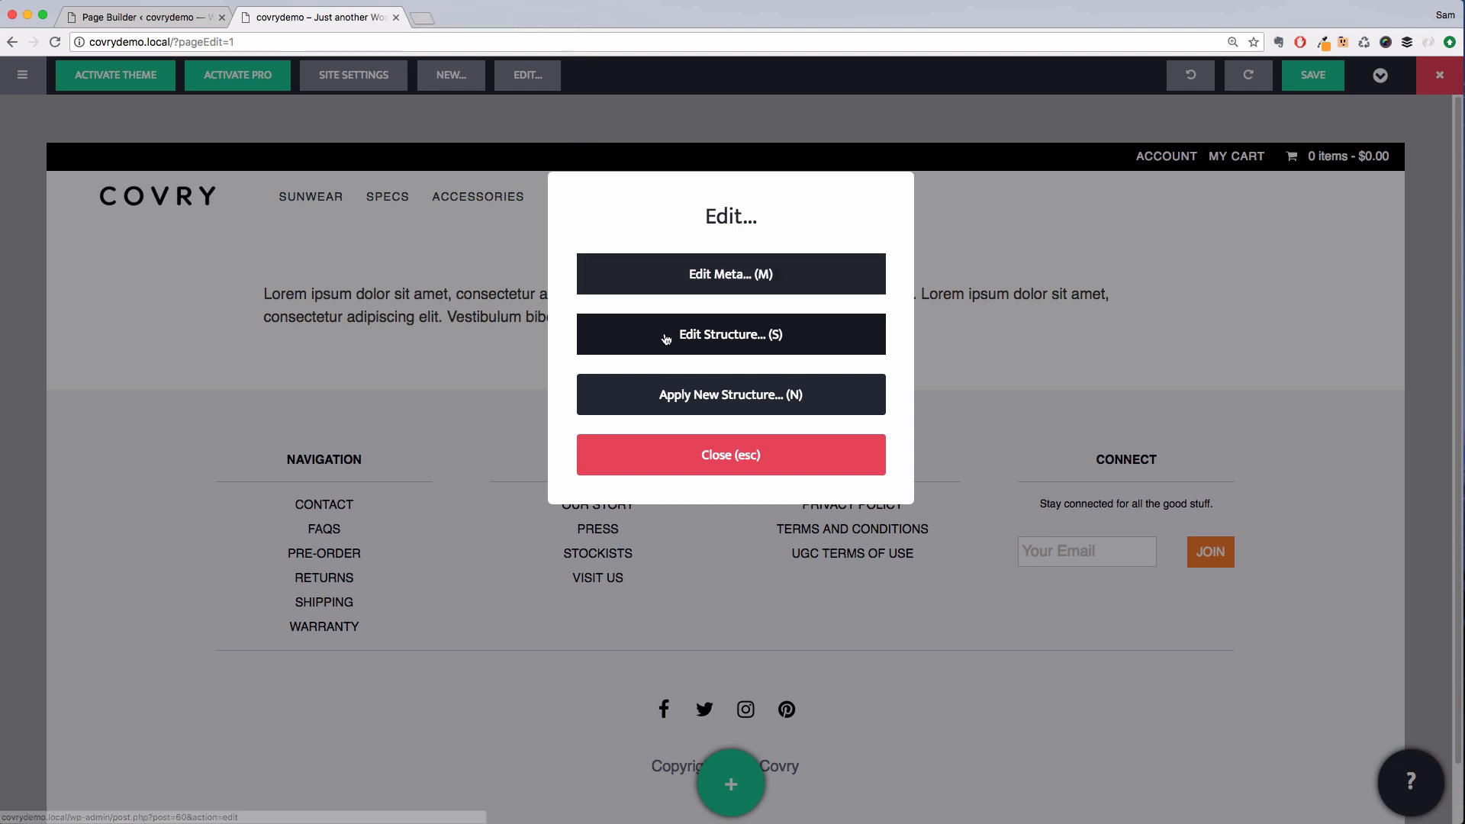
pyautogui.click(726, 349)
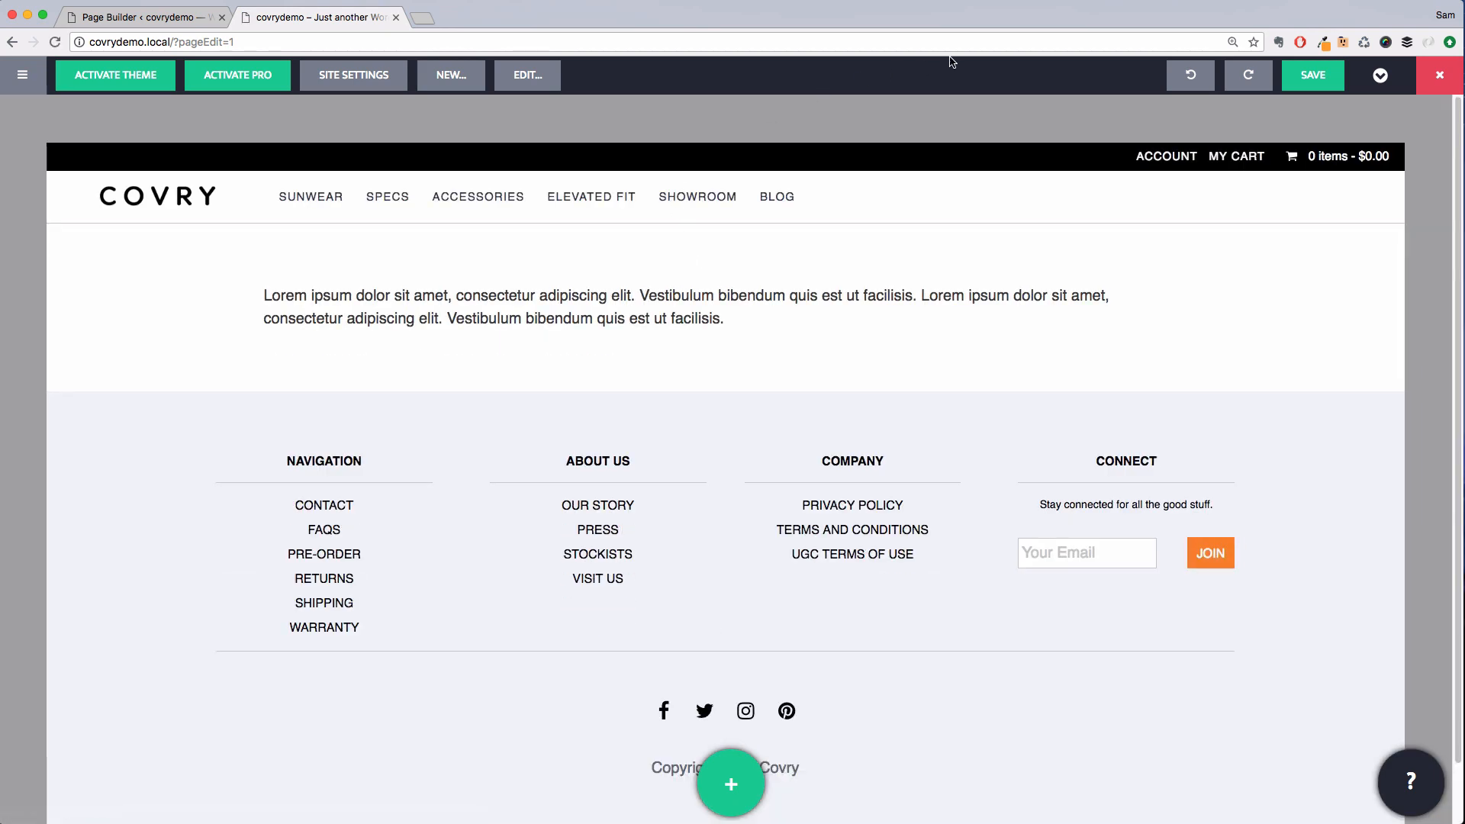
pyautogui.click(787, 304)
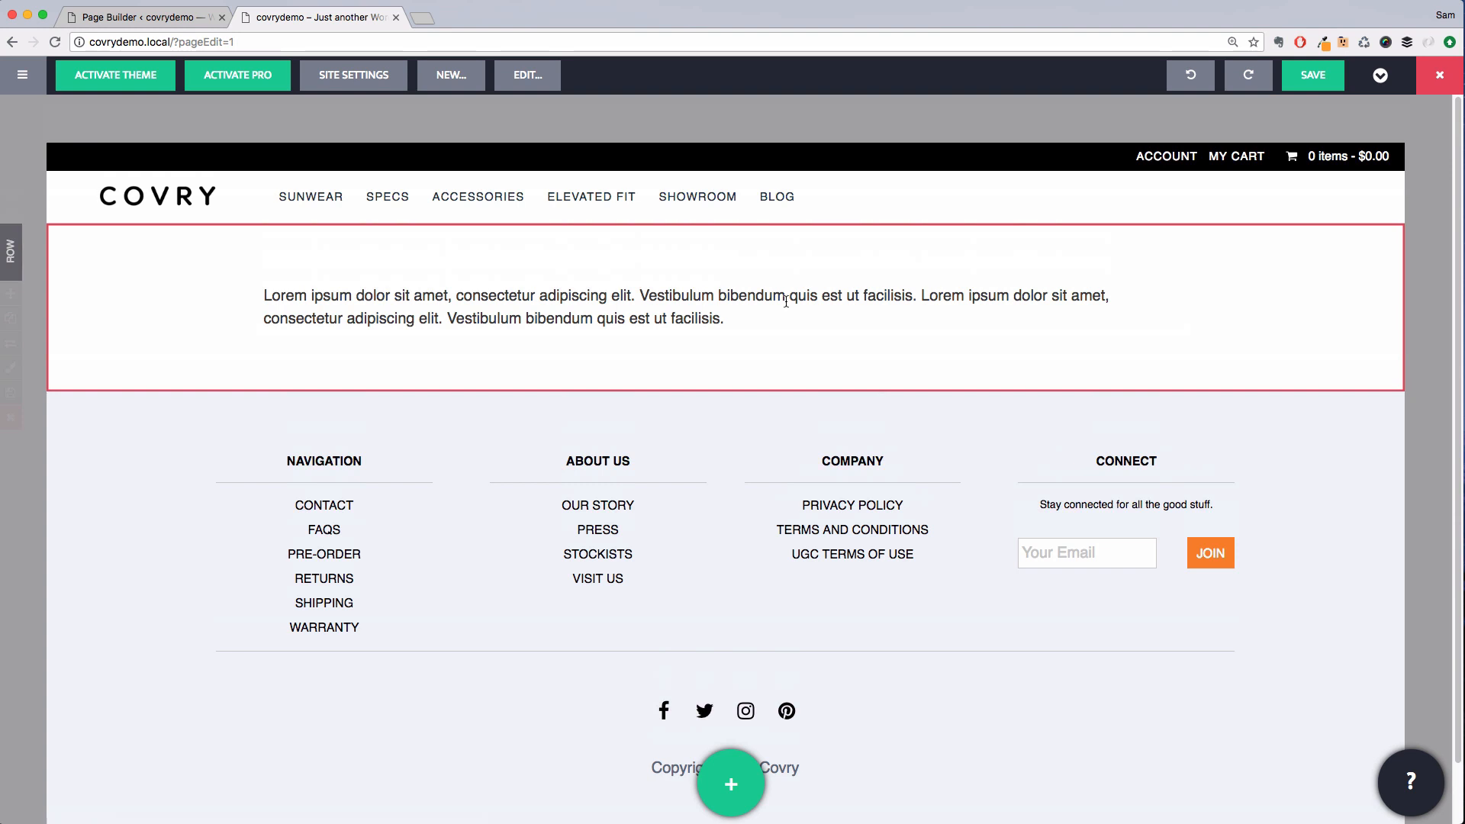
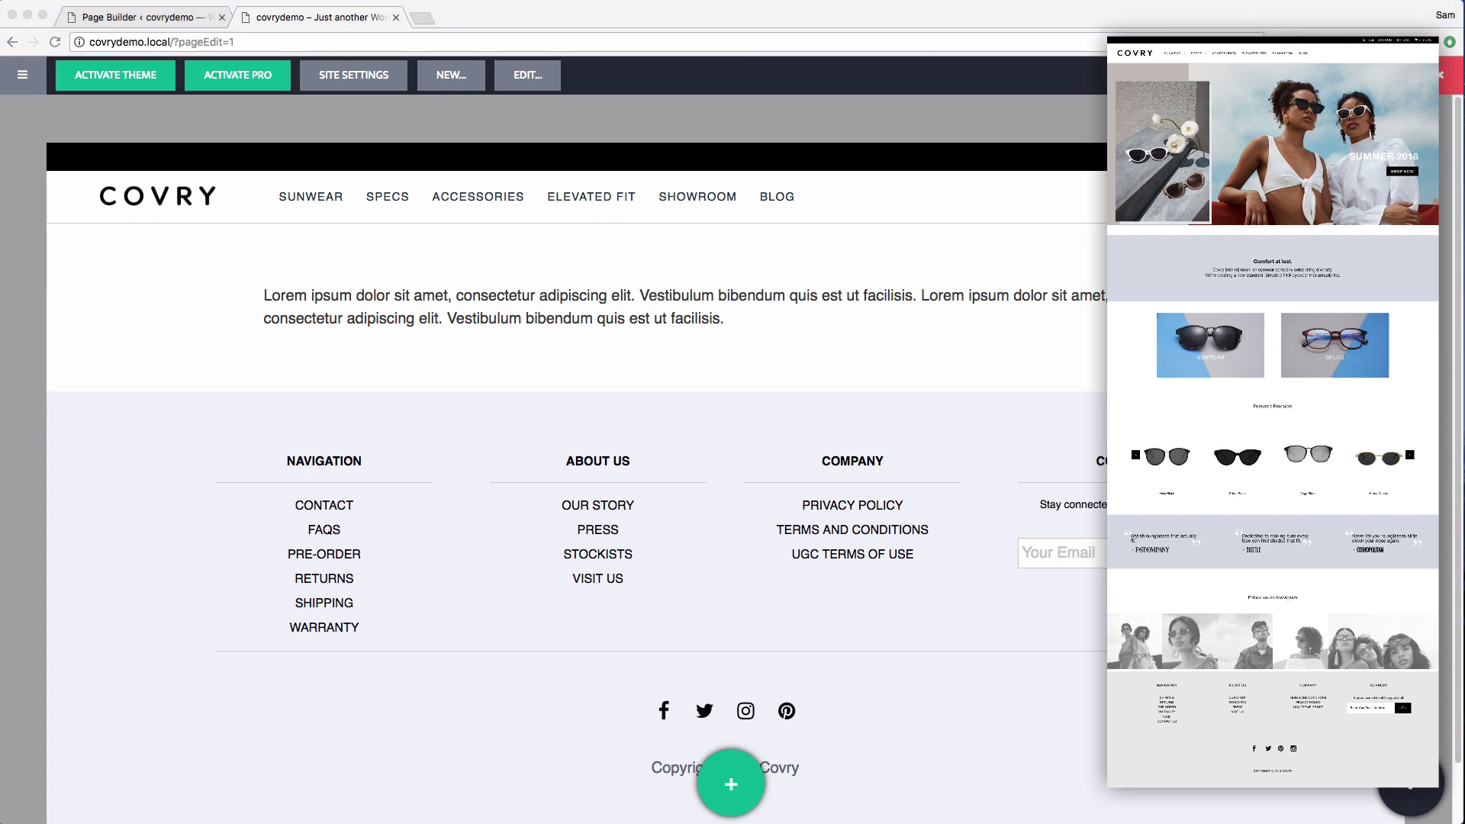
# Insert the Layered Hero template from the template library directly below the header
pyautogui.click(649, 338)
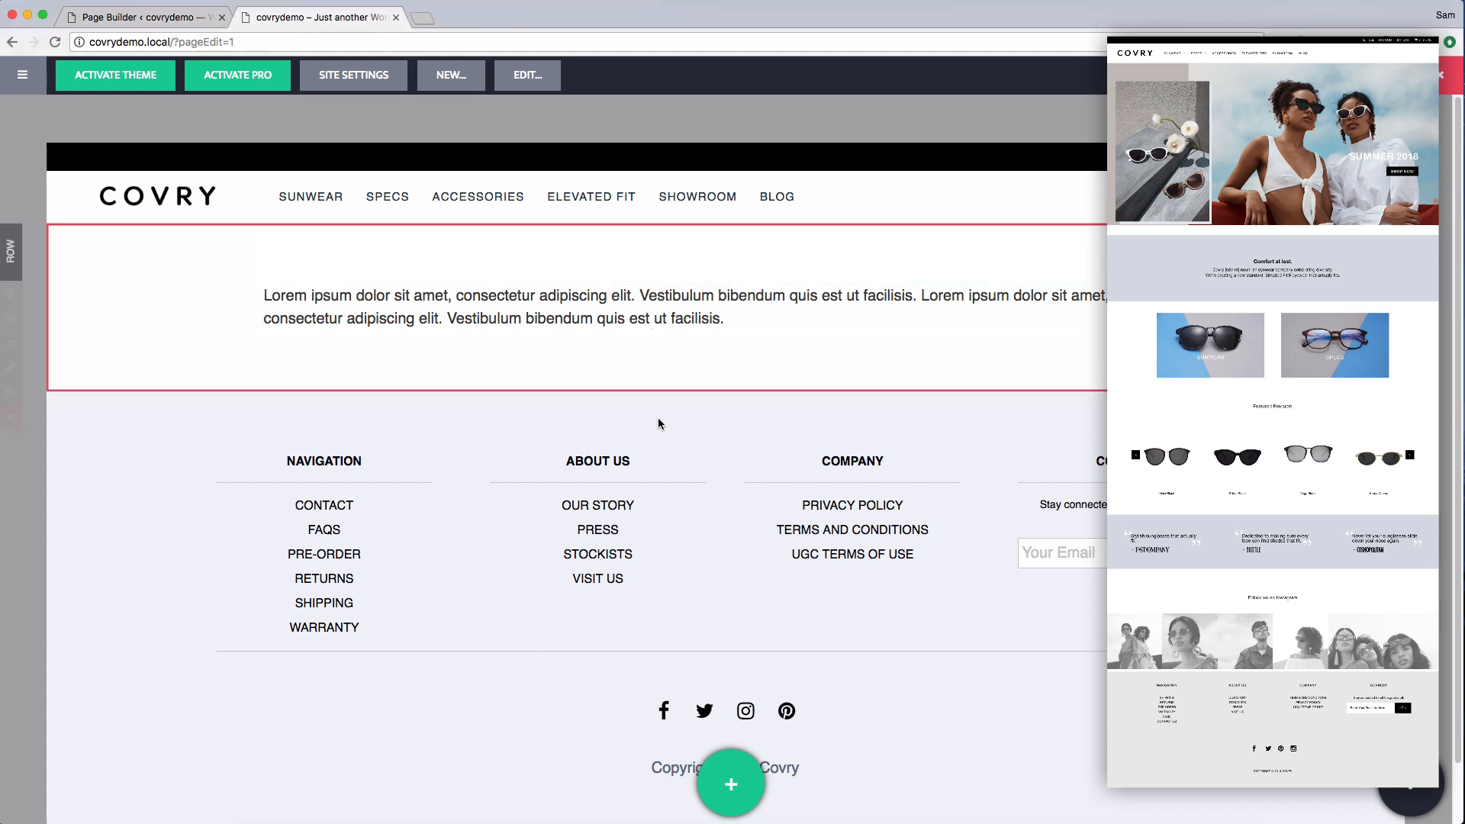
pyautogui.click(731, 778)
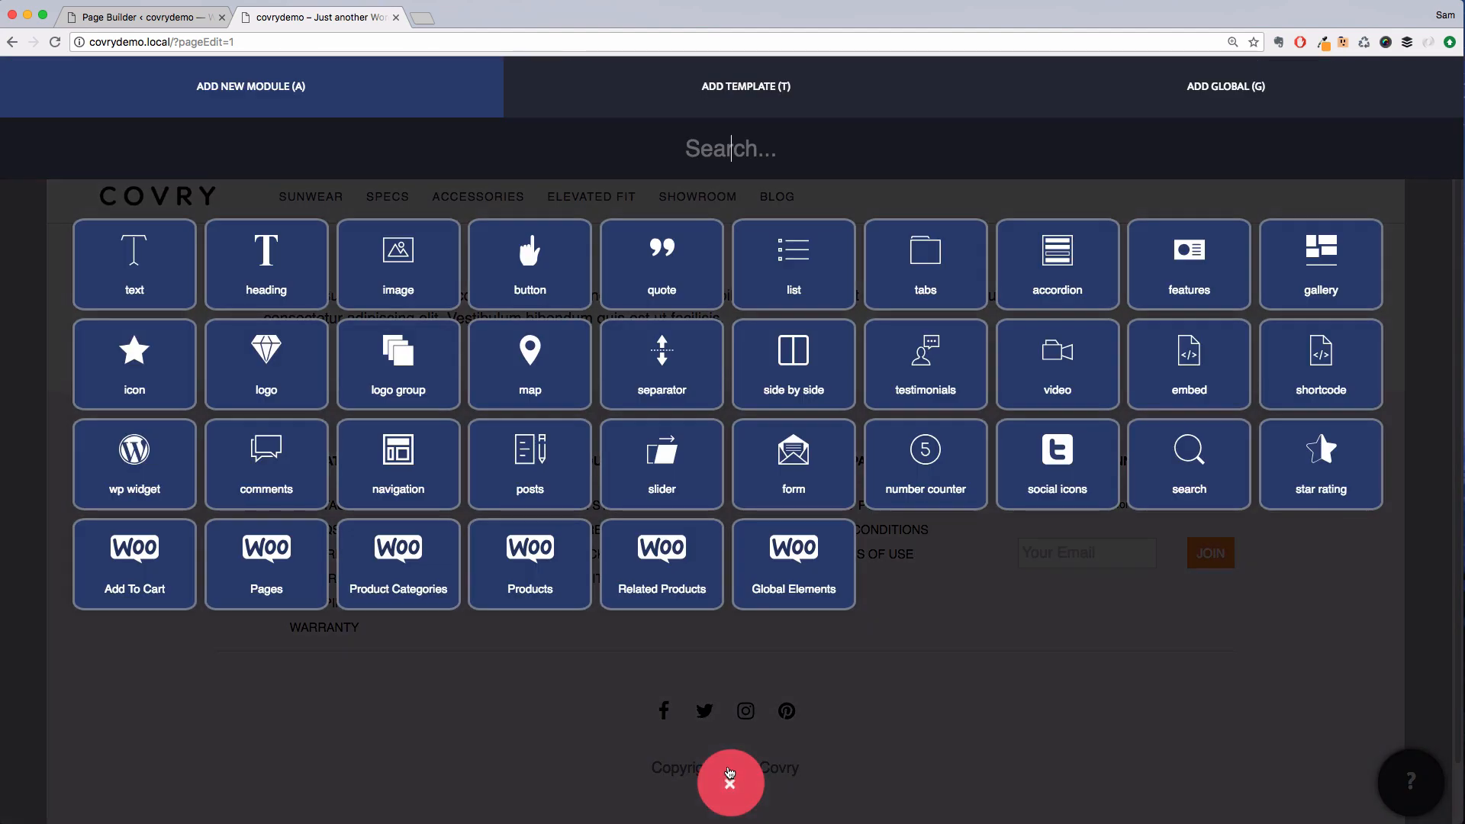
pyautogui.click(723, 84)
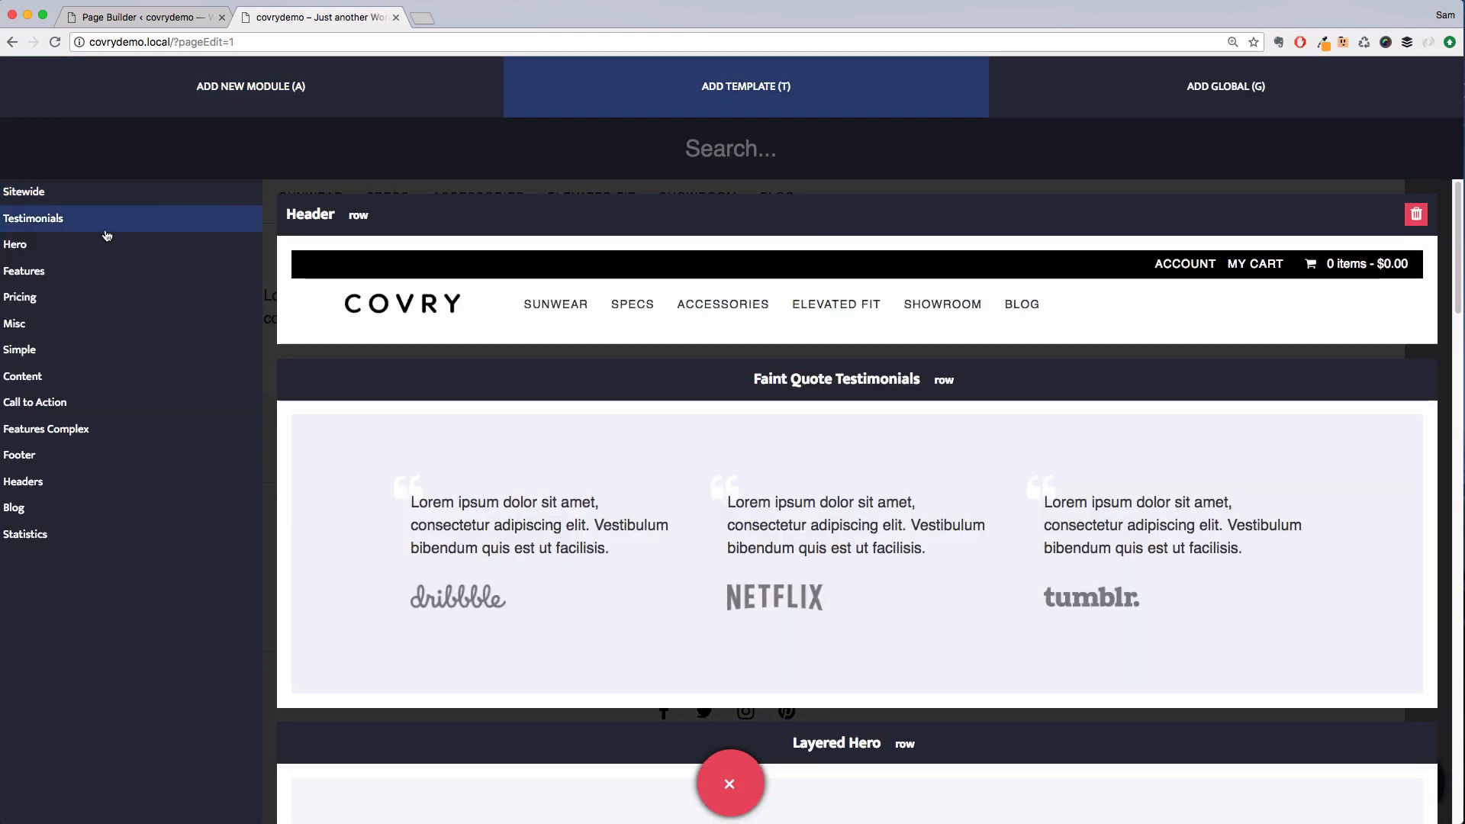
pyautogui.click(97, 243)
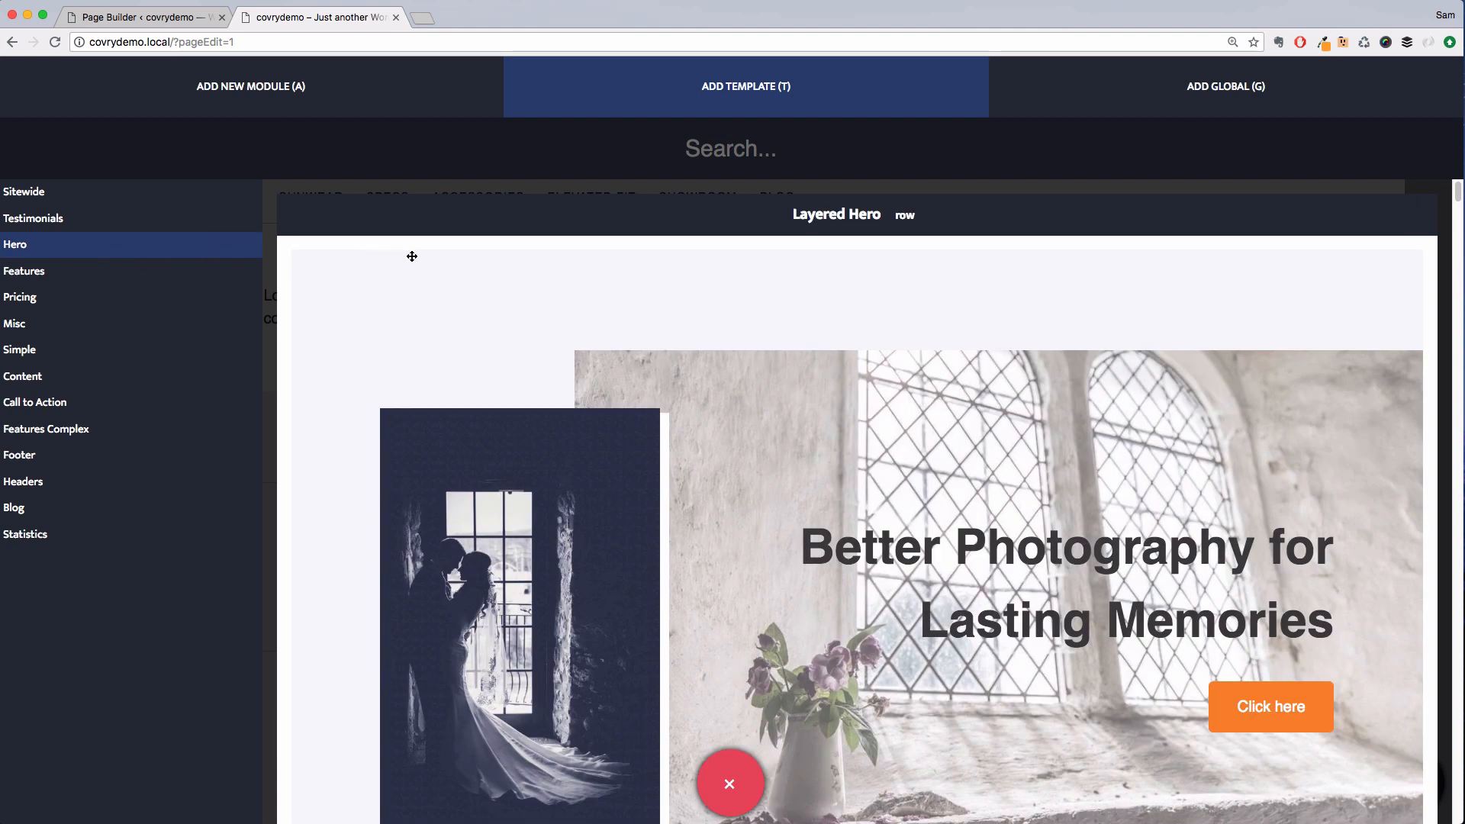
pyautogui.scroll(-1, 600, 370)
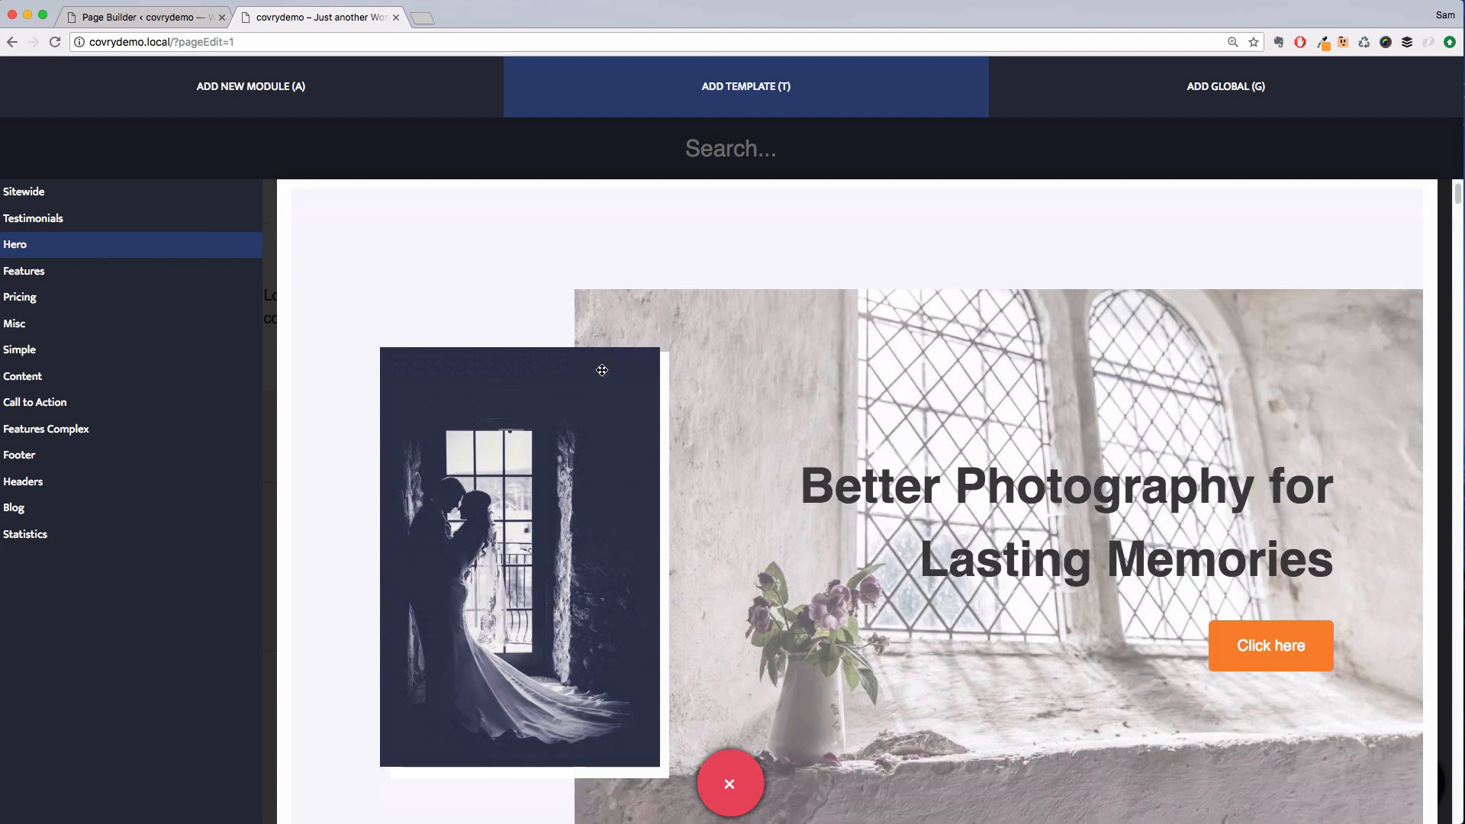
pyautogui.scroll(1, 601, 370)
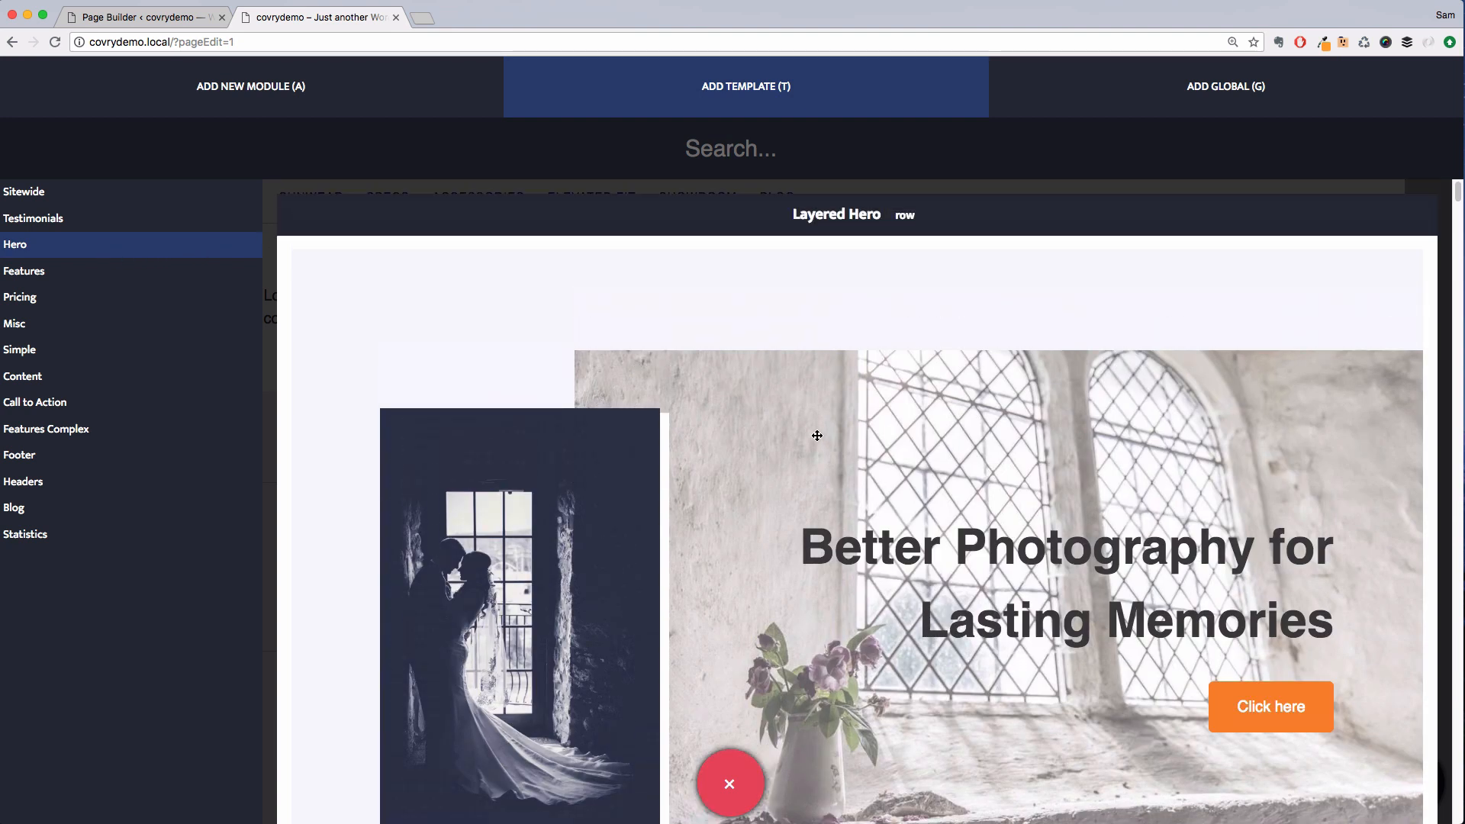
pyautogui.moveTo(823, 437); pyautogui.dragTo(556, 226)
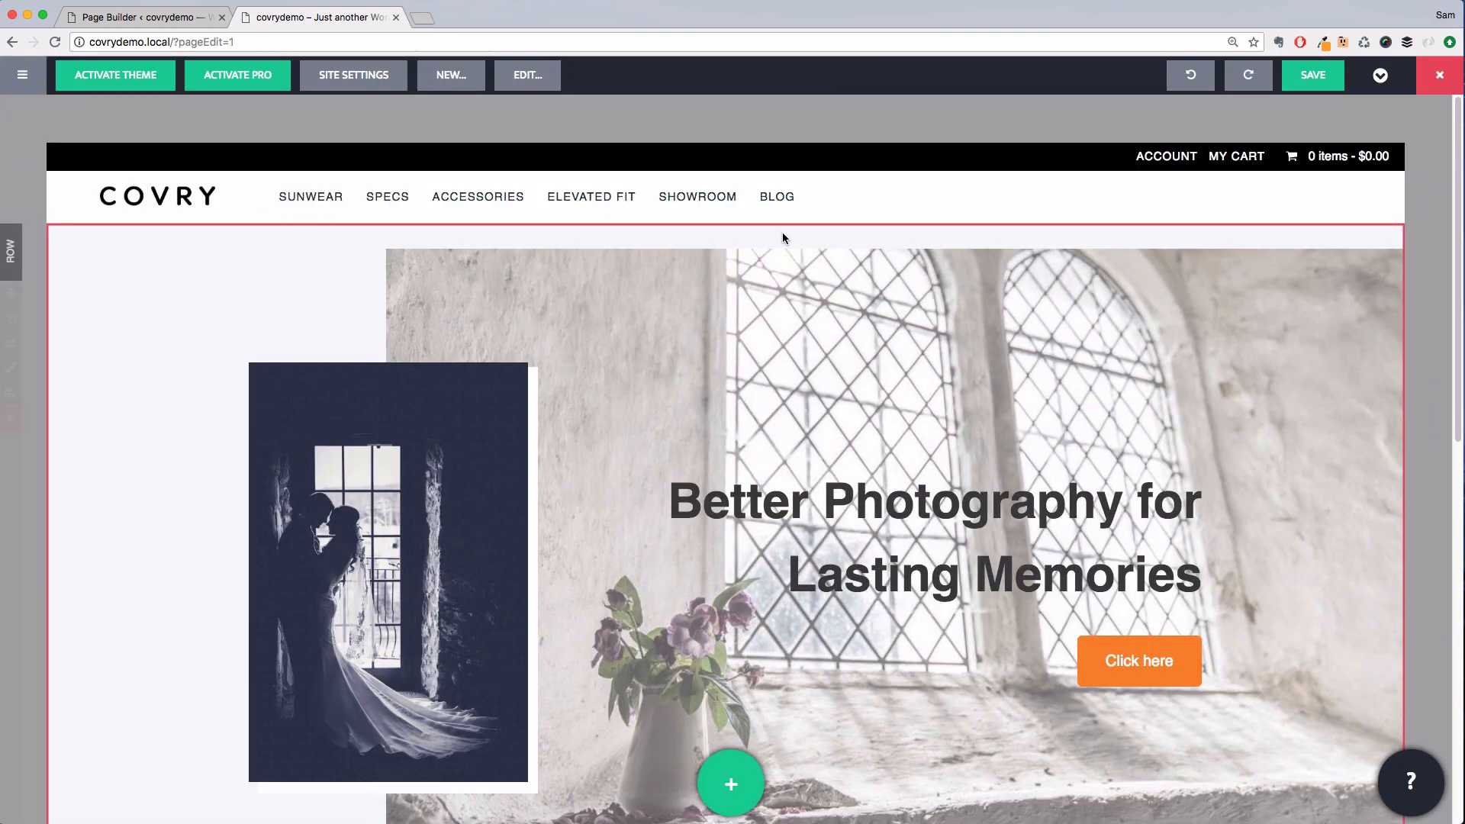
# Replace the hero row's background image with the two-models sunglasses photo from the media library
pyautogui.scroll(-1, 774, 257)
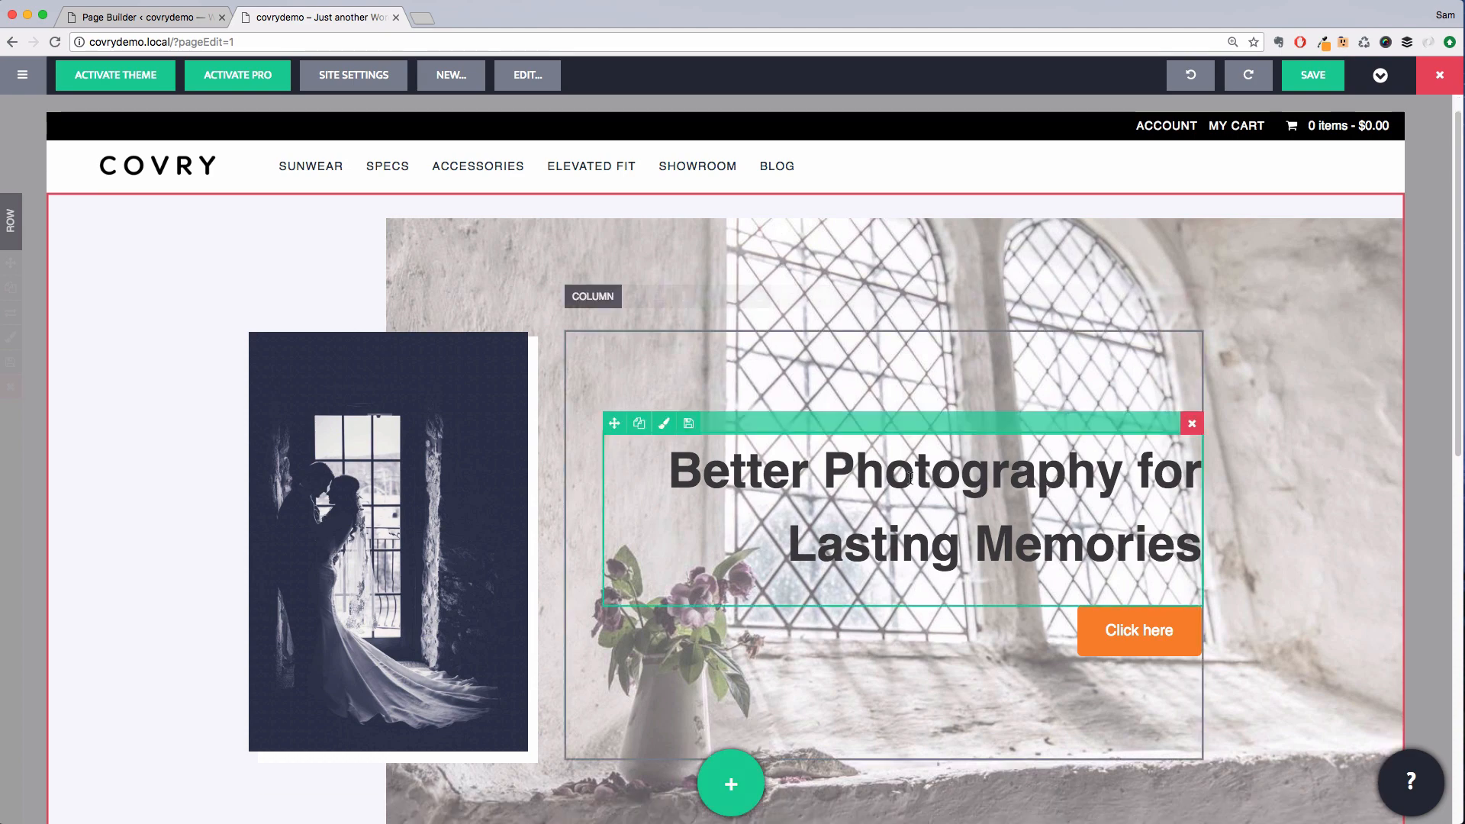
pyautogui.scroll(-5, 914, 470)
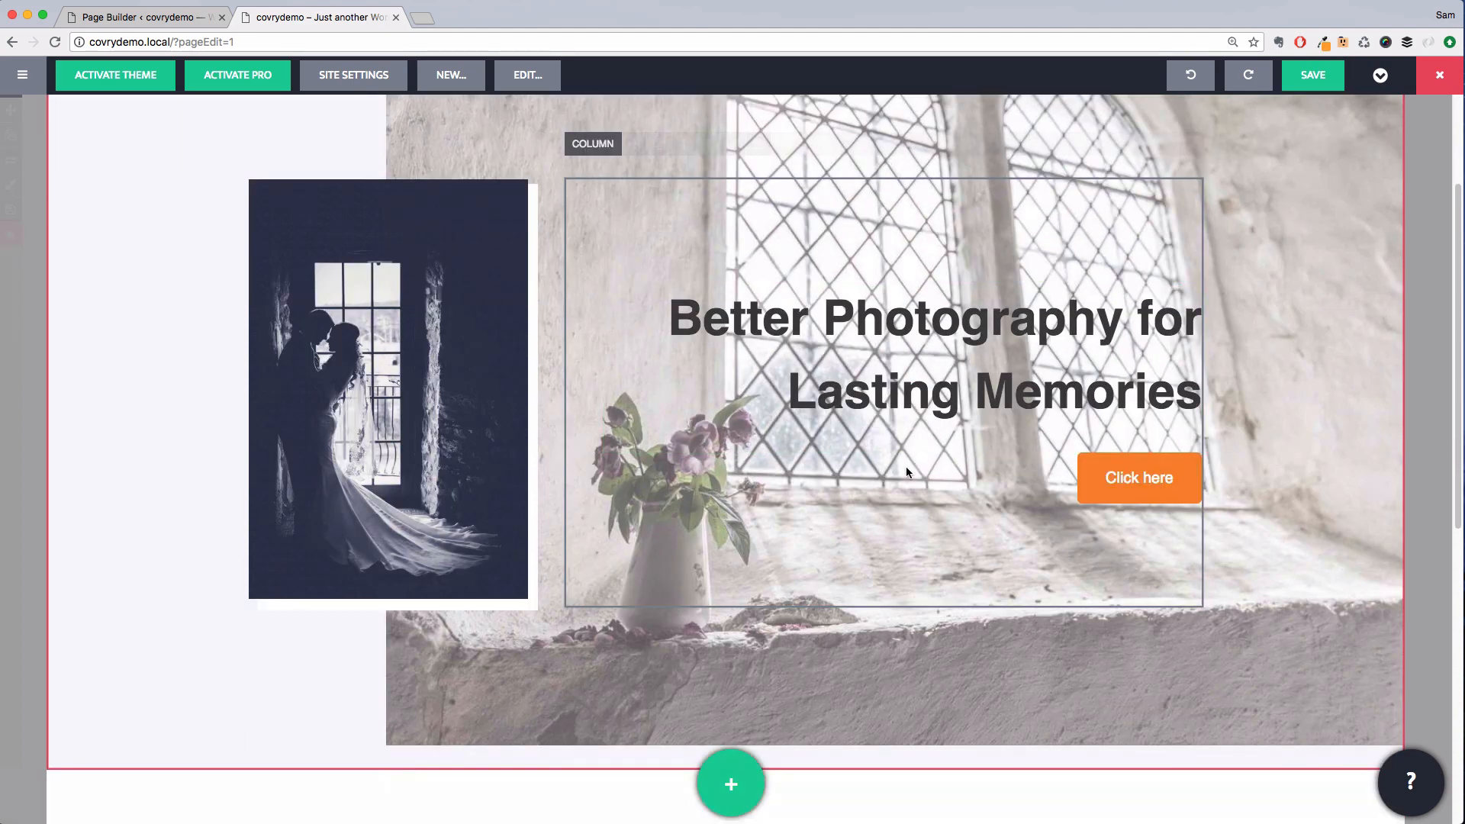
pyautogui.scroll(2, 908, 468)
pyautogui.click(10, 247)
pyautogui.scroll(-4, 223, 591)
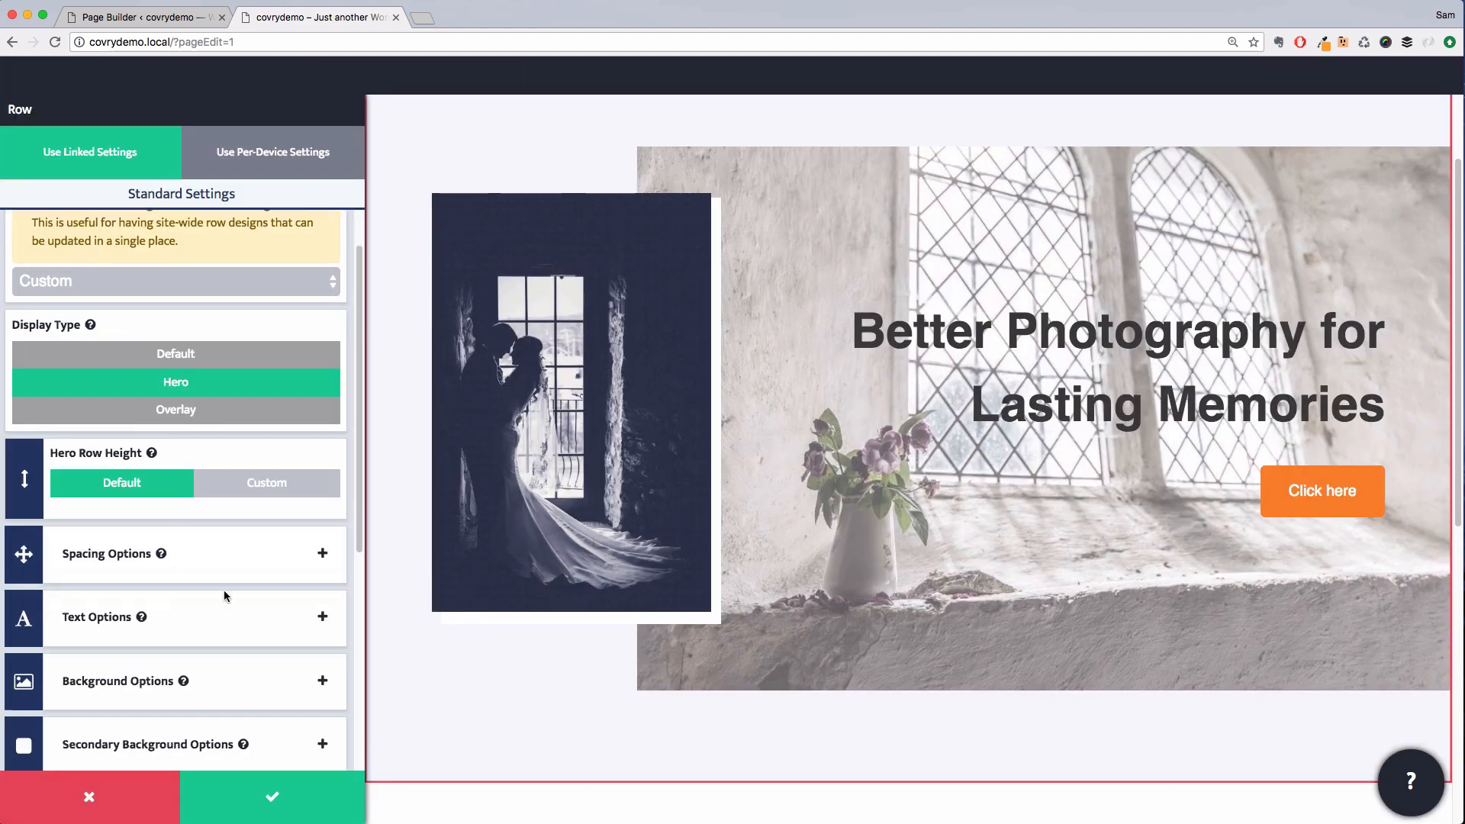
pyautogui.click(222, 592)
pyautogui.scroll(-8, 223, 592)
pyautogui.click(326, 495)
pyautogui.click(181, 522)
pyautogui.click(1060, 284)
pyautogui.click(1389, 767)
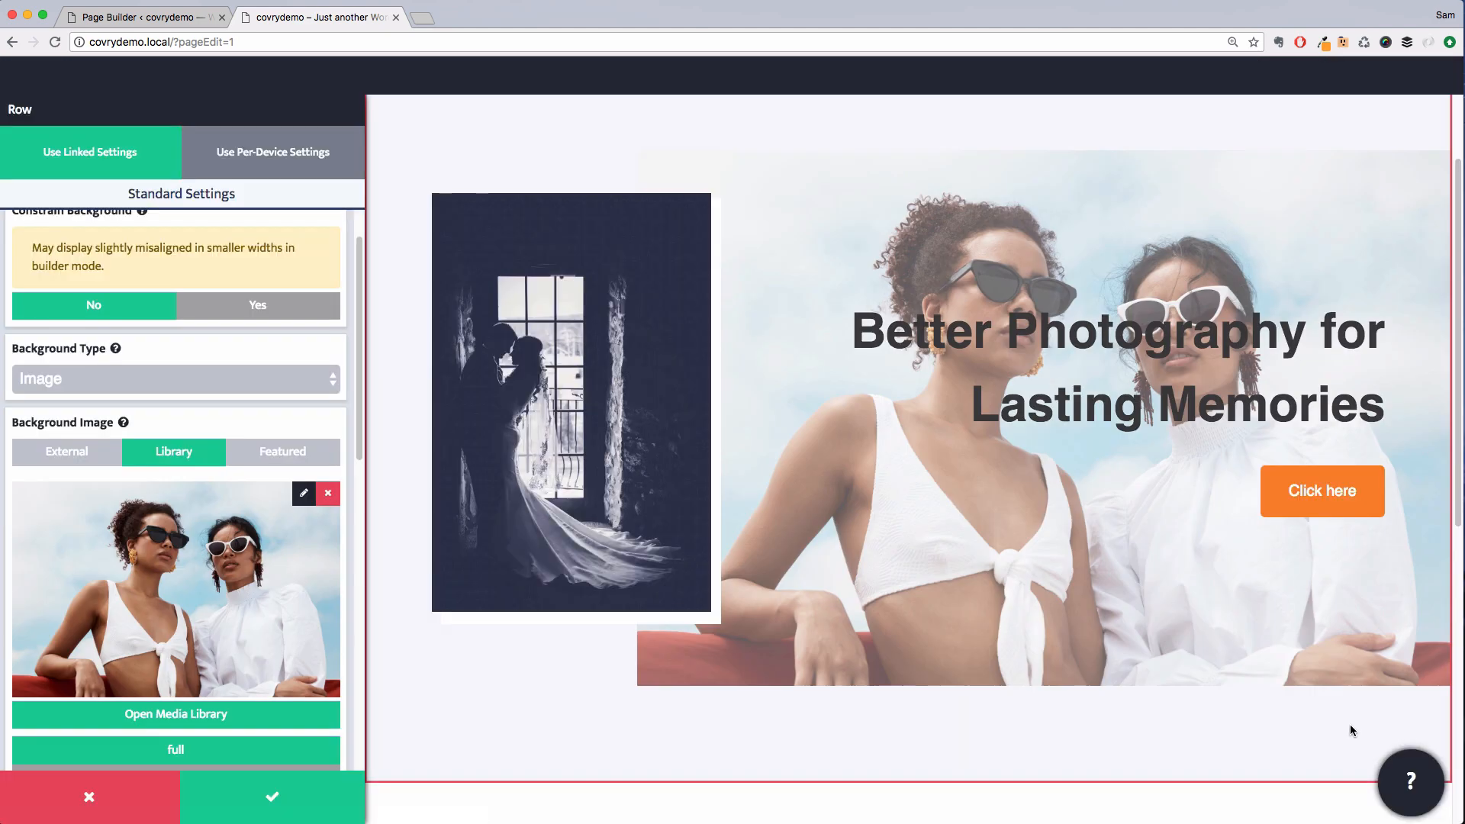
# Reduce the hero row's background screen opacity and save the row settings
pyautogui.scroll(-6, 259, 534)
pyautogui.click(162, 745)
pyautogui.click(149, 770)
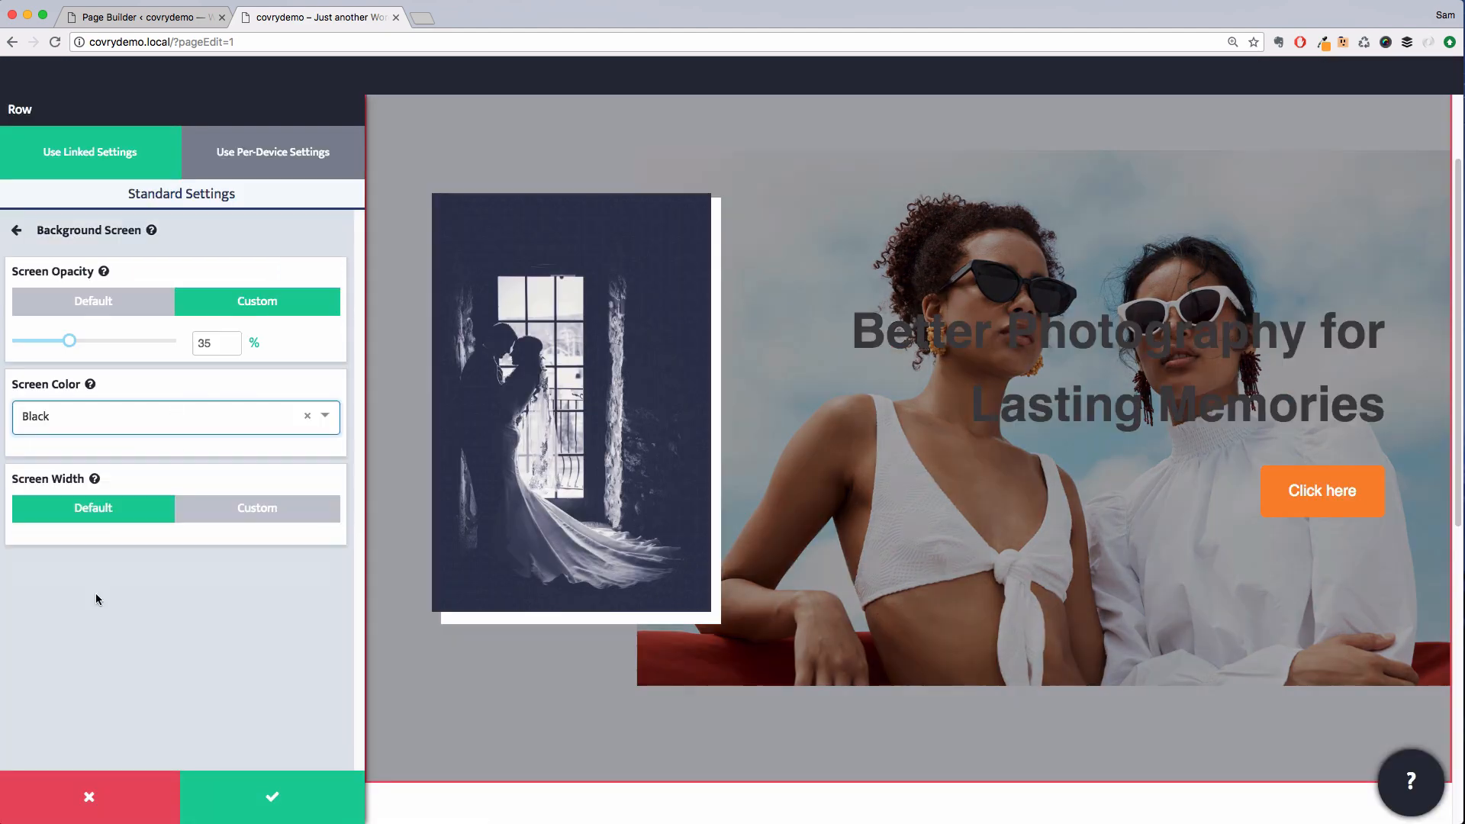
pyautogui.moveTo(65, 340); pyautogui.dragTo(36, 340)
pyautogui.click(16, 229)
pyautogui.scroll(6, 196, 609)
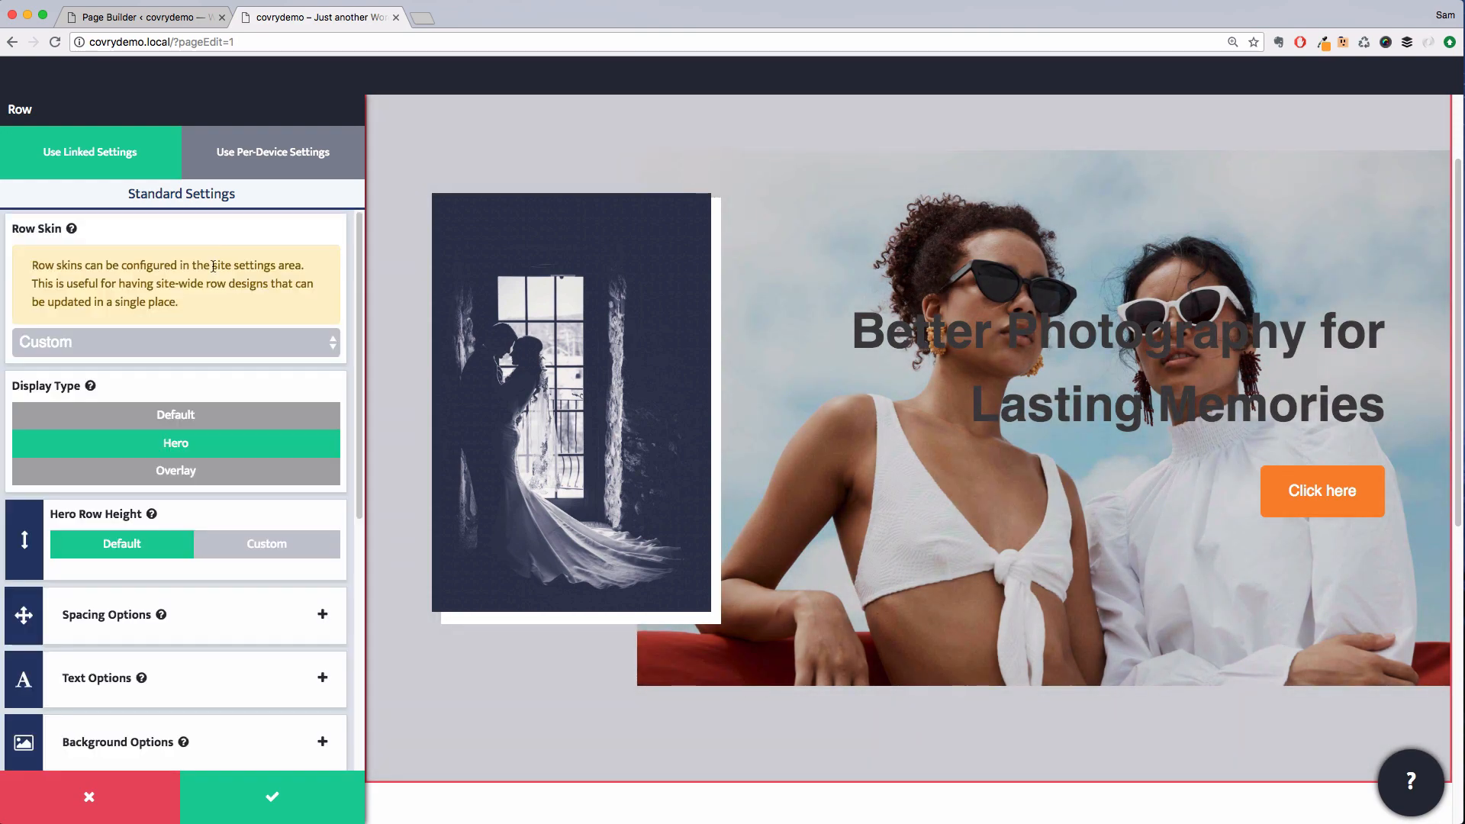
pyautogui.click(272, 796)
# Replace the hero's inset image with the sunglasses-on-steps photo and save the module
pyautogui.click(416, 358)
pyautogui.click(326, 298)
pyautogui.click(187, 324)
pyautogui.click(1389, 767)
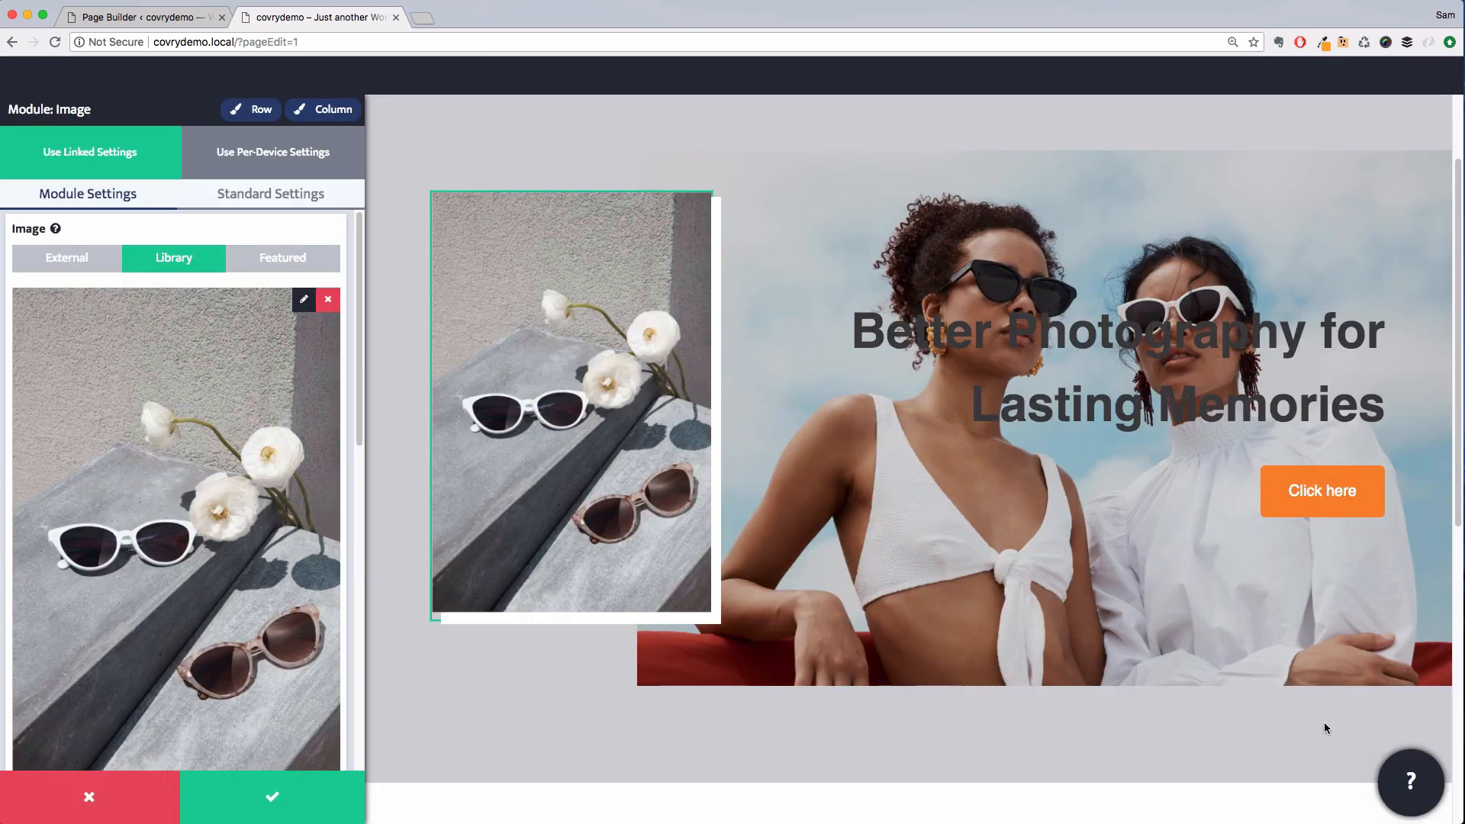
pyautogui.click(272, 796)
# Change the hero heading text to Summer 2018
pyautogui.click(992, 419)
pyautogui.press('super+a')
pyautogui.write('Summer 2018')
# Style the hero heading with uppercase text transform and white text, then save the module
pyautogui.click(731, 791)
pyautogui.click(681, 416)
pyautogui.click(292, 198)
pyautogui.scroll(-10, 214, 535)
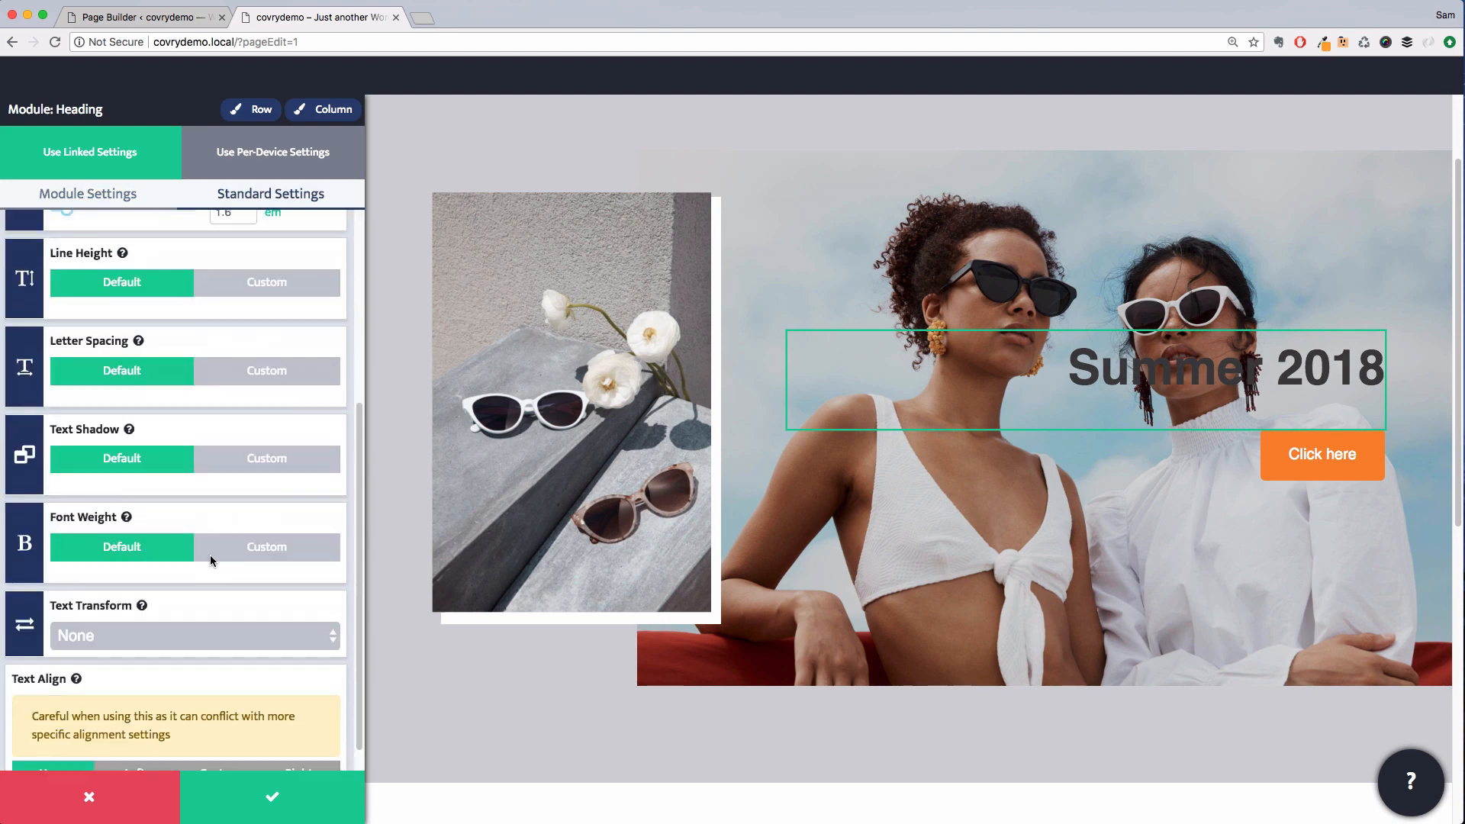
pyautogui.click(195, 635)
pyautogui.click(138, 676)
pyautogui.click(250, 109)
pyautogui.scroll(5, 236, 366)
pyautogui.click(190, 302)
pyautogui.click(153, 397)
pyautogui.click(272, 796)
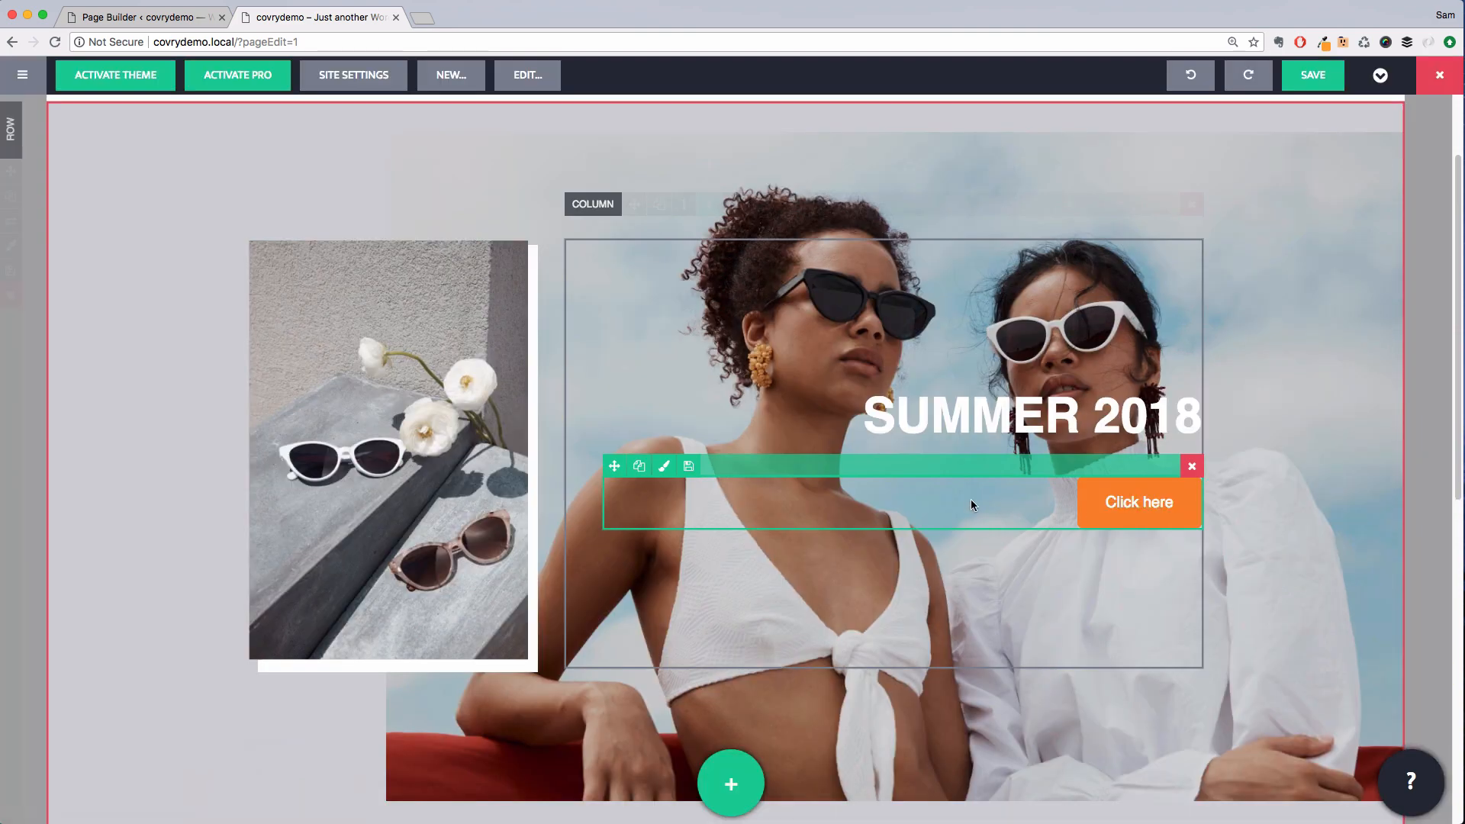
# Change the hero button label to Shop Now
pyautogui.click(1121, 503)
pyautogui.press('super+a')
pyautogui.write('Shop Now')
# In Site Settings colours, set the Action colour to black
pyautogui.click(354, 75)
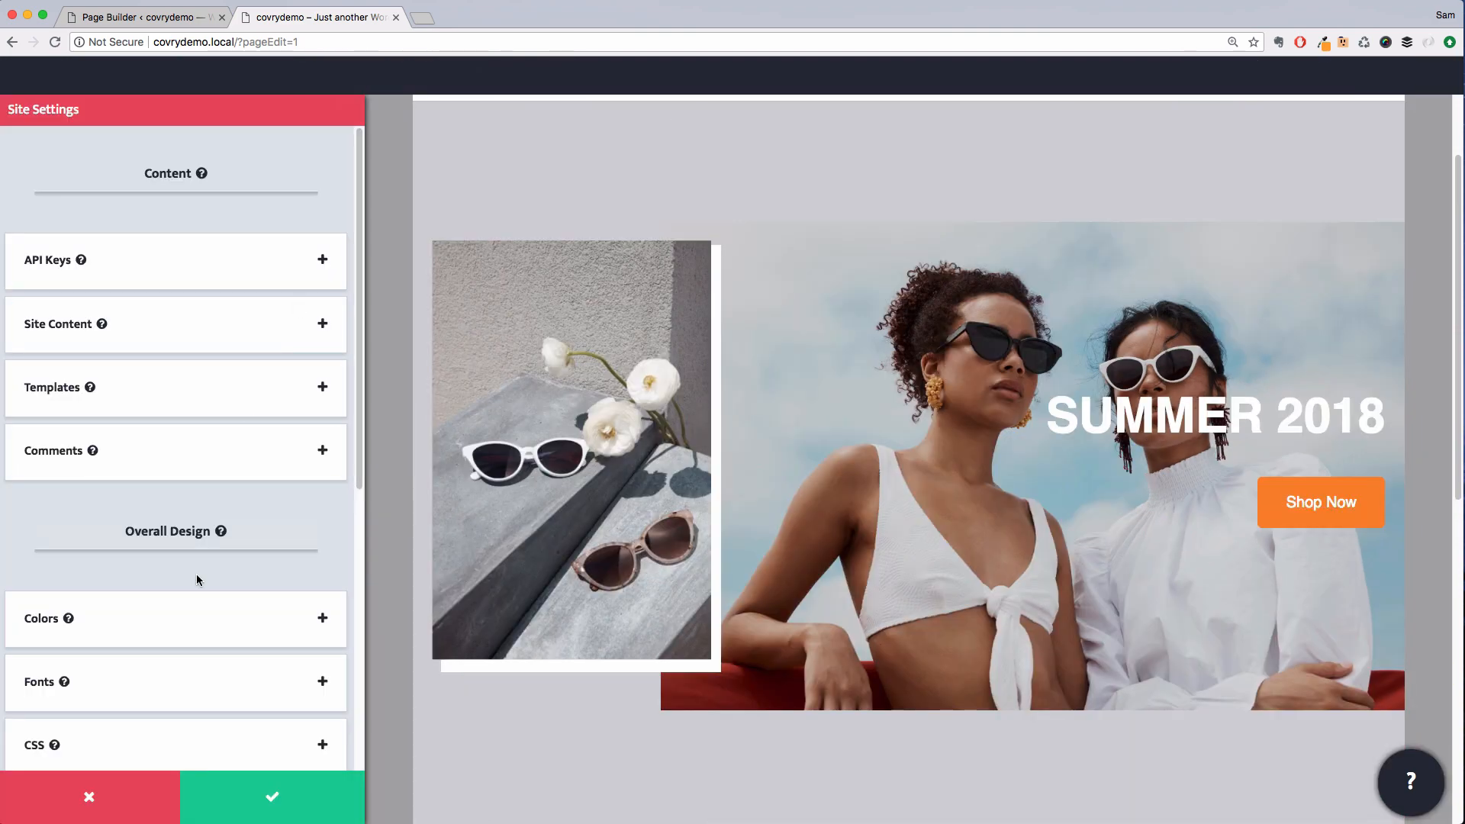
pyautogui.click(193, 618)
pyautogui.moveTo(90, 476); pyautogui.dragTo(25, 574)
pyautogui.scroll(-5, 25, 574)
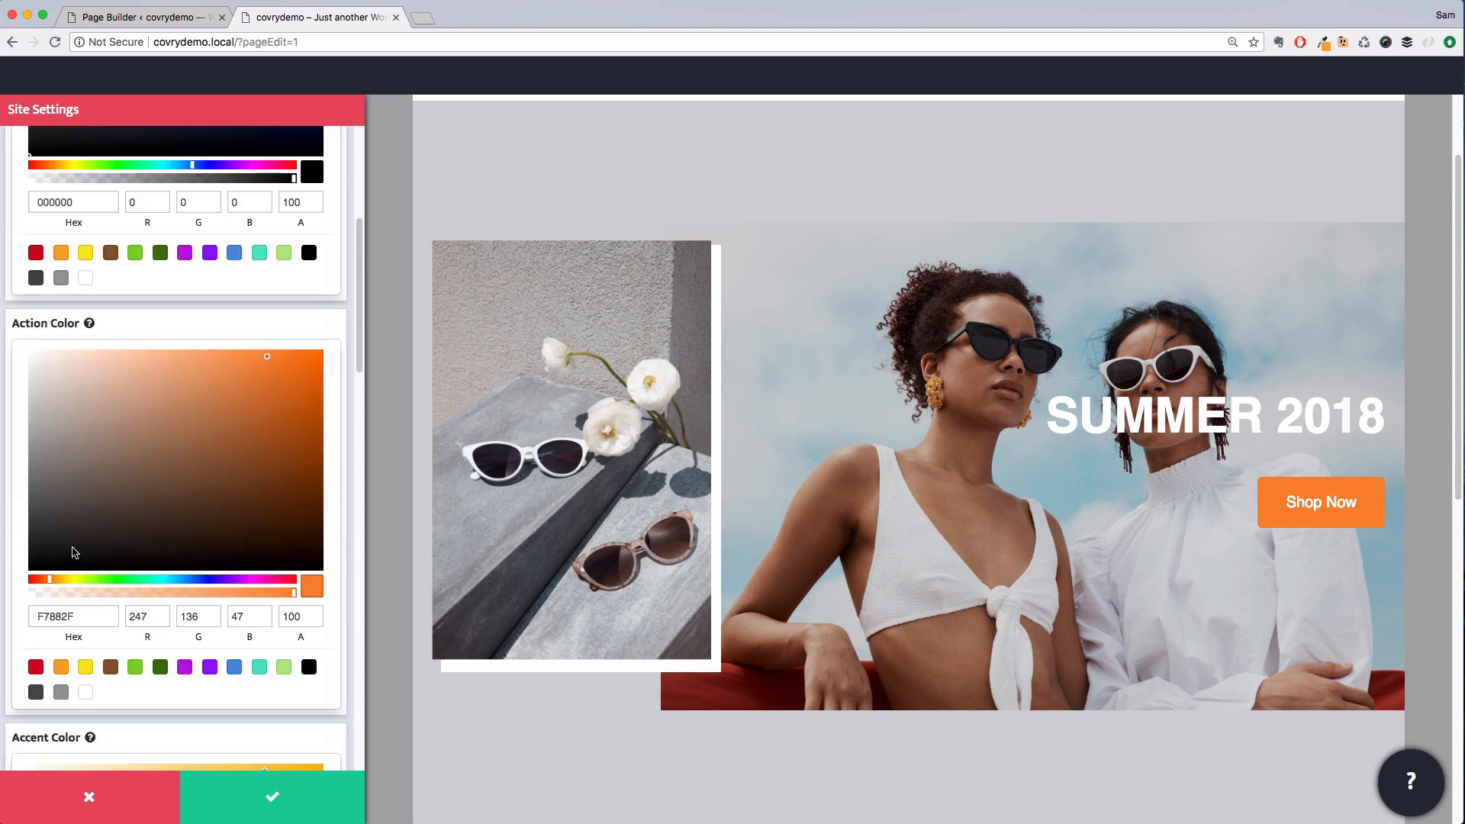
pyautogui.click(29, 570)
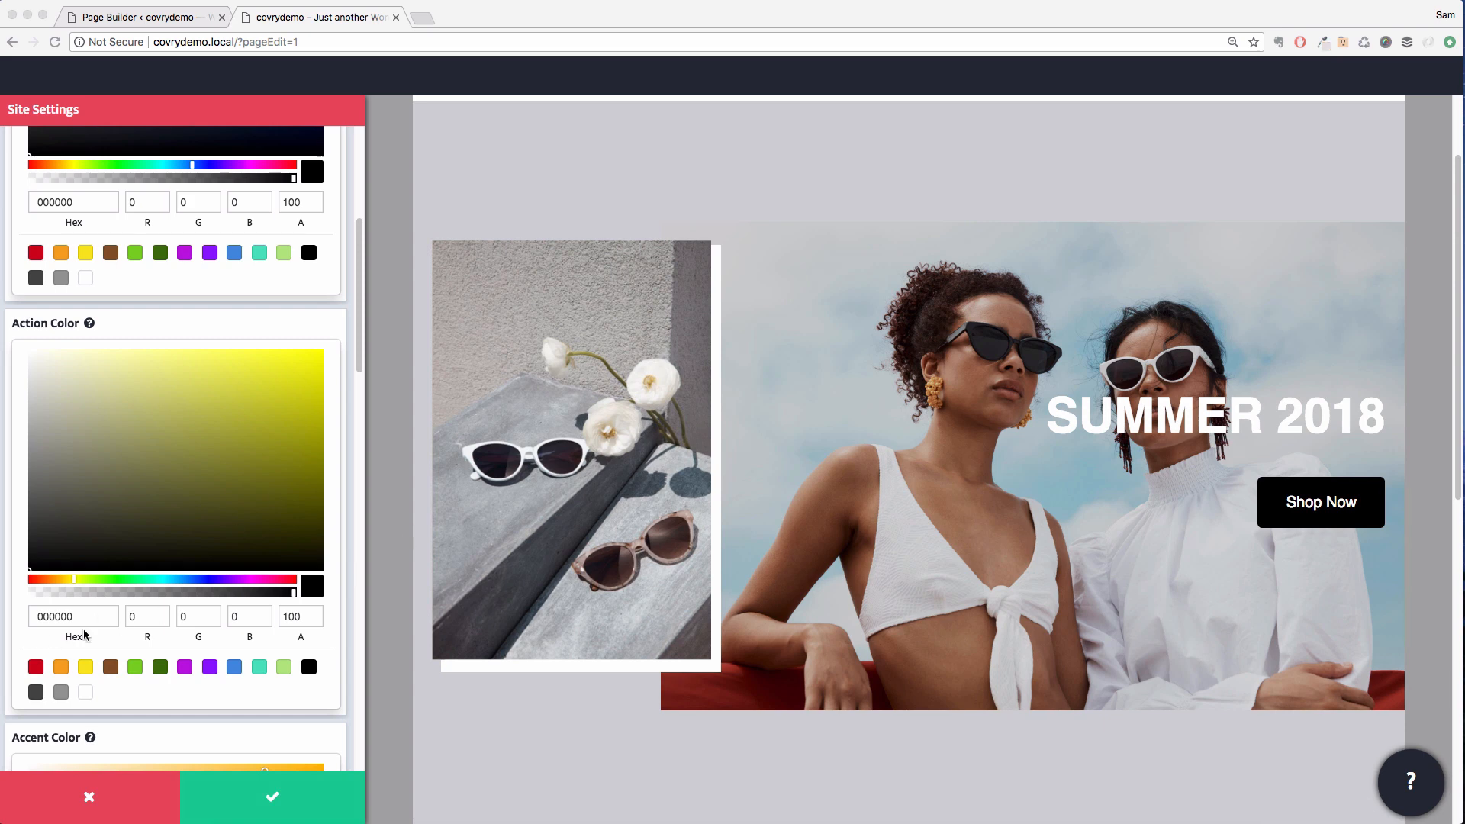
# Set the Accent colour to hex cfced4
pyautogui.scroll(5, 99, 611)
pyautogui.scroll(-9, 99, 609)
pyautogui.scroll(-1, 62, 723)
pyautogui.click(109, 722)
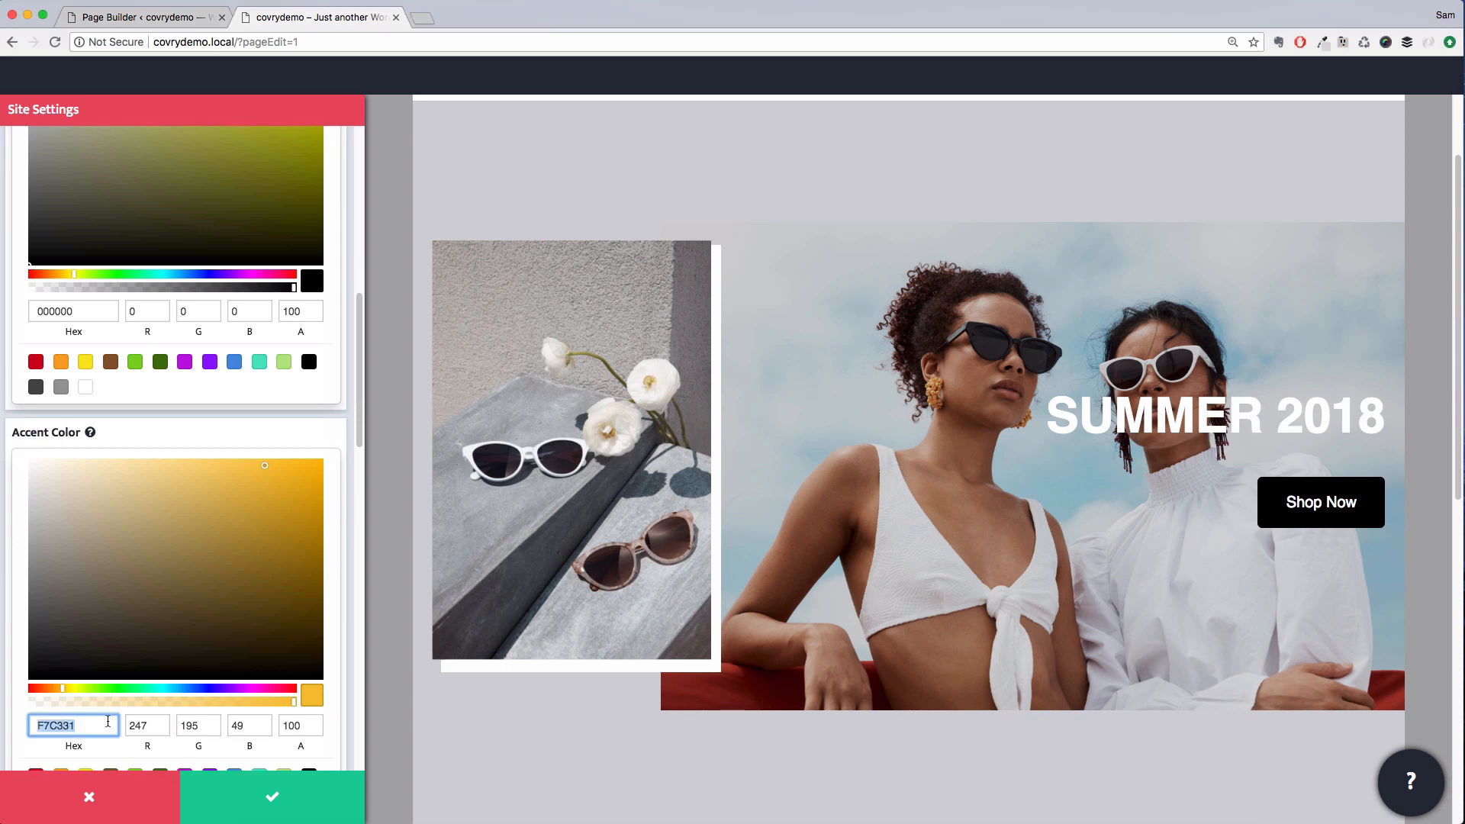
pyautogui.write('cfced4')
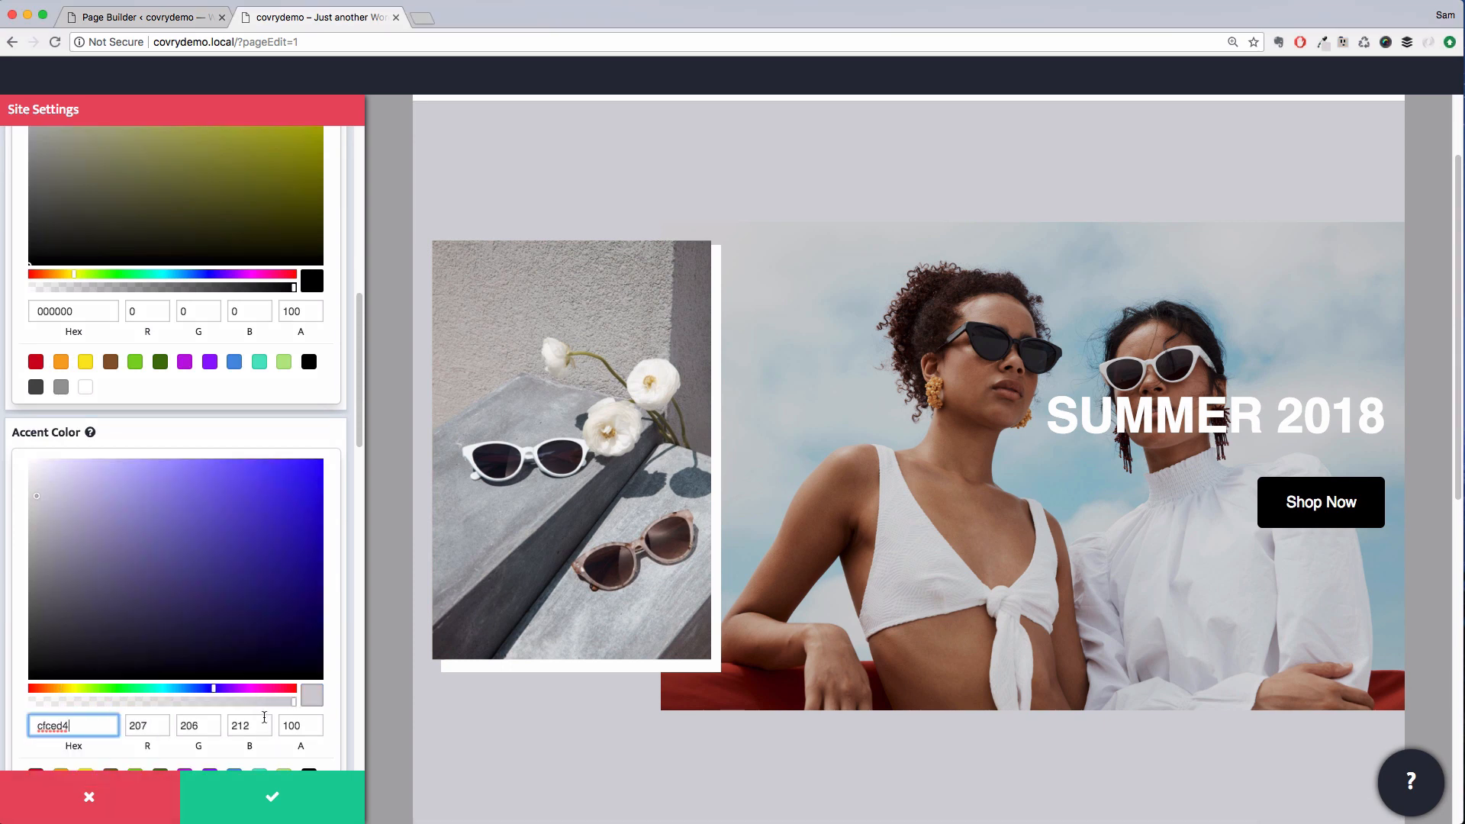
# Open the Button: Action skin's button design and turn Uppercase on
pyautogui.scroll(-3, 244, 610)
pyautogui.scroll(10, 226, 573)
pyautogui.click(201, 579)
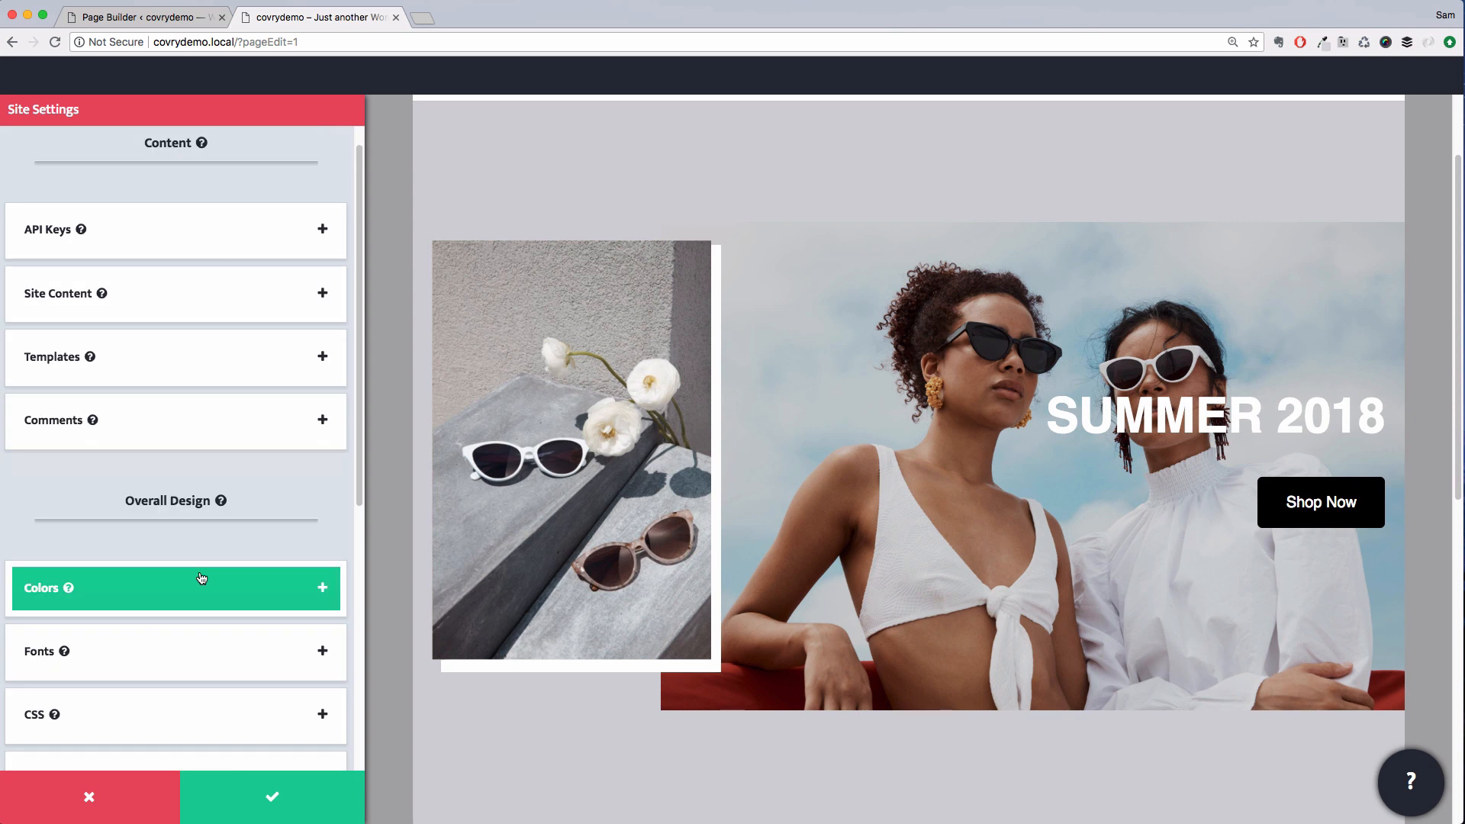
pyautogui.scroll(-6, 201, 578)
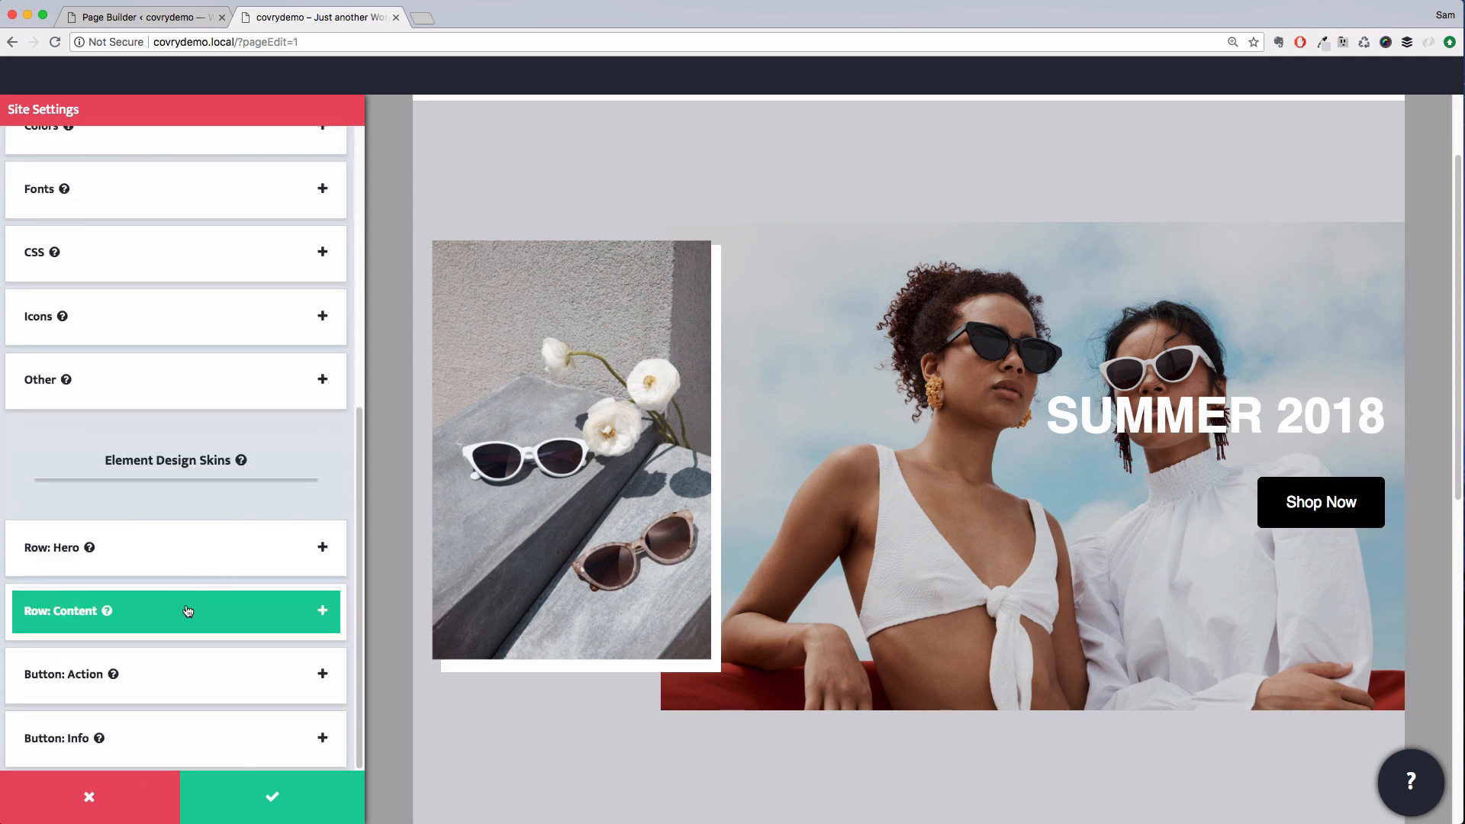
pyautogui.click(181, 690)
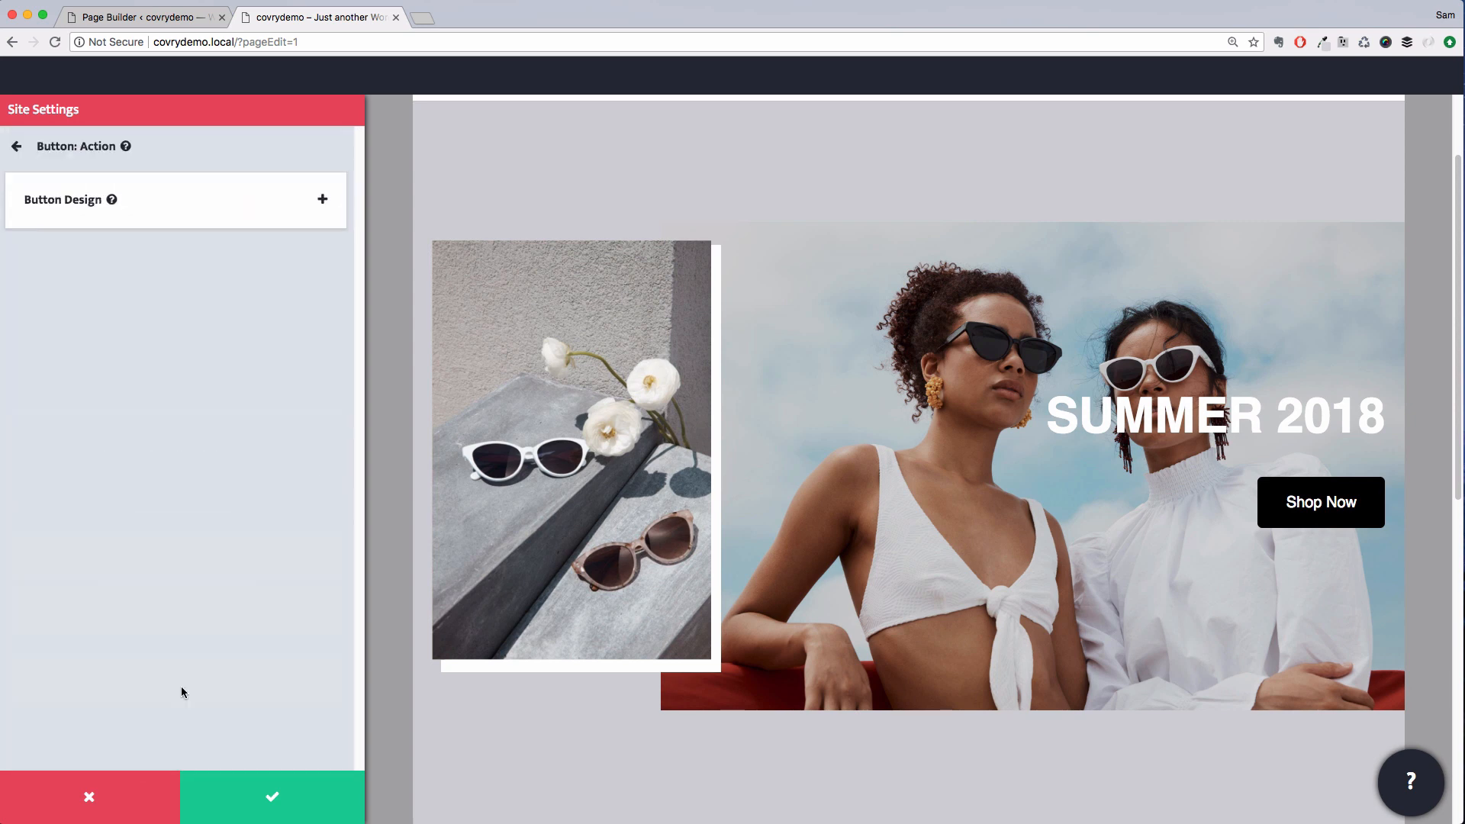
pyautogui.click(153, 218)
pyautogui.click(258, 394)
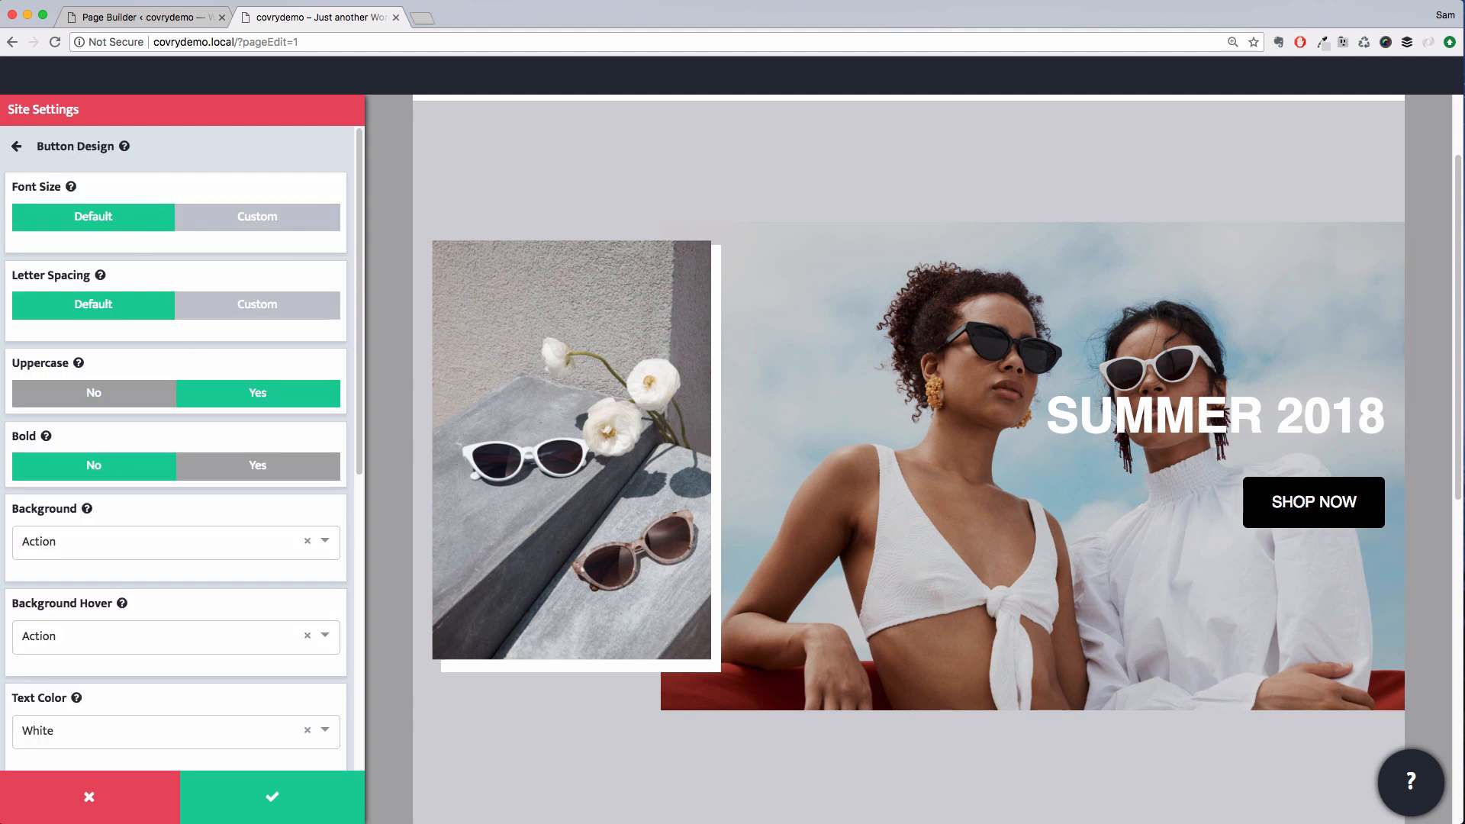
# Set the action button's border radius to custom 0
pyautogui.click(179, 465)
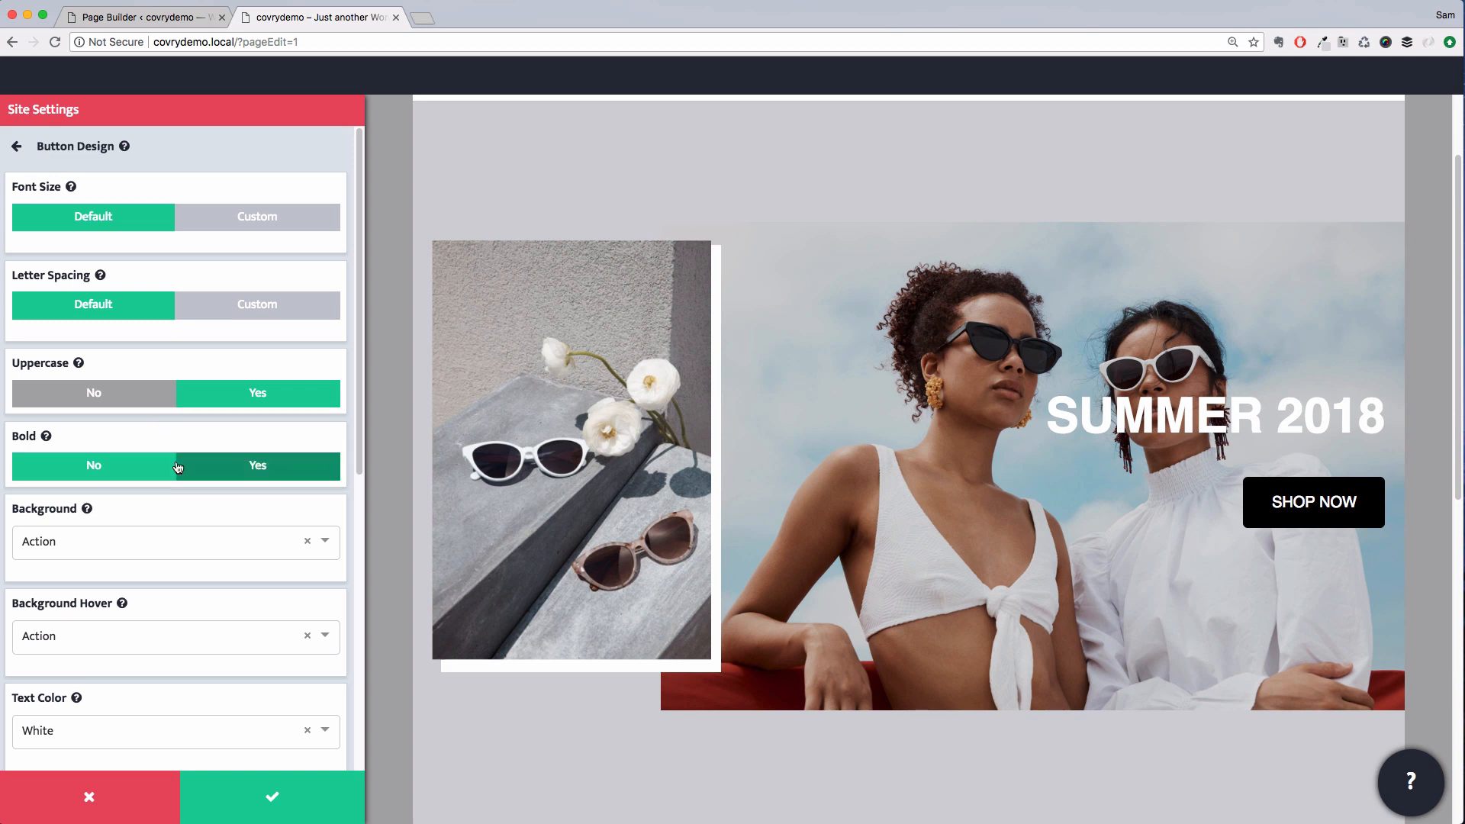
pyautogui.scroll(-7, 177, 468)
pyautogui.click(221, 639)
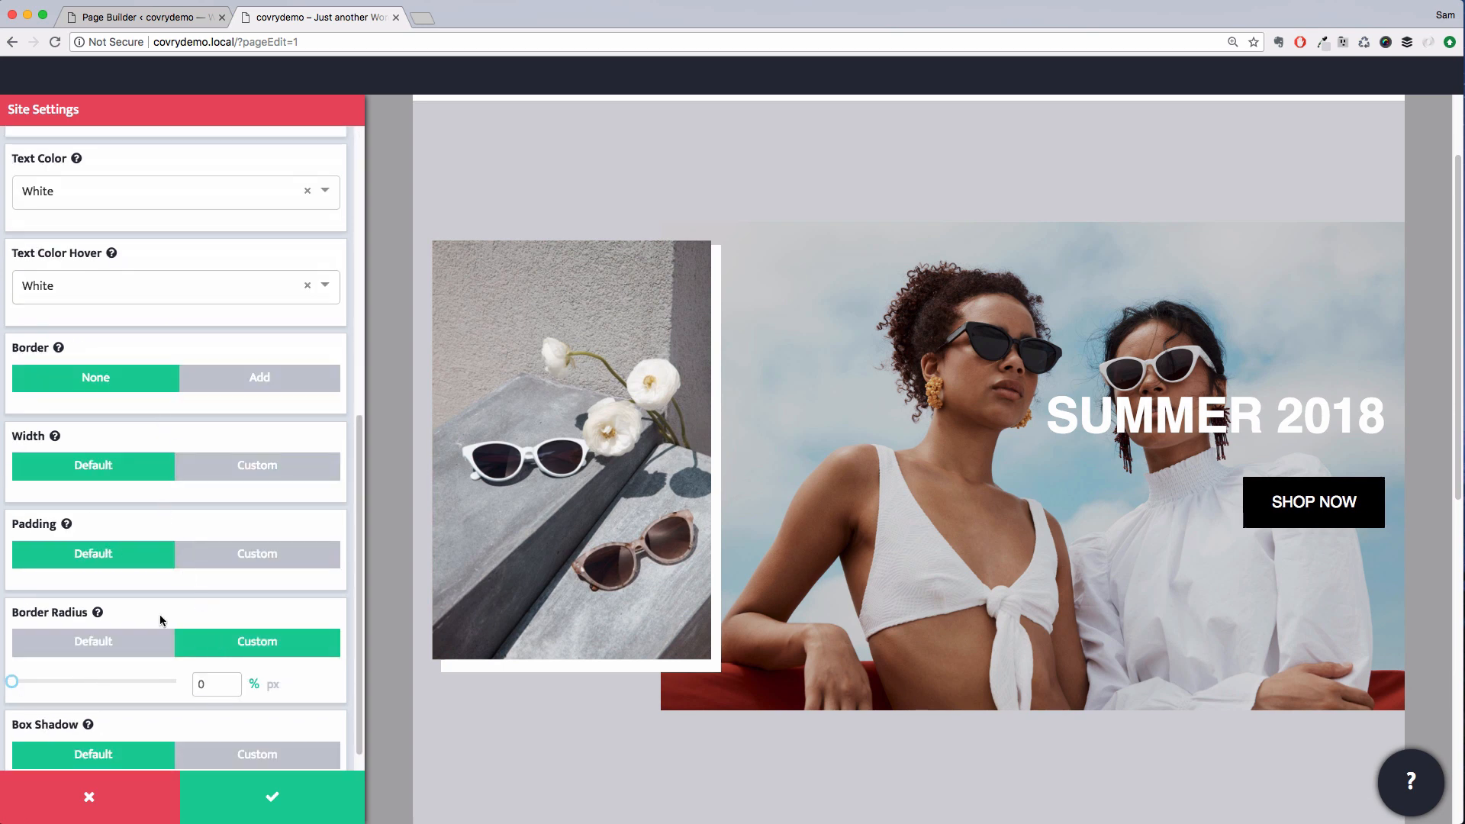
# Set the action button's custom padding to top 10, right 20, left 20, bottom 10 px and save site settings
pyautogui.click(252, 555)
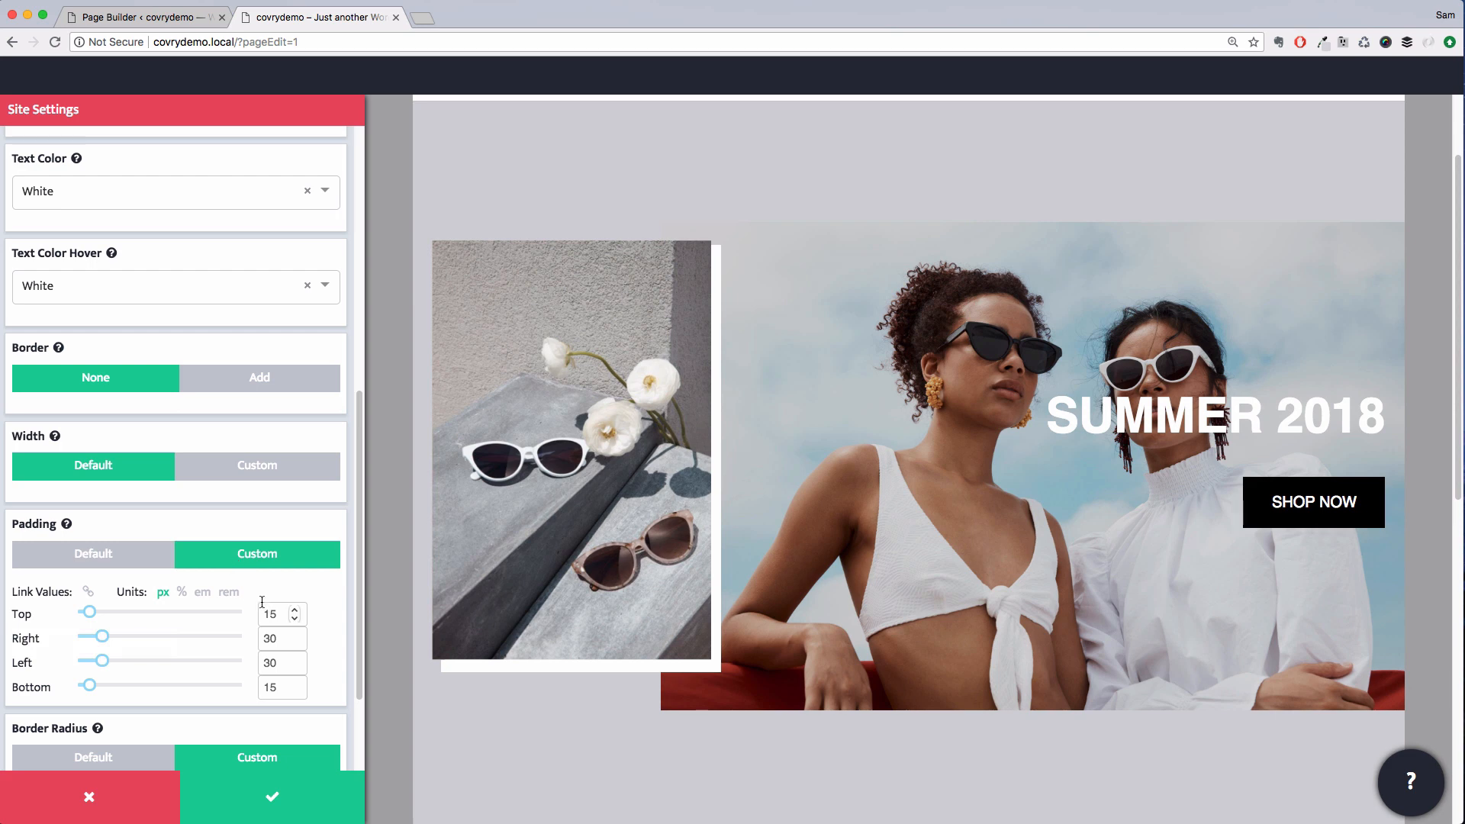
pyautogui.click(88, 595)
pyautogui.click(273, 615)
pyautogui.write('0')
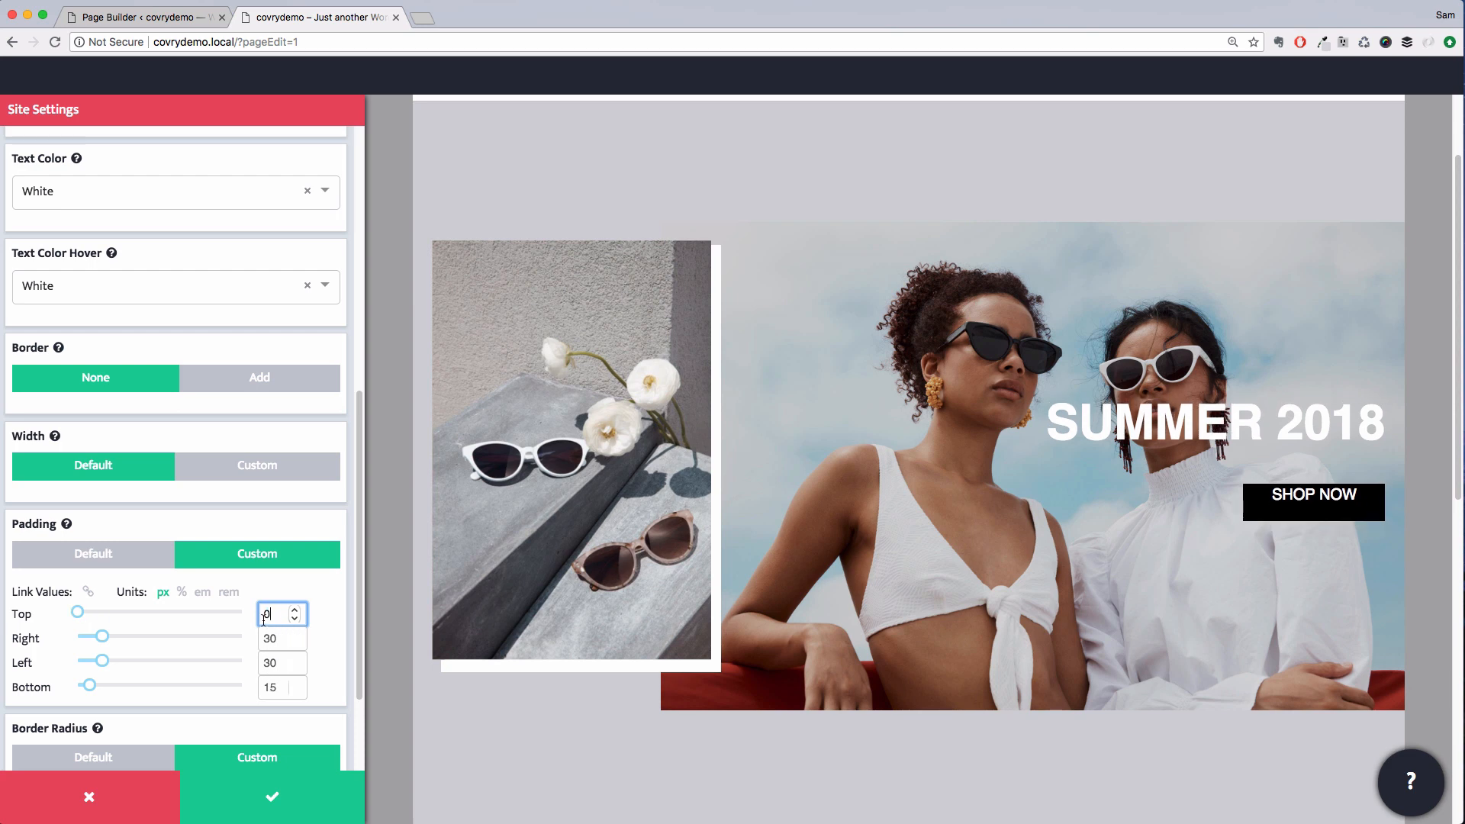
pyautogui.write('1')
pyautogui.press('Tab')
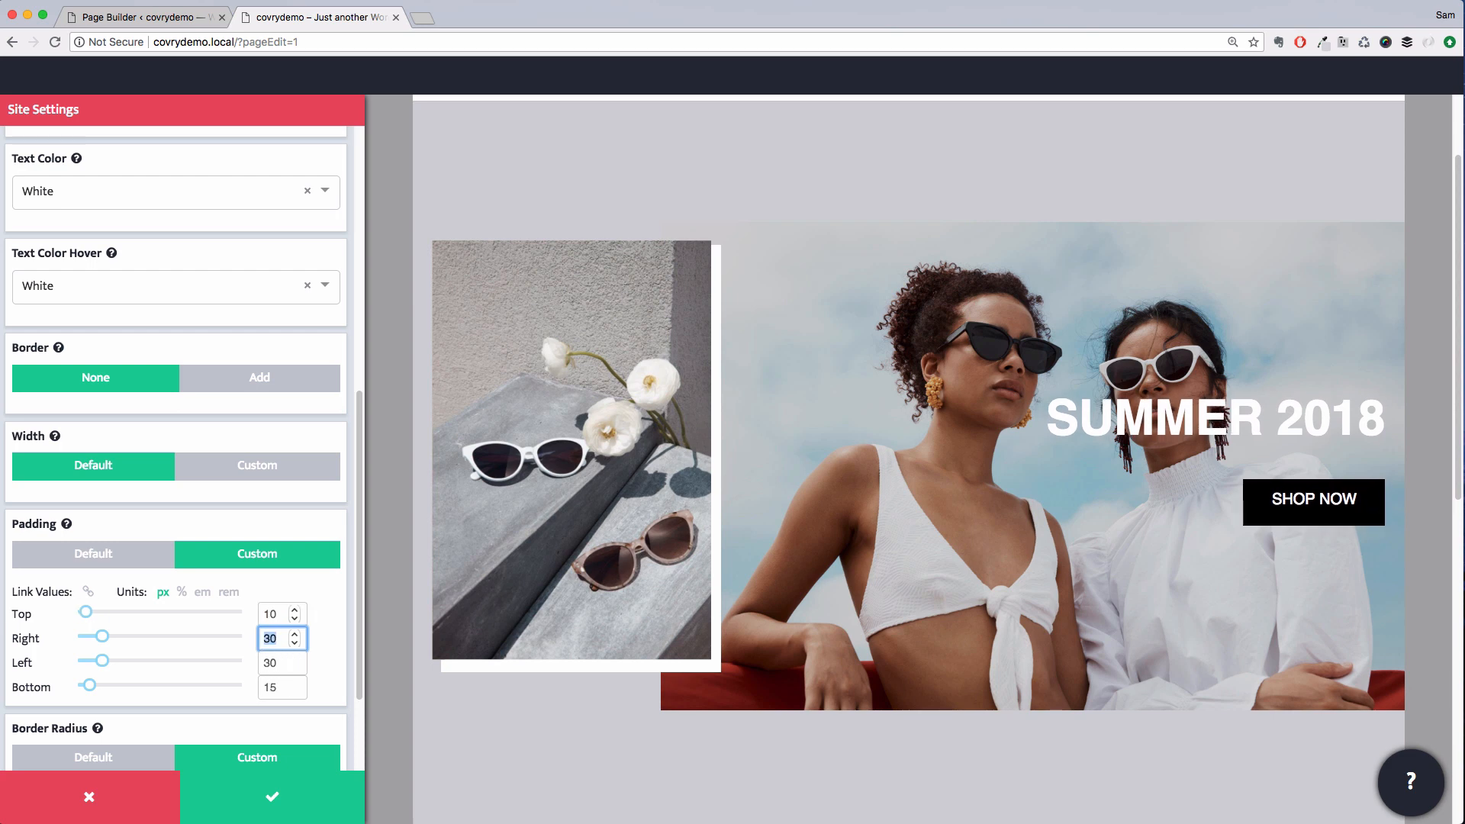
pyautogui.write('20')
pyautogui.press('Tab')
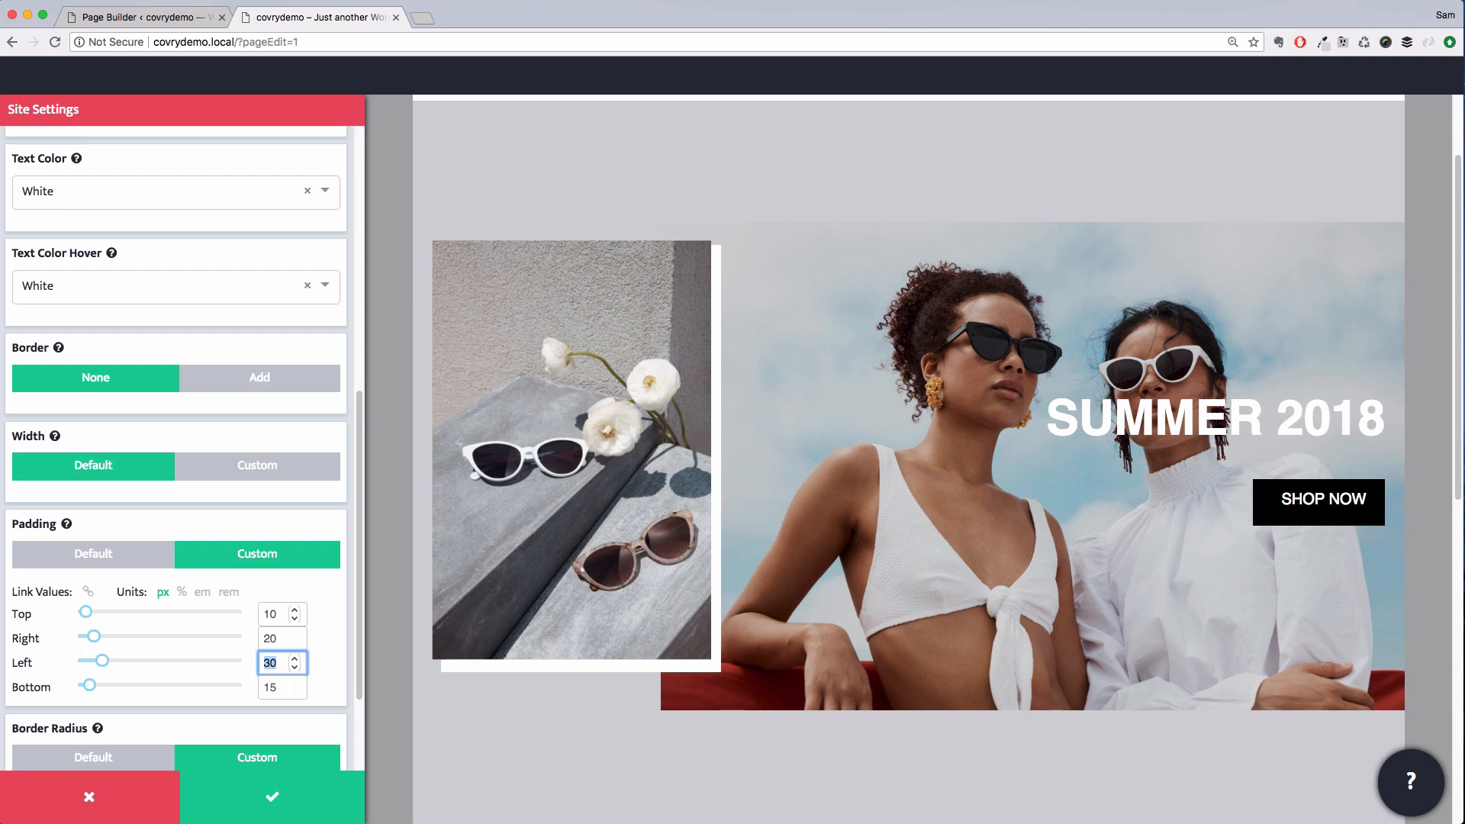
pyautogui.write('20')
pyautogui.press('Tab')
pyautogui.write('10')
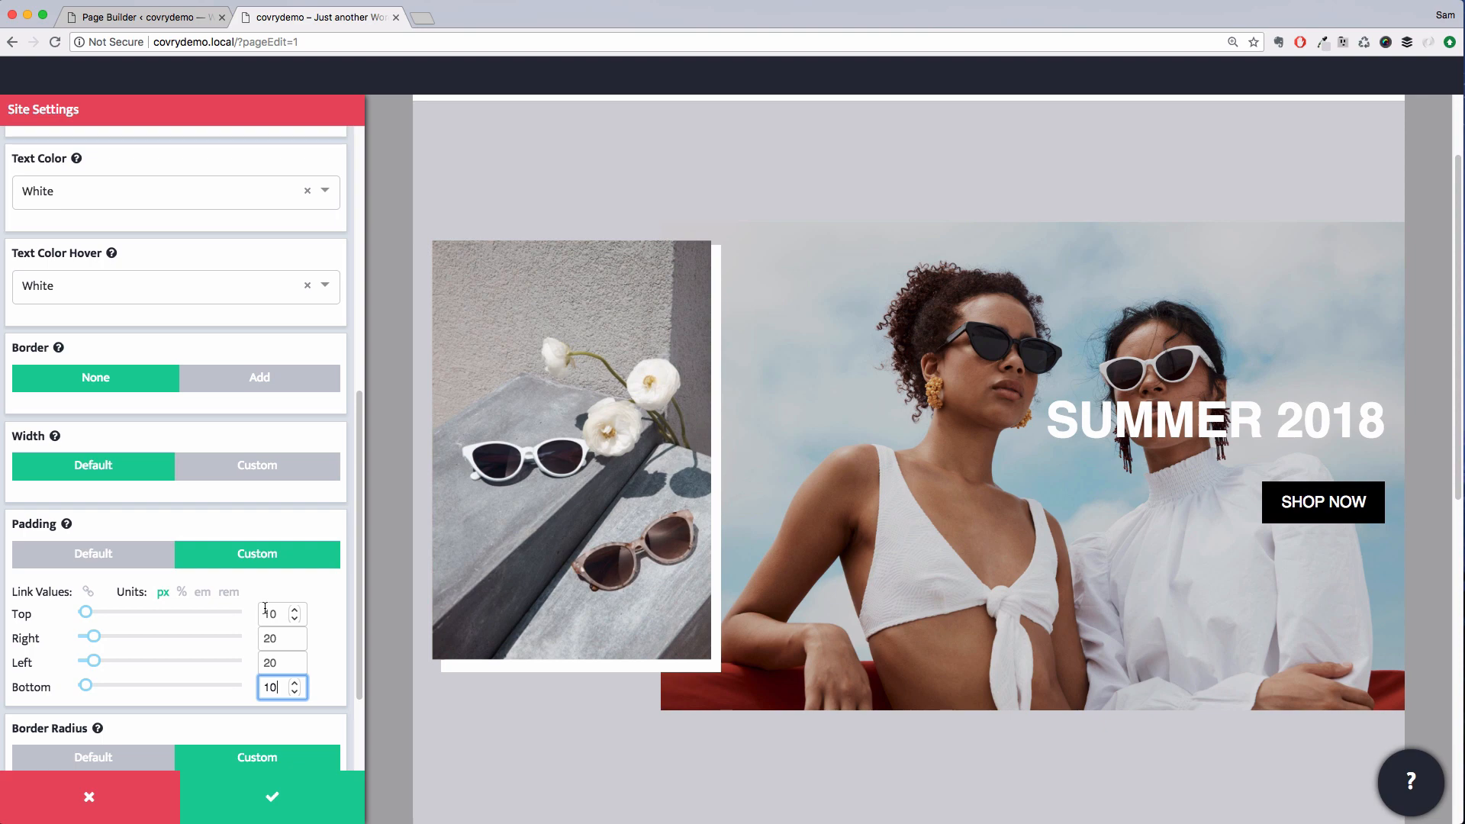
pyautogui.click(277, 792)
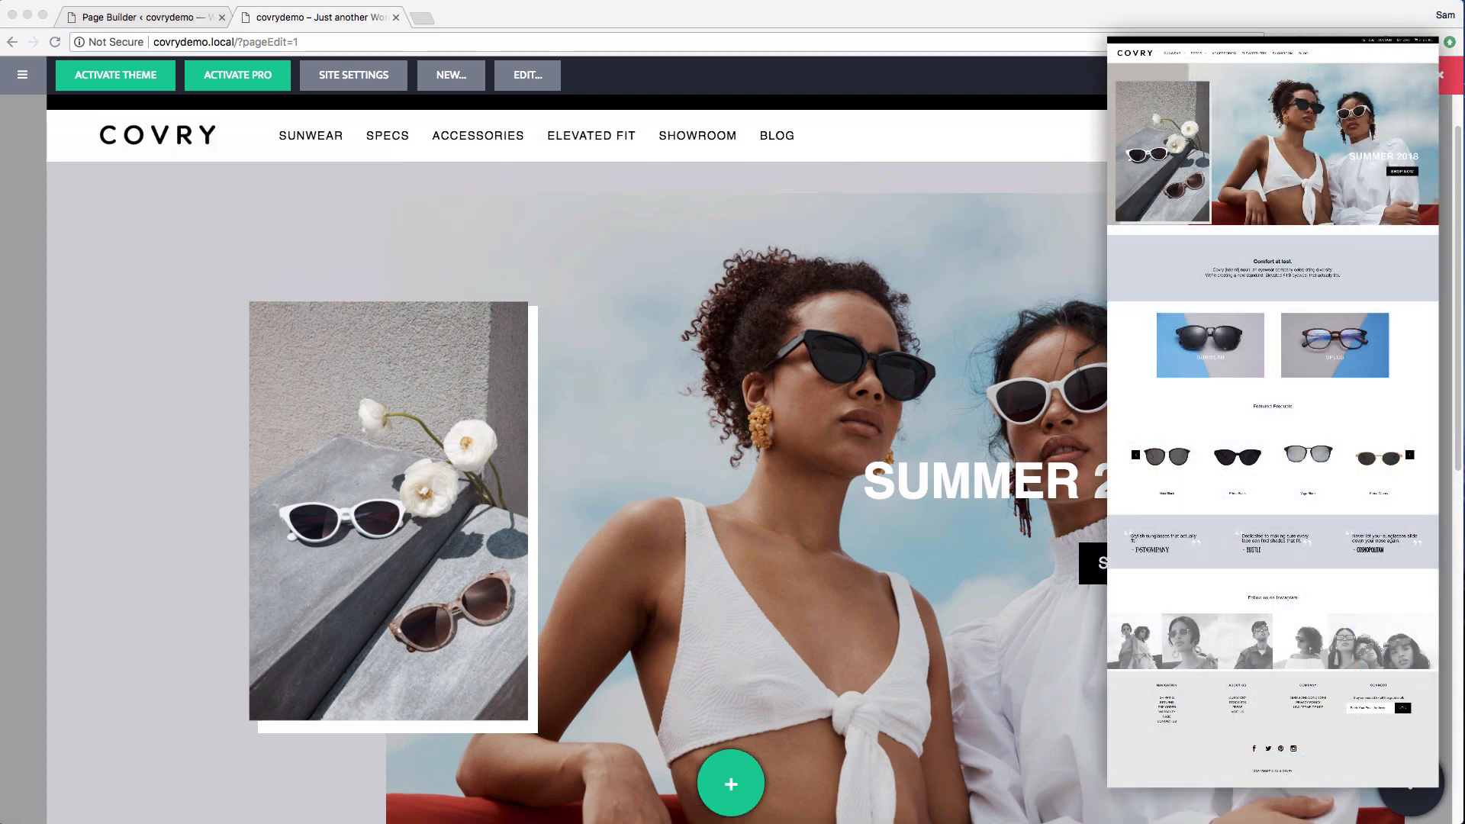
# Set the hero row's secondary background colour to Alternate Accent and save the row
pyautogui.click(275, 231)
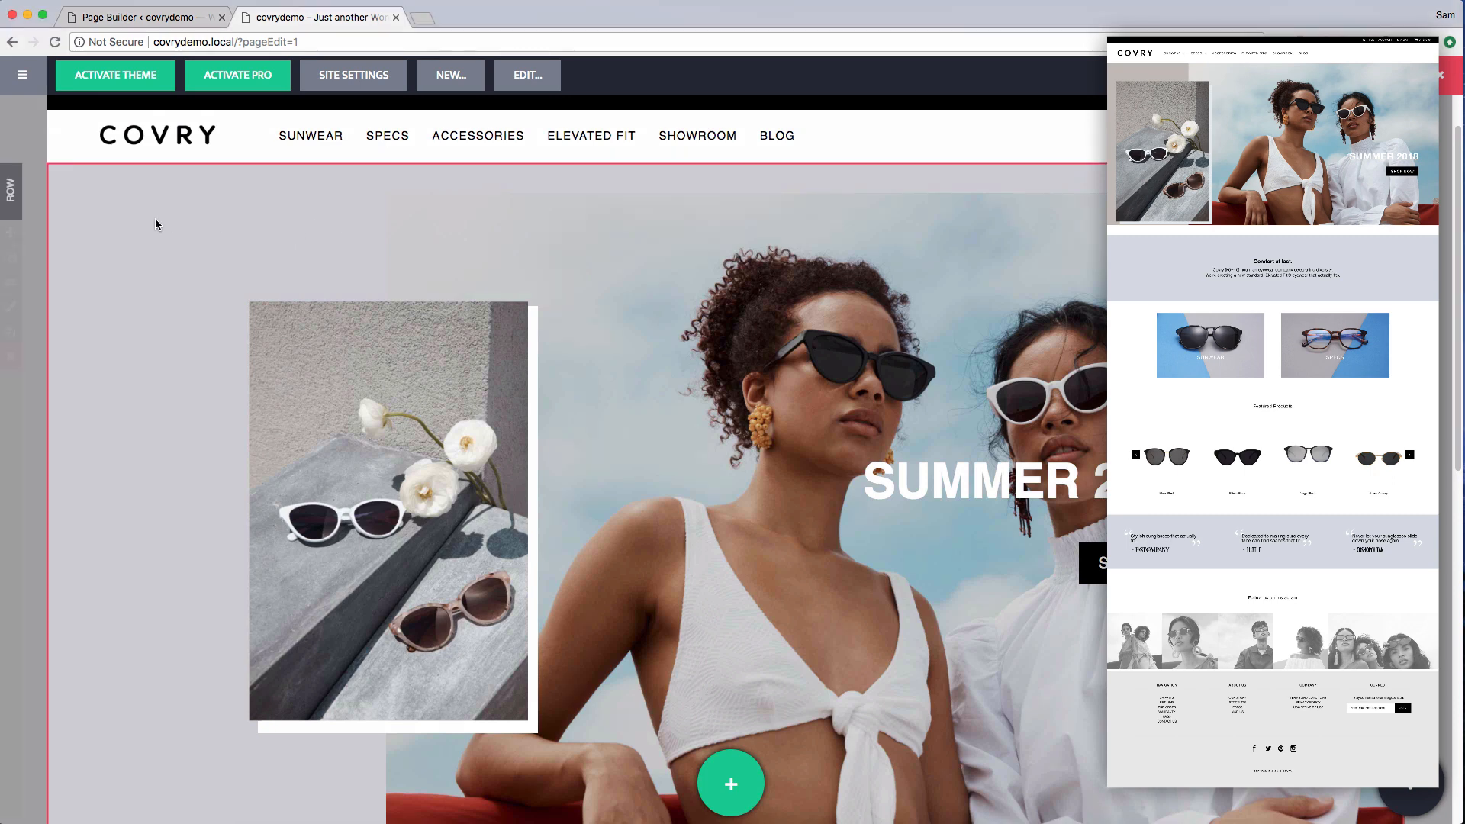
pyautogui.click(10, 306)
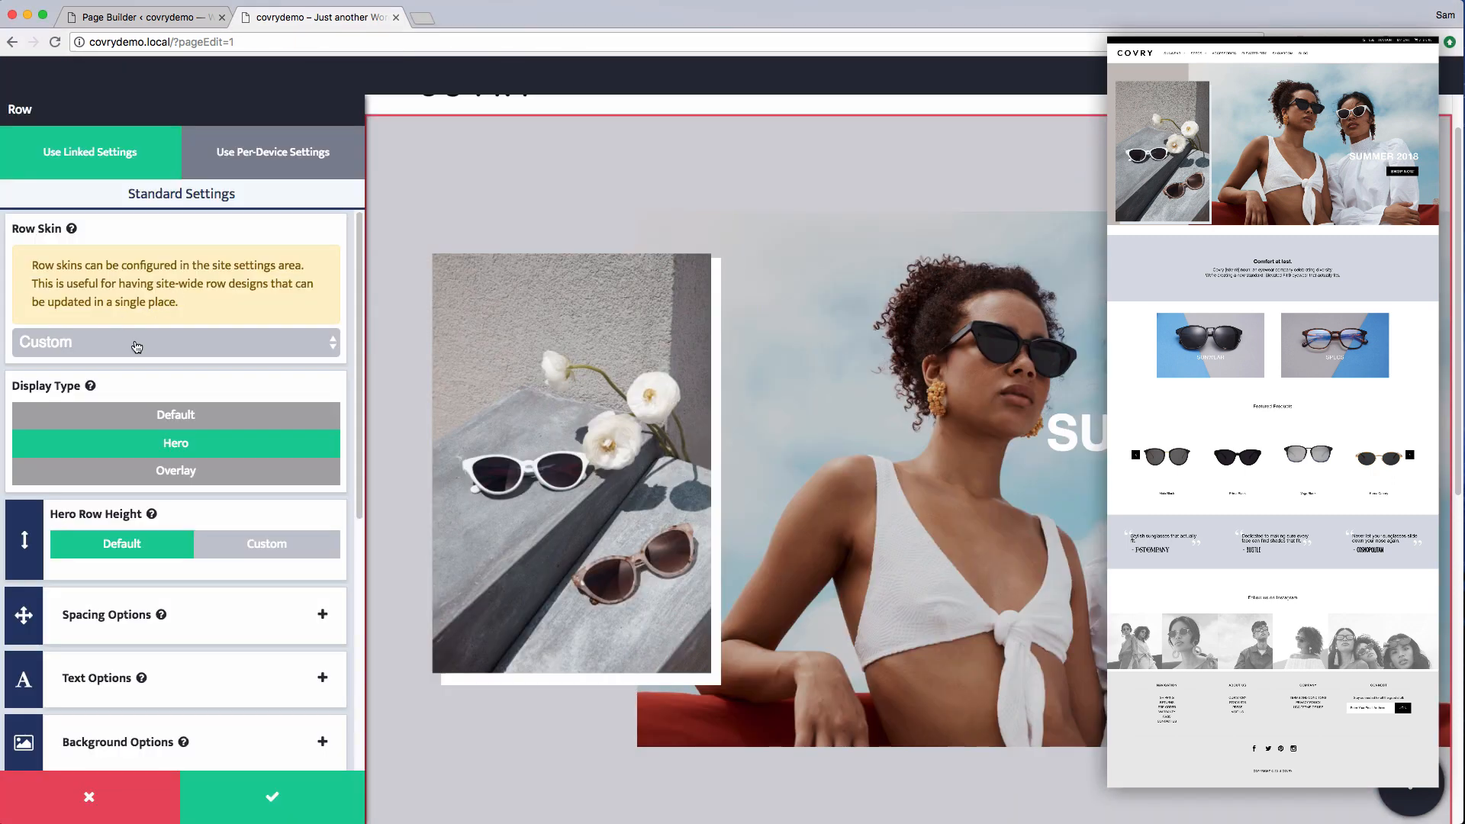
pyautogui.scroll(-3, 206, 534)
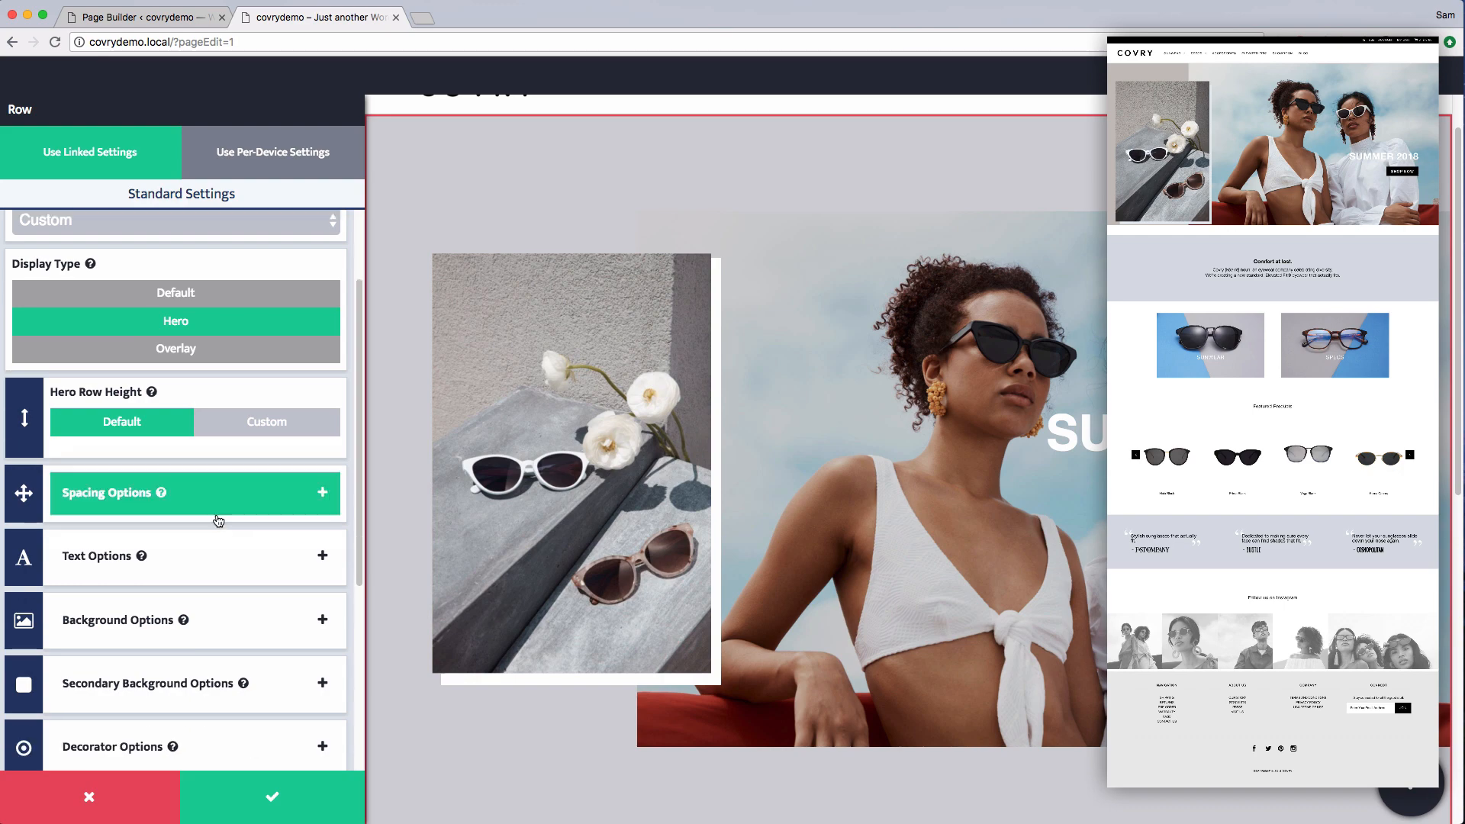
pyautogui.click(216, 616)
pyautogui.scroll(-2, 220, 477)
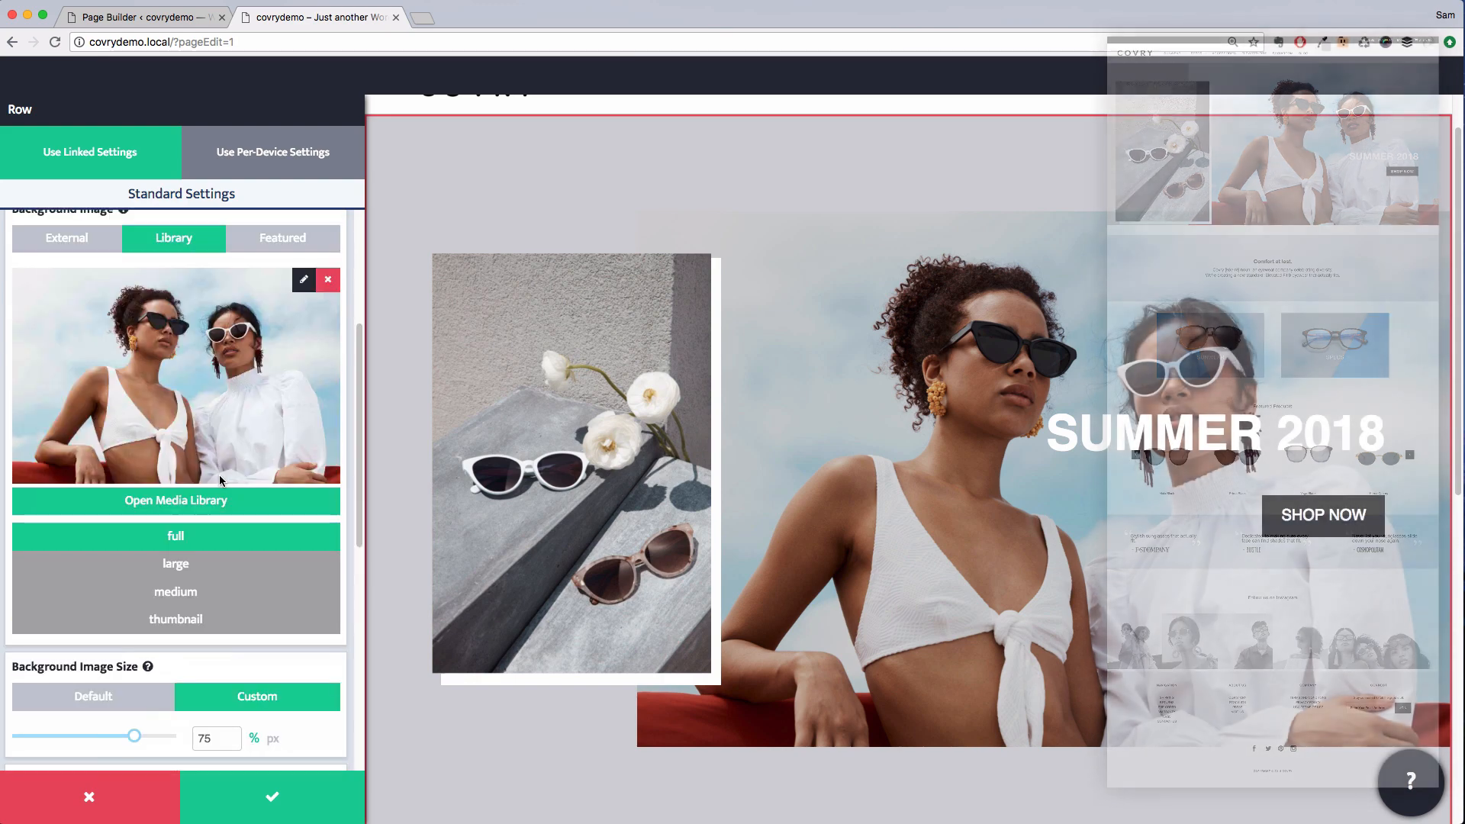
pyautogui.scroll(4, 220, 479)
pyautogui.scroll(-2, 220, 477)
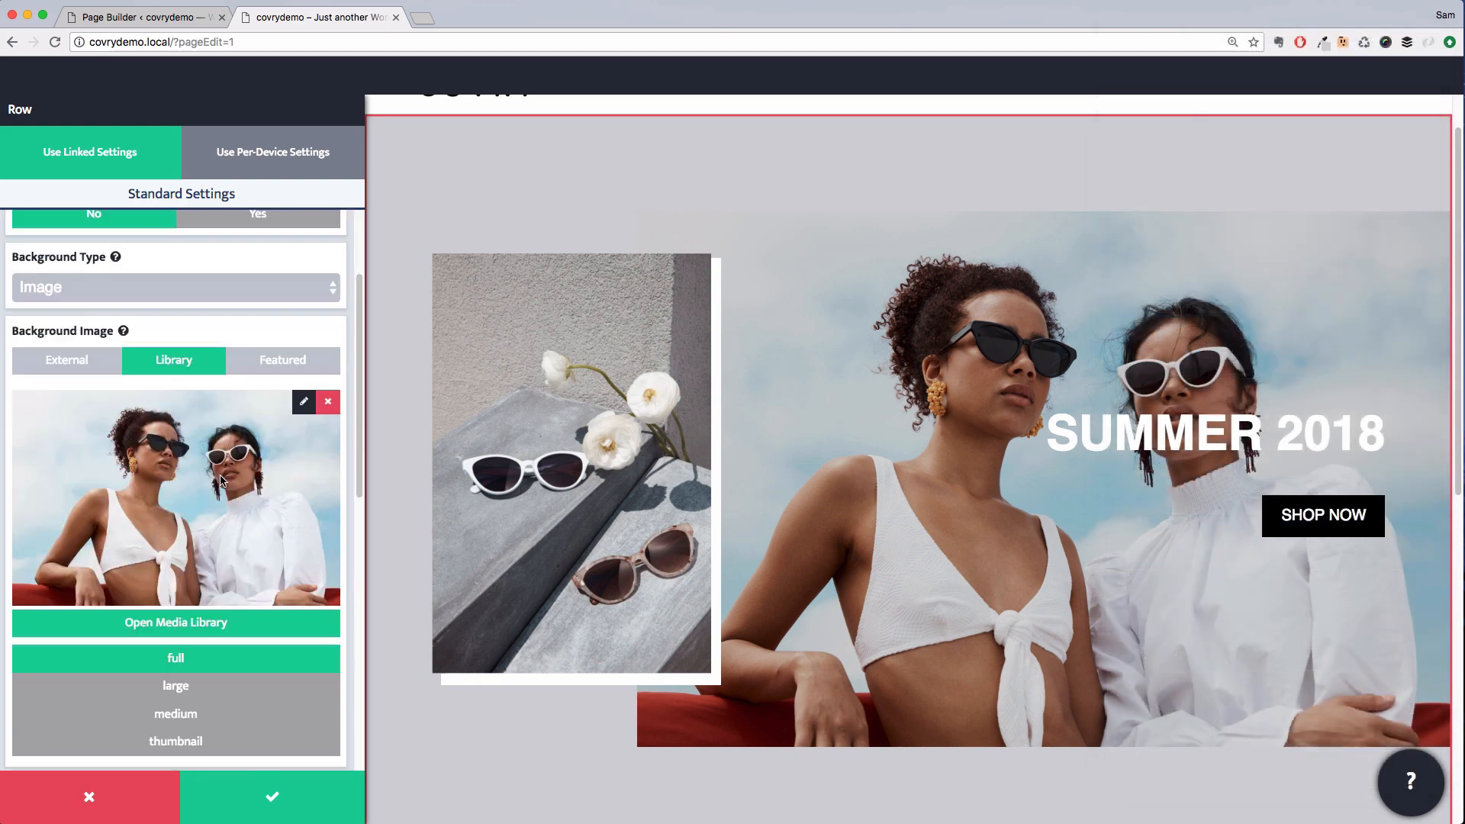
pyautogui.scroll(2, 221, 466)
pyautogui.click(191, 230)
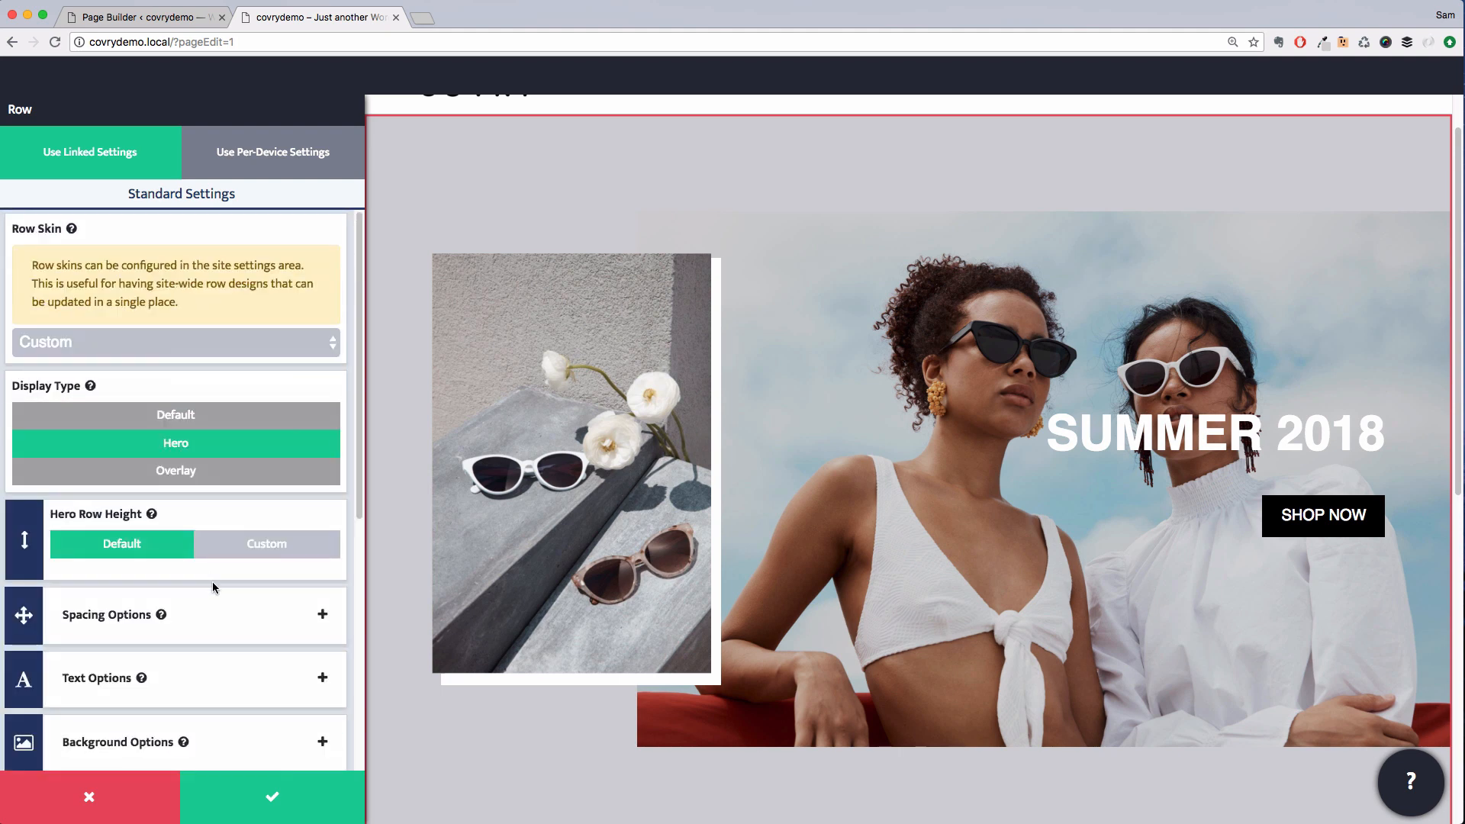
pyautogui.scroll(-2, 212, 582)
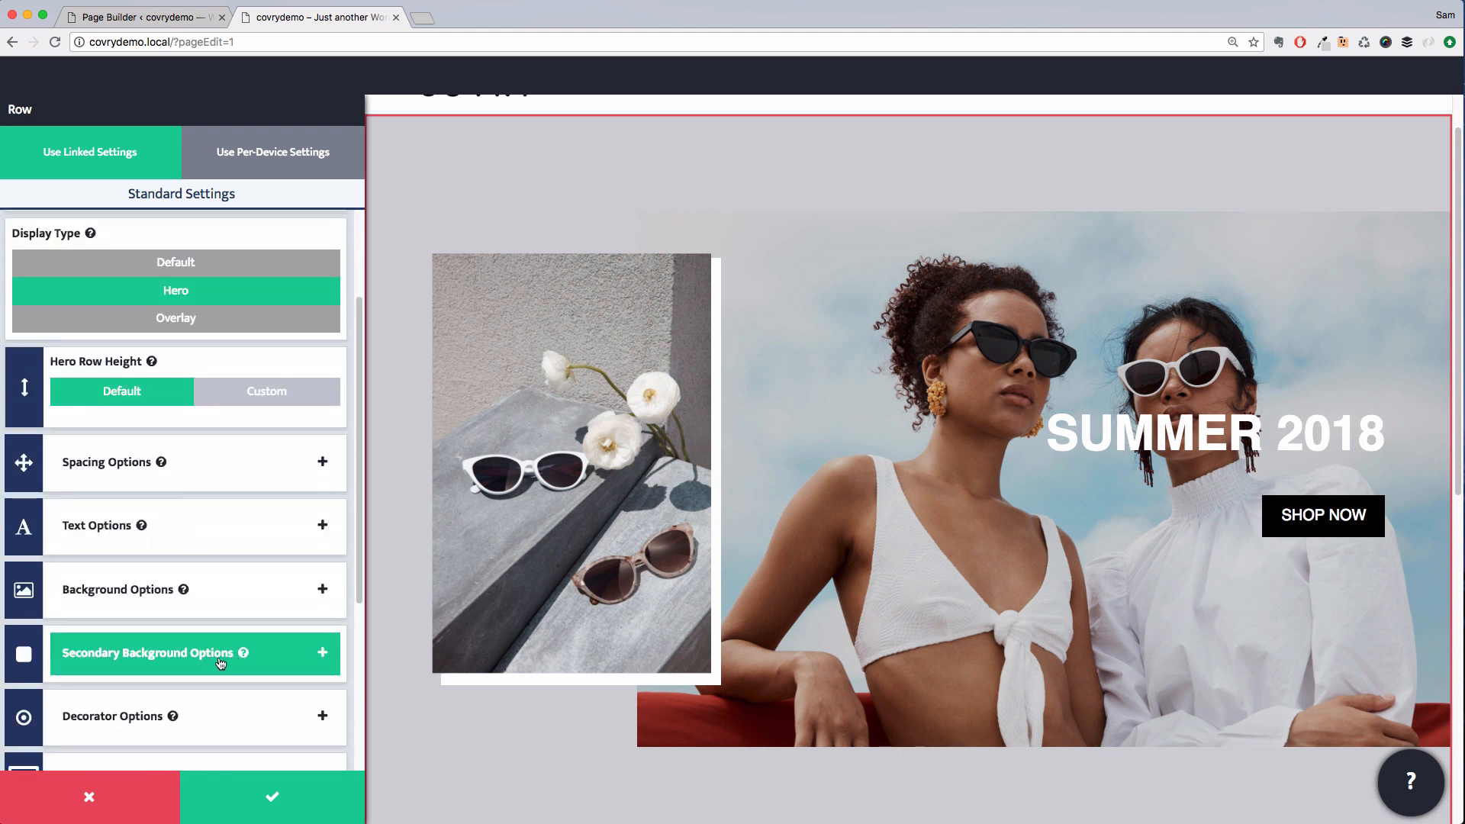
pyautogui.click(151, 674)
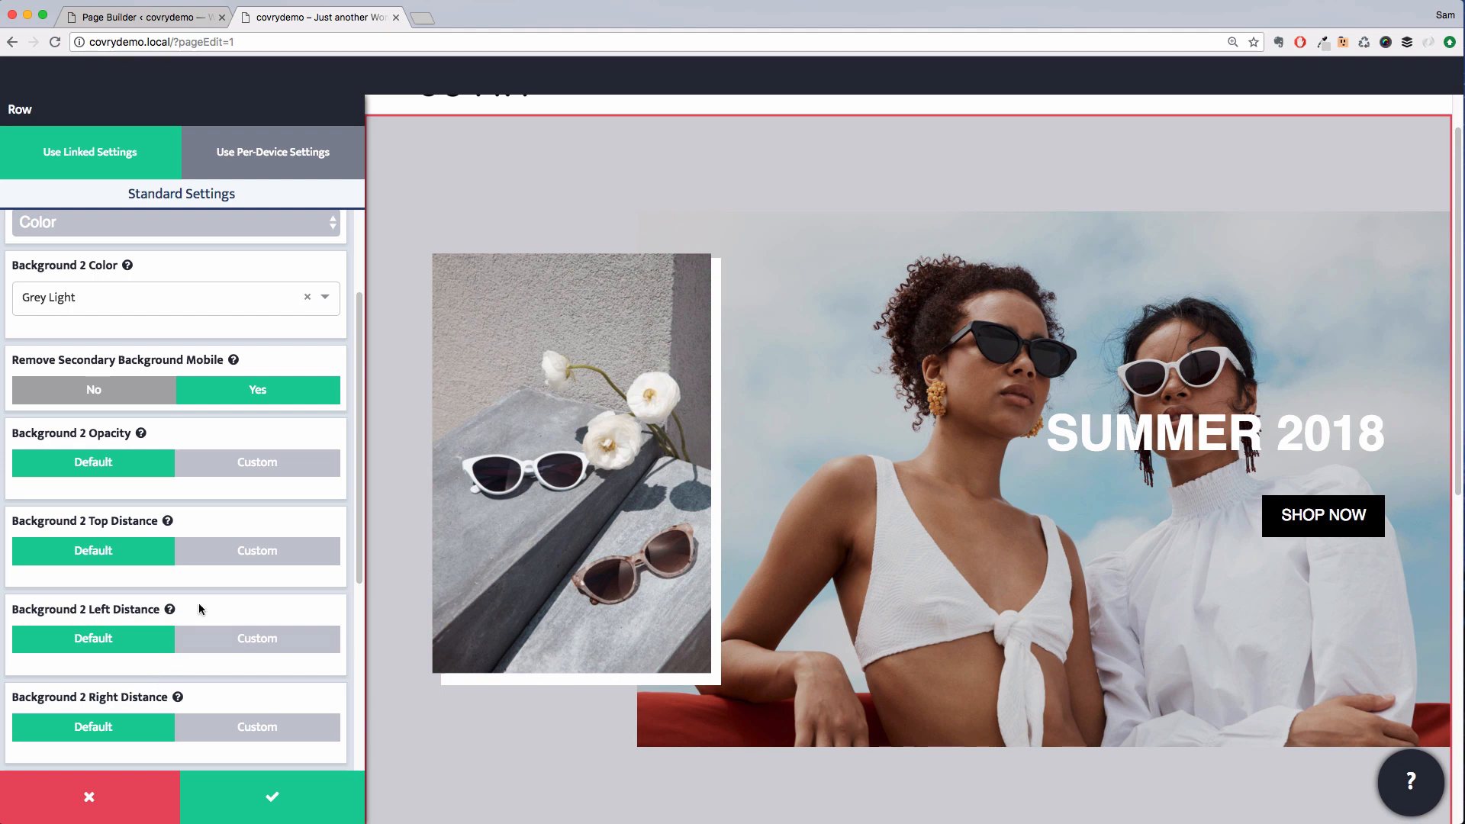
pyautogui.click(144, 297)
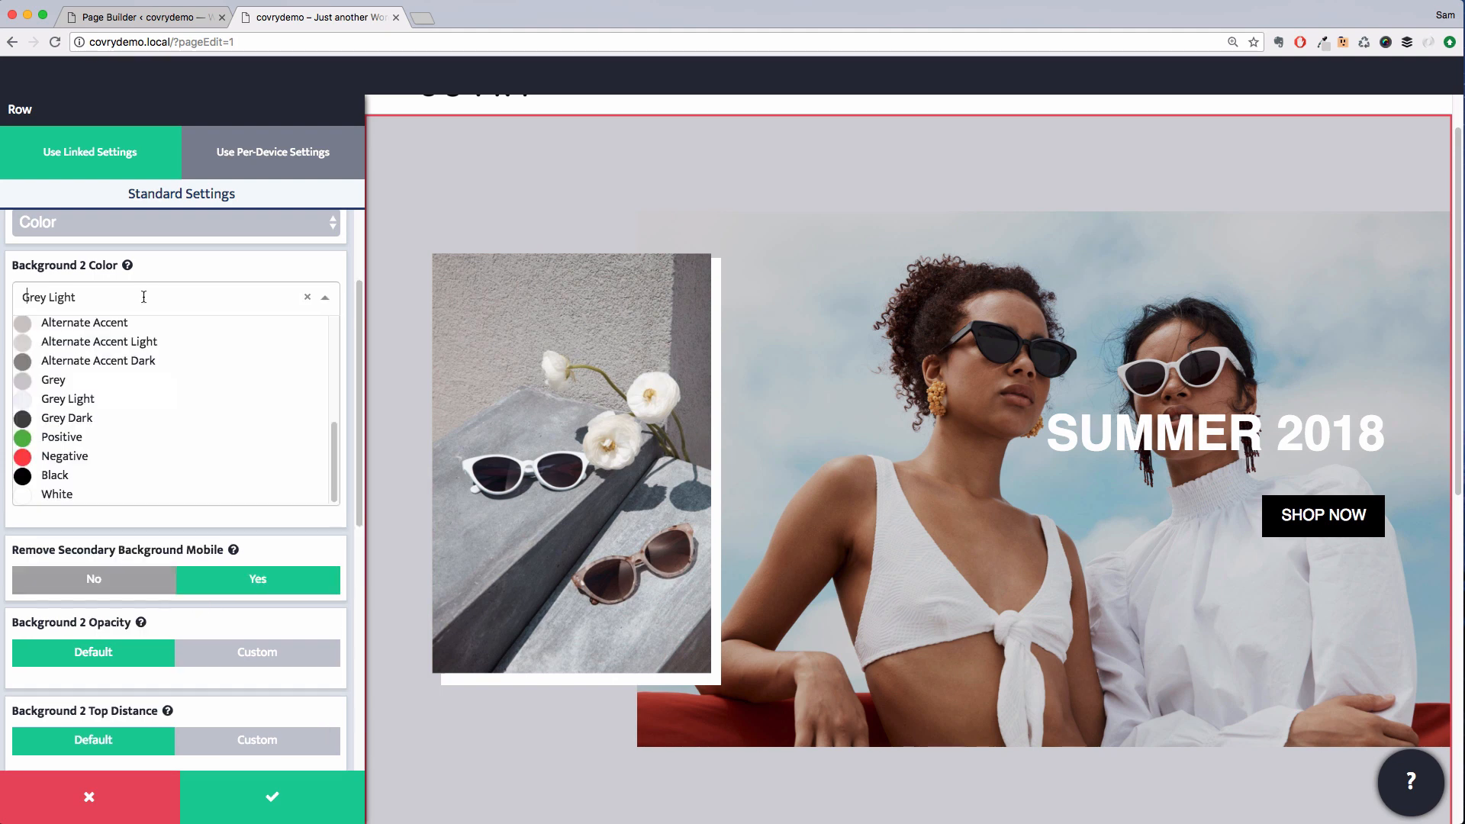
pyautogui.click(109, 324)
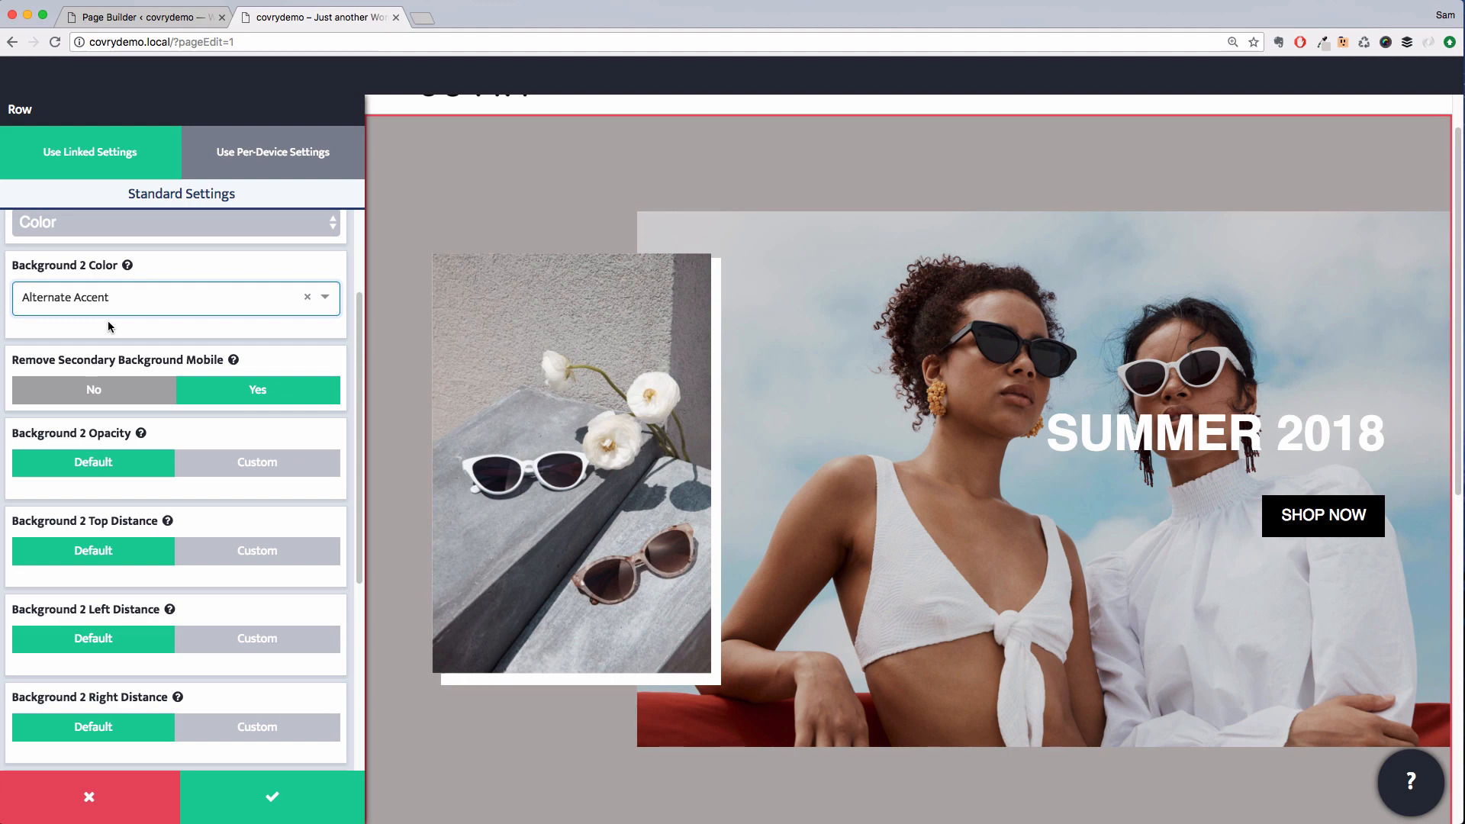
pyautogui.click(293, 789)
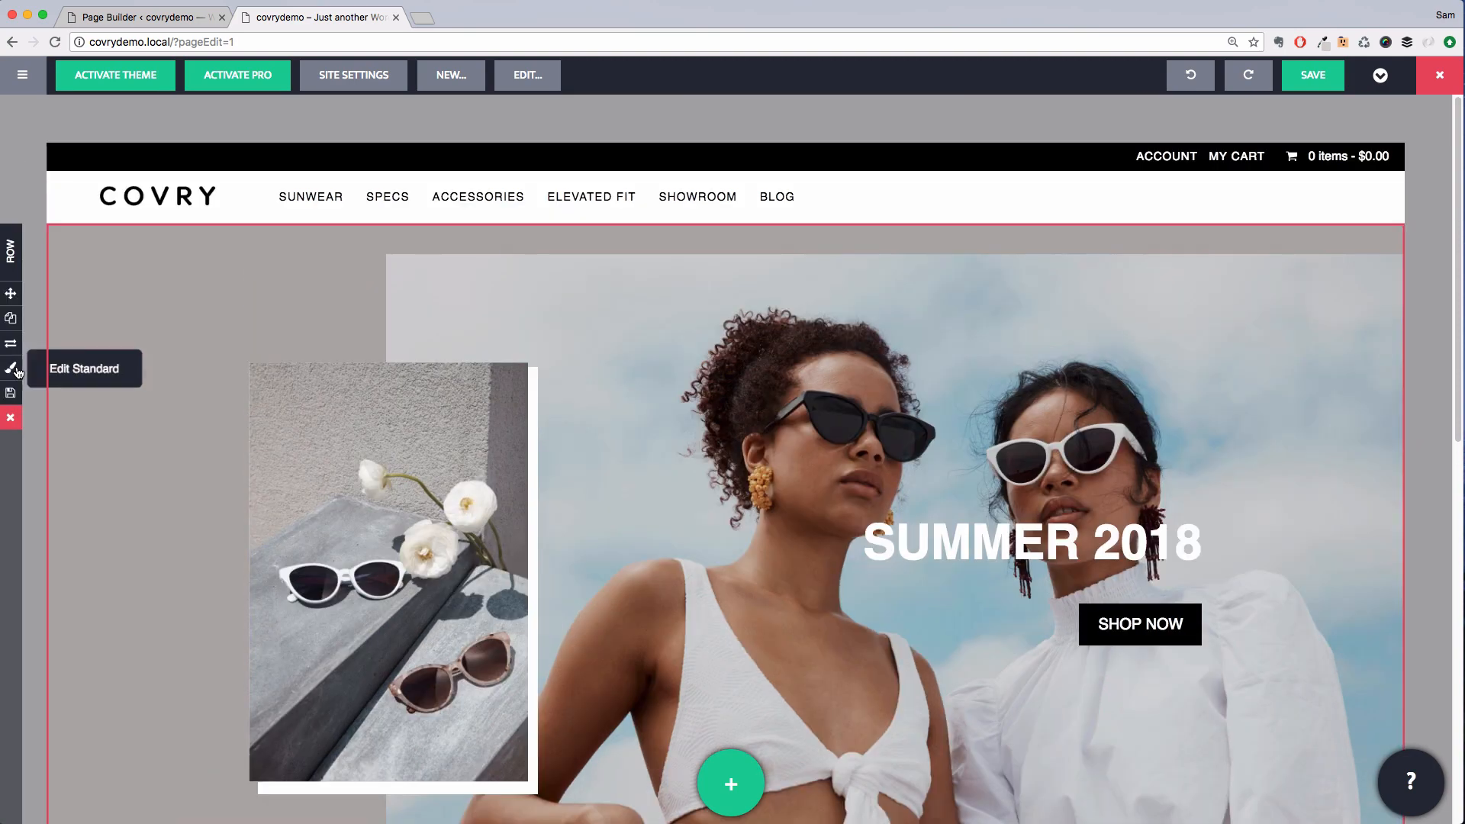
# Set the hero row's maximum width to 94% and save the row
pyautogui.click(21, 368)
pyautogui.scroll(-1, 194, 563)
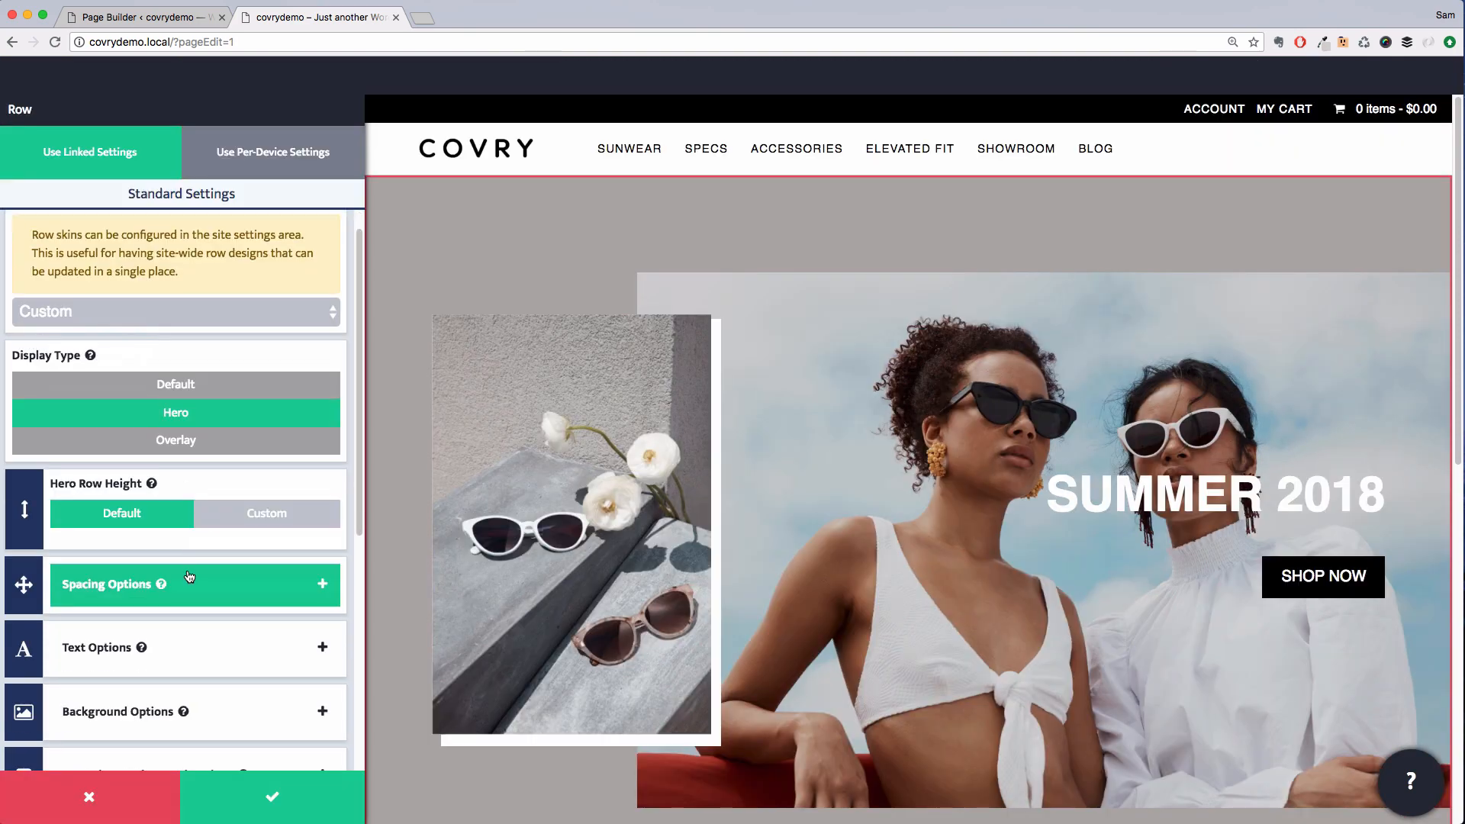
pyautogui.click(192, 569)
pyautogui.click(214, 479)
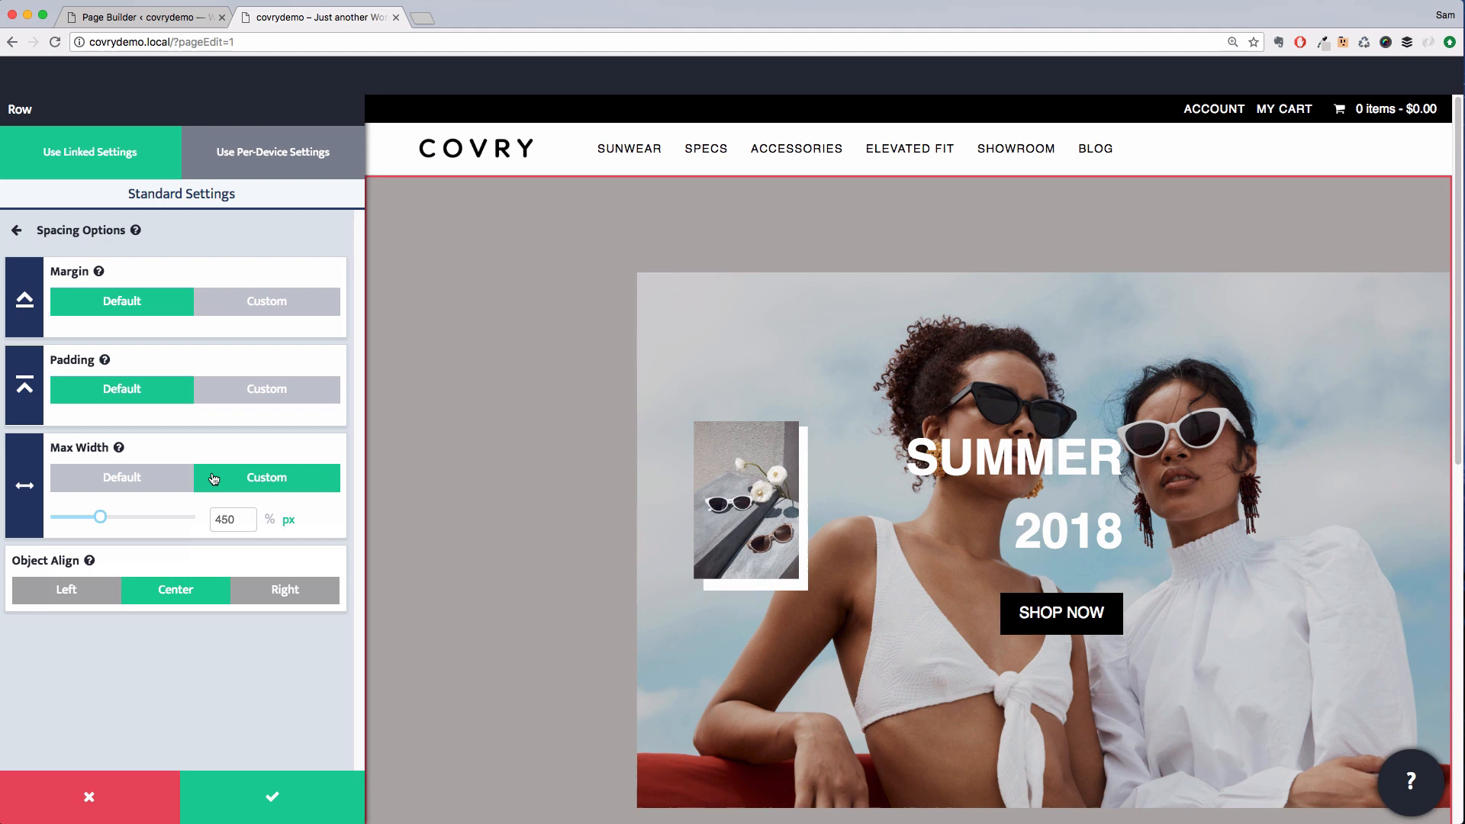
pyautogui.click(269, 520)
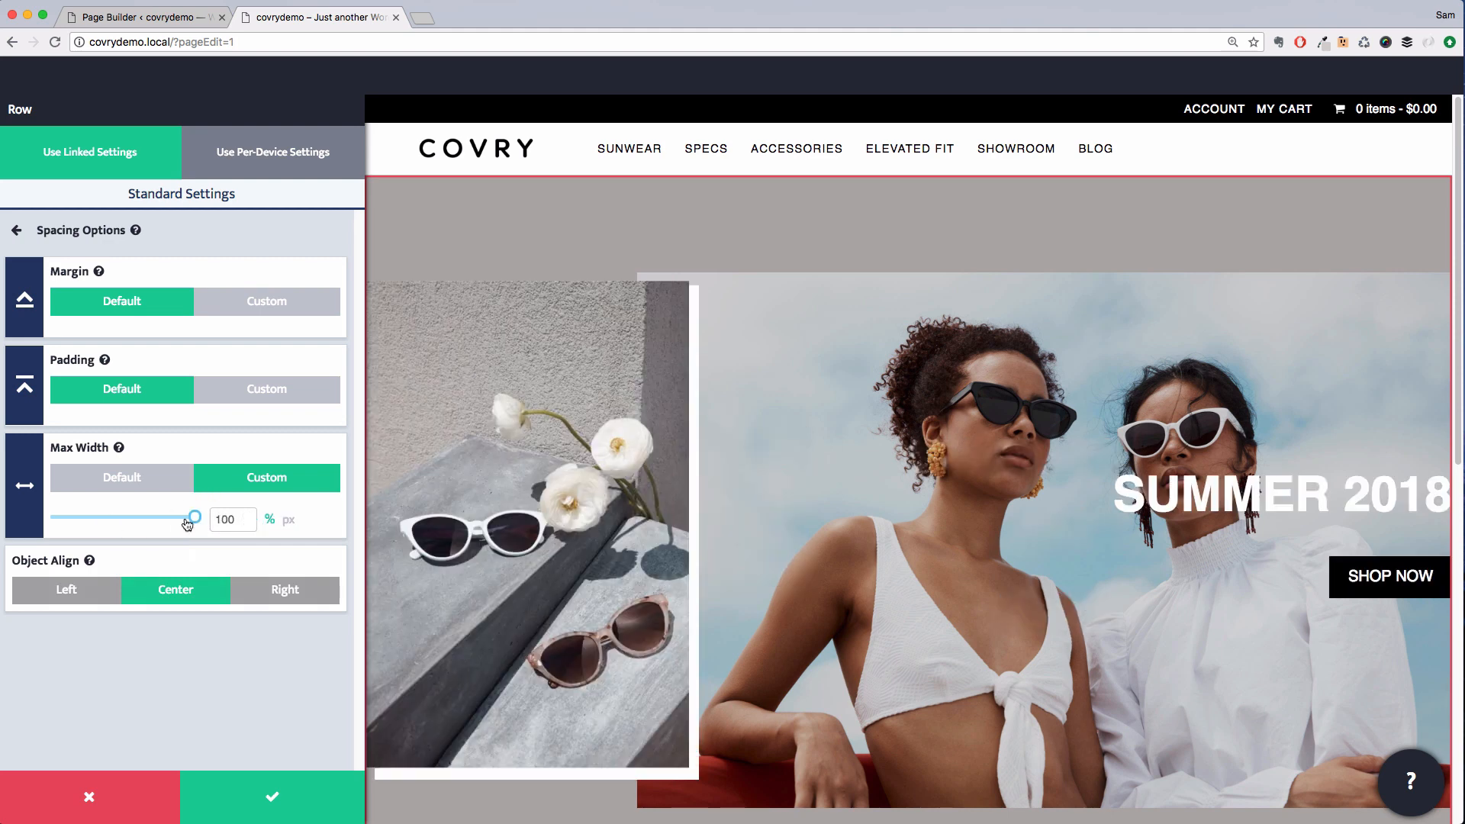
pyautogui.moveTo(186, 515); pyautogui.dragTo(185, 523)
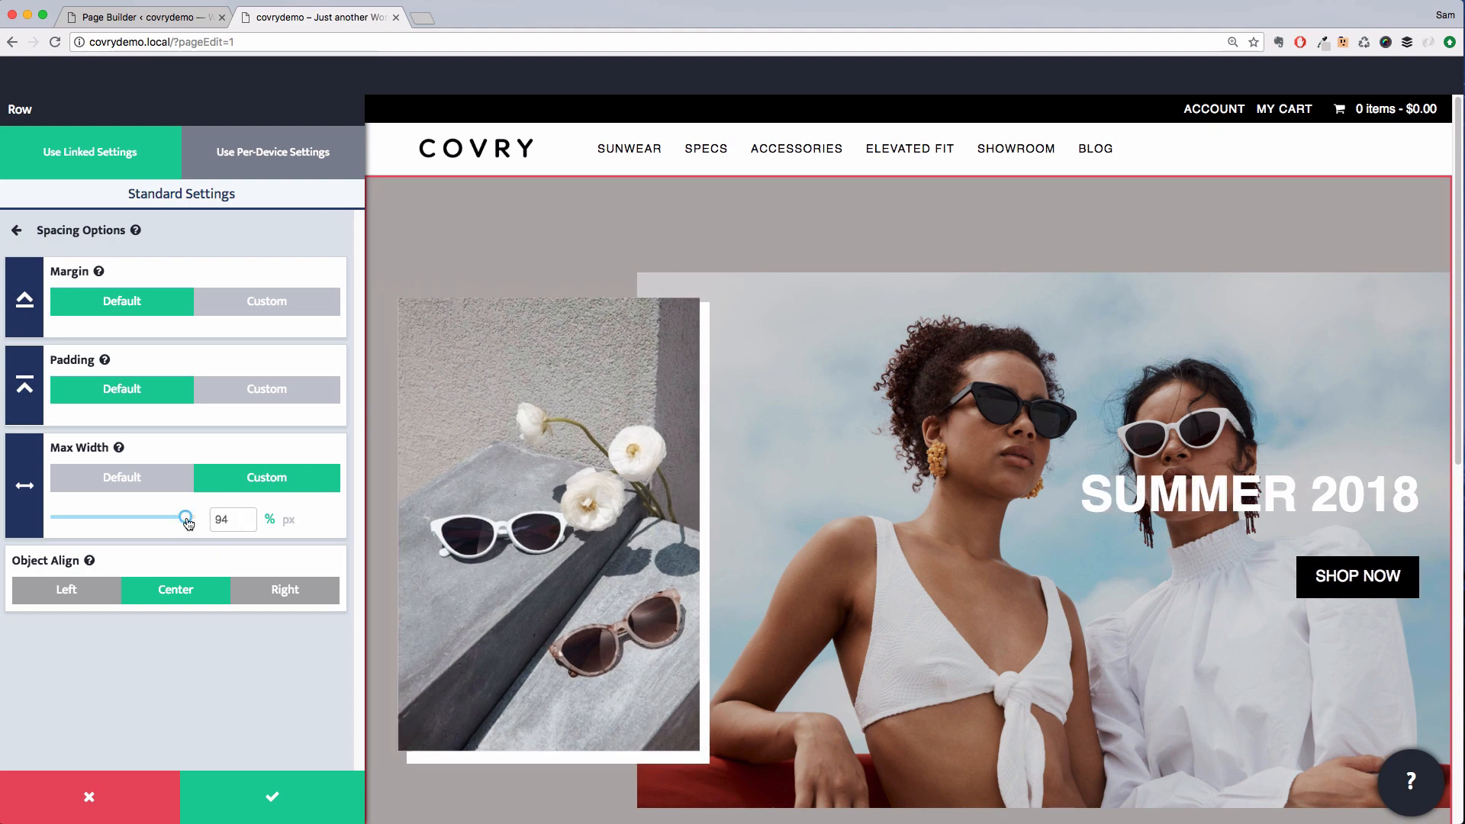
pyautogui.click(282, 778)
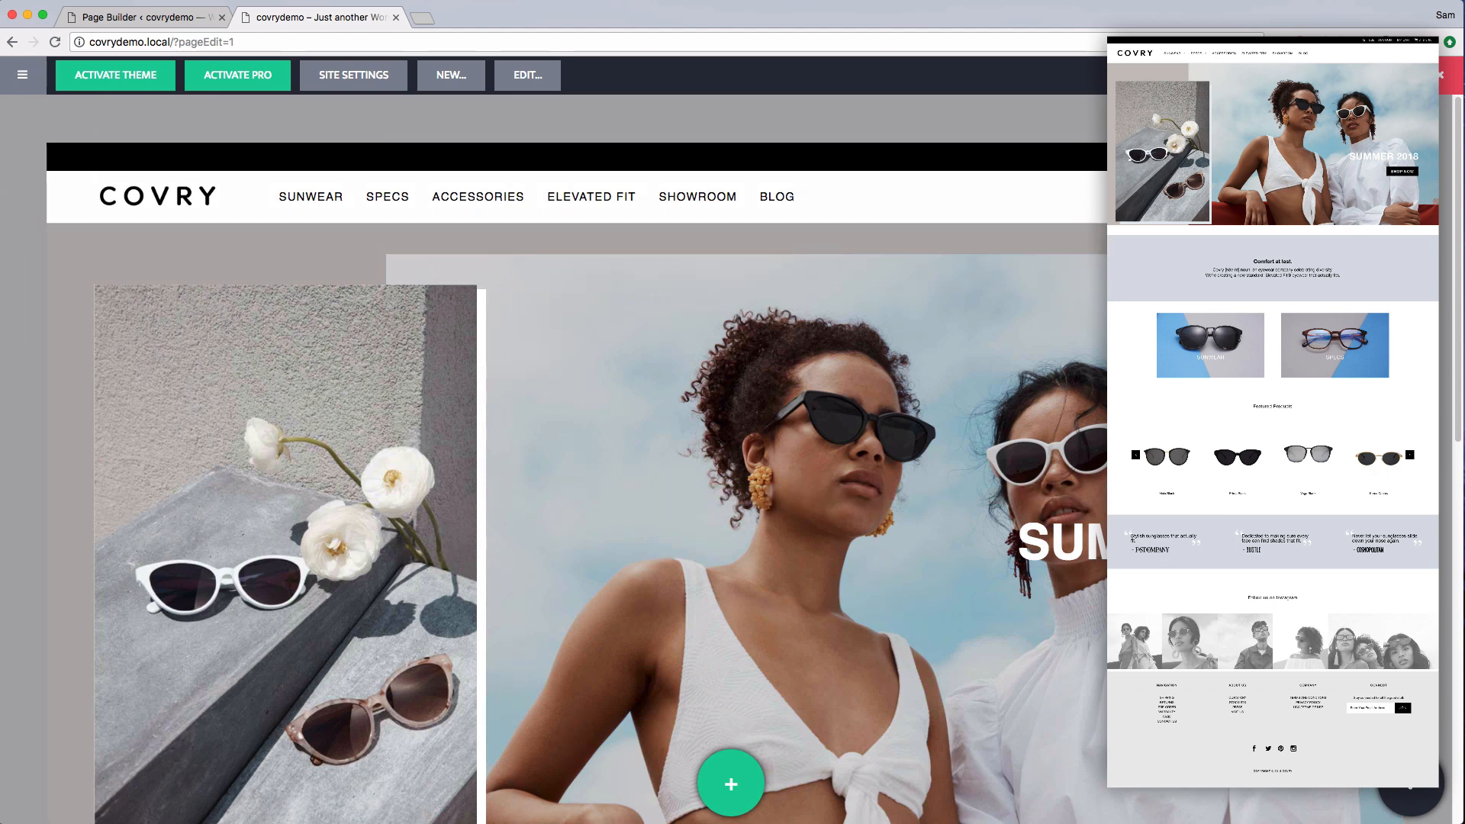
# Set the text row's padding to top 7, right 2, left 2, bottom 7 em and its max width to about 690 px
pyautogui.scroll(-6, 726, 490)
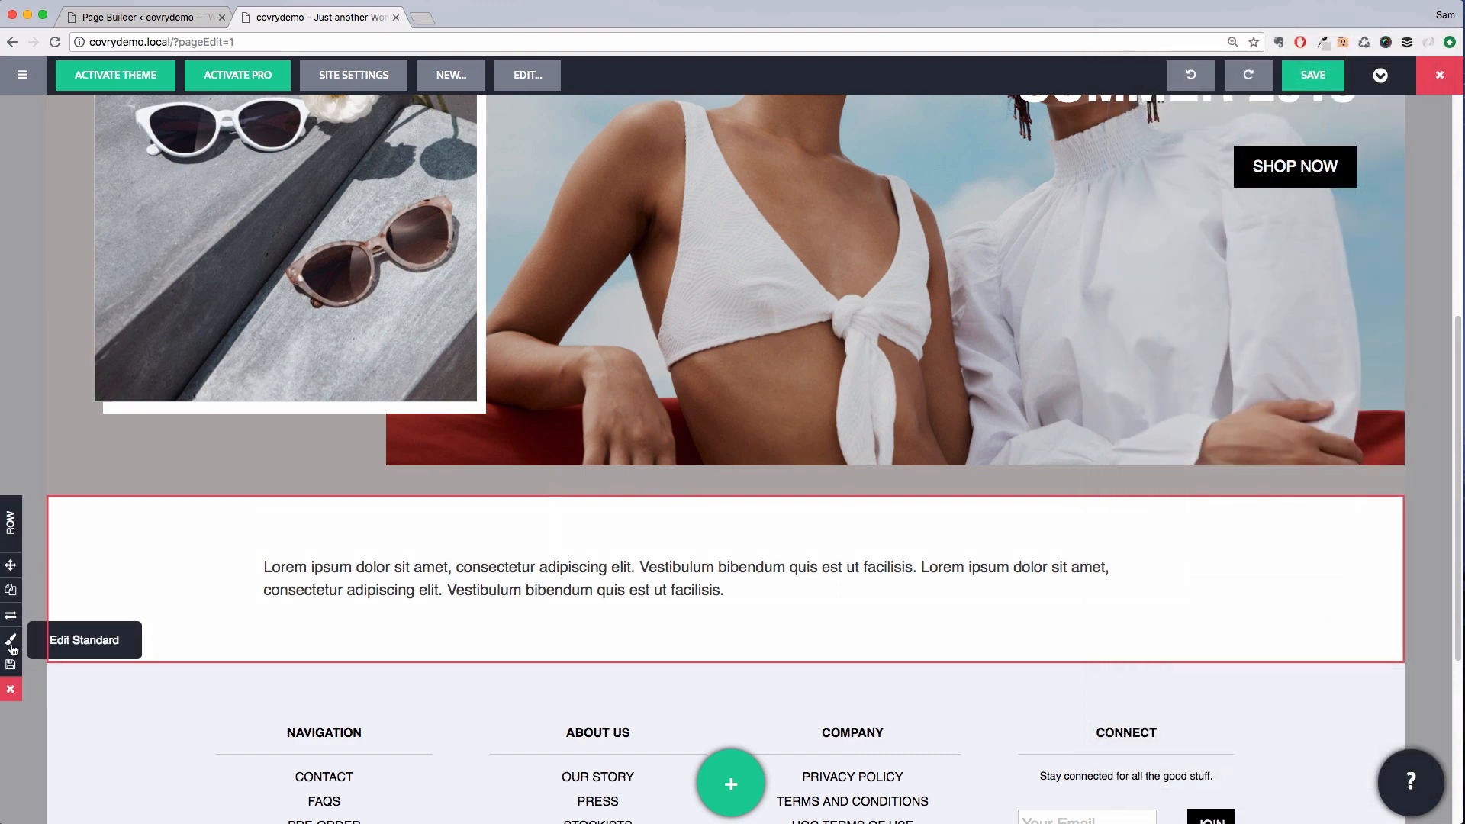
pyautogui.click(13, 643)
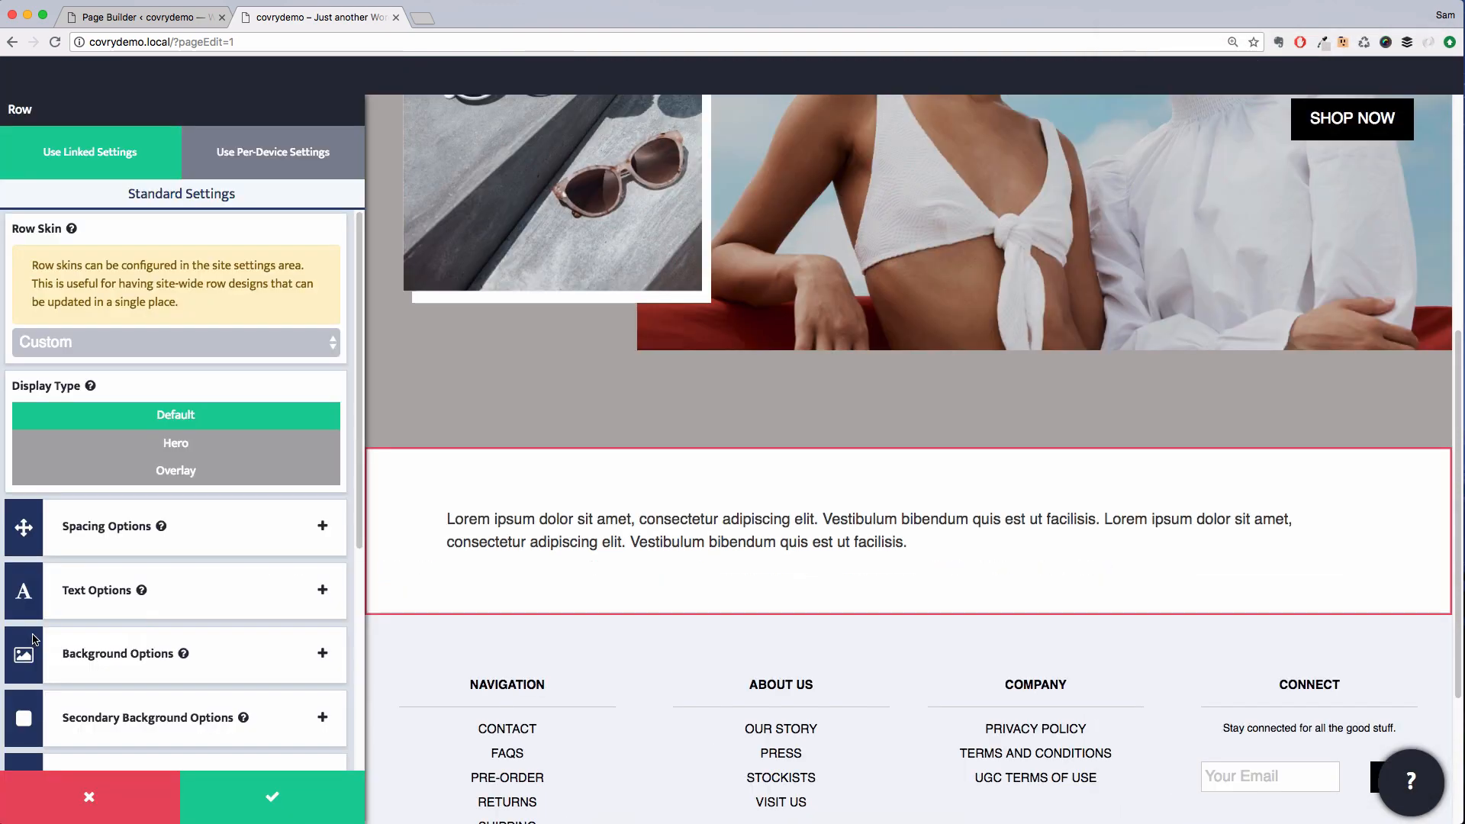
pyautogui.click(224, 544)
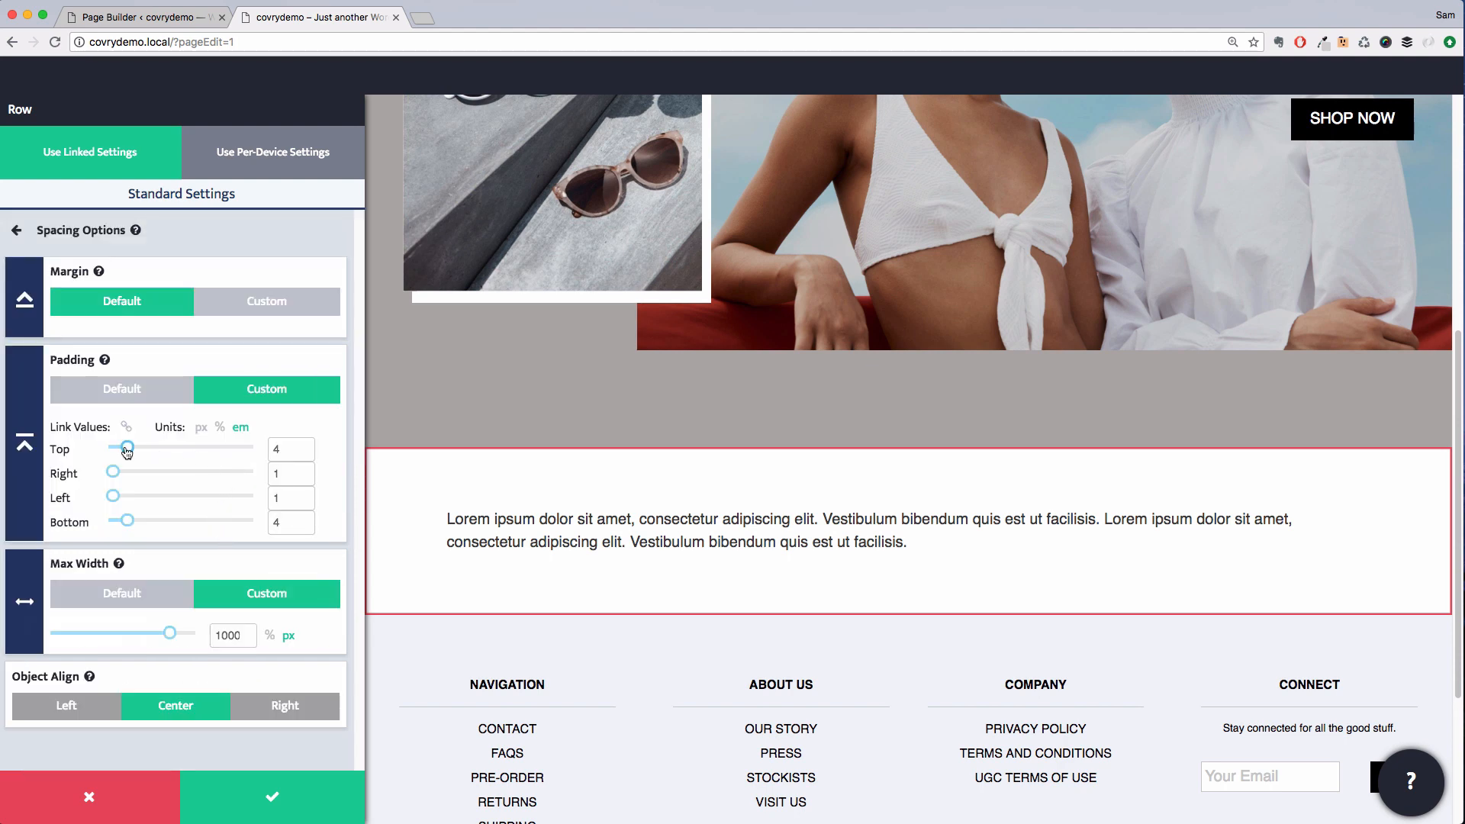
pyautogui.moveTo(126, 448); pyautogui.dragTo(134, 452)
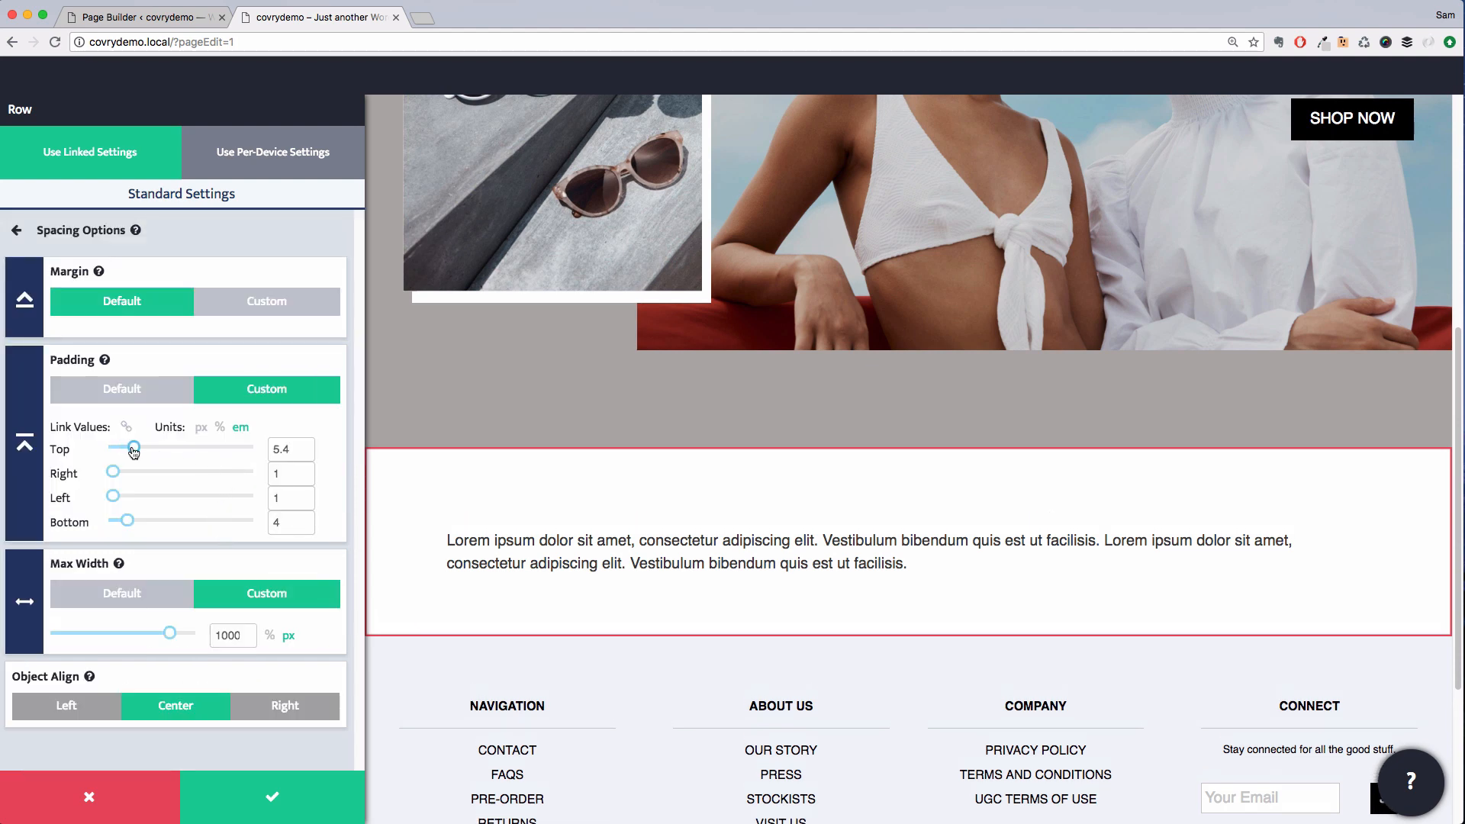
pyautogui.doubleClick(284, 452)
pyautogui.write('7')
pyautogui.doubleClick(283, 523)
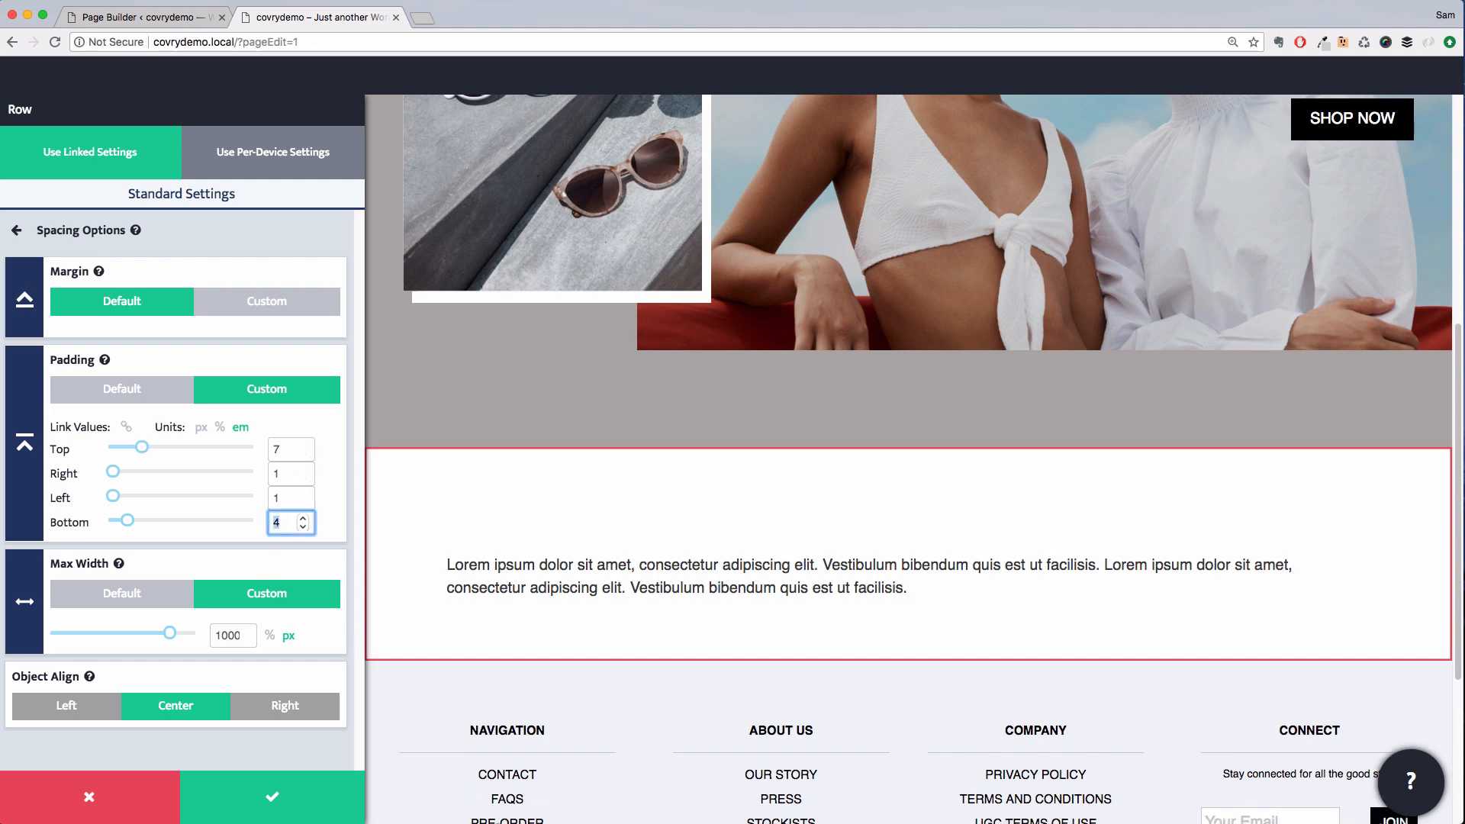
pyautogui.write('7')
pyautogui.doubleClick(278, 475)
pyautogui.write('2')
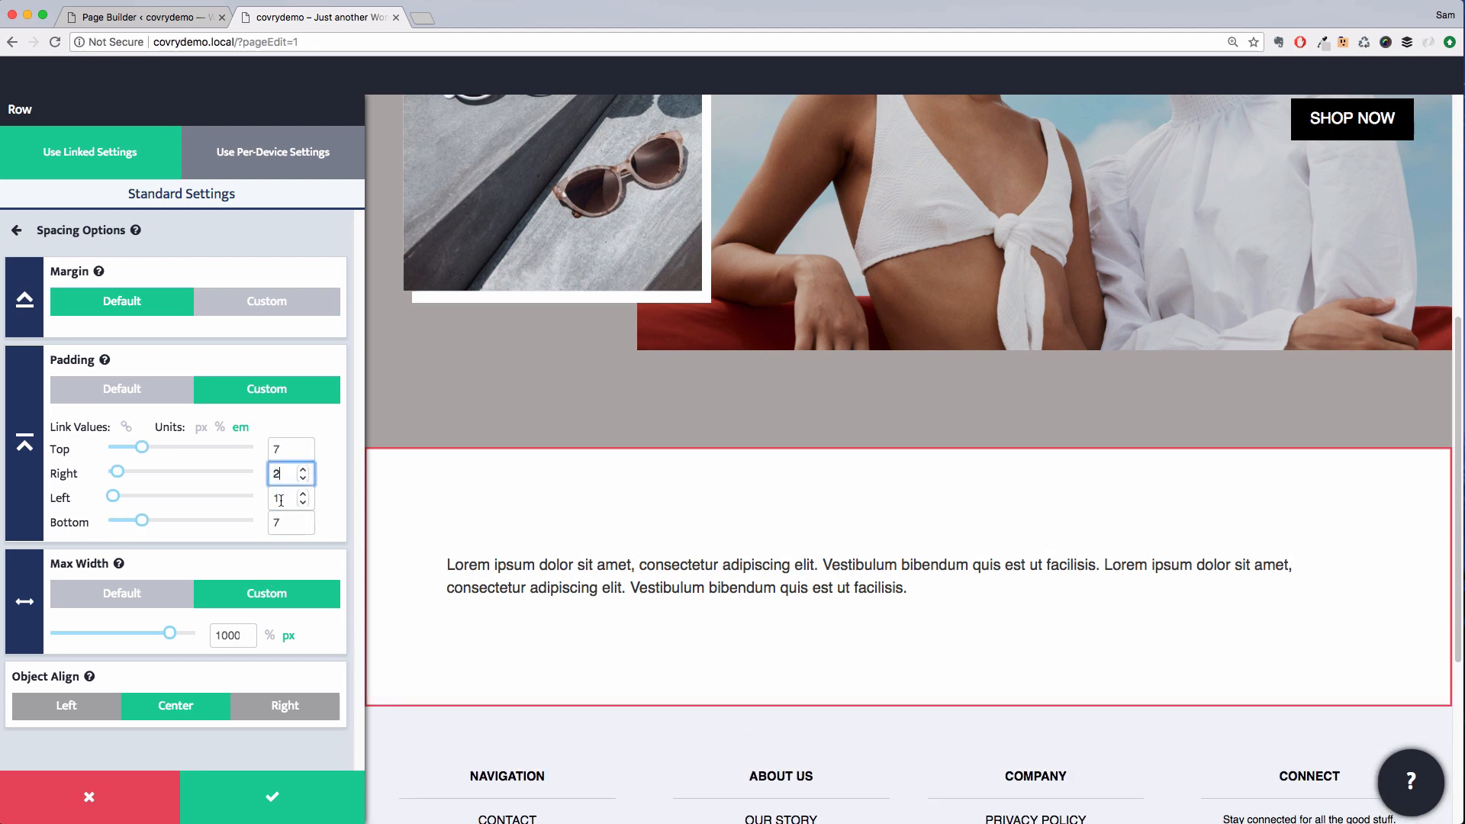
pyautogui.doubleClick(279, 497)
pyautogui.write('2')
pyautogui.moveTo(170, 633); pyautogui.dragTo(134, 643)
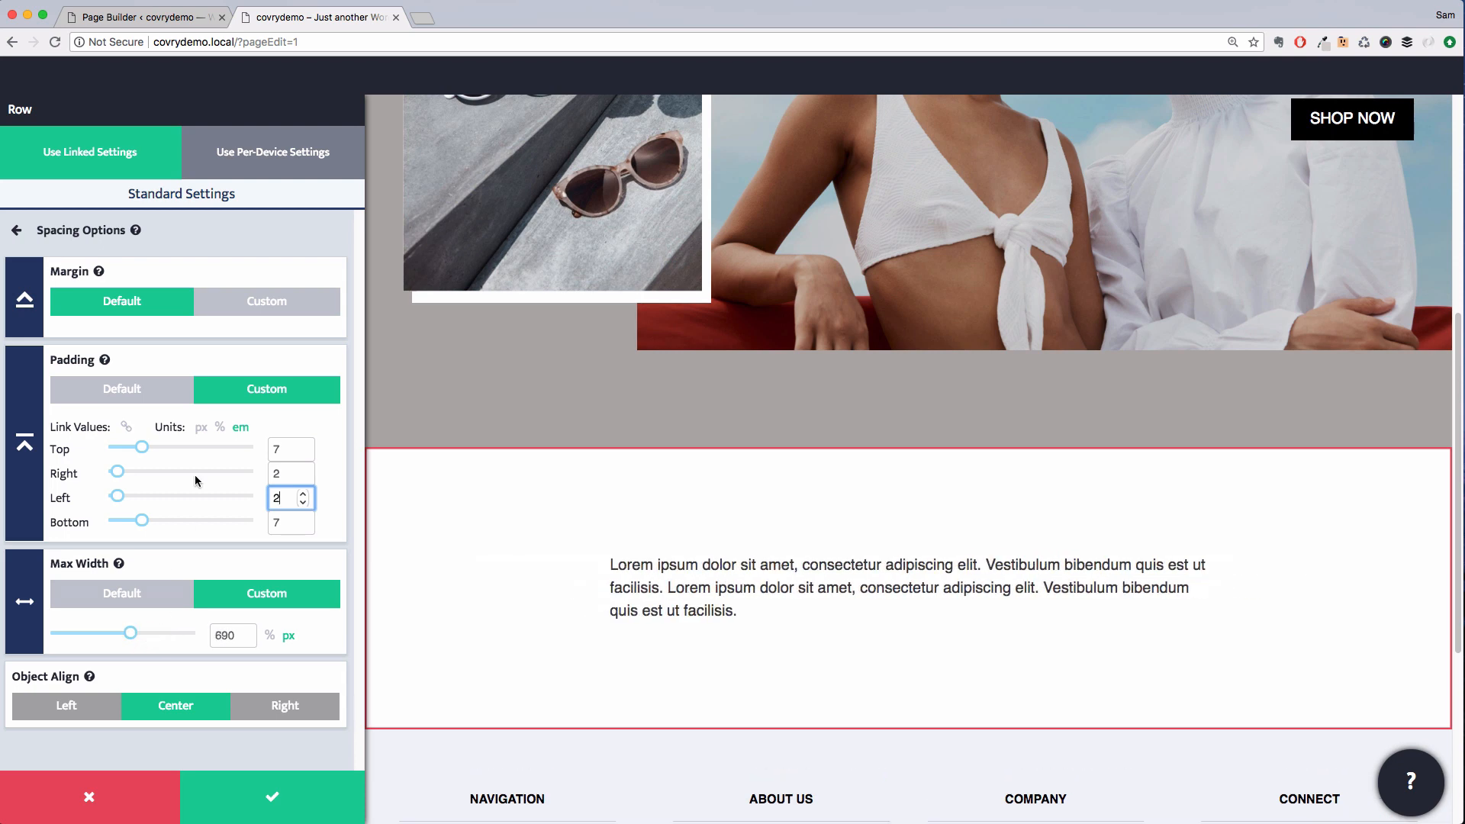
# Set the text row's background colour to Accent and save the row
pyautogui.click(203, 236)
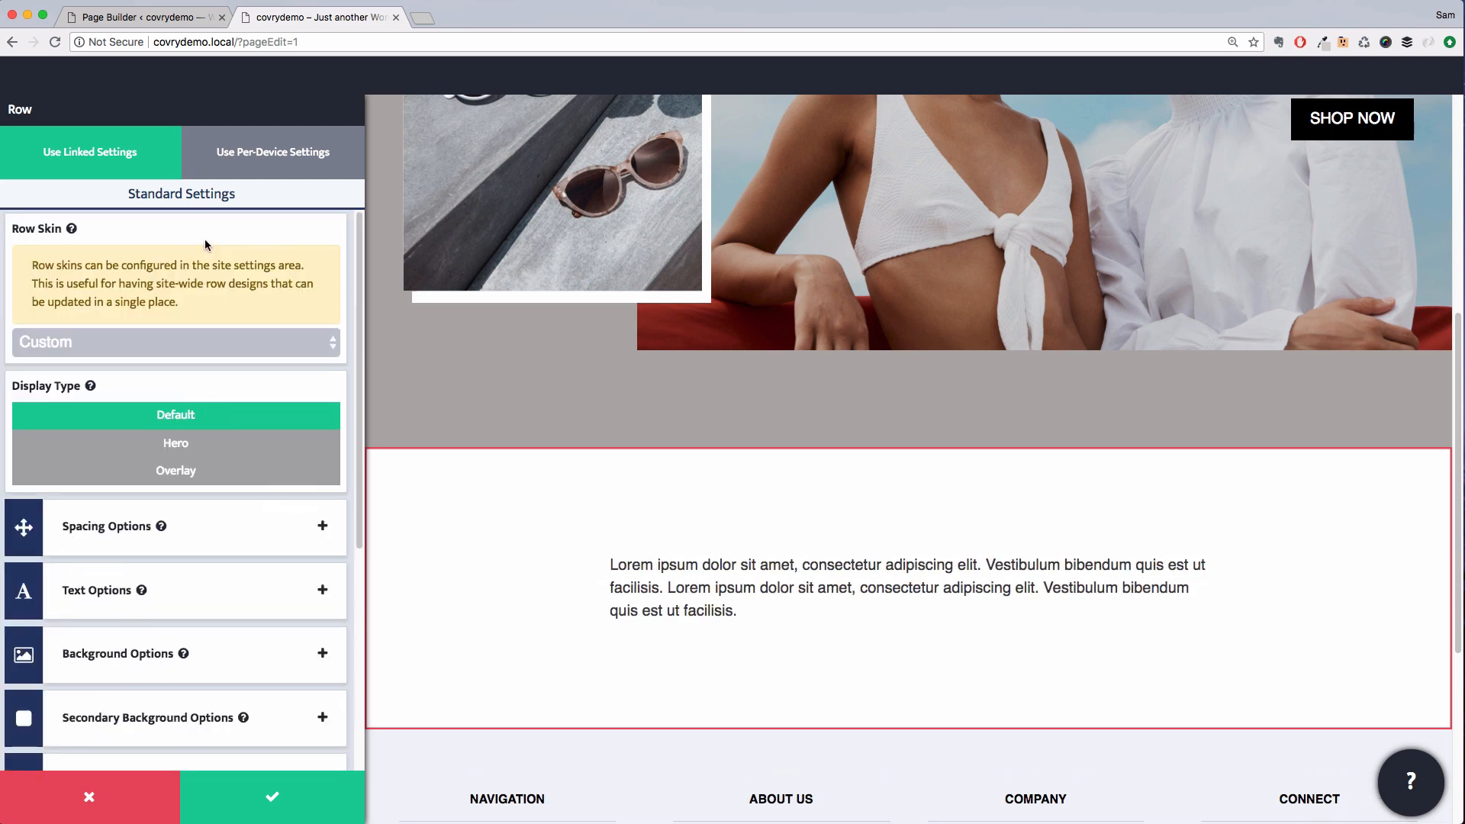
pyautogui.click(172, 671)
pyautogui.click(145, 517)
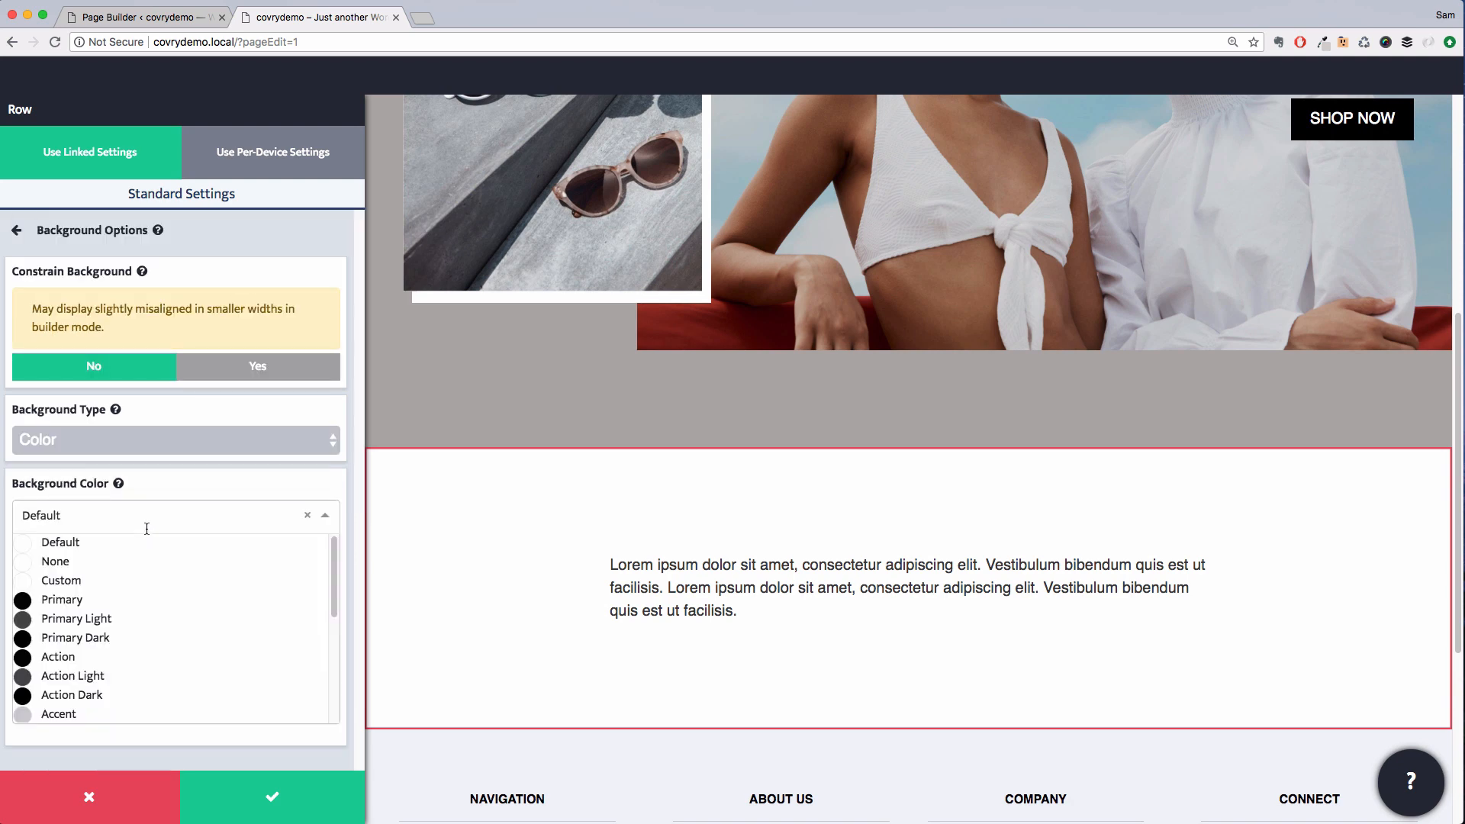
pyautogui.scroll(-3, 149, 679)
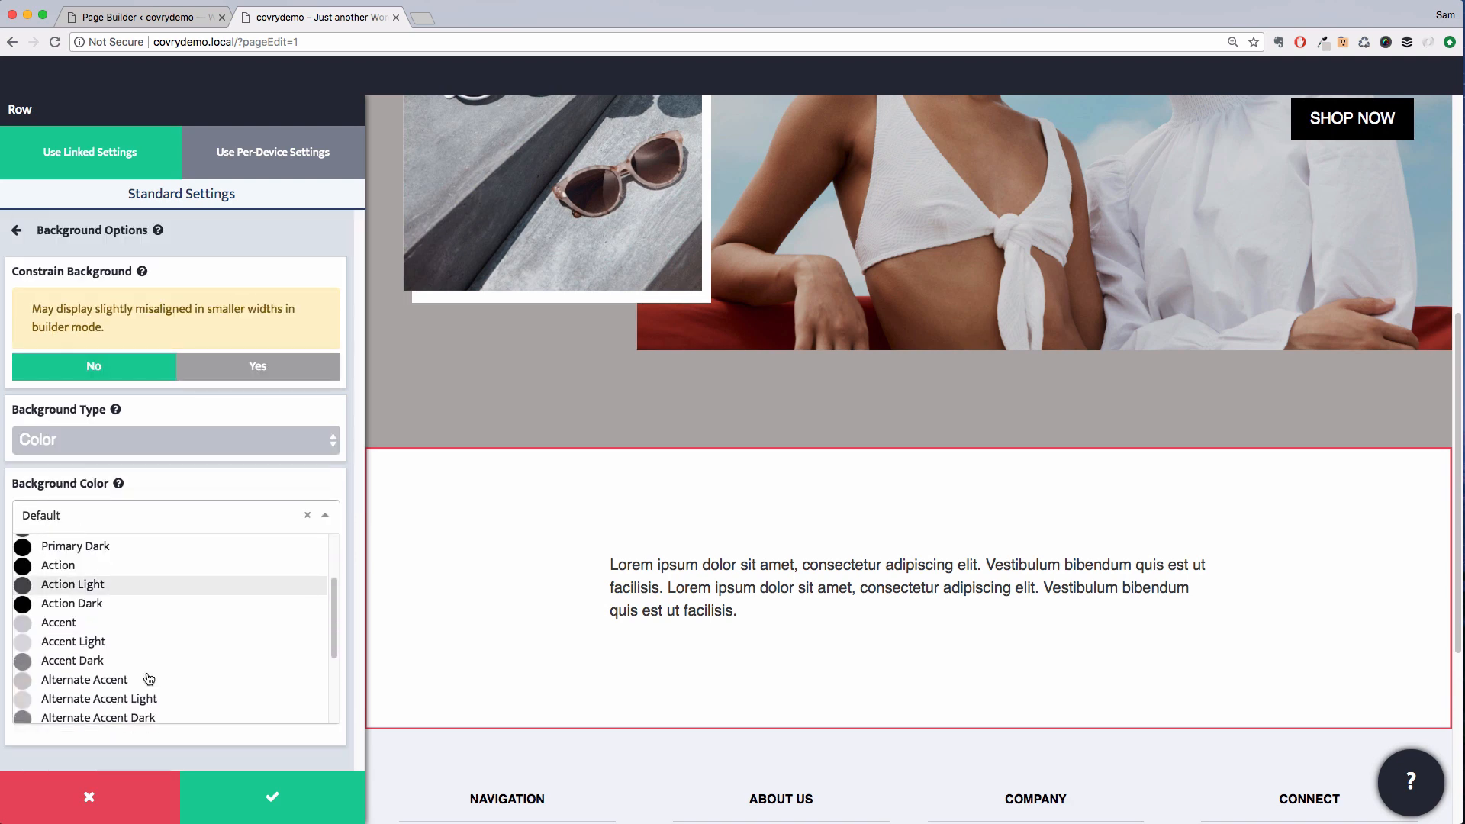
pyautogui.click(97, 624)
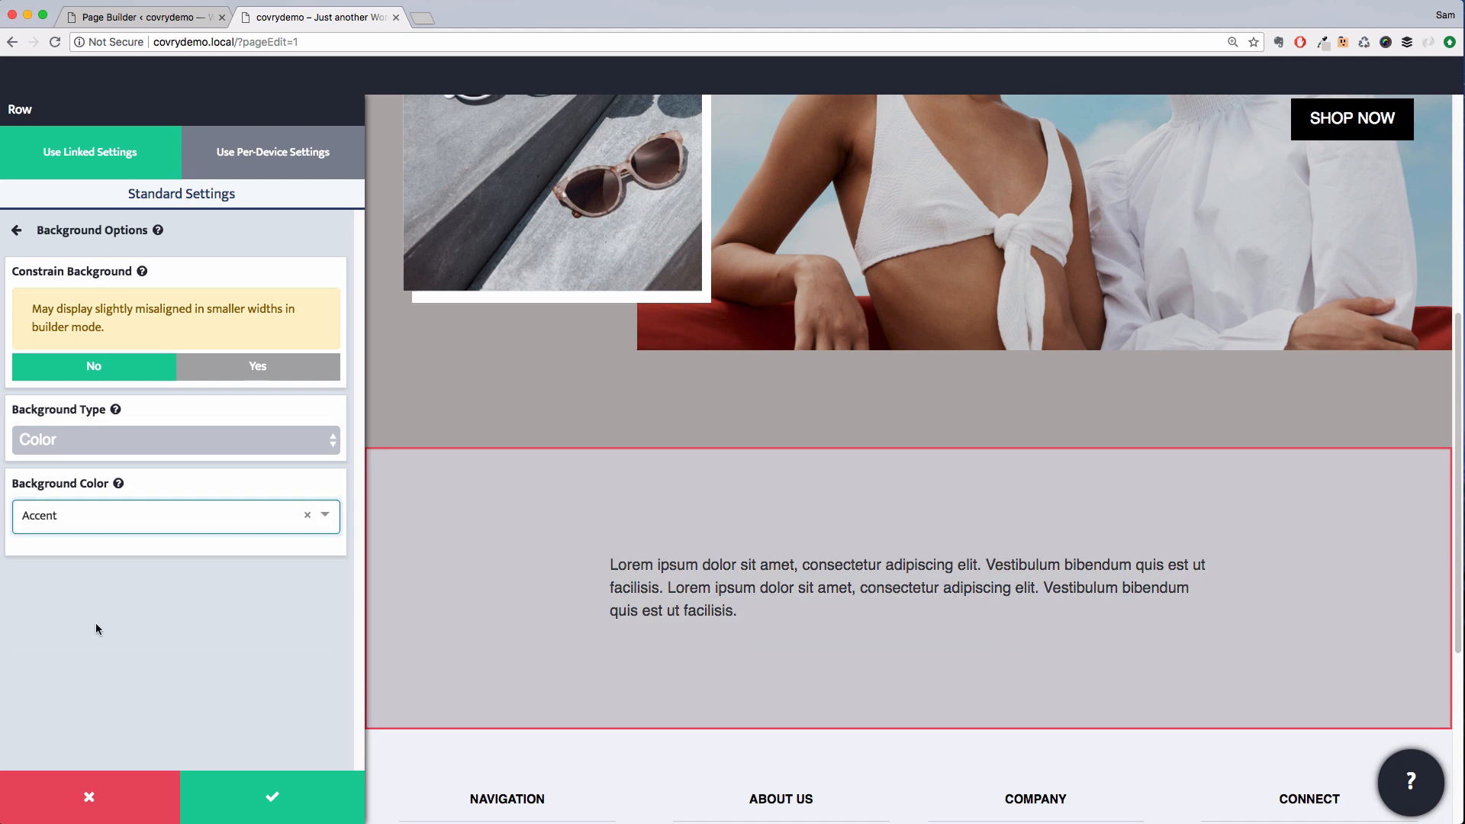
pyautogui.click(294, 800)
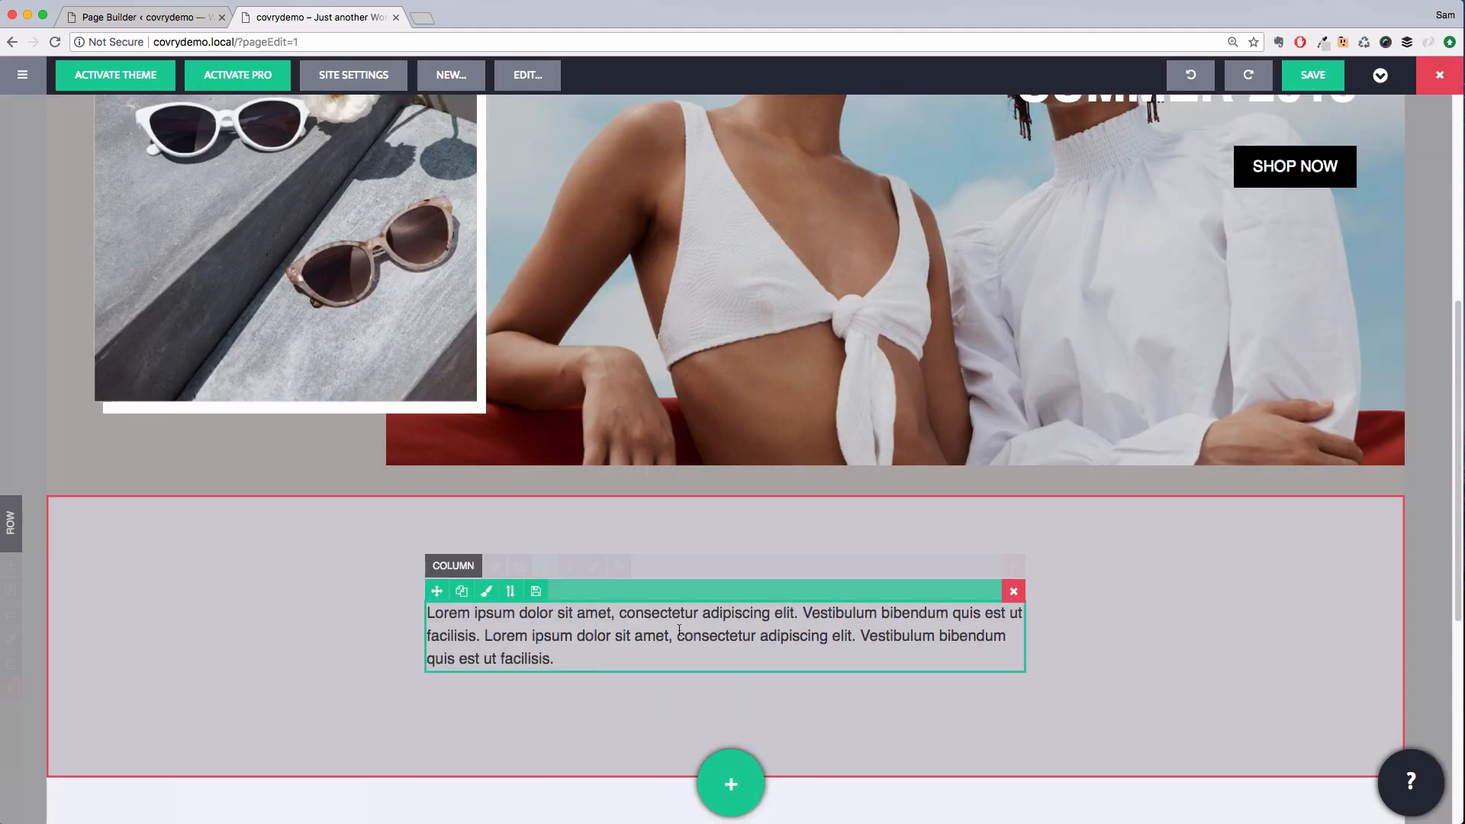
# Replace the placeholder paragraph with "Comfort at last." followed by the pasted Covry description text
pyautogui.click(544, 652)
pyautogui.moveTo(544, 653); pyautogui.dragTo(415, 610)
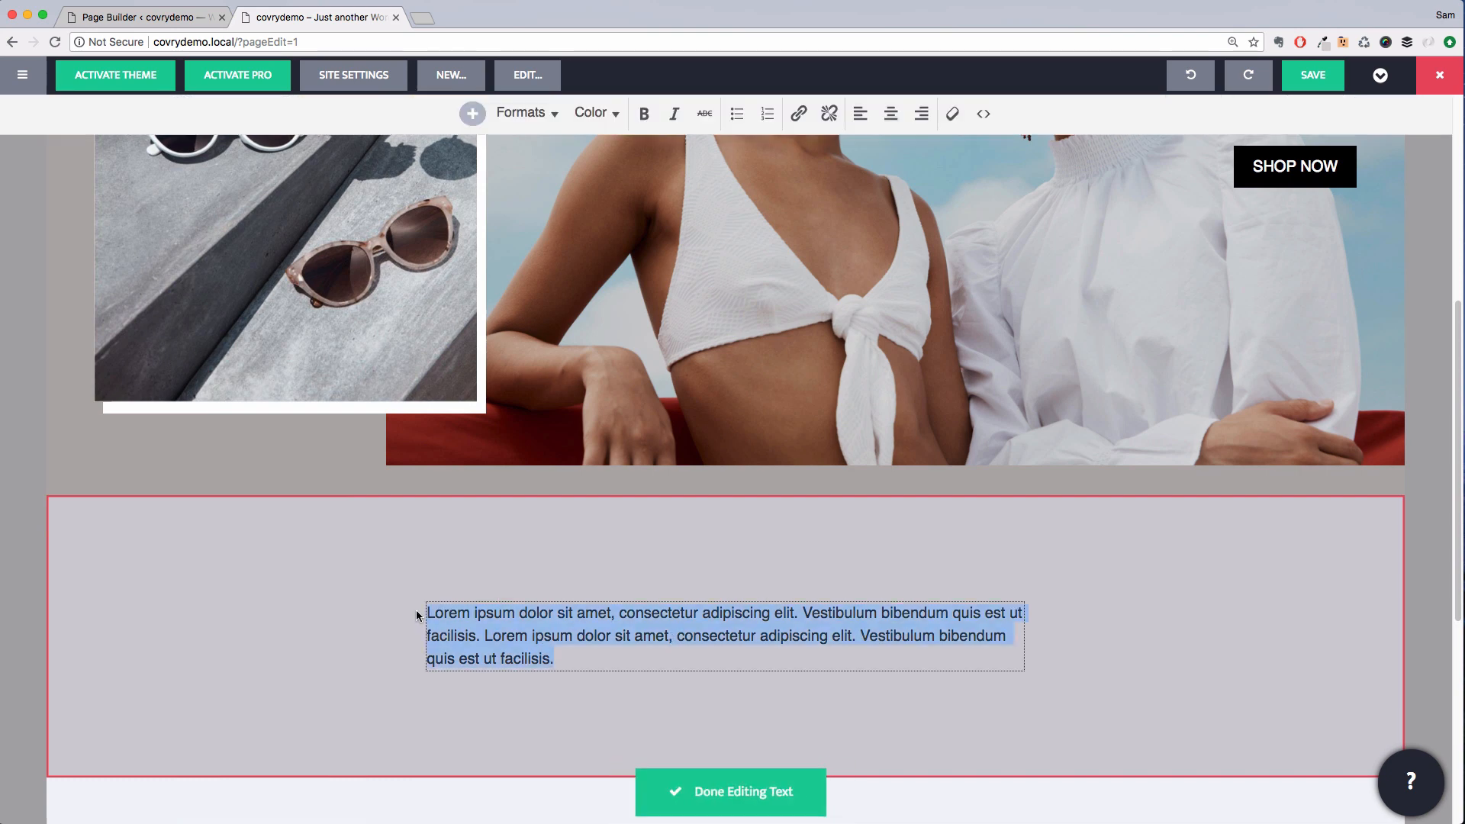
pyautogui.write('Comfort ')
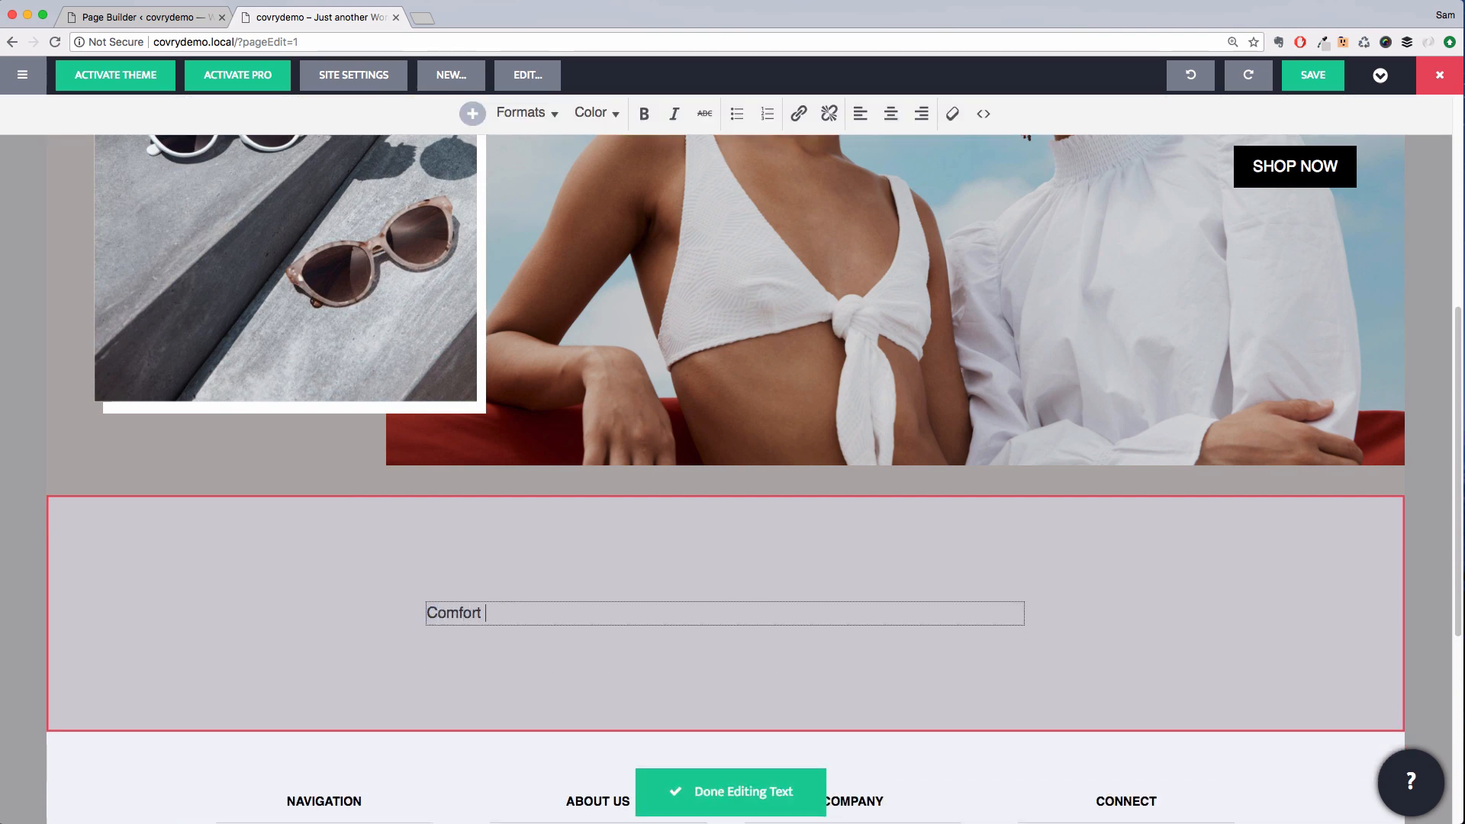
pyautogui.write('at last.')
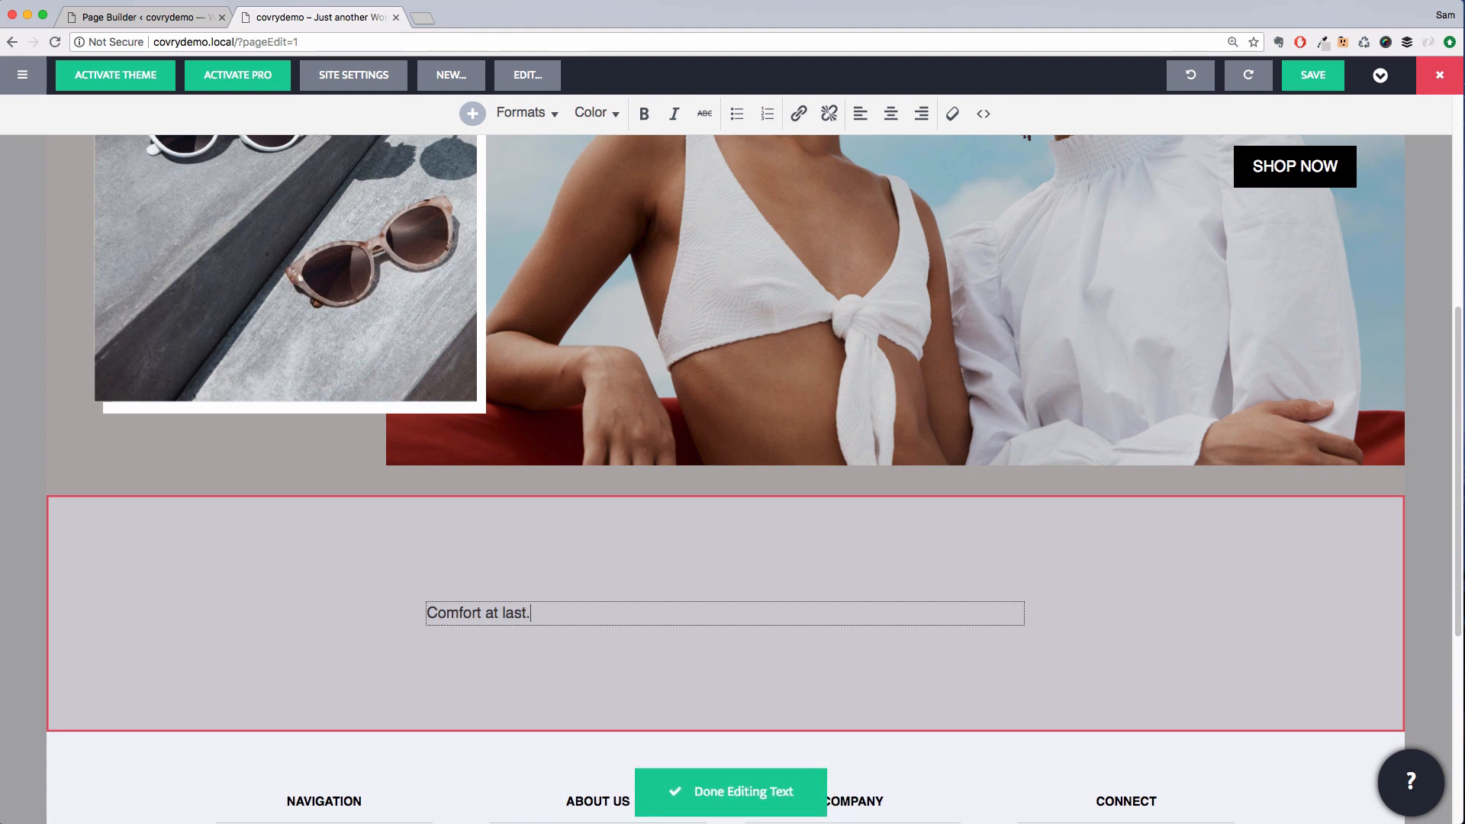
pyautogui.press('Return')
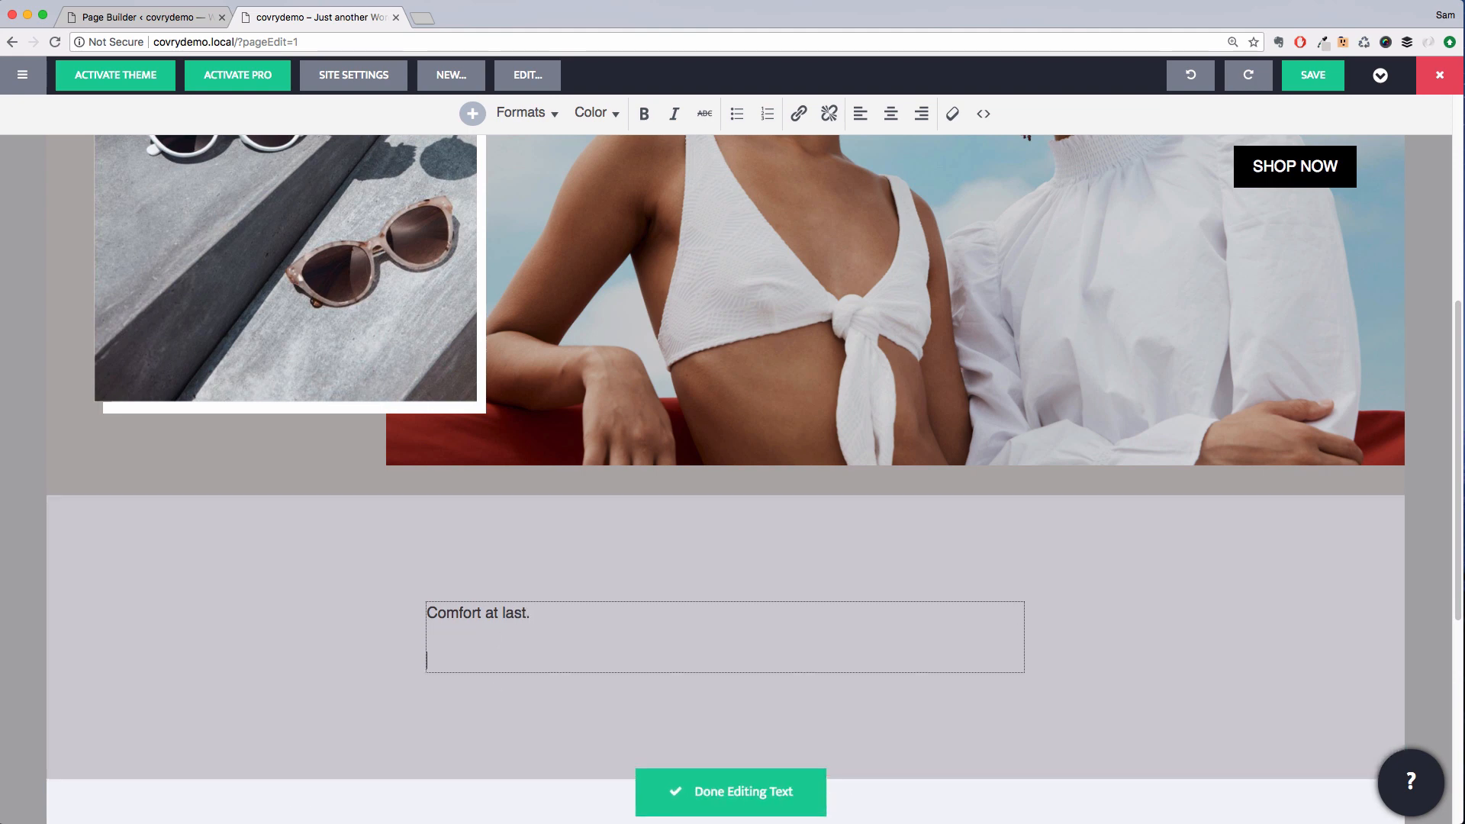
pyautogui.press('super+Tab')
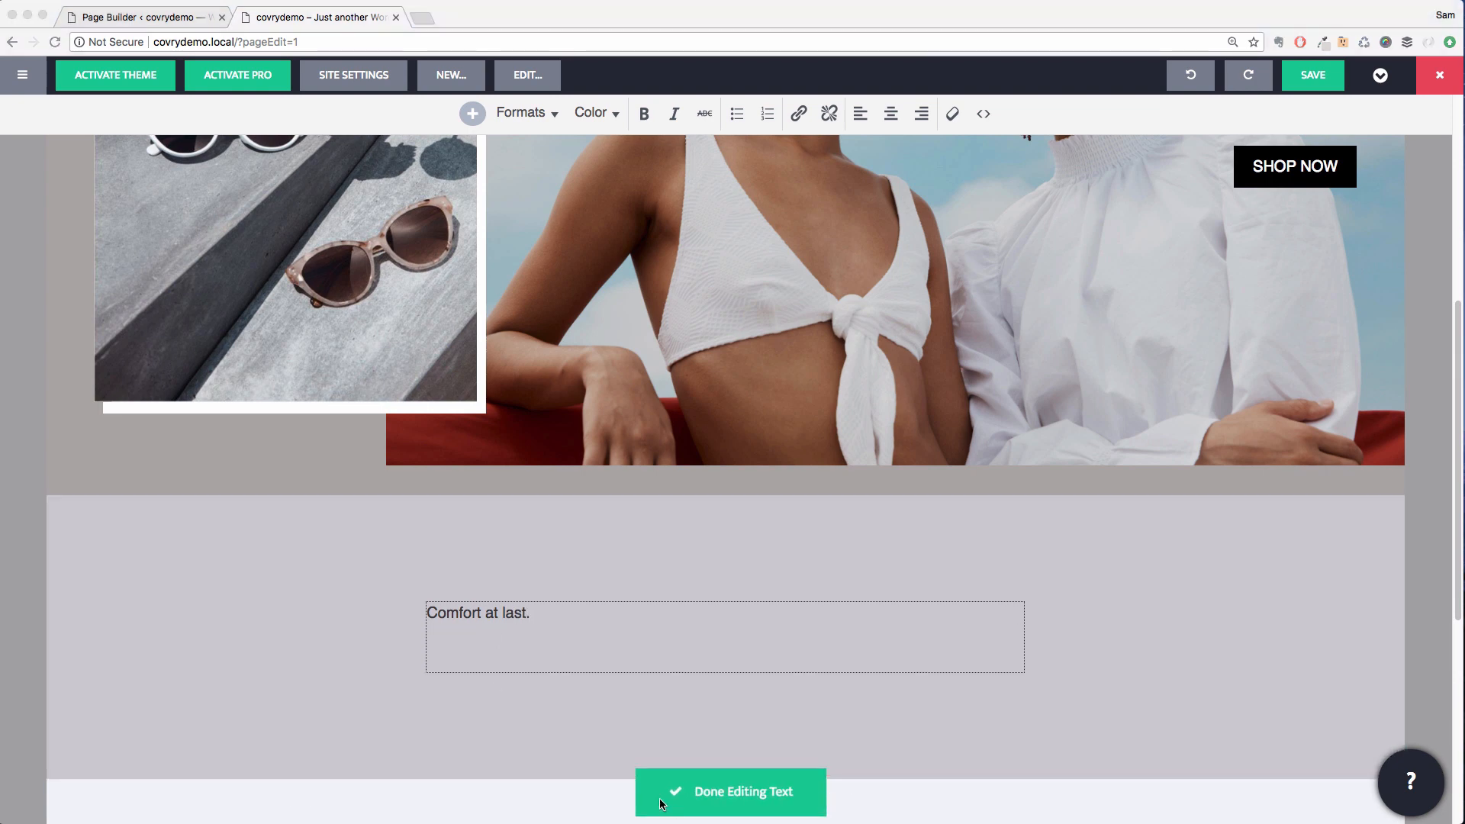
pyautogui.press('super+Tab')
pyautogui.write('Covry [kōv-rē] noun: an eyewear company celebrating diversity. We’re creating a new standard: Elevated Fit® eyewear that actually fits.')
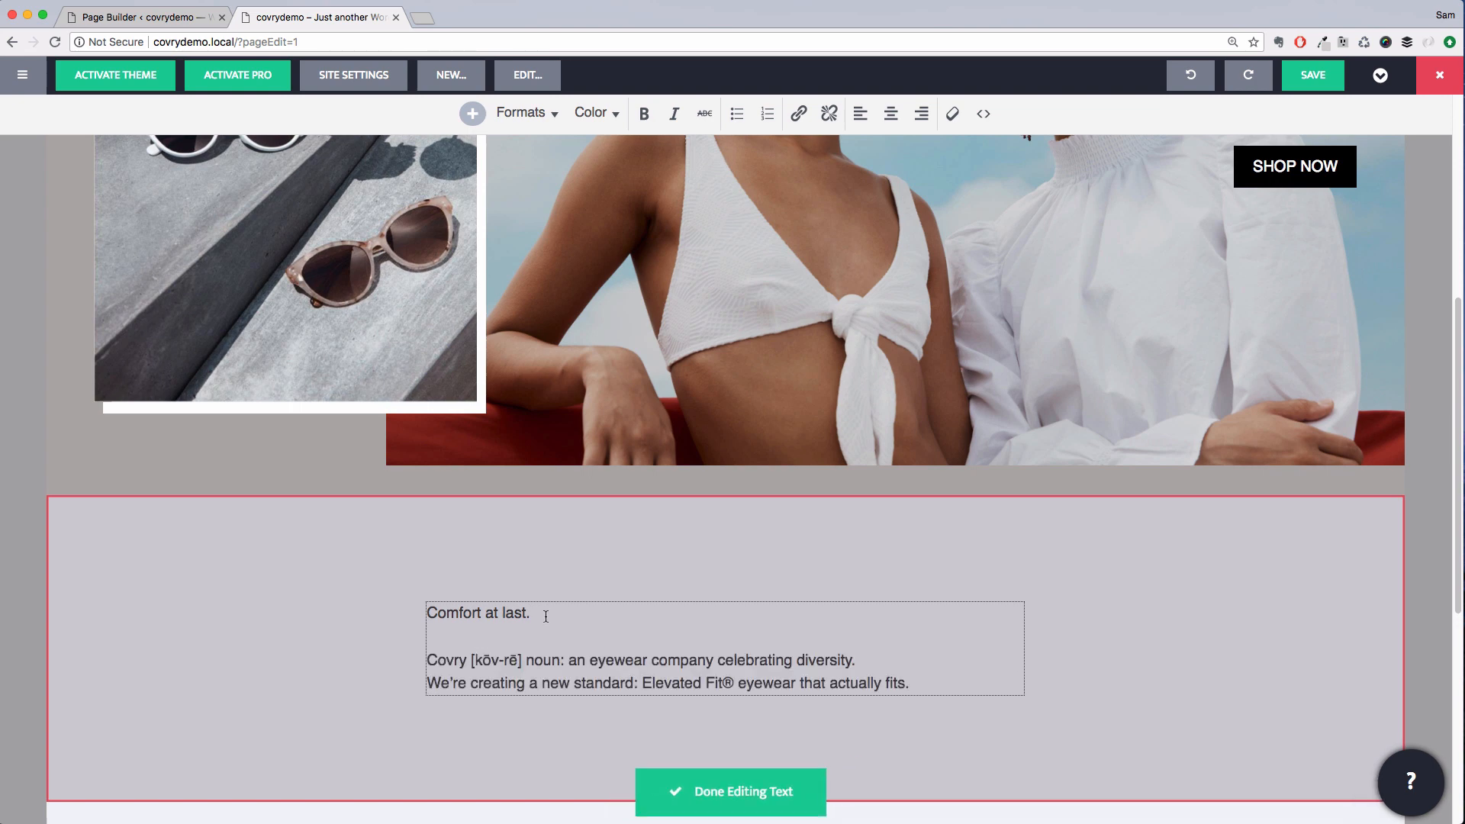
# Make the "Comfort at last." line bold and finish editing the text
pyautogui.moveTo(545, 616); pyautogui.dragTo(415, 610)
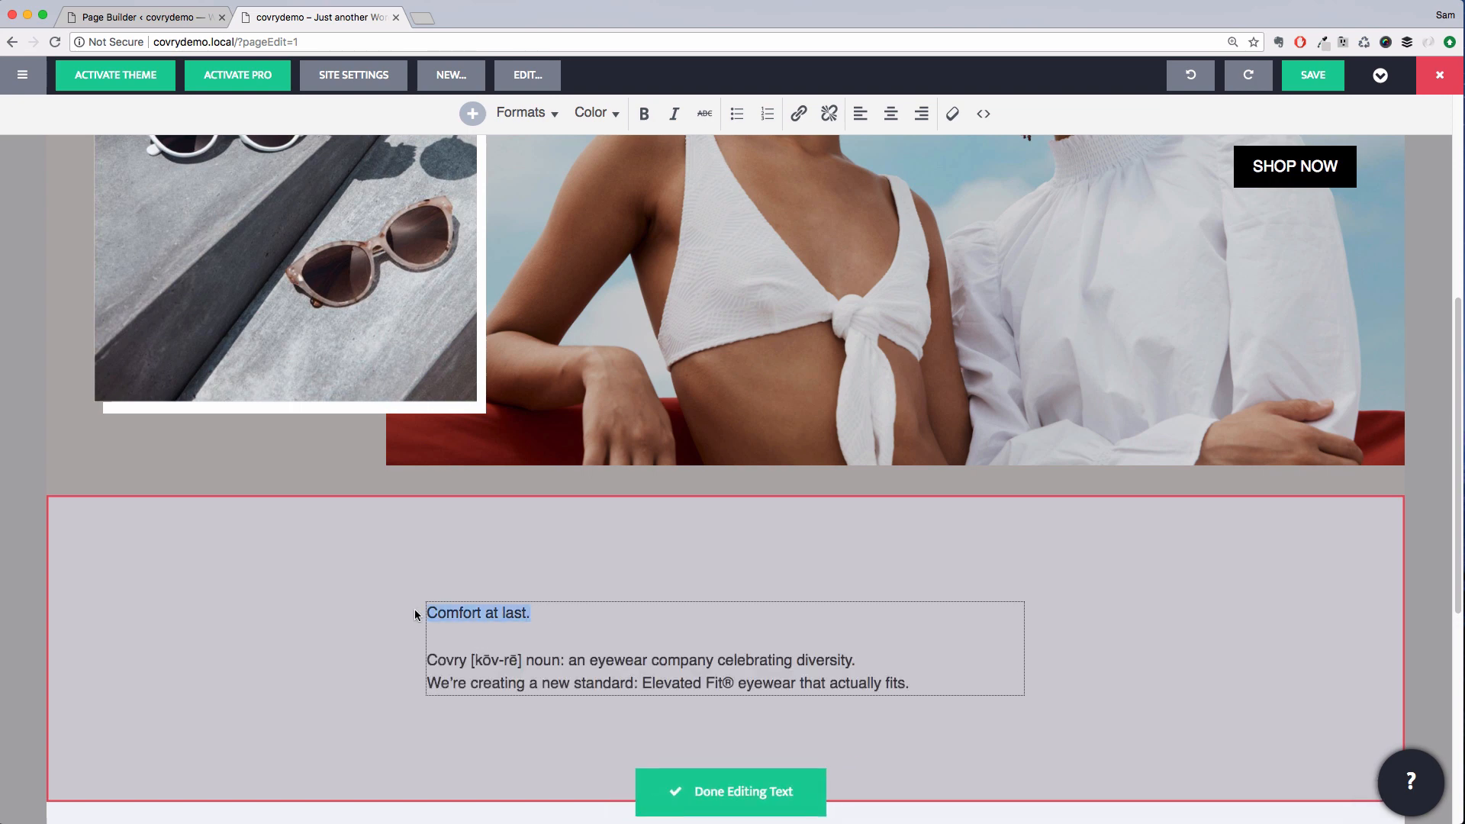
pyautogui.click(645, 114)
pyautogui.click(731, 792)
# Center-align the intro text module for desktop and mobile, then save the module
pyautogui.click(673, 666)
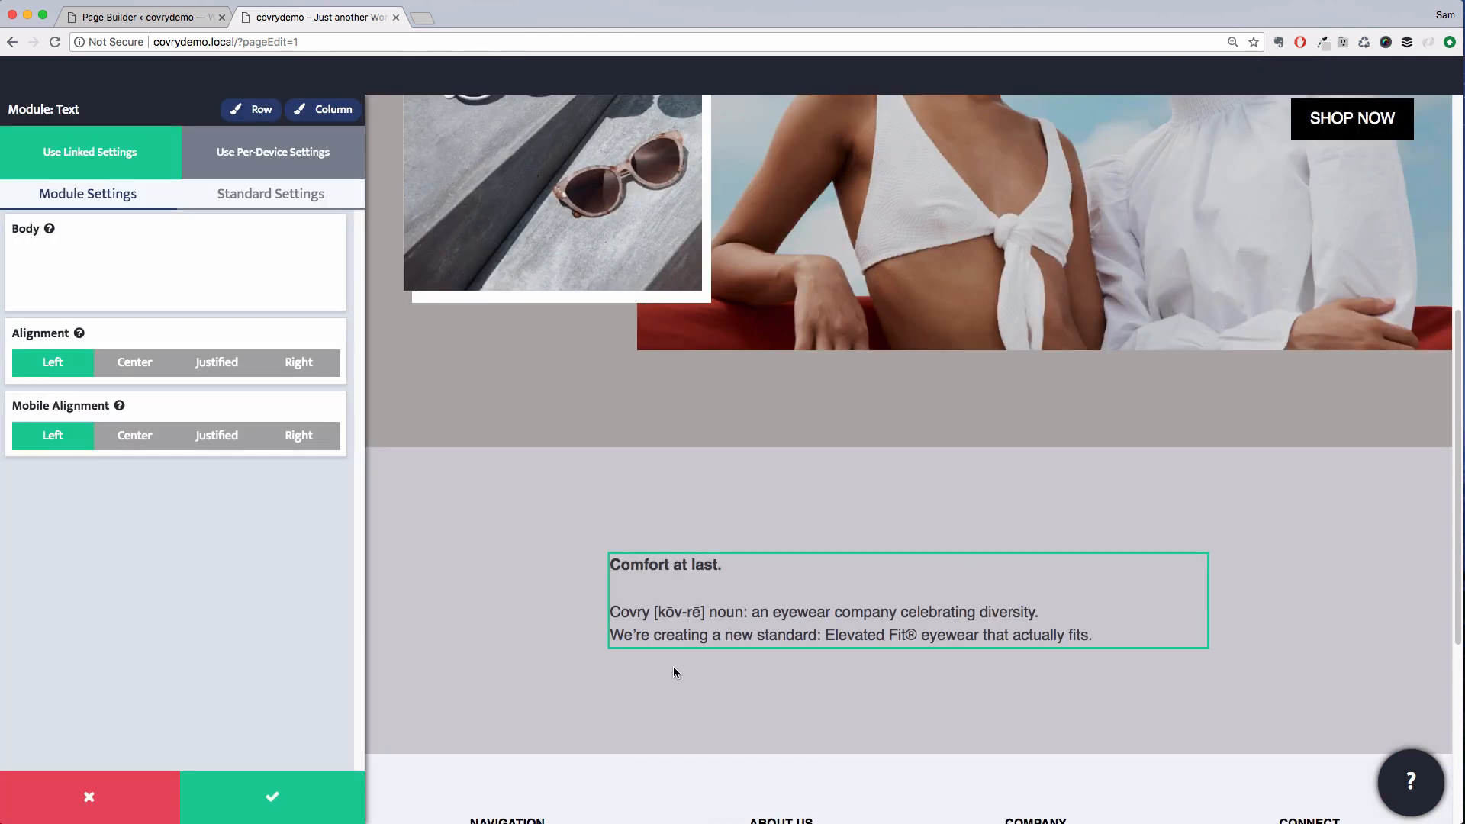
pyautogui.click(134, 476)
pyautogui.click(134, 548)
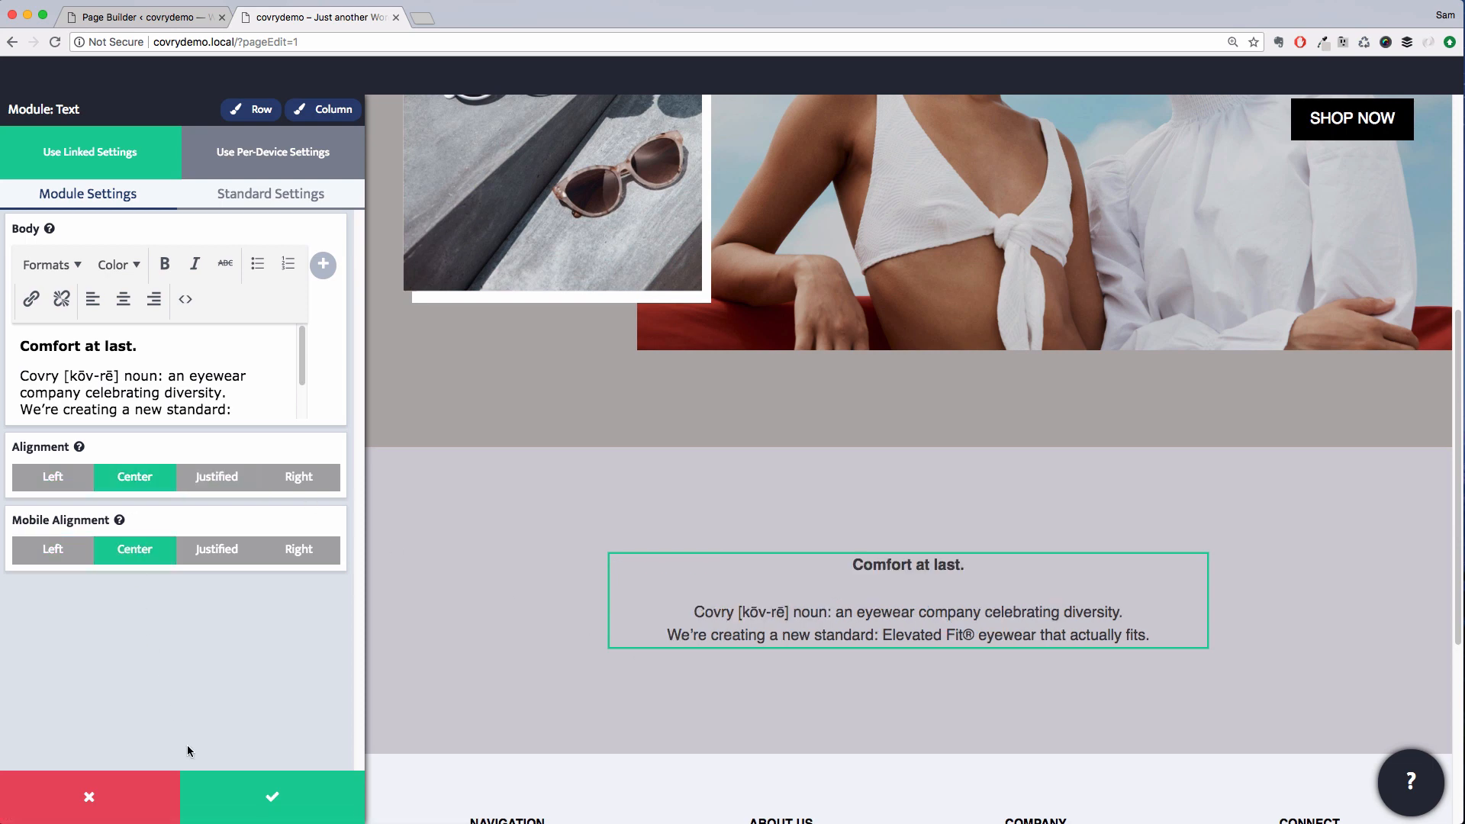
pyautogui.click(334, 803)
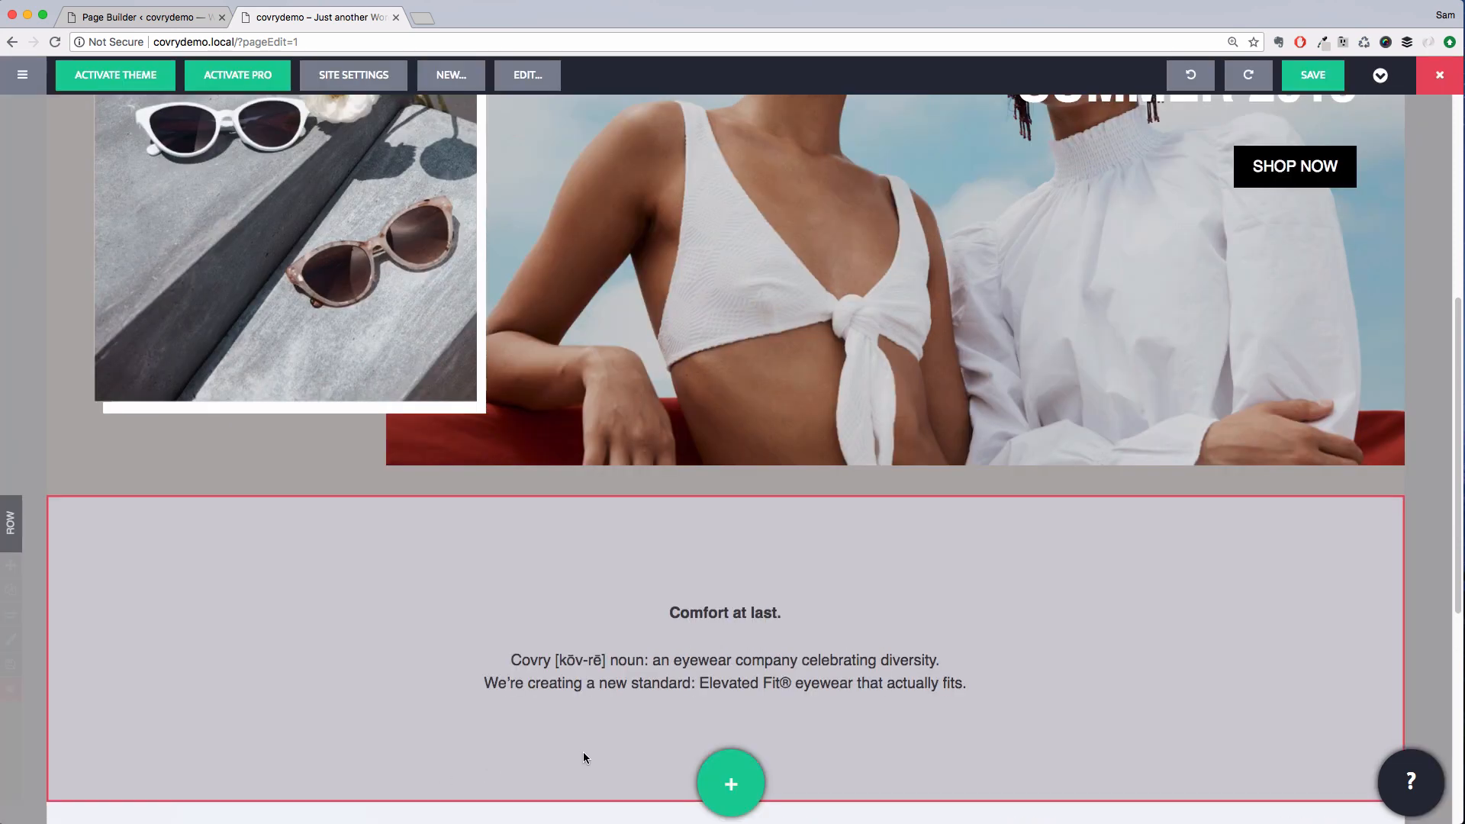
# Add a Bigger Padded Section template row from the Simple category below the intro row
pyautogui.scroll(-3, 587, 756)
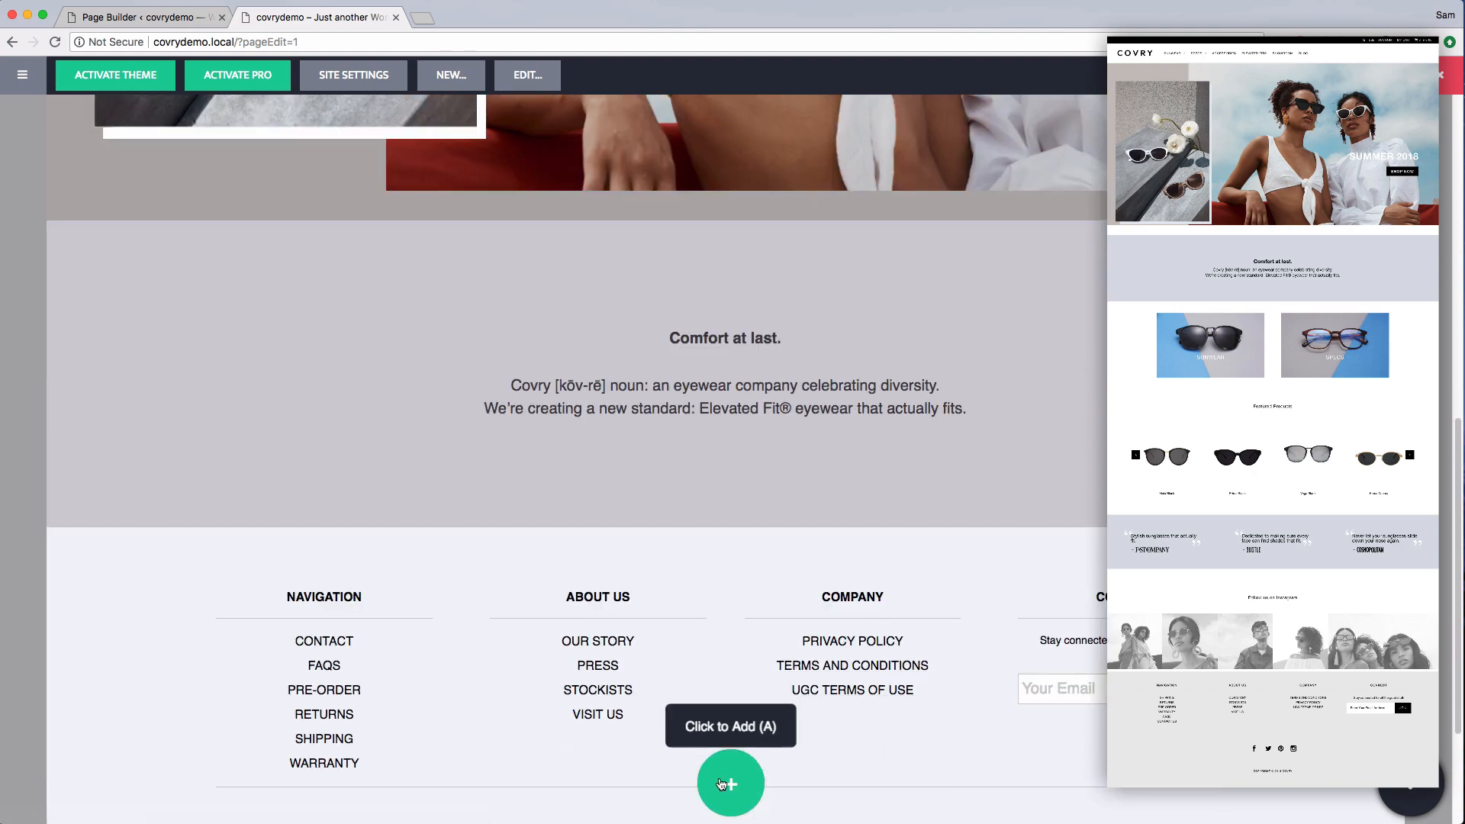
pyautogui.click(727, 780)
pyautogui.click(707, 87)
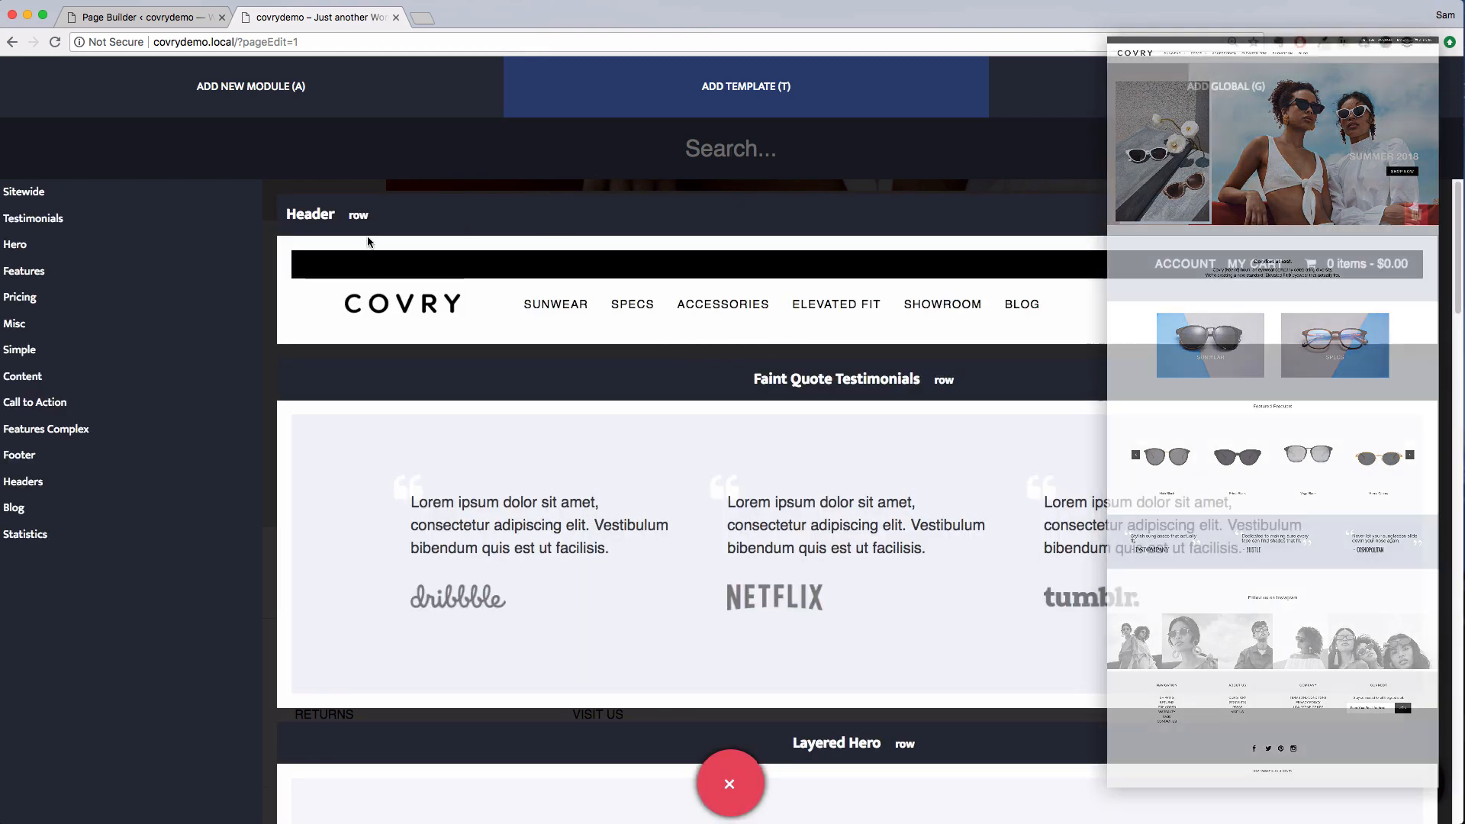
pyautogui.click(113, 349)
pyautogui.scroll(-10, 755, 548)
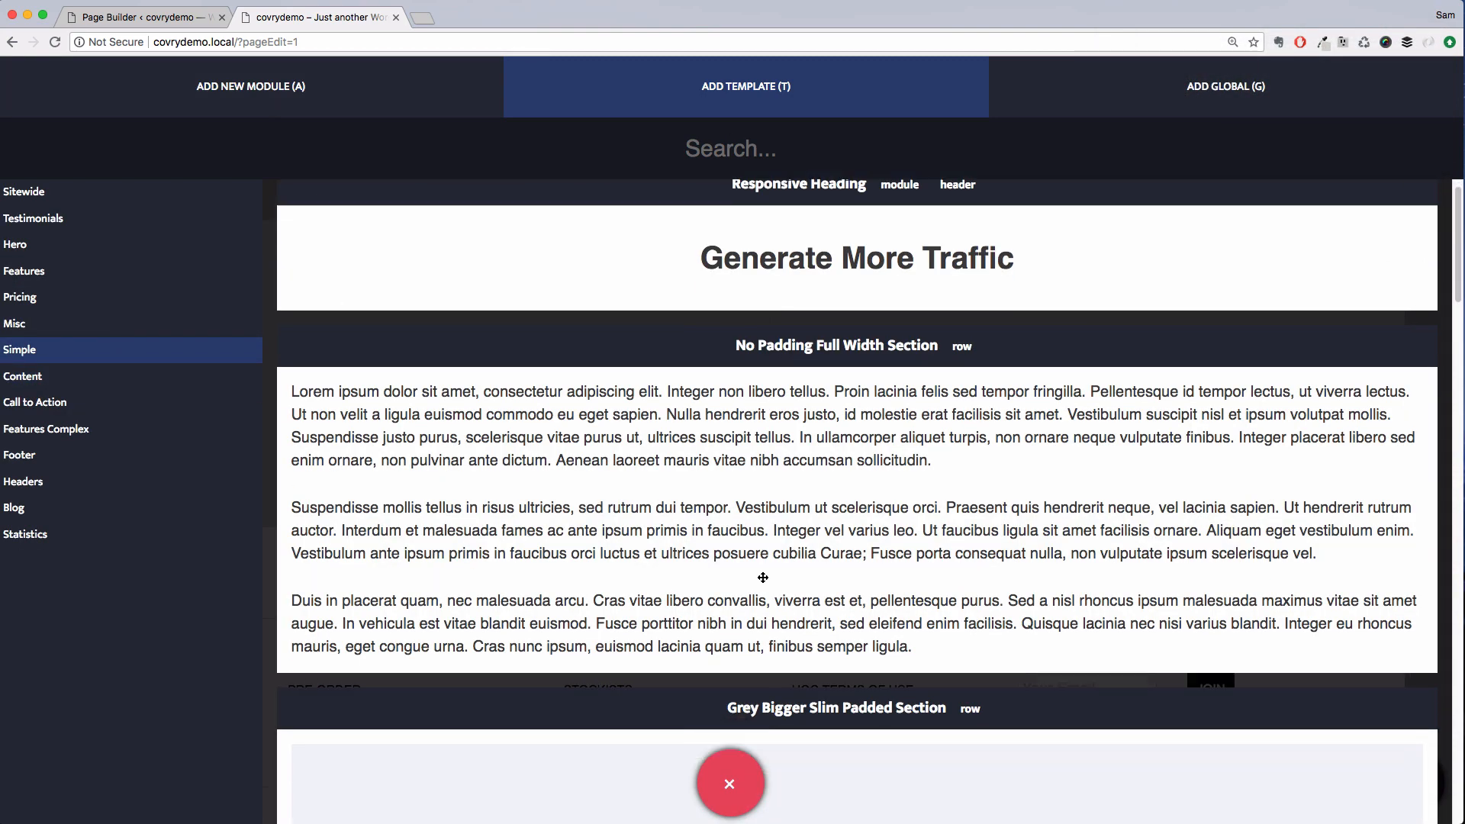
pyautogui.scroll(-7, 758, 544)
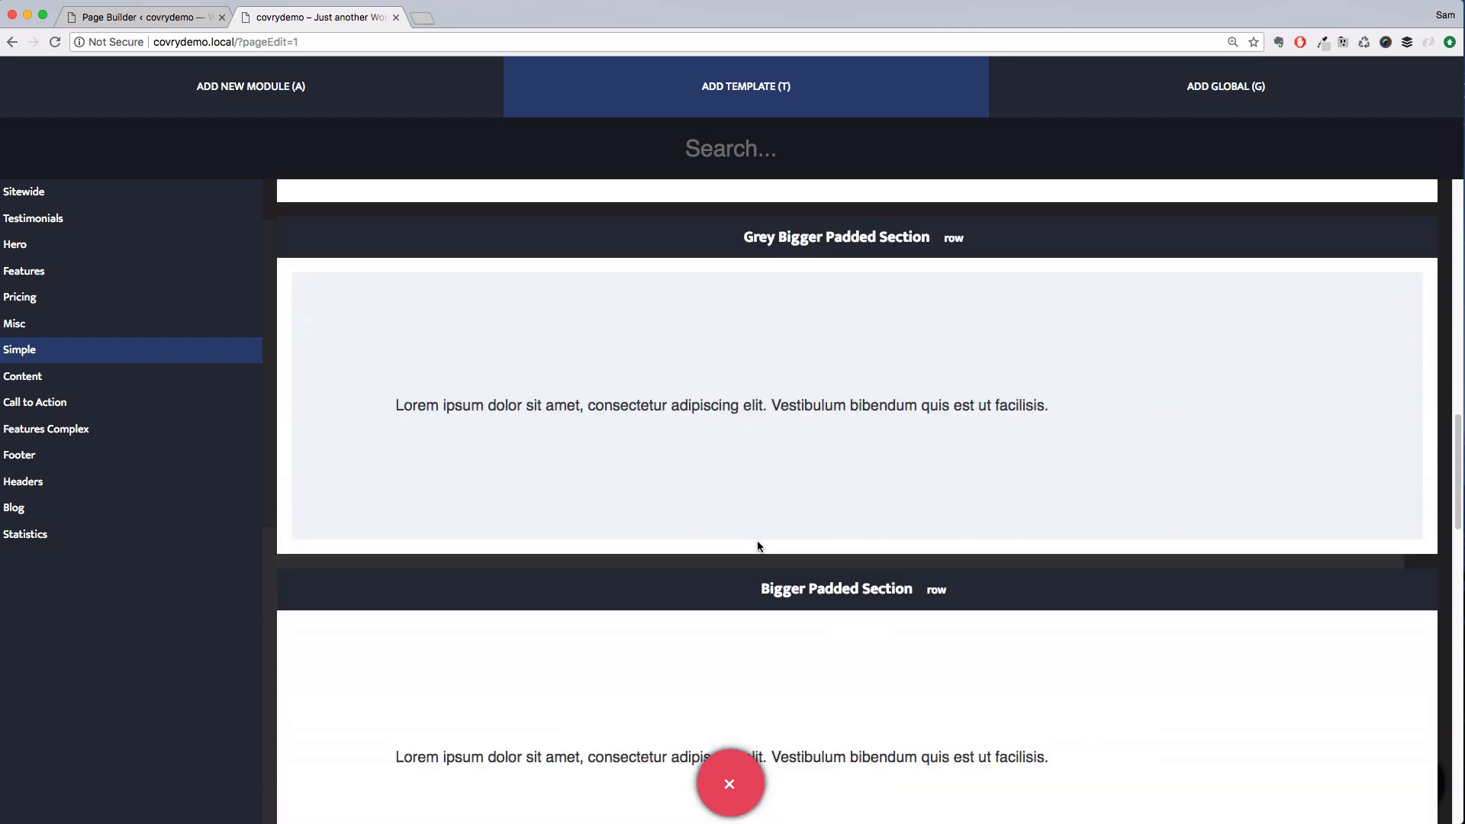
pyautogui.moveTo(853, 644); pyautogui.dragTo(699, 521)
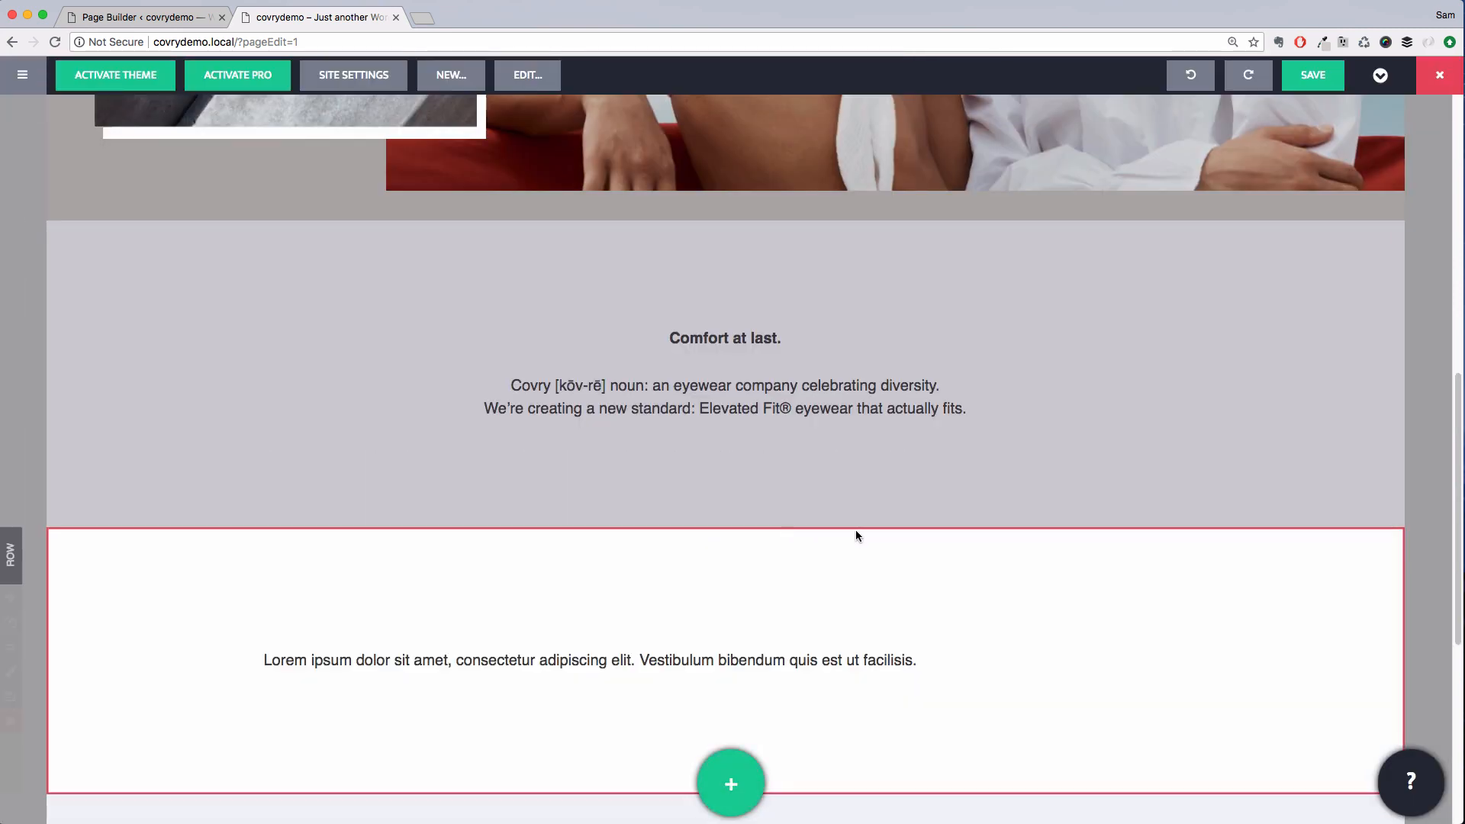
# Add an image module into the new row above its placeholder text
pyautogui.click(730, 783)
pyautogui.moveTo(442, 275); pyautogui.dragTo(607, 691)
pyautogui.scroll(-2, 599, 629)
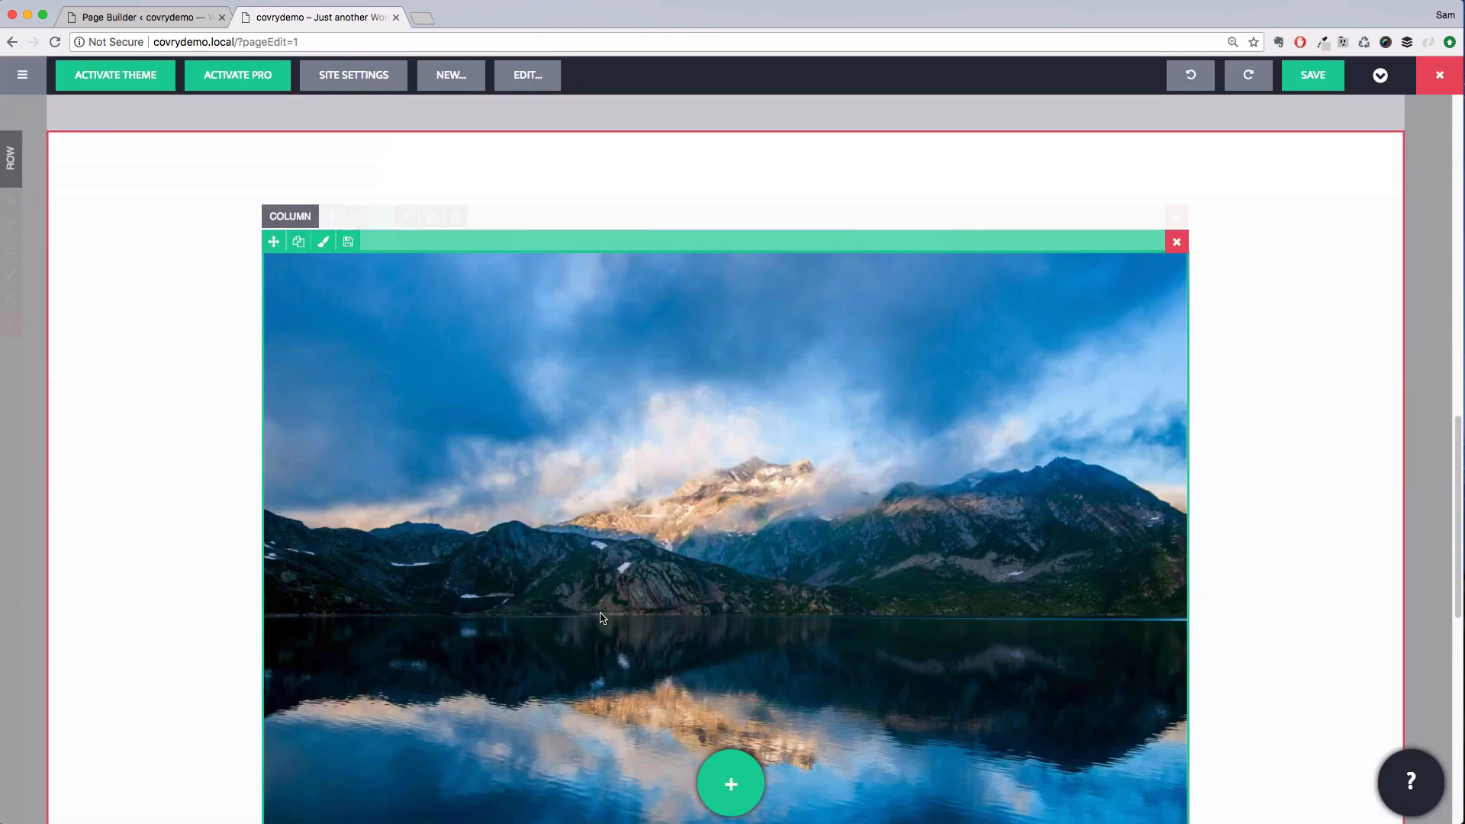
# Replace the image module's picture with Home-SUNWEAR from the media library
pyautogui.click(635, 471)
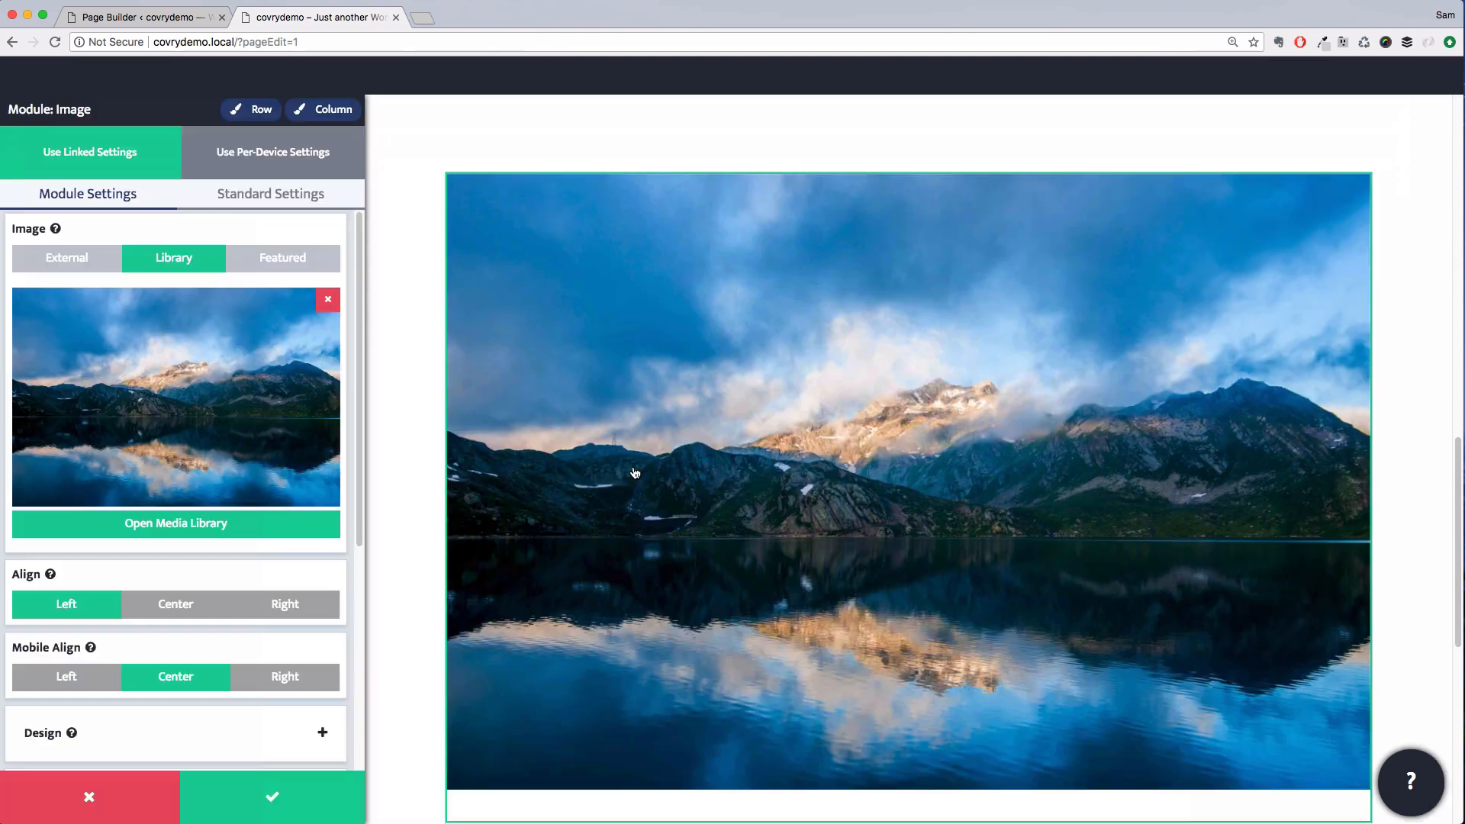
pyautogui.click(328, 524)
pyautogui.click(259, 553)
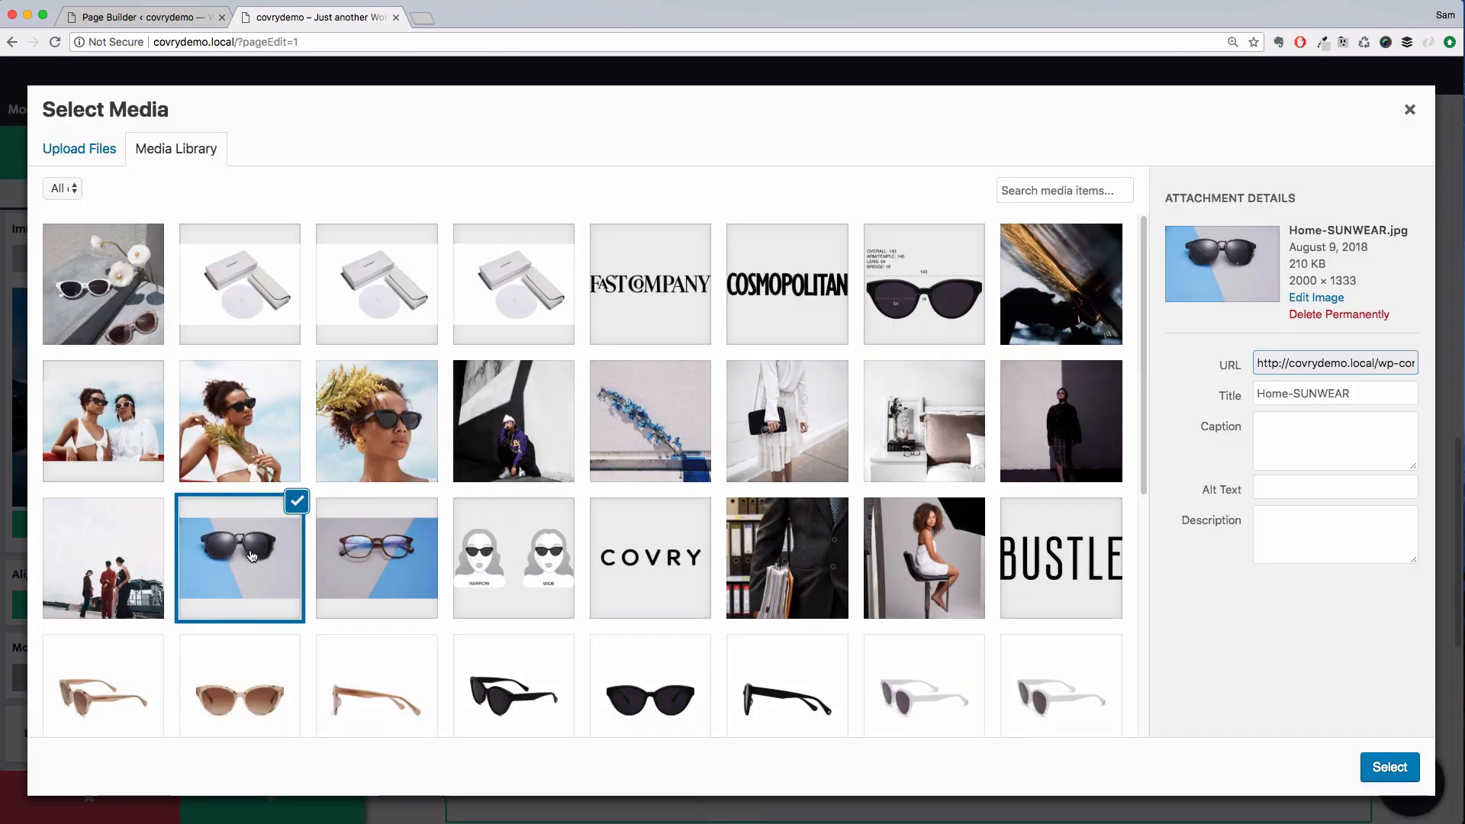
pyautogui.click(1389, 768)
# Show the image caption and set its position to Custom
pyautogui.scroll(-5, 183, 637)
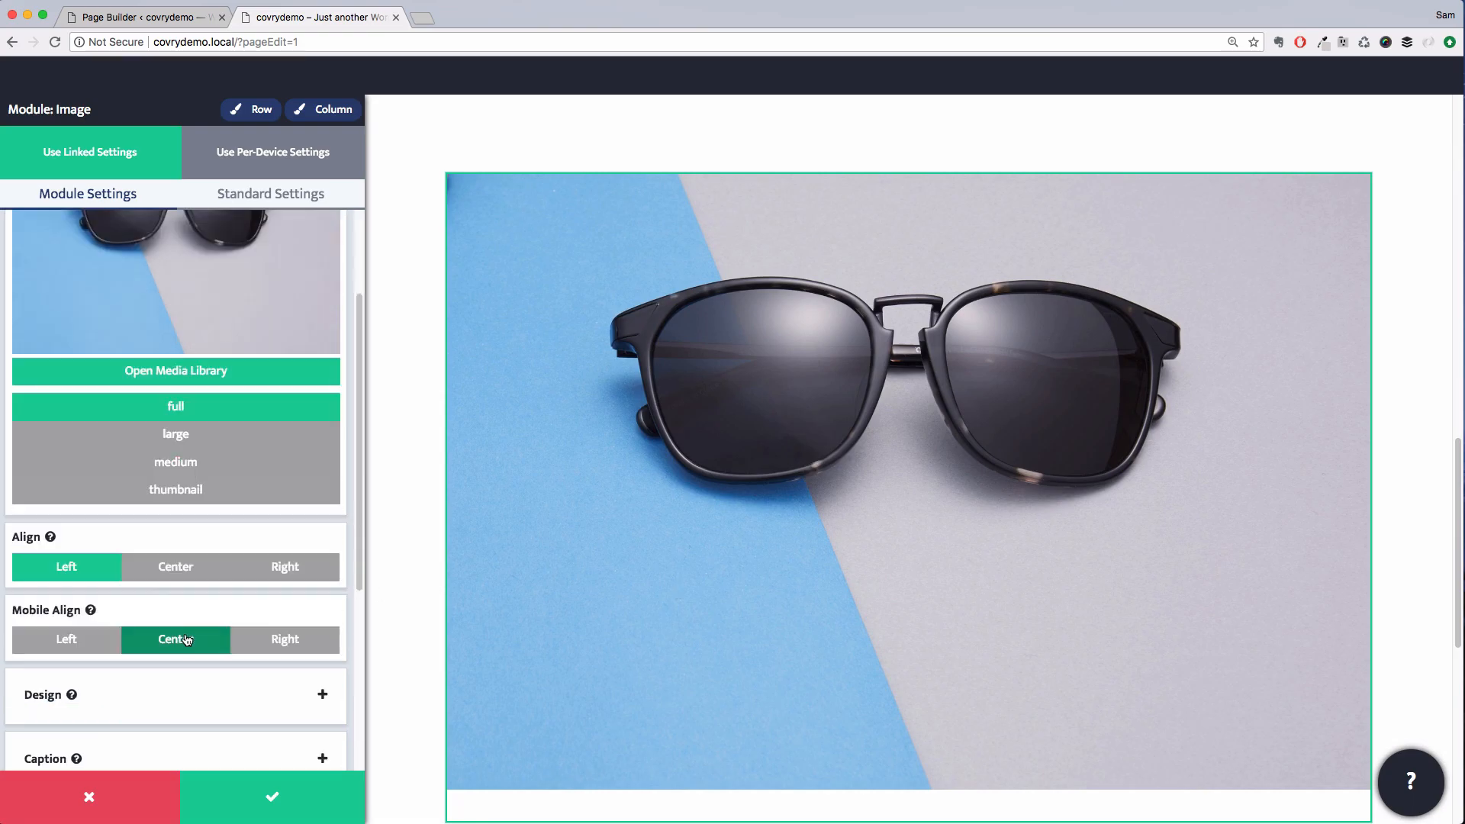
pyautogui.click(183, 661)
pyautogui.click(258, 301)
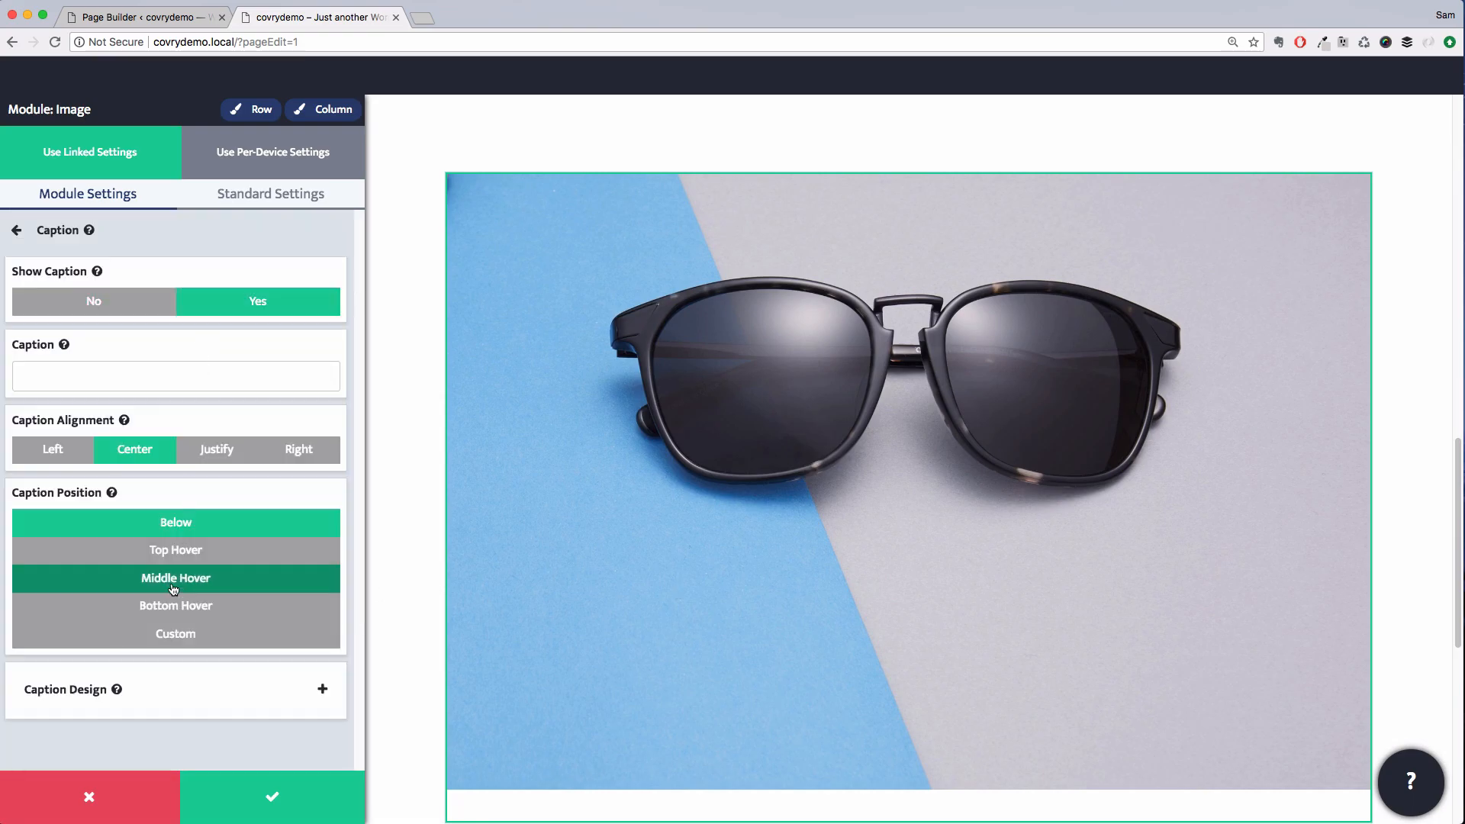
pyautogui.click(176, 634)
# Set the caption text colour to White
pyautogui.scroll(-1, 208, 633)
pyautogui.click(204, 674)
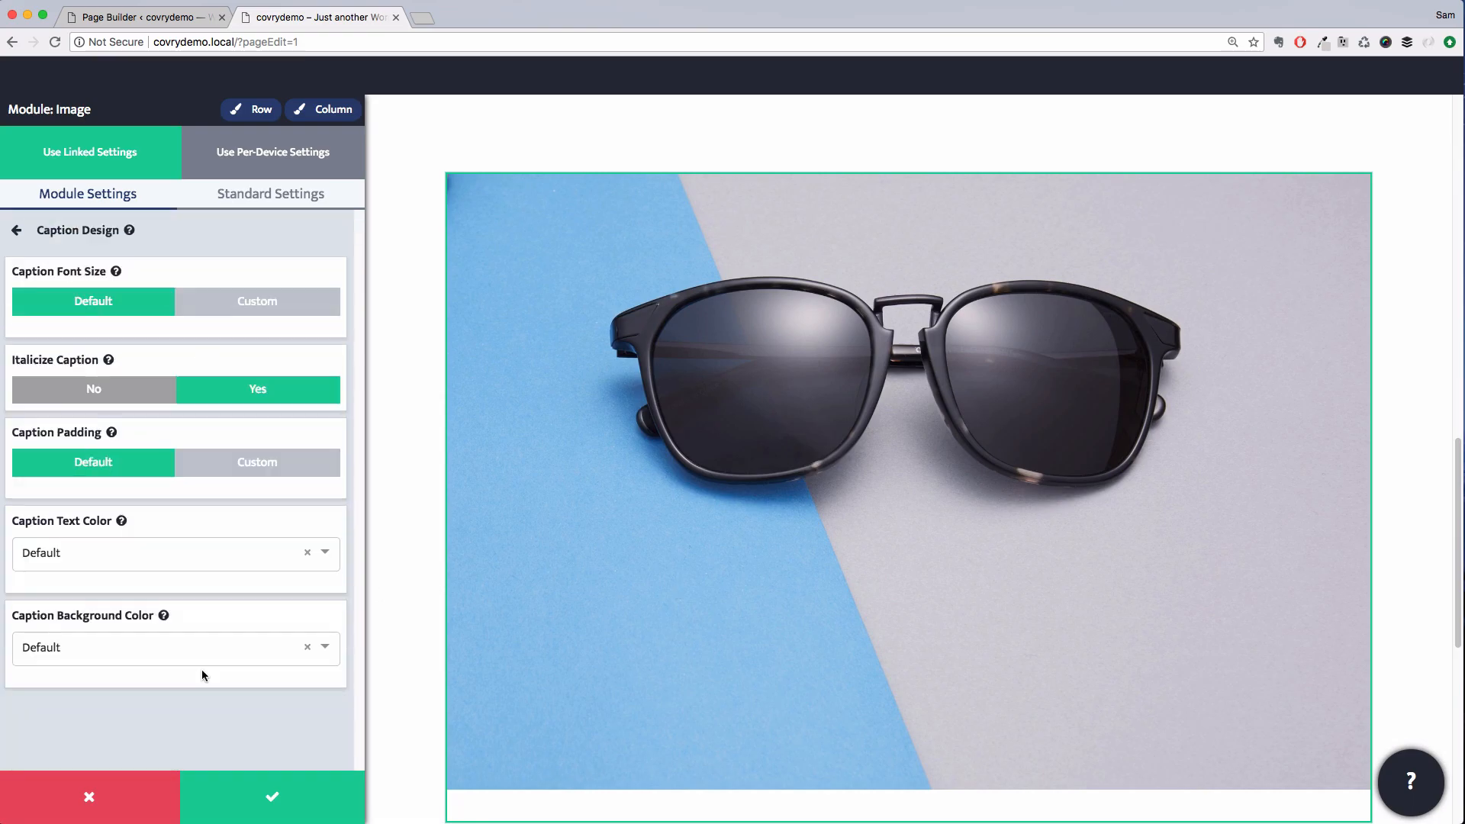
pyautogui.click(199, 551)
pyautogui.scroll(-5, 137, 671)
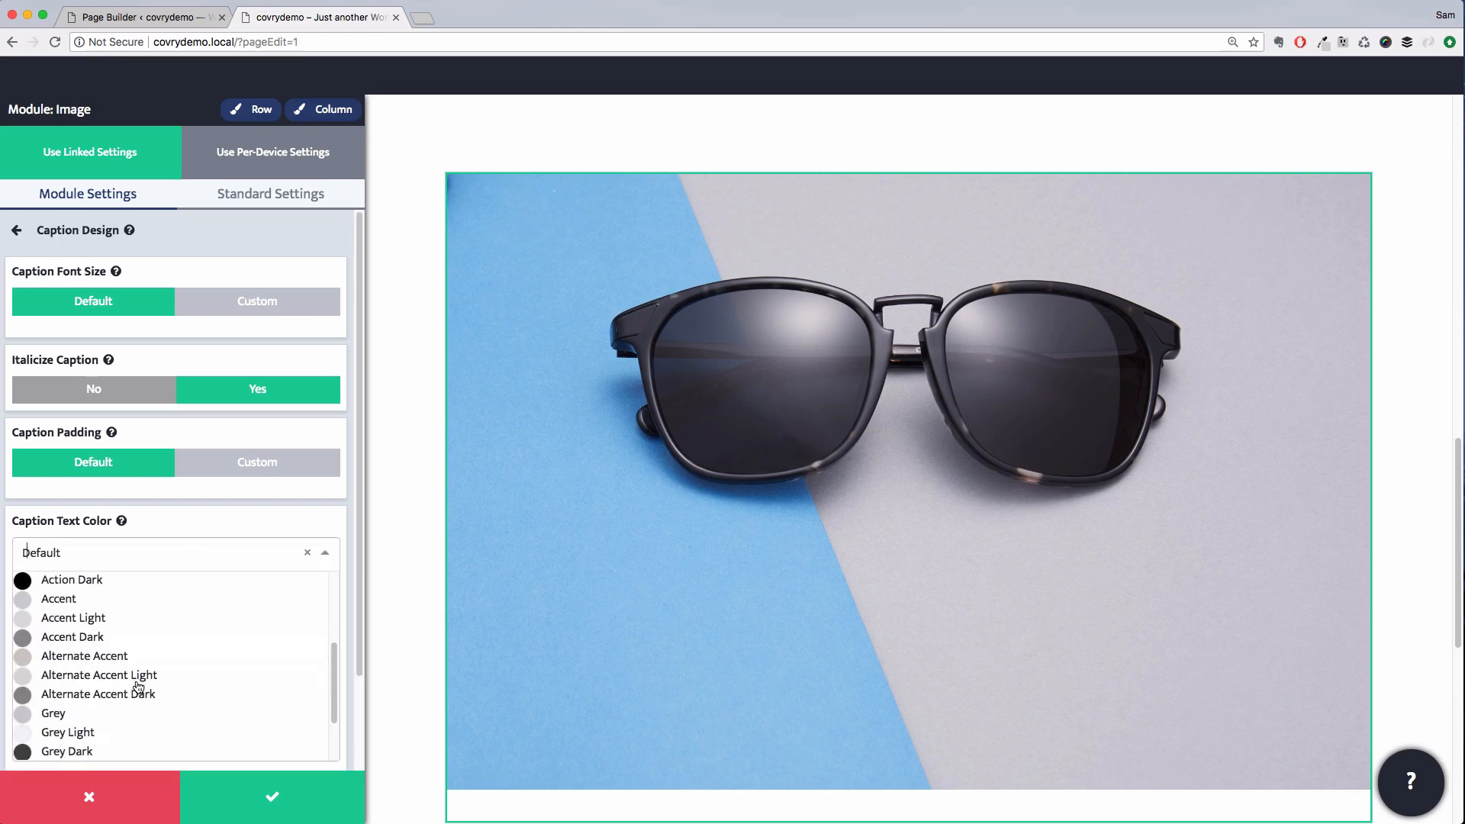
pyautogui.click(84, 750)
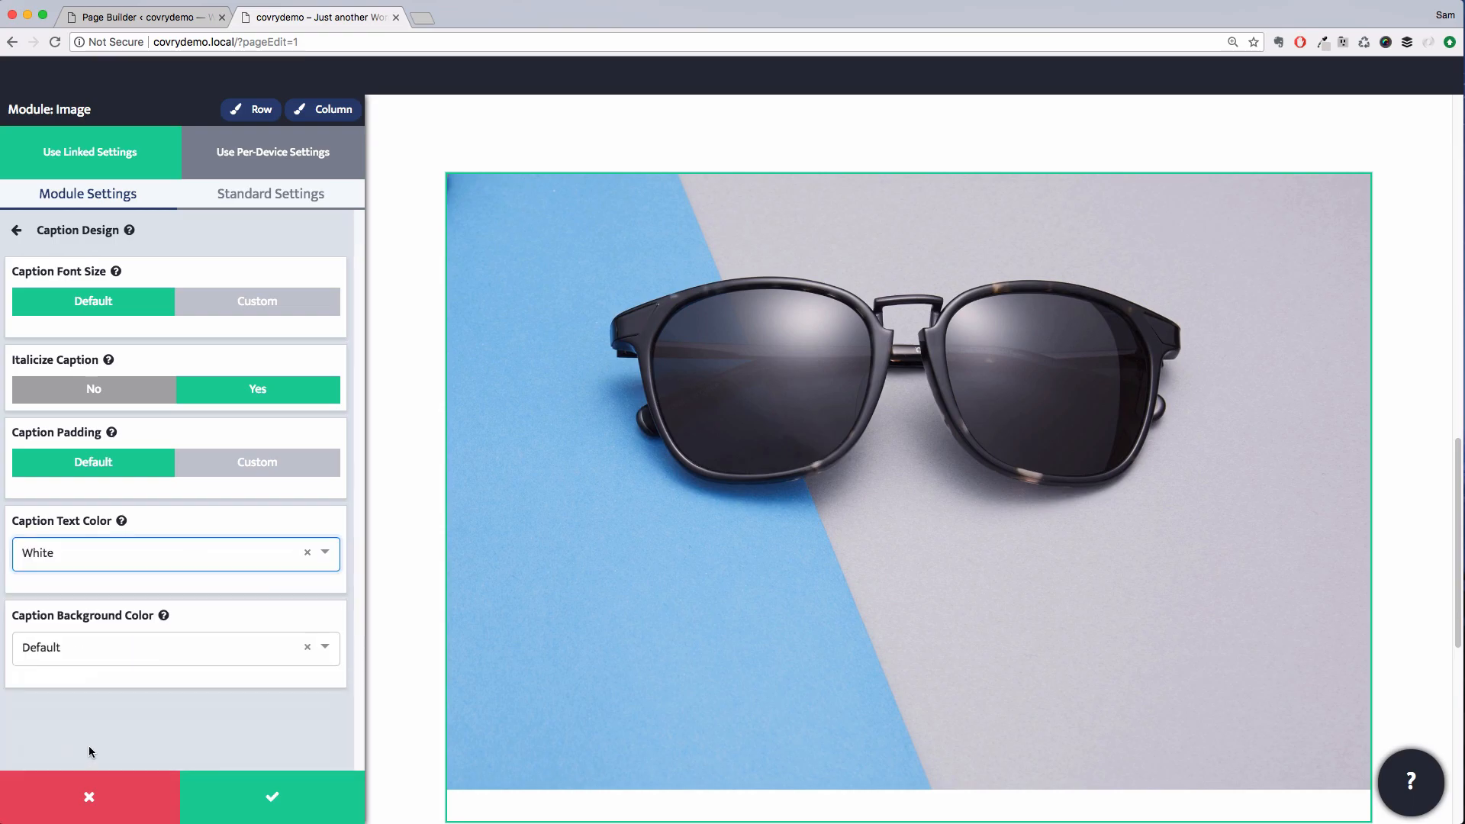
# Enter SUNWEAR as the caption text and turn off caption italics
pyautogui.click(236, 243)
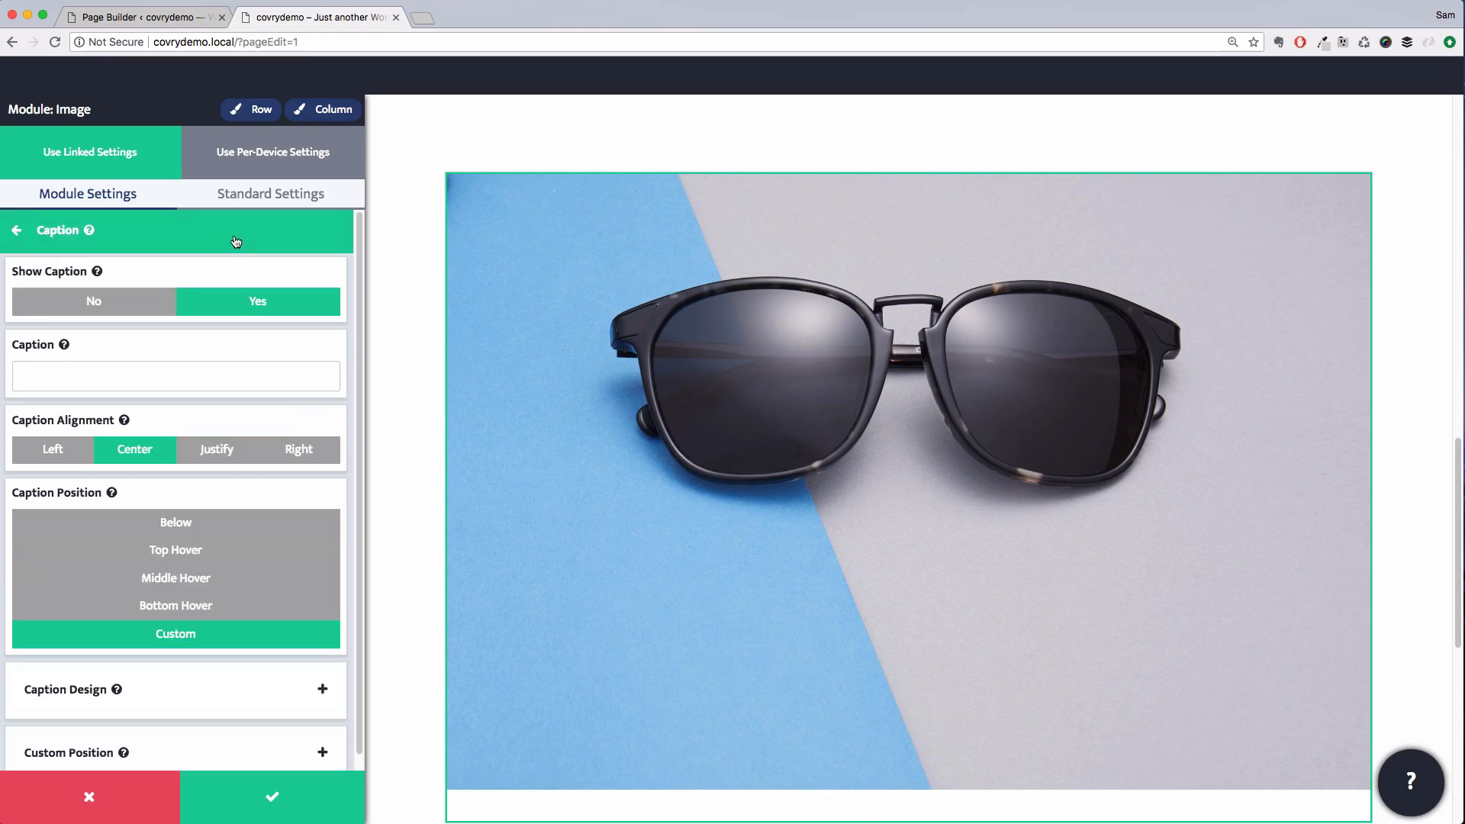
pyautogui.click(154, 372)
pyautogui.write('SUNWEAR')
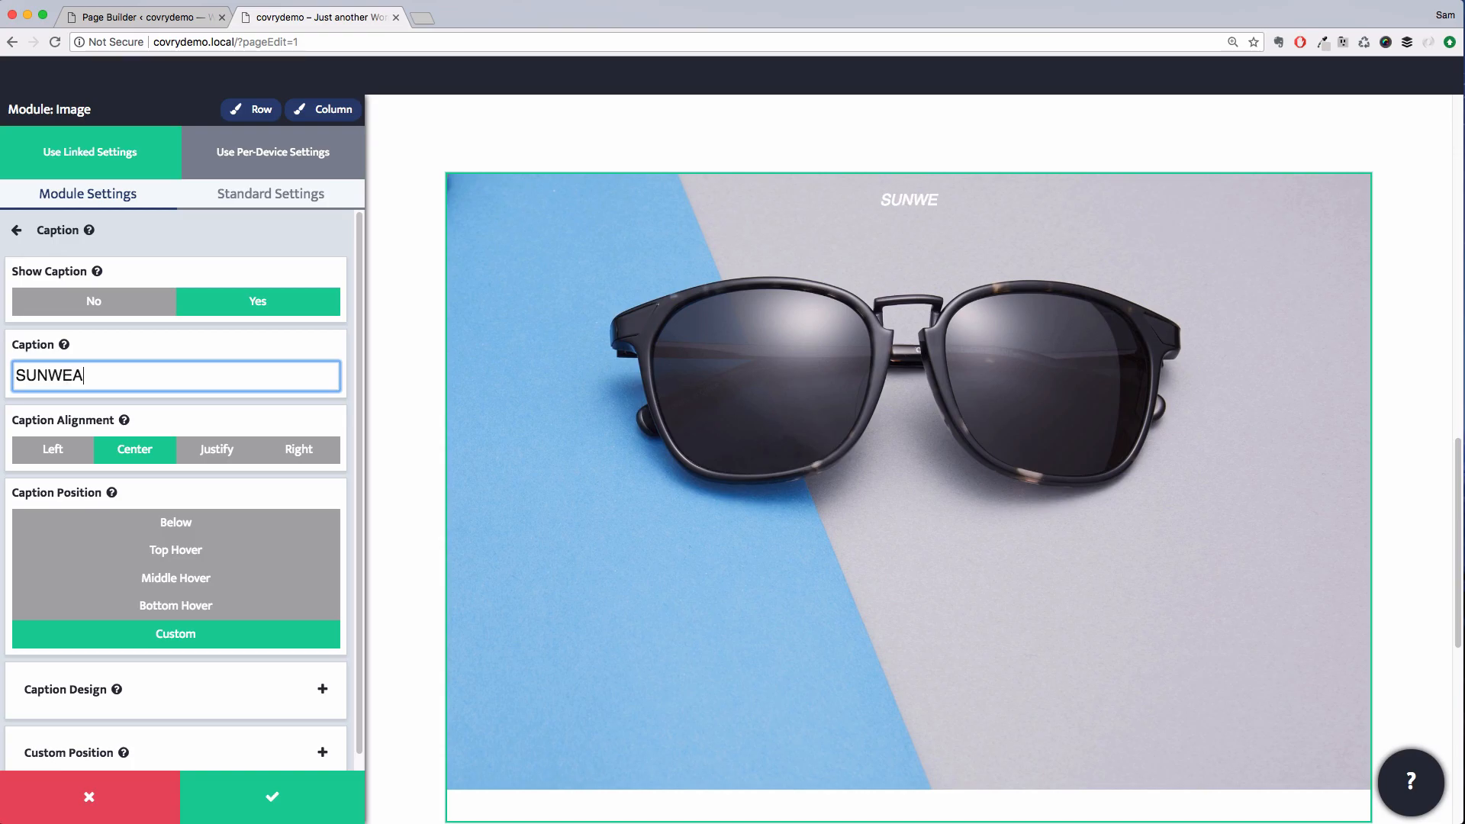
pyautogui.click(180, 689)
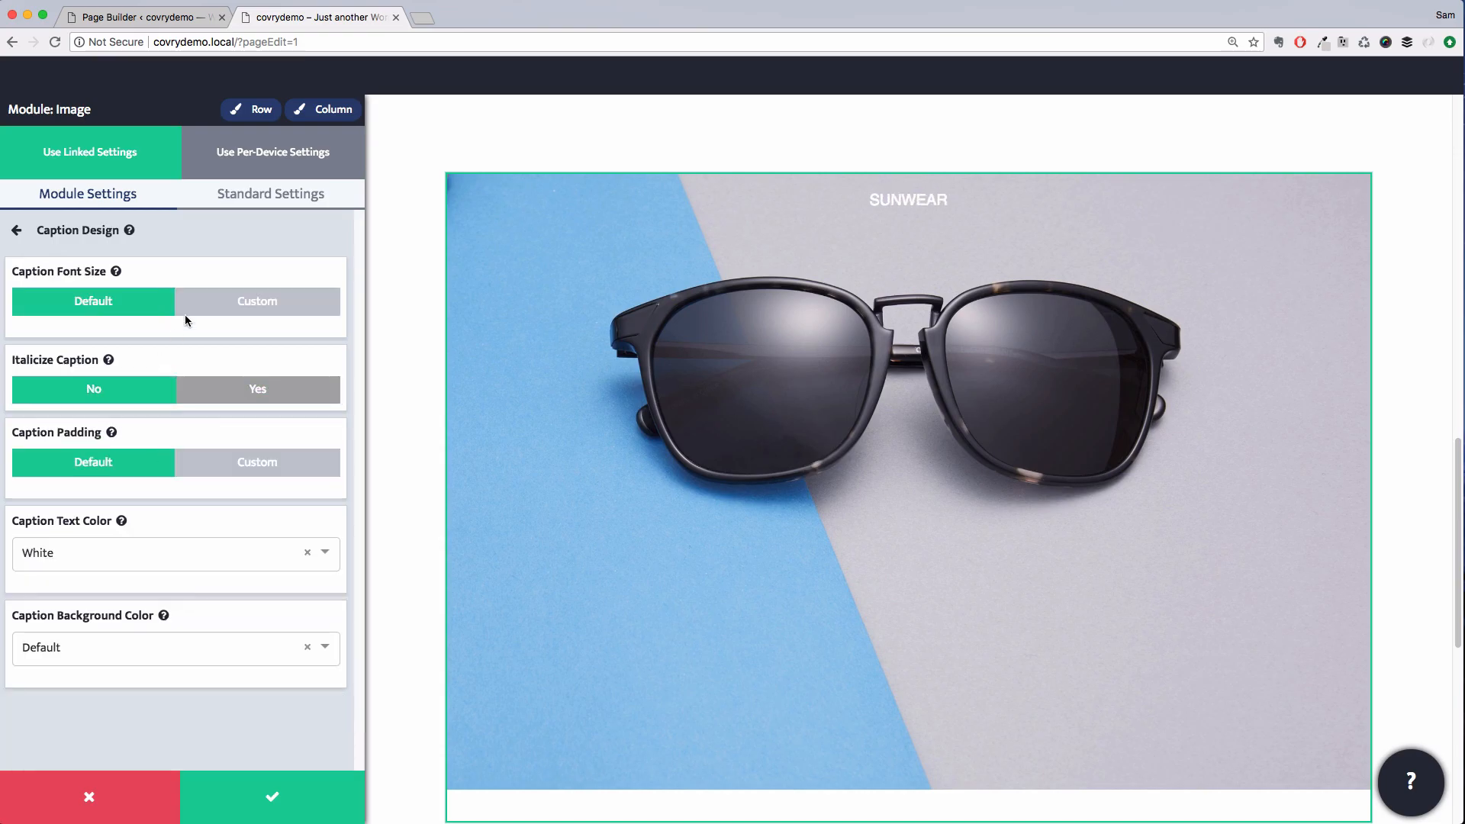
pyautogui.click(188, 219)
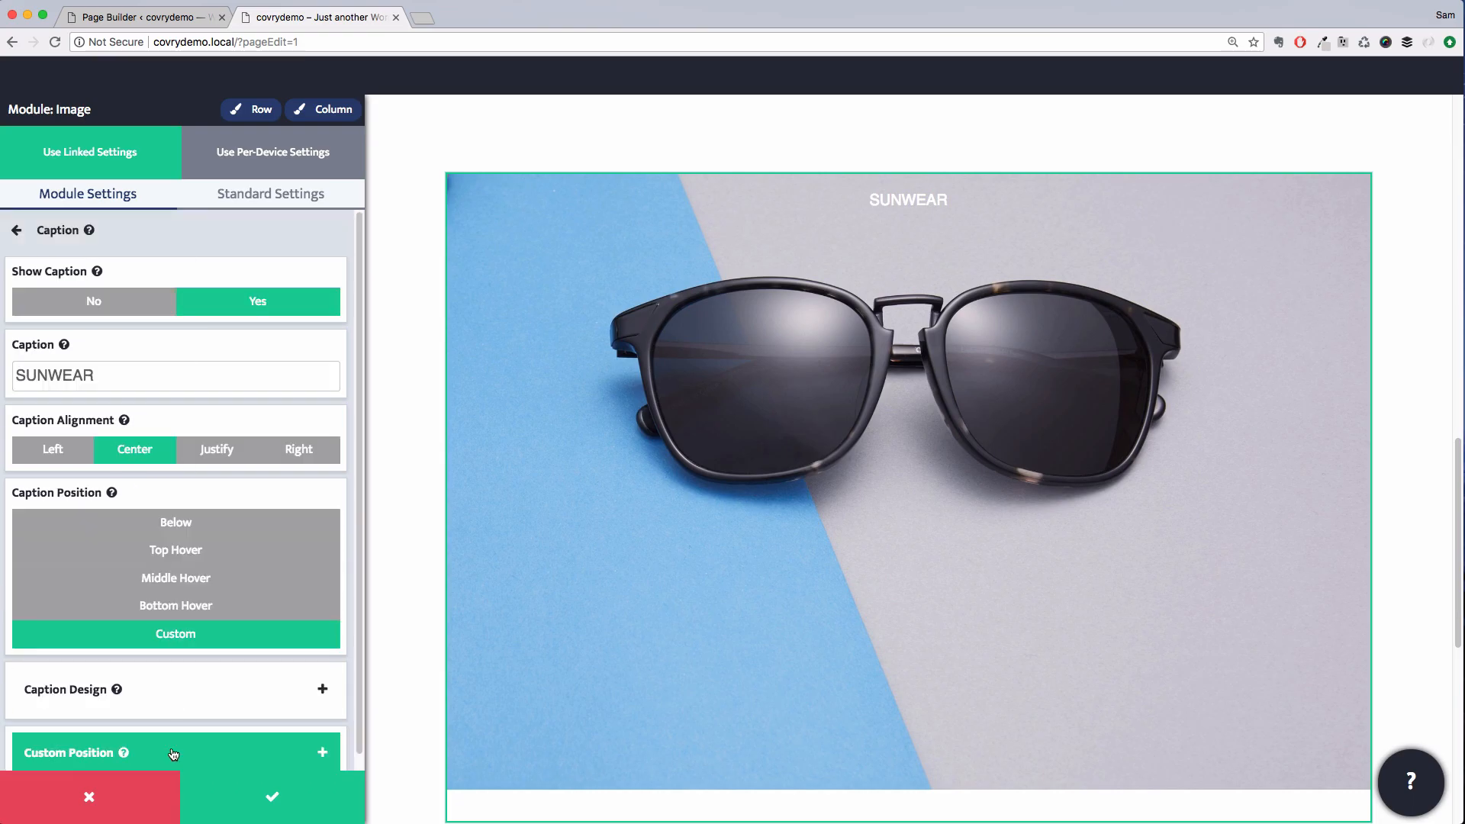
# Set the caption's custom bottom distance to 35% and save the image module
pyautogui.click(176, 749)
pyautogui.scroll(-5, 226, 464)
pyautogui.click(232, 479)
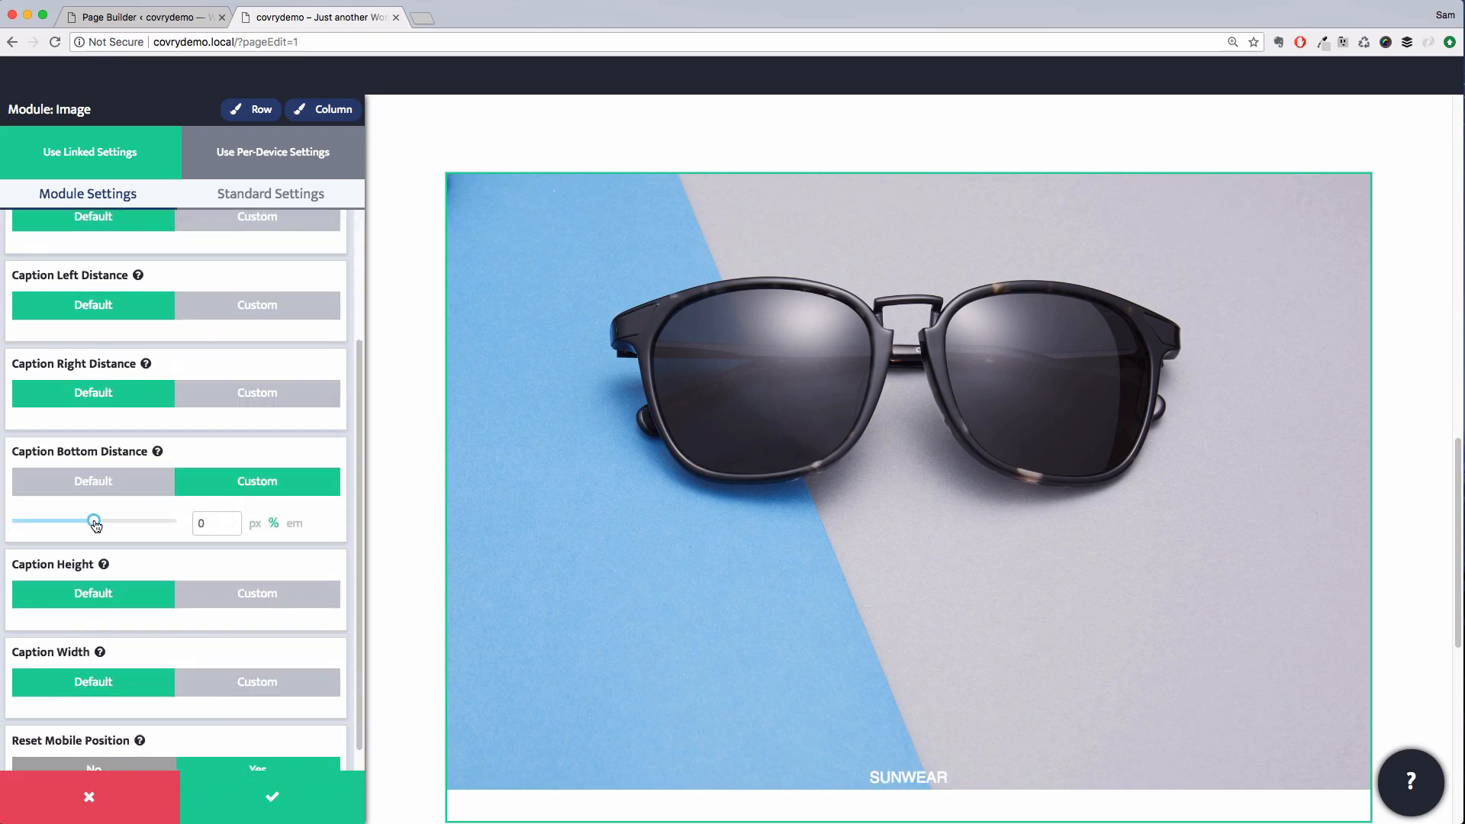
pyautogui.moveTo(95, 525); pyautogui.dragTo(123, 524)
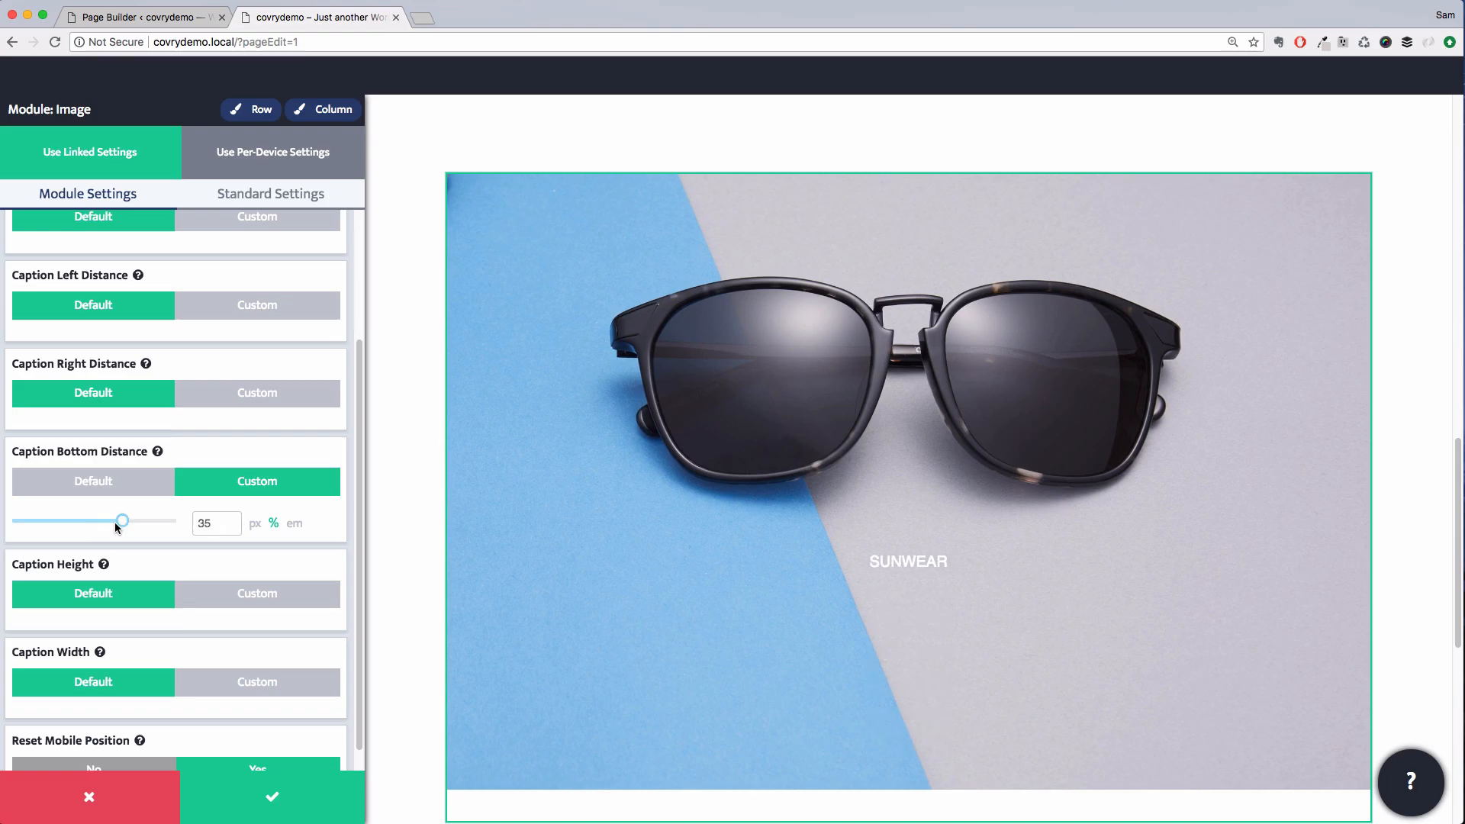
pyautogui.click(296, 799)
# Duplicate the image column to create a second image column beside it
pyautogui.scroll(-5, 428, 315)
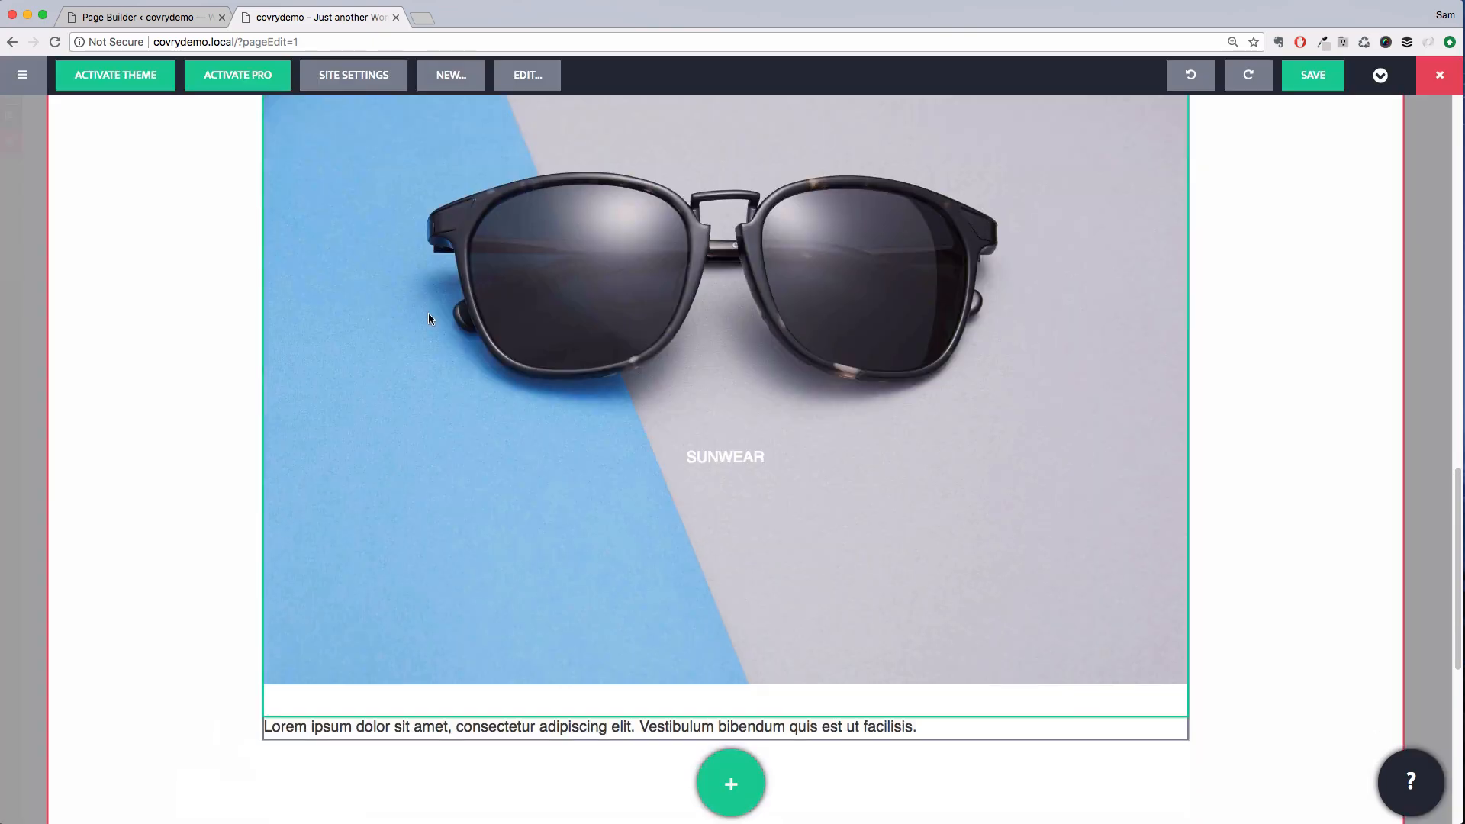
pyautogui.click(1172, 672)
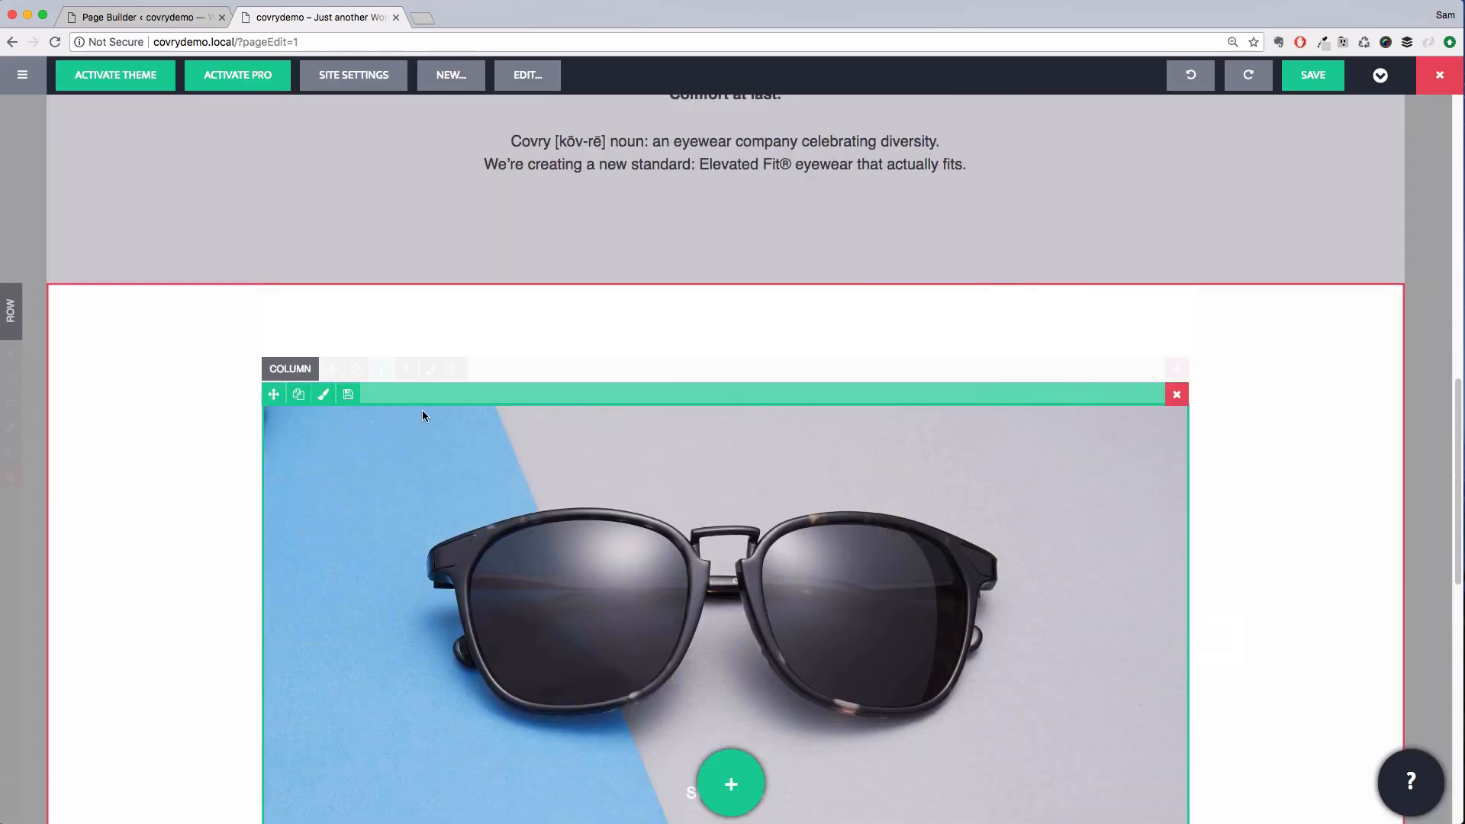
pyautogui.click(356, 370)
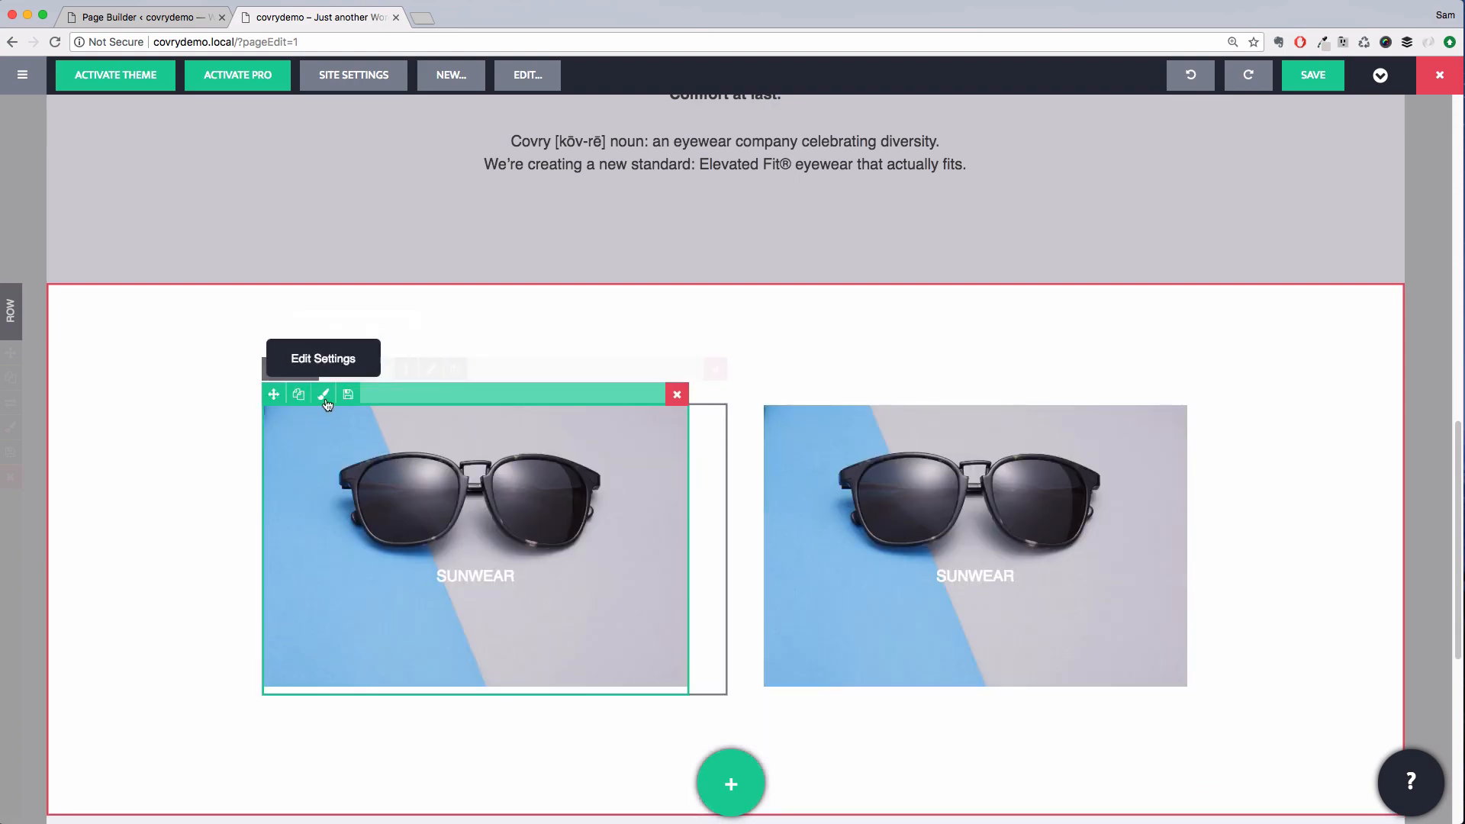
# Set the first image's caption font size to a custom 1.2 em
pyautogui.click(326, 394)
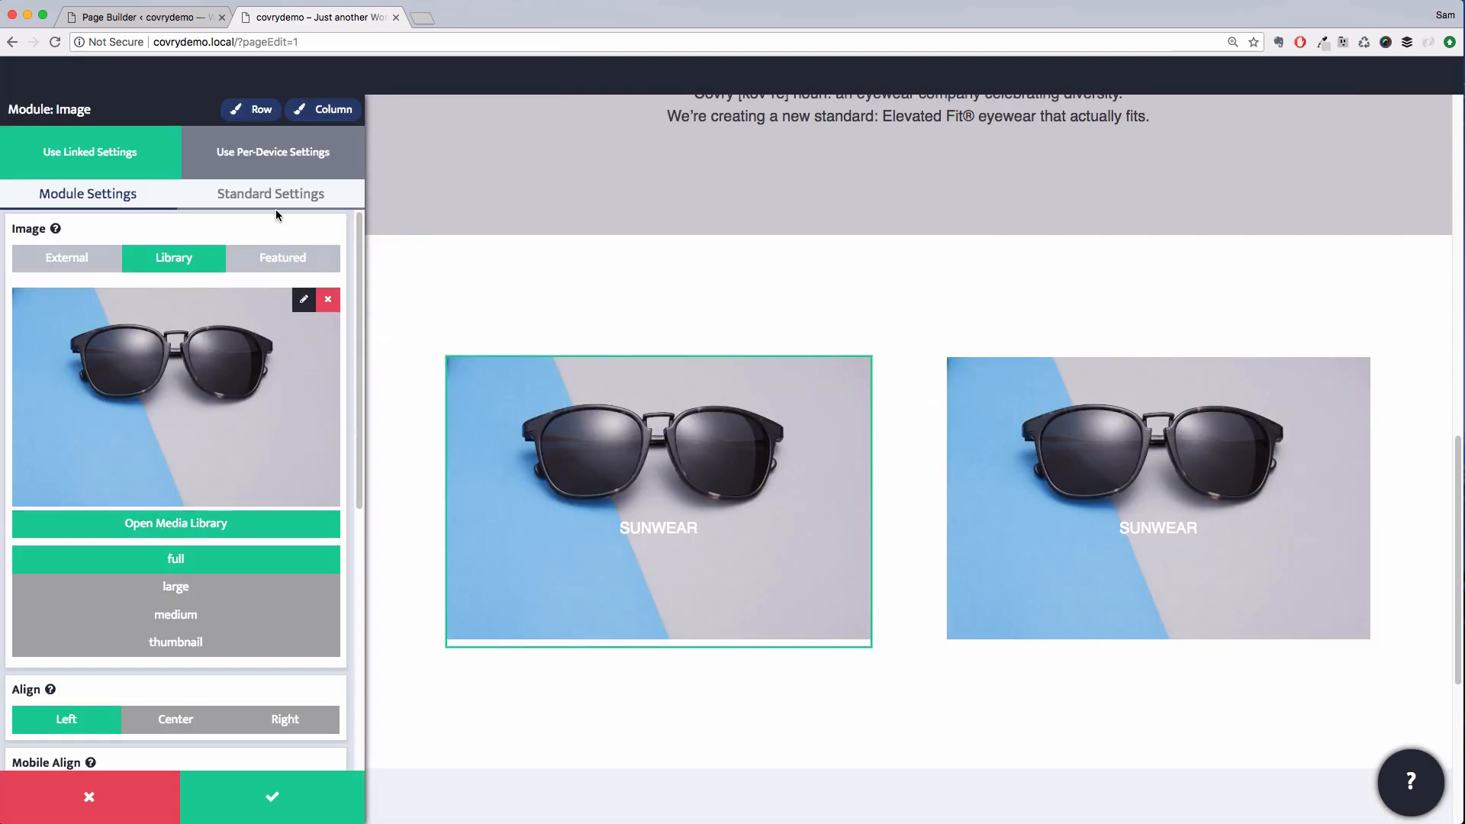
pyautogui.scroll(-6, 224, 515)
pyautogui.click(223, 427)
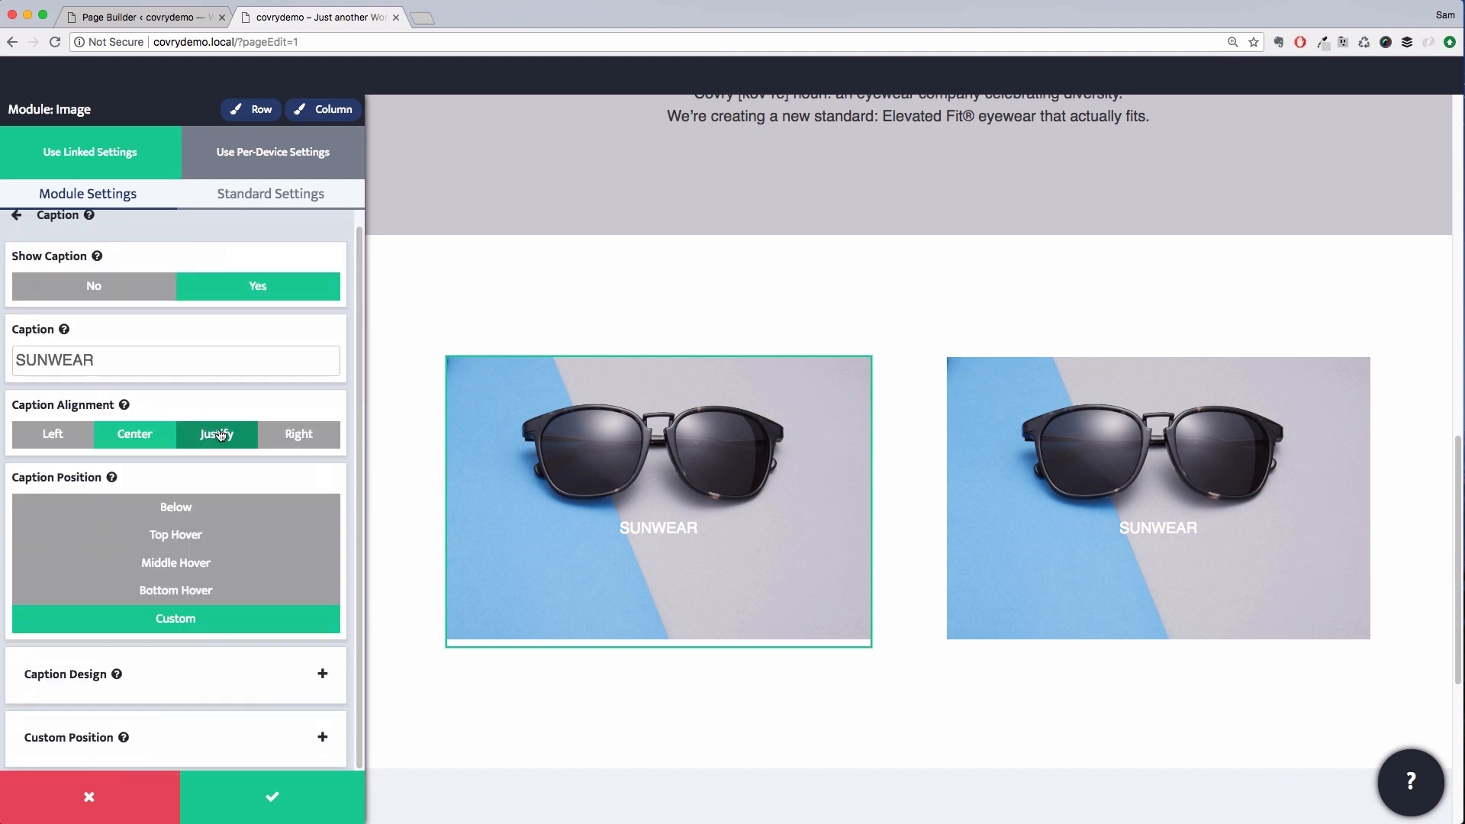
pyautogui.click(196, 676)
pyautogui.click(232, 304)
pyautogui.moveTo(26, 338); pyautogui.dragTo(36, 341)
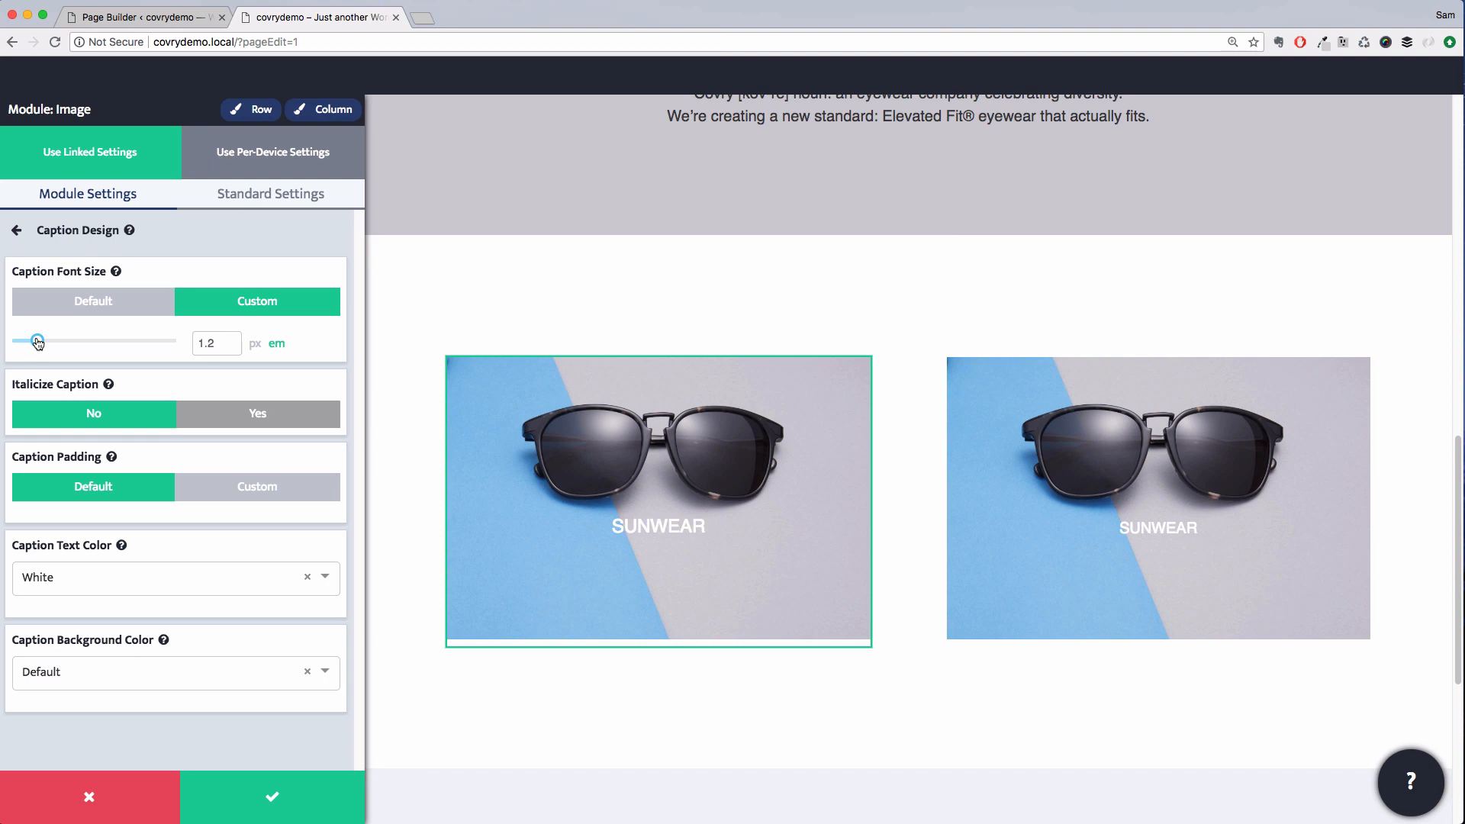
# Set the first image's caption bottom distance to 30% and save the module
pyautogui.click(192, 229)
pyautogui.scroll(-1, 196, 549)
pyautogui.click(191, 735)
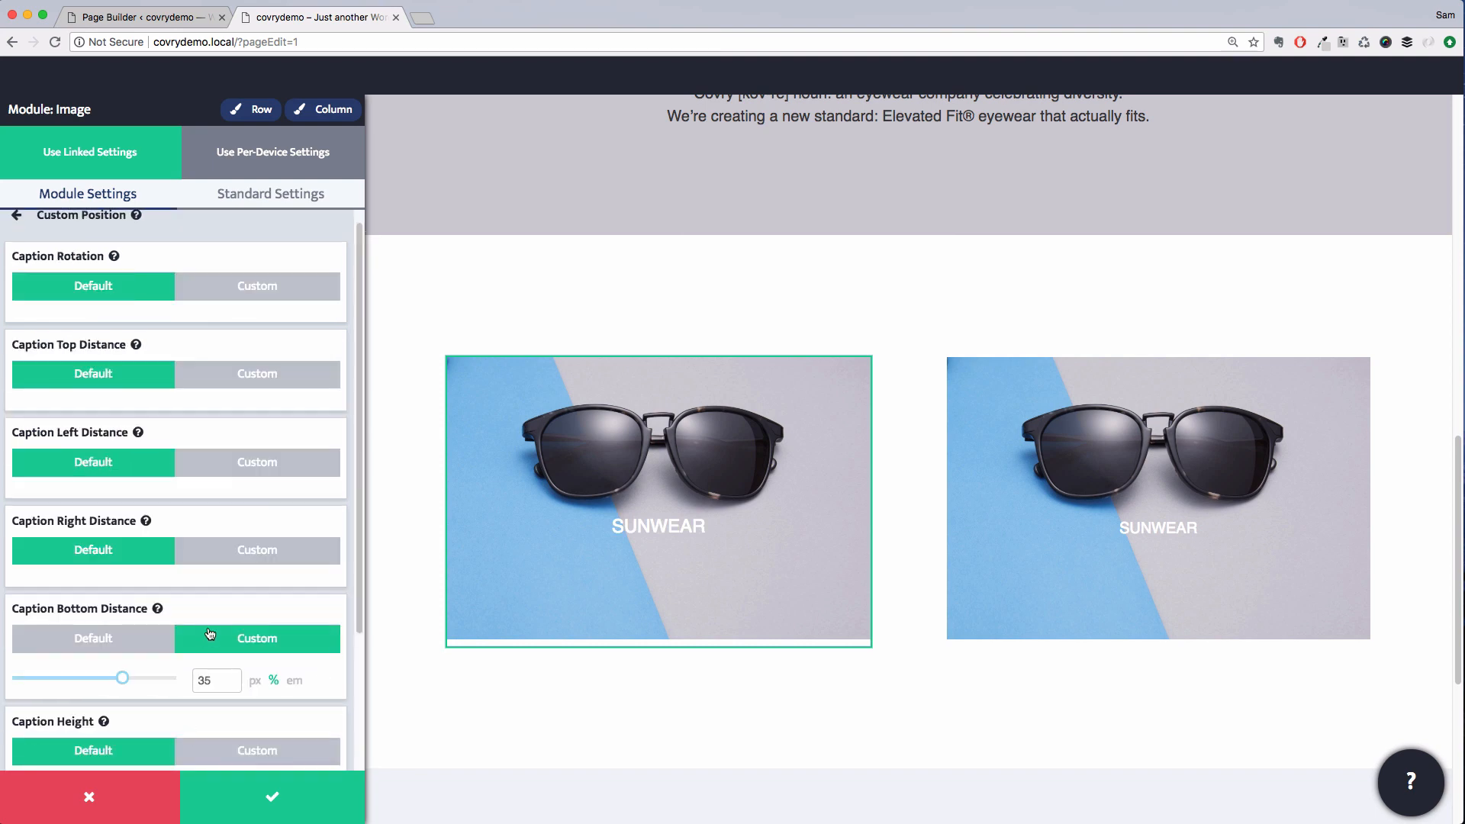
pyautogui.moveTo(126, 680); pyautogui.dragTo(120, 681)
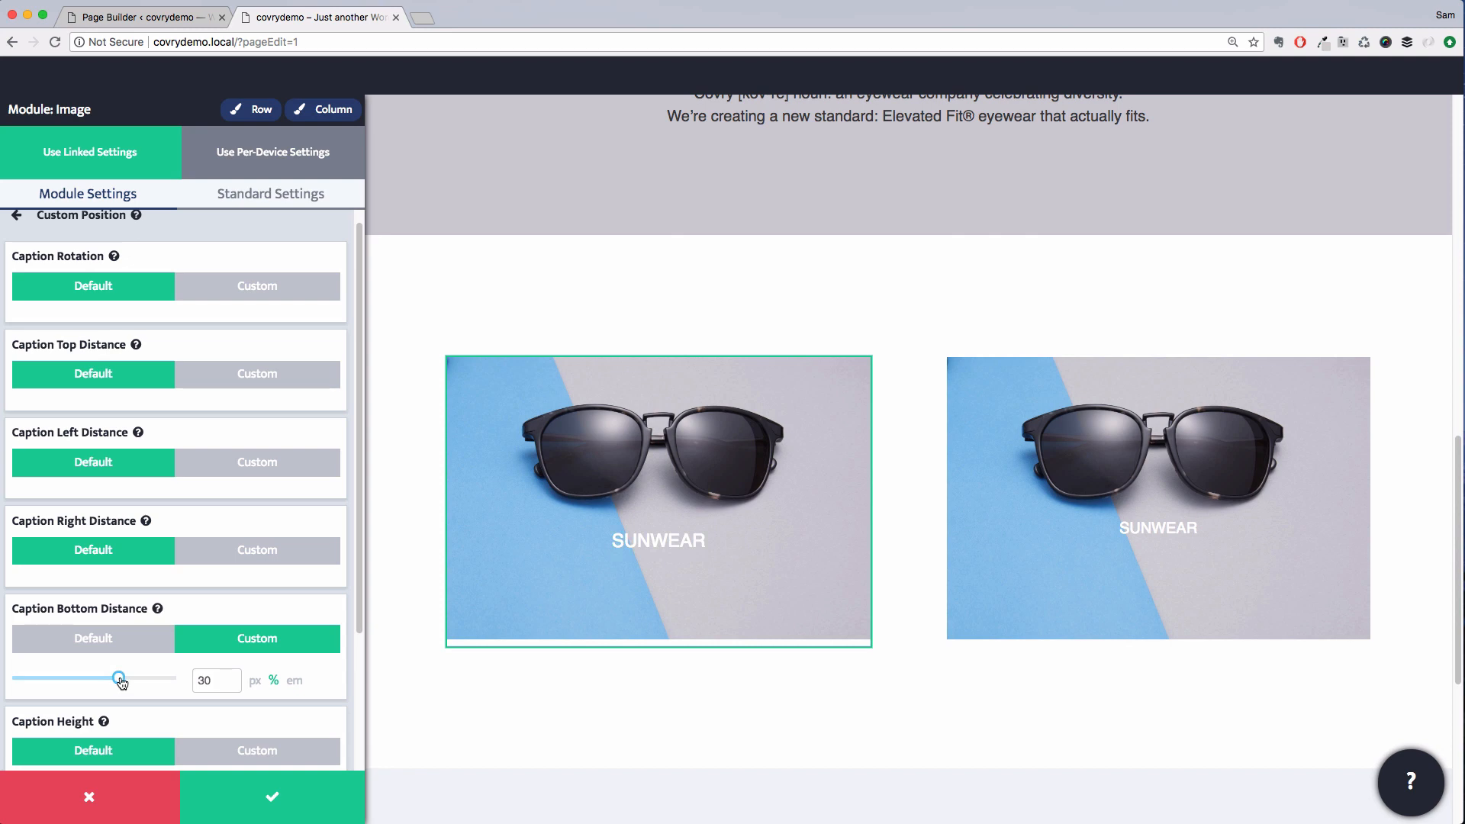
pyautogui.click(275, 795)
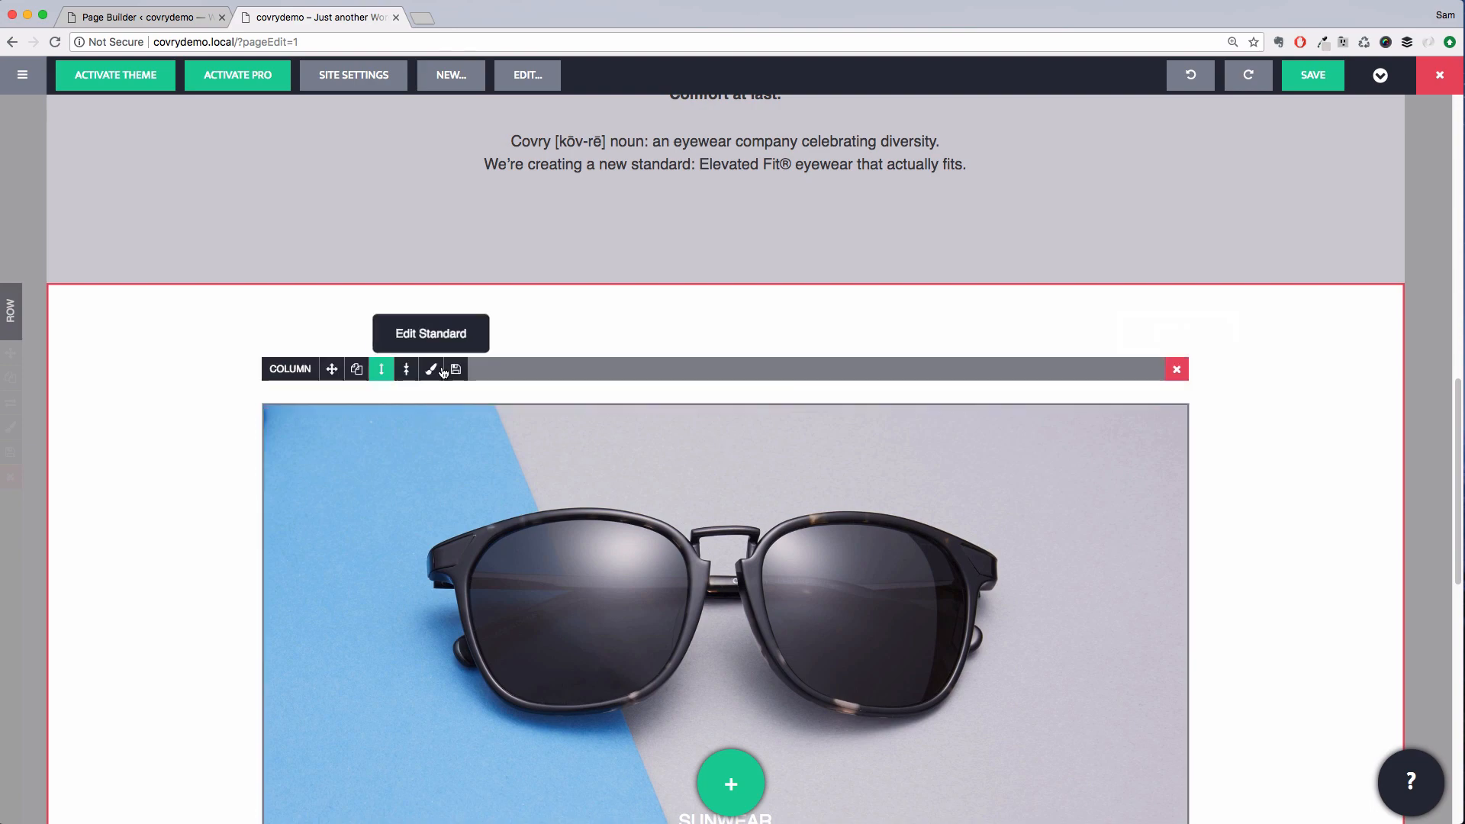
# Replace the second image with Home-SPECS from the media library
pyautogui.click(822, 393)
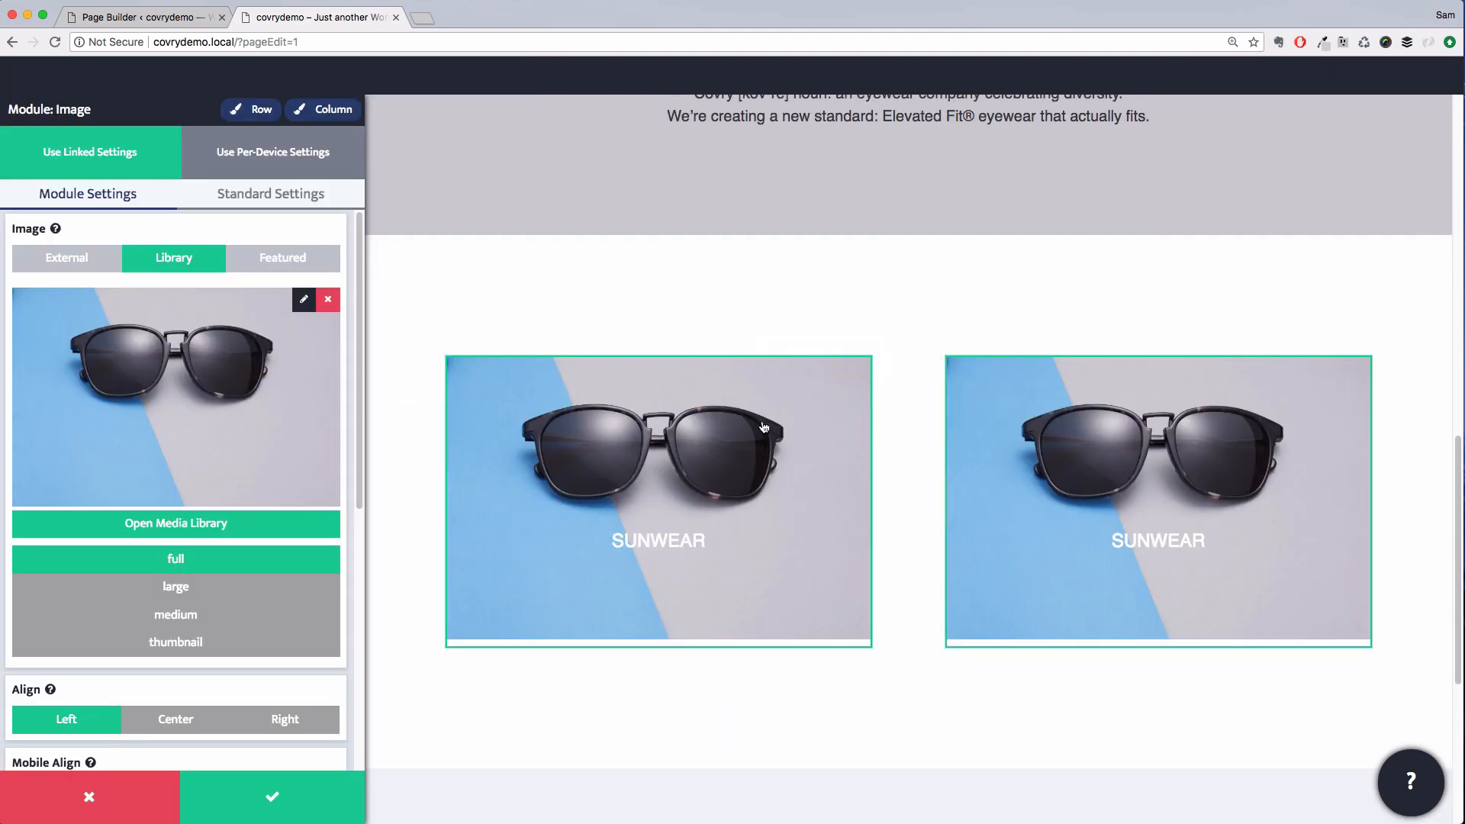
pyautogui.click(216, 535)
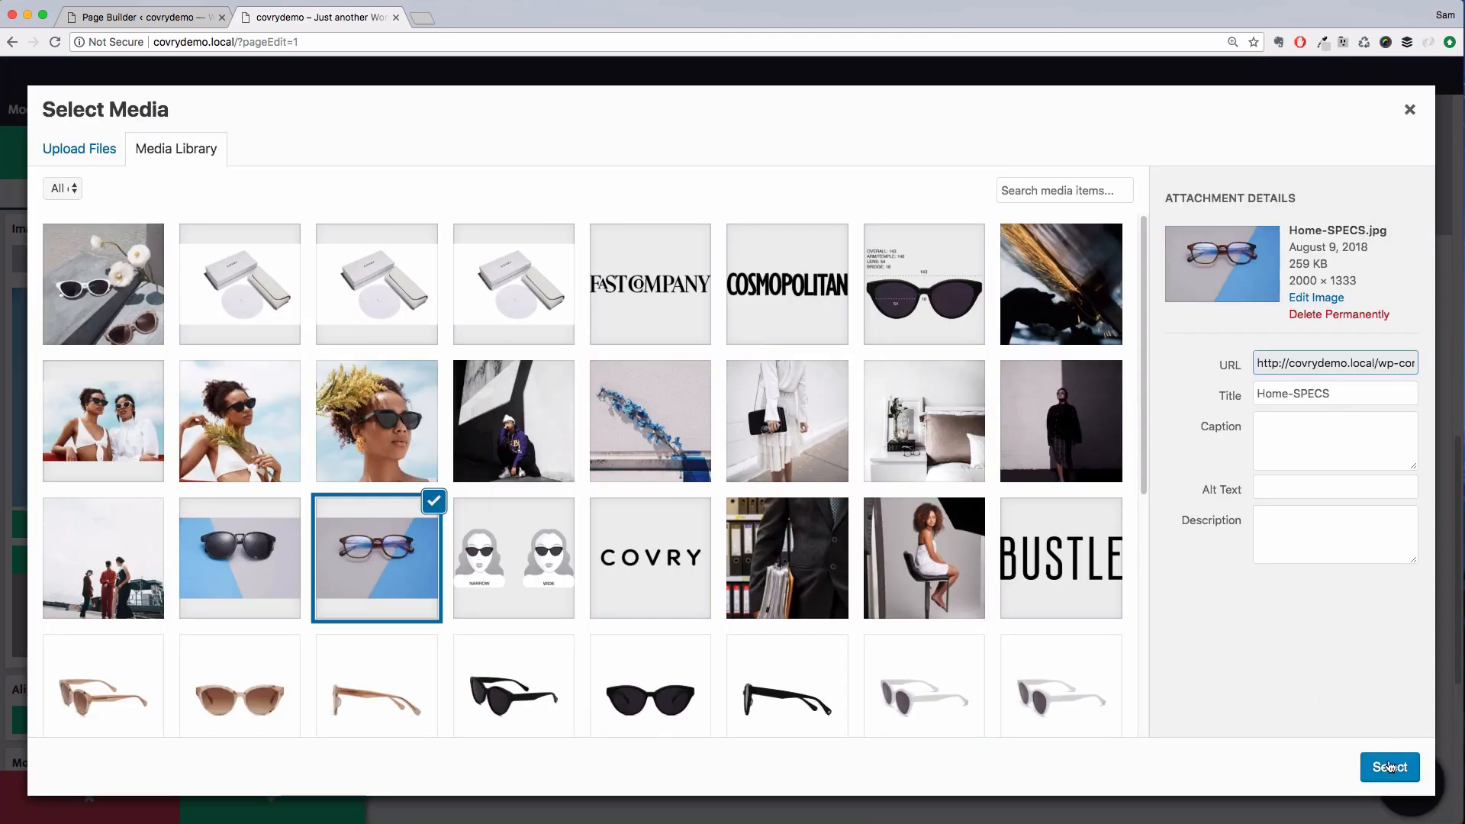
pyautogui.click(1390, 766)
# Confirm the Home-SPECS image, set the second image's caption to SPECS, and save the module
pyautogui.scroll(-5, 244, 611)
pyautogui.click(194, 722)
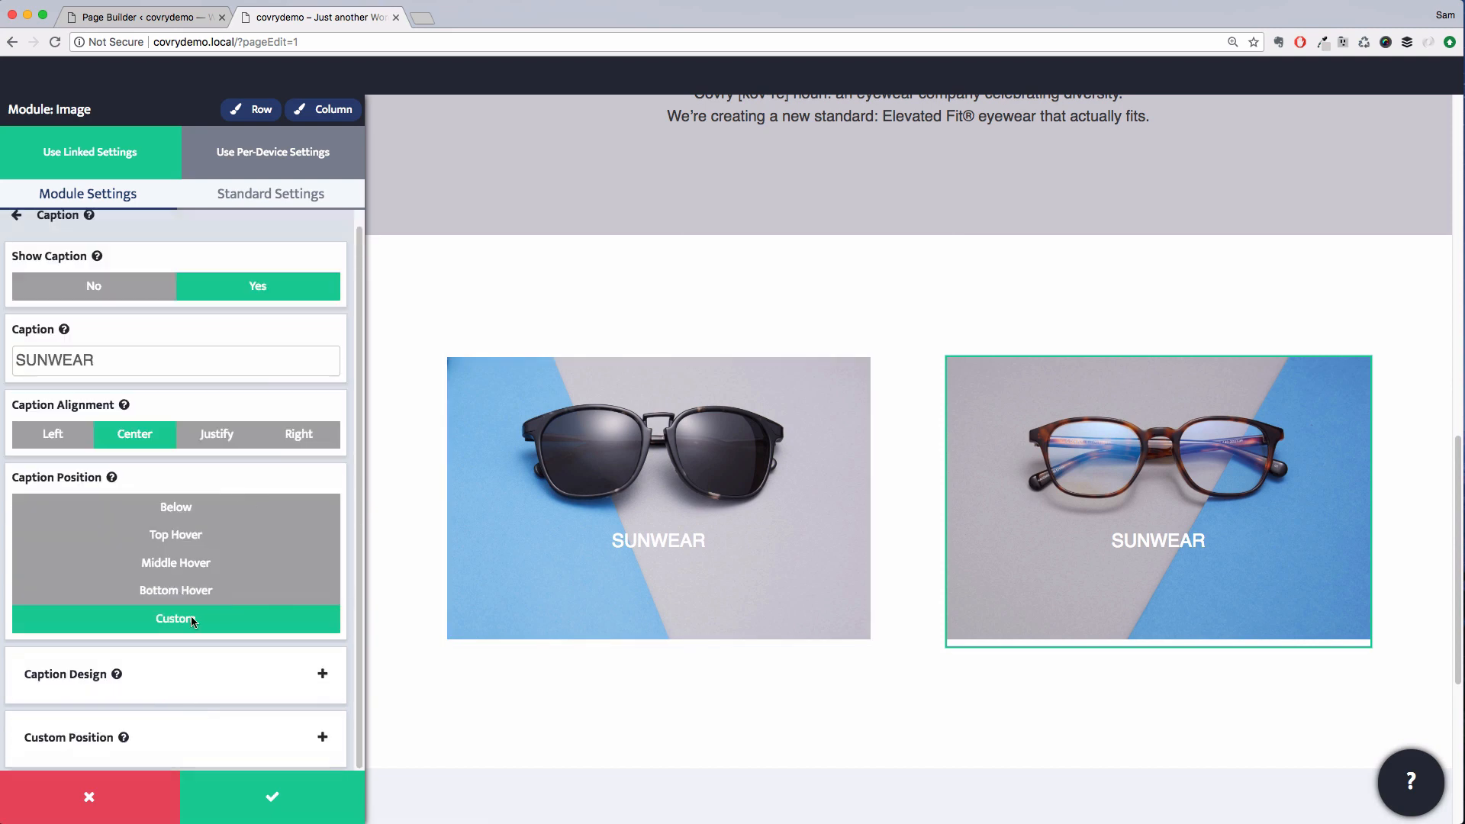
pyautogui.click(147, 361)
pyautogui.press('super+a')
pyautogui.write('SPECS')
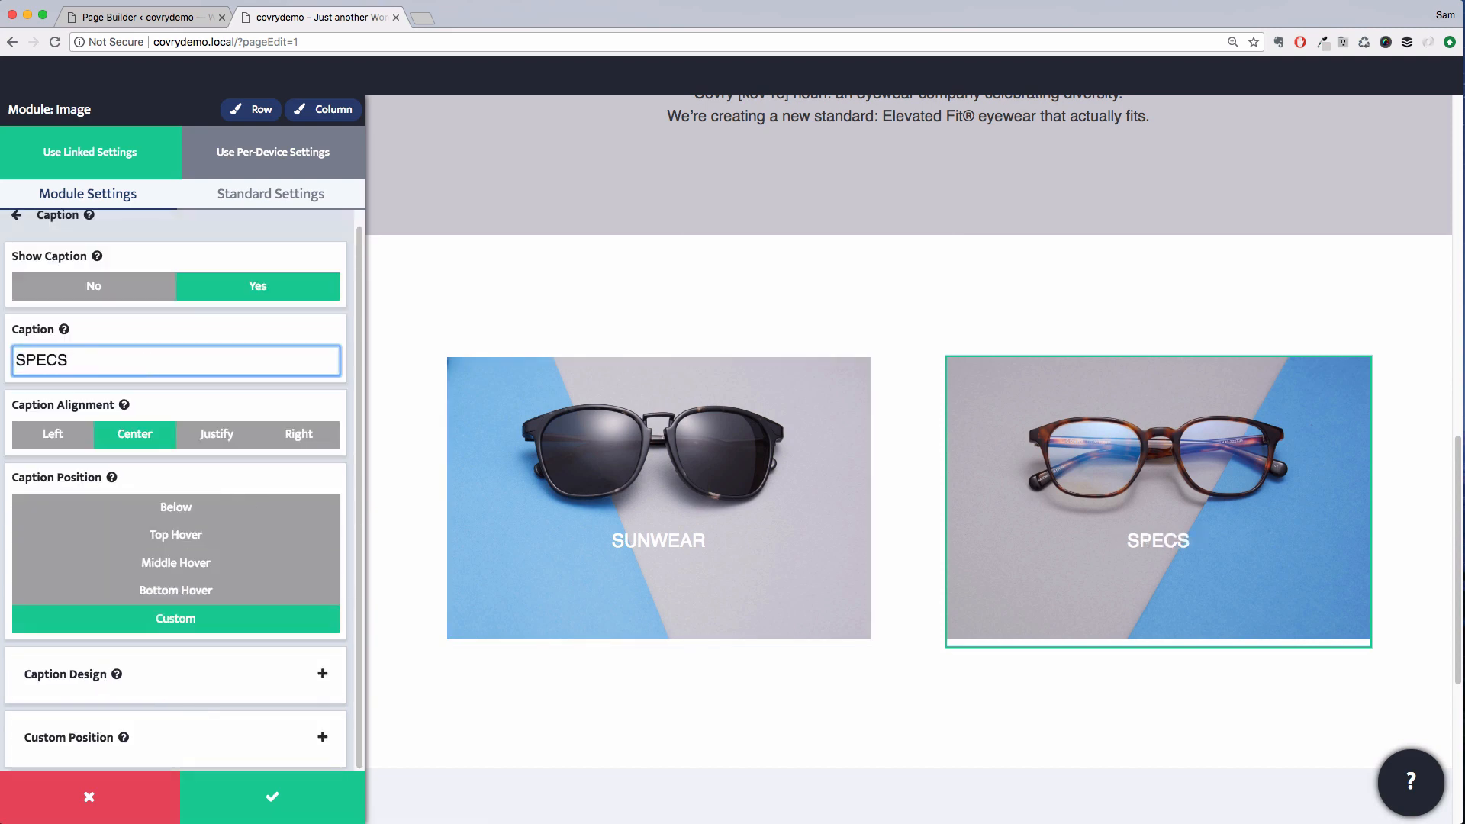
pyautogui.click(267, 798)
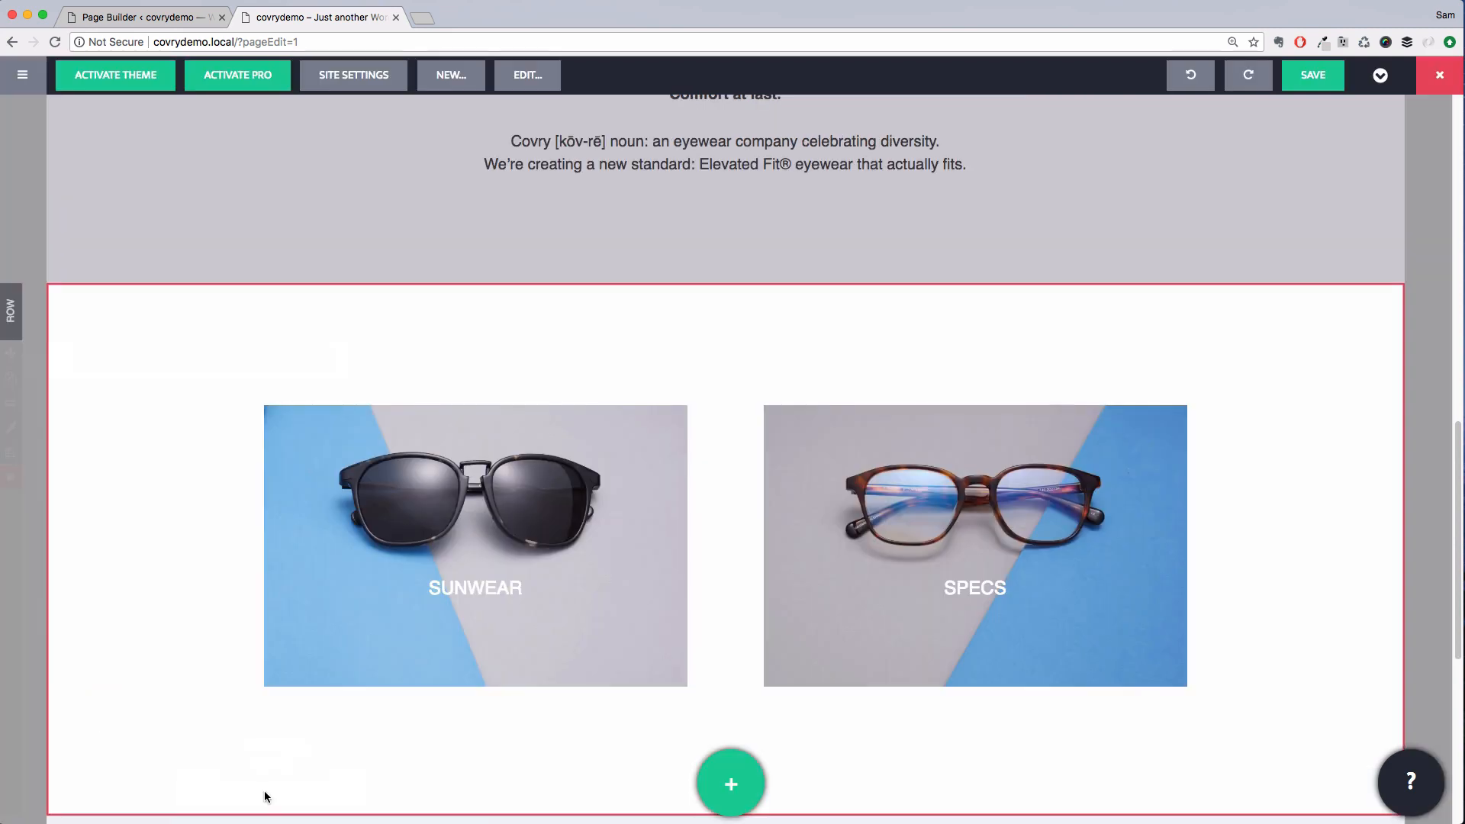
# Add a button module beneath the SUNWEAR image and label it WOMEN'S
pyautogui.scroll(-3, 313, 732)
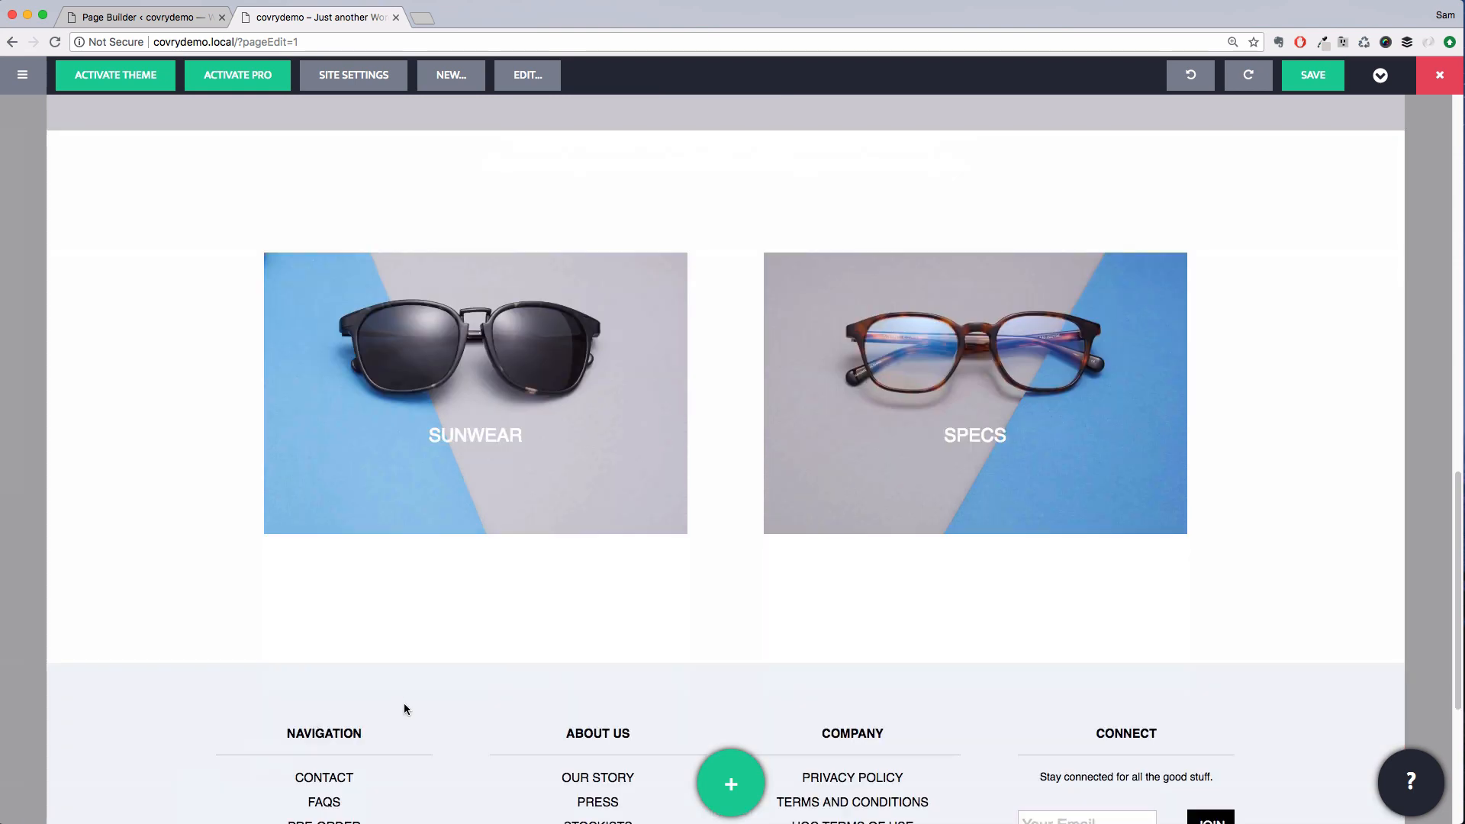
pyautogui.click(748, 779)
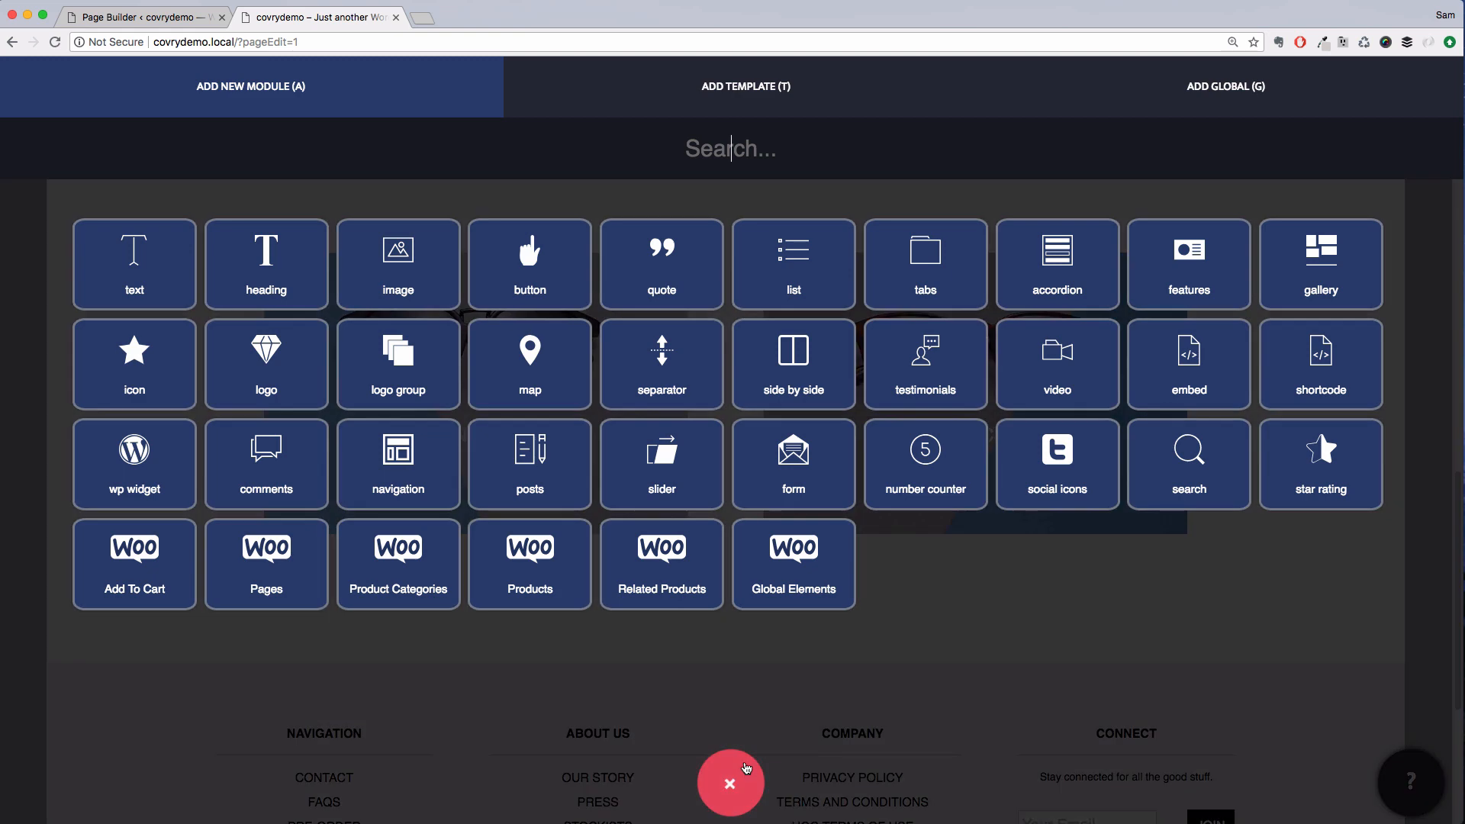
pyautogui.write('button')
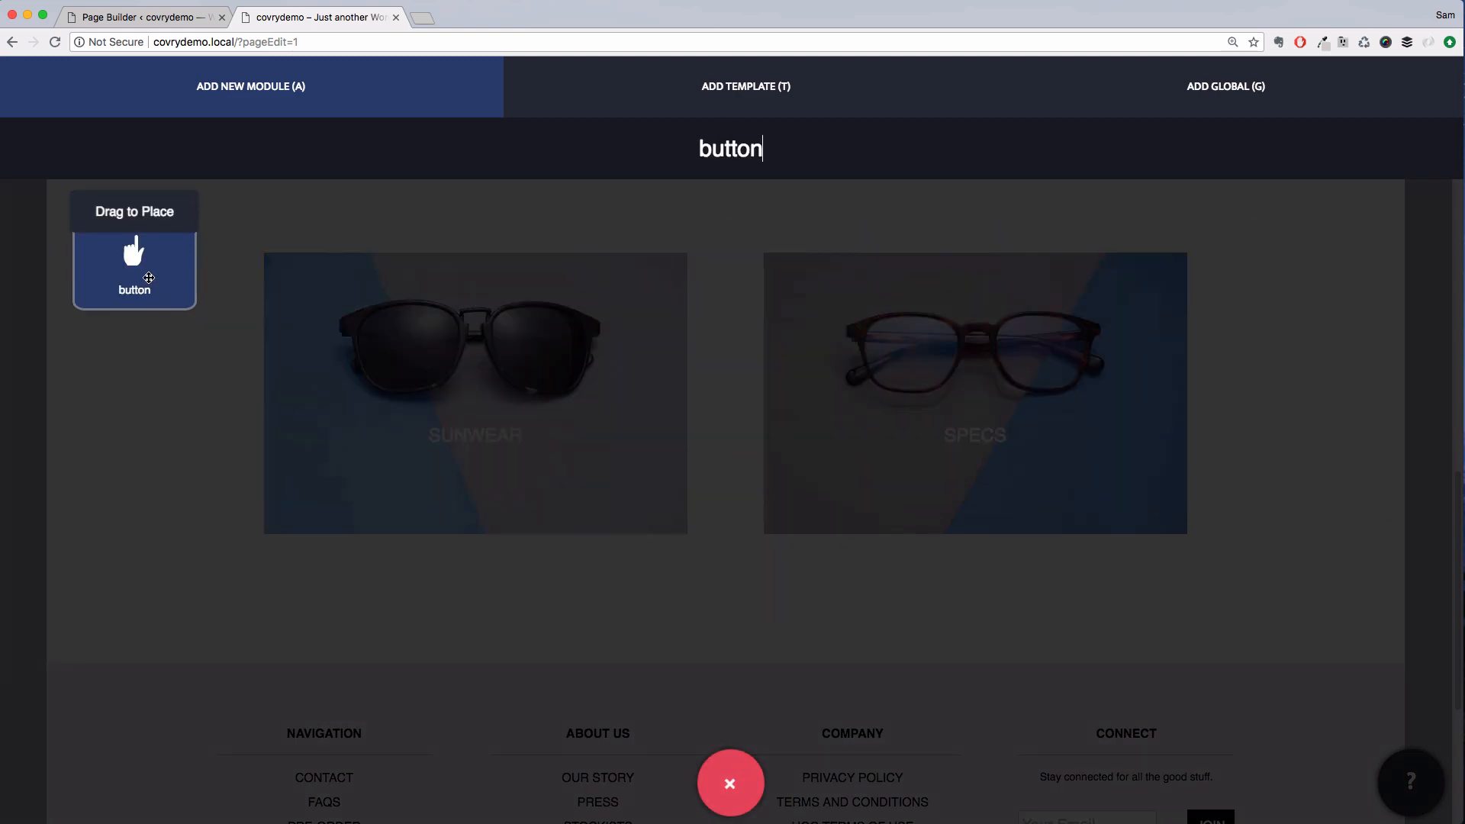
pyautogui.moveTo(148, 281); pyautogui.dragTo(412, 523)
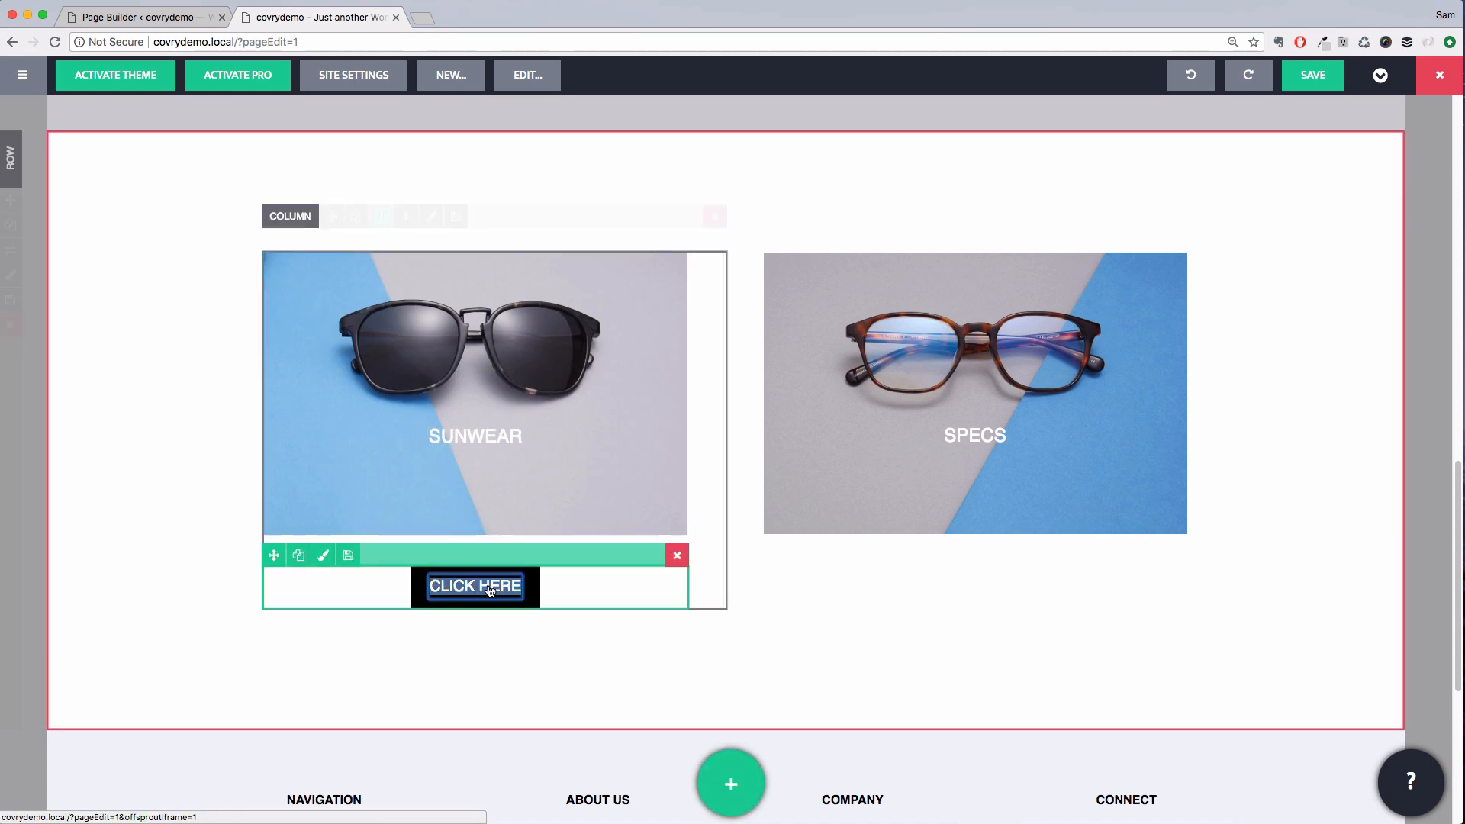
pyautogui.write("WOMEN'S")
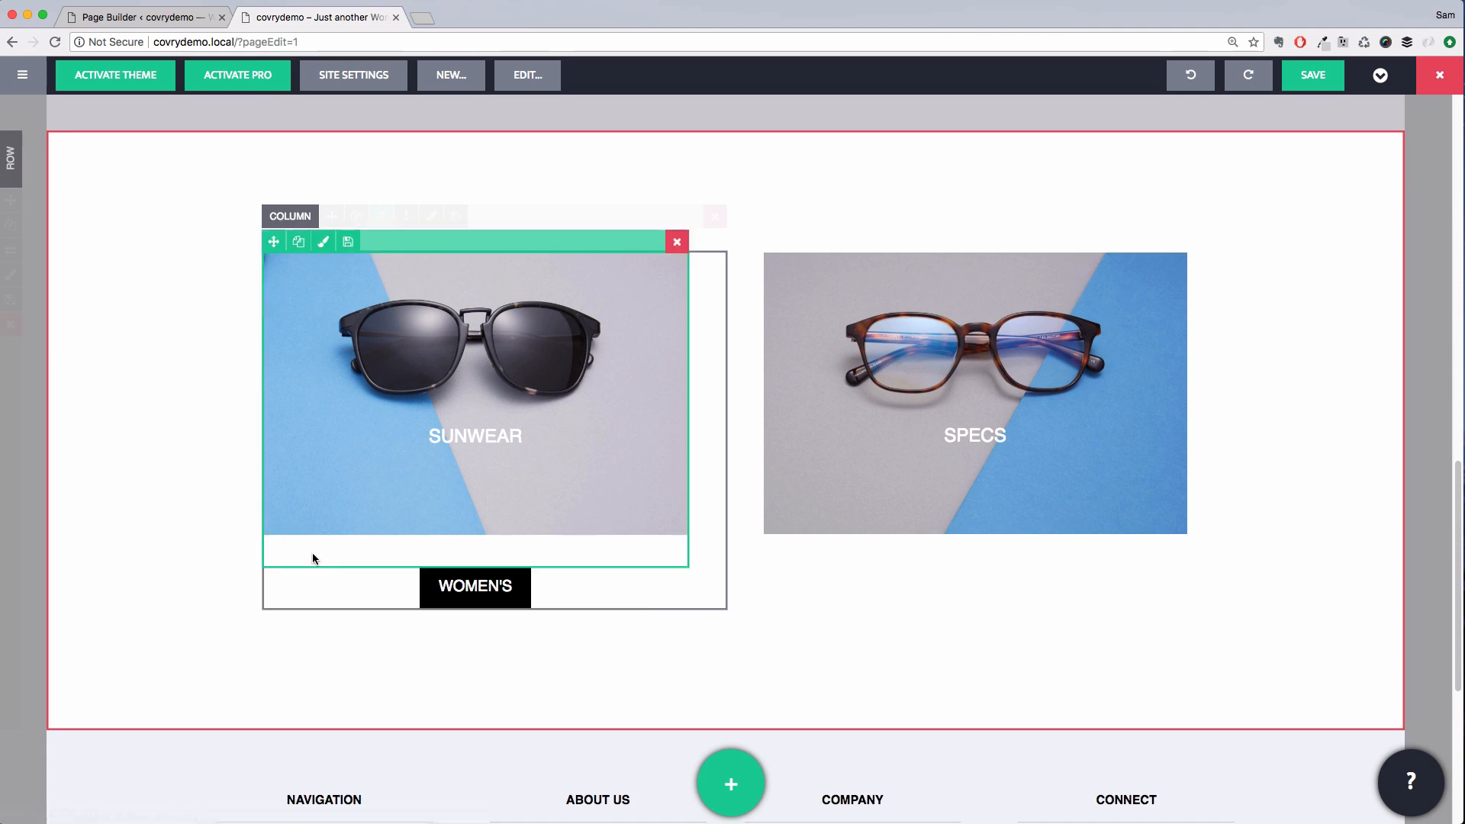
# Set the WOMEN'S button's alignment to Stretch and save the module
pyautogui.click(324, 554)
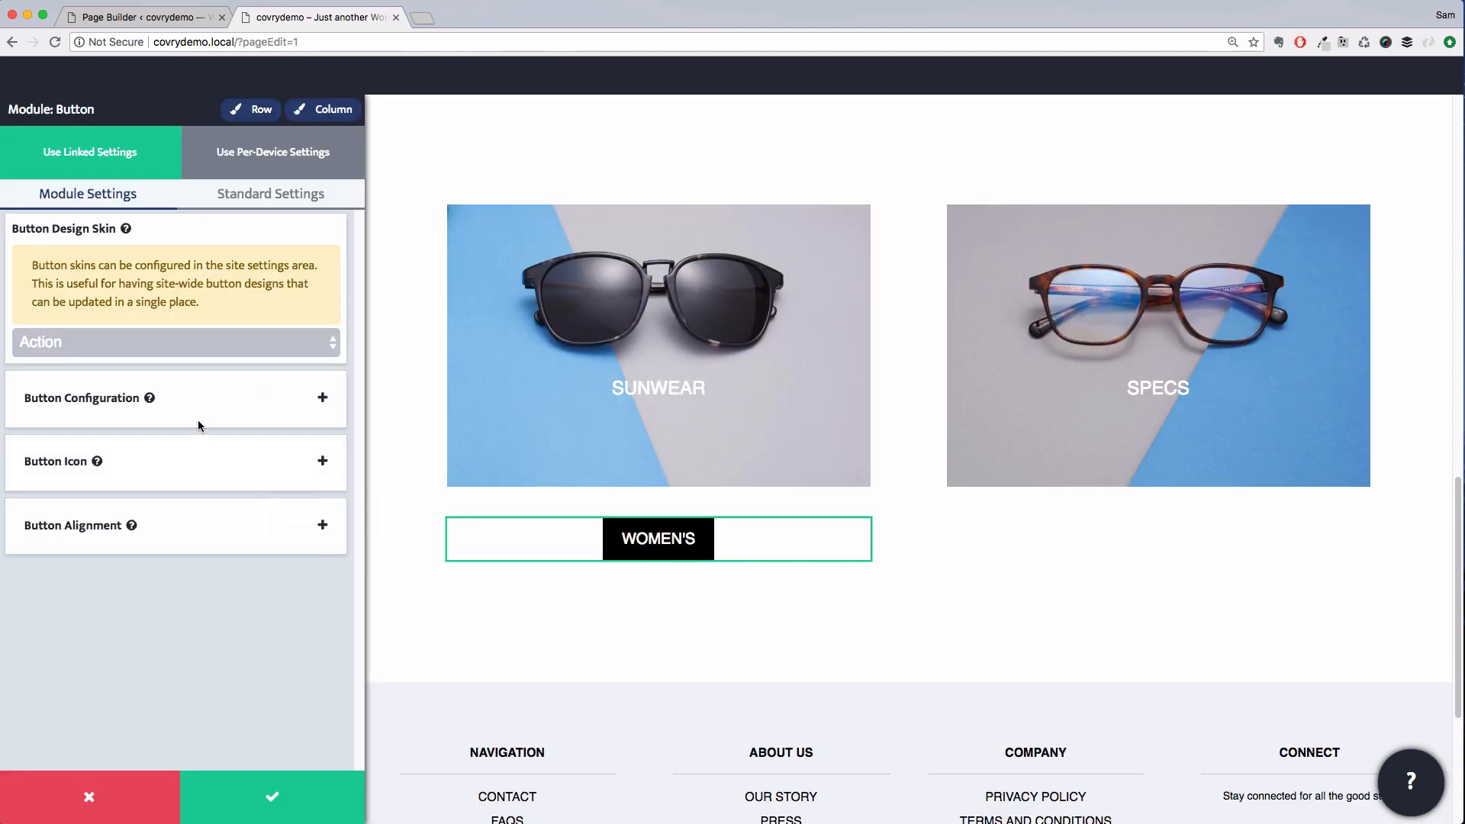
pyautogui.click(197, 534)
pyautogui.click(220, 303)
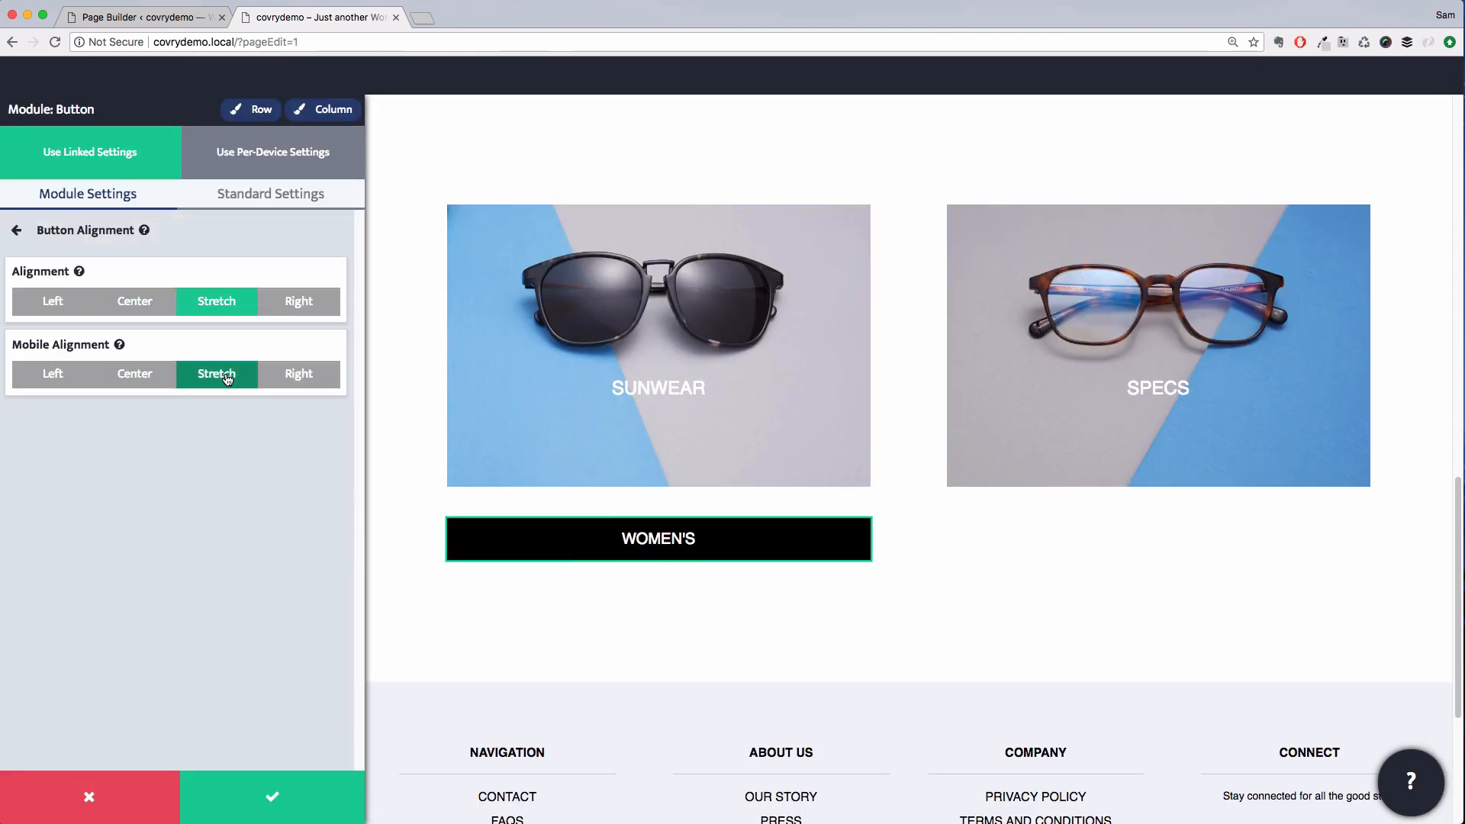
pyautogui.click(272, 797)
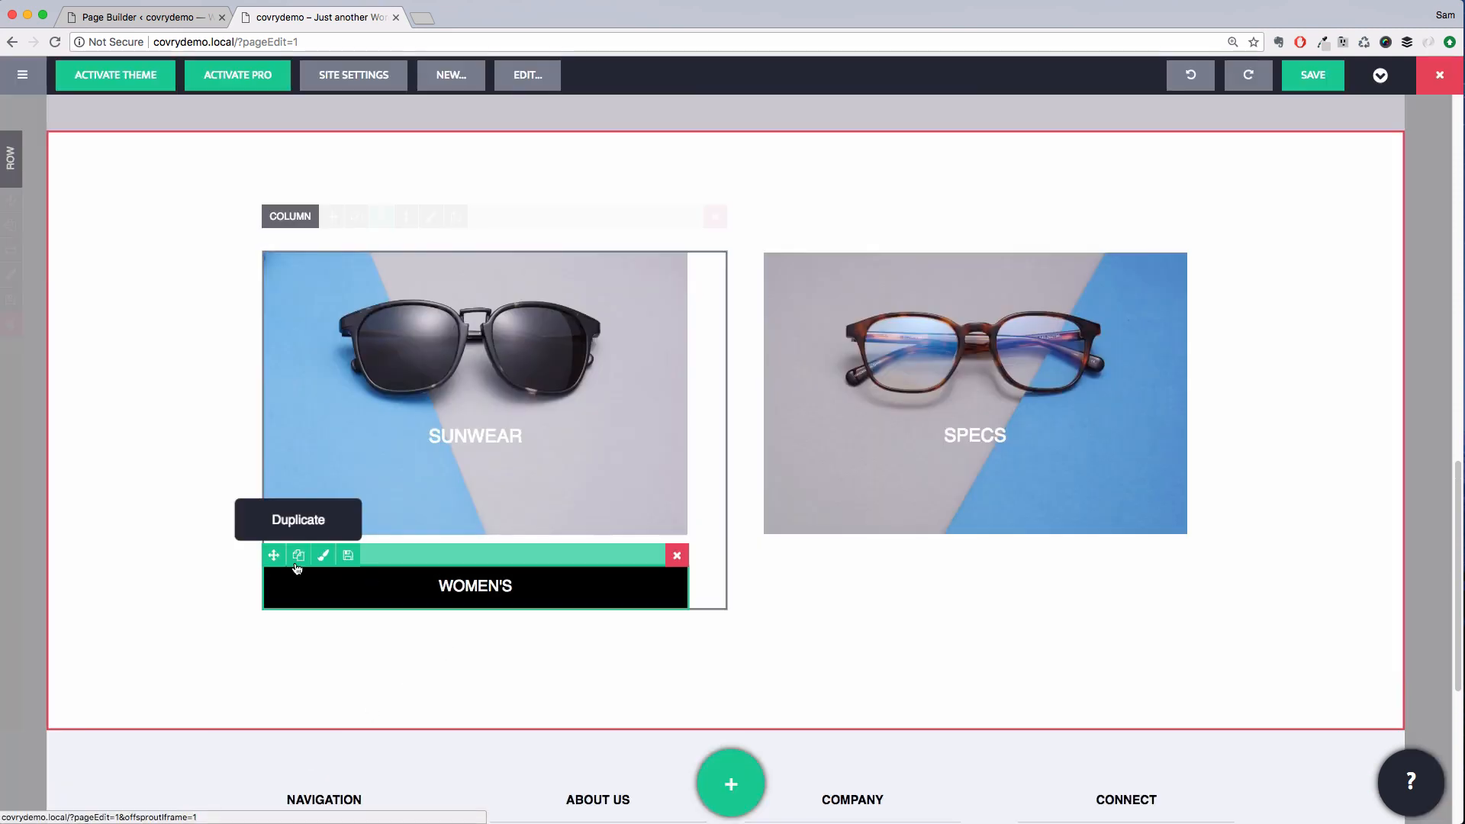
# Duplicate the WOMEN'S button, place the copy beside it, and relabel it MEN'S
pyautogui.click(298, 556)
pyautogui.moveTo(273, 619); pyautogui.dragTo(633, 603)
pyautogui.doubleClick(600, 588)
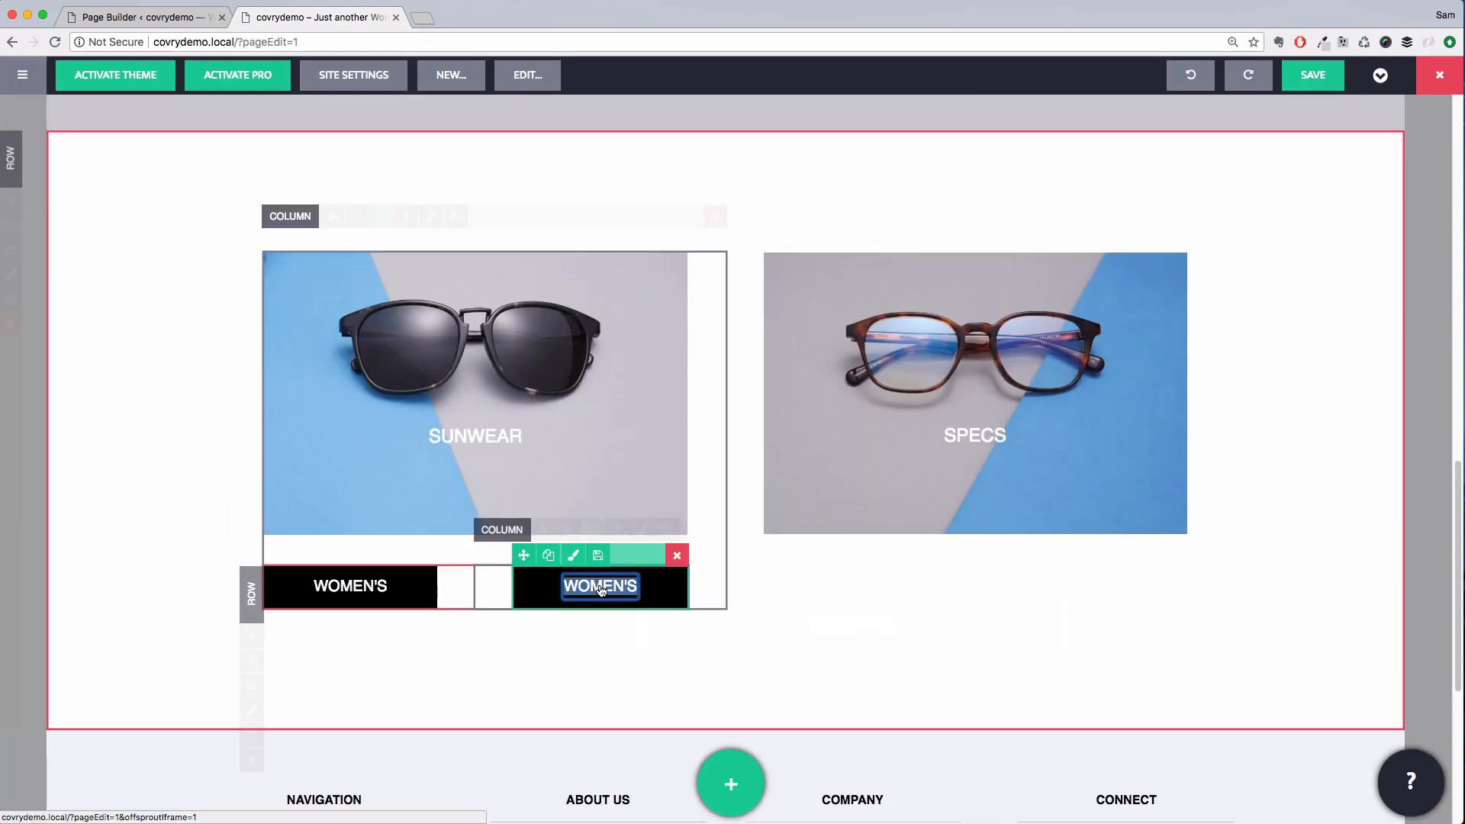
pyautogui.write('MEN')
pyautogui.press('BackSpace')
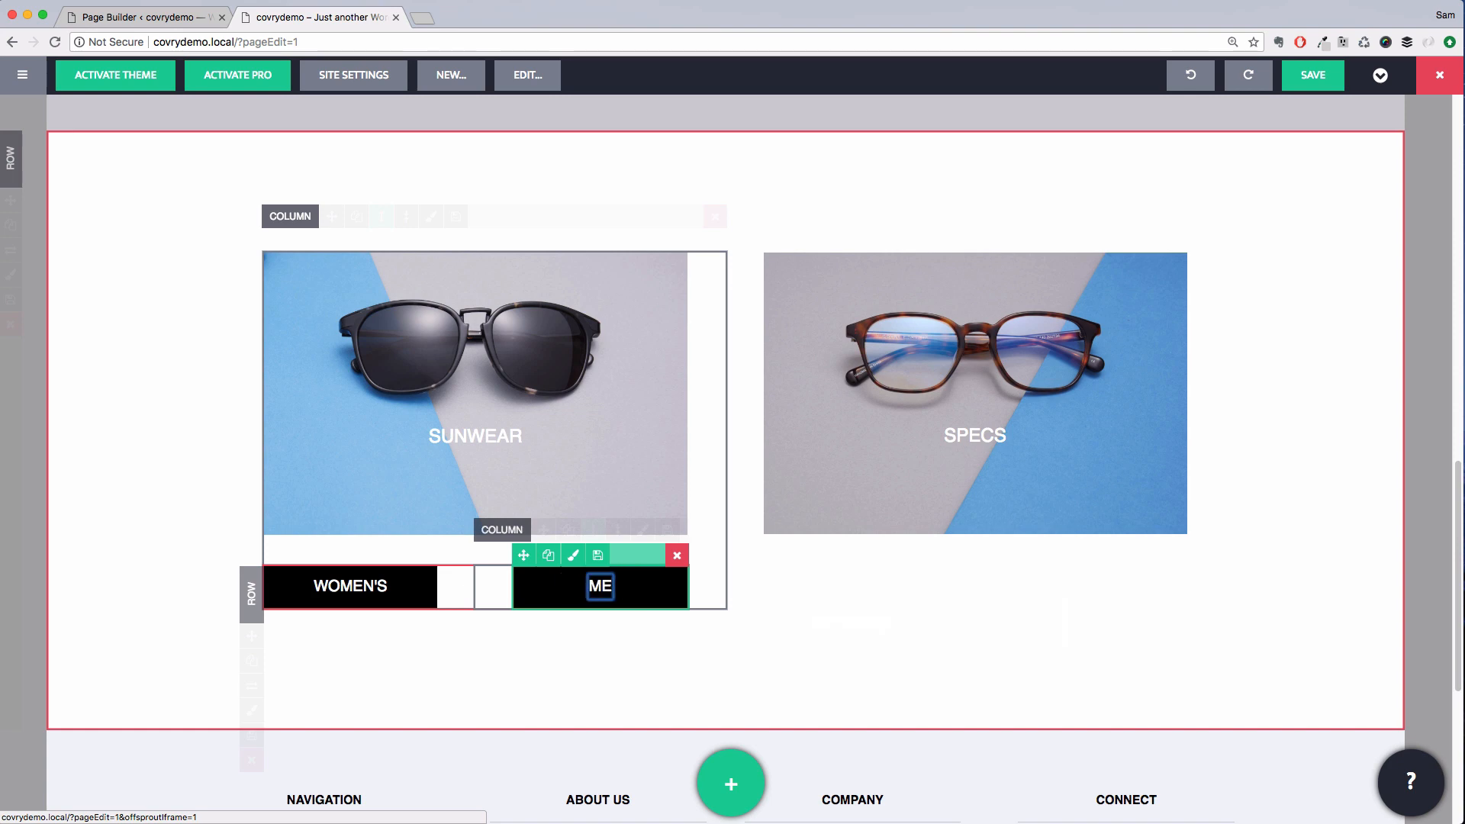
pyautogui.write("N'S")
pyautogui.press('Return')
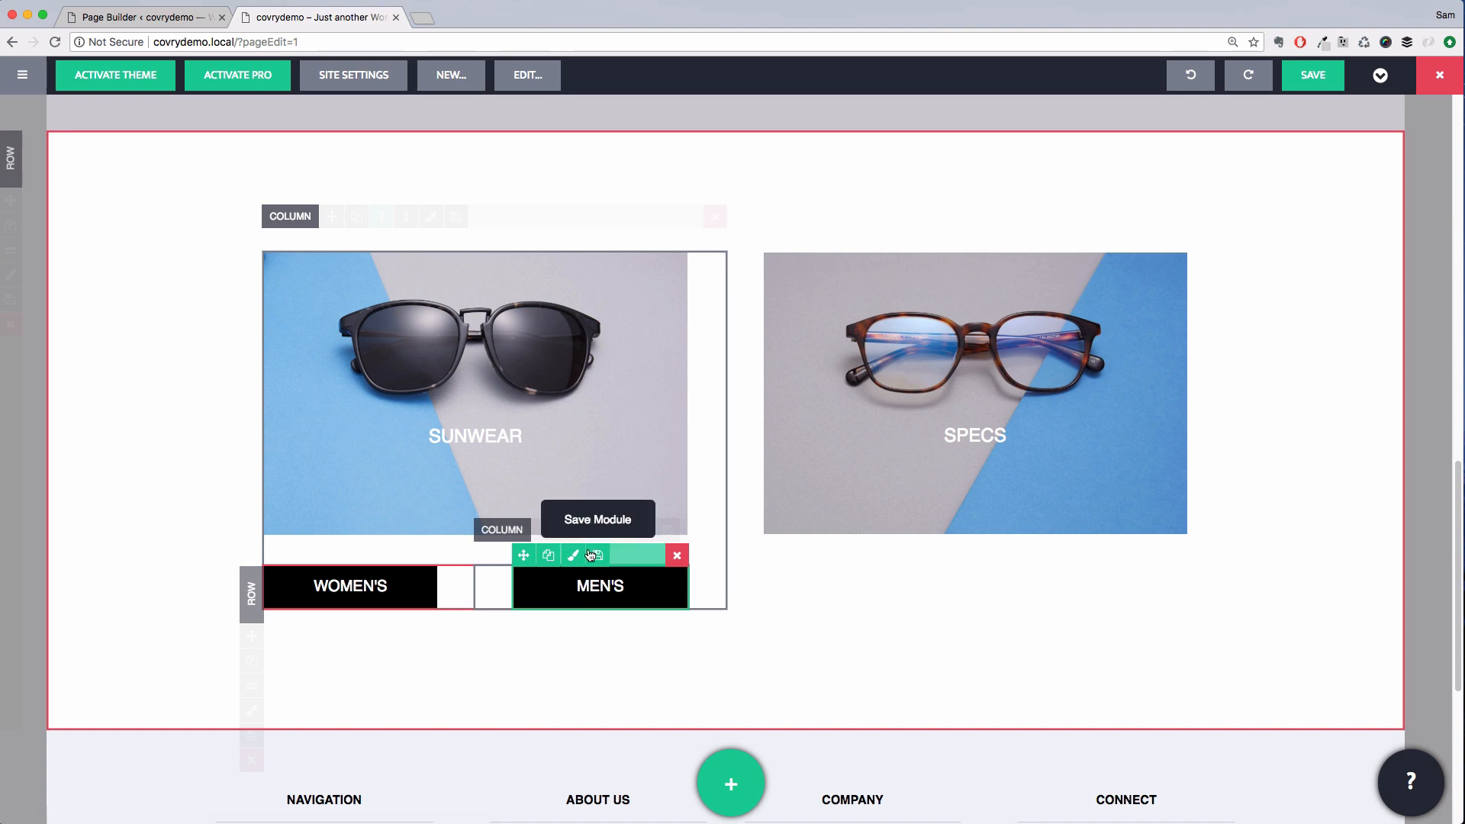
# Set the MEN'S button column's padding to custom 0 and save
pyautogui.click(639, 530)
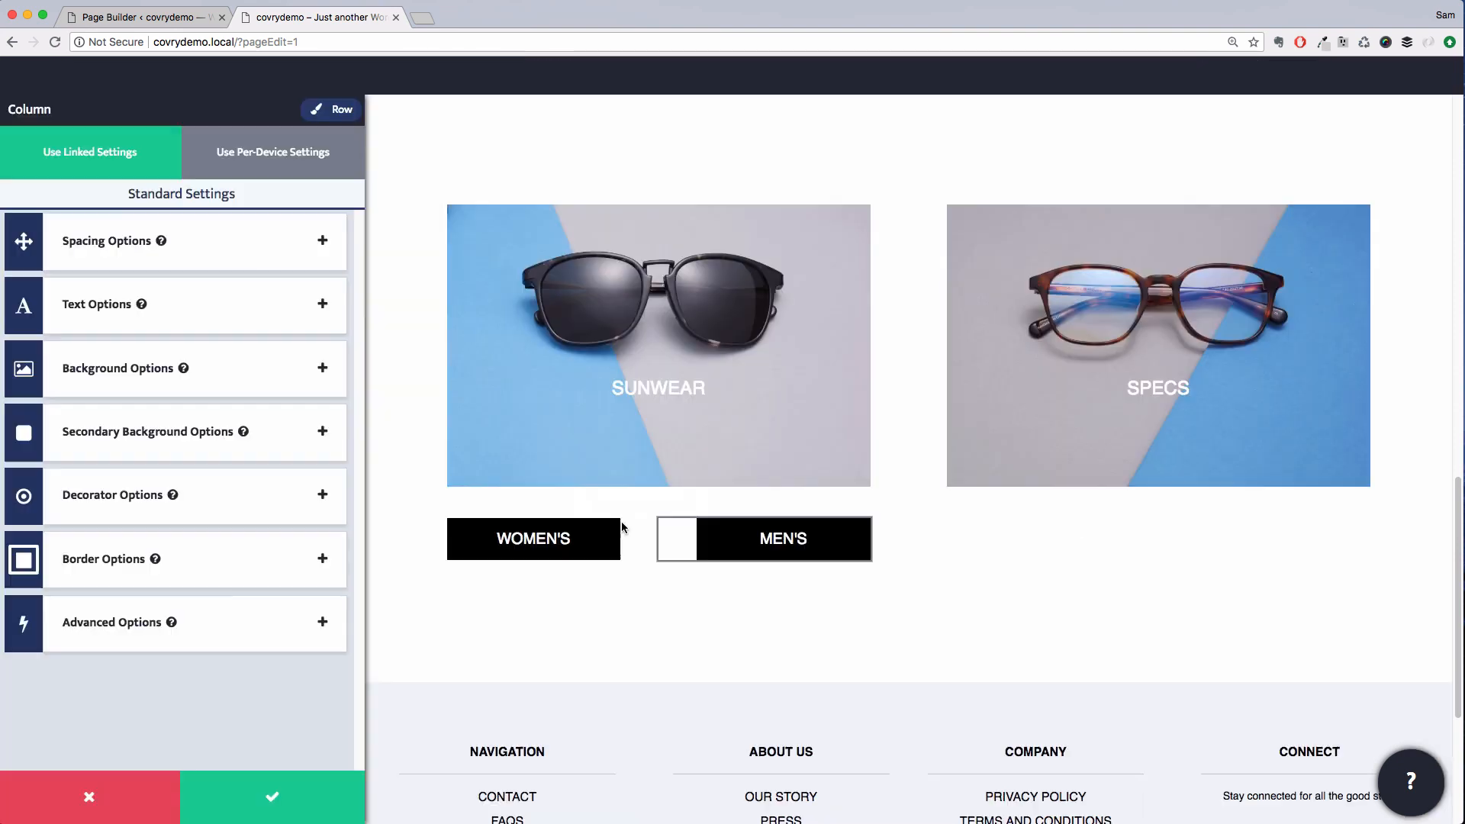
pyautogui.click(211, 265)
pyautogui.click(218, 389)
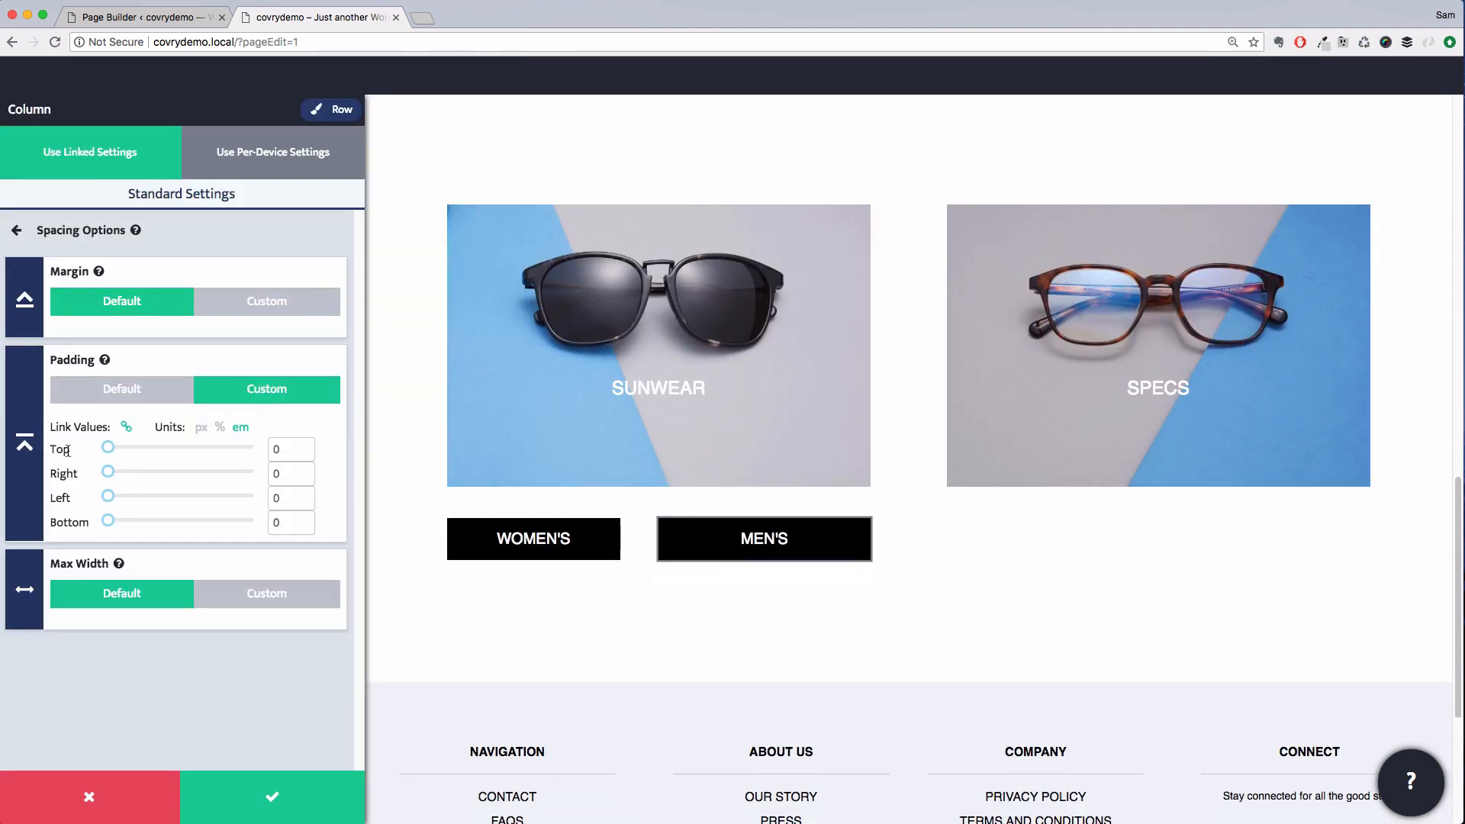
pyautogui.click(267, 795)
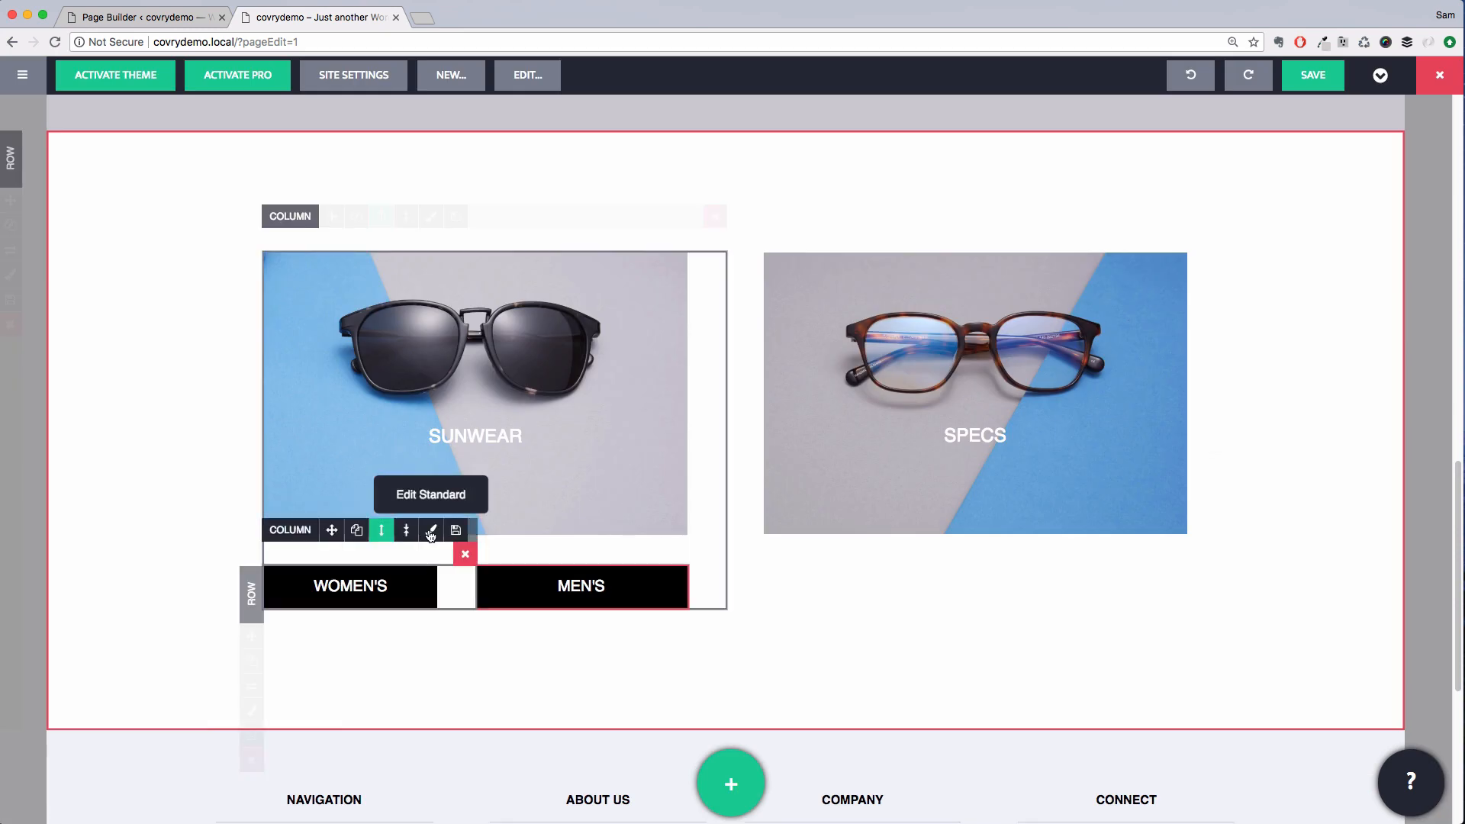
# Set the WOMEN'S button column's padding to custom 0 on all sides
pyautogui.click(431, 532)
pyautogui.click(222, 249)
pyautogui.click(234, 393)
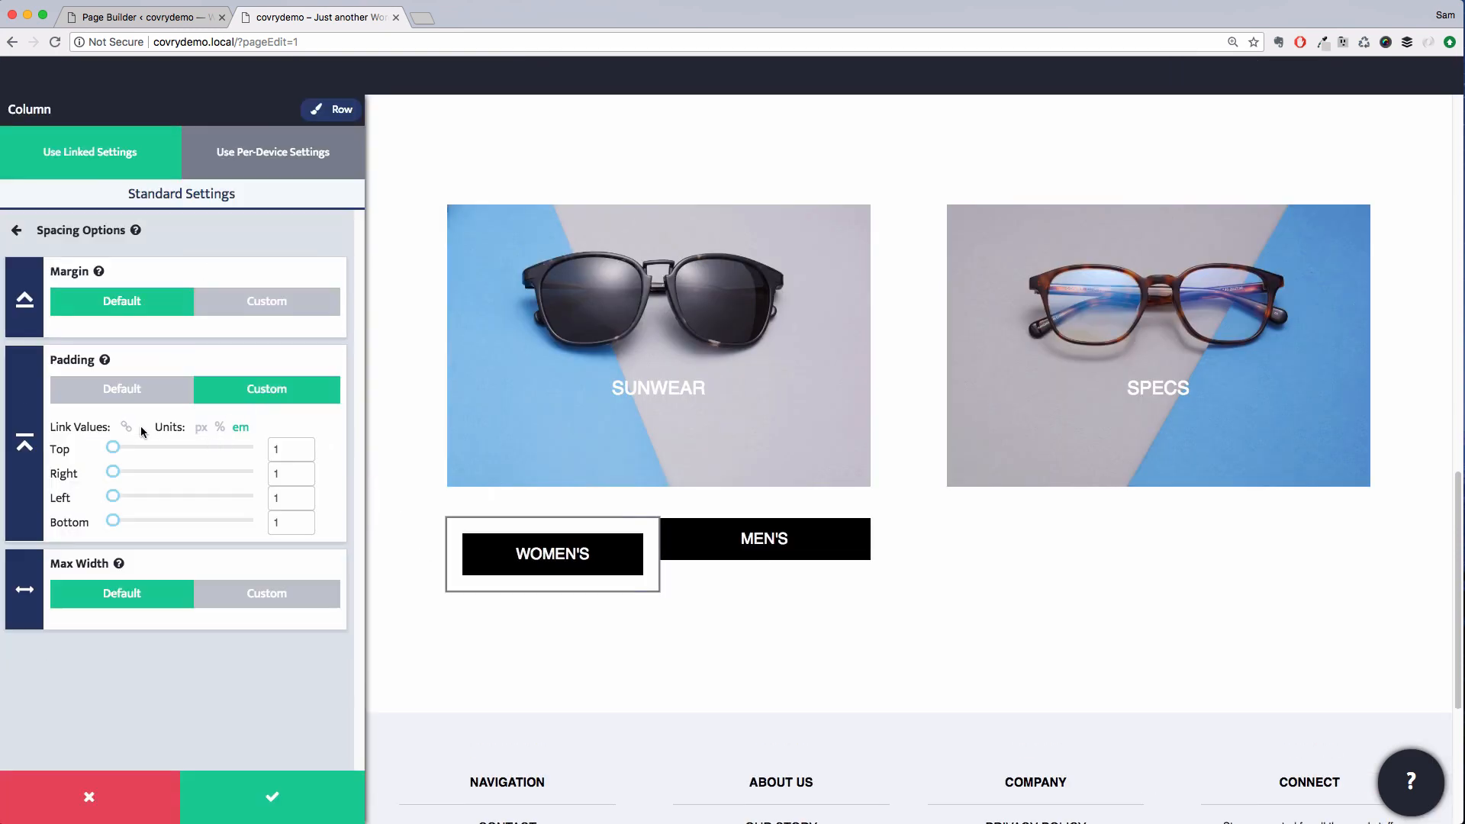
pyautogui.moveTo(117, 457); pyautogui.dragTo(89, 453)
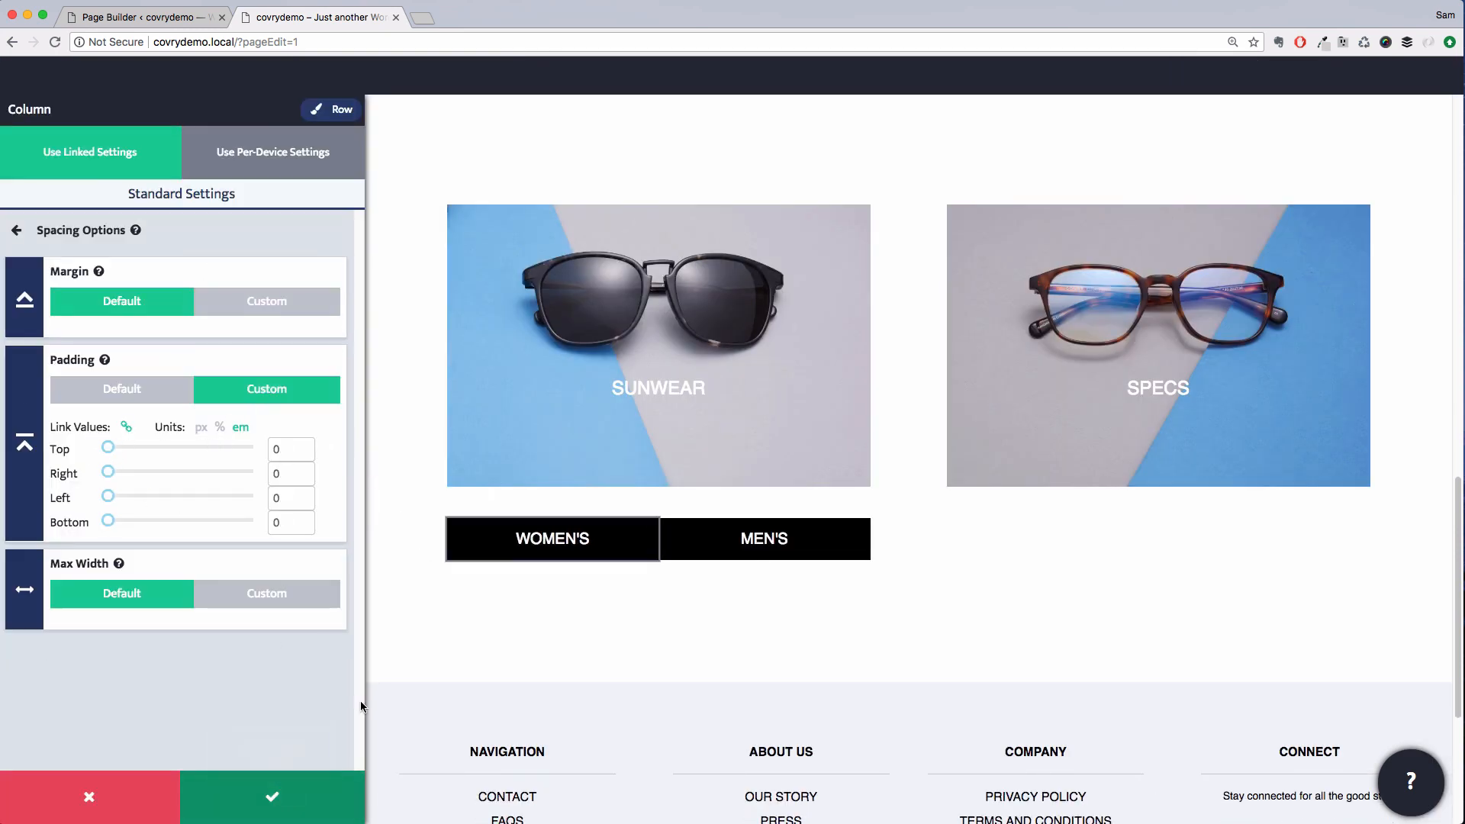
# Set the SUNWEAR image's custom bottom margin to 0 em and save the module
pyautogui.click(523, 427)
pyautogui.click(234, 319)
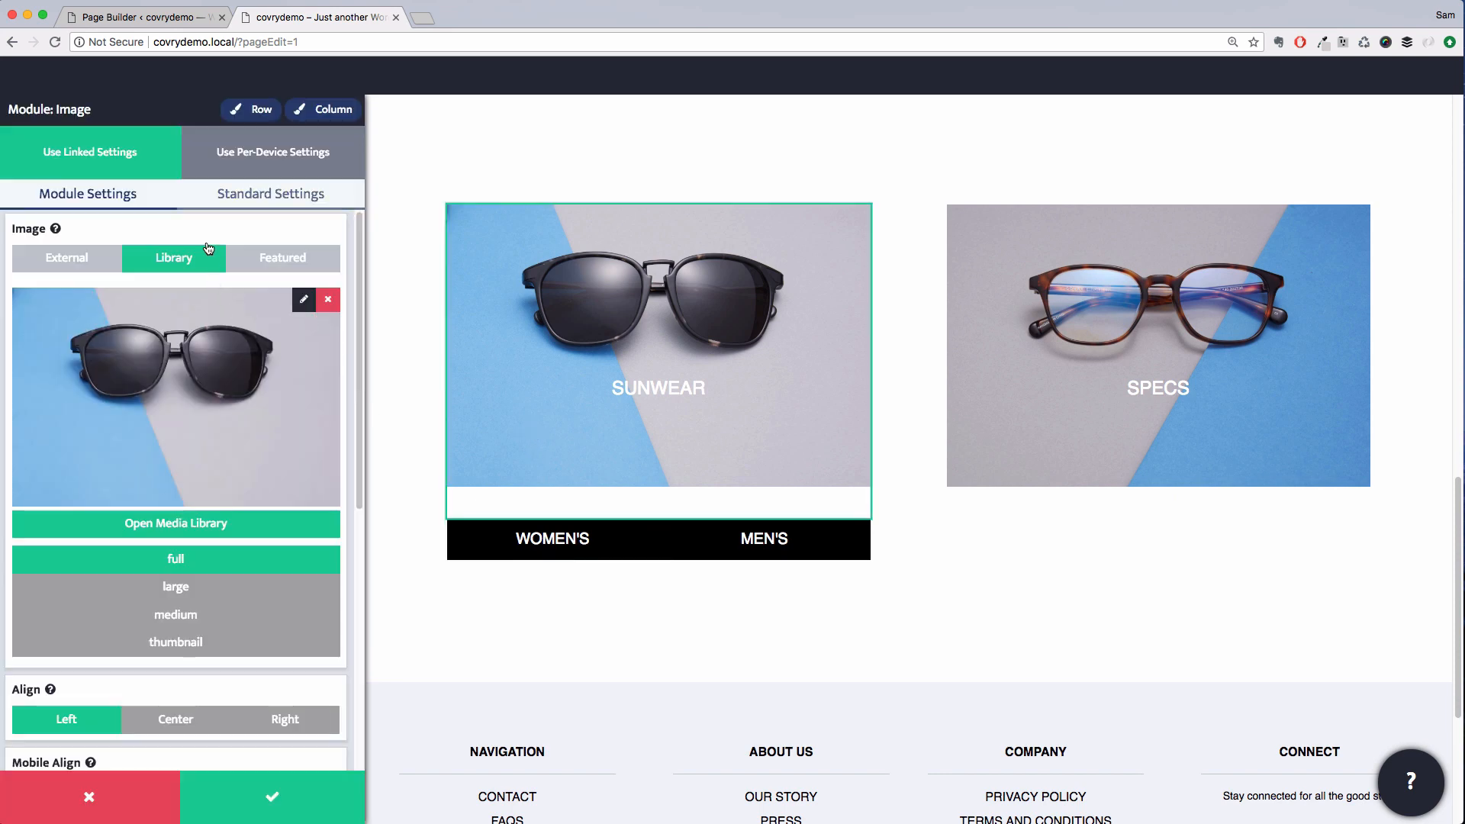
pyautogui.click(260, 195)
pyautogui.click(213, 241)
pyautogui.click(237, 313)
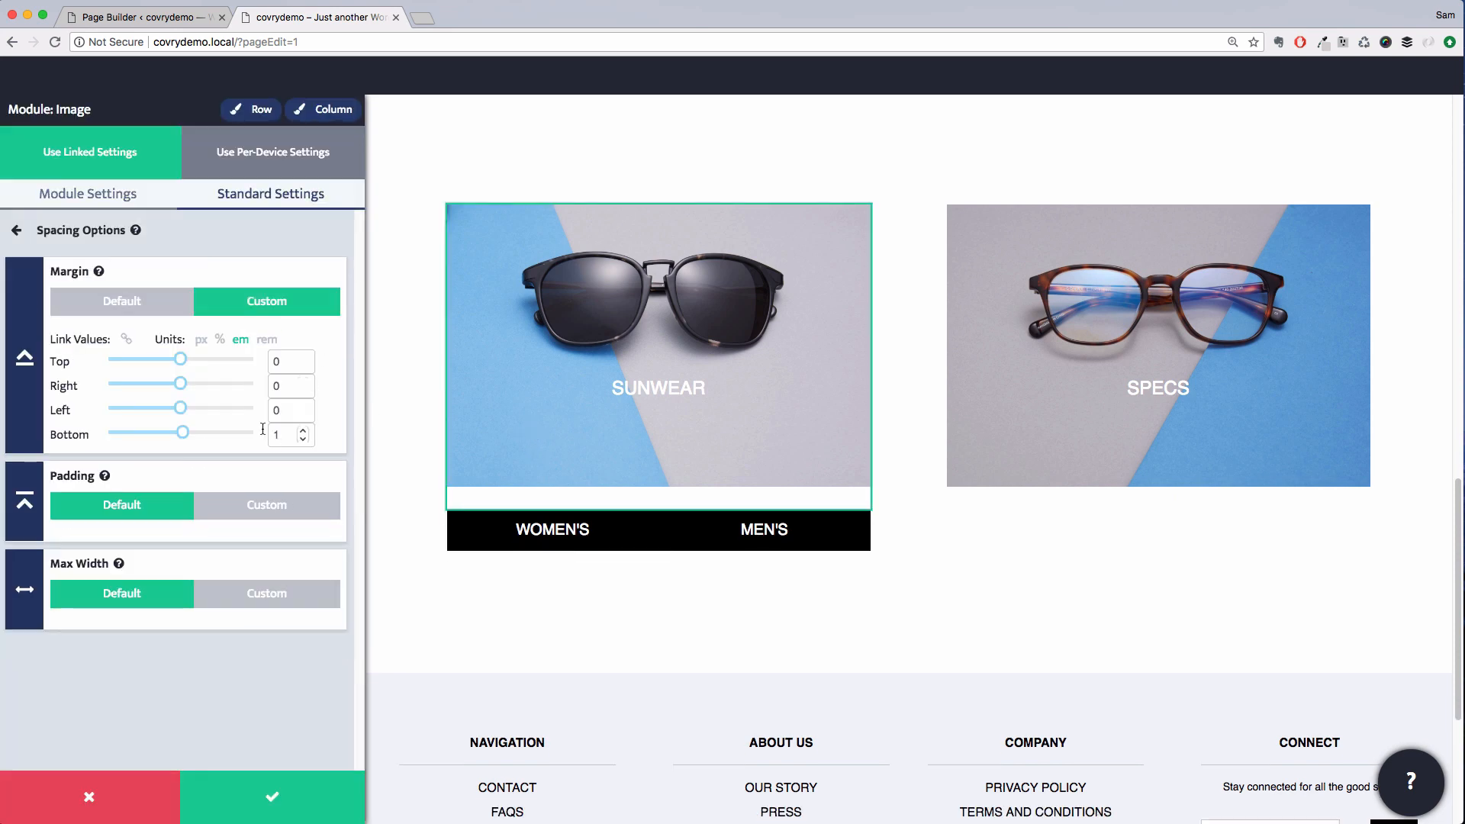
pyautogui.moveTo(180, 438); pyautogui.dragTo(179, 438)
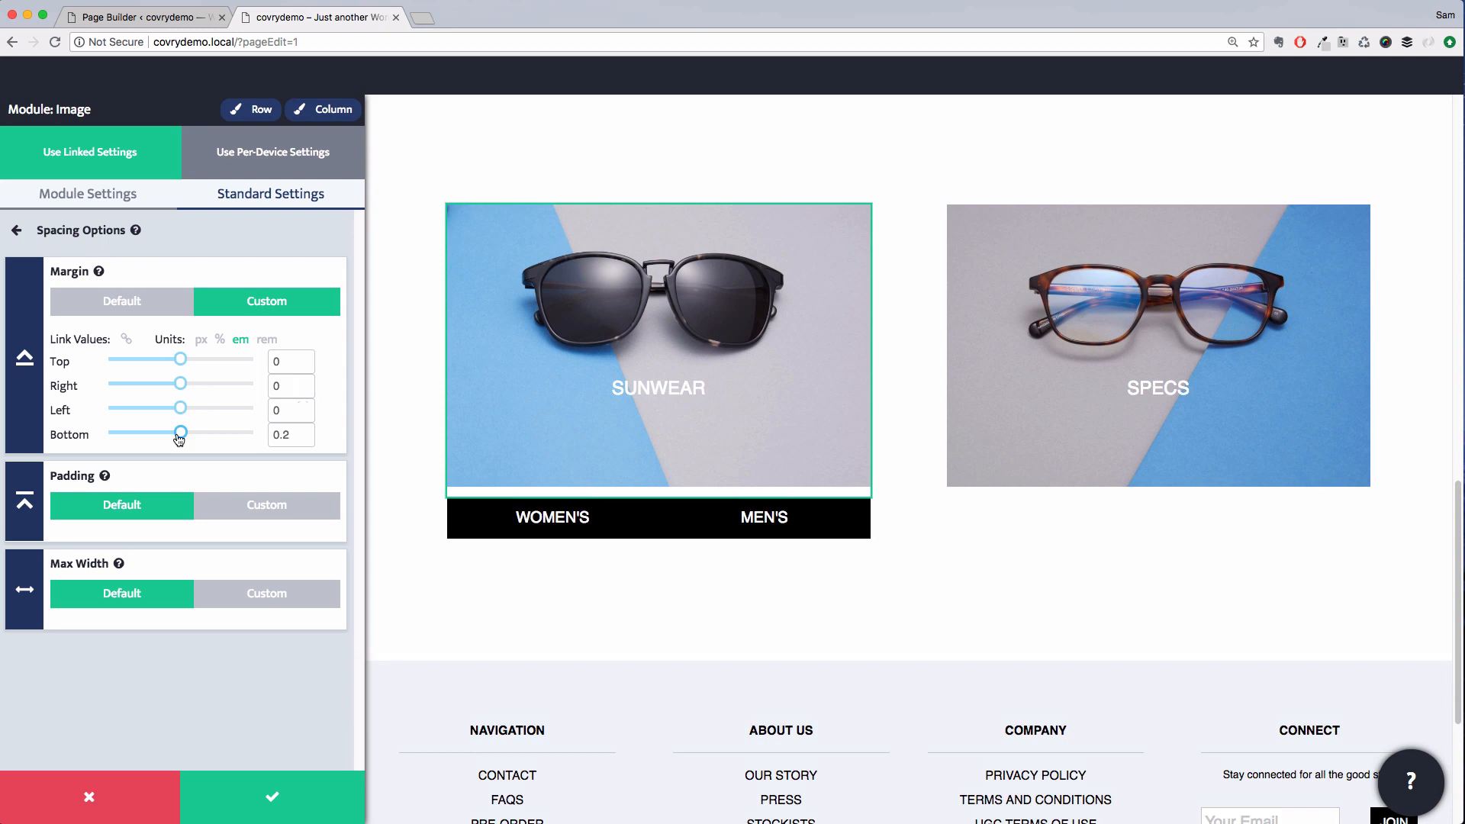
pyautogui.doubleClick(288, 435)
pyautogui.write('0')
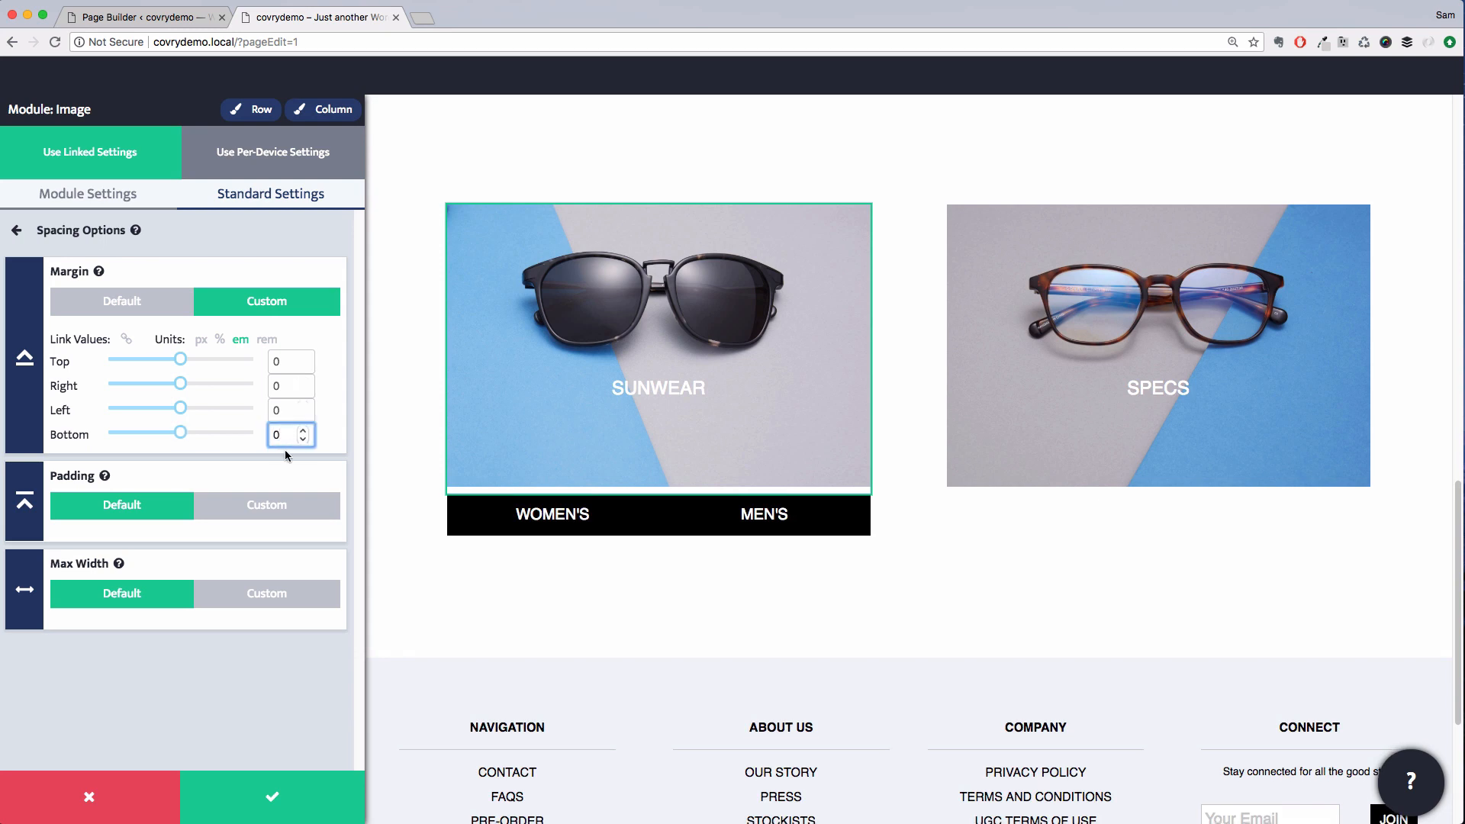
pyautogui.click(290, 809)
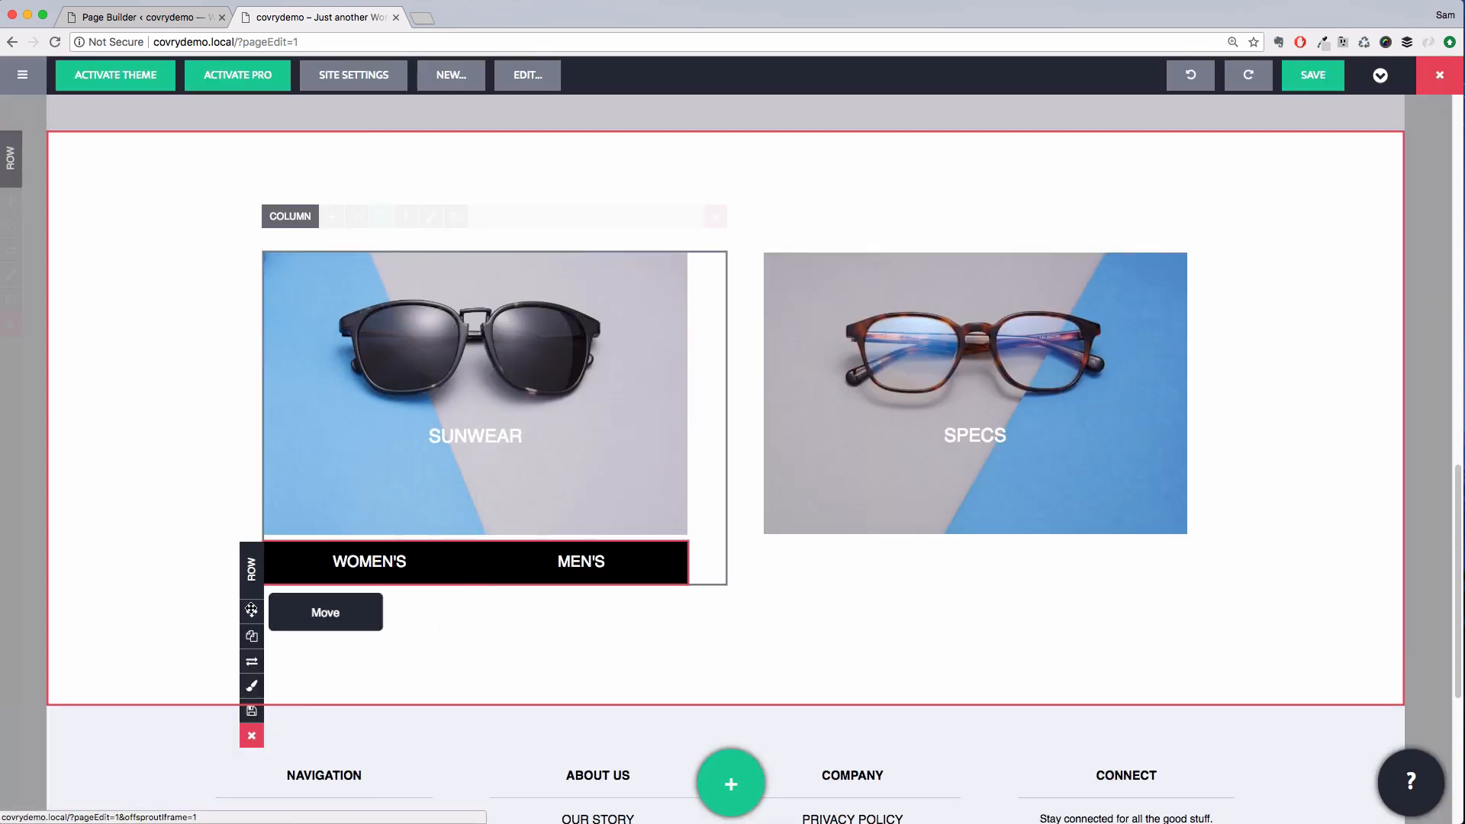
# Duplicate the WOMEN'S/MEN'S button row and move the copy beneath the SPECS image
pyautogui.click(252, 638)
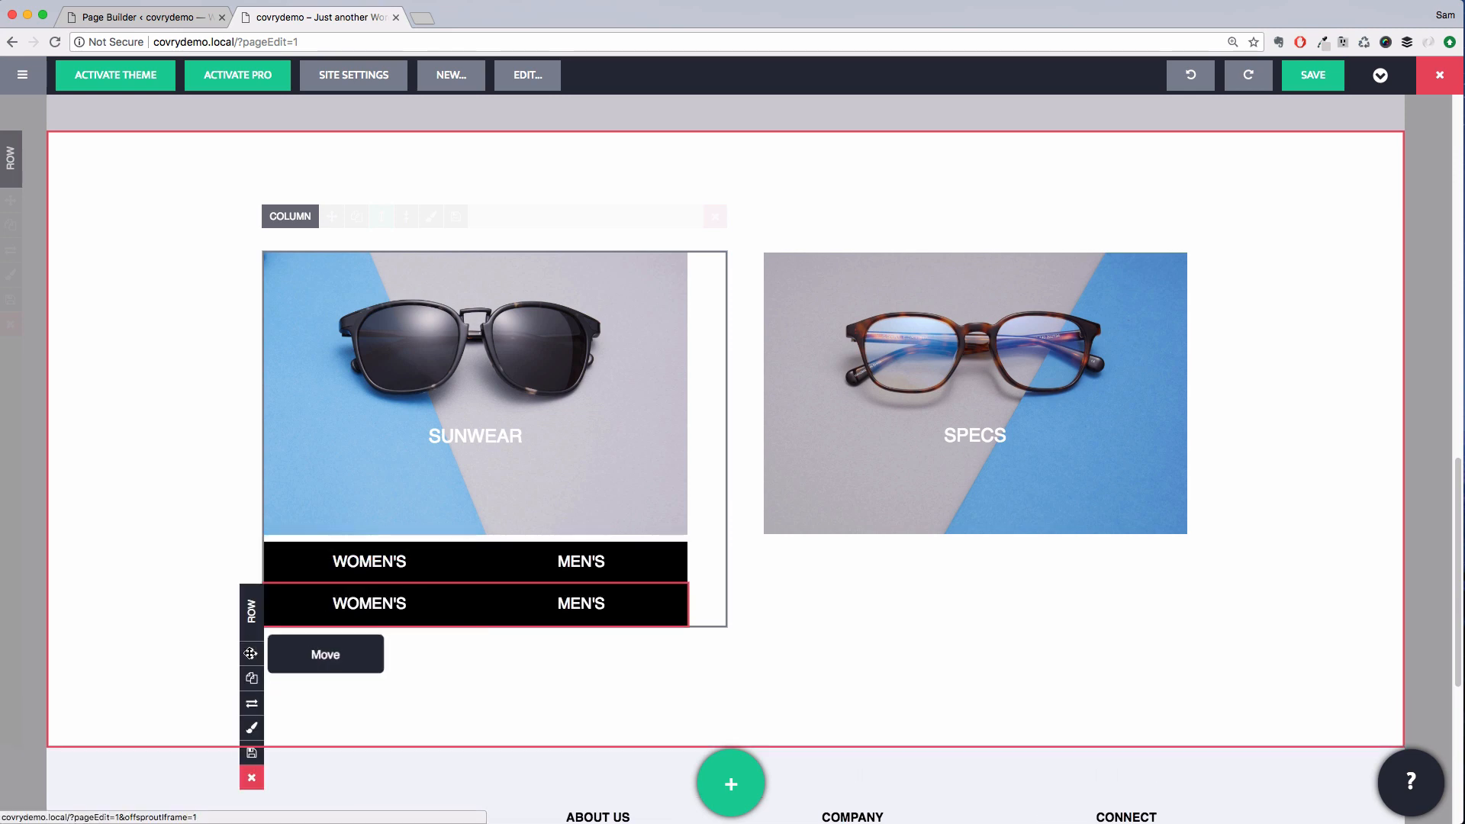
pyautogui.moveTo(251, 652); pyautogui.dragTo(870, 534)
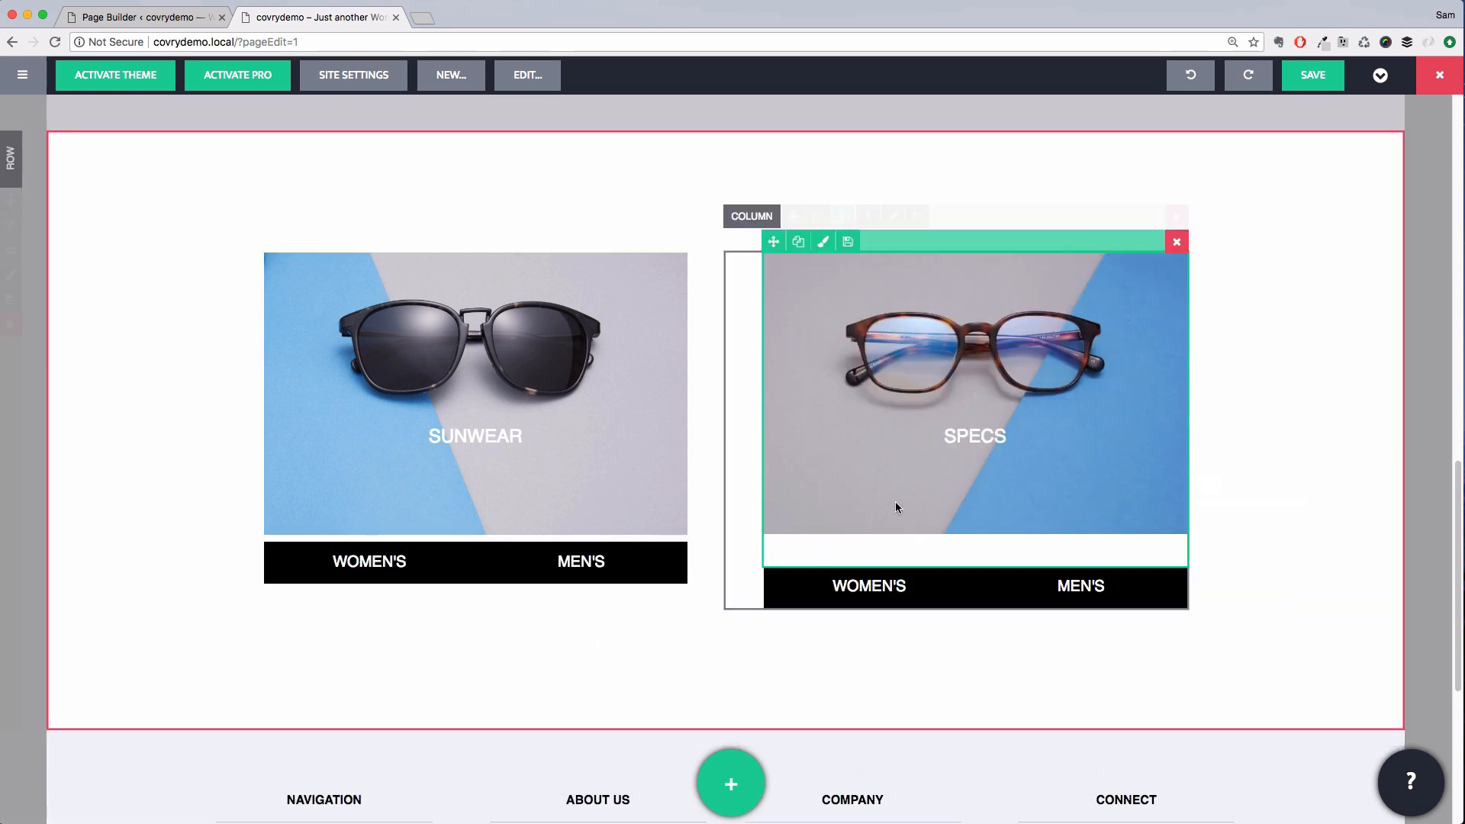
# Set the SPECS image's custom bottom margin to 0 and save the module
pyautogui.click(824, 242)
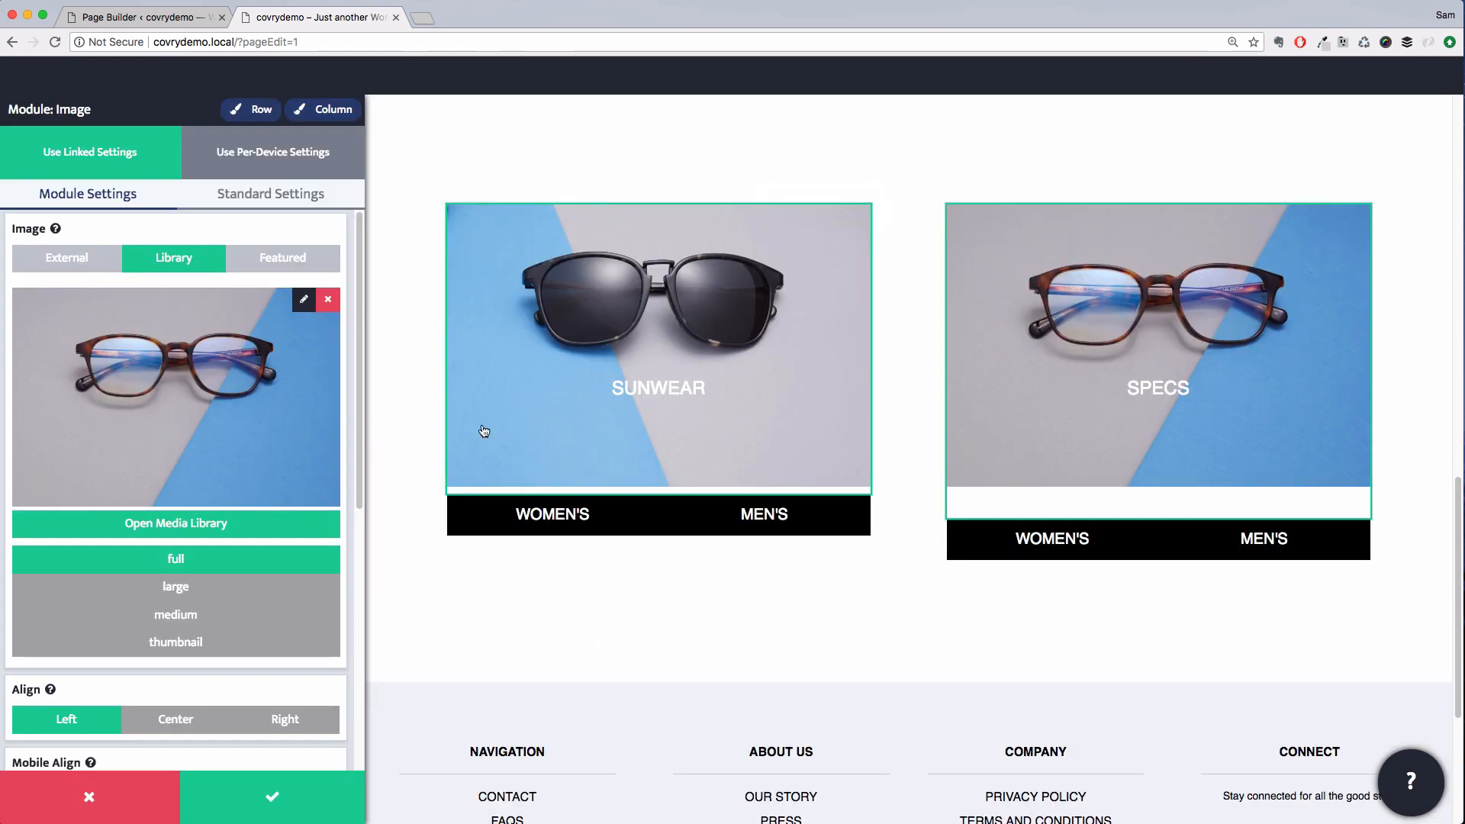
pyautogui.click(263, 195)
pyautogui.click(259, 256)
pyautogui.click(244, 301)
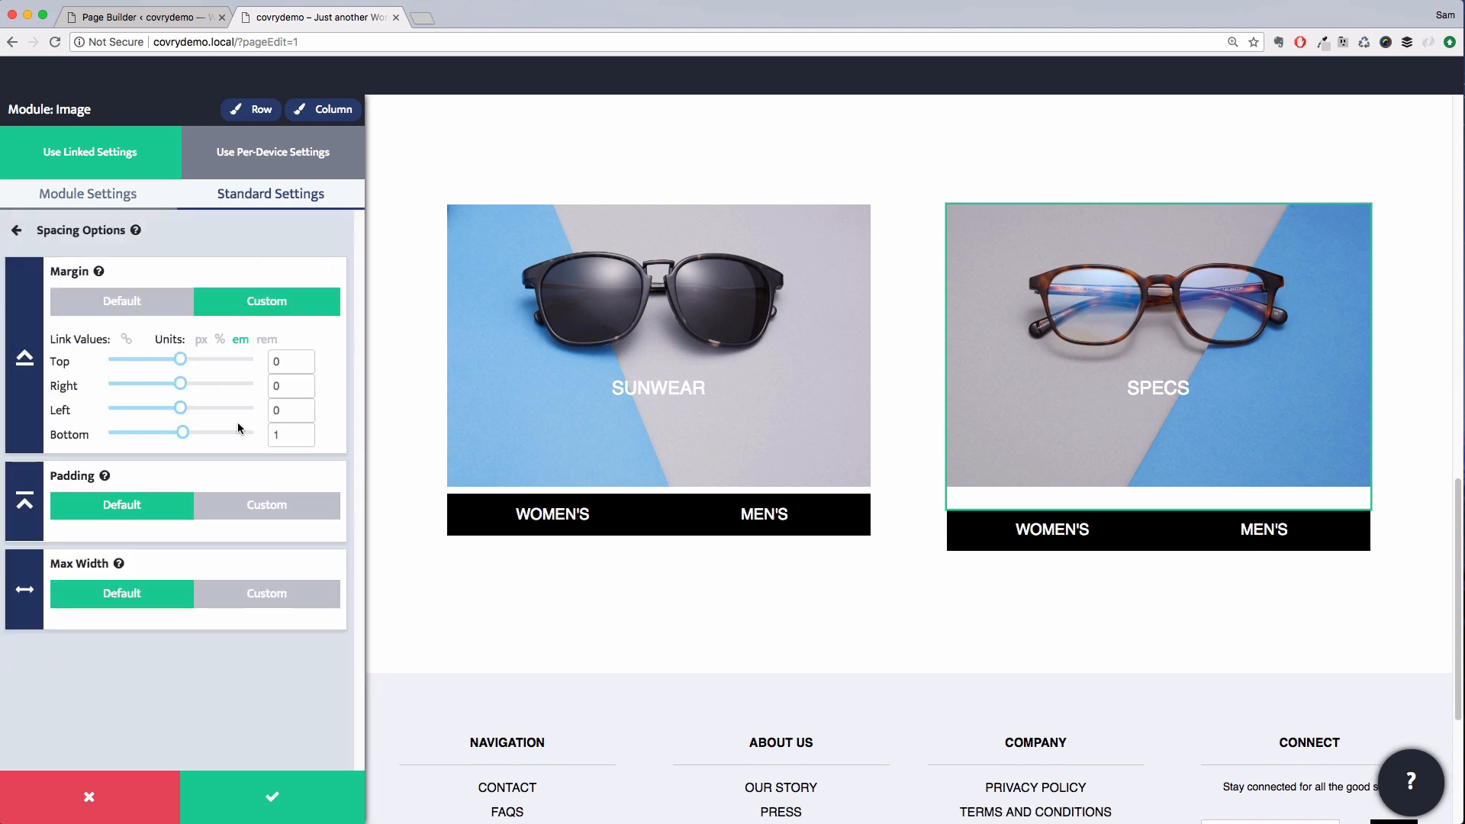
pyautogui.click(303, 438)
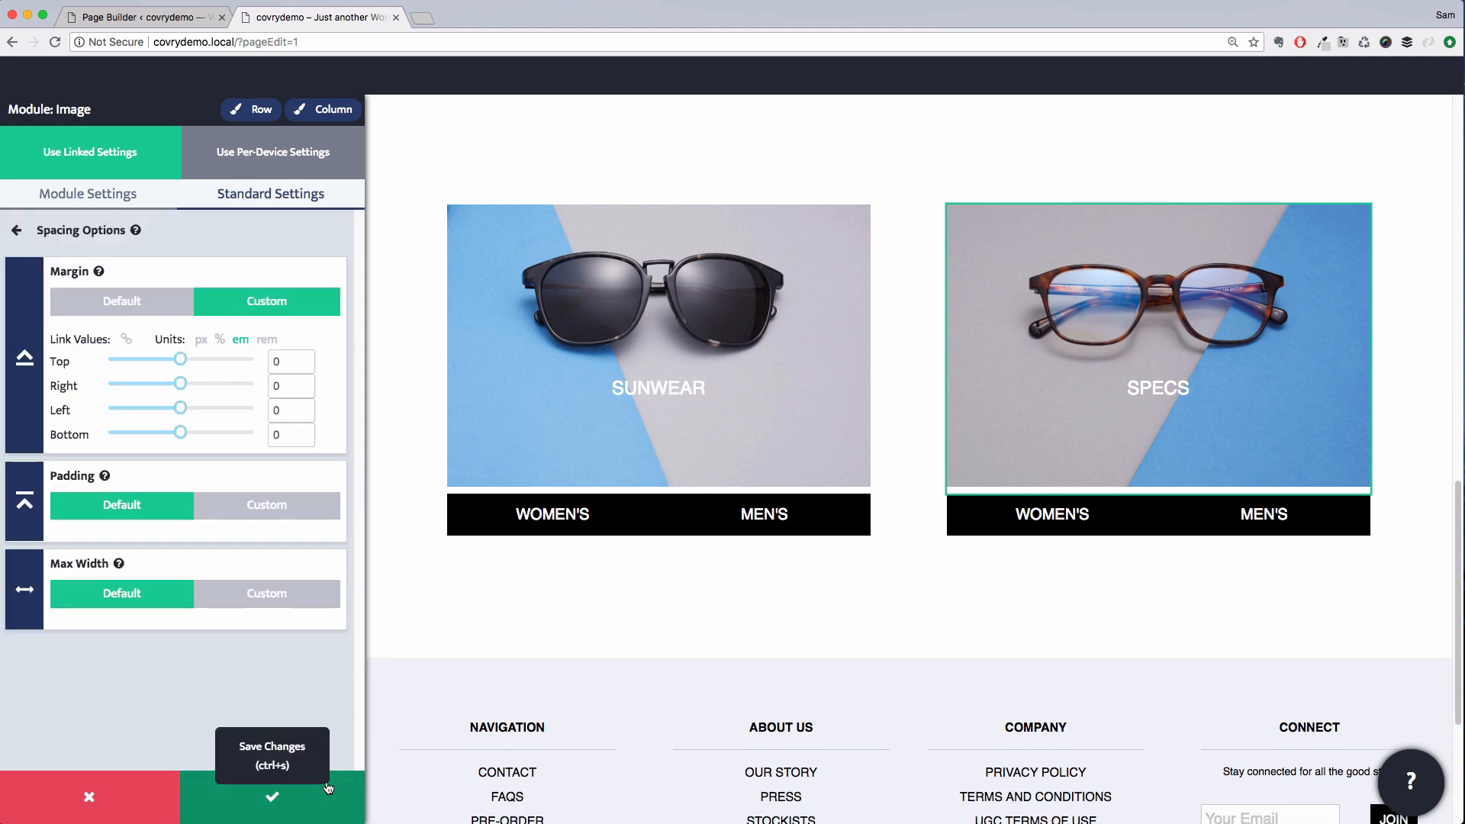
pyautogui.click(272, 797)
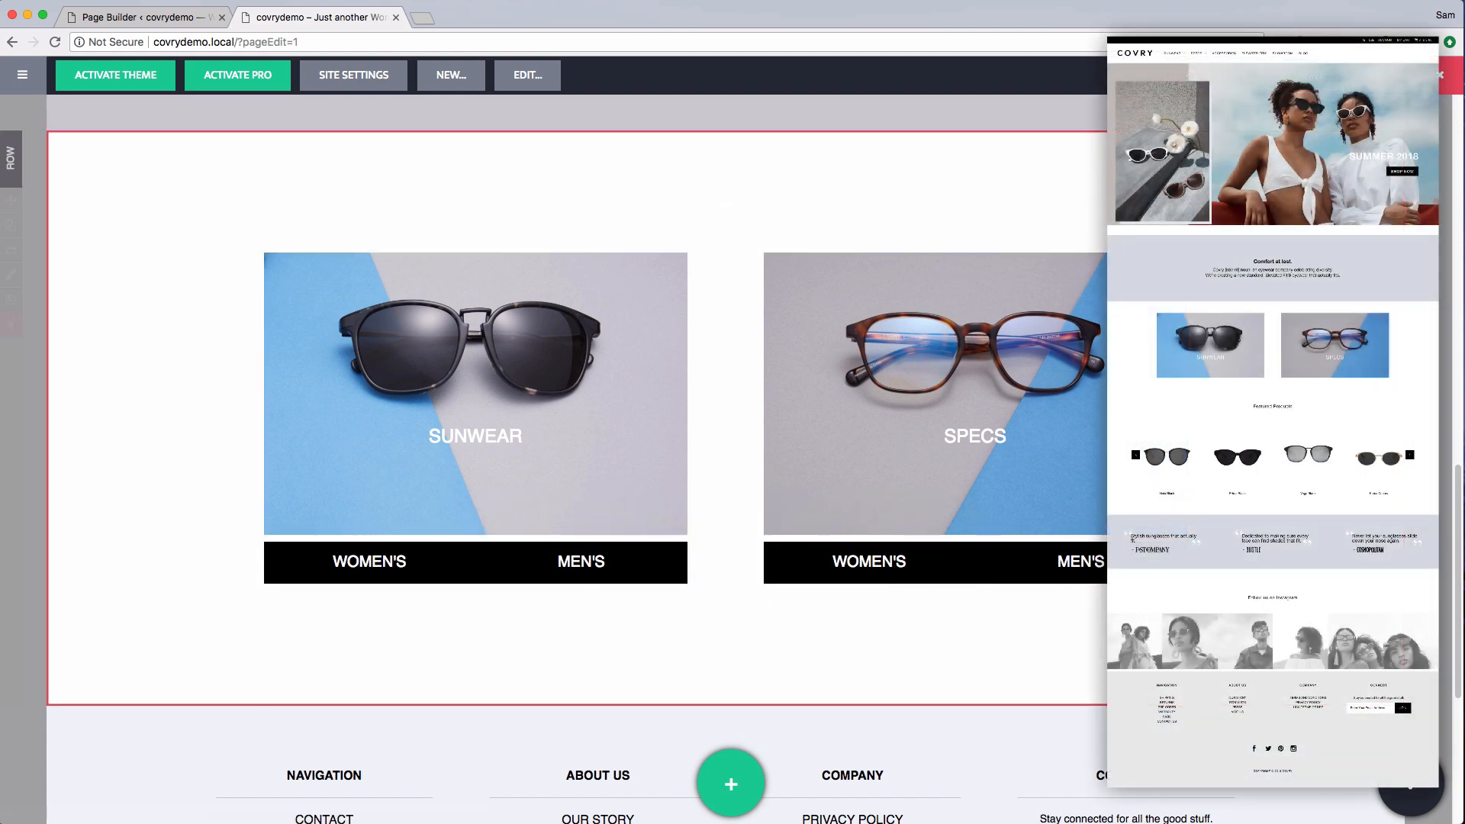
# Add a heading module beneath the two image columns and open its settings
pyautogui.scroll(-2, 1092, 648)
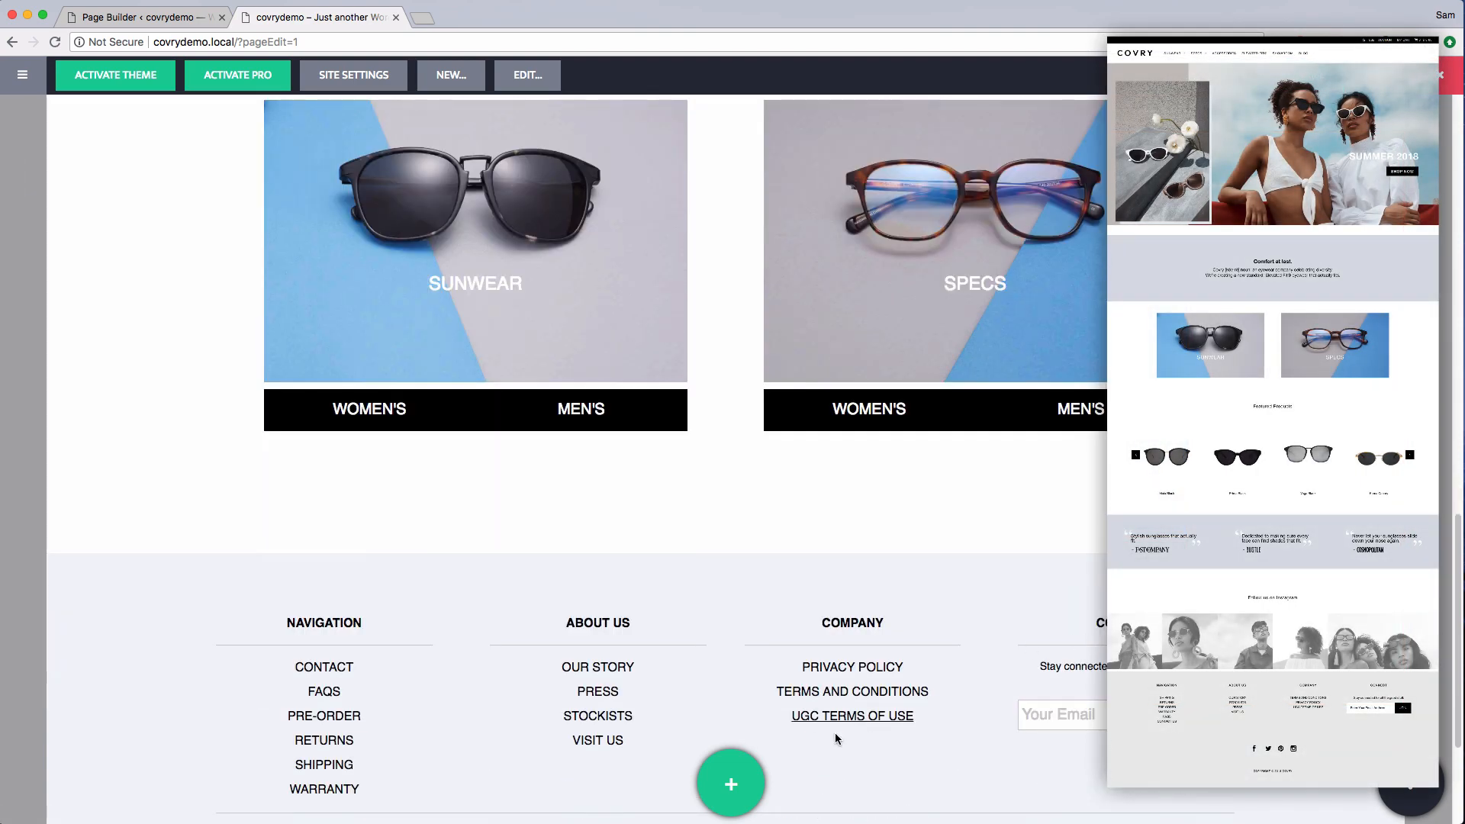
pyautogui.click(737, 782)
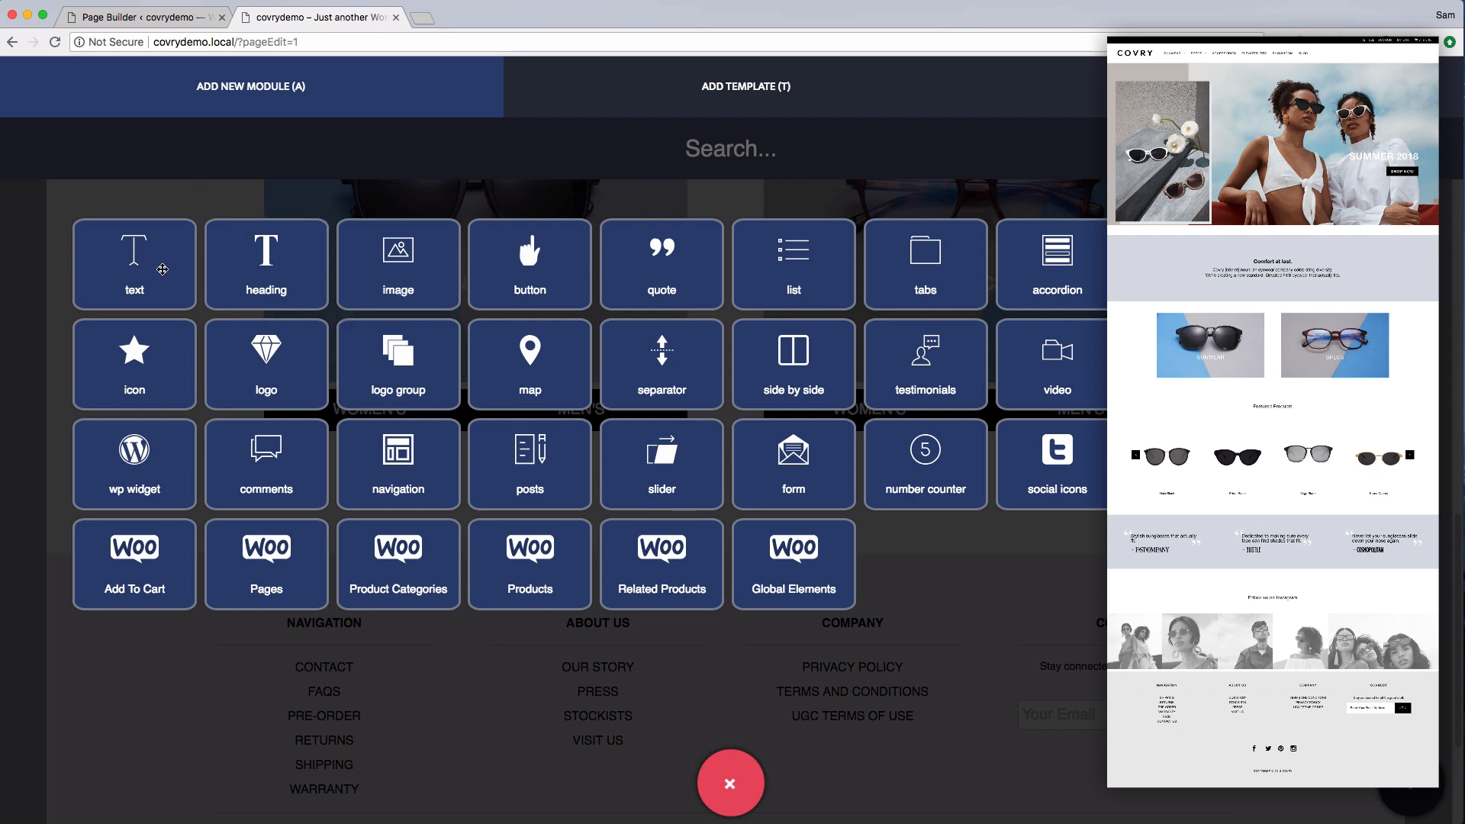
pyautogui.moveTo(269, 267); pyautogui.dragTo(695, 453)
pyautogui.click(323, 420)
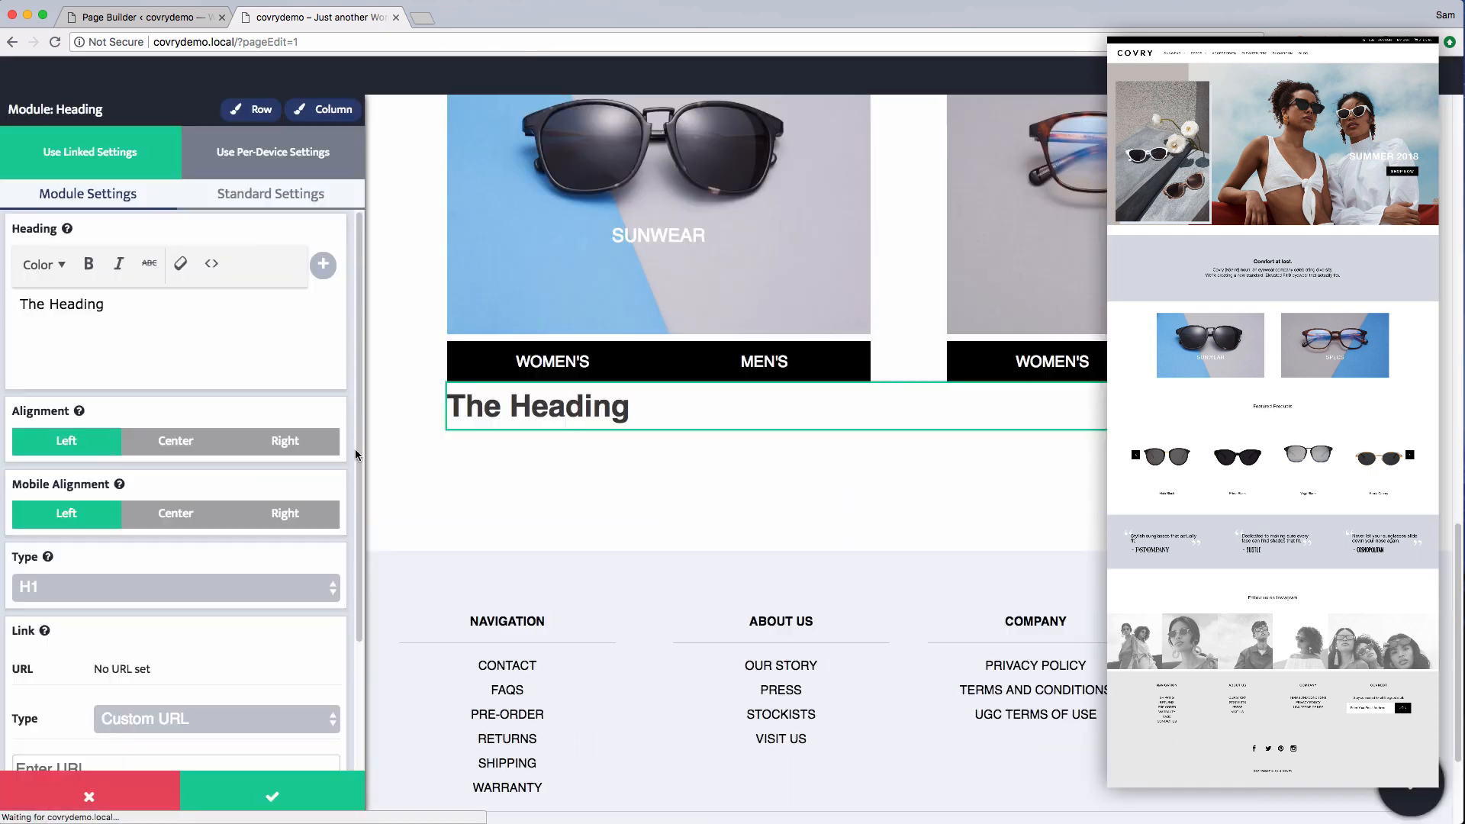
# Set the heading's custom top margin to 4 em
pyautogui.click(238, 195)
pyautogui.click(229, 234)
pyautogui.click(252, 305)
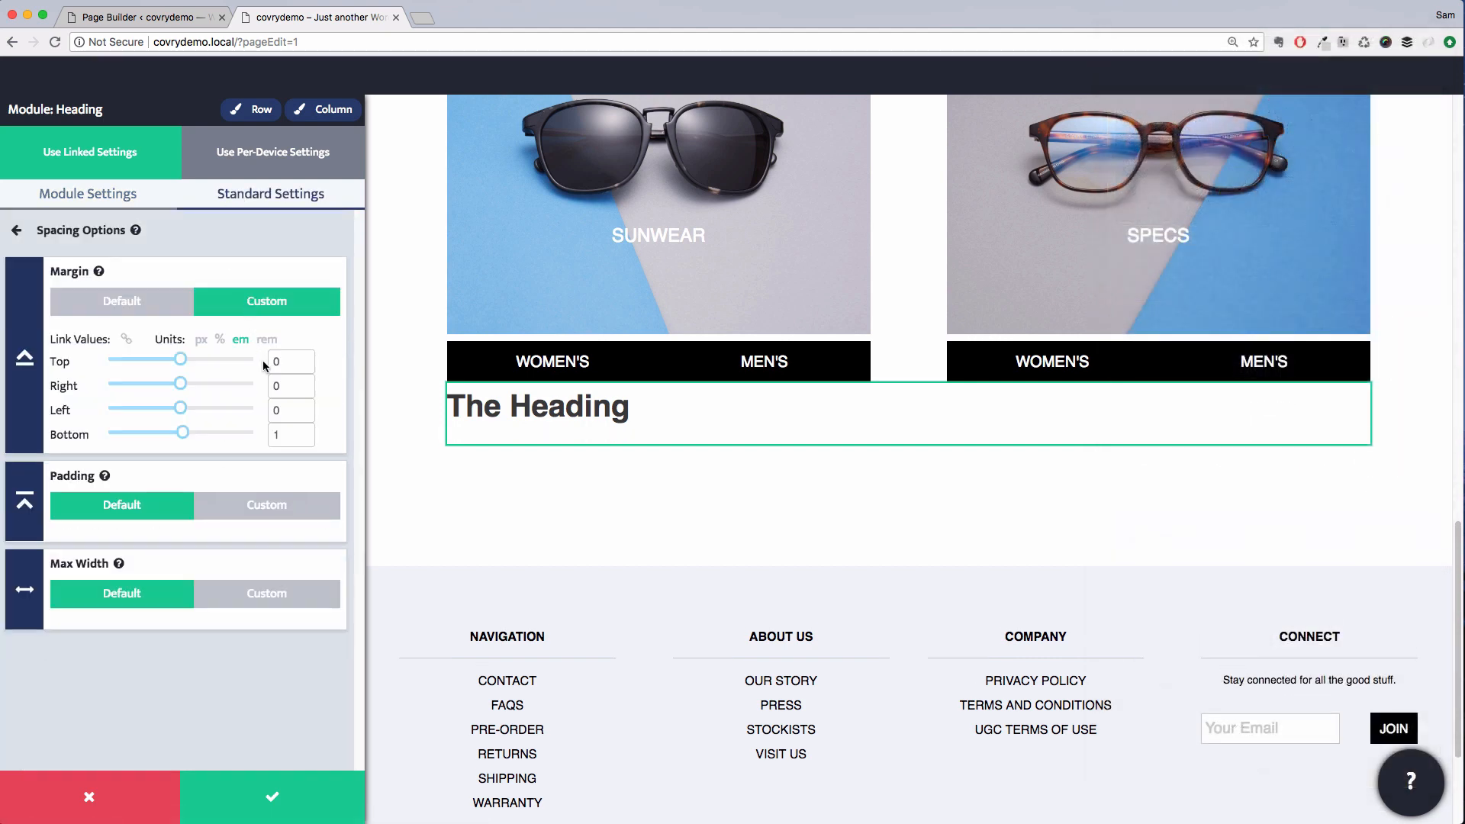
pyautogui.click(277, 363)
pyautogui.write('4')
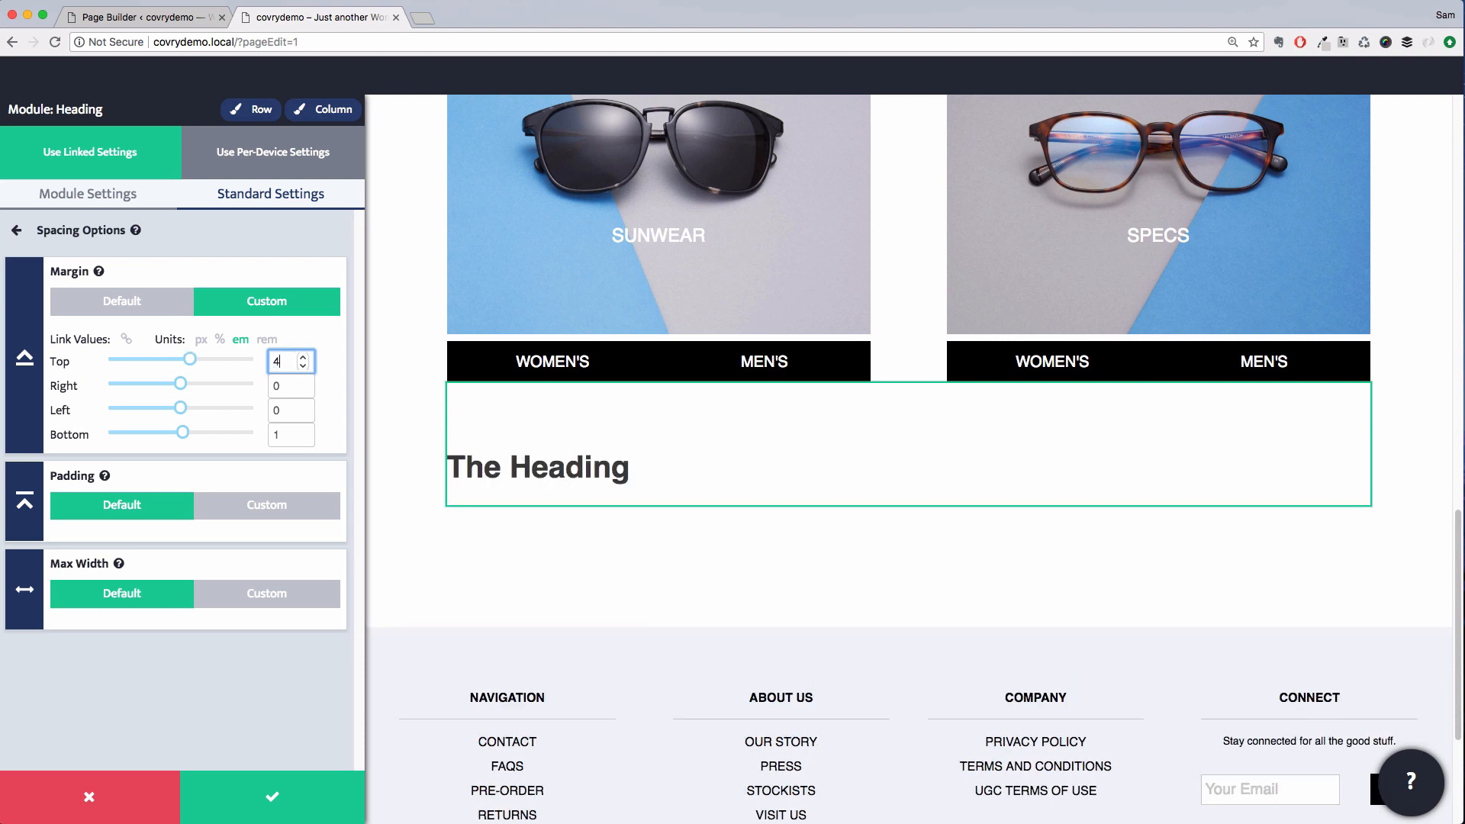
# Center the heading's alignment and set its type to H2
pyautogui.click(113, 200)
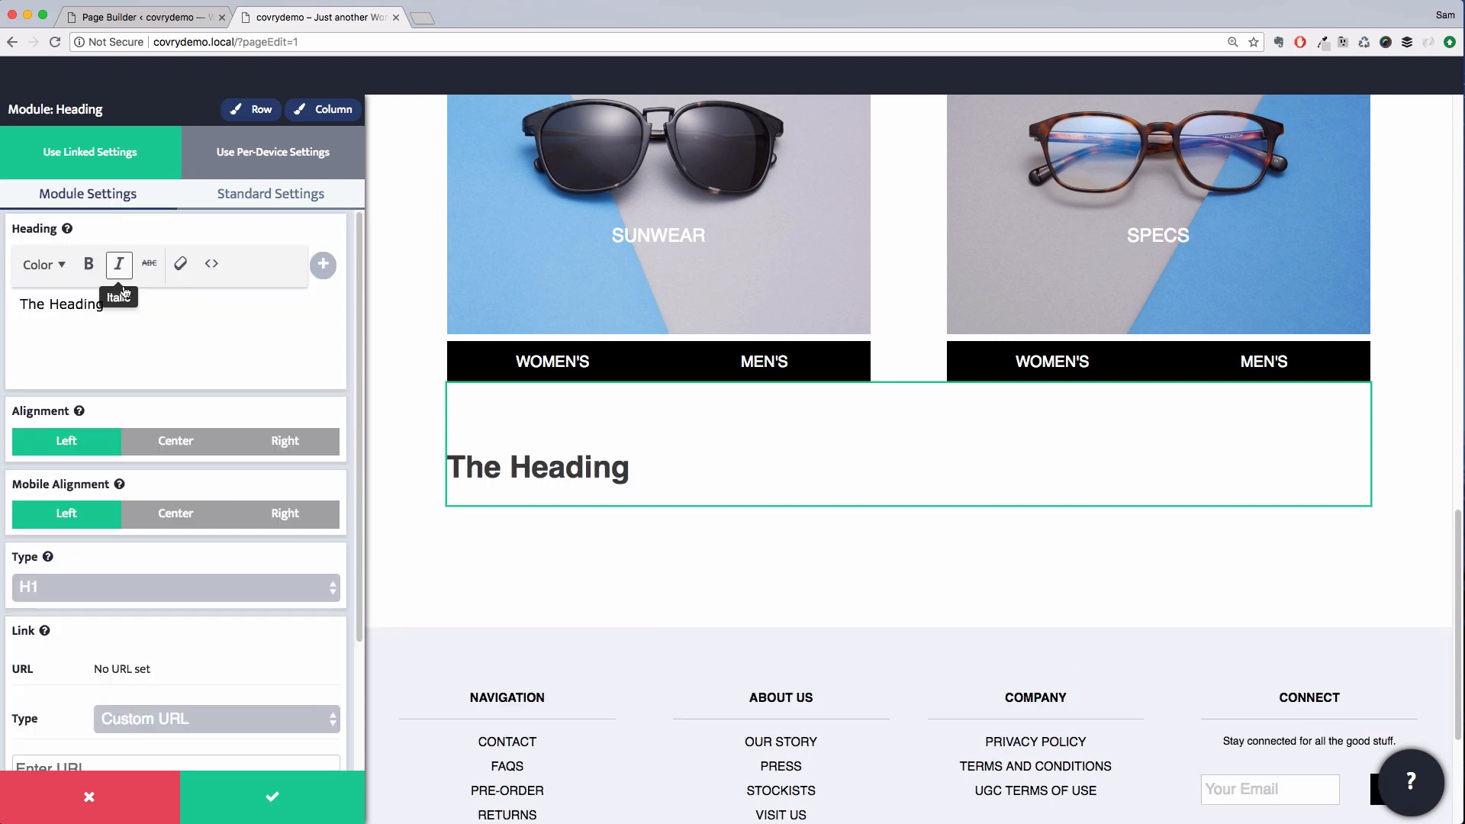
pyautogui.click(175, 441)
pyautogui.click(155, 587)
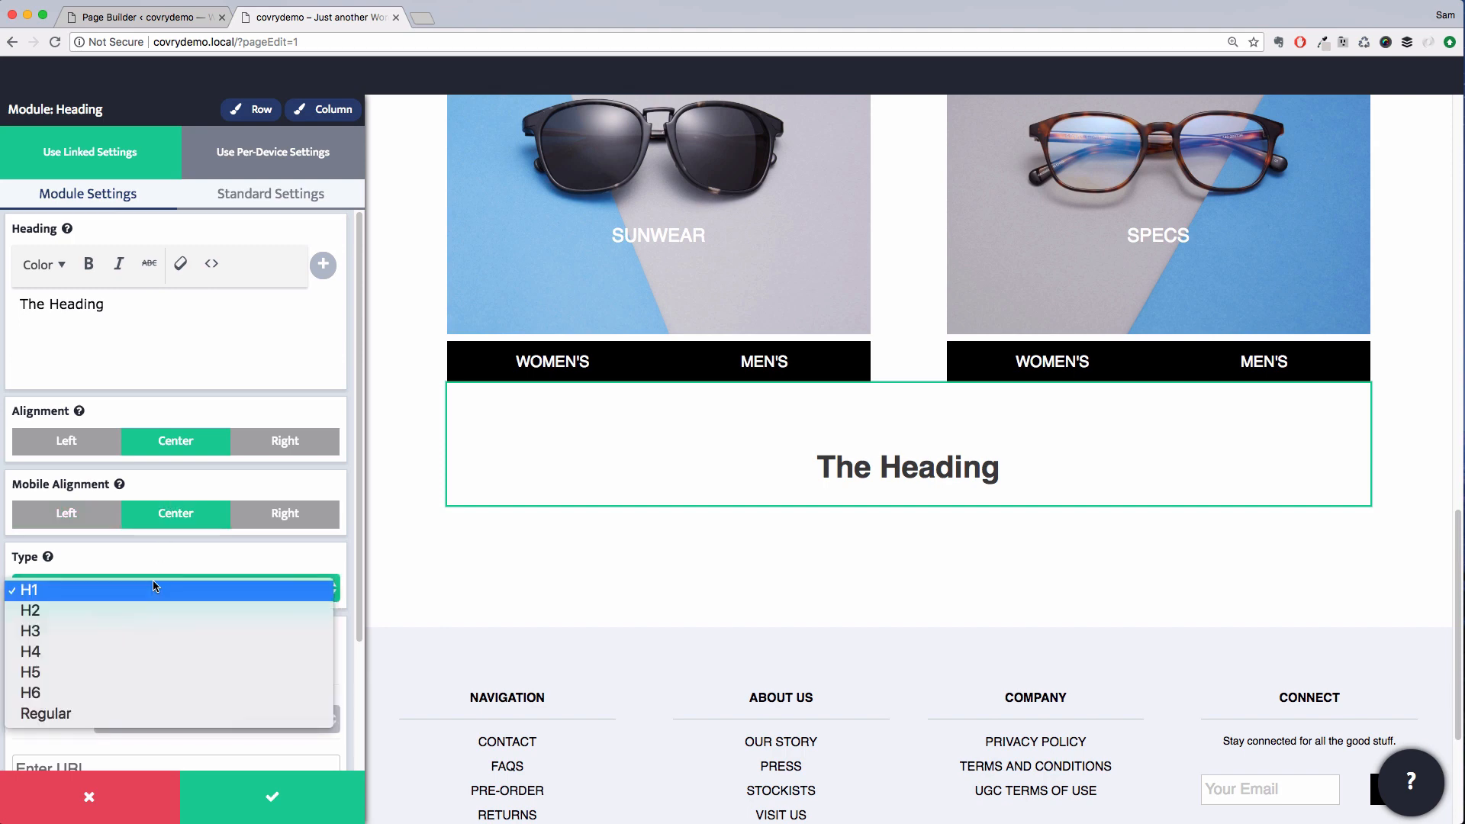
pyautogui.click(141, 609)
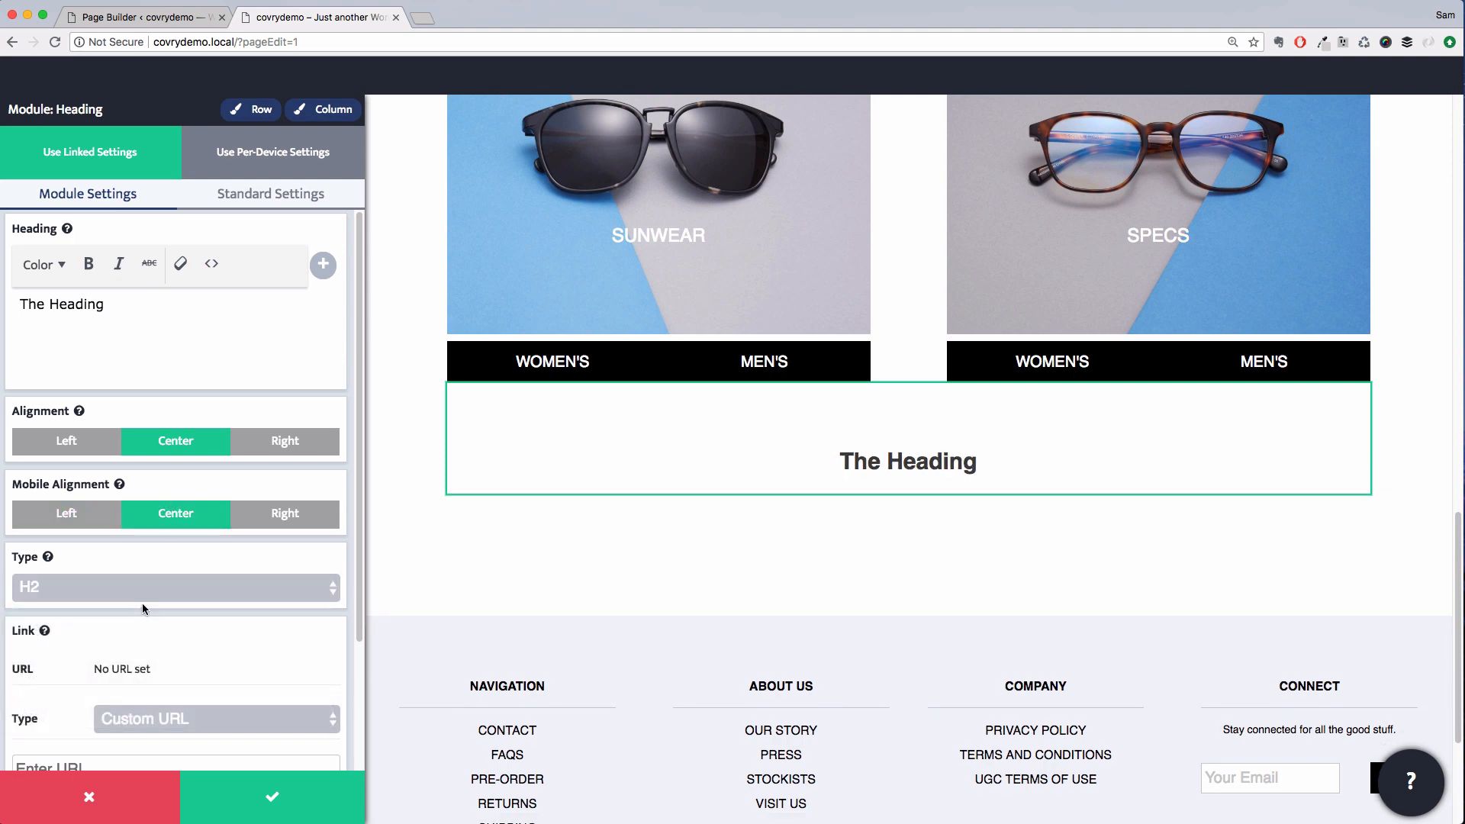
# Change the heading text to Featured Products and save the module
pyautogui.tripleClick(74, 304)
pyautogui.write('Featured Products')
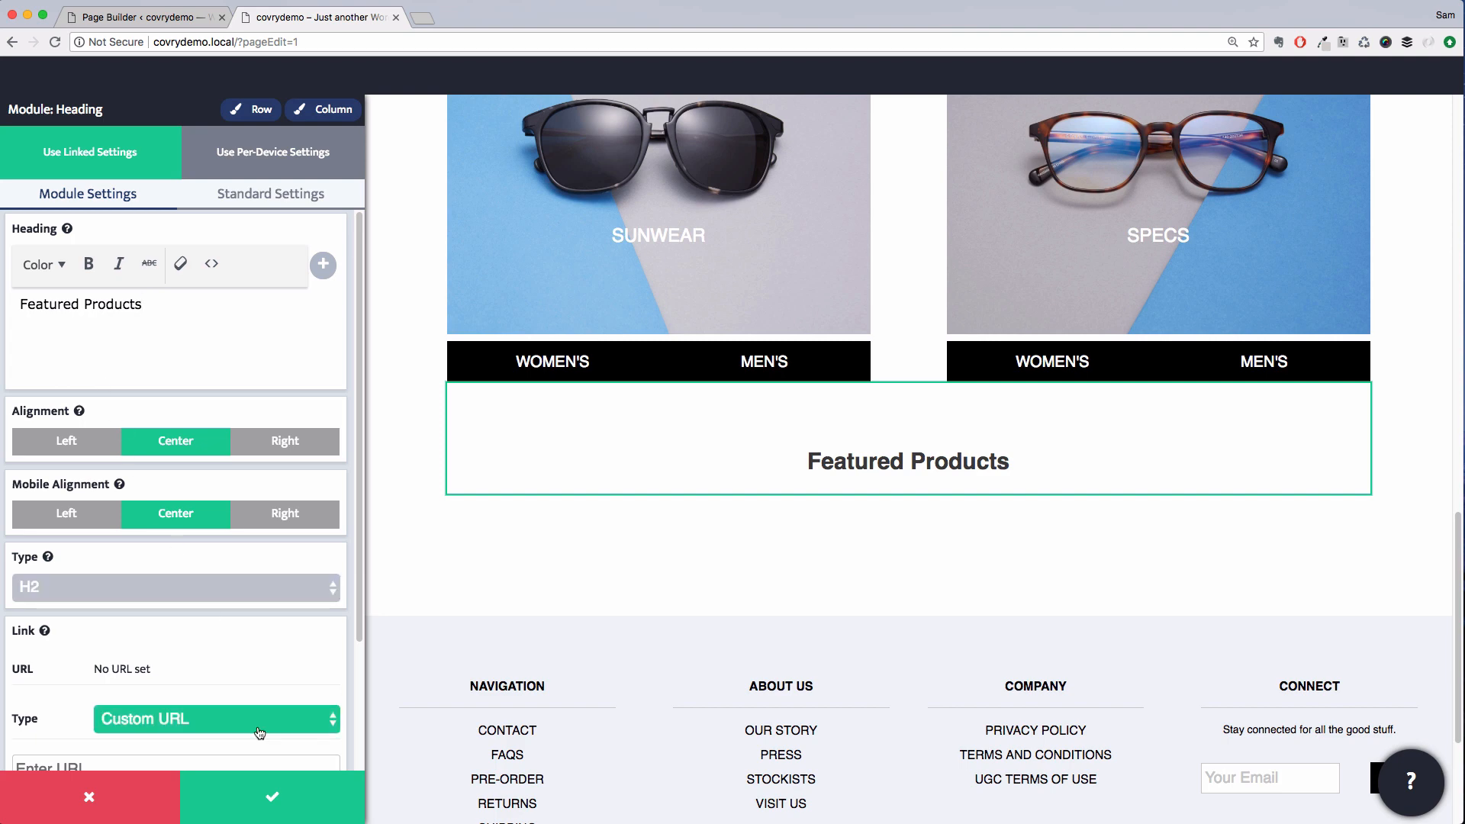
pyautogui.click(277, 768)
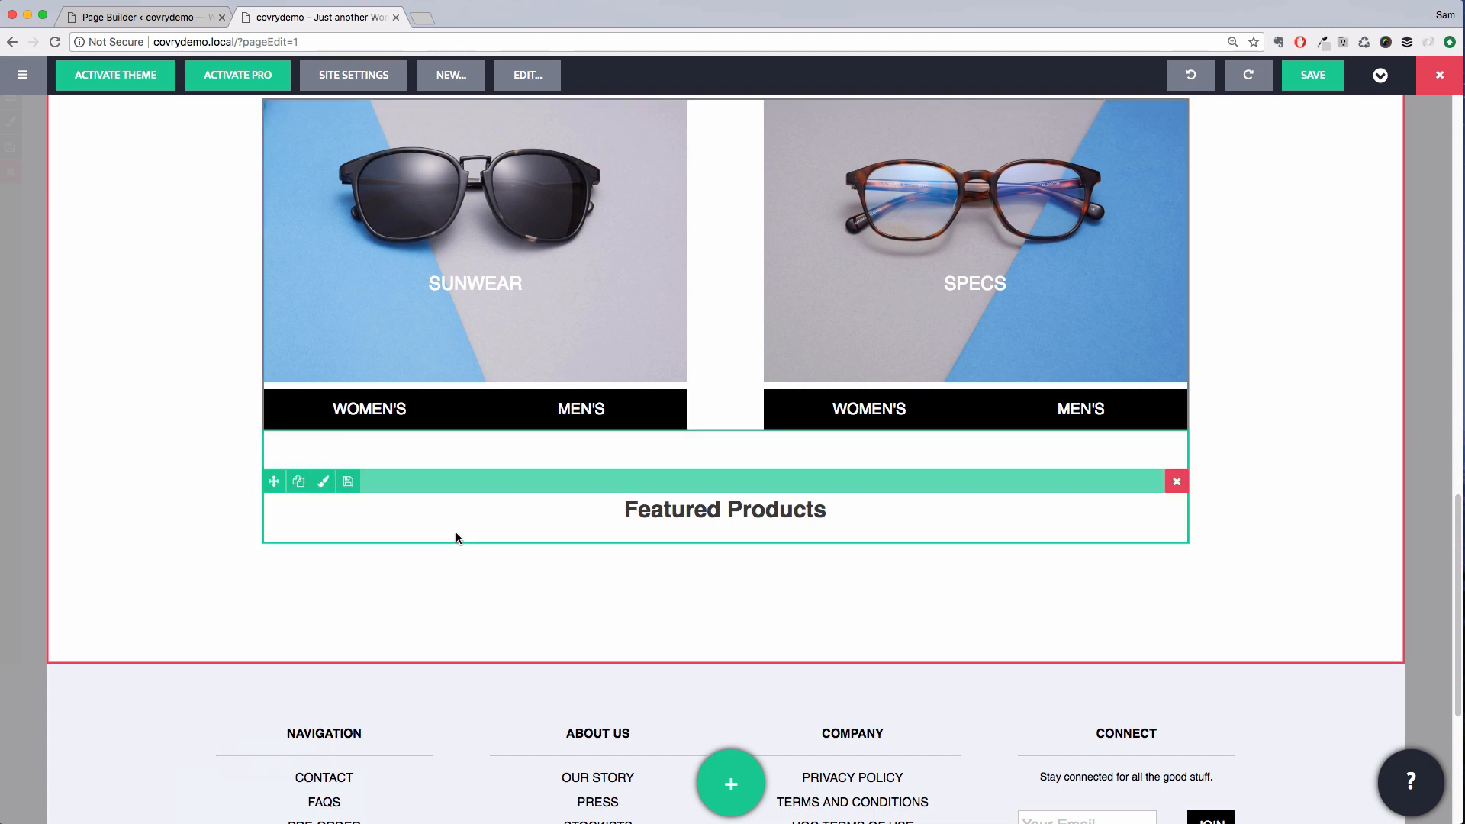
# Open the site font settings and enable Google Fonts
pyautogui.click(353, 75)
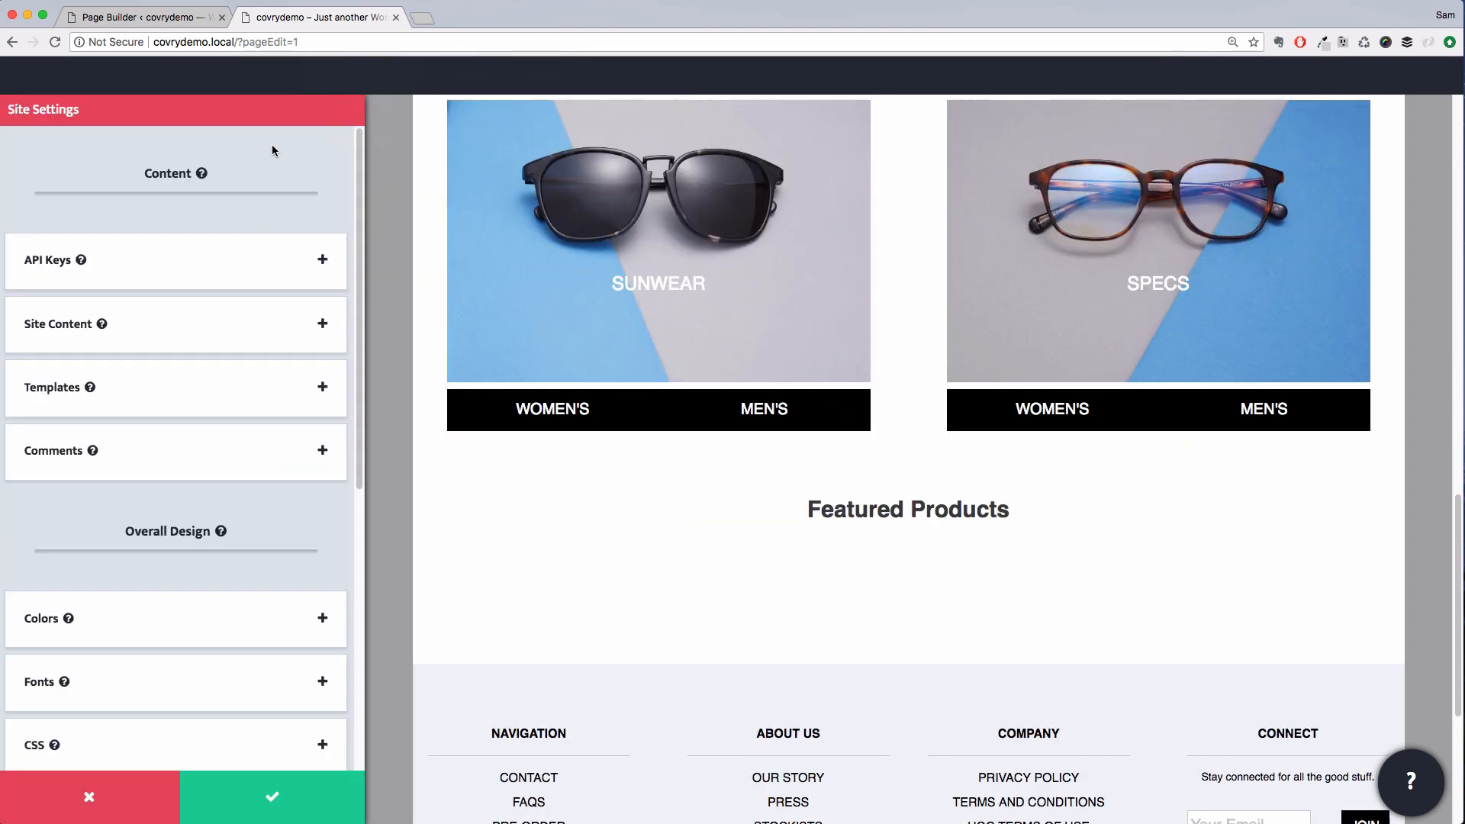
pyautogui.click(197, 670)
pyautogui.click(229, 217)
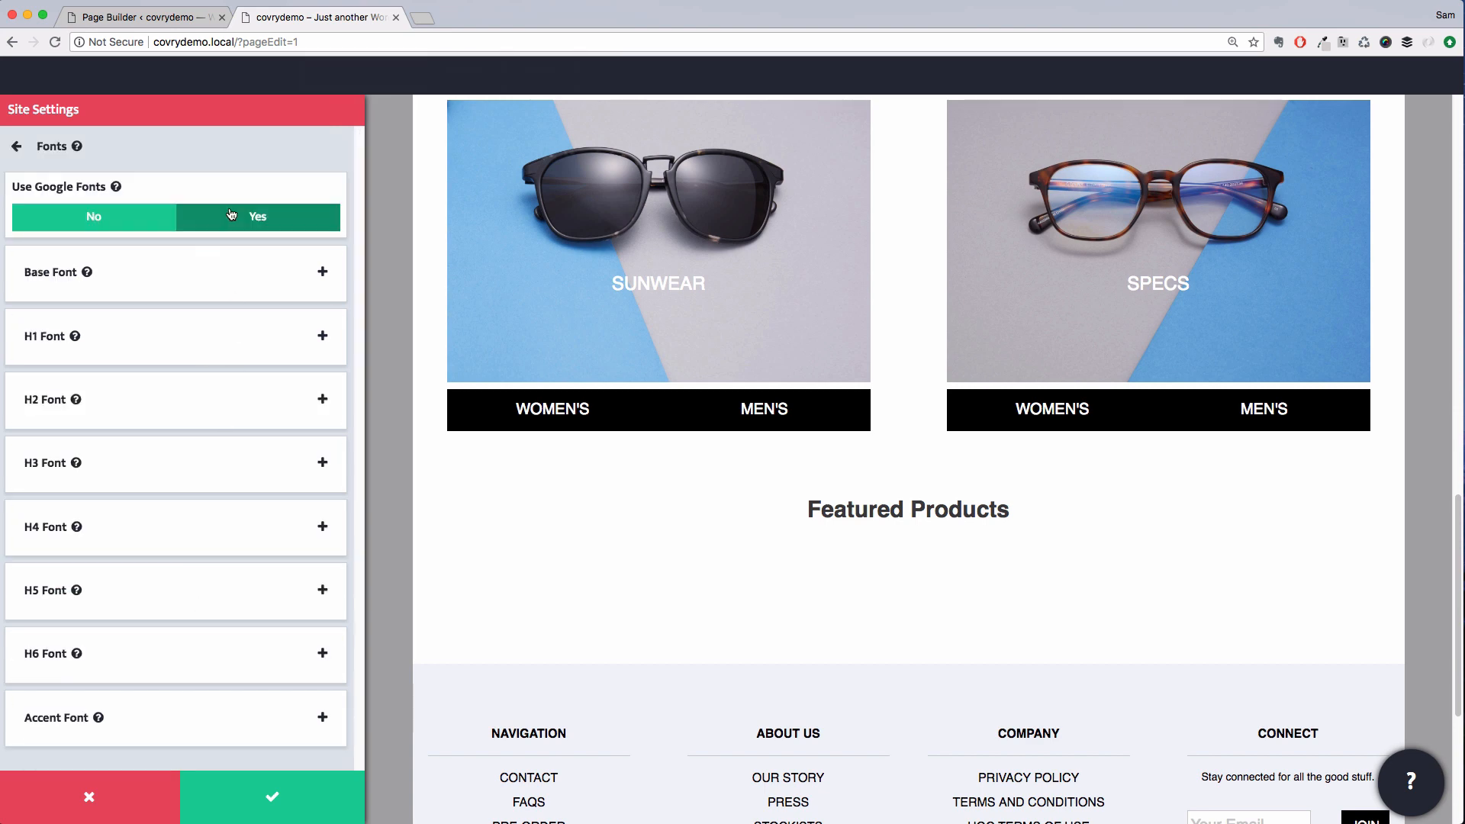
# Set the site's base font to Open Sans
pyautogui.click(159, 424)
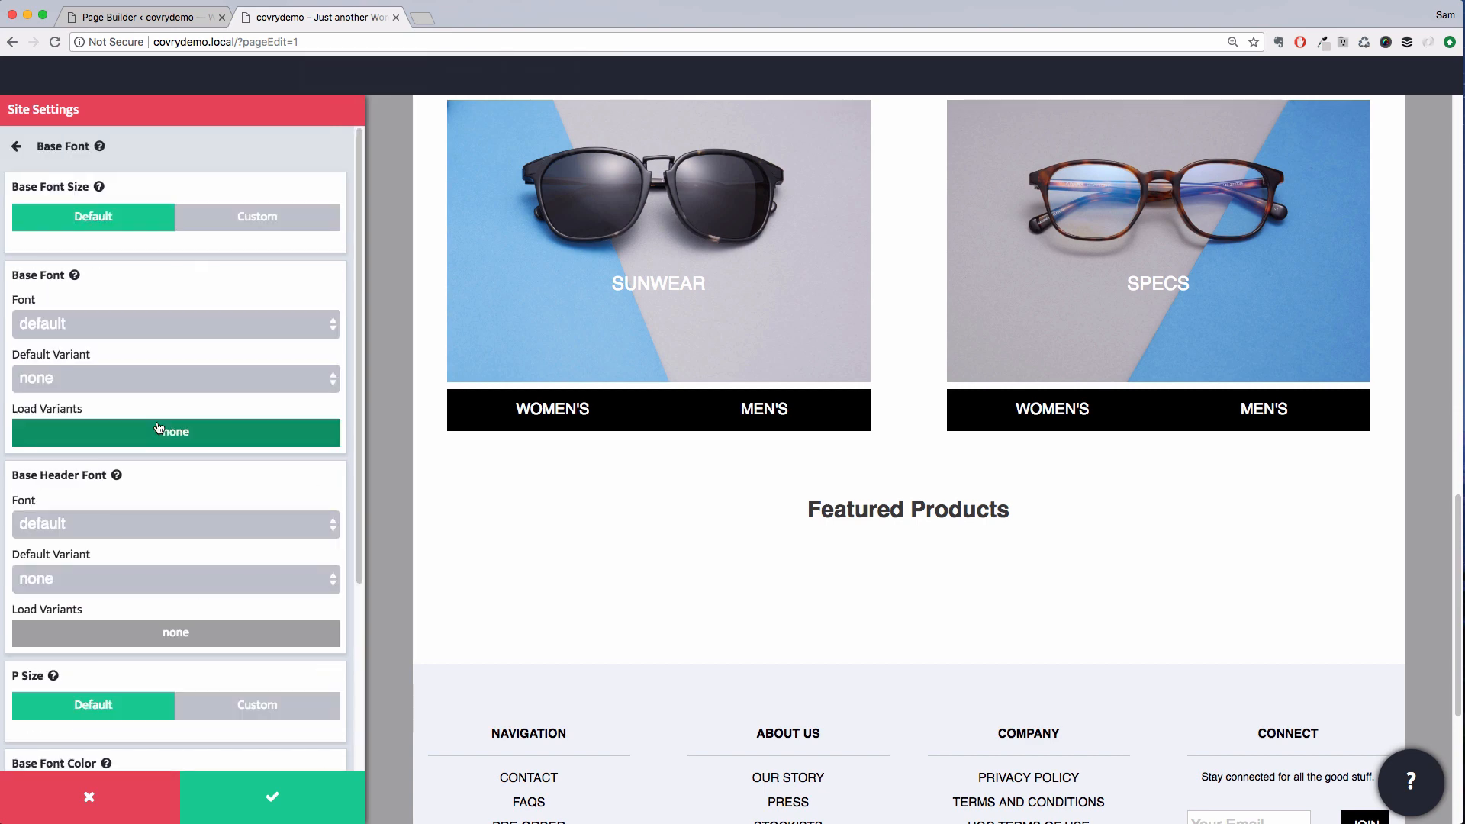
pyautogui.click(151, 334)
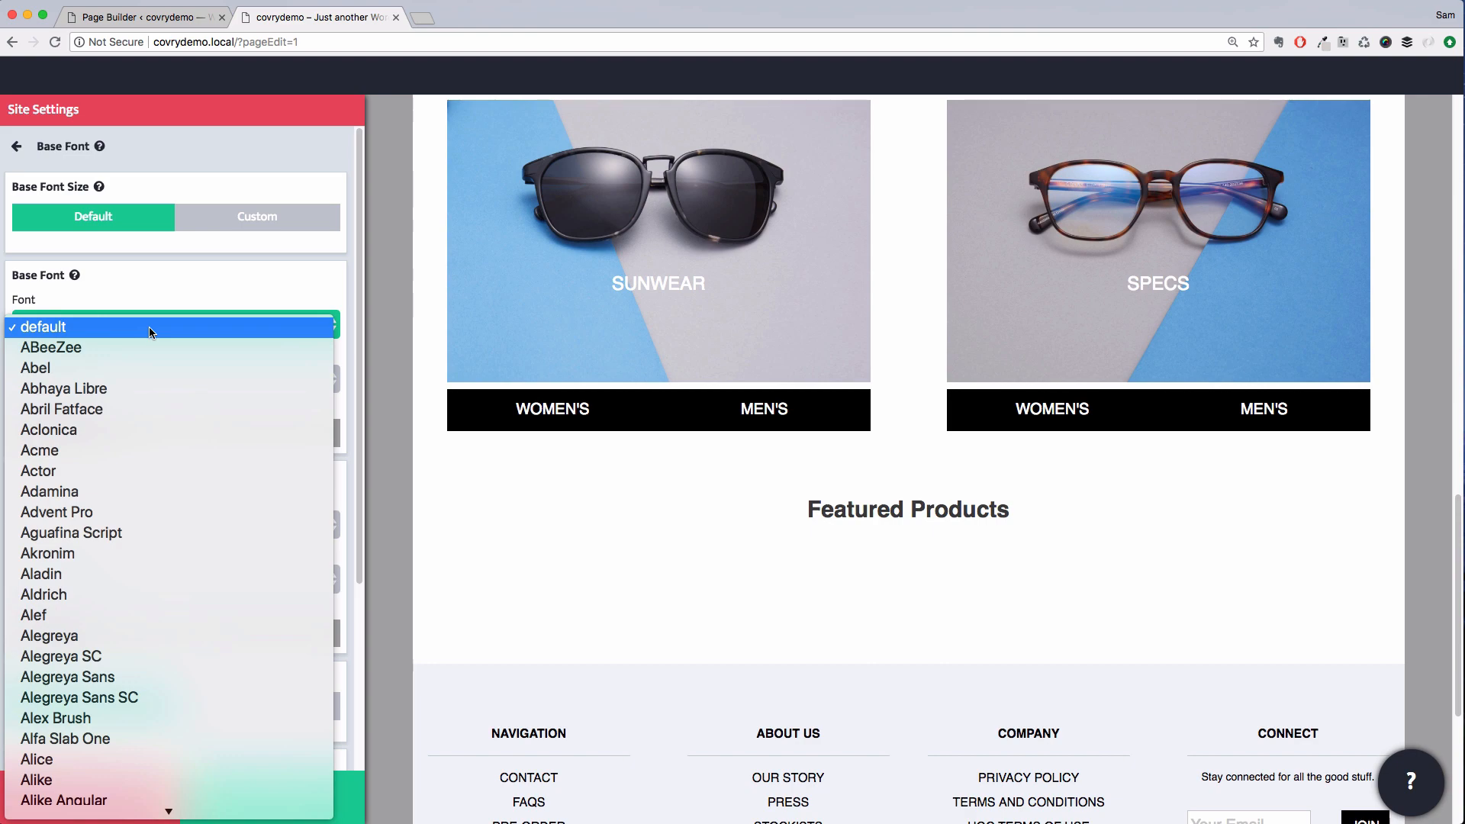
pyautogui.write('open')
pyautogui.press('Return')
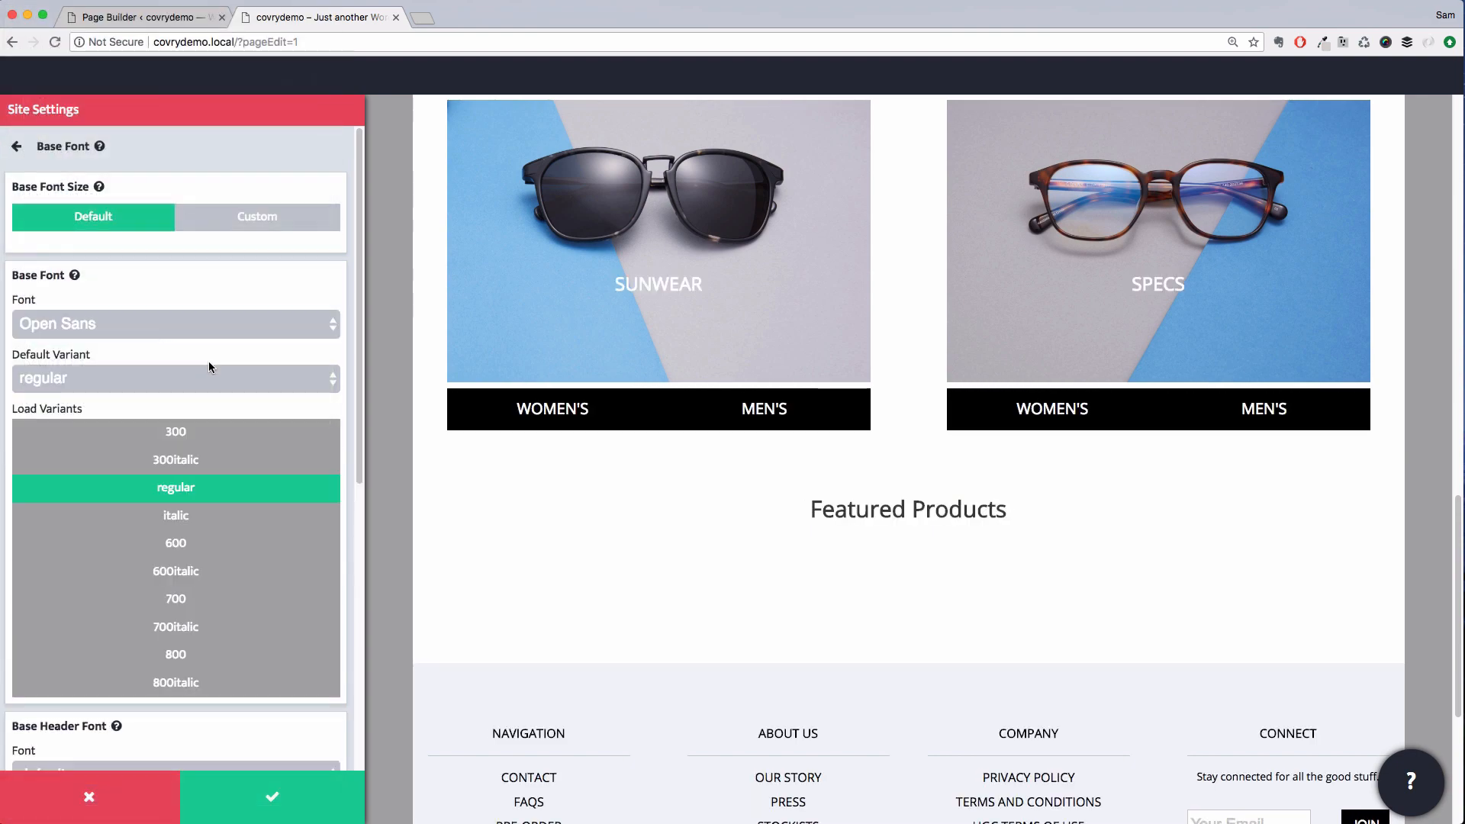
# Set the base header font to Open Sans and save the site settings
pyautogui.scroll(-10, 209, 365)
pyautogui.click(139, 267)
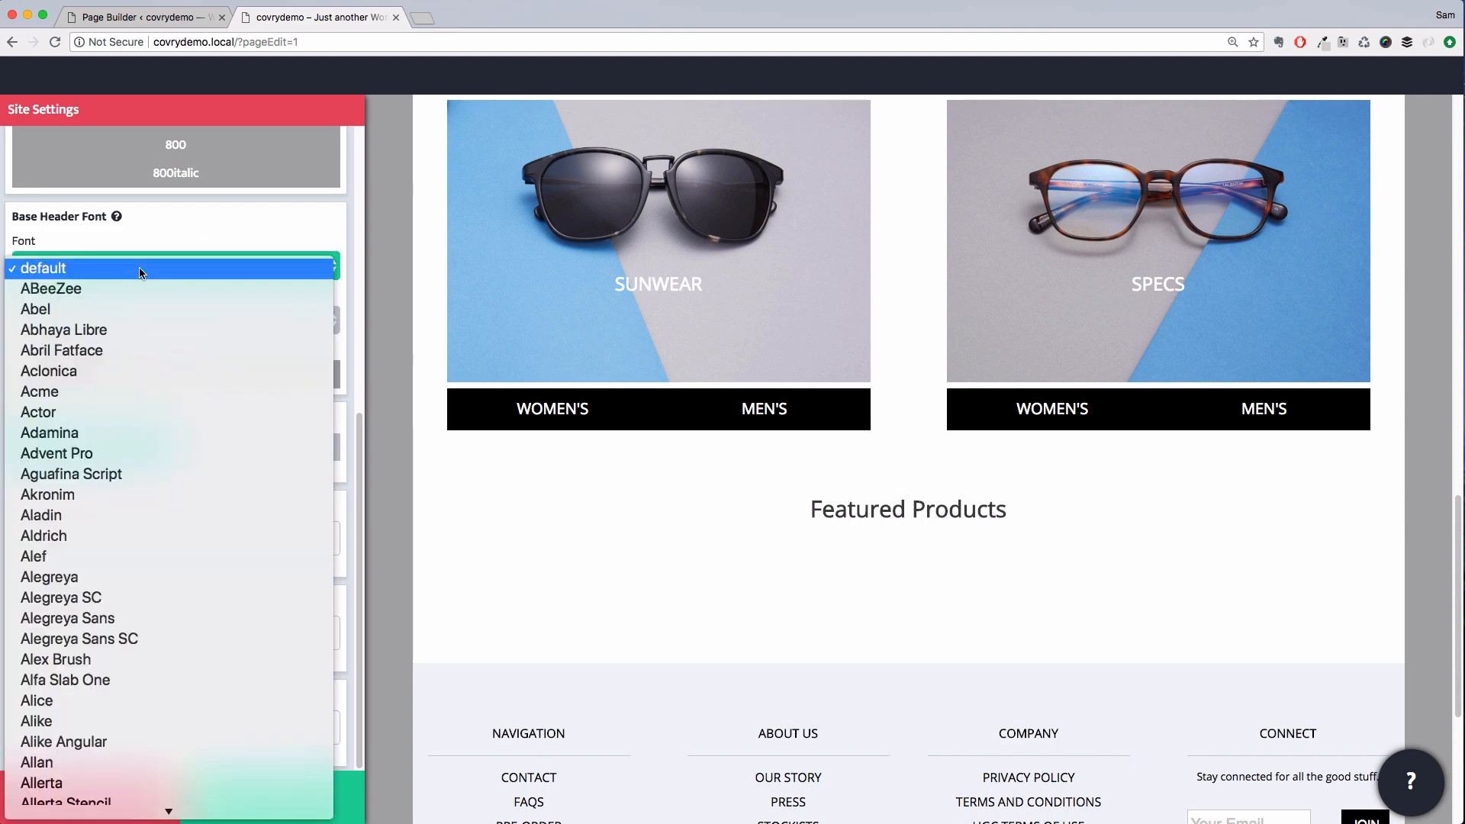
pyautogui.write('open')
pyautogui.press('Return')
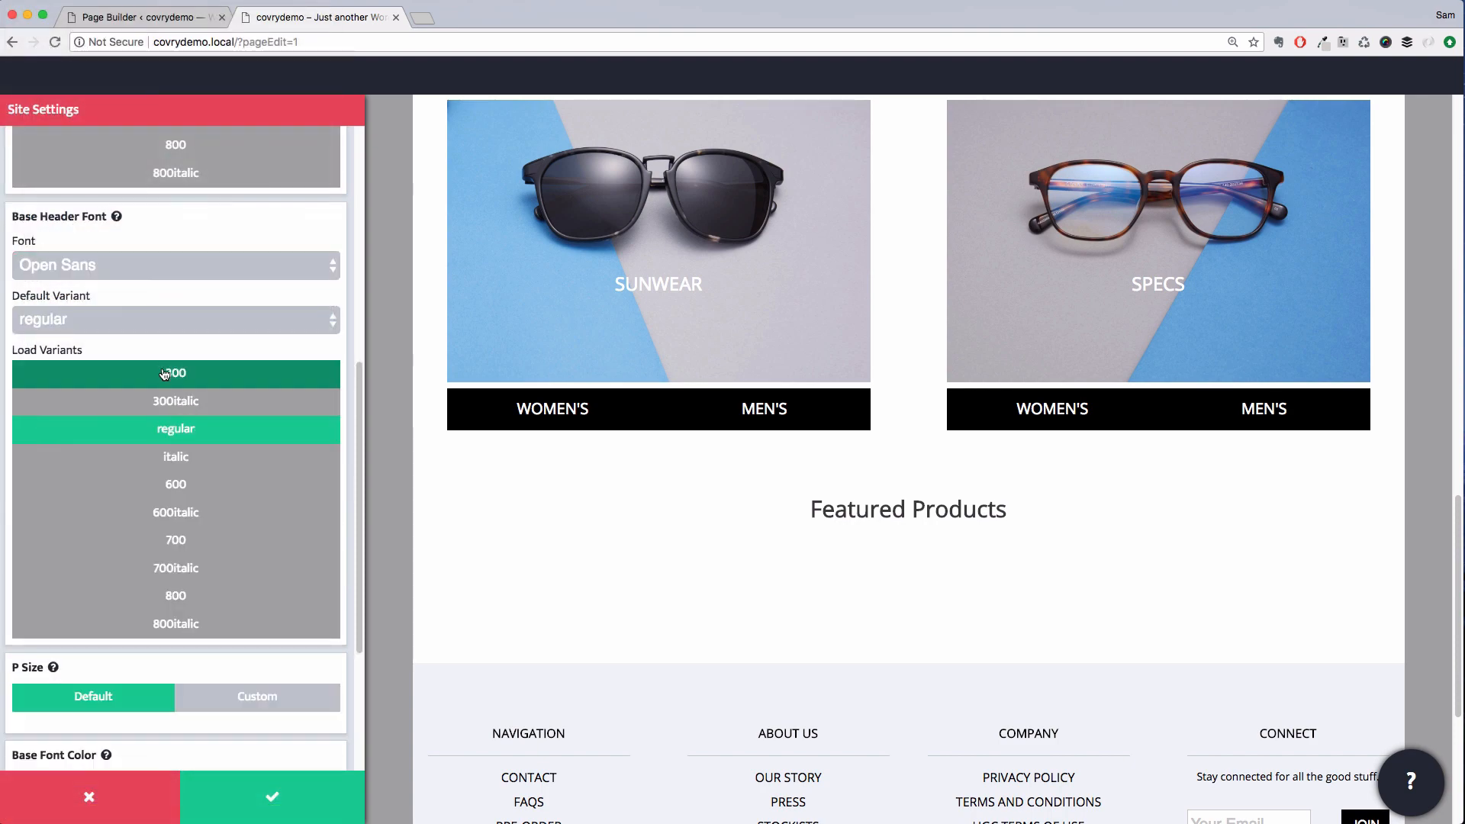
pyautogui.scroll(-1, 164, 373)
pyautogui.scroll(5, 164, 372)
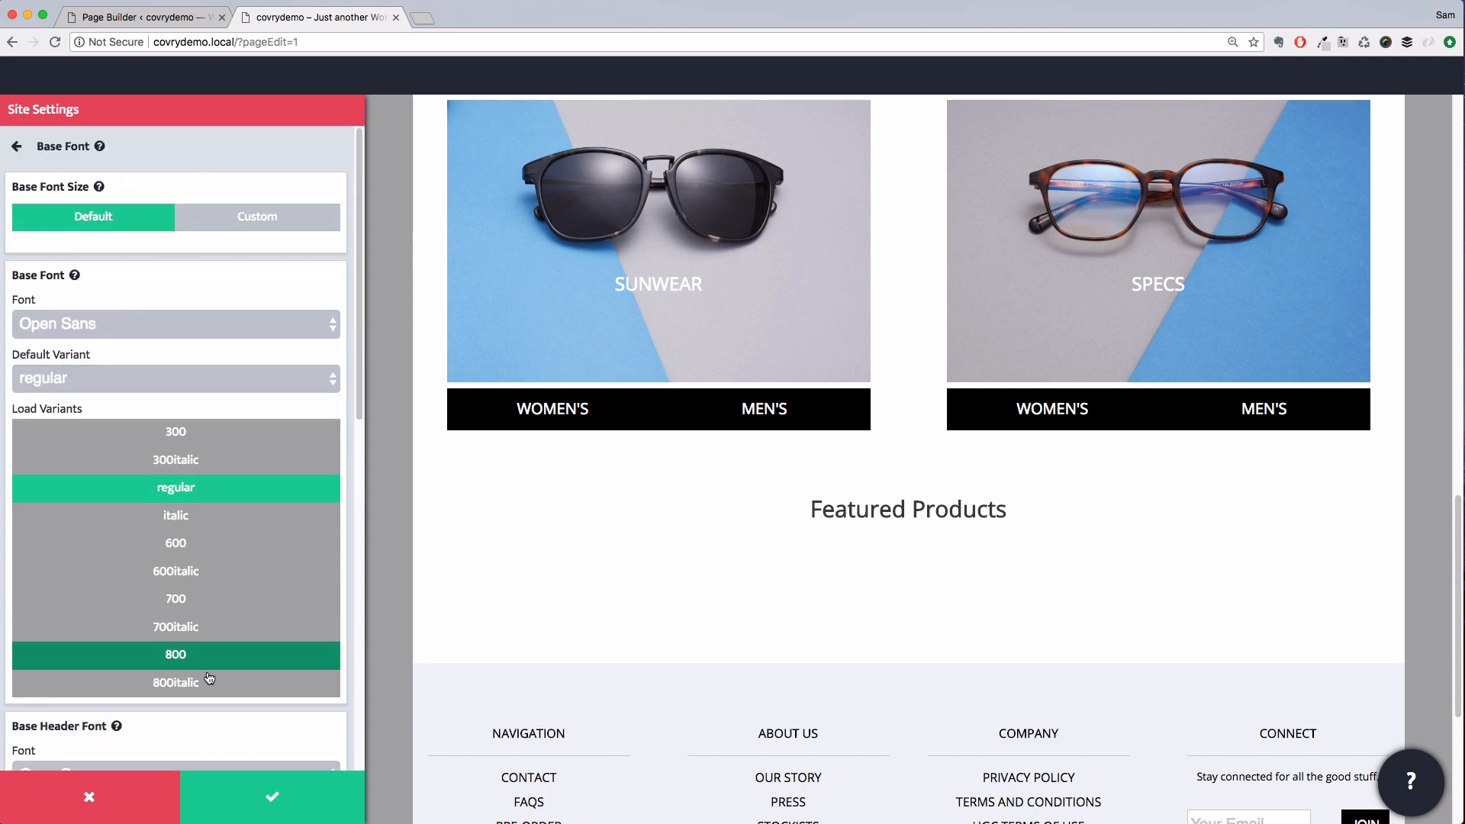
pyautogui.click(266, 791)
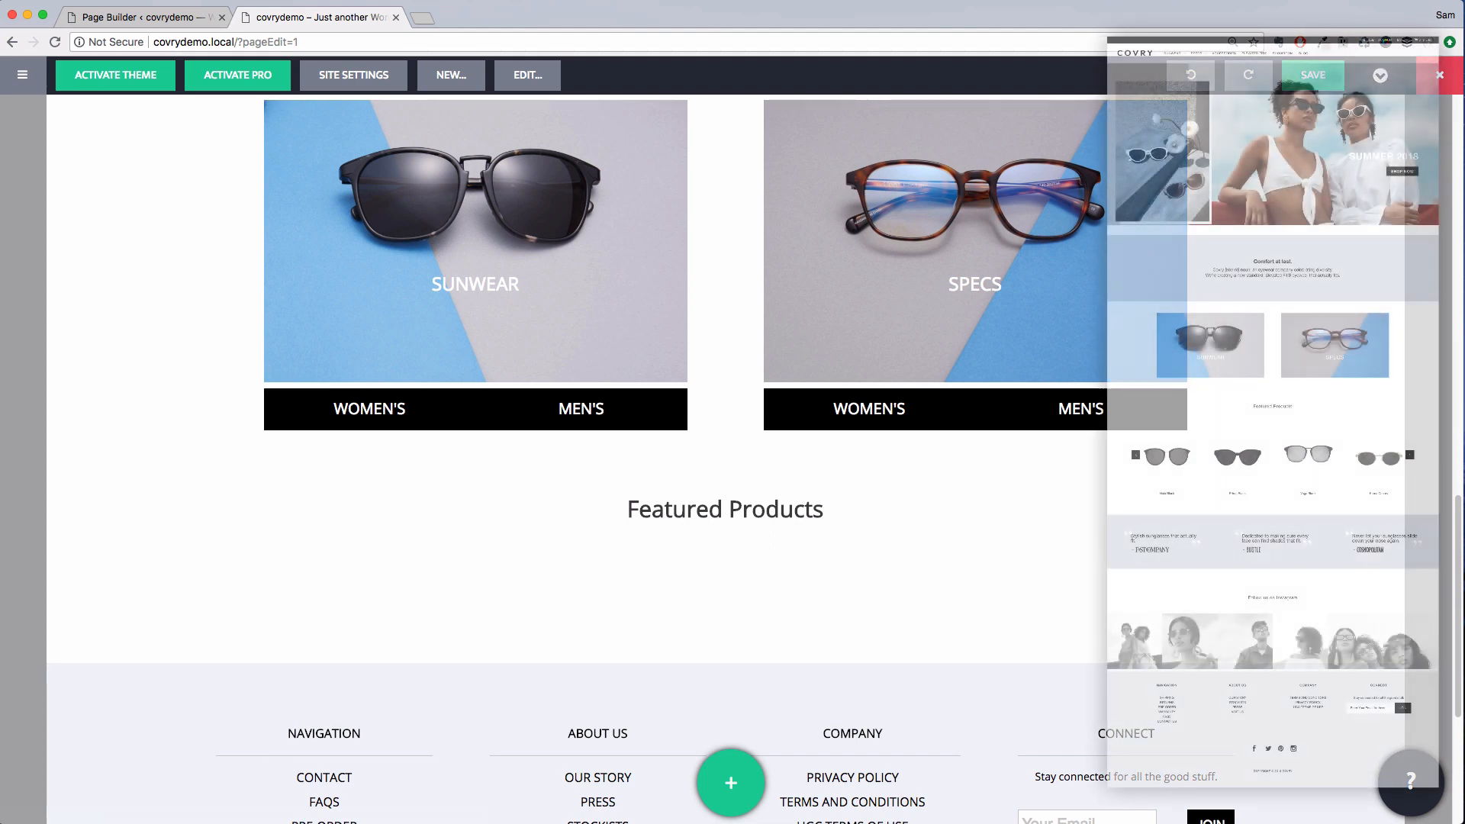
# Insert the Faint Quote Testimonials row template beneath the Featured Products section
pyautogui.scroll(-1, 676, 412)
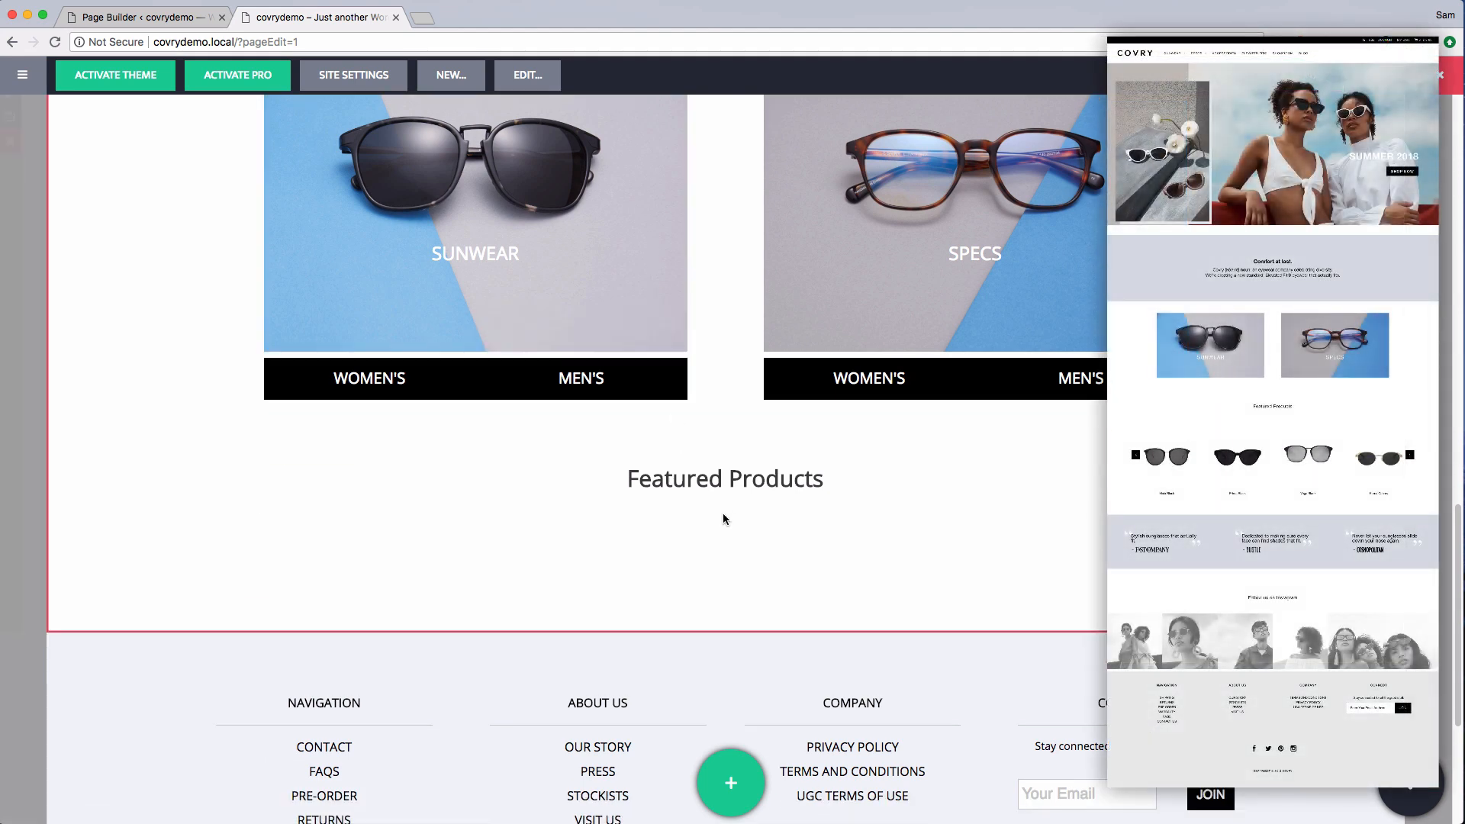
pyautogui.click(731, 771)
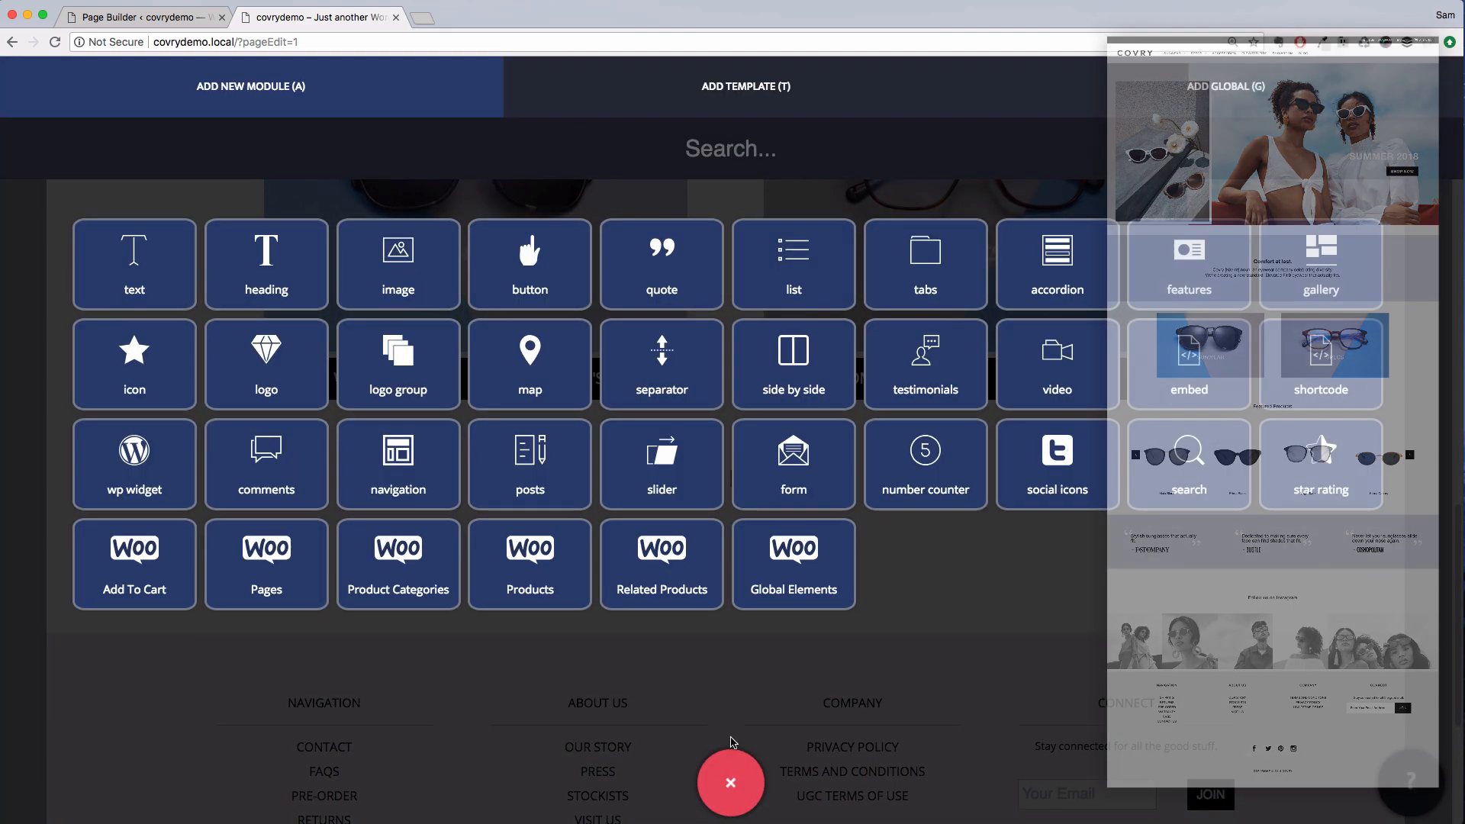
pyautogui.click(717, 95)
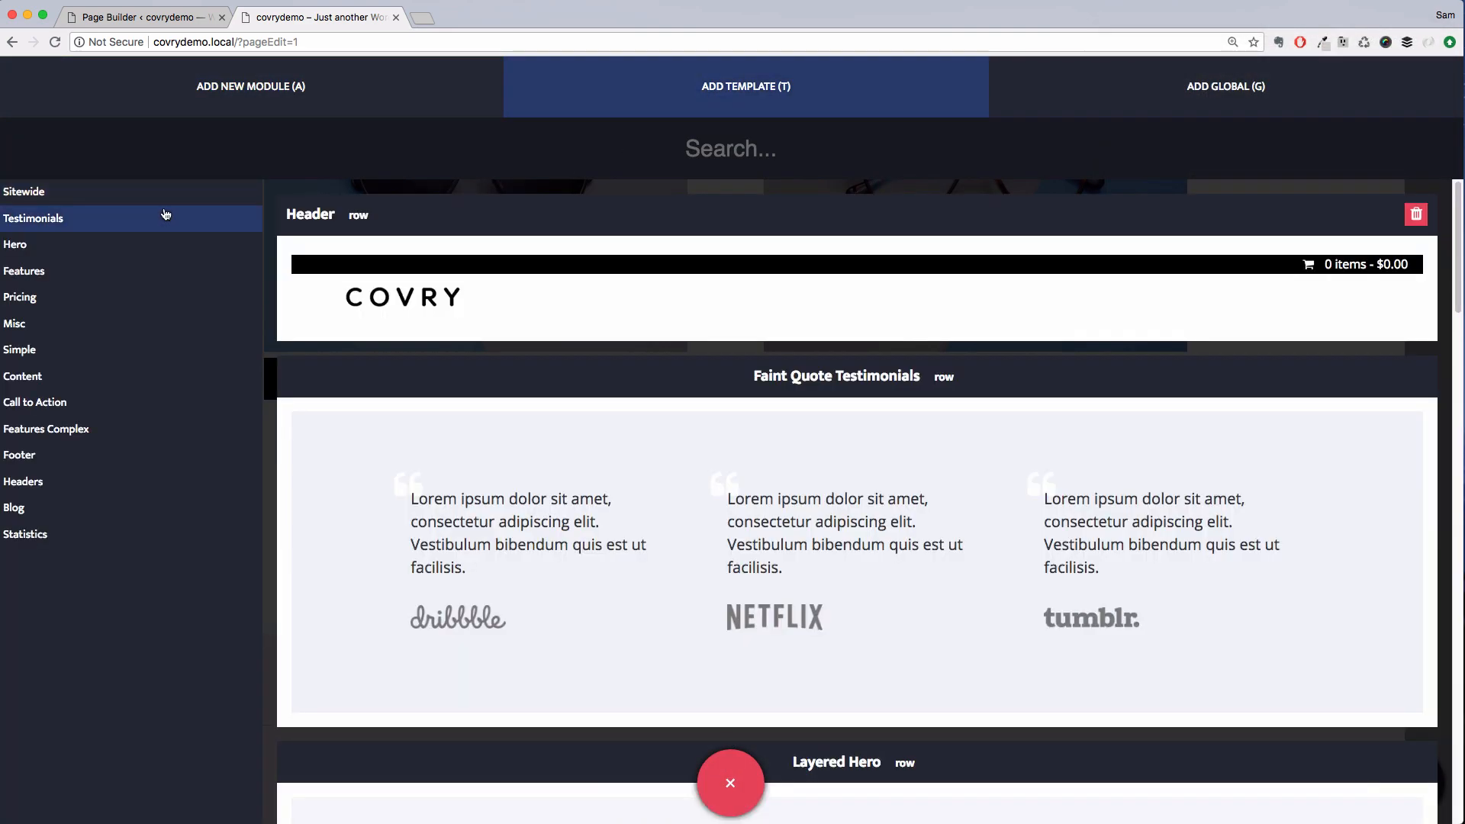
pyautogui.click(126, 218)
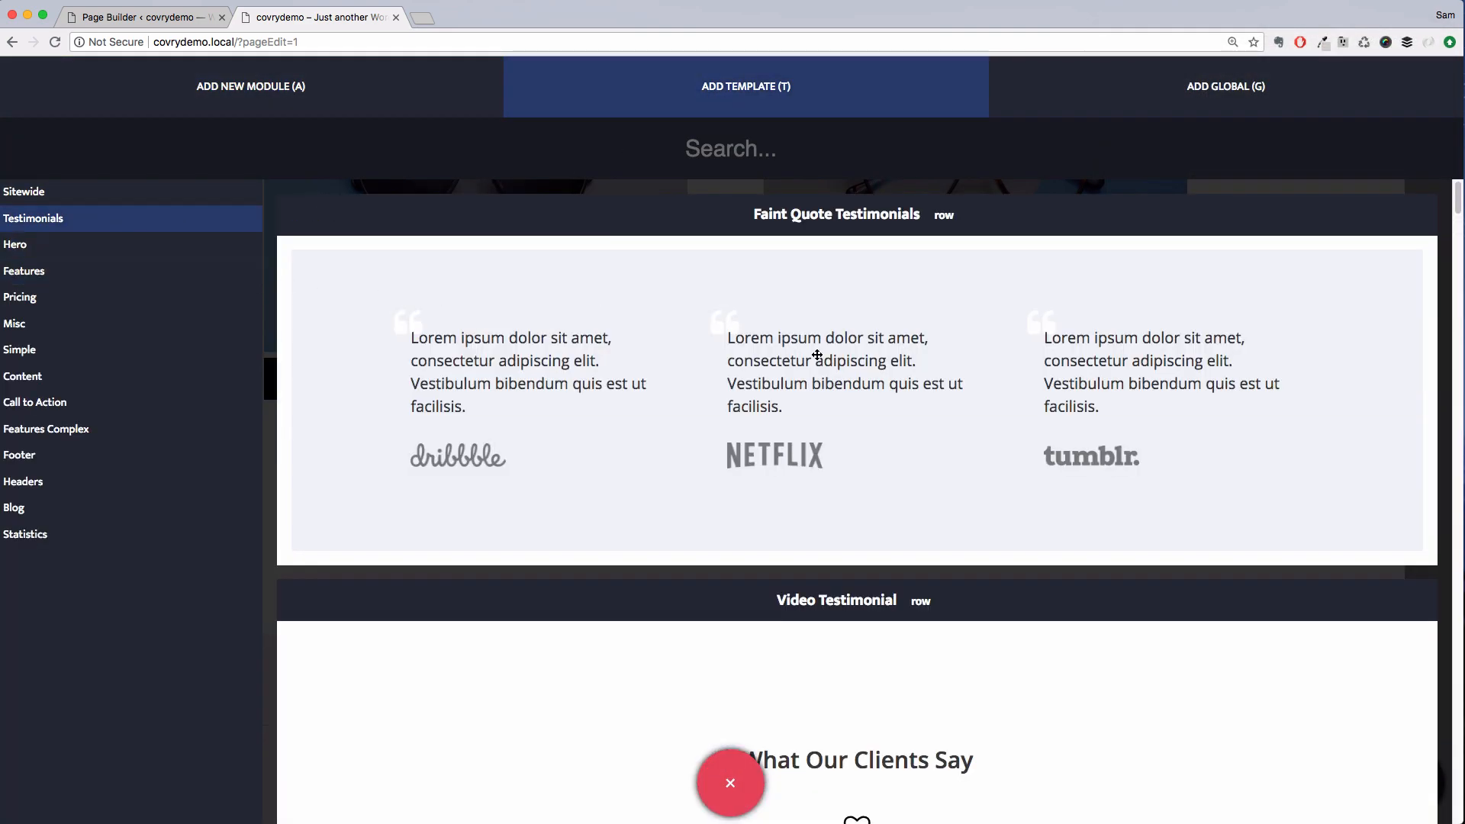
pyautogui.moveTo(884, 374); pyautogui.dragTo(654, 620)
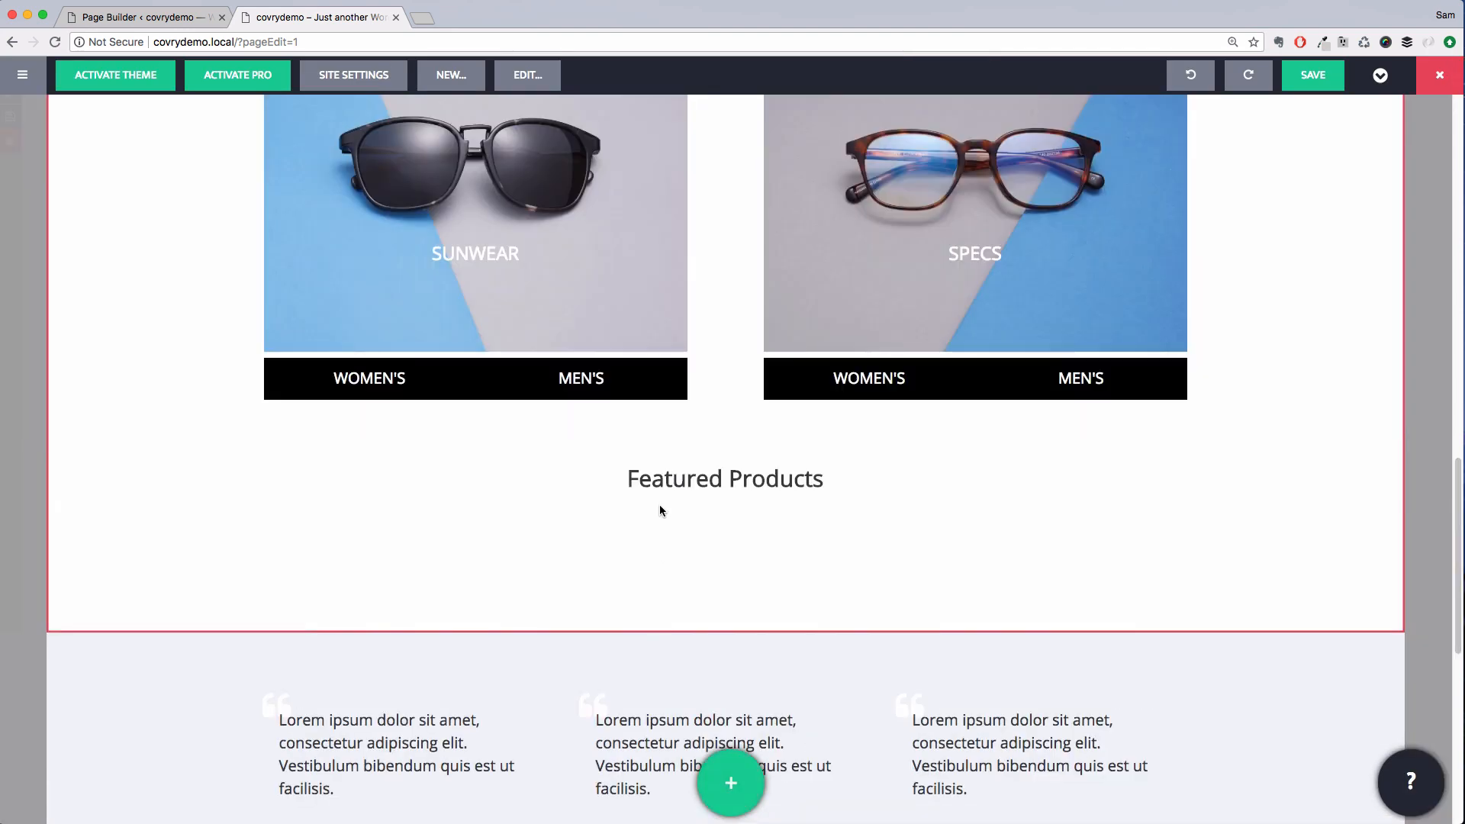
# Set the testimonial row's custom max width to 90% and save the row
pyautogui.scroll(-1, 656, 457)
pyautogui.scroll(-4, 305, 640)
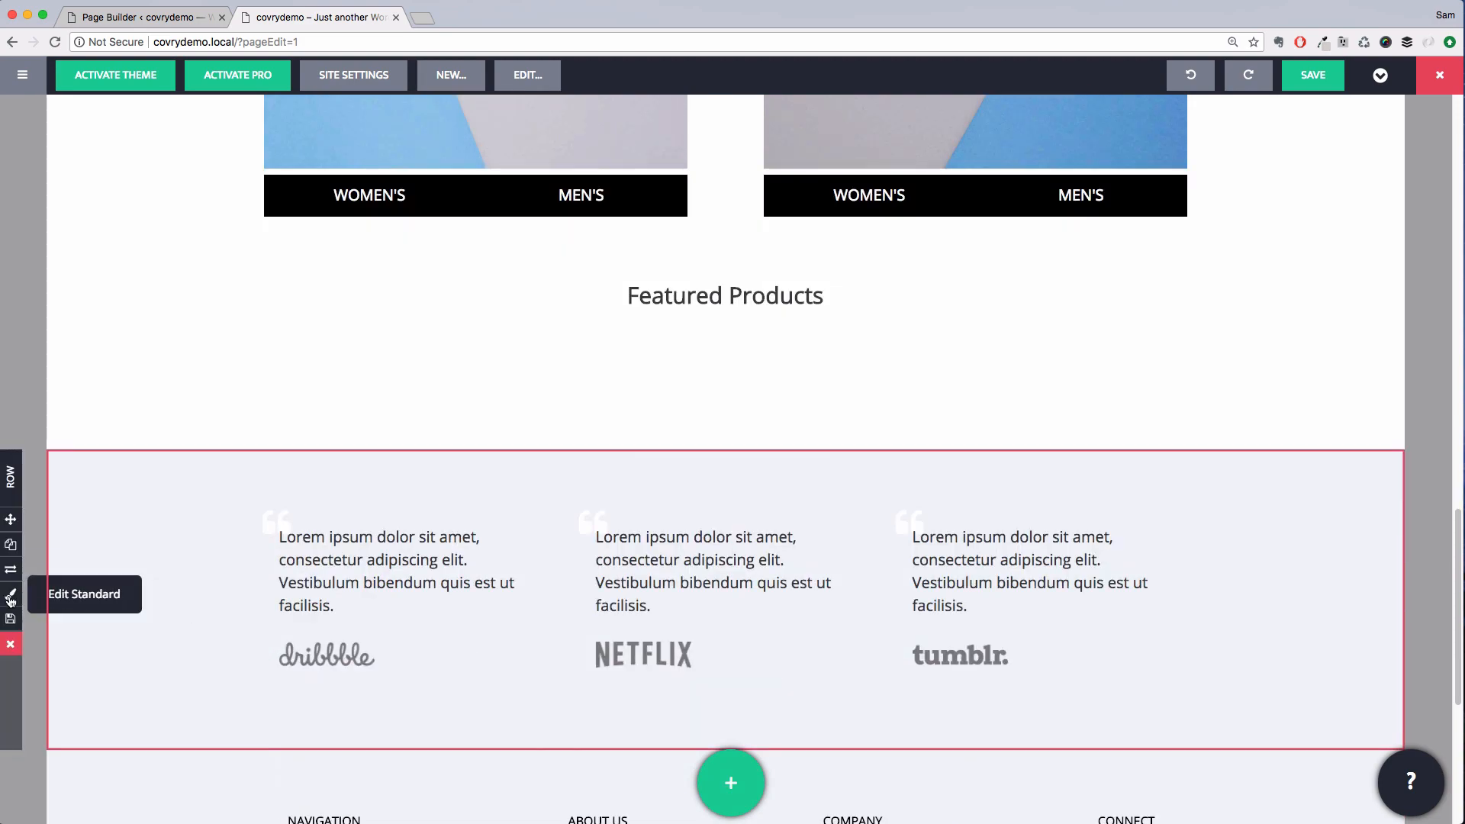
pyautogui.click(11, 600)
pyautogui.click(197, 533)
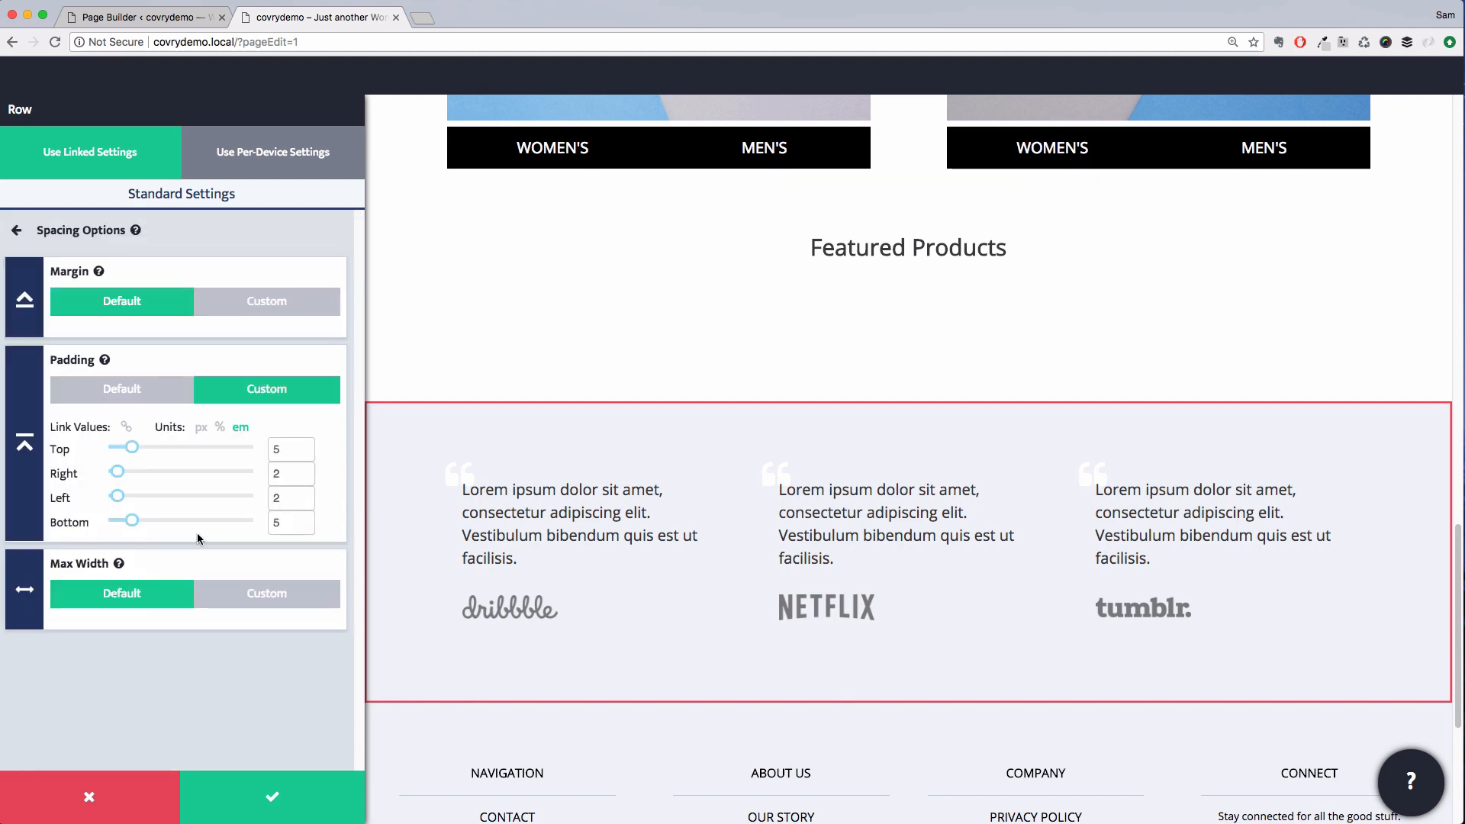
pyautogui.click(233, 591)
pyautogui.click(270, 635)
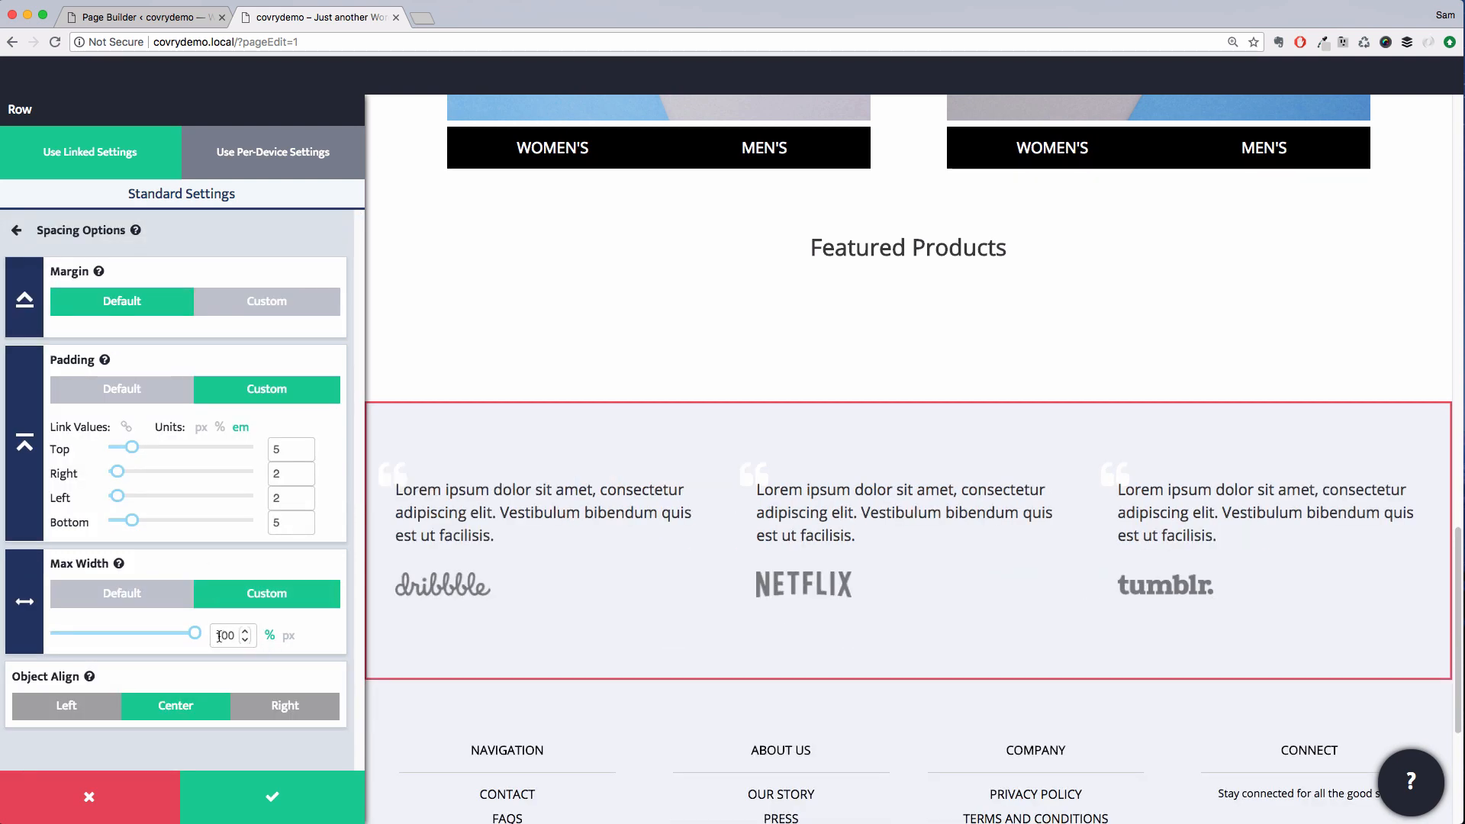
pyautogui.moveTo(192, 635); pyautogui.dragTo(176, 641)
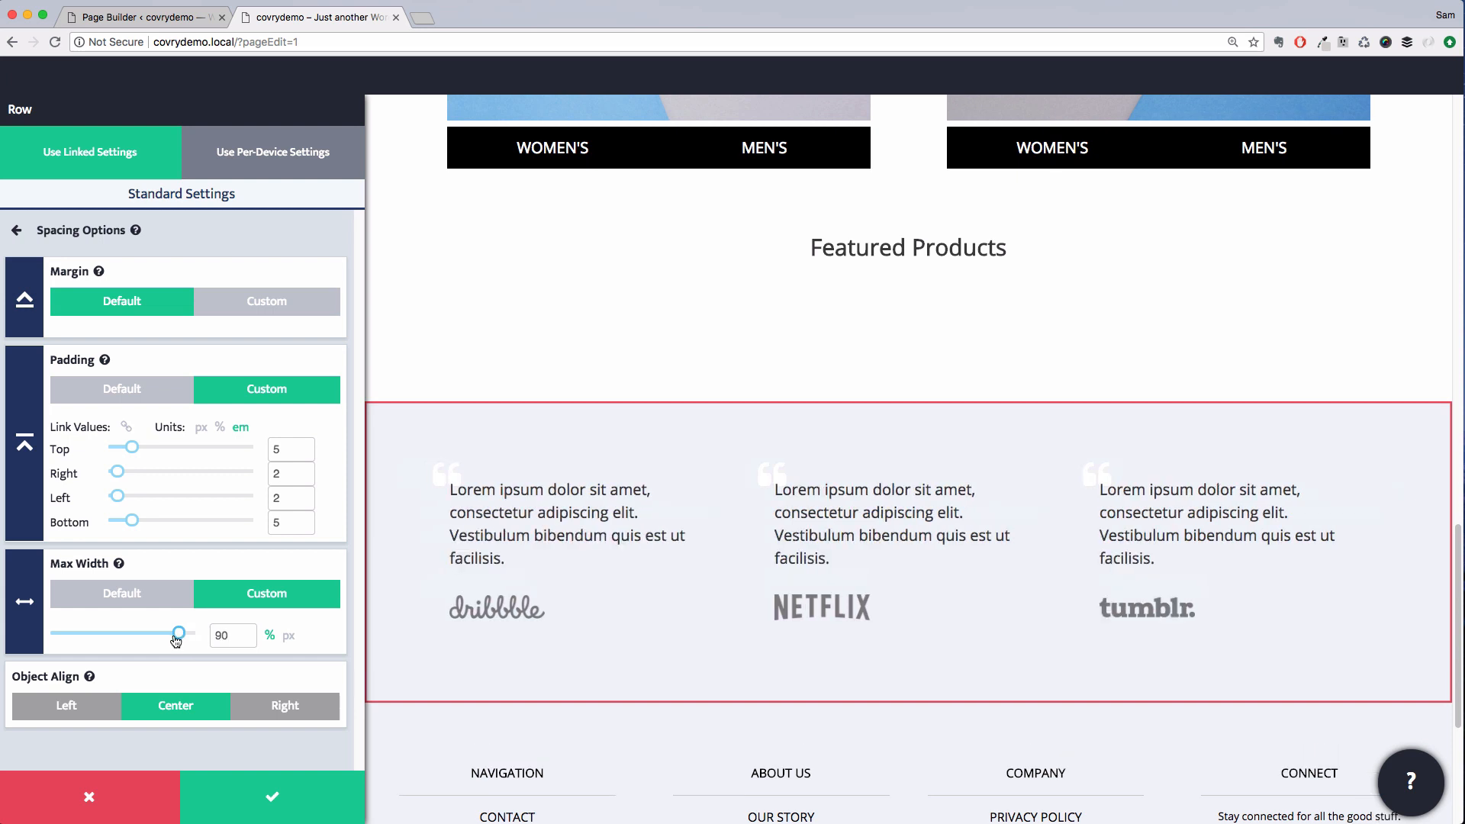
pyautogui.click(293, 796)
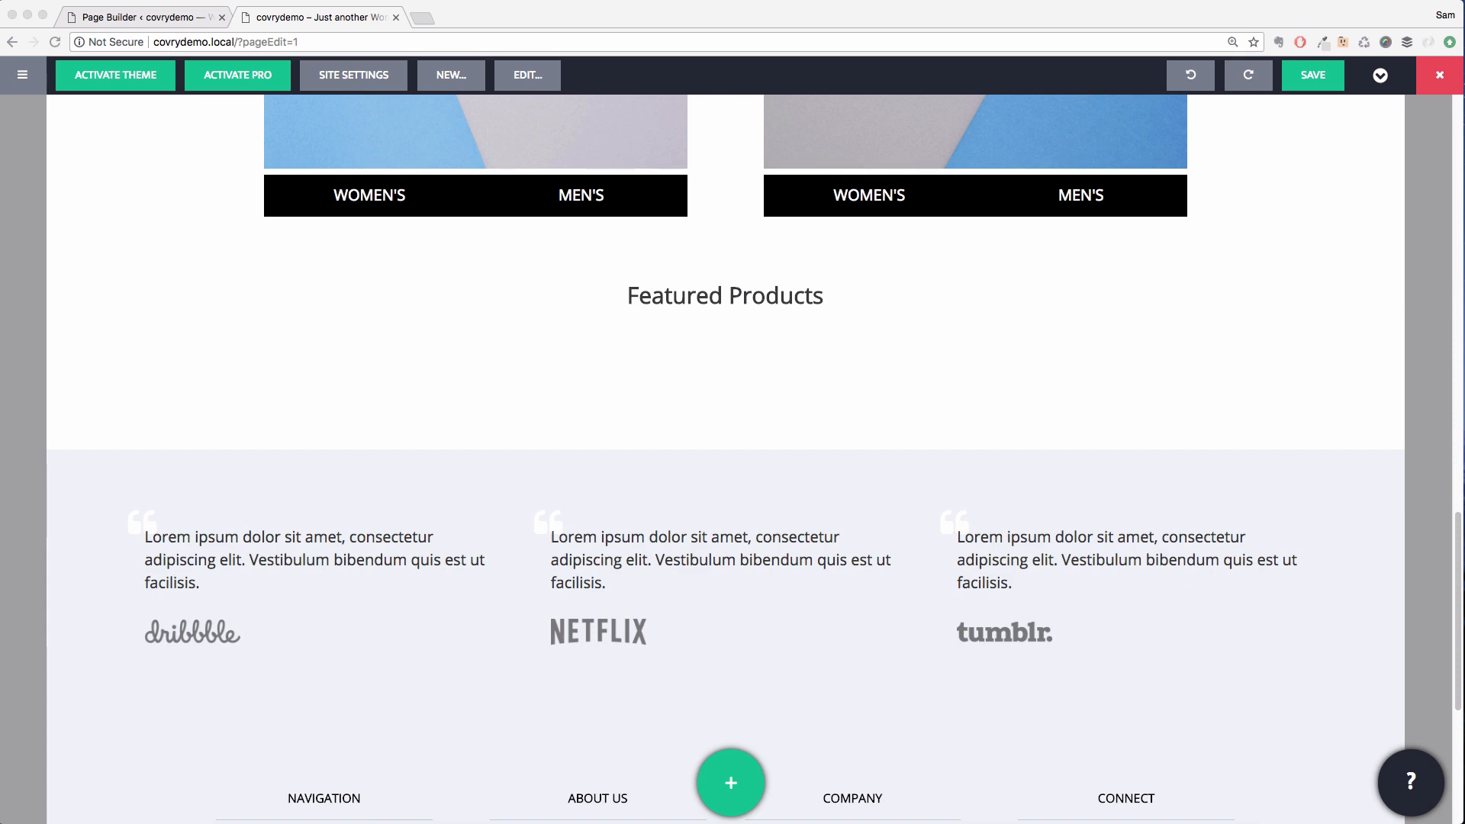
# Replace the first testimonial text with "Stylish sunglasses that actually fit."
pyautogui.click(207, 571)
pyautogui.click(205, 585)
pyautogui.moveTo(203, 589); pyautogui.dragTo(138, 530)
pyautogui.write('Stylish sunglasses that actually fit.')
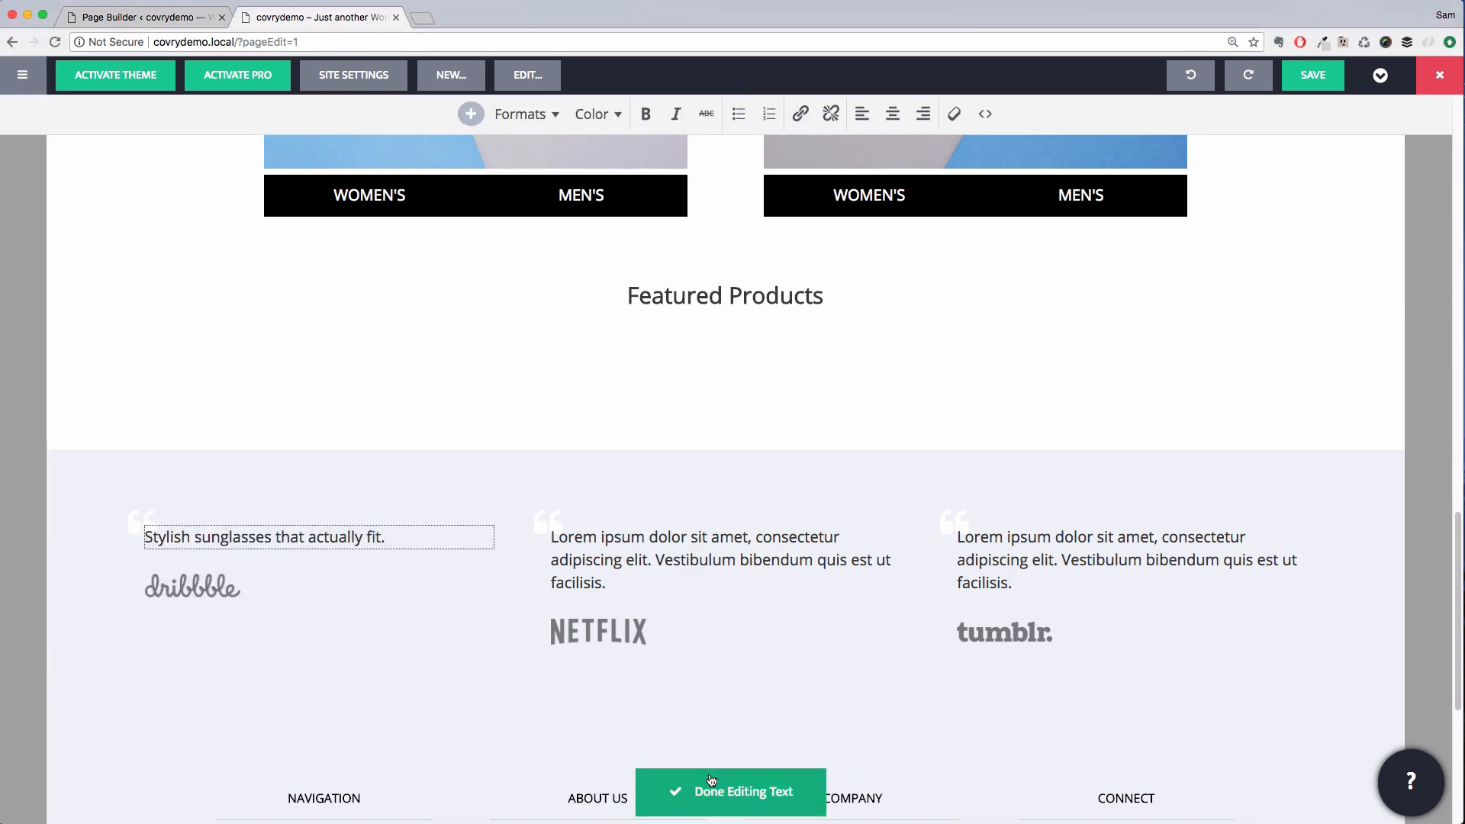
# Replace the second testimonial text with "Dedicated to making sure every face can find shades that fit."
pyautogui.click(649, 563)
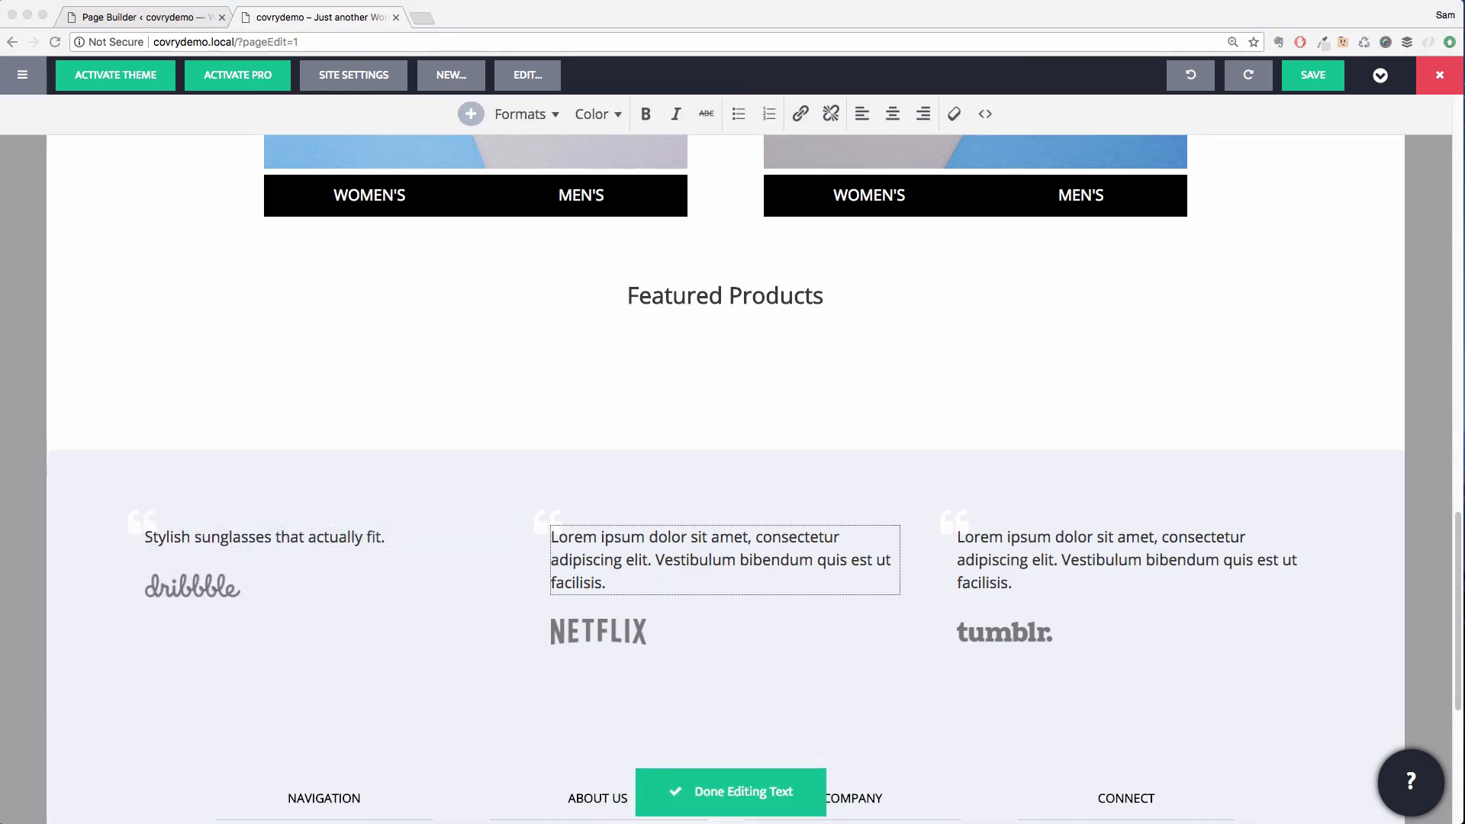
pyautogui.moveTo(609, 584); pyautogui.dragTo(548, 535)
pyautogui.write('Dedicated to making sure every face can find shades that fit.')
# Replace the third testimonial text with "Never let your sunglasses slide down your nose again."
pyautogui.click(1033, 580)
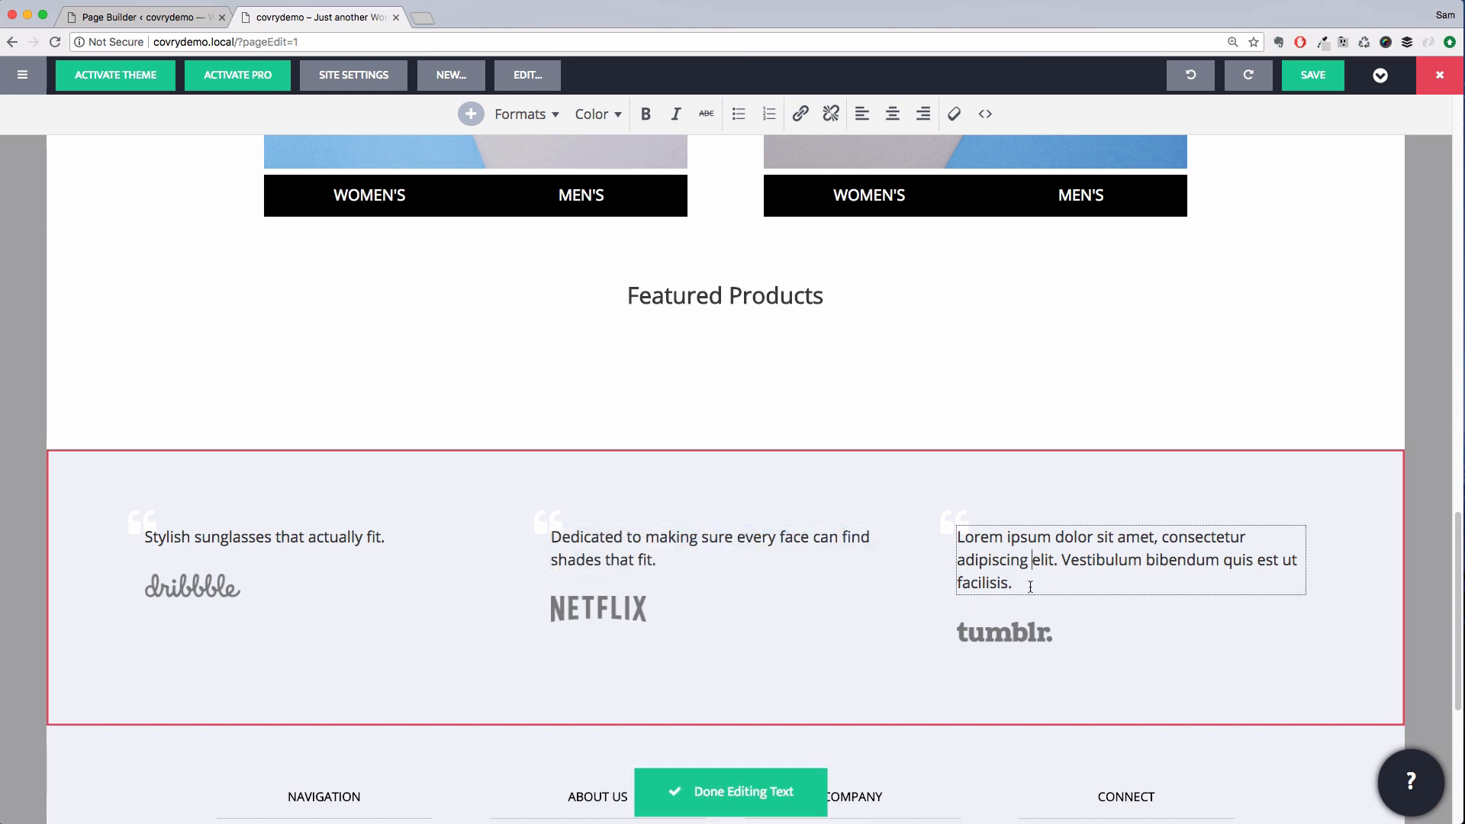
pyautogui.moveTo(1015, 586); pyautogui.dragTo(957, 534)
pyautogui.write('Never let your sunglasses slide down your nose again.')
# Replace the first testimonial's dribbble logo with the FAST COMPANY image from the media library
pyautogui.click(249, 576)
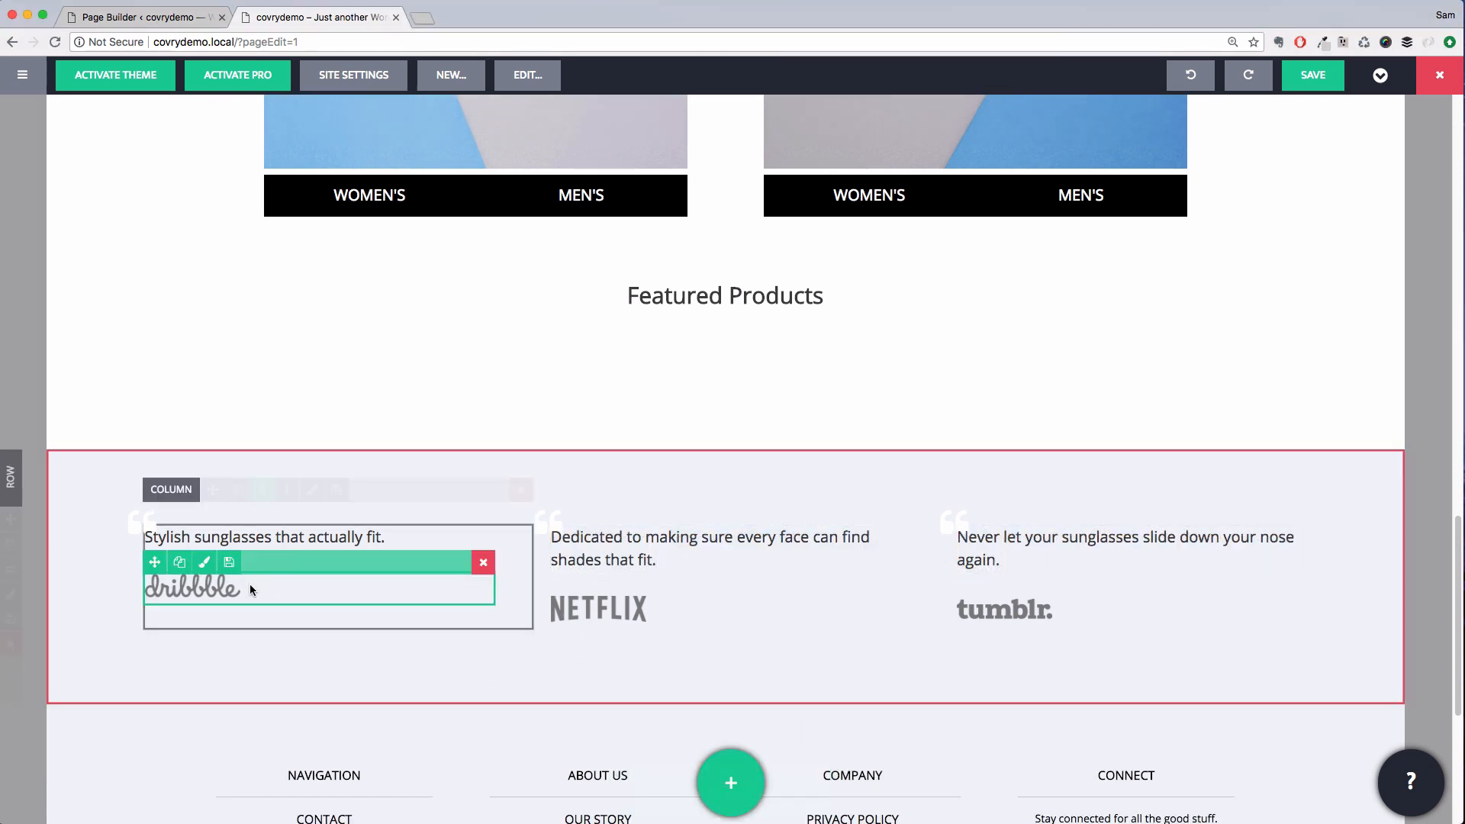
pyautogui.doubleClick(250, 584)
pyautogui.click(174, 258)
pyautogui.click(178, 344)
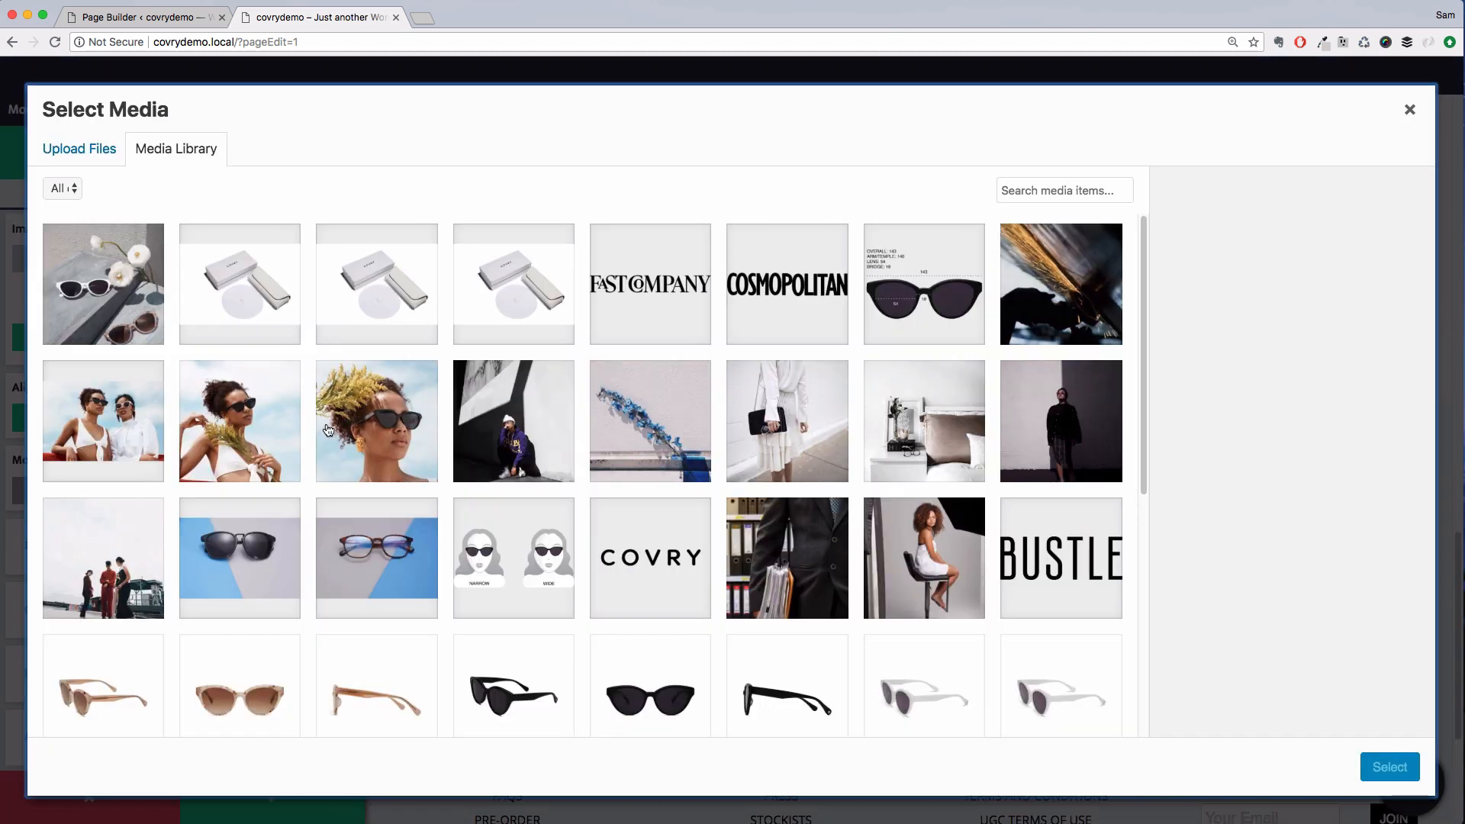
pyautogui.click(651, 282)
pyautogui.click(1387, 766)
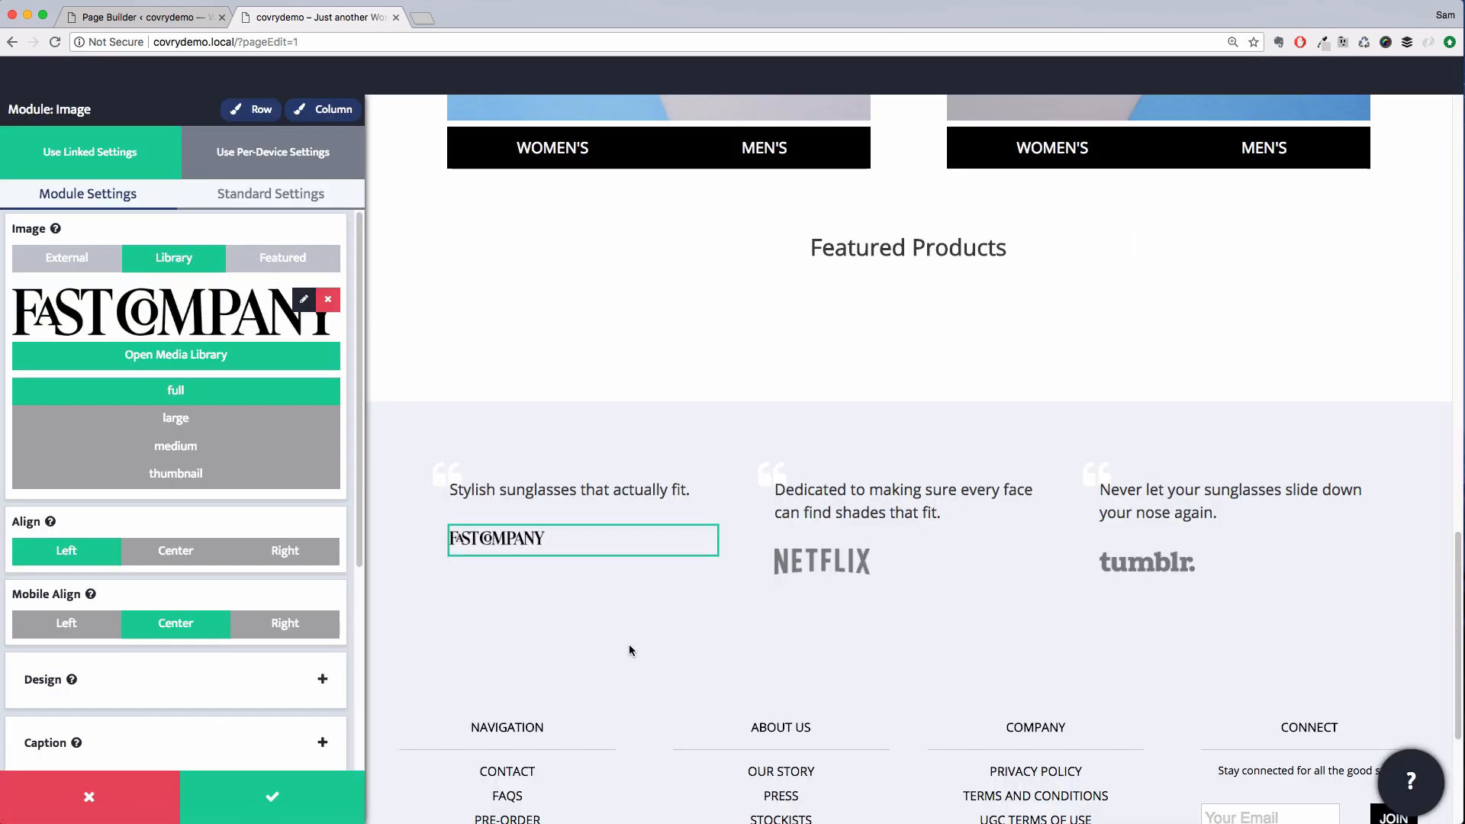
# Replace the second testimonial's NETFLIX logo with the BUSTLE image from the media library
pyautogui.doubleClick(887, 564)
pyautogui.click(307, 318)
pyautogui.click(174, 258)
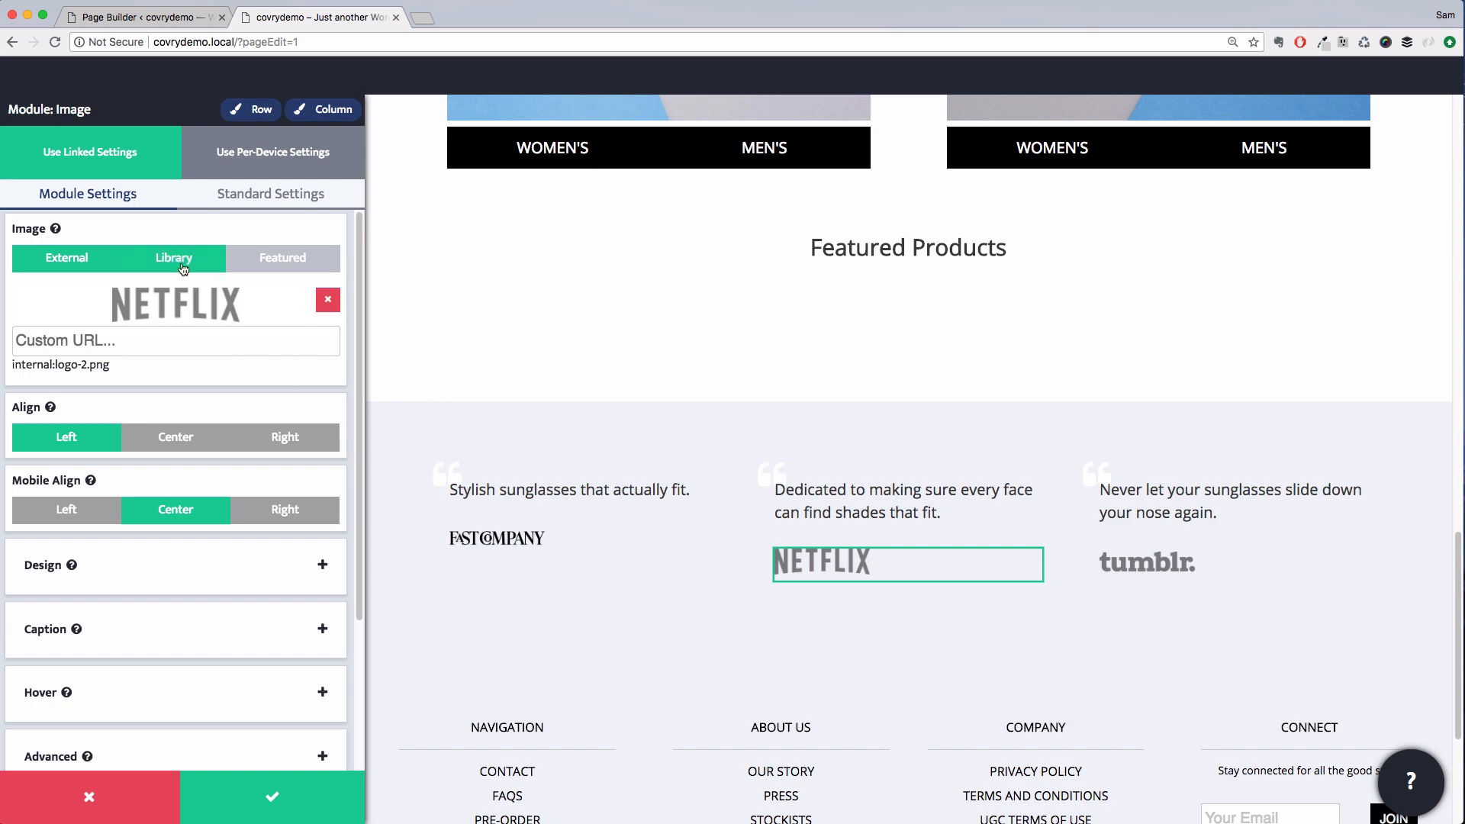
pyautogui.click(178, 344)
pyautogui.click(1089, 573)
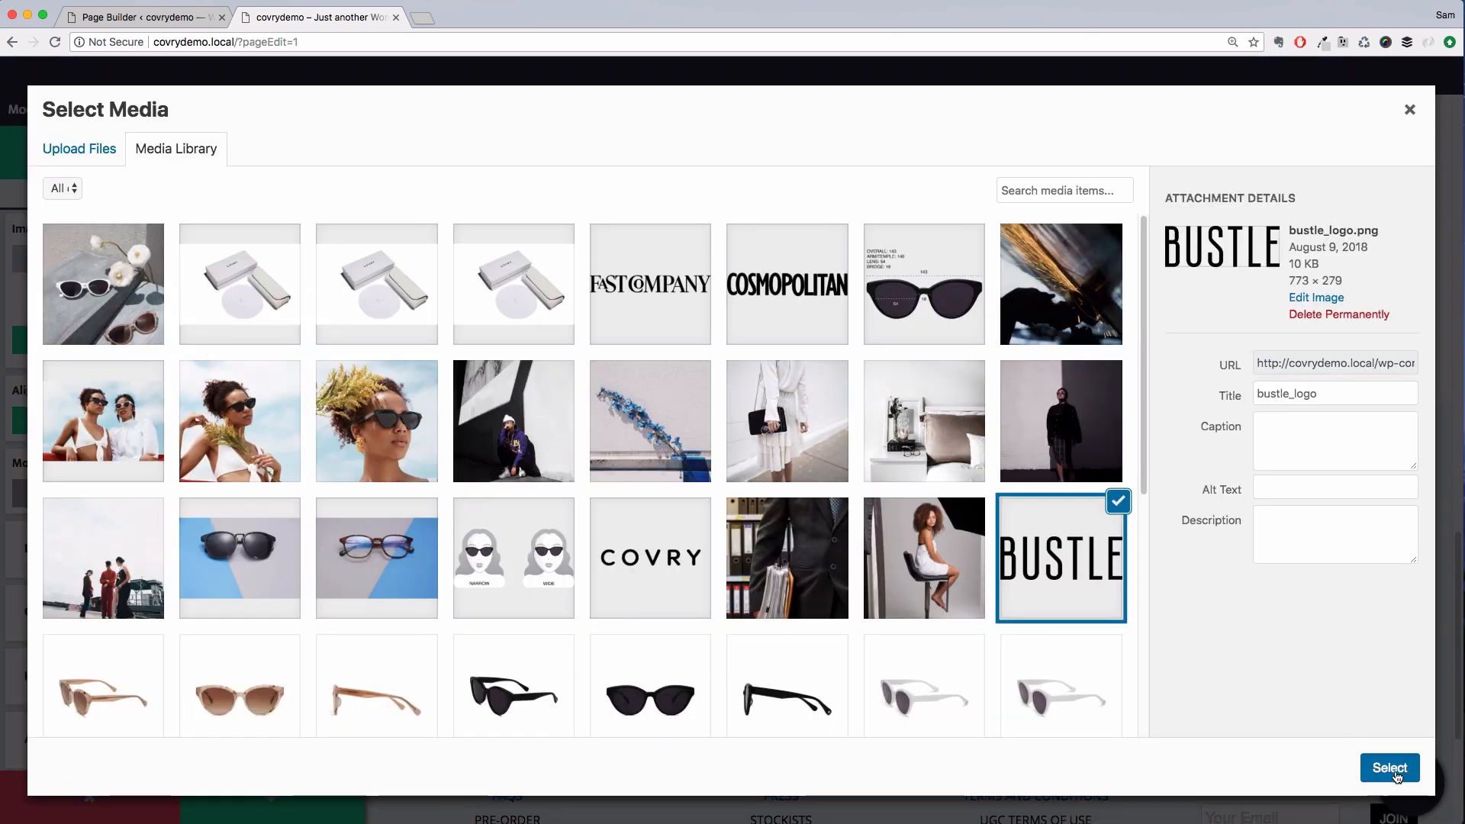
pyautogui.click(1390, 767)
# Adjust the BUSTLE logo's max width in its design settings and save the module's changes
pyautogui.scroll(-6, 166, 391)
pyautogui.click(166, 385)
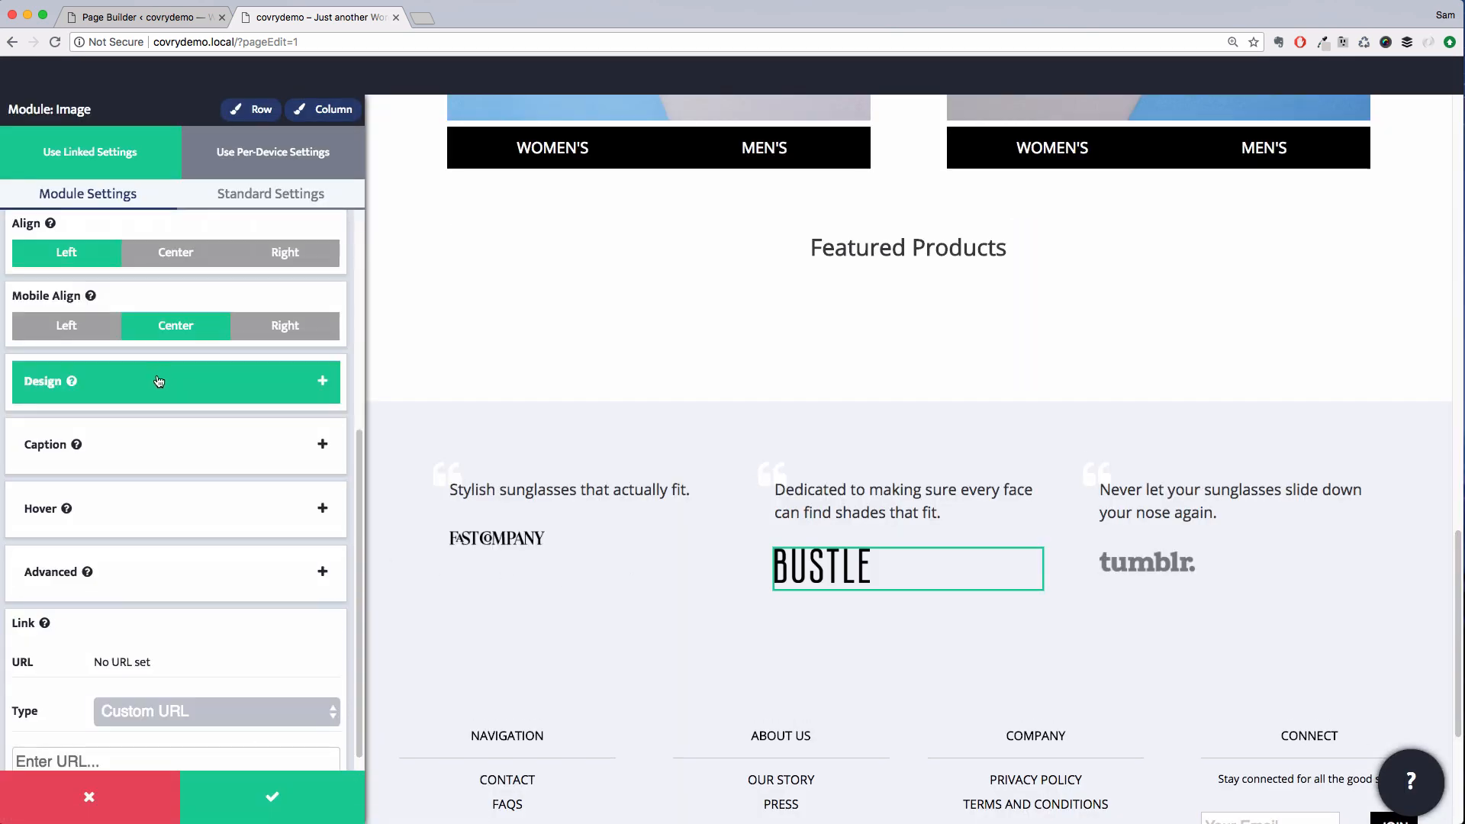
pyautogui.scroll(-5, 130, 735)
pyautogui.moveTo(24, 752); pyautogui.dragTo(16, 752)
pyautogui.click(1183, 569)
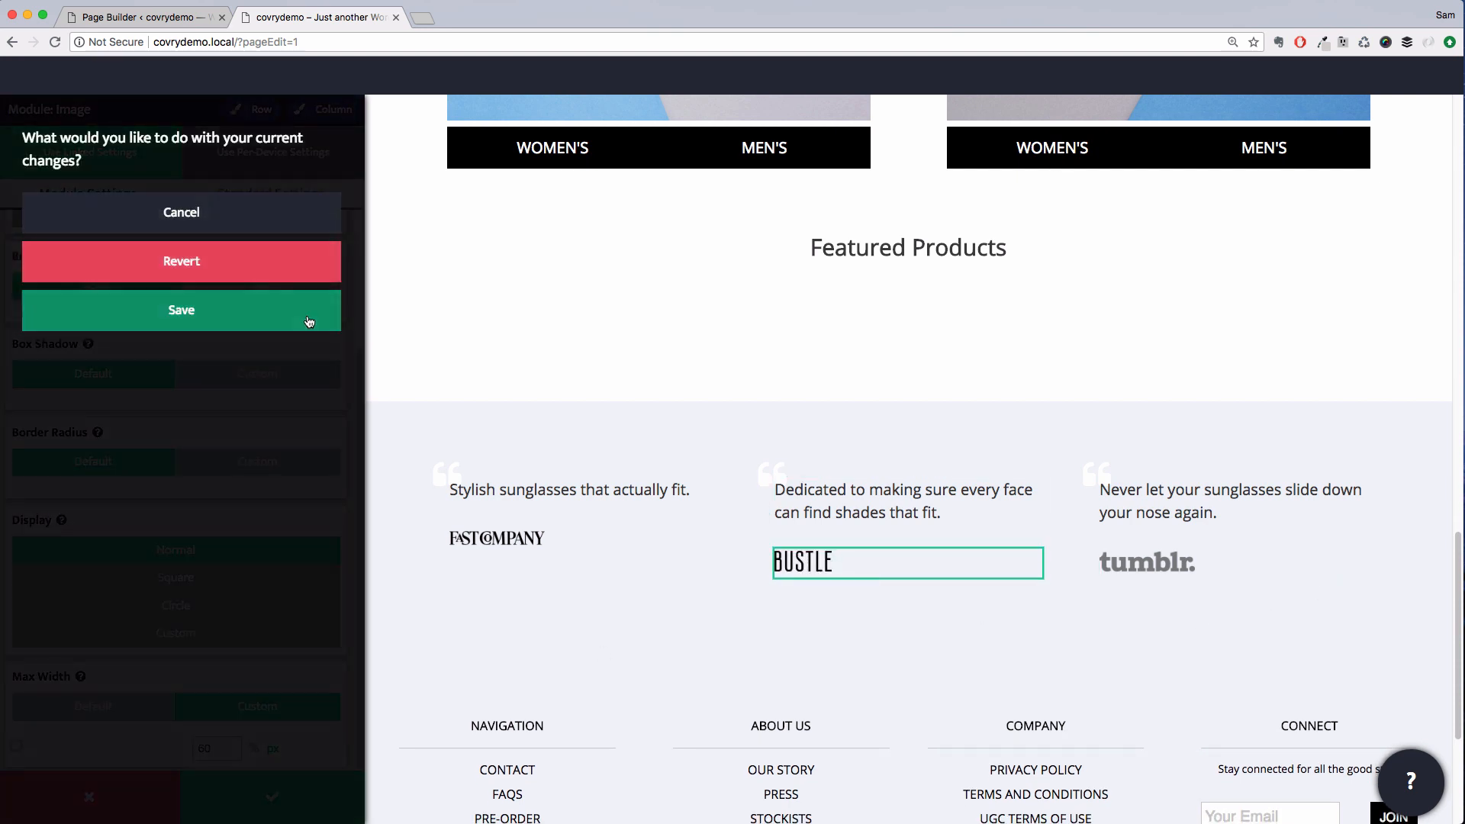
pyautogui.click(310, 319)
# Replace the third testimonial's tumblr logo with the COSMOPOLITAN image from the media library and save the module
pyautogui.scroll(3, 176, 445)
pyautogui.click(190, 252)
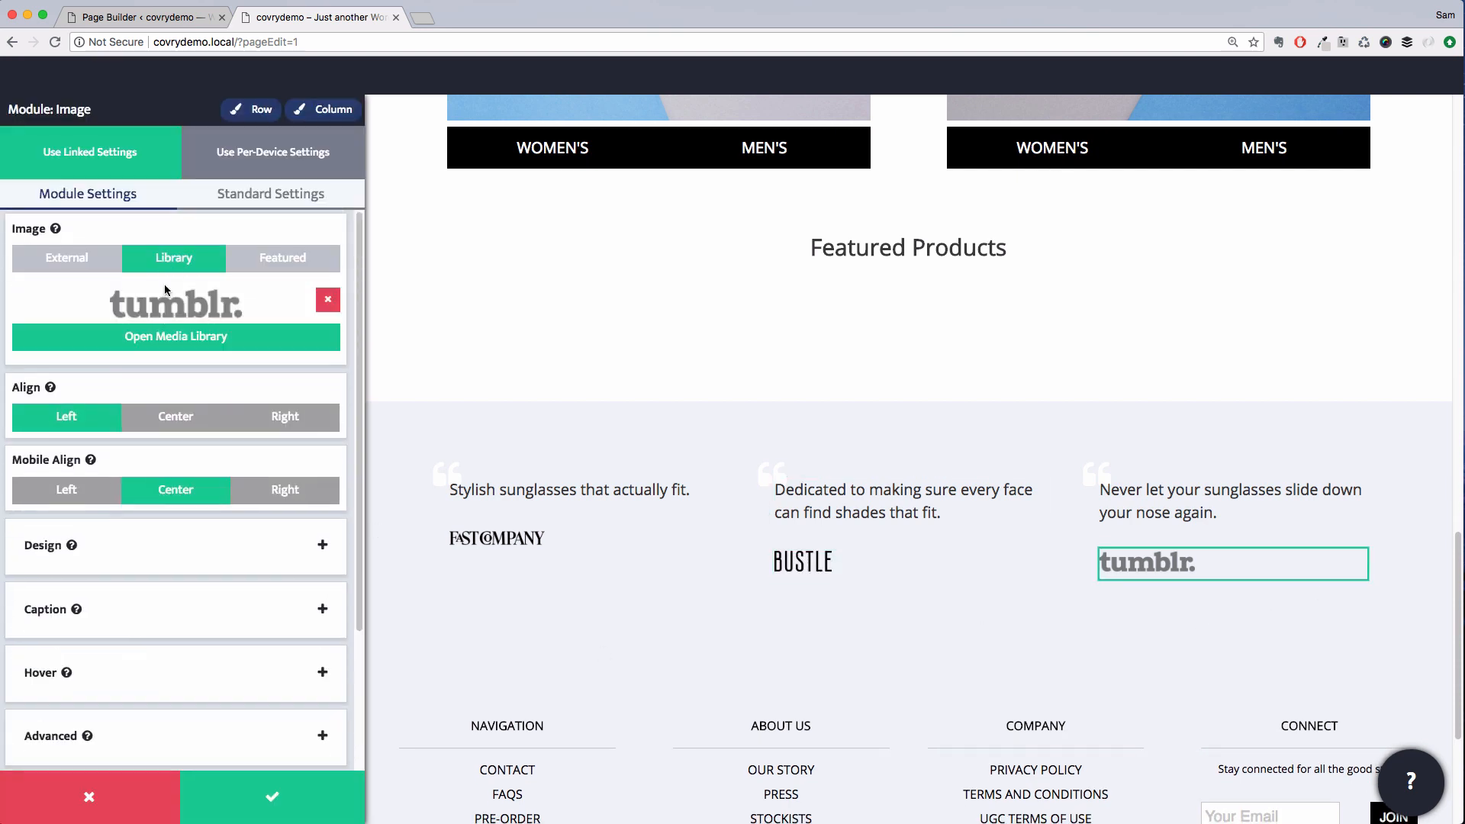
pyautogui.click(213, 330)
pyautogui.click(787, 284)
pyautogui.click(1390, 766)
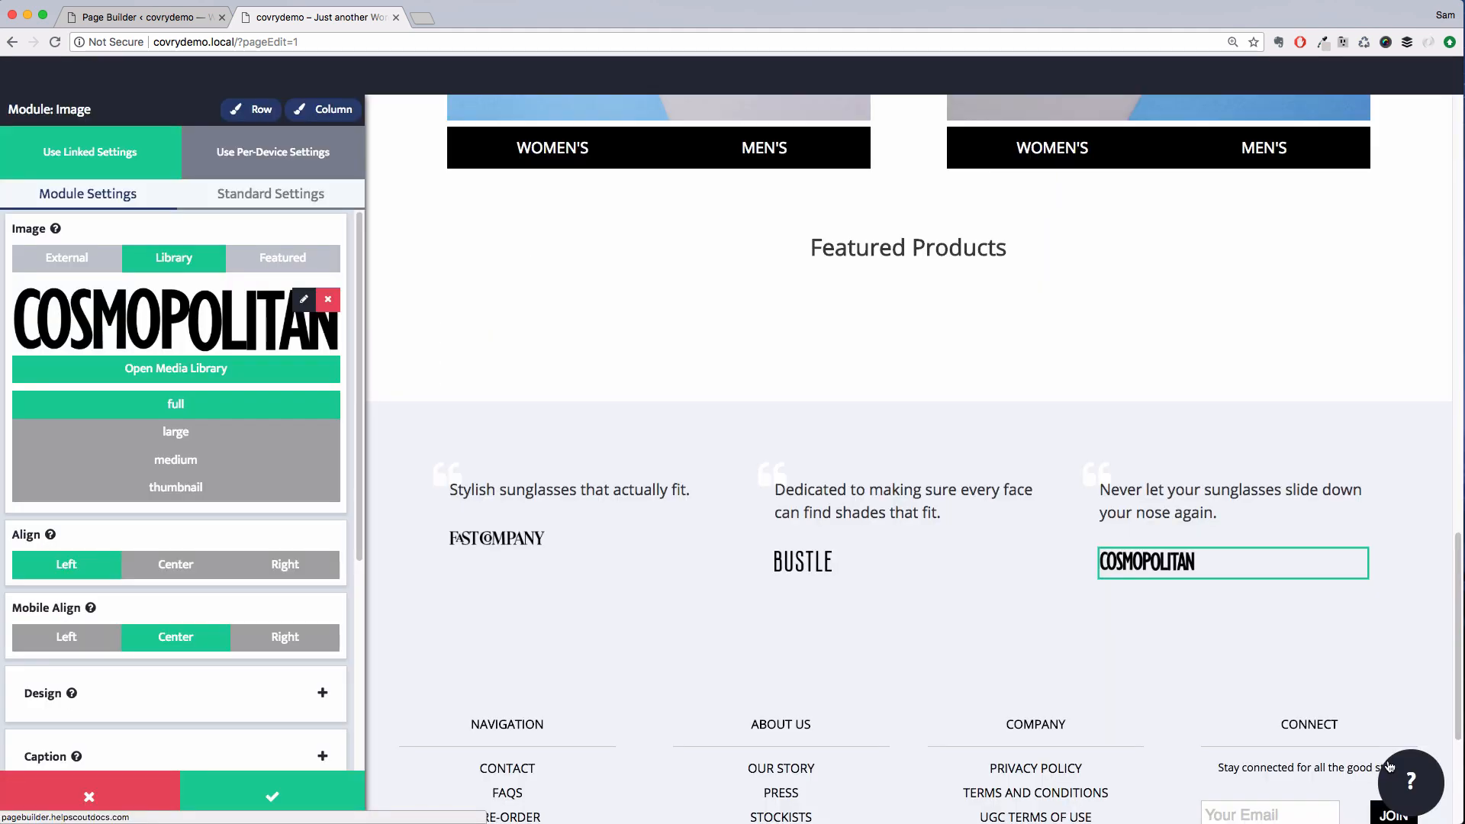
pyautogui.click(313, 787)
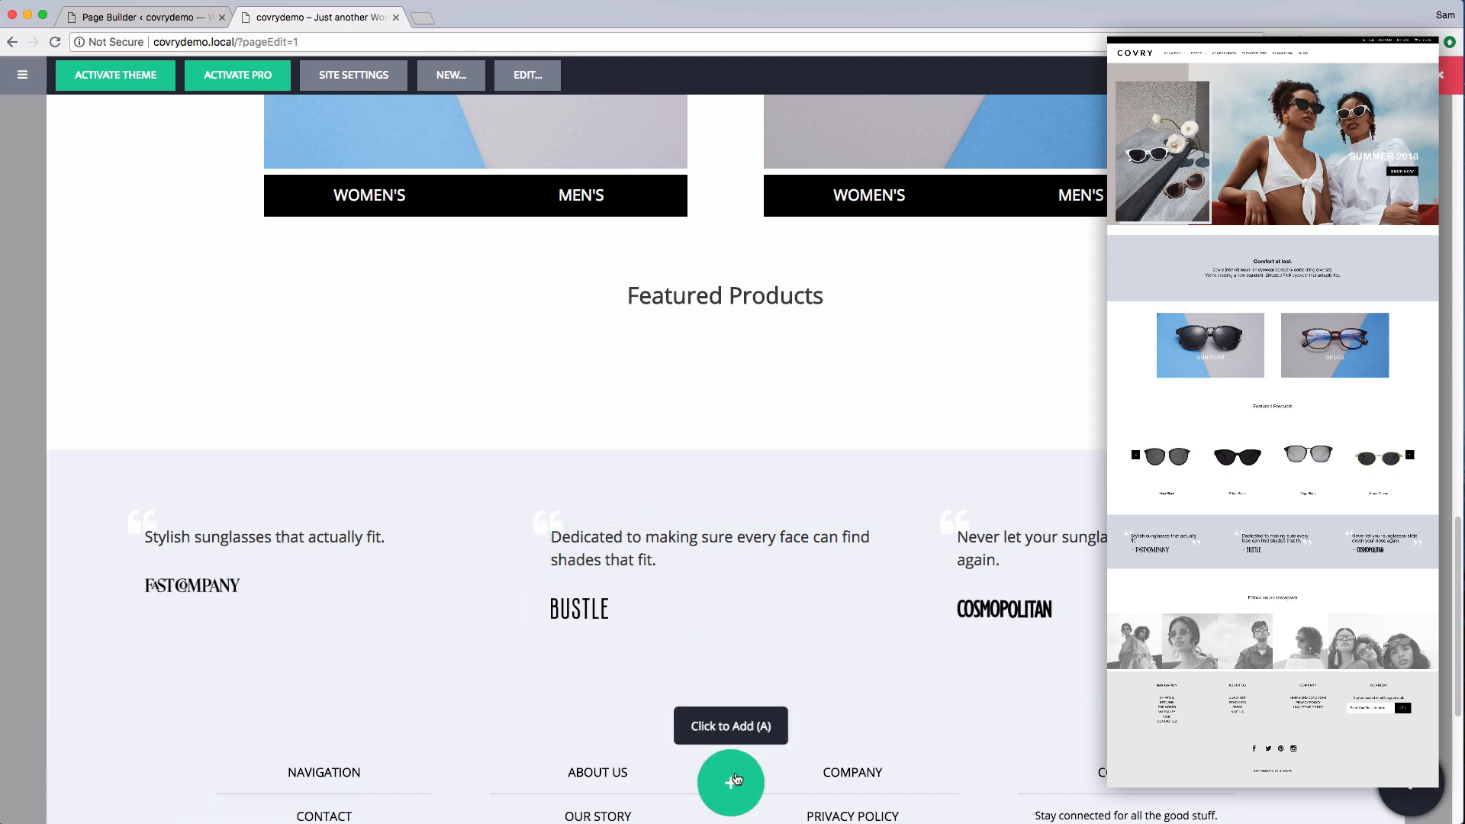
# Insert a simple padded section template from the template library below the testimonial row
pyautogui.click(735, 779)
pyautogui.click(732, 95)
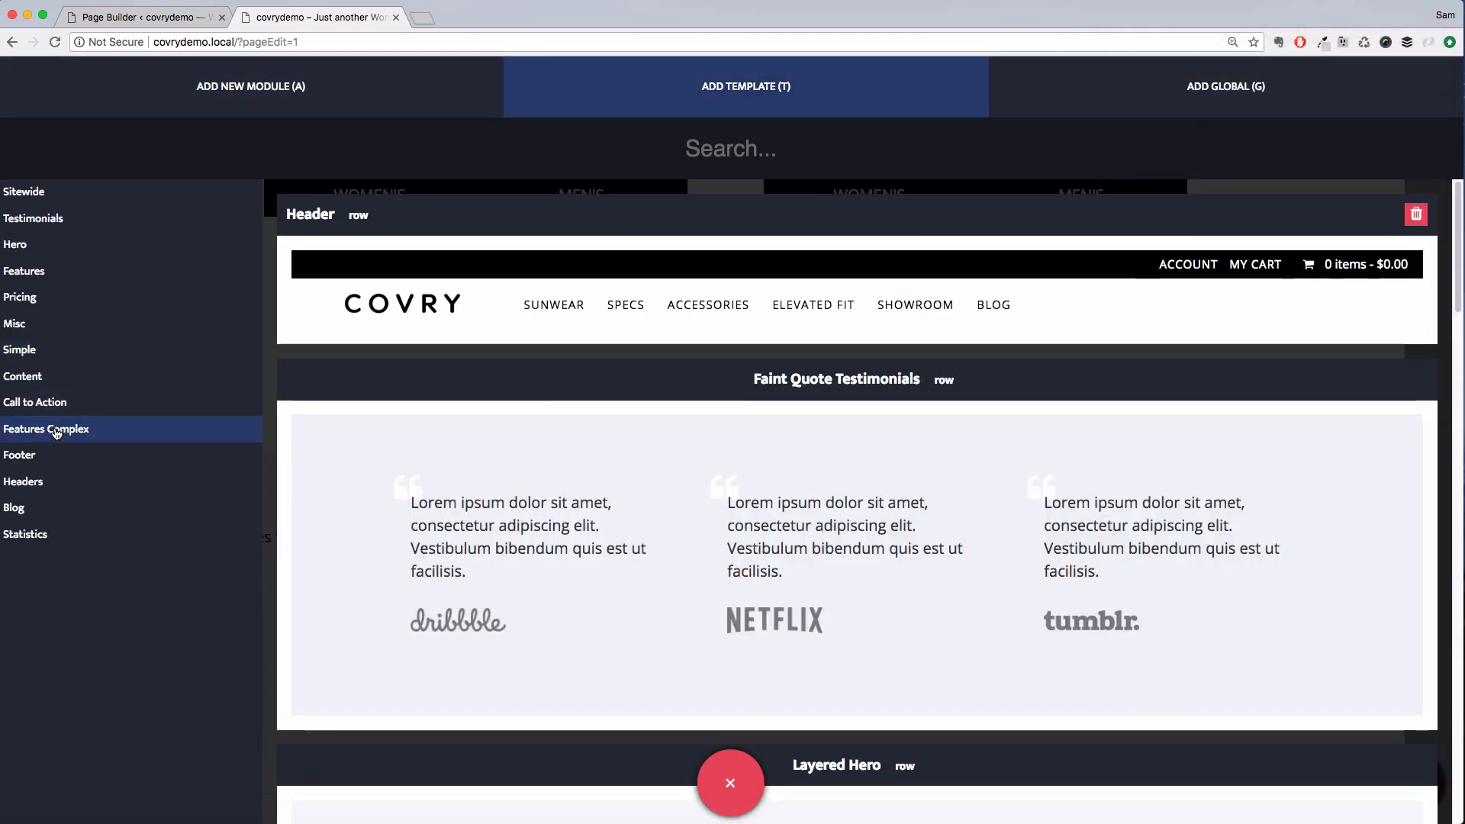
pyautogui.click(23, 350)
pyautogui.scroll(-5, 614, 491)
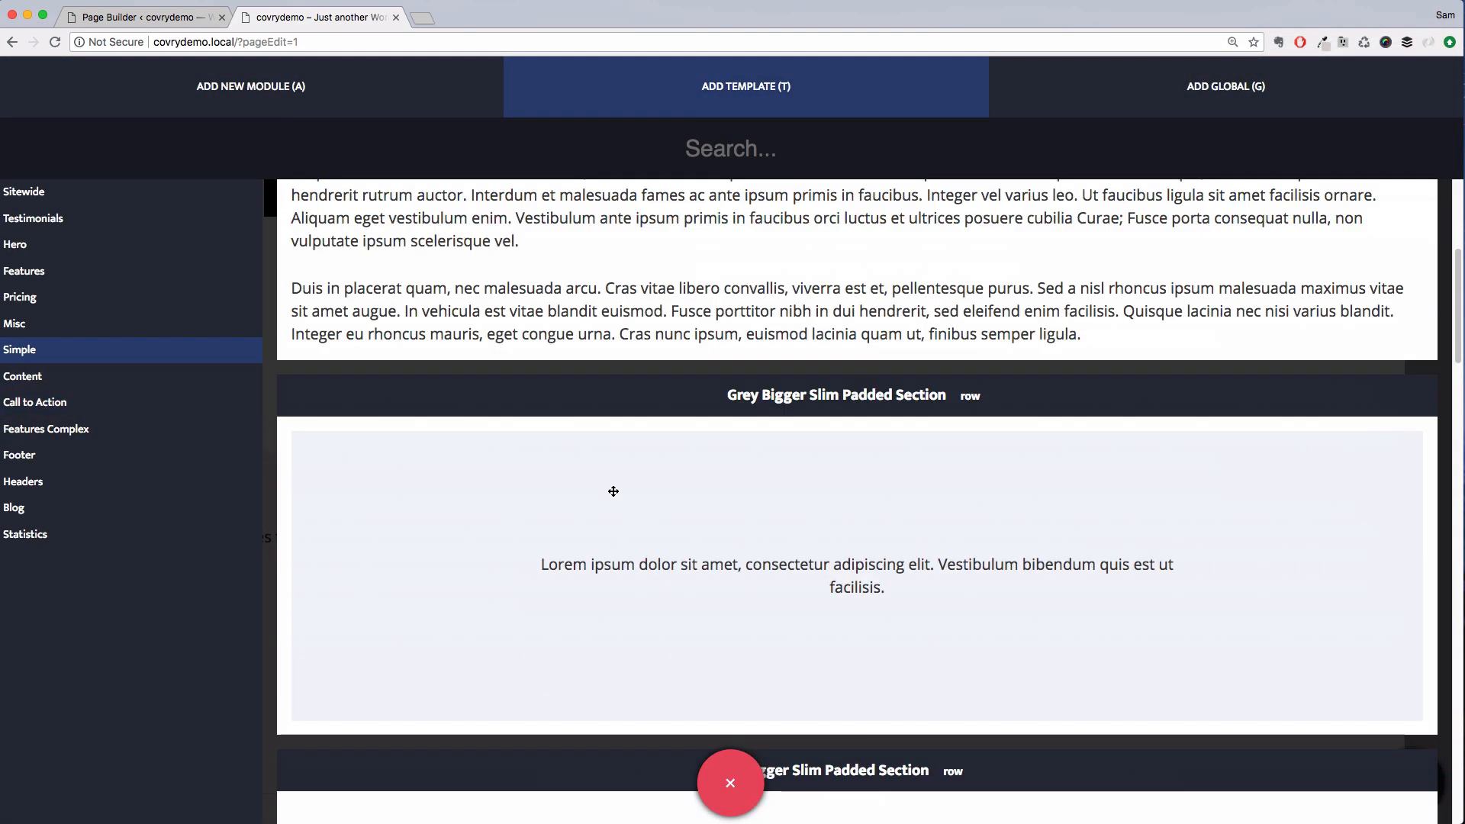
pyautogui.scroll(-5, 614, 491)
pyautogui.scroll(-3, 613, 489)
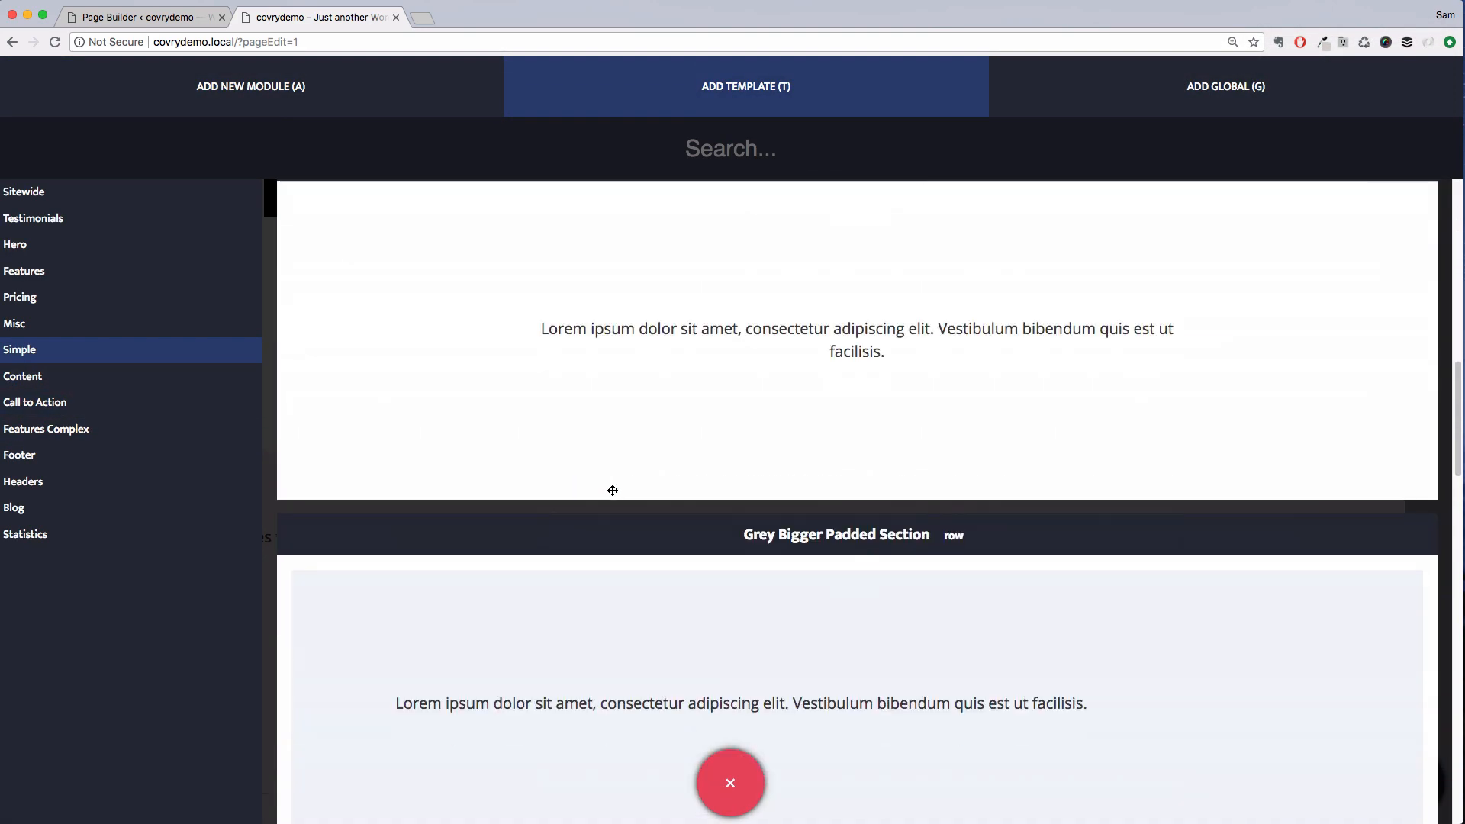
pyautogui.scroll(-6, 613, 490)
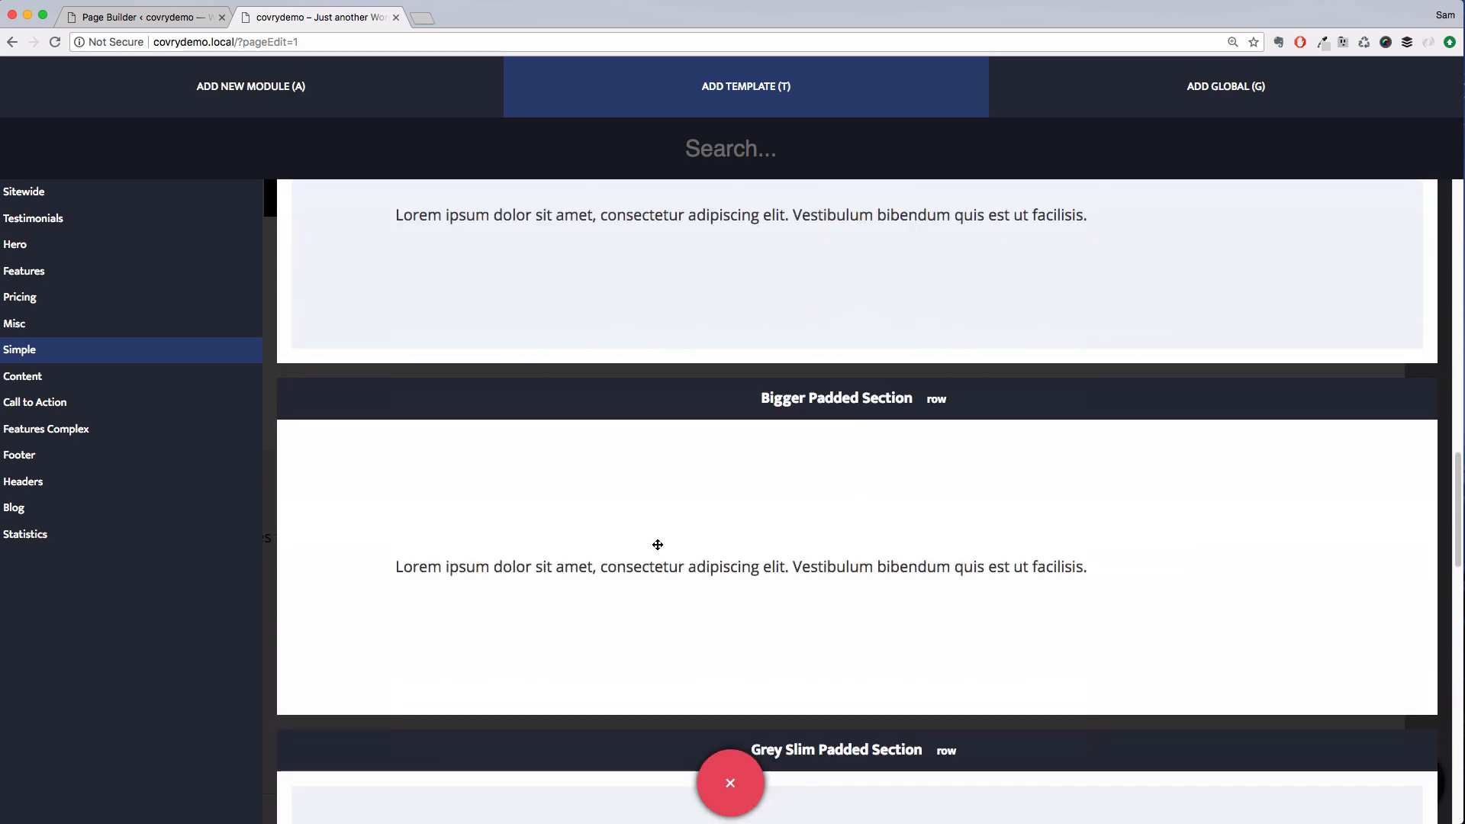
pyautogui.moveTo(658, 545); pyautogui.dragTo(579, 713)
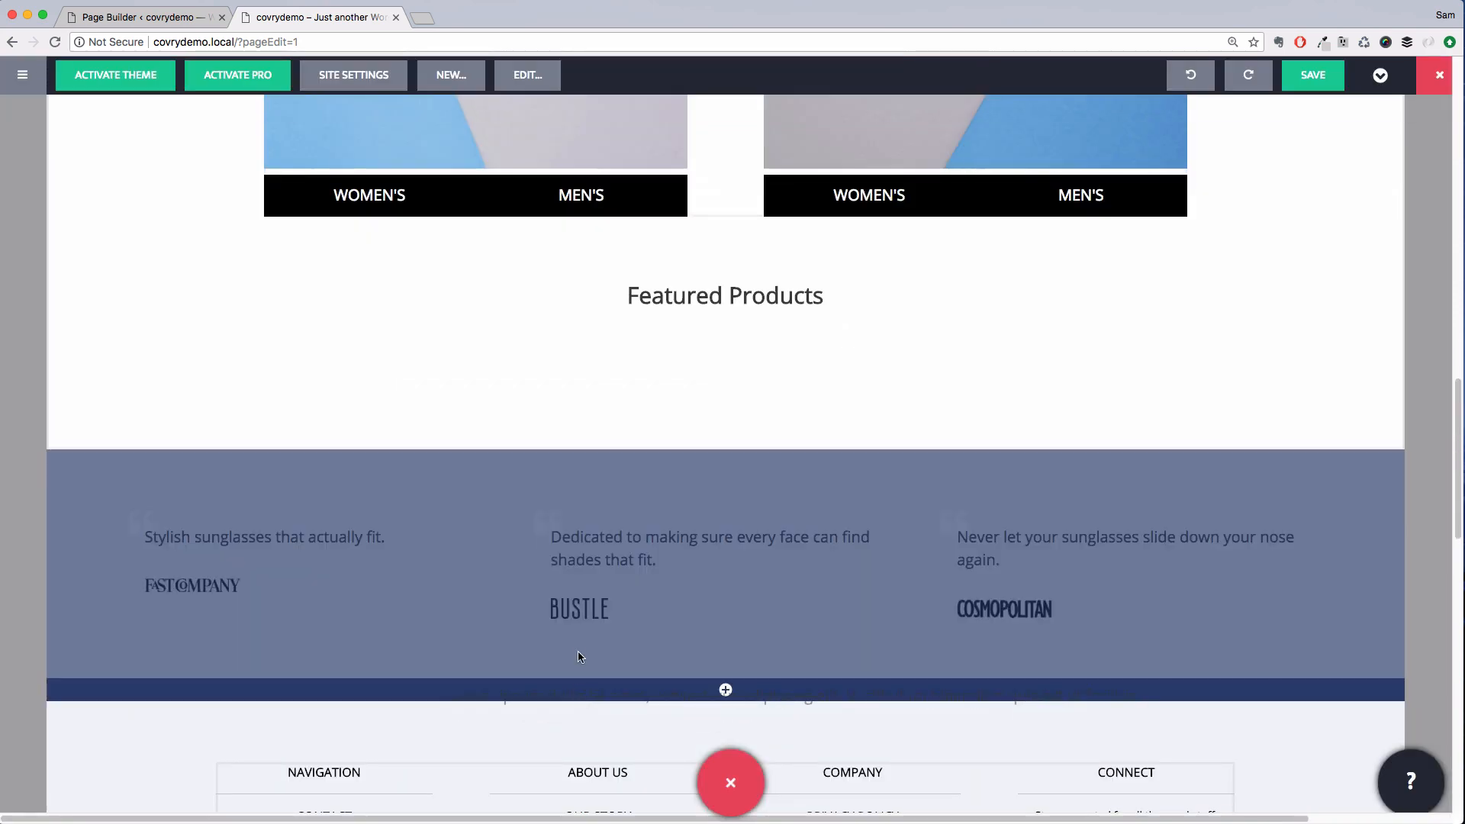
# Replace the new section's placeholder text with "Follow us on Instagram"
pyautogui.scroll(-5, 579, 521)
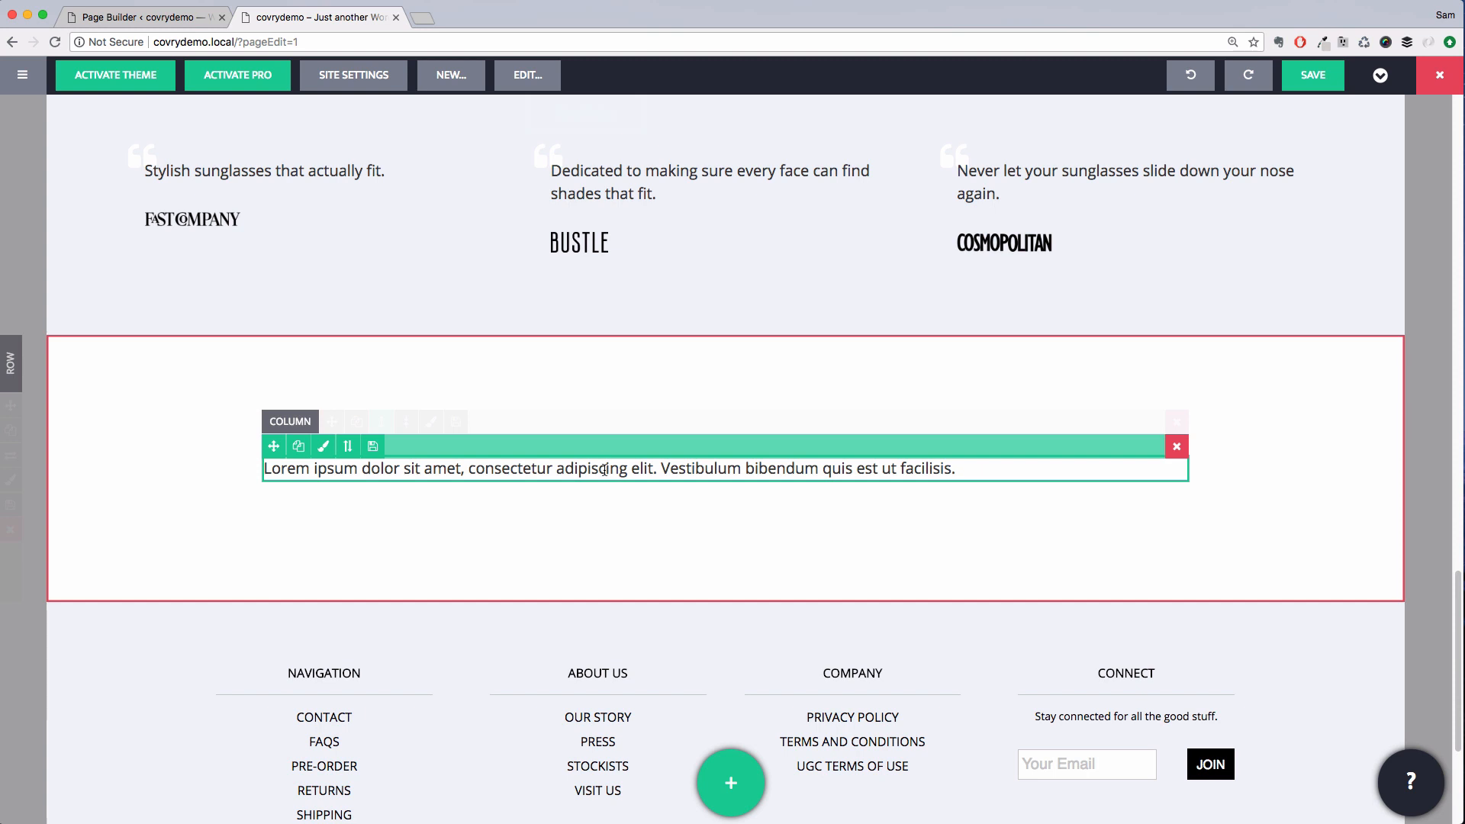
pyautogui.click(603, 470)
pyautogui.tripleClick(604, 470)
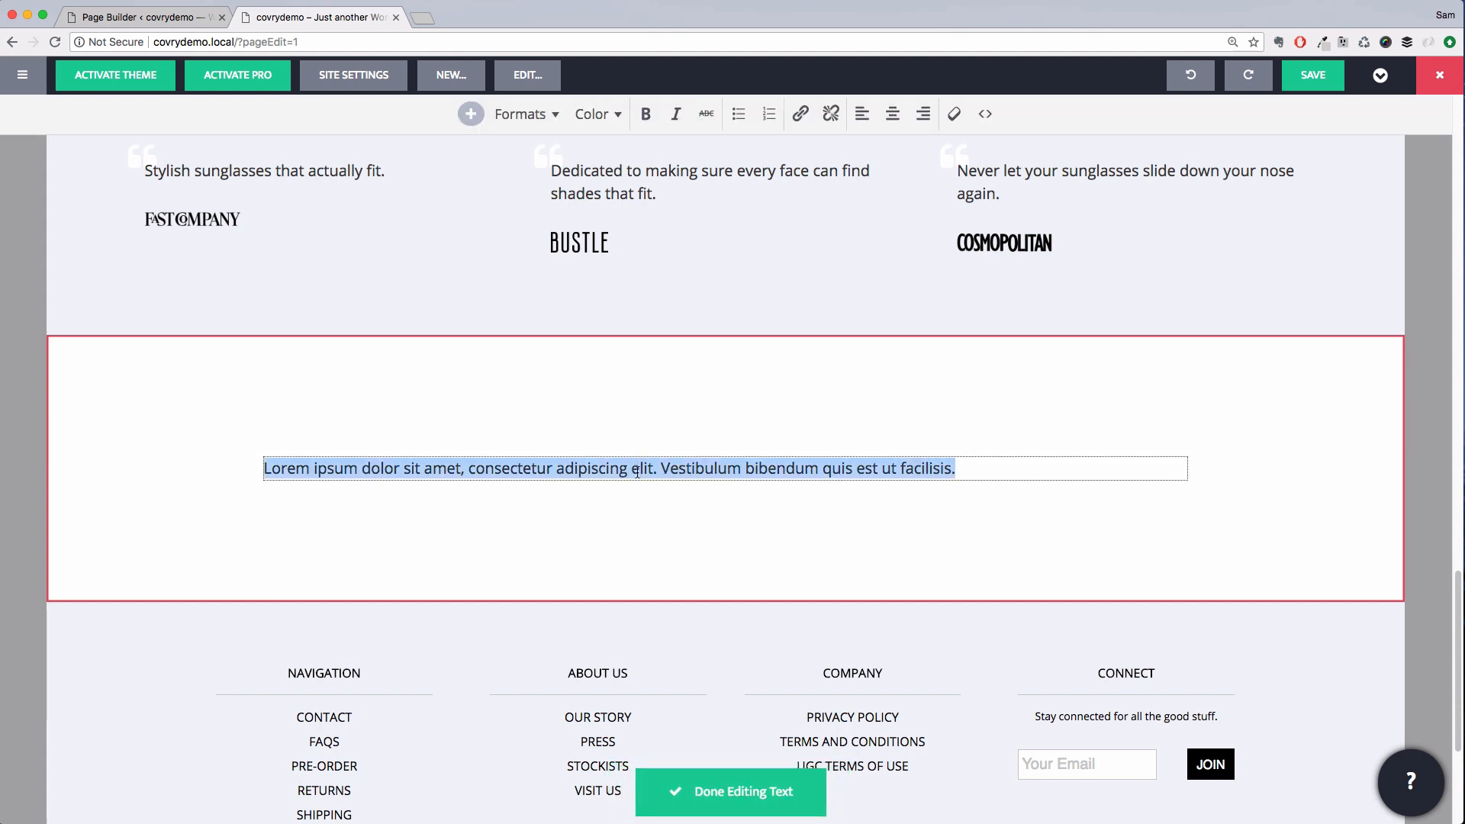
pyautogui.write('Follow')
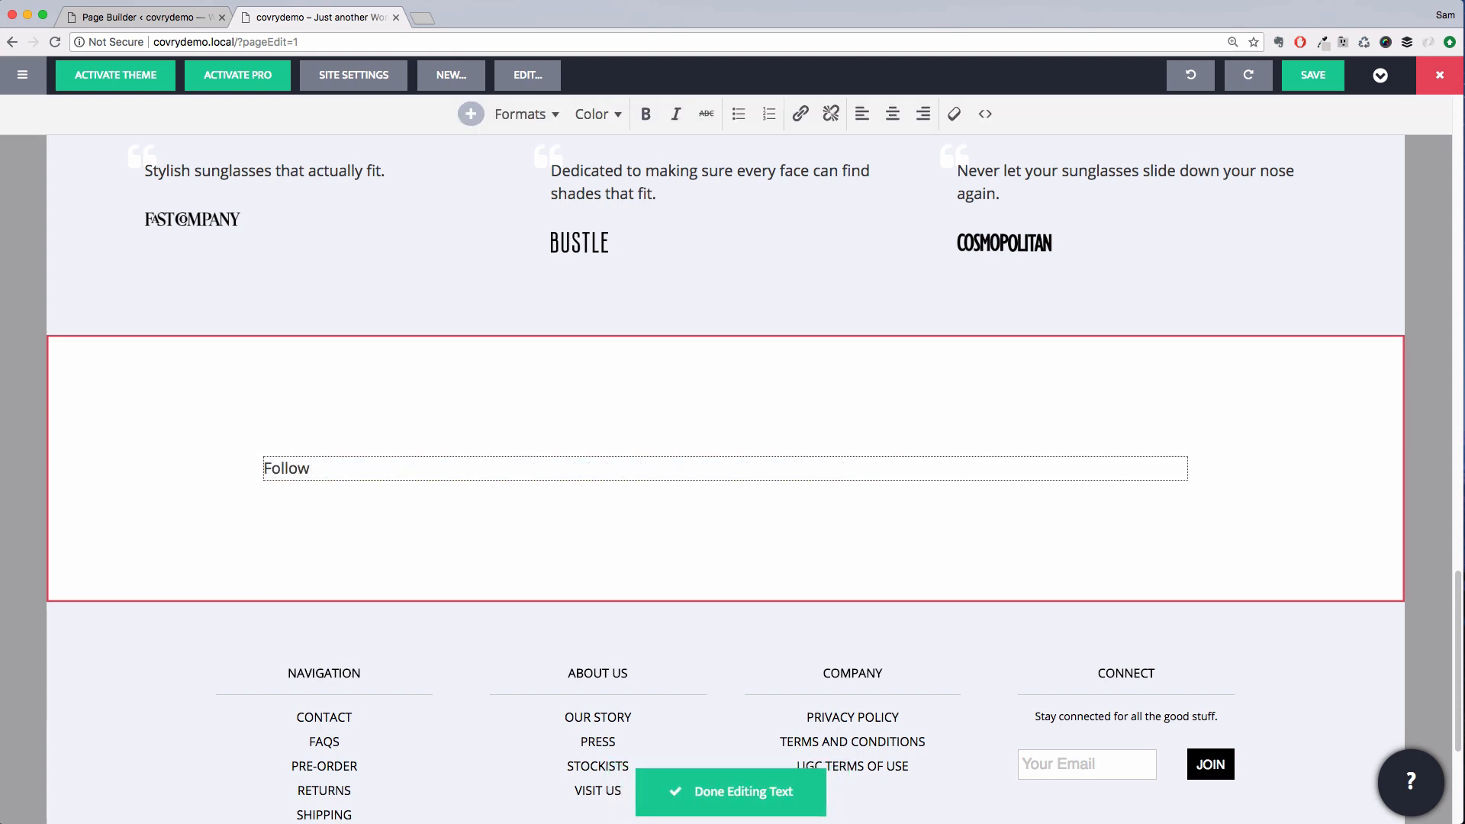
pyautogui.write(' us on Instagram')
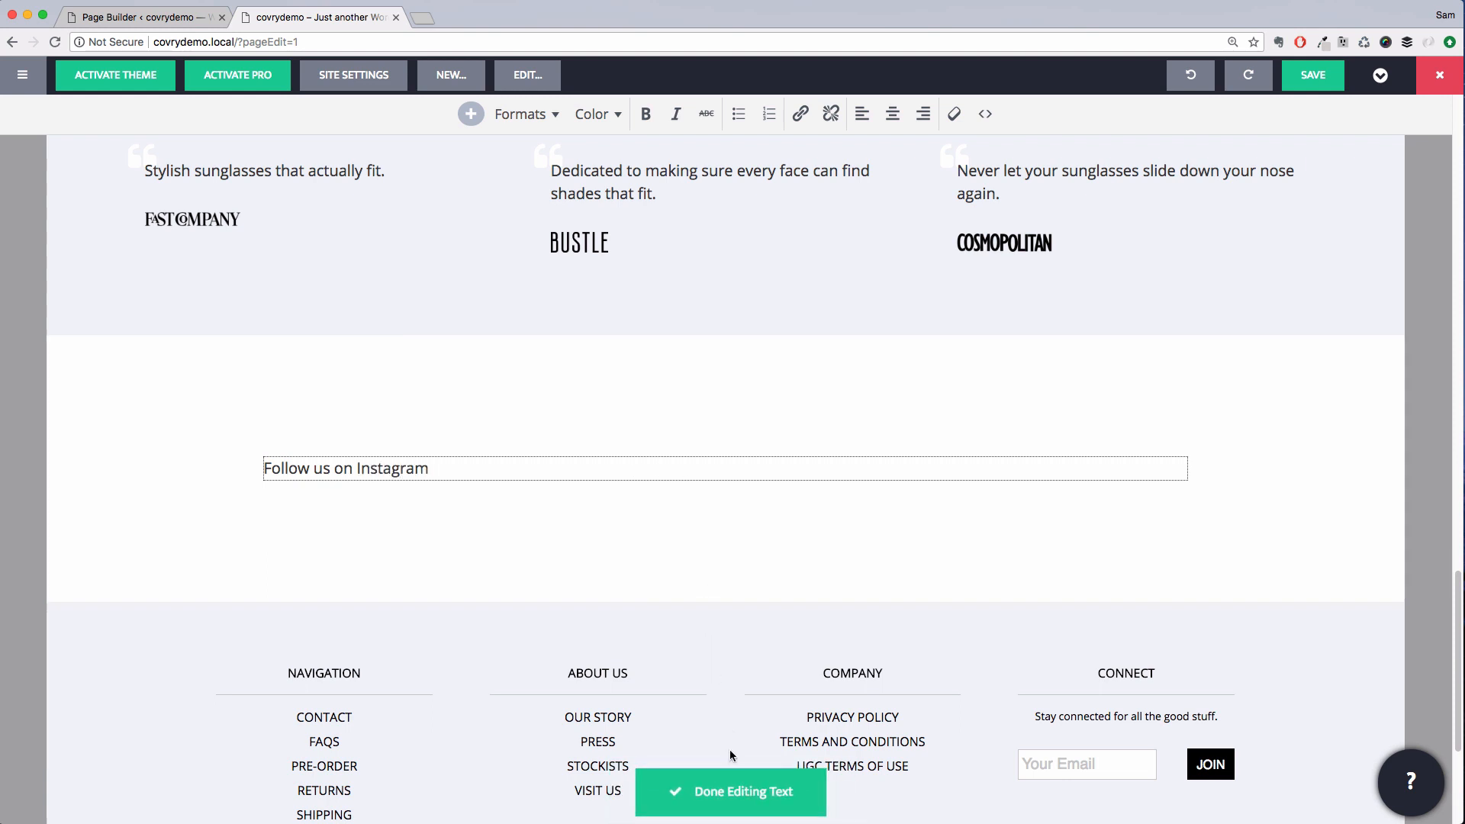
pyautogui.click(730, 789)
# Center the "Follow us on Instagram" text for desktop and mobile alignment and save the module
pyautogui.click(631, 470)
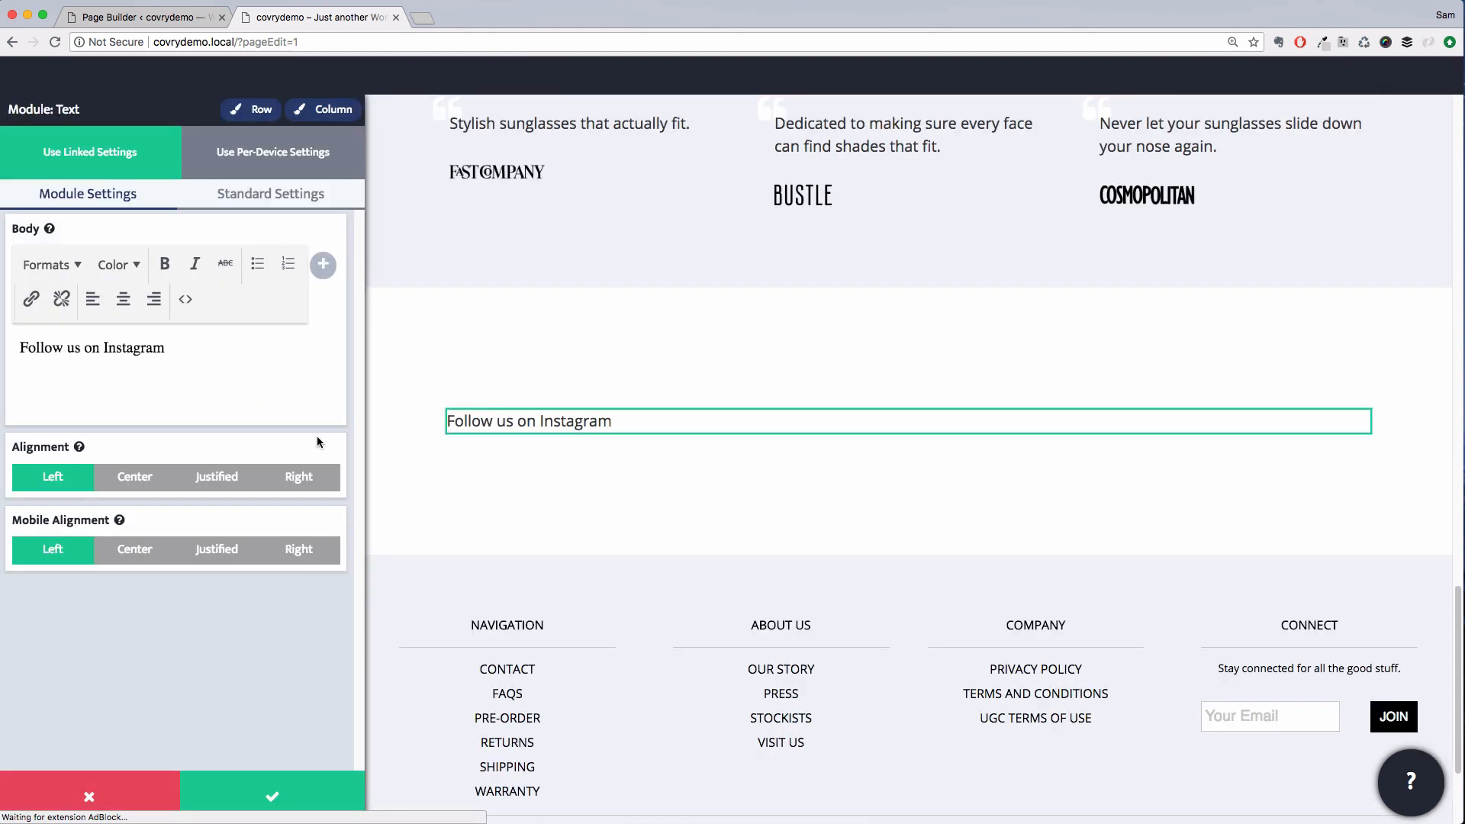
pyautogui.click(134, 477)
pyautogui.click(135, 550)
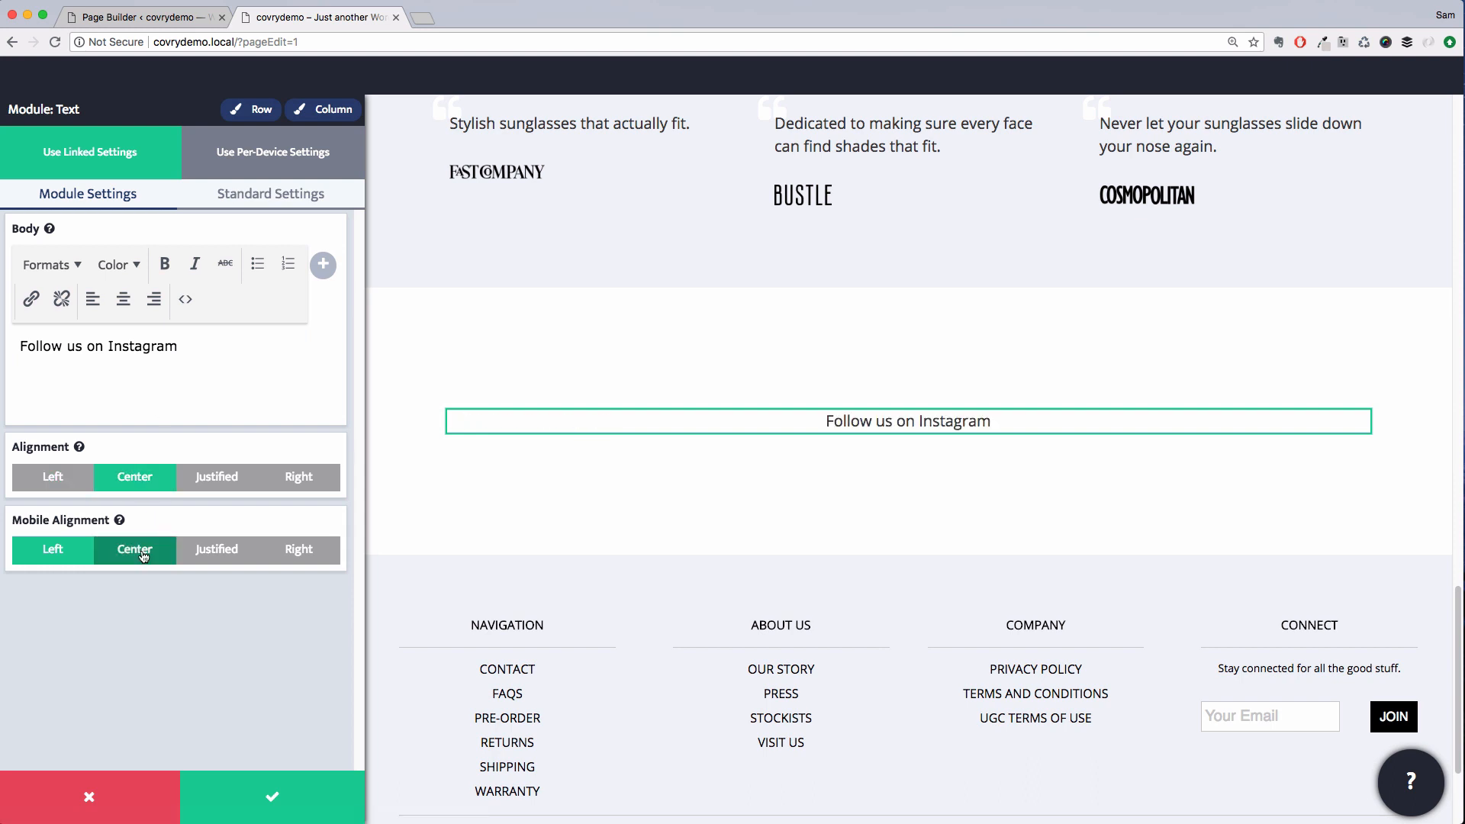
pyautogui.click(297, 791)
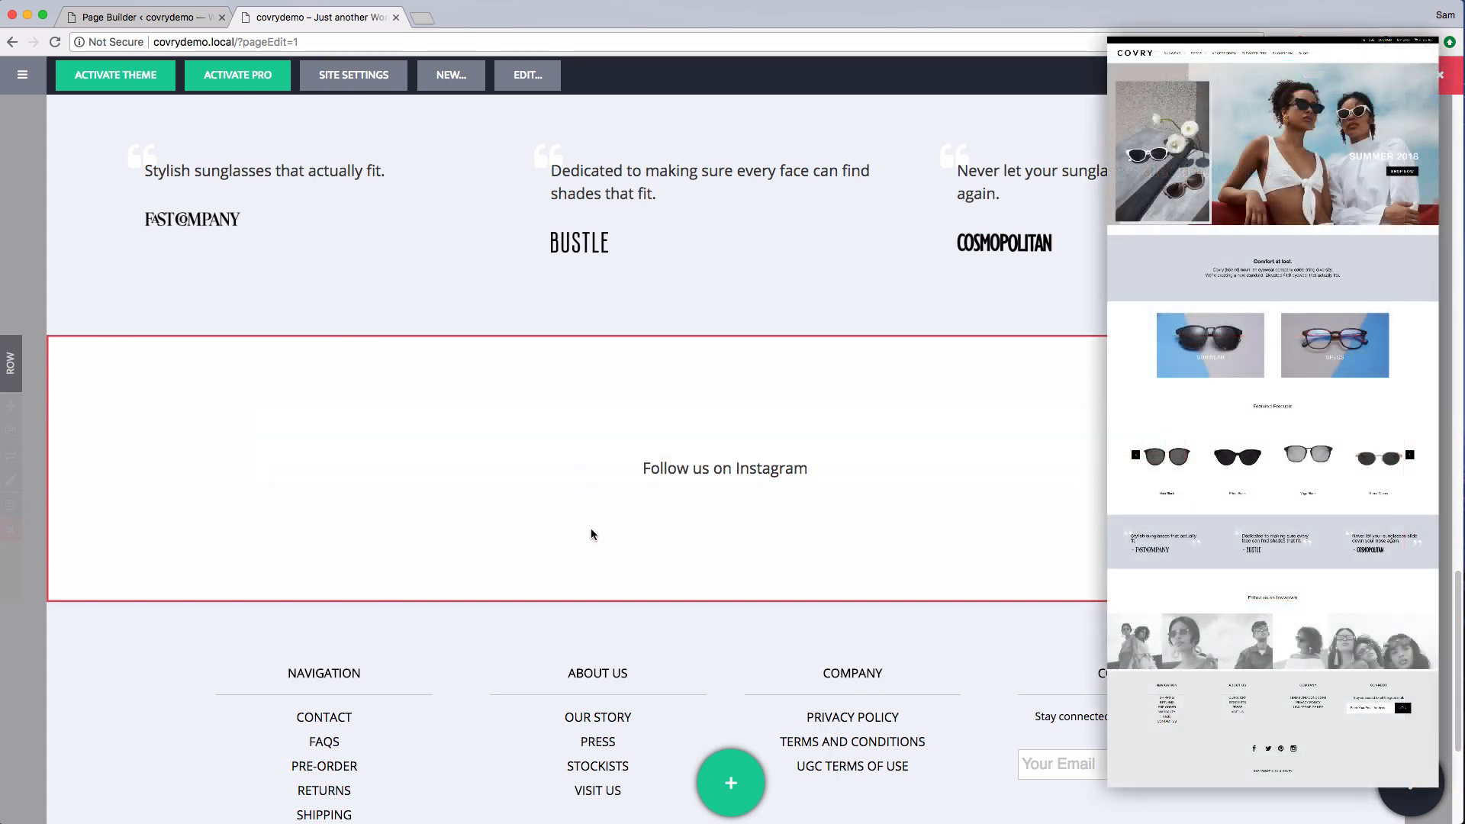
# Add an image module beneath the "Follow us on Instagram" text
pyautogui.click(731, 786)
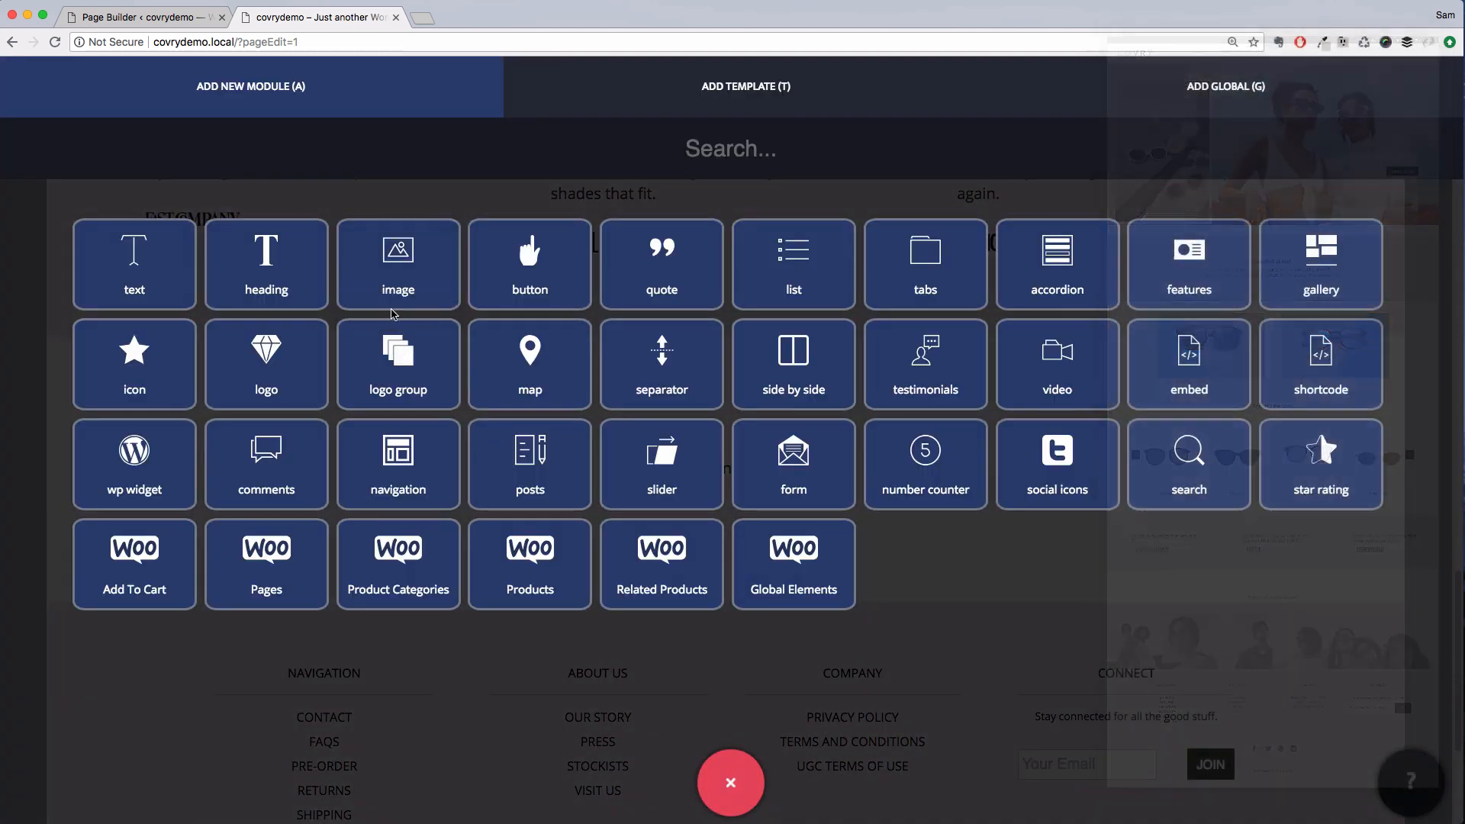
pyautogui.moveTo(395, 255); pyautogui.dragTo(511, 474)
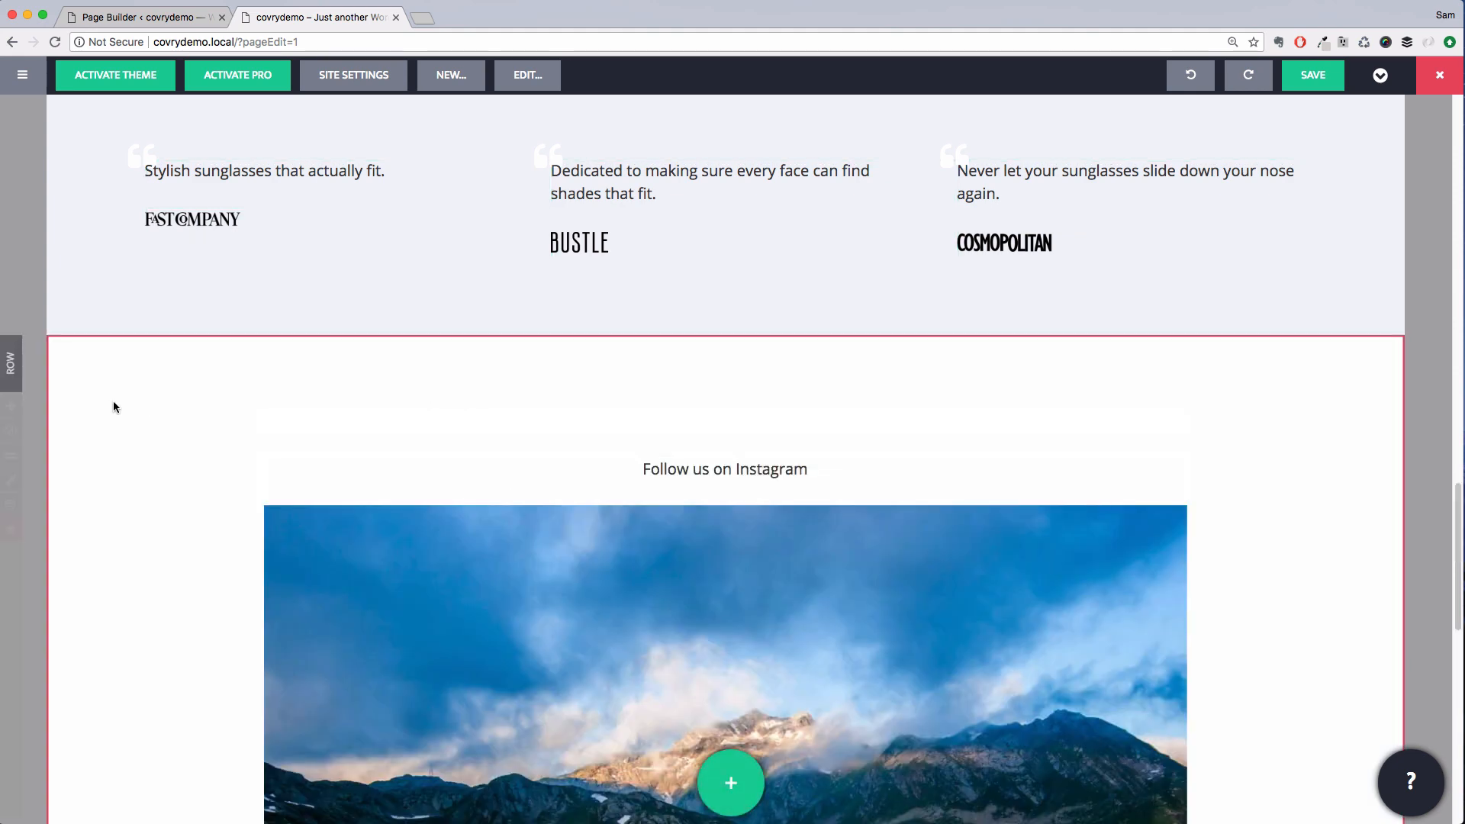
# Set the row's max width to 100% and its right, left and bottom padding to 0, then save
pyautogui.click(11, 481)
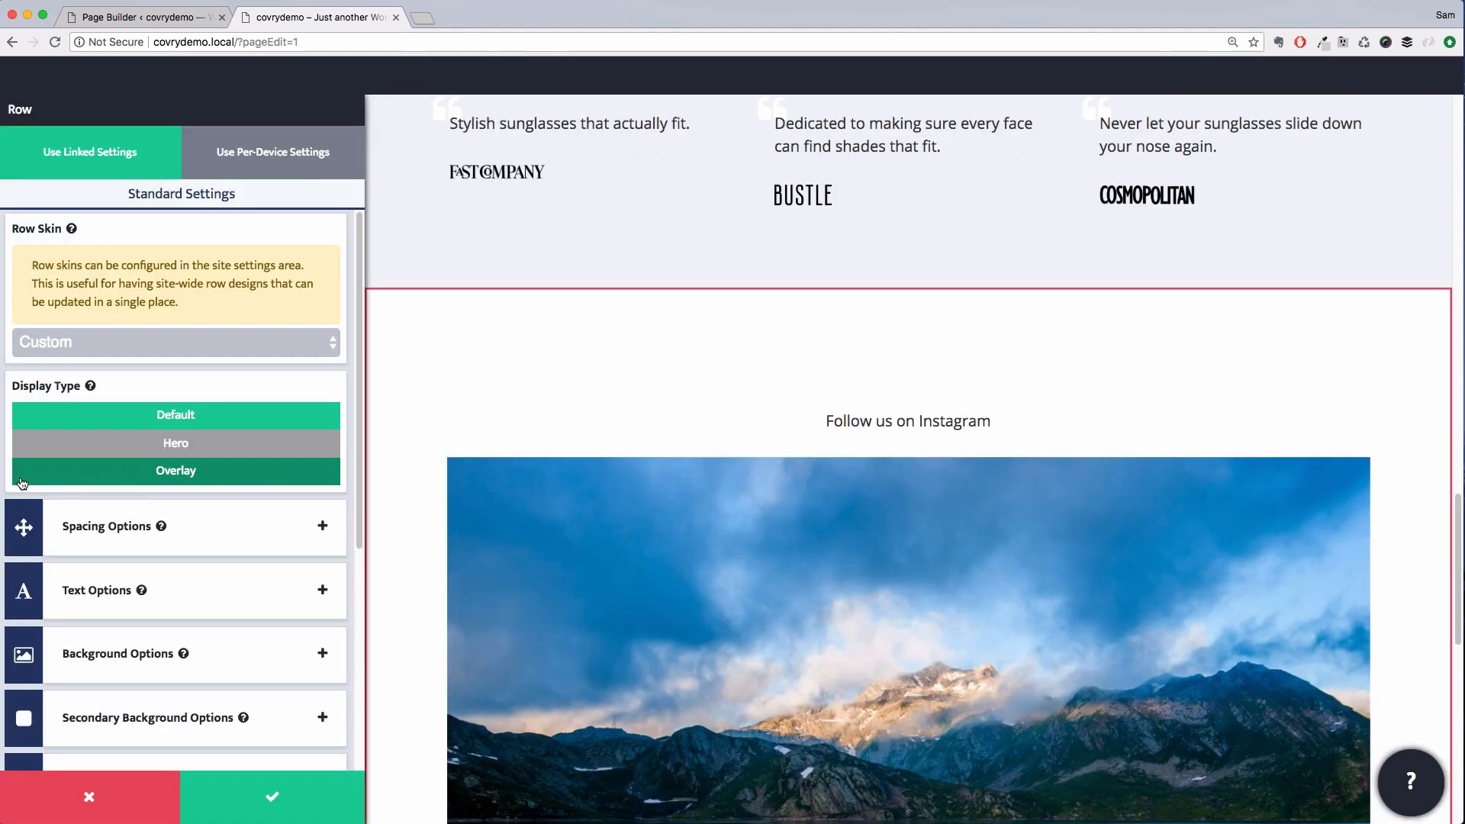
pyautogui.click(219, 540)
pyautogui.click(220, 594)
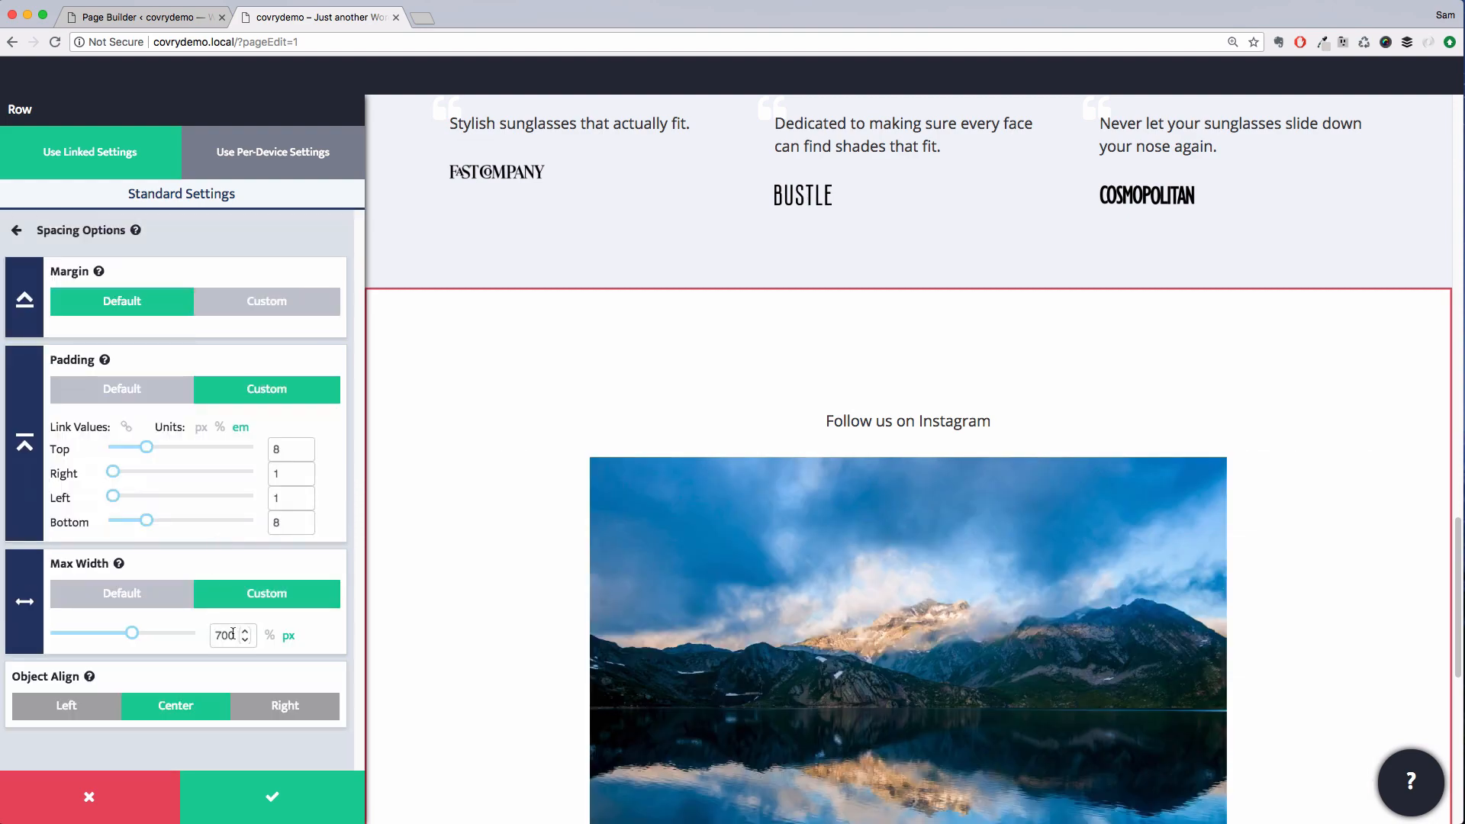
pyautogui.click(269, 635)
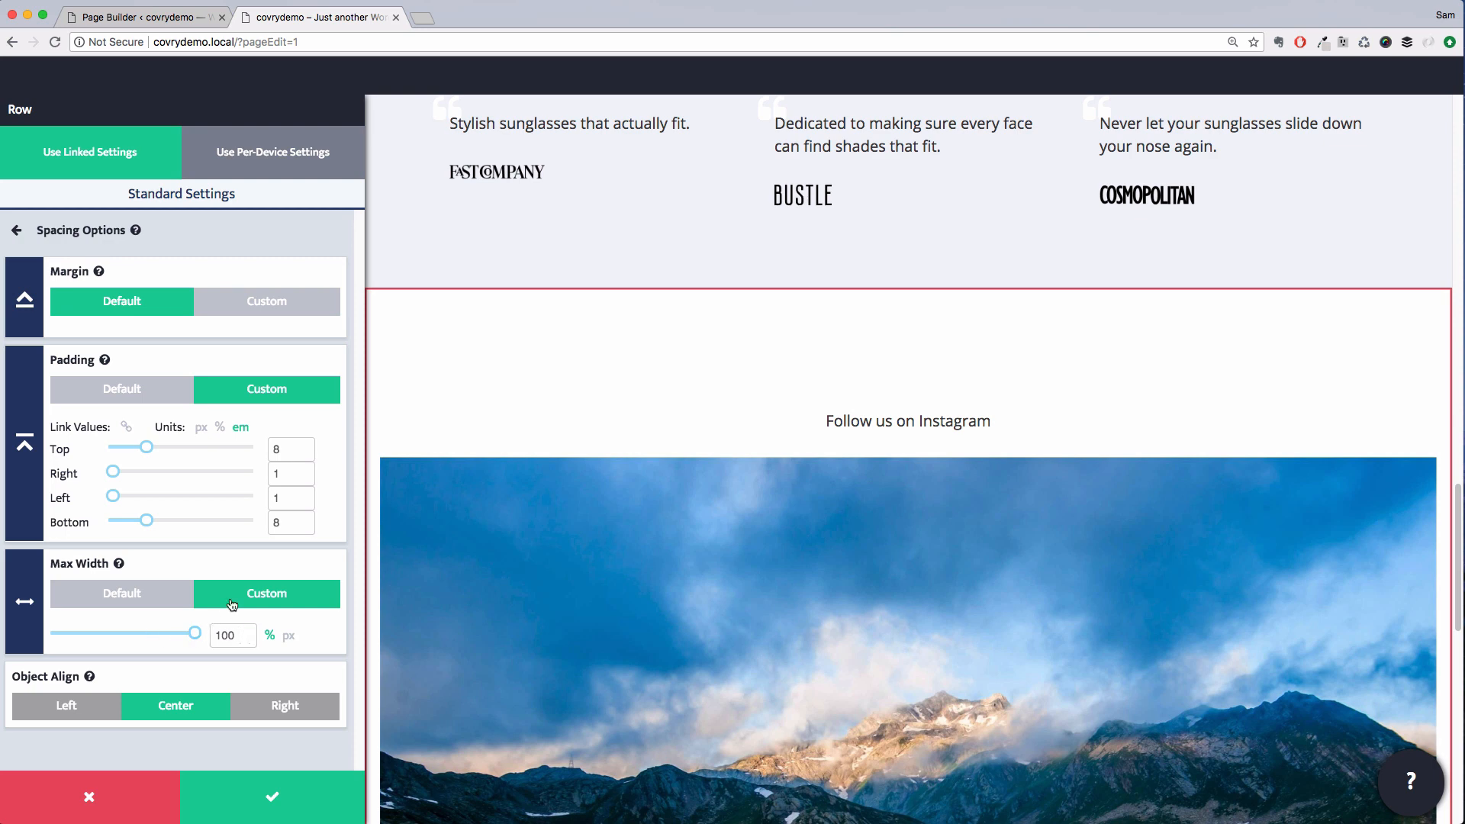
pyautogui.doubleClick(276, 523)
pyautogui.write('0')
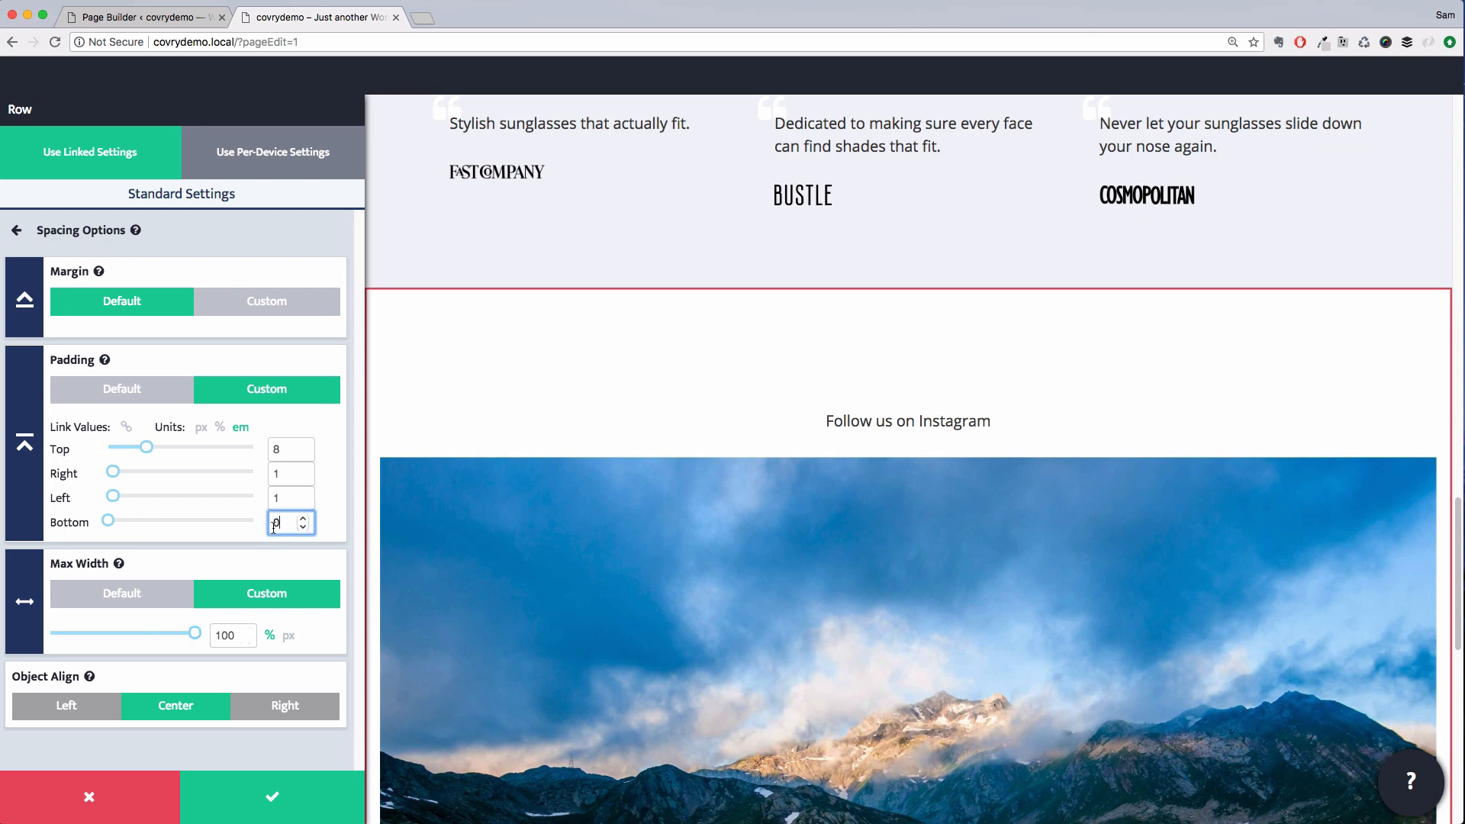
pyautogui.doubleClick(276, 498)
pyautogui.write('0')
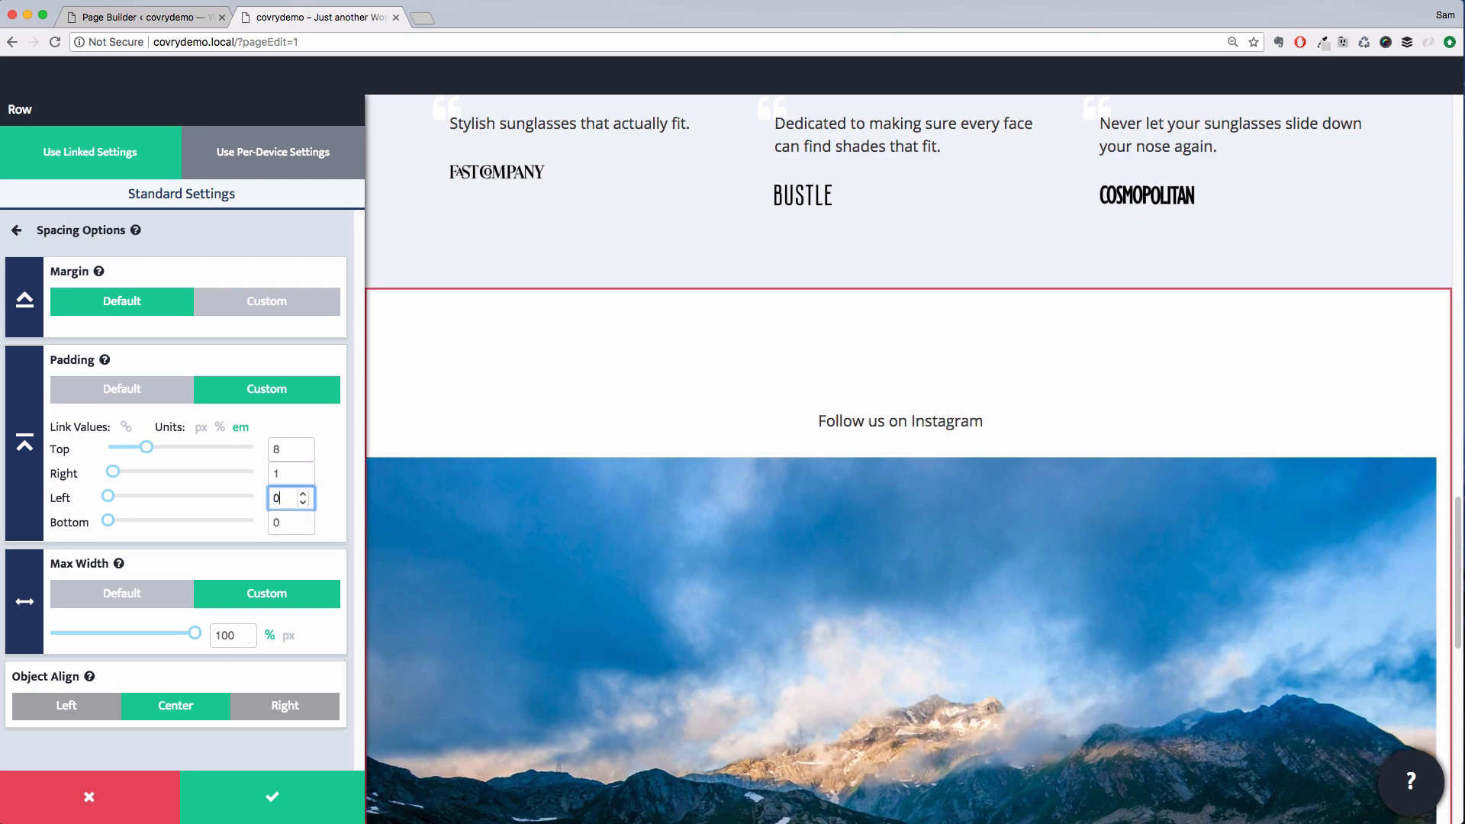
pyautogui.doubleClick(276, 474)
pyautogui.write('0')
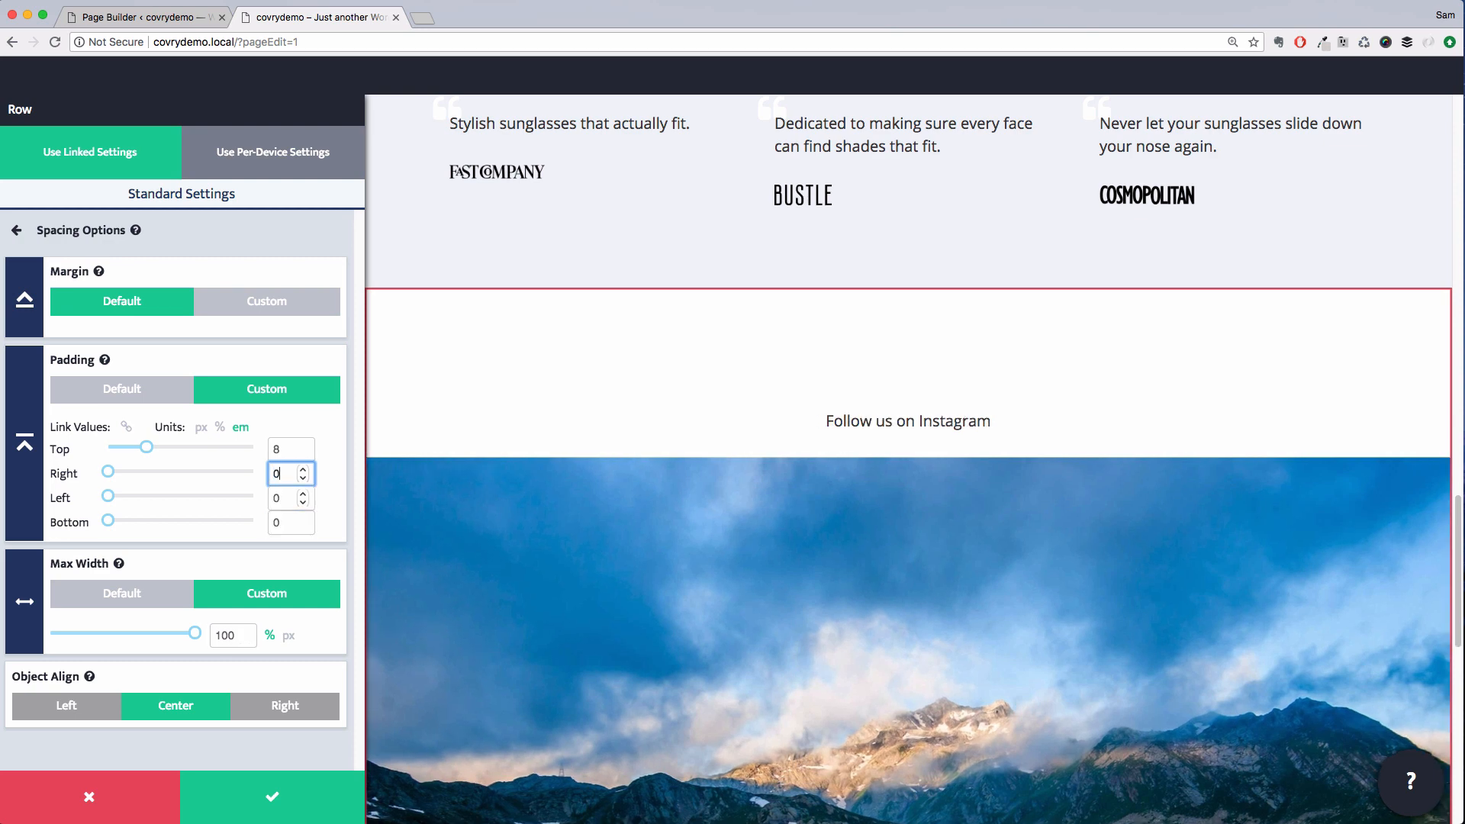
pyautogui.click(297, 792)
# Duplicate the image module and move the copy into a new row beside the original, forming two images
pyautogui.scroll(-3, 381, 504)
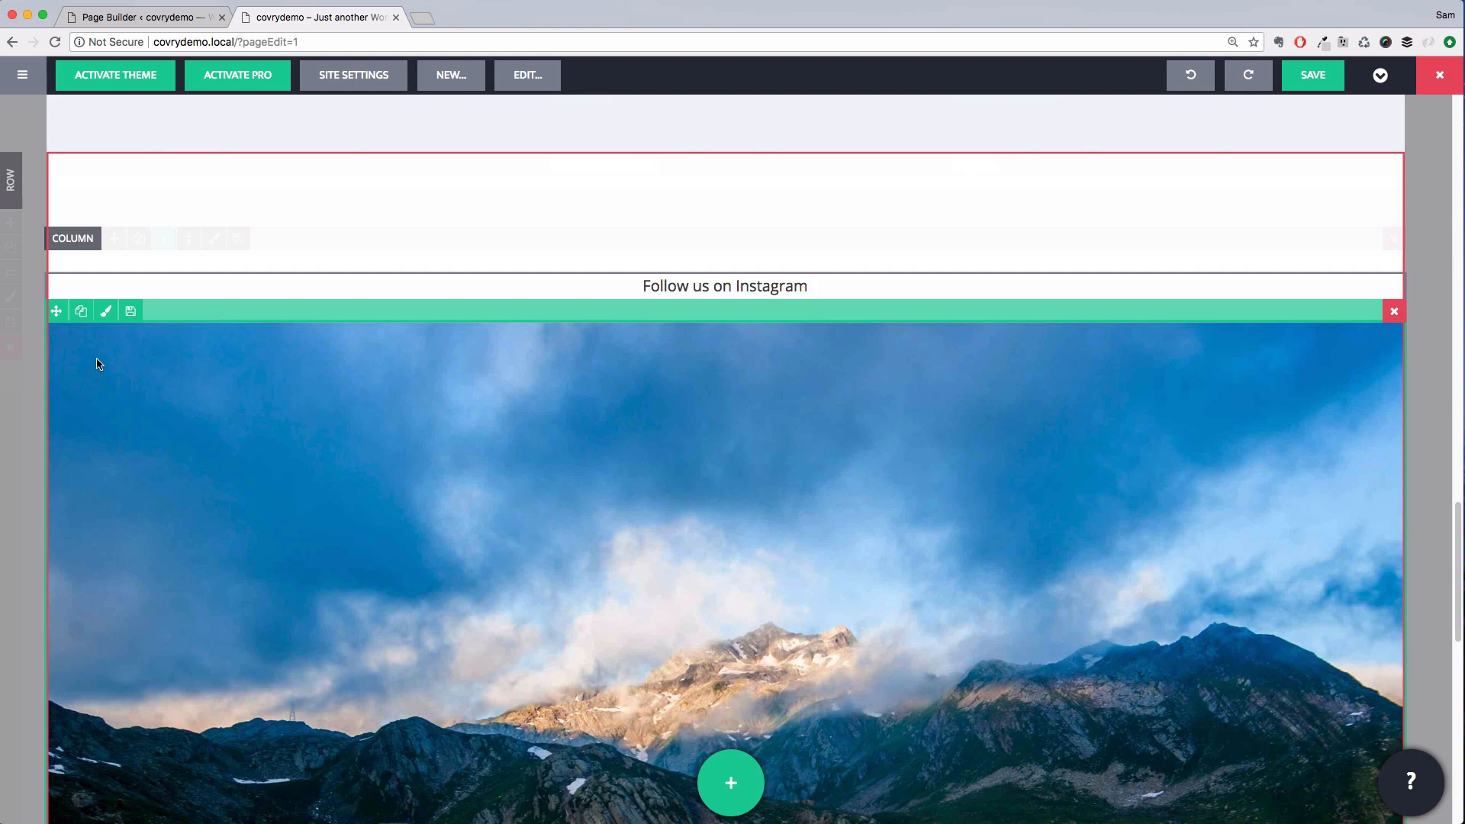
pyautogui.click(82, 319)
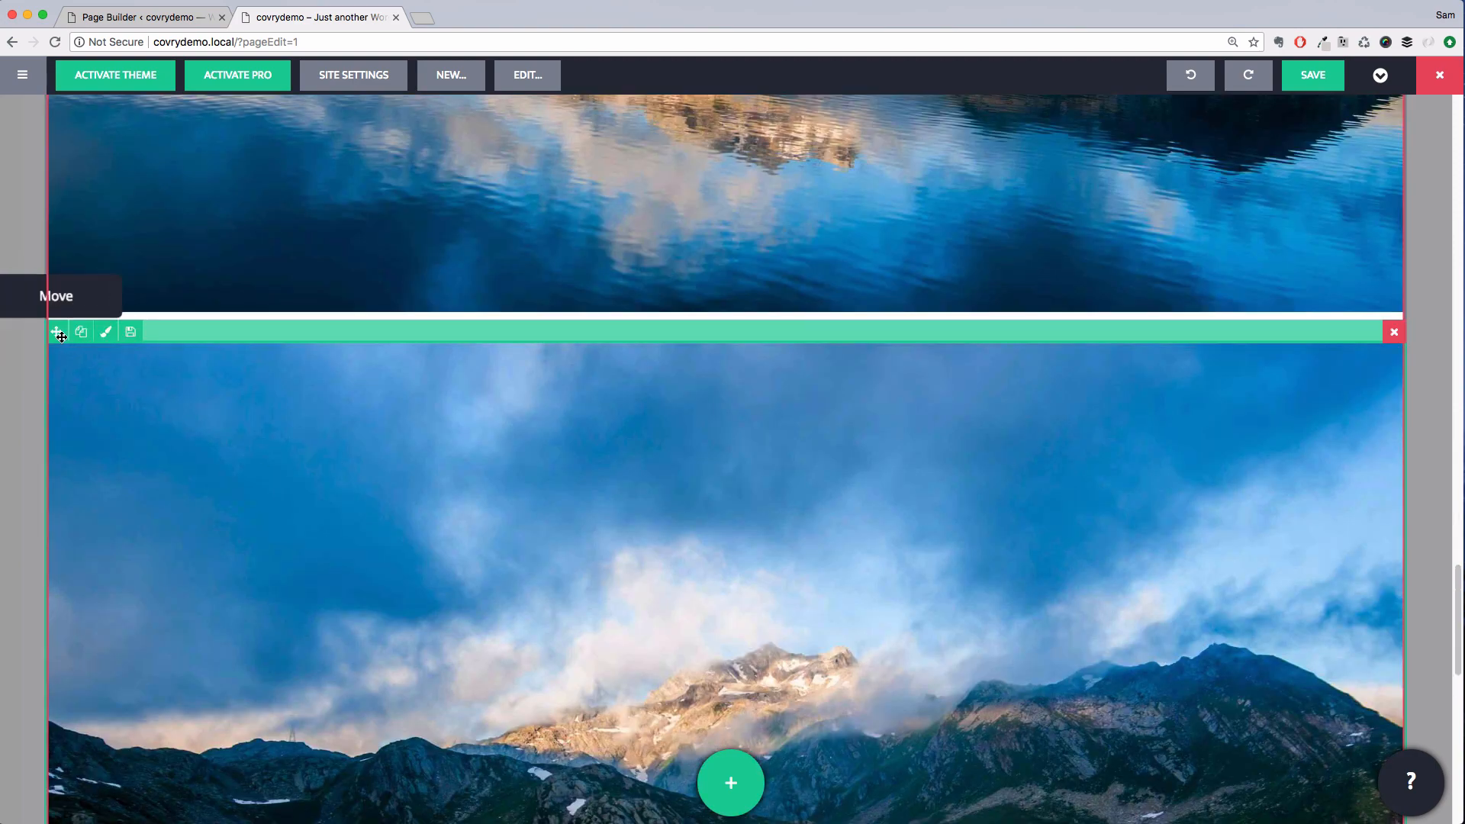
pyautogui.moveTo(61, 337); pyautogui.dragTo(1332, 212)
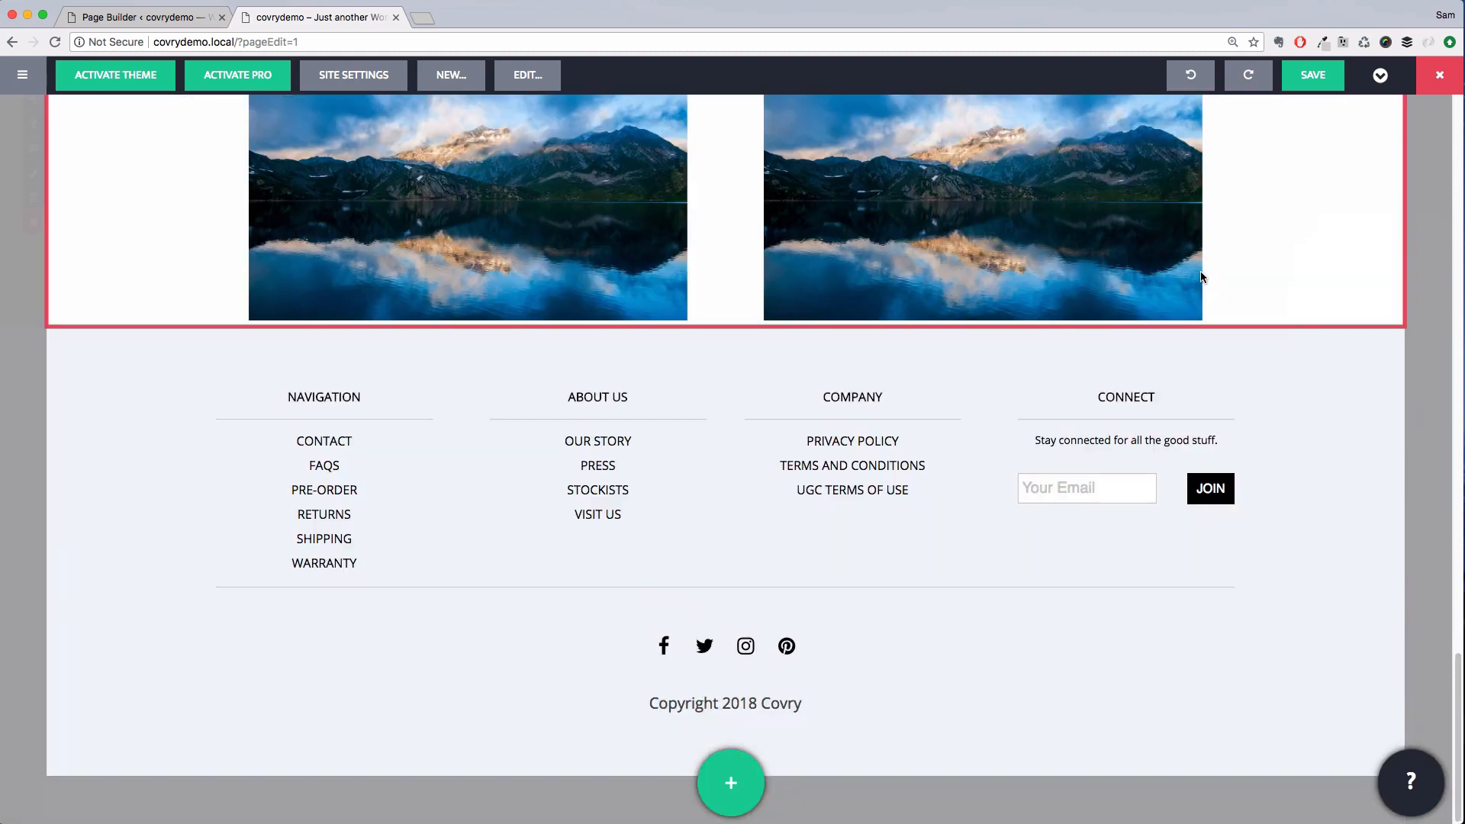
# Set the image row's max width to 100% in its spacing options
pyautogui.scroll(5, 713, 475)
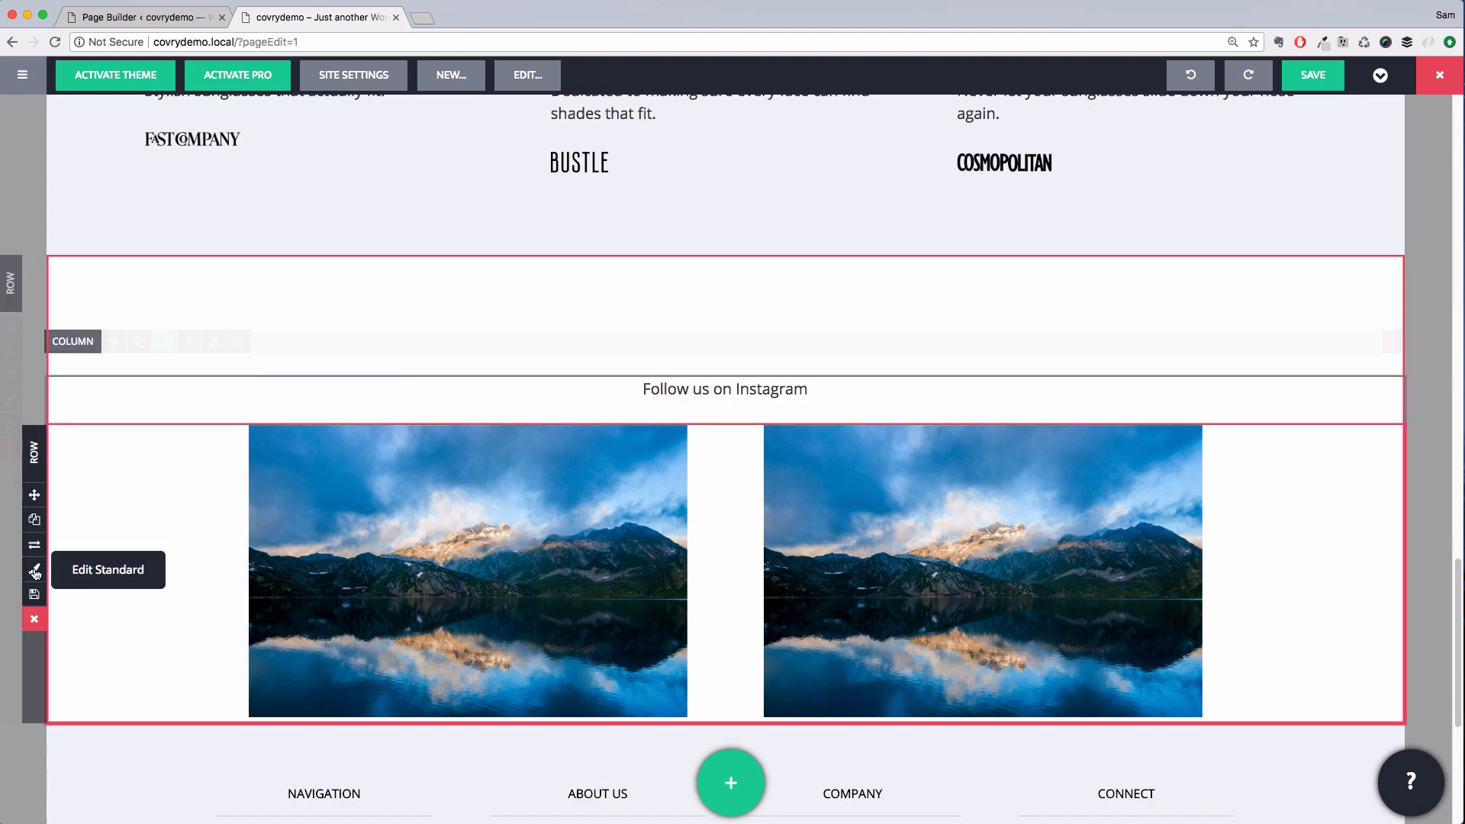
pyautogui.click(34, 571)
pyautogui.scroll(-2, 180, 549)
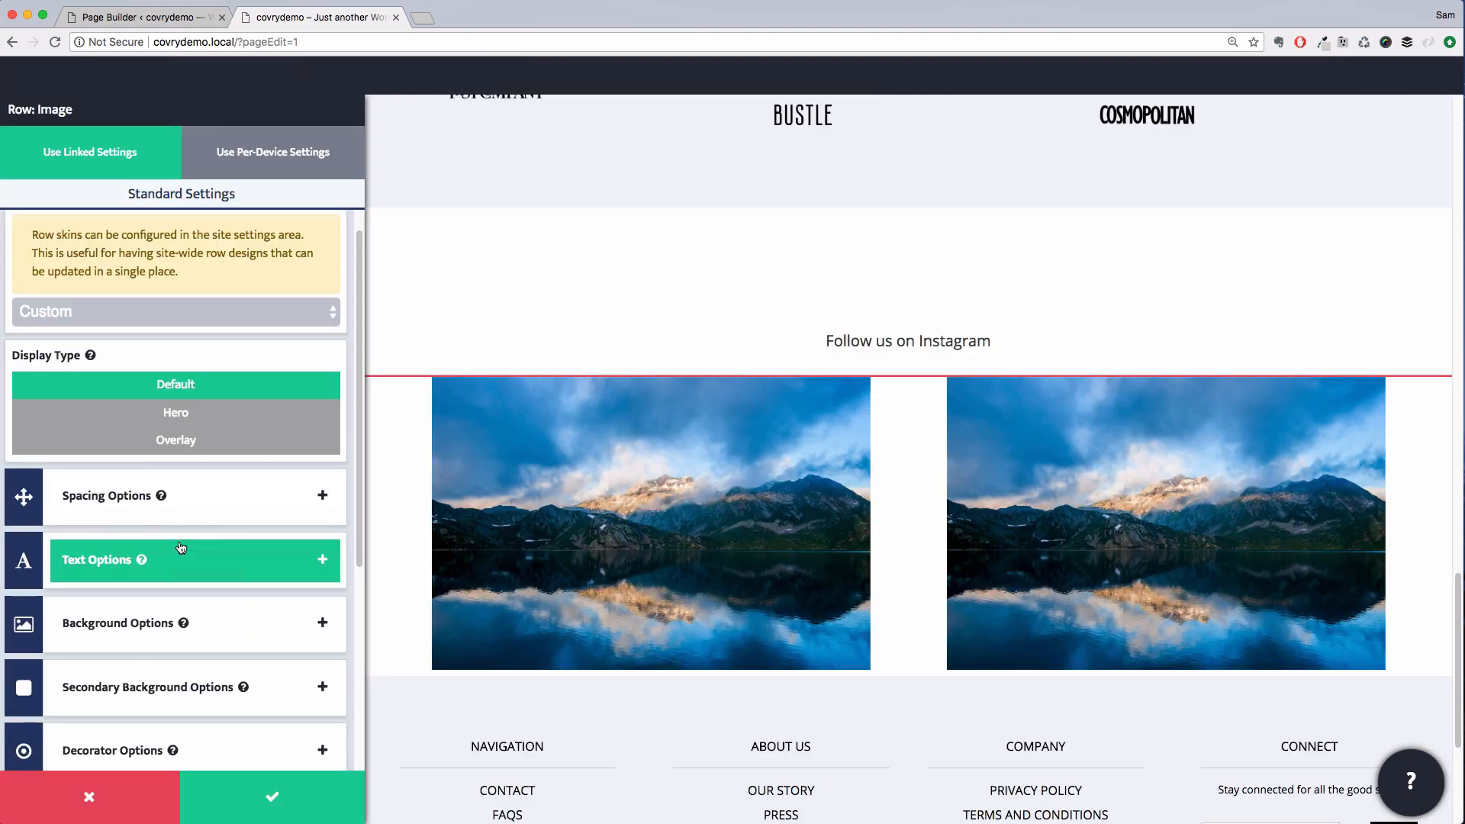
pyautogui.click(180, 475)
pyautogui.click(205, 484)
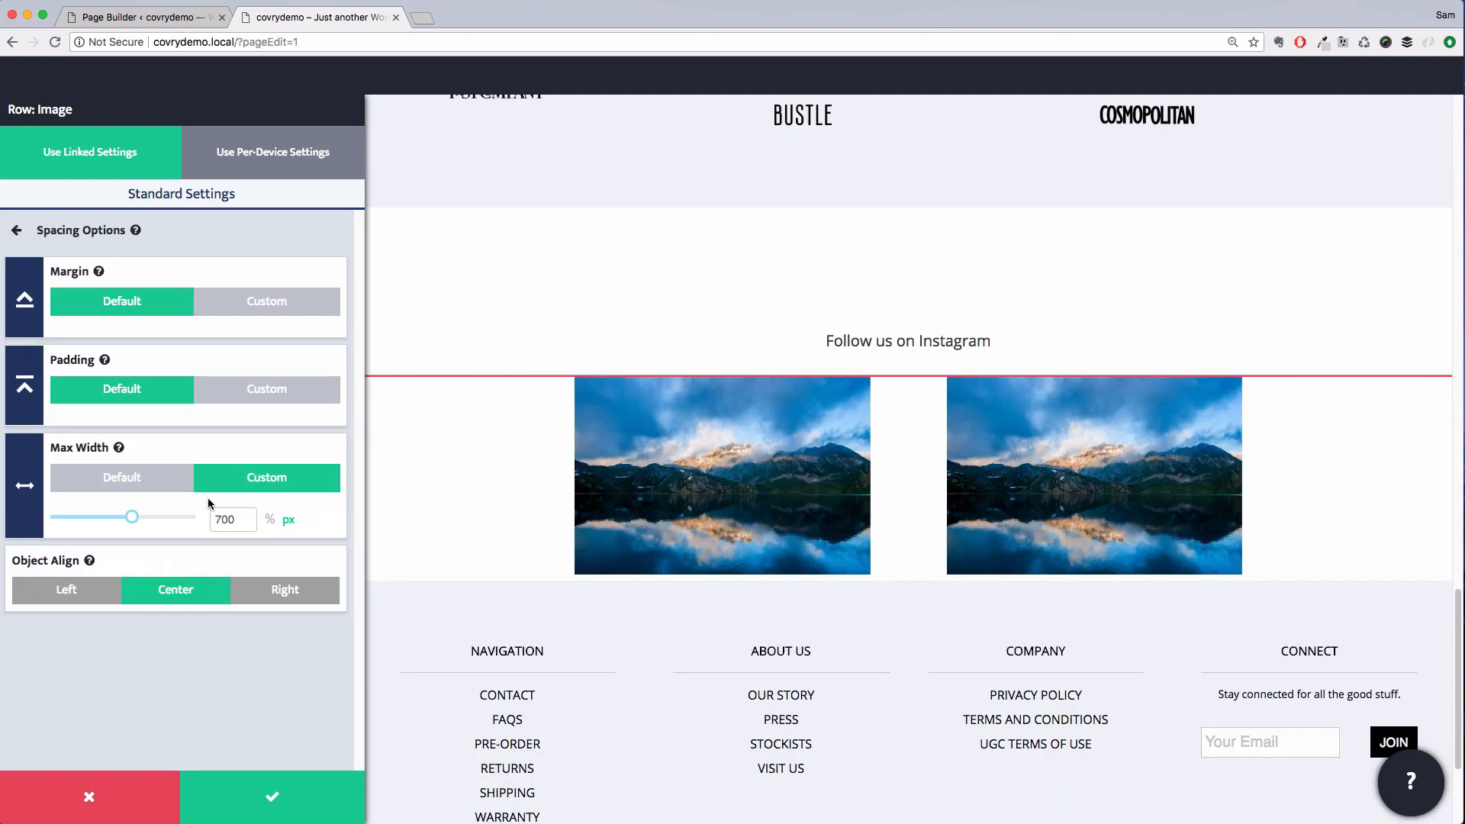
pyautogui.click(271, 520)
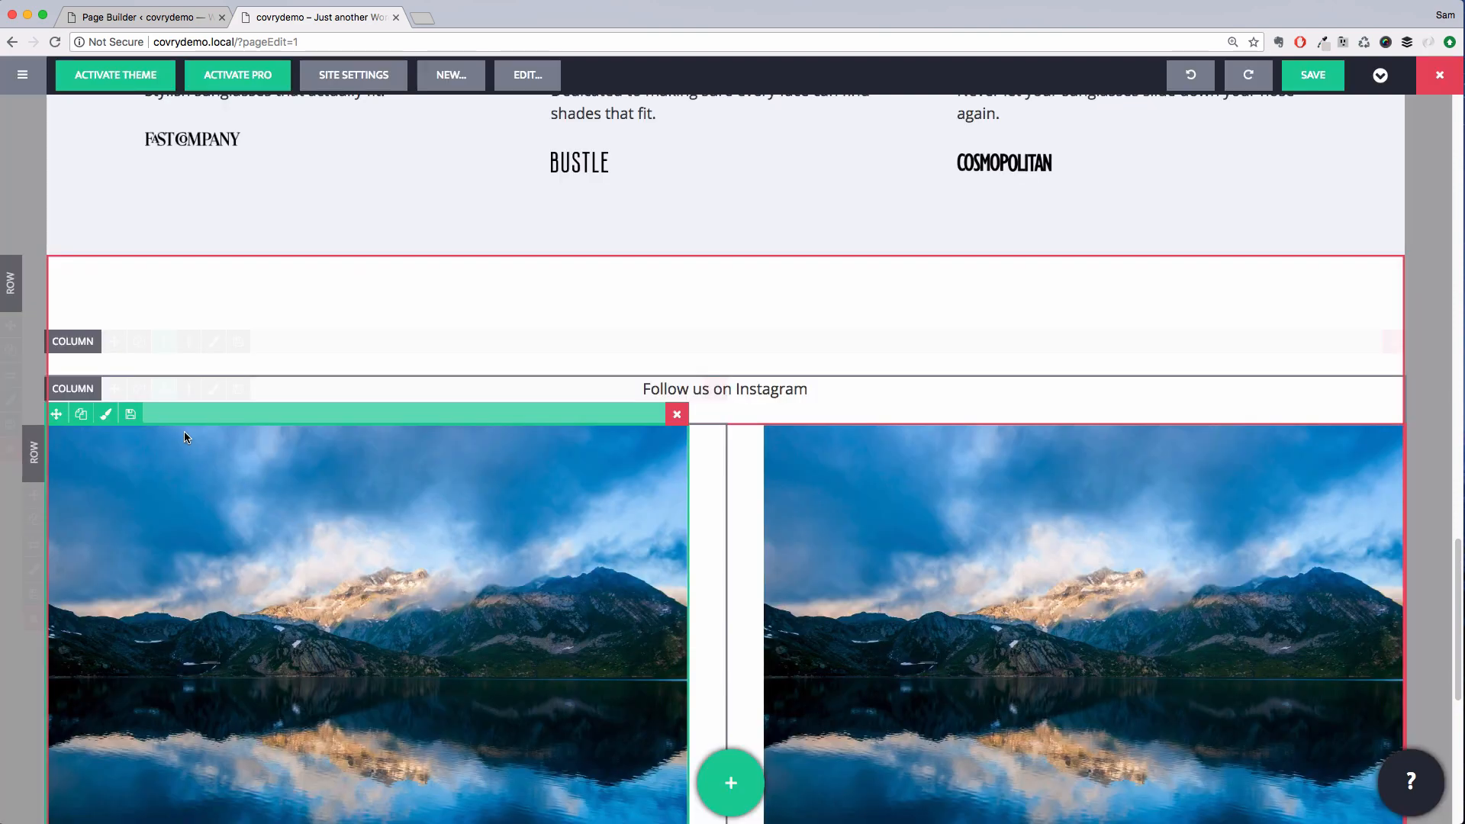
# Set the first image column's padding to 0 on all sides and save
pyautogui.click(213, 389)
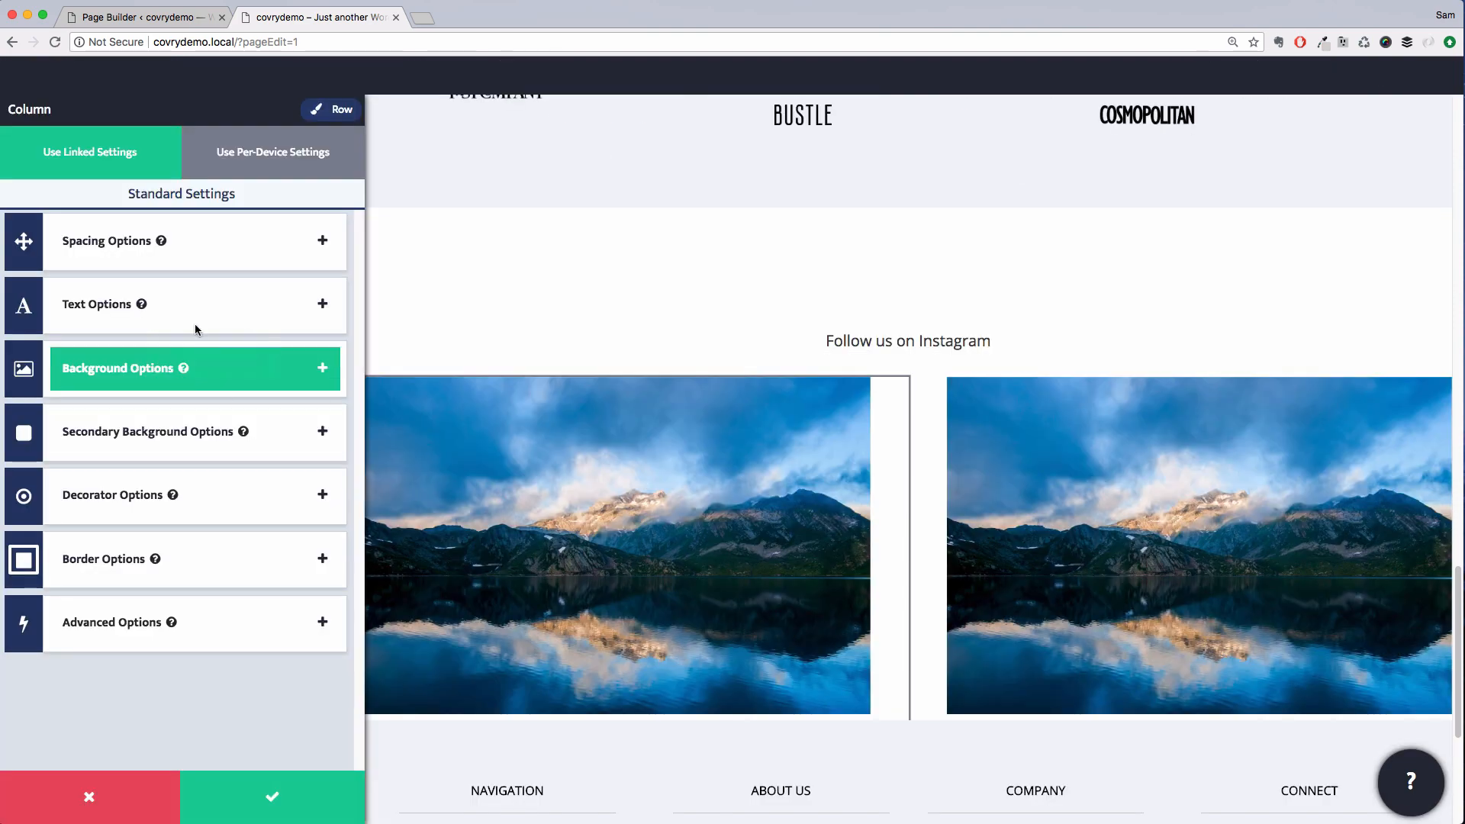
pyautogui.click(172, 241)
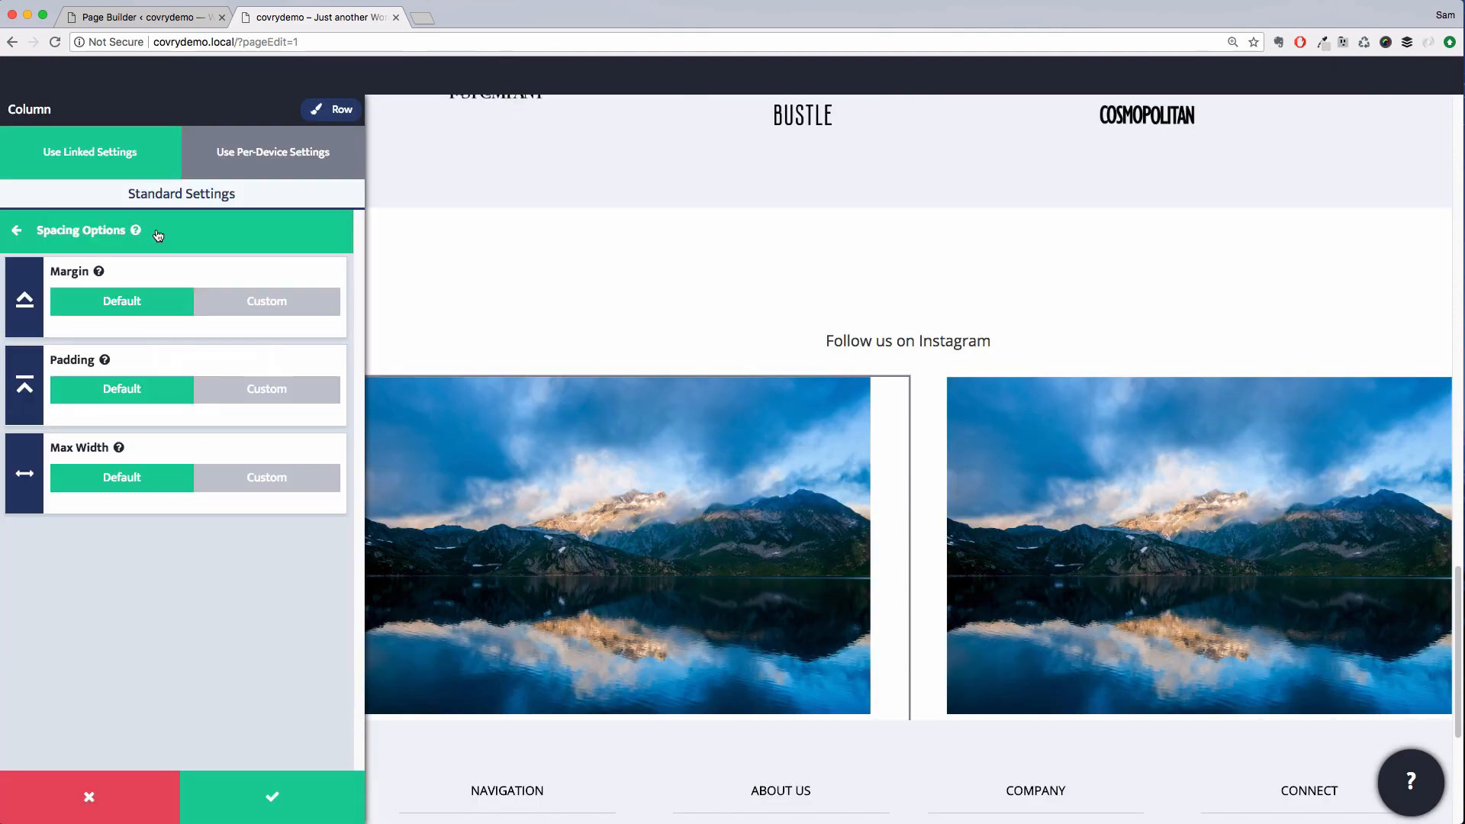
pyautogui.click(232, 398)
pyautogui.moveTo(114, 451); pyautogui.dragTo(51, 454)
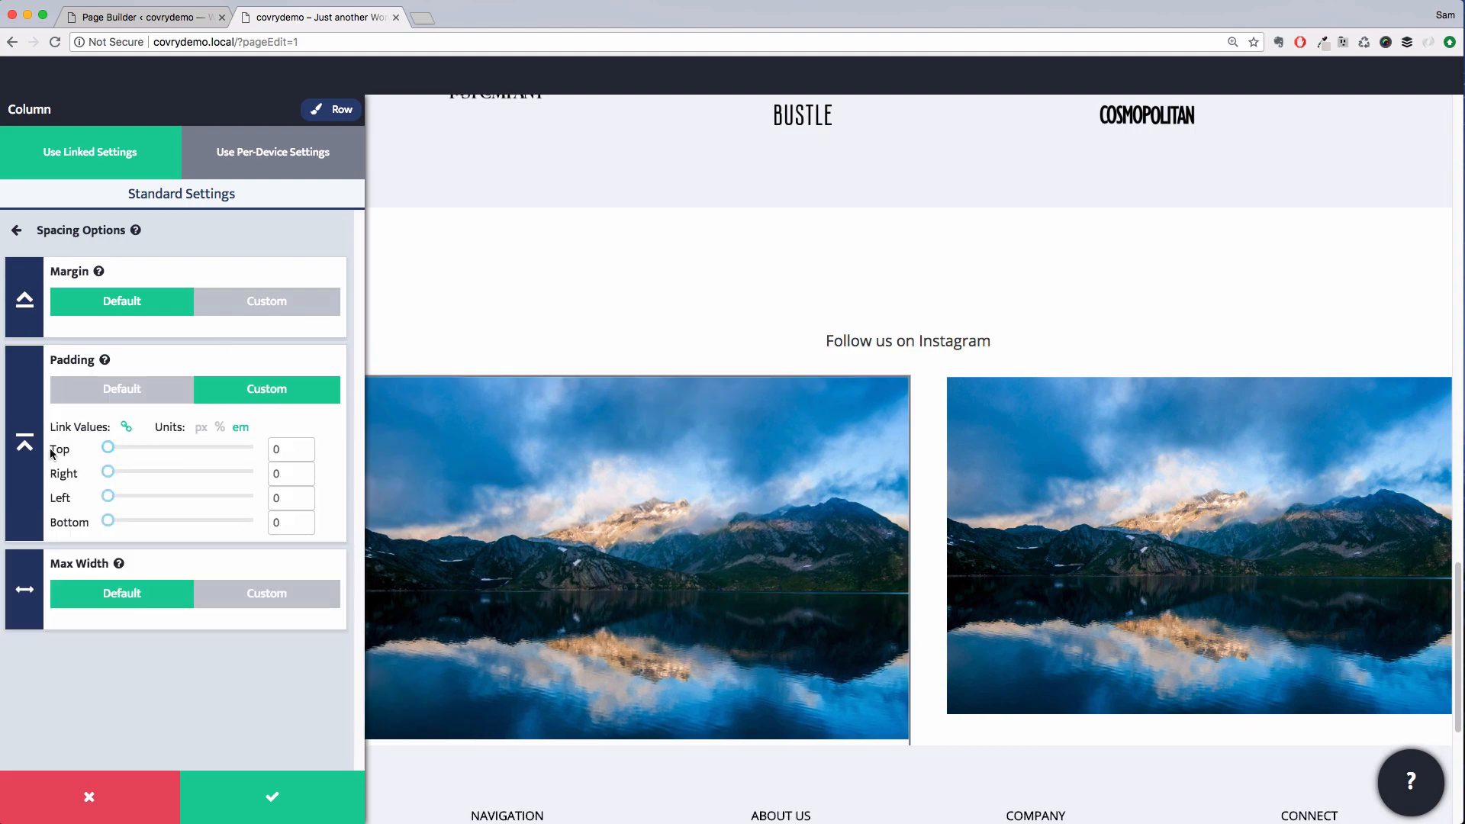
pyautogui.click(289, 766)
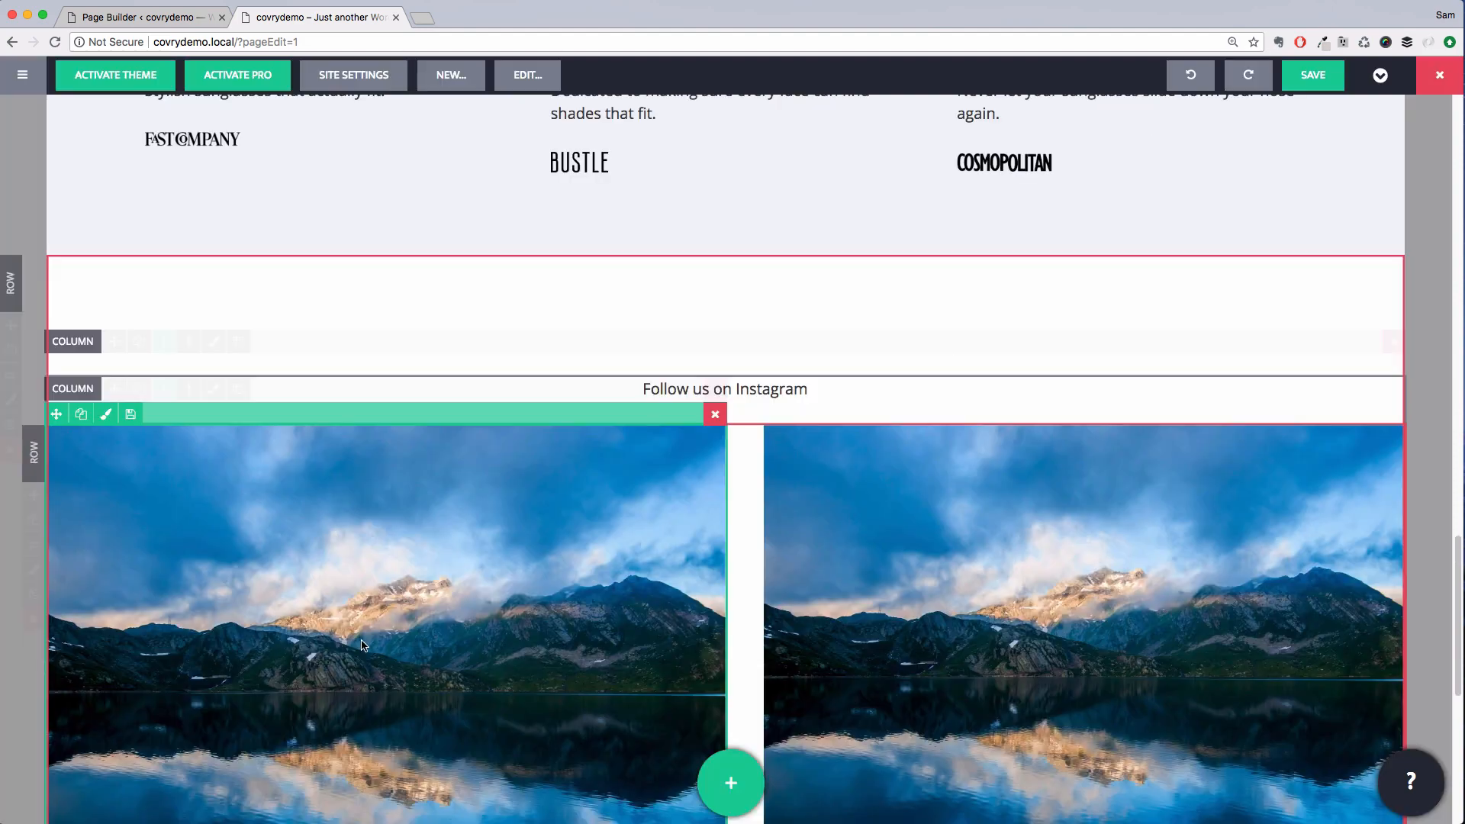
# Duplicate the first image column to add a third image
pyautogui.scroll(-1, 135, 484)
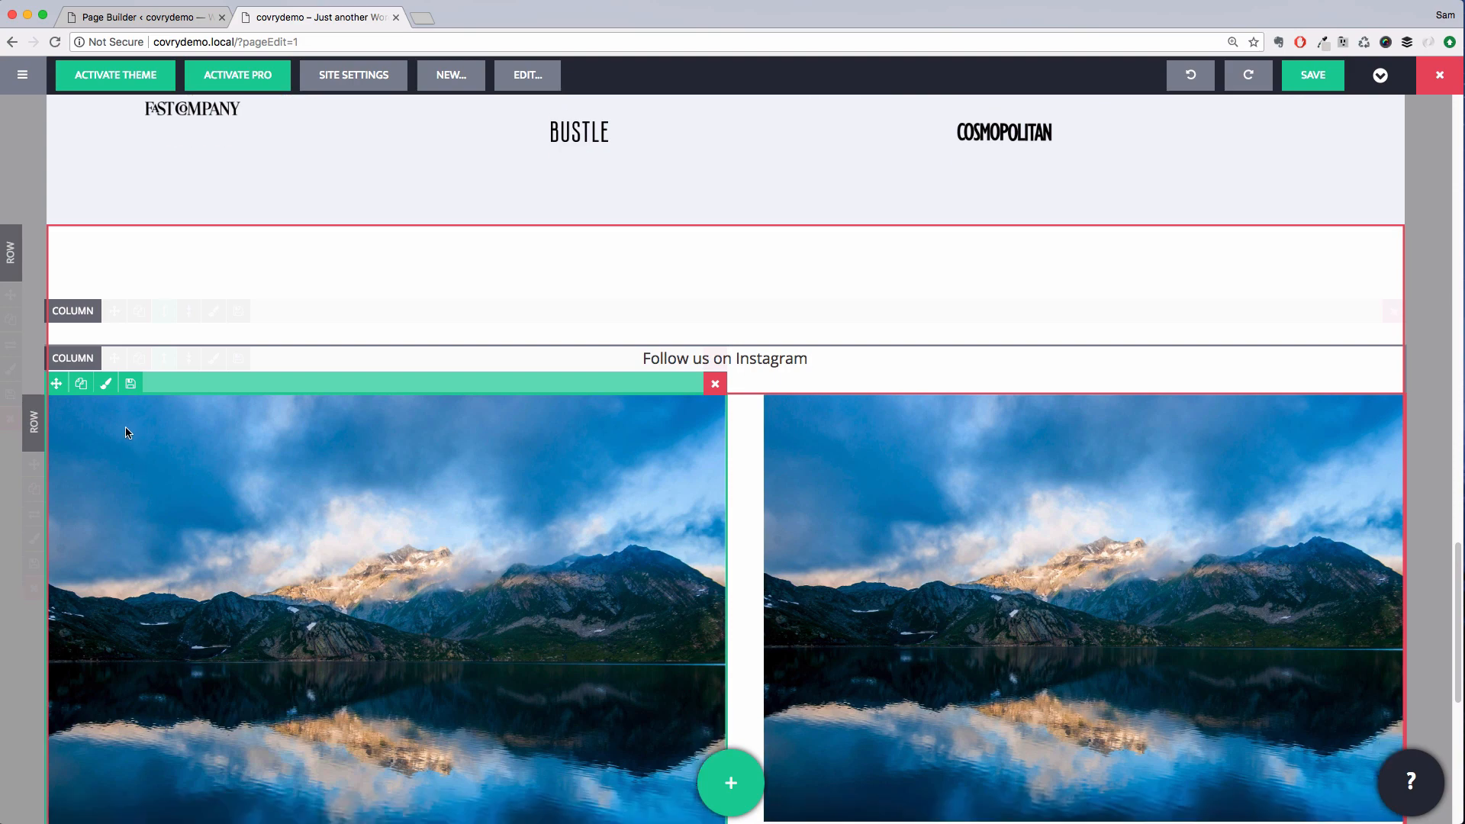
pyautogui.click(140, 360)
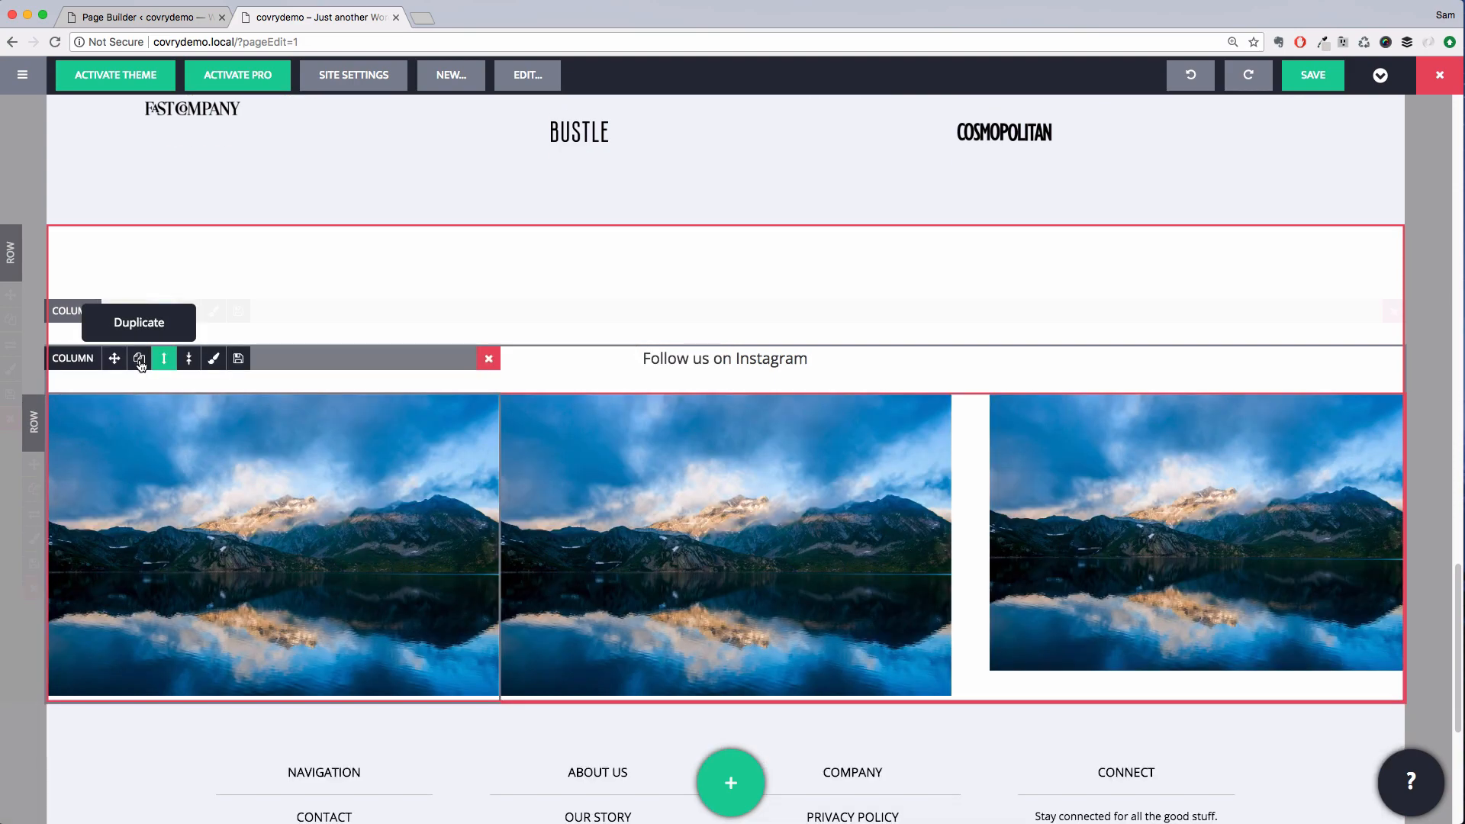
# Duplicate the image column repeatedly to fill the Instagram row, then delete the extra narrow column at the end
pyautogui.click(140, 360)
pyautogui.click(140, 362)
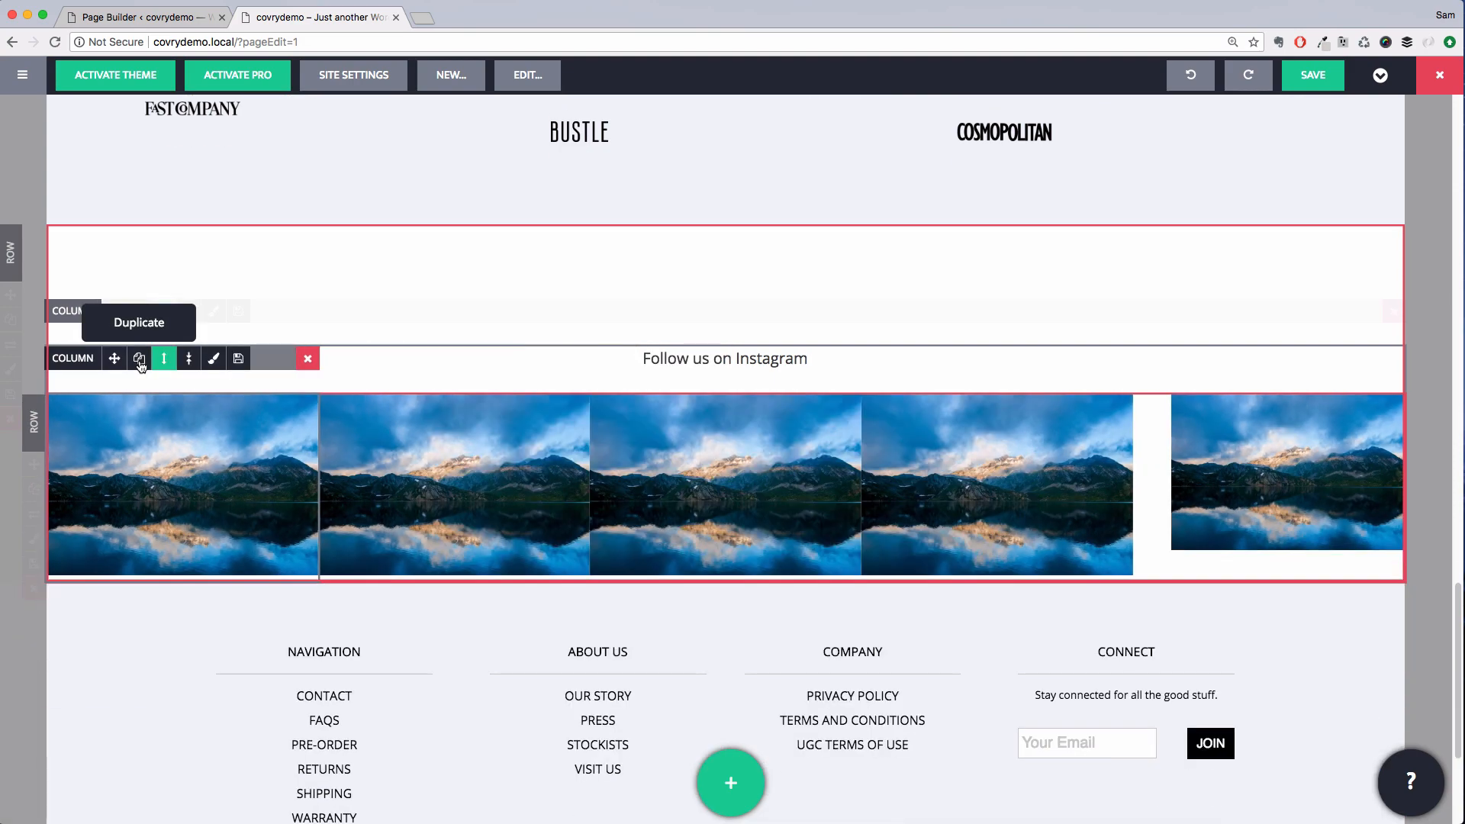
pyautogui.click(141, 362)
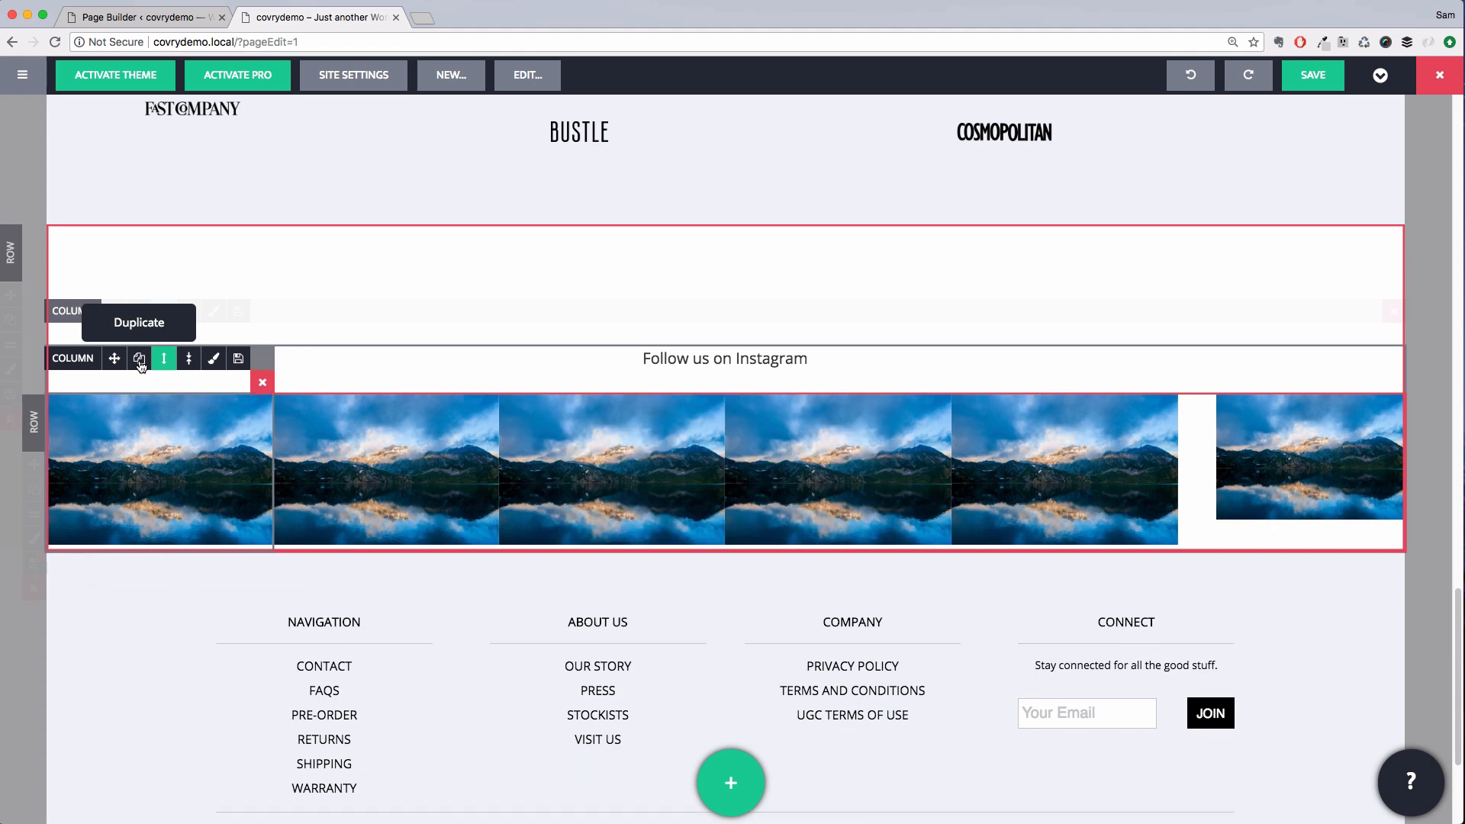
pyautogui.click(141, 363)
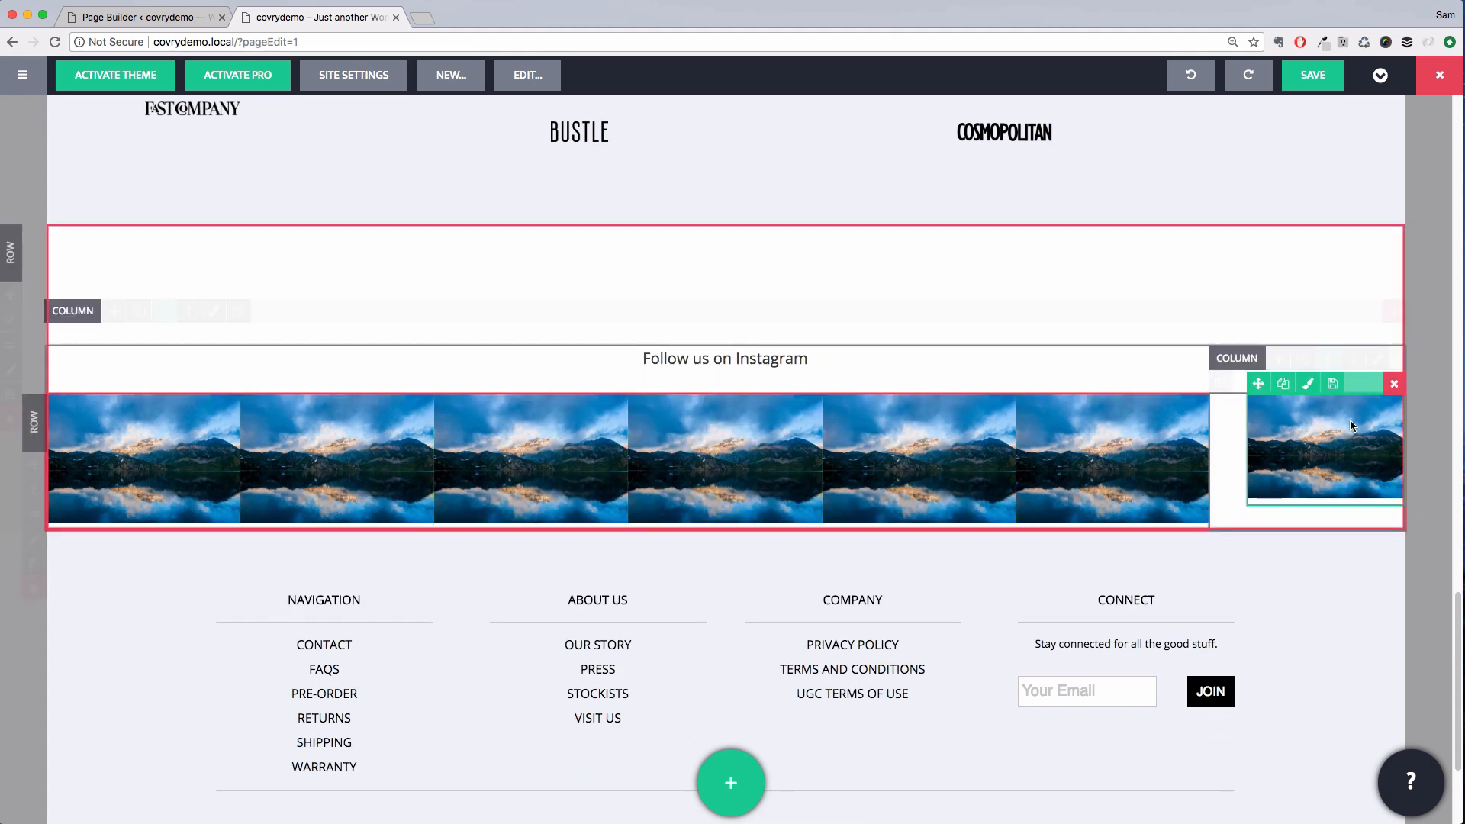
pyautogui.click(1394, 384)
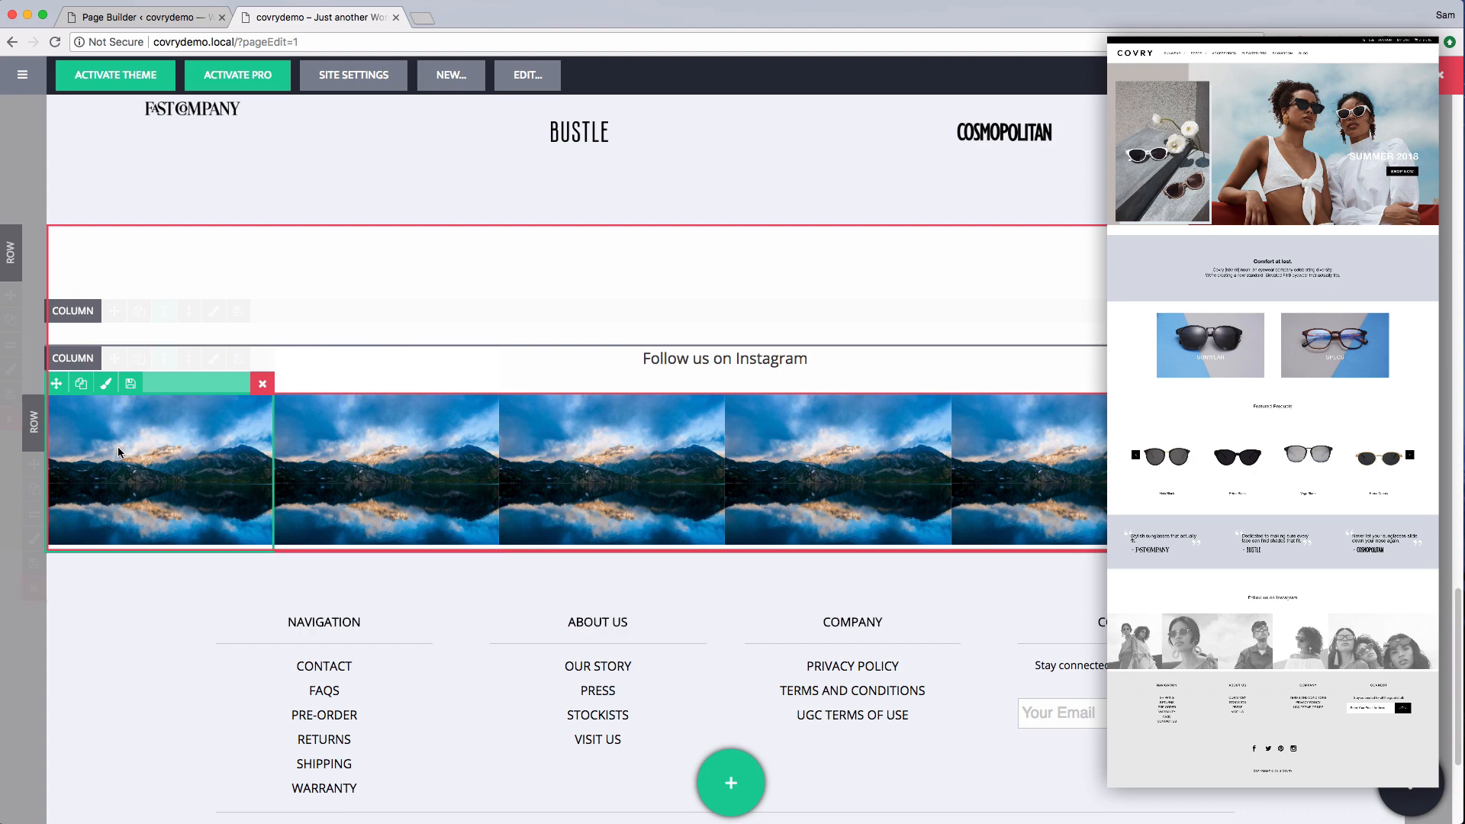
# Replace the first Instagram image with ig4 from the media library
pyautogui.click(119, 453)
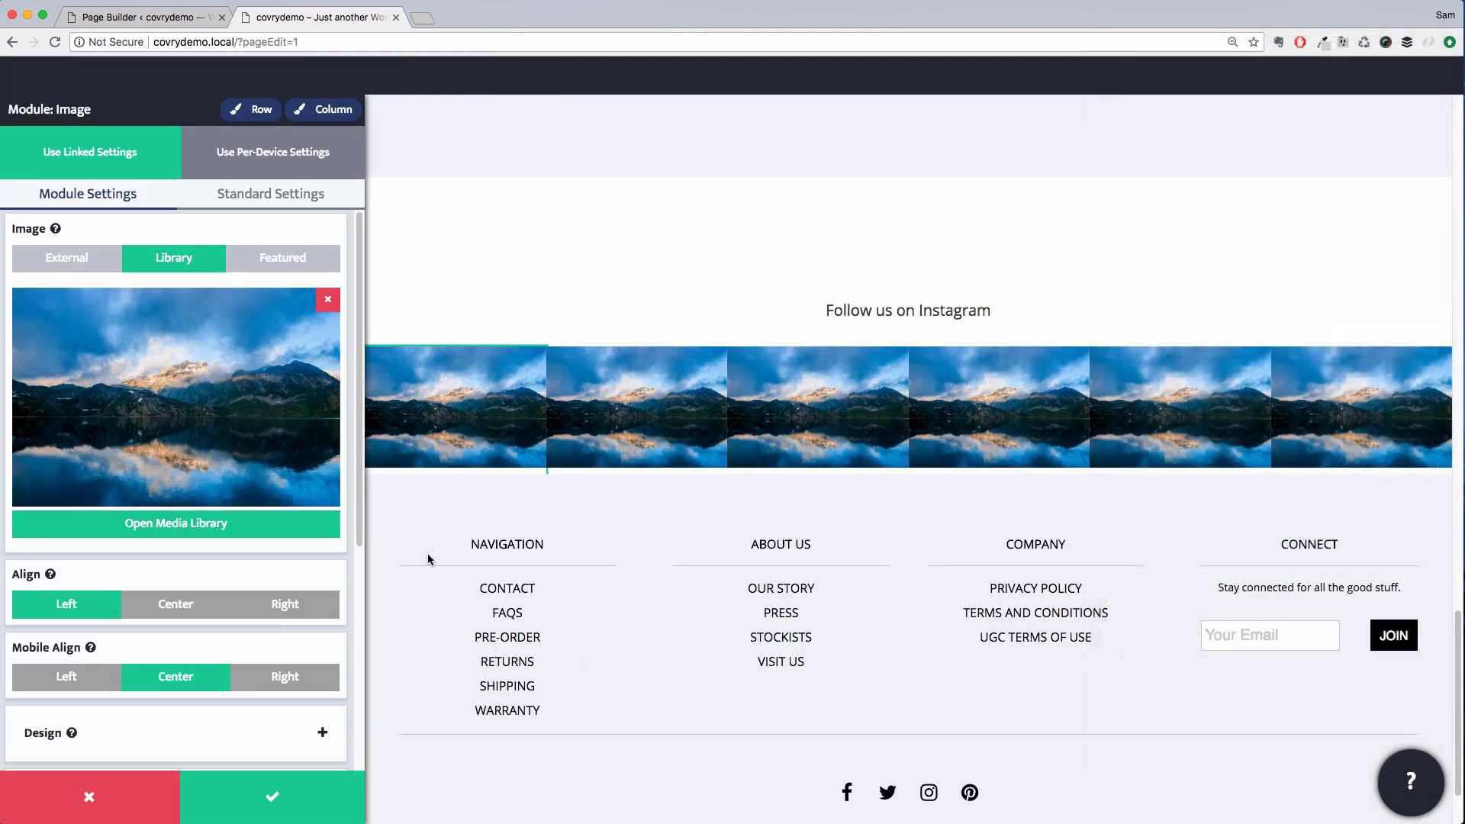
pyautogui.scroll(-3, 251, 667)
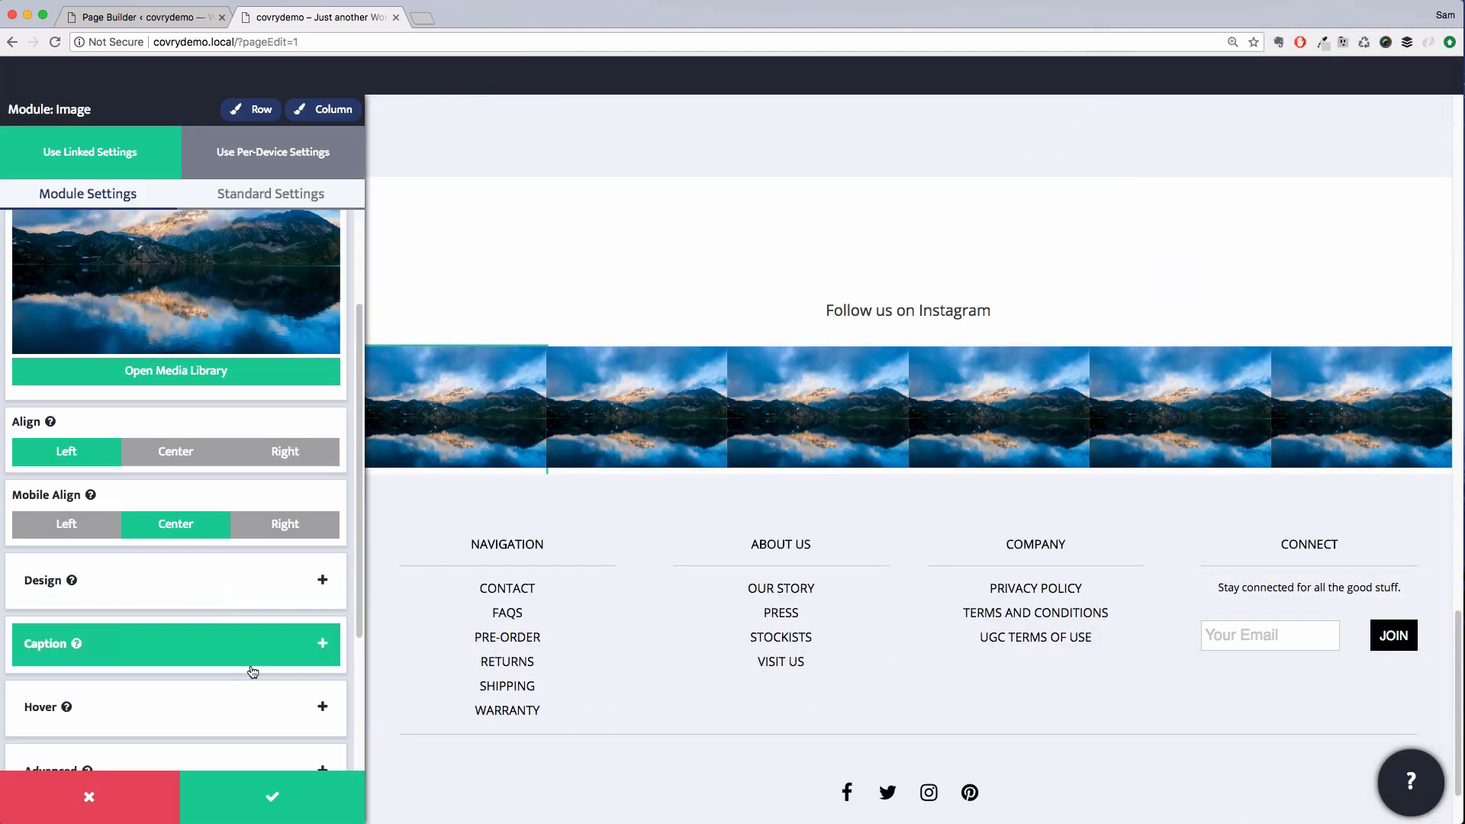
pyautogui.scroll(3, 244, 633)
pyautogui.click(195, 529)
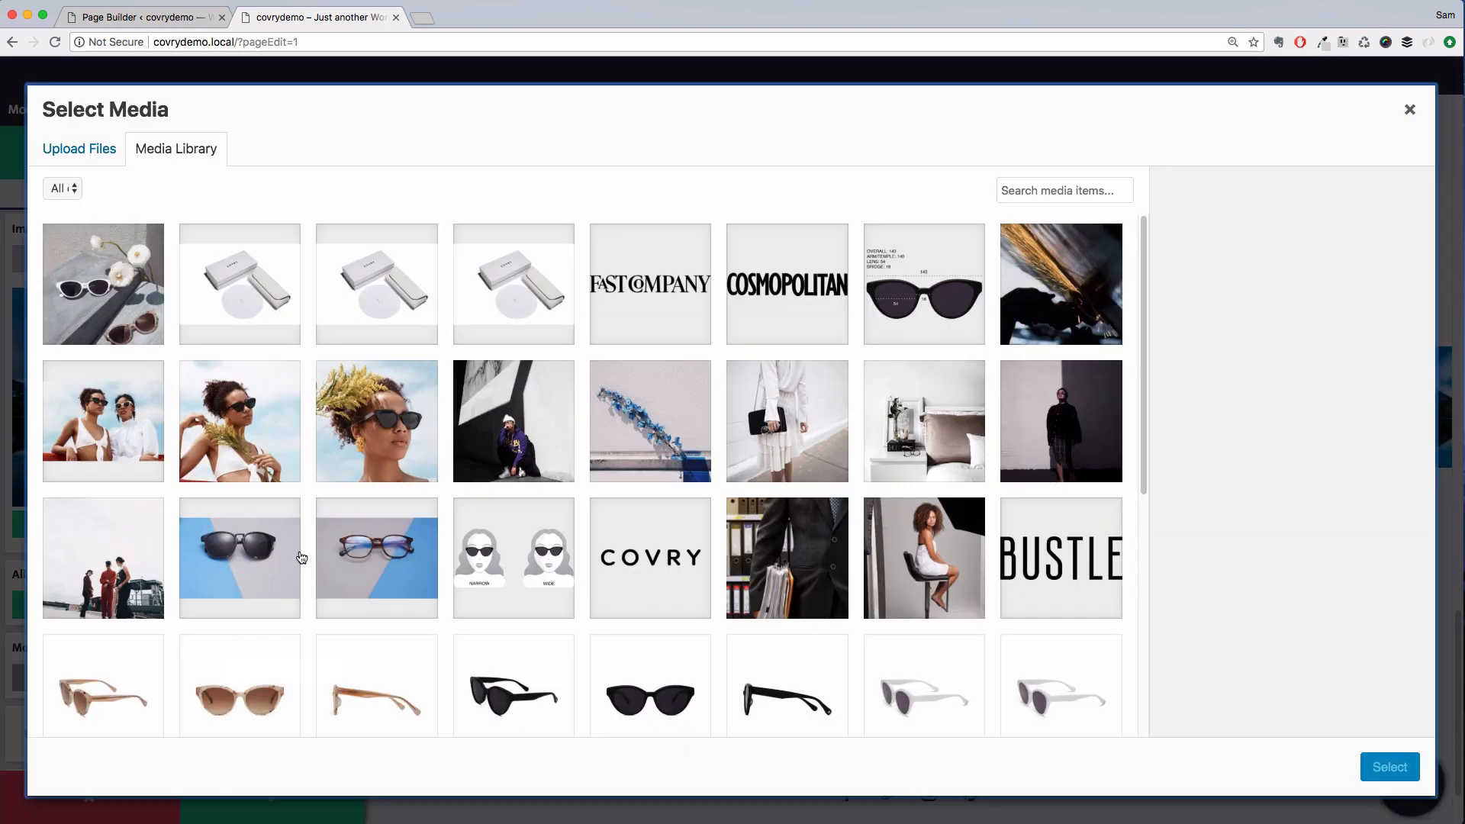
pyautogui.scroll(-2, 445, 576)
pyautogui.scroll(-3, 445, 576)
pyautogui.scroll(5, 445, 576)
pyautogui.click(526, 425)
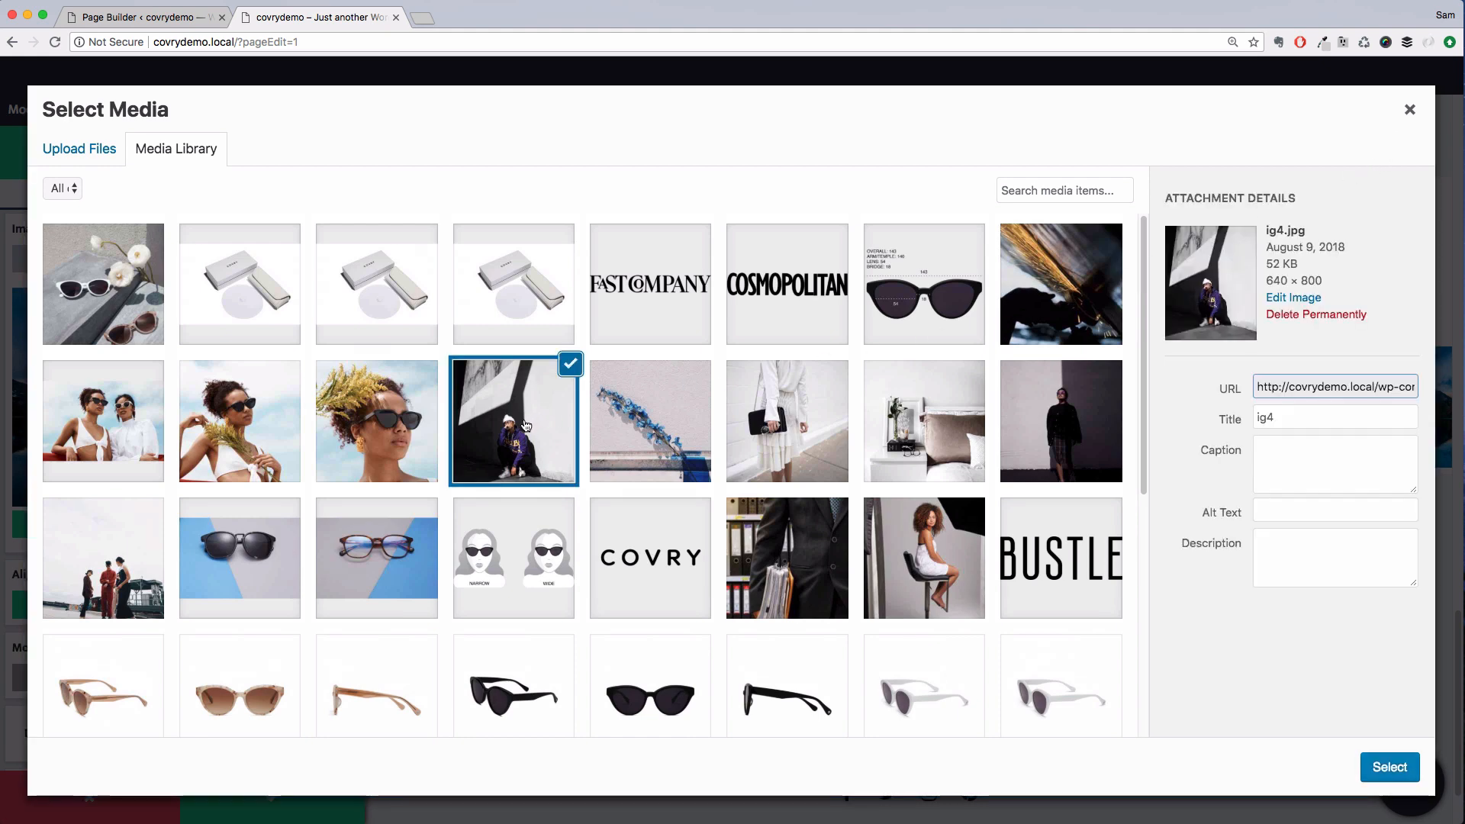
pyautogui.click(1403, 772)
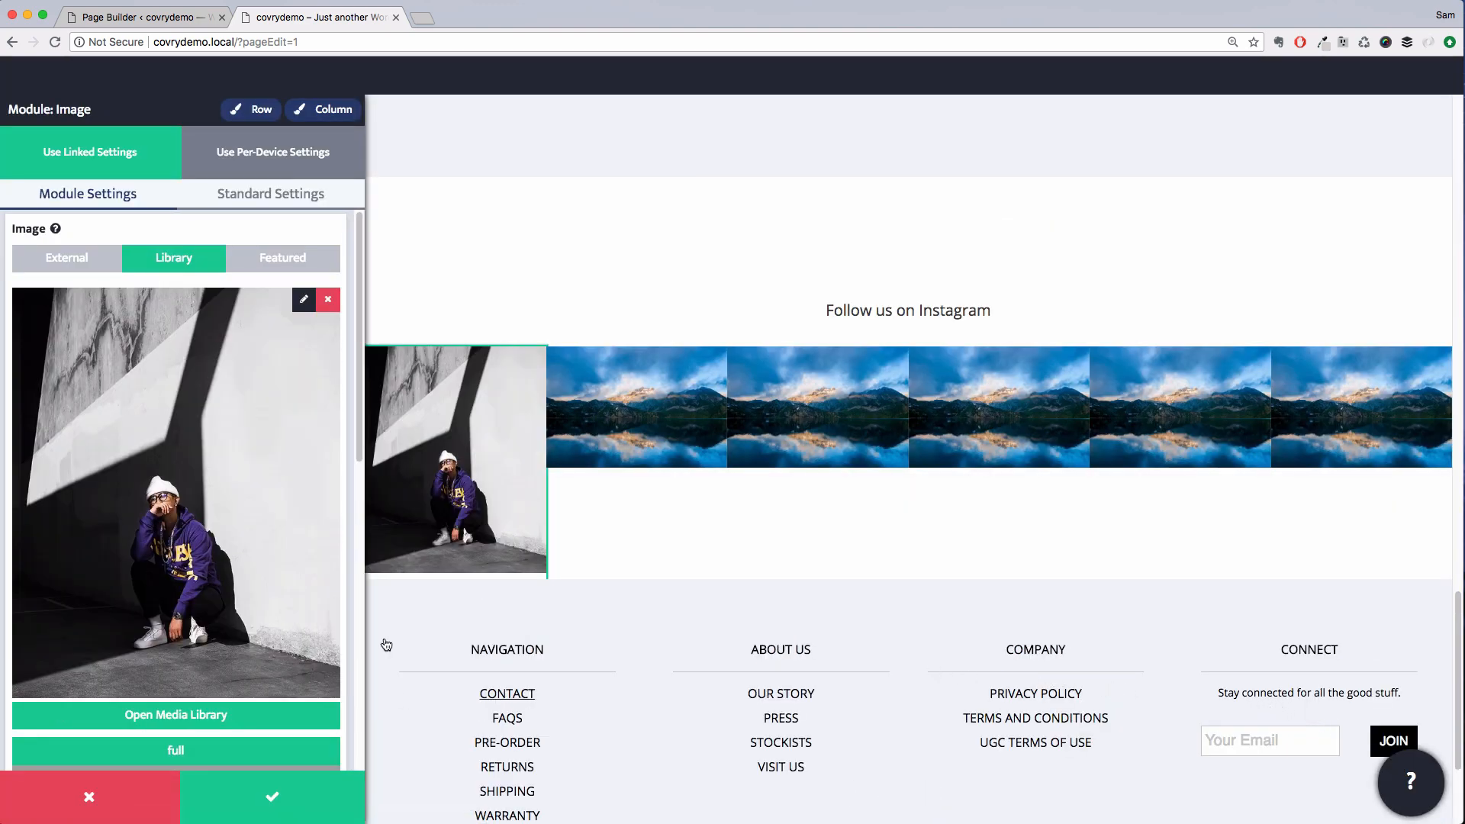
# Set the first image's hover effect to Saturate
pyautogui.scroll(-5, 197, 496)
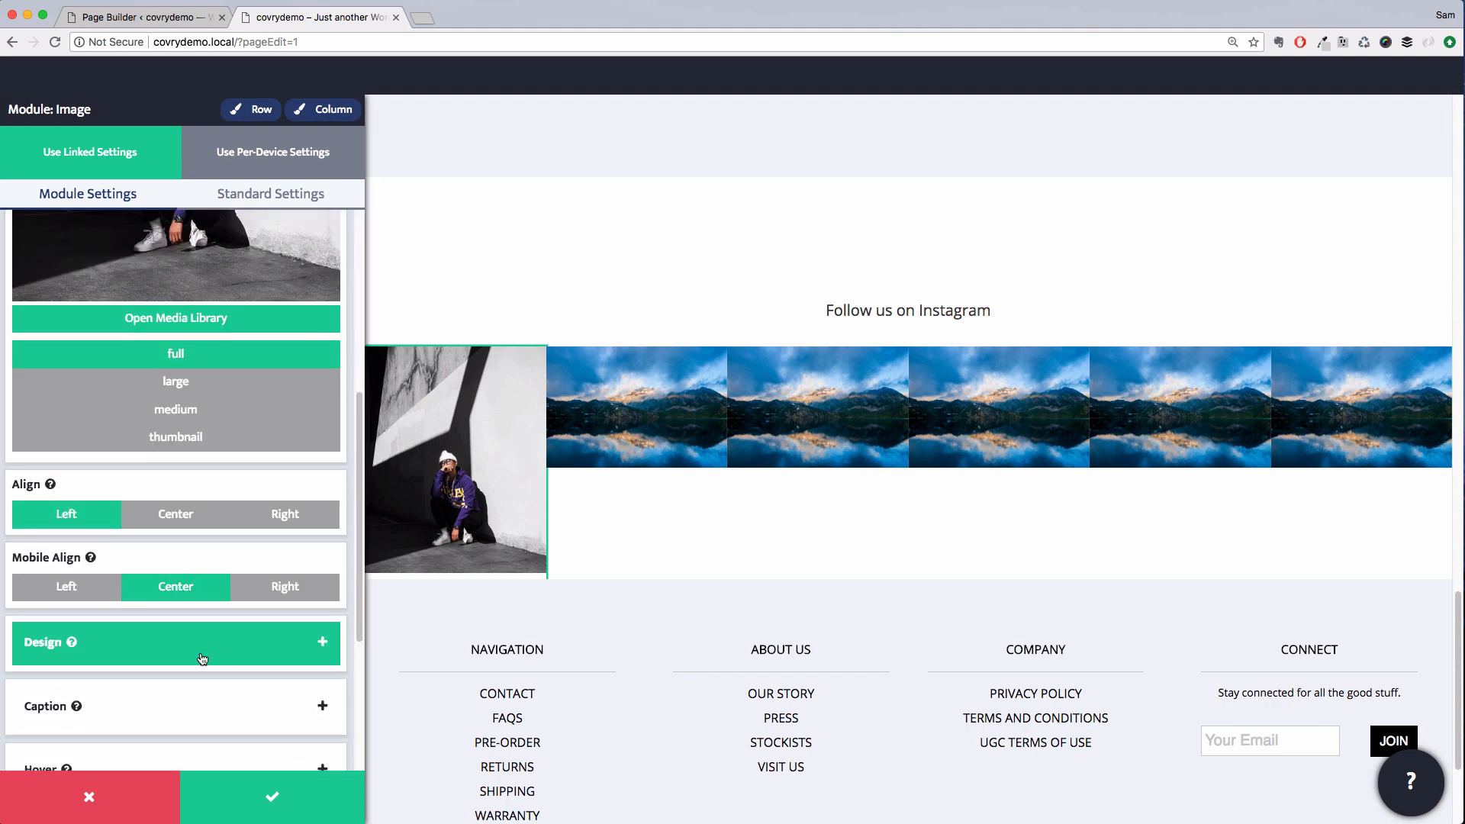
pyautogui.scroll(-4, 204, 634)
pyautogui.click(206, 634)
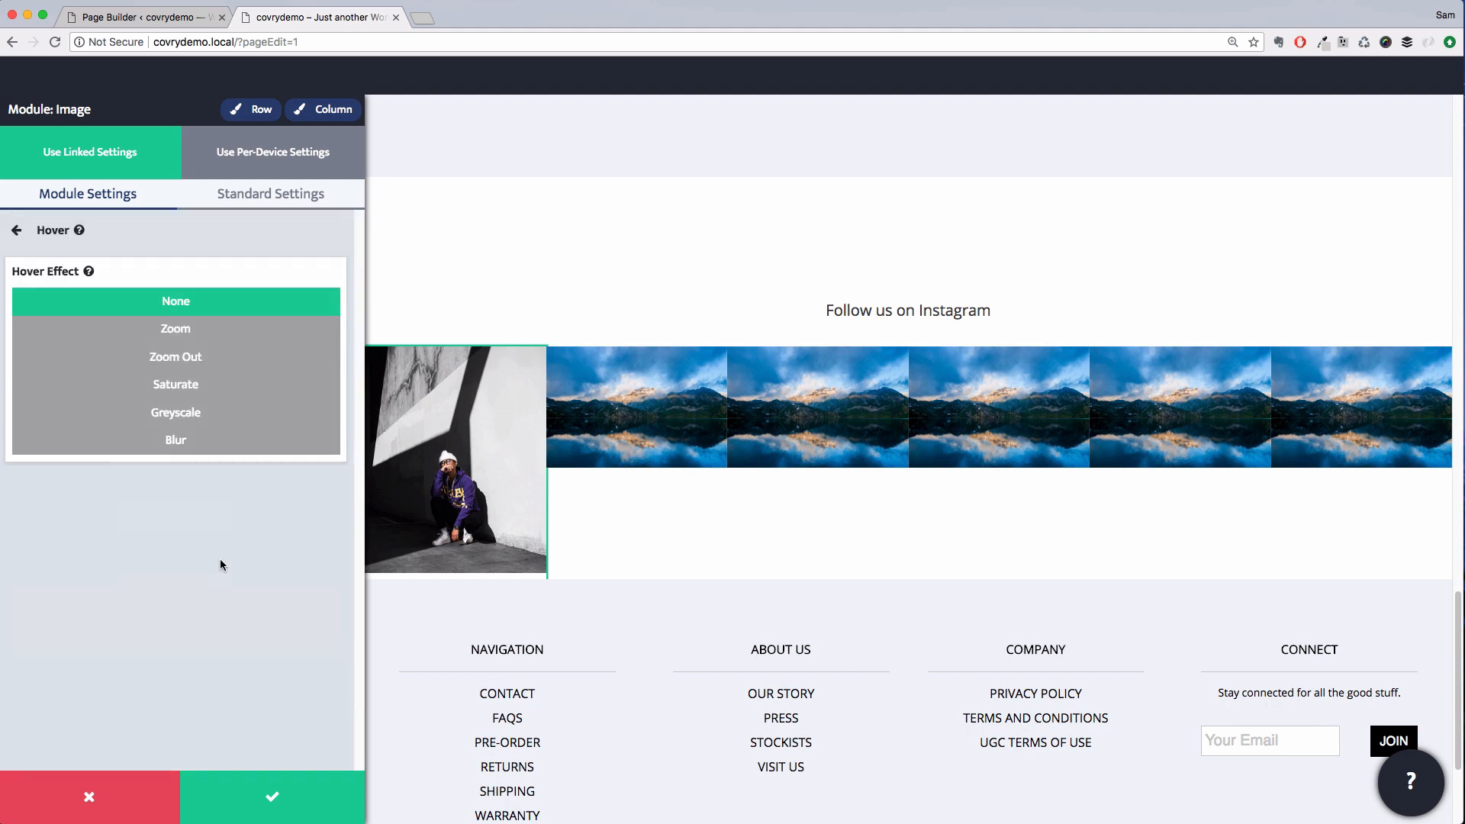
pyautogui.click(197, 393)
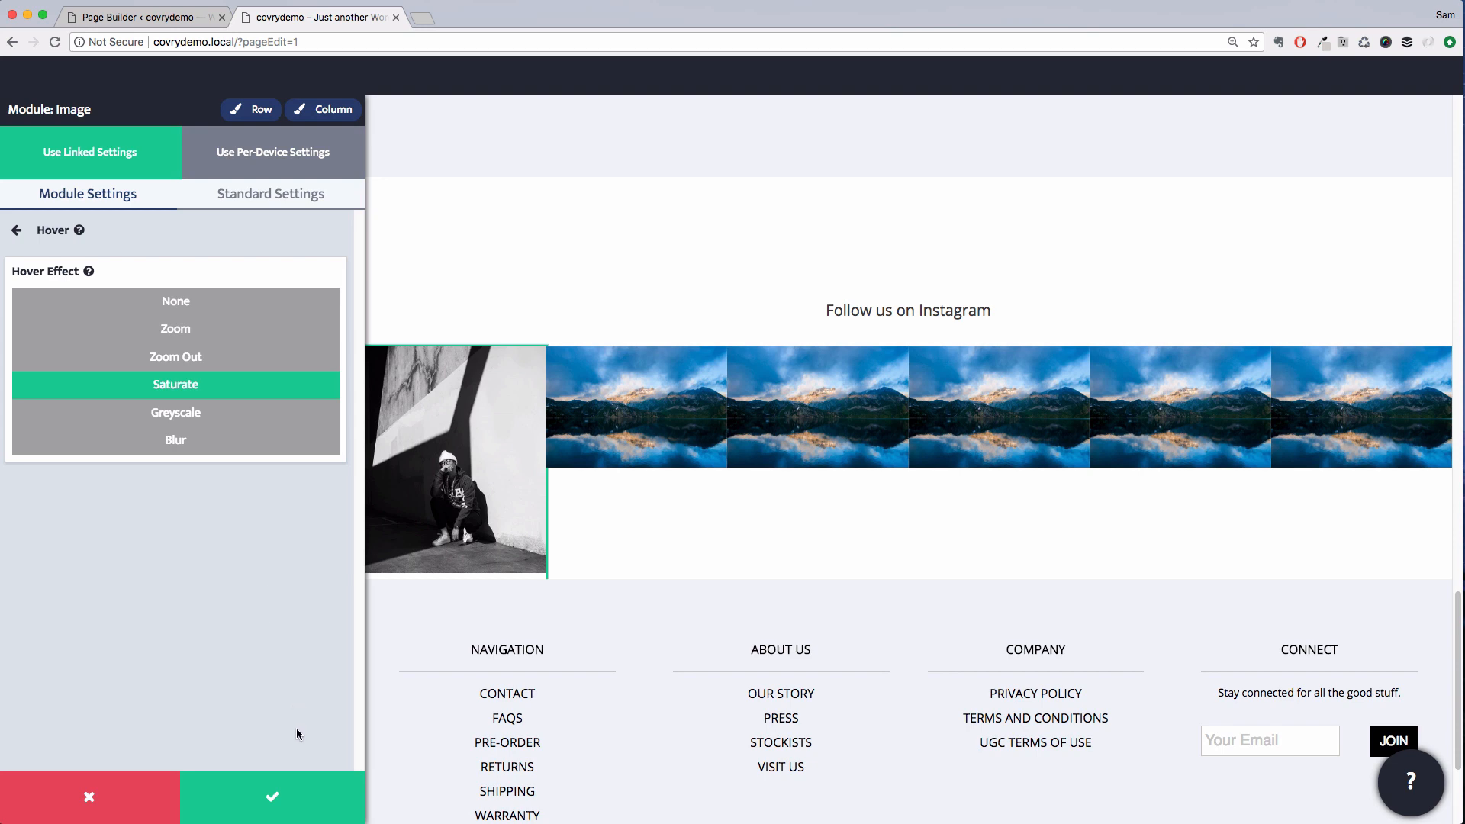
pyautogui.click(153, 228)
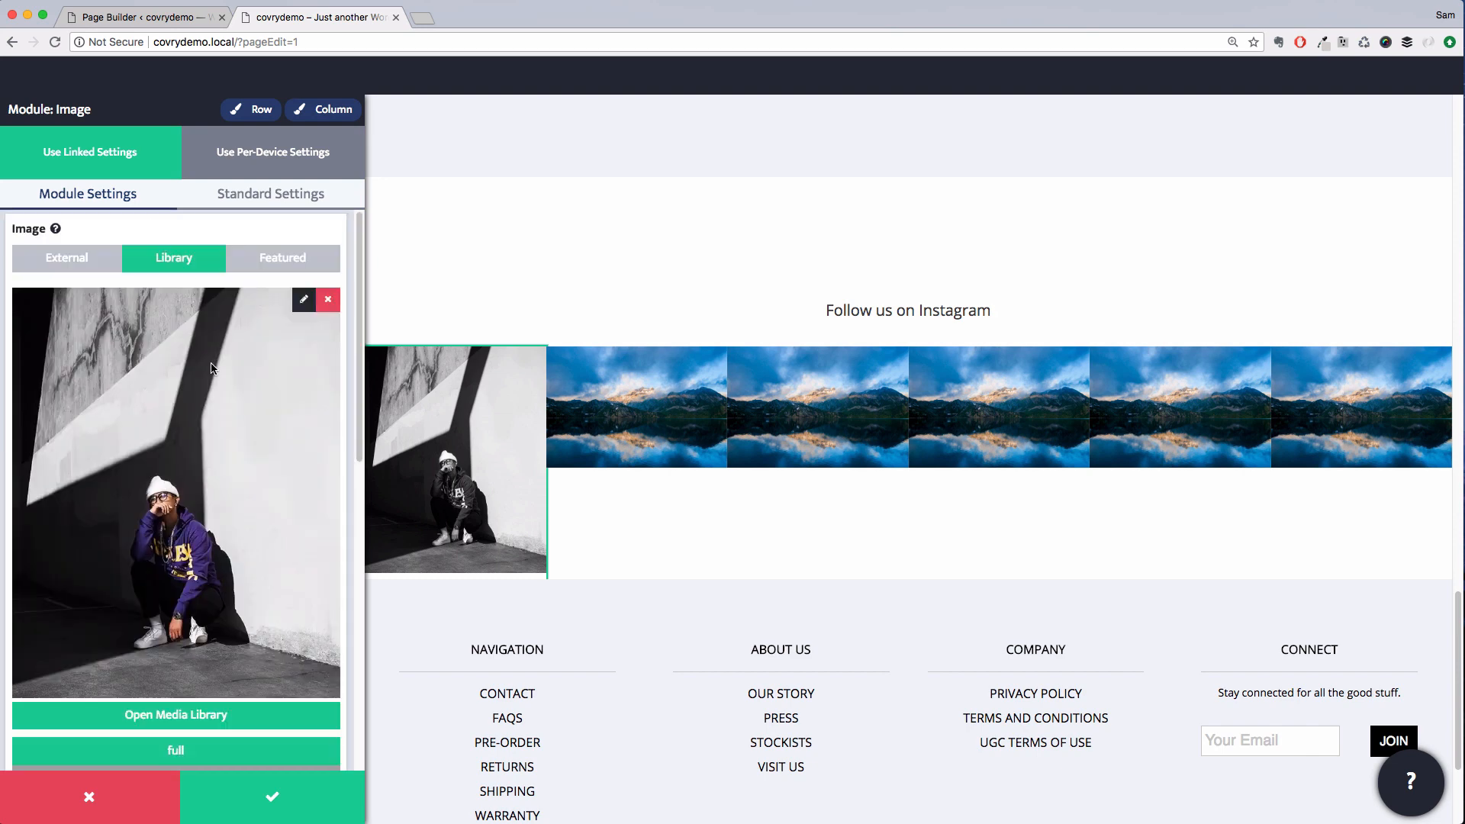
pyautogui.scroll(-8, 212, 470)
pyautogui.scroll(-2, 210, 467)
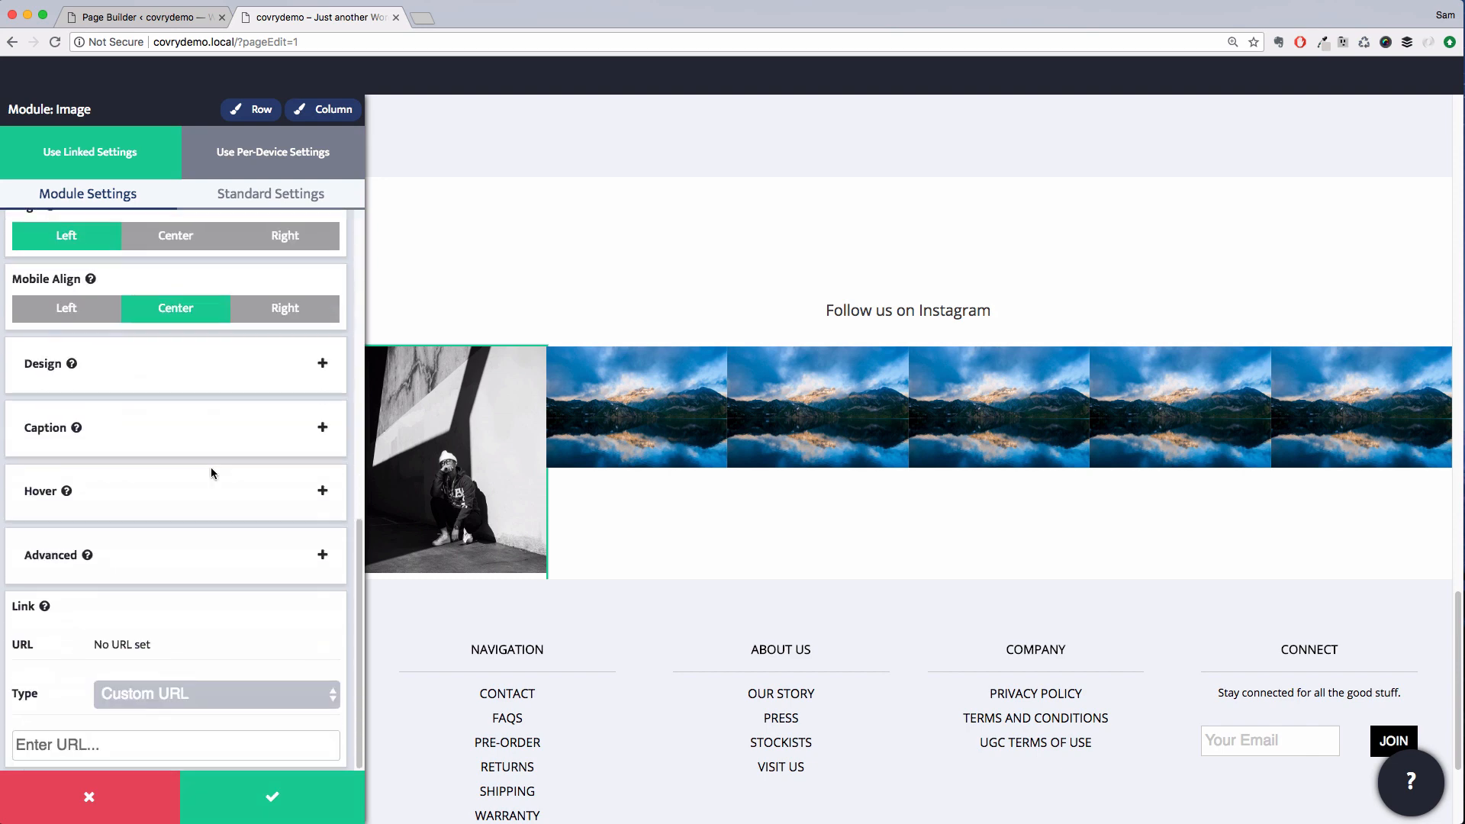
pyautogui.click(110, 738)
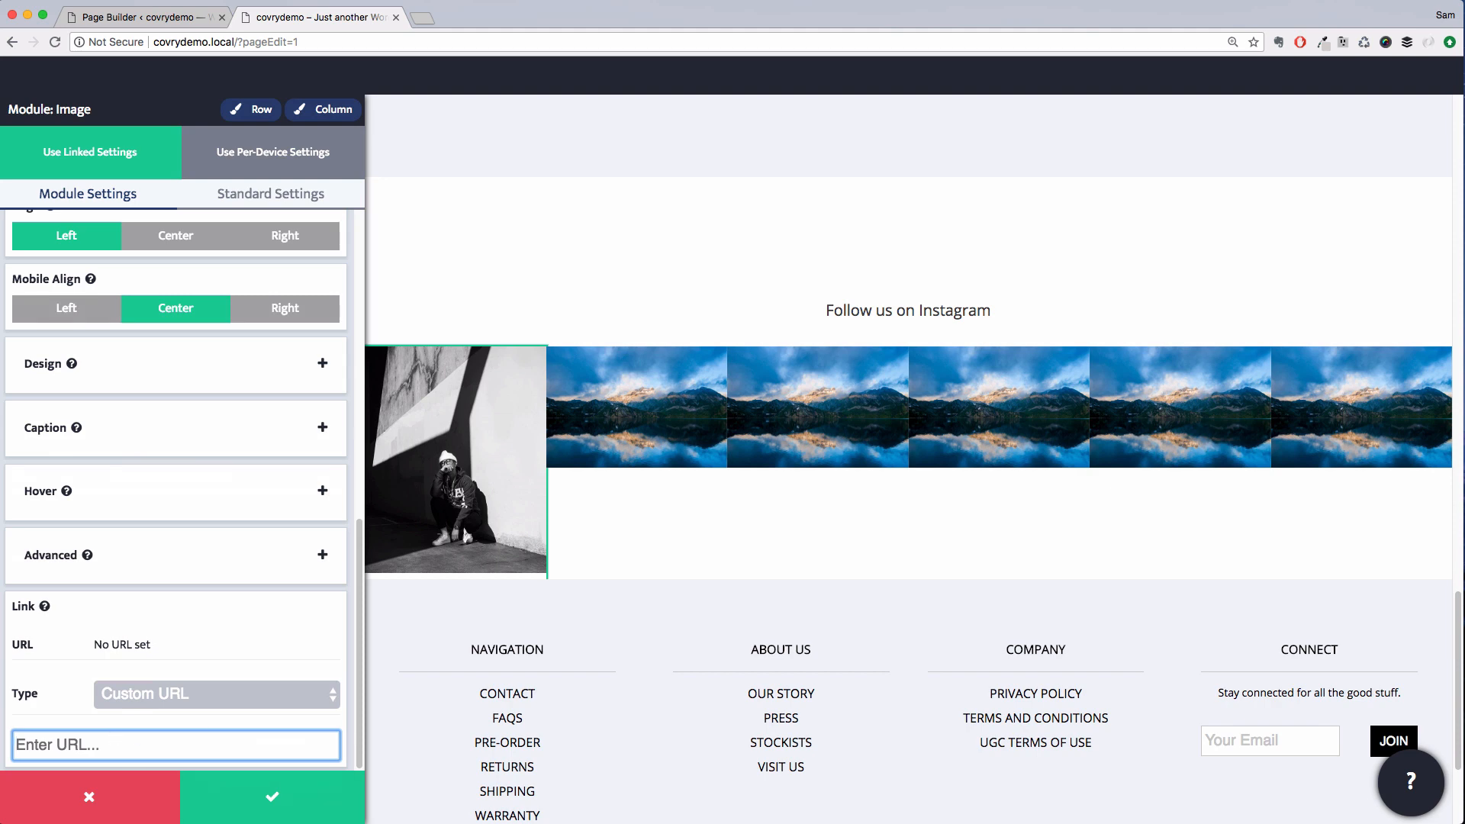
pyautogui.press('super+Tab')
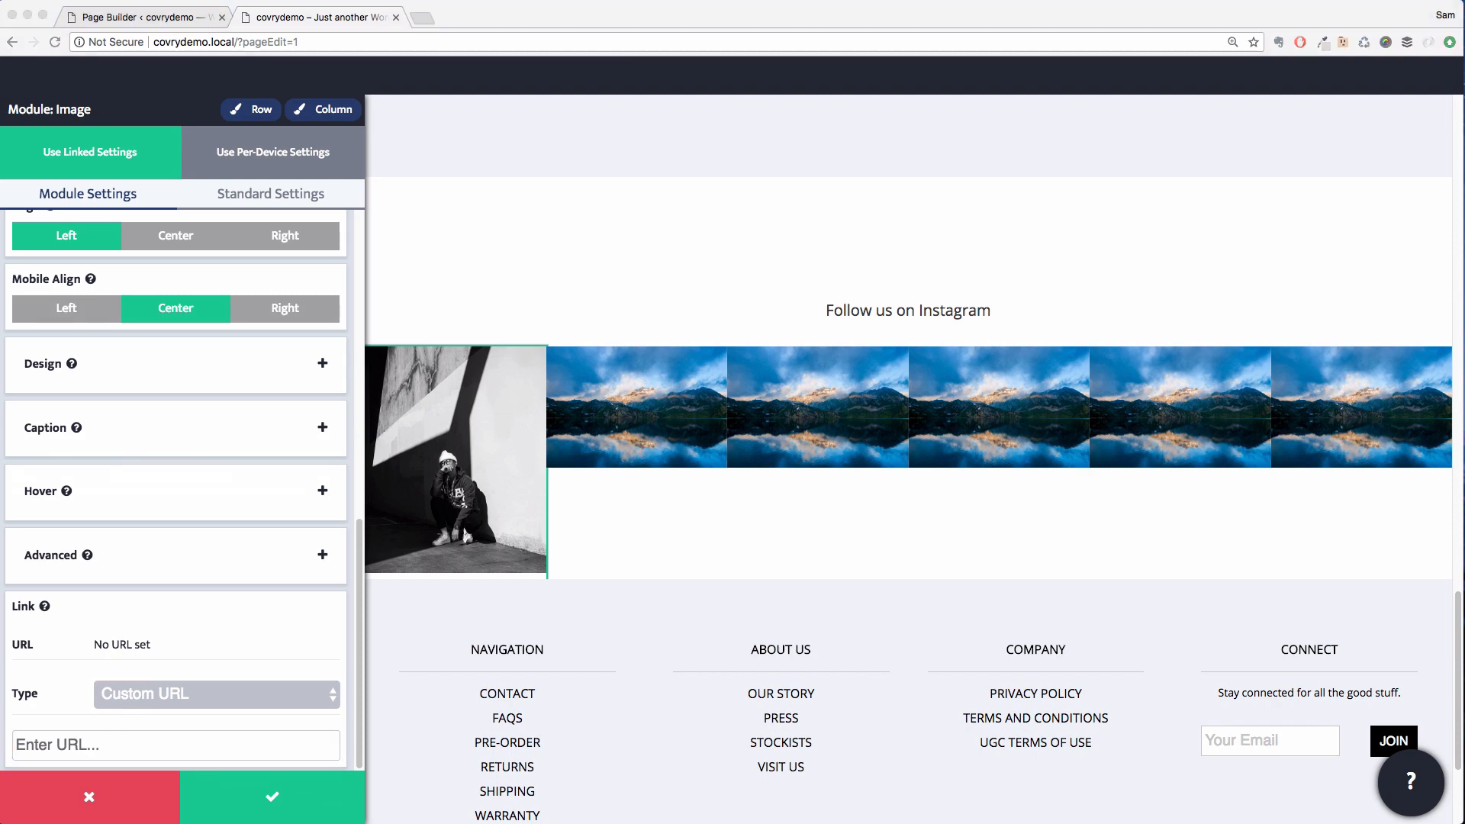
pyautogui.click(135, 749)
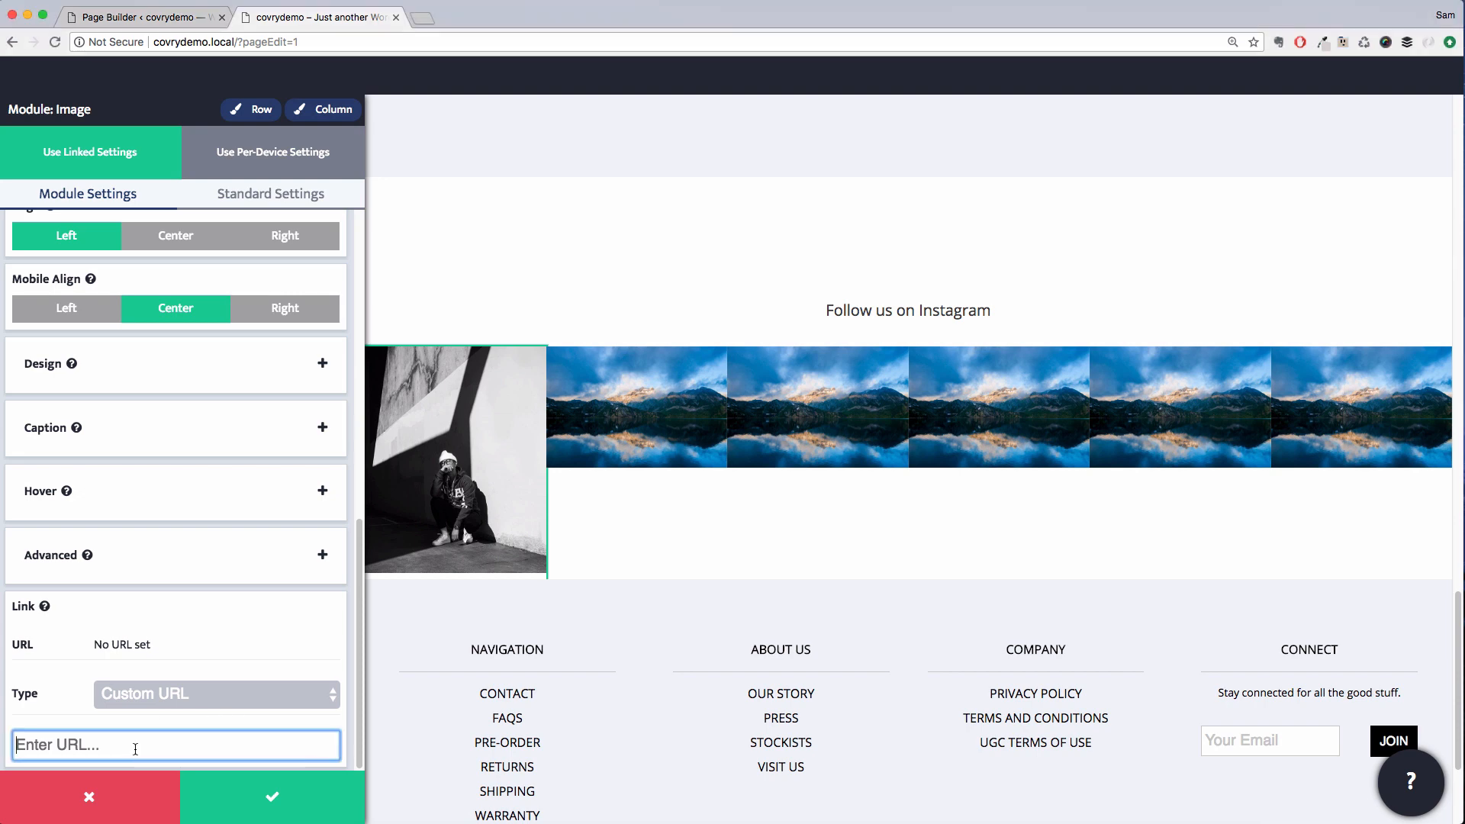
pyautogui.write('https://instagram.com/shopcovry')
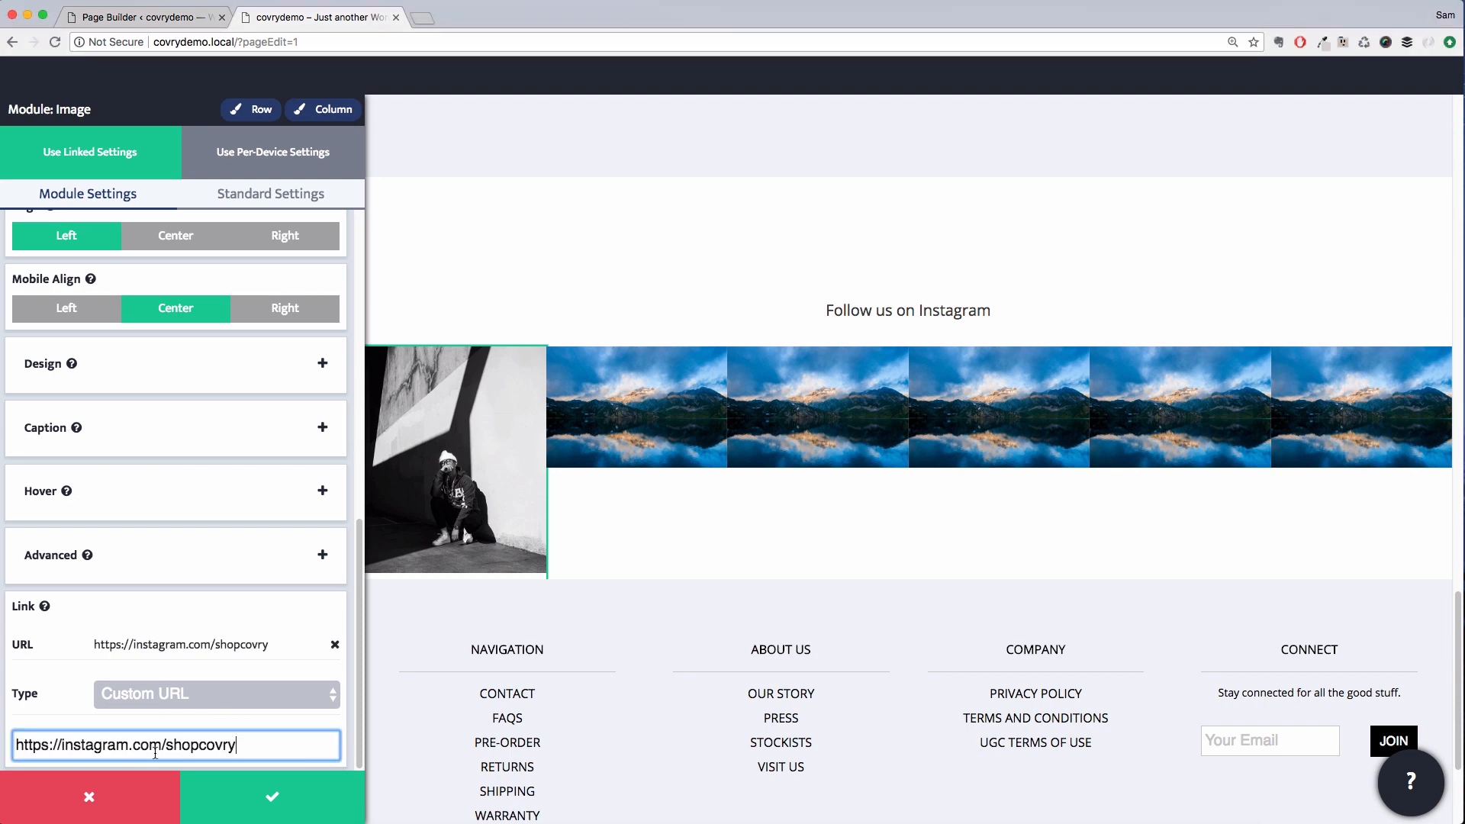
pyautogui.click(286, 798)
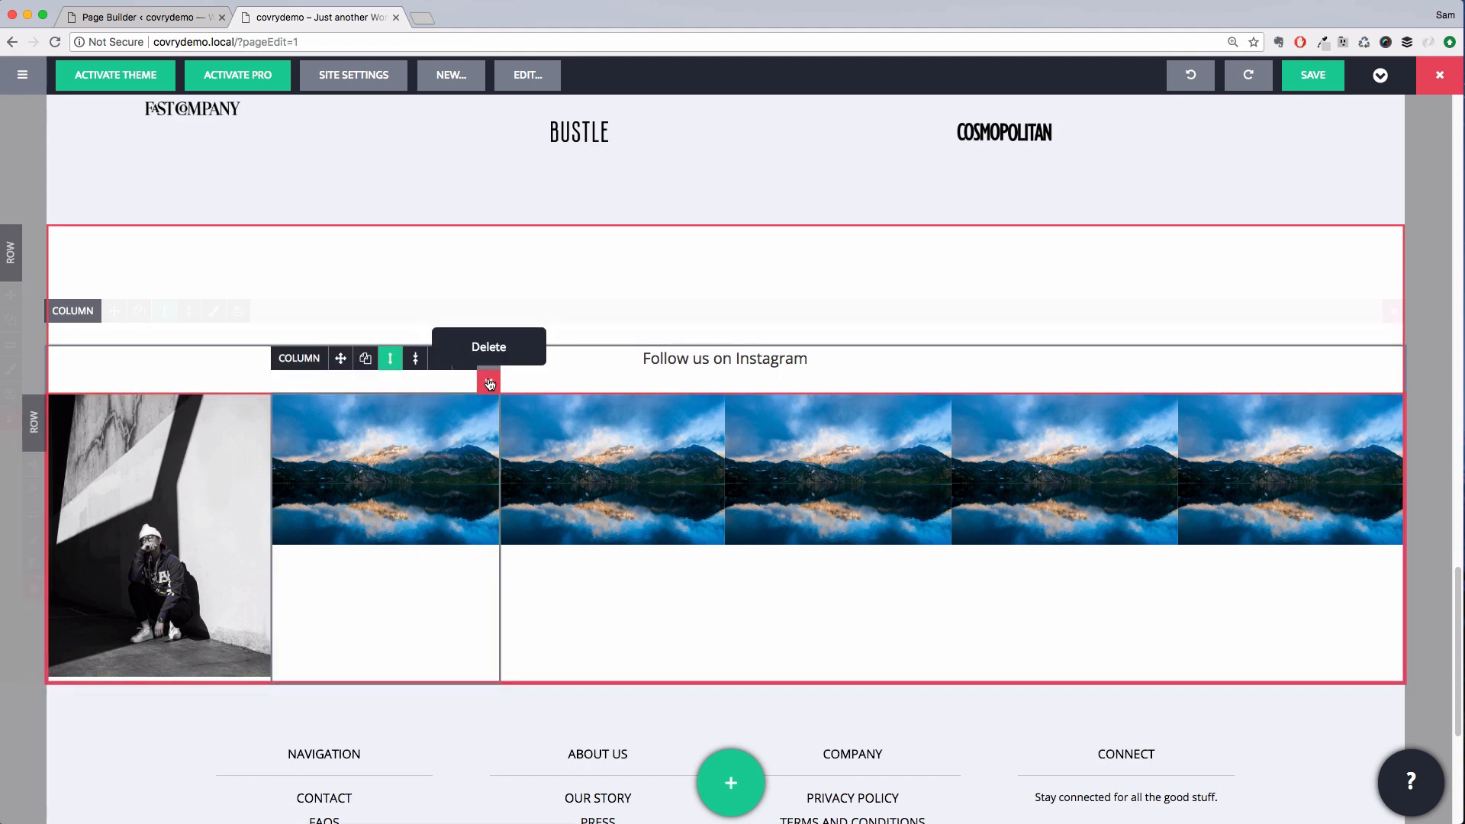
# Delete the mountain image columns so only the new image and one other remain
pyautogui.click(489, 381)
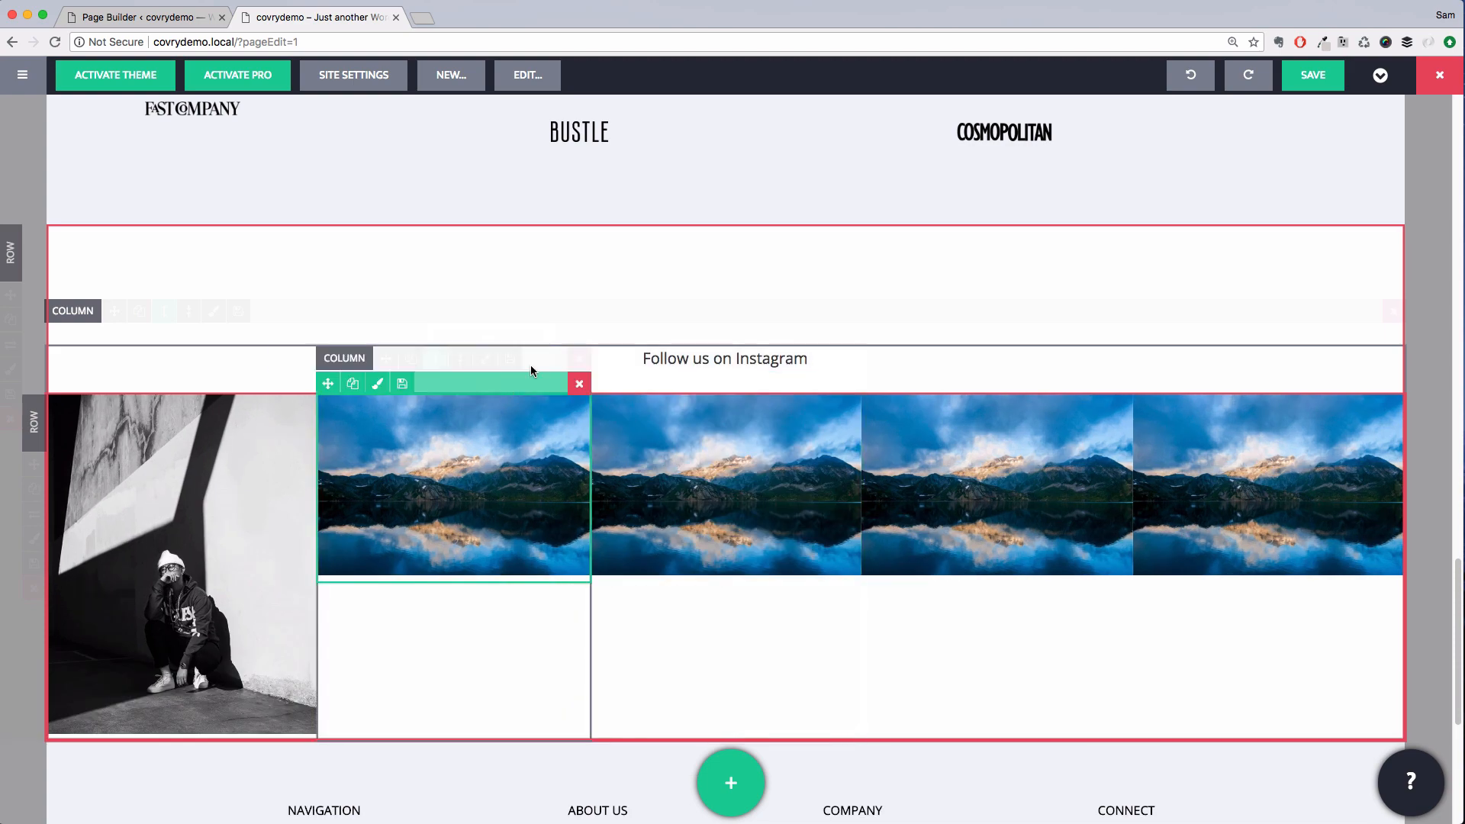
pyautogui.click(578, 359)
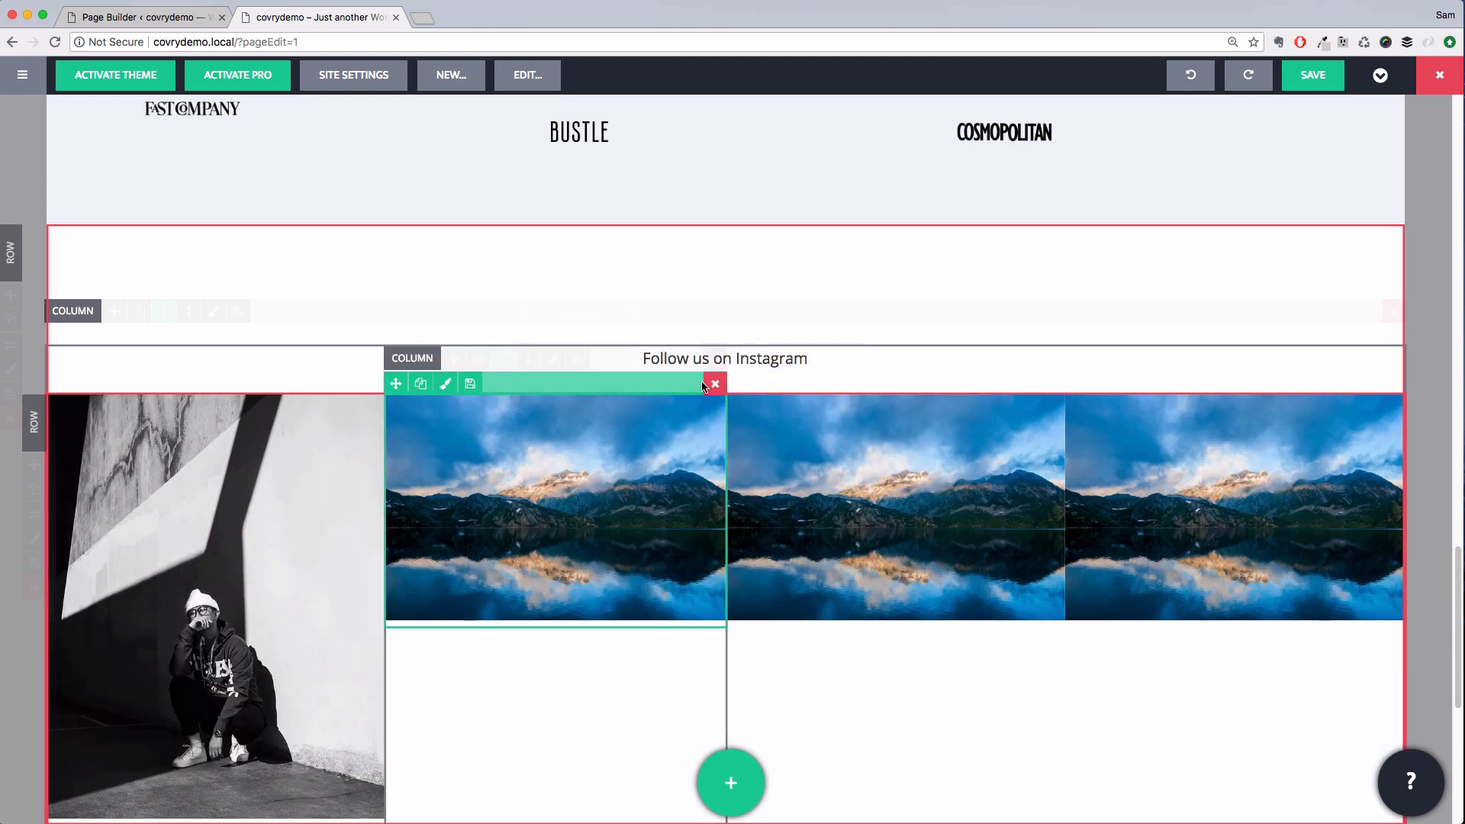
pyautogui.click(715, 357)
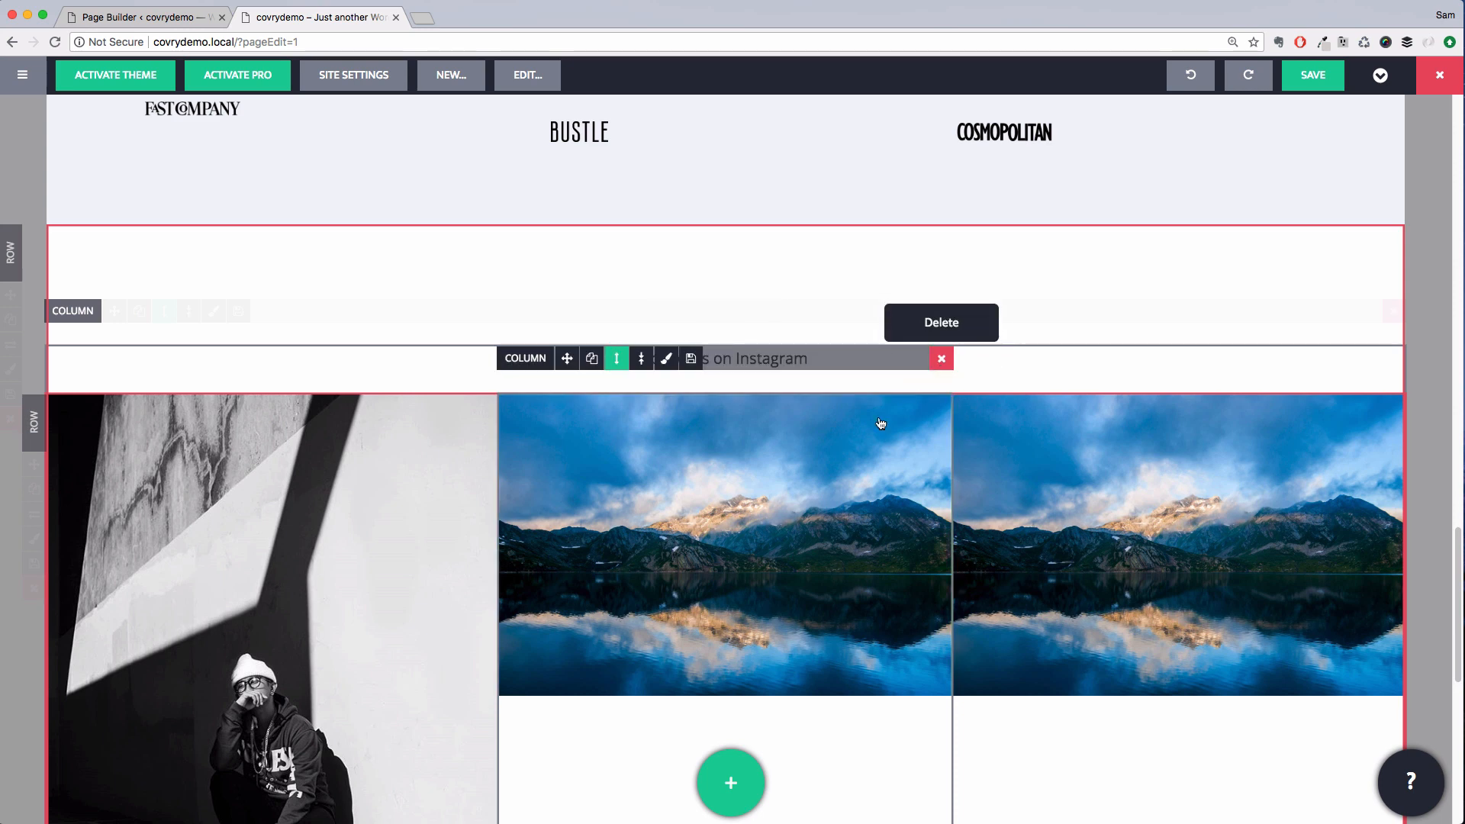
pyautogui.click(942, 358)
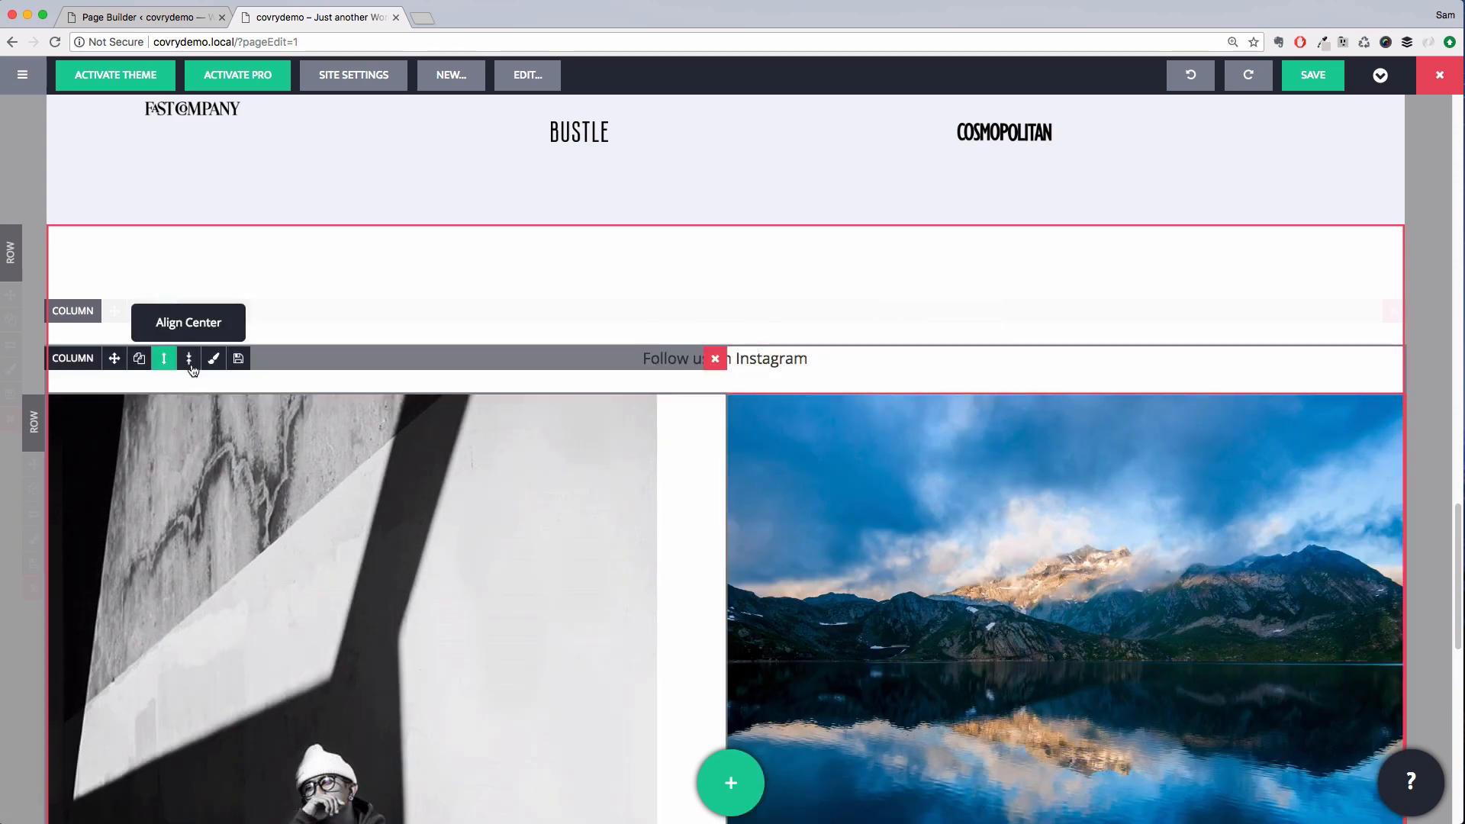
# Duplicate the linked ig4 image column until the row holds six copies
pyautogui.click(139, 359)
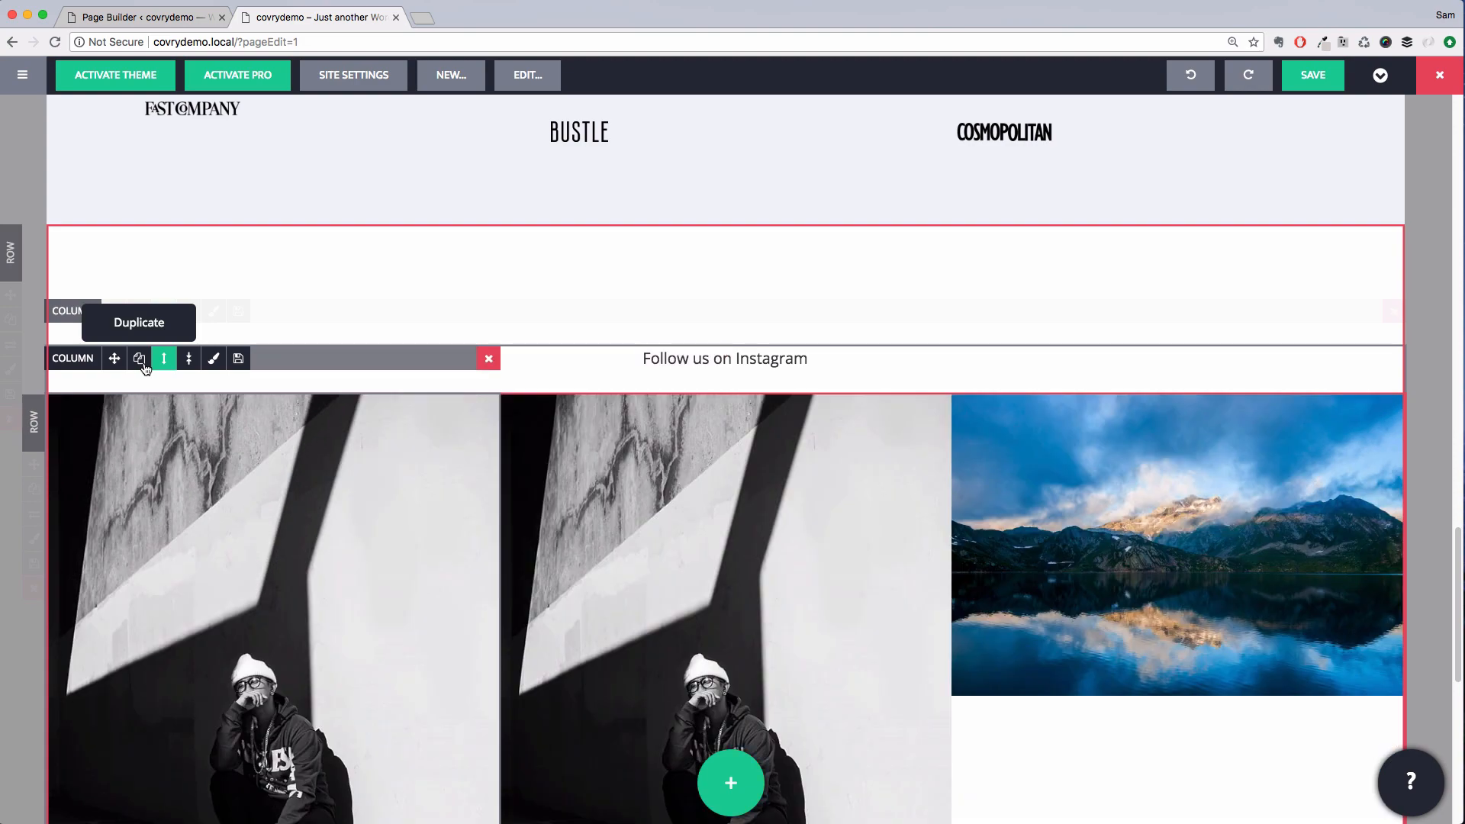
pyautogui.click(138, 359)
pyautogui.click(139, 359)
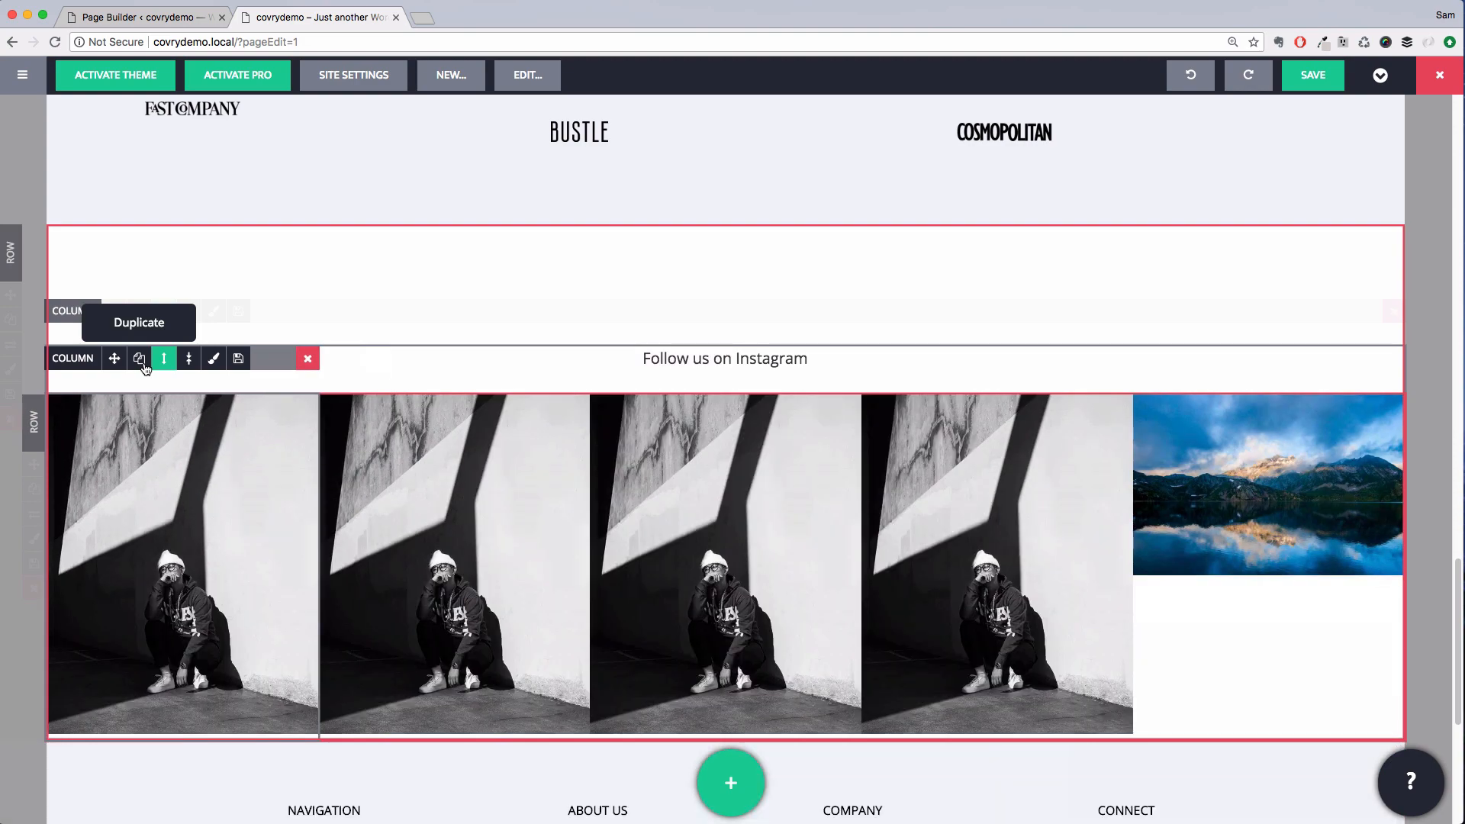
pyautogui.click(139, 358)
pyautogui.click(139, 359)
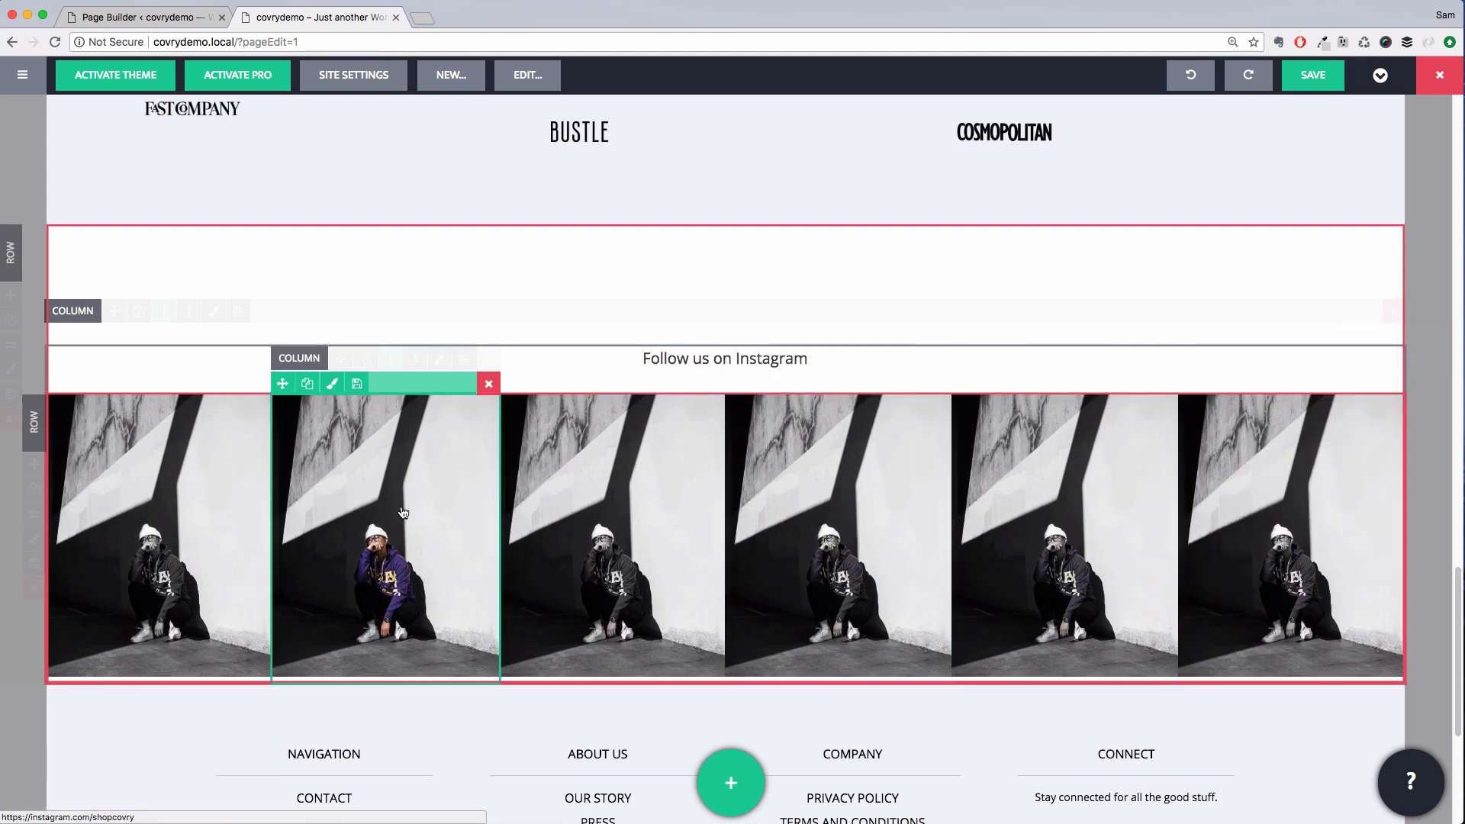
# Replace the second image with the blue flowers photo from the media library and save it
pyautogui.click(404, 512)
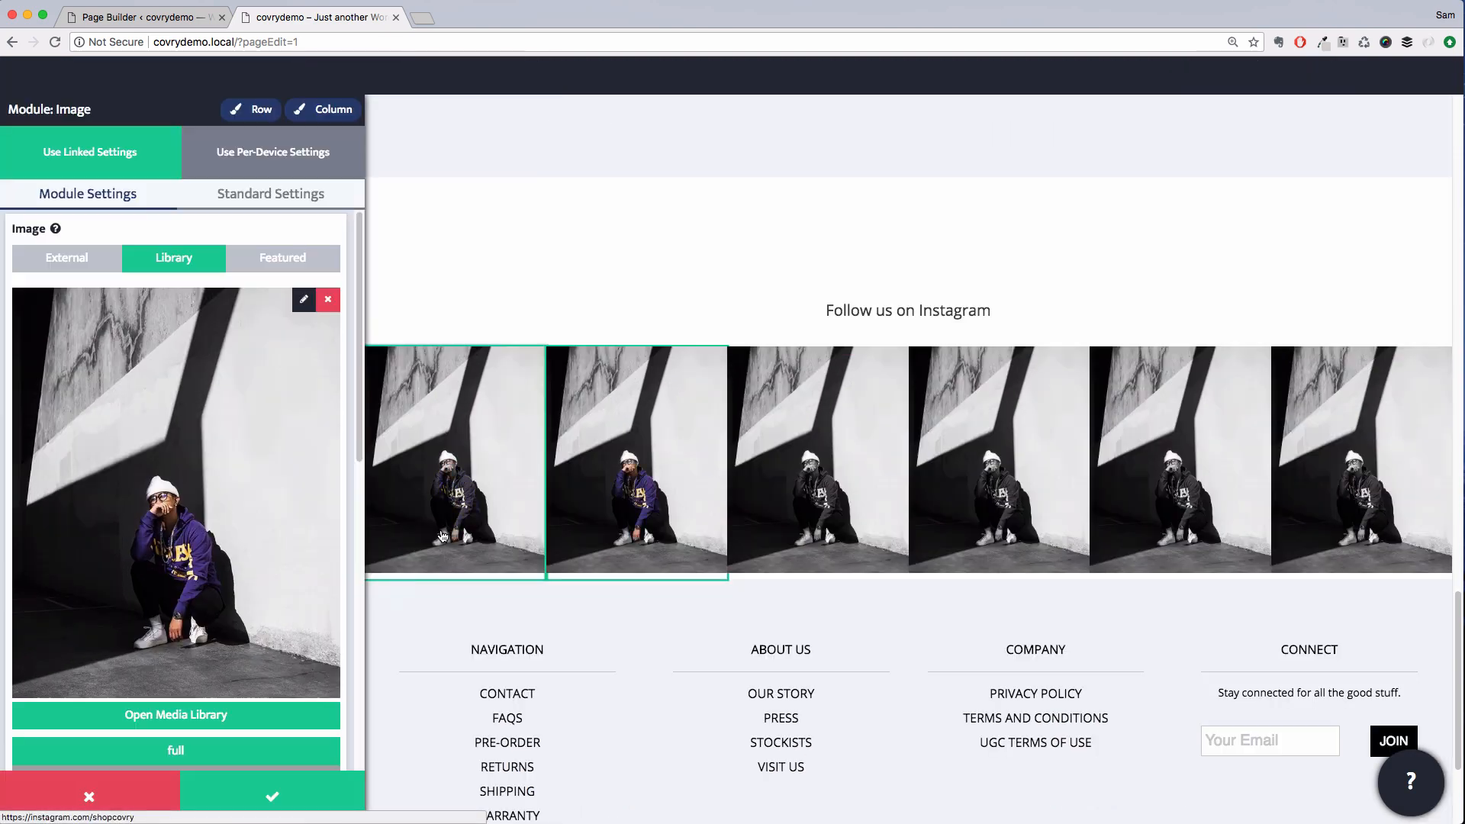
pyautogui.click(223, 715)
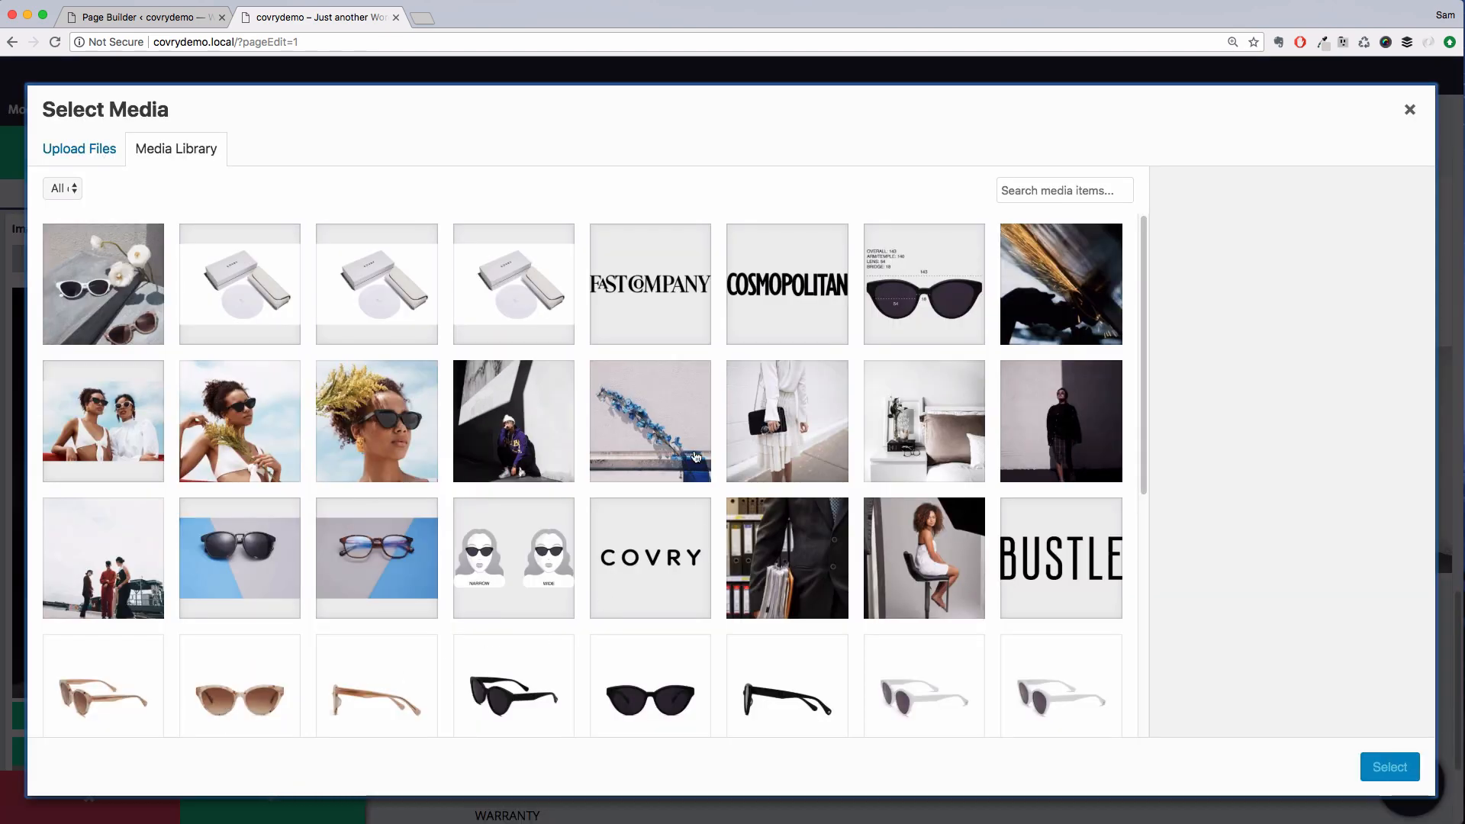
pyautogui.click(647, 435)
pyautogui.click(1377, 769)
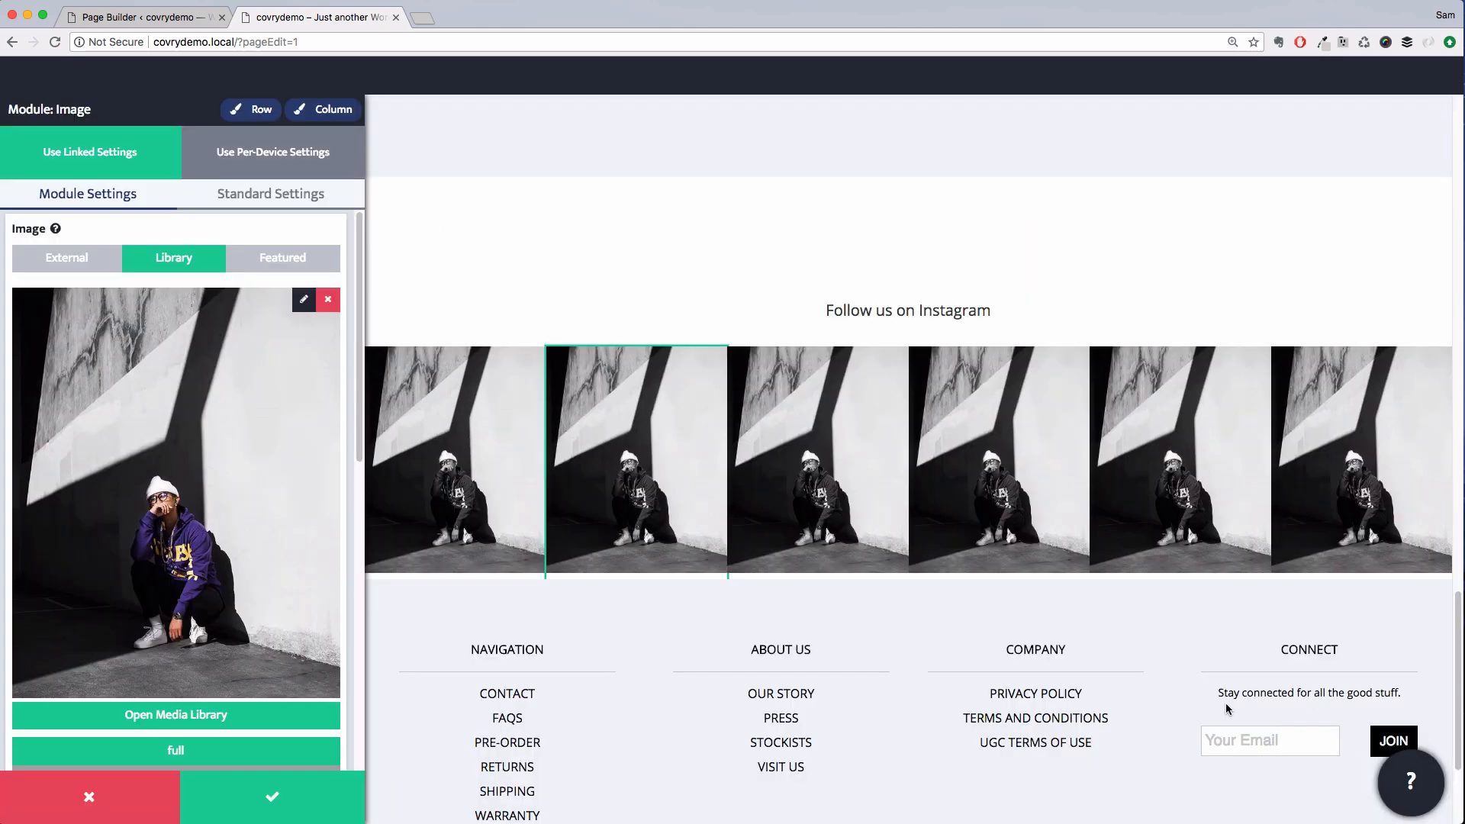
pyautogui.click(808, 492)
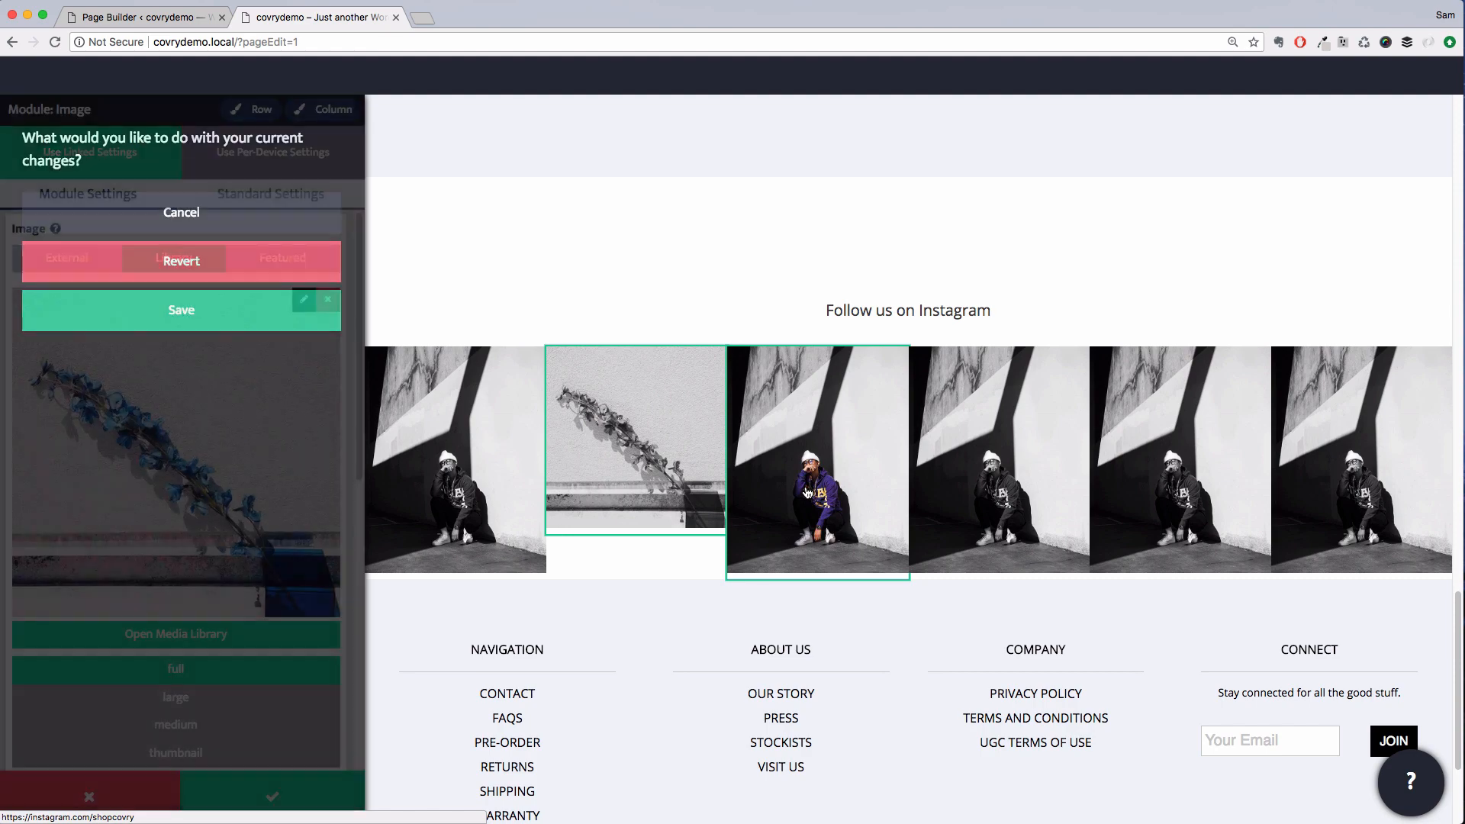
pyautogui.click(236, 217)
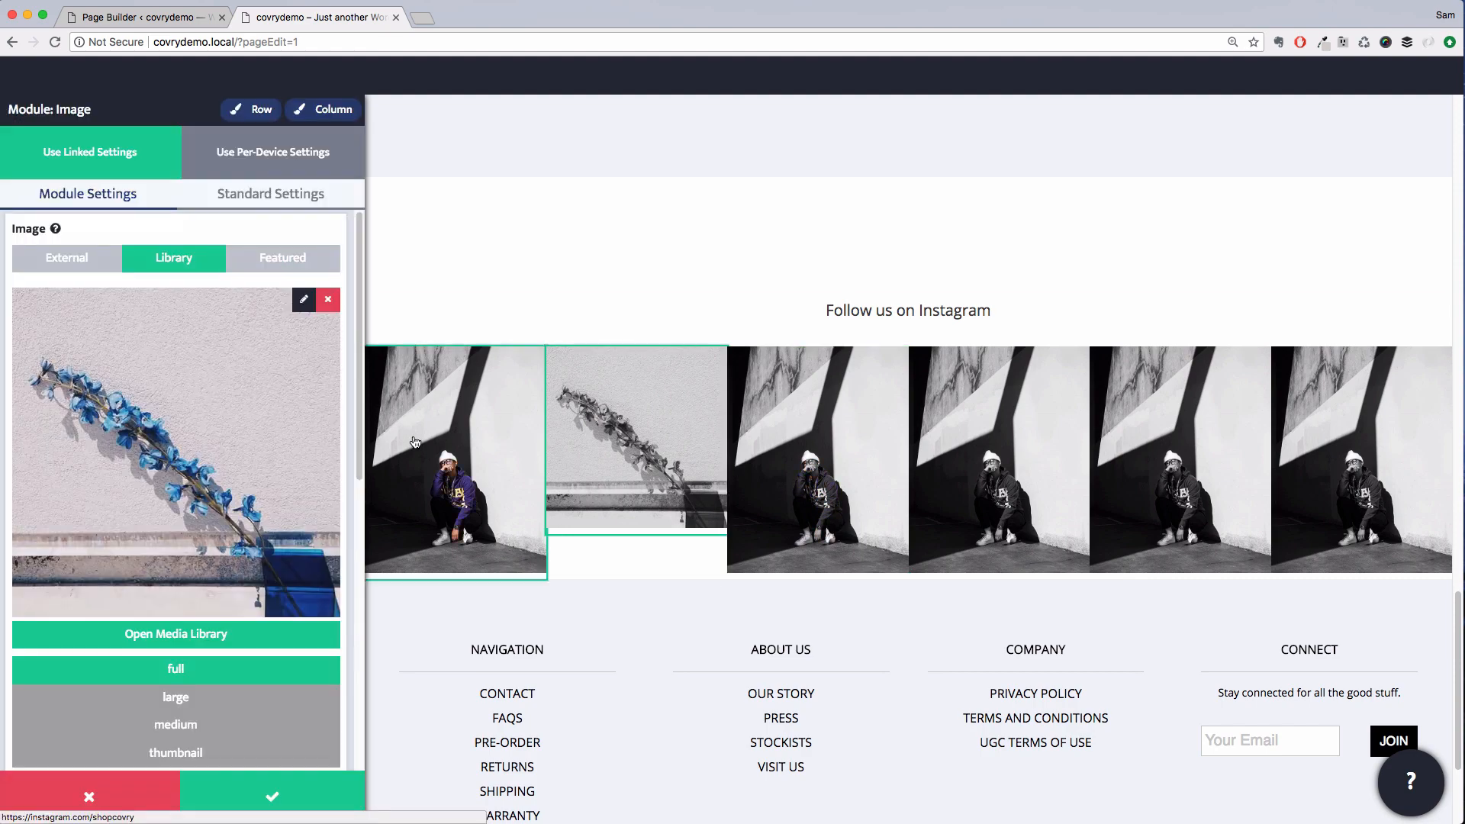
# Set the selected Instagram image's height to a custom 240 px and save the module
pyautogui.scroll(-5, 221, 606)
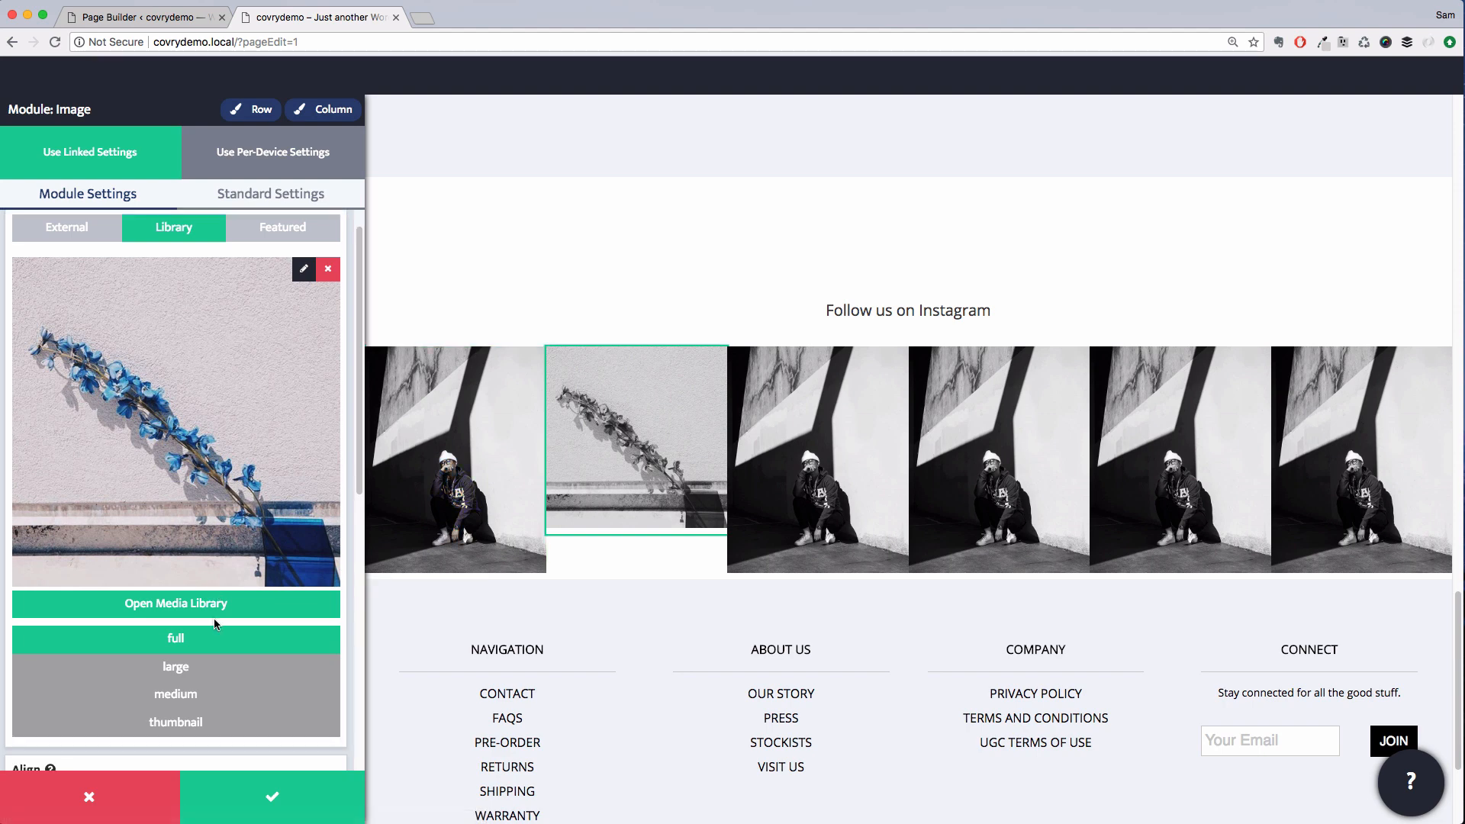
pyautogui.scroll(-3, 222, 606)
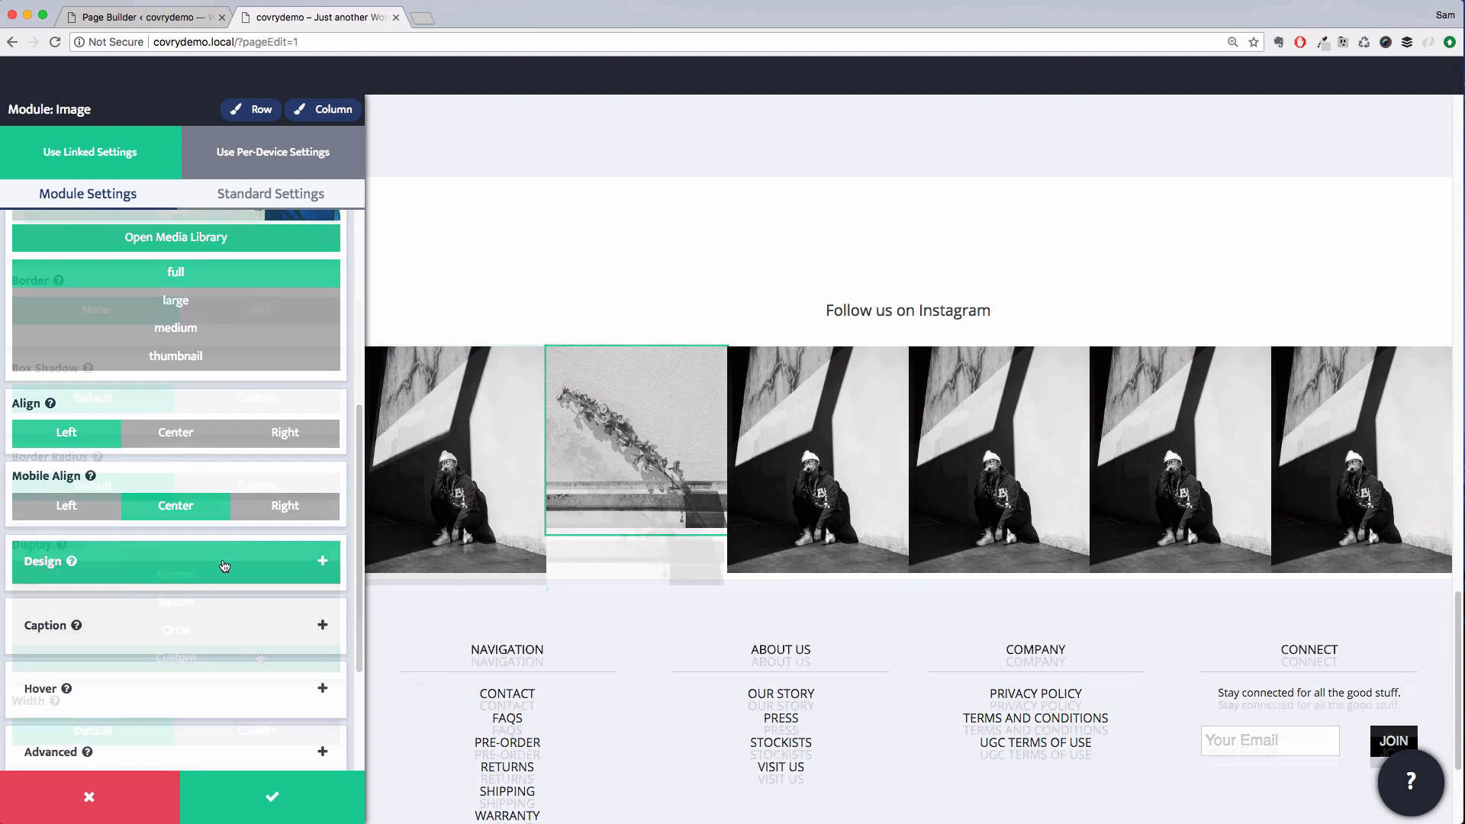
pyautogui.scroll(-5, 272, 641)
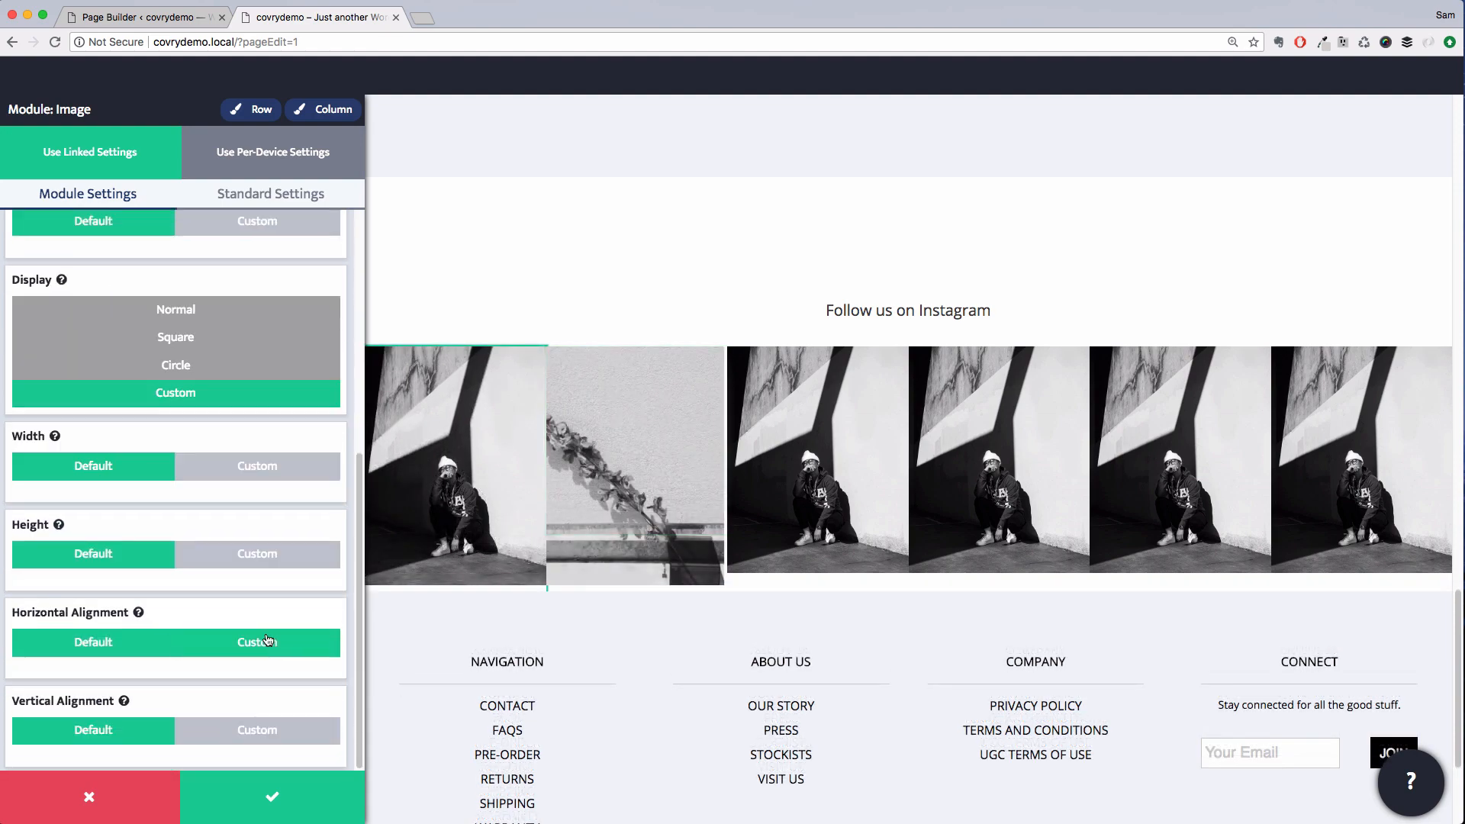
pyautogui.click(266, 566)
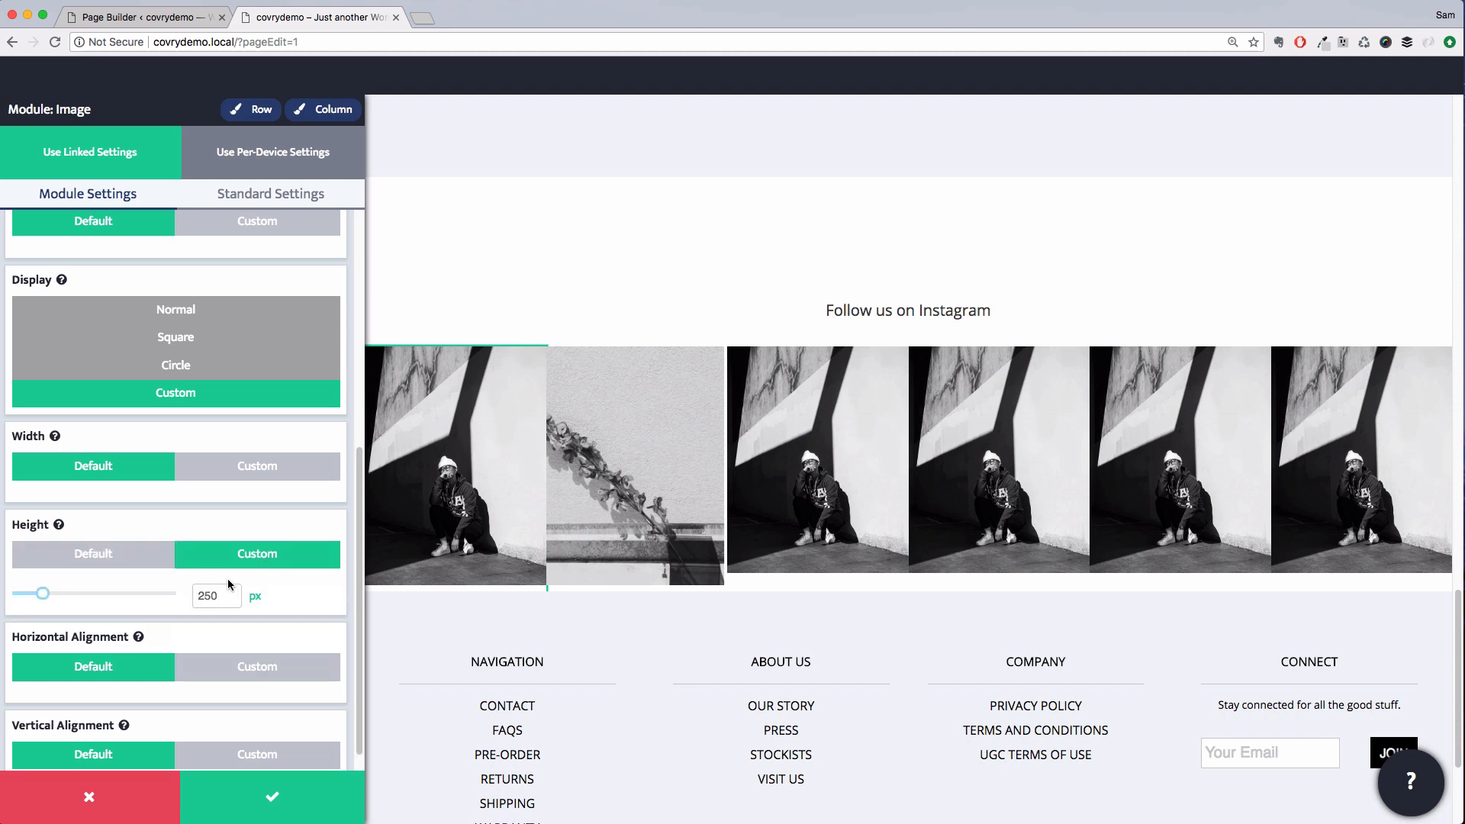
pyautogui.moveTo(42, 593); pyautogui.dragTo(41, 595)
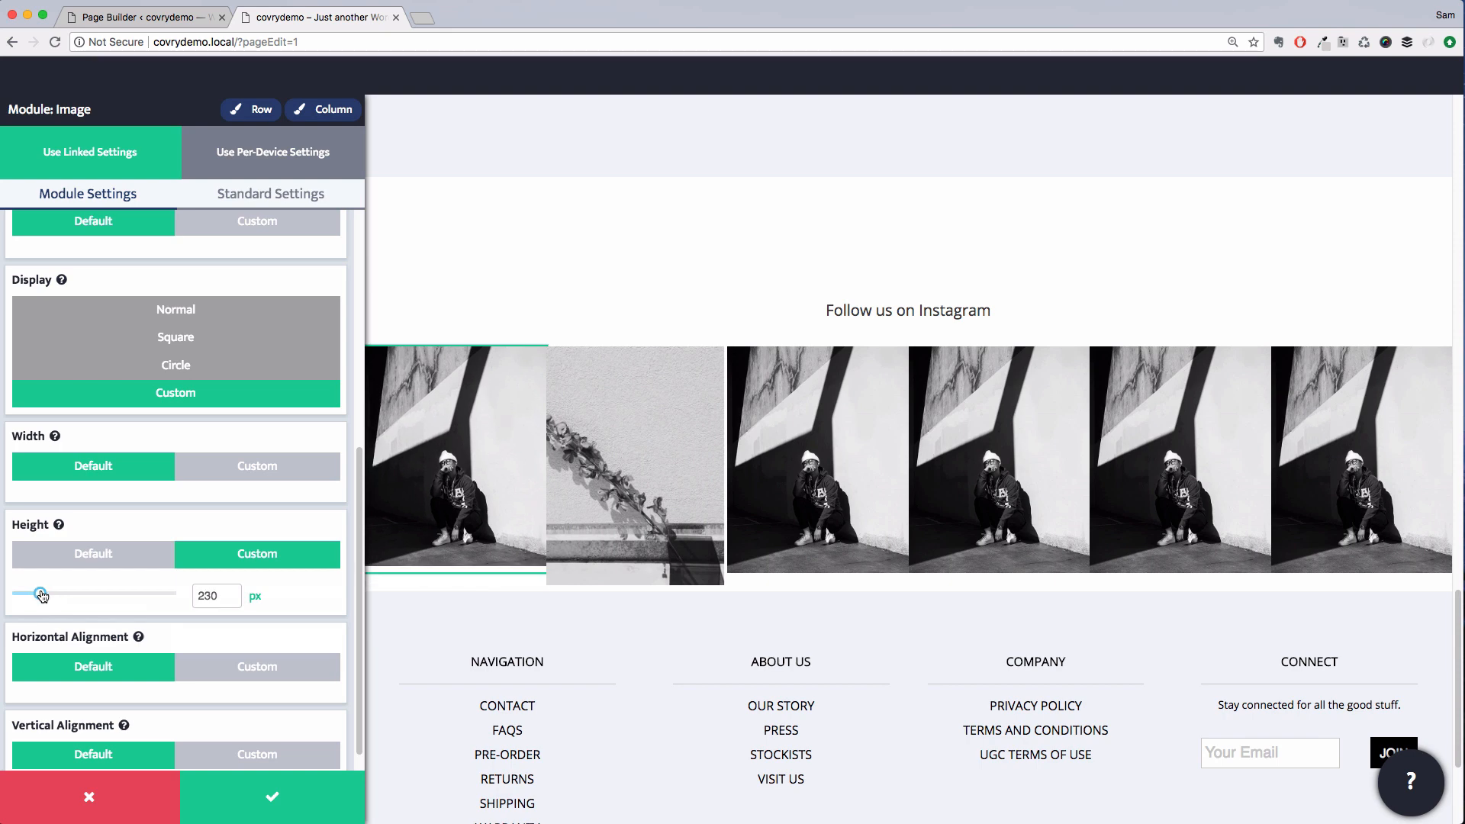
pyautogui.moveTo(43, 596); pyautogui.dragTo(45, 597)
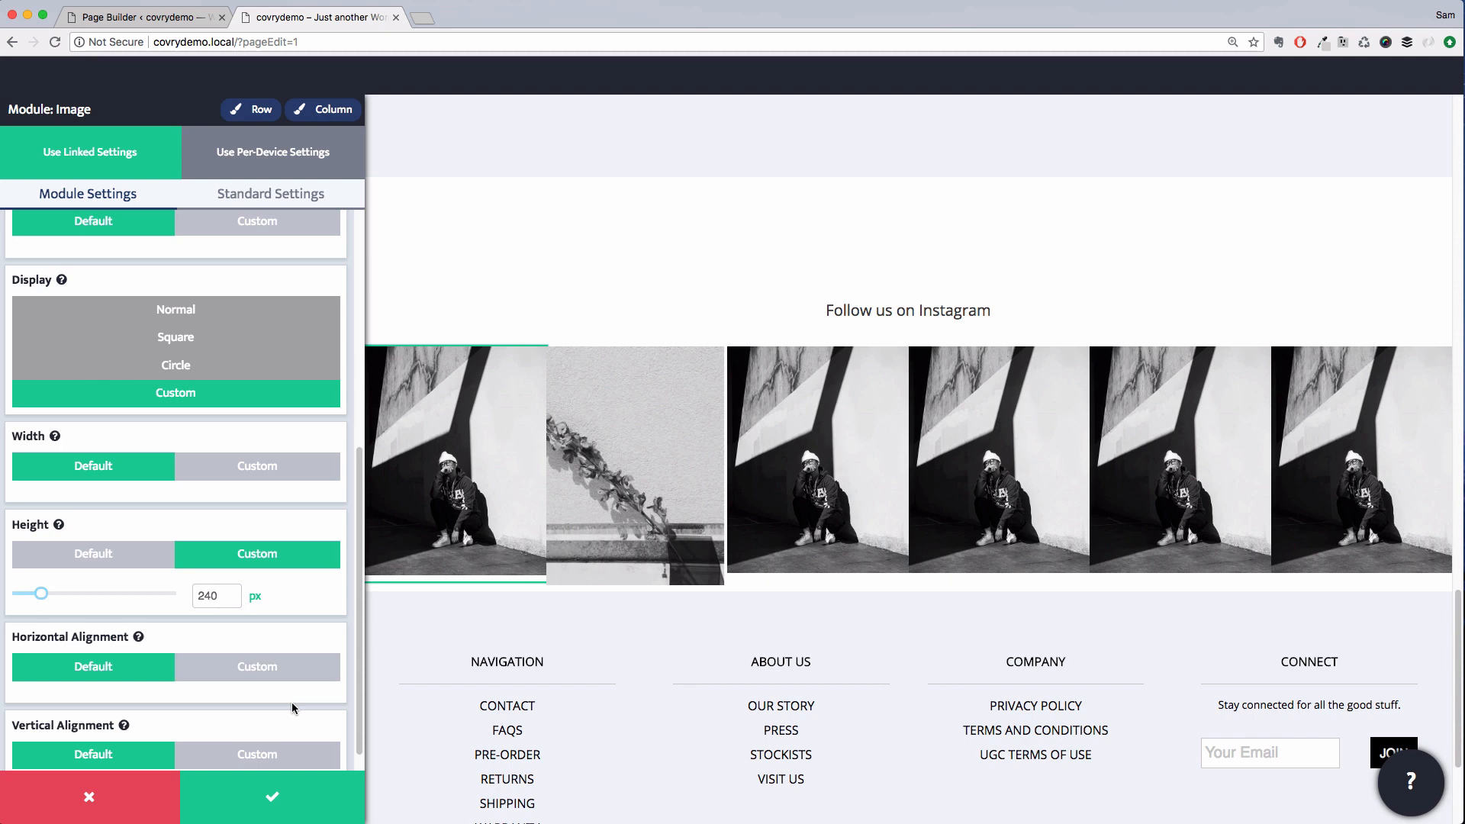
pyautogui.click(310, 791)
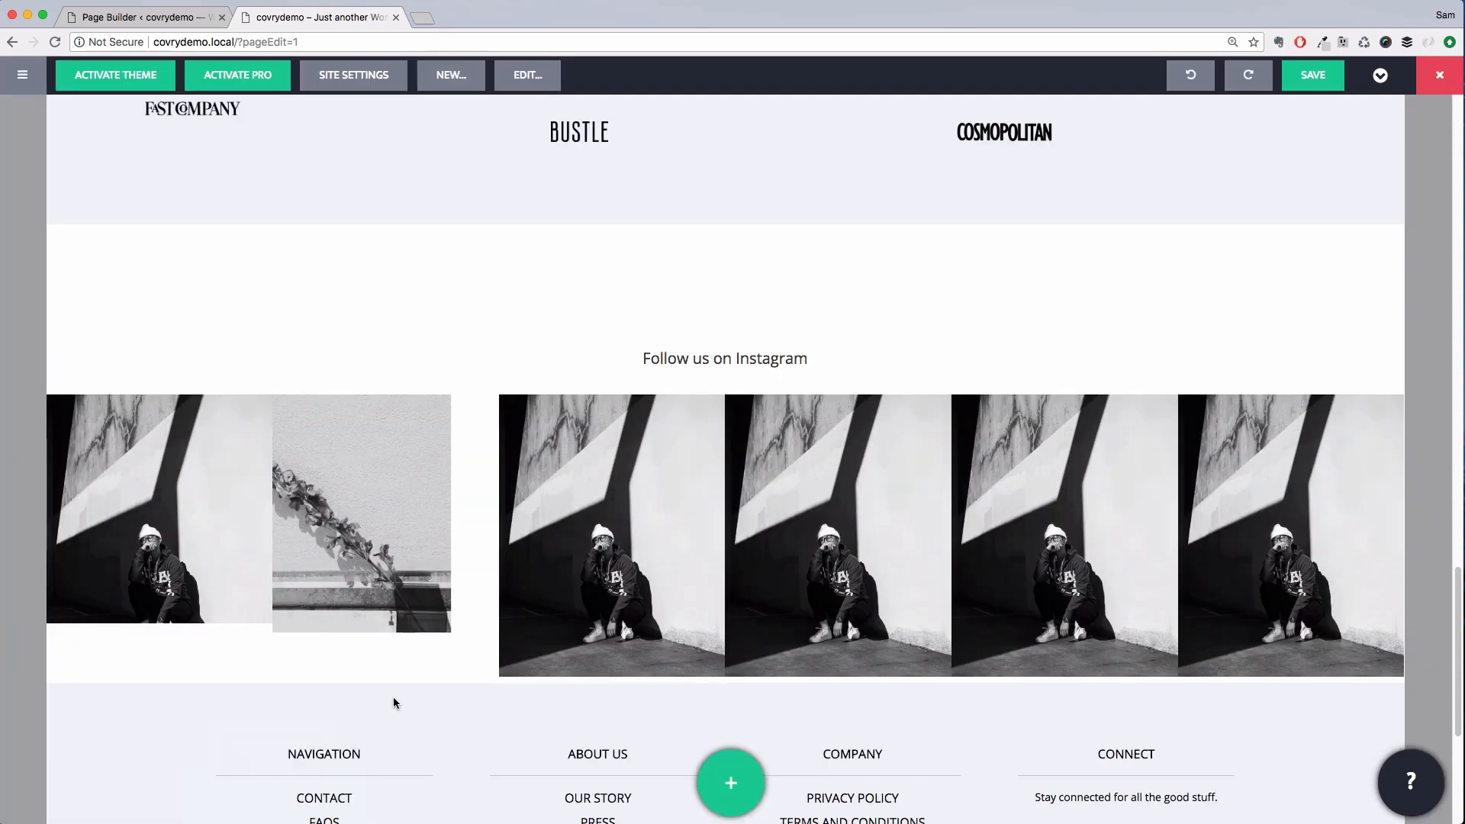
# Set the blue flowers image's height to a custom 240 px and save its changes
pyautogui.click(387, 622)
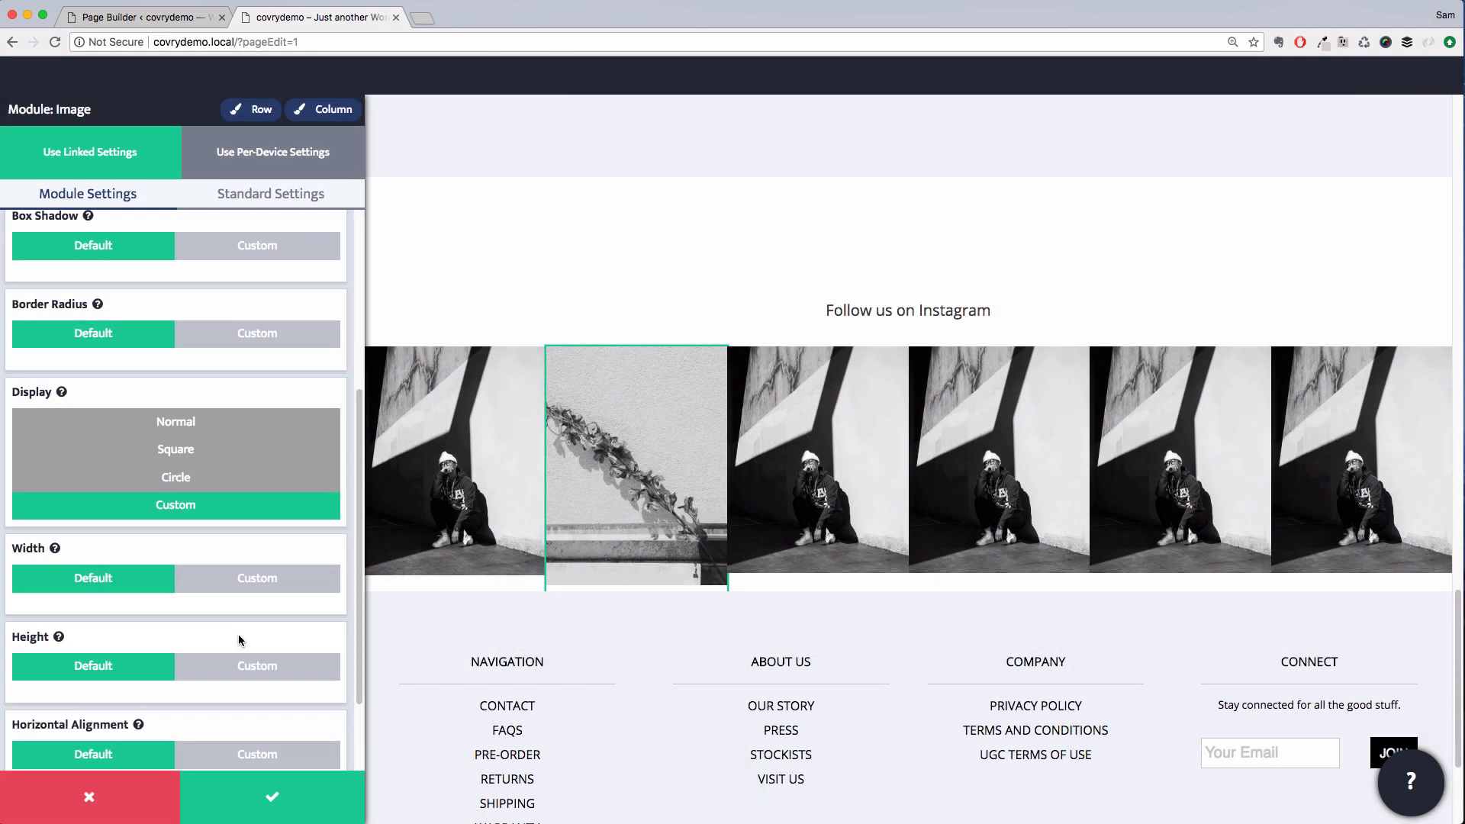
pyautogui.click(245, 662)
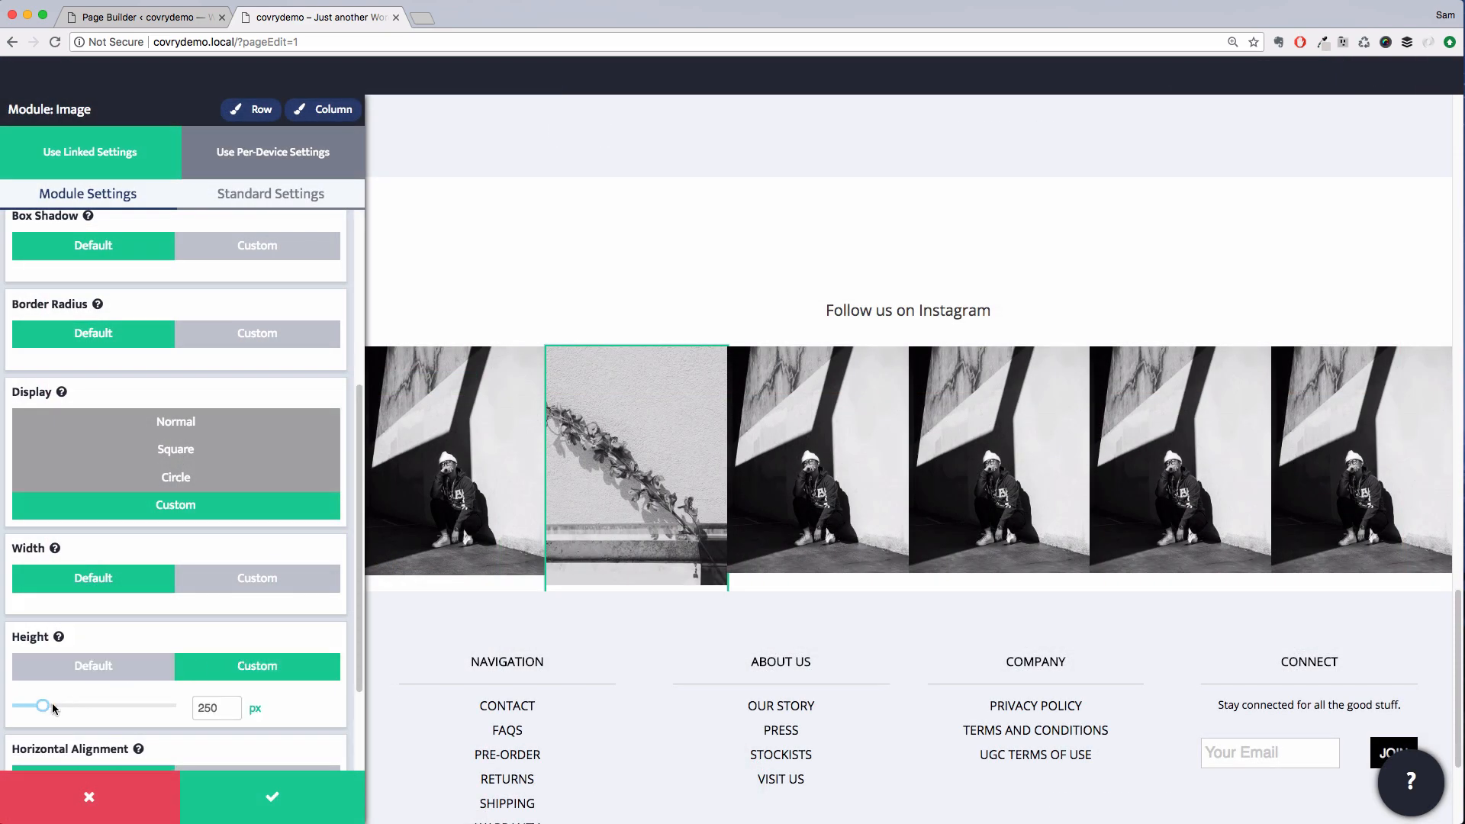
pyautogui.moveTo(47, 711); pyautogui.dragTo(47, 711)
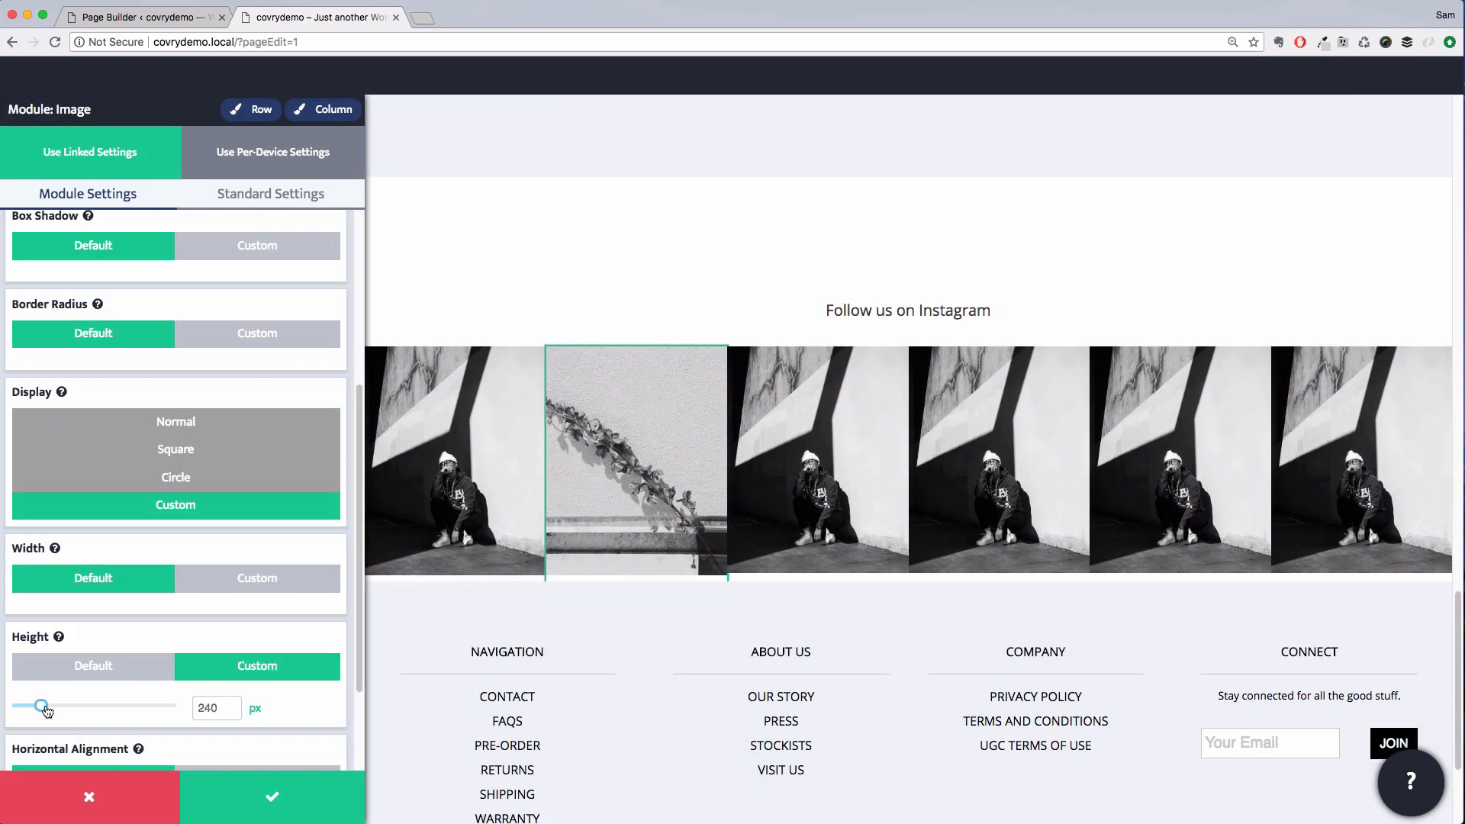
pyautogui.click(794, 491)
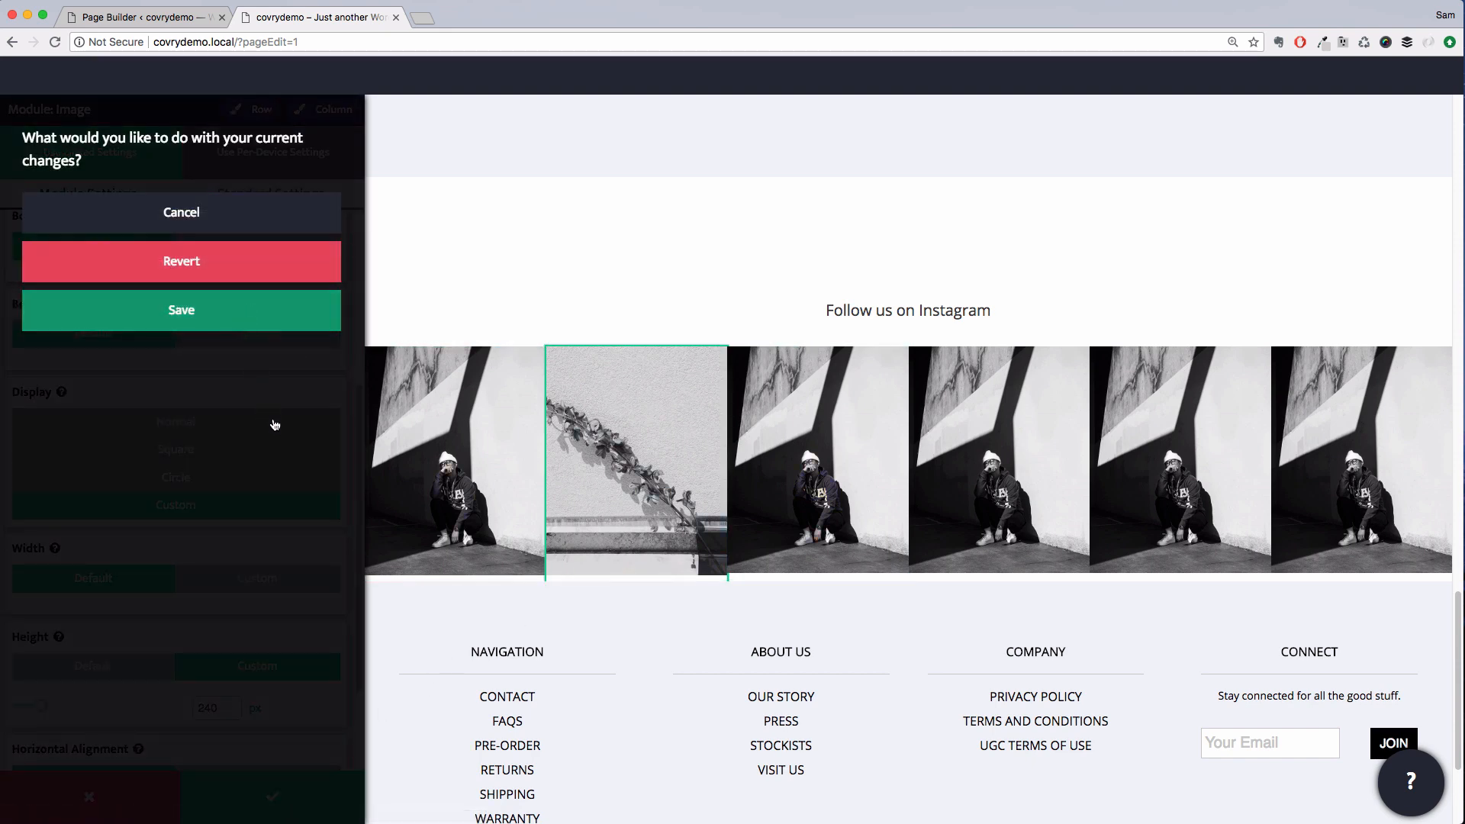
pyautogui.click(182, 310)
# Replace the third image with ig6 from the media library and set its height to 240 px
pyautogui.click(217, 405)
pyautogui.click(760, 427)
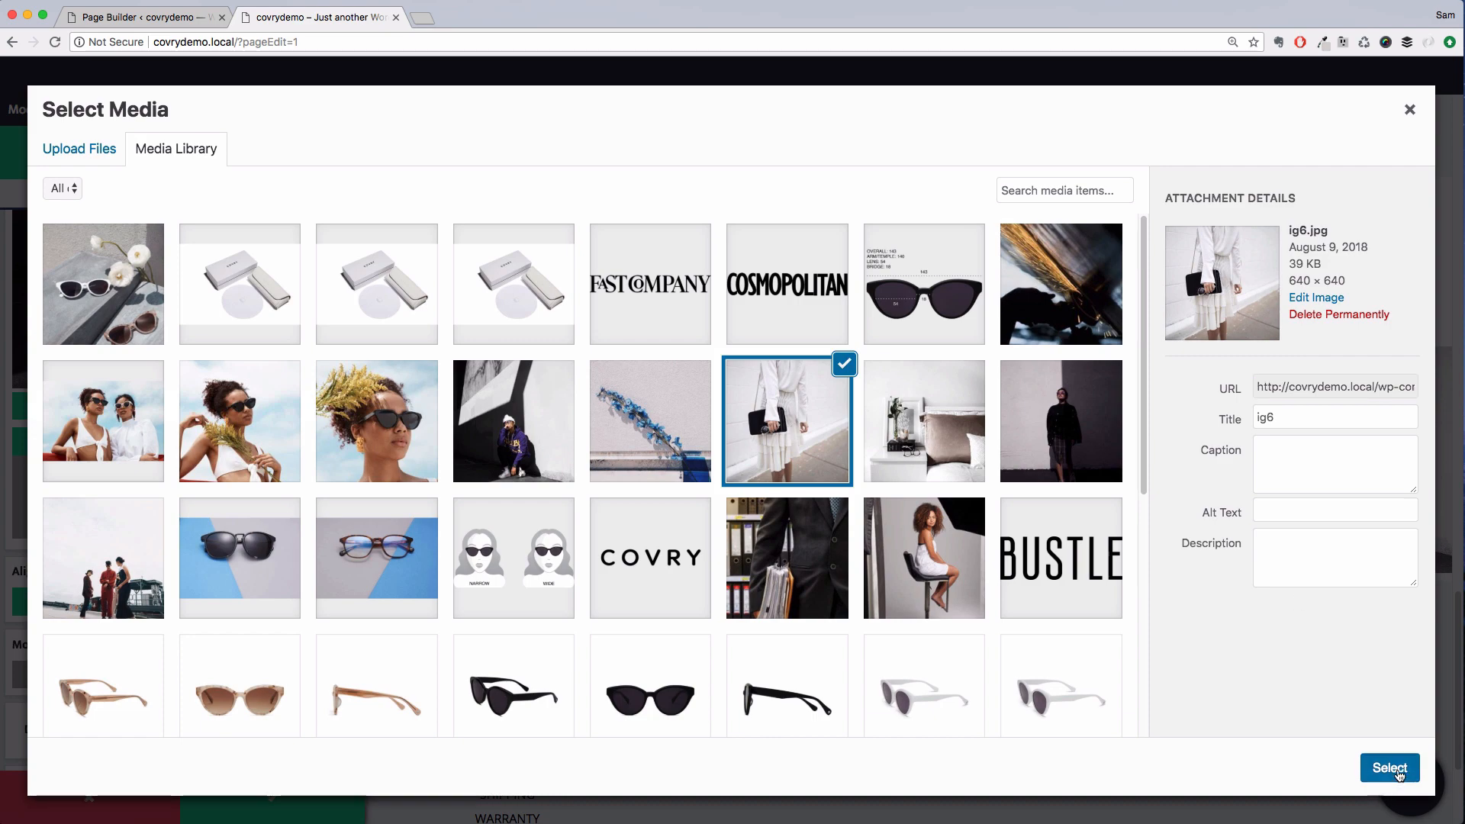
pyautogui.click(1390, 768)
pyautogui.scroll(-10, 153, 610)
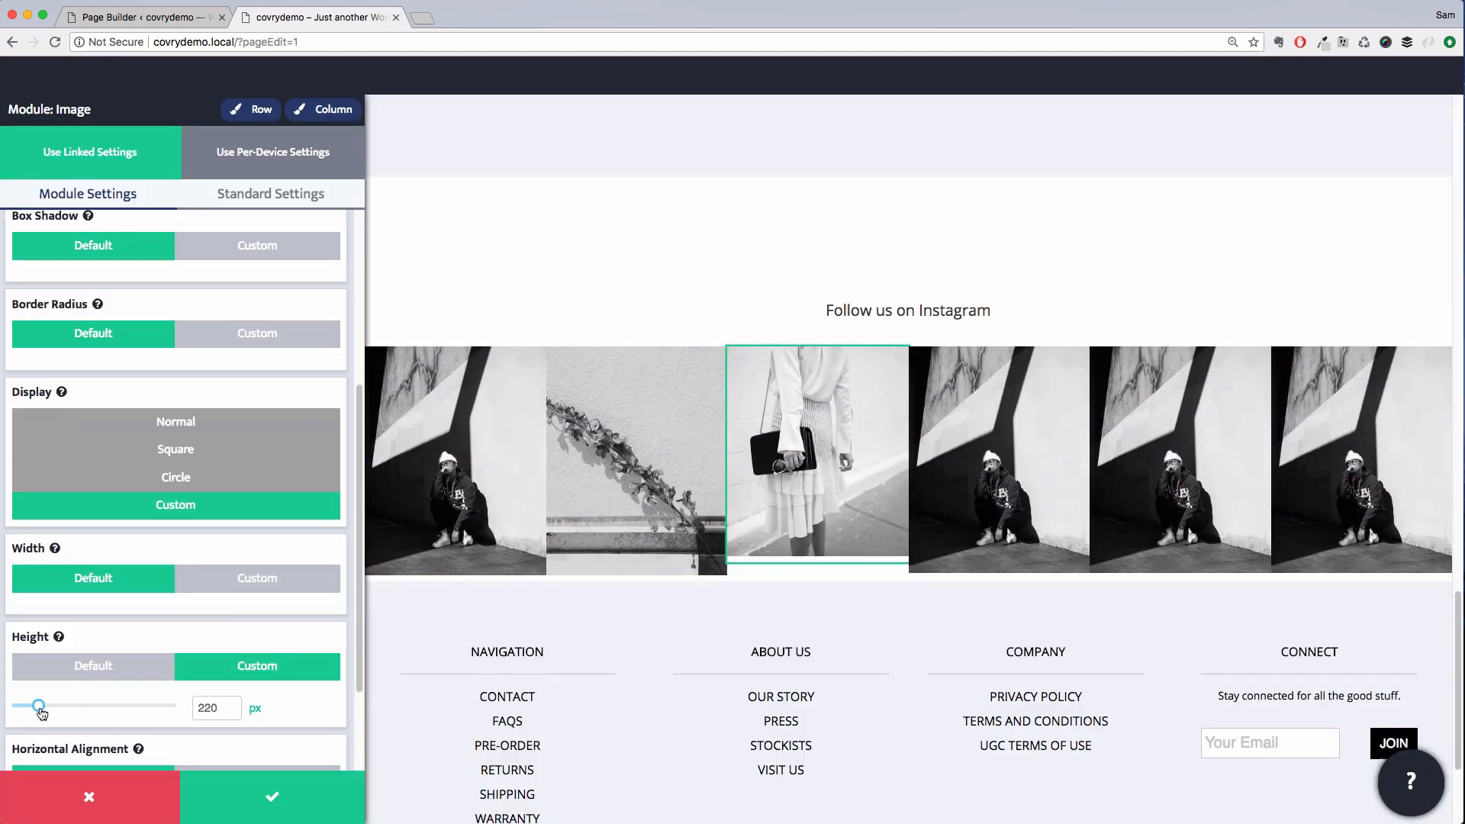
pyautogui.moveTo(42, 714); pyautogui.dragTo(44, 712)
# Save the third image and replace the fourth image with the photo of a figure against a dark wall
pyautogui.click(994, 484)
pyautogui.click(156, 319)
pyautogui.click(218, 404)
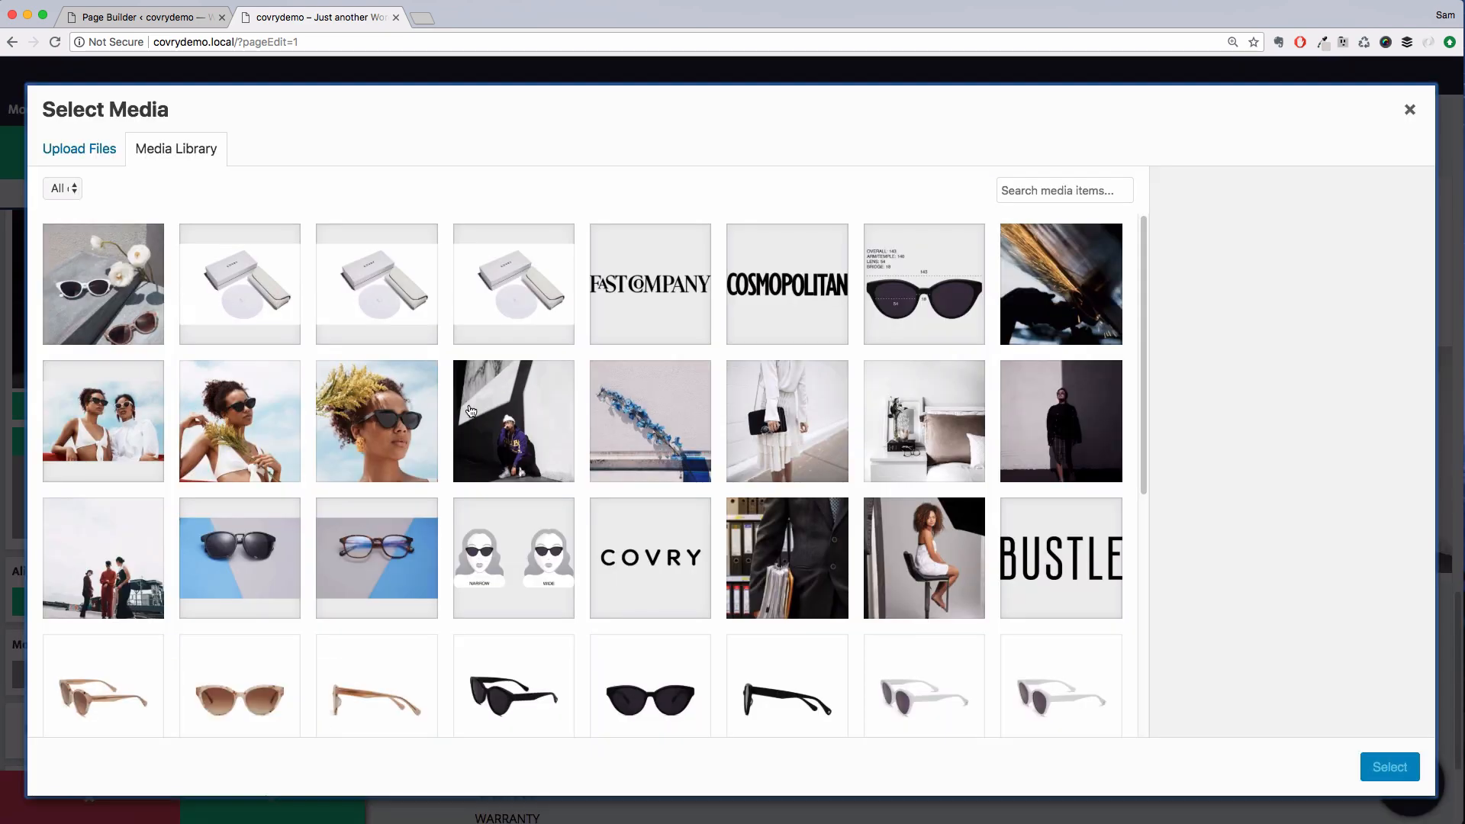
pyautogui.click(1068, 424)
pyautogui.click(1389, 768)
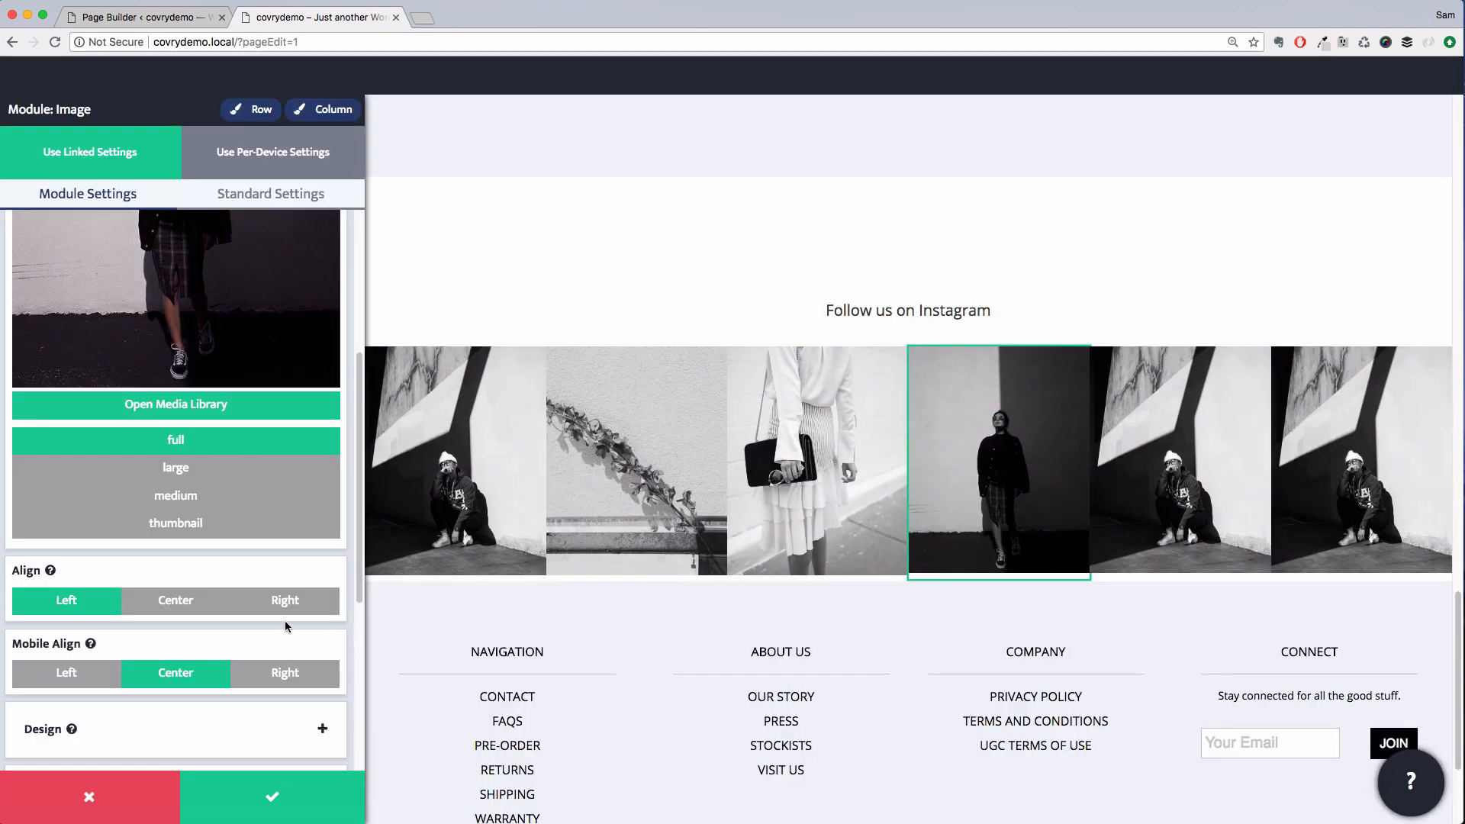
pyautogui.scroll(-10, 287, 627)
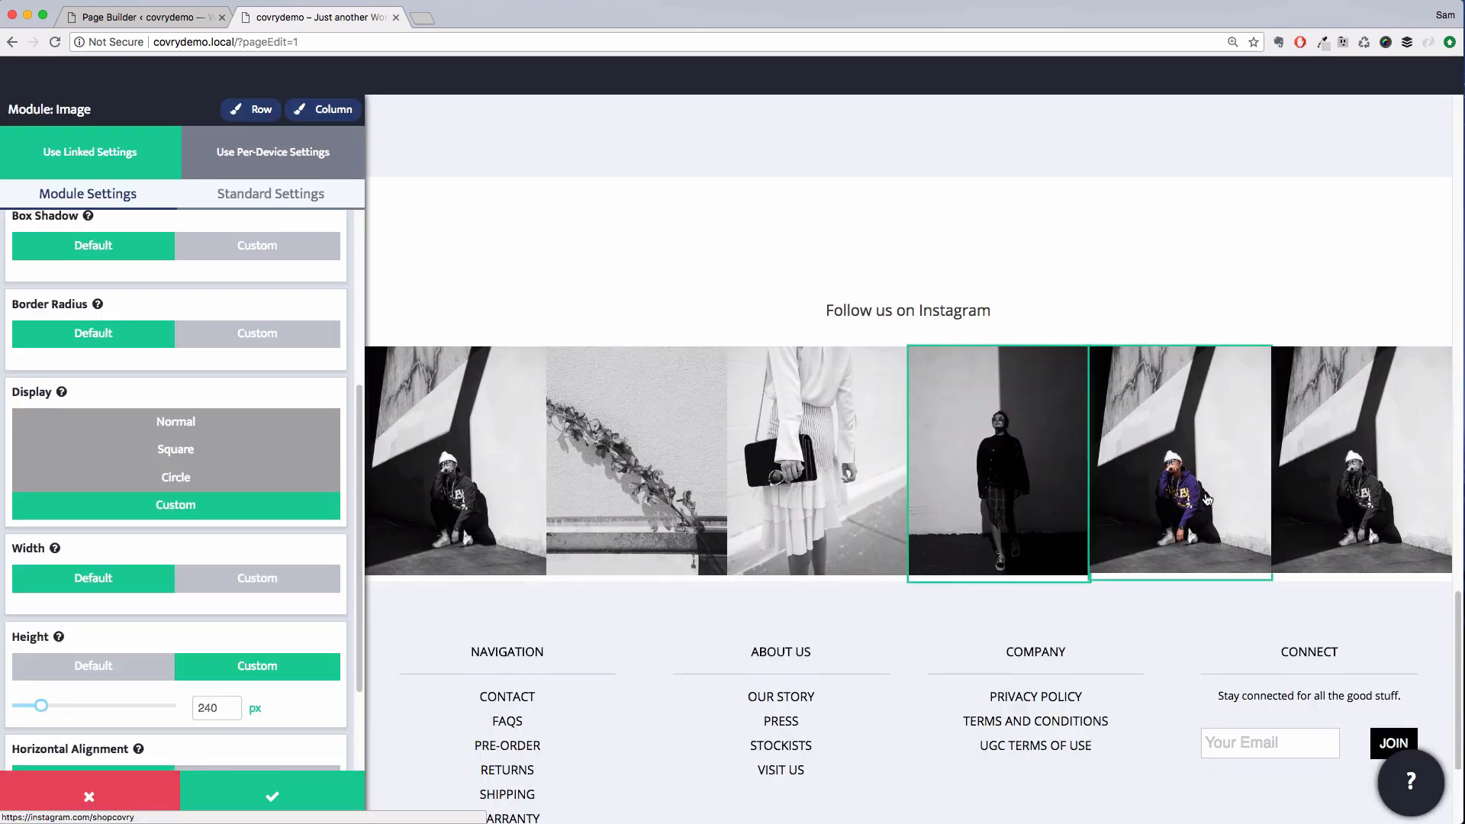
# Replace the fifth image with the bedside still-life photo and give it a custom 240 px height
pyautogui.click(1207, 500)
pyautogui.click(175, 311)
pyautogui.click(180, 404)
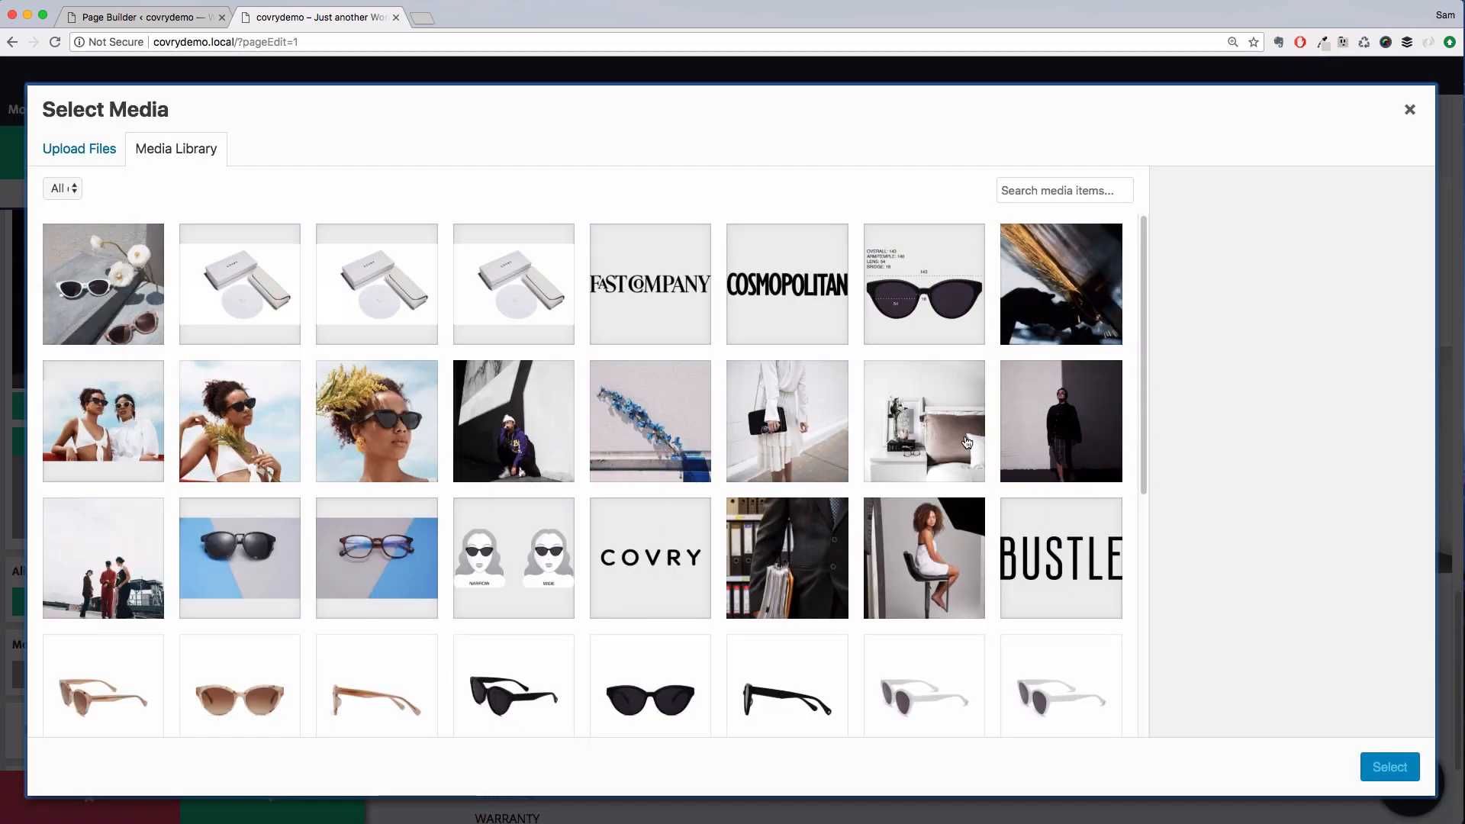
pyautogui.click(967, 443)
pyautogui.click(1390, 767)
pyautogui.click(256, 645)
pyautogui.scroll(-5, 252, 656)
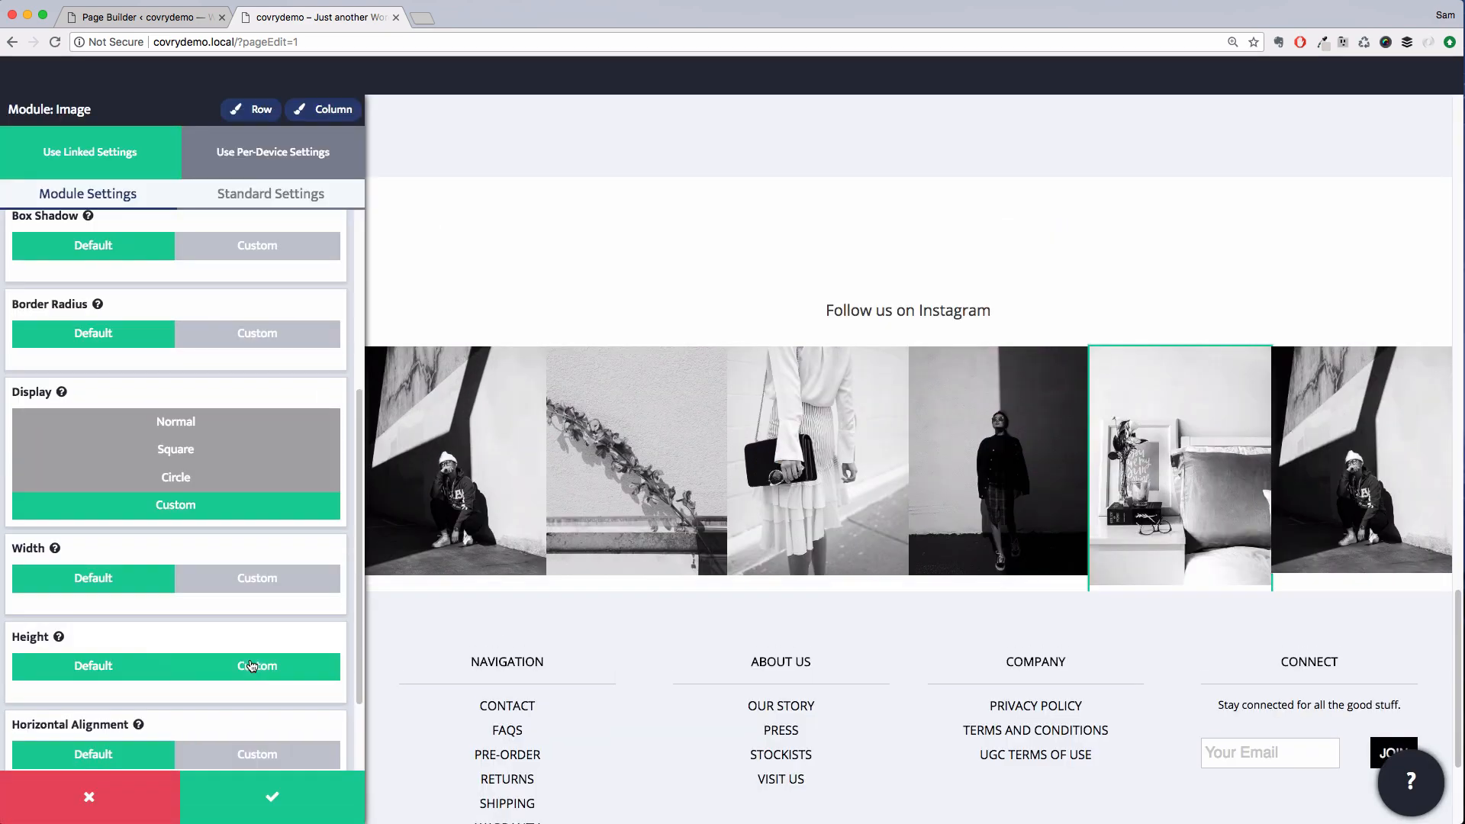
pyautogui.scroll(-3, 251, 666)
pyautogui.click(255, 553)
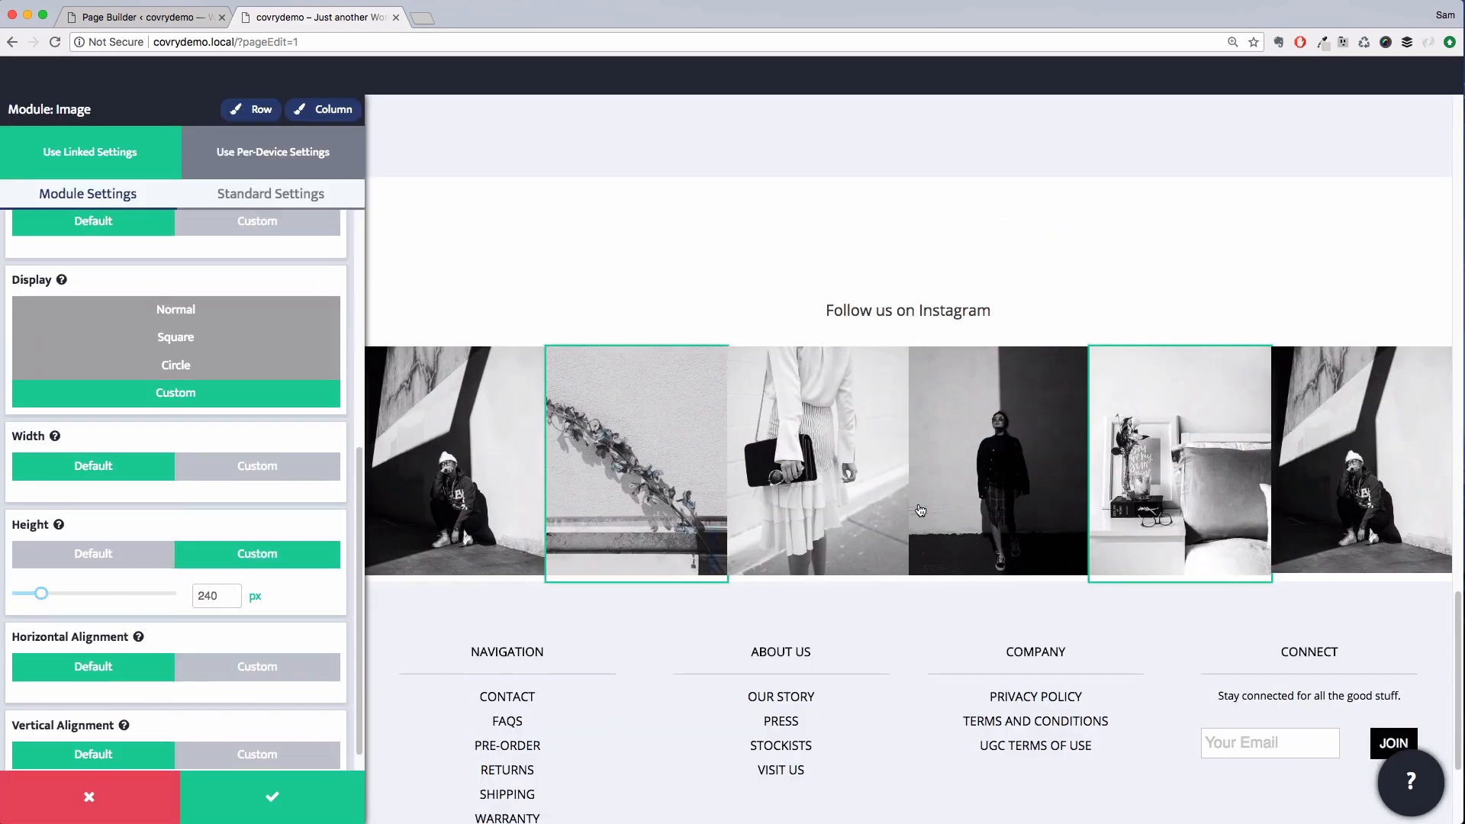
# Replace the sixth image with the group-of-people photo, set its height to 240 px, and save the module
pyautogui.click(1352, 497)
pyautogui.click(260, 328)
pyautogui.click(244, 618)
pyautogui.scroll(-5, 221, 580)
pyautogui.click(214, 659)
pyautogui.scroll(-4, 216, 664)
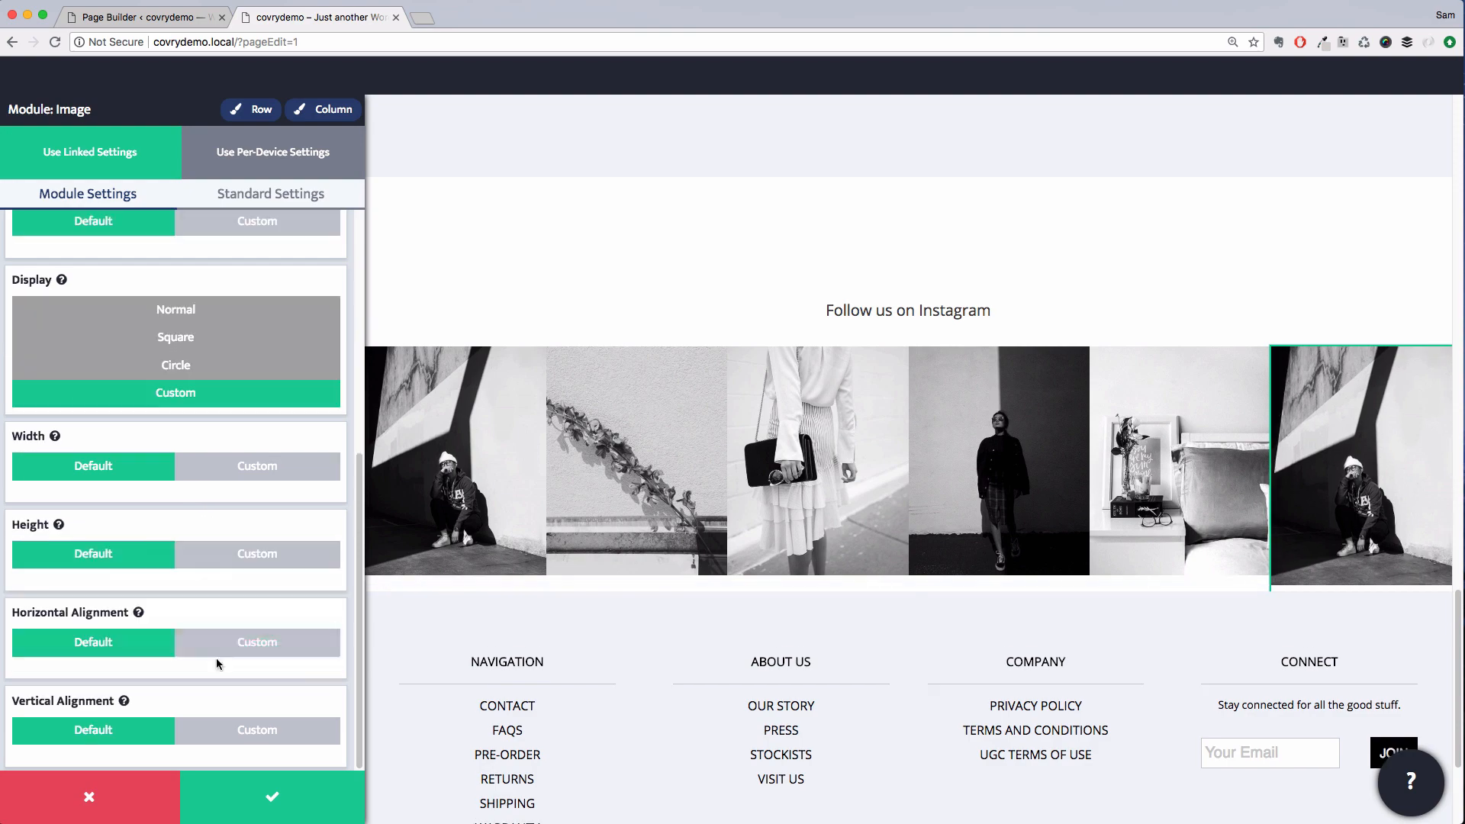
pyautogui.click(229, 553)
pyautogui.scroll(10, 191, 580)
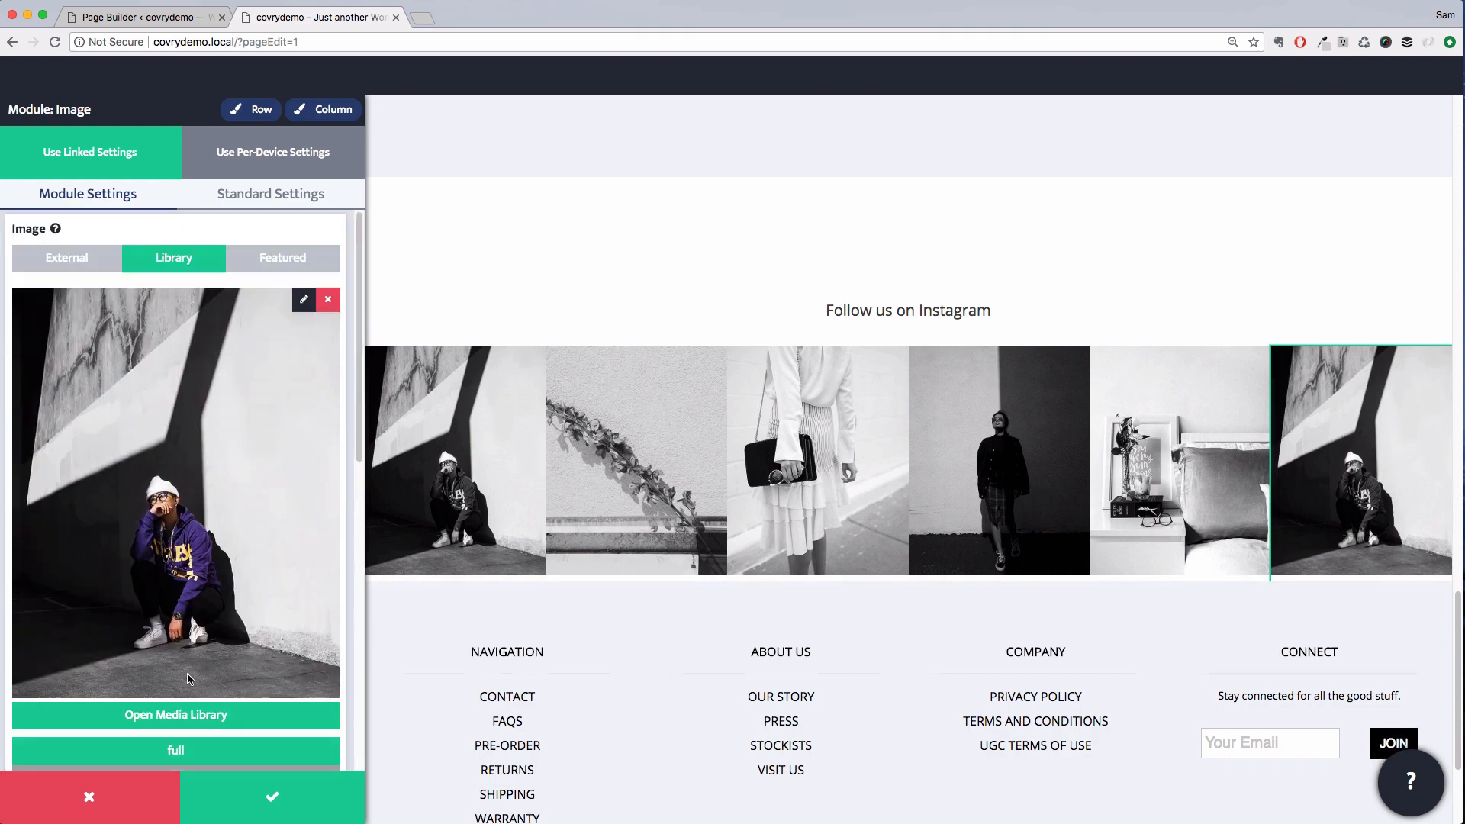
pyautogui.click(191, 713)
pyautogui.click(82, 578)
pyautogui.click(1387, 767)
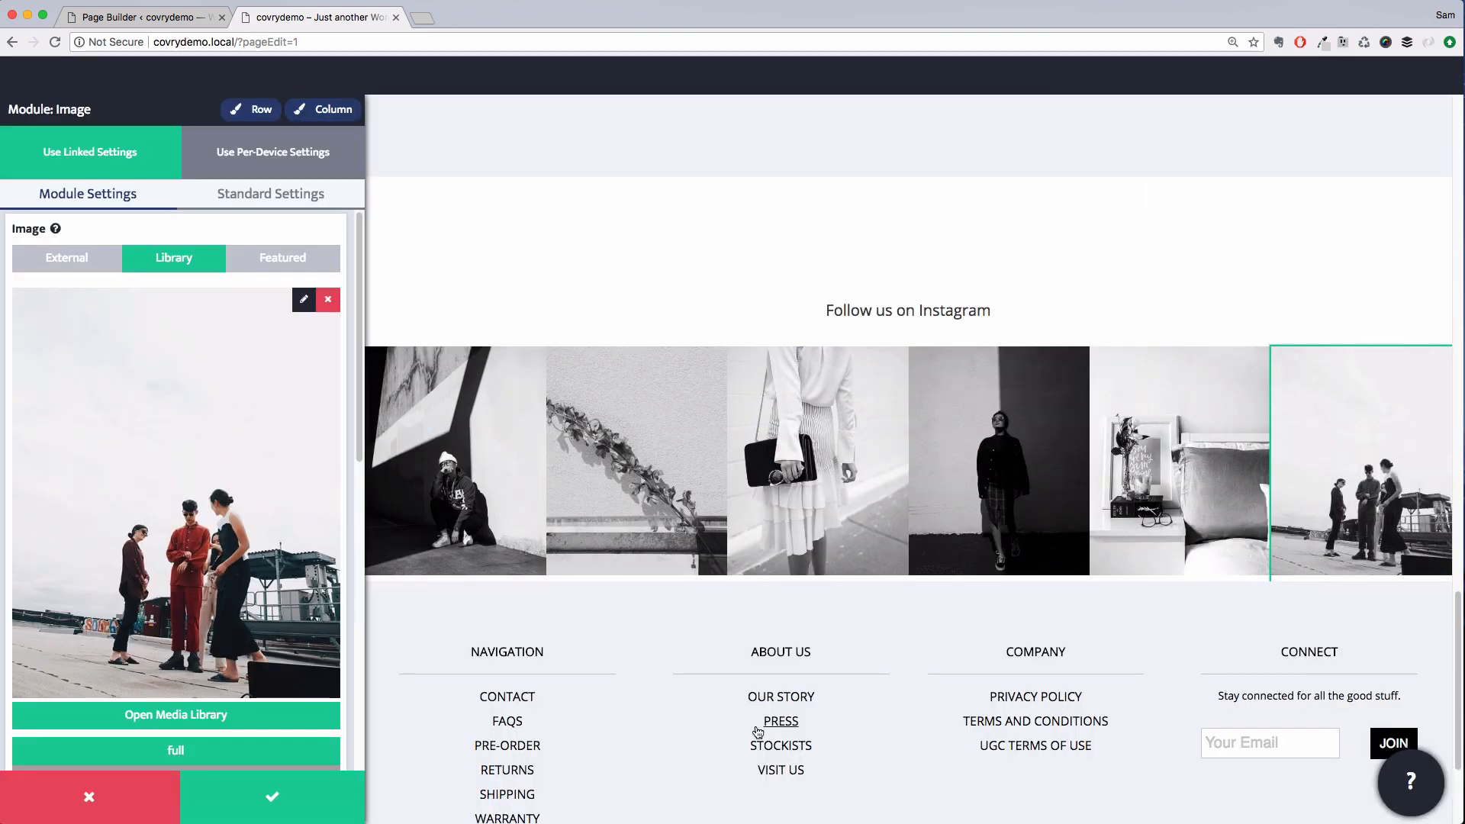
pyautogui.click(334, 806)
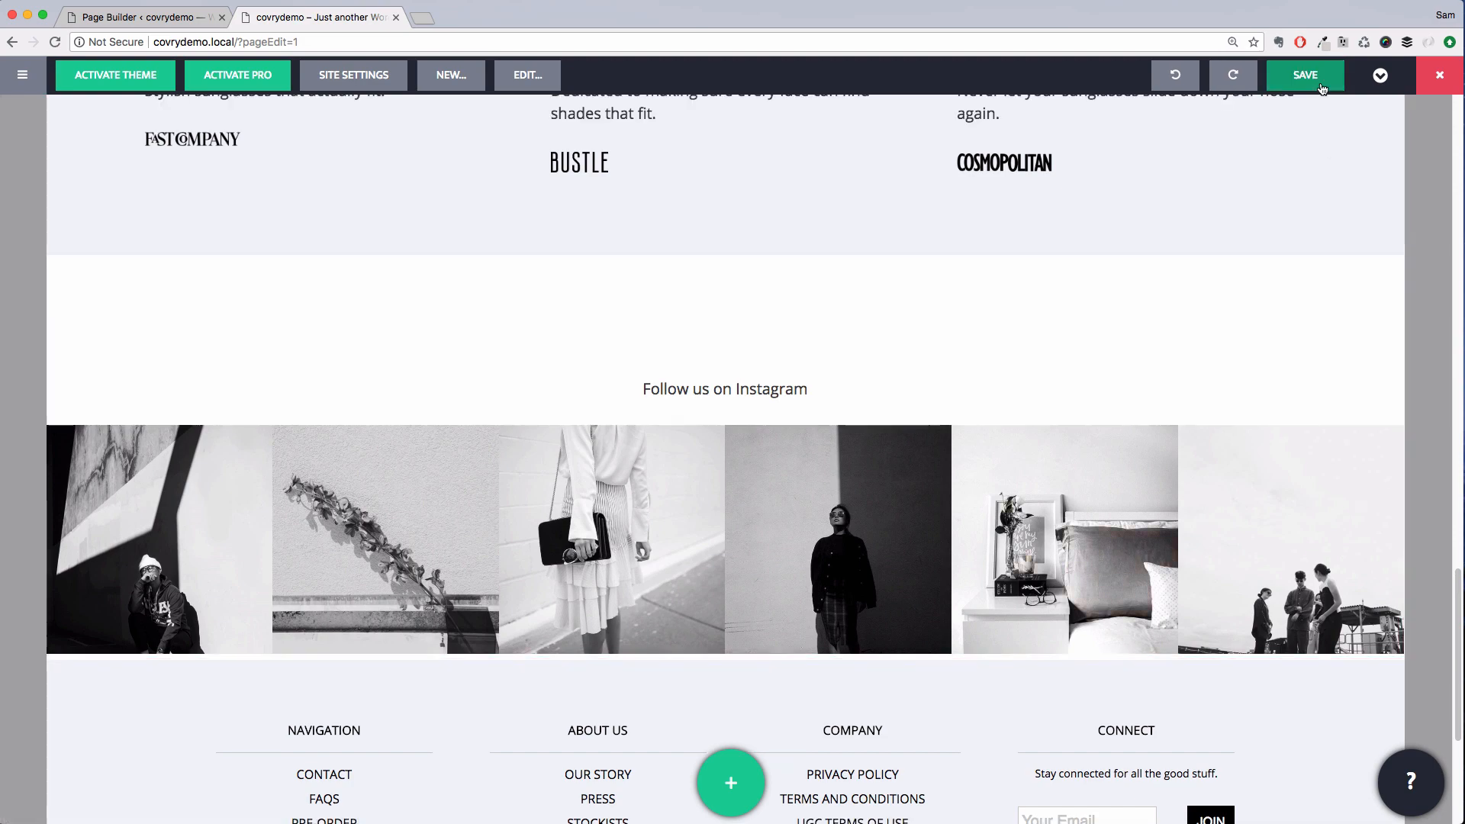
# Save the page and dismiss the confirmation
pyautogui.click(1322, 89)
pyautogui.click(786, 299)
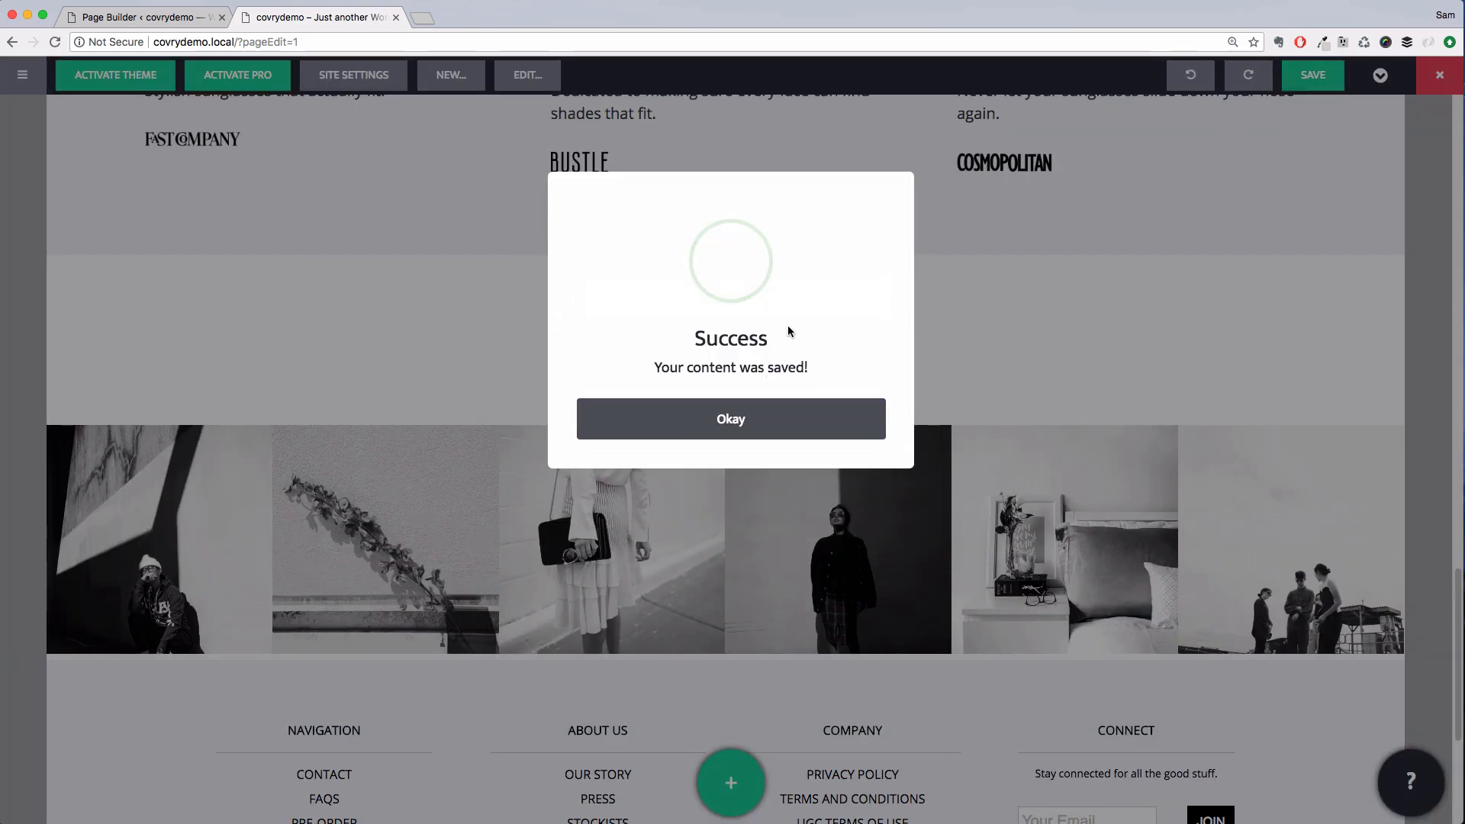
pyautogui.click(775, 416)
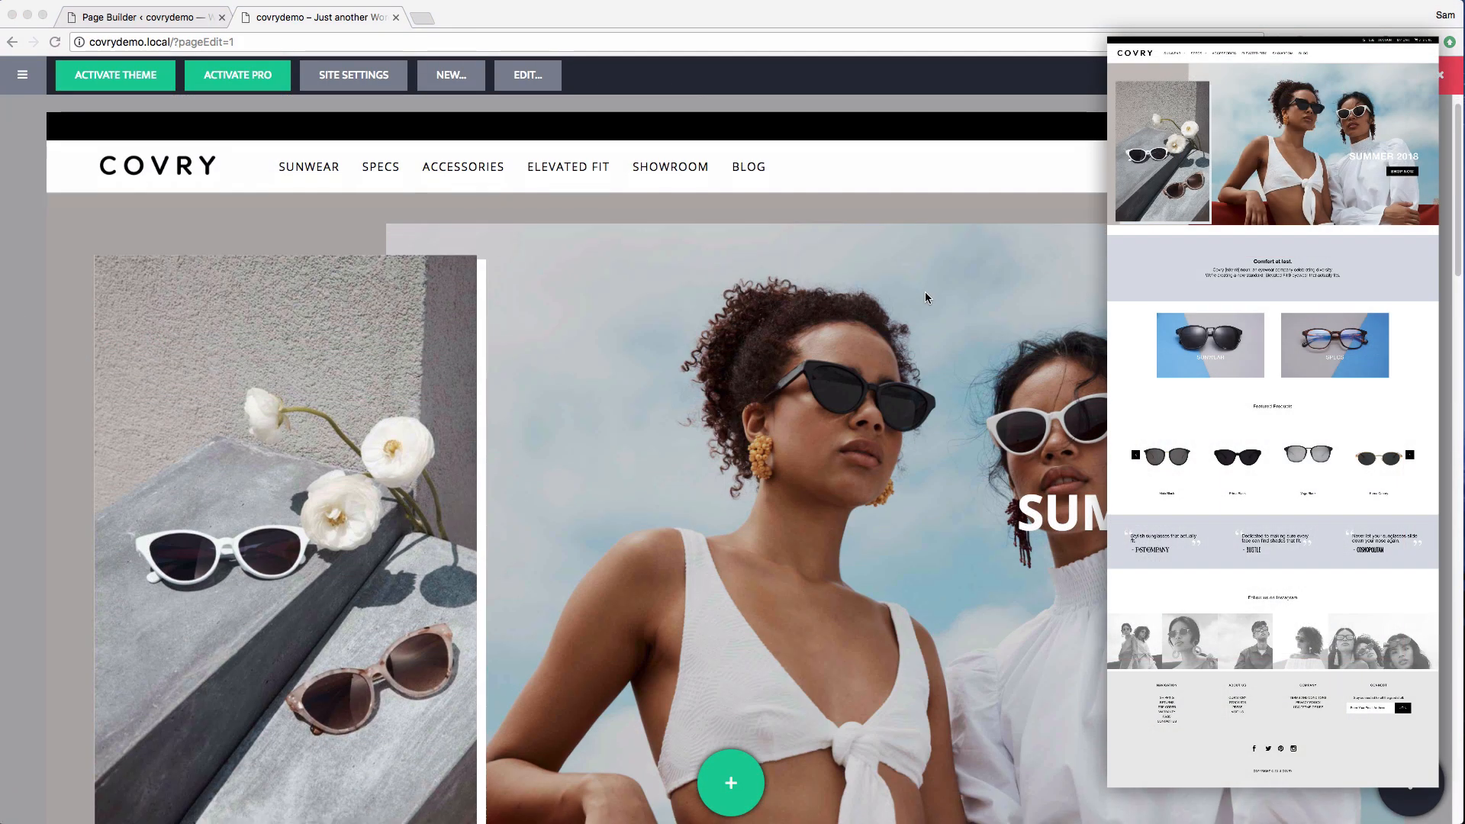
# Scroll through the edited home page to review the layout
pyautogui.scroll(-5, 926, 293)
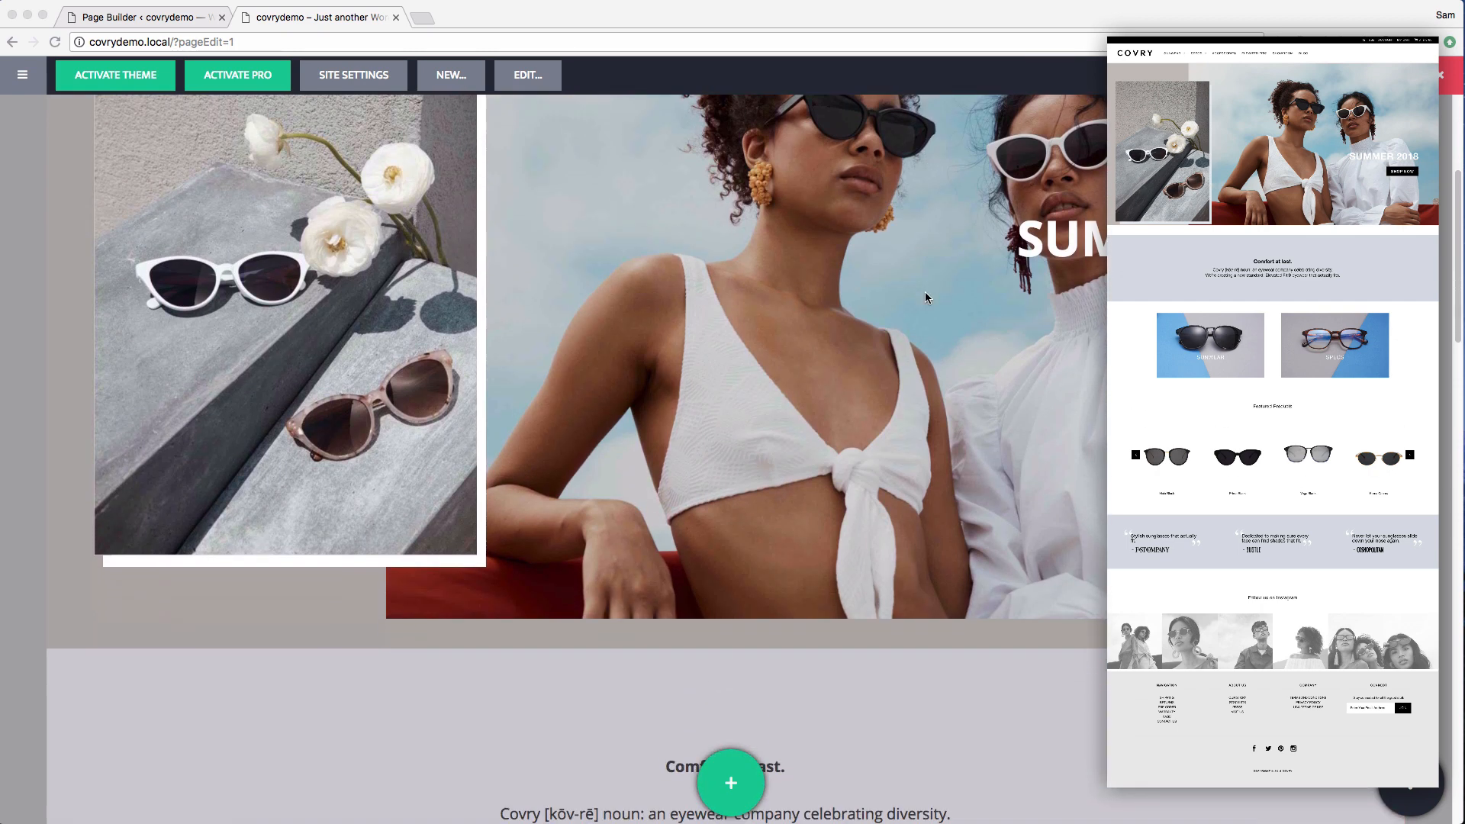
pyautogui.scroll(-8, 925, 296)
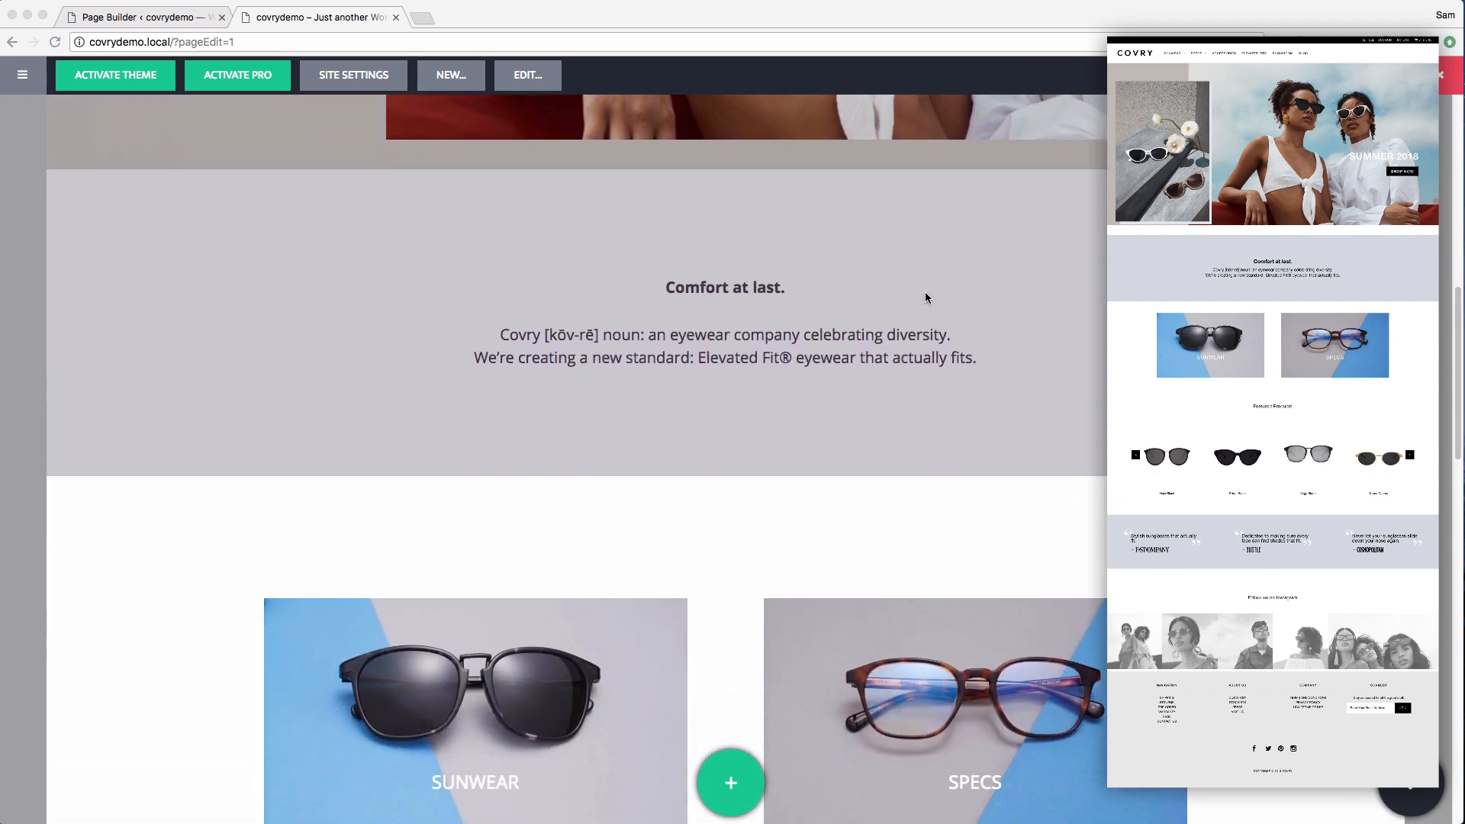
pyautogui.scroll(-8, 925, 297)
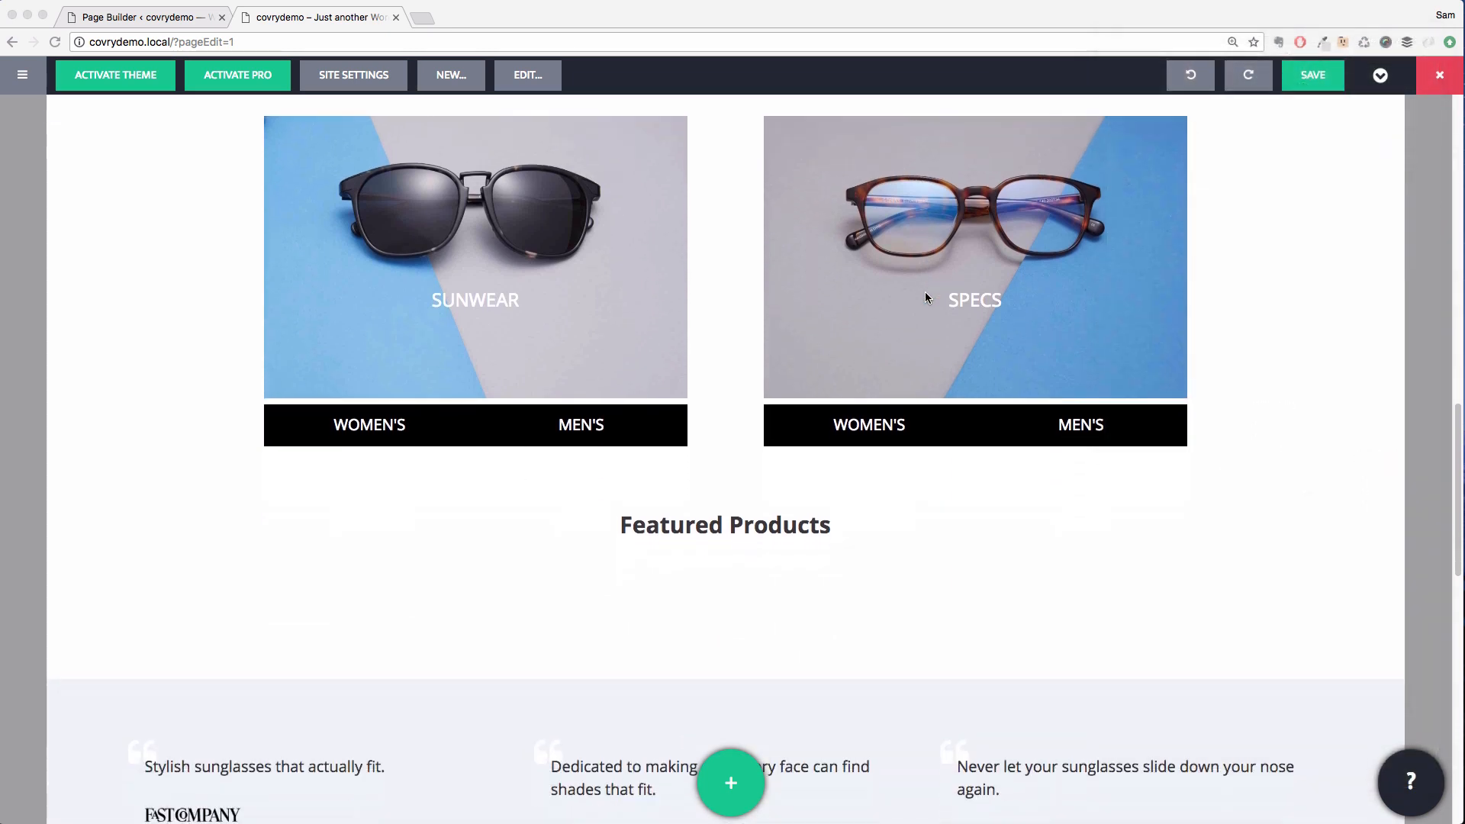
pyautogui.scroll(-1, 926, 297)
pyautogui.scroll(-10, 726, 575)
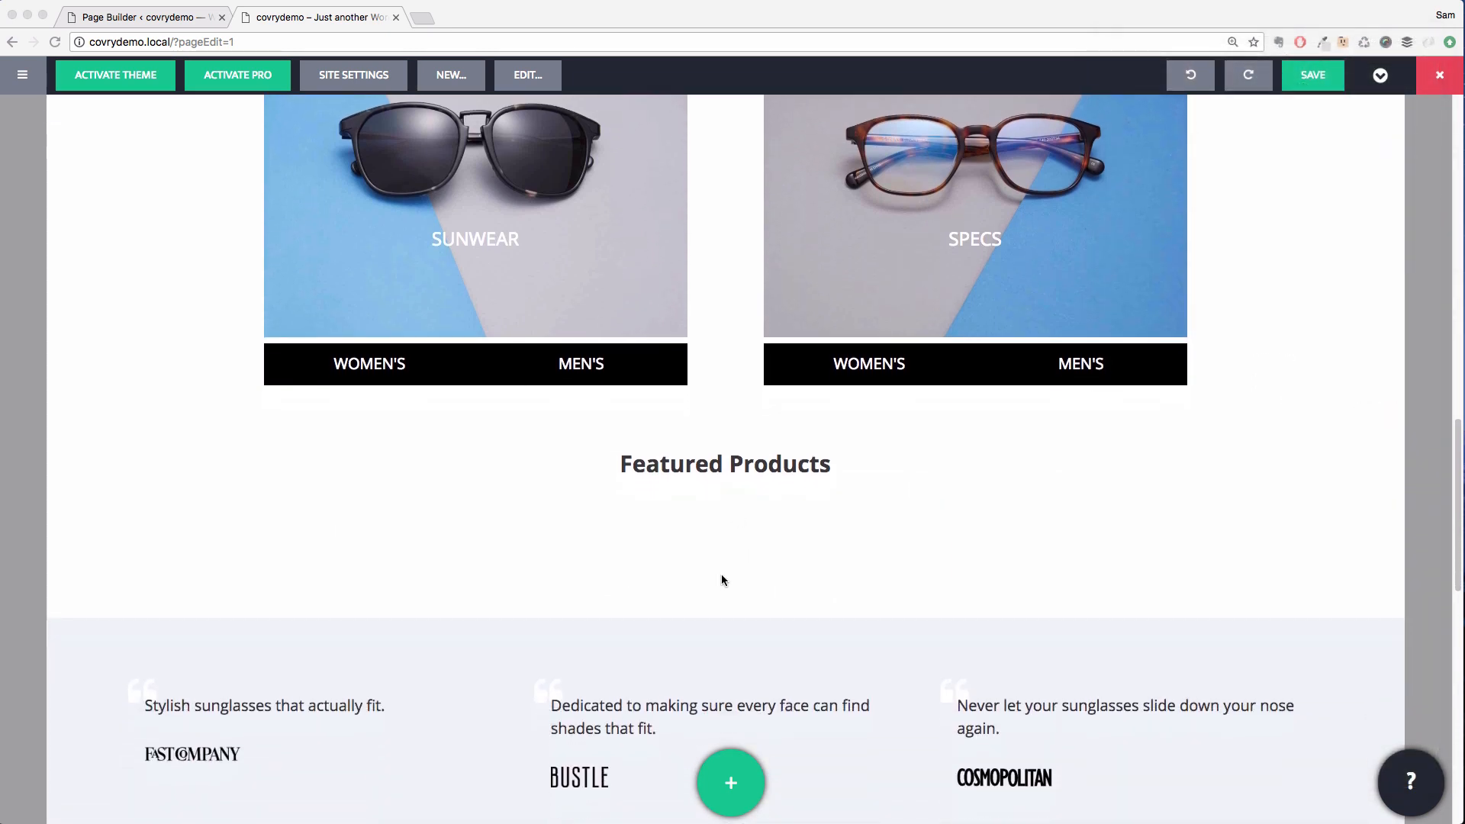
pyautogui.scroll(-1, 721, 577)
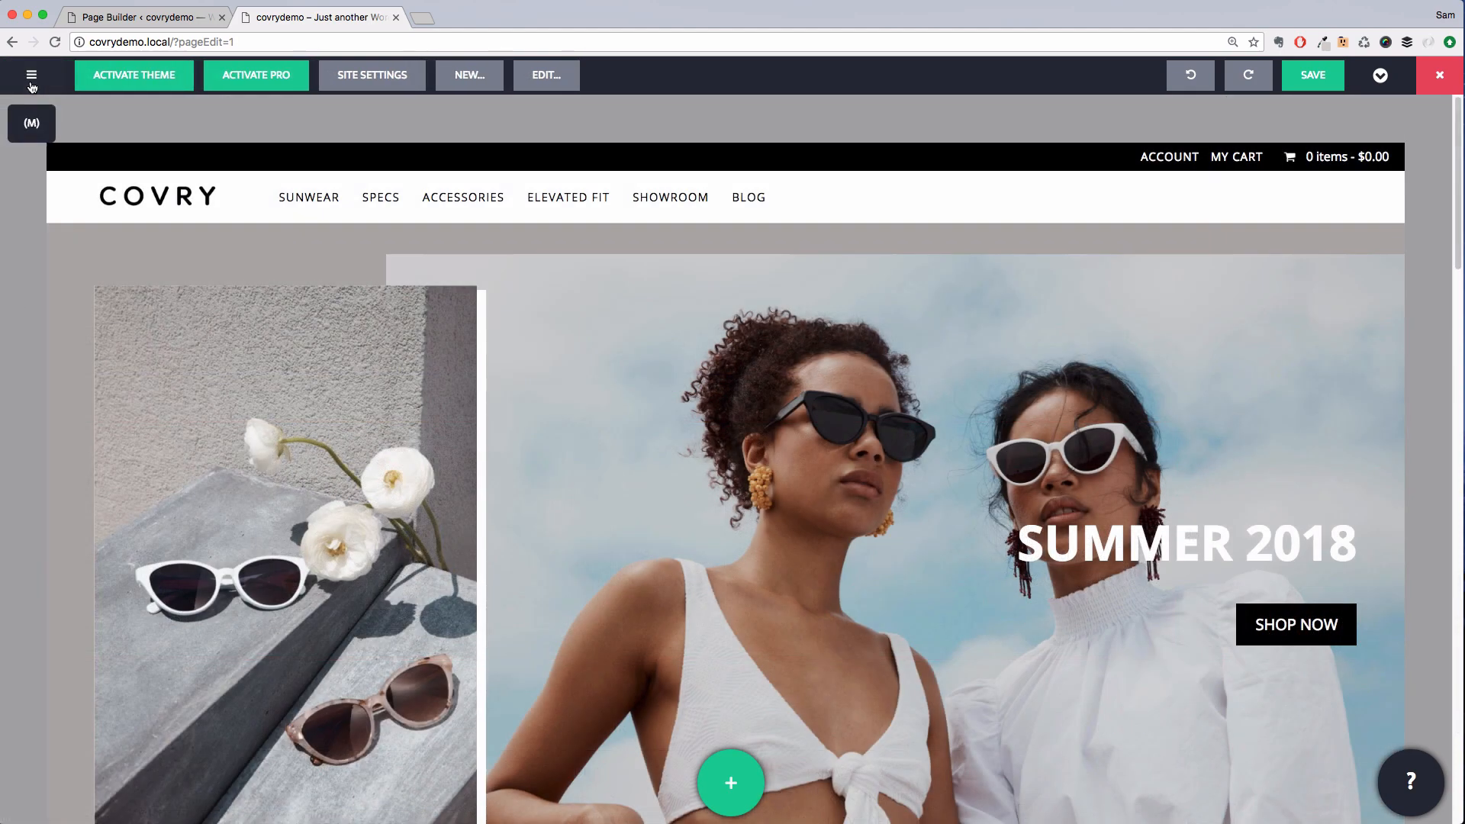
# Open the WordPress admin, start a new WooCommerce product, and name it Prima Black
pyautogui.click(29, 122)
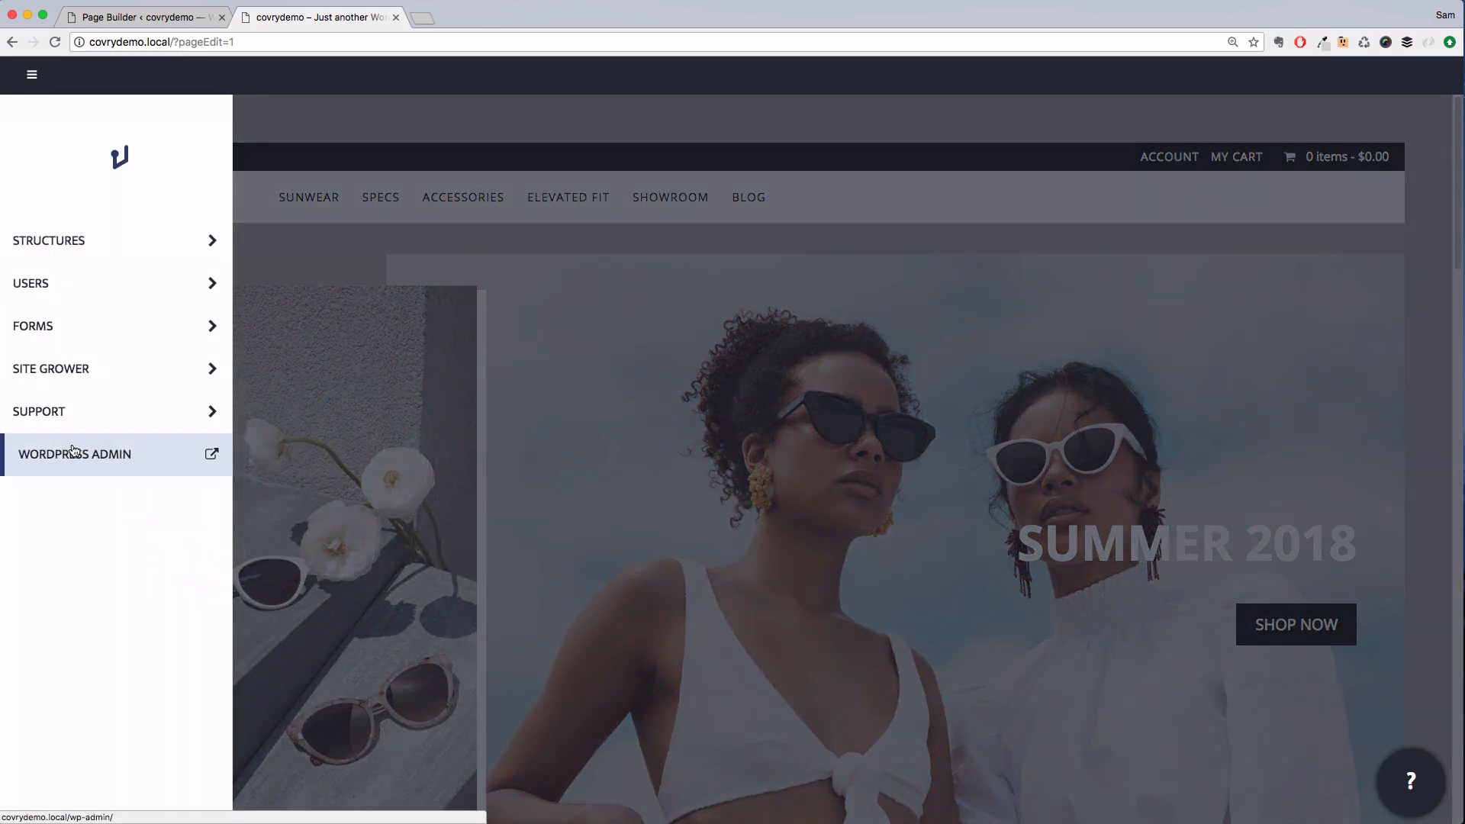
pyautogui.click(72, 452)
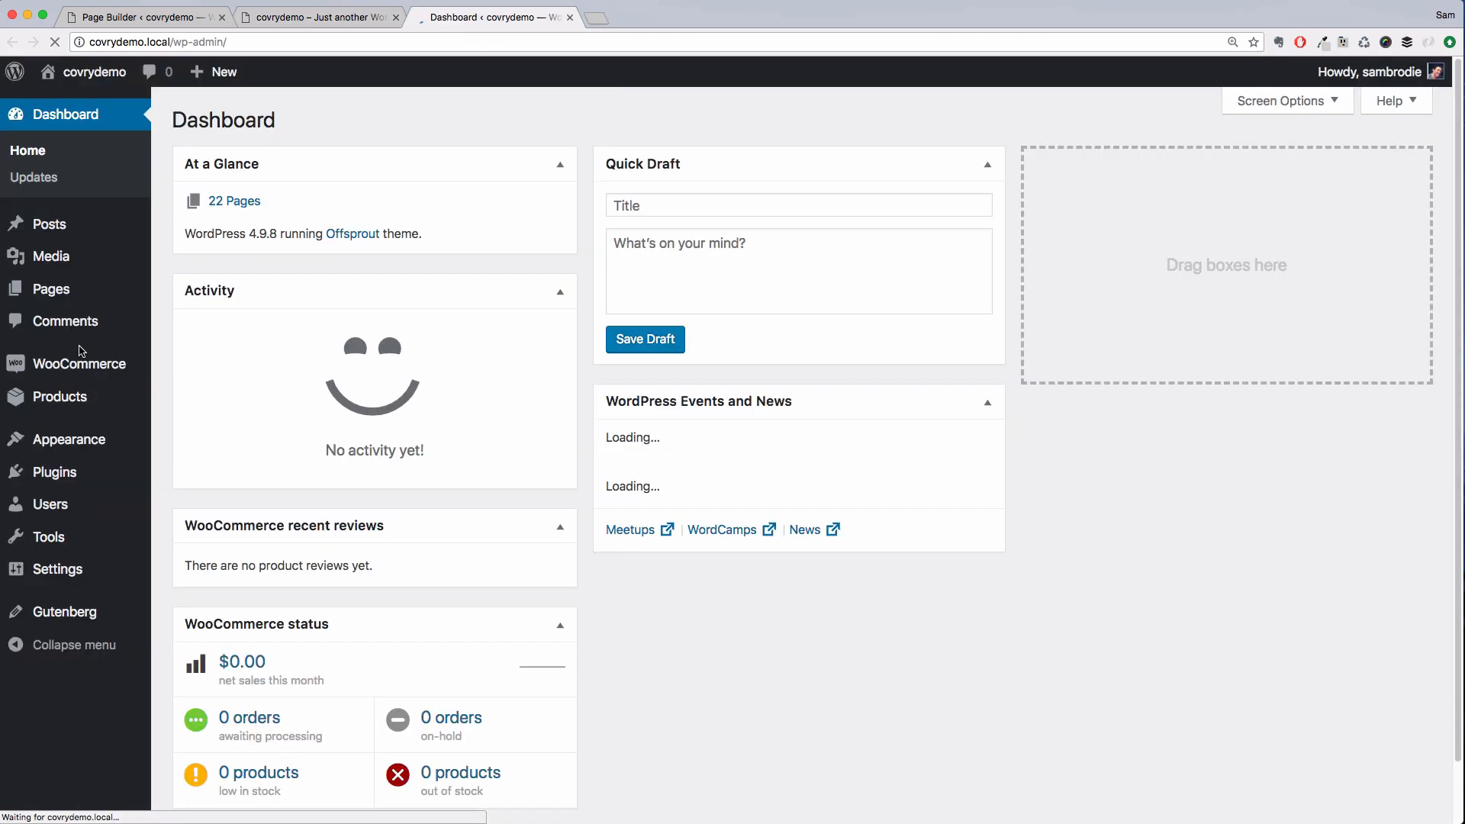
pyautogui.moveTo(78, 370)
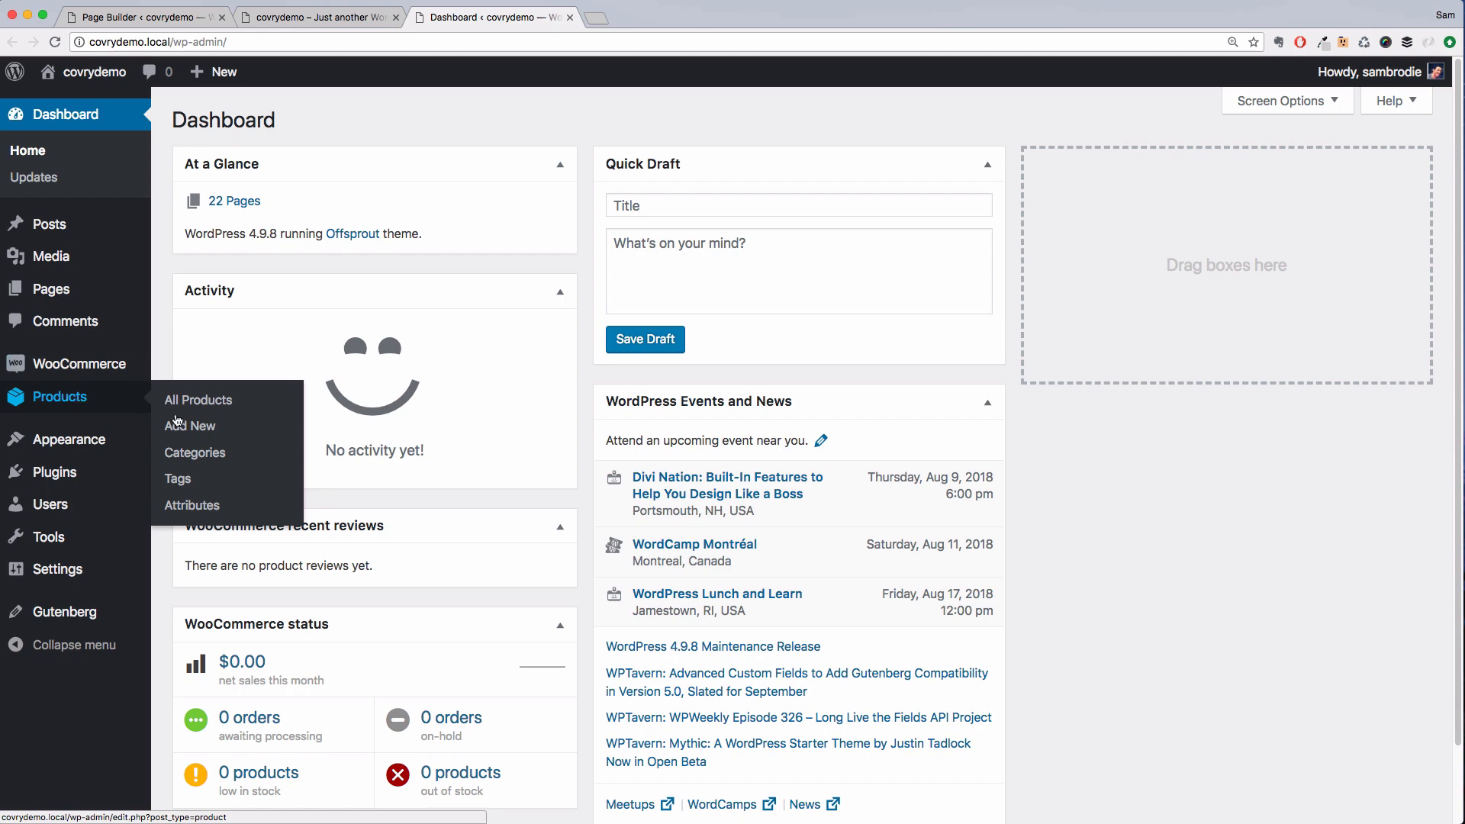
pyautogui.click(185, 429)
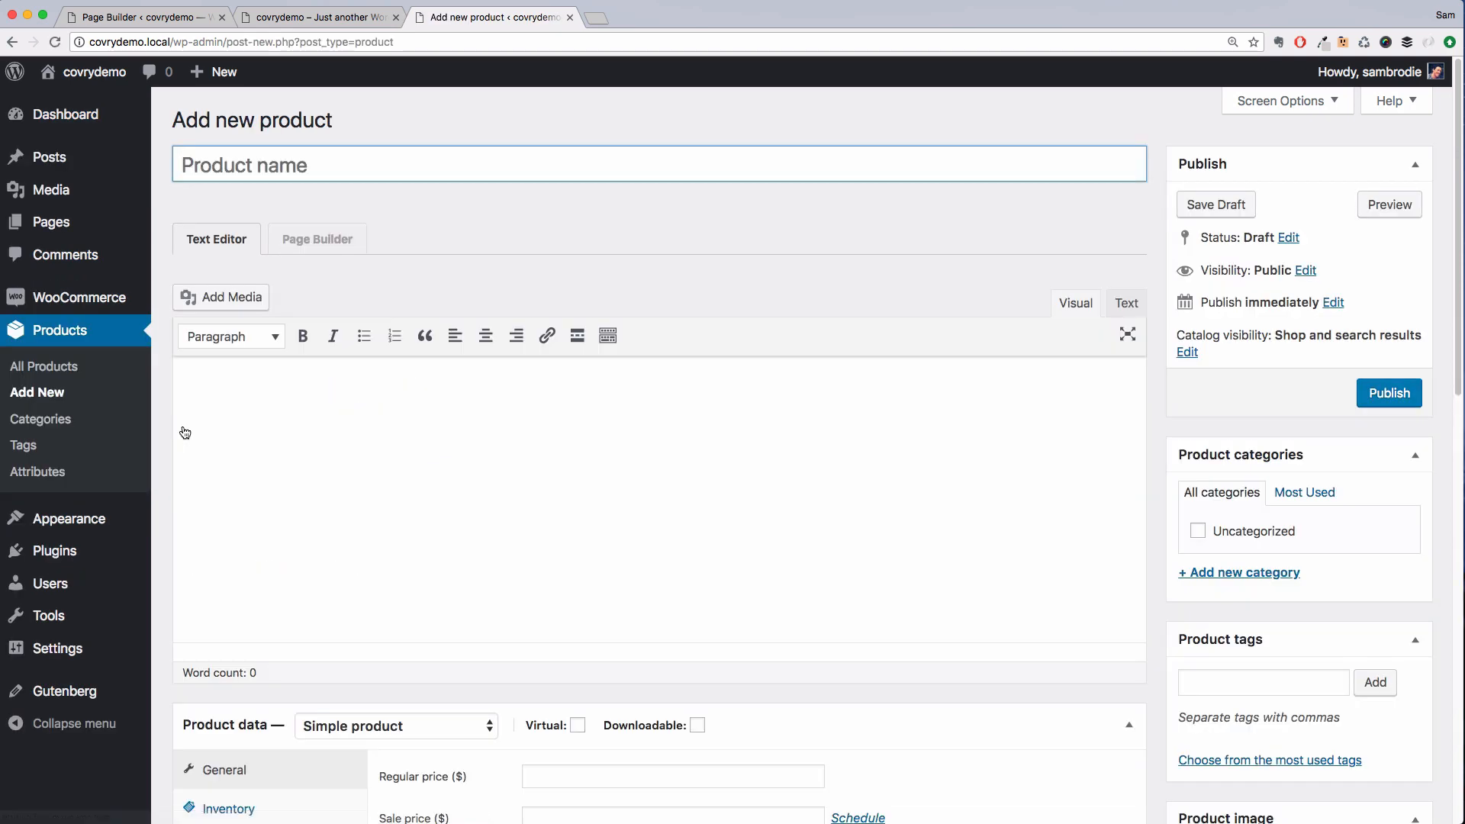
pyautogui.write('Prima Black')
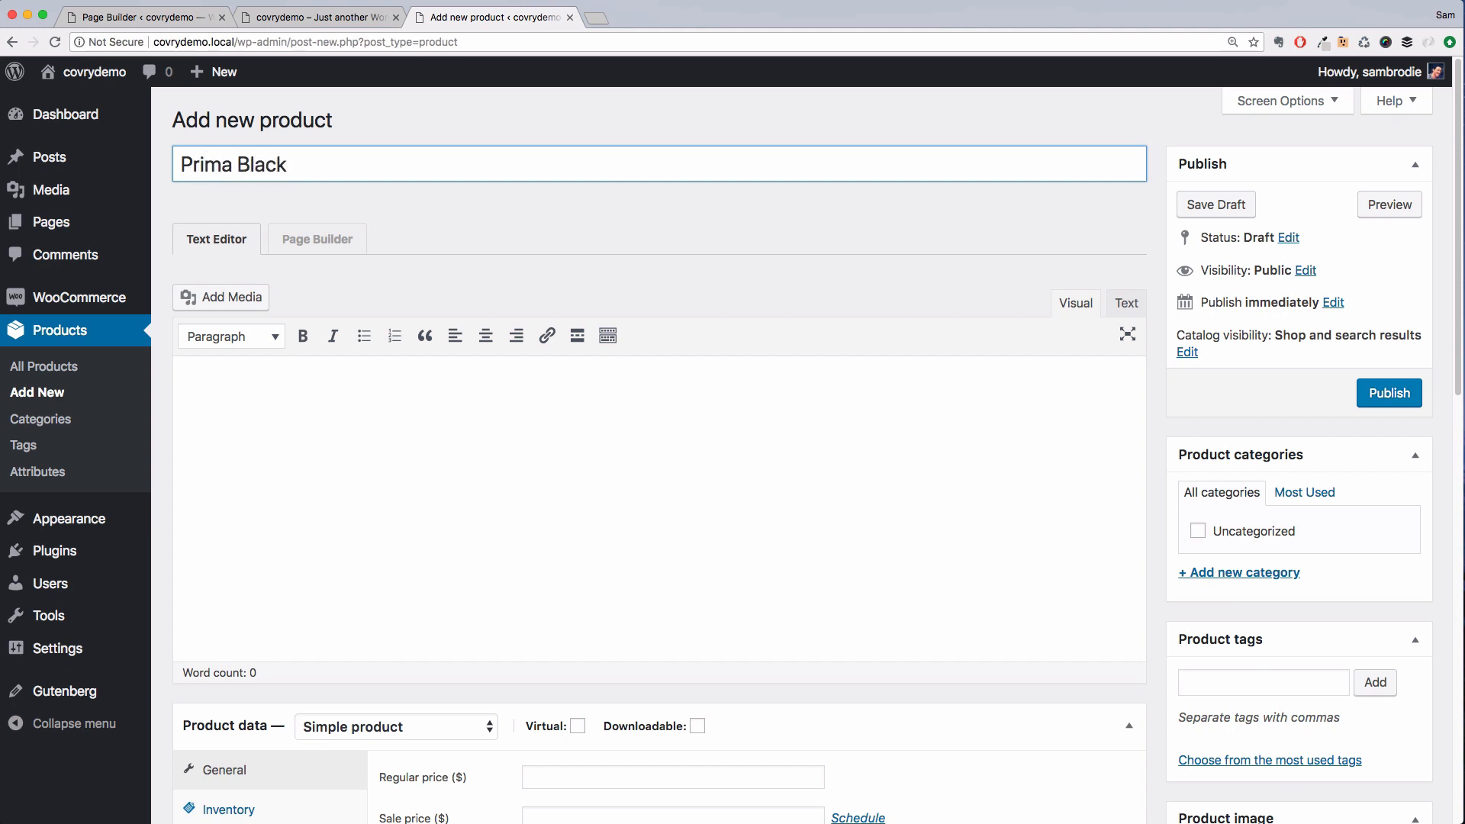
# Paste the product details into the short description and remove the blank line above PRODUCT FEATURES
pyautogui.scroll(-3, 377, 537)
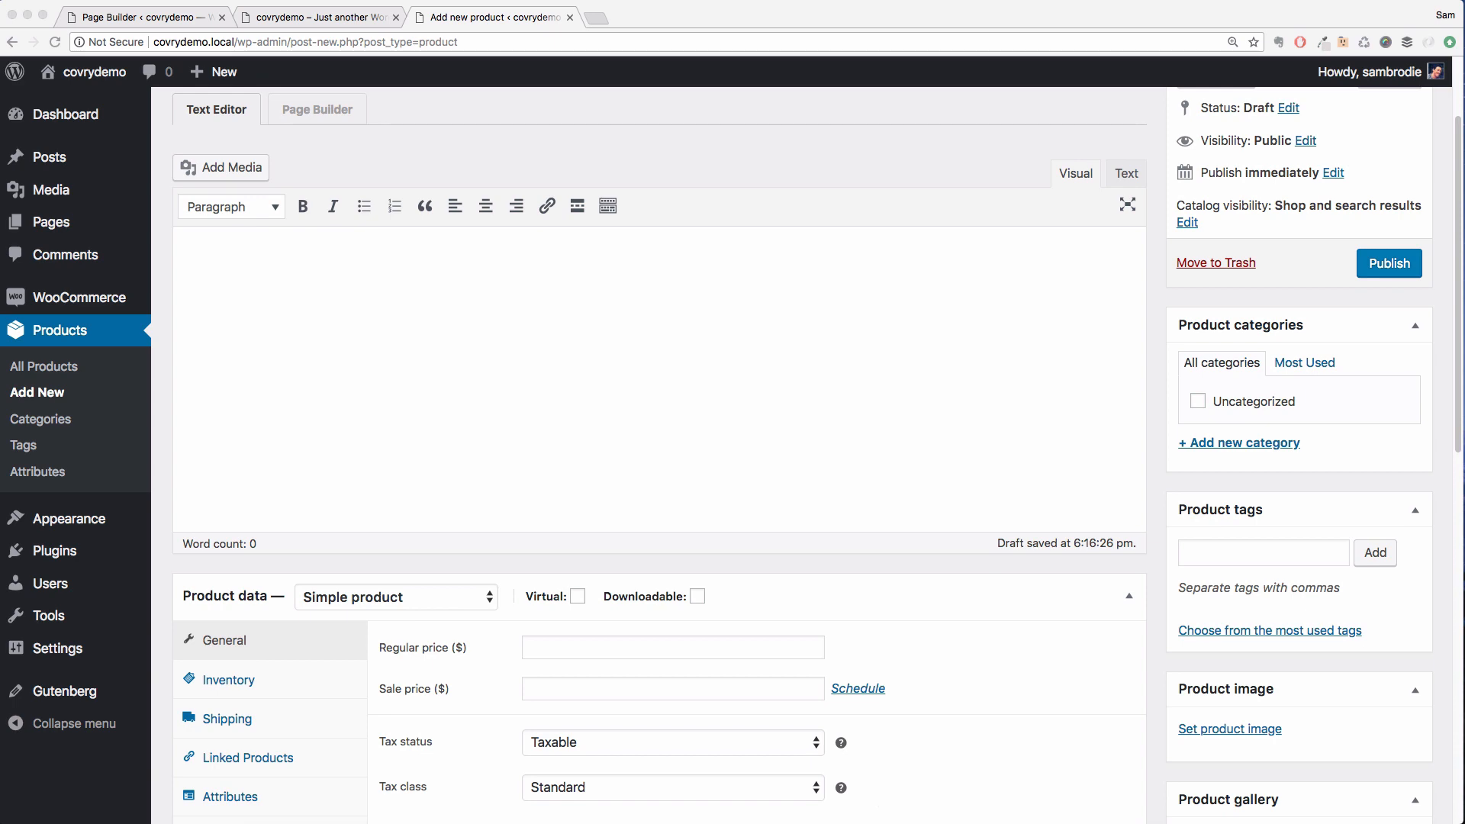
pyautogui.scroll(-12, 745, 497)
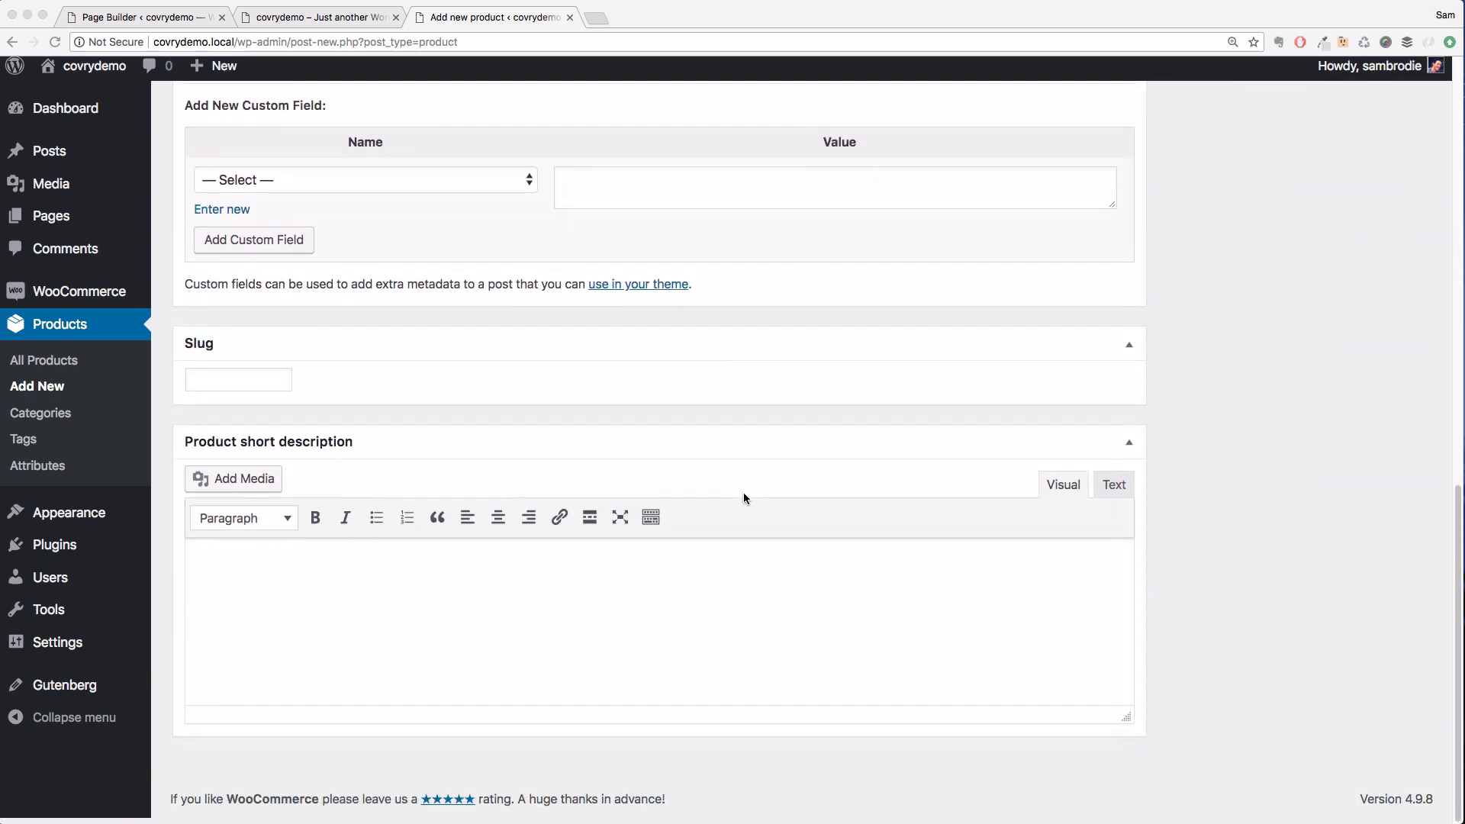
pyautogui.click(661, 586)
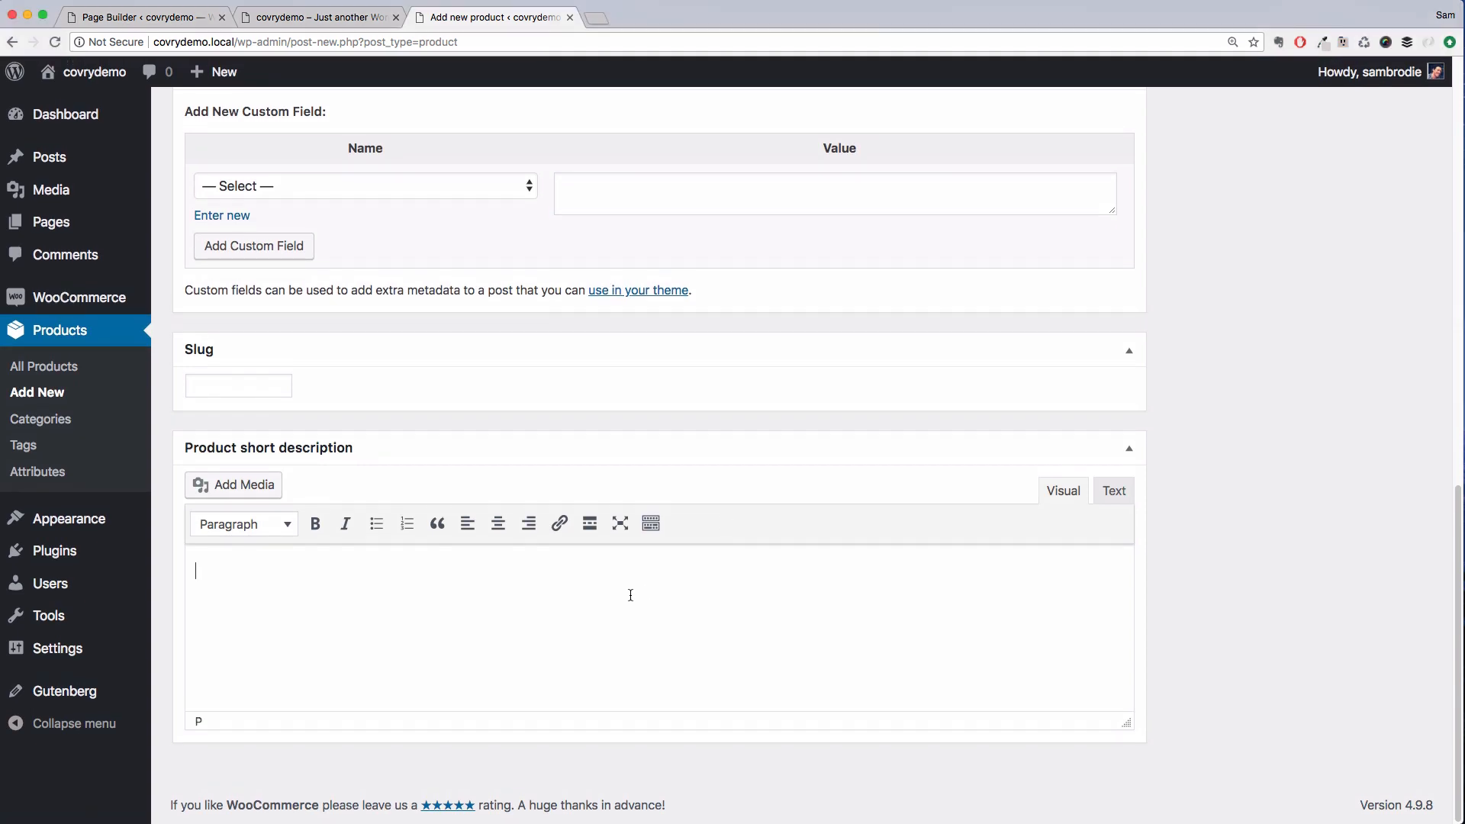
pyautogui.press('super+v')
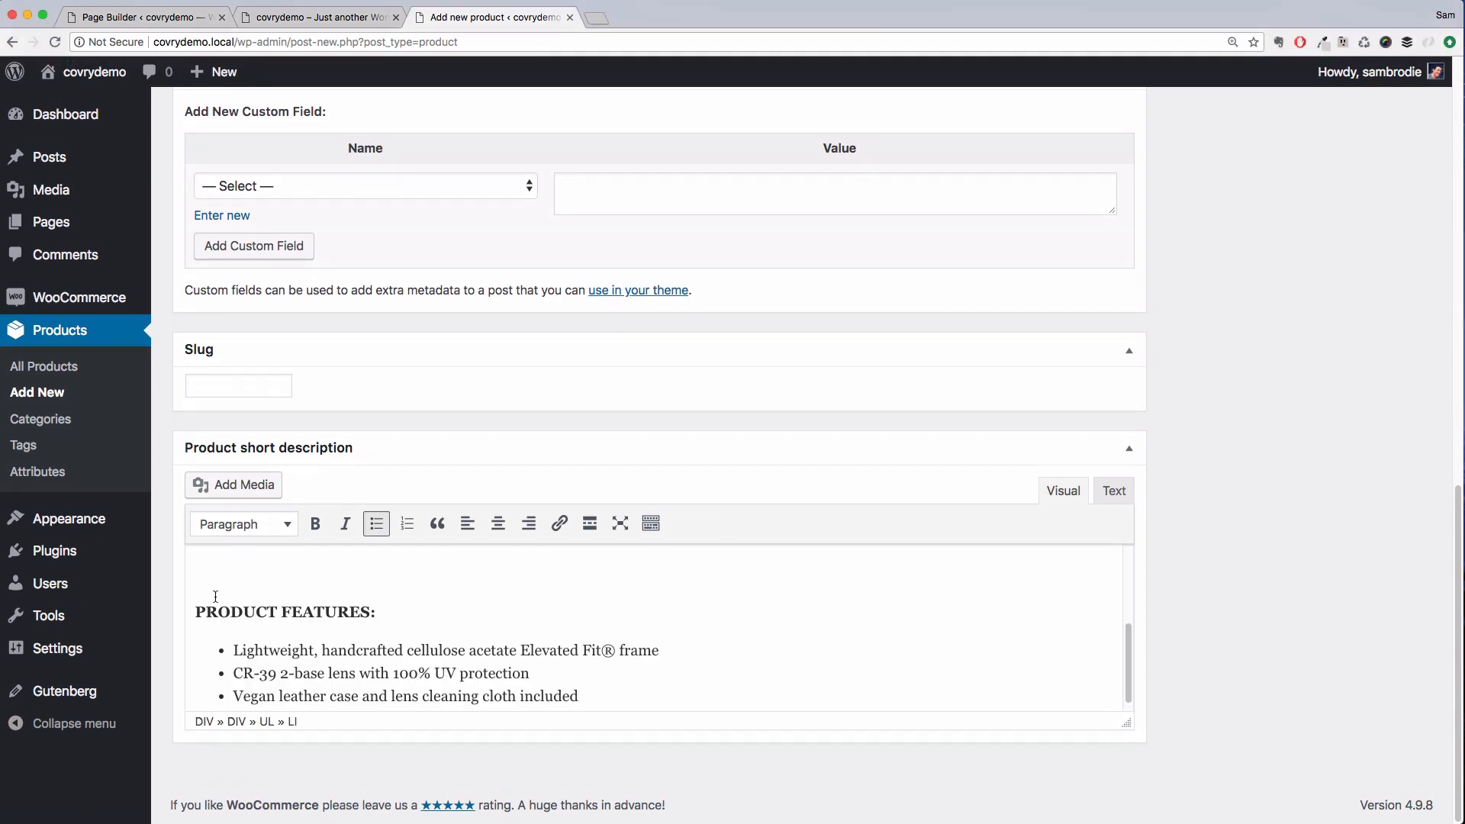
pyautogui.click(197, 611)
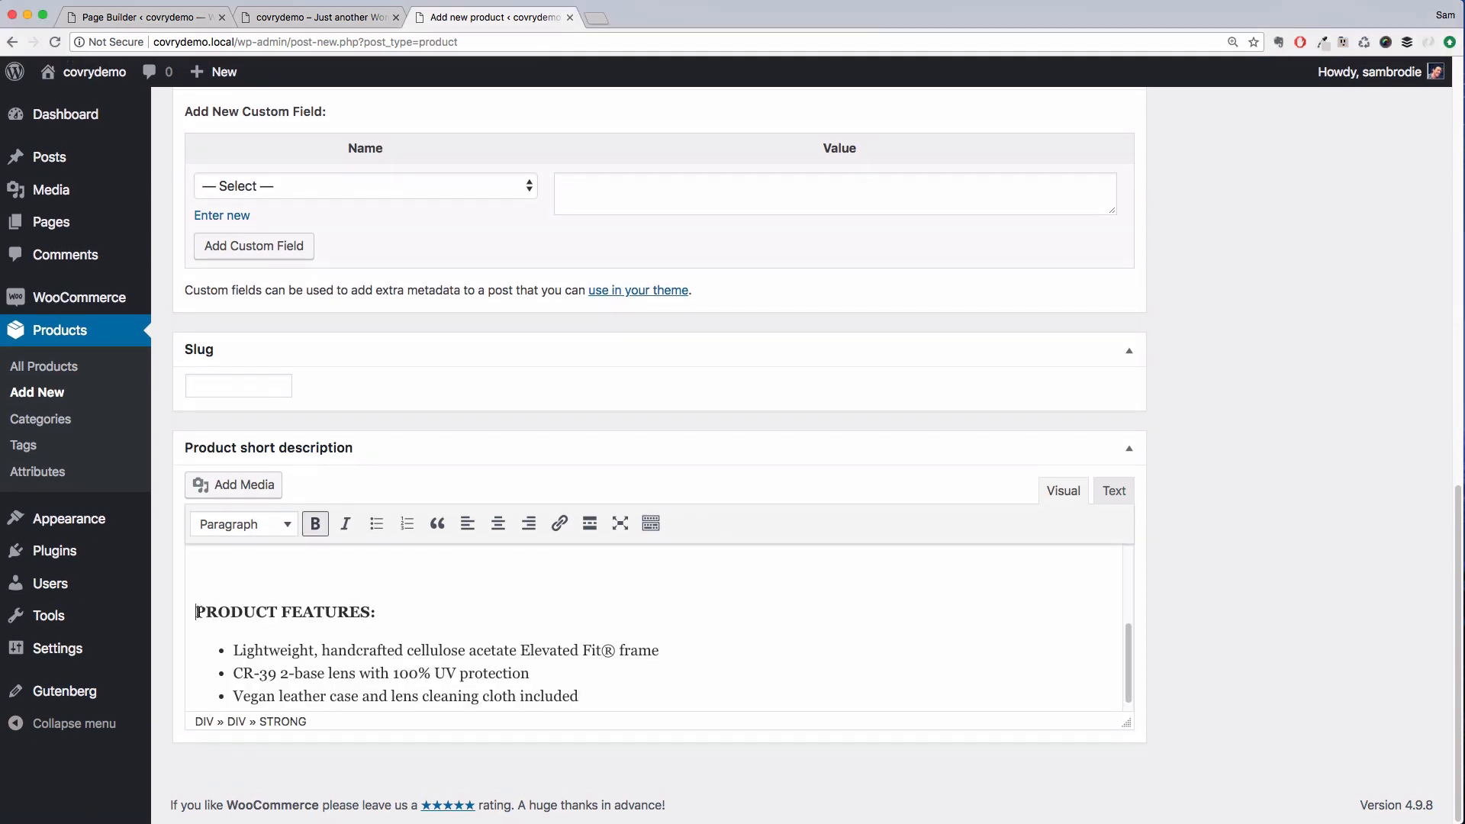
pyautogui.press('BackSpace')
pyautogui.press('BackSpace')
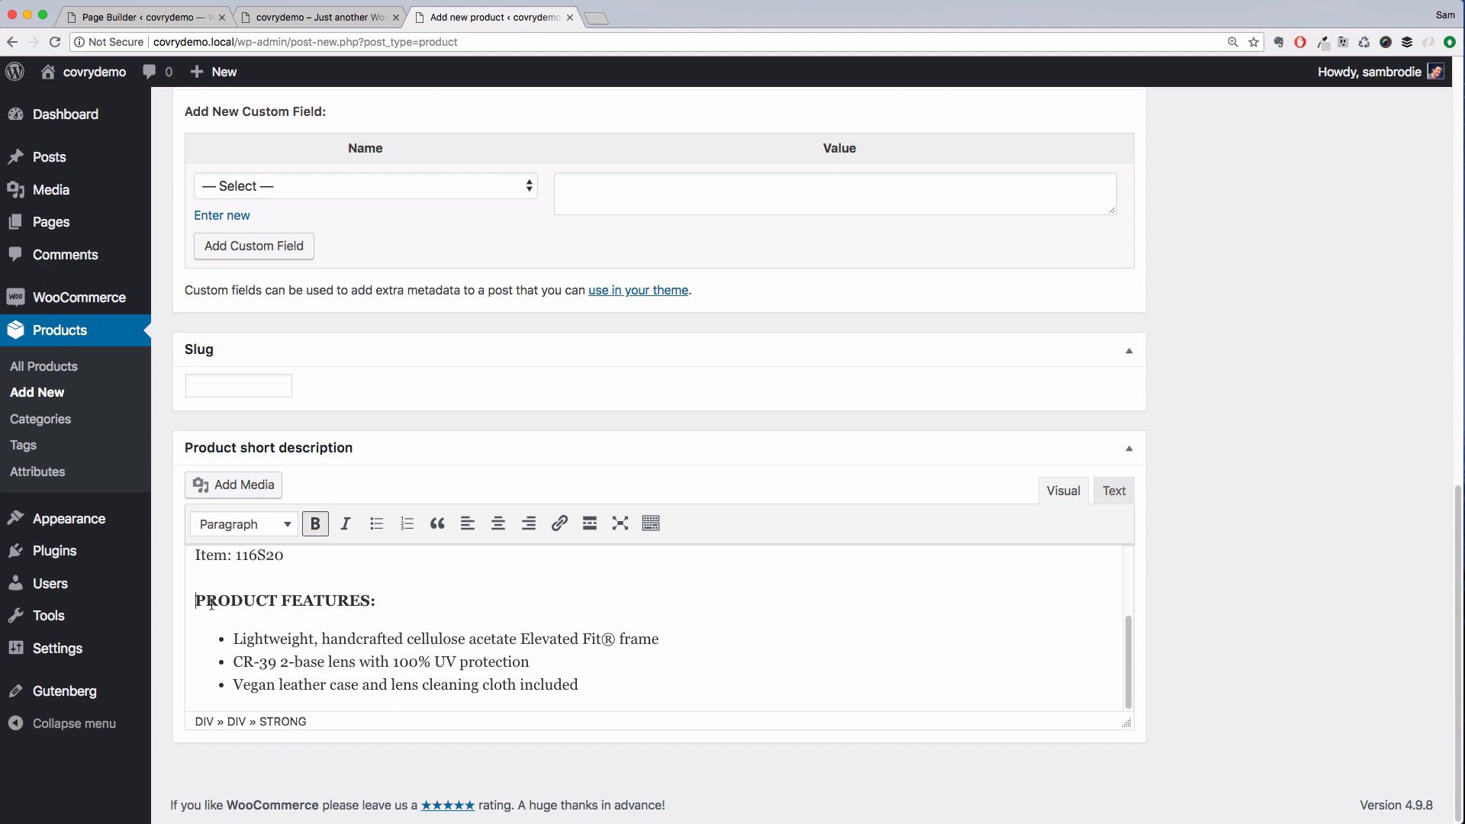
# Set the product's regular price to 115
pyautogui.scroll(4, 191, 620)
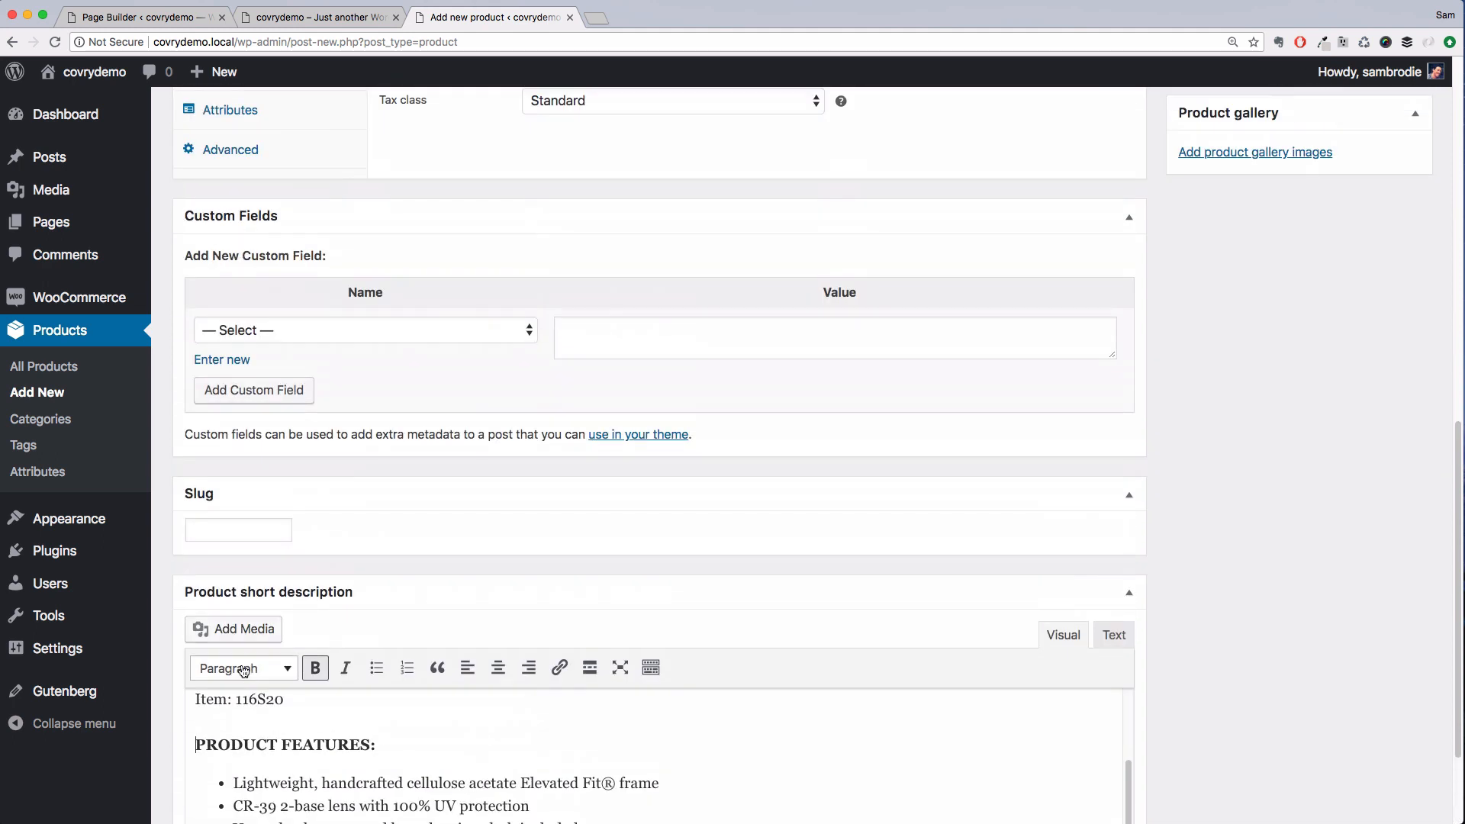
pyautogui.scroll(5, 245, 709)
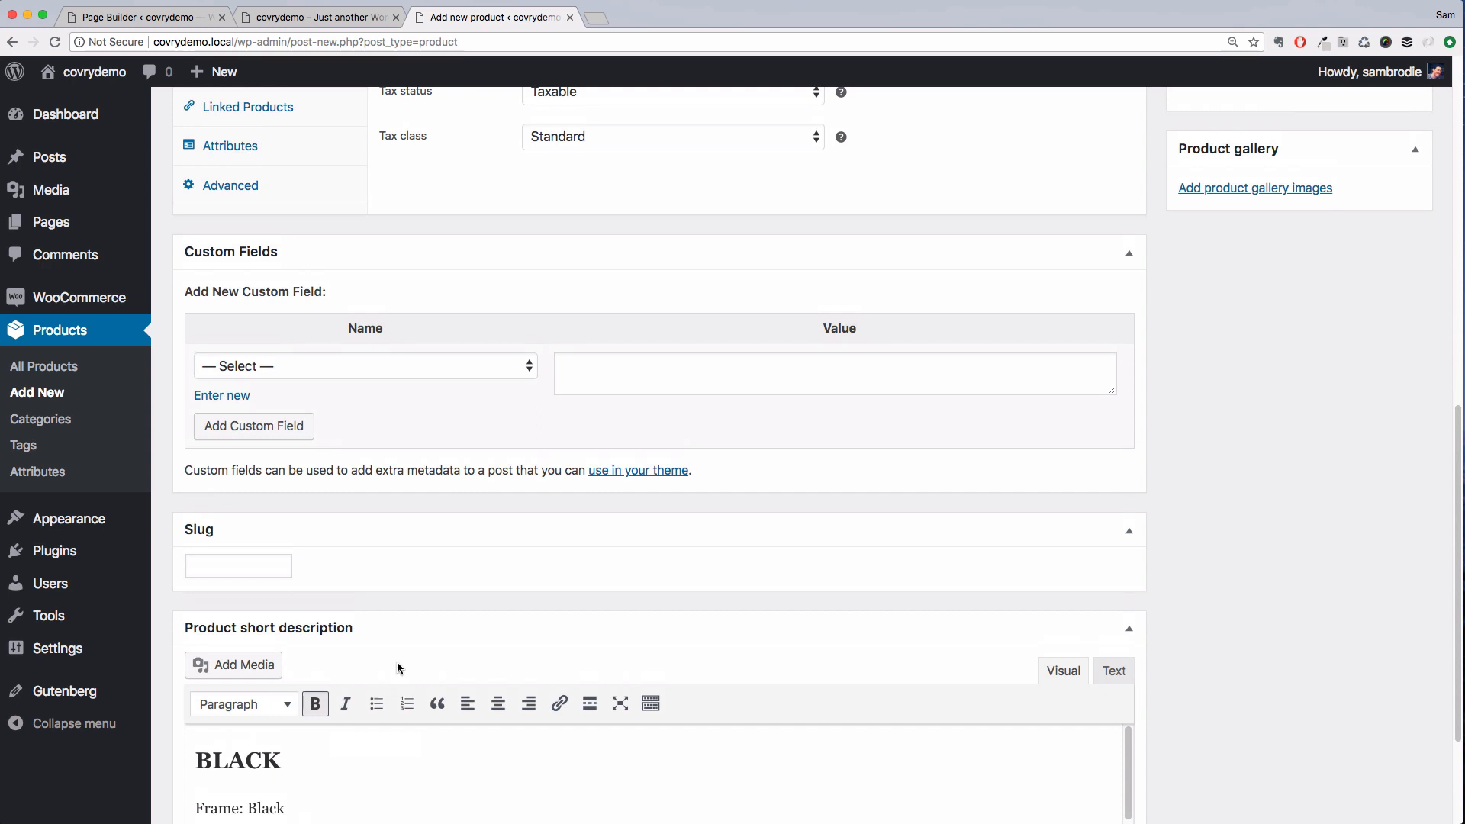
pyautogui.scroll(-5, 396, 668)
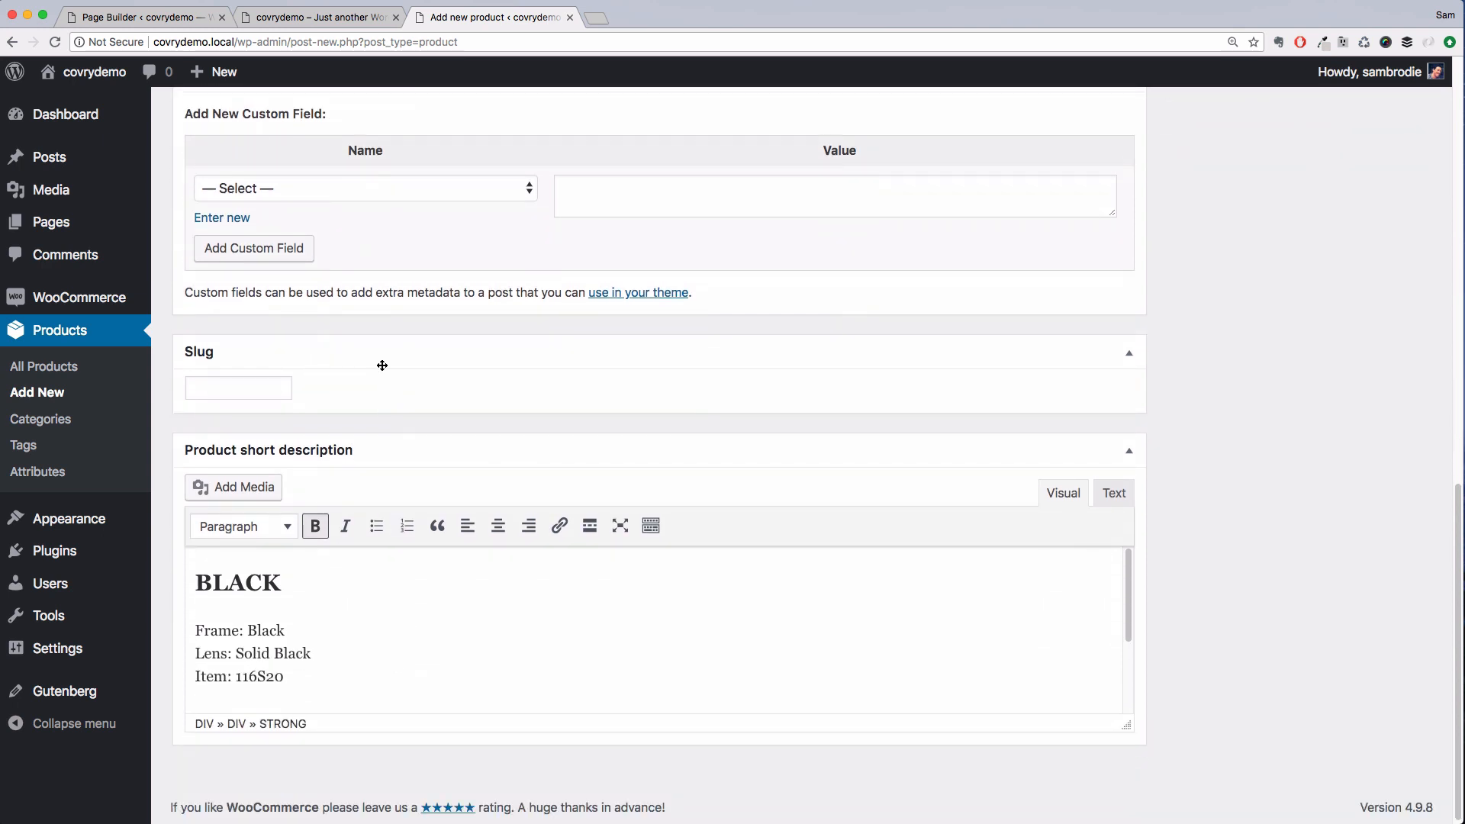
pyautogui.scroll(15, 382, 366)
pyautogui.click(552, 385)
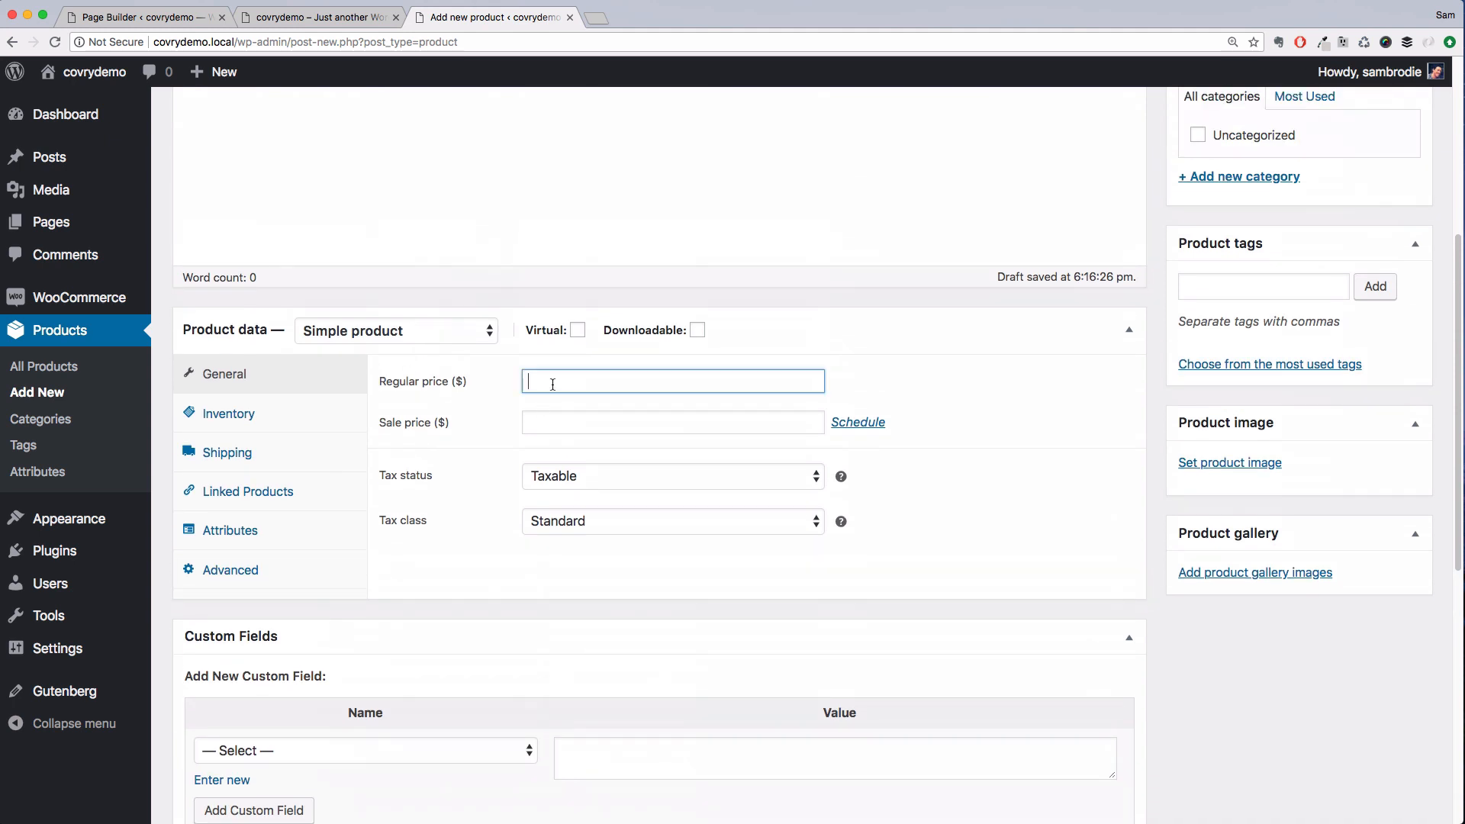
pyautogui.write('115')
pyautogui.press('Tab')
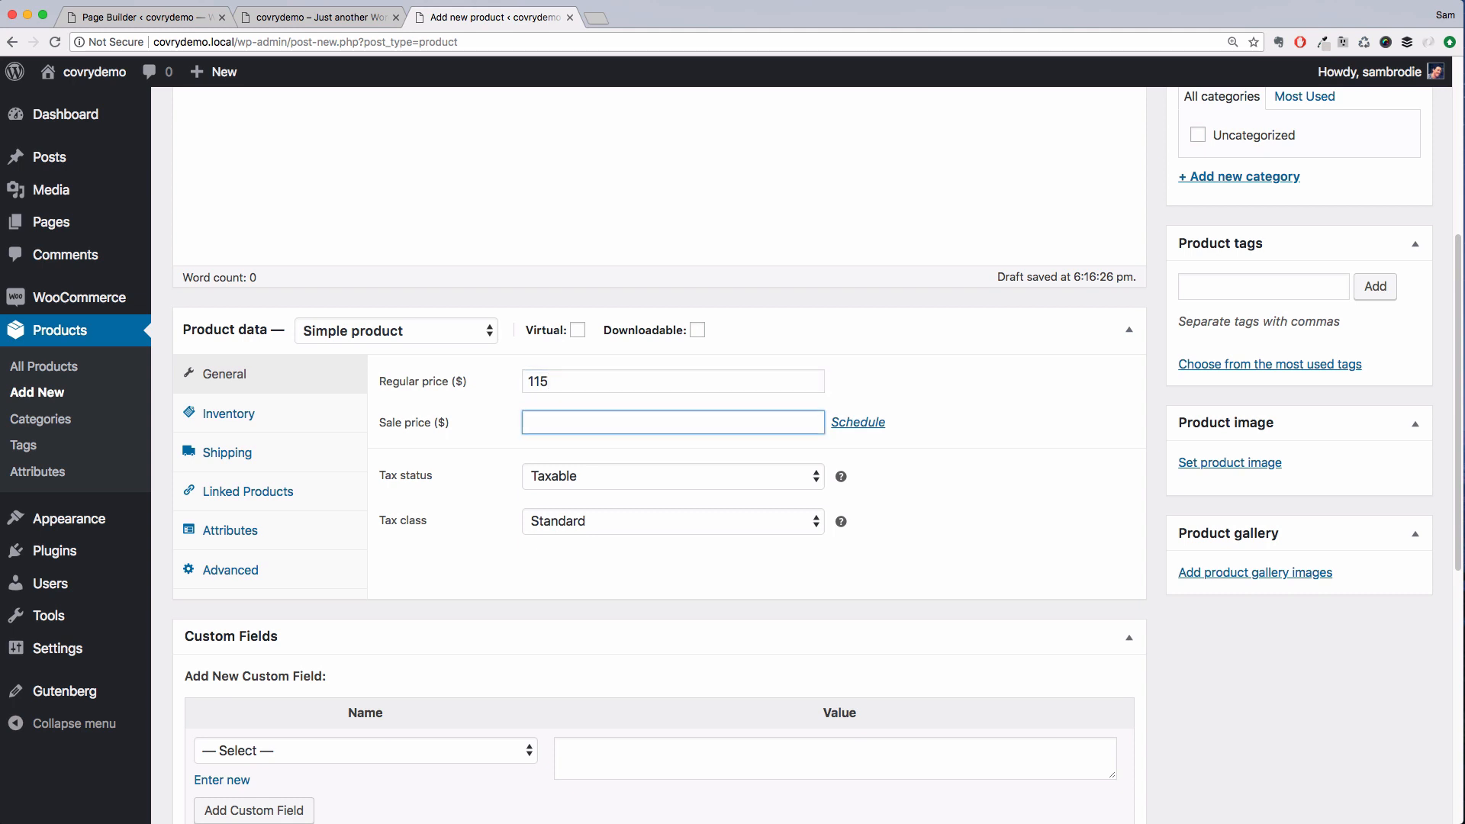
pyautogui.write('115')
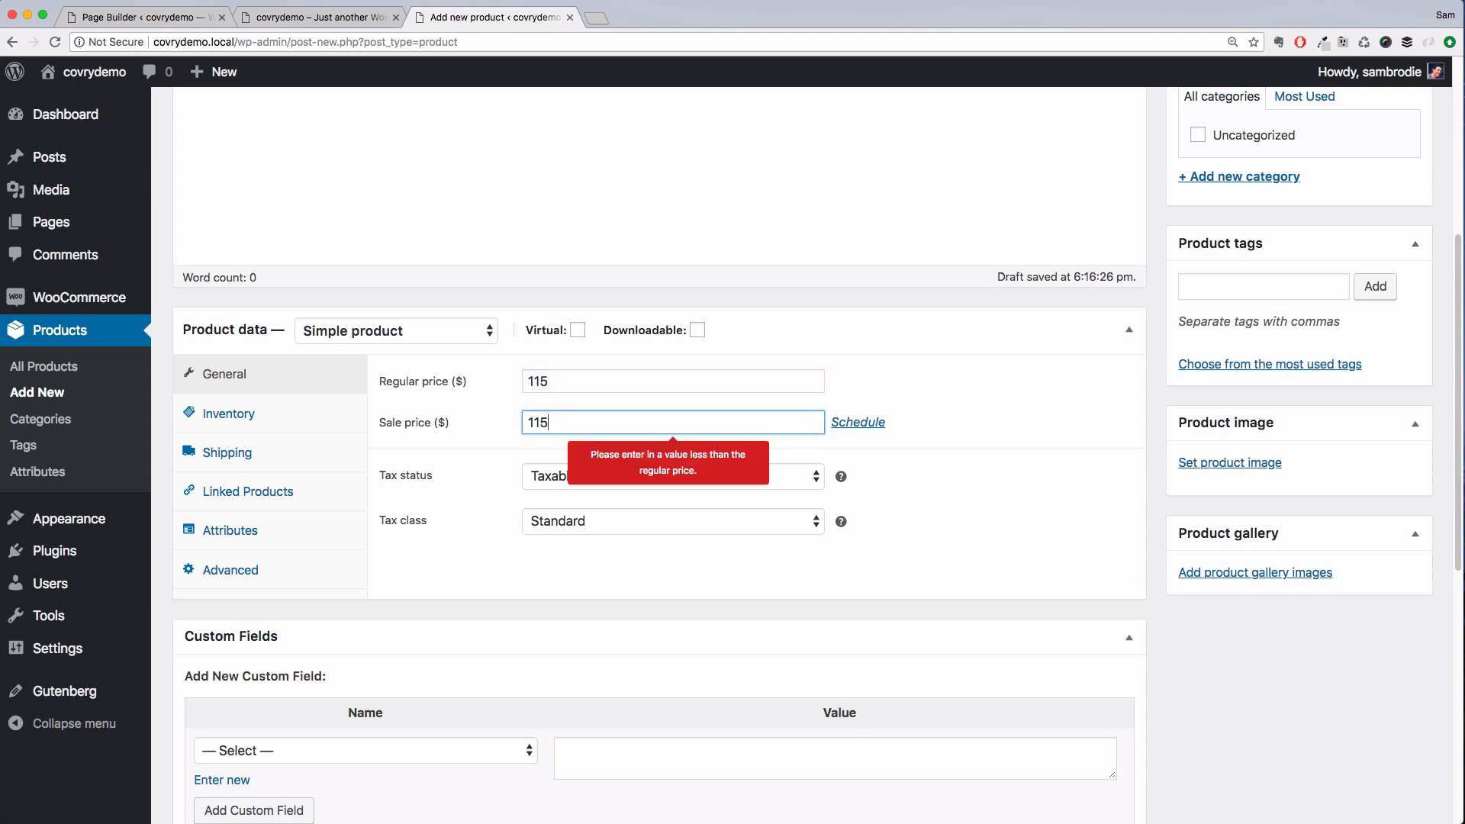
pyautogui.press('BackSpace')
pyautogui.press('BackSpace')
pyautogui.press('BackSpace')
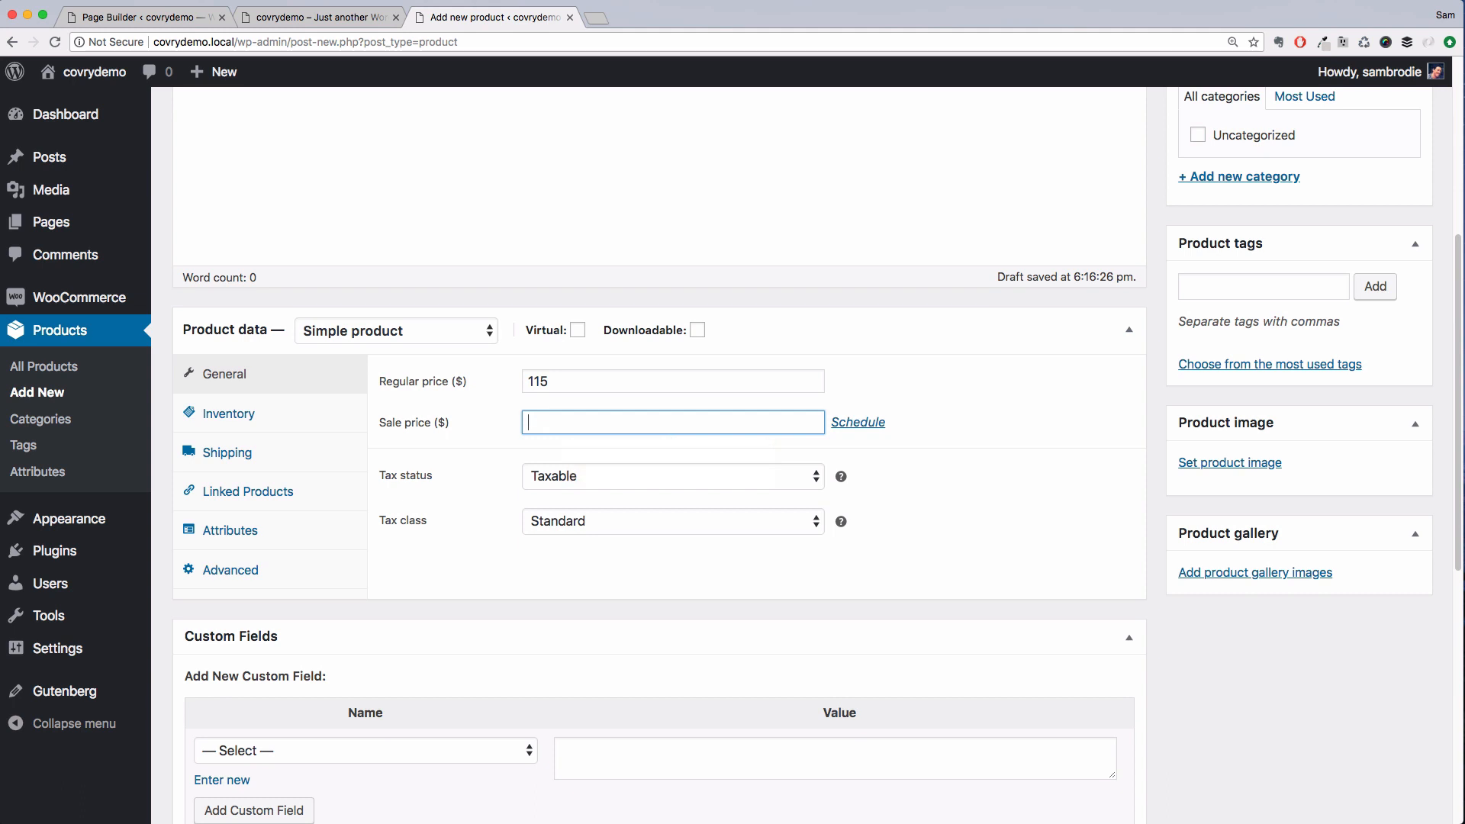
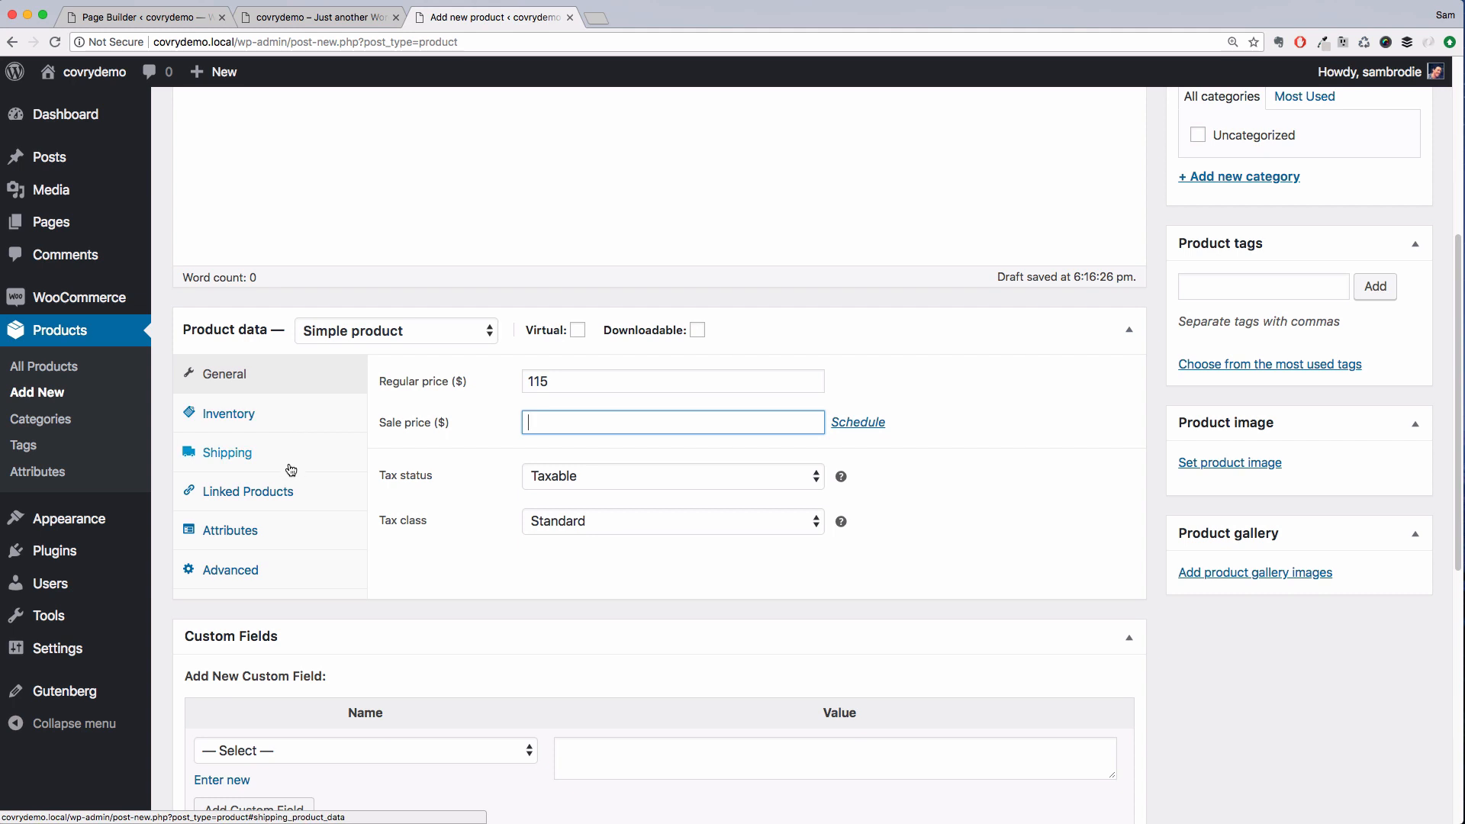
# Add a custom product attribute named Polarized with the values Yes|No and save the attributes
pyautogui.click(263, 532)
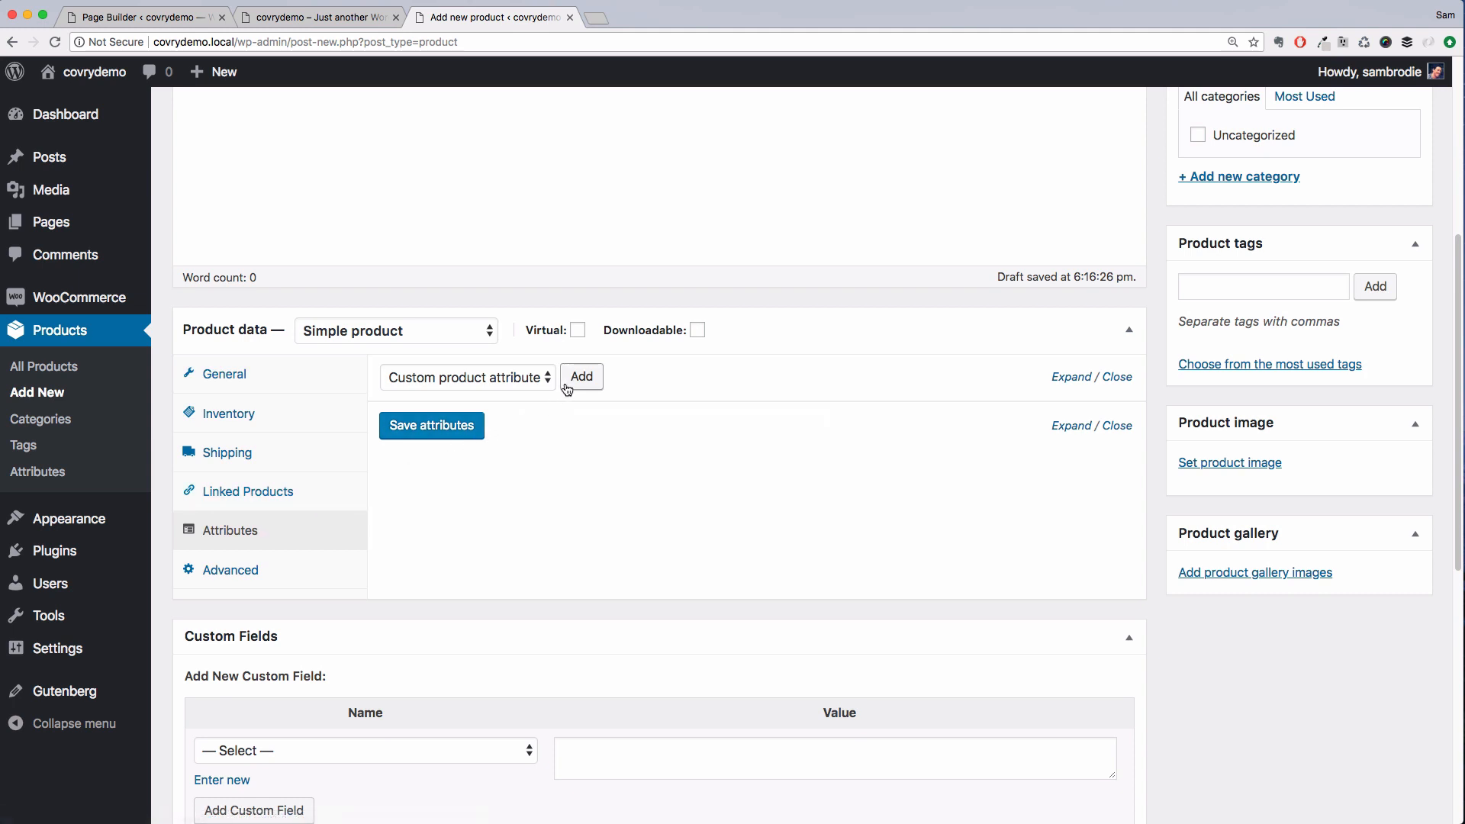
pyautogui.click(524, 382)
pyautogui.click(590, 386)
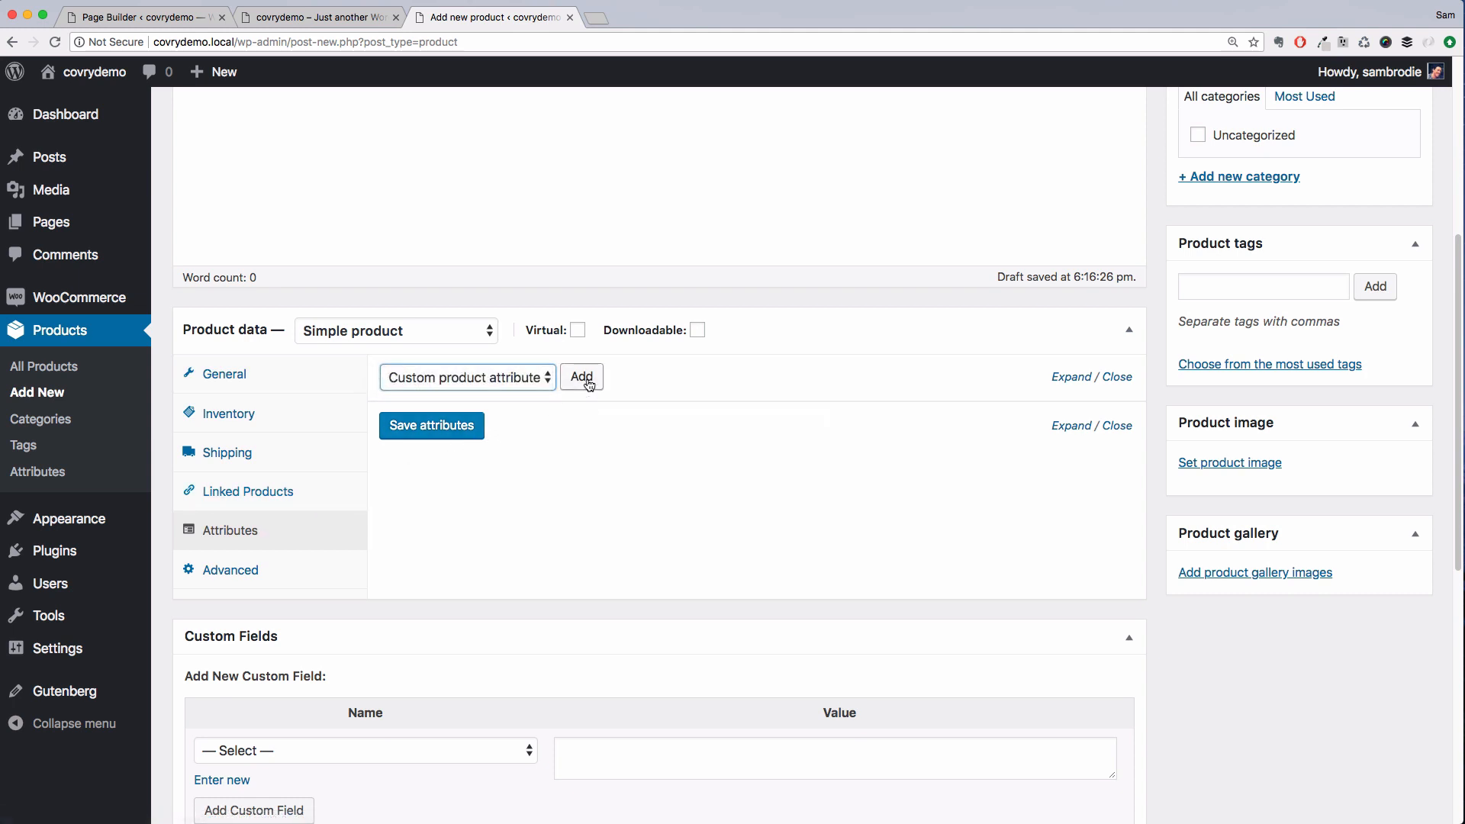
pyautogui.click(587, 382)
pyautogui.click(498, 492)
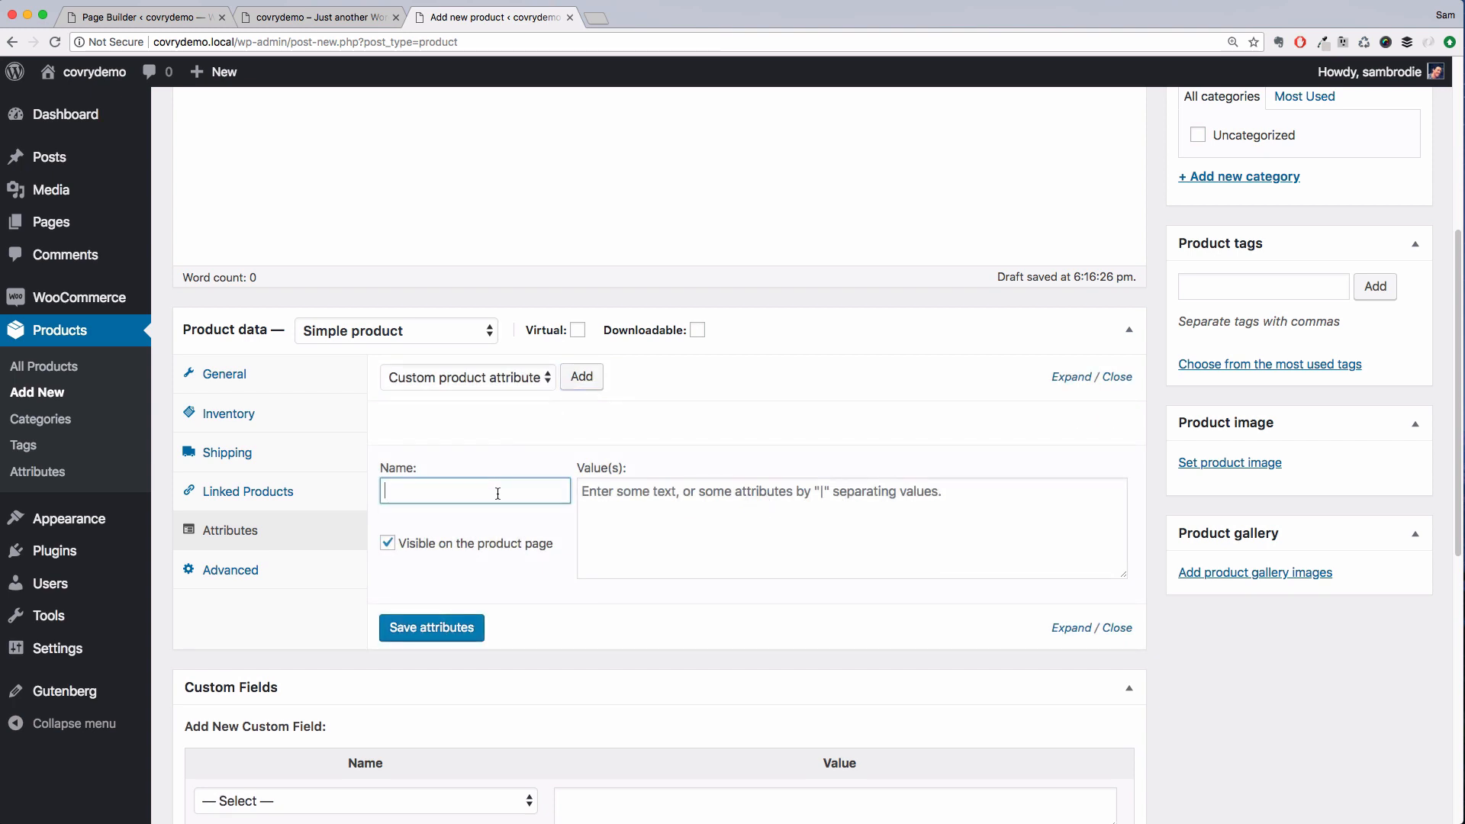
pyautogui.write('Polarized')
pyautogui.press('Tab')
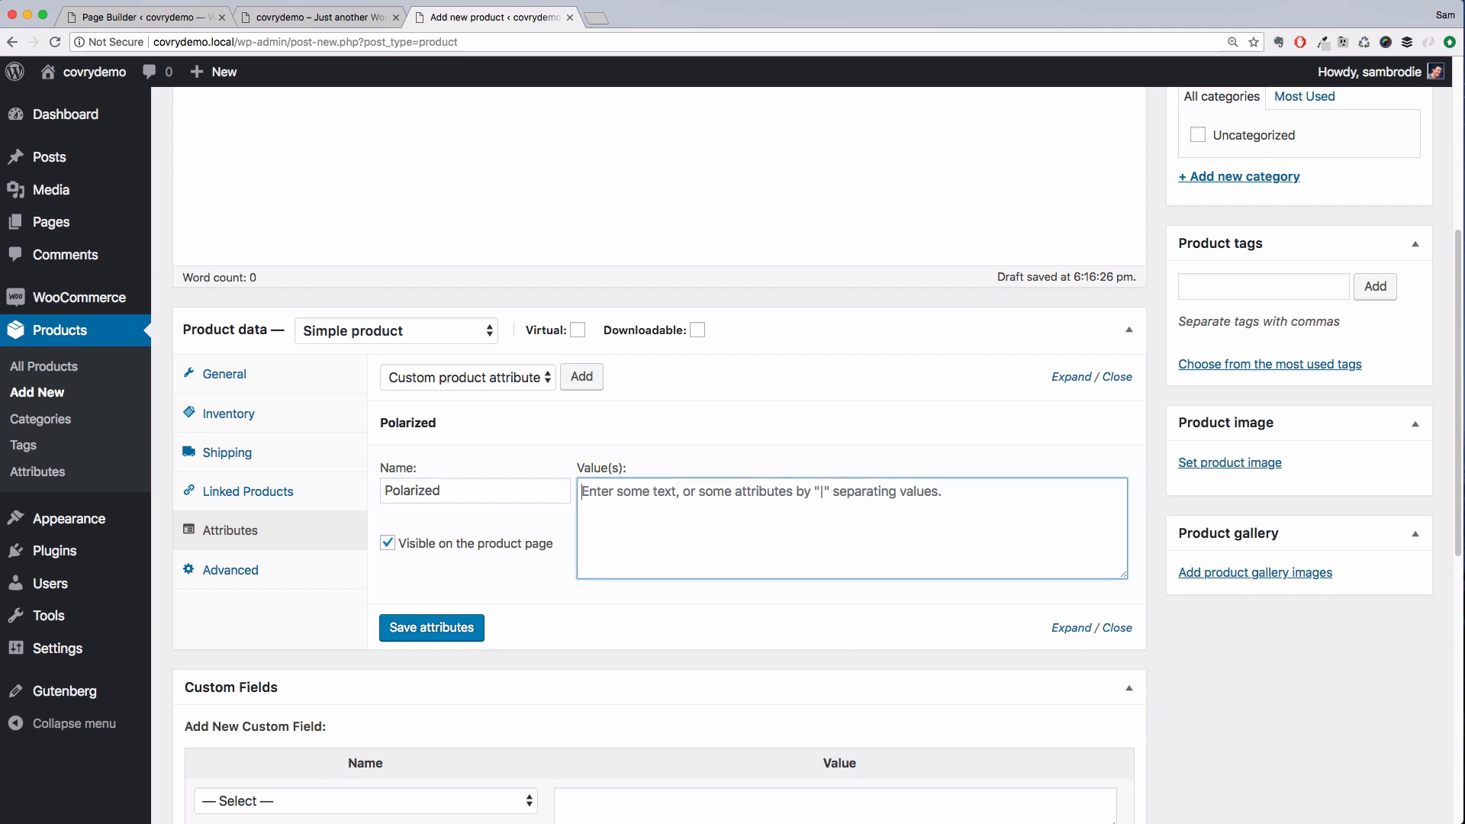
pyautogui.write('Yes')
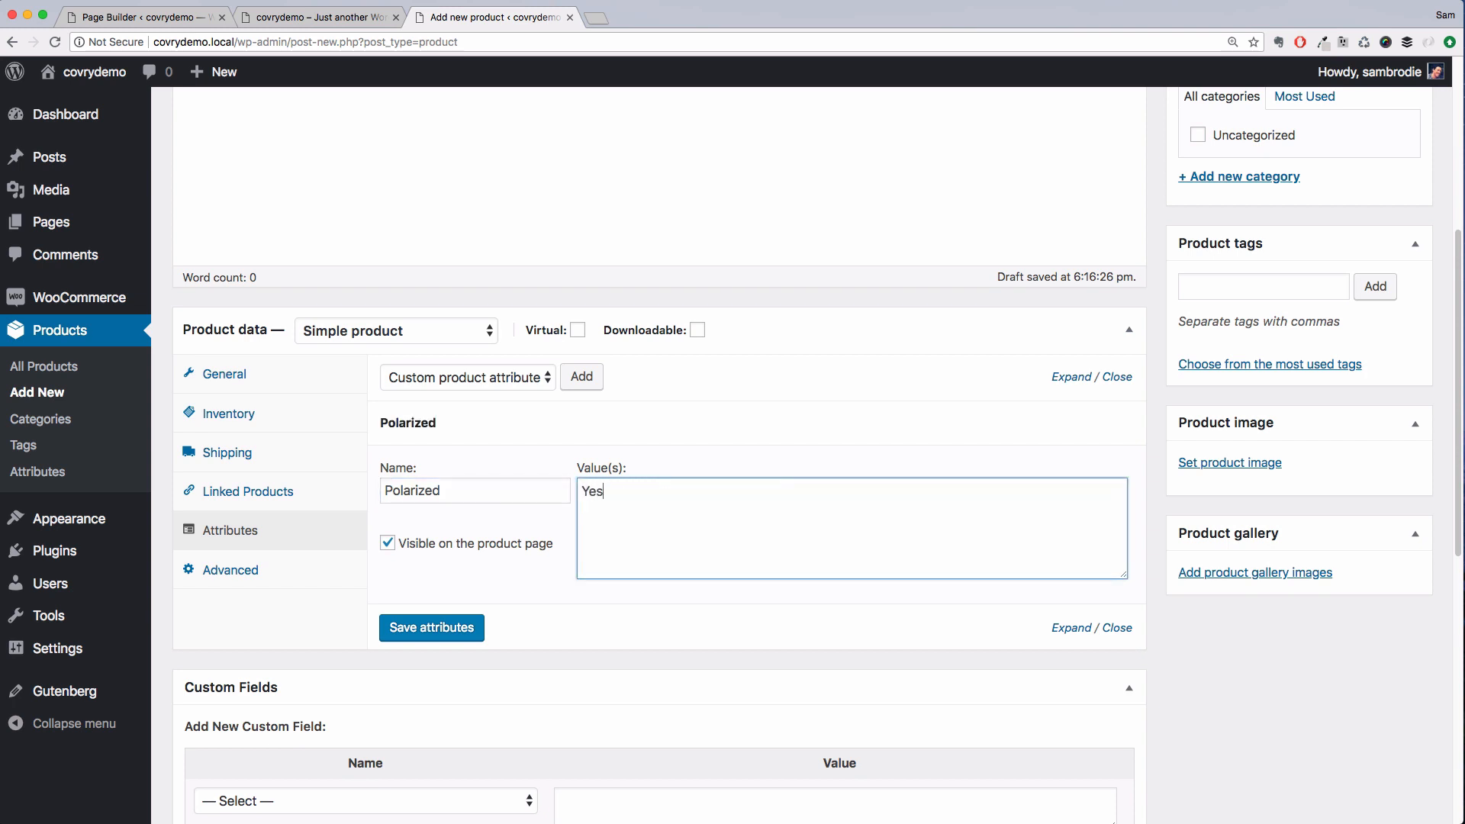
pyautogui.write('|No')
pyautogui.click(443, 626)
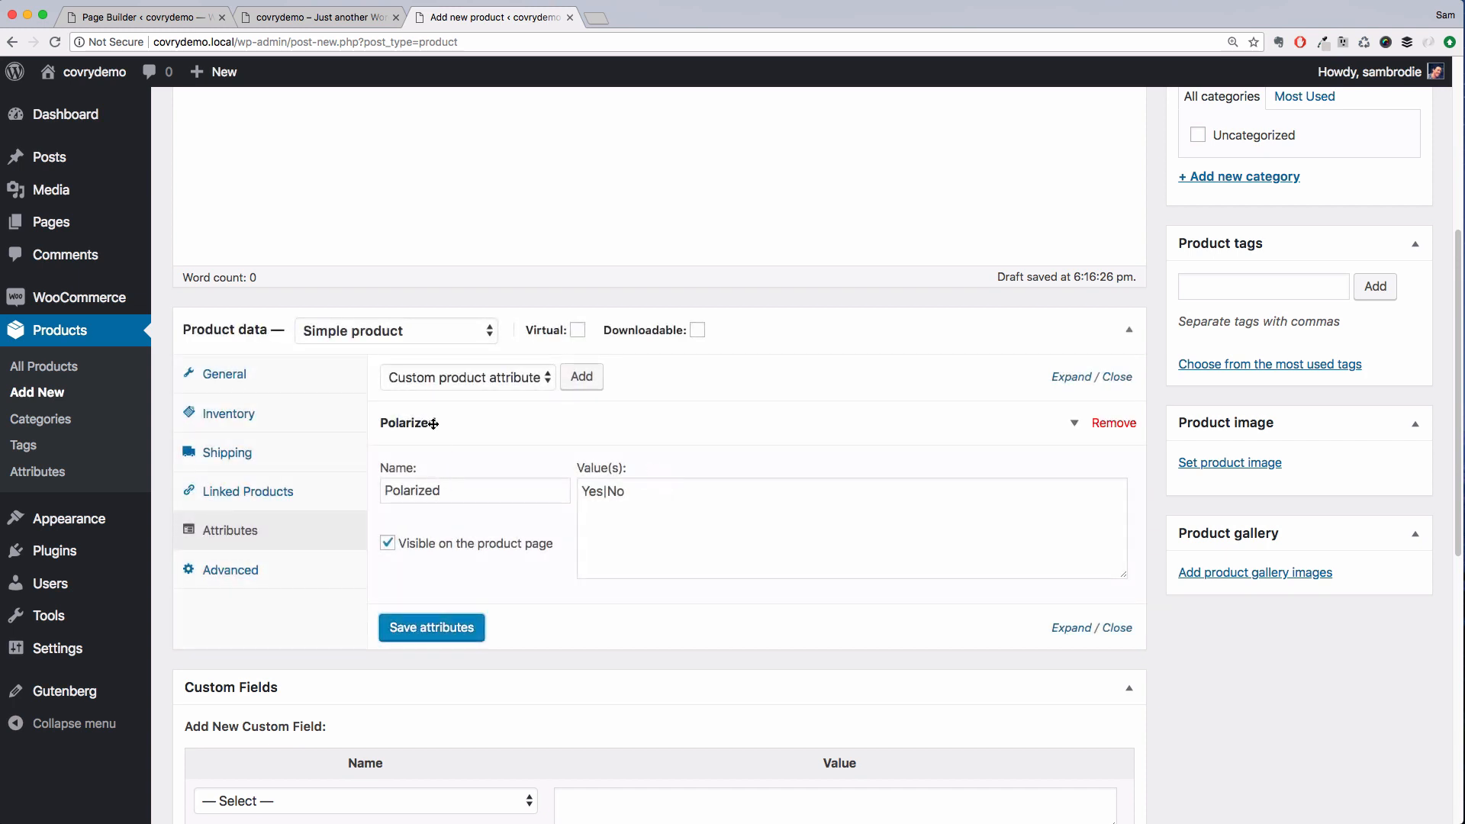
# Change the product type to Variable product and open the variations section
pyautogui.click(406, 337)
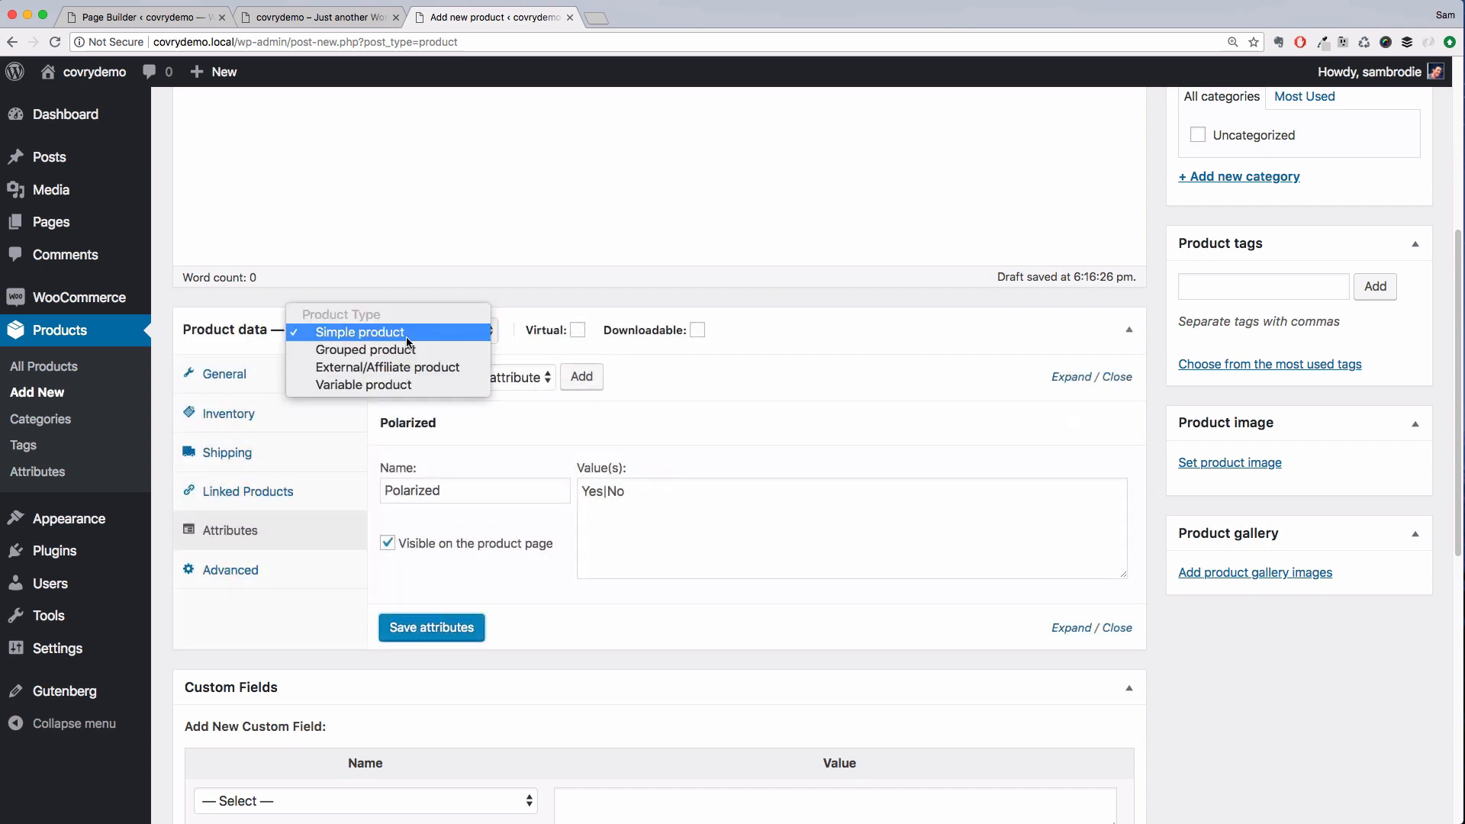
pyautogui.click(400, 387)
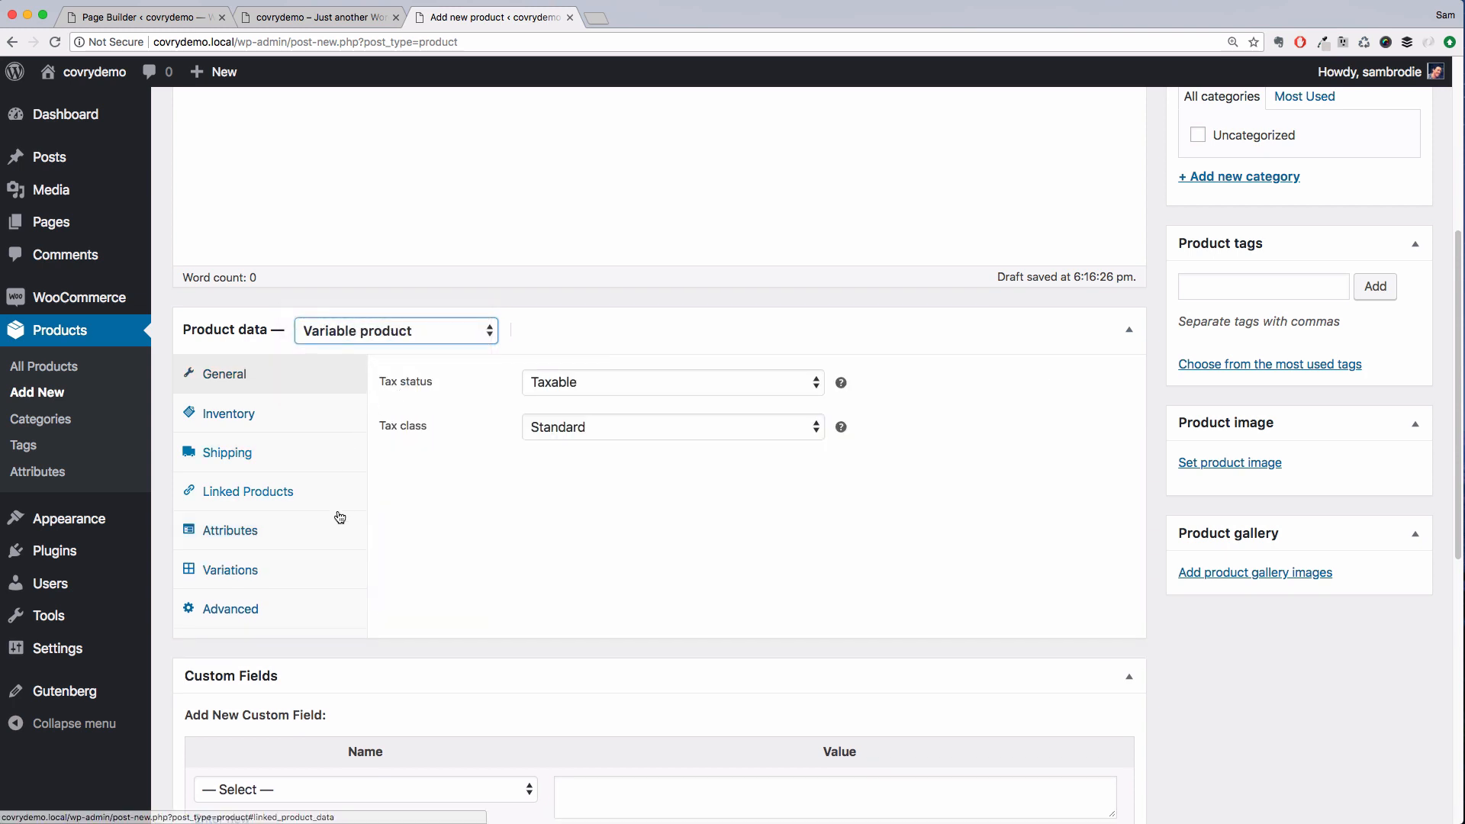
pyautogui.click(330, 570)
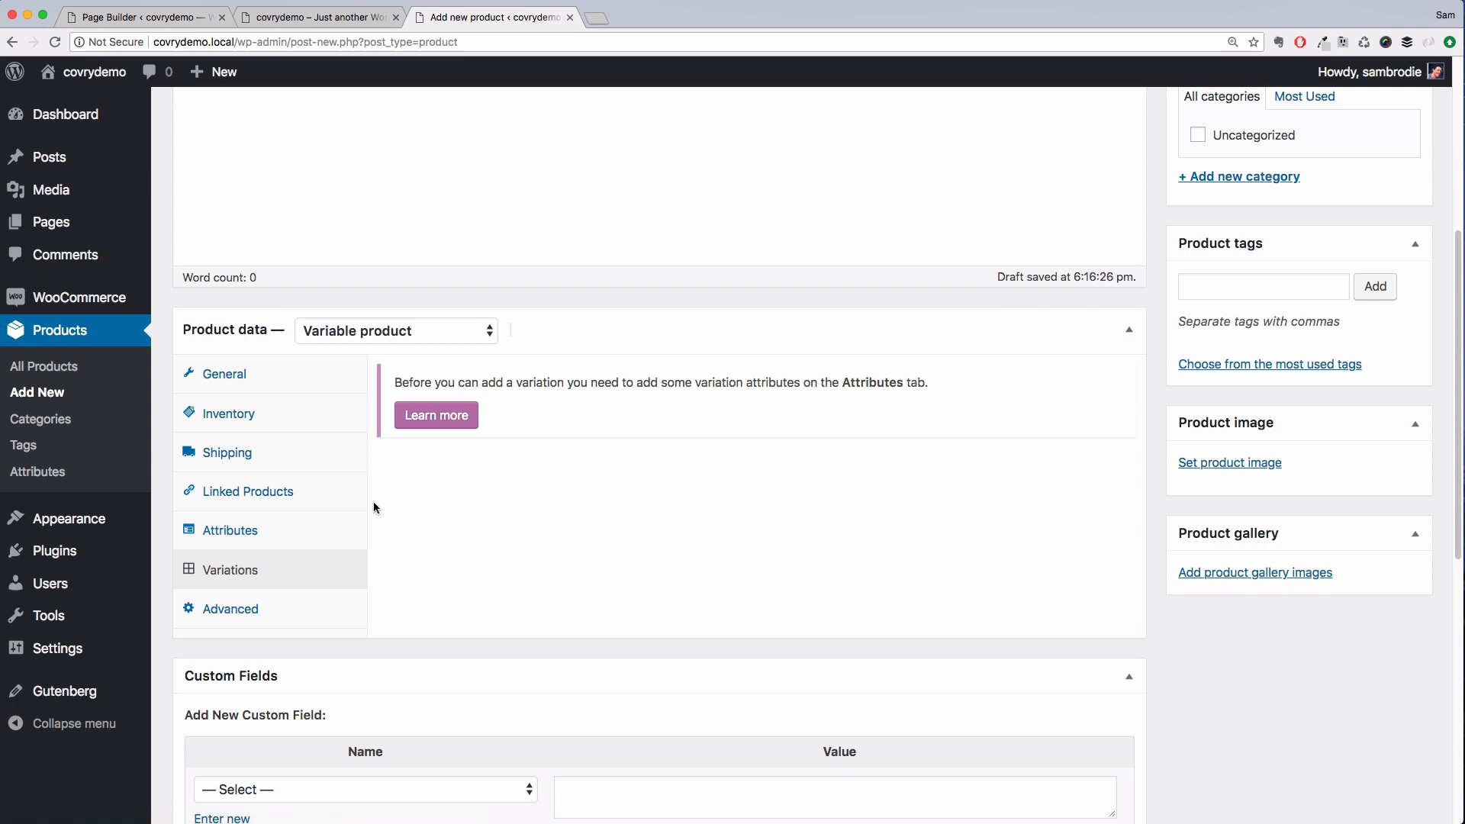
# Mark the Polarized attribute as used for variations and save the attributes
pyautogui.click(309, 543)
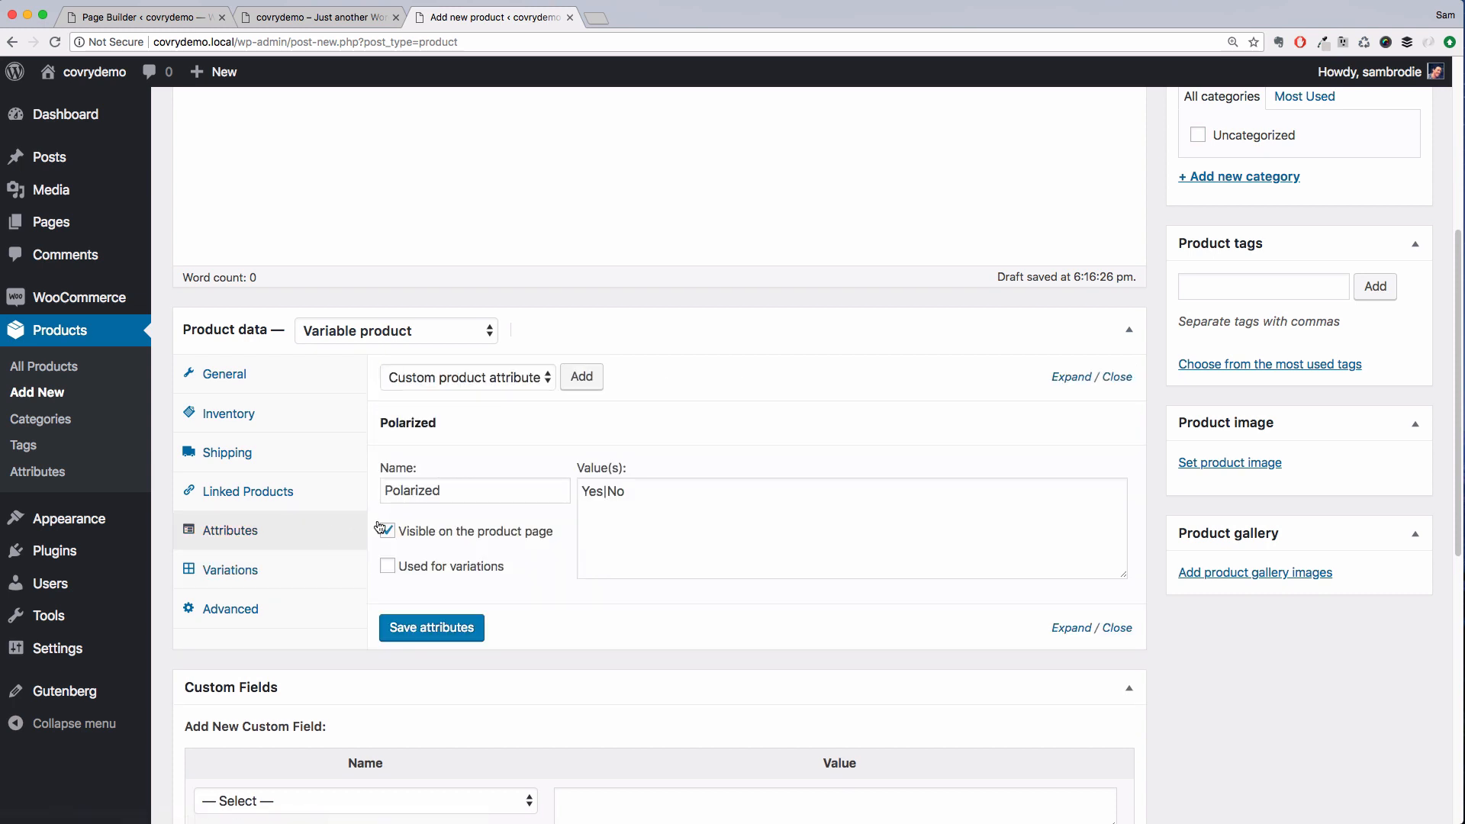
pyautogui.click(388, 566)
pyautogui.click(433, 629)
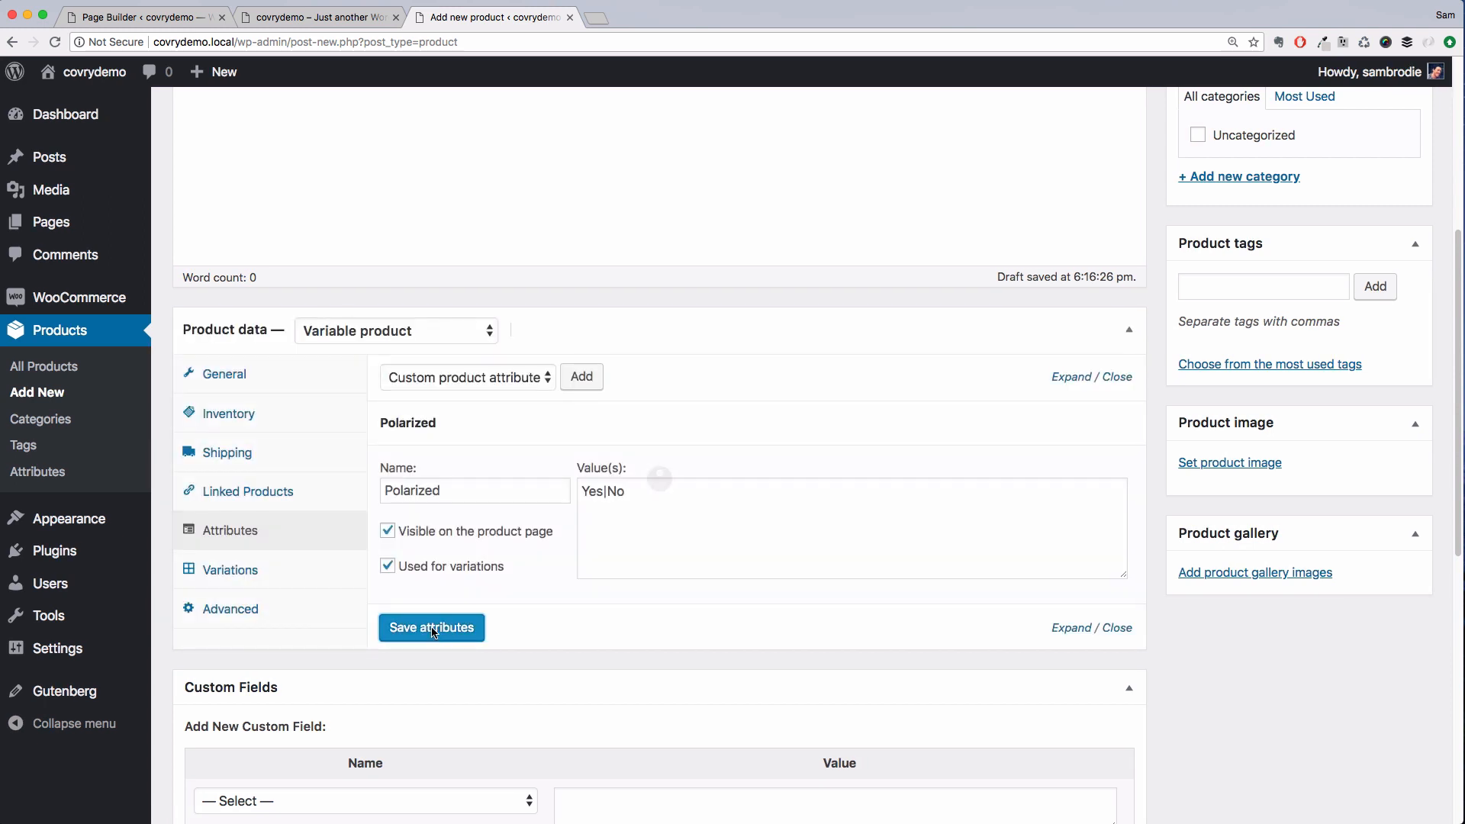
# Create variations from all attributes and confirm the generation
pyautogui.click(320, 581)
pyautogui.click(687, 383)
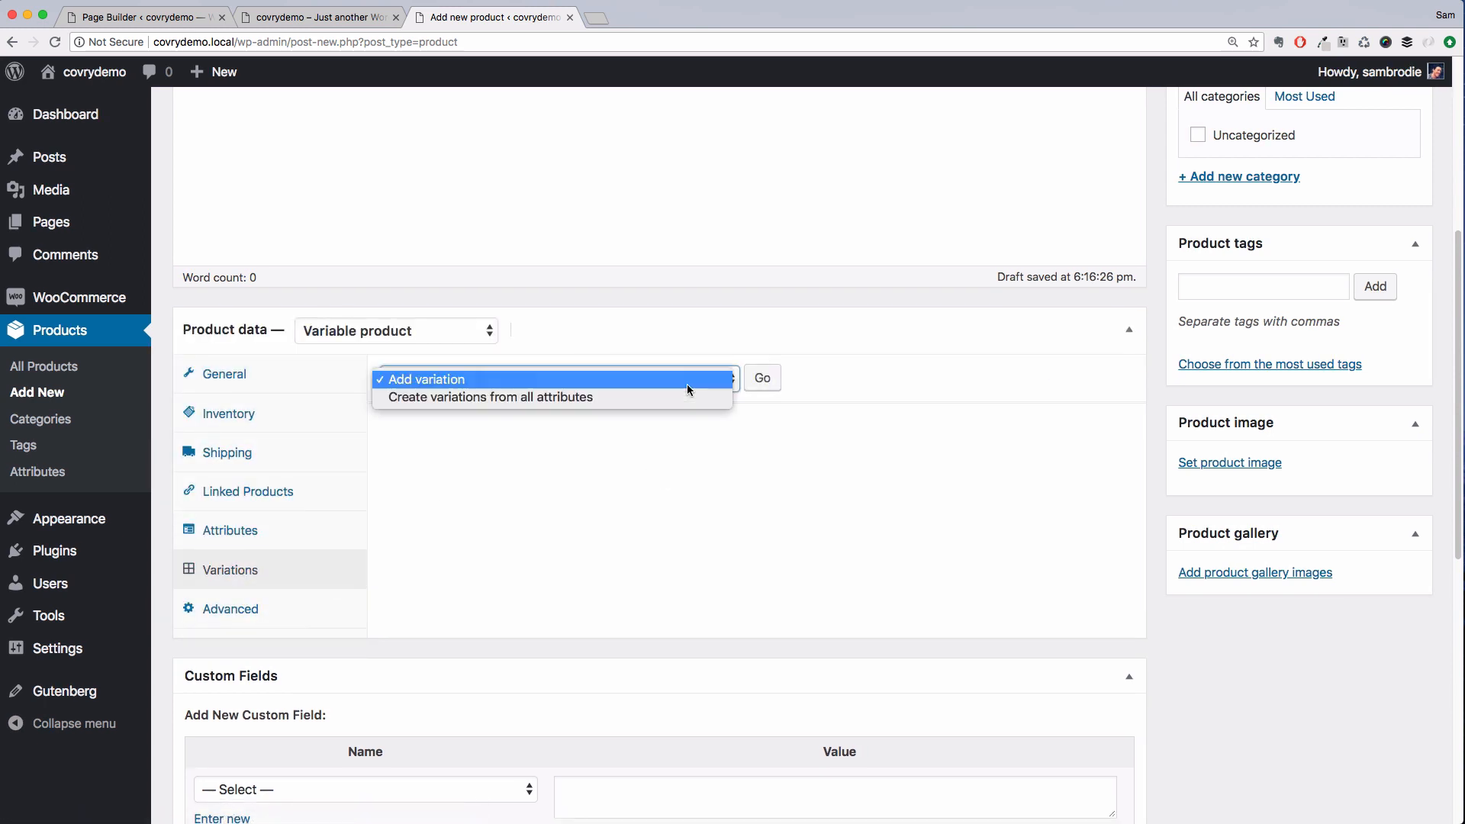
pyautogui.click(708, 398)
pyautogui.click(770, 379)
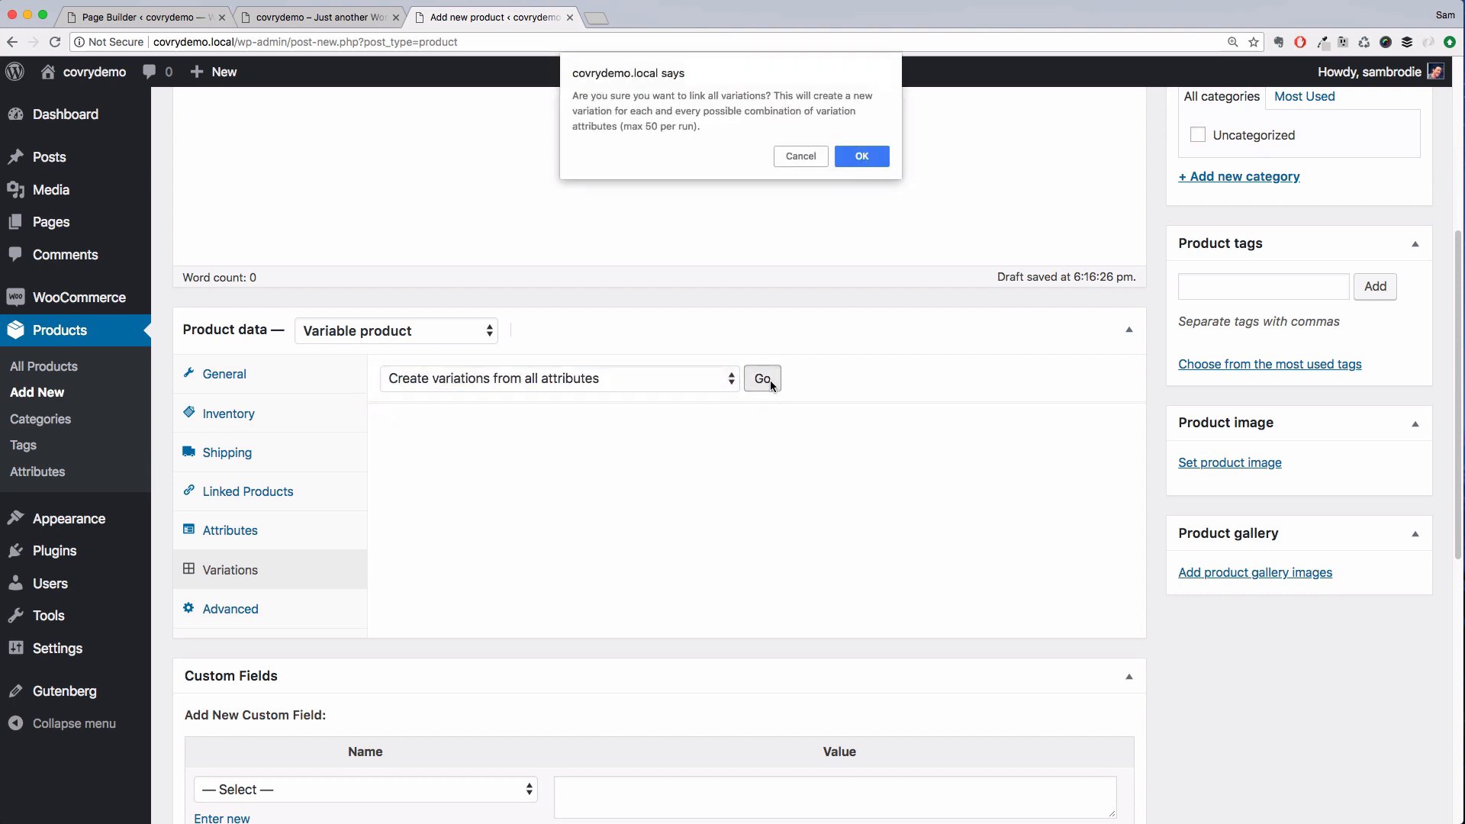
pyautogui.click(862, 156)
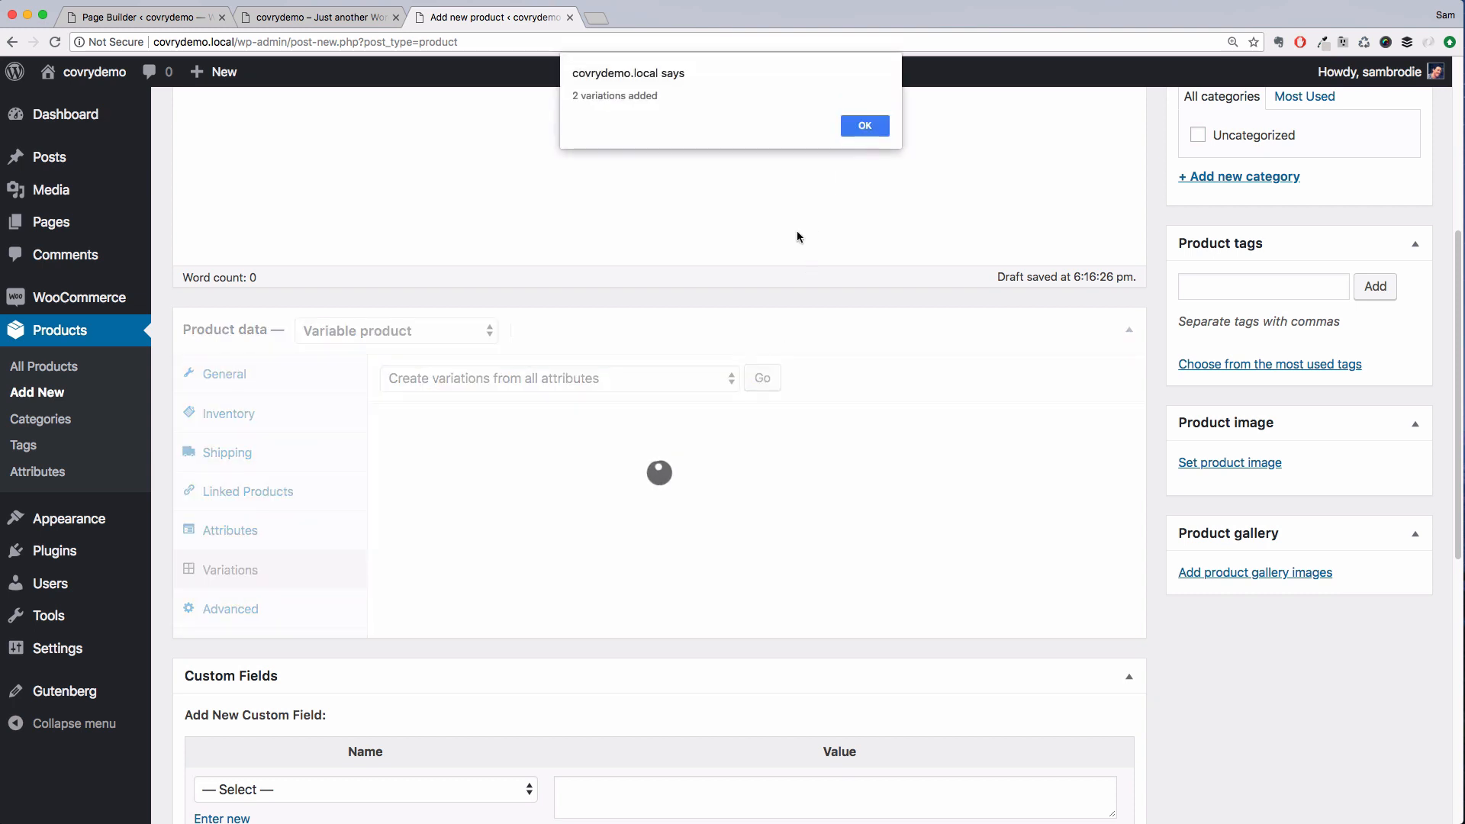
pyautogui.click(861, 129)
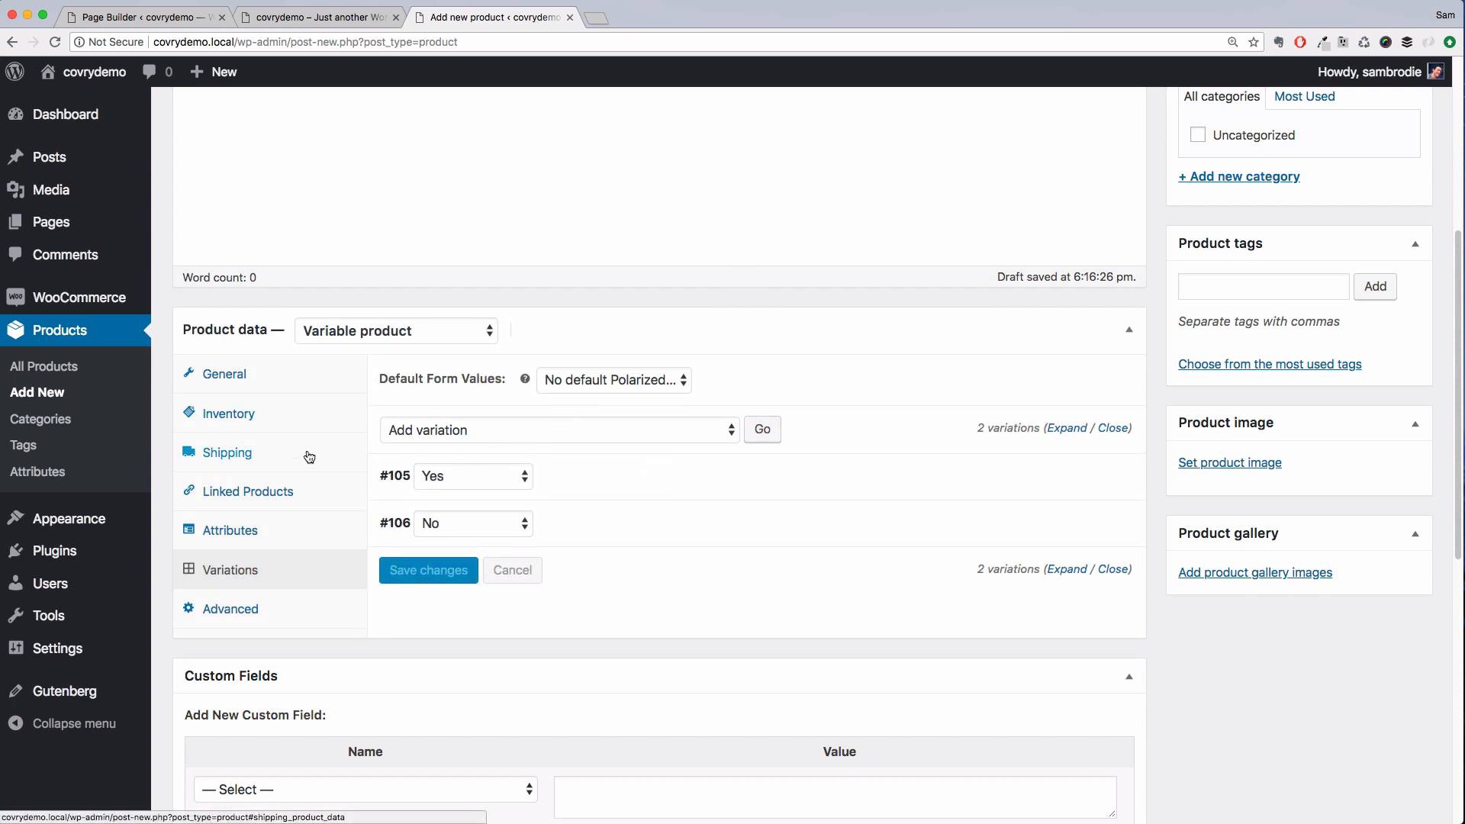
# Review each product data section from Inventory through Advanced and back to General
pyautogui.click(309, 418)
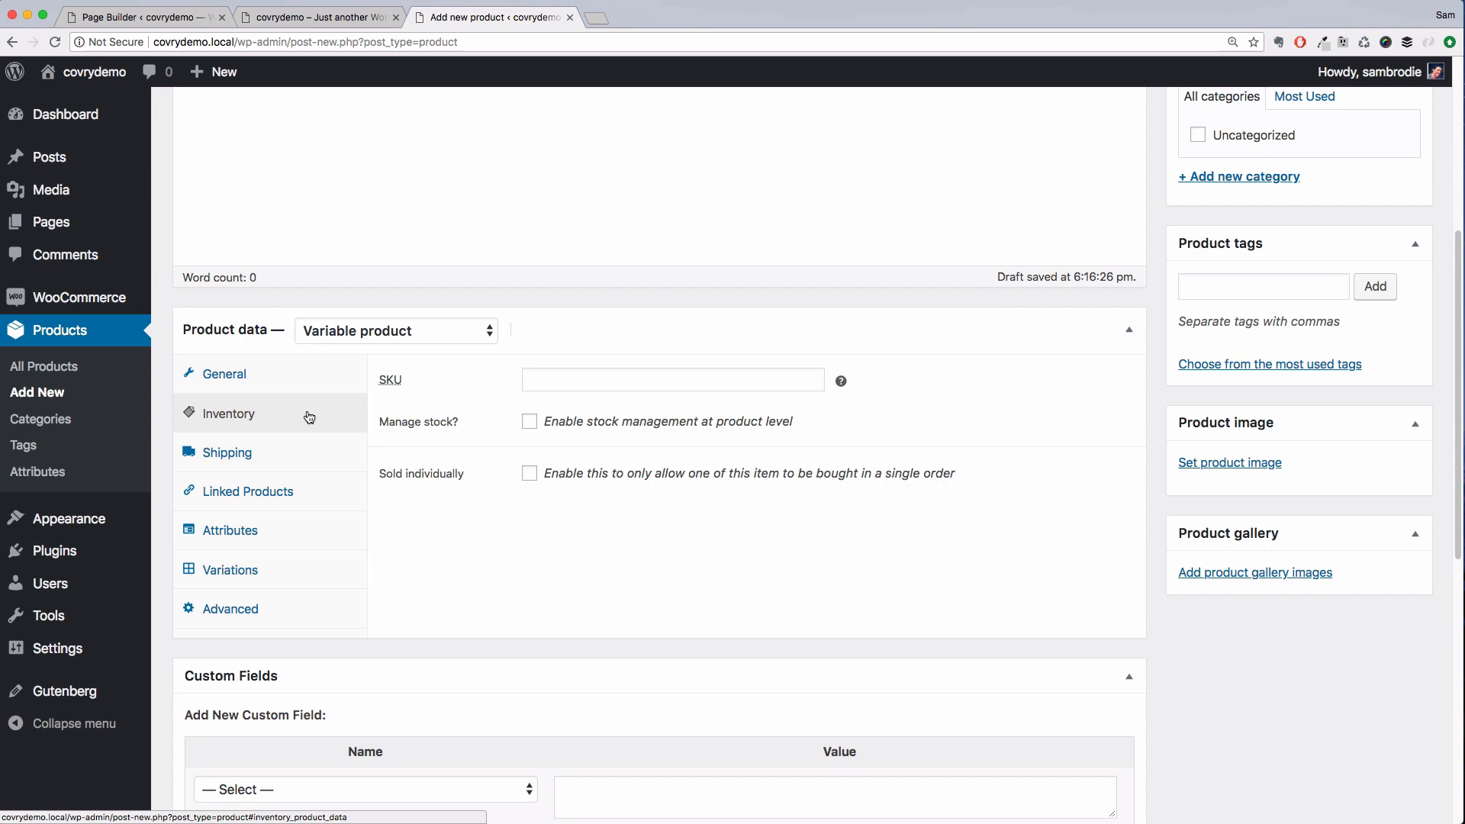
pyautogui.click(302, 457)
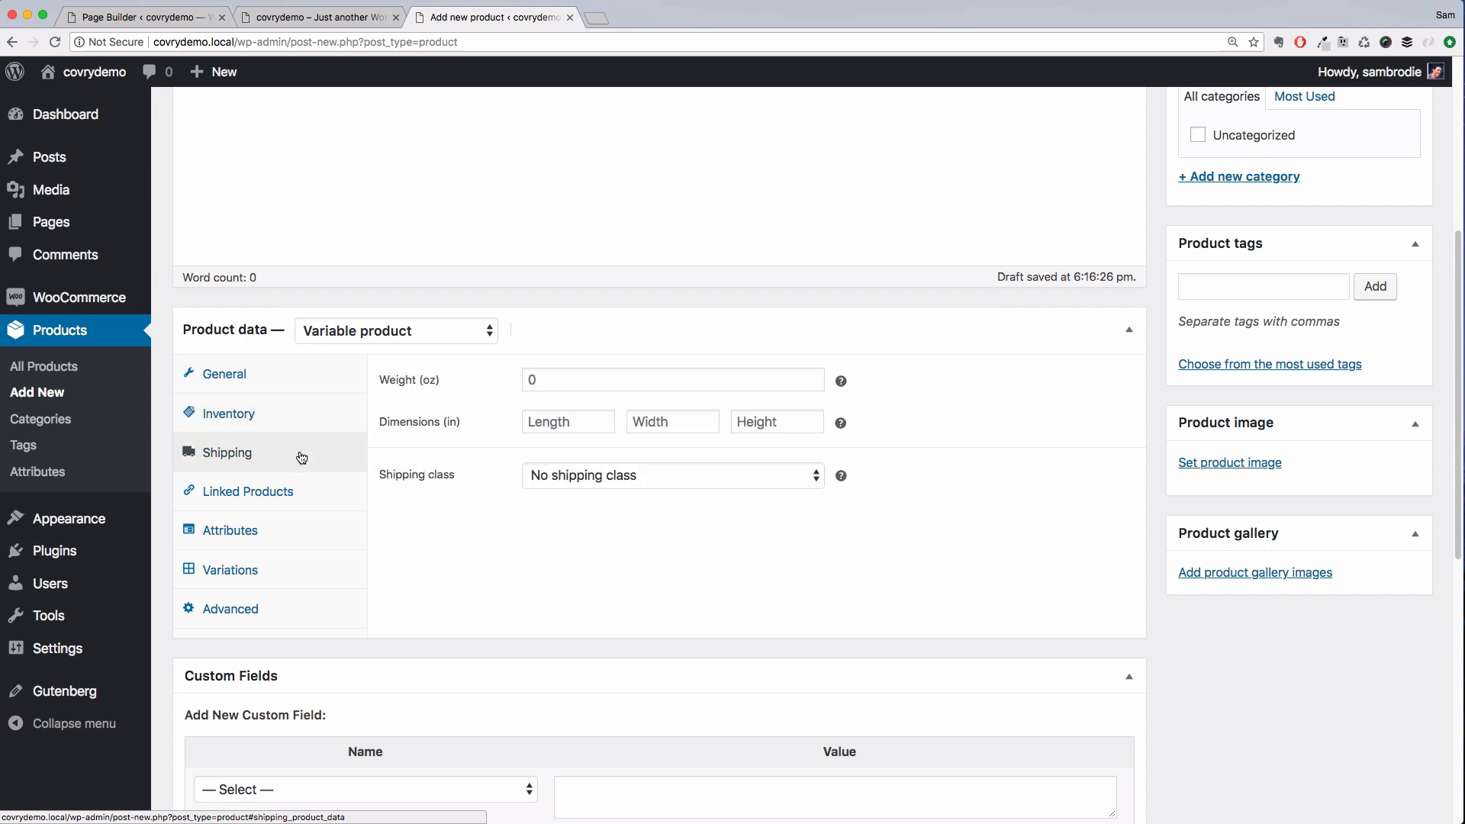
pyautogui.click(303, 499)
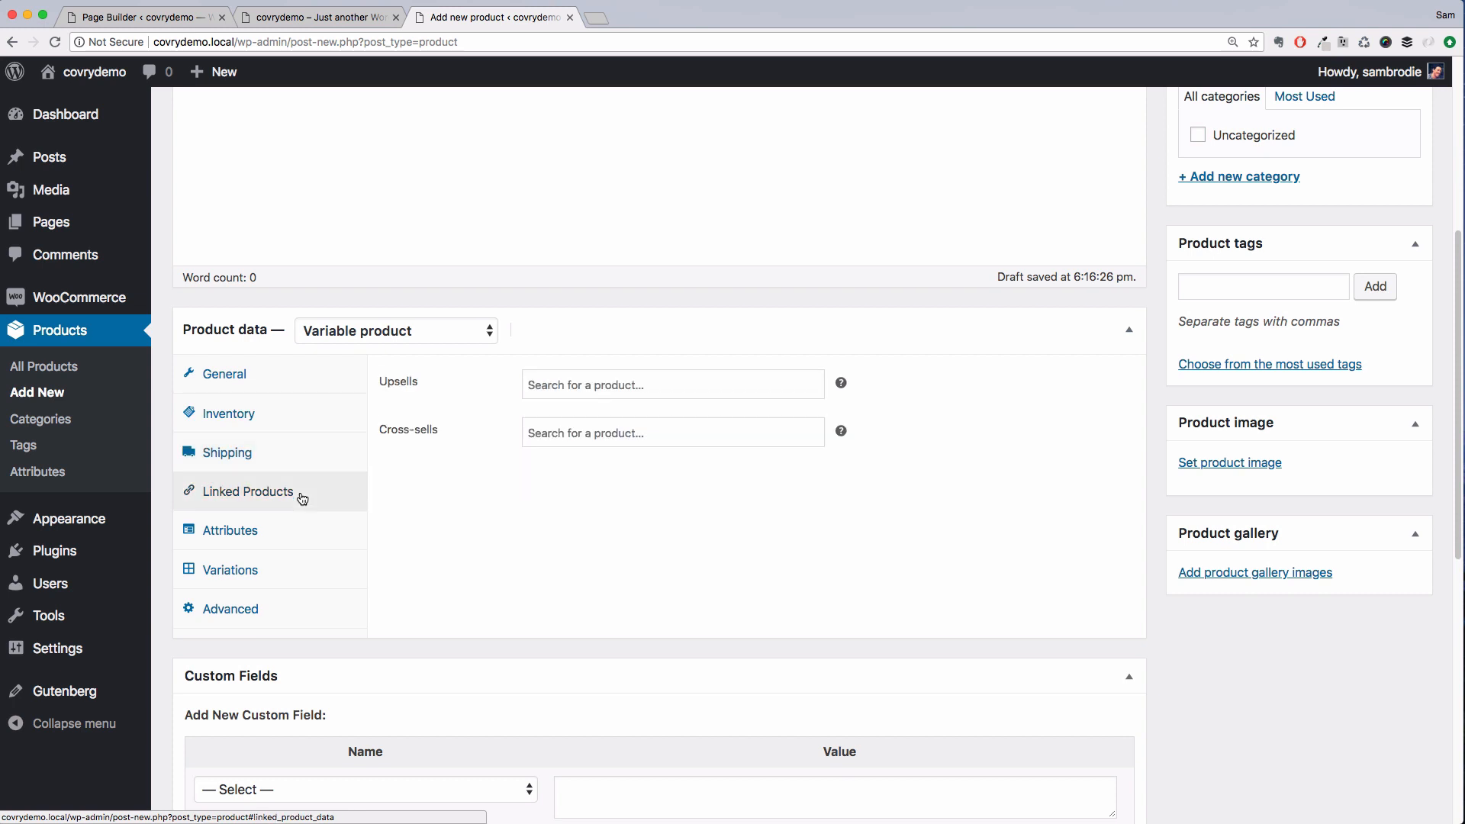
pyautogui.click(302, 540)
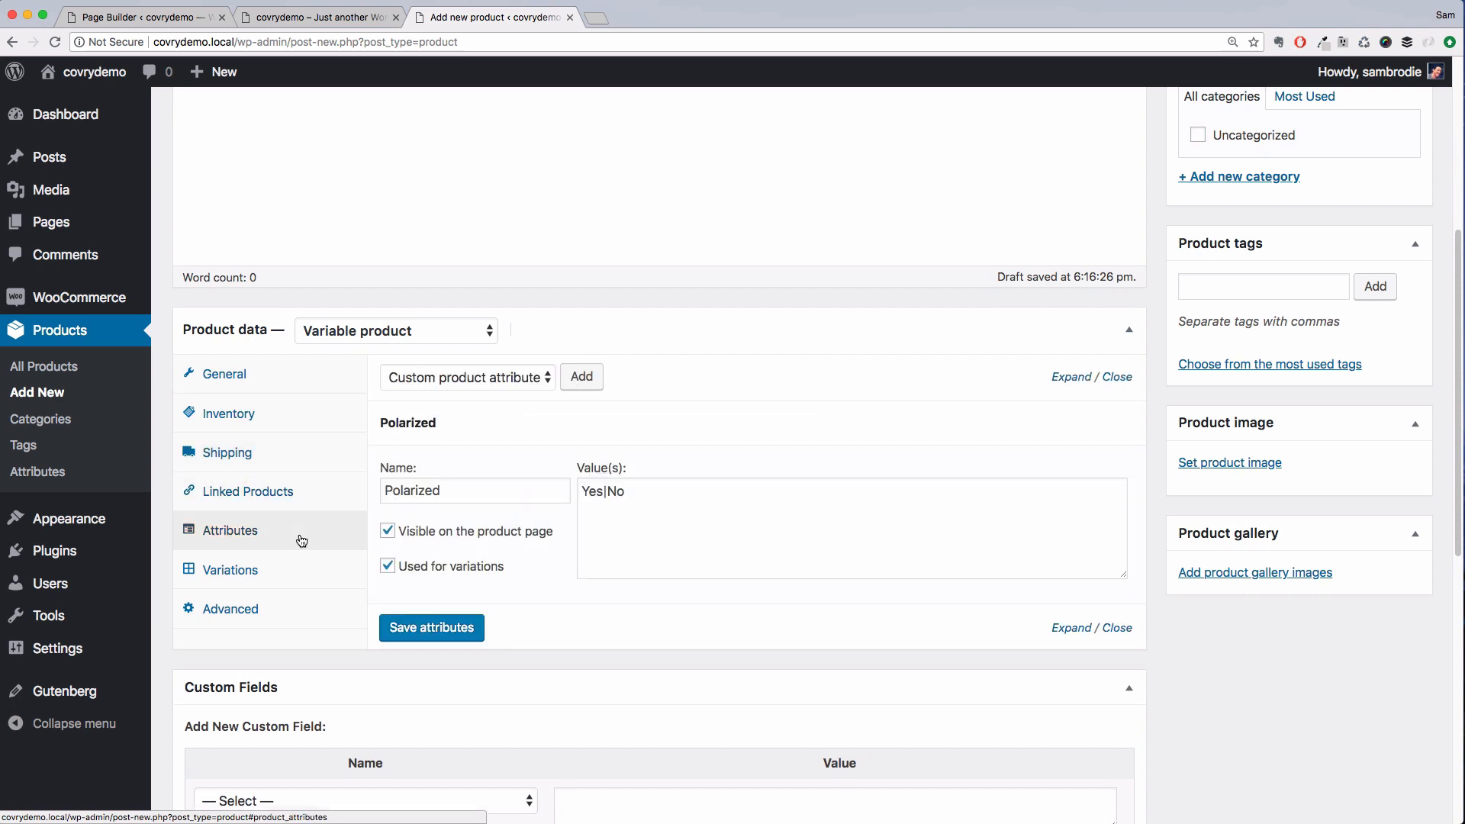
pyautogui.click(296, 577)
pyautogui.click(295, 610)
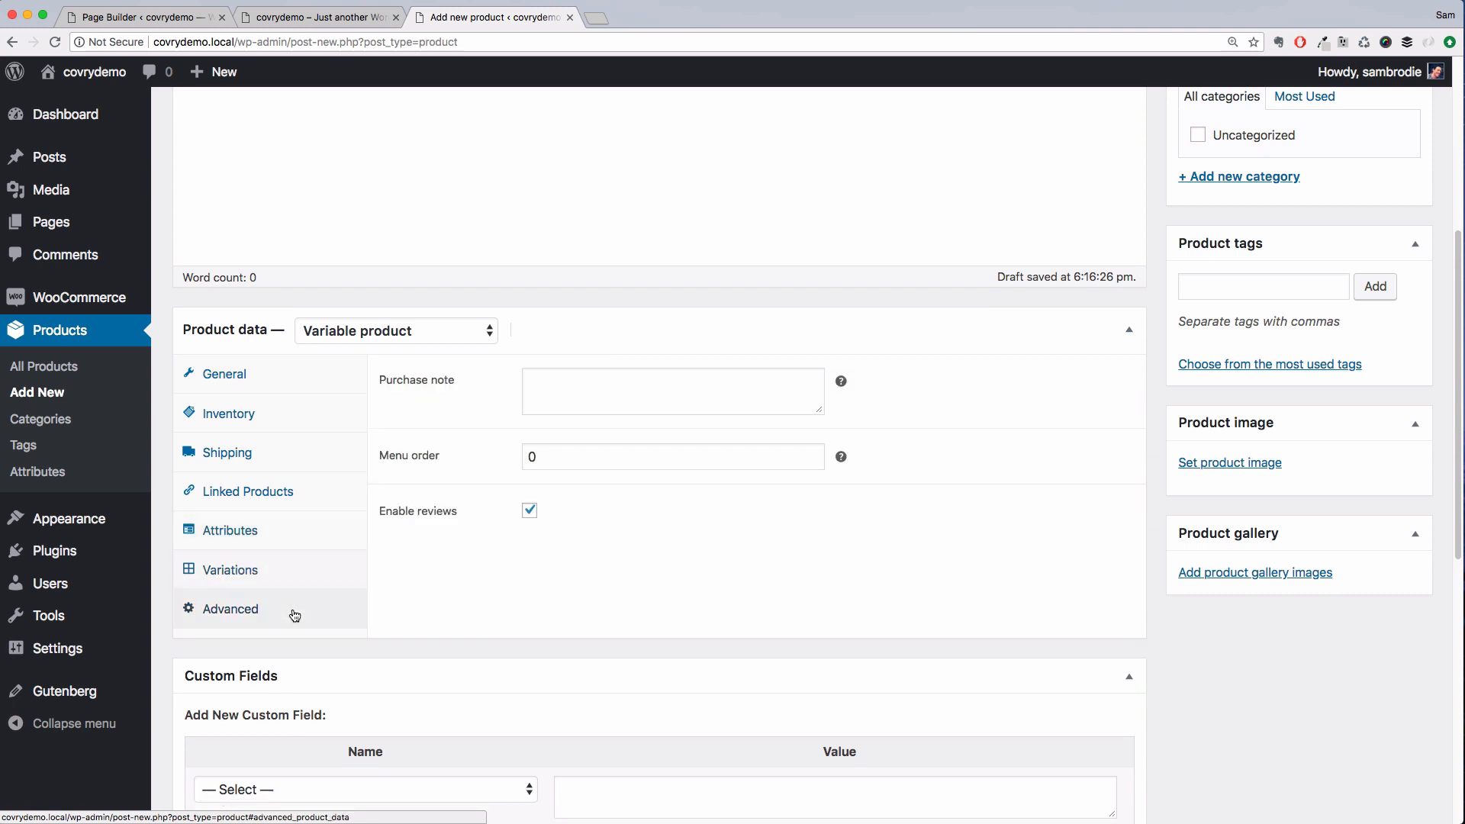
pyautogui.click(274, 385)
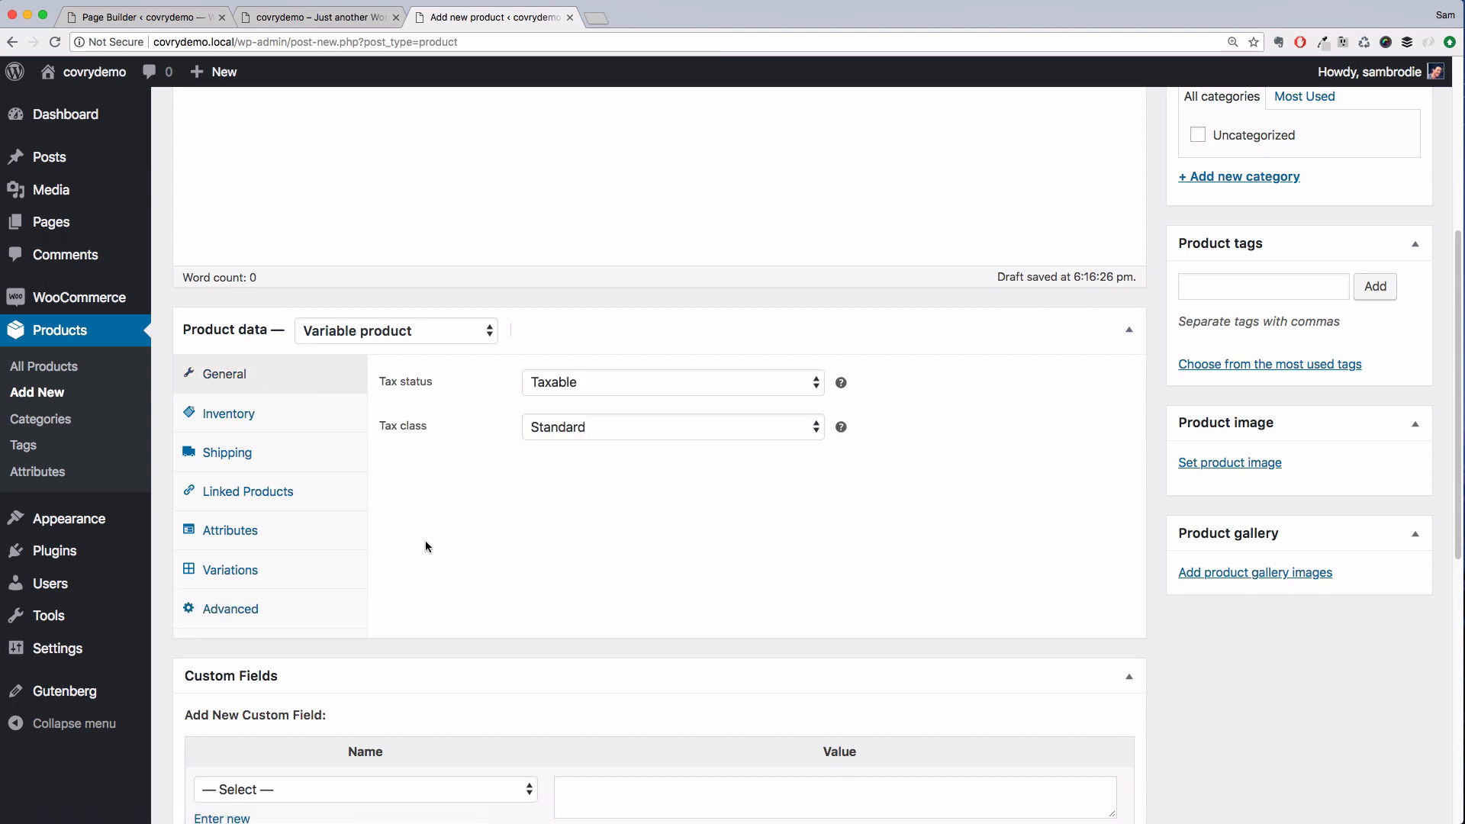
# Set the product image to the black cat-eye sunglasses photo 116S20-IN from the media library
pyautogui.click(1227, 463)
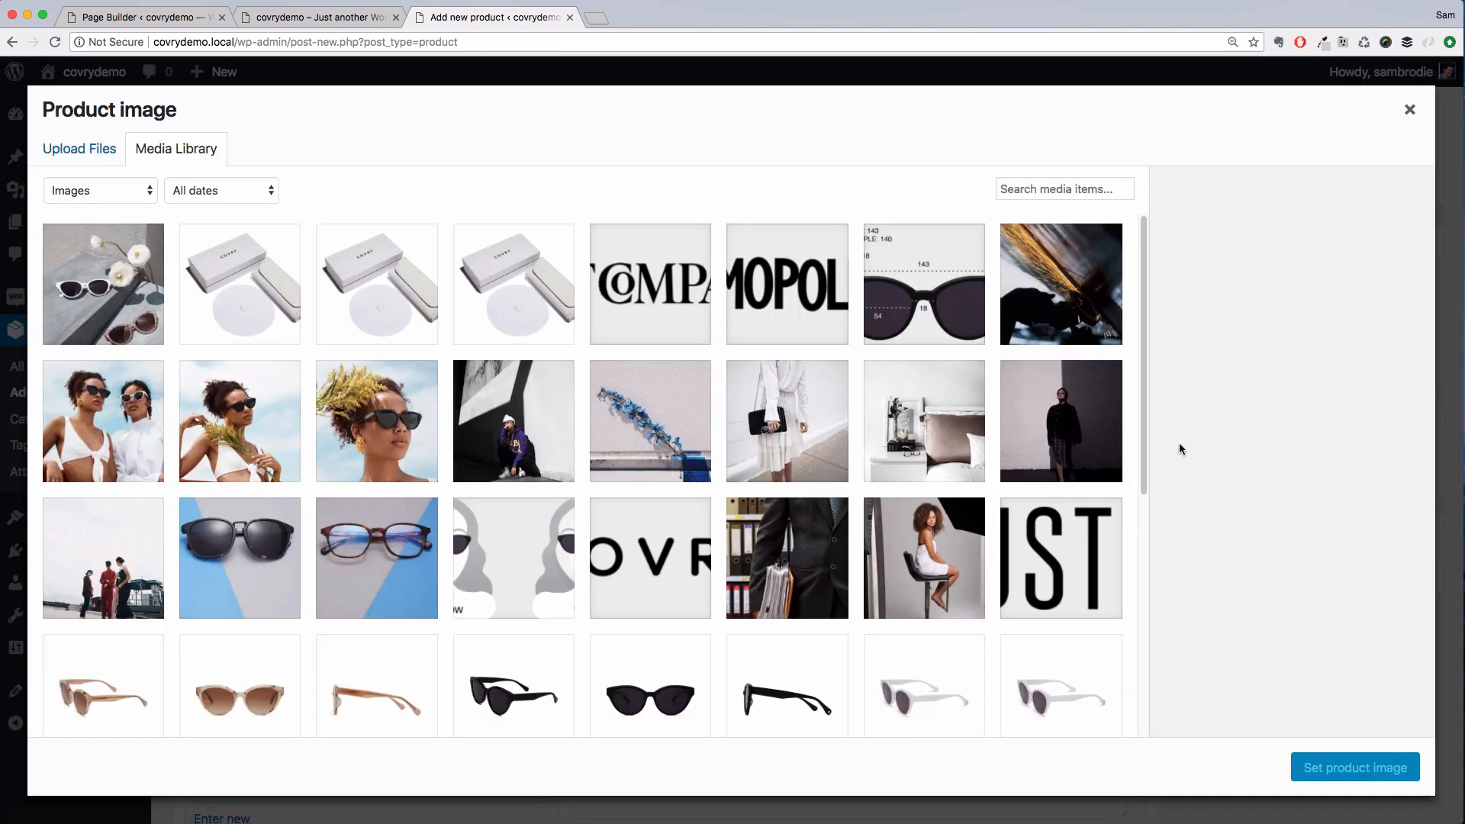
pyautogui.scroll(-2, 783, 419)
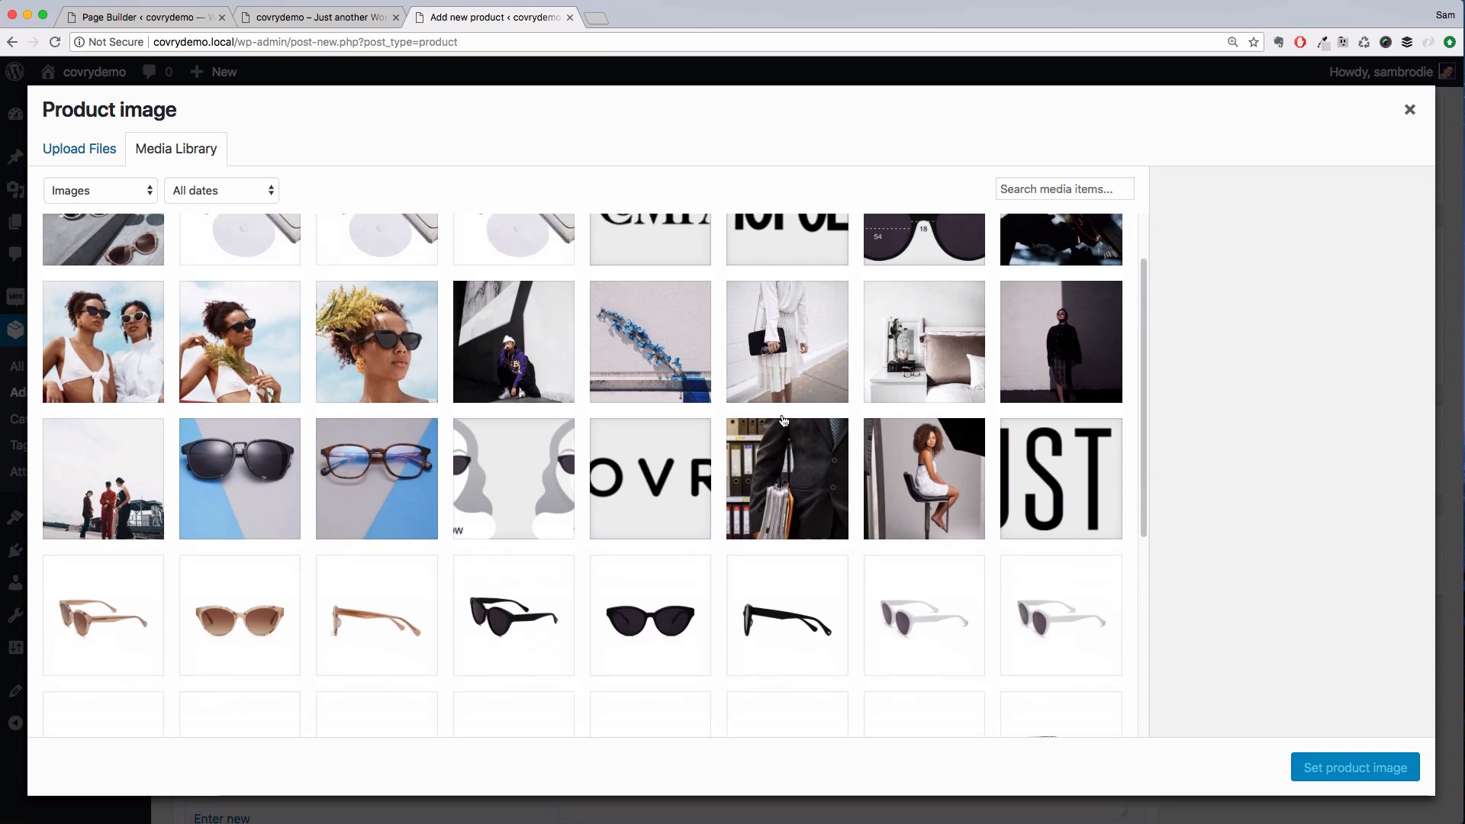
pyautogui.click(687, 606)
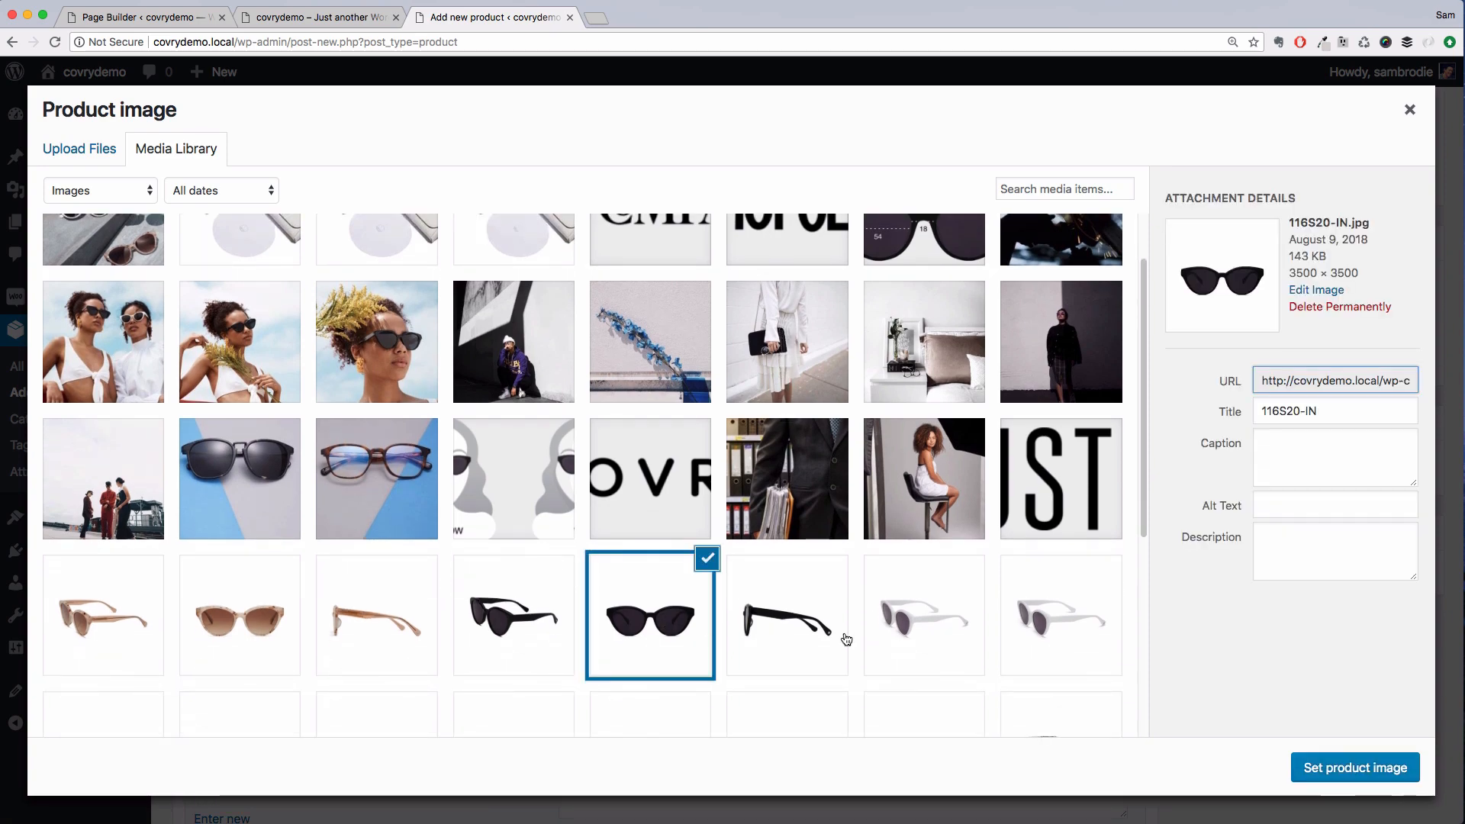
pyautogui.click(1329, 765)
# Add the 116S20-SD and 116S20-CU sunglasses photos and the soft case photo to the product gallery
pyautogui.scroll(-3, 1236, 557)
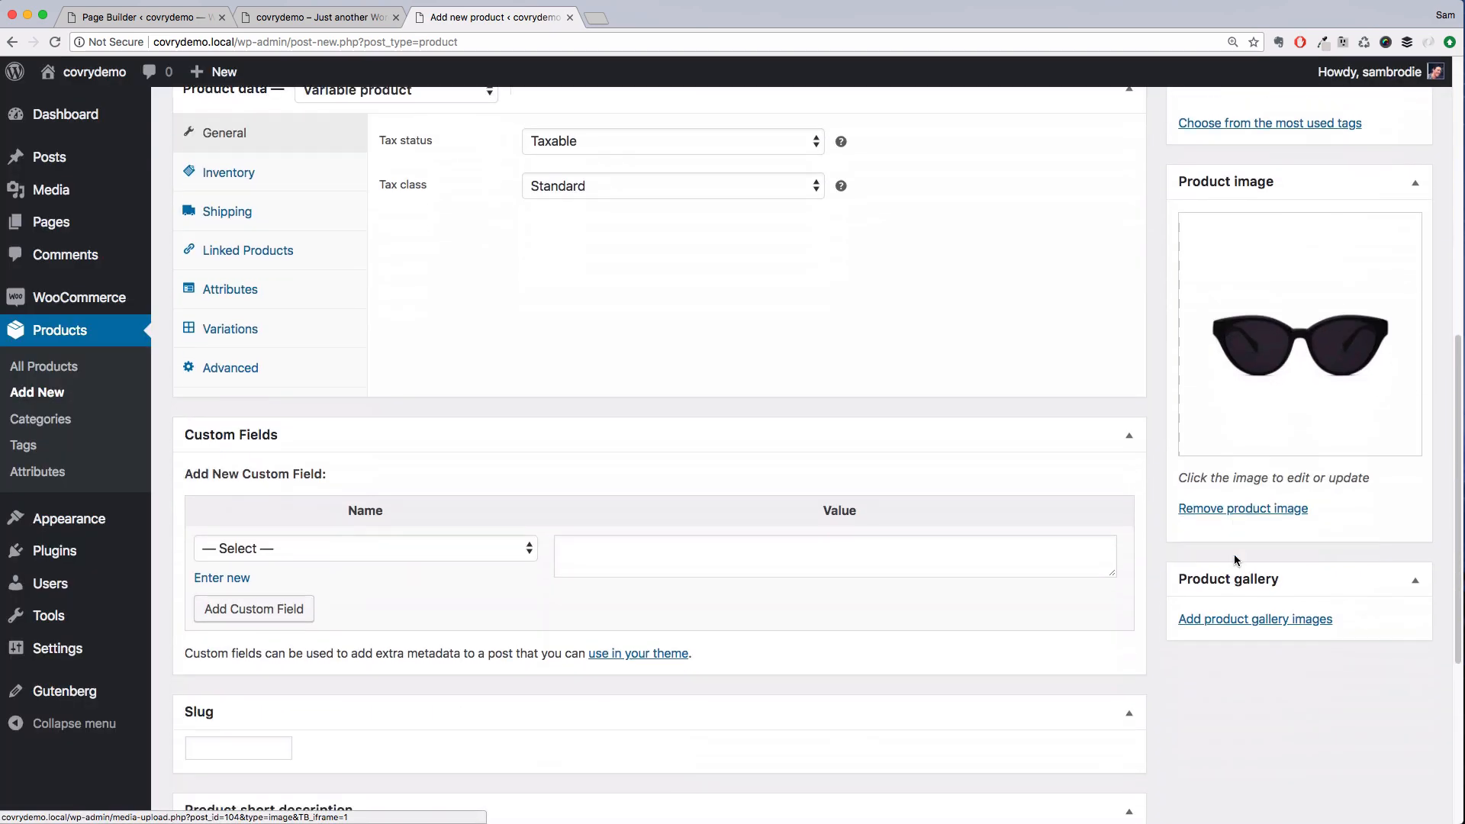
pyautogui.click(1232, 620)
pyautogui.scroll(-3, 664, 529)
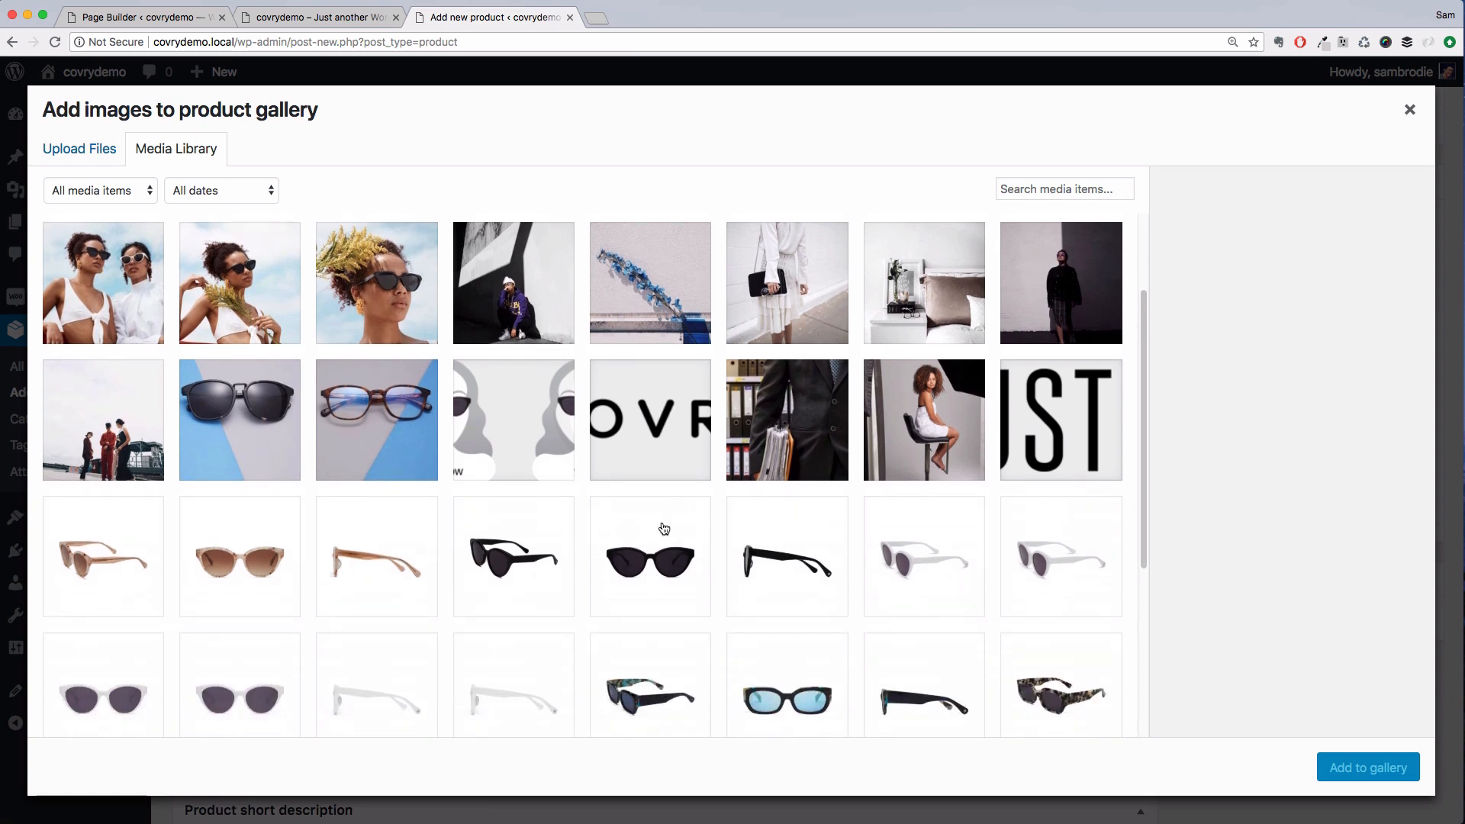
pyautogui.click(524, 549)
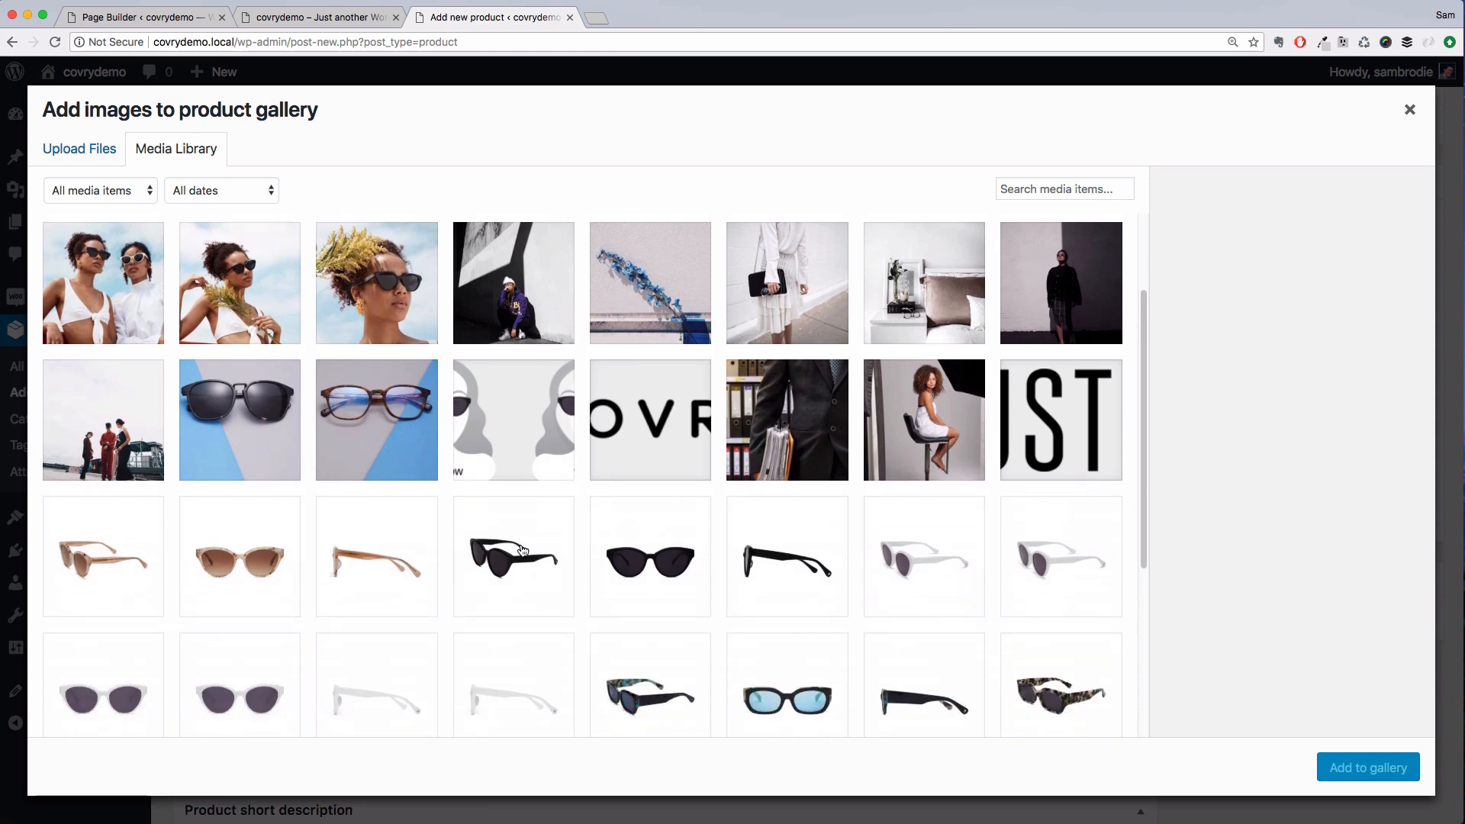
pyautogui.click(772, 580)
pyautogui.scroll(-3, 773, 580)
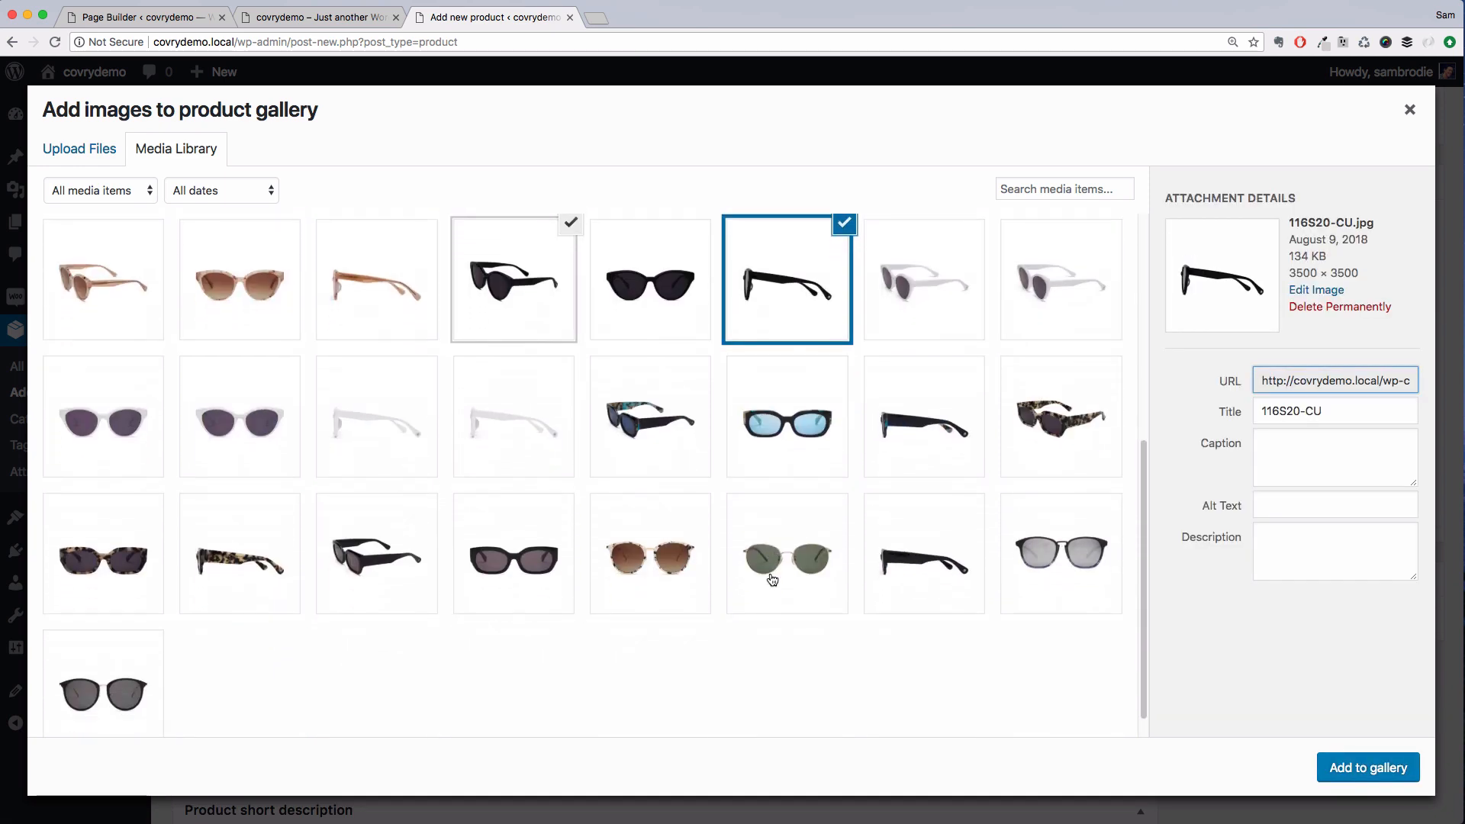
pyautogui.scroll(3, 772, 580)
pyautogui.scroll(3, 773, 580)
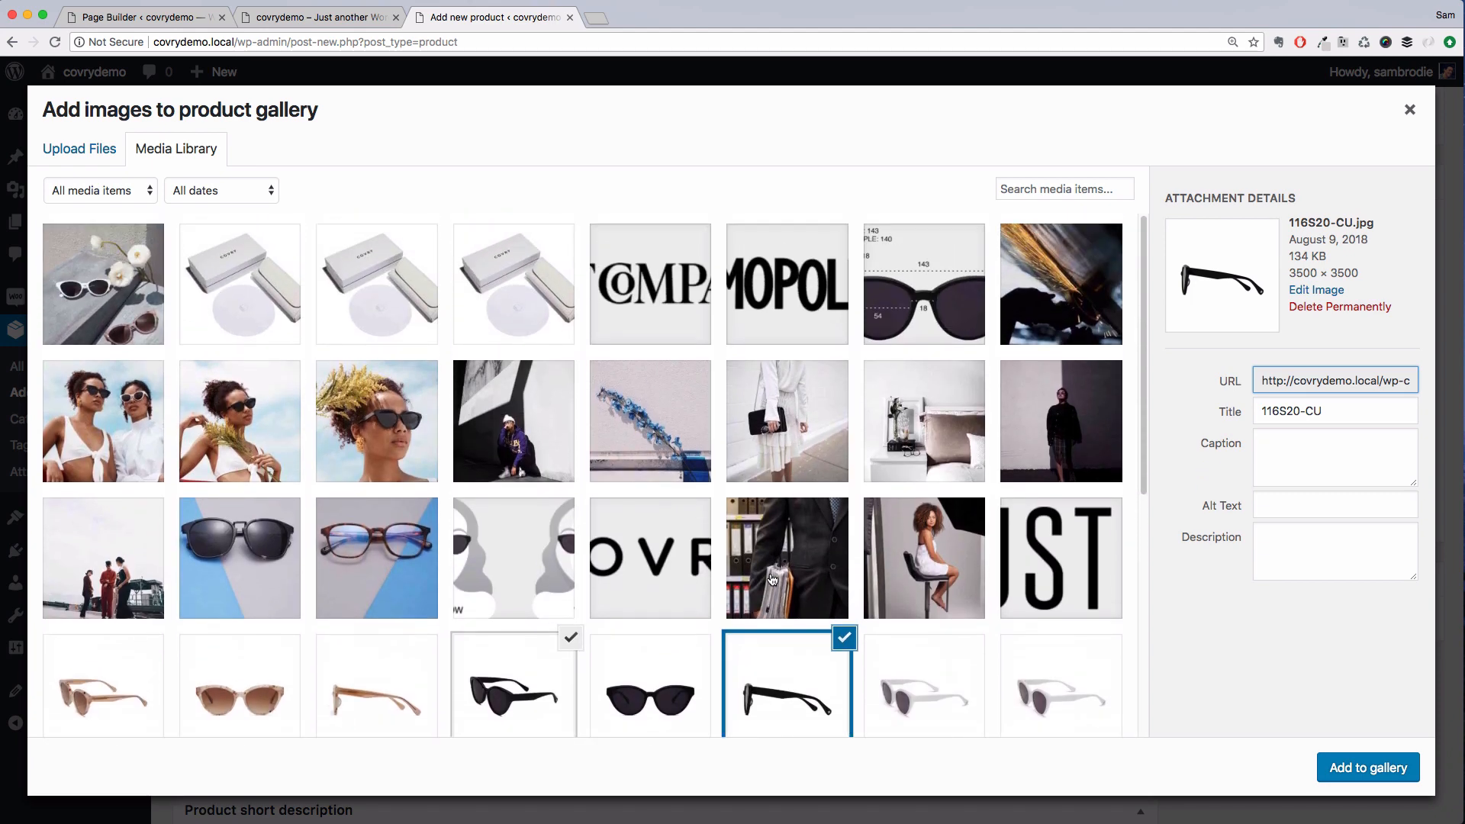
pyautogui.click(243, 278)
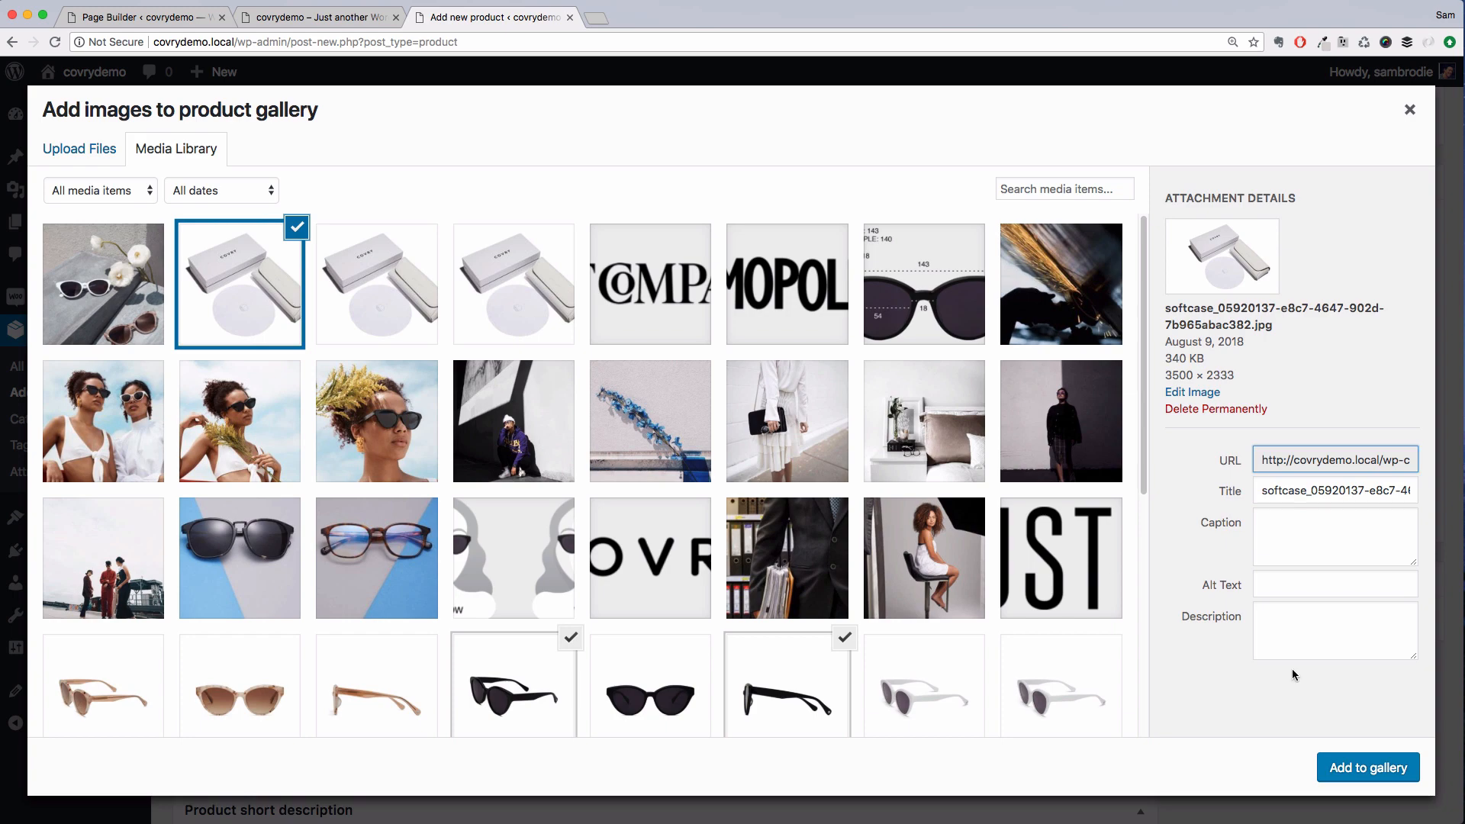
pyautogui.click(1345, 766)
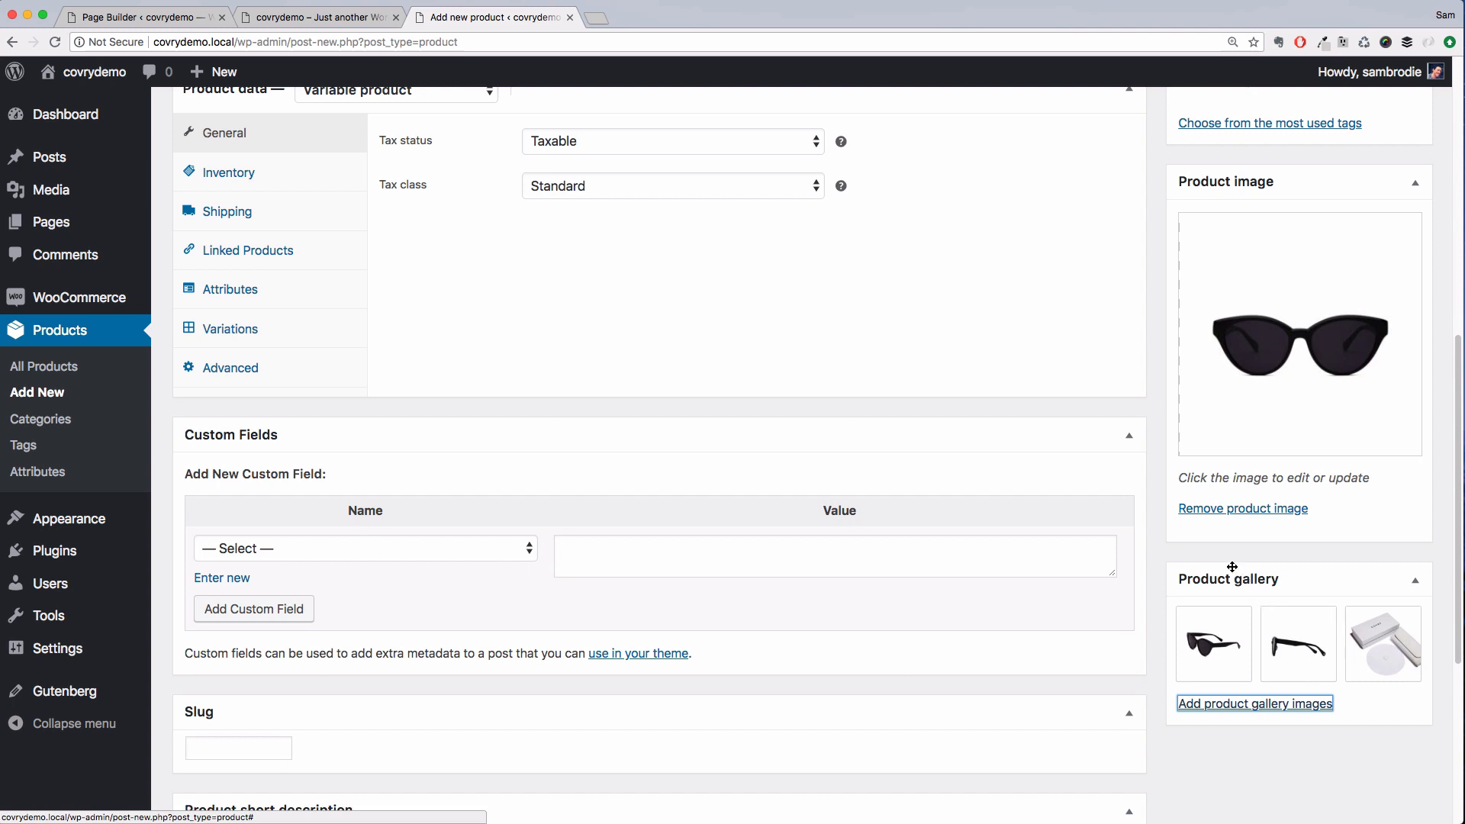
# Create and assign a new product category named Sunwear Women
pyautogui.scroll(3, 1154, 550)
pyautogui.scroll(4, 1154, 548)
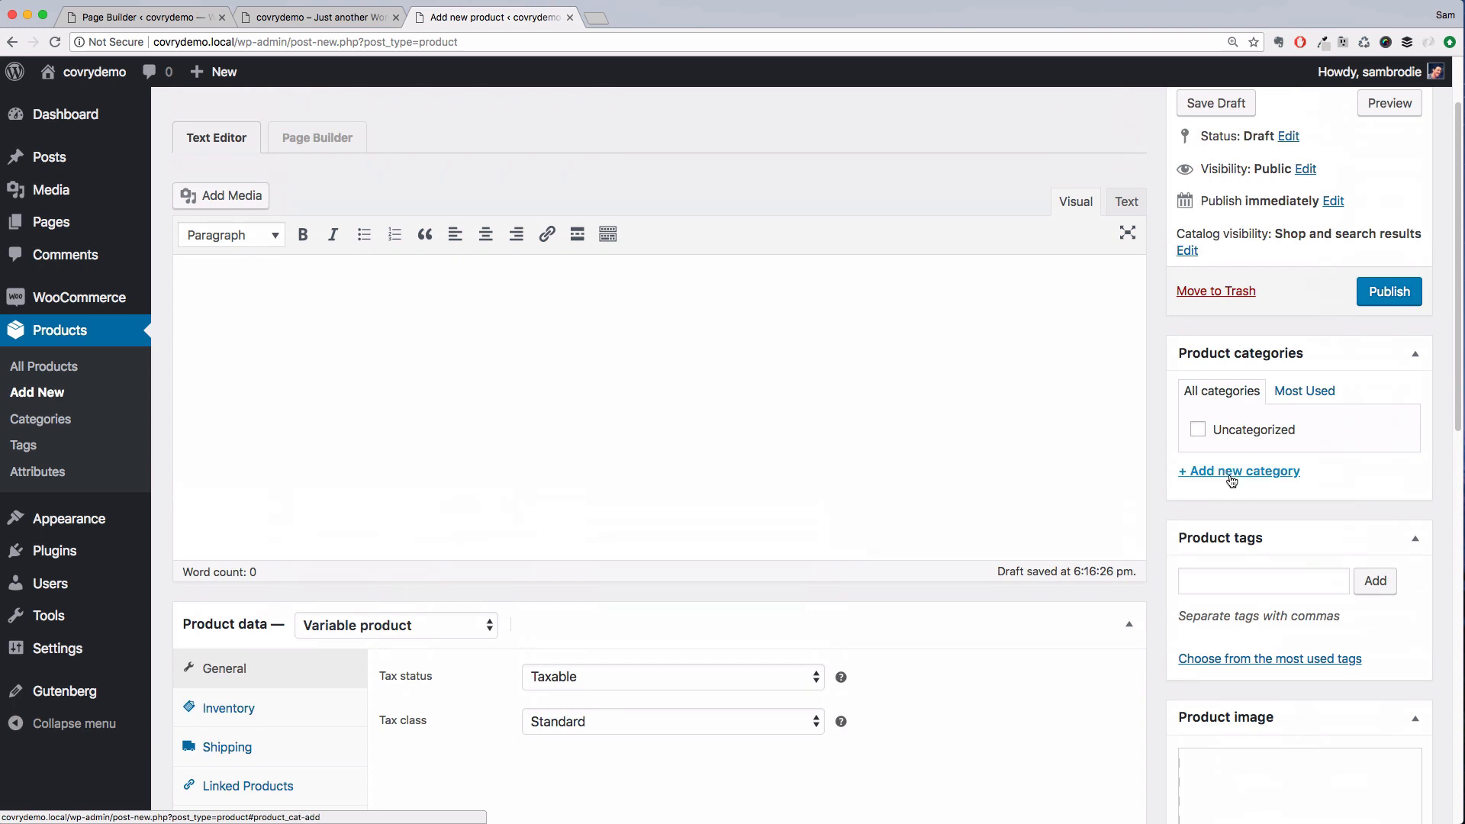
pyautogui.click(1230, 478)
pyautogui.write('Su')
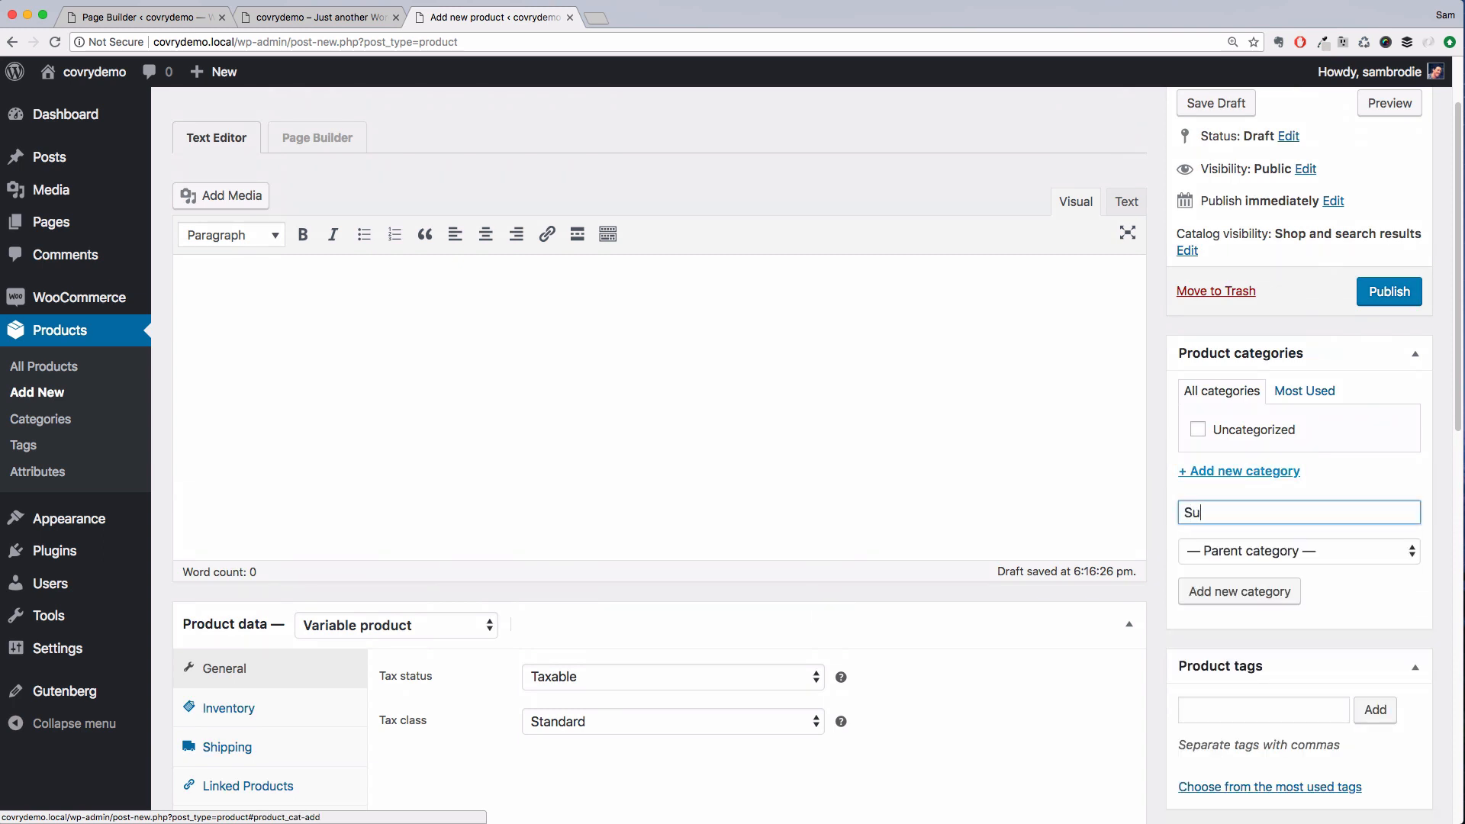
pyautogui.write('nwear Women')
pyautogui.click(1223, 591)
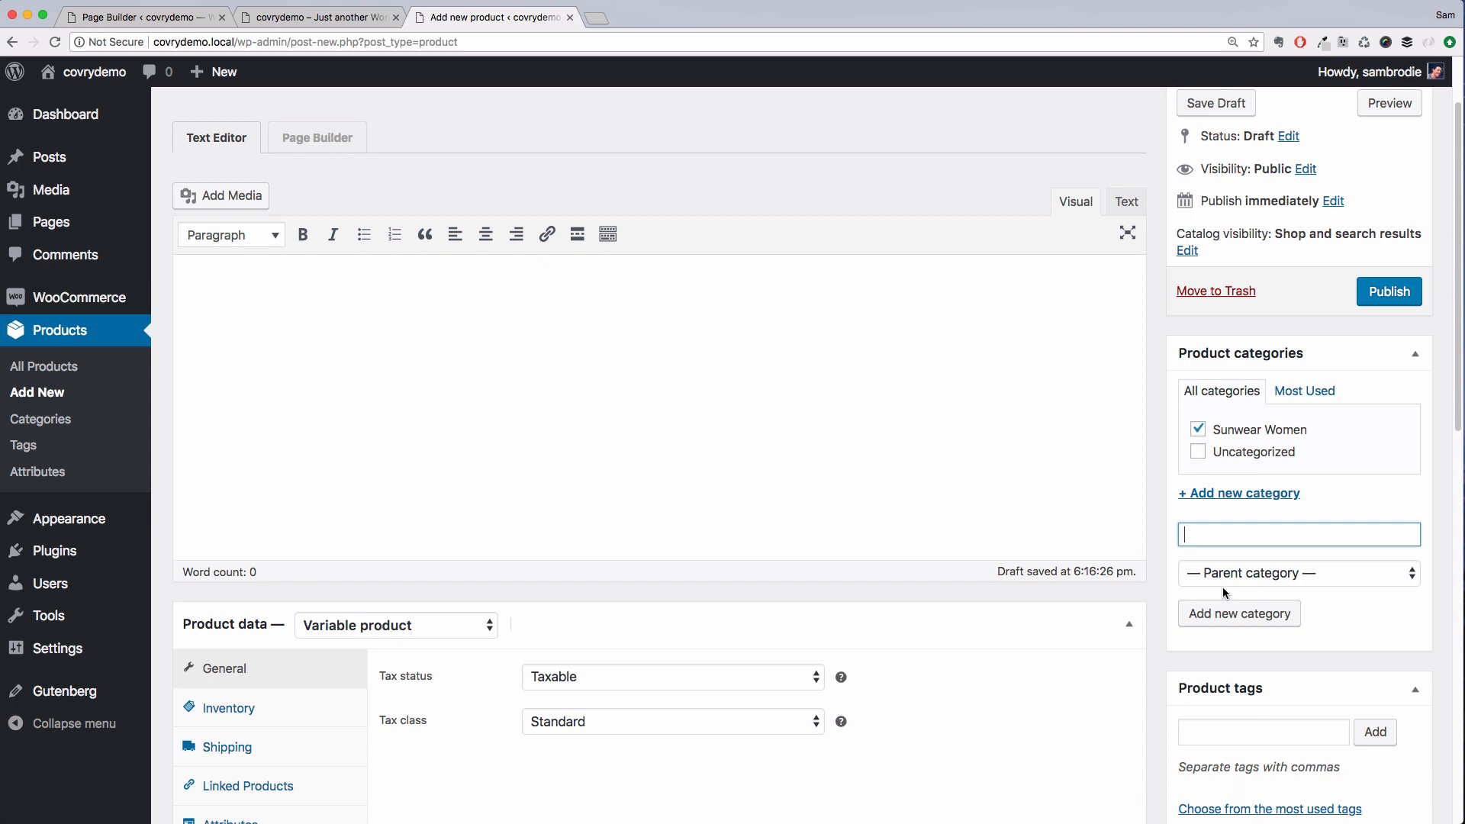
pyautogui.scroll(3, 1282, 403)
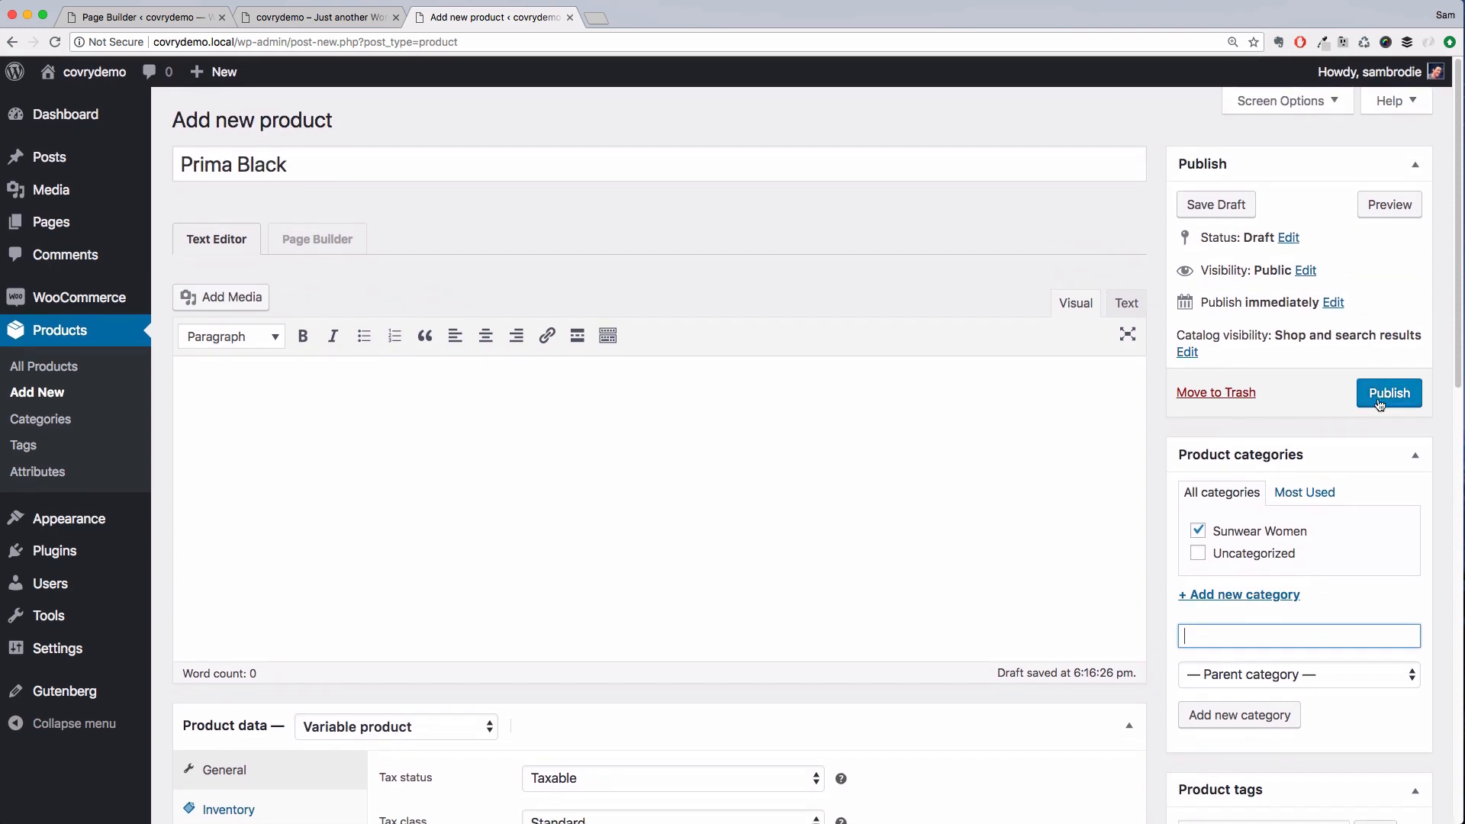
# Publish the Prima Black product and open its product page
pyautogui.click(1391, 392)
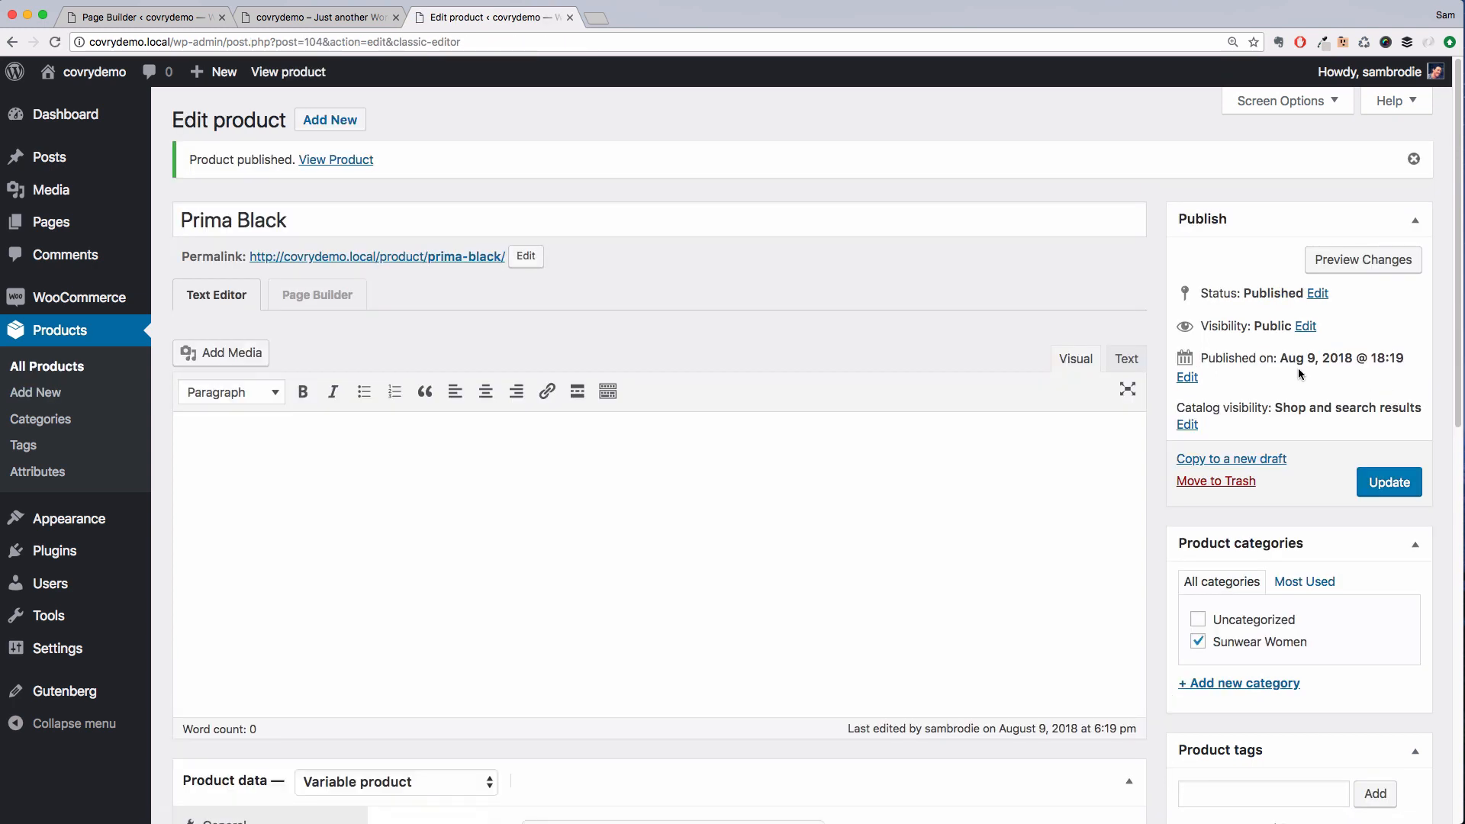
pyautogui.click(356, 160)
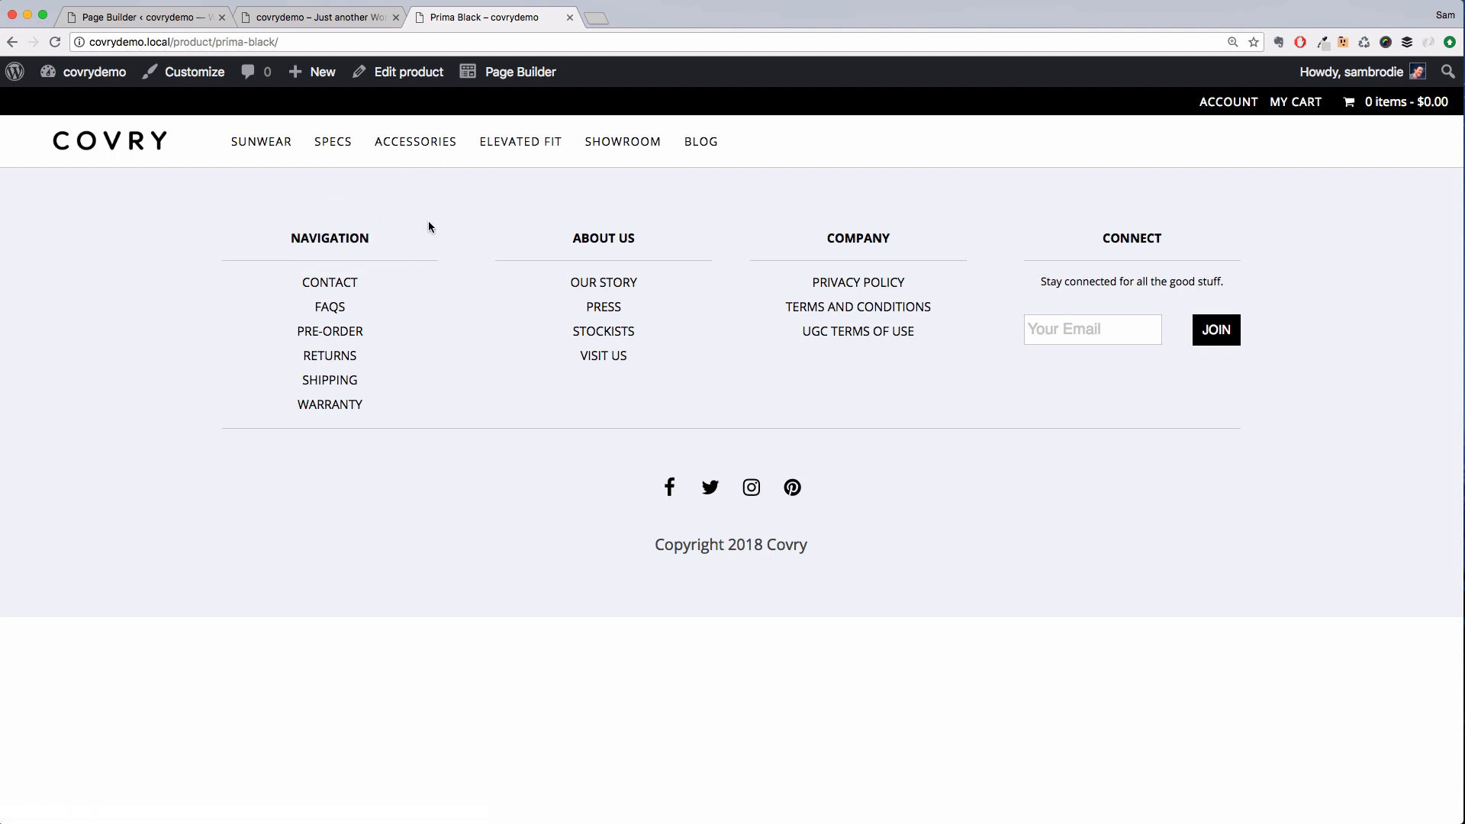
# Open the page builder and create a new structure titled Product from the Default starting point
pyautogui.click(504, 85)
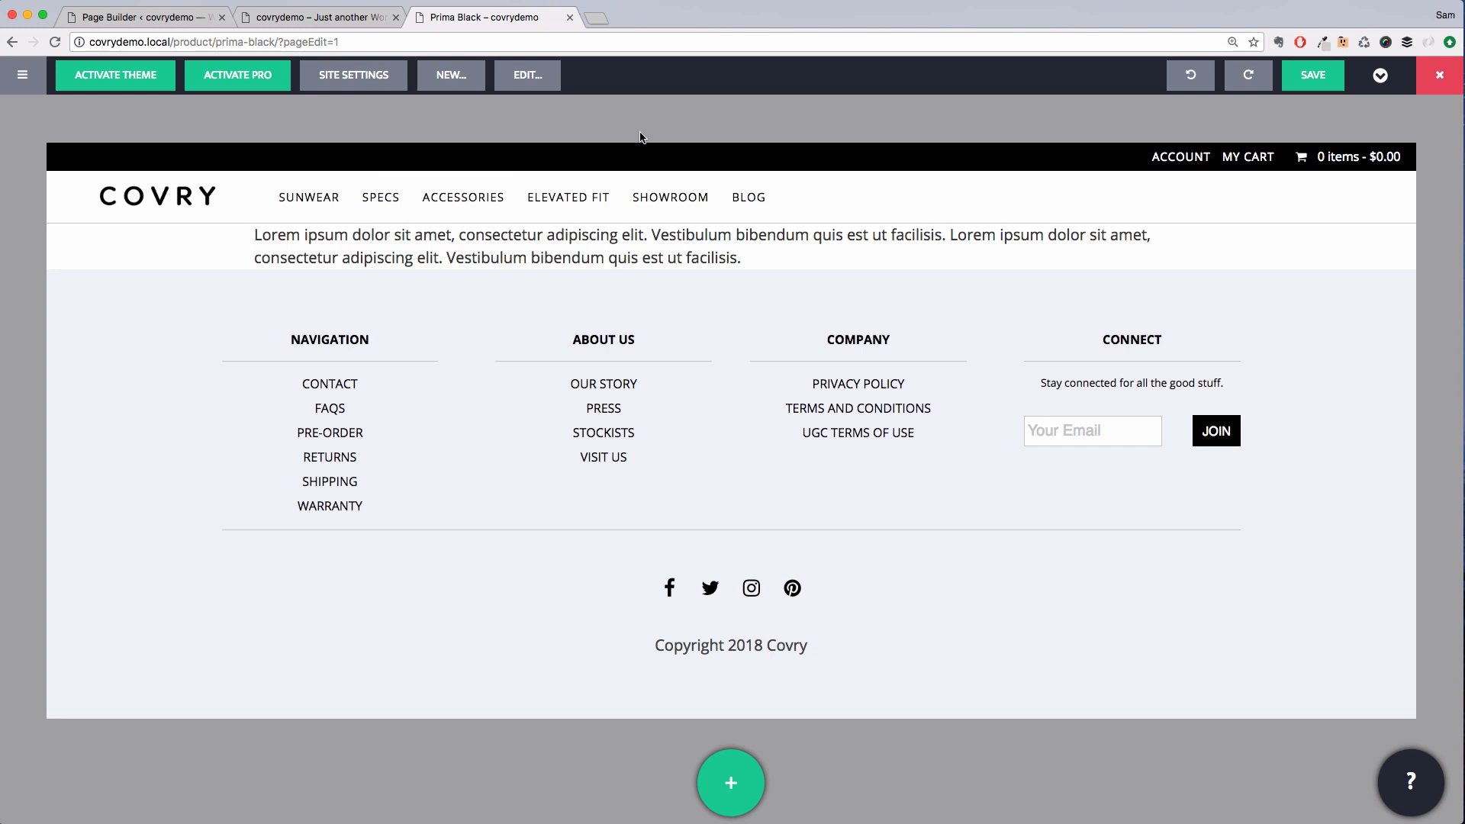
pyautogui.click(451, 76)
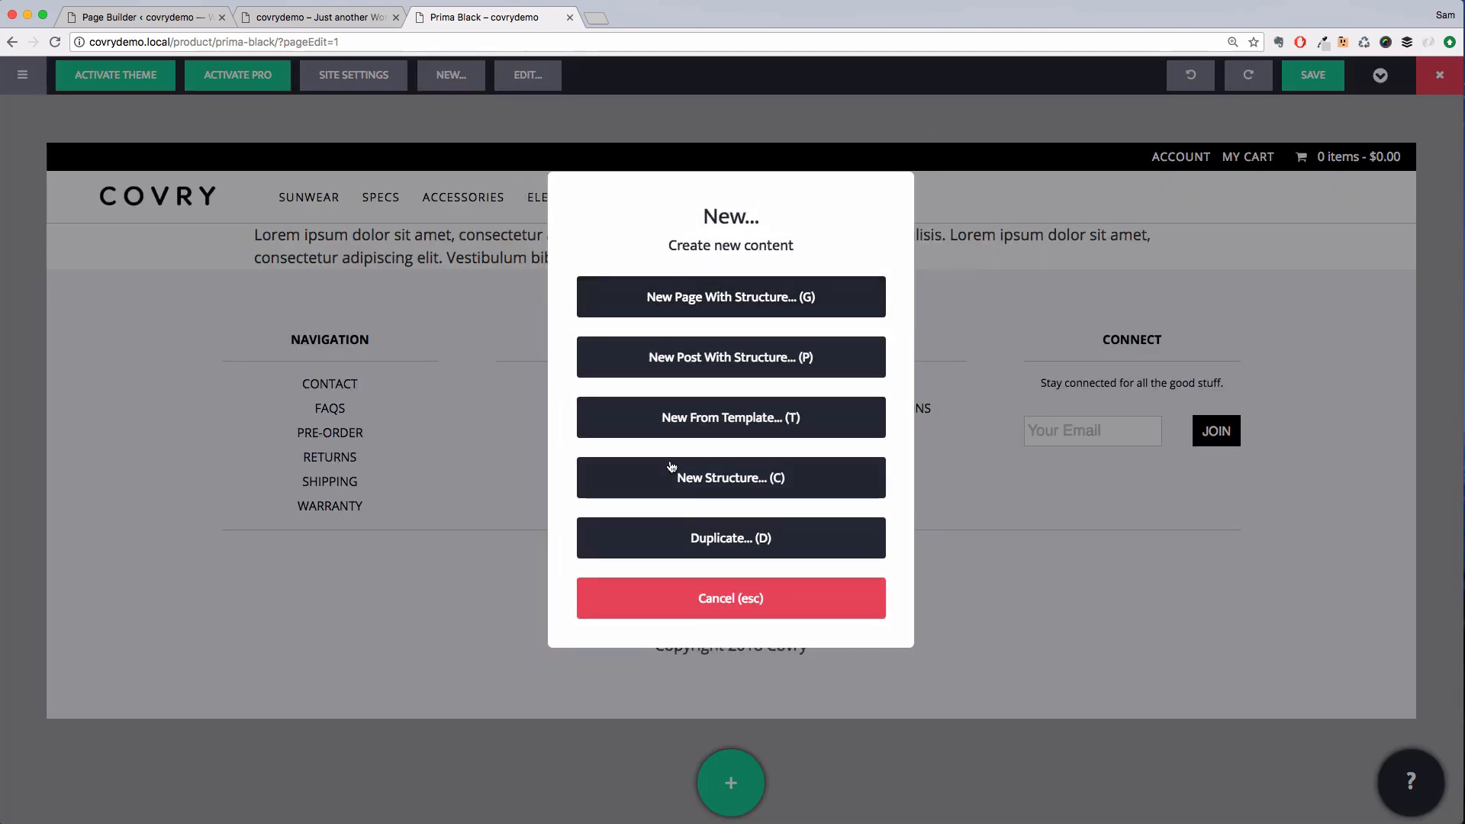
pyautogui.click(683, 496)
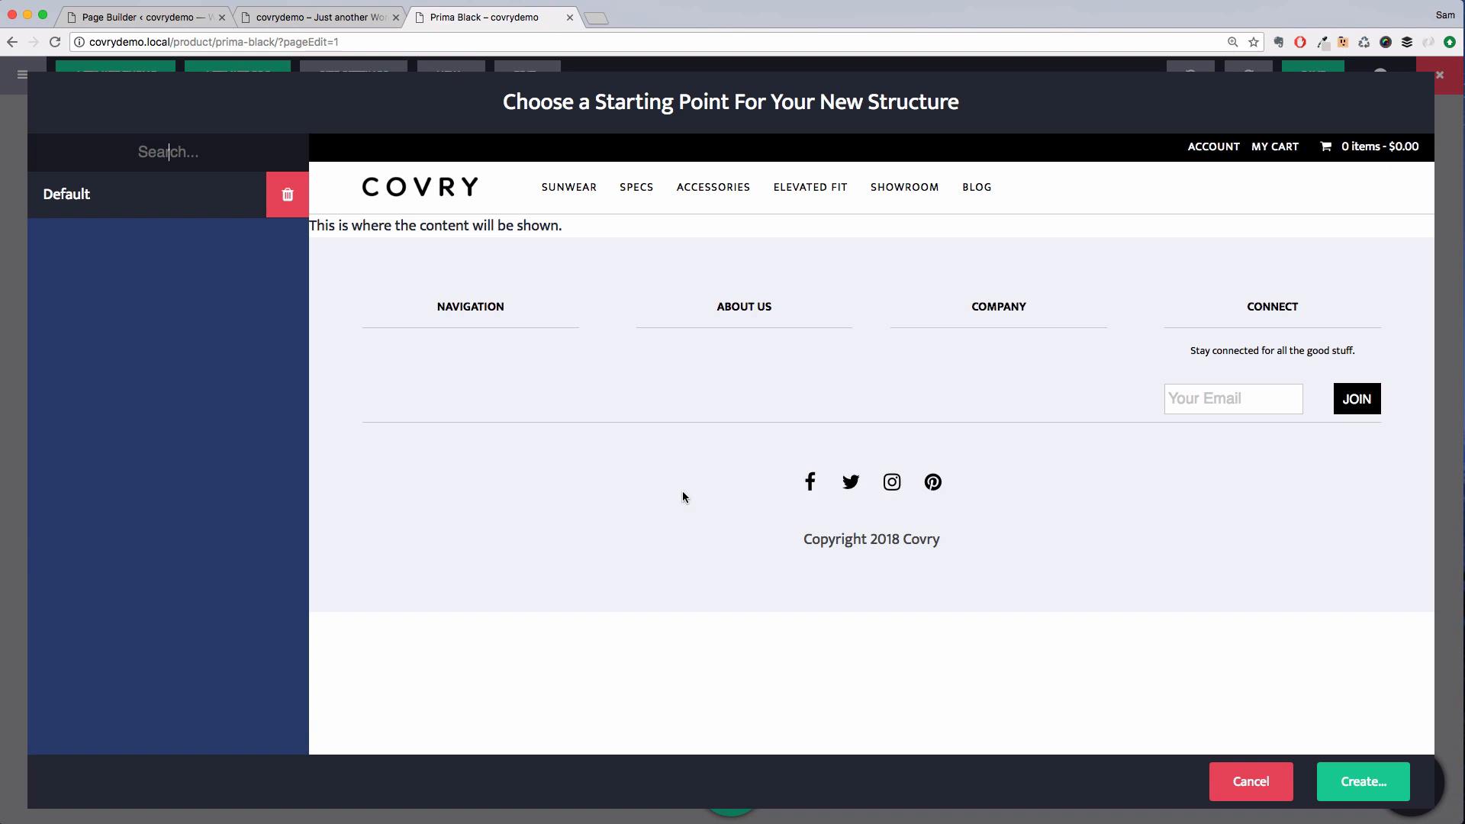
pyautogui.click(1363, 782)
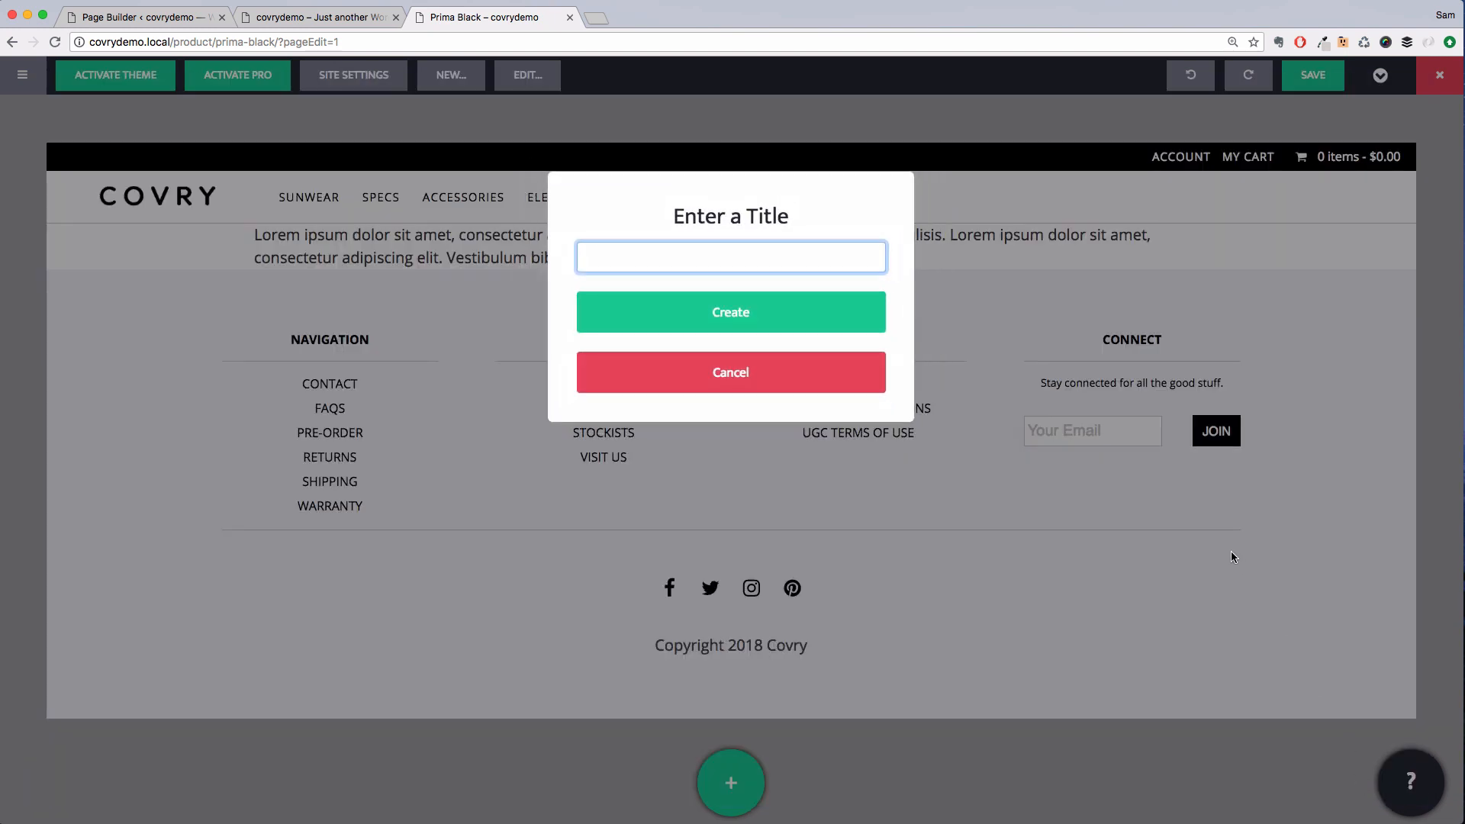
pyautogui.write('Product')
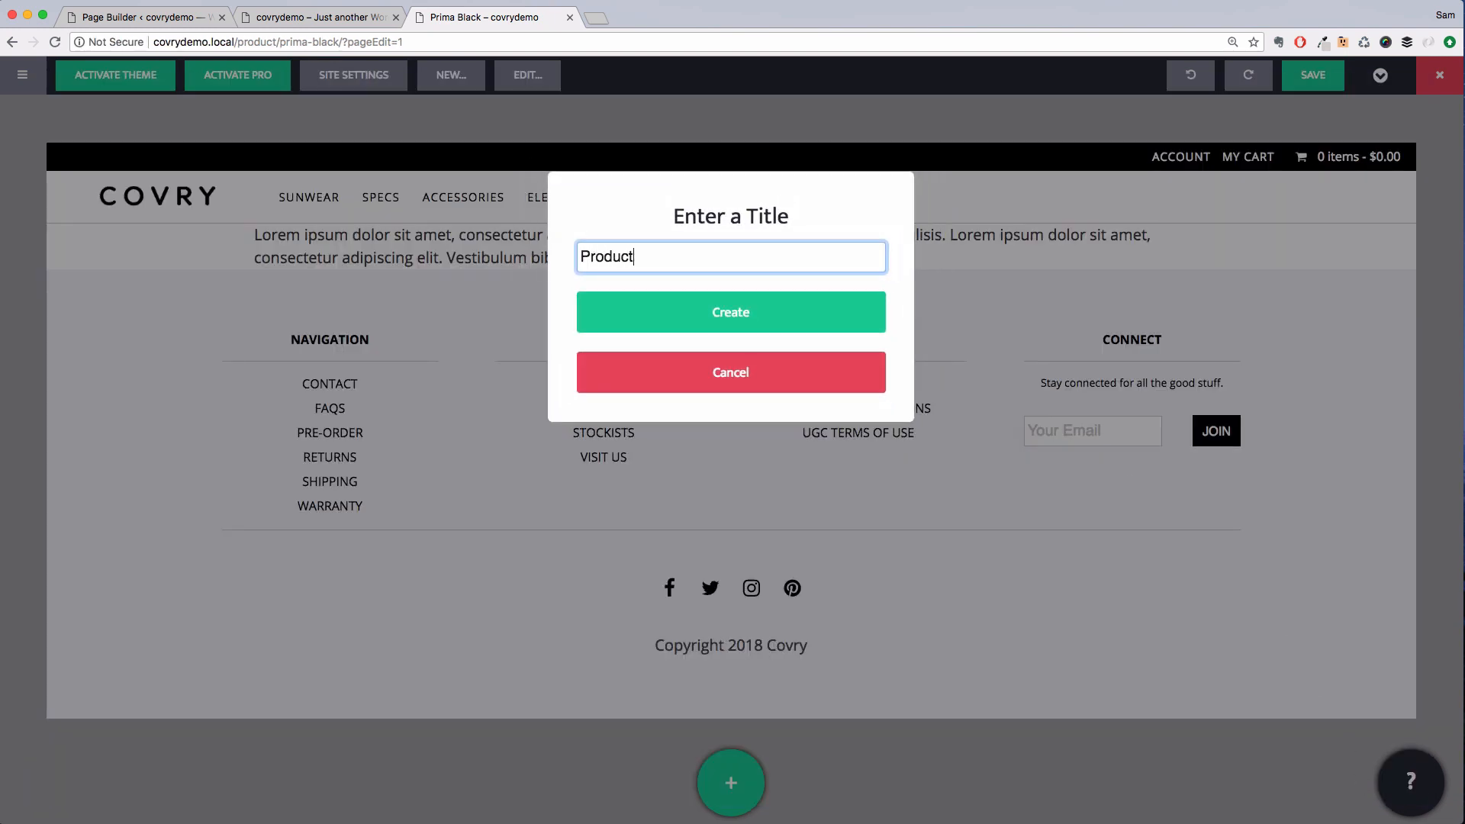
pyautogui.click(782, 311)
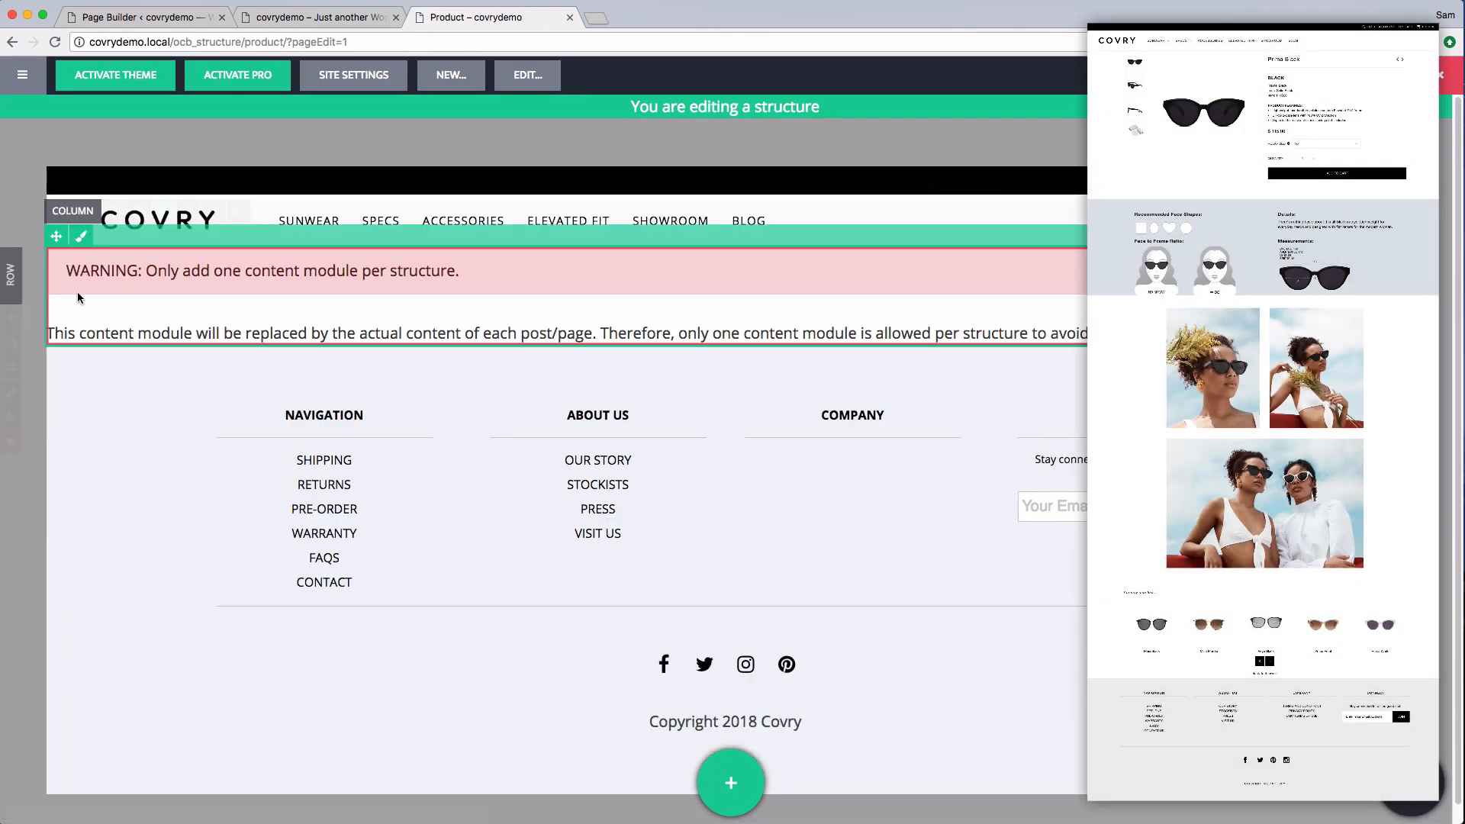
# Set the structure row's padding to 2 em on all linked sides and its max width to default
pyautogui.click(14, 389)
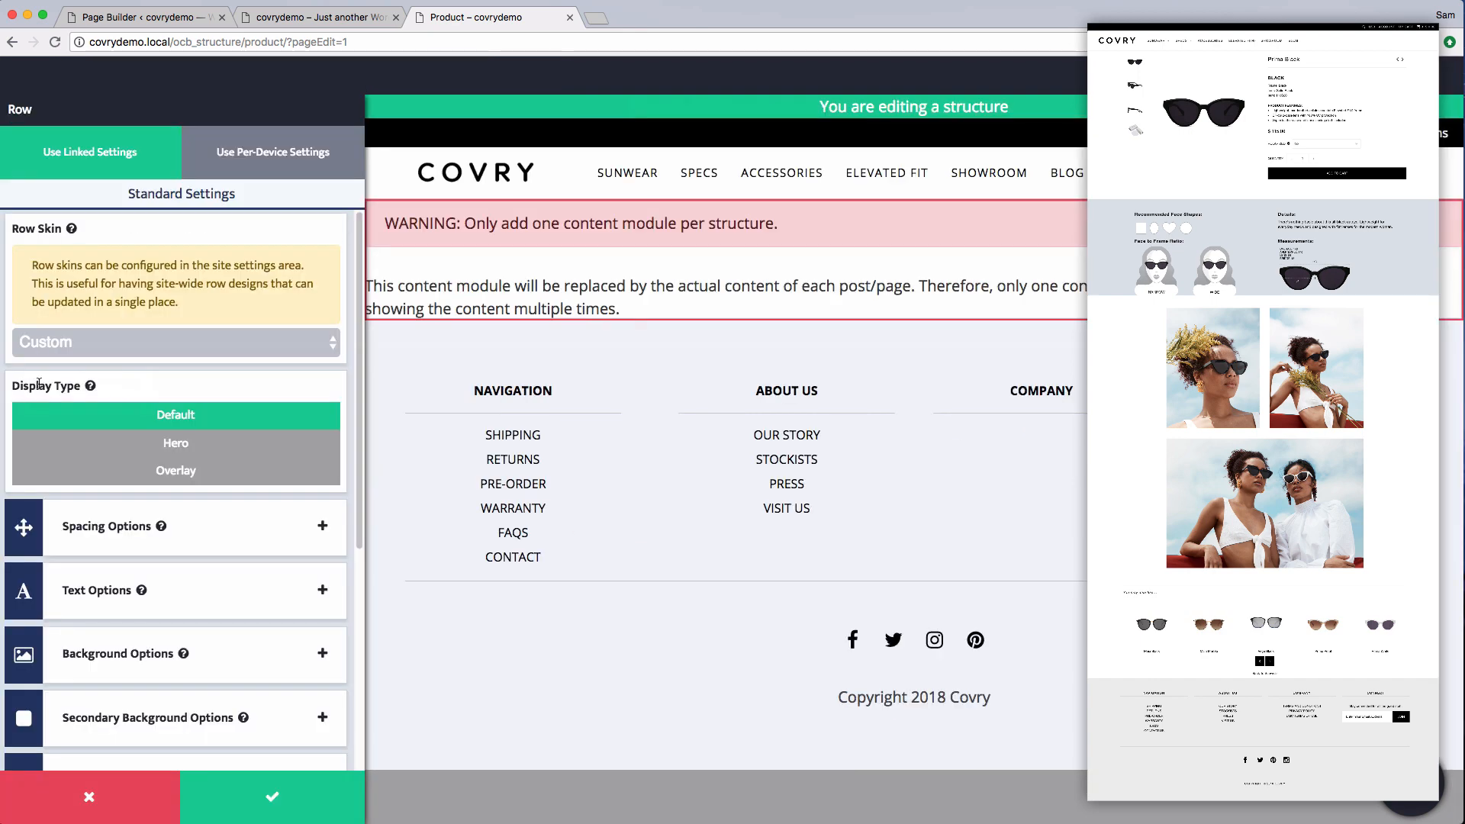
pyautogui.click(187, 505)
pyautogui.click(127, 426)
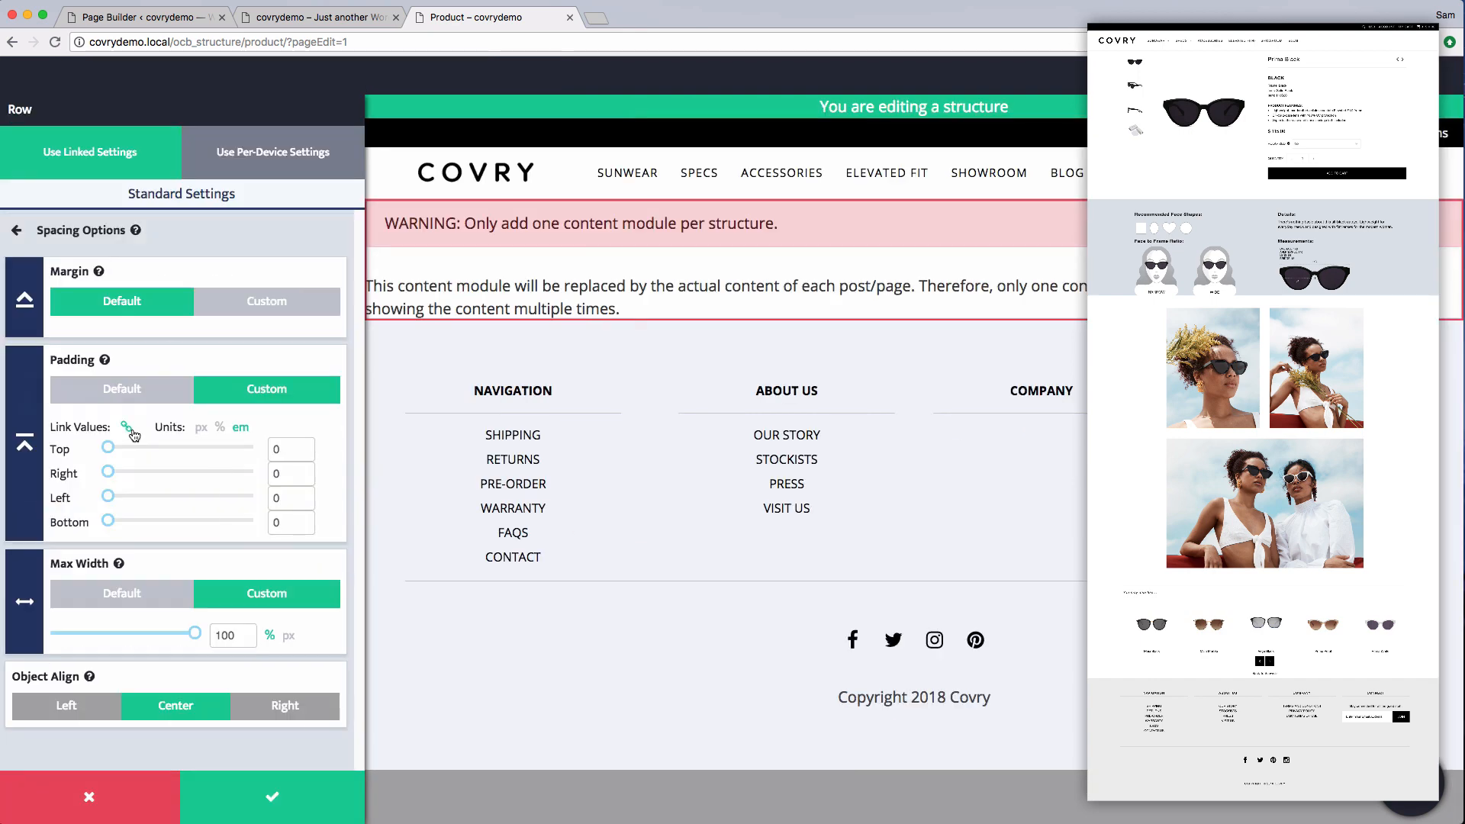
pyautogui.click(271, 448)
pyautogui.write('2')
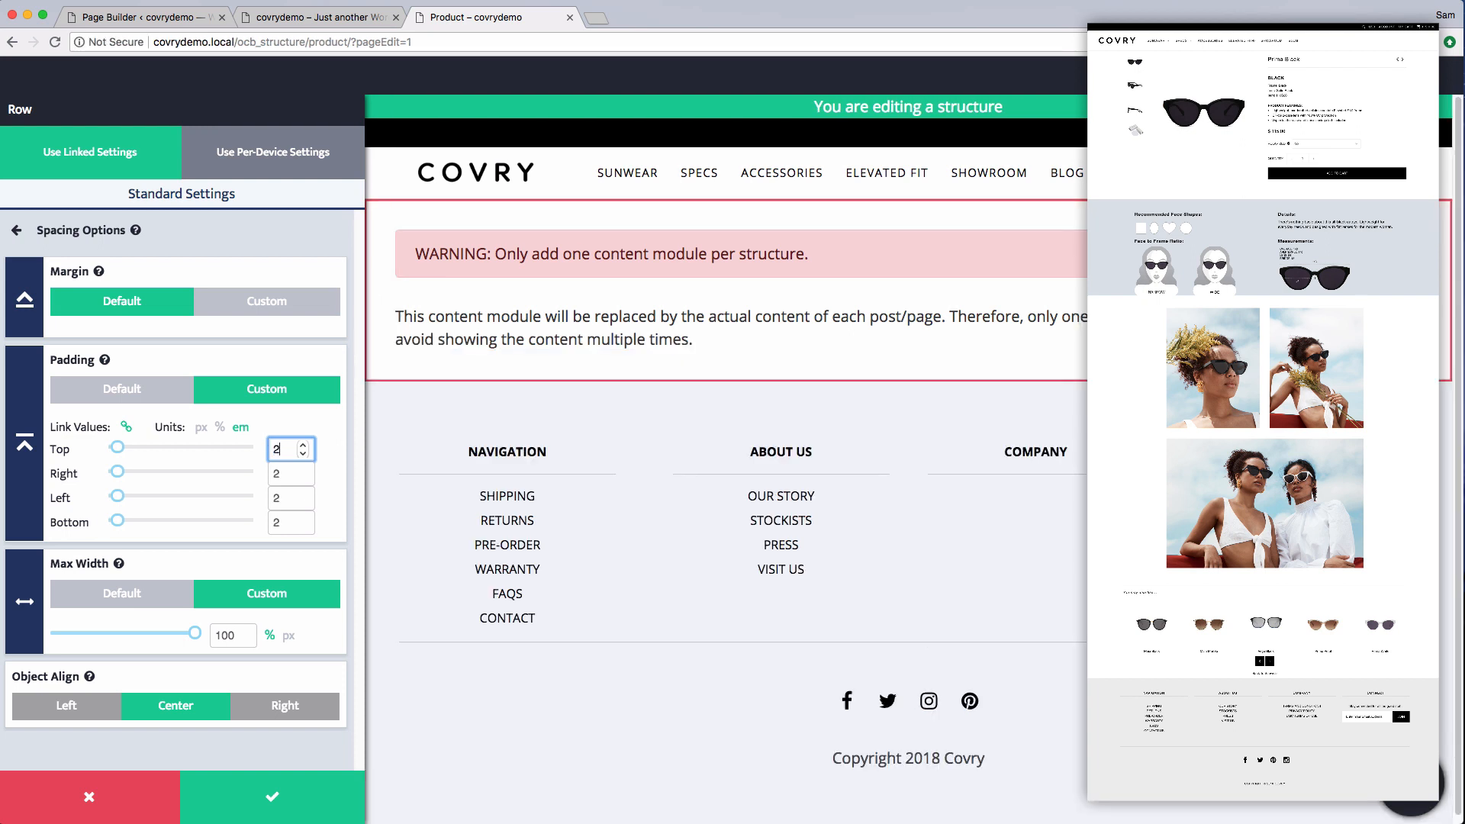
pyautogui.click(125, 602)
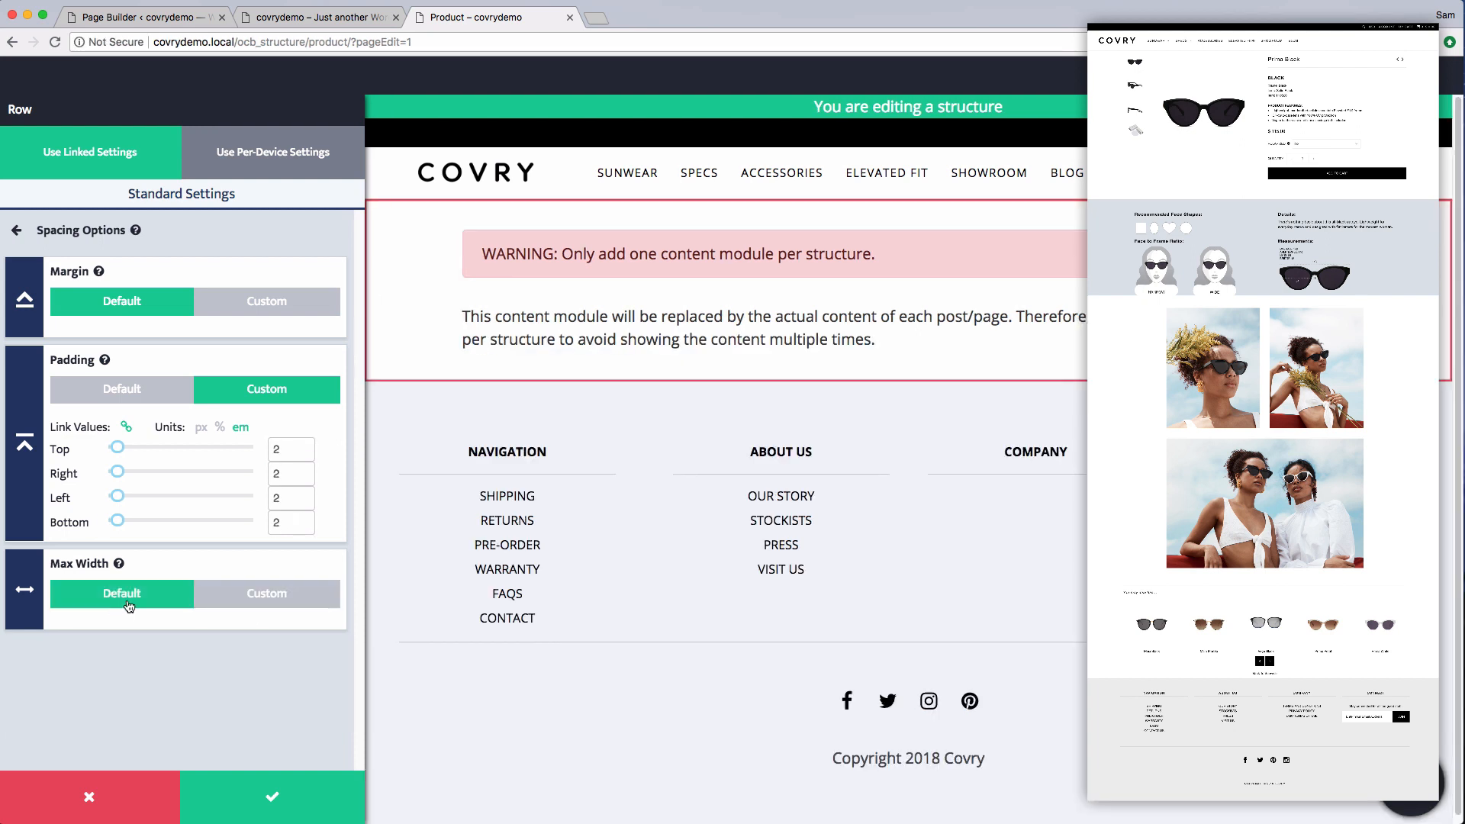
pyautogui.click(272, 793)
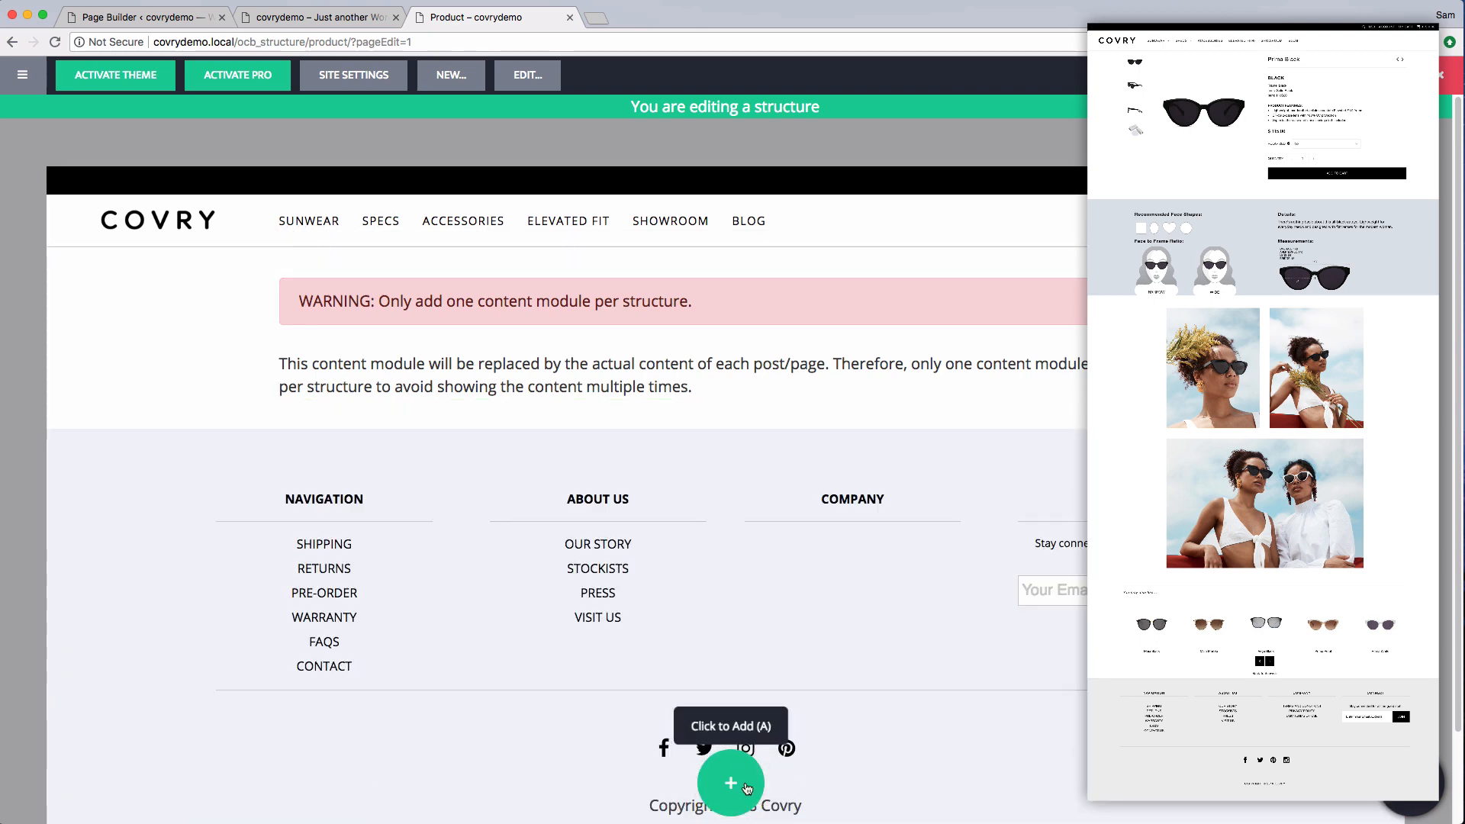
# Add a WooCommerce Single Elements module showing the Product Image with Left Thumbnails display
pyautogui.click(747, 789)
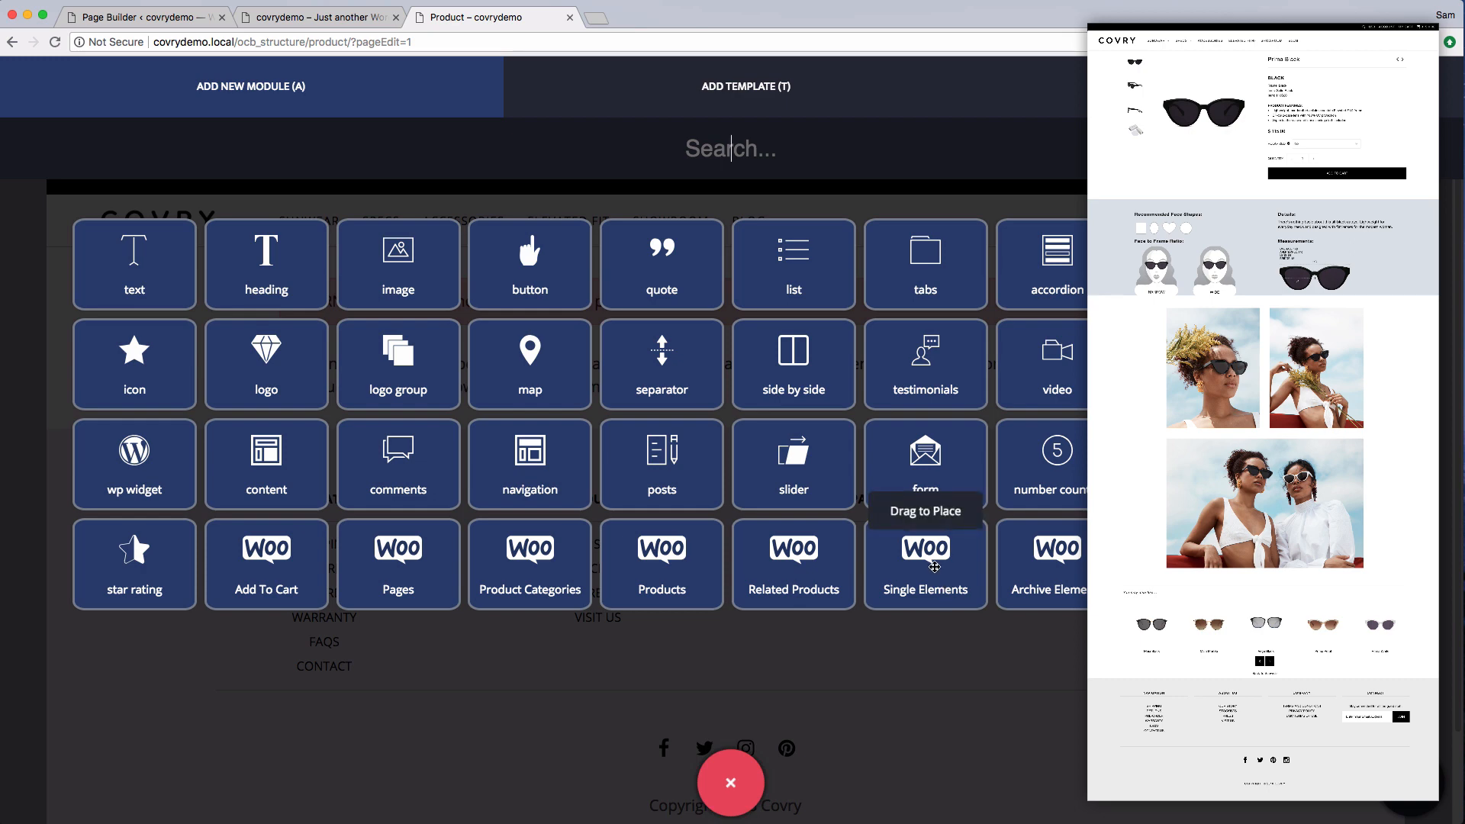
pyautogui.moveTo(909, 488); pyautogui.dragTo(575, 286)
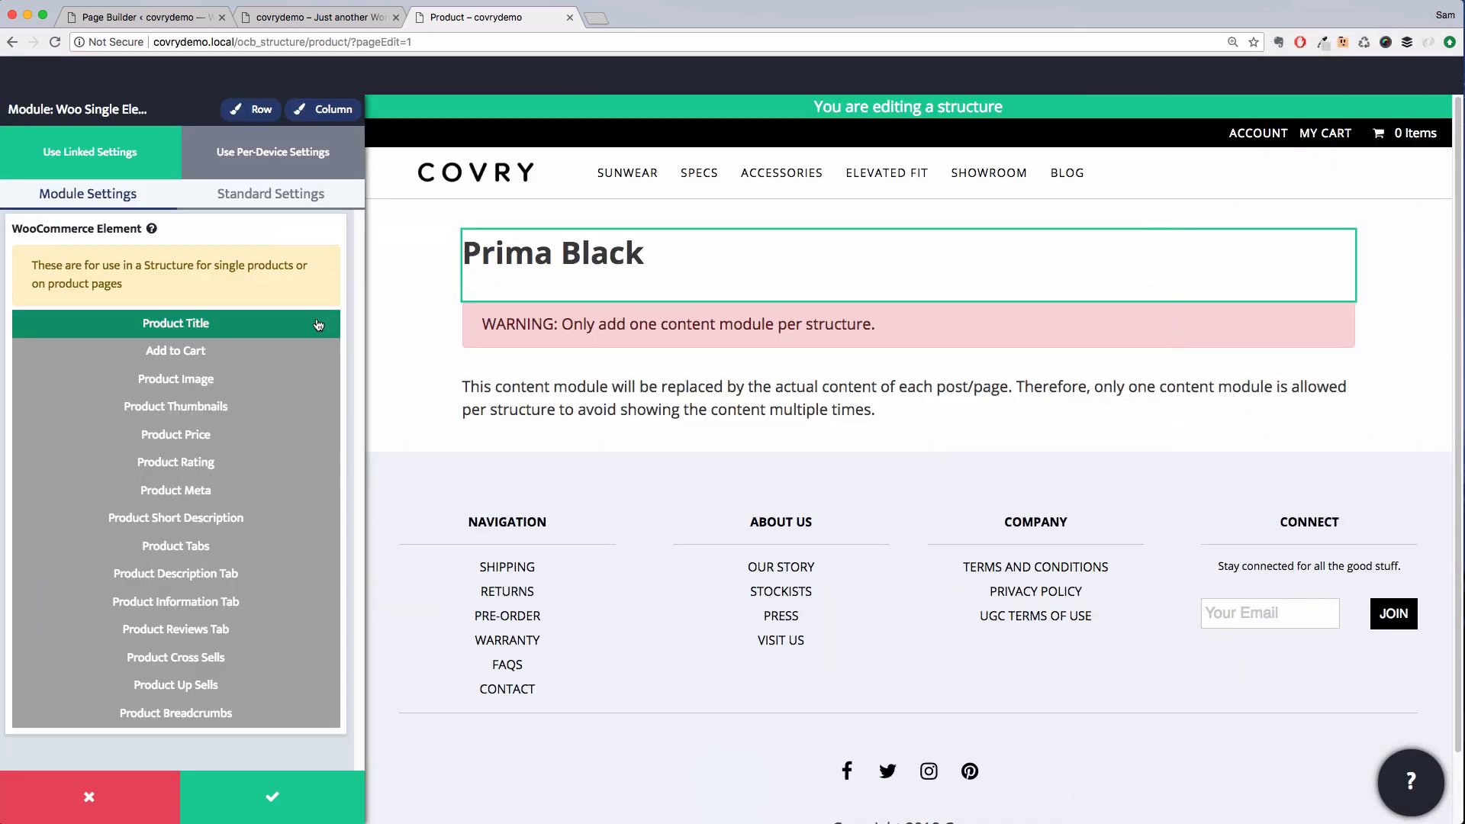
pyautogui.click(229, 379)
pyautogui.scroll(-1, 229, 397)
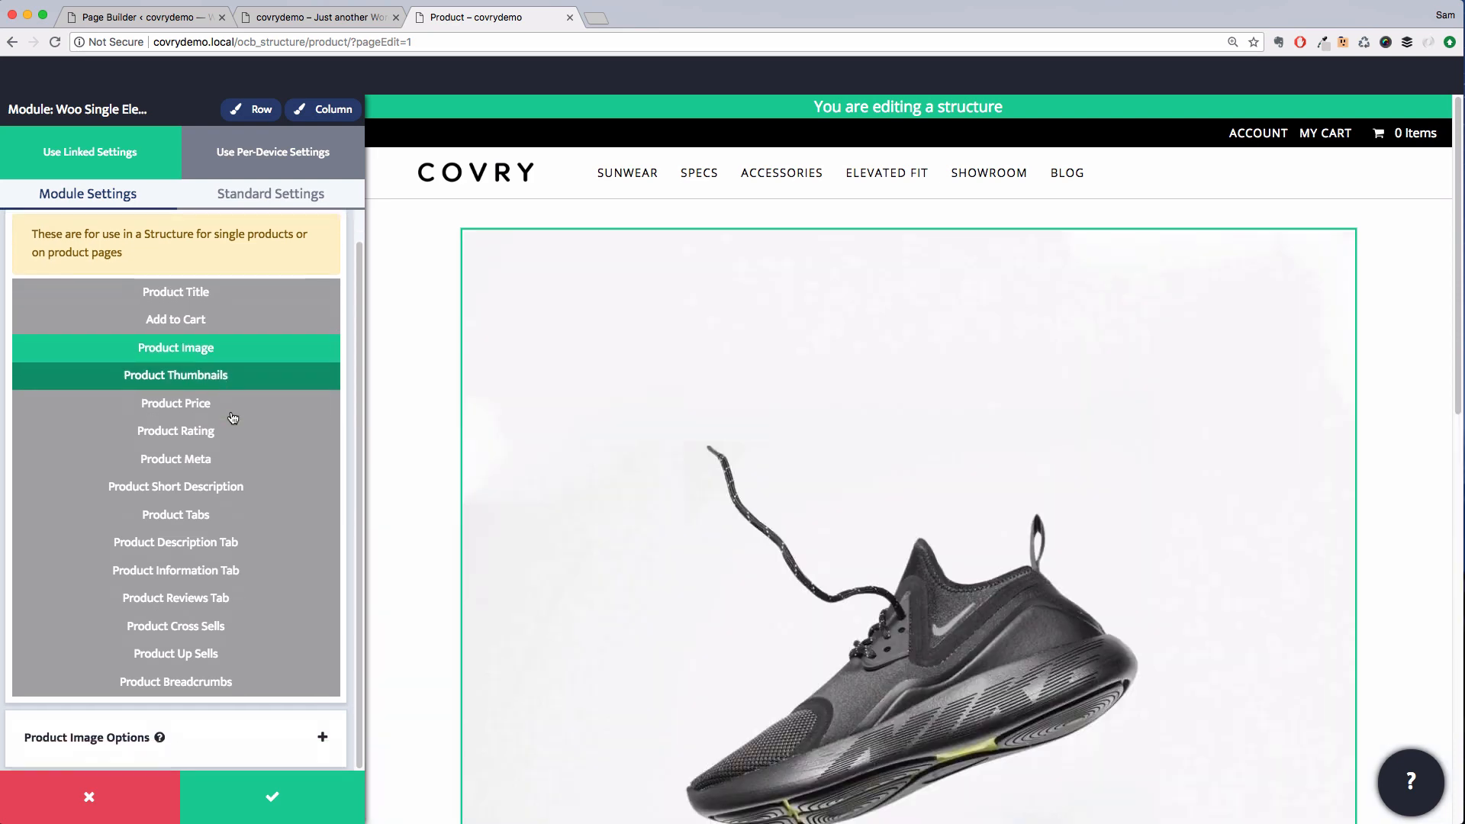
pyautogui.click(255, 737)
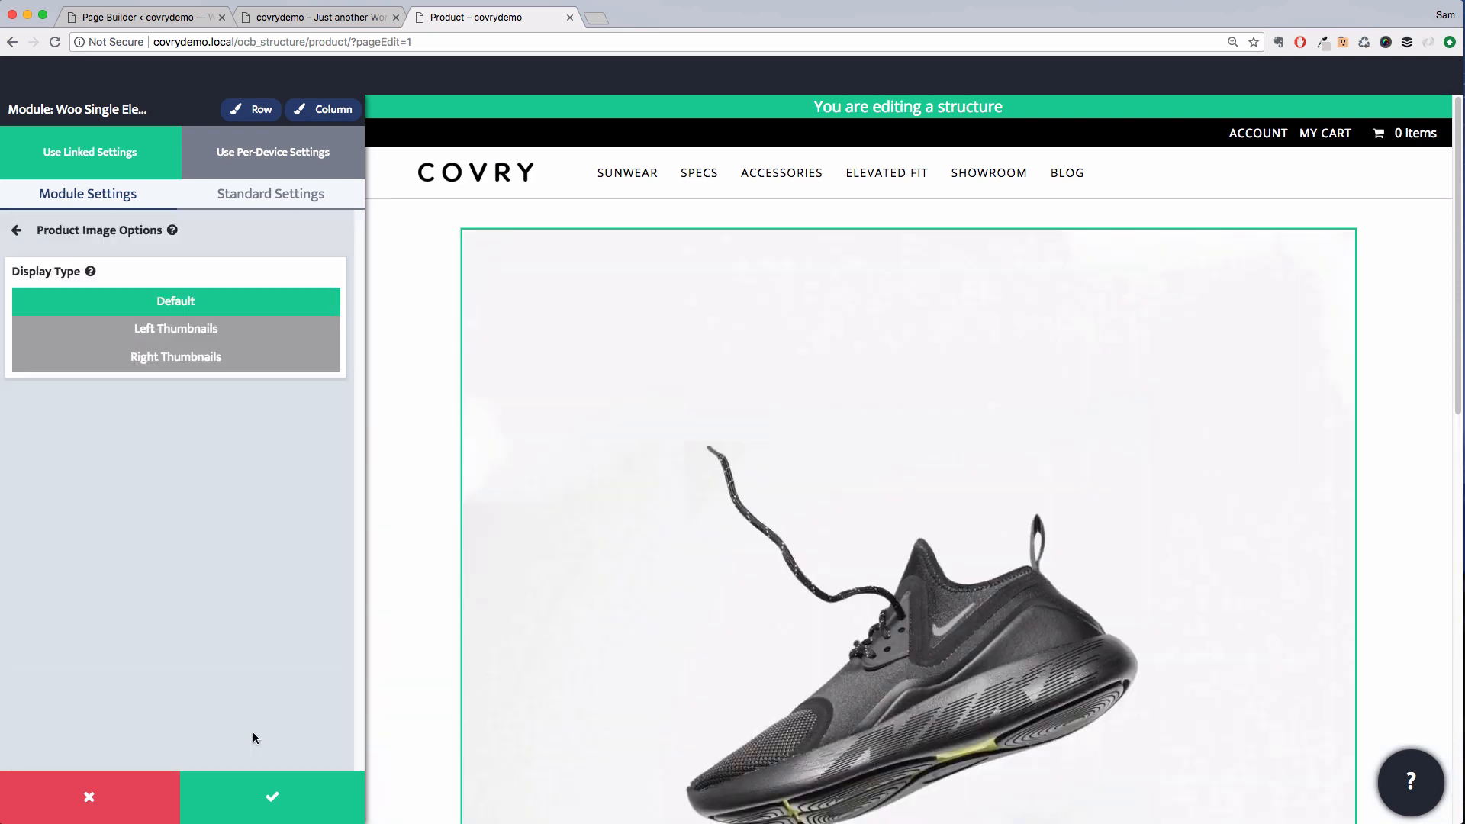
pyautogui.click(181, 334)
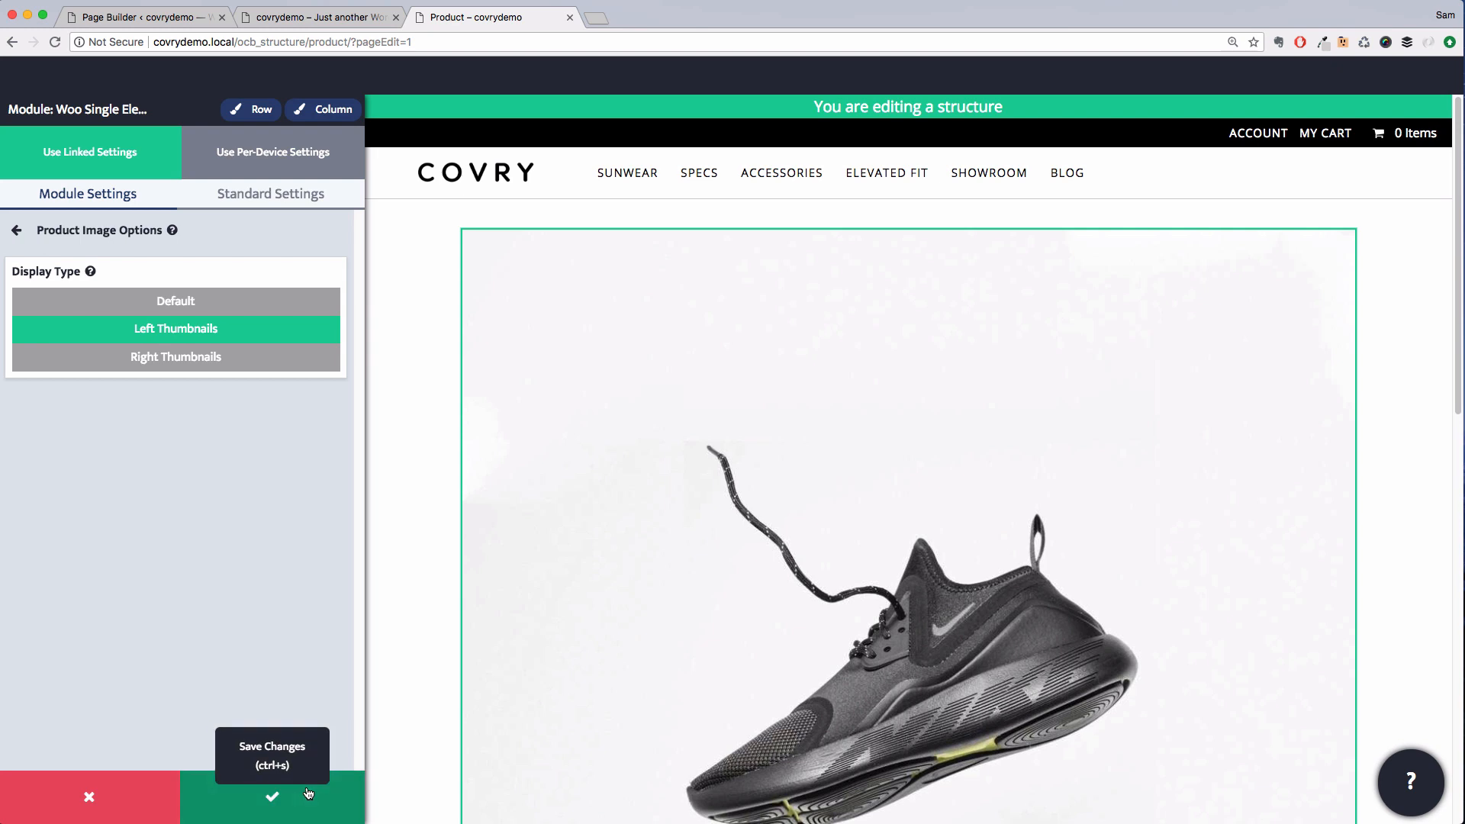
pyautogui.click(310, 794)
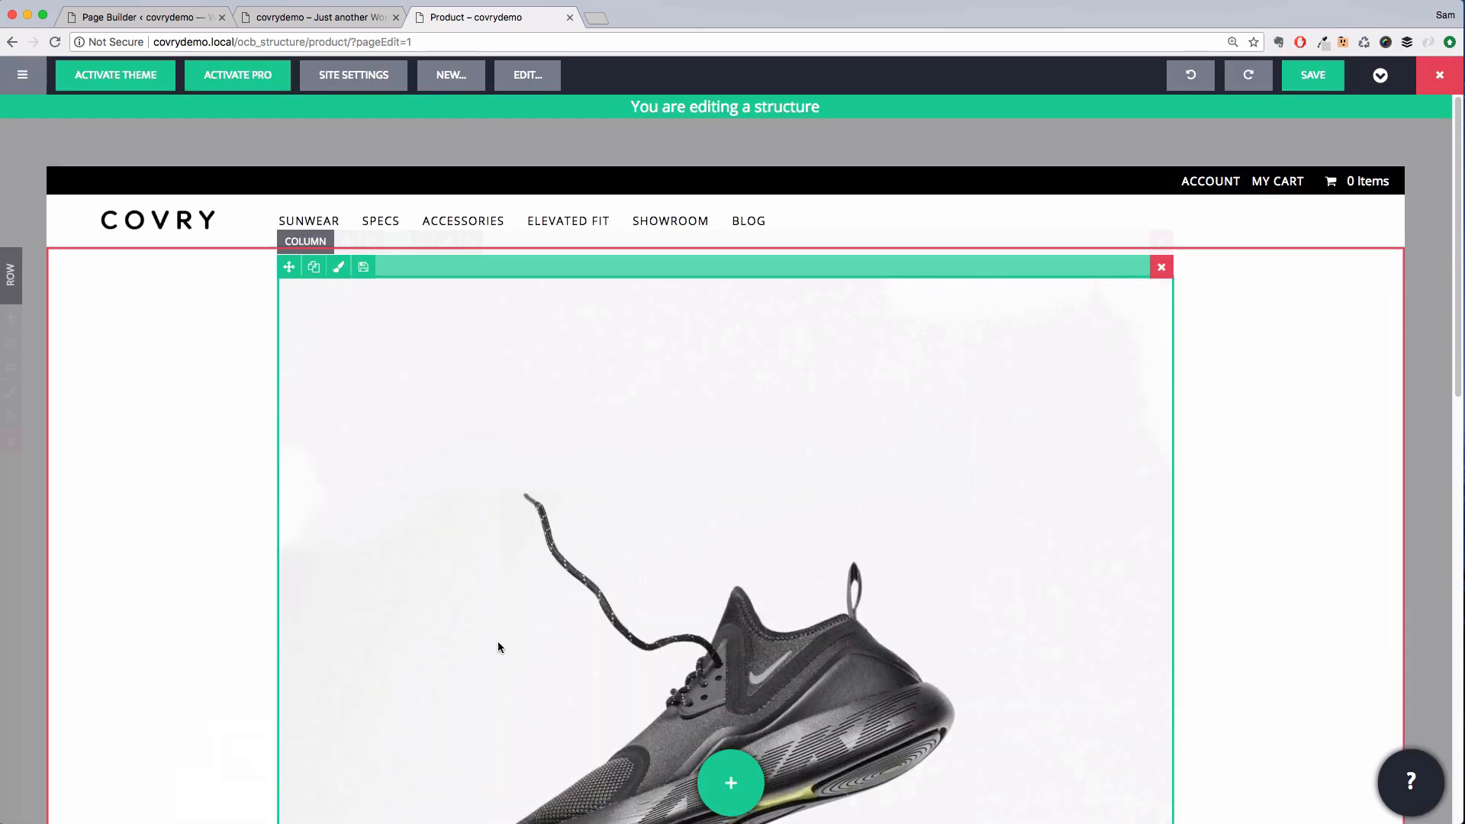
# Add Single Elements modules for the product title and Product Short Description in a new column beside the image
pyautogui.click(731, 783)
pyautogui.moveTo(937, 561); pyautogui.dragTo(1041, 360)
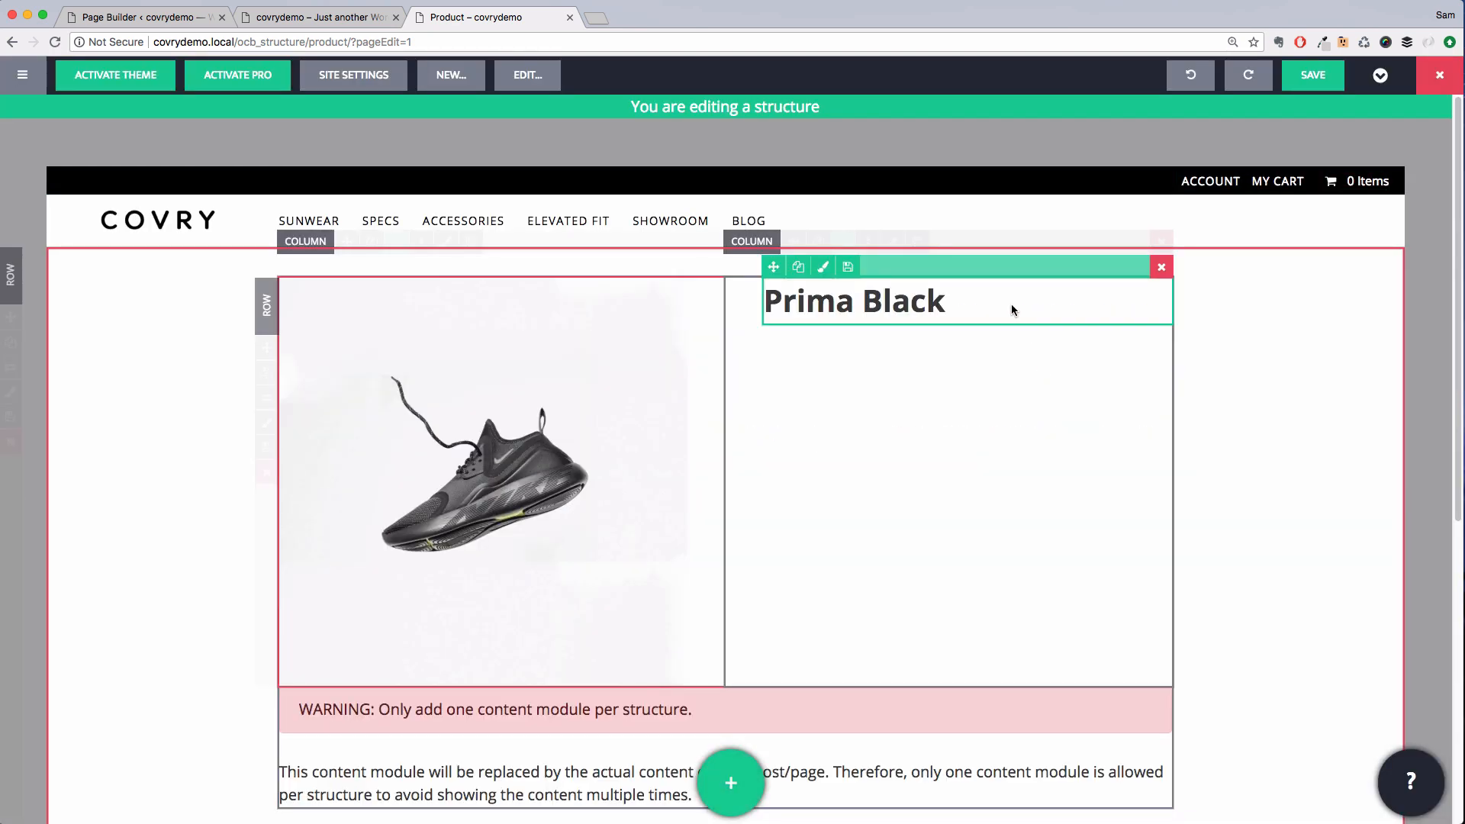
pyautogui.click(720, 782)
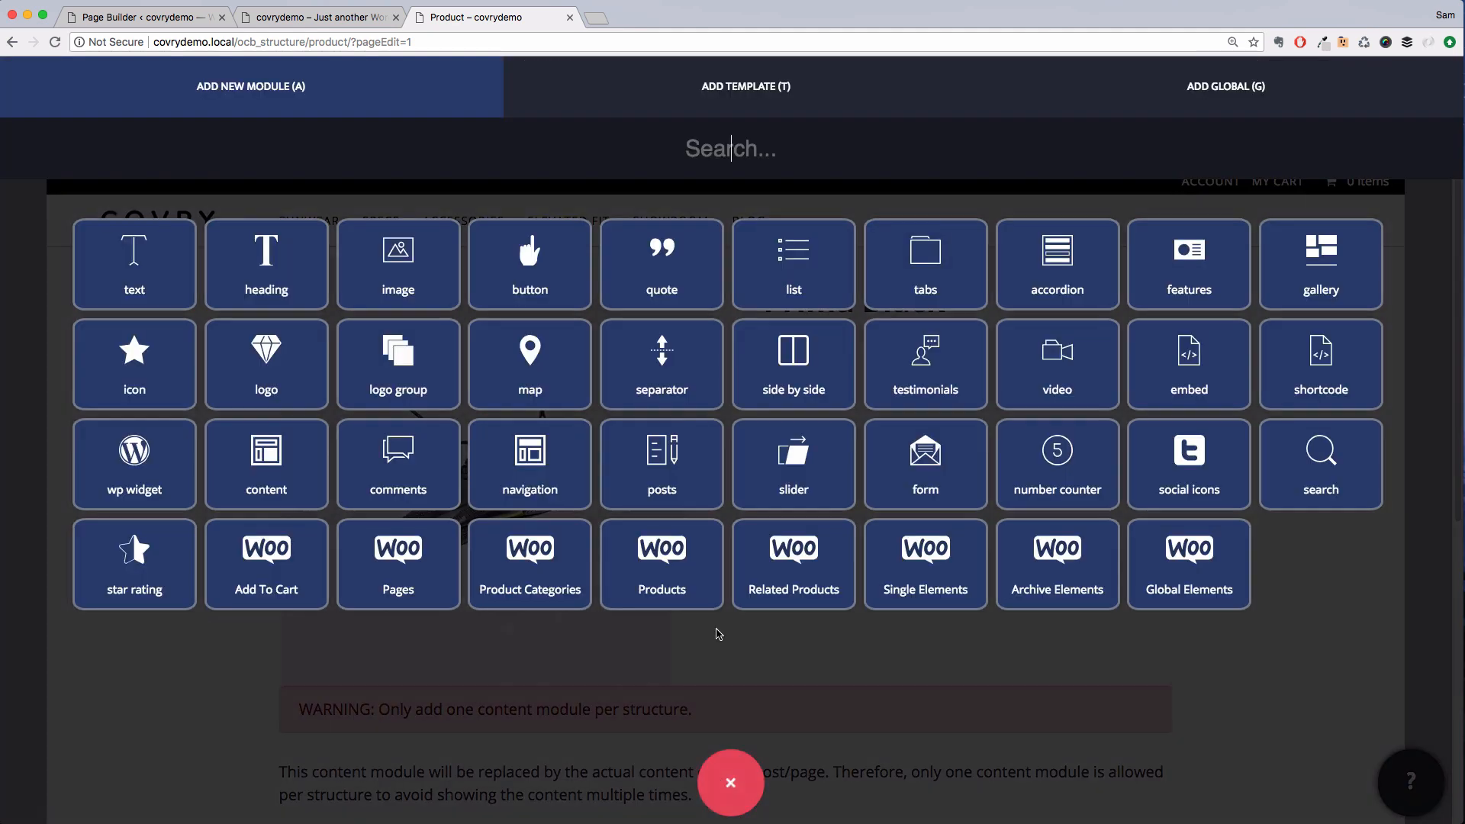
pyautogui.moveTo(925, 571); pyautogui.dragTo(938, 313)
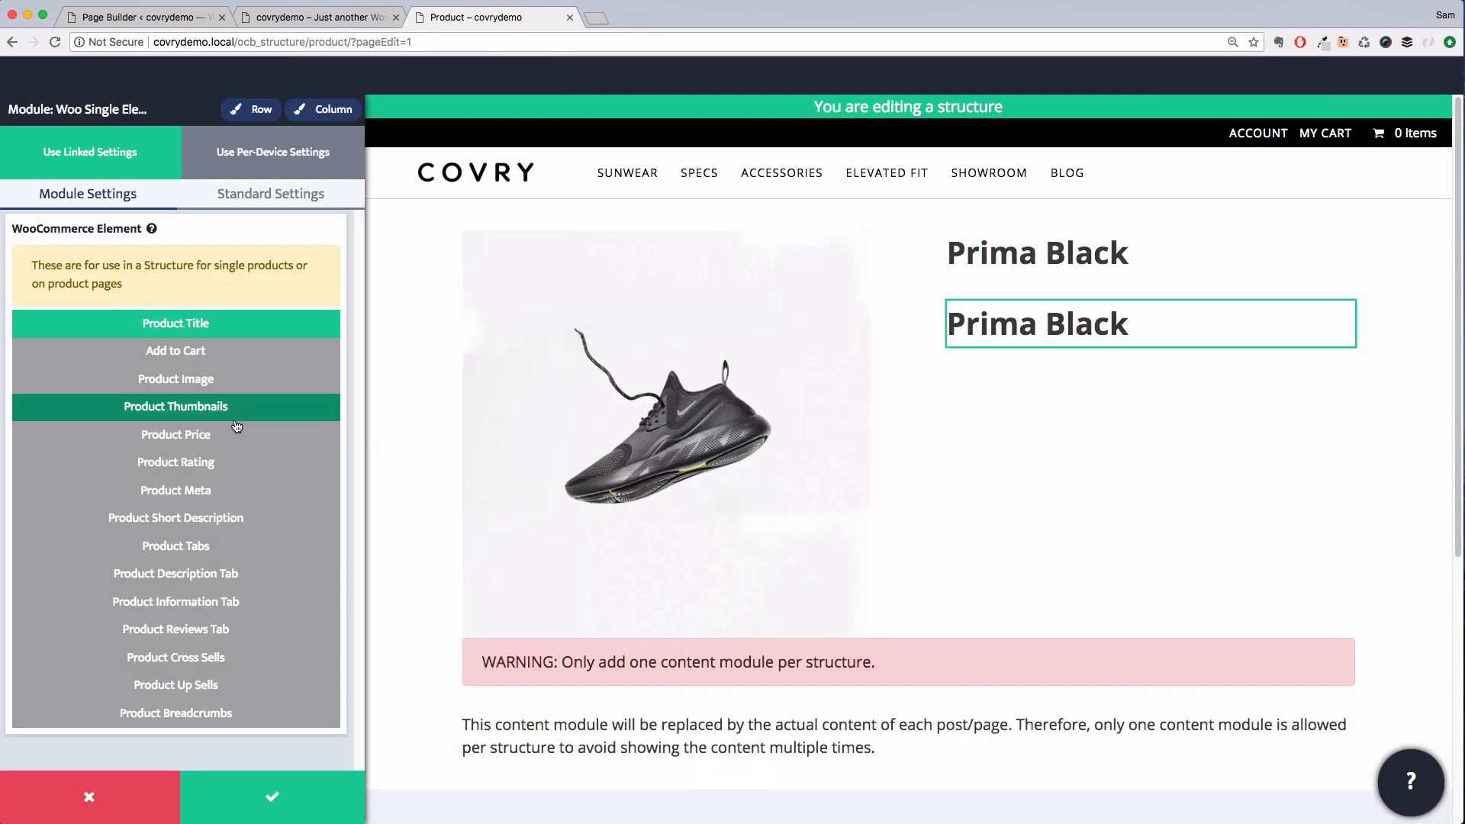
pyautogui.click(216, 518)
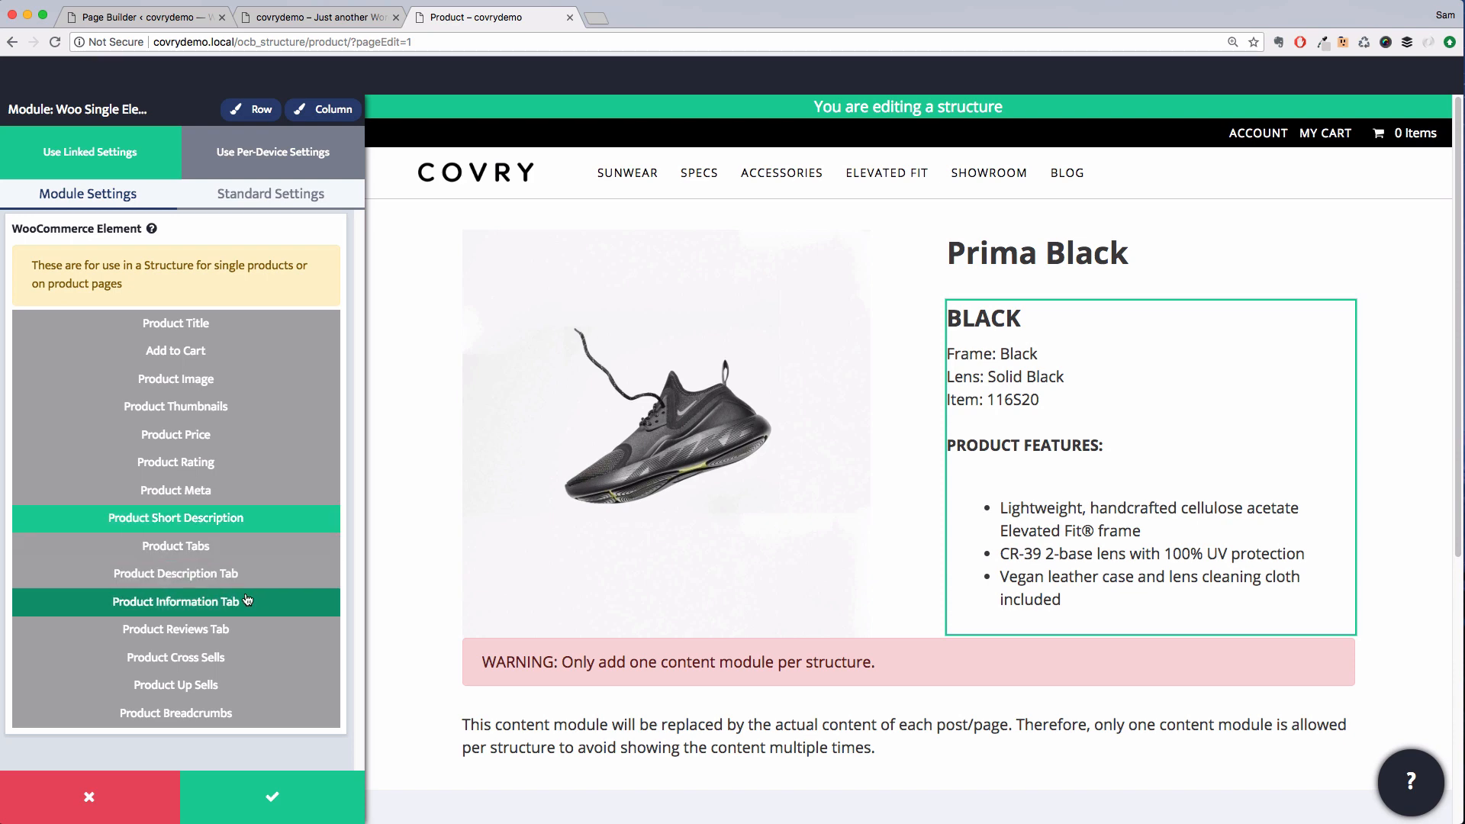
pyautogui.click(290, 792)
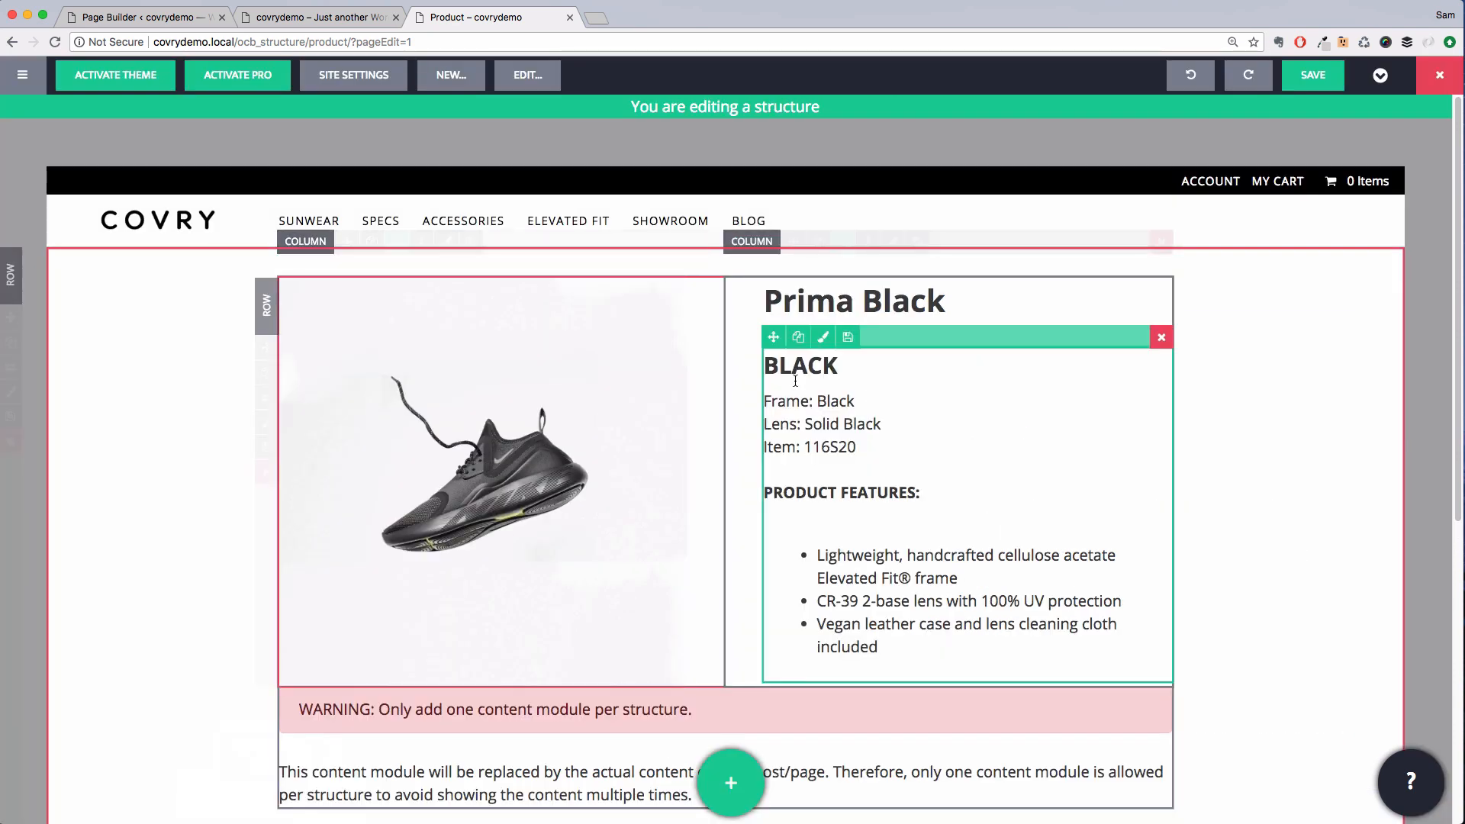
# Duplicate the short description module and switch the copy to Product Price
pyautogui.click(799, 338)
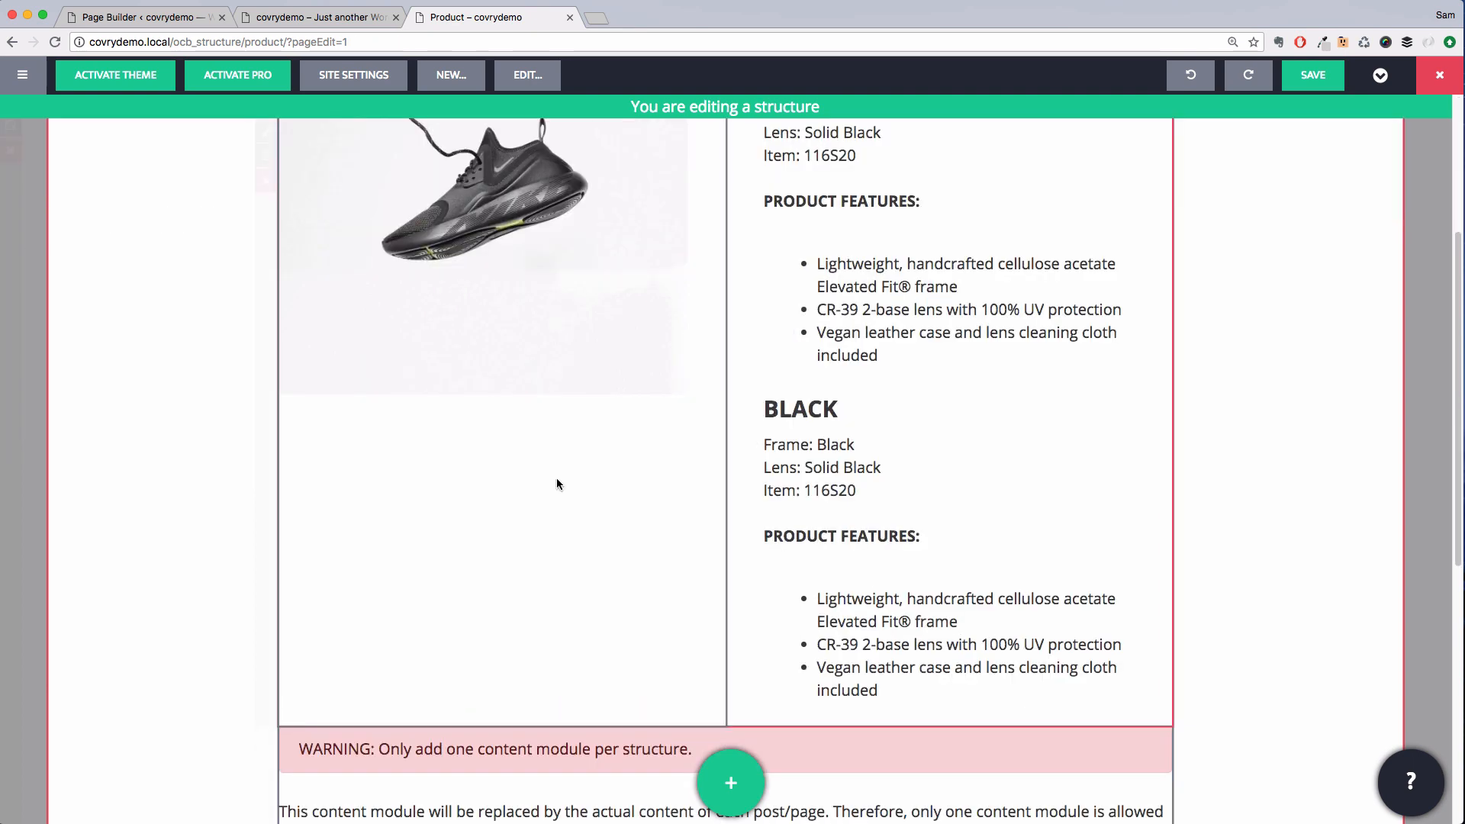
pyautogui.doubleClick(887, 467)
pyautogui.click(254, 437)
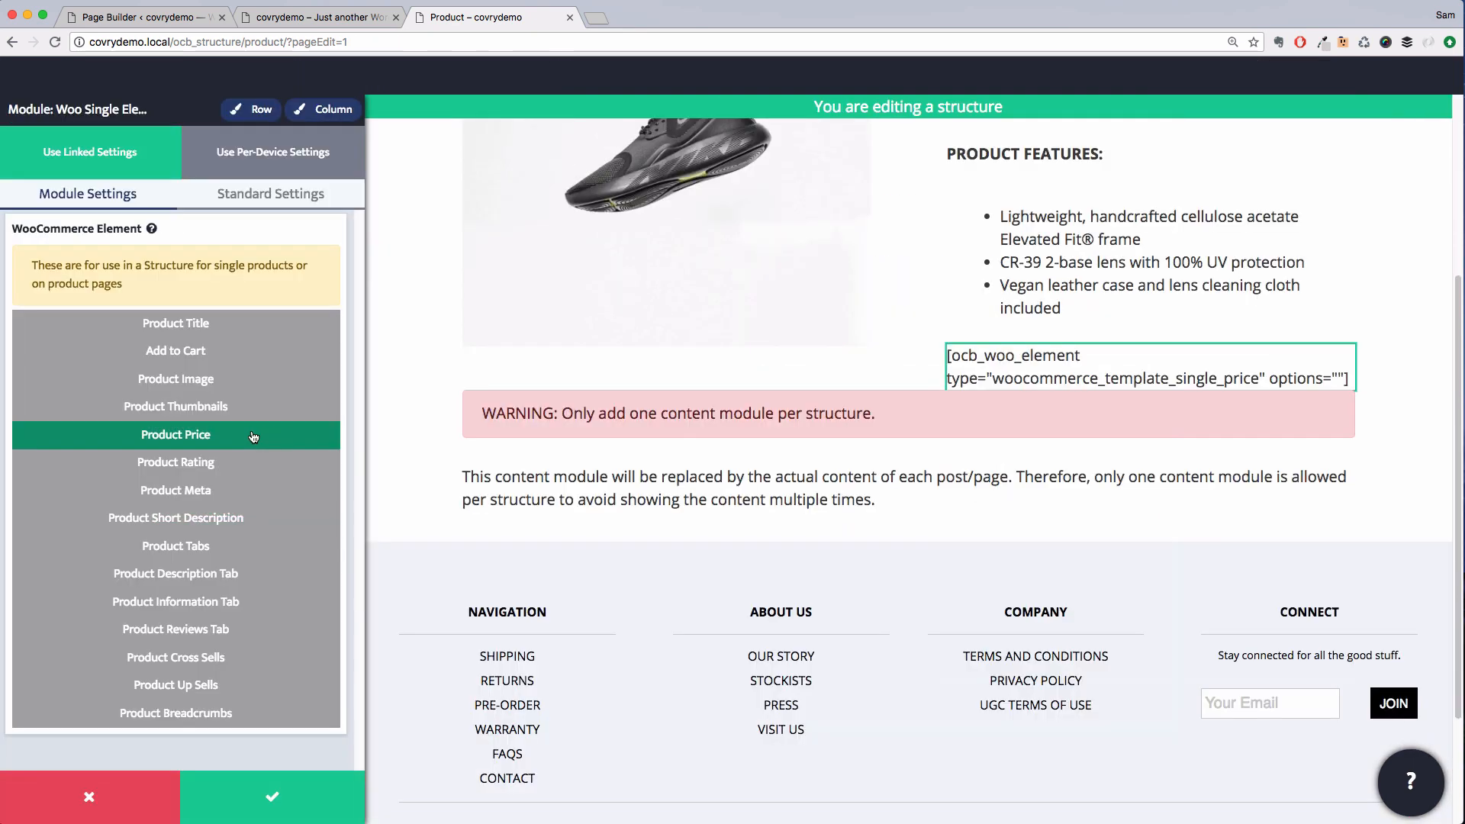
pyautogui.click(272, 796)
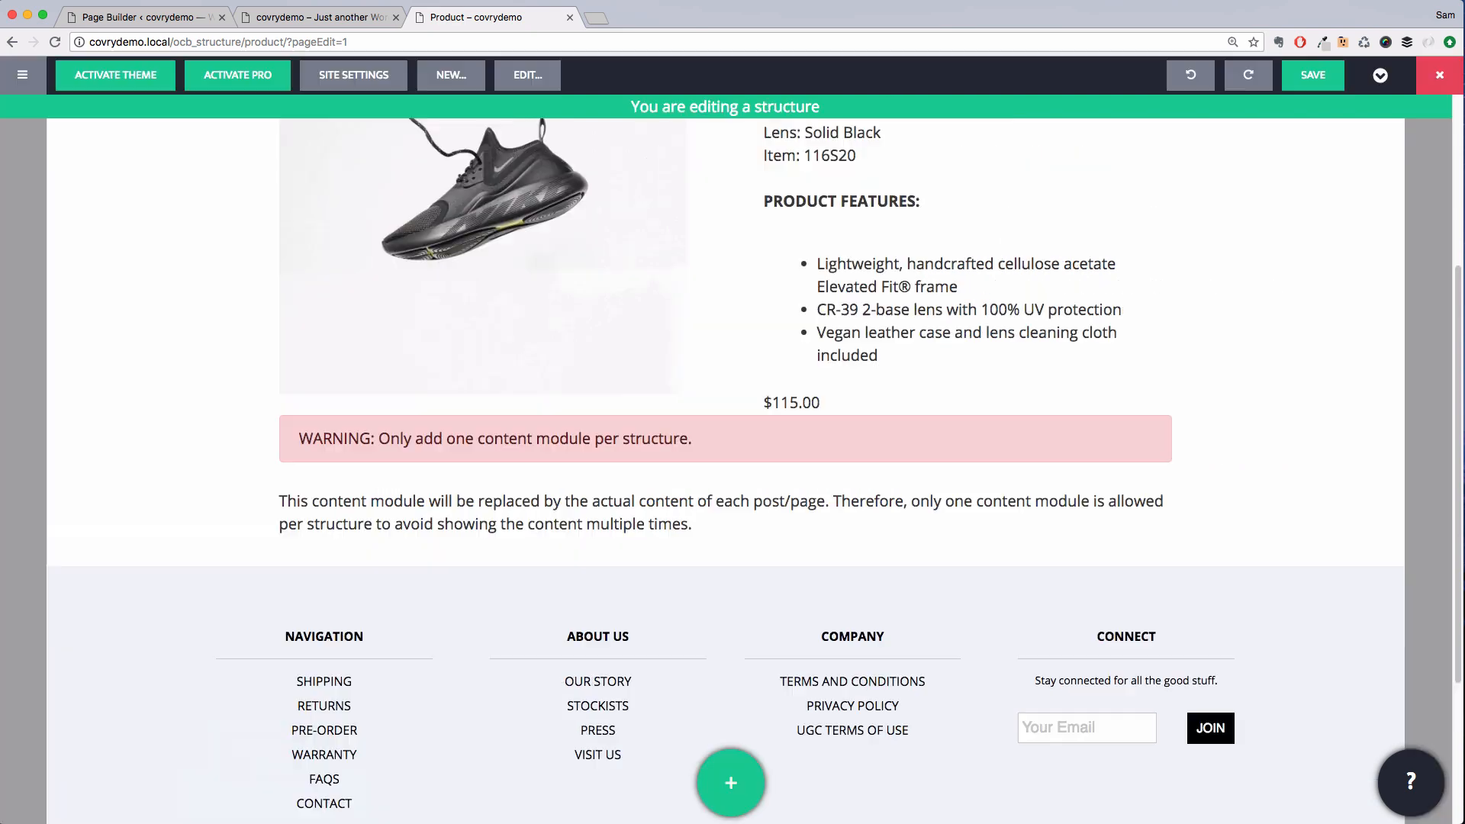
# Duplicate the price module and switch the copy to Add to Cart
pyautogui.click(851, 394)
pyautogui.click(798, 380)
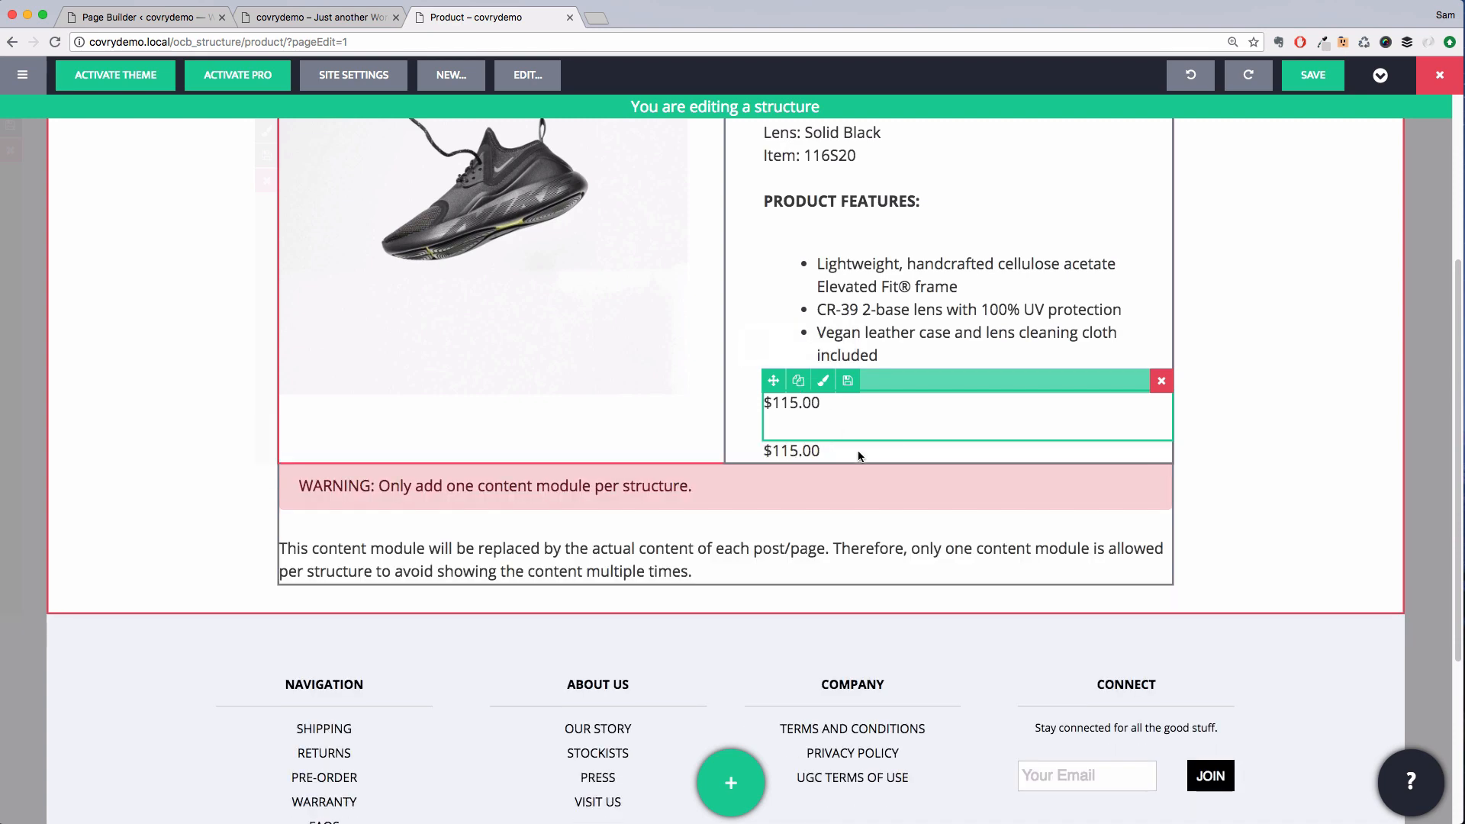
pyautogui.click(823, 427)
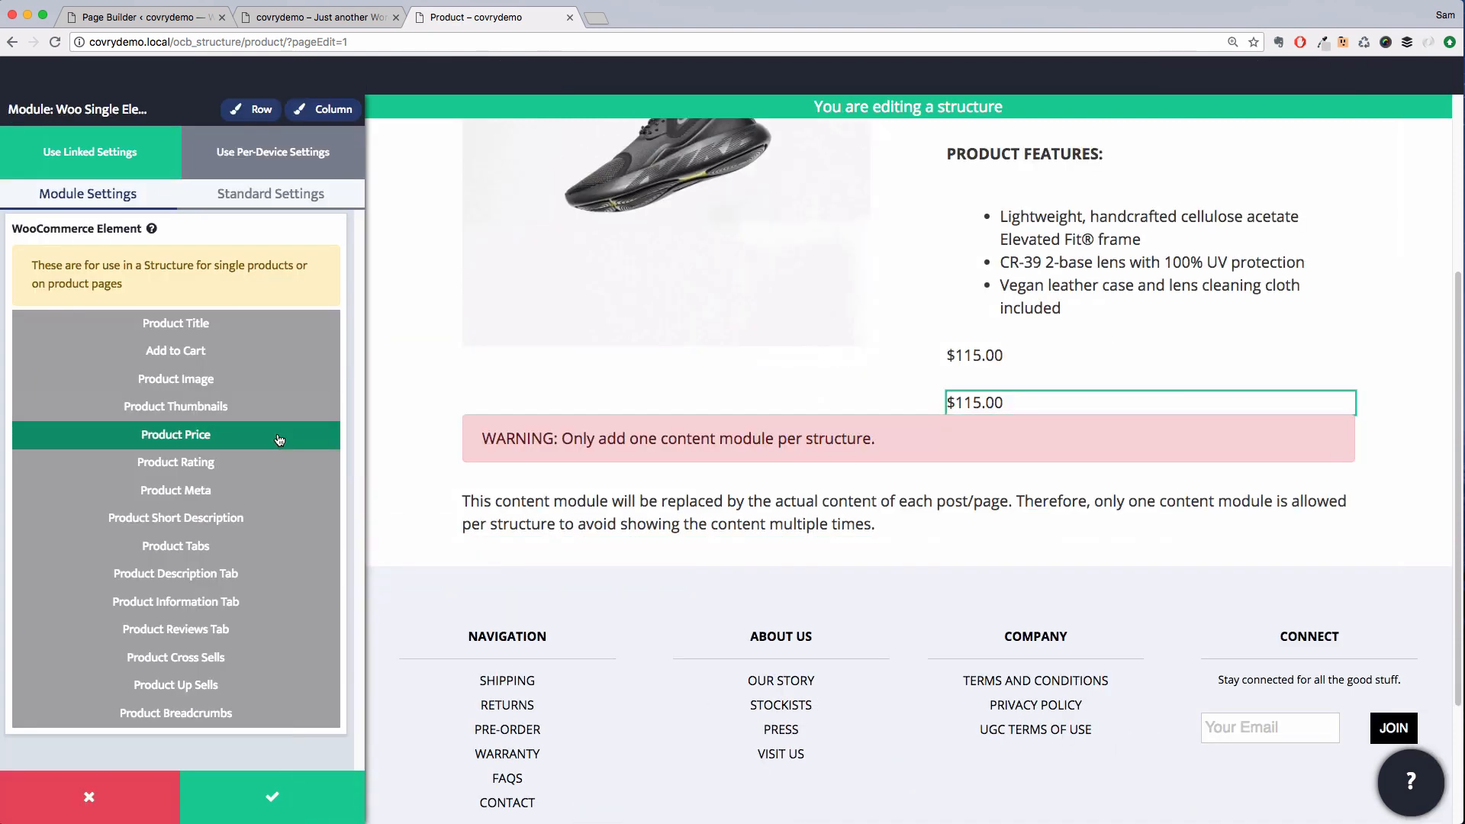
pyautogui.click(230, 360)
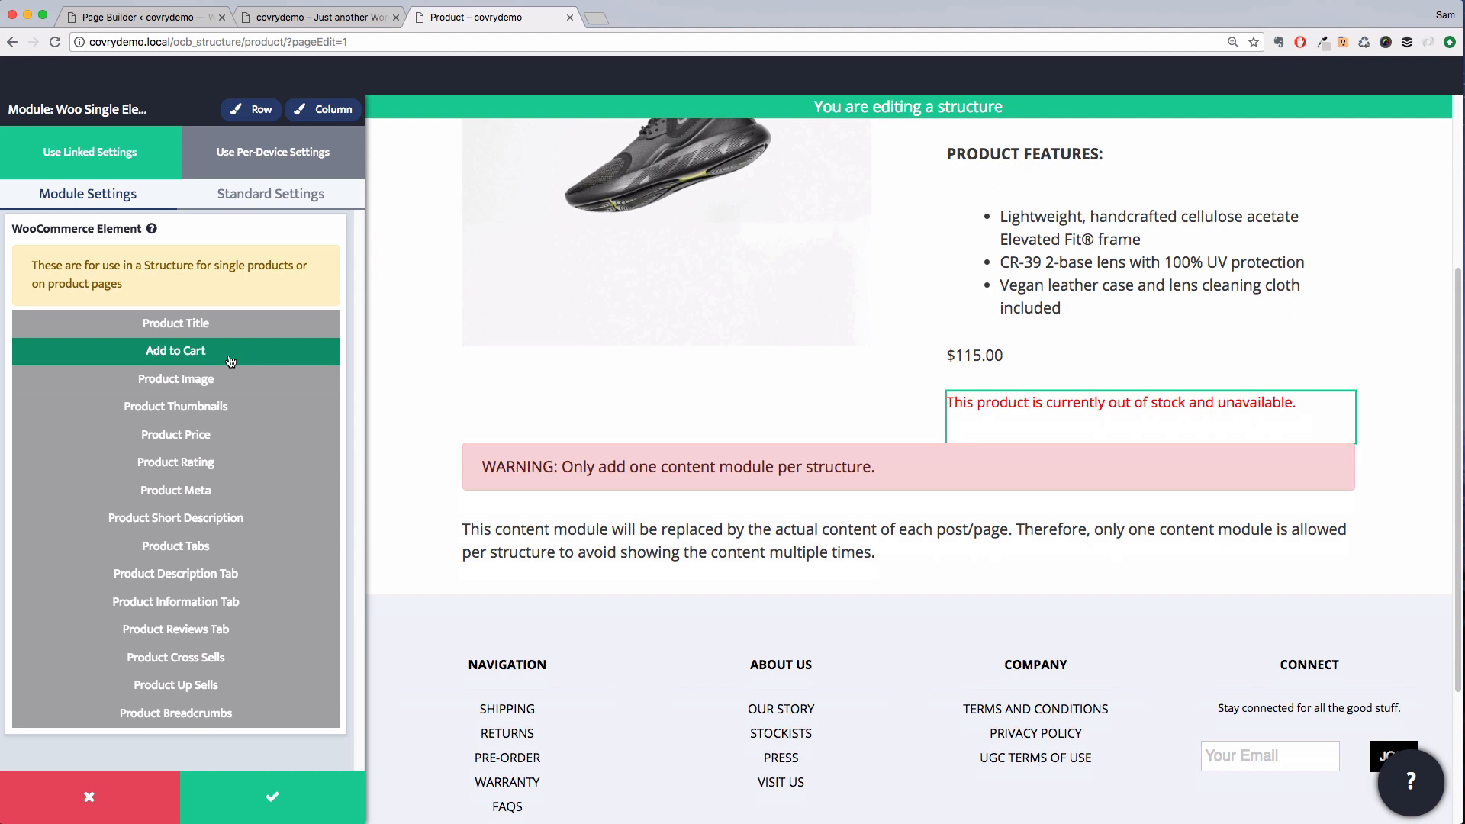
pyautogui.click(321, 793)
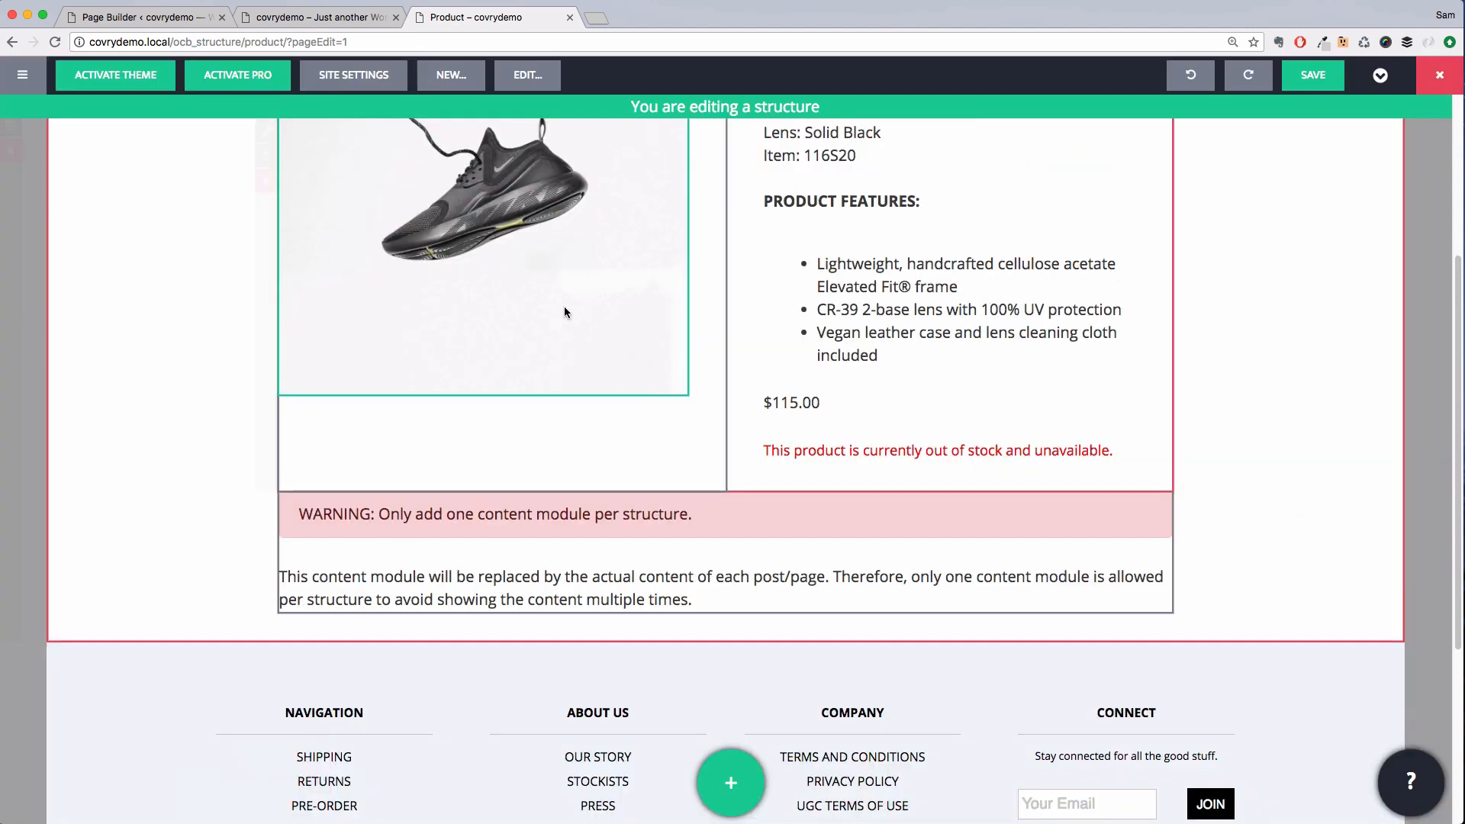
# Move the content module out of the product row into its own row below
pyautogui.scroll(-1, 564, 311)
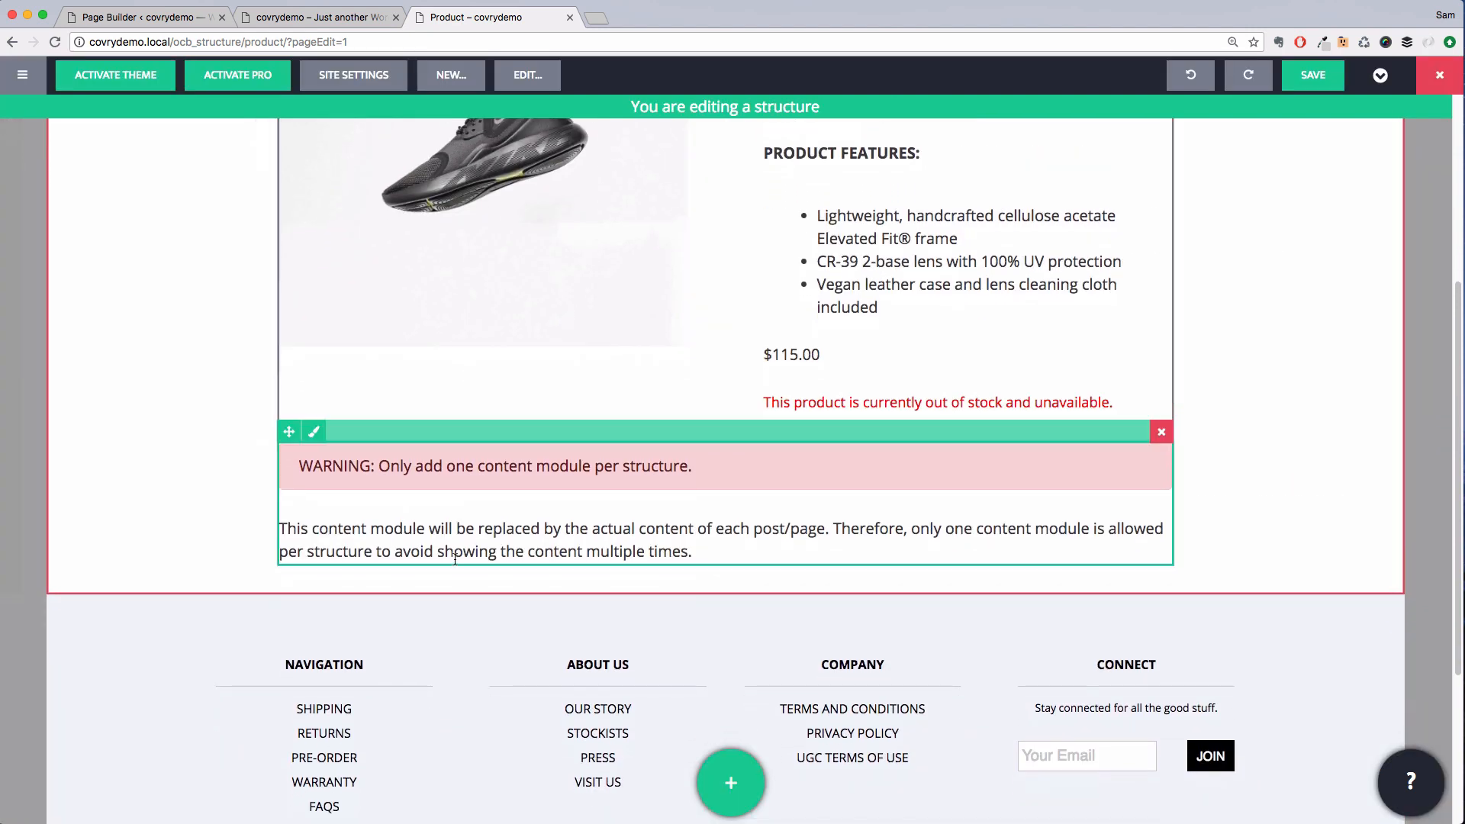
pyautogui.moveTo(289, 432); pyautogui.dragTo(367, 592)
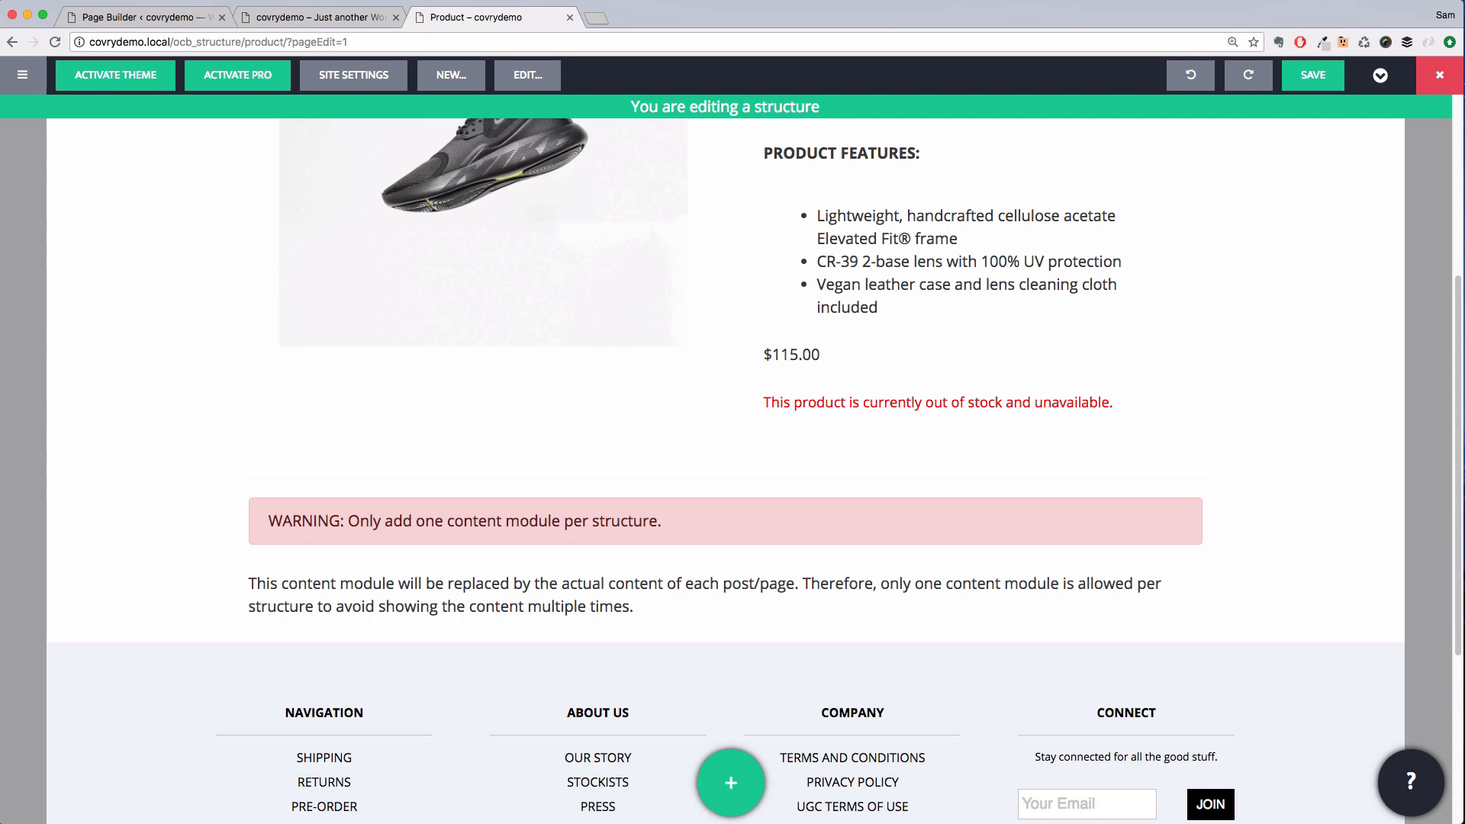
# Set the content row's max width to custom 100% and its padding to custom 0 on all sides
pyautogui.moveTo(23, 568)
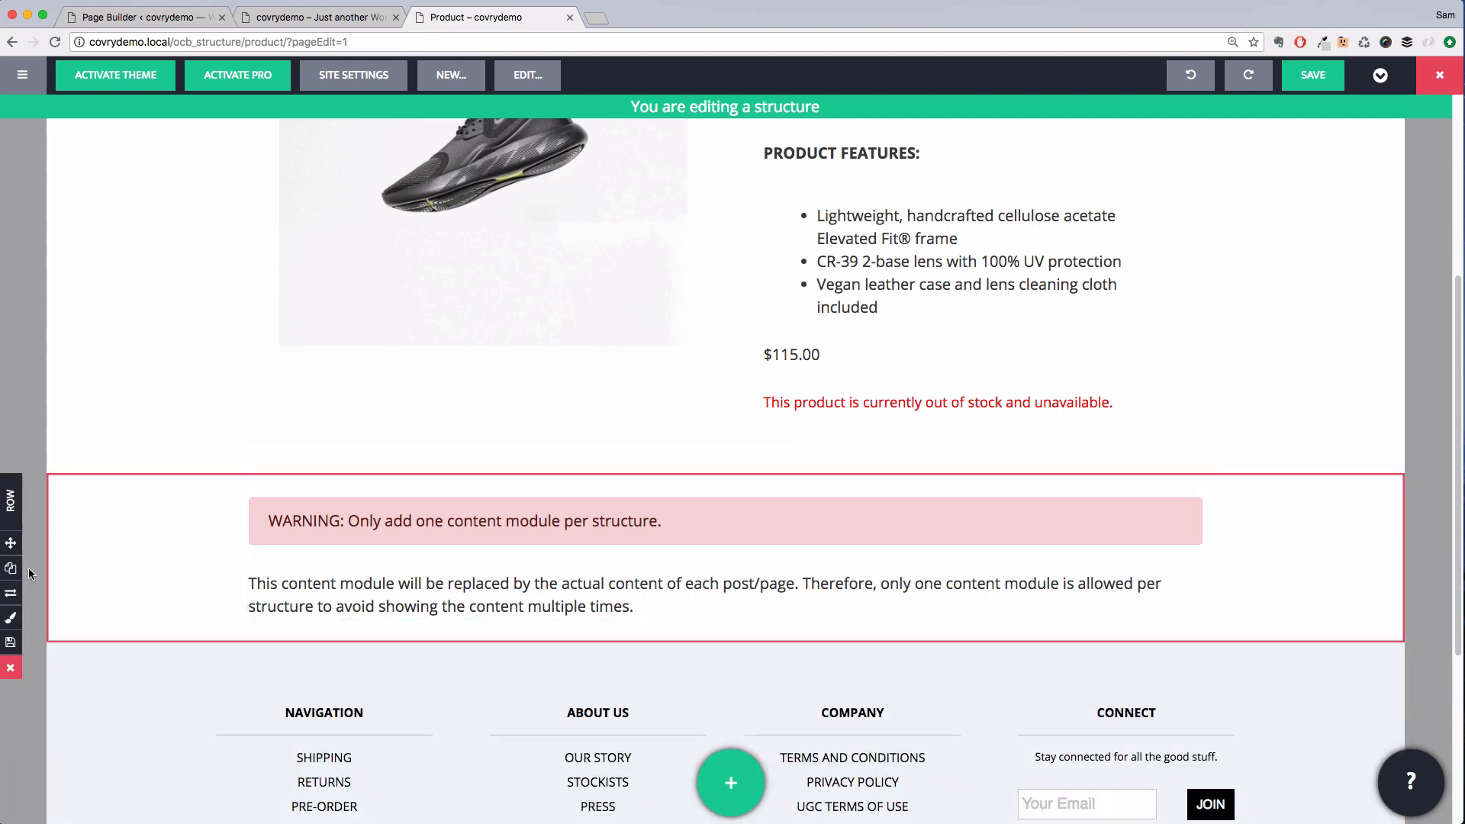
pyautogui.click(15, 620)
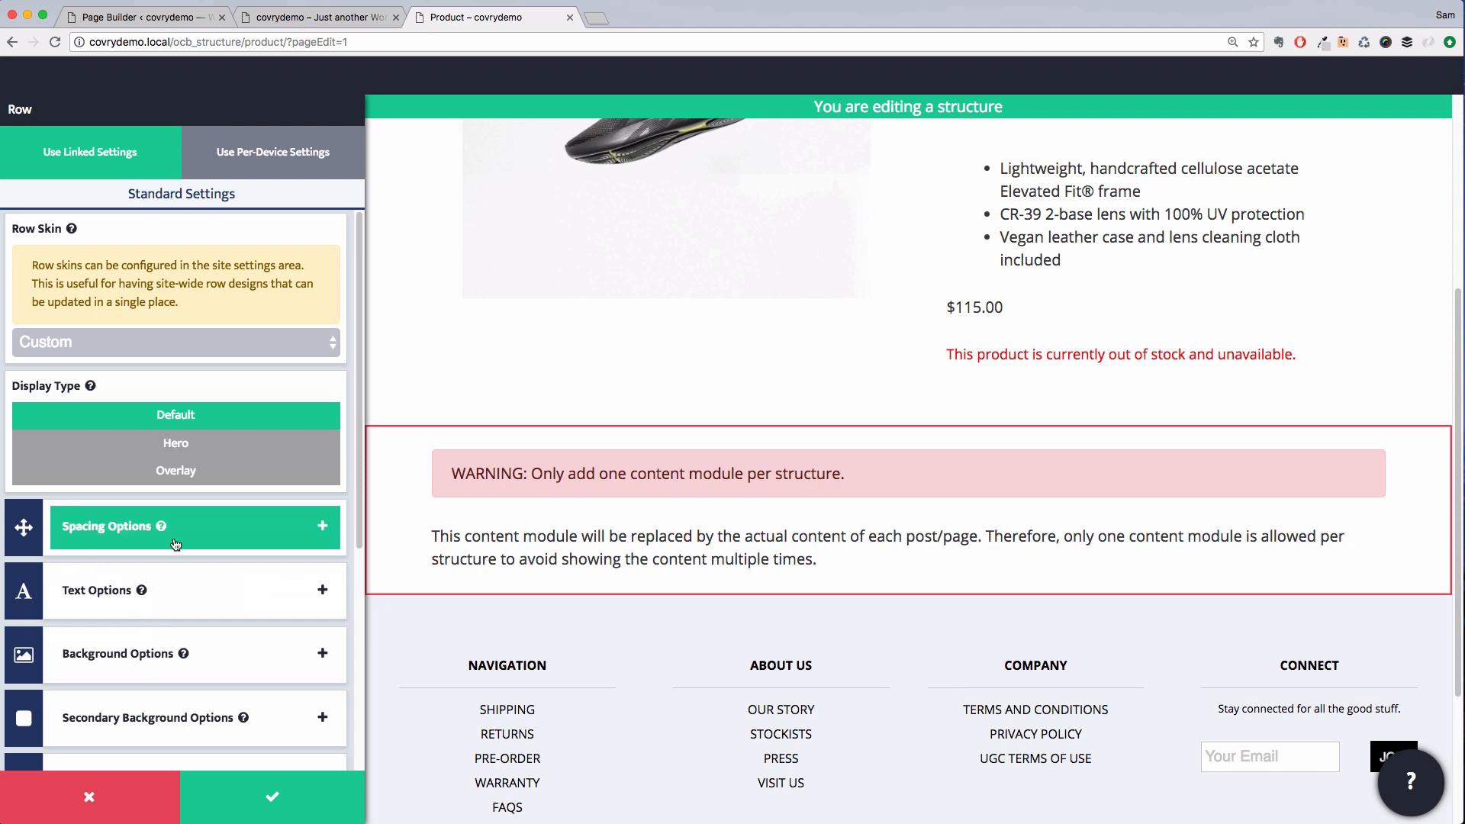
pyautogui.click(188, 520)
pyautogui.click(267, 477)
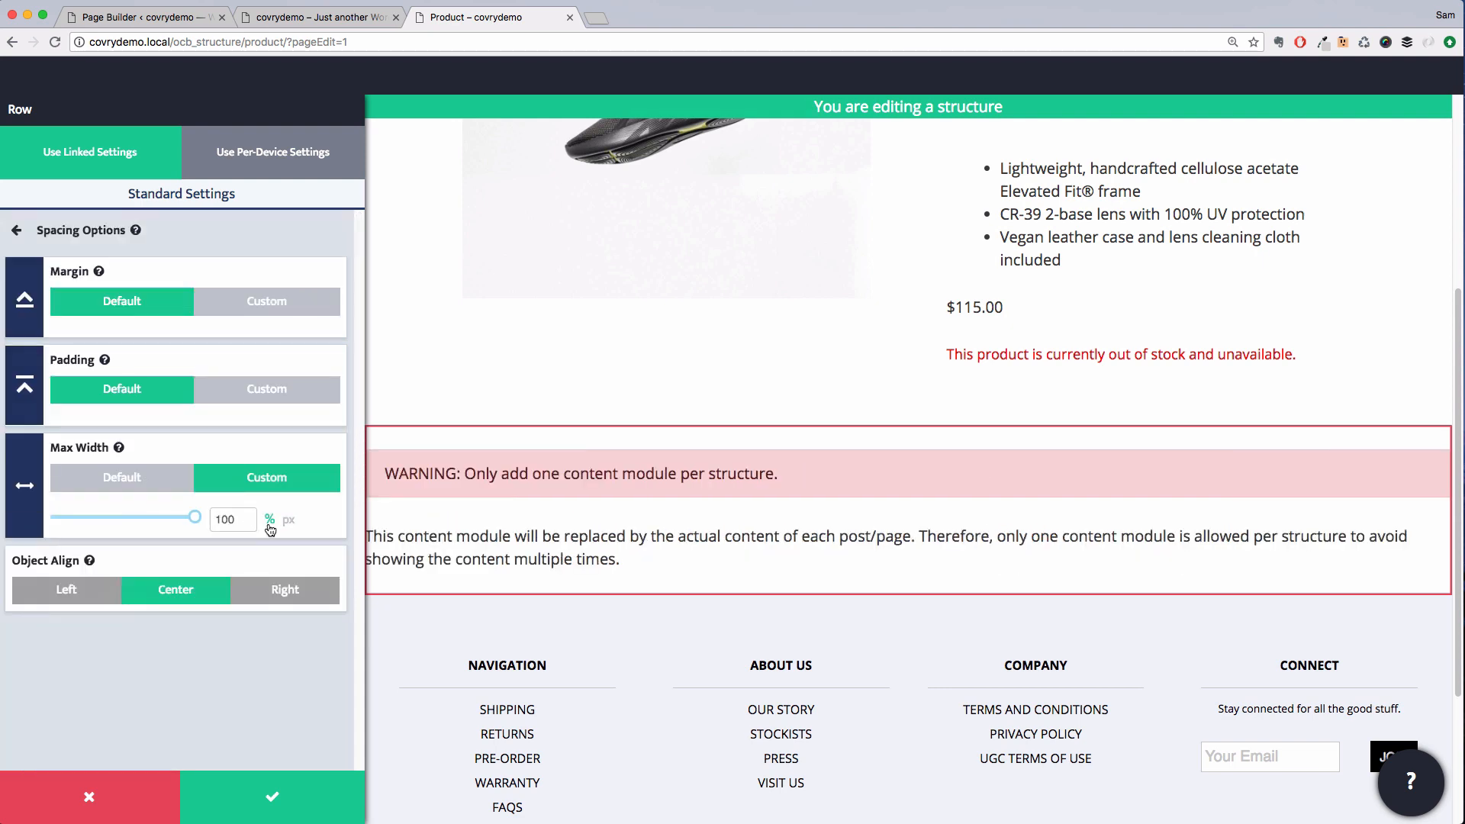
pyautogui.click(267, 388)
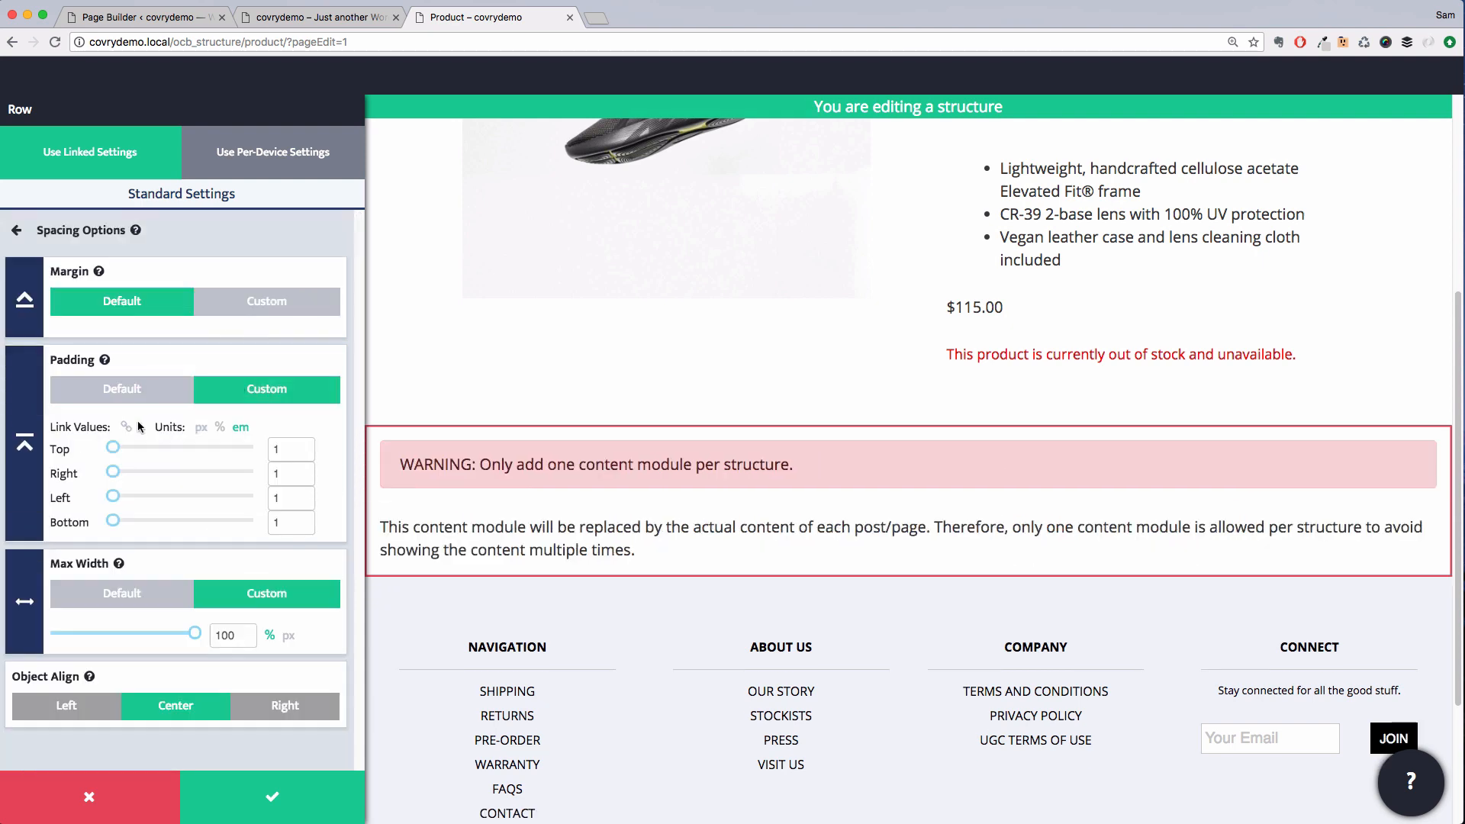
pyautogui.moveTo(114, 451); pyautogui.dragTo(84, 443)
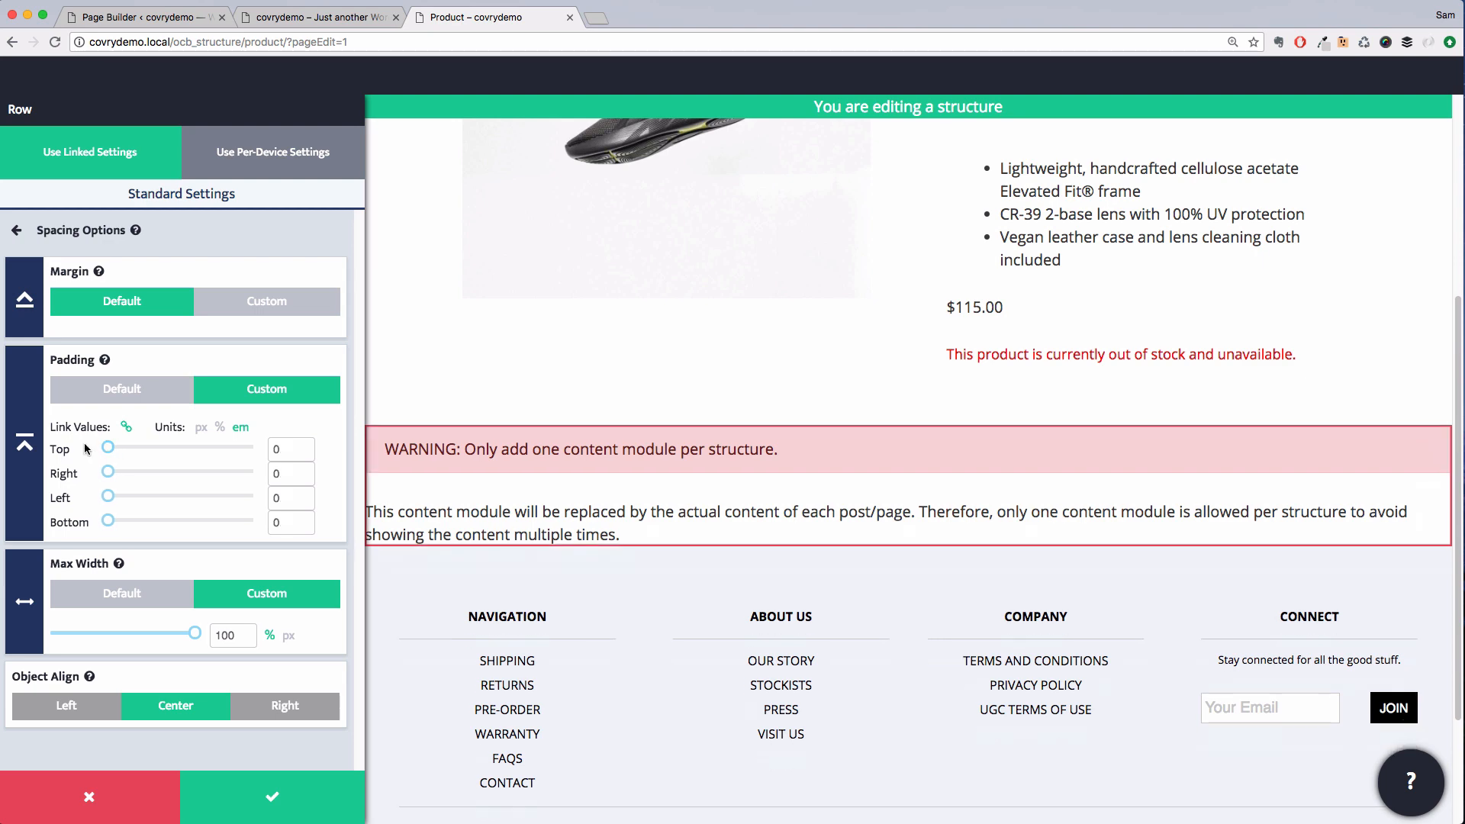
pyautogui.click(297, 783)
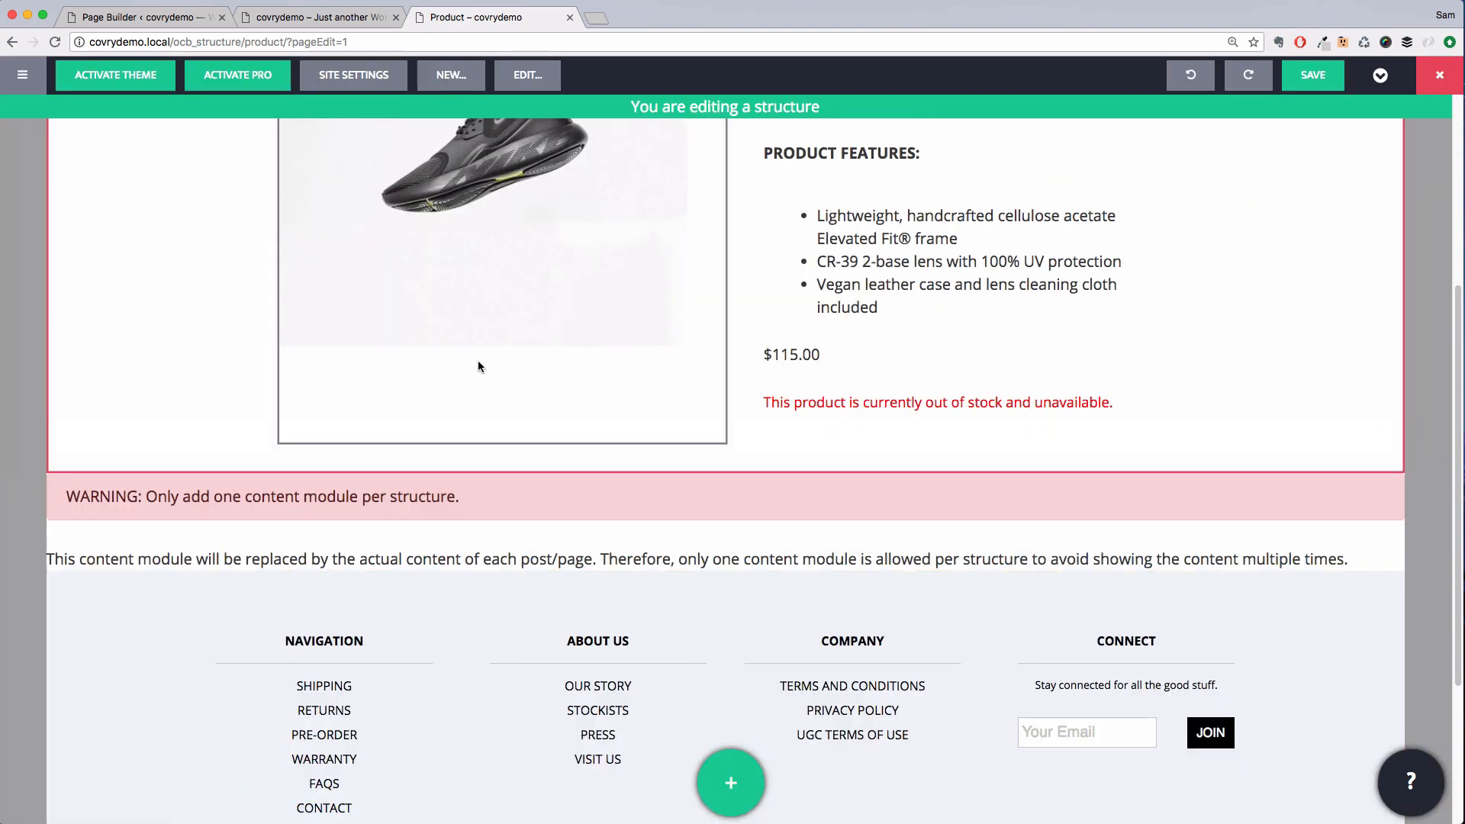
# Save the product structure
pyautogui.scroll(5, 477, 366)
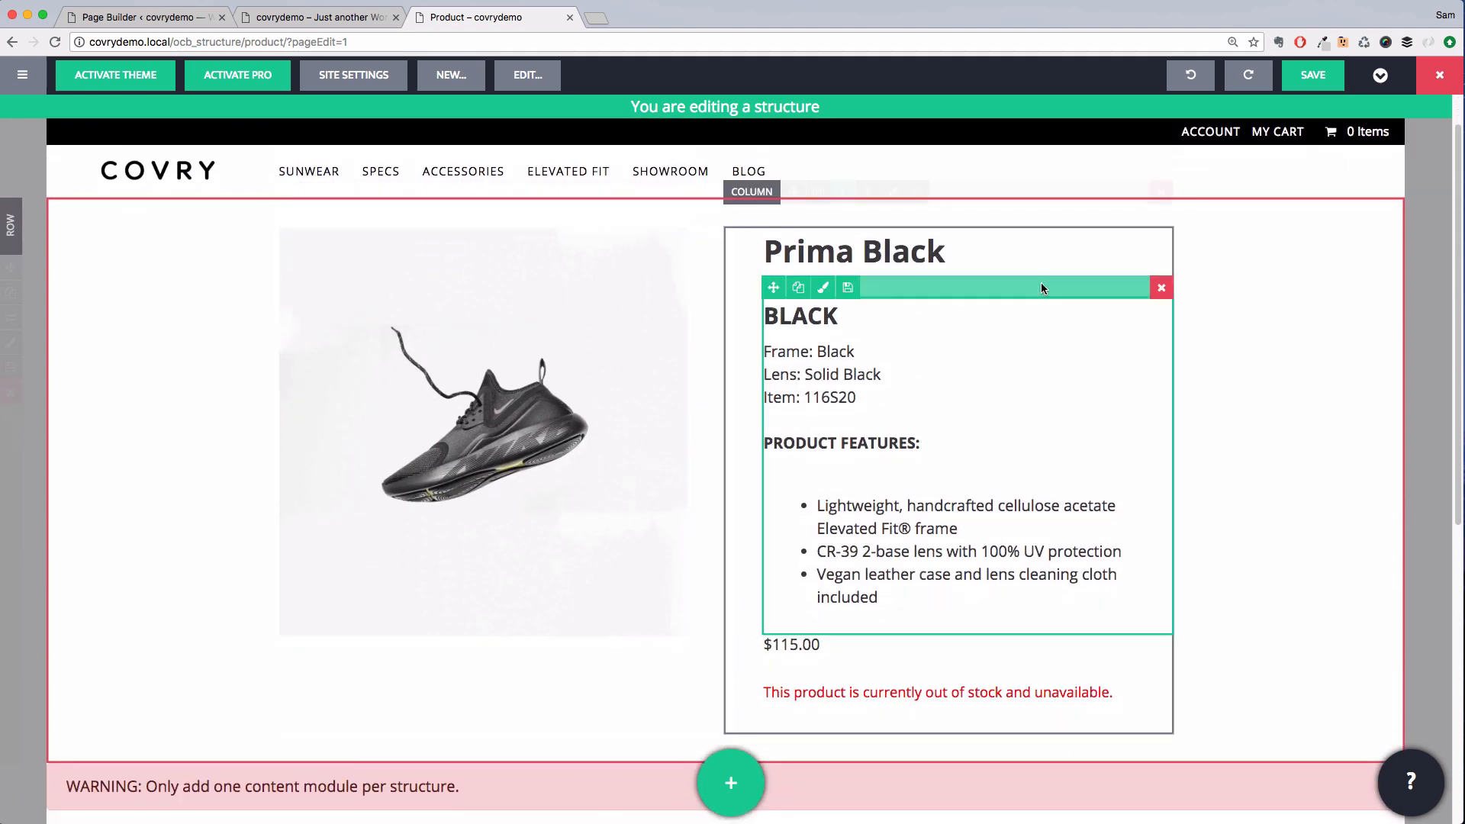
pyautogui.click(1303, 74)
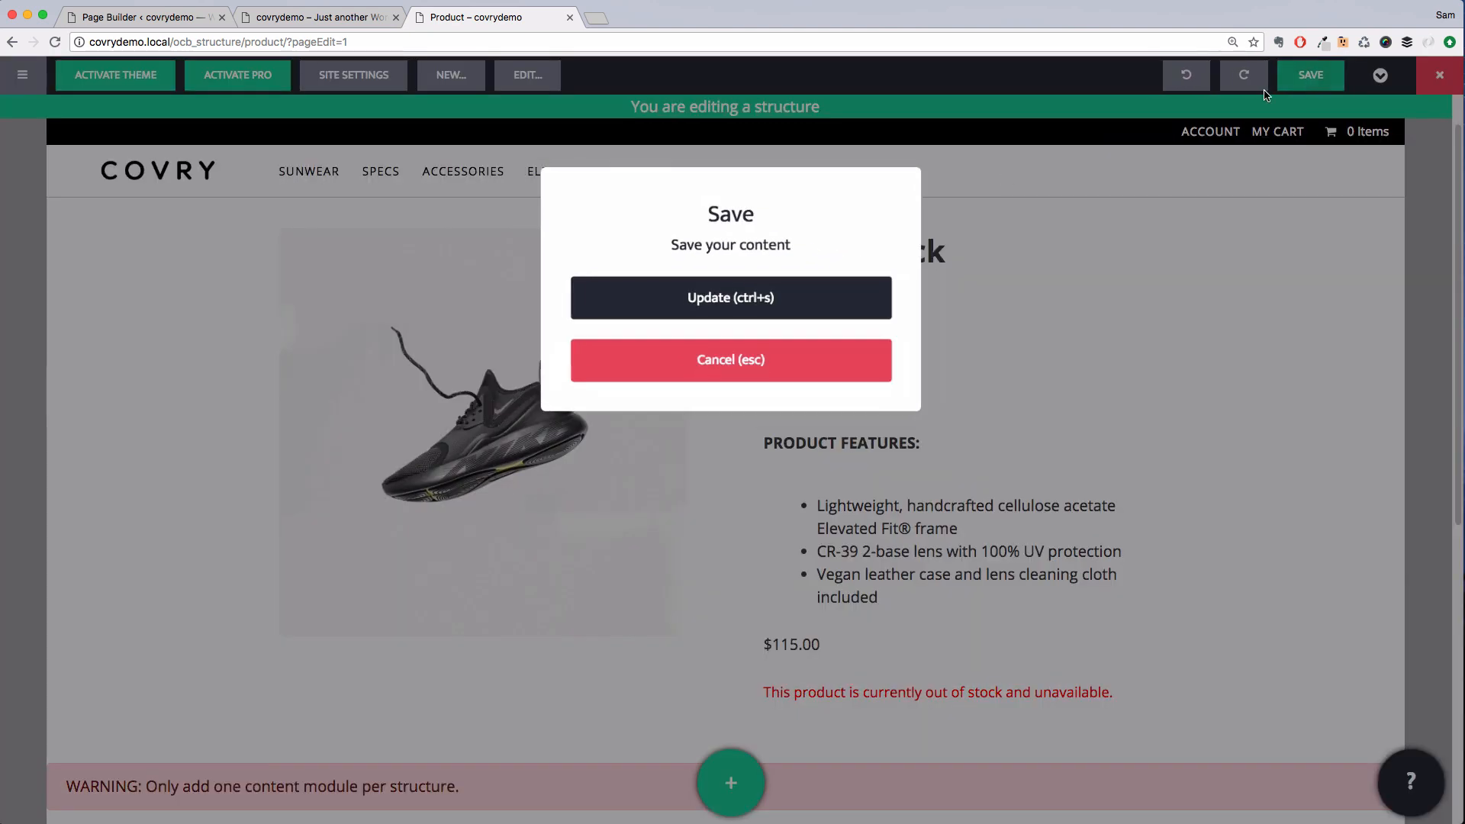
pyautogui.click(822, 287)
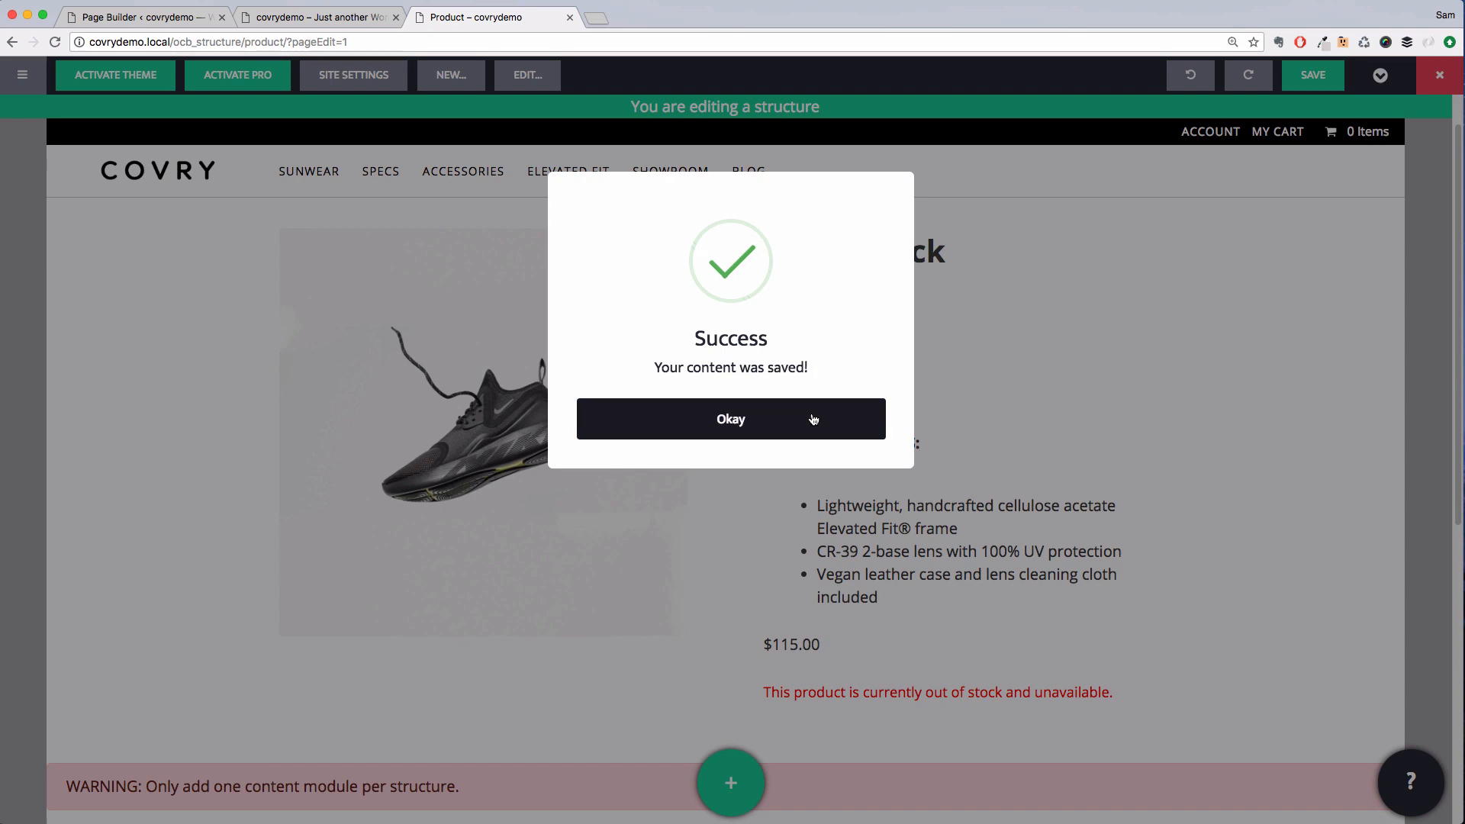
pyautogui.click(811, 419)
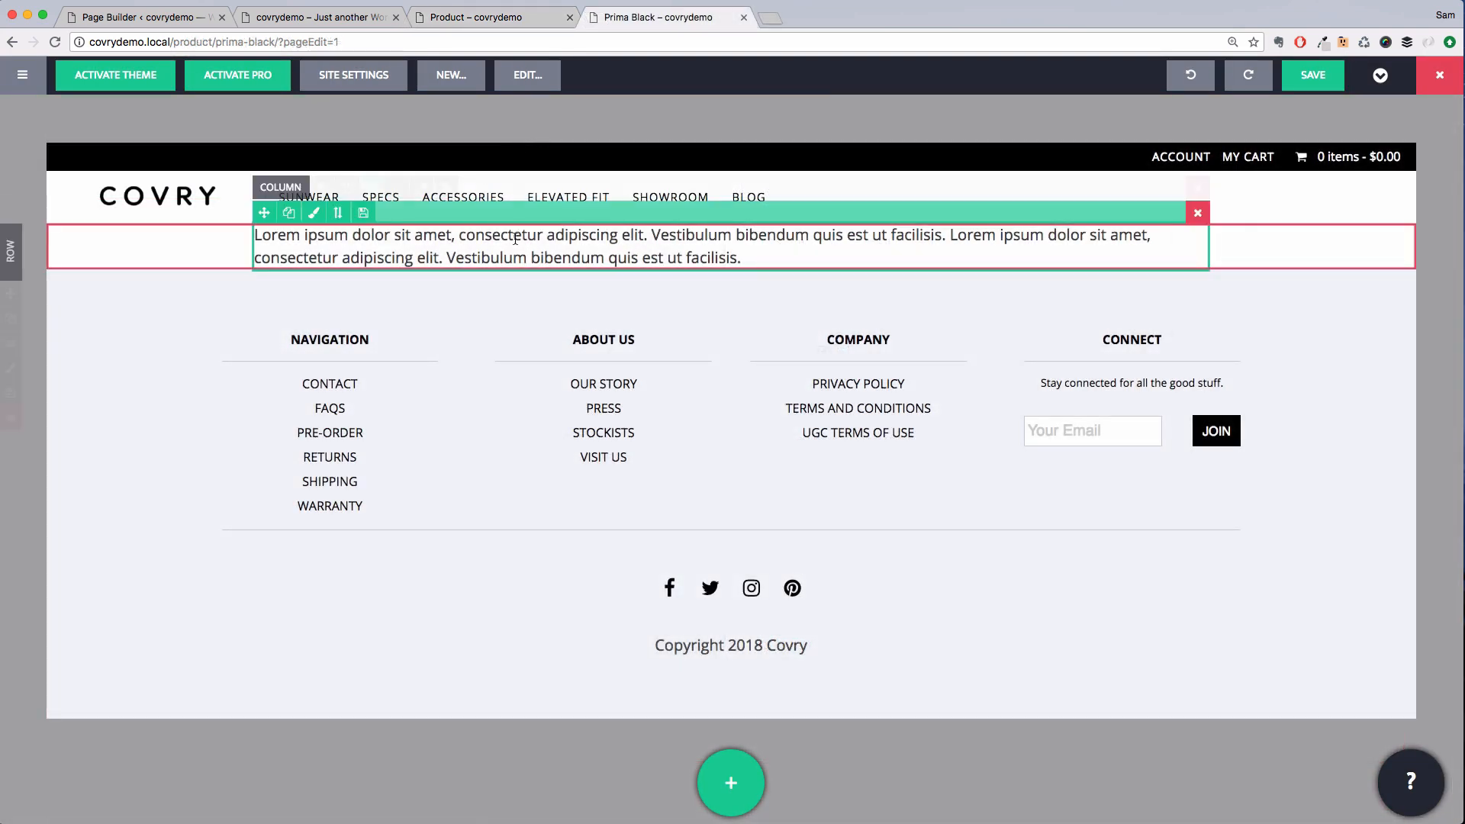
# Assign the Product structure as the default structure for Products and save the defaults
pyautogui.click(31, 87)
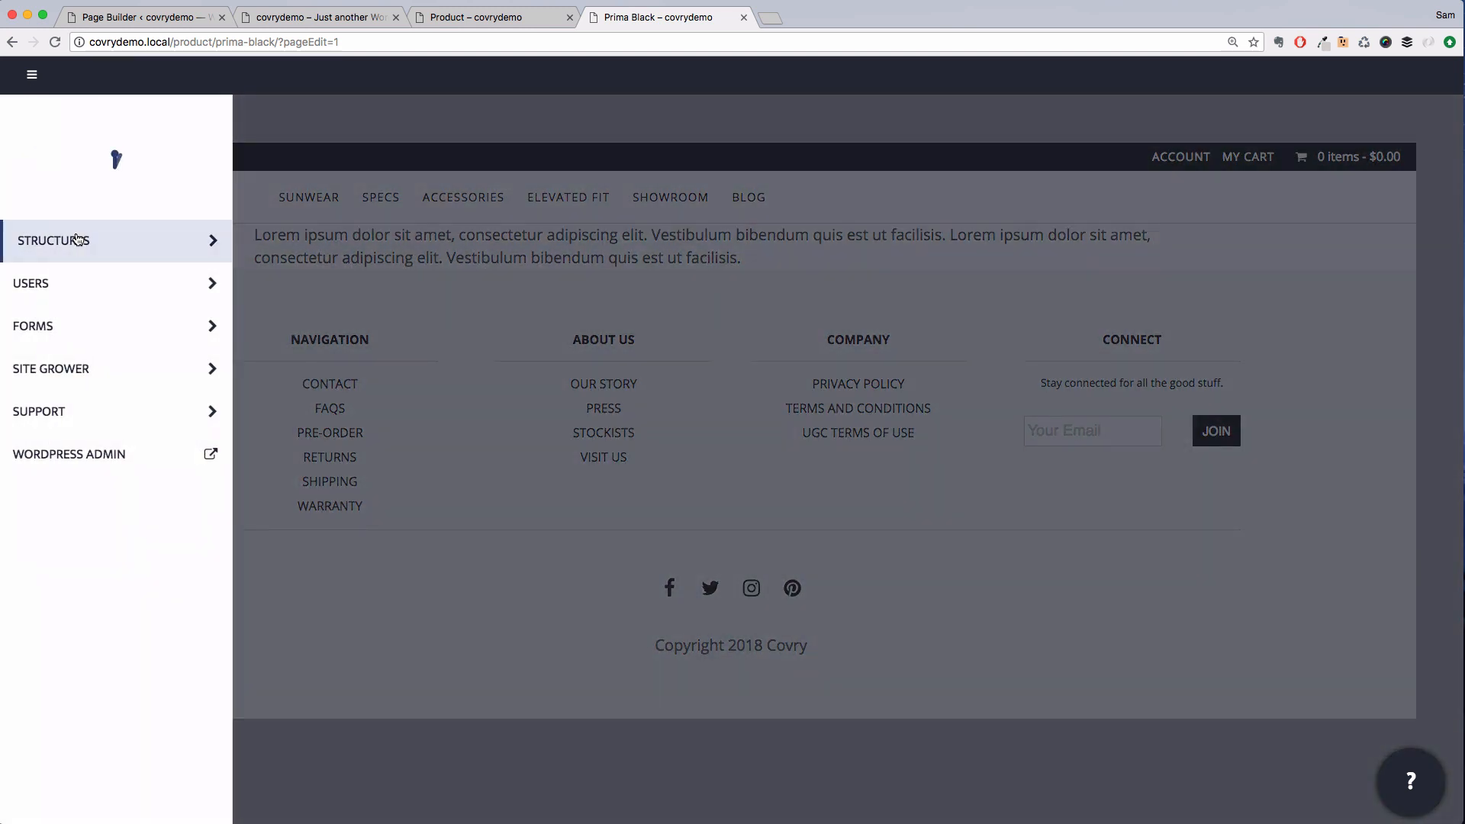
pyautogui.click(88, 237)
pyautogui.click(333, 115)
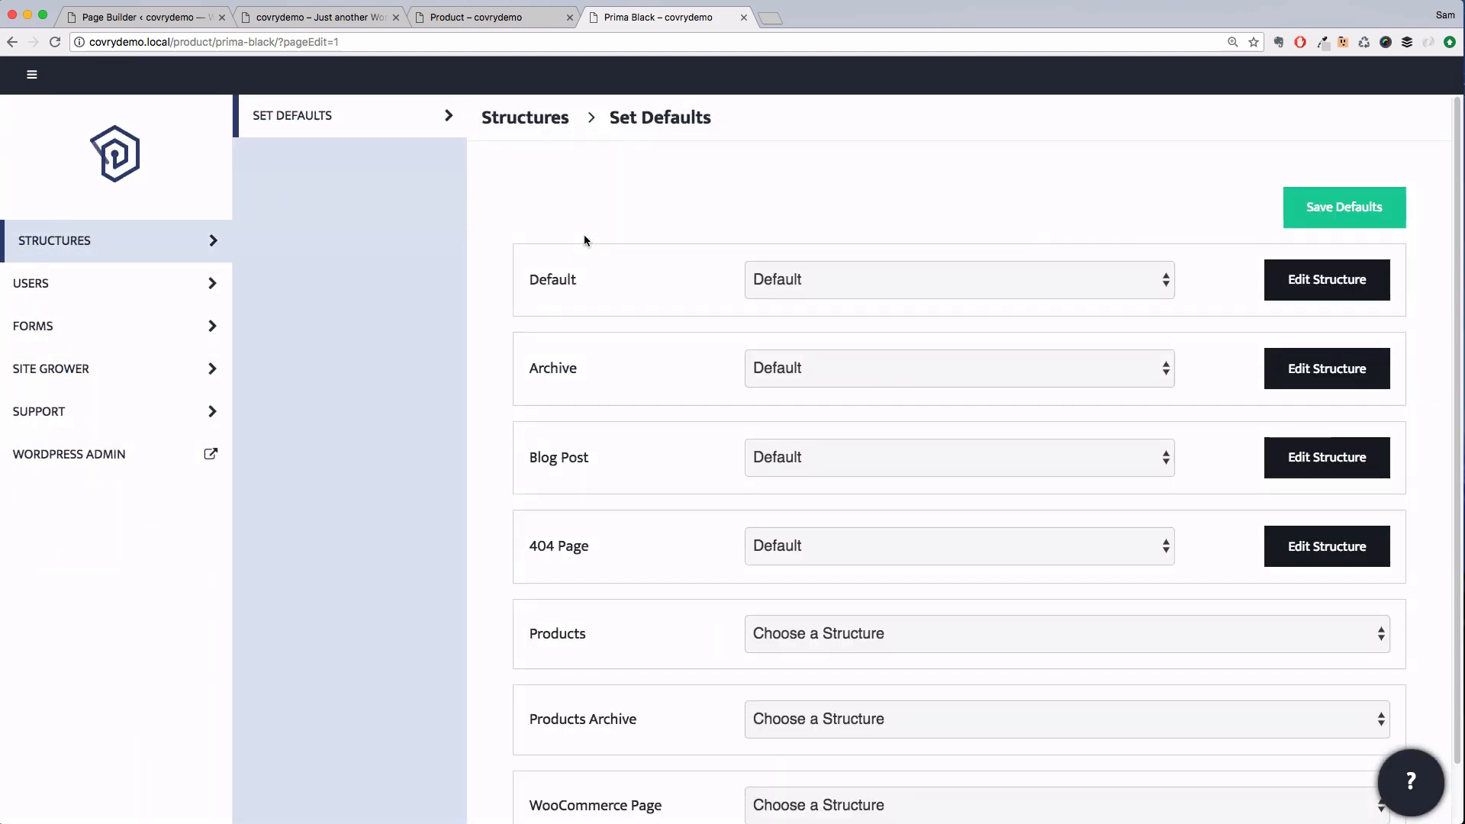
pyautogui.scroll(-2, 583, 240)
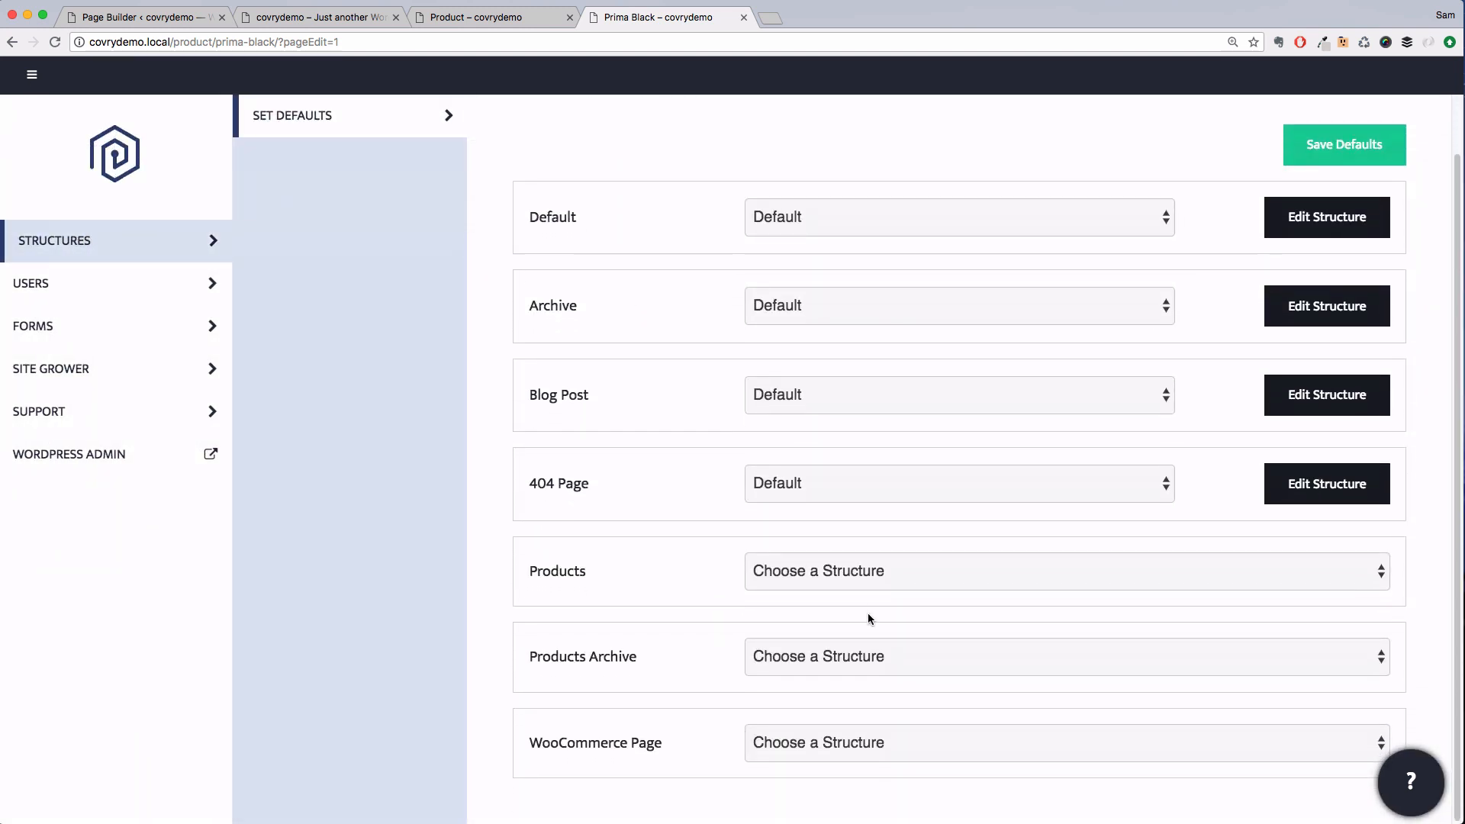
pyautogui.click(873, 573)
pyautogui.click(859, 591)
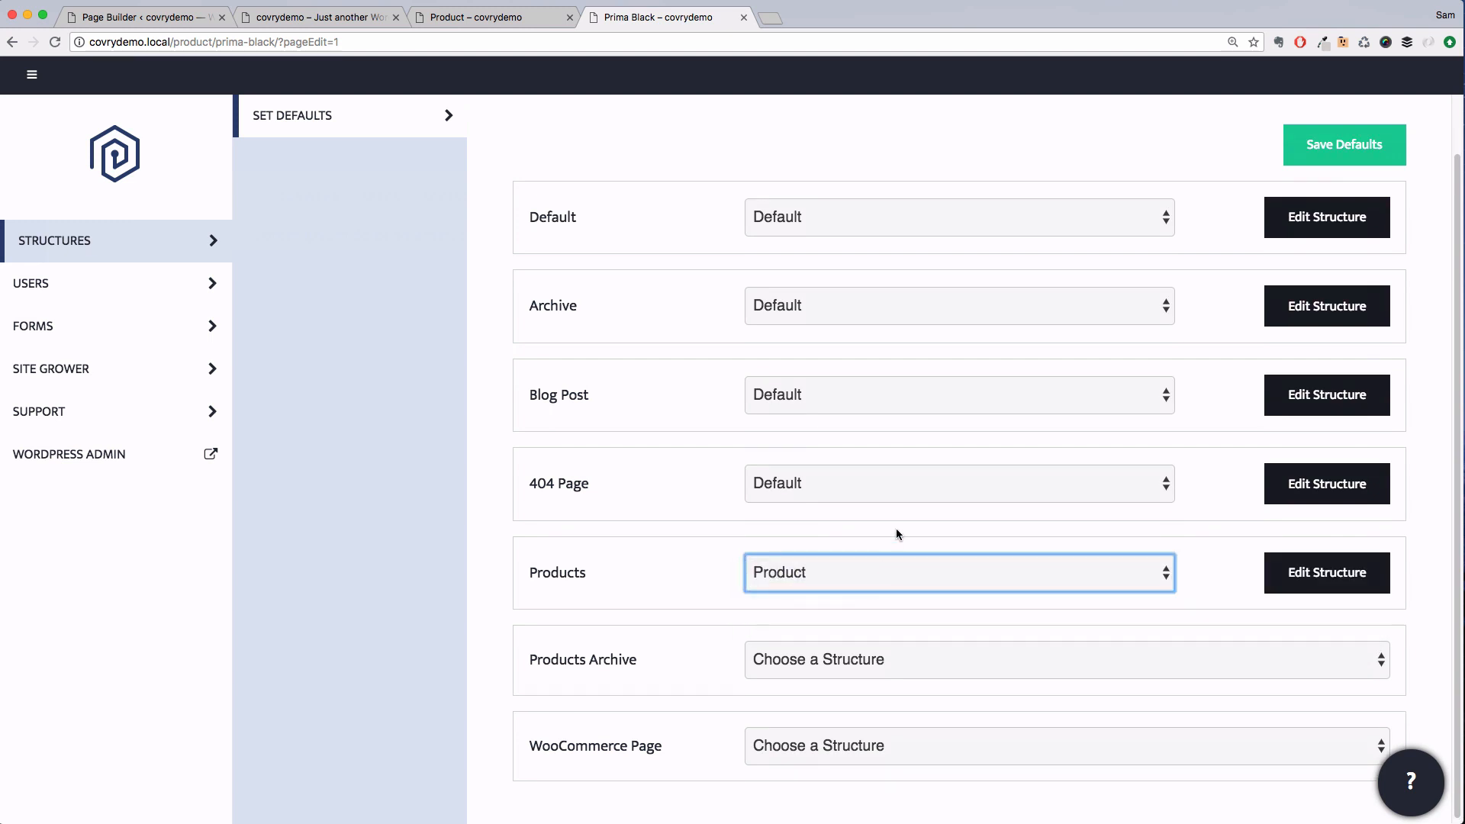
pyautogui.click(1332, 147)
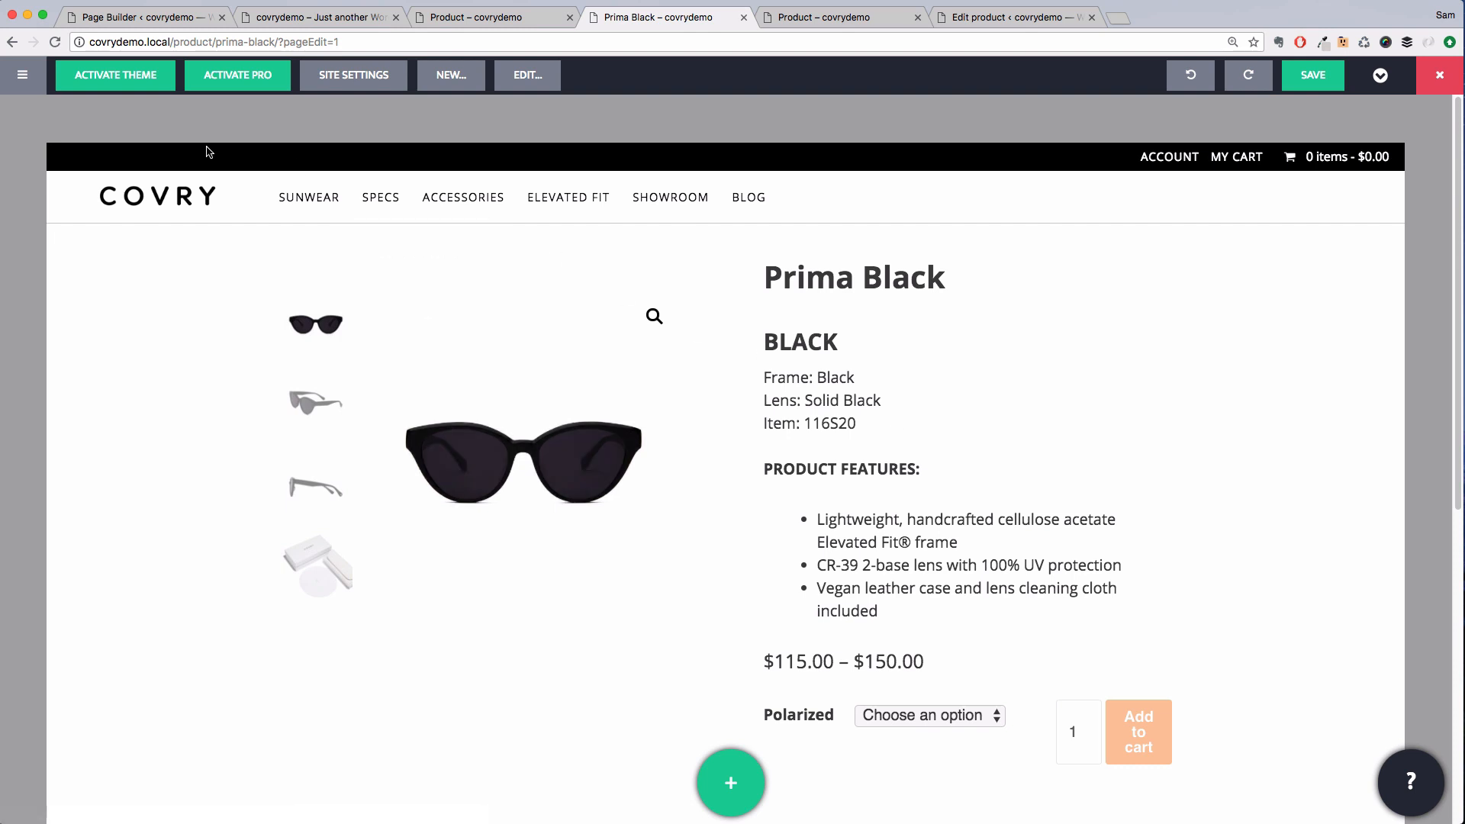
# From the WordPress admin, search plugins for woocommerce quantity, then install and activate WooCommerce Quantity Increment
pyautogui.click(22, 74)
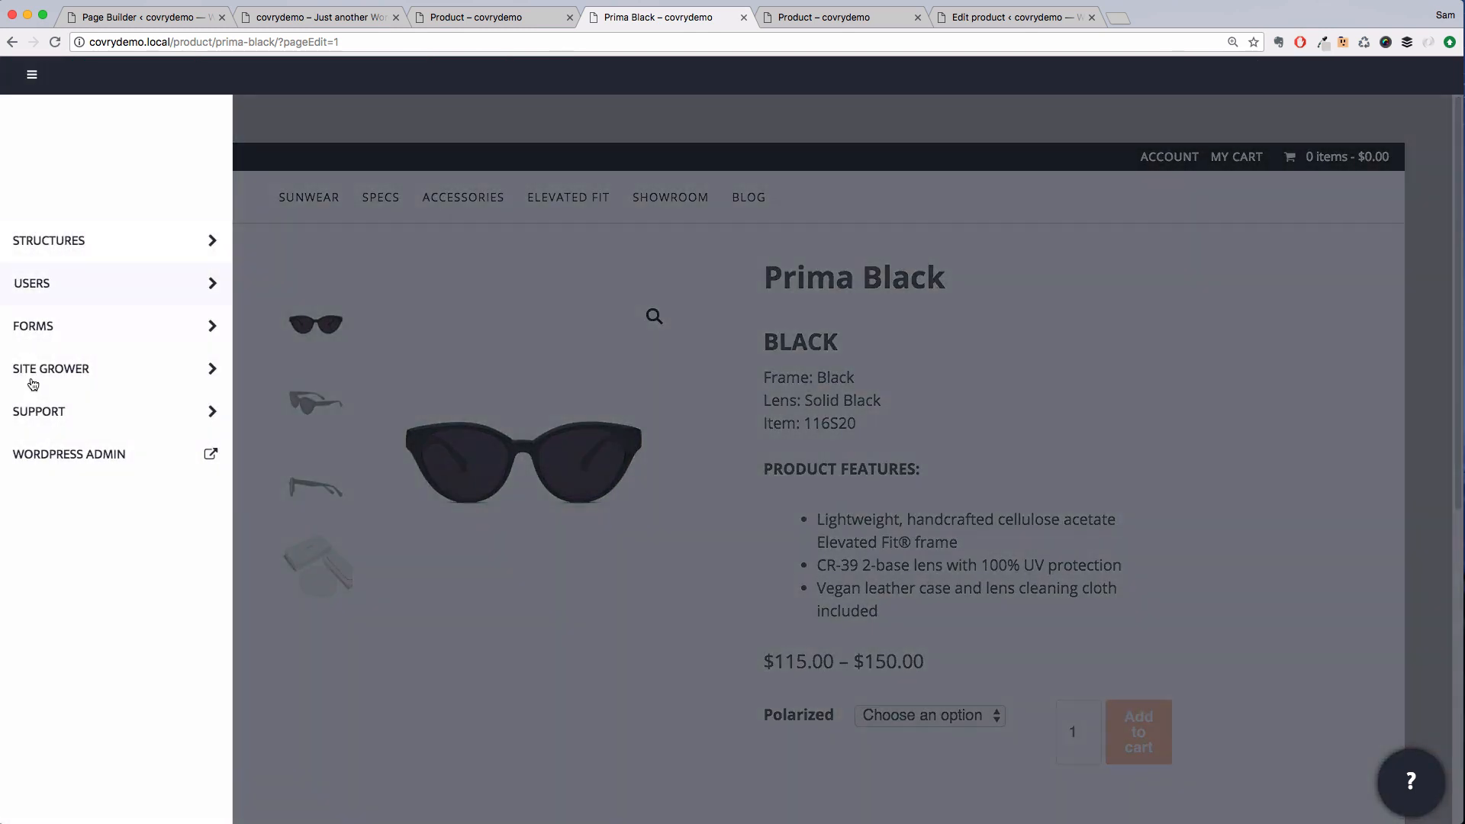
pyautogui.click(47, 451)
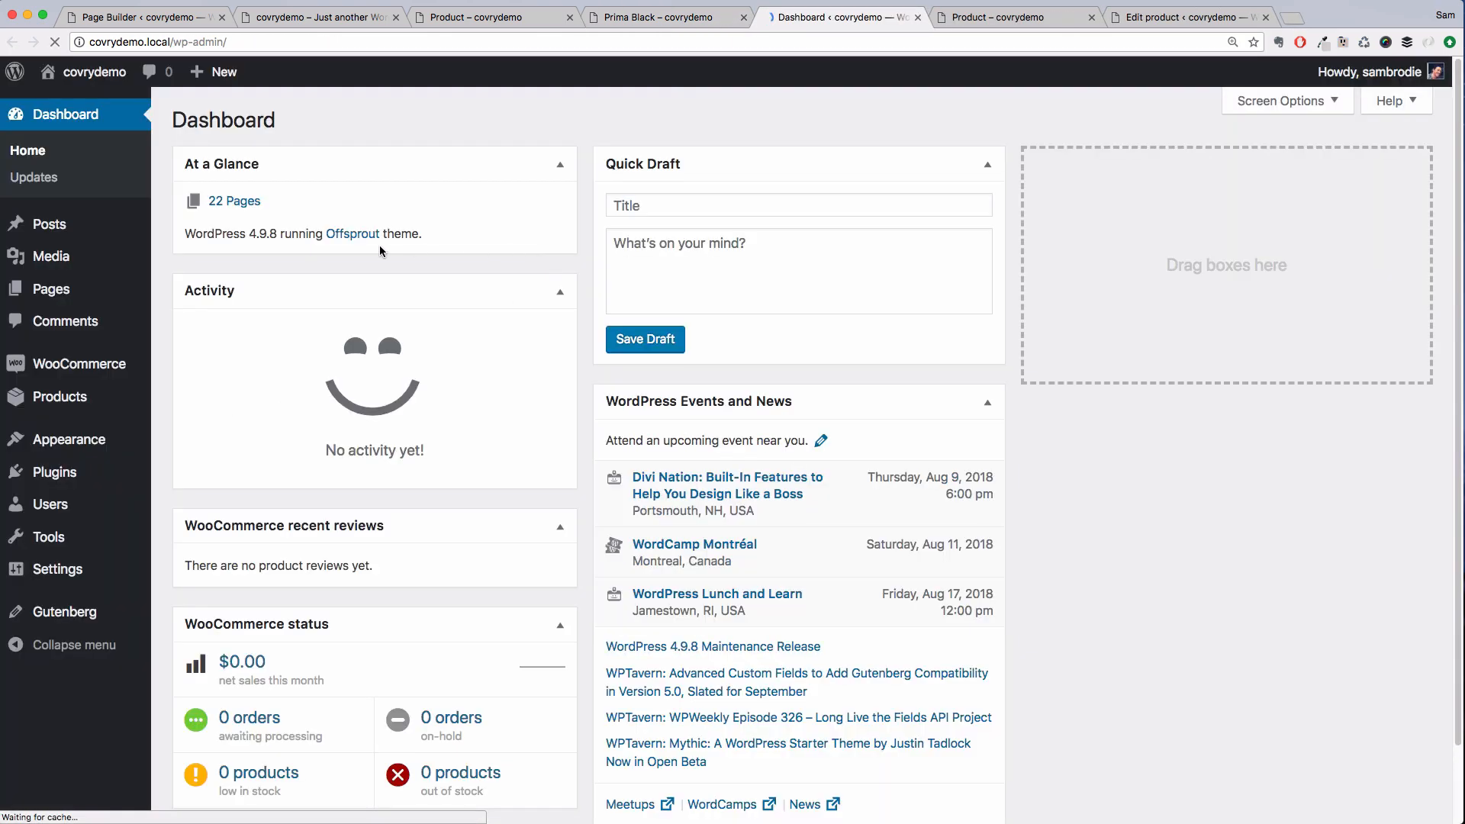
pyautogui.click(88, 473)
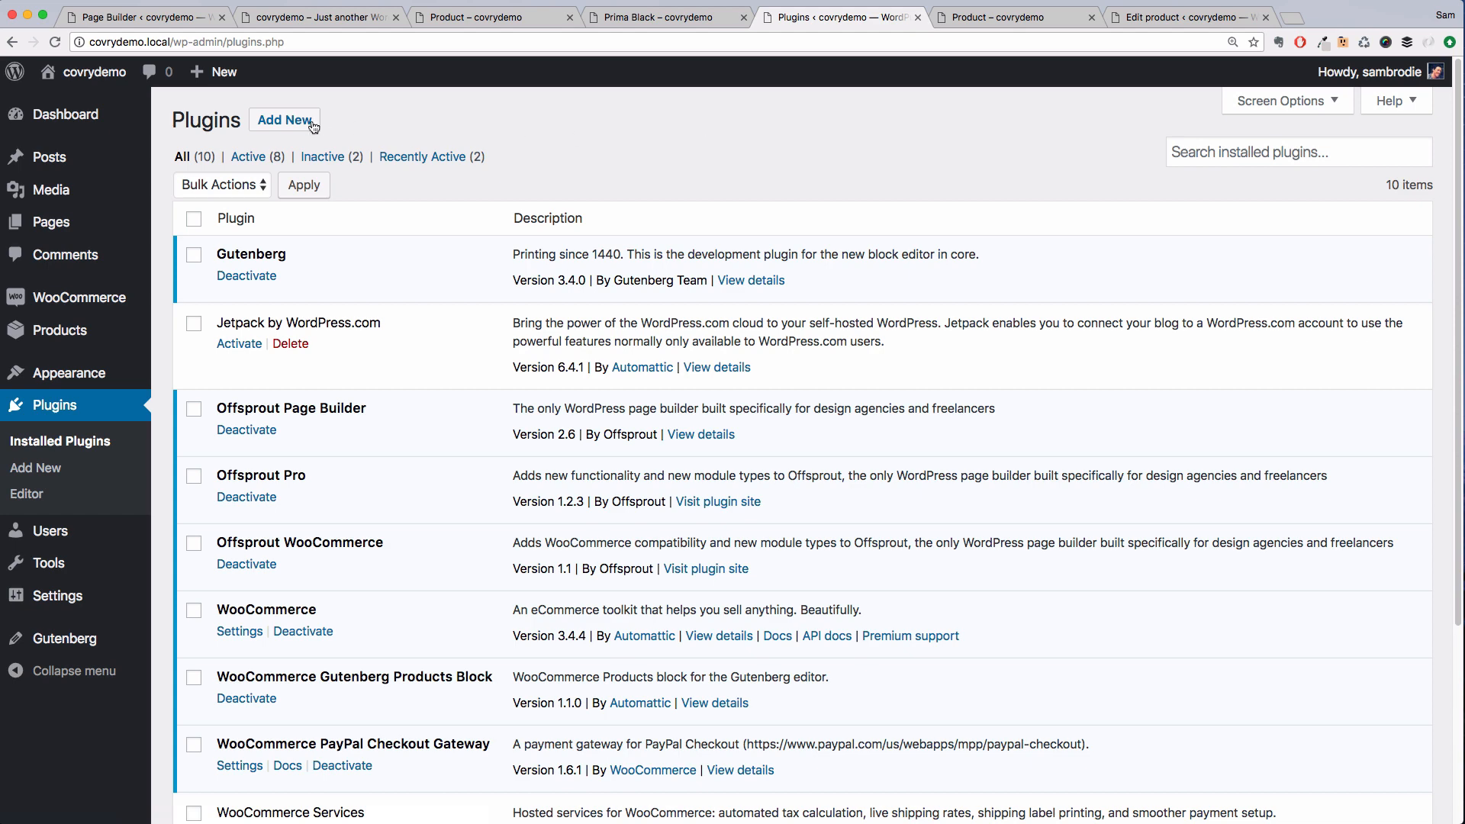
pyautogui.click(309, 122)
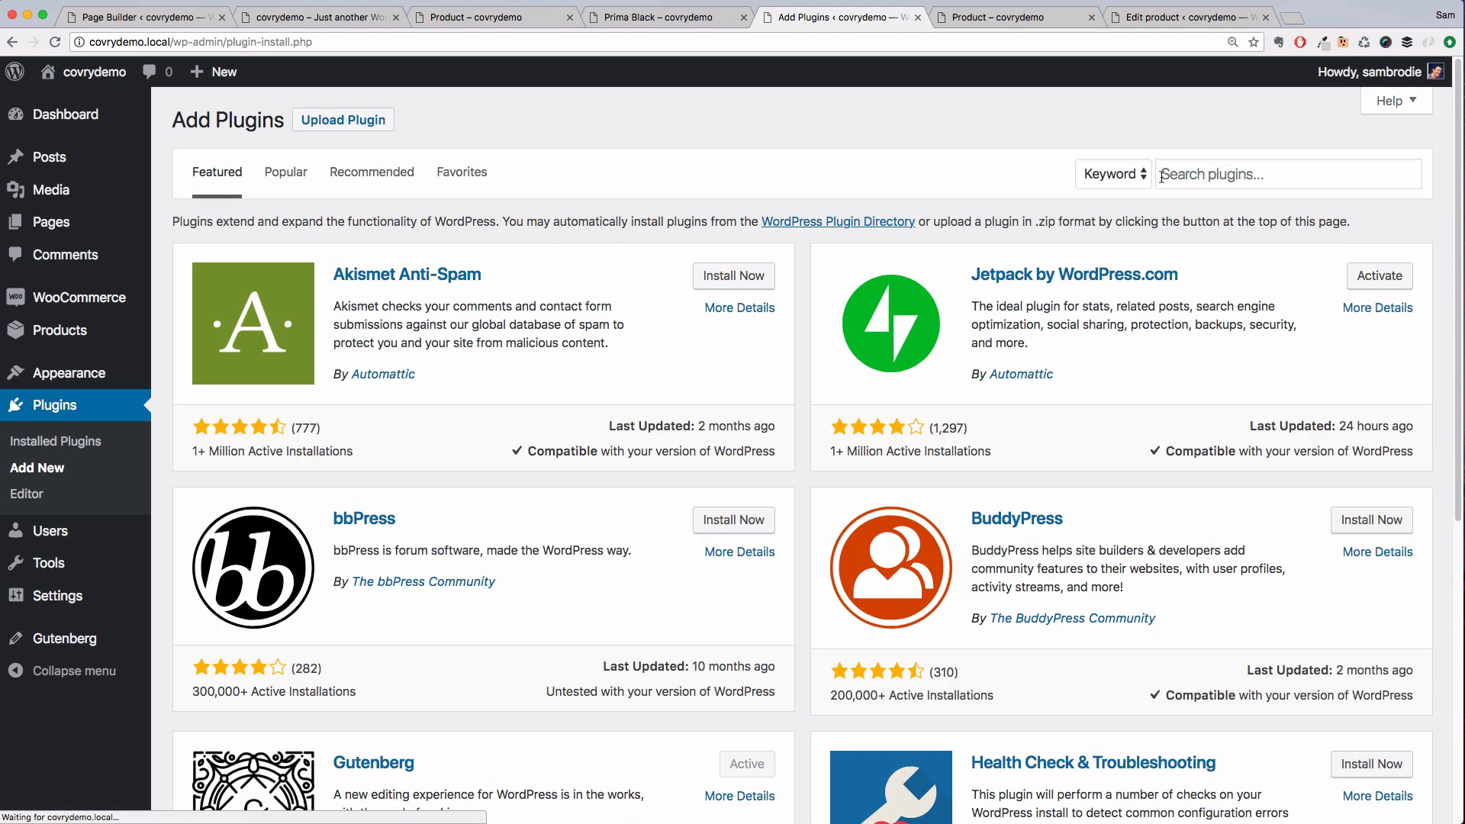
pyautogui.click(1173, 173)
pyautogui.write('wooc')
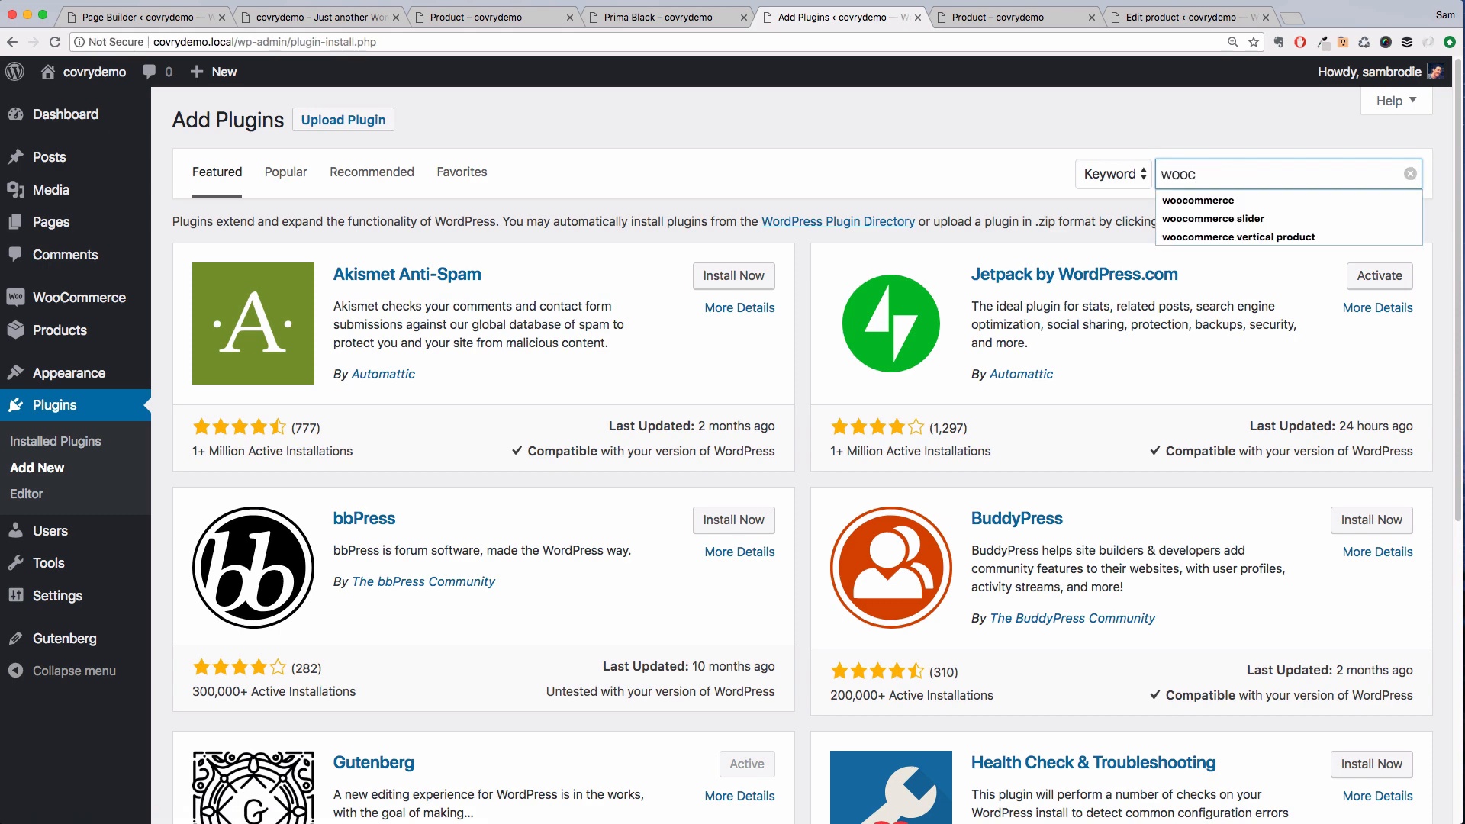
pyautogui.write('ommerce qu')
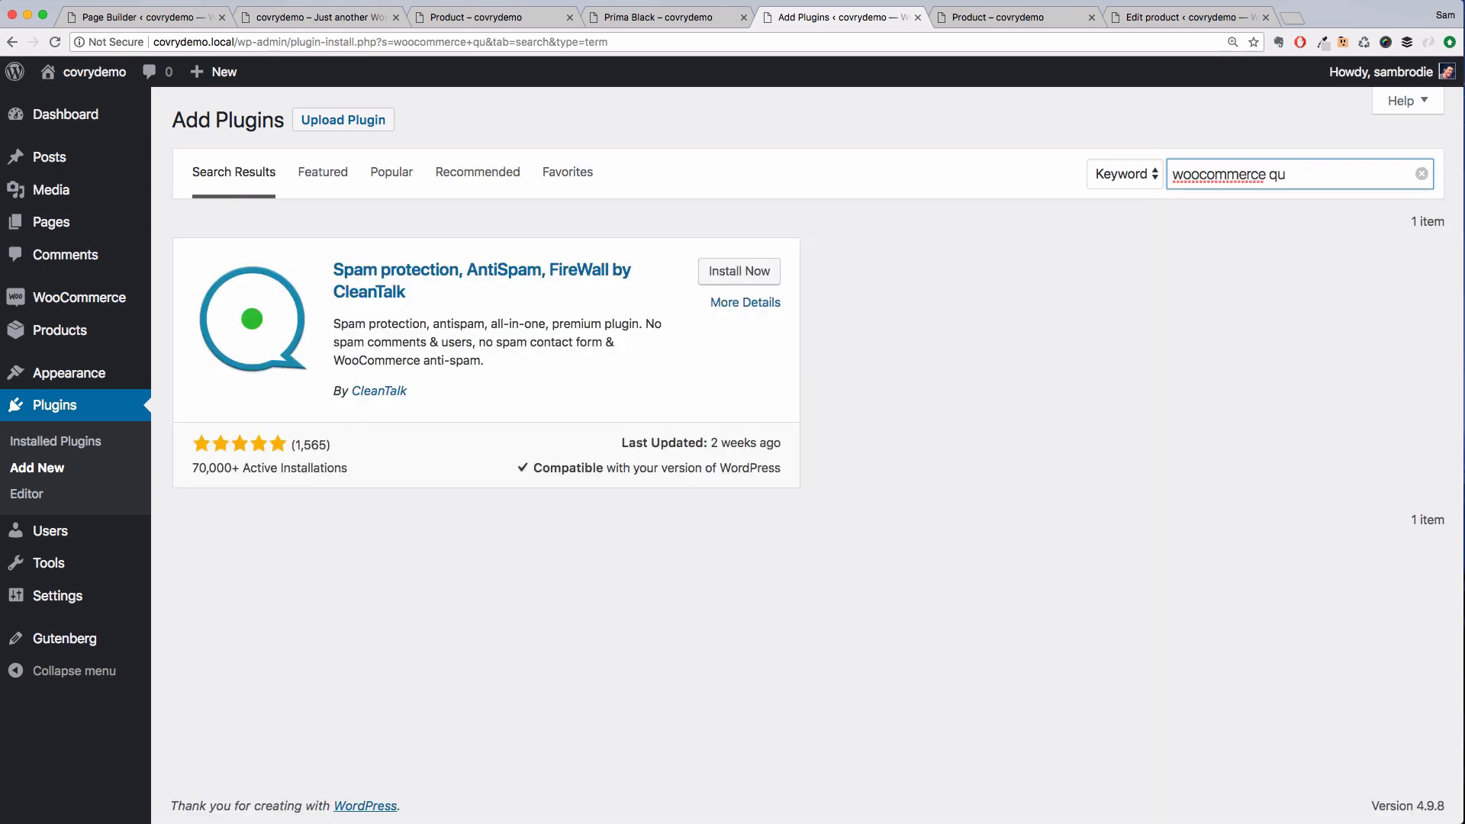
pyautogui.write('antity')
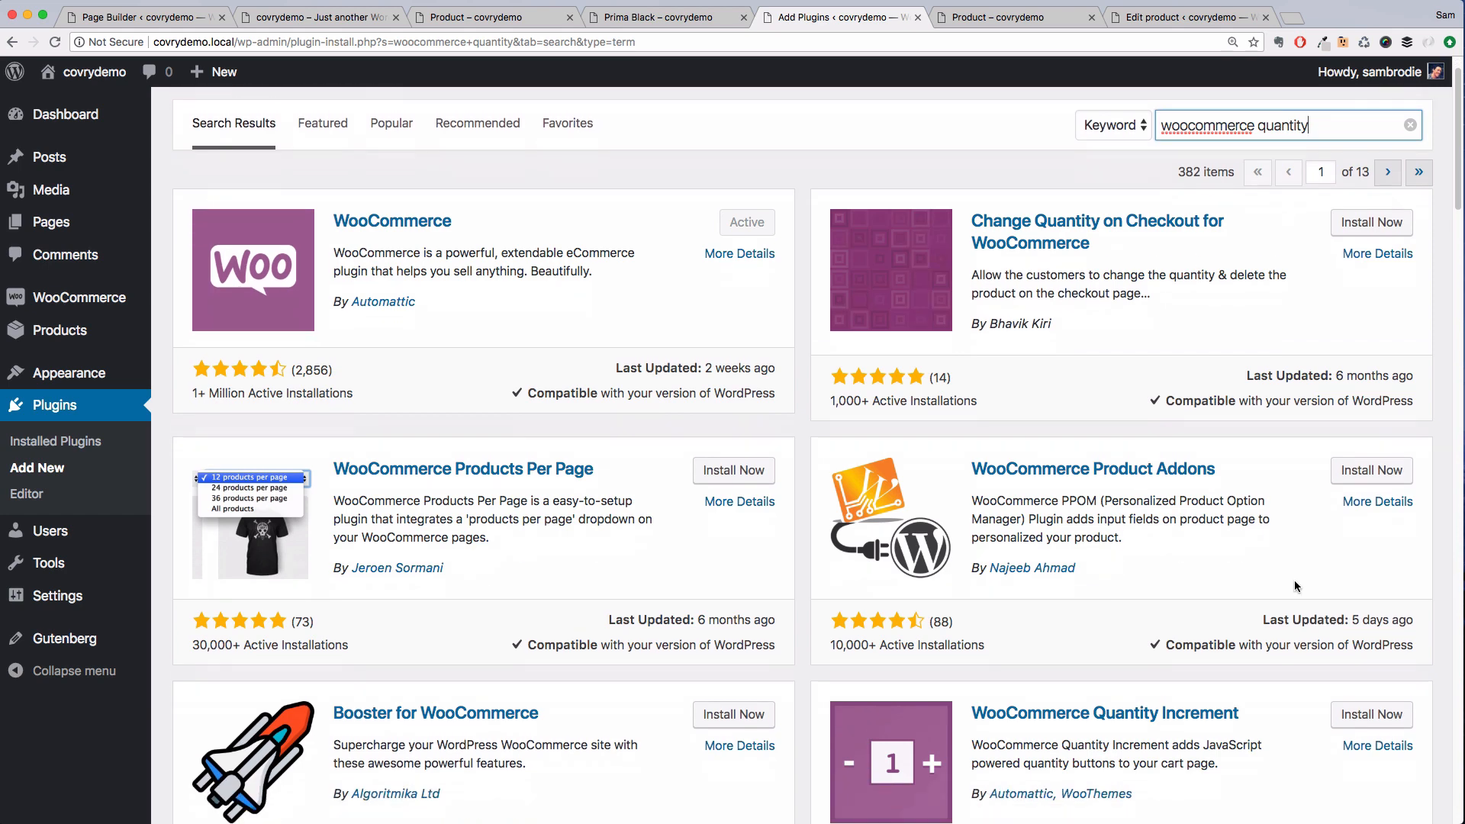
pyautogui.scroll(-2, 1295, 580)
pyautogui.click(1358, 669)
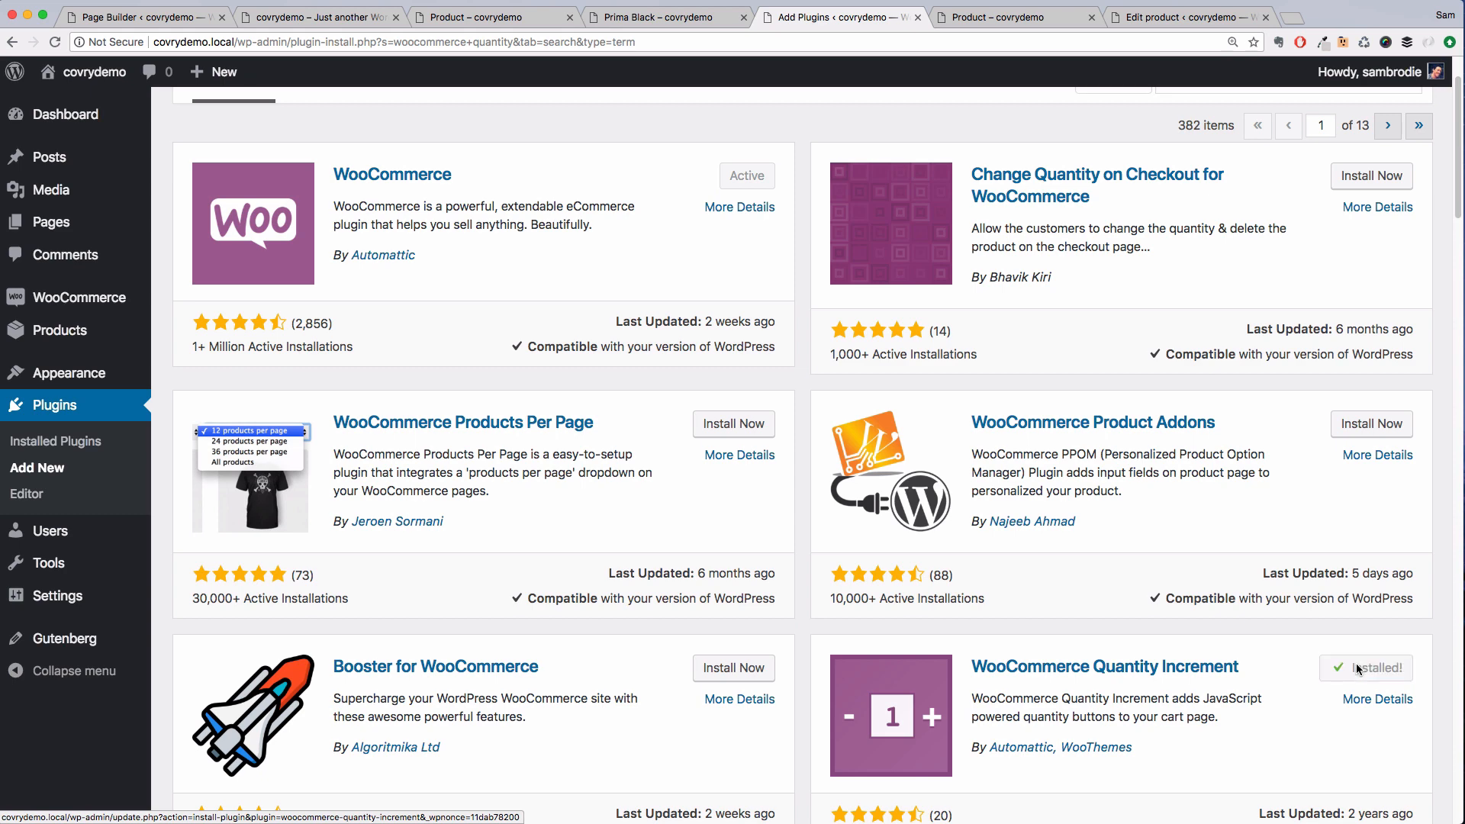
pyautogui.click(1382, 669)
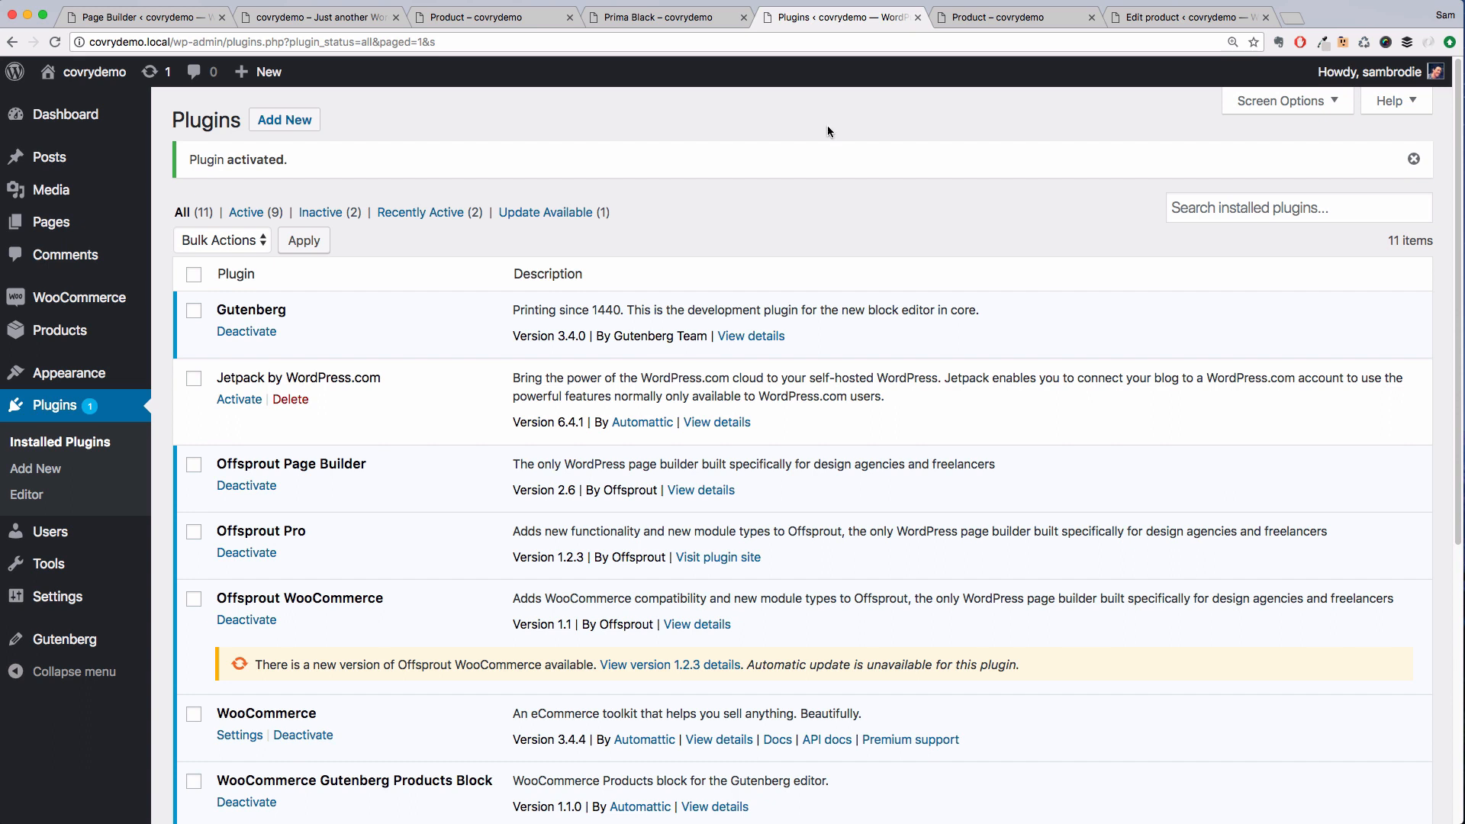
# Switch to the Prima Black product page builder and open the Default WooCommerce Button site settings
pyautogui.click(689, 28)
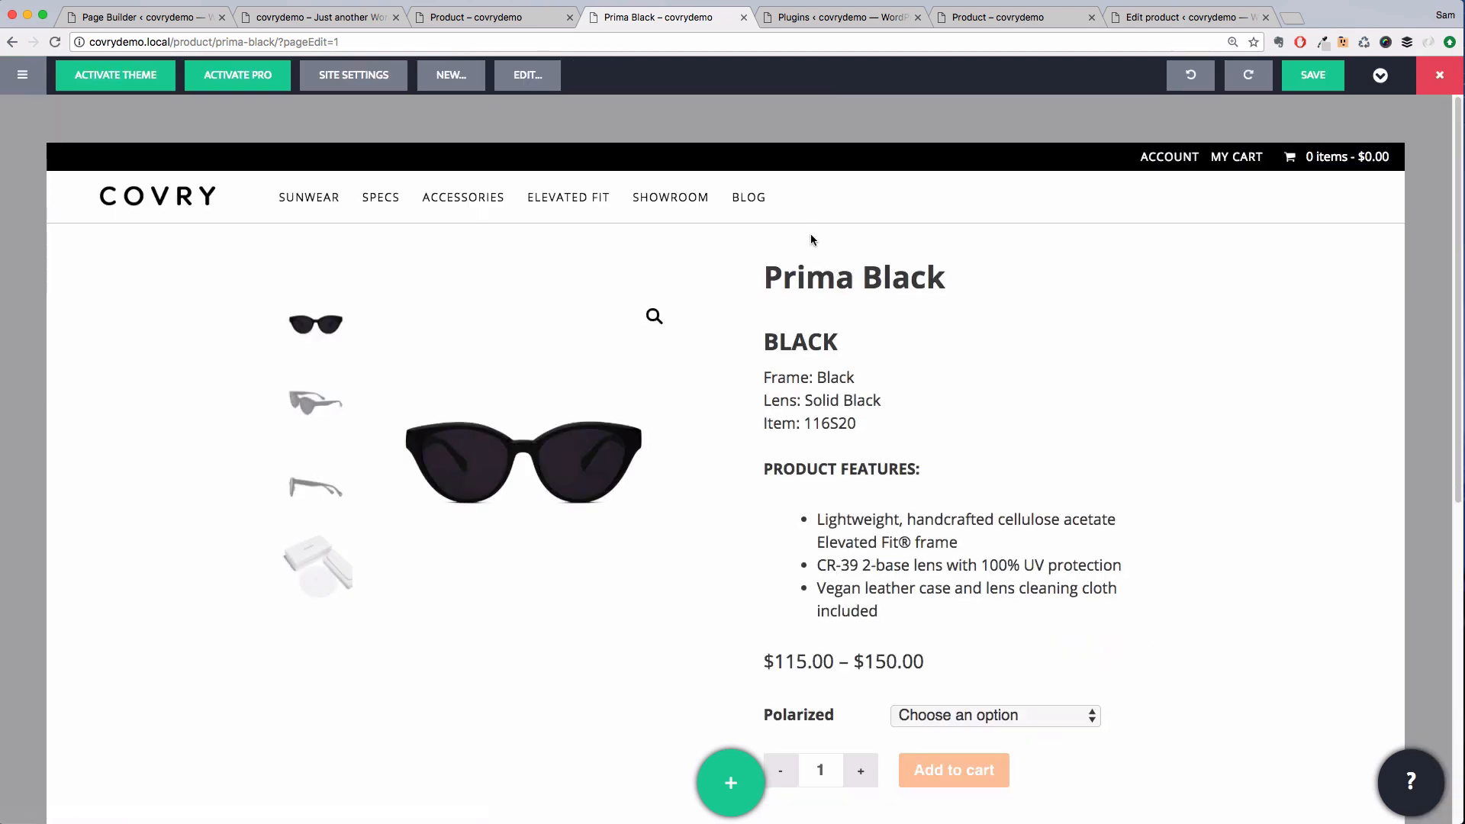
pyautogui.scroll(-3, 812, 236)
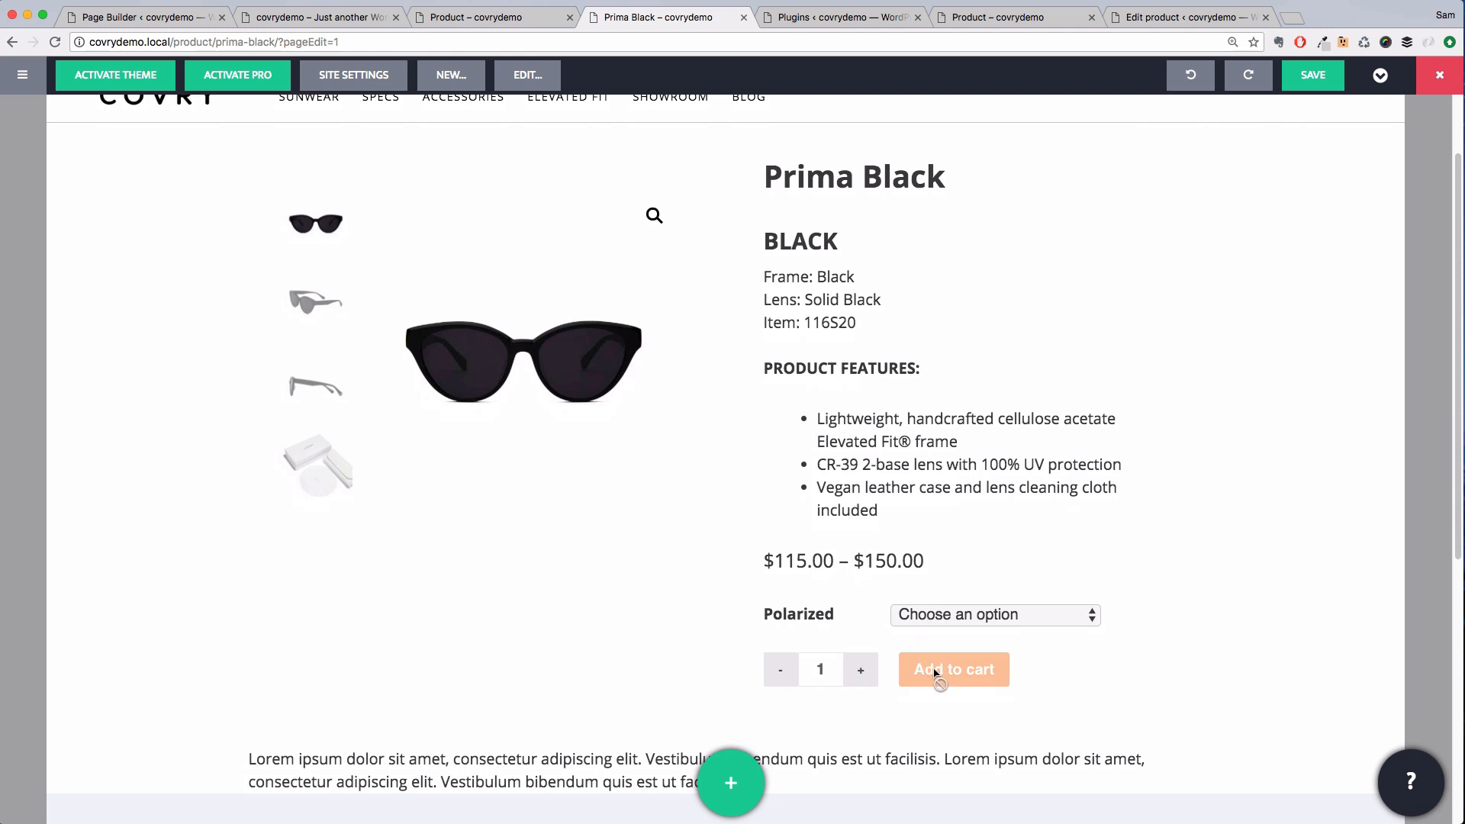
pyautogui.scroll(3, 908, 589)
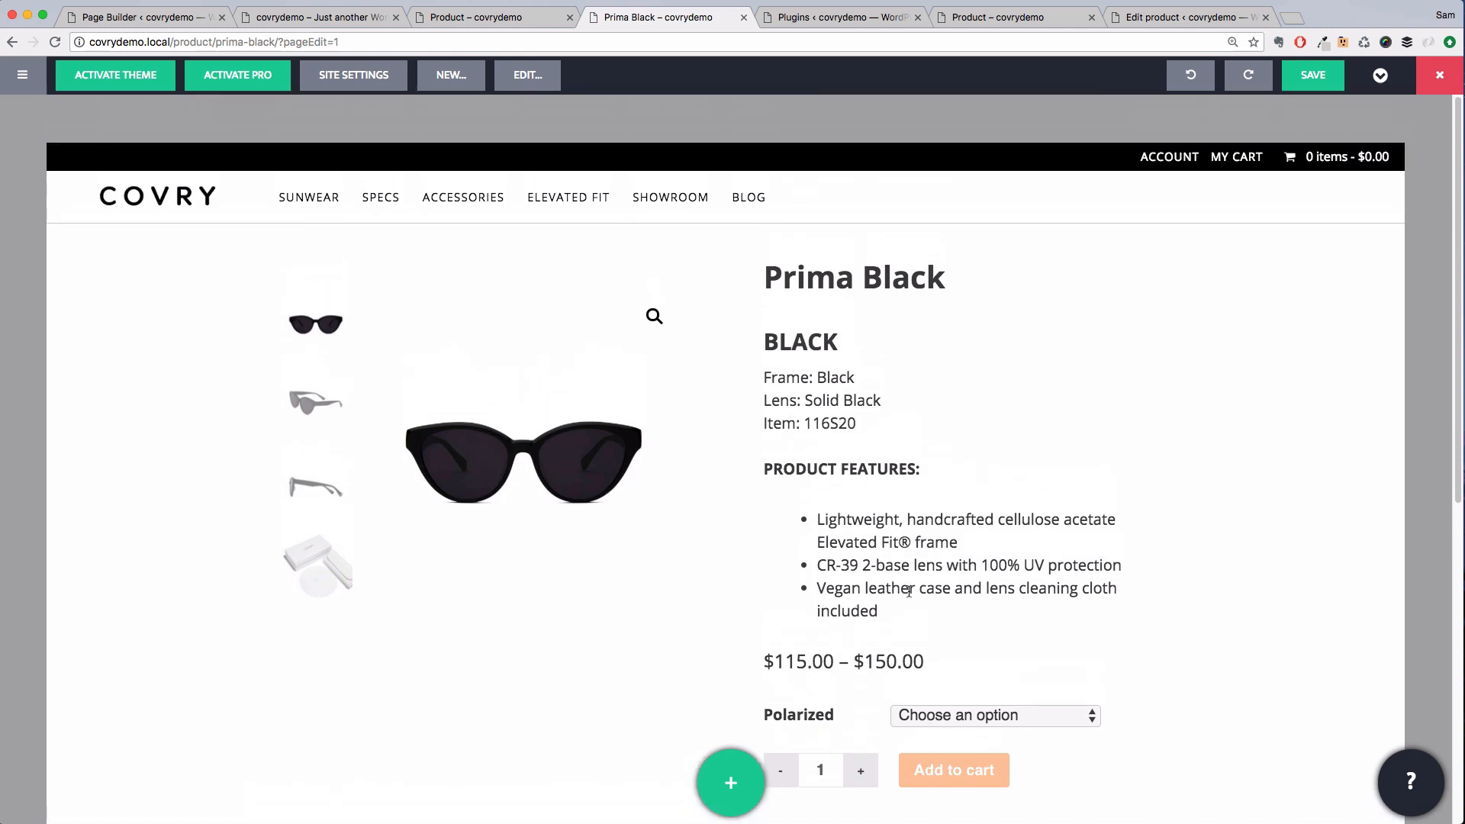
pyautogui.click(365, 84)
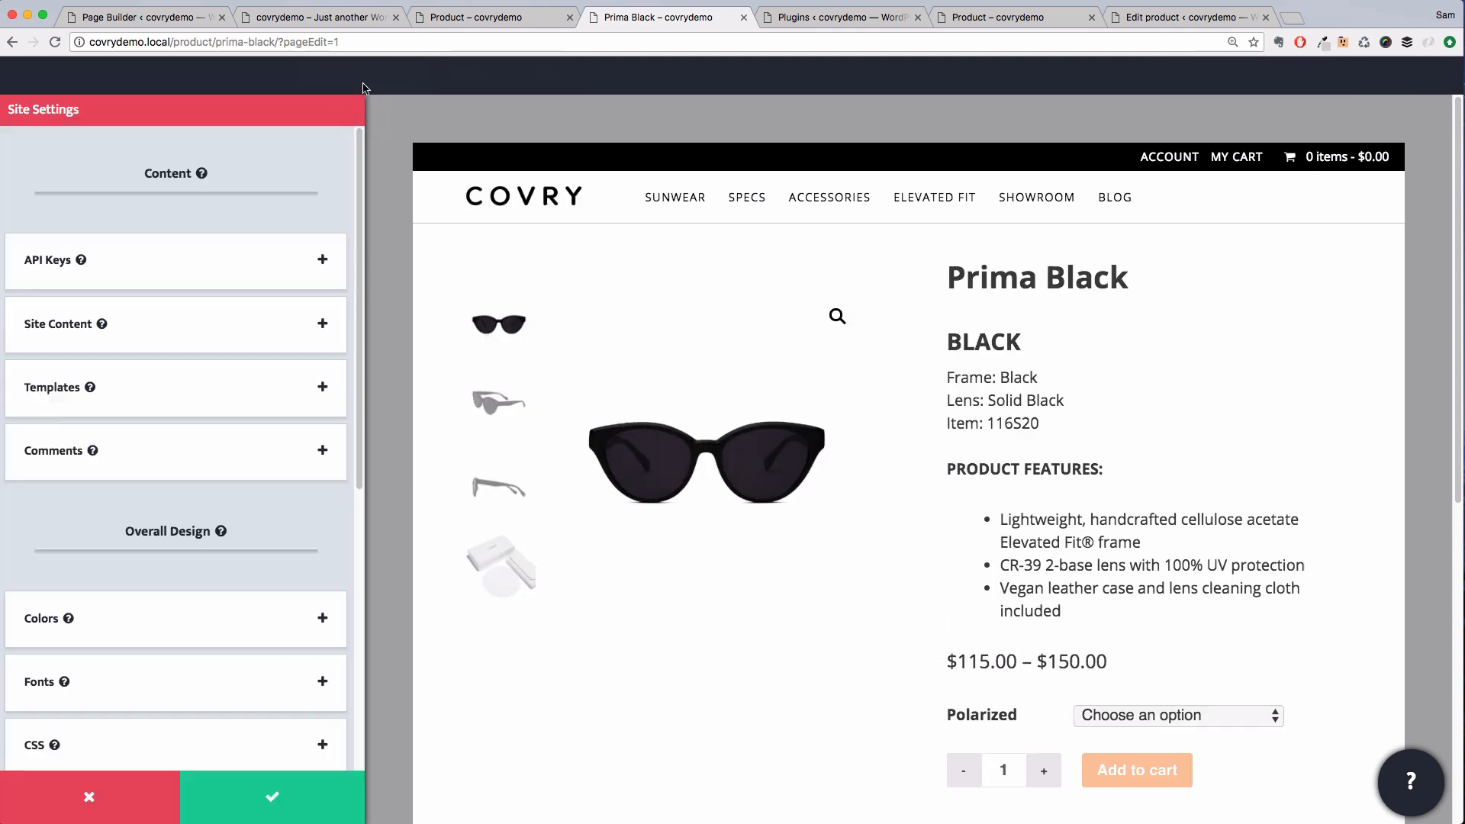
pyautogui.scroll(-5, 201, 398)
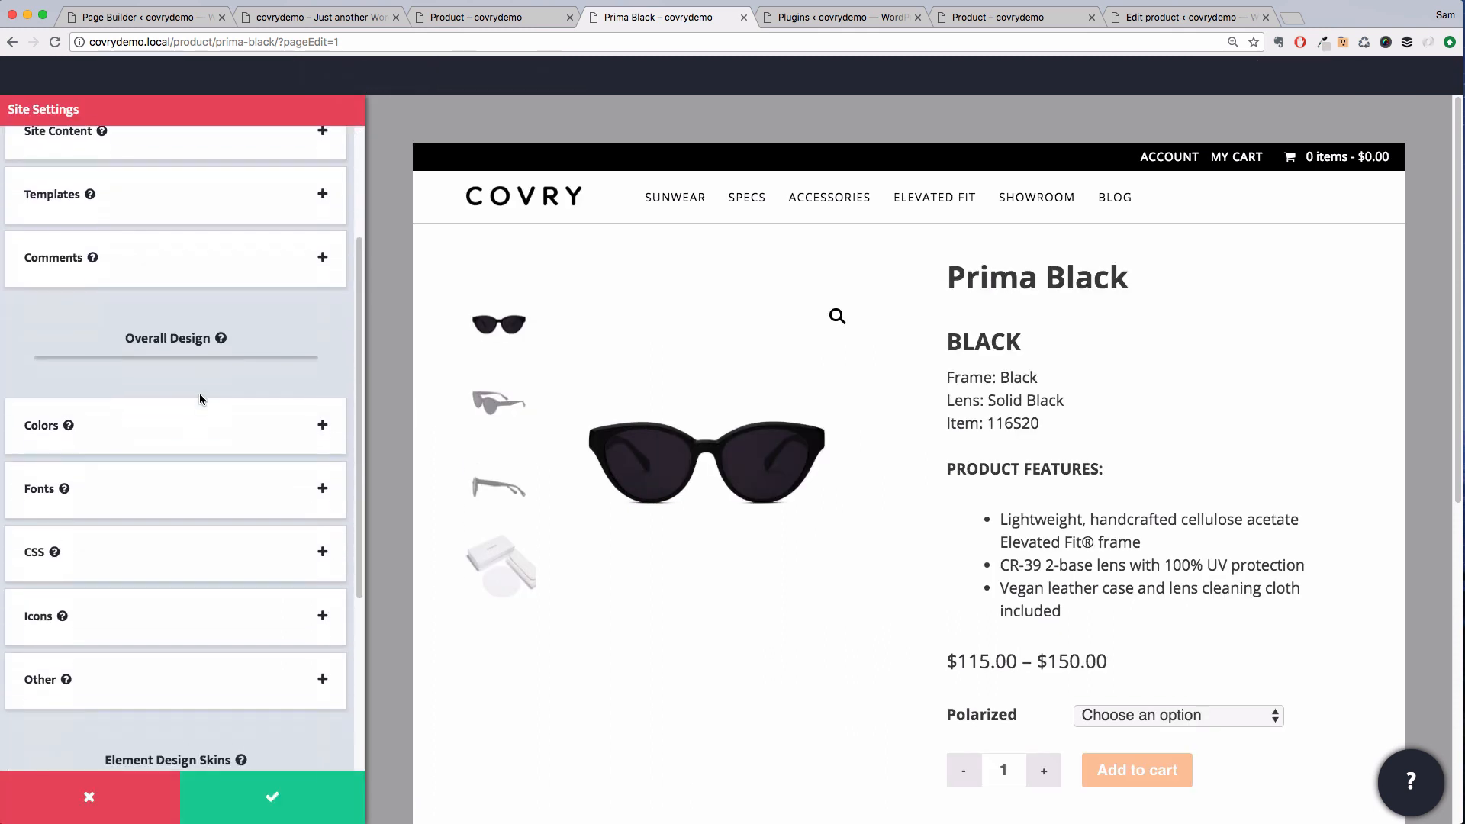
pyautogui.scroll(-7, 201, 399)
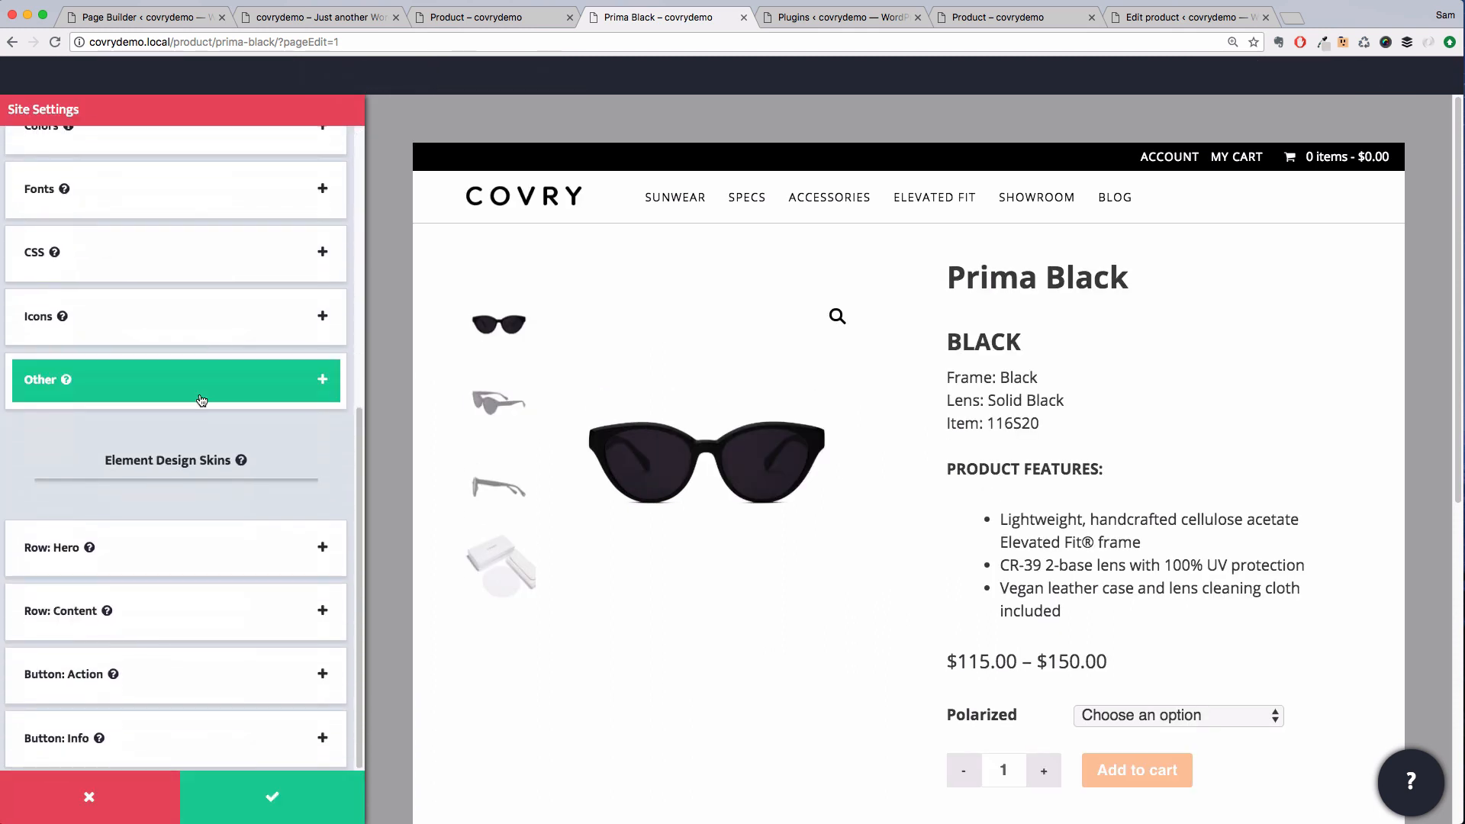
pyautogui.click(201, 400)
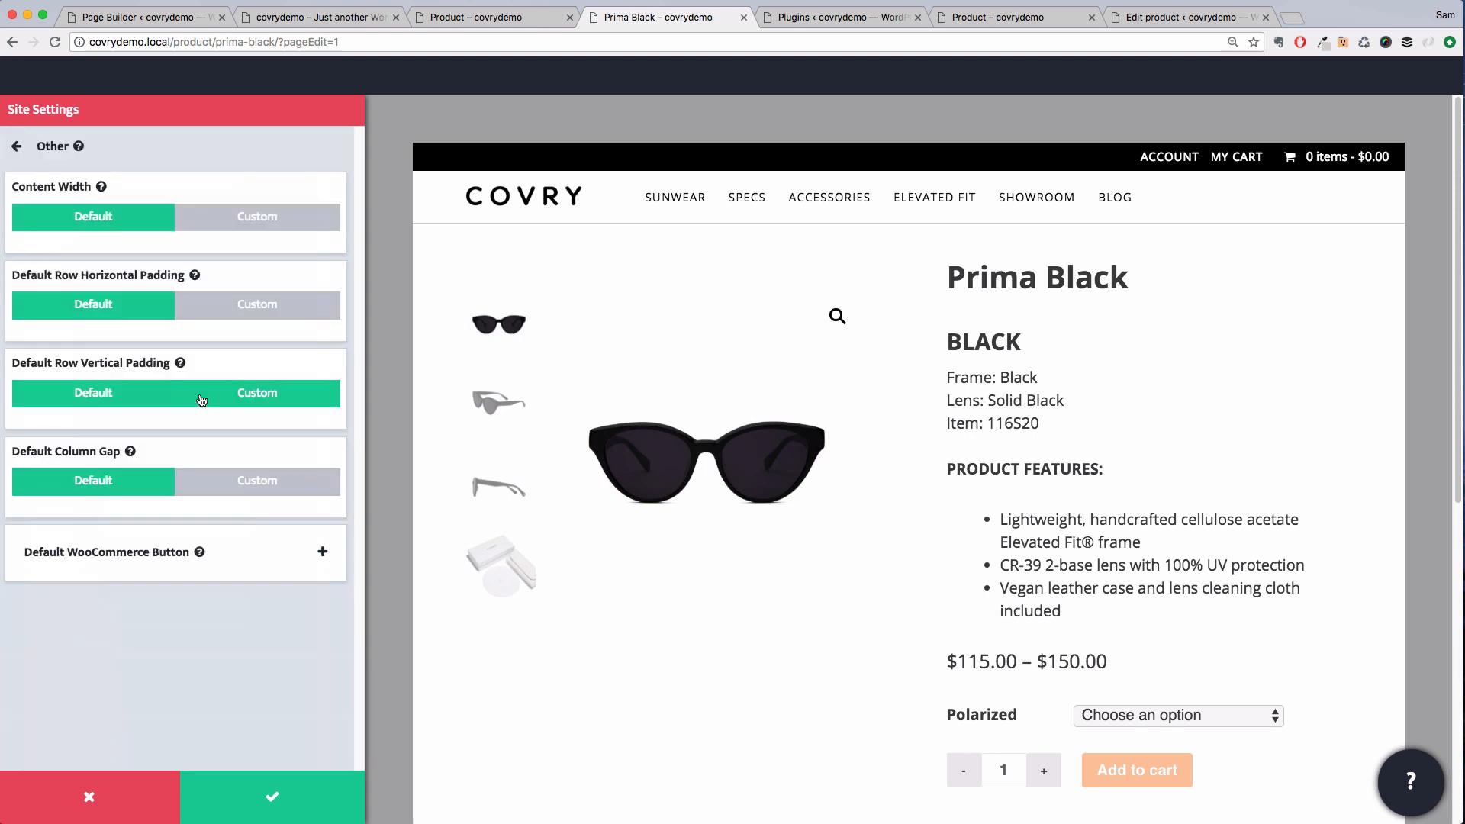
pyautogui.click(247, 544)
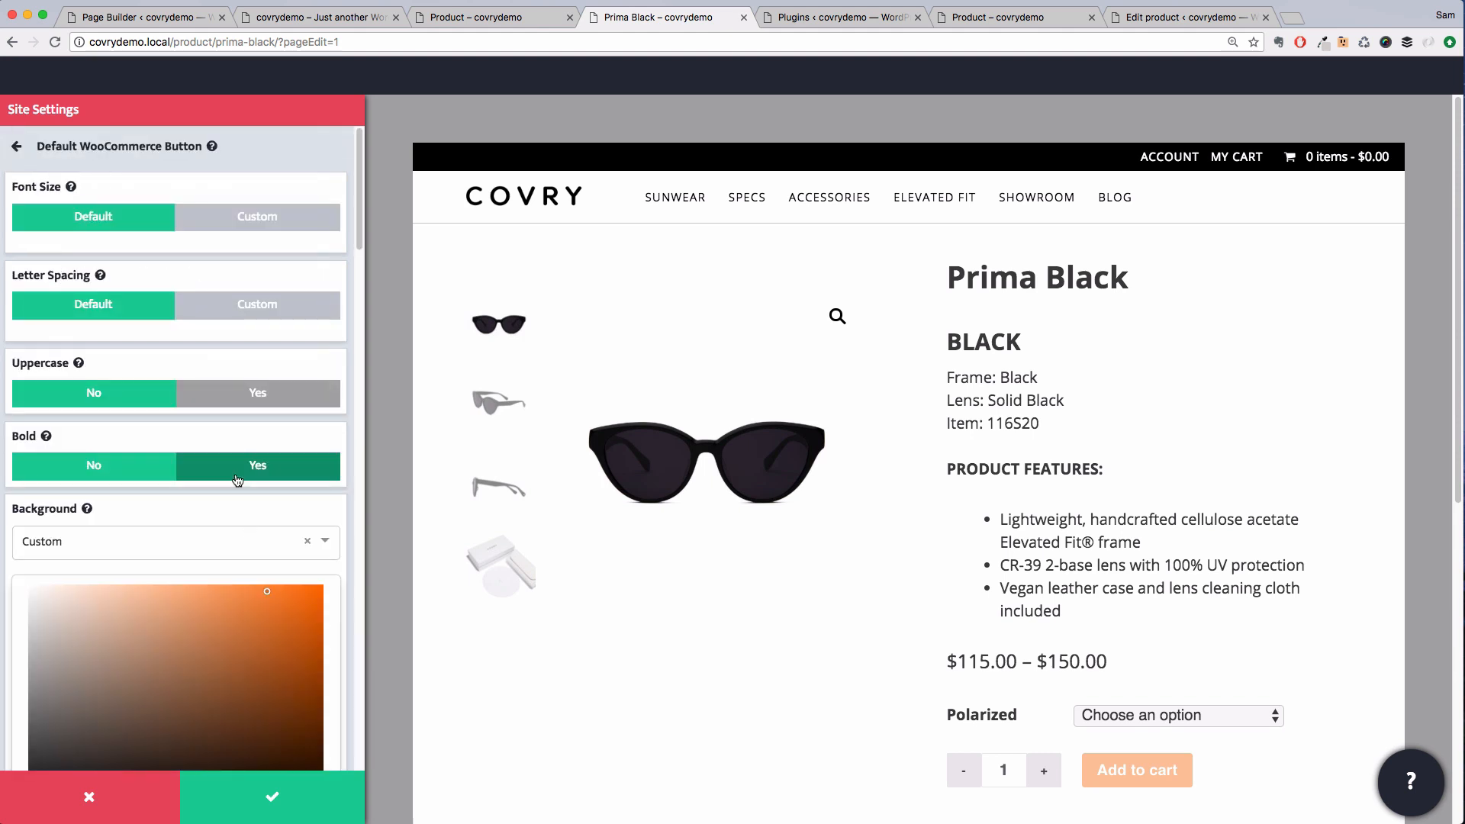
# Set the WooCommerce button background color to Action
pyautogui.scroll(-3, 237, 480)
pyautogui.moveTo(97, 509); pyautogui.dragTo(0, 610)
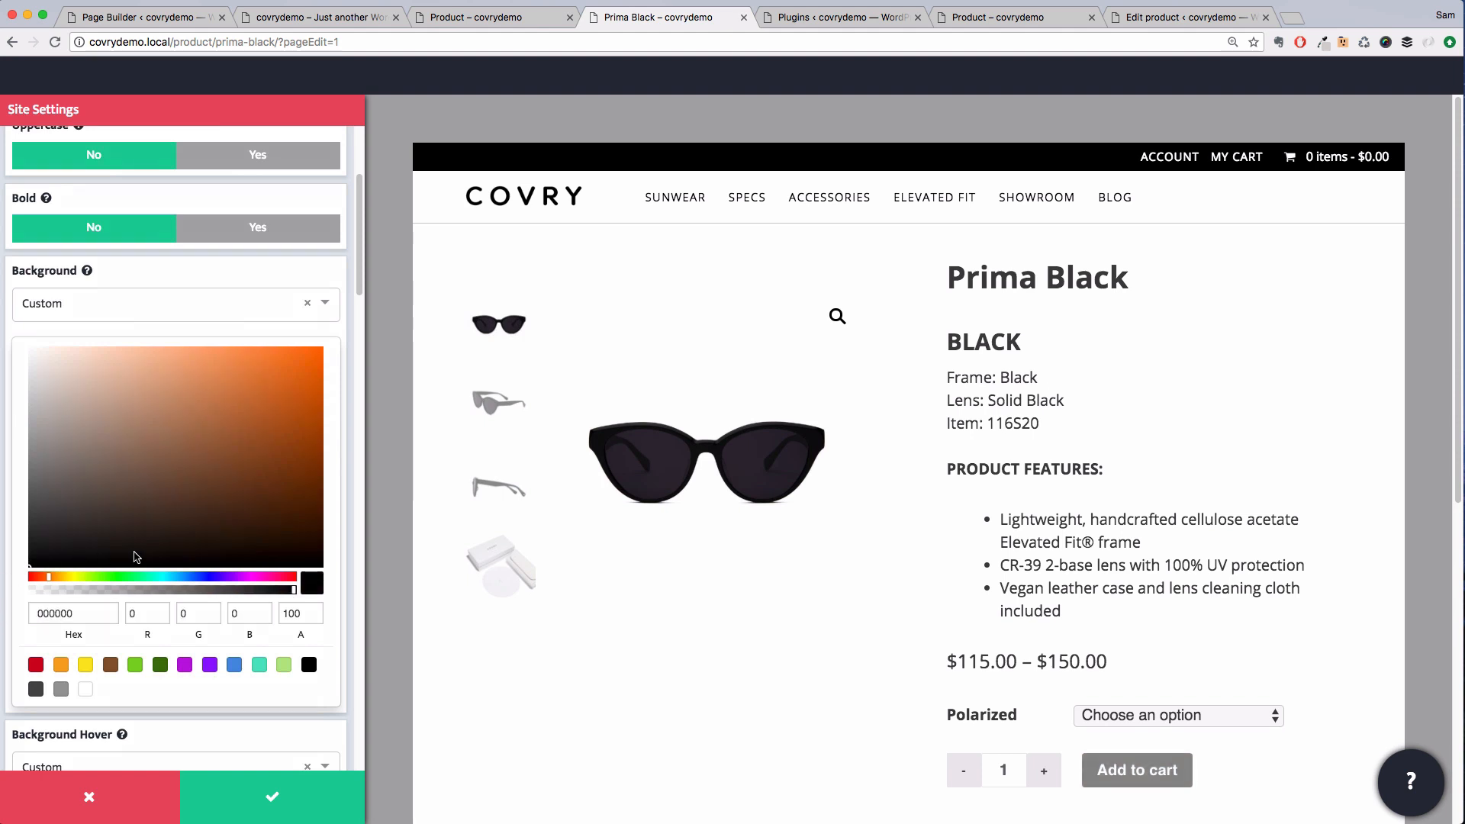
pyautogui.scroll(-1, 136, 557)
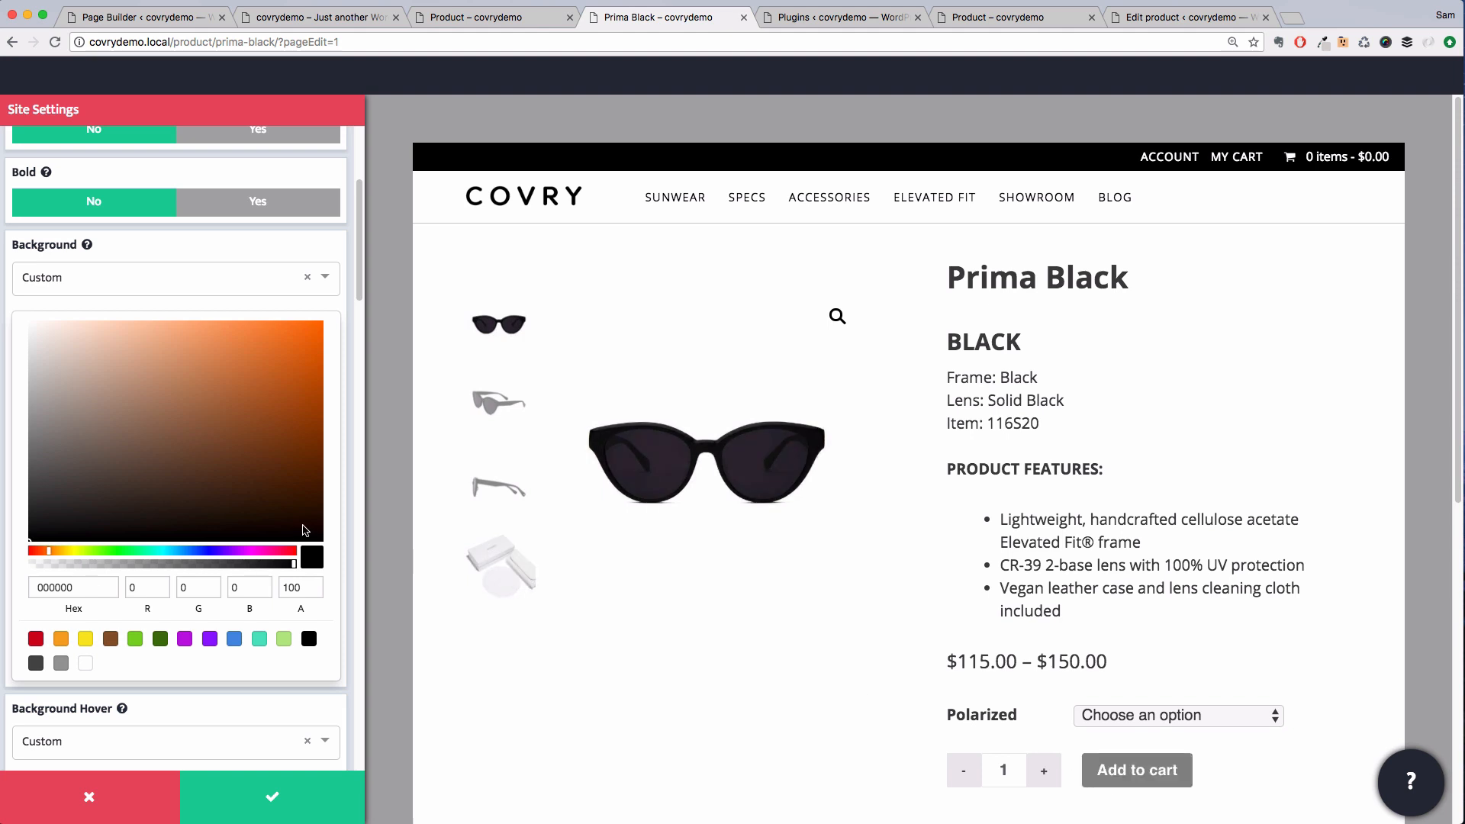
pyautogui.scroll(-2, 303, 530)
pyautogui.scroll(2, 303, 530)
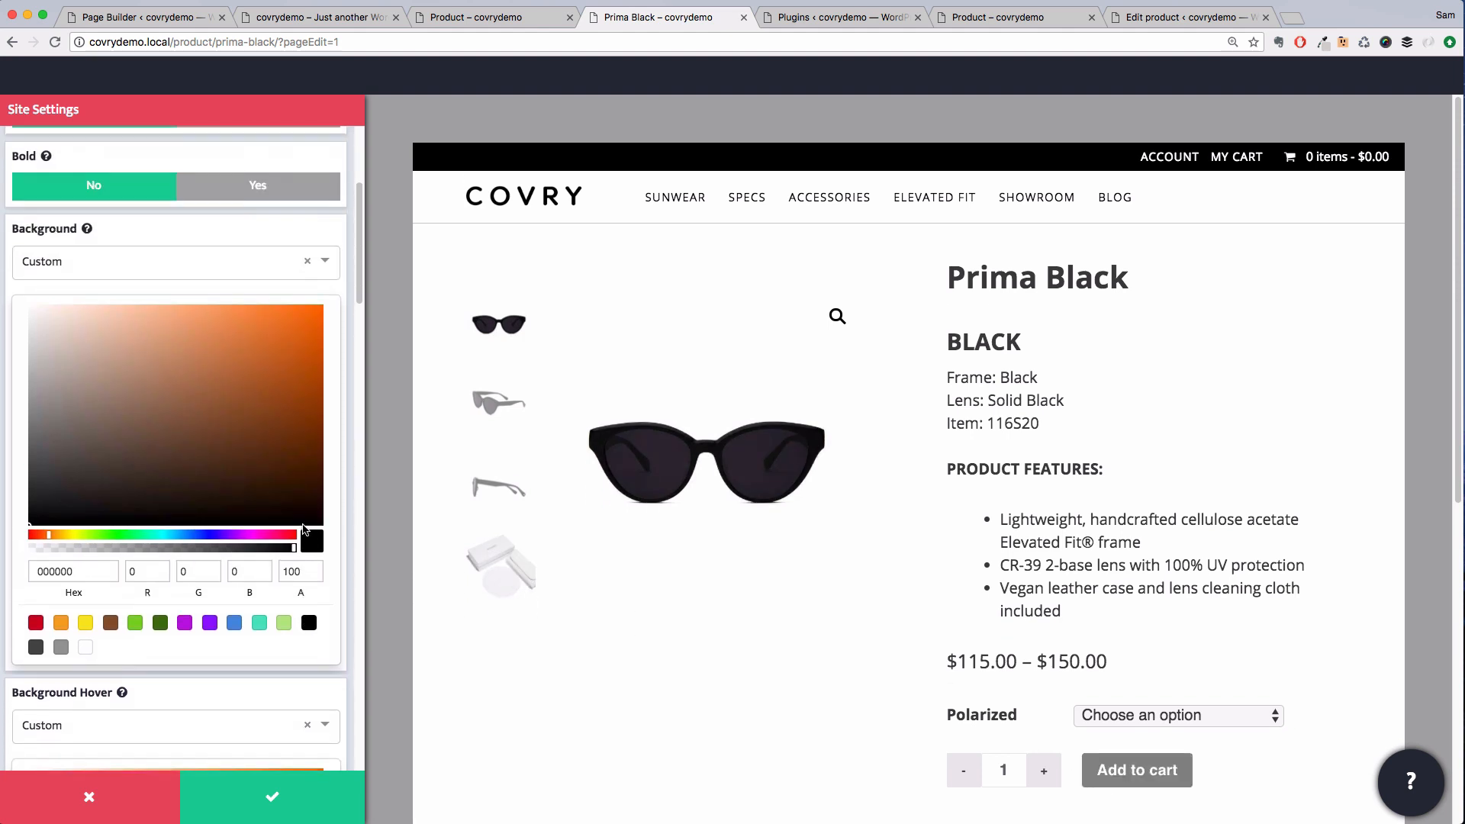
pyautogui.click(249, 264)
pyautogui.click(125, 343)
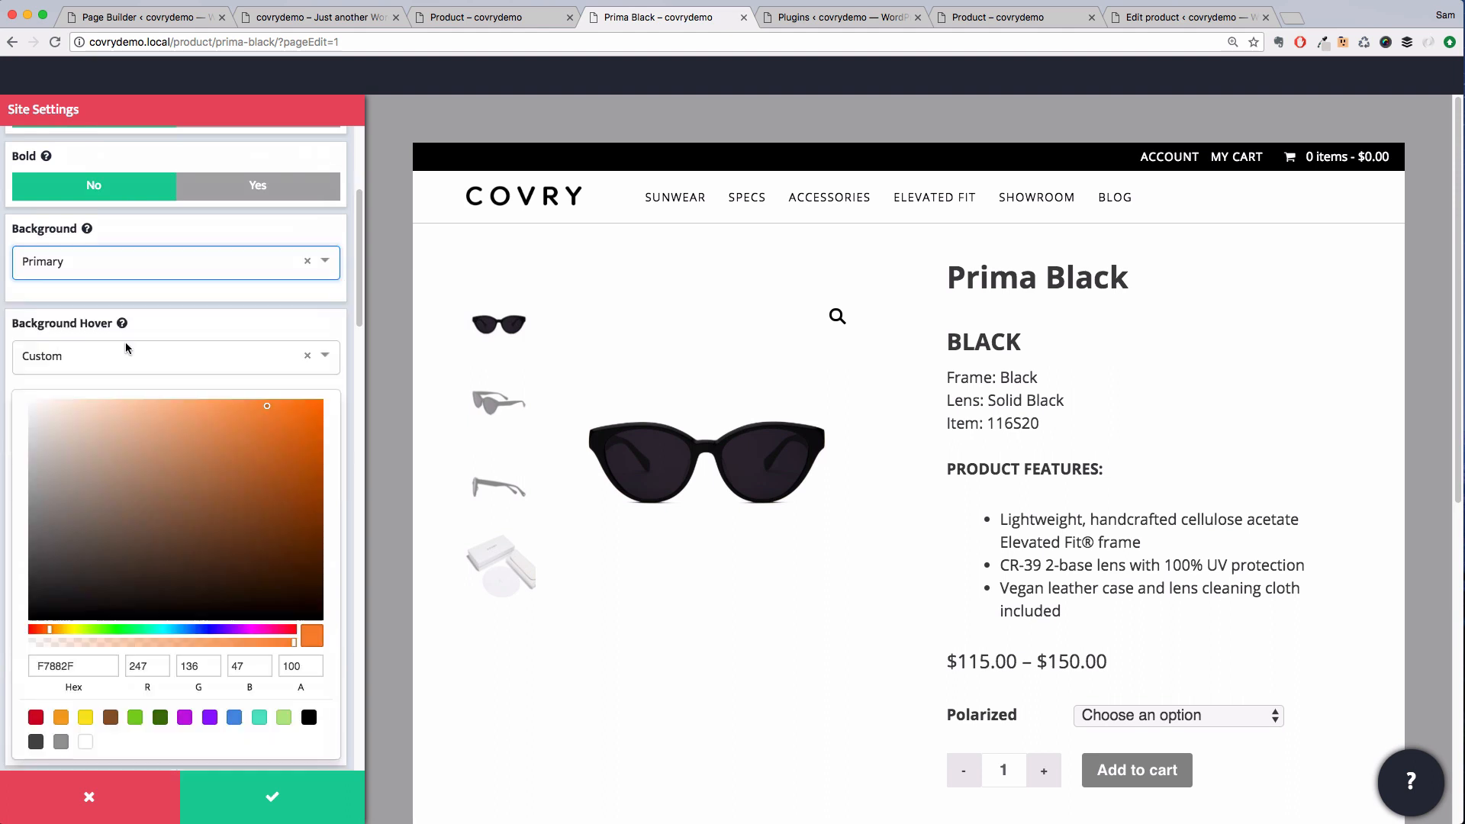
pyautogui.click(152, 264)
pyautogui.click(94, 402)
# Set the button's background hover color to Action Light
pyautogui.click(150, 356)
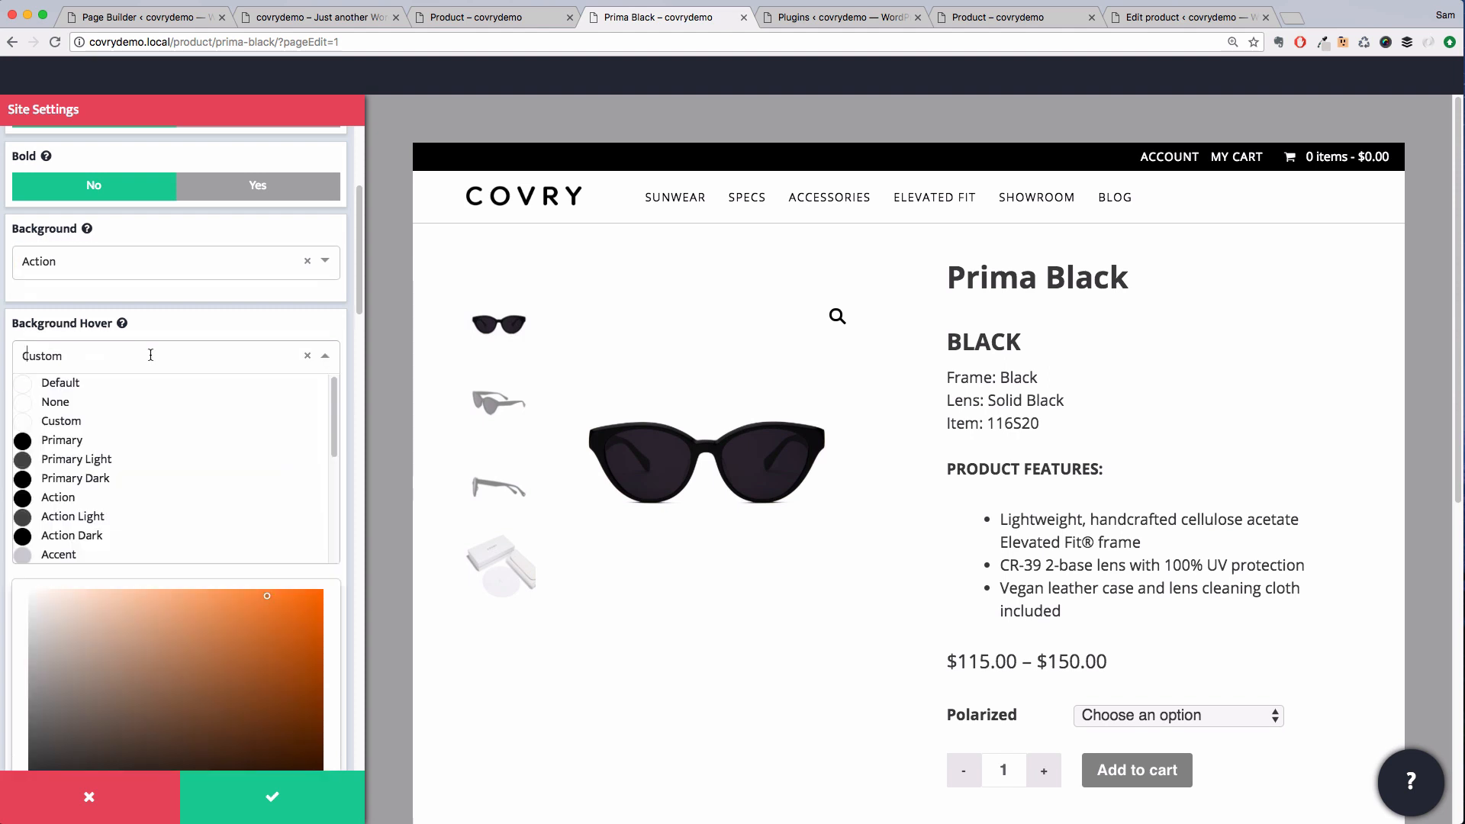
pyautogui.click(114, 518)
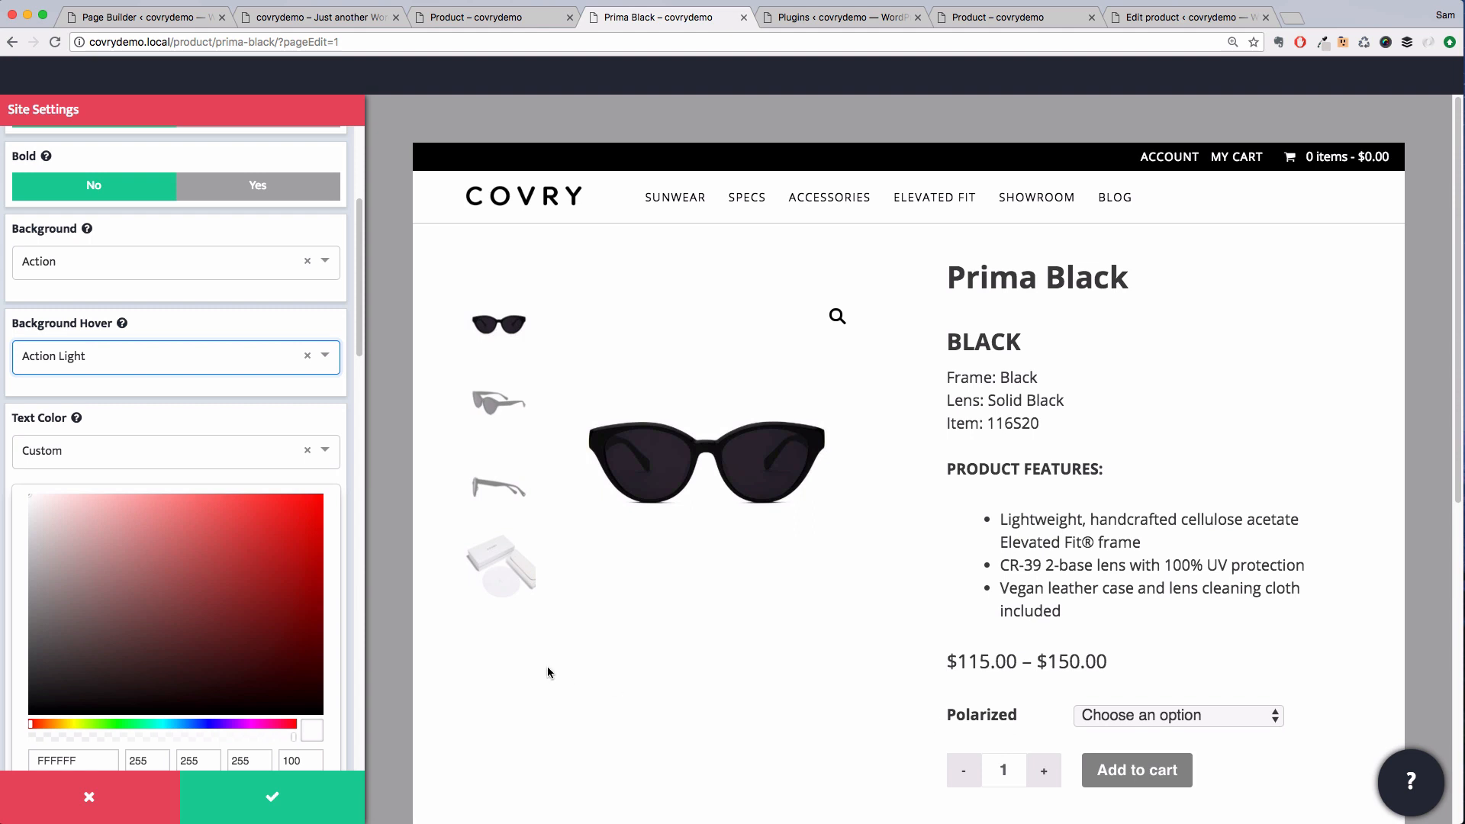
# Set both the button's text color hover and text color to White
pyautogui.scroll(-10, 327, 597)
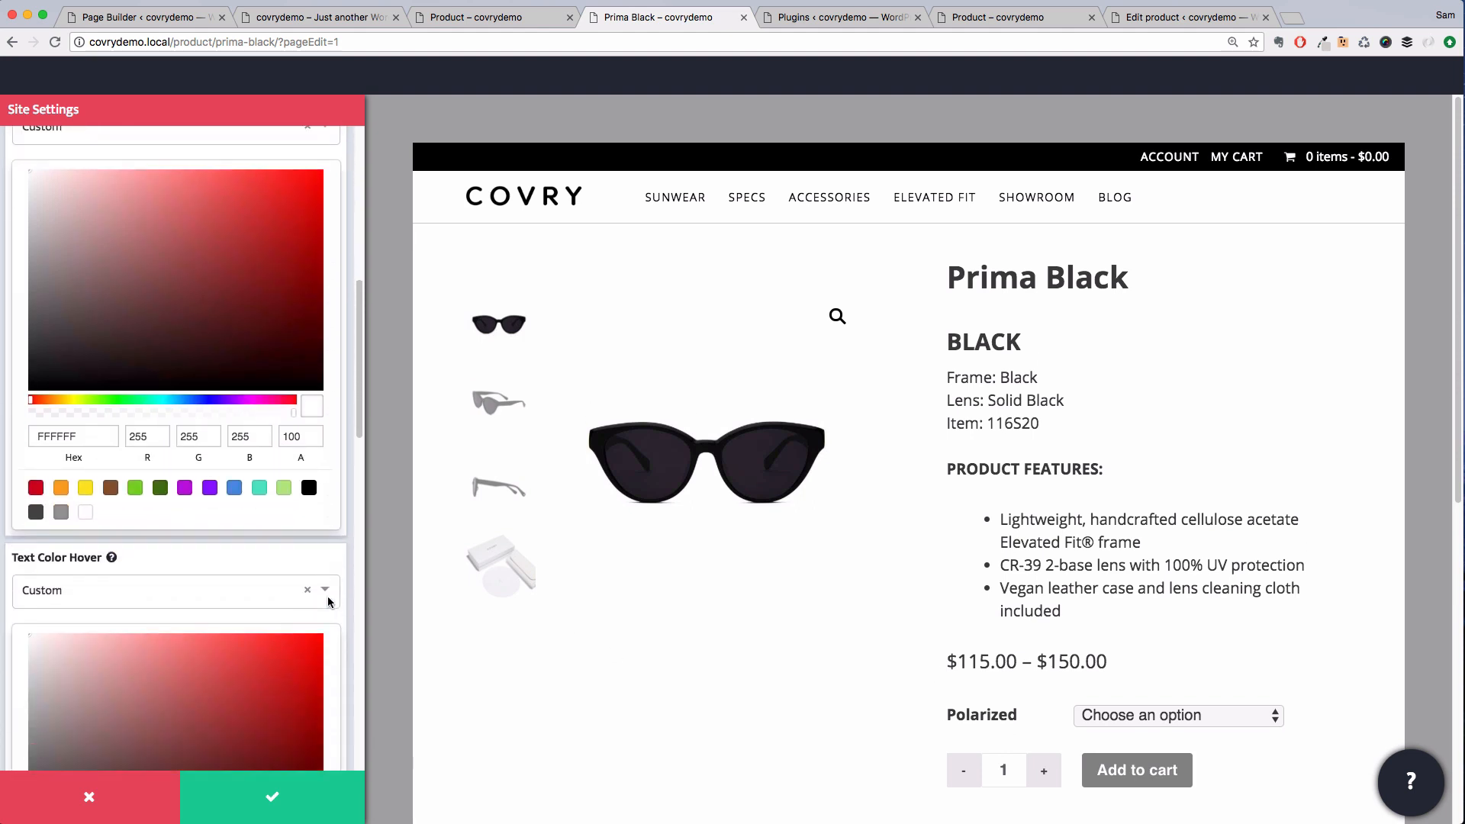
pyautogui.scroll(-2, 327, 602)
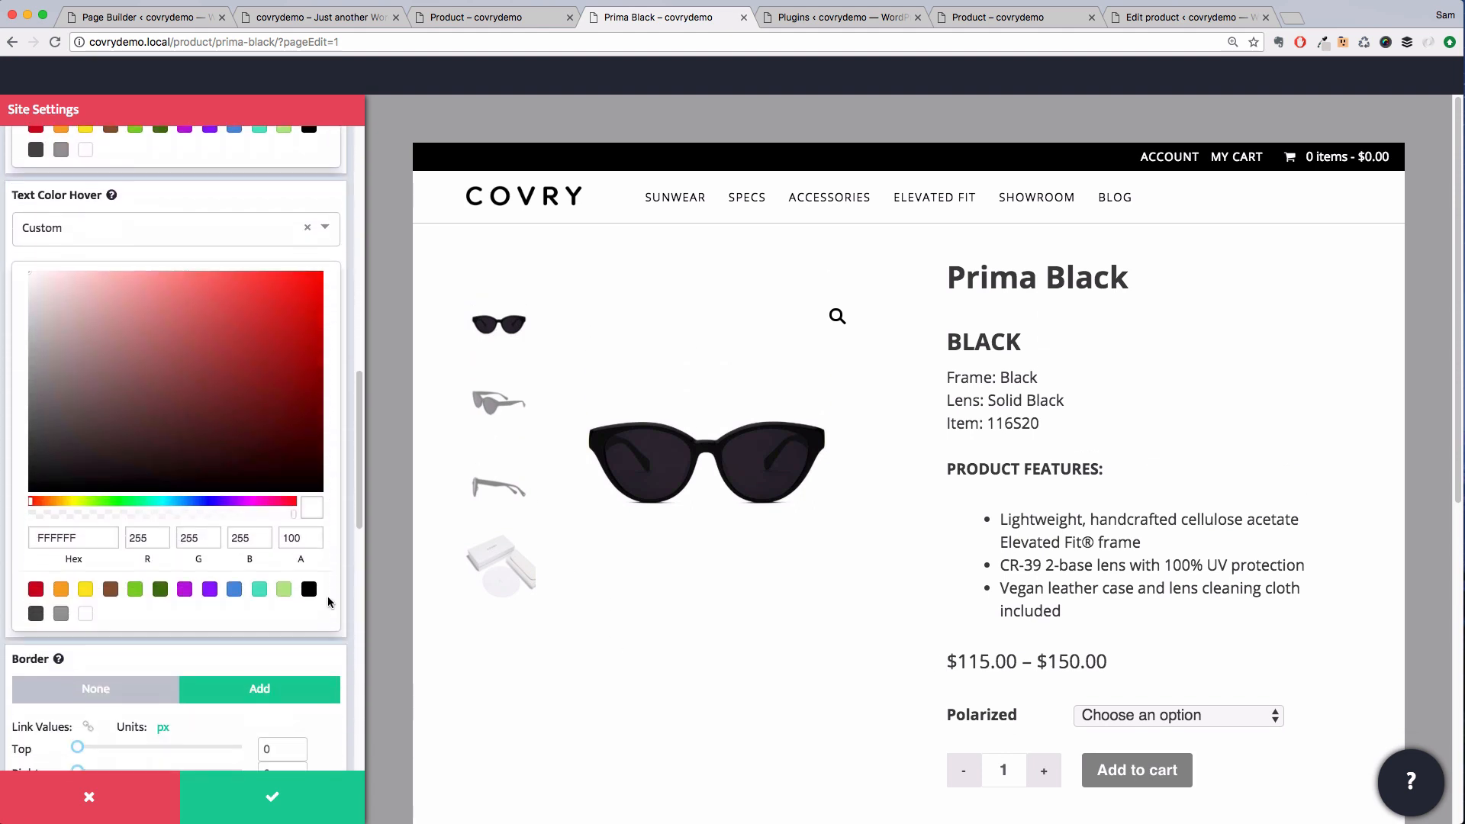
pyautogui.click(194, 238)
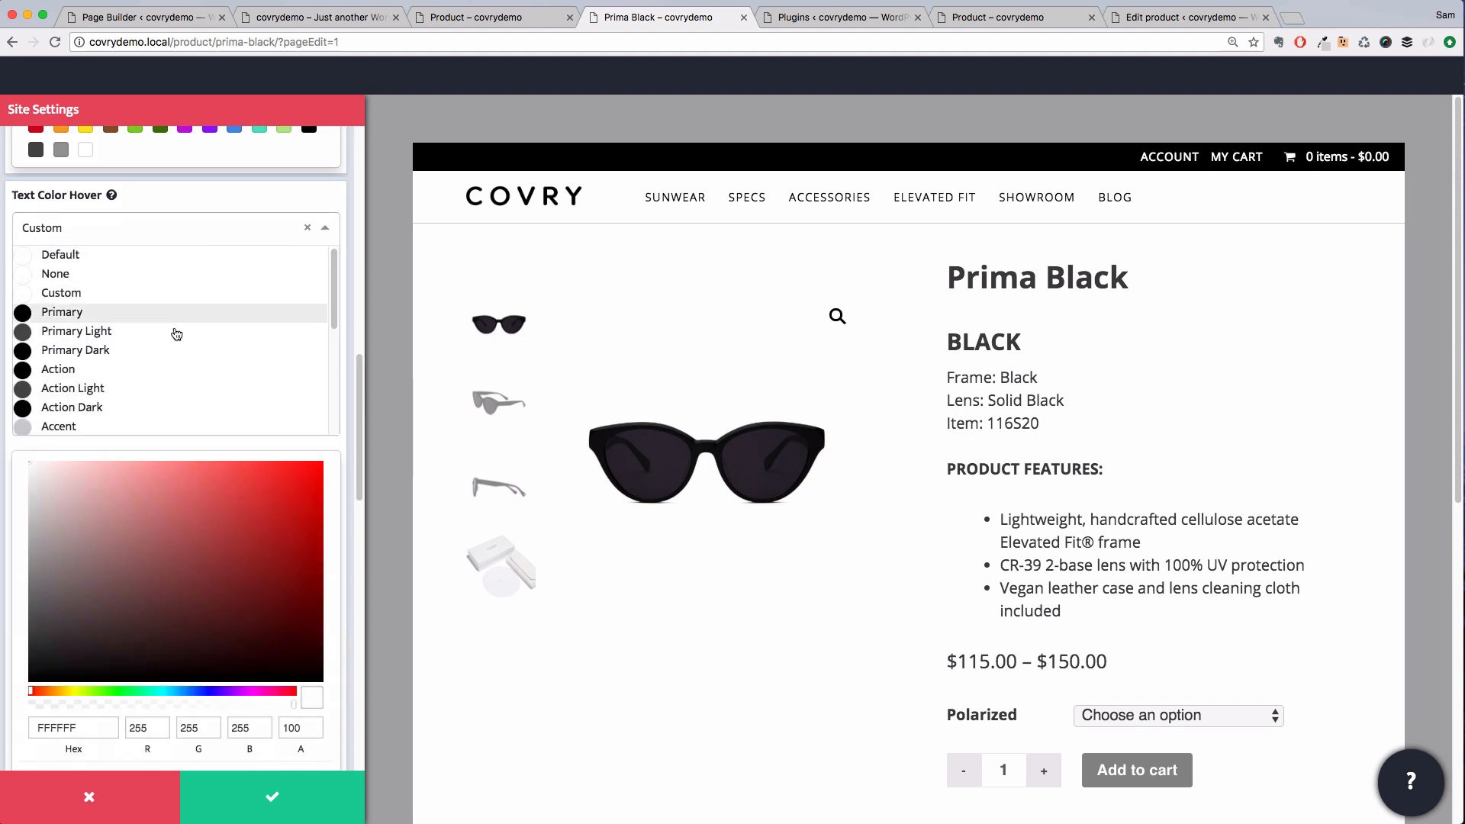
pyautogui.scroll(-5, 171, 344)
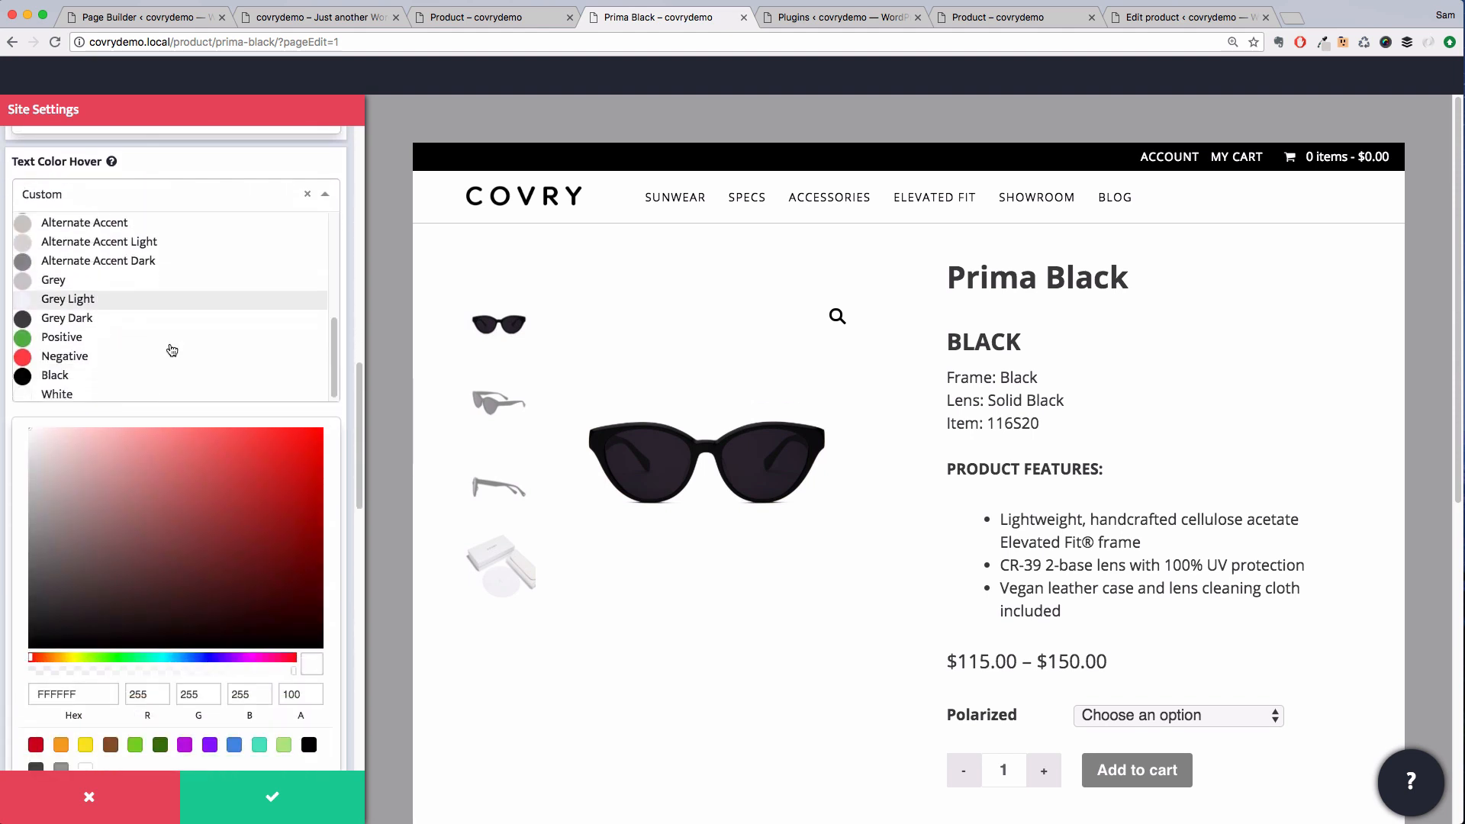
pyautogui.click(140, 392)
pyautogui.scroll(8, 145, 374)
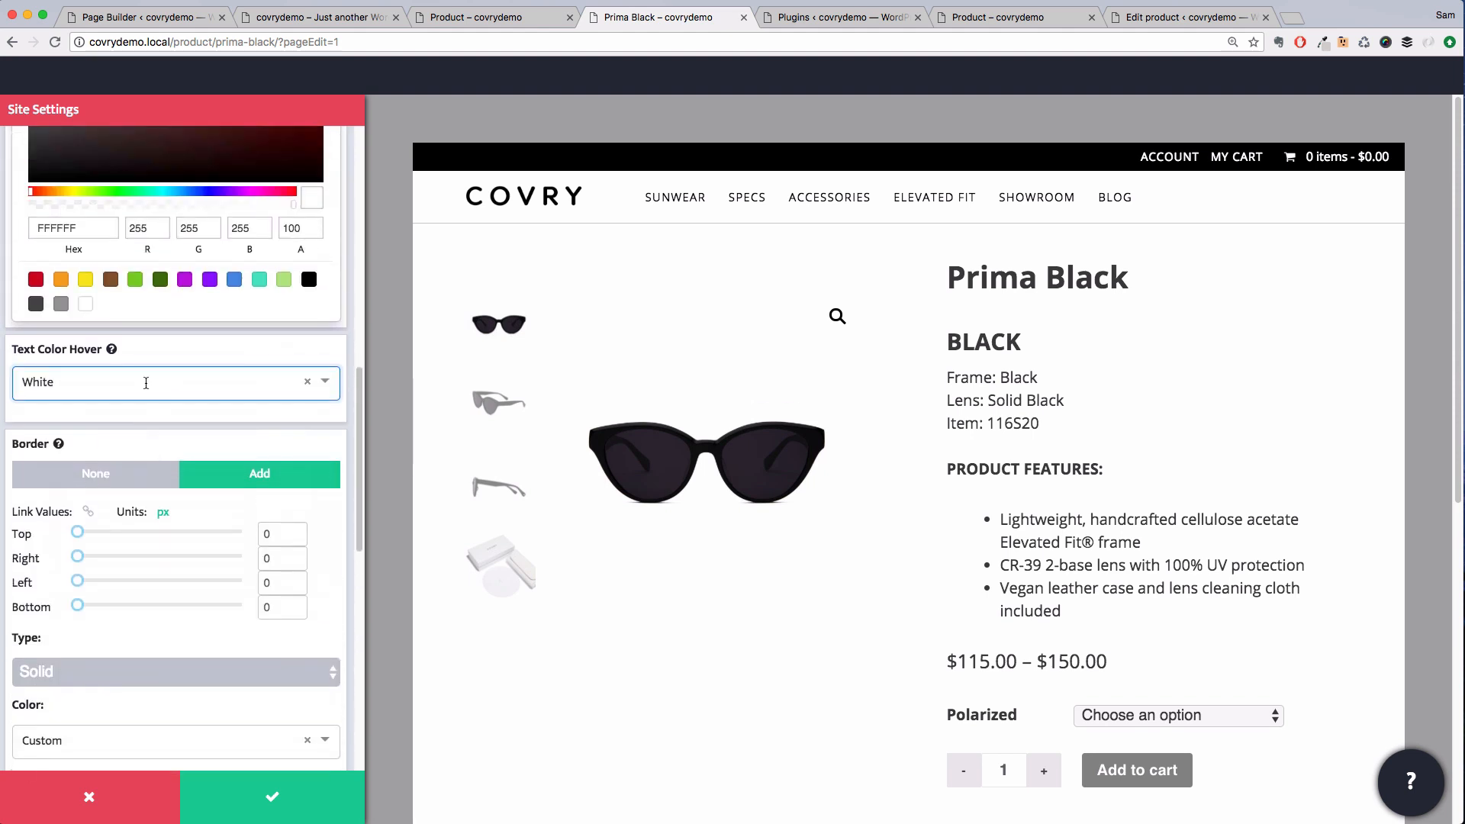
pyautogui.click(148, 336)
pyautogui.scroll(-5, 145, 428)
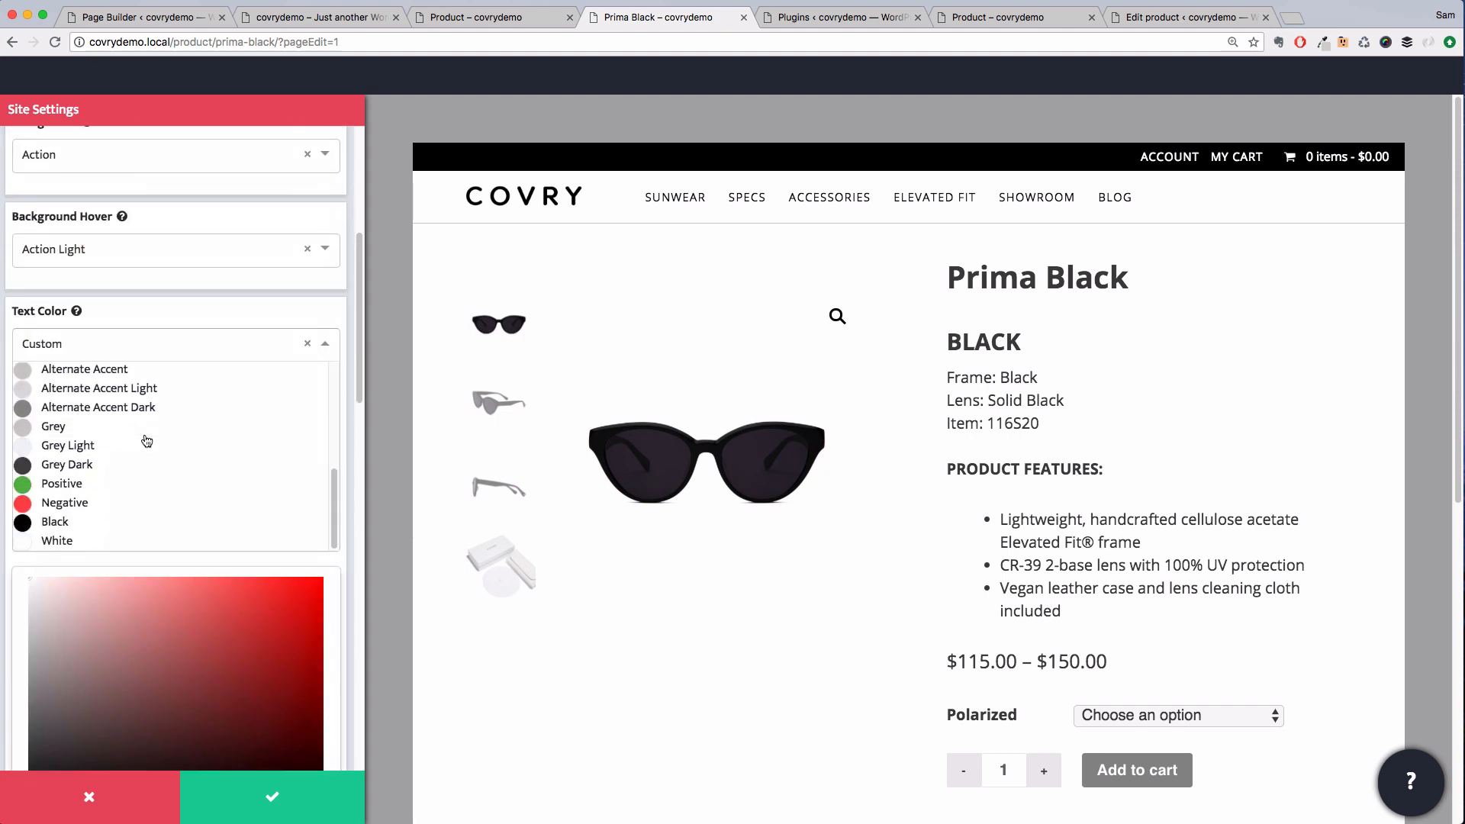
pyautogui.click(107, 541)
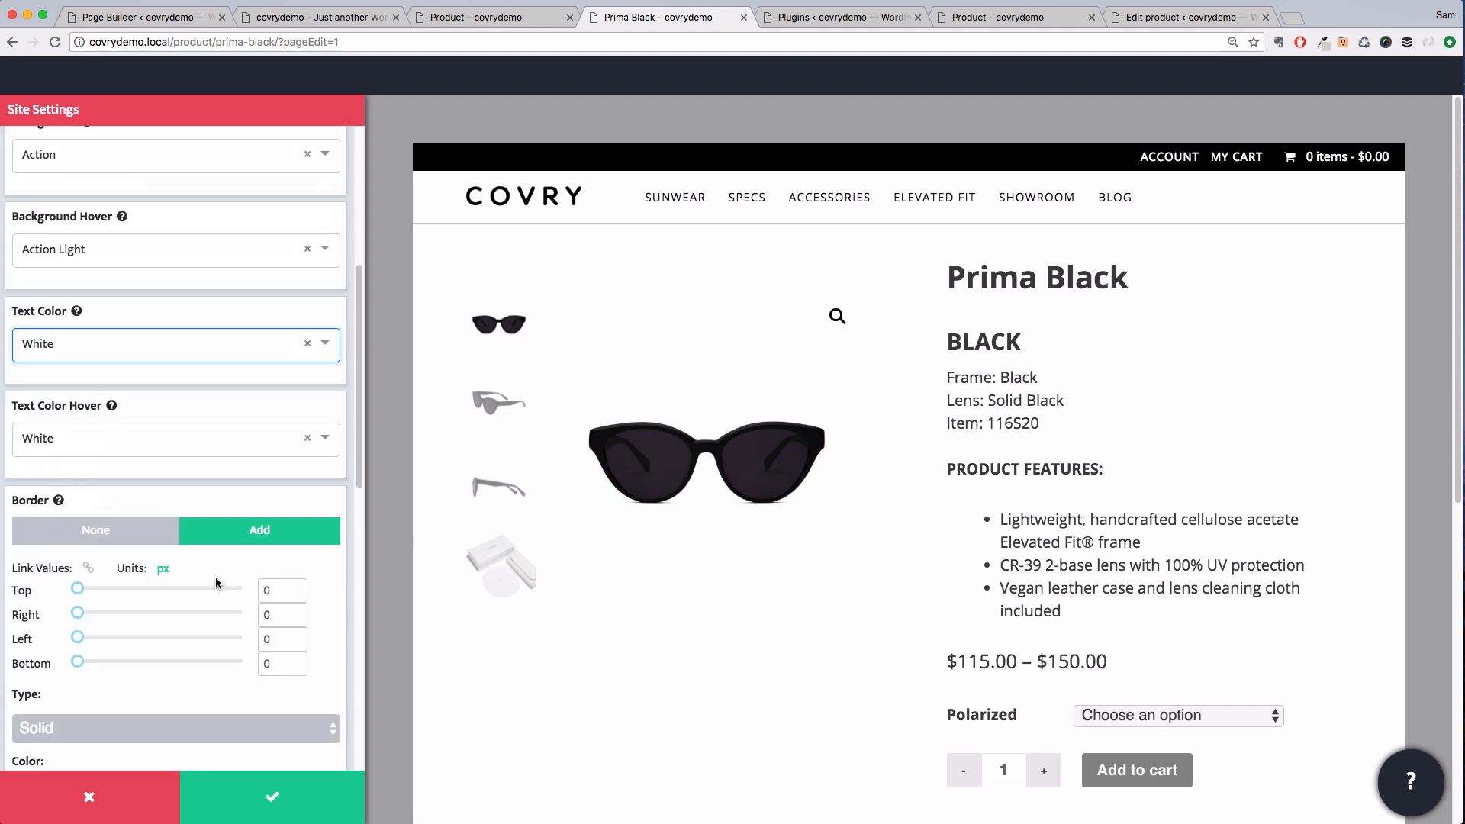
# Set the button's font size to a custom 14 px
pyautogui.scroll(5, 232, 571)
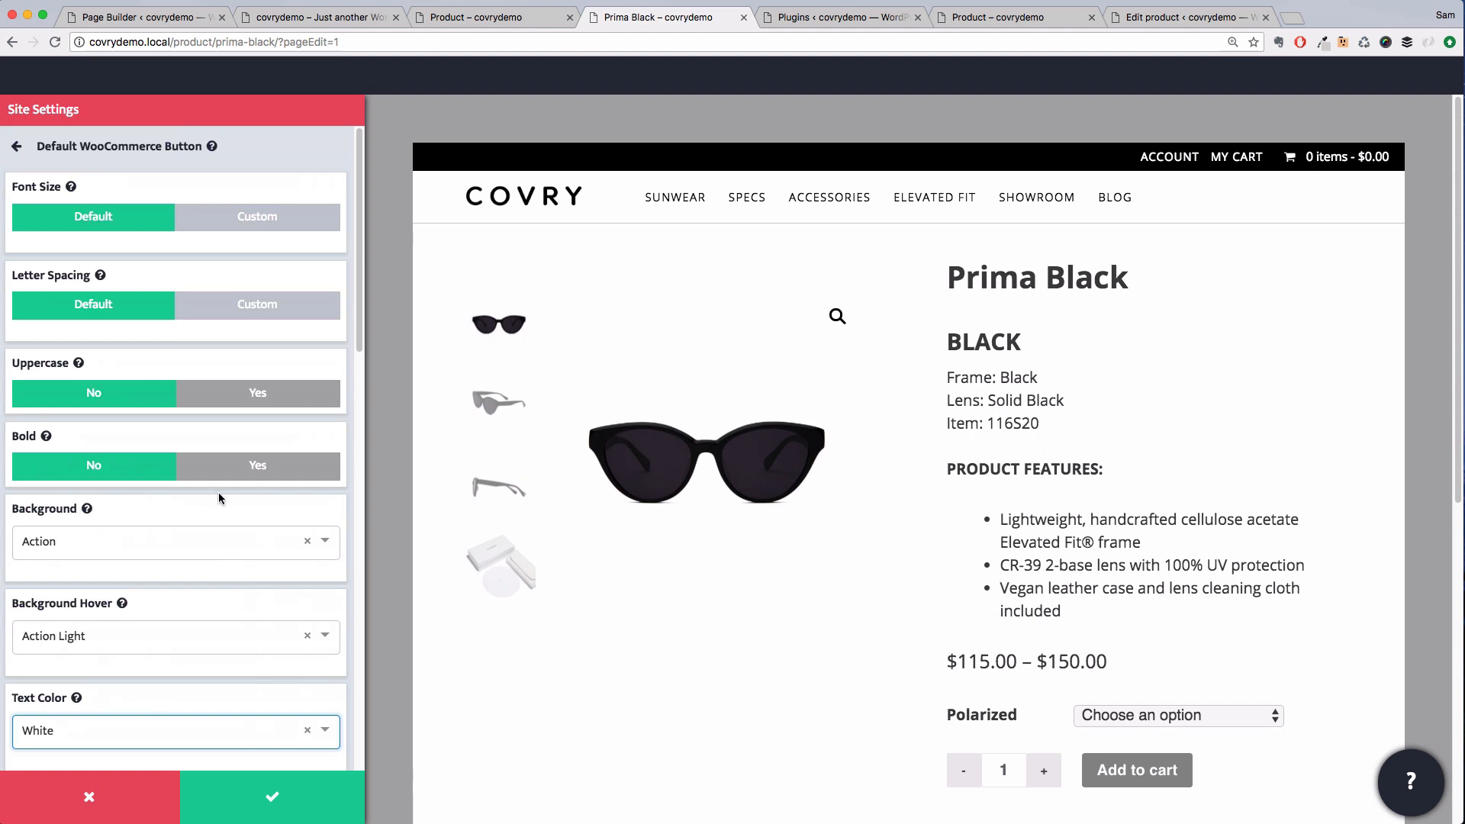
pyautogui.click(257, 216)
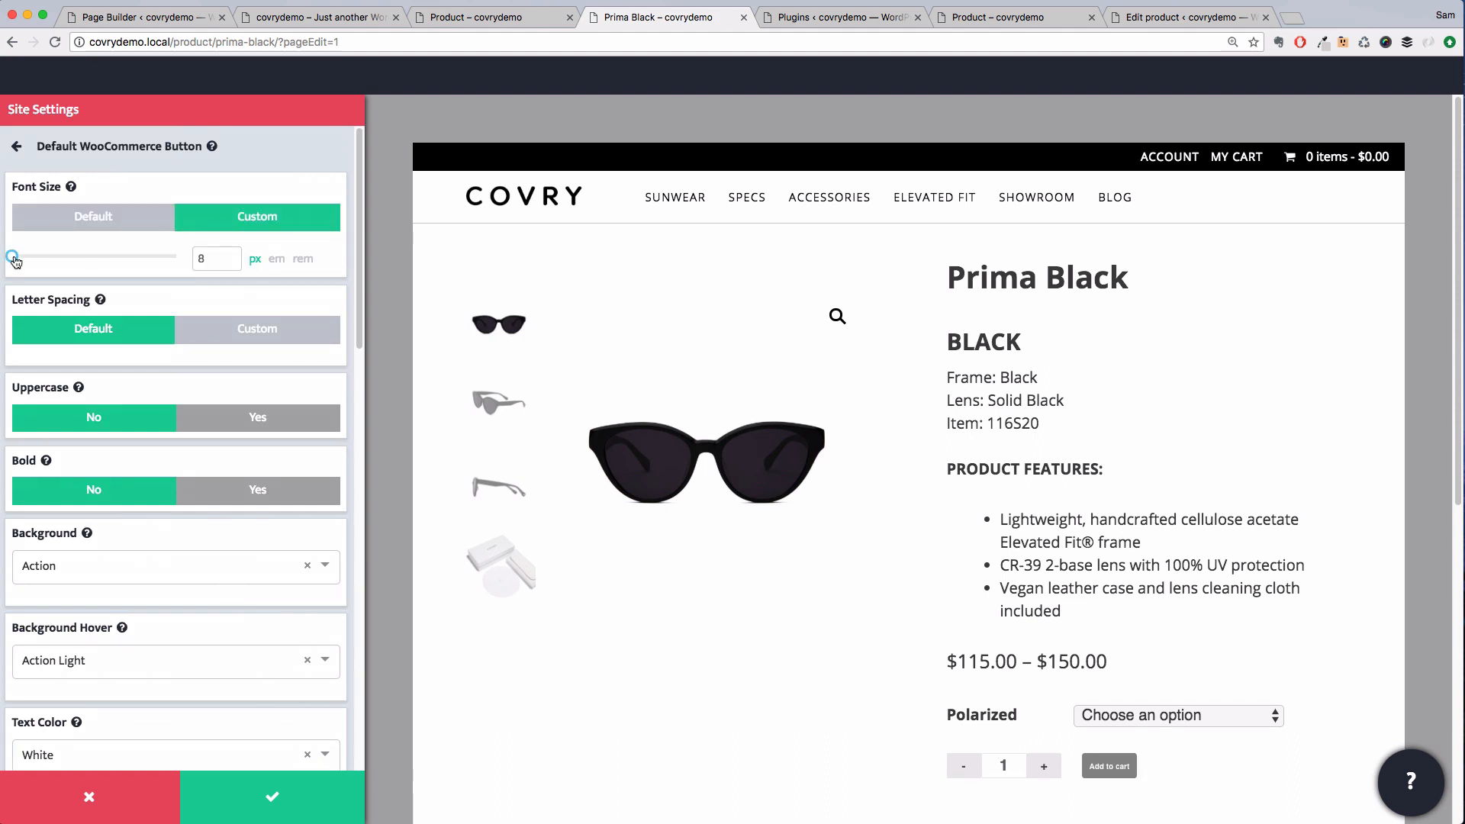
pyautogui.moveTo(15, 261); pyautogui.dragTo(25, 261)
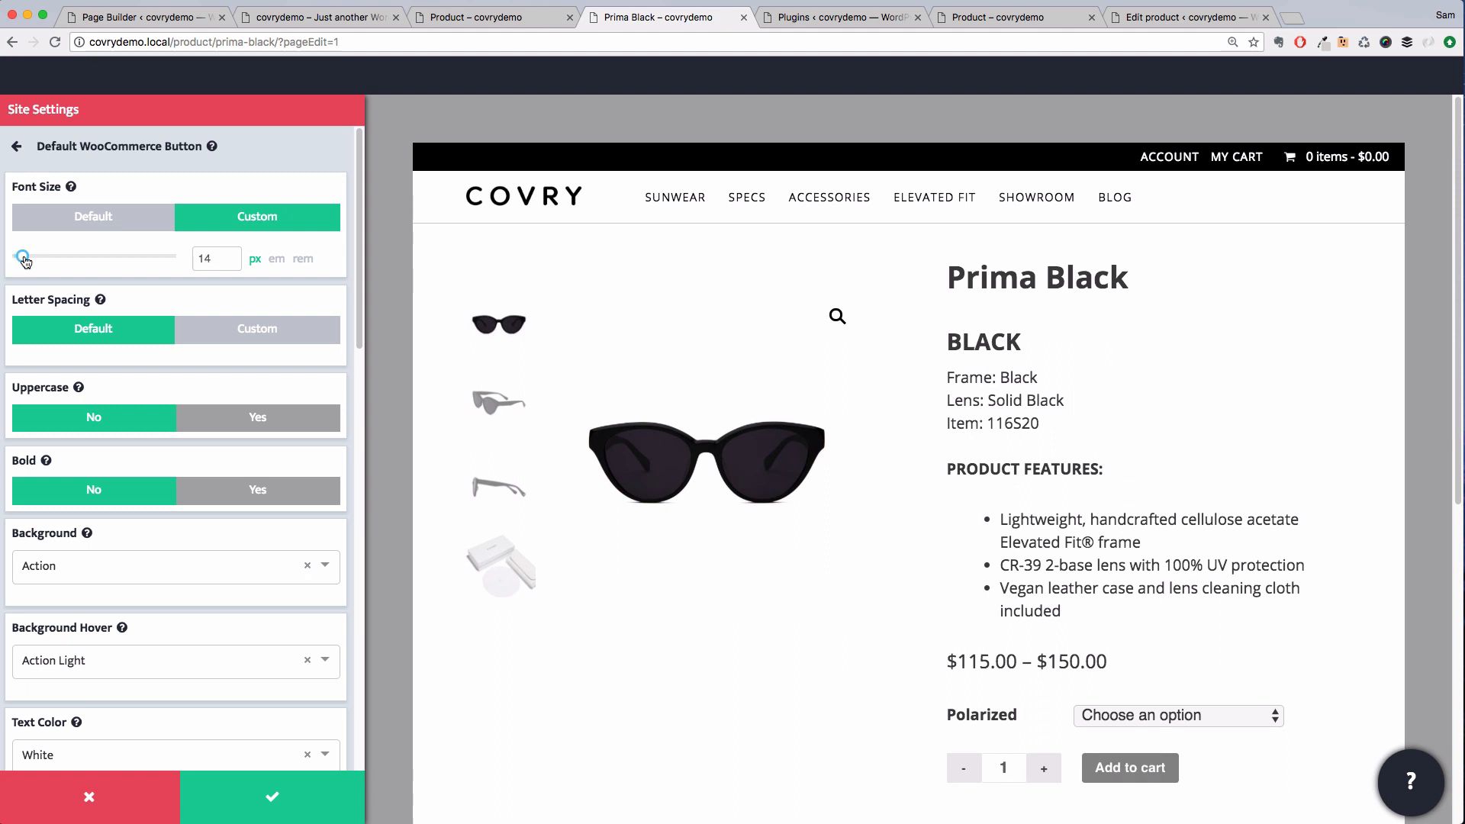
# Set custom button padding to 20 top, 40 right, 40 left and 20 bottom
pyautogui.scroll(-12, 203, 352)
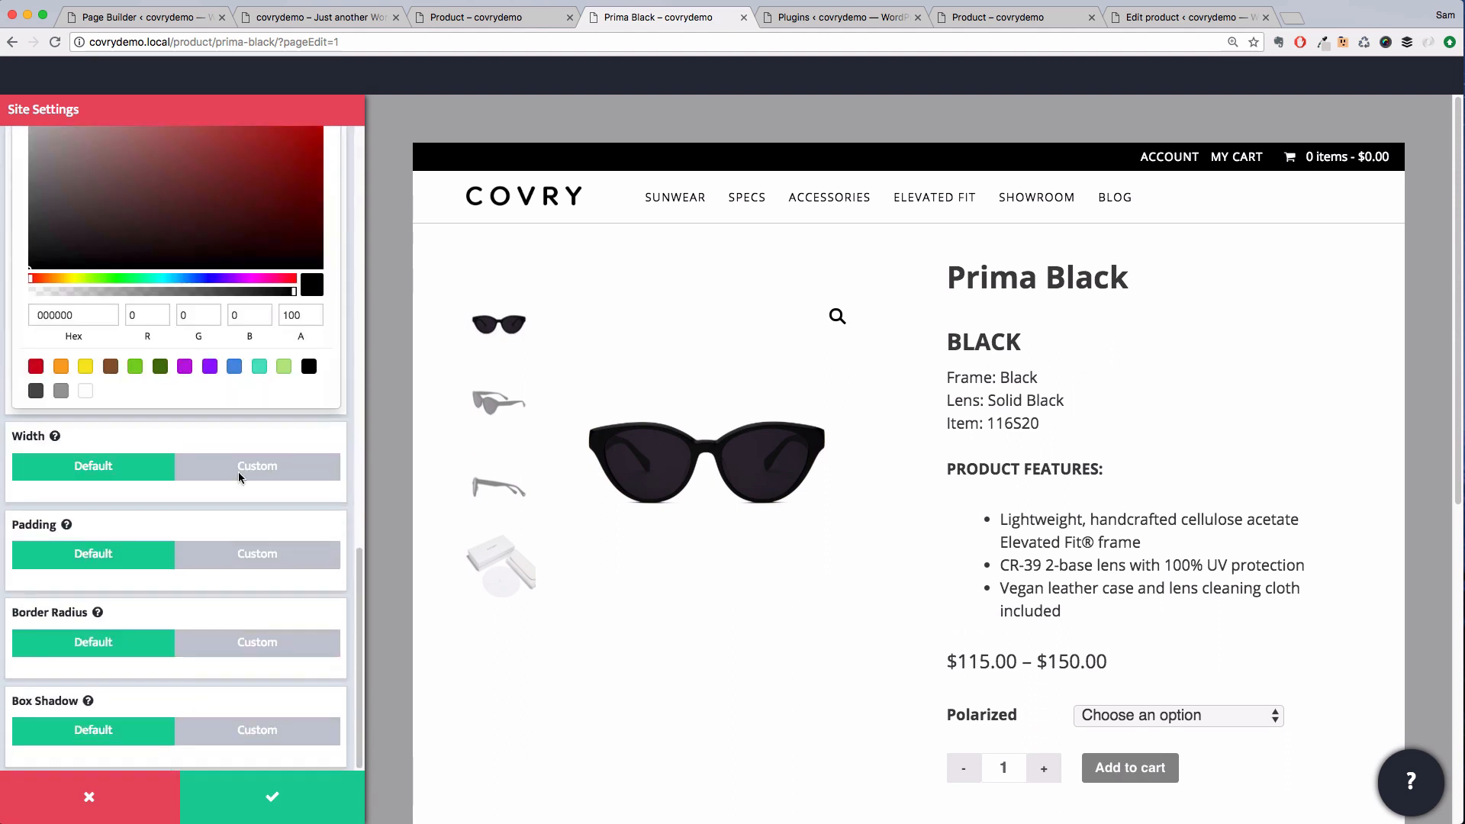
pyautogui.click(257, 555)
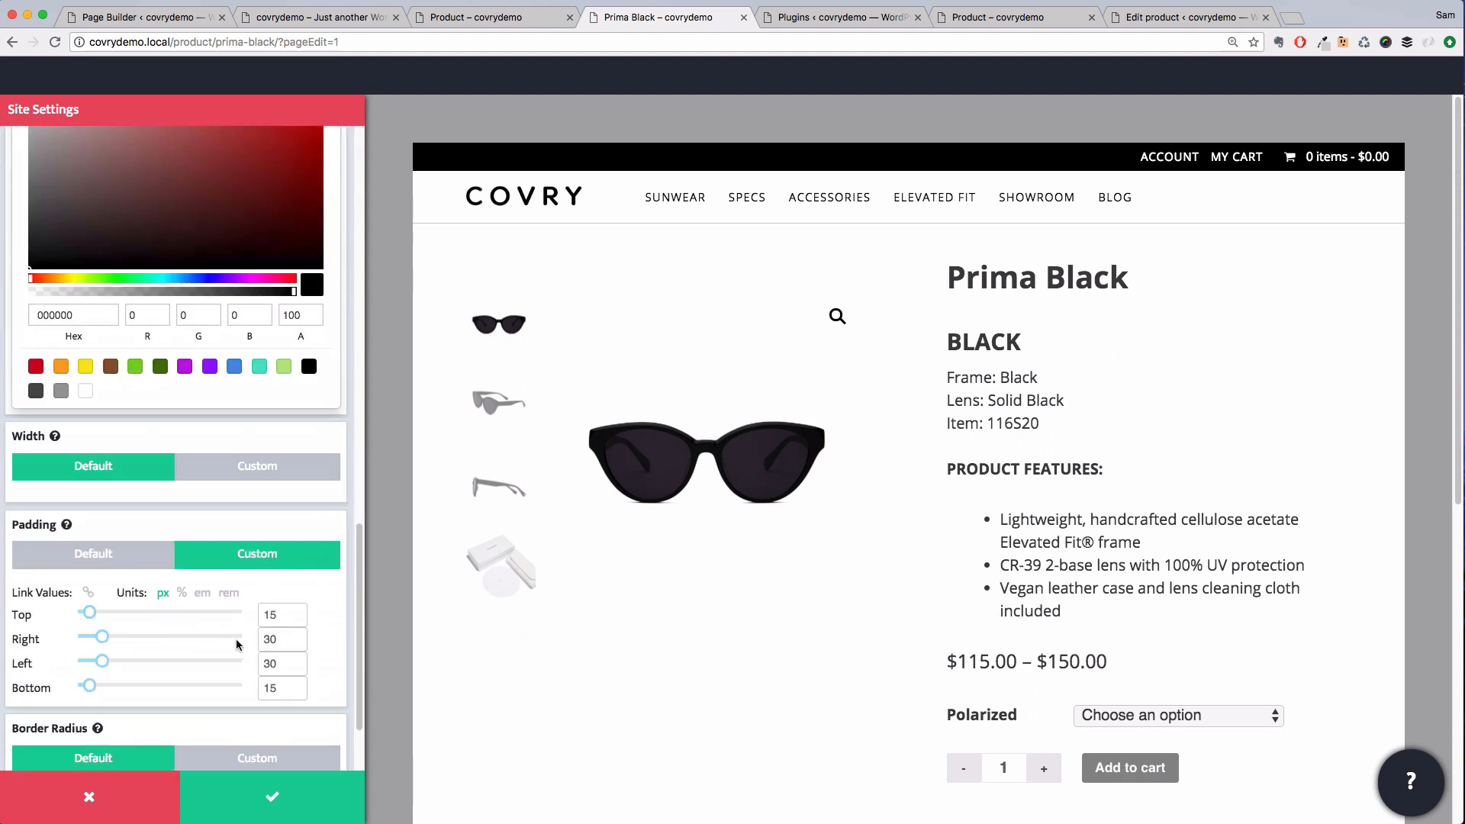
pyautogui.doubleClick(275, 614)
pyautogui.write('20')
pyautogui.press('Tab')
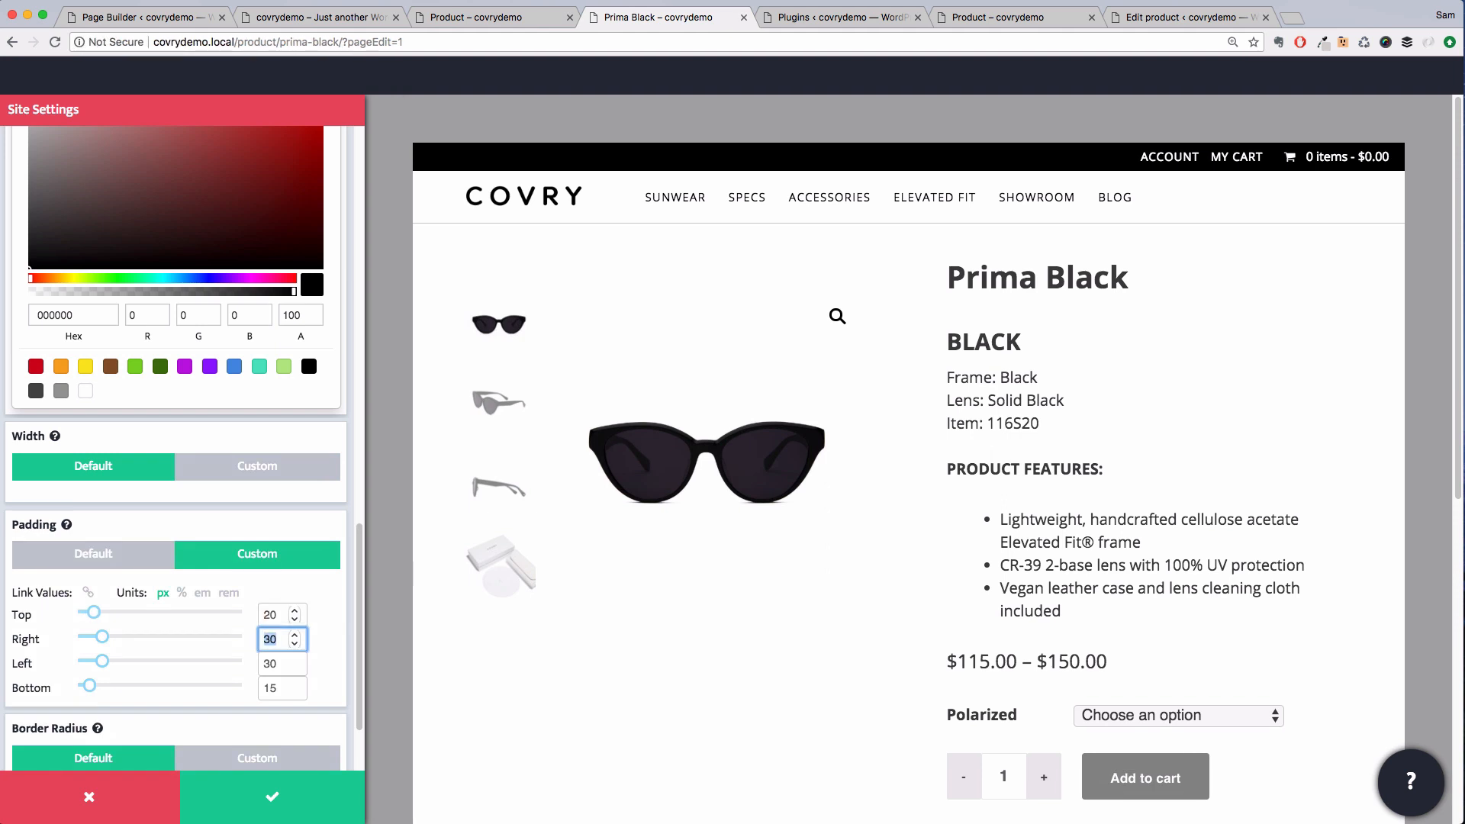
pyautogui.write('40')
pyautogui.press('Tab')
pyautogui.write('40')
pyautogui.press('Tab')
pyautogui.write('20')
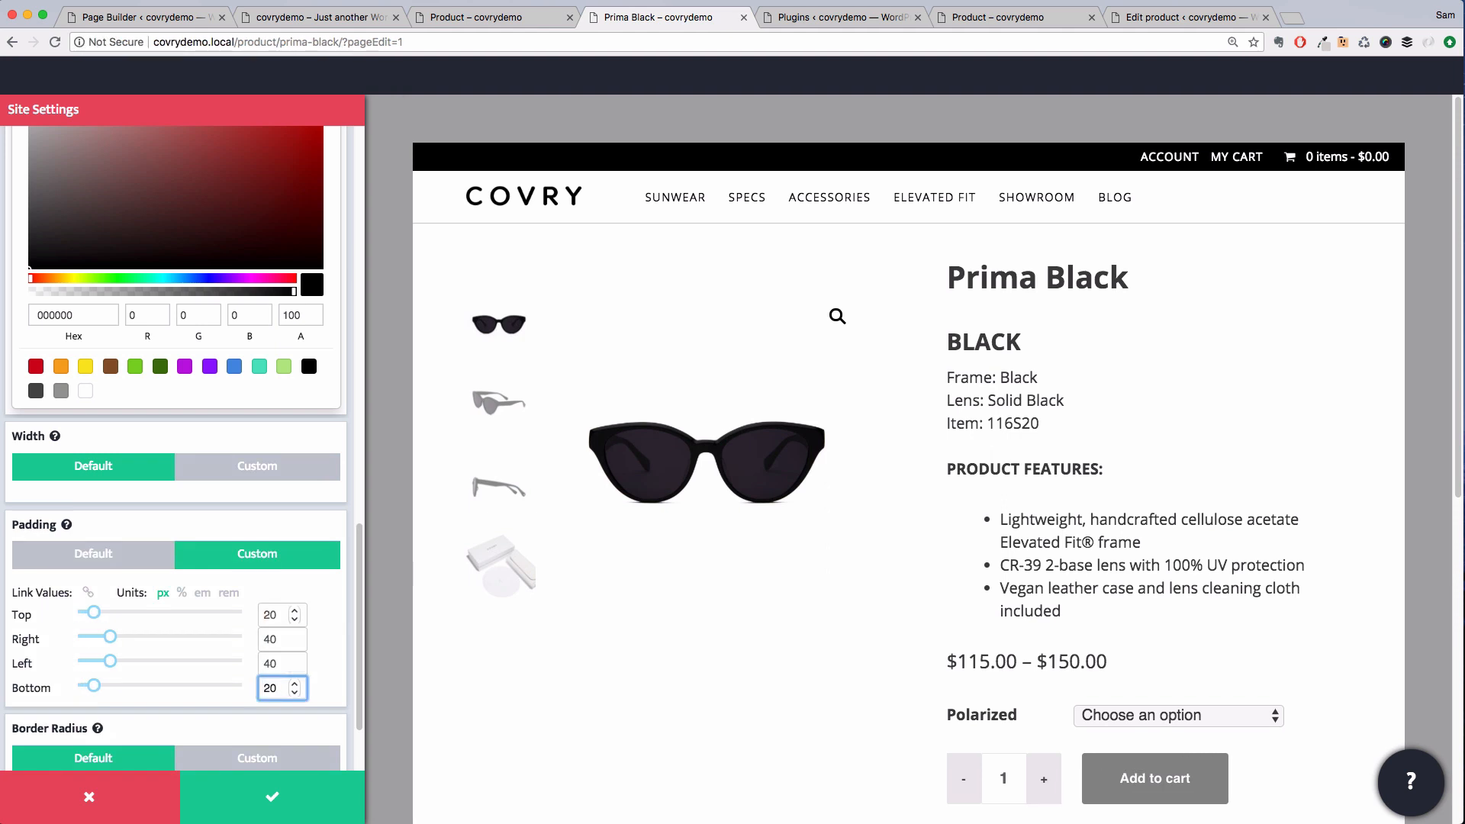
# Enable custom border radius and a custom box shadow with blur 13, then apply the site settings
pyautogui.scroll(-3, 216, 584)
pyautogui.click(234, 643)
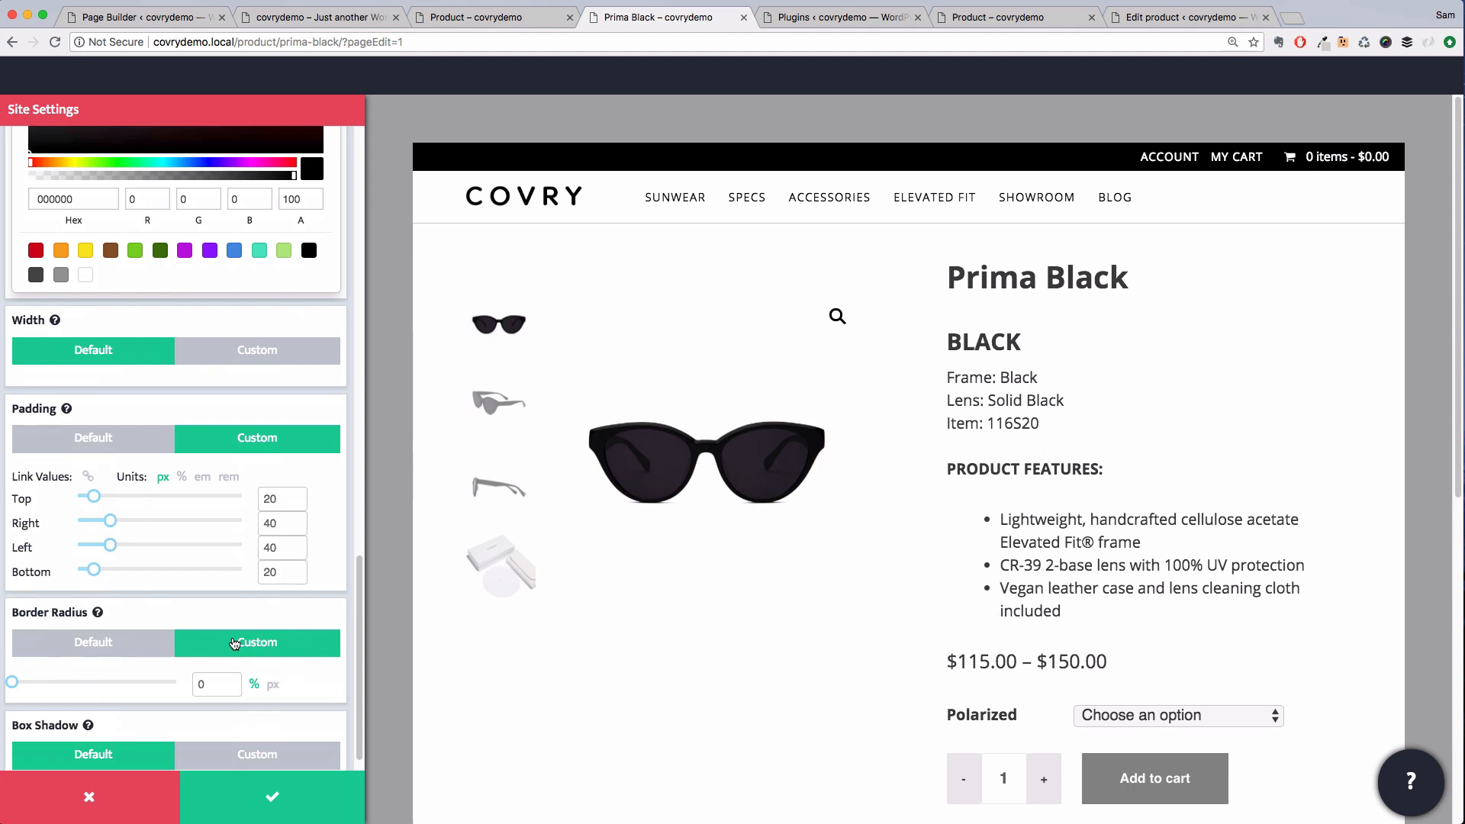
pyautogui.scroll(-1, 236, 671)
pyautogui.click(244, 729)
pyautogui.scroll(-5, 218, 639)
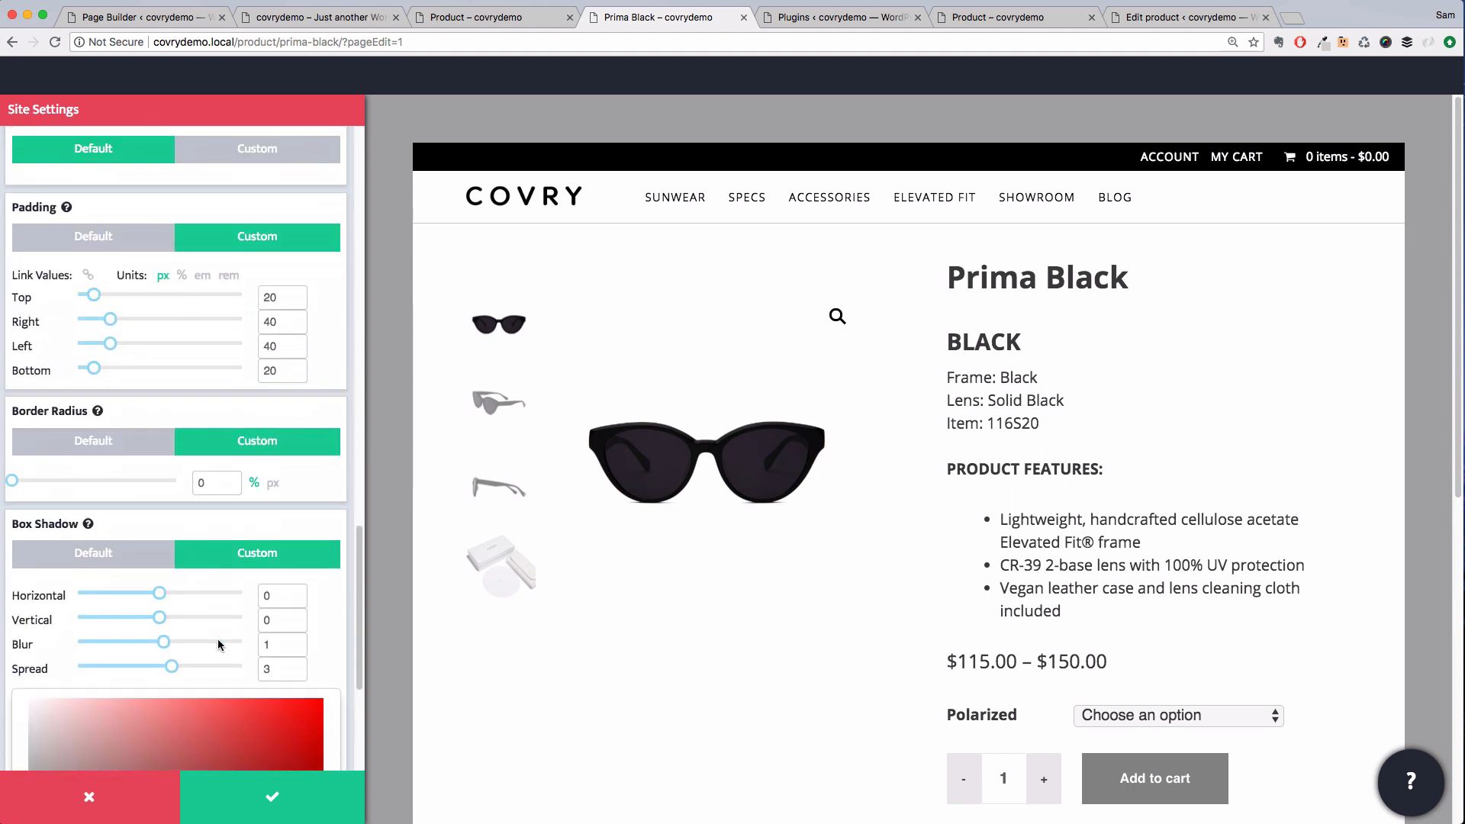
pyautogui.moveTo(175, 647); pyautogui.dragTo(215, 646)
pyautogui.scroll(-8, 144, 644)
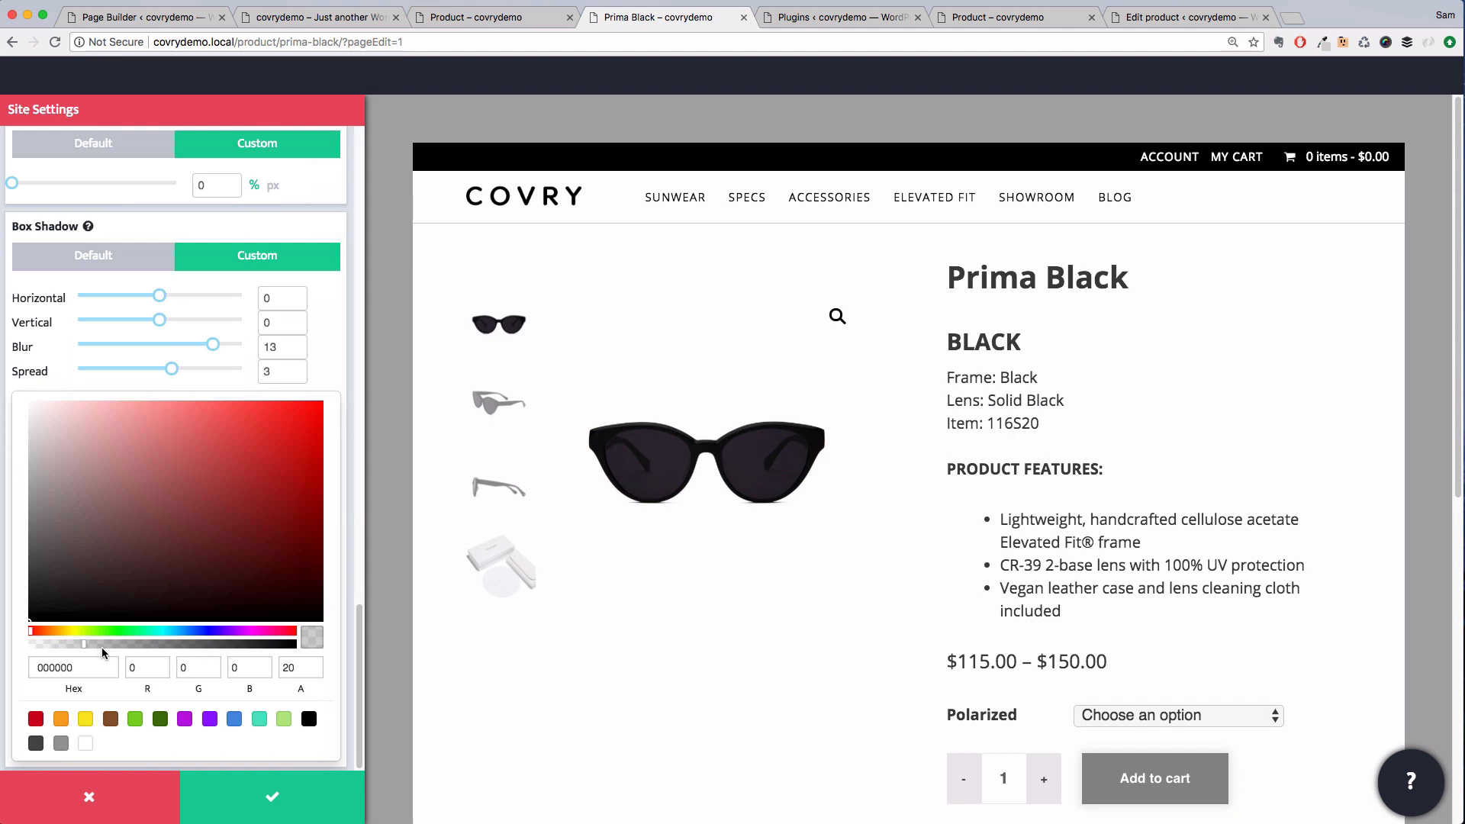
pyautogui.click(256, 813)
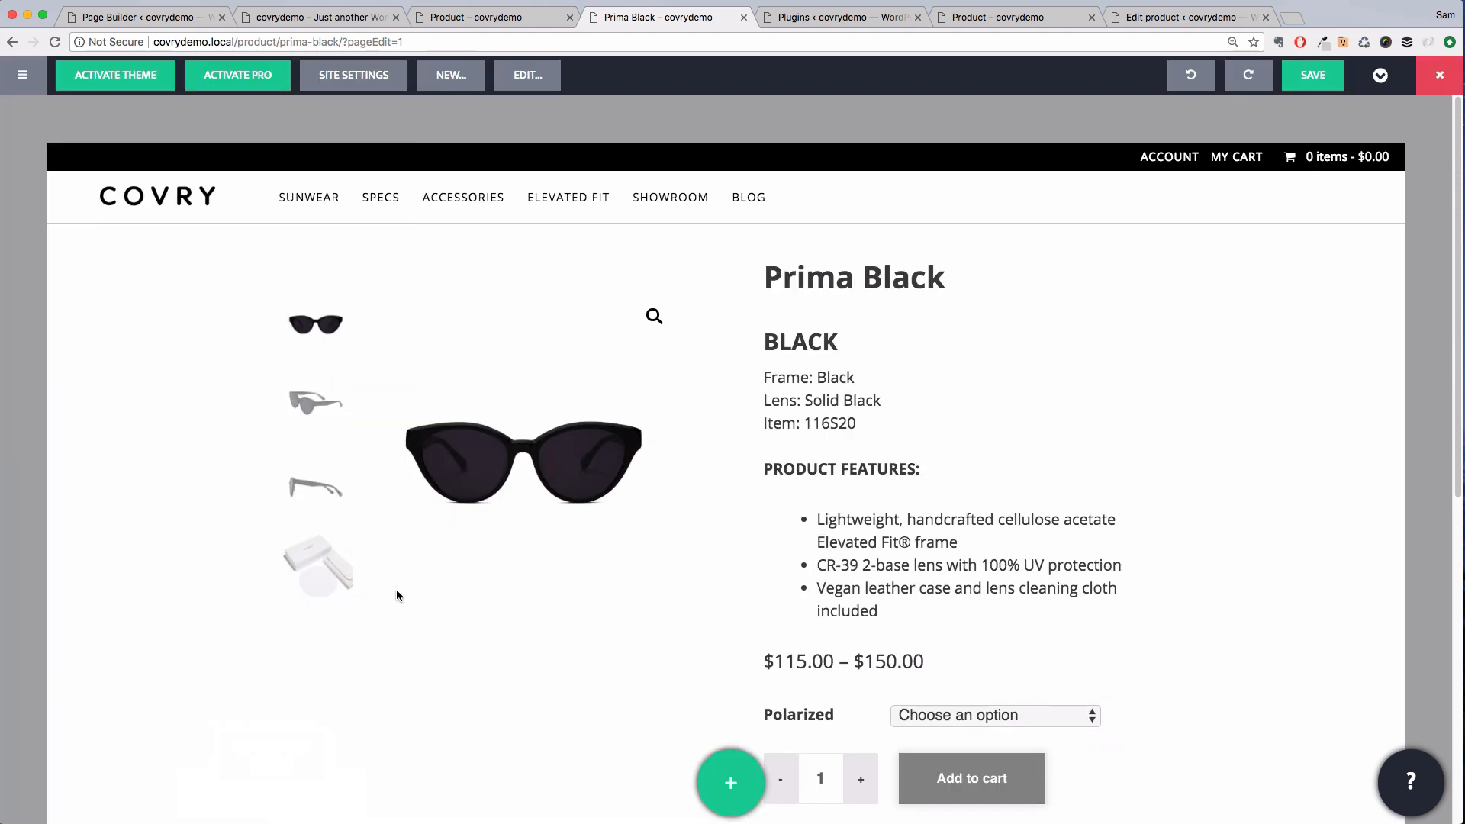
# Save the product page with an update
pyautogui.scroll(-3, 569, 590)
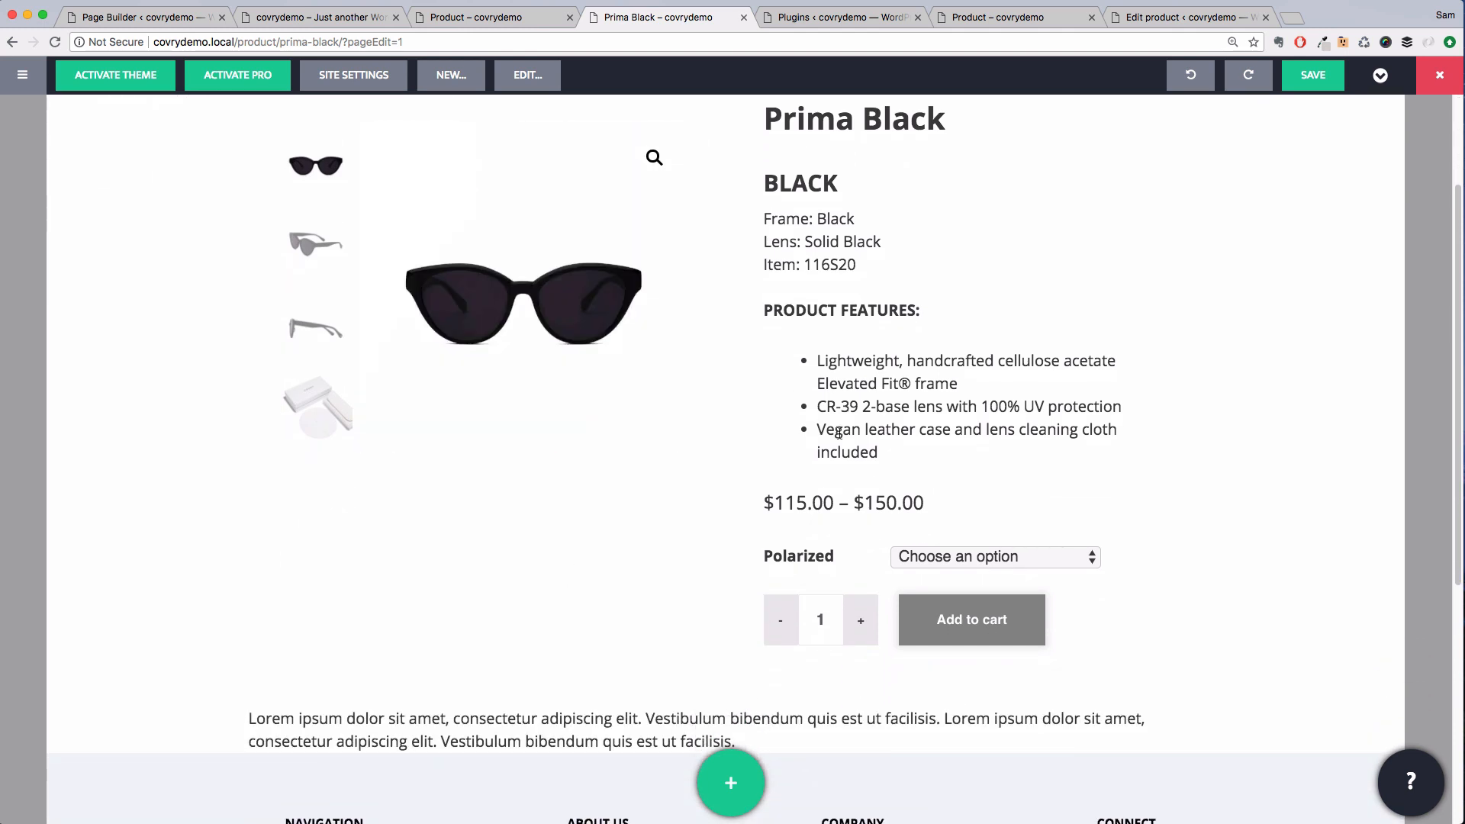
pyautogui.scroll(3, 839, 434)
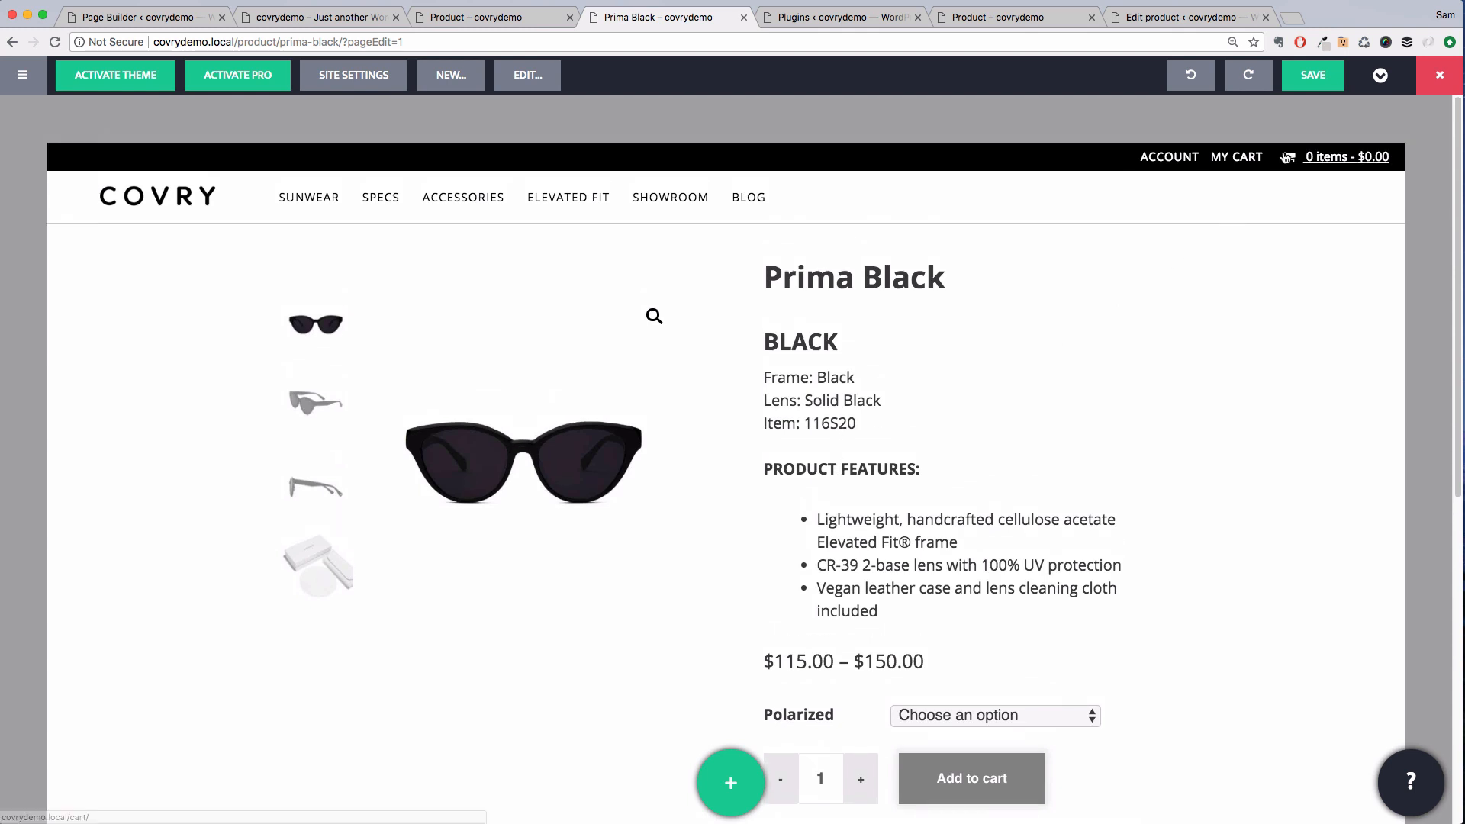
pyautogui.click(1313, 75)
pyautogui.click(806, 295)
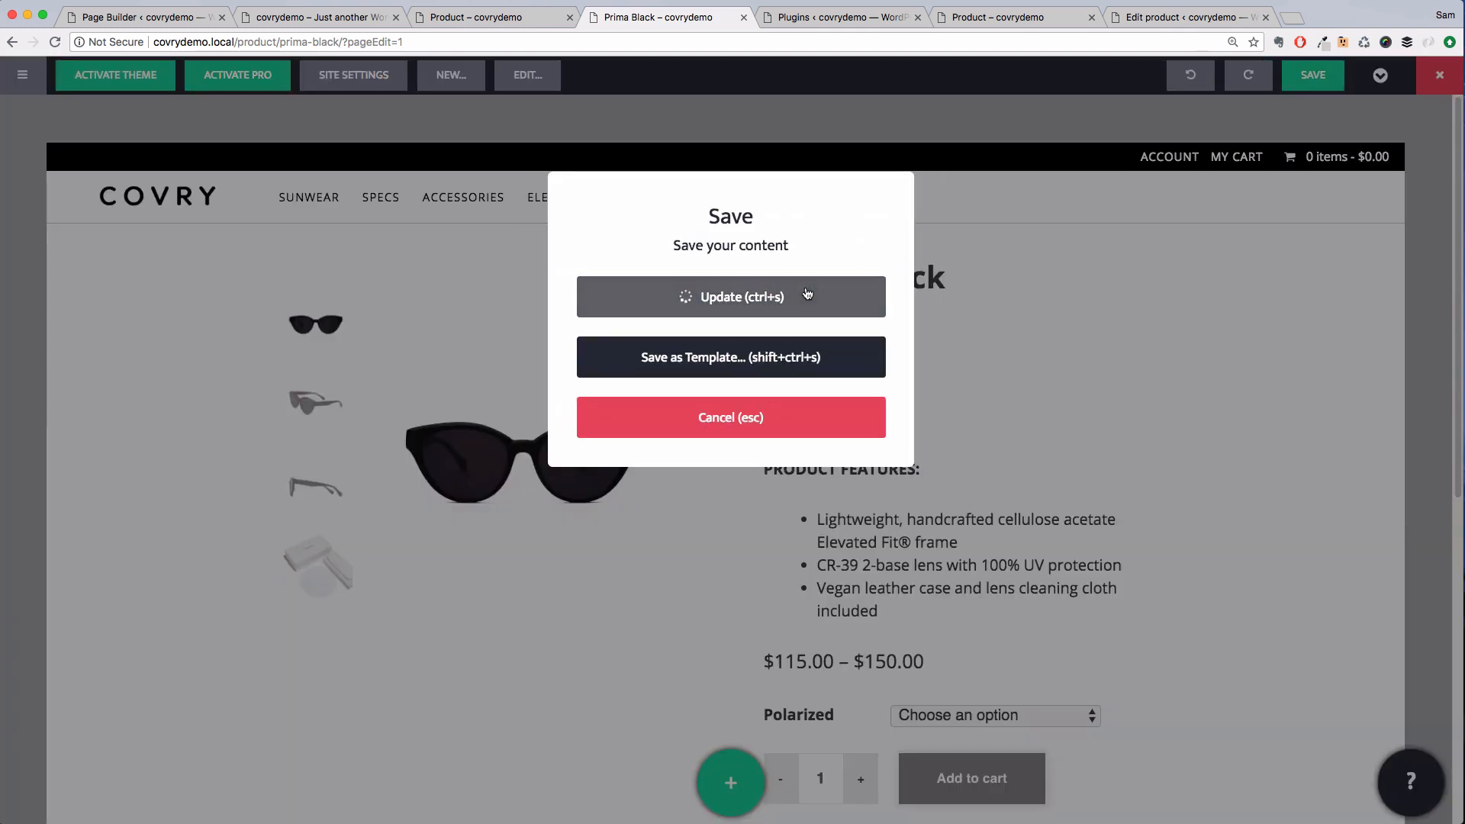
# Give the text row below the product custom padding of 2 em top, right and left, with bottom 0
pyautogui.click(789, 416)
pyautogui.scroll(-5, 833, 402)
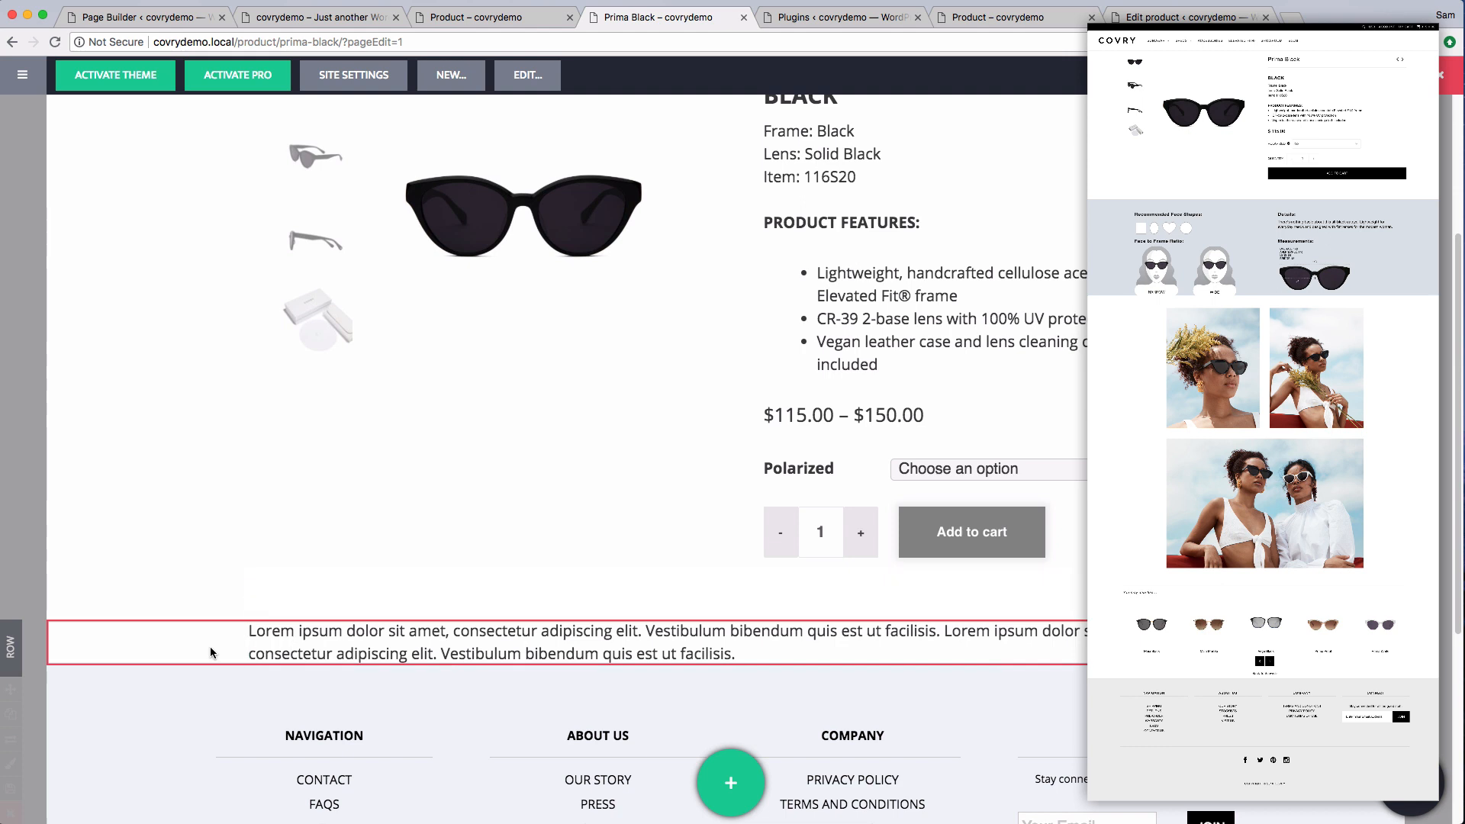
pyautogui.scroll(-2, 209, 647)
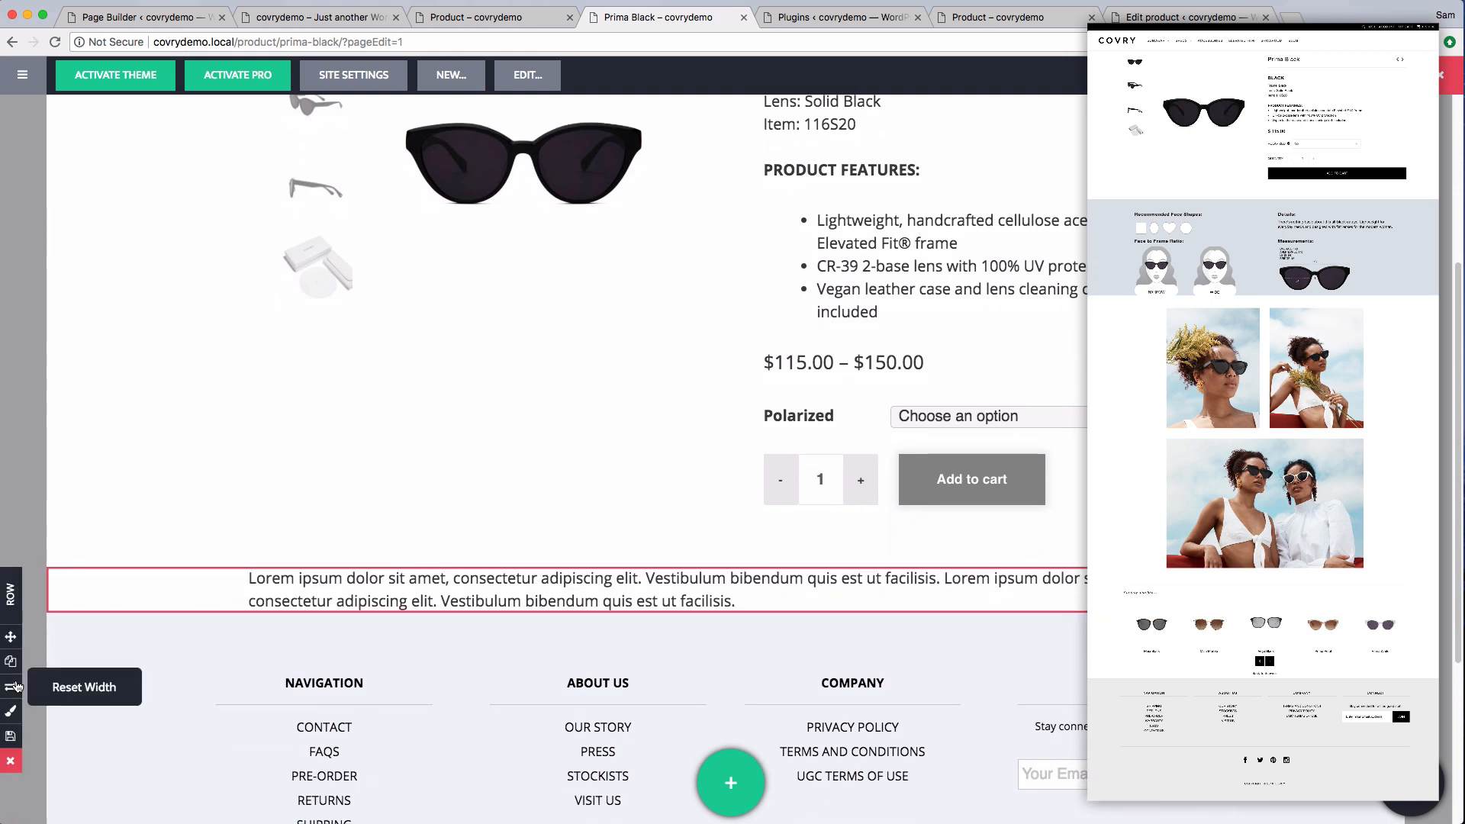
pyautogui.click(11, 663)
pyautogui.click(13, 716)
pyautogui.click(190, 526)
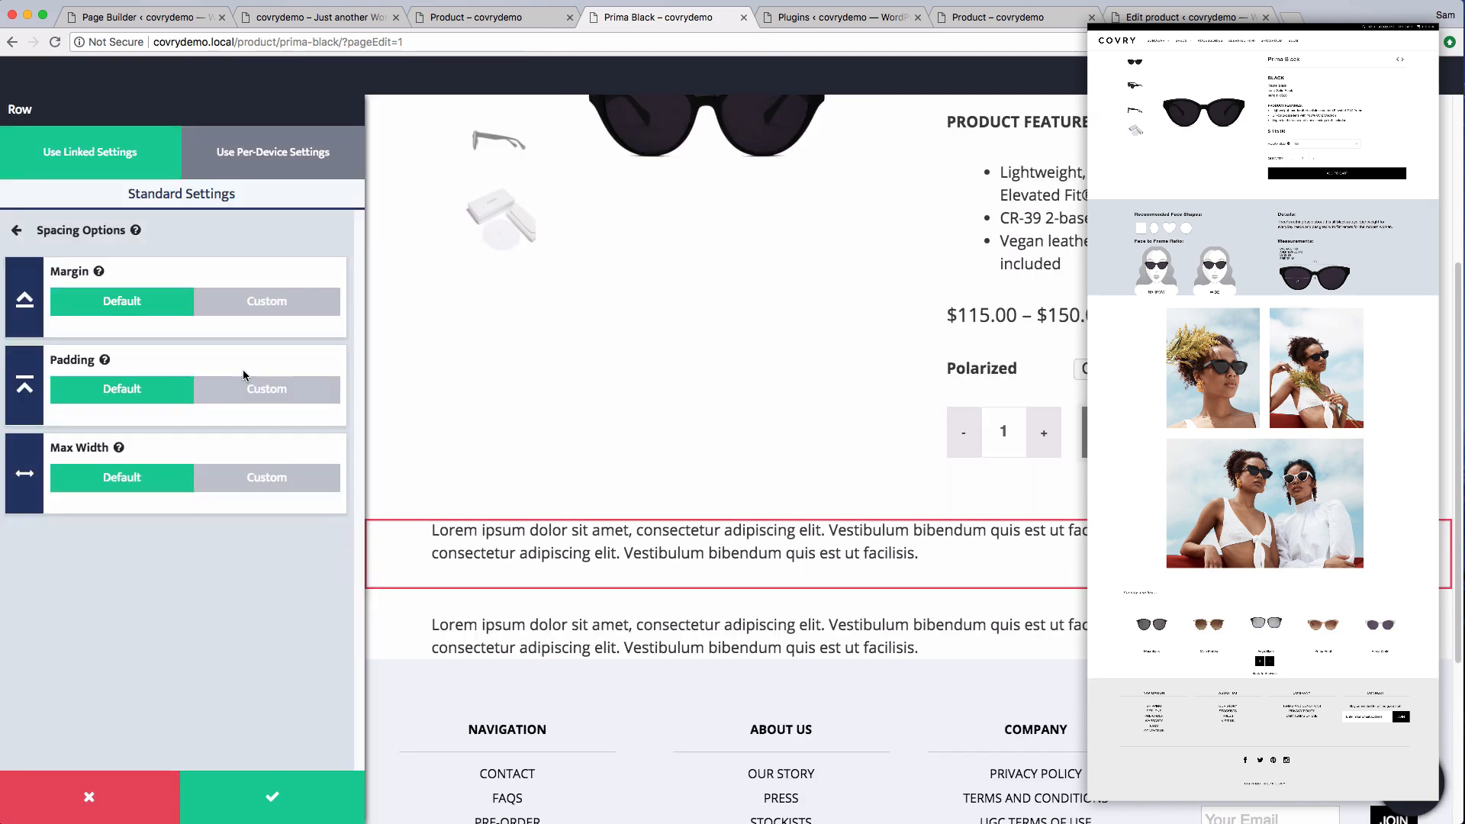
pyautogui.click(264, 389)
pyautogui.click(129, 430)
pyautogui.doubleClick(279, 523)
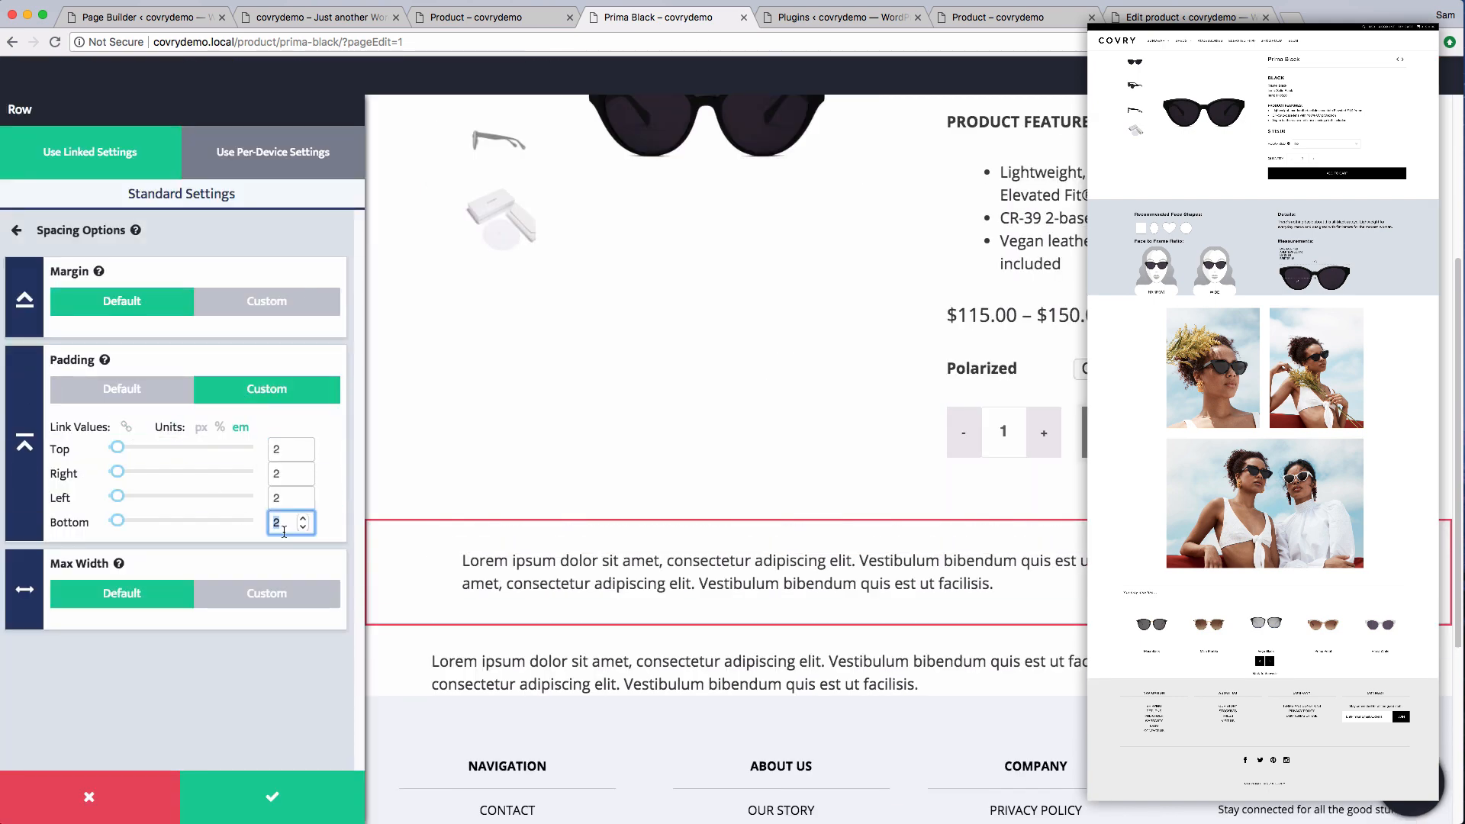
pyautogui.write('0')
# Set the row's background color to Grey Light and save the row settings
pyautogui.click(16, 231)
pyautogui.click(226, 651)
pyautogui.click(232, 524)
pyautogui.scroll(-5, 221, 611)
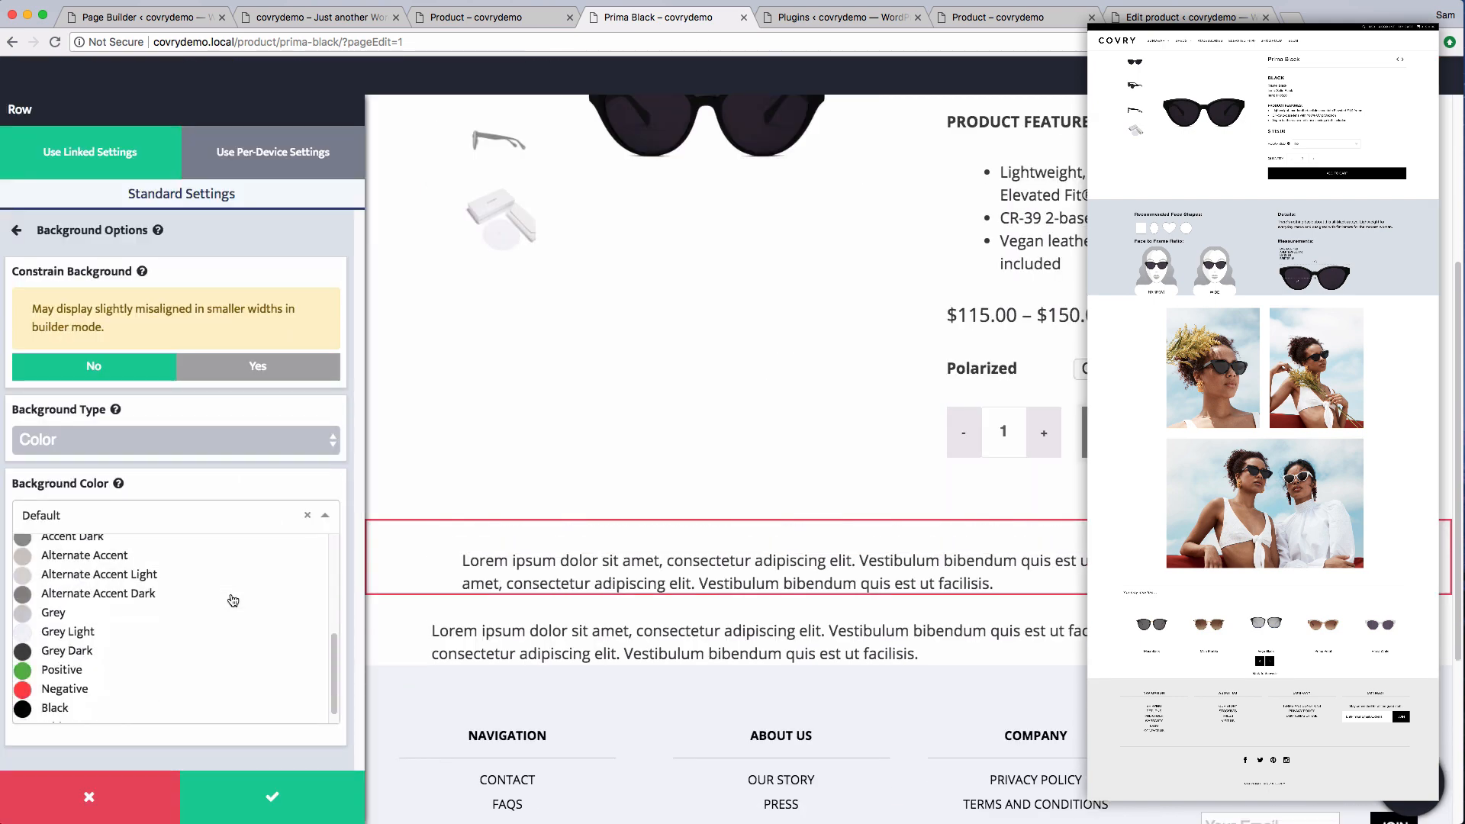
pyautogui.click(190, 630)
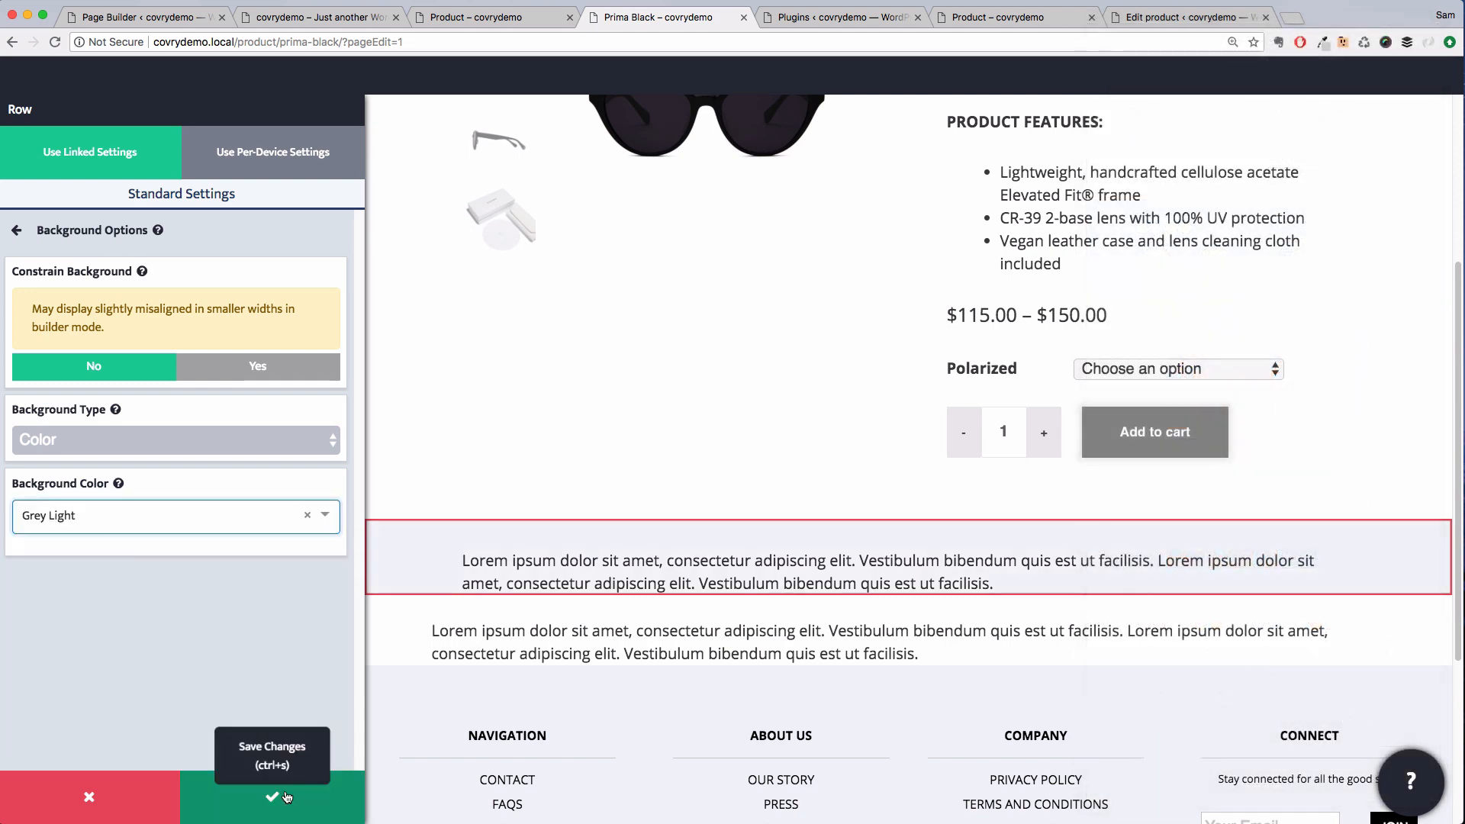
pyautogui.click(256, 794)
# Replace the row's text with a bold heading reading "Recommended Face Shapes:"
pyautogui.click(281, 515)
pyautogui.tripleClick(282, 515)
pyautogui.write('Recom')
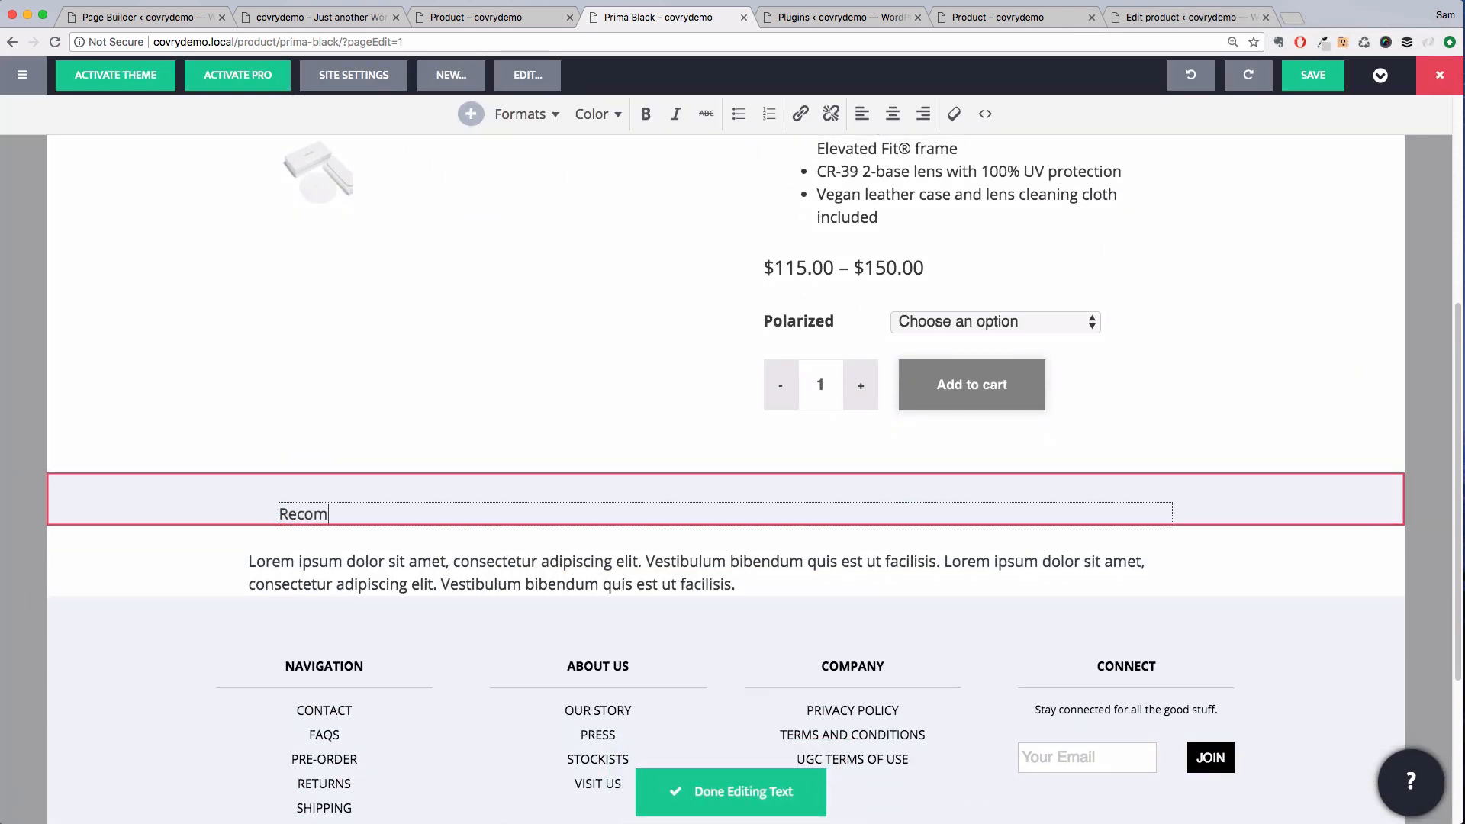
pyautogui.write('mended Face Shapes:')
pyautogui.press('super+a')
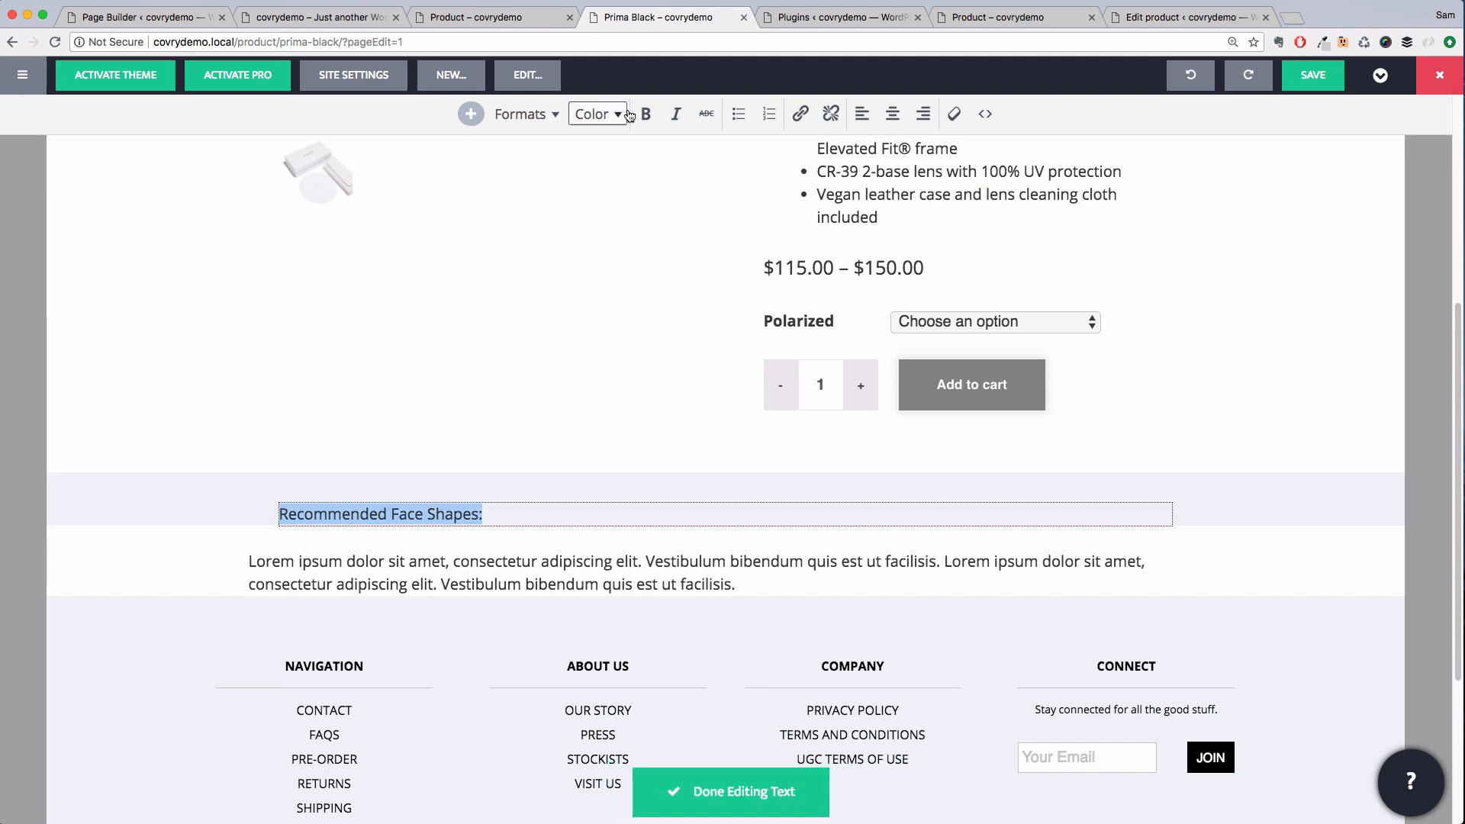
pyautogui.click(645, 114)
pyautogui.click(752, 791)
# Add an image module below the heading and upload the face shapes screenshot from the Covry folder
pyautogui.press('a')
pyautogui.moveTo(419, 278); pyautogui.dragTo(527, 516)
pyautogui.scroll(-10, 324, 480)
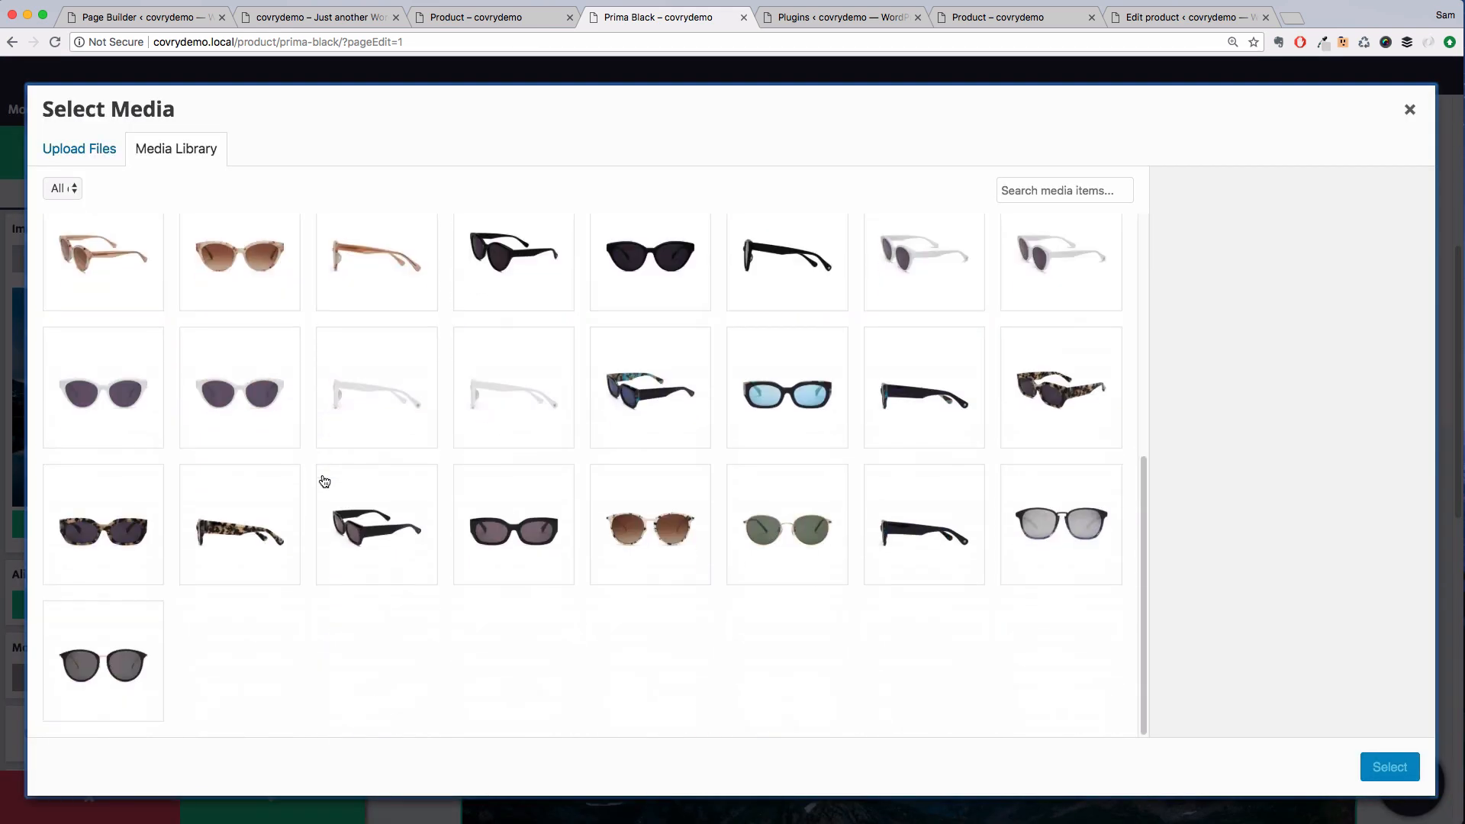
pyautogui.scroll(10, 325, 481)
pyautogui.scroll(-5, 685, 395)
pyautogui.scroll(5, 685, 395)
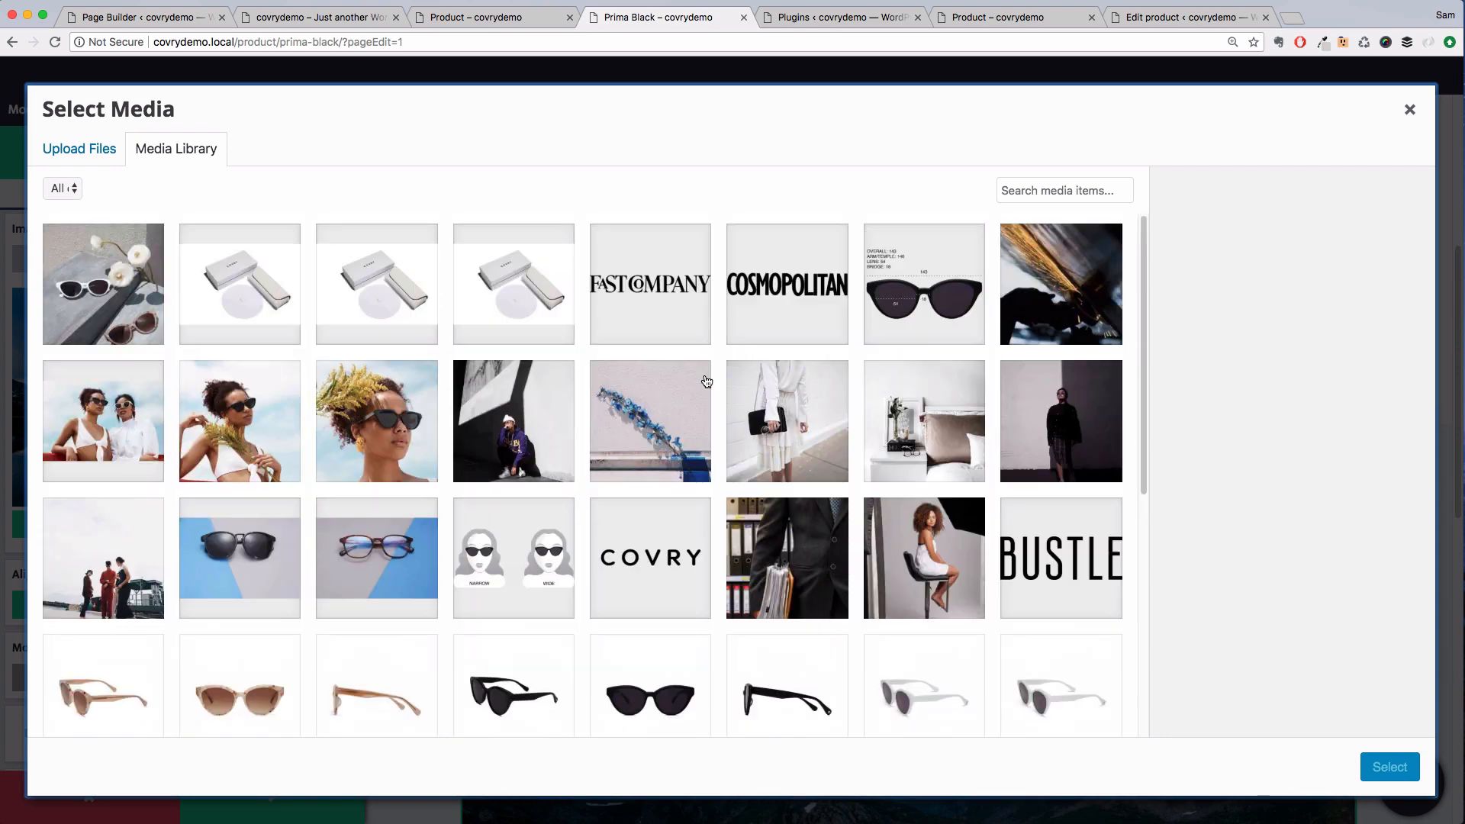
pyautogui.click(1409, 111)
pyautogui.click(200, 523)
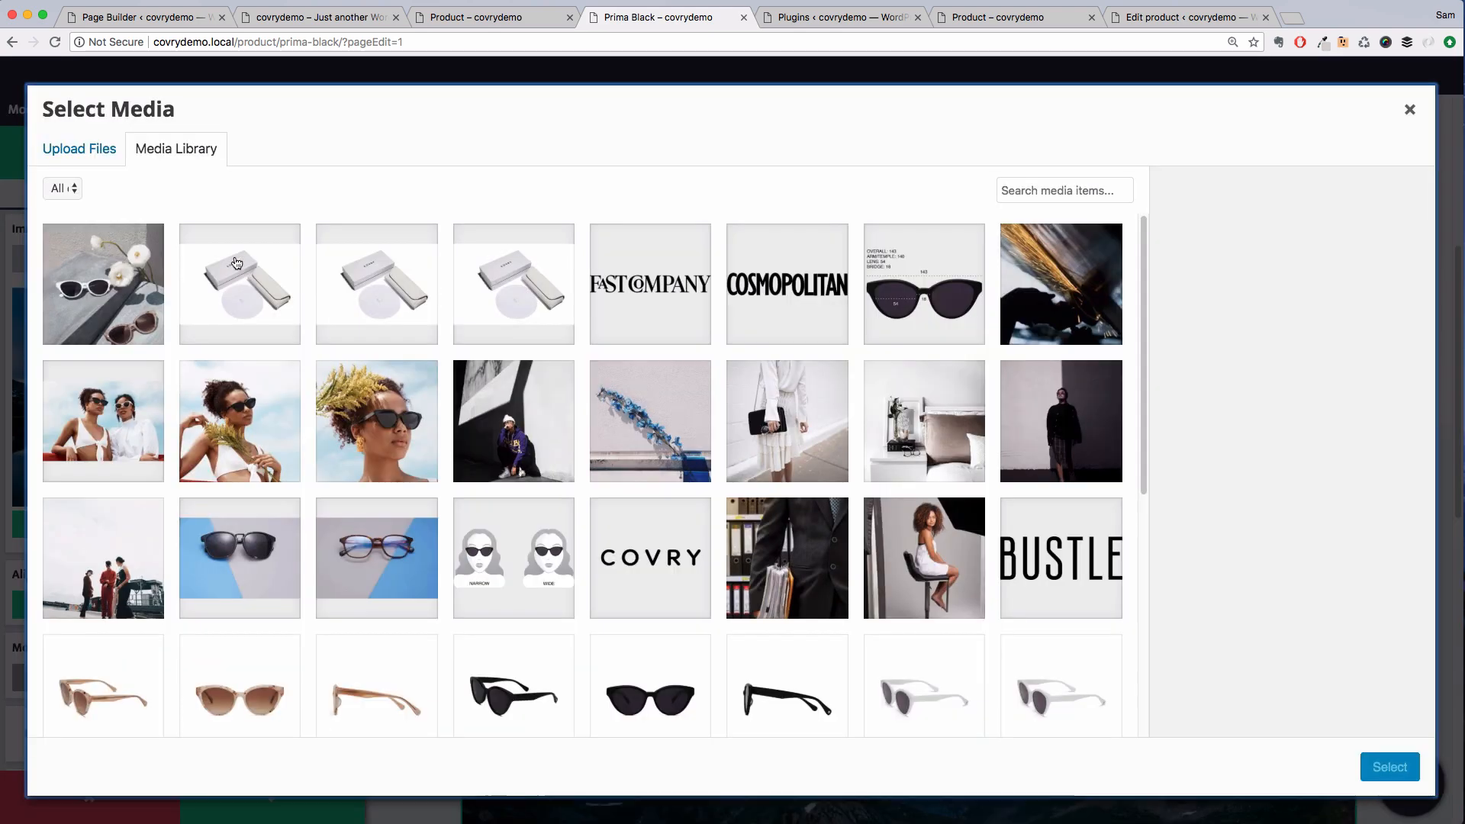
pyautogui.click(78, 148)
pyautogui.click(730, 463)
pyautogui.click(480, 193)
pyautogui.click(616, 125)
pyautogui.press('Down')
pyautogui.press('Down')
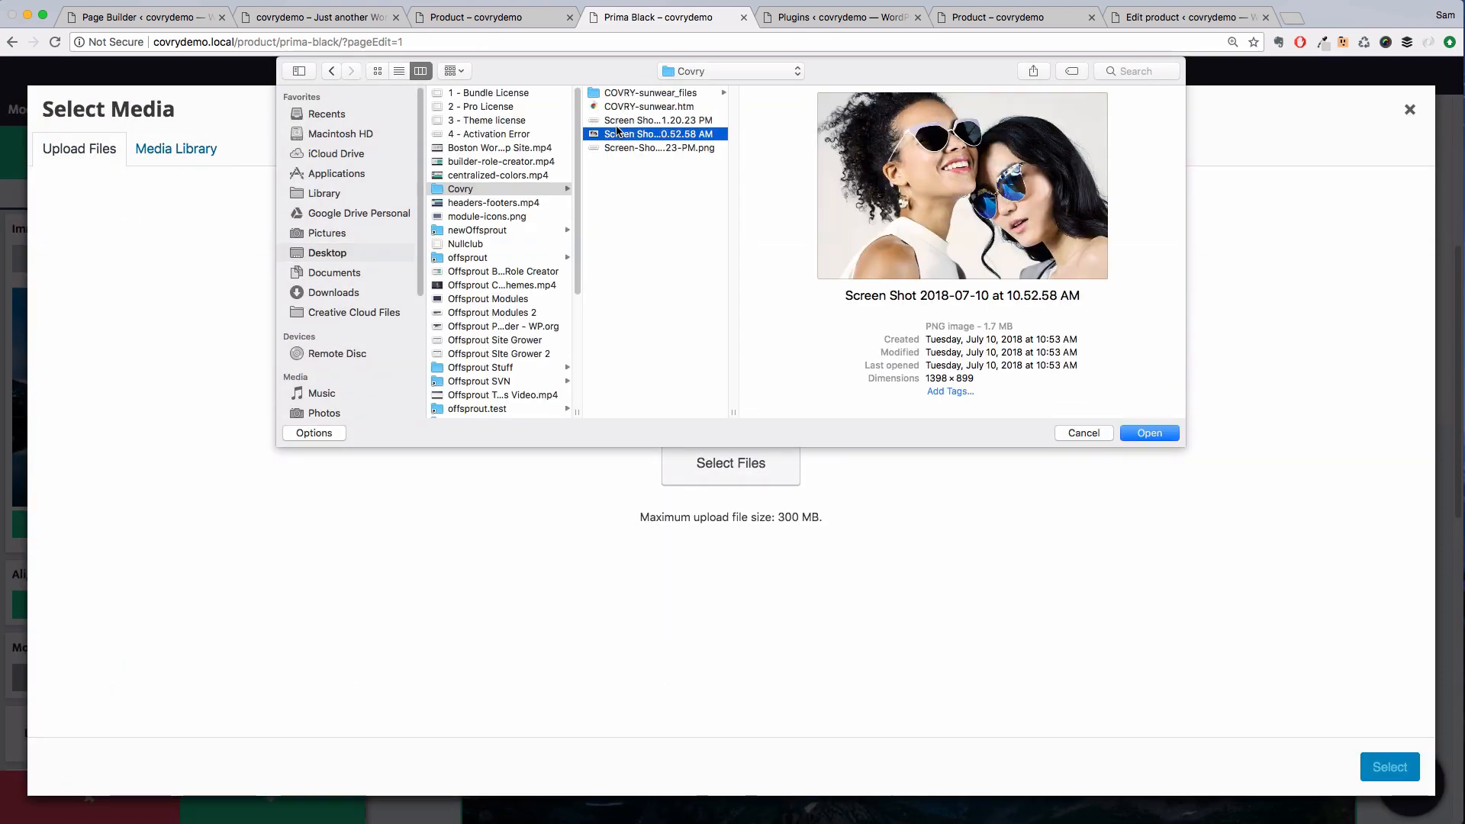
pyautogui.press('Return')
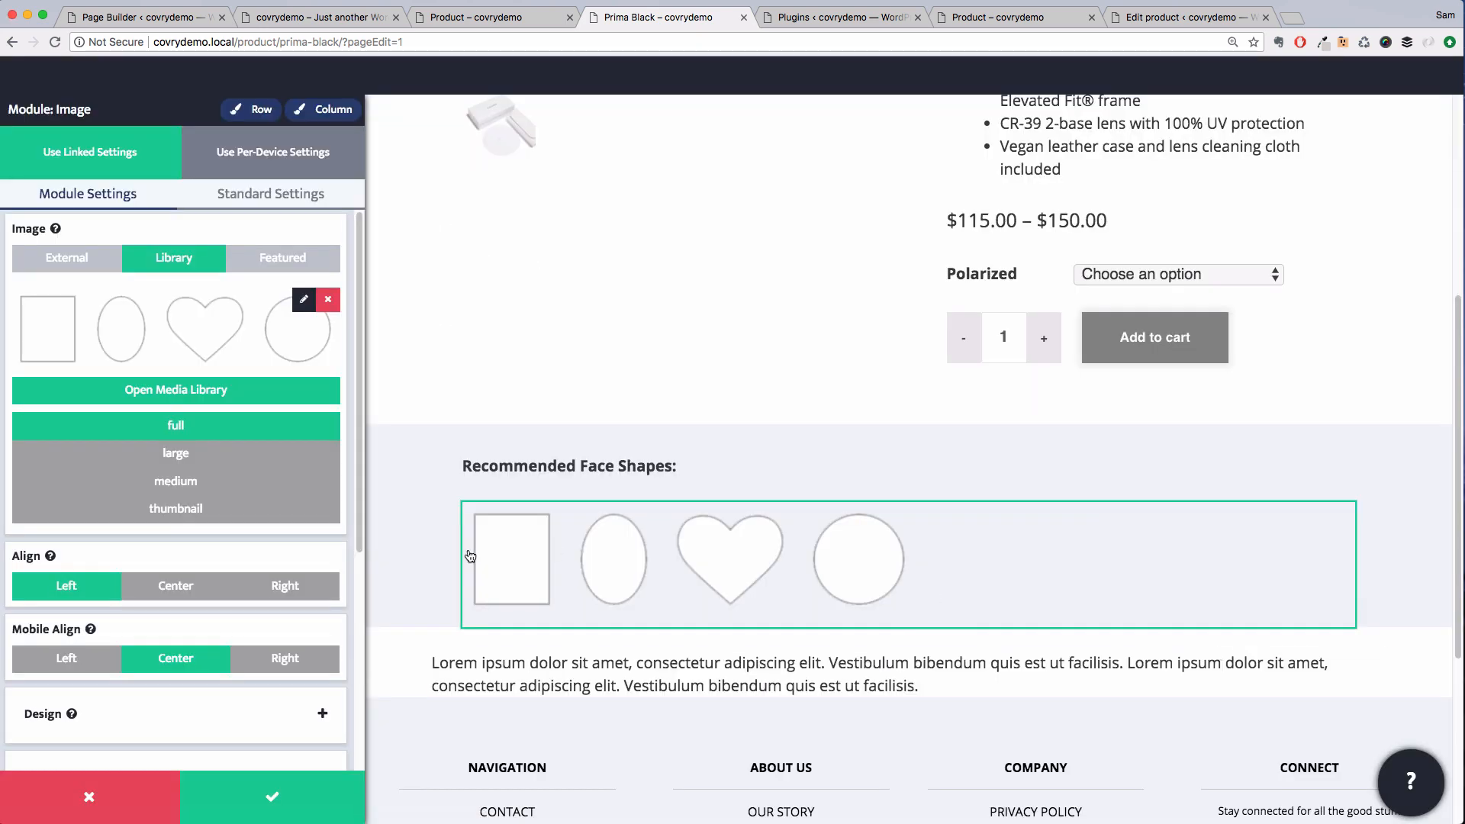
pyautogui.click(272, 797)
# Duplicate the heading and image modules so copies sit below the originals
pyautogui.click(314, 493)
pyautogui.moveTo(288, 540); pyautogui.dragTo(409, 690)
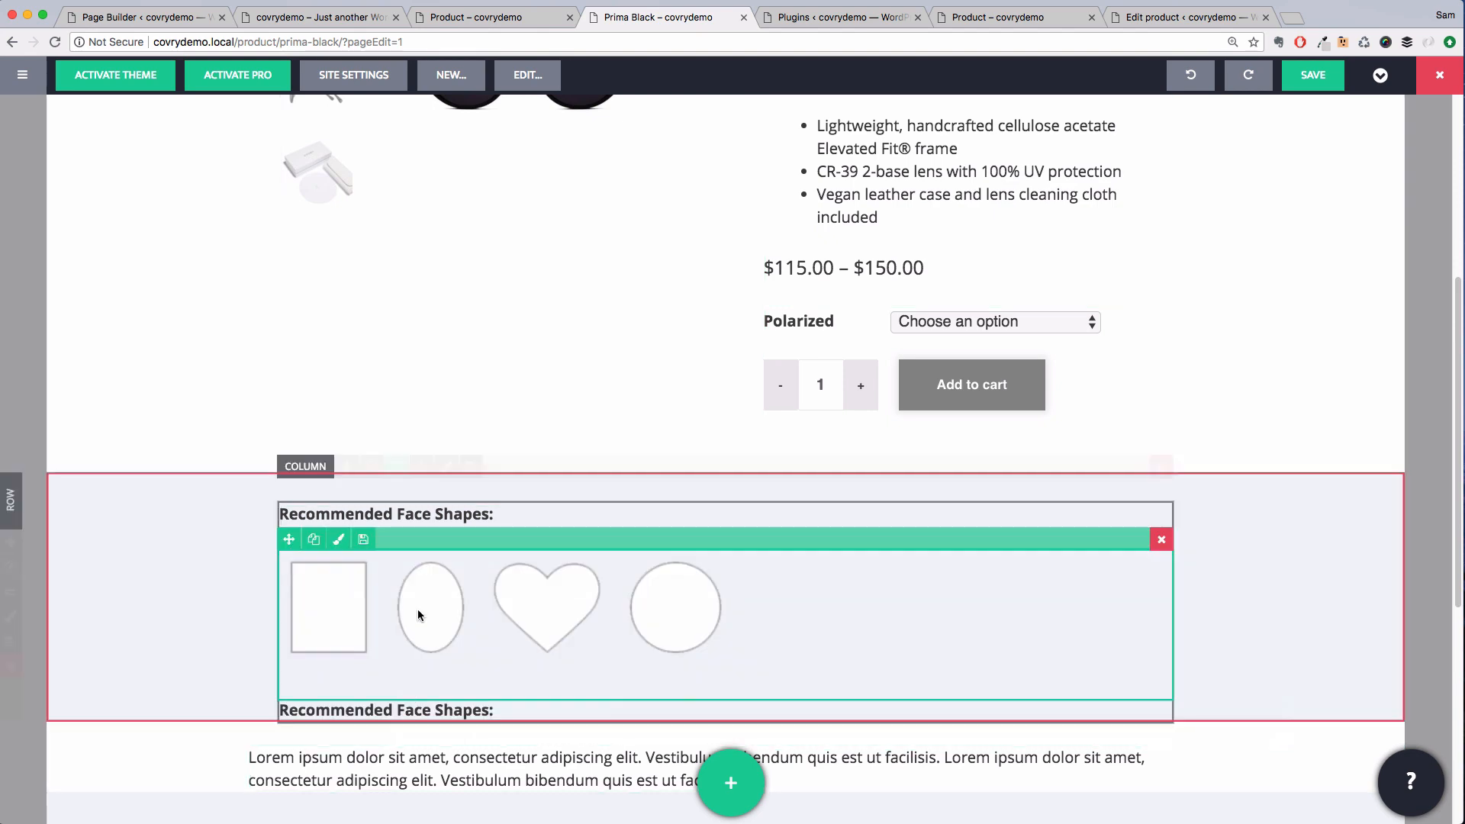
pyautogui.click(313, 540)
pyautogui.scroll(-5, 378, 549)
pyautogui.moveTo(290, 324); pyautogui.dragTo(515, 402)
pyautogui.press('super+z')
pyautogui.press('super+z')
pyautogui.scroll(3, 550, 335)
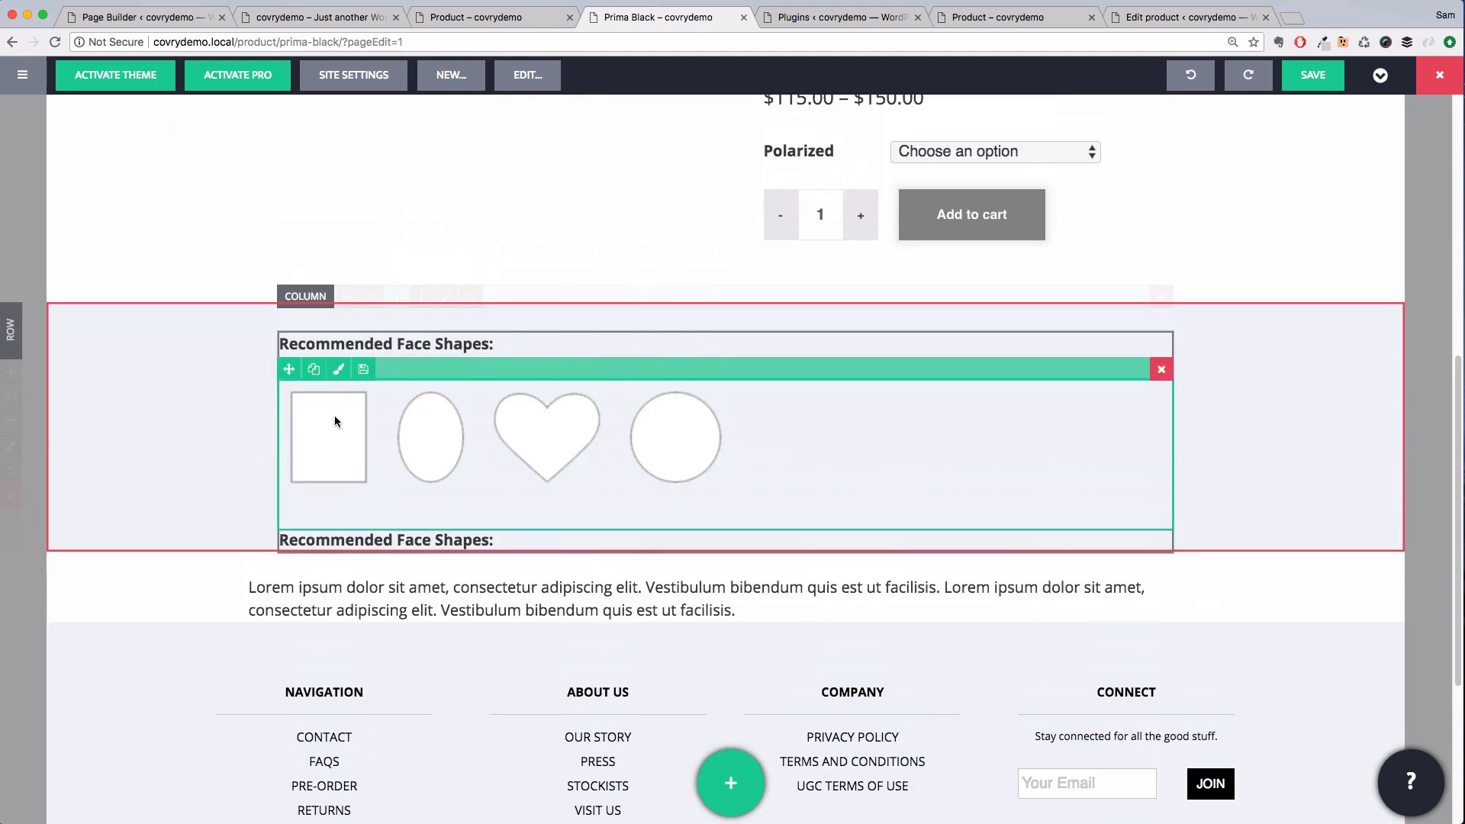
# Swap the copied image for the narrow and wide face illustration, and duplicate the column beside it
pyautogui.click(314, 369)
pyautogui.moveTo(289, 670); pyautogui.dragTo(391, 536)
pyautogui.click(438, 627)
pyautogui.click(238, 395)
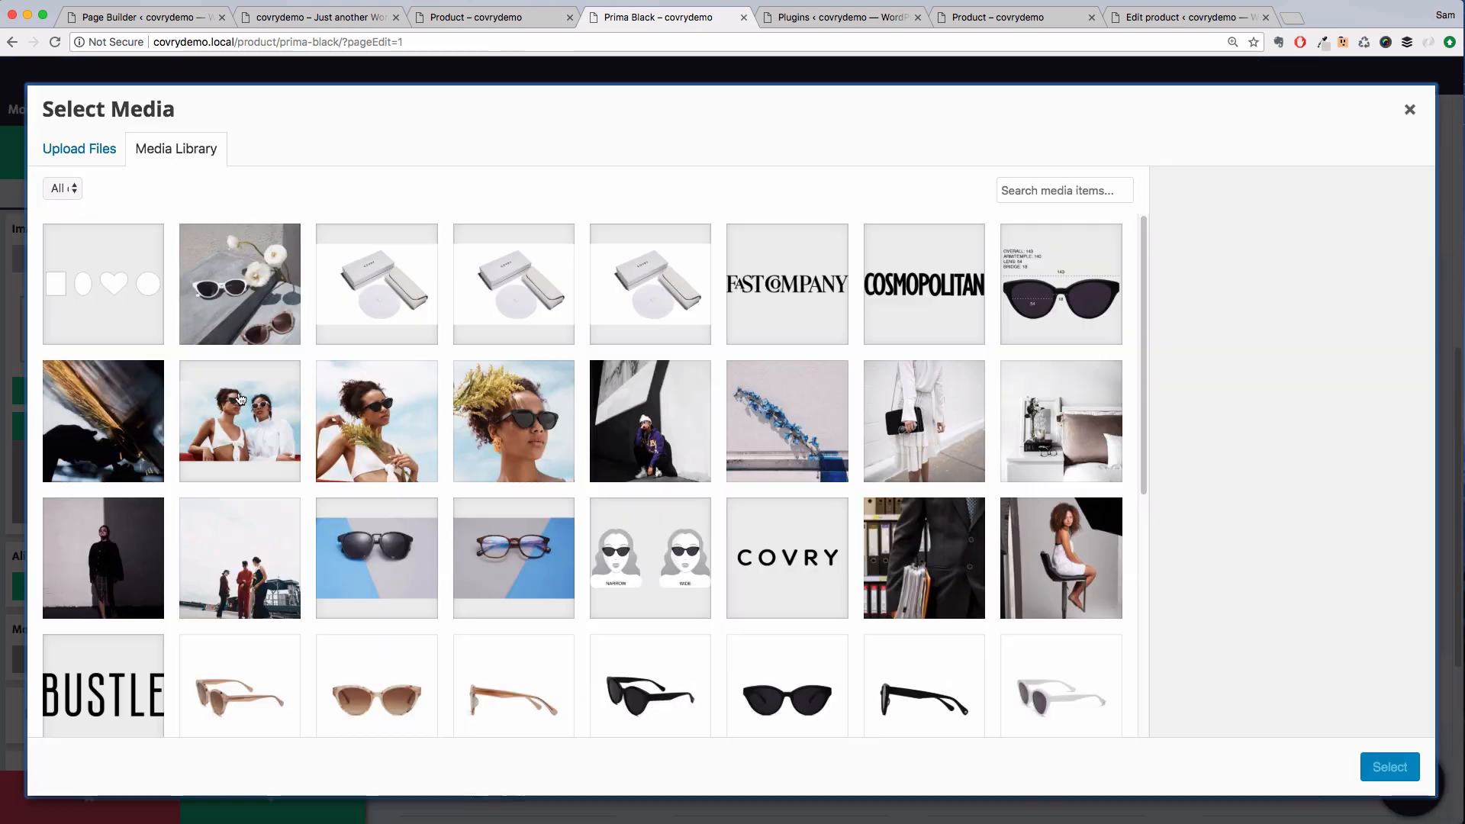
pyautogui.click(650, 558)
pyautogui.click(1389, 767)
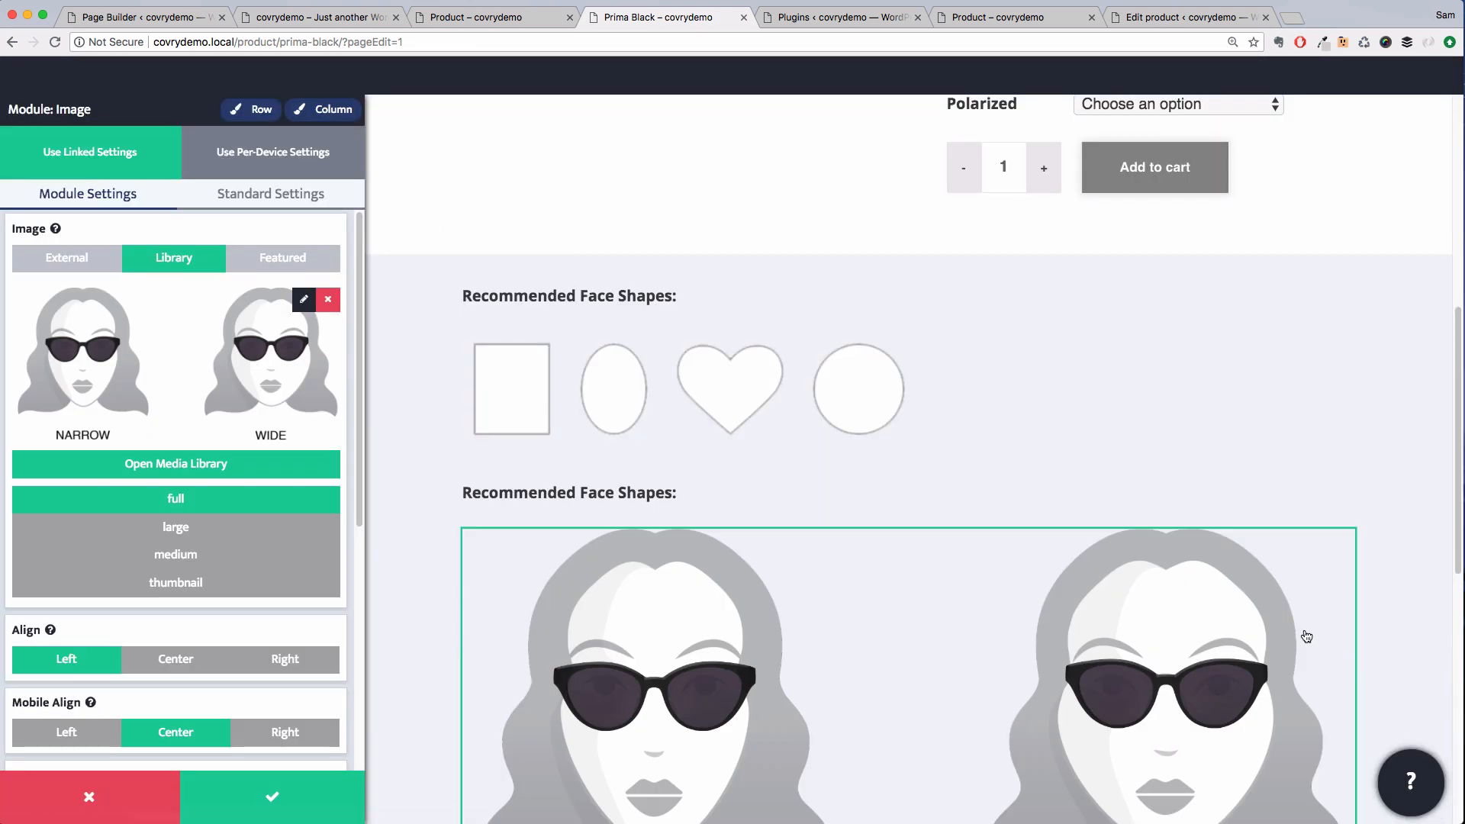
pyautogui.click(313, 792)
# Retitle the copied headings as "Details:", "Measurements:" and "Face to Frame Ratio"
pyautogui.tripleClick(840, 343)
pyautogui.write('Details:')
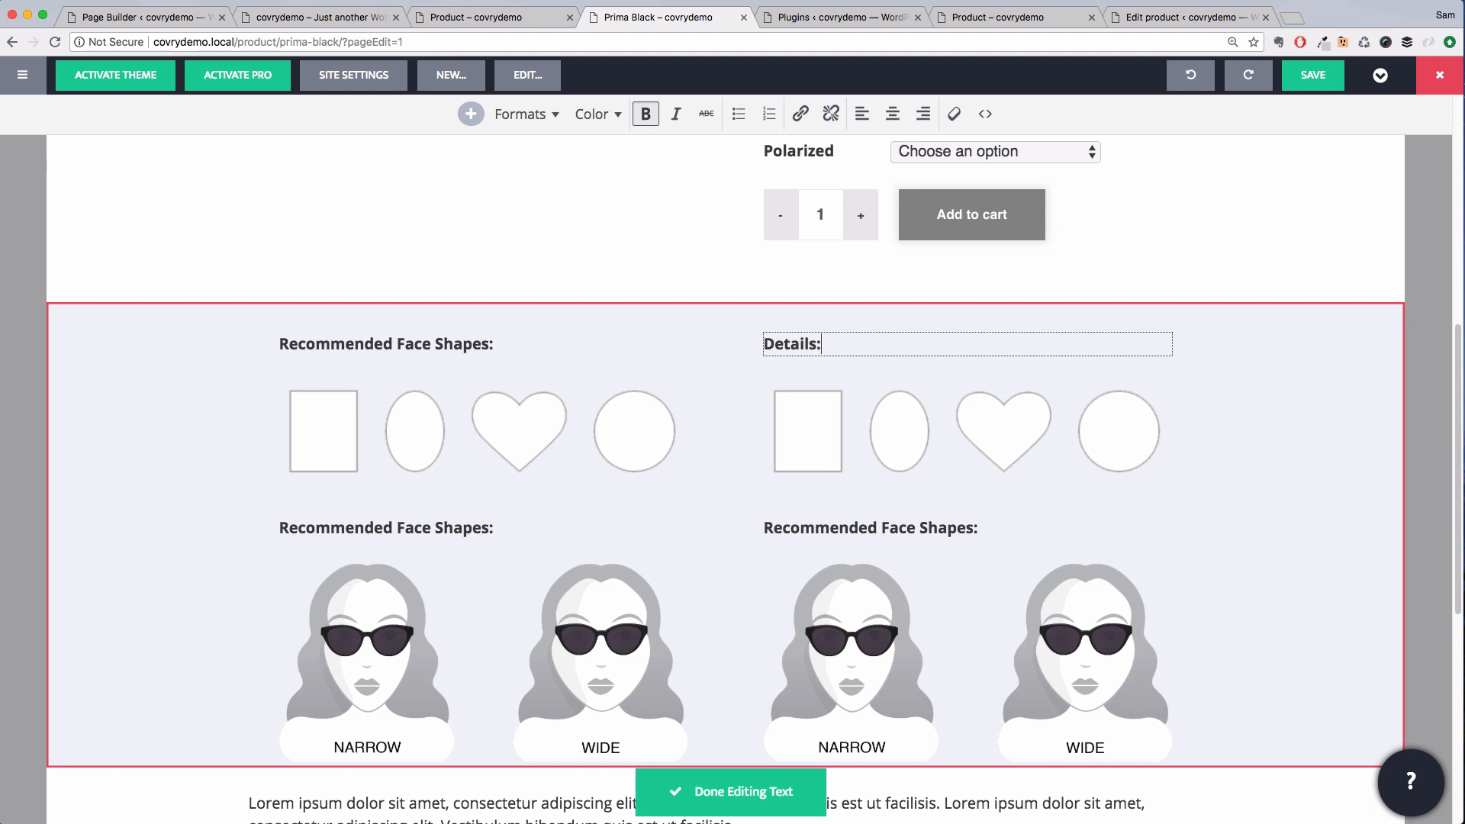
pyautogui.tripleClick(862, 528)
pyautogui.write('Measurement')
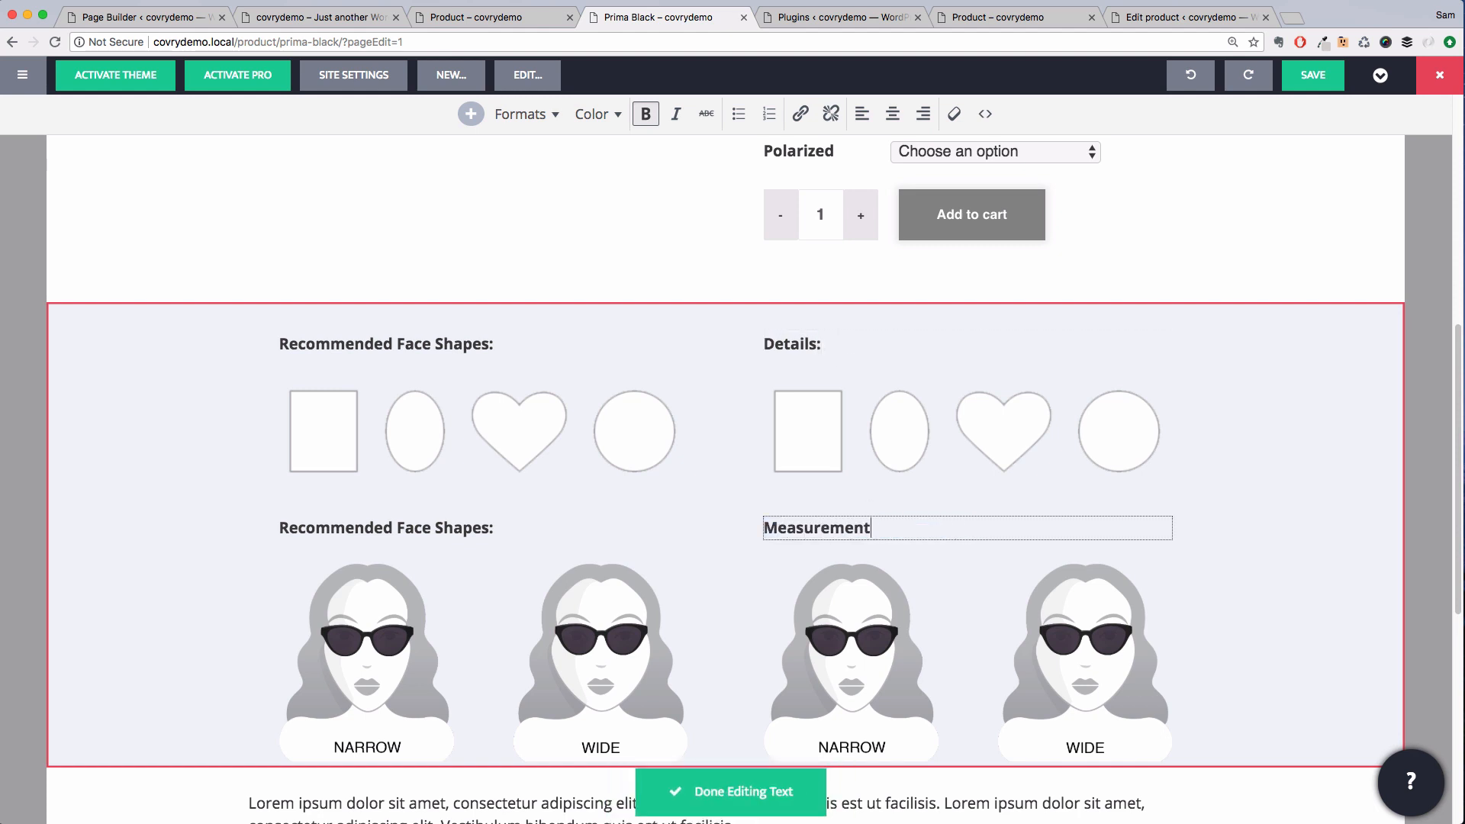
pyautogui.write('s:')
pyautogui.tripleClick(439, 528)
pyautogui.write('Face to Frame Ratio')
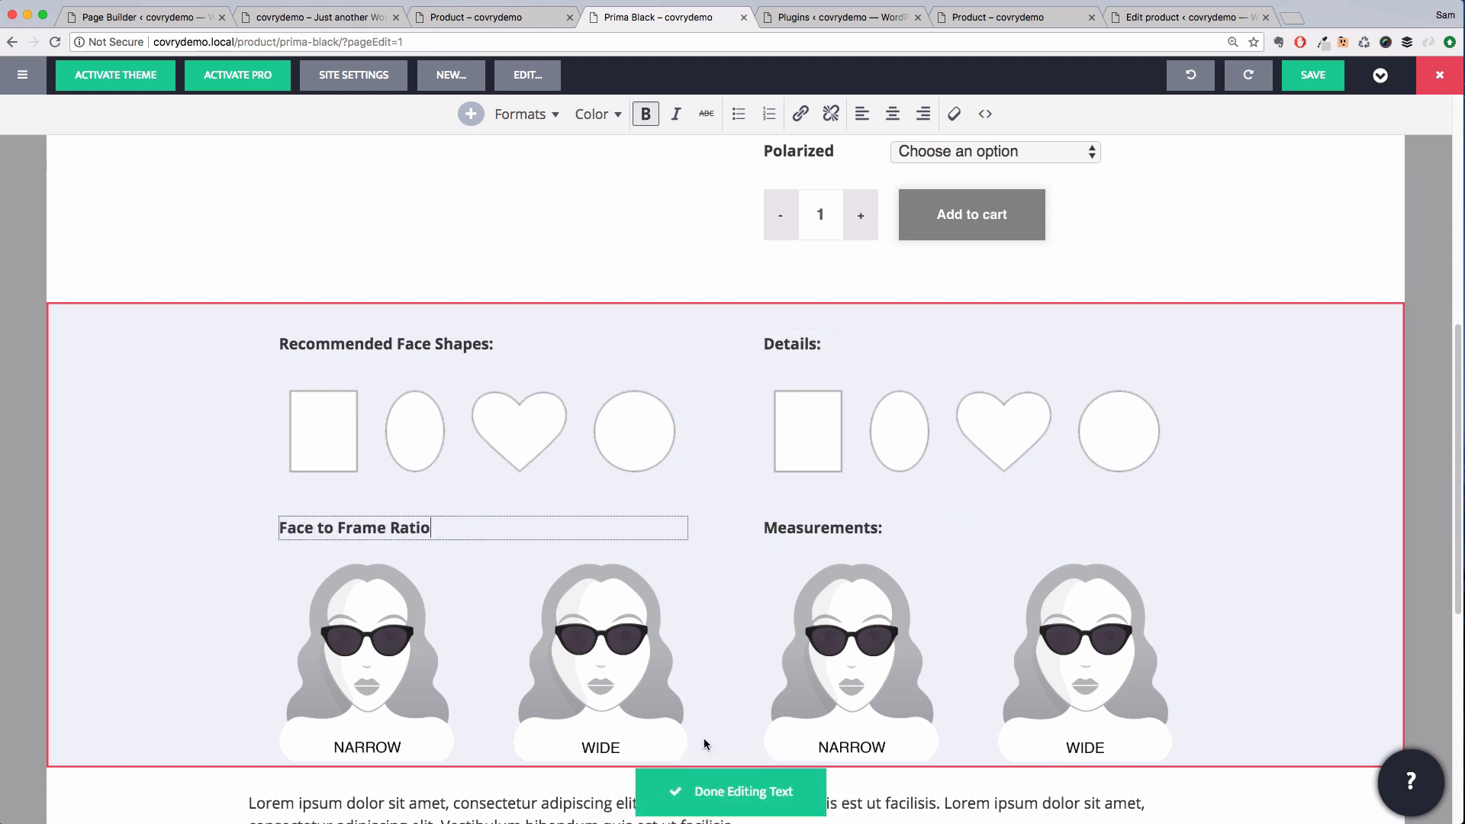
# Delete the shapes image under Details and paste the product description there as unbolded text
pyautogui.click(789, 488)
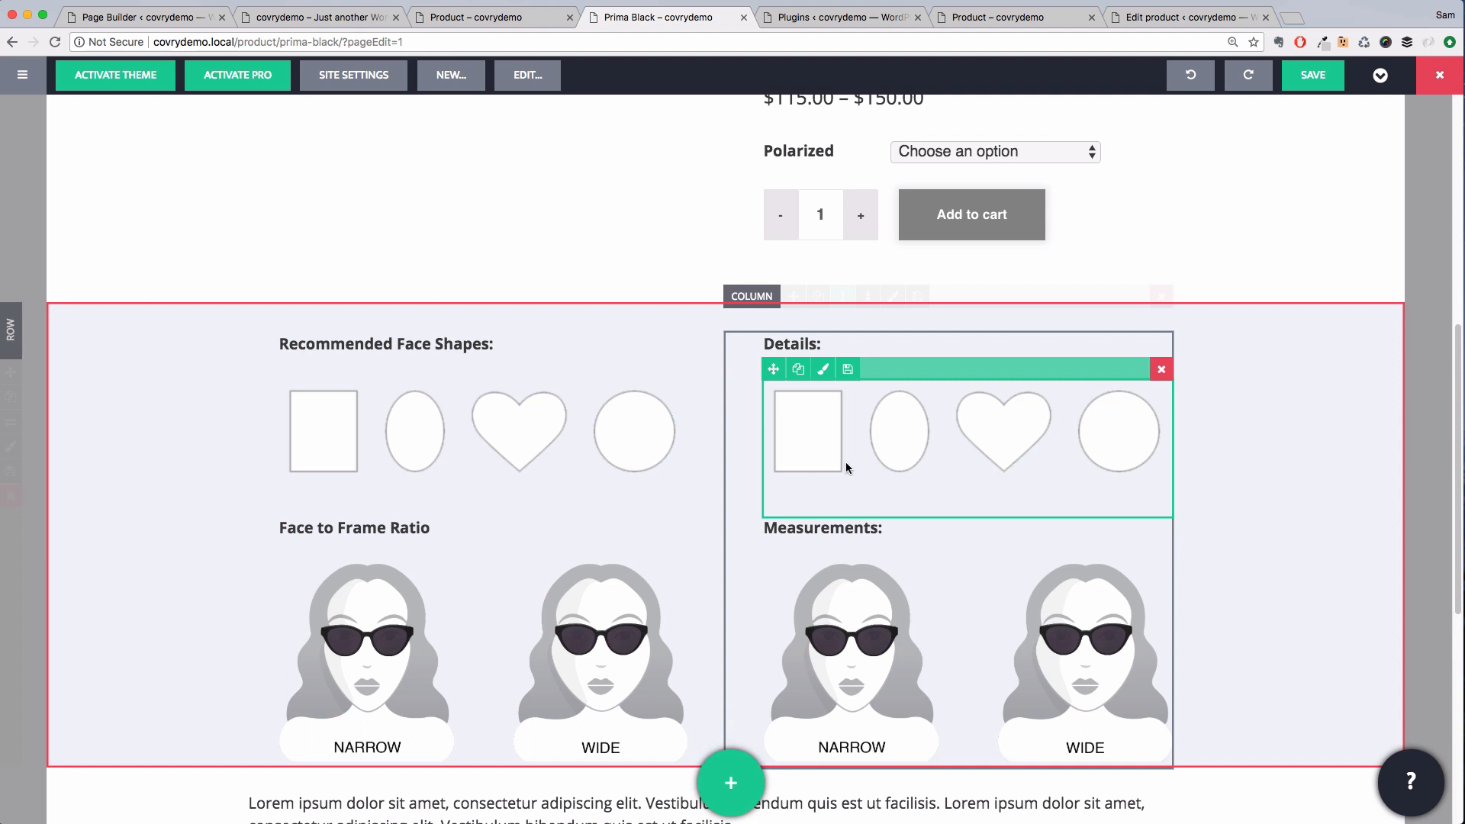
pyautogui.click(1161, 370)
pyautogui.click(920, 369)
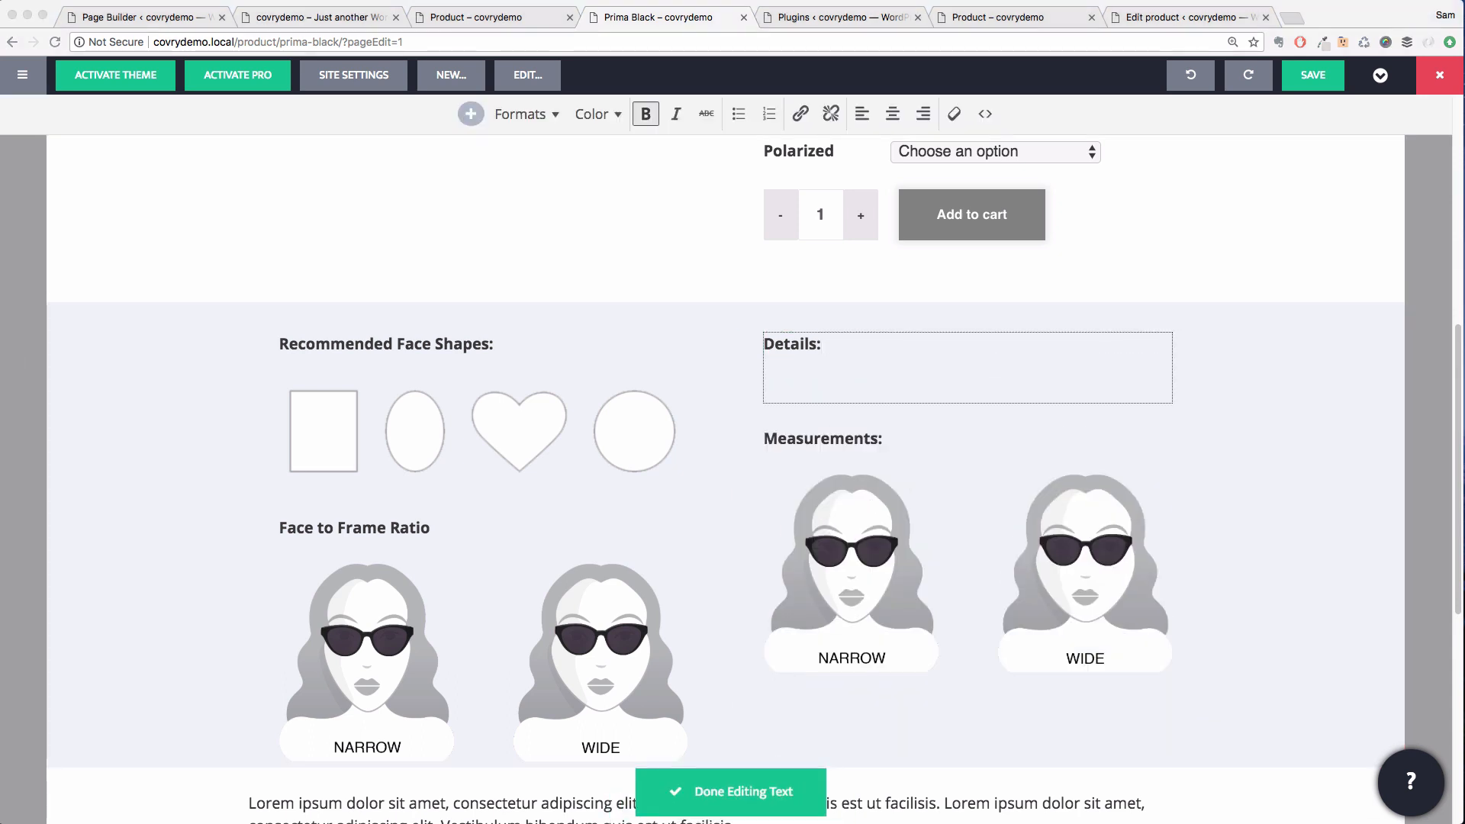
pyautogui.click(824, 386)
pyautogui.write("There's nothing basic about this all-black cateye. Lightweight for everyday needs and designed with flat lenses for the modern woman.")
pyautogui.press('super+z')
pyautogui.write("There's nothing basic about this all-black cateye. Lightweight for everyday needs and designed with flat lenses for the modern woman.")
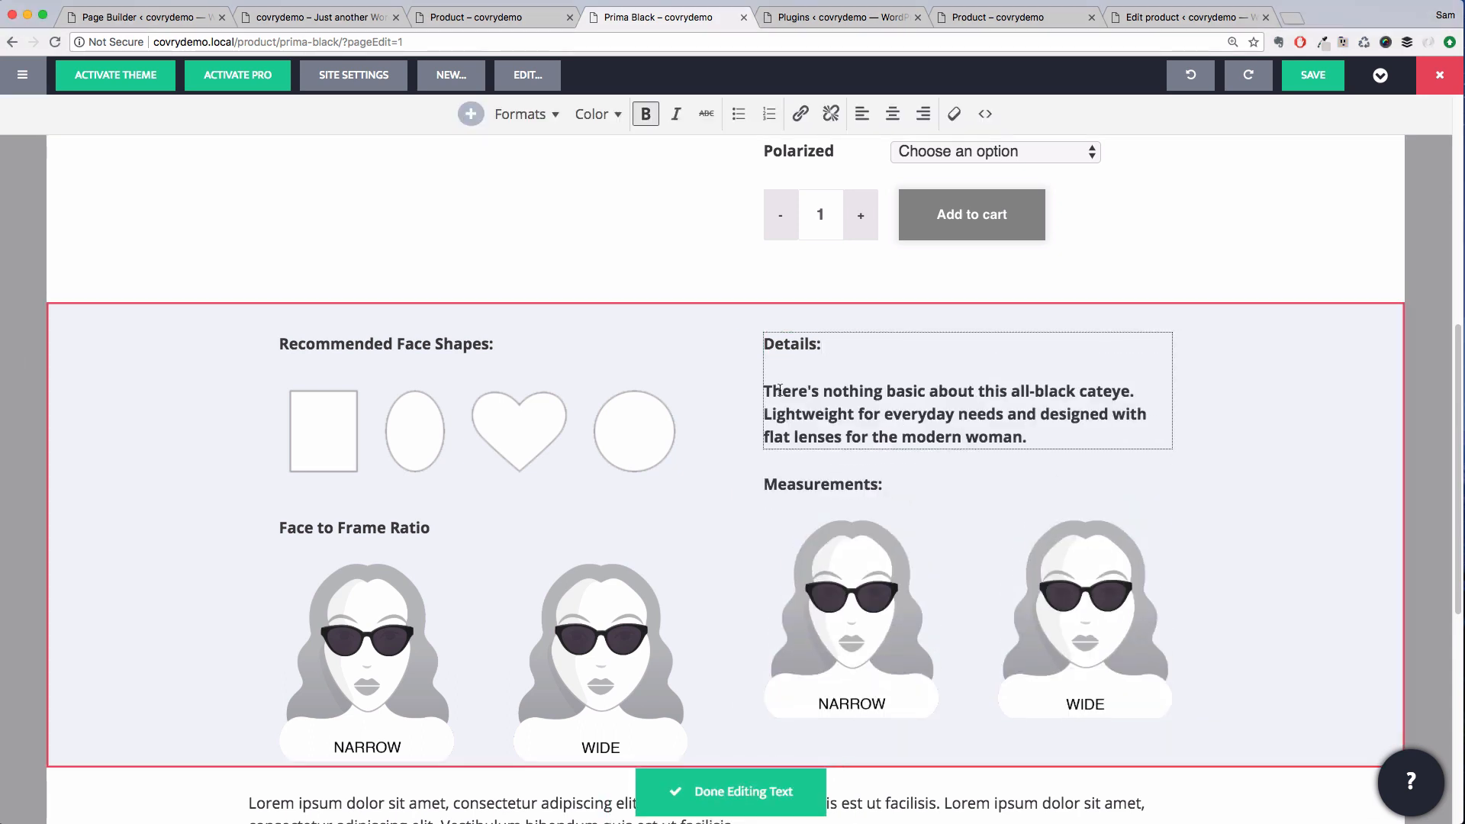
pyautogui.tripleClick(825, 392)
pyautogui.click(644, 117)
pyautogui.click(731, 791)
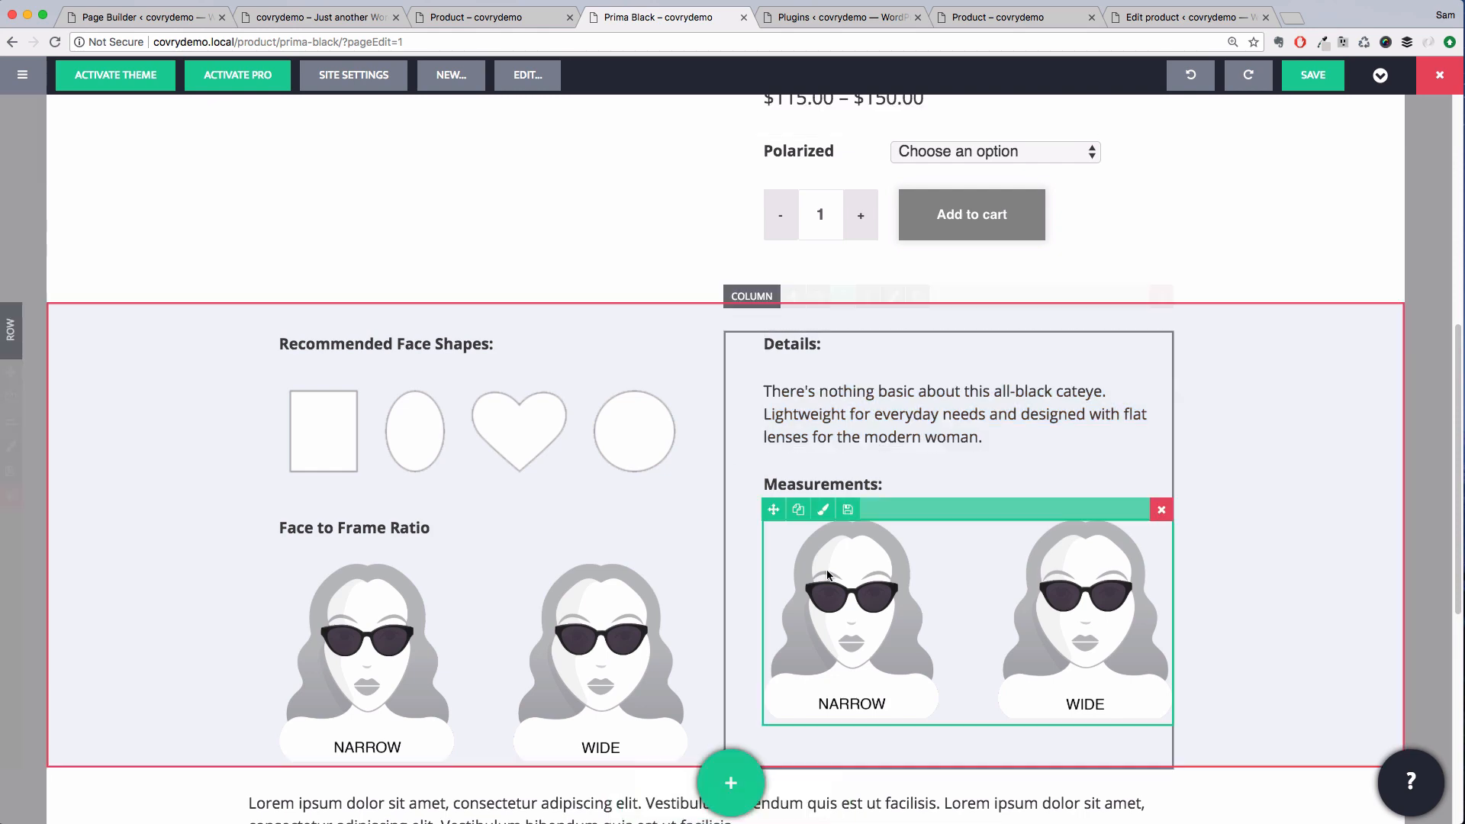
# Replace the Measurements image with measurements-prima.png and reduce its size in the design settings
pyautogui.click(900, 589)
pyautogui.click(213, 469)
pyautogui.click(1061, 284)
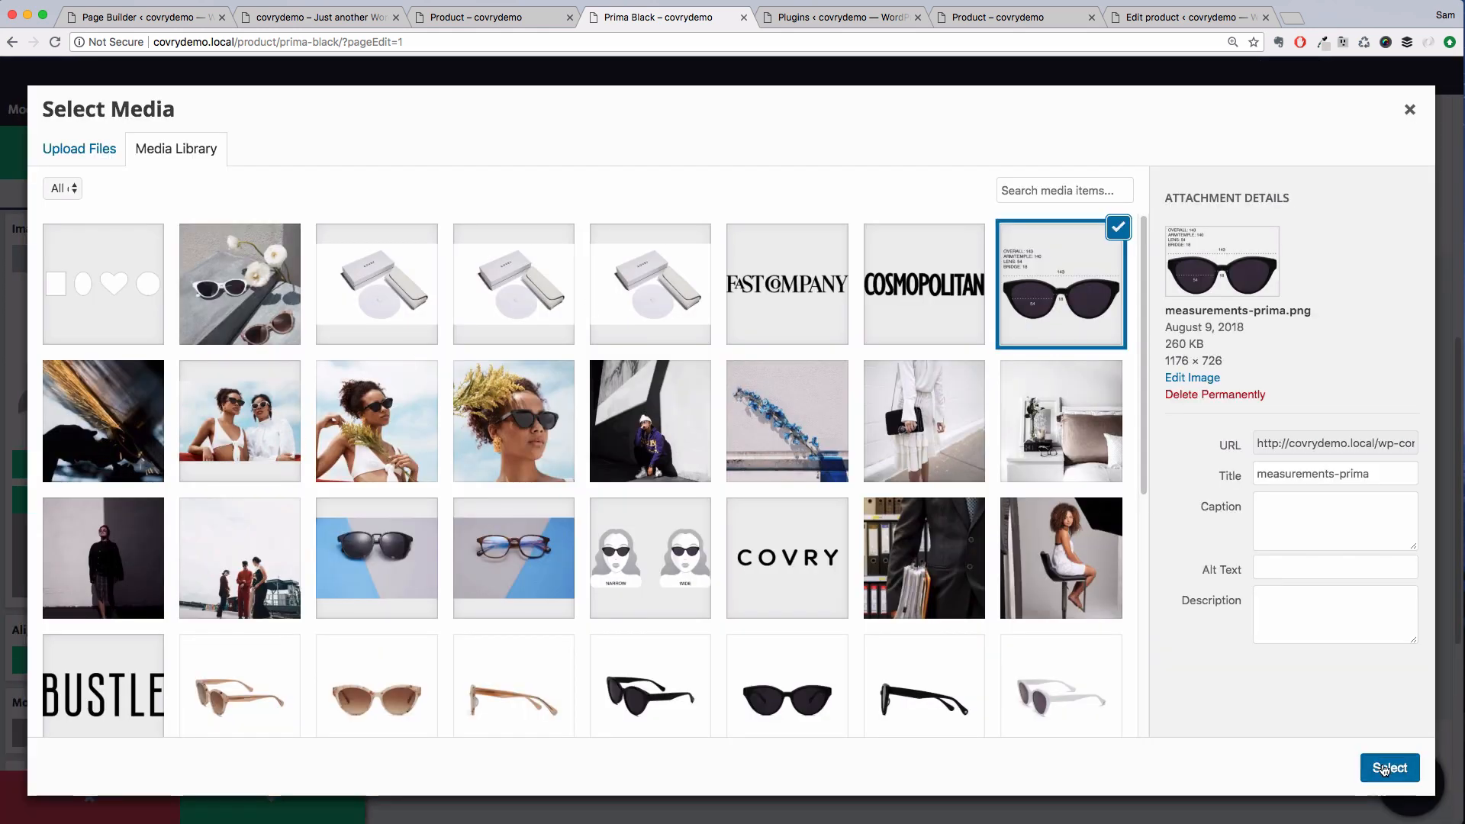
pyautogui.click(1390, 767)
pyautogui.scroll(-5, 228, 534)
pyautogui.click(278, 557)
pyautogui.click(17, 230)
pyautogui.scroll(-5, 232, 436)
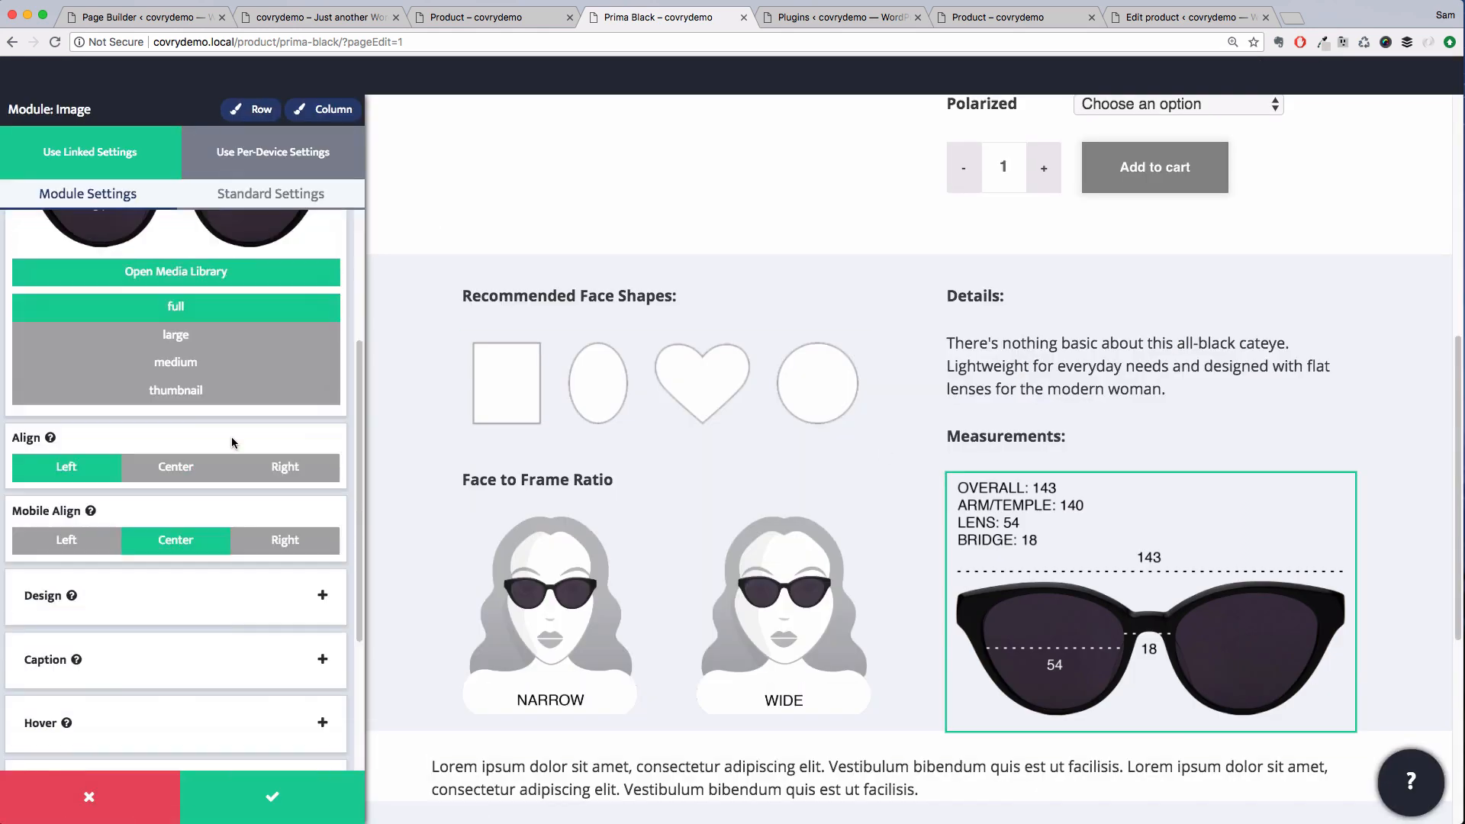
pyautogui.click(229, 594)
pyautogui.scroll(-5, 214, 491)
pyautogui.click(252, 731)
pyautogui.scroll(-1, 239, 643)
pyautogui.moveTo(66, 746); pyautogui.dragTo(39, 746)
# Set the face-to-frame image's max width to a custom 240 px and save the change
pyautogui.click(582, 609)
pyautogui.scroll(-3, 219, 433)
pyautogui.click(205, 600)
pyautogui.scroll(-5, 189, 558)
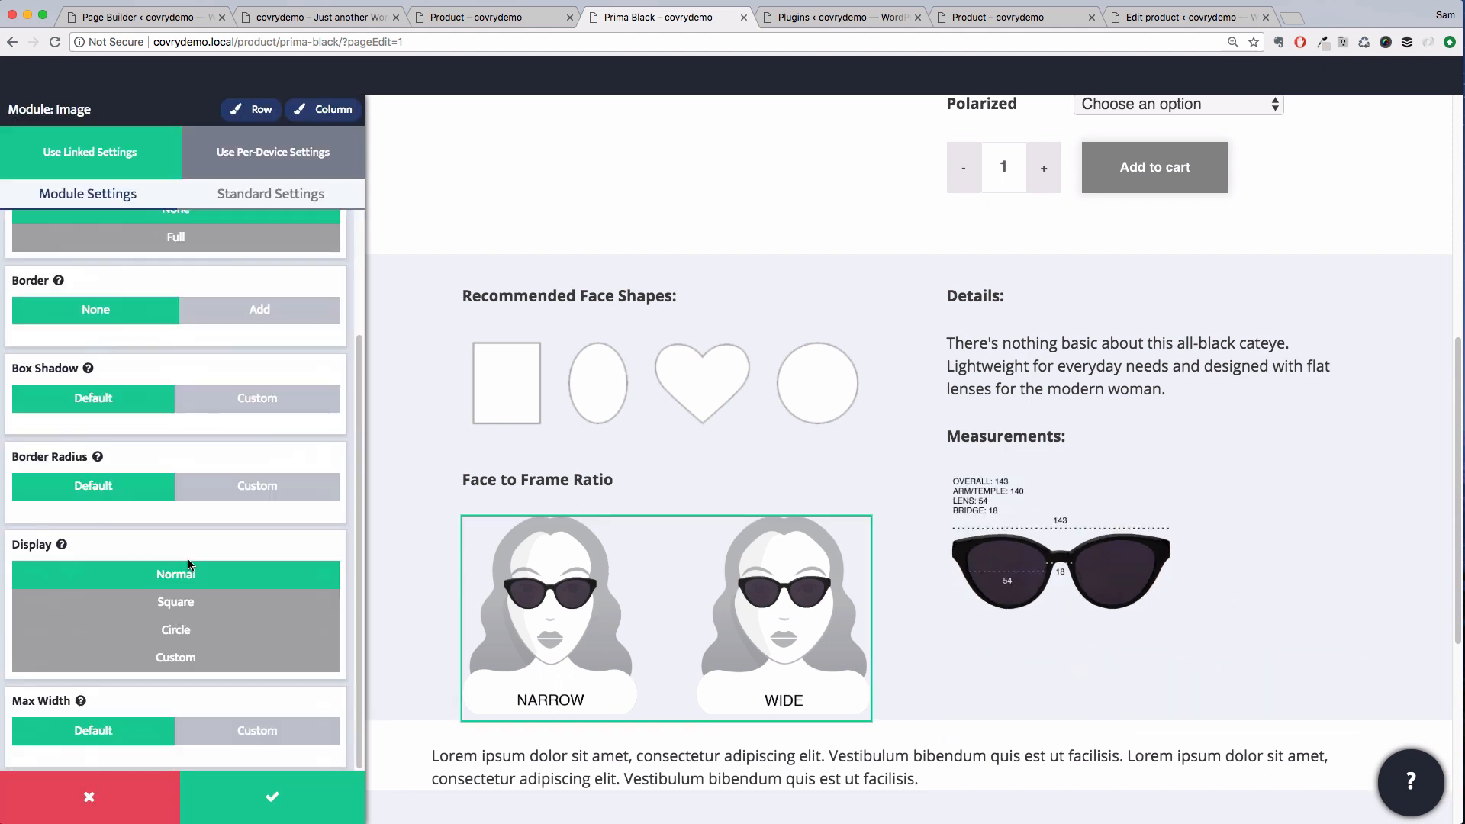
pyautogui.click(243, 729)
pyautogui.scroll(-1, 243, 729)
pyautogui.write('240')
pyautogui.click(562, 430)
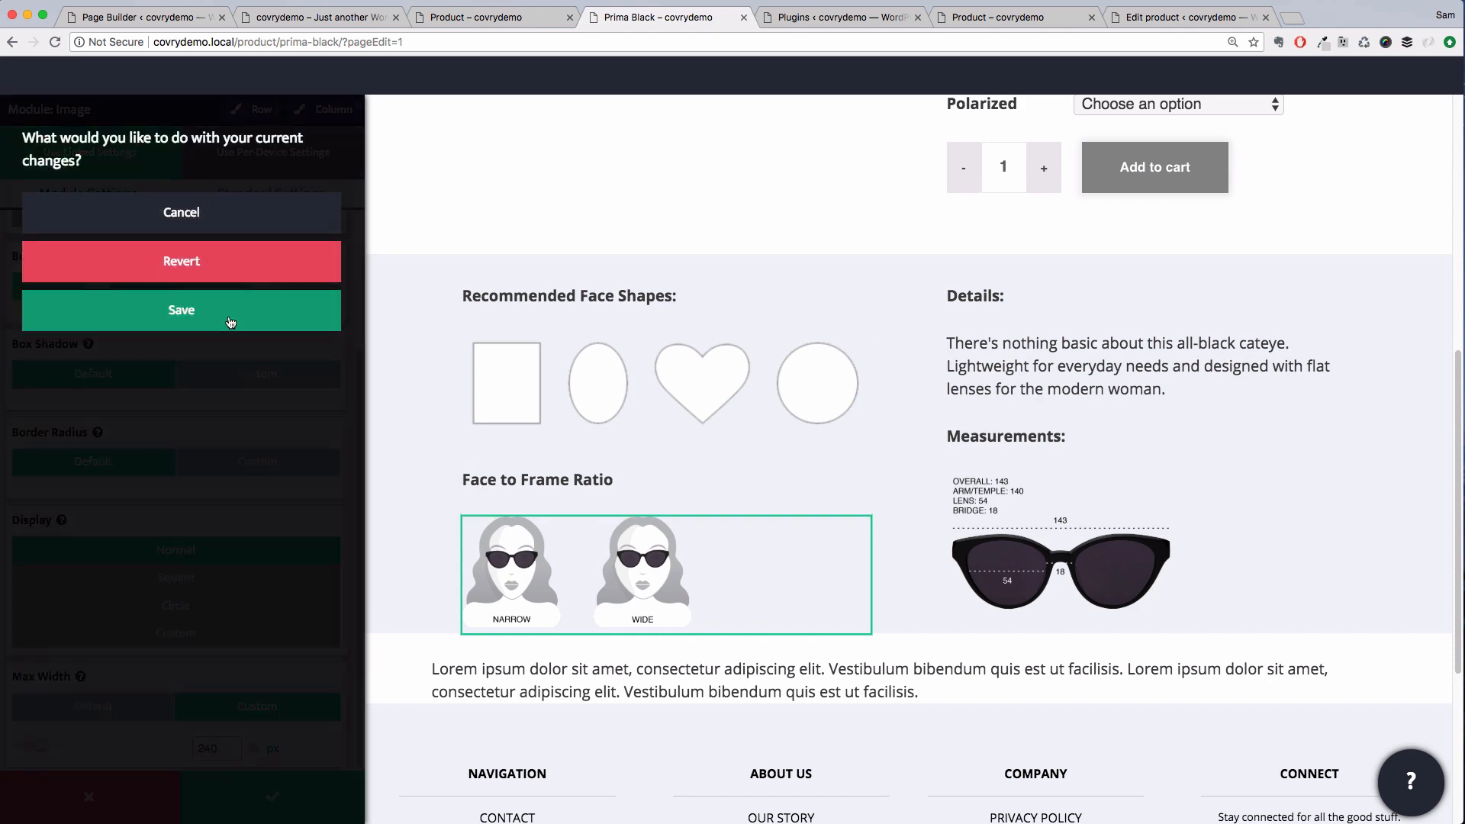
pyautogui.click(230, 319)
# Set the face shapes image's max width to a custom 240 px and save it
pyautogui.scroll(-5, 196, 398)
pyautogui.click(196, 368)
pyautogui.scroll(-8, 203, 412)
pyautogui.click(261, 719)
pyautogui.scroll(-1, 260, 720)
pyautogui.click(216, 748)
pyautogui.write('240')
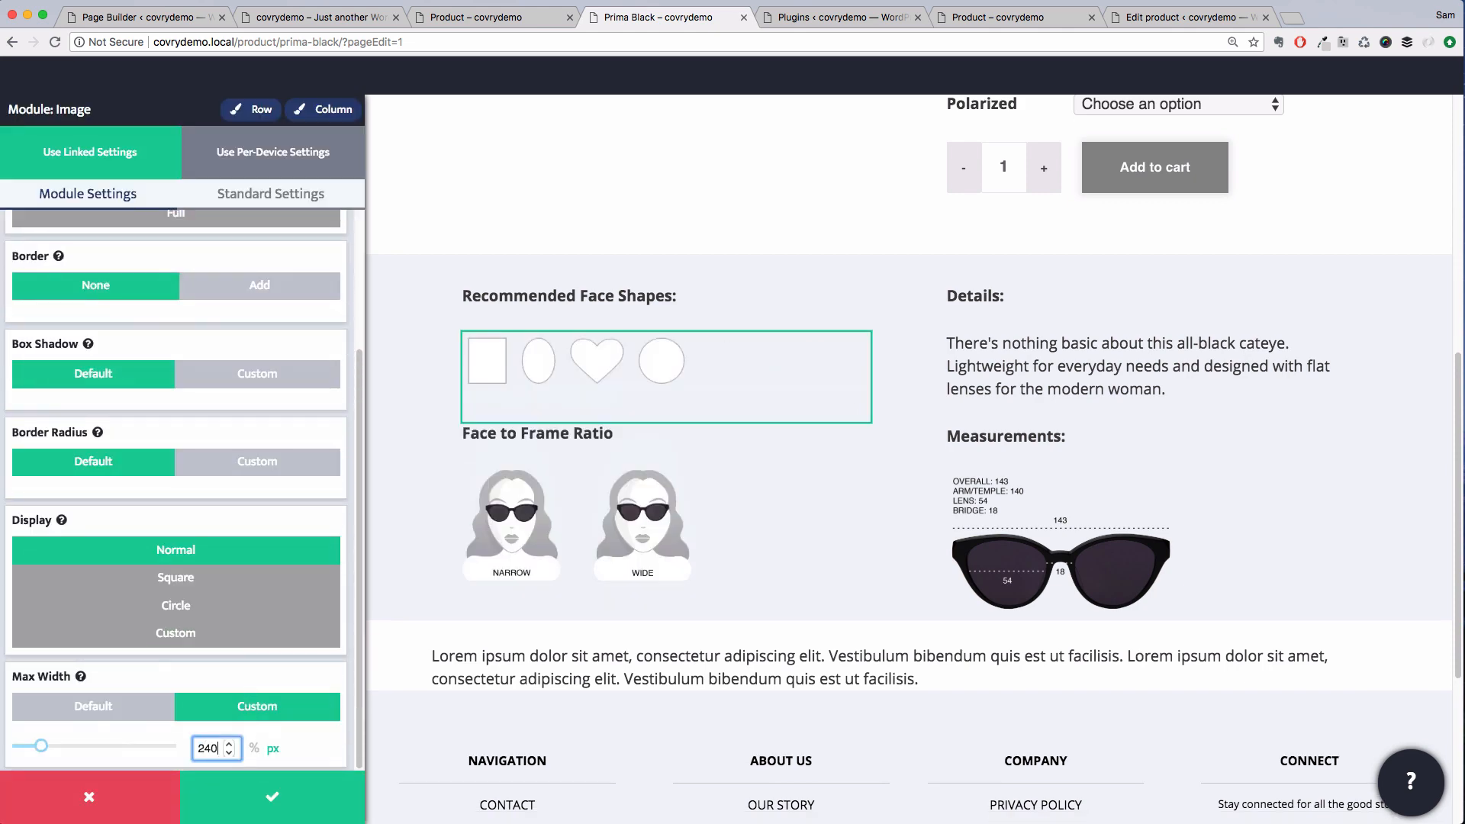
pyautogui.click(272, 796)
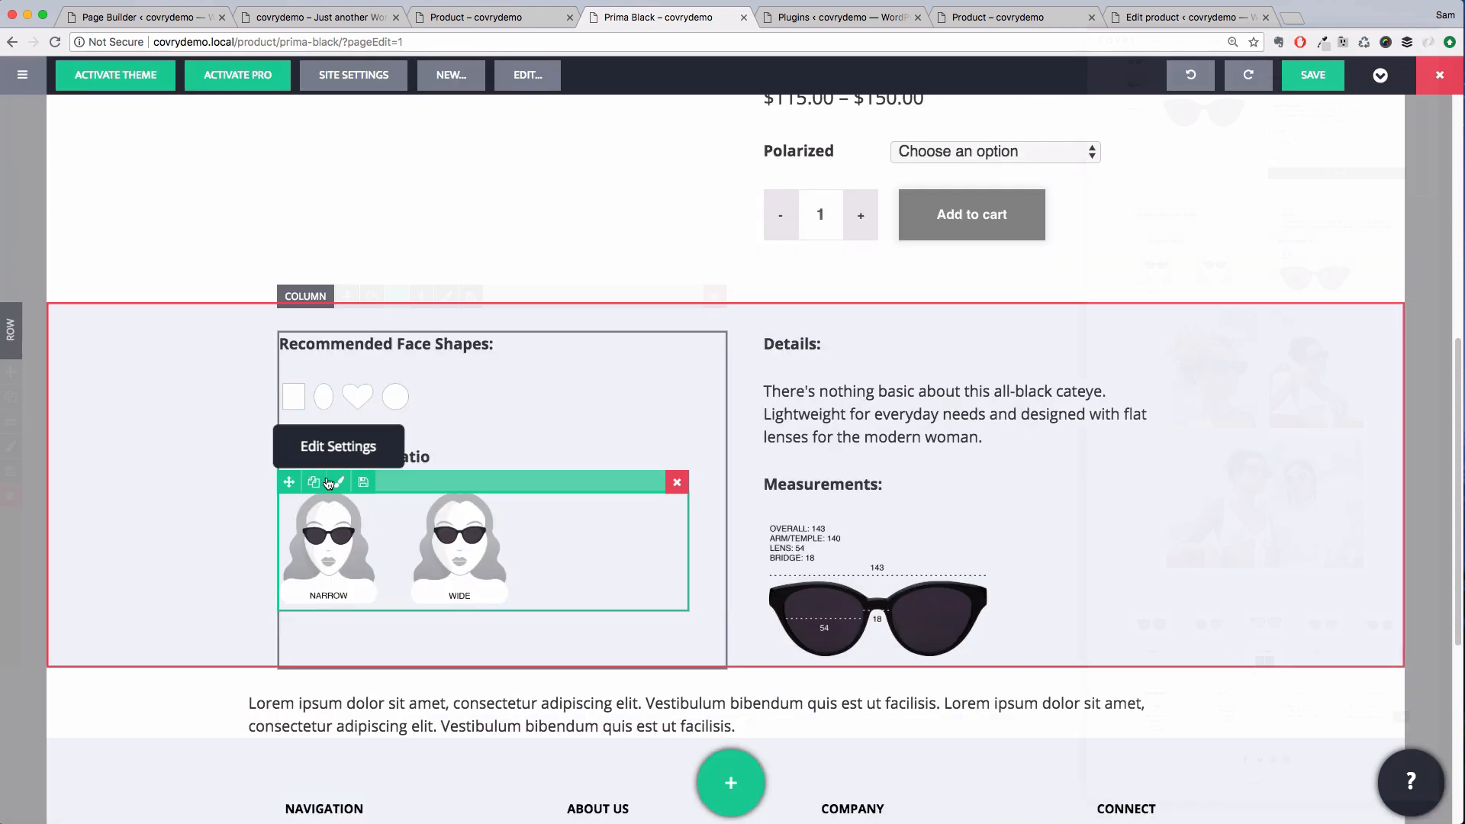
# Add an image module to the lorem ipsum row below the details section
pyautogui.scroll(-3, 560, 448)
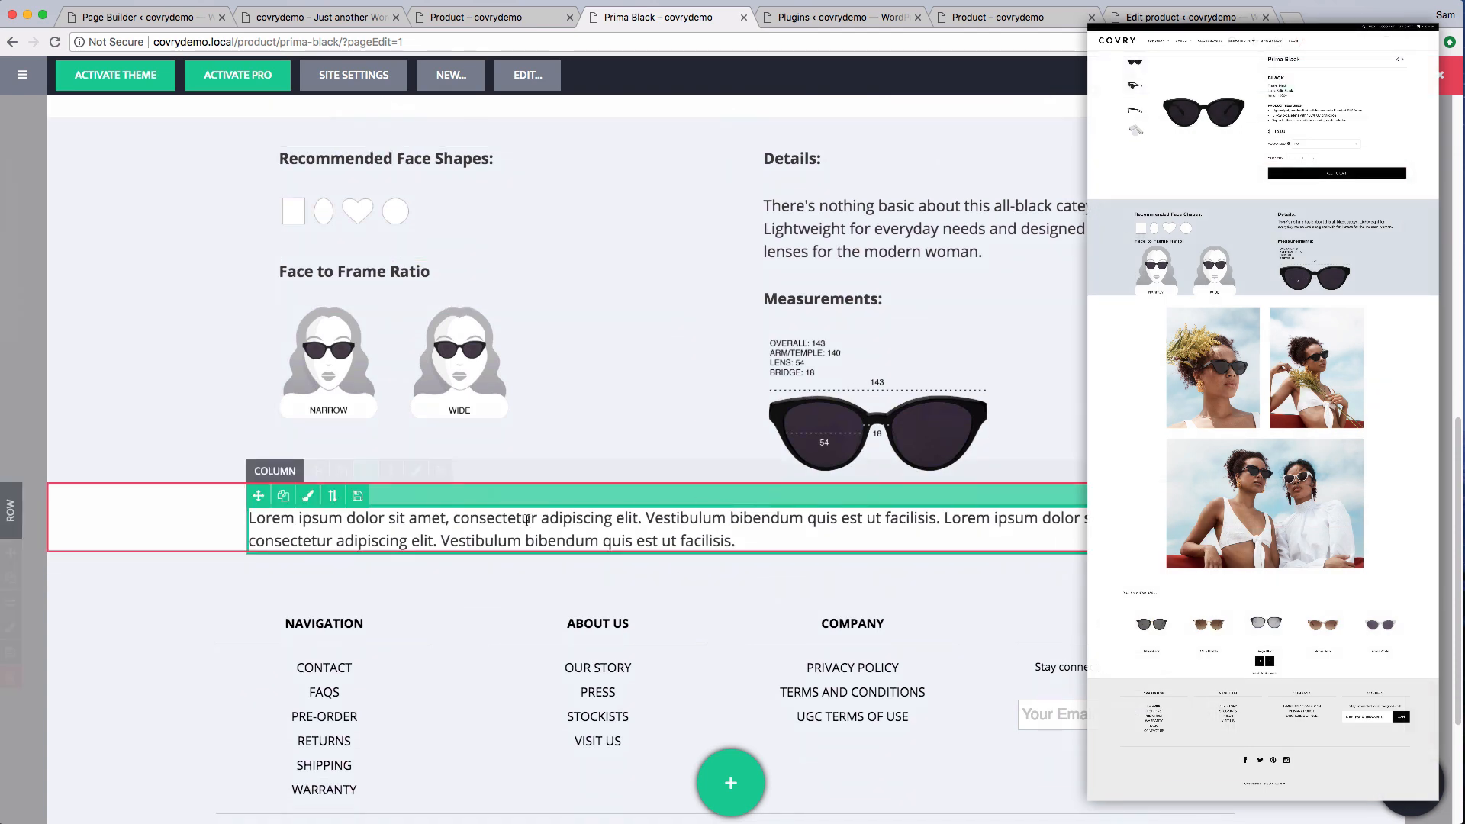
pyautogui.click(747, 800)
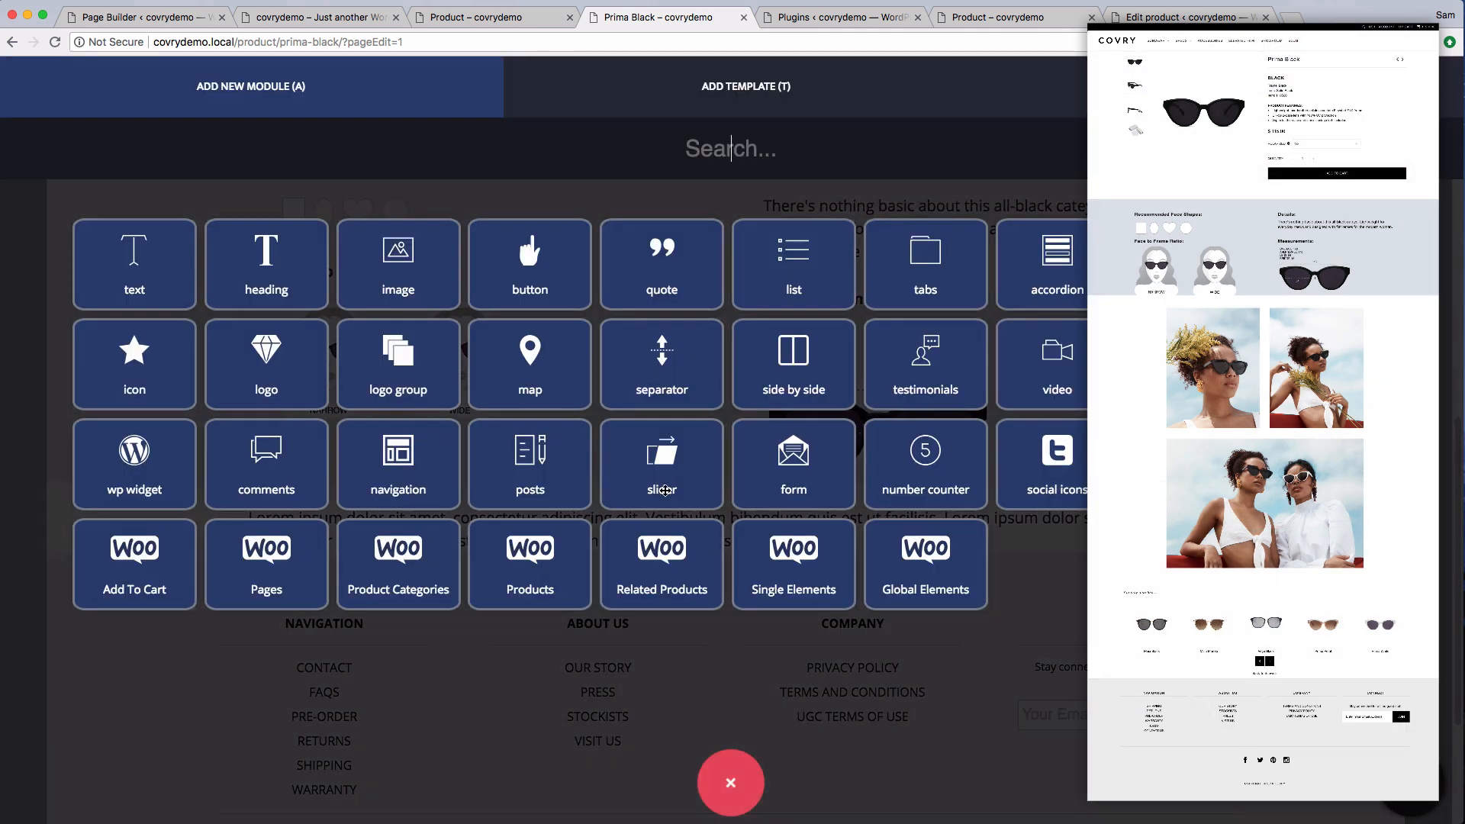
pyautogui.moveTo(354, 253); pyautogui.dragTo(544, 510)
pyautogui.click(289, 505)
# Arrange the image modules into two side-by-side columns above a full-width image in the lorem ipsum row
pyautogui.scroll(-8, 289, 505)
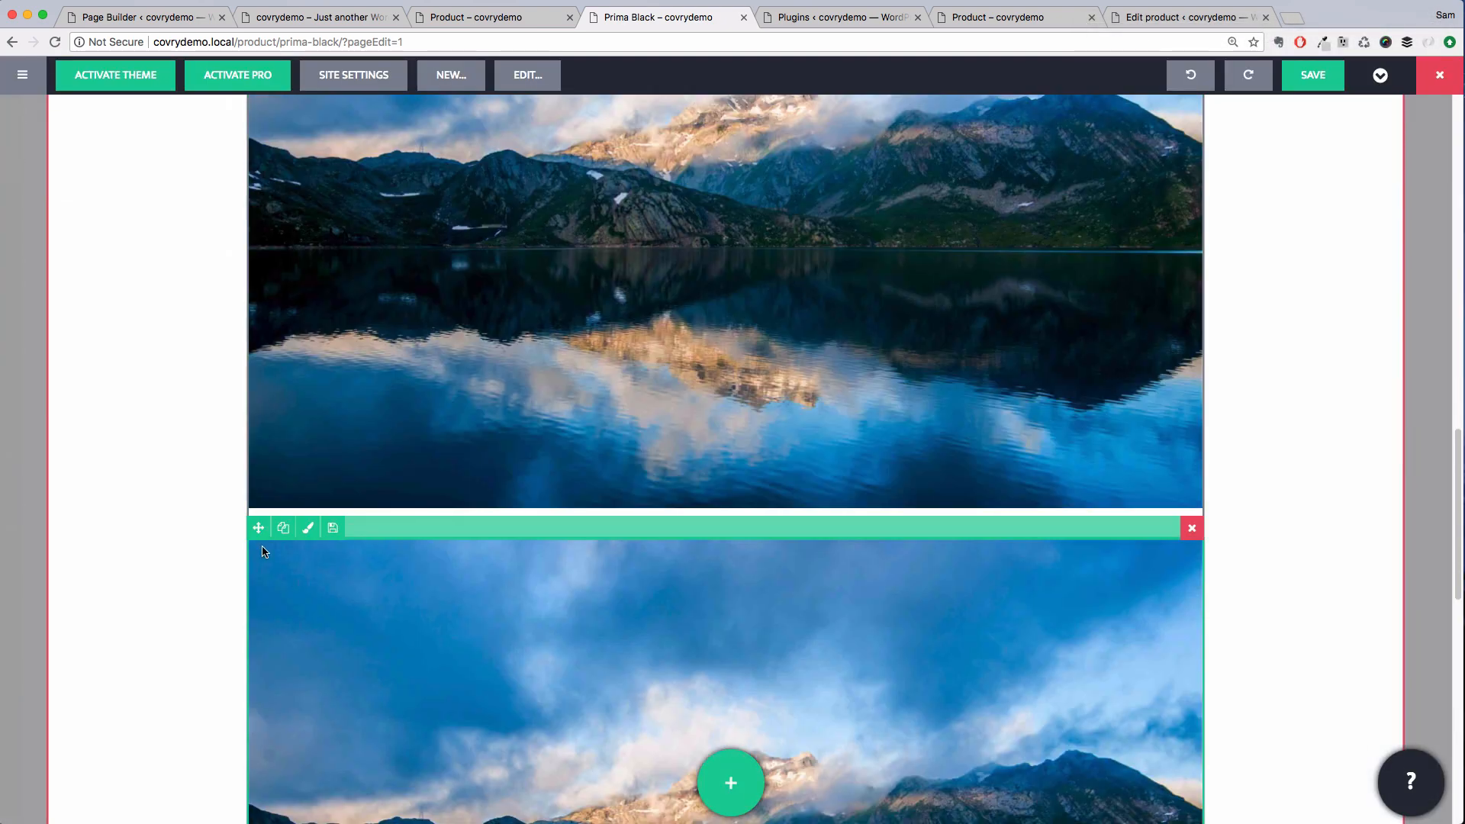
pyautogui.moveTo(258, 527); pyautogui.dragTo(1157, 328)
pyautogui.click(283, 200)
pyautogui.scroll(-4, 409, 328)
pyautogui.moveTo(257, 269); pyautogui.dragTo(581, 577)
pyautogui.scroll(-5, 581, 432)
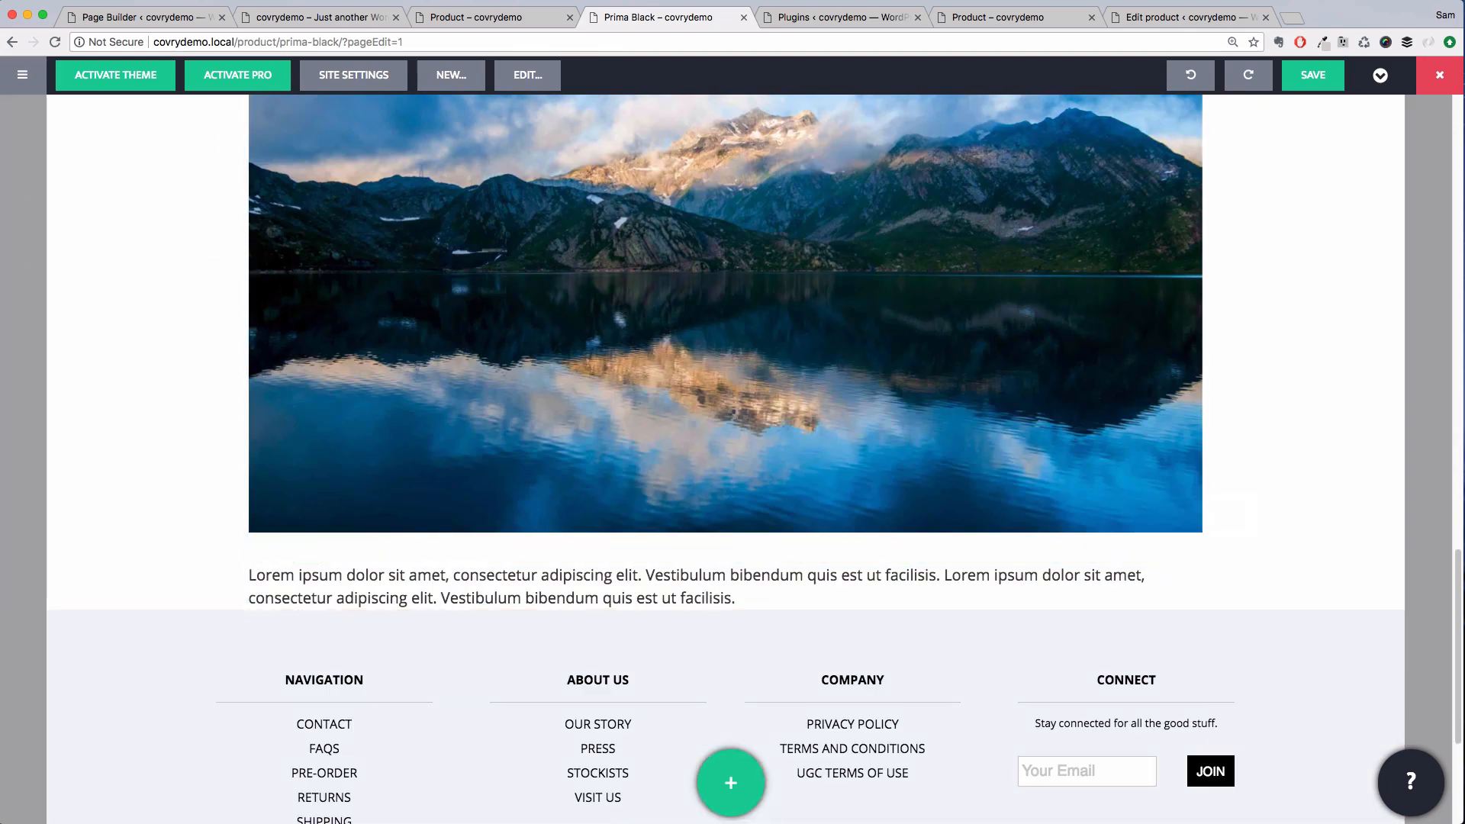
pyautogui.click(1194, 549)
pyautogui.scroll(5, 577, 349)
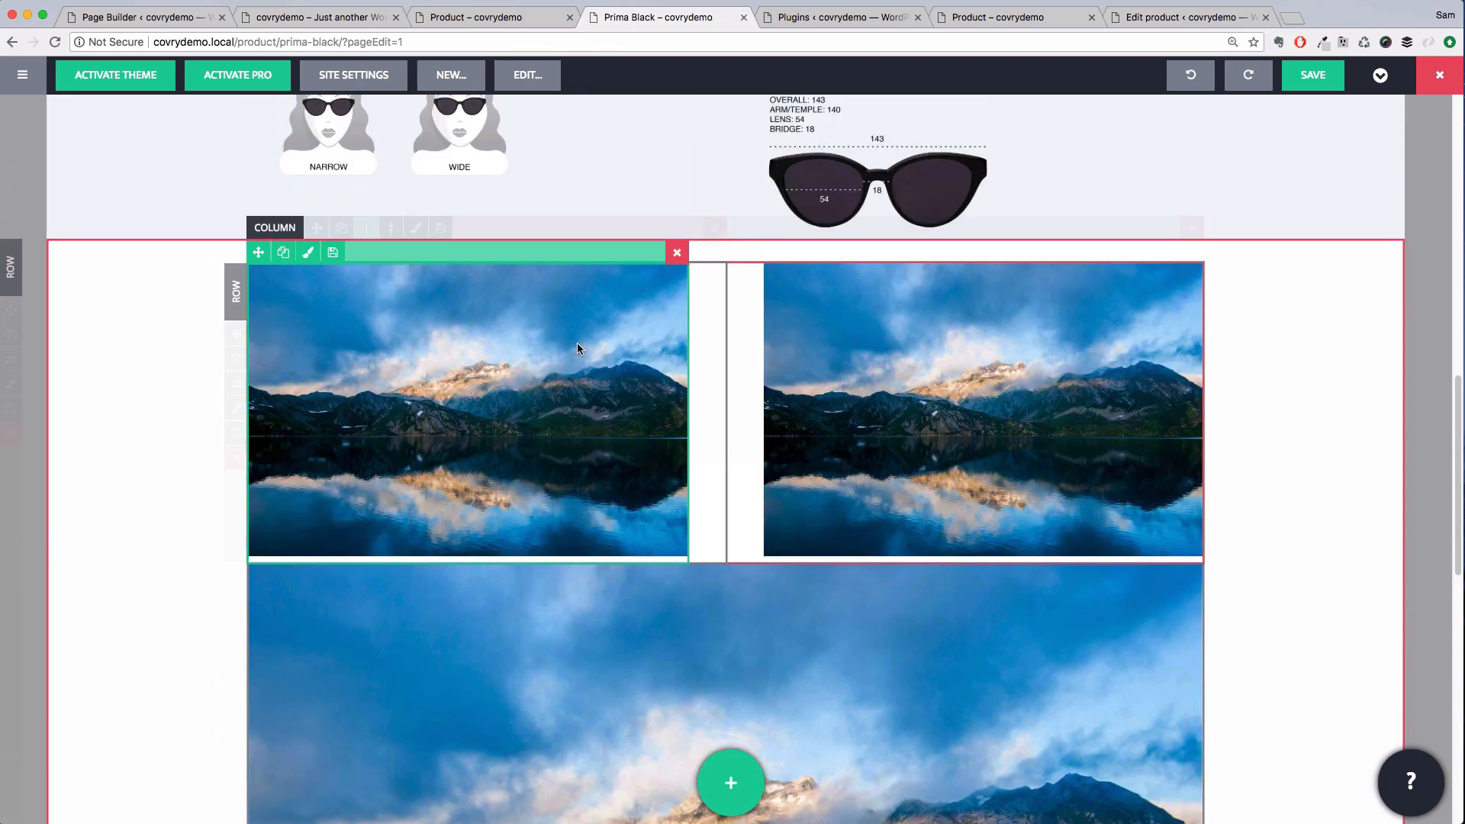
# Set the image row's max width to custom 700 px and save the change
pyautogui.click(12, 386)
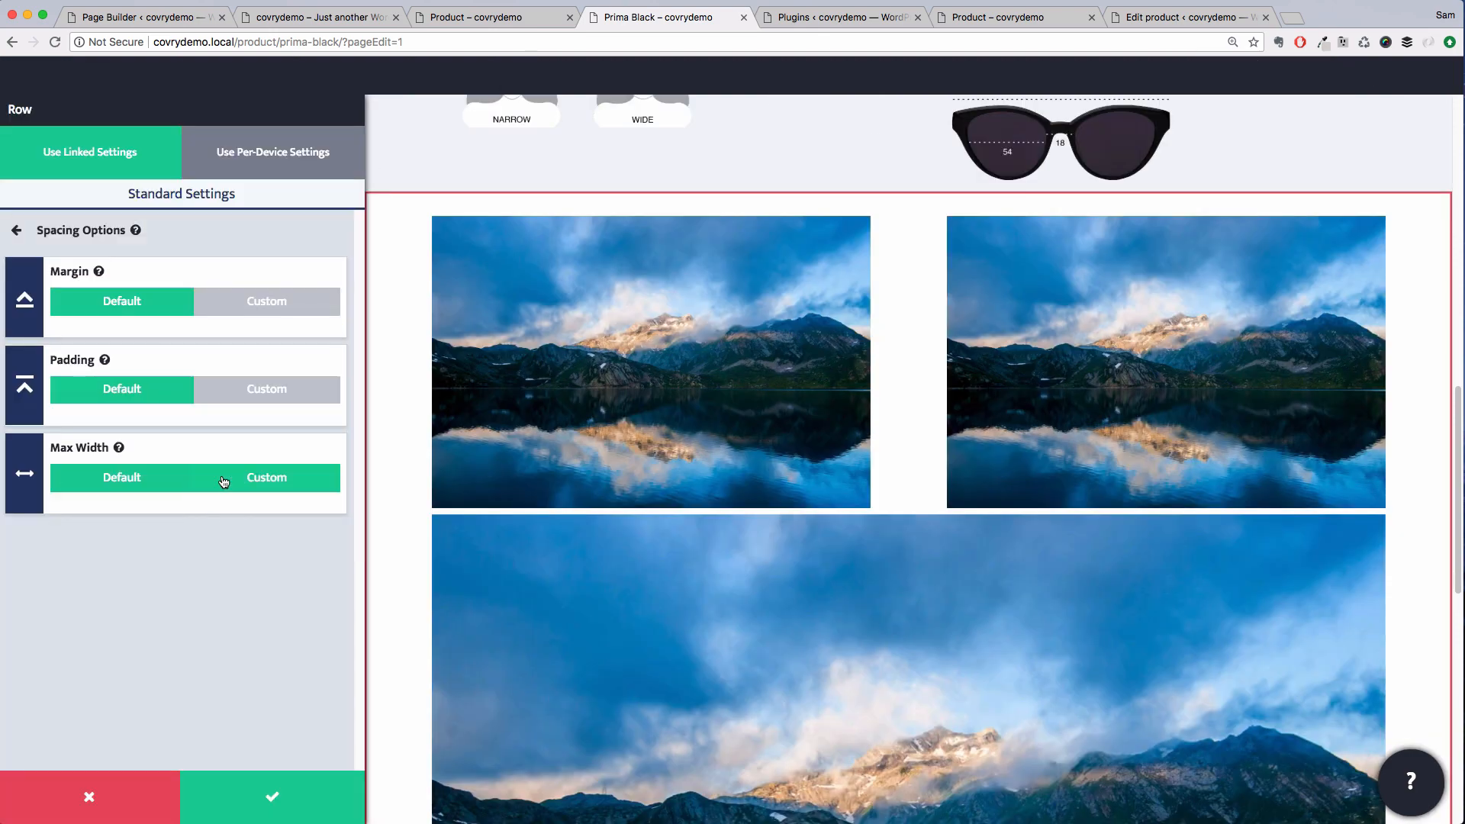
pyautogui.click(240, 479)
pyautogui.click(288, 796)
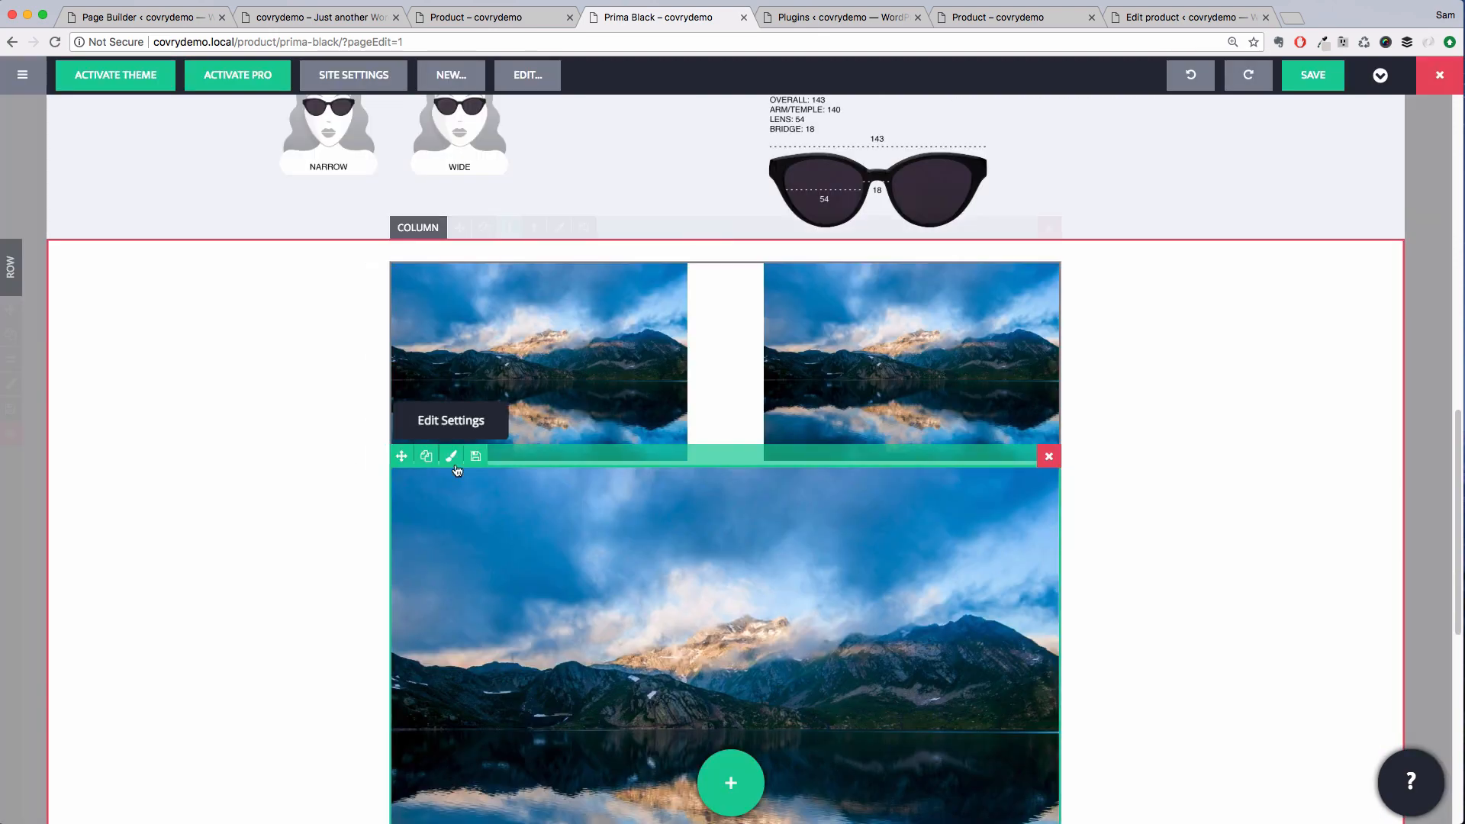
# Give the full-width image a custom top margin of 2 em and save it
pyautogui.click(458, 469)
pyautogui.click(254, 196)
pyautogui.click(229, 308)
pyautogui.click(226, 307)
pyautogui.doubleClick(277, 361)
pyautogui.write('4')
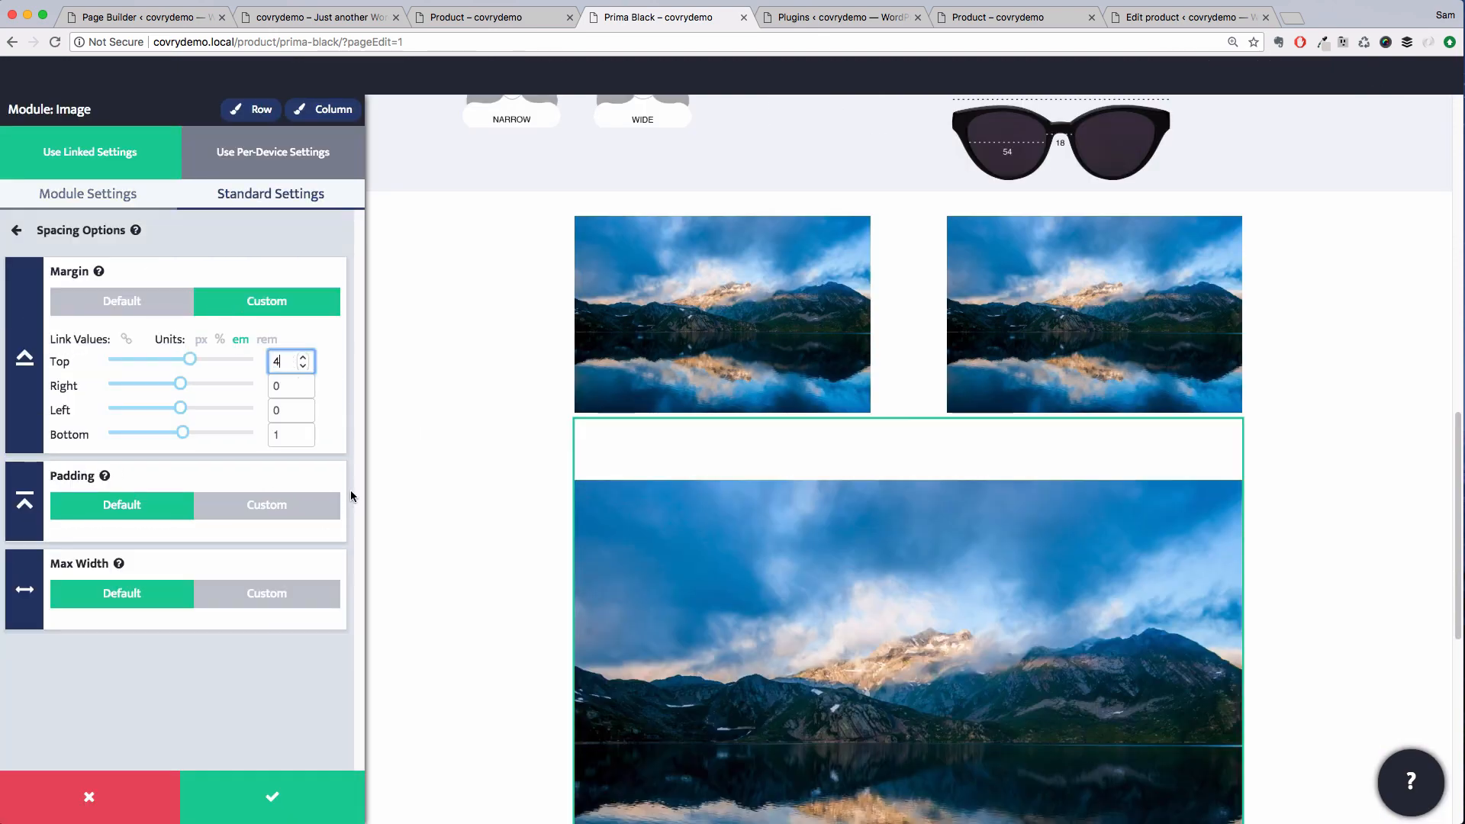
pyautogui.press('BackSpace')
pyautogui.write('2')
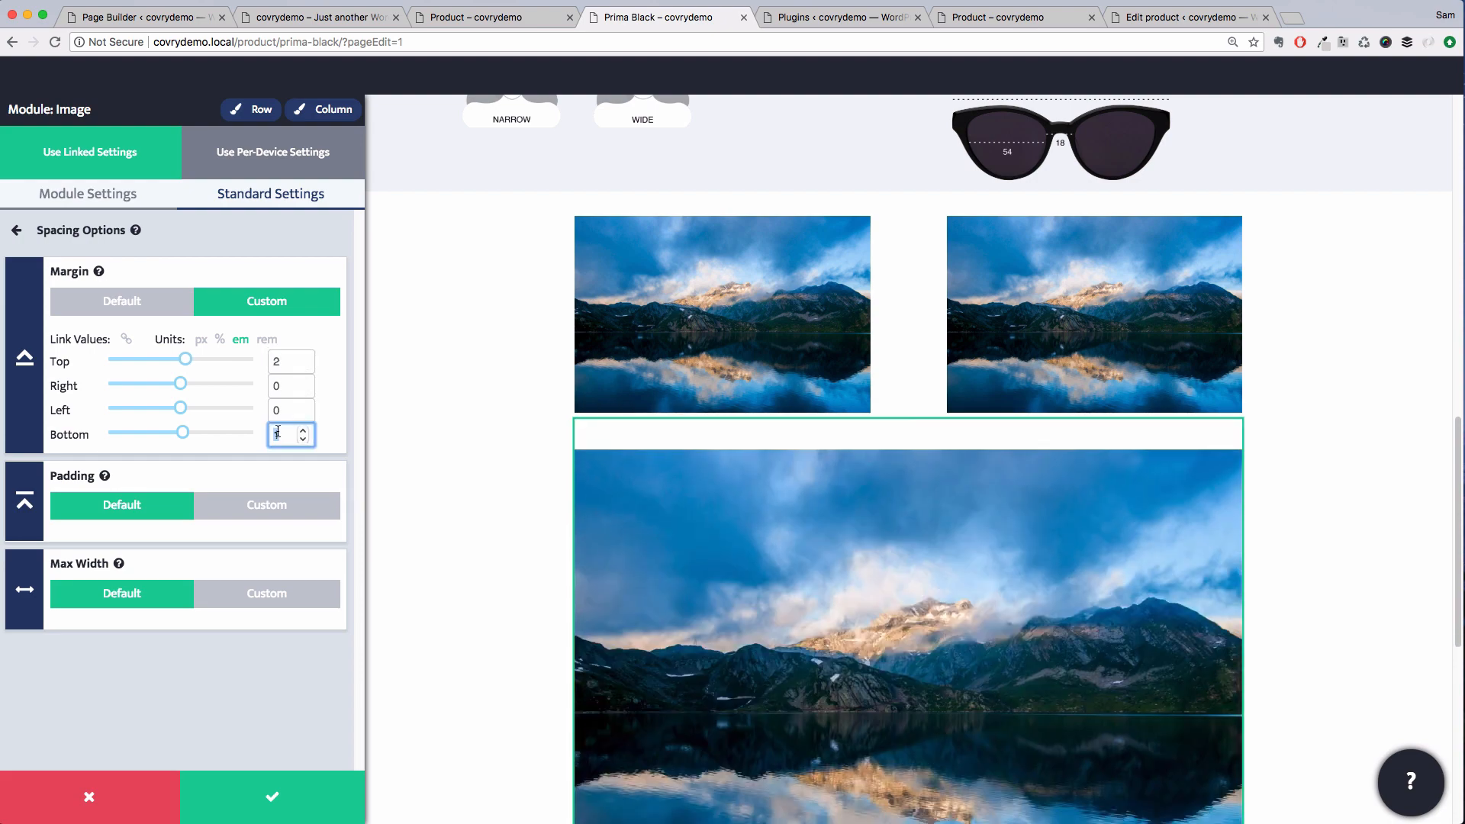
pyautogui.click(334, 771)
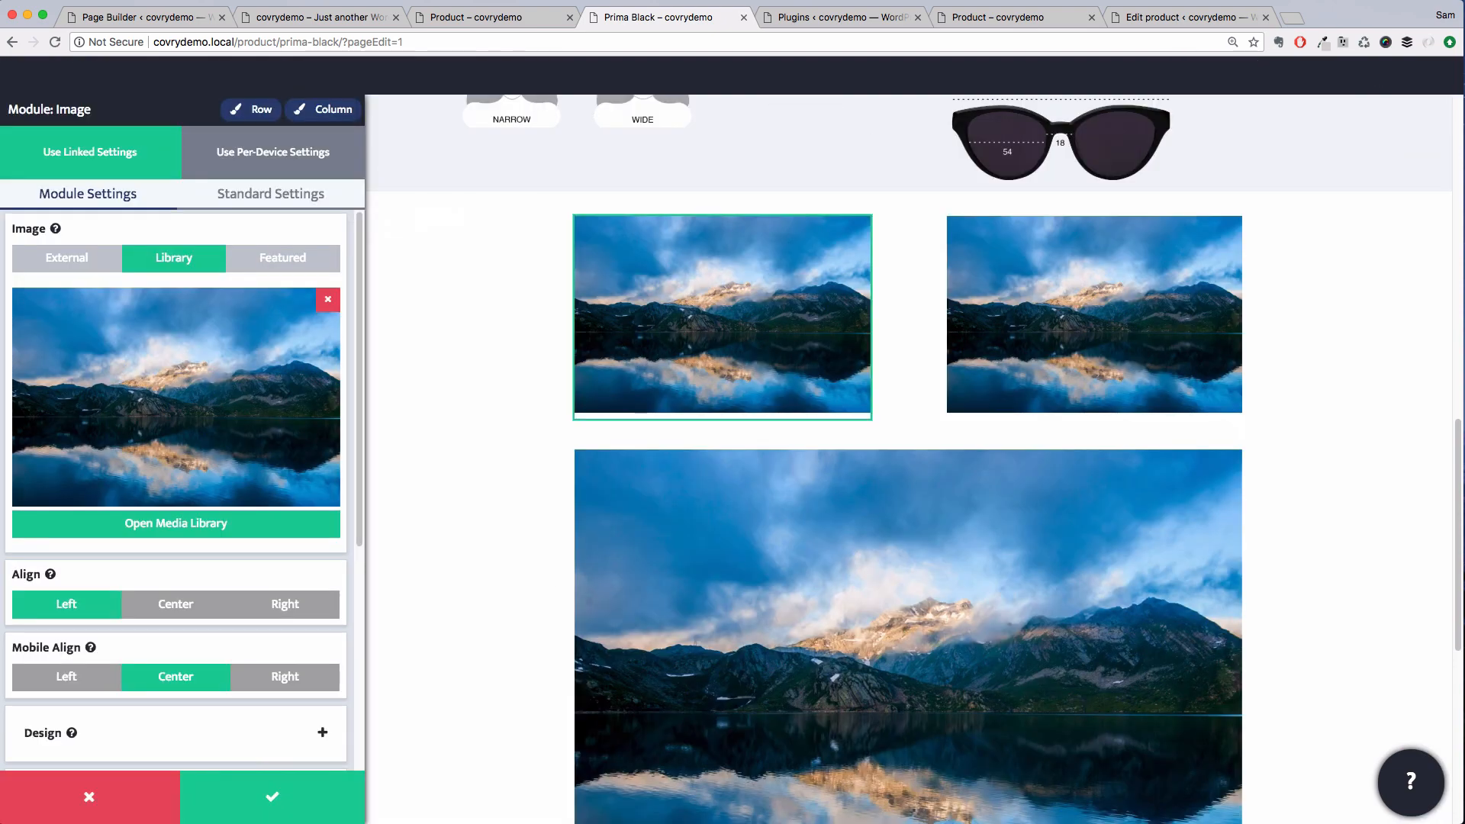
# Replace the three placeholder images with the lifestyle photos from the media library and save
pyautogui.click(295, 527)
pyautogui.click(427, 366)
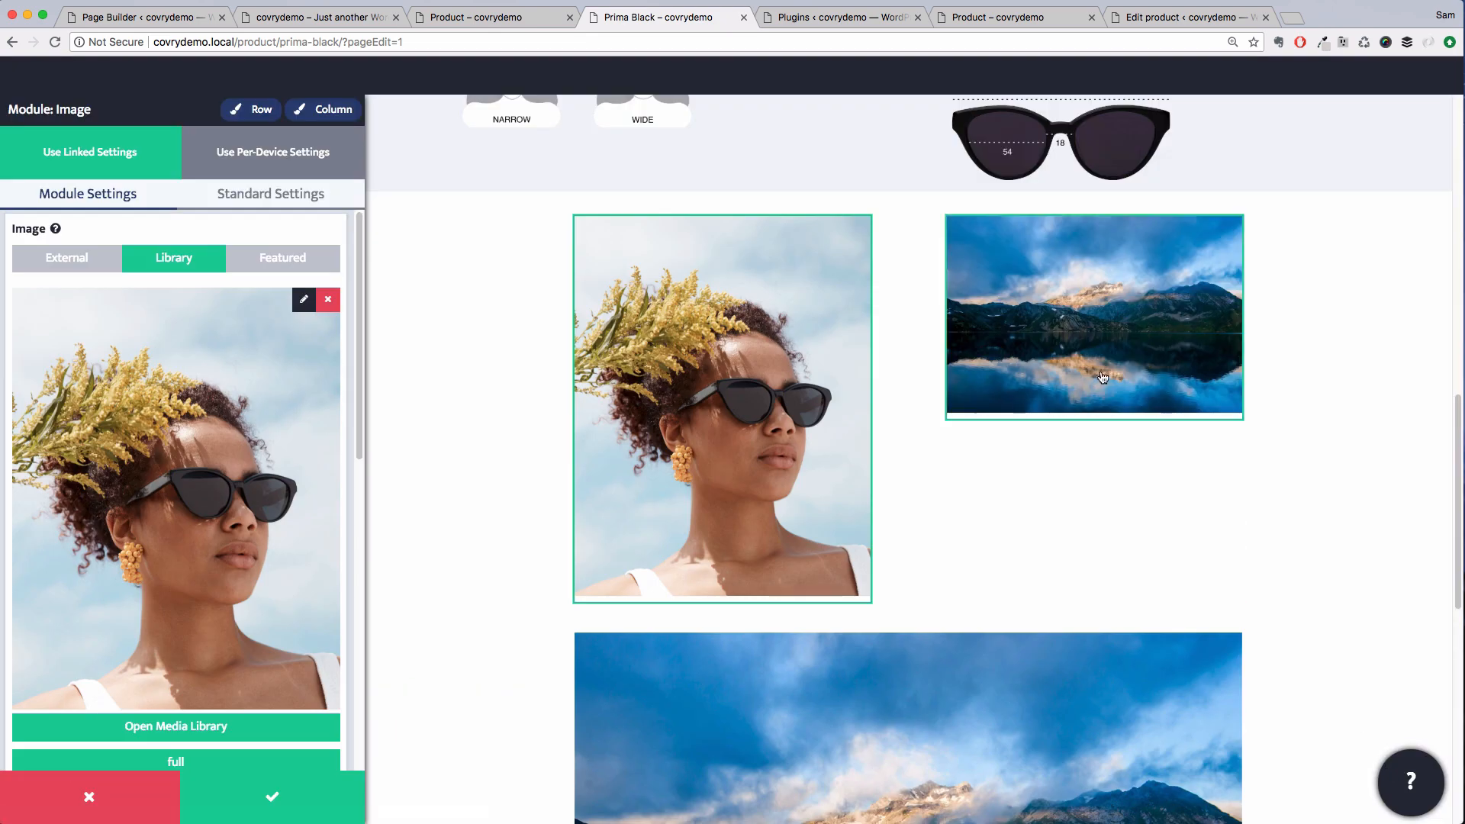
pyautogui.click(1096, 317)
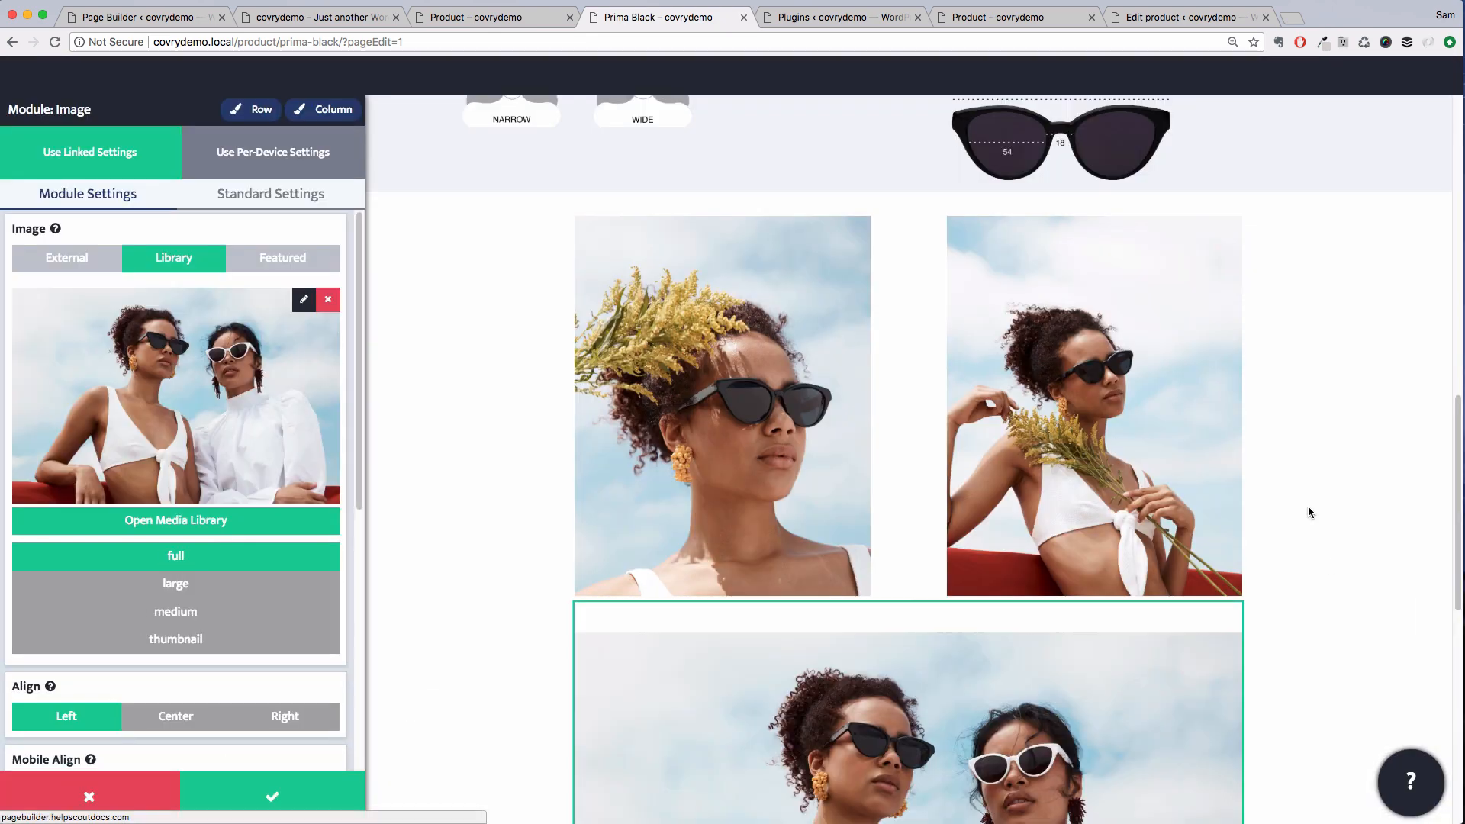
pyautogui.scroll(-6, 1308, 528)
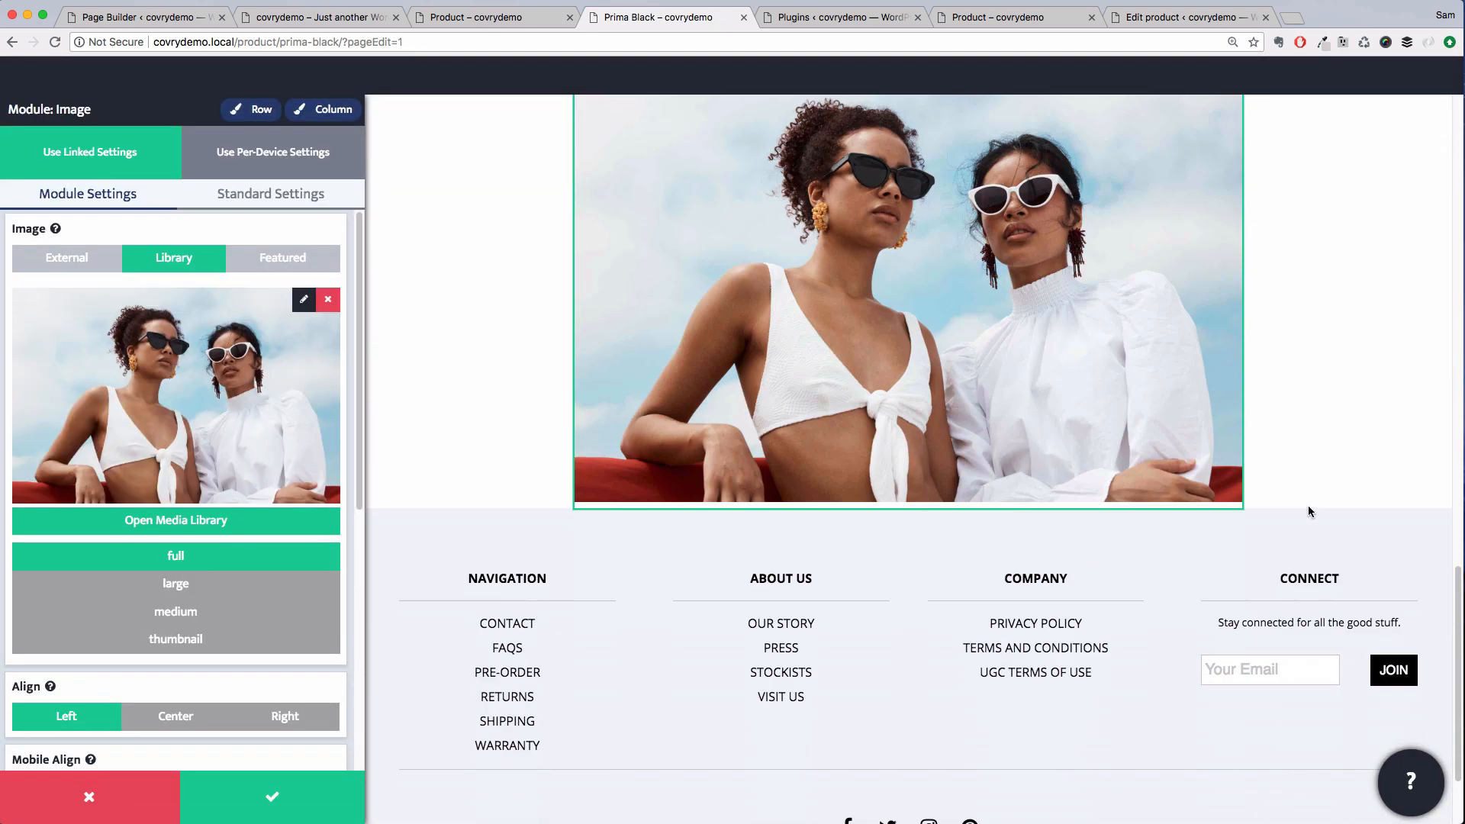
pyautogui.click(297, 786)
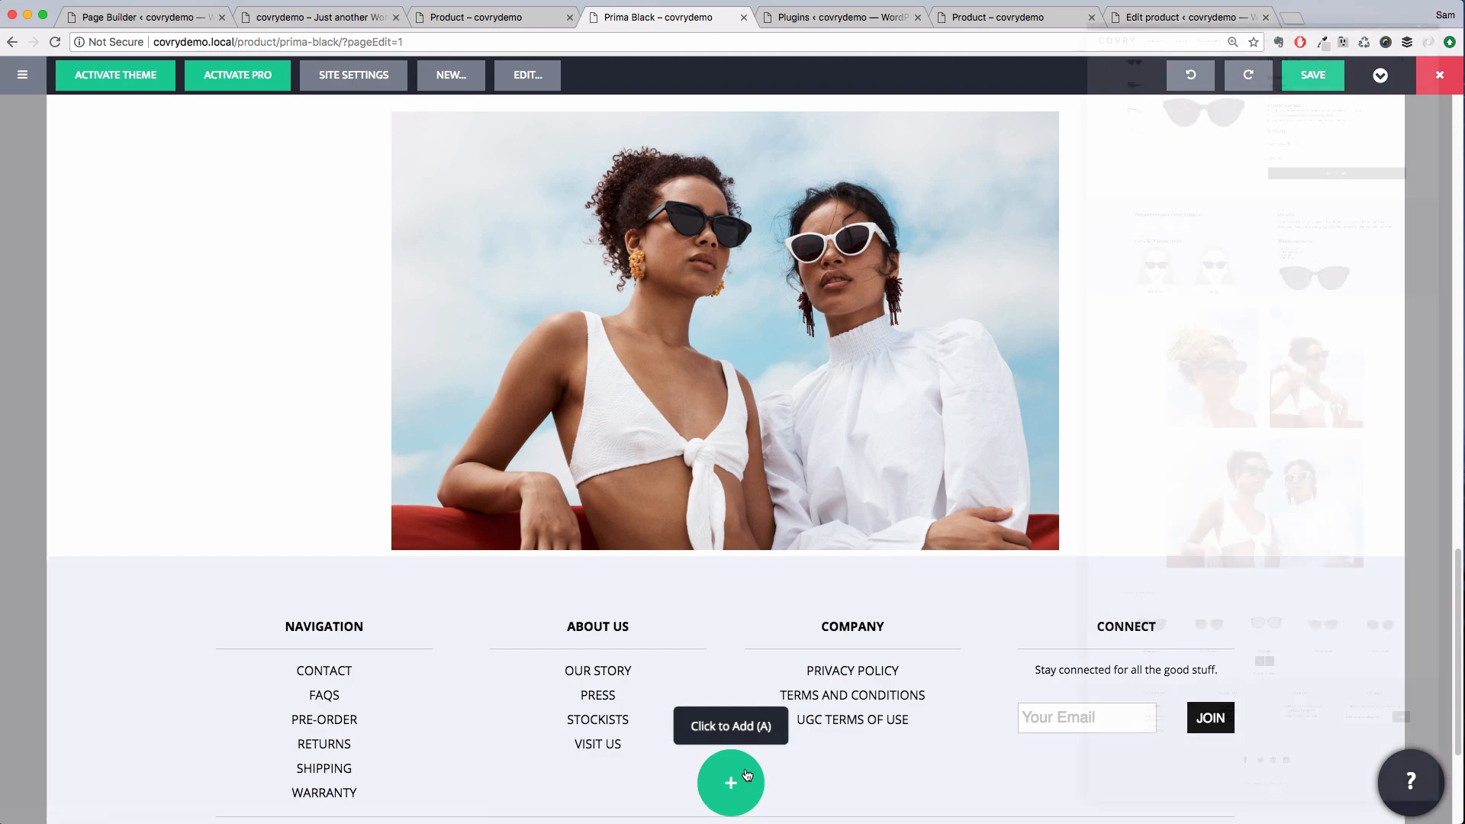
# Add a separator and a text module reading "You may also like..." in italics below the lifestyle images
pyautogui.click(747, 774)
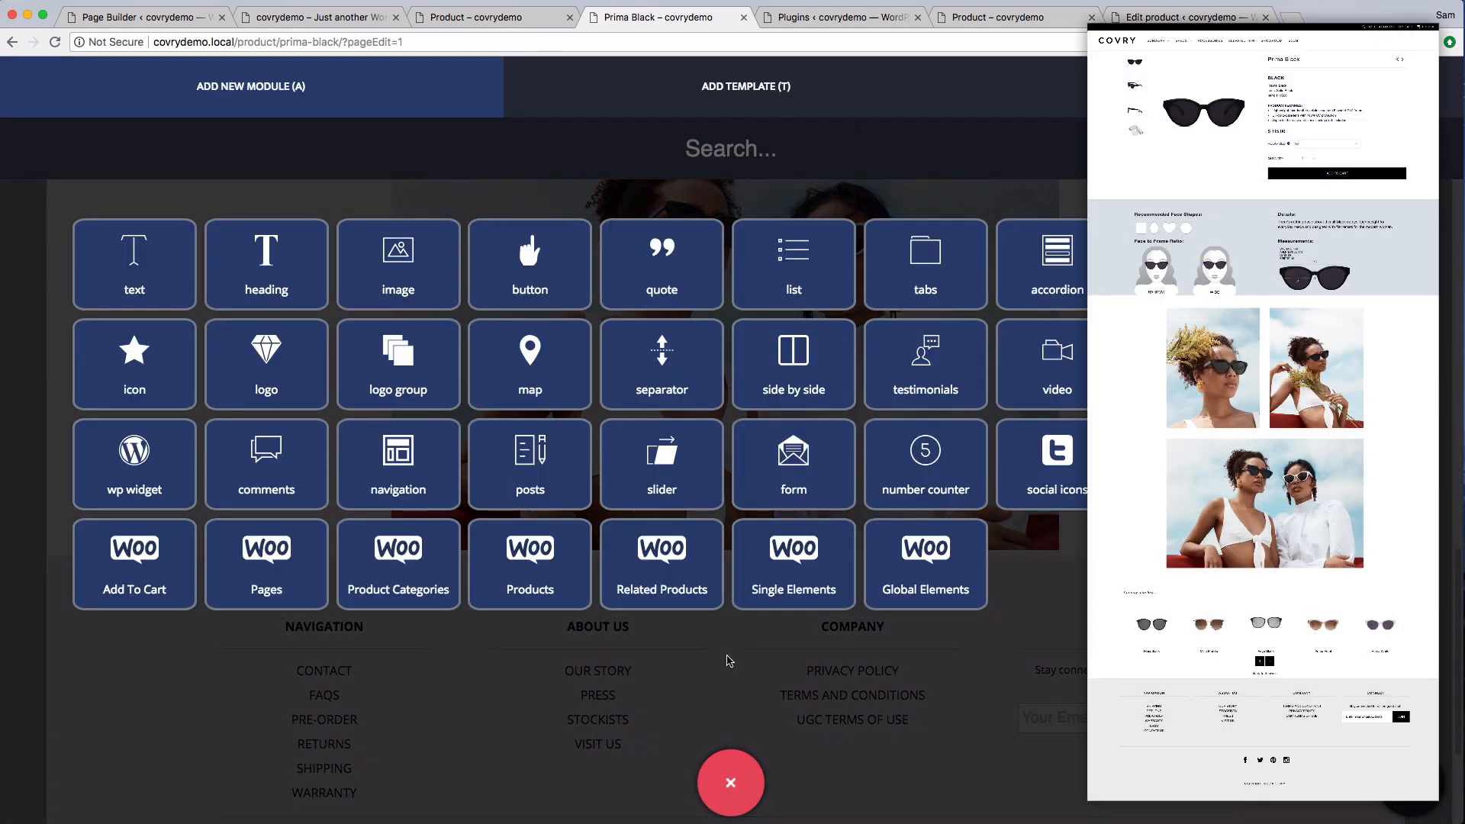
pyautogui.moveTo(683, 353); pyautogui.dragTo(700, 547)
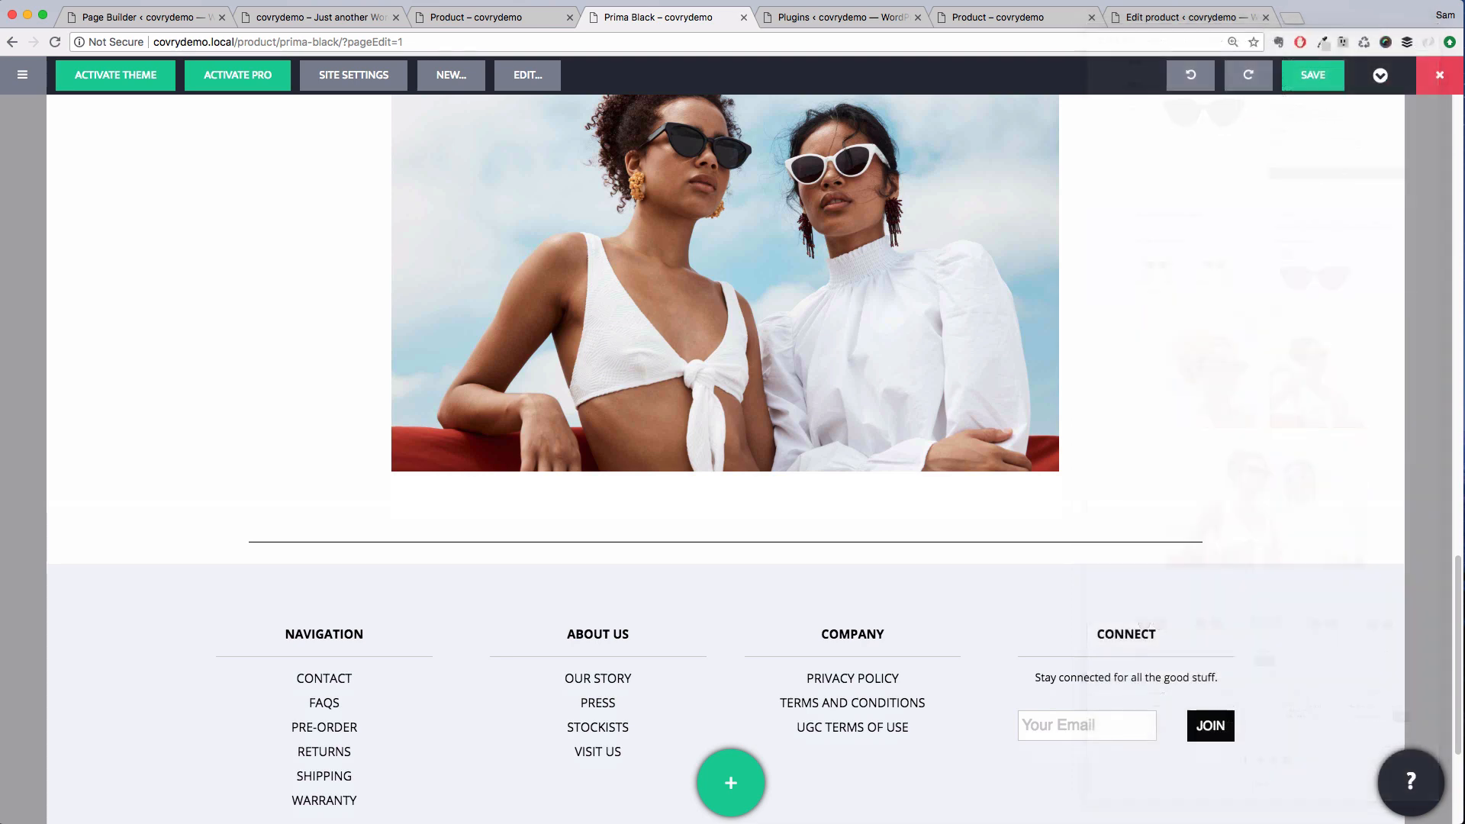
pyautogui.click(734, 786)
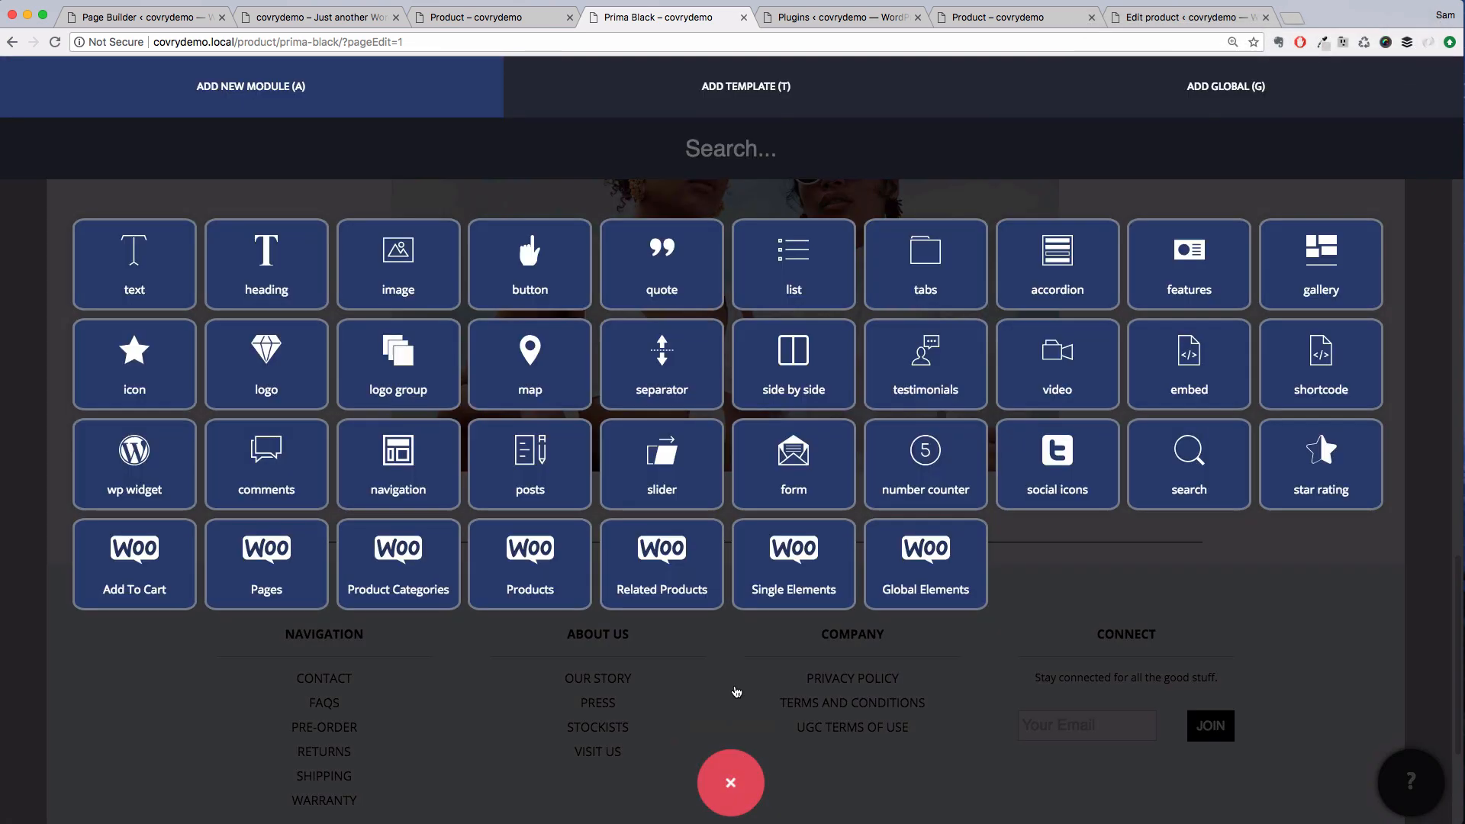
pyautogui.moveTo(155, 280); pyautogui.dragTo(405, 514)
pyautogui.doubleClick(414, 602)
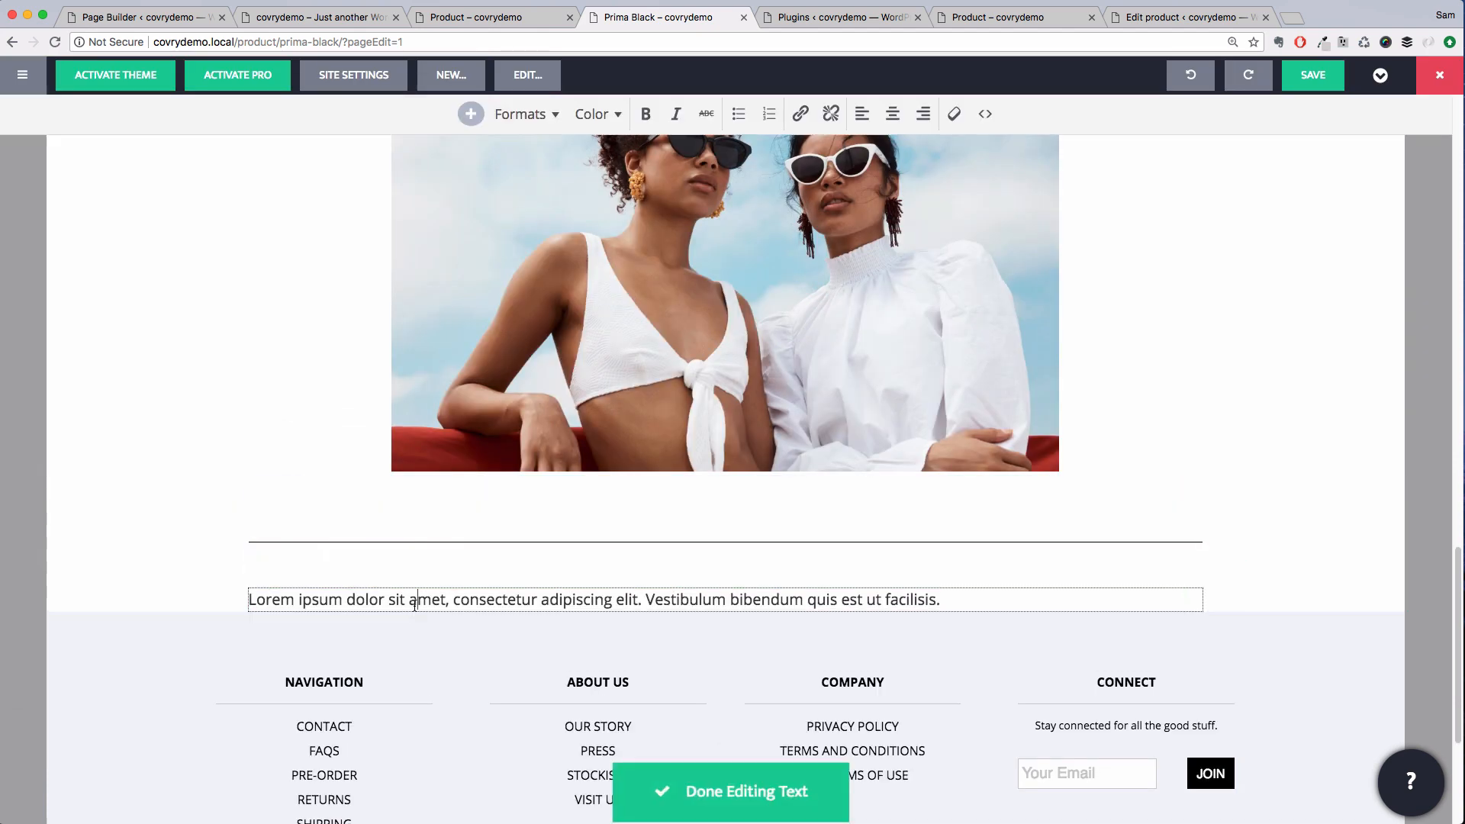
pyautogui.tripleClick(414, 603)
pyautogui.write('You may also')
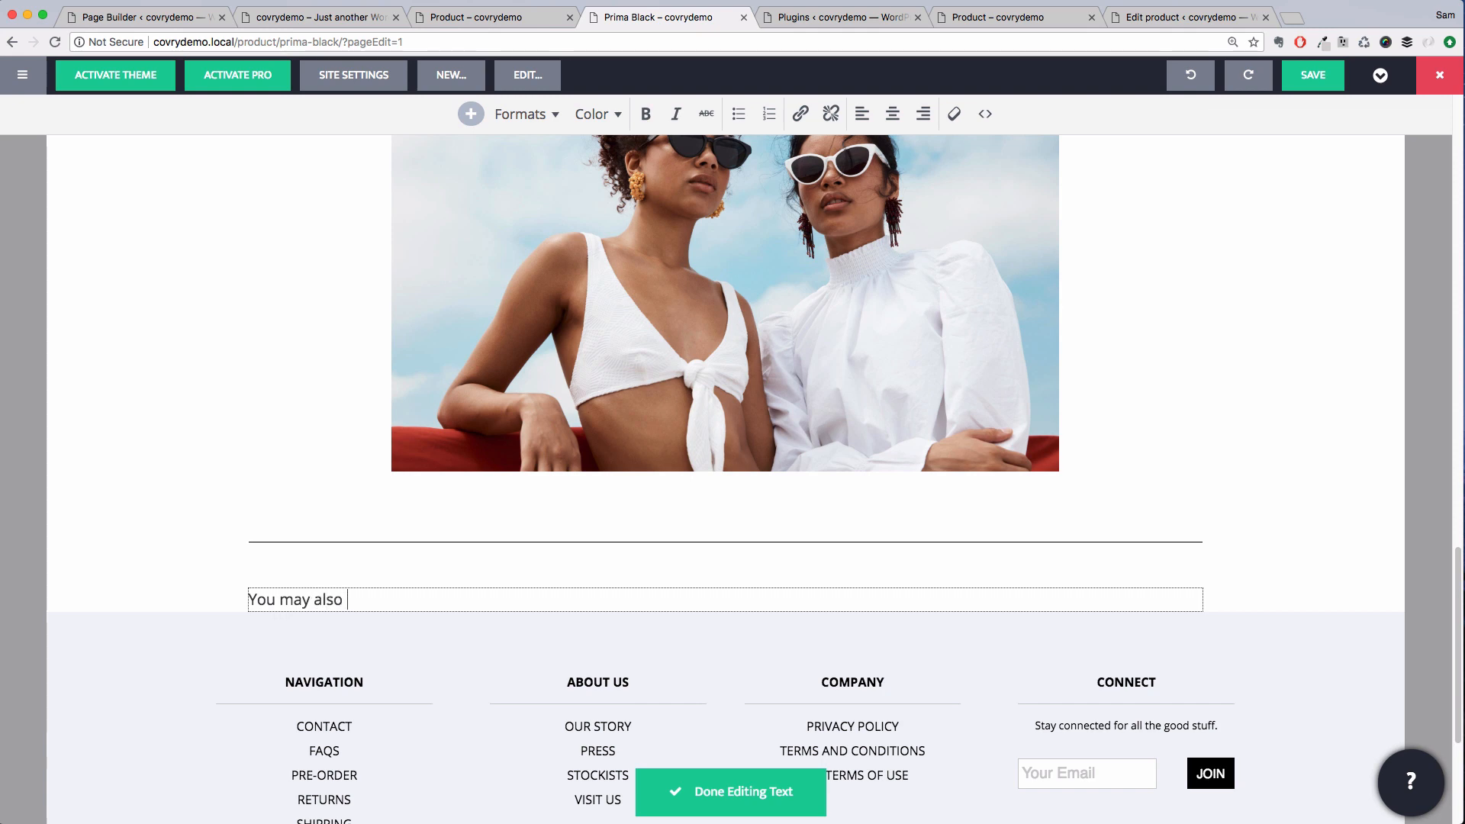
pyautogui.write(' like...')
pyautogui.press('super+a')
pyautogui.click(675, 114)
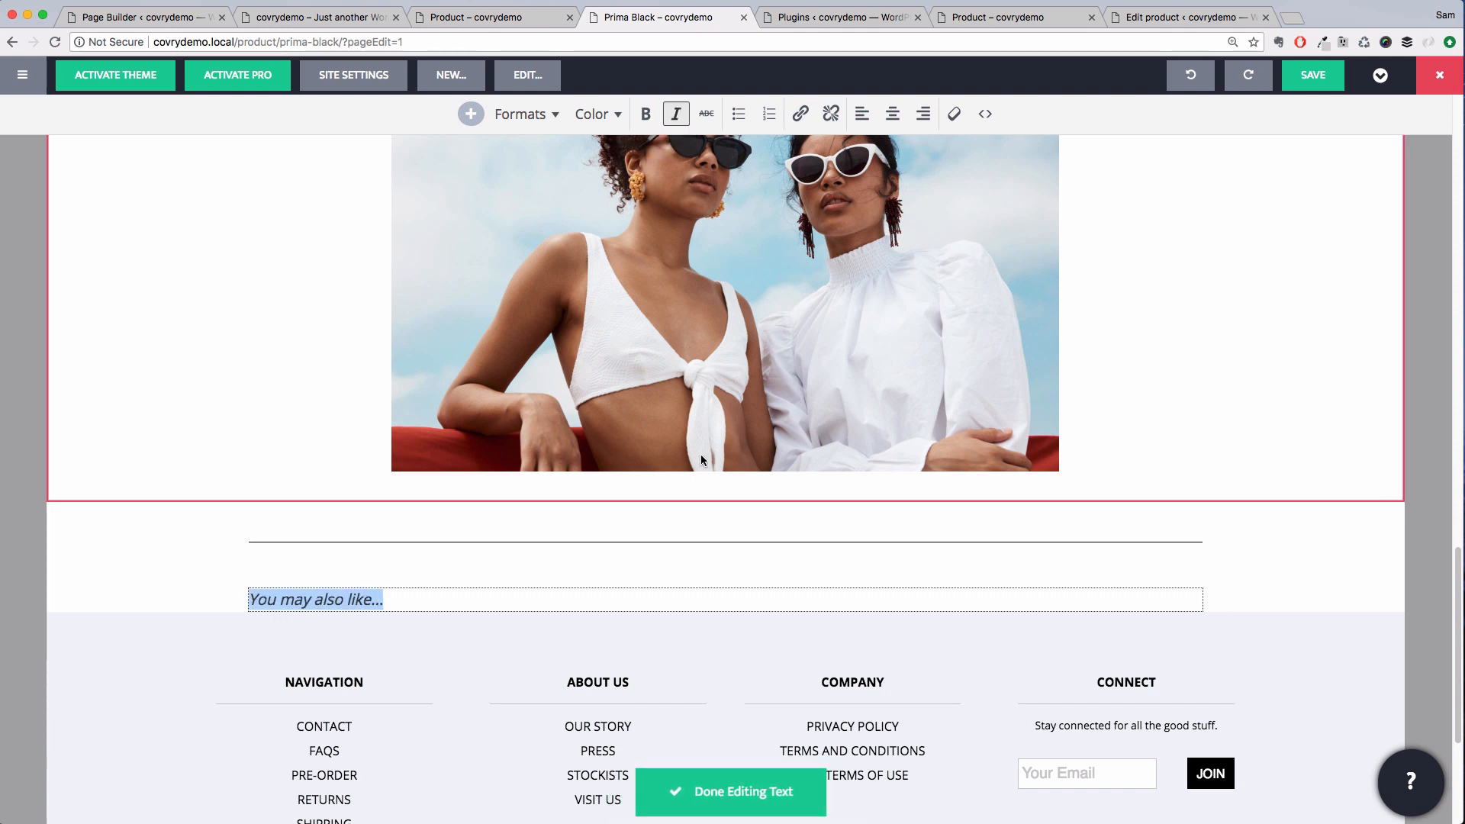
pyautogui.click(732, 793)
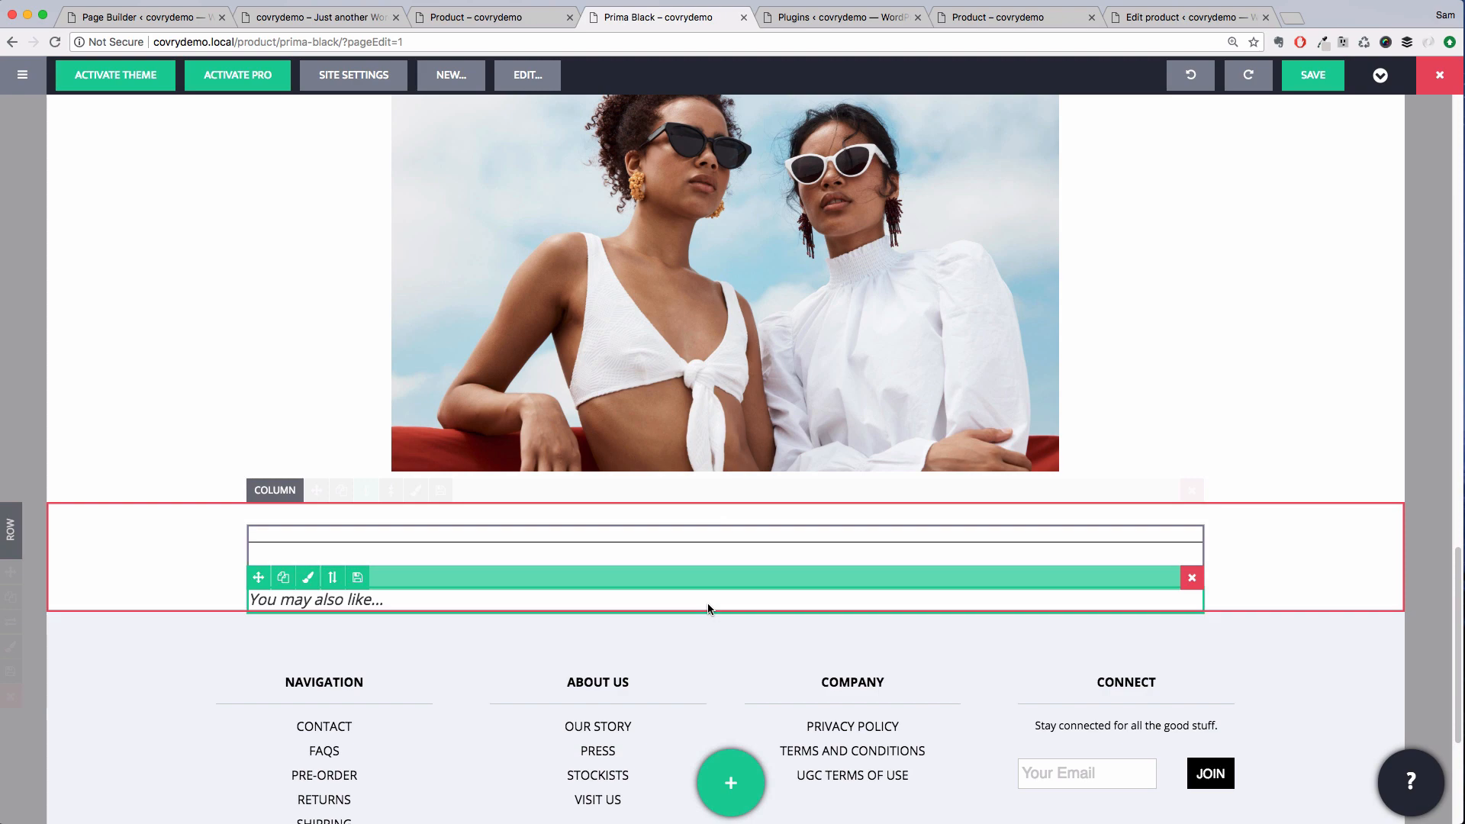
# Add a Related Products module below the "You may also like..." text
pyautogui.click(741, 777)
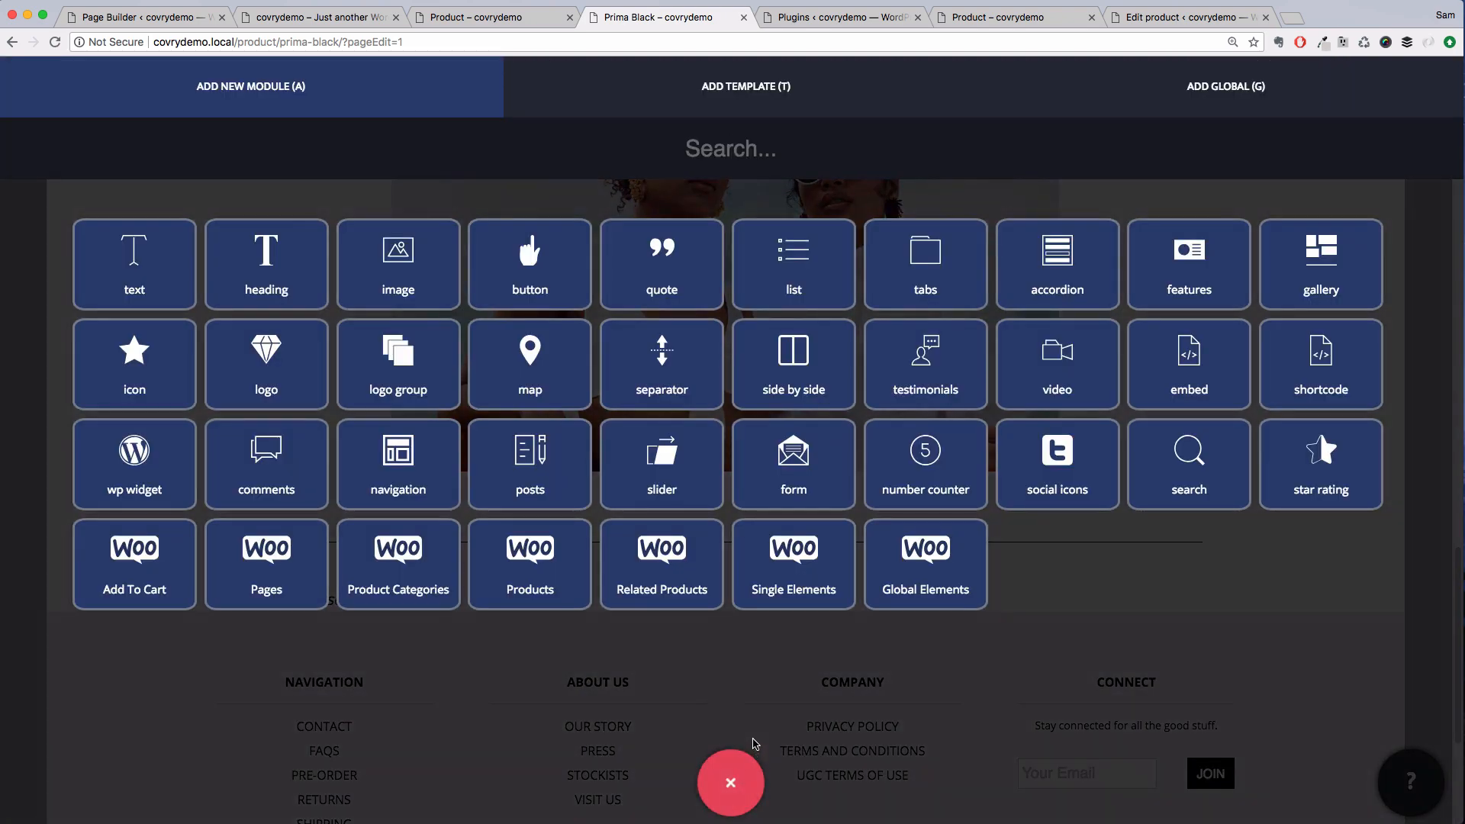
pyautogui.moveTo(662, 557); pyautogui.dragTo(696, 585)
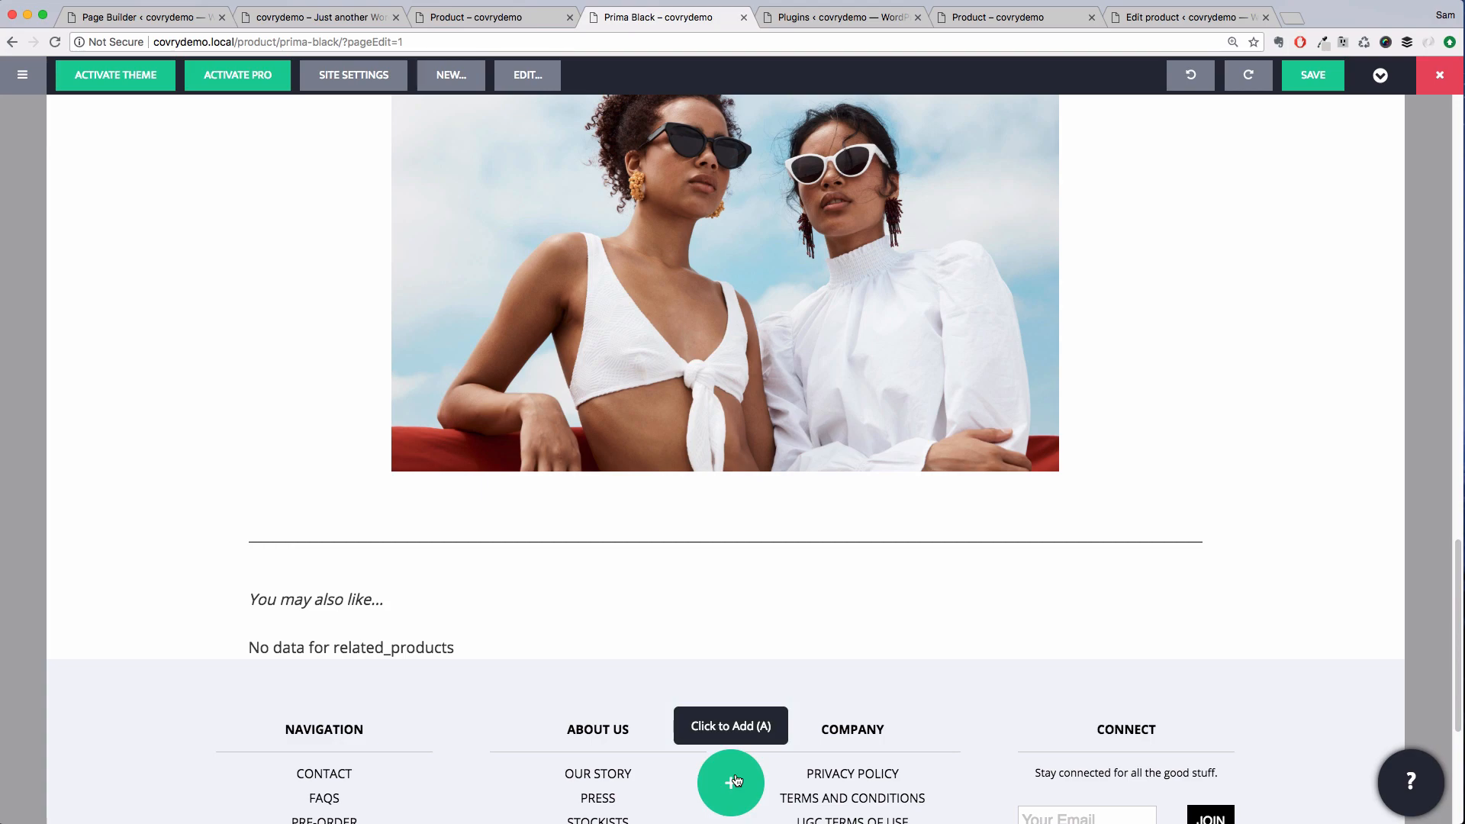
pyautogui.scroll(20, 810, 319)
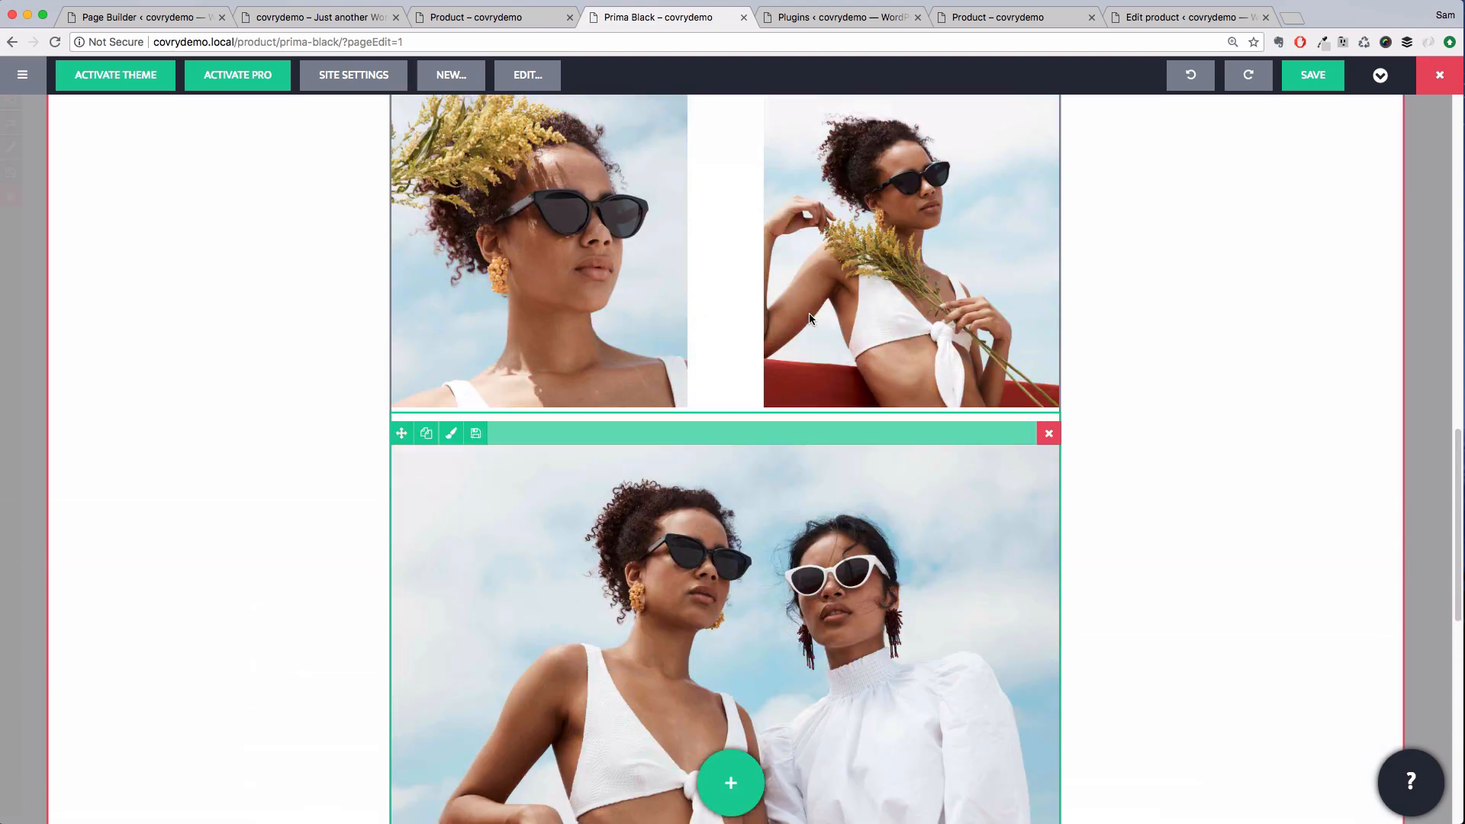
pyautogui.scroll(-20, 810, 319)
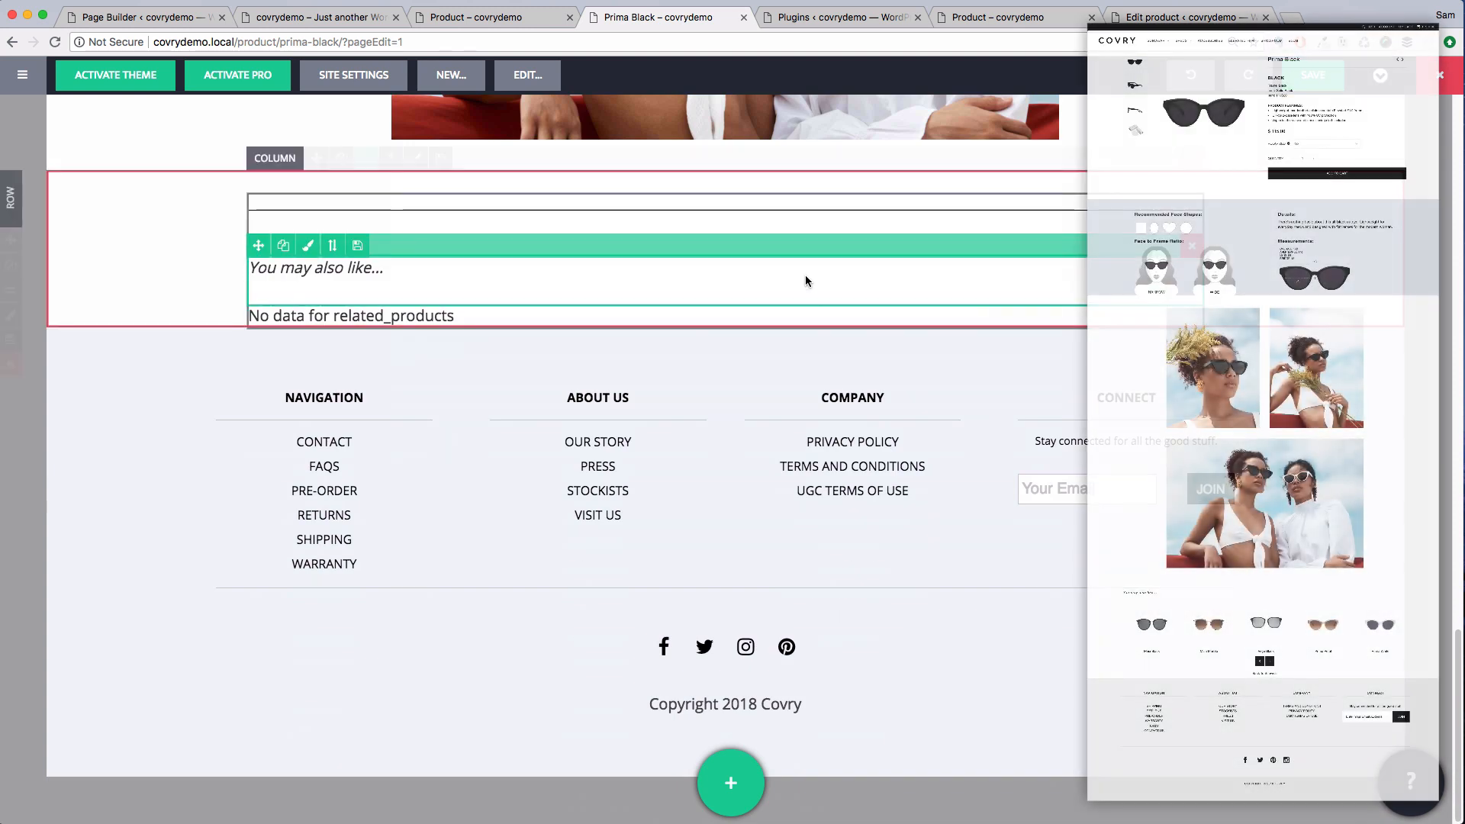
# Update the page to save the content
pyautogui.click(1412, 783)
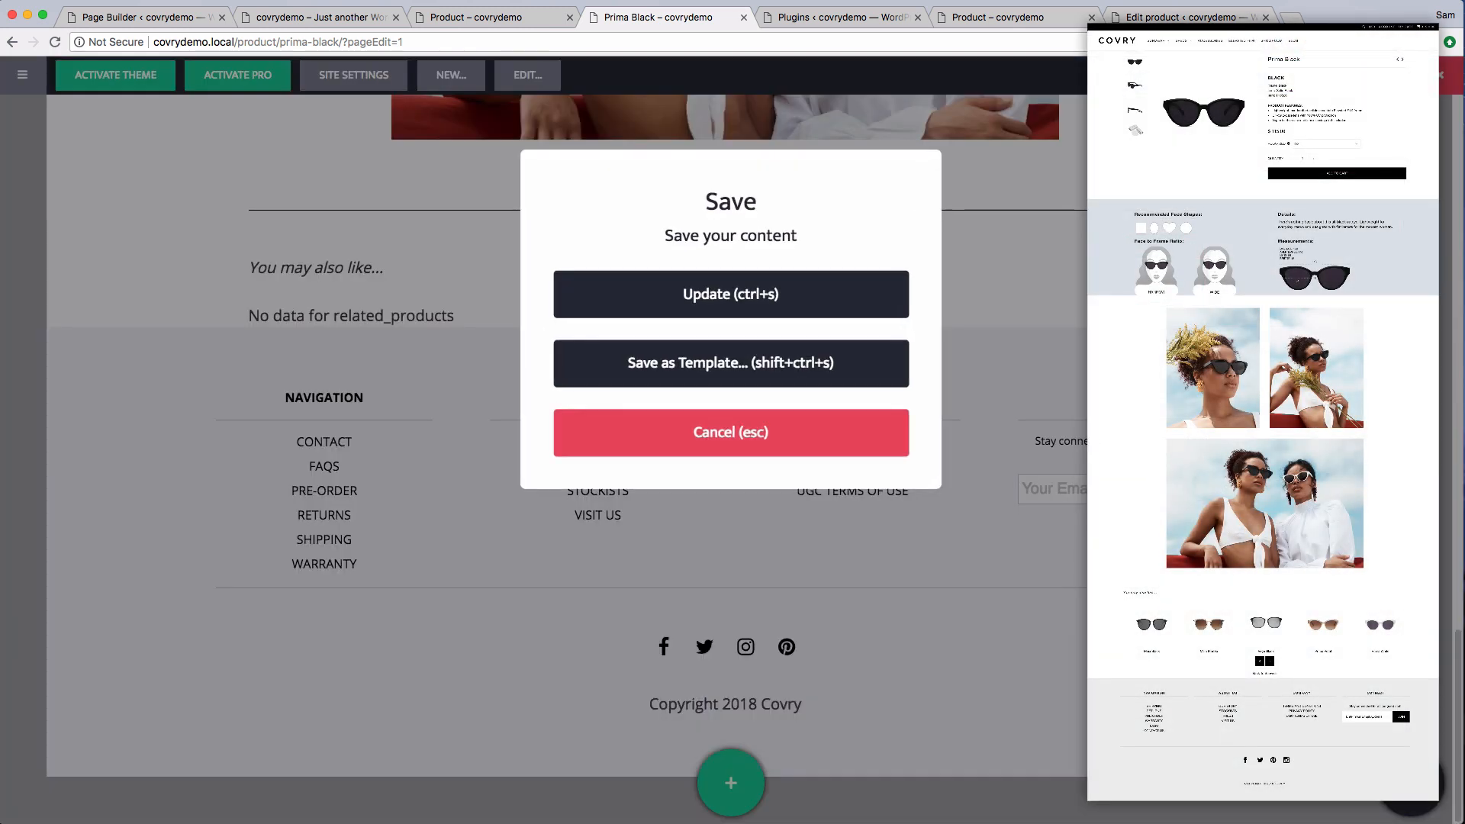
pyautogui.click(746, 299)
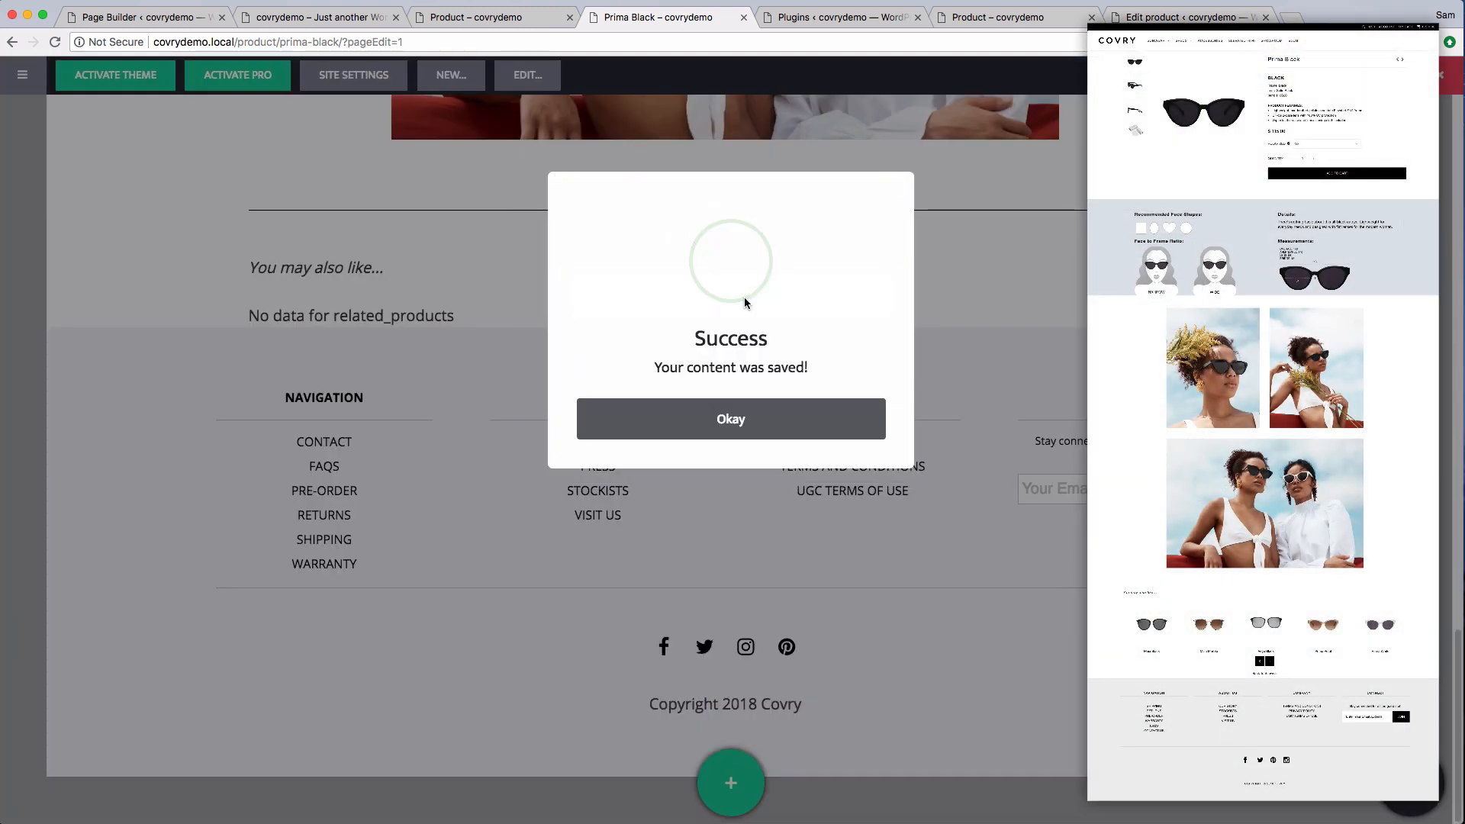
pyautogui.click(744, 417)
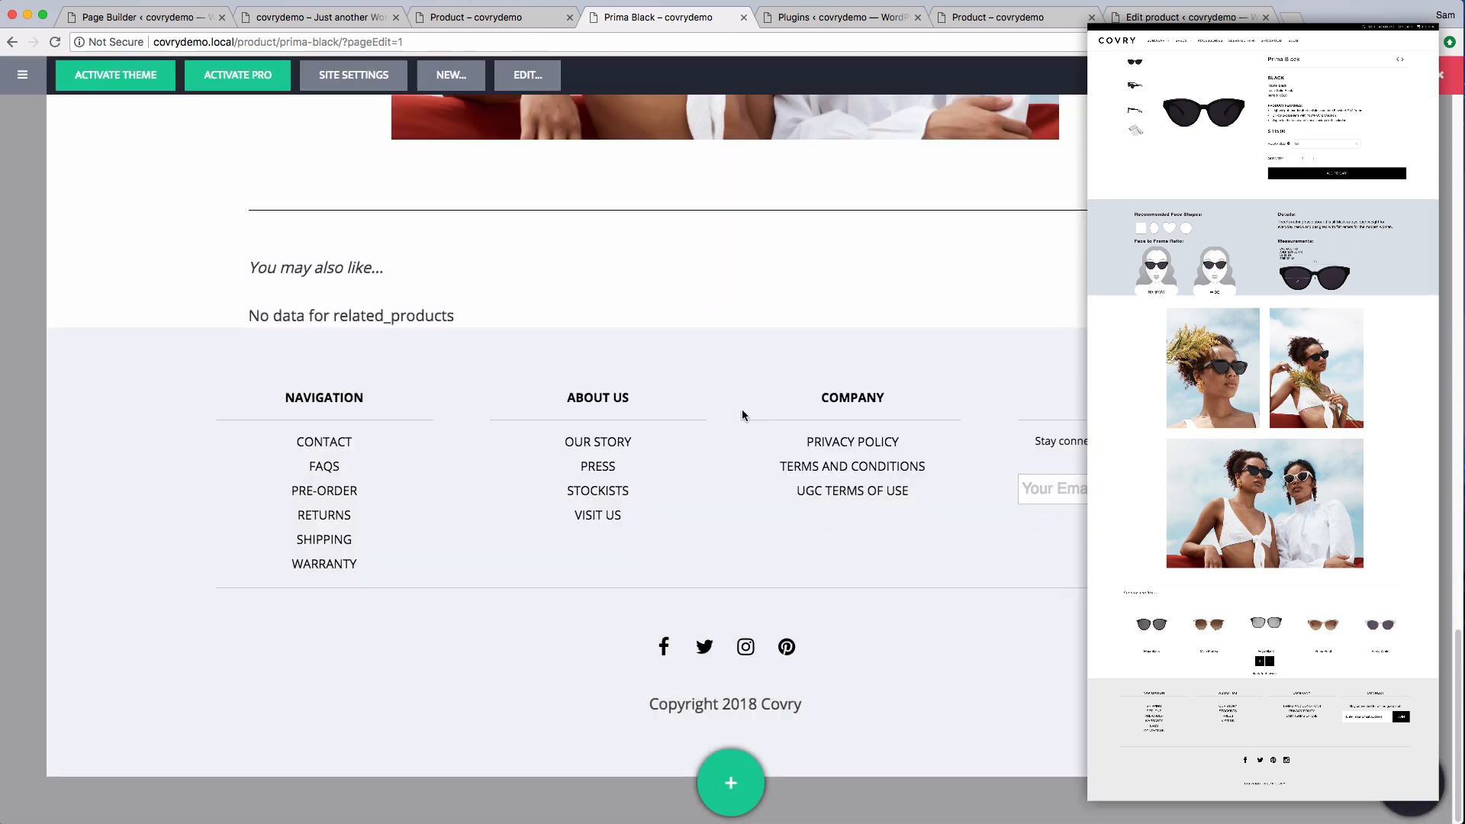
# Try setting the image row's padding to a custom 2 em on all sides, then cancel the change
pyautogui.scroll(7, 743, 414)
pyautogui.scroll(1, 741, 414)
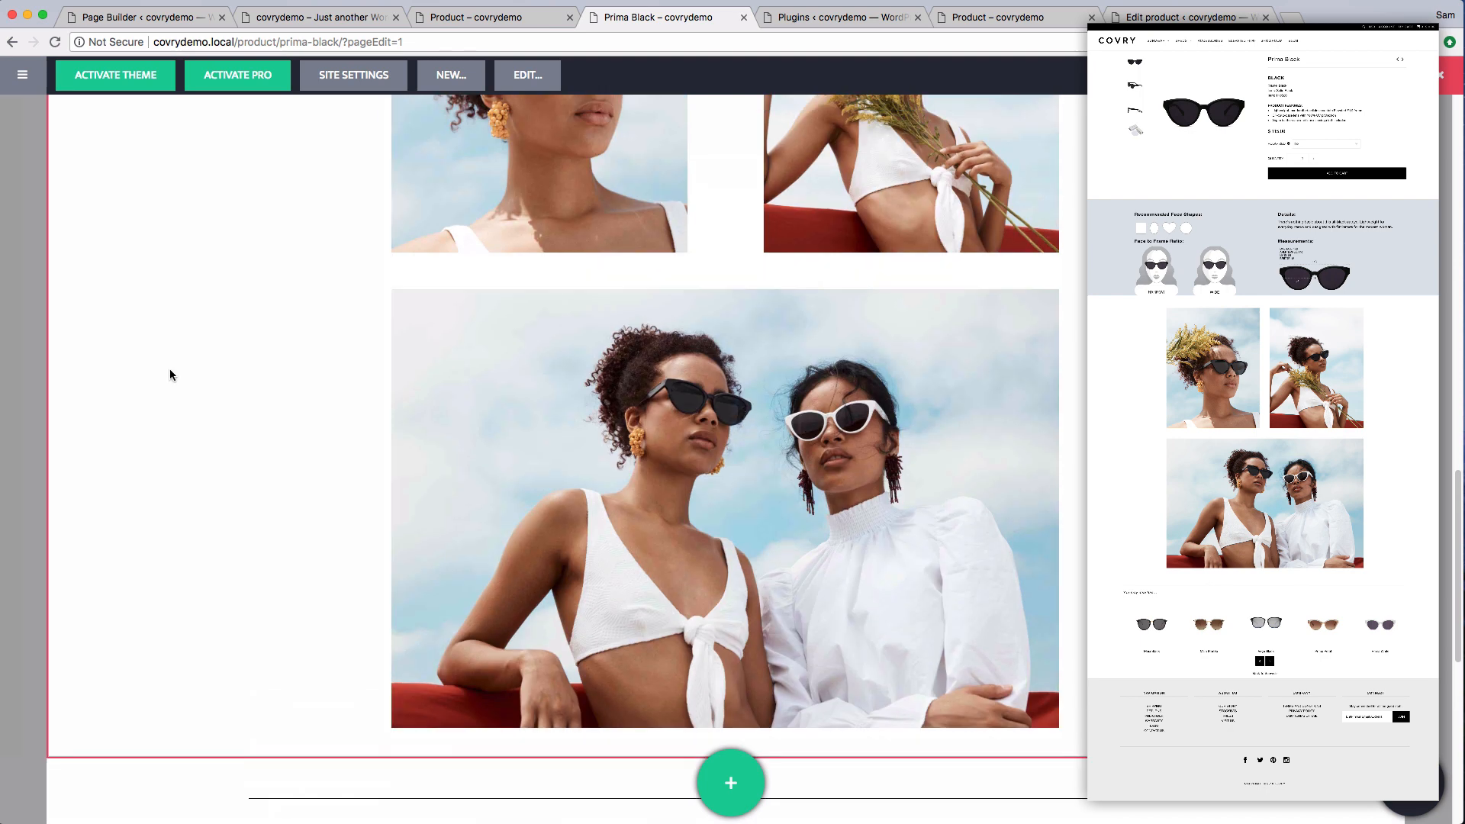
pyautogui.scroll(2, 164, 373)
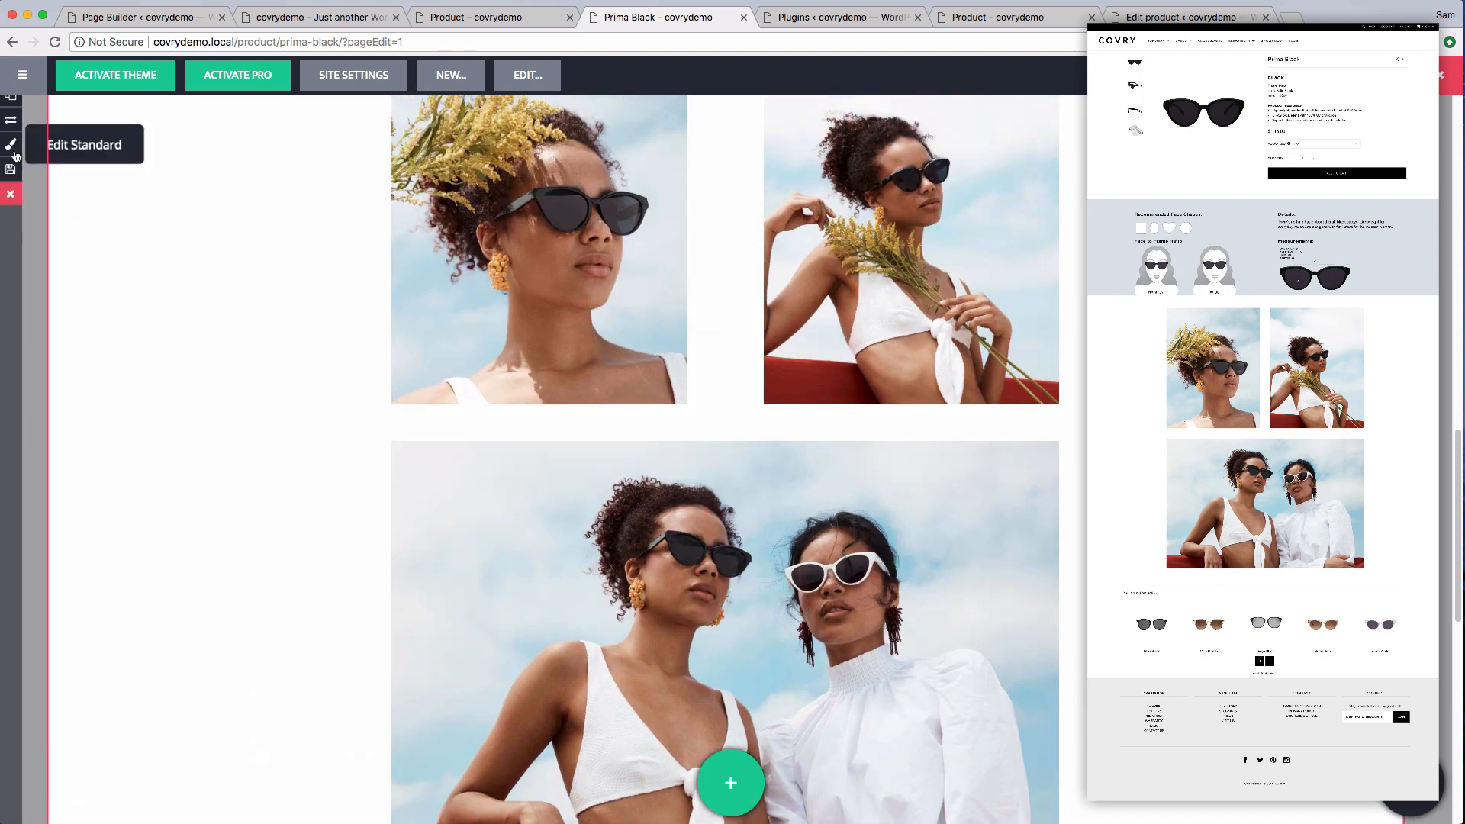
pyautogui.click(11, 144)
pyautogui.click(107, 526)
pyautogui.click(267, 388)
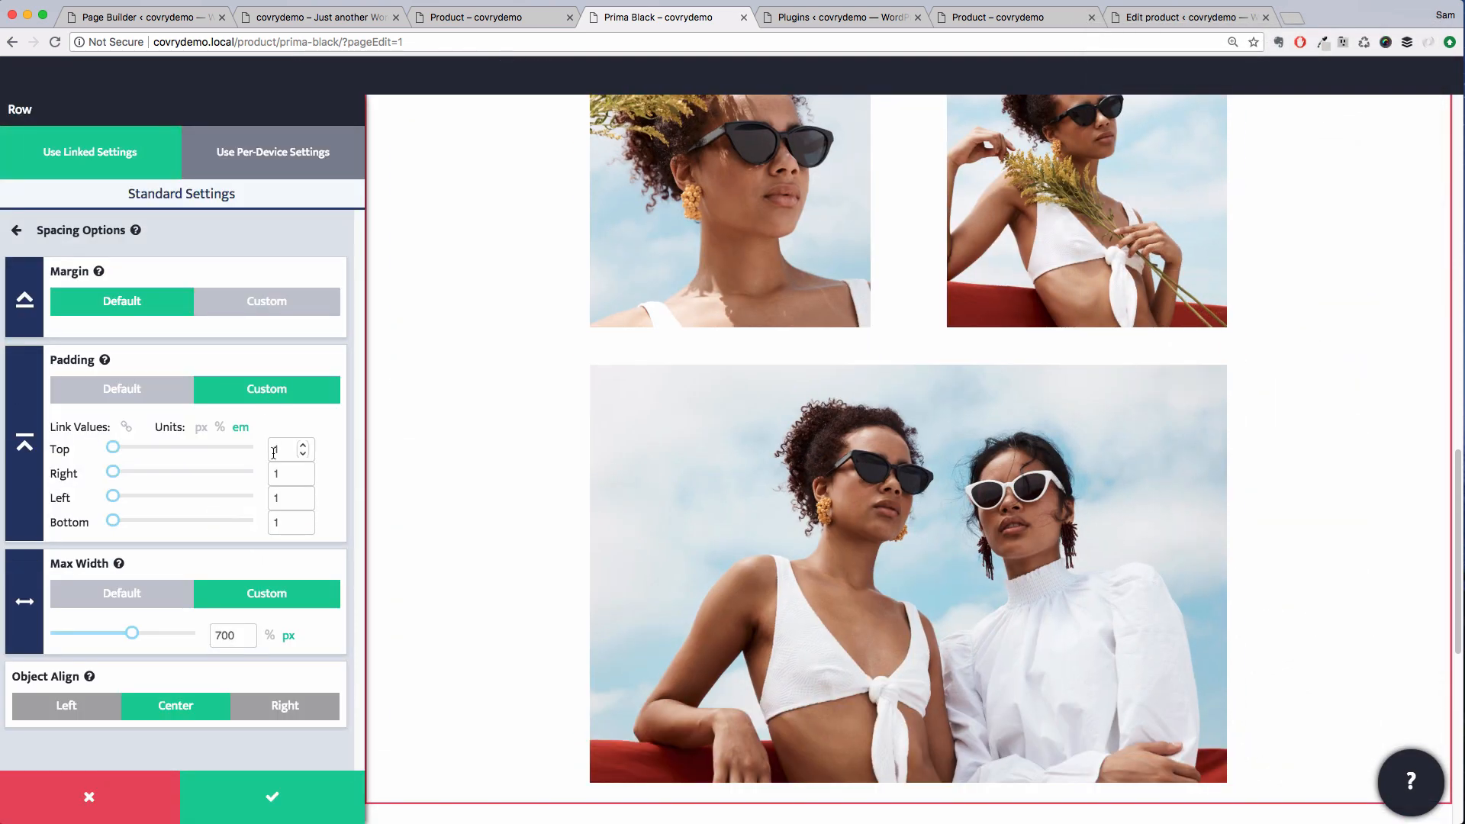
pyautogui.write('2')
pyautogui.scroll(5, 571, 516)
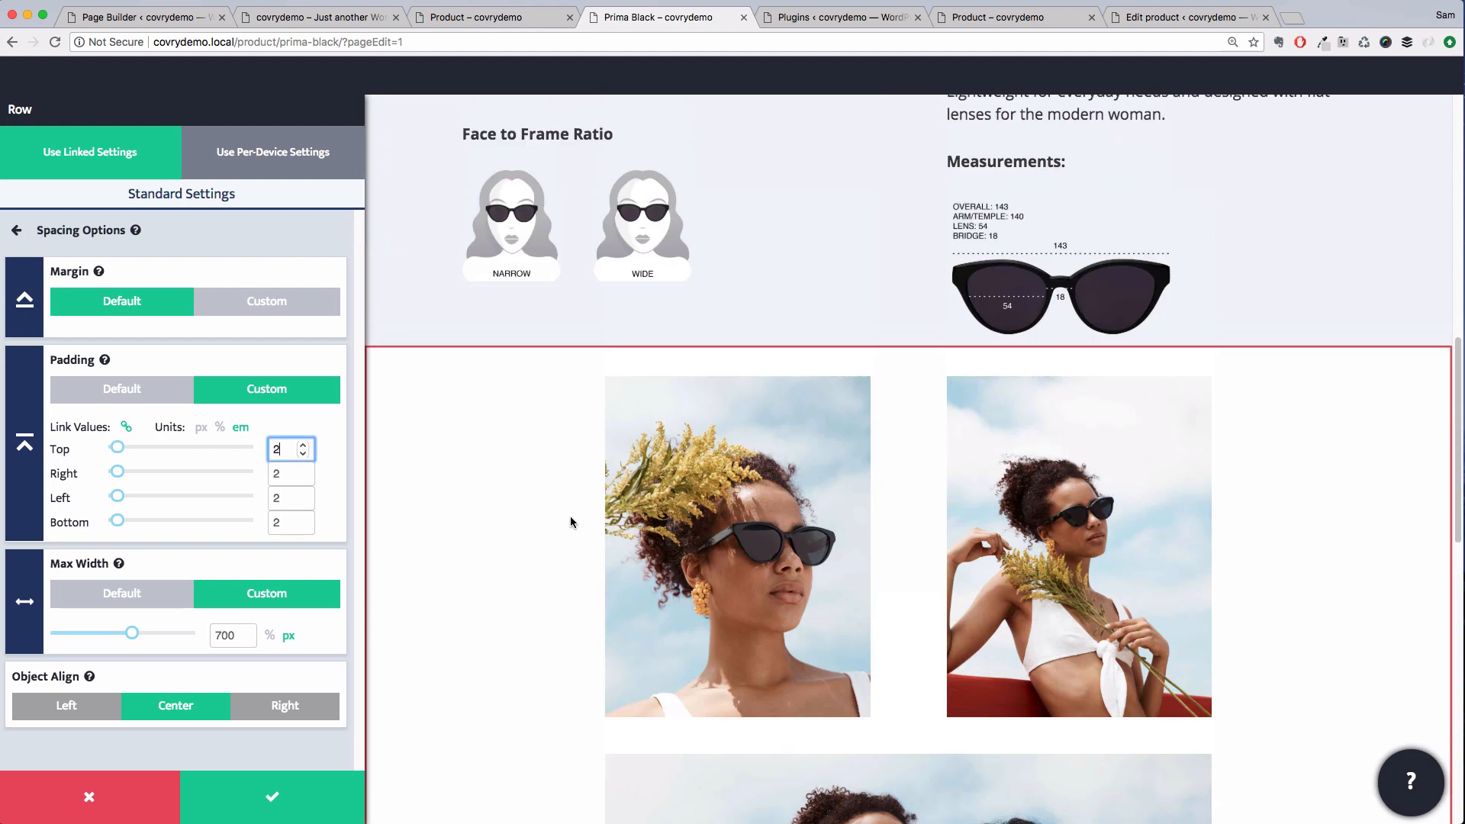
pyautogui.scroll(-12, 570, 516)
pyautogui.click(119, 794)
# Set the related products row's padding to a custom 2 em on all sides and save
pyautogui.click(12, 478)
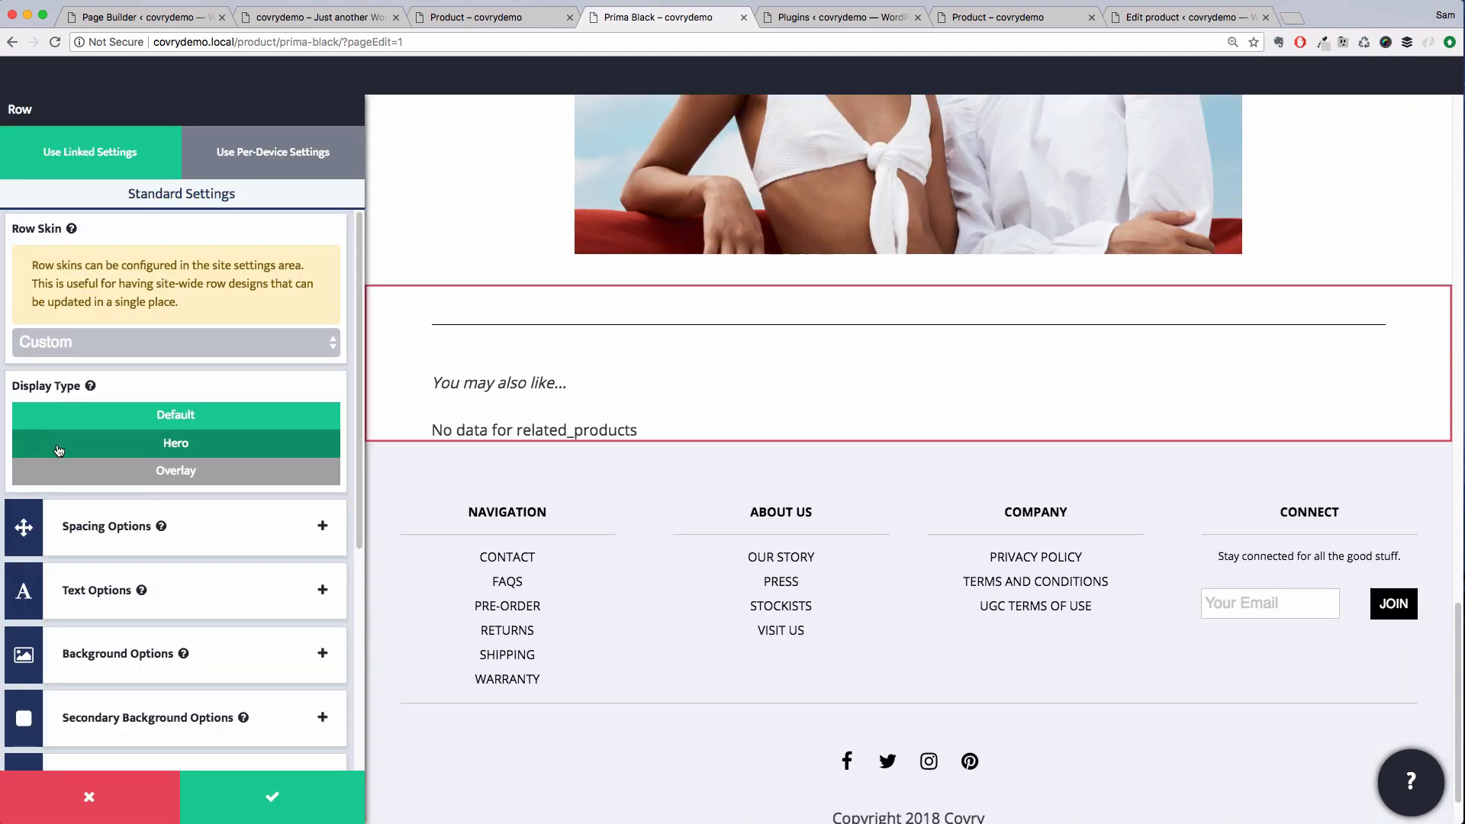
pyautogui.click(106, 520)
pyautogui.doubleClick(274, 445)
pyautogui.write('2')
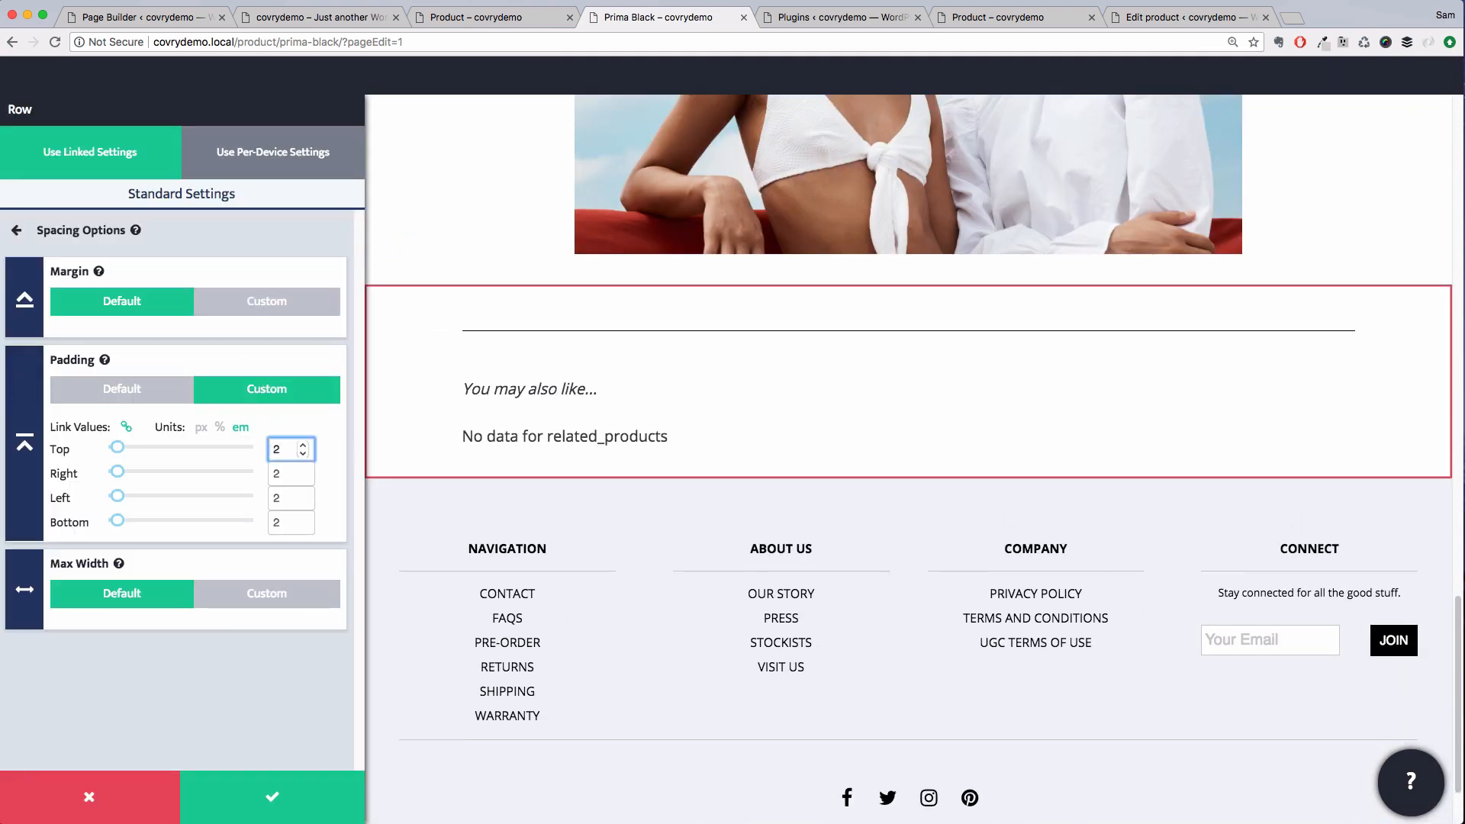
pyautogui.click(272, 797)
# Set the separator's color to Grey in its design settings and save
pyautogui.scroll(15, 1176, 429)
pyautogui.scroll(-15, 1176, 429)
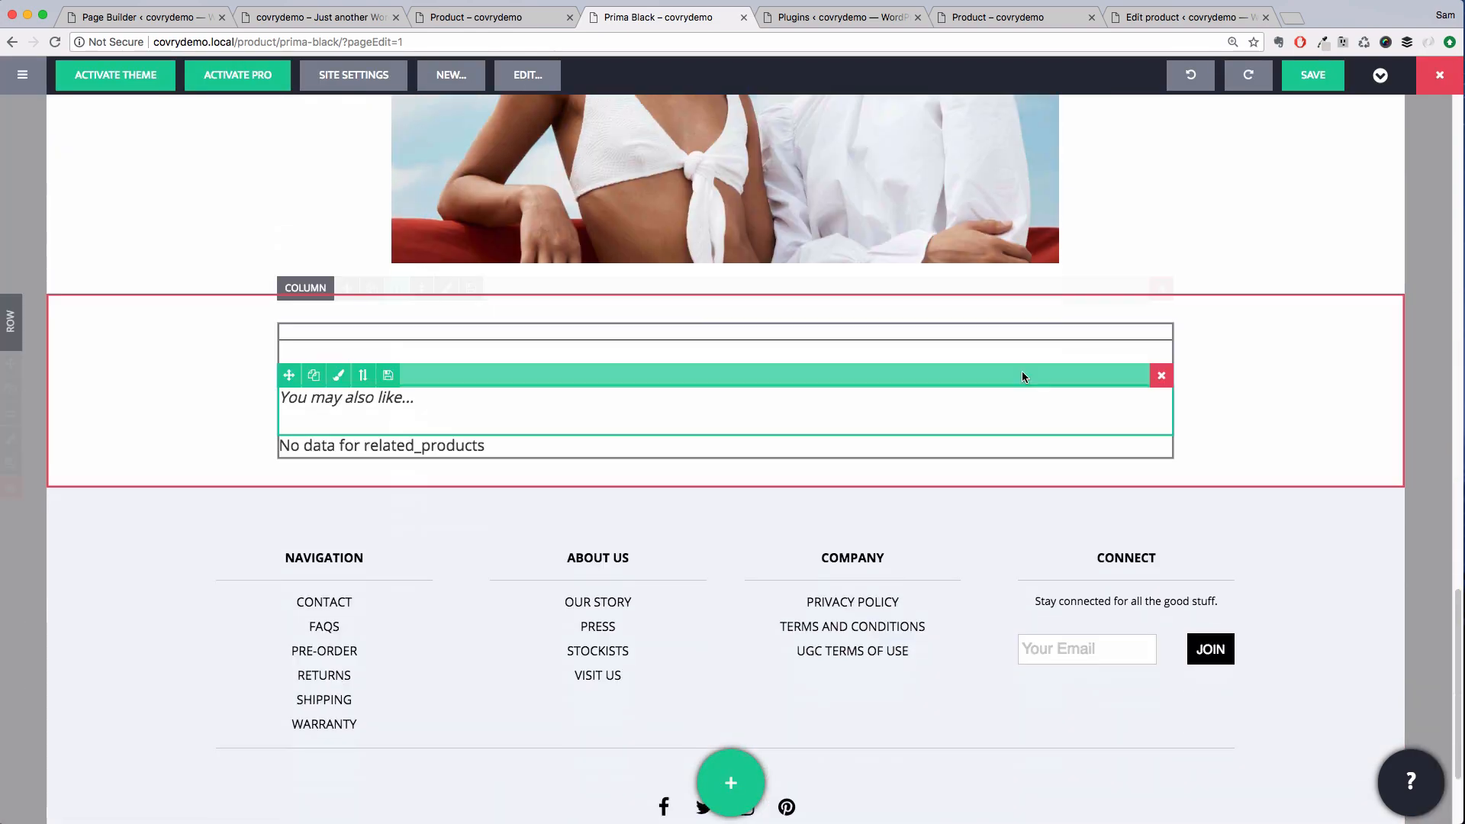
pyautogui.click(336, 311)
pyautogui.click(282, 508)
pyautogui.click(218, 481)
pyautogui.scroll(-4, 158, 623)
pyautogui.click(159, 626)
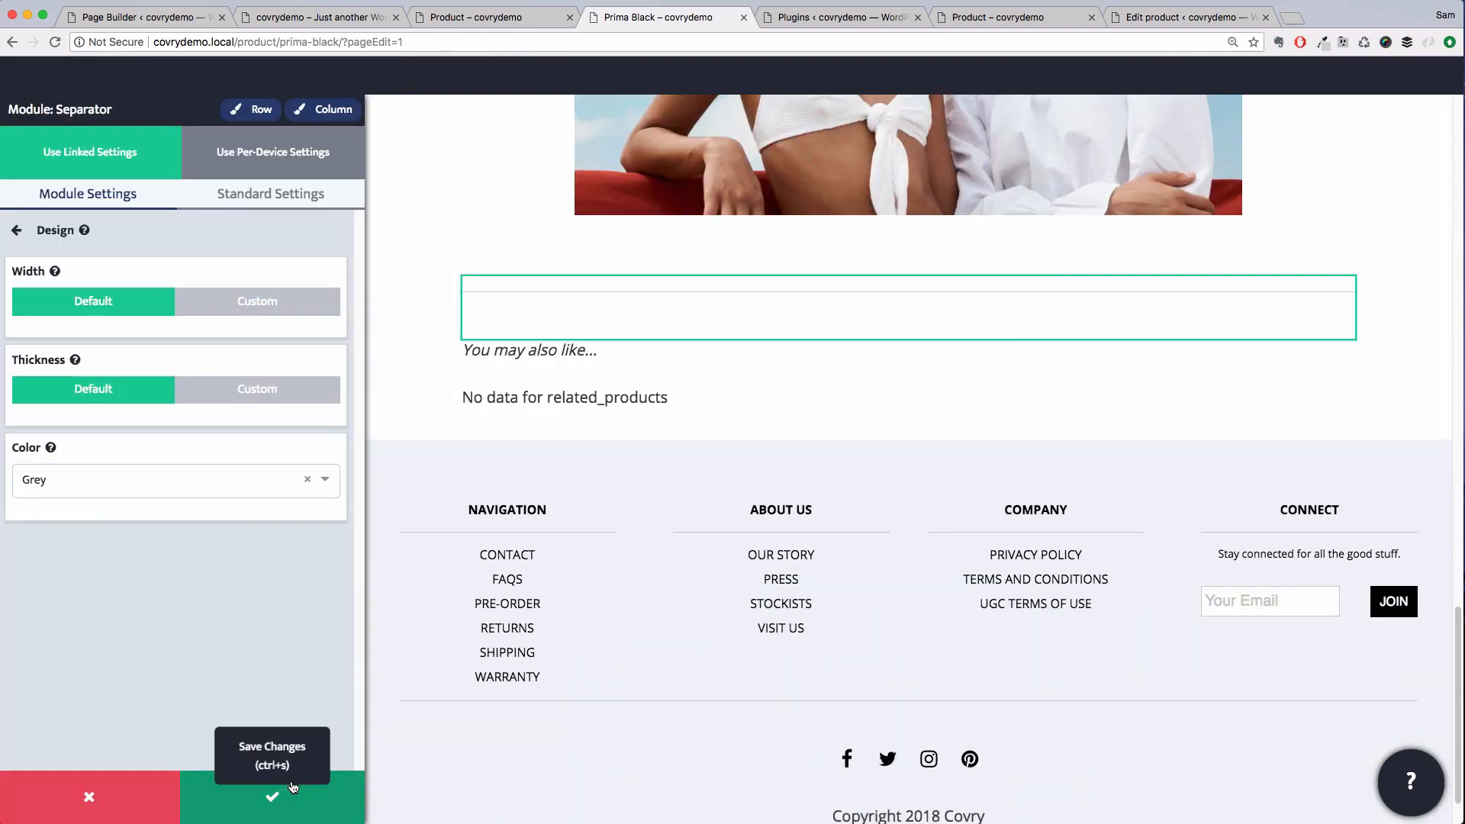
pyautogui.click(272, 797)
# Check the product gallery thumbnails at the top of the page
pyautogui.scroll(10, 349, 415)
pyautogui.click(332, 413)
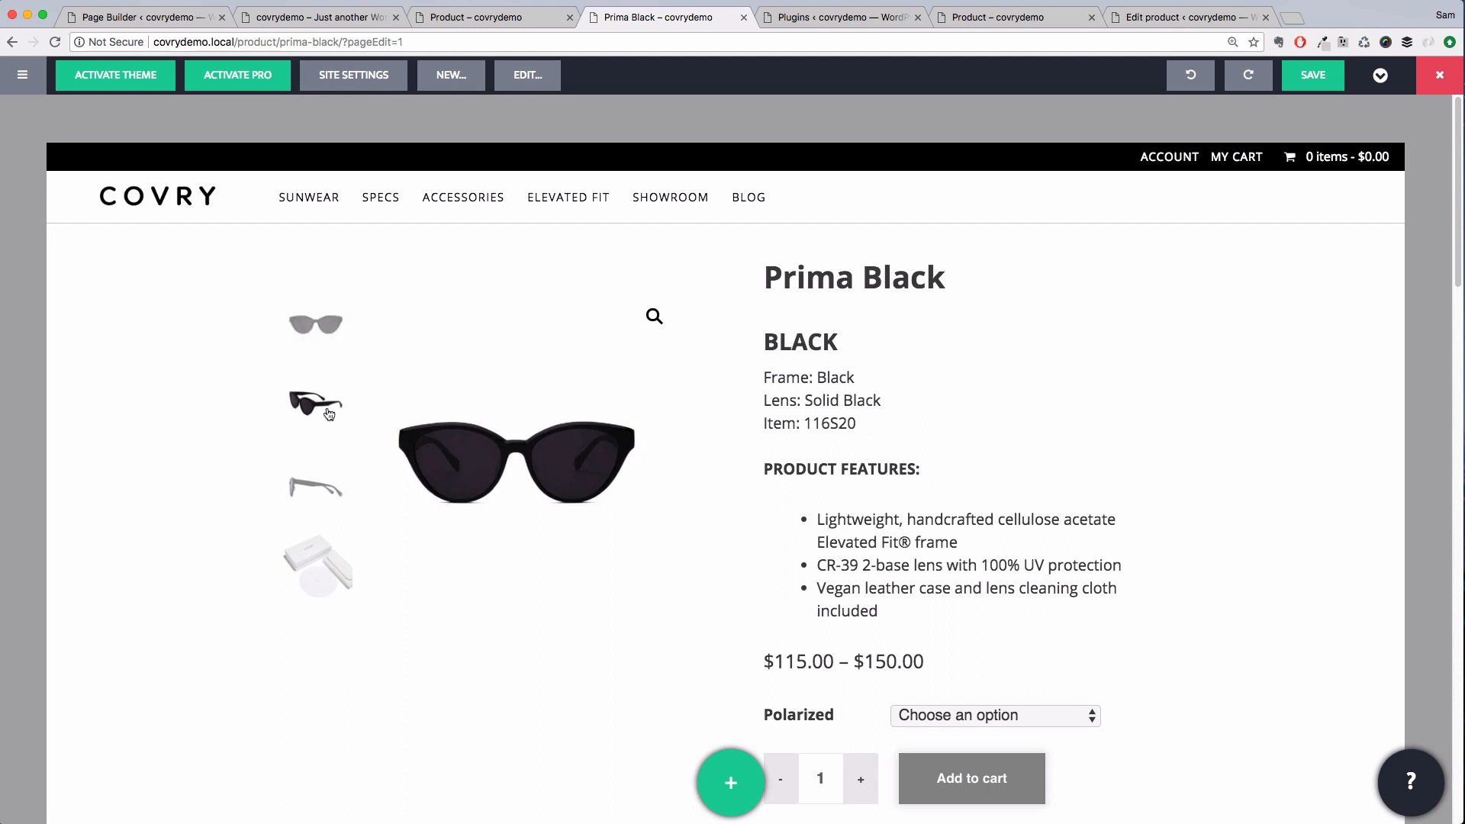
pyautogui.click(327, 494)
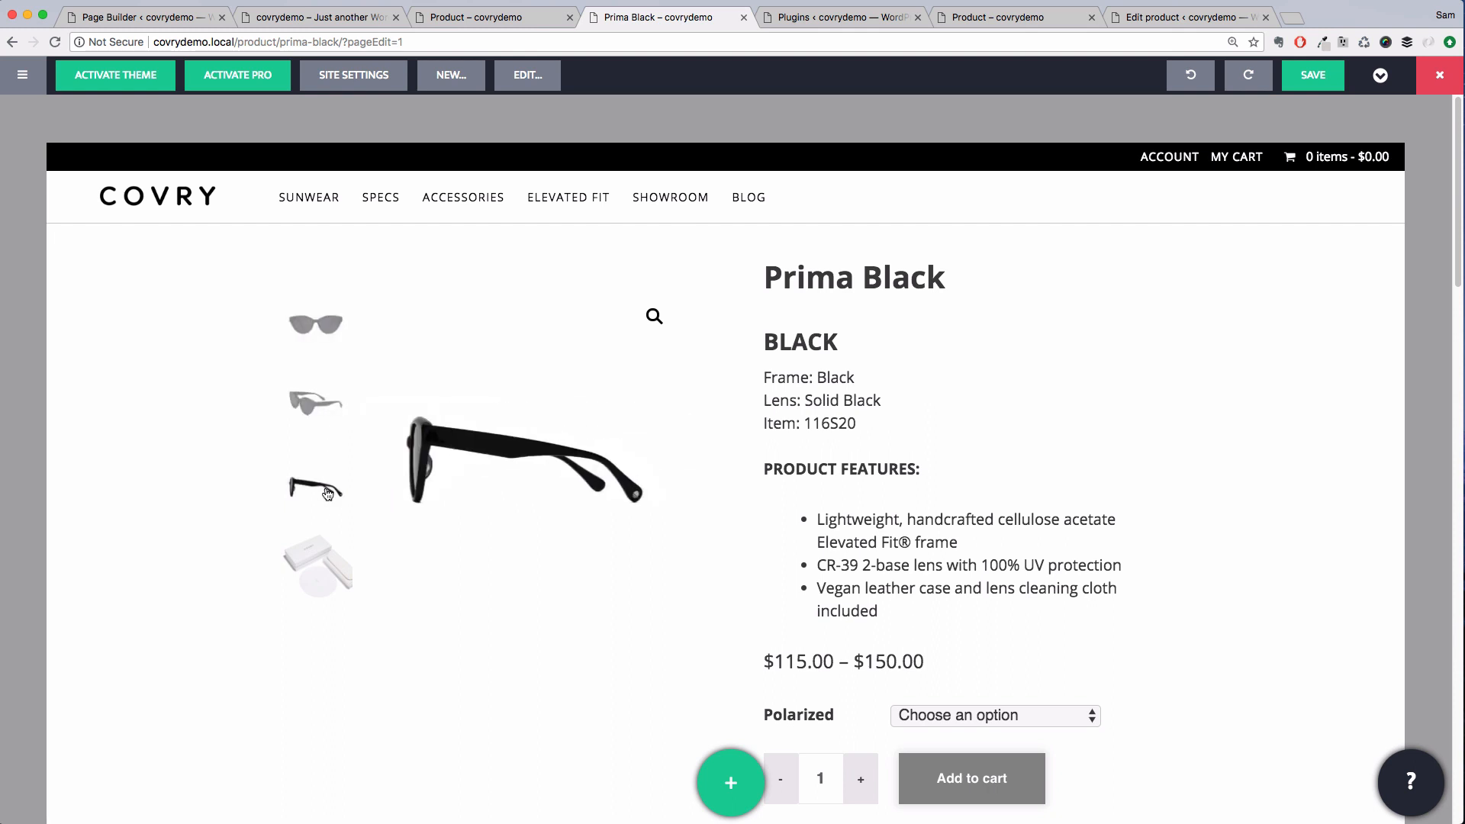
# Test the gallery thumbnails and the Polarized variation options on the product page
pyautogui.click(328, 558)
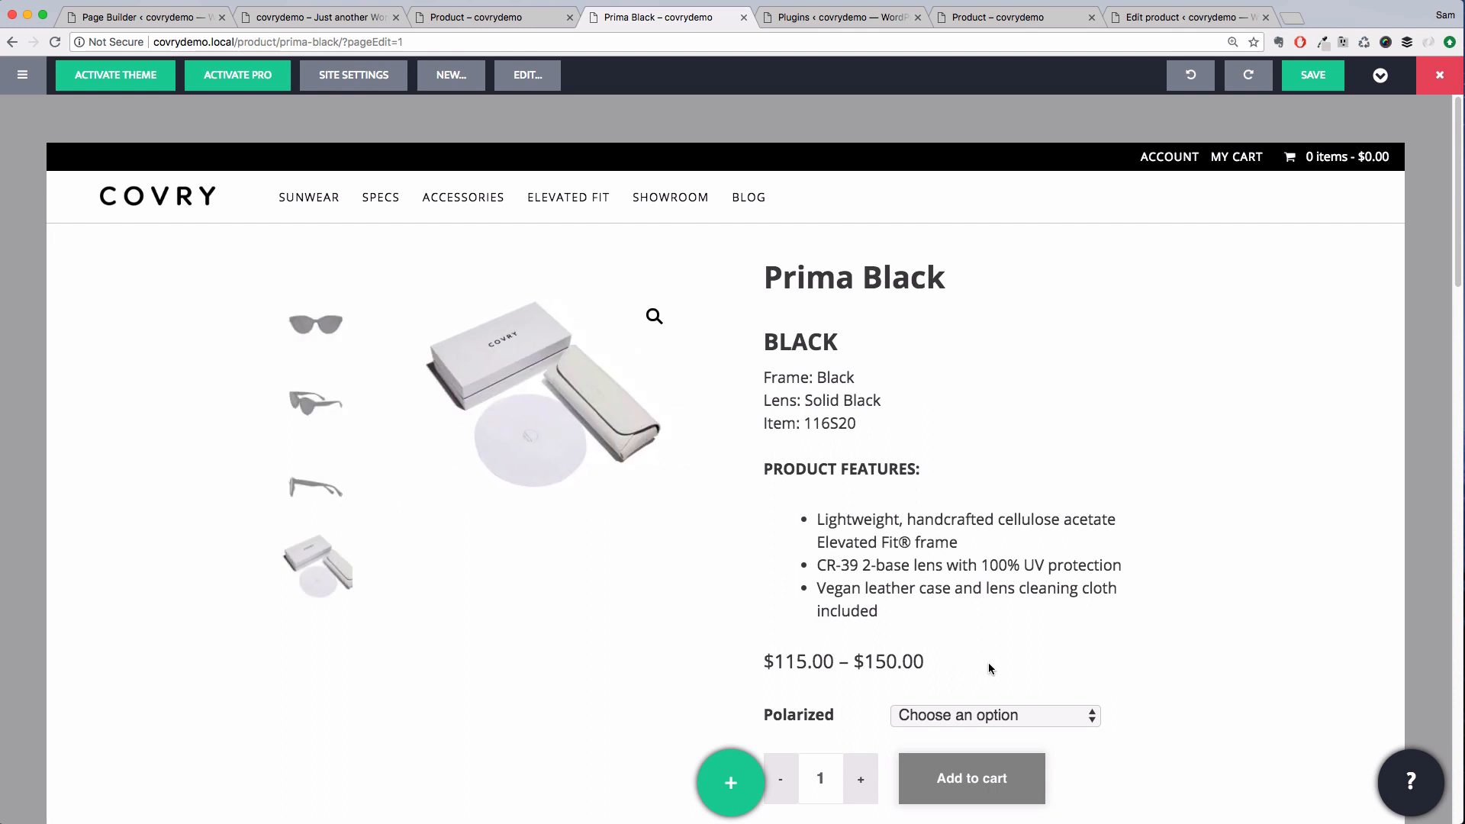
pyautogui.scroll(-2, 989, 664)
pyautogui.click(999, 611)
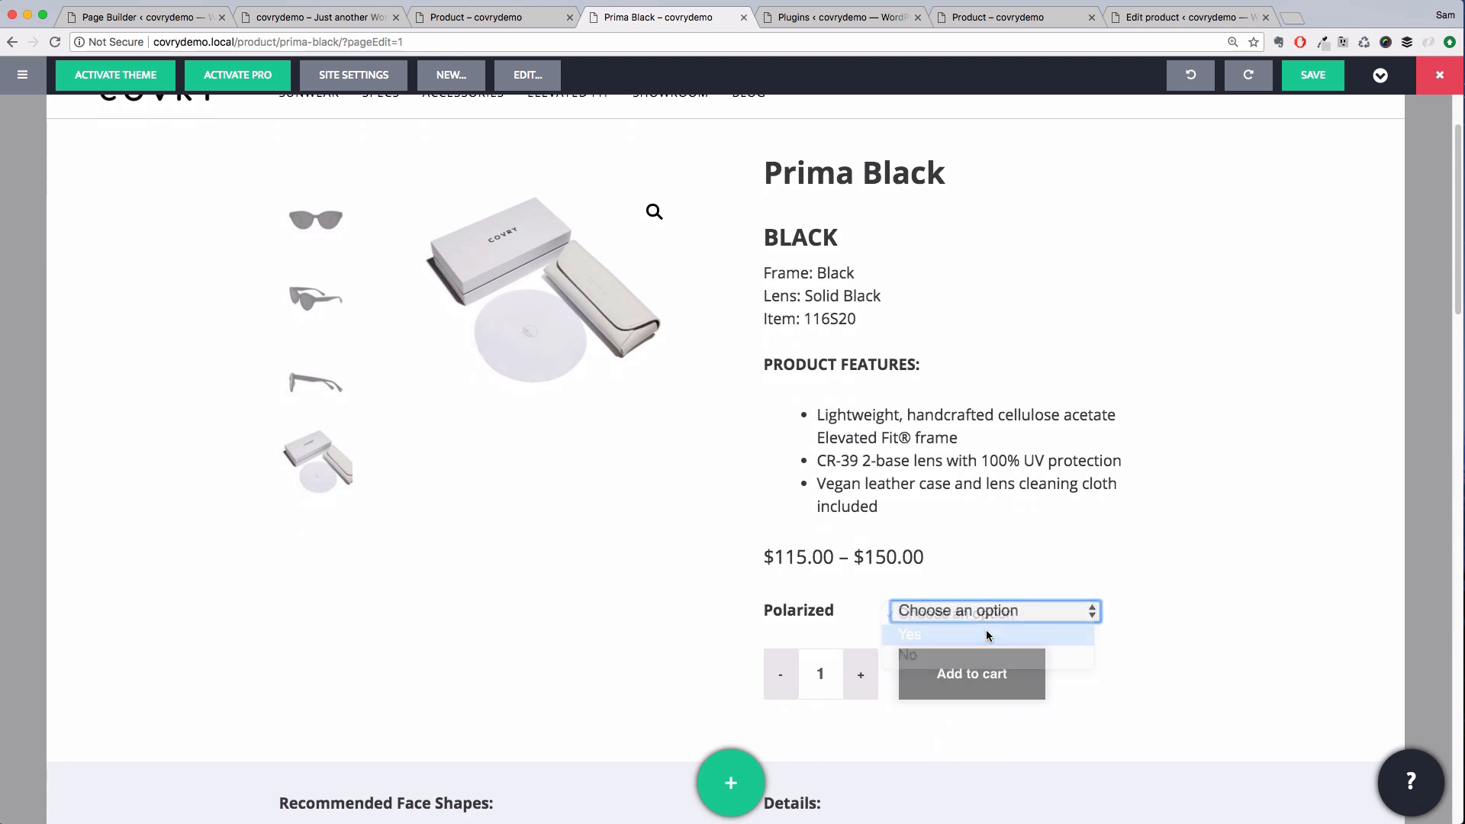
pyautogui.click(987, 634)
pyautogui.click(991, 606)
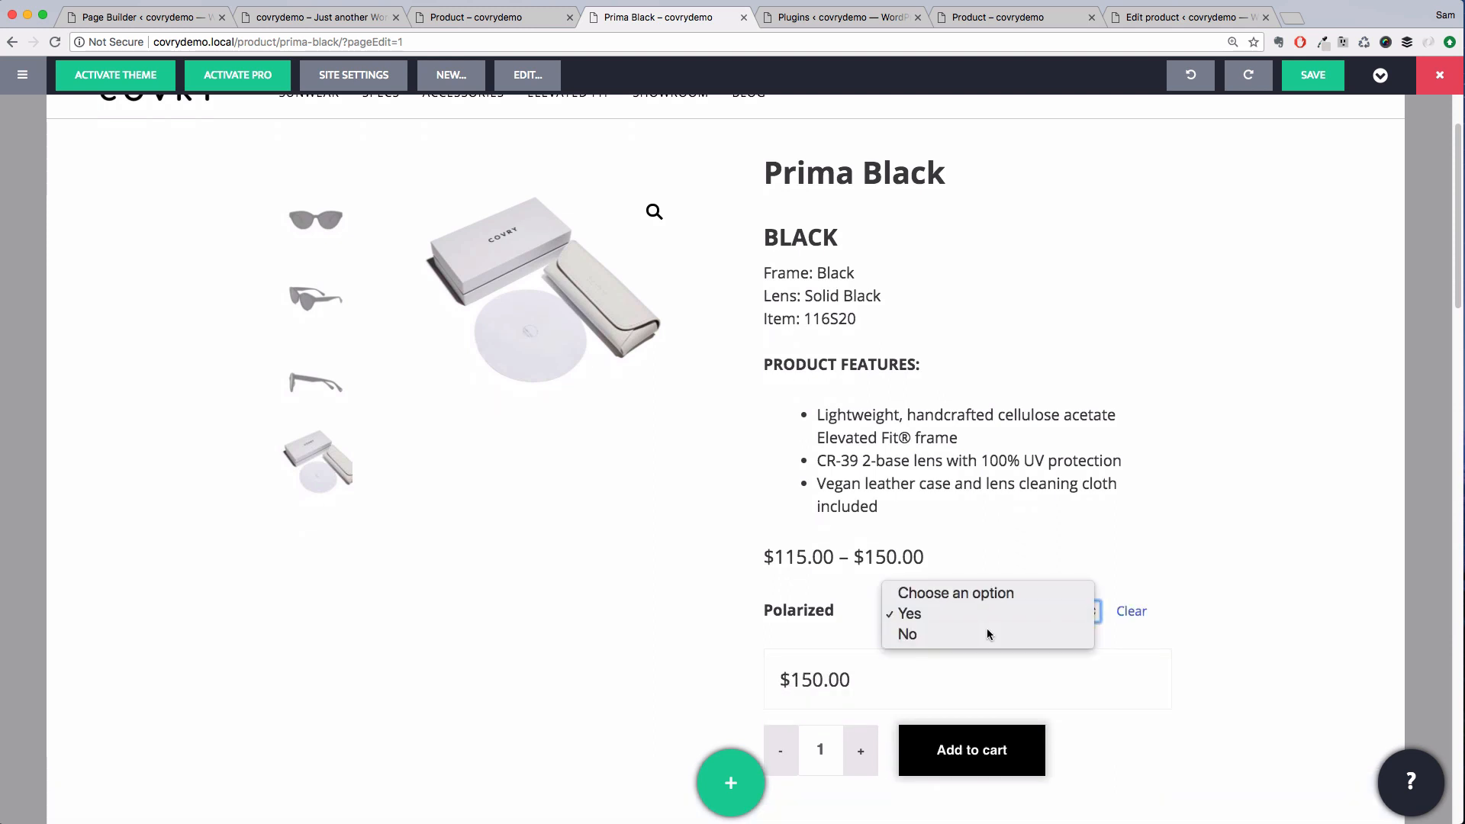
pyautogui.click(988, 634)
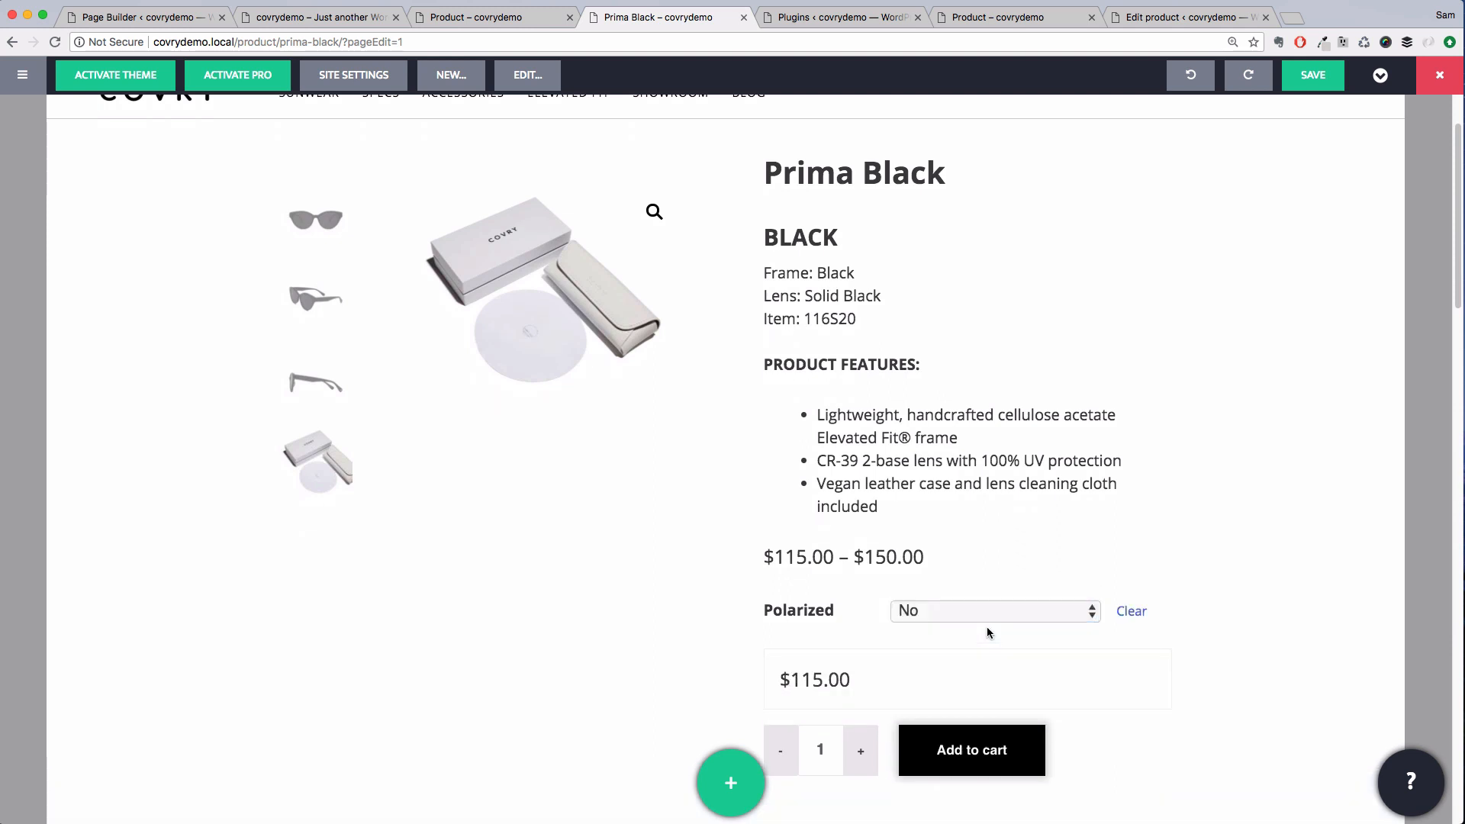
pyautogui.click(1129, 610)
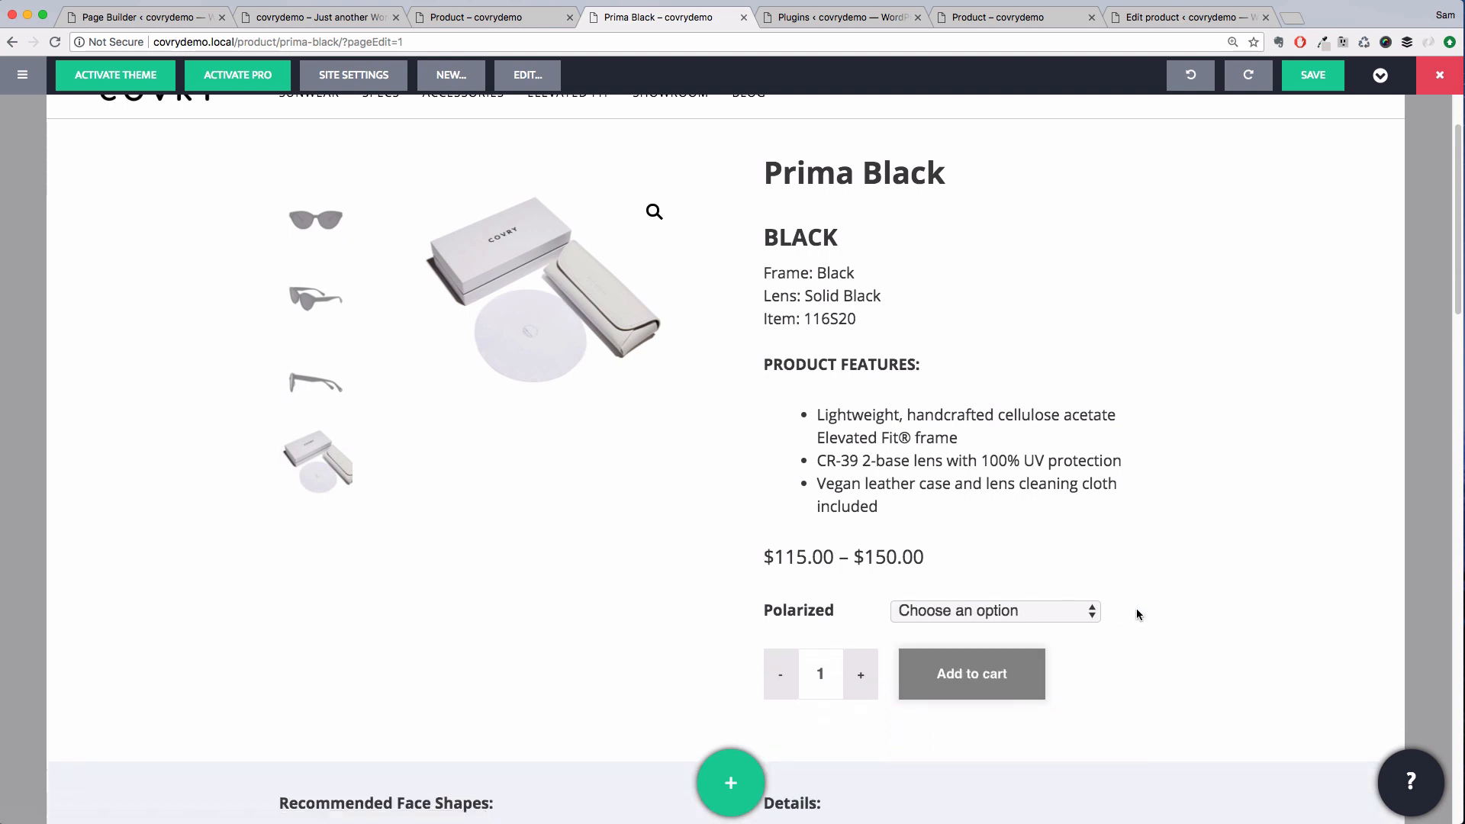
pyautogui.scroll(3, 1137, 611)
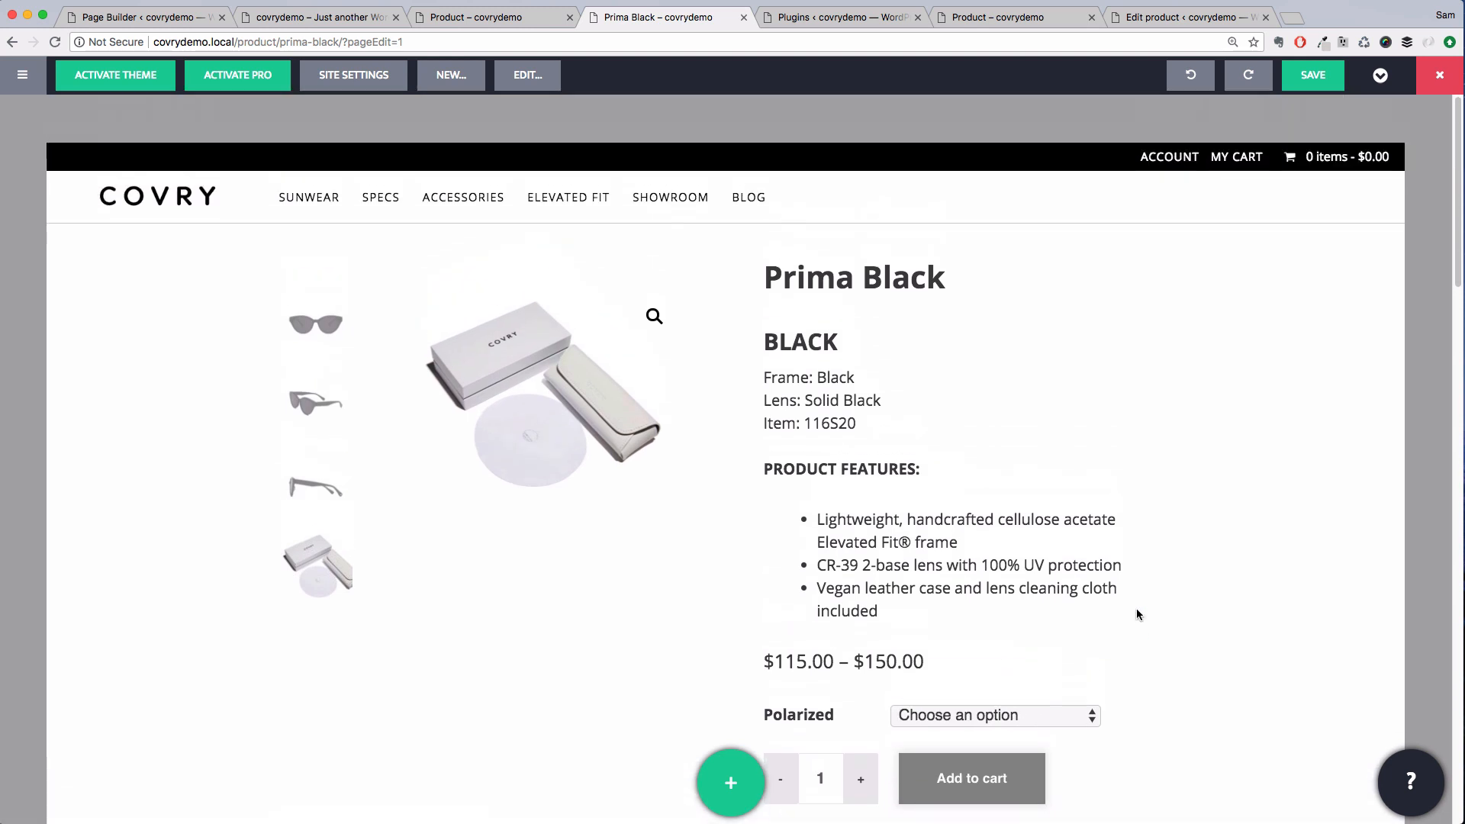
# Save the page with Update
pyautogui.click(1314, 90)
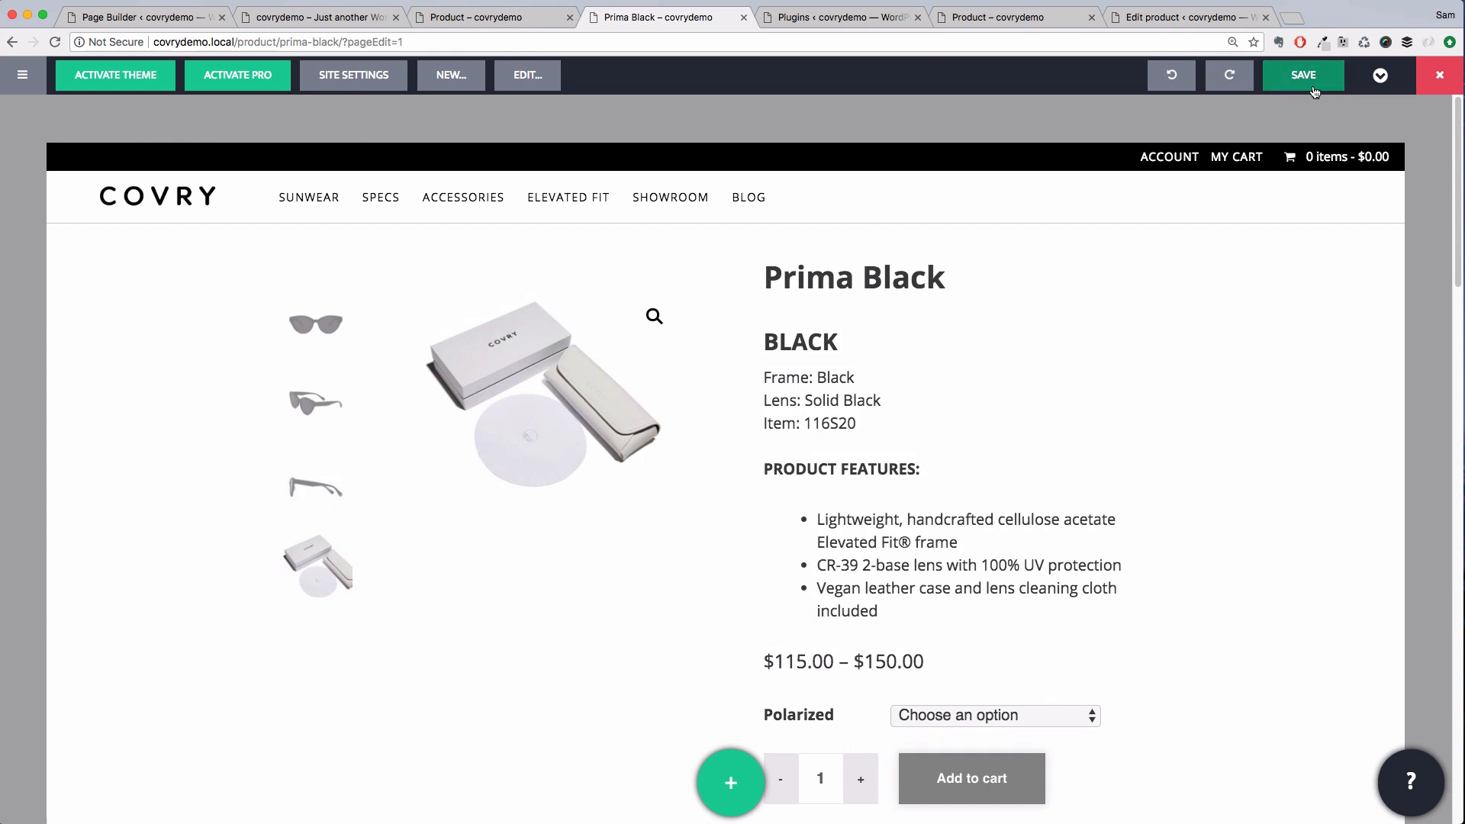
pyautogui.click(1314, 89)
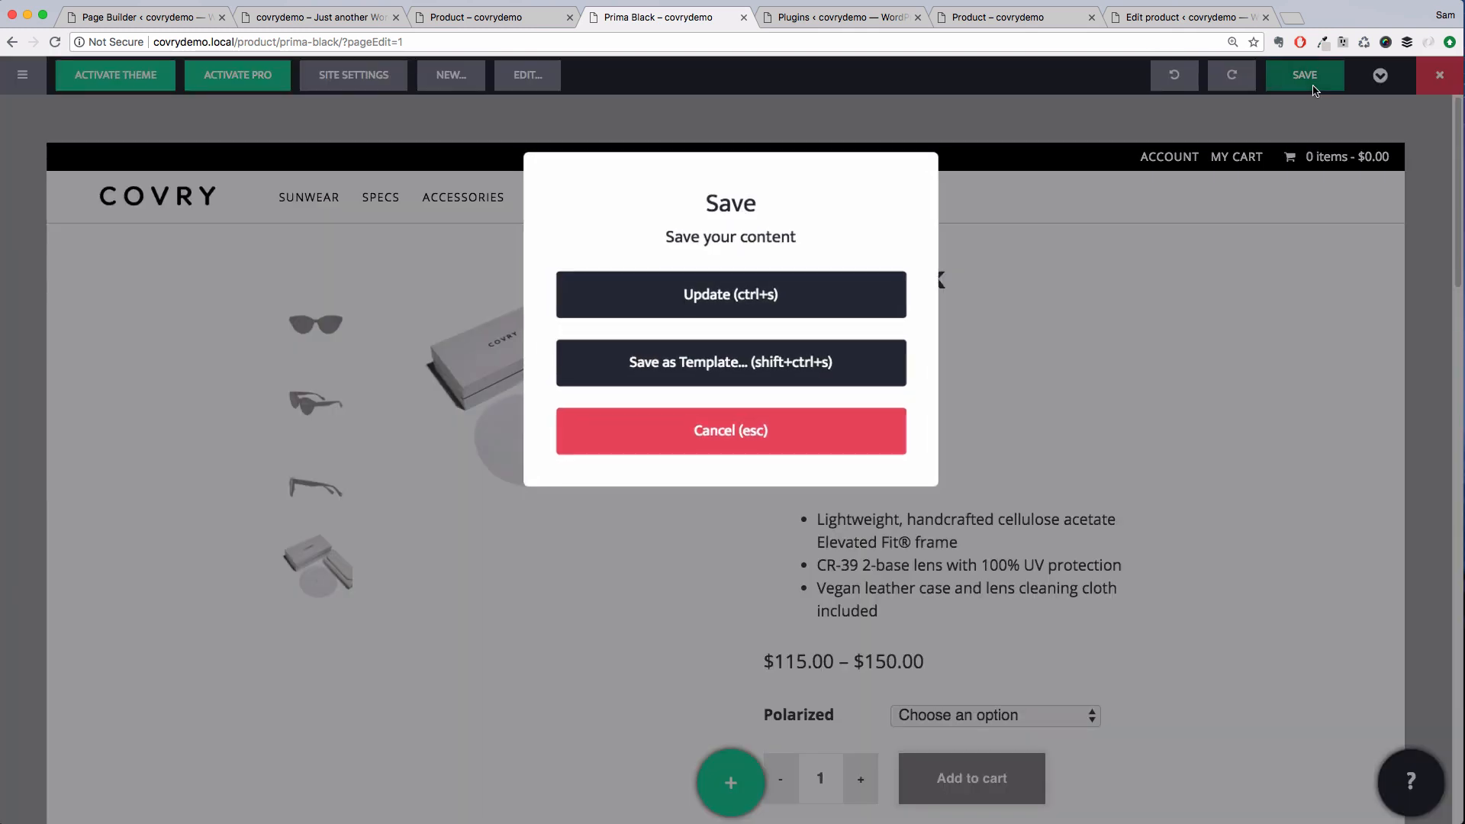
pyautogui.click(807, 303)
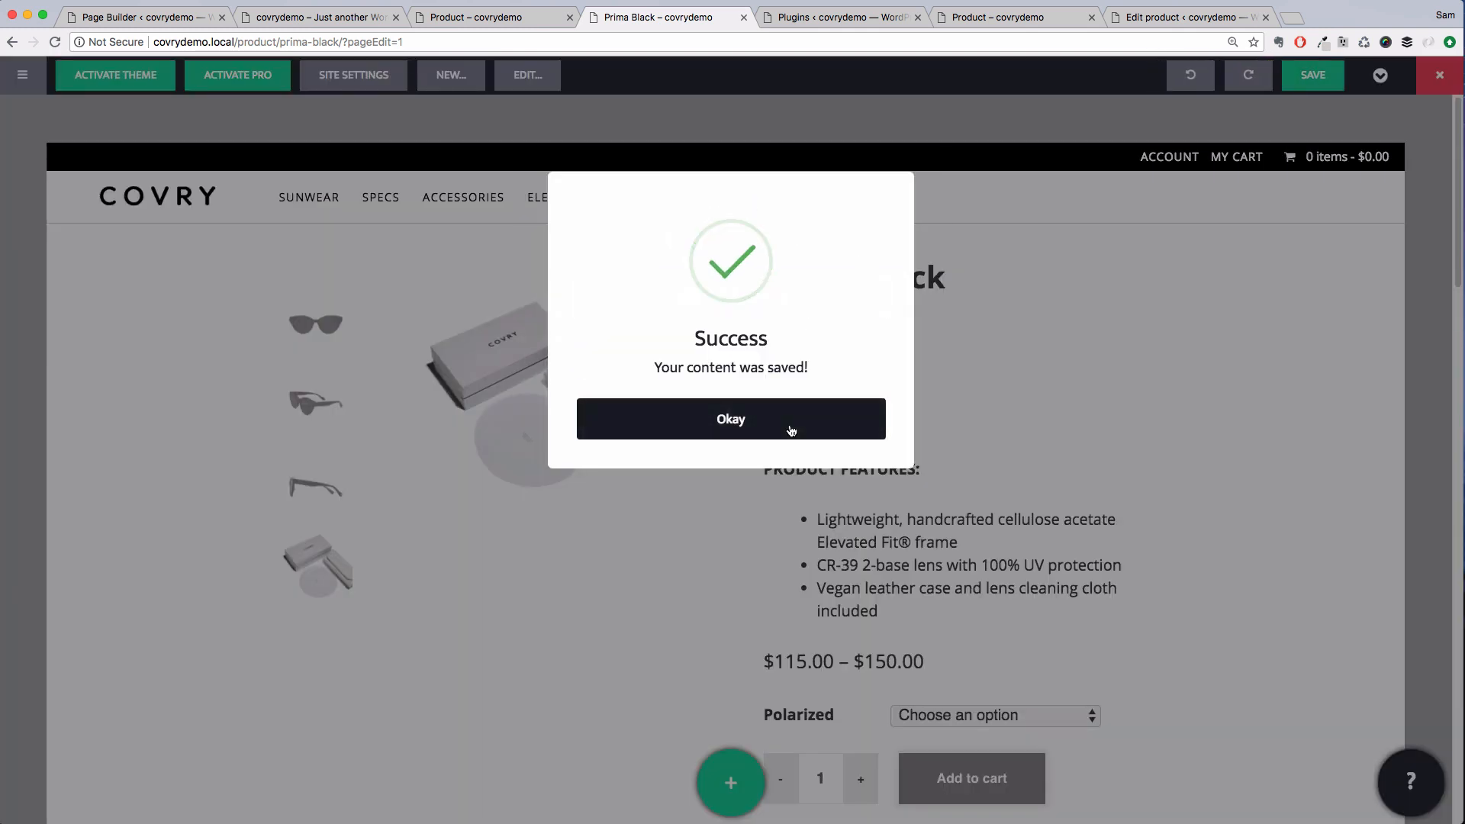
pyautogui.click(789, 424)
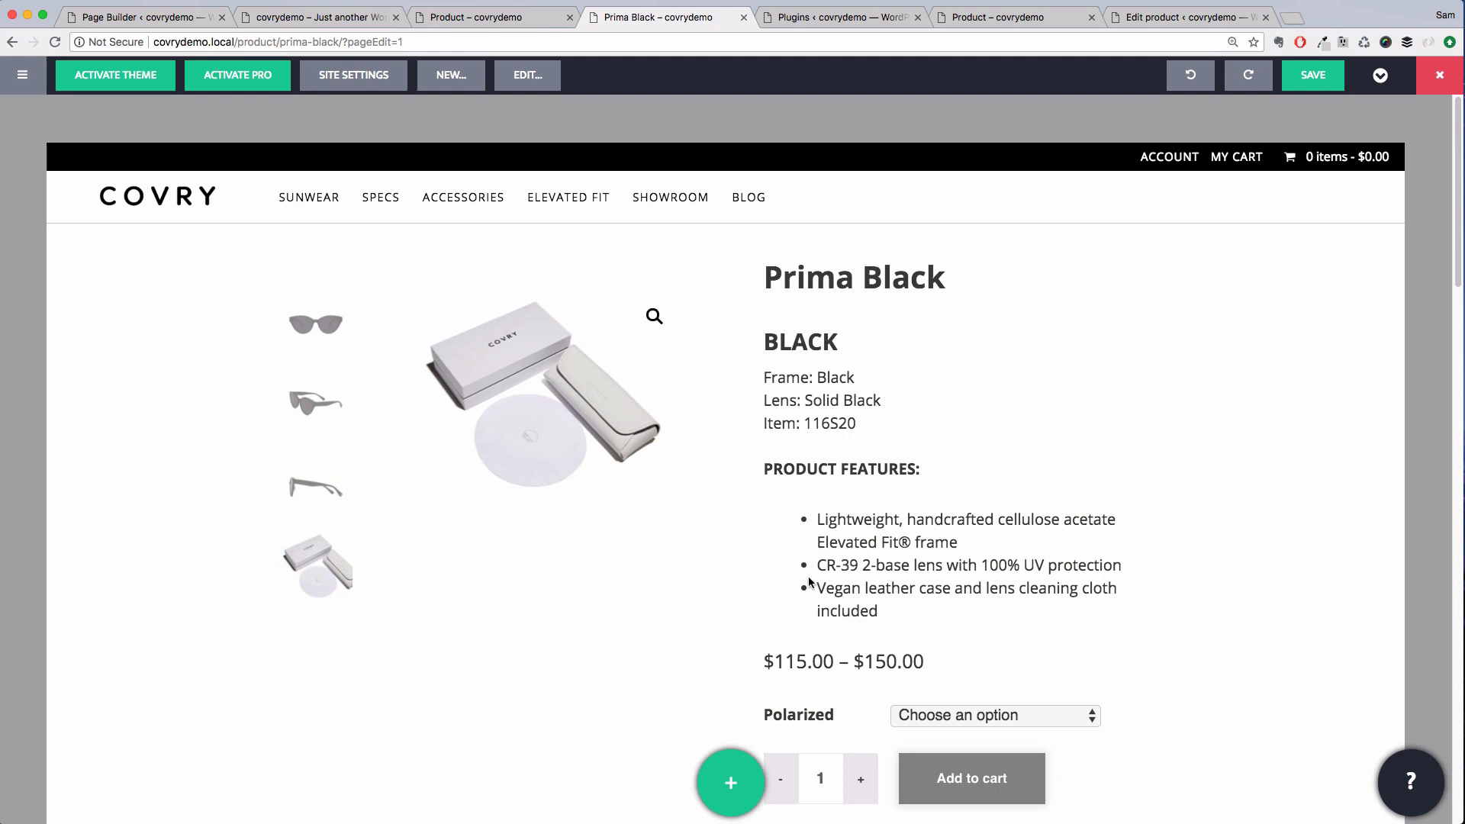
# Save the related products row as a template named Related Products in the Sitewide folder
pyautogui.scroll(-20, 808, 575)
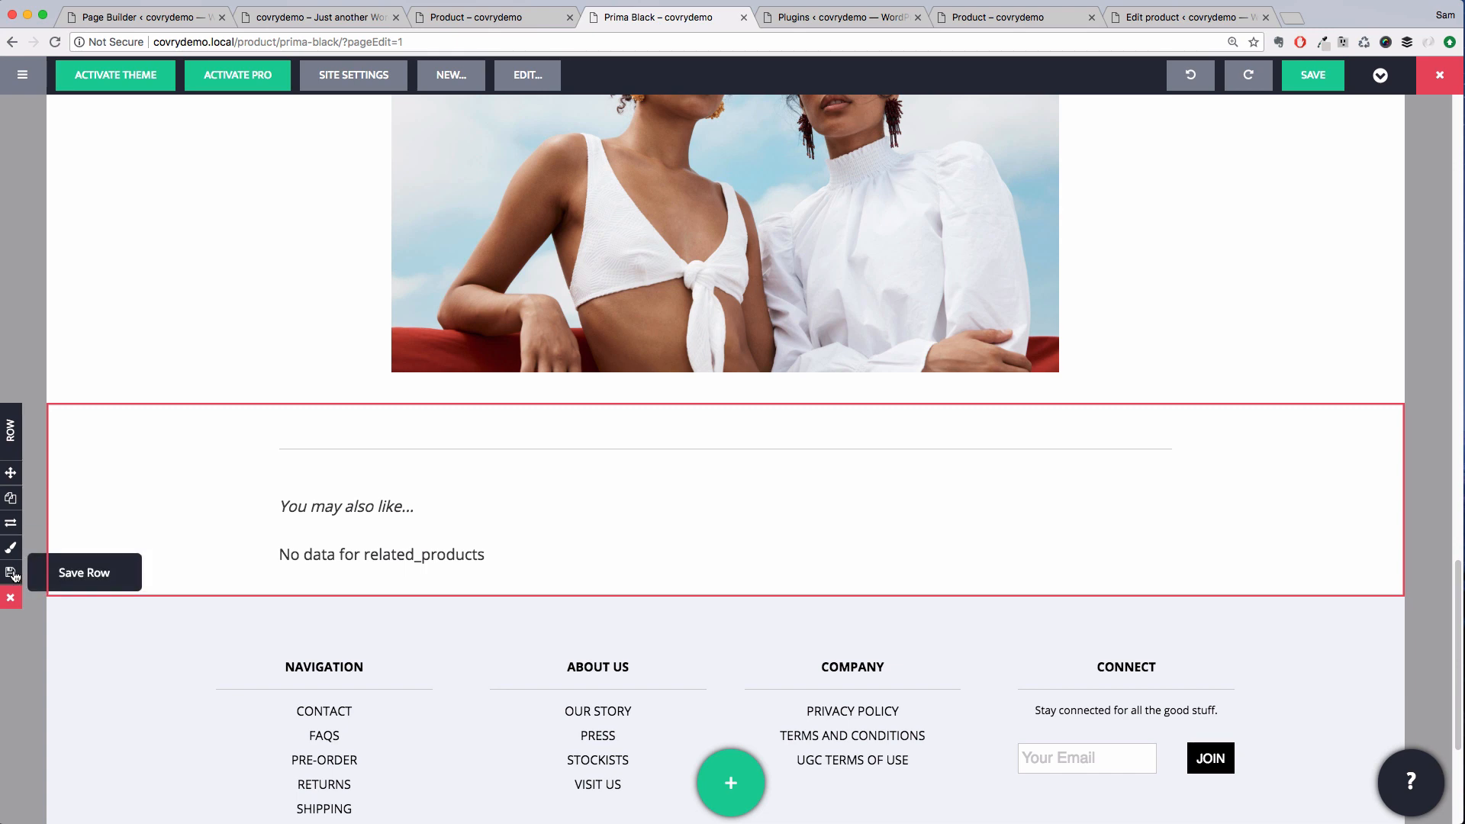
pyautogui.click(11, 573)
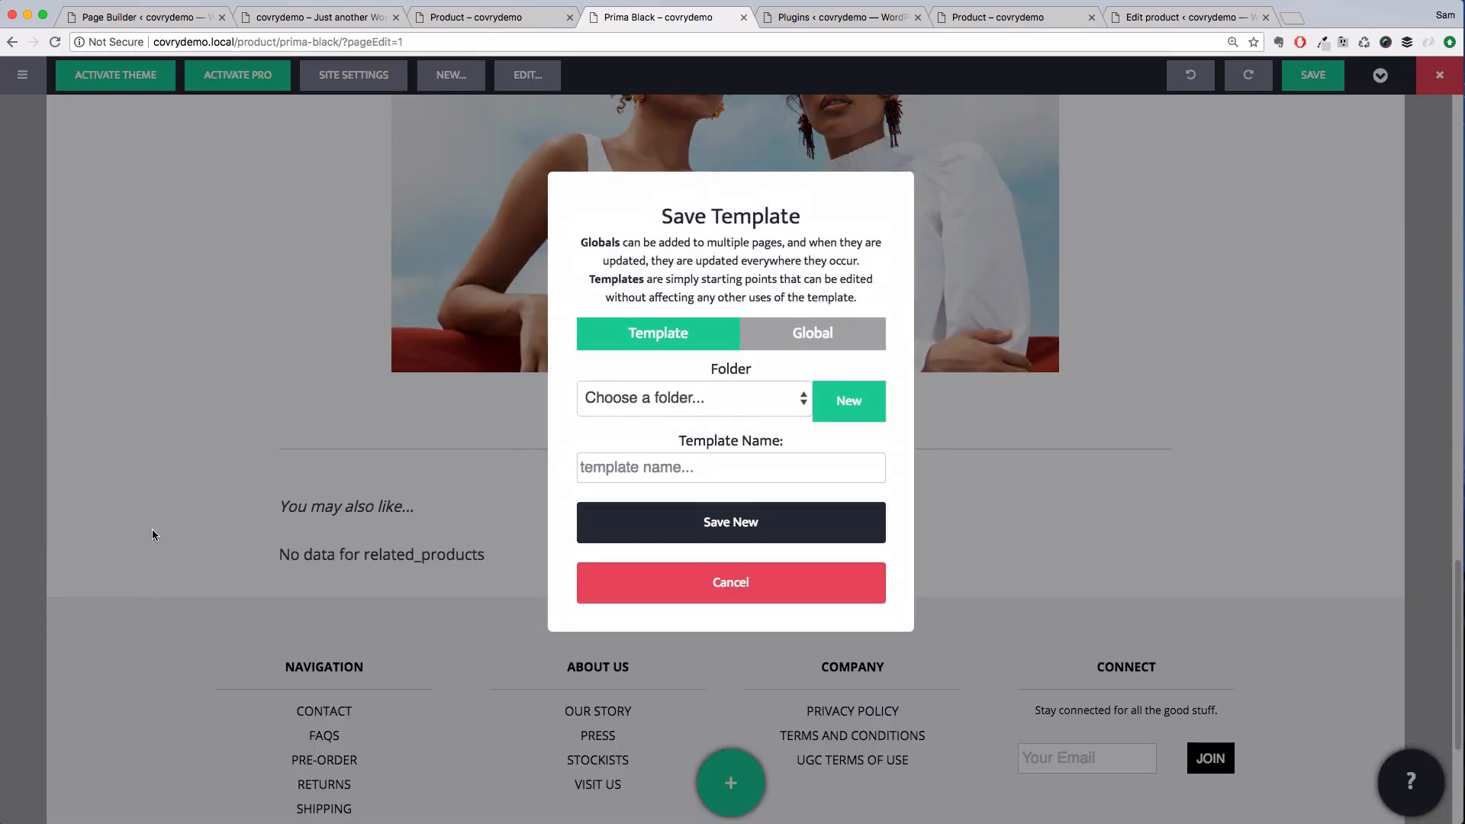
pyautogui.click(644, 397)
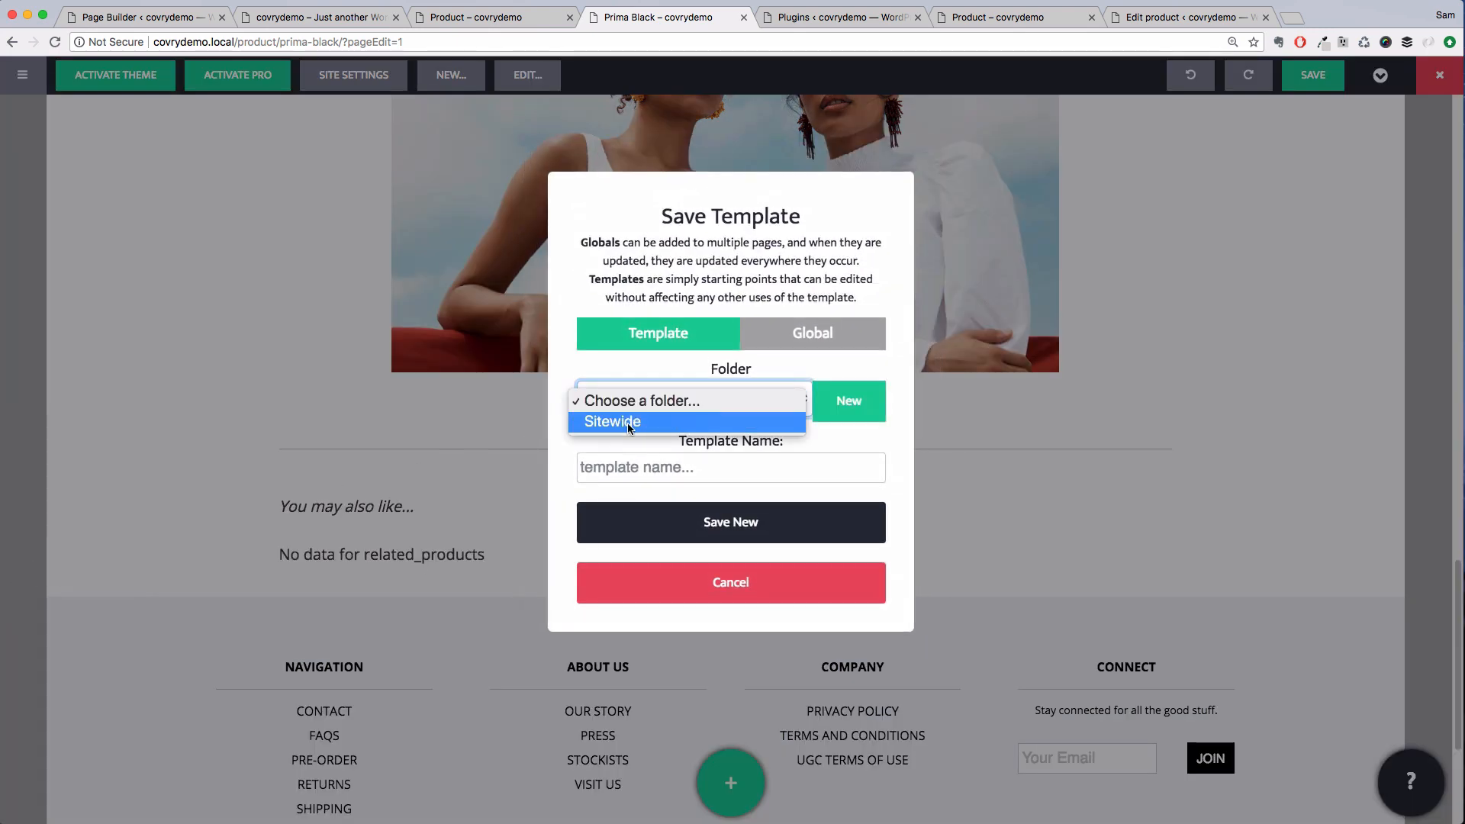
pyautogui.click(628, 429)
pyautogui.click(647, 469)
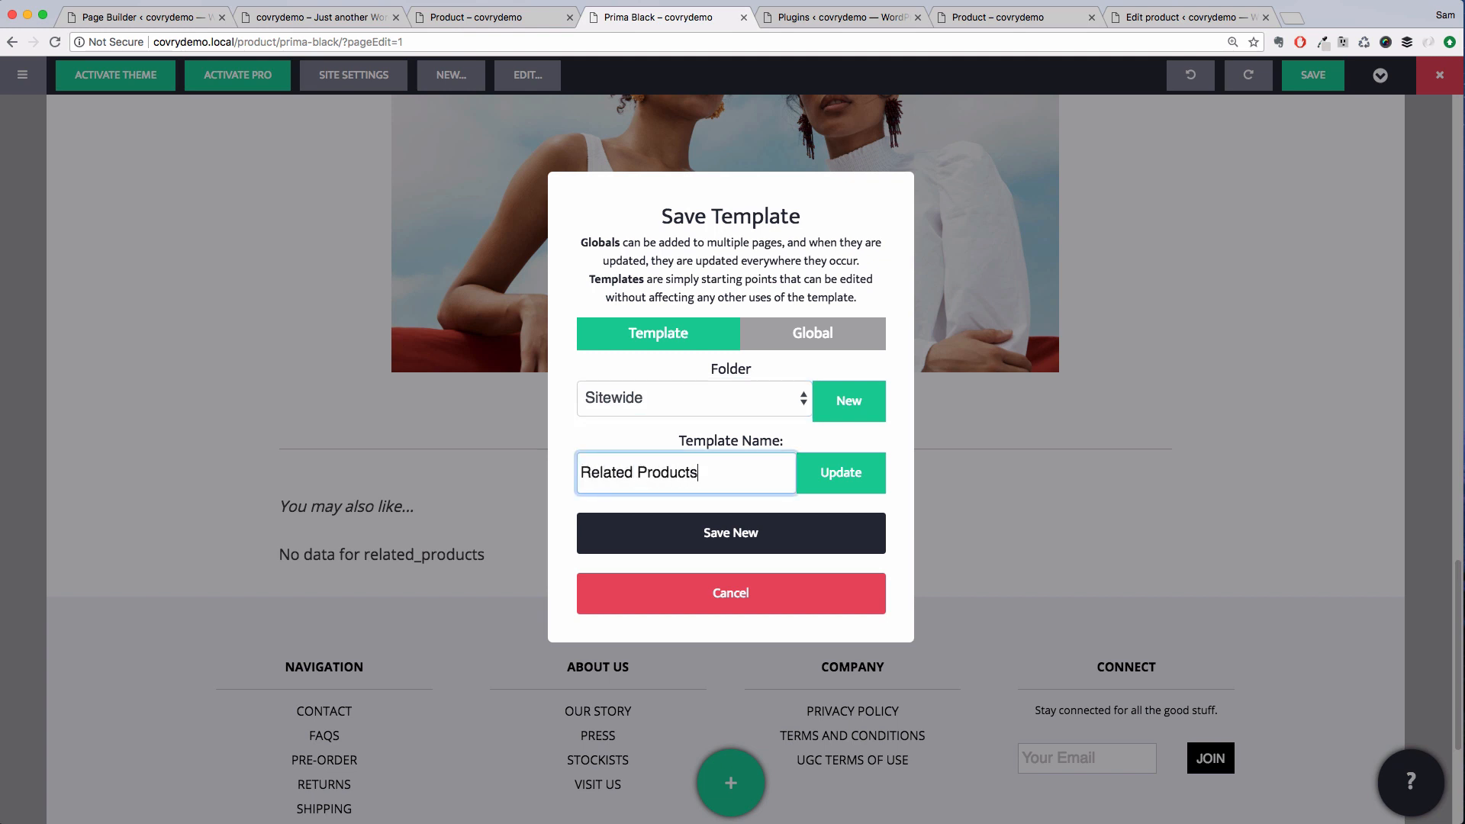
pyautogui.click(734, 540)
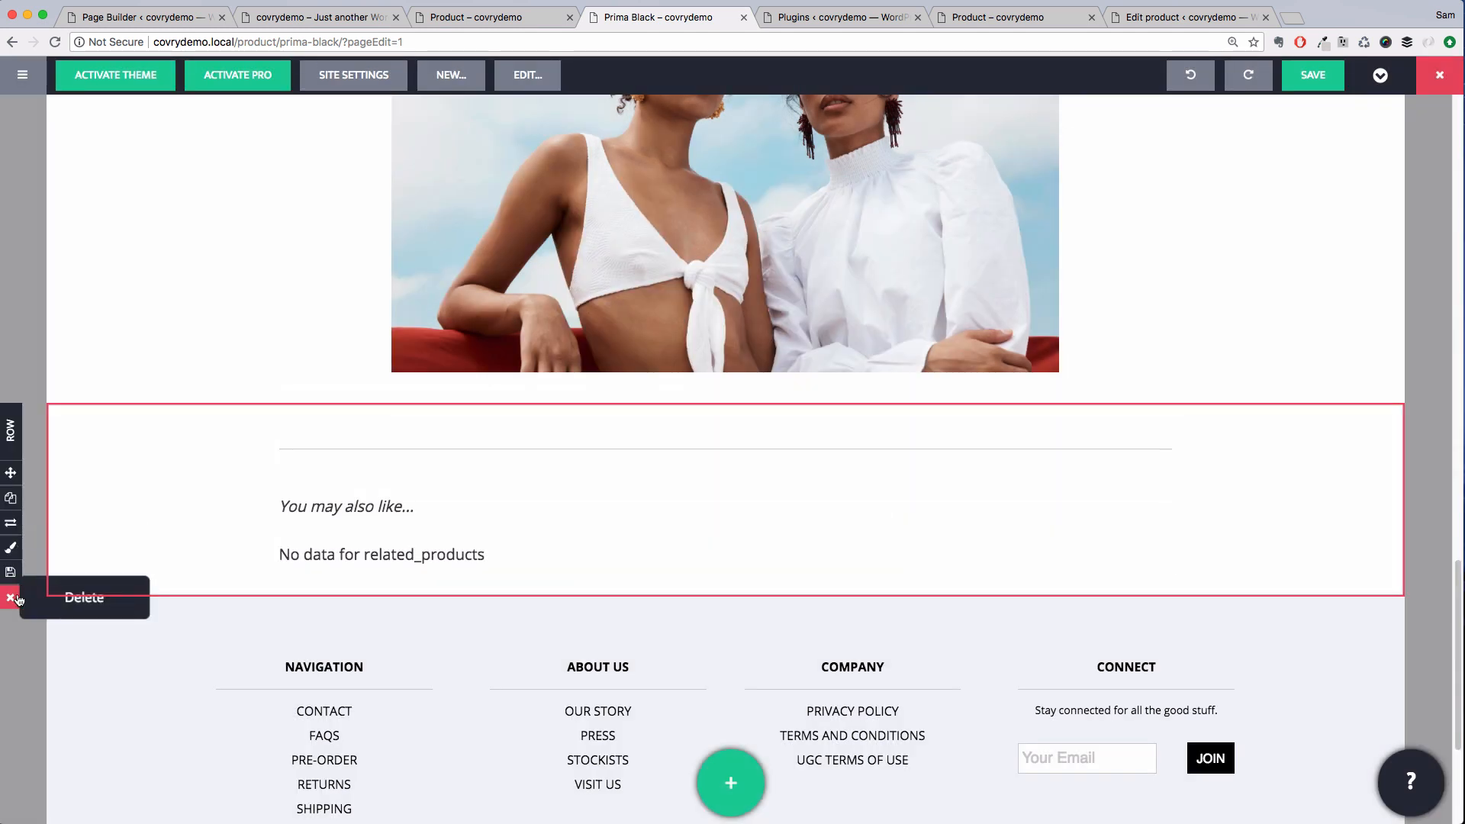
# Delete the related products row from the page and save the page
pyautogui.click(11, 598)
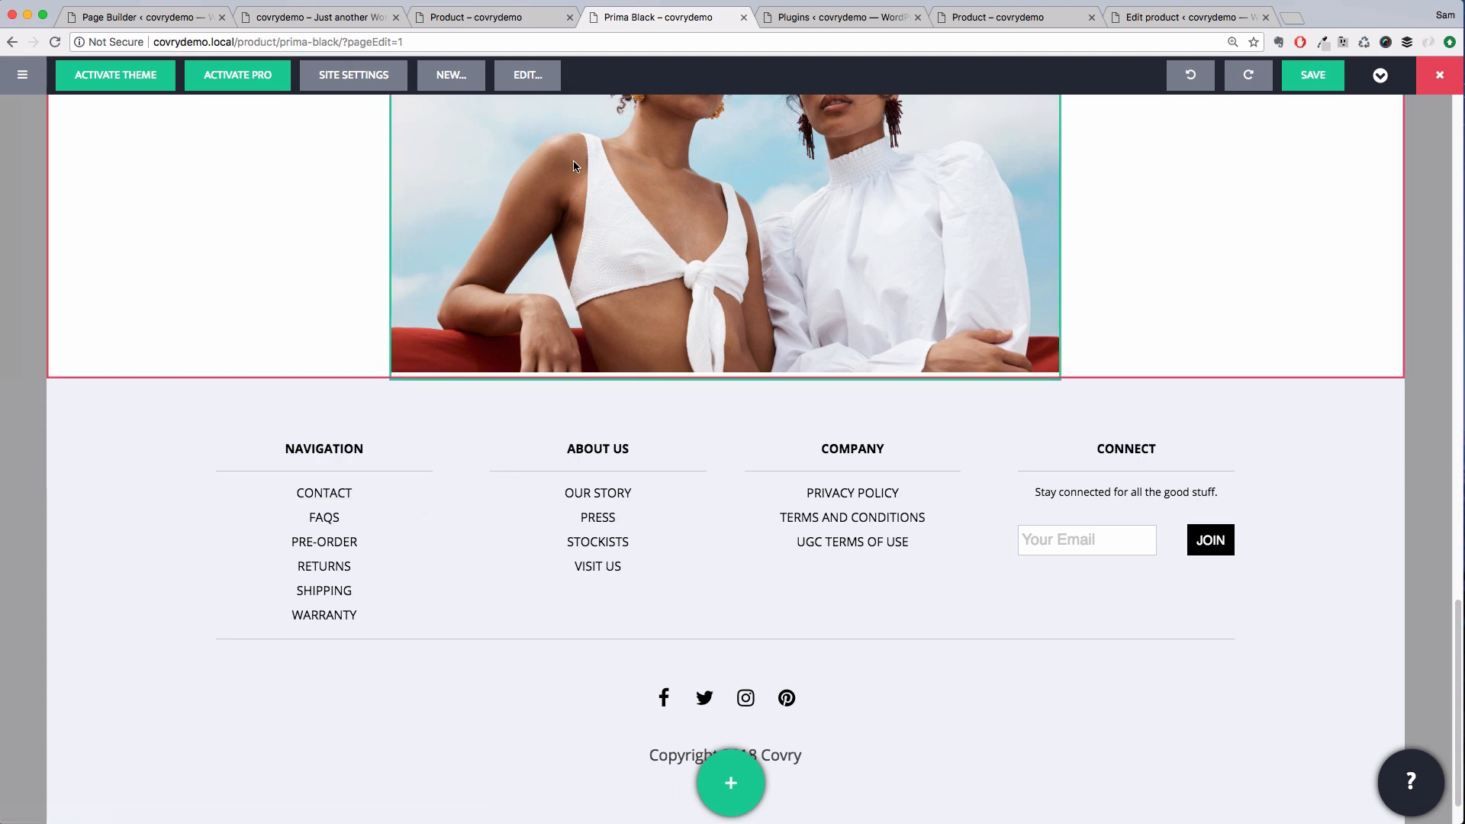
pyautogui.click(1312, 75)
pyautogui.click(778, 286)
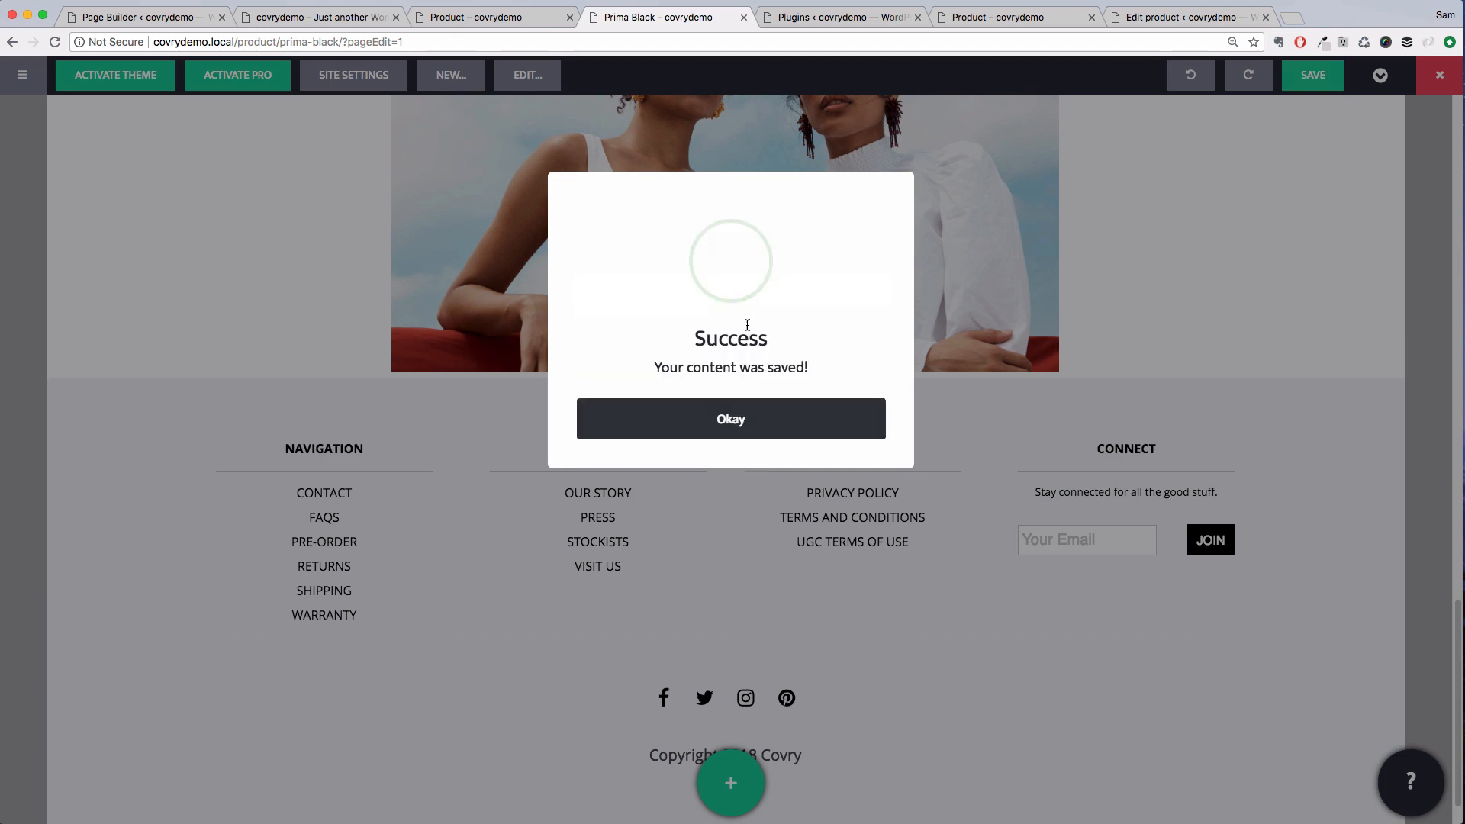
pyautogui.click(729, 417)
# Edit the product structure, insert the Related Products template below the content module, and save it
pyautogui.click(533, 77)
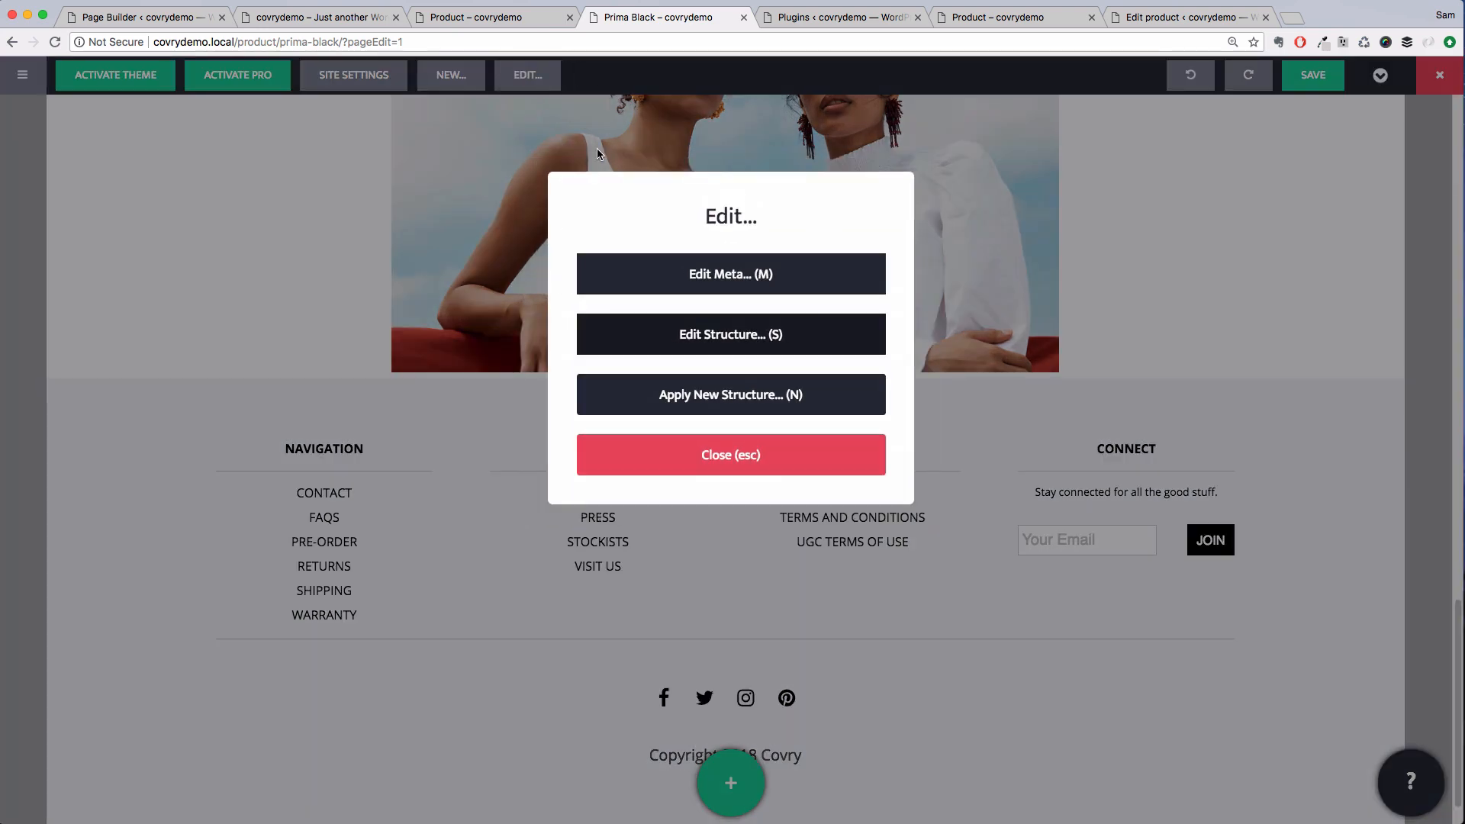
pyautogui.click(717, 333)
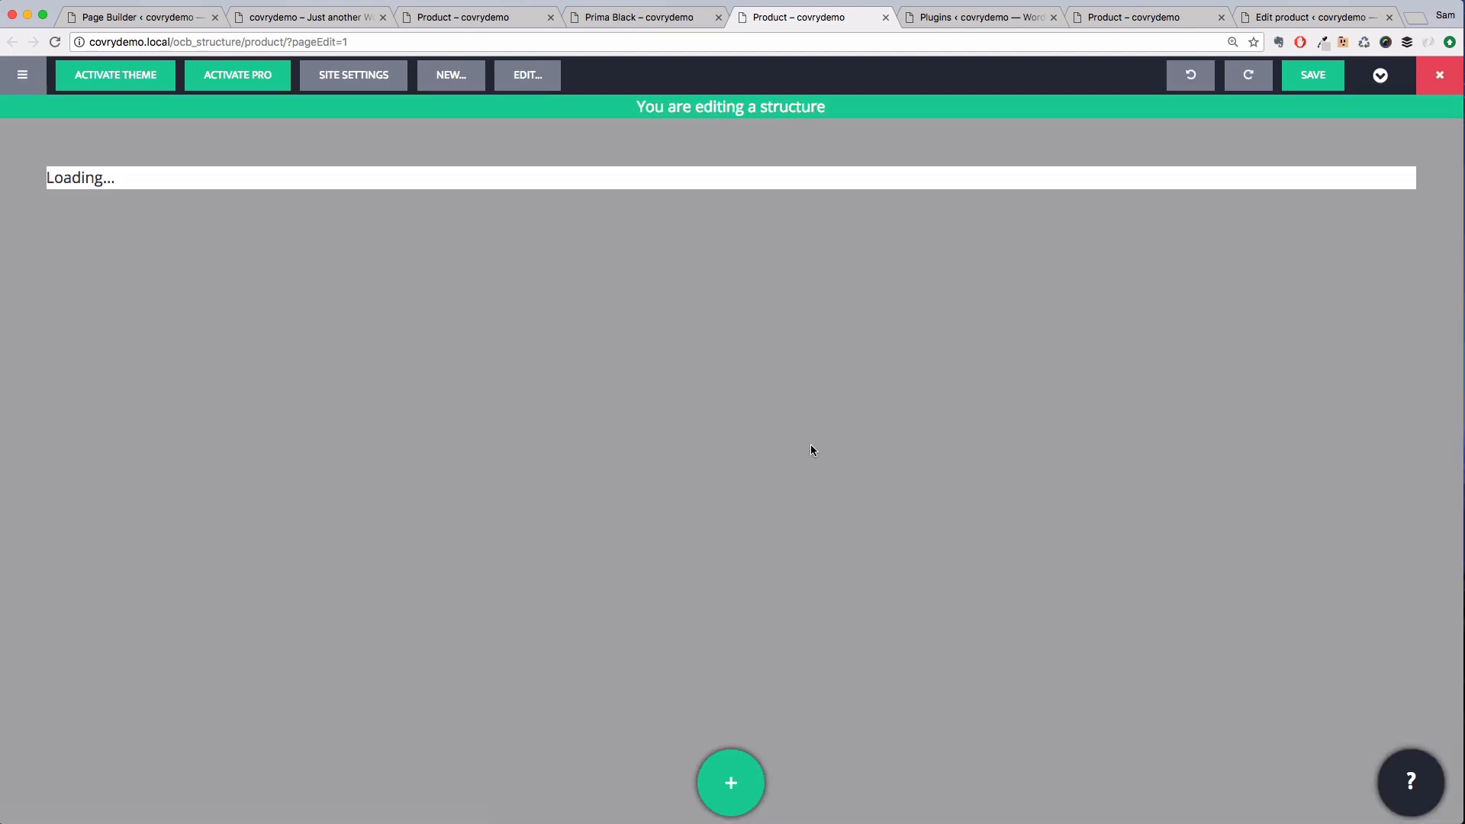
pyautogui.scroll(-7, 676, 469)
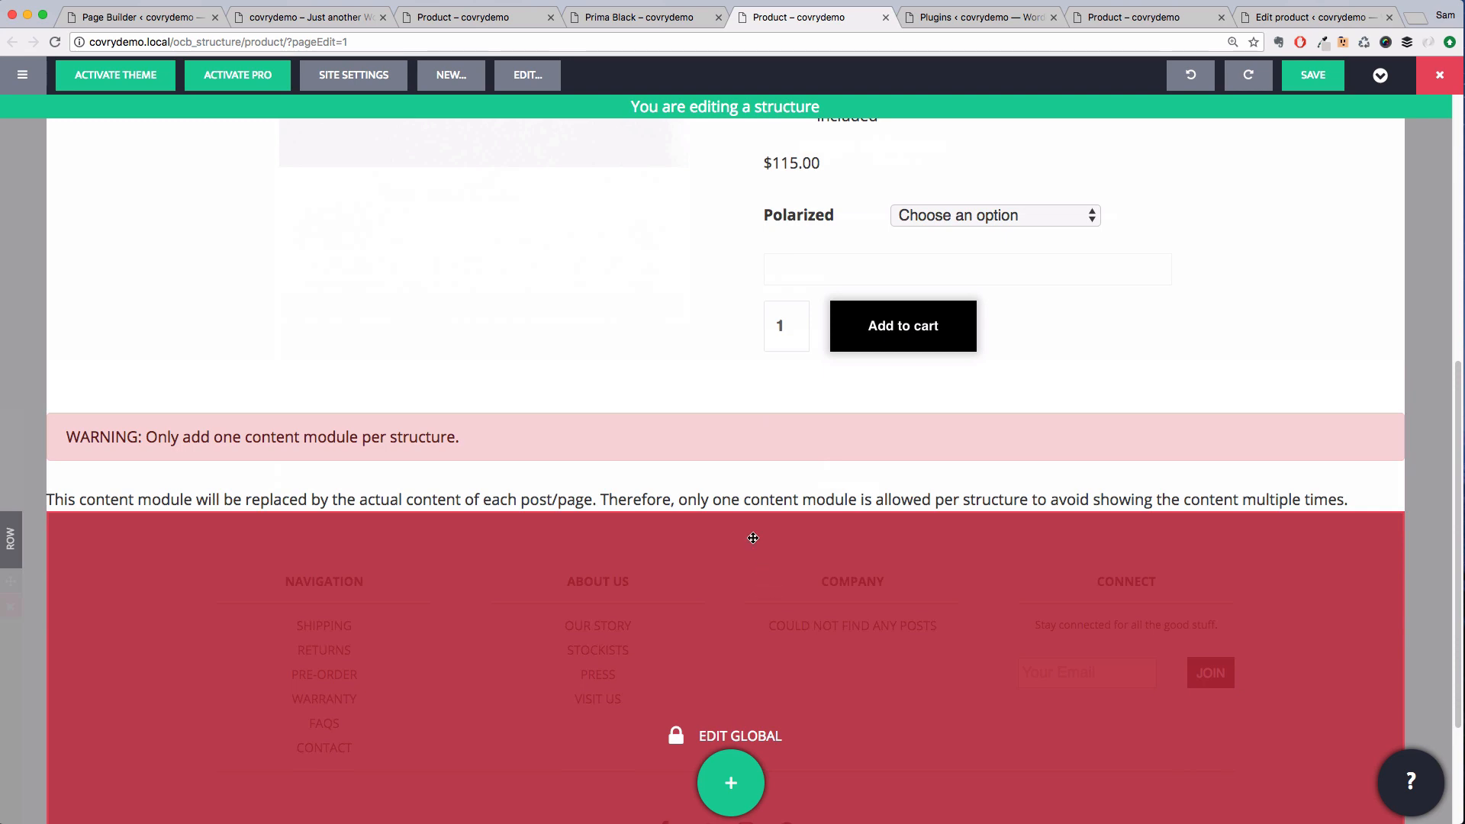
pyautogui.press('a')
pyautogui.press('t')
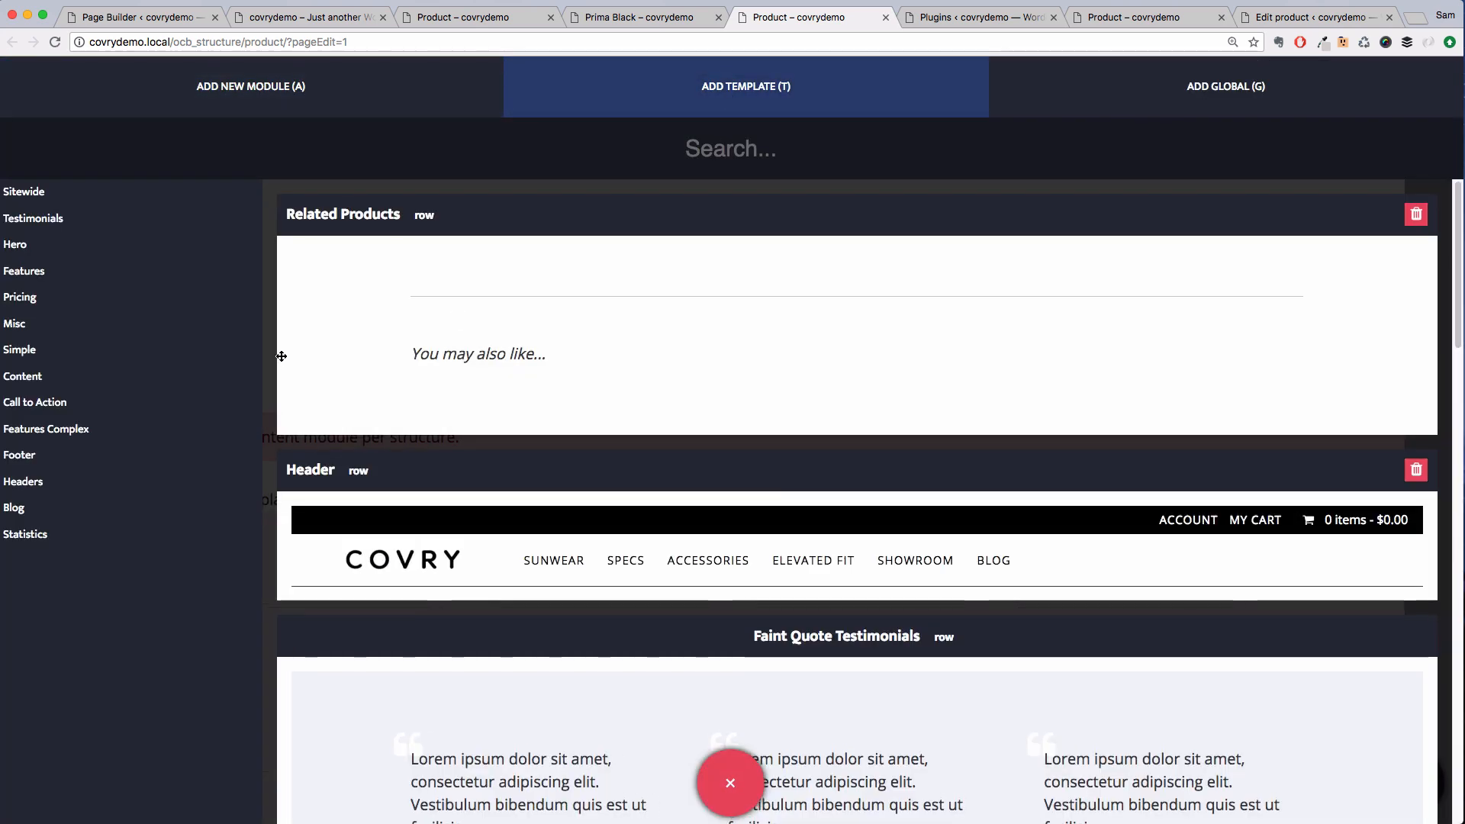
pyautogui.moveTo(630, 336); pyautogui.dragTo(574, 489)
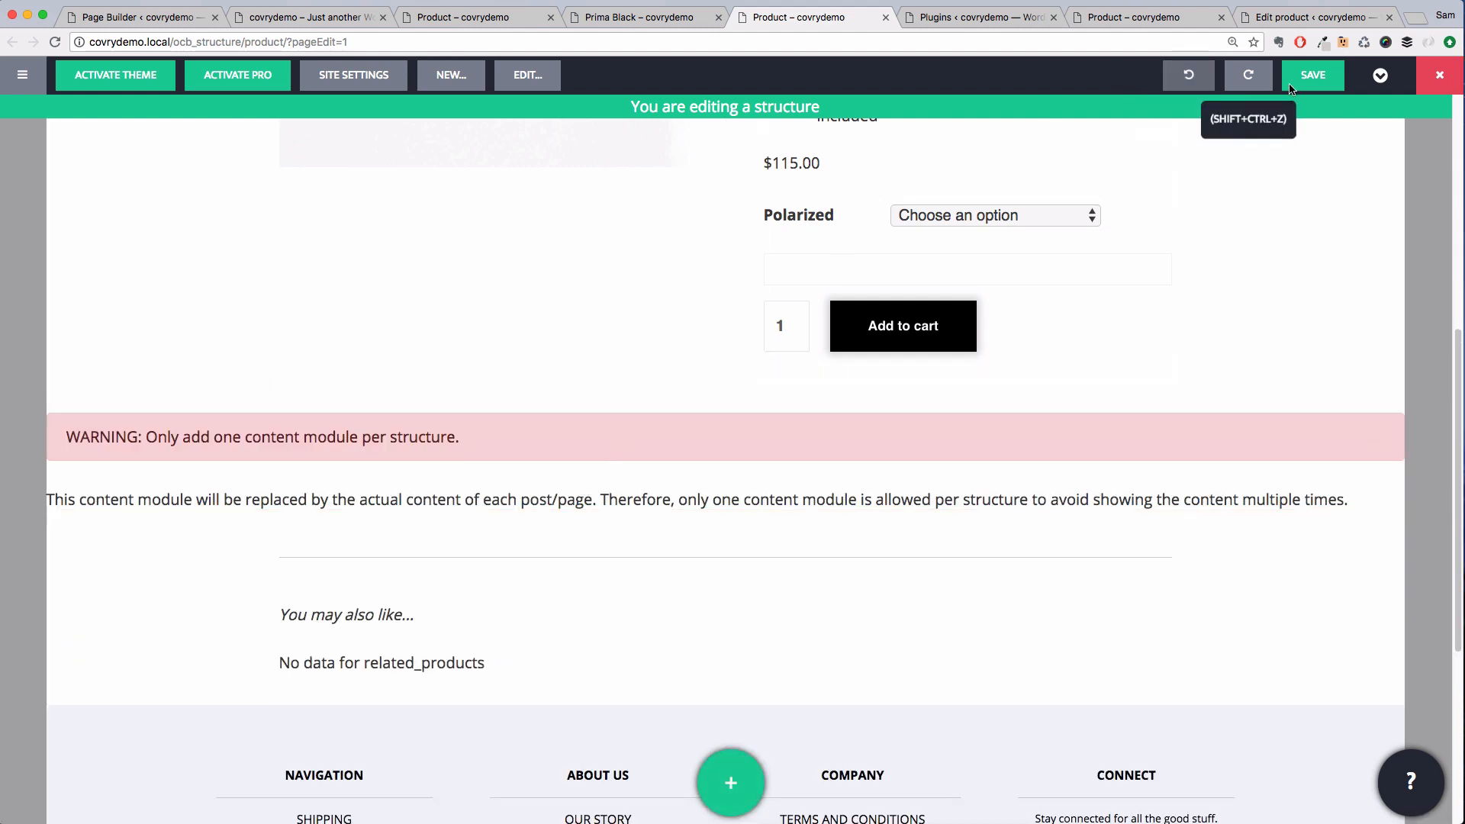
pyautogui.click(1311, 76)
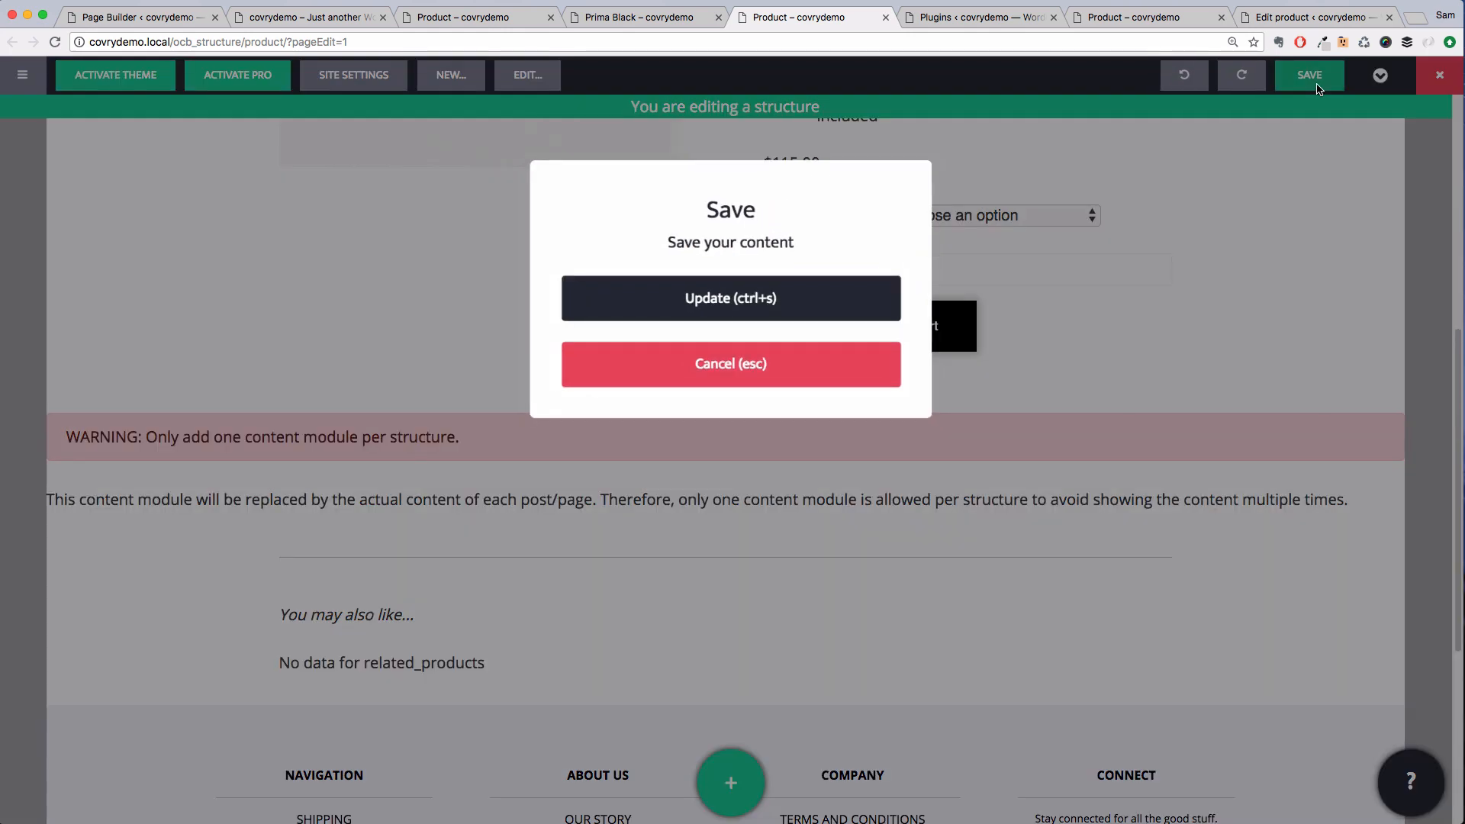
pyautogui.click(815, 296)
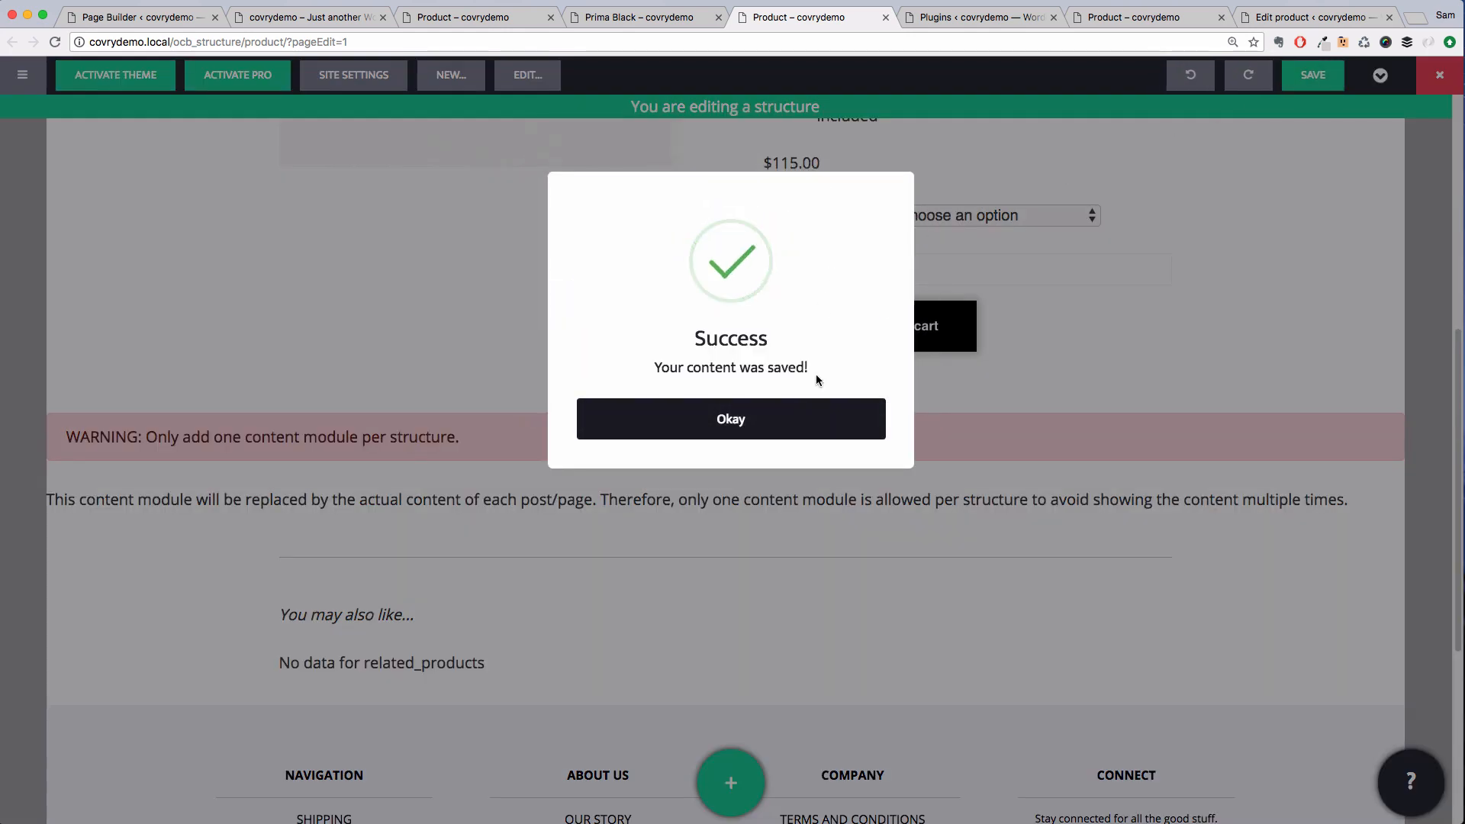
pyautogui.press('Return')
# Reload the Prima Black page and review the related products section and the rest of the layout
pyautogui.click(885, 16)
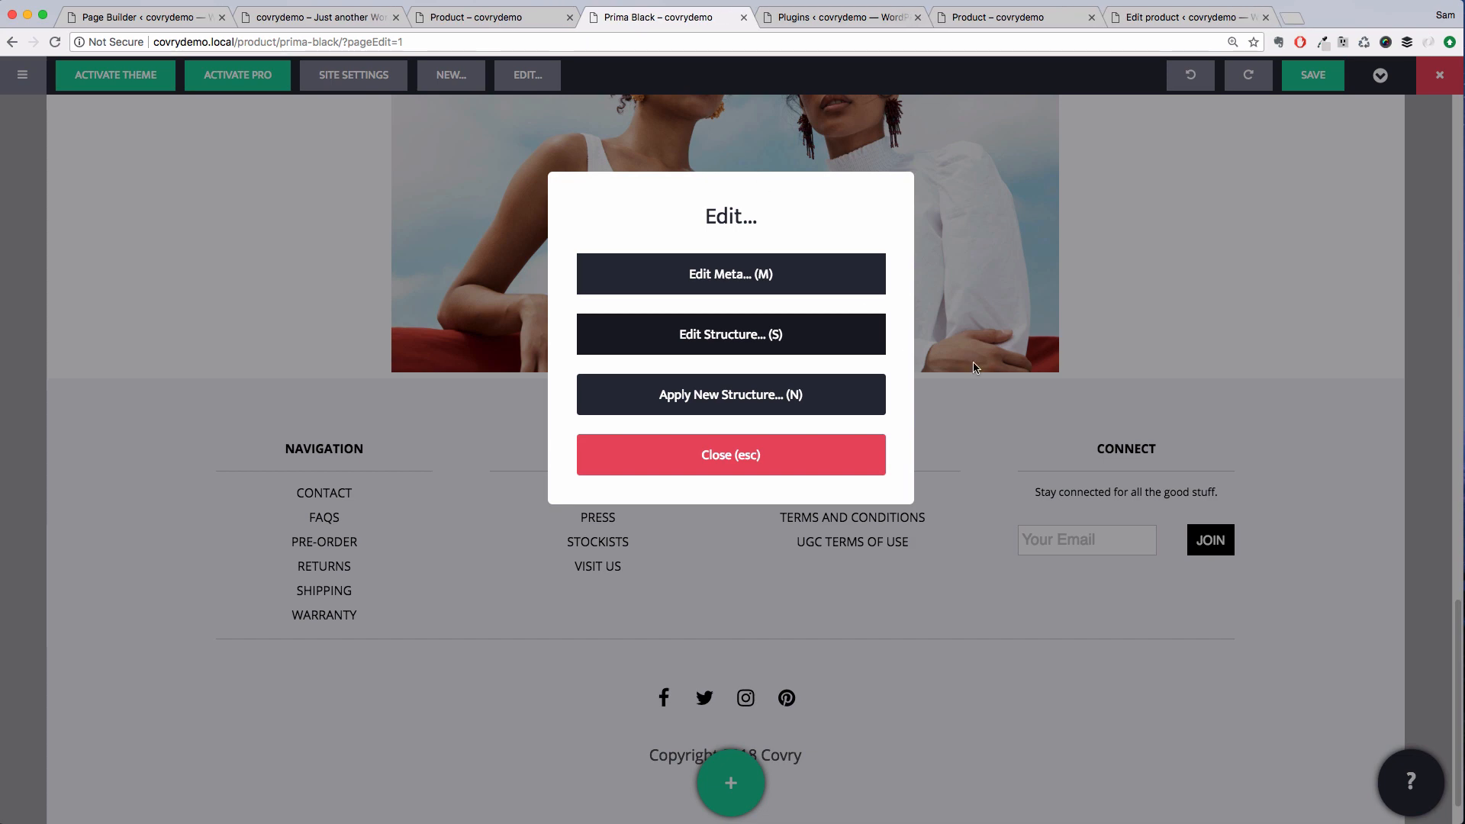
pyautogui.press('super+r')
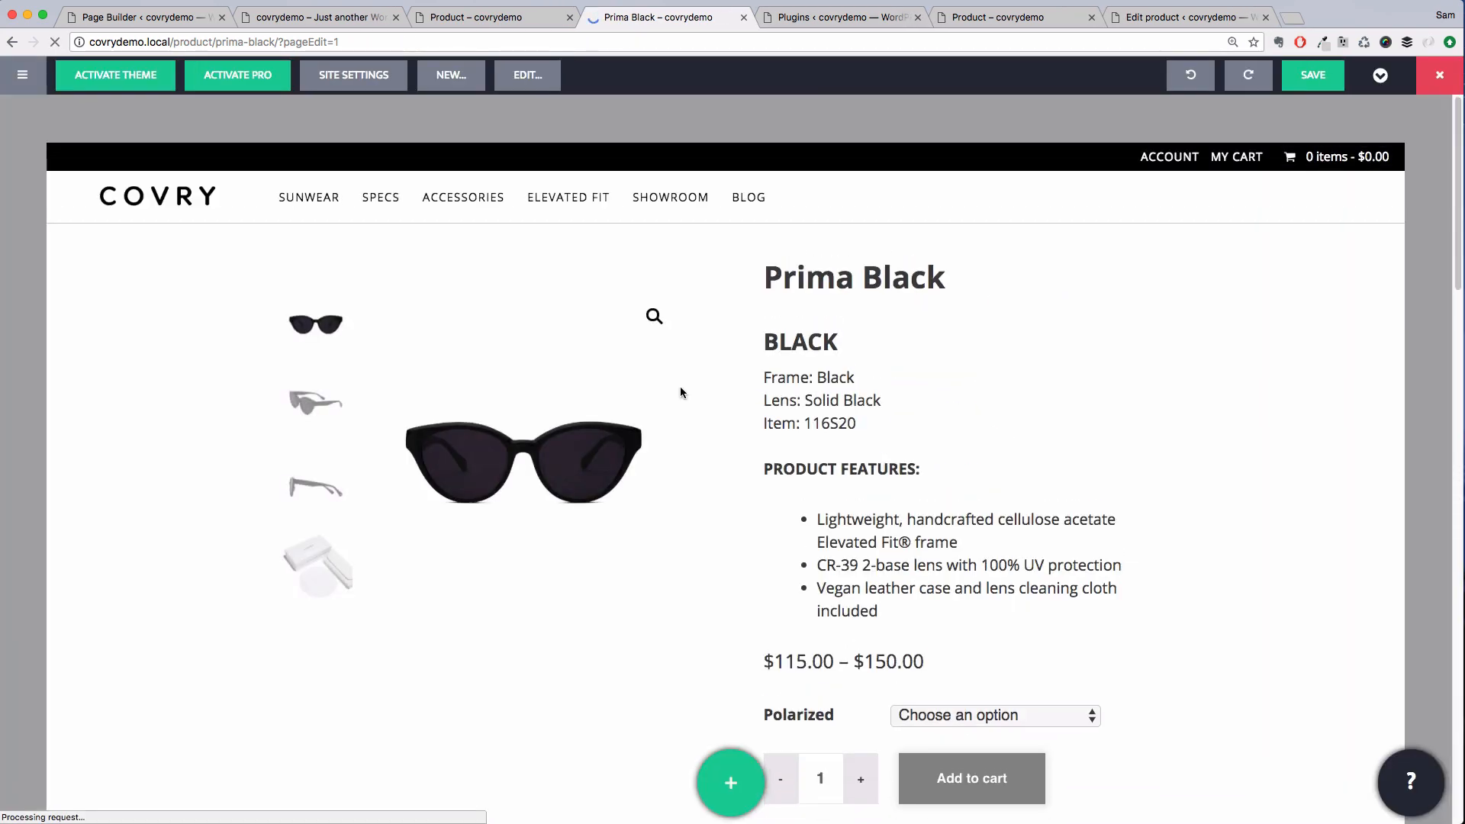
pyautogui.scroll(-15, 639, 420)
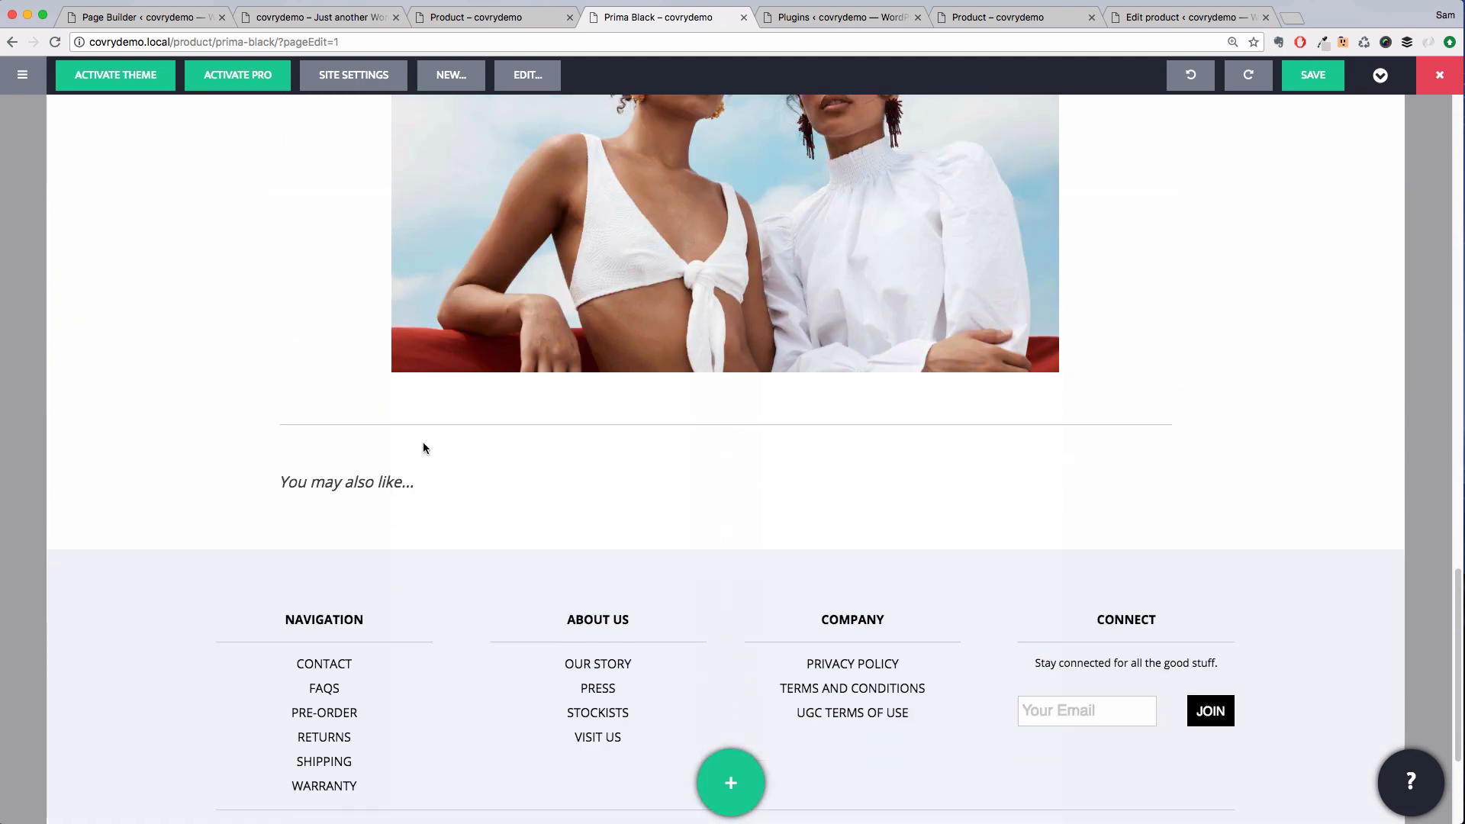
pyautogui.scroll(8, 807, 470)
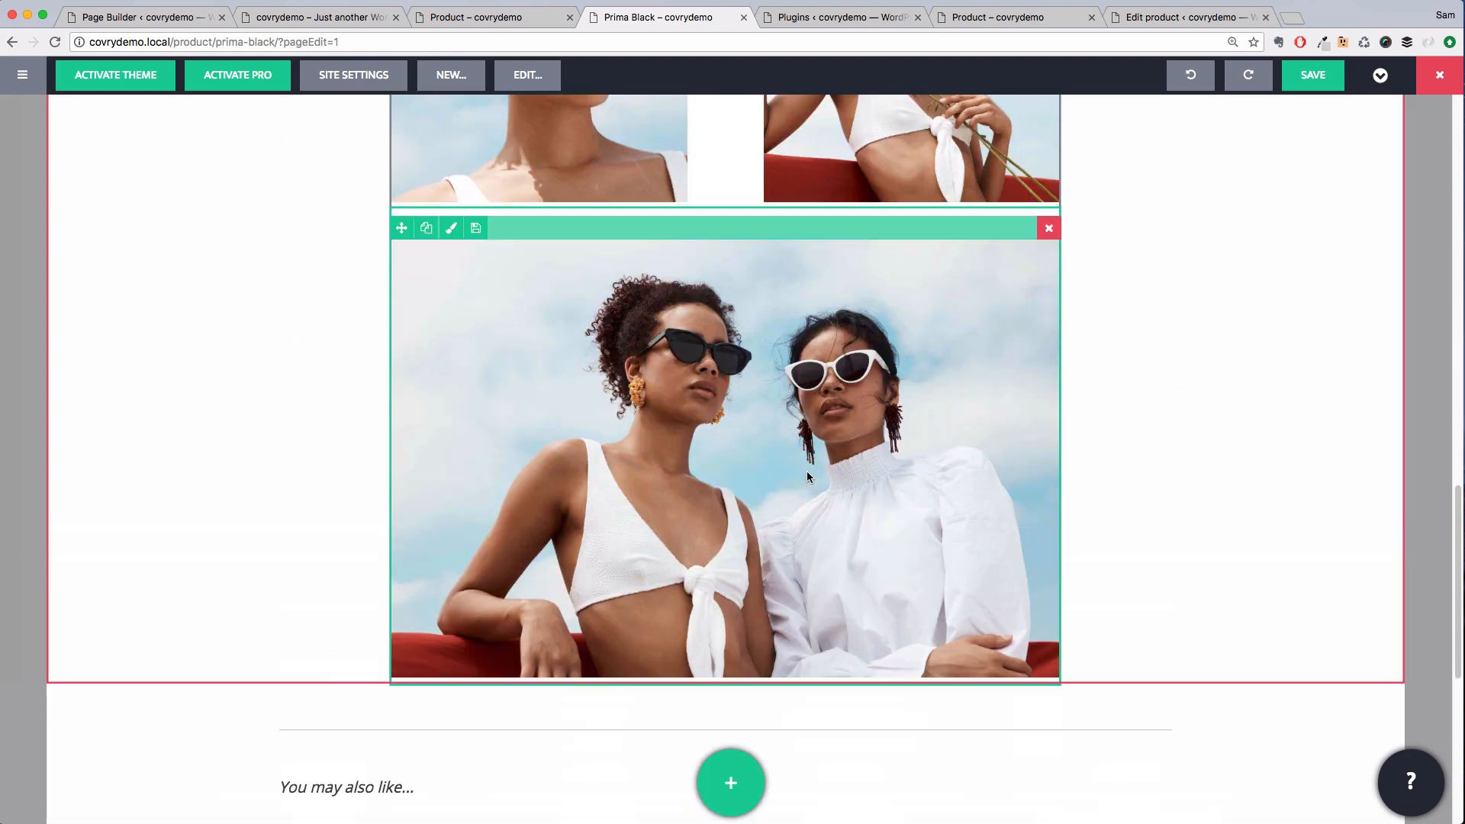
pyautogui.scroll(10, 807, 477)
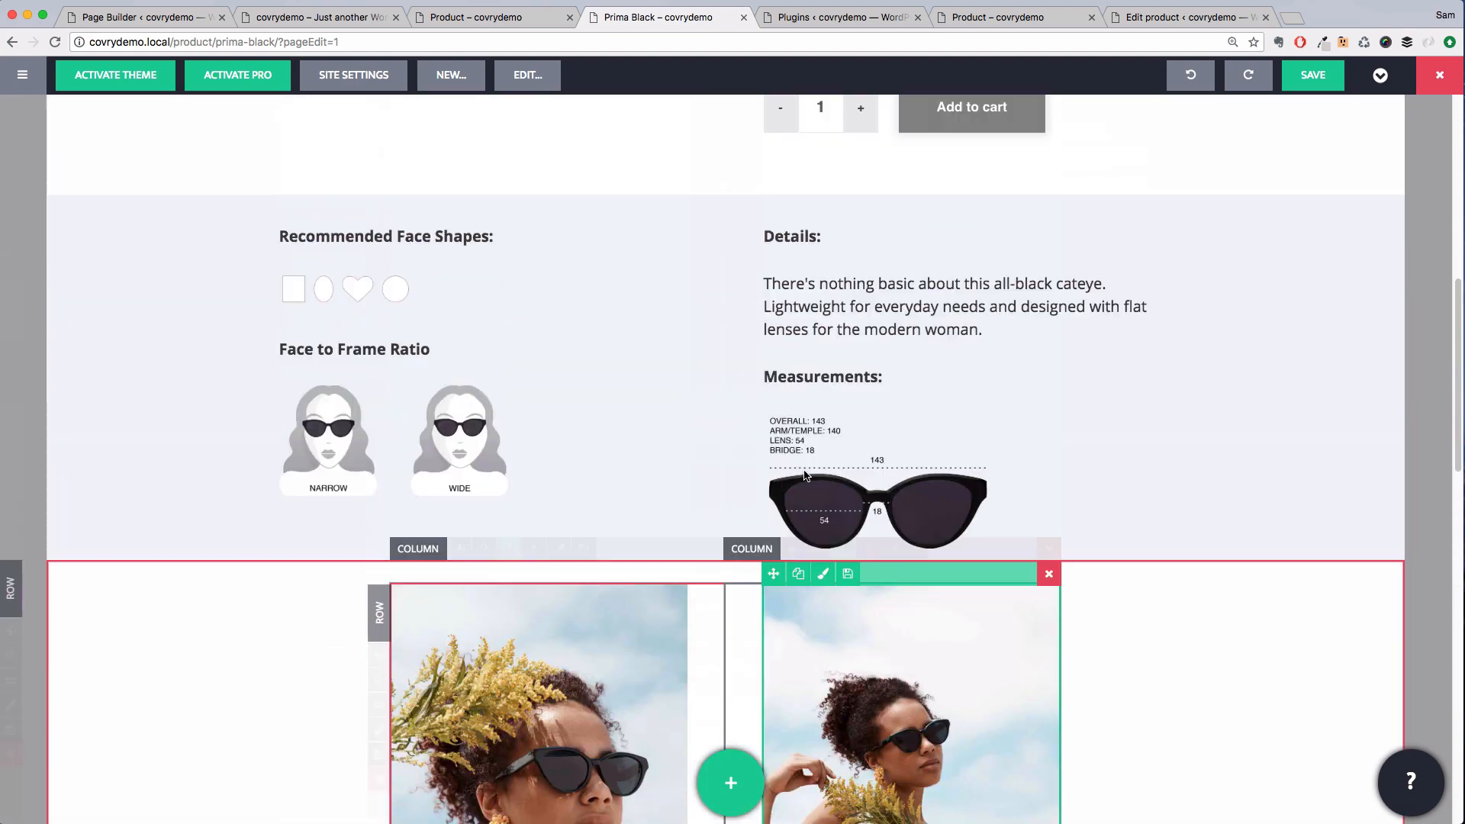
pyautogui.scroll(2, 804, 473)
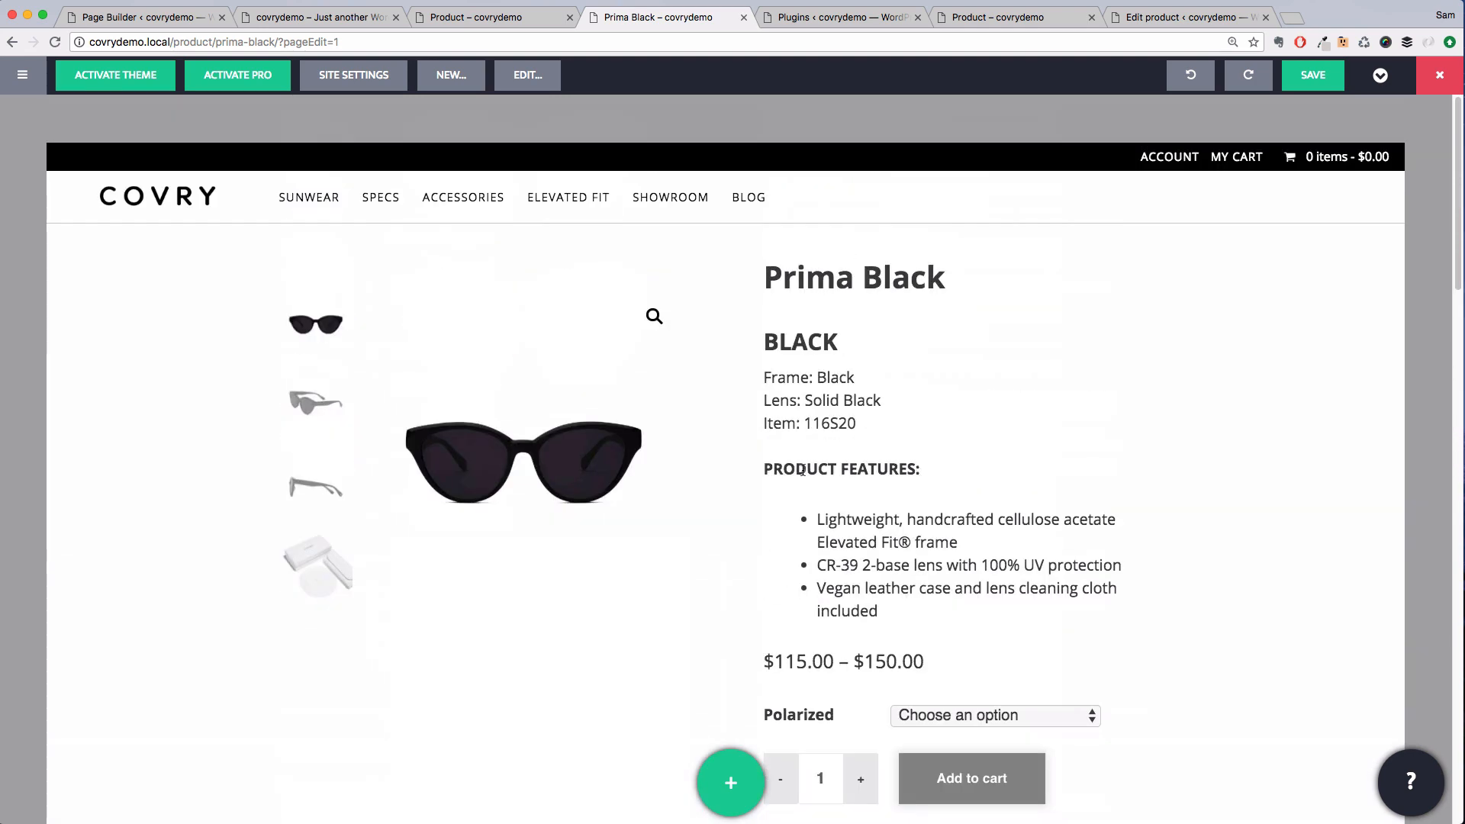
# Duplicate the product page with the title Prima White
pyautogui.click(521, 84)
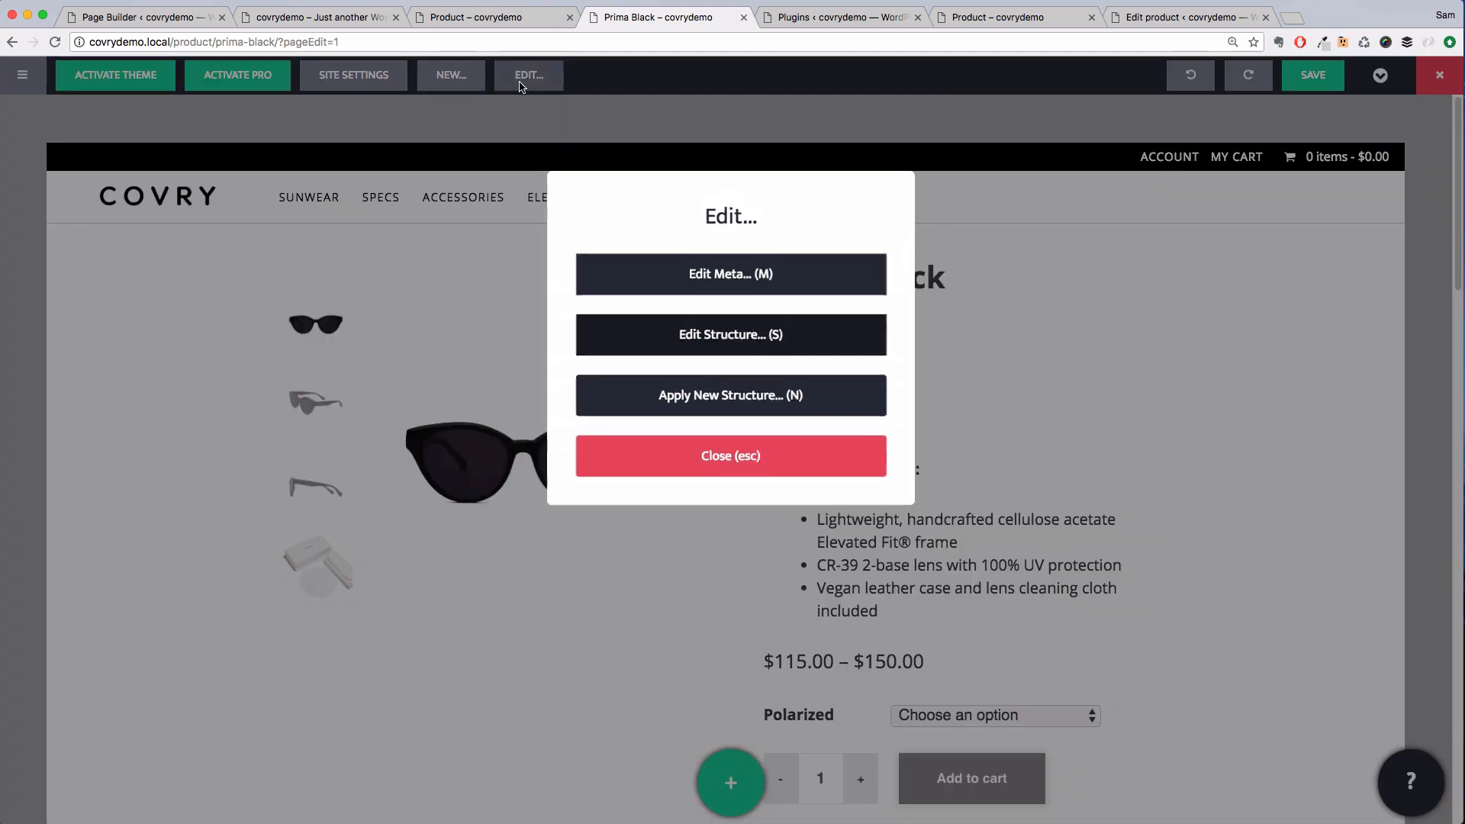
pyautogui.click(641, 464)
pyautogui.click(450, 75)
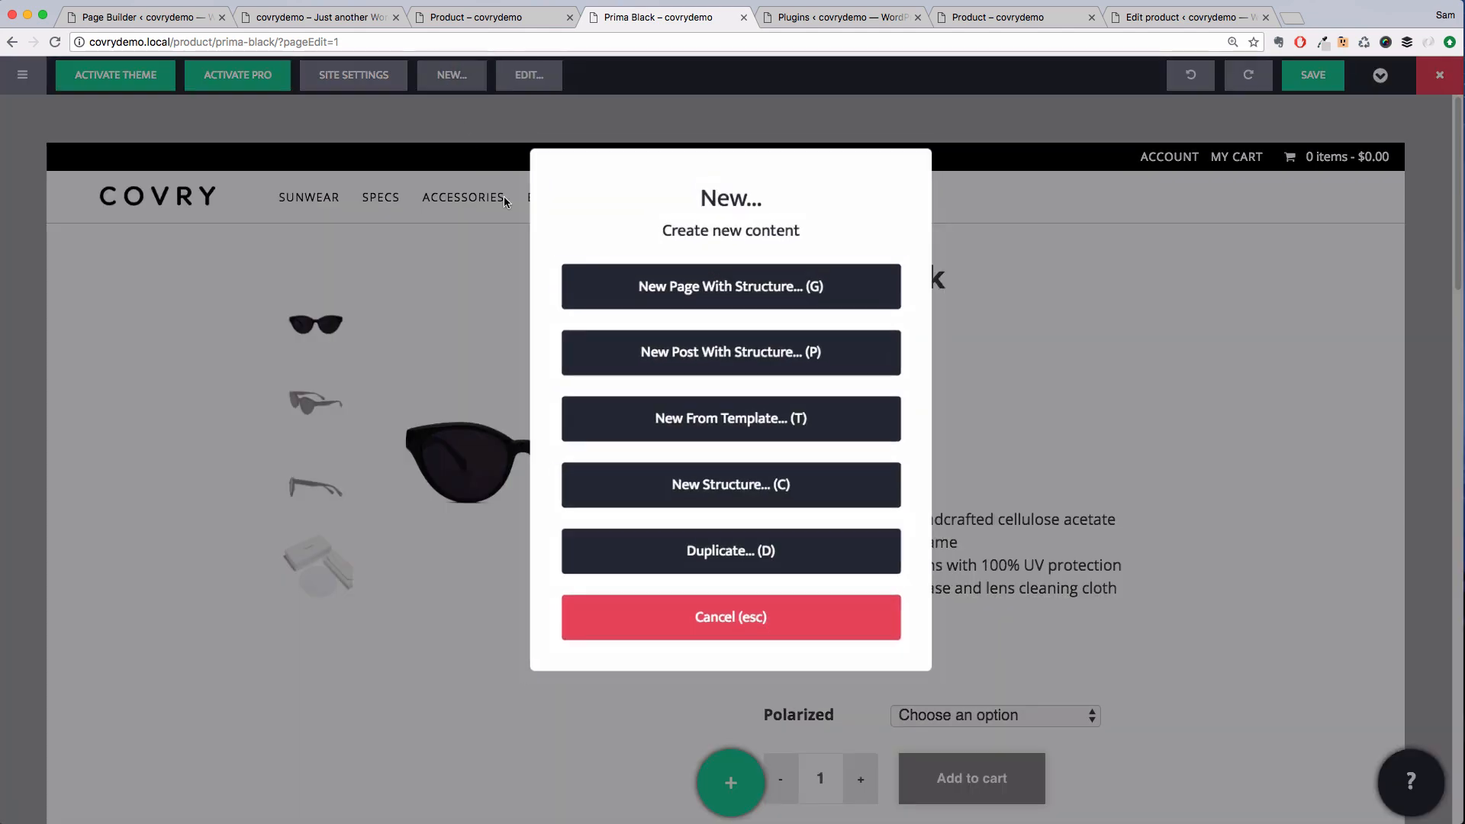
pyautogui.click(658, 535)
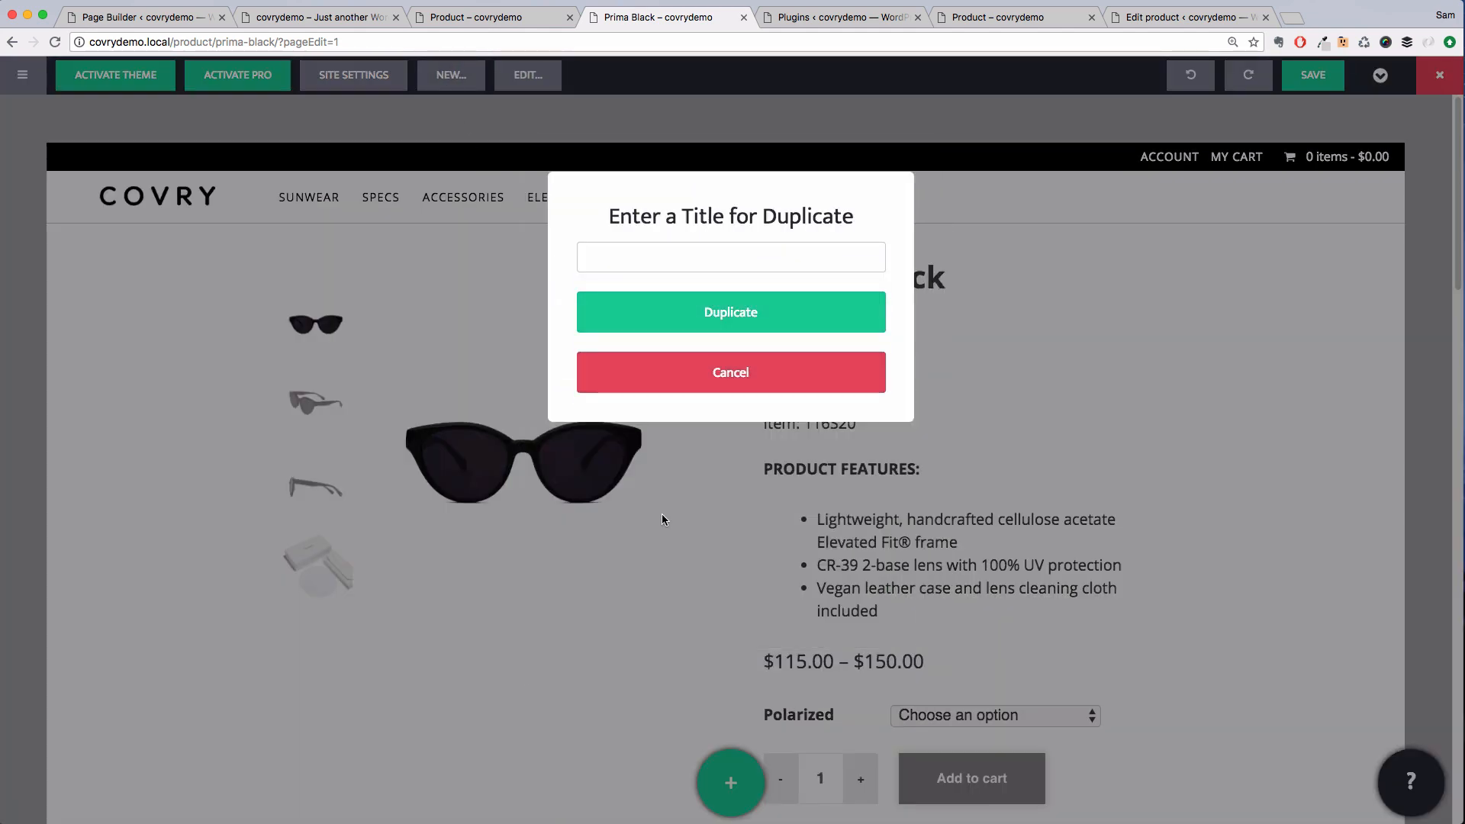
pyautogui.click(713, 252)
pyautogui.write(':')
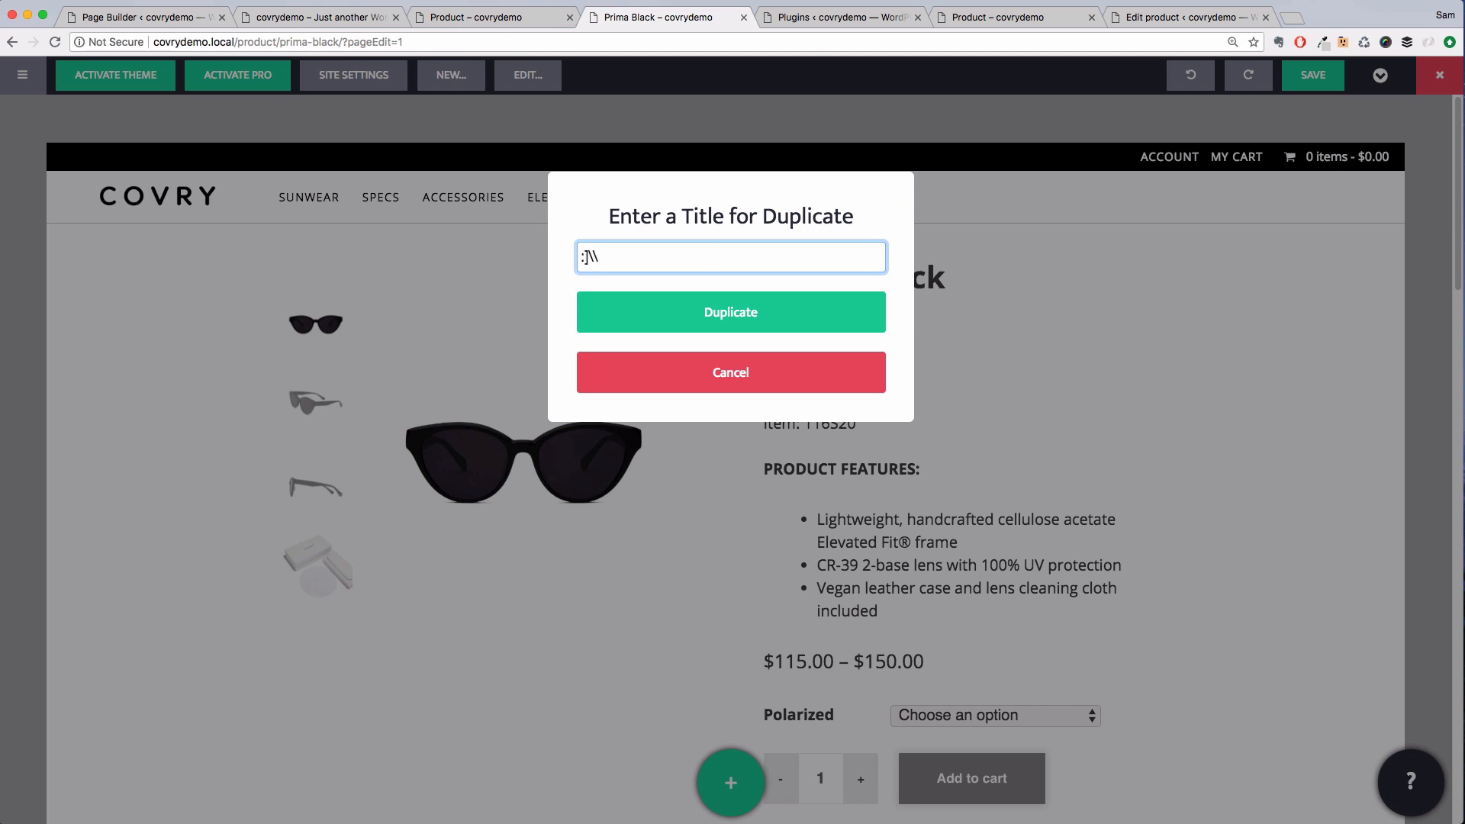
pyautogui.write('Prima White')
pyautogui.click(728, 309)
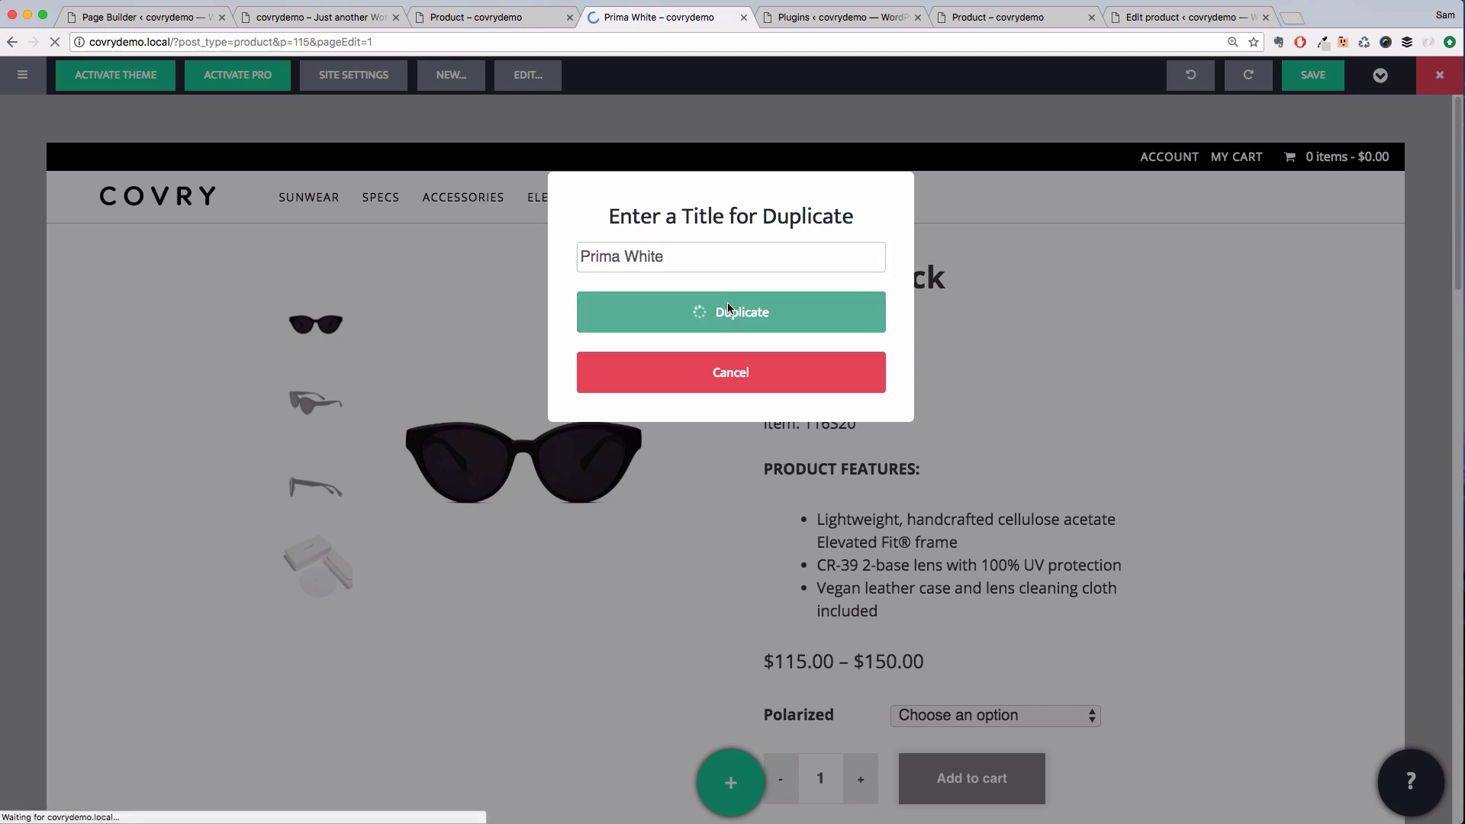
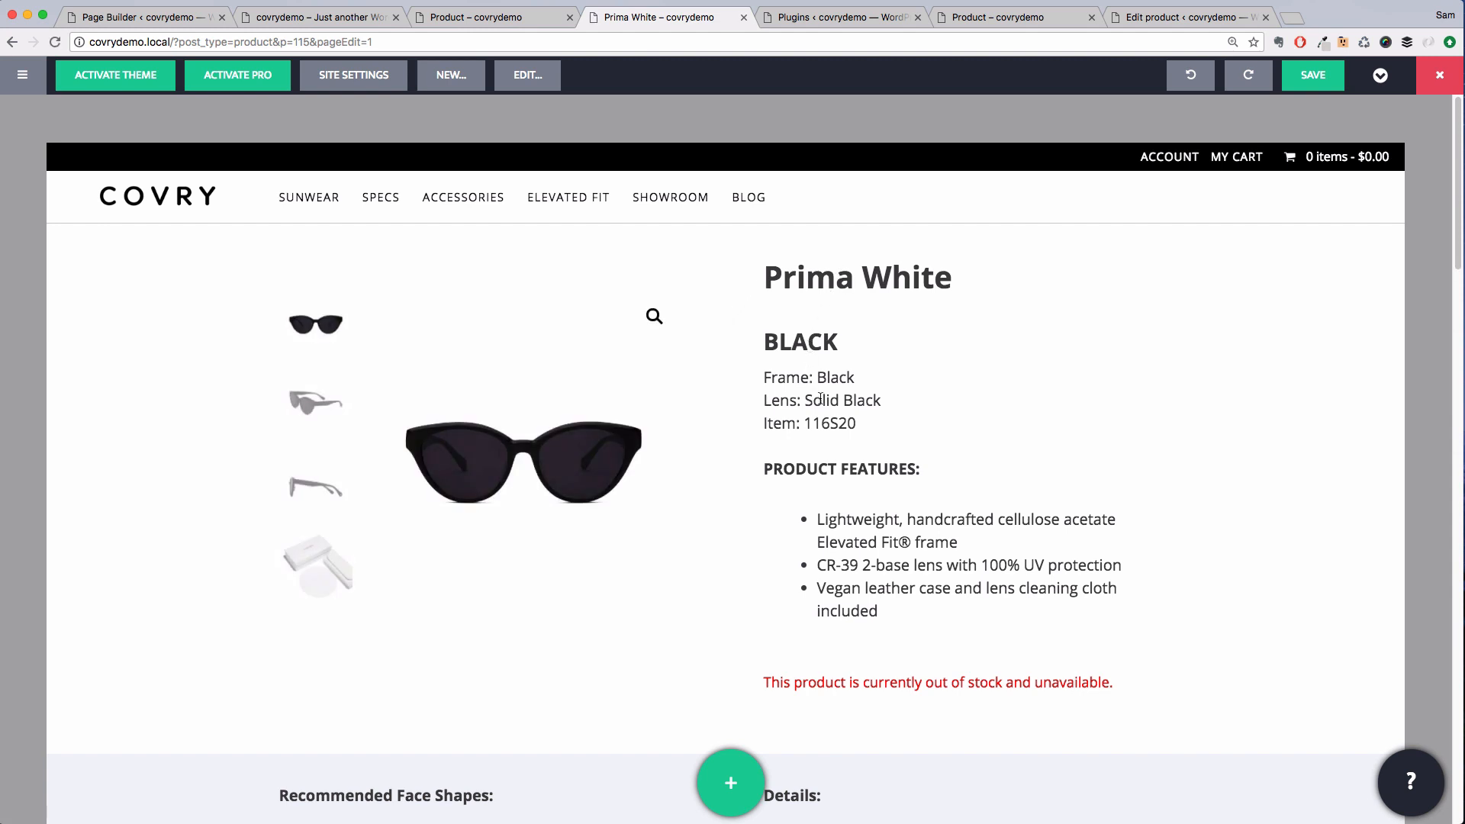
# Open the product's meta editing page from the page builder's Edit menu
pyautogui.scroll(-1, 816, 409)
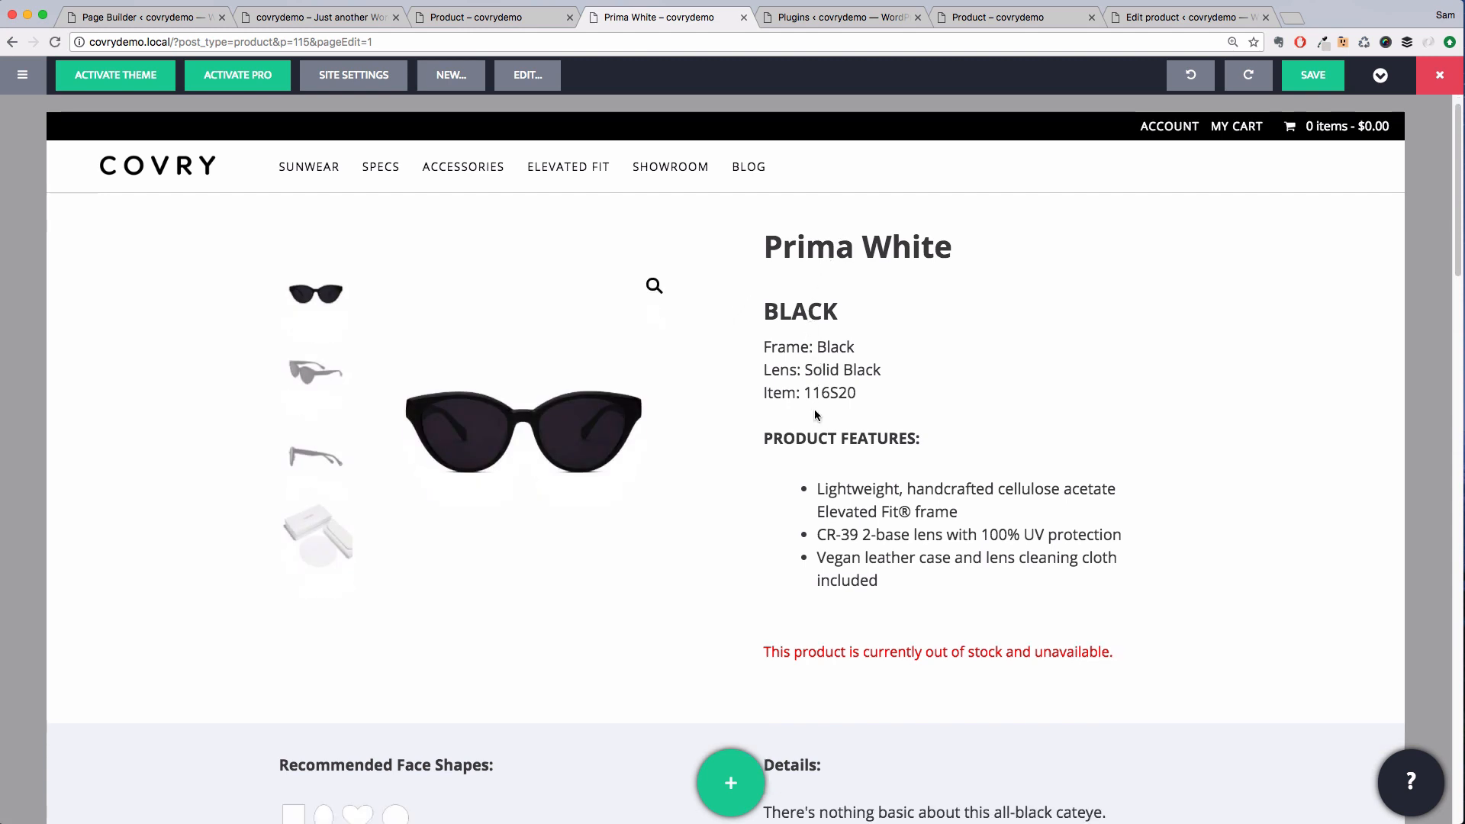
pyautogui.click(527, 75)
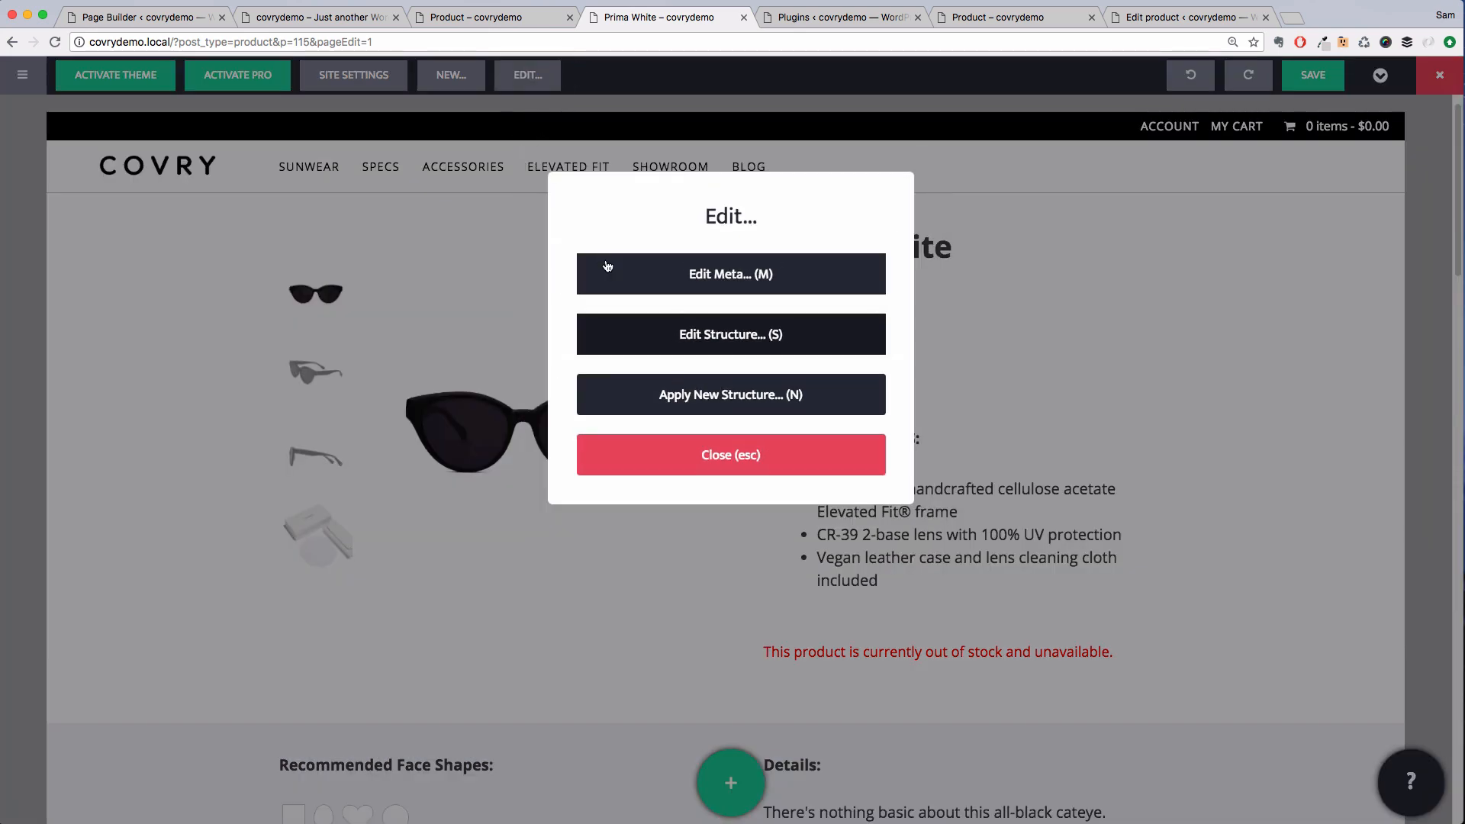
pyautogui.click(631, 276)
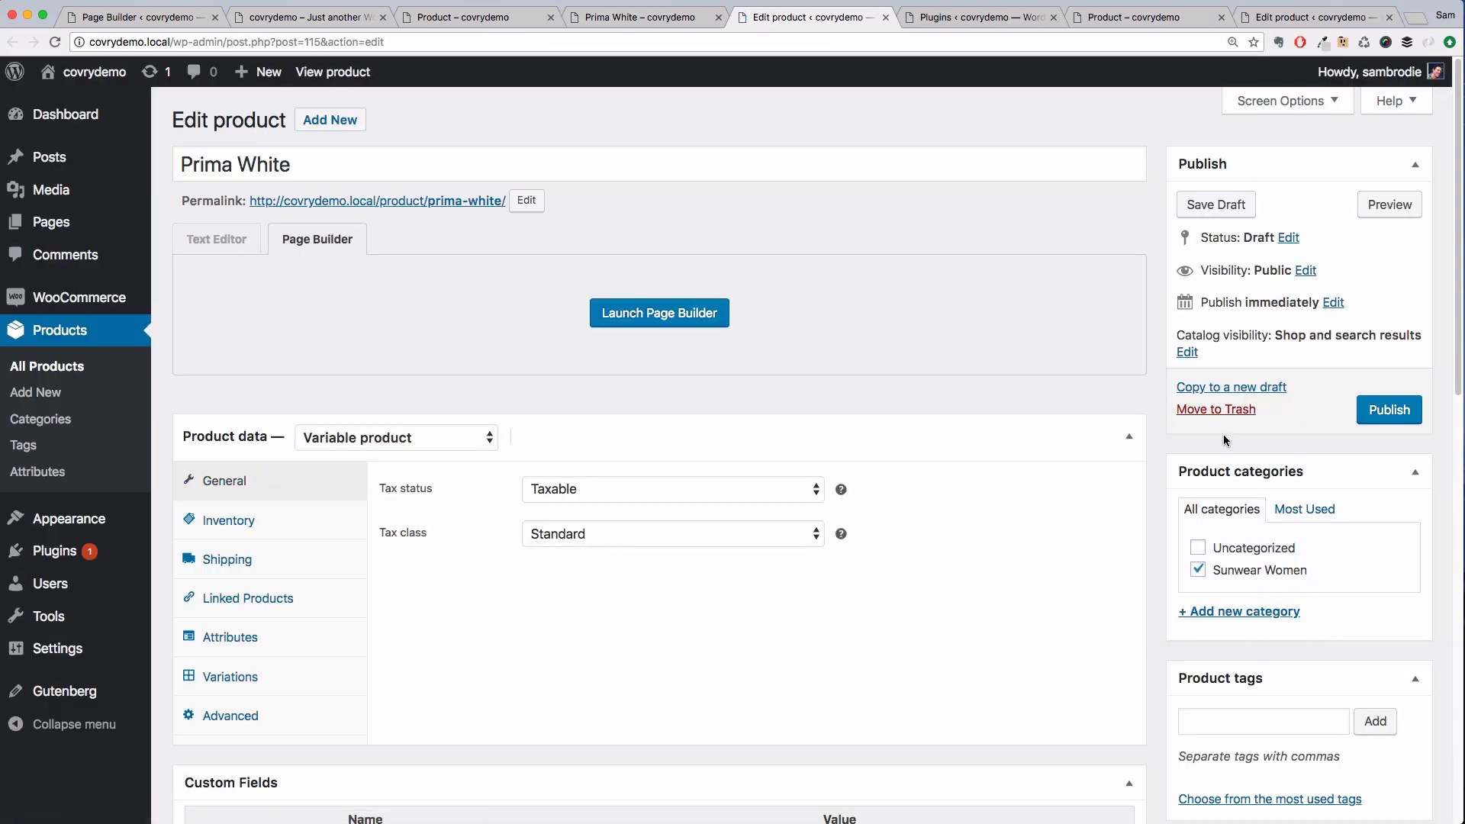
# Remove the current product image from the product
pyautogui.scroll(-2, 1224, 433)
pyautogui.scroll(-10, 1224, 439)
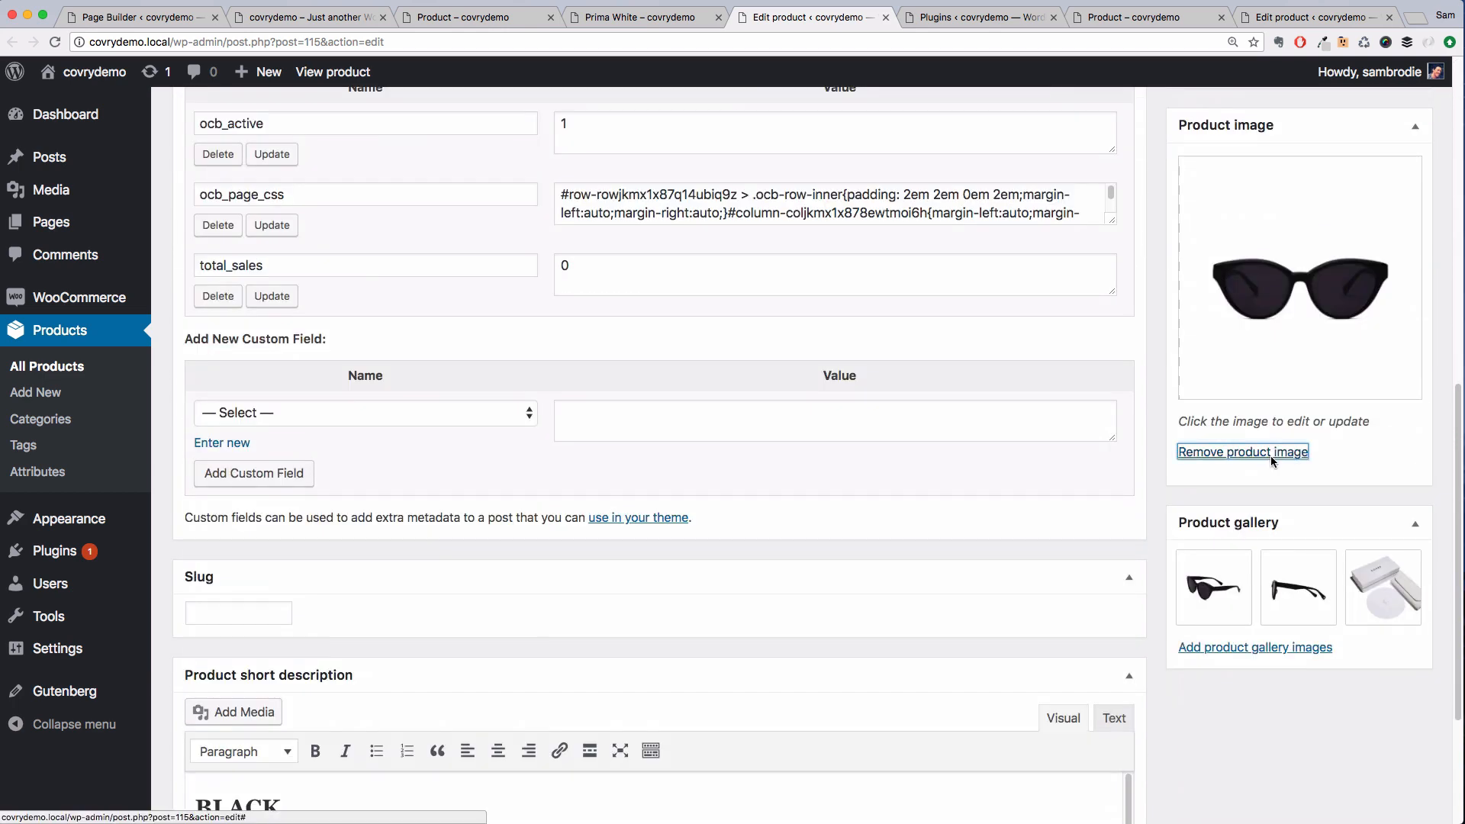
pyautogui.click(1270, 456)
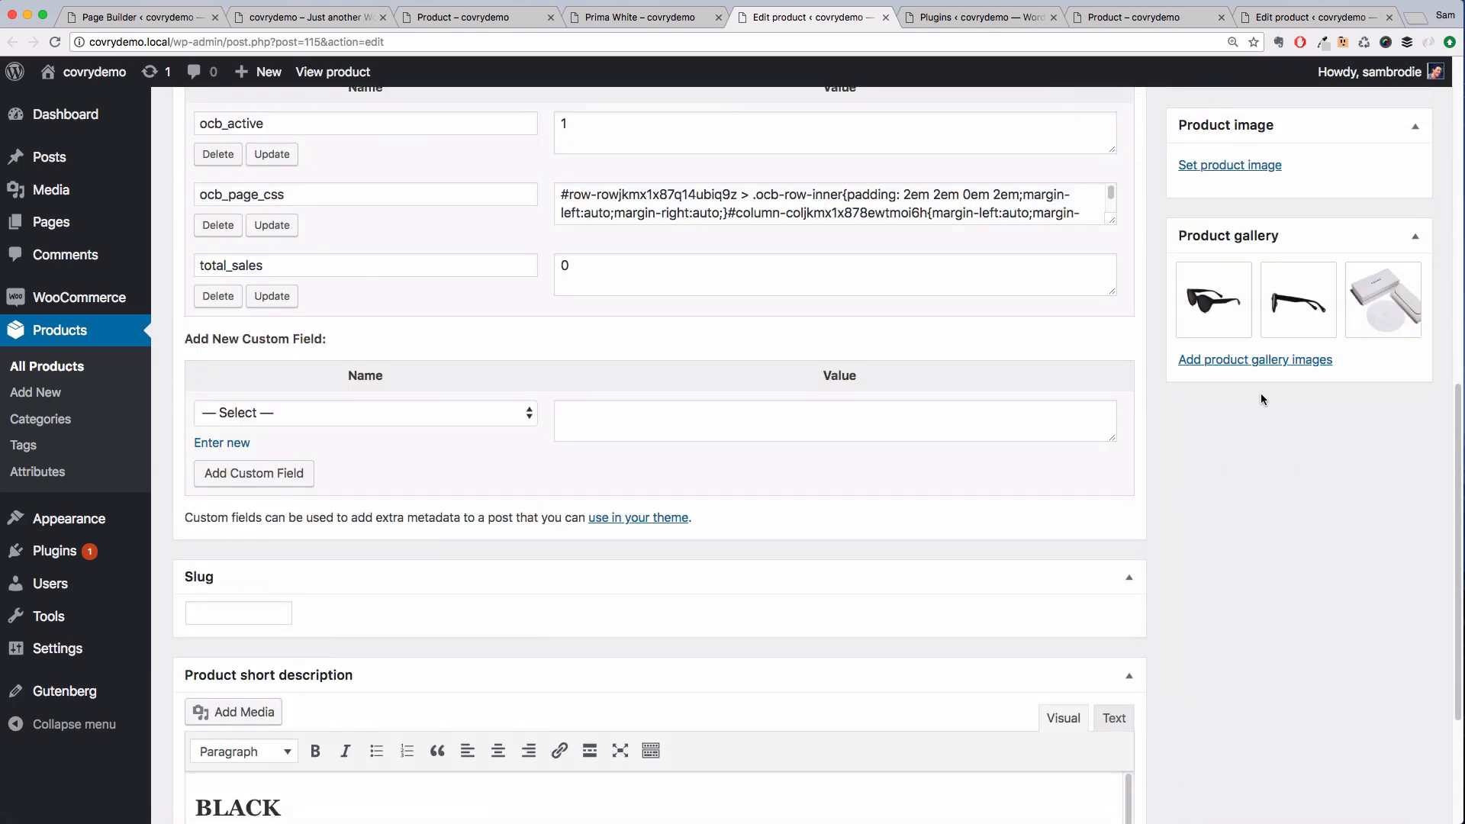
# Delete all existing images from the product gallery
pyautogui.click(1247, 268)
pyautogui.click(1248, 267)
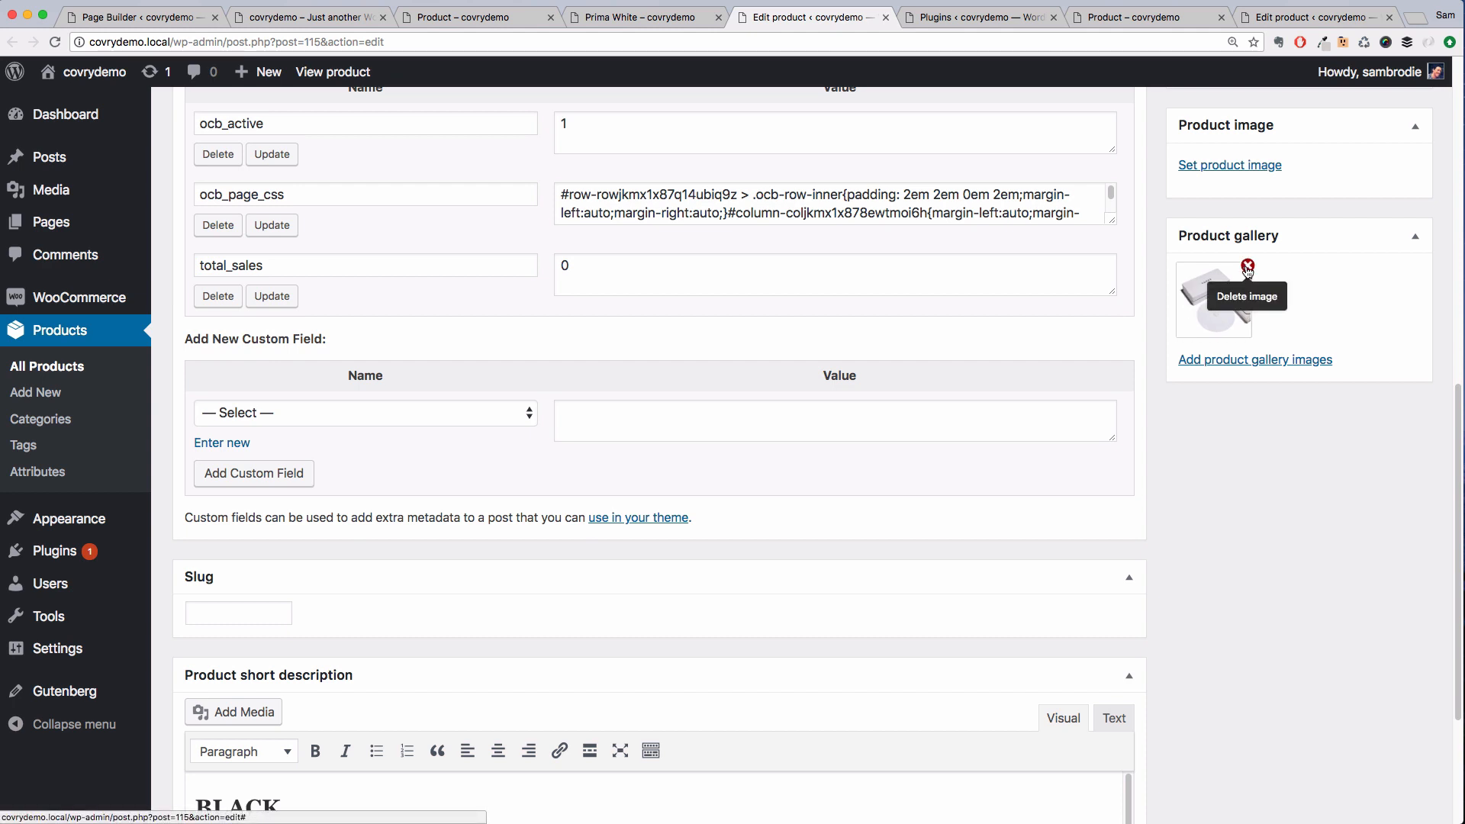
pyautogui.click(1247, 267)
# Set the product image to the white front-view photo 116S14-IN from the media library
pyautogui.click(1238, 165)
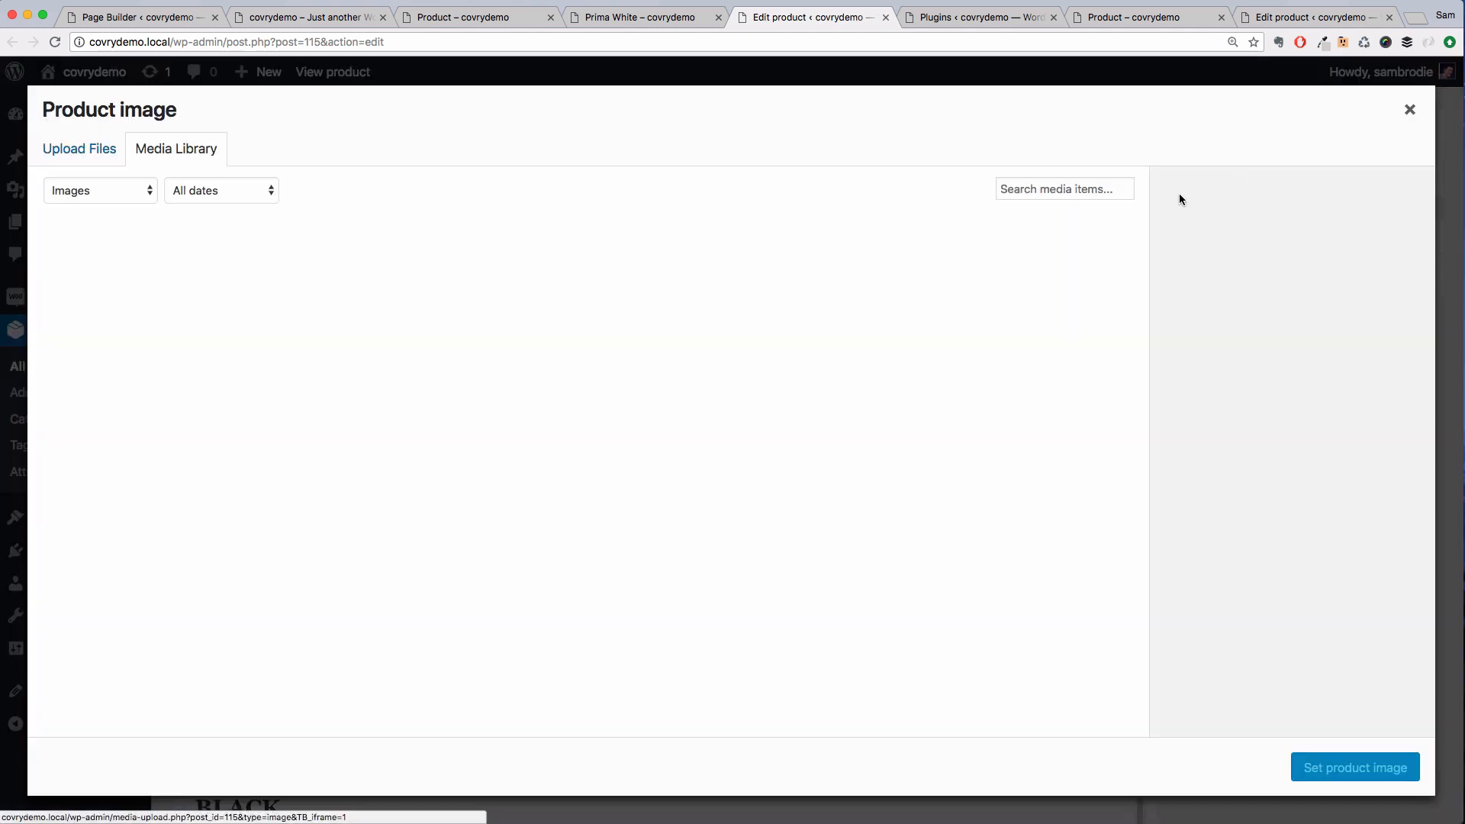
pyautogui.scroll(-5, 711, 445)
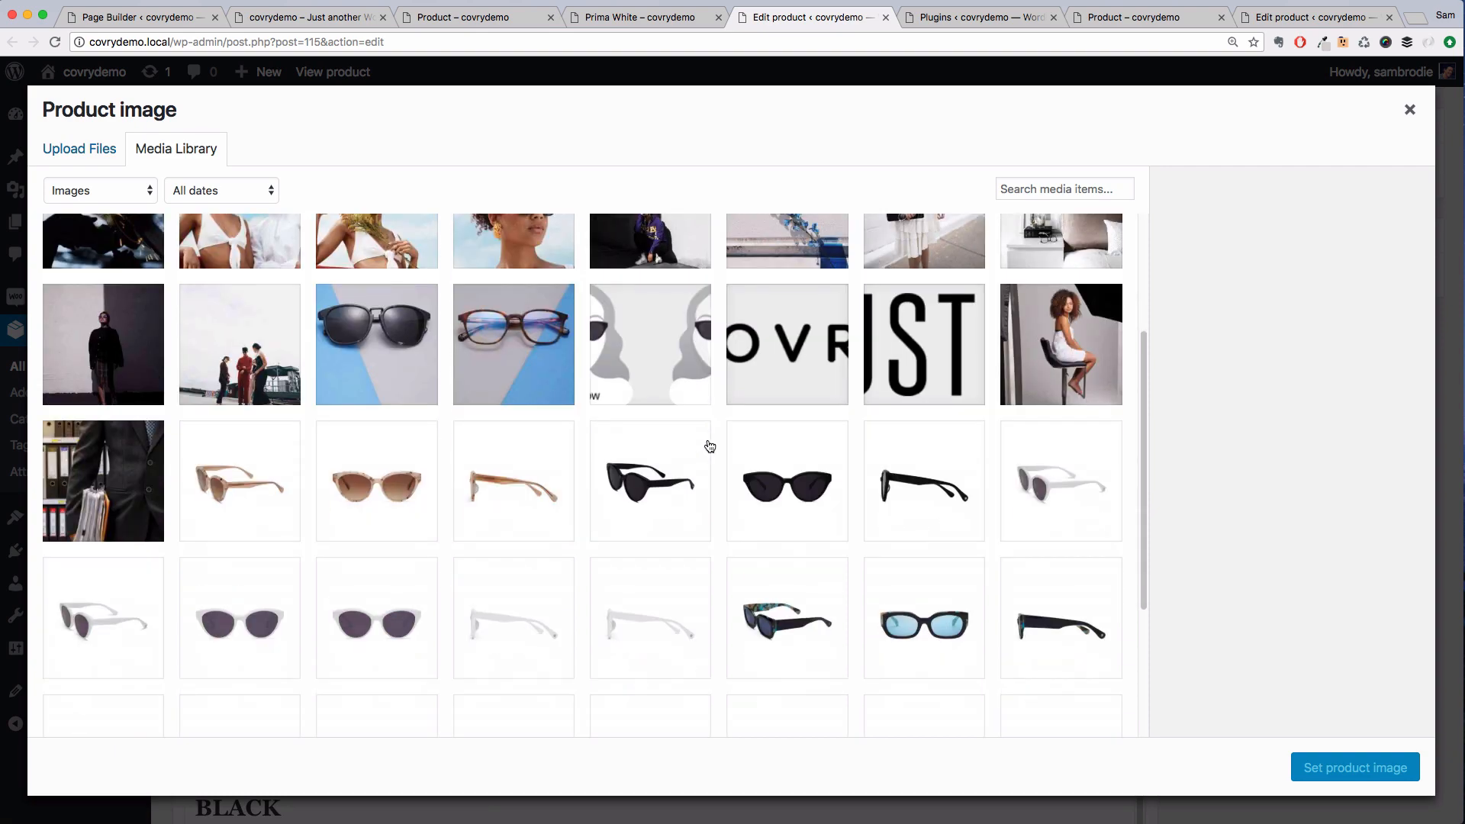
pyautogui.click(248, 582)
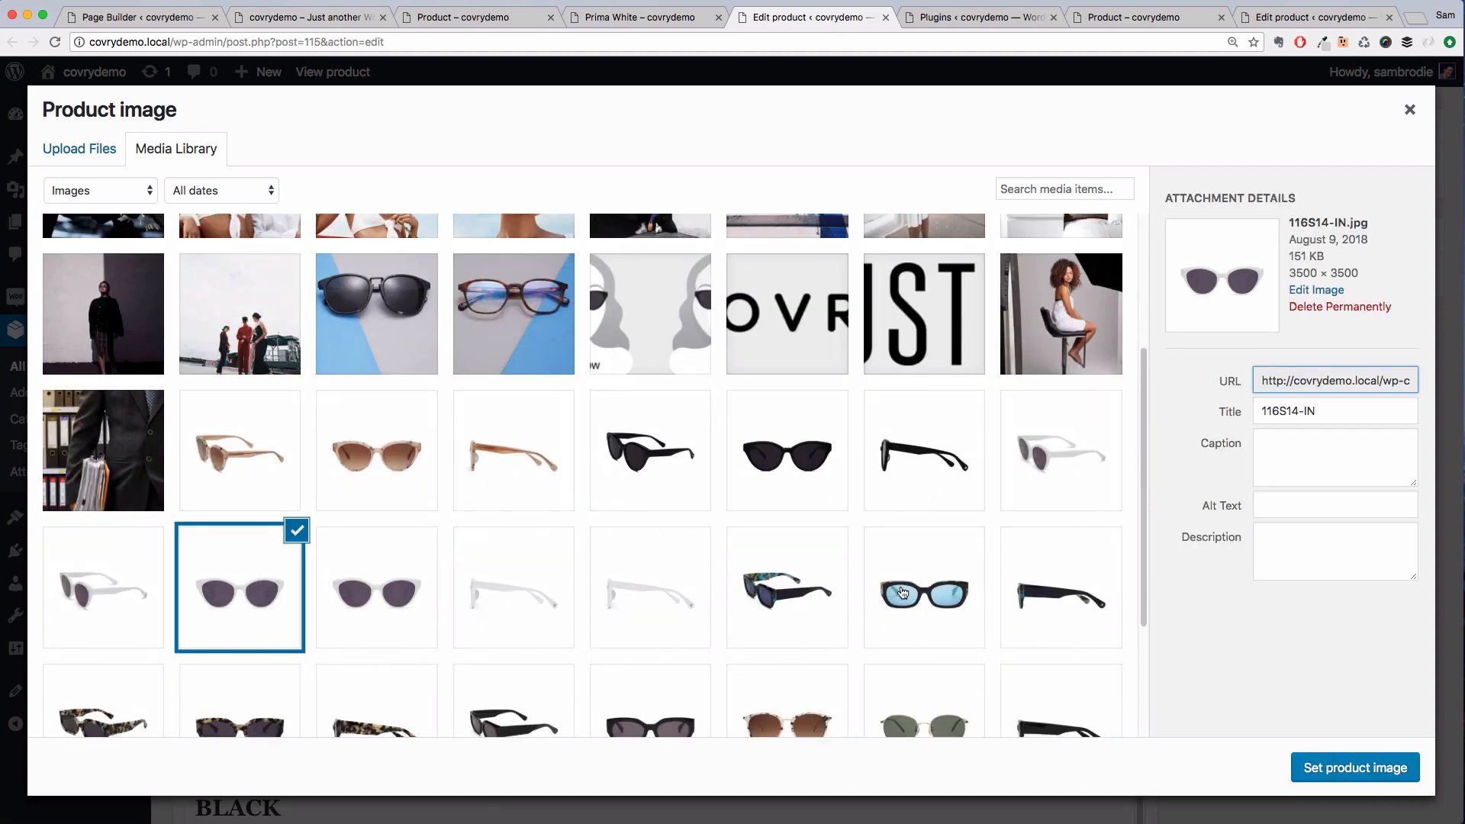
pyautogui.click(1328, 767)
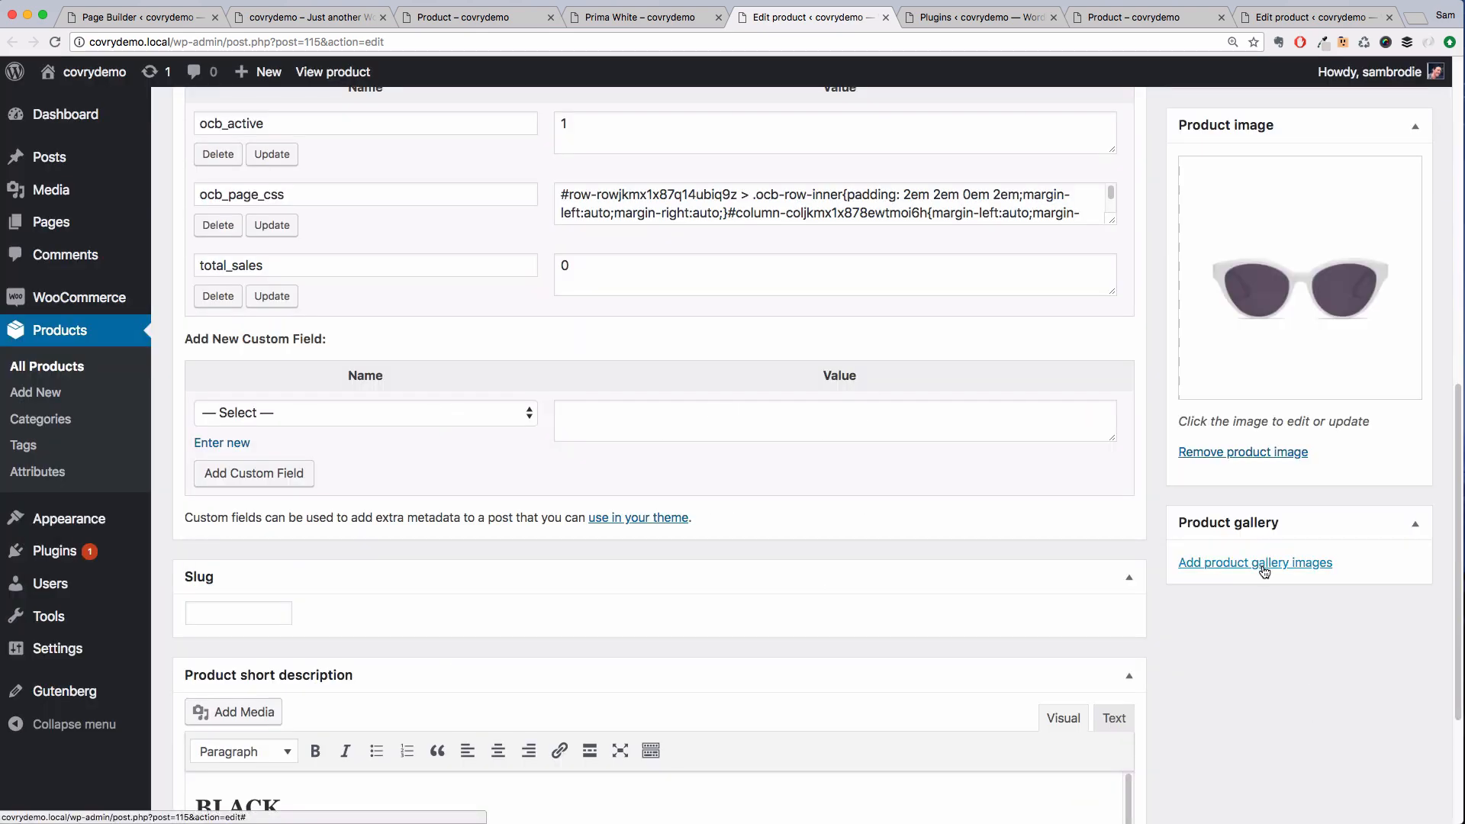
# Add the white side-view photos 116S14-SD-1 and 116S14-CU plus the case image to the product gallery
pyautogui.click(1271, 559)
pyautogui.scroll(-8, 658, 561)
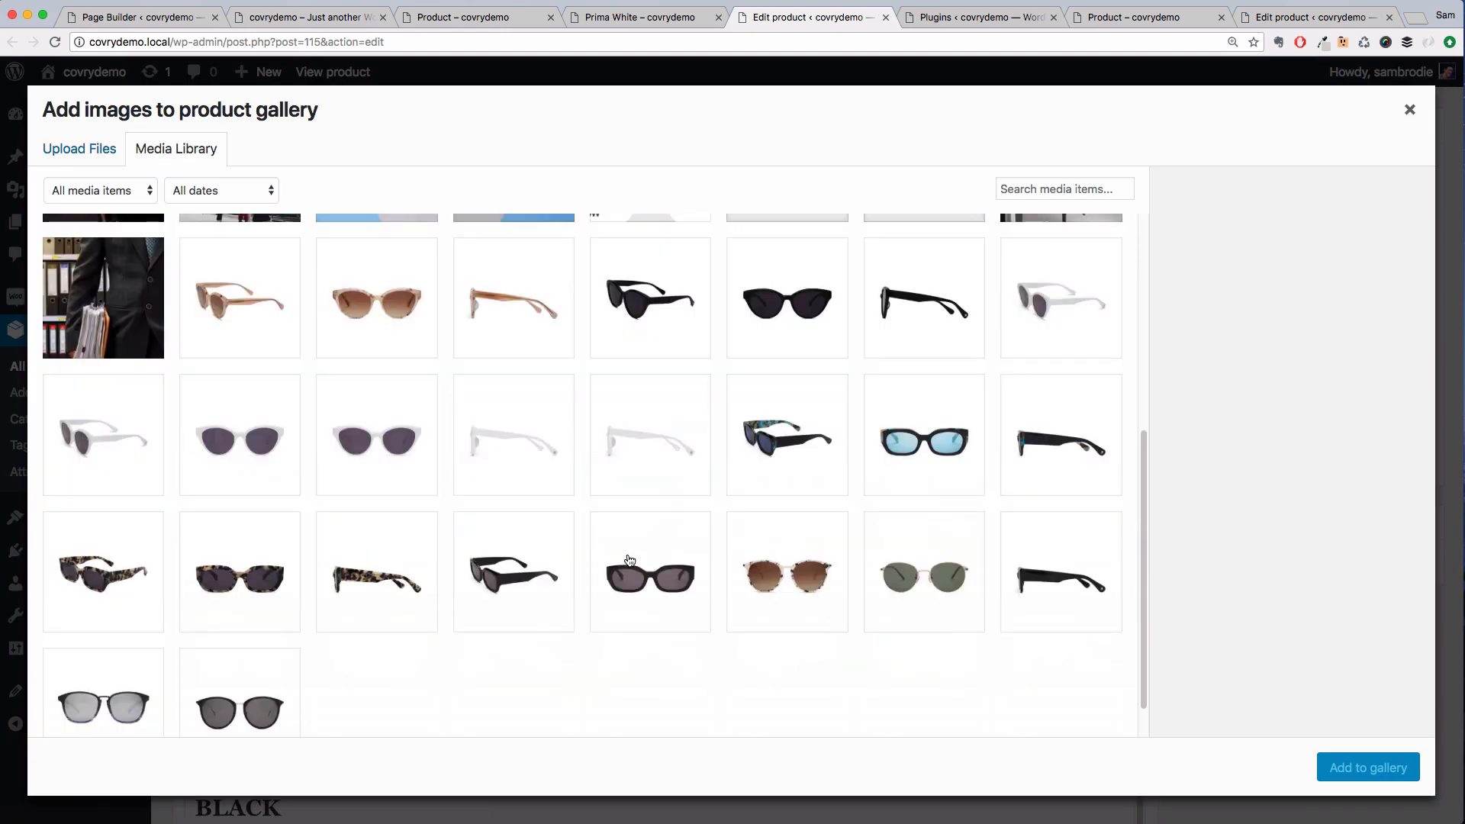
pyautogui.click(109, 435)
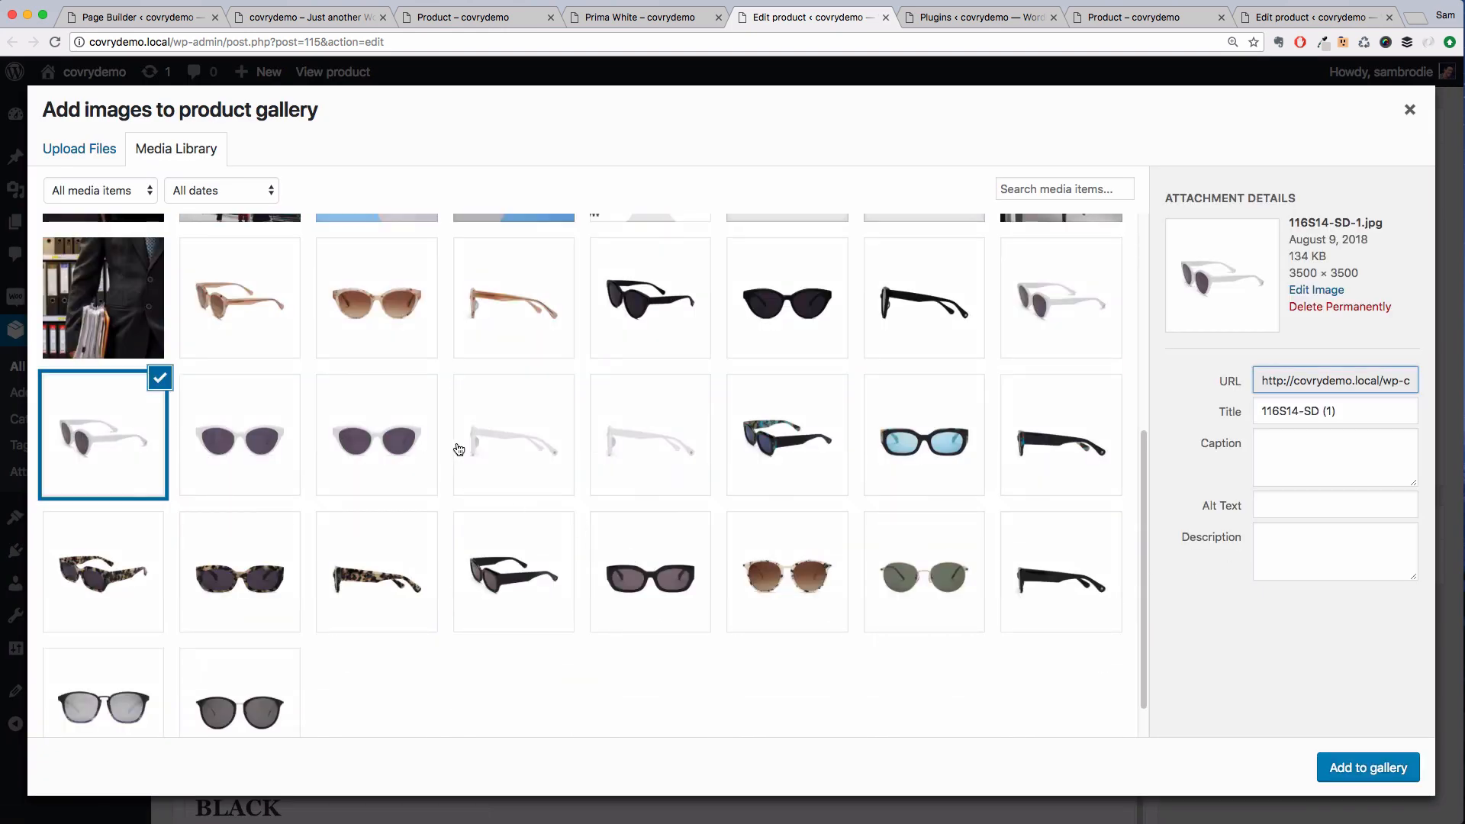
pyautogui.click(530, 455)
pyautogui.scroll(8, 529, 467)
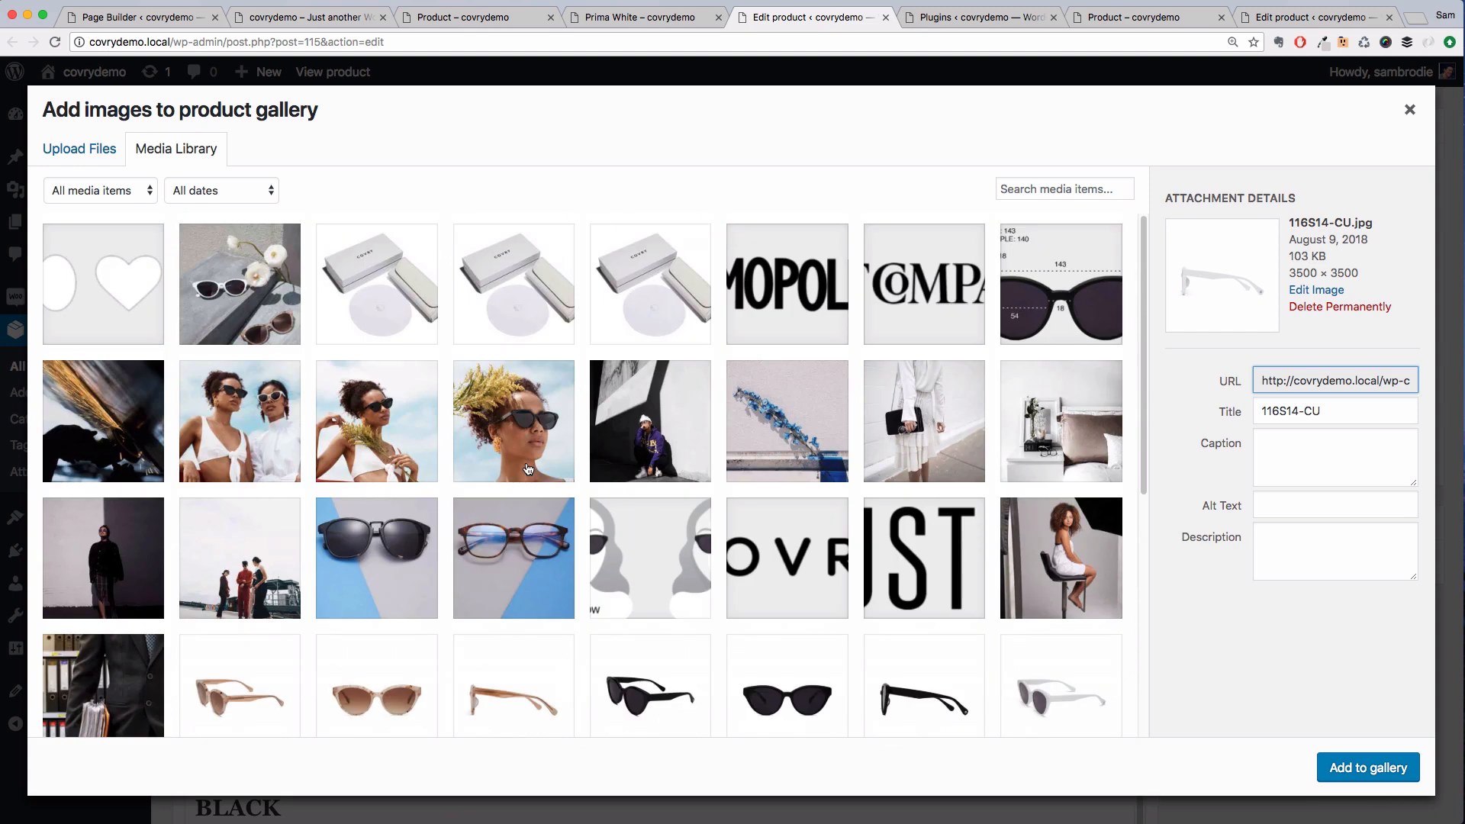
pyautogui.click(441, 314)
pyautogui.click(1379, 767)
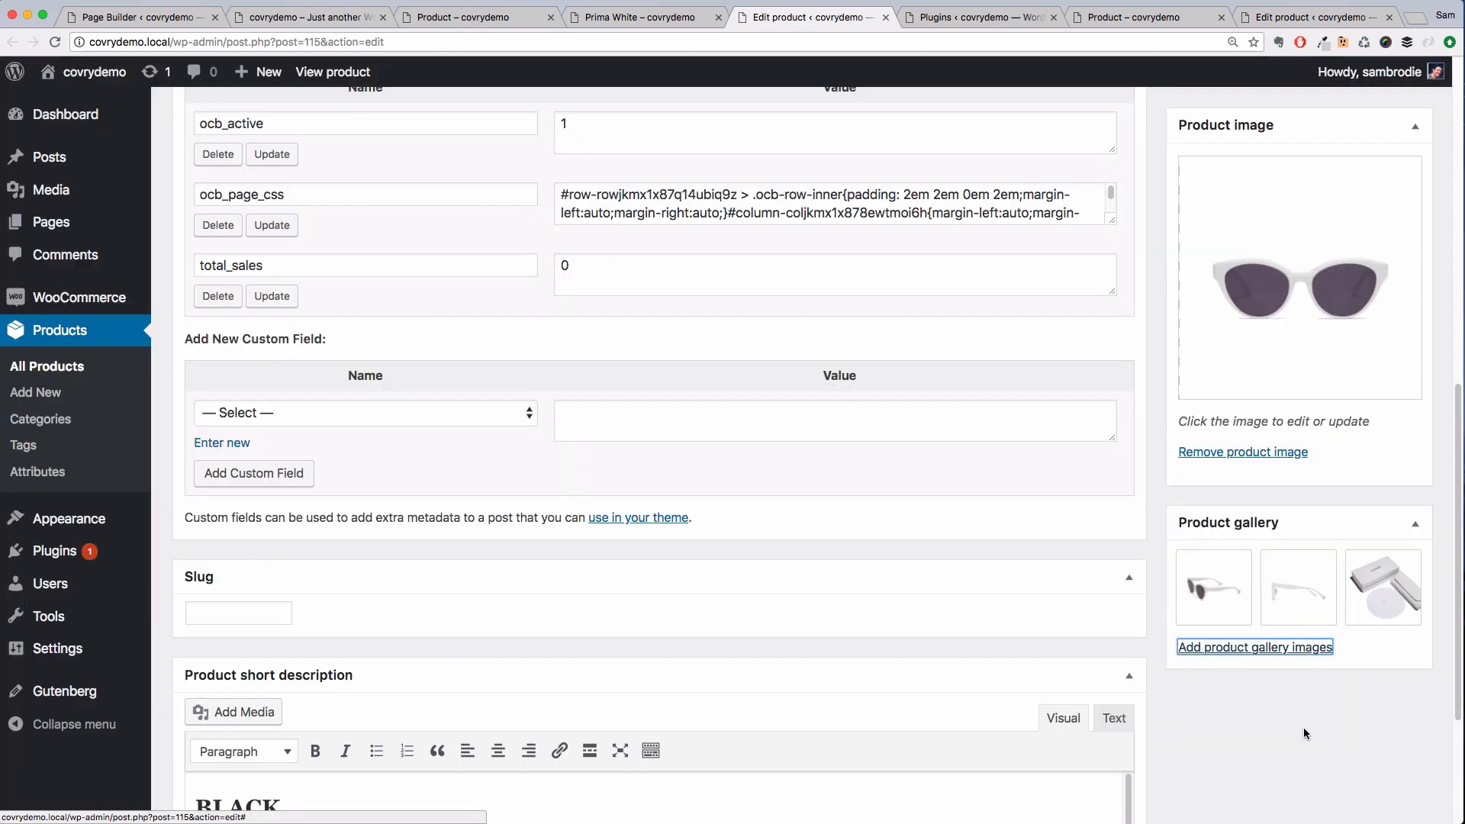
# Replace the product short description with the pasted White version text and delete the leftover blank line
pyautogui.scroll(-3, 1293, 725)
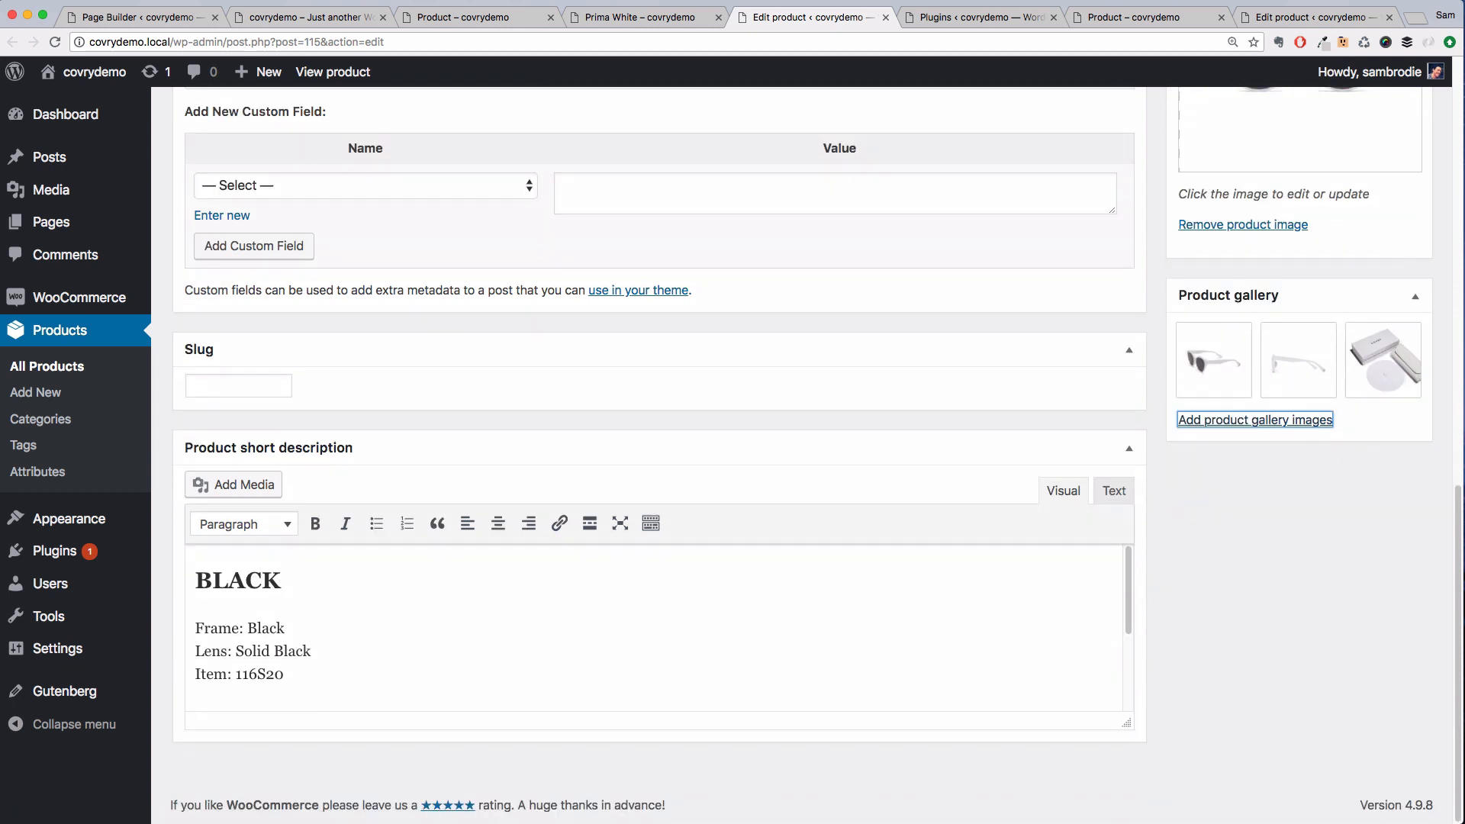
pyautogui.press('super+Tab')
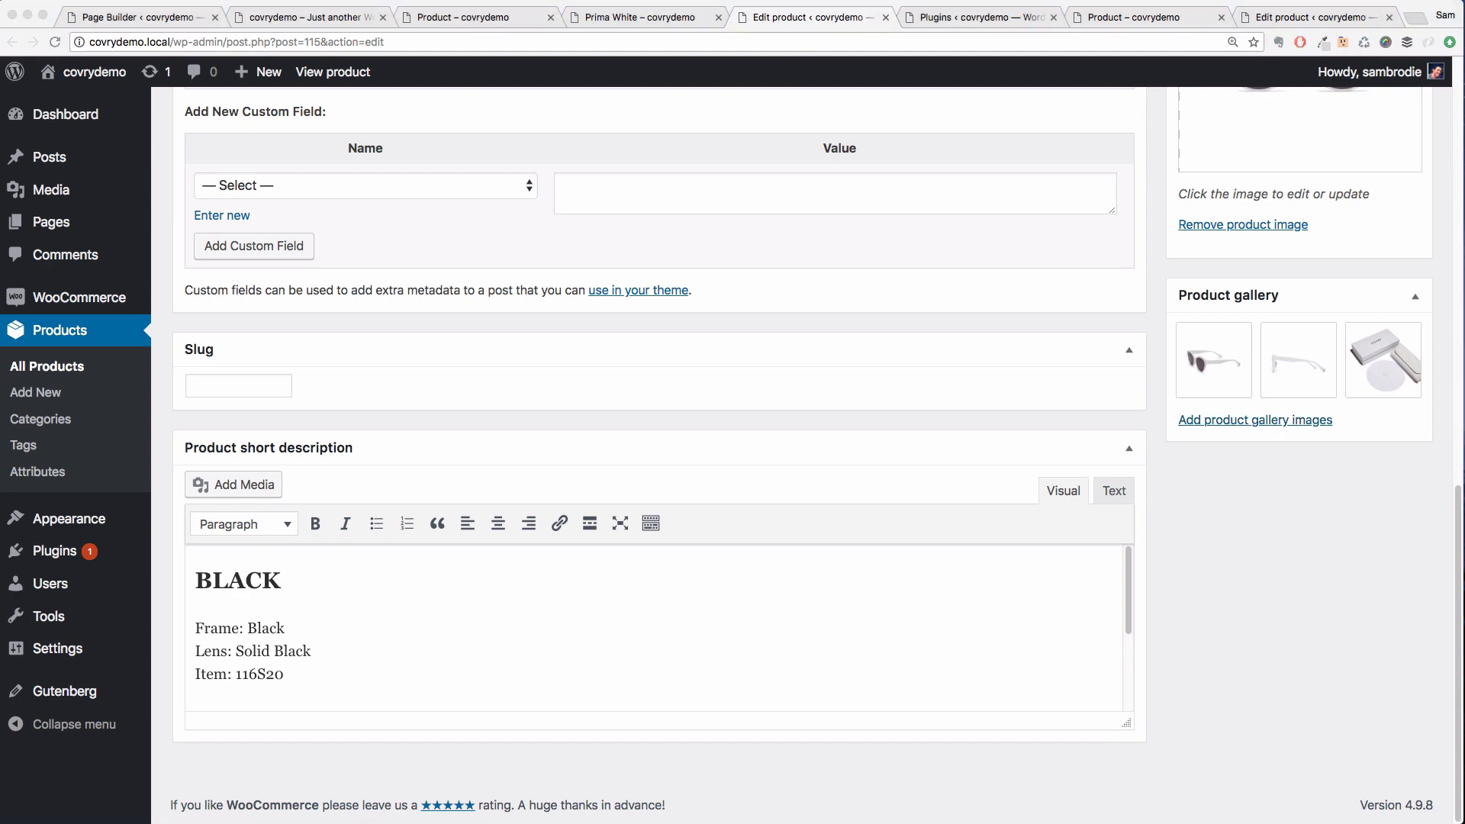
pyautogui.press('super+Tab')
pyautogui.moveTo(197, 579); pyautogui.dragTo(301, 771)
pyautogui.press('super+v')
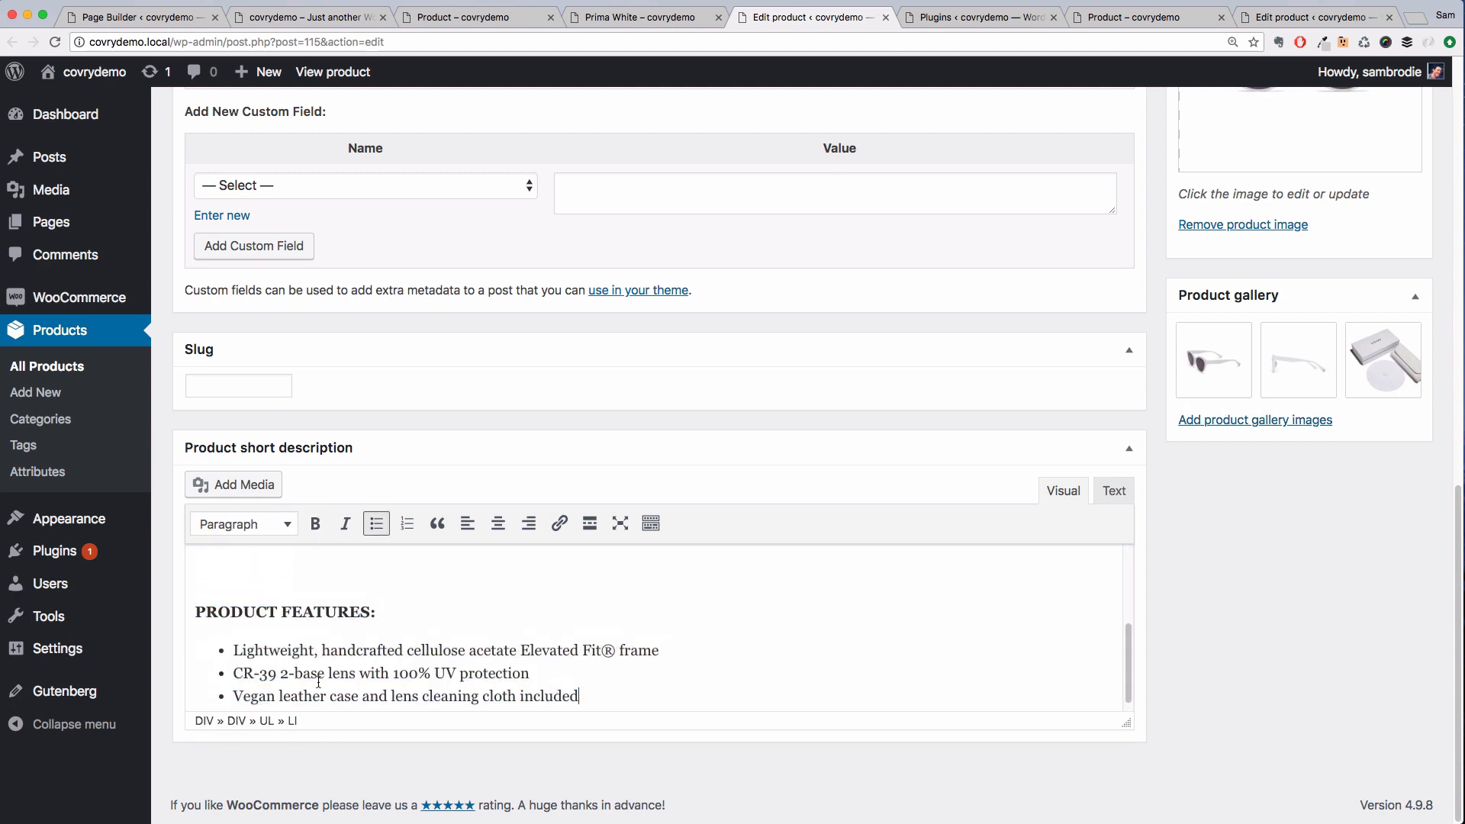
pyautogui.click(191, 611)
pyautogui.press('BackSpace')
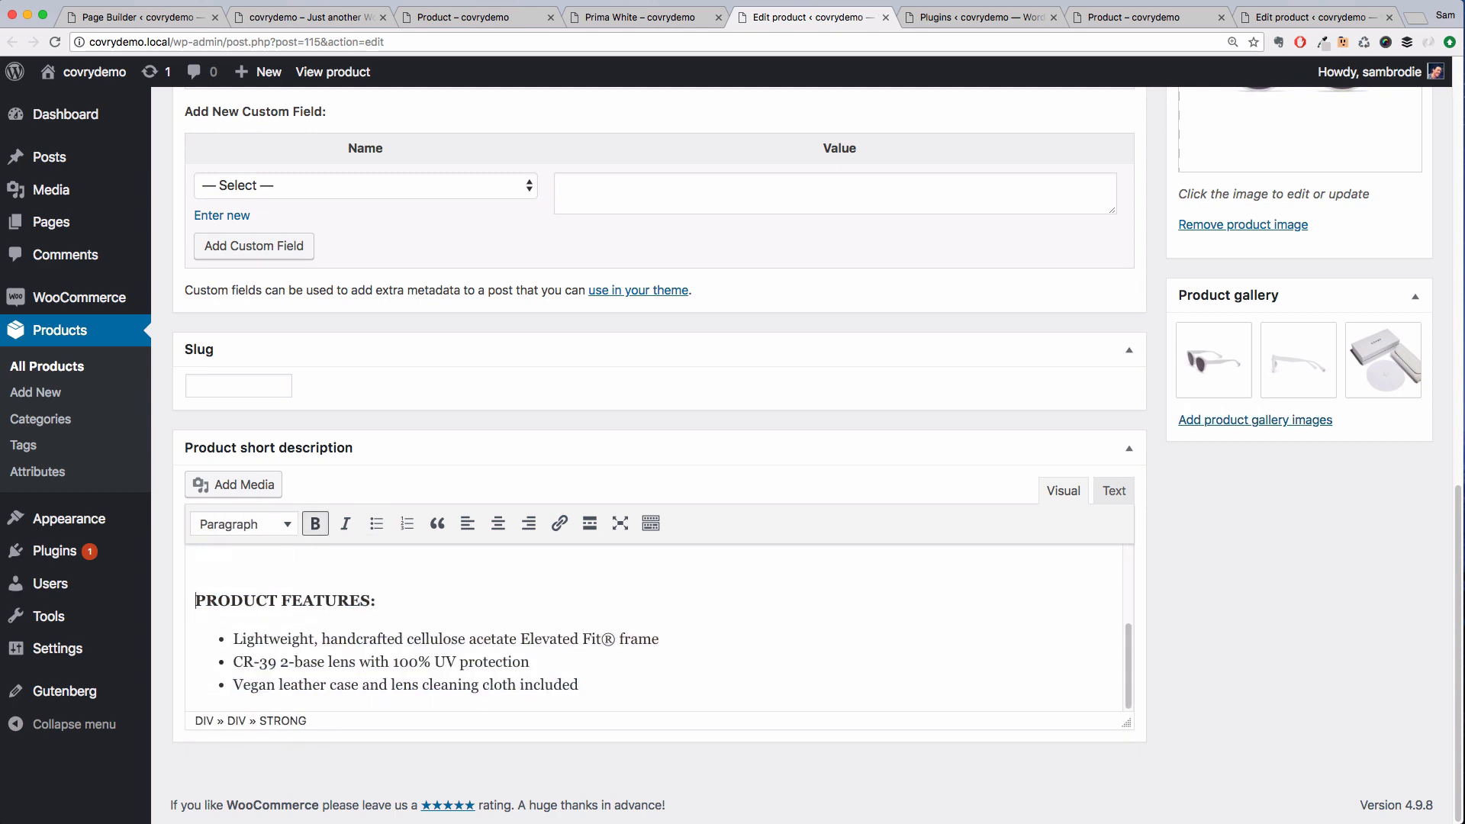
# Publish the product
pyautogui.scroll(3, 353, 596)
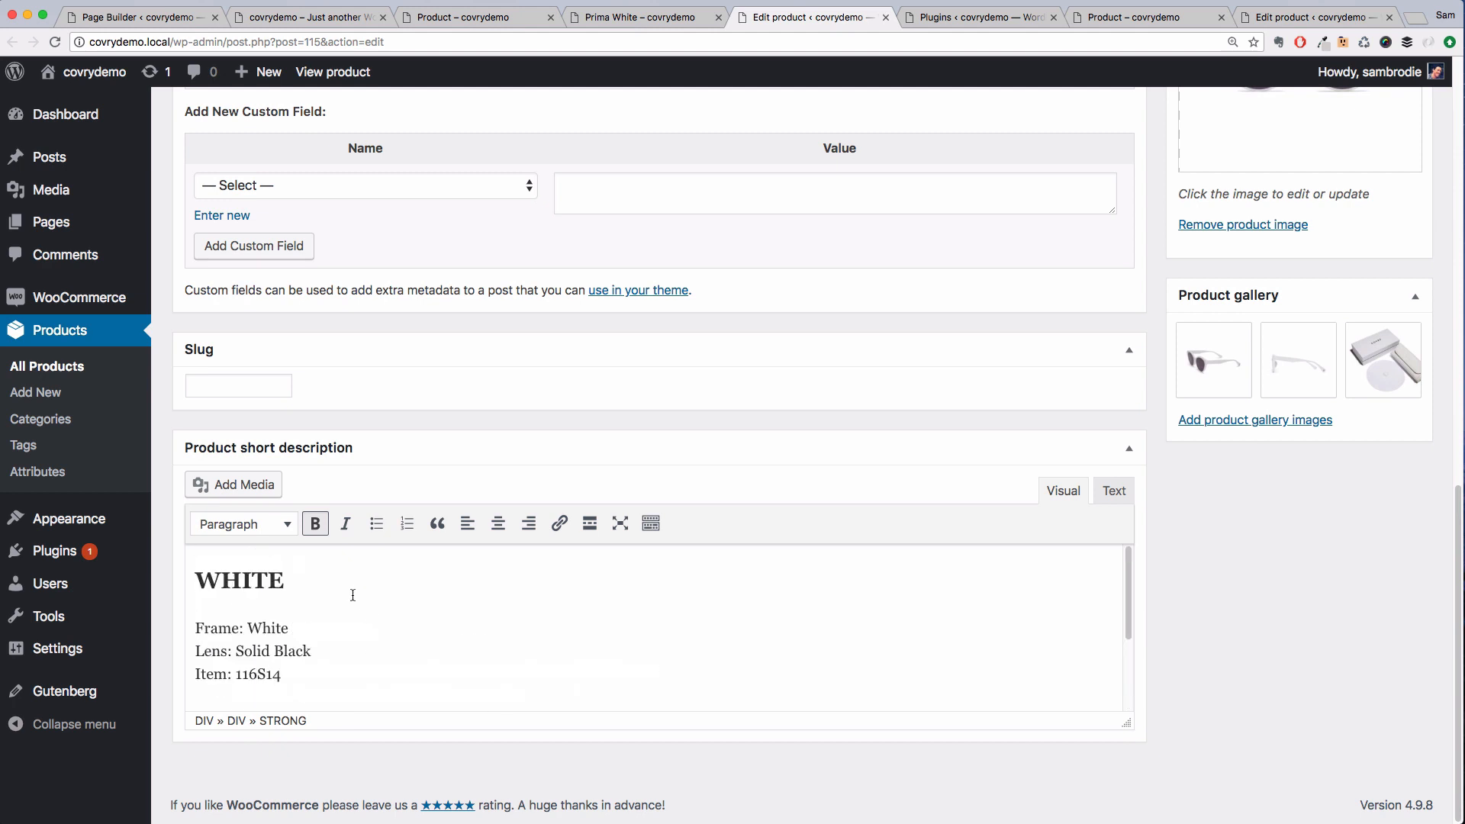
pyautogui.scroll(-3, 500, 621)
pyautogui.scroll(3, 503, 622)
pyautogui.scroll(5, 1154, 598)
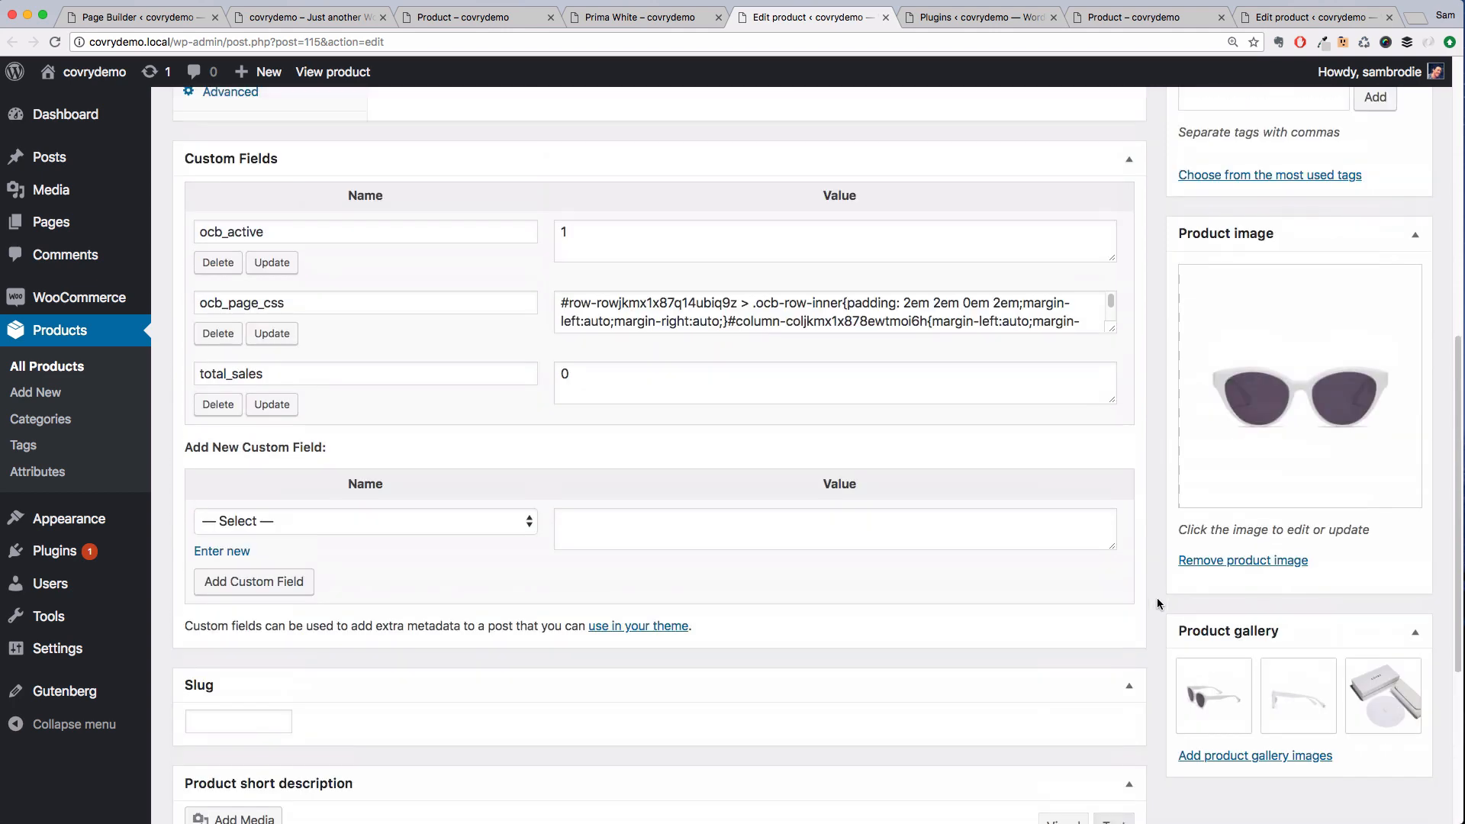
pyautogui.scroll(10, 1157, 598)
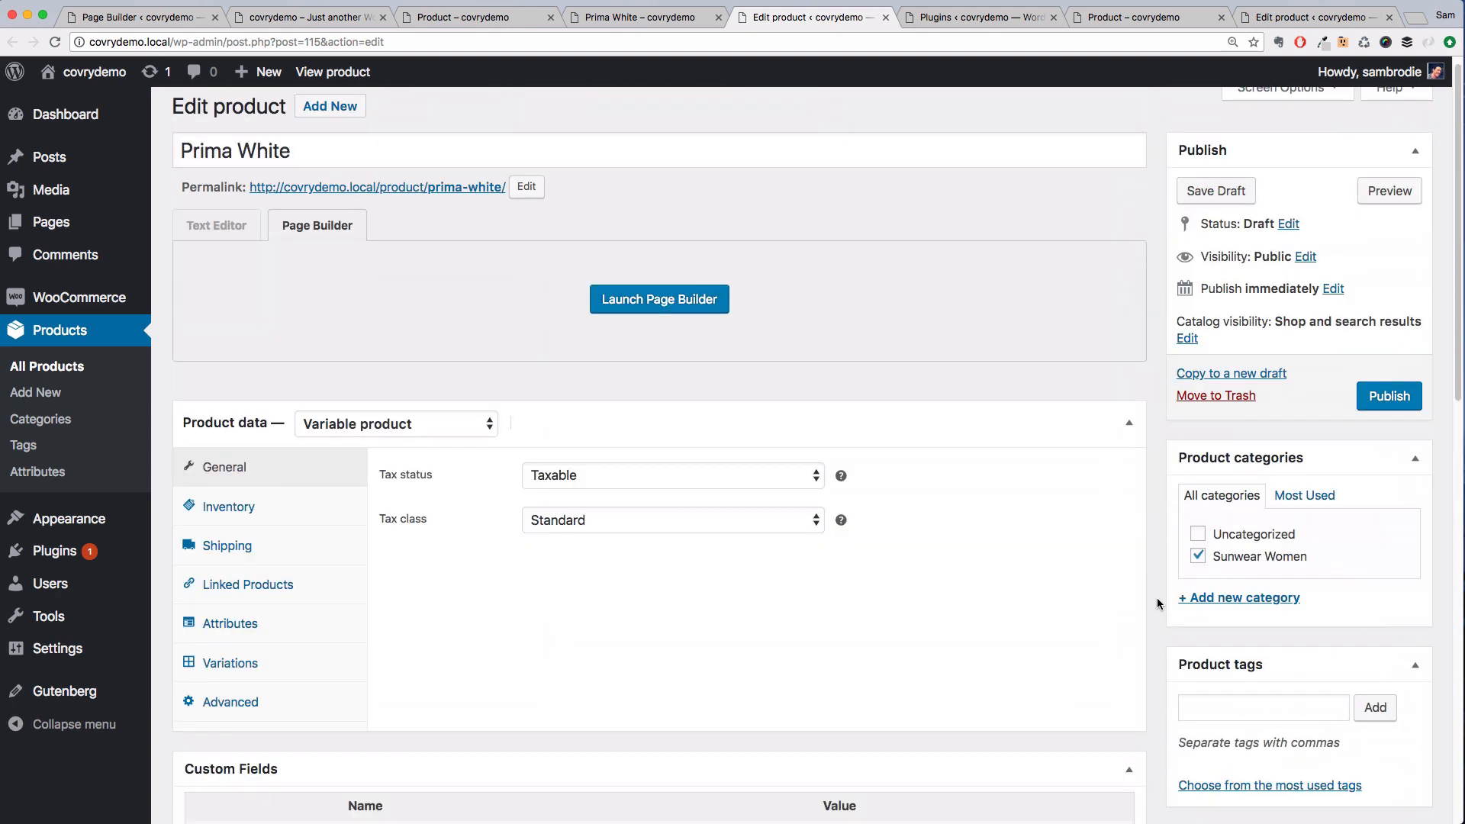
pyautogui.scroll(1, 1157, 597)
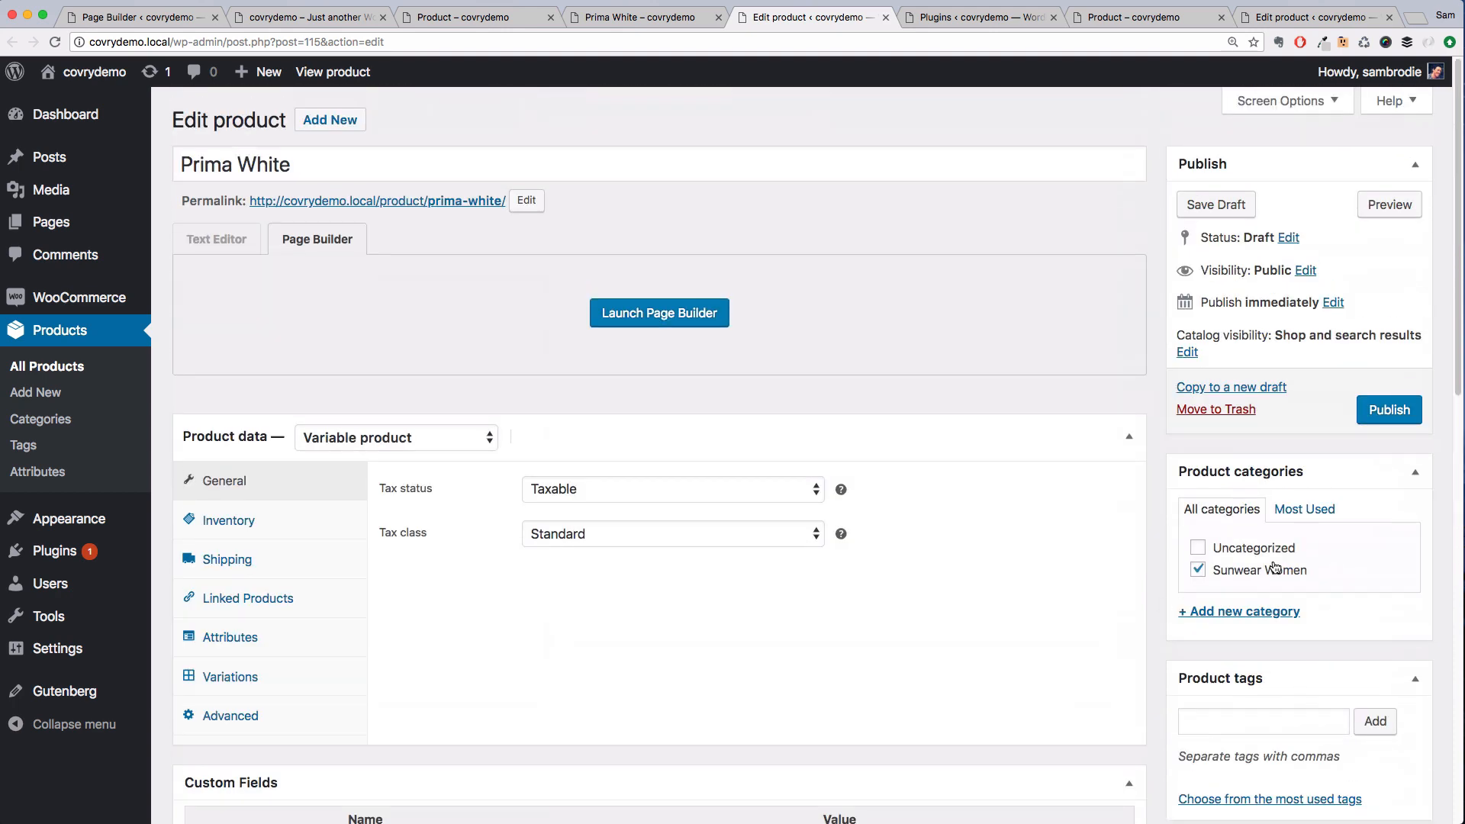
pyautogui.click(1381, 418)
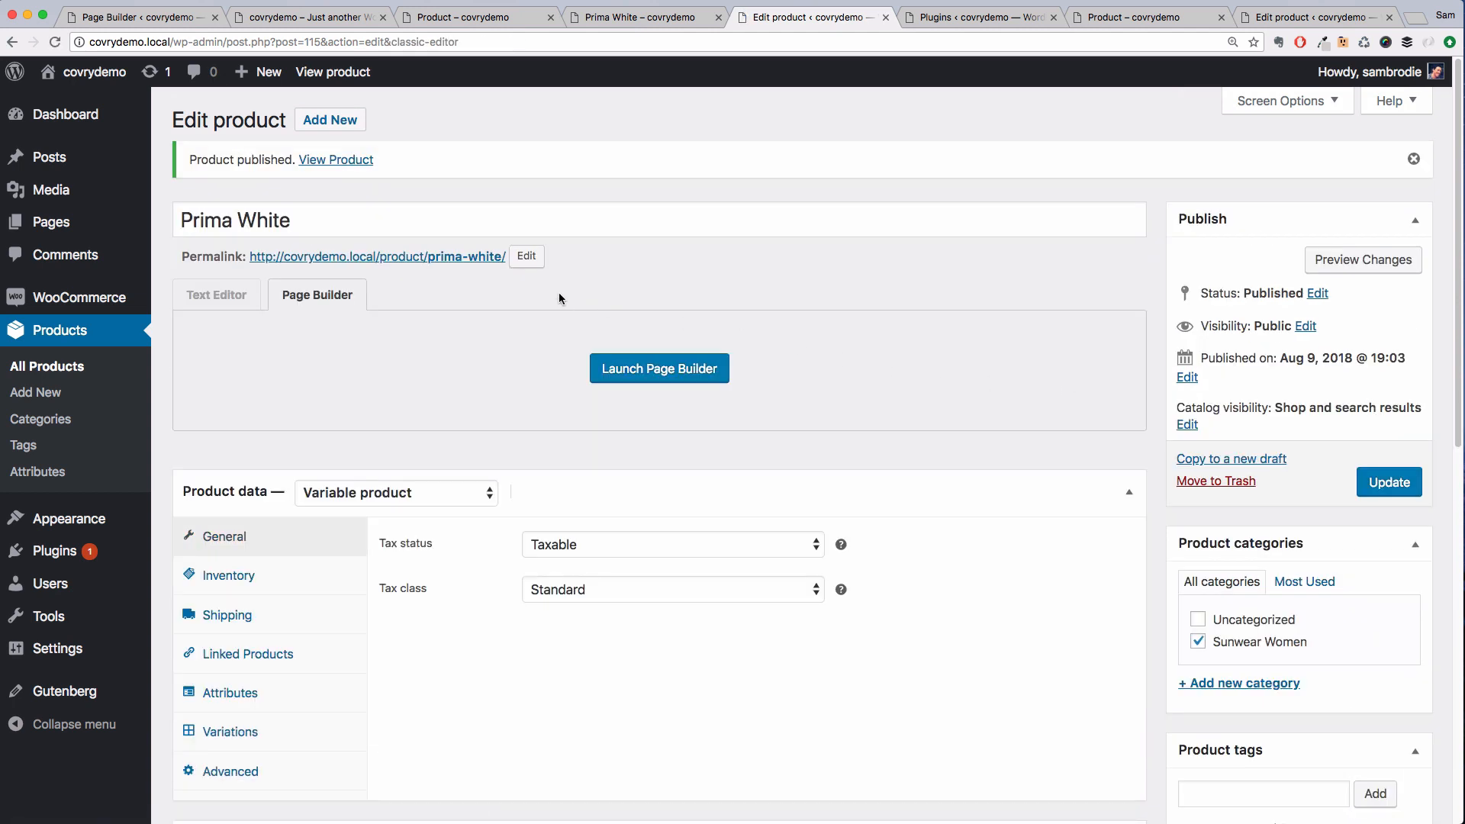
# Reload the front-end product page and review its images, description, related products and stock message
pyautogui.click(625, 18)
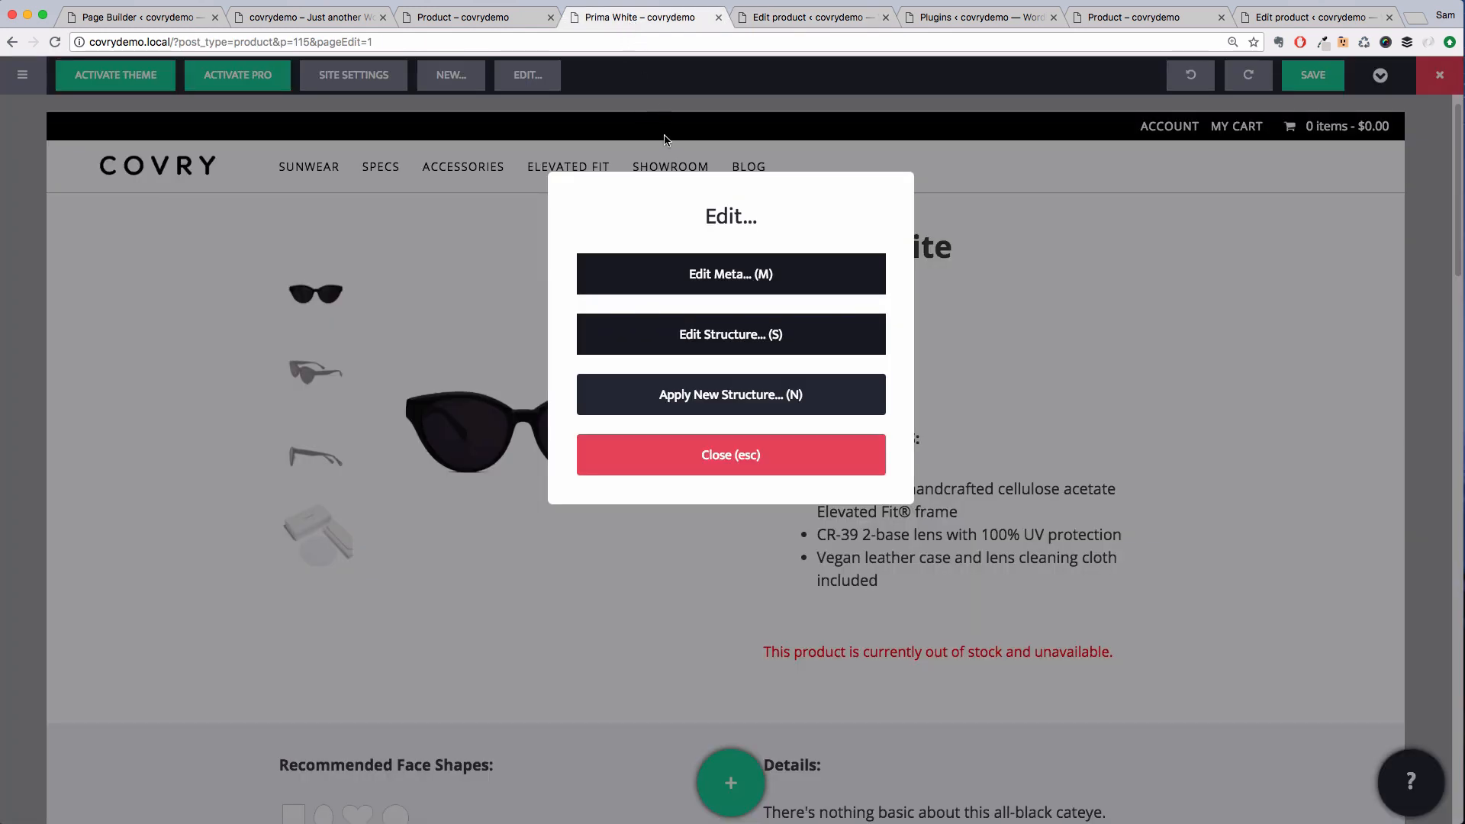
pyautogui.press('super+r')
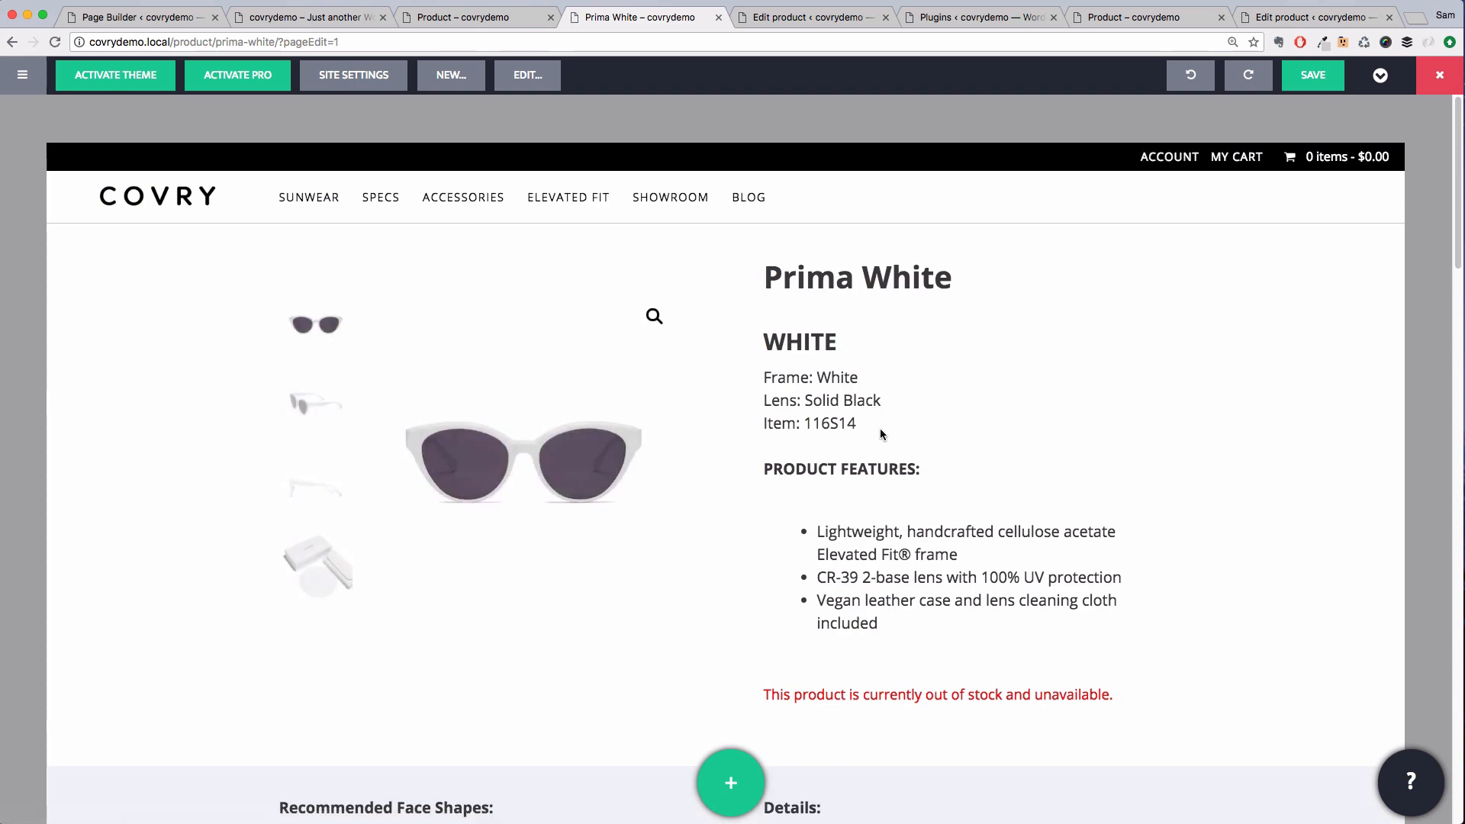
pyautogui.scroll(-9, 880, 431)
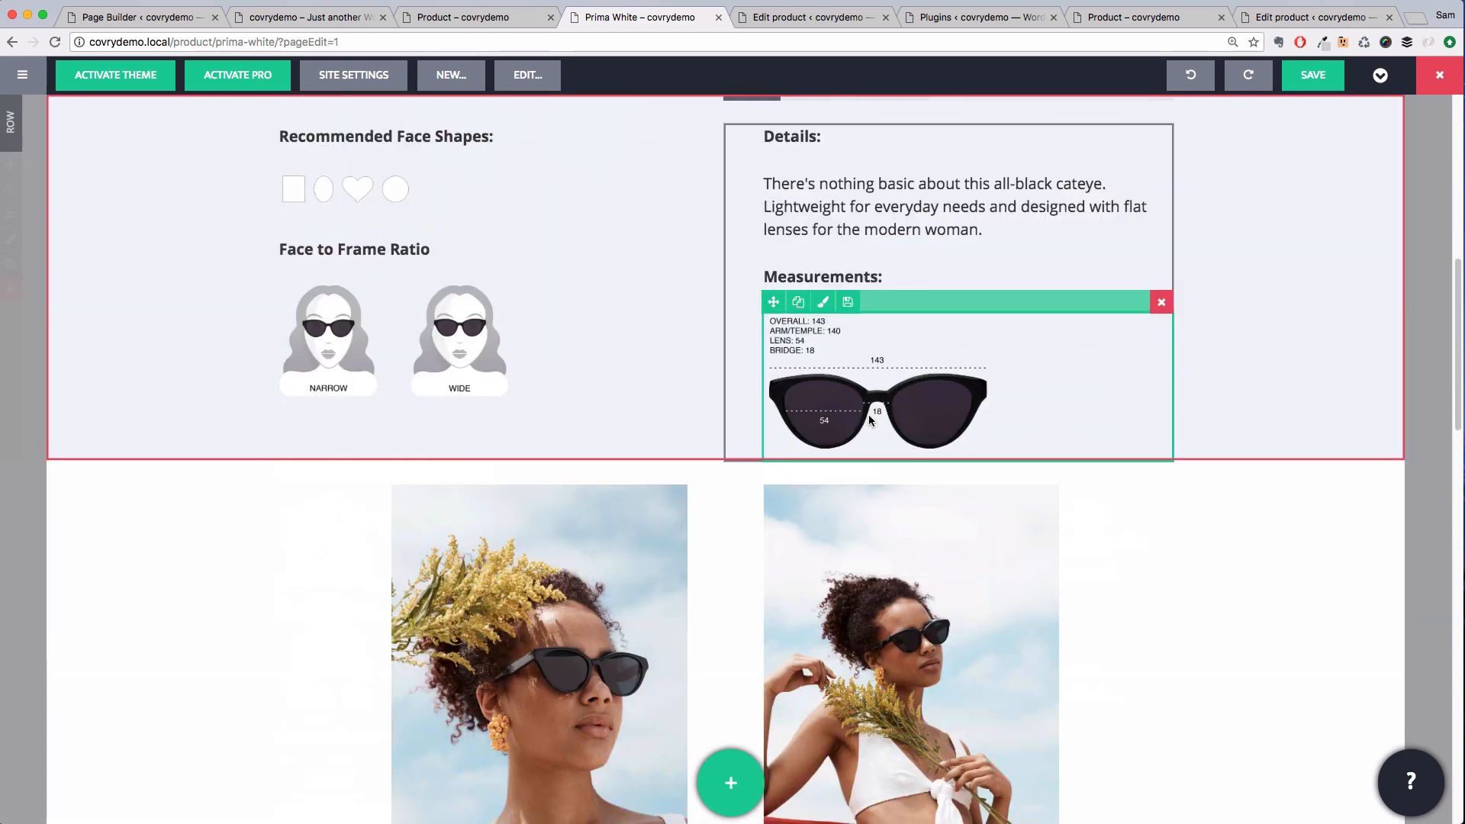
pyautogui.scroll(-16, 870, 420)
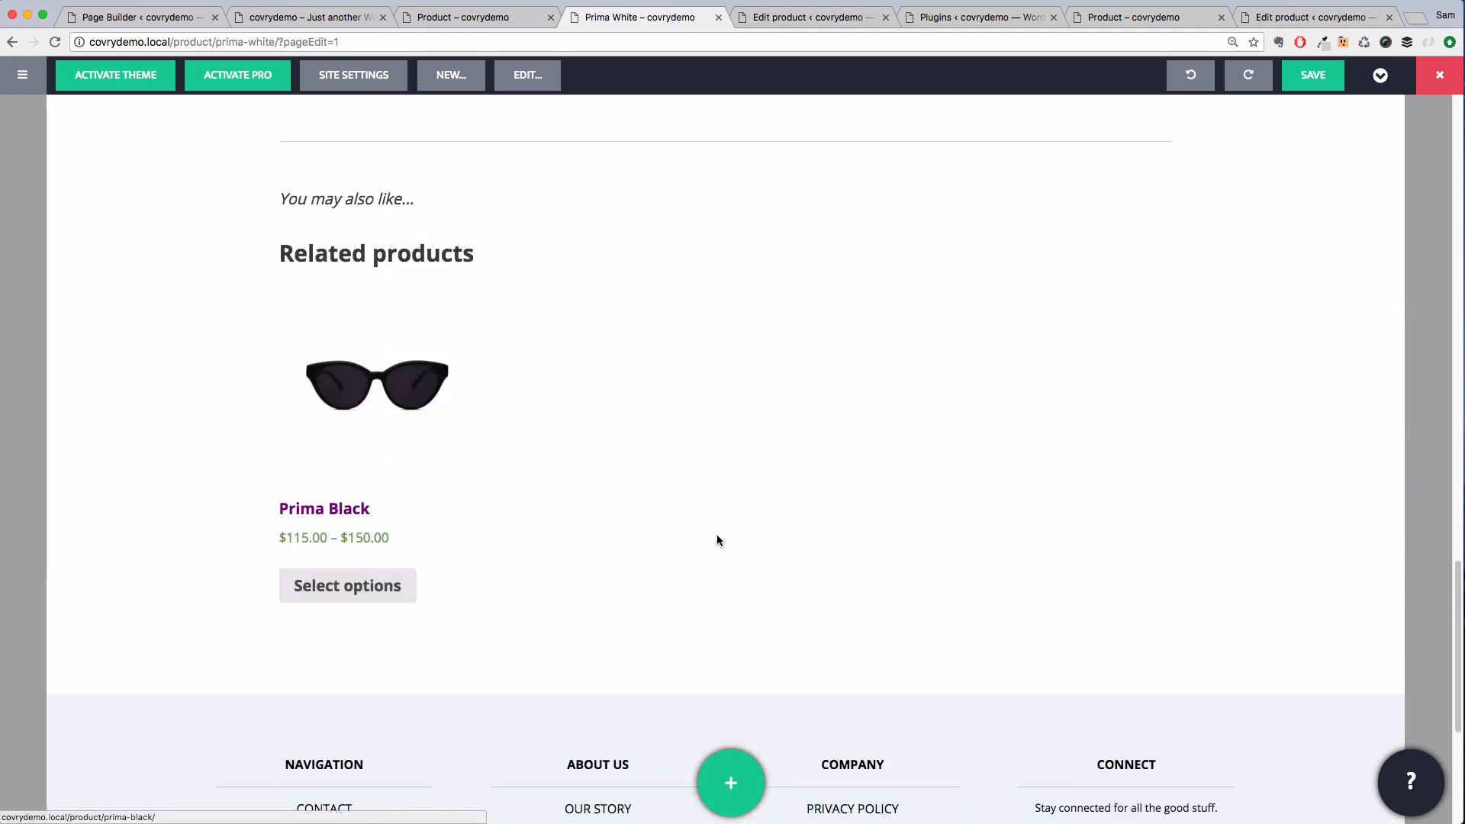
pyautogui.click(384, 589)
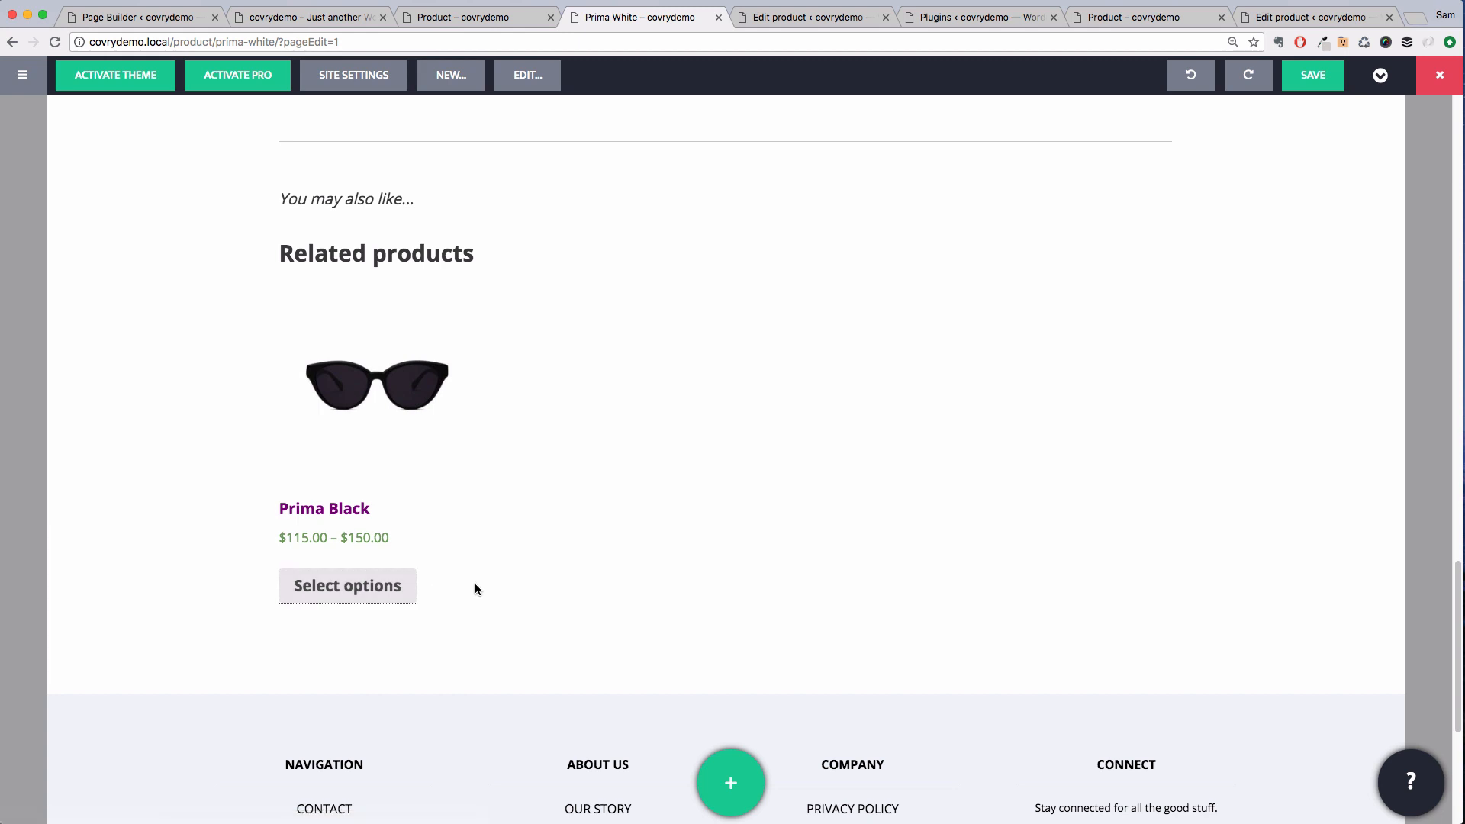
pyautogui.scroll(5, 546, 561)
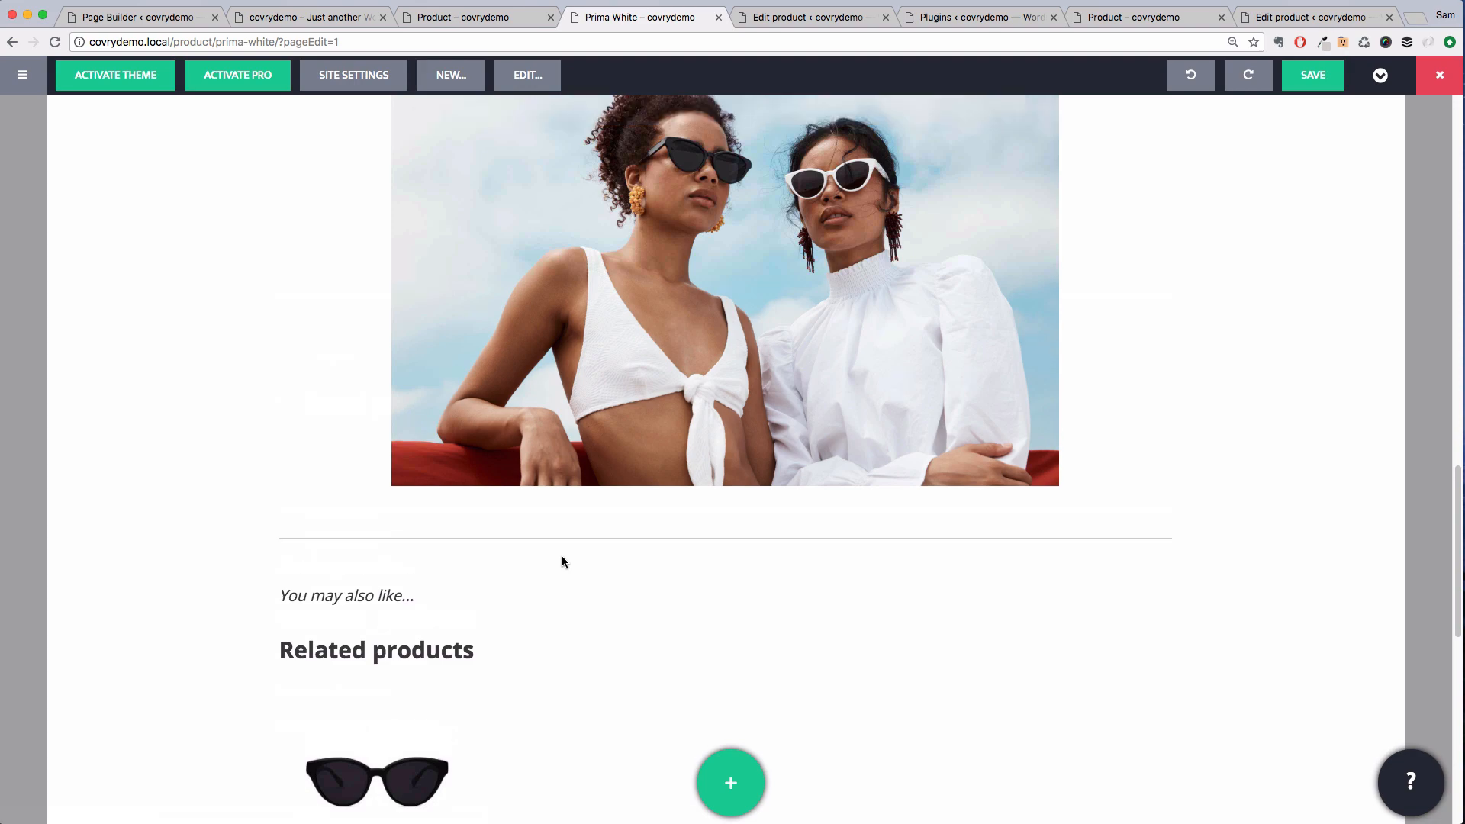
pyautogui.scroll(20, 563, 561)
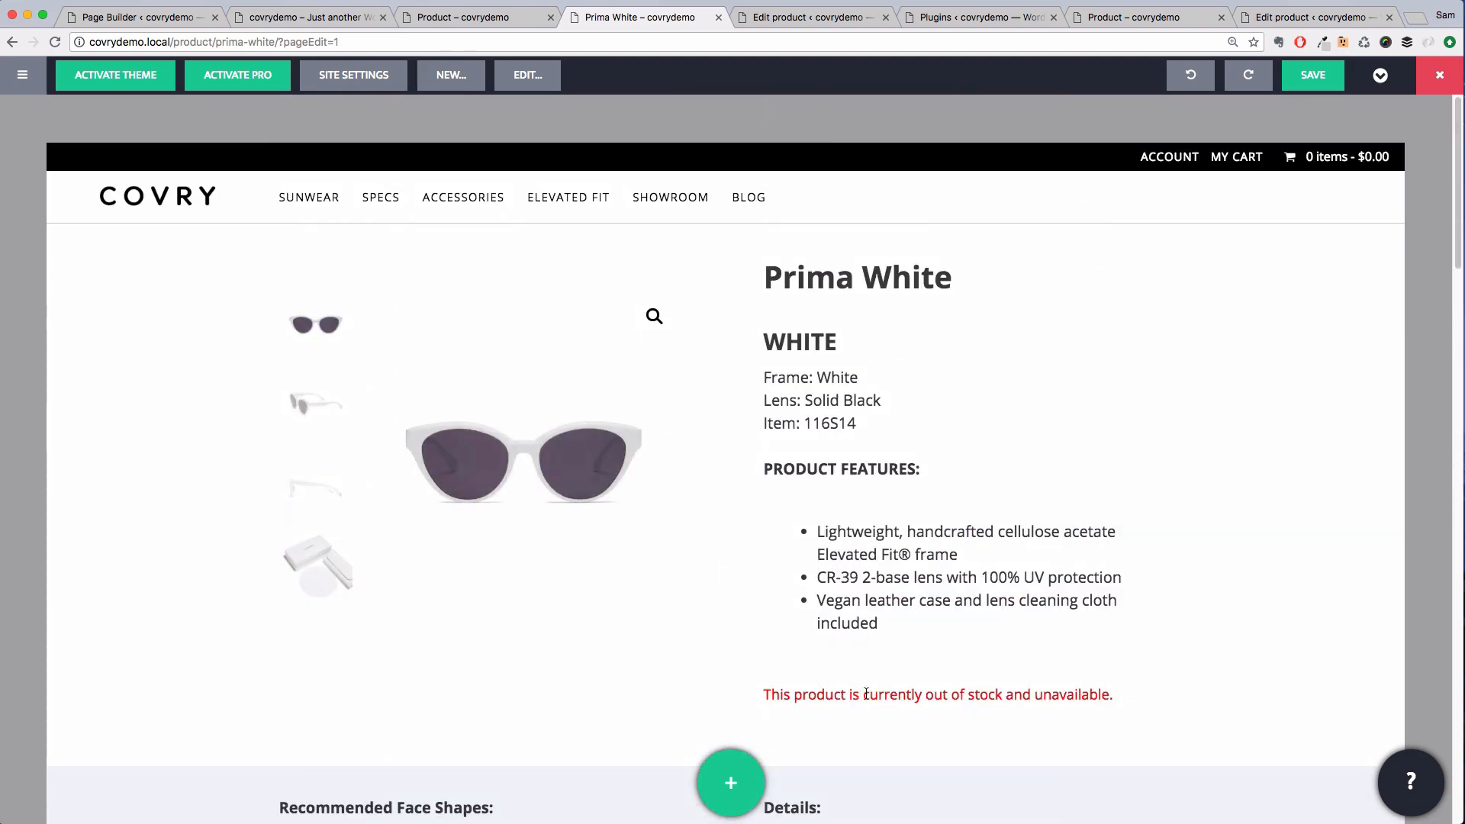
pyautogui.moveTo(867, 694); pyautogui.dragTo(1089, 684)
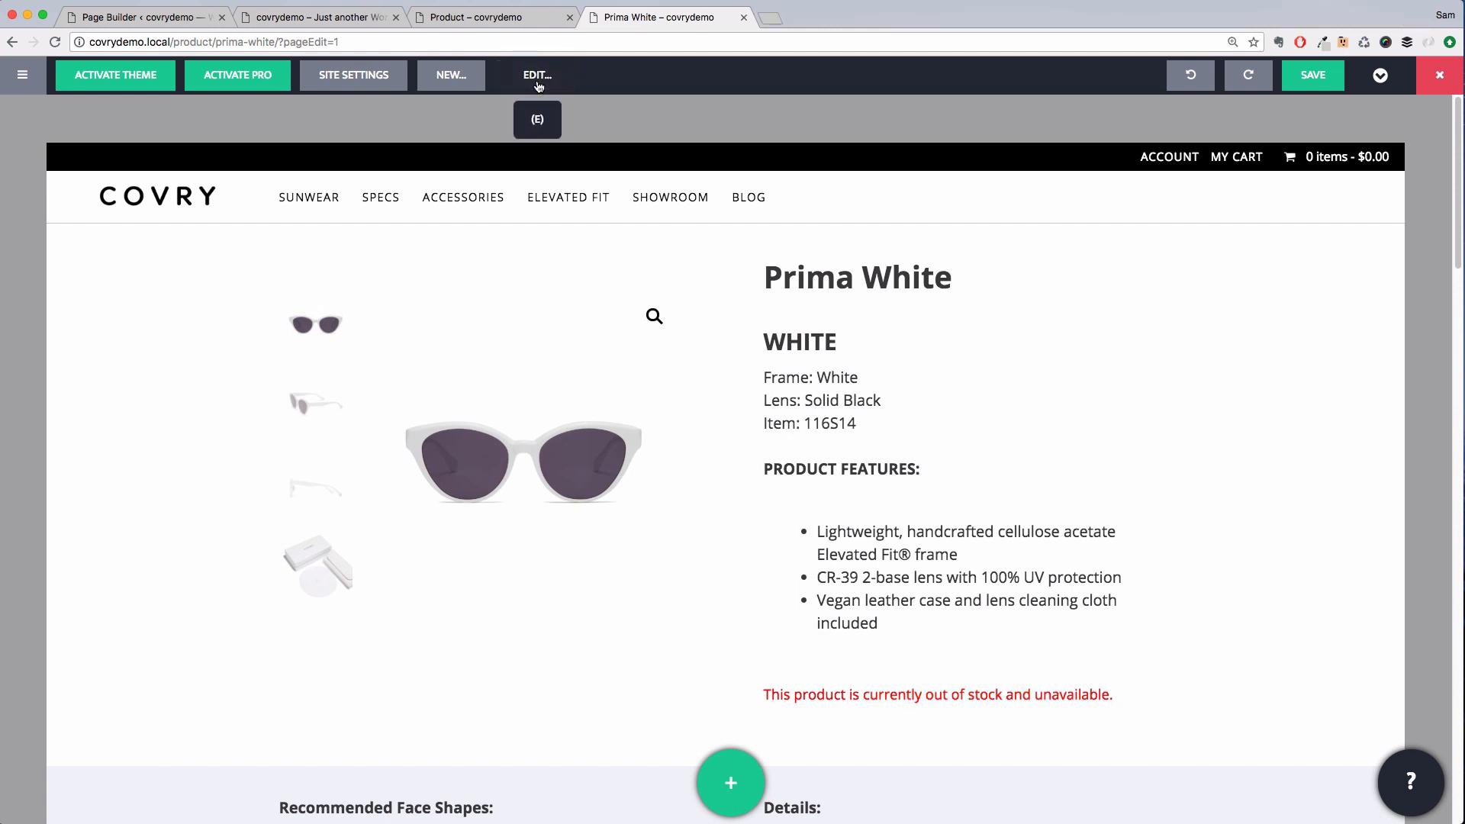
# Open the product's editor again, go to its Variations section and try adding a variation before cancelling
pyautogui.click(528, 77)
pyautogui.click(661, 281)
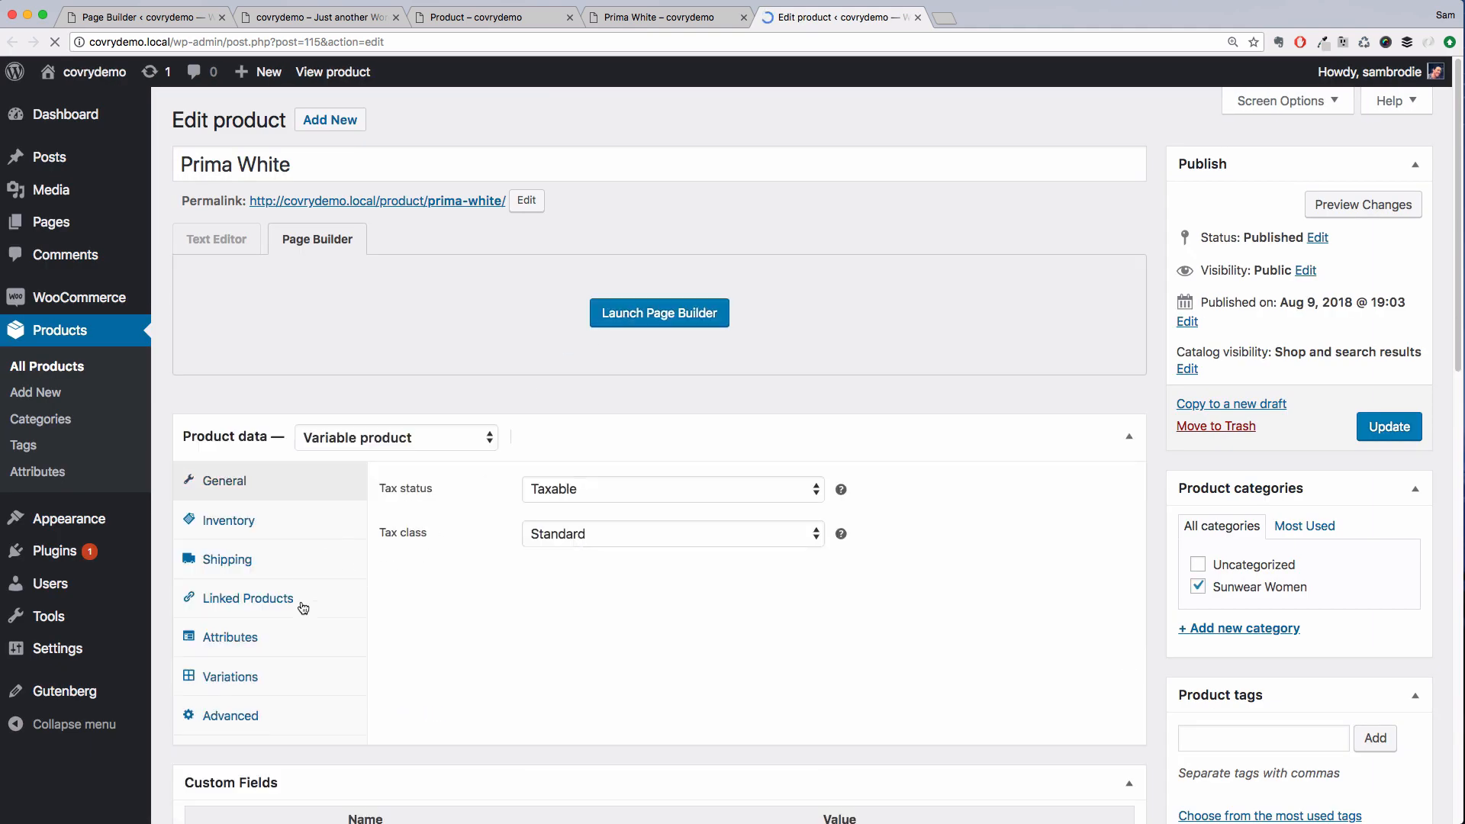
pyautogui.click(295, 688)
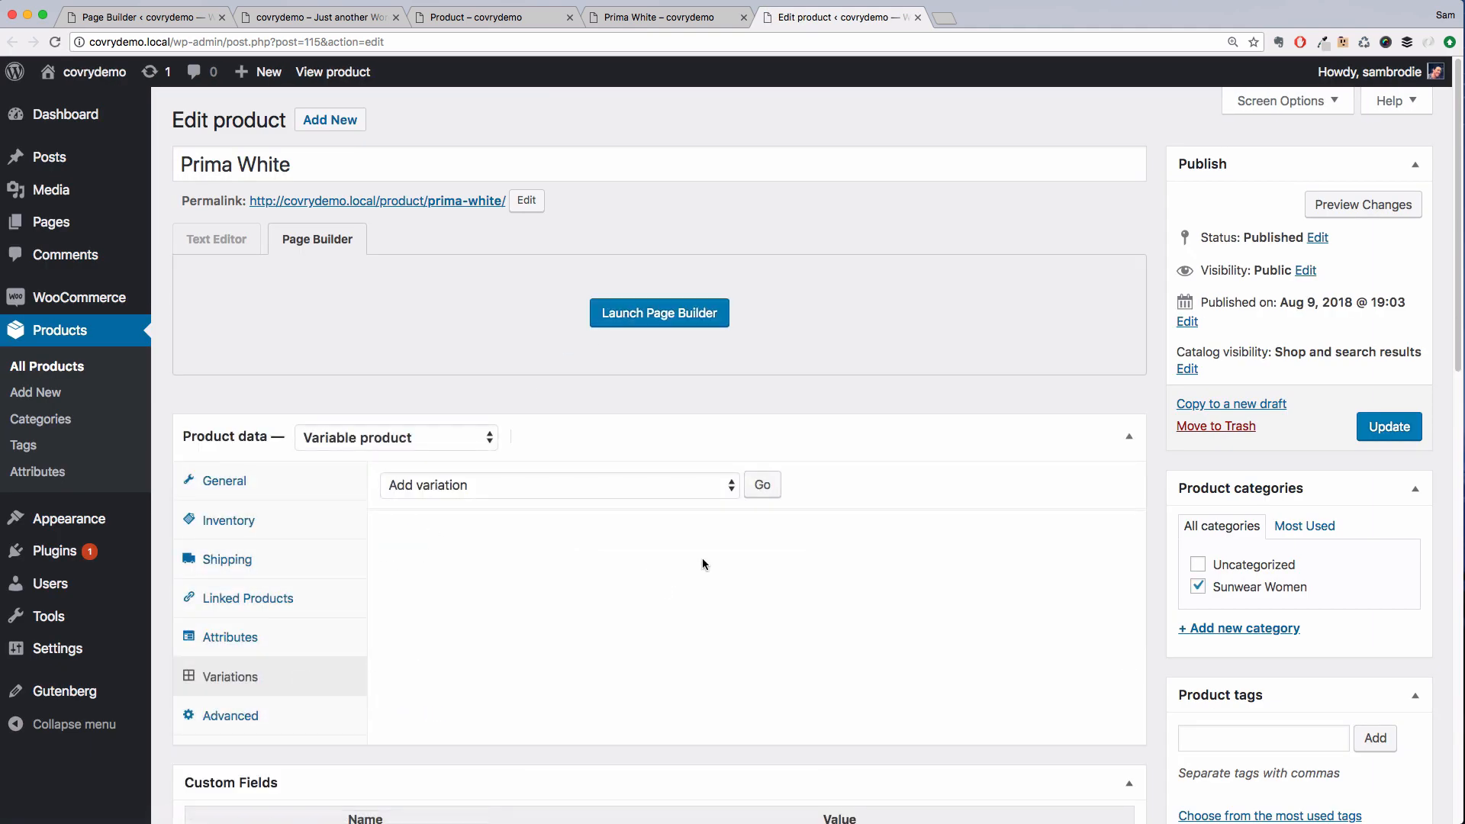
pyautogui.click(760, 488)
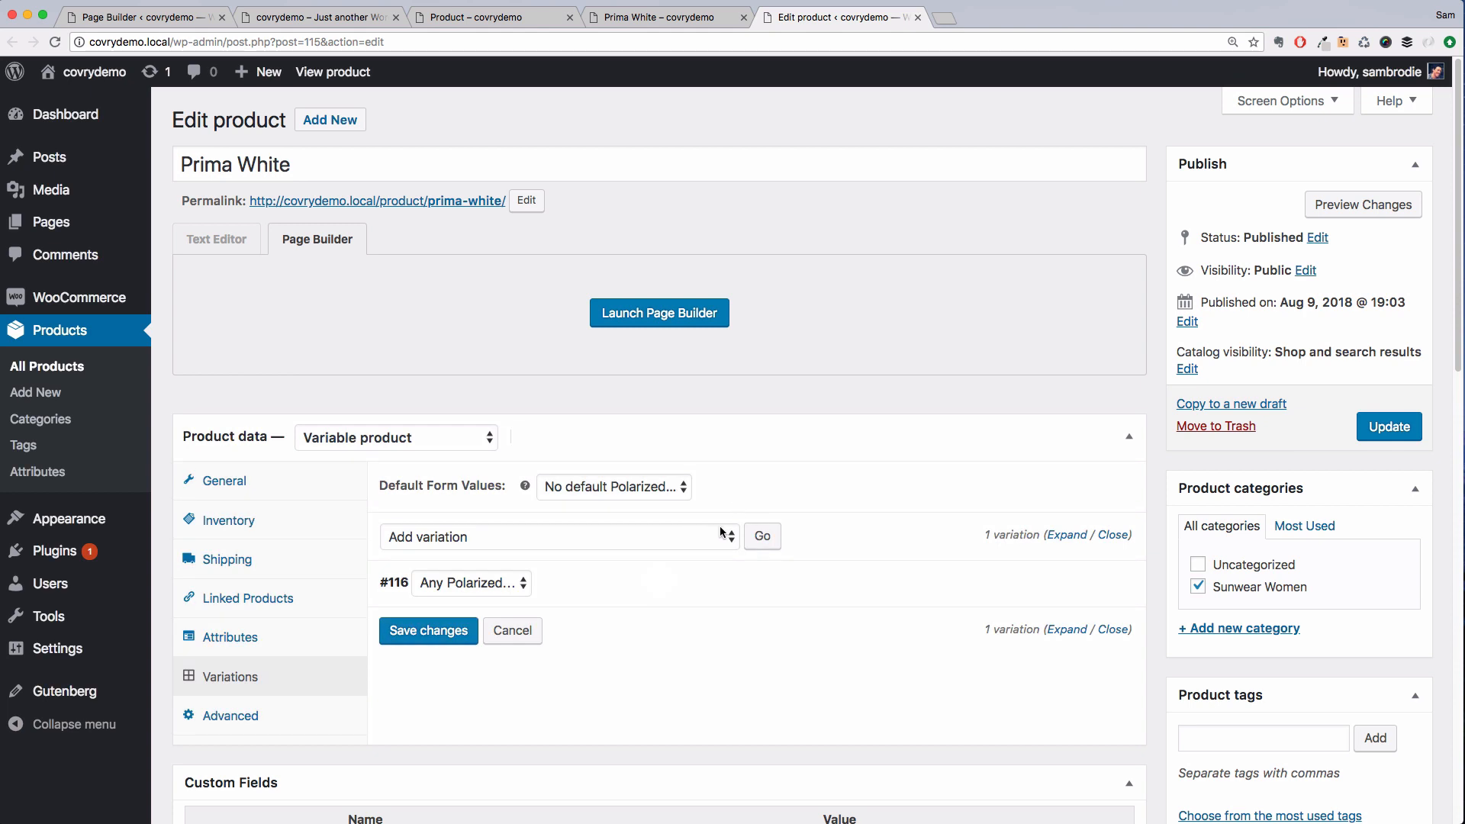
pyautogui.click(520, 633)
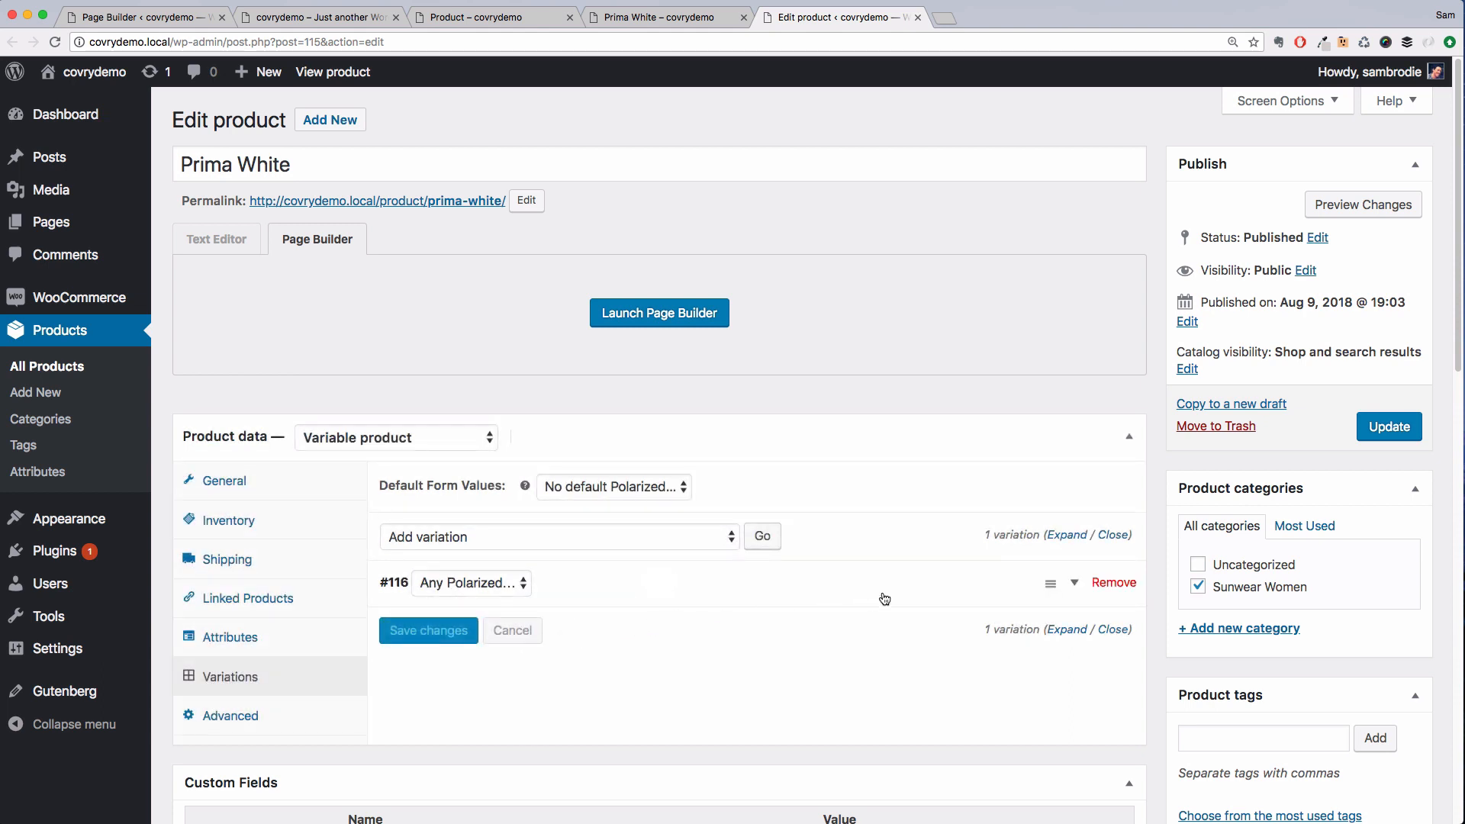
# Remove the existing variation #116 from the product
pyautogui.click(1114, 584)
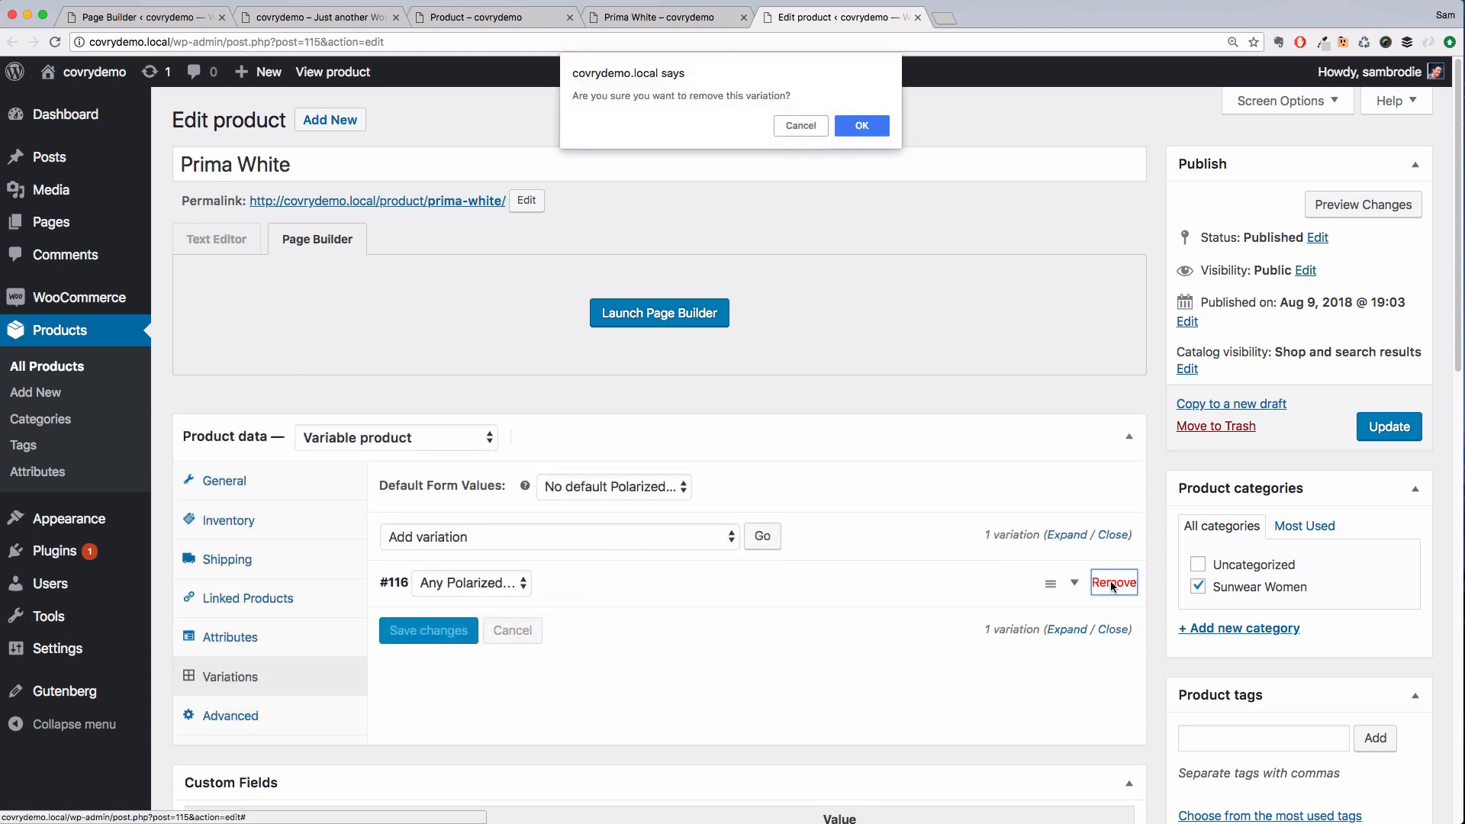
pyautogui.click(849, 127)
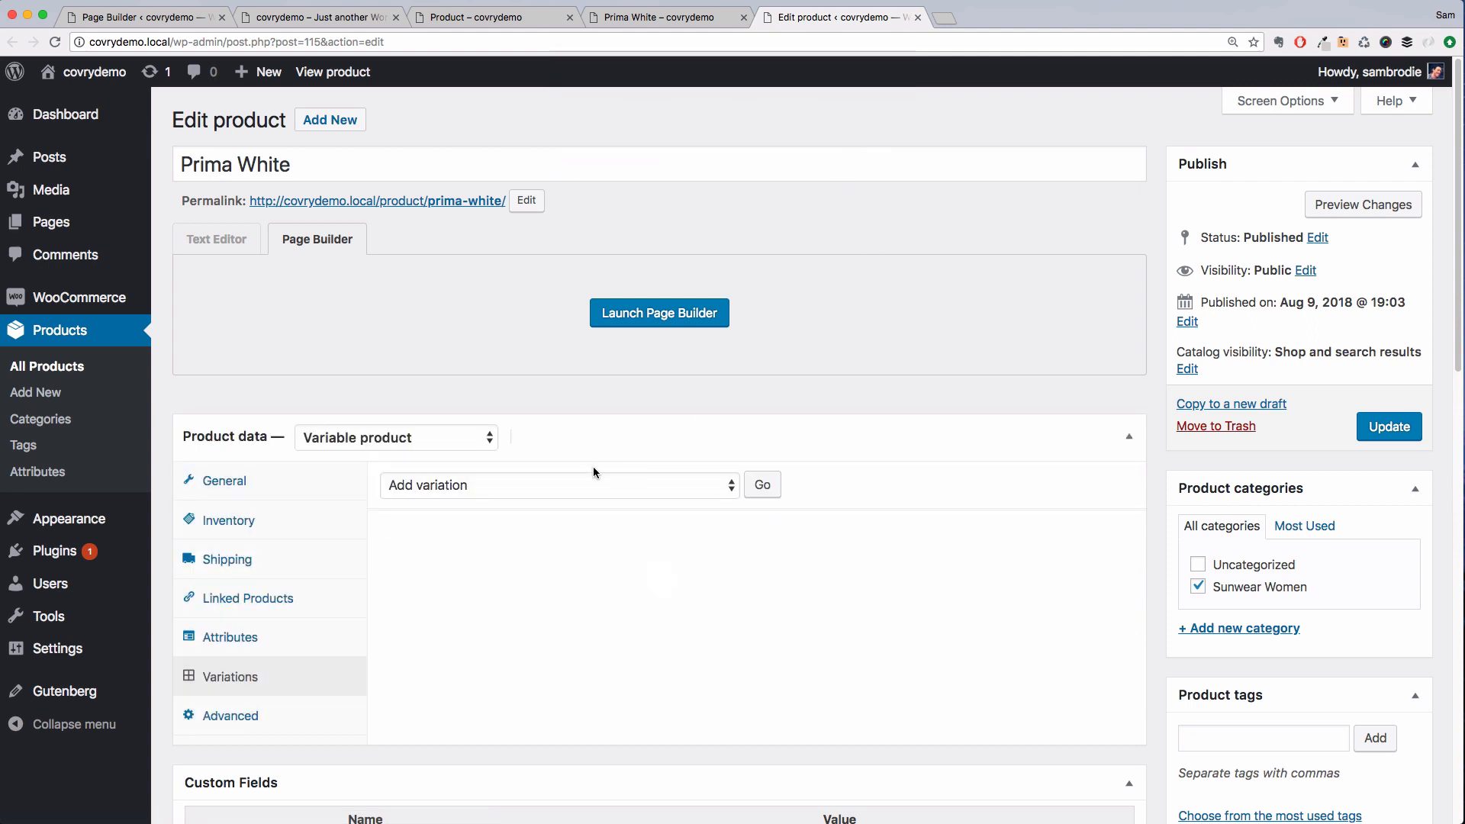
# Create variations from all attributes and update the product
pyautogui.click(587, 485)
pyautogui.click(587, 506)
pyautogui.click(771, 485)
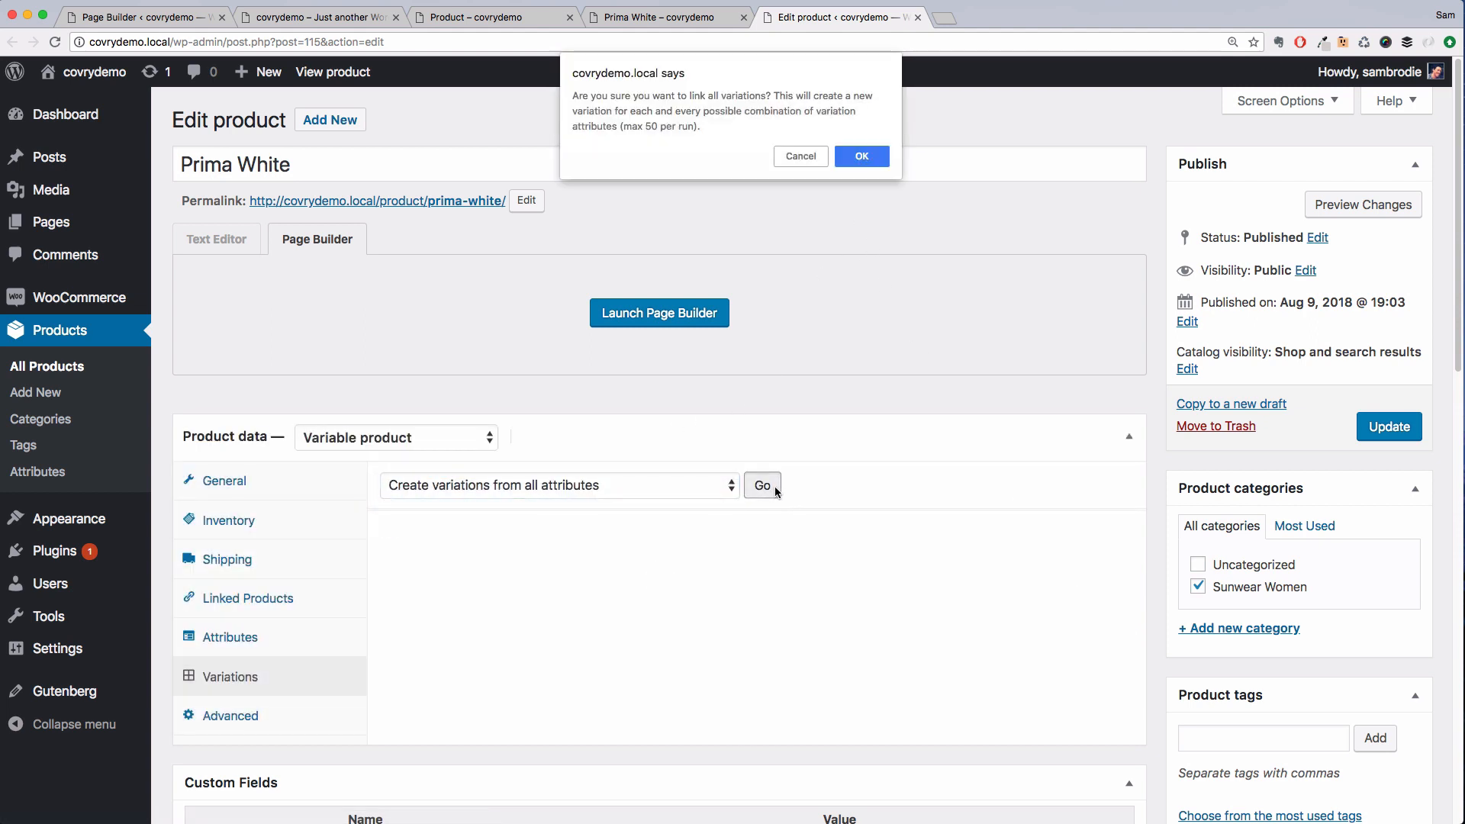
pyautogui.click(863, 156)
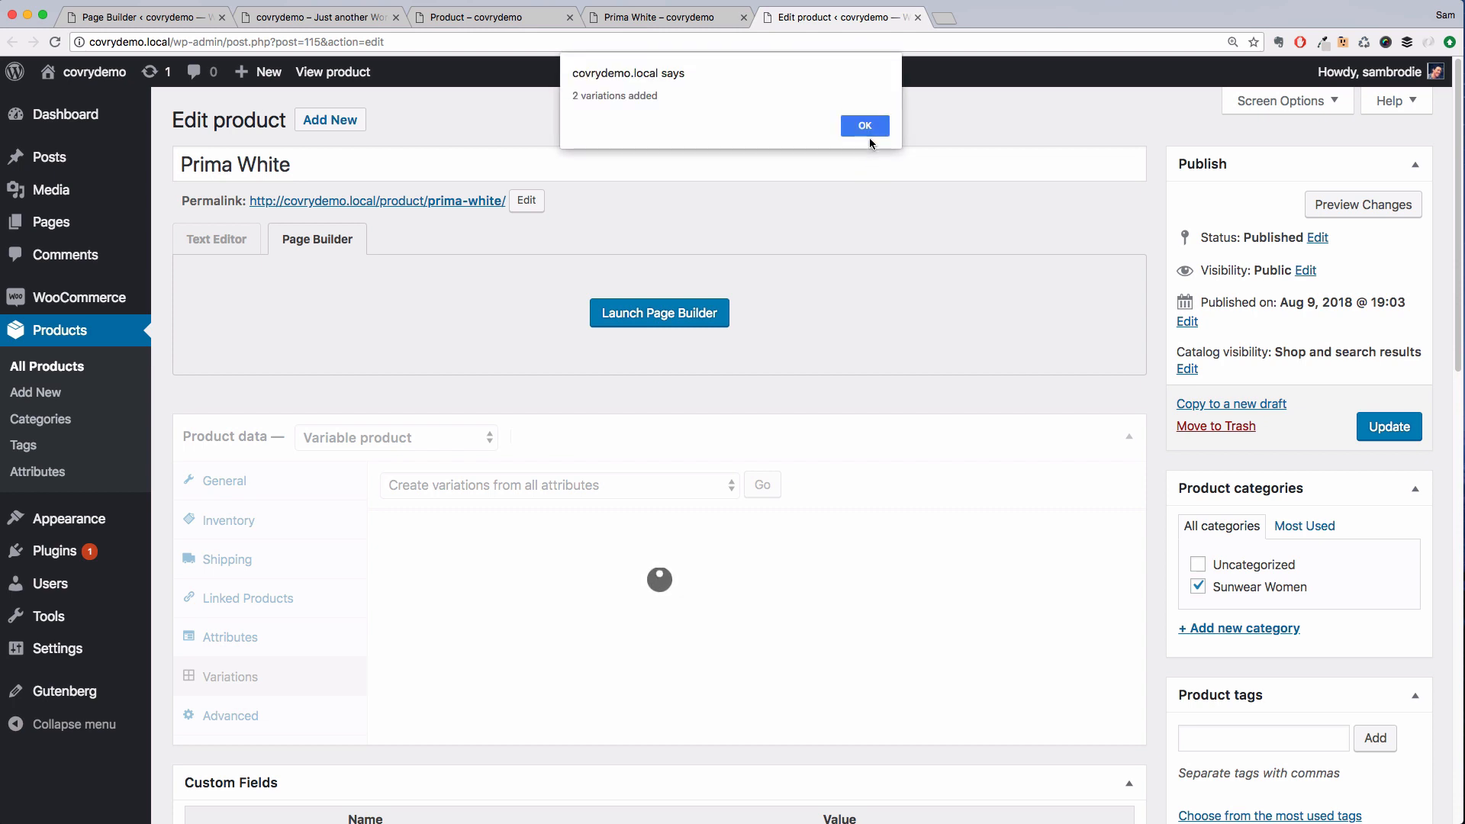
pyautogui.click(867, 130)
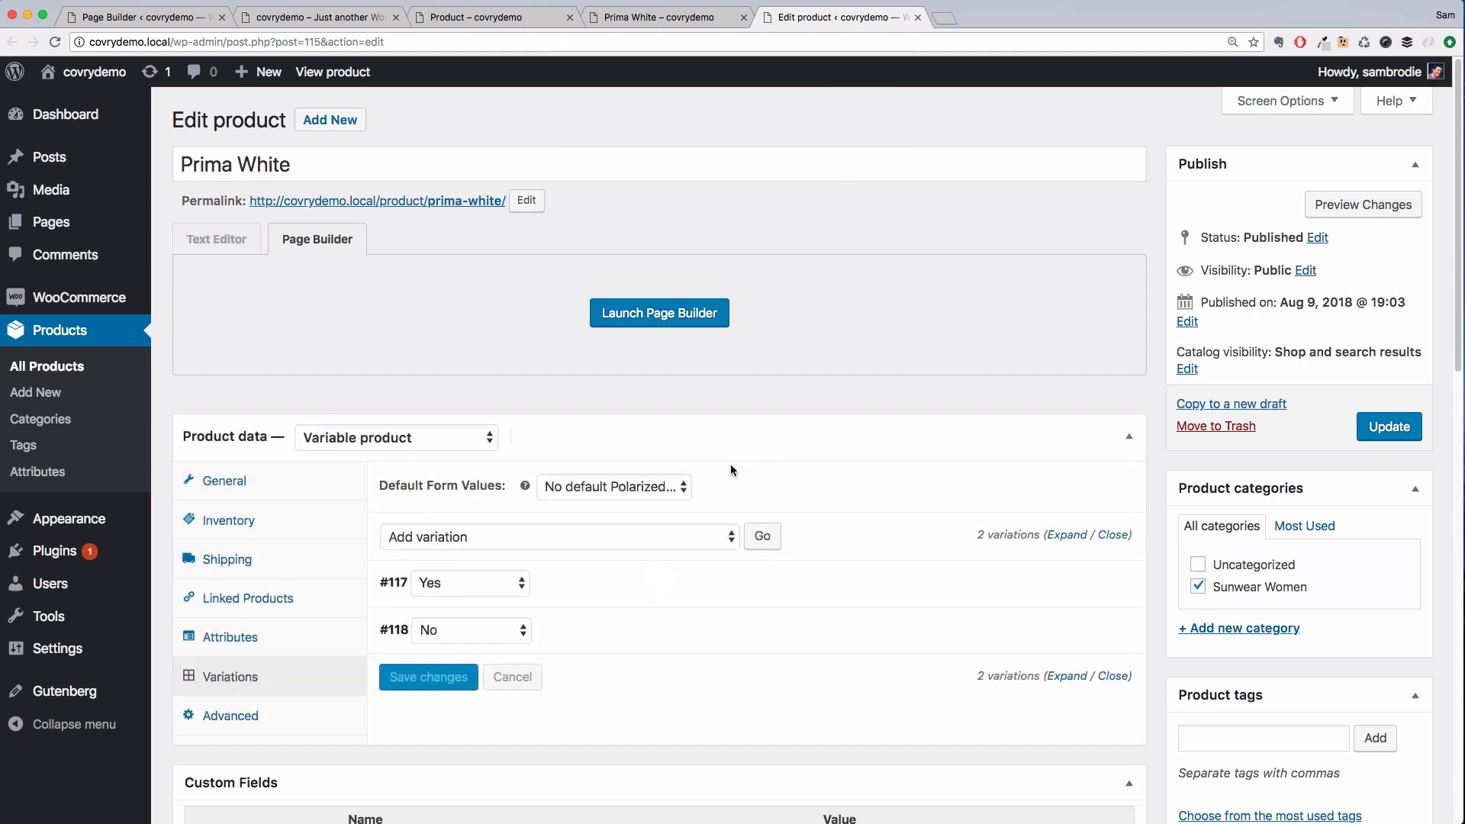
pyautogui.click(1374, 432)
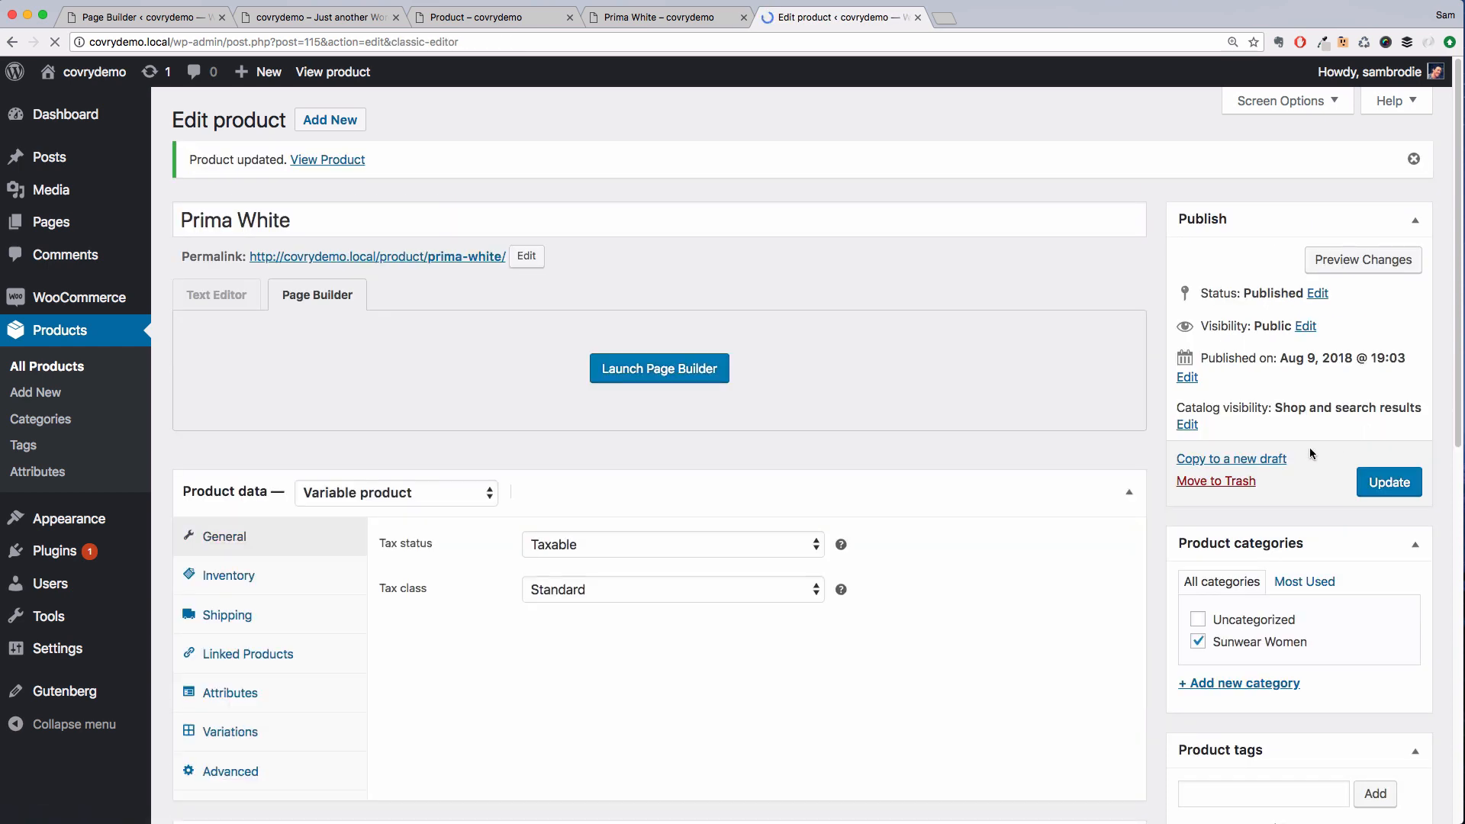
# Open the product's variations and set the Yes variation's regular price to 150
pyautogui.click(271, 731)
pyautogui.scroll(-2, 808, 629)
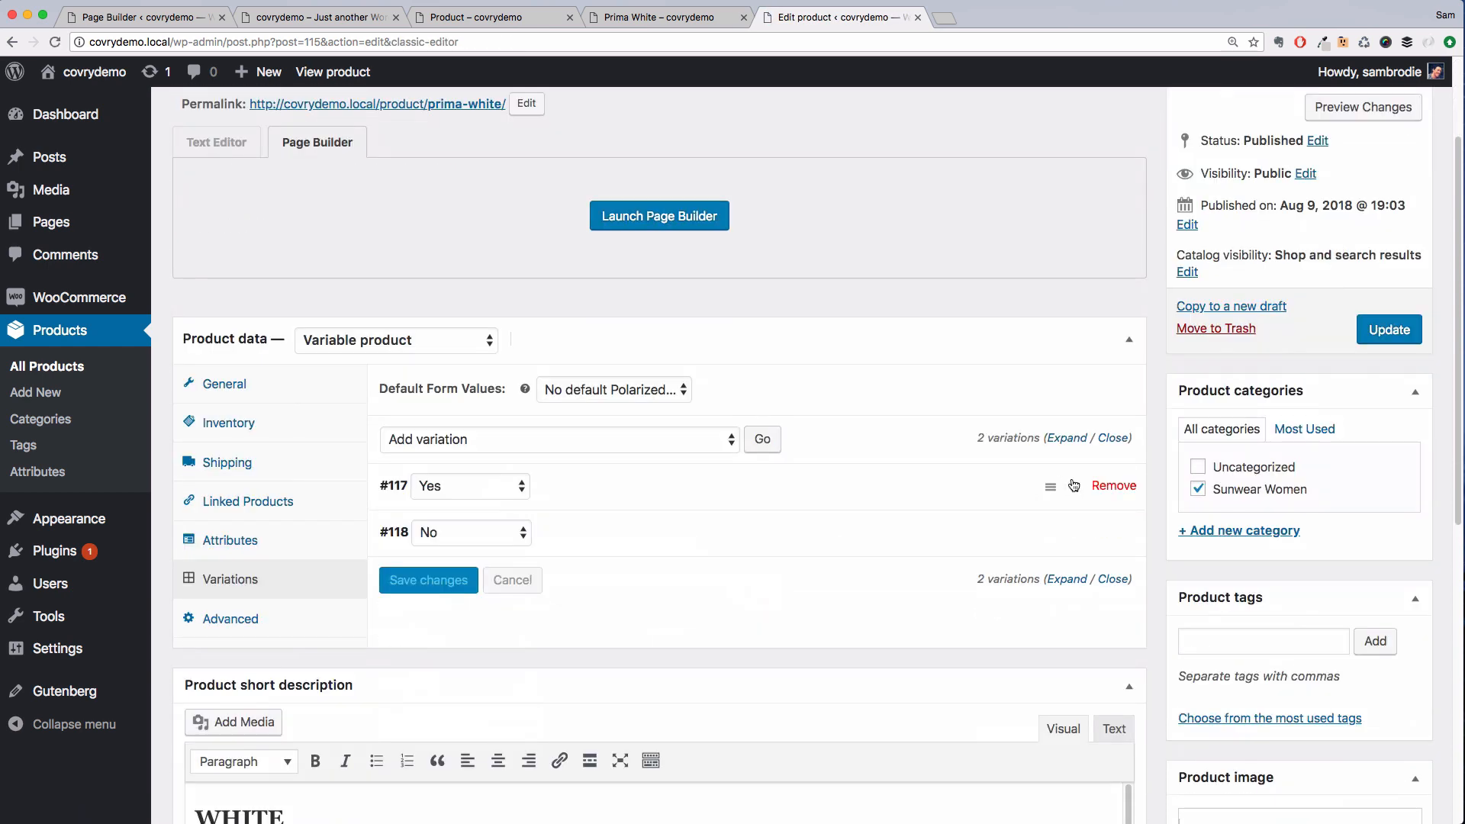
pyautogui.click(1075, 486)
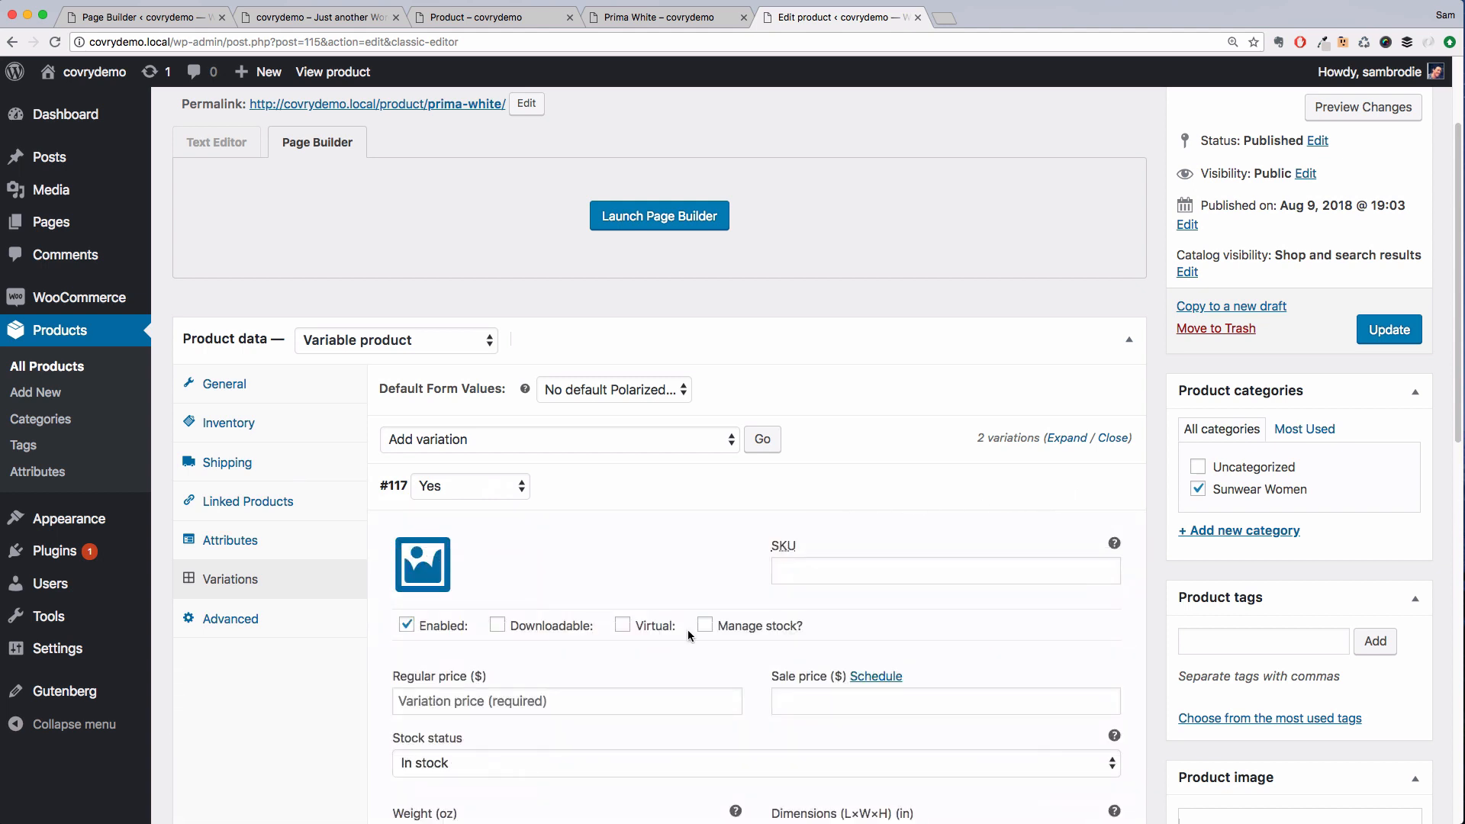
pyautogui.click(476, 712)
pyautogui.write('180')
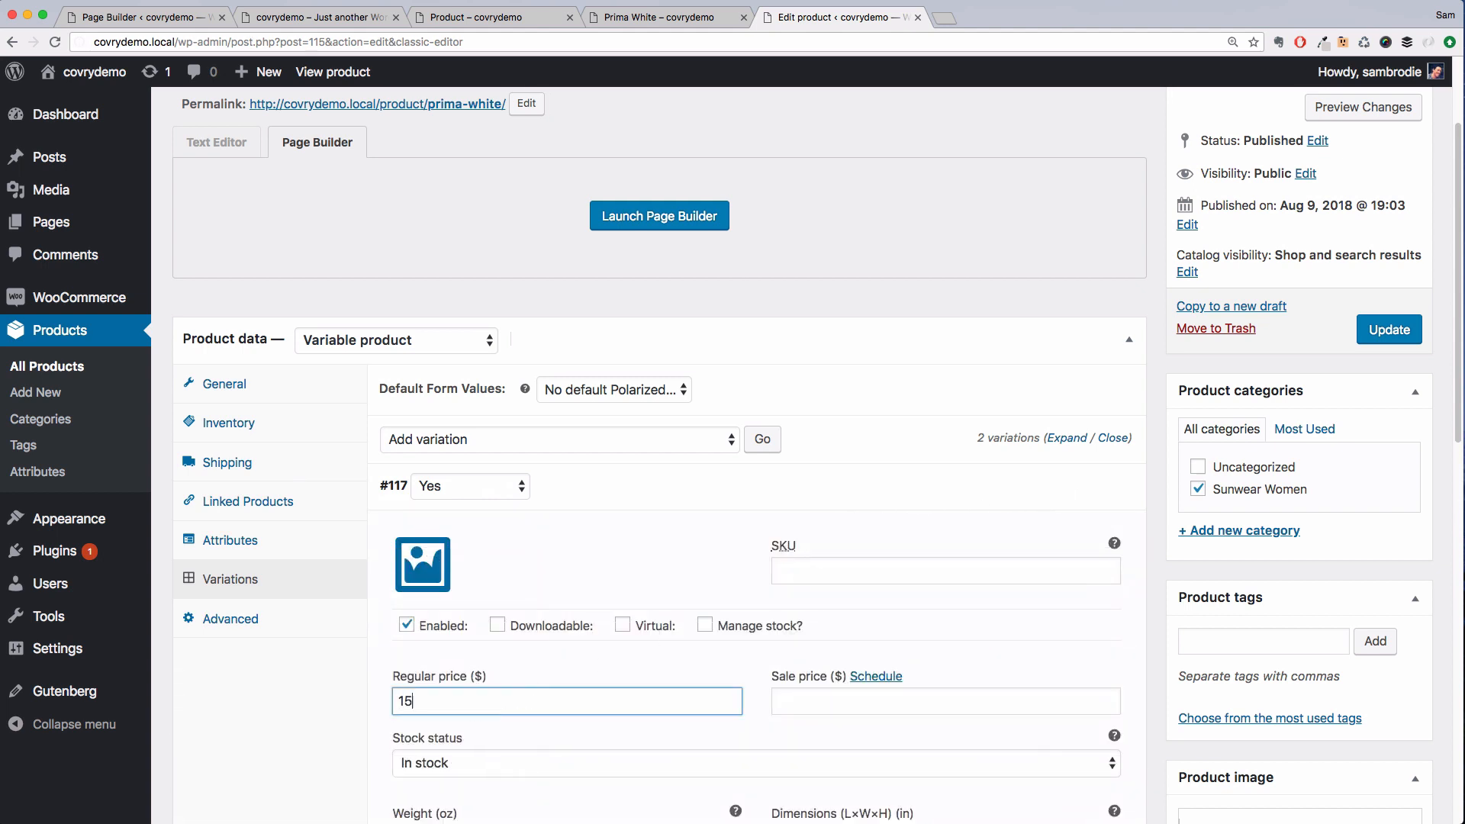
# Set the No variation's regular price to 115 and update the product
pyautogui.scroll(-9, 945, 523)
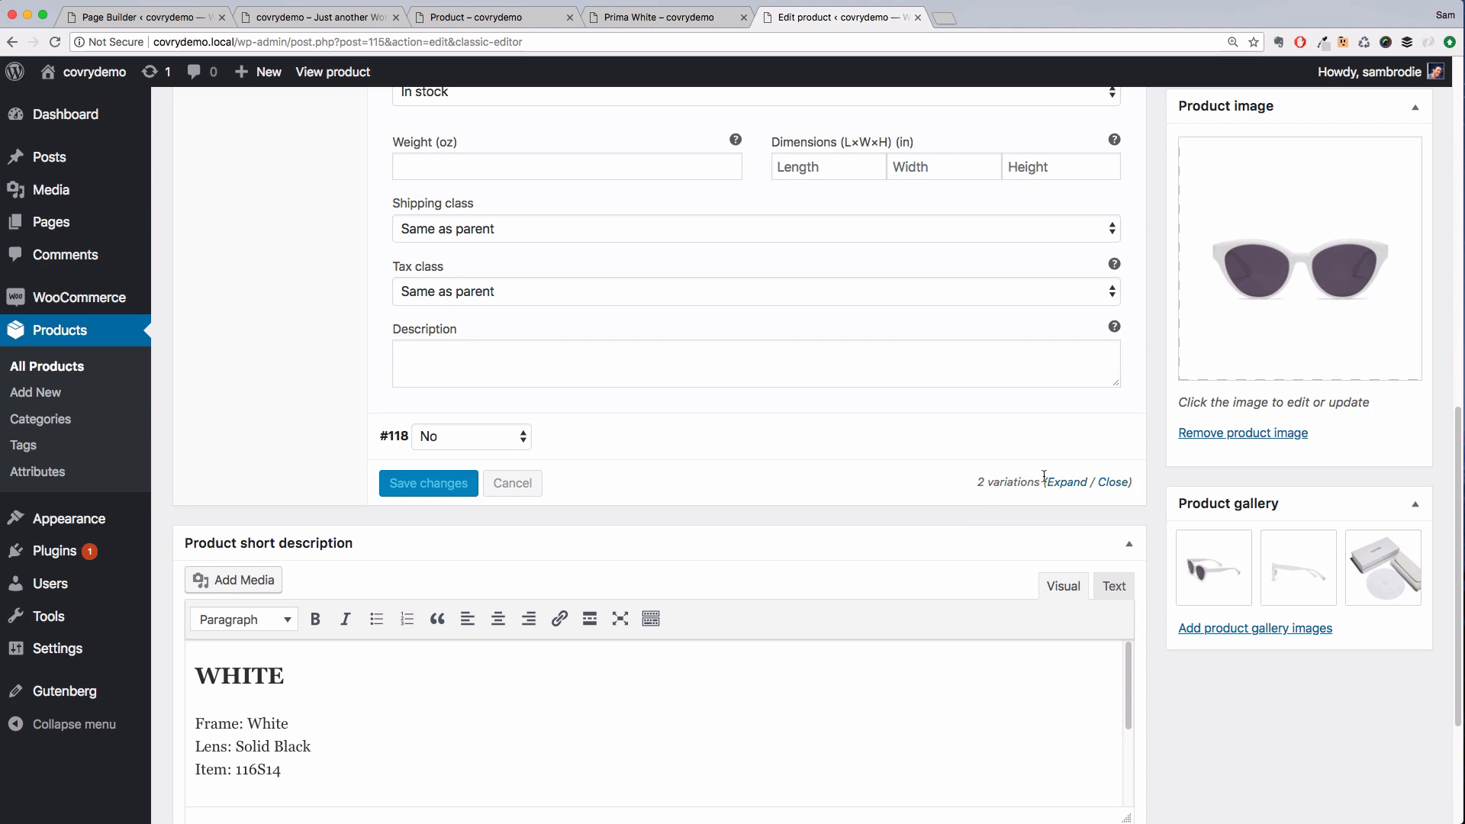
pyautogui.click(1066, 444)
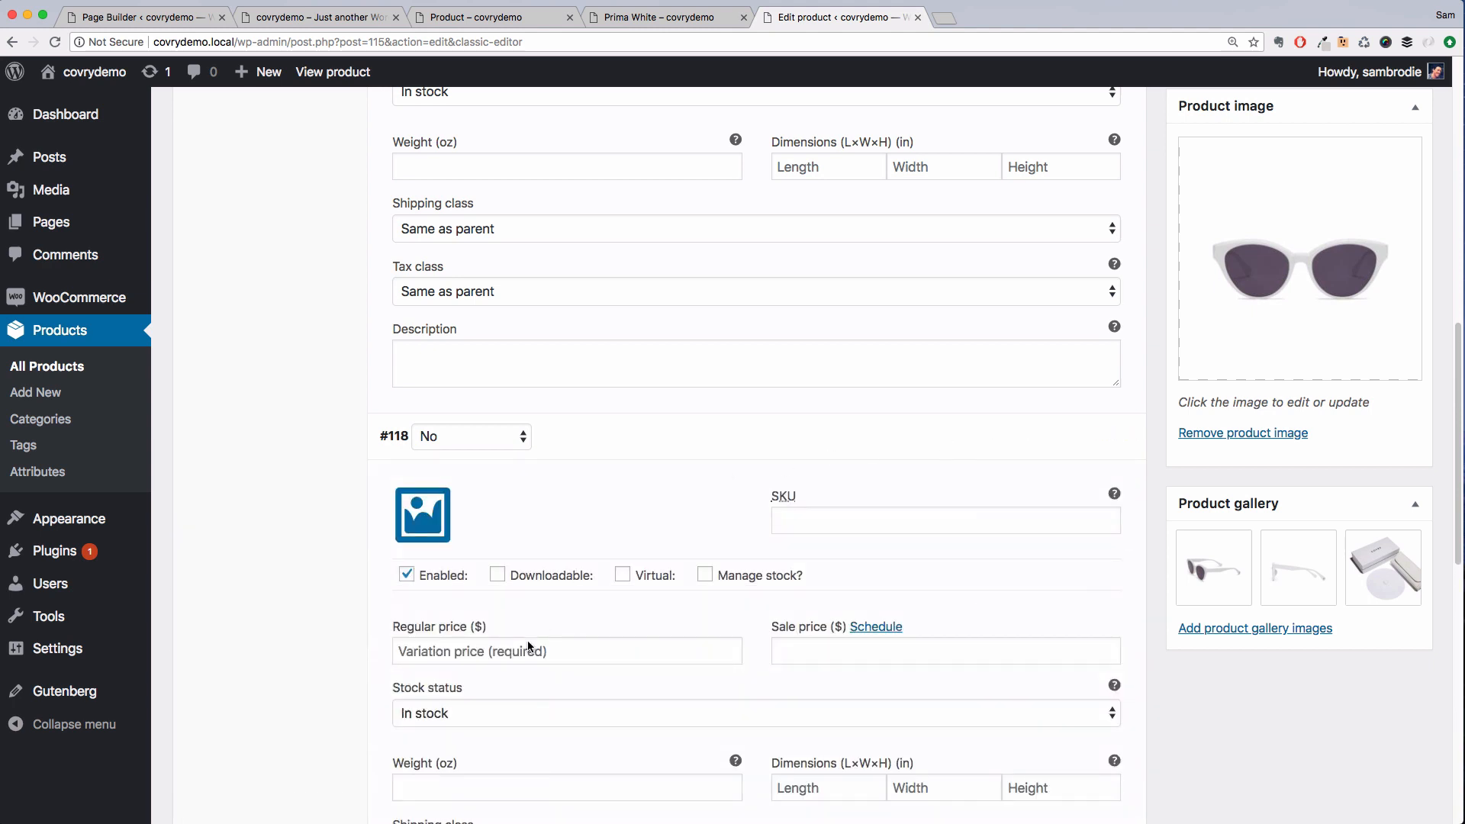
pyautogui.click(521, 648)
pyautogui.write('115')
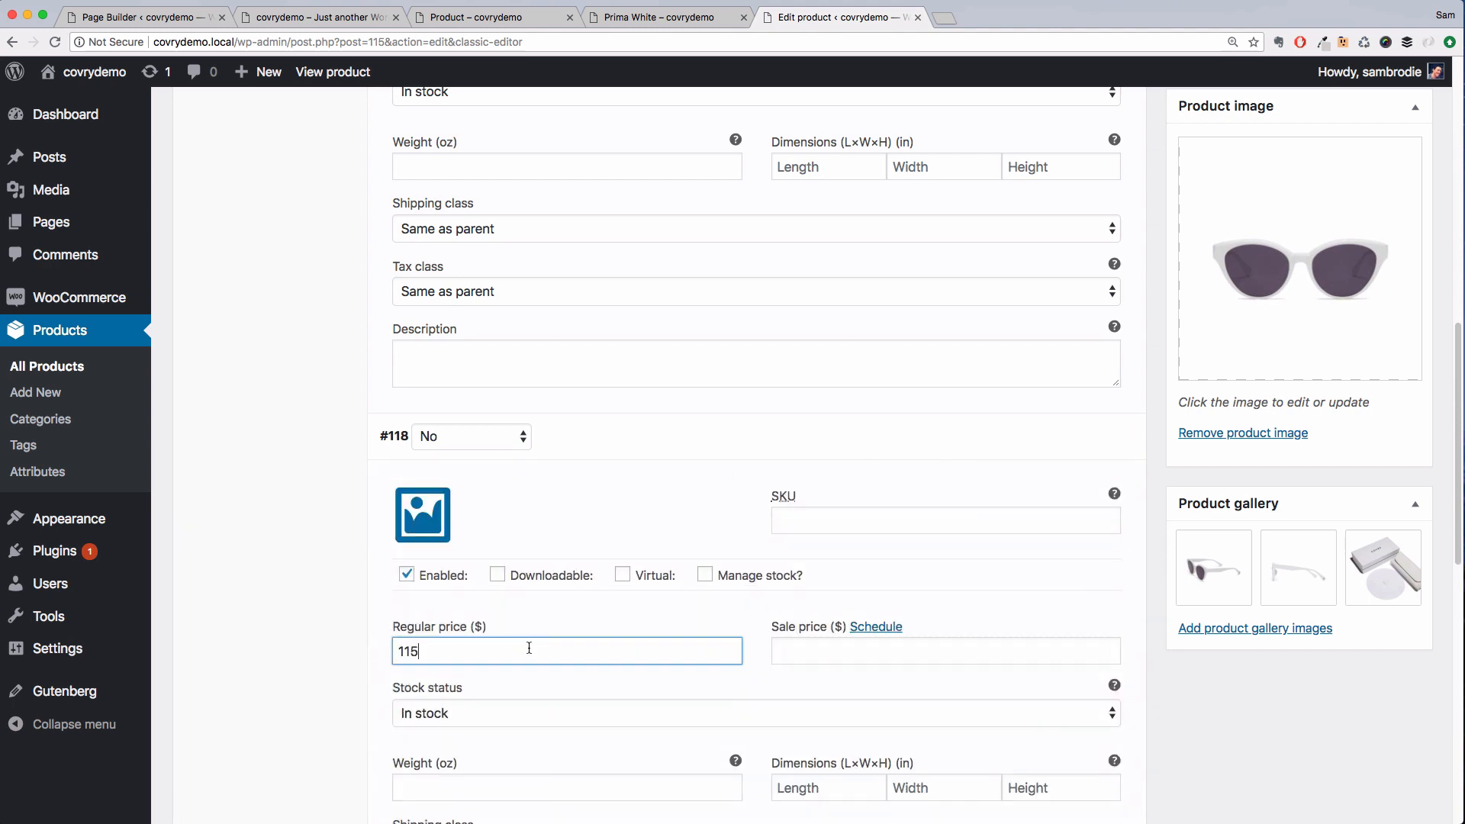
pyautogui.scroll(10, 1202, 584)
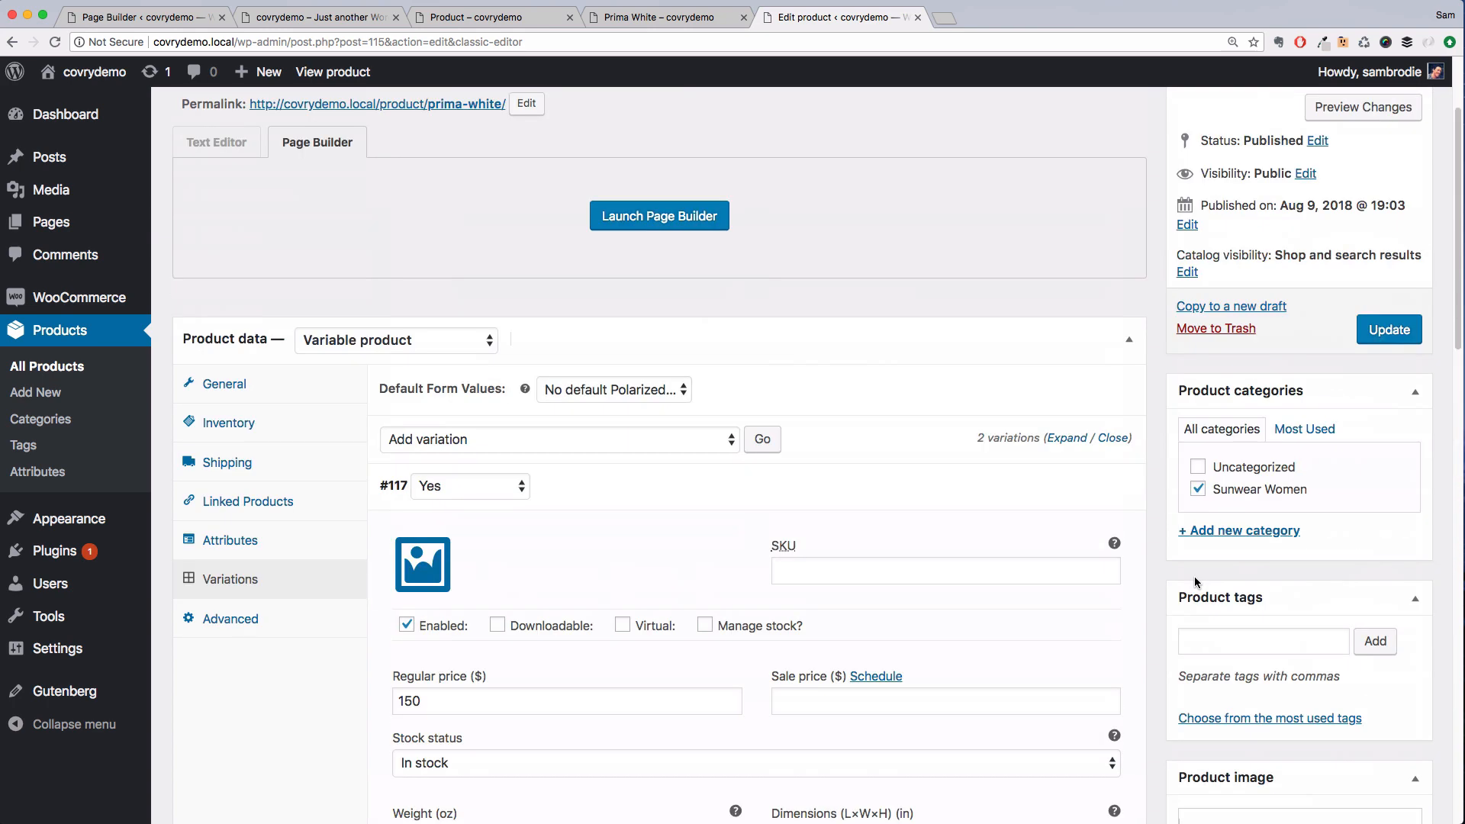
pyautogui.click(1390, 344)
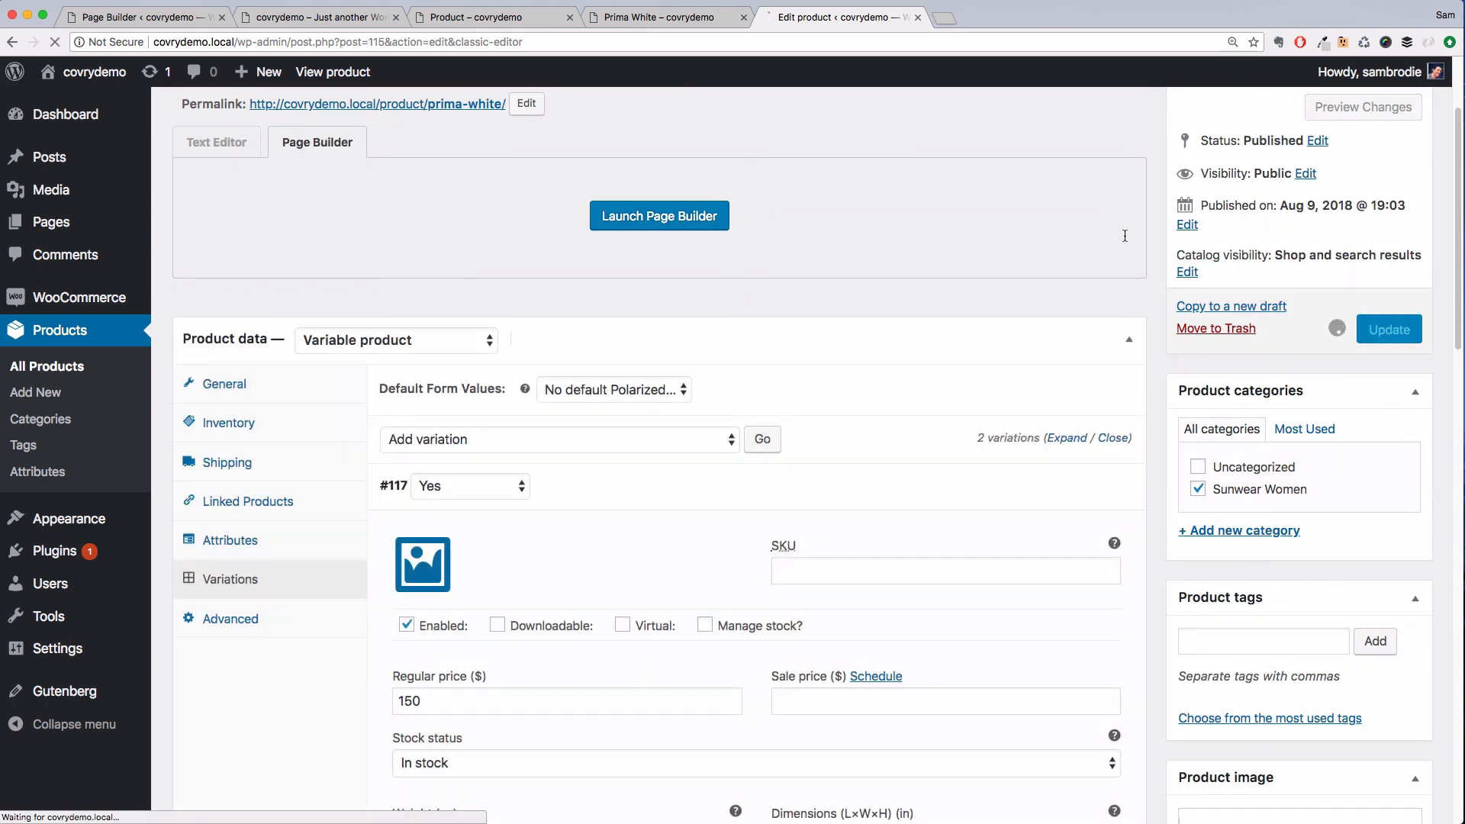
# Reload the front-end product page and review its price range, layout and related products
pyautogui.click(693, 18)
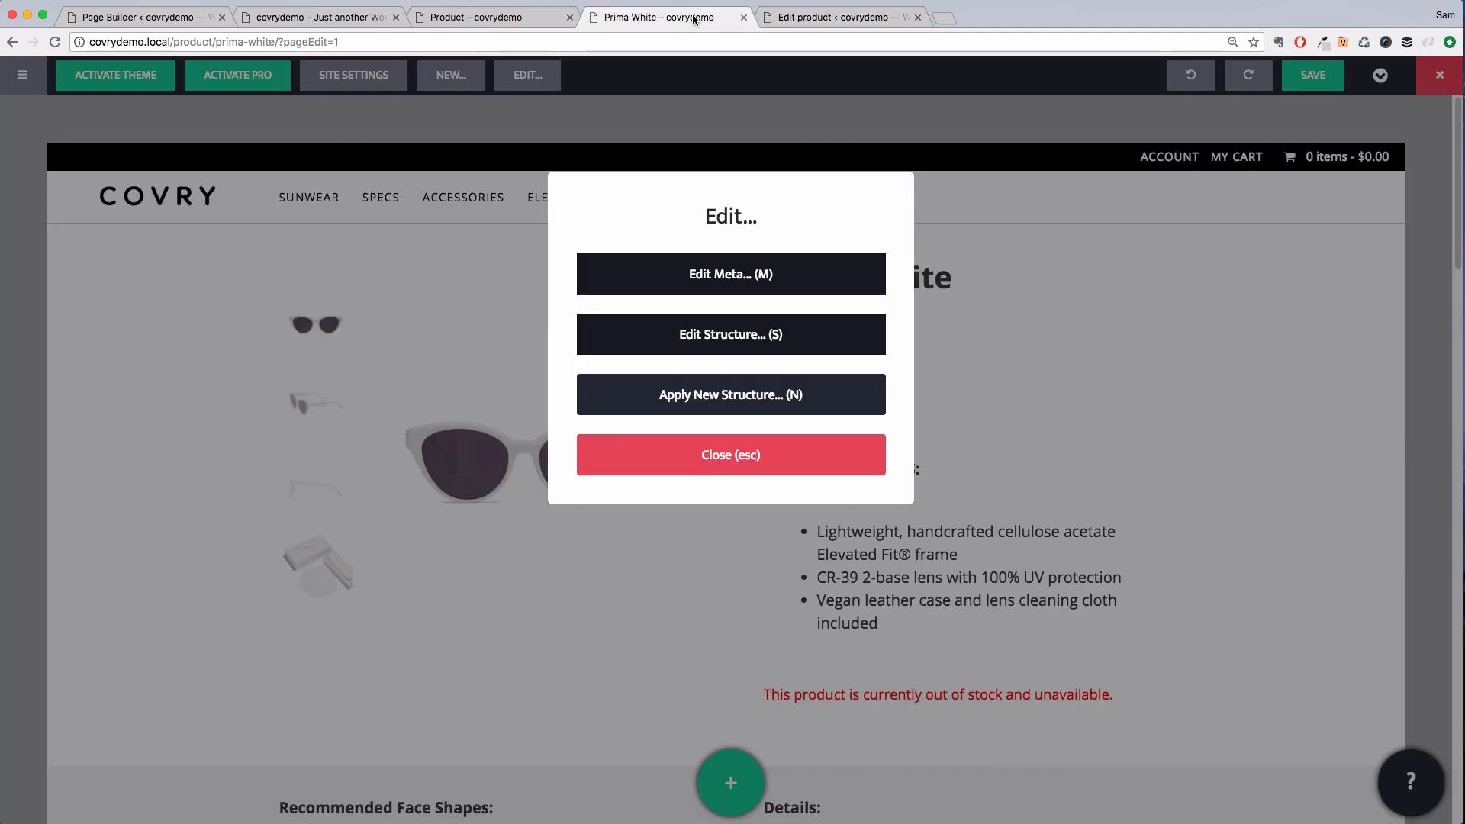
pyautogui.press('super+r')
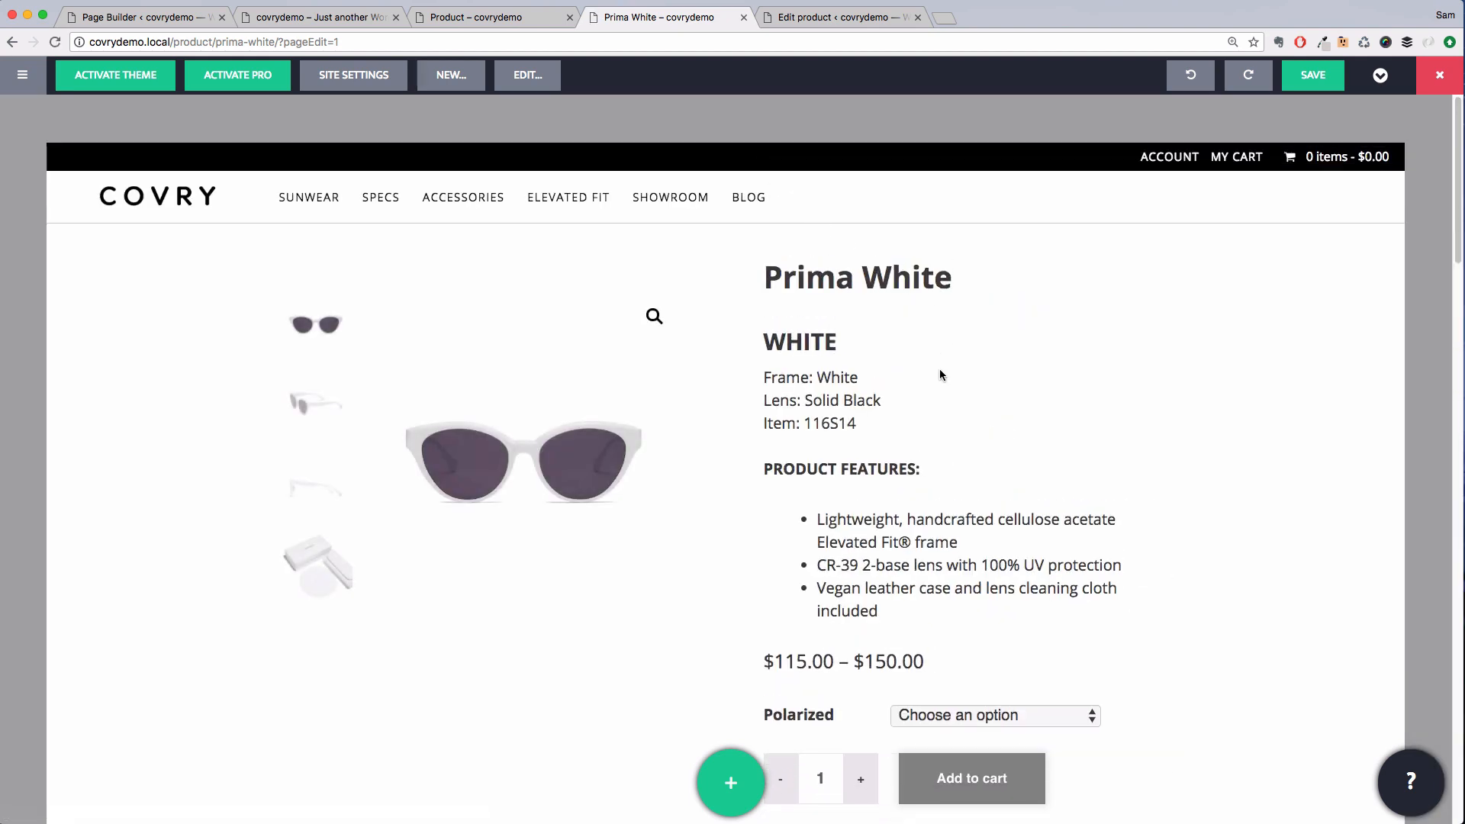
pyautogui.scroll(-6, 923, 686)
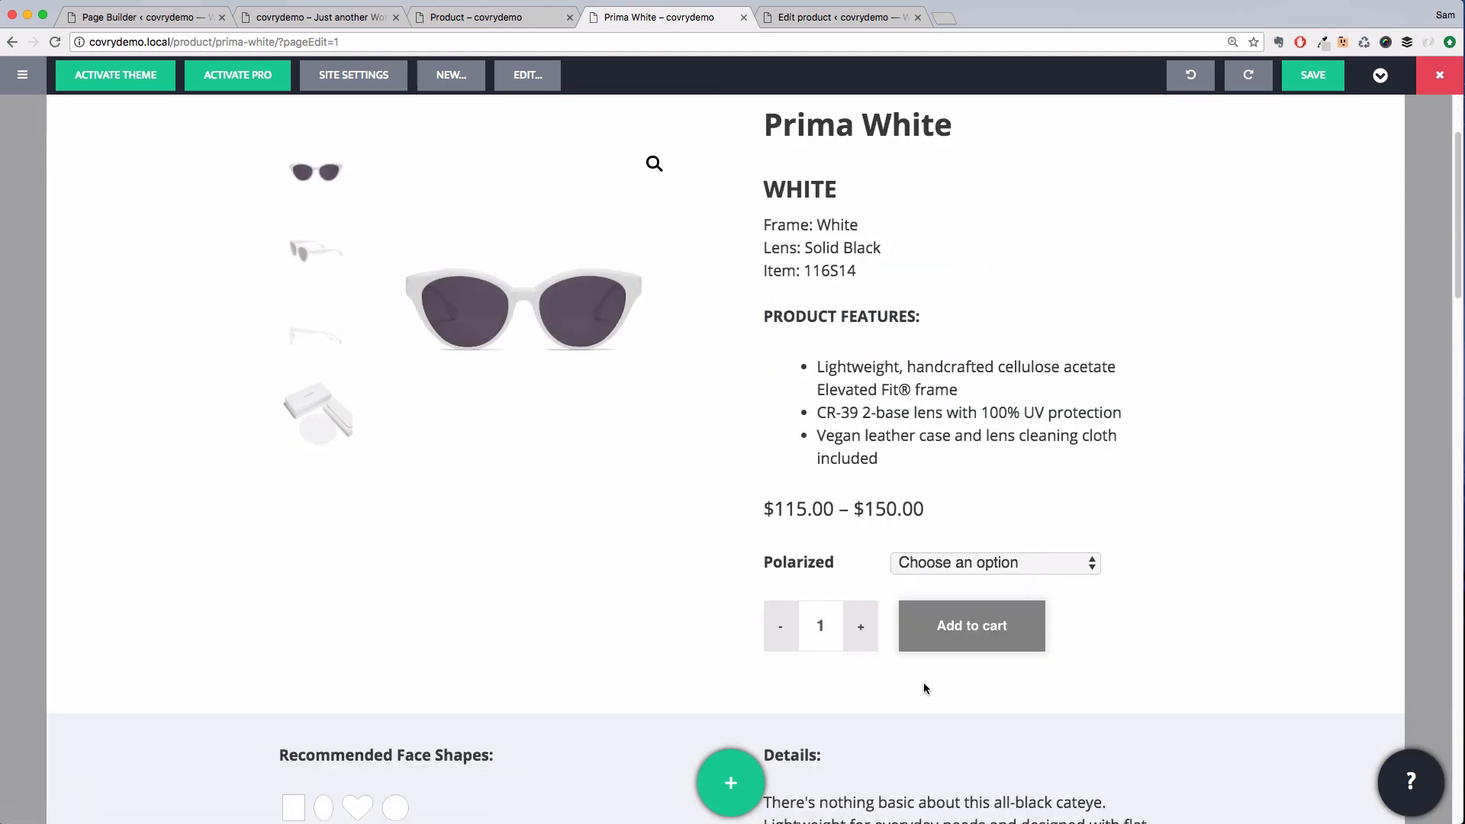
pyautogui.scroll(-12, 929, 687)
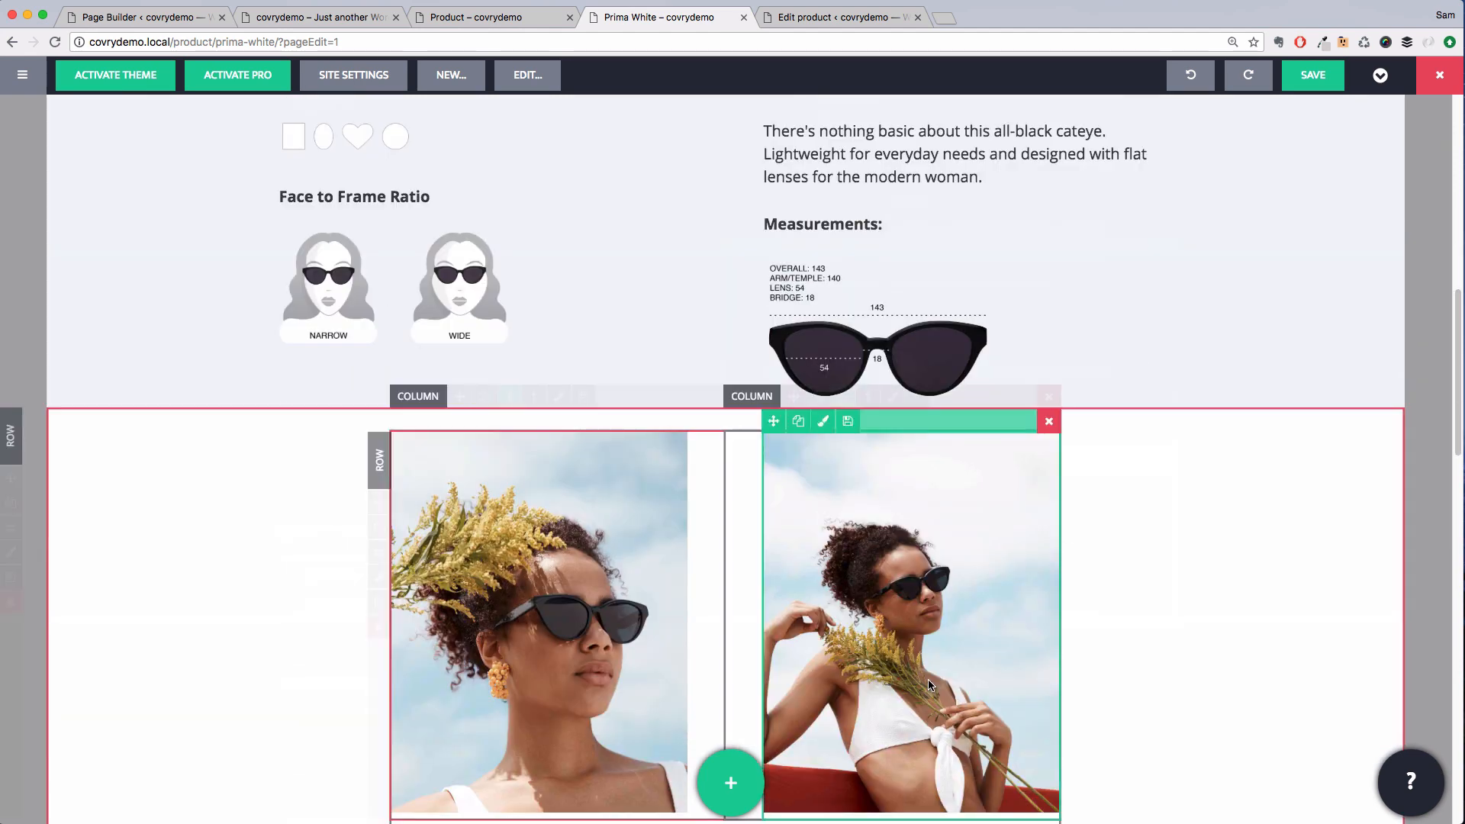
pyautogui.scroll(-8, 929, 685)
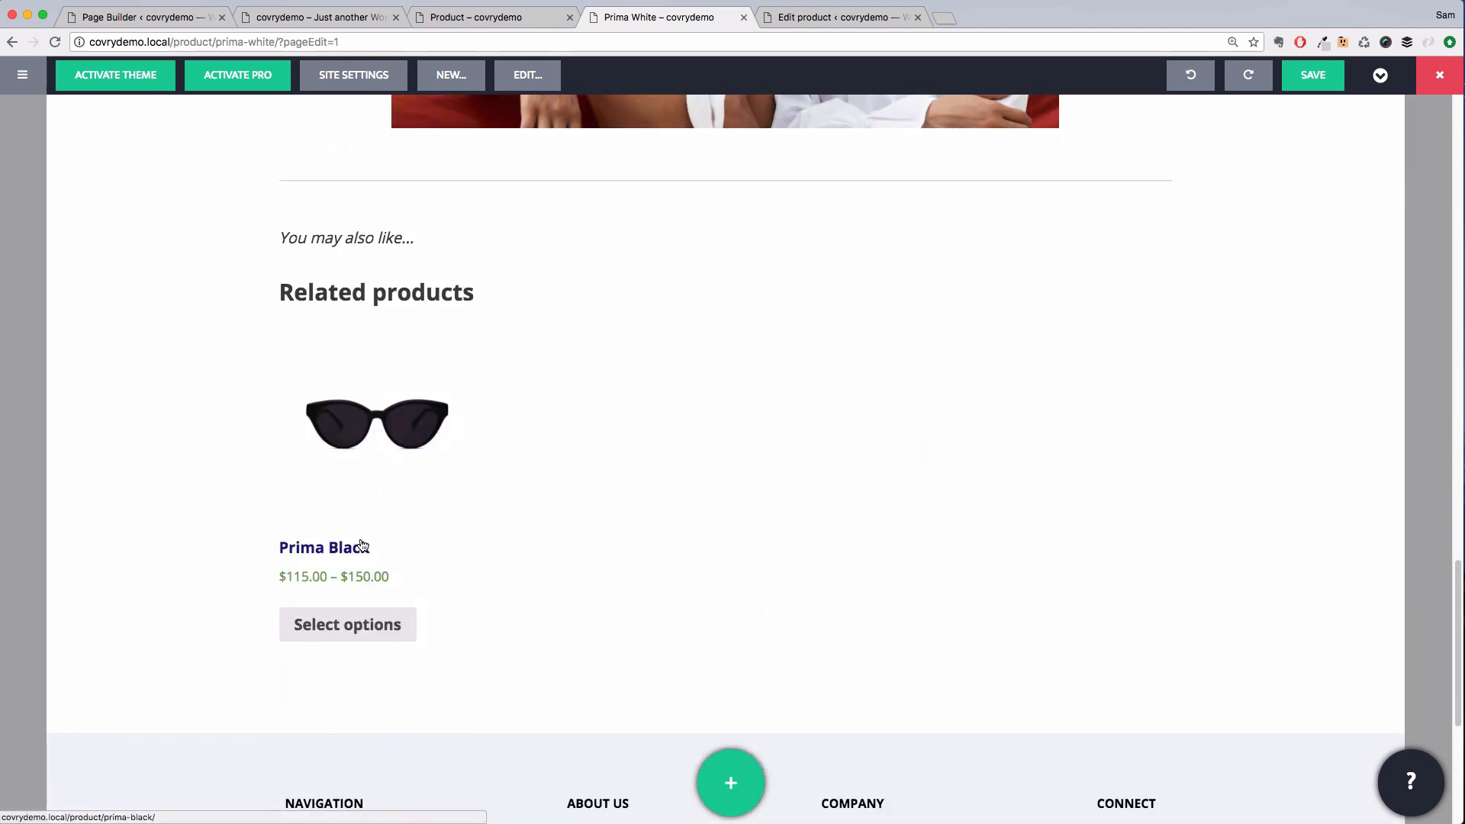
pyautogui.scroll(-2, 481, 614)
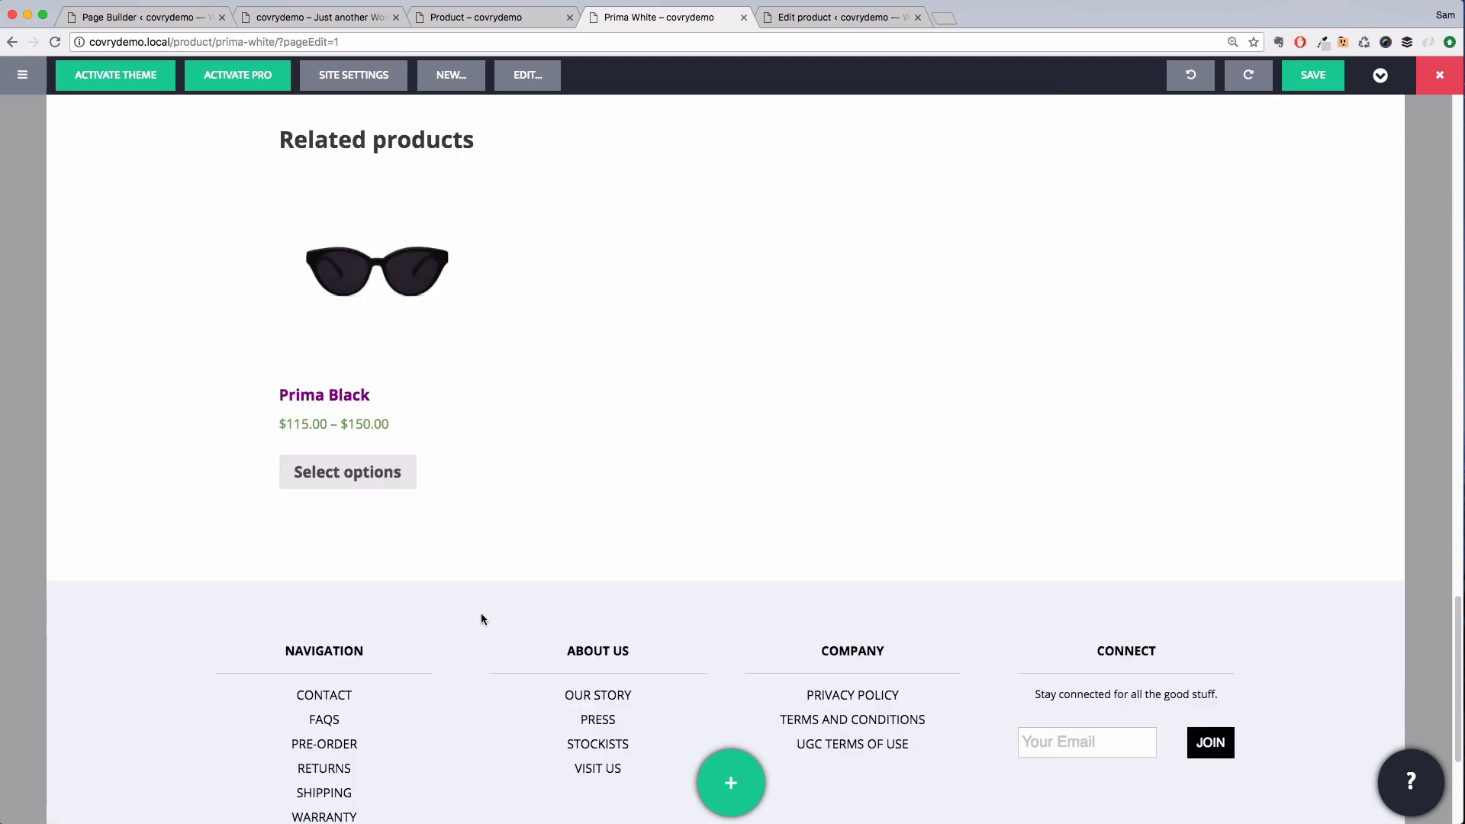
pyautogui.scroll(-2, 483, 619)
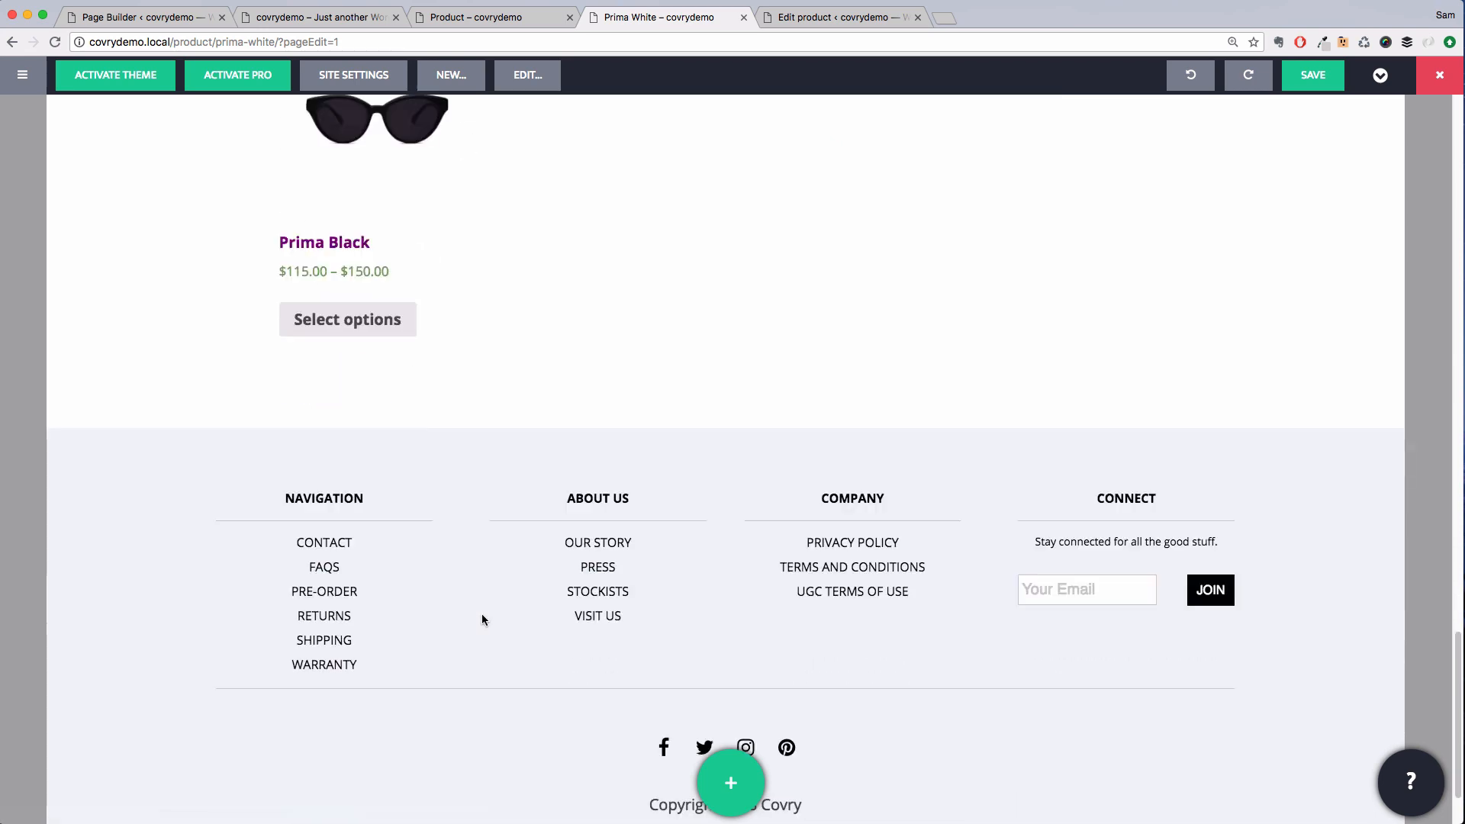
pyautogui.scroll(10, 483, 619)
pyautogui.scroll(20, 482, 619)
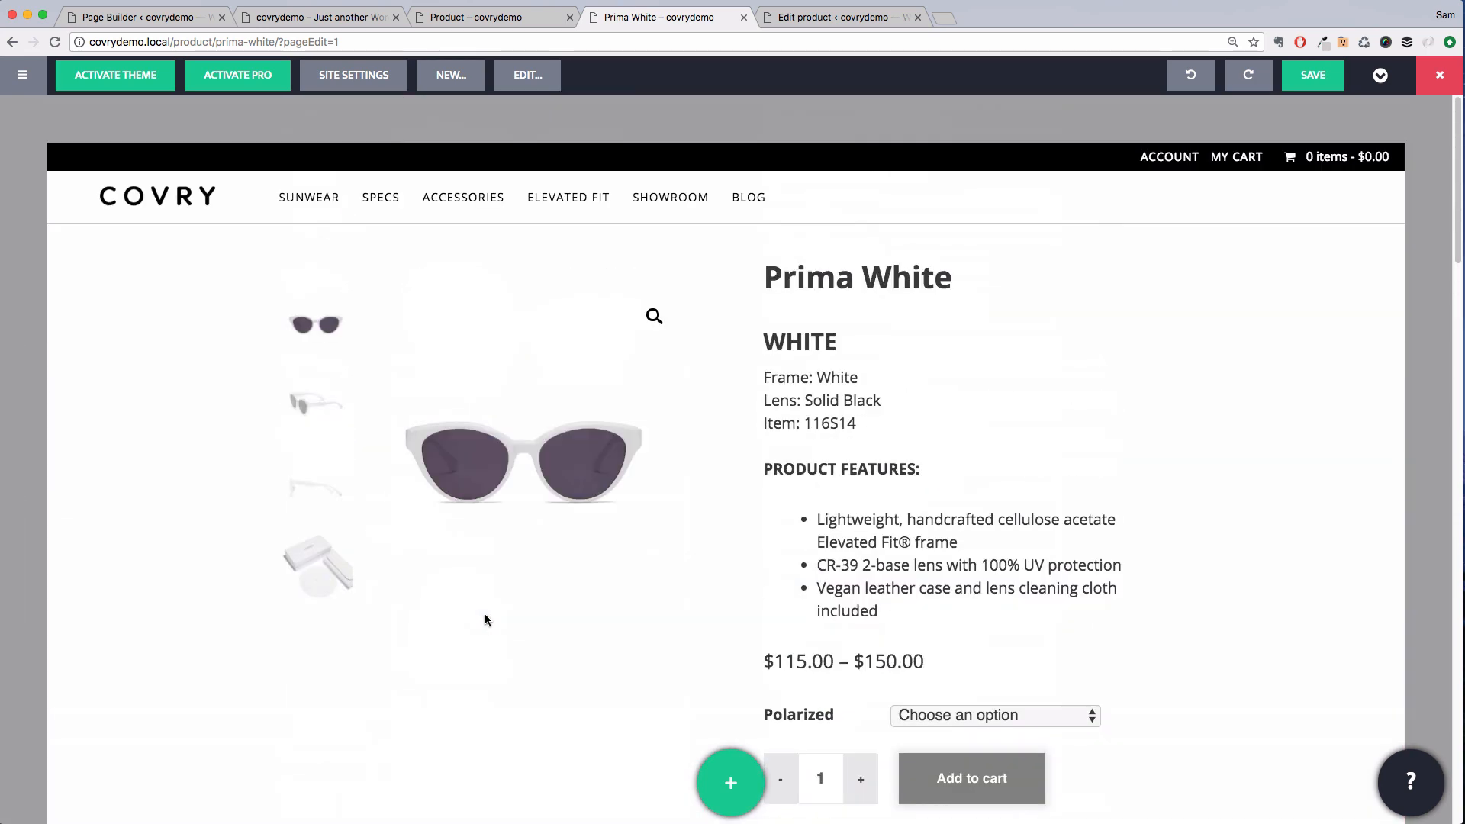
# Apply a new page-builder structure titled Product Archive
pyautogui.press('n')
pyautogui.click(681, 486)
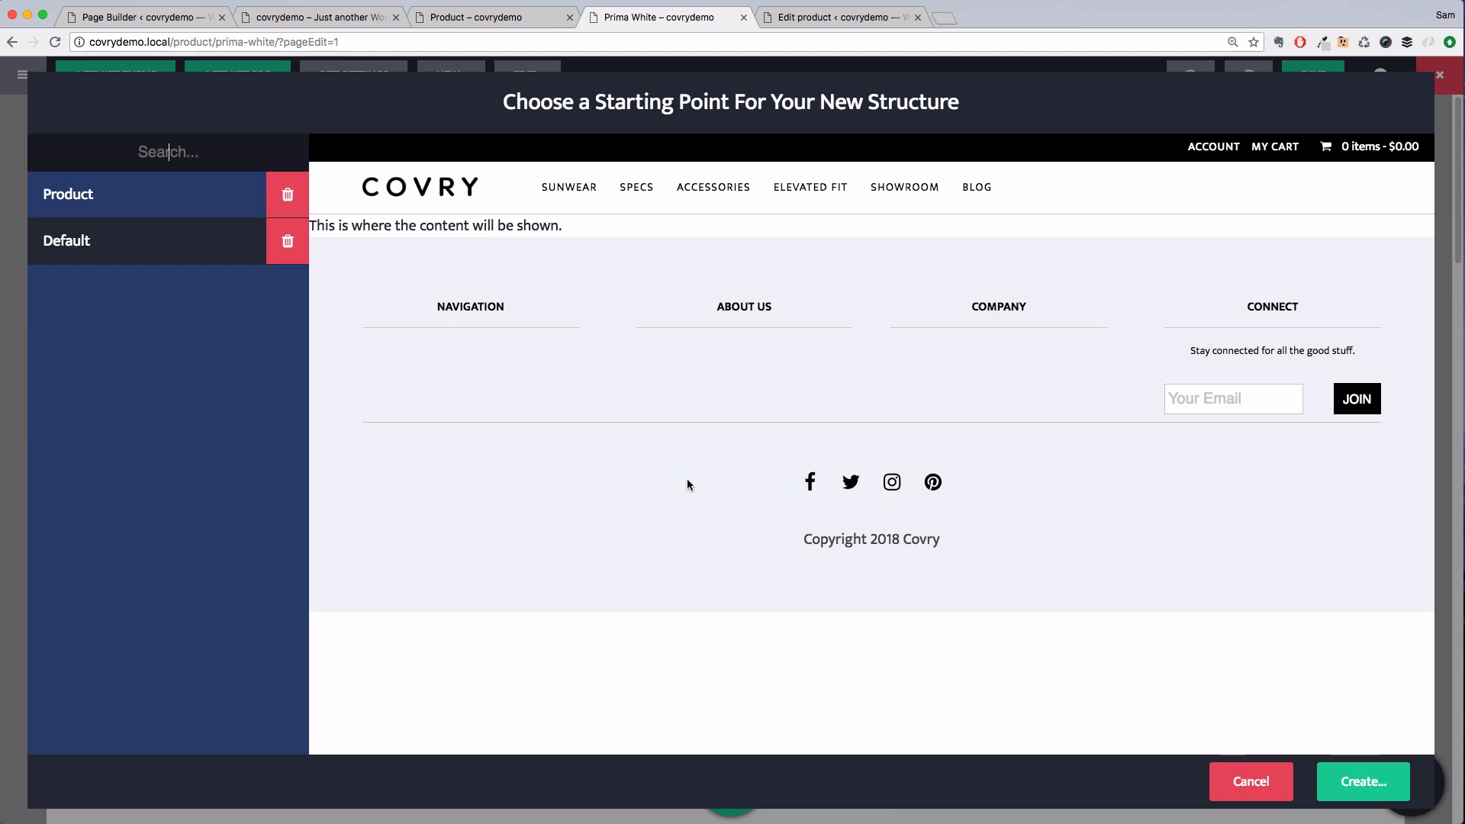
pyautogui.click(1382, 799)
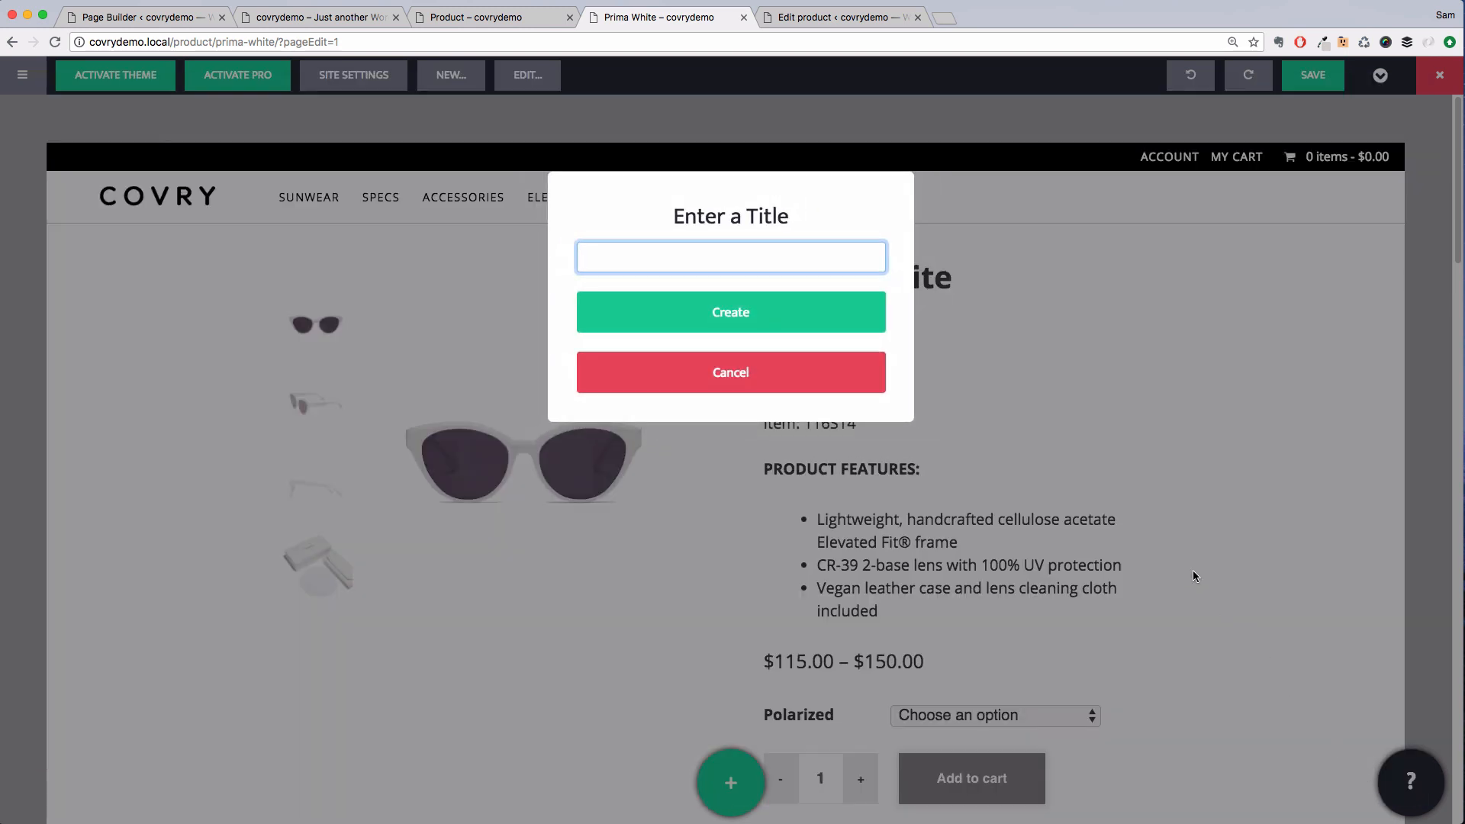
pyautogui.write('Product A')
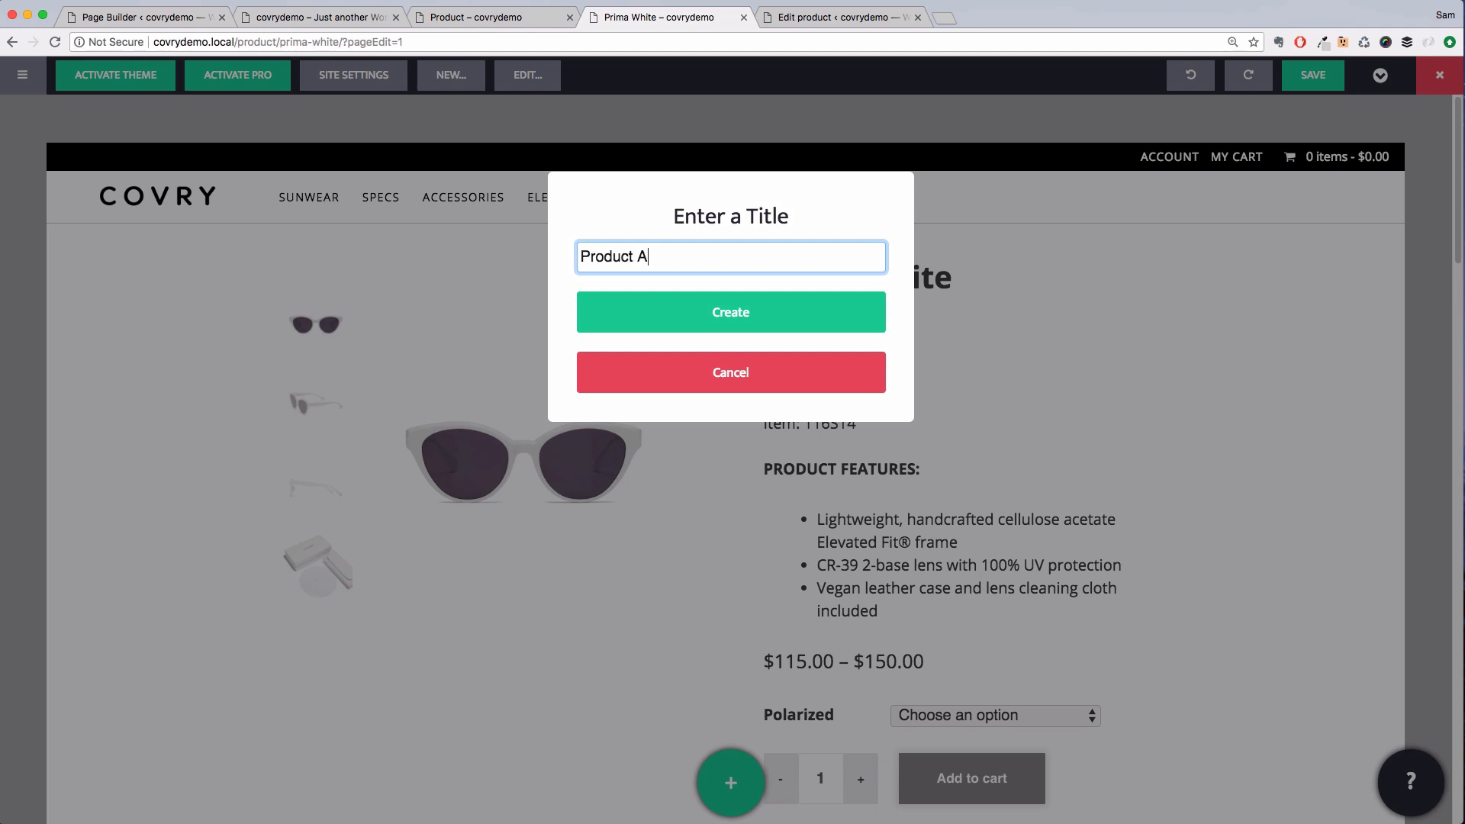
pyautogui.write('rchive')
pyautogui.click(689, 326)
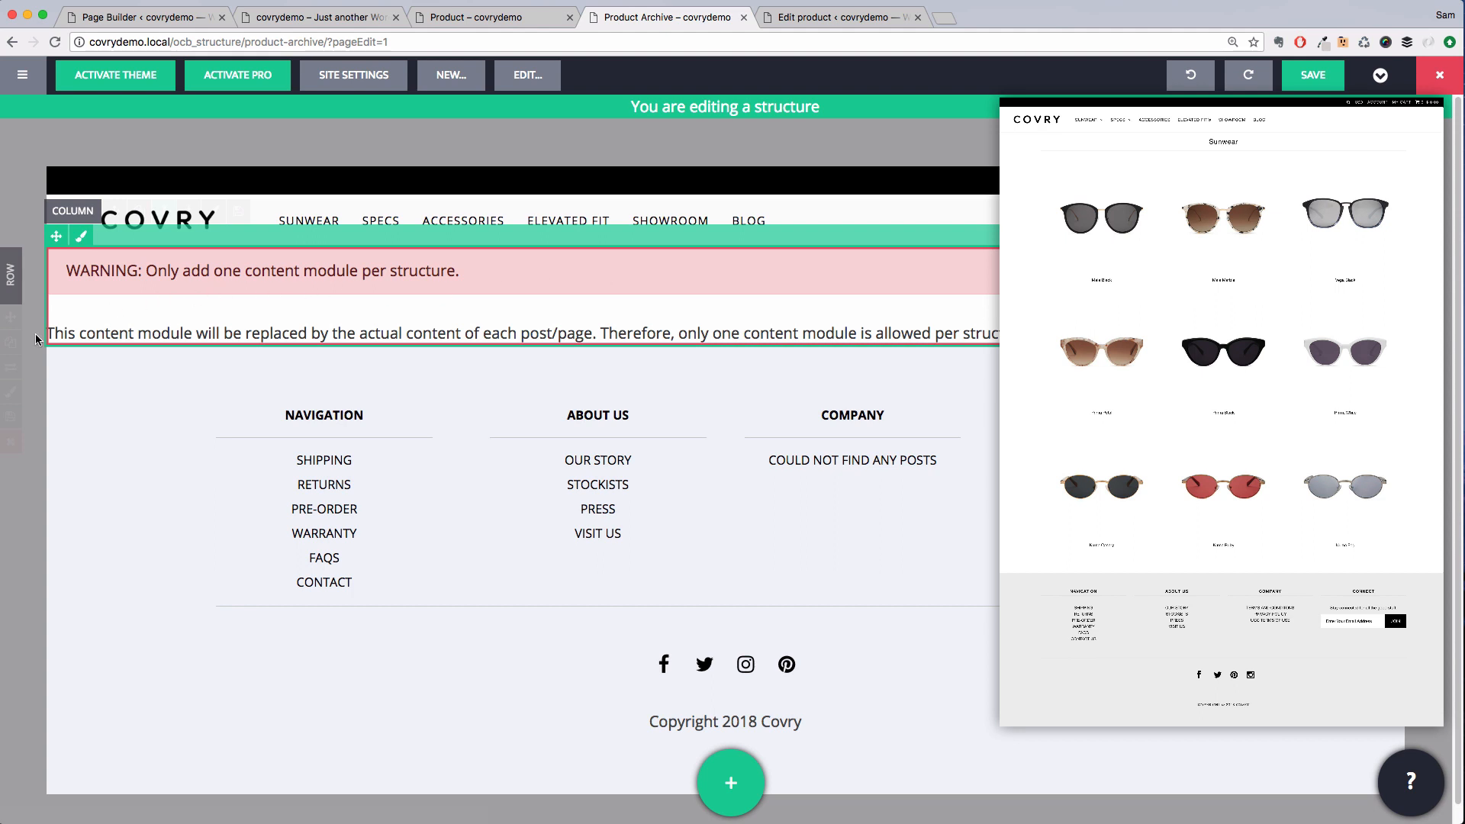
# Replace the structure's placeholder content row with a Posts module
pyautogui.click(12, 443)
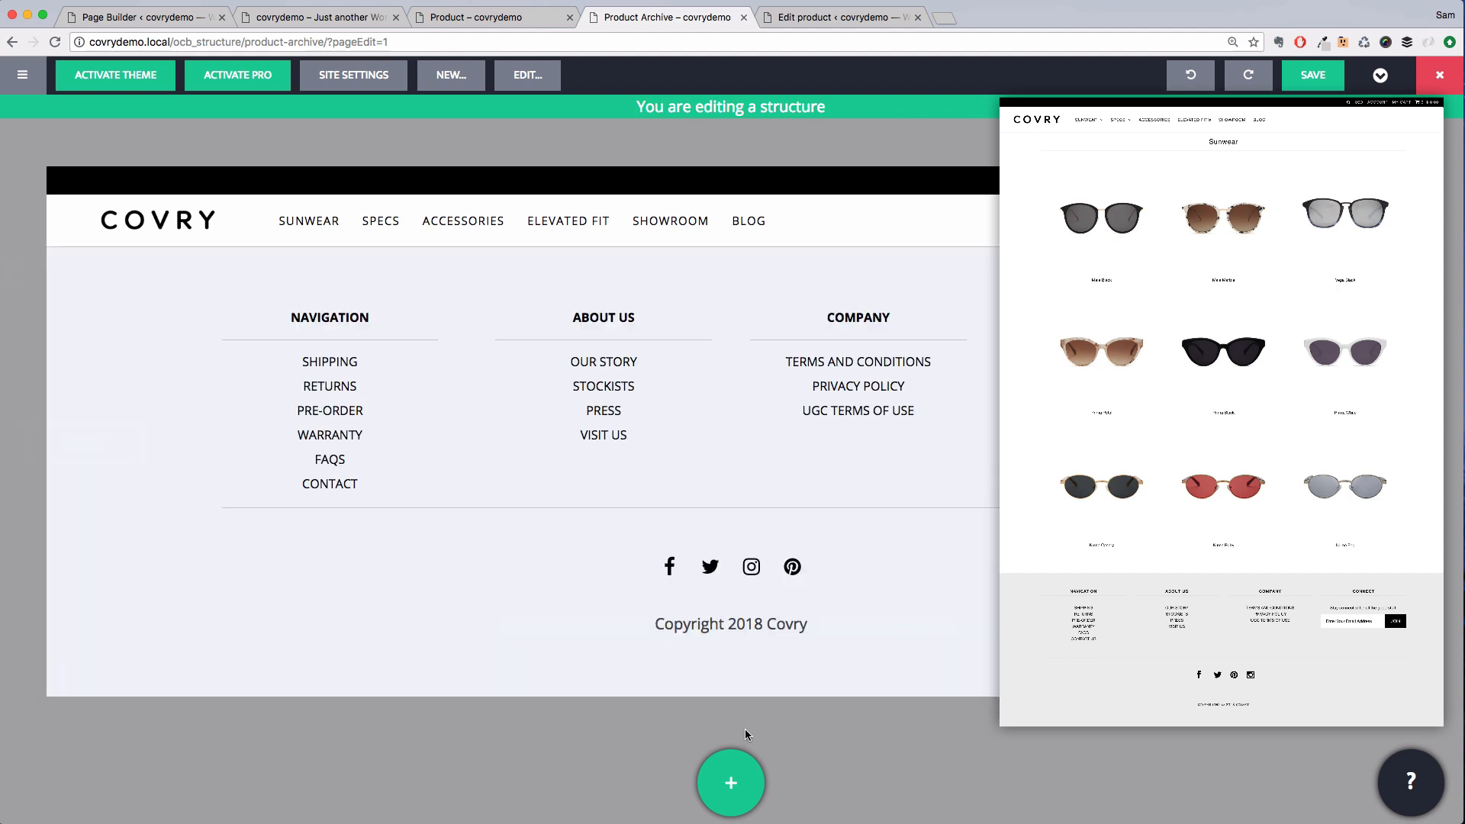
pyautogui.click(748, 771)
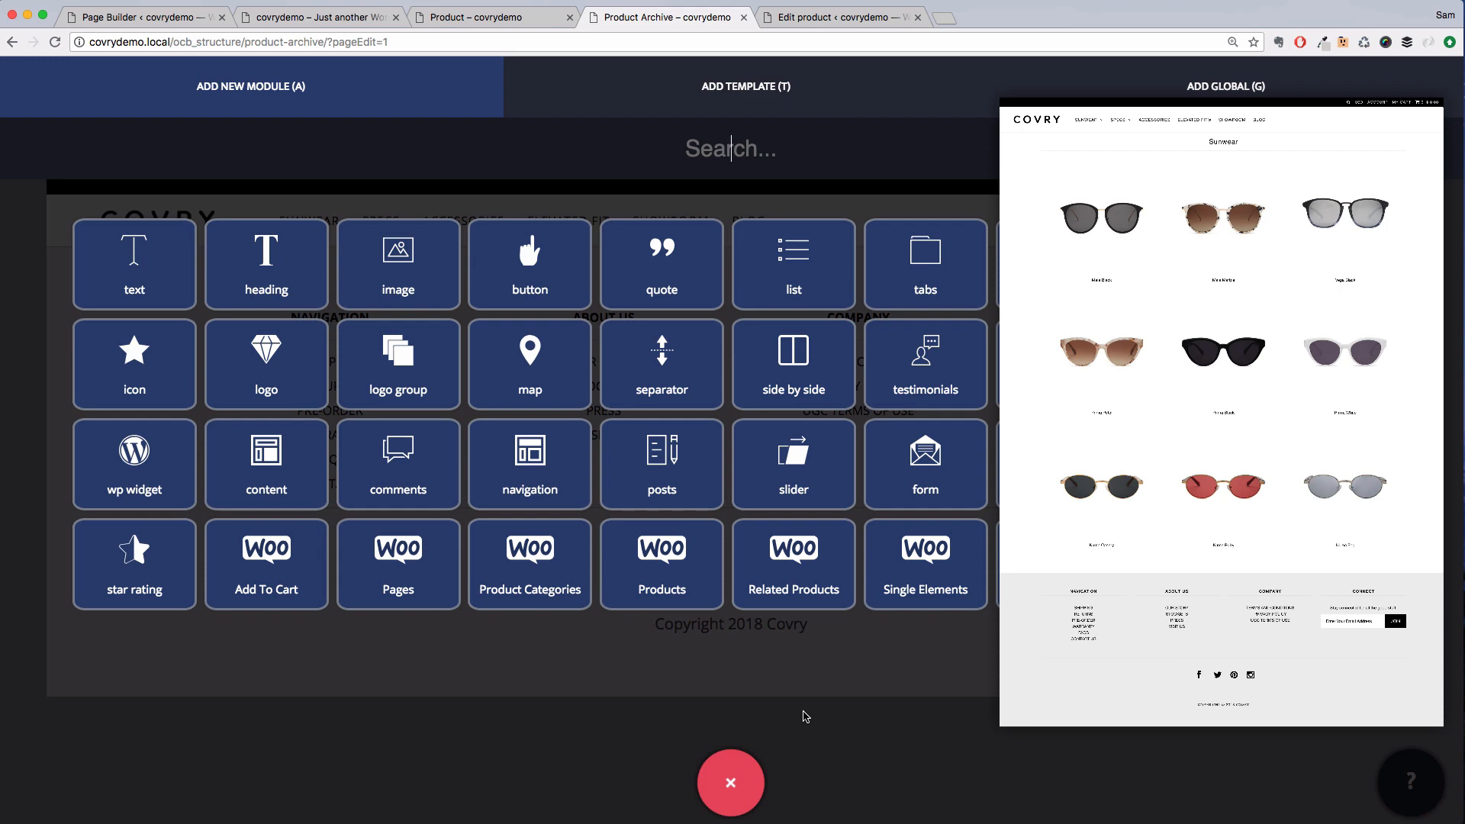
pyautogui.write('po')
pyautogui.moveTo(170, 276); pyautogui.dragTo(295, 300)
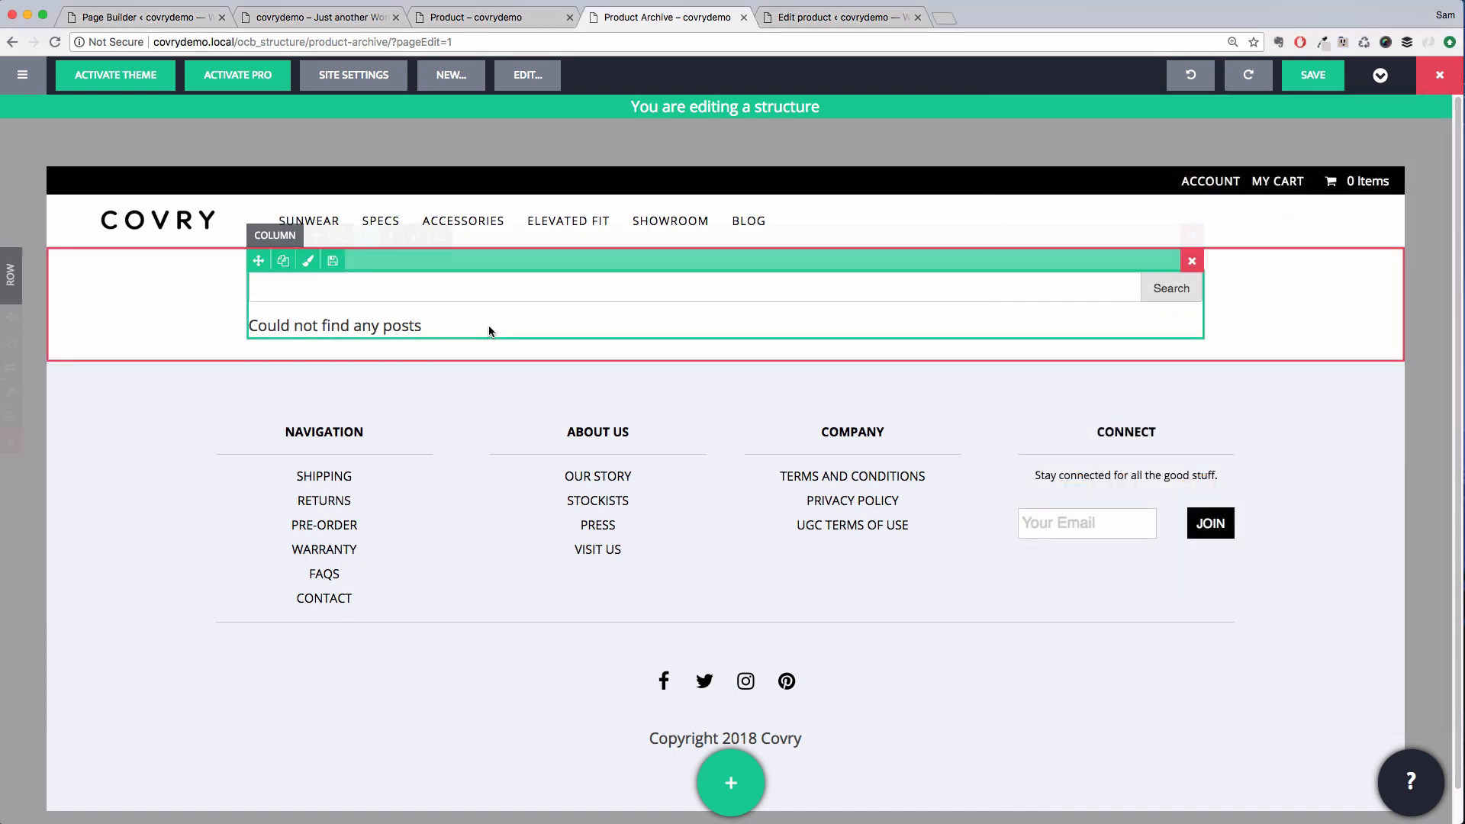
# Set the Posts module's Which Posts preview type to product
pyautogui.click(489, 326)
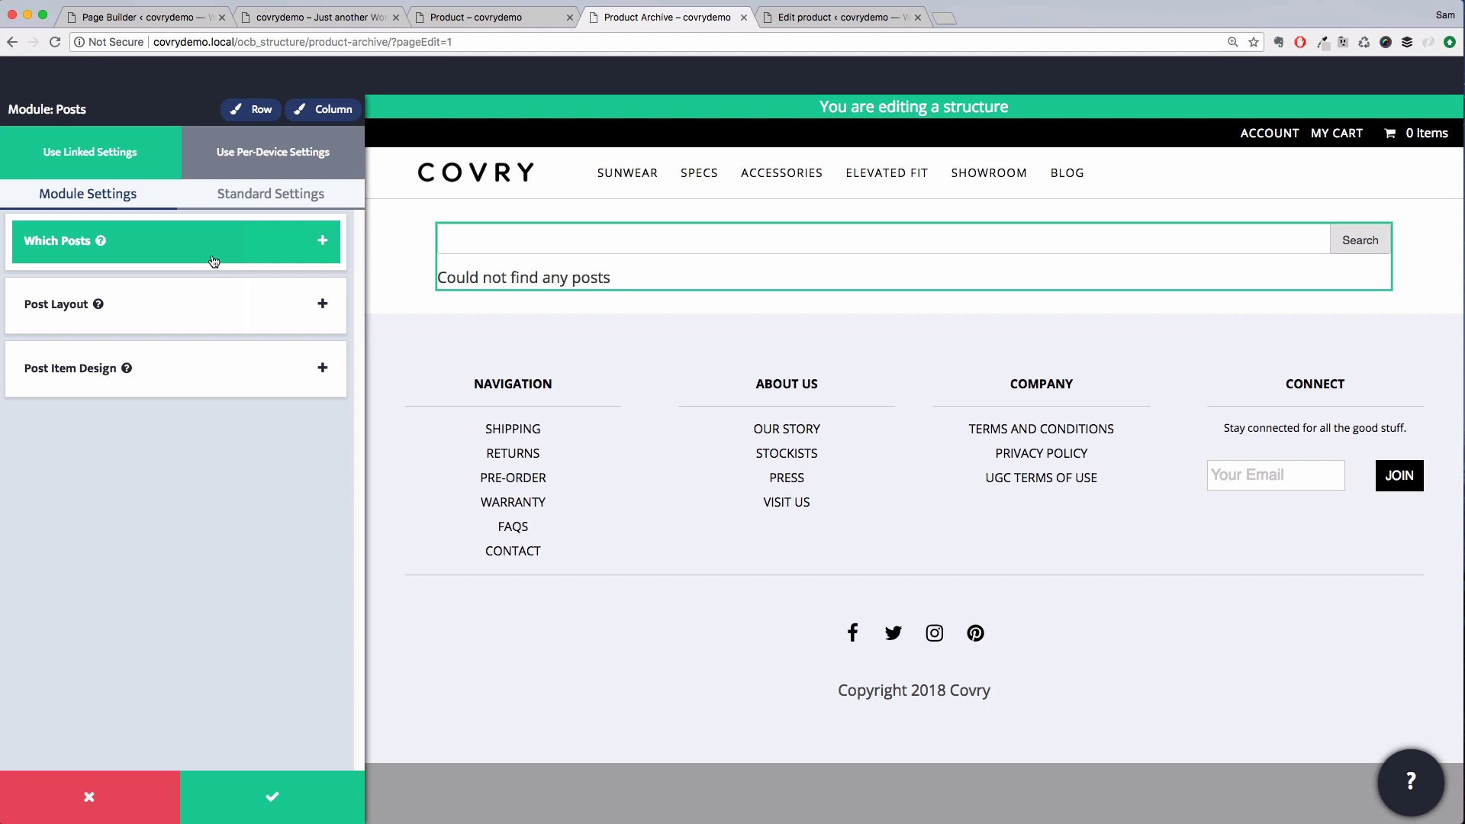
pyautogui.click(212, 259)
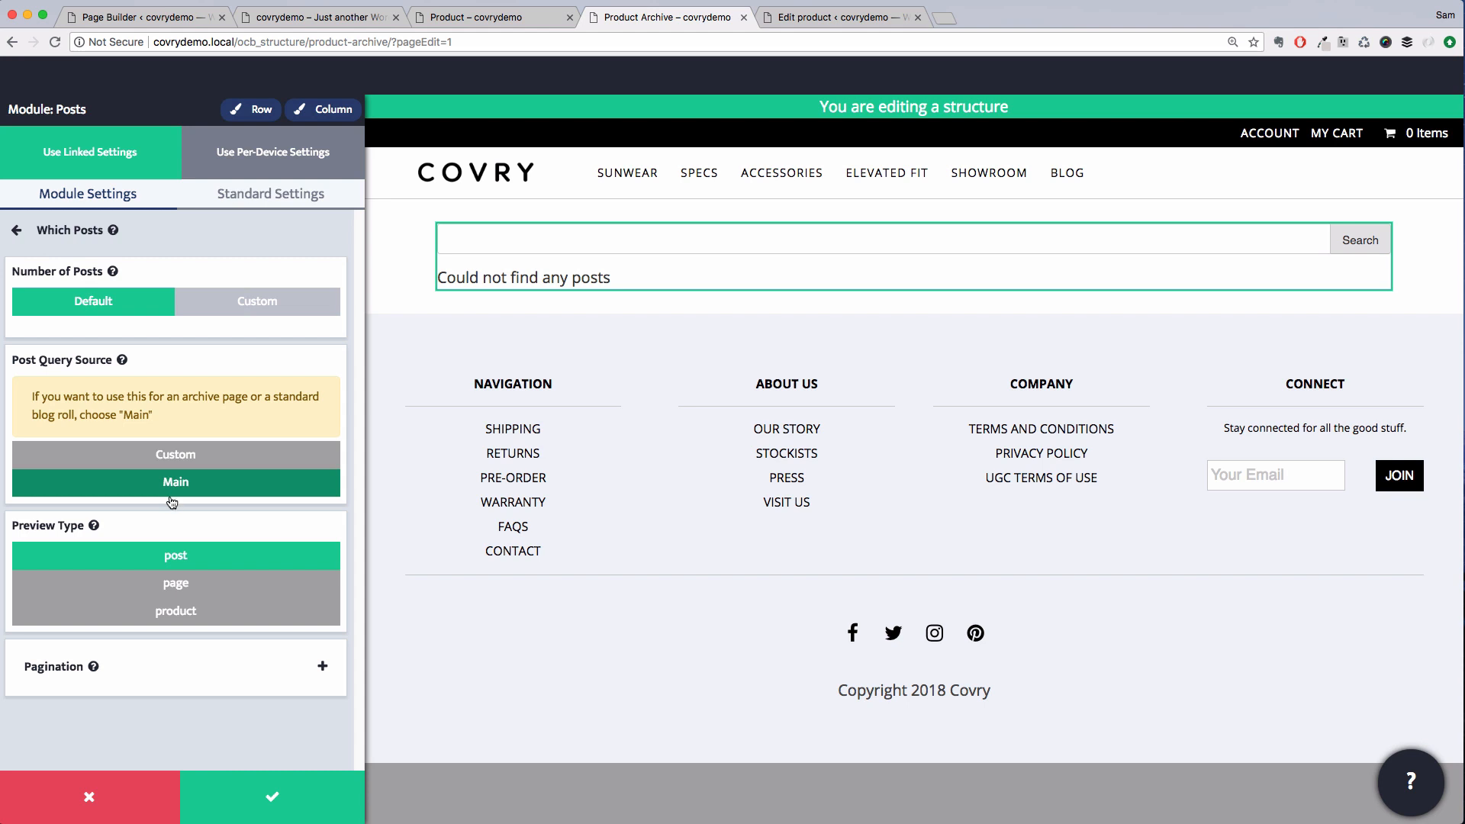
pyautogui.click(183, 622)
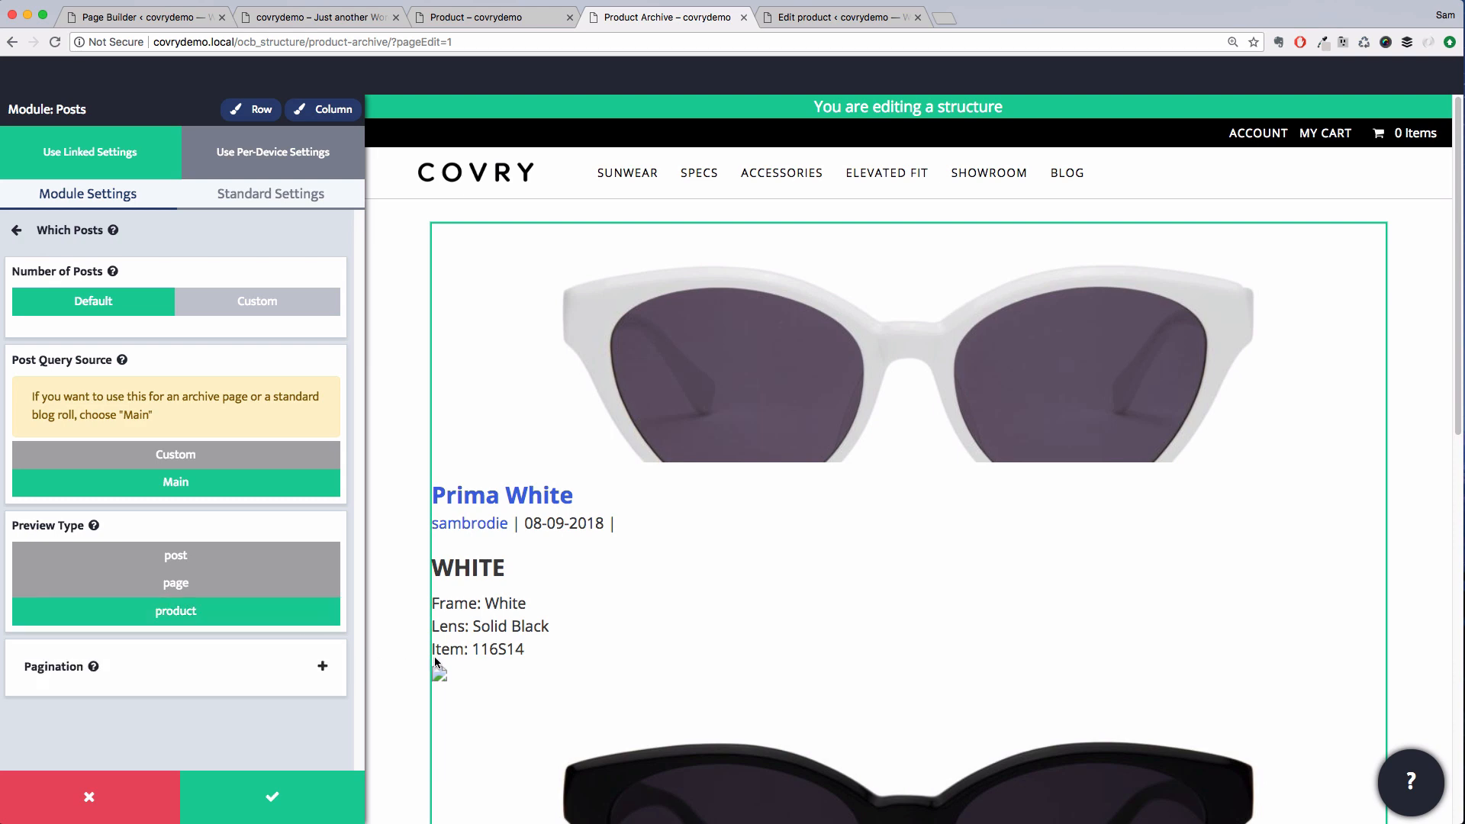
pyautogui.scroll(-2, 629, 664)
pyautogui.scroll(-3, 629, 664)
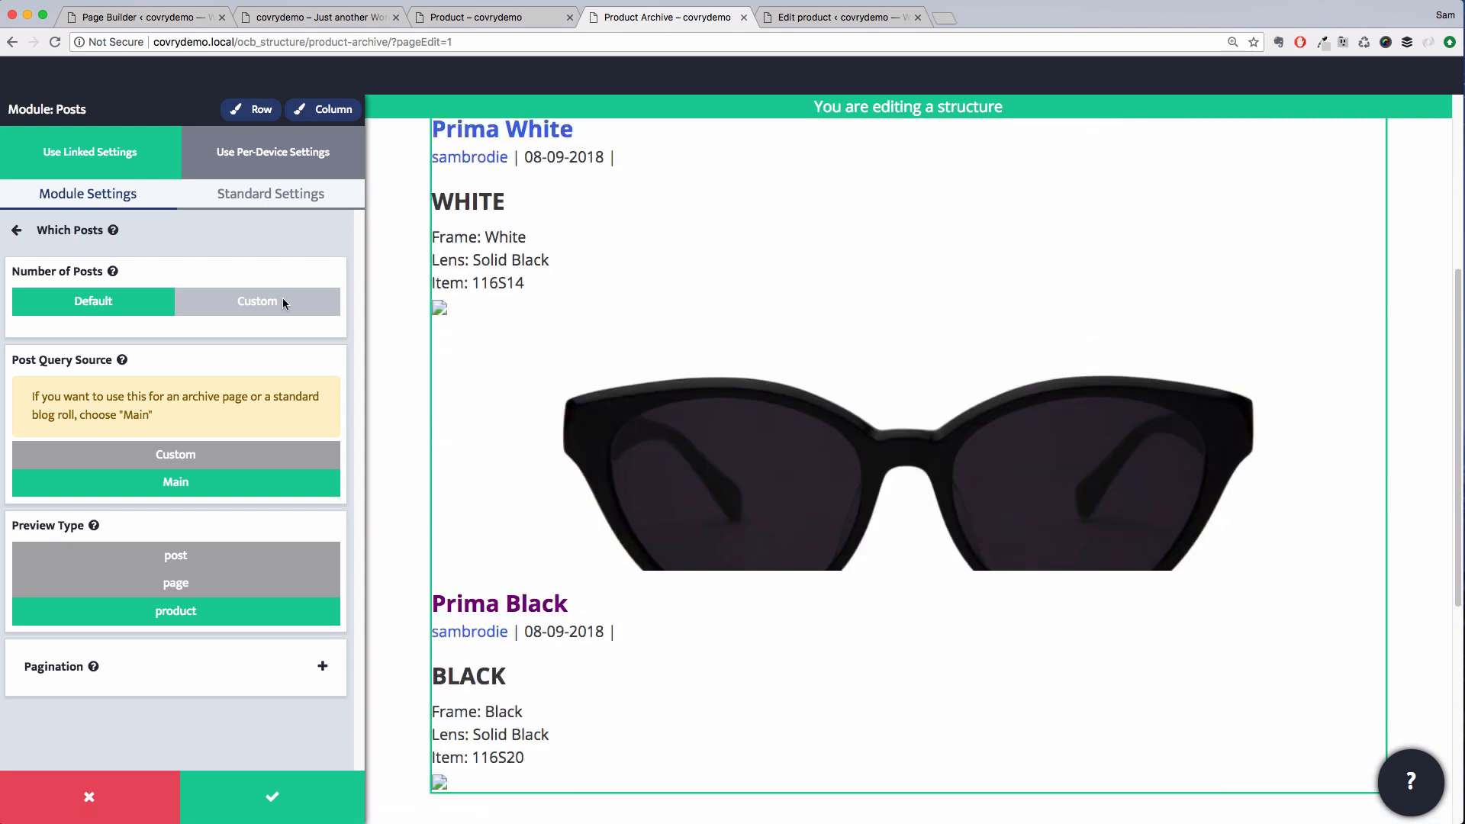
# Set the Posts module's layout type to Columns
pyautogui.click(237, 247)
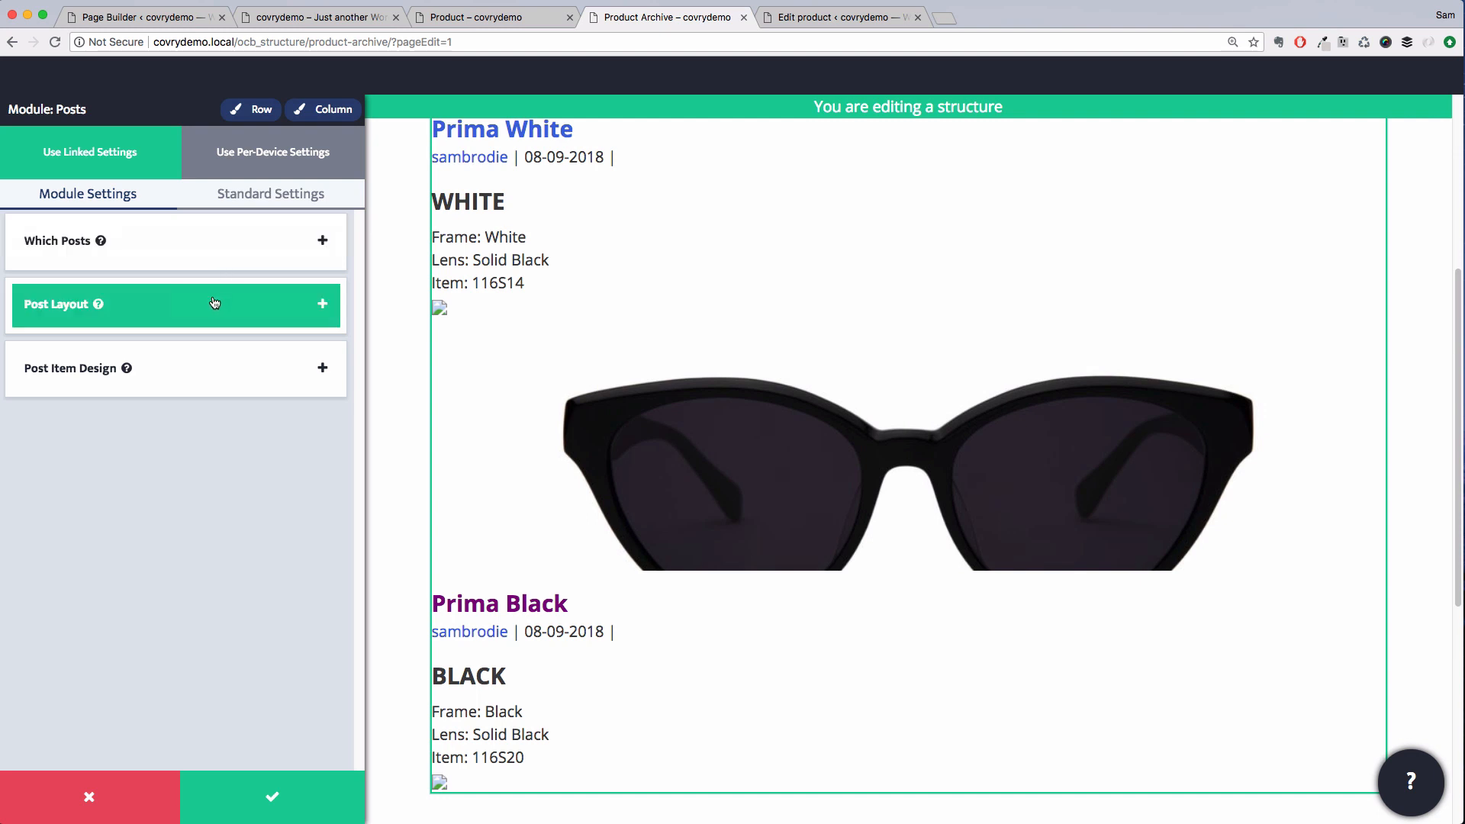
pyautogui.click(215, 303)
pyautogui.click(227, 358)
pyautogui.click(194, 306)
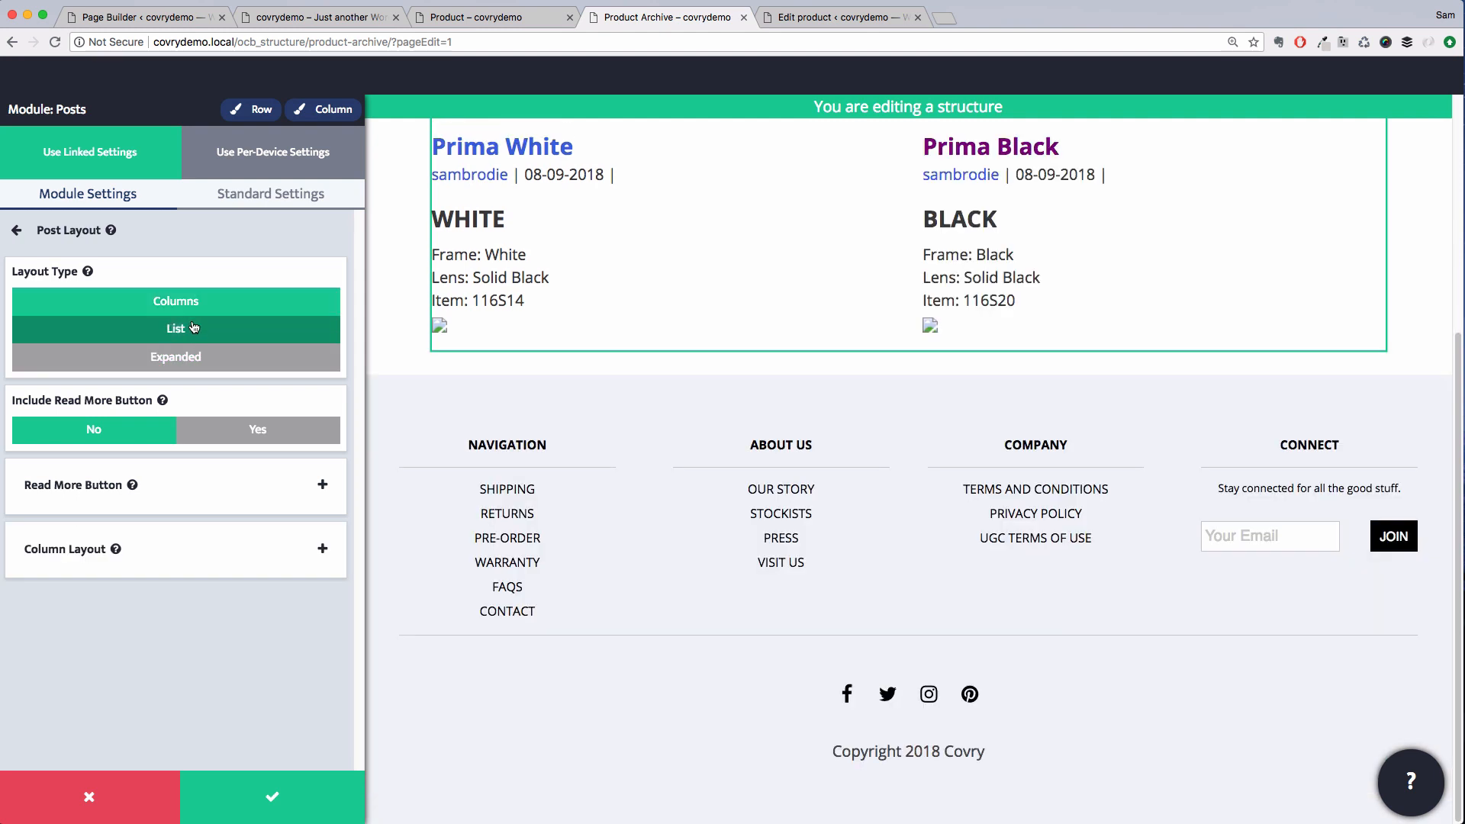
# Set the Posts module's column layout to 3 custom columns with a custom 40 px horizontal margin
pyautogui.click(221, 551)
pyautogui.click(248, 301)
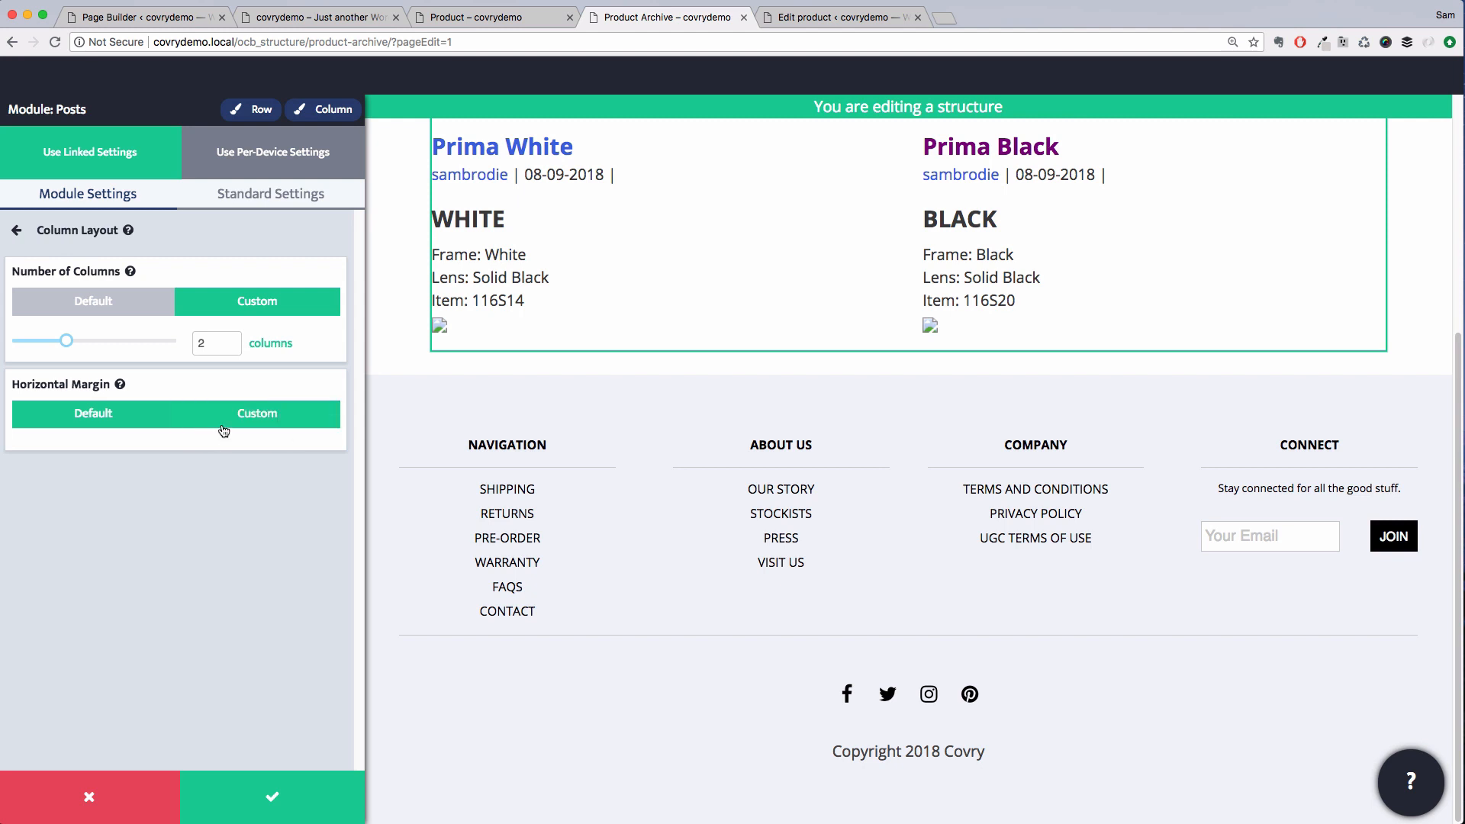
pyautogui.click(224, 429)
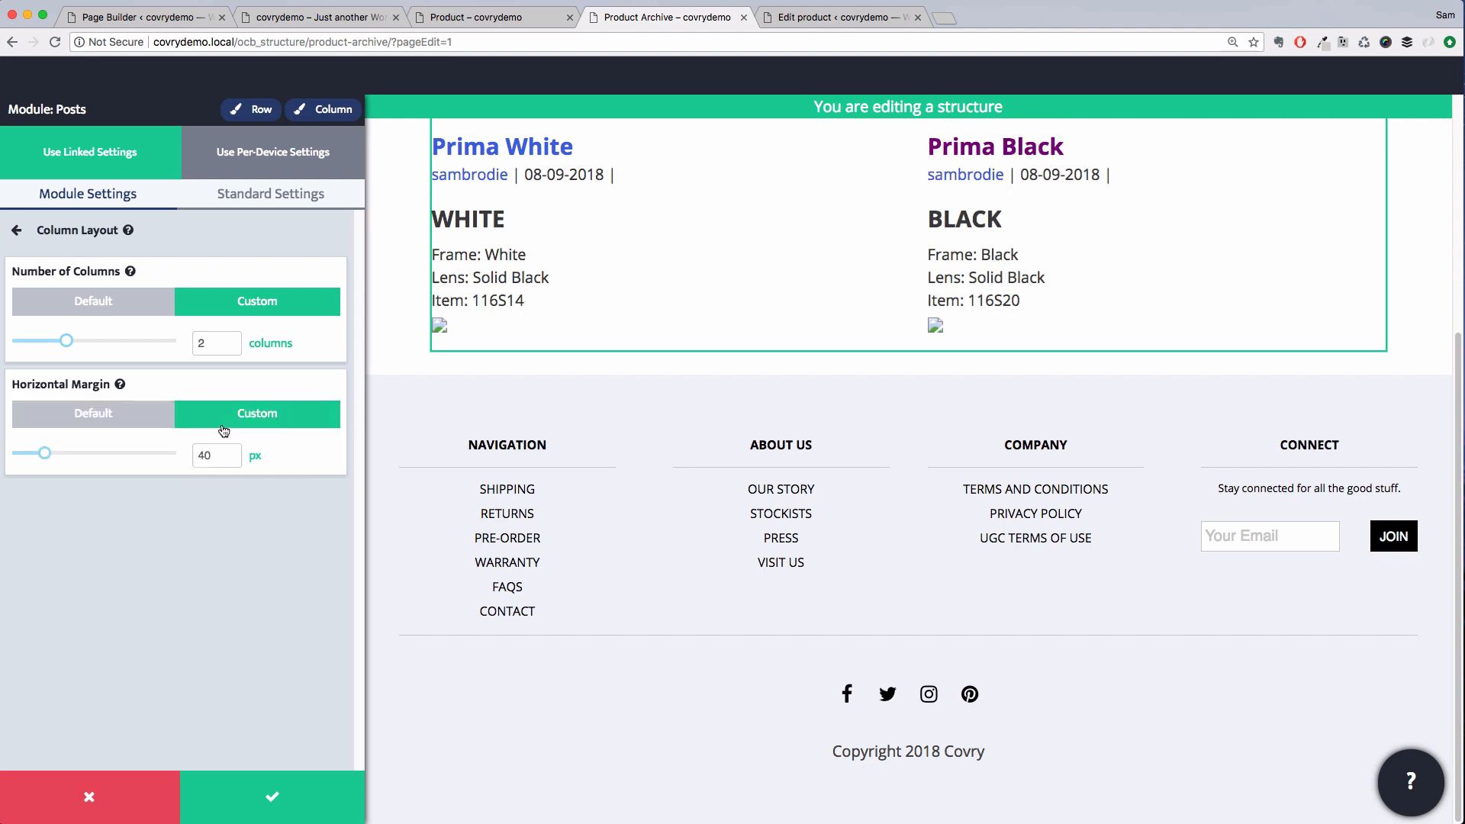
pyautogui.click(213, 233)
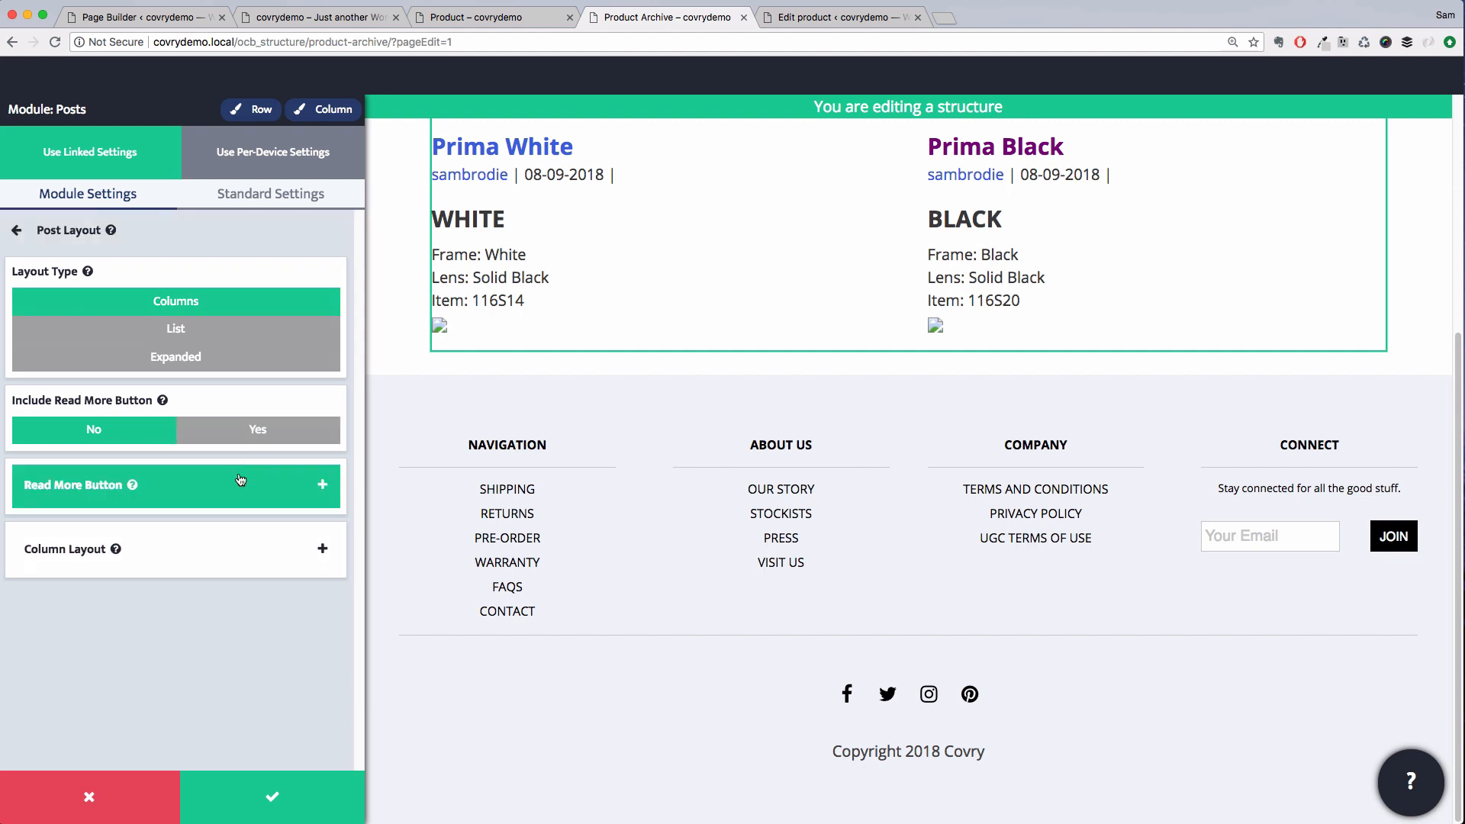
pyautogui.click(223, 537)
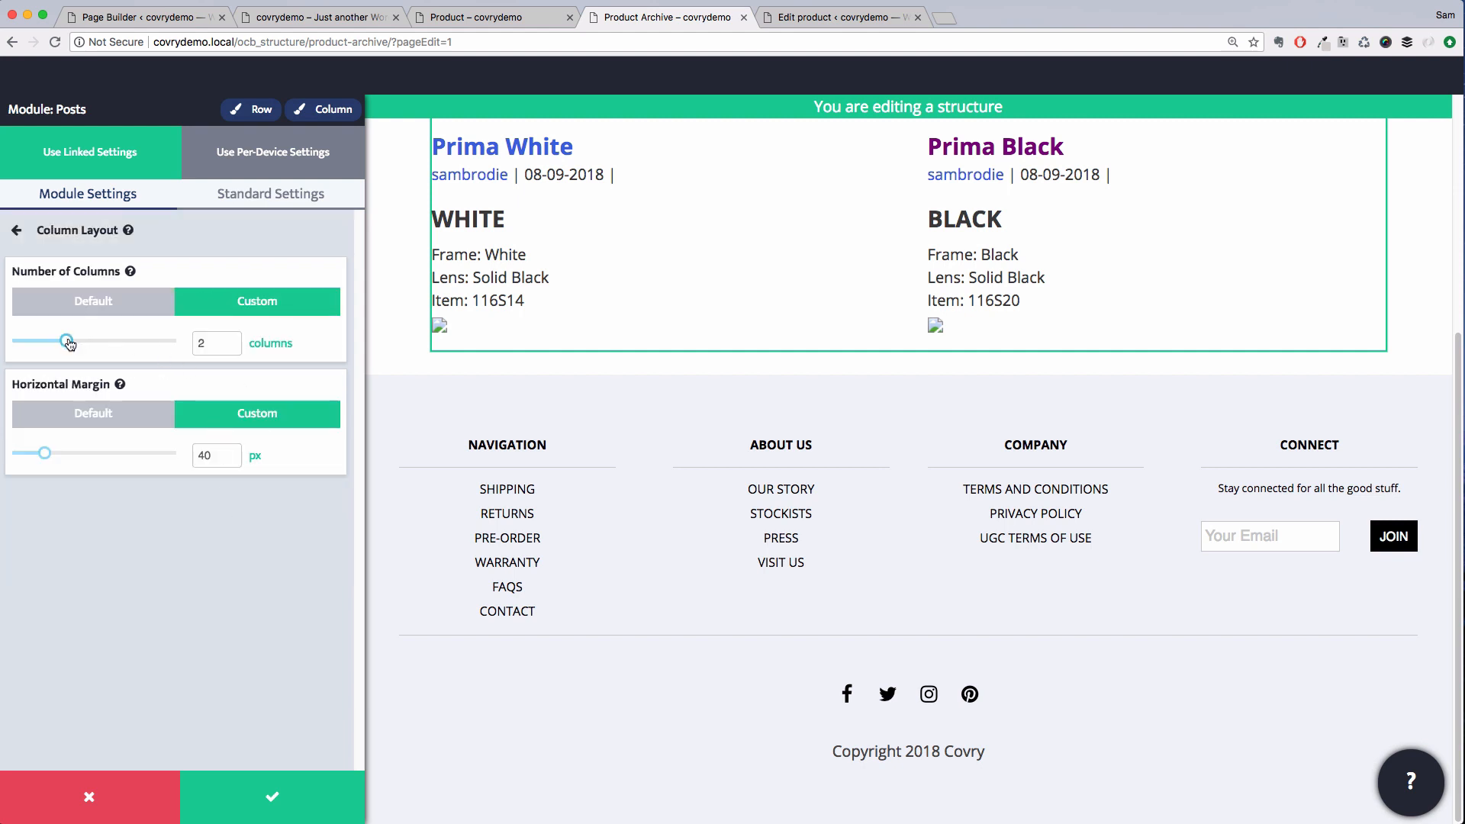
pyautogui.click(100, 340)
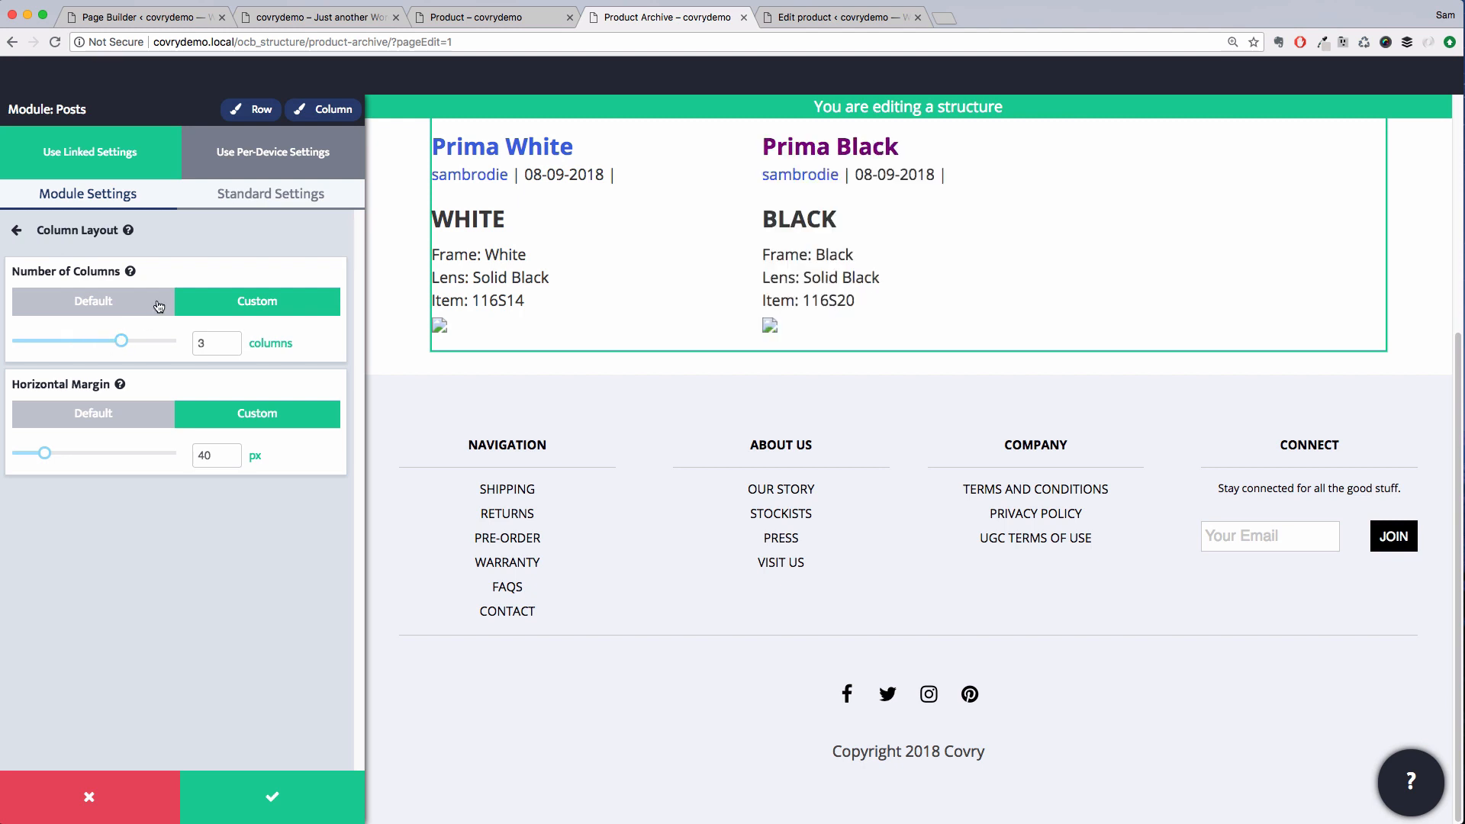
# Set the post items' content preview to None
pyautogui.click(191, 241)
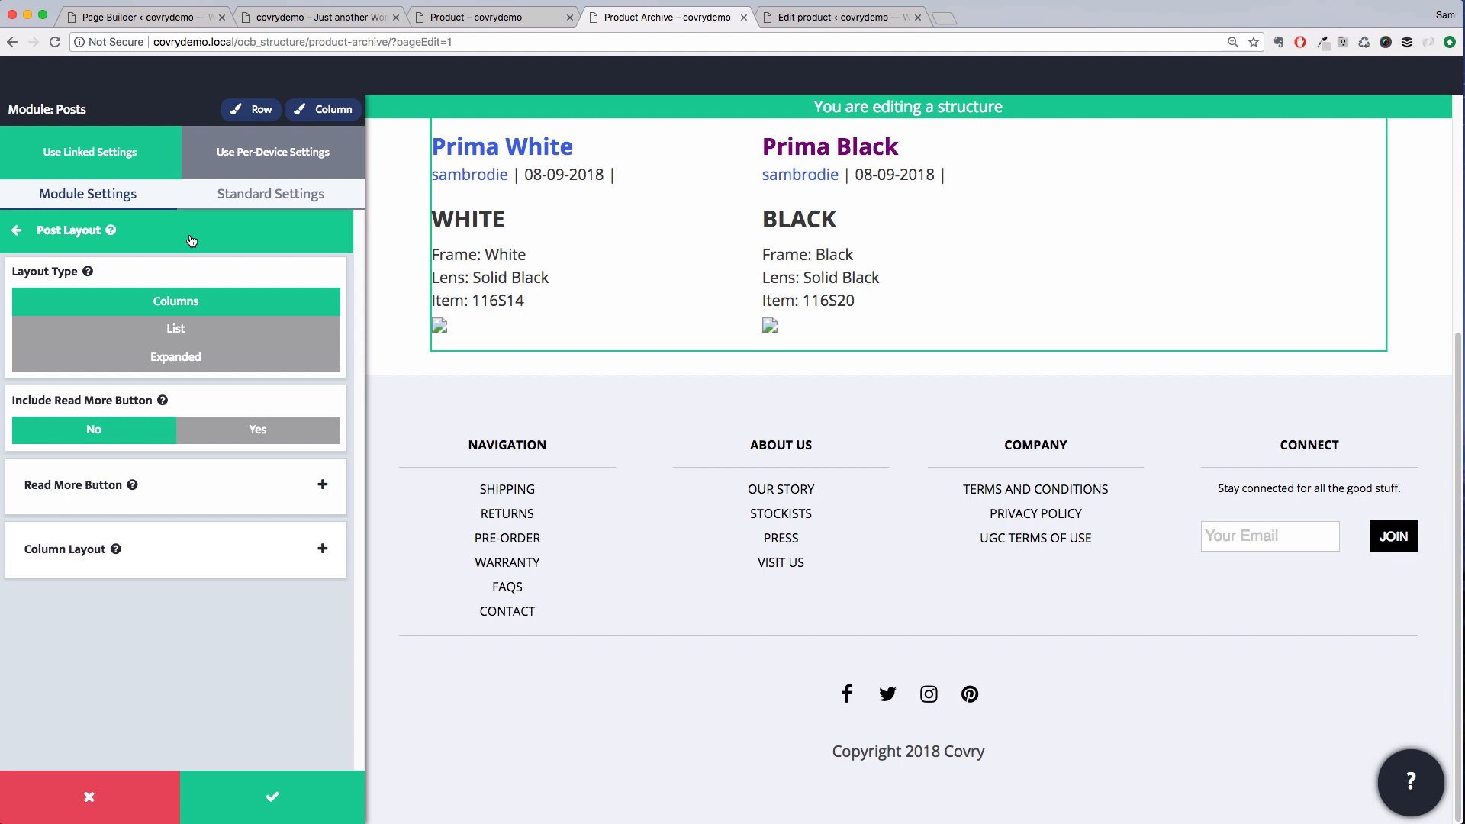
pyautogui.click(192, 241)
pyautogui.click(186, 370)
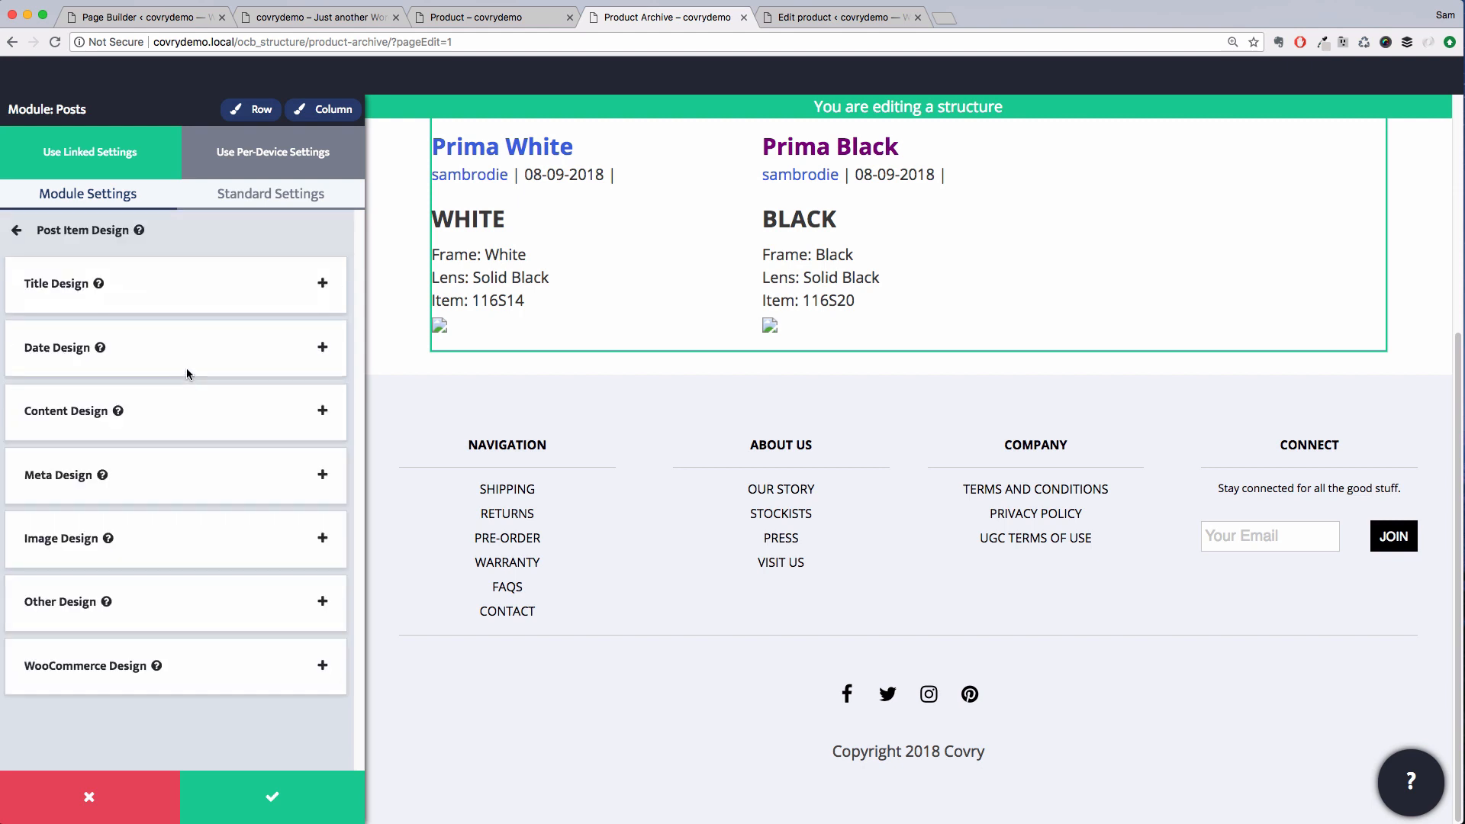
pyautogui.click(188, 412)
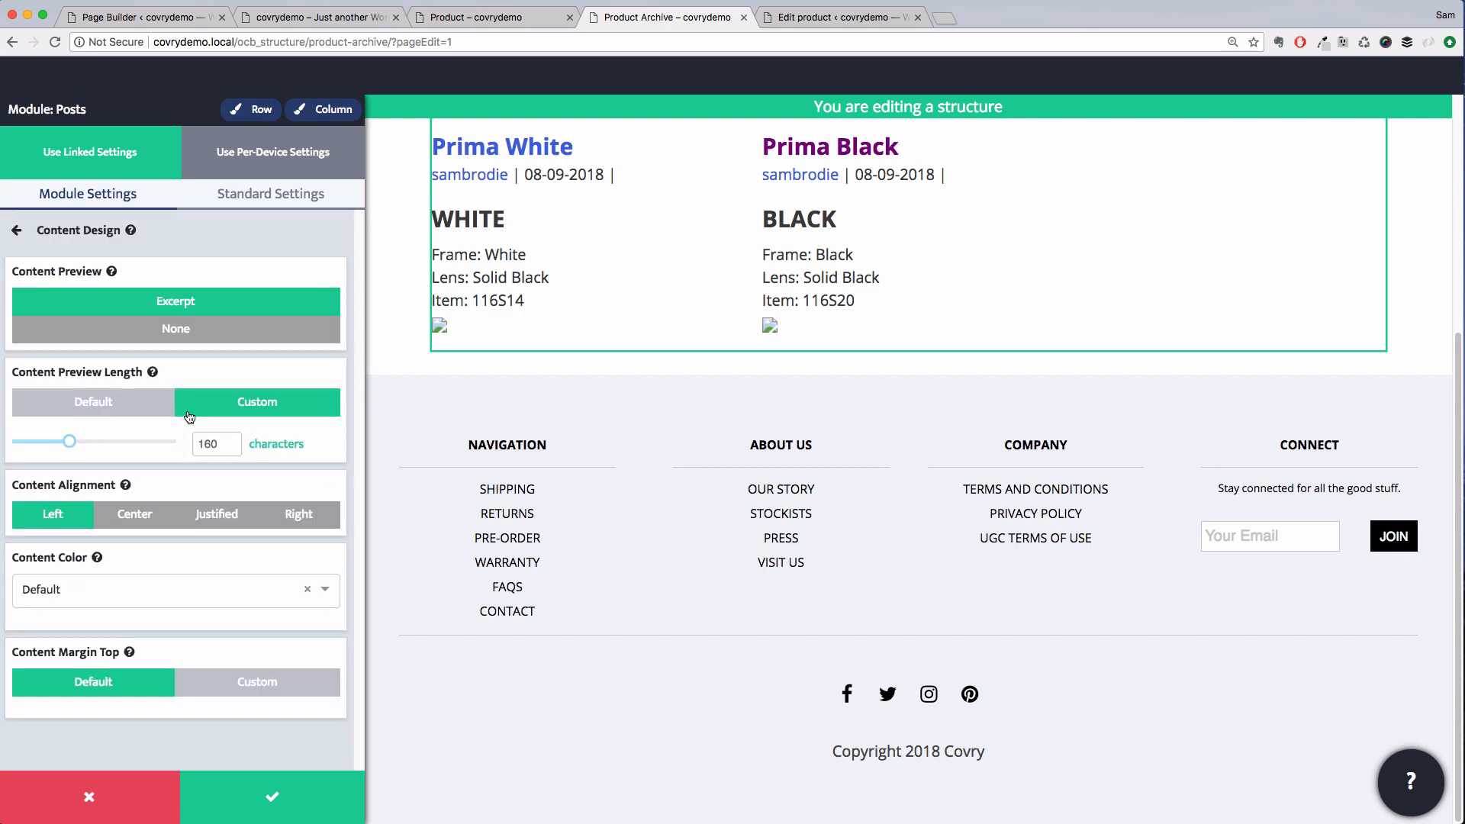
pyautogui.click(183, 329)
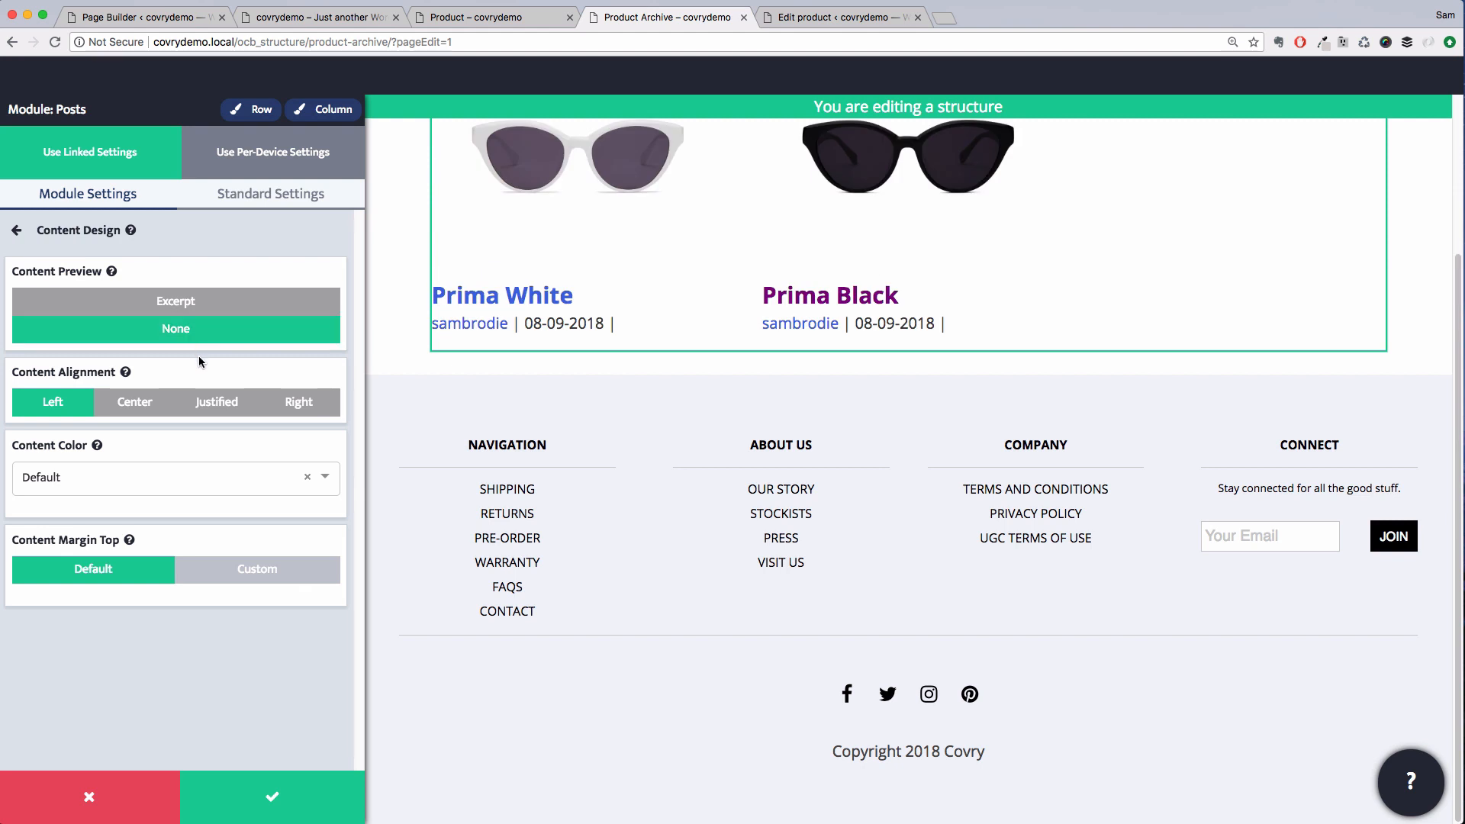
# Turn off the author in the post items' meta
pyautogui.click(185, 240)
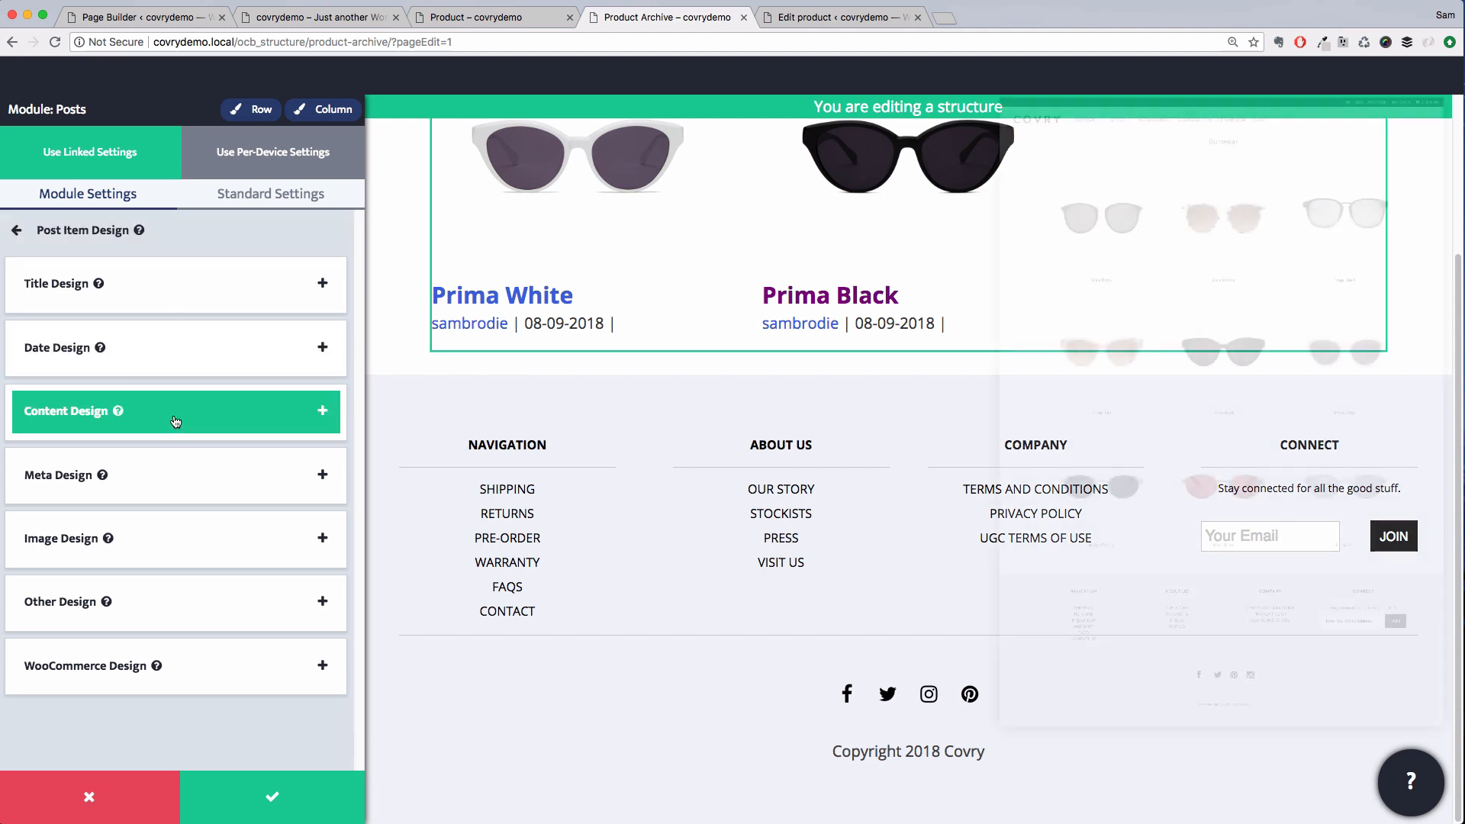
pyautogui.click(171, 468)
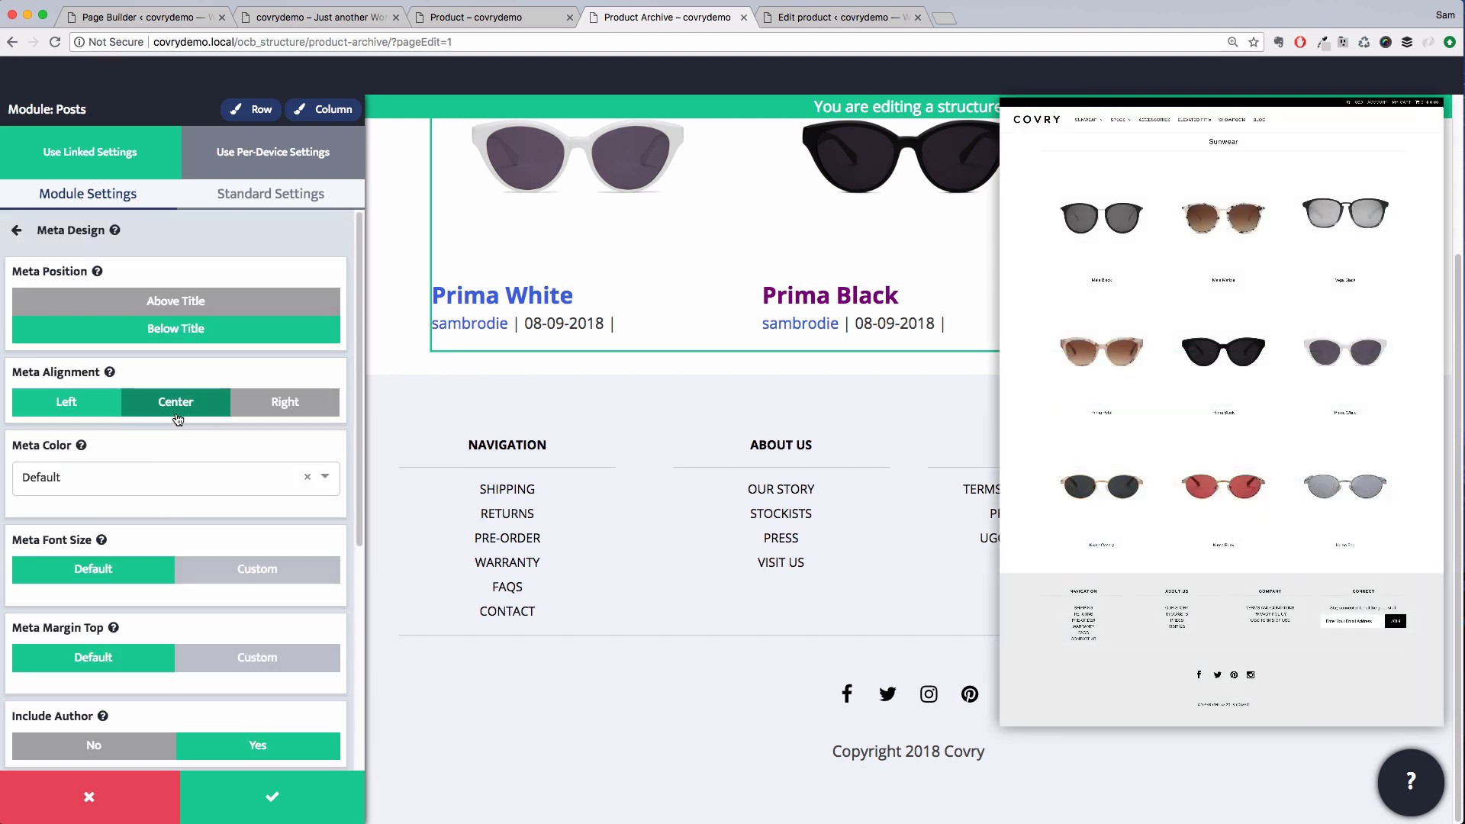
pyautogui.scroll(-1, 190, 474)
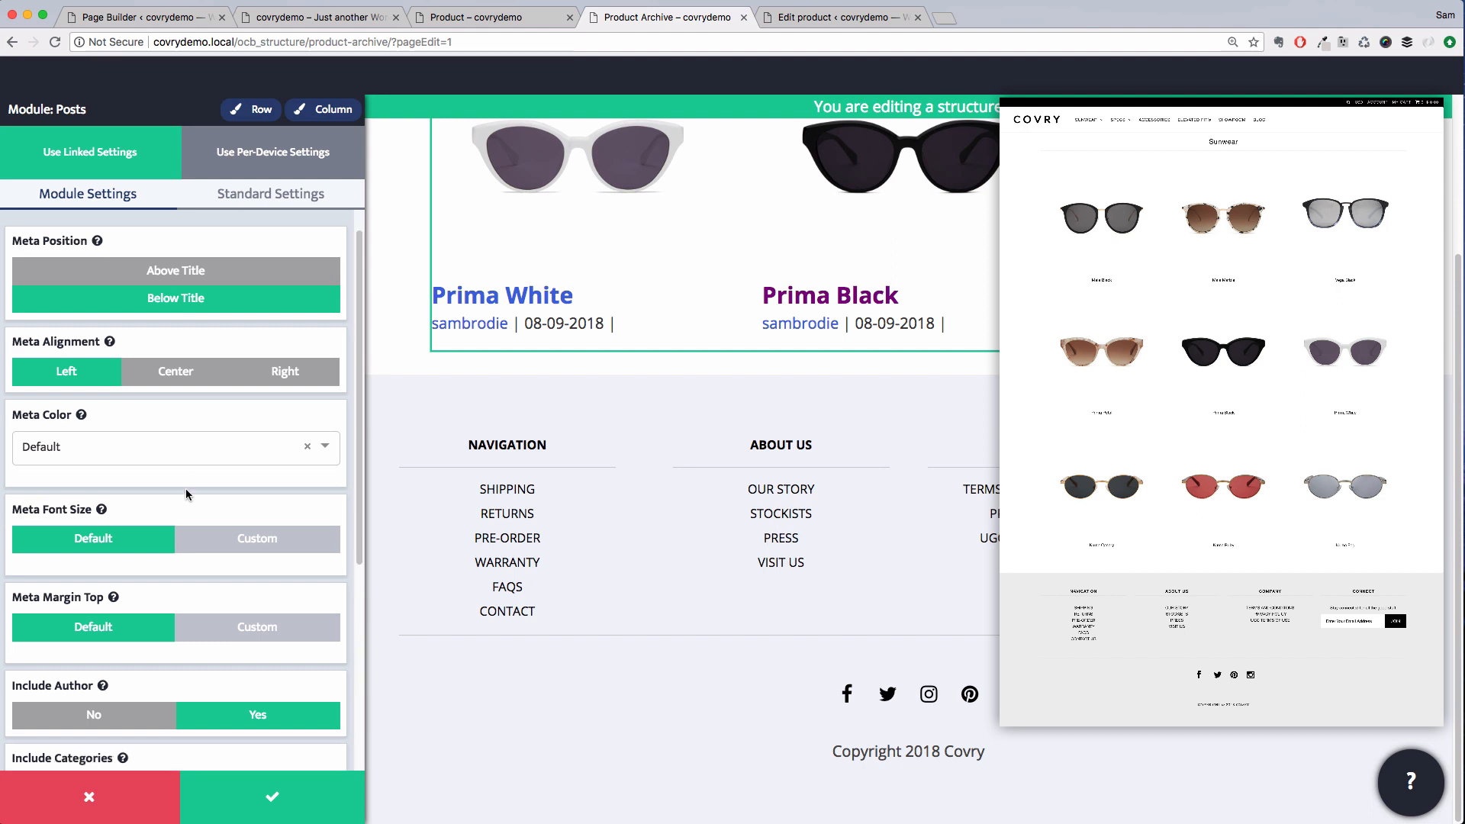
pyautogui.click(135, 716)
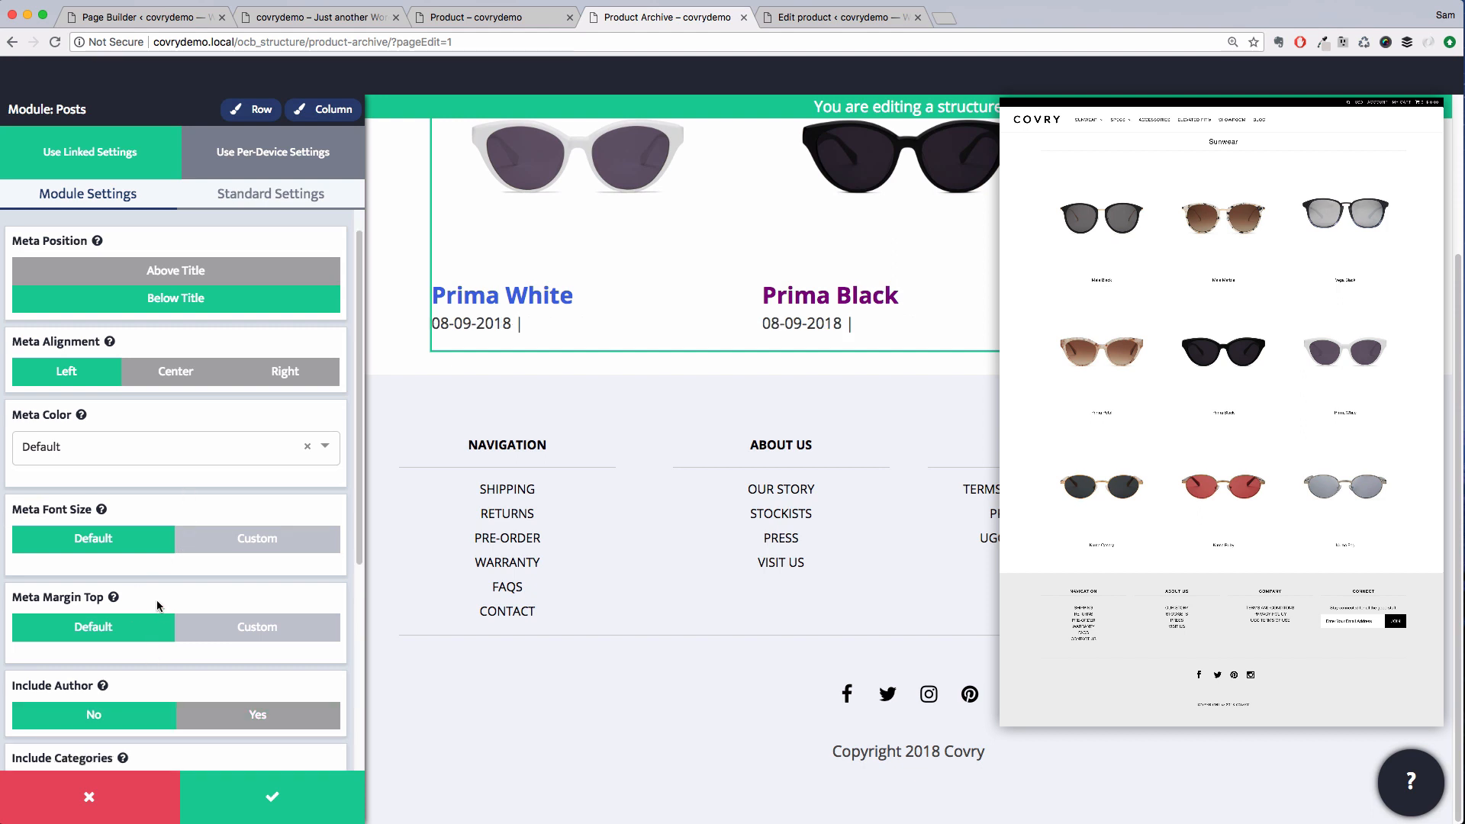
pyautogui.scroll(-5, 158, 598)
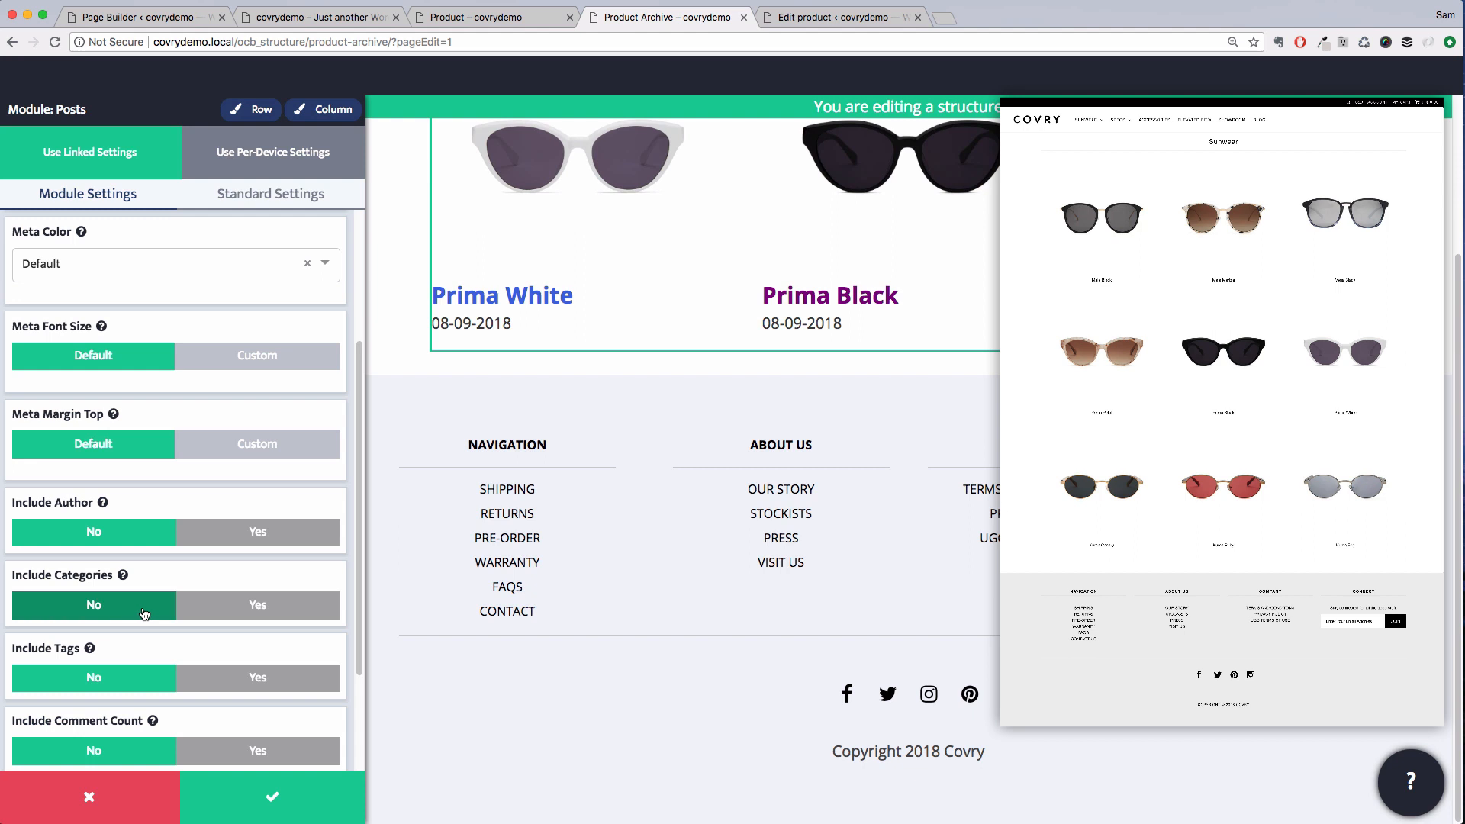
pyautogui.scroll(-4, 144, 614)
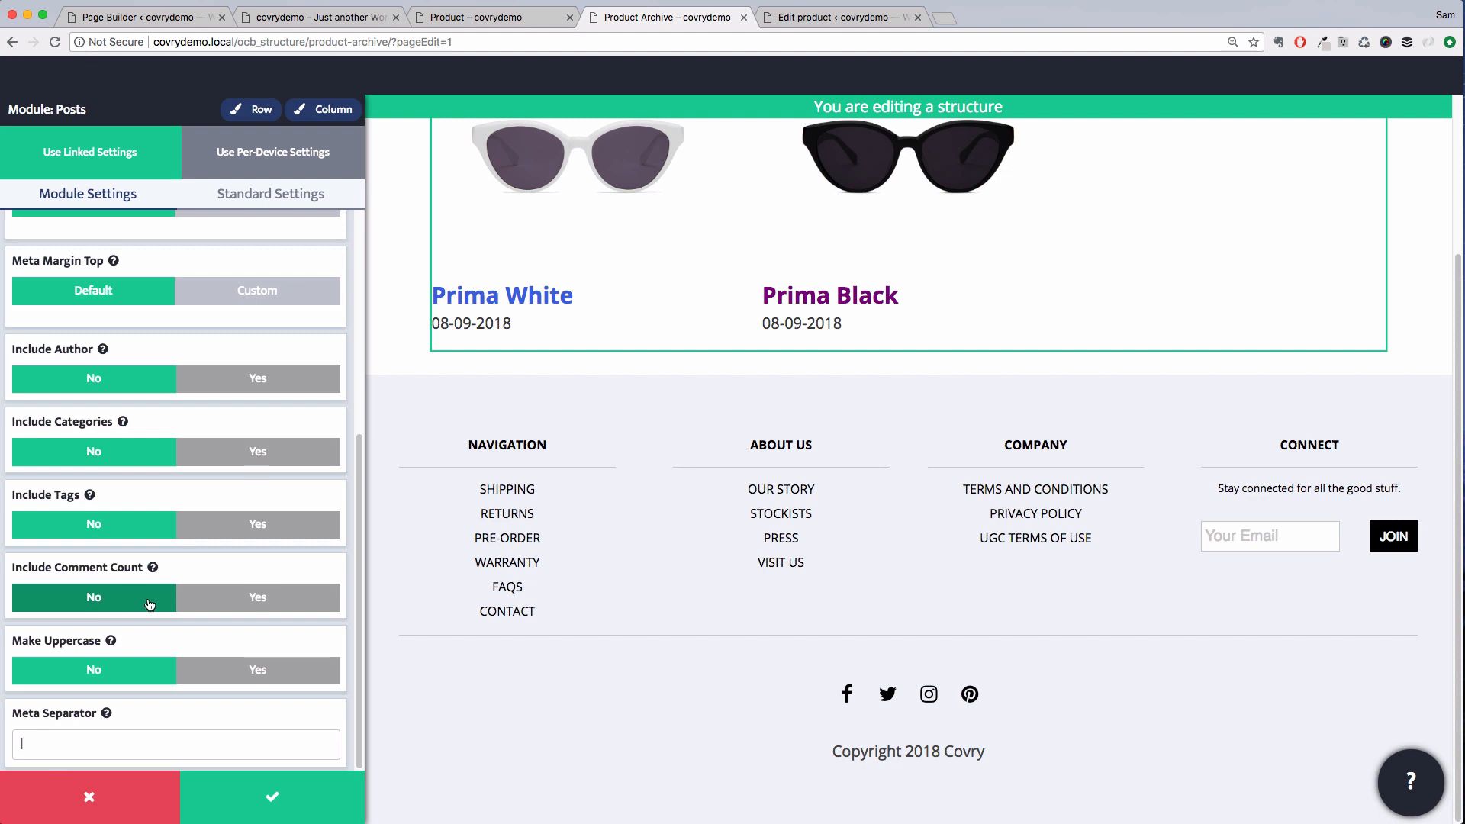
pyautogui.scroll(5, 154, 603)
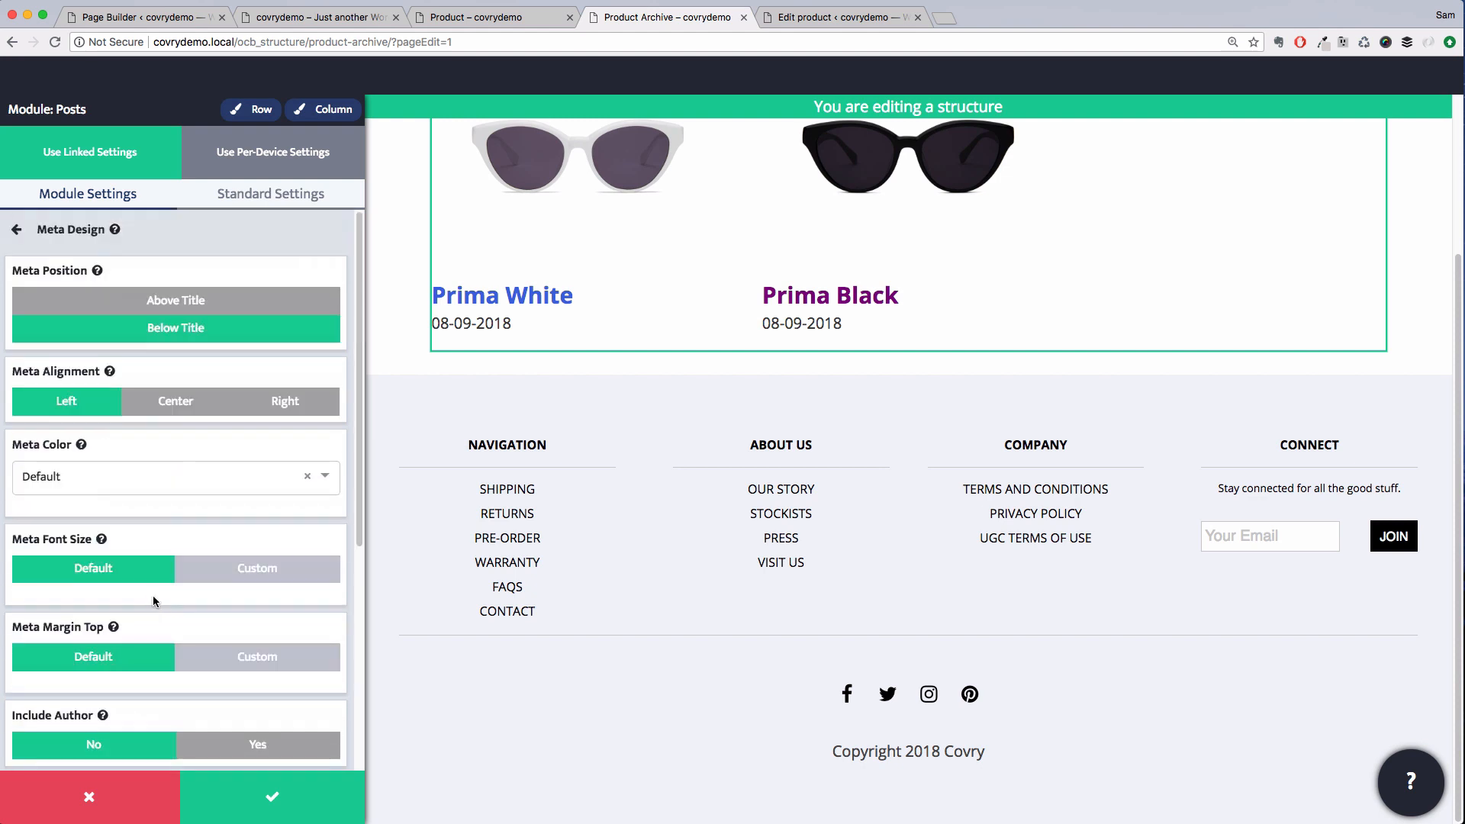
# Exclude the date from the post items
pyautogui.click(177, 245)
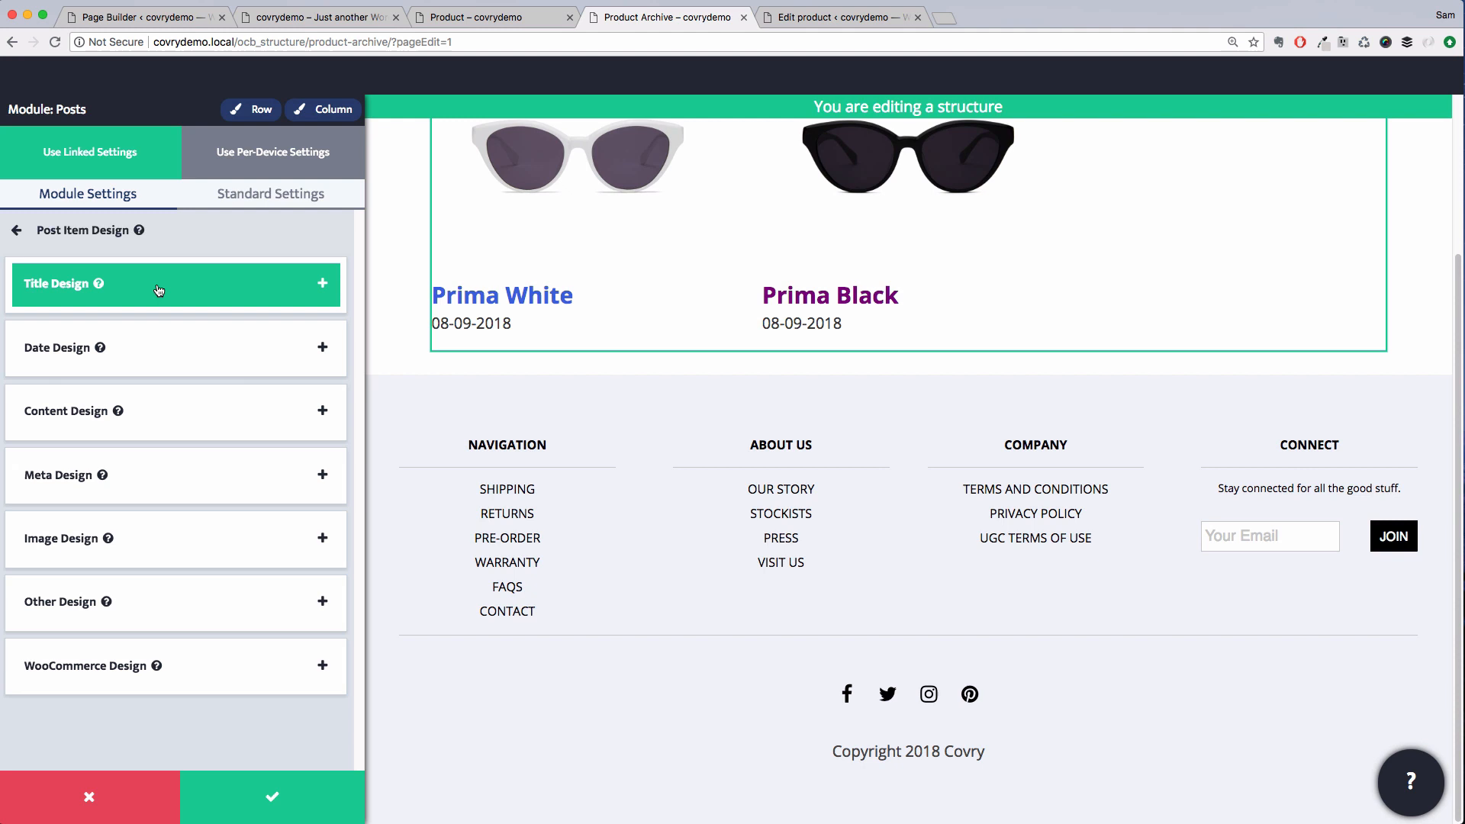
pyautogui.click(163, 339)
pyautogui.click(106, 305)
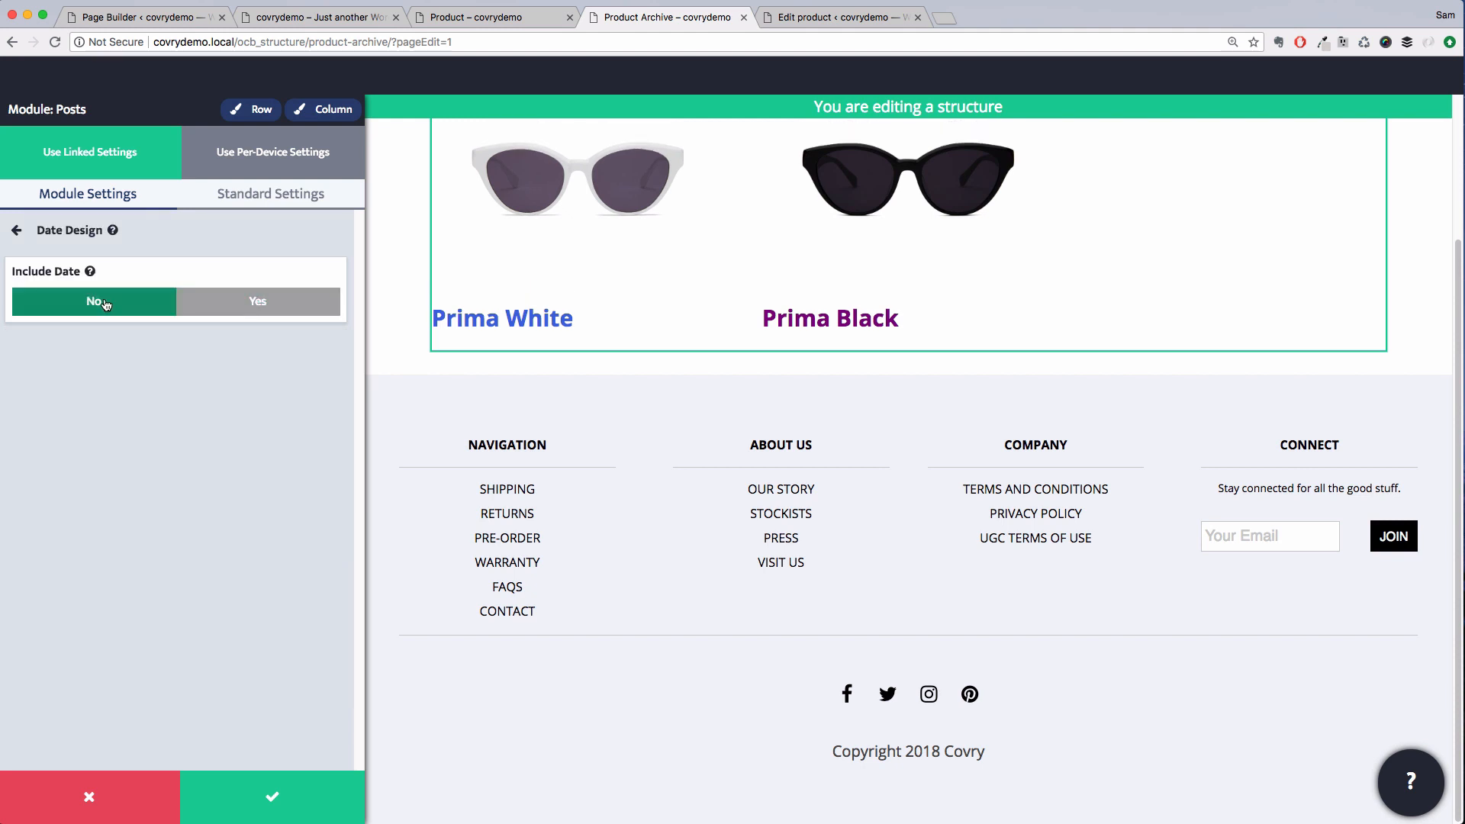
# Style the post titles as Regular type, center-aligned, in the Primary text color, and apply the module settings
pyautogui.click(160, 231)
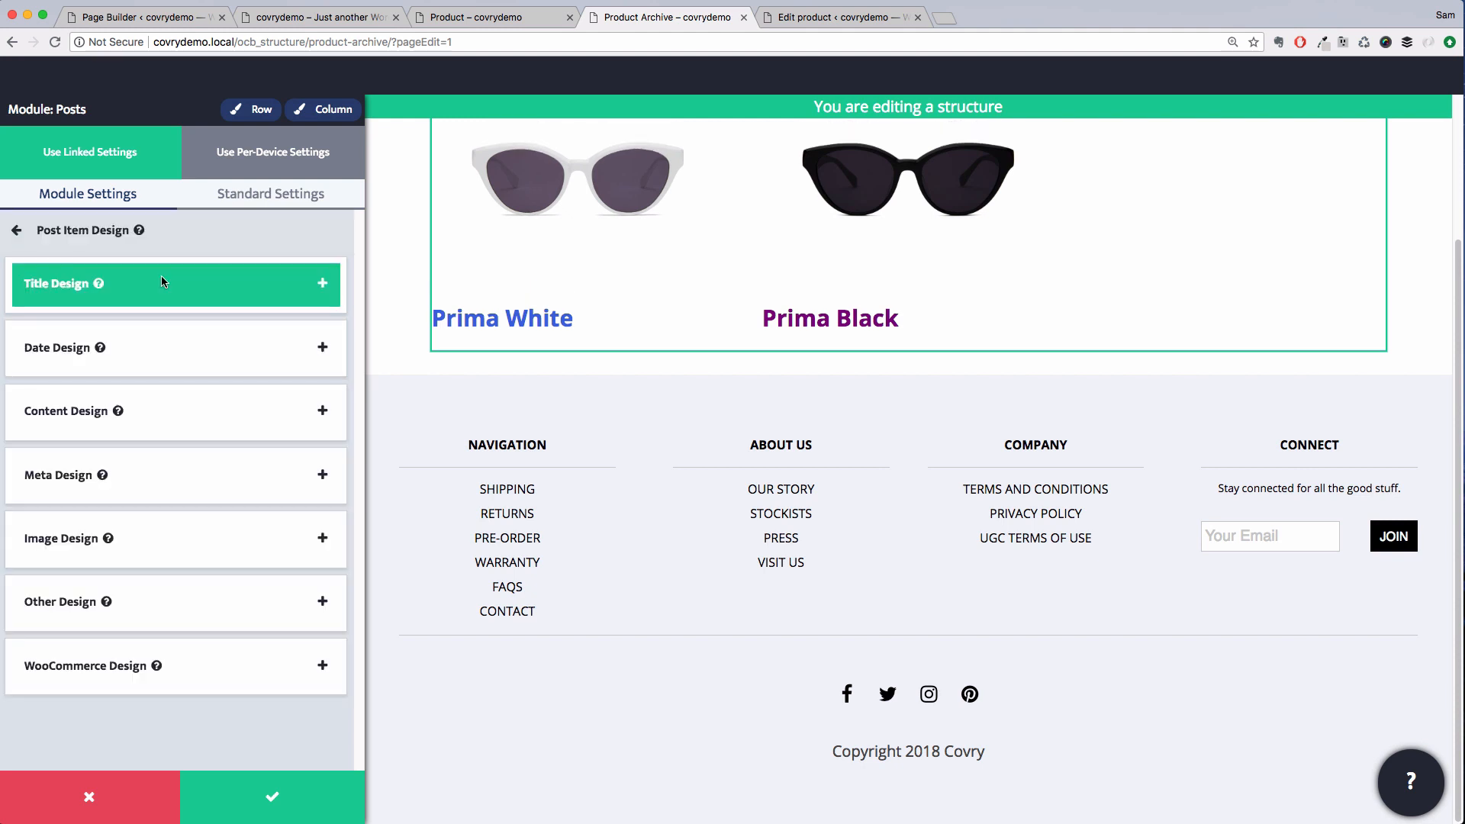
pyautogui.click(162, 281)
pyautogui.click(157, 302)
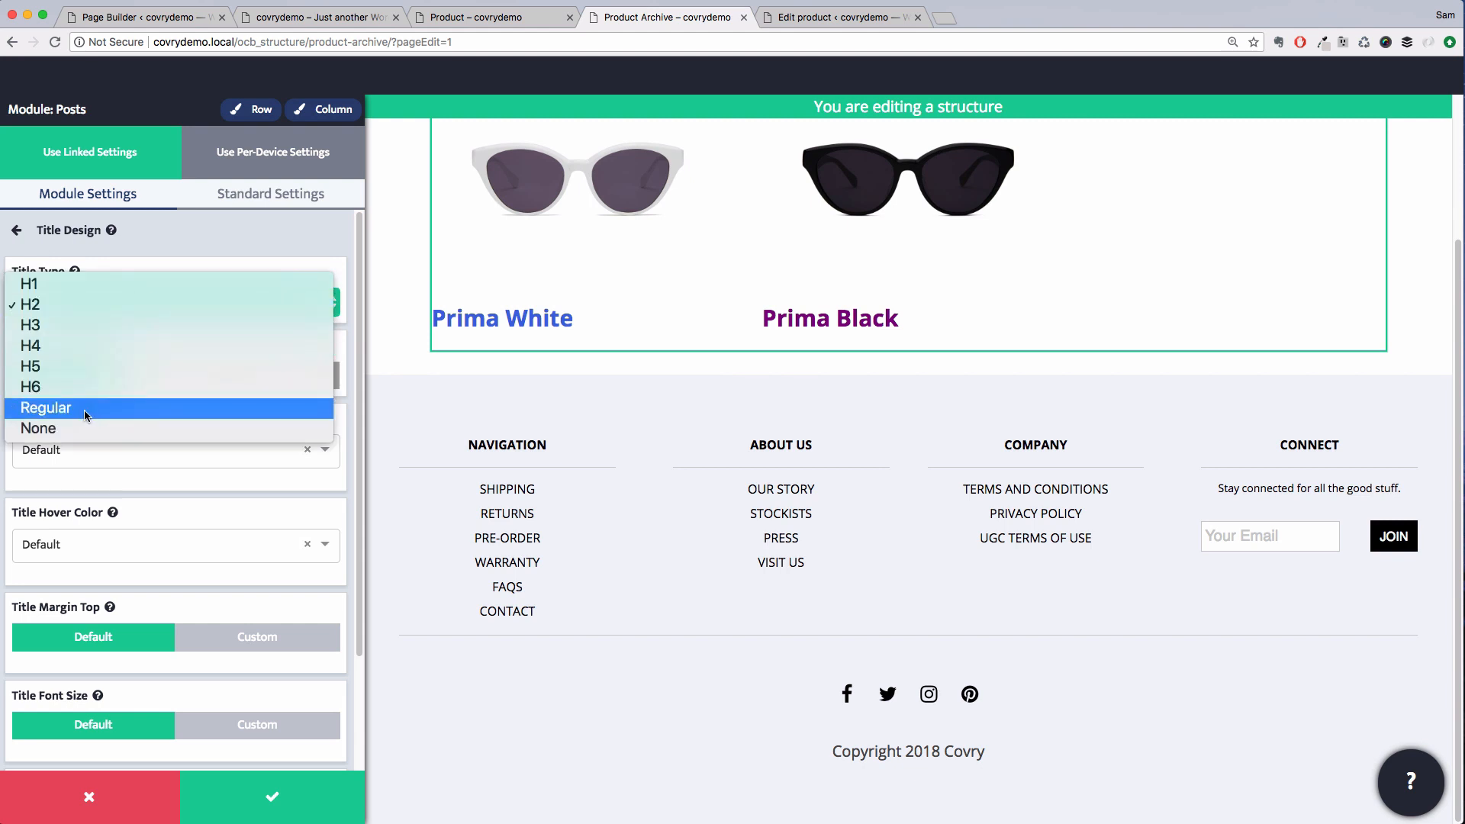
pyautogui.click(83, 410)
pyautogui.click(169, 382)
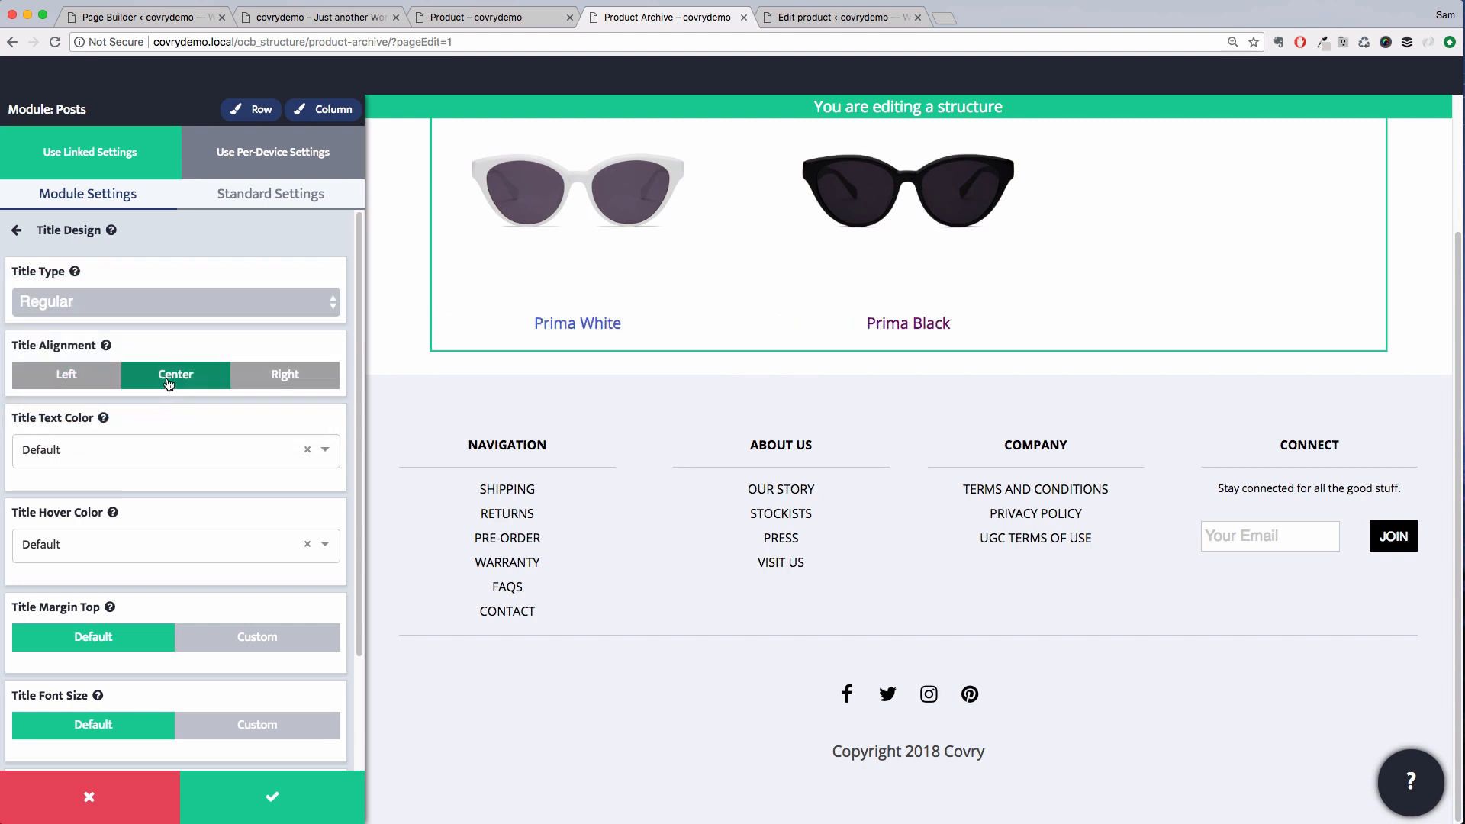
pyautogui.click(142, 451)
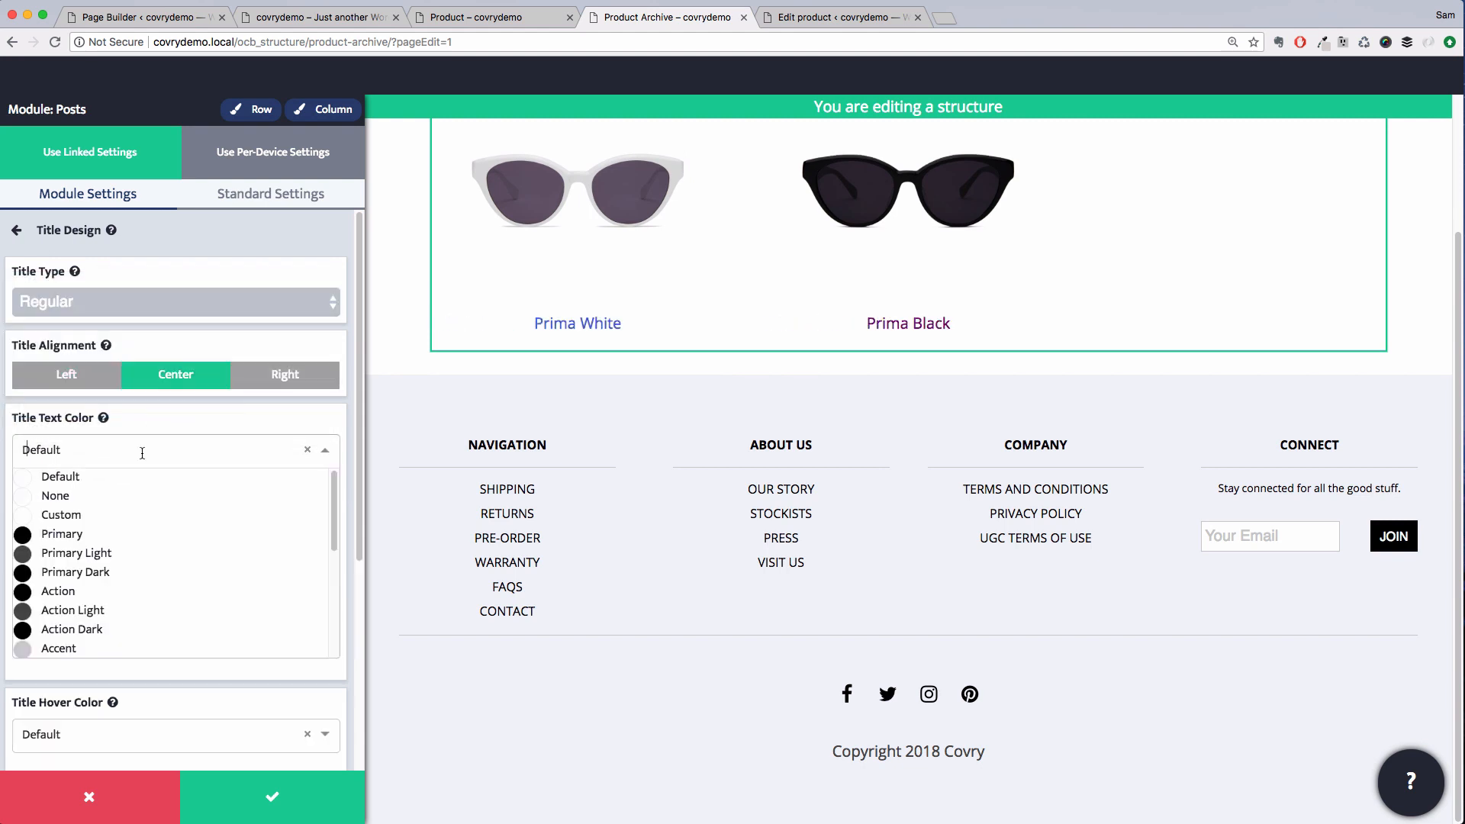
pyautogui.click(90, 542)
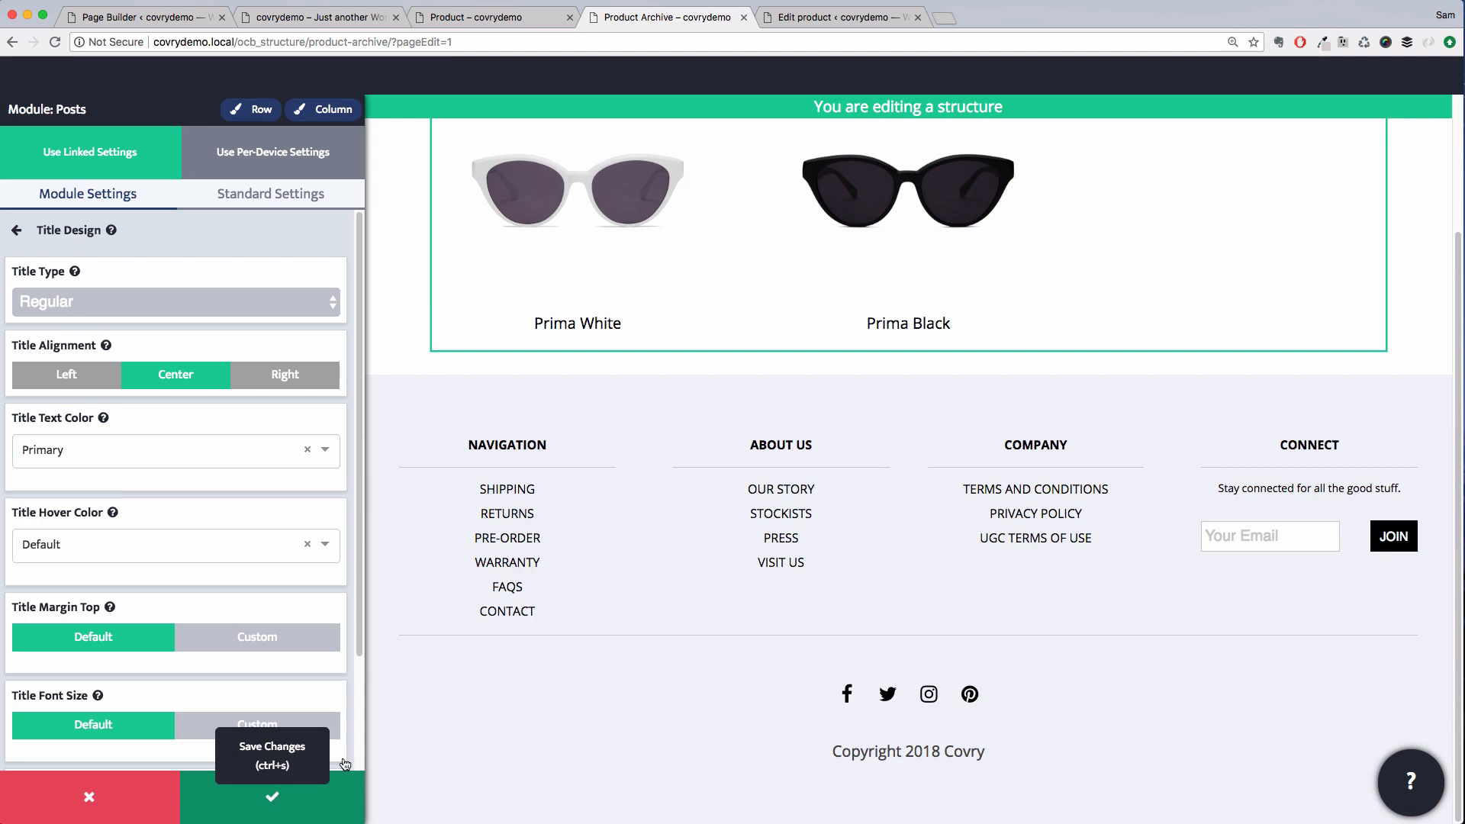
pyautogui.click(273, 797)
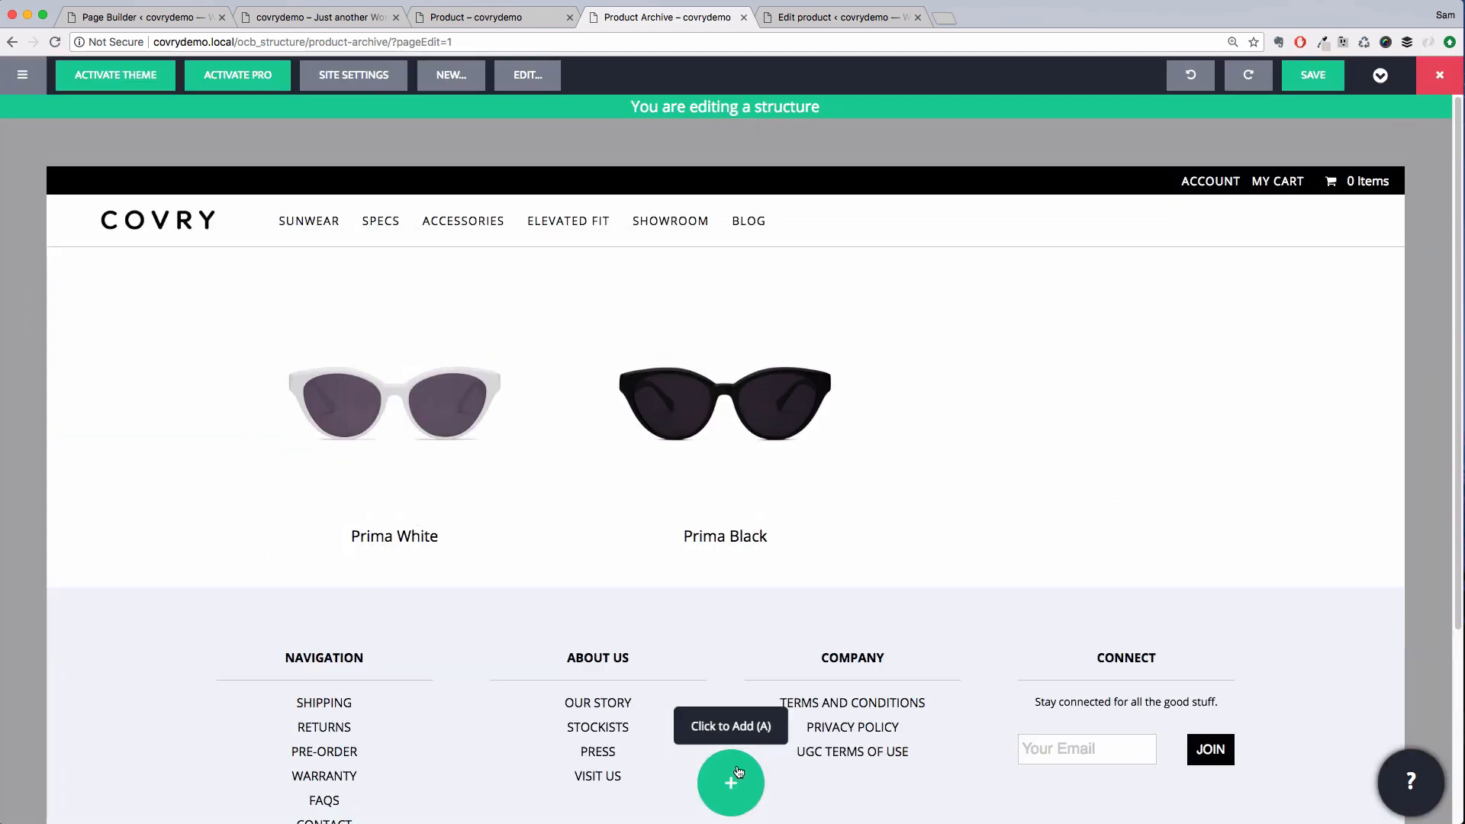
# Add a Heading module above the product list and center it for desktop and mobile
pyautogui.click(738, 772)
pyautogui.moveTo(309, 157); pyautogui.dragTo(680, 304)
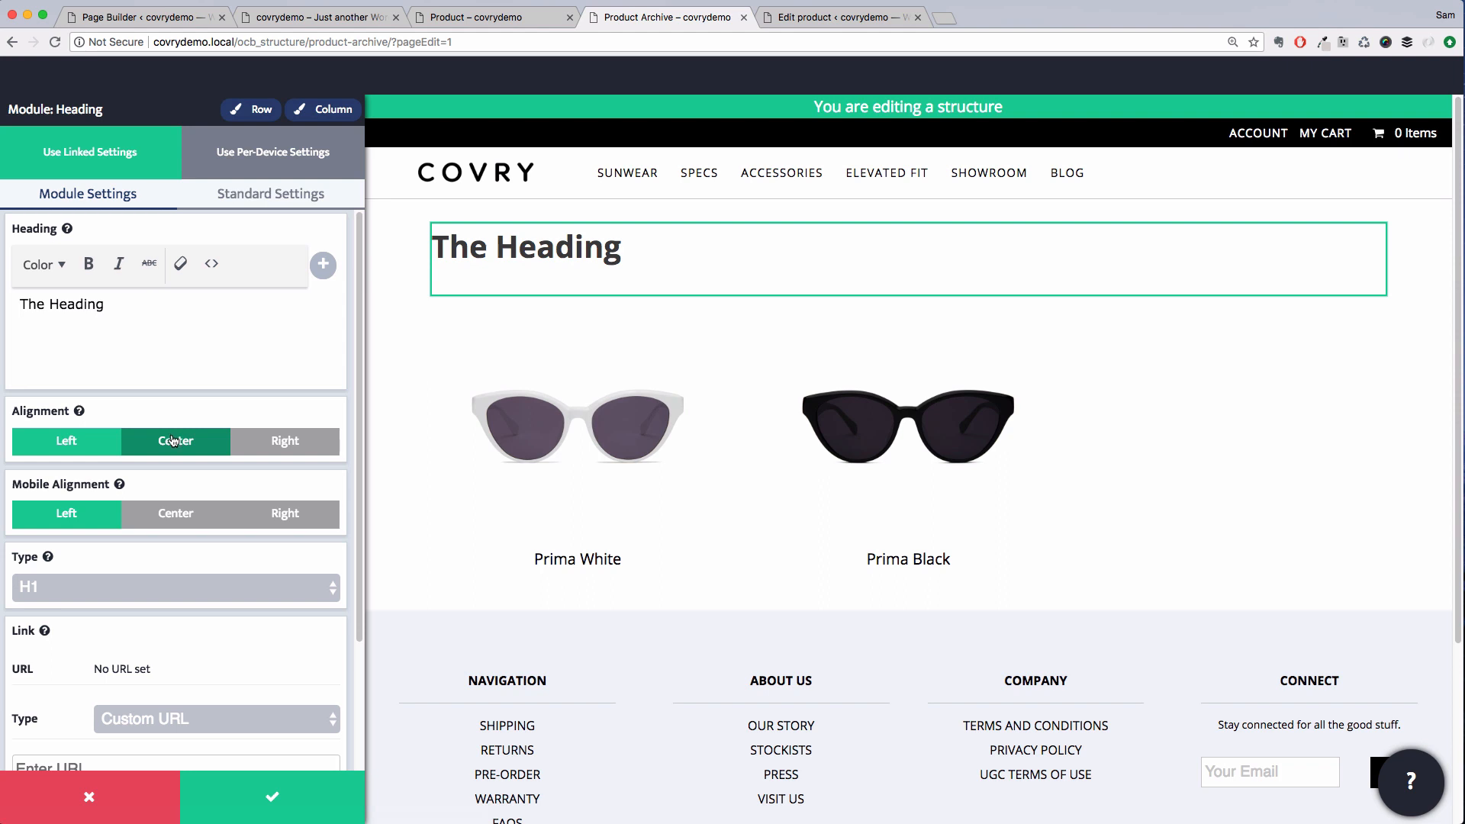
pyautogui.click(174, 440)
pyautogui.click(177, 522)
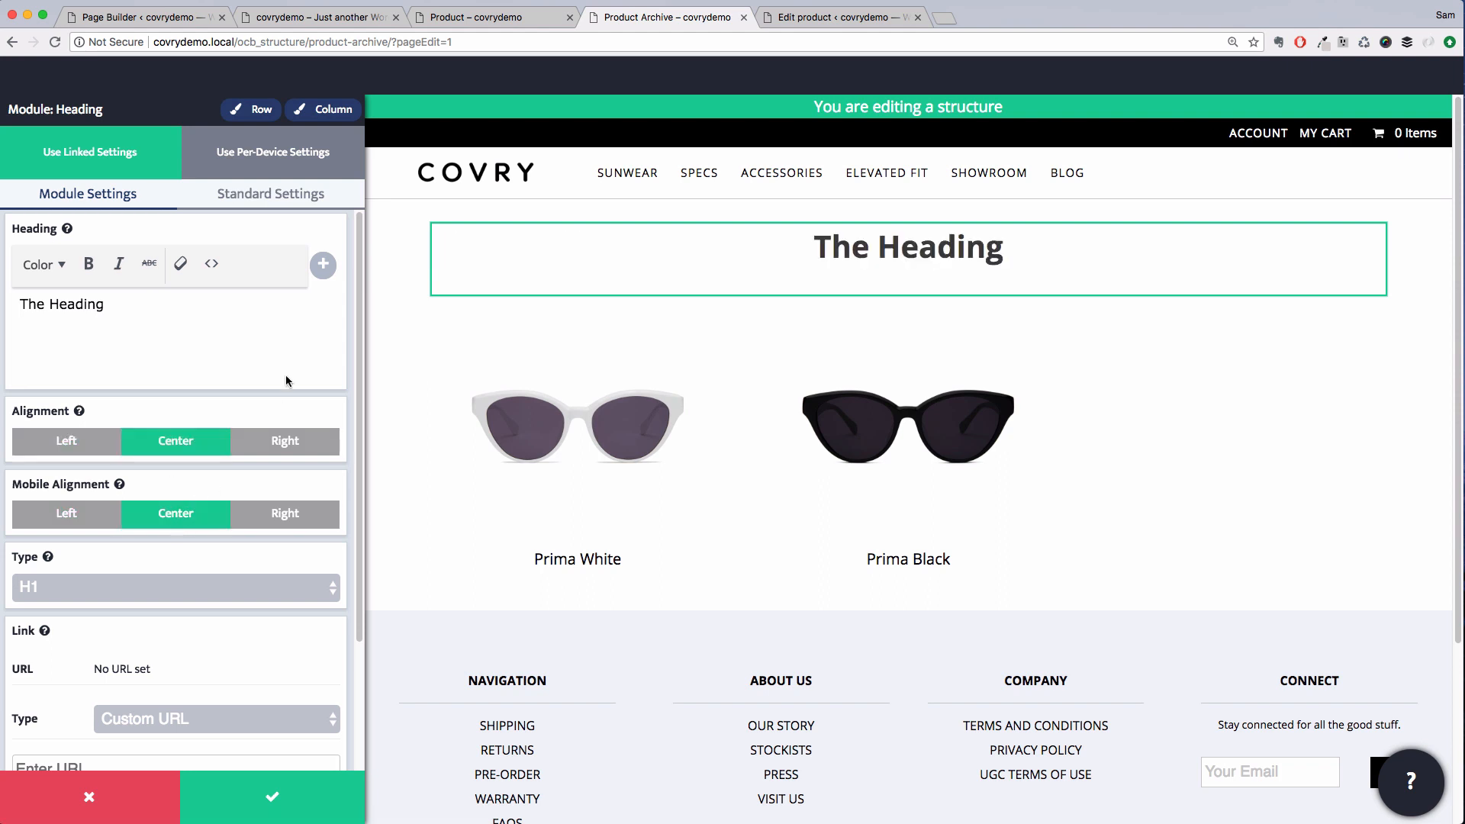
# Connect the heading text to the dynamic Post Title field and apply the module
pyautogui.click(324, 266)
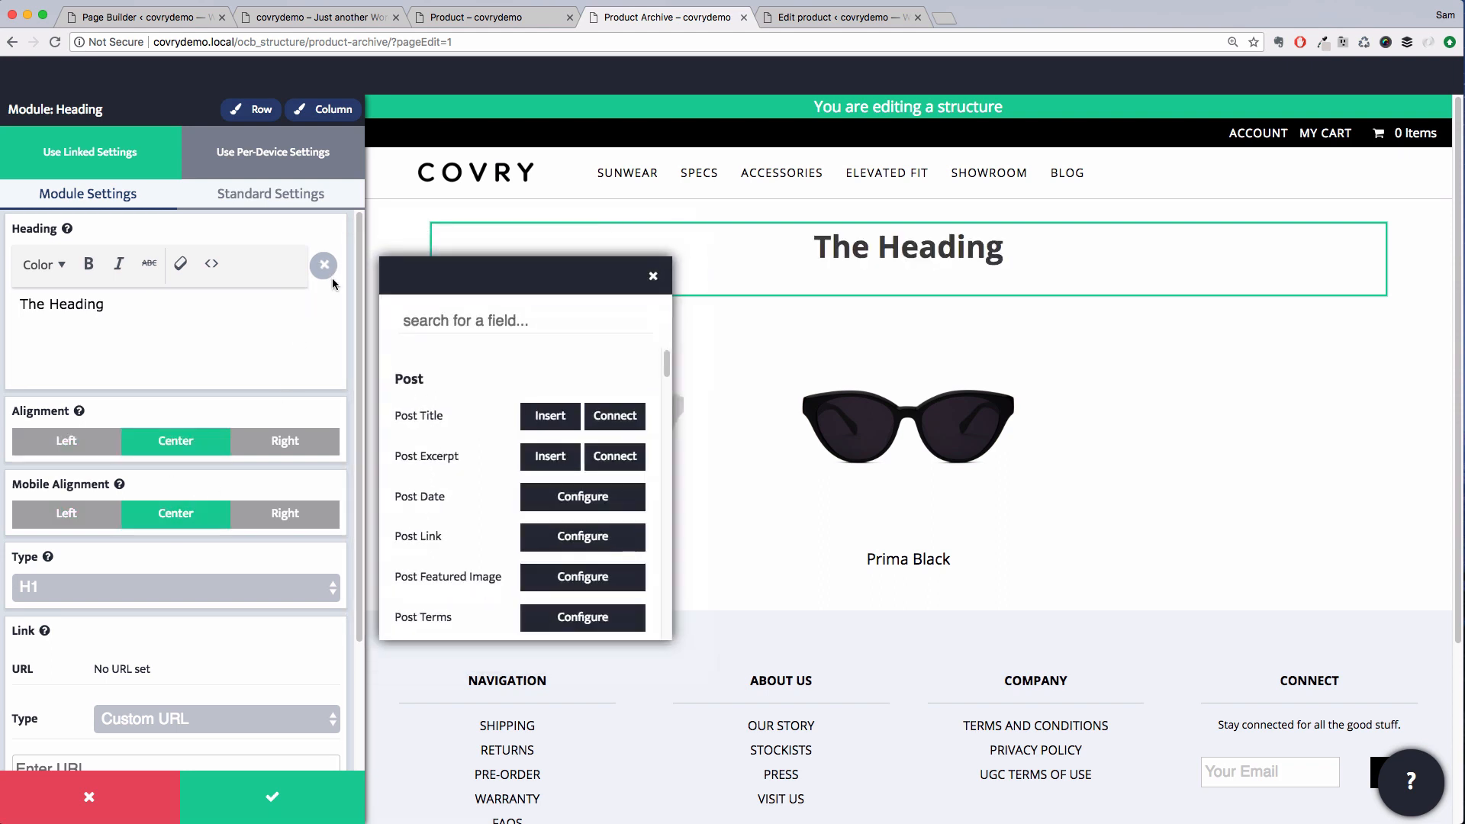
pyautogui.click(615, 416)
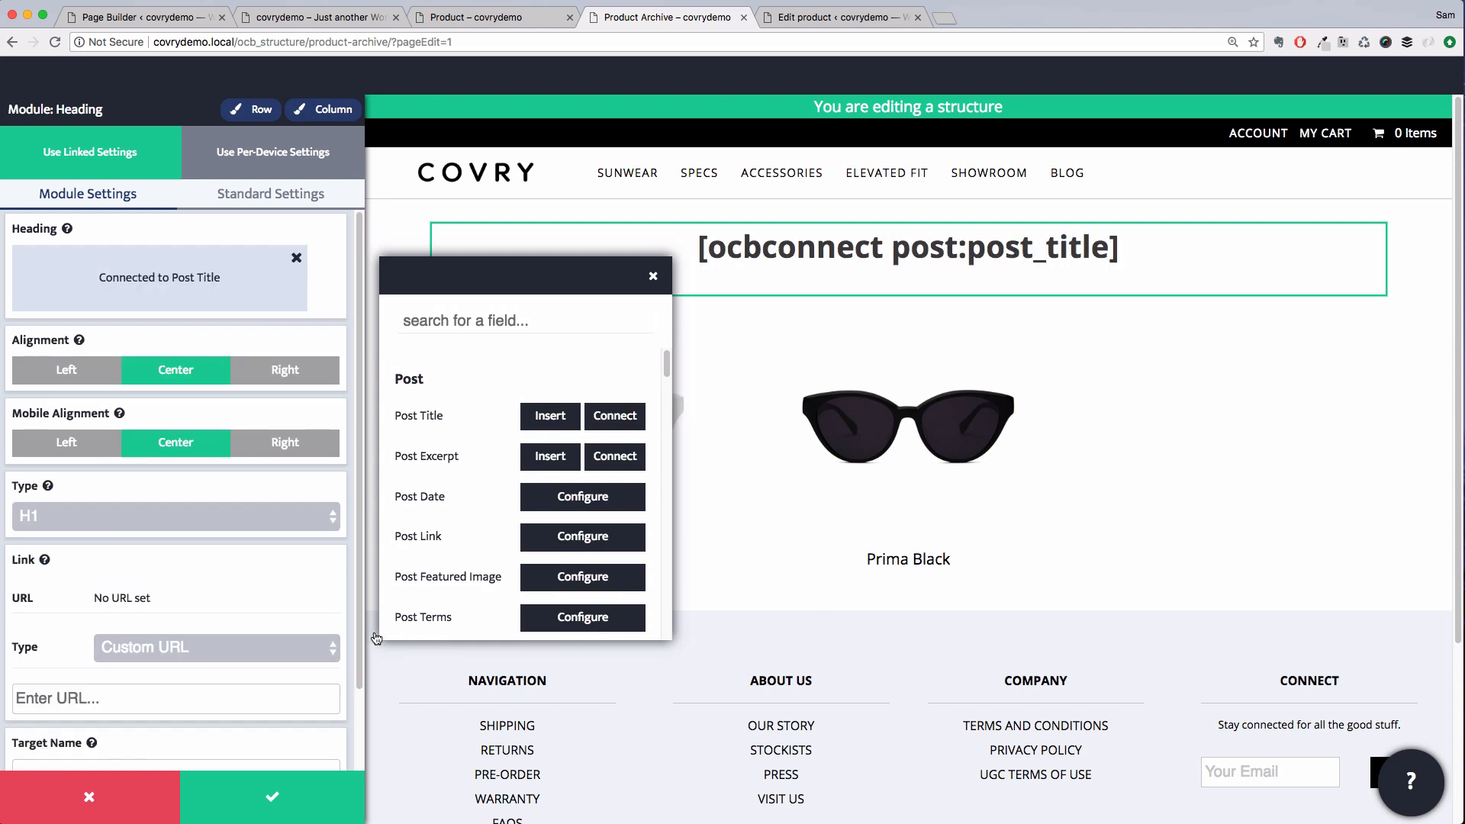
pyautogui.click(300, 789)
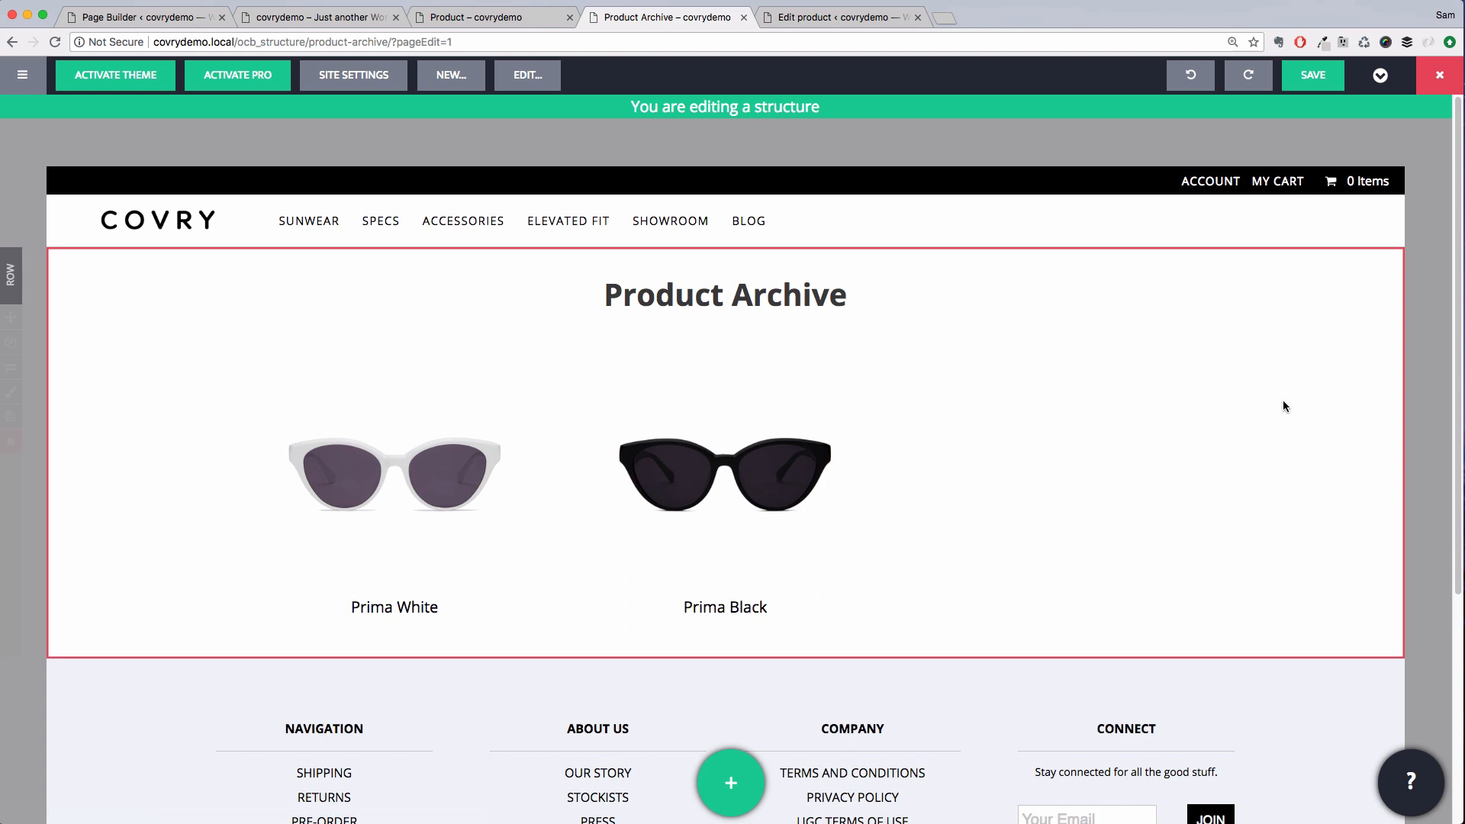
# Save the Product Archive structure
pyautogui.click(1313, 75)
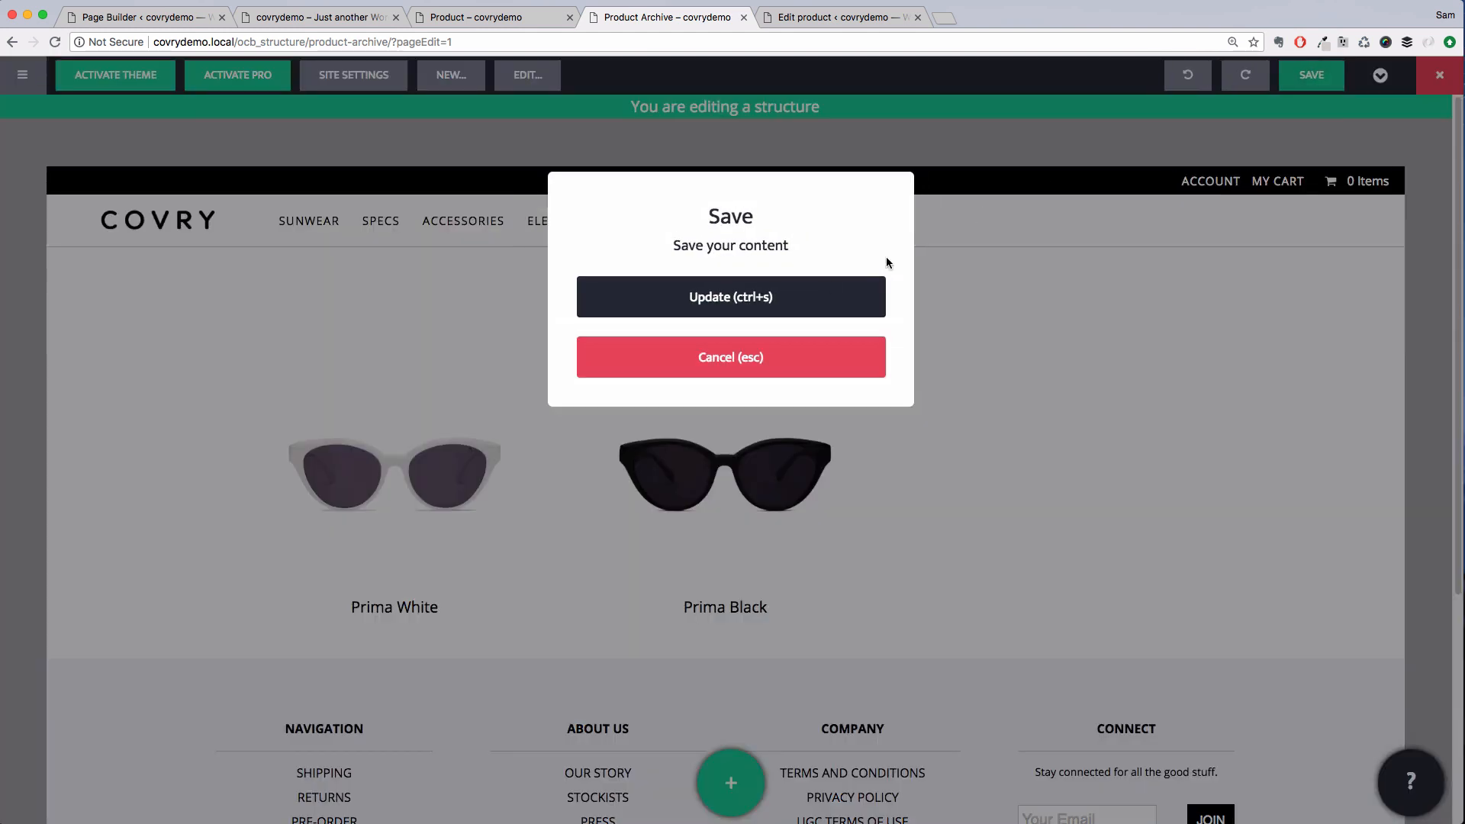
pyautogui.click(805, 288)
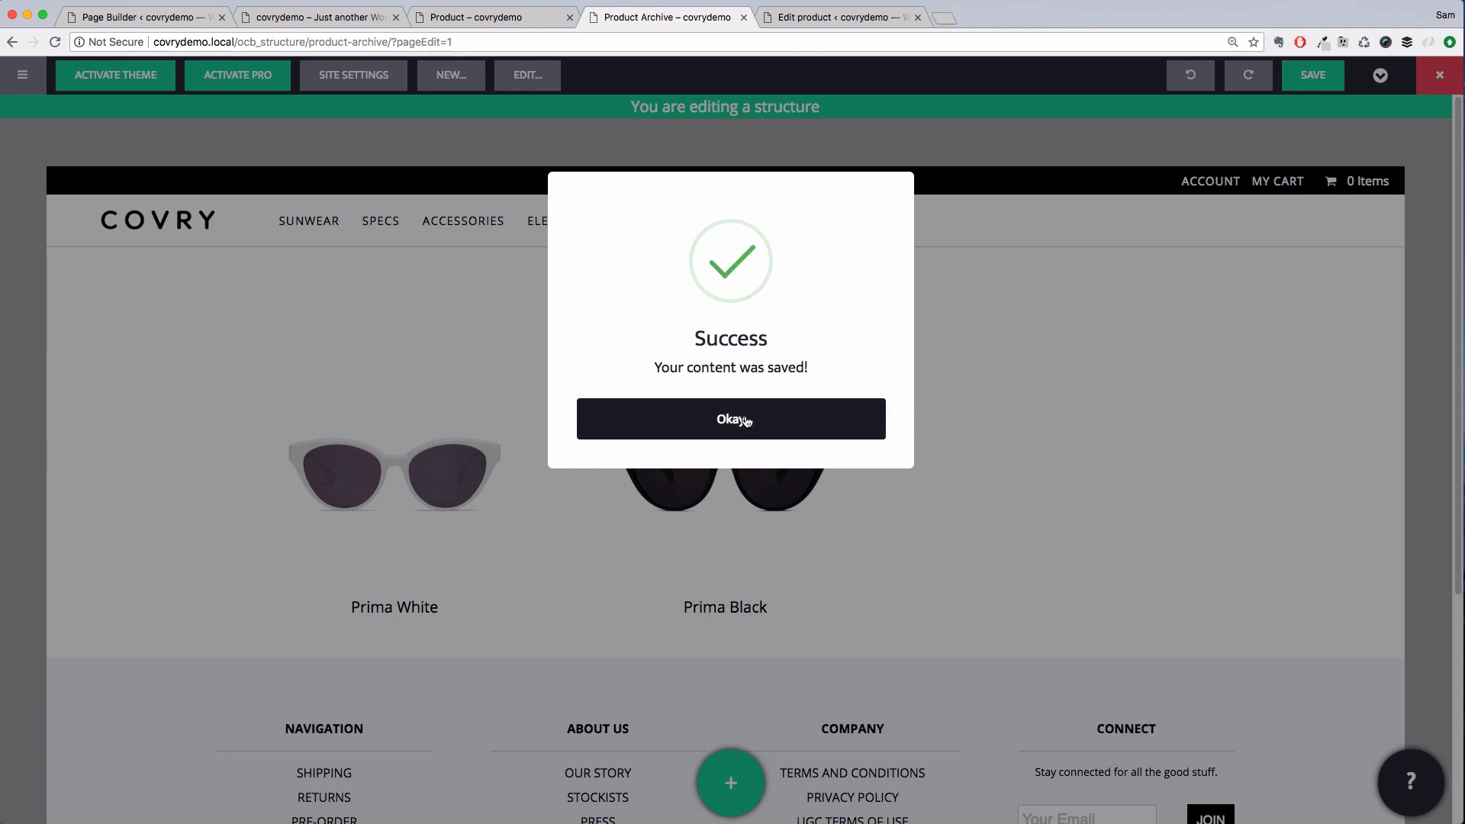
pyautogui.click(746, 420)
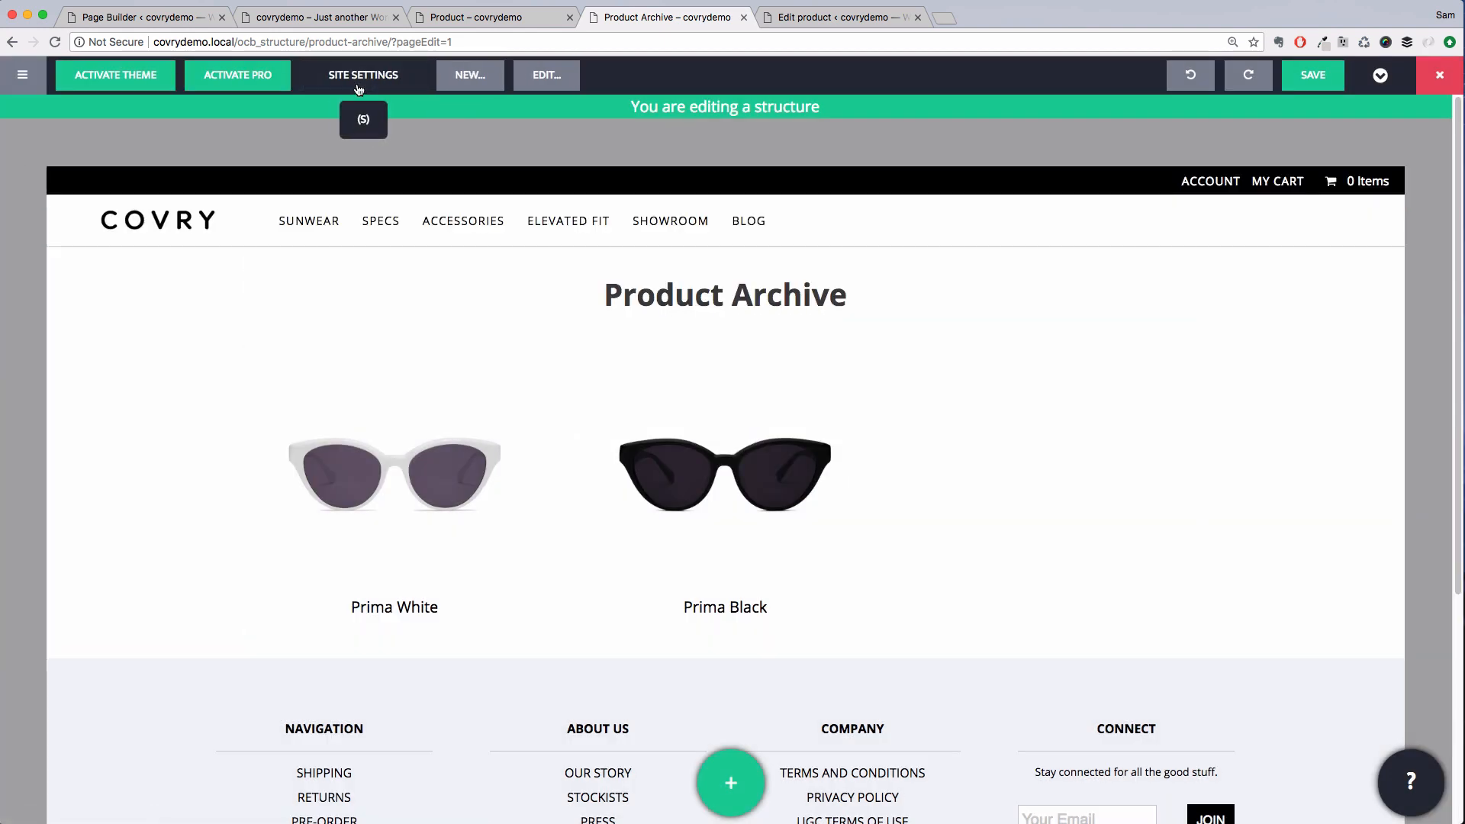
# Open the structure defaults and assign Product Archive as the Products Archive structure
pyautogui.click(22, 74)
pyautogui.click(64, 233)
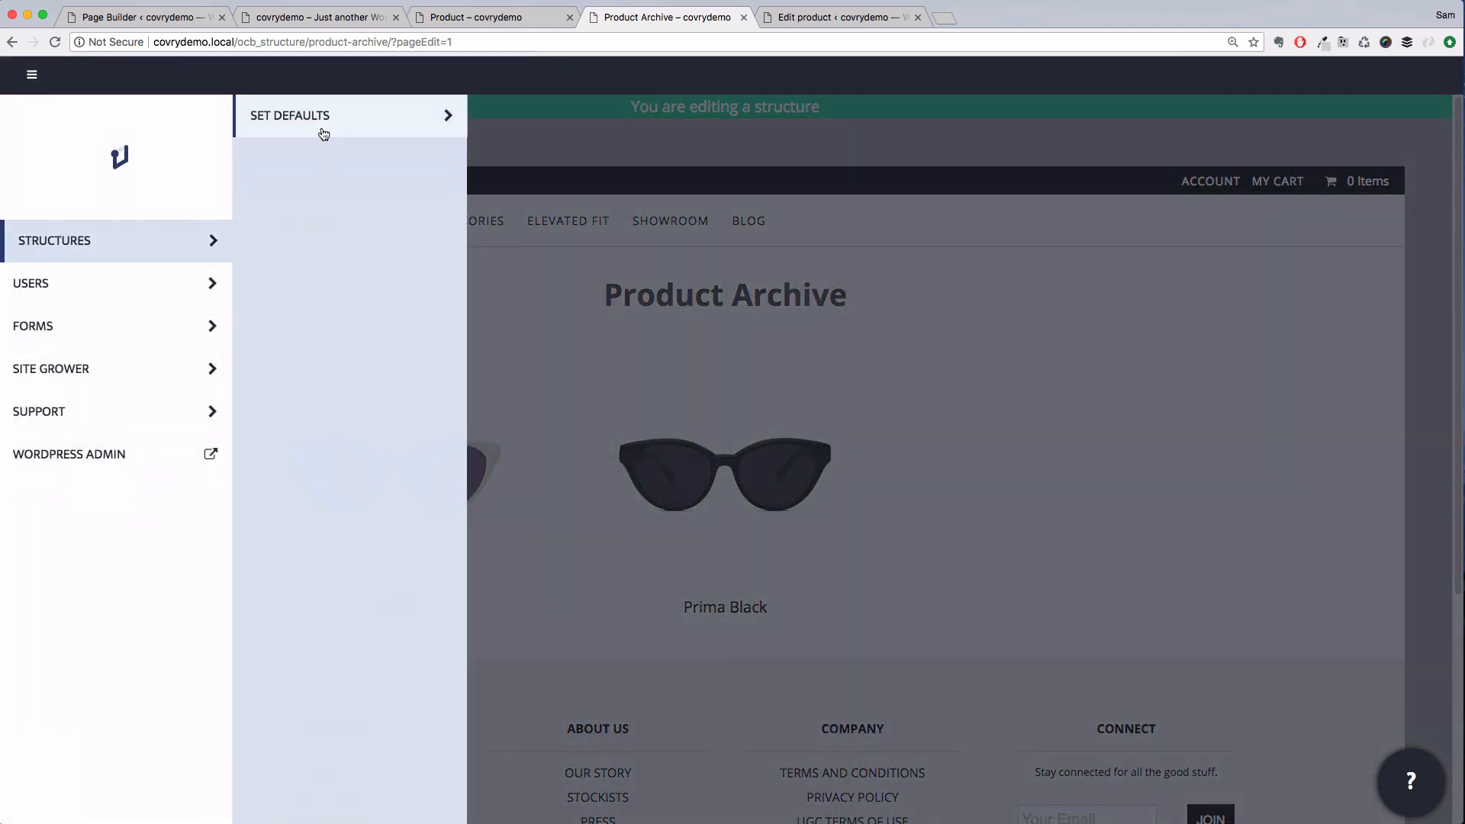
pyautogui.click(321, 126)
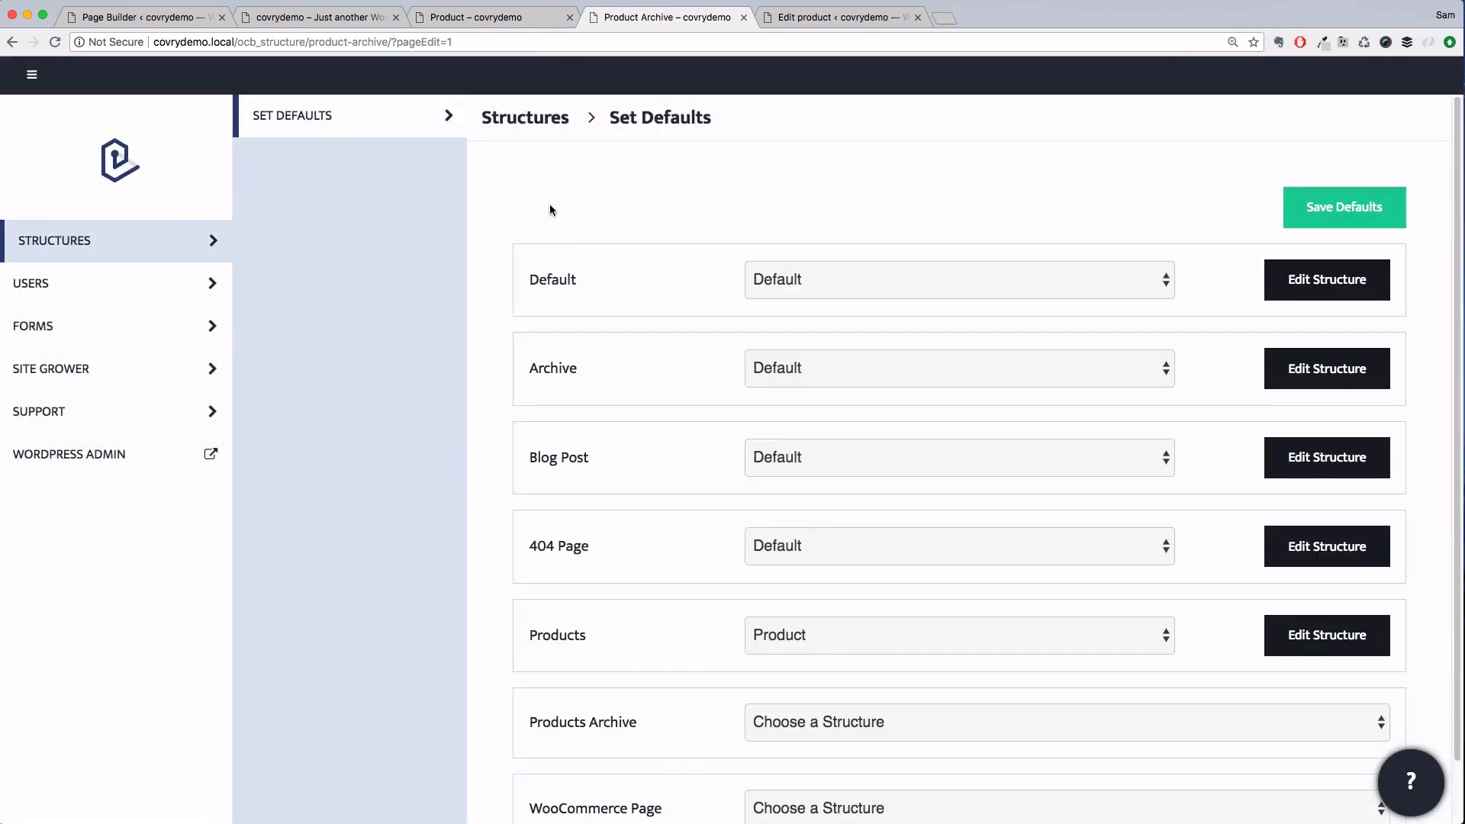
pyautogui.click(828, 721)
pyautogui.click(832, 744)
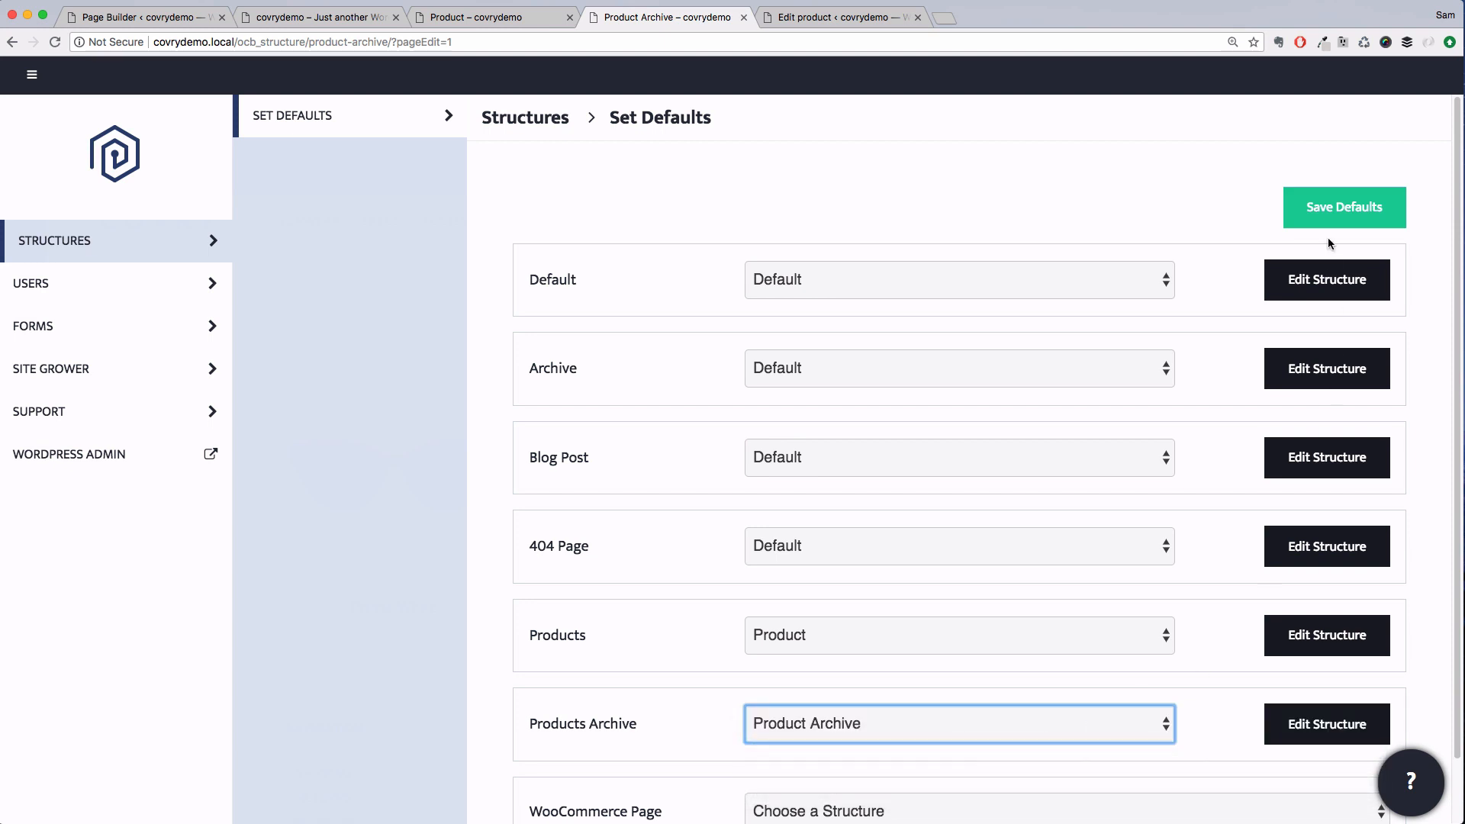
# Save the structure defaults and return to the Product Archive structure editor
pyautogui.click(1332, 209)
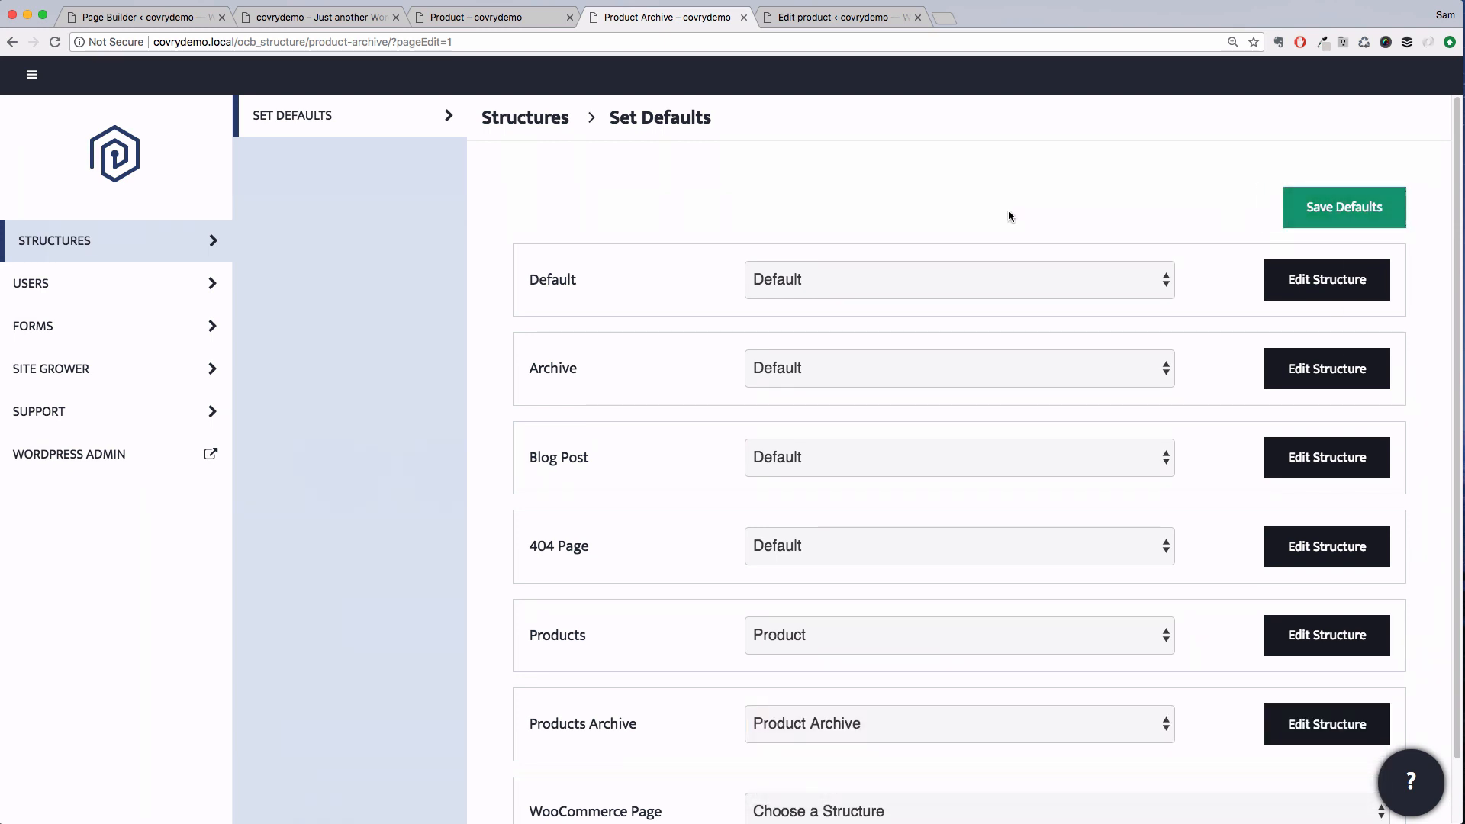
pyautogui.click(32, 77)
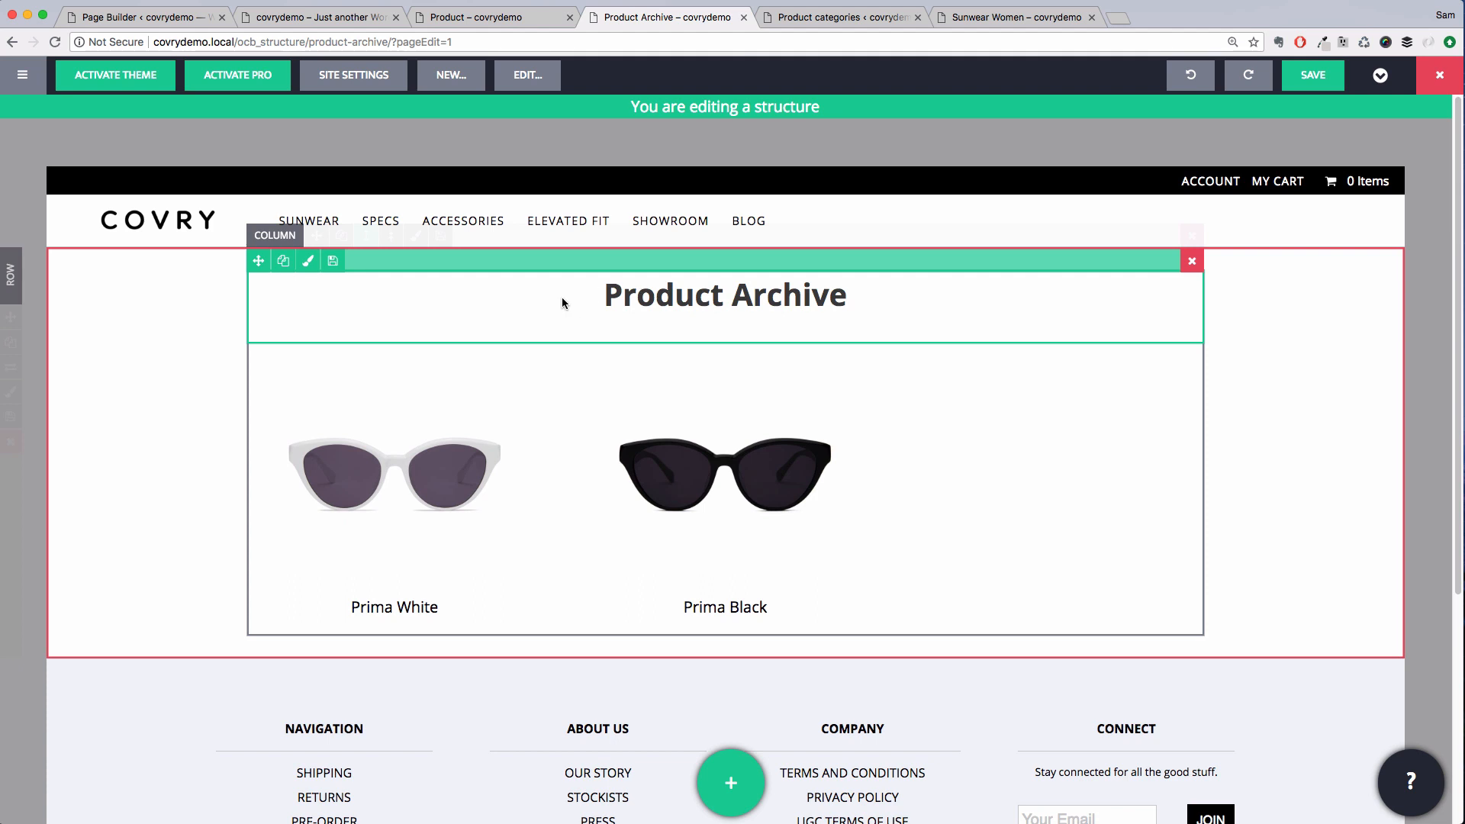
# Try switching the heading's type to Regular, then restore it to H1
pyautogui.click(562, 304)
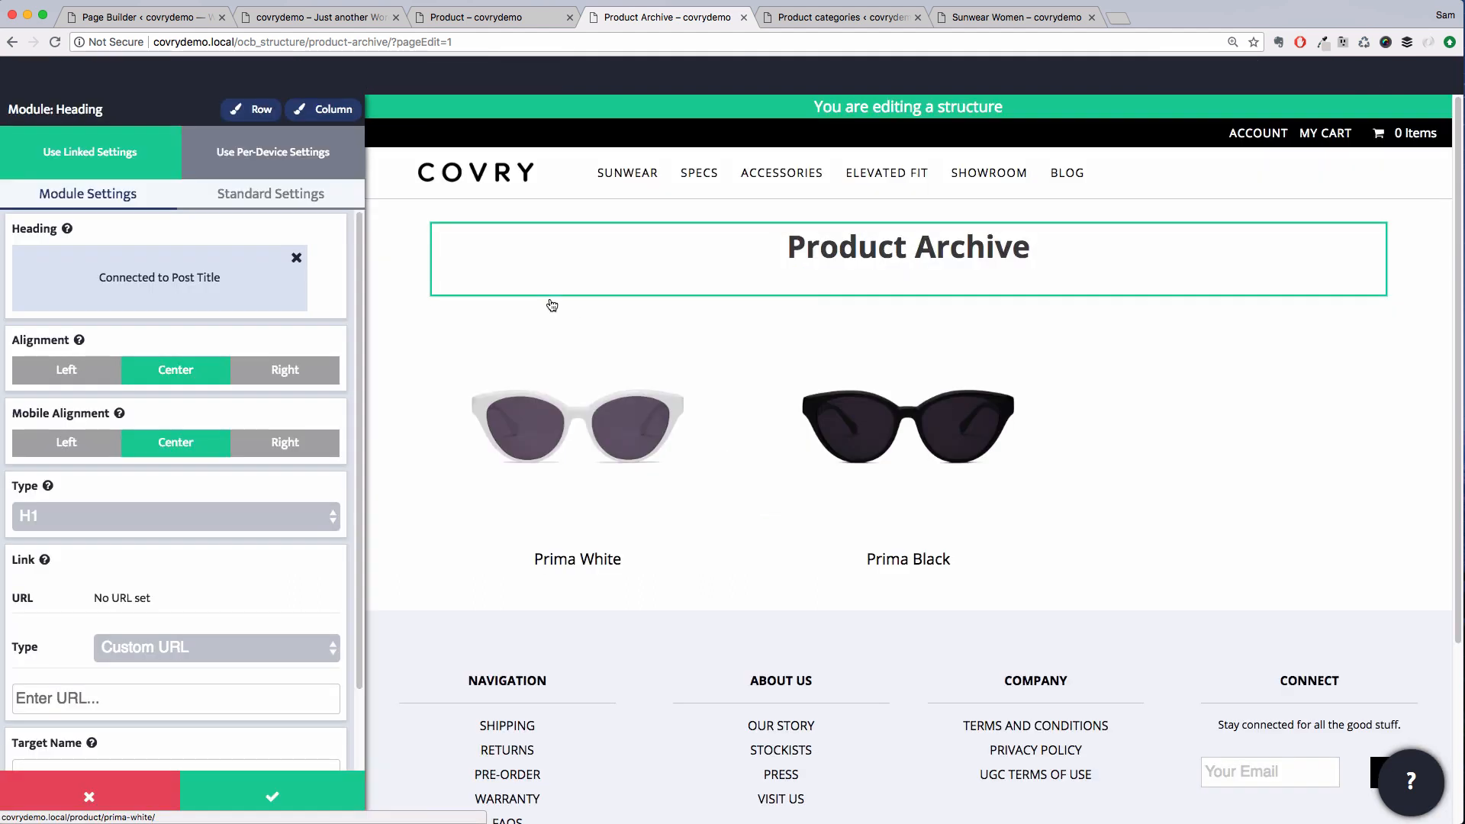
pyautogui.click(168, 513)
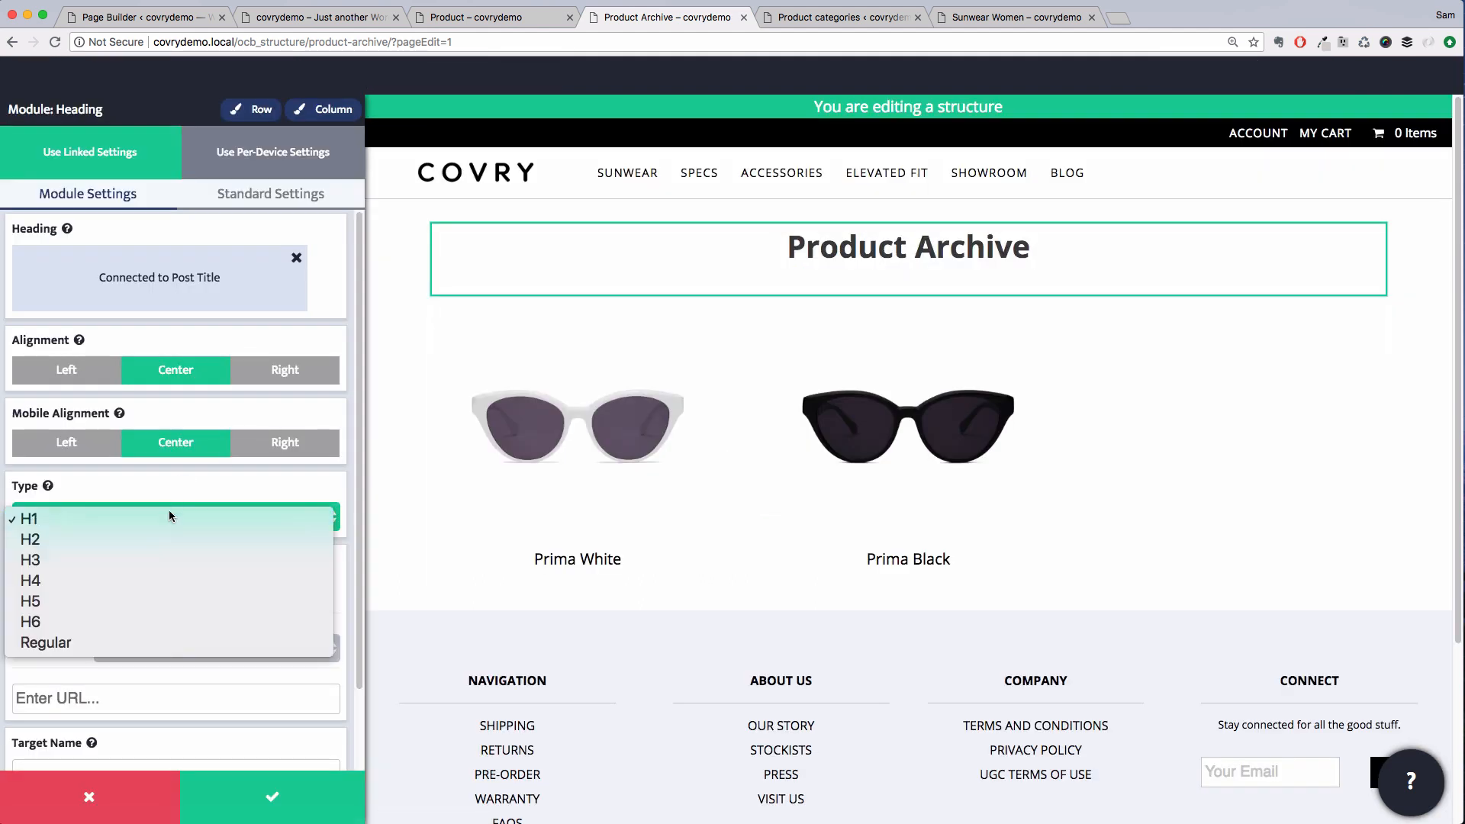
pyautogui.click(98, 645)
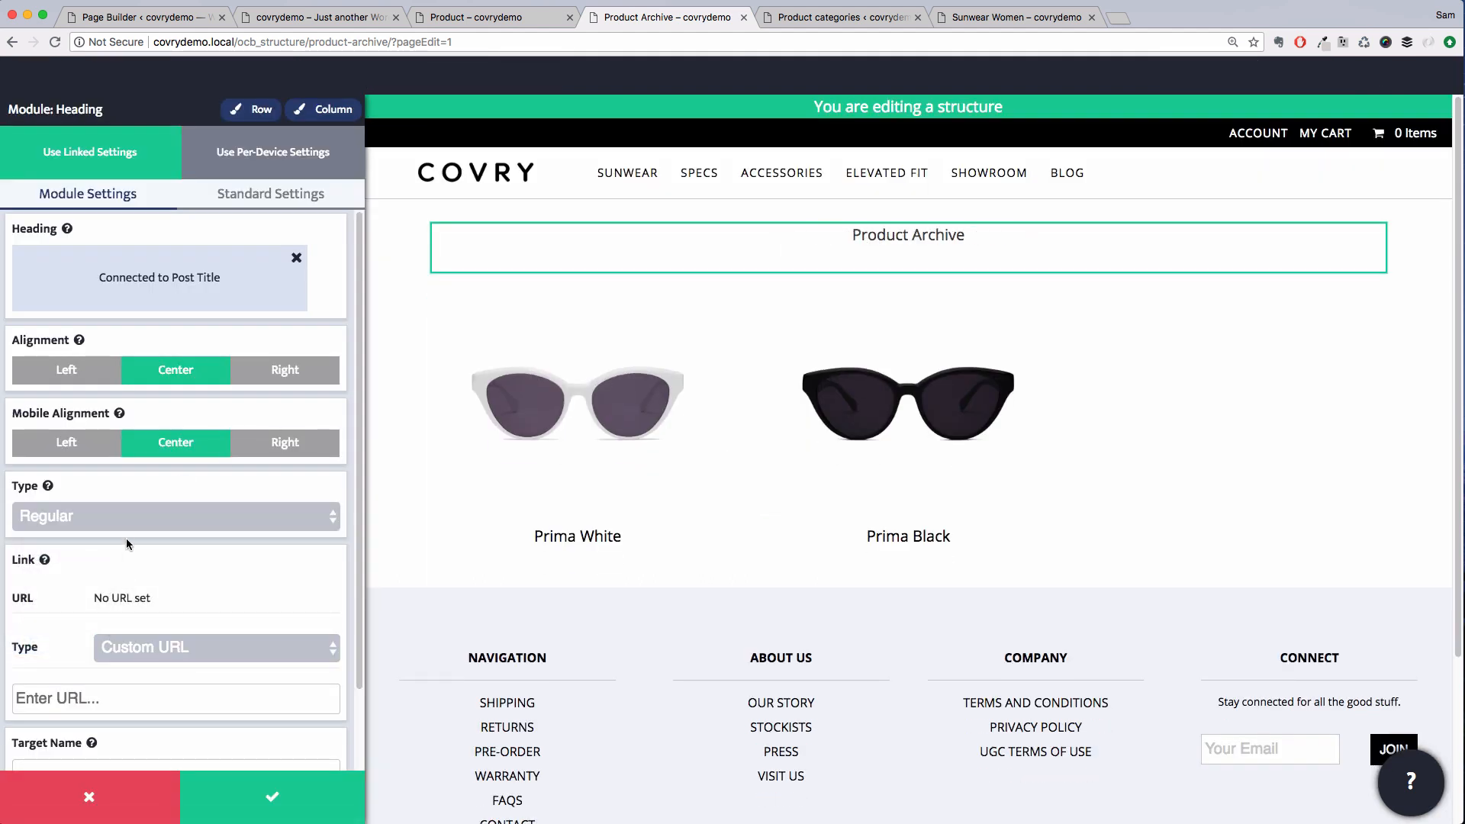
pyautogui.click(130, 528)
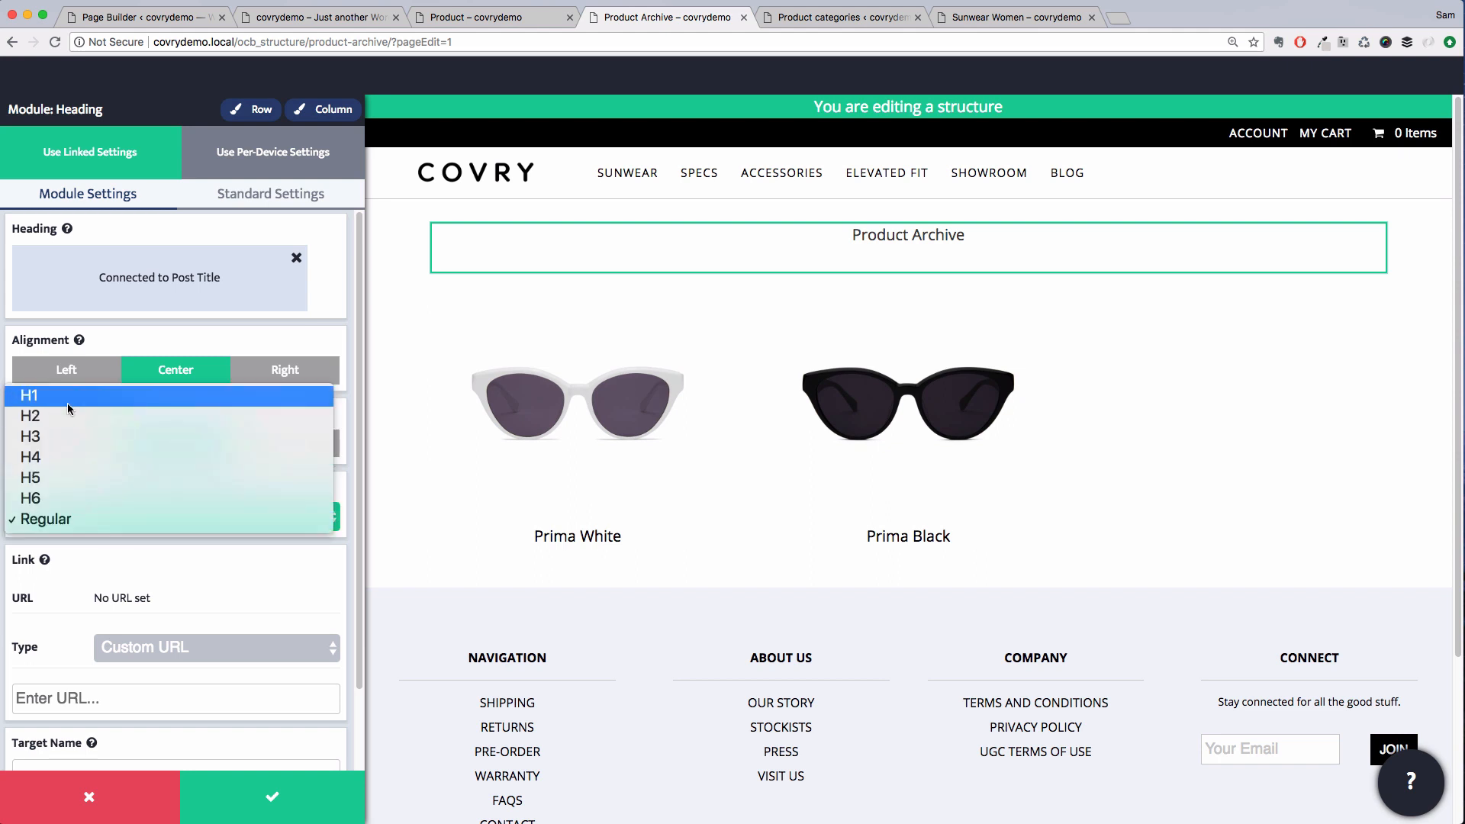
pyautogui.click(68, 400)
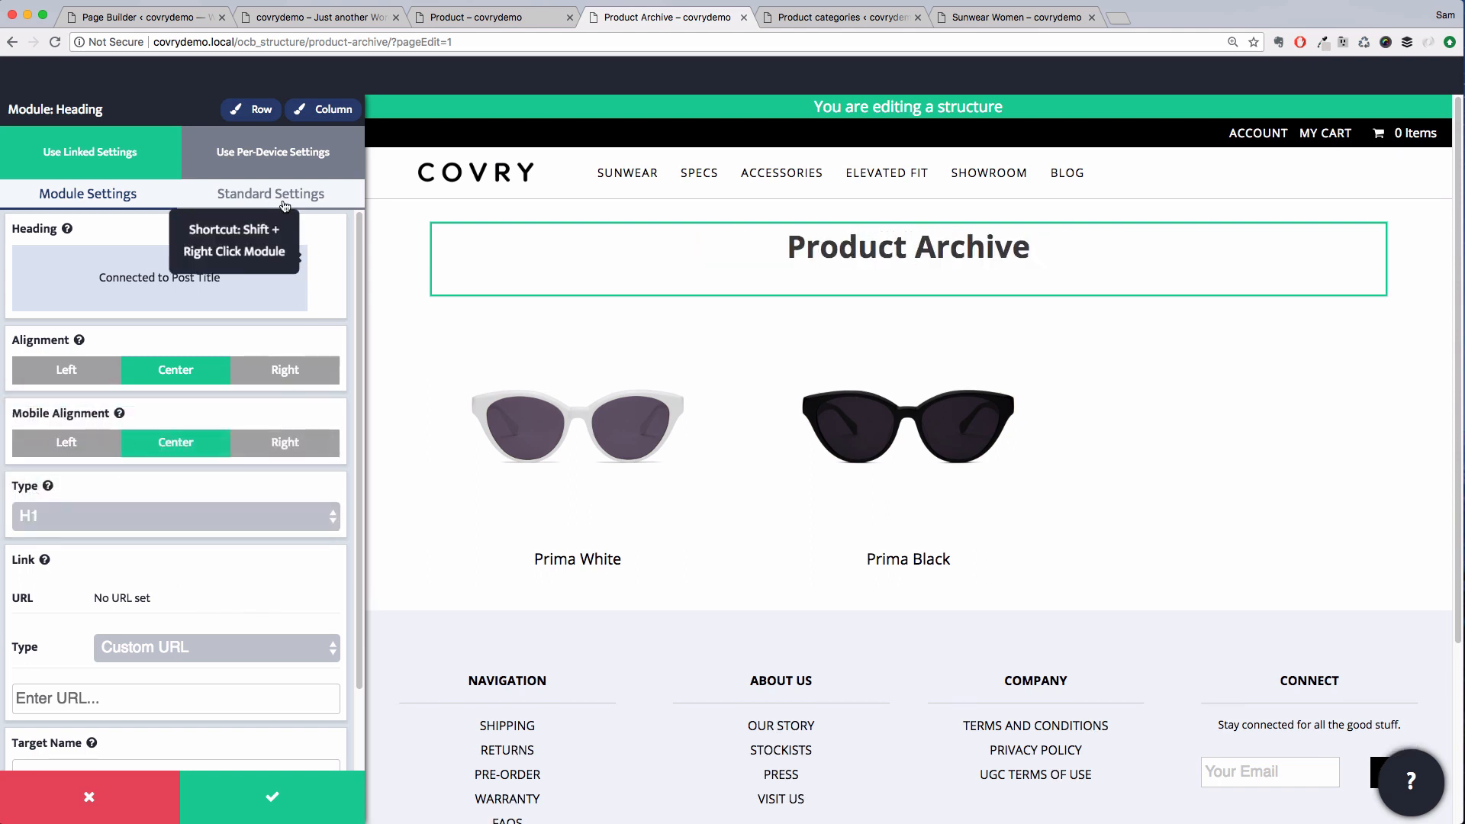
# Set the heading's base font size to 0.7 em and font weight to 400, then apply the module
pyautogui.click(283, 200)
pyautogui.click(254, 317)
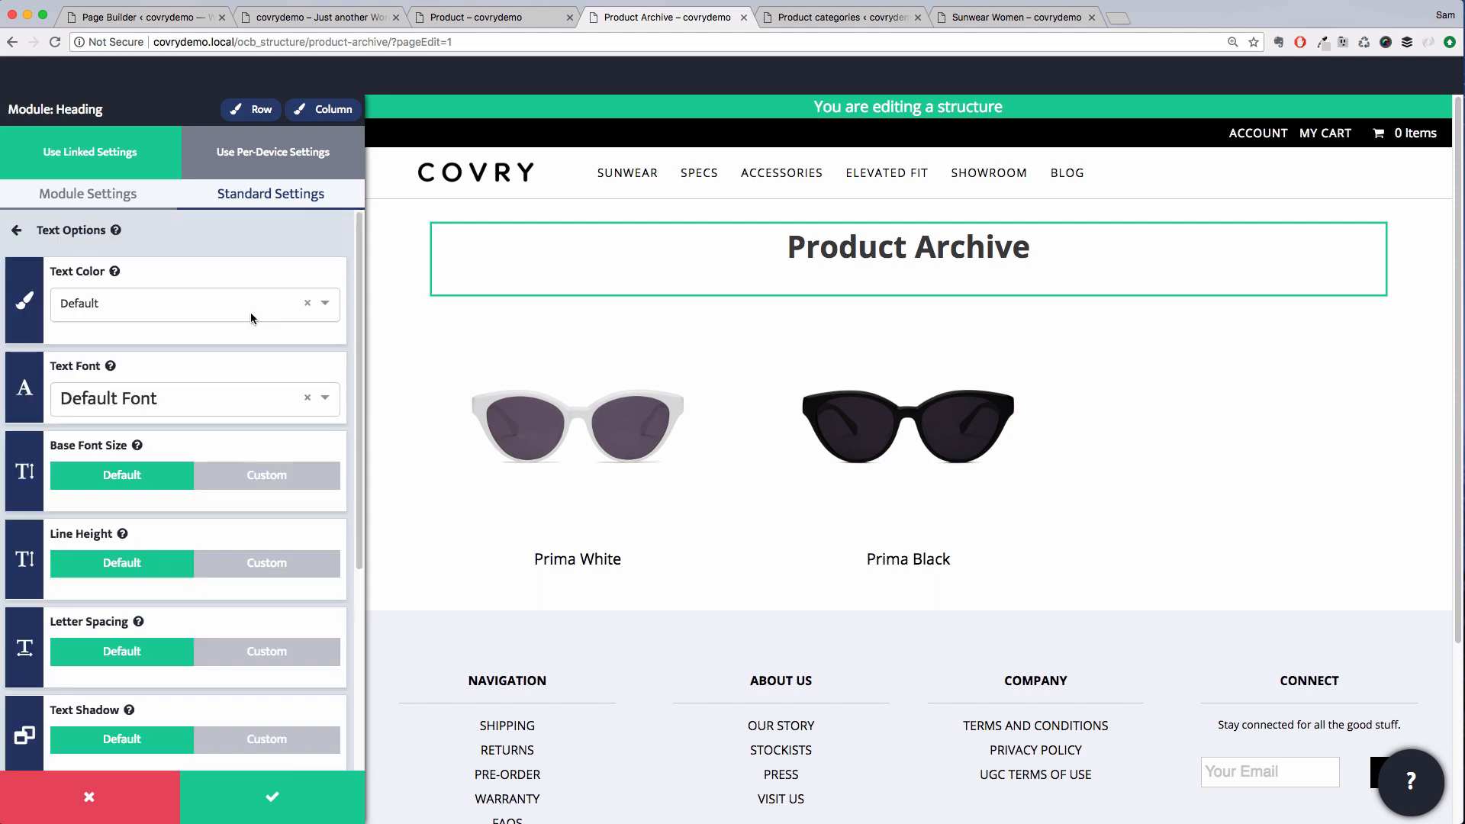
pyautogui.click(238, 487)
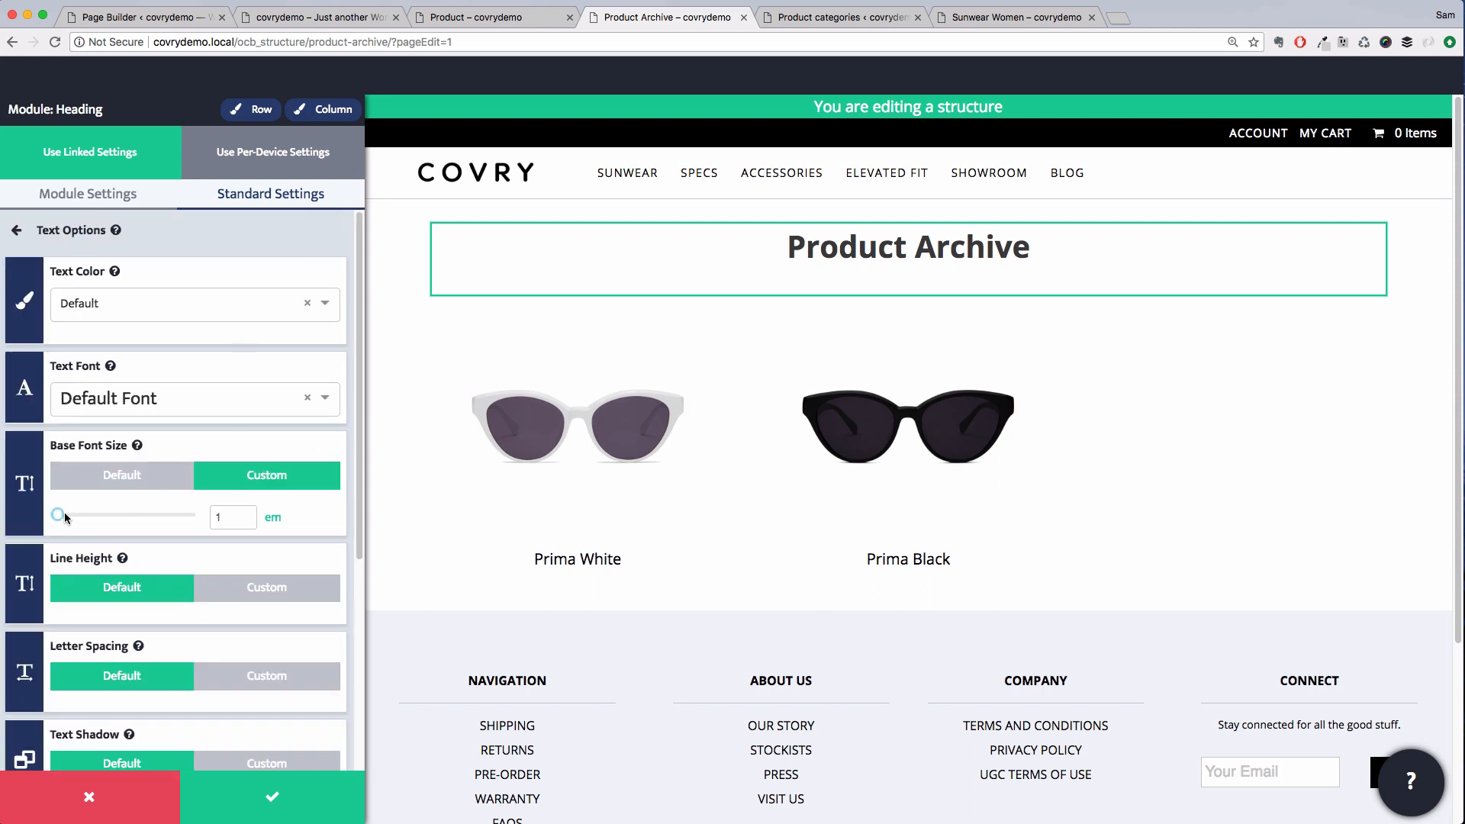
pyautogui.moveTo(62, 519); pyautogui.dragTo(57, 520)
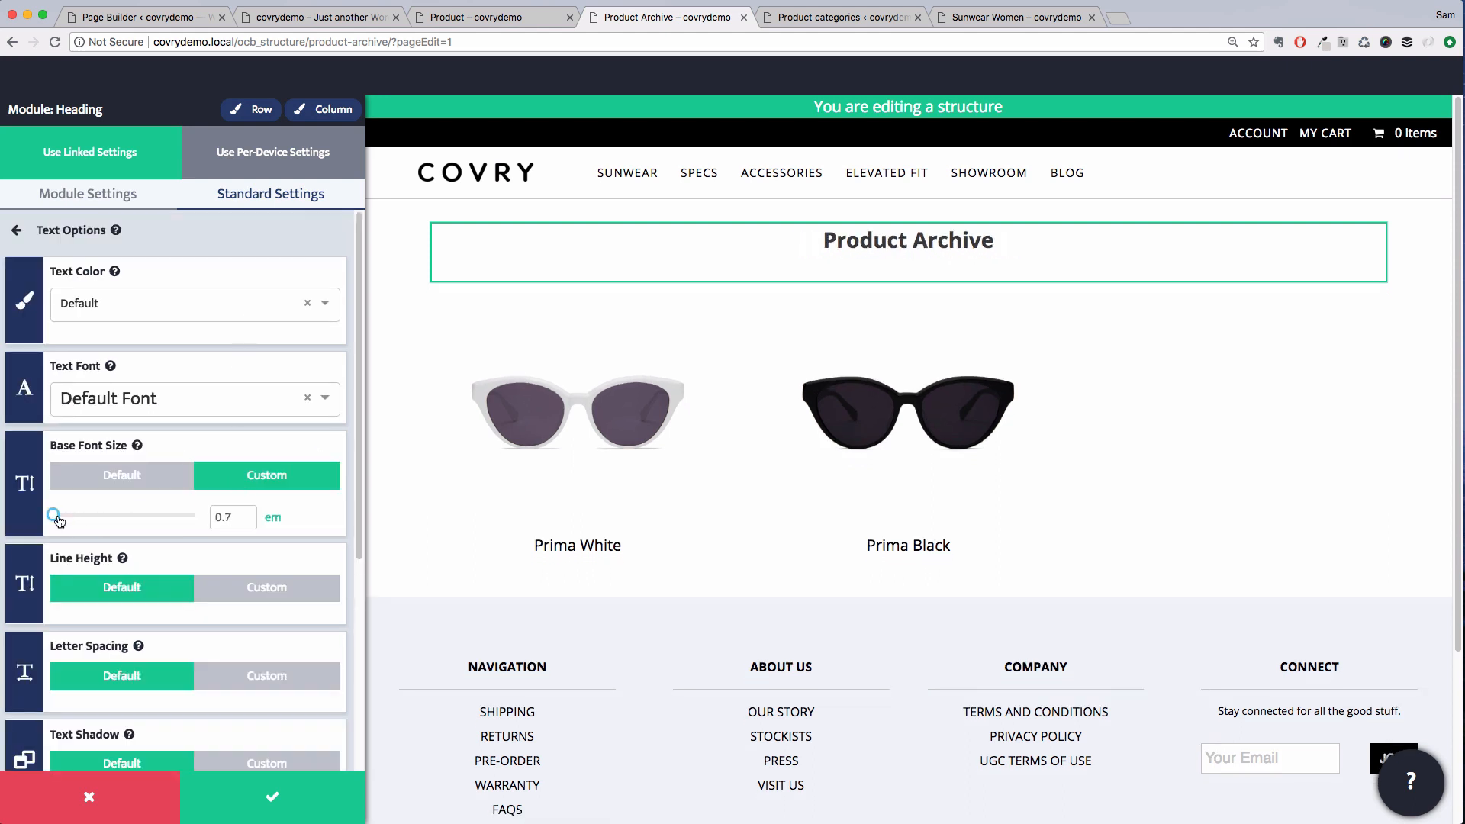
pyautogui.scroll(-5, 168, 611)
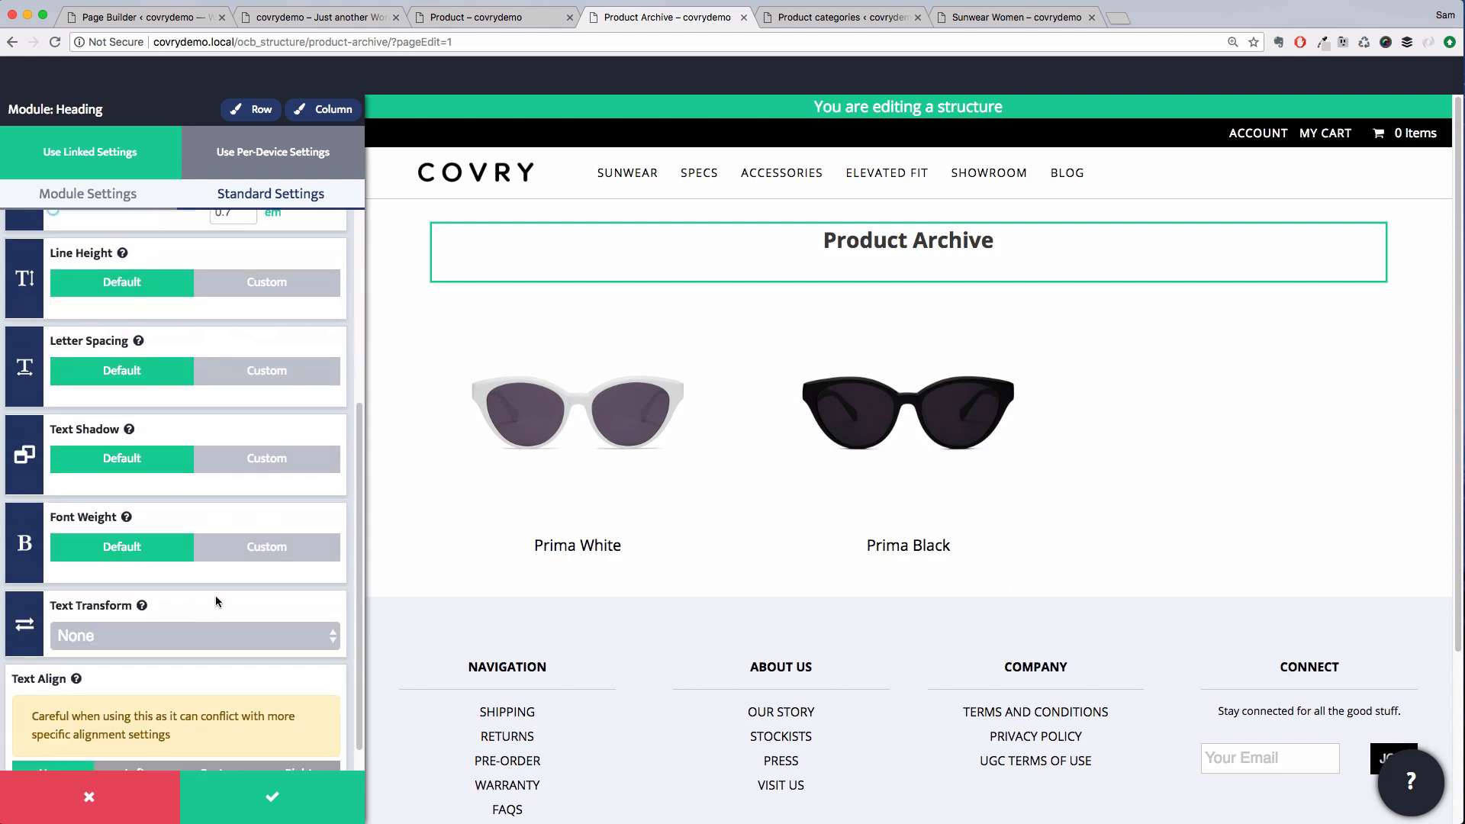
pyautogui.click(240, 548)
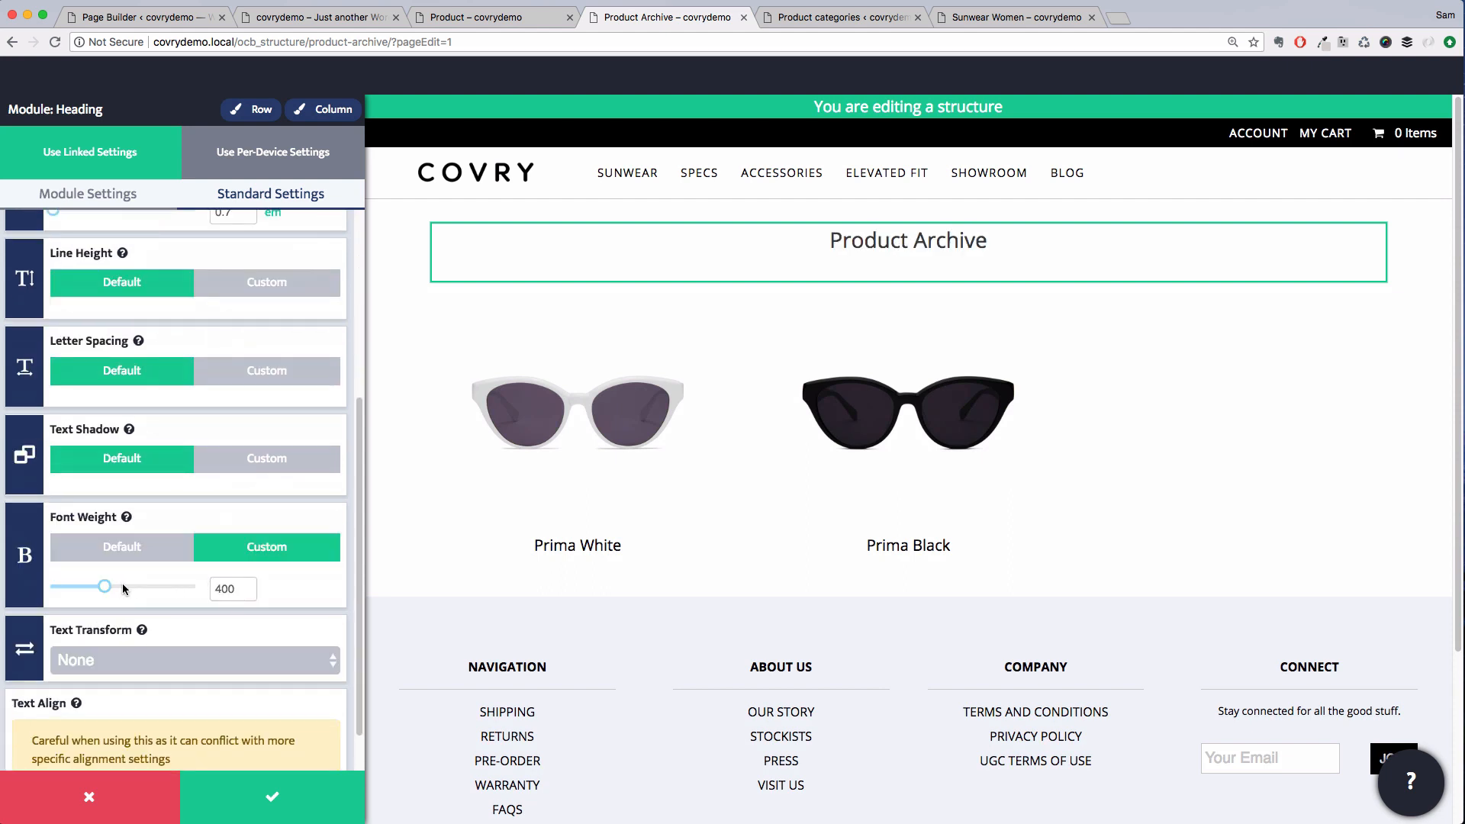
pyautogui.click(273, 796)
# Save the Product Archive structure
pyautogui.click(1305, 75)
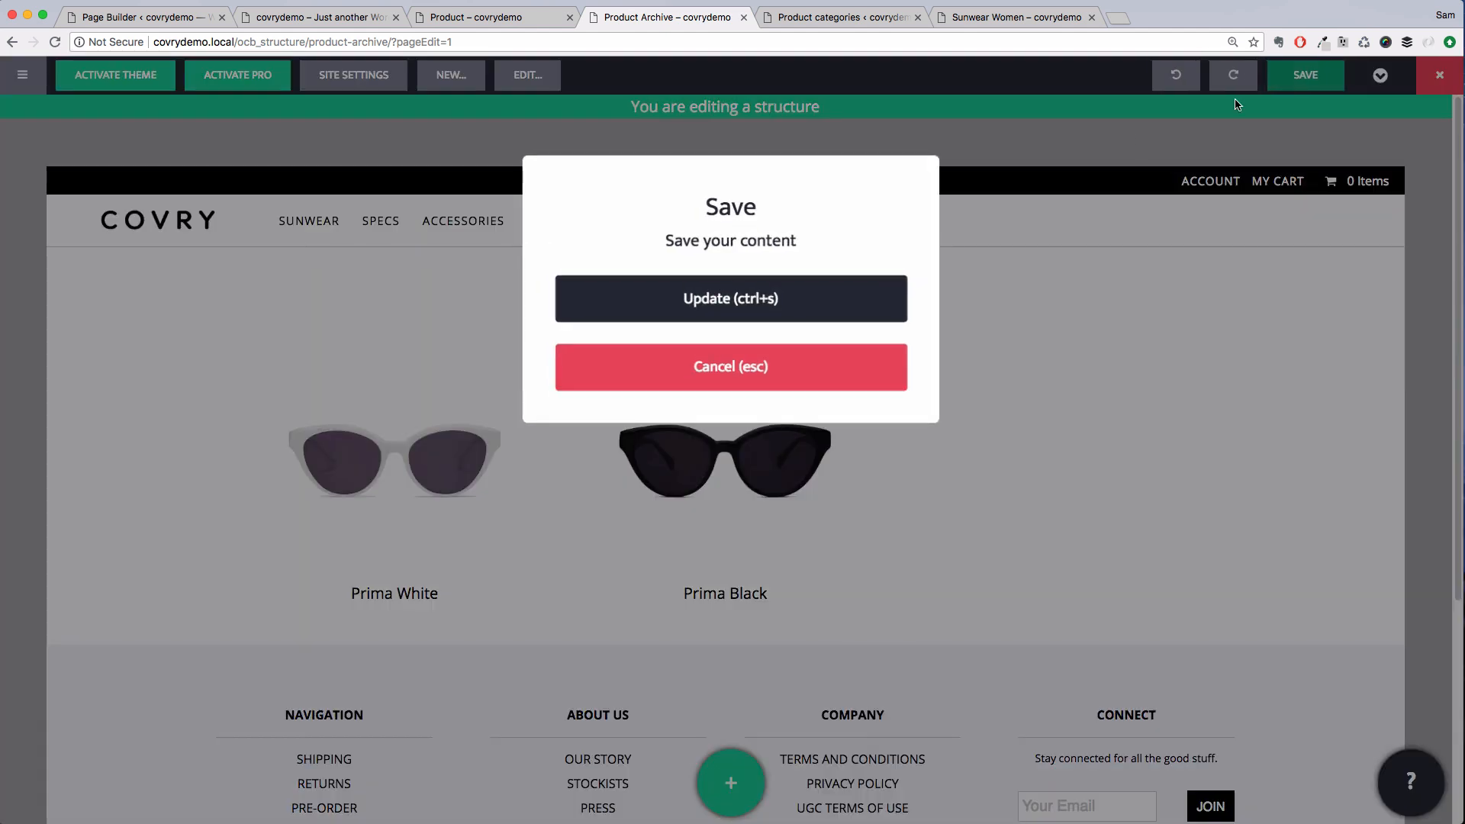
pyautogui.click(773, 298)
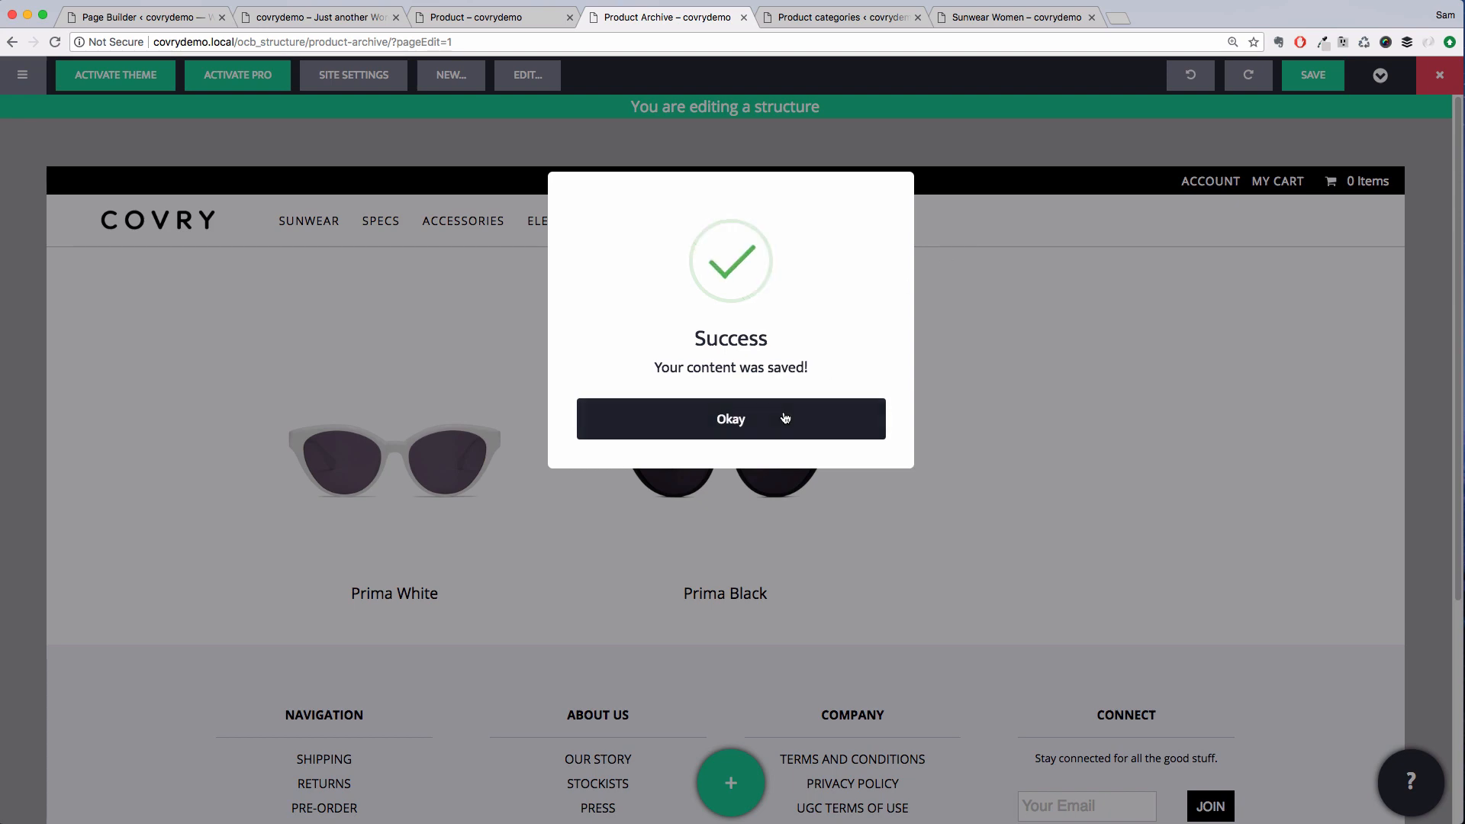
pyautogui.click(784, 418)
# Copy the Sunwear Women category page URL and return to the structure editor
pyautogui.click(999, 18)
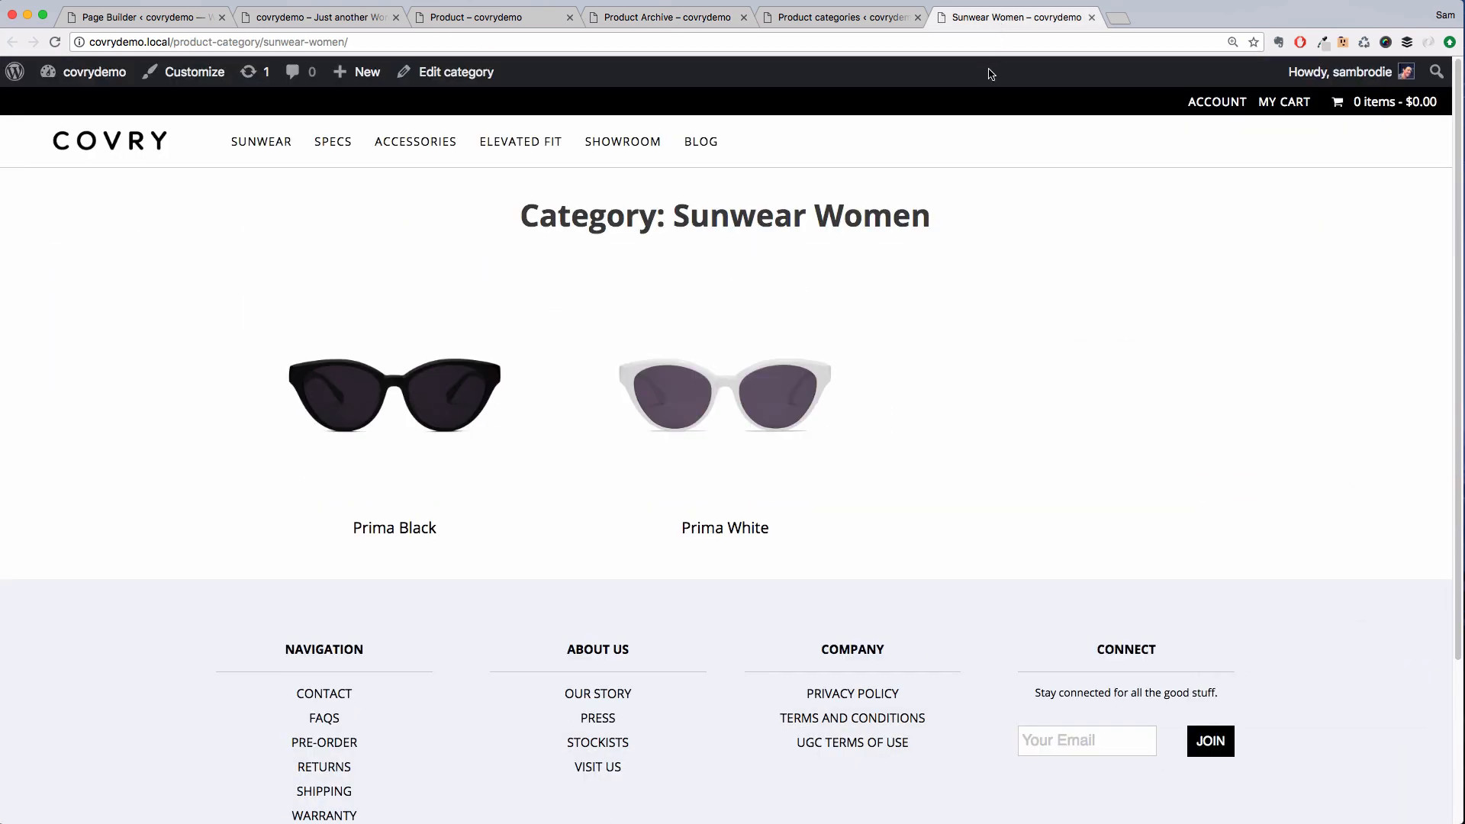
pyautogui.press('super+r')
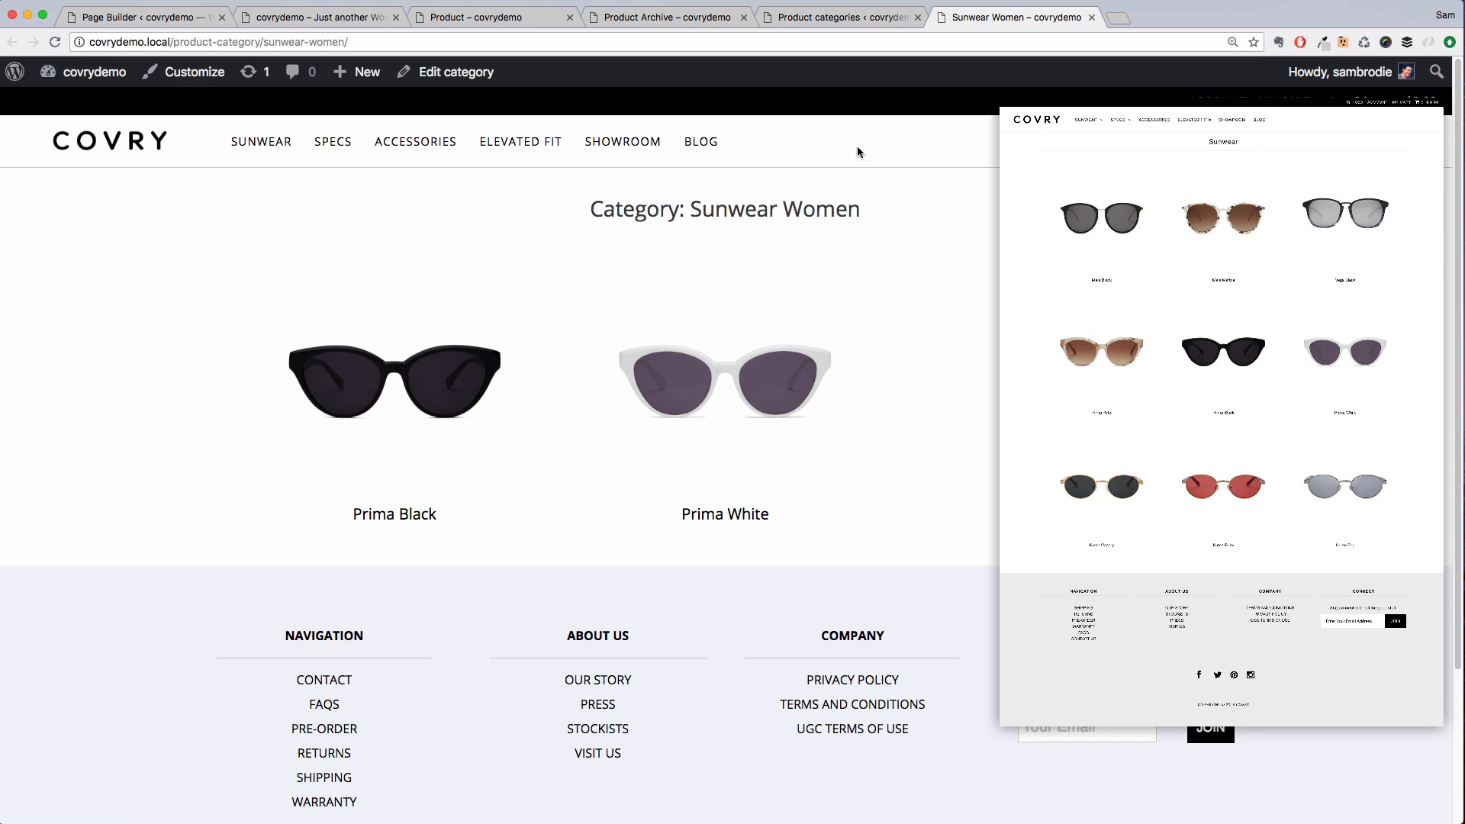
pyautogui.click(352, 43)
pyautogui.press('super+c')
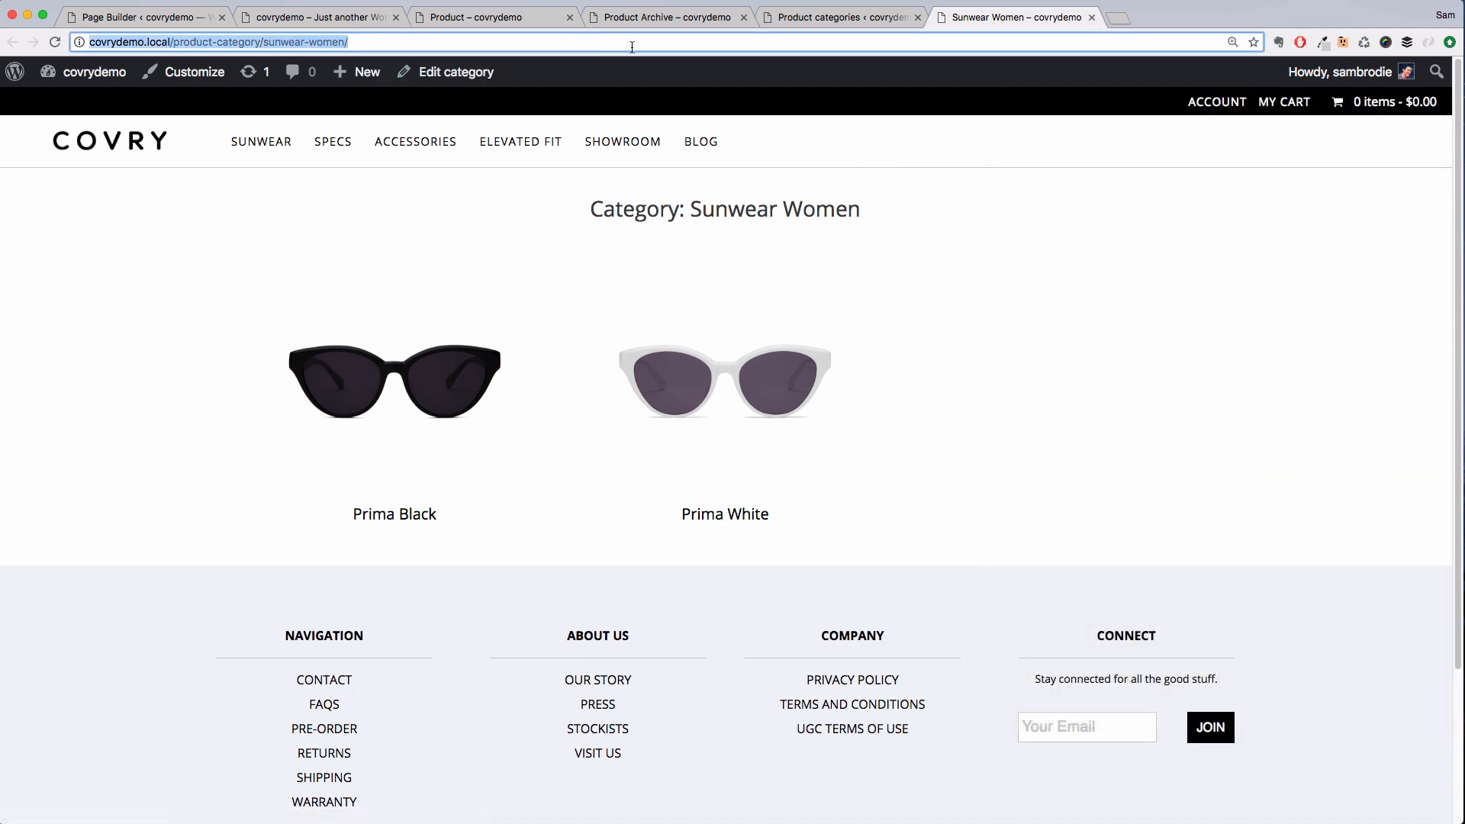
pyautogui.click(644, 22)
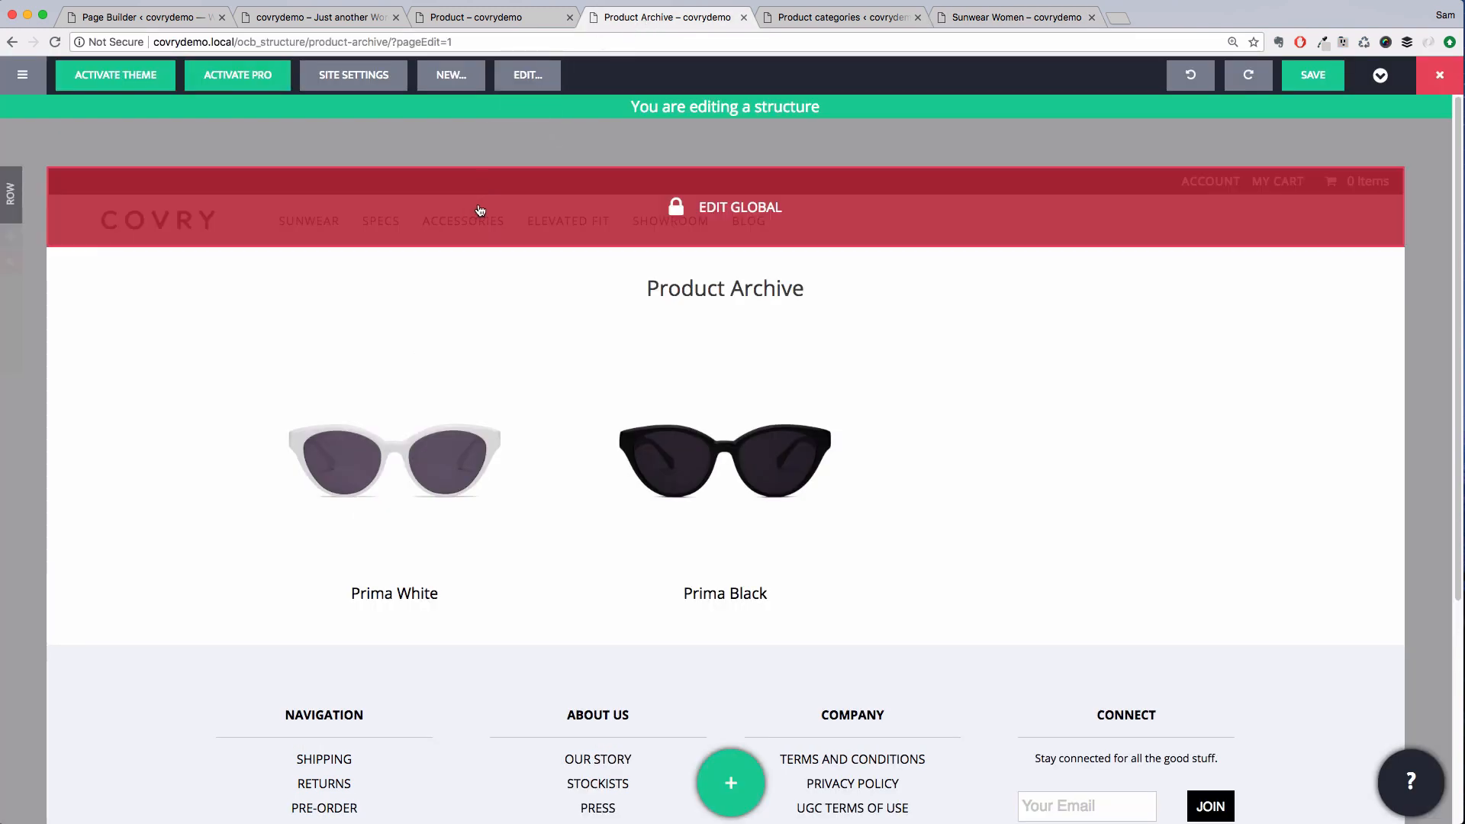
pyautogui.click(480, 211)
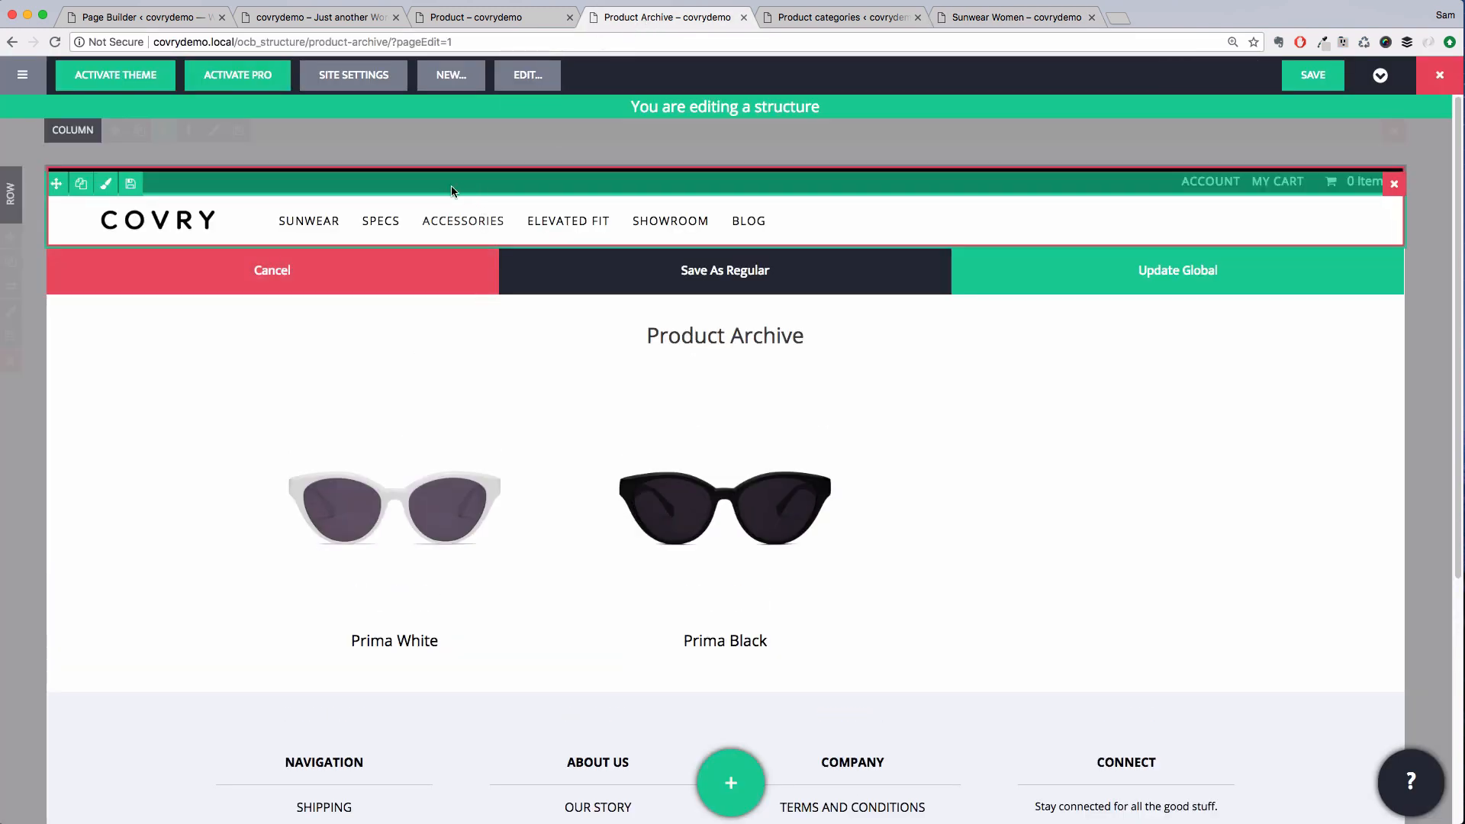
pyautogui.click(226, 223)
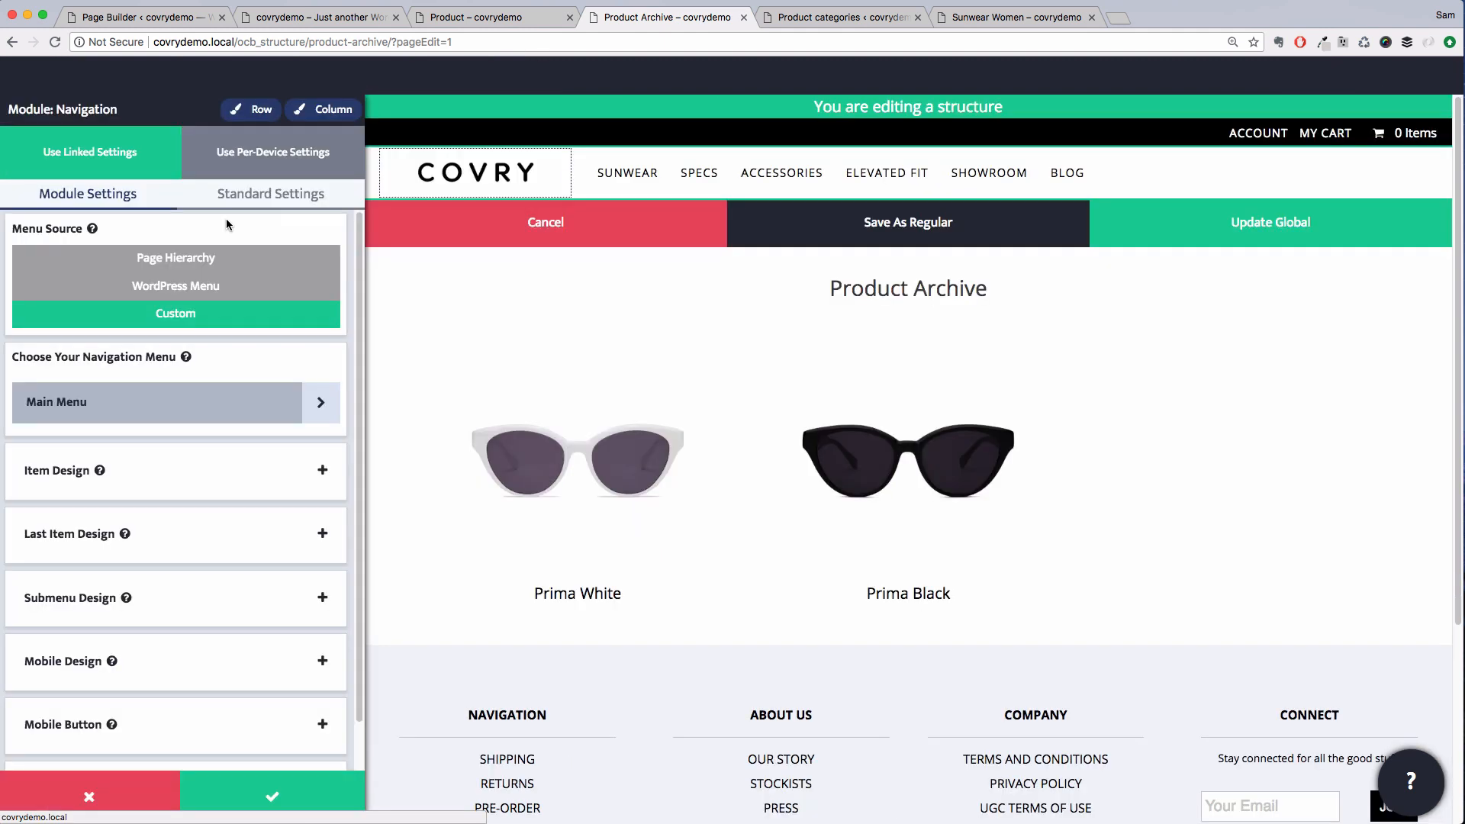
pyautogui.click(290, 404)
pyautogui.click(290, 352)
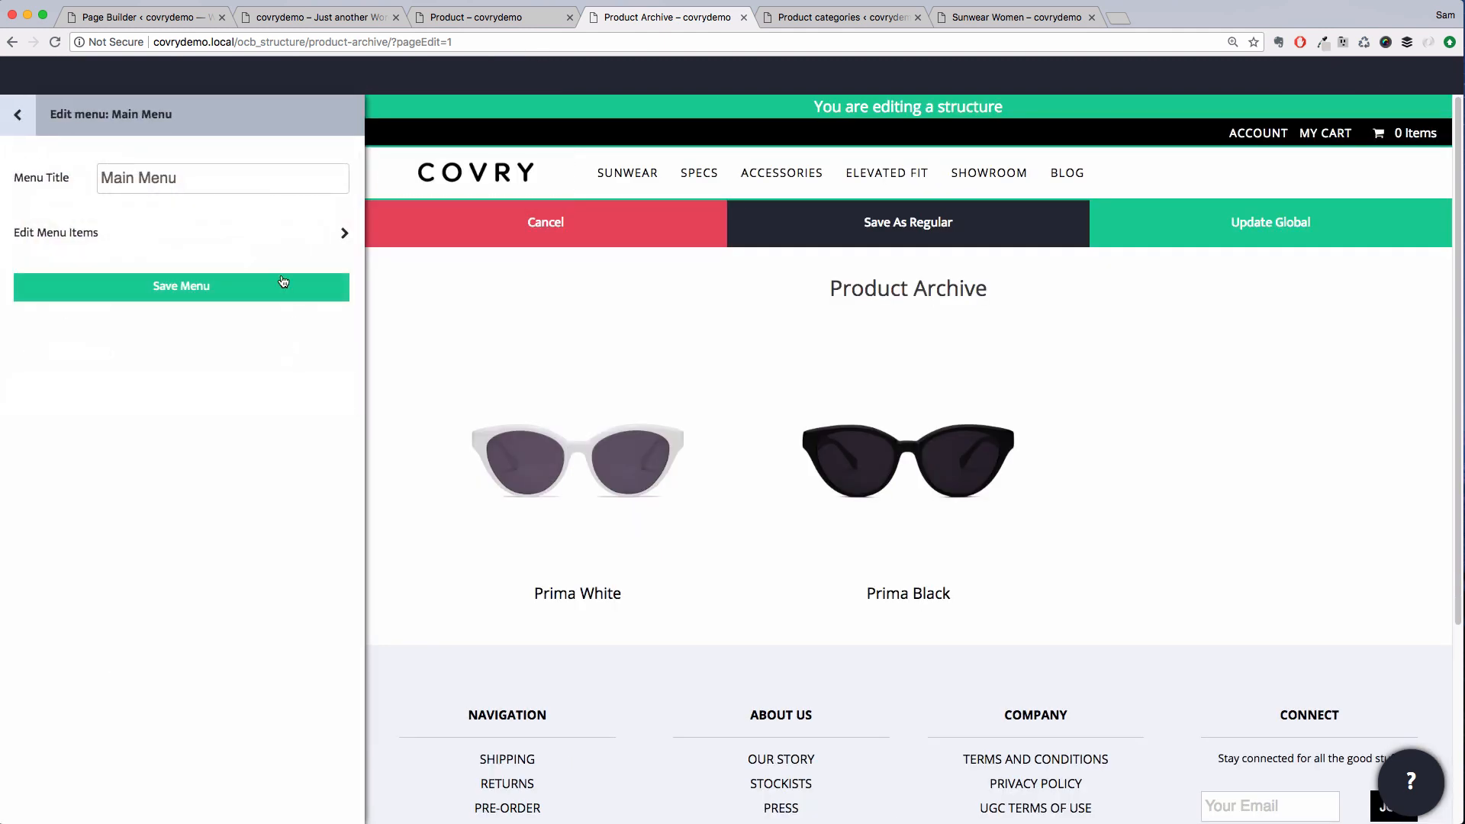
pyautogui.click(268, 232)
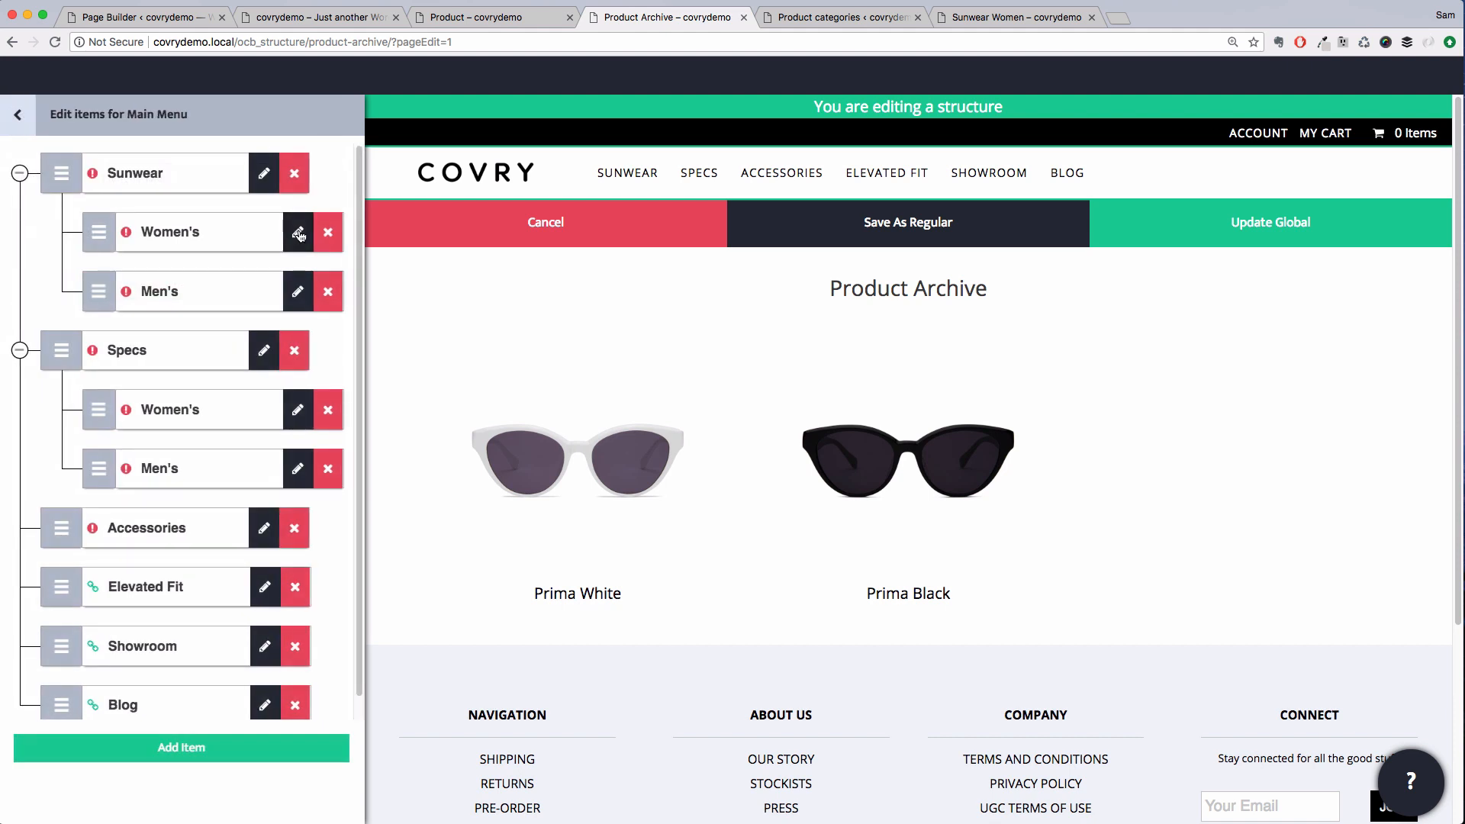
pyautogui.click(298, 233)
pyautogui.click(491, 375)
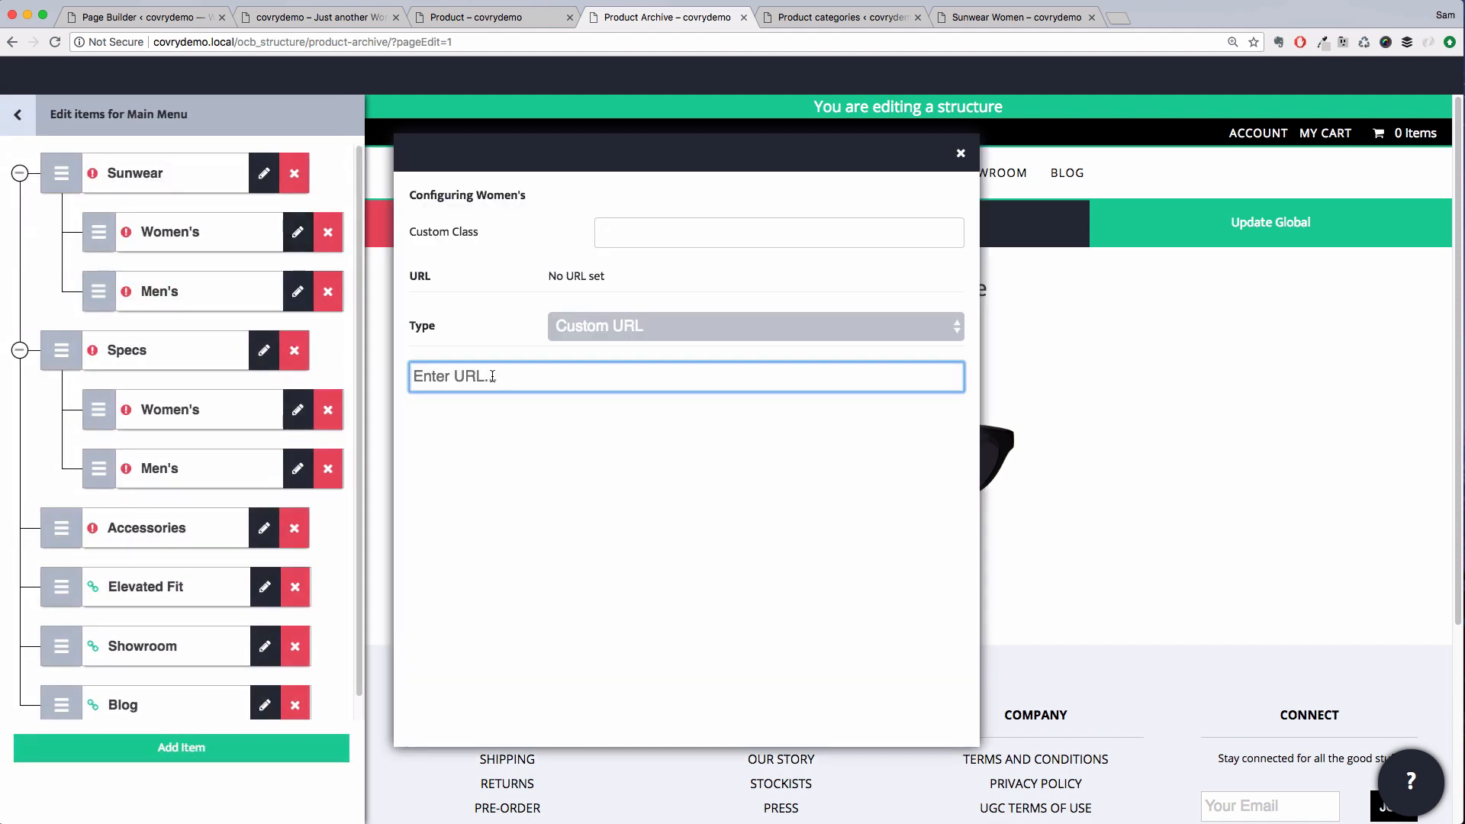
pyautogui.press('super+v')
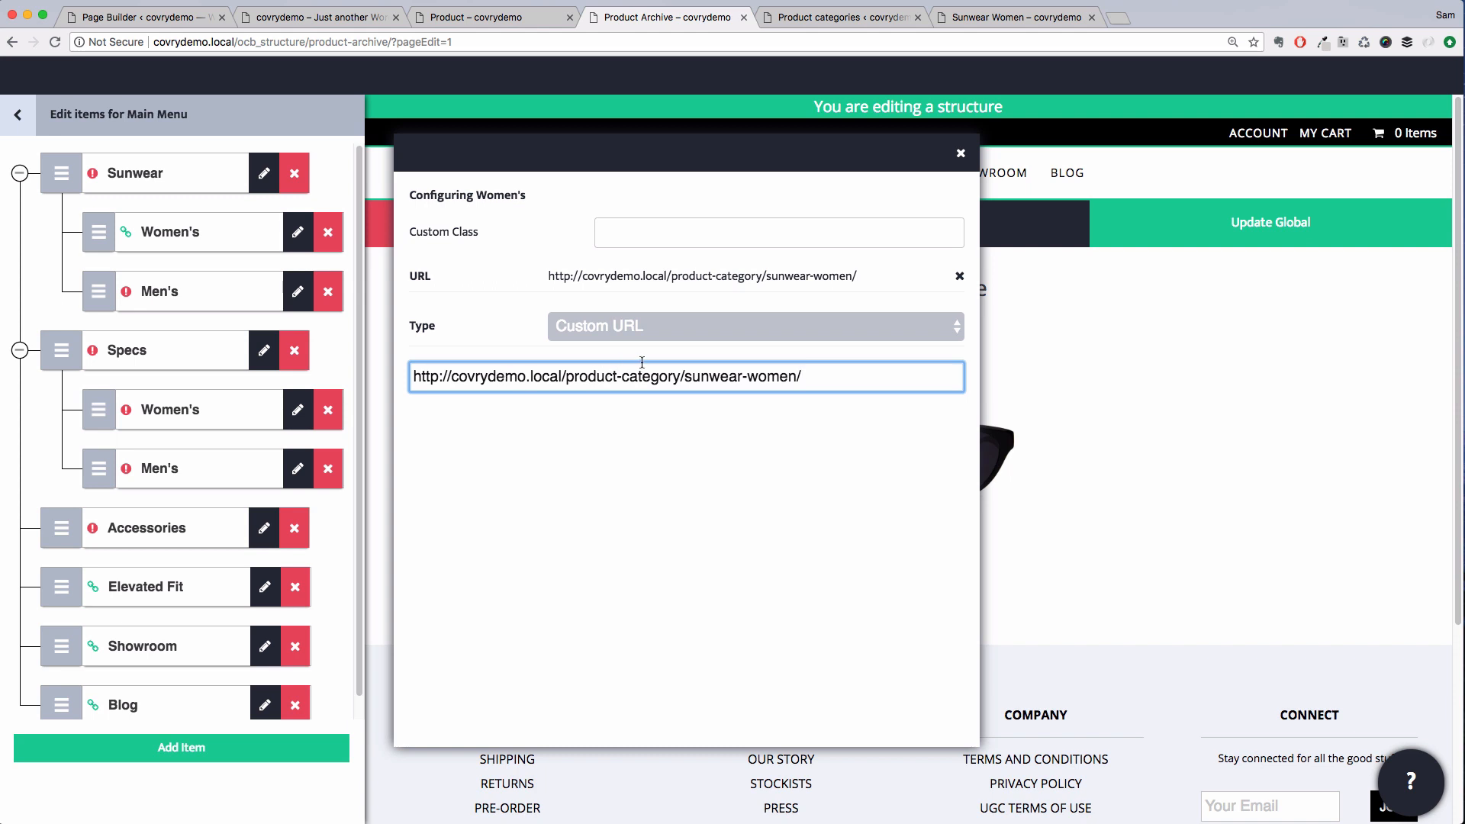
pyautogui.click(297, 305)
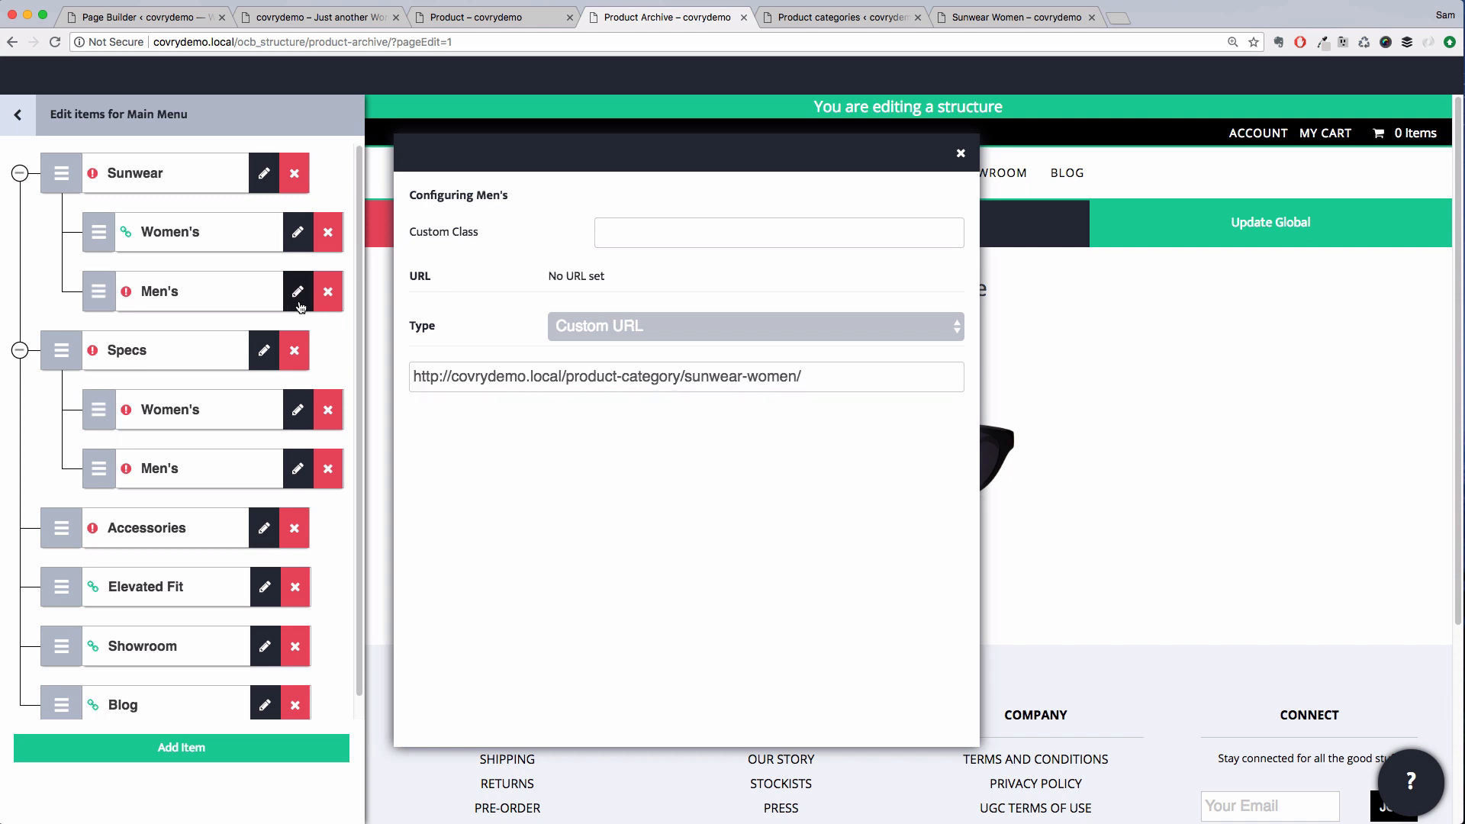
pyautogui.click(765, 377)
pyautogui.press('BackSpace')
pyautogui.press('BackSpace')
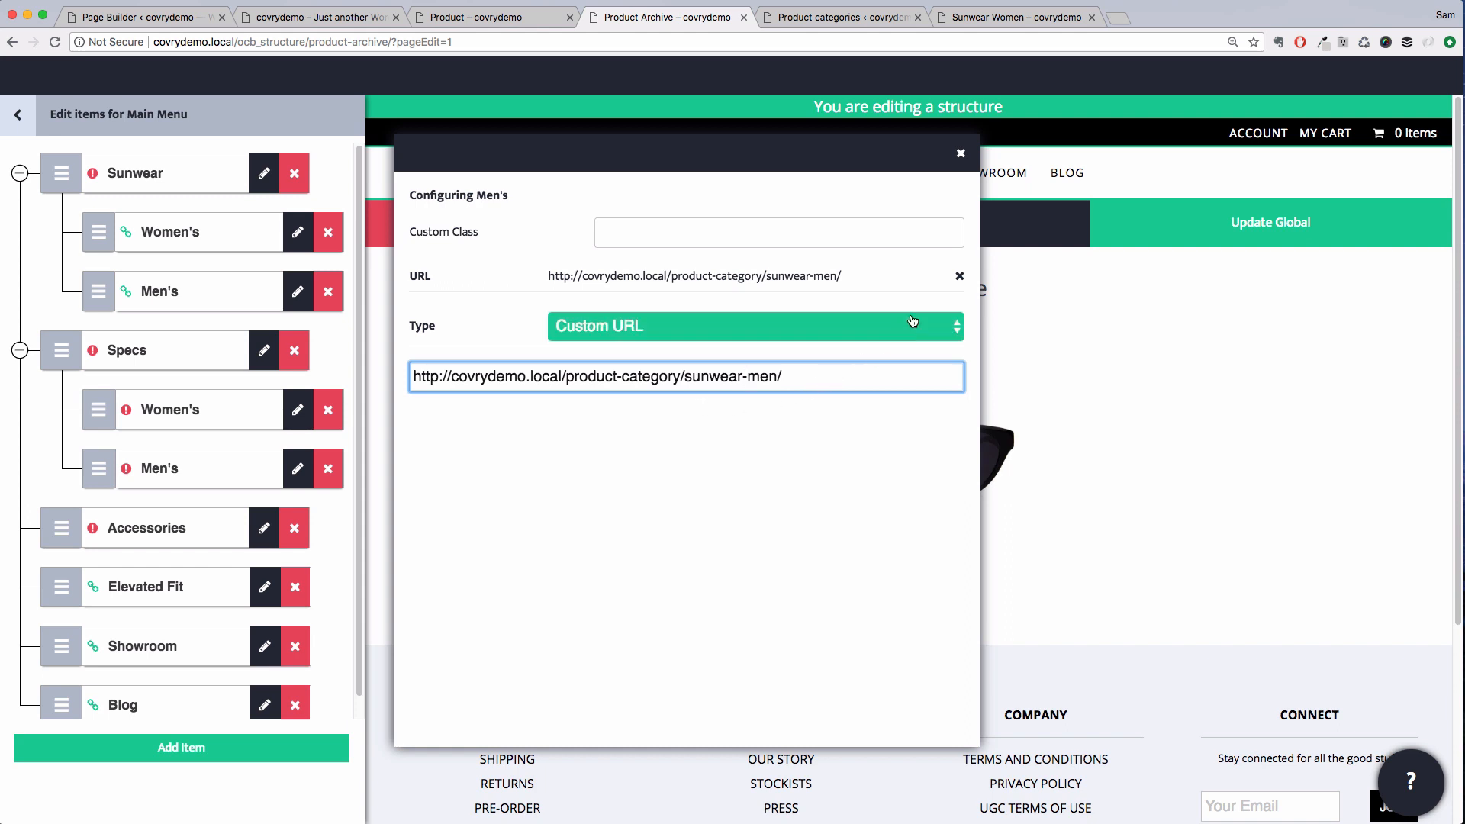
pyautogui.click(960, 166)
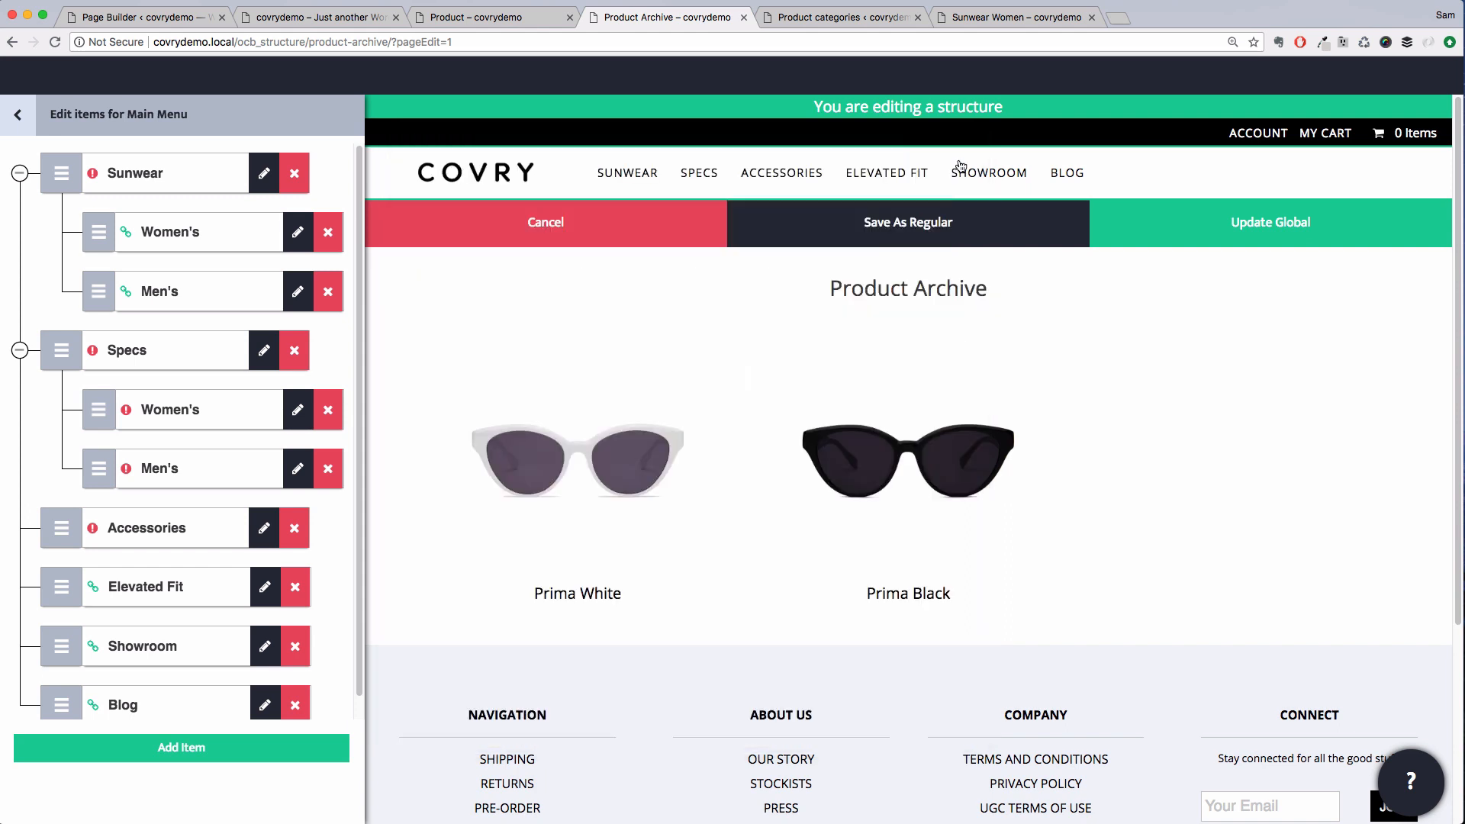
# Save the Main Menu, apply the navigation module and update the global header
pyautogui.click(17, 115)
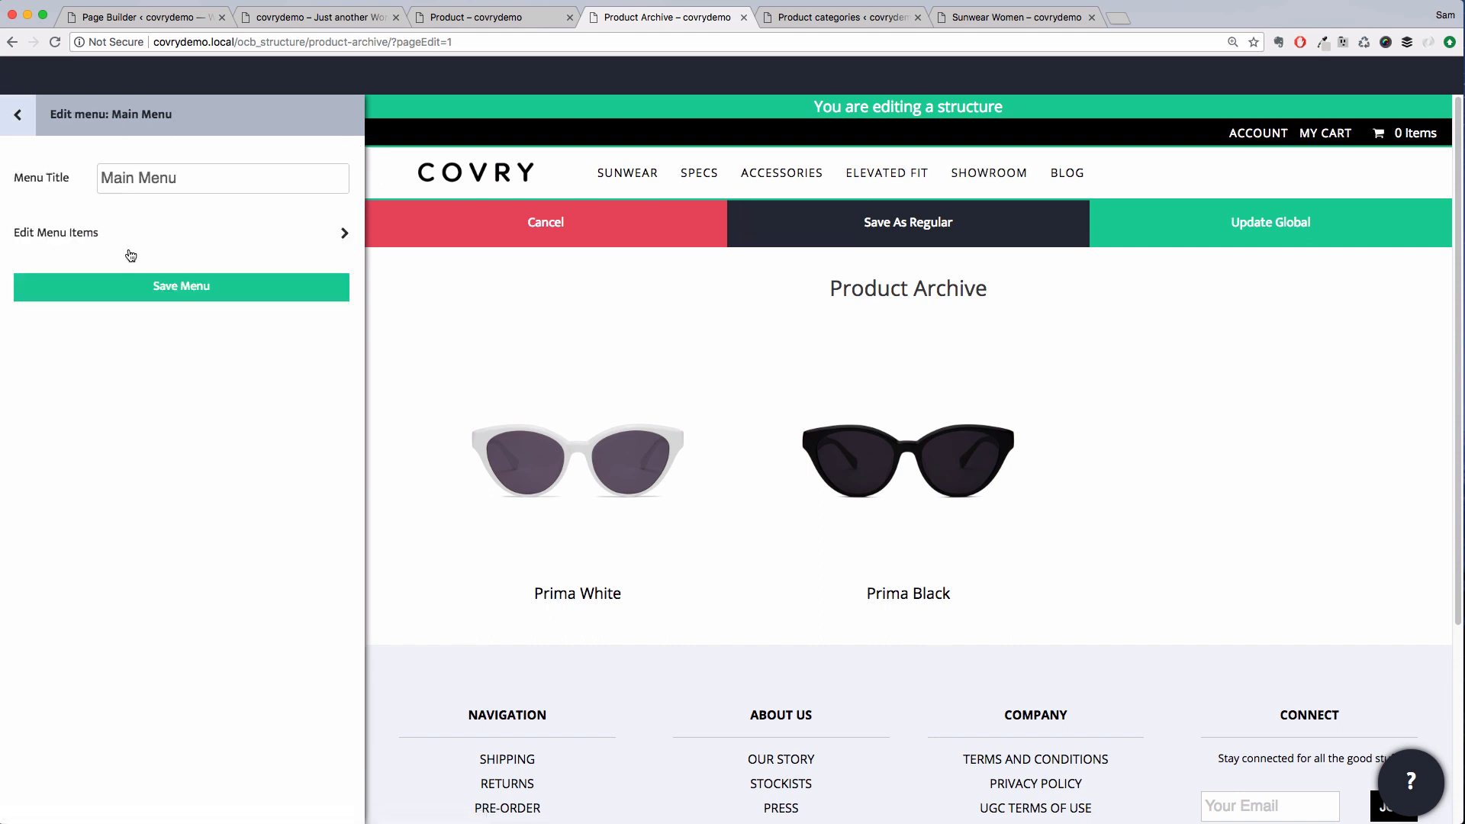
pyautogui.click(155, 287)
pyautogui.click(28, 133)
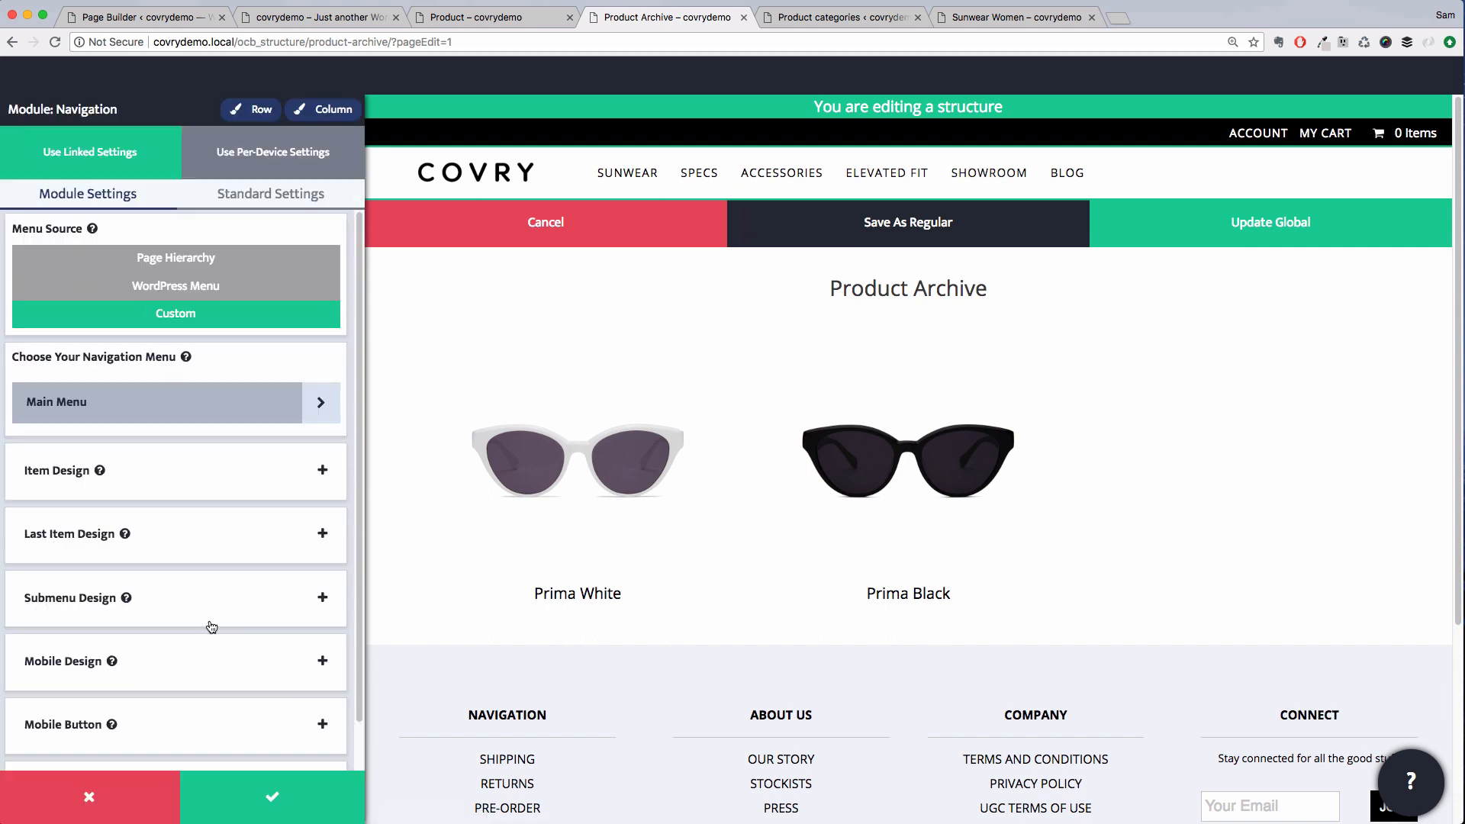
pyautogui.click(251, 805)
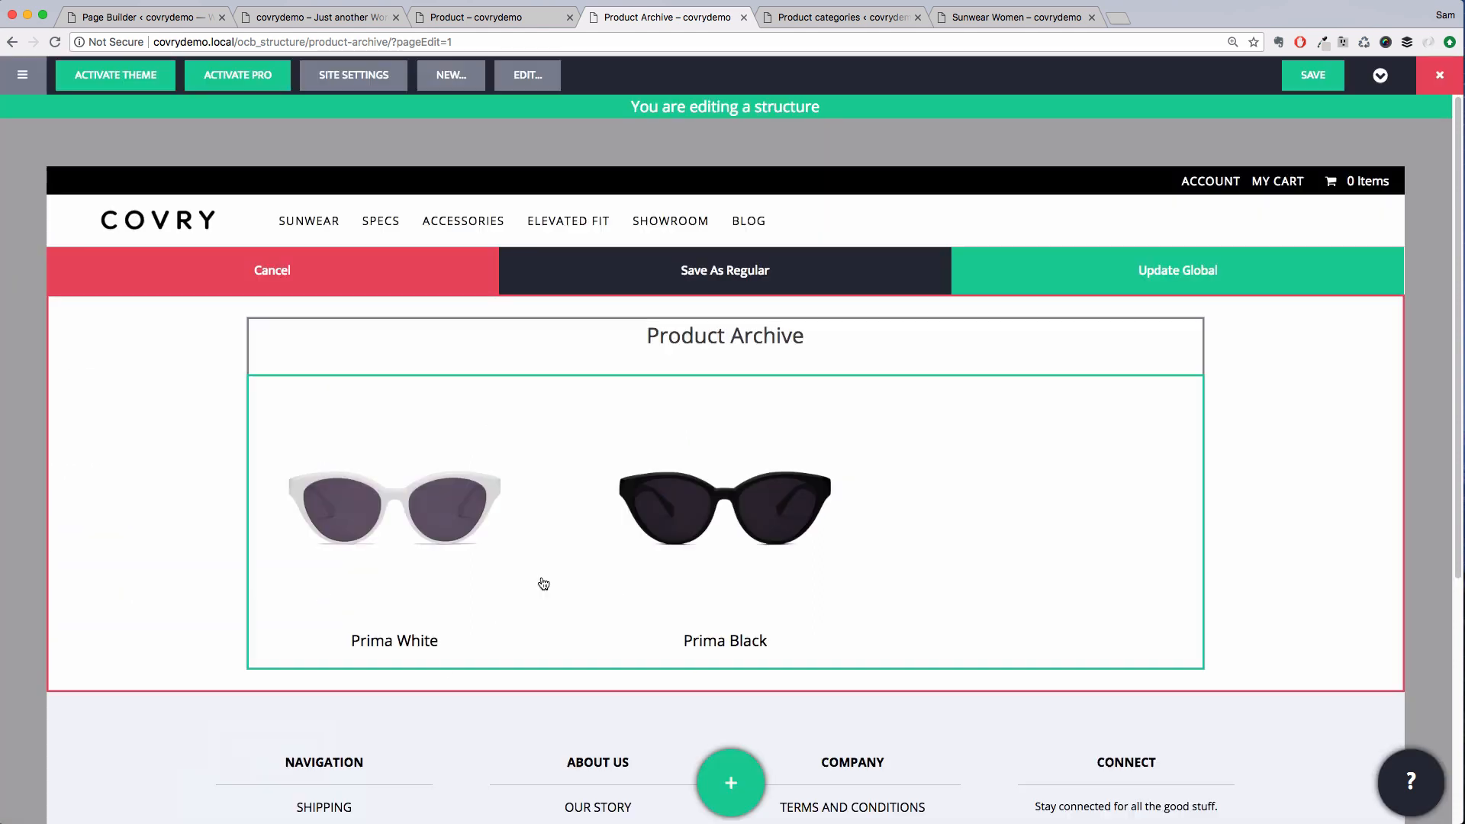
pyautogui.click(1033, 264)
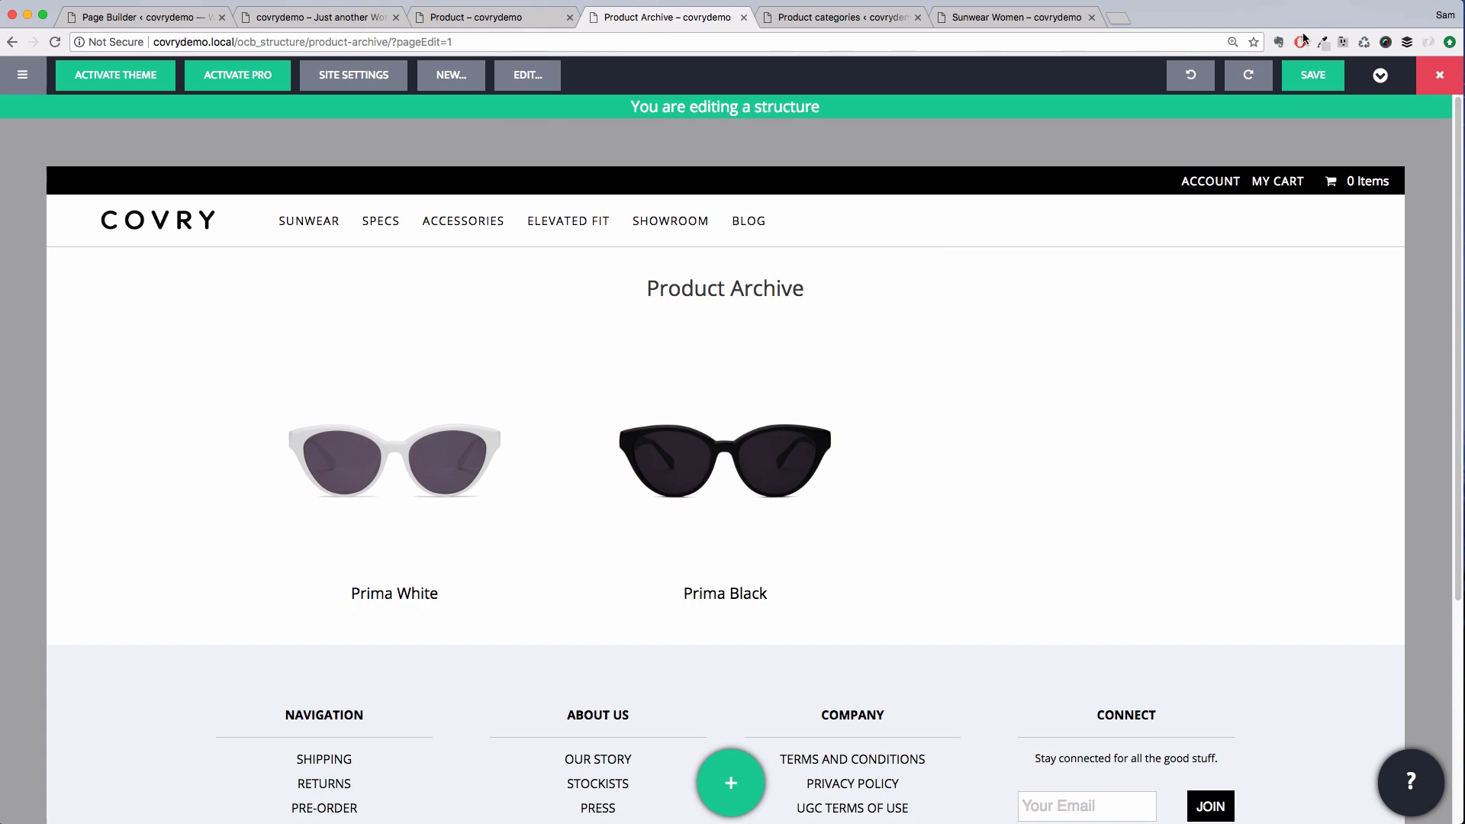
# Save the Product Archive structure
pyautogui.click(1313, 74)
pyautogui.click(665, 299)
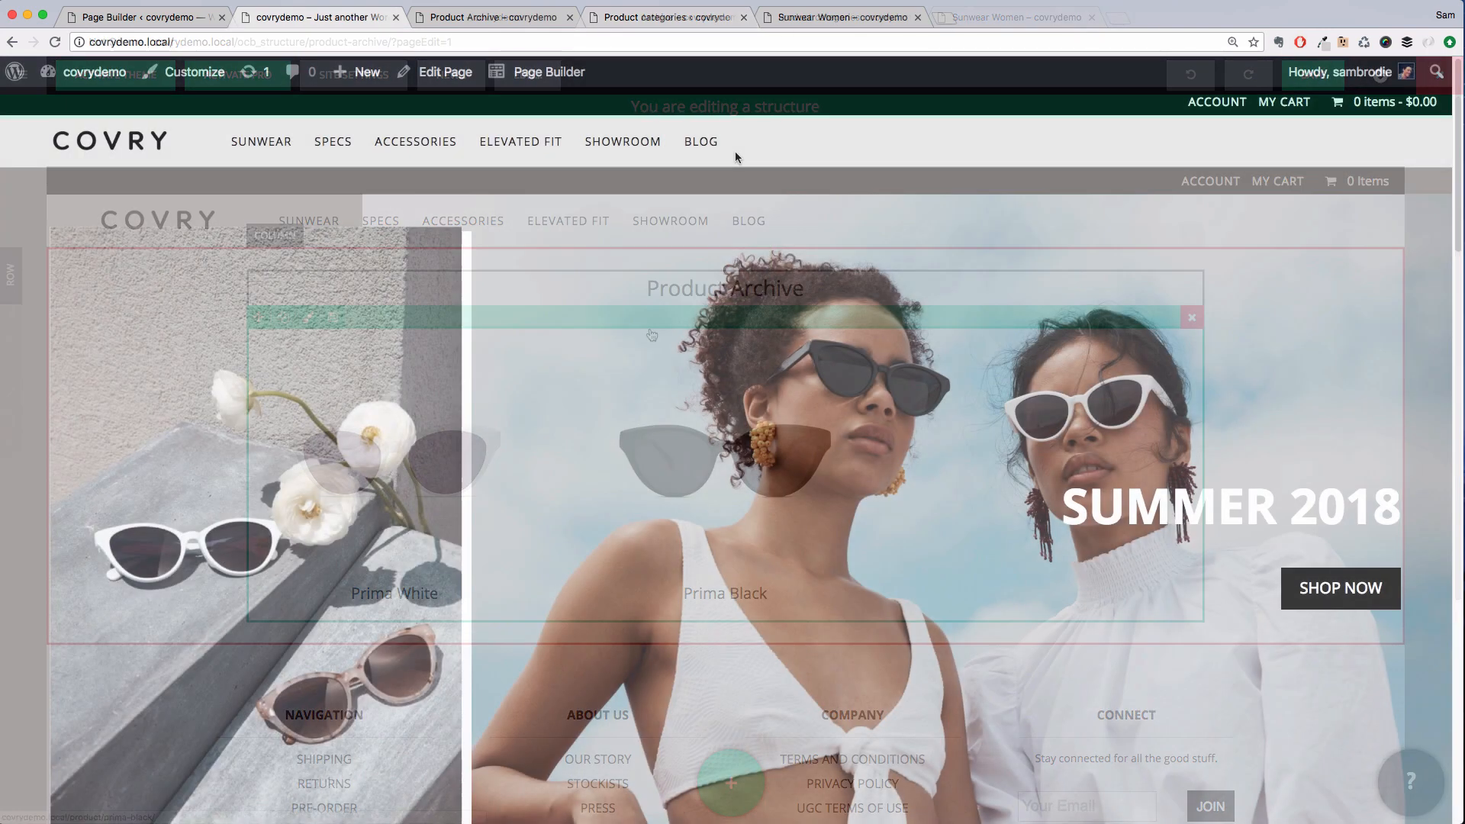
# Open the Women's sunwear category from the live site menu and view the Prima Black product
pyautogui.moveTo(261, 142)
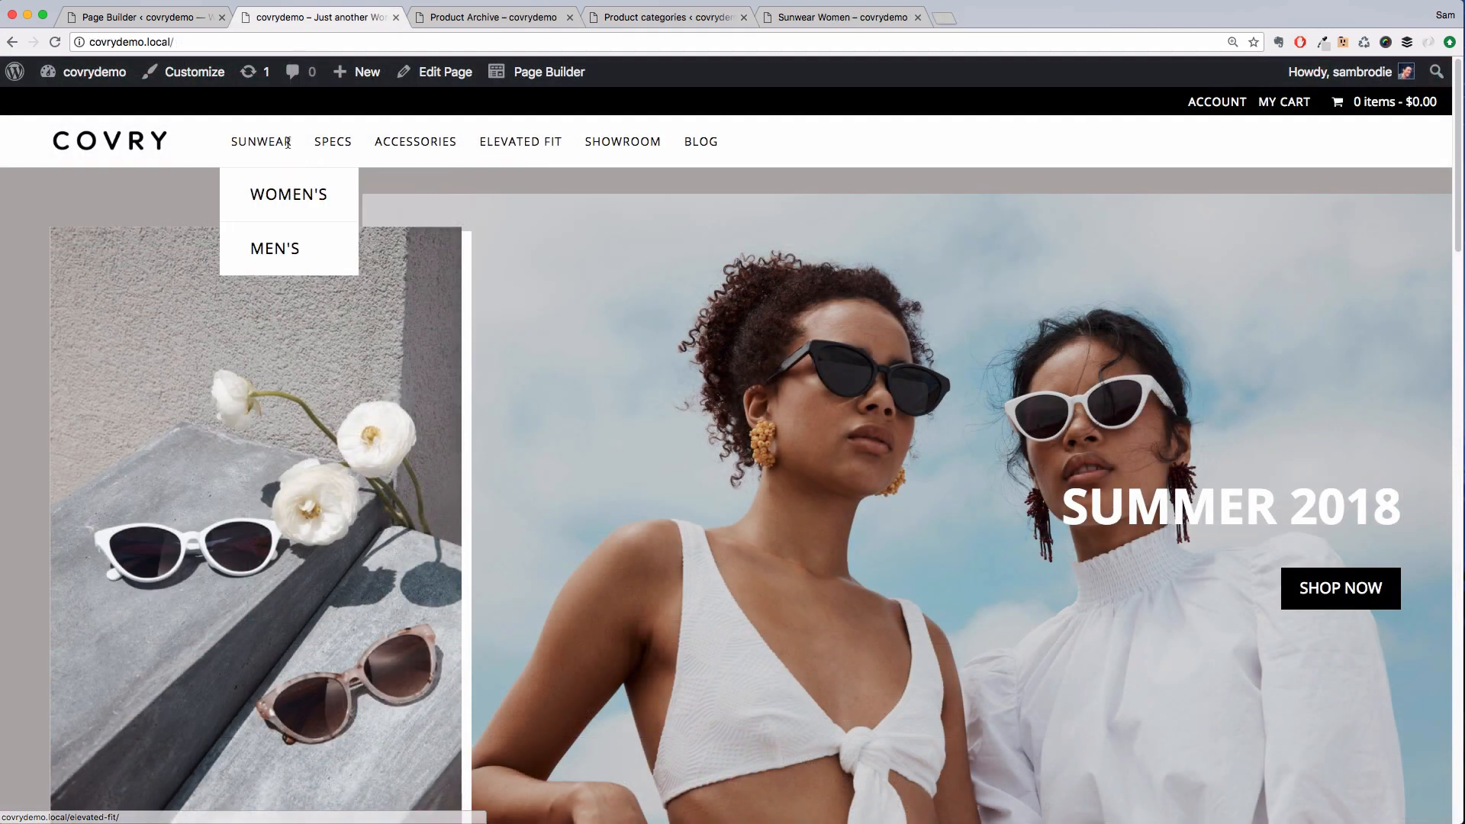
pyautogui.click(282, 196)
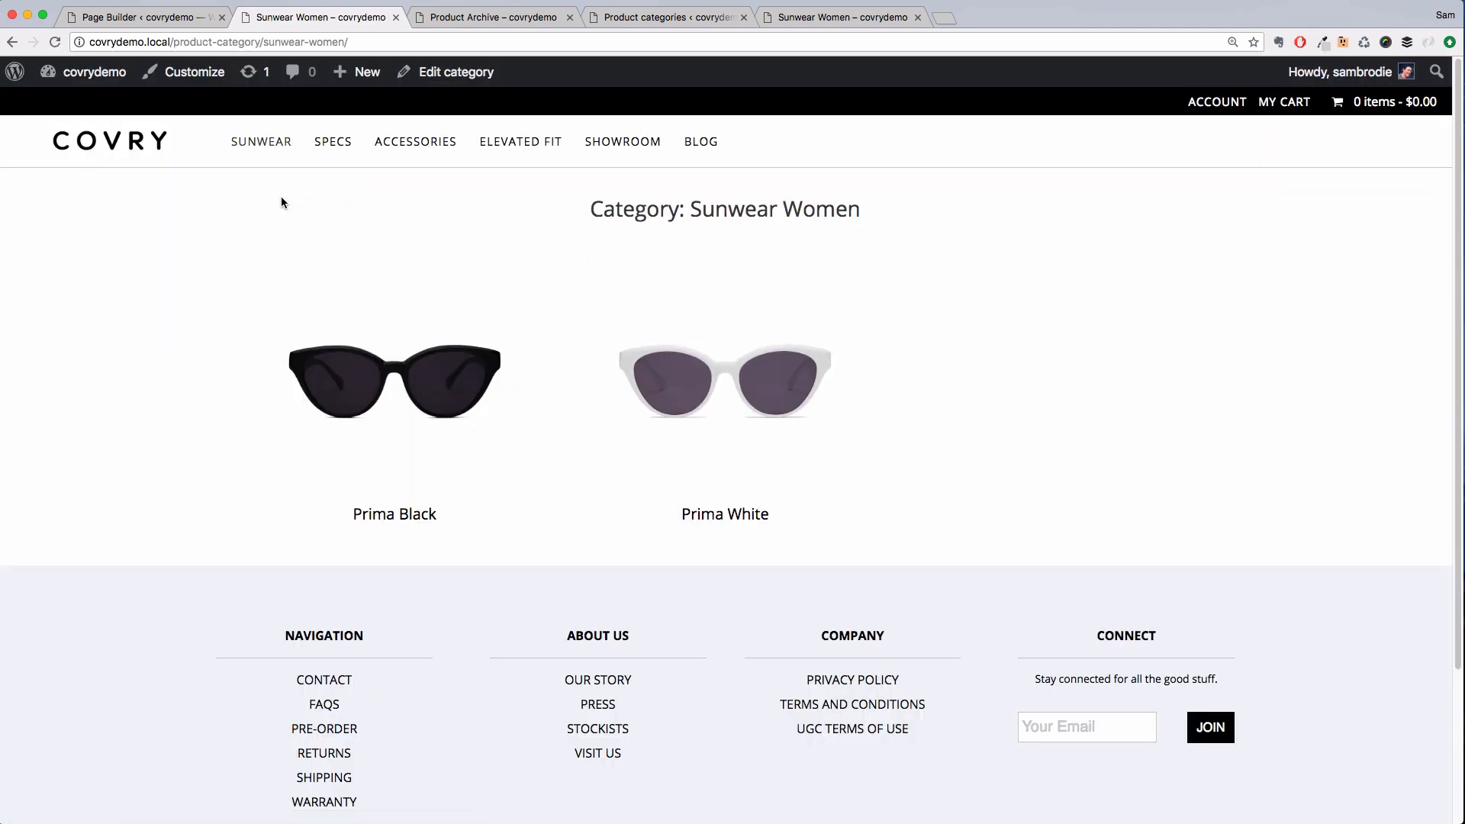
pyautogui.click(363, 382)
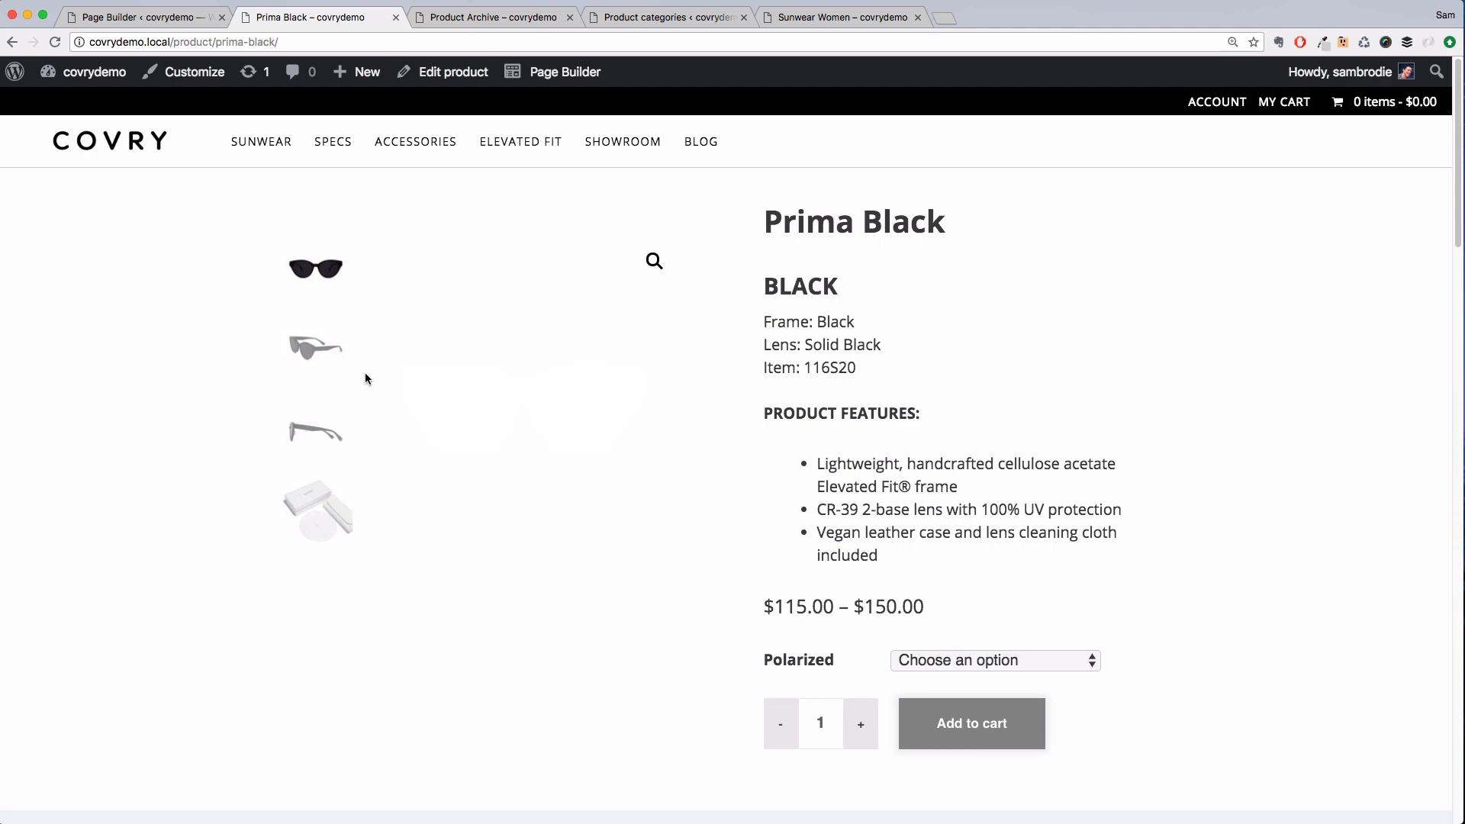
# Scroll through the Prima Black product page, open the related Prima White product and scroll to its related products
pyautogui.scroll(-1, 807, 439)
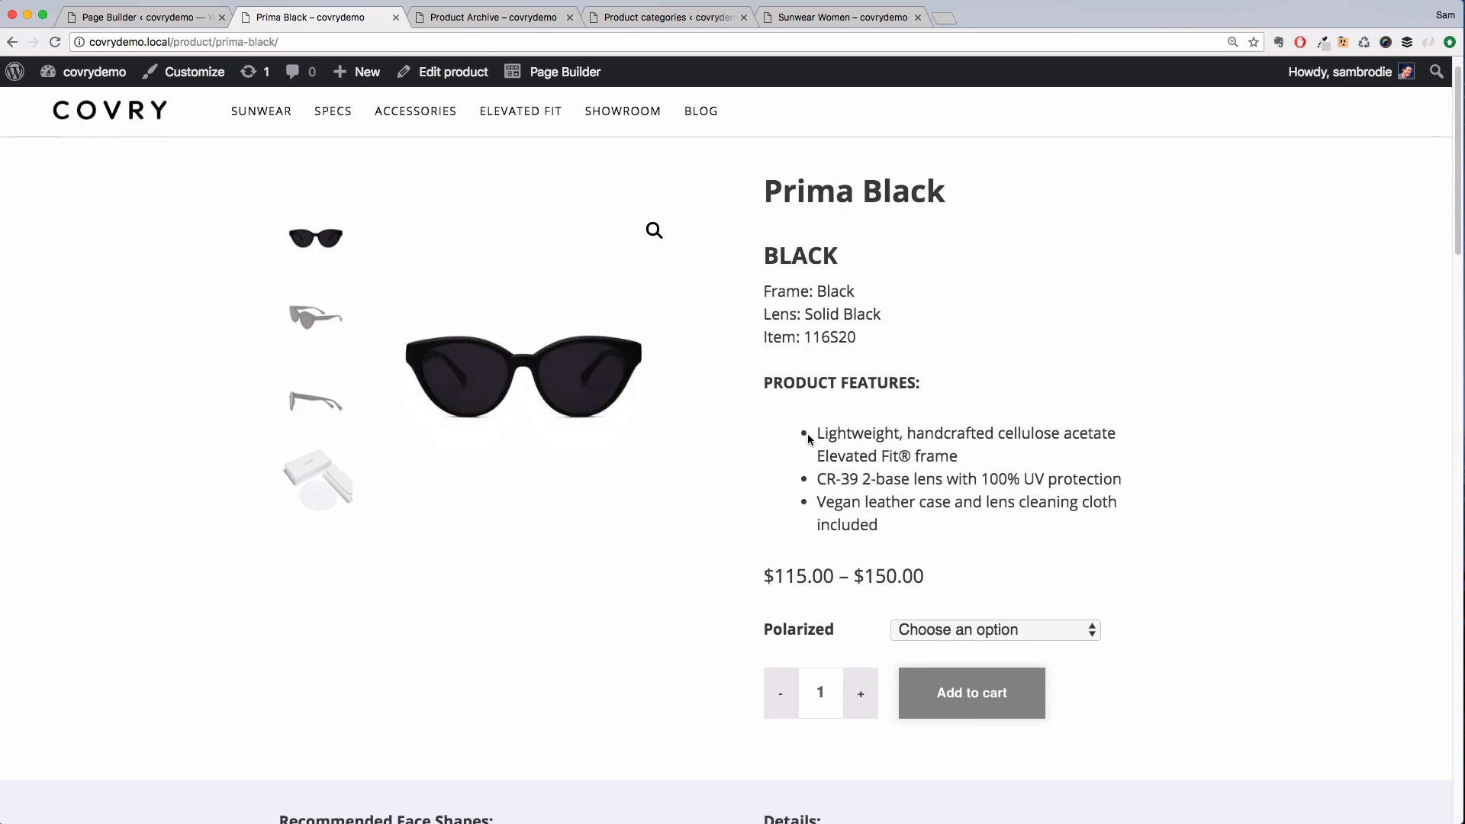
pyautogui.scroll(-20, 807, 433)
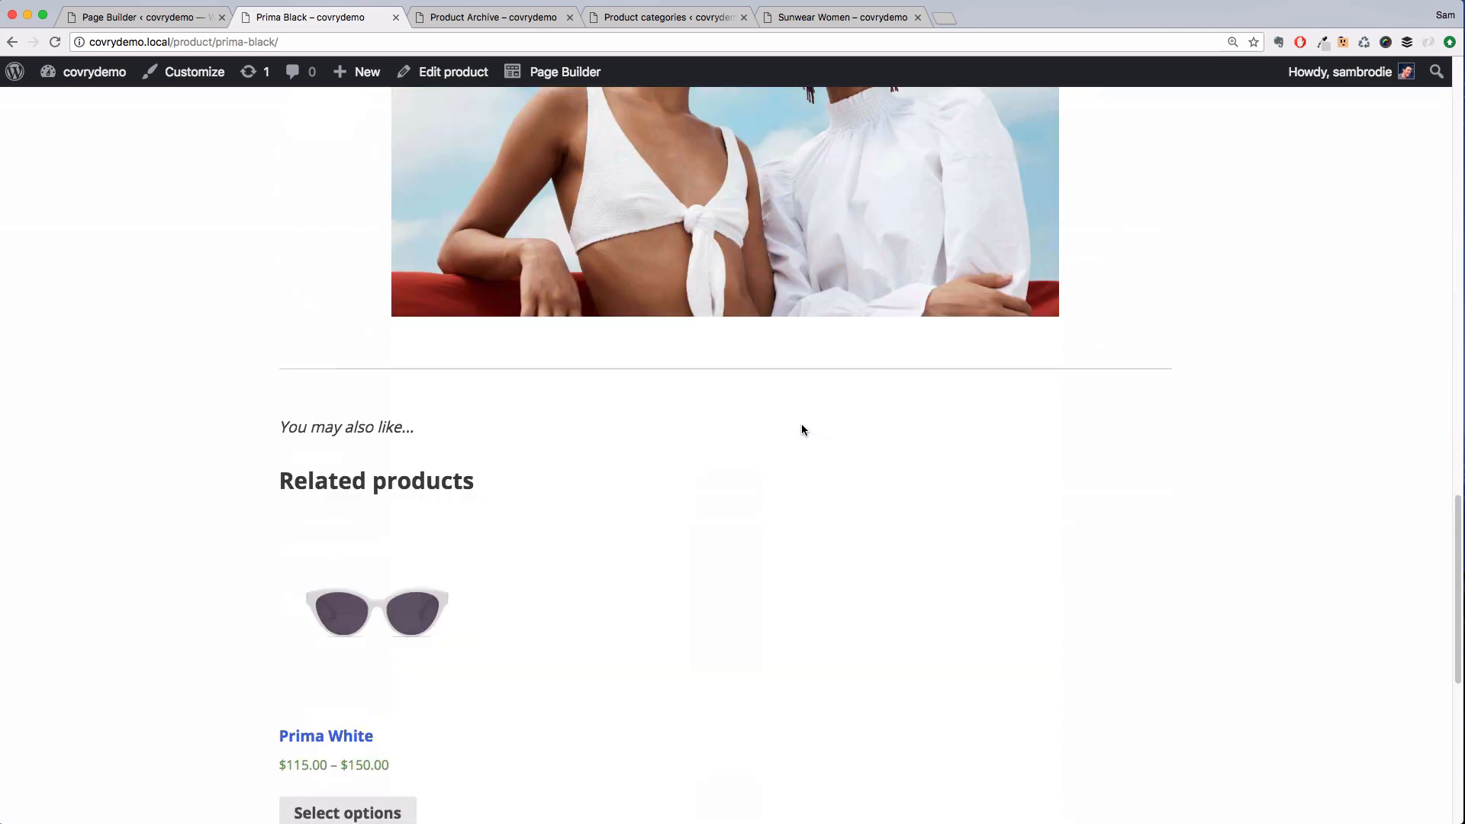
pyautogui.scroll(-3, 687, 481)
pyautogui.click(406, 660)
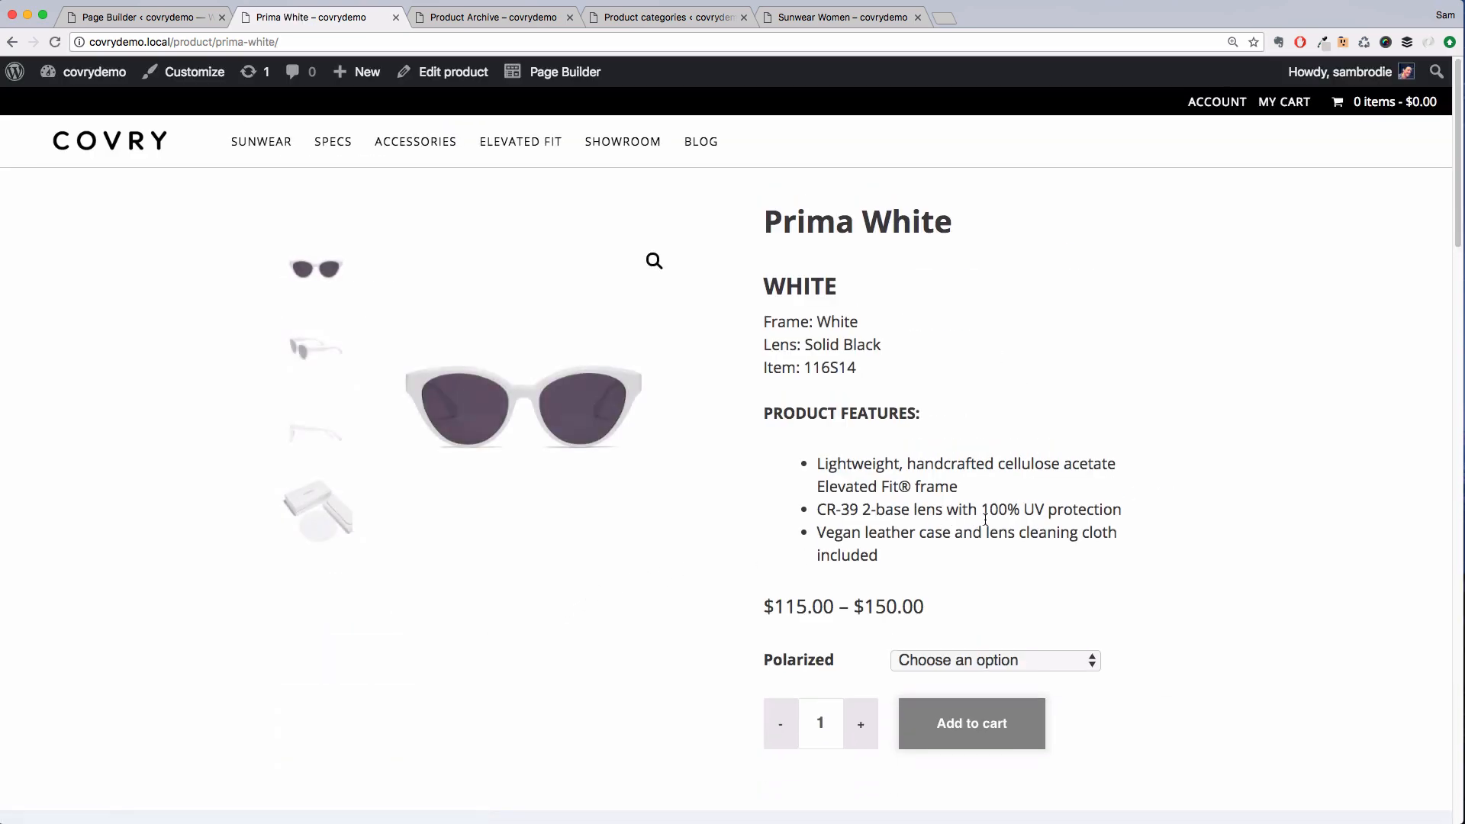
pyautogui.scroll(-20, 985, 519)
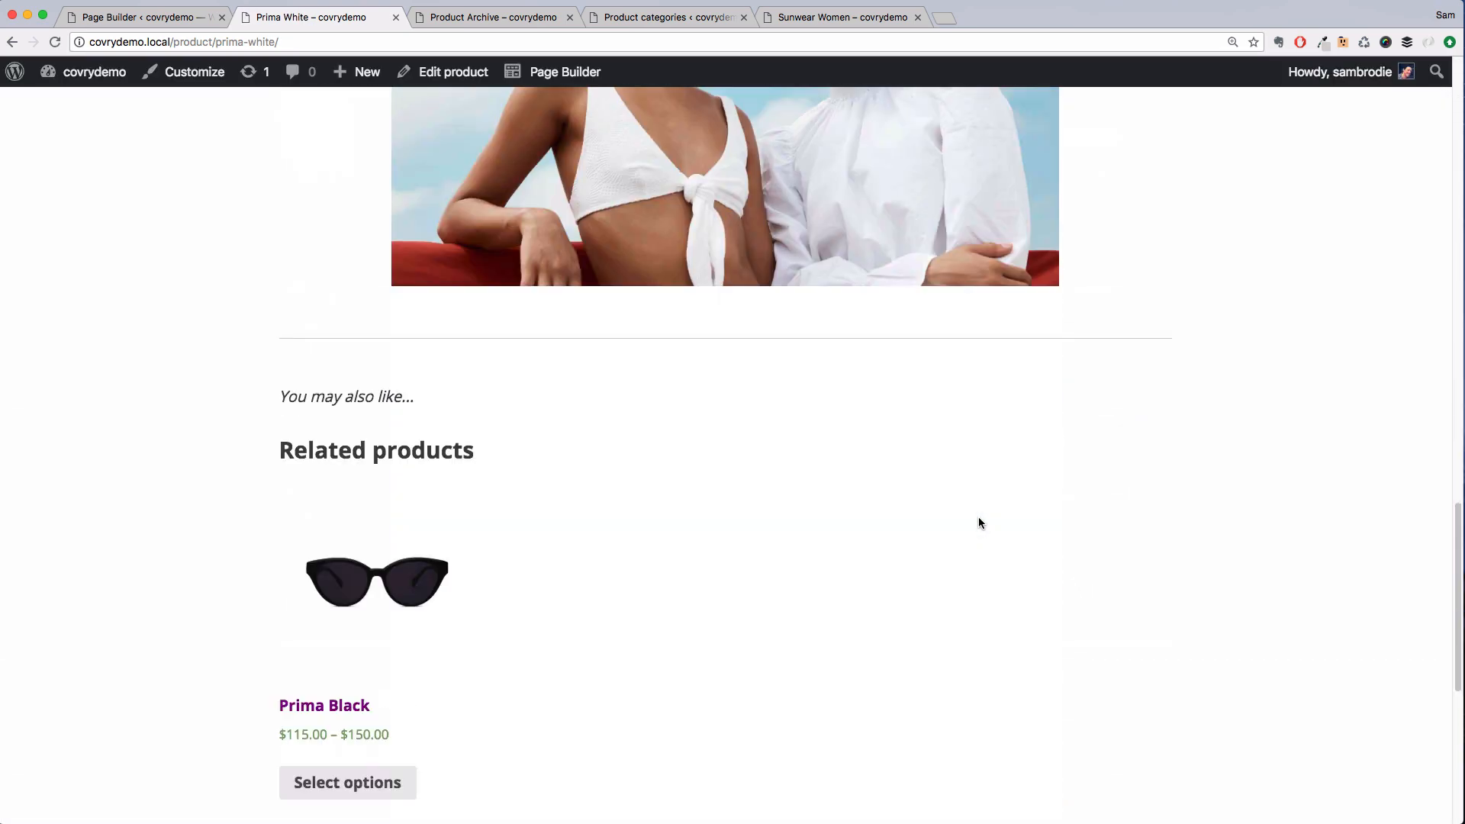
pyautogui.scroll(-2, 979, 523)
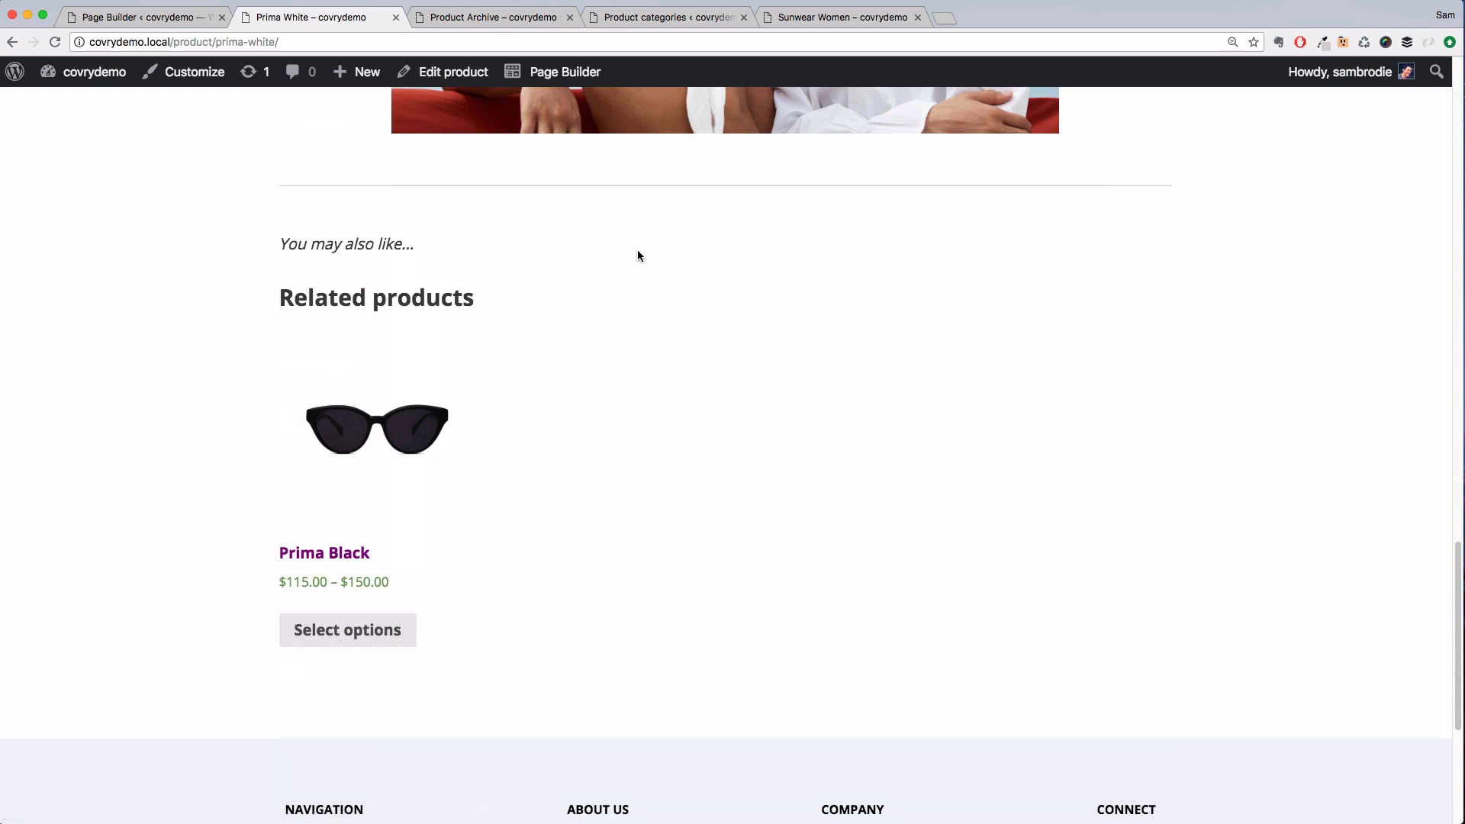
# Open the page builder's site settings for the Default WooCommerce Button and set its background to Accent
pyautogui.click(554, 76)
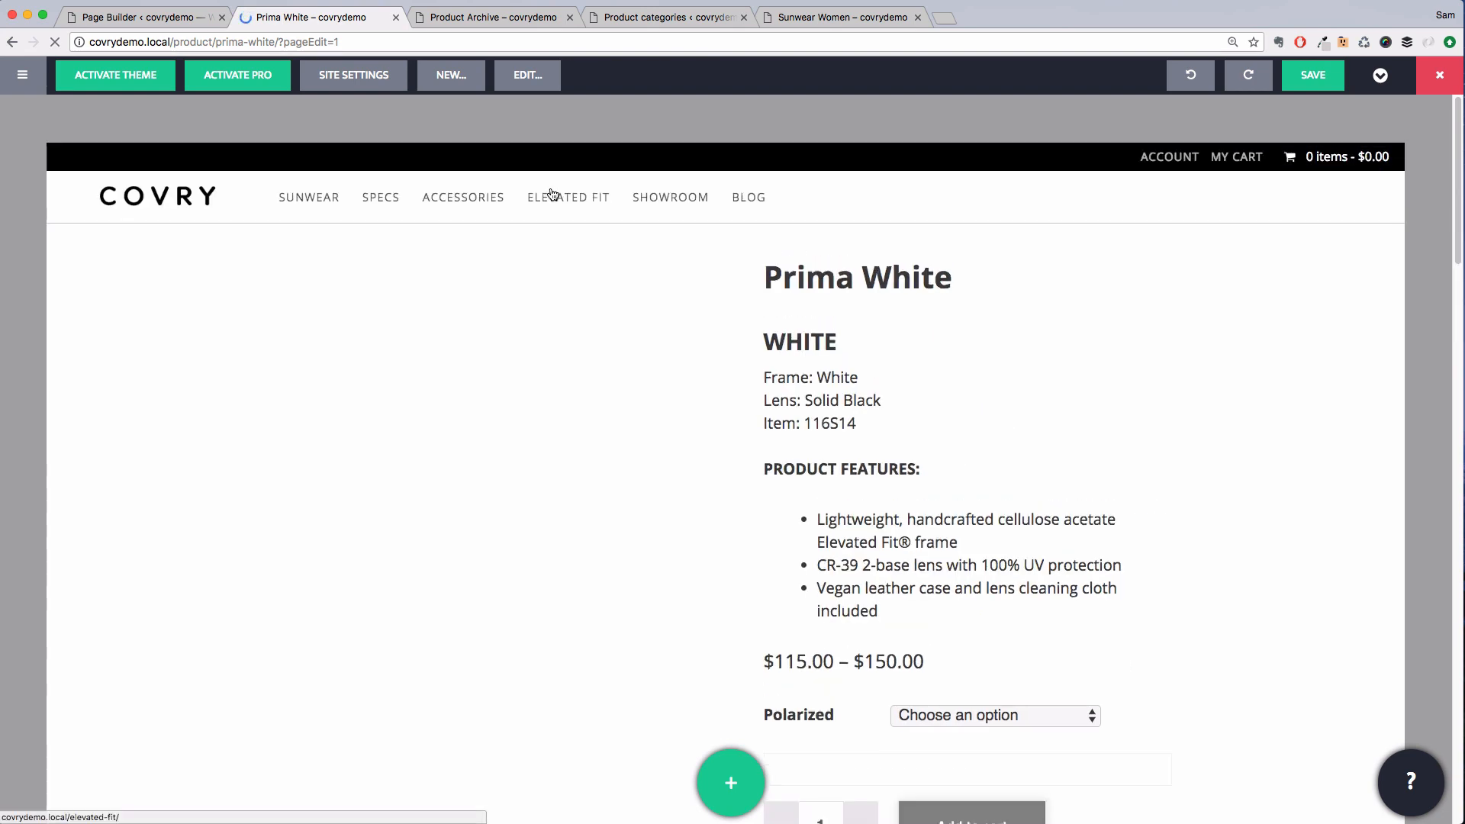
pyautogui.scroll(-20, 878, 356)
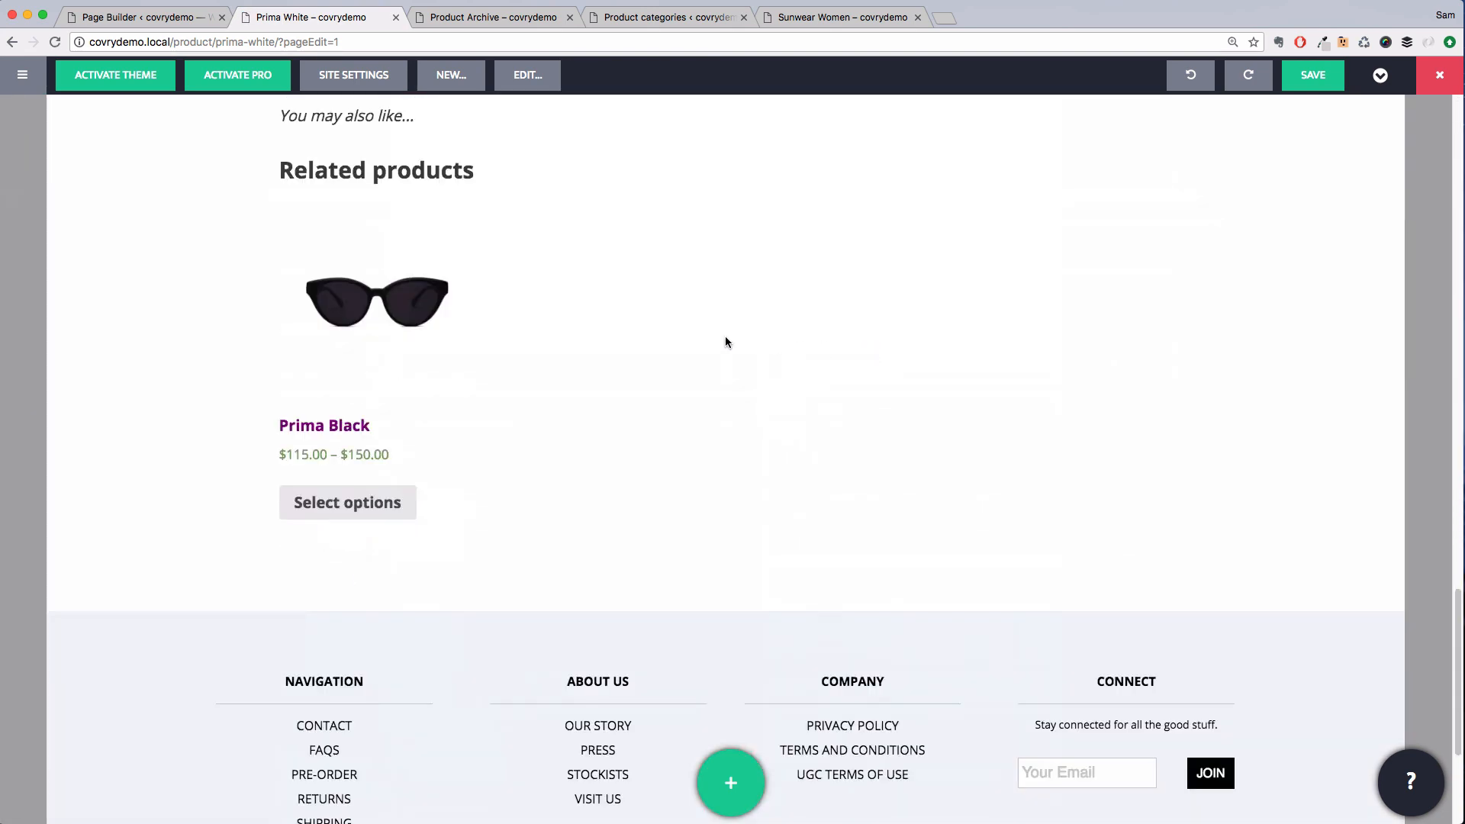
pyautogui.click(380, 76)
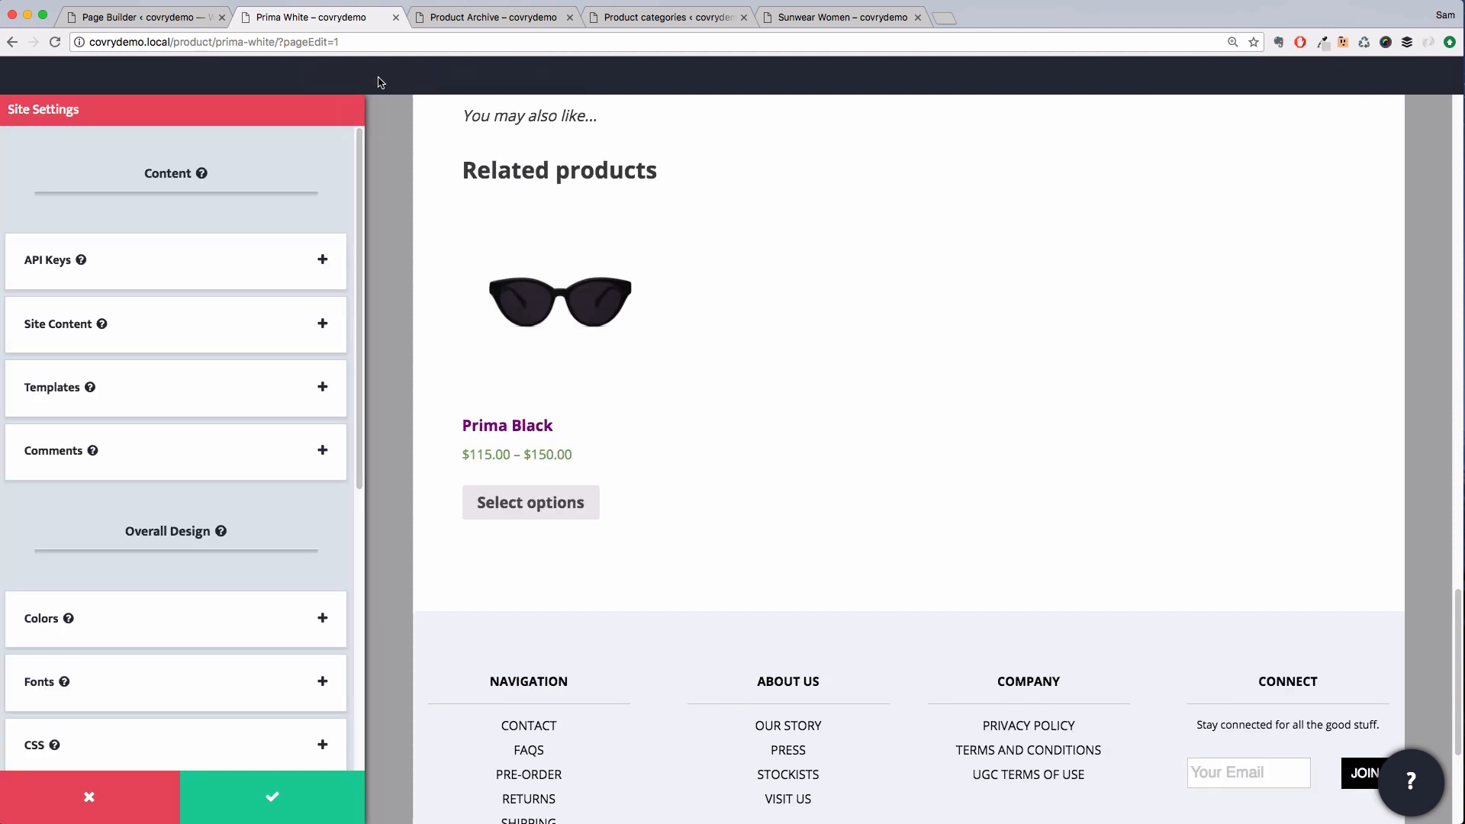
pyautogui.scroll(-6, 226, 482)
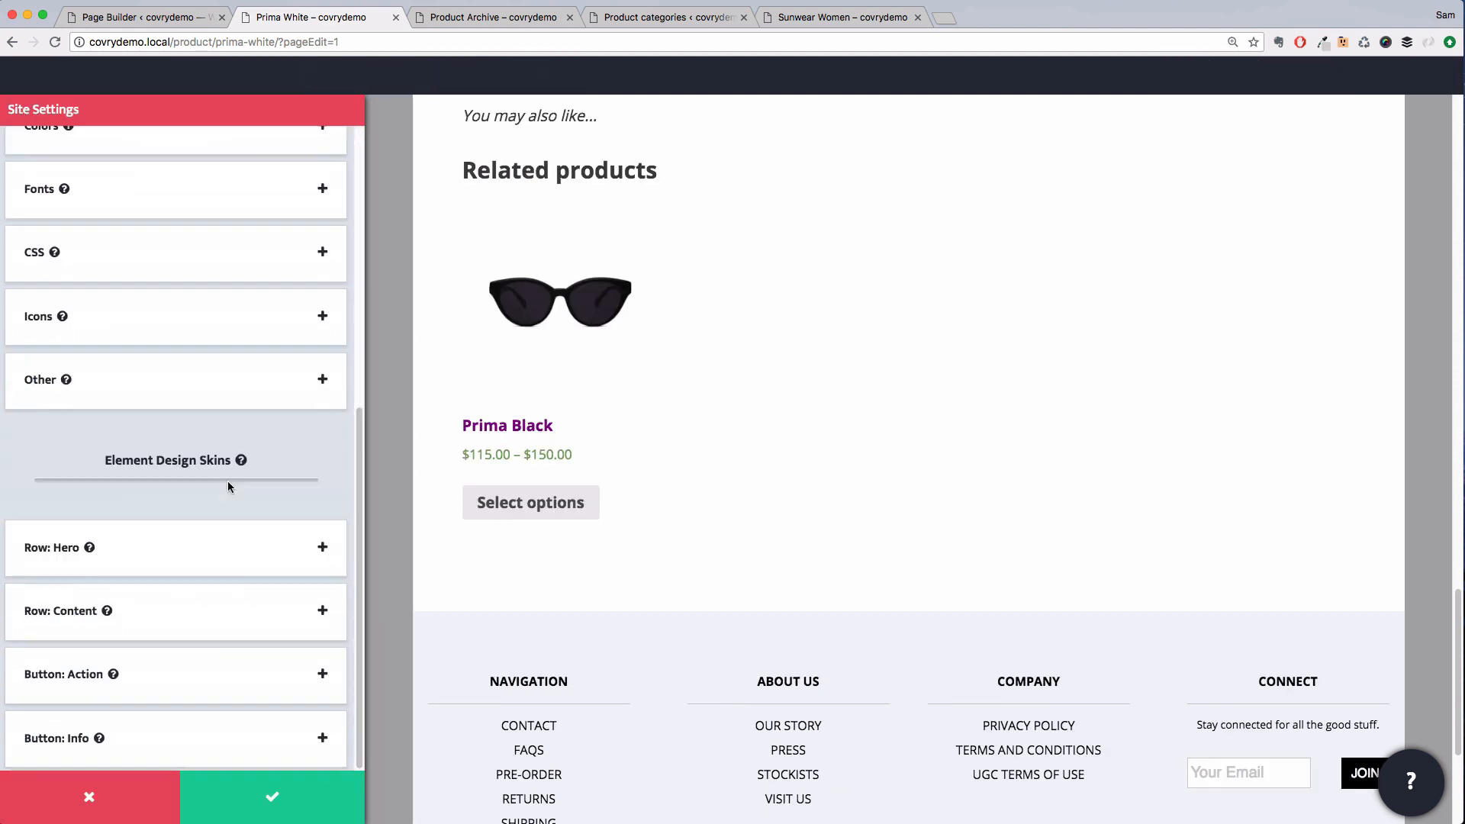
pyautogui.click(189, 383)
pyautogui.click(260, 628)
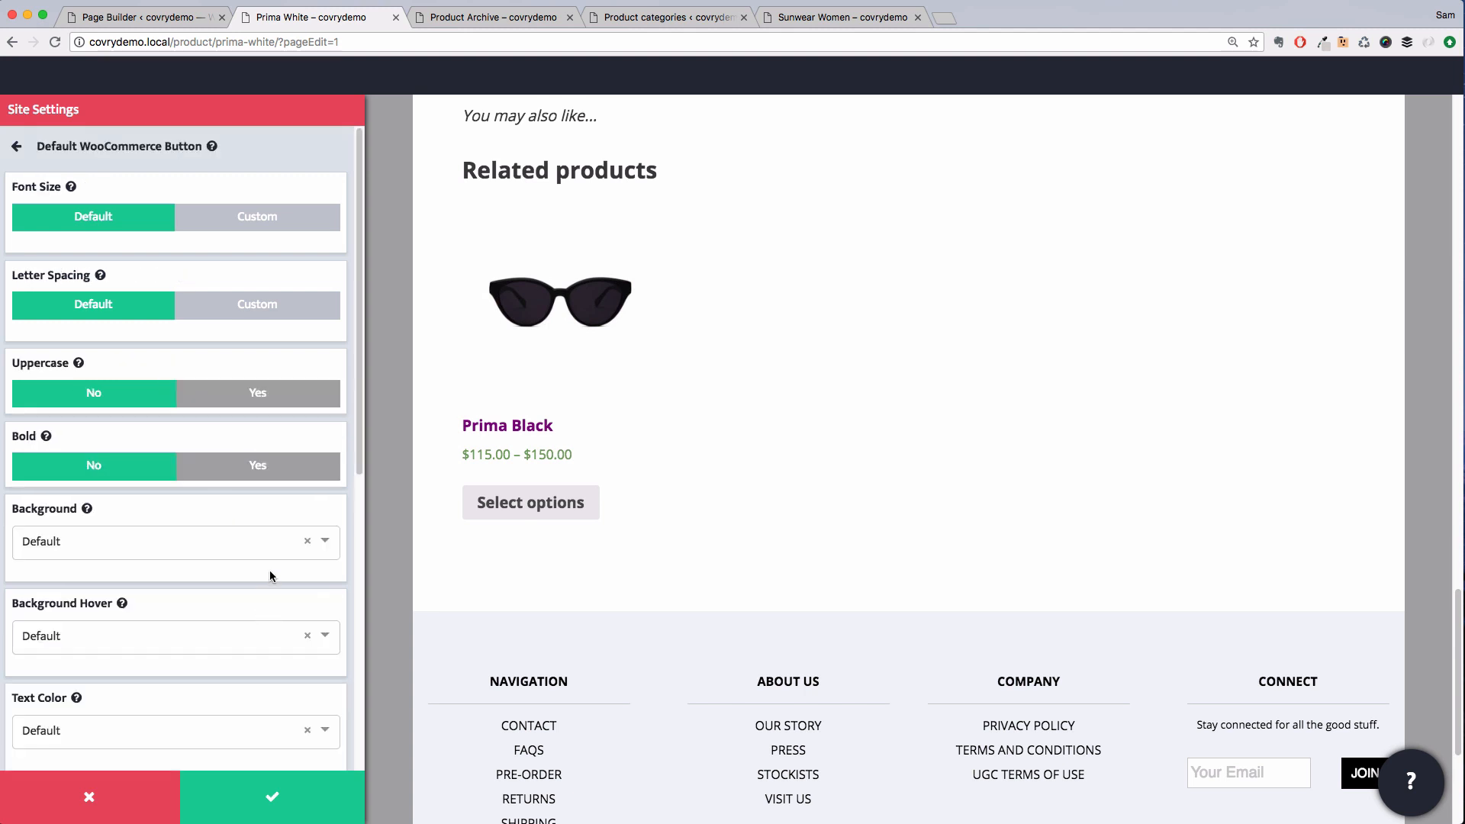
pyautogui.scroll(-3, 269, 575)
pyautogui.click(226, 458)
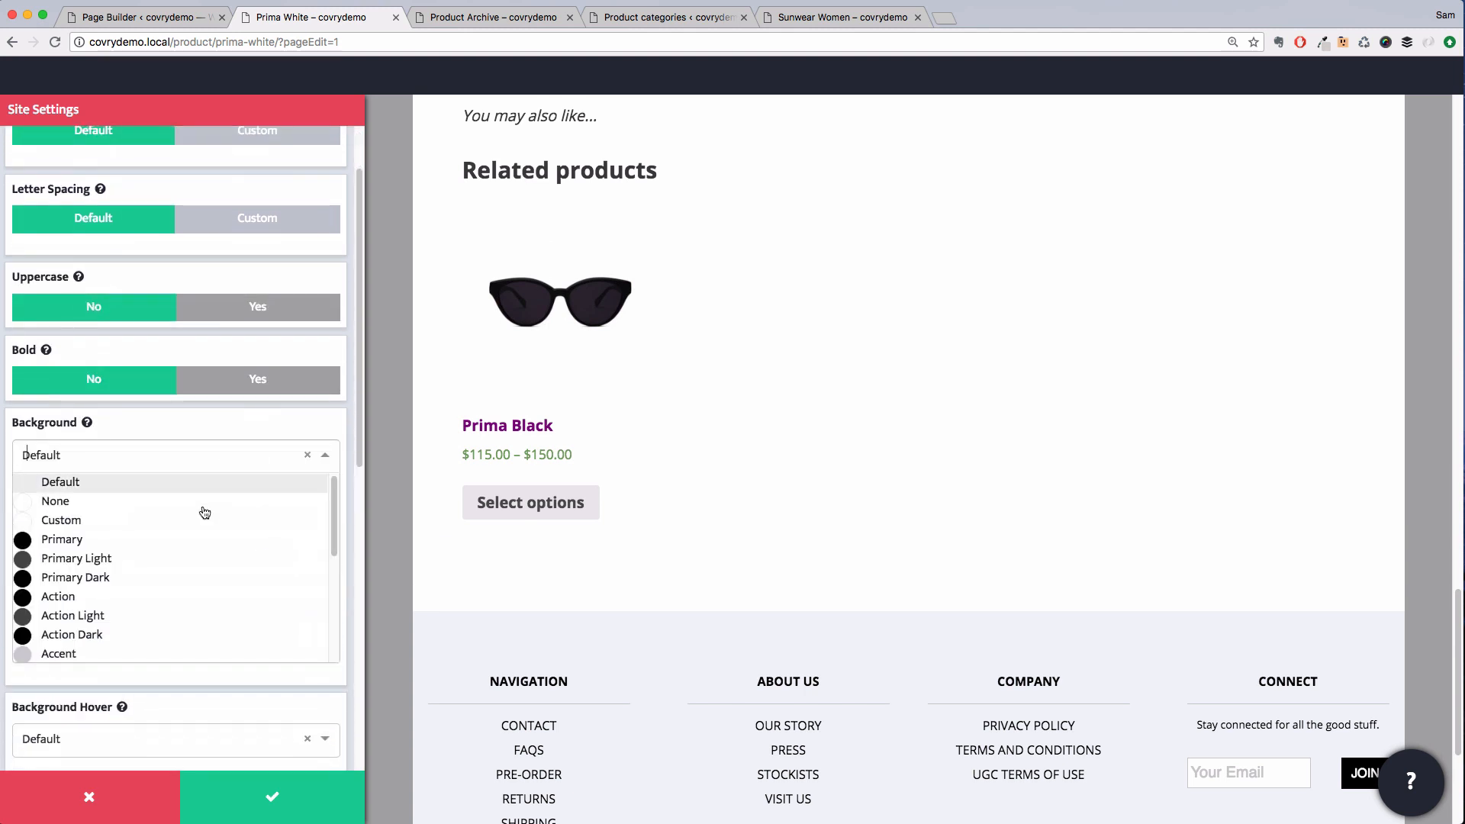
pyautogui.scroll(-2, 195, 534)
pyautogui.click(156, 605)
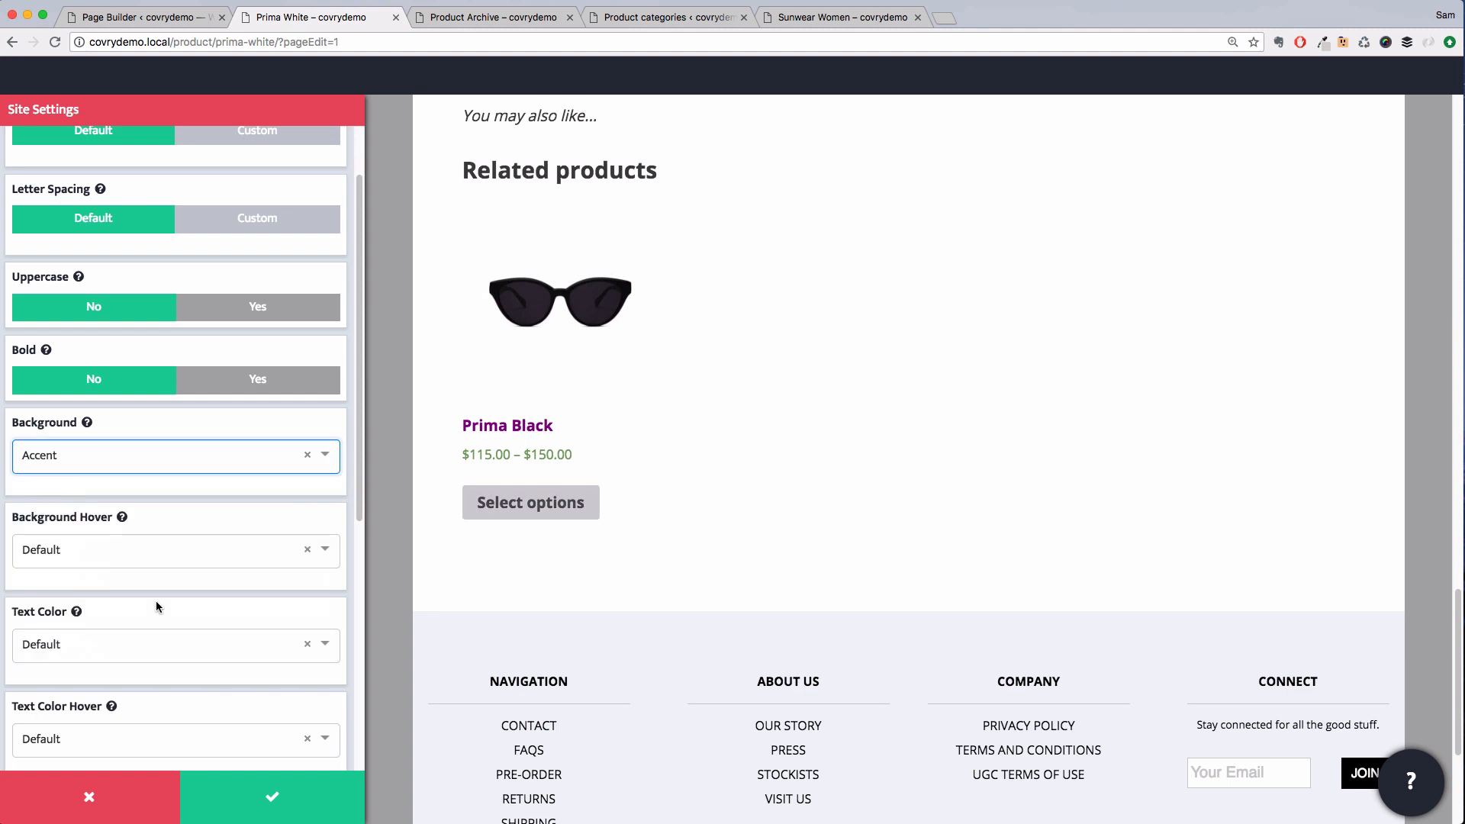
# Set the WooCommerce button's background hover colour to Accent Light
pyautogui.click(172, 563)
pyautogui.scroll(-2, 173, 555)
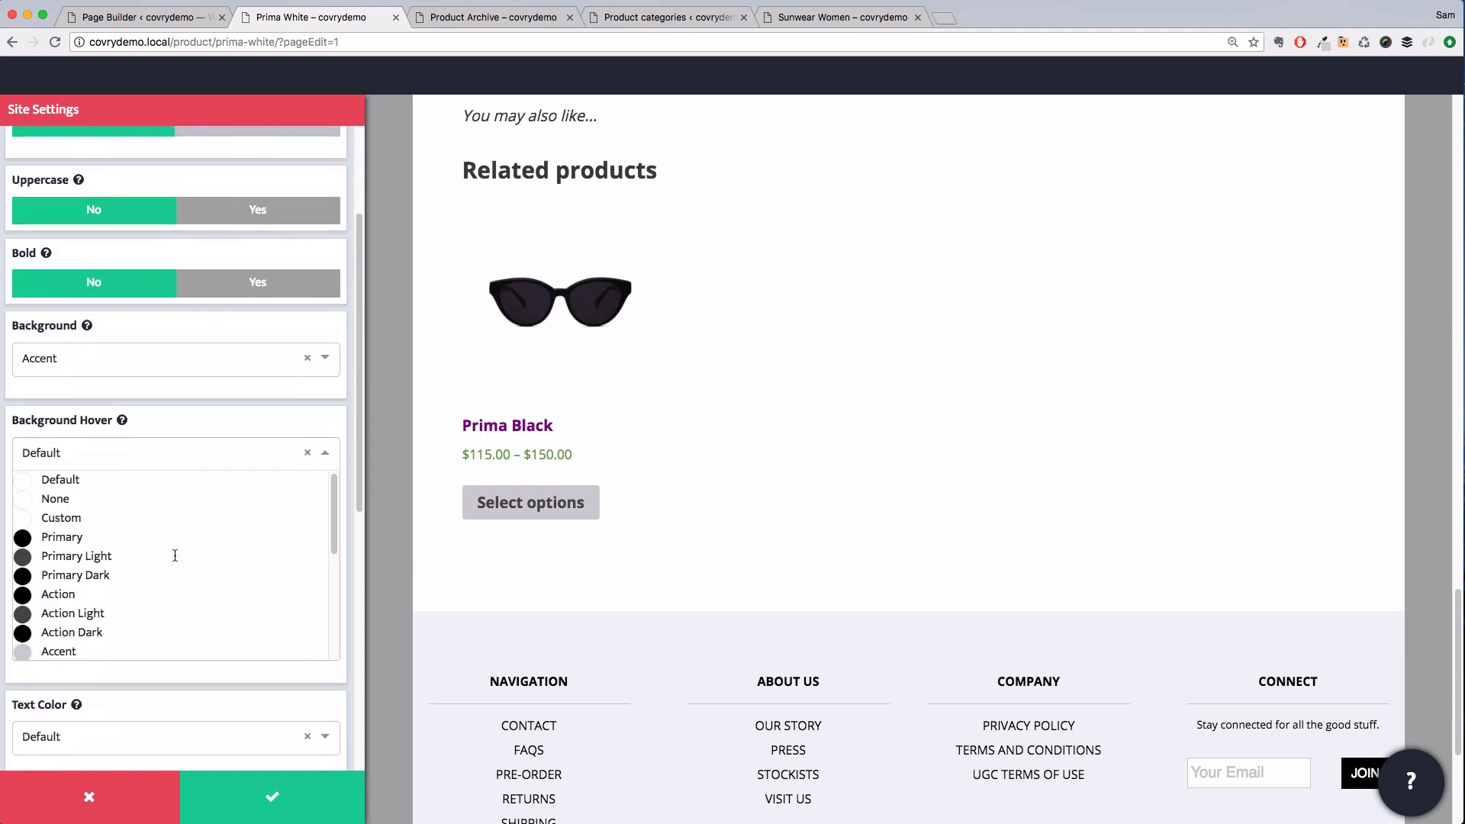
pyautogui.scroll(-1, 176, 562)
pyautogui.click(121, 606)
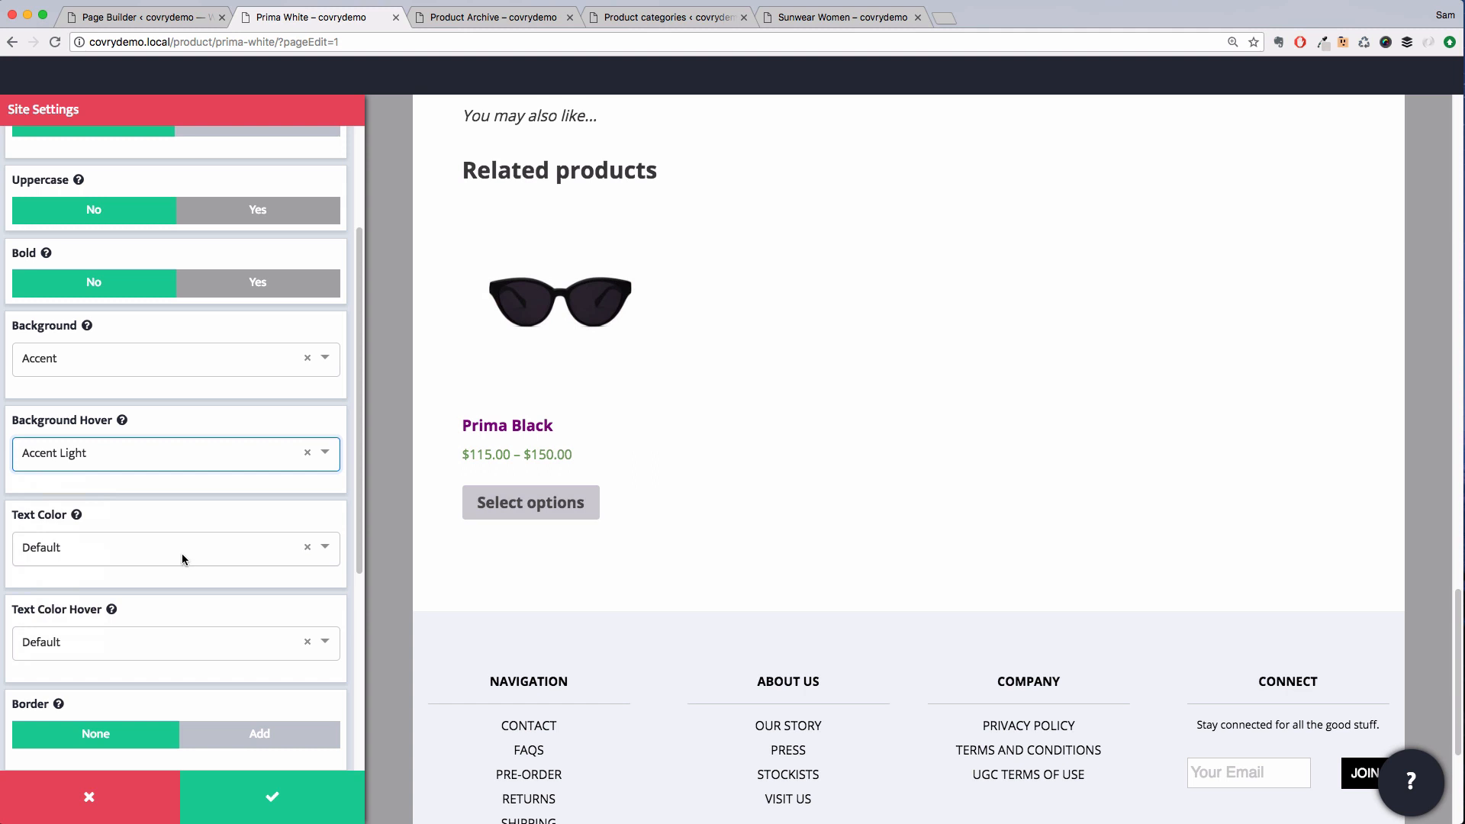
# Set the WooCommerce button's text colour and text hover colour to Primary
pyautogui.scroll(-2, 182, 553)
pyautogui.click(164, 491)
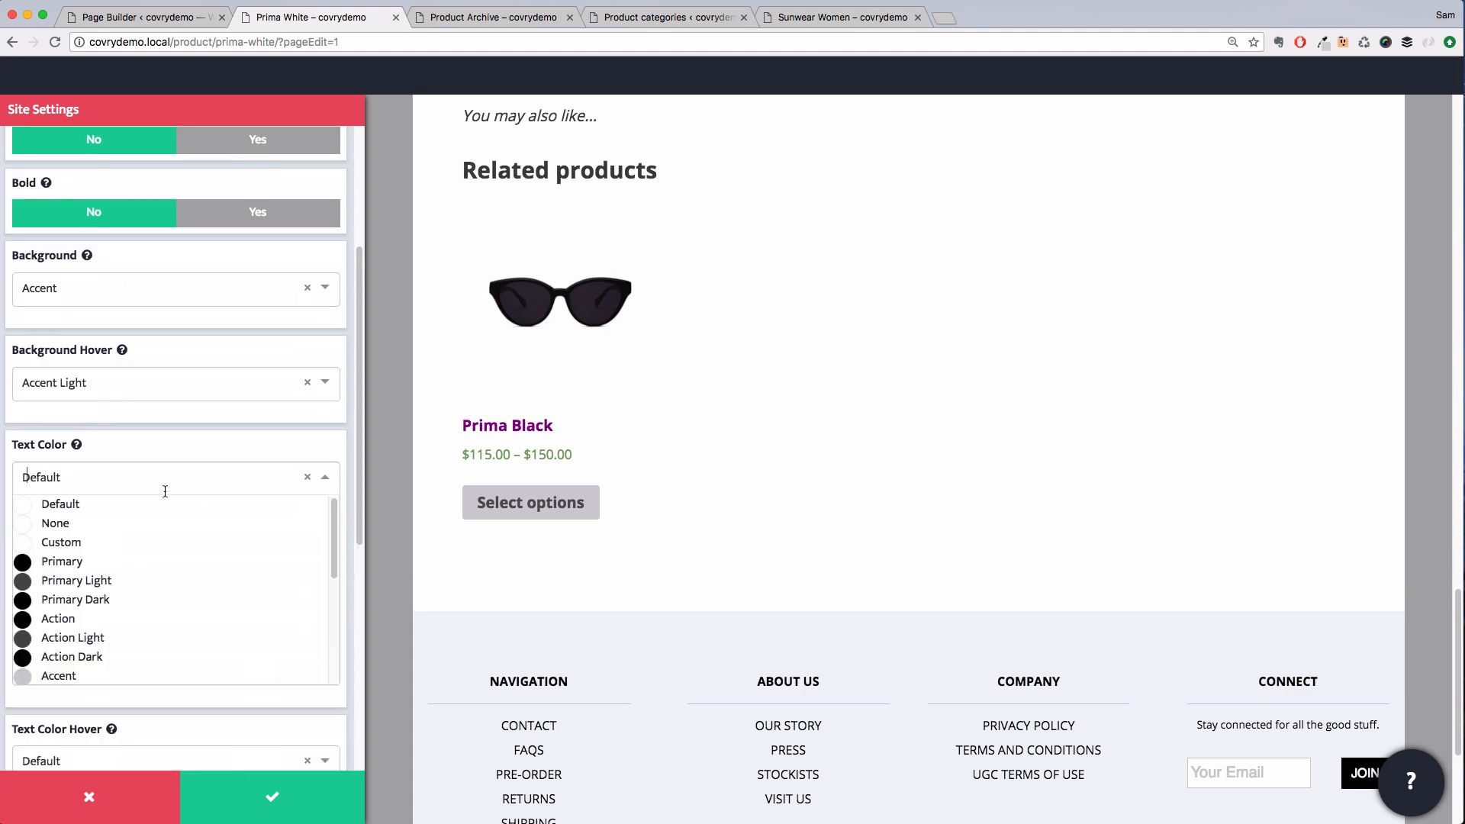
pyautogui.click(145, 561)
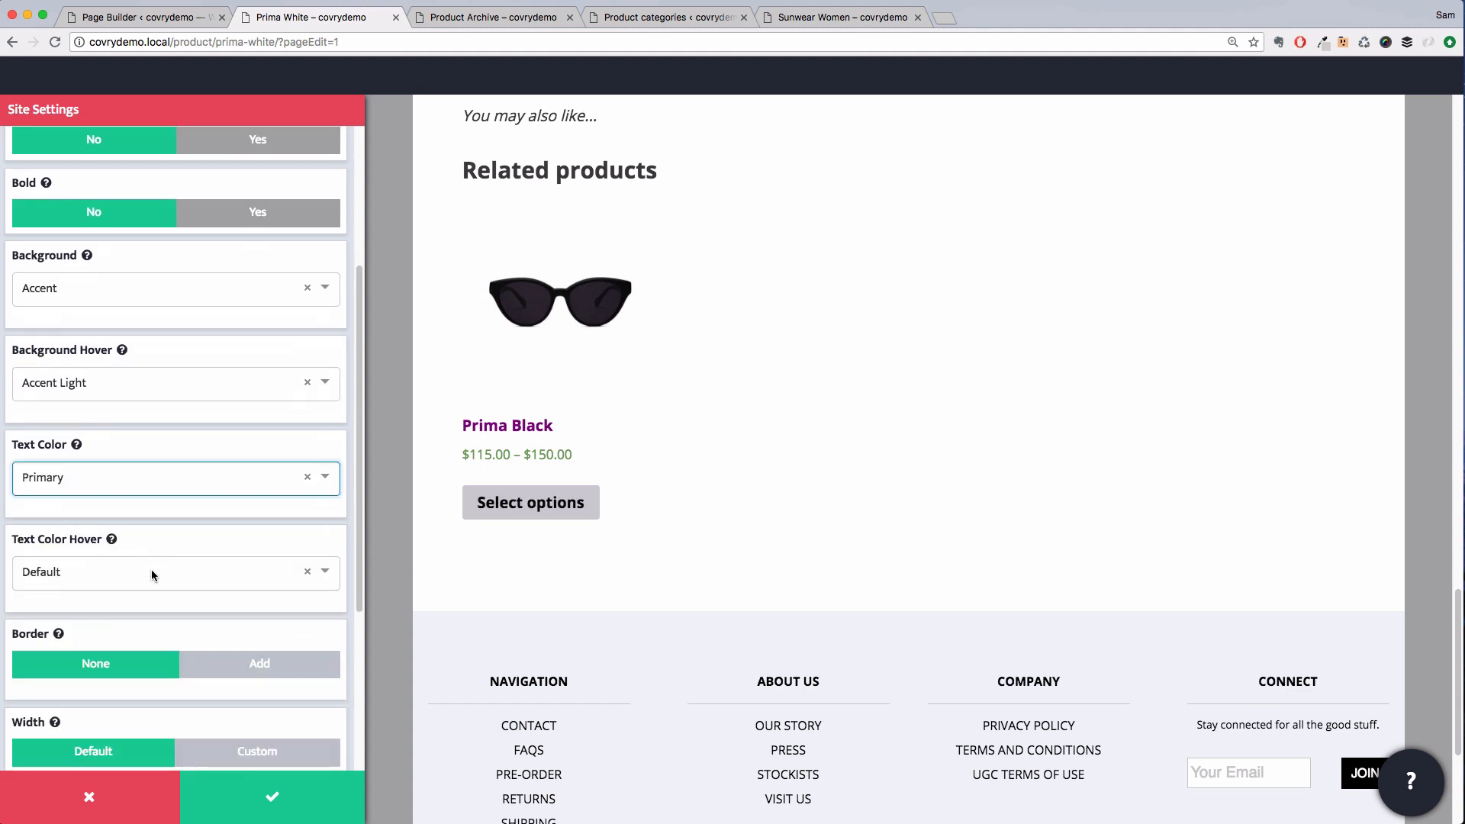
pyautogui.click(152, 574)
pyautogui.click(133, 654)
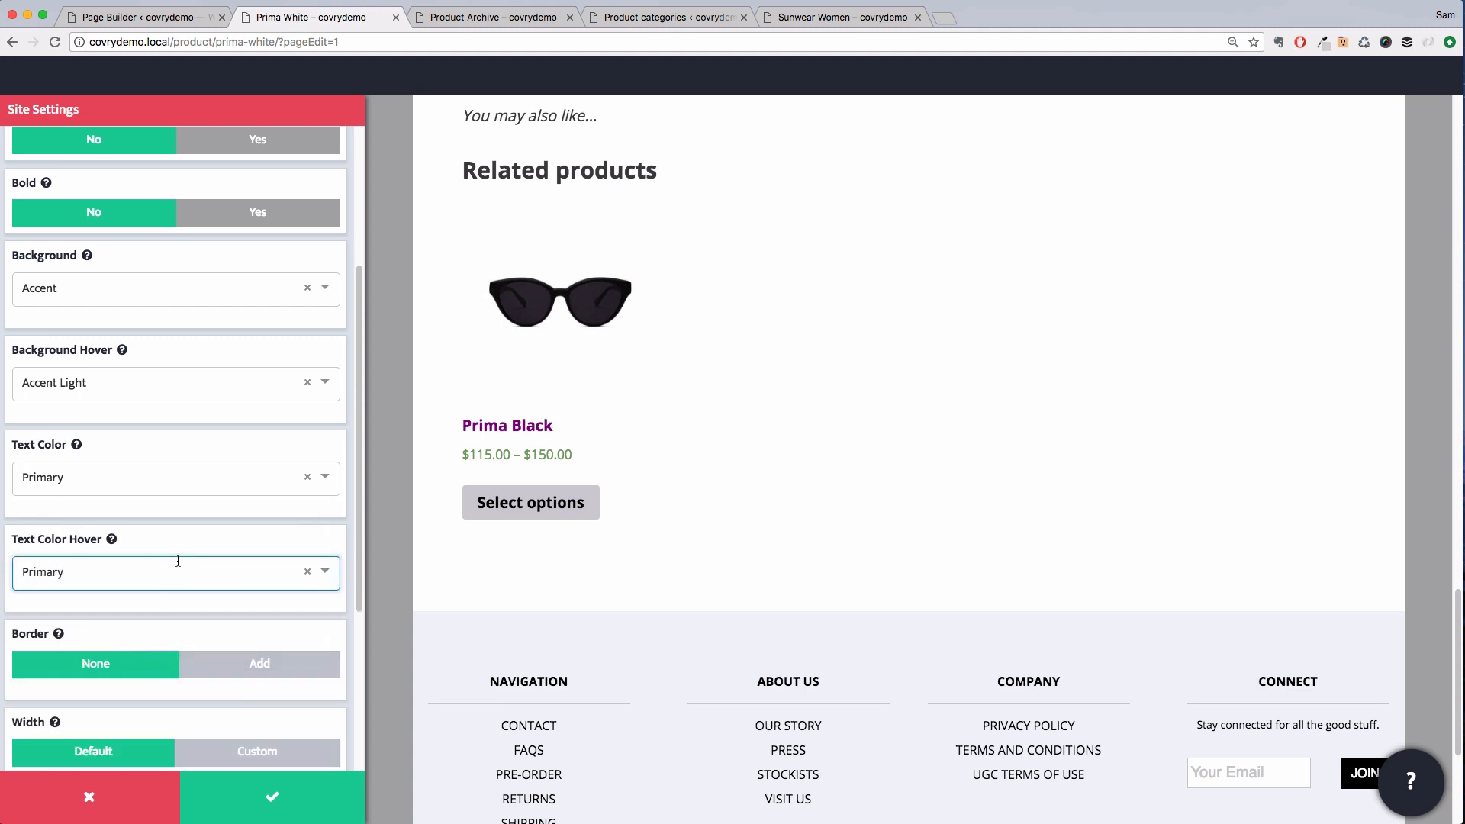
# Switch the button padding to custom and set the left padding to 40 px
pyautogui.scroll(-7, 178, 561)
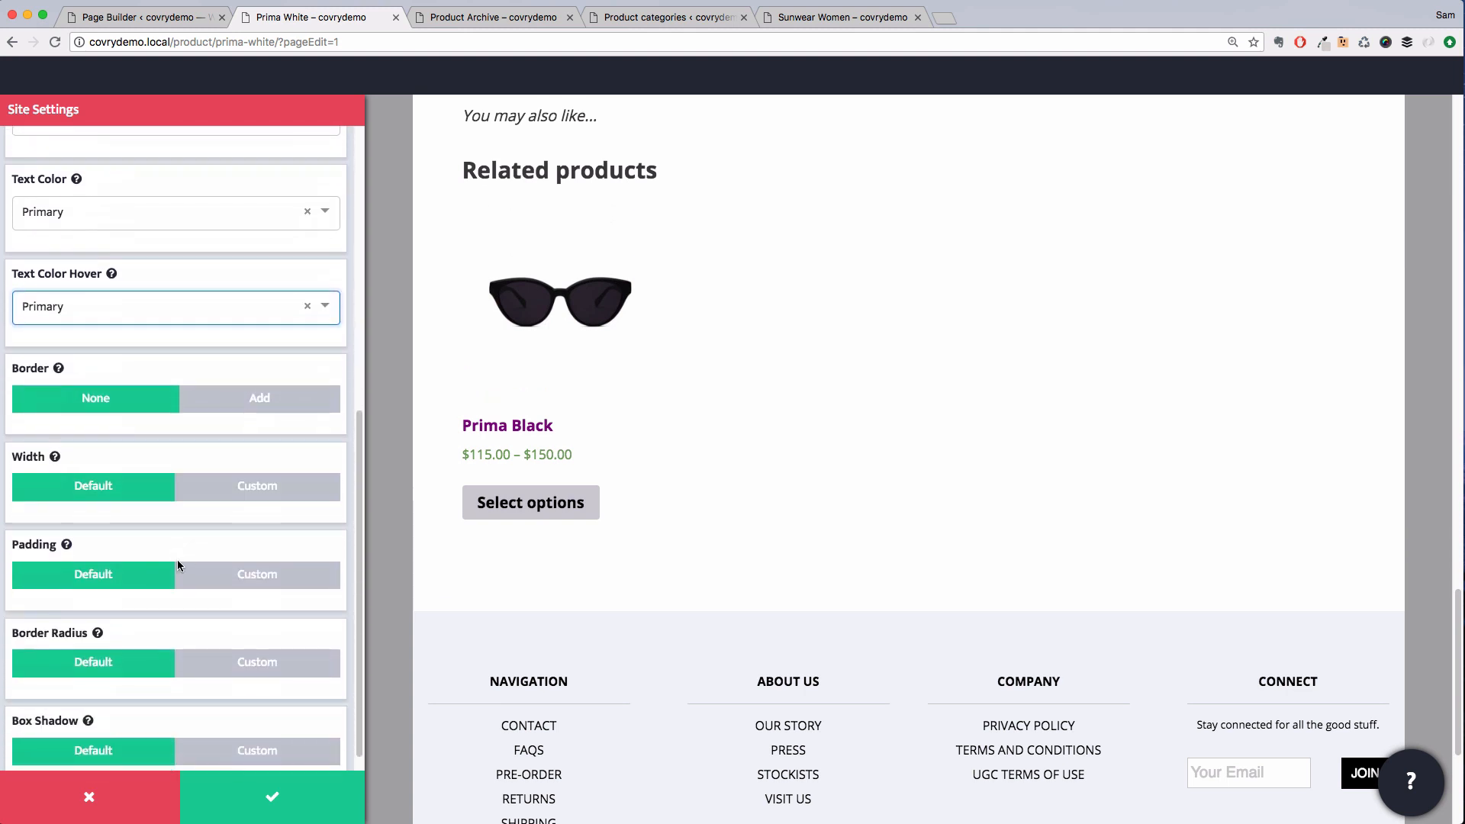
pyautogui.click(213, 553)
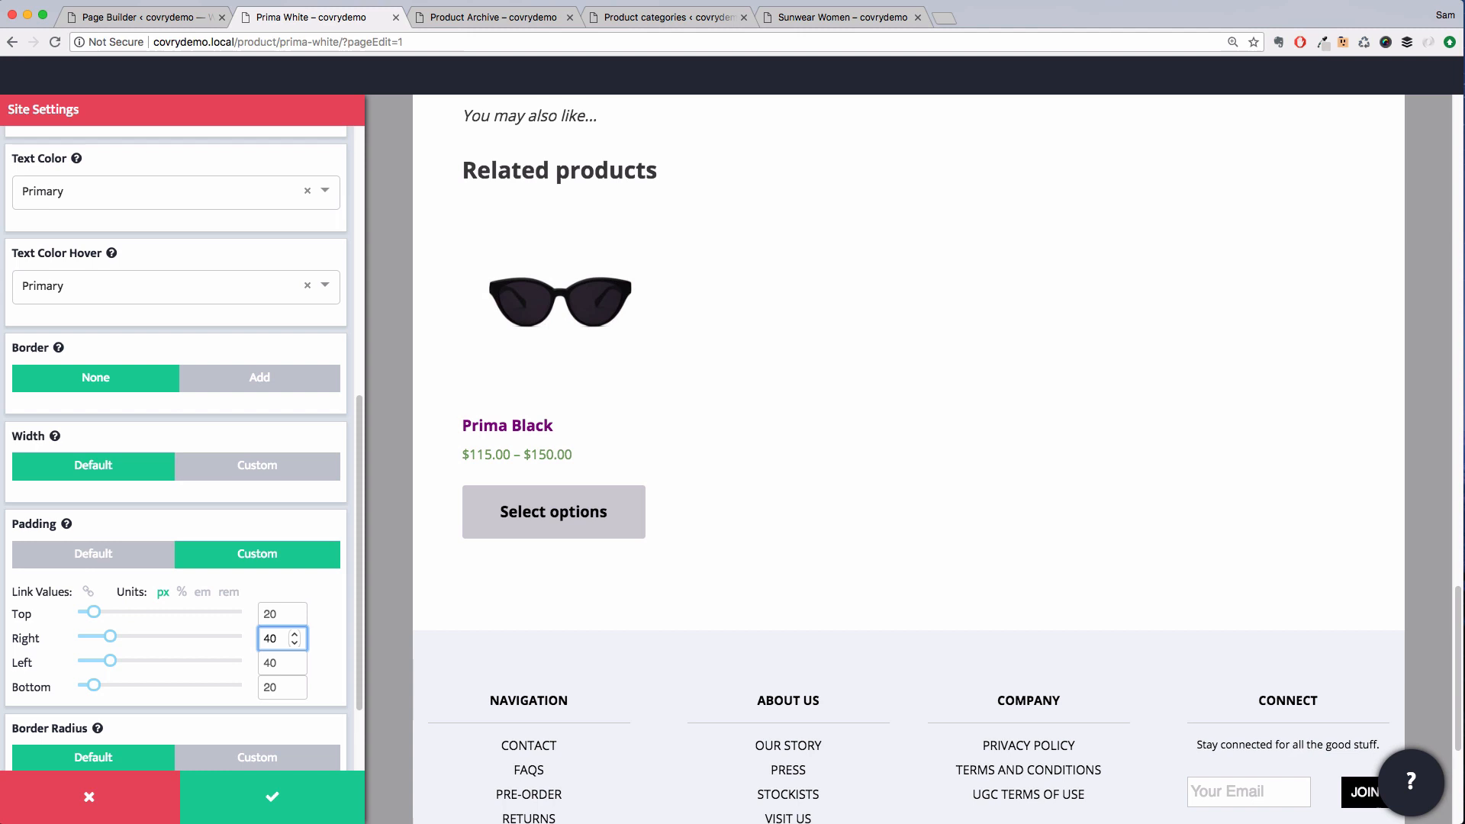
pyautogui.press('Tab')
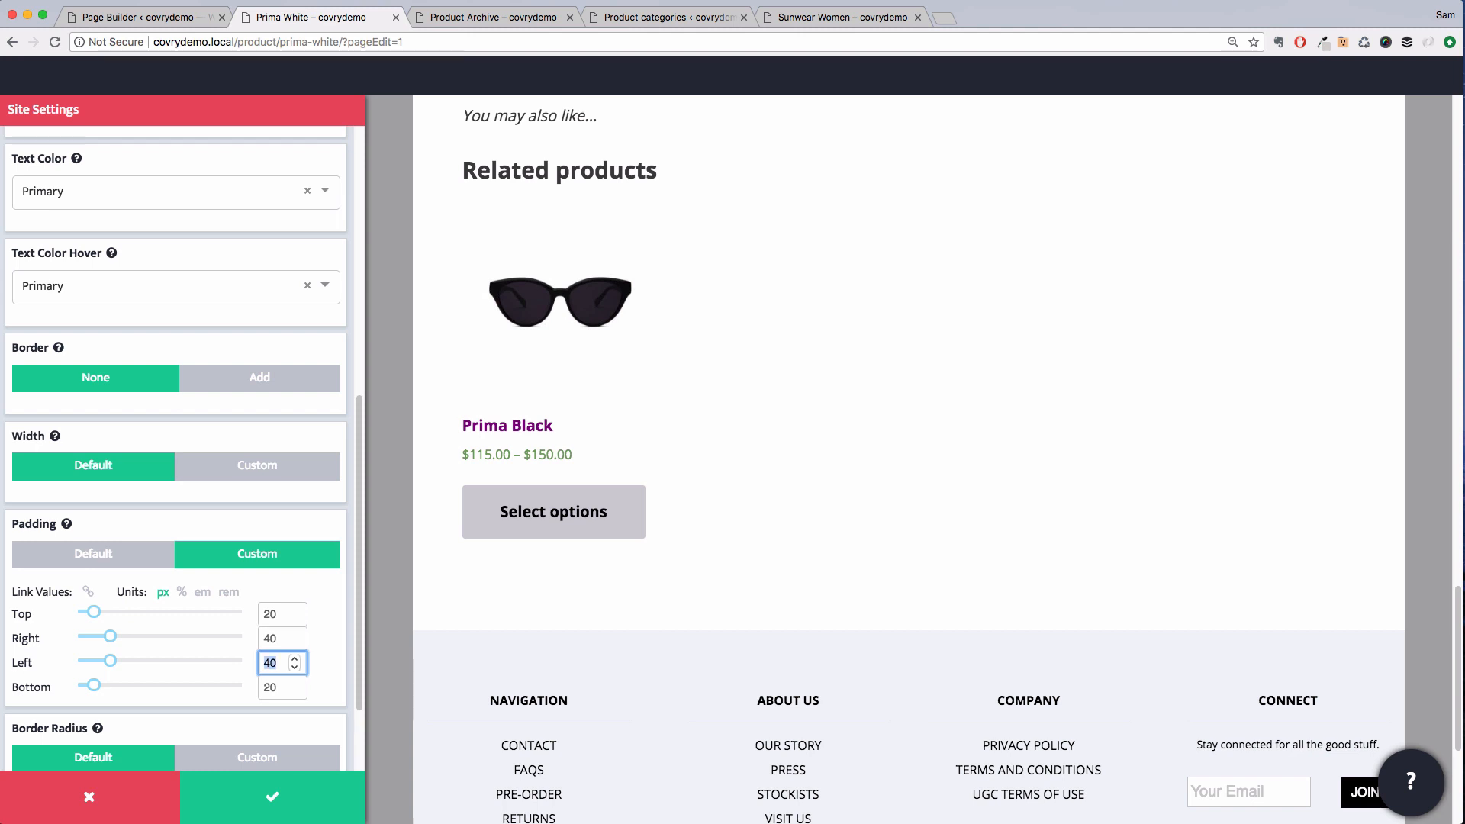
pyautogui.write('40')
# Switch the border radius to custom and add a custom box shadow with blur reduced to 13
pyautogui.scroll(-2, 156, 601)
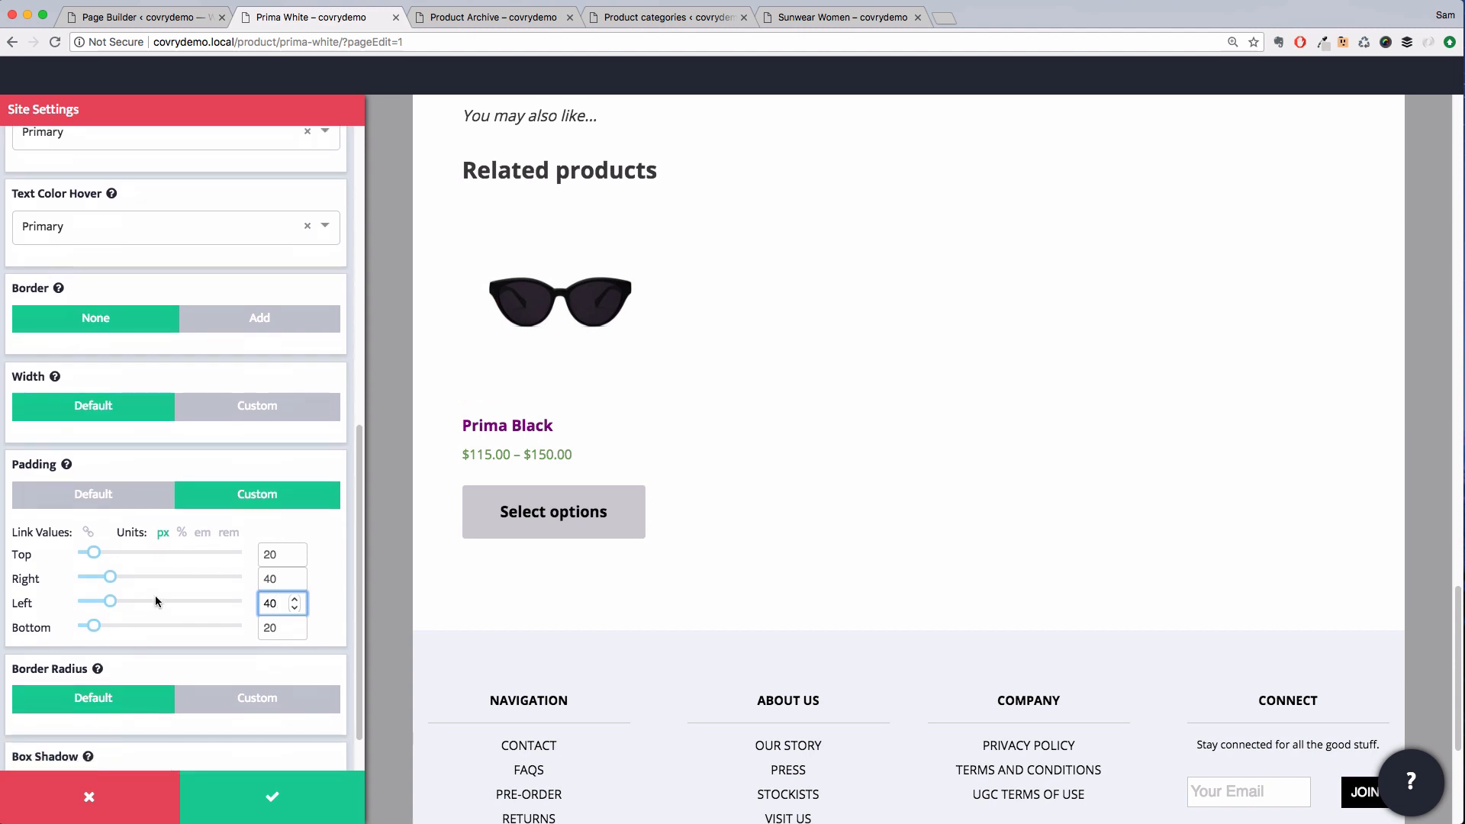
pyautogui.click(222, 695)
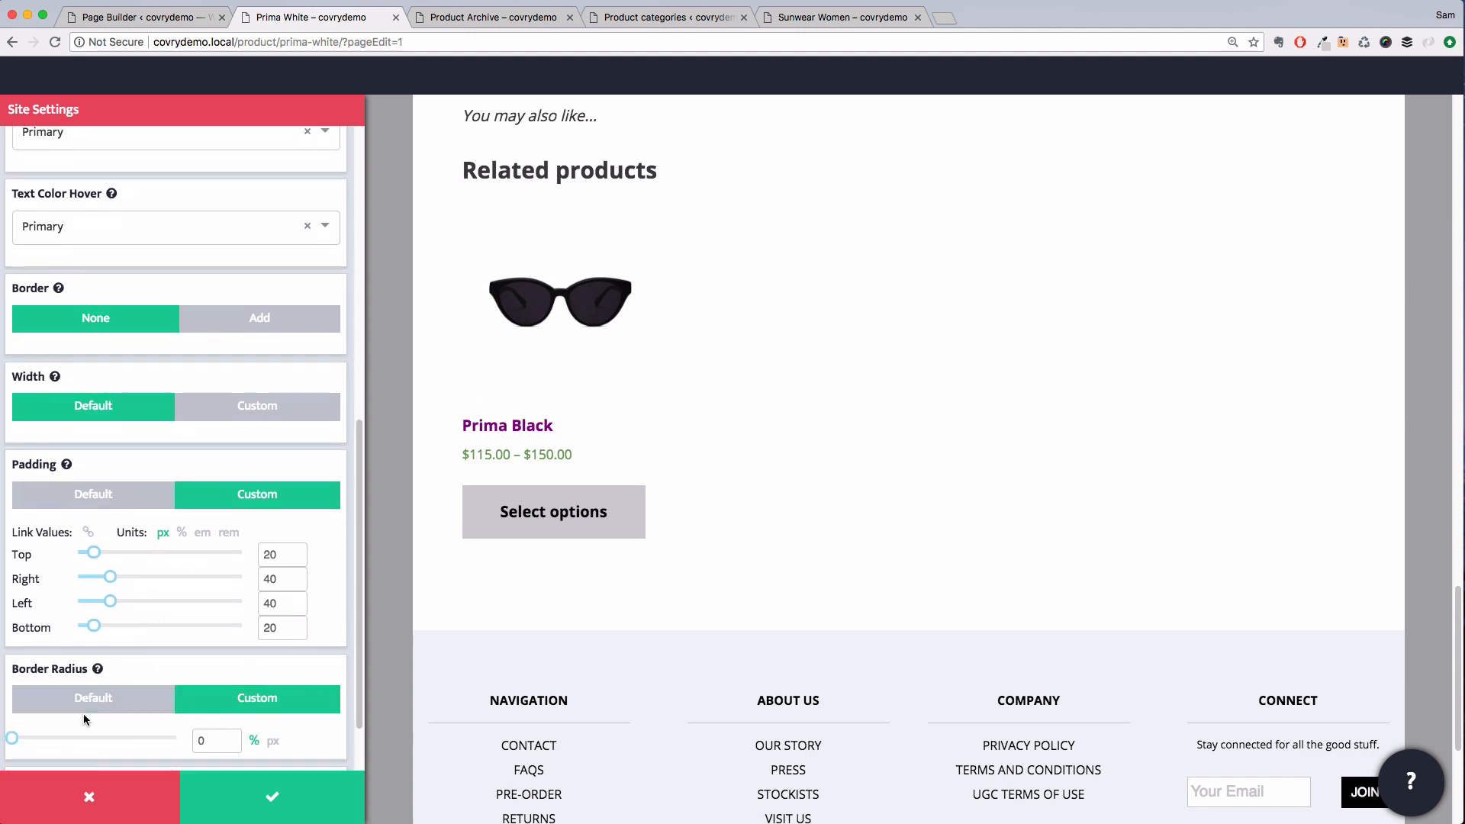
pyautogui.scroll(-2, 122, 664)
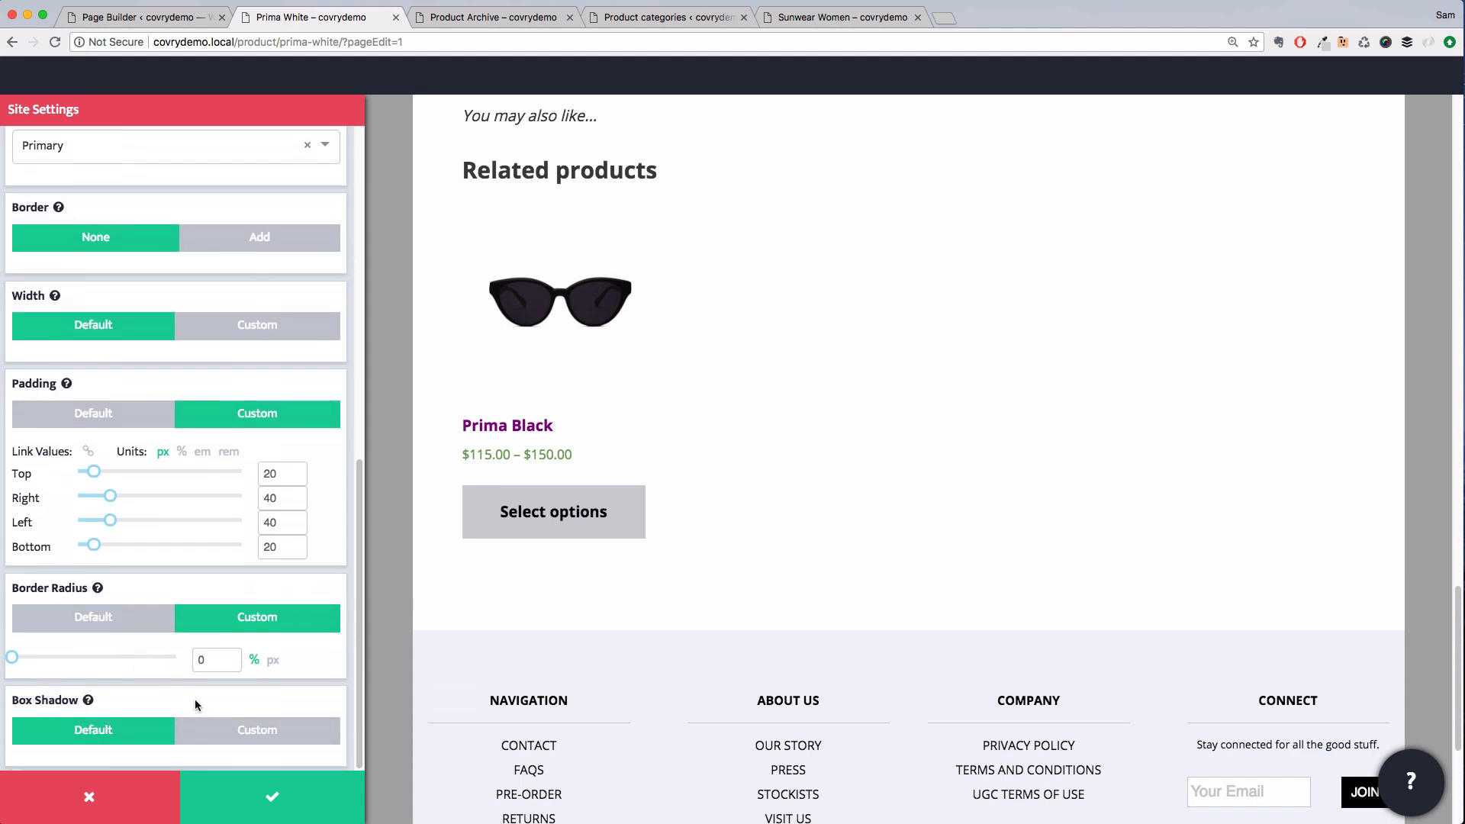
pyautogui.click(229, 731)
pyautogui.scroll(-3, 230, 662)
pyautogui.scroll(-2, 231, 663)
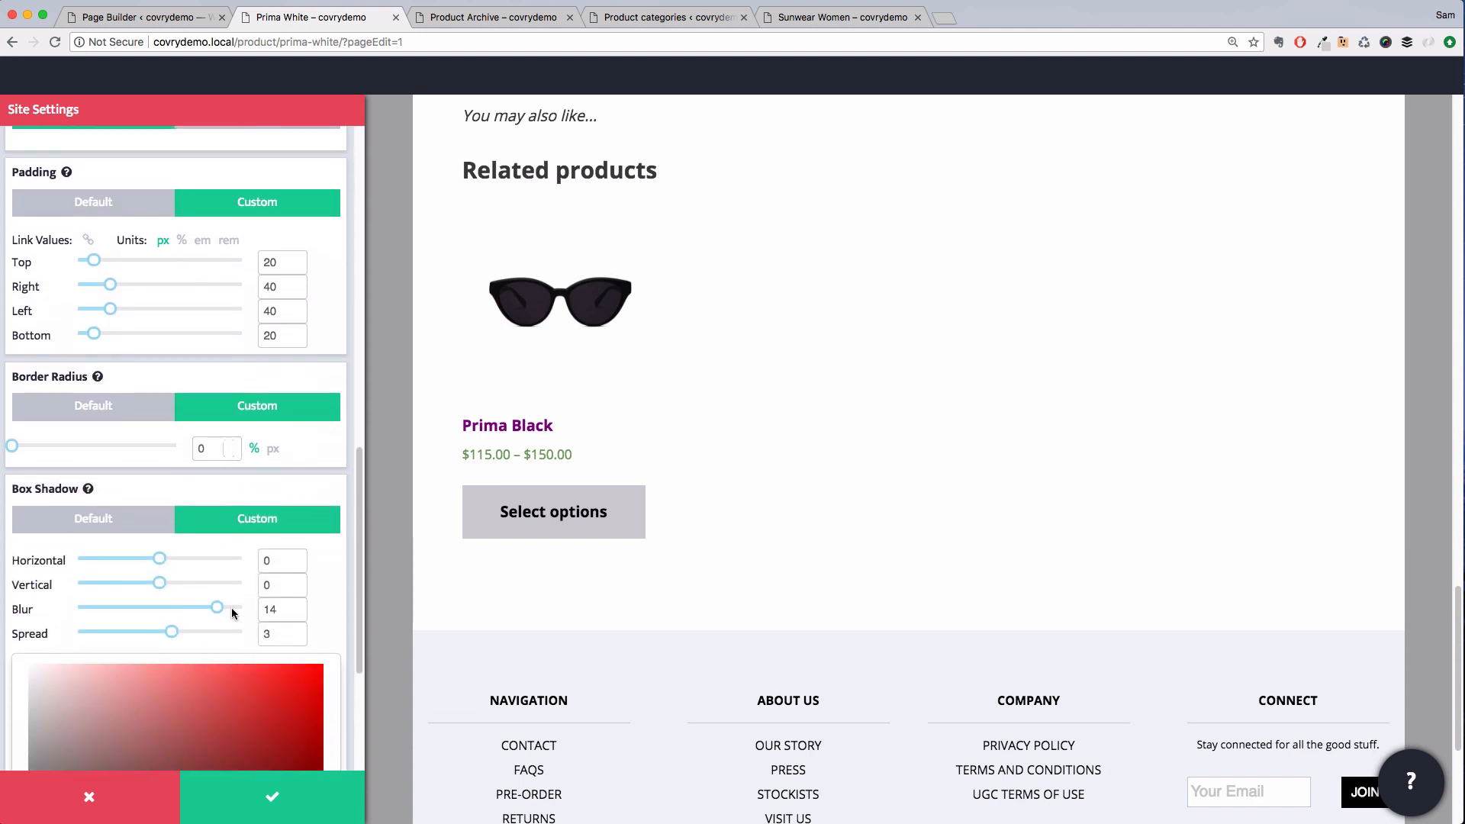
pyautogui.moveTo(217, 608); pyautogui.dragTo(174, 613)
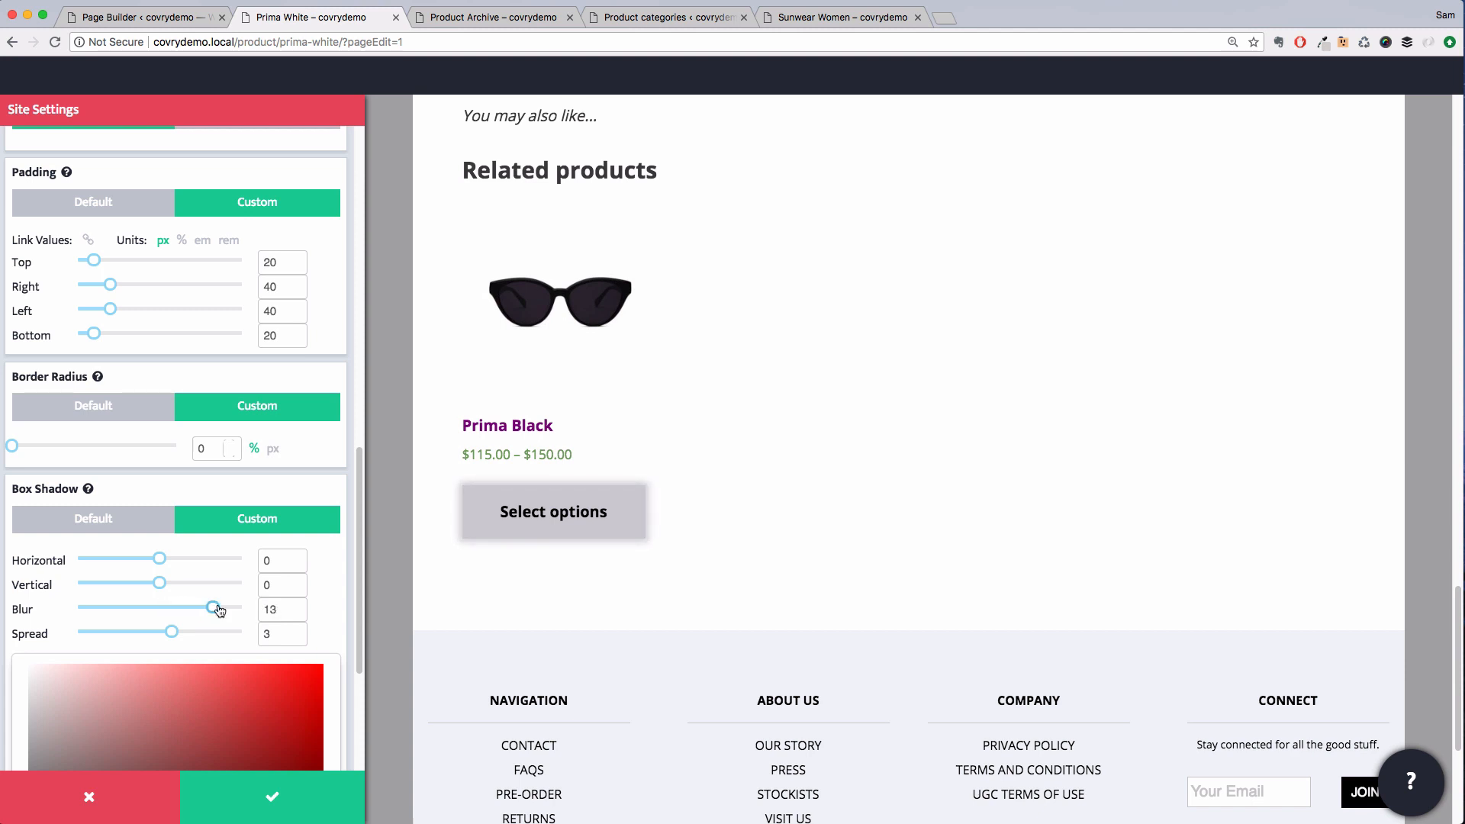
# Lower the box shadow colour's opacity to 11 and apply the site settings
pyautogui.scroll(-6, 220, 609)
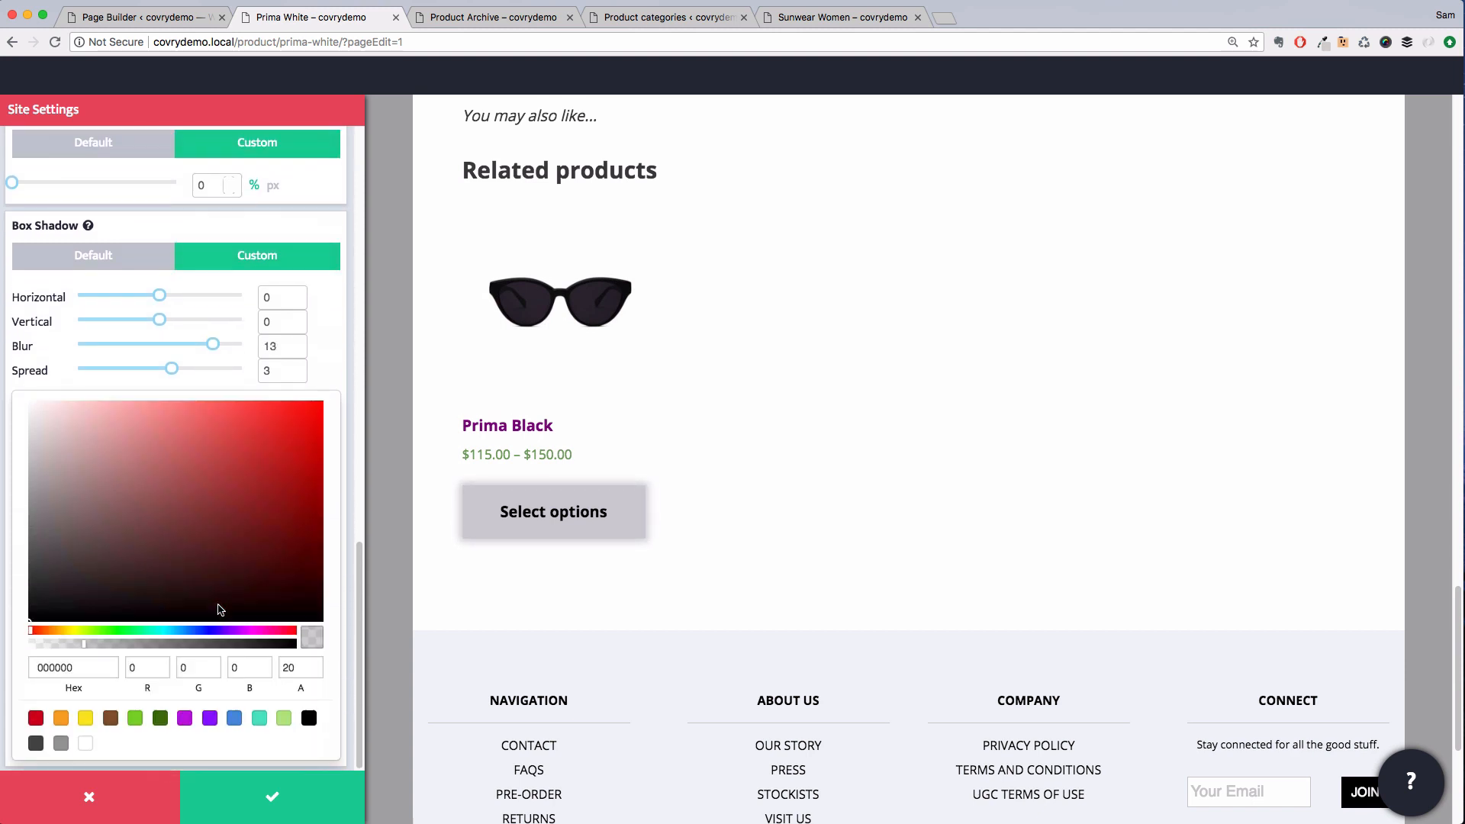
pyautogui.moveTo(81, 643); pyautogui.dragTo(68, 643)
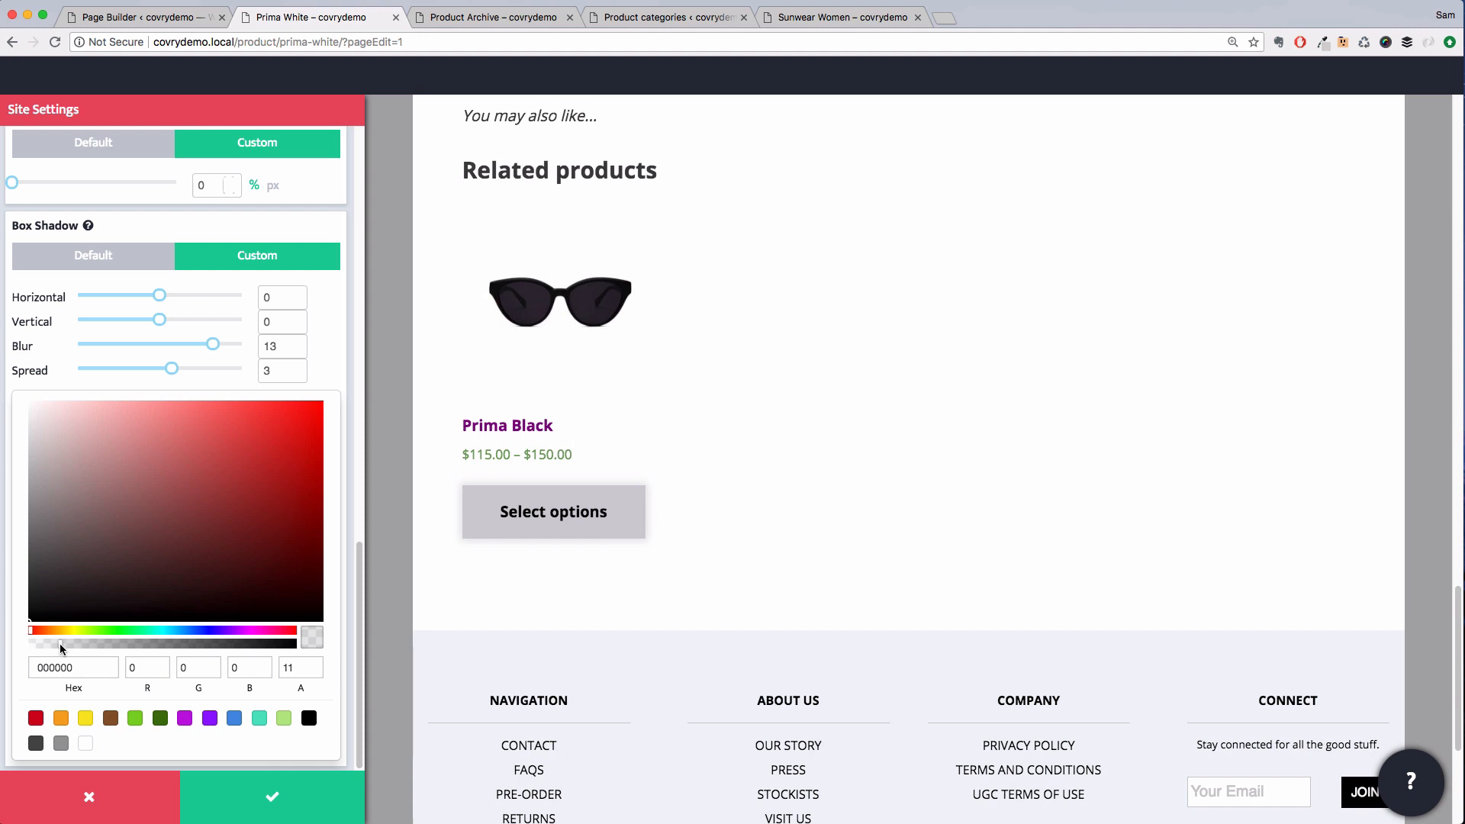
pyautogui.click(256, 797)
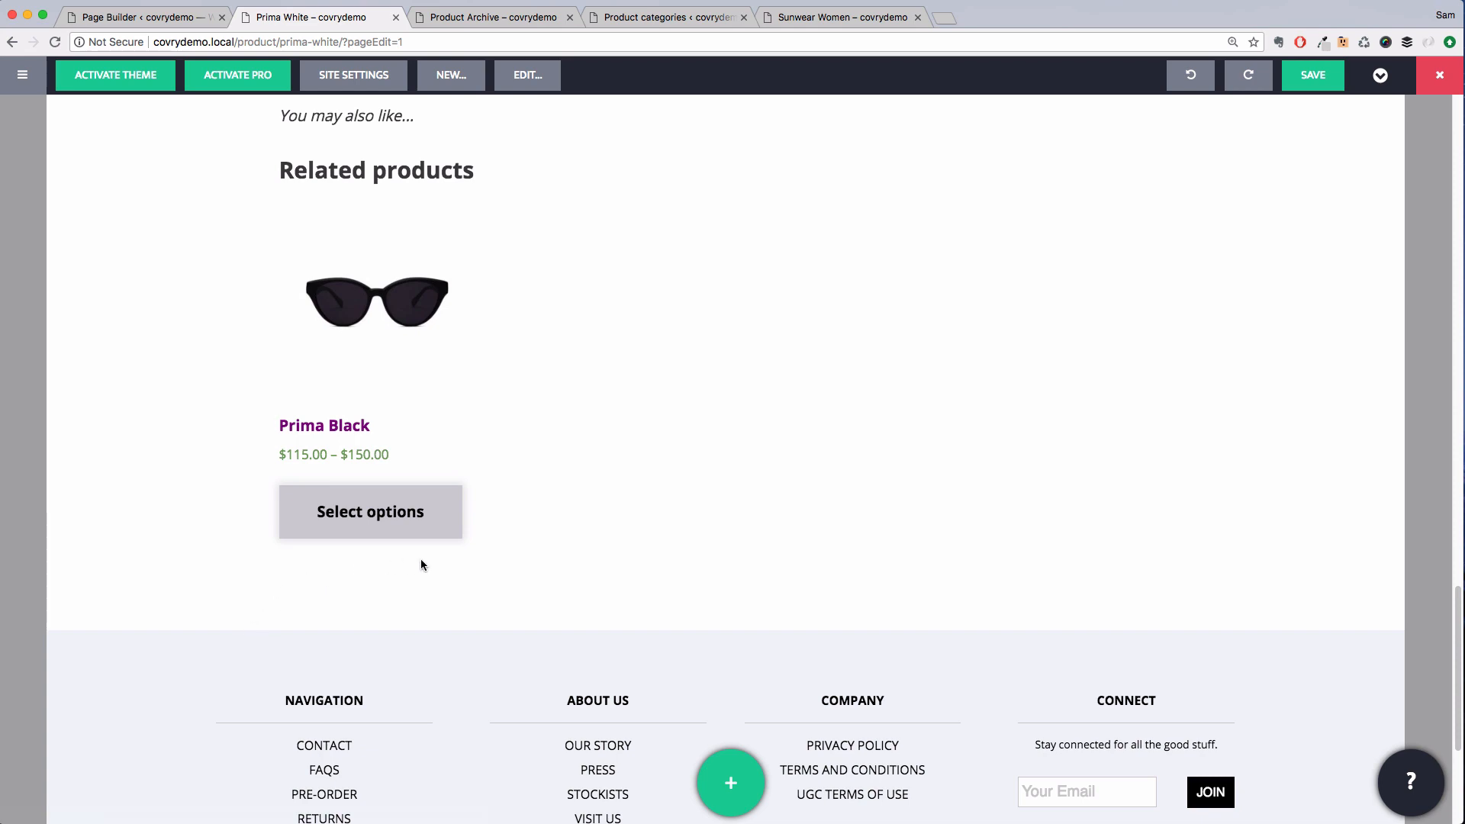
# Save and update the Prima White page content
pyautogui.scroll(1, 421, 560)
pyautogui.scroll(15, 422, 565)
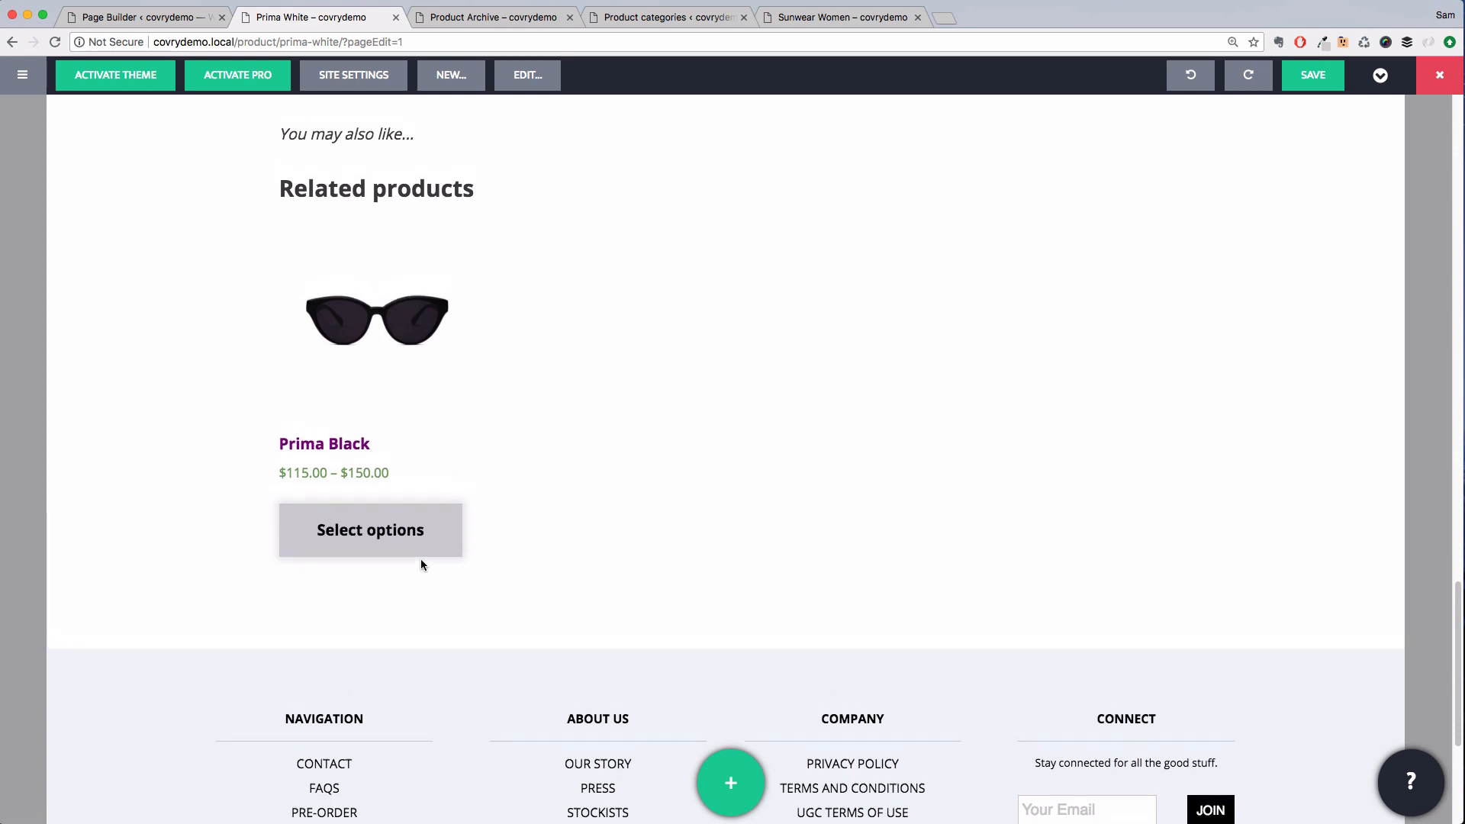
pyautogui.scroll(10, 421, 565)
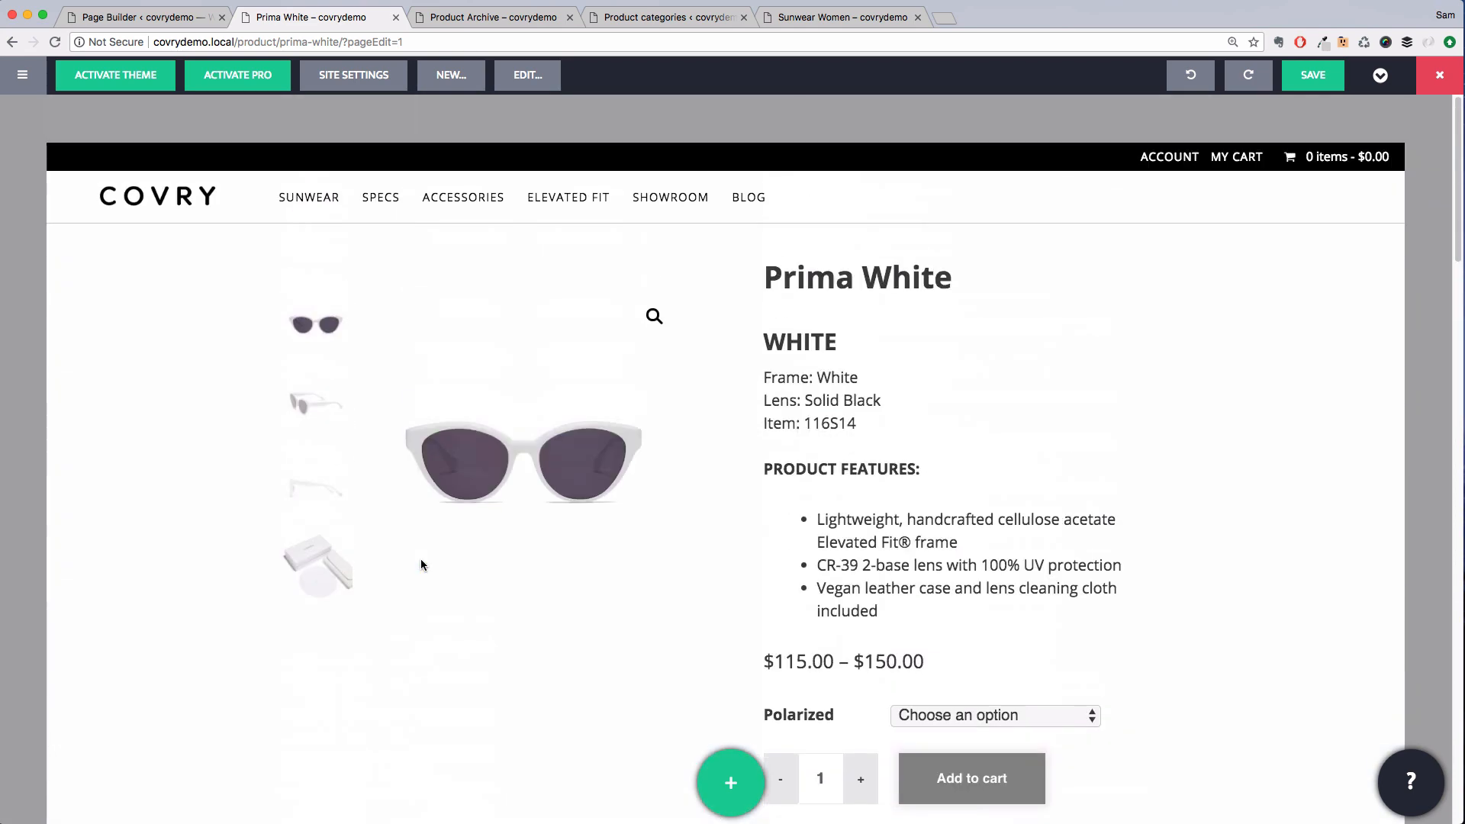
pyautogui.click(1326, 89)
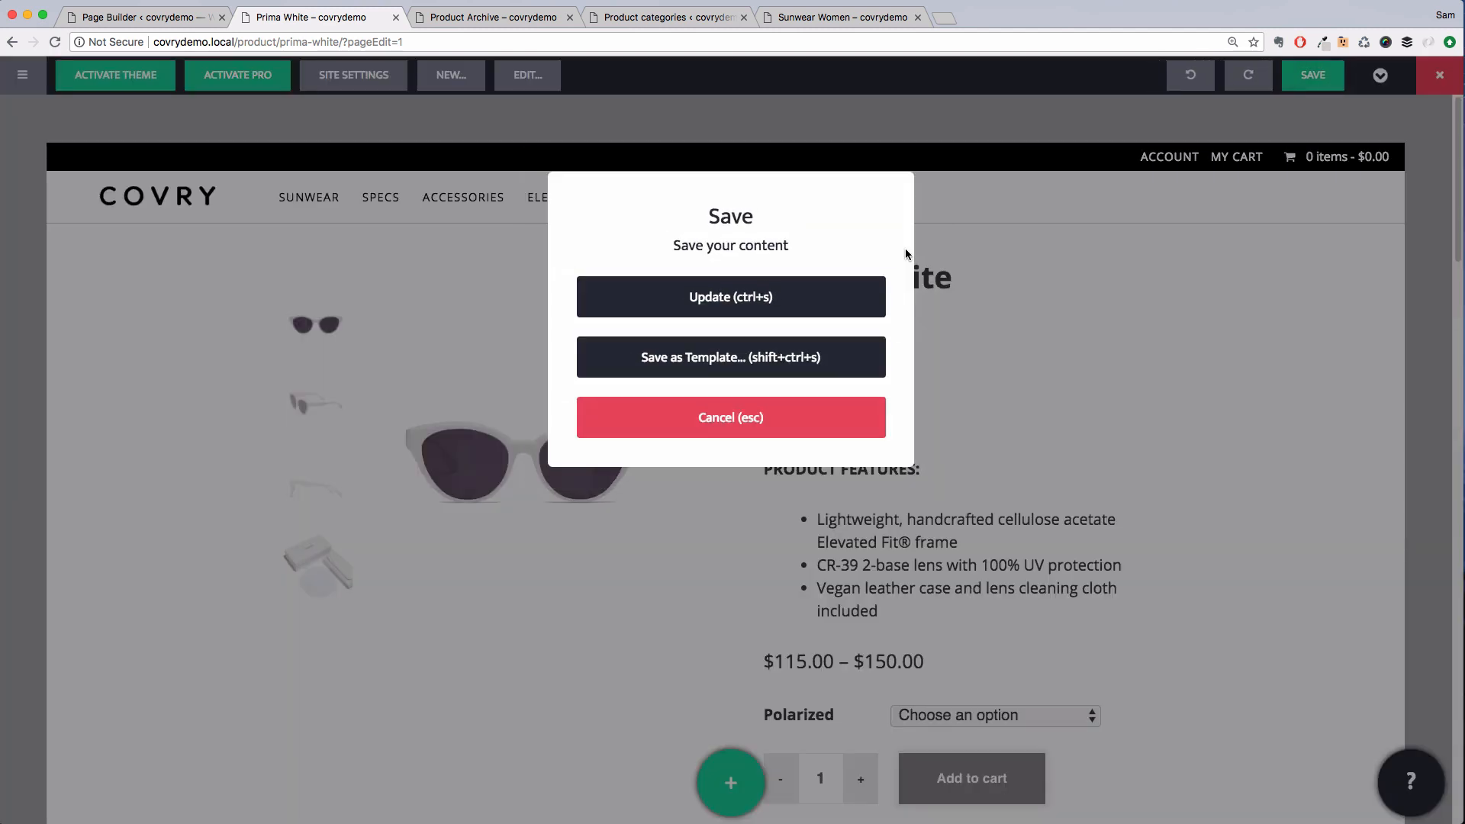
pyautogui.click(841, 300)
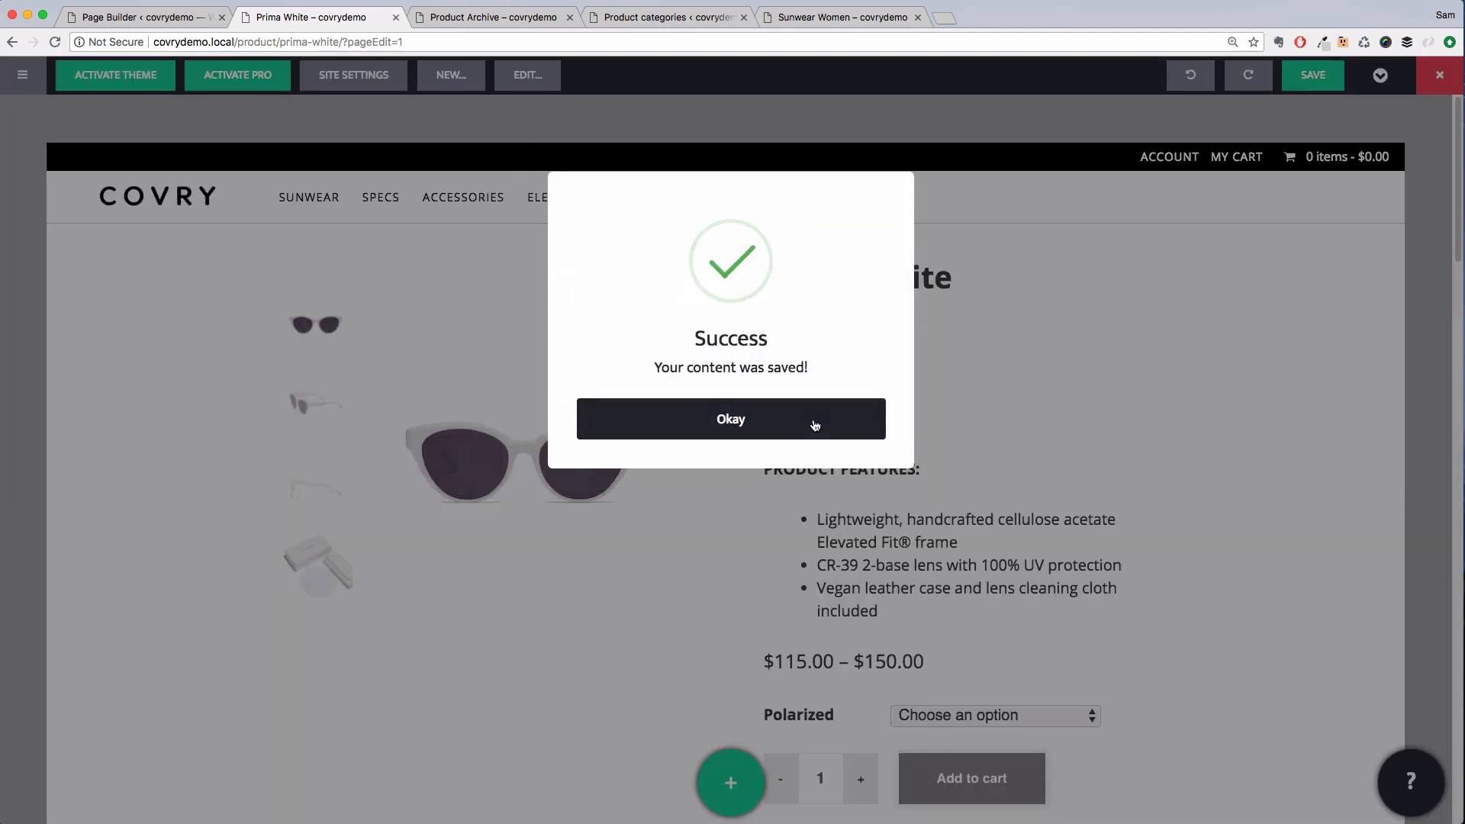
pyautogui.click(814, 421)
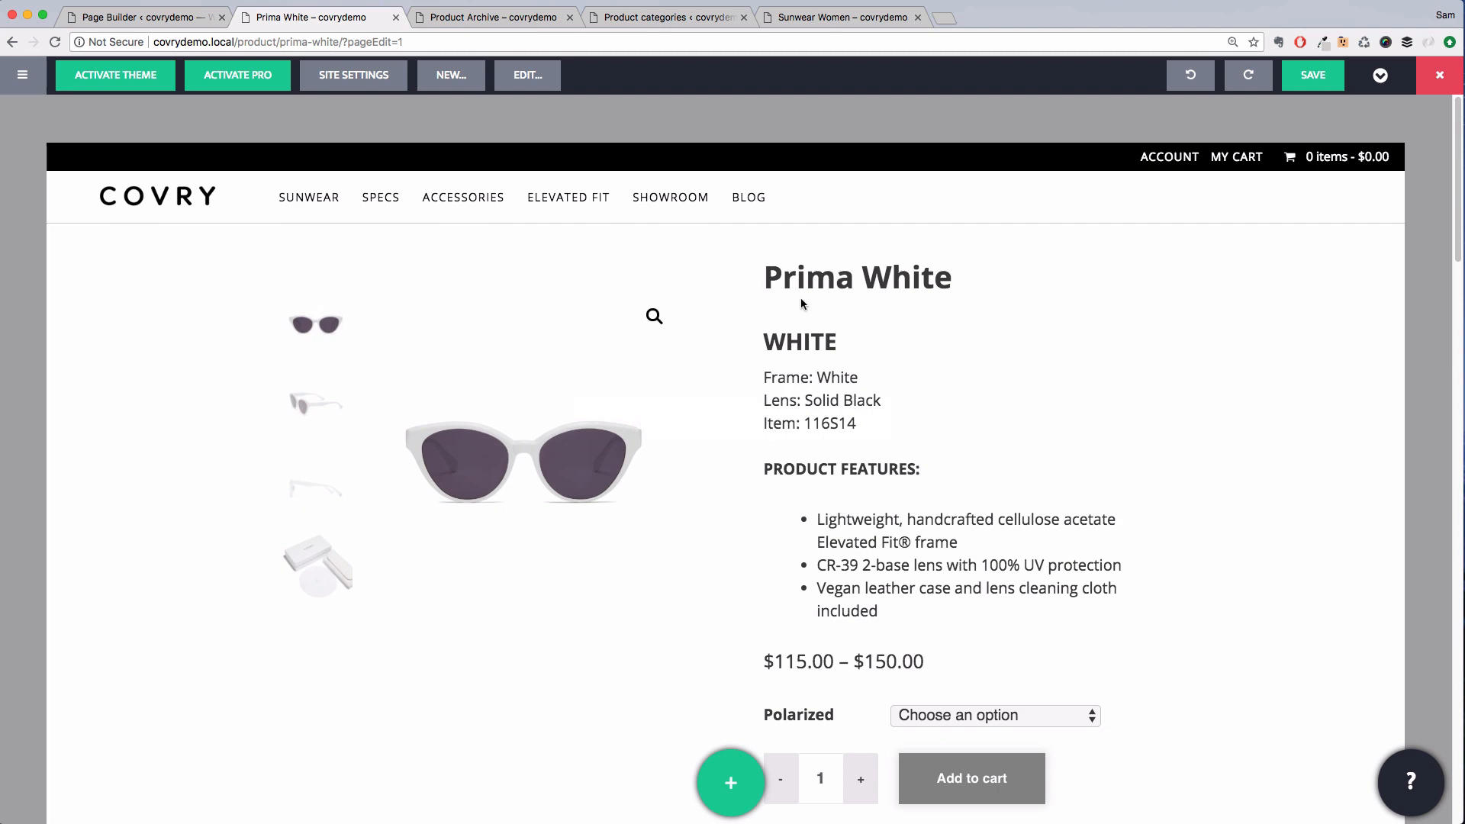
# Open the Product structure for editing and add a WooCommerce Global Elements module set to Shop Messages at the top
pyautogui.click(542, 86)
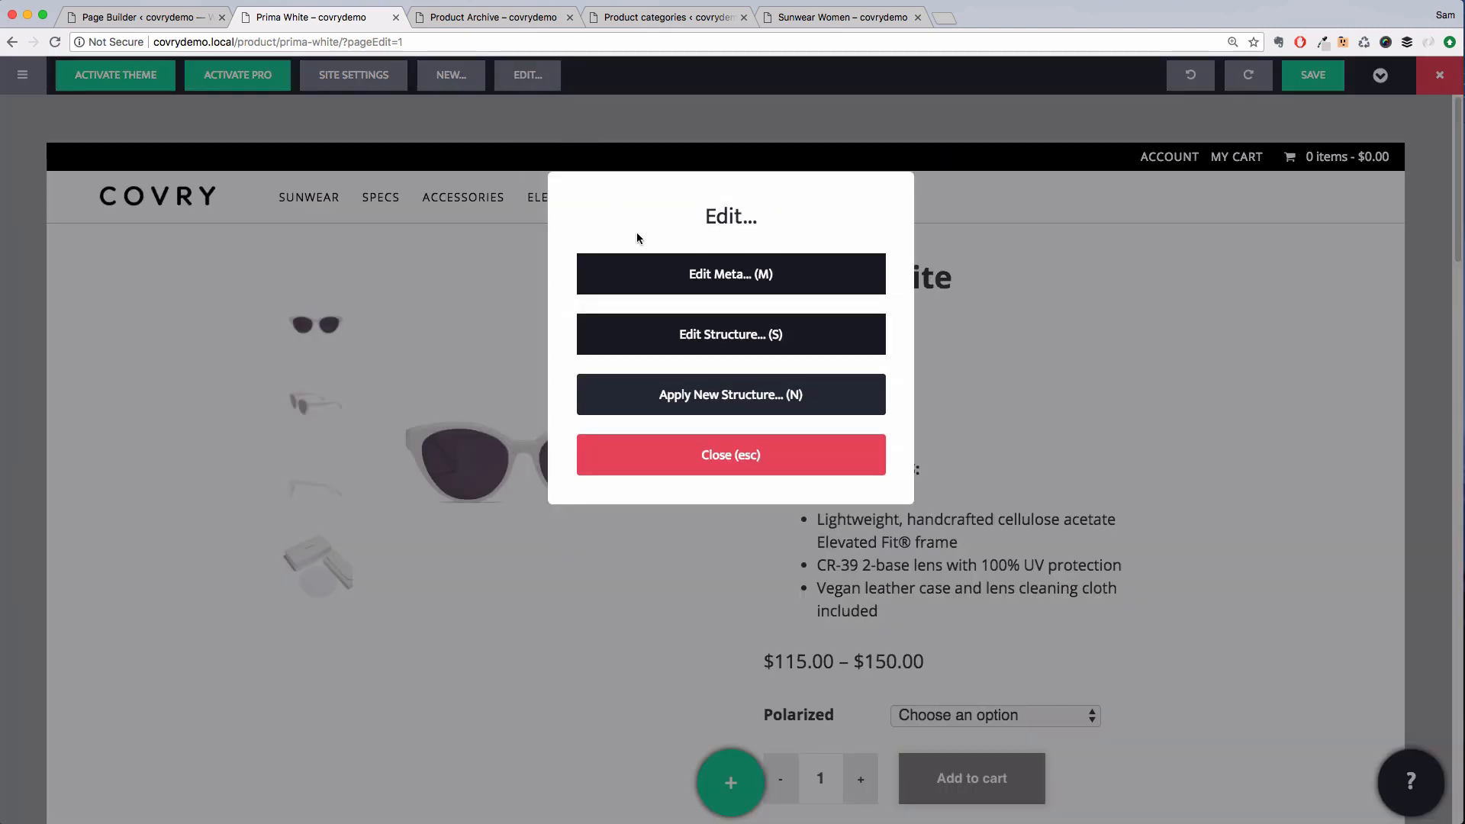
pyautogui.click(667, 337)
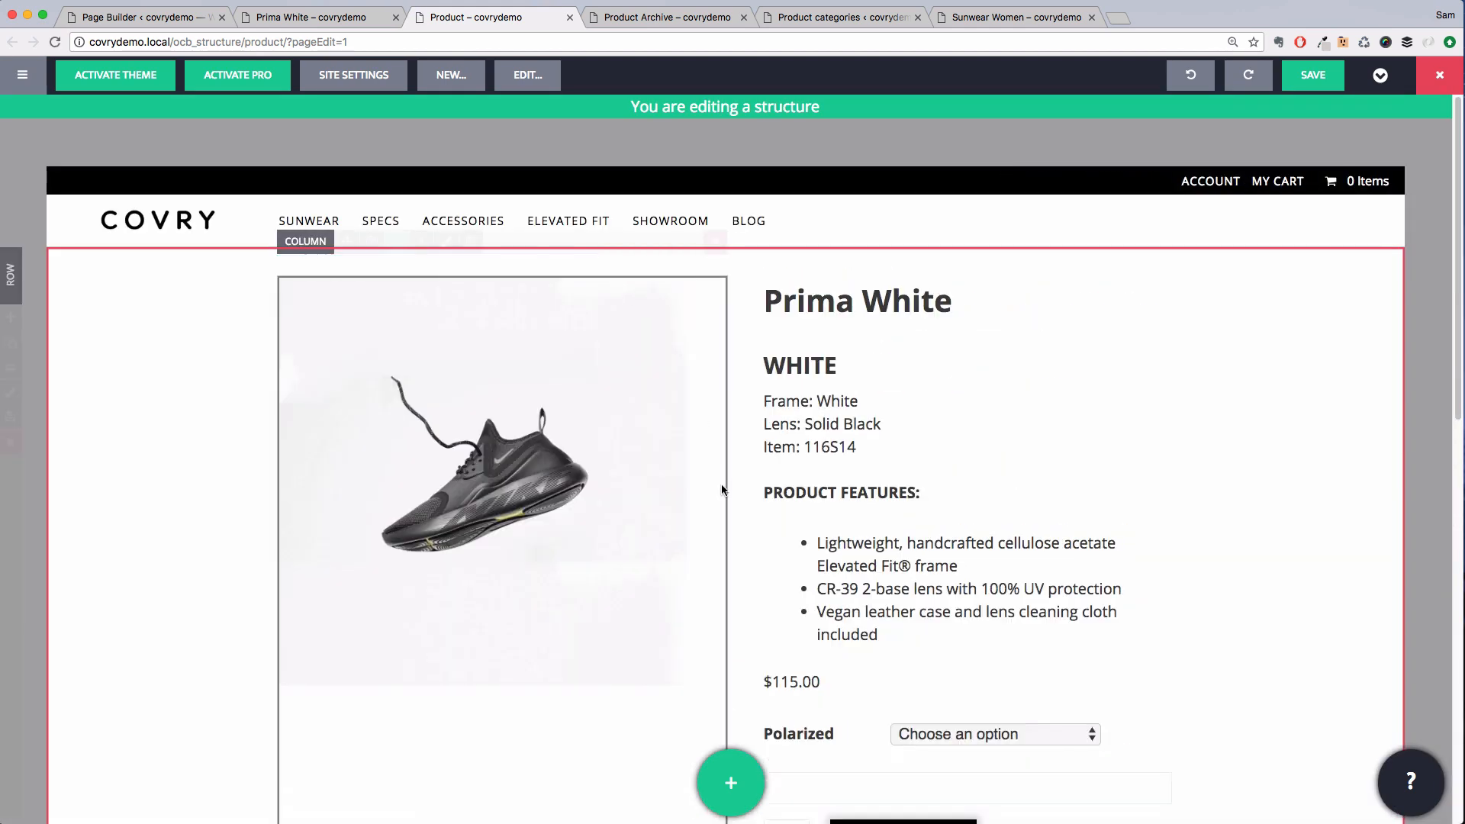
pyautogui.click(737, 784)
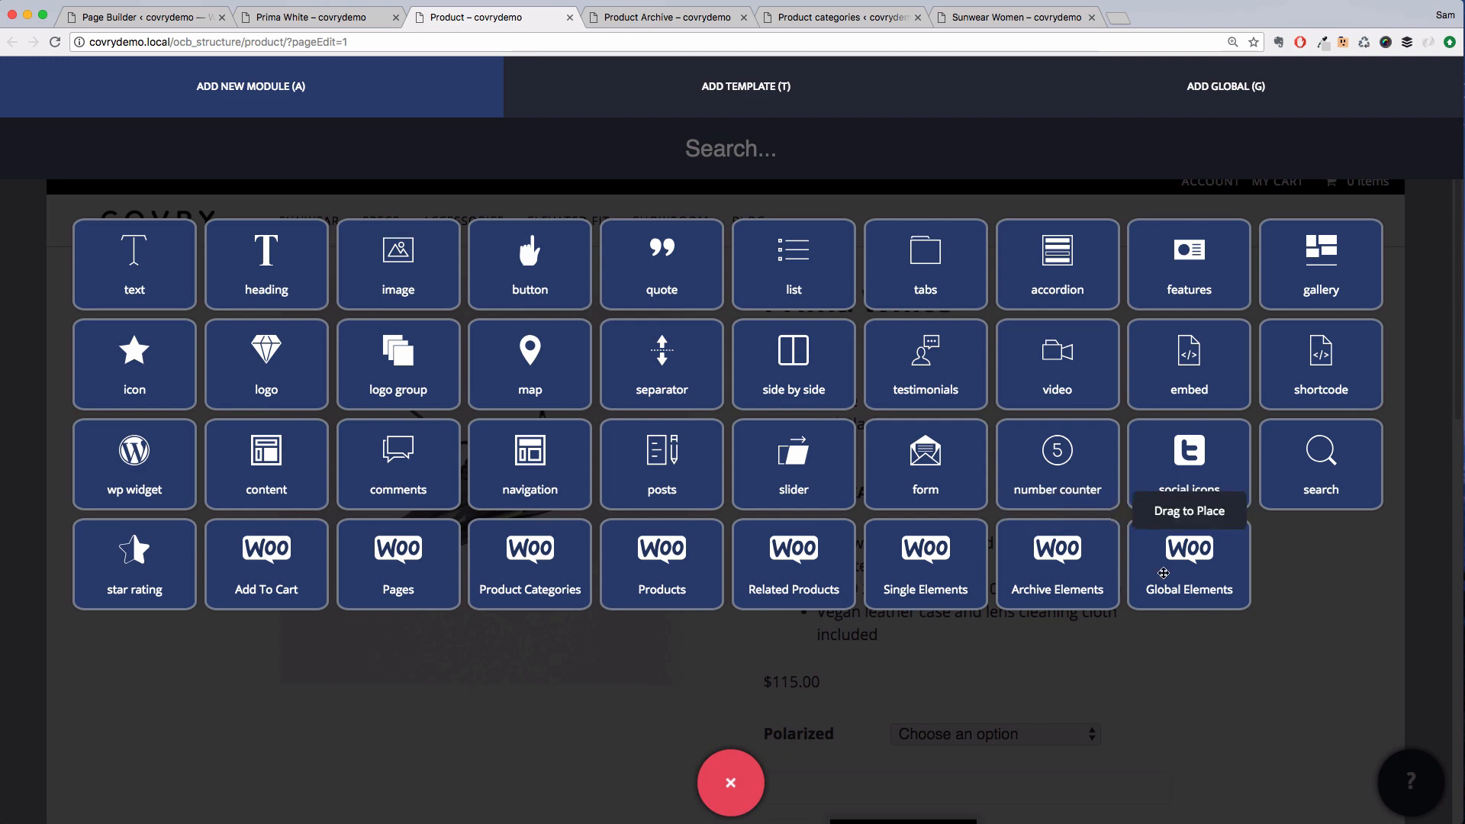
pyautogui.moveTo(1163, 572); pyautogui.dragTo(611, 277)
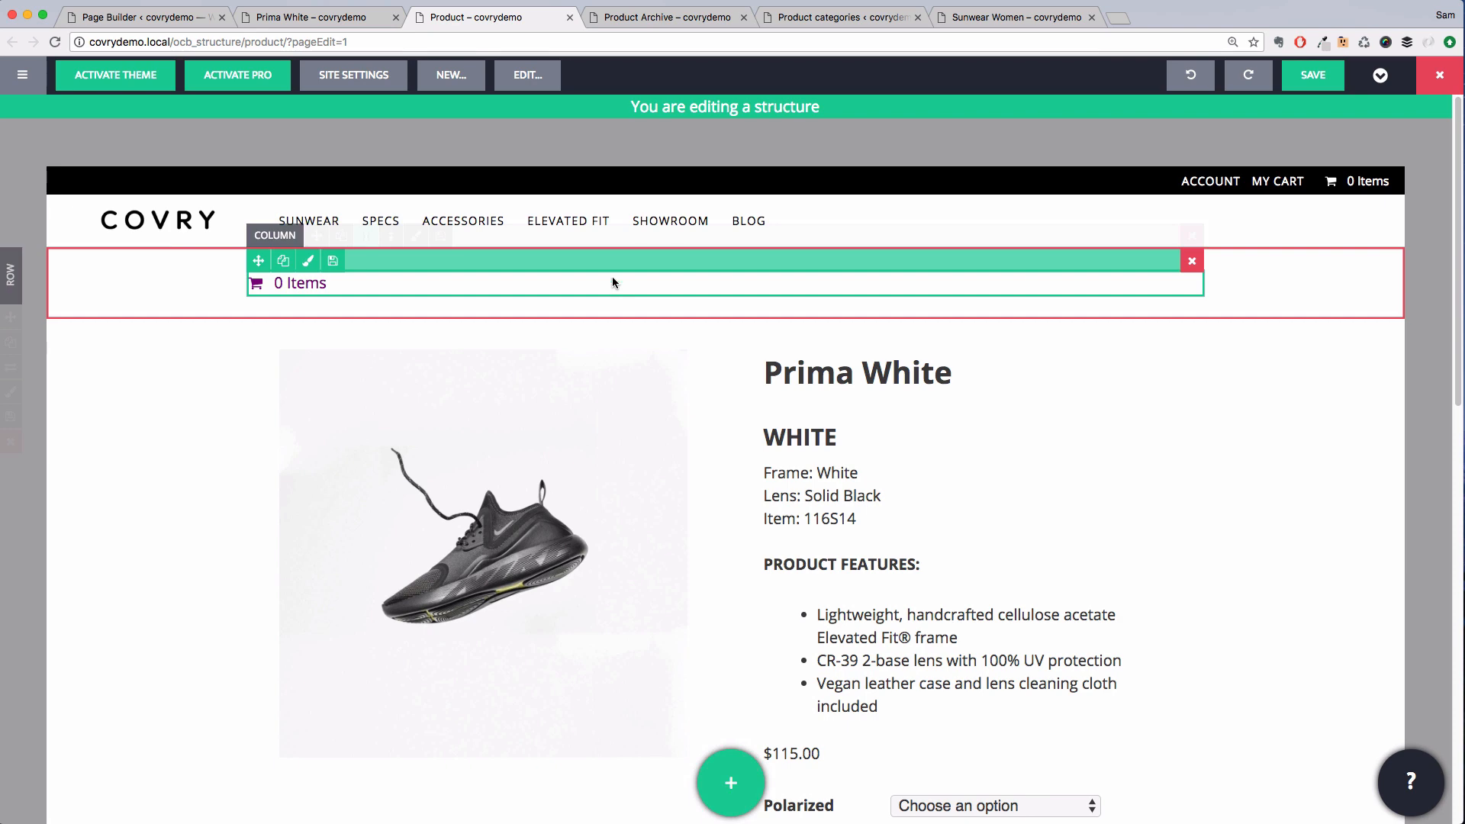
pyautogui.click(614, 285)
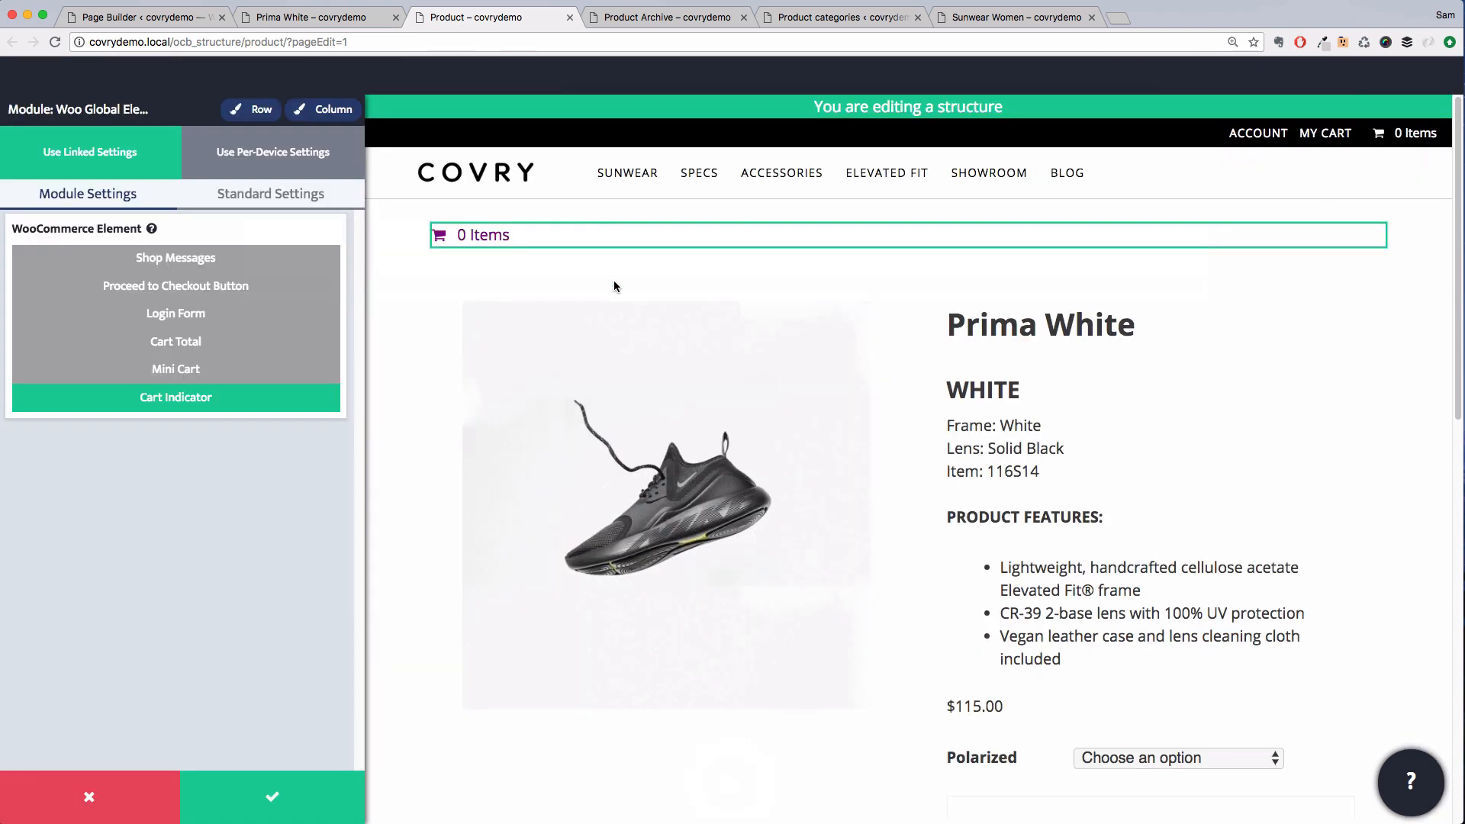
pyautogui.click(288, 264)
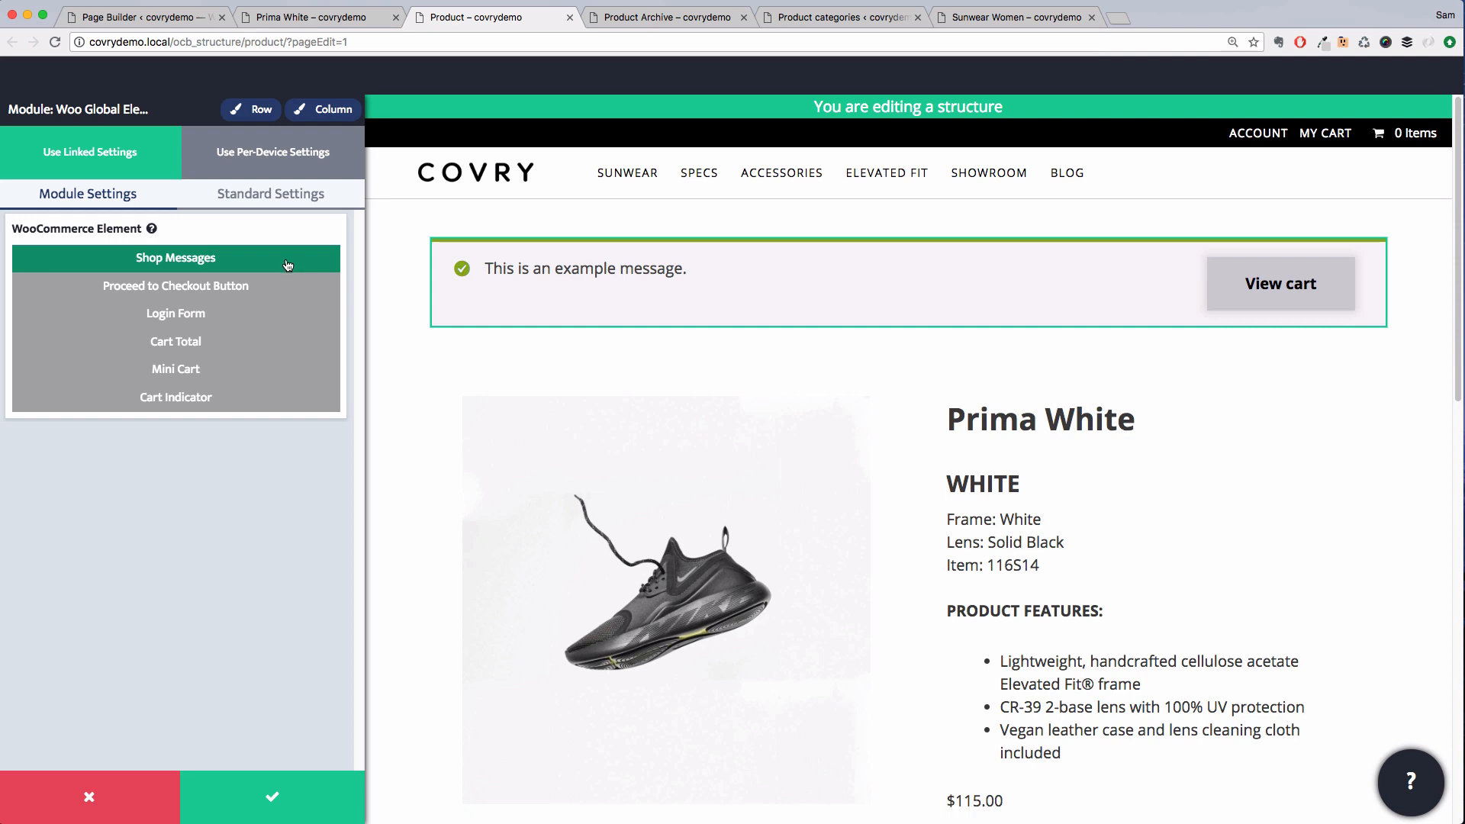
pyautogui.click(263, 790)
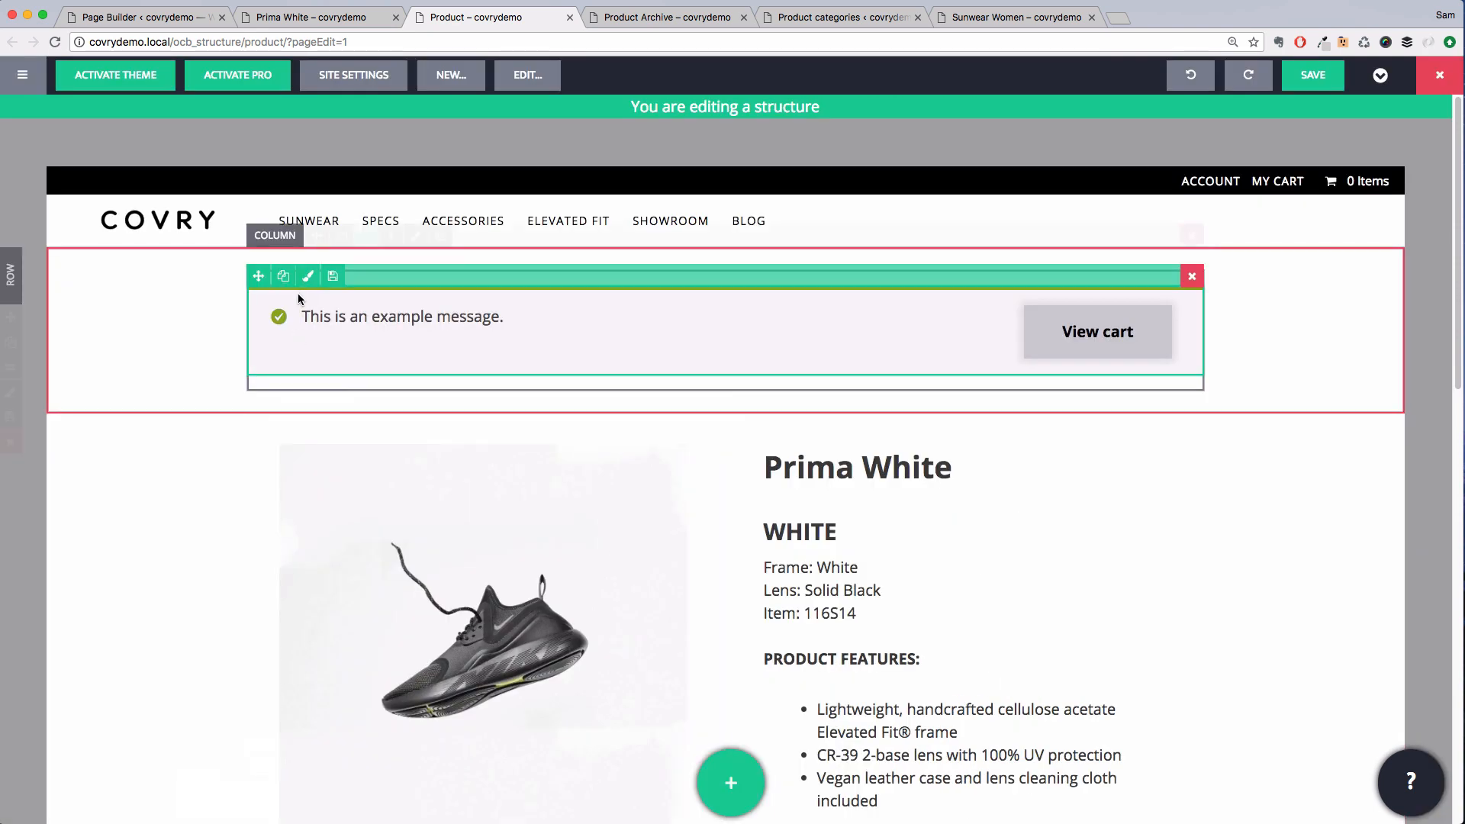
# Move the shop messages module above the product image and details, then save the Product structure
pyautogui.moveTo(256, 280); pyautogui.dragTo(493, 492)
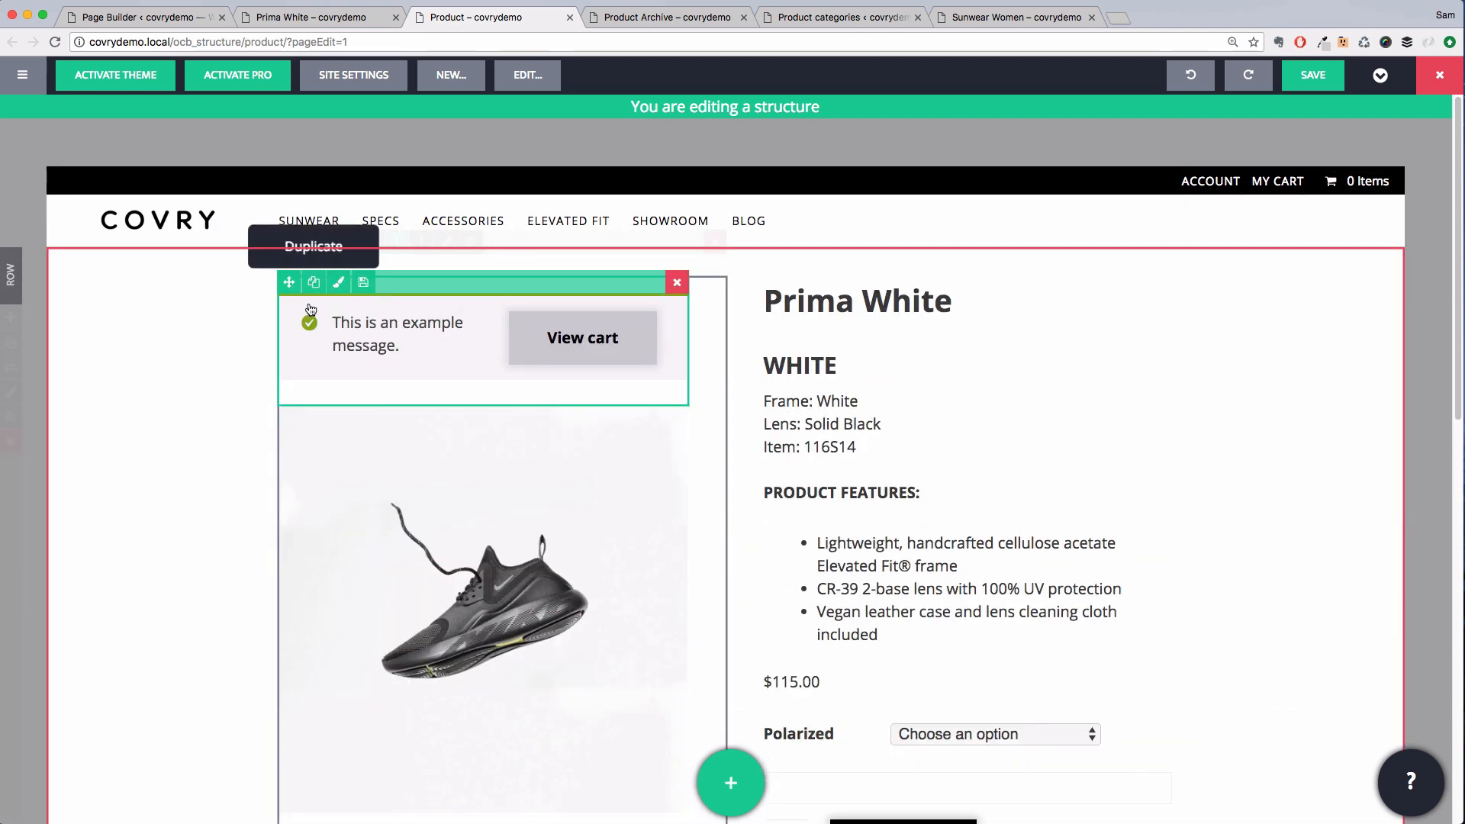
pyautogui.moveTo(287, 282); pyautogui.dragTo(591, 291)
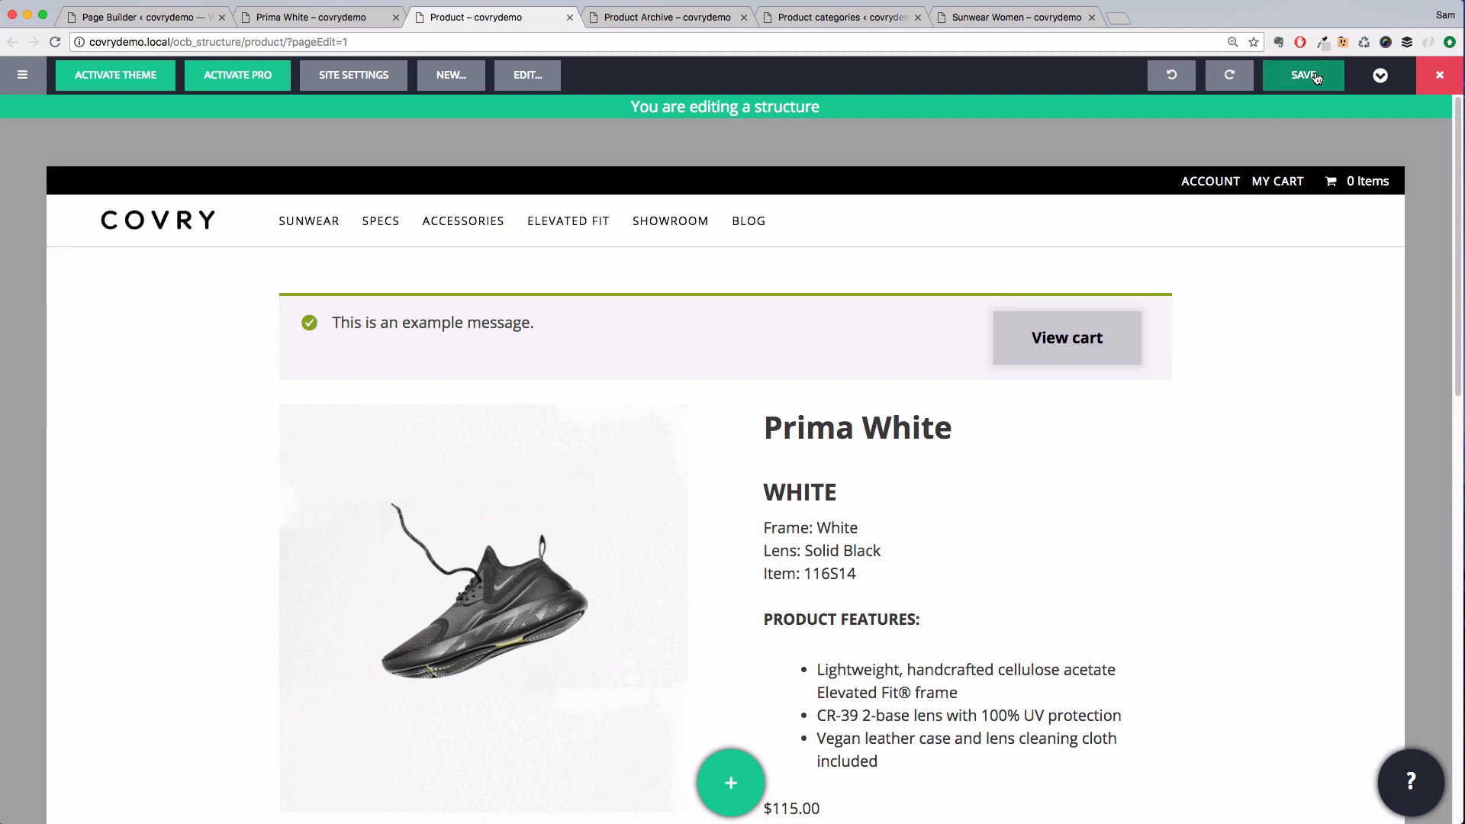
pyautogui.click(1305, 75)
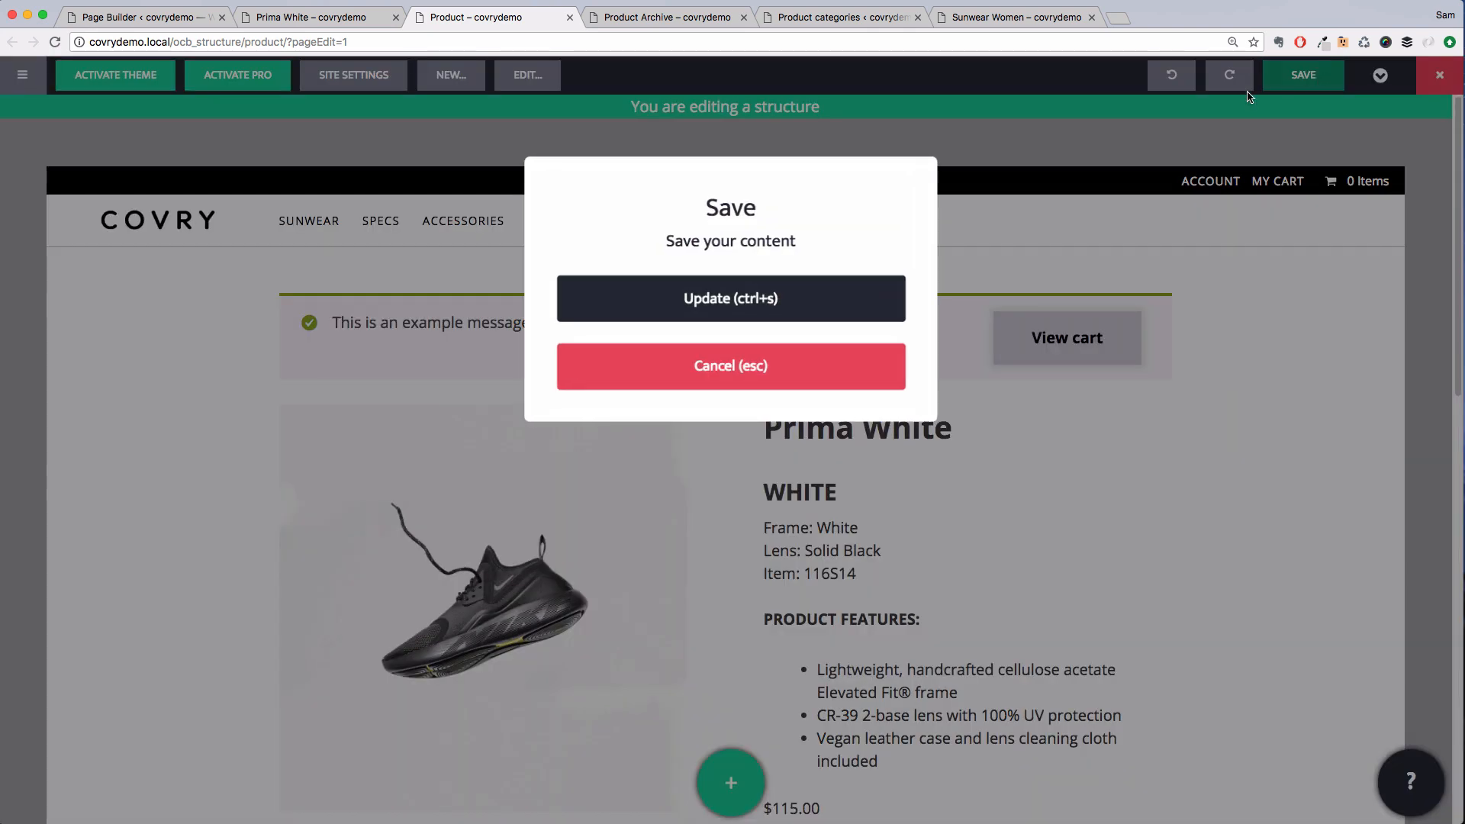
pyautogui.click(803, 296)
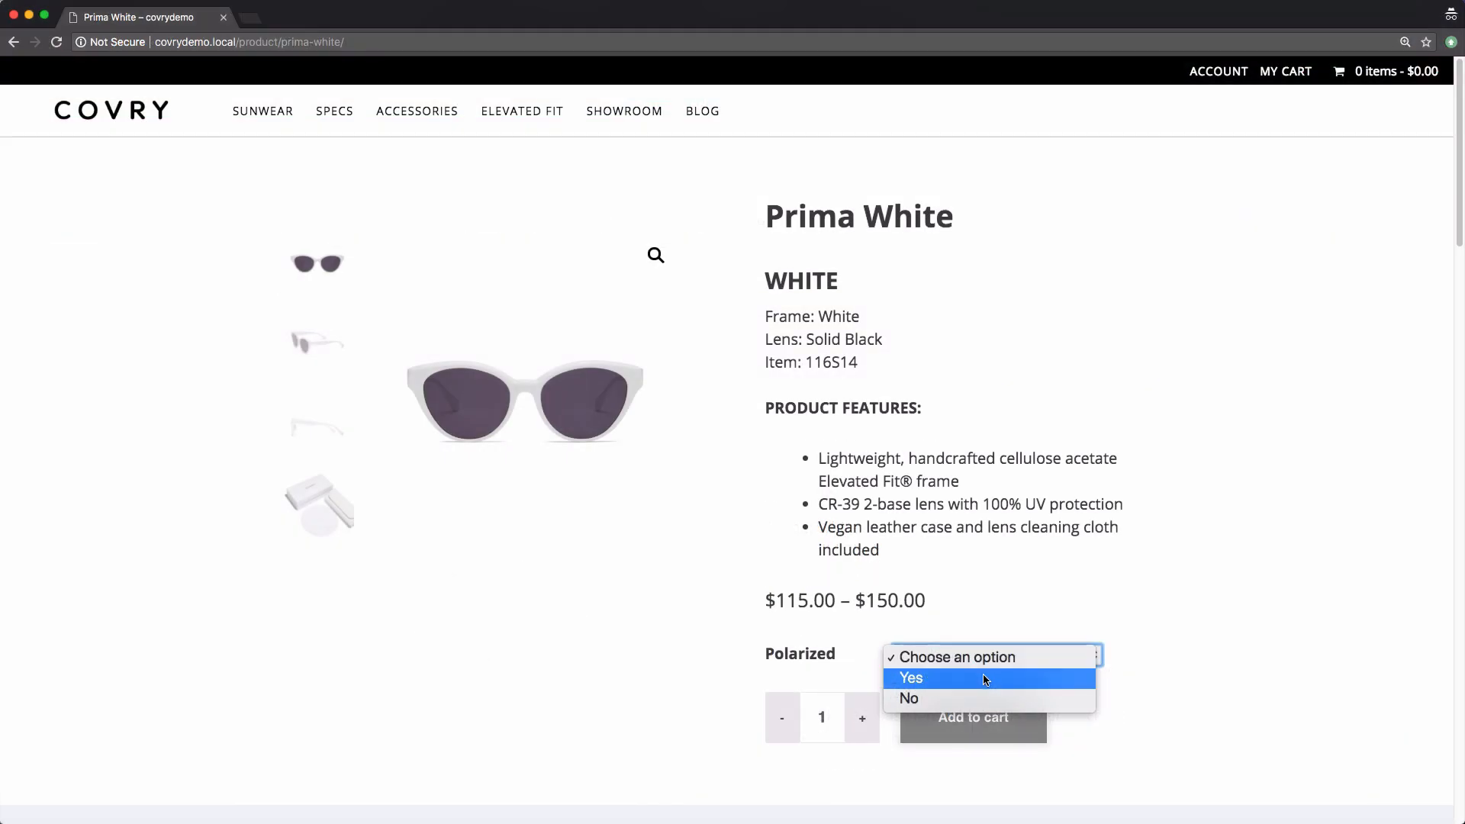
# On the live Prima White page, choose Polarized Yes, add it to the cart, and open the cart
pyautogui.click(985, 678)
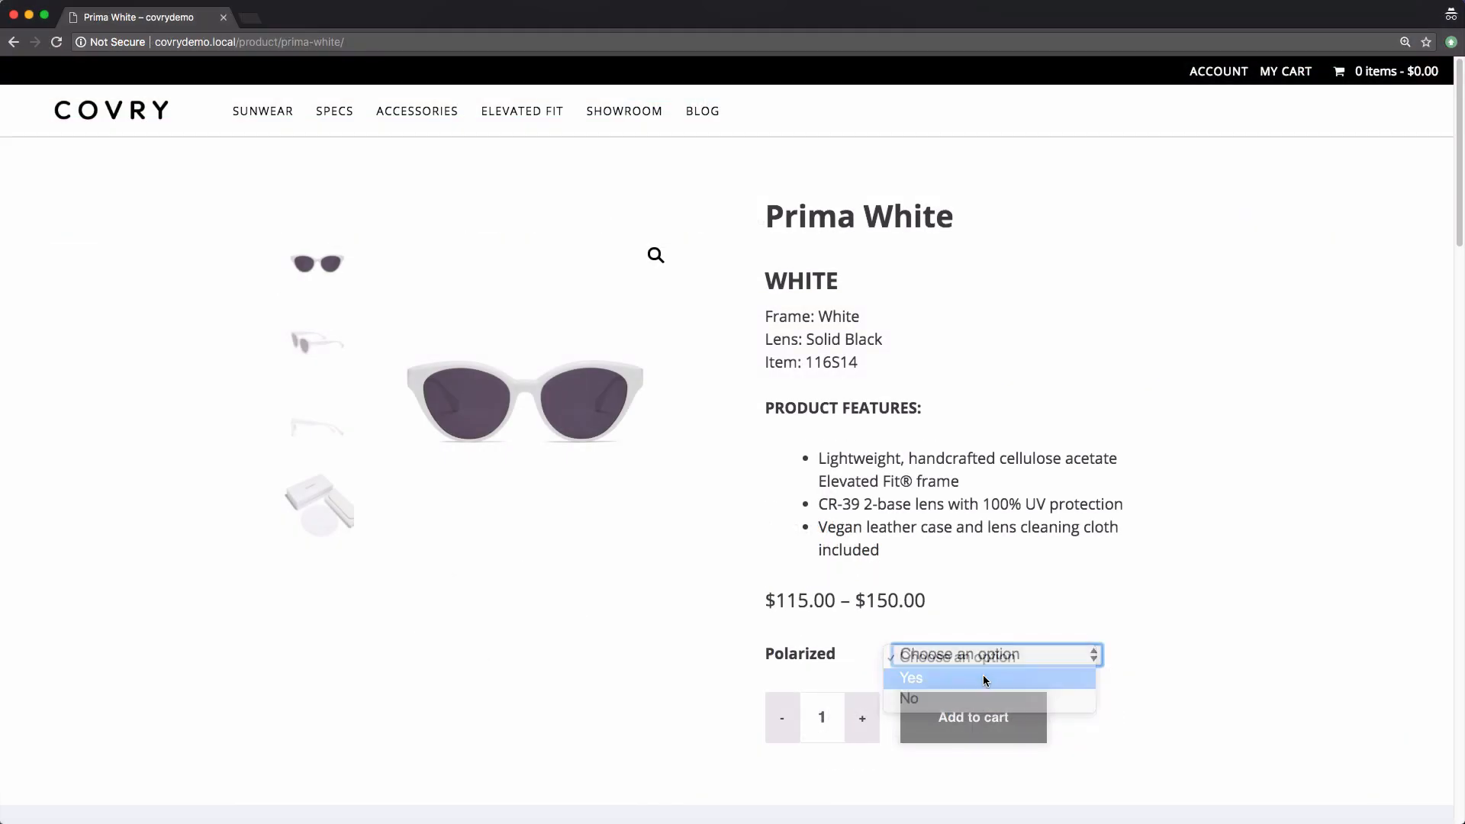
pyautogui.click(985, 798)
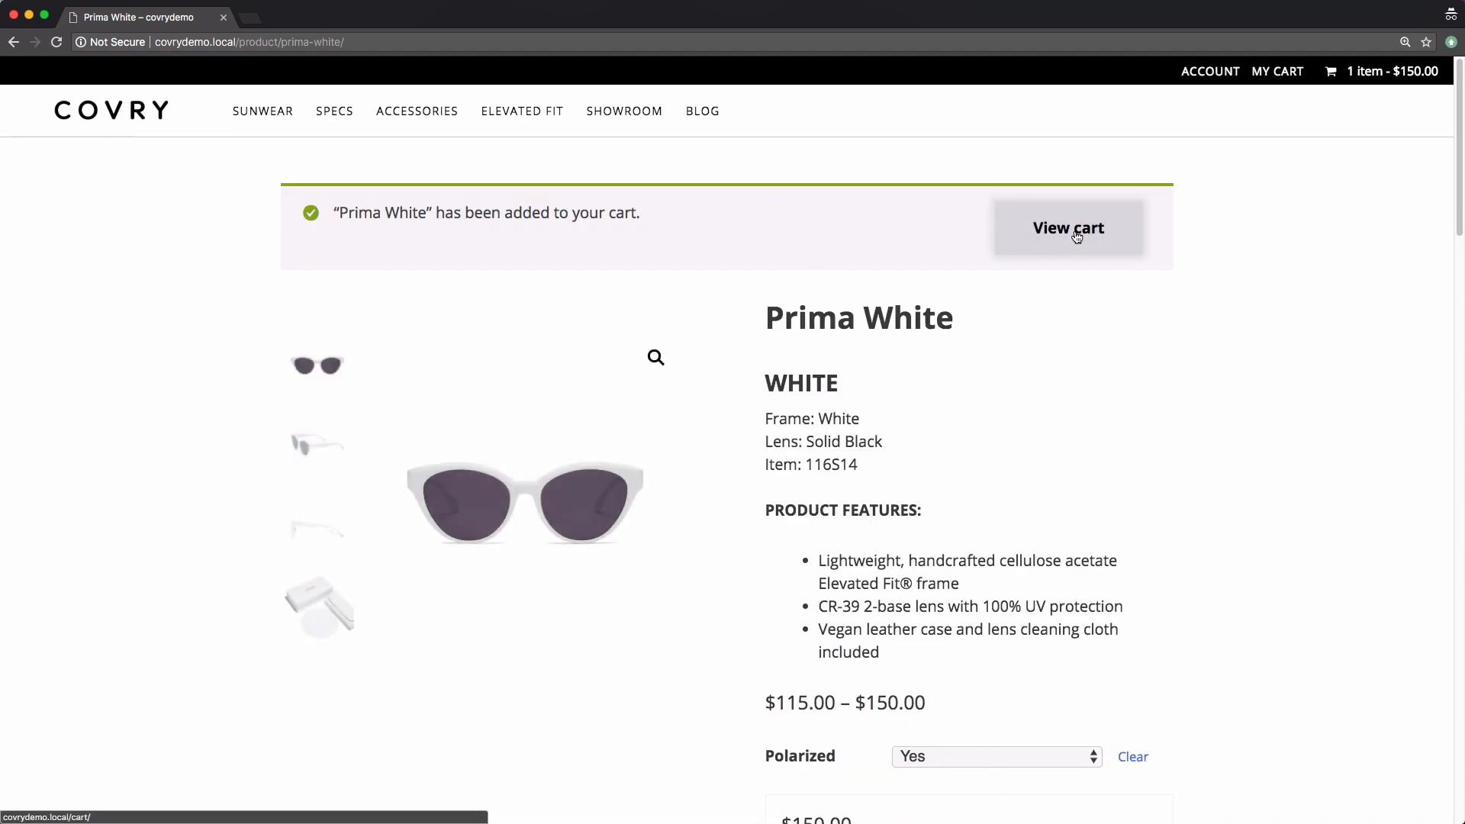
pyautogui.click(1076, 230)
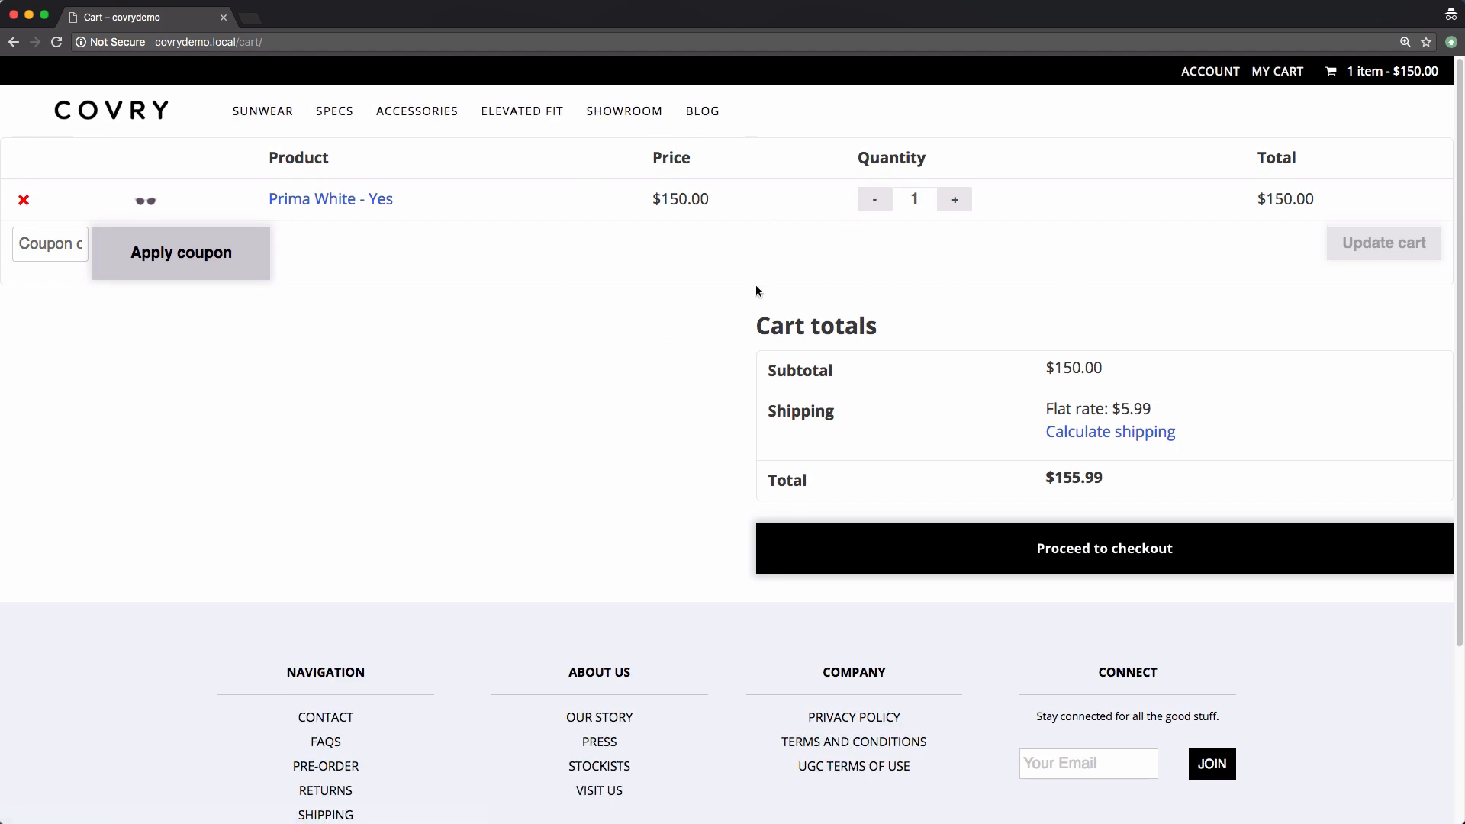
# Create a new blank structure titled WooCommerce Page
pyautogui.press('super+grave')
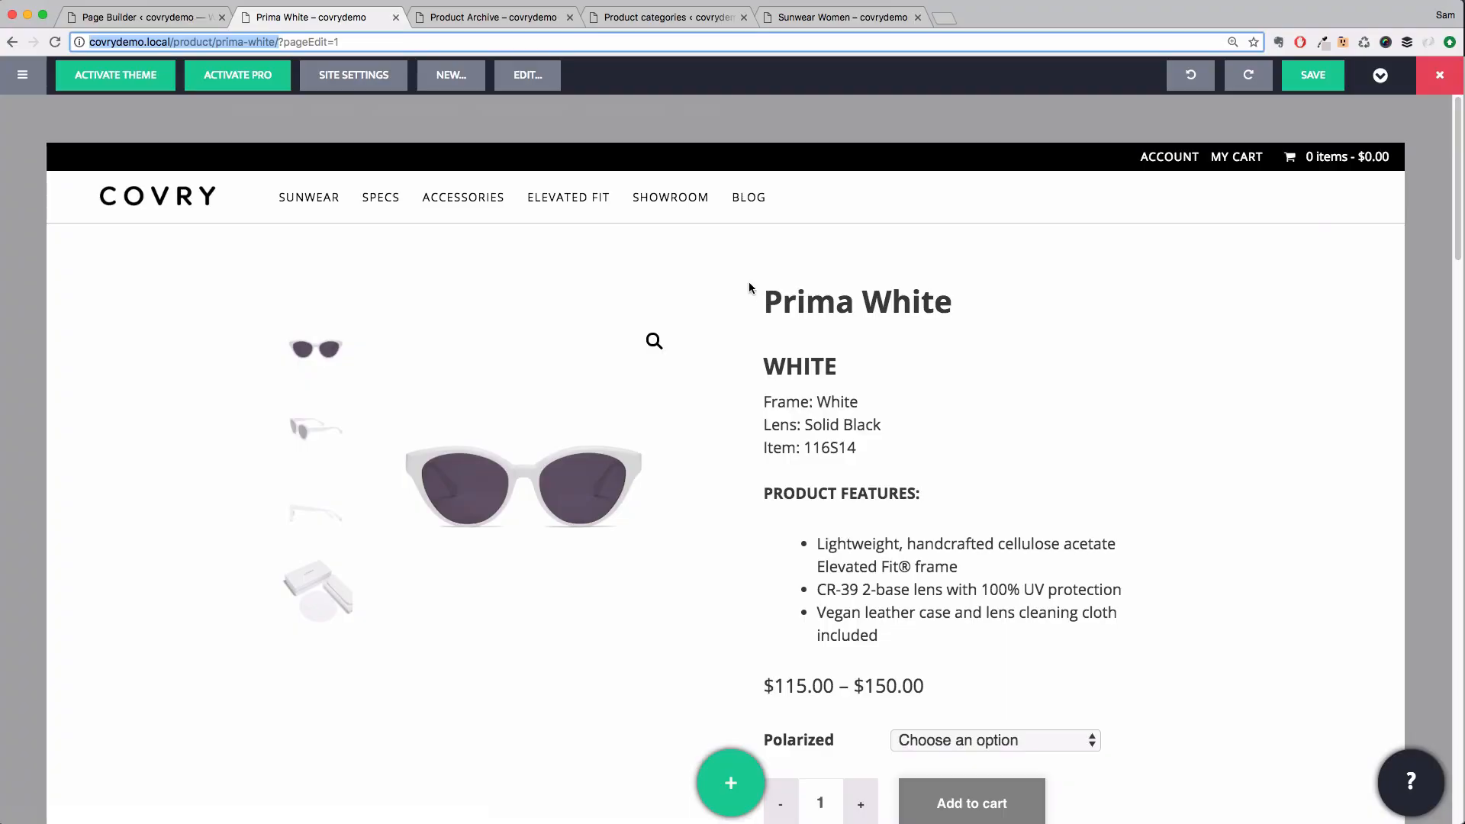
pyautogui.click(412, 103)
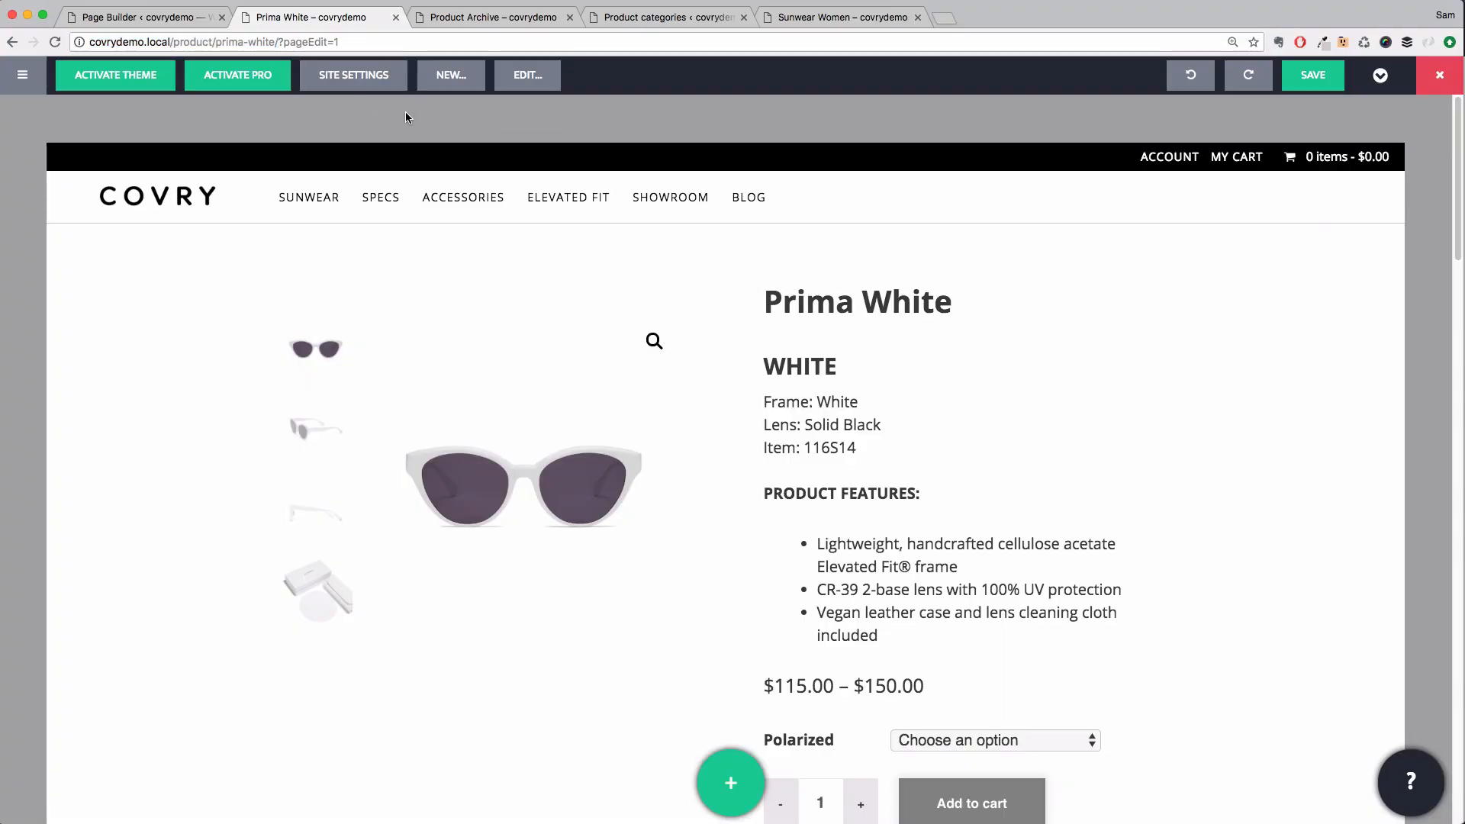
pyautogui.click(462, 76)
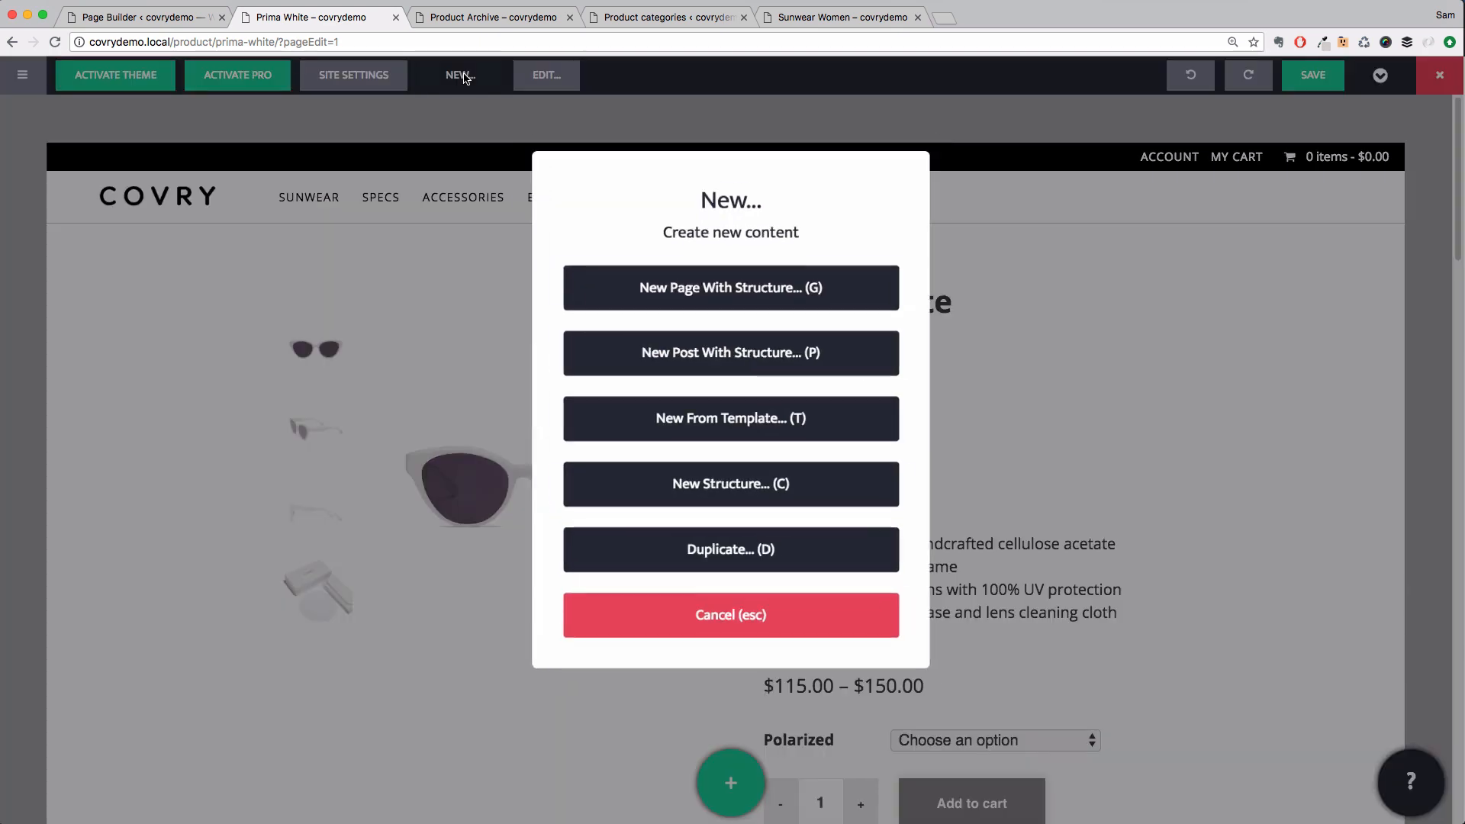
pyautogui.click(671, 480)
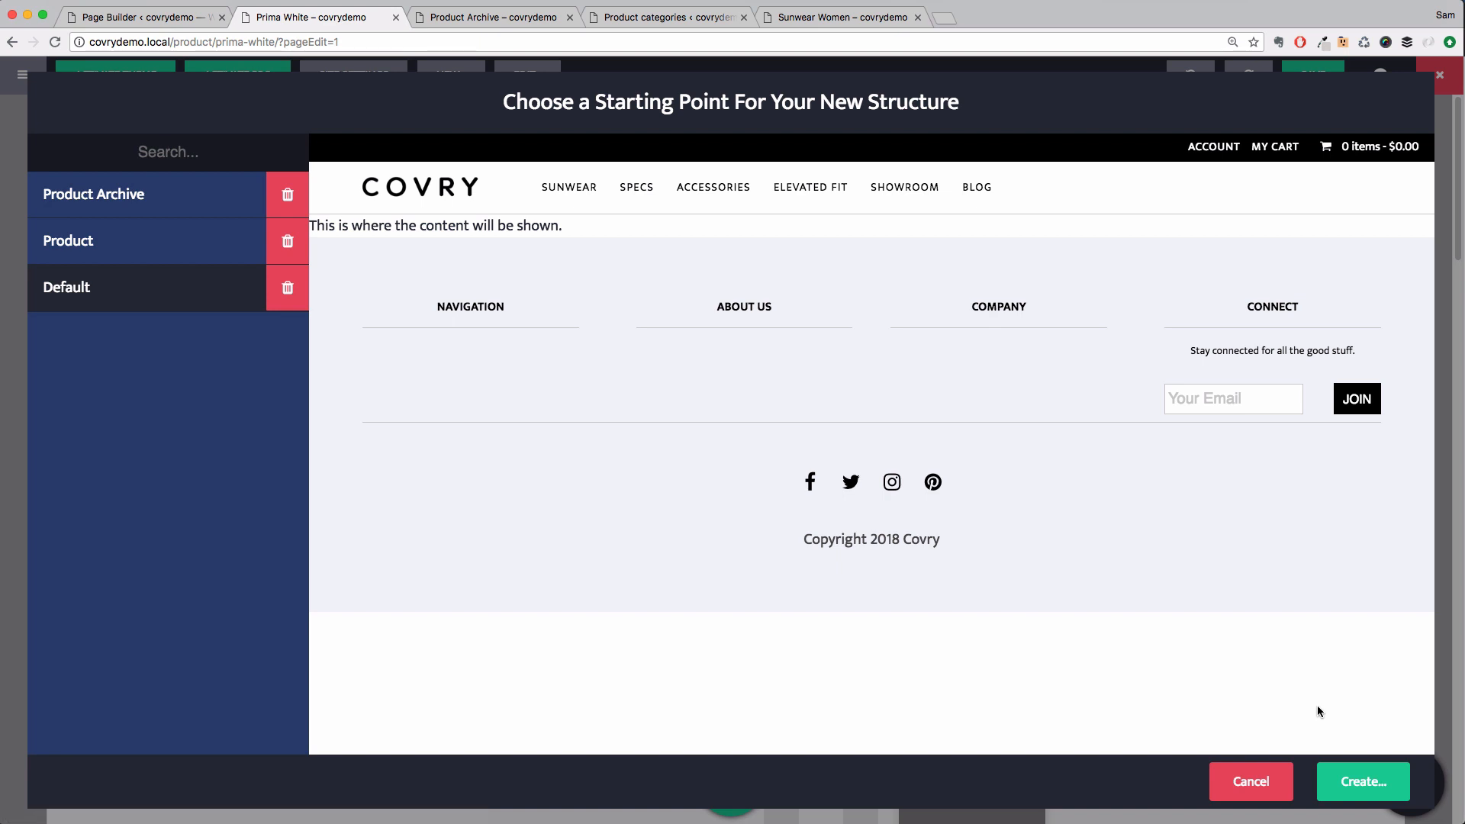
pyautogui.click(1363, 782)
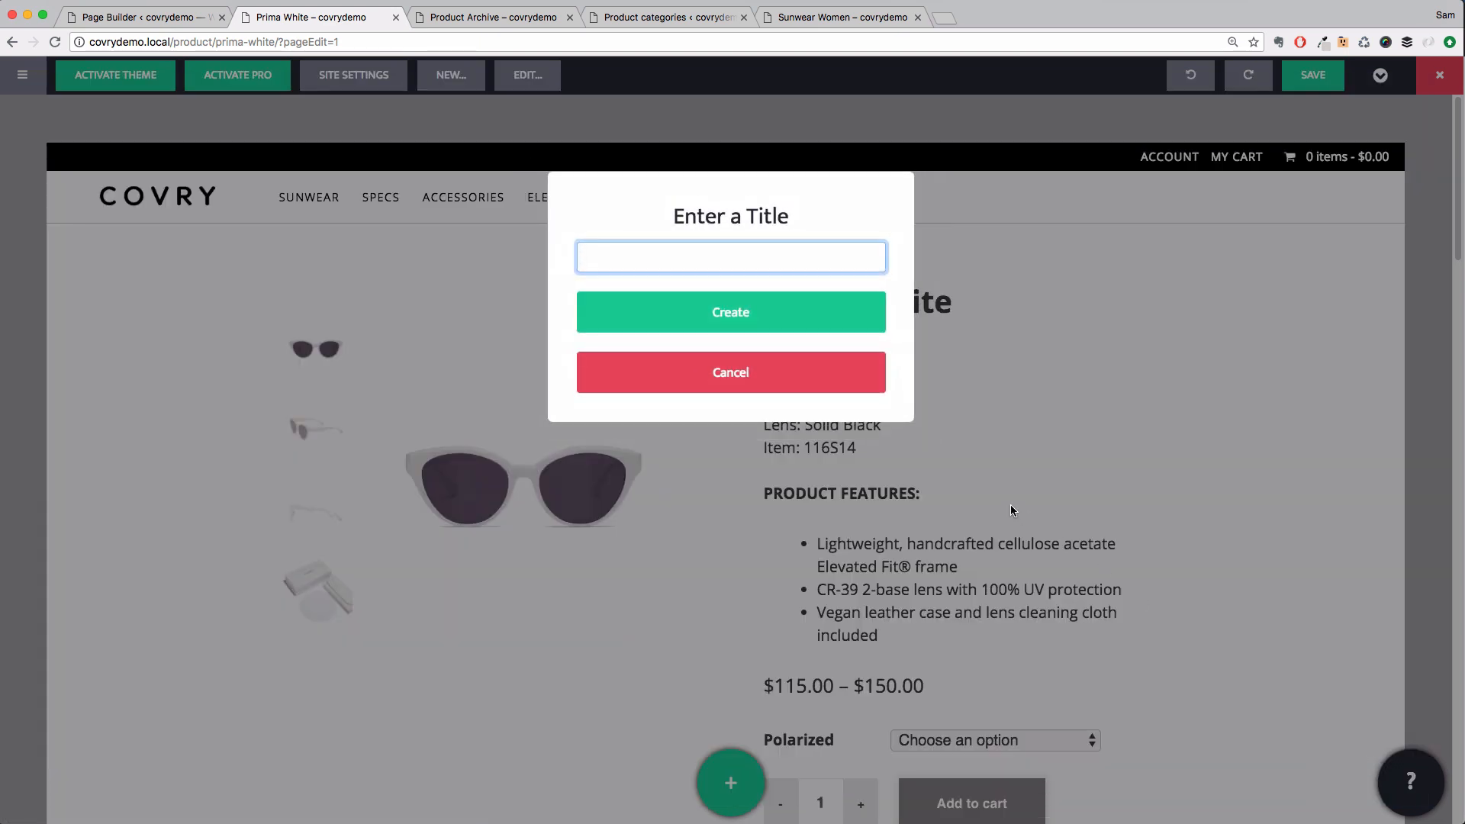
pyautogui.write('WooCommerce ')
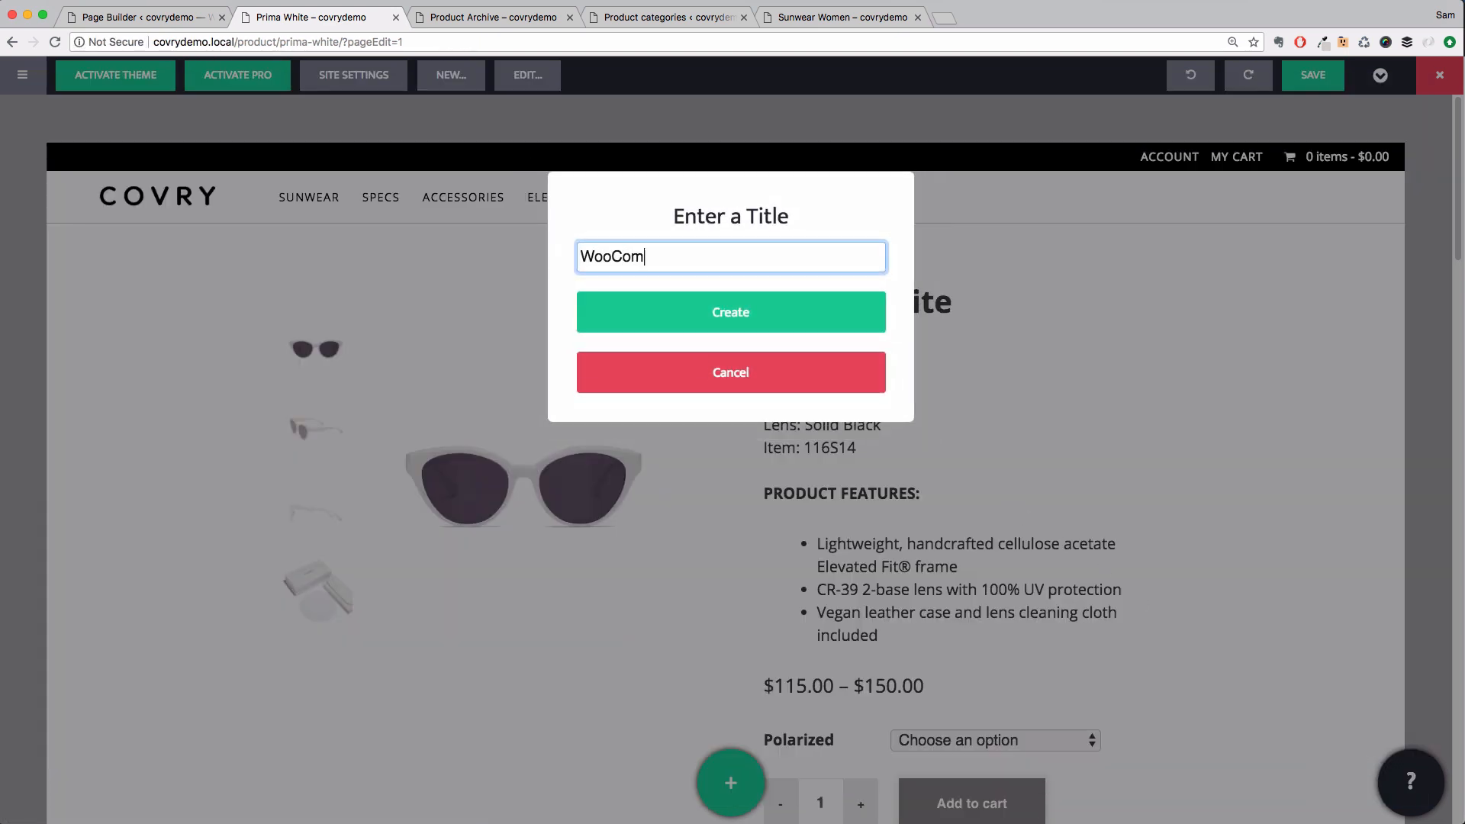
pyautogui.write('Page')
pyautogui.click(717, 312)
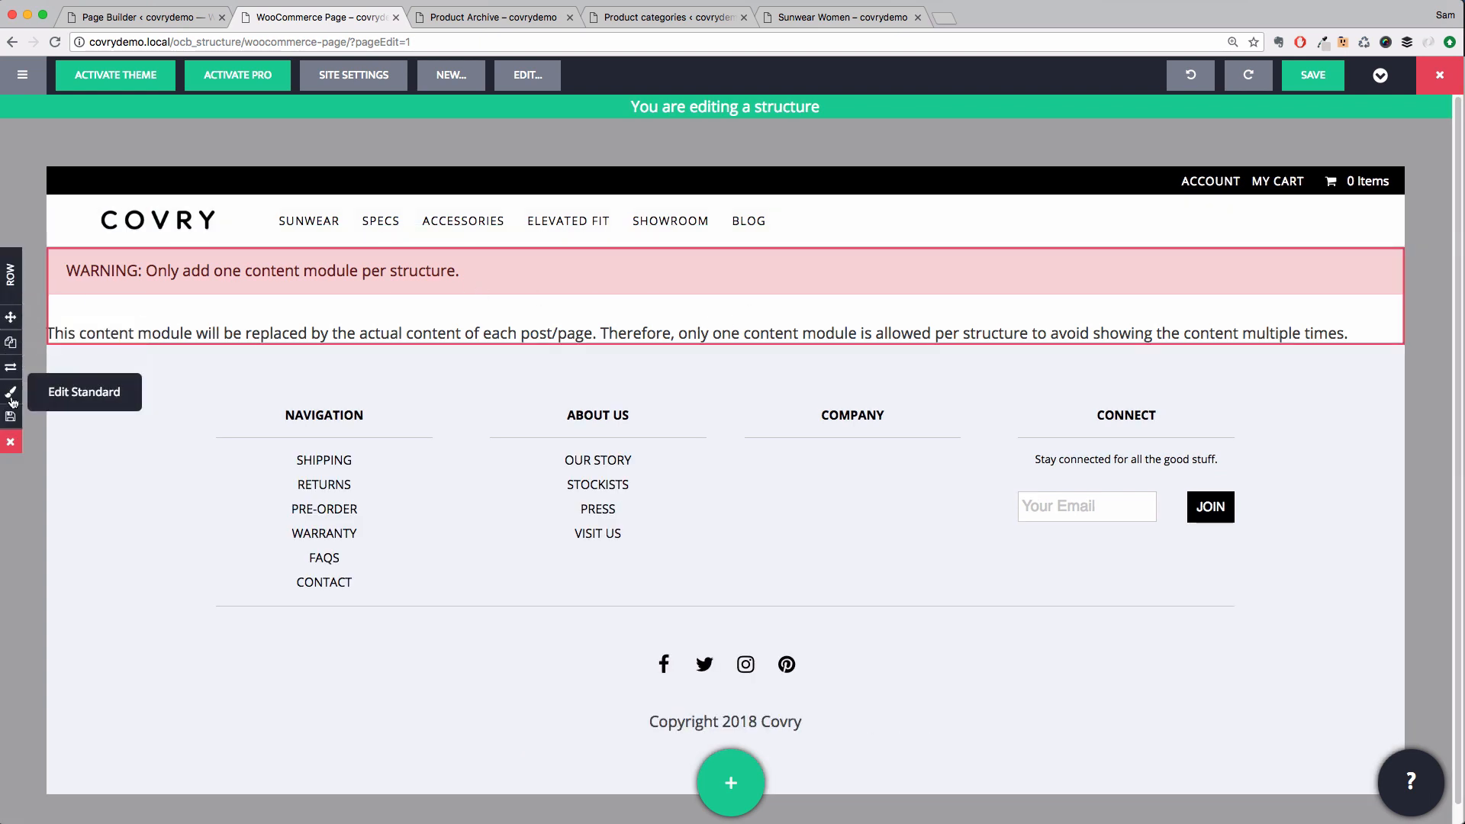
# Set the content row's custom padding to 4 em top and bottom and 2 em left and right
pyautogui.click(12, 395)
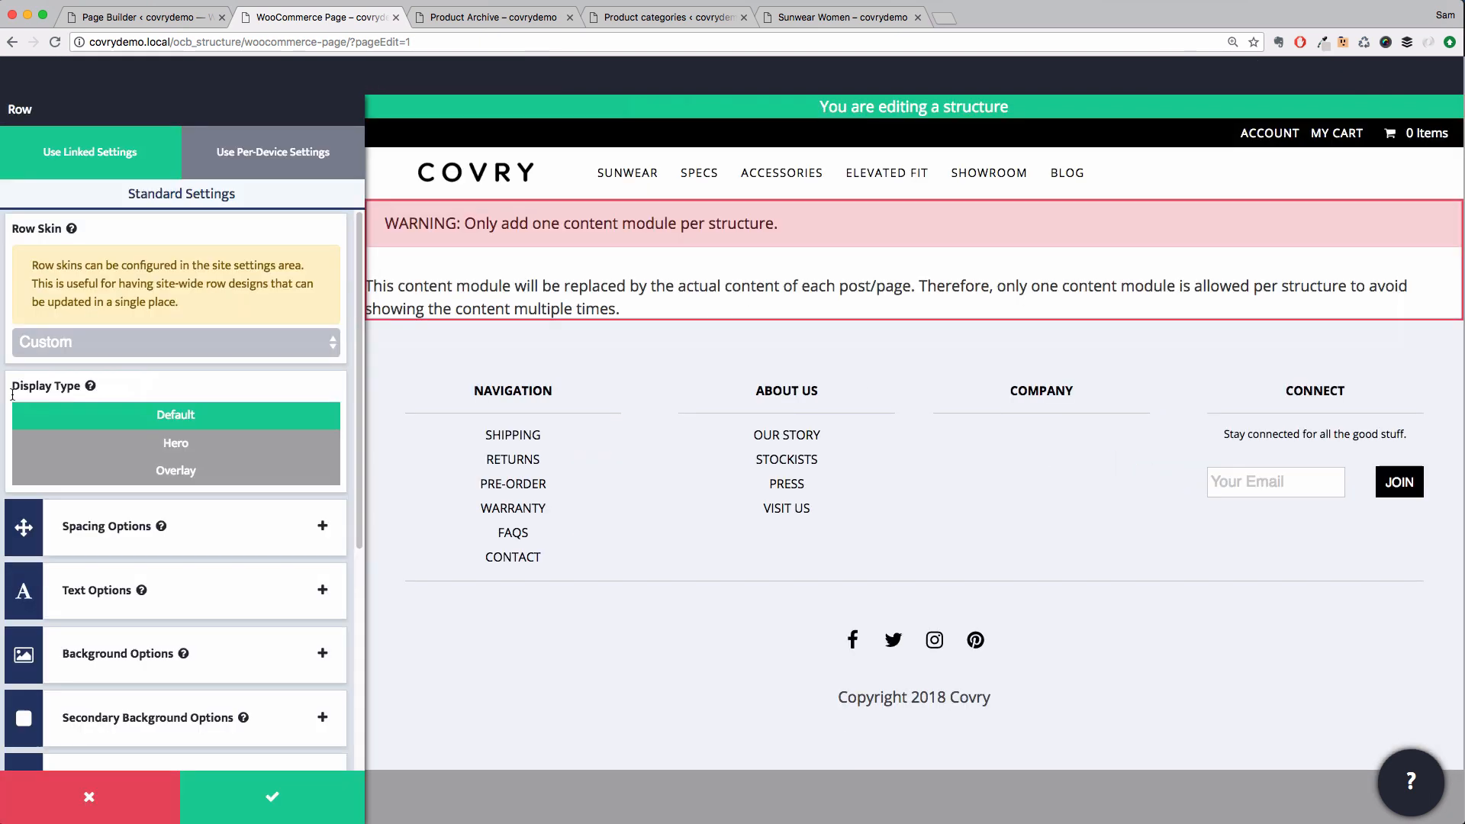
pyautogui.click(238, 543)
pyautogui.click(148, 601)
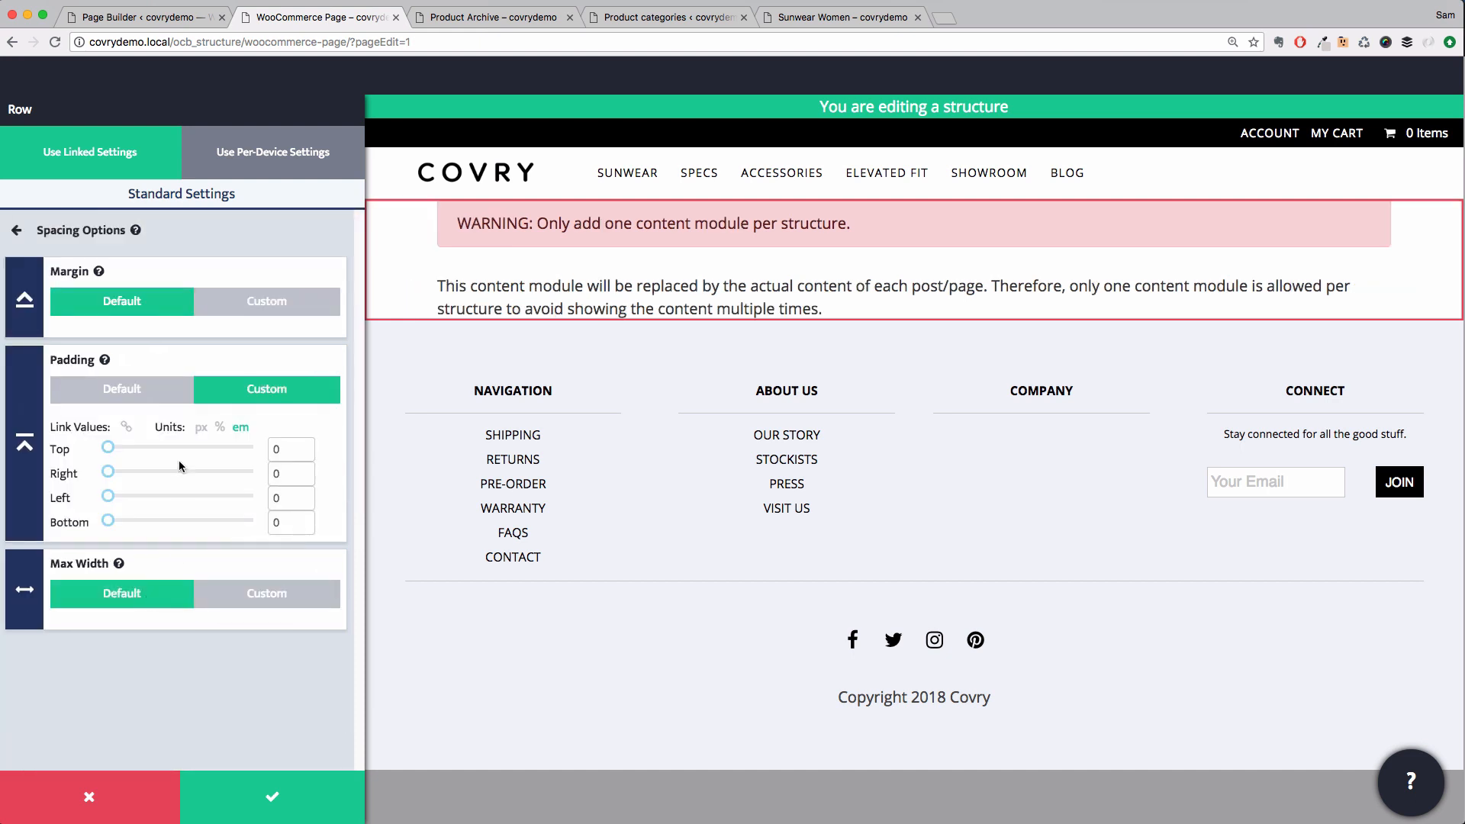
pyautogui.doubleClick(284, 455)
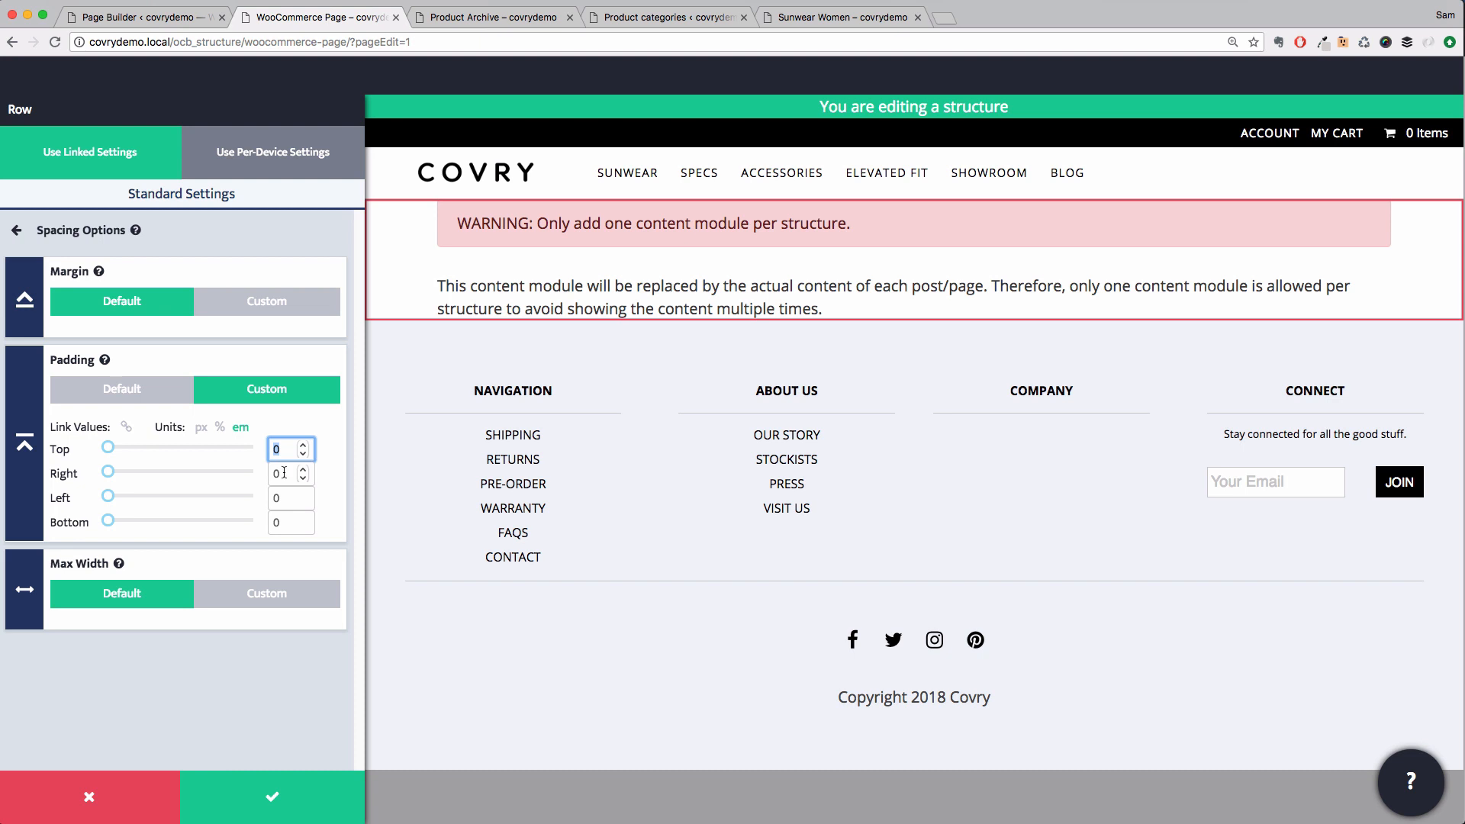
pyautogui.write('4')
pyautogui.doubleClick(283, 522)
pyautogui.write('4')
pyautogui.doubleClick(284, 473)
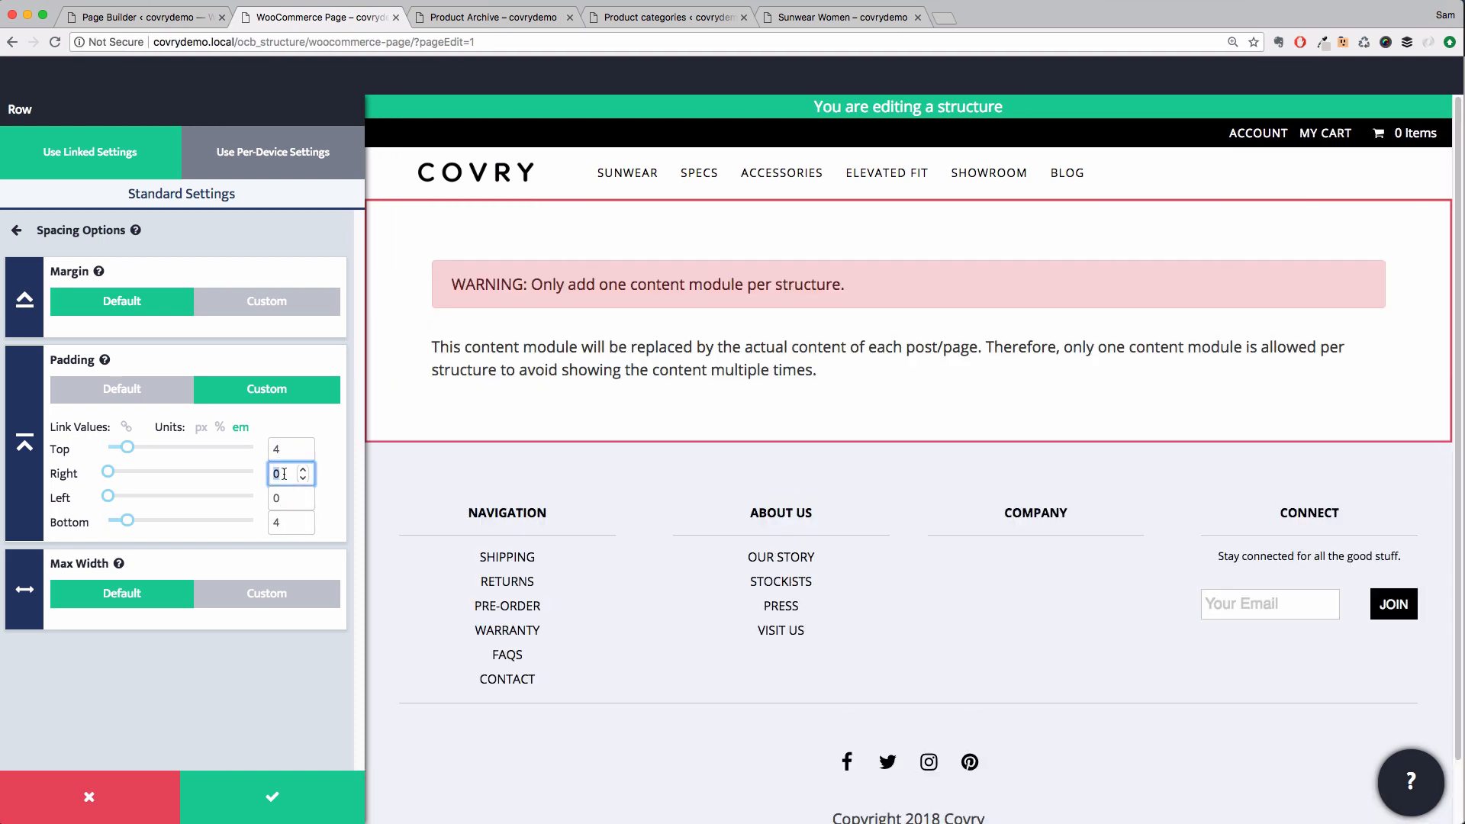
pyautogui.write('2')
pyautogui.doubleClick(283, 498)
pyautogui.write('2')
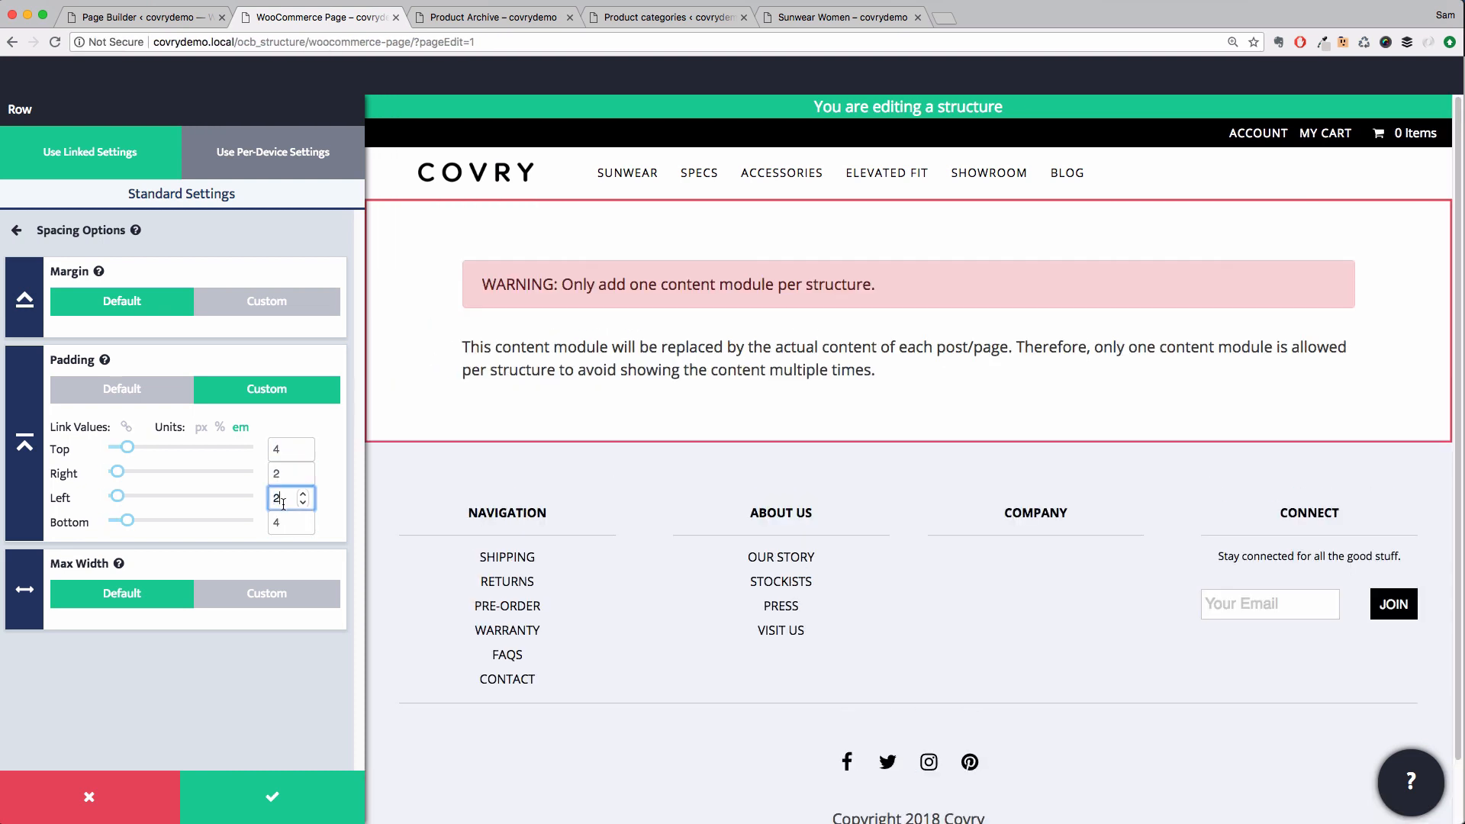
pyautogui.click(277, 798)
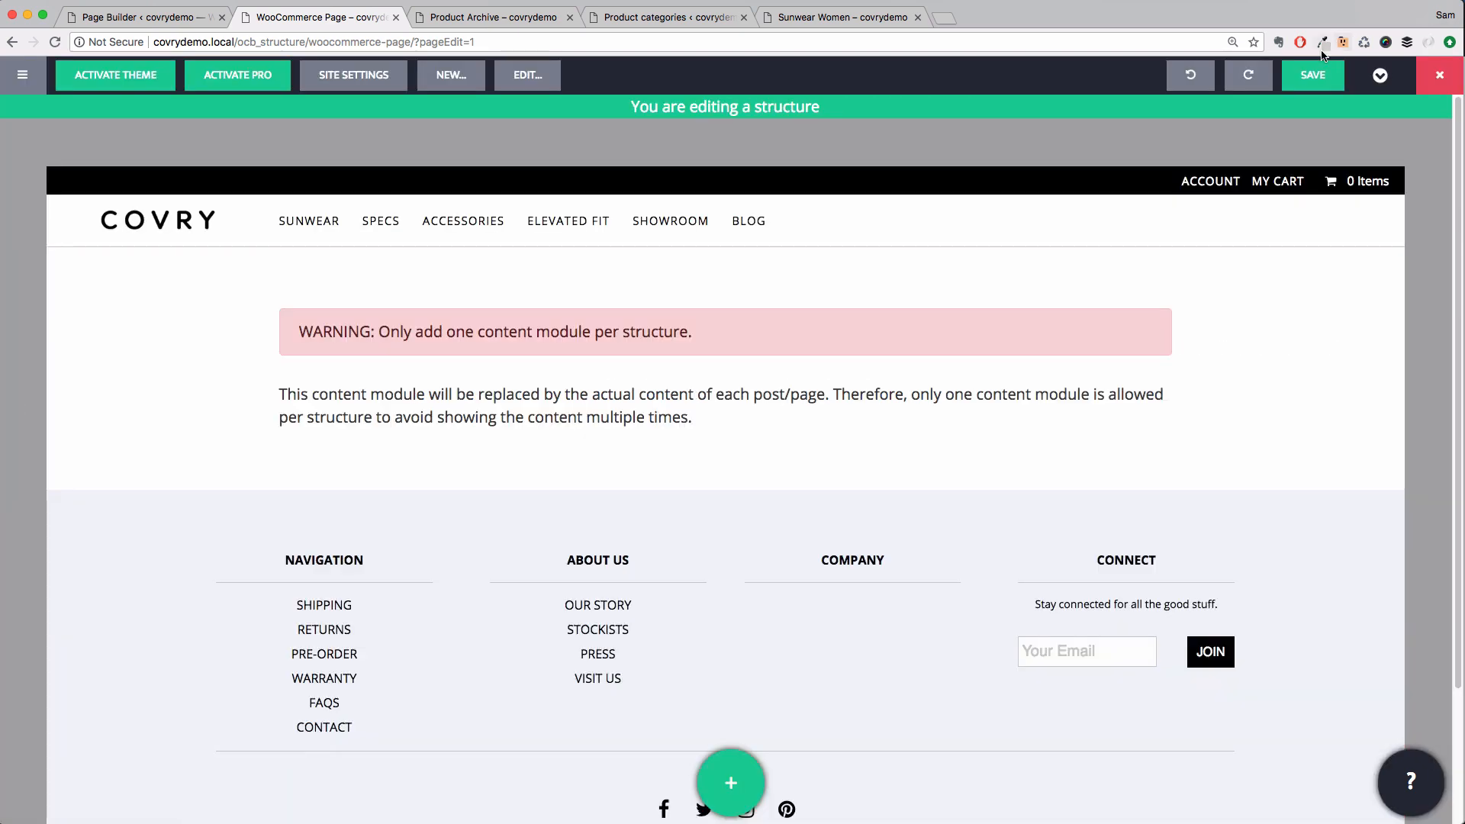
# Save the WooCommerce Page structure
pyautogui.click(1307, 74)
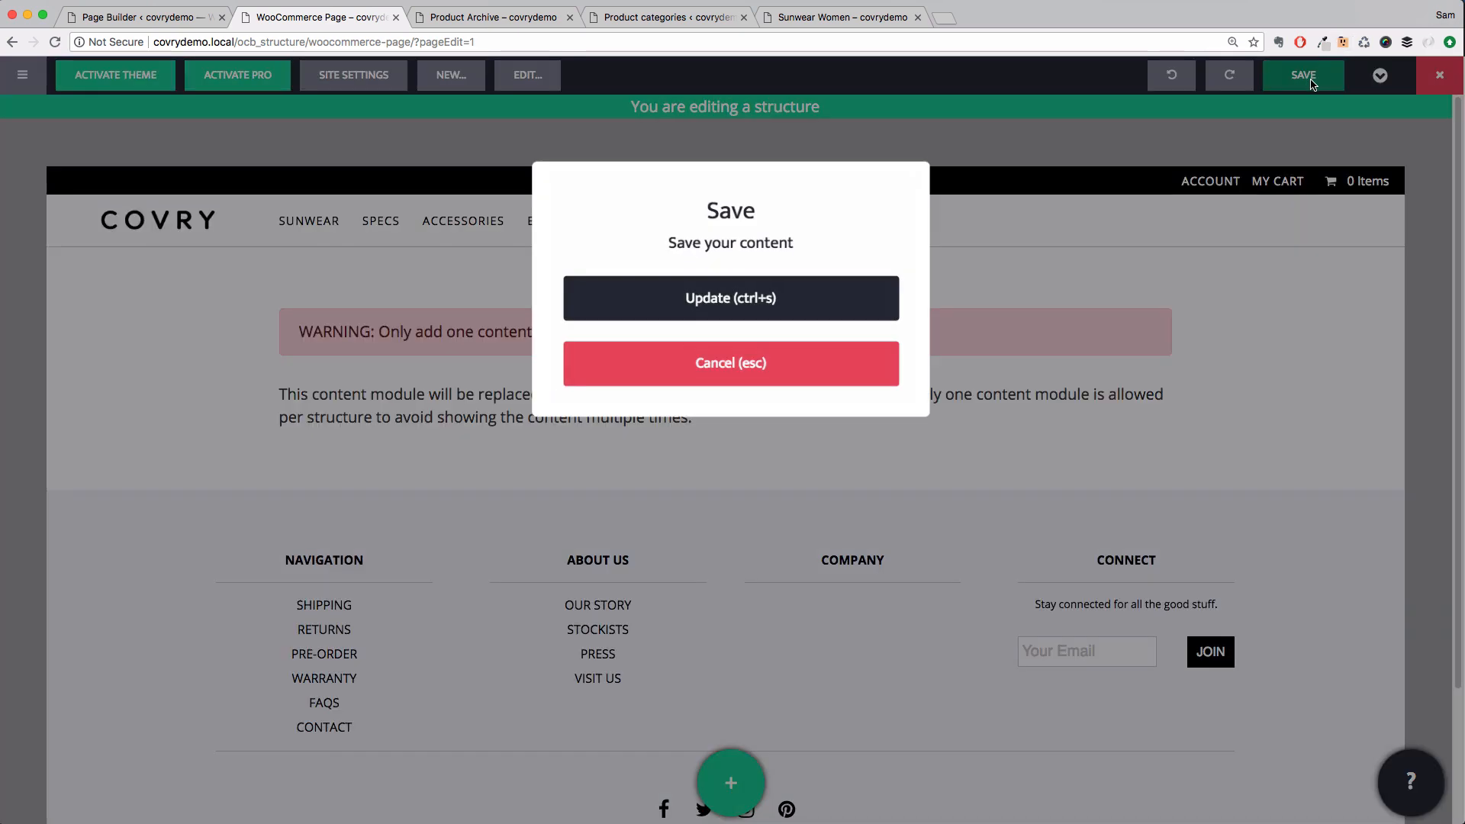
pyautogui.click(746, 298)
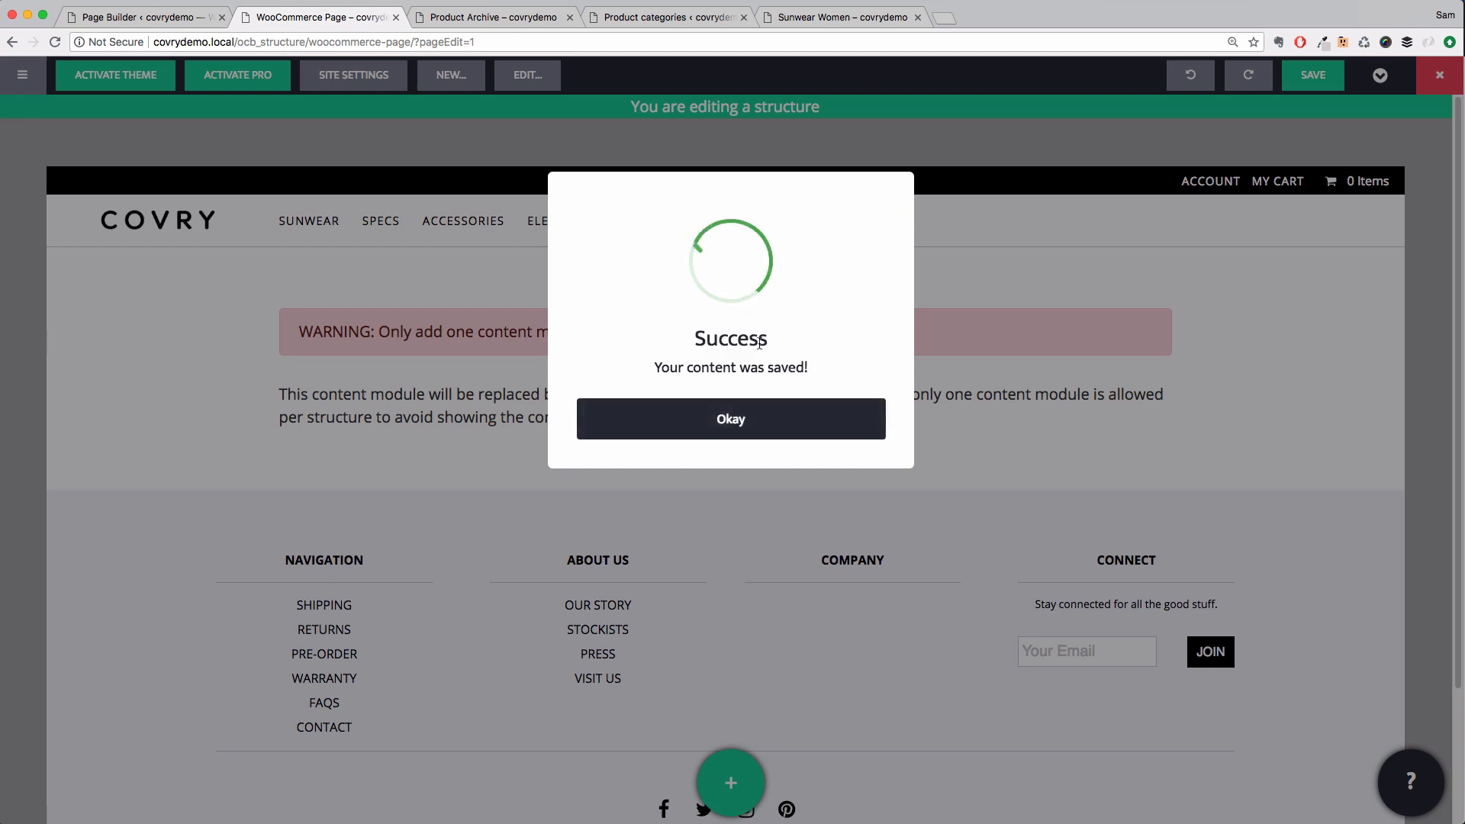
pyautogui.click(746, 418)
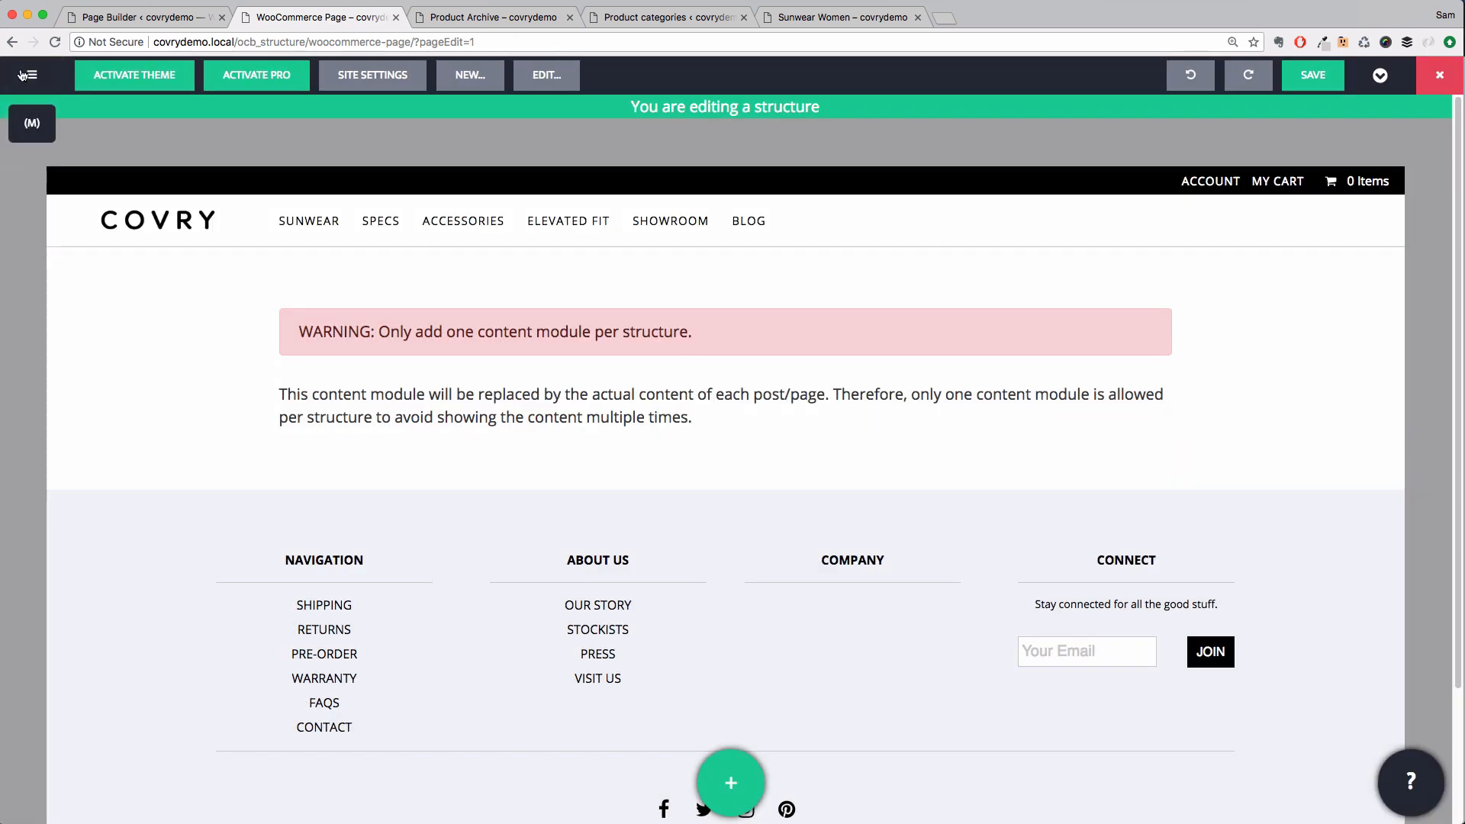
# Assign the WooCommerce Page structure as the default for WooCommerce pages, save the defaults, and reload the cart page
pyautogui.click(23, 74)
pyautogui.click(66, 240)
pyautogui.click(374, 123)
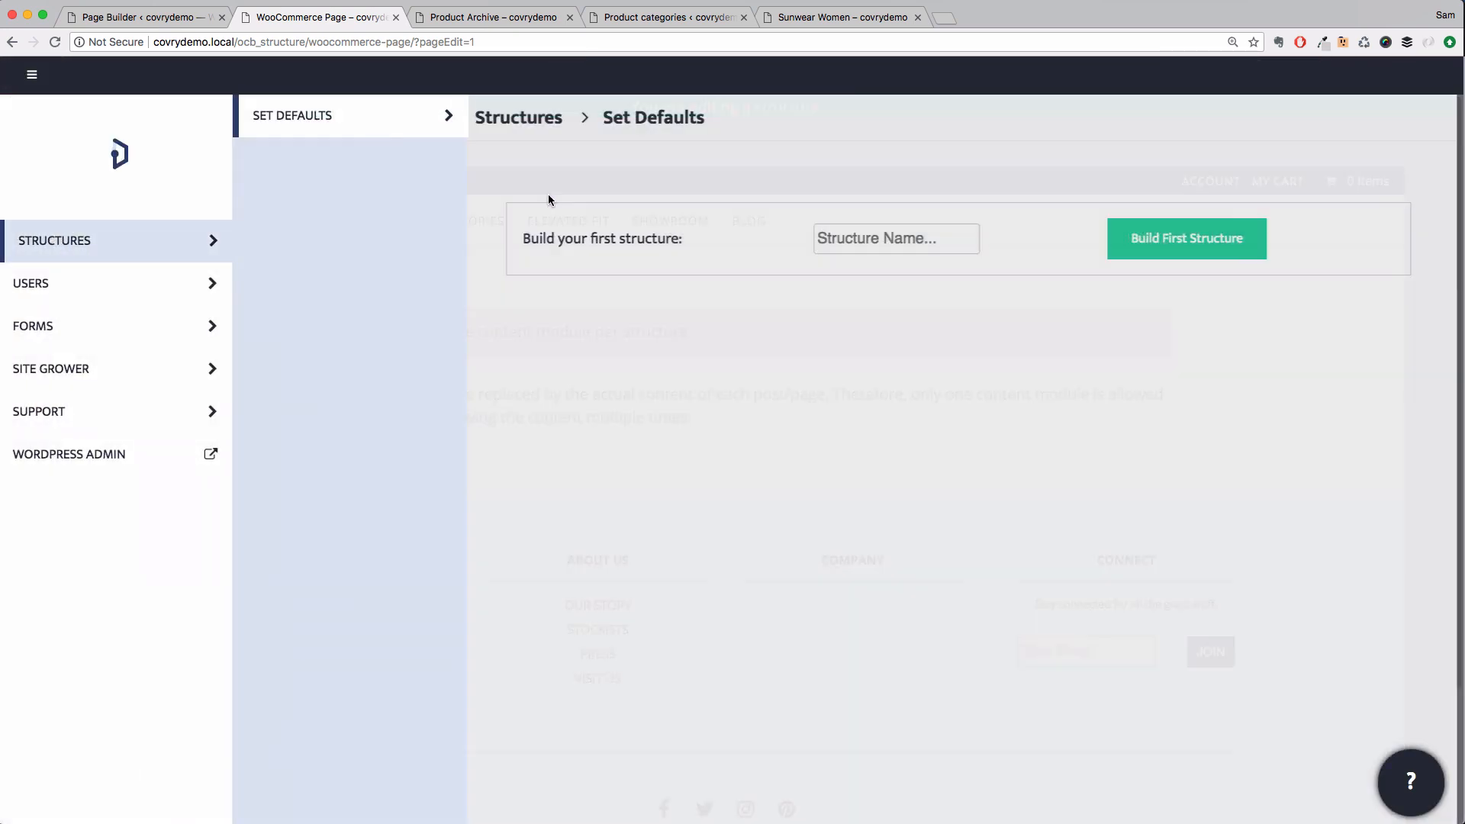
pyautogui.scroll(-2, 679, 369)
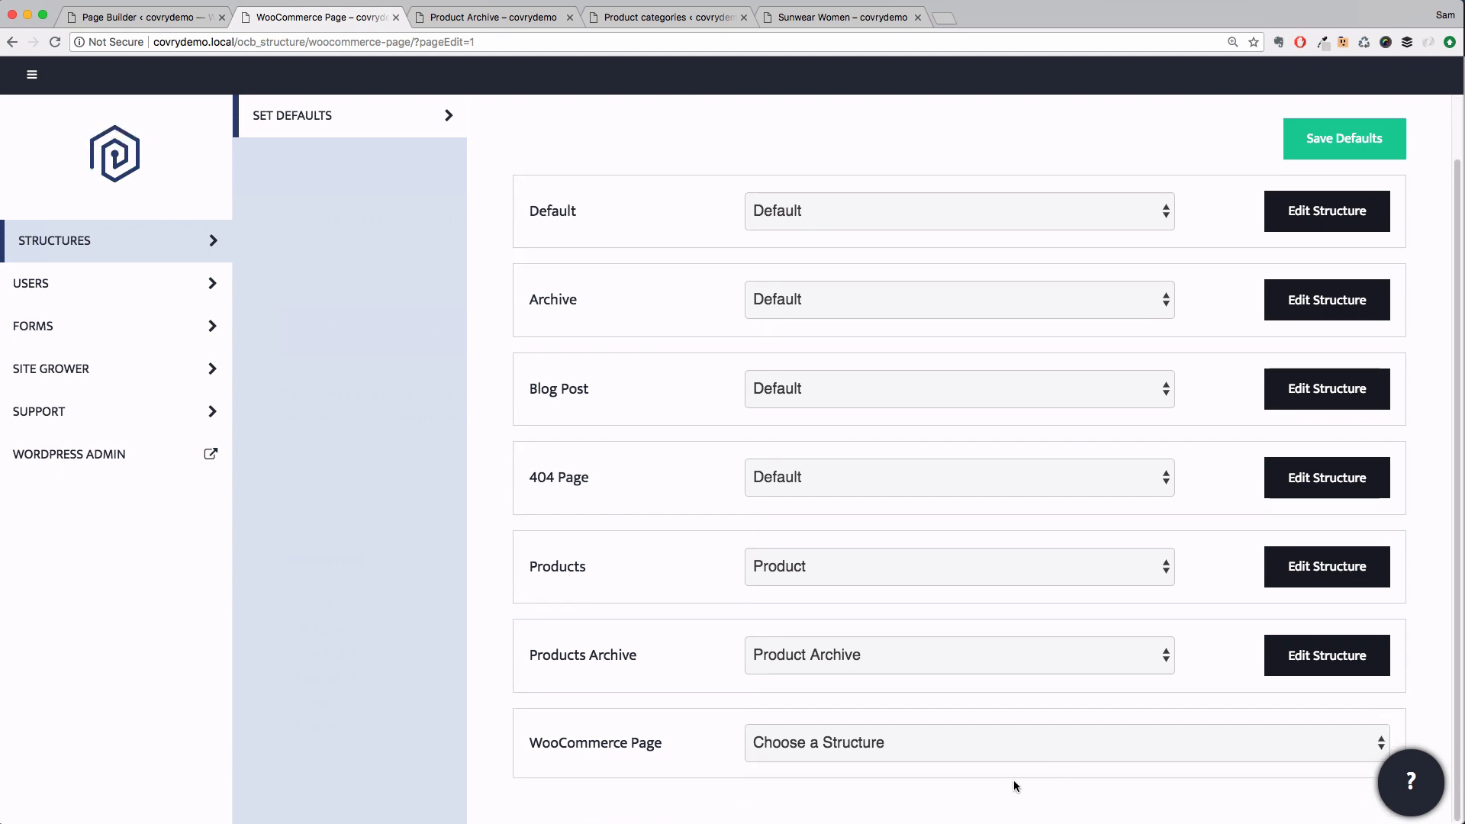
pyautogui.click(992, 743)
pyautogui.click(978, 766)
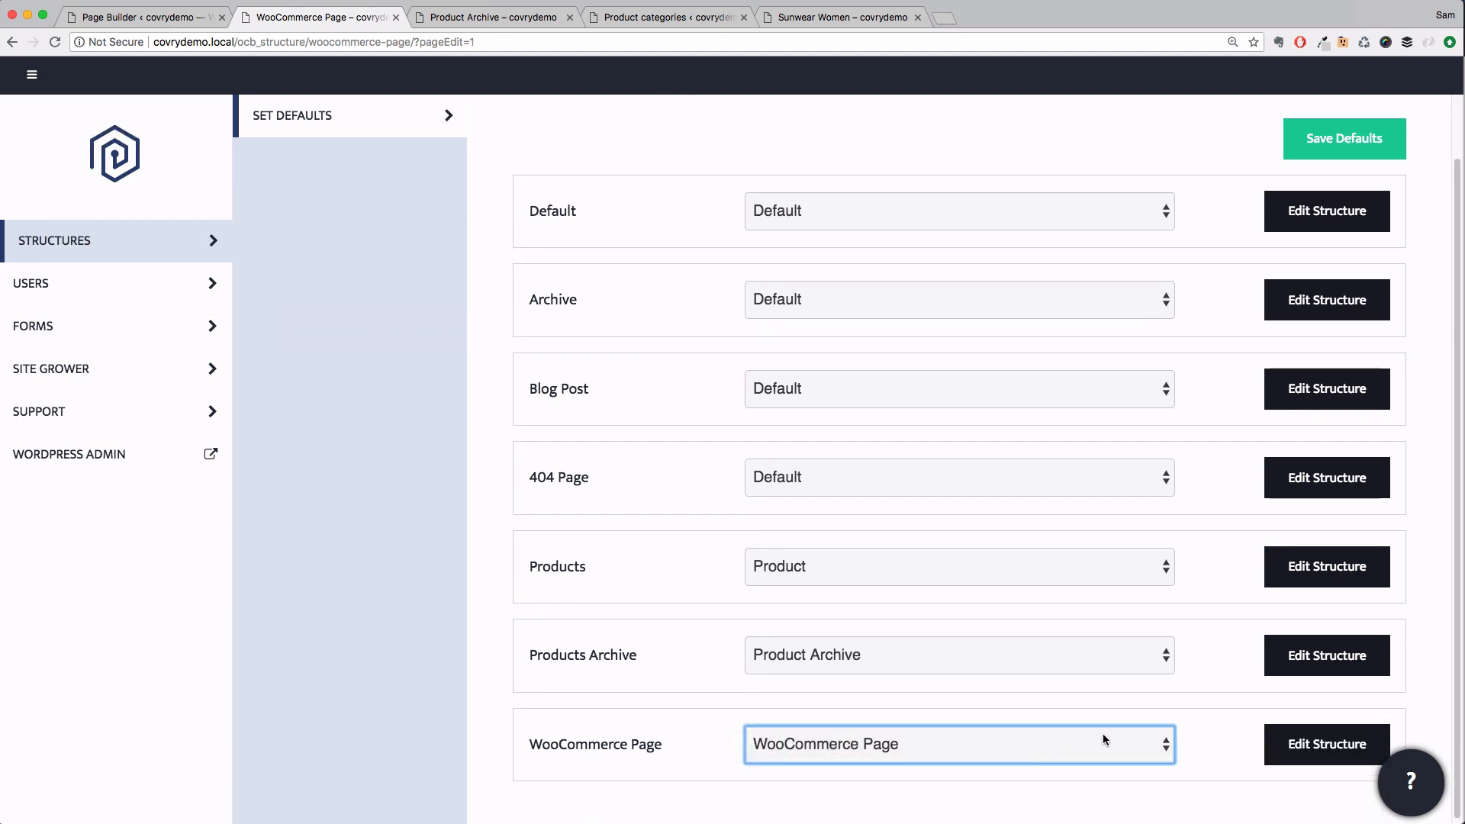
pyautogui.click(1333, 151)
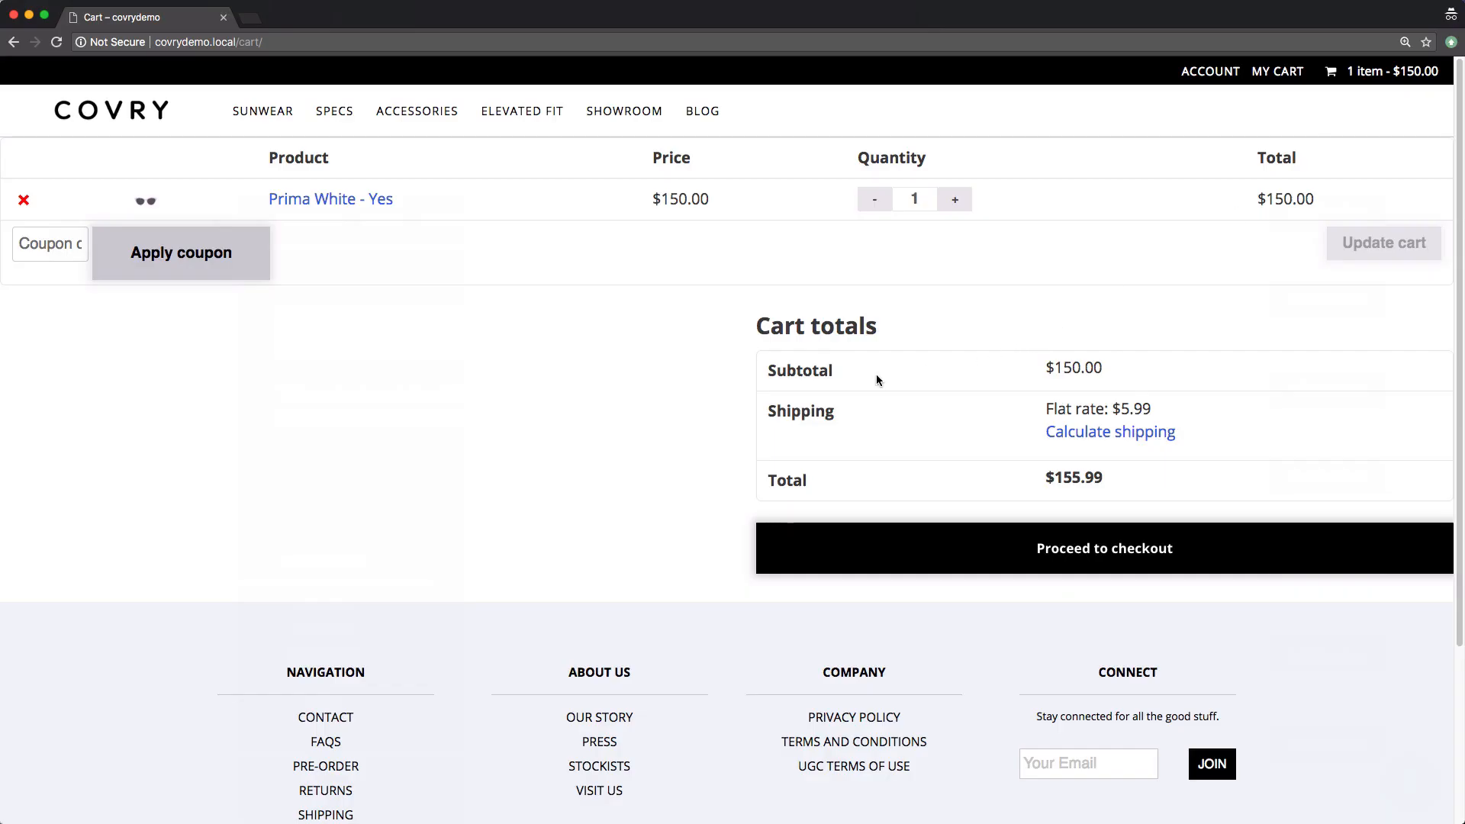
pyautogui.press('super+r')
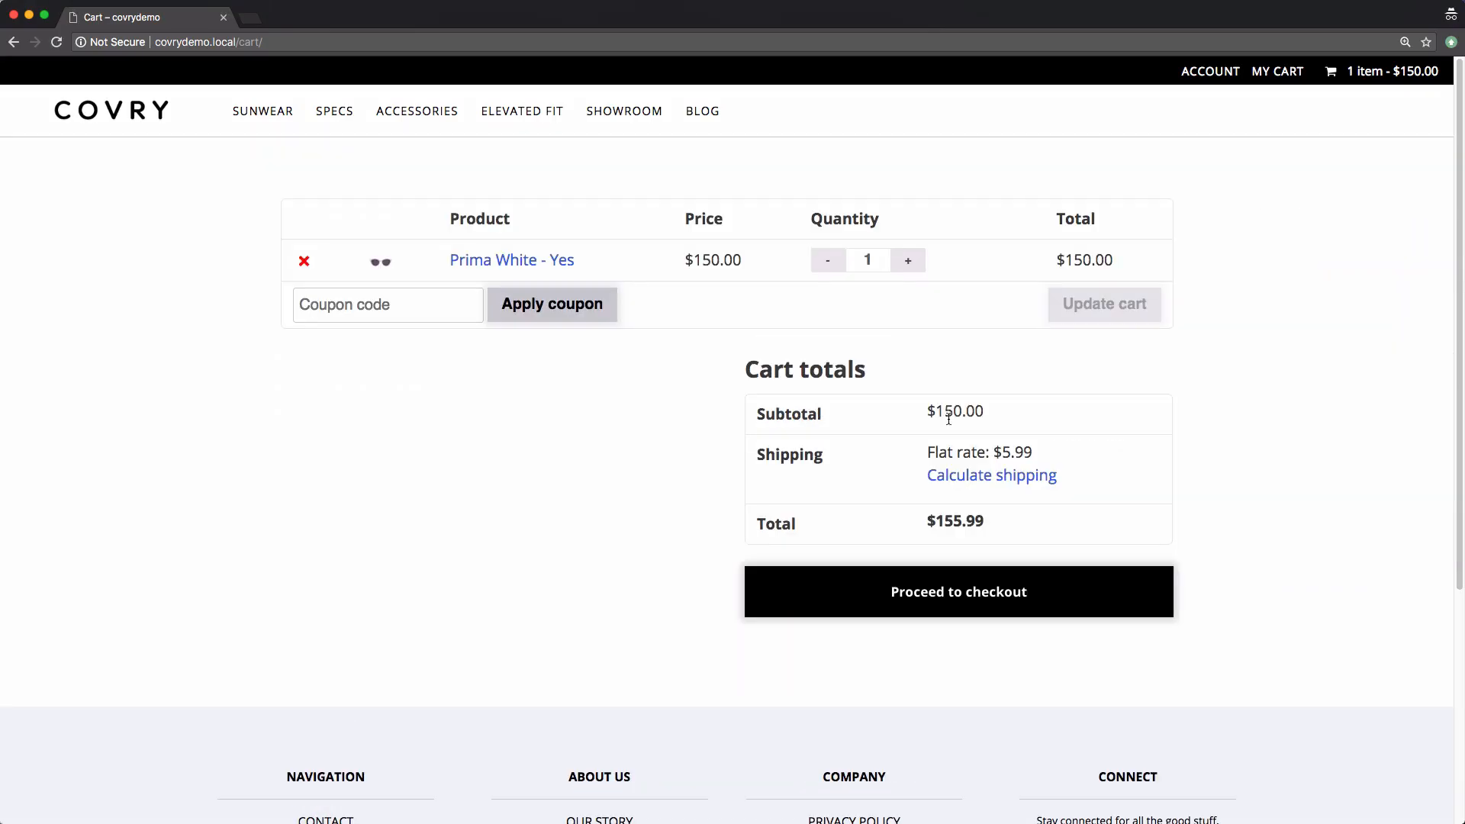